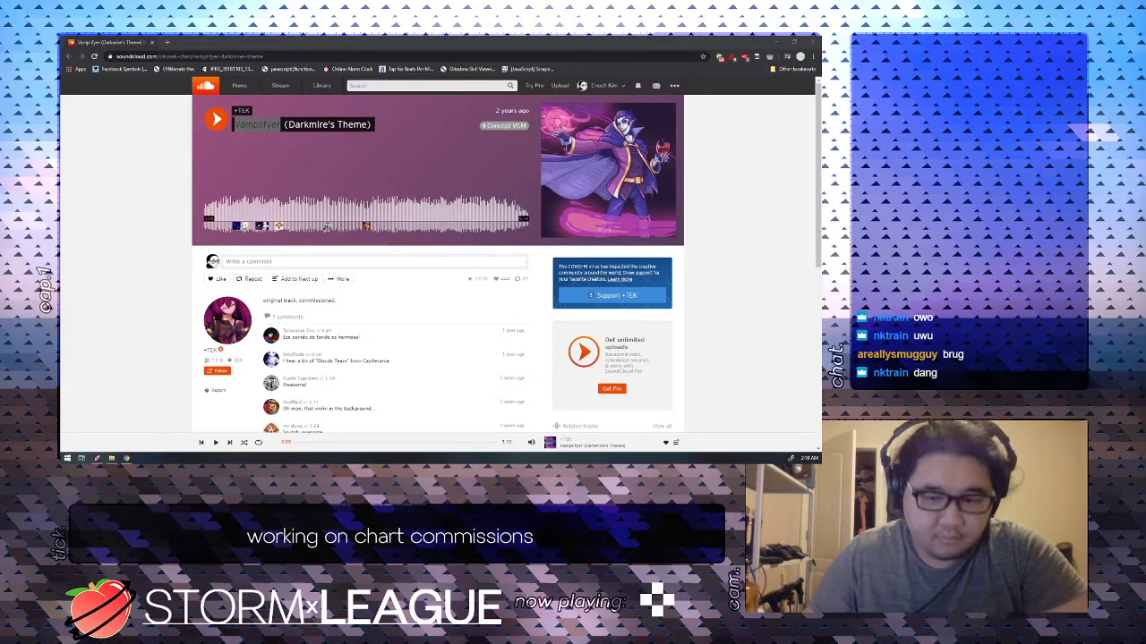
Open REAPER, then switch to foobar2000 and play the track Vampifyer (Darkmire's Theme).
{"action": "left_click", "coordinate": [141, 457]}
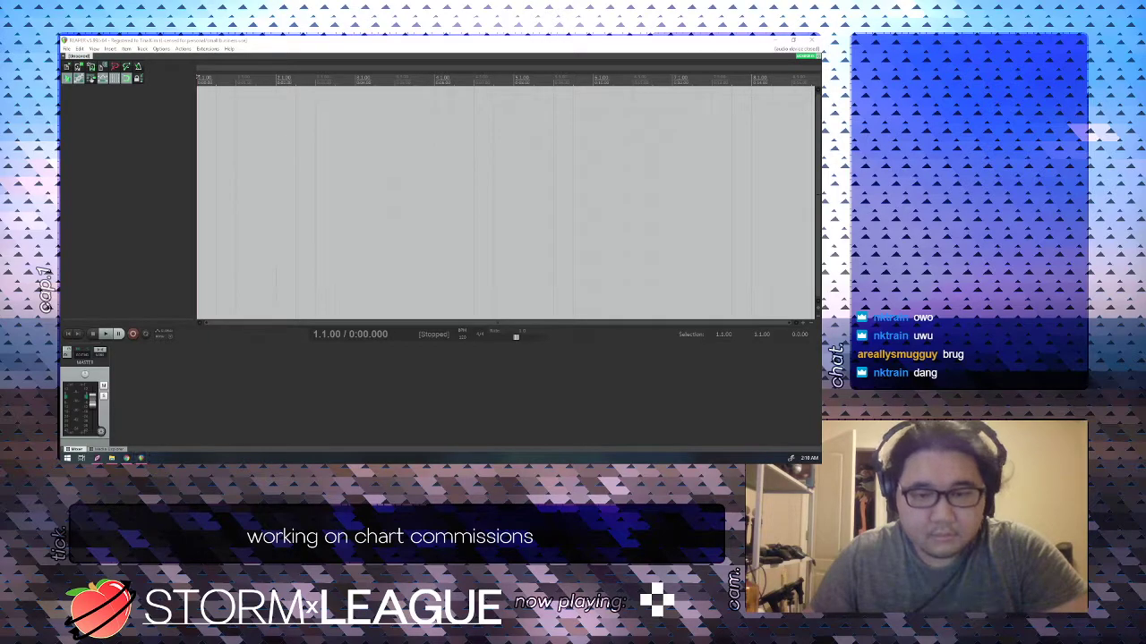
{"action": "left_click", "coordinate": [155, 457]}
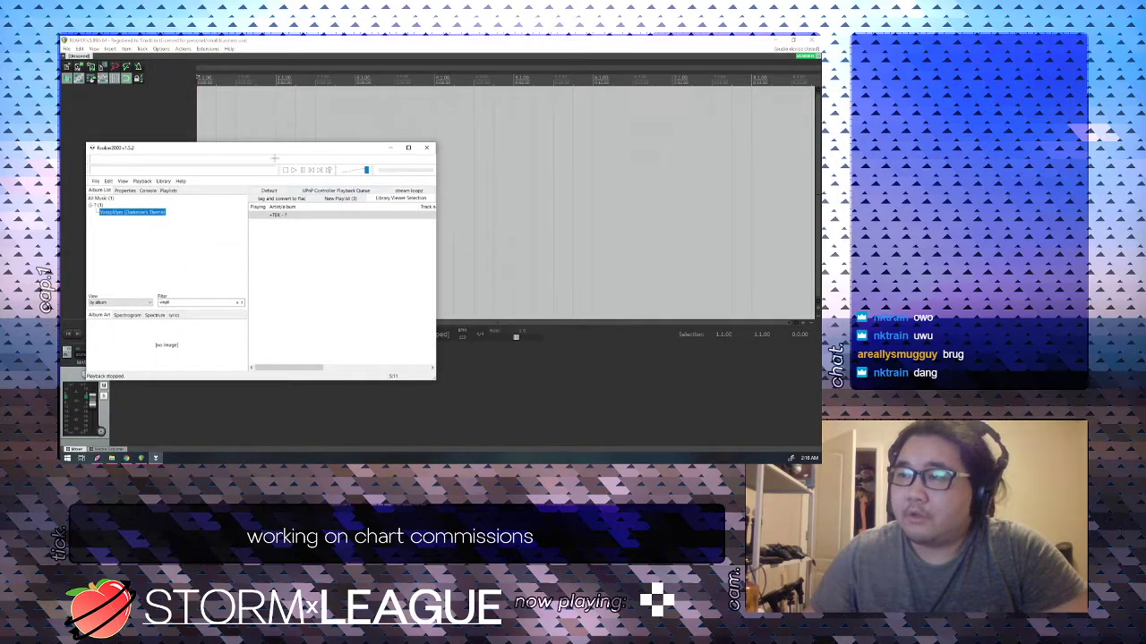
{"action": "double_click", "coordinate": [255, 214]}
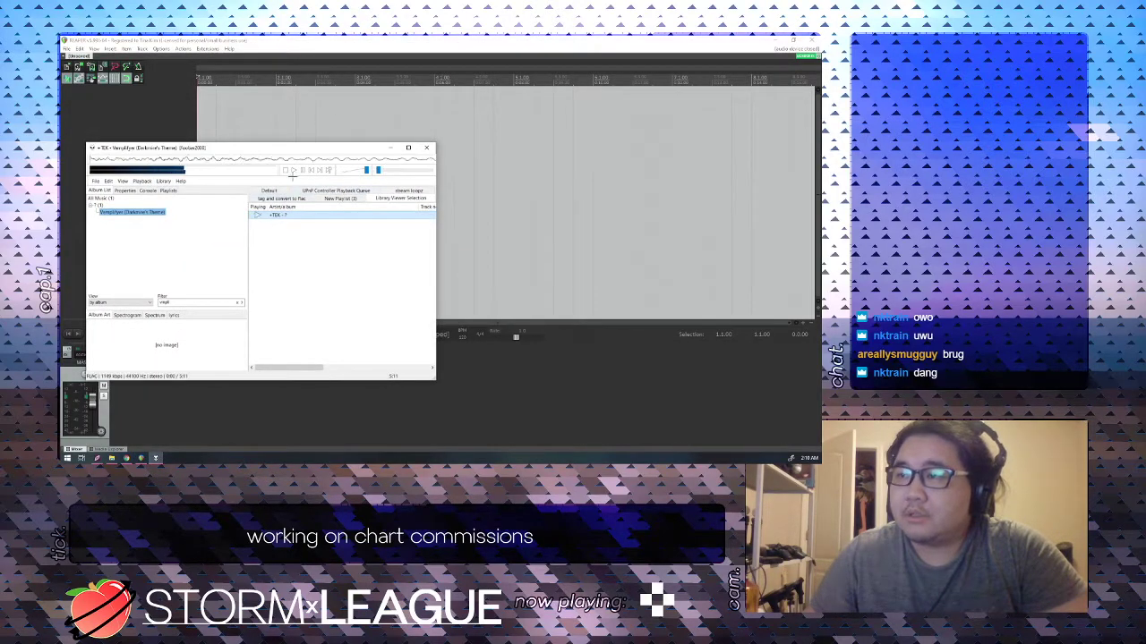
Switch to the Tap for Beats Per Minute page in Chrome and tap along with the song to measure its tempo.
{"action": "key", "text": "alt+Tab"}
{"action": "key", "text": "alt+Tab"}
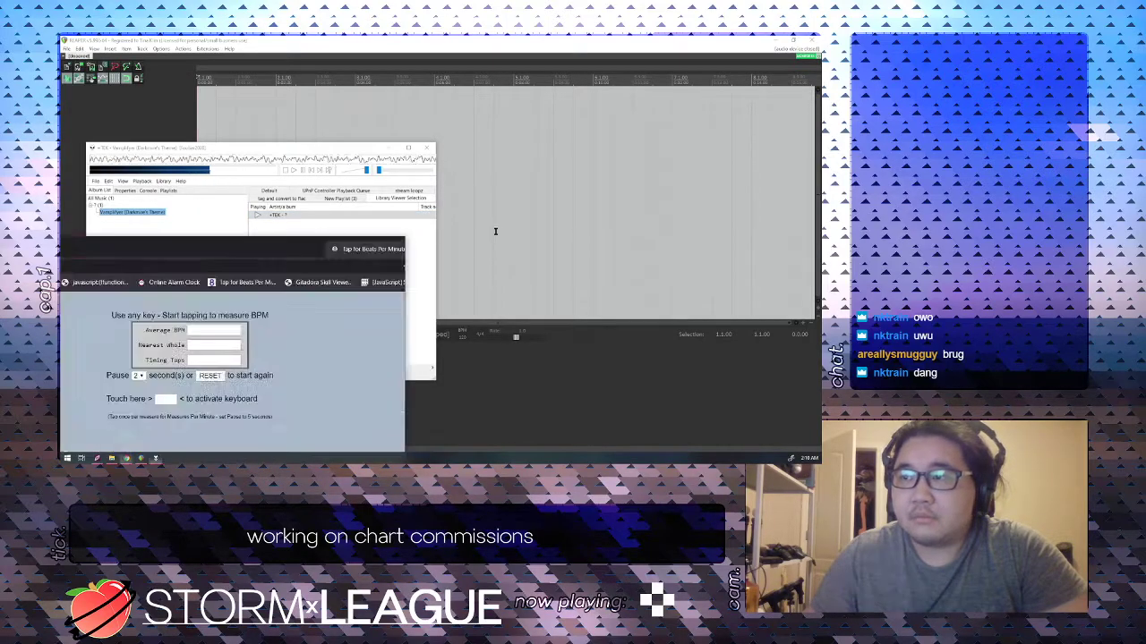
{"action": "left_click_drag", "start_coordinate": [586, 40], "coordinate": [576, 90]}
{"action": "key", "text": "space"}
{"action": "key", "text": "space"}
{"action": "key", "text": "space"}
{"action": "key", "text": "space"}
{"action": "key", "text": "space"}
{"action": "key", "text": "space"}
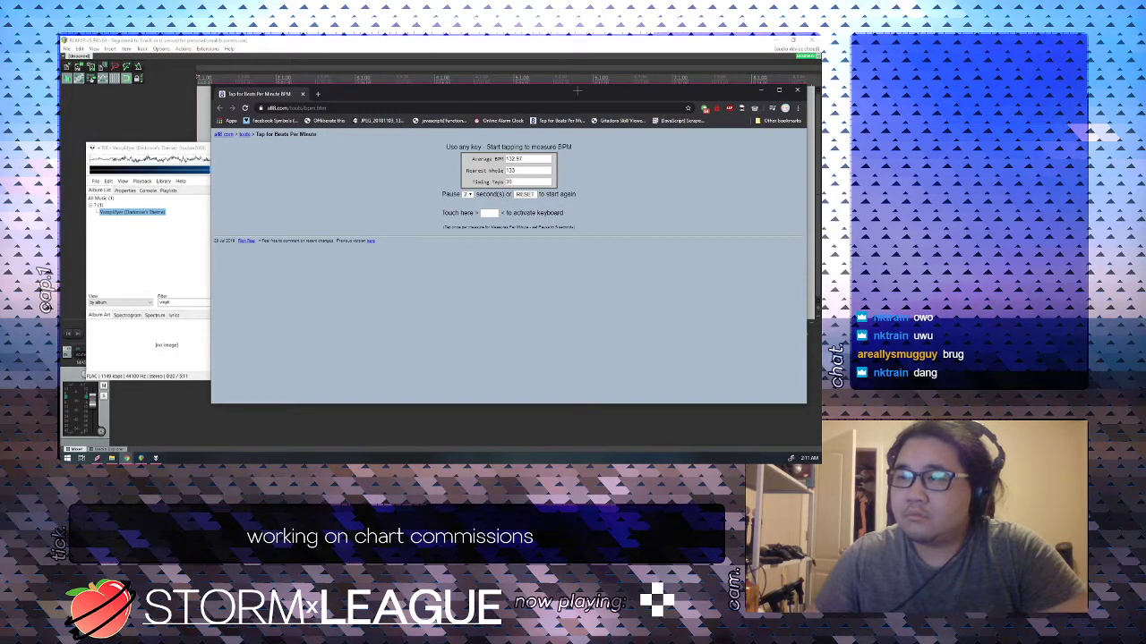
Stop the song in foobar2000, switch to REAPER and set the project tempo to 133 BPM.
{"action": "left_click", "coordinate": [185, 268]}
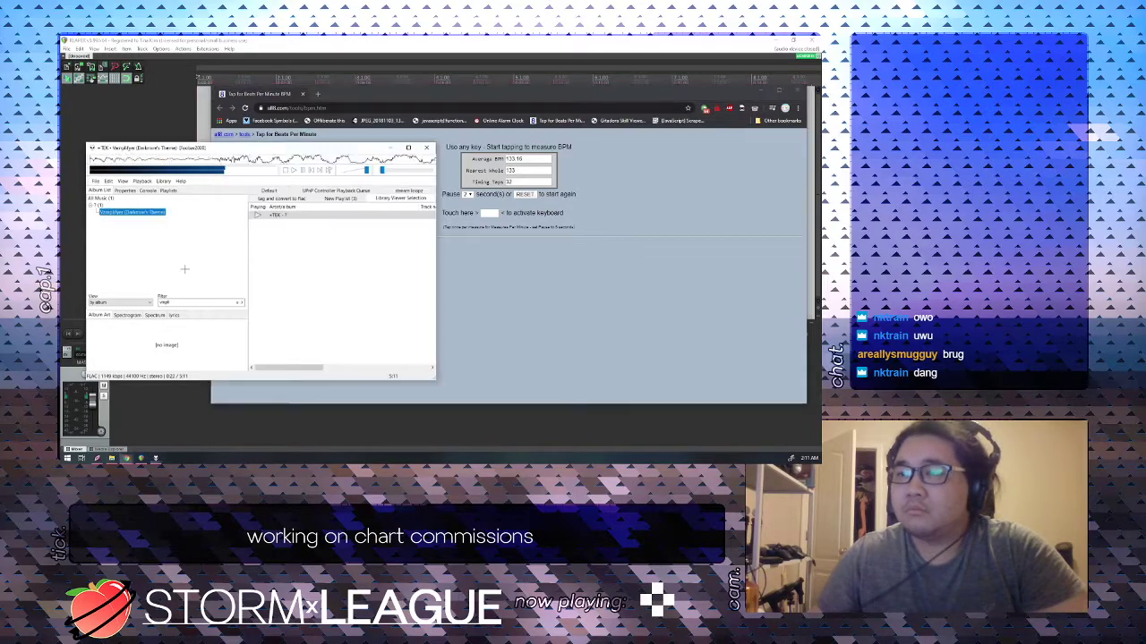
{"action": "left_click", "coordinate": [284, 172]}
{"action": "left_click", "coordinate": [499, 415]}
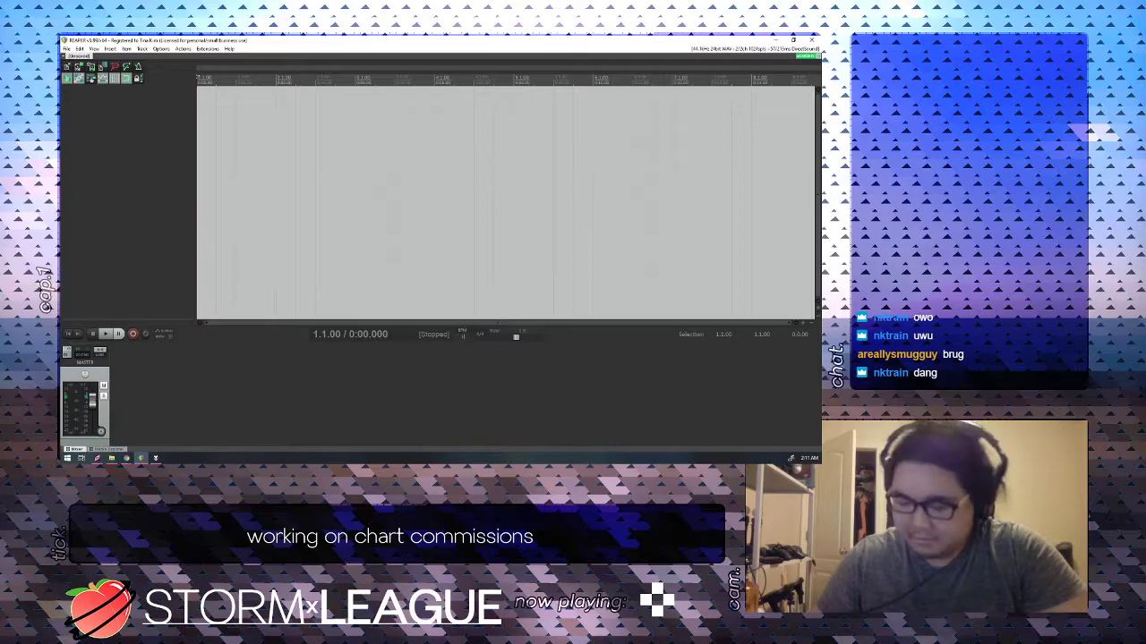
{"action": "key", "text": "Return"}
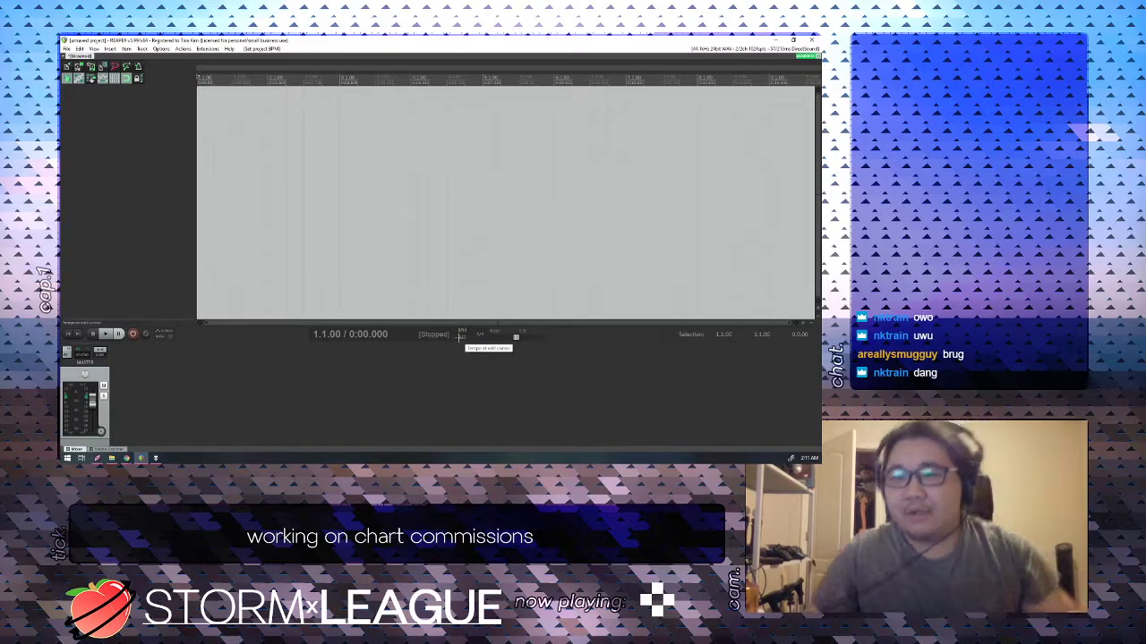
Insert the Vampifyer track from the foobar2000 playlist into the REAPER project at the timeline's start.
{"action": "key", "text": "alt+Tab"}
{"action": "left_click", "coordinate": [291, 215]}
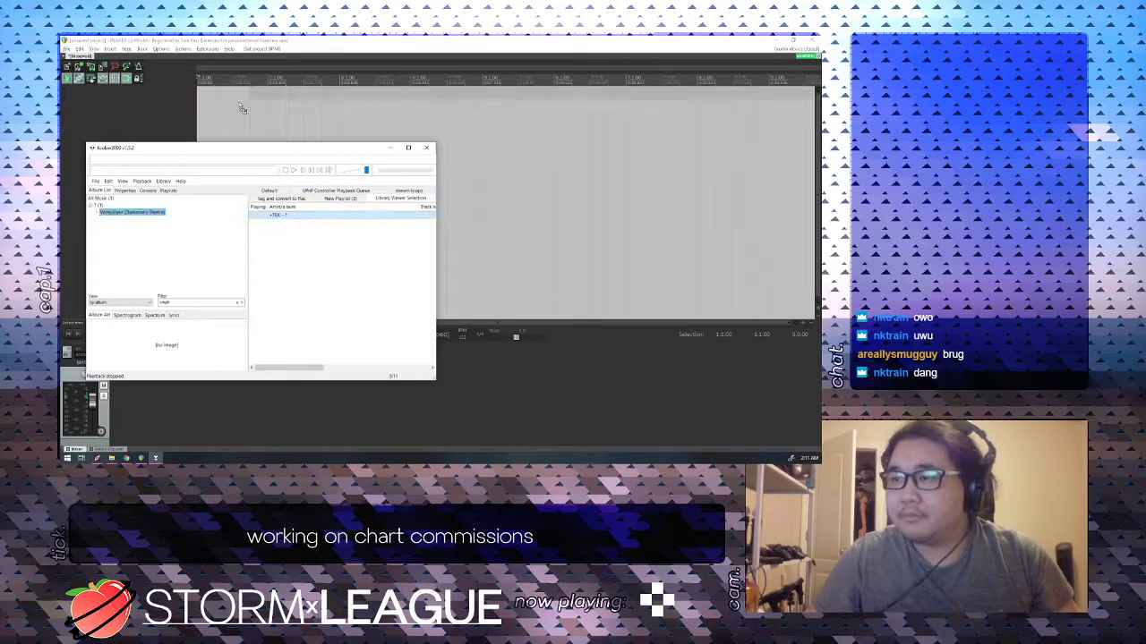
{"action": "left_click_drag", "start_coordinate": [205, 103], "coordinate": [206, 103]}
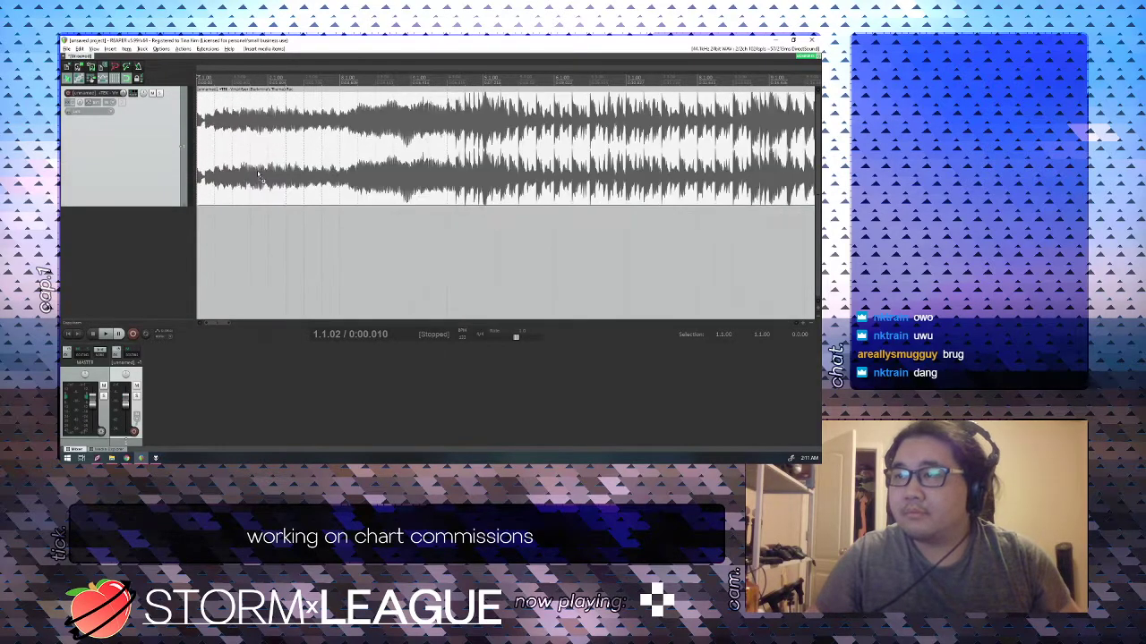
Try to shift the audio item so the beat near 4.4.00 lines up with the grid.
{"action": "left_click", "coordinate": [464, 100]}
{"action": "scroll", "coordinate": [454, 137], "scroll_direction": "up", "scroll_amount": 8}
{"action": "scroll", "coordinate": [455, 138], "scroll_direction": "down", "scroll_amount": 2}
{"action": "scroll", "coordinate": [455, 139], "scroll_direction": "down", "scroll_amount": 3}
{"action": "scroll", "coordinate": [455, 138], "scroll_direction": "up", "scroll_amount": 6}
{"action": "scroll", "coordinate": [454, 138], "scroll_direction": "down", "scroll_amount": 4}
{"action": "scroll", "coordinate": [455, 138], "scroll_direction": "up", "scroll_amount": 3}
{"action": "left_click", "coordinate": [523, 134]}
{"action": "scroll", "coordinate": [524, 133], "scroll_direction": "down", "scroll_amount": 6}
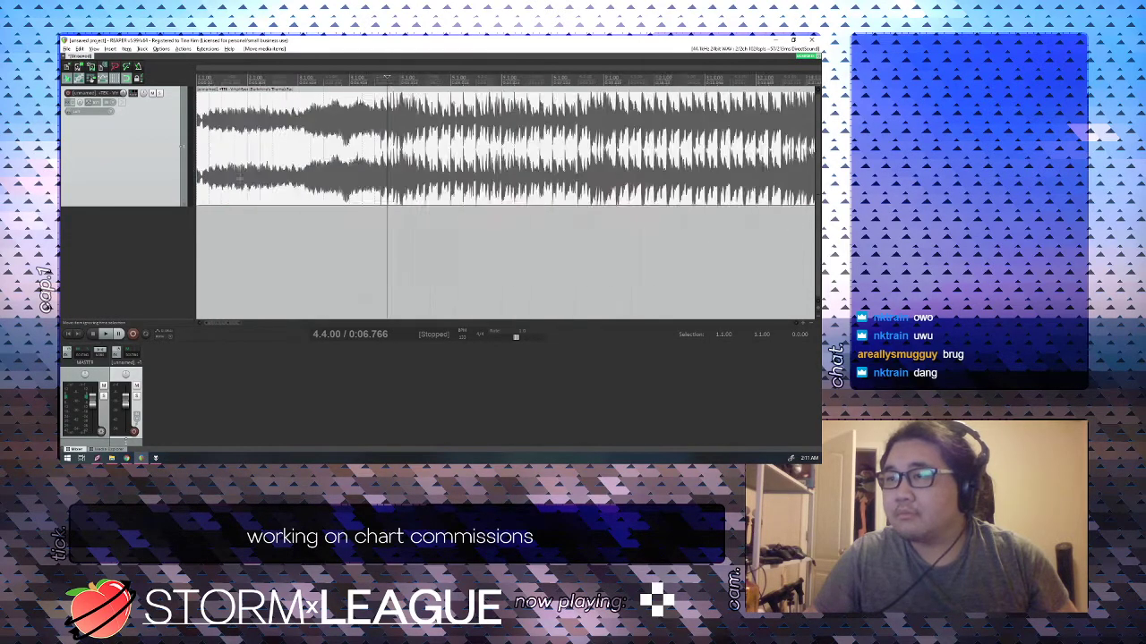
Play the audio item from its very start to check where the first beats fall.
{"action": "left_click", "coordinate": [198, 154]}
{"action": "scroll", "coordinate": [199, 154], "scroll_direction": "up", "scroll_amount": 5}
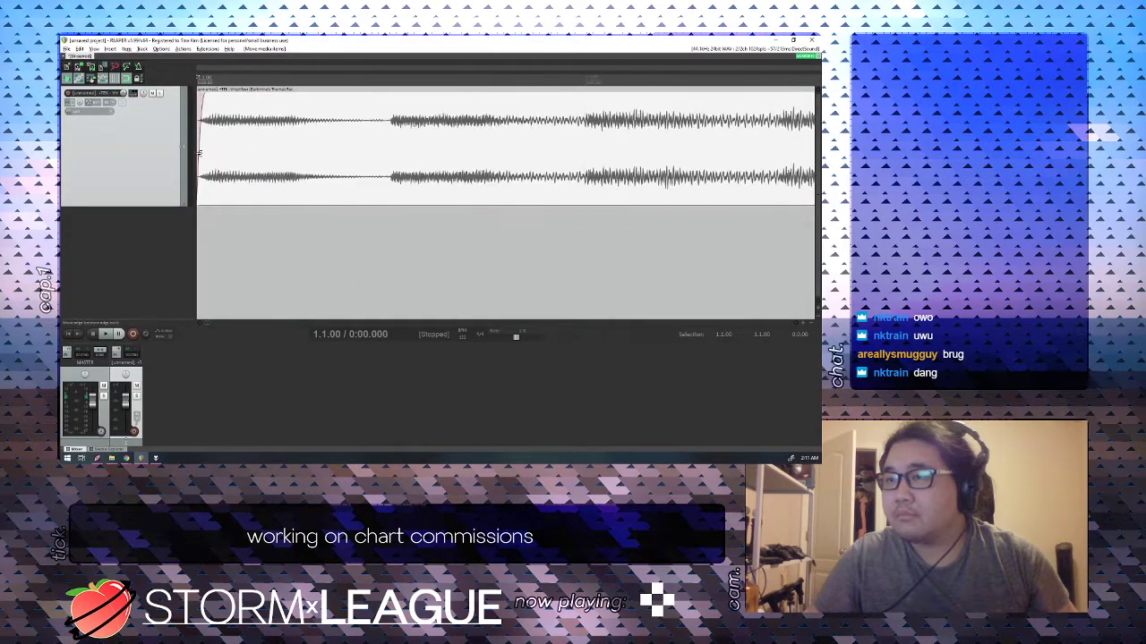
{"action": "key", "text": "space"}
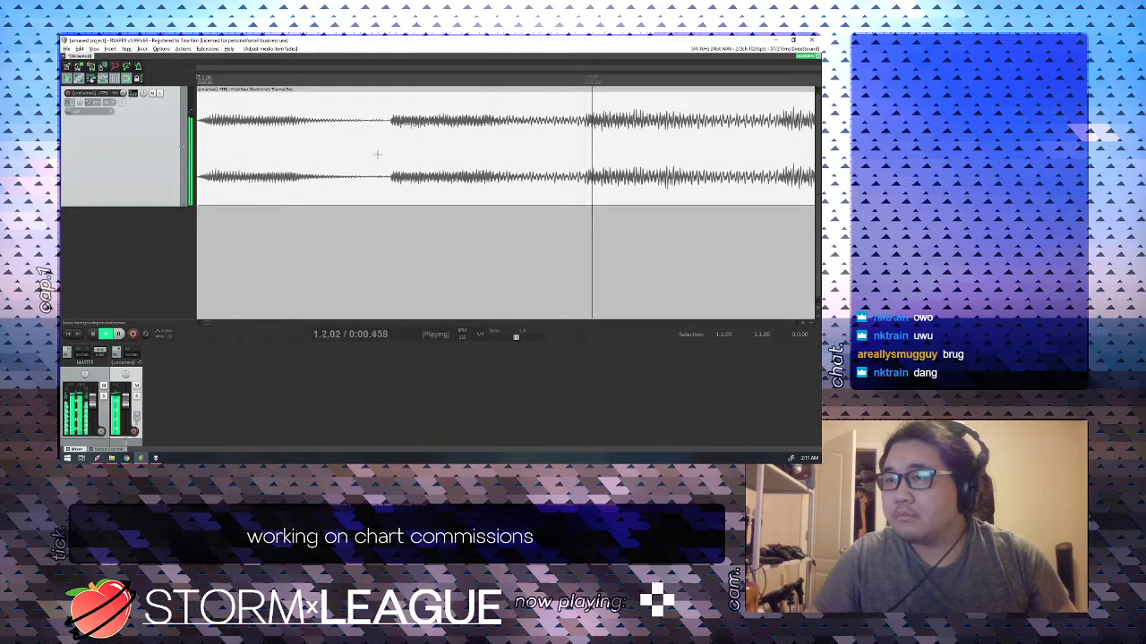
{"action": "scroll", "coordinate": [377, 154], "scroll_direction": "down", "scroll_amount": 3}
{"action": "key", "text": "space"}
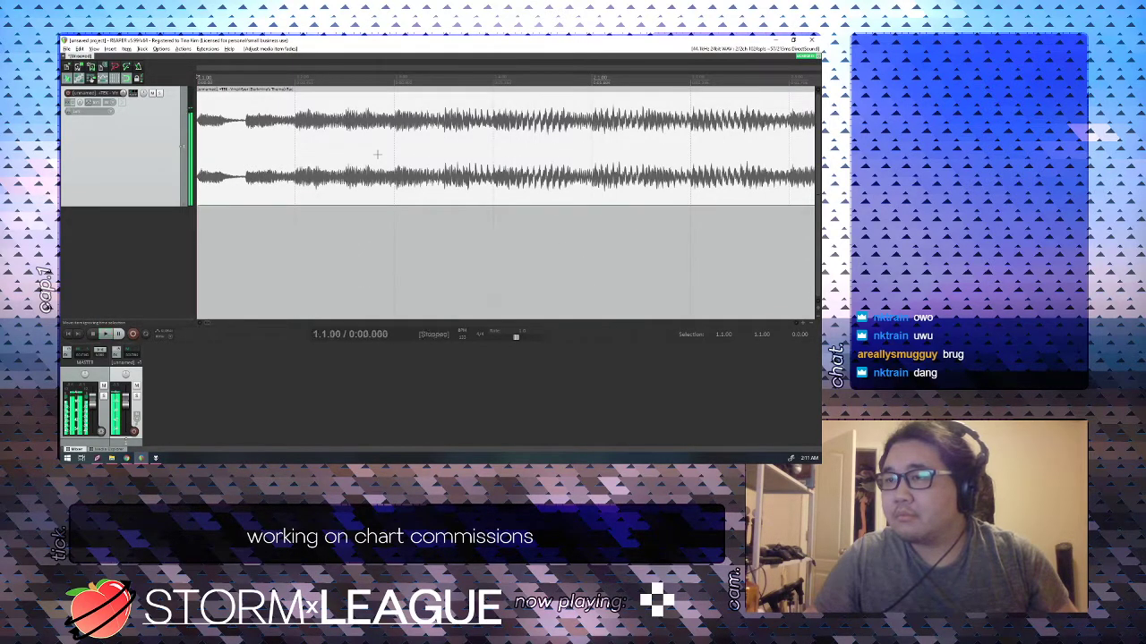
Place the edit cursor at 4.4.00 and shift the audio item so the sharp transient lands on it.
{"action": "left_click", "coordinate": [592, 136]}
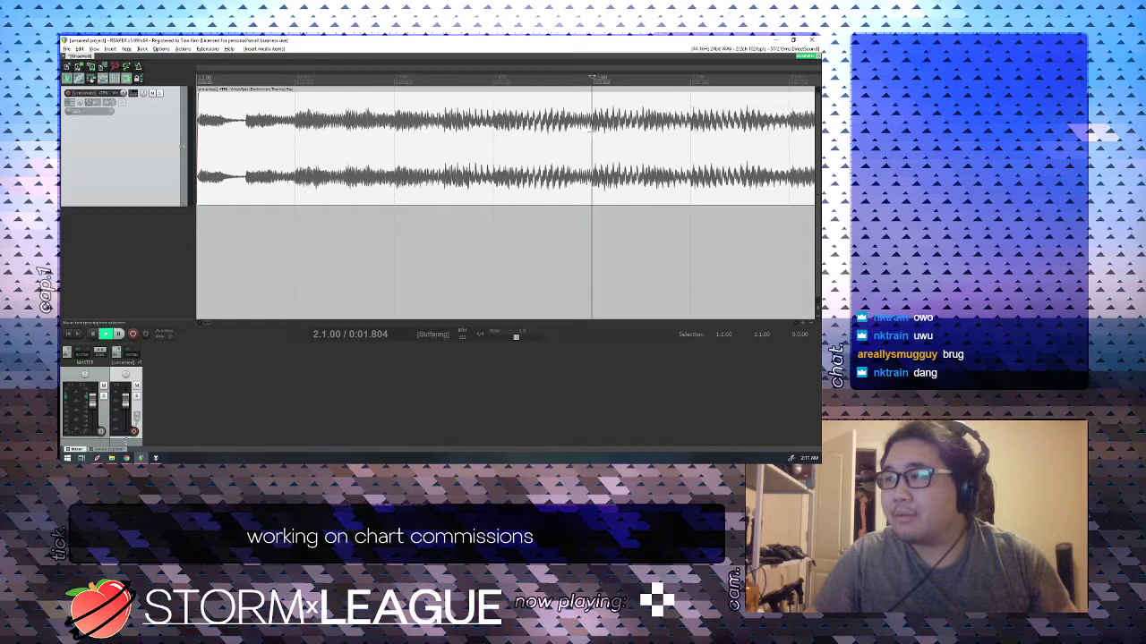
{"action": "scroll", "coordinate": [573, 139], "scroll_direction": "down", "scroll_amount": 2}
{"action": "scroll", "coordinate": [573, 140], "scroll_direction": "down", "scroll_amount": 2}
{"action": "left_click", "coordinate": [729, 134]}
{"action": "scroll", "coordinate": [591, 146], "scroll_direction": "up", "scroll_amount": 5}
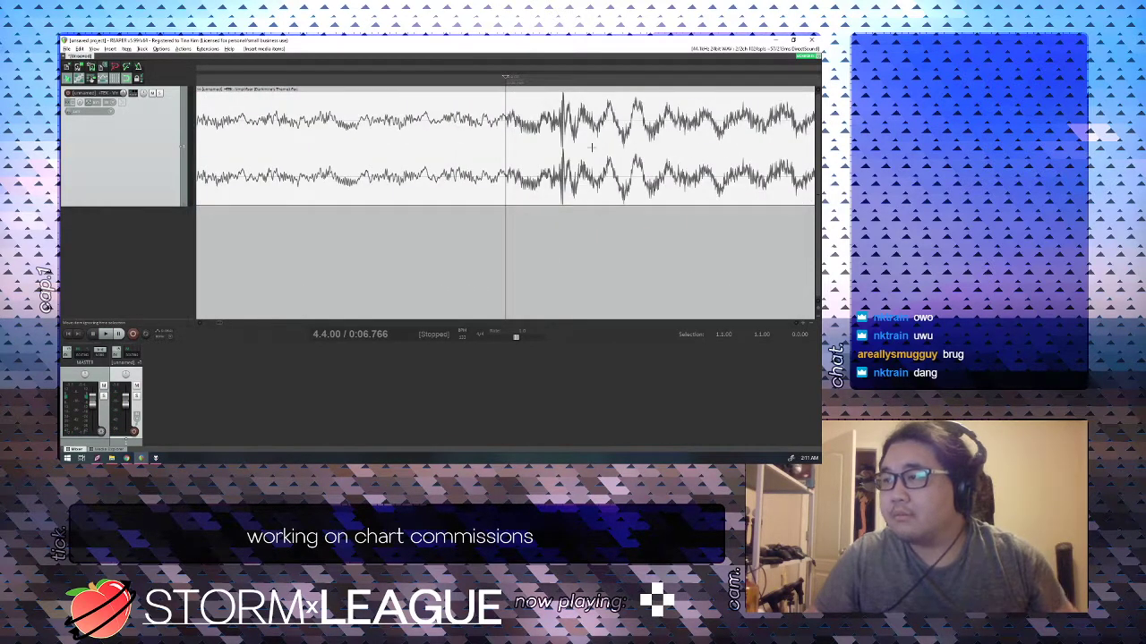
{"action": "scroll", "coordinate": [587, 150], "scroll_direction": "right", "scroll_amount": 1}
{"action": "left_click", "coordinate": [558, 148]}
{"action": "left_click", "coordinate": [431, 143]}
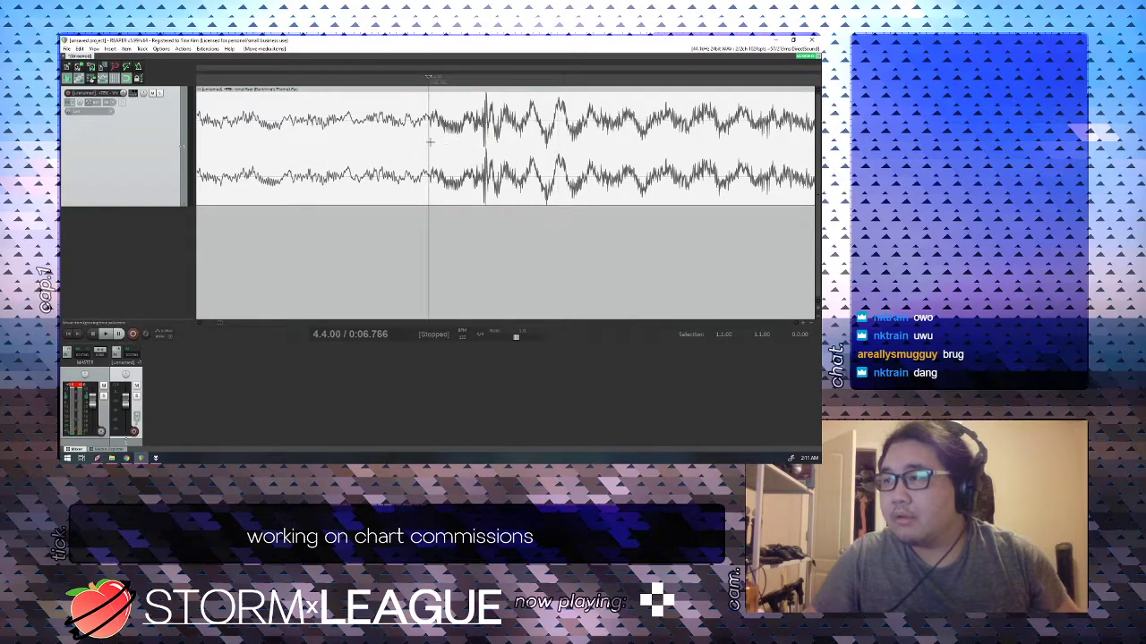
{"action": "scroll", "coordinate": [549, 143], "scroll_direction": "up", "scroll_amount": 6}
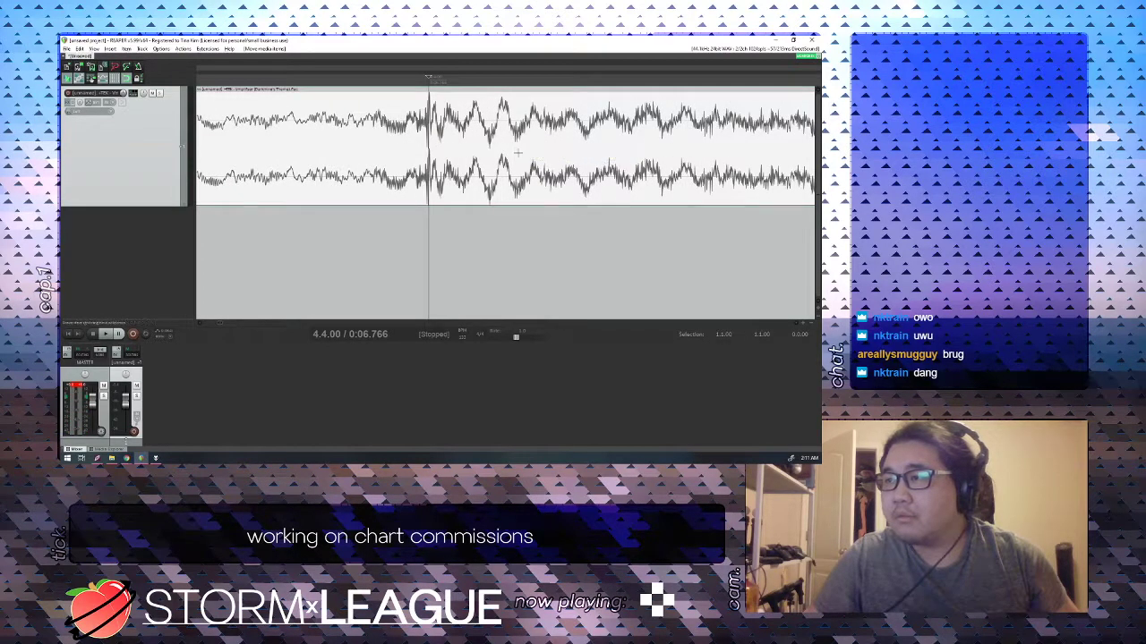
Fine-tune the audio item's position at sample level so the transient's peak meets the cursor at 4.4.00.
{"action": "left_click_drag", "start_coordinate": [586, 146], "coordinate": [595, 153]}
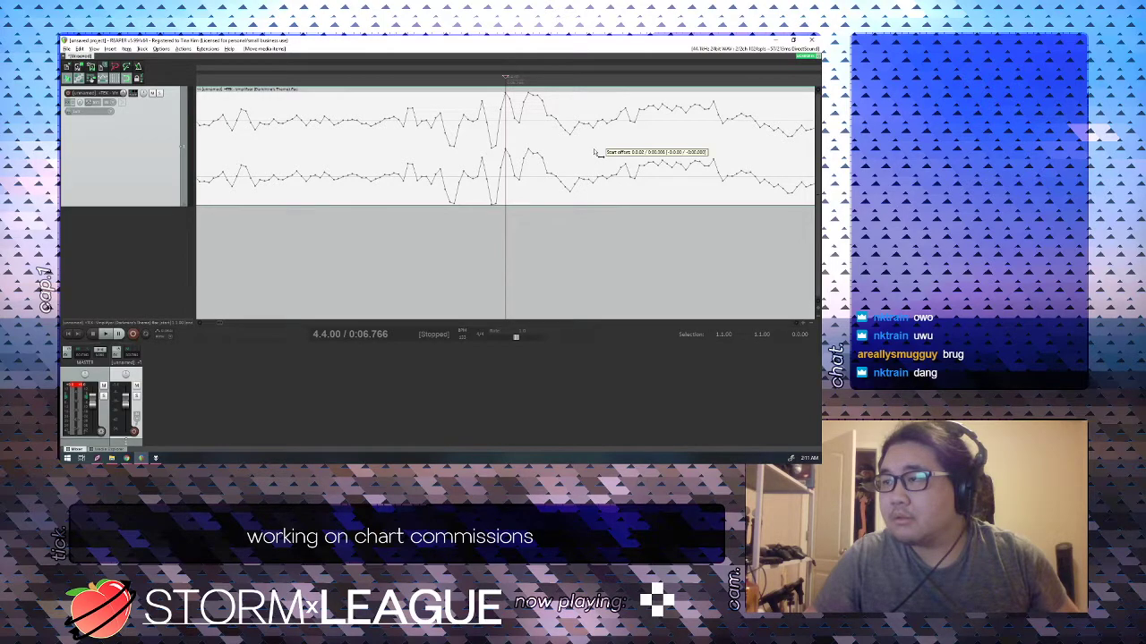
{"action": "scroll", "coordinate": [594, 152], "scroll_direction": "down", "scroll_amount": 4}
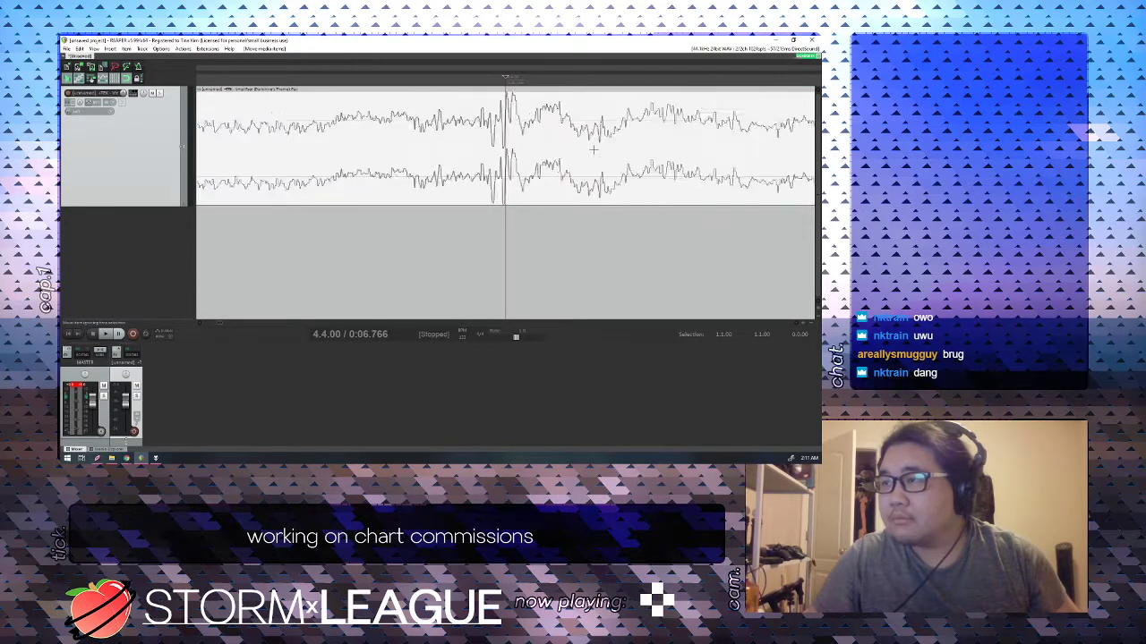
{"action": "scroll", "coordinate": [595, 153], "scroll_direction": "up", "scroll_amount": 5}
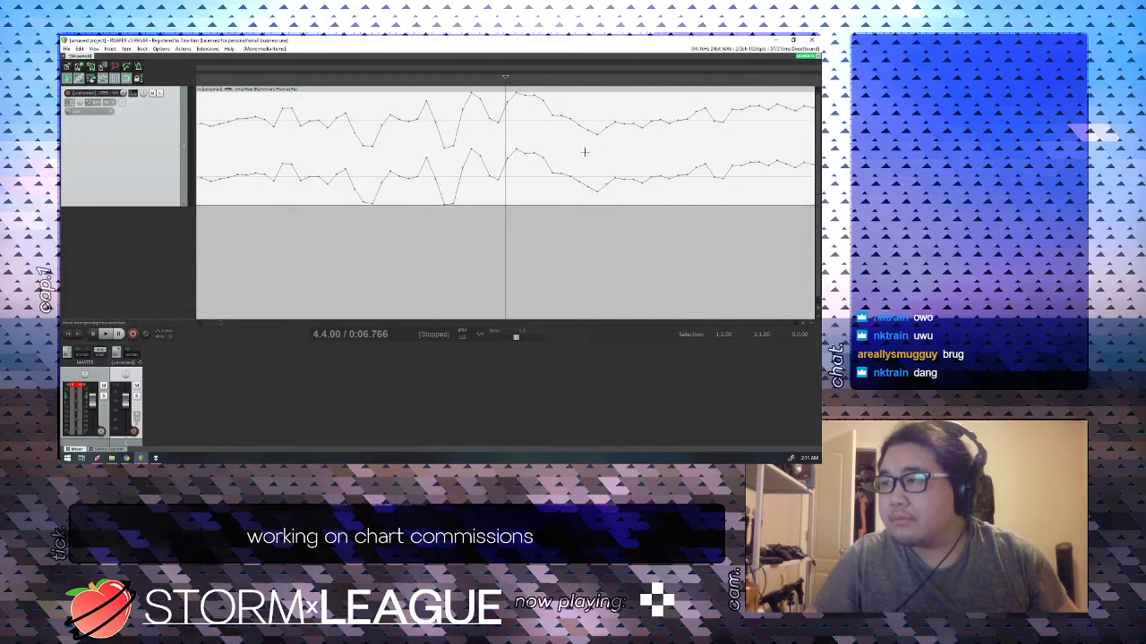
{"action": "left_click_drag", "start_coordinate": [580, 155], "coordinate": [576, 154]}
Play the shifted audio from the beginning and compare its beats with the grid.
{"action": "scroll", "coordinate": [575, 156], "scroll_direction": "down", "scroll_amount": 5}
{"action": "scroll", "coordinate": [574, 156], "scroll_direction": "down", "scroll_amount": 3}
{"action": "left_click", "coordinate": [262, 177]}
{"action": "scroll", "coordinate": [259, 178], "scroll_direction": "down", "scroll_amount": 5}
{"action": "left_click", "coordinate": [258, 180]}
{"action": "left_click", "coordinate": [222, 179]}
{"action": "key", "text": "space"}
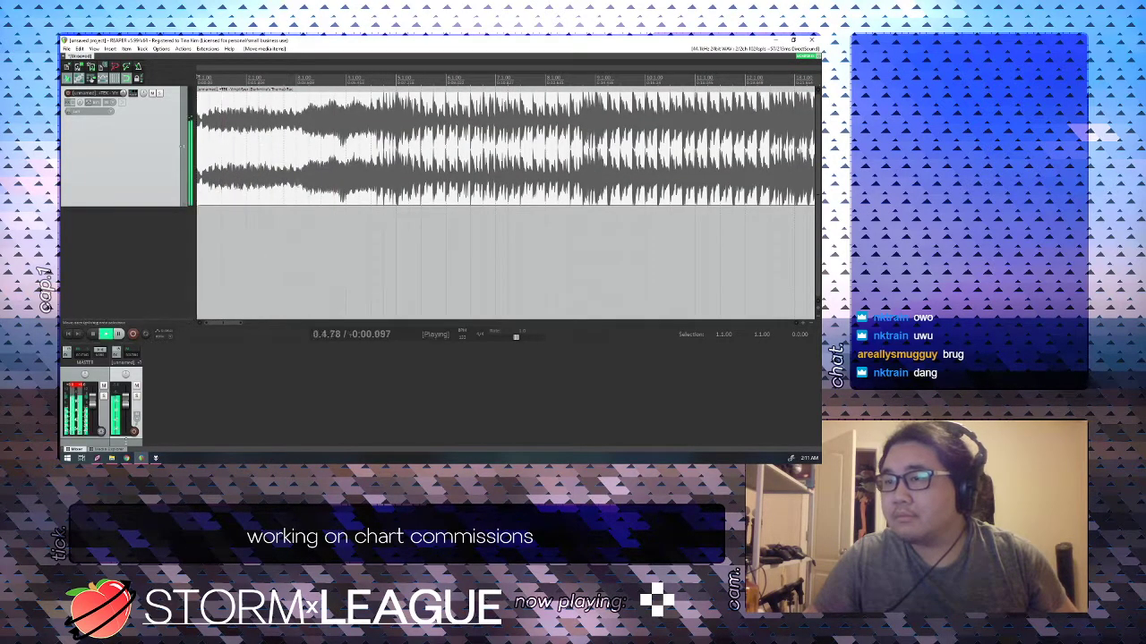
{"action": "scroll", "coordinate": [618, 222], "scroll_direction": "up", "scroll_amount": 2}
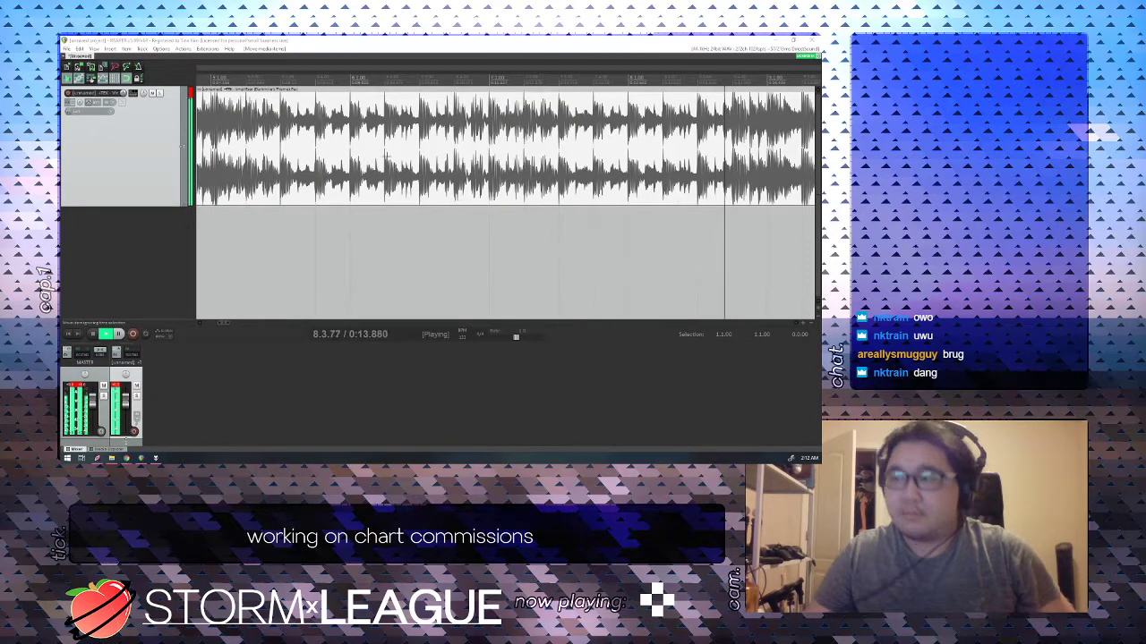
{"action": "left_click", "coordinate": [572, 148]}
{"action": "scroll", "coordinate": [573, 147], "scroll_direction": "down", "scroll_amount": 5}
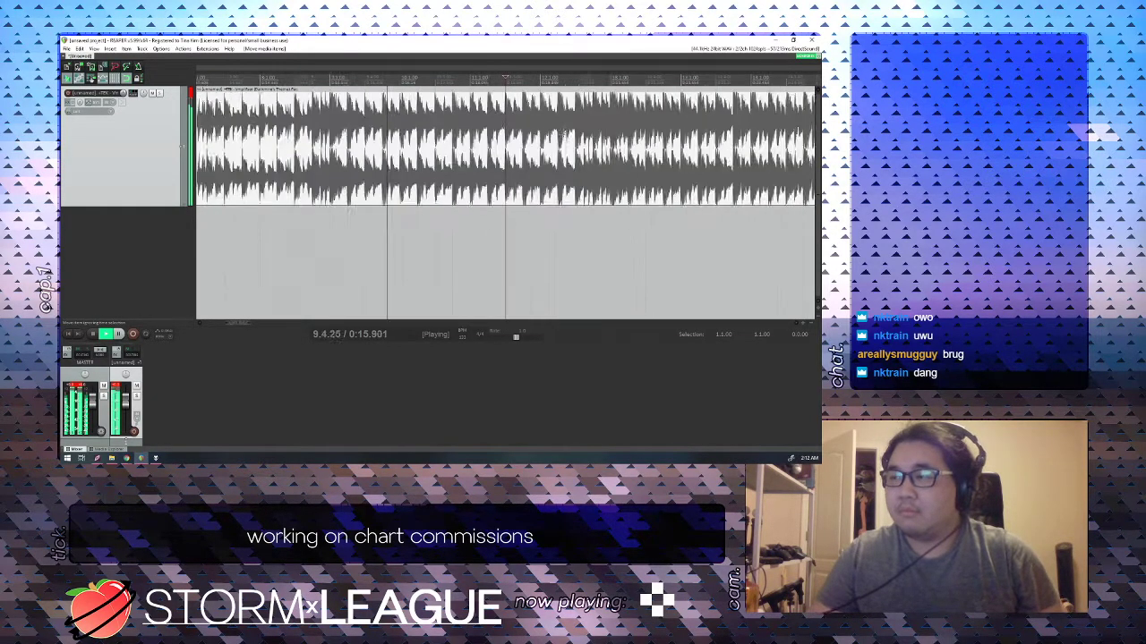
{"action": "key", "text": "space"}
Play the song from 25.1.00 to check that the beats still match the 133 BPM grid.
{"action": "scroll", "coordinate": [573, 148], "scroll_direction": "down", "scroll_amount": 3}
{"action": "left_click", "coordinate": [488, 146]}
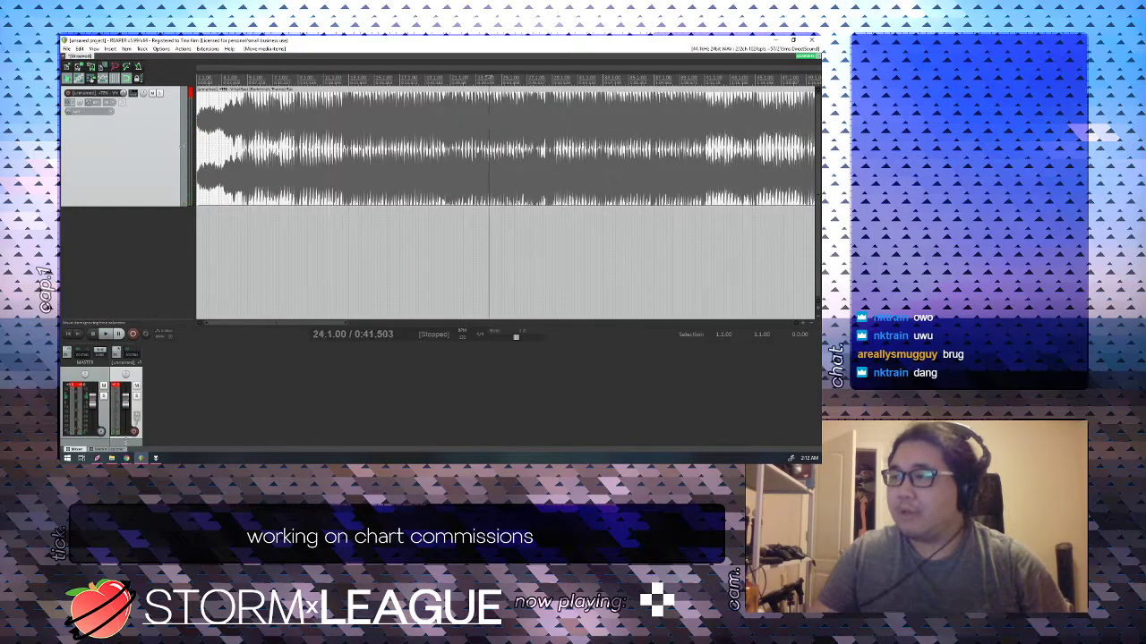
{"action": "scroll", "coordinate": [505, 146], "scroll_direction": "up", "scroll_amount": 4}
{"action": "left_click", "coordinate": [603, 146]}
{"action": "scroll", "coordinate": [603, 146], "scroll_direction": "up", "scroll_amount": 5}
{"action": "scroll", "coordinate": [506, 148], "scroll_direction": "up", "scroll_amount": 4}
{"action": "scroll", "coordinate": [506, 148], "scroll_direction": "down", "scroll_amount": 6}
{"action": "key", "text": "space"}
{"action": "scroll", "coordinate": [506, 147], "scroll_direction": "down", "scroll_amount": 2}
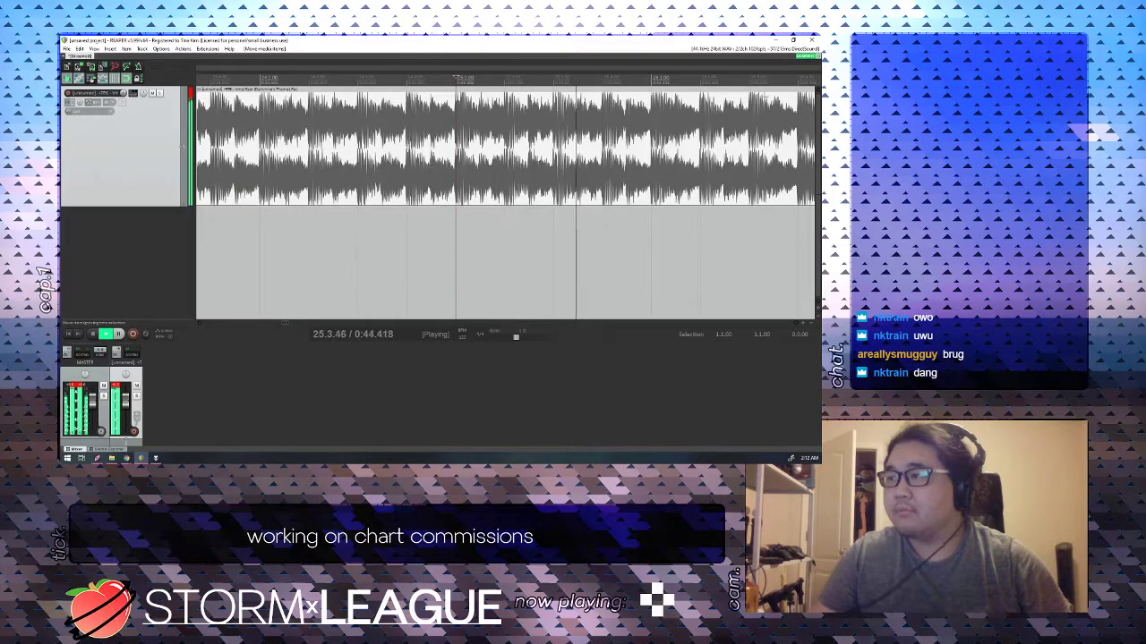
Play the song from 27.3.00 and examine how the waveform's transients sit against the grid lines.
{"action": "scroll", "coordinate": [701, 125], "scroll_direction": "up", "scroll_amount": 2}
{"action": "key", "text": "space"}
{"action": "left_click", "coordinate": [696, 123]}
{"action": "key", "text": "space"}
{"action": "scroll", "coordinate": [696, 123], "scroll_direction": "up", "scroll_amount": 5}
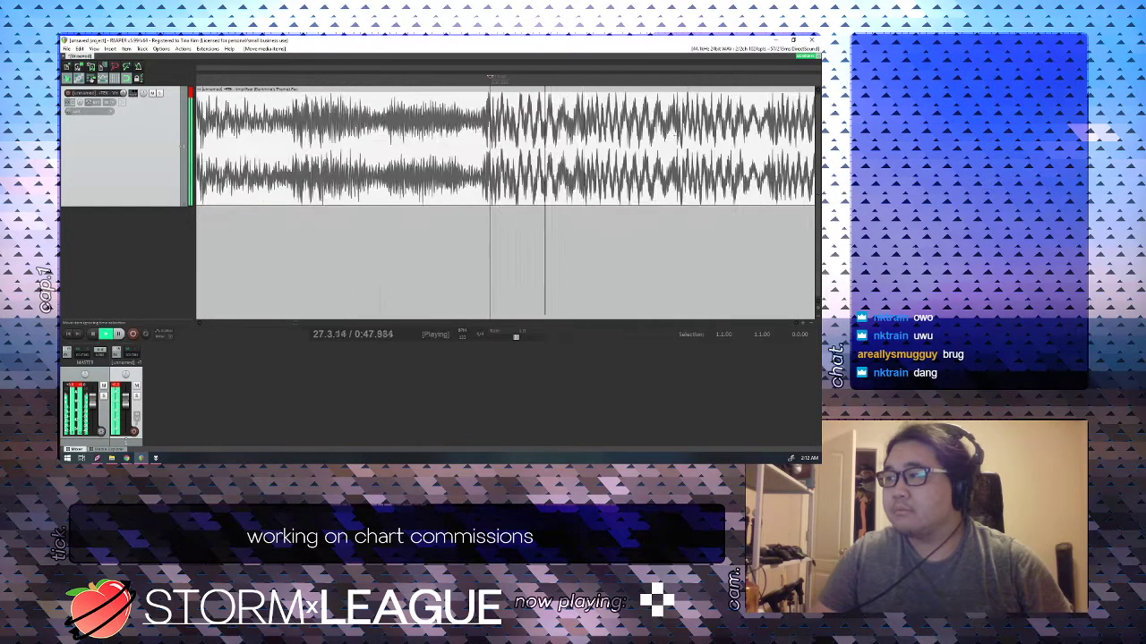
{"action": "scroll", "coordinate": [529, 145], "scroll_direction": "down", "scroll_amount": 3}
{"action": "scroll", "coordinate": [530, 148], "scroll_direction": "up", "scroll_amount": 1}
{"action": "key", "text": "space"}
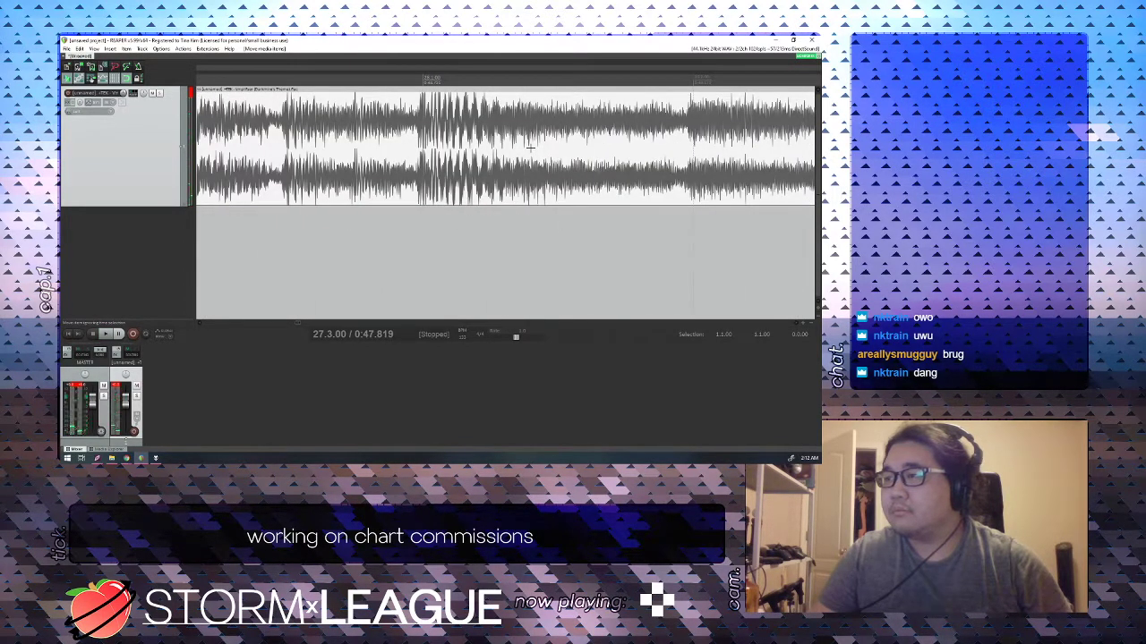
{"action": "scroll", "coordinate": [530, 146], "scroll_direction": "up", "scroll_amount": 4}
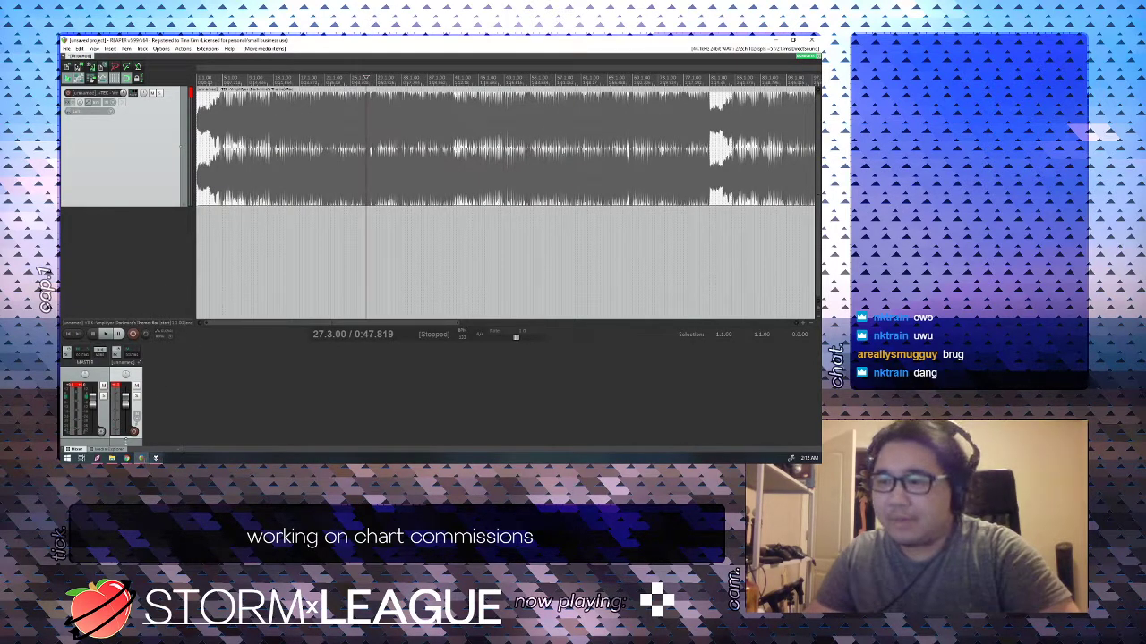
Switch to ArrowVortex and start opening a file.
{"action": "left_click", "coordinate": [67, 458]}
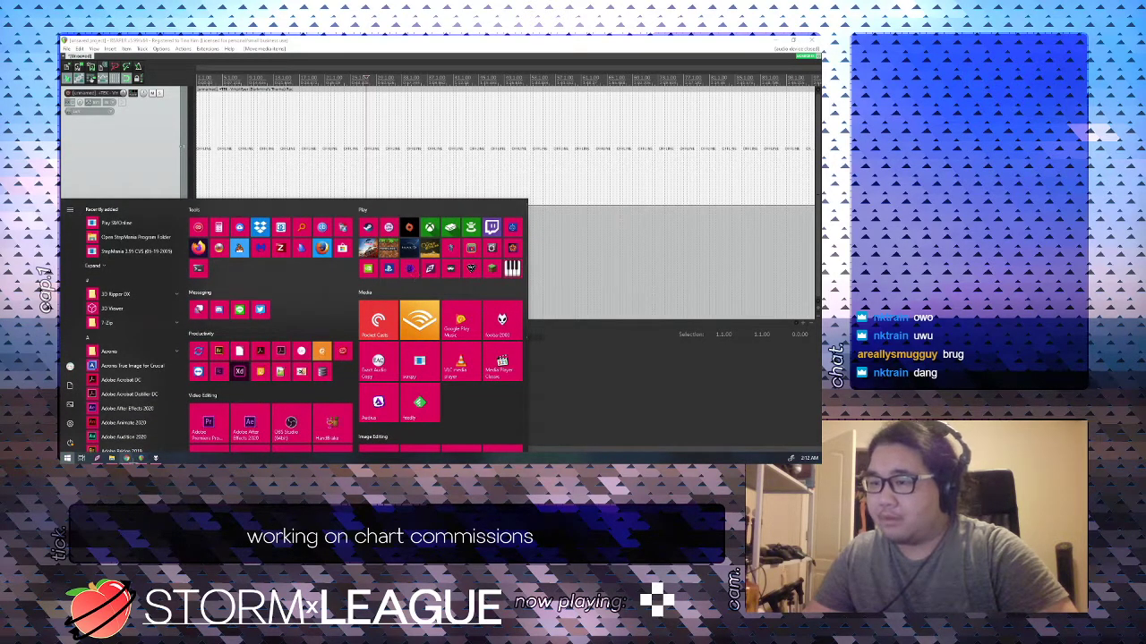
{"action": "left_click", "coordinate": [96, 458]}
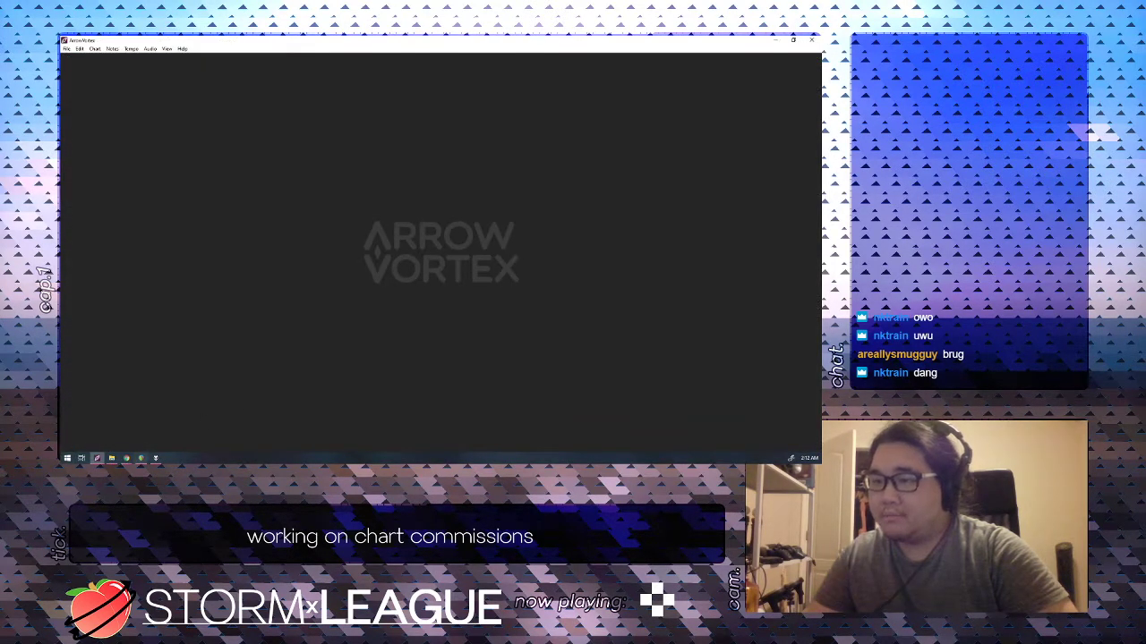
{"action": "key", "text": "ctrl+o"}
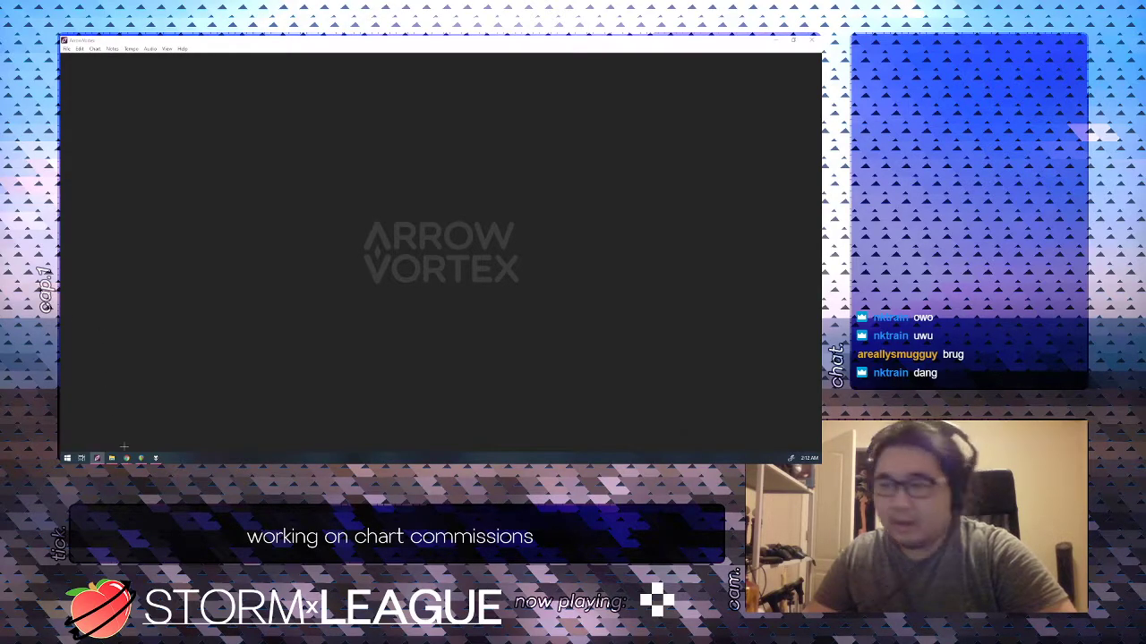
Switch to foobar2000, convert the Vampifyer track and select the converted file in the converter output.
{"action": "left_click", "coordinate": [154, 459]}
{"action": "right_click", "coordinate": [308, 216]}
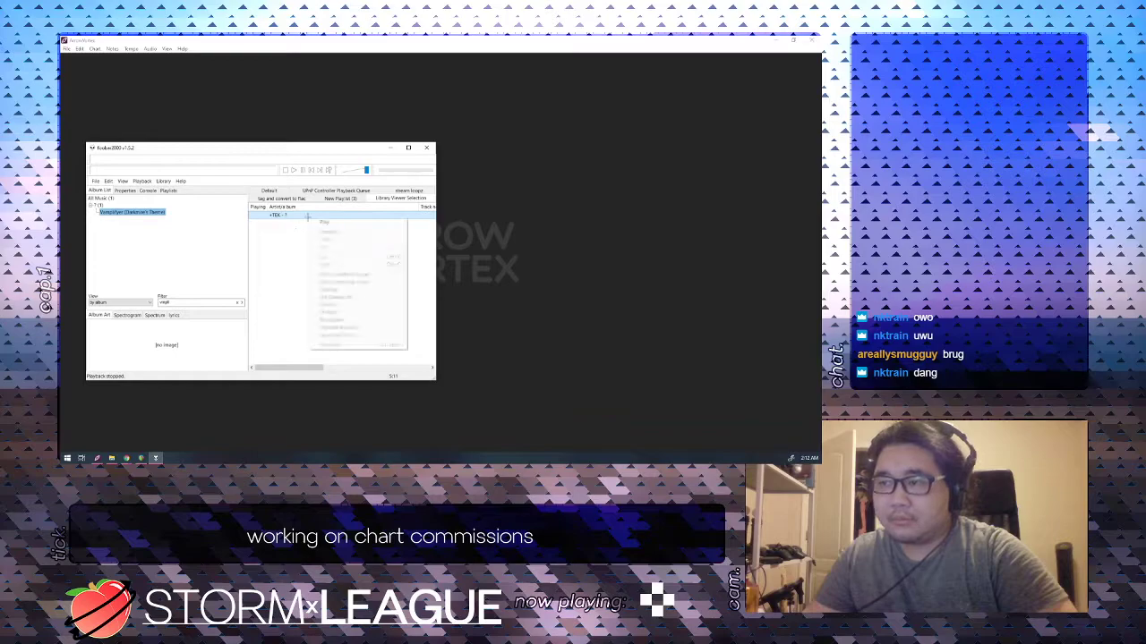
{"action": "mouse_move", "coordinate": [385, 305]}
{"action": "left_click", "coordinate": [448, 346]}
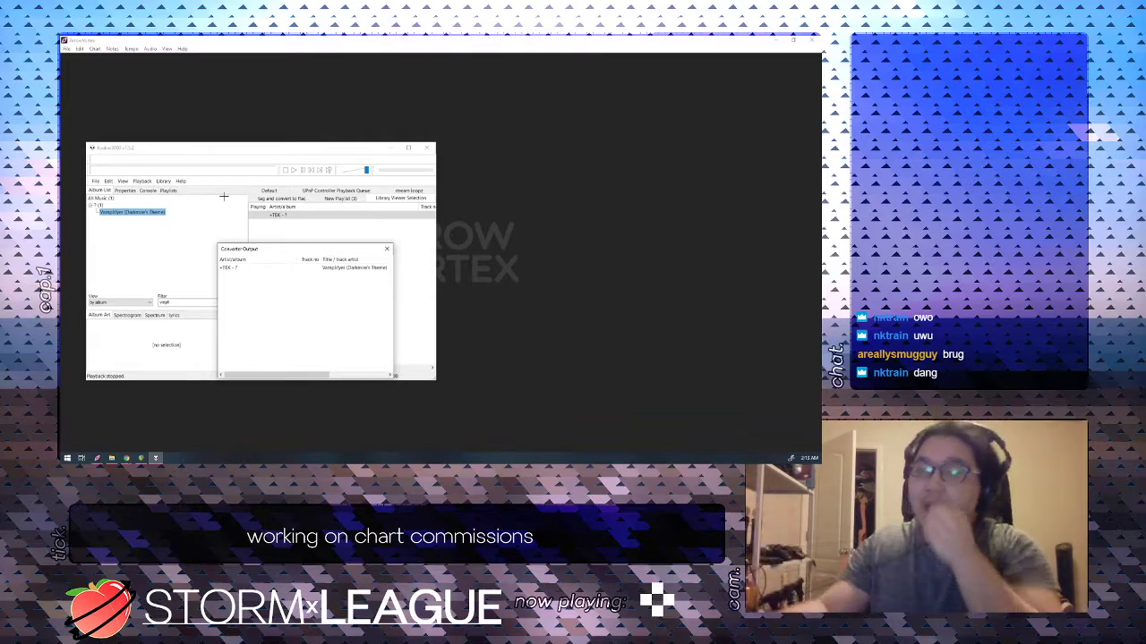
{"action": "left_click", "coordinate": [252, 268]}
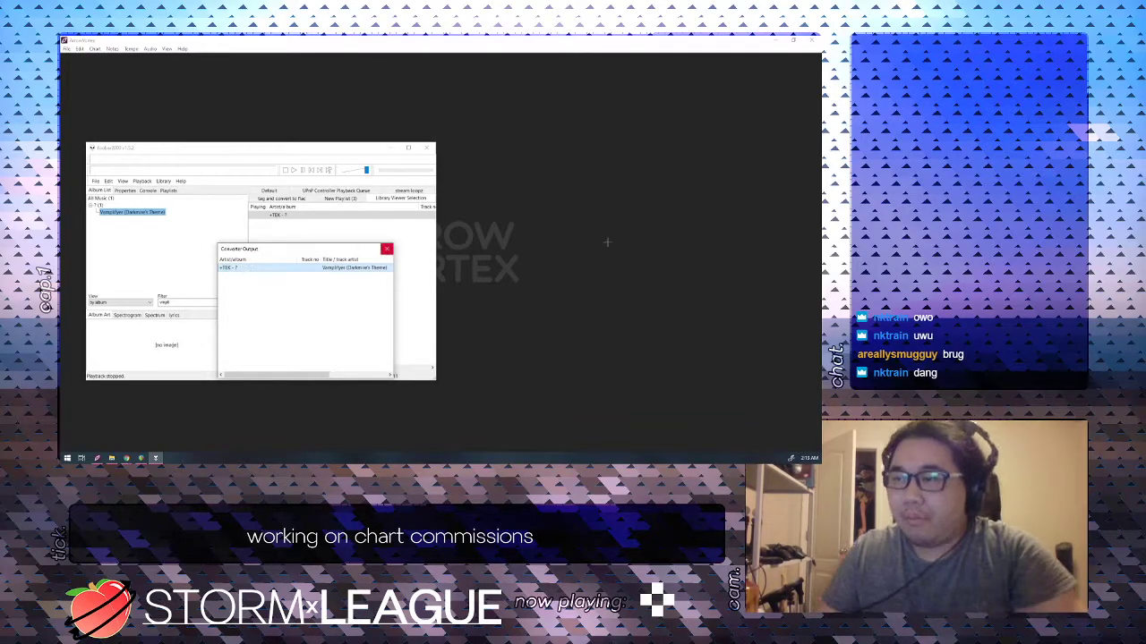
Load the converted Vampifyer track into ArrowVortex, detect its tempo and apply the 133 BPM result.
{"action": "left_click_drag", "start_coordinate": [382, 271], "coordinate": [493, 273]}
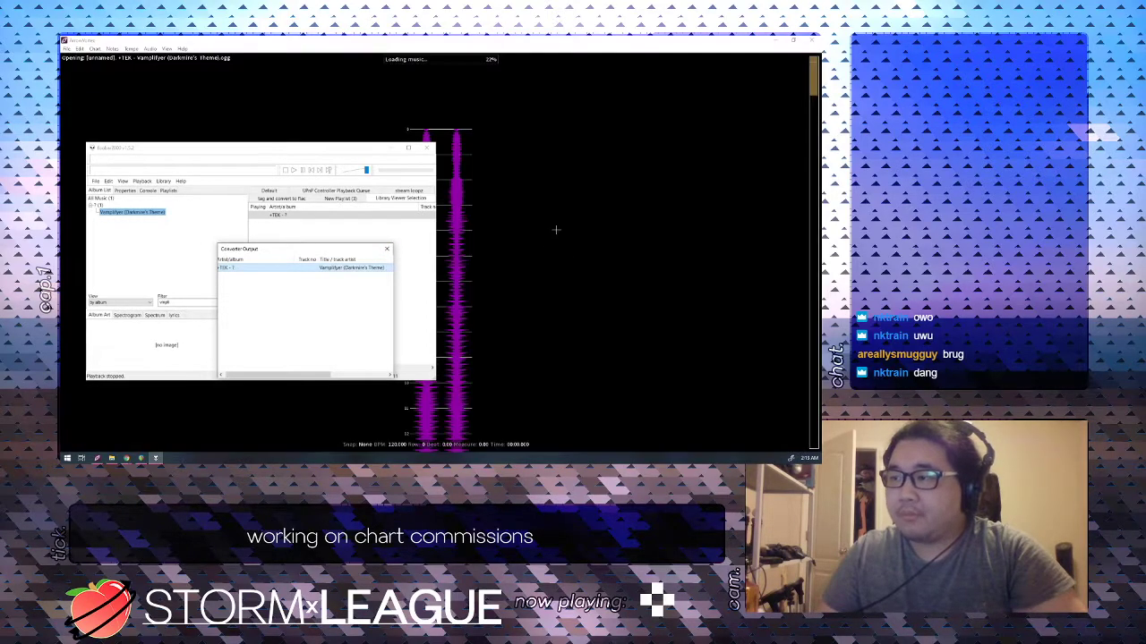
{"action": "left_click", "coordinate": [463, 273]}
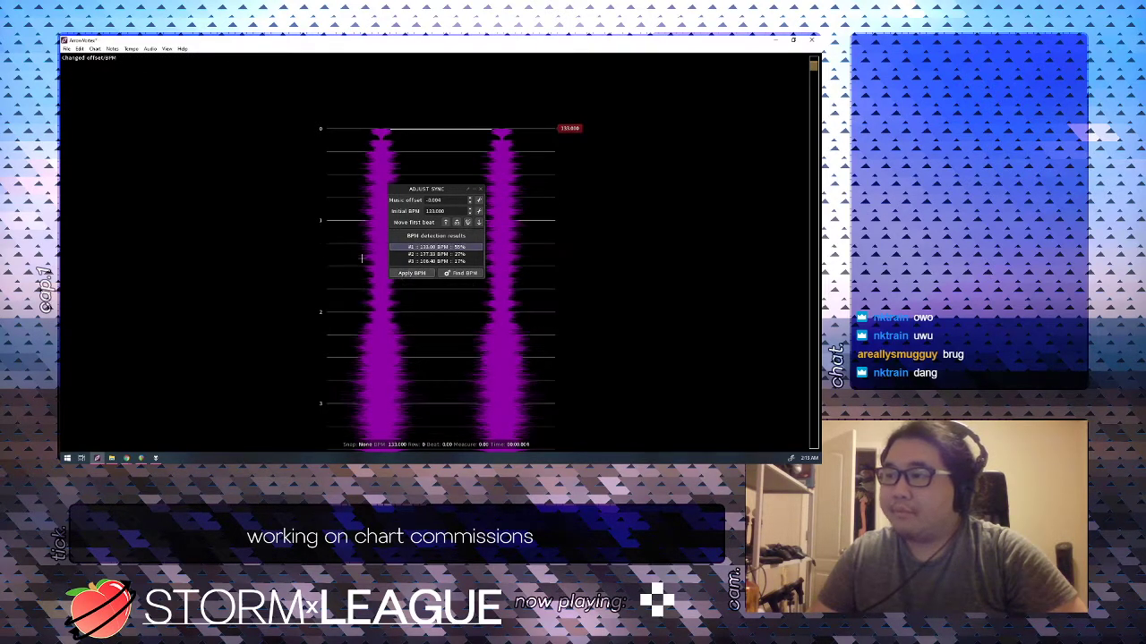
Overlay a high-pass filtered waveform on the track and move the sync adjustment dialog clear of the waveform.
{"action": "scroll", "coordinate": [353, 249], "scroll_direction": "down", "scroll_amount": 5}
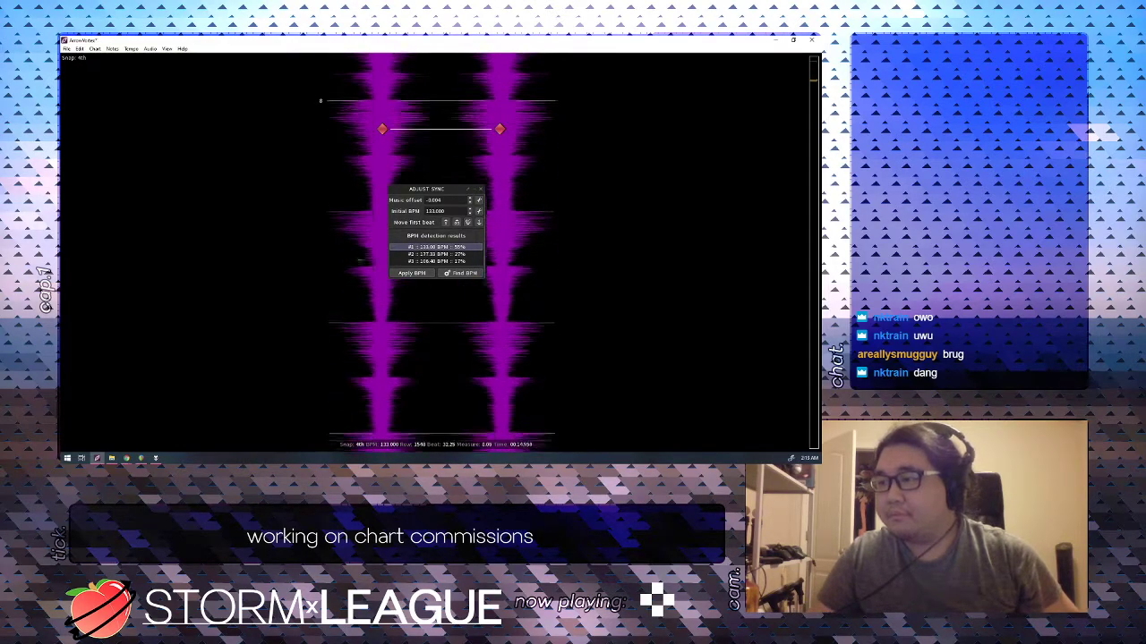
{"action": "key", "text": "shift+w"}
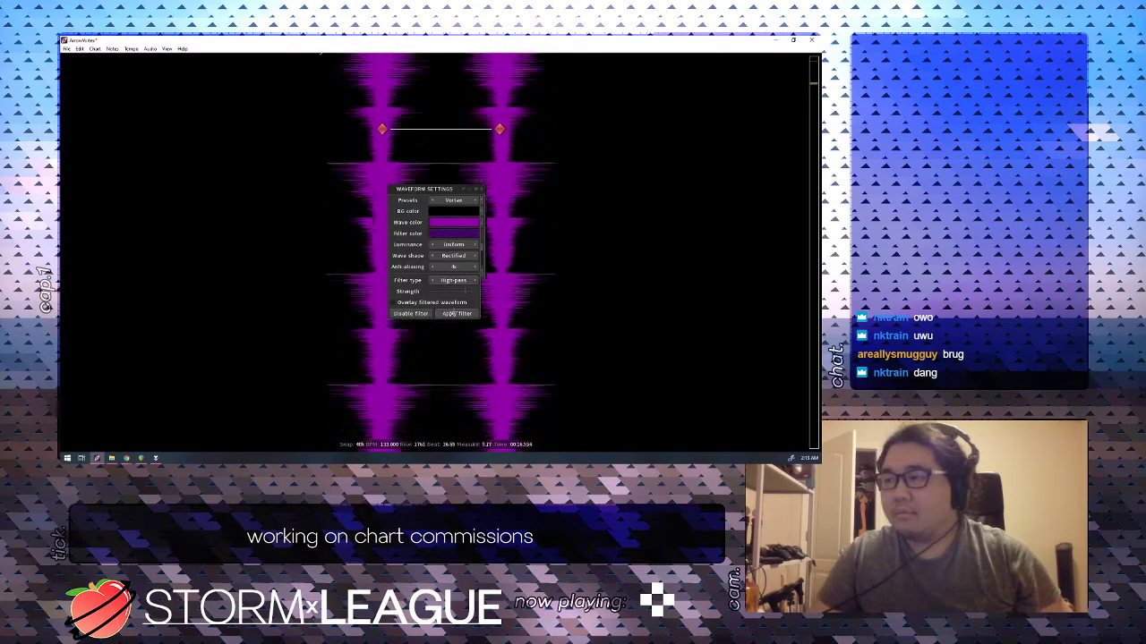
{"action": "left_click_drag", "start_coordinate": [456, 191], "coordinate": [189, 228]}
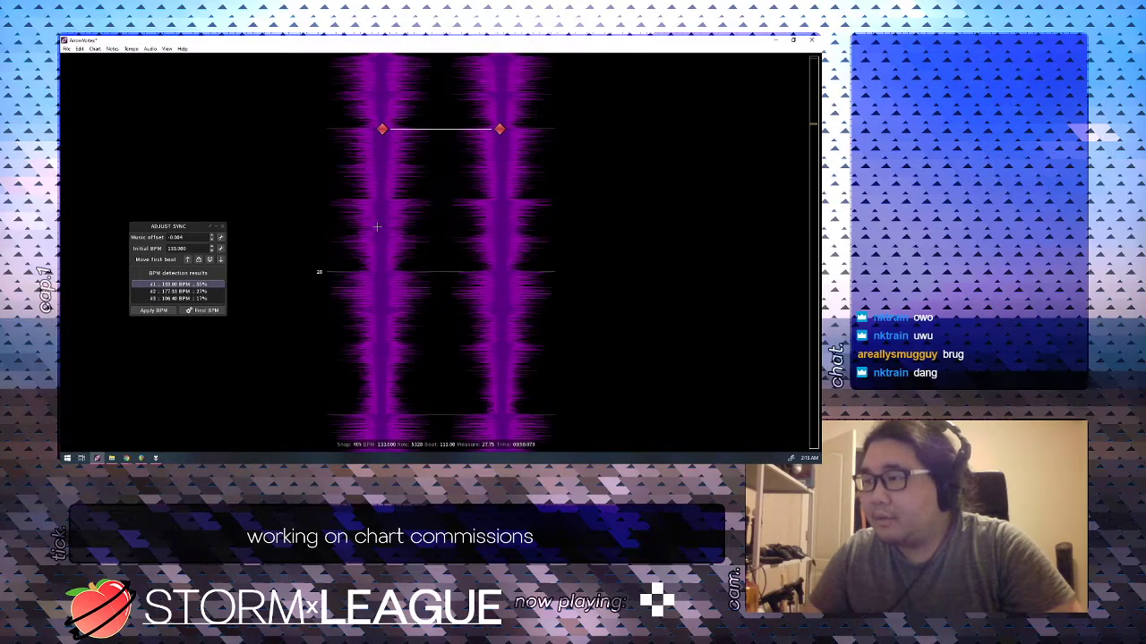
Examine how the filtered waveform's transients line up with the beat lines at several points between measures 28 and 101.
{"action": "scroll", "coordinate": [377, 227], "scroll_direction": "up", "scroll_amount": 1}
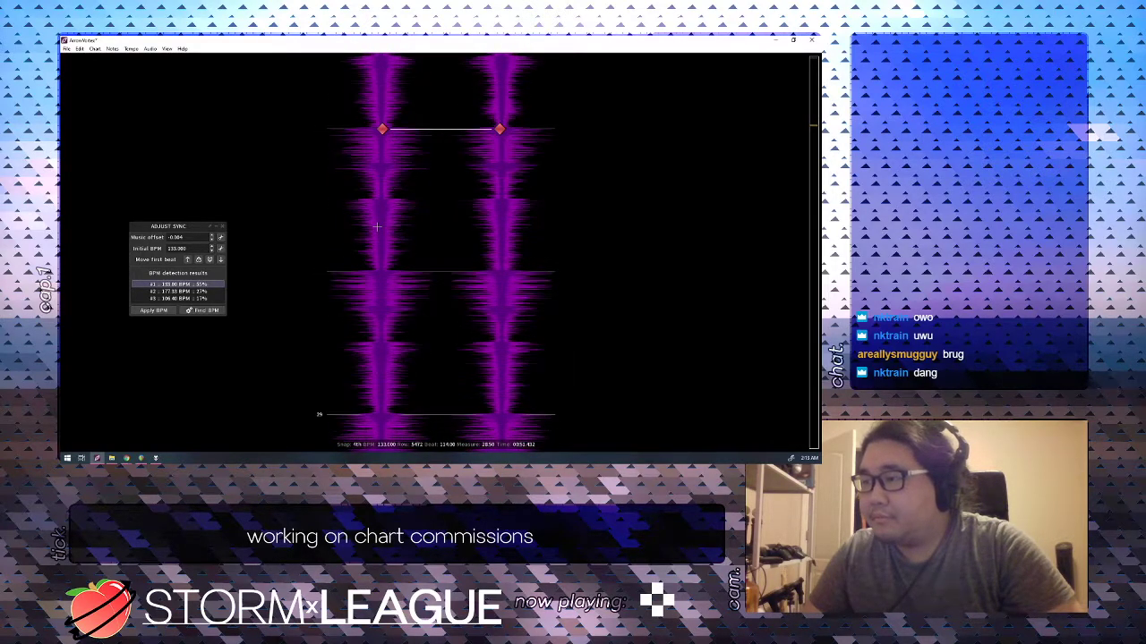
{"action": "scroll", "coordinate": [377, 227], "scroll_direction": "down", "scroll_amount": 18}
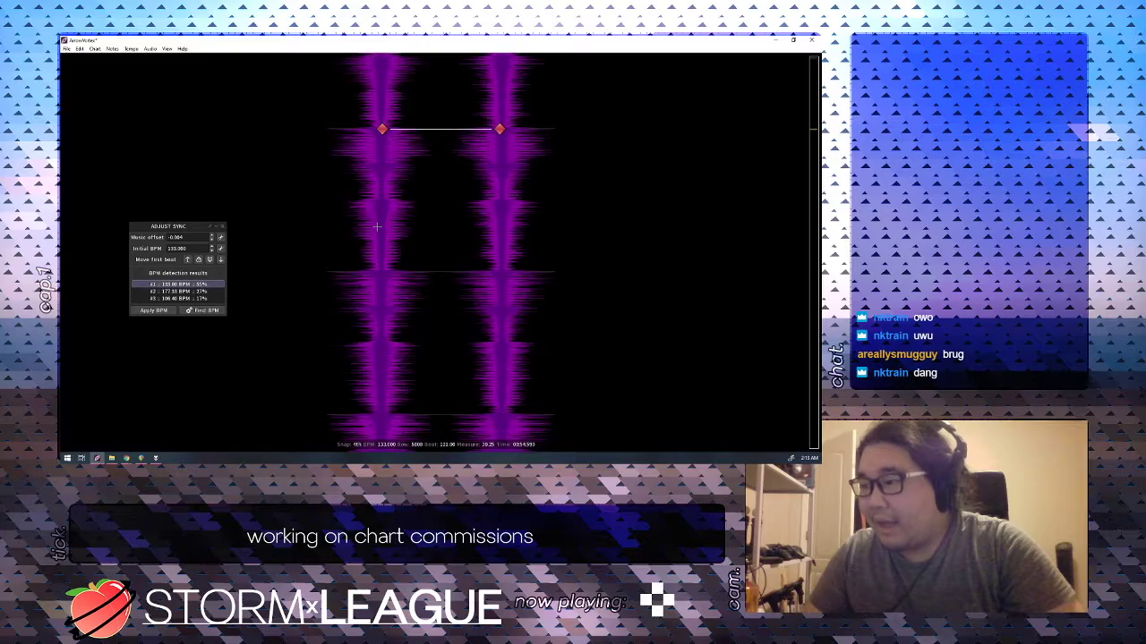
{"action": "scroll", "coordinate": [376, 220], "scroll_direction": "down", "scroll_amount": 3}
{"action": "left_click_drag", "start_coordinate": [814, 189], "coordinate": [813, 224]}
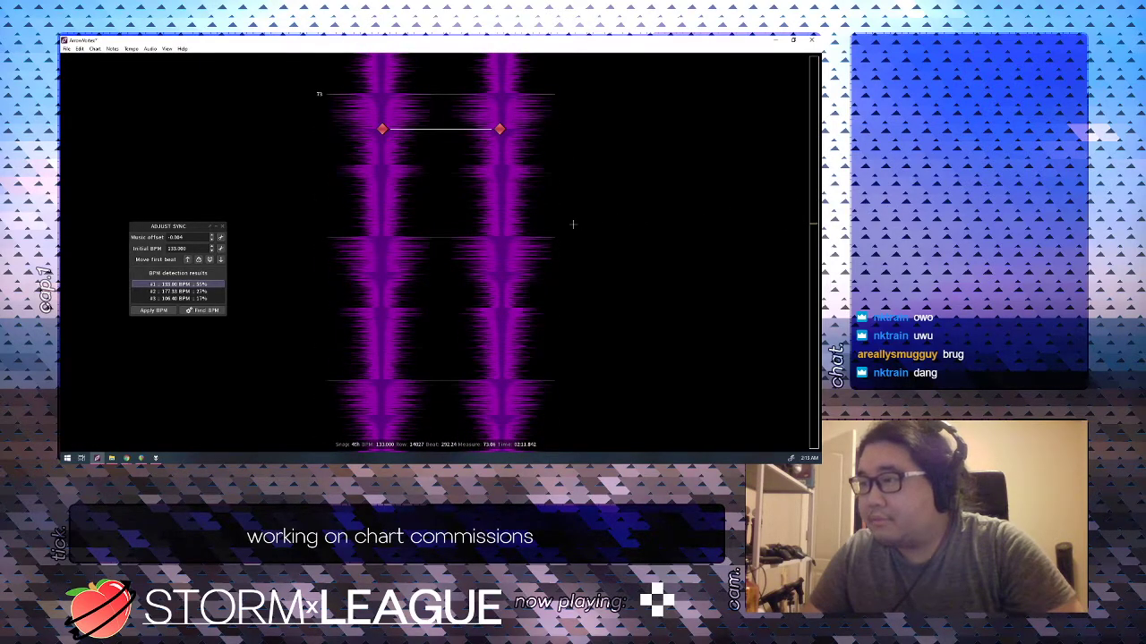
{"action": "scroll", "coordinate": [543, 224], "scroll_direction": "down", "scroll_amount": 1}
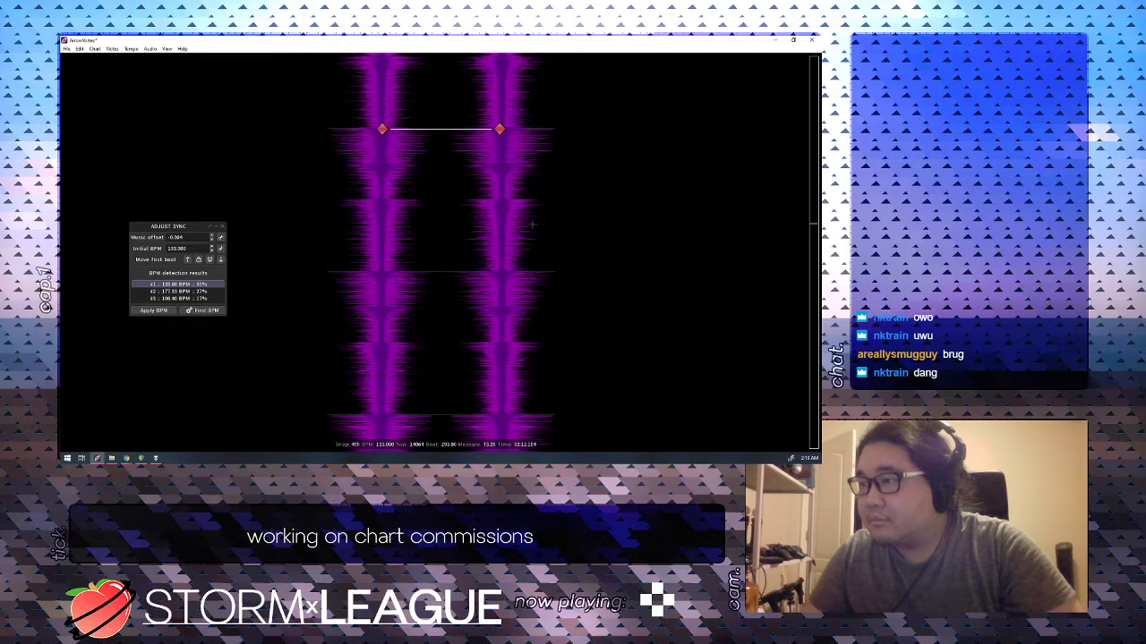
{"action": "left_click_drag", "start_coordinate": [817, 237], "coordinate": [813, 284]}
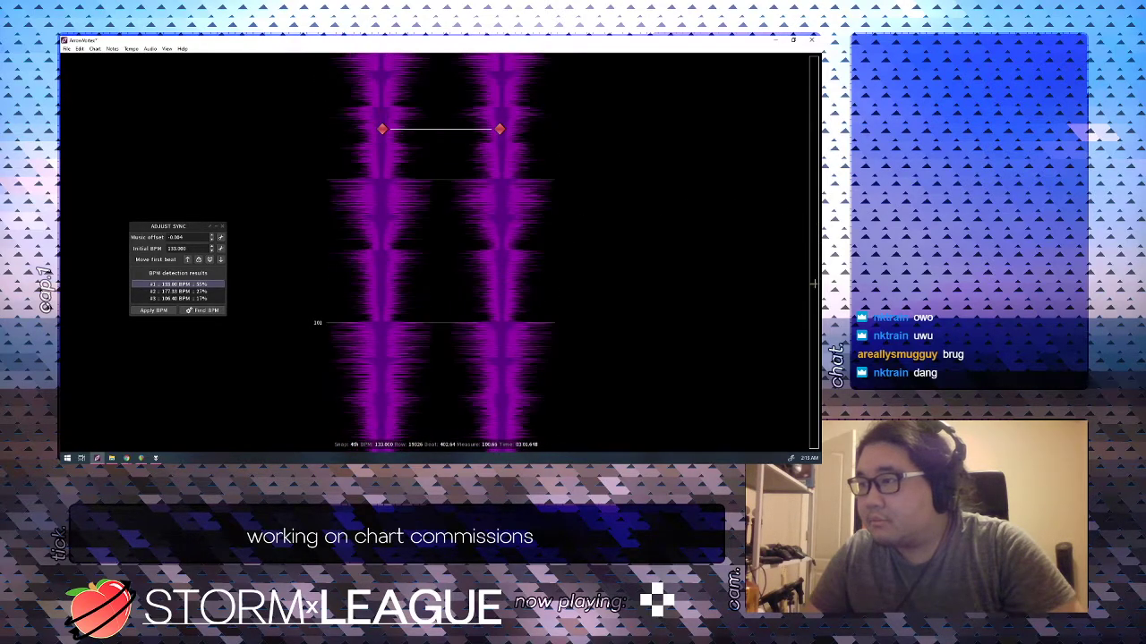
{"action": "scroll", "coordinate": [771, 268], "scroll_direction": "down", "scroll_amount": 2}
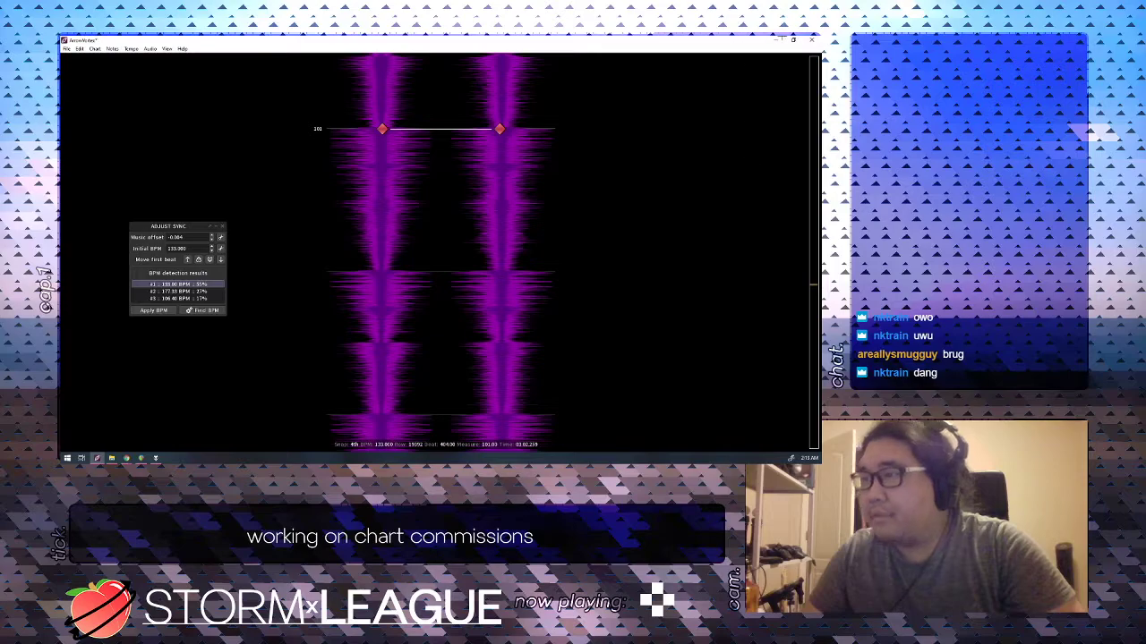
Switch to REAPER, place the edit cursor at 6.2.00 and examine the nearby transient closely.
{"action": "left_click", "coordinate": [779, 40]}
{"action": "left_click", "coordinate": [141, 459]}
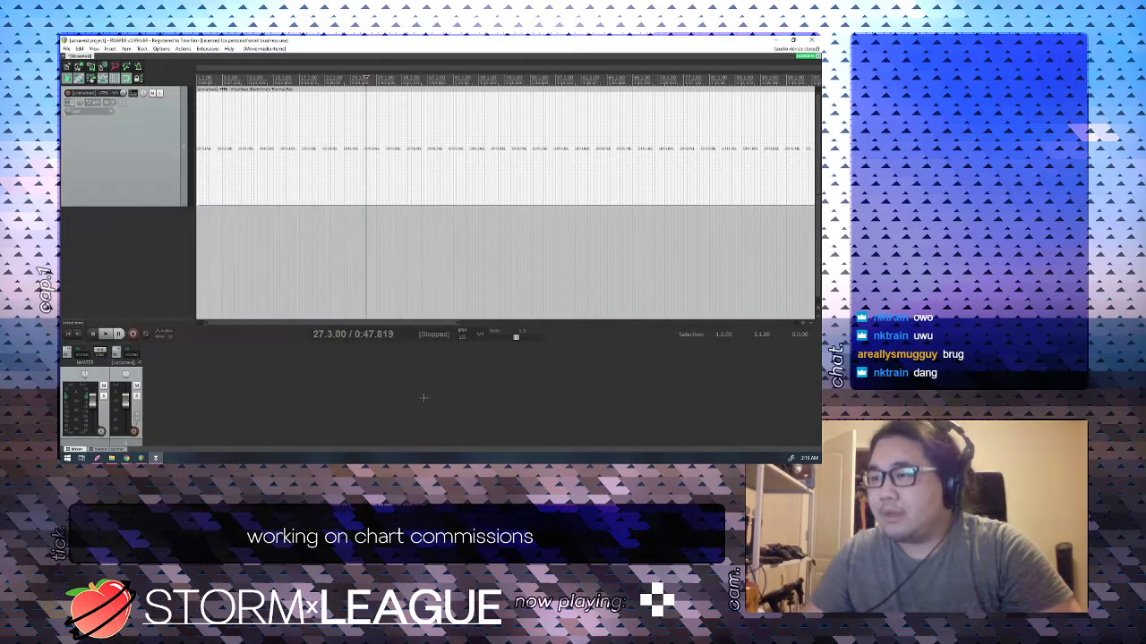
{"action": "scroll", "coordinate": [374, 281], "scroll_direction": "up", "scroll_amount": 2}
{"action": "left_click", "coordinate": [213, 184]}
{"action": "scroll", "coordinate": [228, 233], "scroll_direction": "up", "scroll_amount": 9}
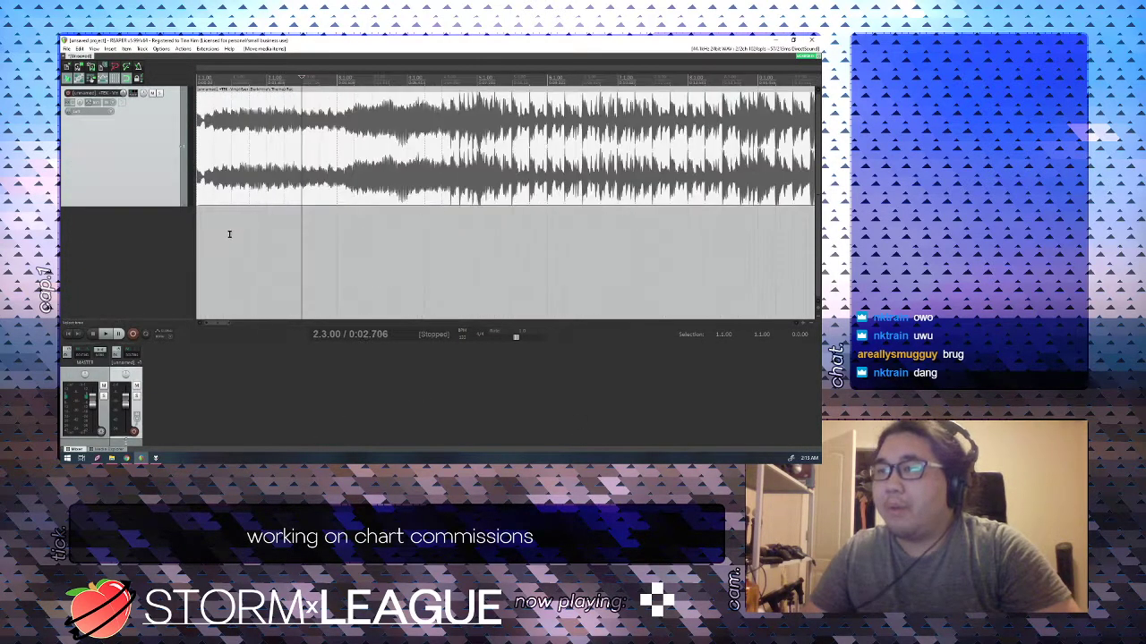
{"action": "scroll", "coordinate": [716, 134], "scroll_direction": "up", "scroll_amount": 1}
{"action": "left_click", "coordinate": [716, 134]}
{"action": "scroll", "coordinate": [713, 136], "scroll_direction": "down", "scroll_amount": 4}
{"action": "left_click", "coordinate": [560, 162]}
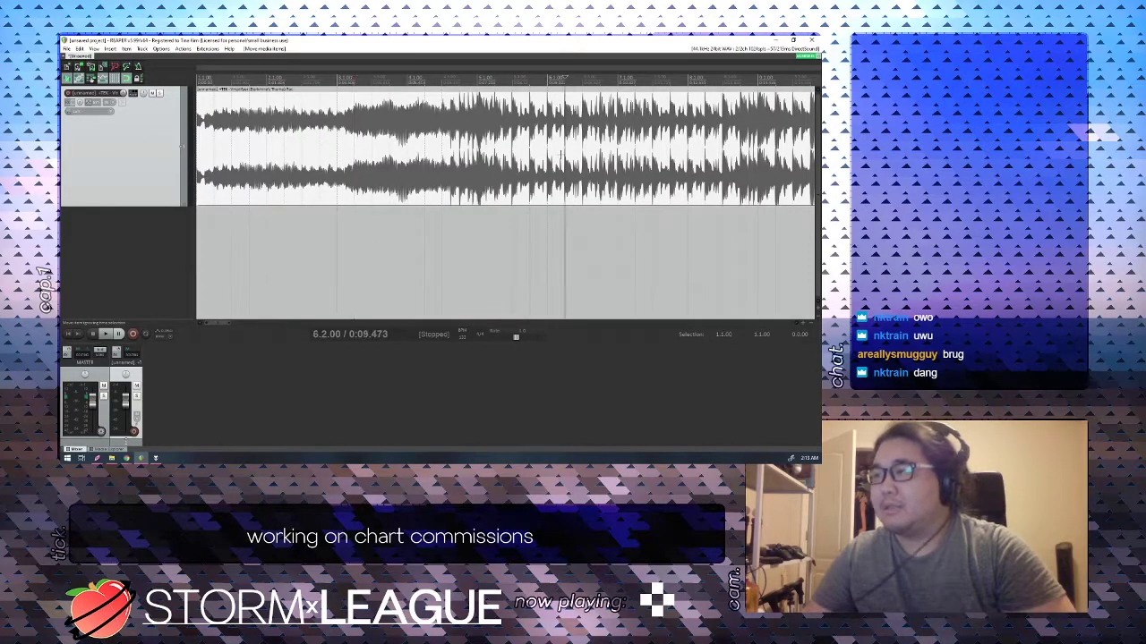
{"action": "scroll", "coordinate": [558, 162], "scroll_direction": "up", "scroll_amount": 6}
{"action": "scroll", "coordinate": [558, 164], "scroll_direction": "up", "scroll_amount": 4}
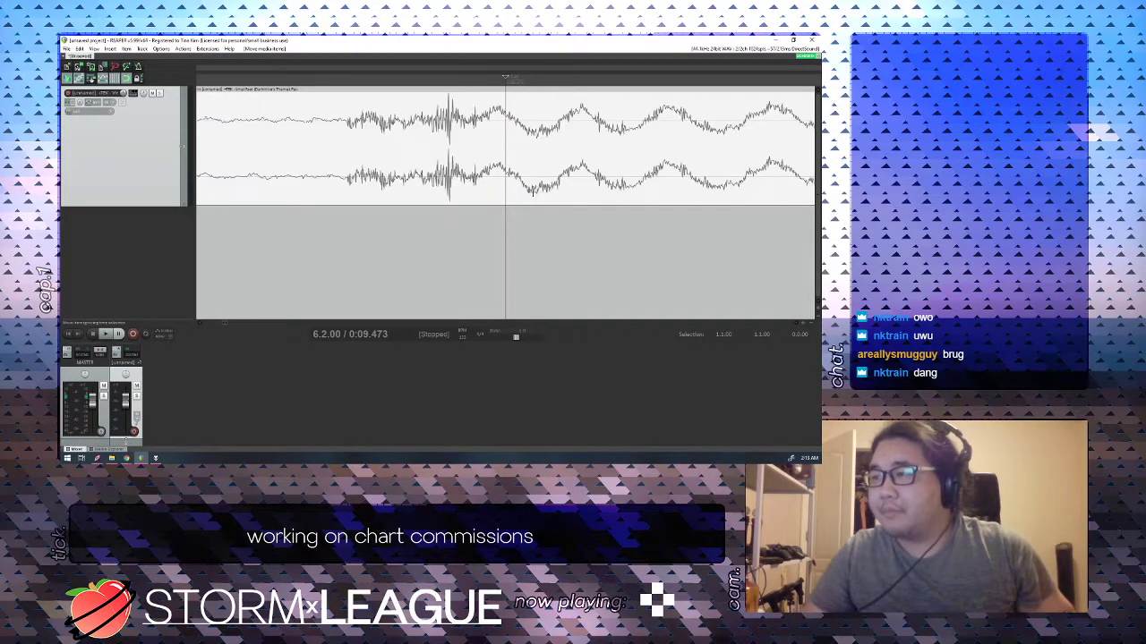
Examine the early transients at high magnification and play the song around measure 7 to compare beats with the grid.
{"action": "left_click_drag", "start_coordinate": [472, 179], "coordinate": [530, 175]}
{"action": "scroll", "coordinate": [527, 192], "scroll_direction": "up", "scroll_amount": 6}
{"action": "scroll", "coordinate": [530, 175], "scroll_direction": "up", "scroll_amount": 2}
{"action": "scroll", "coordinate": [532, 179], "scroll_direction": "down", "scroll_amount": 6}
{"action": "left_click", "coordinate": [632, 154]}
{"action": "key", "text": "space"}
{"action": "scroll", "coordinate": [631, 155], "scroll_direction": "down", "scroll_amount": 2}
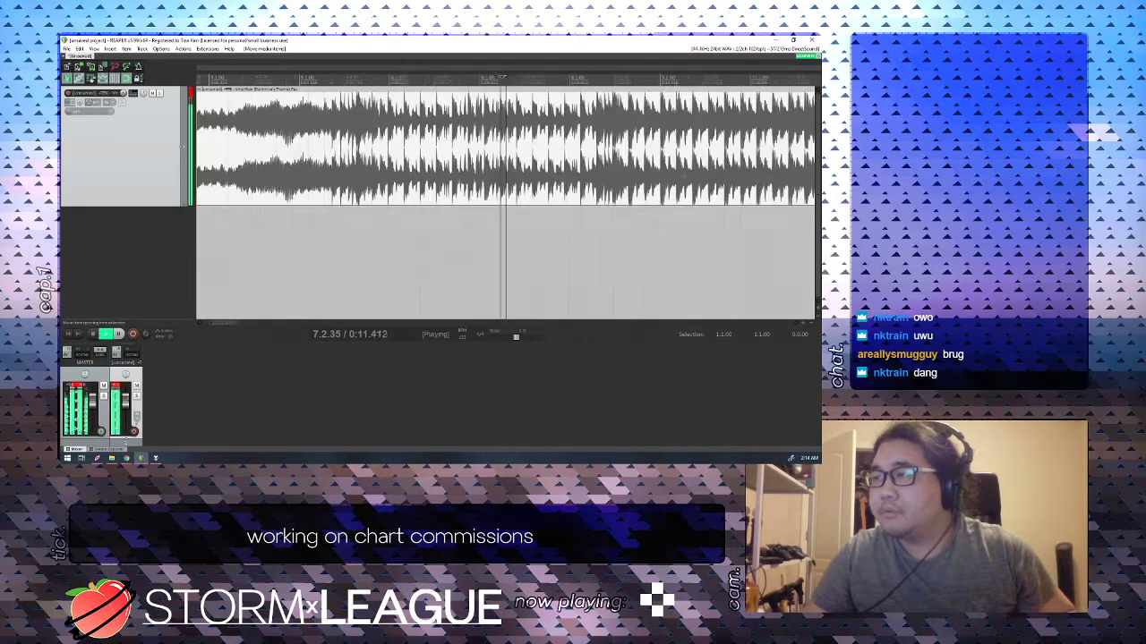
Stop playback and examine the transients around measure 71 against the grid.
{"action": "left_click", "coordinate": [614, 149]}
{"action": "scroll", "coordinate": [614, 149], "scroll_direction": "up", "scroll_amount": 3}
{"action": "scroll", "coordinate": [614, 149], "scroll_direction": "down", "scroll_amount": 8}
{"action": "left_click", "coordinate": [607, 150]}
{"action": "scroll", "coordinate": [607, 149], "scroll_direction": "up", "scroll_amount": 5}
{"action": "scroll", "coordinate": [505, 78], "scroll_direction": "up", "scroll_amount": 4}
{"action": "key", "text": "space"}
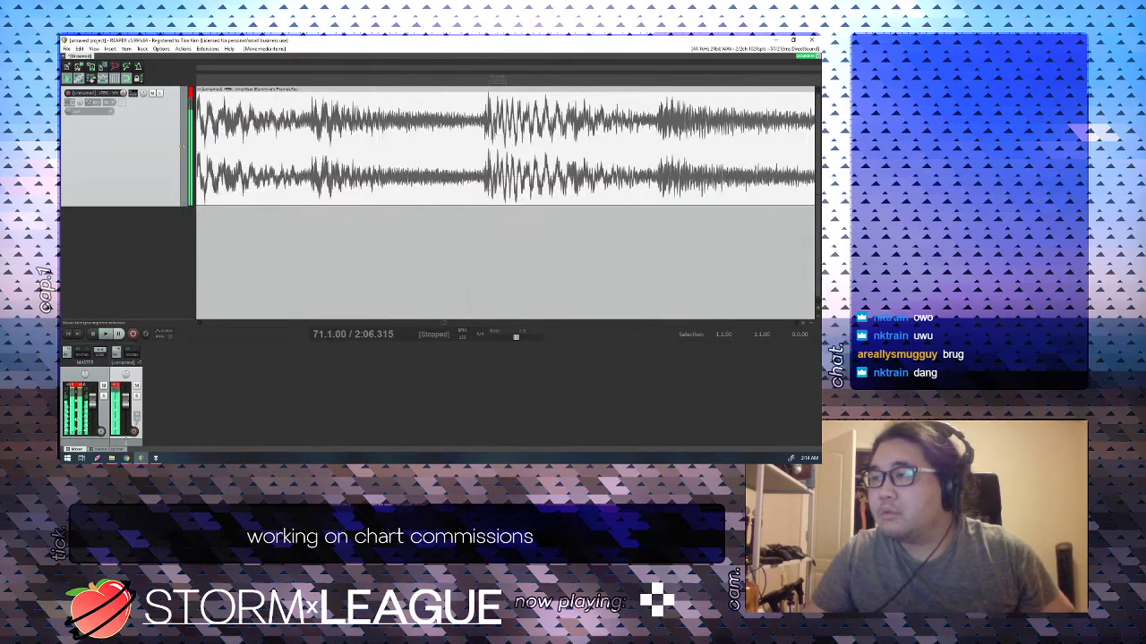
{"action": "scroll", "coordinate": [505, 78], "scroll_direction": "up", "scroll_amount": 4}
{"action": "scroll", "coordinate": [505, 78], "scroll_direction": "down", "scroll_amount": 10}
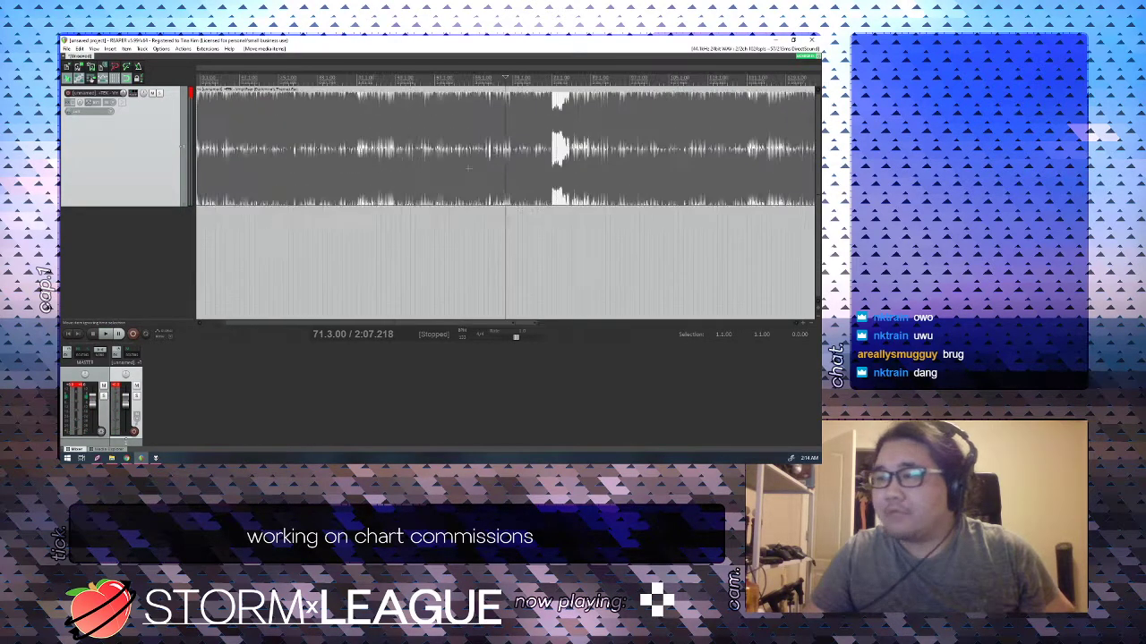
Return to the start of the track and play the song from the beginning.
{"action": "left_click", "coordinate": [203, 168]}
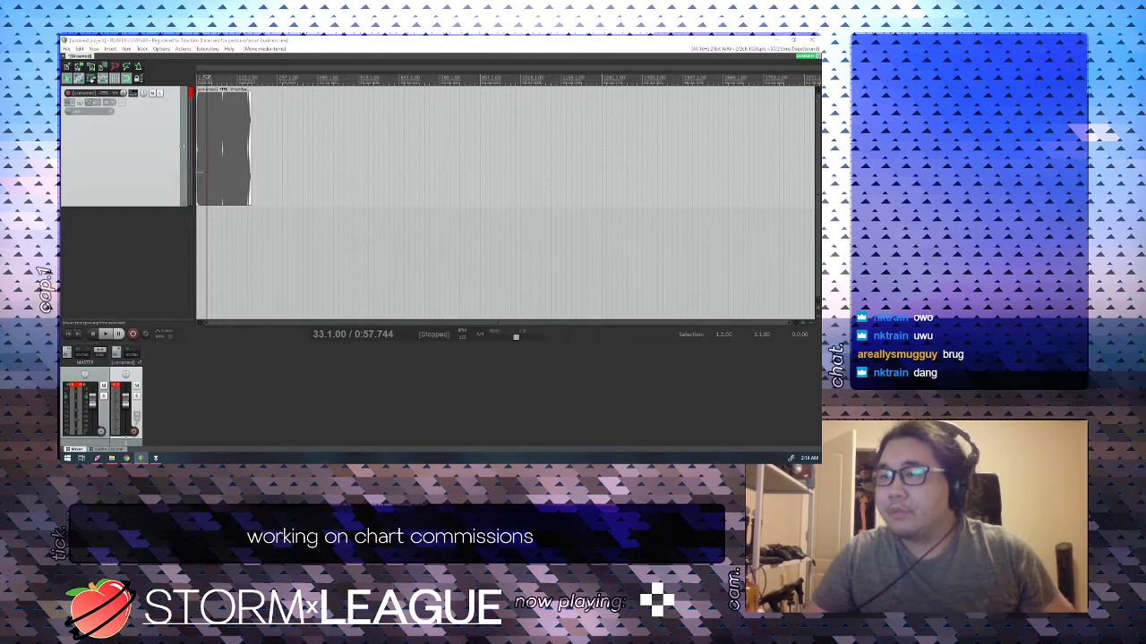
{"action": "scroll", "coordinate": [198, 167], "scroll_direction": "up", "scroll_amount": 3}
{"action": "scroll", "coordinate": [199, 167], "scroll_direction": "up", "scroll_amount": 3}
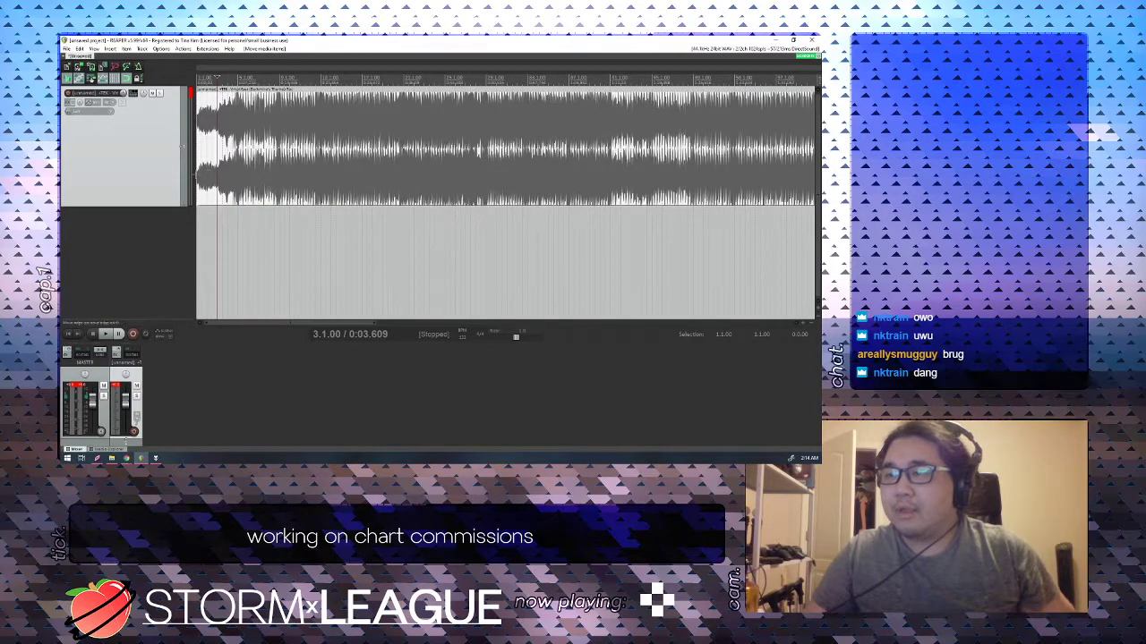
{"action": "left_click", "coordinate": [201, 170]}
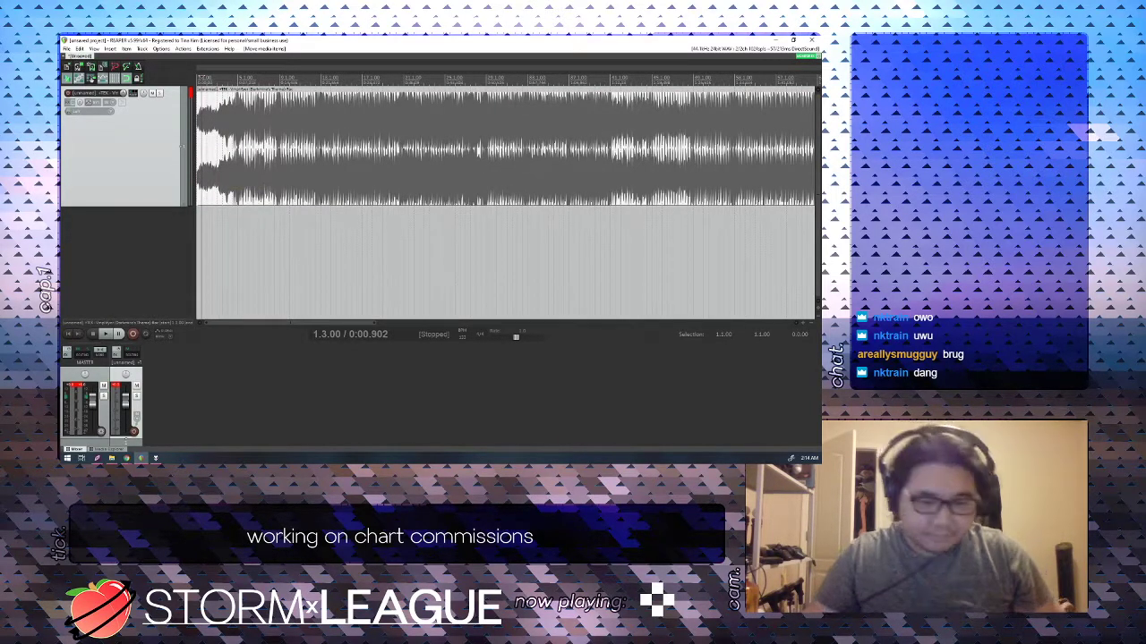
{"action": "key", "text": "alt+Tab"}
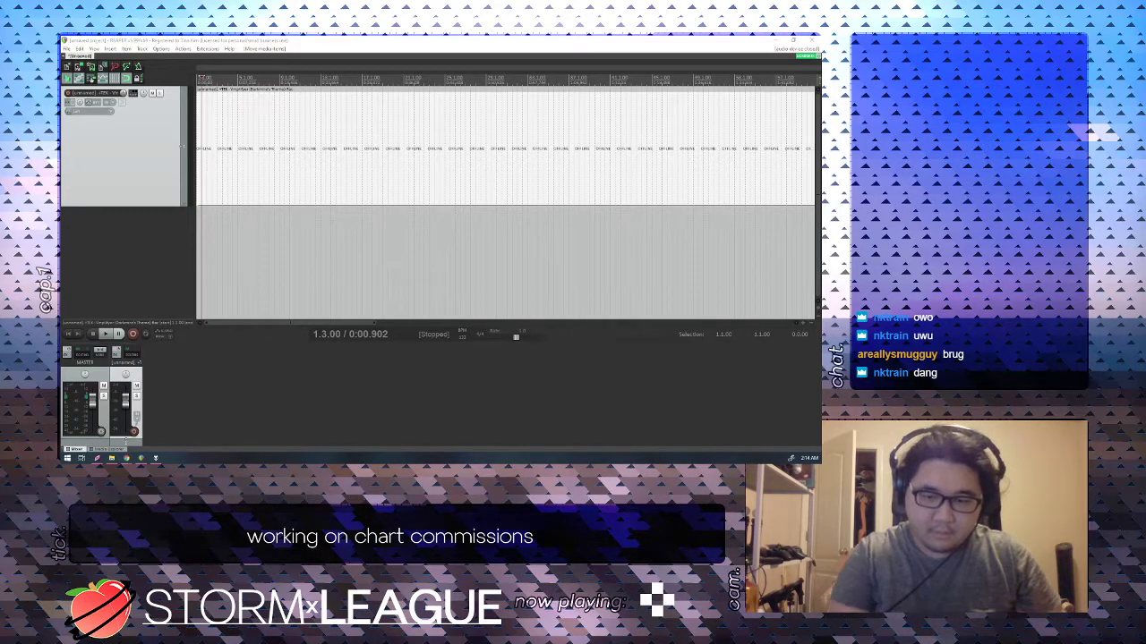
{"action": "left_click", "coordinate": [206, 246]}
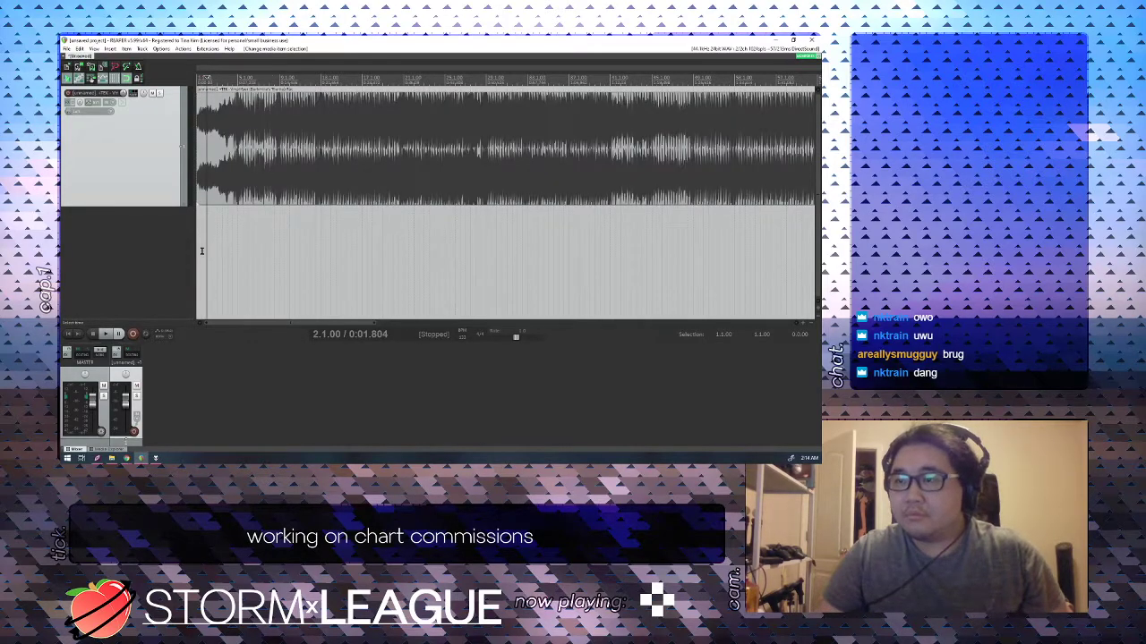
{"action": "key", "text": "End"}
{"action": "key", "text": "Home"}
{"action": "key", "text": "space"}
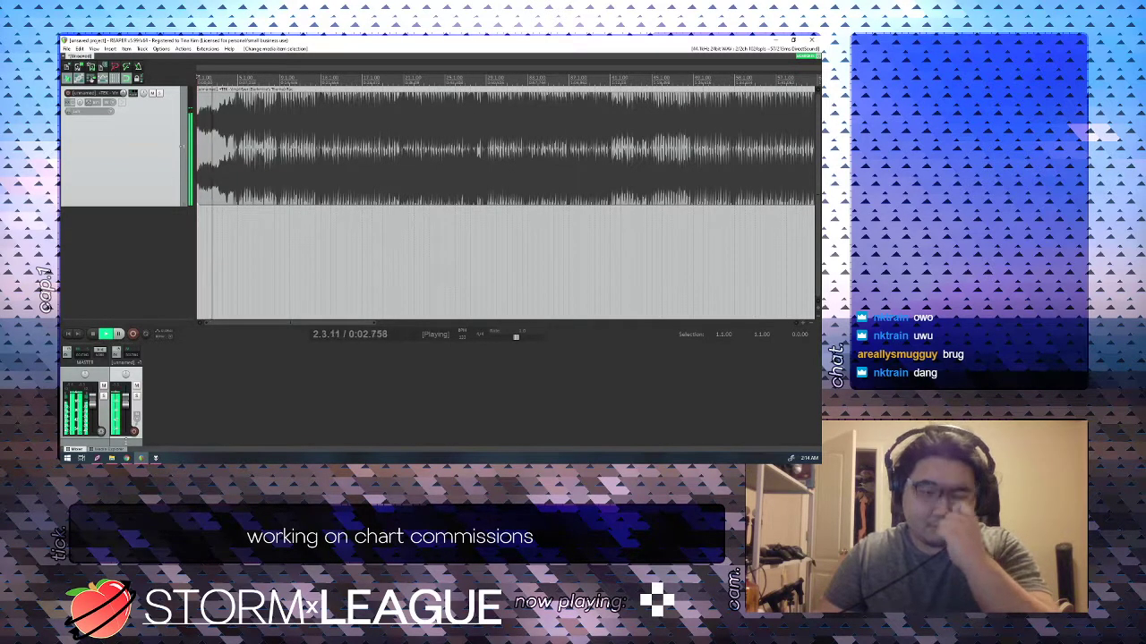
{"action": "scroll", "coordinate": [213, 206], "scroll_direction": "up", "scroll_amount": 4}
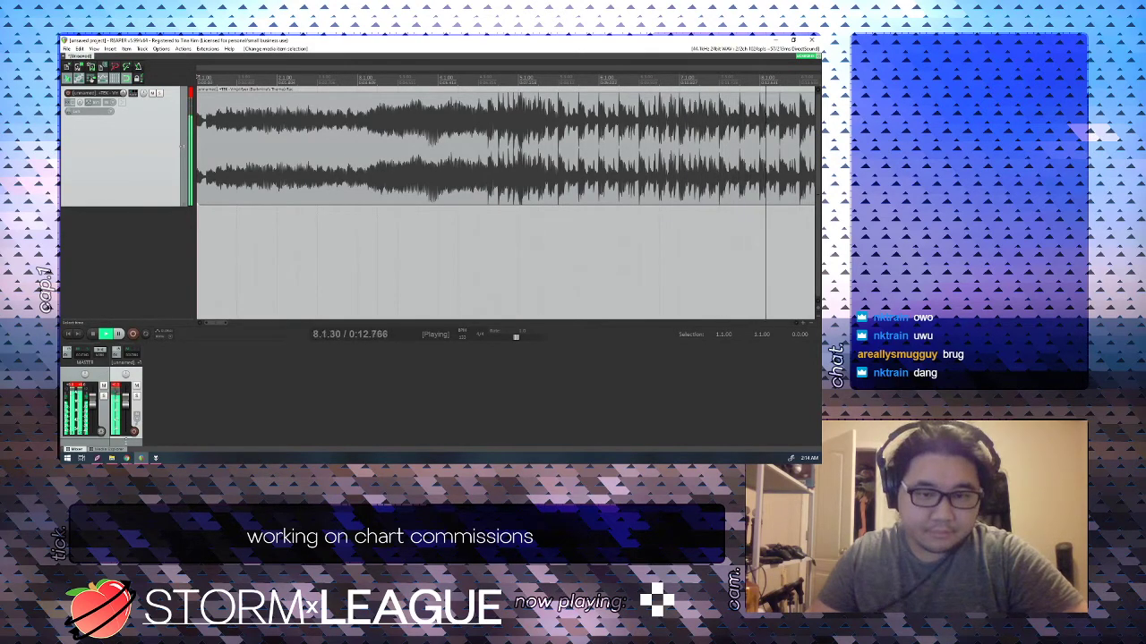
{"action": "key", "text": "F2"}
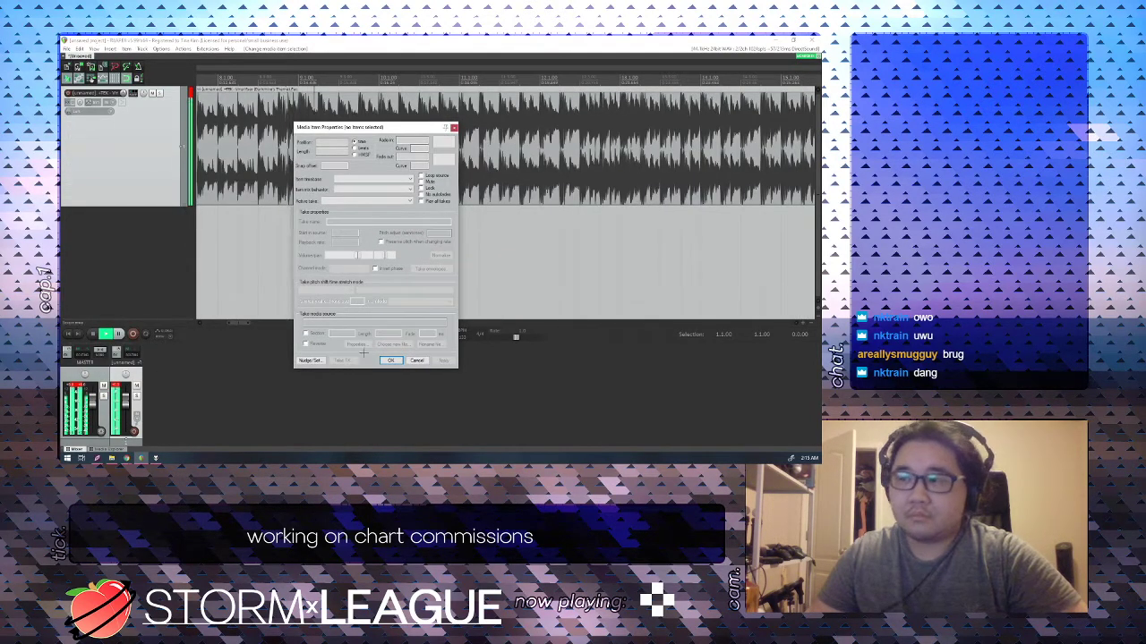
{"action": "key", "text": "Escape"}
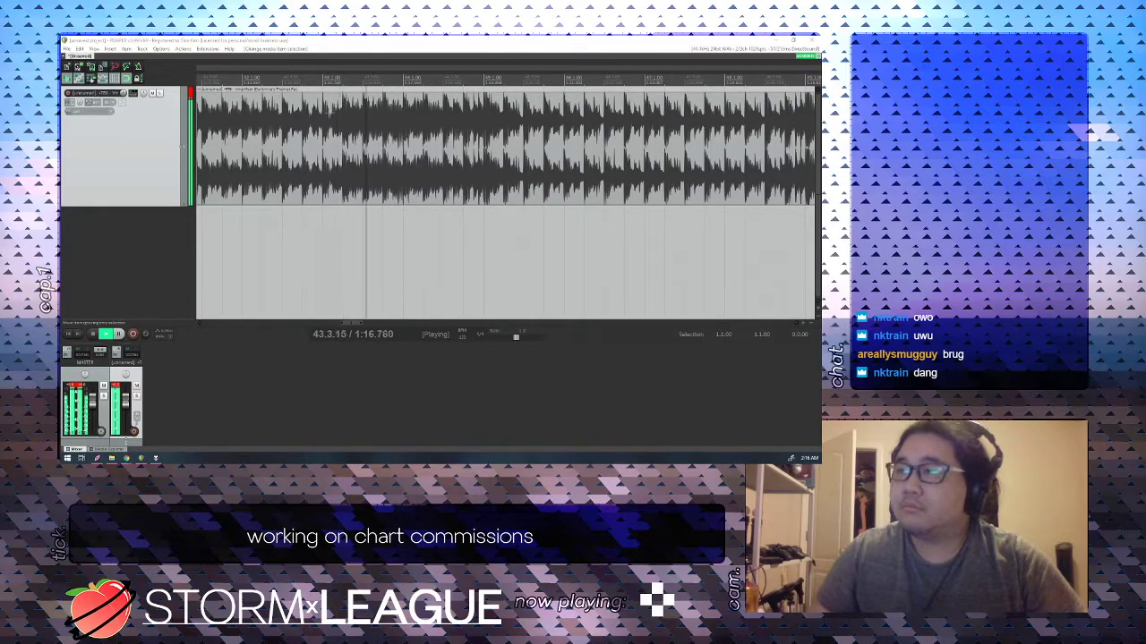
Stop playback, place the edit cursor at 39.3.00 and view the waveform across the whole song.
{"action": "left_click", "coordinate": [326, 199]}
{"action": "key", "text": "space"}
{"action": "scroll", "coordinate": [504, 76], "scroll_direction": "down", "scroll_amount": 3}
{"action": "key", "text": "space"}
{"action": "key", "text": "space"}
{"action": "scroll", "coordinate": [471, 109], "scroll_direction": "down", "scroll_amount": 4}
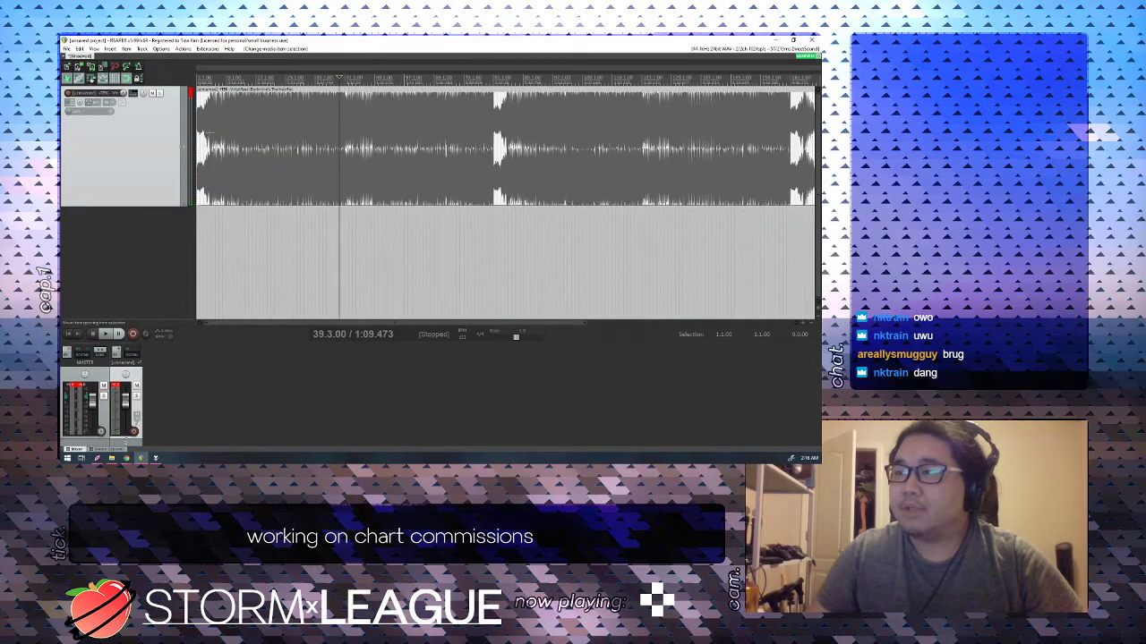
Go back to the intro around 5.1.00 and view the audio item's properties without changing them.
{"action": "left_click", "coordinate": [209, 133]}
{"action": "scroll", "coordinate": [210, 133], "scroll_direction": "up", "scroll_amount": 8}
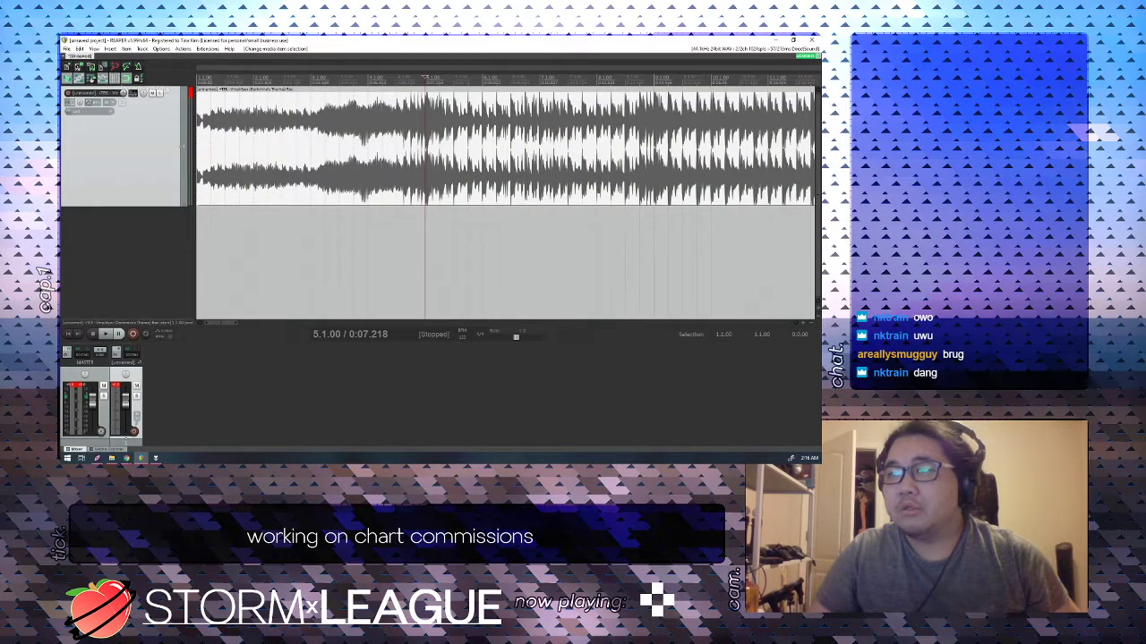
{"action": "scroll", "coordinate": [203, 146], "scroll_direction": "up", "scroll_amount": 2}
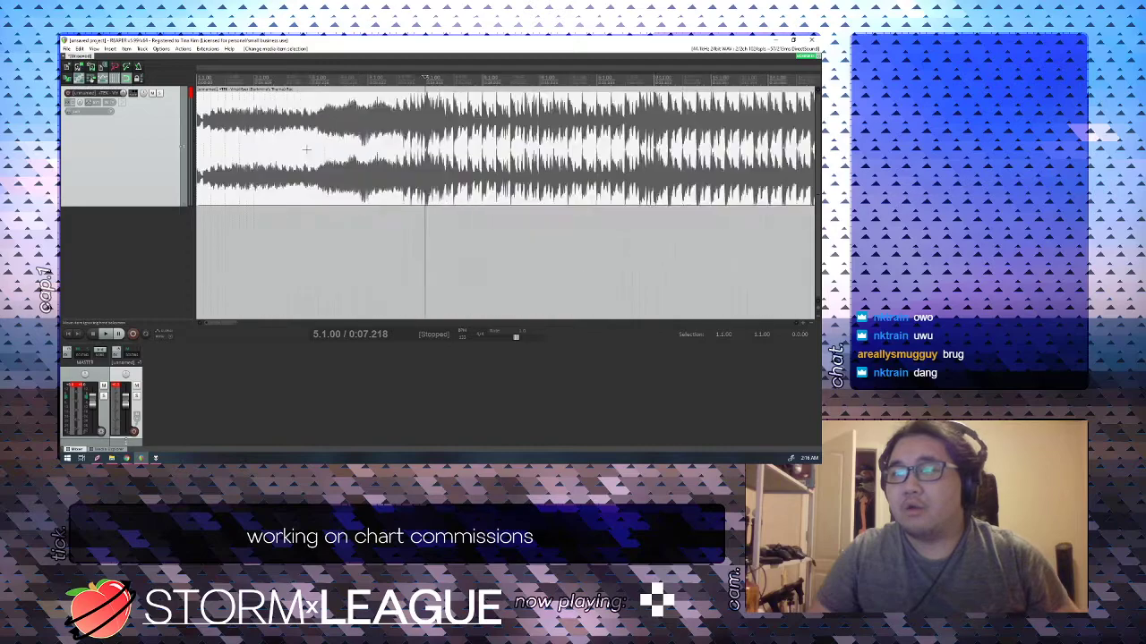
{"action": "double_click", "coordinate": [203, 147]}
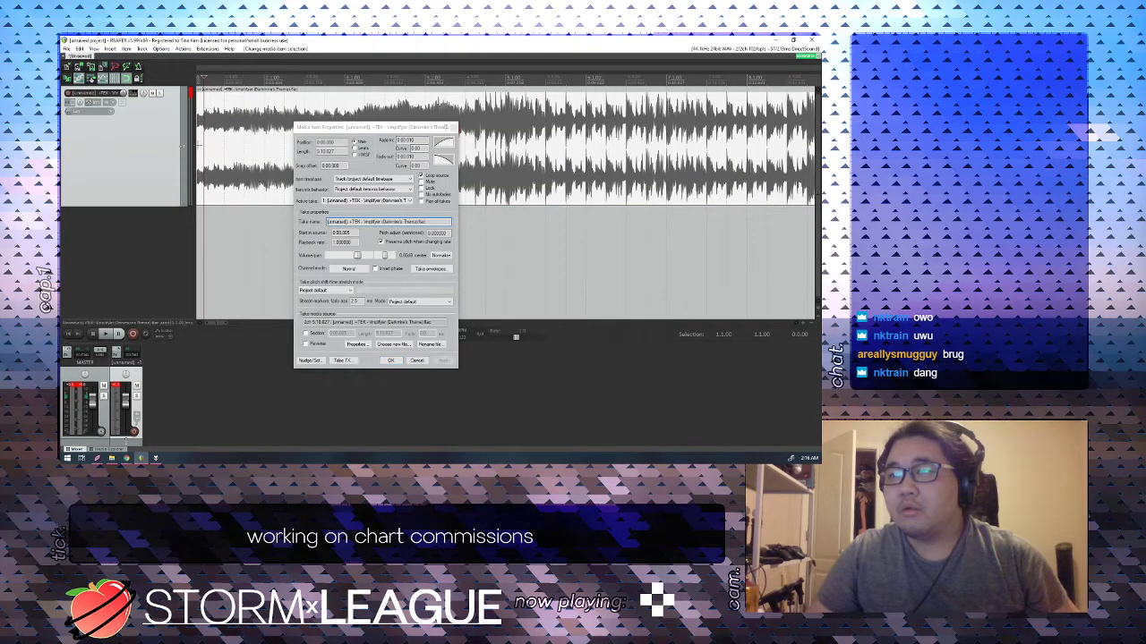
{"action": "left_click", "coordinate": [453, 127]}
Place the edit cursor at 1.1.00 and play the opening of the song to check its first beat.
{"action": "scroll", "coordinate": [207, 154], "scroll_direction": "up", "scroll_amount": 2}
{"action": "left_click", "coordinate": [197, 157]}
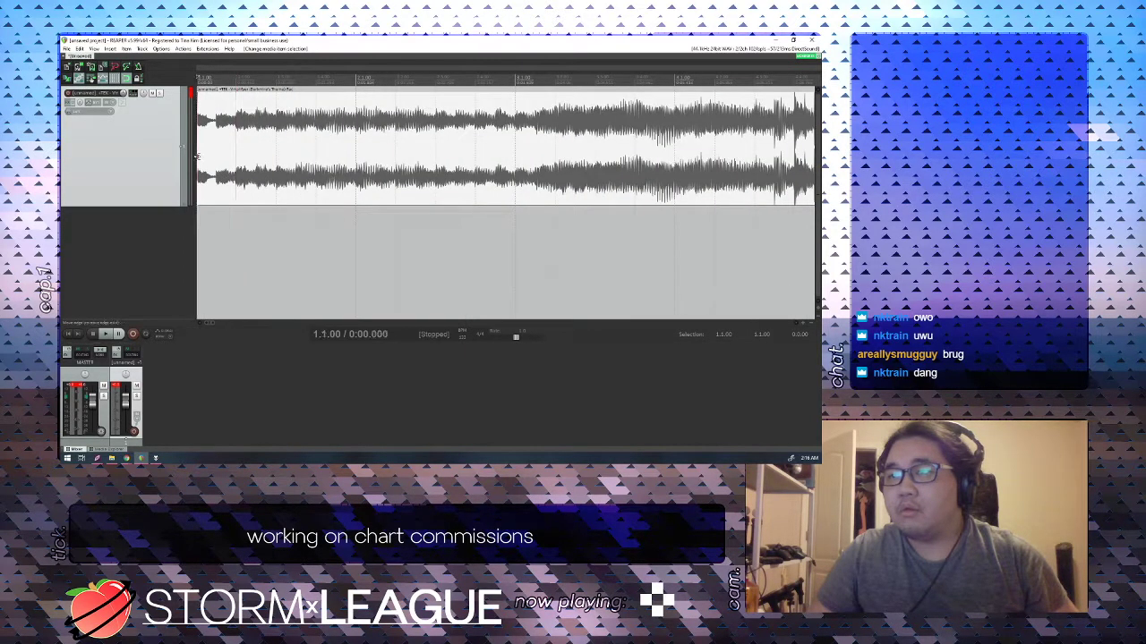
{"action": "scroll", "coordinate": [197, 156], "scroll_direction": "up", "scroll_amount": 7}
{"action": "key", "text": "space"}
{"action": "scroll", "coordinate": [406, 140], "scroll_direction": "down", "scroll_amount": 6}
{"action": "key", "text": "space"}
Listen to the end of the intro and place the edit cursor at 5.1.00.
{"action": "left_click", "coordinate": [406, 140]}
{"action": "key", "text": "space"}
{"action": "scroll", "coordinate": [430, 138], "scroll_direction": "down", "scroll_amount": 3}
{"action": "key", "text": "space"}
{"action": "left_click", "coordinate": [428, 138]}
{"action": "key", "text": "space"}
{"action": "key", "text": "space"}
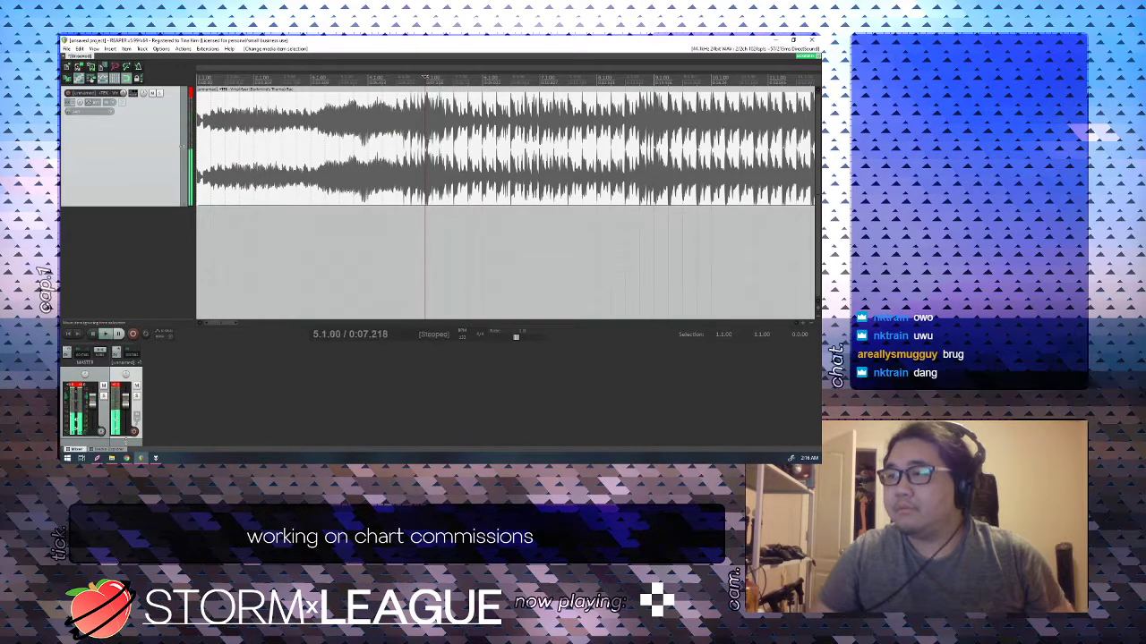
Split the audio item at 5.1.00, then play and closely inspect the split point.
{"action": "key", "text": "s"}
{"action": "key", "text": "space"}
{"action": "scroll", "coordinate": [428, 138], "scroll_direction": "up", "scroll_amount": 5}
{"action": "key", "text": "space"}
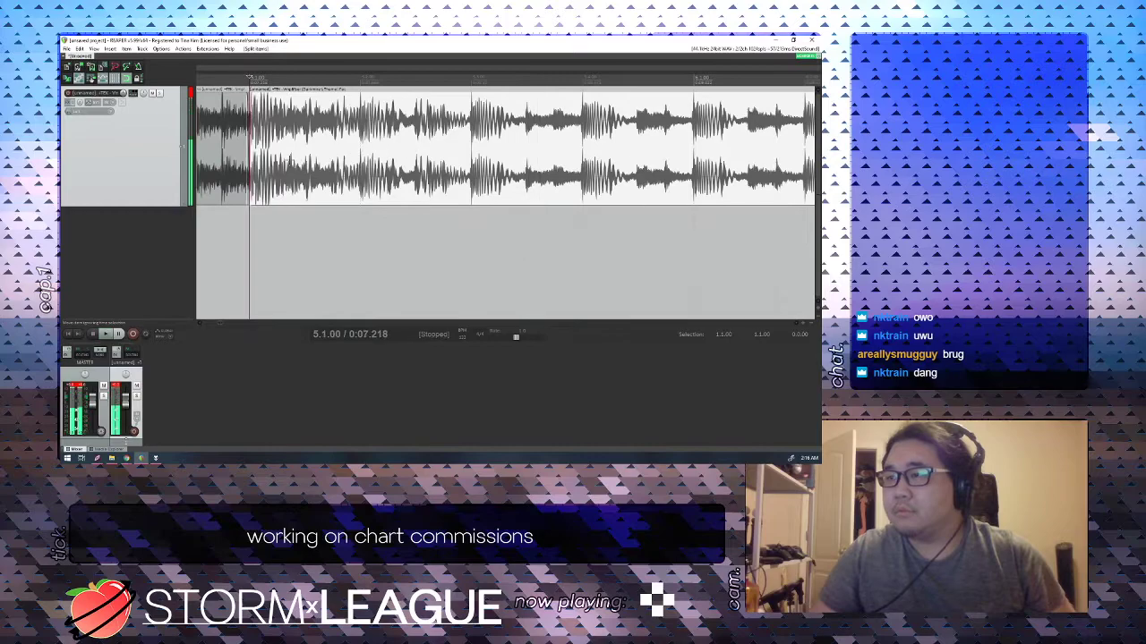
{"action": "scroll", "coordinate": [428, 138], "scroll_direction": "up", "scroll_amount": 4}
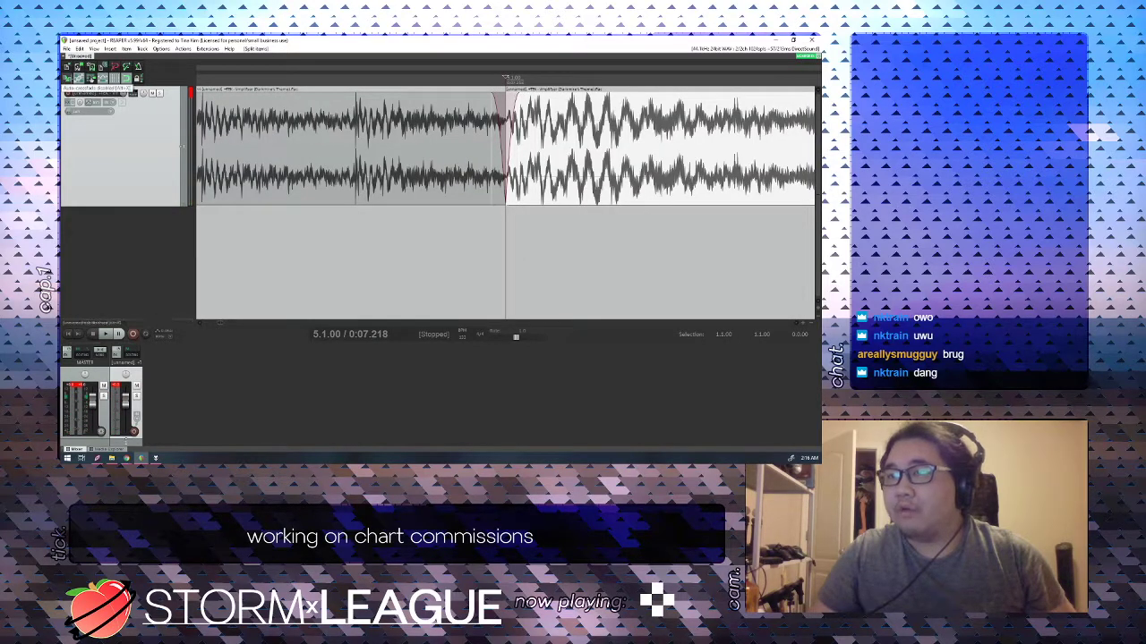
Undo the crossfaded split at 5.1.00 and open the preferences.
{"action": "key", "text": "ctrl+z"}
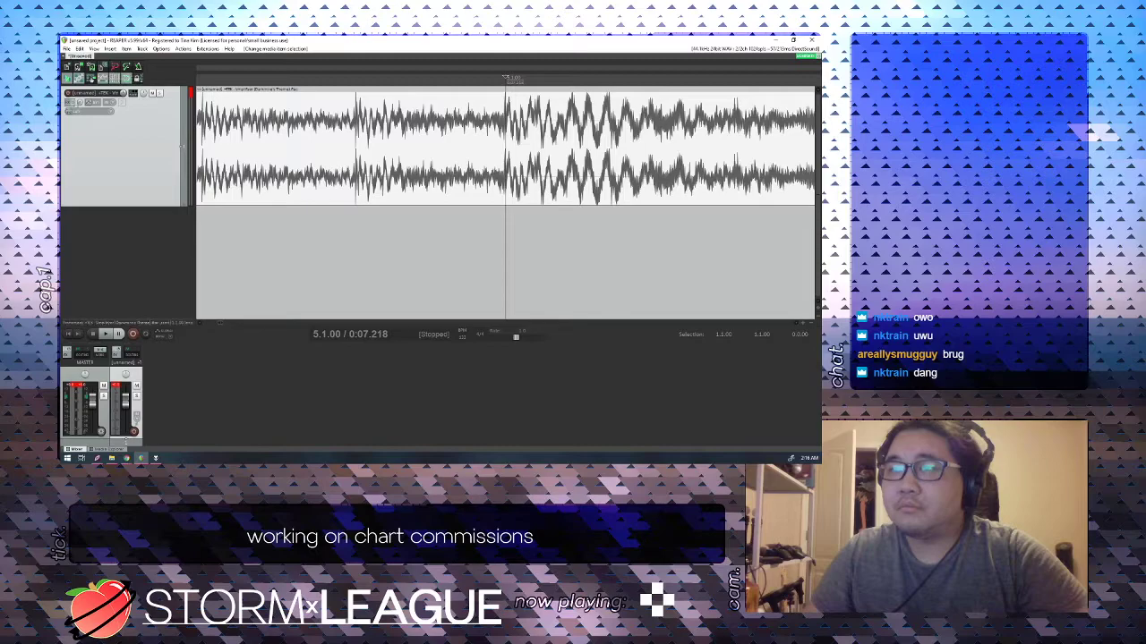
{"action": "left_click", "coordinate": [162, 48]}
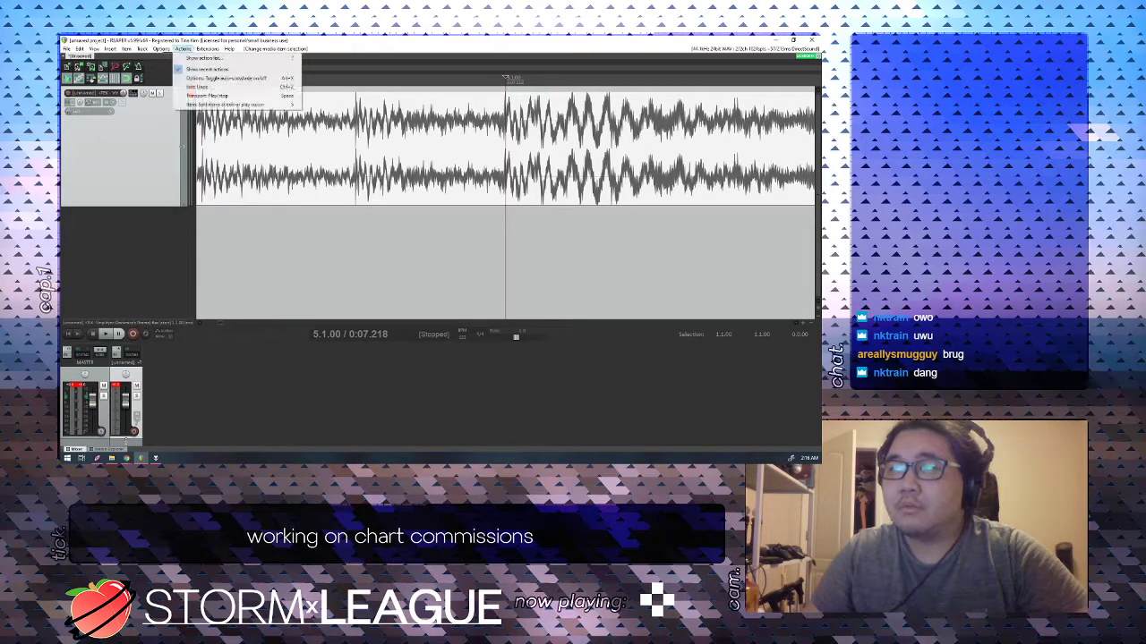
{"action": "left_click", "coordinate": [179, 346]}
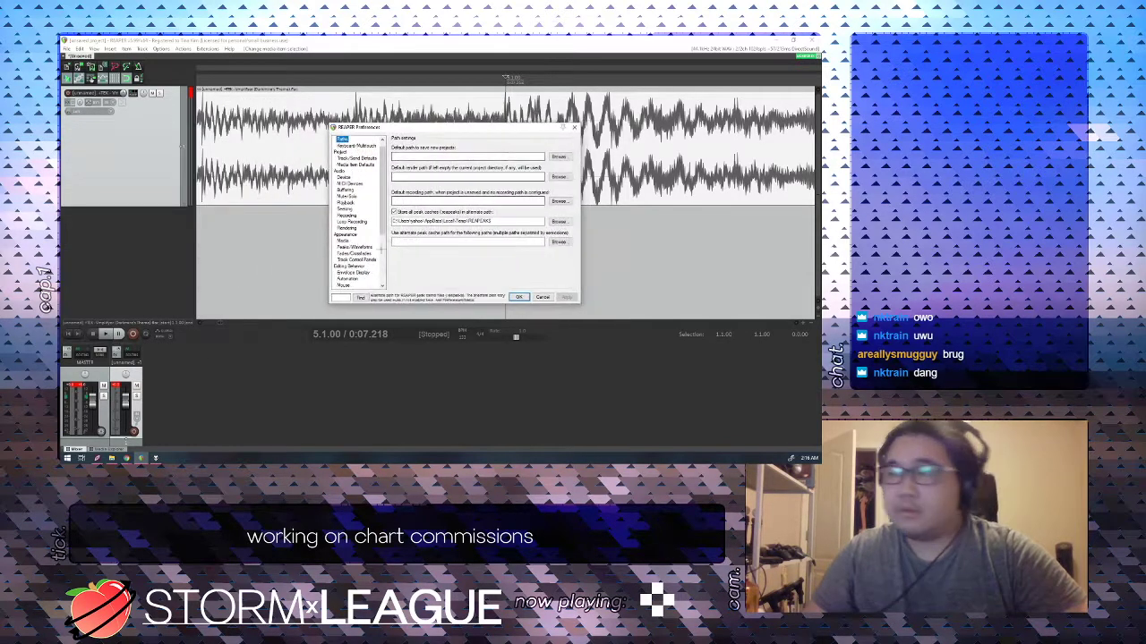
Search the preferences for split settings and turn off overlapping and crossfading media items when splitting.
{"action": "key", "text": "s"}
{"action": "left_click", "coordinate": [342, 299]}
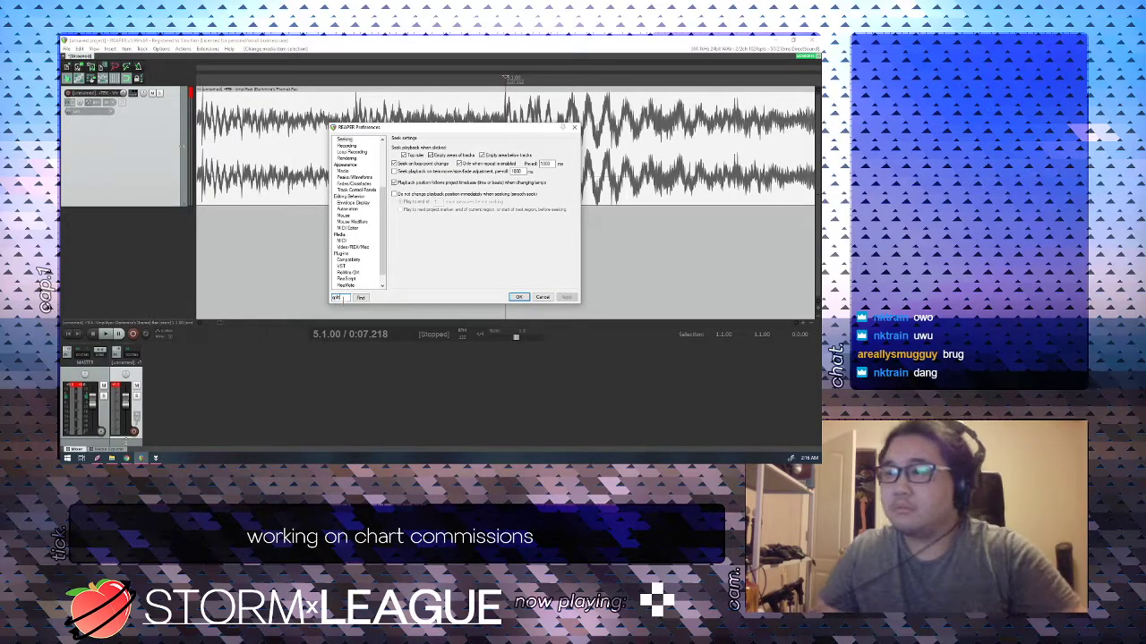
{"action": "key", "text": "Return"}
{"action": "key", "text": "Return"}
{"action": "scroll", "coordinate": [352, 281], "scroll_direction": "down", "scroll_amount": 3}
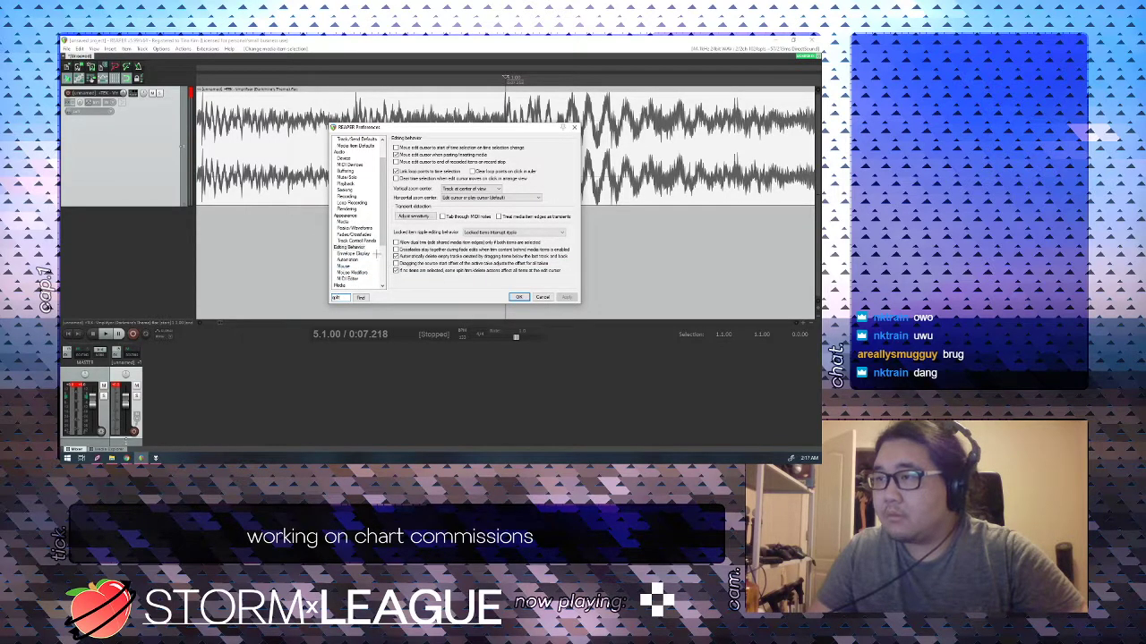
{"action": "scroll", "coordinate": [377, 253], "scroll_direction": "up", "scroll_amount": 3}
{"action": "left_click", "coordinate": [361, 297]}
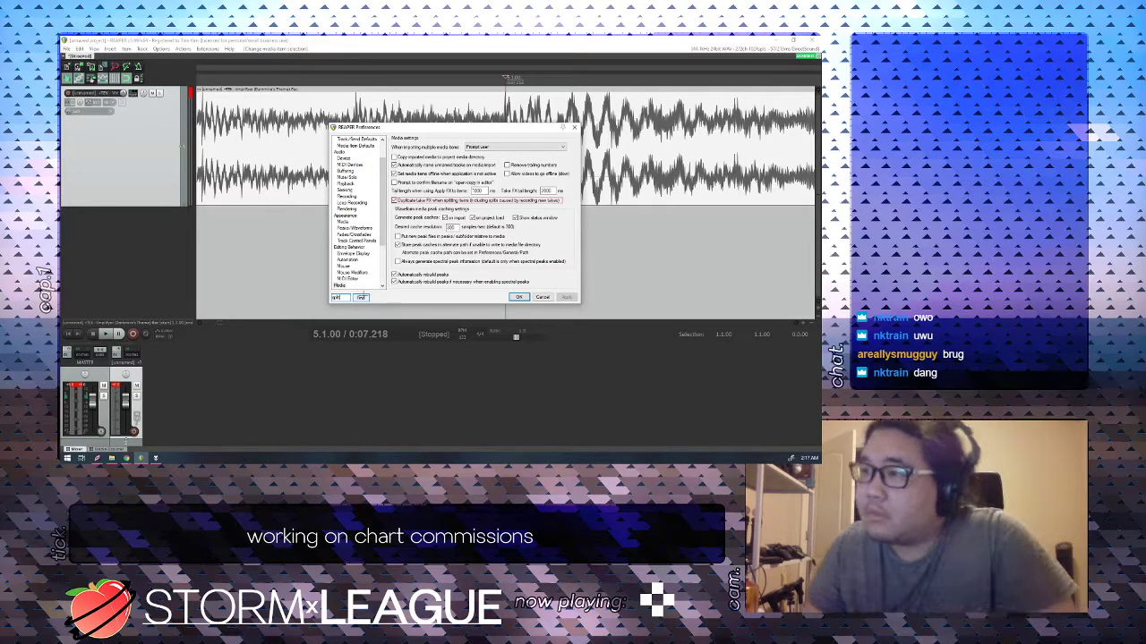
{"action": "left_click", "coordinate": [361, 297]}
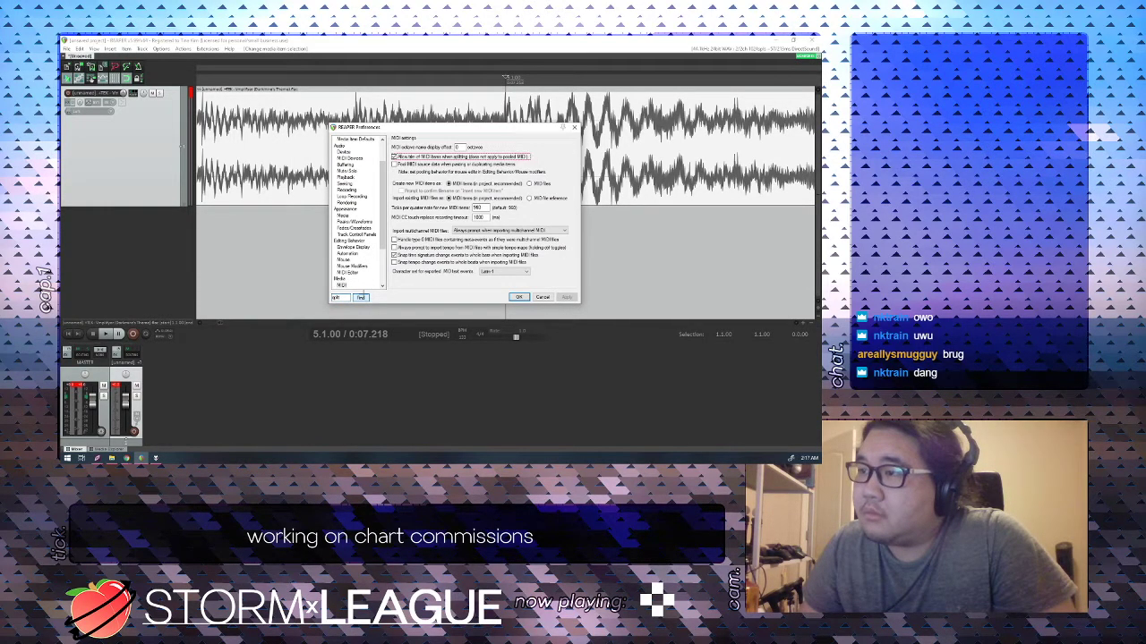
{"action": "left_click", "coordinate": [361, 297]}
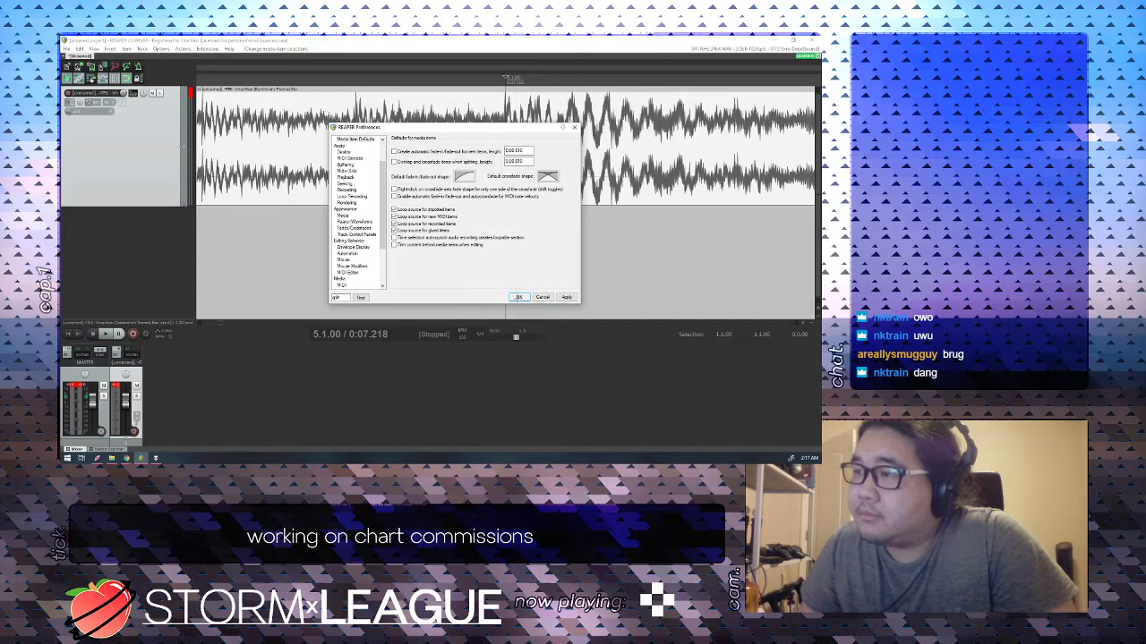
{"action": "left_click", "coordinate": [521, 298]}
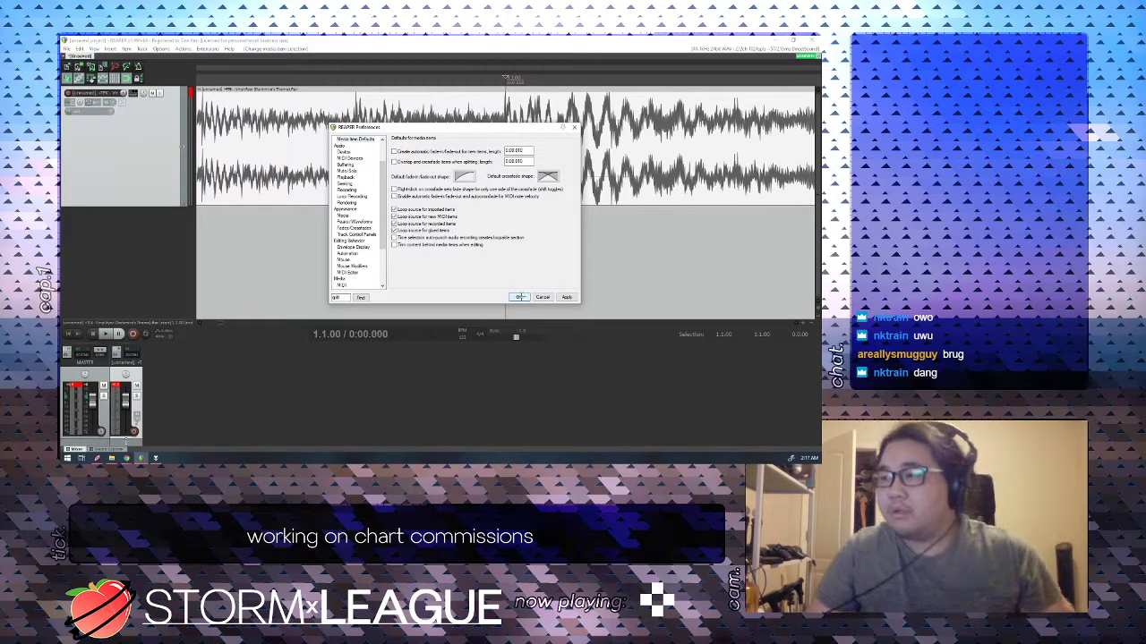
{"action": "left_click", "coordinate": [518, 297]}
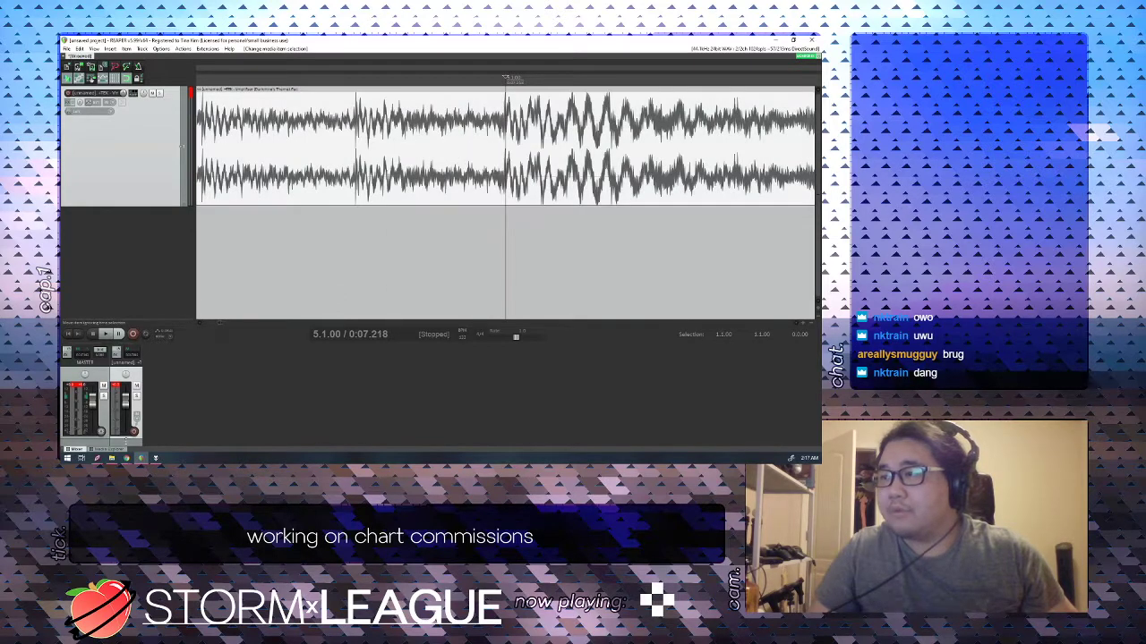
Split the audio item at 5.1.00 again and select each of the two resulting pieces.
{"action": "key", "text": "s"}
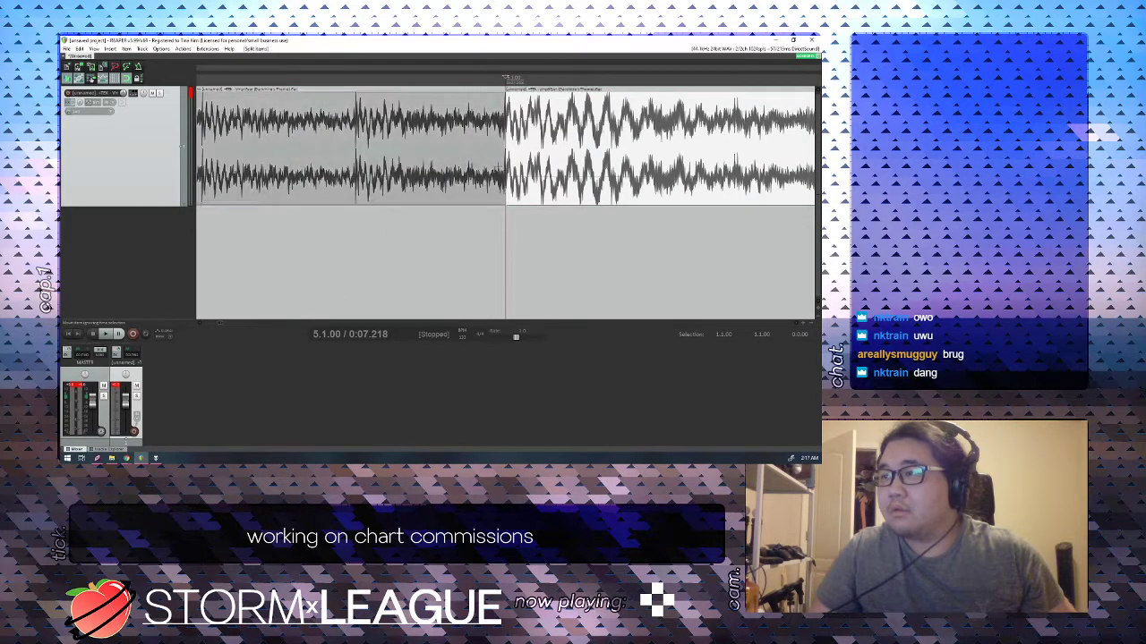
{"action": "left_click", "coordinate": [696, 148]}
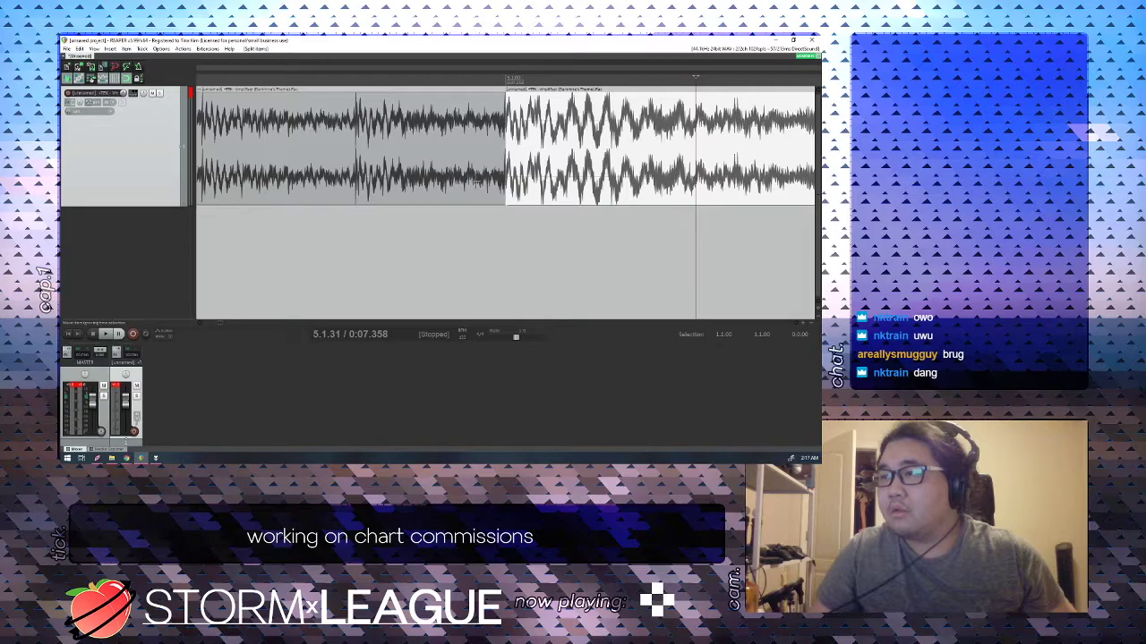
{"action": "left_click", "coordinate": [472, 182]}
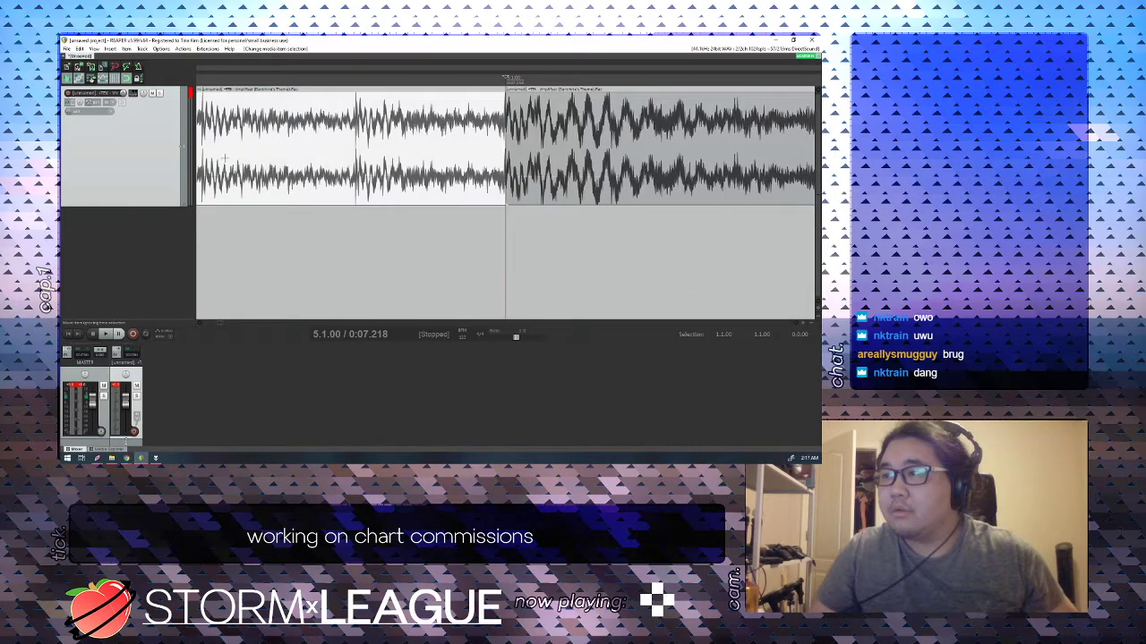
Inspect the waveform beats against the grid from 4.4.00 to 6.3.00 on both sides of the split.
{"action": "left_click", "coordinate": [333, 157]}
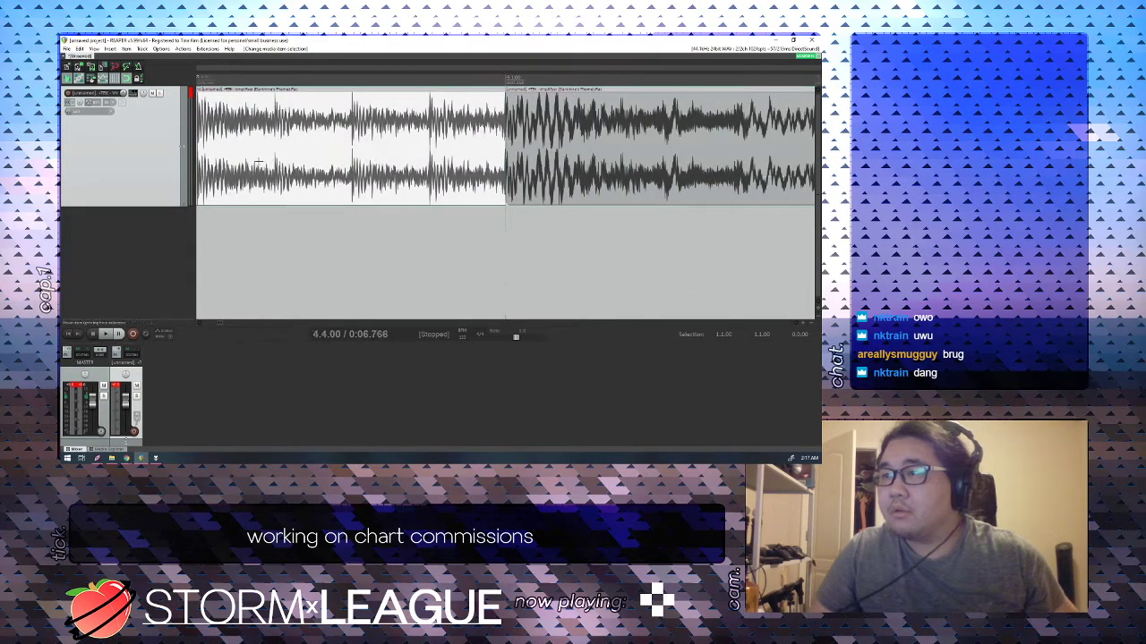
{"action": "scroll", "coordinate": [311, 147], "scroll_direction": "down", "scroll_amount": 1}
{"action": "scroll", "coordinate": [502, 148], "scroll_direction": "up", "scroll_amount": 3}
{"action": "scroll", "coordinate": [502, 148], "scroll_direction": "down", "scroll_amount": 7}
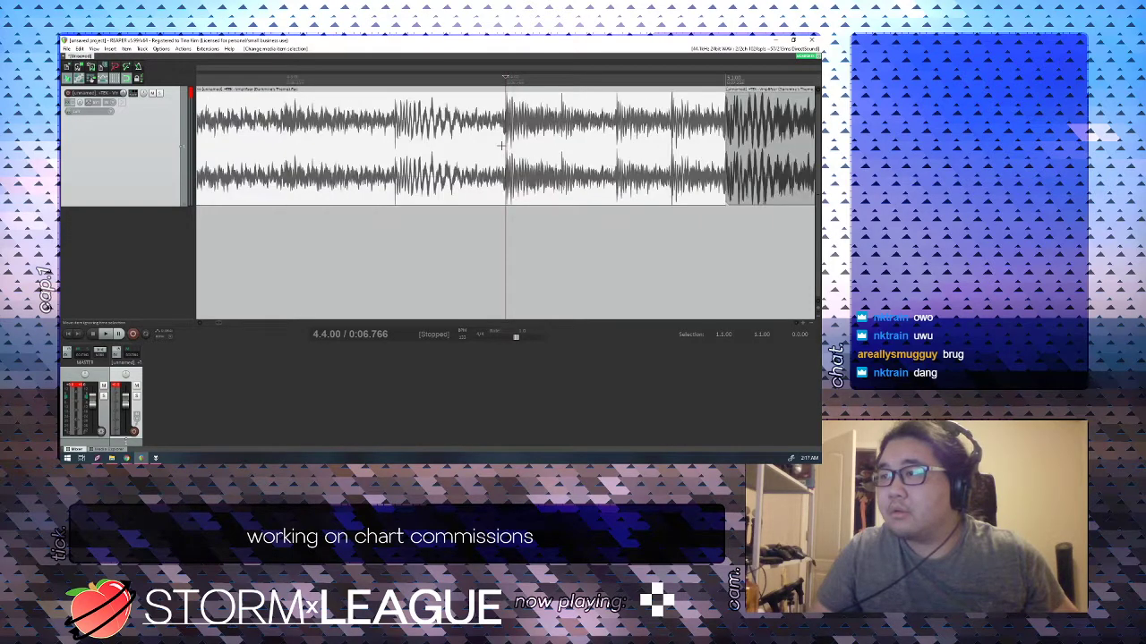
{"action": "left_click", "coordinate": [510, 137]}
{"action": "scroll", "coordinate": [504, 143], "scroll_direction": "up", "scroll_amount": 5}
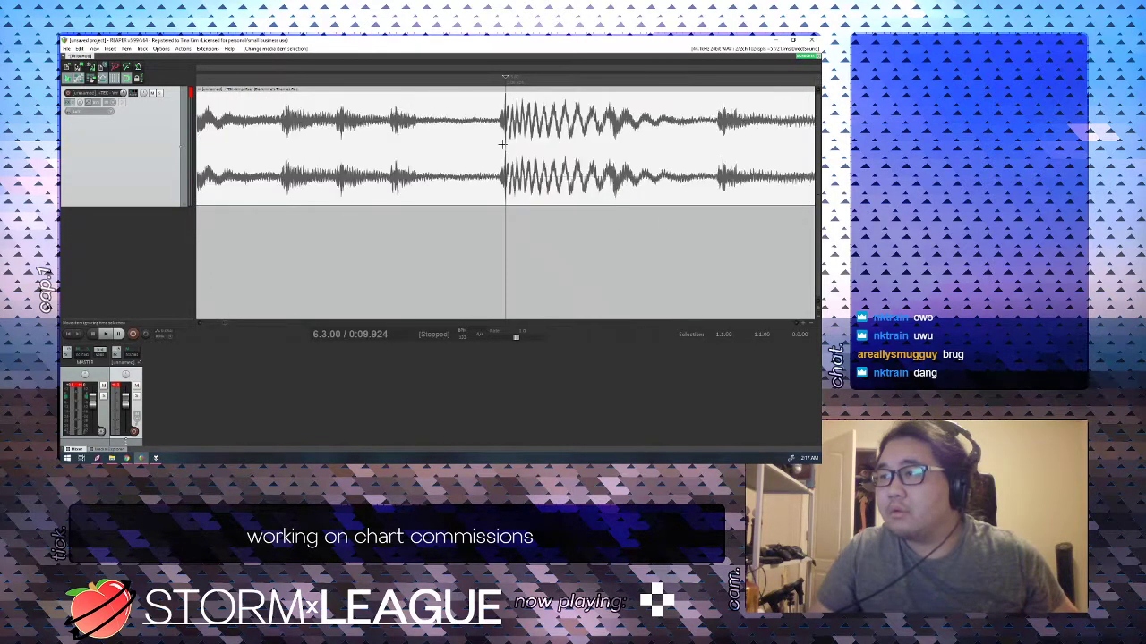
{"action": "left_click", "coordinate": [347, 139]}
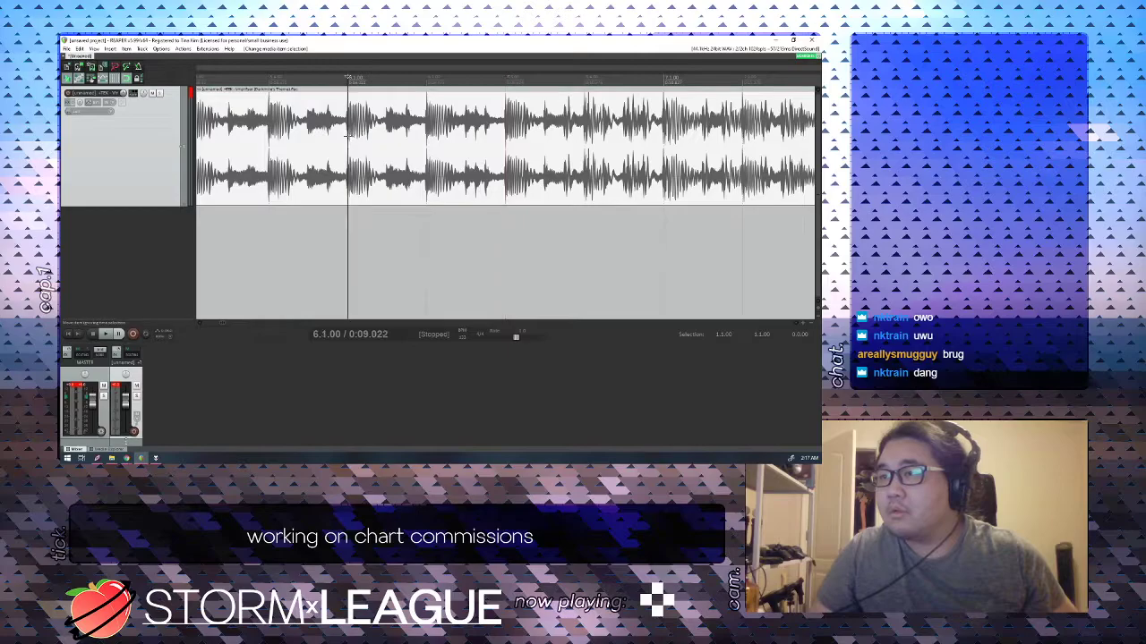
{"action": "scroll", "coordinate": [347, 139], "scroll_direction": "up", "scroll_amount": 3}
{"action": "left_click", "coordinate": [349, 137]}
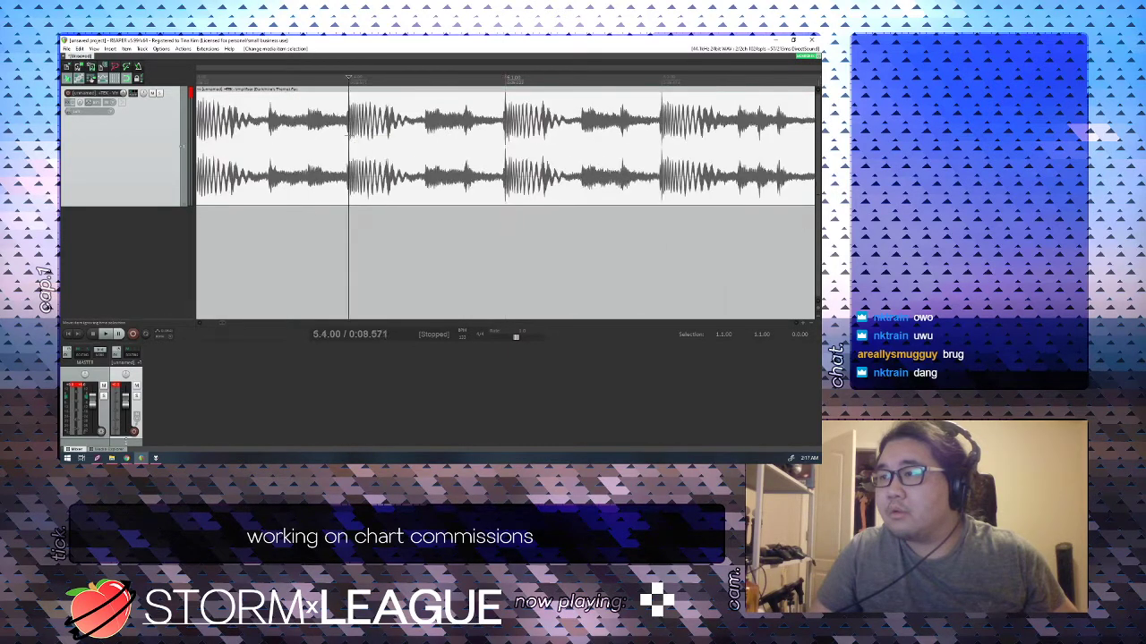
{"action": "scroll", "coordinate": [349, 135], "scroll_direction": "up", "scroll_amount": 3}
{"action": "scroll", "coordinate": [349, 136], "scroll_direction": "up", "scroll_amount": 3}
{"action": "scroll", "coordinate": [349, 136], "scroll_direction": "down", "scroll_amount": 10}
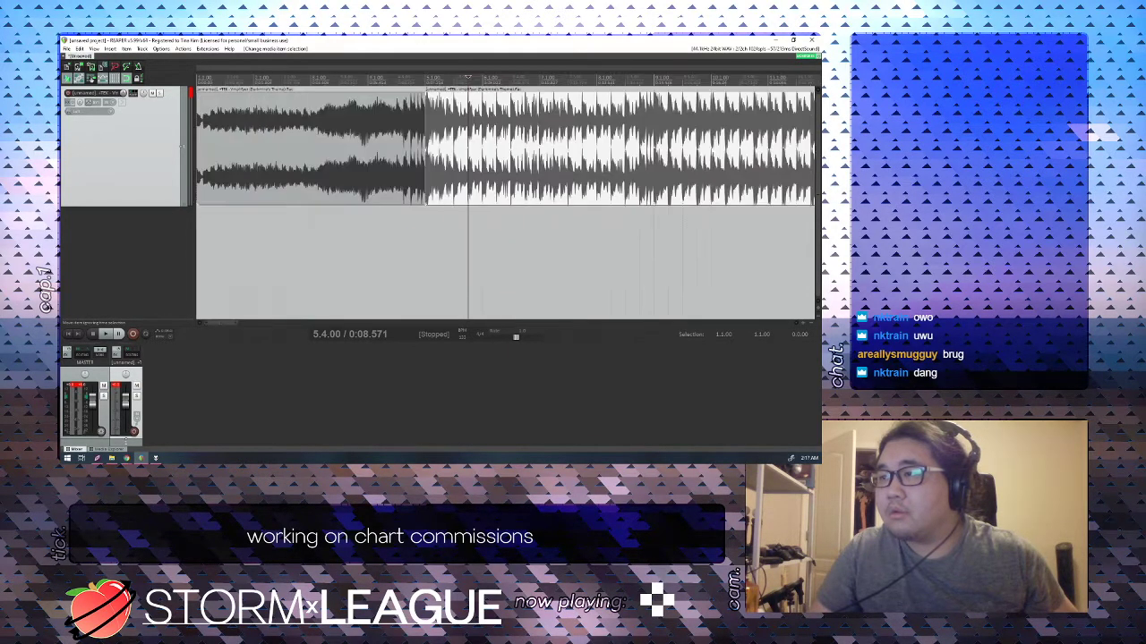
Play the song from just before the 5.1.00 split to check the transition.
{"action": "left_click", "coordinate": [388, 130]}
{"action": "key", "text": "space"}
{"action": "scroll", "coordinate": [414, 137], "scroll_direction": "up", "scroll_amount": 3}
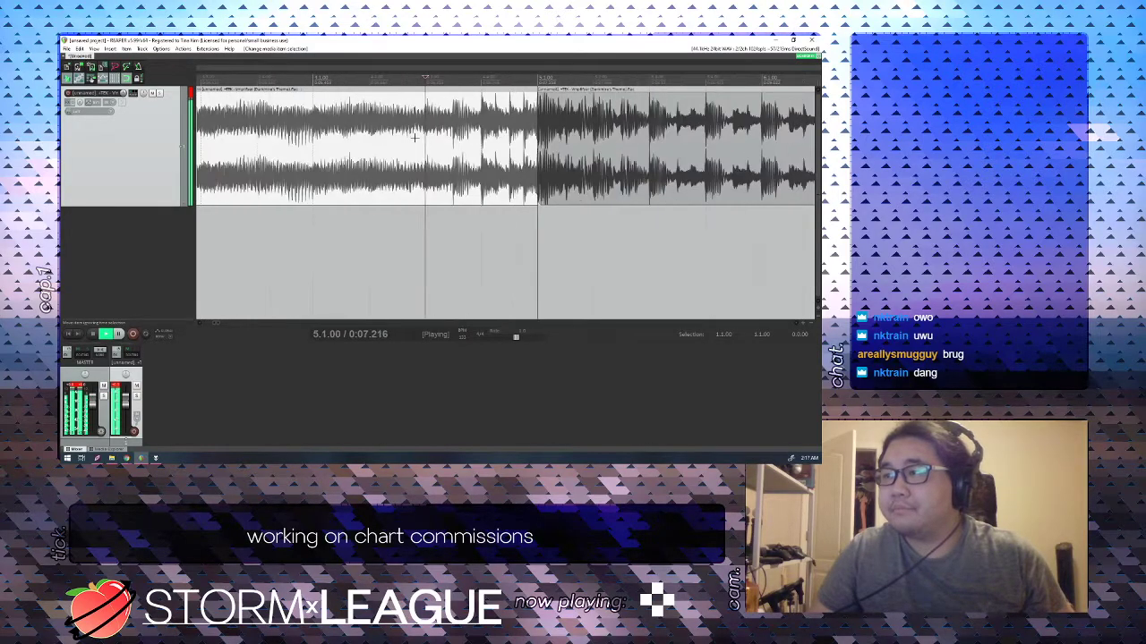
Listen ahead to the next section change and split the audio item at 13.1.00.
{"action": "scroll", "coordinate": [550, 216], "scroll_direction": "down", "scroll_amount": 6}
{"action": "left_click", "coordinate": [503, 148]}
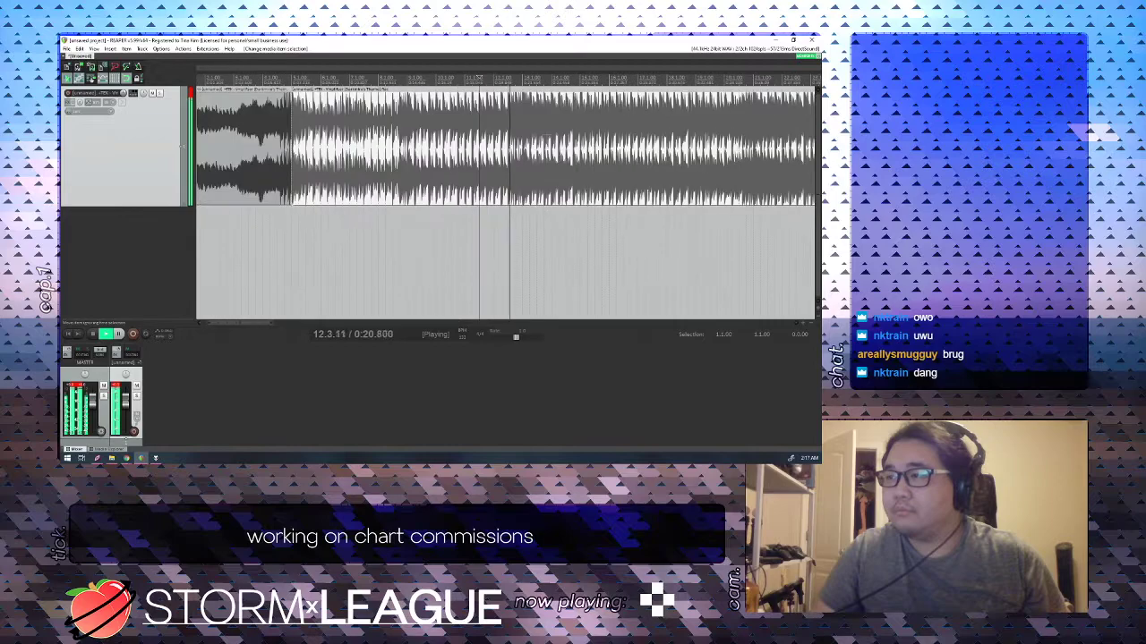
{"action": "key", "text": "space"}
{"action": "double_click", "coordinate": [523, 125]}
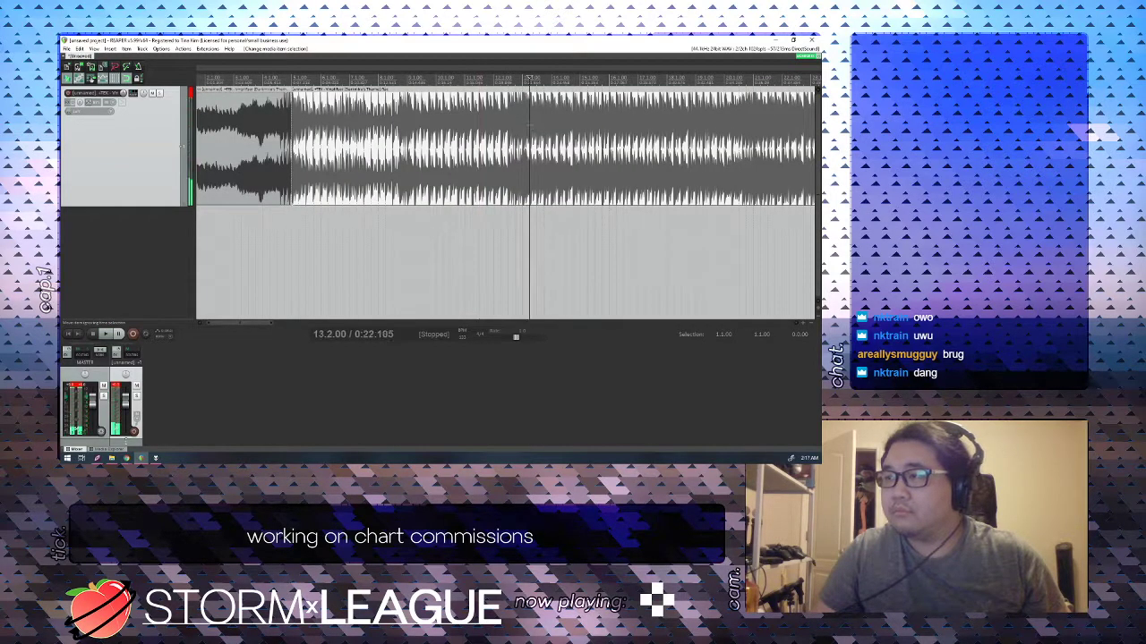
{"action": "left_click", "coordinate": [523, 126]}
{"action": "key", "text": "s"}
{"action": "left_click", "coordinate": [454, 127]}
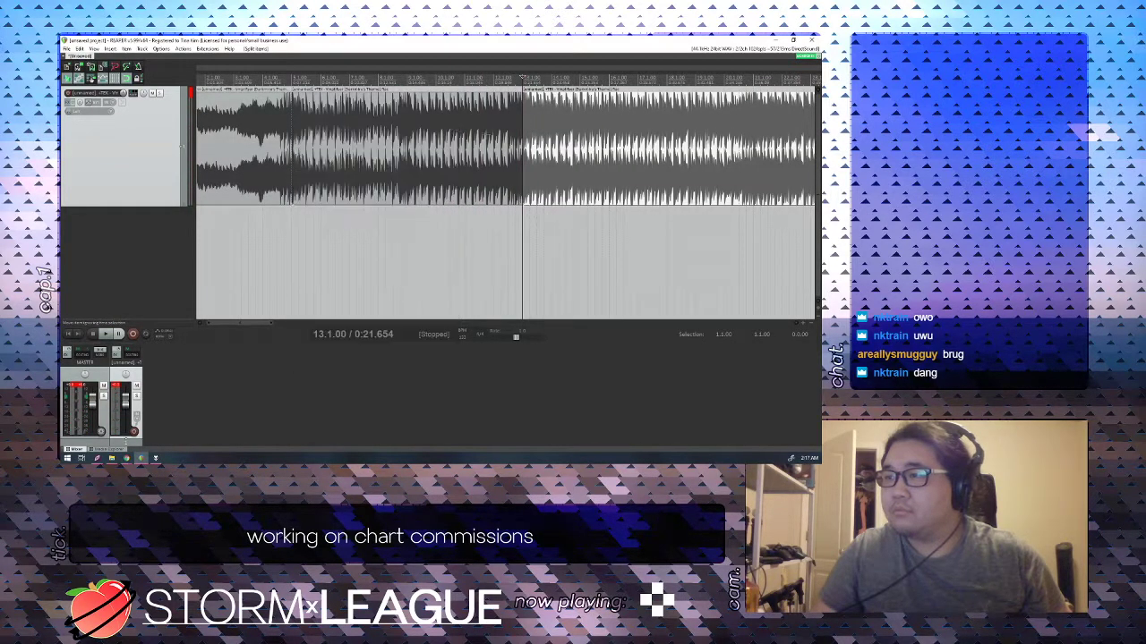
Play from 13.1.00, enlarge the track's height, and check the section change at 21.1.00.
{"action": "key", "text": "space"}
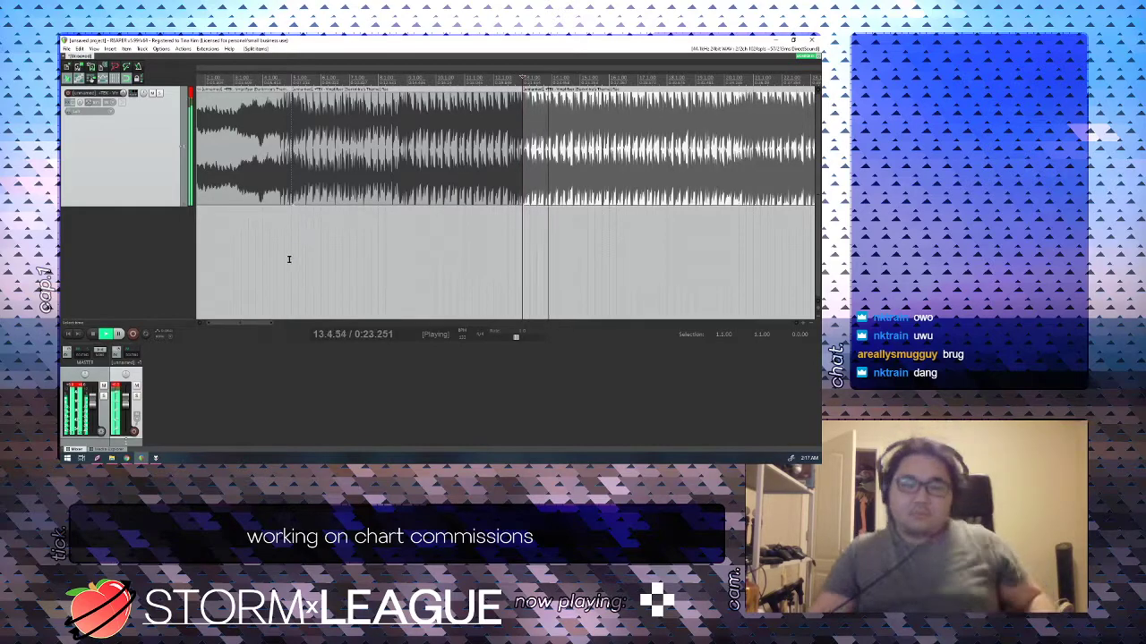
{"action": "scroll", "coordinate": [290, 259], "scroll_direction": "down", "scroll_amount": 2}
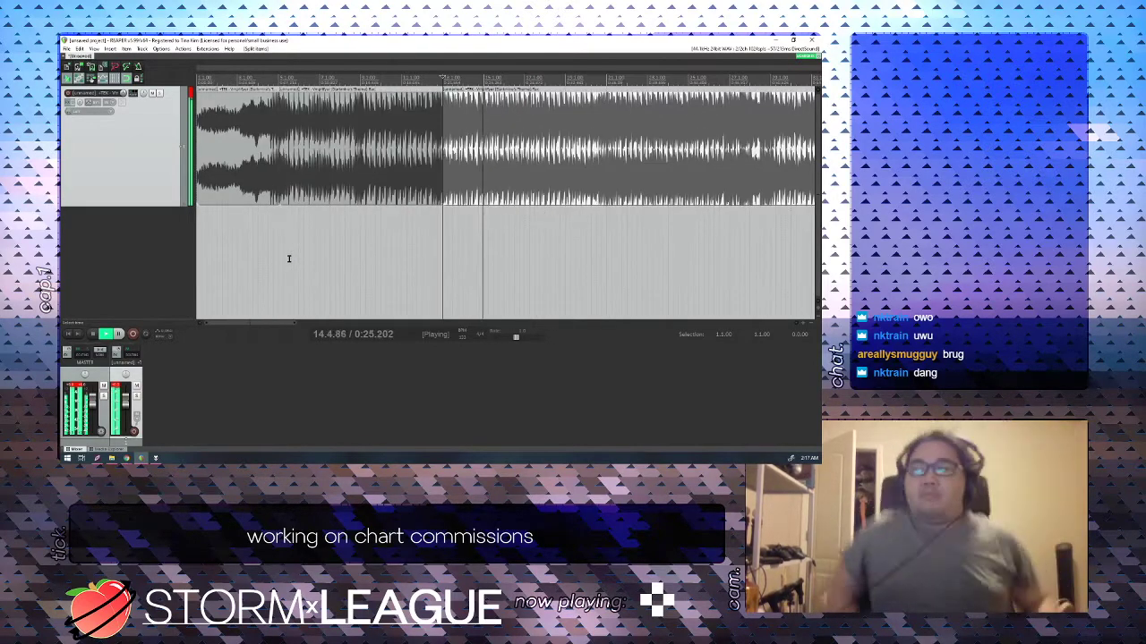
{"action": "scroll", "coordinate": [561, 195], "scroll_direction": "up", "scroll_amount": 4}
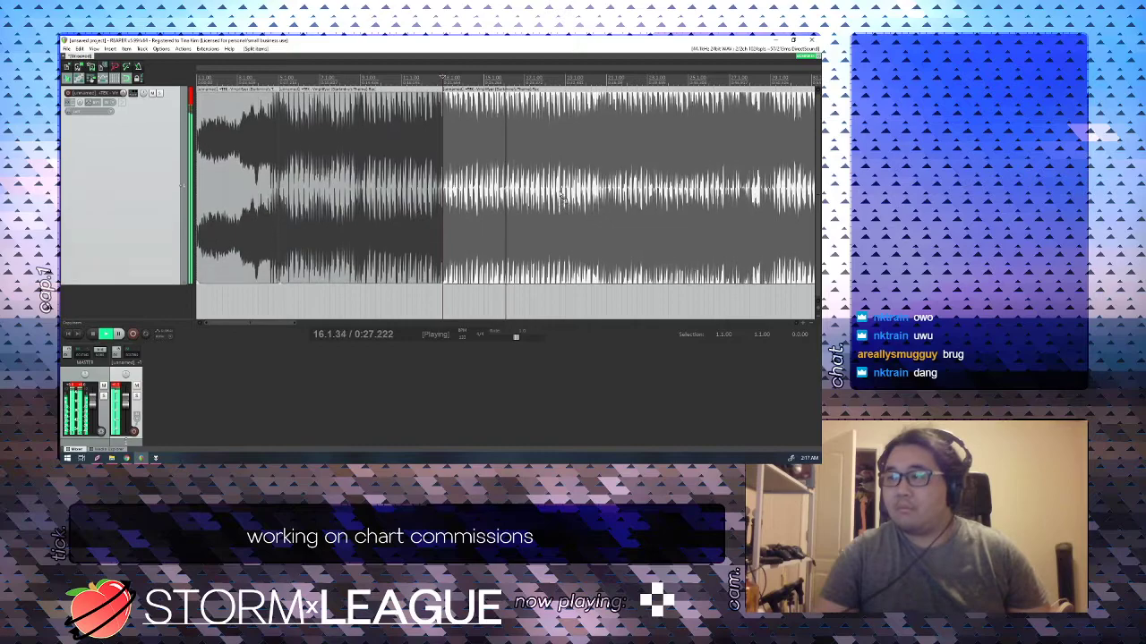
{"action": "left_click", "coordinate": [606, 130]}
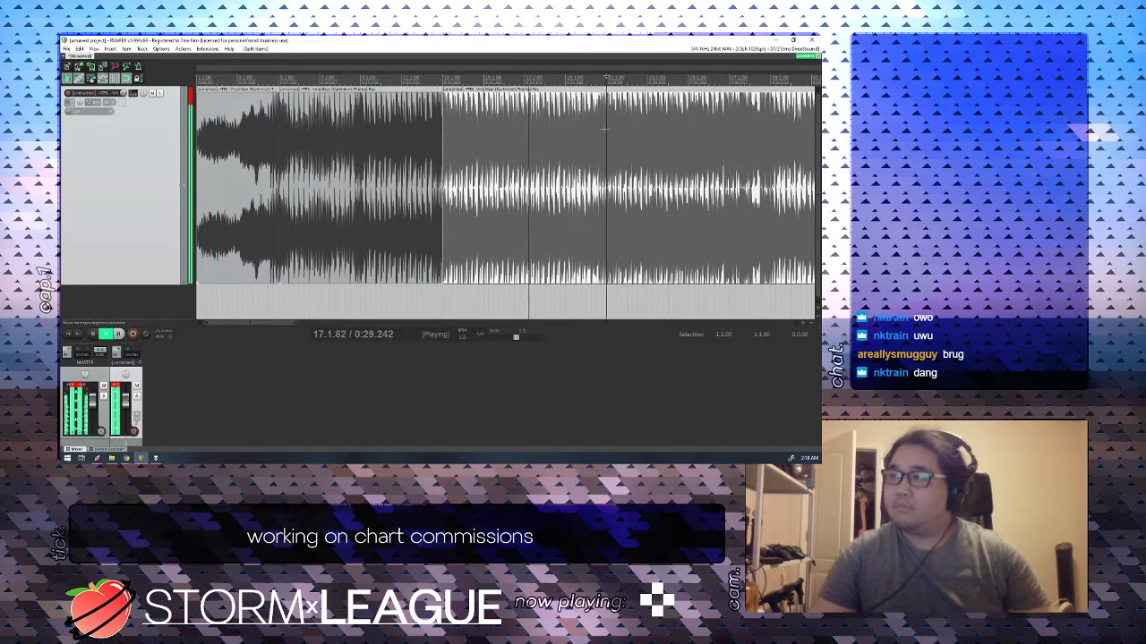
{"action": "left_click", "coordinate": [602, 284]}
{"action": "left_click", "coordinate": [606, 290]}
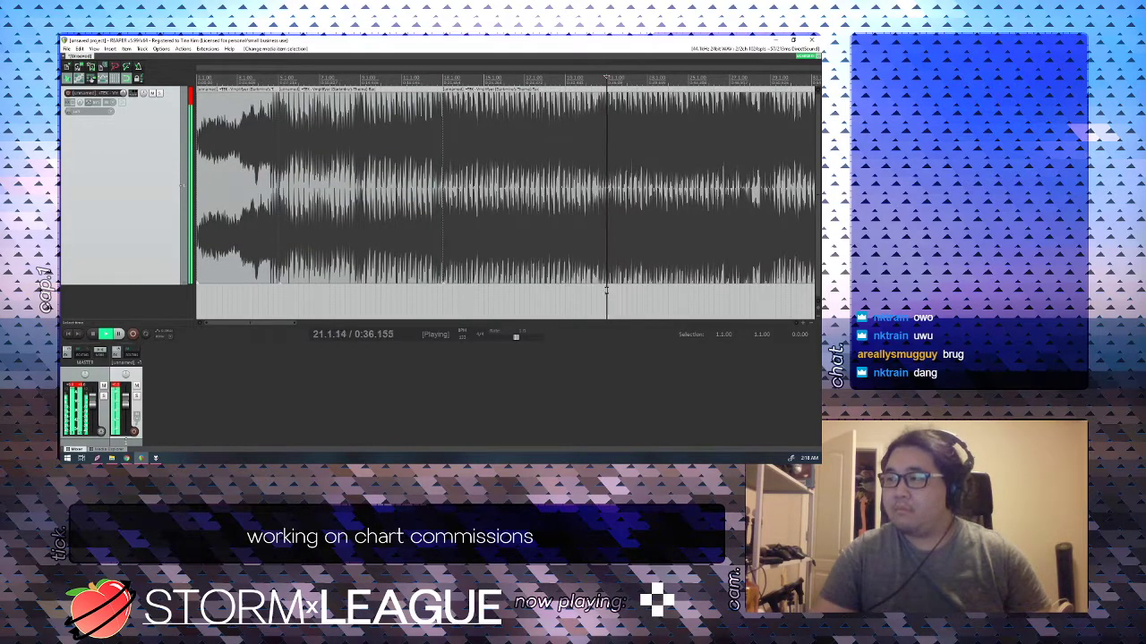
{"action": "scroll", "coordinate": [553, 303], "scroll_direction": "up", "scroll_amount": 2}
{"action": "key", "text": "space"}
Listen onward from 21.2.00, undo a misplaced split, and split the audio item at 29.1.00.
{"action": "left_click", "coordinate": [505, 187]}
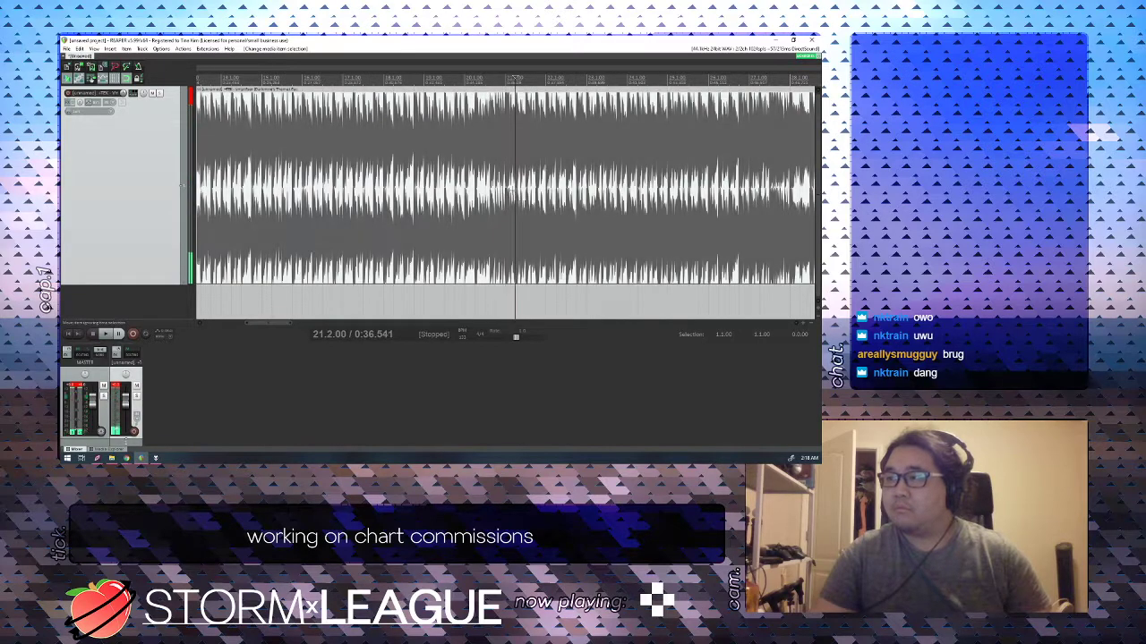
{"action": "scroll", "coordinate": [506, 187], "scroll_direction": "down", "scroll_amount": 3}
{"action": "key", "text": "space"}
{"action": "left_click", "coordinate": [590, 150]}
{"action": "key", "text": "space"}
{"action": "scroll", "coordinate": [597, 152], "scroll_direction": "up", "scroll_amount": 2}
{"action": "key", "text": "space"}
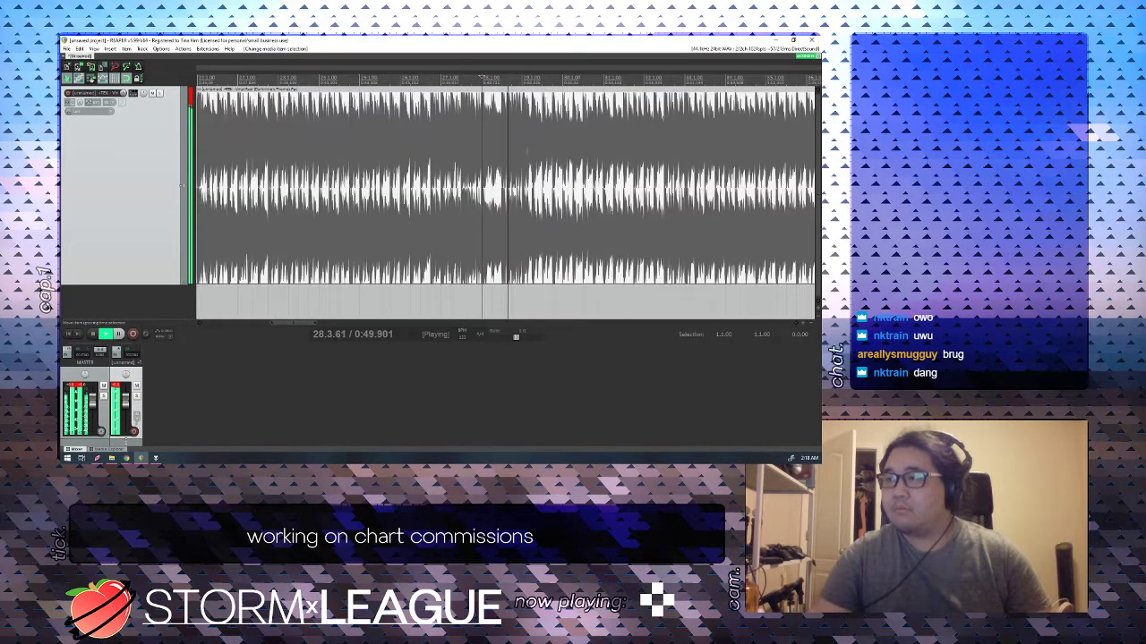
{"action": "left_click", "coordinate": [522, 139]}
{"action": "key", "text": "s"}
{"action": "key", "text": "ctrl+z"}
{"action": "left_click", "coordinate": [517, 132]}
{"action": "key", "text": "s"}
Listen on past 39.1.00 to find the next section and split the audio item at 41.1.00.
{"action": "scroll", "coordinate": [517, 135], "scroll_direction": "down", "scroll_amount": 3}
{"action": "key", "text": "space"}
{"action": "scroll", "coordinate": [528, 149], "scroll_direction": "down", "scroll_amount": 3}
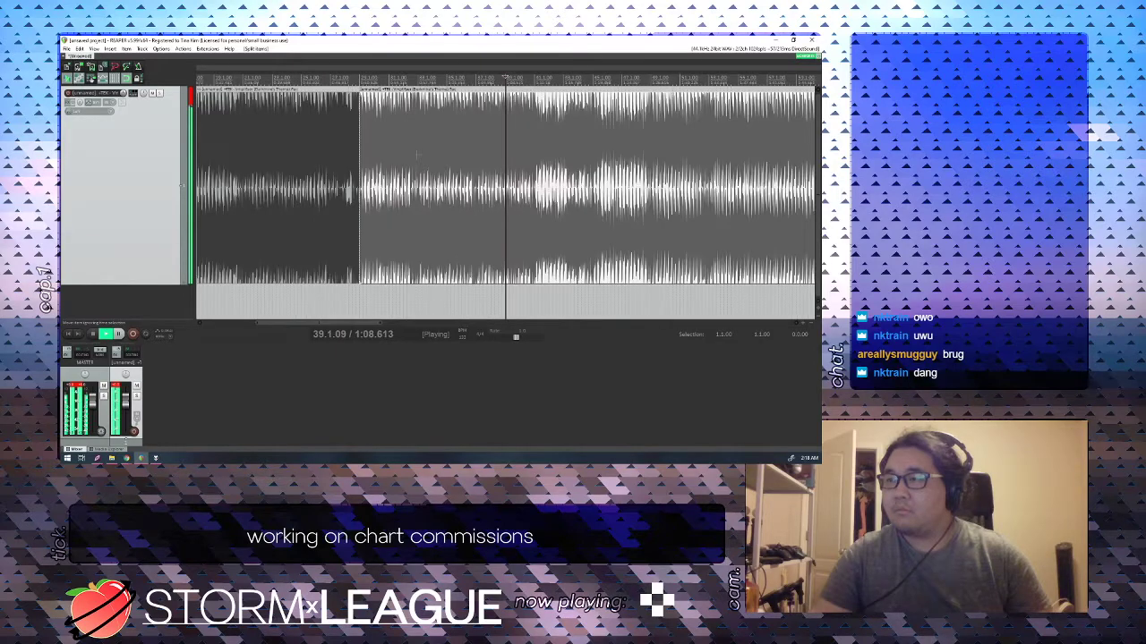
{"action": "left_click", "coordinate": [577, 132]}
{"action": "key", "text": "s"}
{"action": "scroll", "coordinate": [573, 134], "scroll_direction": "down", "scroll_amount": 3}
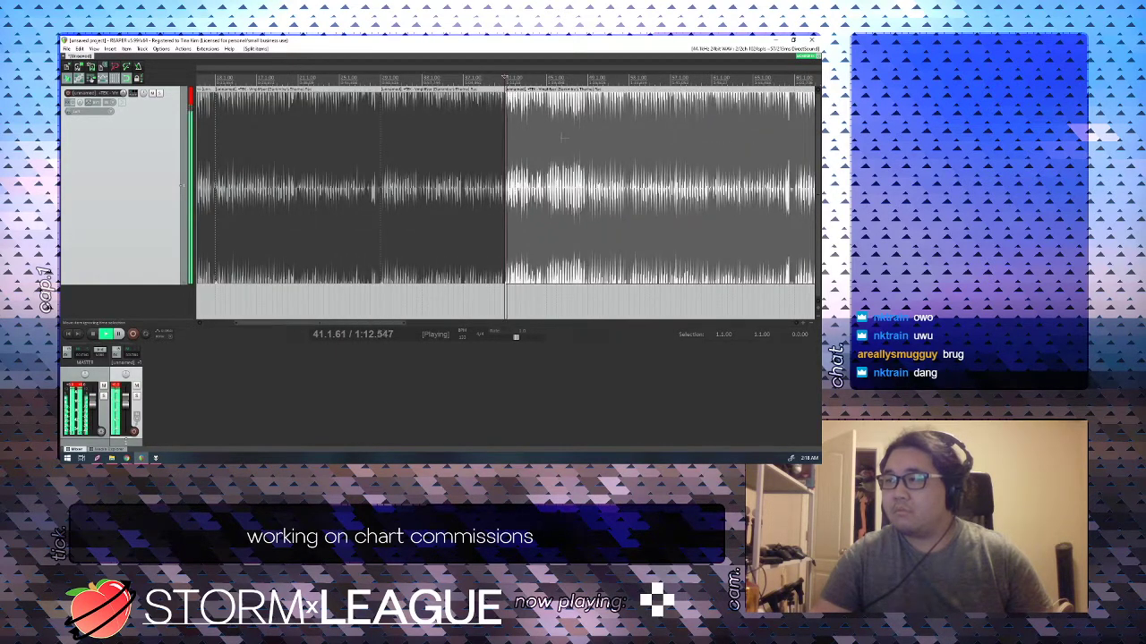
Listen onward from 41.1.00 and try a split at a possible section change in the last audio item.
{"action": "left_click", "coordinate": [620, 132]}
{"action": "key", "text": "space"}
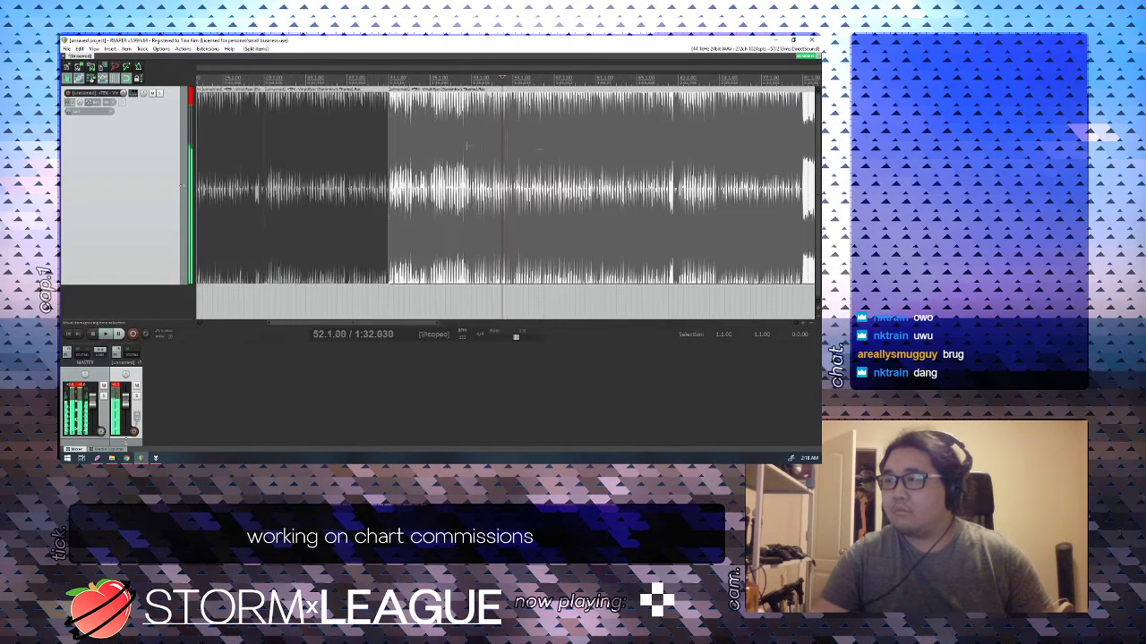
{"action": "scroll", "coordinate": [466, 144], "scroll_direction": "up", "scroll_amount": 3}
{"action": "key", "text": "space"}
{"action": "left_click", "coordinate": [505, 131]}
{"action": "key", "text": "s"}
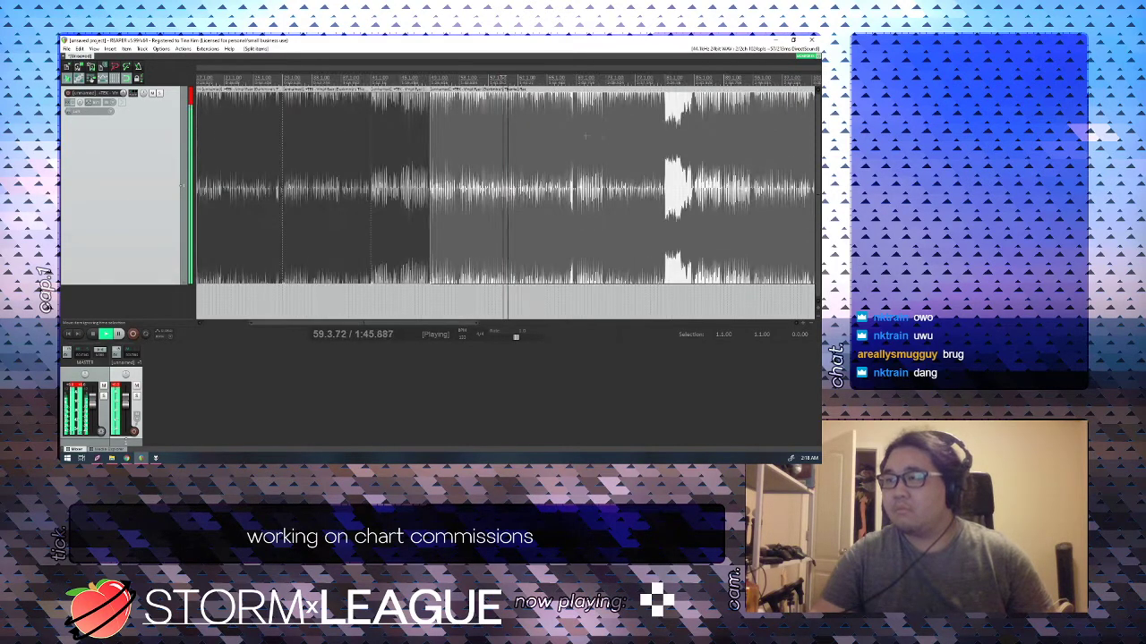
{"action": "left_click", "coordinate": [507, 134]}
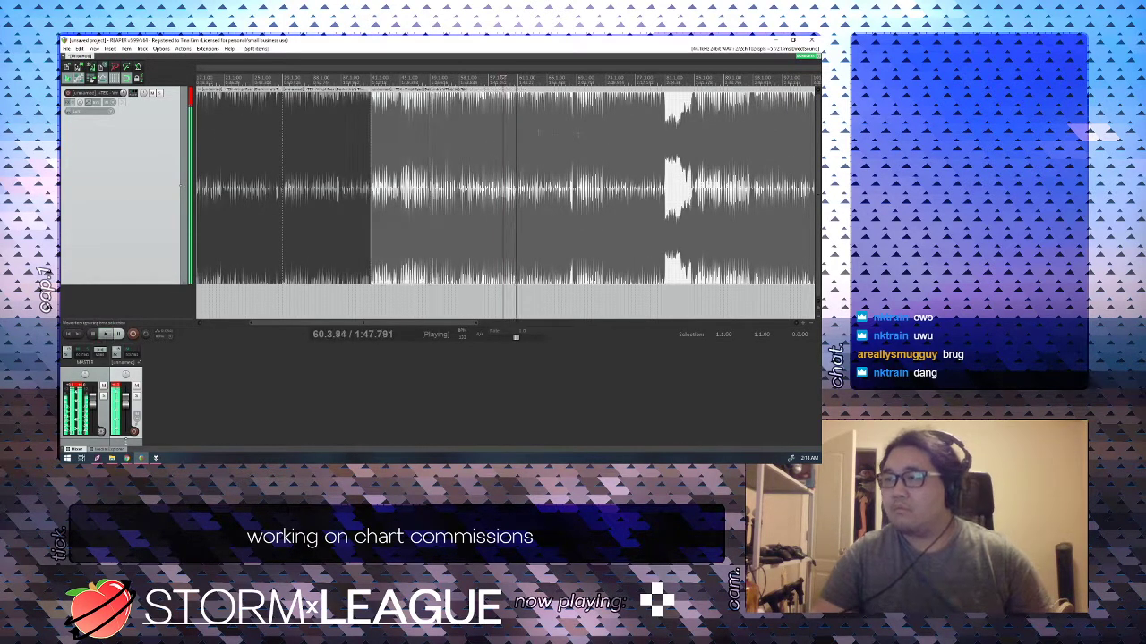
Play several spots between bars 53 and 56 to locate where the section after 41.1.00 ends.
{"action": "left_click", "coordinate": [480, 141]}
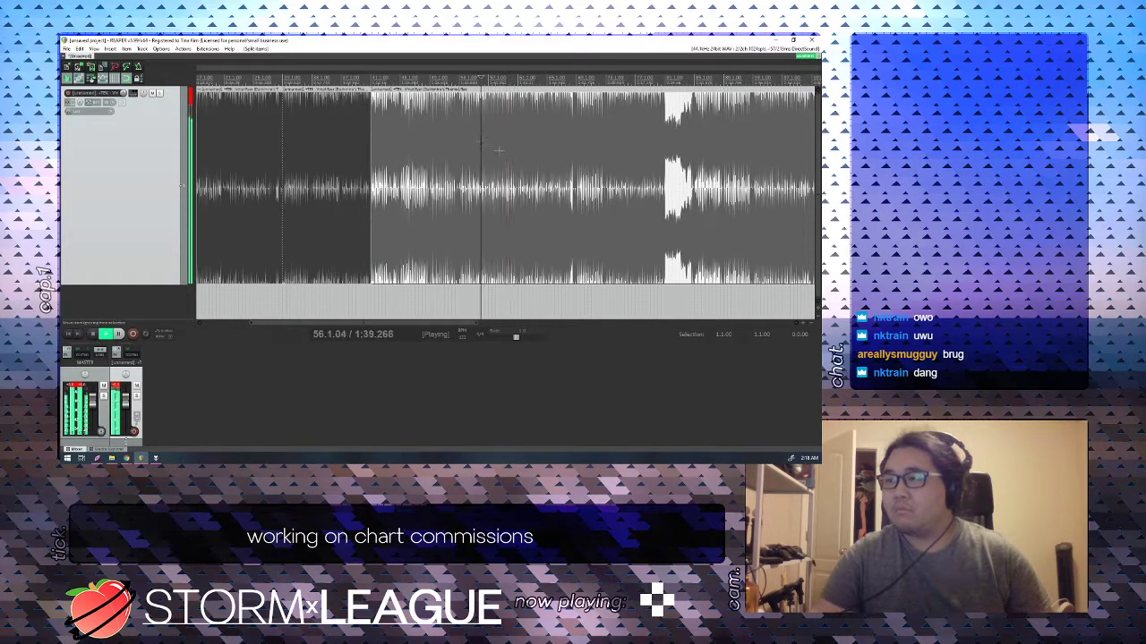
{"action": "scroll", "coordinate": [479, 140], "scroll_direction": "up", "scroll_amount": 4}
{"action": "key", "text": "space"}
{"action": "left_click", "coordinate": [430, 147]}
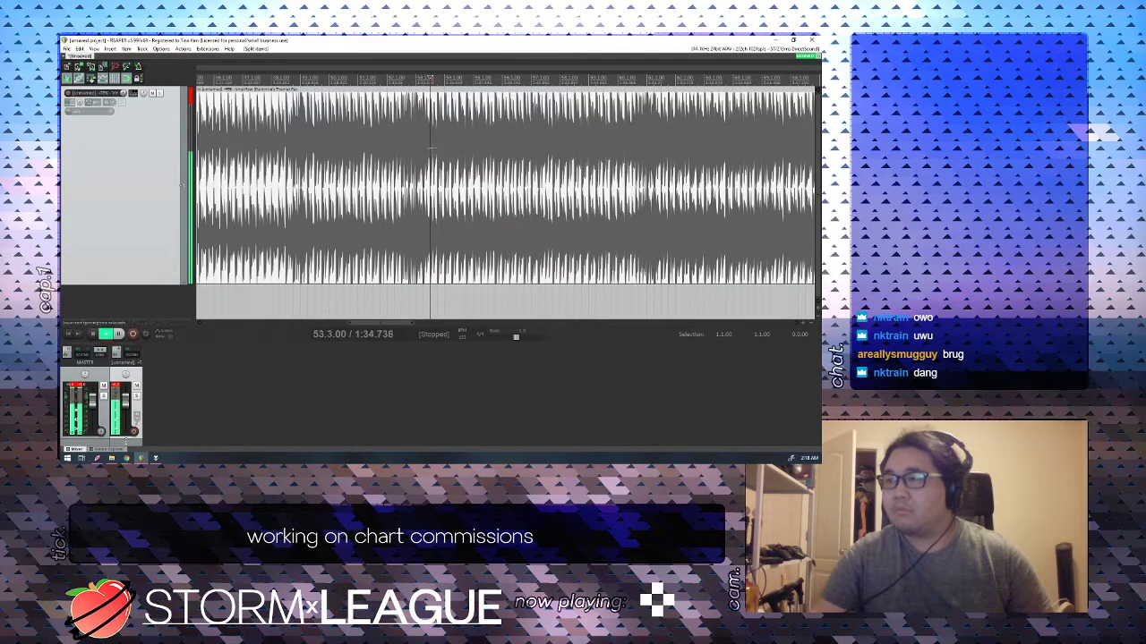
{"action": "scroll", "coordinate": [432, 148], "scroll_direction": "down", "scroll_amount": 3}
{"action": "scroll", "coordinate": [431, 148], "scroll_direction": "up", "scroll_amount": 1}
{"action": "key", "text": "space"}
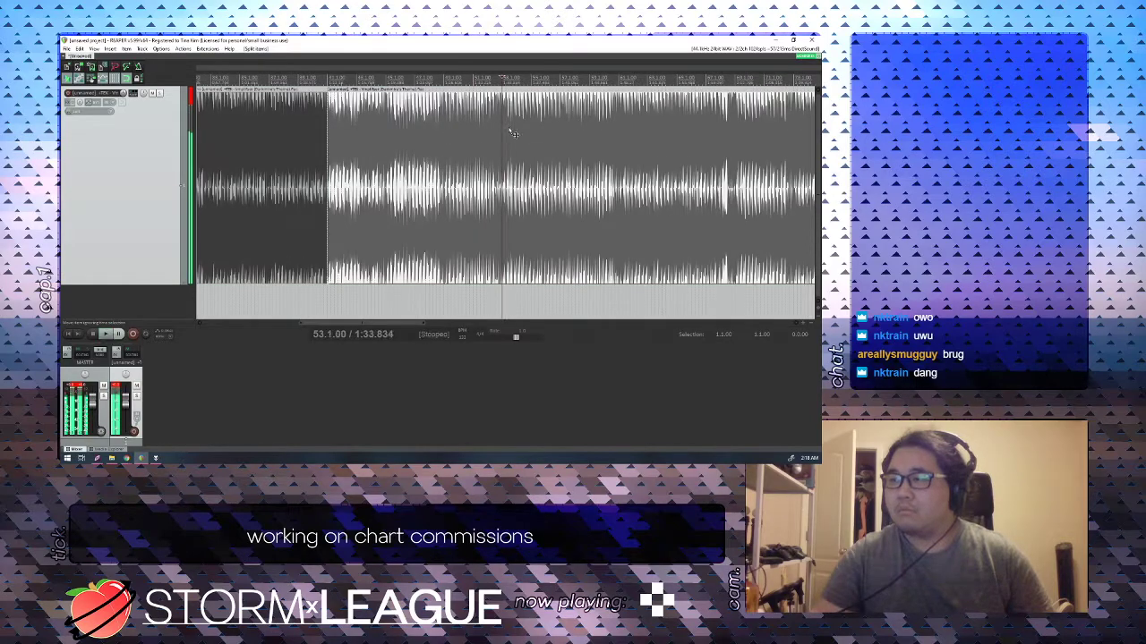
Play from about bar 51 up to the section change and split the audio item at 53.1.00.
{"action": "left_click", "coordinate": [474, 127]}
{"action": "key", "text": "space"}
{"action": "scroll", "coordinate": [474, 127], "scroll_direction": "up", "scroll_amount": 3}
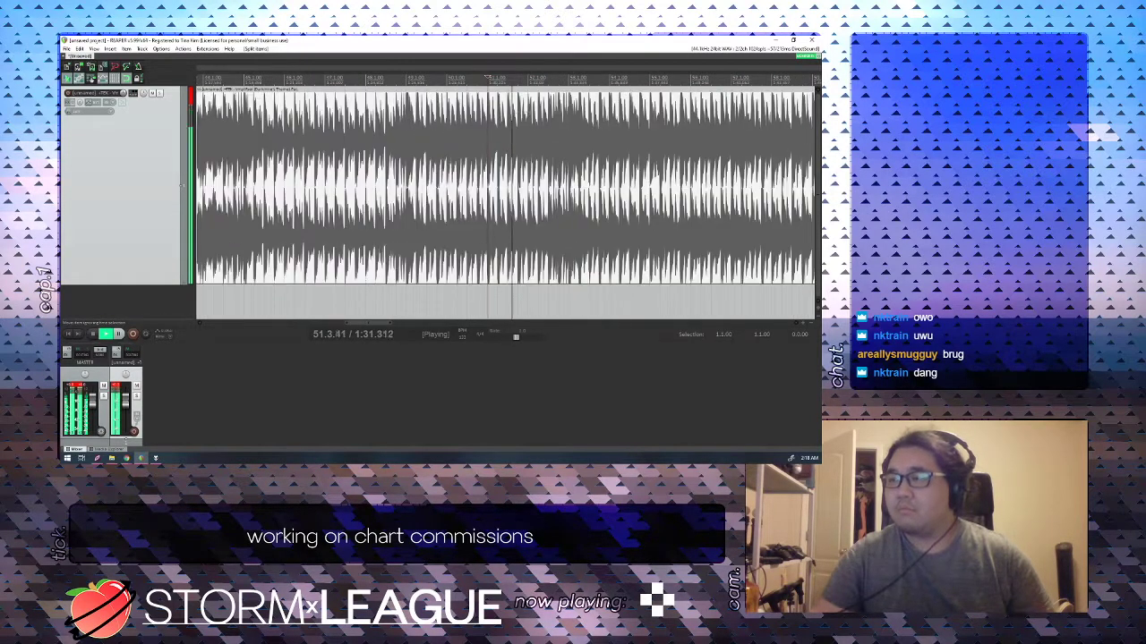
{"action": "key", "text": "ctrl+z"}
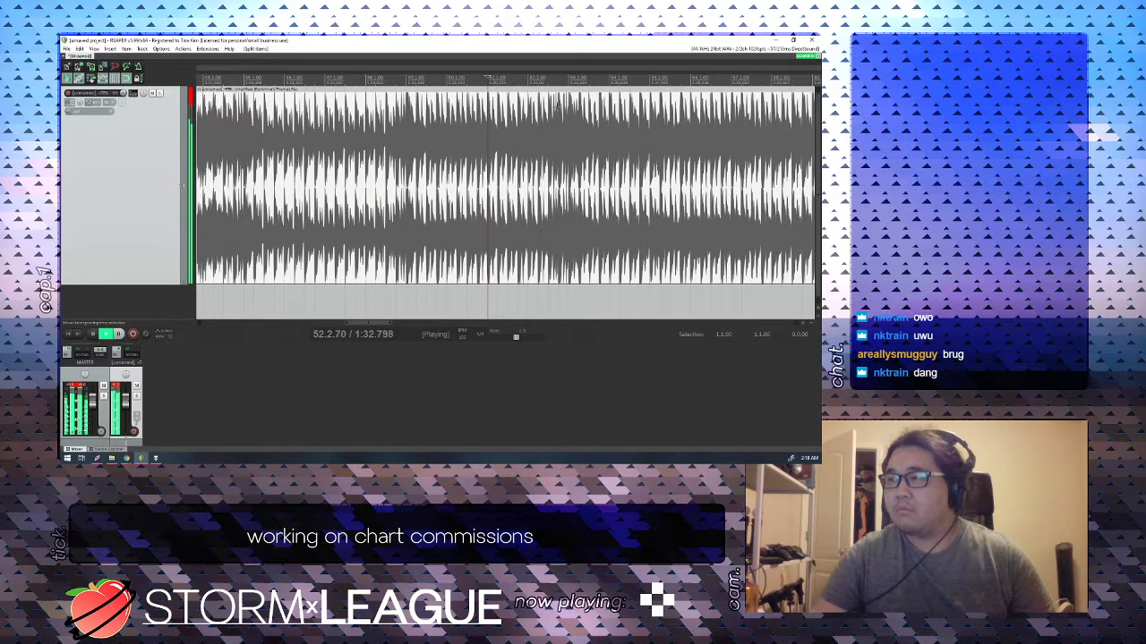
{"action": "key", "text": "ctrl+z"}
{"action": "key", "text": "ctrl+z"}
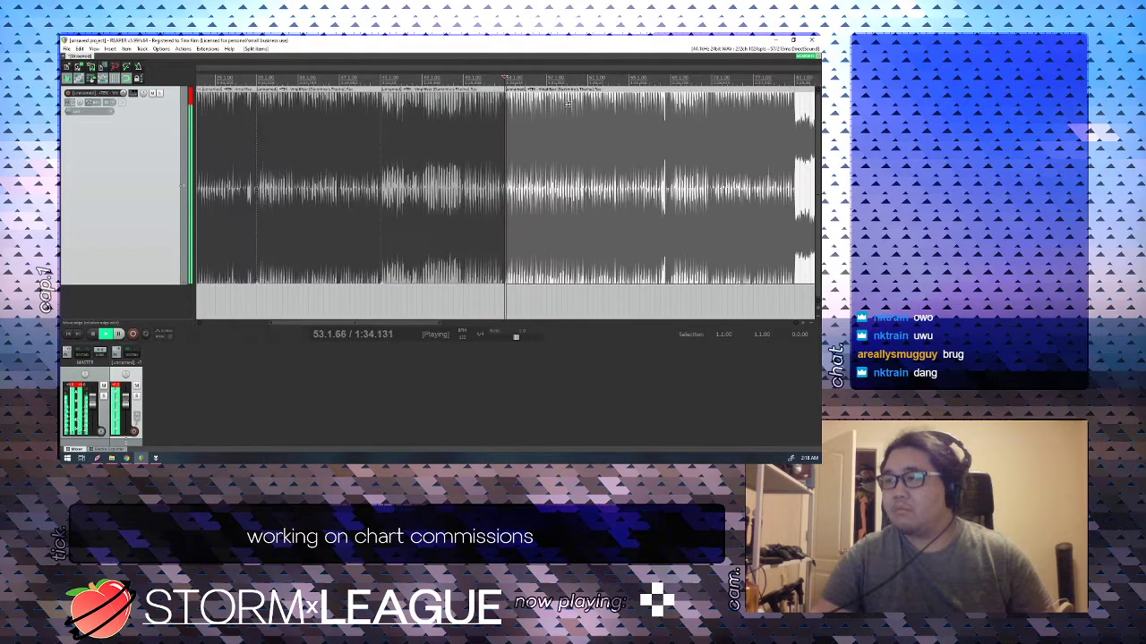
Listen ahead from 53.1.00 in jumps past bars 58, 63 and 68 and split the audio item at 69.1.00.
{"action": "left_click", "coordinate": [562, 299]}
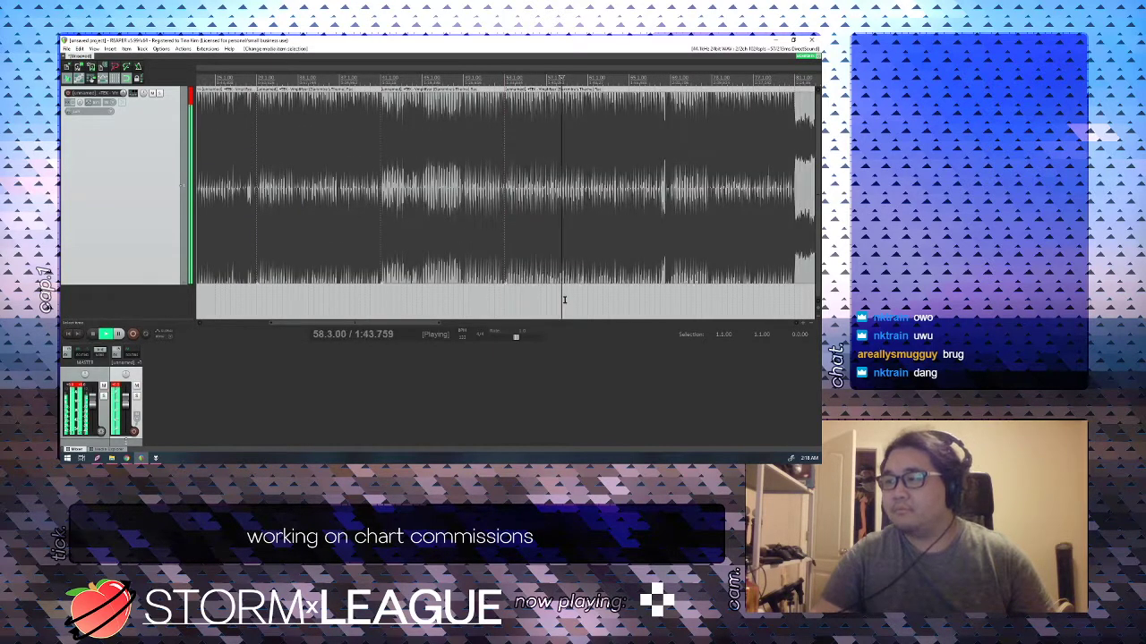
{"action": "left_click", "coordinate": [608, 298]}
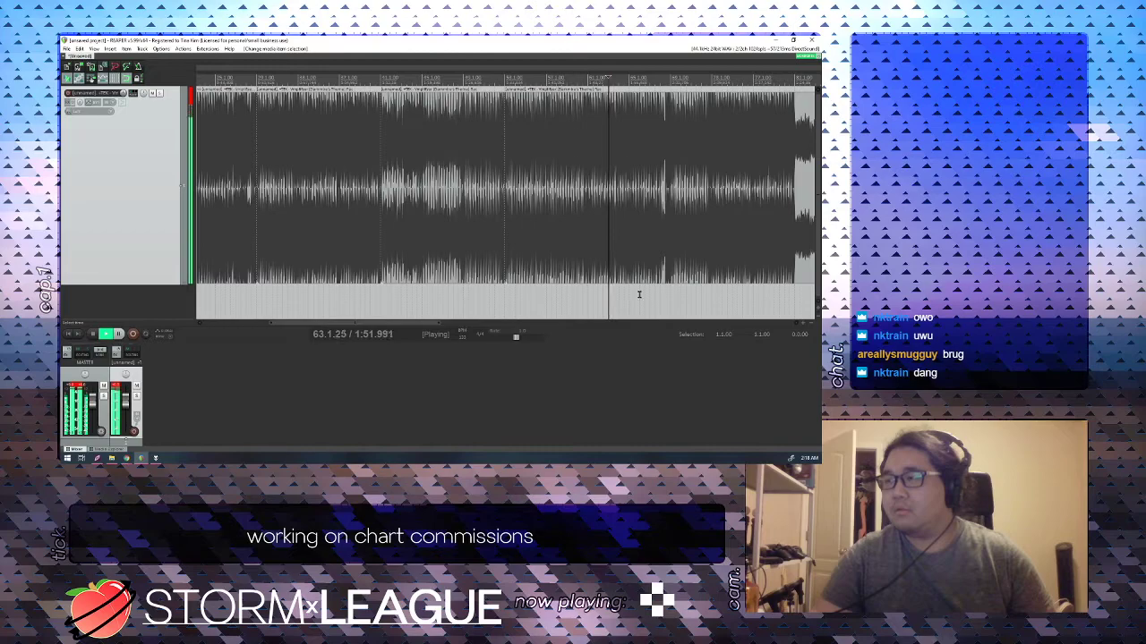
{"action": "left_click", "coordinate": [660, 296]}
{"action": "scroll", "coordinate": [553, 238], "scroll_direction": "up", "scroll_amount": 4}
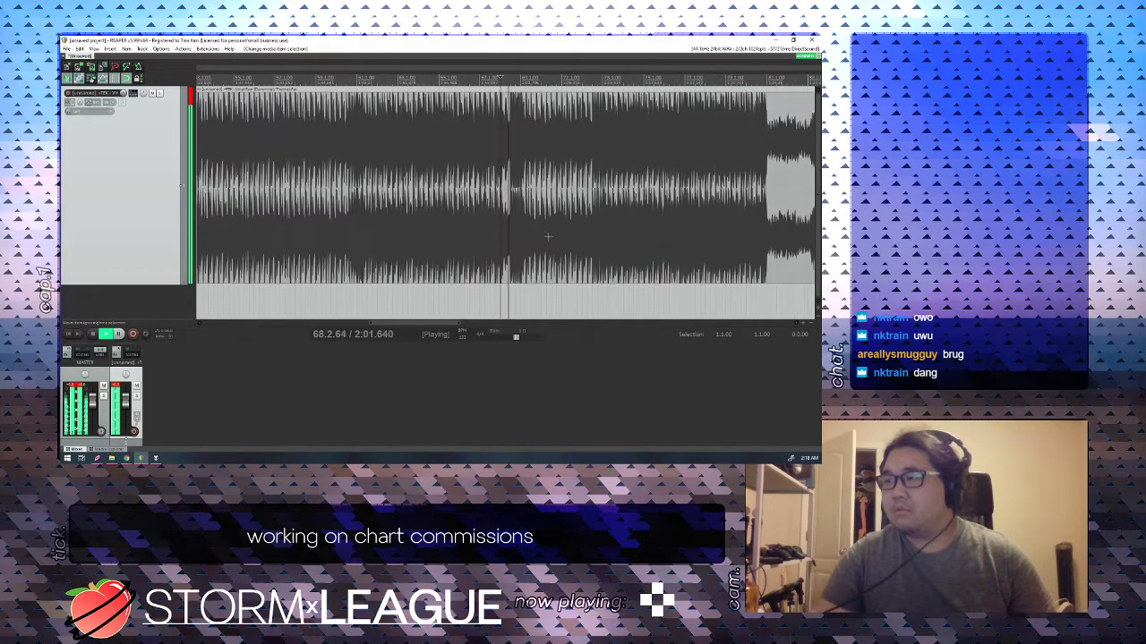
{"action": "left_click", "coordinate": [528, 134]}
{"action": "key", "text": "s"}
{"action": "key", "text": "space"}
{"action": "scroll", "coordinate": [546, 308], "scroll_direction": "down", "scroll_amount": 3}
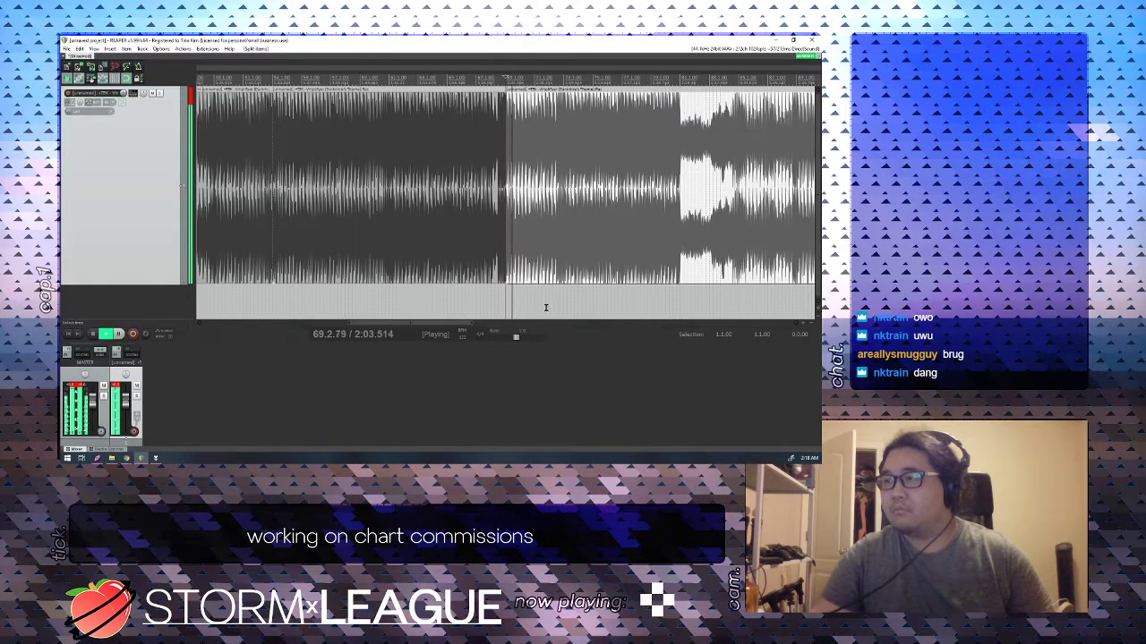
Listen onward from 69.1.00 to the next section change and split the audio item at 81.1.00.
{"action": "left_click", "coordinate": [591, 306]}
{"action": "left_click", "coordinate": [640, 304]}
{"action": "left_click", "coordinate": [670, 301]}
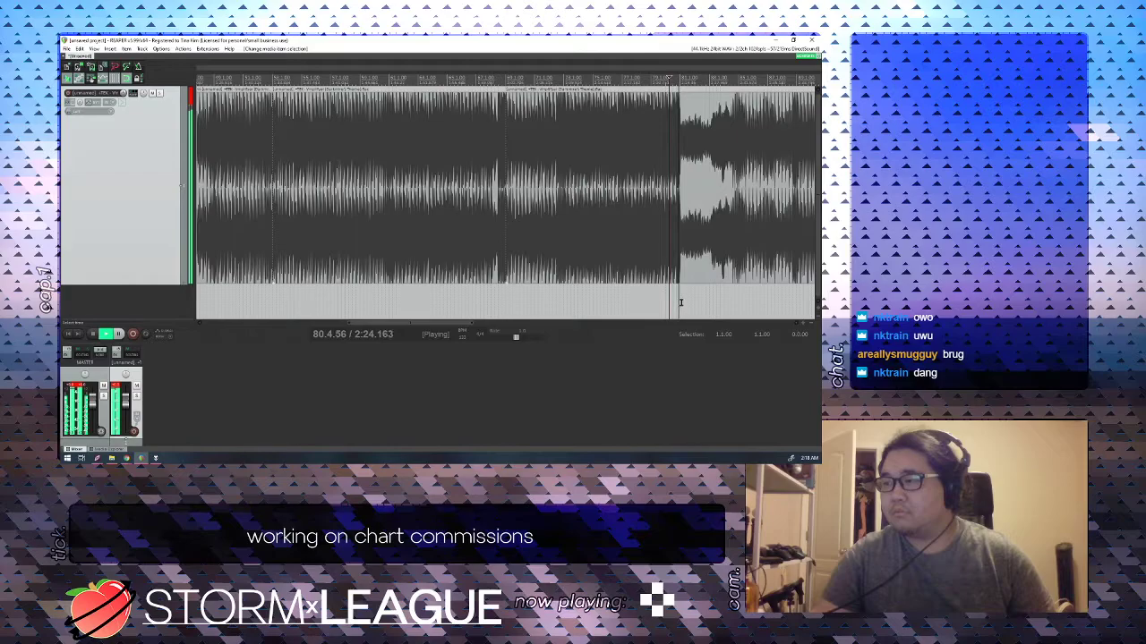
{"action": "key", "text": "space"}
{"action": "left_click", "coordinate": [679, 254]}
{"action": "key", "text": "s"}
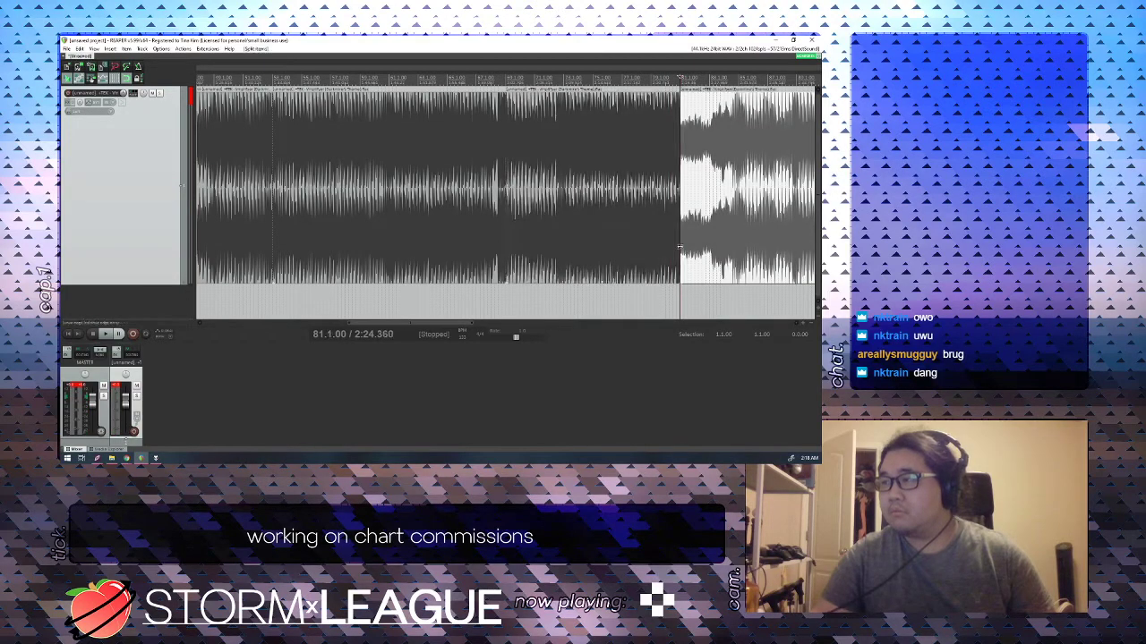
Sample playback of the remaining audio after 81.1.00, moving the edit cursor ahead to 129.1.00.
{"action": "key", "text": "space"}
{"action": "scroll", "coordinate": [616, 287], "scroll_direction": "down", "scroll_amount": 5}
{"action": "scroll", "coordinate": [615, 286], "scroll_direction": "up", "scroll_amount": 4}
{"action": "left_click", "coordinate": [607, 256]}
{"action": "scroll", "coordinate": [607, 252], "scroll_direction": "down", "scroll_amount": 5}
{"action": "left_click", "coordinate": [534, 236]}
{"action": "key", "text": "space"}
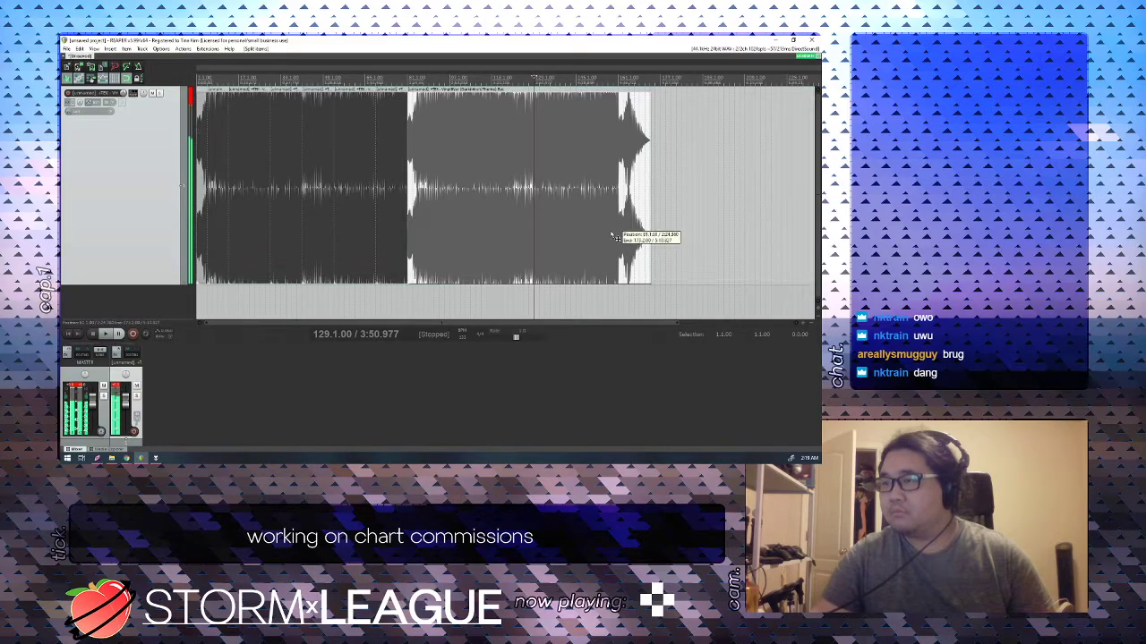
Play the song's ending around 164.3.00 and delete the audio item that starts at 81.1.00.
{"action": "scroll", "coordinate": [650, 238], "scroll_direction": "up", "scroll_amount": 5}
{"action": "left_click", "coordinate": [557, 239]}
{"action": "key", "text": "space"}
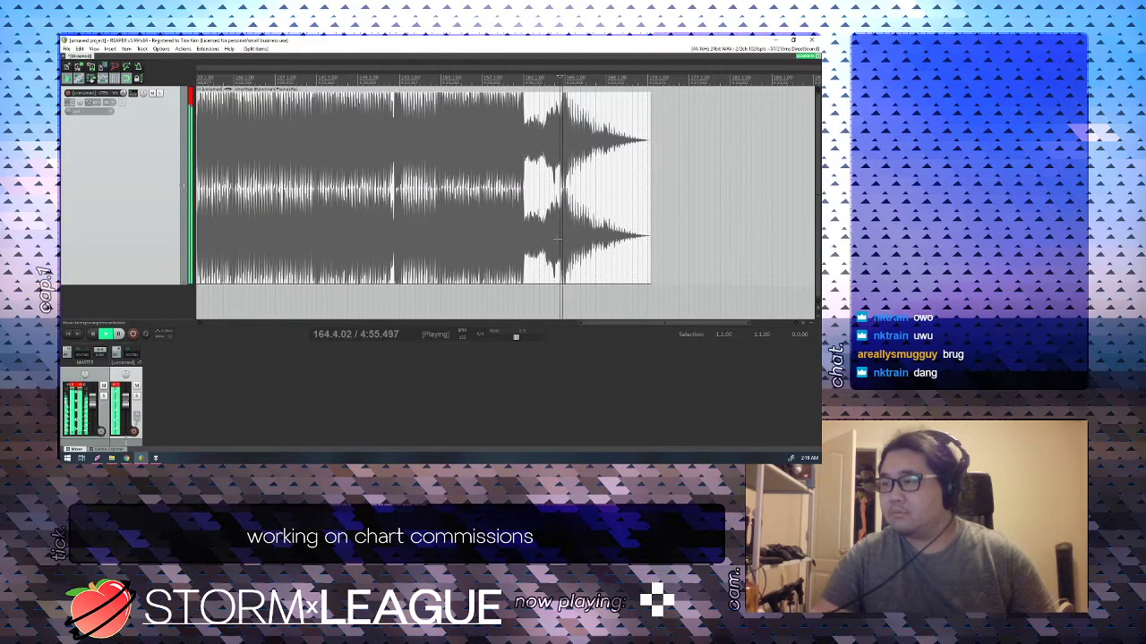
{"action": "key", "text": "space"}
{"action": "scroll", "coordinate": [393, 235], "scroll_direction": "down", "scroll_amount": 2}
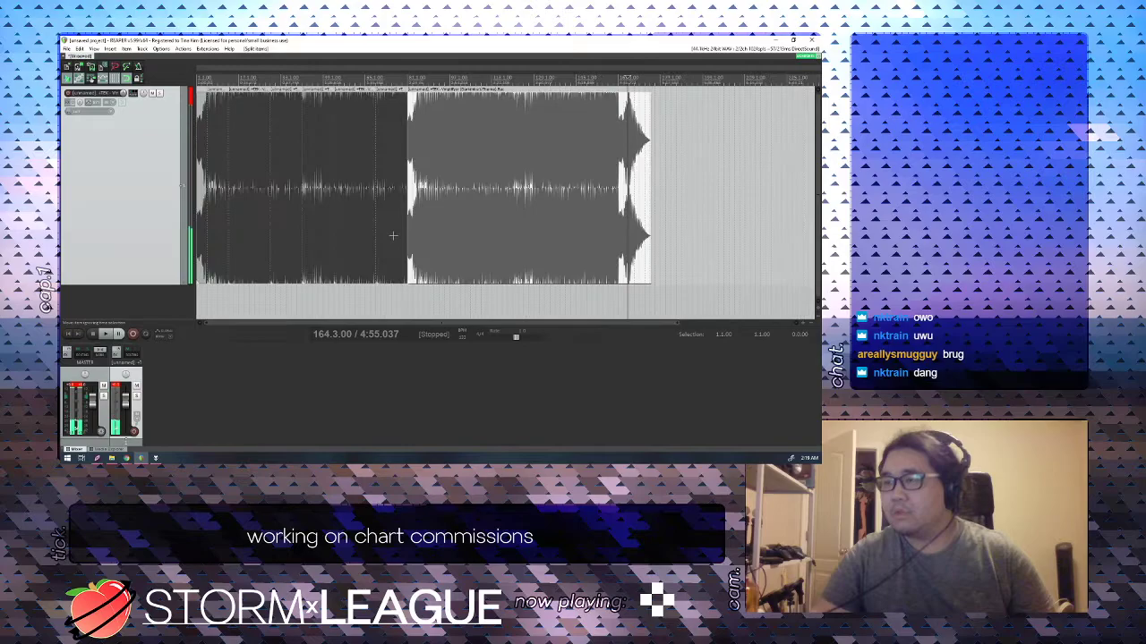
{"action": "key", "text": "Delete"}
{"action": "scroll", "coordinate": [358, 228], "scroll_direction": "down", "scroll_amount": 1}
Play the last remaining section from 70.1.00 to check it.
{"action": "left_click", "coordinate": [290, 215]}
{"action": "scroll", "coordinate": [265, 220], "scroll_direction": "up", "scroll_amount": 5}
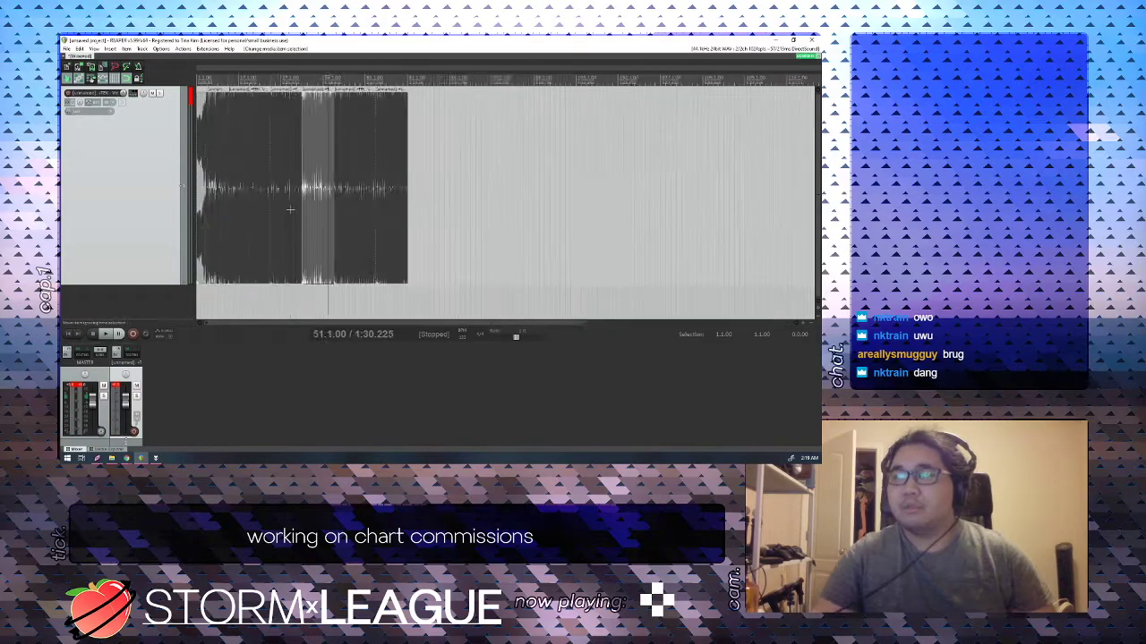
{"action": "scroll", "coordinate": [265, 220], "scroll_direction": "down", "scroll_amount": 3}
{"action": "left_click", "coordinate": [452, 202]}
{"action": "key", "text": "space"}
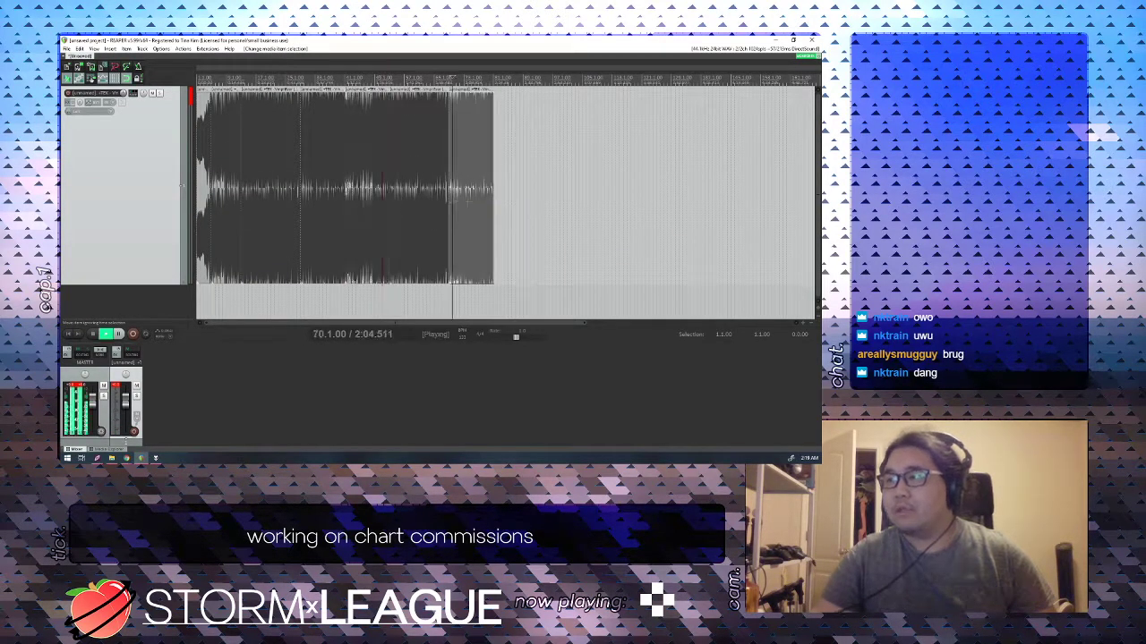
{"action": "scroll", "coordinate": [353, 213], "scroll_direction": "up", "scroll_amount": 5}
{"action": "scroll", "coordinate": [319, 214], "scroll_direction": "down", "scroll_amount": 3}
{"action": "key", "text": "space"}
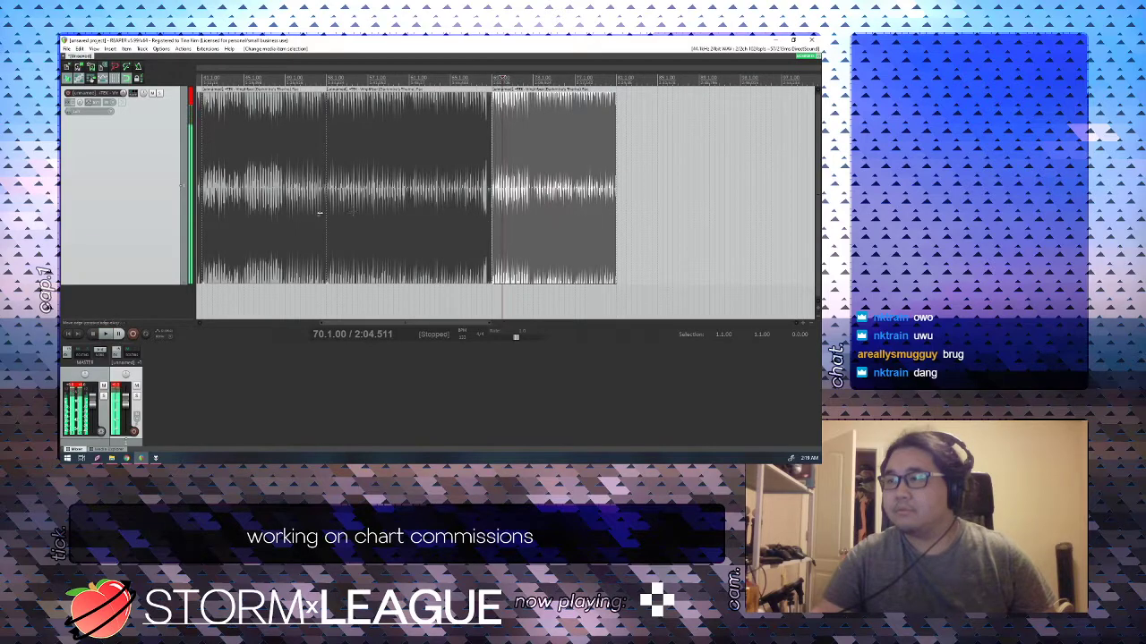
Return to the start of the song and play the intro from 3.1.00 and 4.4.00 into the next section.
{"action": "scroll", "coordinate": [320, 214], "scroll_direction": "down", "scroll_amount": 4}
{"action": "left_click", "coordinate": [224, 215]}
{"action": "scroll", "coordinate": [225, 215], "scroll_direction": "up", "scroll_amount": 4}
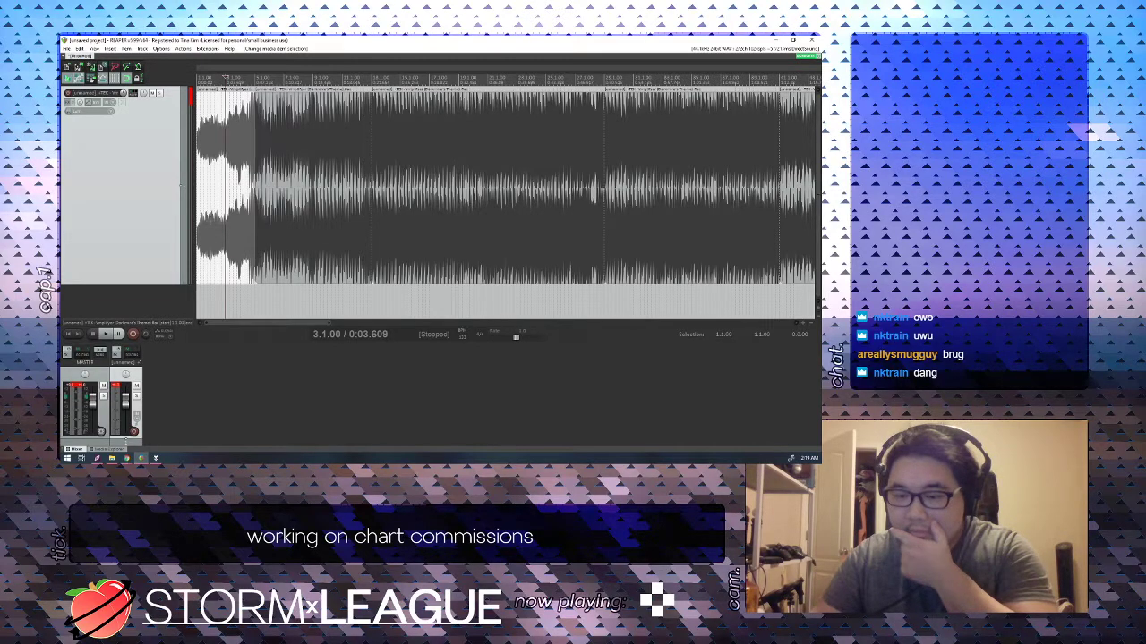
{"action": "key", "text": "space"}
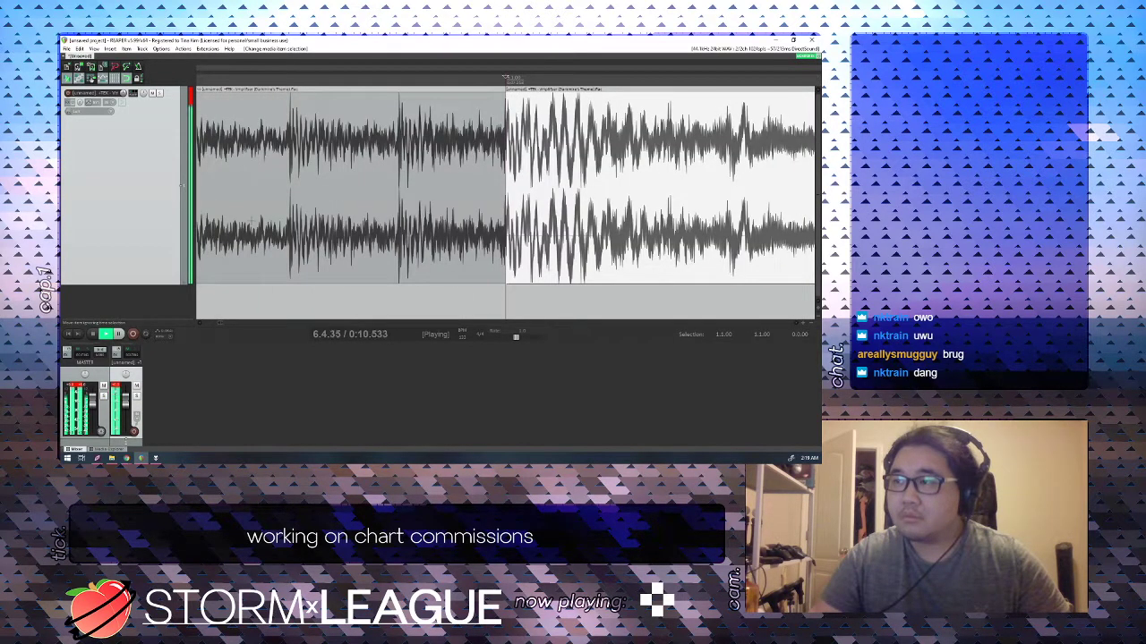
{"action": "key", "text": "space"}
{"action": "scroll", "coordinate": [251, 220], "scroll_direction": "down", "scroll_amount": 10}
{"action": "left_click", "coordinate": [247, 220]}
{"action": "left_click", "coordinate": [350, 215]}
{"action": "key", "text": "space"}
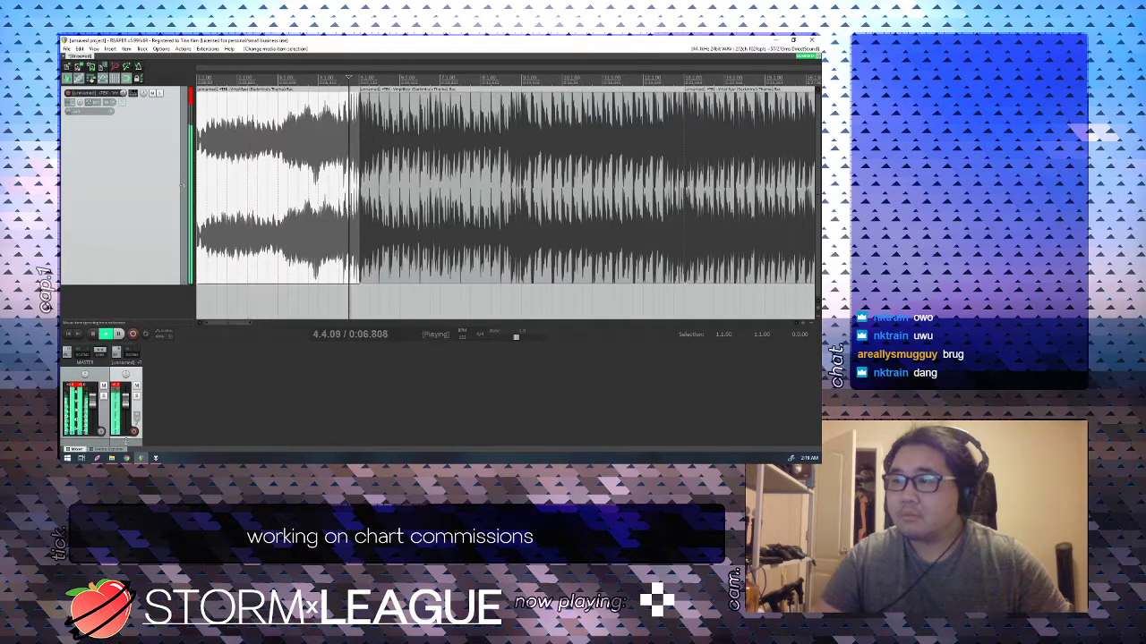
Check the section from 13.1.00 to 29.1.00 by playing from 12.2.00 and 20.3.00.
{"action": "scroll", "coordinate": [360, 202], "scroll_direction": "down", "scroll_amount": 4}
{"action": "left_click", "coordinate": [360, 204]}
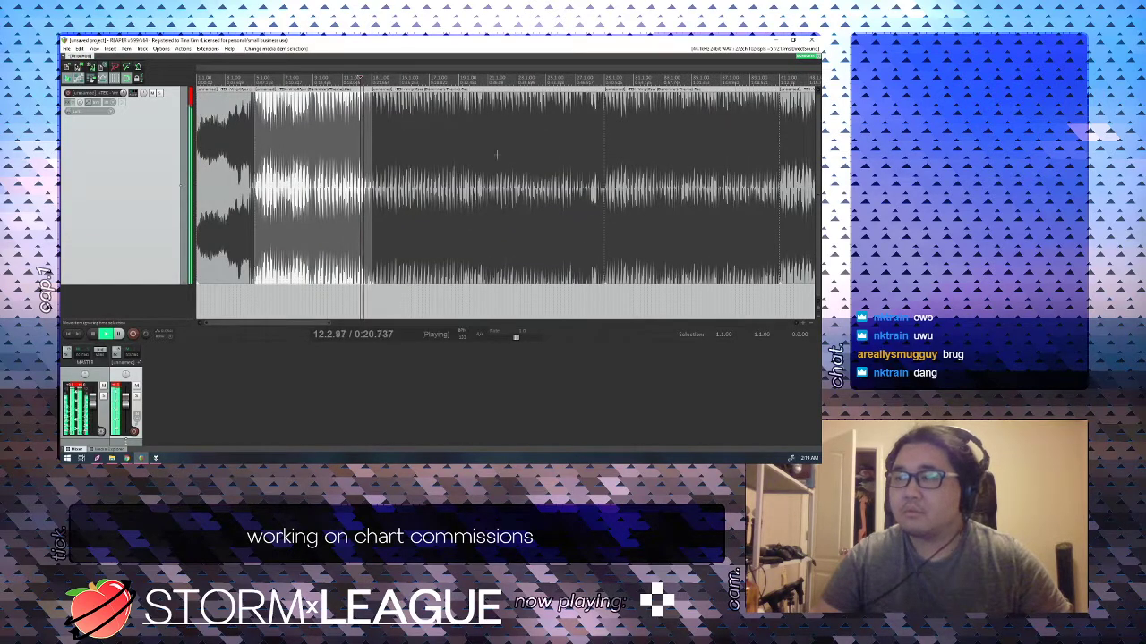
{"action": "key", "text": "space"}
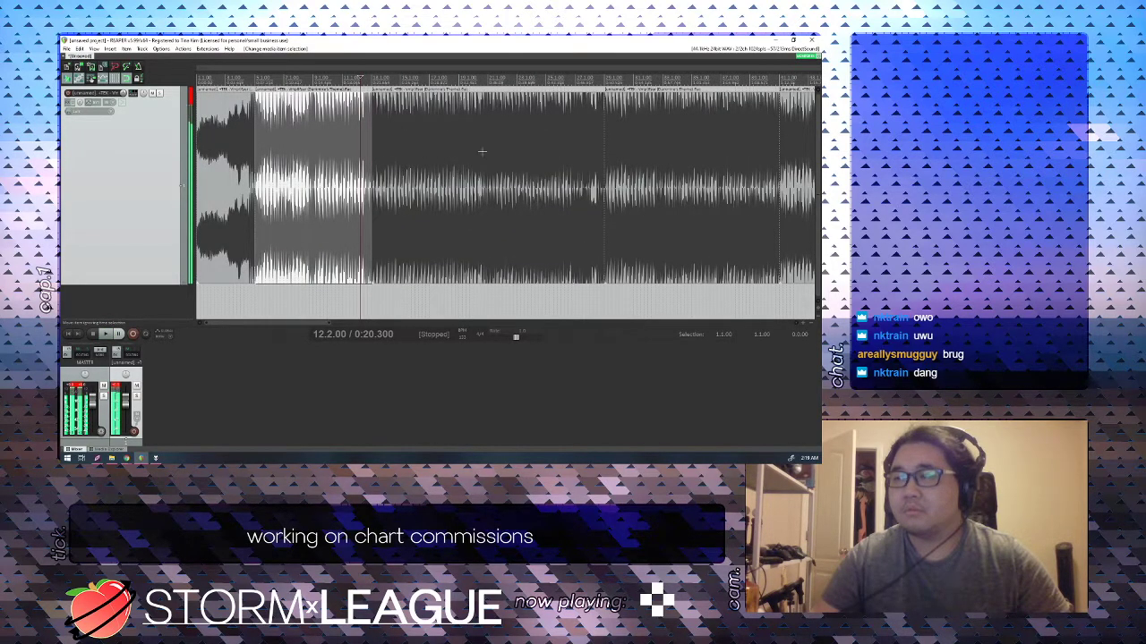
{"action": "left_click", "coordinate": [482, 151]}
{"action": "key", "text": "space"}
{"action": "scroll", "coordinate": [482, 151], "scroll_direction": "down", "scroll_amount": 4}
{"action": "key", "text": "space"}
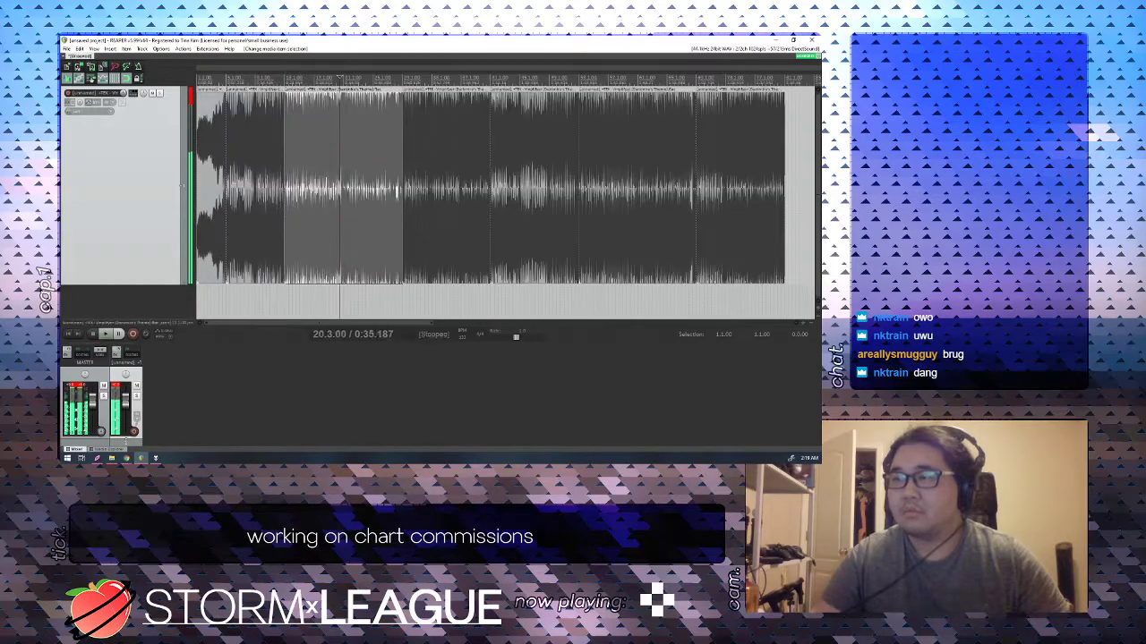
Play from just before the intro's end and listen on past 11.1.00.
{"action": "left_click", "coordinate": [207, 154]}
{"action": "key", "text": "space"}
{"action": "scroll", "coordinate": [306, 178], "scroll_direction": "up", "scroll_amount": 4}
{"action": "key", "text": "space"}
{"action": "left_click", "coordinate": [305, 150]}
{"action": "key", "text": "space"}
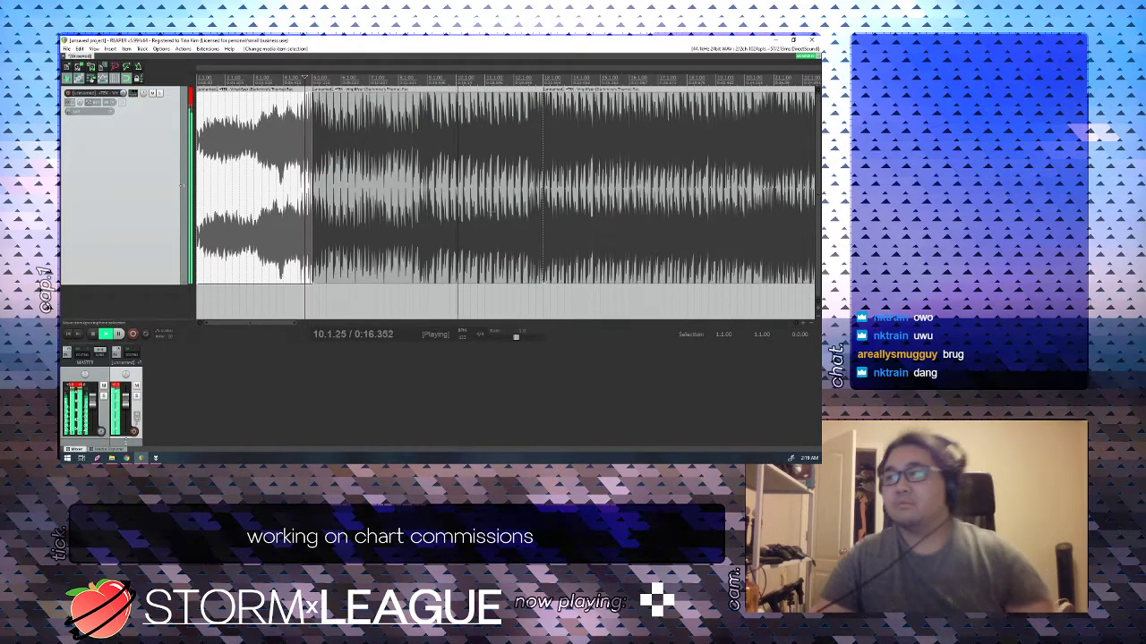
{"action": "scroll", "coordinate": [438, 215], "scroll_direction": "down", "scroll_amount": 1}
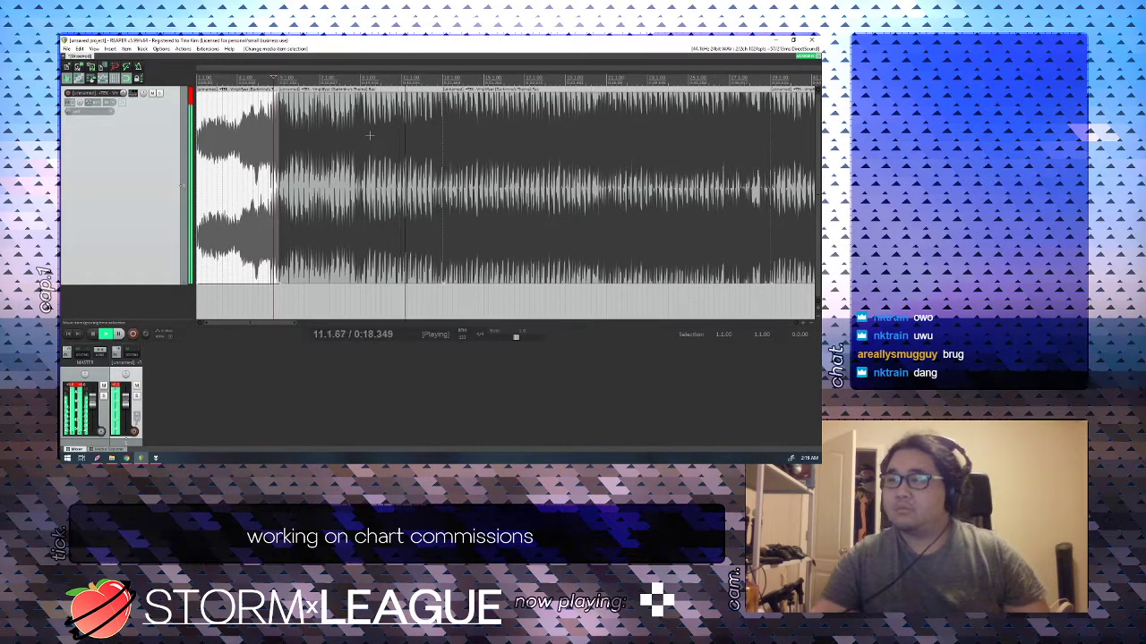
Replay the transition at 5.1.00 from shortly before the end of the intro item.
{"action": "key", "text": "space"}
{"action": "left_click", "coordinate": [285, 163]}
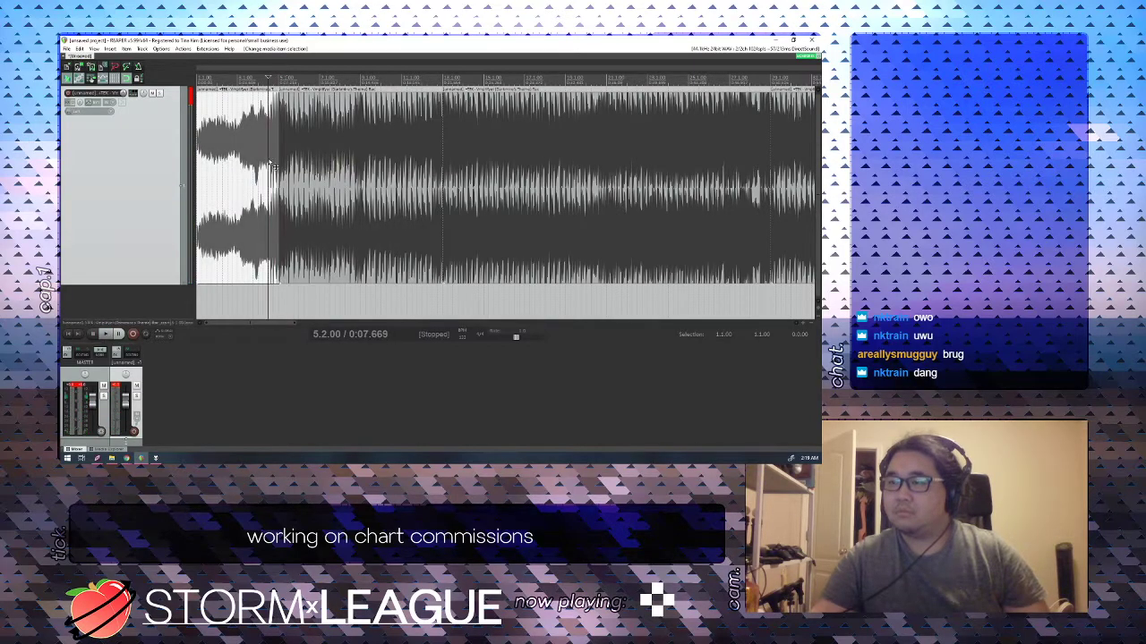
{"action": "key", "text": "space"}
{"action": "scroll", "coordinate": [273, 175], "scroll_direction": "up", "scroll_amount": 3}
{"action": "scroll", "coordinate": [458, 170], "scroll_direction": "down", "scroll_amount": 2}
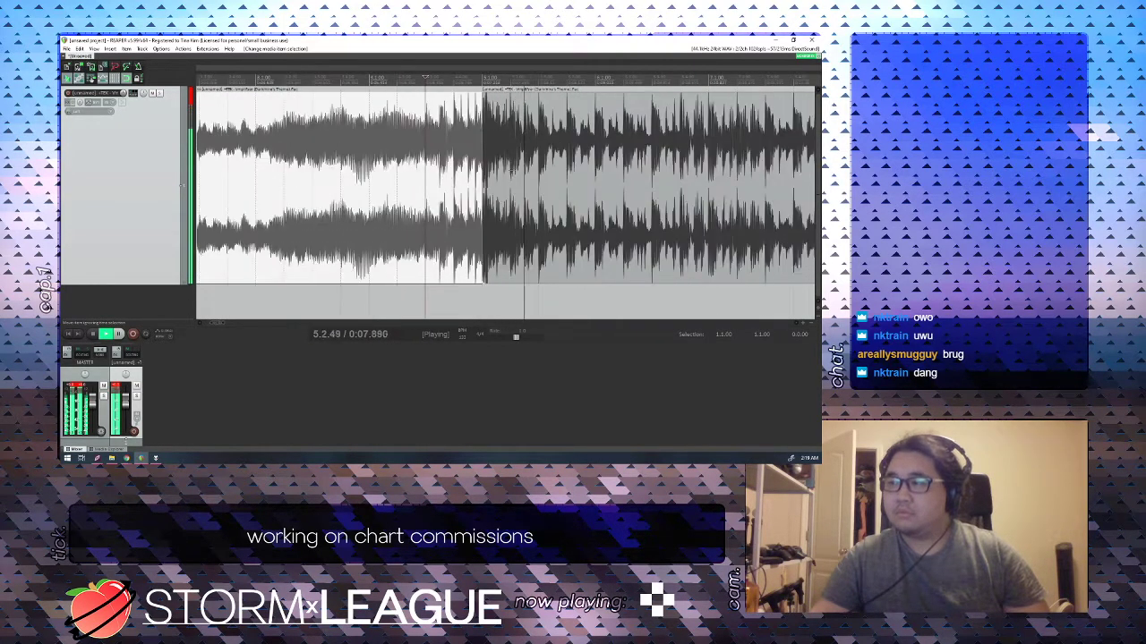
{"action": "key", "text": "space"}
Play from 7.3.00 to find the change inside the section after the intro and split the audio item near 9.1.00.
{"action": "scroll", "coordinate": [478, 161], "scroll_direction": "down", "scroll_amount": 2}
{"action": "left_click", "coordinate": [478, 161]}
{"action": "left_click", "coordinate": [719, 125]}
{"action": "scroll", "coordinate": [684, 122], "scroll_direction": "down", "scroll_amount": 2}
{"action": "scroll", "coordinate": [684, 121], "scroll_direction": "up", "scroll_amount": 3}
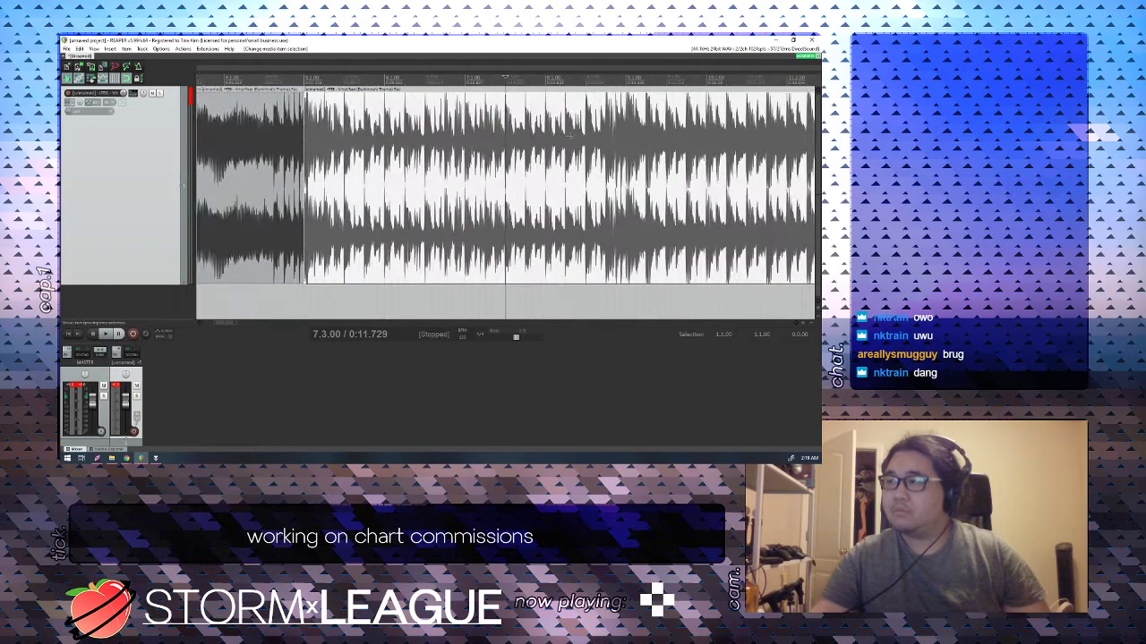
{"action": "key", "text": "space"}
{"action": "key", "text": "space"}
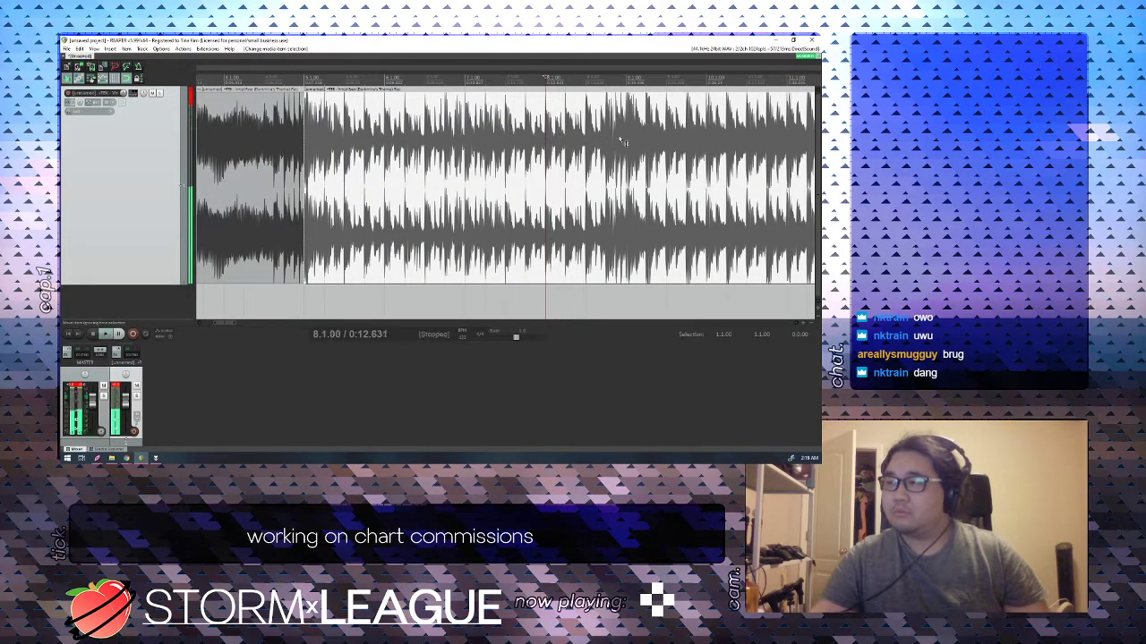
{"action": "left_click", "coordinate": [621, 137]}
{"action": "key", "text": "s"}
{"action": "key", "text": "space"}
Sample the later sections and play across the section boundary at 69.1.00.
{"action": "scroll", "coordinate": [616, 138], "scroll_direction": "down", "scroll_amount": 8}
{"action": "key", "text": "space"}
{"action": "left_click", "coordinate": [571, 145]}
{"action": "key", "text": "space"}
{"action": "key", "text": "space"}
{"action": "left_click", "coordinate": [692, 137]}
{"action": "key", "text": "space"}
{"action": "scroll", "coordinate": [680, 161], "scroll_direction": "up", "scroll_amount": 4}
{"action": "scroll", "coordinate": [672, 171], "scroll_direction": "up", "scroll_amount": 3}
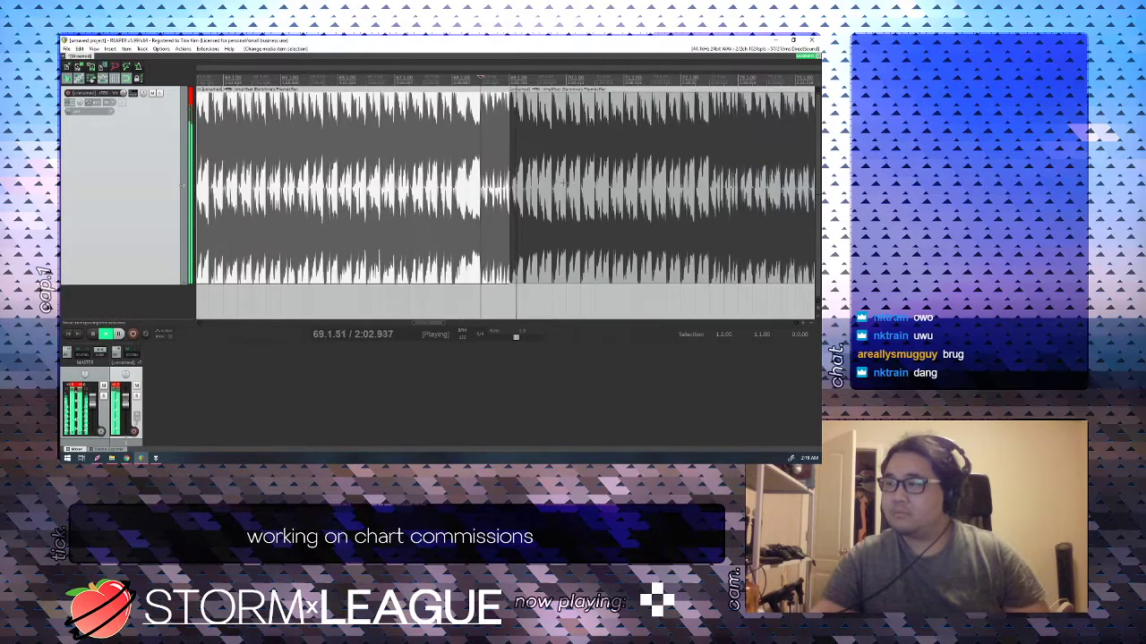
Sample the final section by playing from 73.1.00 and from 80.3.00, shortly before the end of its item.
{"action": "scroll", "coordinate": [676, 166], "scroll_direction": "down", "scroll_amount": 6}
{"action": "key", "text": "space"}
{"action": "left_click", "coordinate": [725, 113]}
{"action": "key", "text": "space"}
{"action": "scroll", "coordinate": [720, 117], "scroll_direction": "up", "scroll_amount": 4}
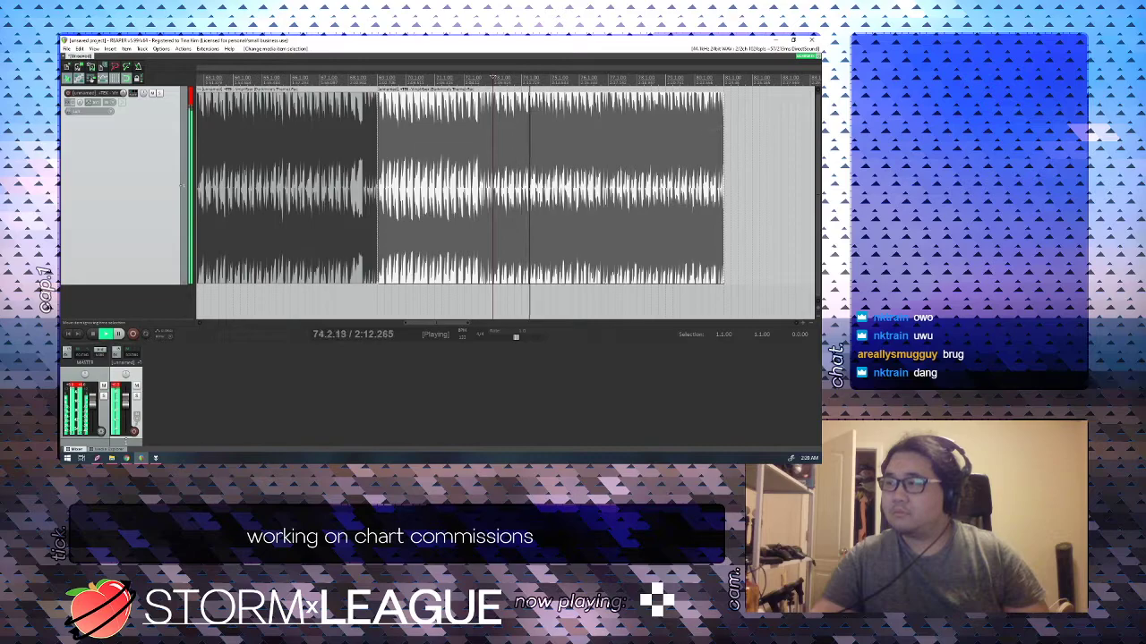
{"action": "key", "text": "space"}
{"action": "left_click", "coordinate": [711, 130]}
{"action": "key", "text": "space"}
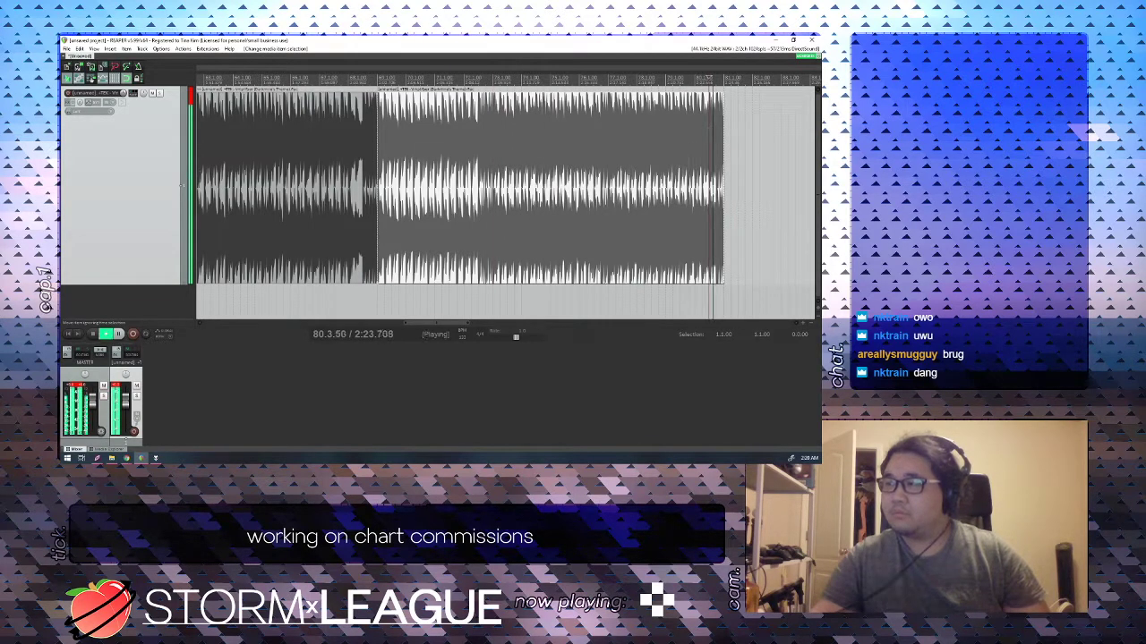
Try extending the final audio item past 81.1.00, and cut the extension off again by splitting at 81.1.00 and deleting the tail.
{"action": "scroll", "coordinate": [712, 131], "scroll_direction": "up", "scroll_amount": 3}
{"action": "key", "text": "space"}
{"action": "key", "text": "space"}
{"action": "key", "text": "space"}
{"action": "left_click_drag", "start_coordinate": [525, 143], "coordinate": [636, 148]}
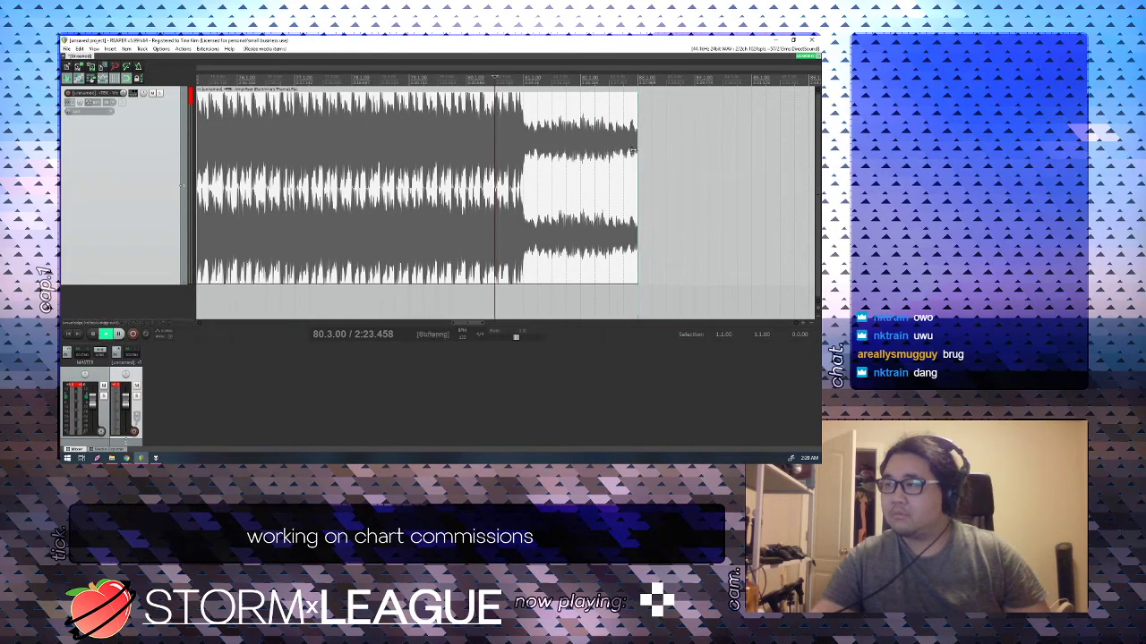
{"action": "key", "text": "space"}
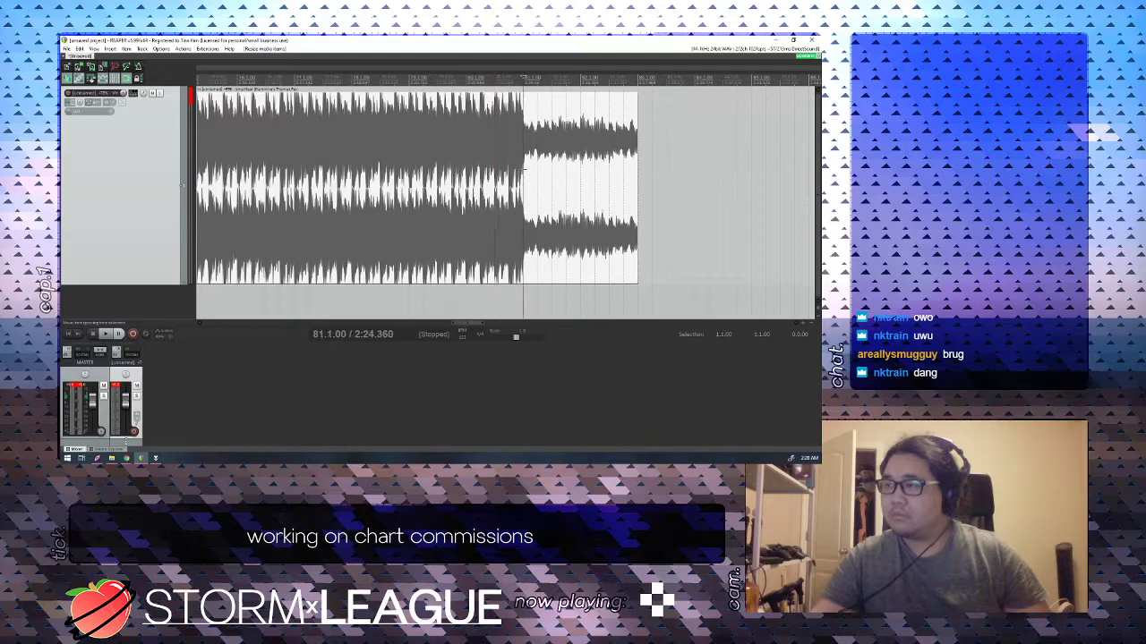
{"action": "key", "text": "s"}
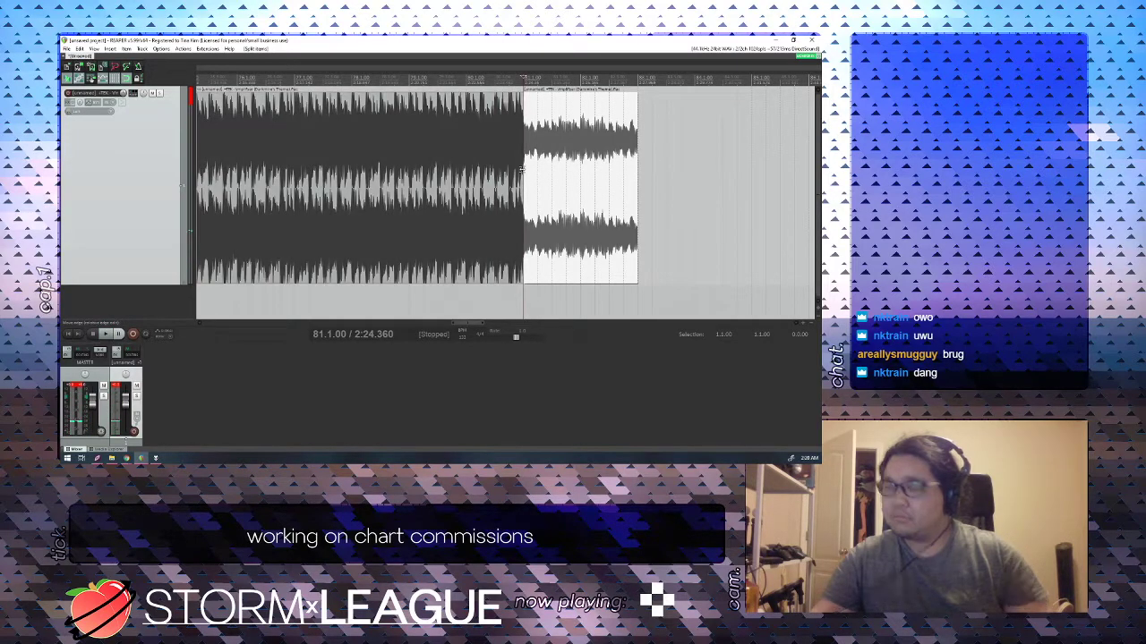
{"action": "key", "text": "Delete"}
Play the closing beats of the final item repeatedly from 80.2.00 to judge how the track ends.
{"action": "left_click", "coordinate": [511, 169]}
{"action": "key", "text": "space"}
{"action": "scroll", "coordinate": [425, 166], "scroll_direction": "up", "scroll_amount": 5}
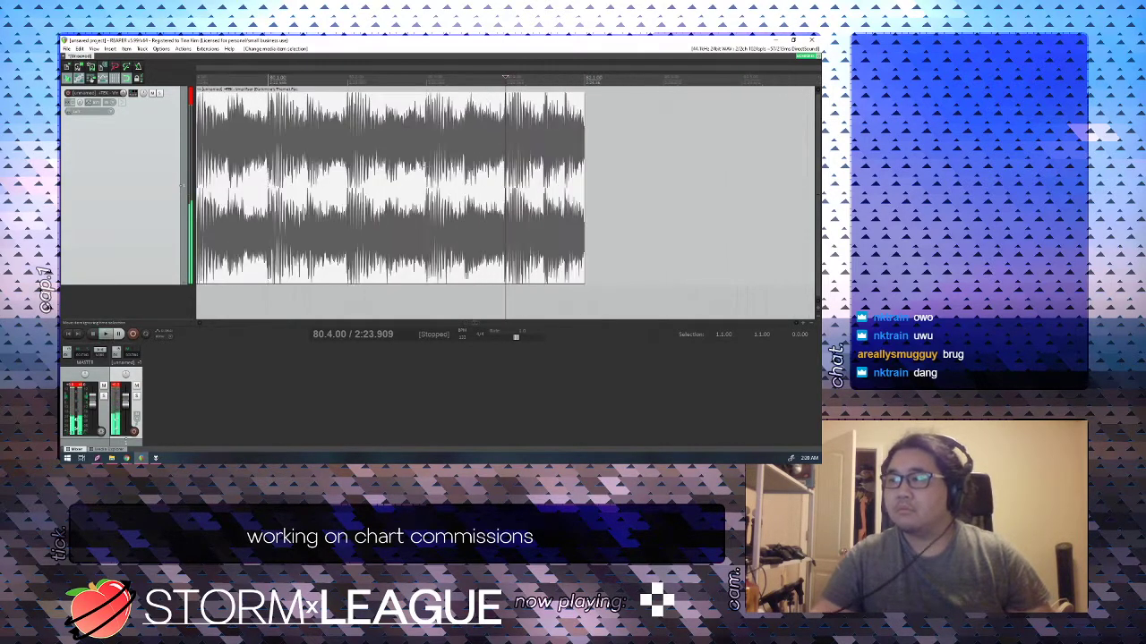
{"action": "scroll", "coordinate": [426, 165], "scroll_direction": "up", "scroll_amount": 2}
{"action": "left_click", "coordinate": [349, 166]}
{"action": "left_click", "coordinate": [305, 167]}
{"action": "key", "text": "space"}
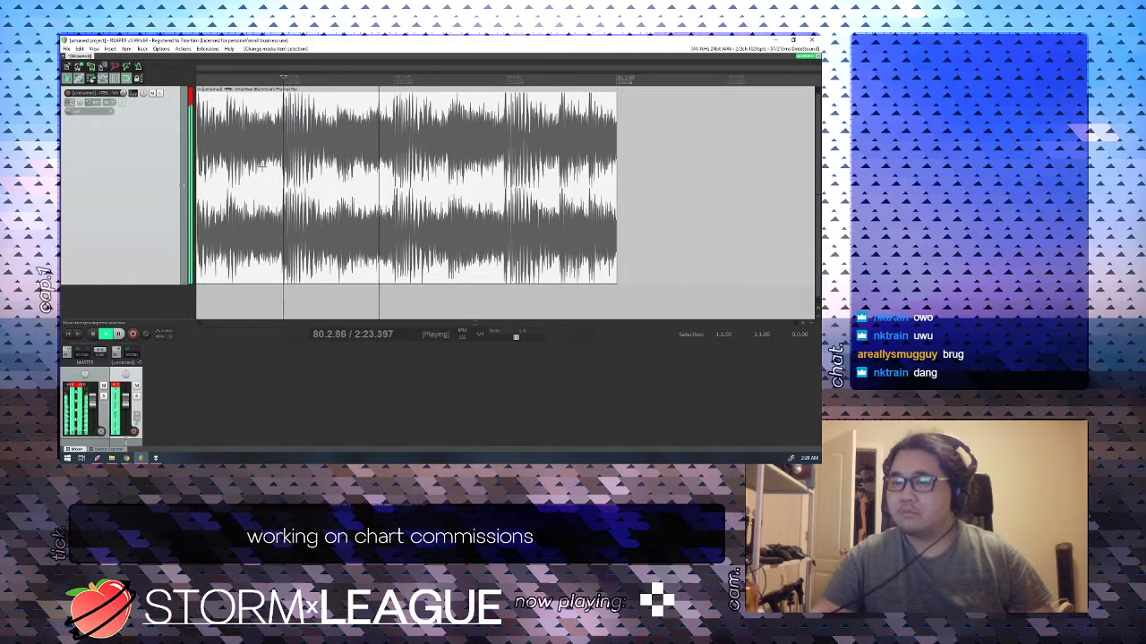
{"action": "key", "text": "space"}
{"action": "key", "text": "space"}
{"action": "key", "text": "space"}
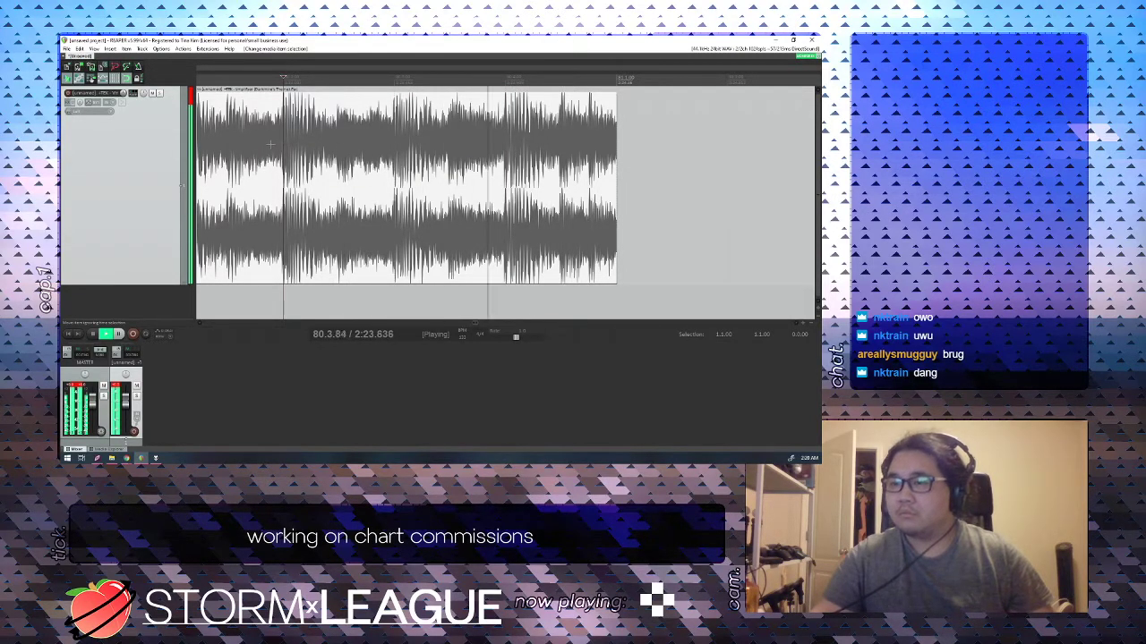
Play the section before the final one from 63.1.00 to look for material that could continue the ending.
{"action": "scroll", "coordinate": [218, 155], "scroll_direction": "down", "scroll_amount": 8}
{"action": "left_click", "coordinate": [255, 158]}
{"action": "key", "text": "space"}
{"action": "scroll", "coordinate": [256, 157], "scroll_direction": "up", "scroll_amount": 4}
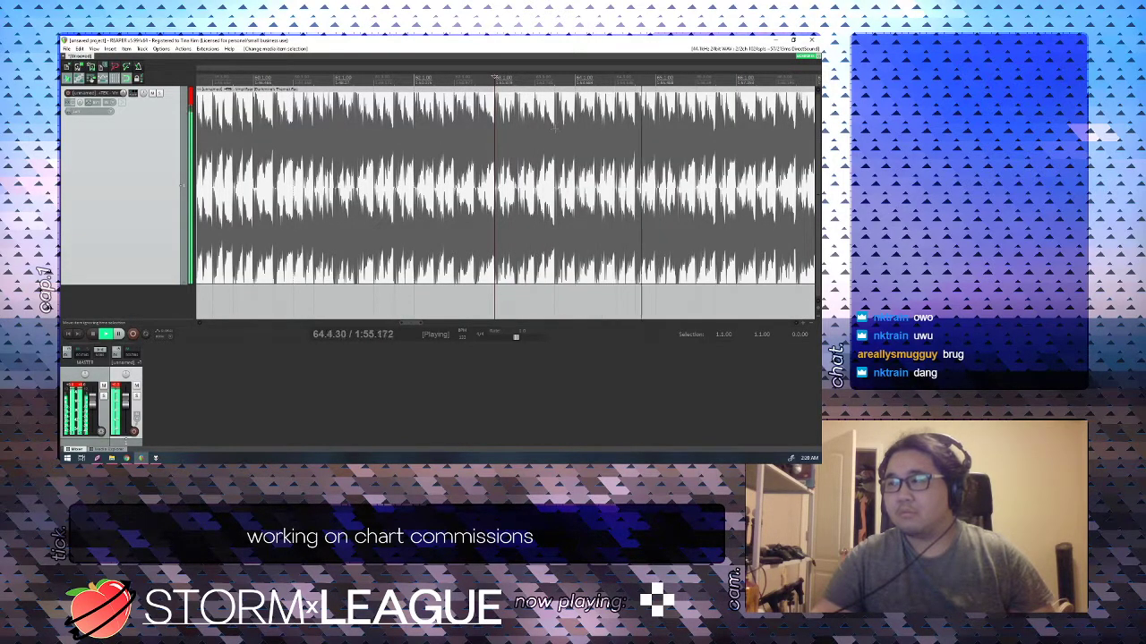
Play around the start of the section at 41.1.00 to check whether it suits the track's ending.
{"action": "scroll", "coordinate": [554, 128], "scroll_direction": "down", "scroll_amount": 2}
{"action": "left_click", "coordinate": [289, 140]}
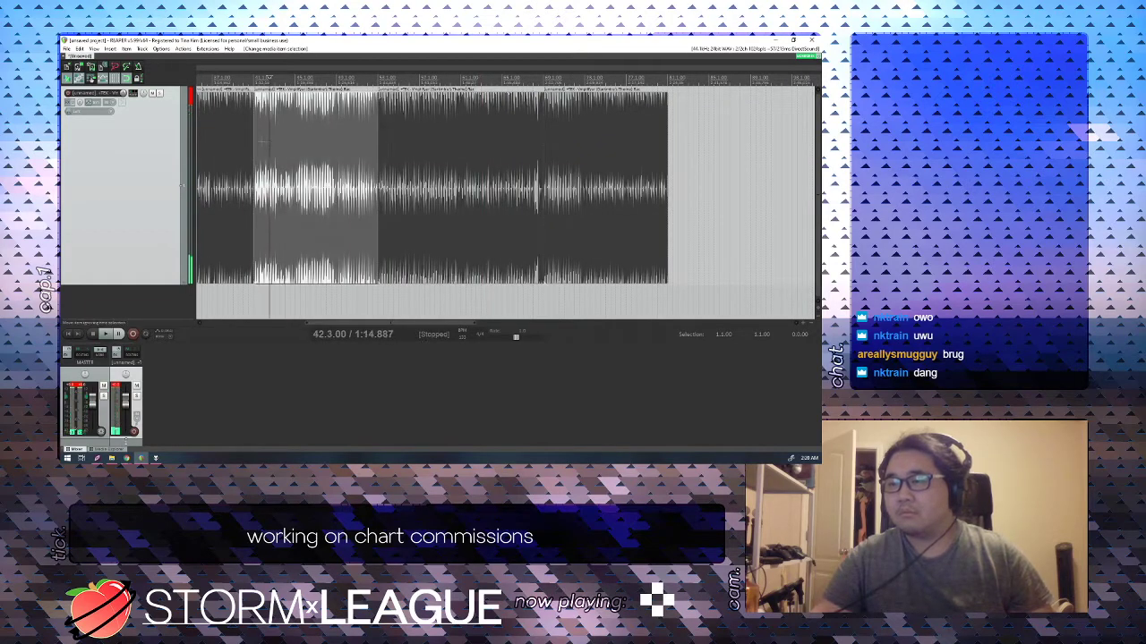
{"action": "key", "text": "space"}
{"action": "scroll", "coordinate": [256, 138], "scroll_direction": "up", "scroll_amount": 2}
{"action": "scroll", "coordinate": [298, 137], "scroll_direction": "up", "scroll_amount": 1}
{"action": "key", "text": "space"}
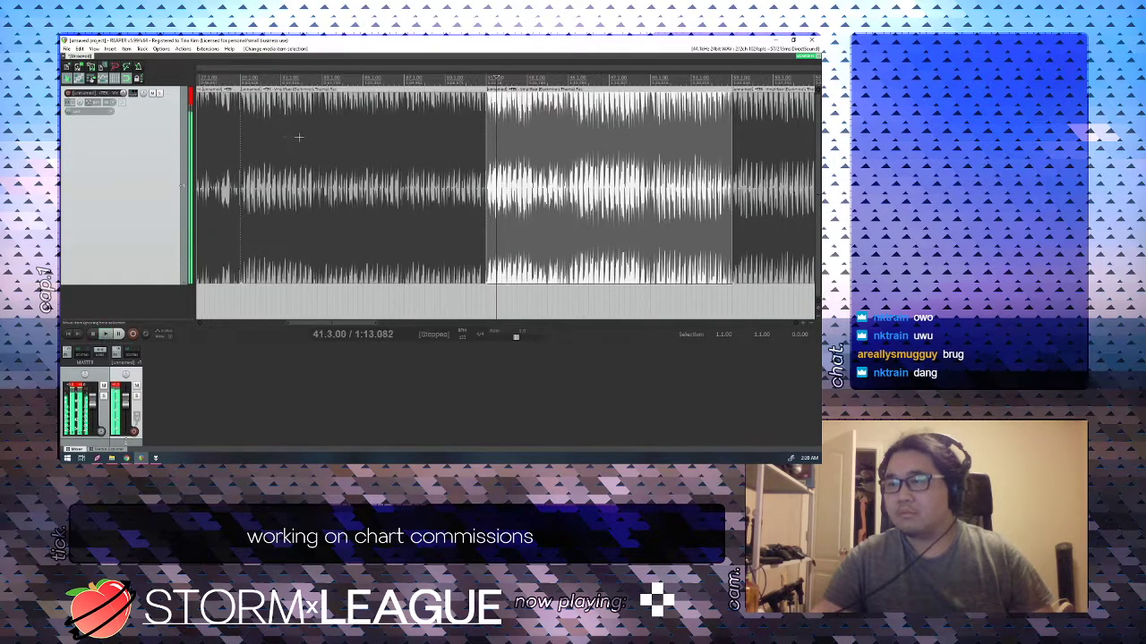
{"action": "left_click", "coordinate": [485, 128]}
{"action": "key", "text": "space"}
{"action": "scroll", "coordinate": [485, 128], "scroll_direction": "up", "scroll_amount": 3}
{"action": "scroll", "coordinate": [484, 129], "scroll_direction": "down", "scroll_amount": 3}
{"action": "key", "text": "space"}
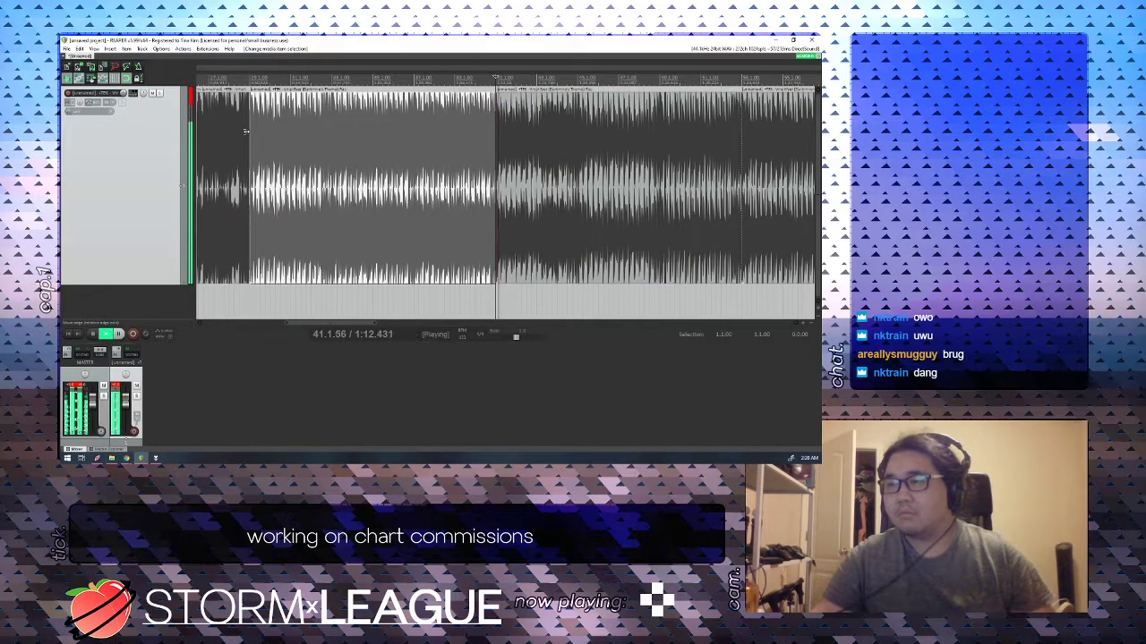
Copy the section item that starts at 41.1.00 and paste it at 81.1.00, directly after the final item.
{"action": "left_click", "coordinate": [544, 116]}
{"action": "scroll", "coordinate": [526, 130], "scroll_direction": "down", "scroll_amount": 3}
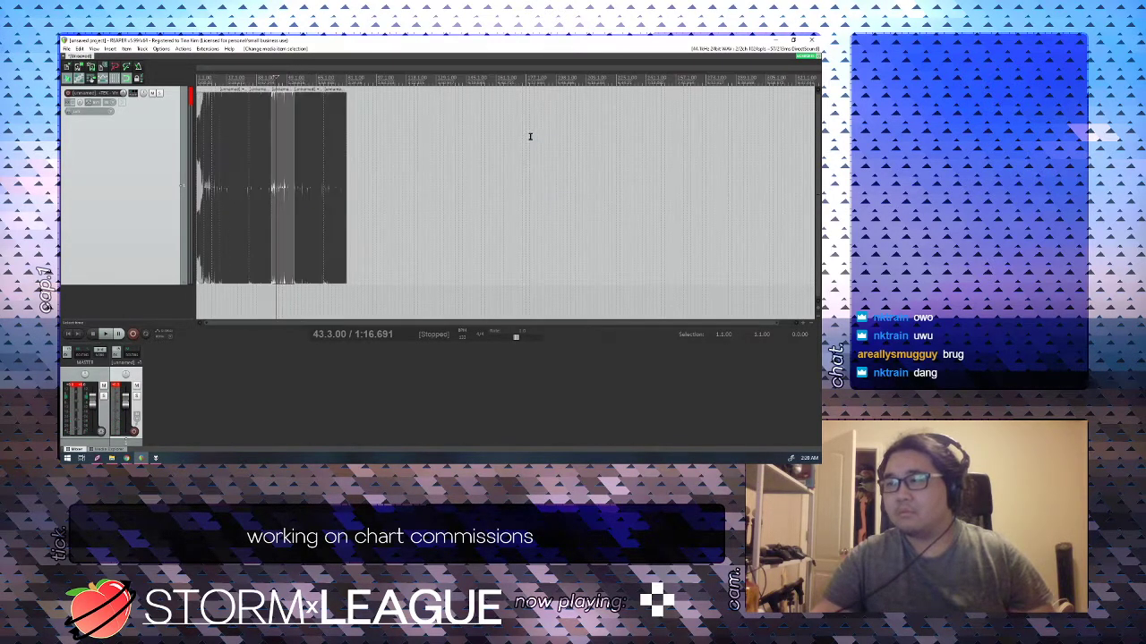
{"action": "left_click", "coordinate": [491, 124]}
{"action": "key", "text": "ctrl+v"}
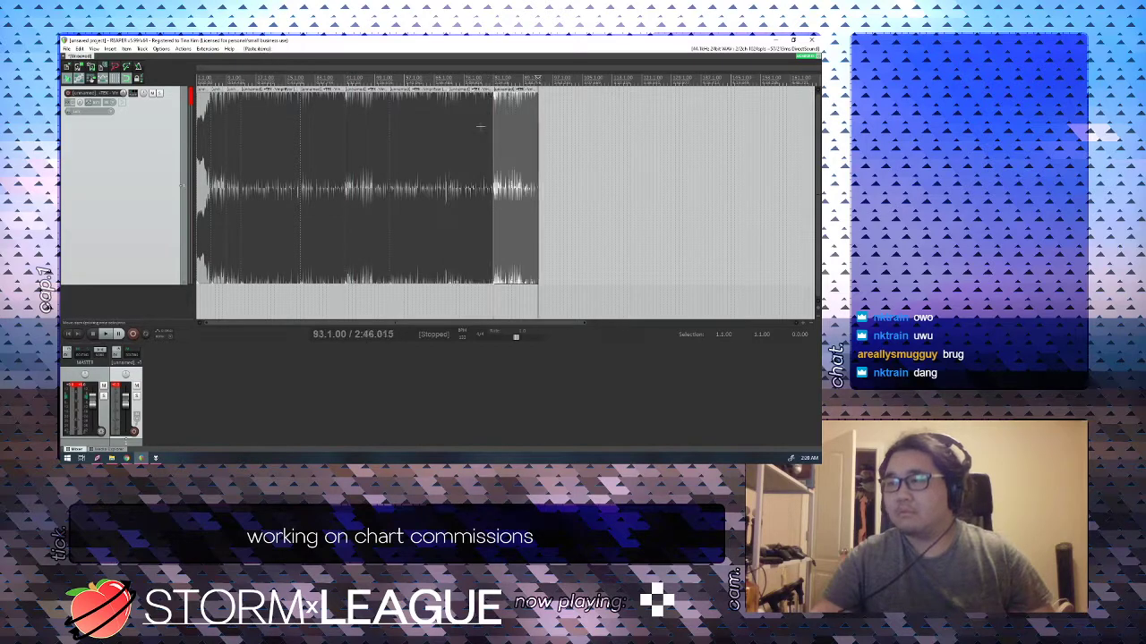
Play across the join at 81.1.00 from the end of the final section into the pasted item.
{"action": "left_click", "coordinate": [482, 127]}
{"action": "scroll", "coordinate": [483, 128], "scroll_direction": "up", "scroll_amount": 5}
{"action": "key", "text": "space"}
{"action": "left_click", "coordinate": [616, 132]}
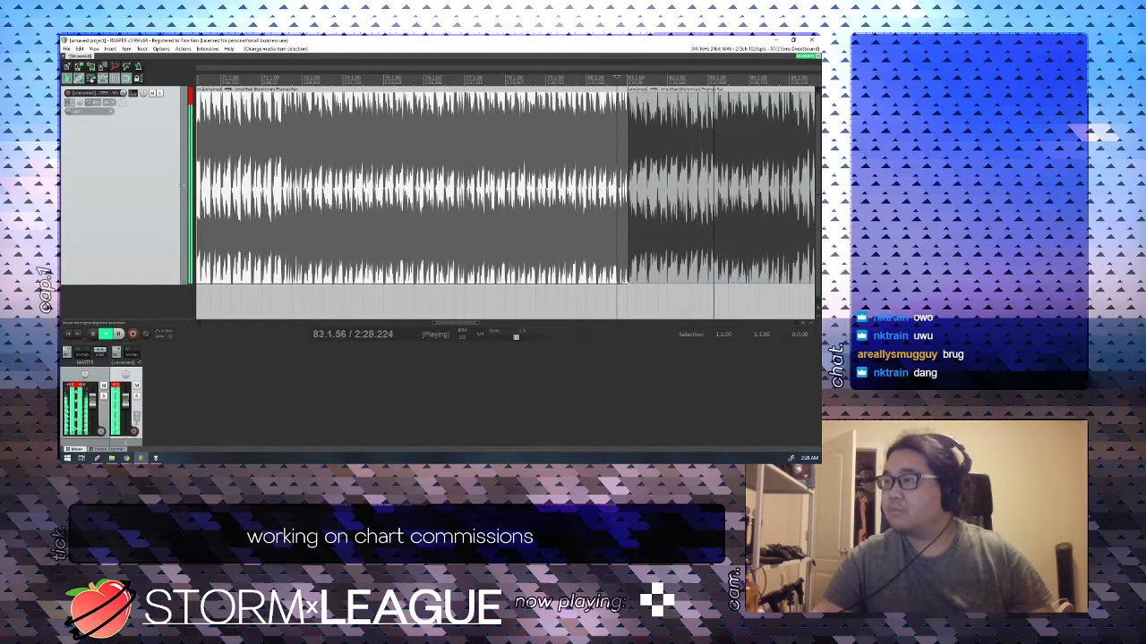
Split the pasted ending item at 83.1.00 and delete everything after the split.
{"action": "key", "text": "space"}
{"action": "left_click", "coordinate": [708, 124]}
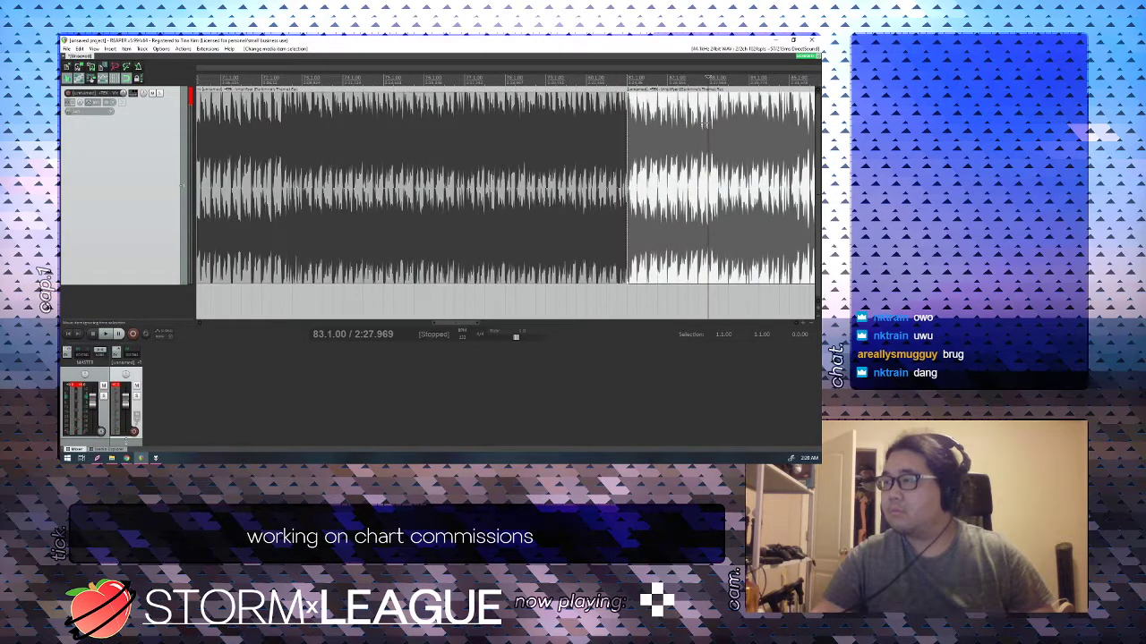
{"action": "key", "text": "s"}
{"action": "key", "text": "Delete"}
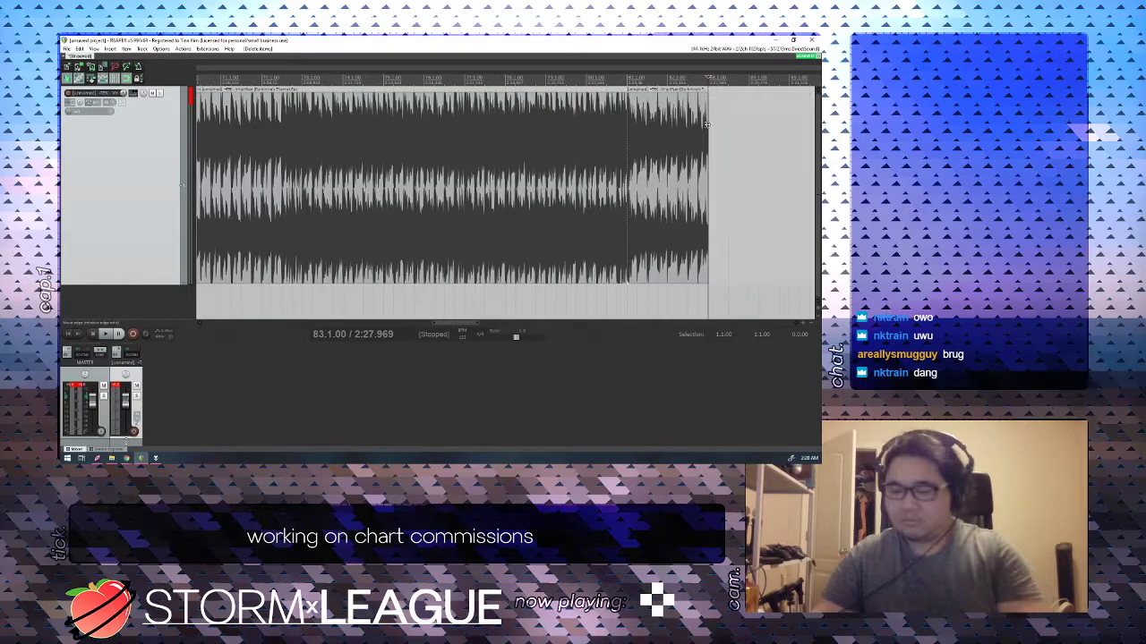
Try repeating the two-bar ending item by pasting a copy of it at 83.1.00 and playing the result.
{"action": "left_click", "coordinate": [625, 105]}
{"action": "key", "text": "space"}
{"action": "left_click", "coordinate": [685, 115]}
{"action": "key", "text": "ctrl+c"}
{"action": "key", "text": "space"}
{"action": "left_click", "coordinate": [707, 126]}
{"action": "key", "text": "ctrl+v"}
{"action": "left_click", "coordinate": [629, 136]}
{"action": "key", "text": "space"}
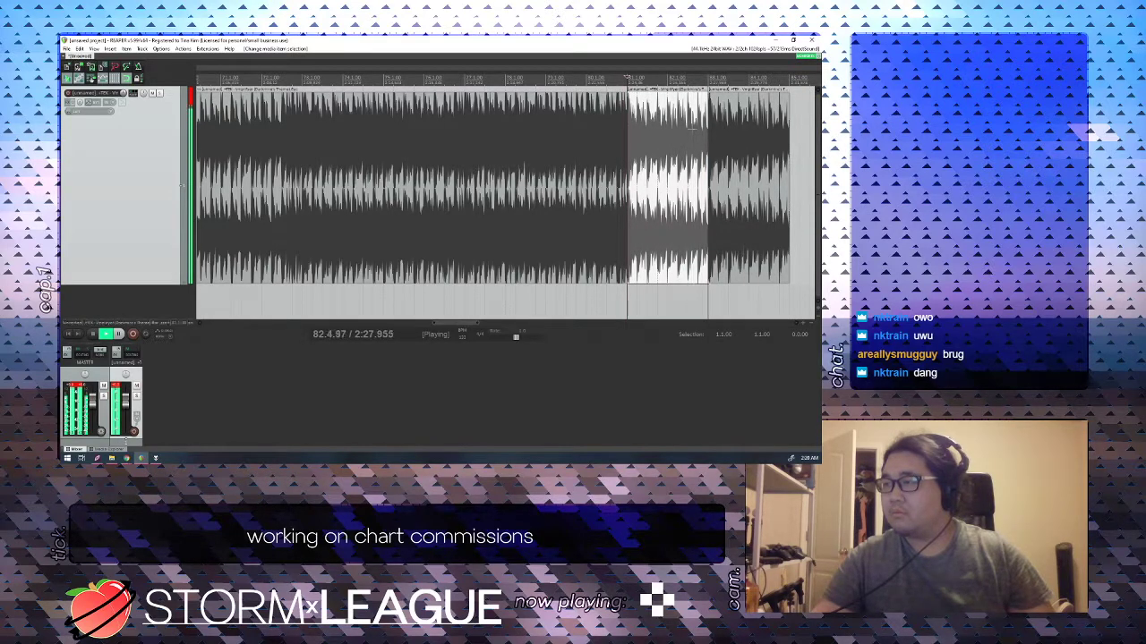
{"action": "left_click", "coordinate": [759, 135]}
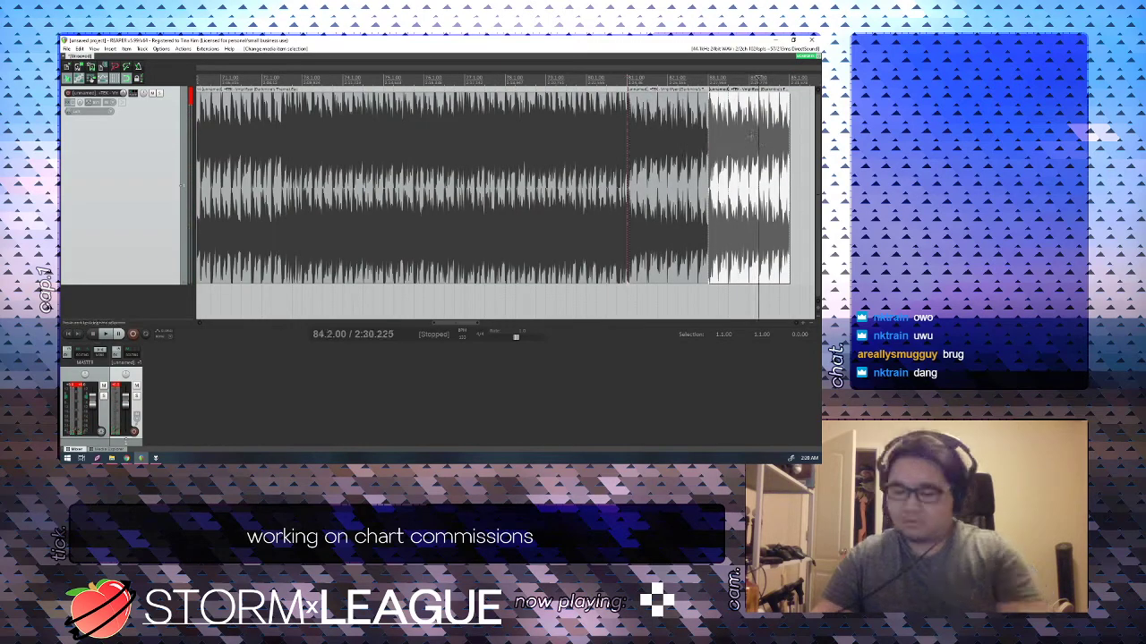
{"action": "key", "text": "Delete"}
Extend the ending item to 85.1.00, fade it out over its full length from 81.1.00, and play the fade.
{"action": "left_click_drag", "start_coordinate": [709, 101], "coordinate": [788, 134]}
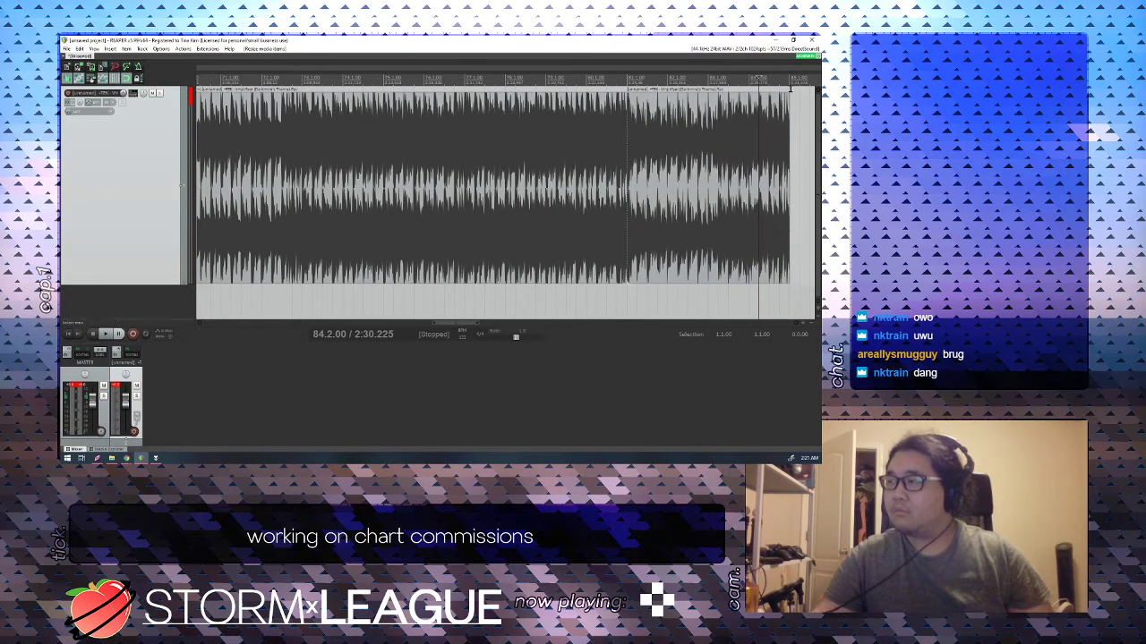
{"action": "left_click_drag", "start_coordinate": [787, 95], "coordinate": [620, 117]}
{"action": "key", "text": "space"}
{"action": "left_click", "coordinate": [620, 116]}
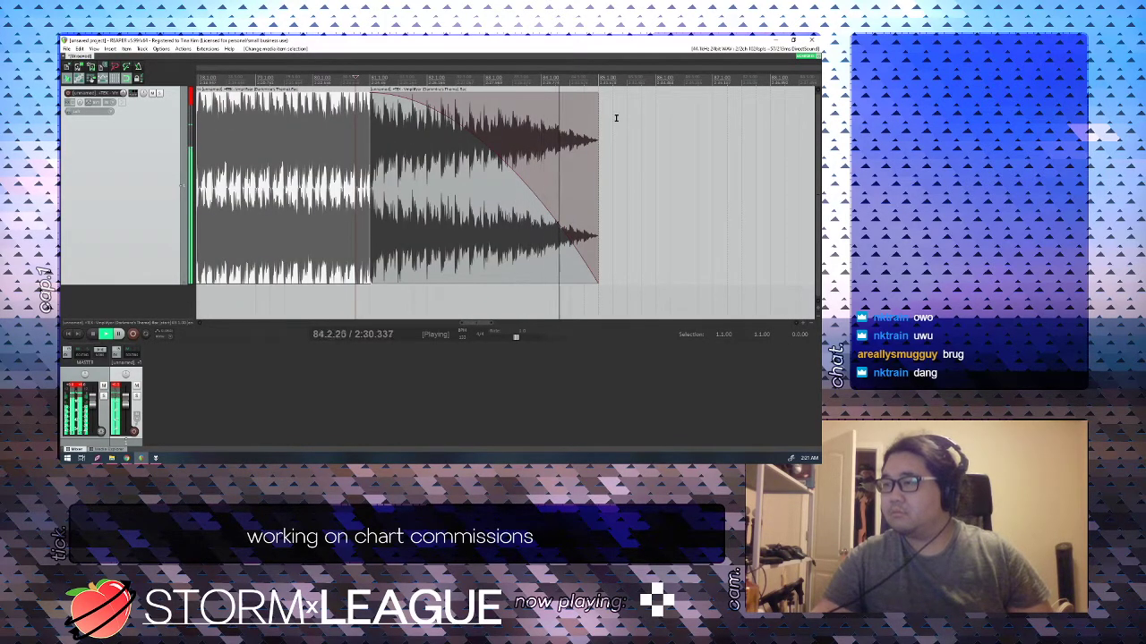
{"action": "key", "text": "space"}
Play the intro of the whole arrangement from its beginning at 1.1.00.
{"action": "scroll", "coordinate": [380, 189], "scroll_direction": "down", "scroll_amount": 3}
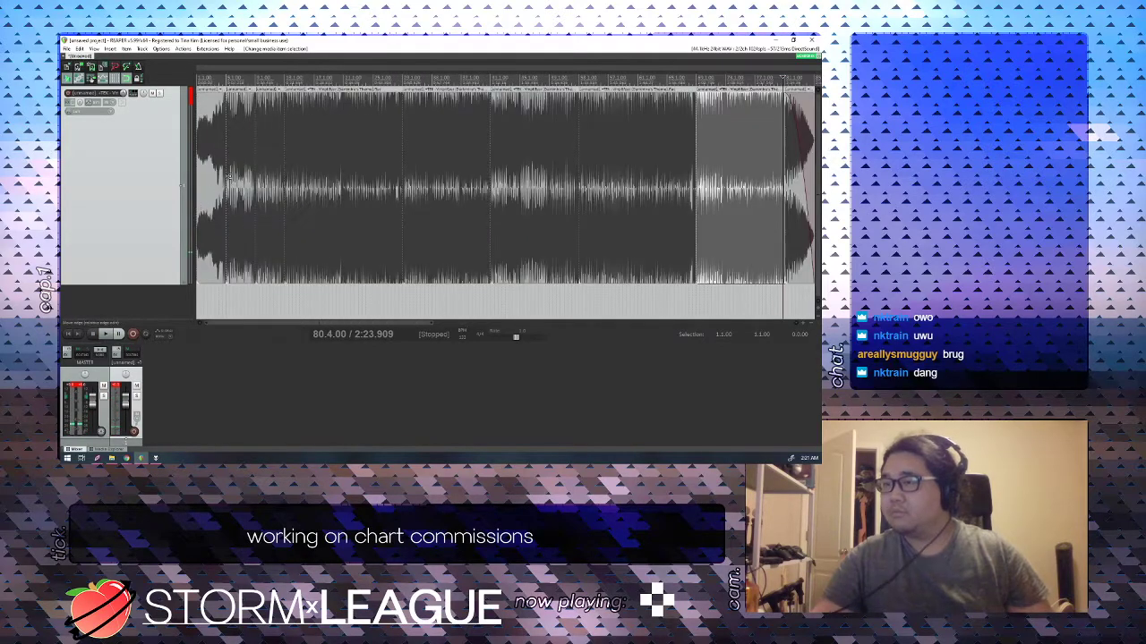
{"action": "key", "text": "space"}
{"action": "left_click", "coordinate": [204, 170]}
{"action": "key", "text": "space"}
{"action": "key", "text": "space"}
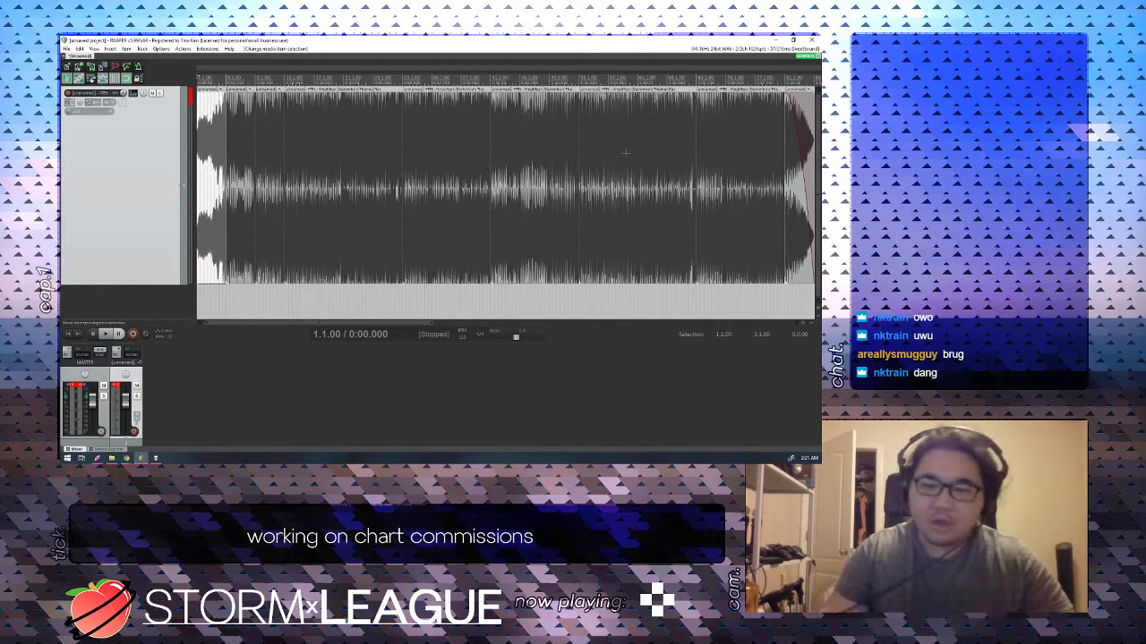
{"action": "key", "text": "space"}
Play across the section changes at 9.1.00 and 13.1.00, starting shortly before each split.
{"action": "left_click", "coordinate": [252, 124]}
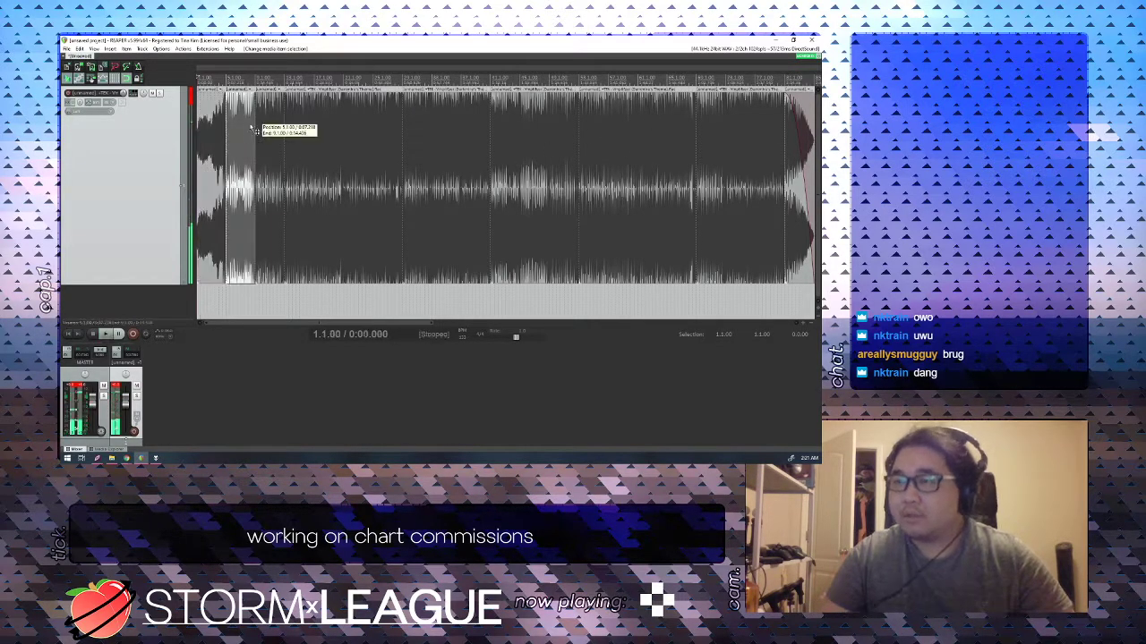
{"action": "scroll", "coordinate": [291, 132], "scroll_direction": "up", "scroll_amount": 3}
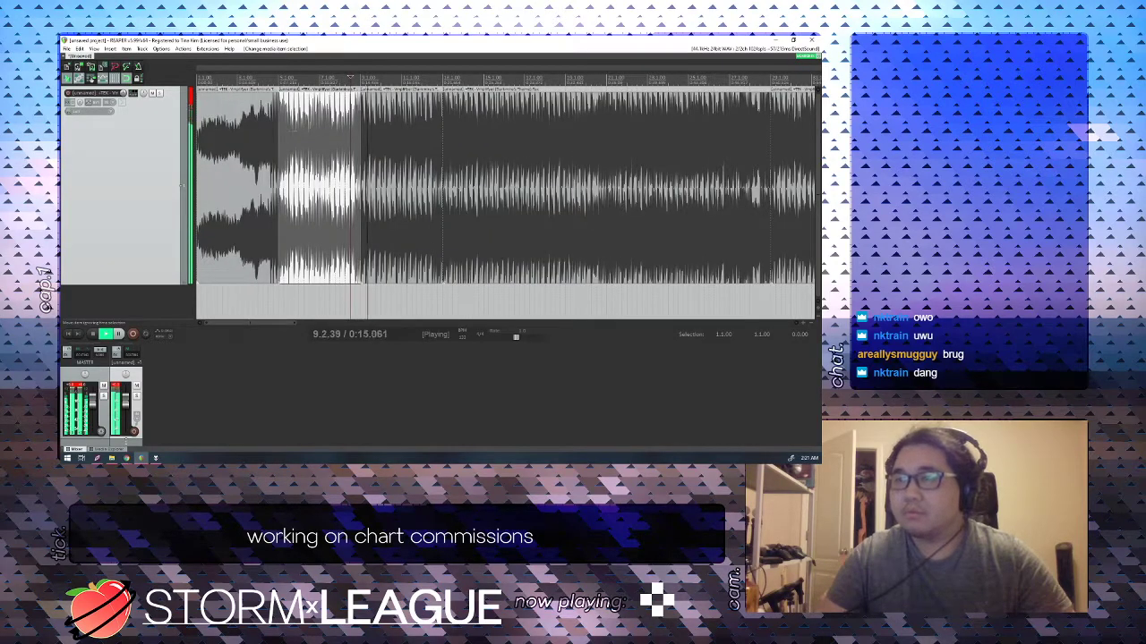
{"action": "left_click", "coordinate": [440, 121]}
{"action": "scroll", "coordinate": [441, 121], "scroll_direction": "up", "scroll_amount": 5}
{"action": "scroll", "coordinate": [448, 121], "scroll_direction": "down", "scroll_amount": 5}
{"action": "key", "text": "space"}
Sample the section after 13.1.00 from 19.3.00 onward and play across its end at 29.1.00.
{"action": "left_click", "coordinate": [575, 120]}
{"action": "key", "text": "space"}
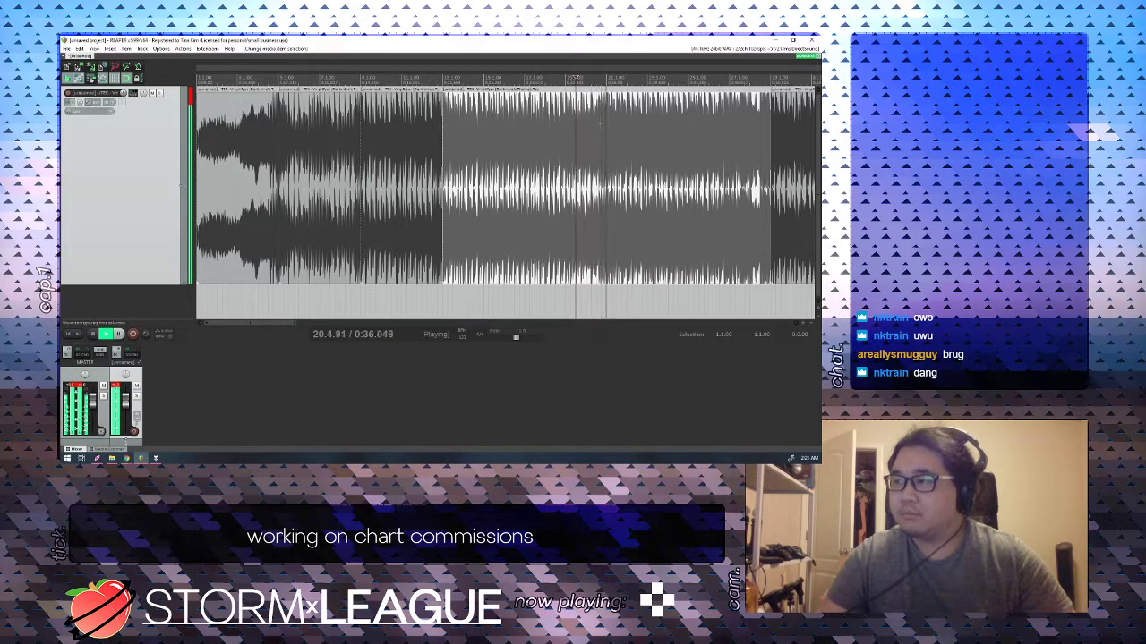
{"action": "left_click", "coordinate": [705, 134]}
{"action": "scroll", "coordinate": [703, 134], "scroll_direction": "up", "scroll_amount": 2}
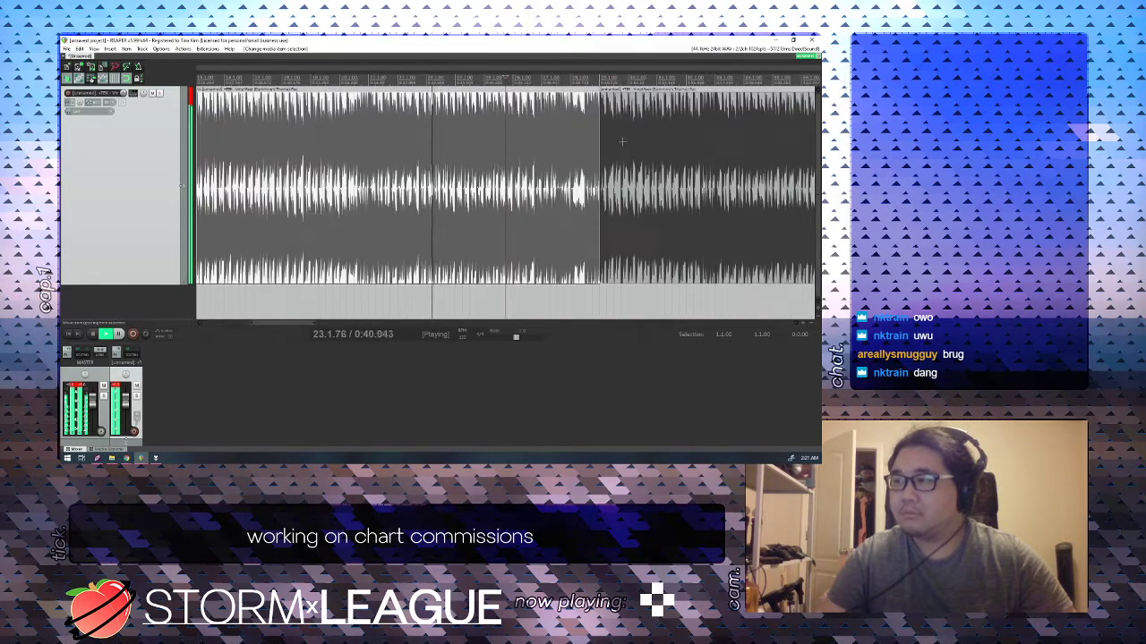
{"action": "left_click", "coordinate": [580, 135]}
{"action": "key", "text": "space"}
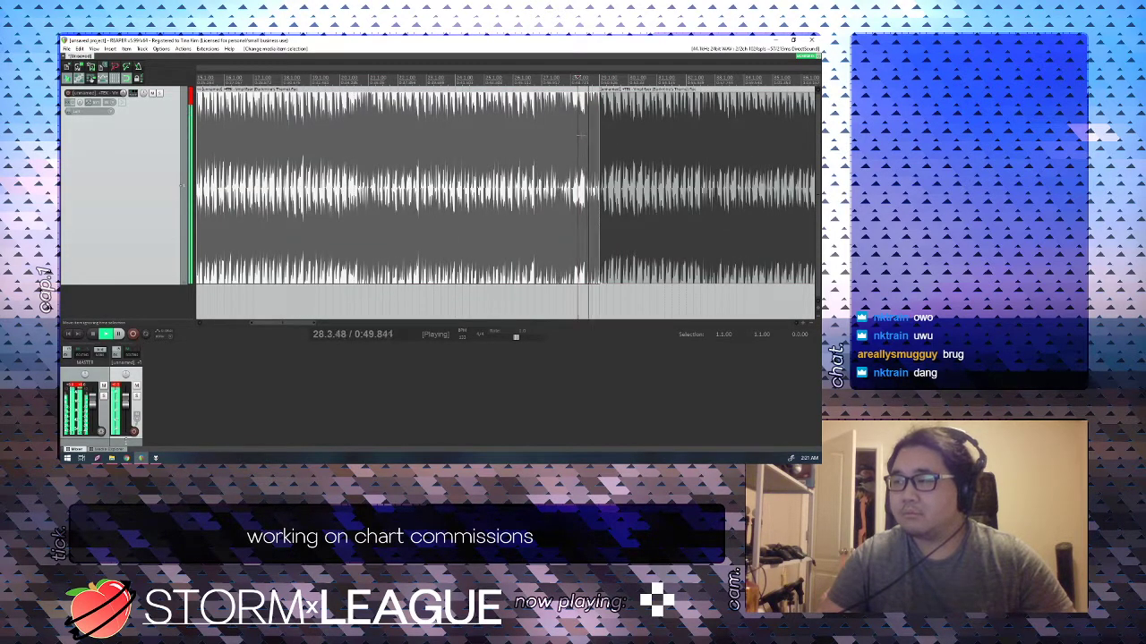
{"action": "scroll", "coordinate": [580, 136], "scroll_direction": "down", "scroll_amount": 3}
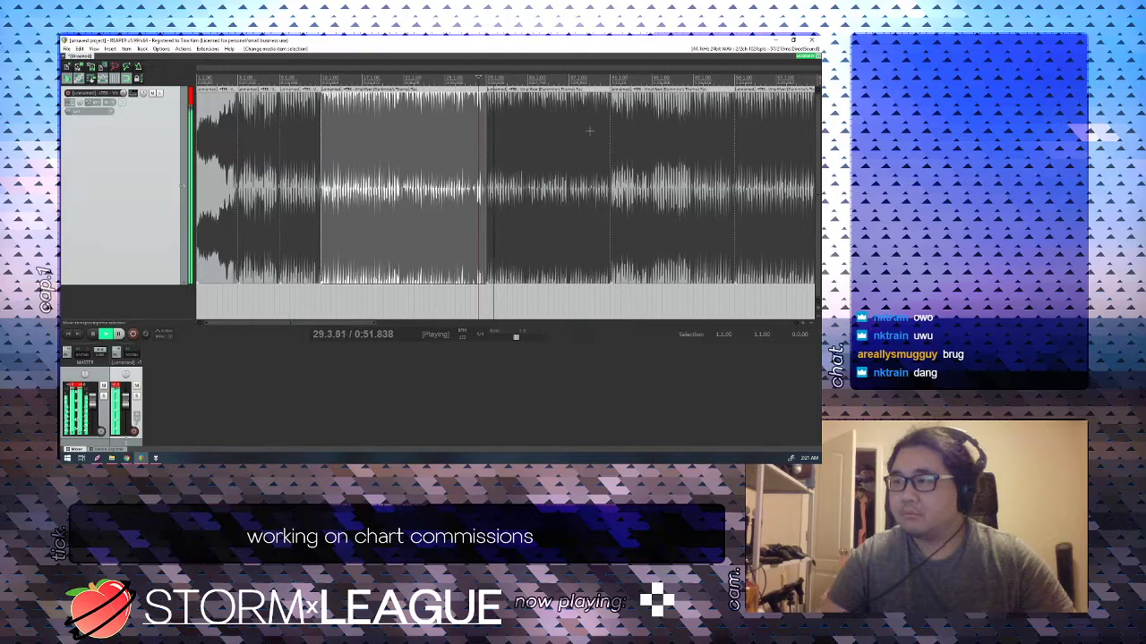
Play the section after 29.1.00 up to its end at 41.1.00 and on into the following section.
{"action": "left_click", "coordinate": [590, 139]}
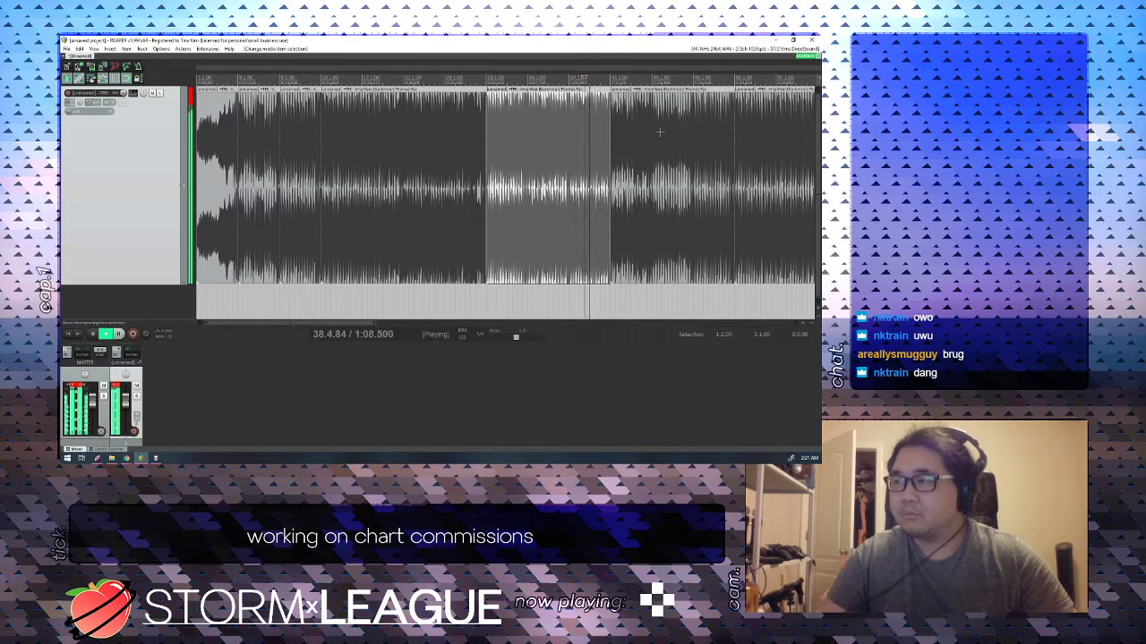
{"action": "left_click", "coordinate": [613, 130]}
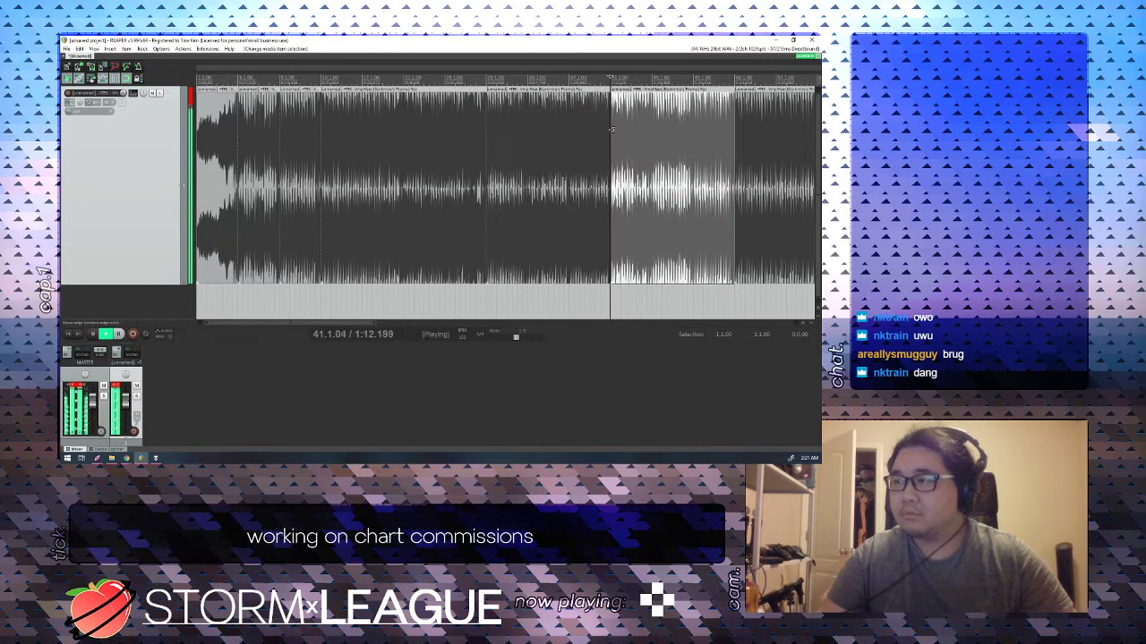
{"action": "left_click", "coordinate": [573, 128]}
{"action": "key", "text": "space"}
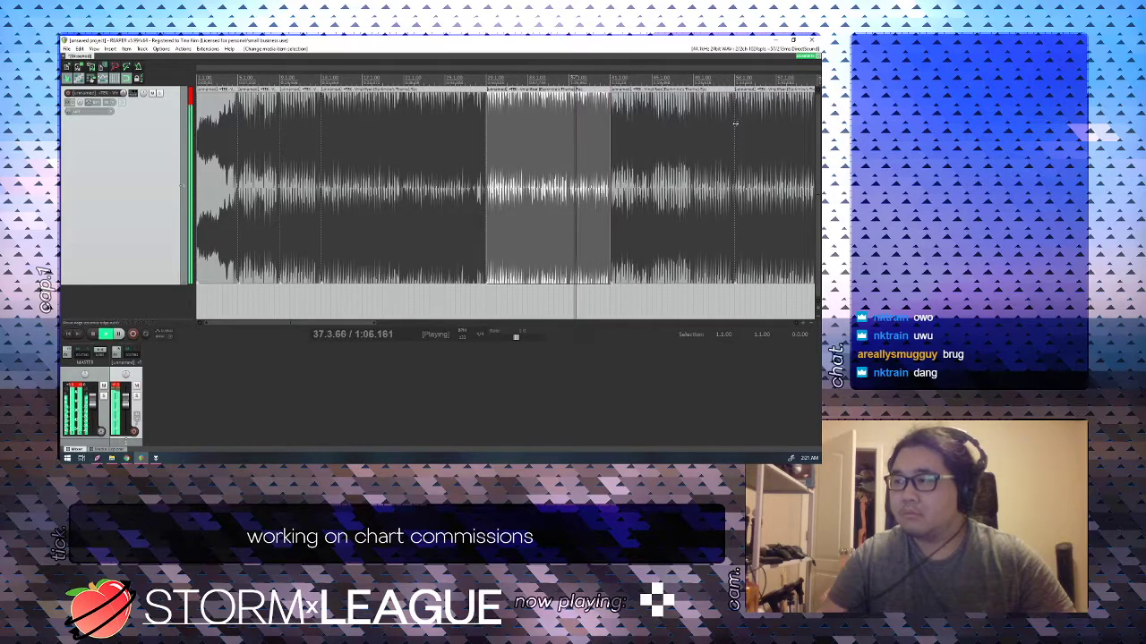
{"action": "key", "text": "space"}
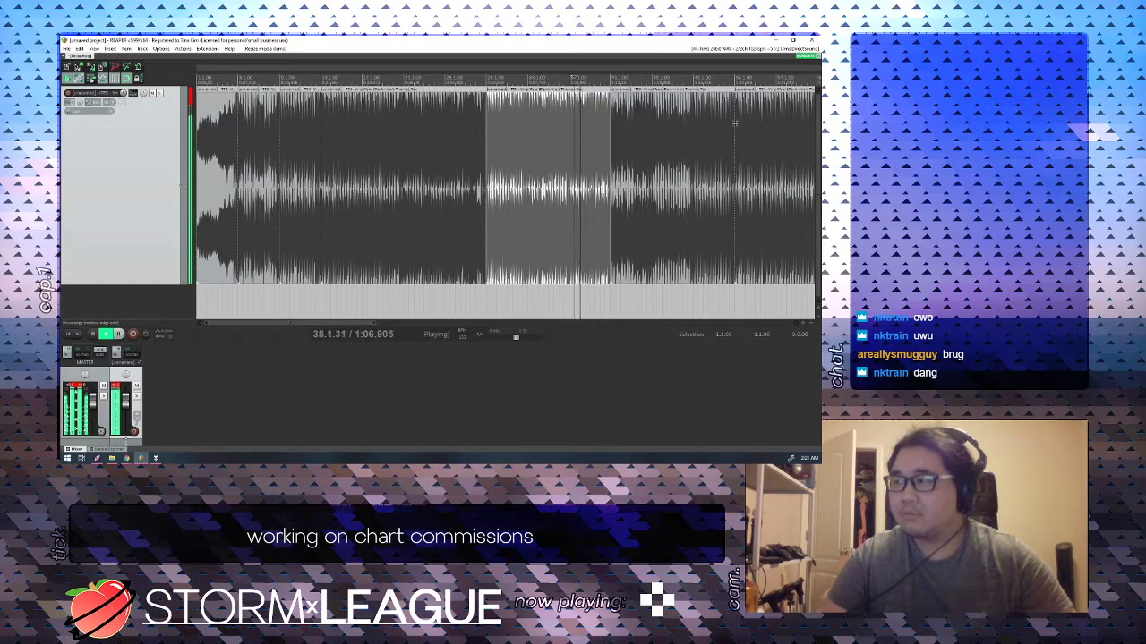
{"action": "left_click", "coordinate": [692, 143]}
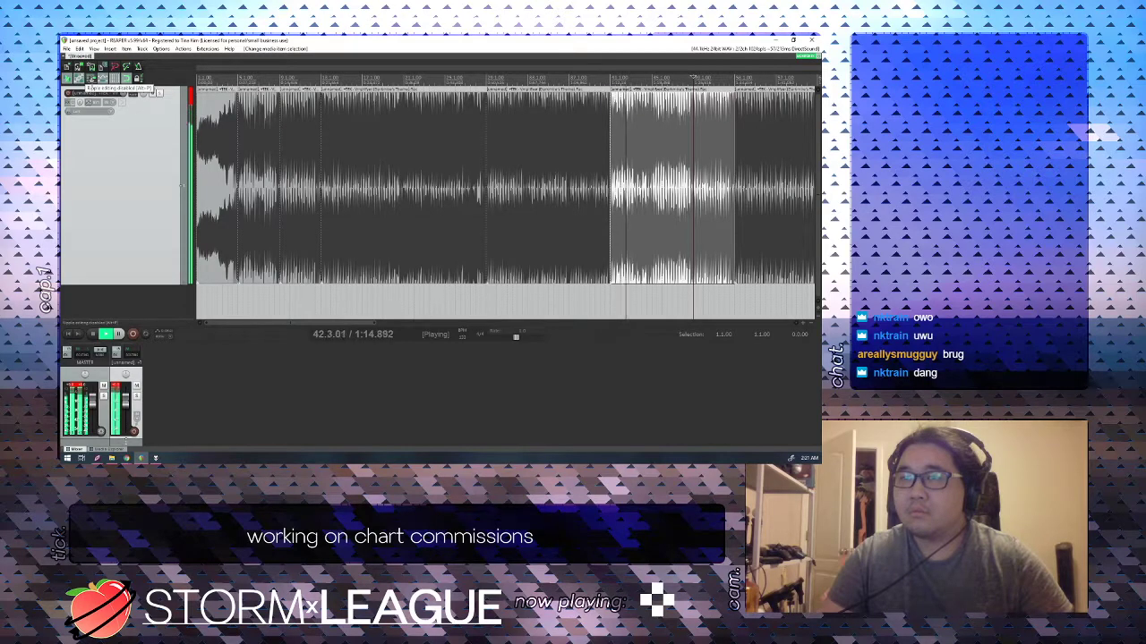
{"action": "key", "text": "space"}
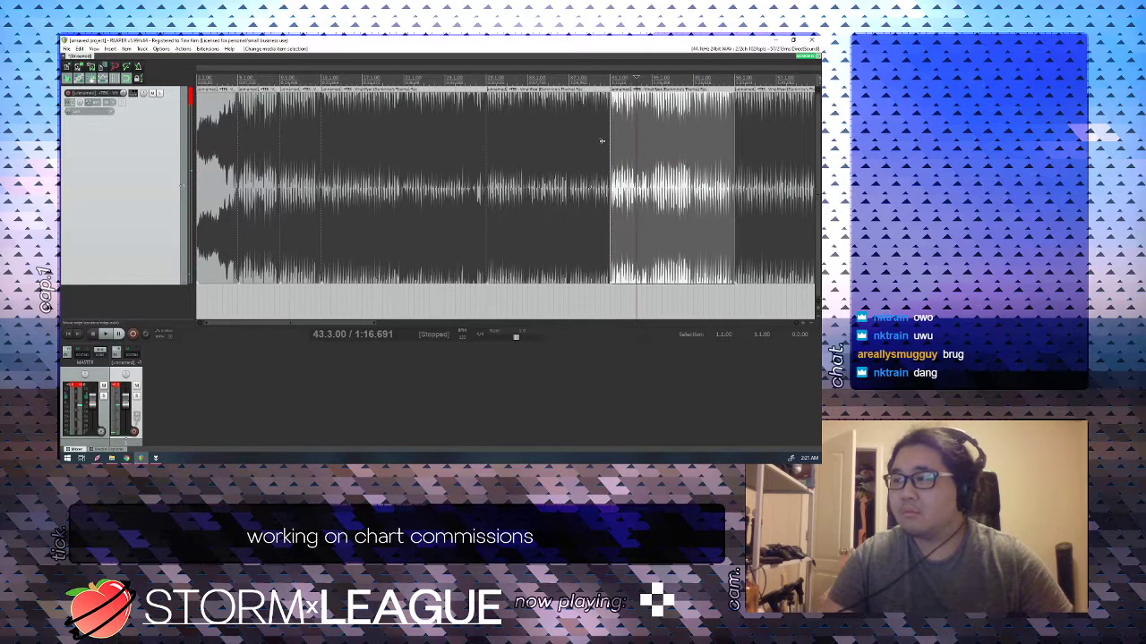
Delete the 12-bar section after 41.1.00 with the following sections closing the gap, and play across the join at 41.1.00.
{"action": "left_click", "coordinate": [577, 138]}
{"action": "key", "text": "space"}
{"action": "left_click", "coordinate": [625, 133]}
{"action": "key", "text": "Delete"}
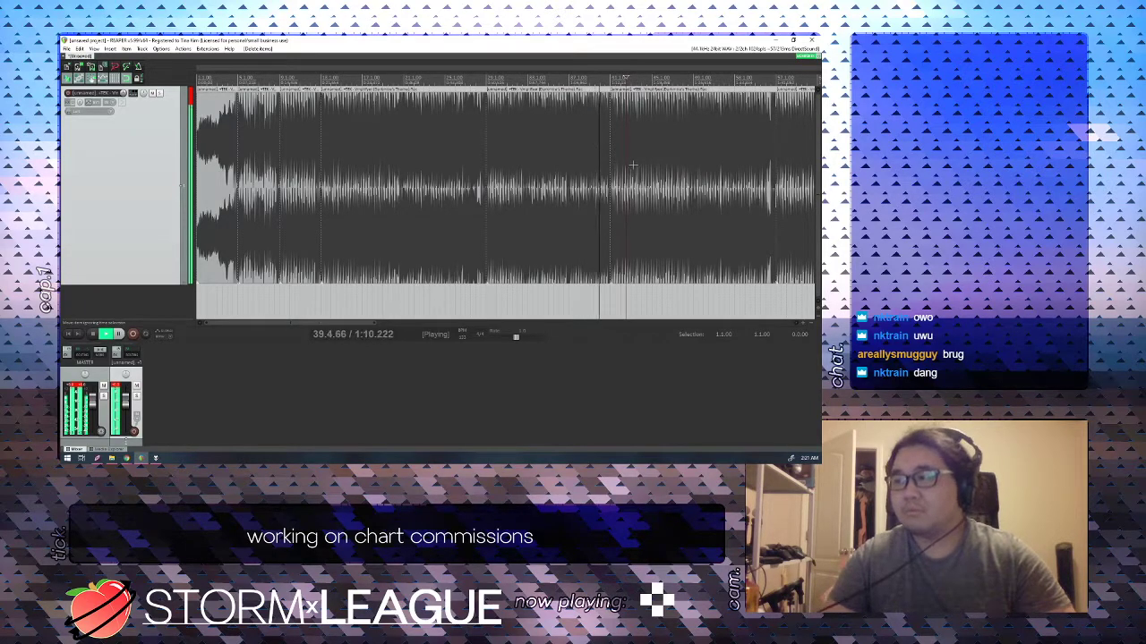
{"action": "scroll", "coordinate": [632, 165], "scroll_direction": "up", "scroll_amount": 3}
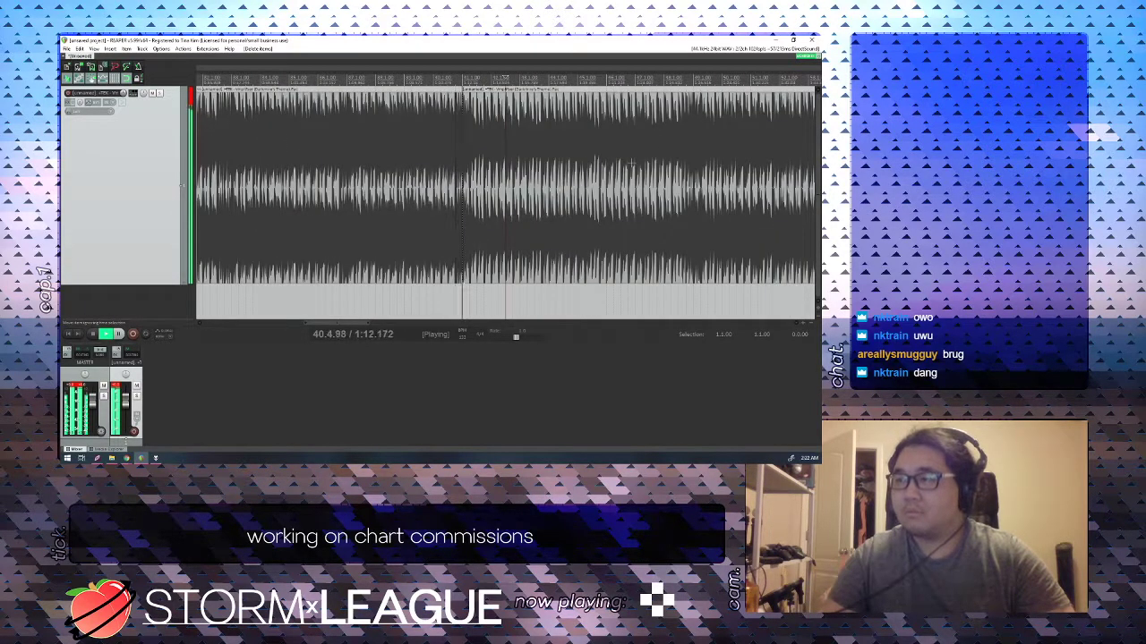
{"action": "scroll", "coordinate": [632, 165], "scroll_direction": "down", "scroll_amount": 3}
{"action": "scroll", "coordinate": [632, 164], "scroll_direction": "up", "scroll_amount": 3}
{"action": "scroll", "coordinate": [632, 165], "scroll_direction": "down", "scroll_amount": 1}
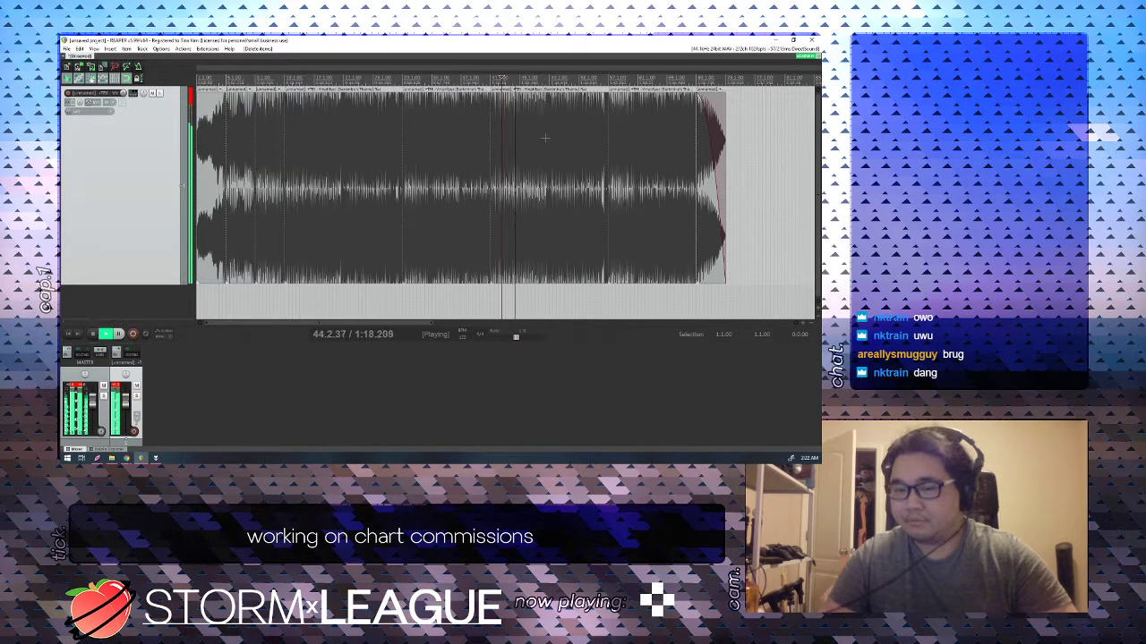
Move the 12-bar section cut from 41.1.00 onto a new second track, and bring the following sections back to 41.1.00.
{"action": "left_click_drag", "start_coordinate": [540, 142], "coordinate": [467, 309]}
{"action": "key", "text": "space"}
{"action": "left_click_drag", "start_coordinate": [596, 254], "coordinate": [547, 253]}
{"action": "scroll", "coordinate": [379, 290], "scroll_direction": "down", "scroll_amount": 1}
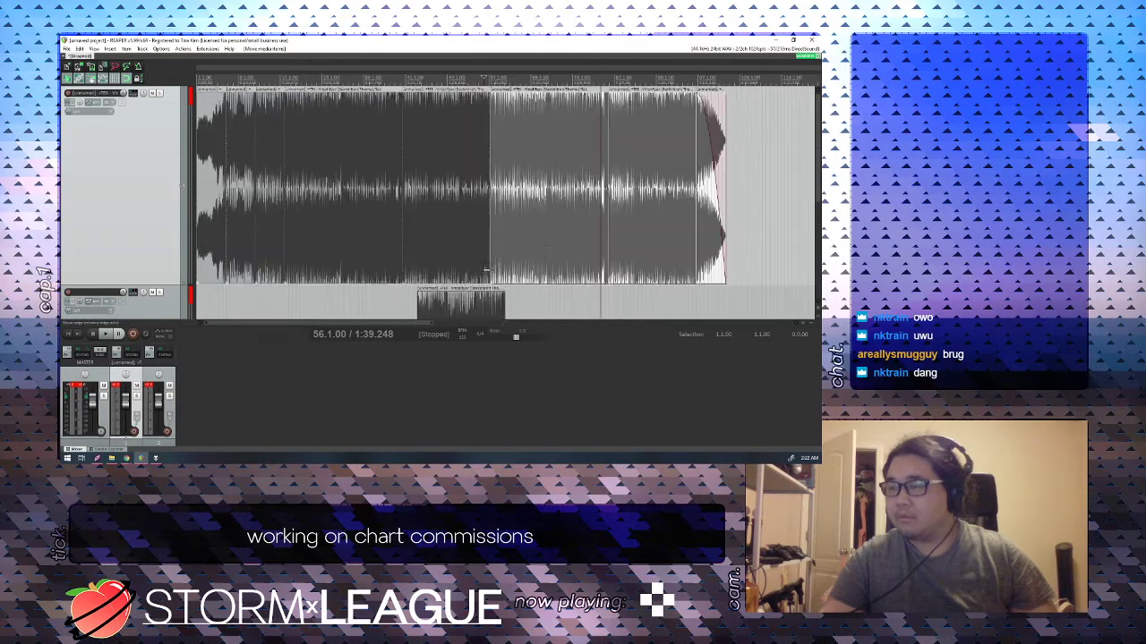
{"action": "scroll", "coordinate": [379, 290], "scroll_direction": "up", "scroll_amount": 3}
{"action": "scroll", "coordinate": [385, 307], "scroll_direction": "up", "scroll_amount": 3}
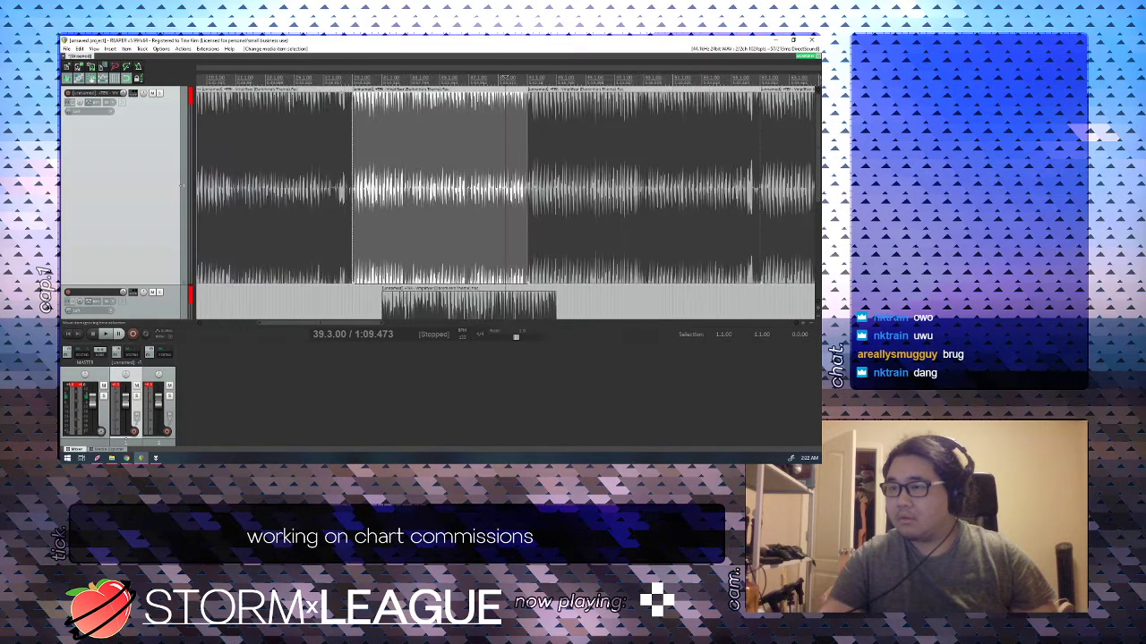
Shift the section on the second track to start at 35.1.00, and play into it from 34.1.00.
{"action": "left_click", "coordinate": [385, 307]}
{"action": "left_click_drag", "start_coordinate": [385, 306], "coordinate": [468, 306]}
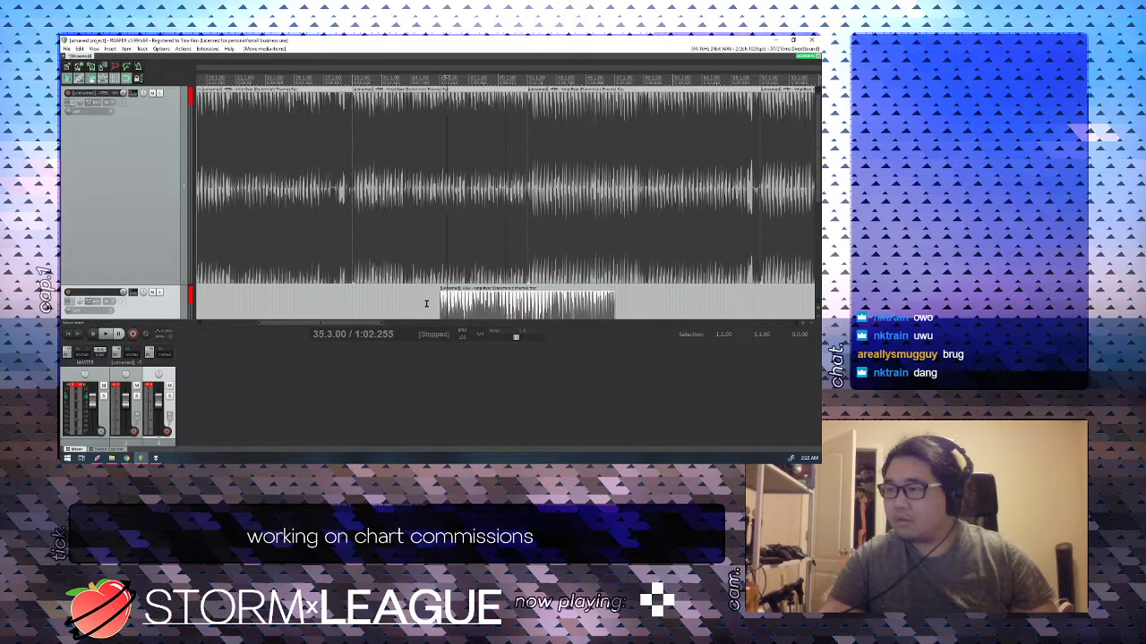
{"action": "left_click", "coordinate": [428, 296]}
{"action": "key", "text": "space"}
{"action": "scroll", "coordinate": [428, 297], "scroll_direction": "up", "scroll_amount": 2}
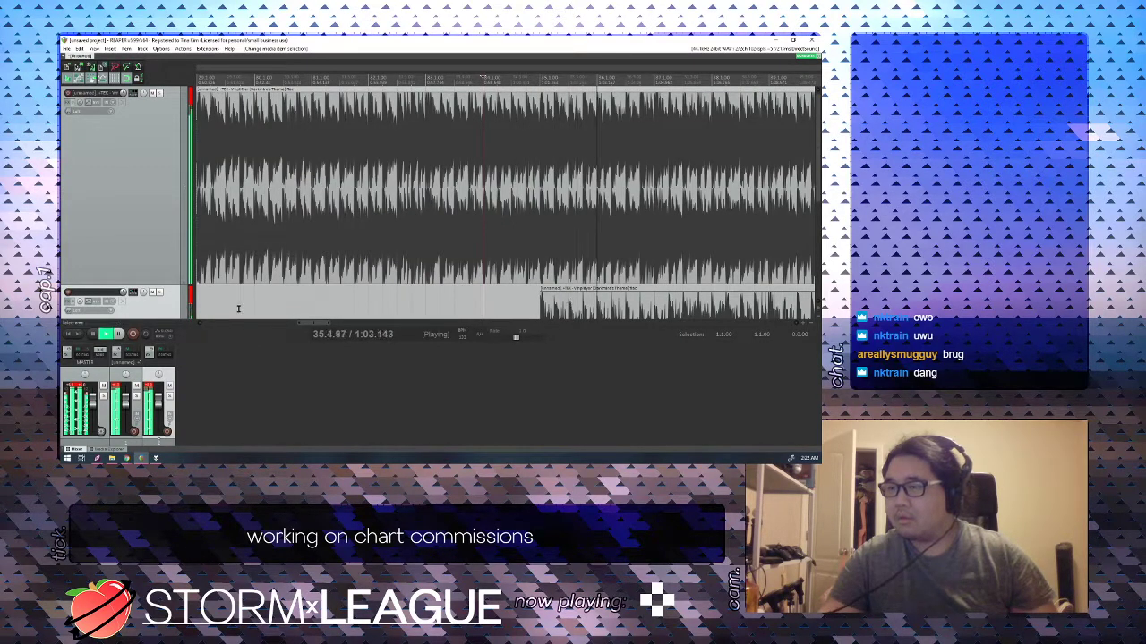
{"action": "key", "text": "space"}
Add the ReaEQ effect to the second track and play its section from 35.1.00.
{"action": "scroll", "coordinate": [177, 298], "scroll_direction": "down", "scroll_amount": 3}
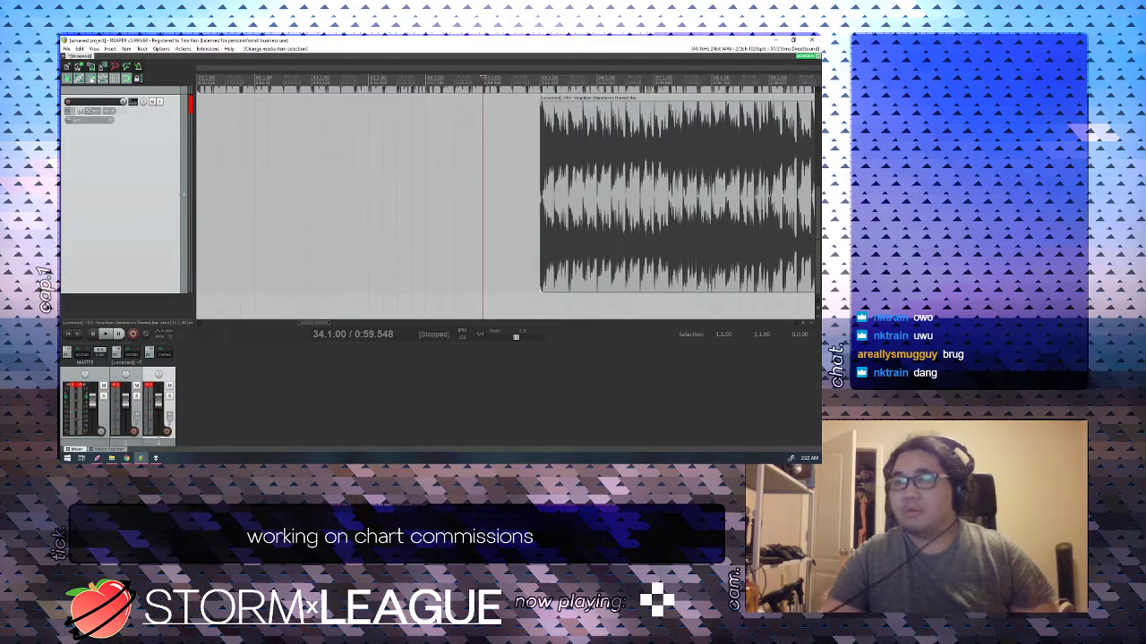
{"action": "left_click", "coordinate": [69, 111]}
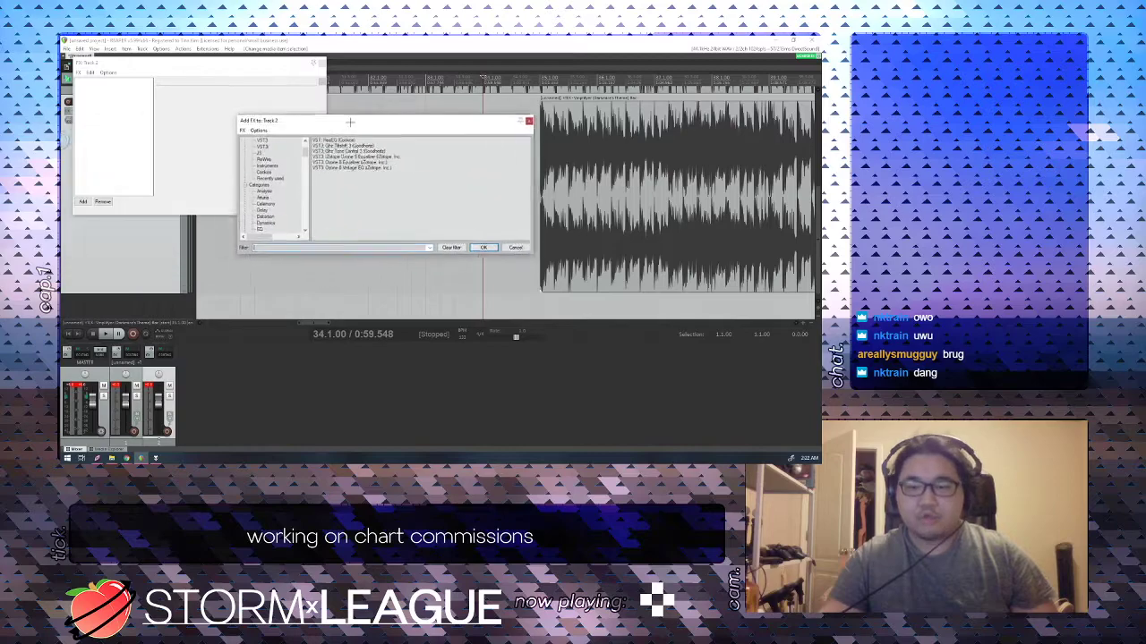
{"action": "left_click_drag", "start_coordinate": [347, 119], "coordinate": [370, 141]}
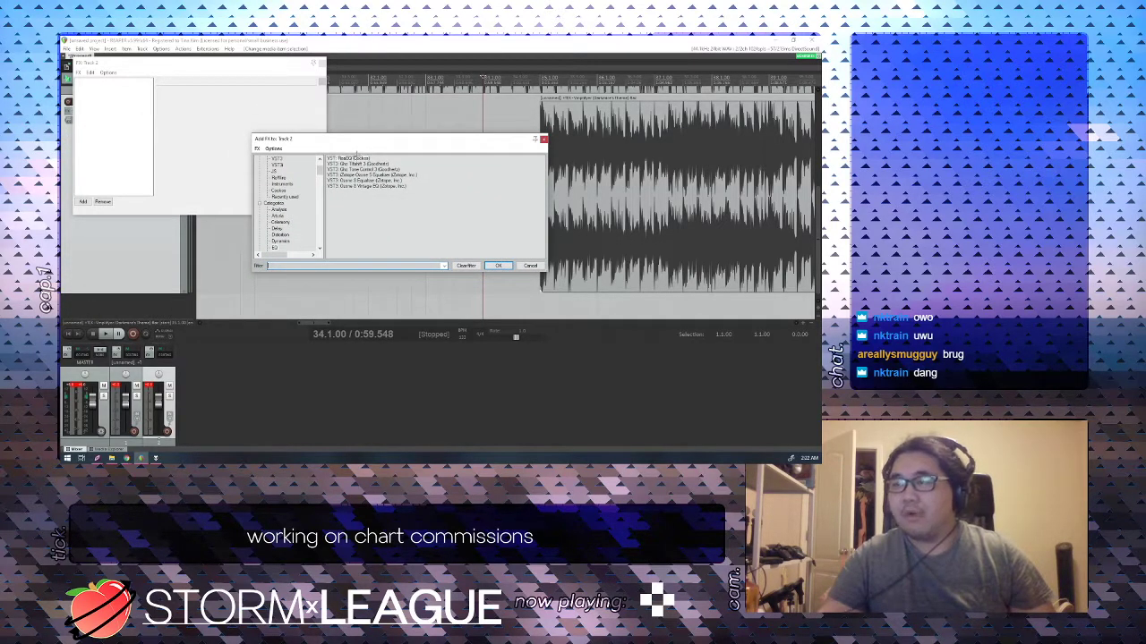
{"action": "double_click", "coordinate": [354, 158]}
{"action": "key", "text": "space"}
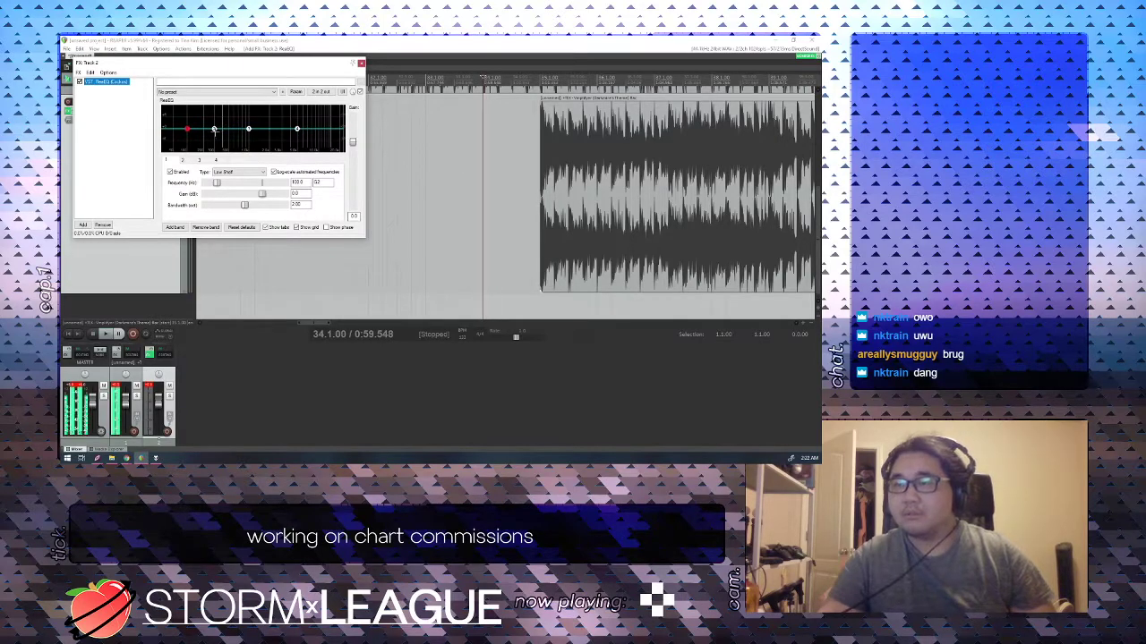
{"action": "left_click", "coordinate": [540, 156]}
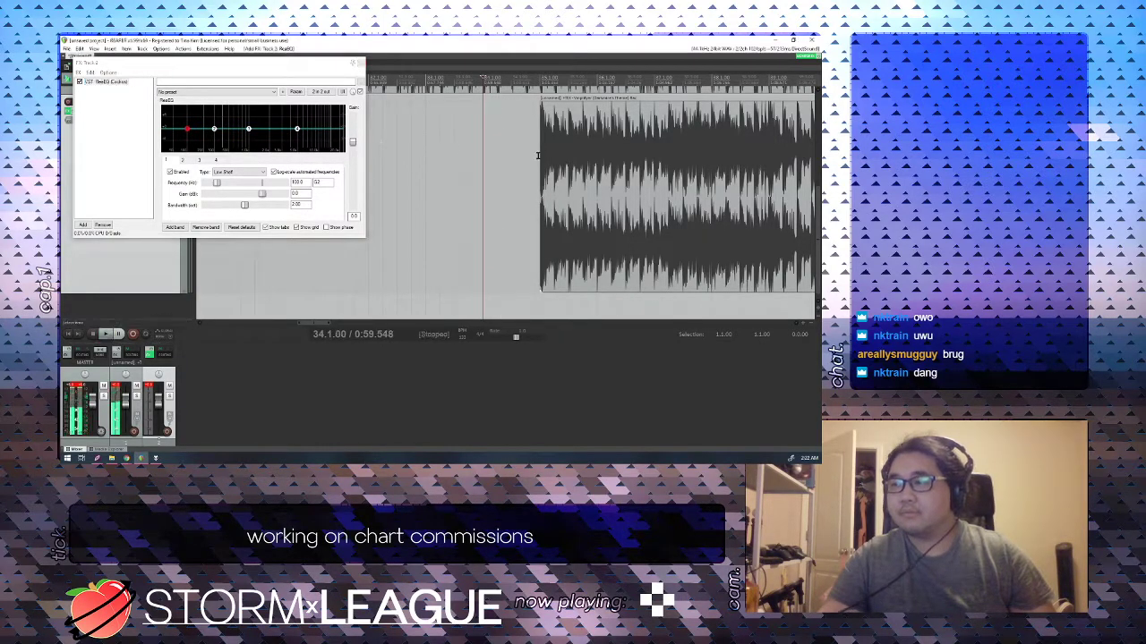
{"action": "key", "text": "space"}
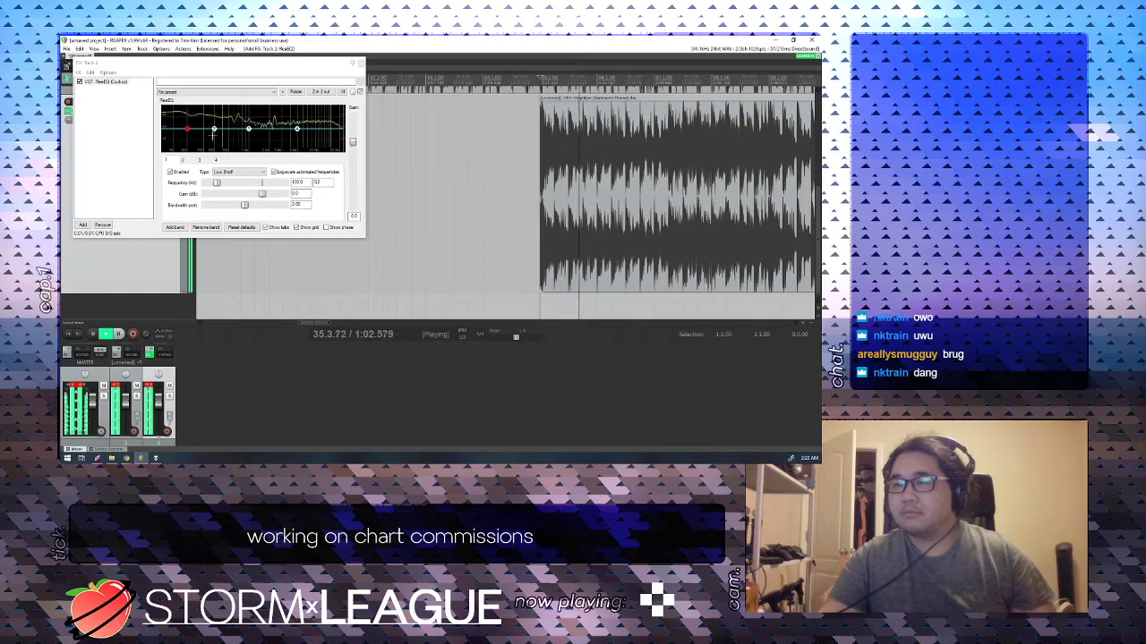
{"action": "key", "text": "space"}
In ReaEQ, drop high shelf band 4 to -inf near 1100 Hz and cut band 3 near 500 Hz while listening.
{"action": "left_click_drag", "start_coordinate": [297, 129], "coordinate": [262, 188]}
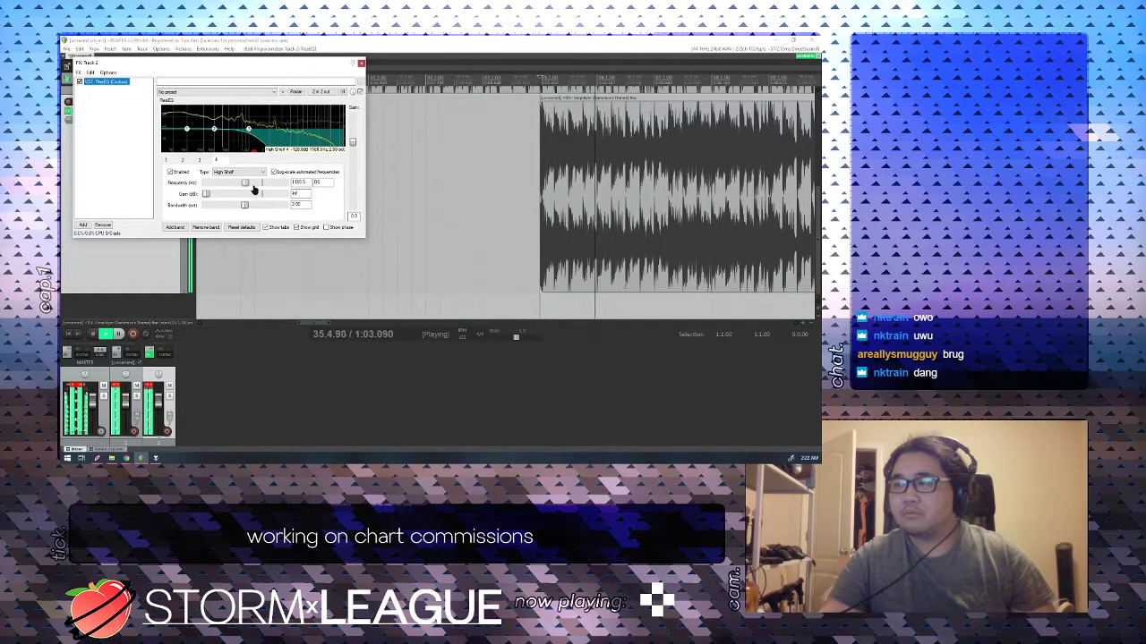
{"action": "left_click_drag", "start_coordinate": [248, 129], "coordinate": [242, 143]}
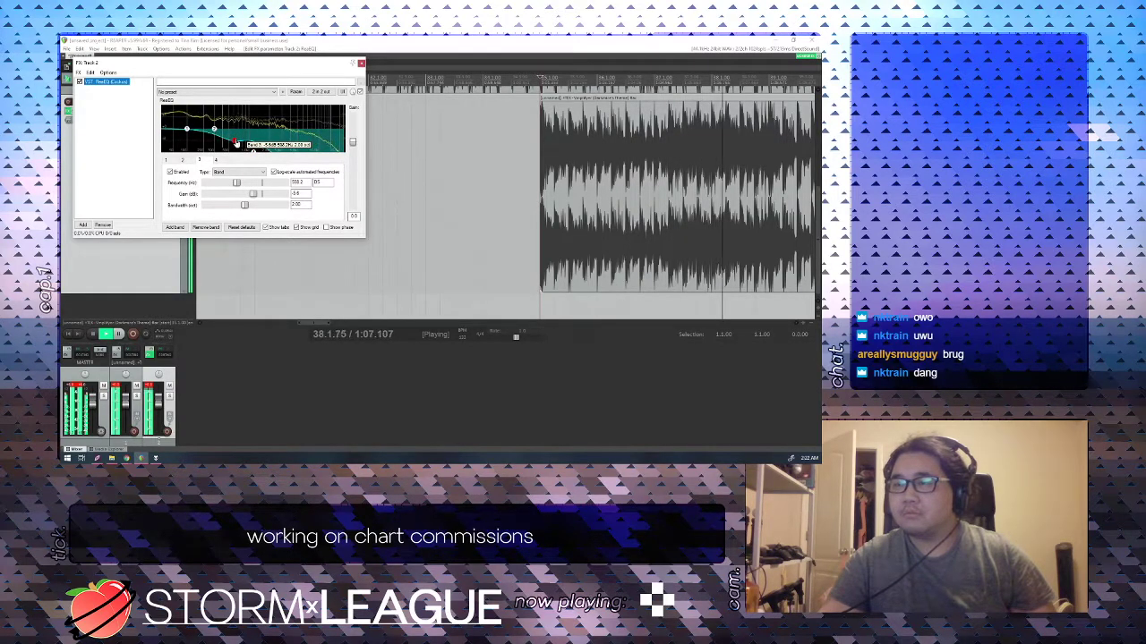
{"action": "scroll", "coordinate": [654, 147], "scroll_direction": "down", "scroll_amount": 4}
{"action": "scroll", "coordinate": [815, 141], "scroll_direction": "up", "scroll_amount": 3}
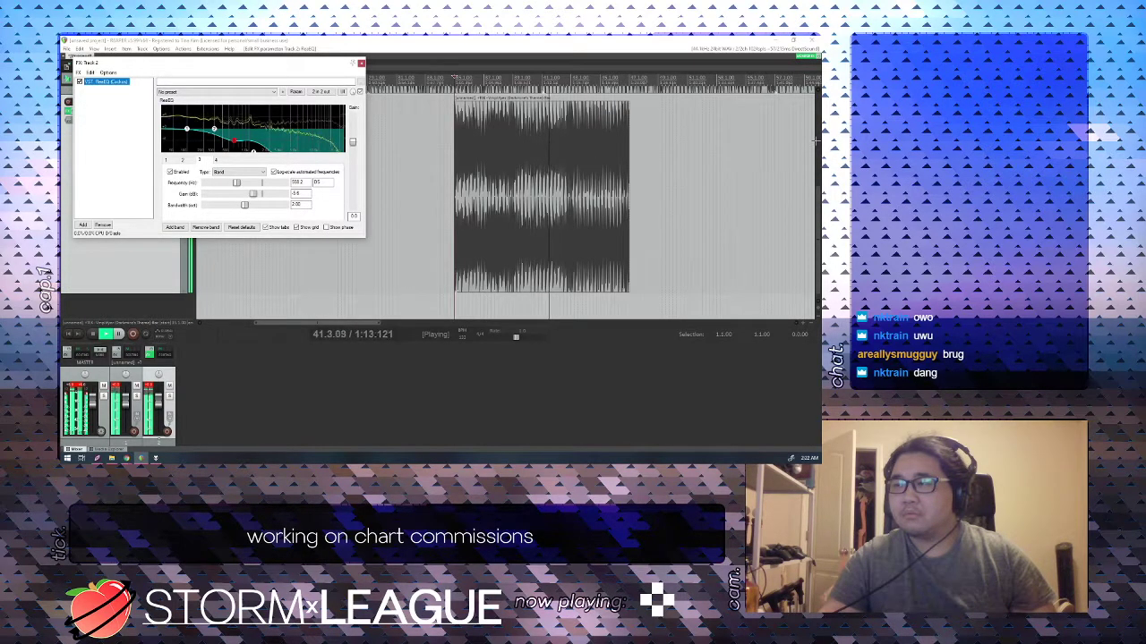
{"action": "key", "text": "space"}
Solo the second track and play it from just before 41.1.00, and turn solo off again.
{"action": "left_click", "coordinate": [552, 220]}
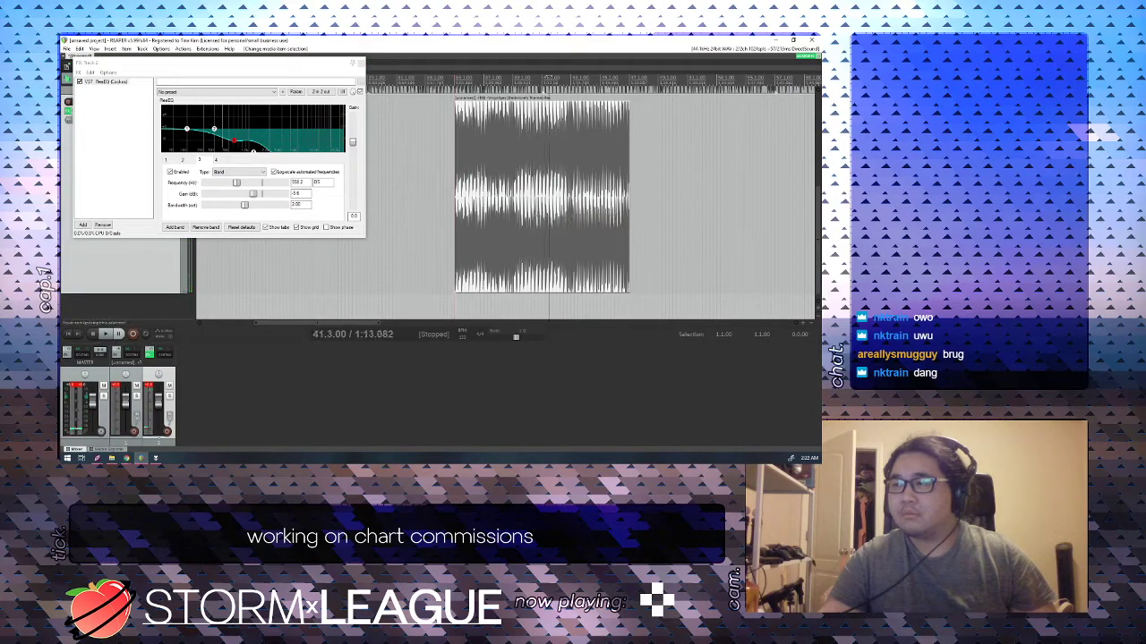
{"action": "double_click", "coordinate": [534, 215]}
{"action": "scroll", "coordinate": [544, 205], "scroll_direction": "up", "scroll_amount": 5}
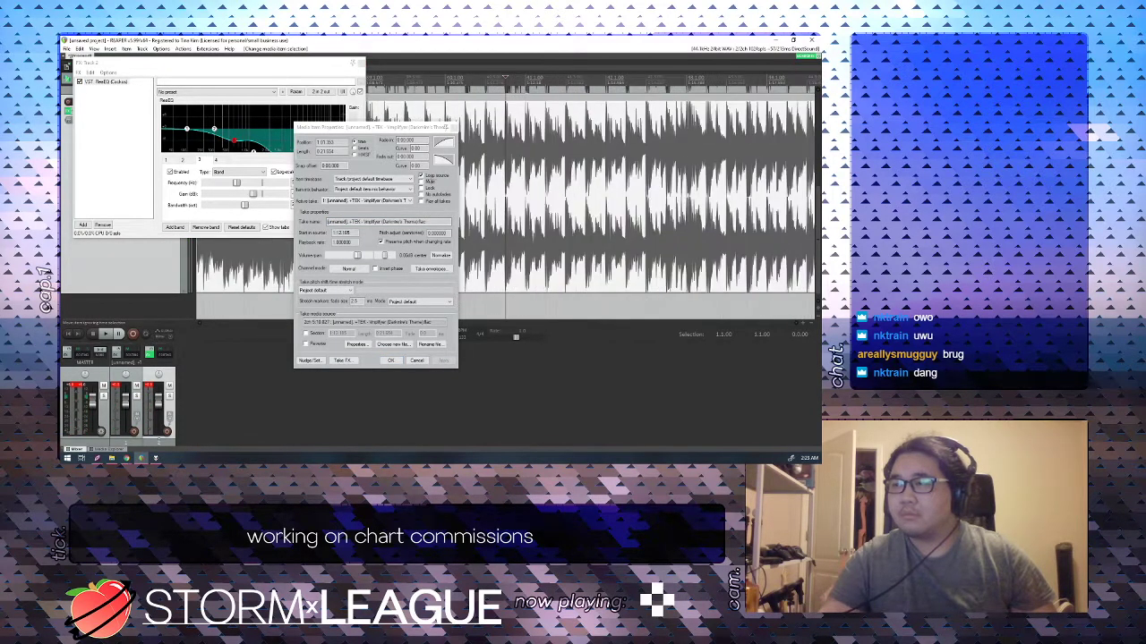
{"action": "left_click", "coordinate": [454, 128]}
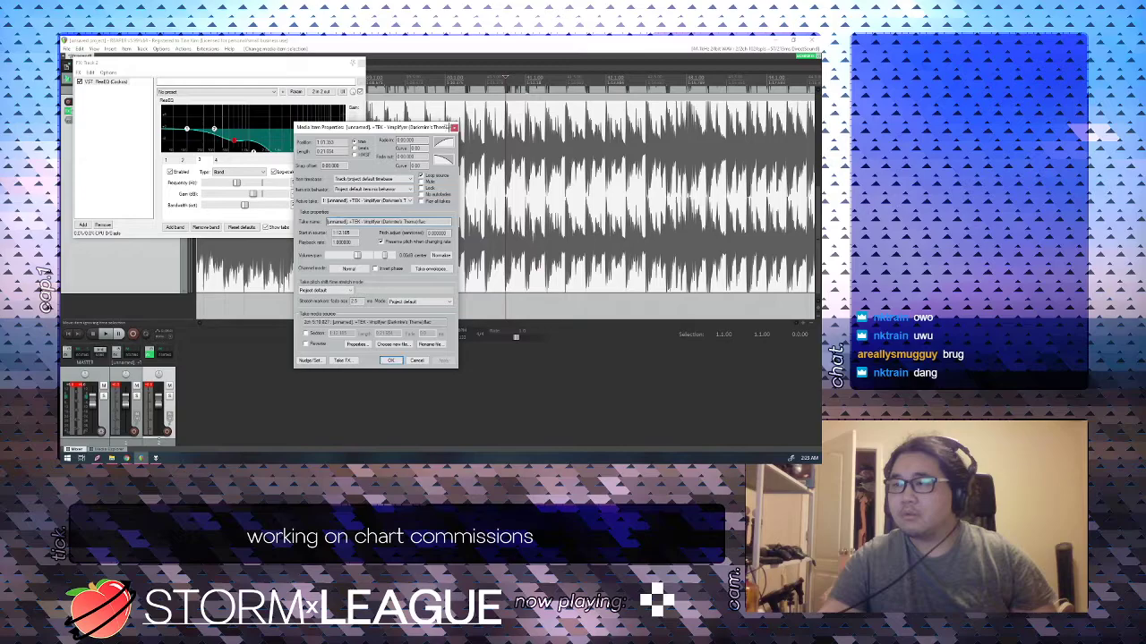
{"action": "left_click_drag", "start_coordinate": [278, 63], "coordinate": [448, 179]}
{"action": "left_click", "coordinate": [160, 102]}
{"action": "left_click", "coordinate": [157, 101]}
{"action": "key", "text": "space"}
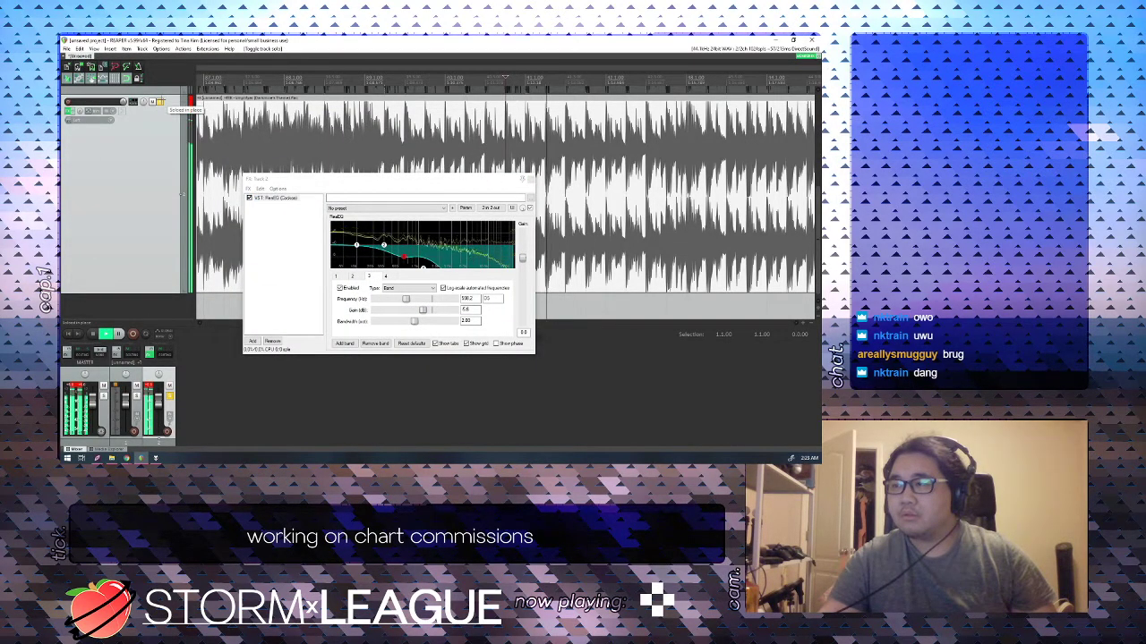
{"action": "key", "text": "space"}
{"action": "left_click", "coordinate": [161, 101]}
Split the second track's section just before 41.1.00, delete the part after the split, and play from 34.4.00.
{"action": "key", "text": "s"}
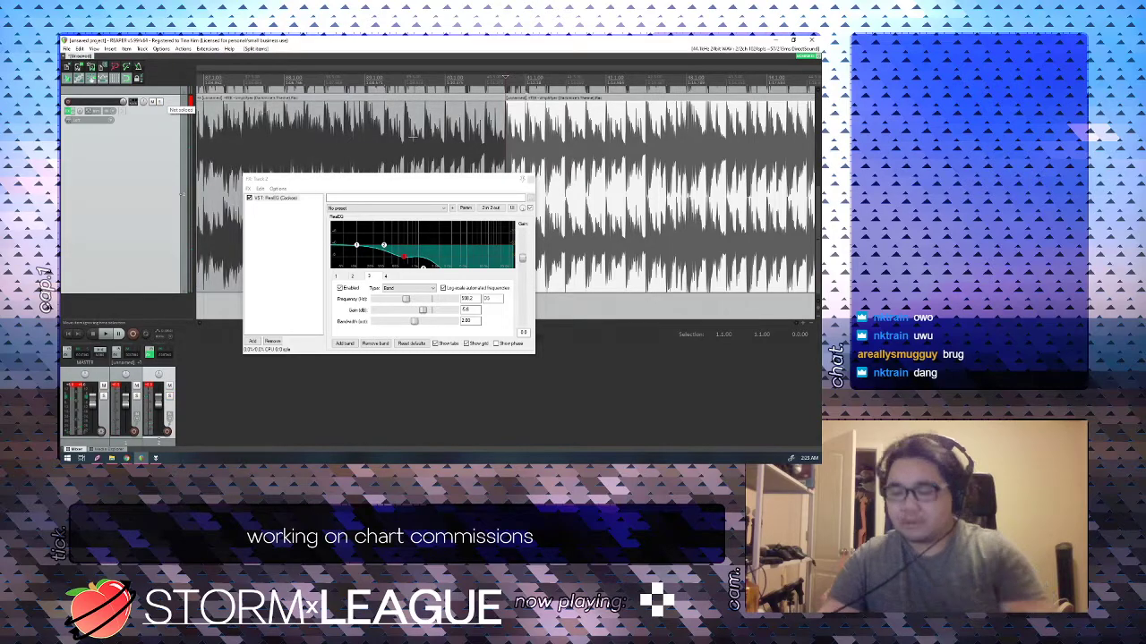
{"action": "key", "text": "Delete"}
{"action": "scroll", "coordinate": [344, 158], "scroll_direction": "down", "scroll_amount": 1}
{"action": "scroll", "coordinate": [343, 158], "scroll_direction": "down", "scroll_amount": 5}
{"action": "left_click", "coordinate": [335, 134]}
{"action": "key", "text": "space"}
{"action": "scroll", "coordinate": [310, 149], "scroll_direction": "up", "scroll_amount": 8}
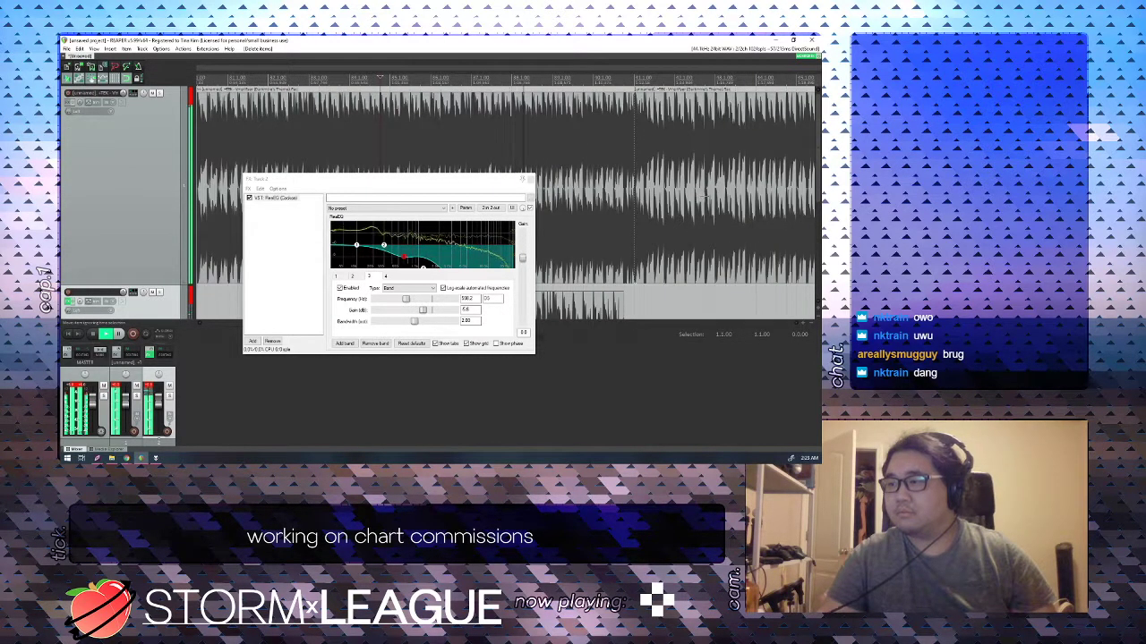
Raise the frequencies of ReaEQ bands 3 and 4, cut the low shelf near 85 Hz, and close the effect window.
{"action": "left_click_drag", "start_coordinate": [422, 267], "coordinate": [468, 298]}
{"action": "left_click_drag", "start_coordinate": [404, 258], "coordinate": [437, 256]}
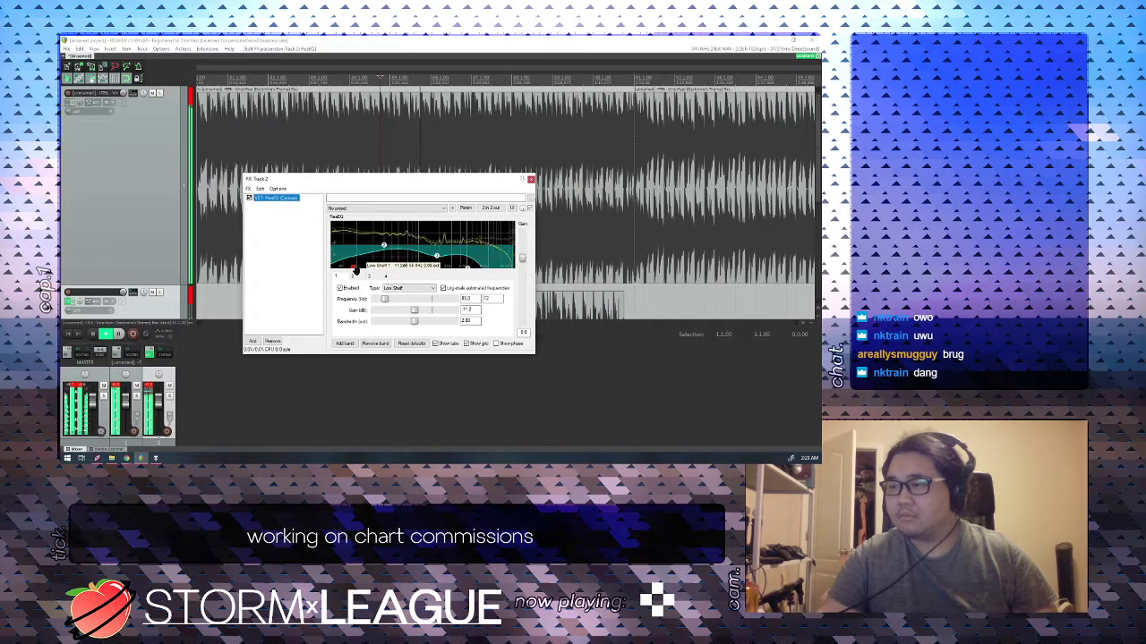
{"action": "left_click_drag", "start_coordinate": [436, 186], "coordinate": [400, 231]}
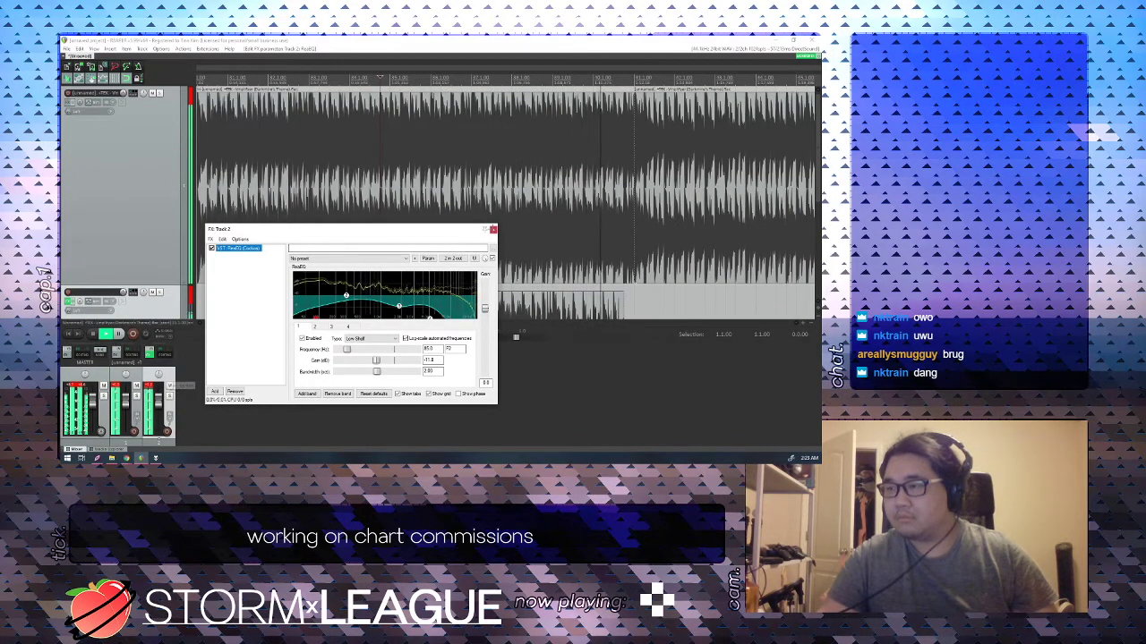
{"action": "left_click", "coordinate": [493, 231]}
Add a fade-out to the second track's section from about 39.1.00 to its end, and start playback from 34.4.00.
{"action": "key", "text": "space"}
{"action": "left_click_drag", "start_coordinate": [622, 292], "coordinate": [551, 294]}
{"action": "key", "text": "space"}
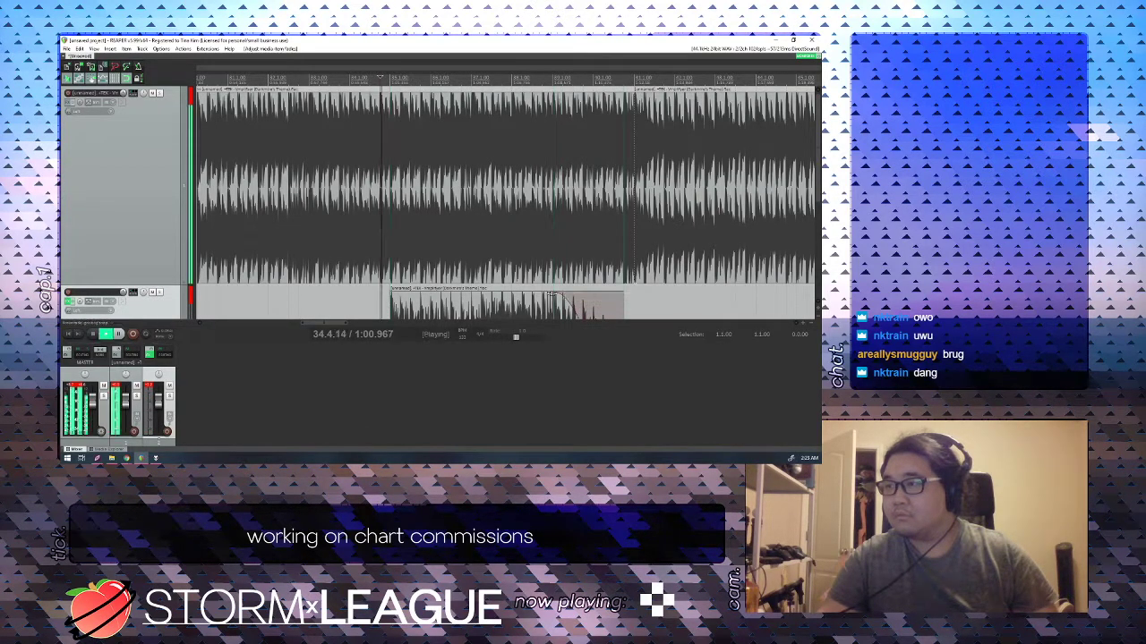
Listen to the layered, faded section and on past the join at 41.1.00, and stop playback.
{"action": "scroll", "coordinate": [146, 305], "scroll_direction": "down", "scroll_amount": 2}
{"action": "scroll", "coordinate": [146, 305], "scroll_direction": "up", "scroll_amount": 2}
{"action": "scroll", "coordinate": [619, 242], "scroll_direction": "down", "scroll_amount": 1}
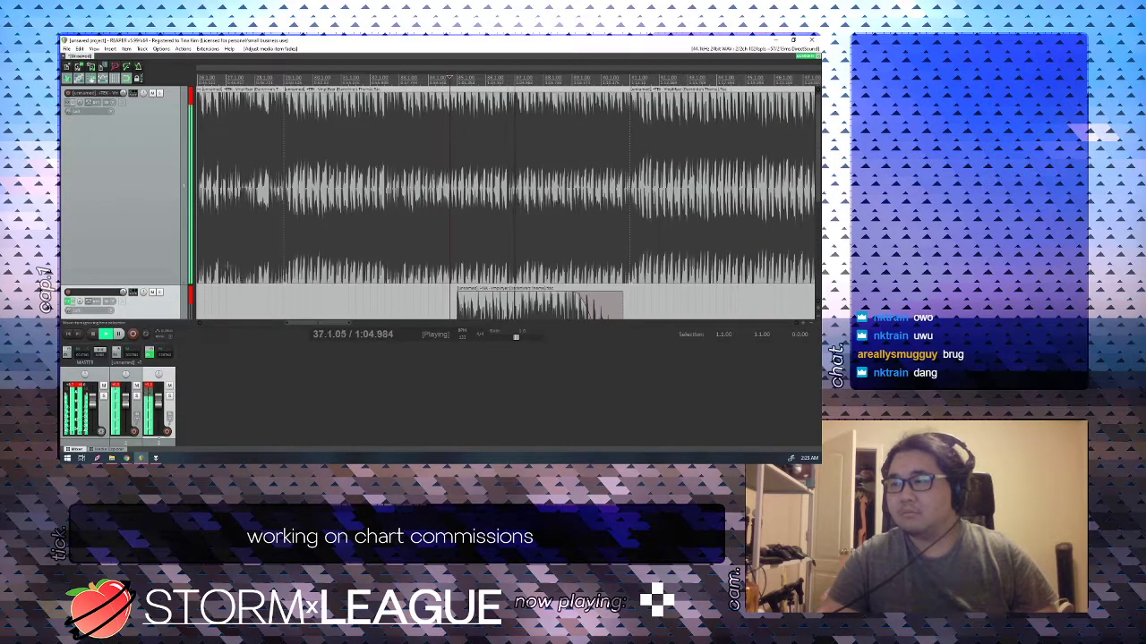
{"action": "scroll", "coordinate": [540, 202], "scroll_direction": "down", "scroll_amount": 2}
{"action": "scroll", "coordinate": [540, 202], "scroll_direction": "up", "scroll_amount": 2}
{"action": "scroll", "coordinate": [539, 201], "scroll_direction": "down", "scroll_amount": 2}
{"action": "scroll", "coordinate": [540, 201], "scroll_direction": "up", "scroll_amount": 2}
{"action": "scroll", "coordinate": [540, 201], "scroll_direction": "down", "scroll_amount": 2}
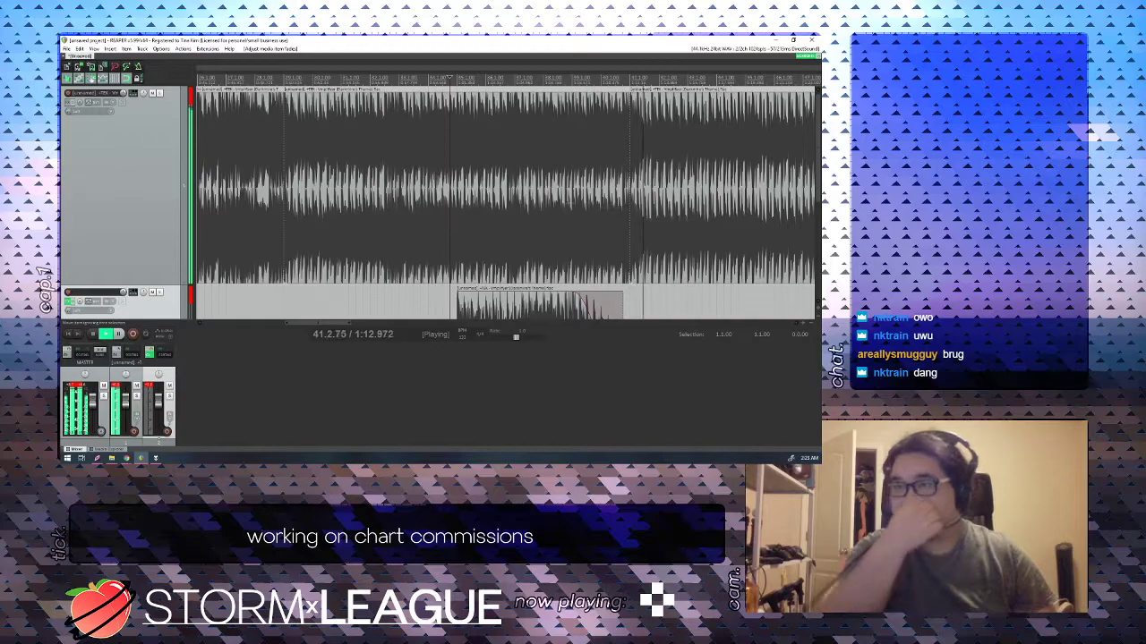
{"action": "scroll", "coordinate": [579, 212], "scroll_direction": "down", "scroll_amount": 5}
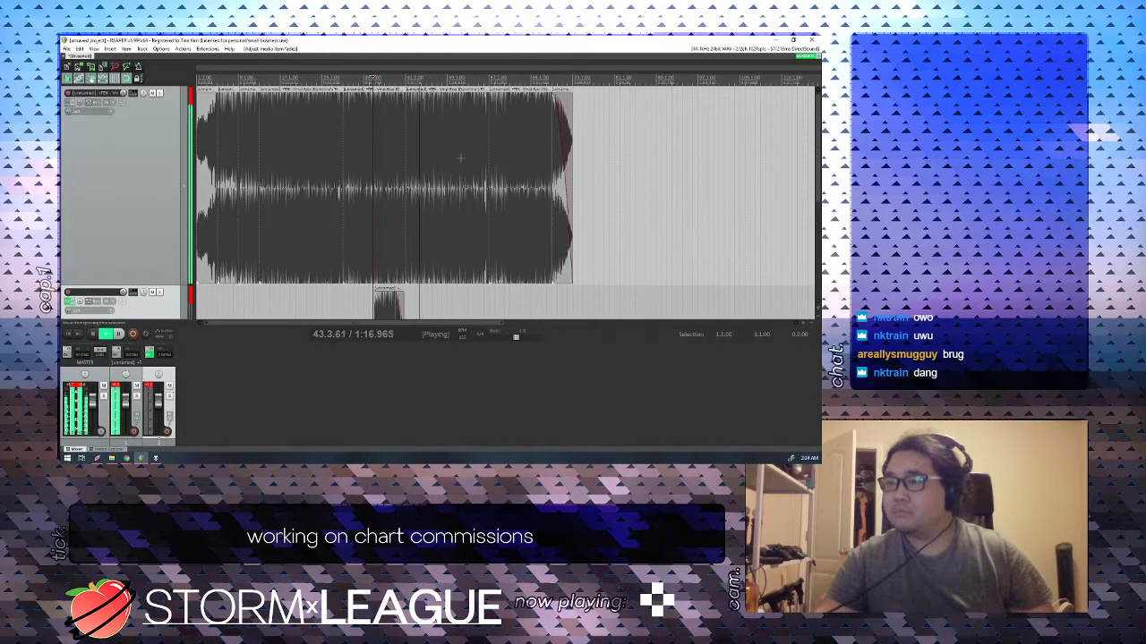
{"action": "left_click", "coordinate": [461, 158]}
{"action": "key", "text": "space"}
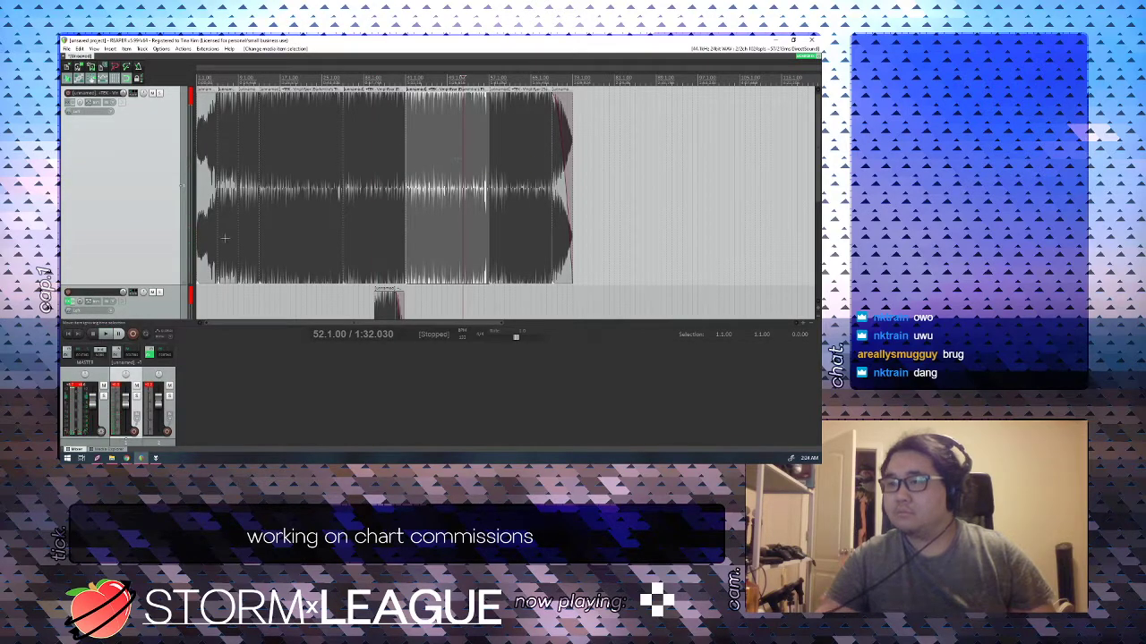
Return to the project start and save the project as "vampifyer edit" in REAPER Media, with copying media into the project directory turned off.
{"action": "left_click", "coordinate": [68, 333]}
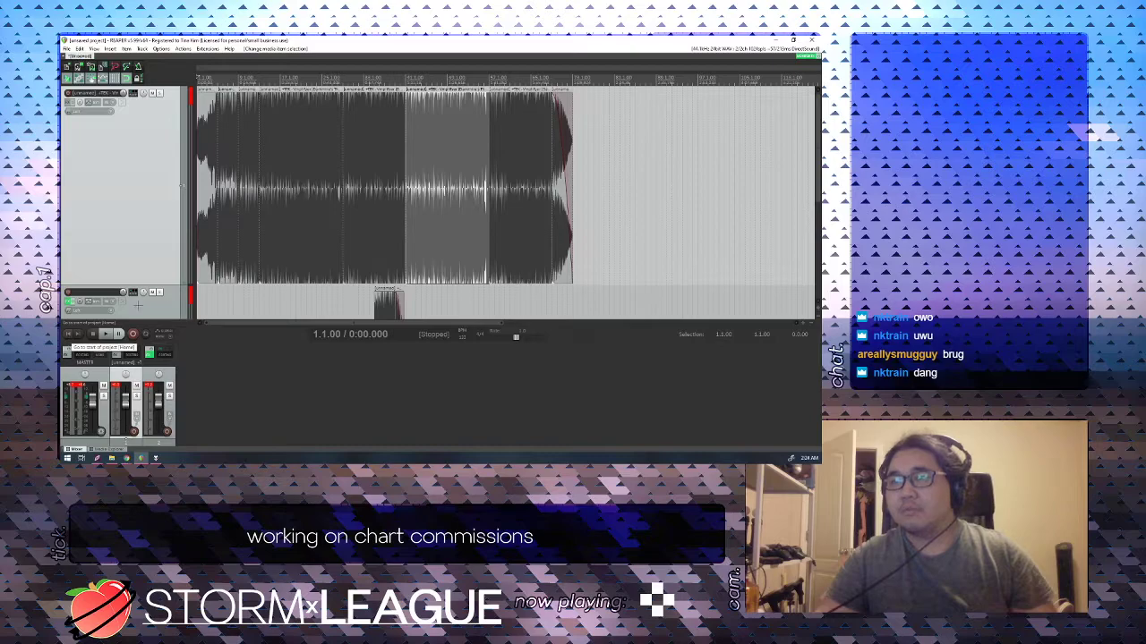
{"action": "key", "text": "ctrl+s"}
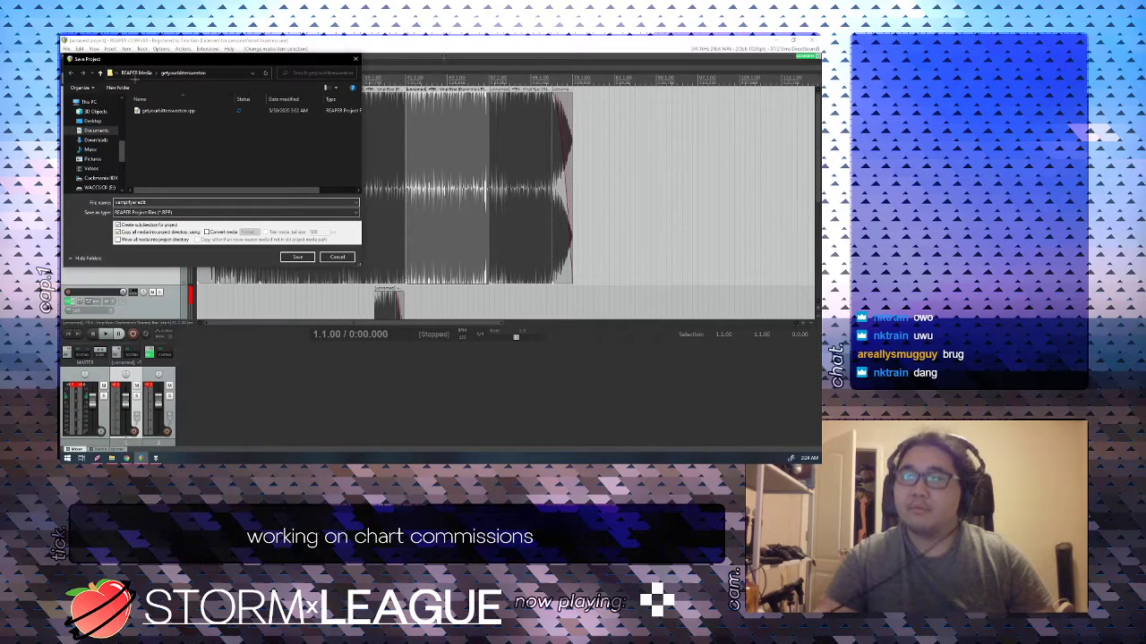
{"action": "left_click", "coordinate": [143, 73]}
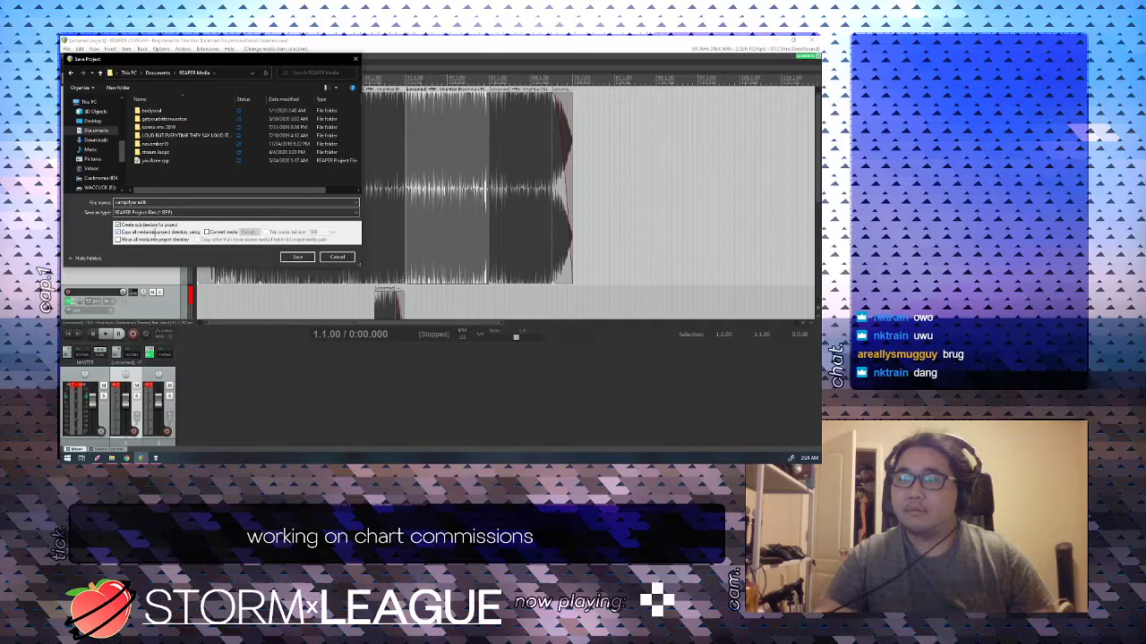
{"action": "left_click", "coordinate": [169, 240]}
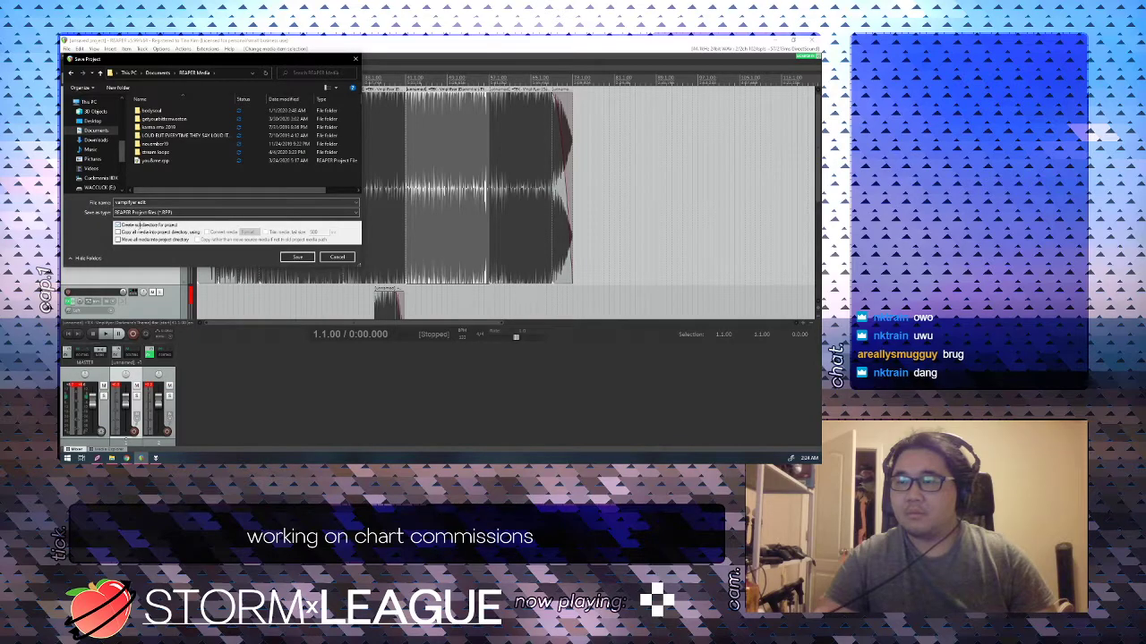
{"action": "key", "text": "Return"}
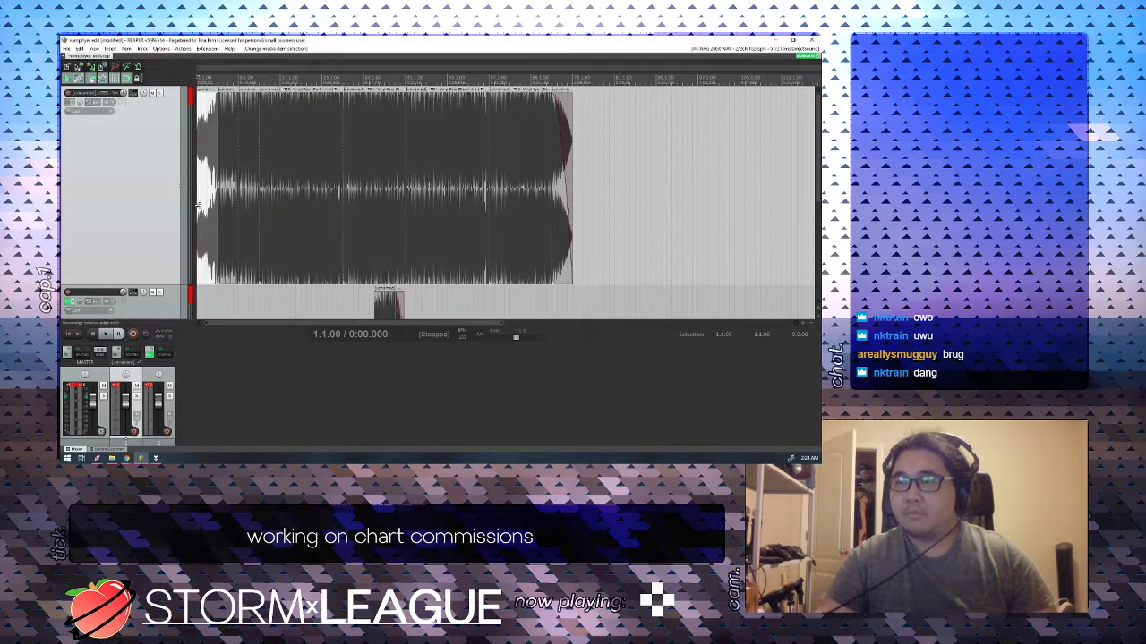
Play the edit from the project start and listen through the layered section and past the join at 41.1.00.
{"action": "key", "text": "space"}
{"action": "scroll", "coordinate": [197, 204], "scroll_direction": "up", "scroll_amount": 3}
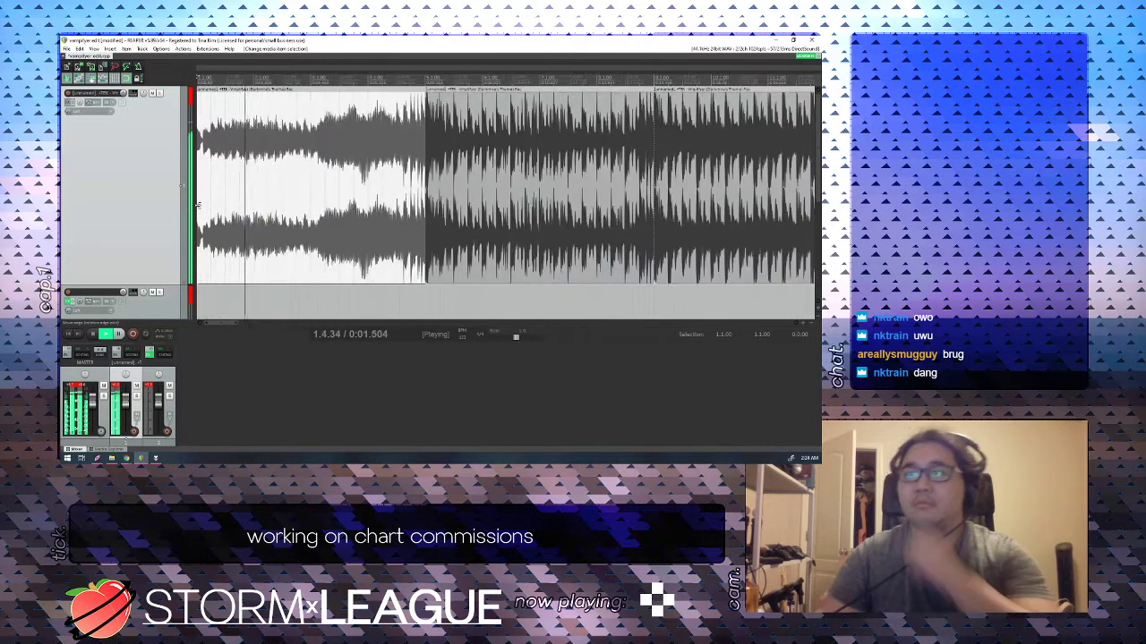
{"action": "scroll", "coordinate": [197, 204], "scroll_direction": "up", "scroll_amount": 4}
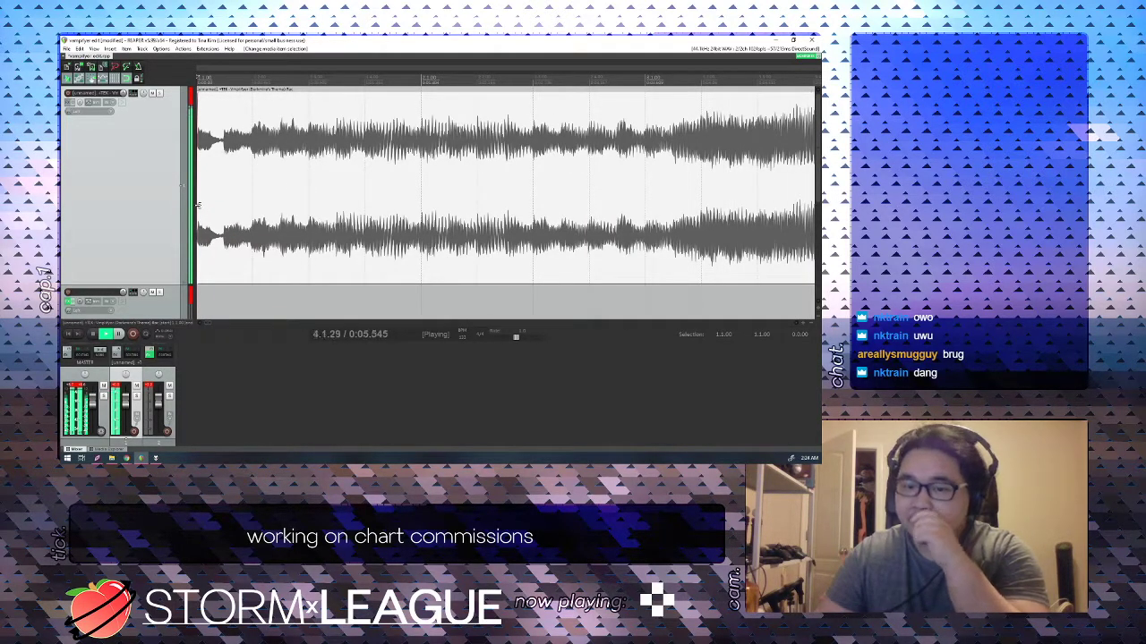
{"action": "scroll", "coordinate": [196, 204], "scroll_direction": "down", "scroll_amount": 3}
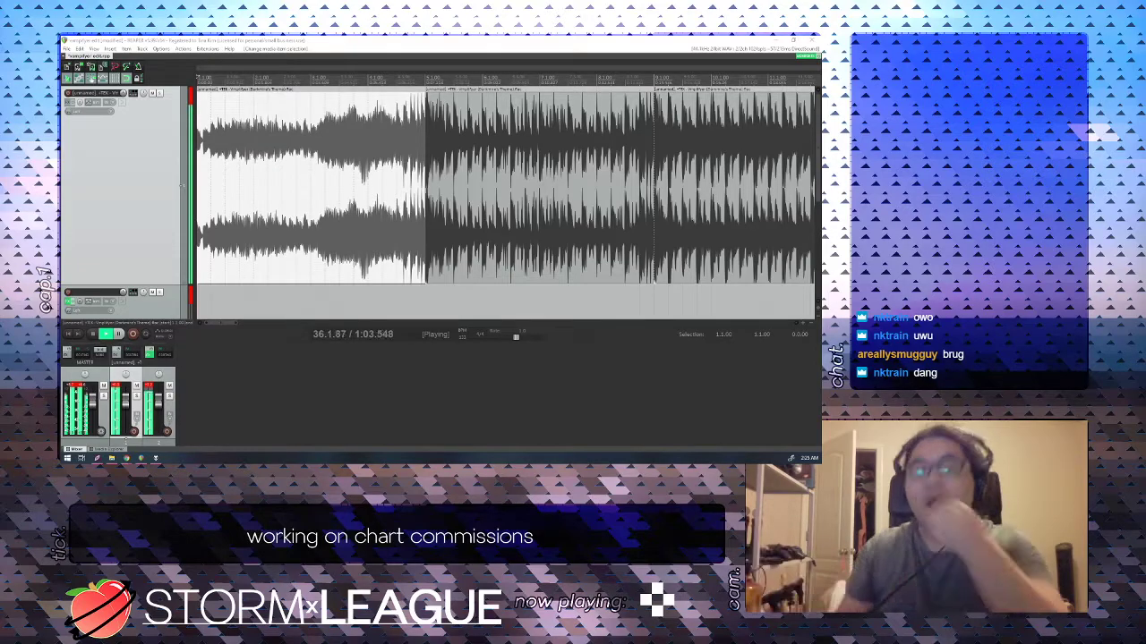
{"action": "left_click", "coordinate": [545, 429]}
{"action": "scroll", "coordinate": [481, 267], "scroll_direction": "down", "scroll_amount": 7}
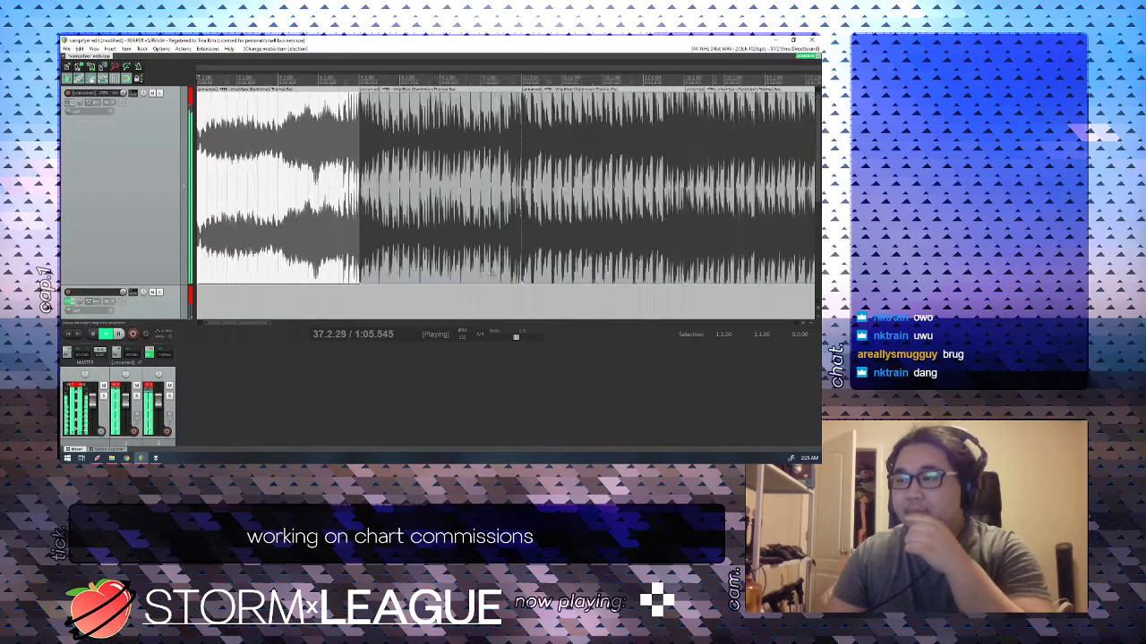
{"action": "scroll", "coordinate": [482, 267], "scroll_direction": "up", "scroll_amount": 2}
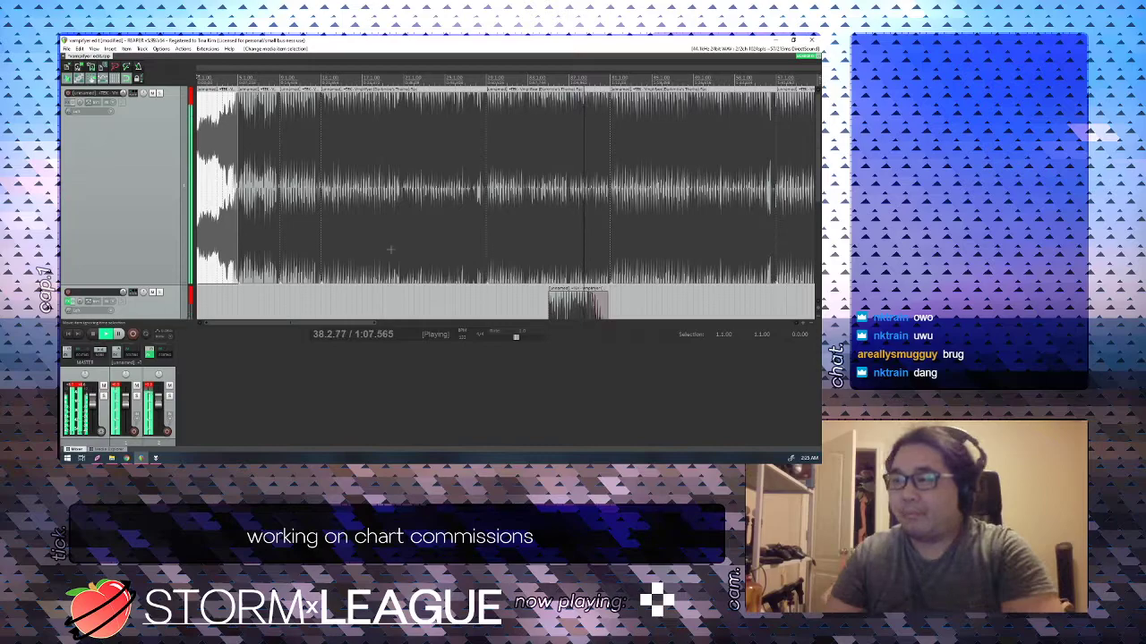
{"action": "scroll", "coordinate": [134, 228], "scroll_direction": "down", "scroll_amount": 3}
{"action": "scroll", "coordinate": [507, 202], "scroll_direction": "up", "scroll_amount": 2}
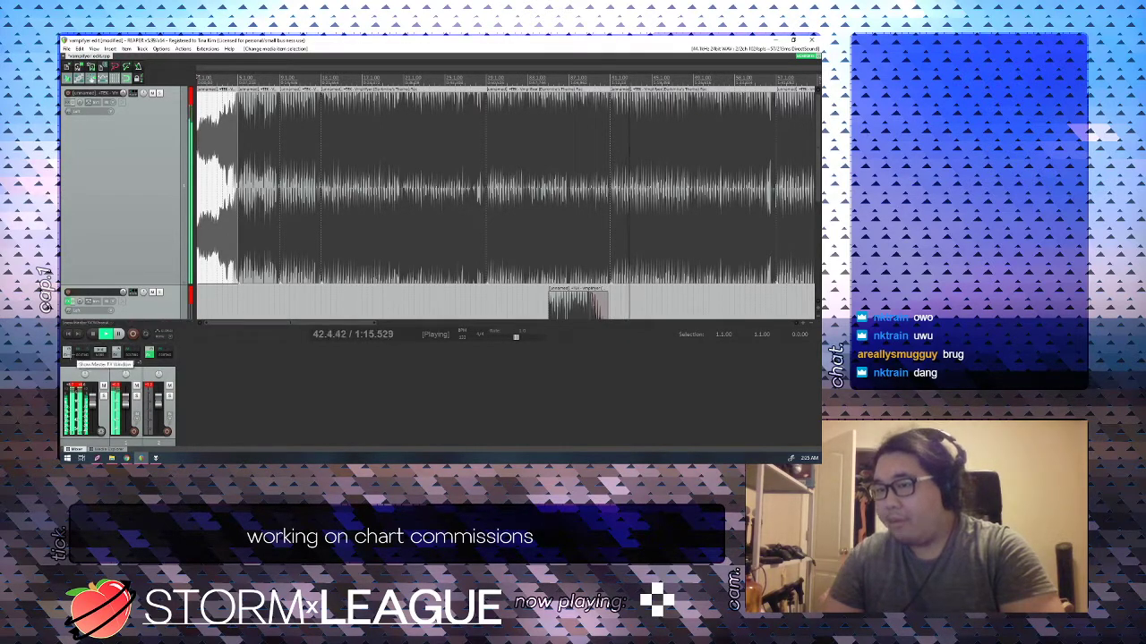
Add the iZotope Ozone Elements plug-in from the Mastering category to the master track's effects.
{"action": "left_click", "coordinate": [75, 353]}
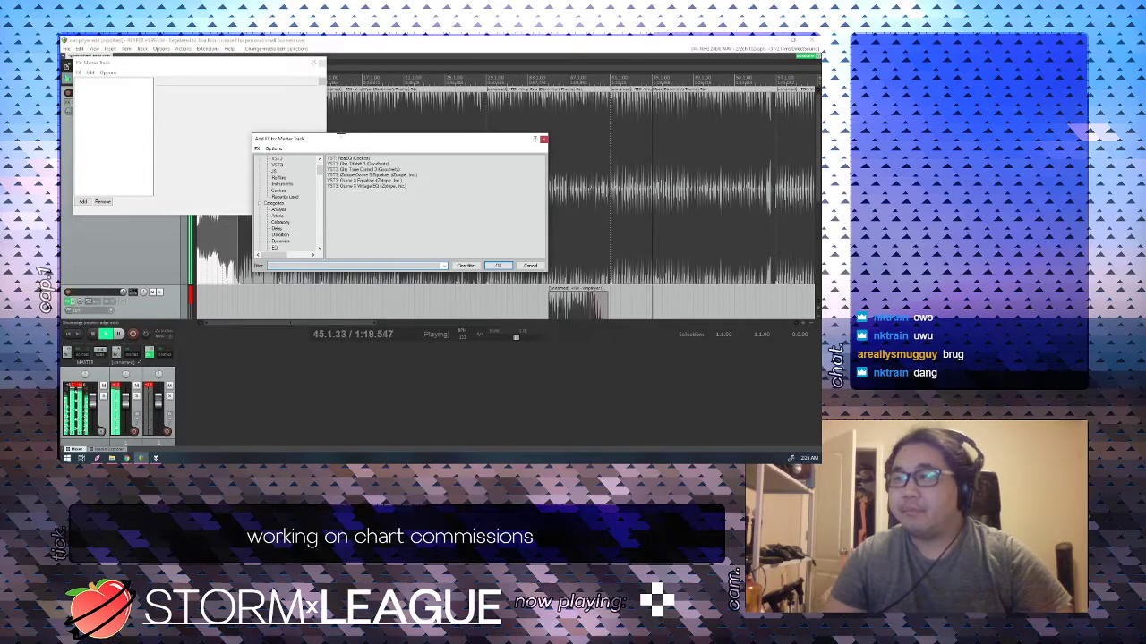
{"action": "left_click_drag", "start_coordinate": [375, 139], "coordinate": [292, 123]}
{"action": "scroll", "coordinate": [202, 192], "scroll_direction": "down", "scroll_amount": 2}
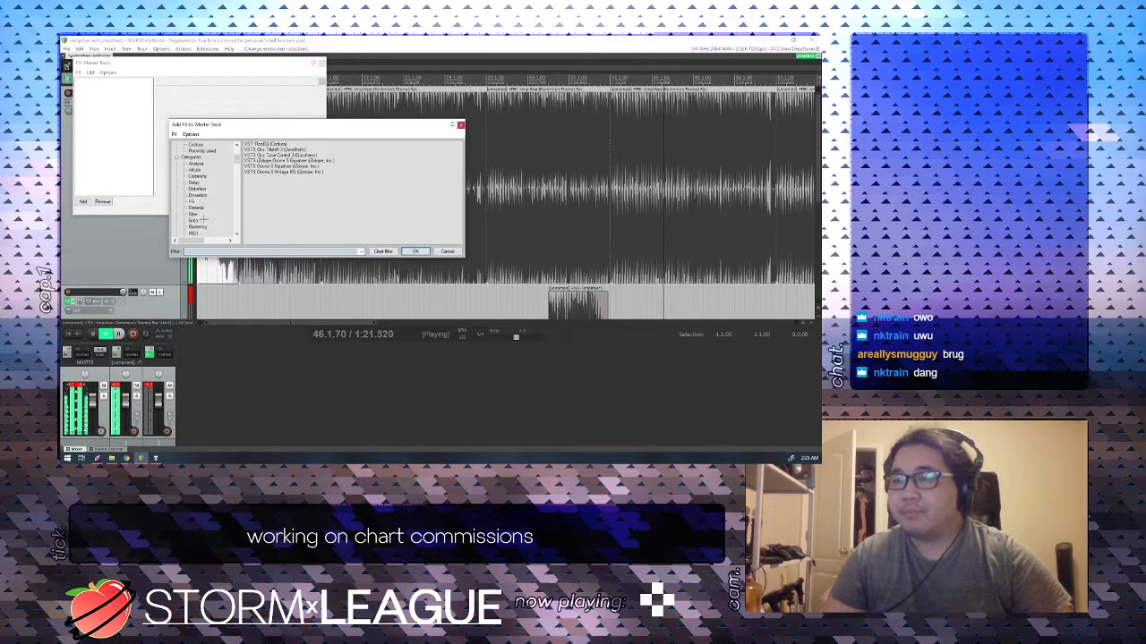
{"action": "left_click", "coordinate": [197, 194]}
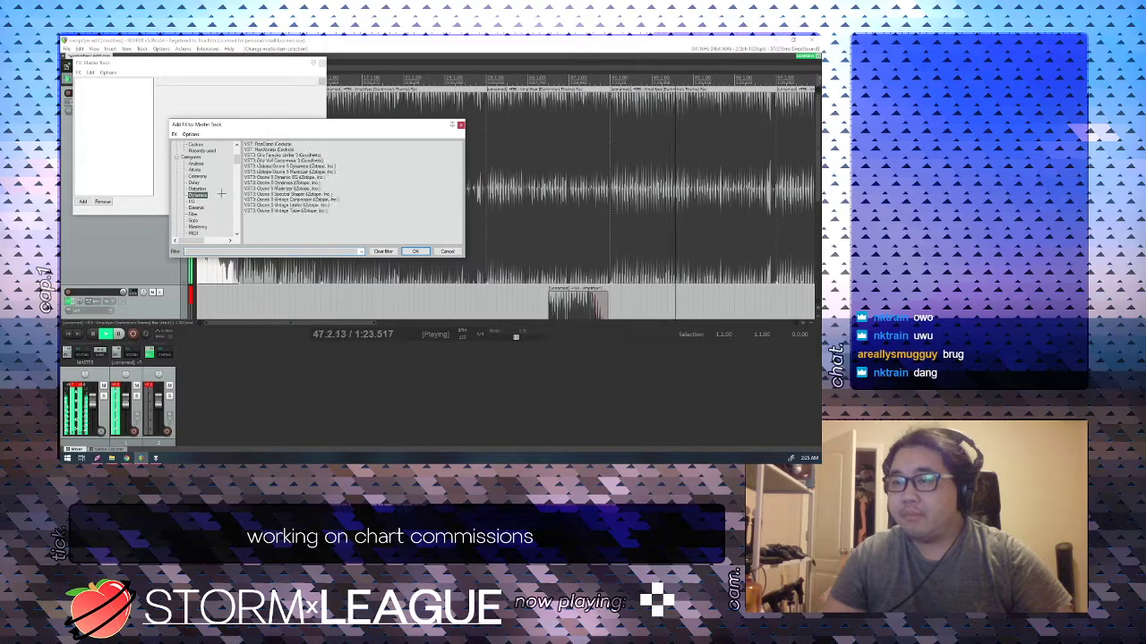
{"action": "scroll", "coordinate": [197, 195], "scroll_direction": "down", "scroll_amount": 2}
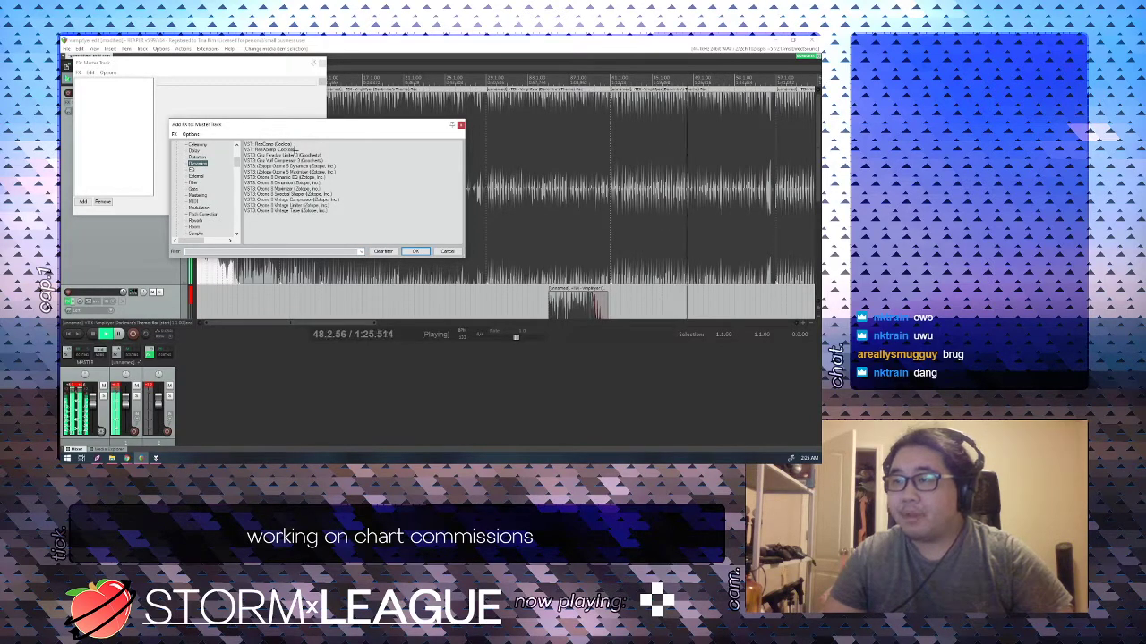
{"action": "left_click", "coordinate": [268, 150]}
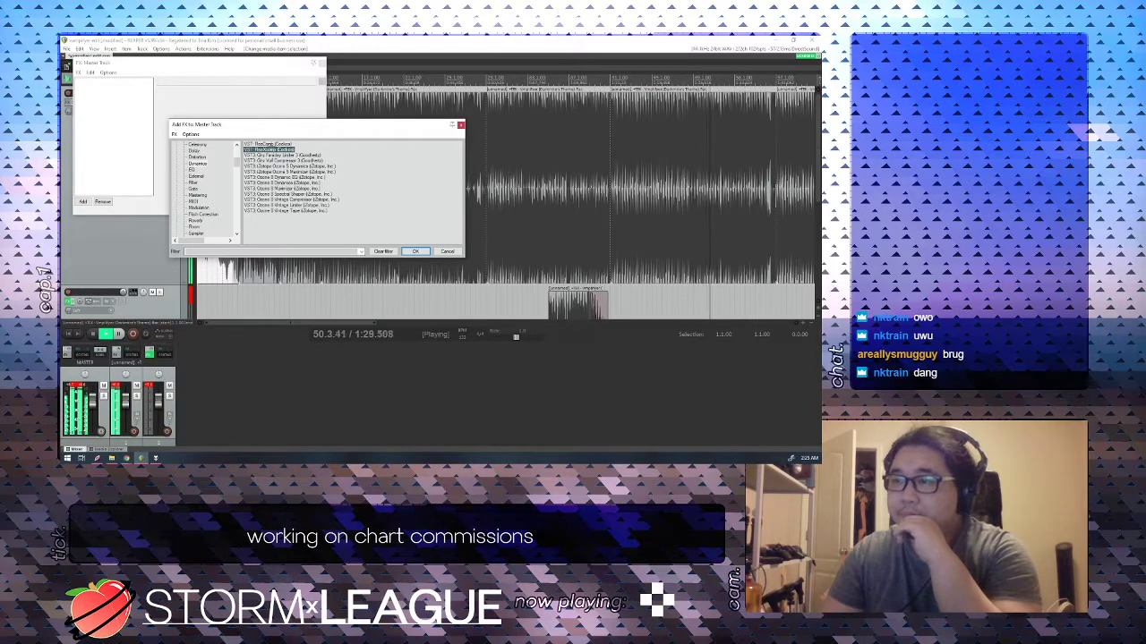
{"action": "scroll", "coordinate": [204, 208], "scroll_direction": "down", "scroll_amount": 2}
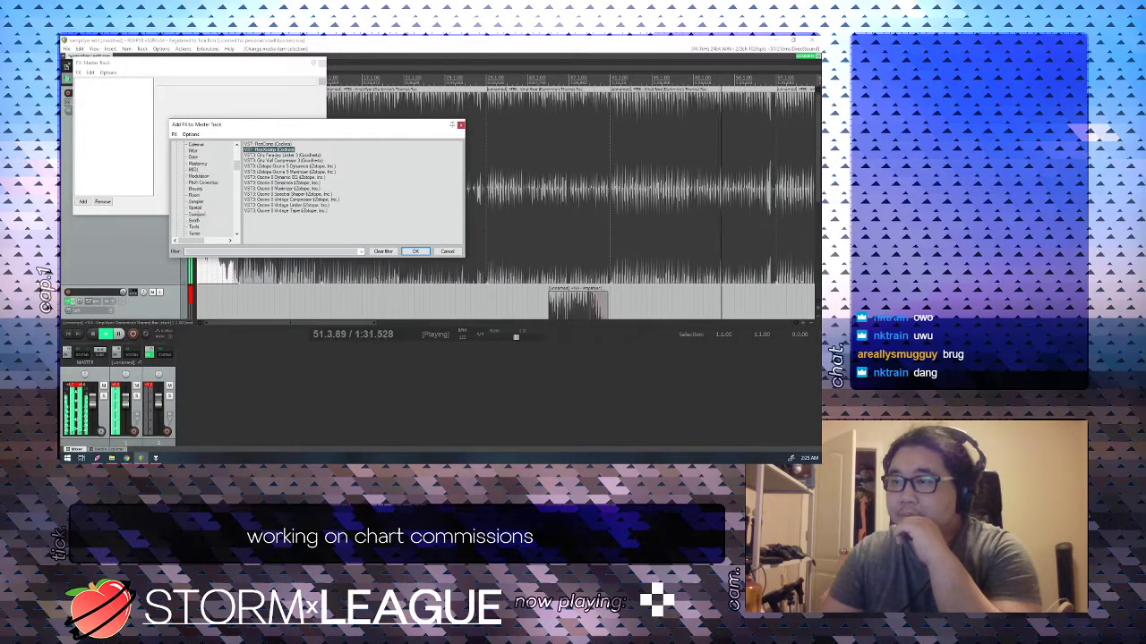
{"action": "scroll", "coordinate": [204, 206], "scroll_direction": "up", "scroll_amount": 2}
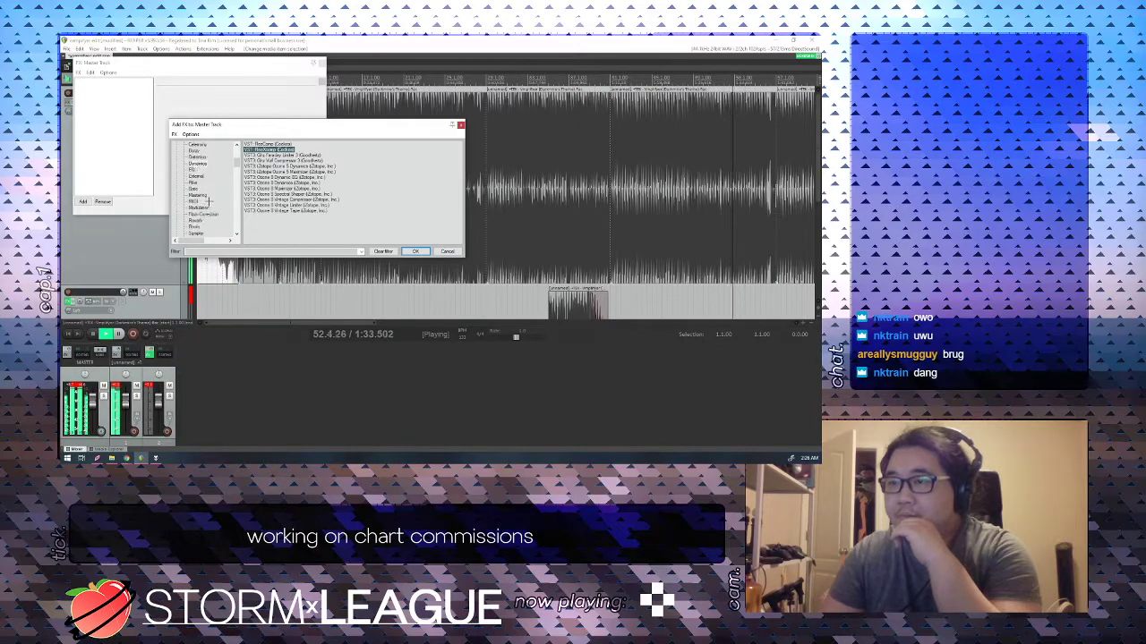
{"action": "left_click", "coordinate": [197, 195]}
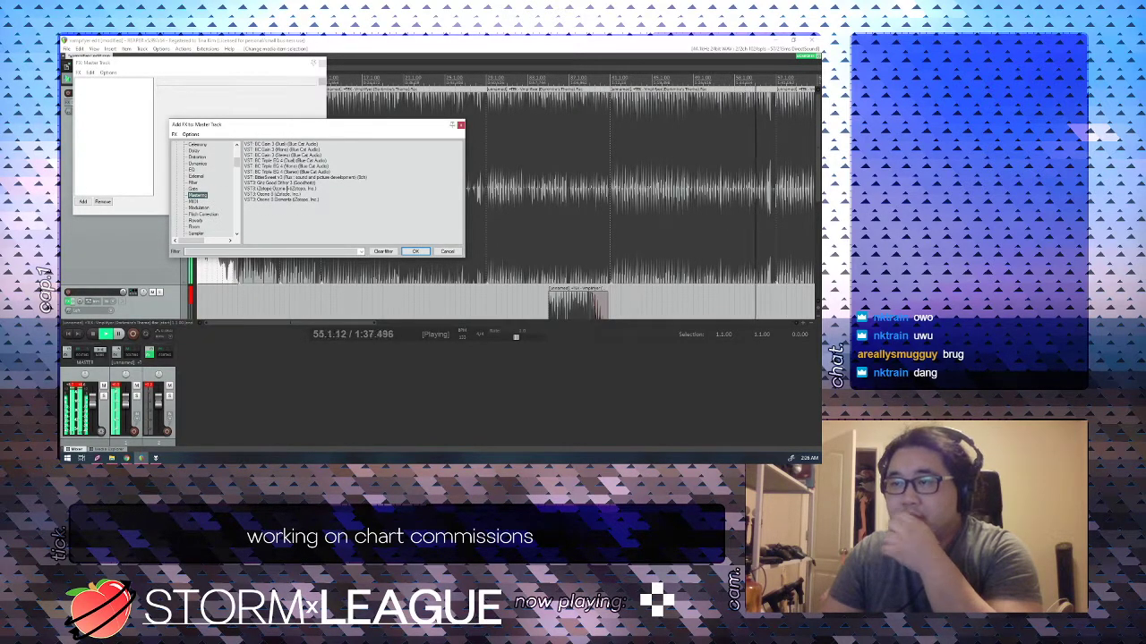
{"action": "left_click", "coordinate": [290, 195]}
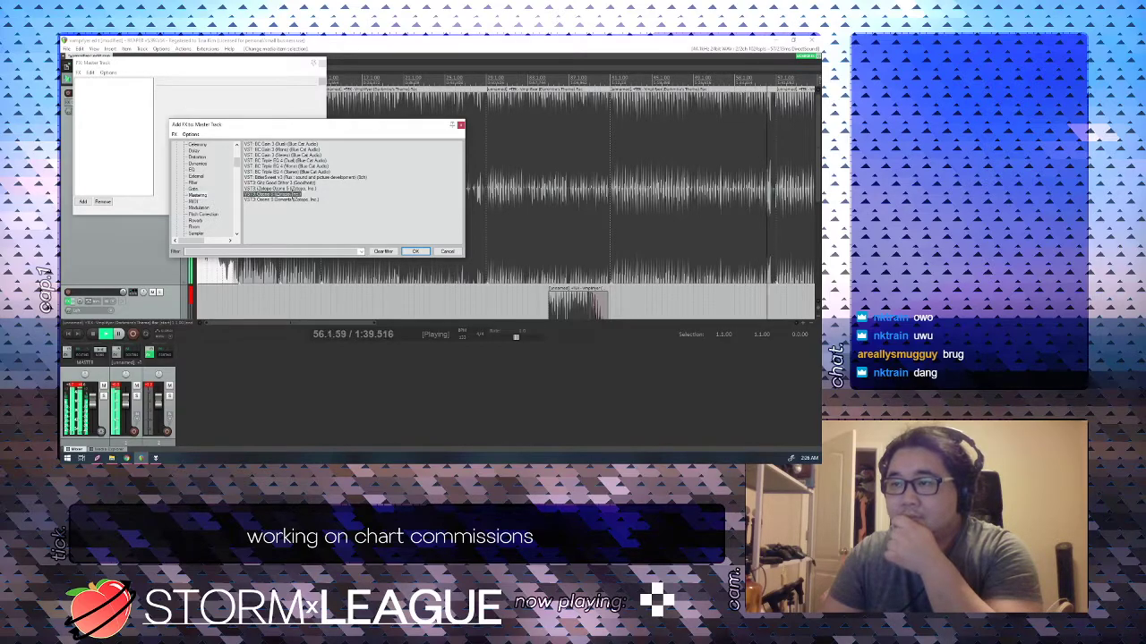
{"action": "left_click", "coordinate": [287, 201]}
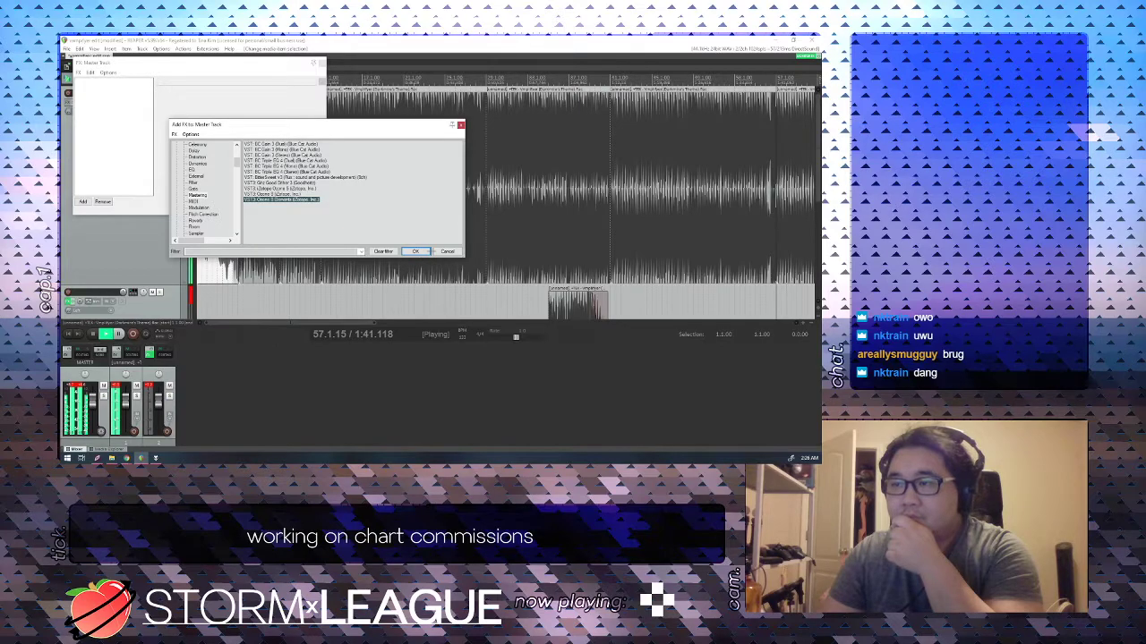
{"action": "key", "text": "Return"}
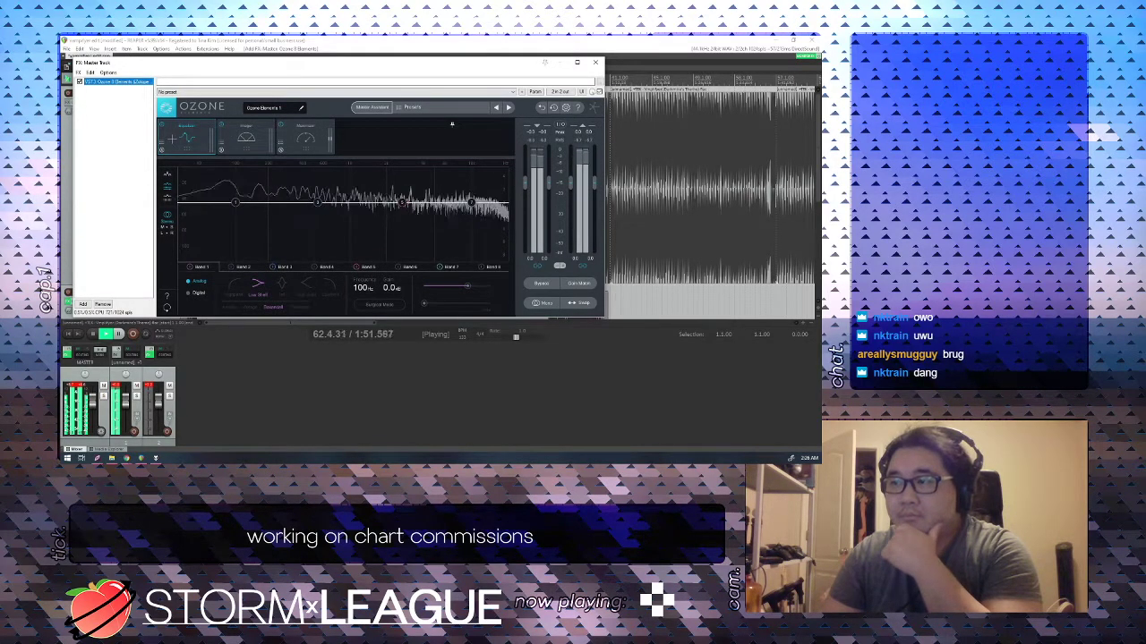
Look through Ozone's Equalizer and Imager modules and set the Maximizer threshold to -1.0 dB.
{"action": "scroll", "coordinate": [742, 248], "scroll_direction": "down", "scroll_amount": 5}
{"action": "scroll", "coordinate": [742, 248], "scroll_direction": "up", "scroll_amount": 2}
{"action": "left_click_drag", "start_coordinate": [478, 68], "coordinate": [490, 164]}
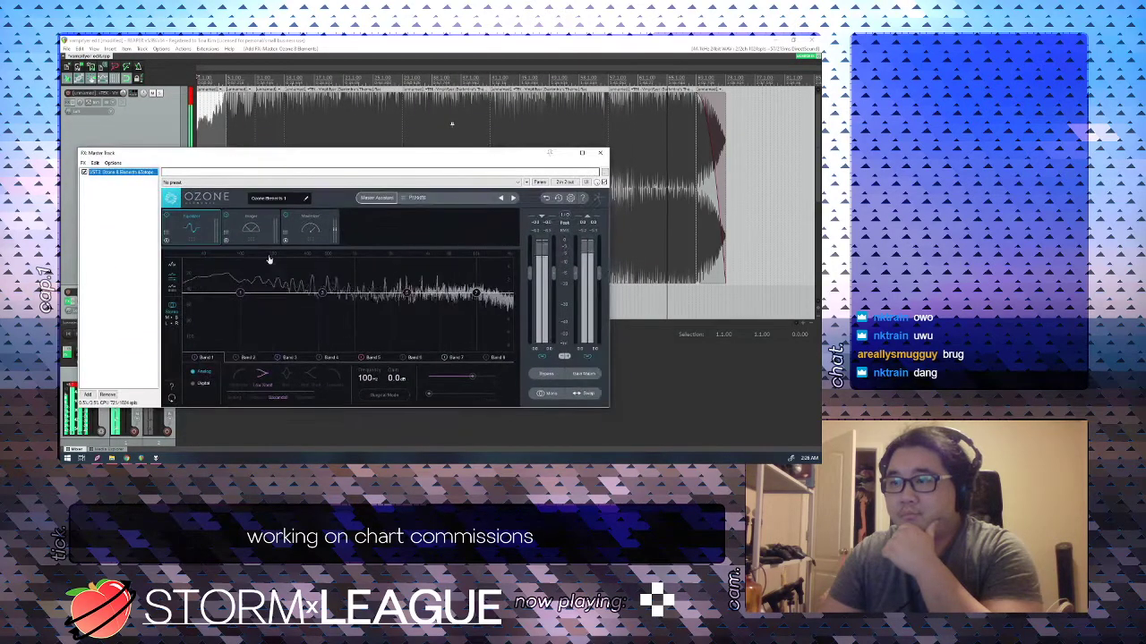
{"action": "left_click", "coordinate": [246, 228]}
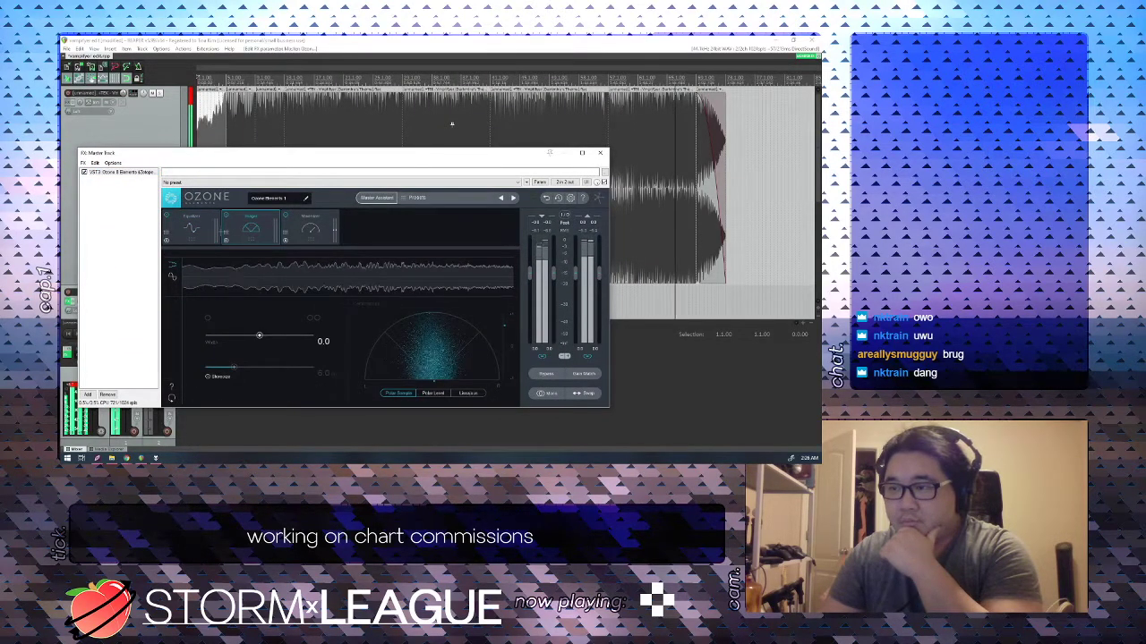
{"action": "left_click", "coordinate": [190, 228]}
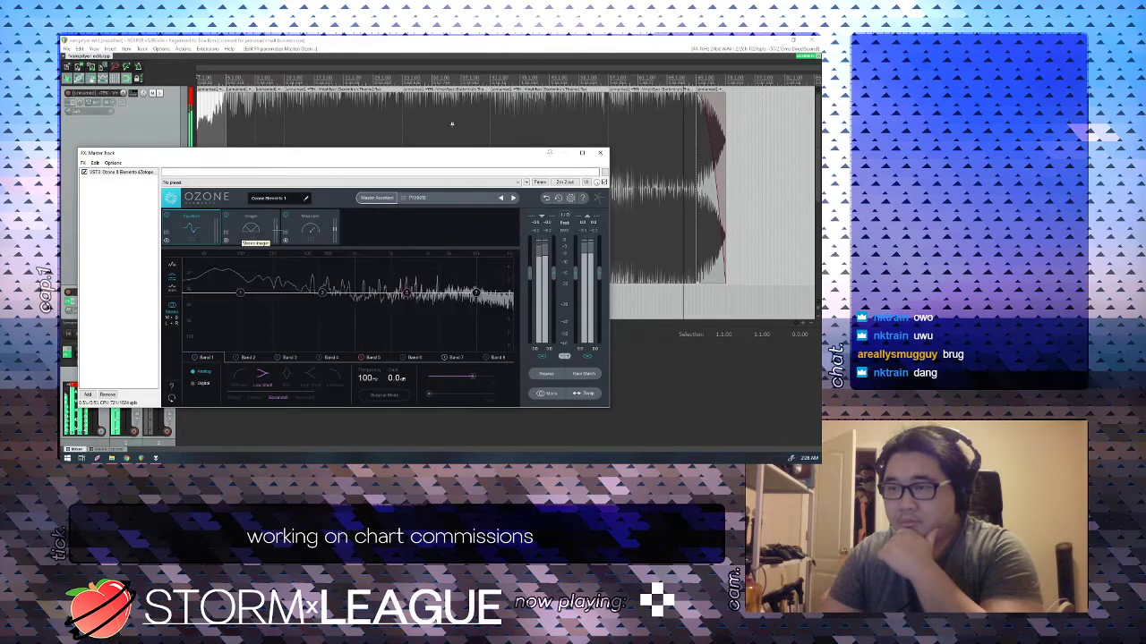
{"action": "left_click", "coordinate": [309, 228]}
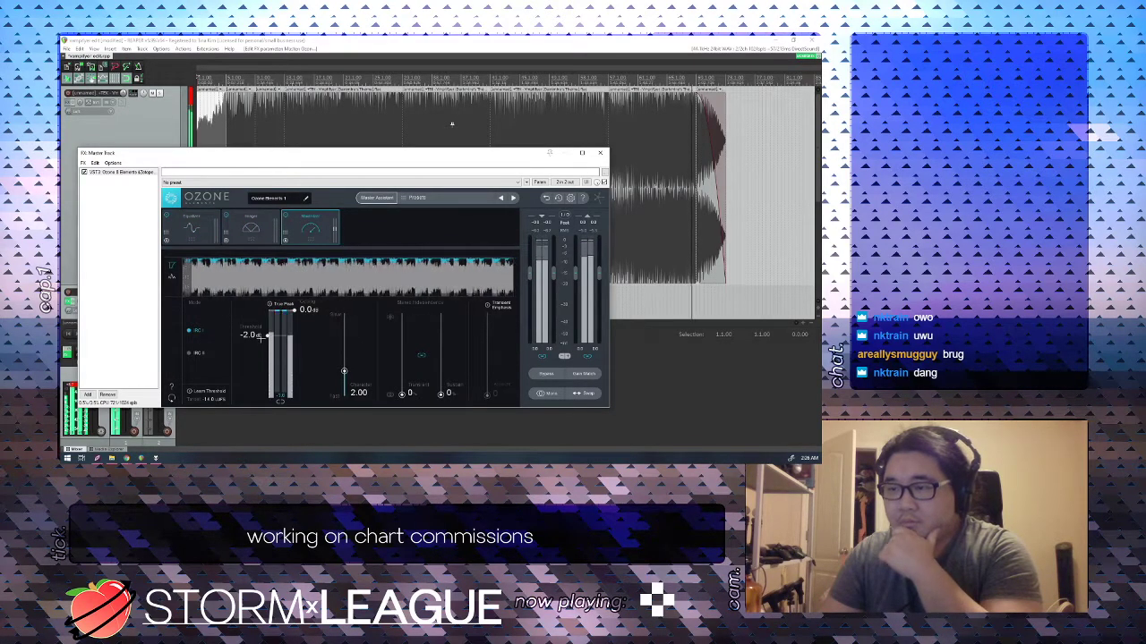
{"action": "left_click_drag", "start_coordinate": [268, 337], "coordinate": [268, 330]}
{"action": "left_click_drag", "start_coordinate": [268, 328], "coordinate": [268, 324]}
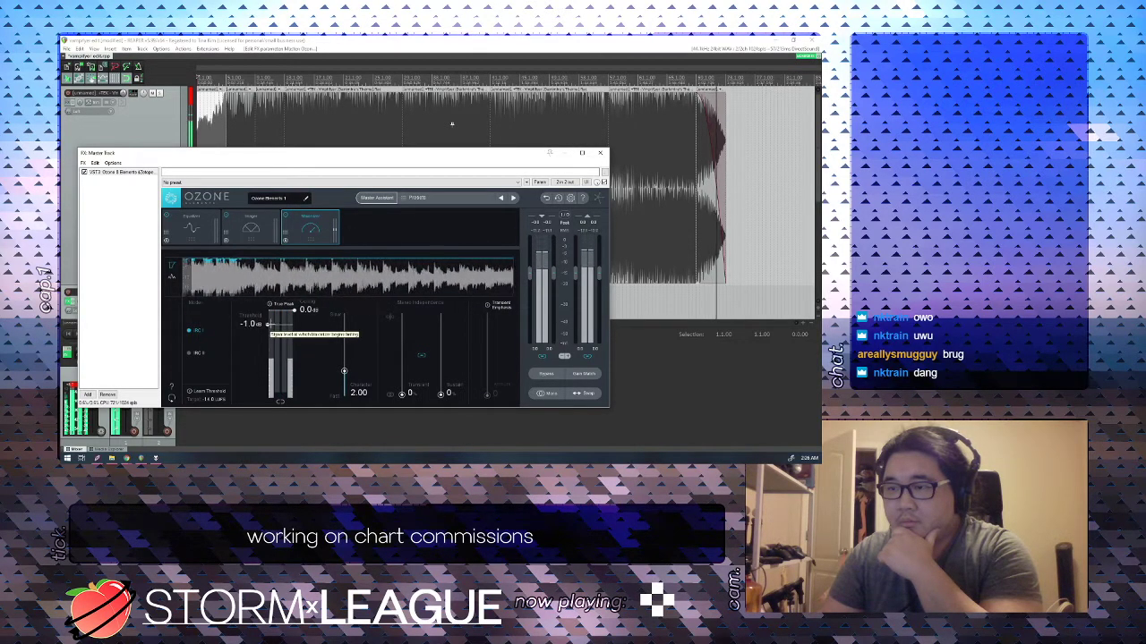
{"action": "left_click_drag", "start_coordinate": [267, 324], "coordinate": [267, 324]}
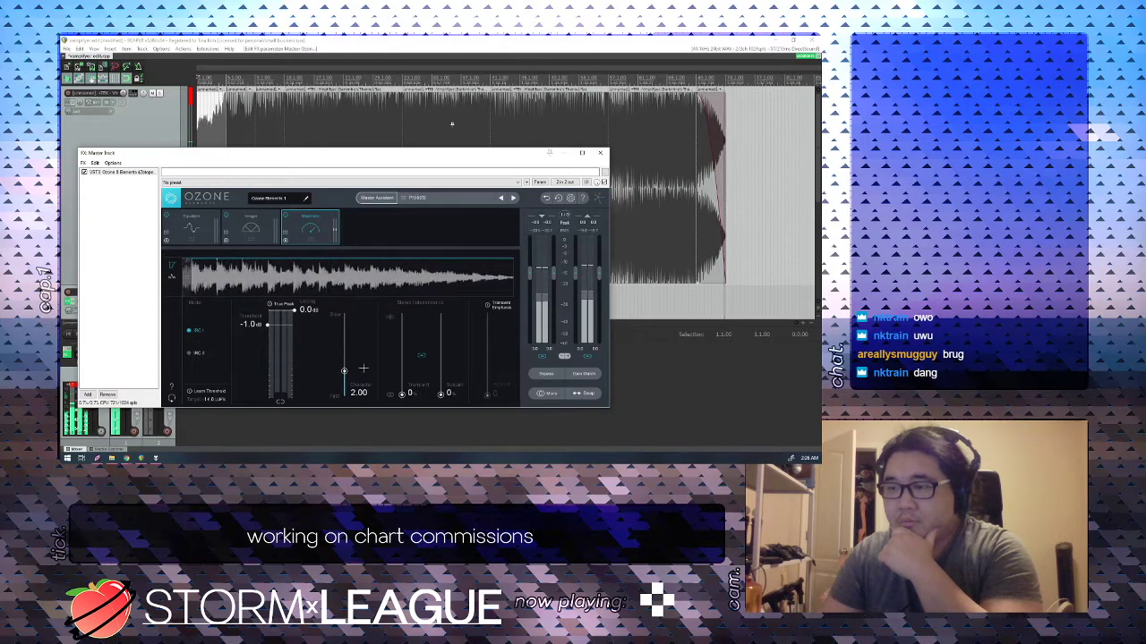
Place the edit cursor near the middle of the song and set the Maximizer's Character to 3.00.
{"action": "left_click_drag", "start_coordinate": [218, 156], "coordinate": [341, 303]}
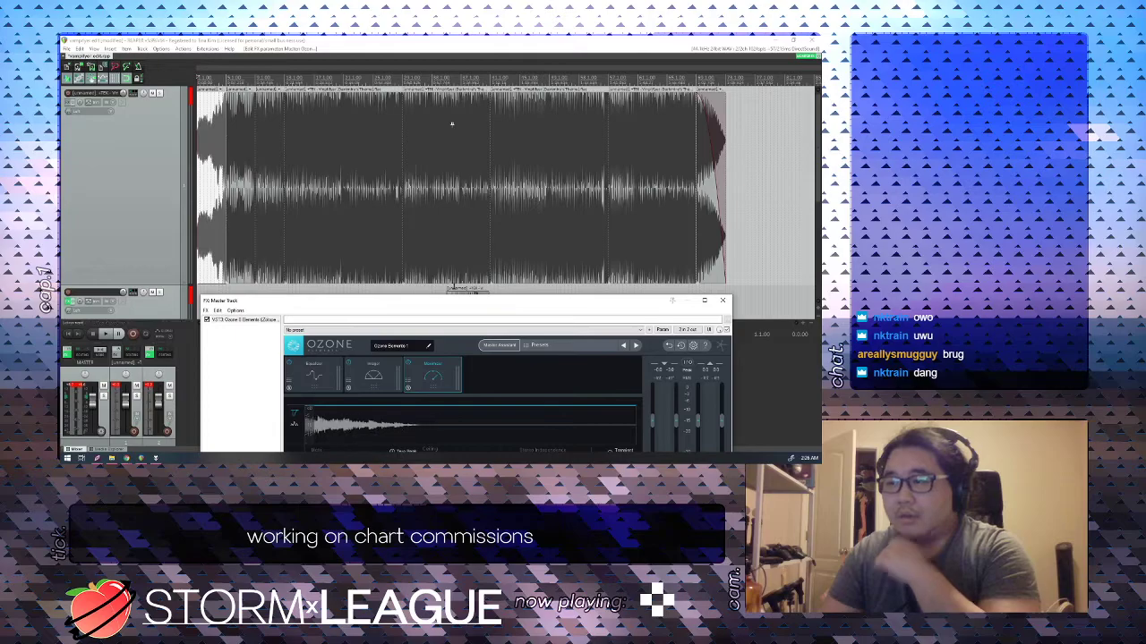
{"action": "left_click", "coordinate": [443, 179]}
{"action": "left_click_drag", "start_coordinate": [401, 305], "coordinate": [363, 130]}
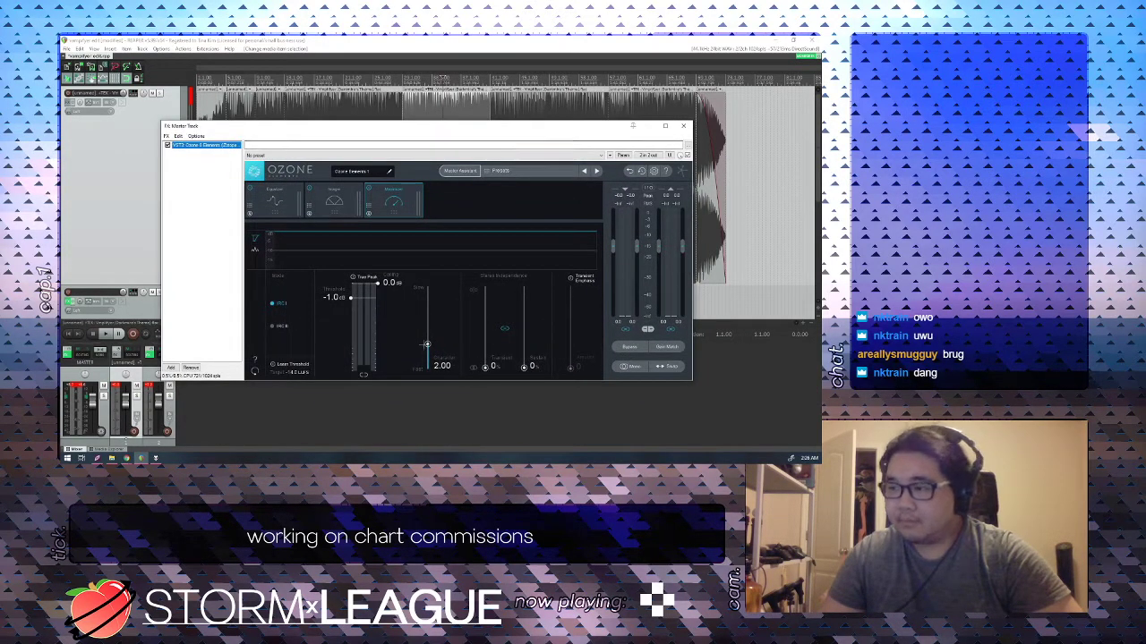
{"action": "left_click_drag", "start_coordinate": [427, 345], "coordinate": [428, 333]}
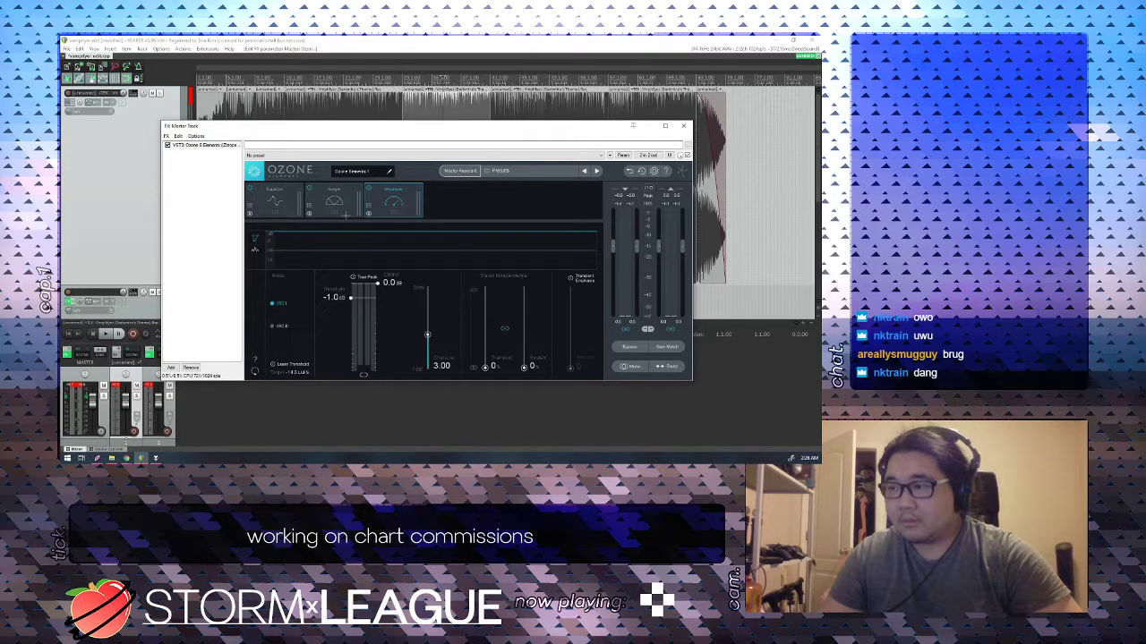
During playback, boost the high shelf (band 7) in Ozone's Equalizer by 1.0 dB at about 11.5 kHz.
{"action": "key", "text": "space"}
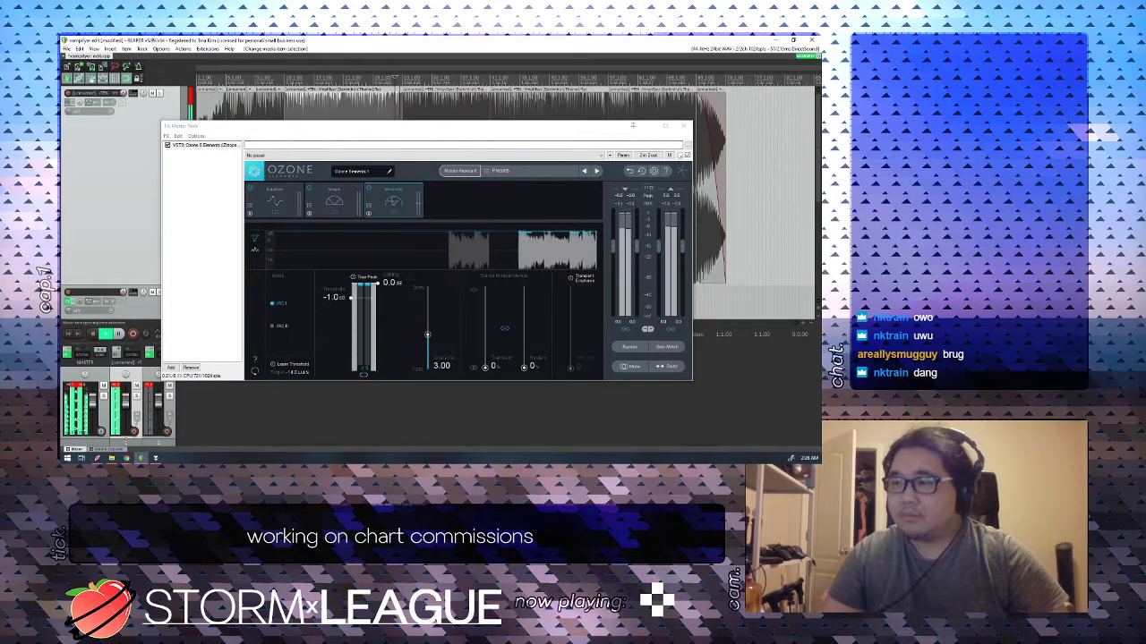
{"action": "left_click_drag", "start_coordinate": [389, 128], "coordinate": [295, 54]}
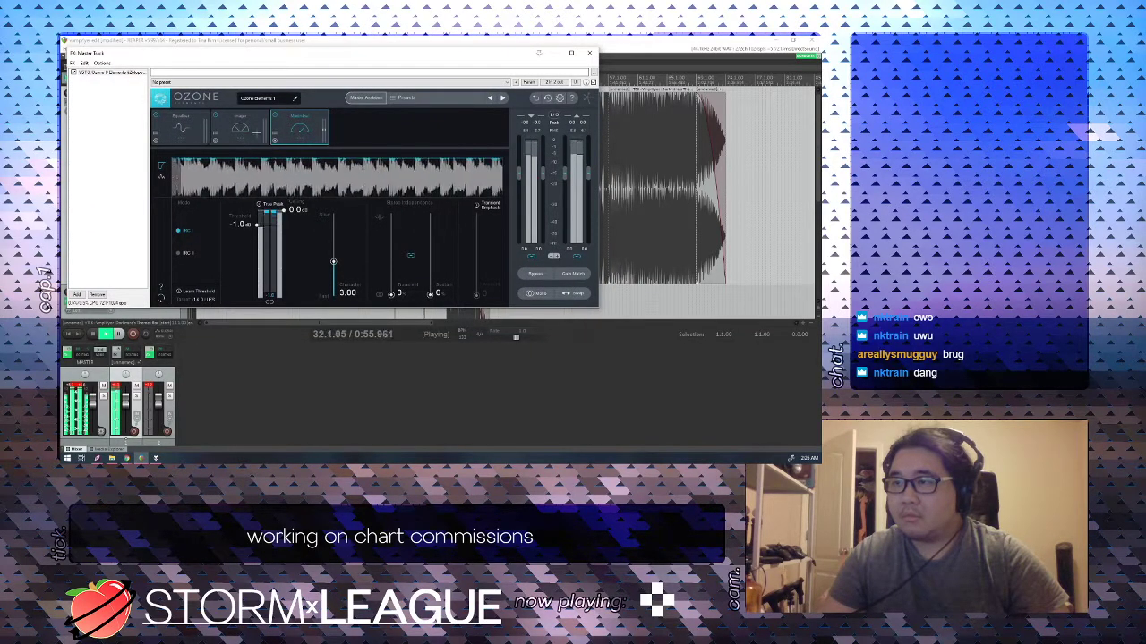
{"action": "left_click", "coordinate": [240, 127]}
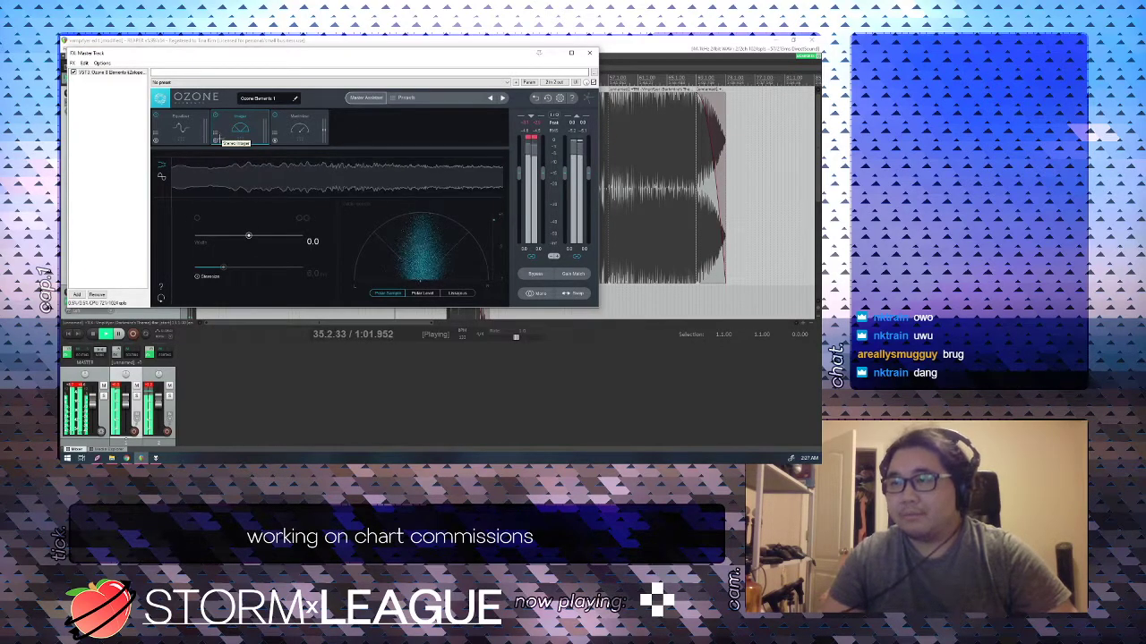
{"action": "left_click", "coordinate": [182, 125]}
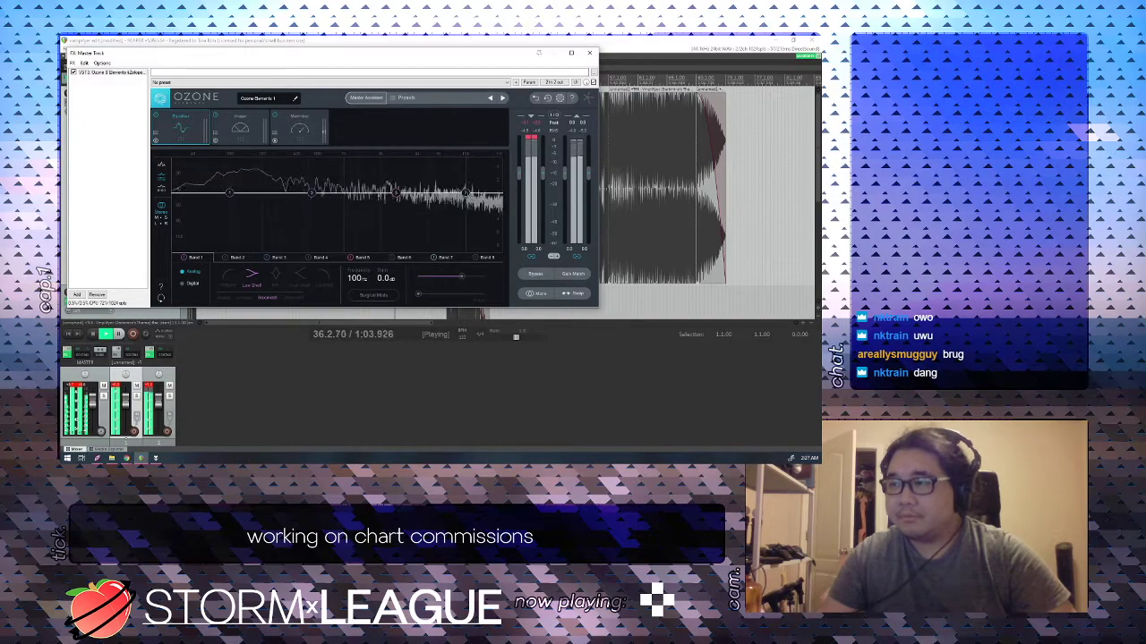
{"action": "left_click", "coordinate": [466, 191]}
{"action": "left_click_drag", "start_coordinate": [467, 190], "coordinate": [464, 189]}
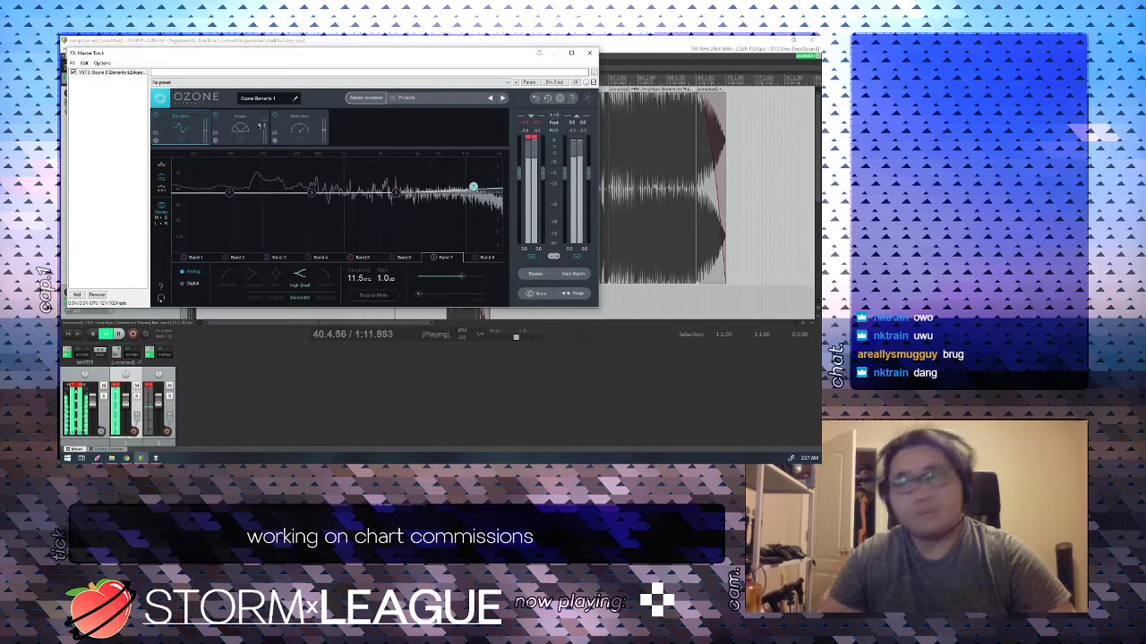
Add the ReaXcomp multiband compressor from the Cockos plug-ins to the master track's effects.
{"action": "left_click", "coordinate": [77, 294]}
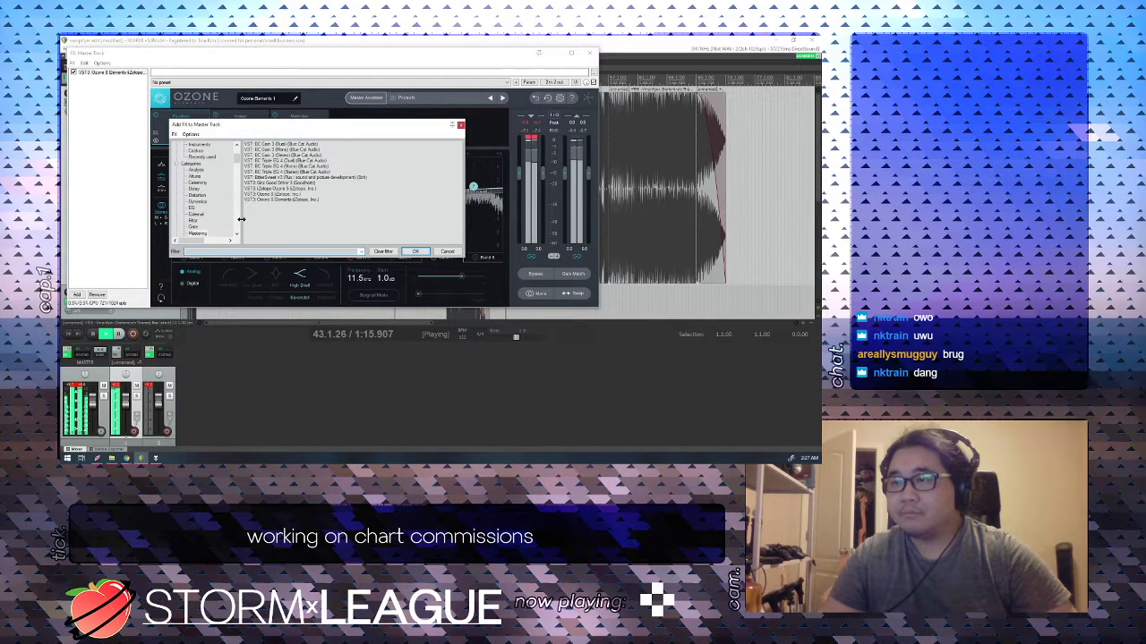
{"action": "scroll", "coordinate": [220, 208], "scroll_direction": "up", "scroll_amount": 5}
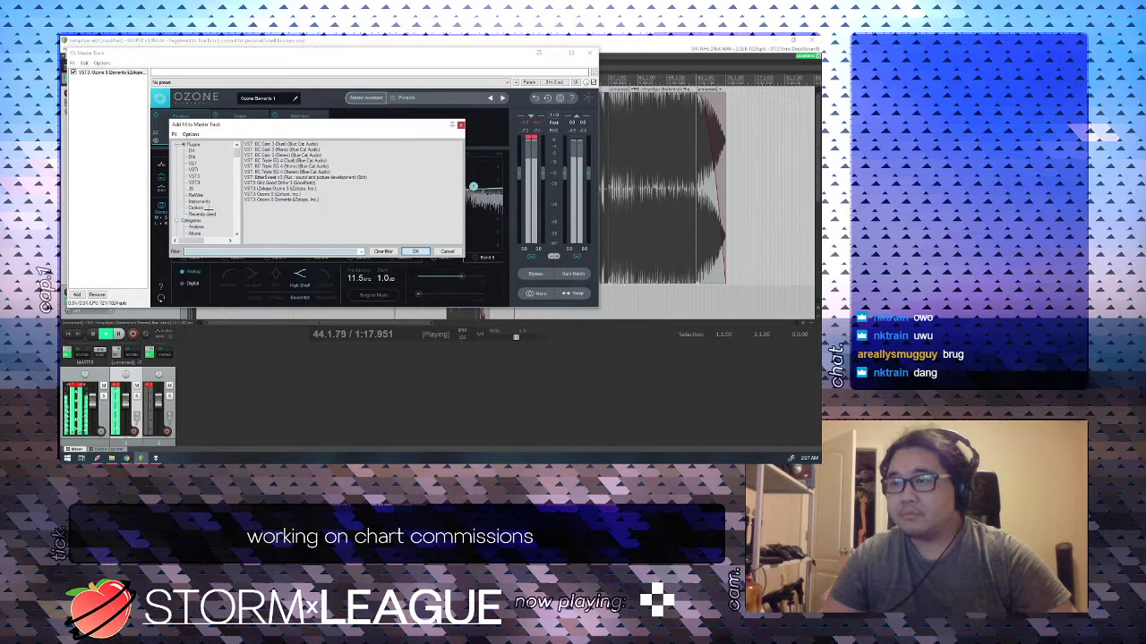
{"action": "left_click", "coordinate": [196, 207]}
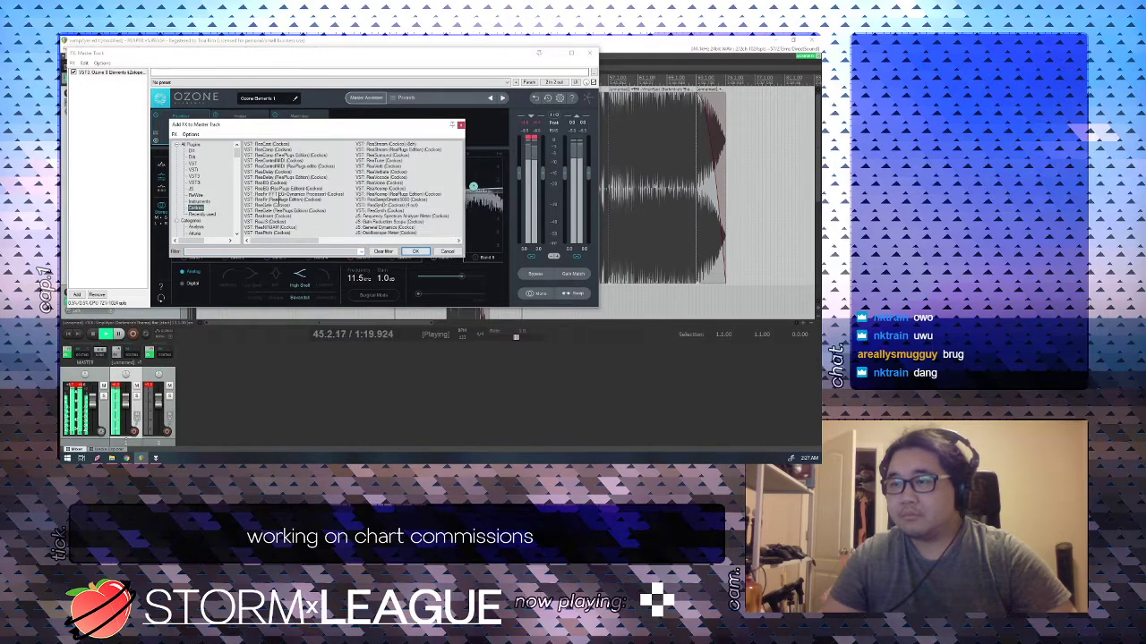
{"action": "scroll", "coordinate": [278, 195], "scroll_direction": "down", "scroll_amount": 2}
{"action": "scroll", "coordinate": [278, 198], "scroll_direction": "up", "scroll_amount": 1}
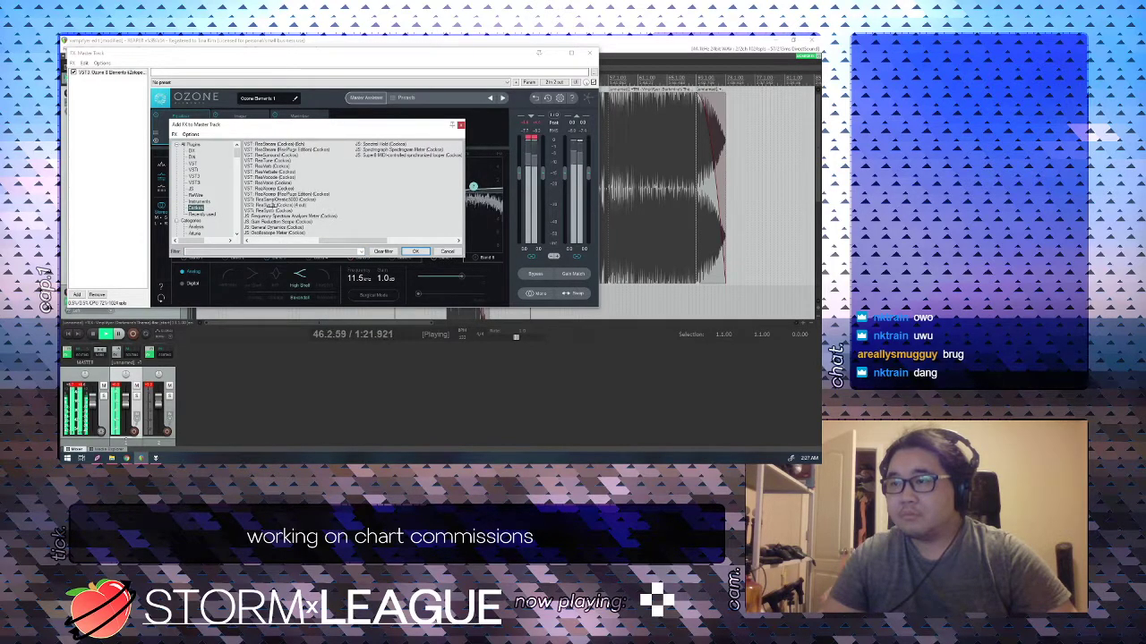
{"action": "double_click", "coordinate": [269, 188]}
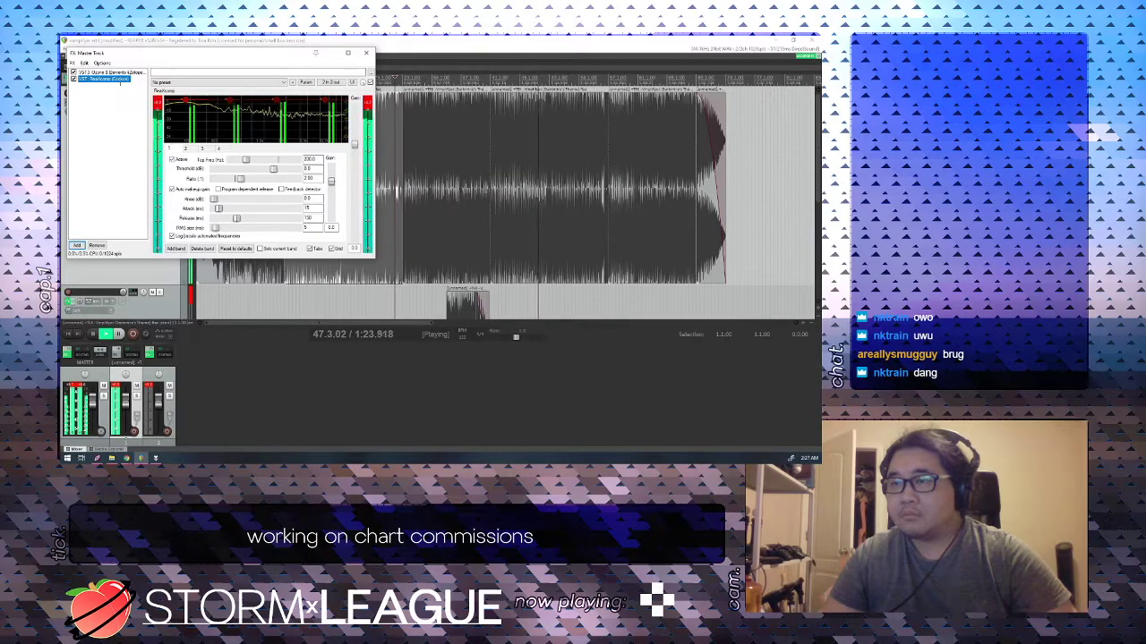
Move Ozone Elements below ReaXcomp in the master effects chain and display the ReaXcomp settings.
{"action": "left_click", "coordinate": [121, 72]}
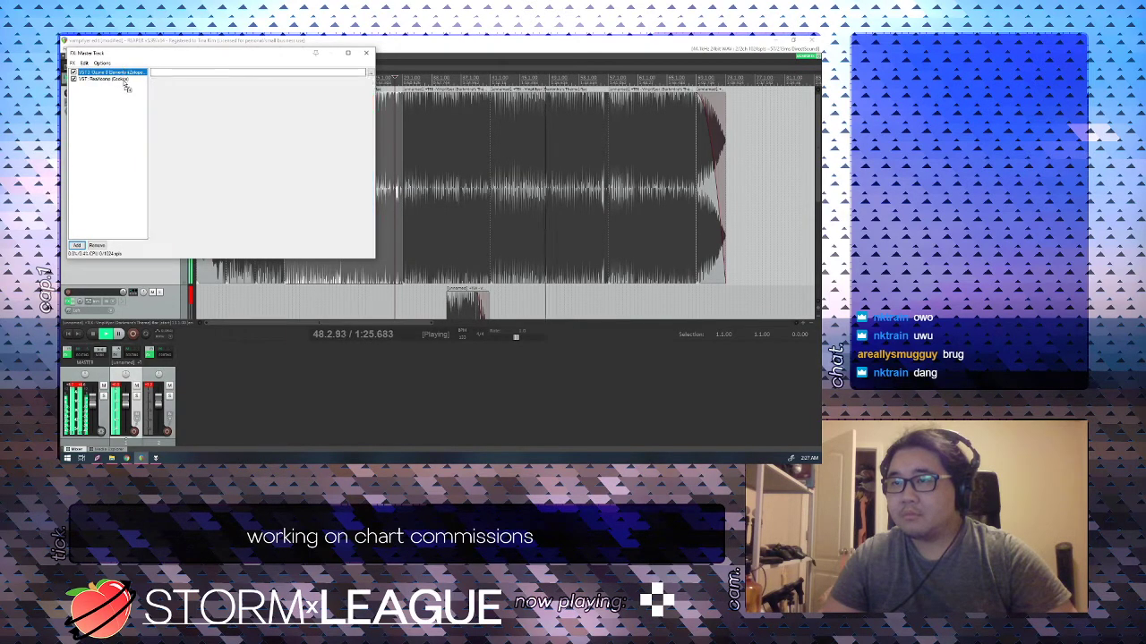
{"action": "left_click_drag", "start_coordinate": [121, 72], "coordinate": [124, 80]}
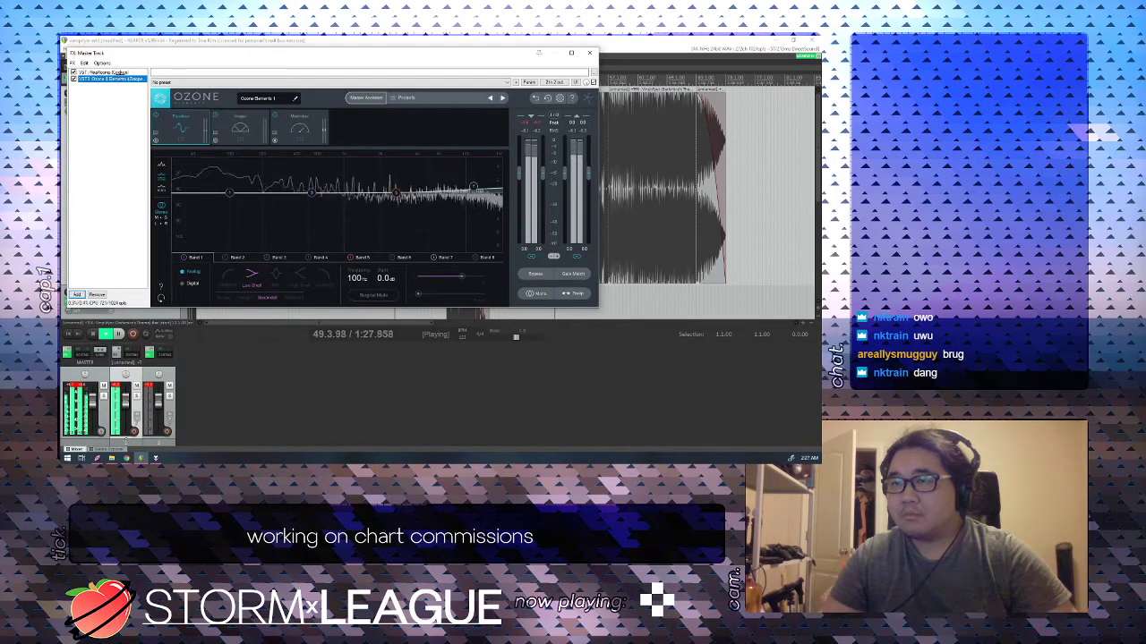
{"action": "left_click", "coordinate": [121, 73]}
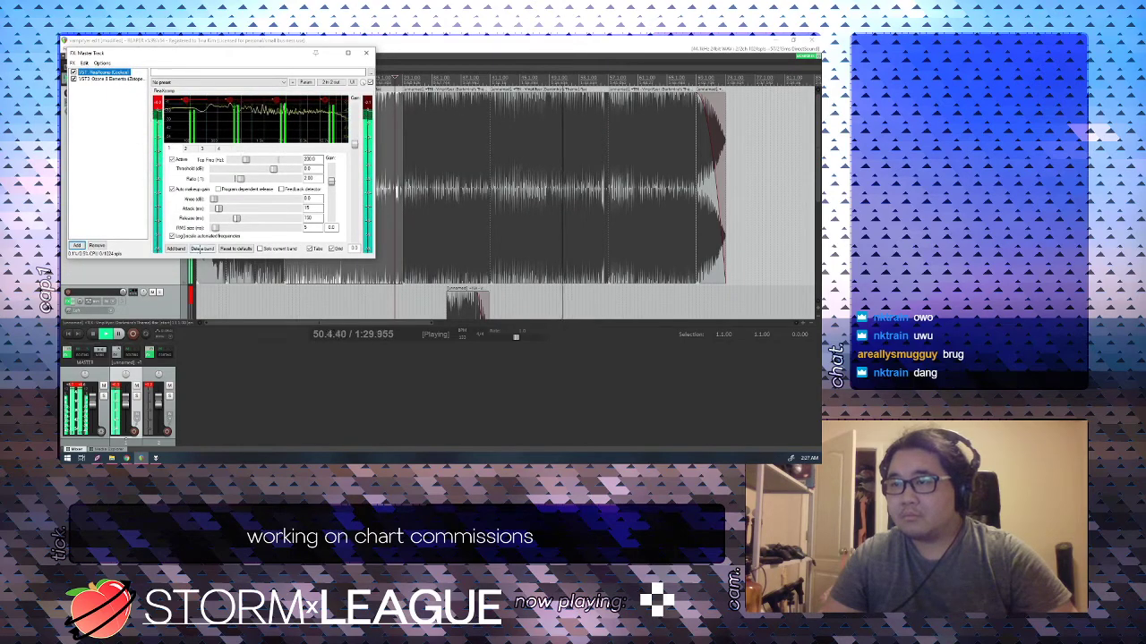
Delete two bands from ReaXcomp and lower the remaining crossover to about 415 Hz.
{"action": "left_click", "coordinate": [204, 249]}
{"action": "left_click", "coordinate": [202, 248]}
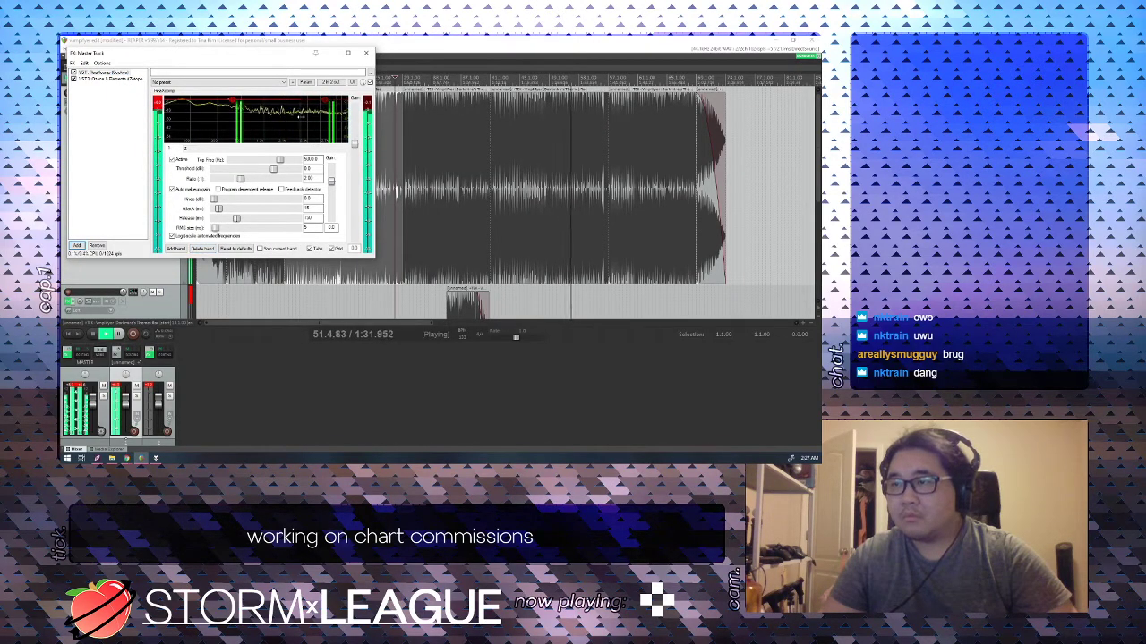
{"action": "left_click_drag", "start_coordinate": [222, 129], "coordinate": [226, 131]}
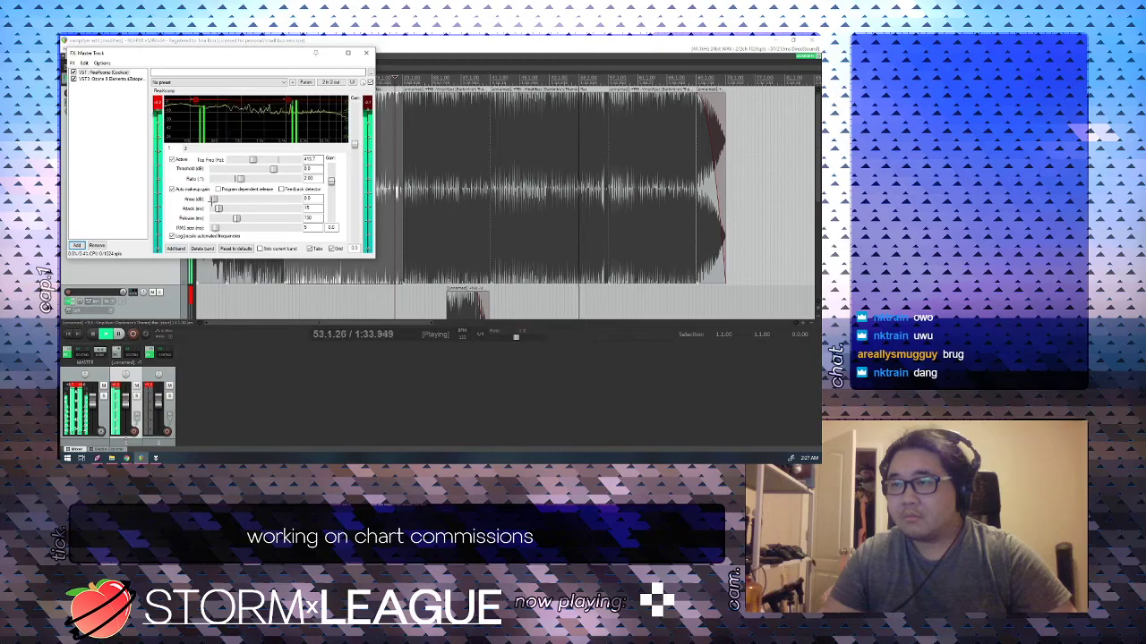
Lower the low band's threshold and crossover, raise its ratio and knee, and set attack to 37 ms and release to about 242 ms.
{"action": "left_click_drag", "start_coordinate": [239, 178], "coordinate": [265, 169]}
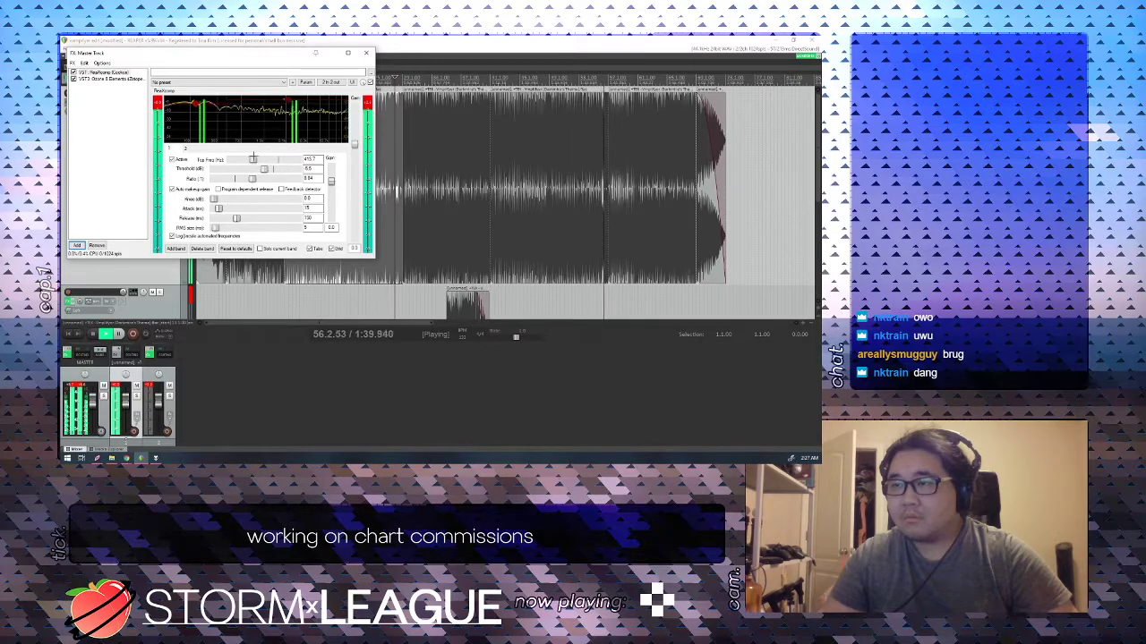
{"action": "left_click_drag", "start_coordinate": [228, 127], "coordinate": [226, 126]}
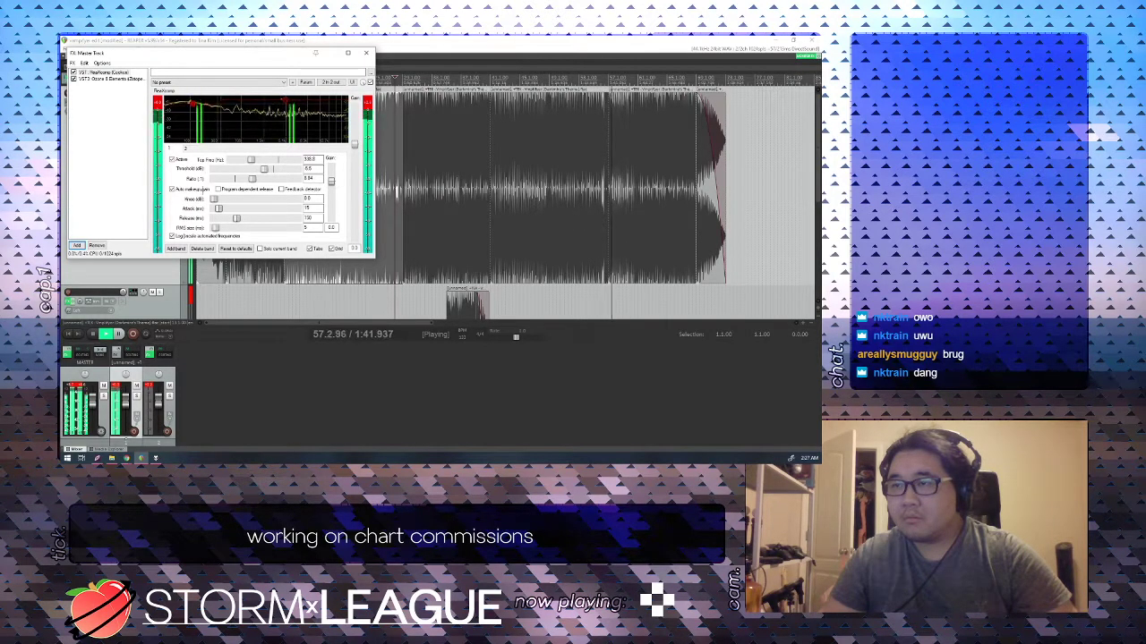
{"action": "left_click_drag", "start_coordinate": [217, 208], "coordinate": [261, 169]}
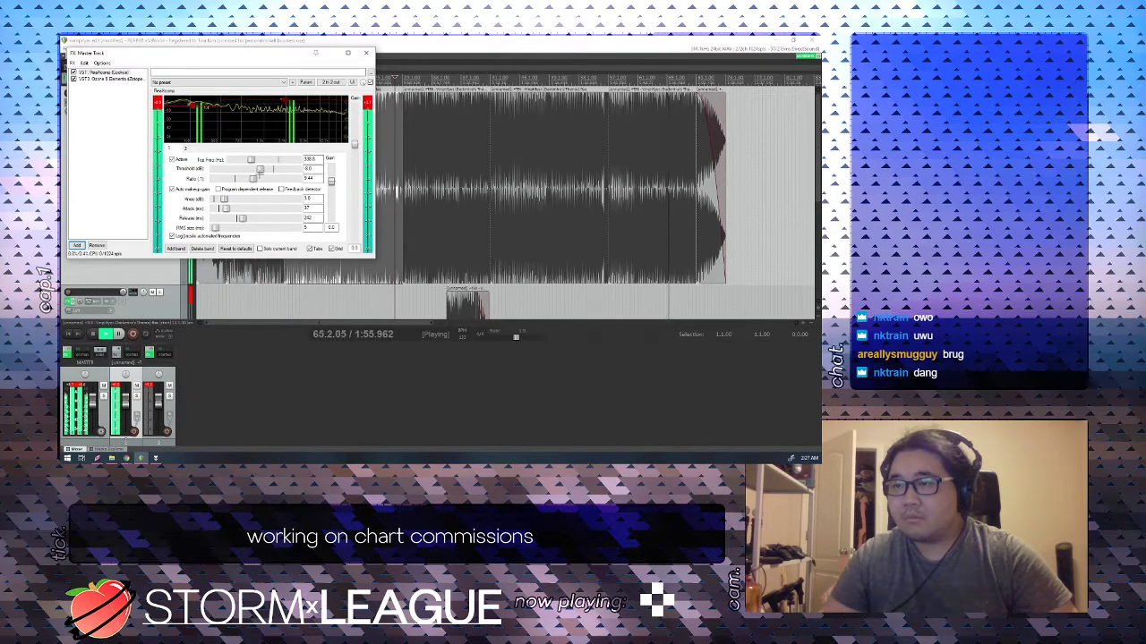
Replay the song from the start, raise the crossover to about 415 Hz, widen the knee and set release to about 246 ms.
{"action": "left_click", "coordinate": [149, 386]}
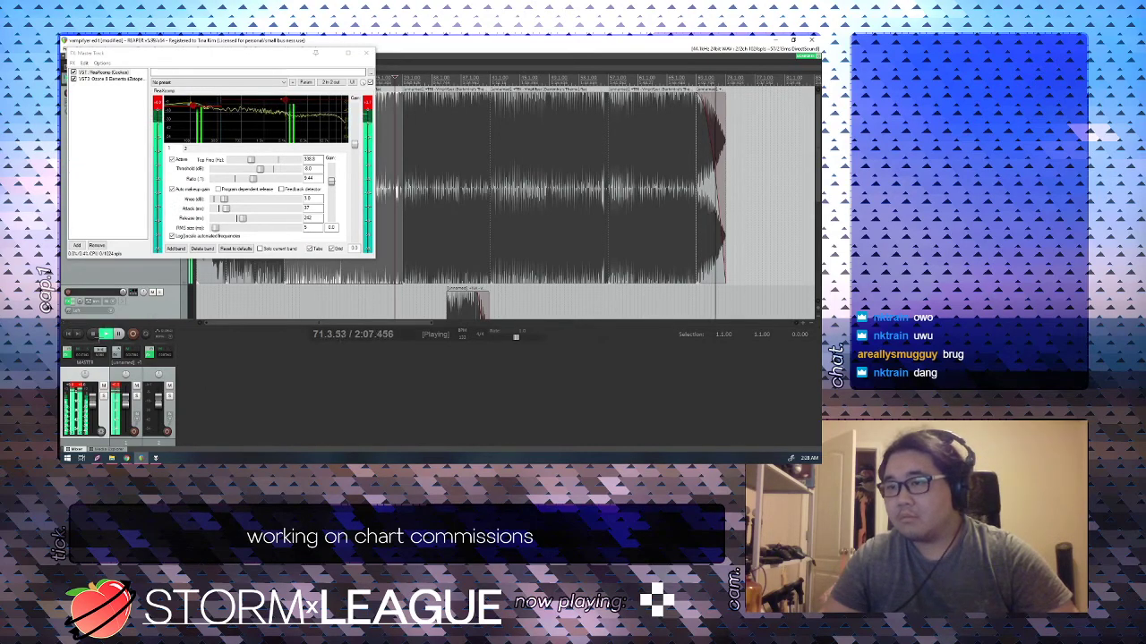
{"action": "left_click", "coordinate": [69, 334]}
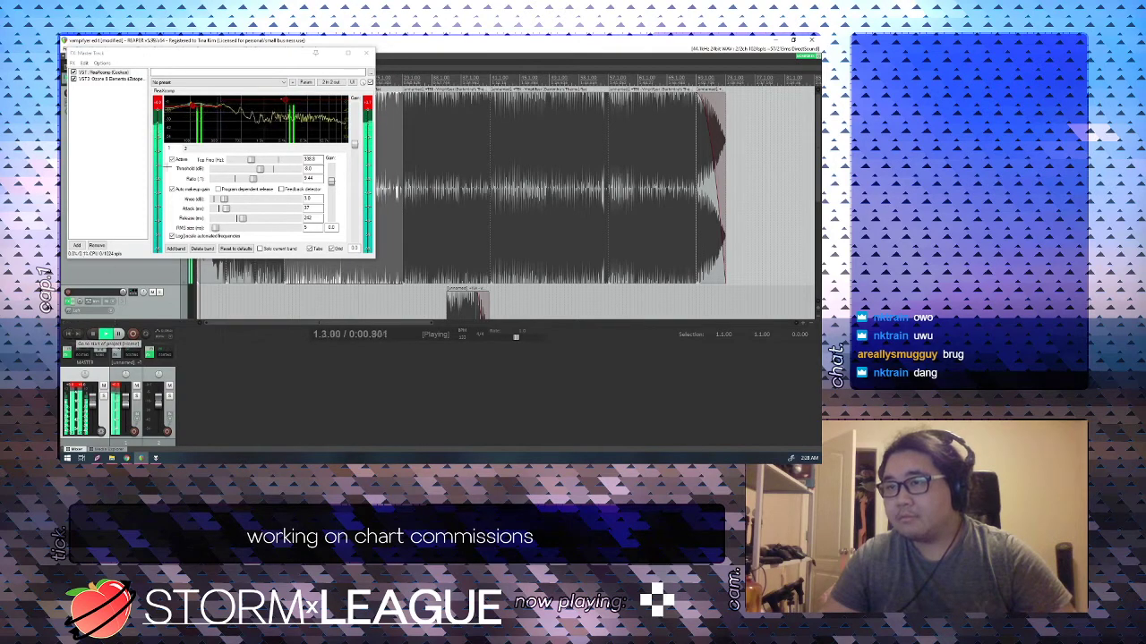
{"action": "left_click_drag", "start_coordinate": [220, 117], "coordinate": [227, 118]}
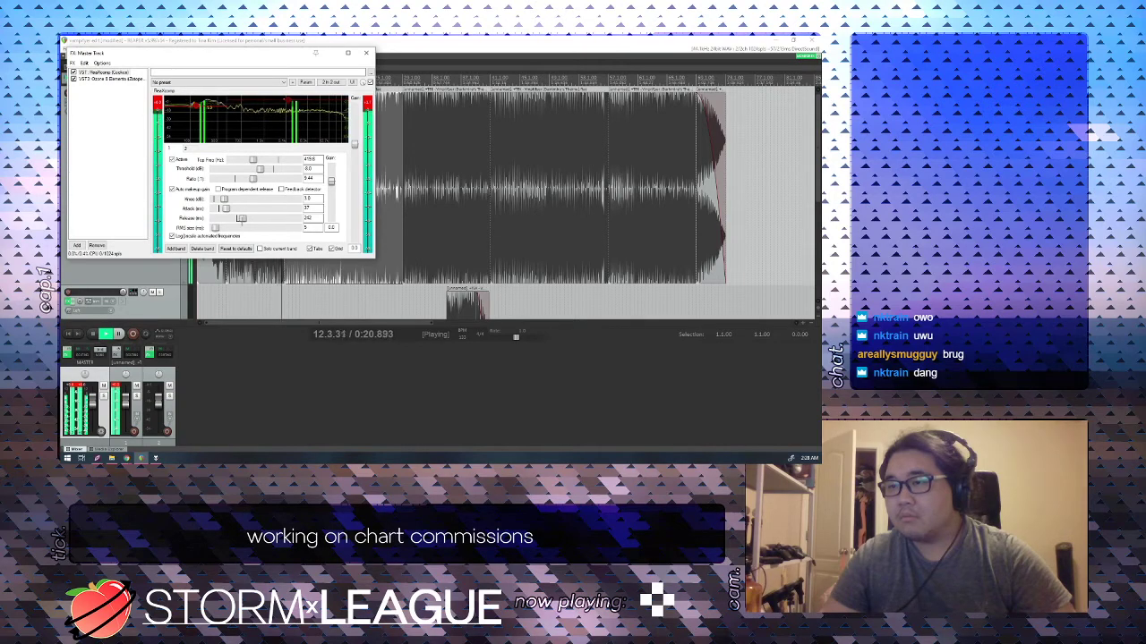
{"action": "left_click_drag", "start_coordinate": [241, 219], "coordinate": [242, 198]}
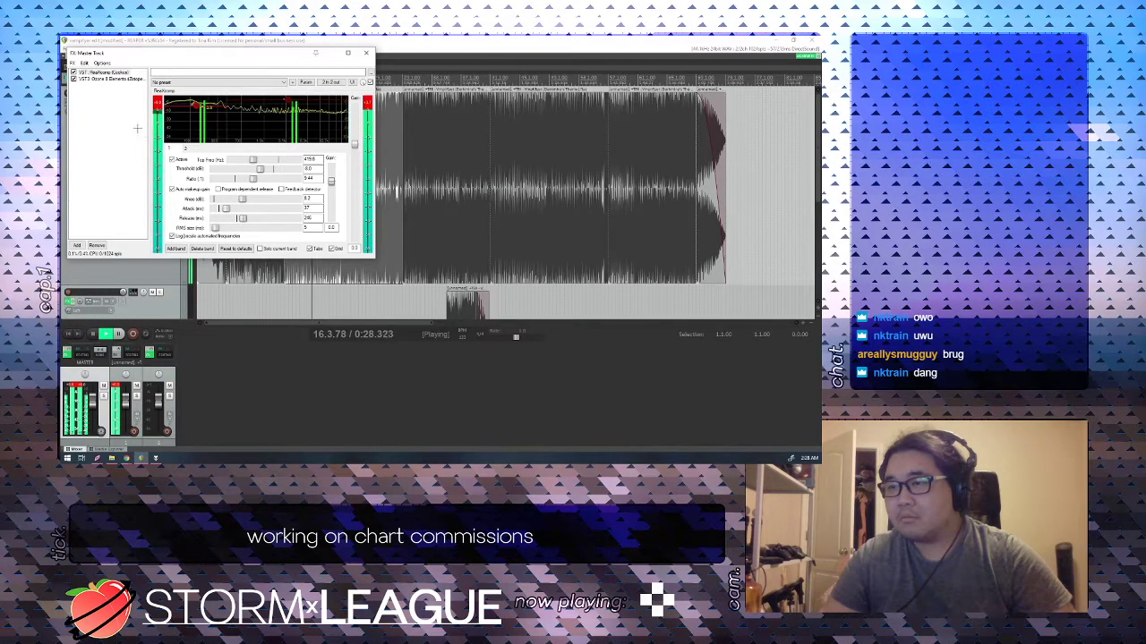
Switch Ozone's Maximizer to its second IRC limiting mode.
{"action": "left_click", "coordinate": [106, 79]}
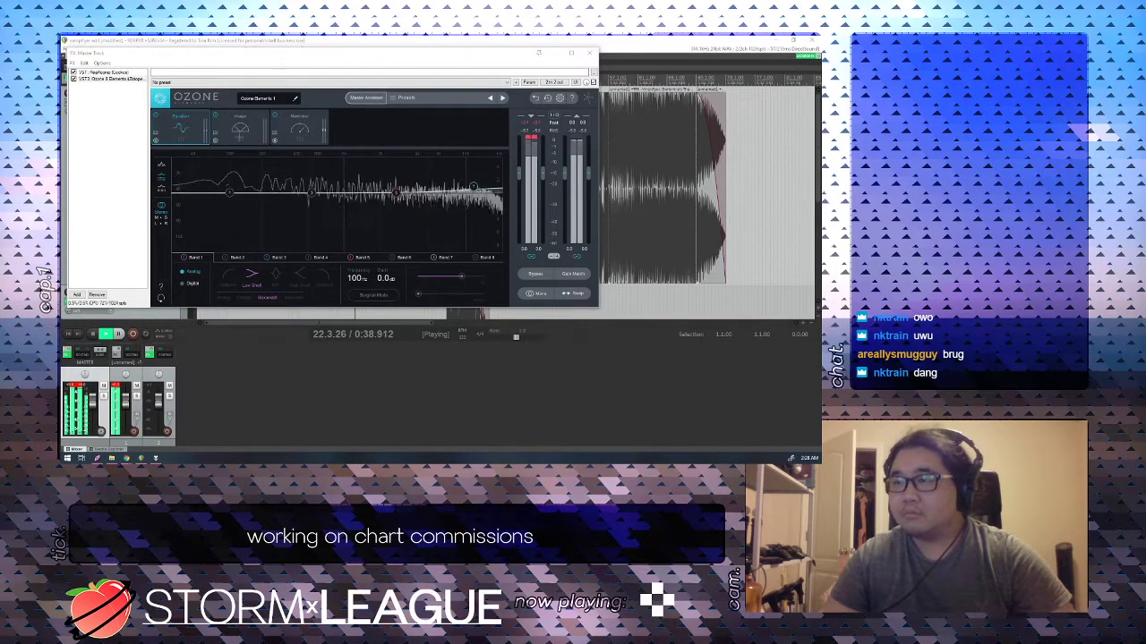
{"action": "left_click", "coordinate": [240, 128]}
{"action": "left_click", "coordinate": [301, 128]}
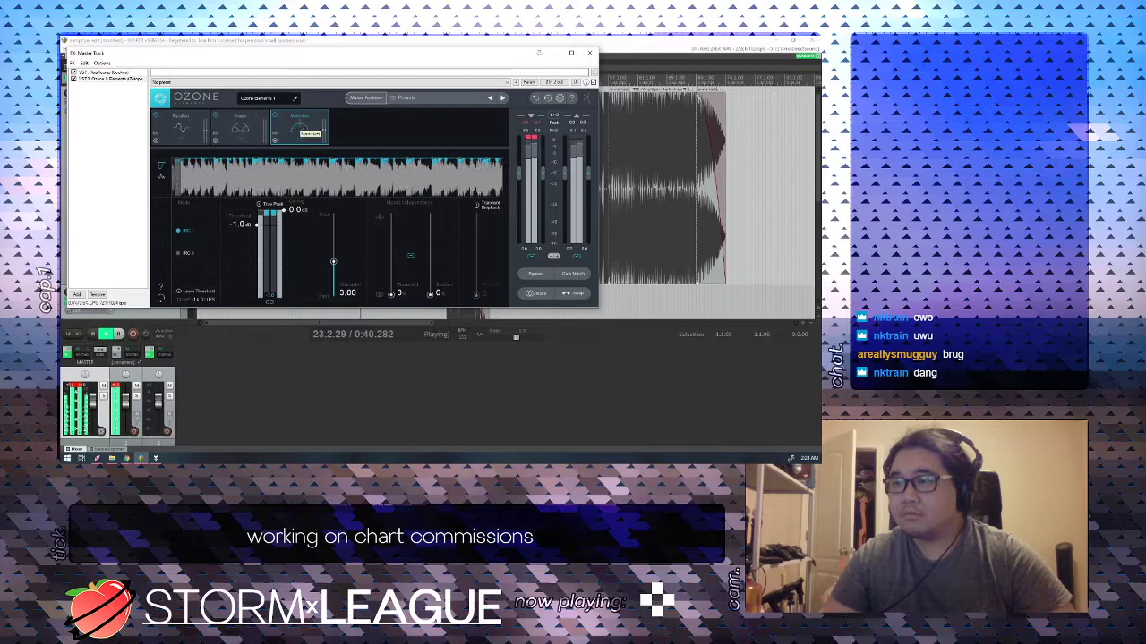
{"action": "left_click", "coordinate": [181, 254]}
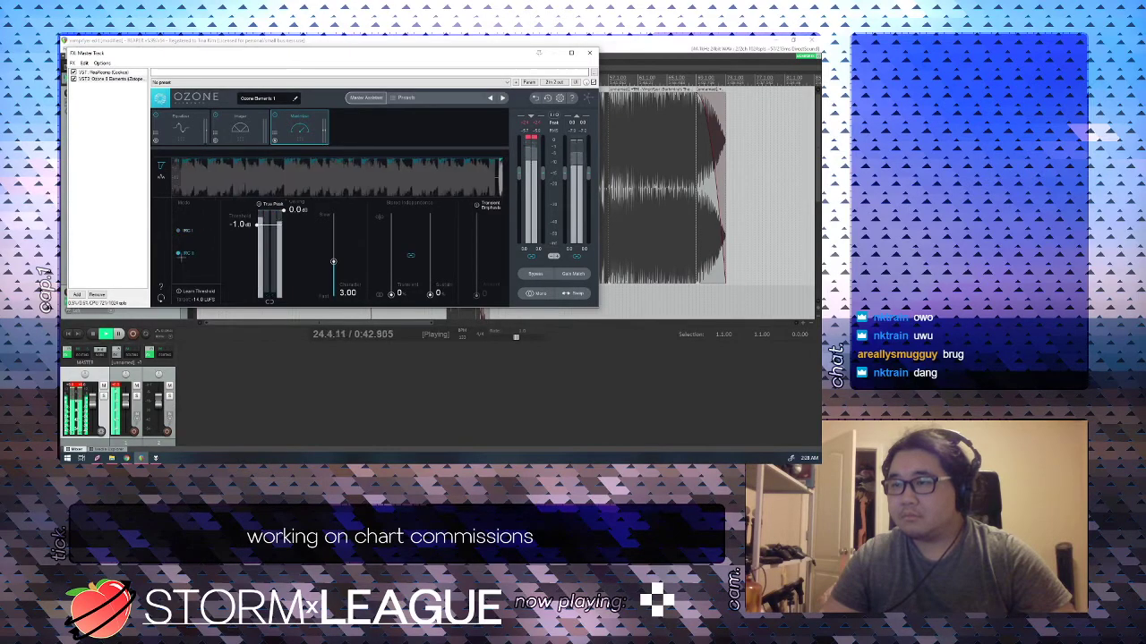
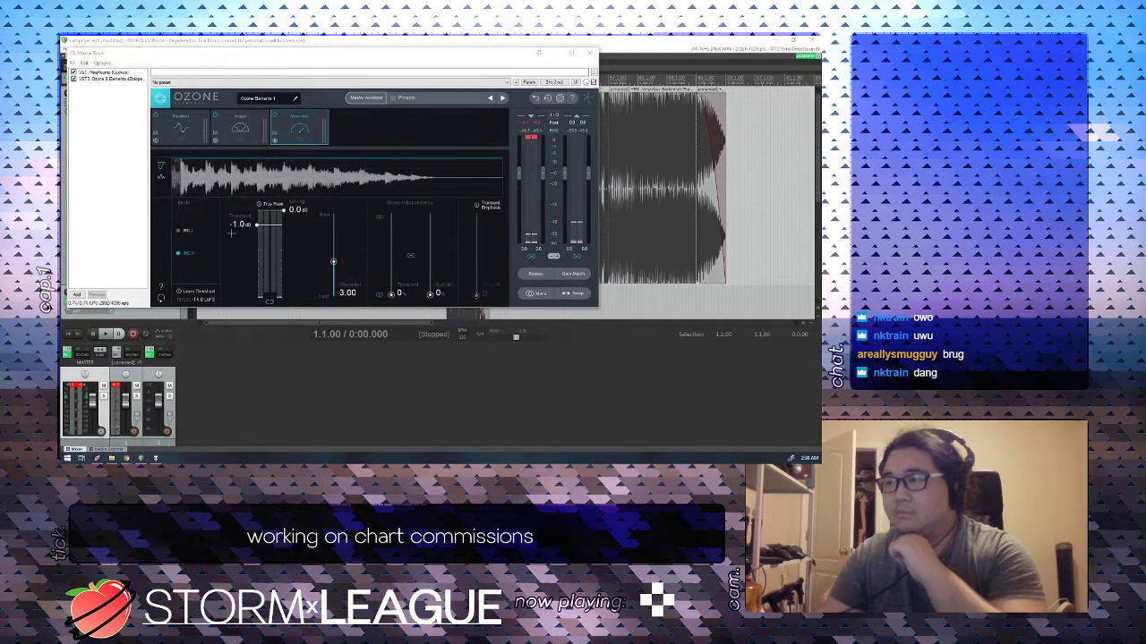
Close the master effects window and play back the transition into the song's final fade-out.
{"action": "left_click", "coordinate": [589, 53]}
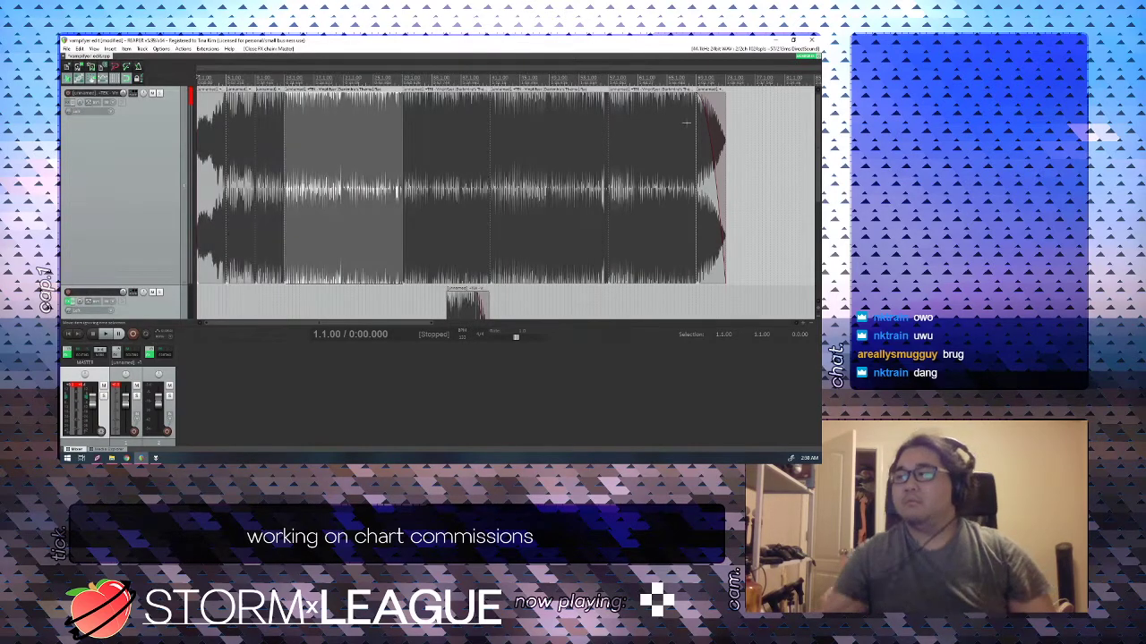
{"action": "left_click", "coordinate": [693, 122]}
{"action": "scroll", "coordinate": [694, 123], "scroll_direction": "up", "scroll_amount": 3}
{"action": "key", "text": "space"}
{"action": "scroll", "coordinate": [693, 122], "scroll_direction": "up", "scroll_amount": 2}
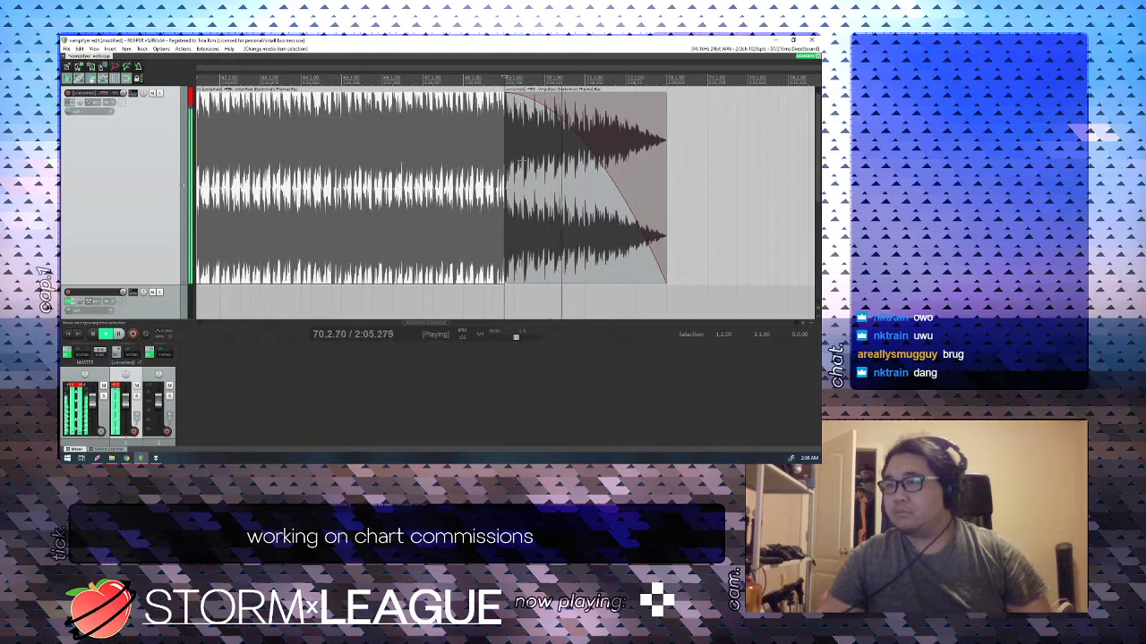
{"action": "left_click", "coordinate": [423, 135]}
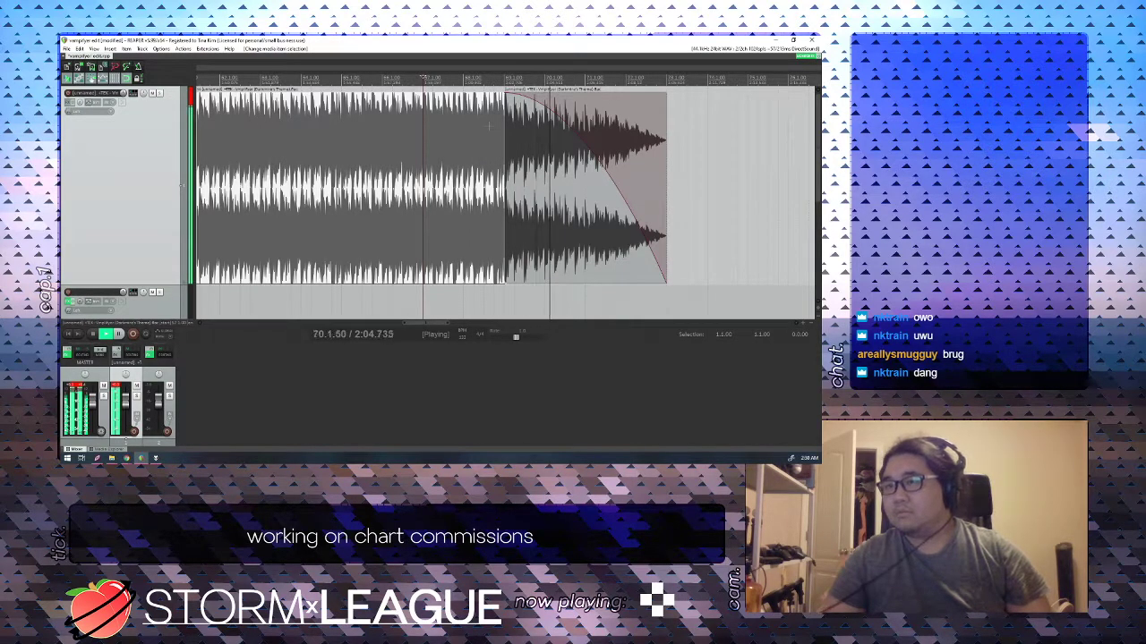
{"action": "scroll", "coordinate": [488, 126], "scroll_direction": "down", "scroll_amount": 5}
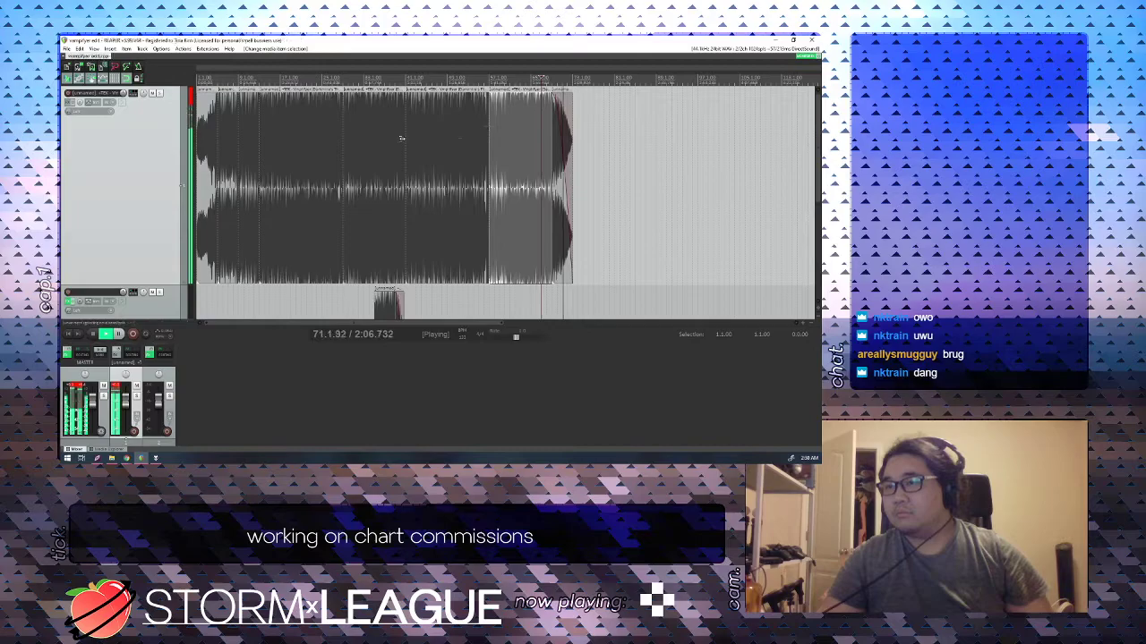
Spot-check playback at several points in the song's opening section.
{"action": "key", "text": "space"}
{"action": "left_click", "coordinate": [227, 163]}
{"action": "key", "text": "space"}
{"action": "key", "text": "space"}
{"action": "left_click", "coordinate": [198, 160]}
{"action": "key", "text": "space"}
{"action": "scroll", "coordinate": [198, 161], "scroll_direction": "up", "scroll_amount": 5}
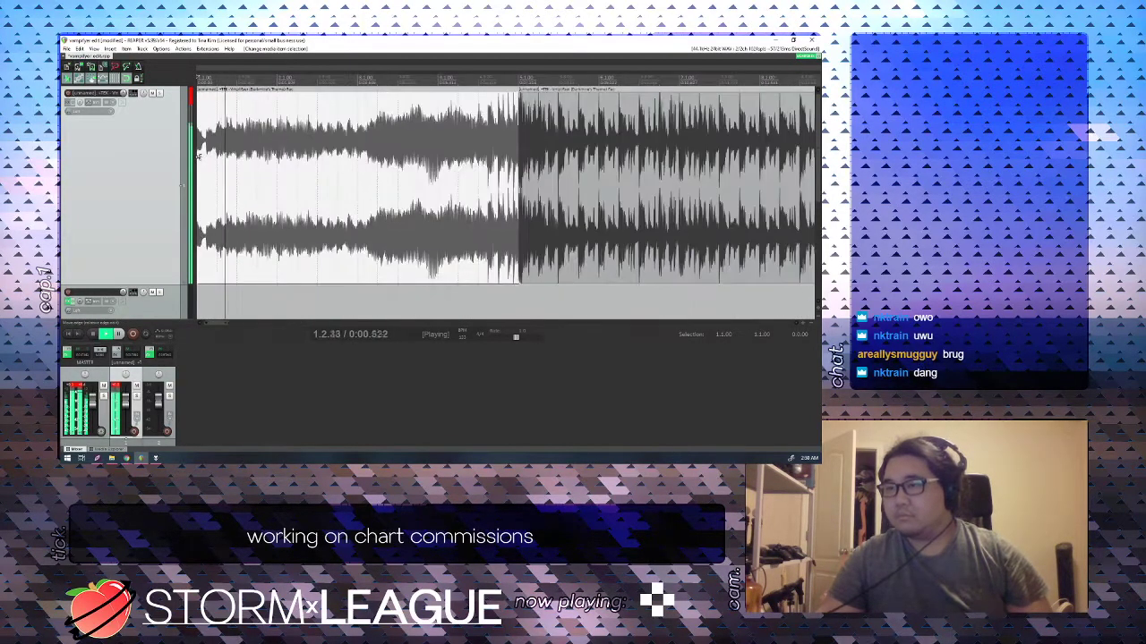
{"action": "key", "text": "space"}
{"action": "left_click", "coordinate": [397, 144]}
{"action": "key", "text": "space"}
{"action": "key", "text": "space"}
{"action": "left_click", "coordinate": [480, 135]}
{"action": "key", "text": "space"}
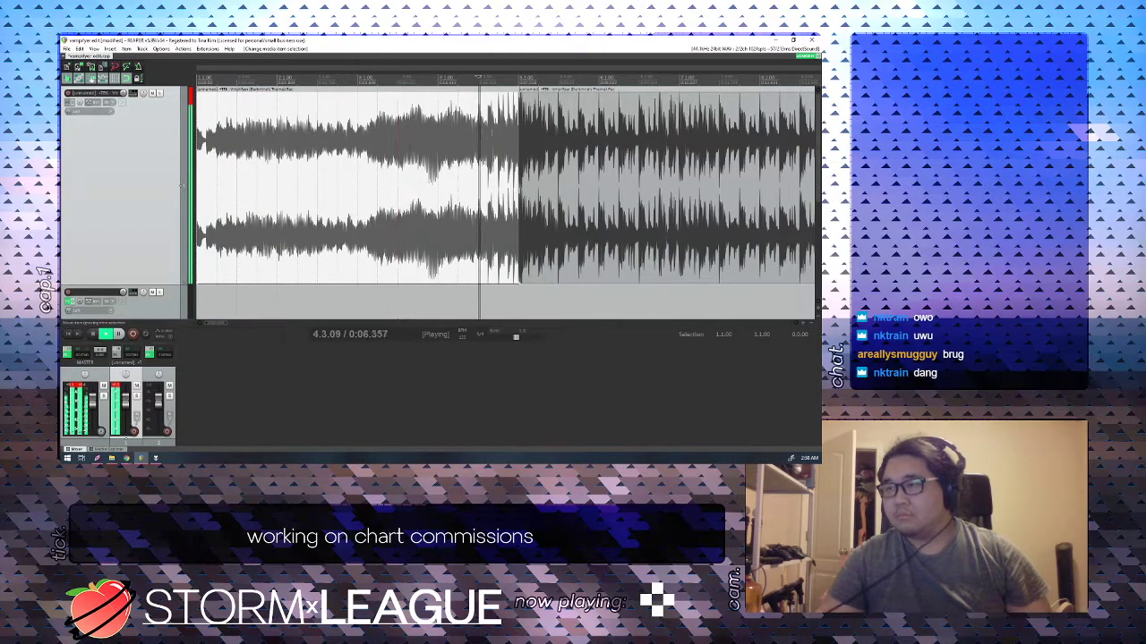
Play a passage in the second half of the song and the closing fade-out, and stop playback.
{"action": "scroll", "coordinate": [544, 138], "scroll_direction": "down", "scroll_amount": 6}
{"action": "key", "text": "space"}
{"action": "left_click", "coordinate": [510, 141]}
{"action": "key", "text": "space"}
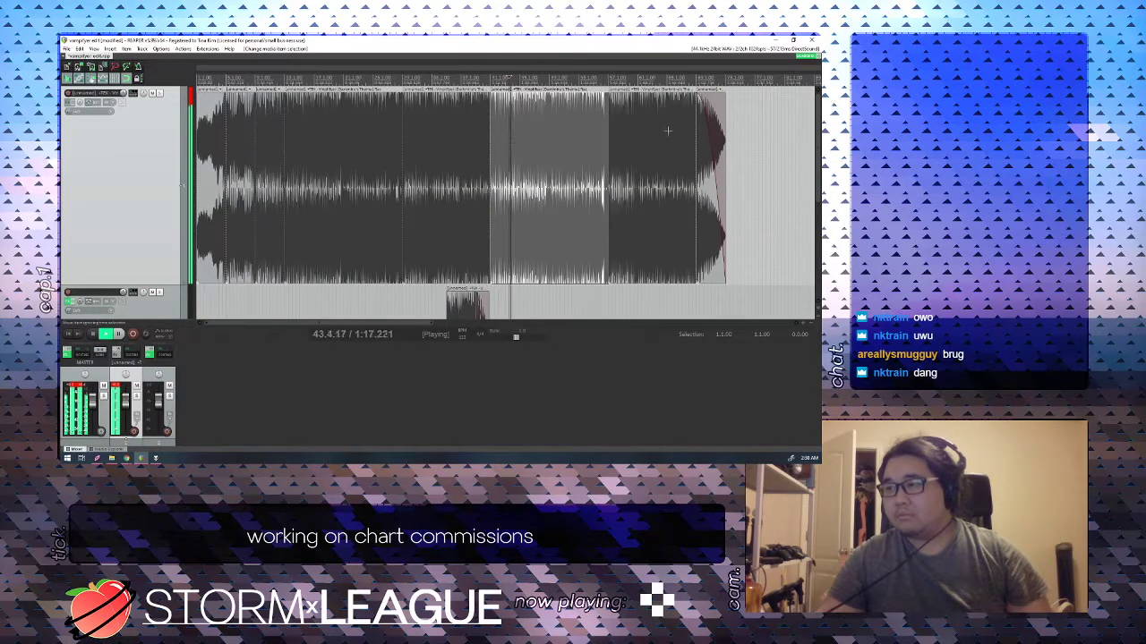
{"action": "key", "text": "space"}
{"action": "left_click", "coordinate": [688, 131]}
{"action": "key", "text": "space"}
{"action": "scroll", "coordinate": [688, 132], "scroll_direction": "up", "scroll_amount": 6}
{"action": "scroll", "coordinate": [399, 77], "scroll_direction": "down", "scroll_amount": 3}
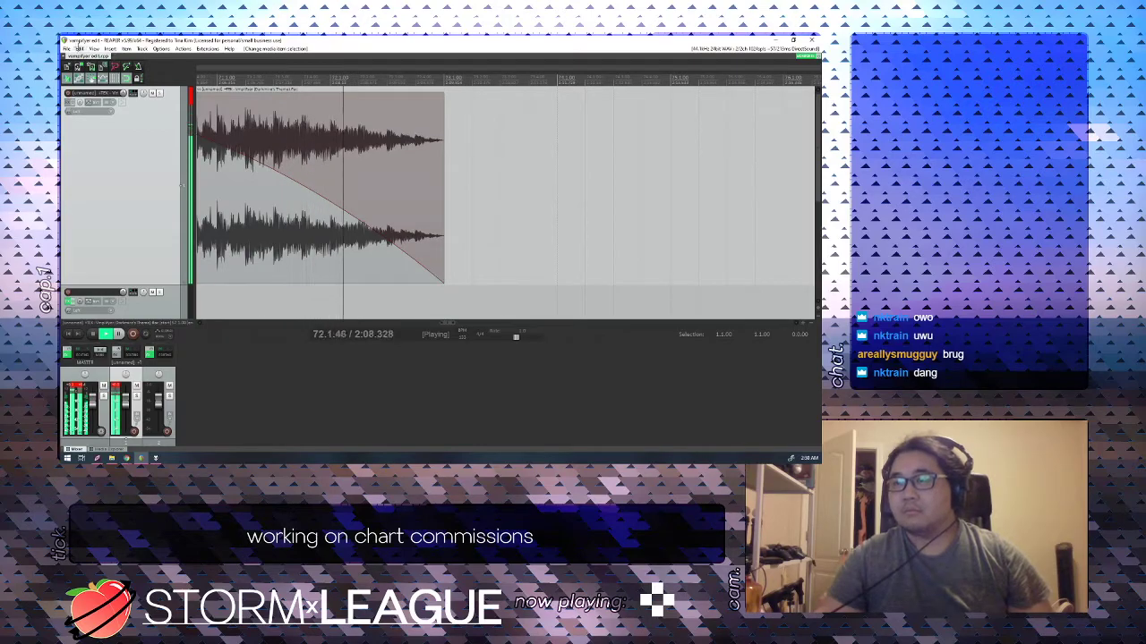
{"action": "key", "text": "space"}
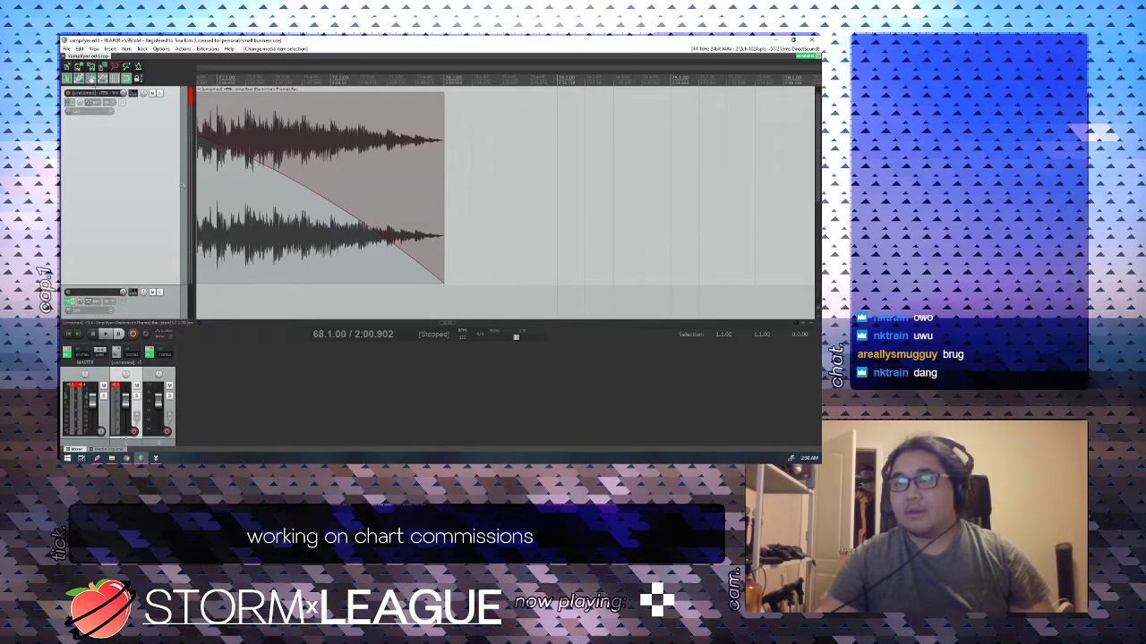
Switch to foobar2000 with the COVID-19 Quarantine Commission Collection folder open beside it.
{"action": "left_click", "coordinate": [67, 49]}
{"action": "left_click", "coordinate": [102, 168]}
{"action": "left_click", "coordinate": [155, 458]}
{"action": "left_click", "coordinate": [156, 458]}
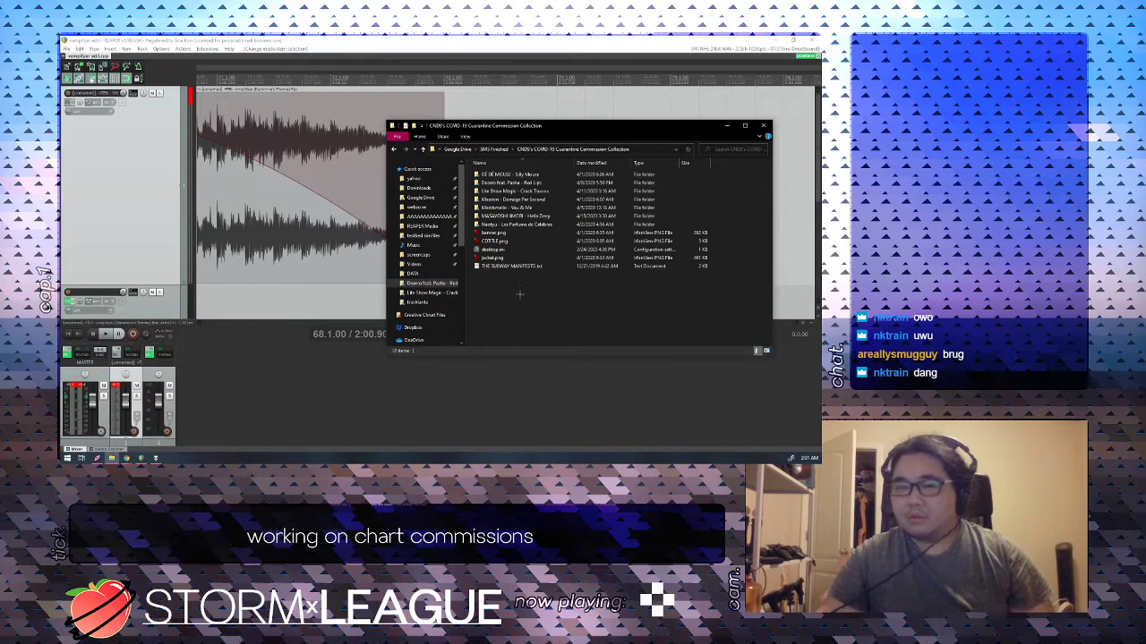
{"action": "left_click", "coordinate": [386, 250]}
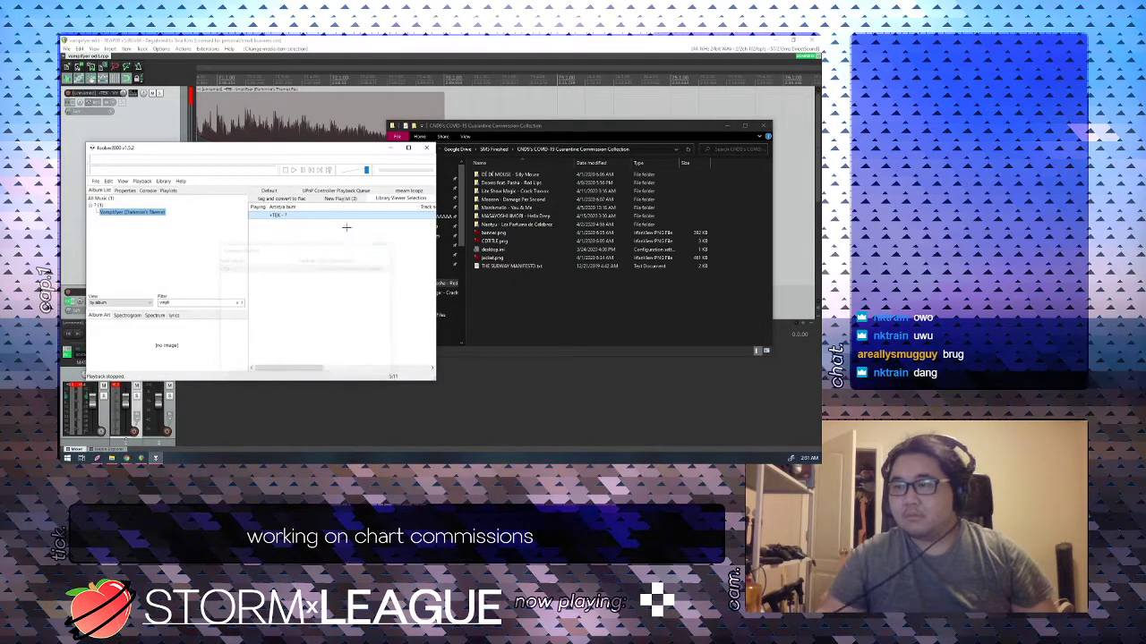
Open the Vampifyer track's properties in foobar2000 and copy its track title.
{"action": "right_click", "coordinate": [359, 218]}
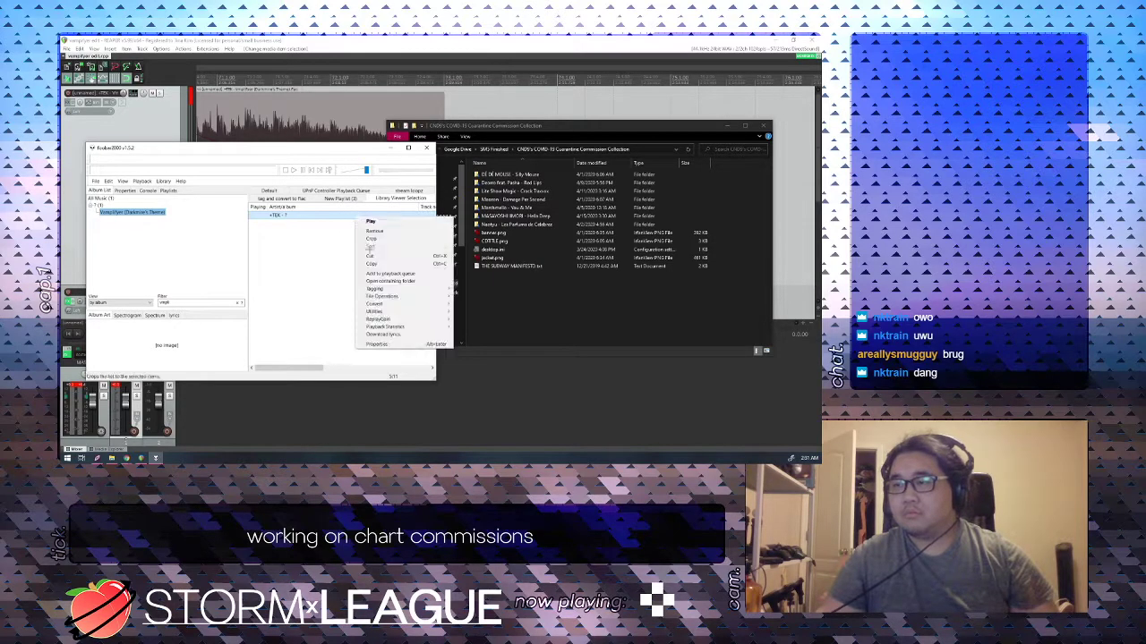
{"action": "left_click", "coordinate": [376, 343]}
{"action": "double_click", "coordinate": [315, 235]}
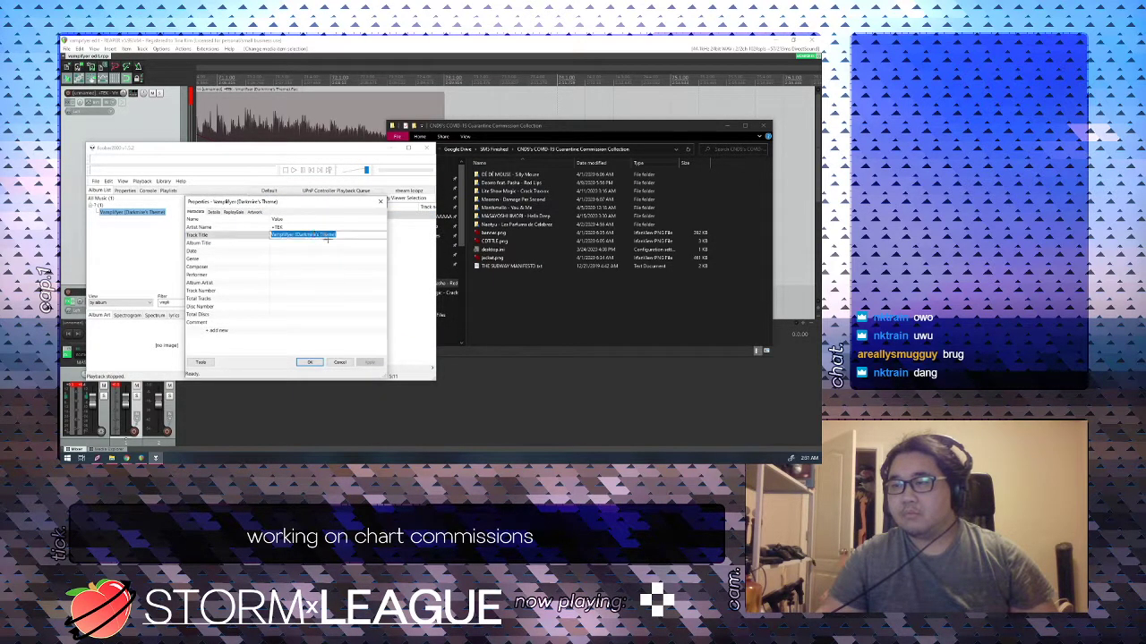
Create a folder named "+TEK - Vampifyer (Darkmire's Theme)" in the COVID-19 Quarantine Commission Collection folder and open it.
{"action": "left_click", "coordinate": [531, 302]}
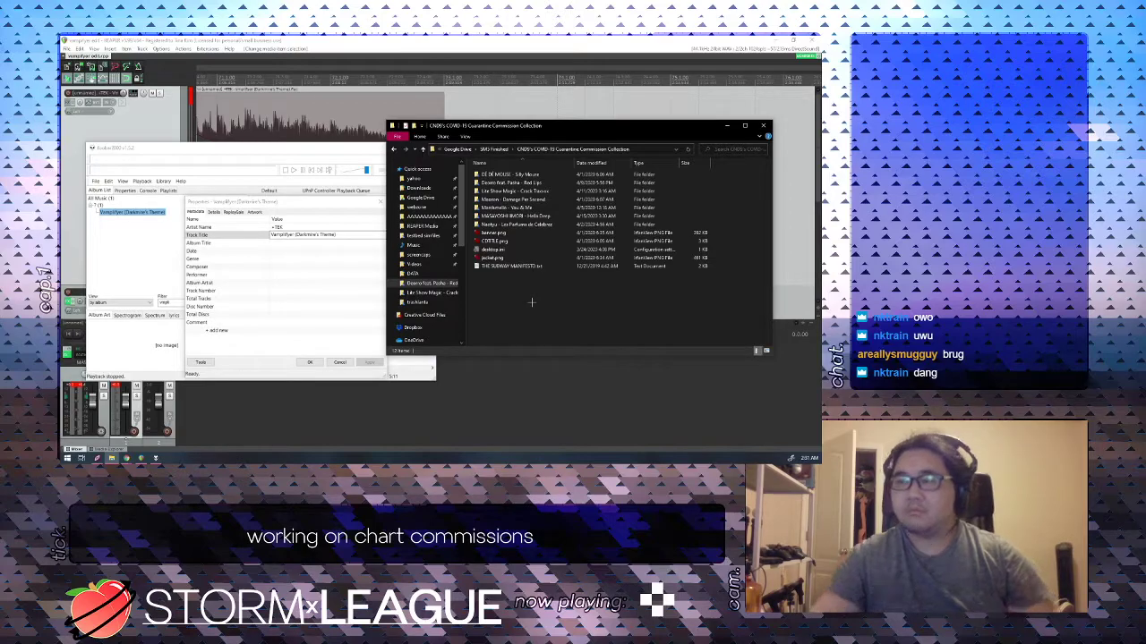
{"action": "key", "text": "ctrl+shift+n"}
{"action": "type", "text": "+TREK"}
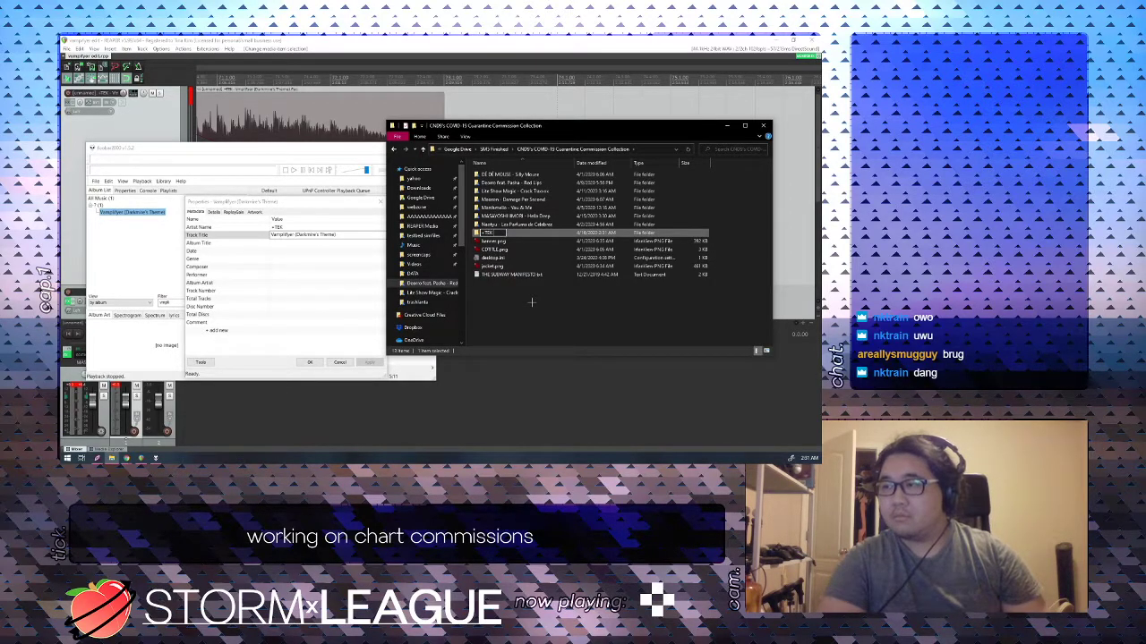
{"action": "type", "text": " -"}
{"action": "type", "text": "Vampflyer (Darkmirie's Theme)"}
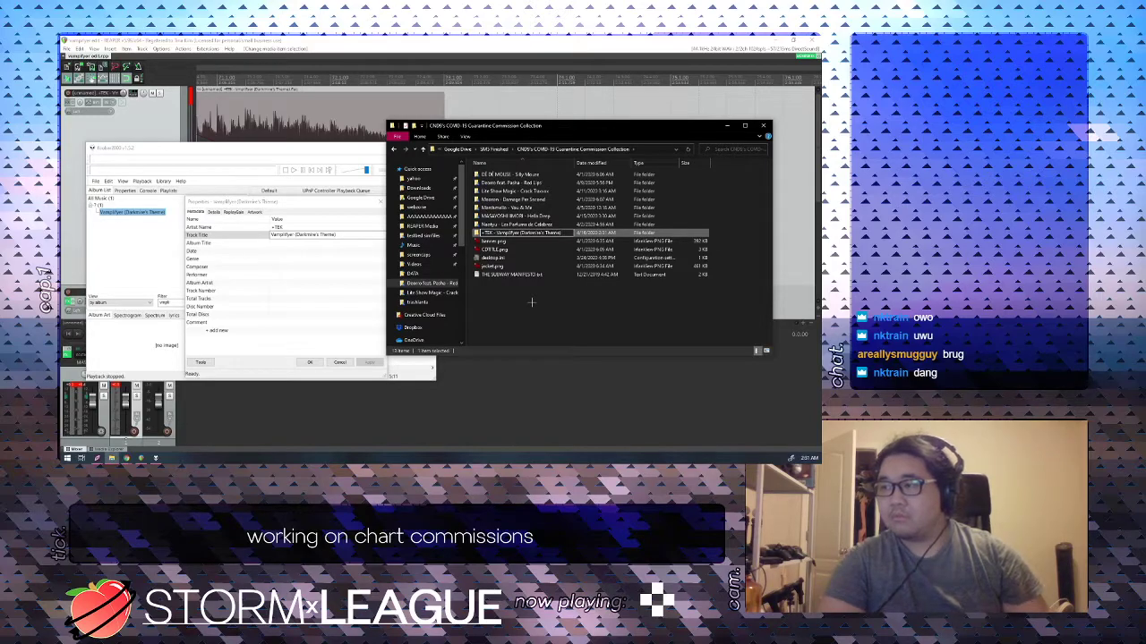
{"action": "key", "text": "Return"}
{"action": "key", "text": "Return"}
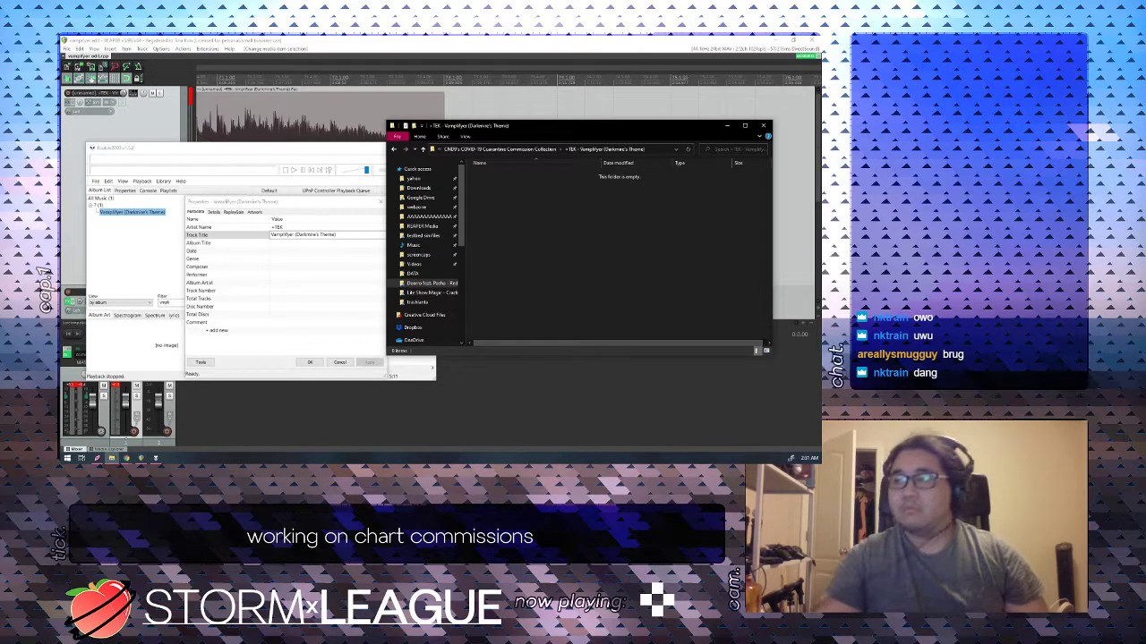
Copy the new Vampifyer folder's path and switch to REAPER.
{"action": "left_click", "coordinate": [662, 146]}
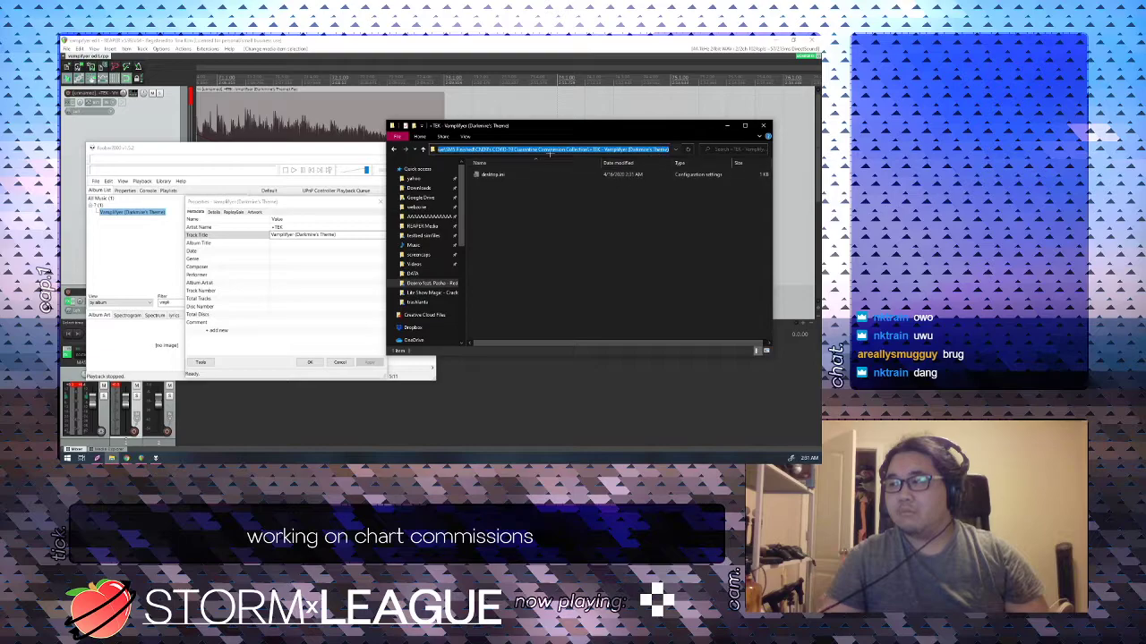
{"action": "key", "text": "Escape"}
{"action": "left_click", "coordinate": [392, 149]}
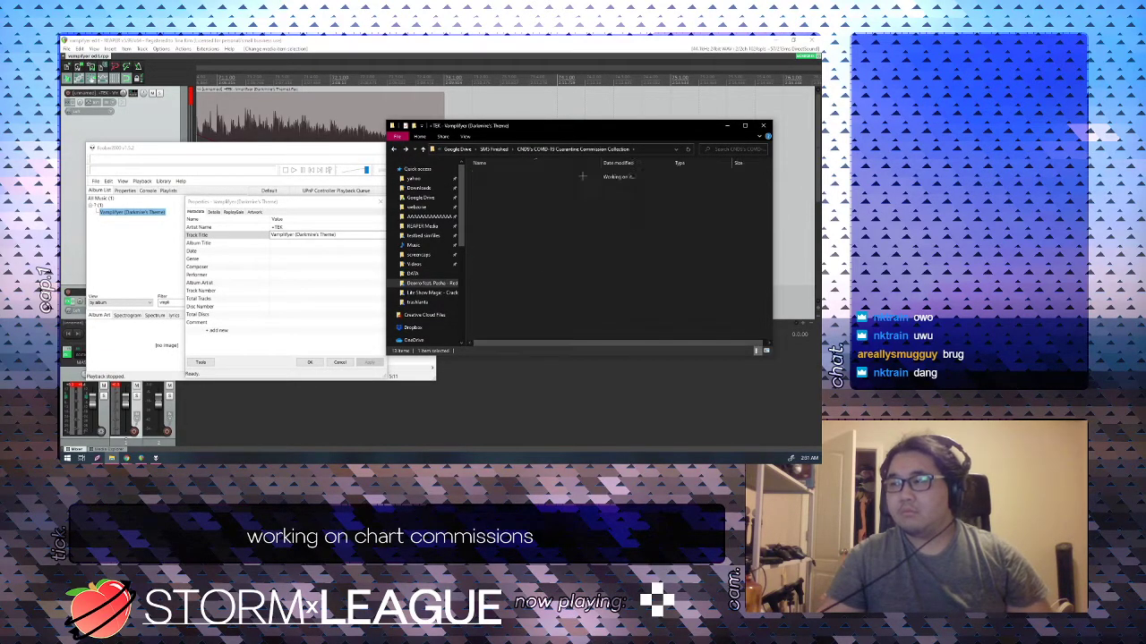
{"action": "key", "text": "alt+Tab"}
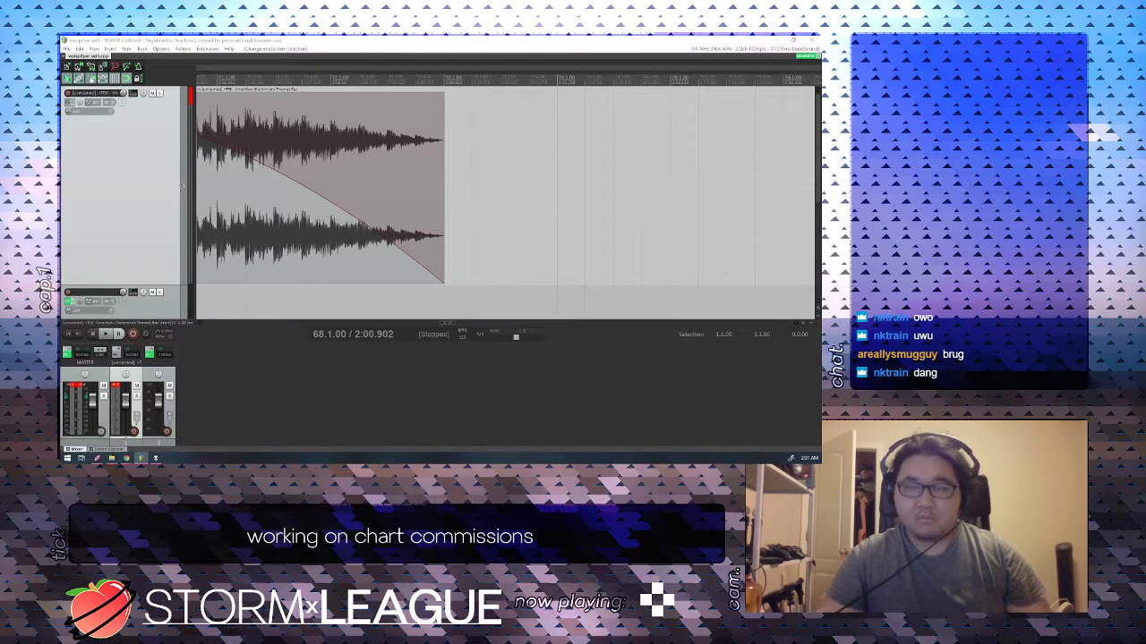
{"action": "left_click", "coordinate": [111, 458]}
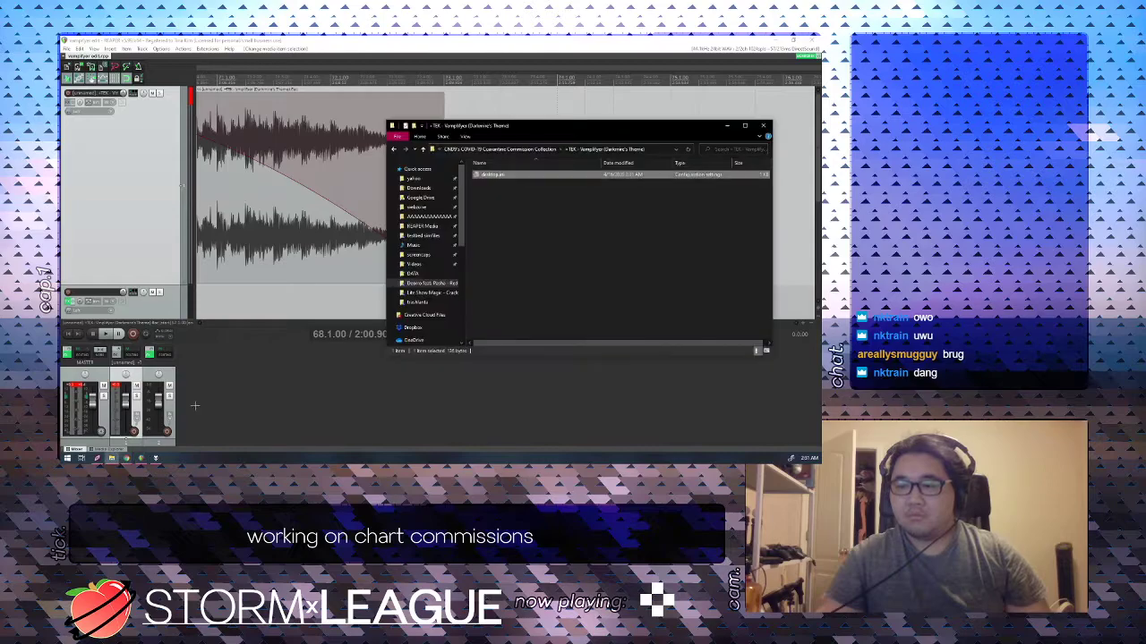
{"action": "left_click", "coordinate": [656, 150]}
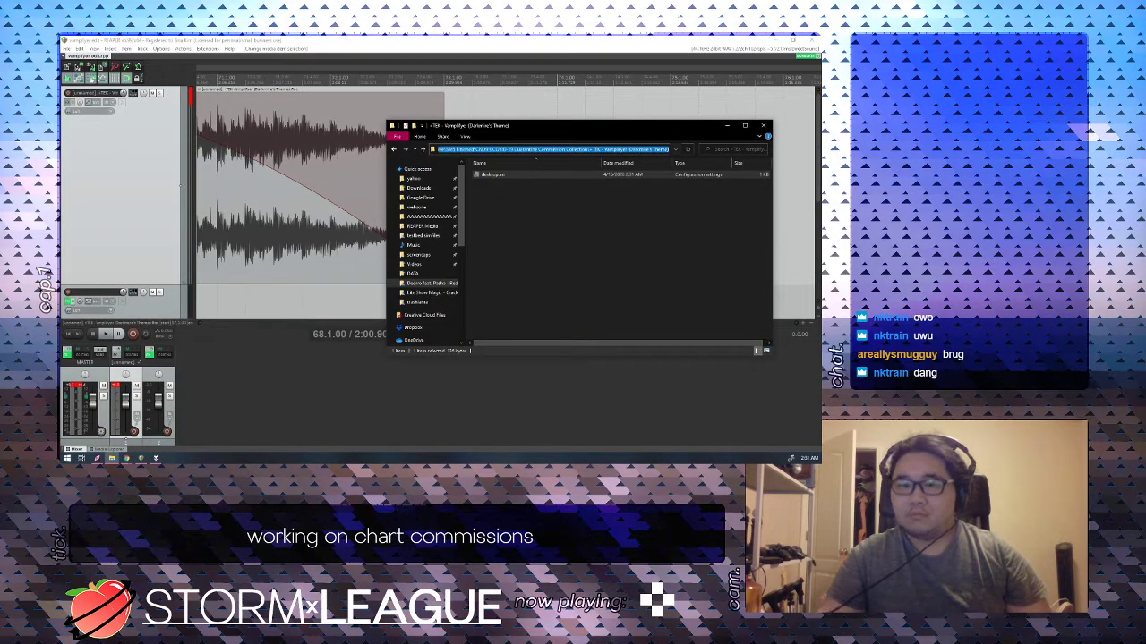
{"action": "key", "text": "alt+Tab"}
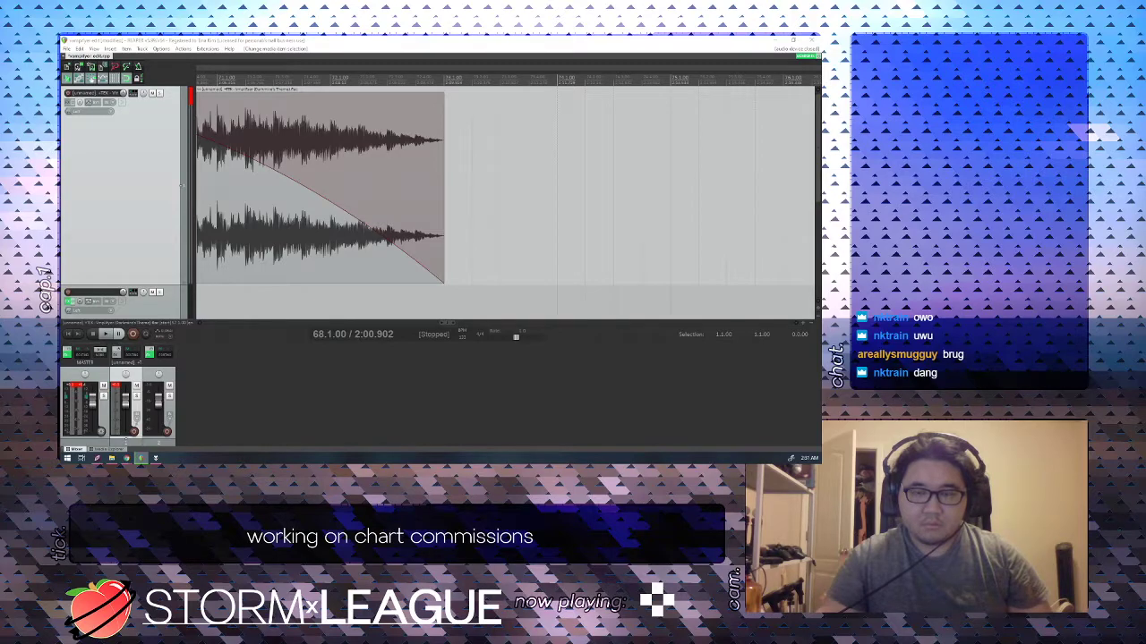
Render the project as "+TEK - Vampifyer (Darkmire's Theme).ogg" into the new song folder and close REAPER.
{"action": "key", "text": "ctrl+alt+shift+r"}
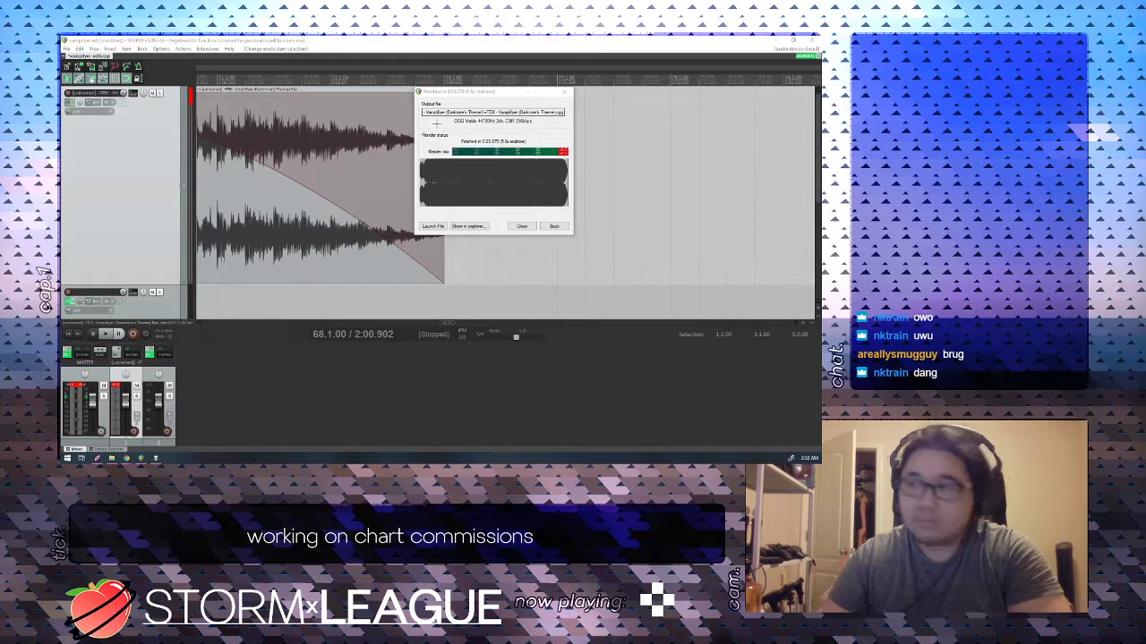
{"action": "left_click", "coordinate": [526, 225]}
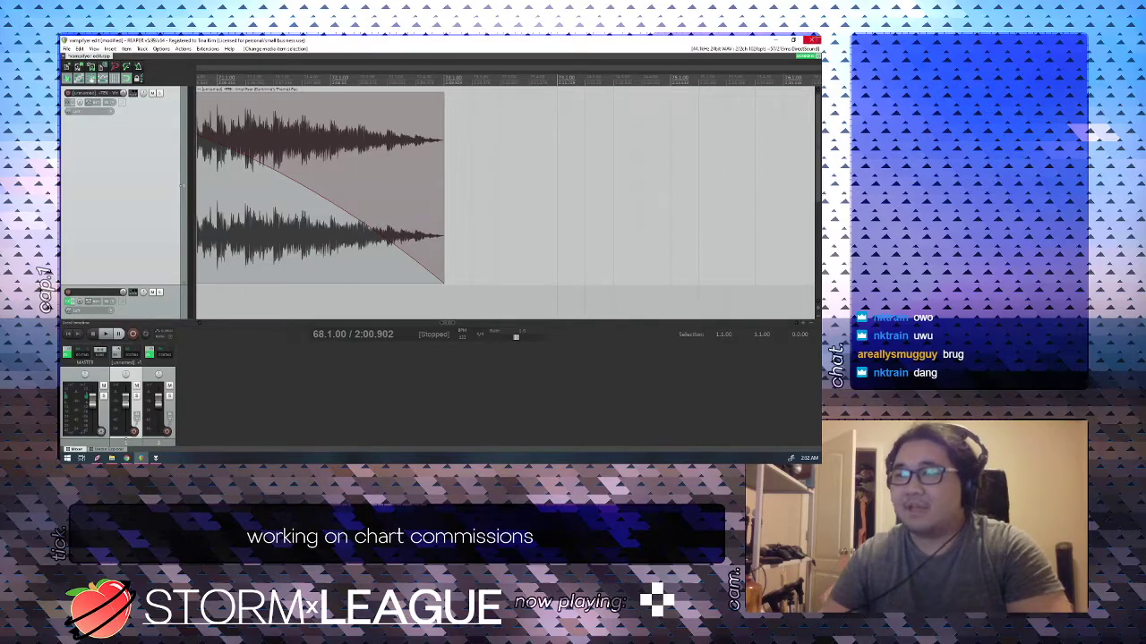
{"action": "left_click", "coordinate": [811, 40]}
{"action": "left_click", "coordinate": [411, 272]}
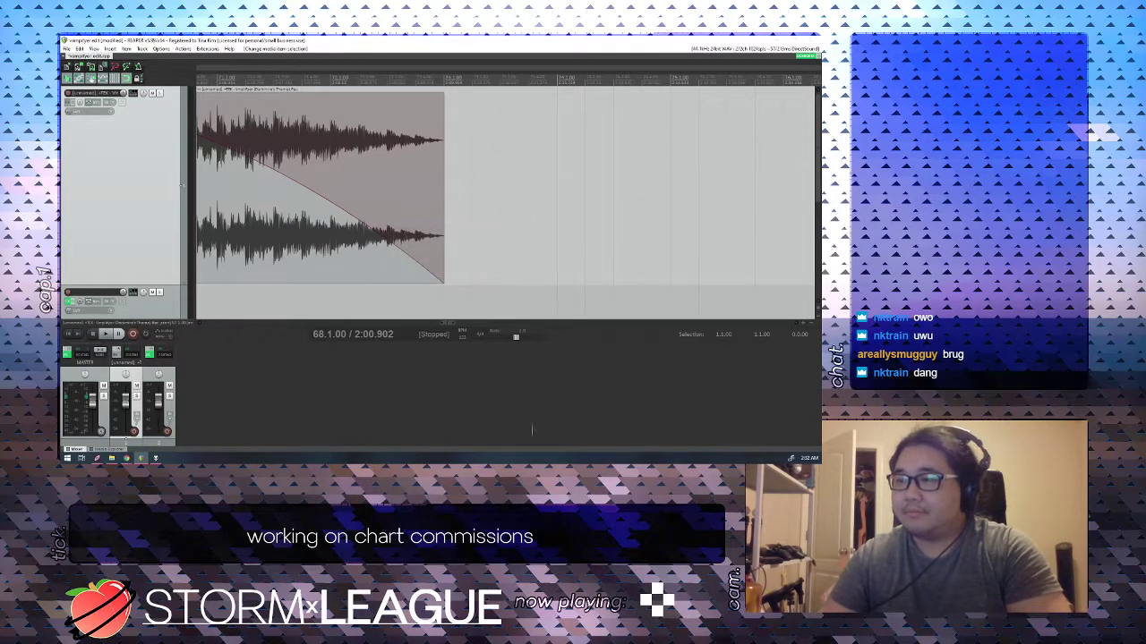
{"action": "left_click", "coordinate": [598, 243]}
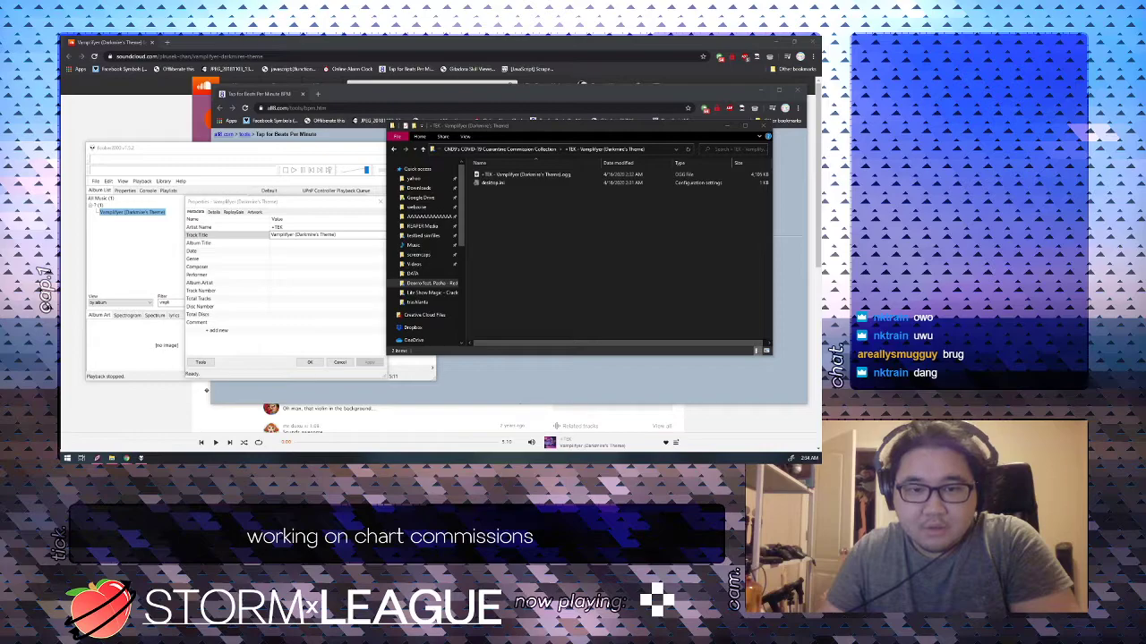
Add the downloaded PNG artwork to the song folder and rename it ARTWORK.png.
{"action": "left_click_drag", "start_coordinate": [62, 282], "coordinate": [511, 240]}
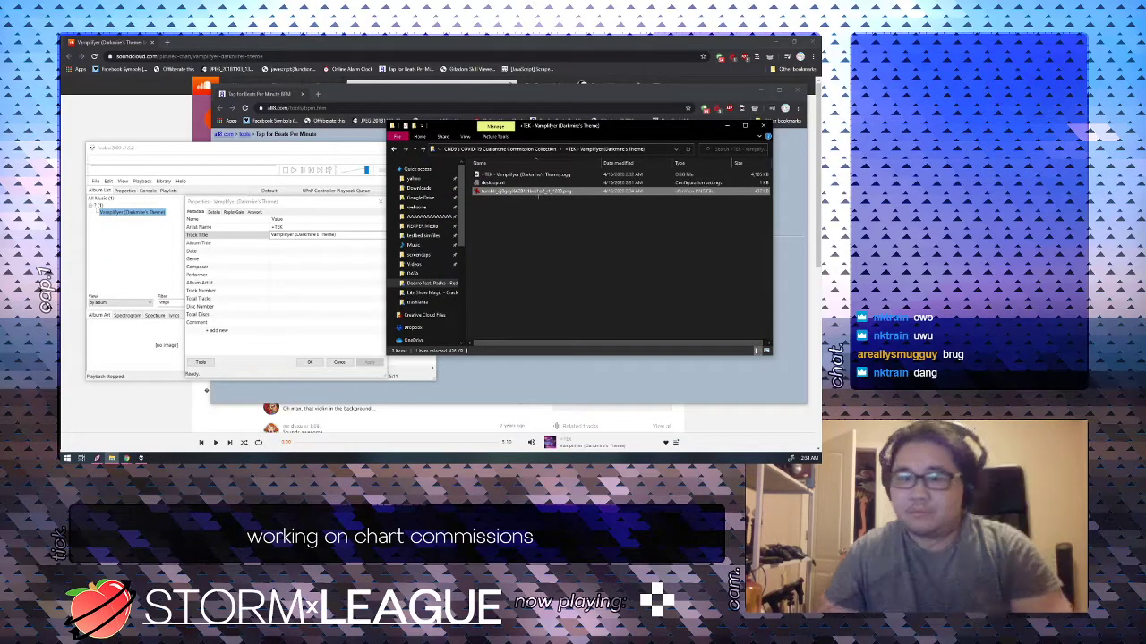
{"action": "key", "text": "F2"}
{"action": "type", "text": "ARTWORK.png"}
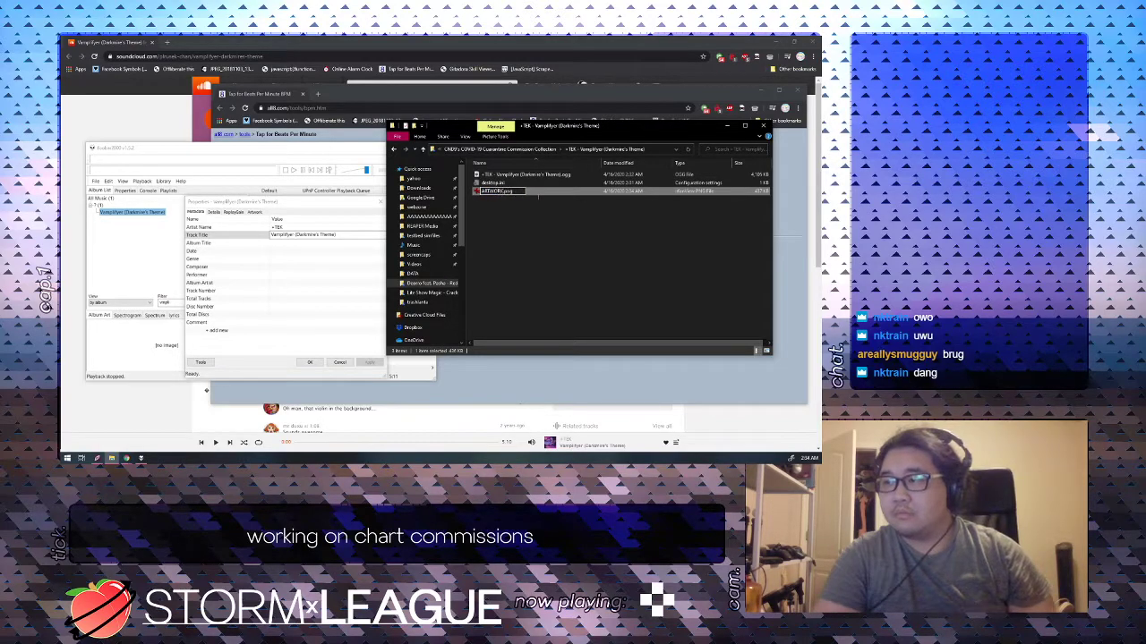
{"action": "key", "text": "Return"}
{"action": "left_click", "coordinate": [564, 231]}
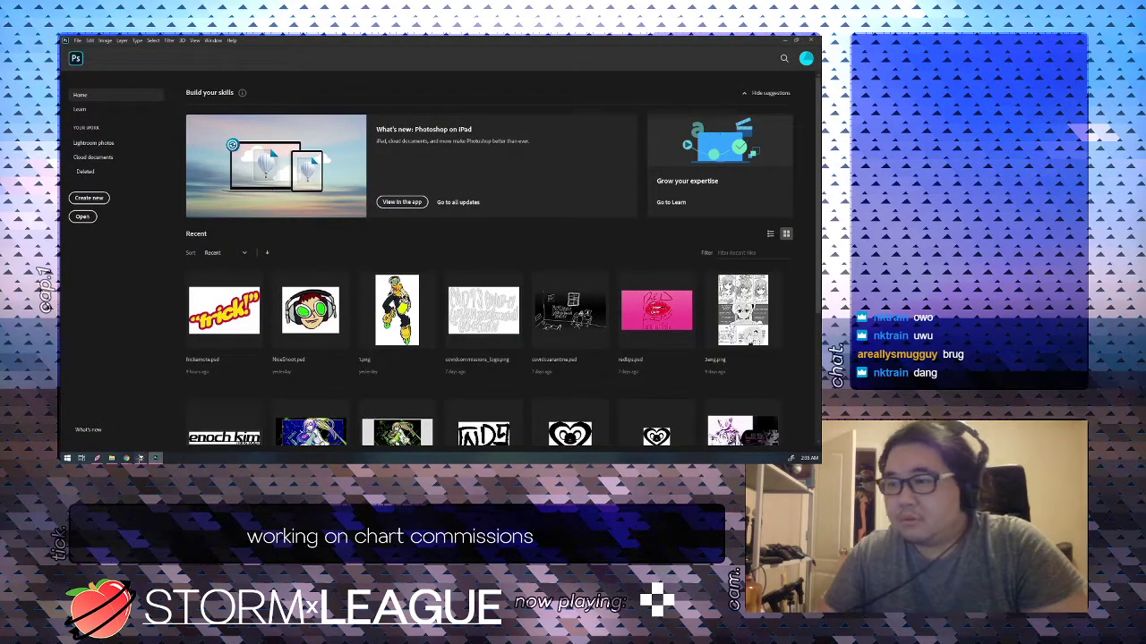
Open ARTWORK.png from the song folder in Photoshop and create a new document with a transparent background.
{"action": "left_click", "coordinate": [111, 457]}
{"action": "left_click_drag", "start_coordinate": [503, 184], "coordinate": [249, 204]}
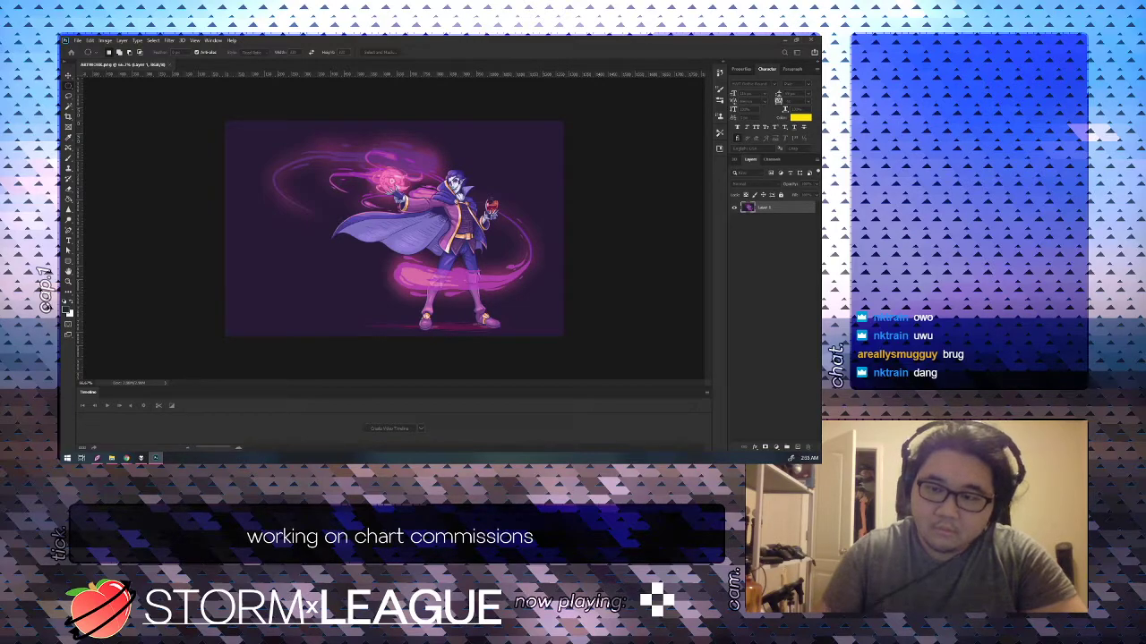
{"action": "key", "text": "Return"}
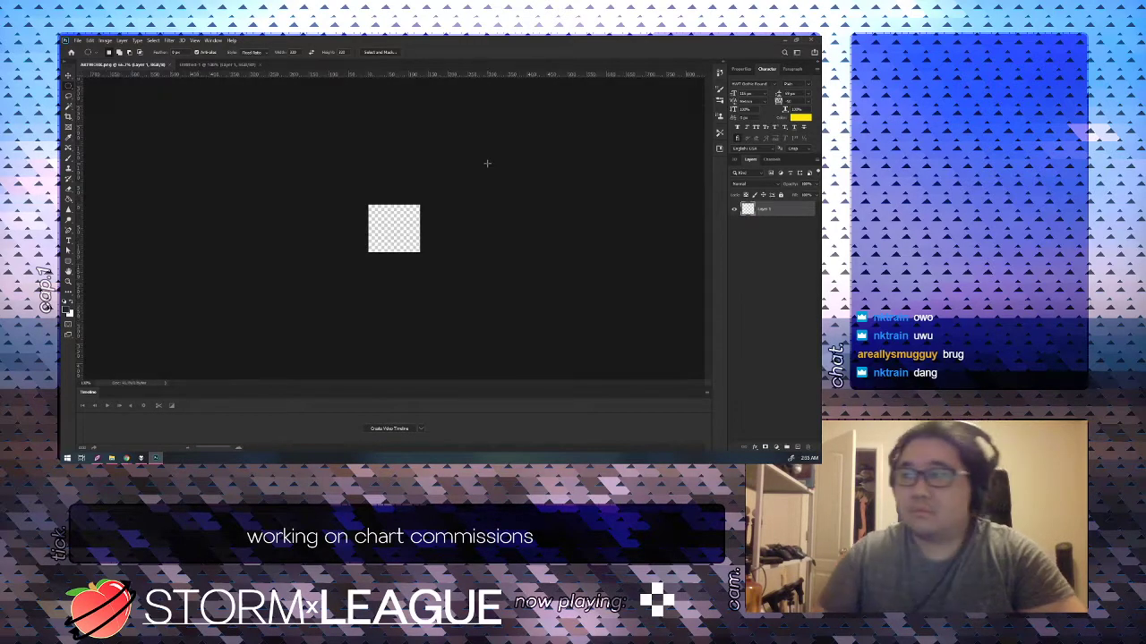
Set the new document's canvas width to 180 pixels.
{"action": "key", "text": "h"}
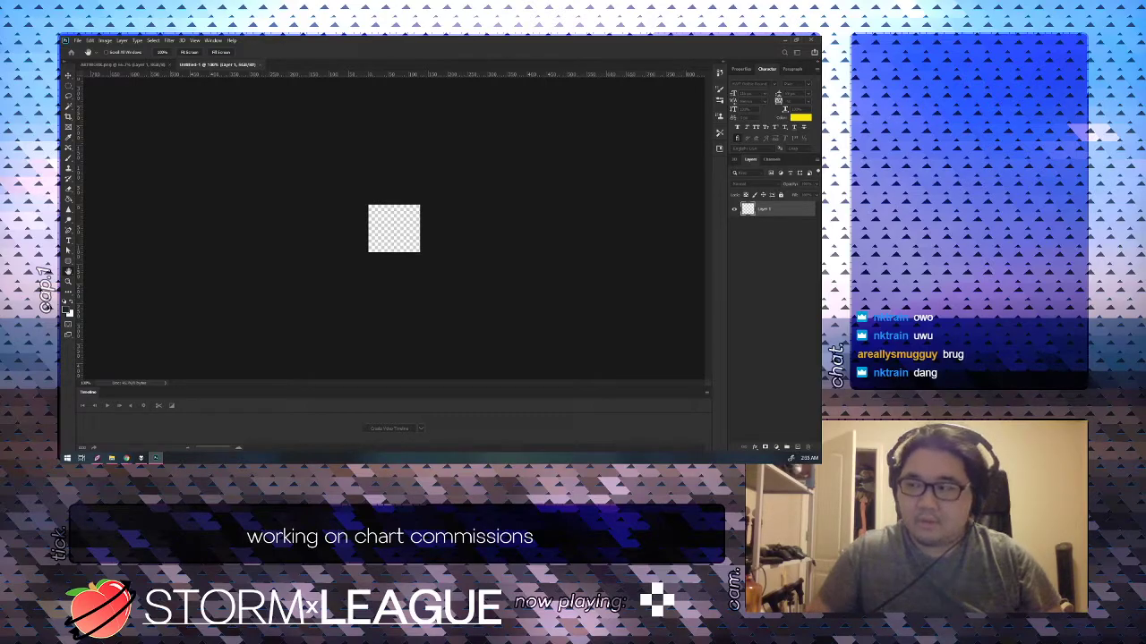
{"action": "key", "text": "m"}
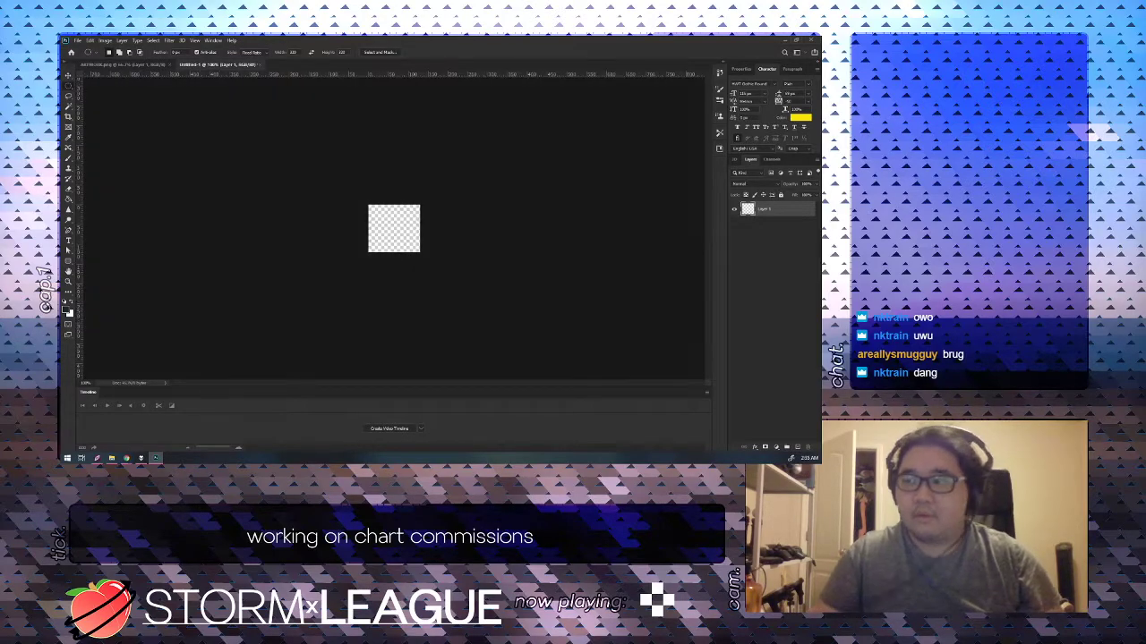
{"action": "left_click_drag", "start_coordinate": [387, 195], "coordinate": [347, 235]}
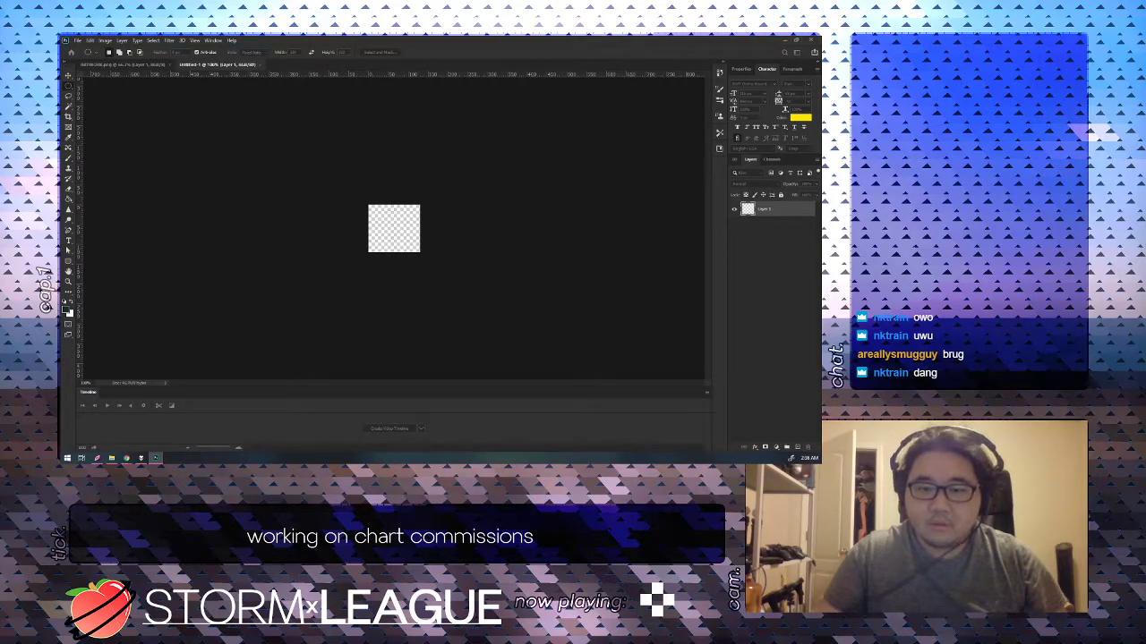
{"action": "key", "text": "ctrl+alt+c"}
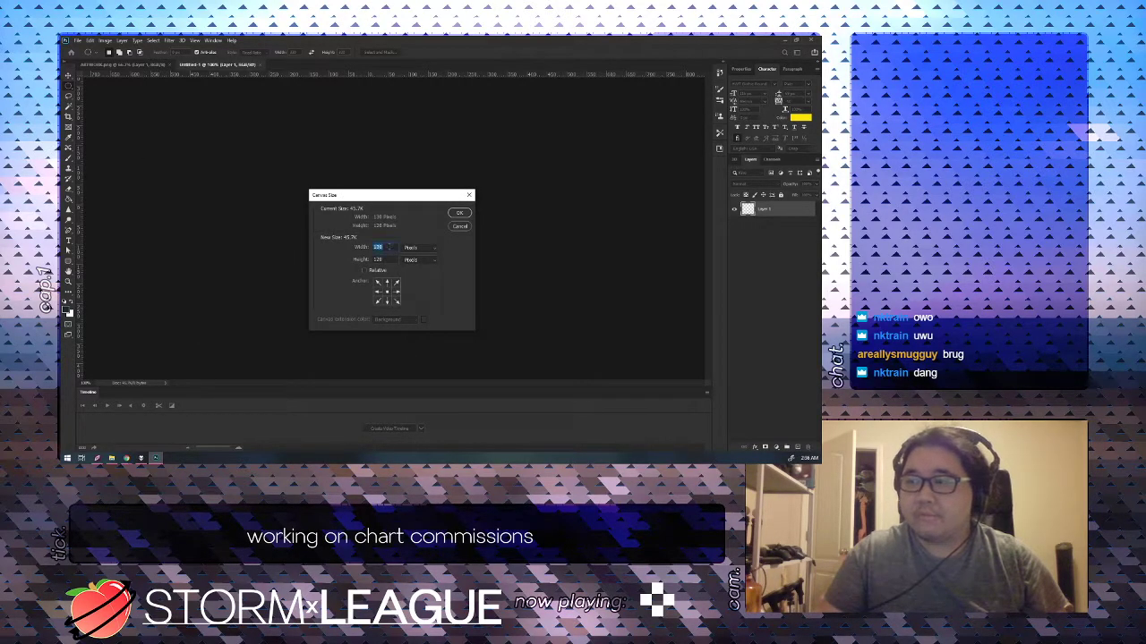
{"action": "type", "text": "180"}
{"action": "key", "text": "Return"}
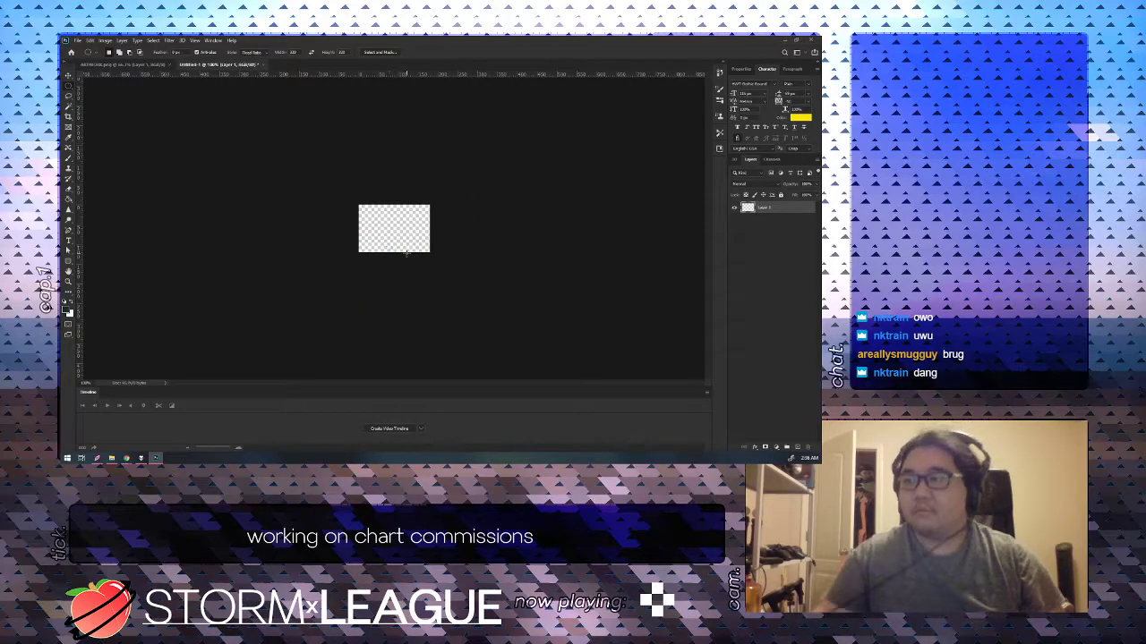
Set the new document's canvas height to 90 pixels and accept the clipping.
{"action": "key", "text": "ctrl+alt+c"}
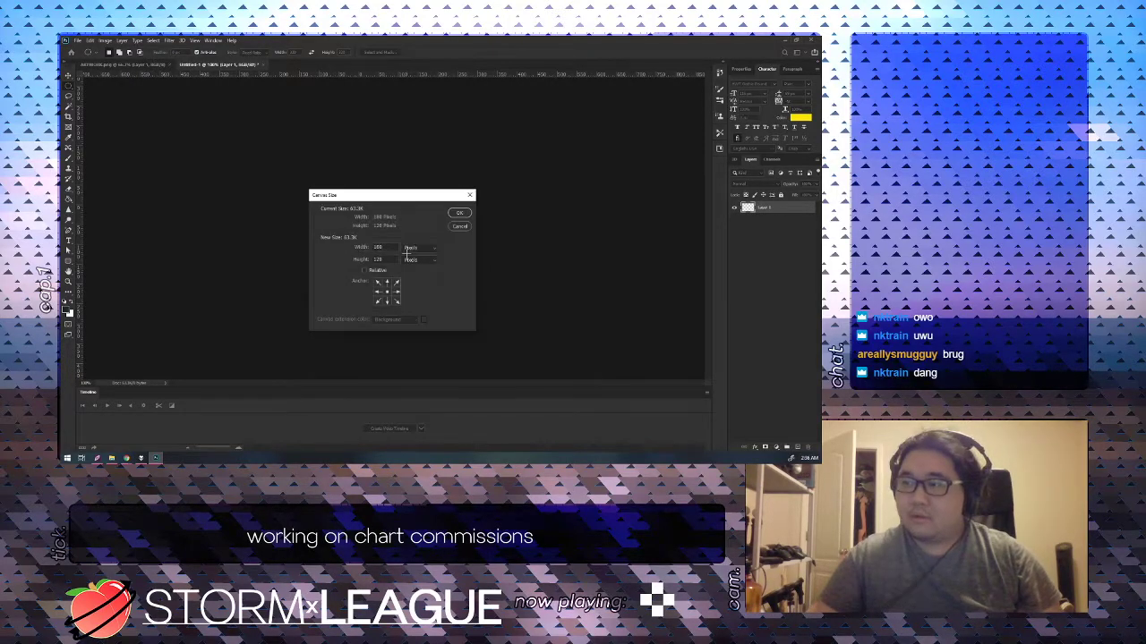
{"action": "key", "text": "Tab"}
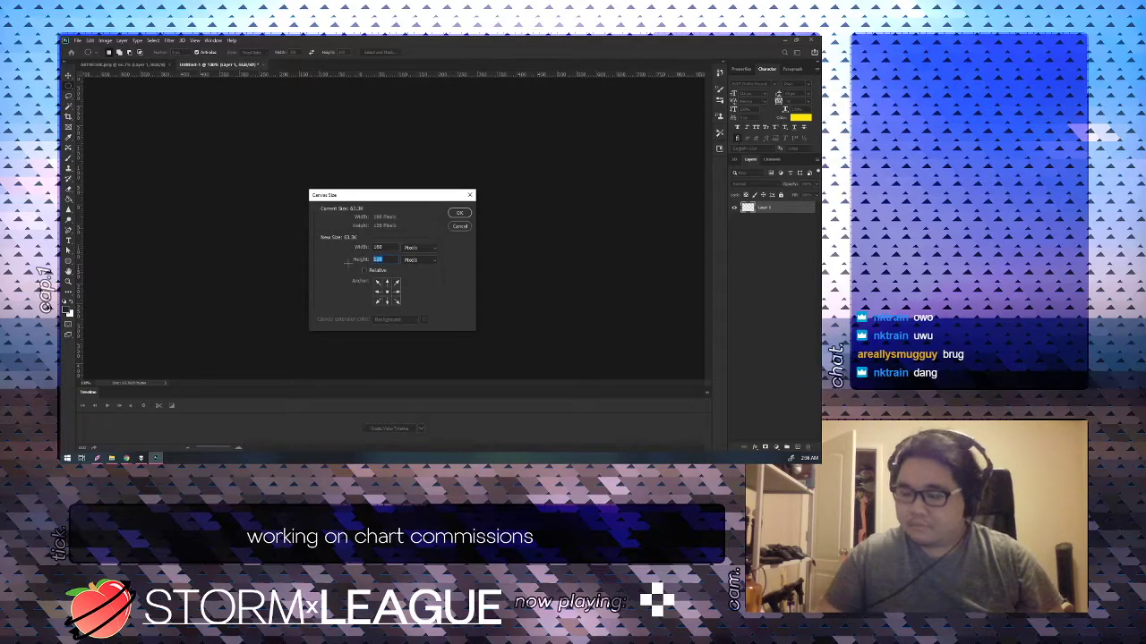
{"action": "type", "text": "90"}
{"action": "key", "text": "Return"}
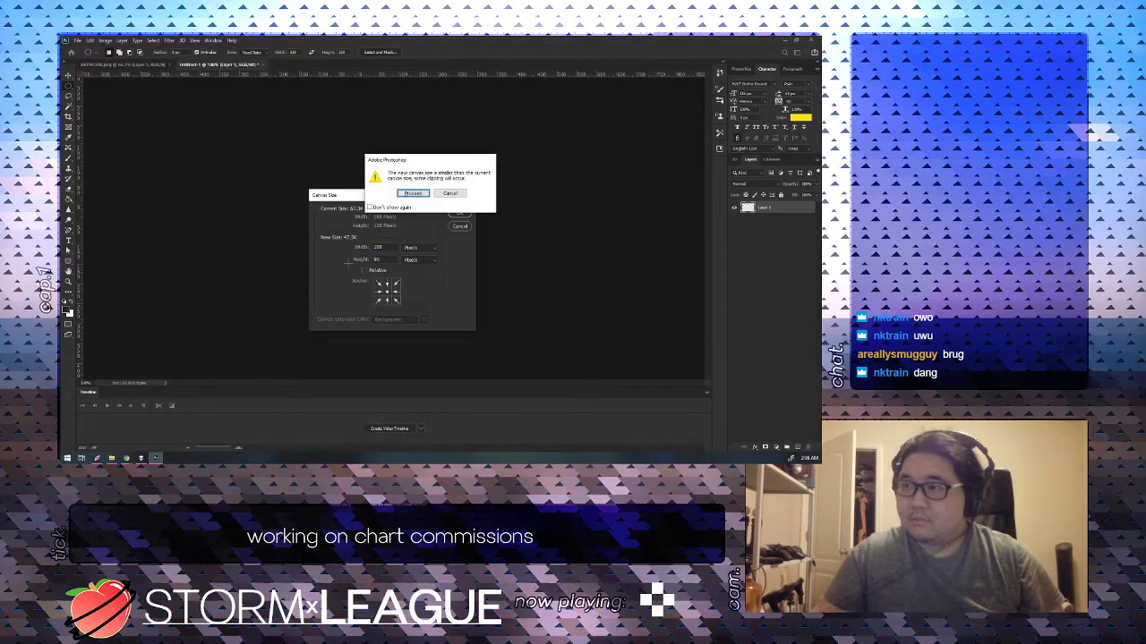
{"action": "left_click", "coordinate": [450, 194]}
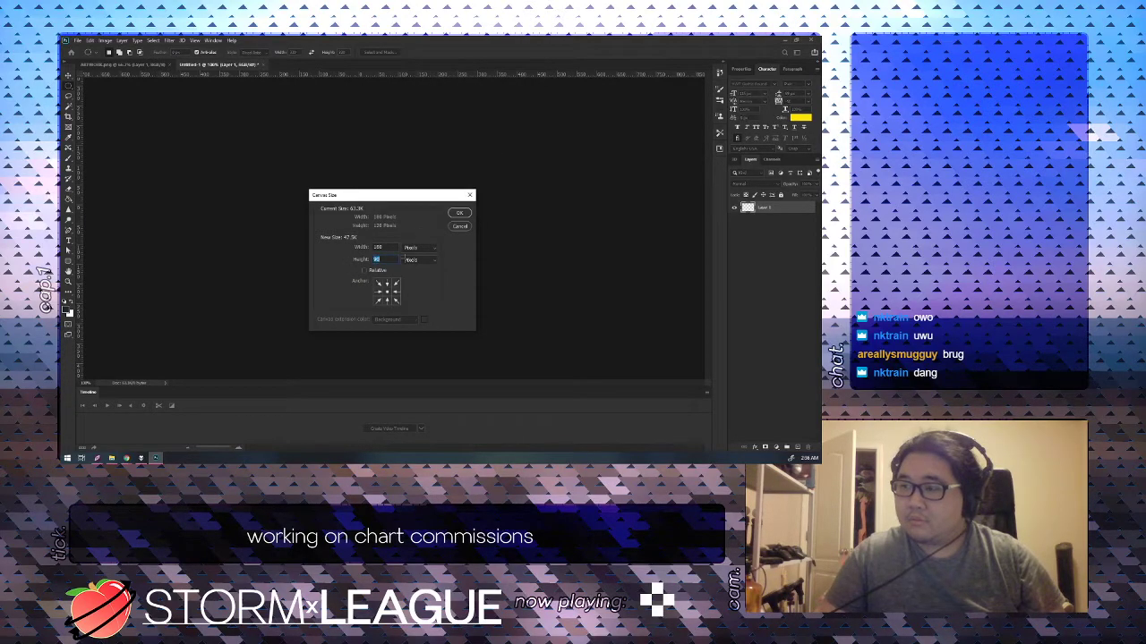
{"action": "key", "text": "Return"}
{"action": "key", "text": "Return"}
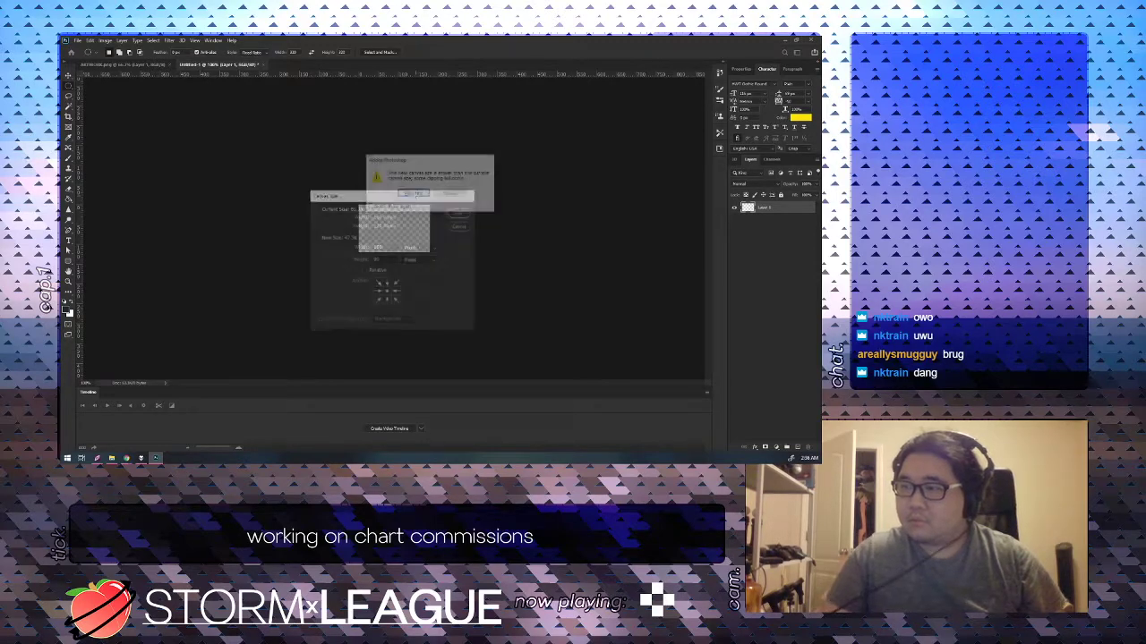
{"action": "key", "text": "ctrl+plus"}
{"action": "key", "text": "ctrl+plus"}
{"action": "key", "text": "ctrl+plus"}
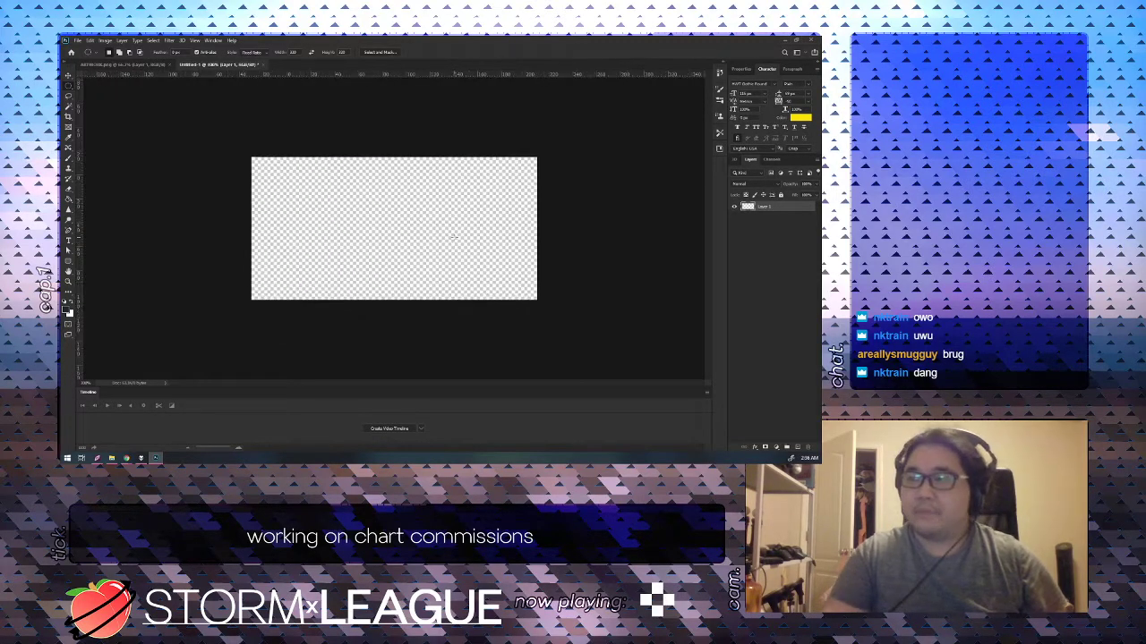
Activate the Type tool in Photoshop and close foobar2000 along with its track properties.
{"action": "key", "text": "t"}
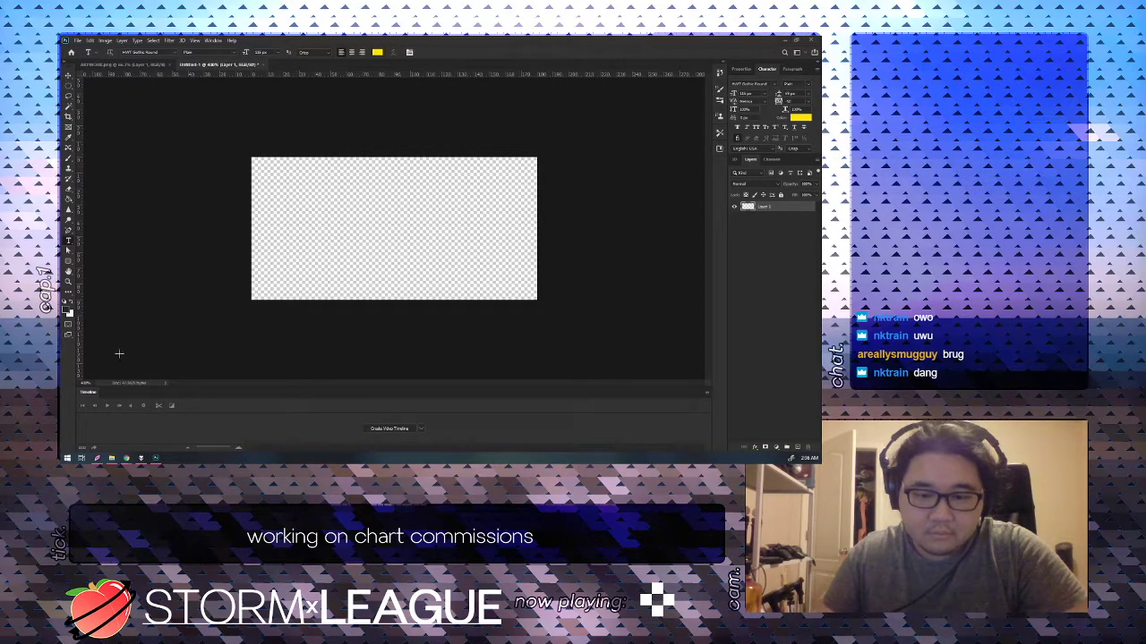
{"action": "left_click", "coordinate": [141, 457]}
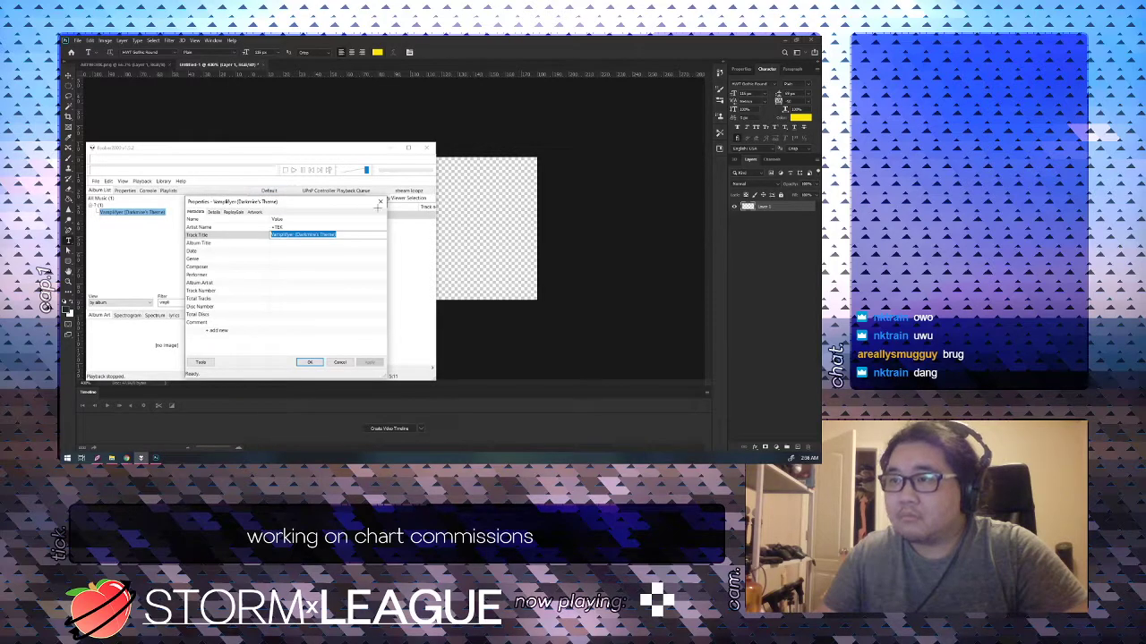
{"action": "left_click", "coordinate": [379, 201]}
{"action": "left_click", "coordinate": [426, 148]}
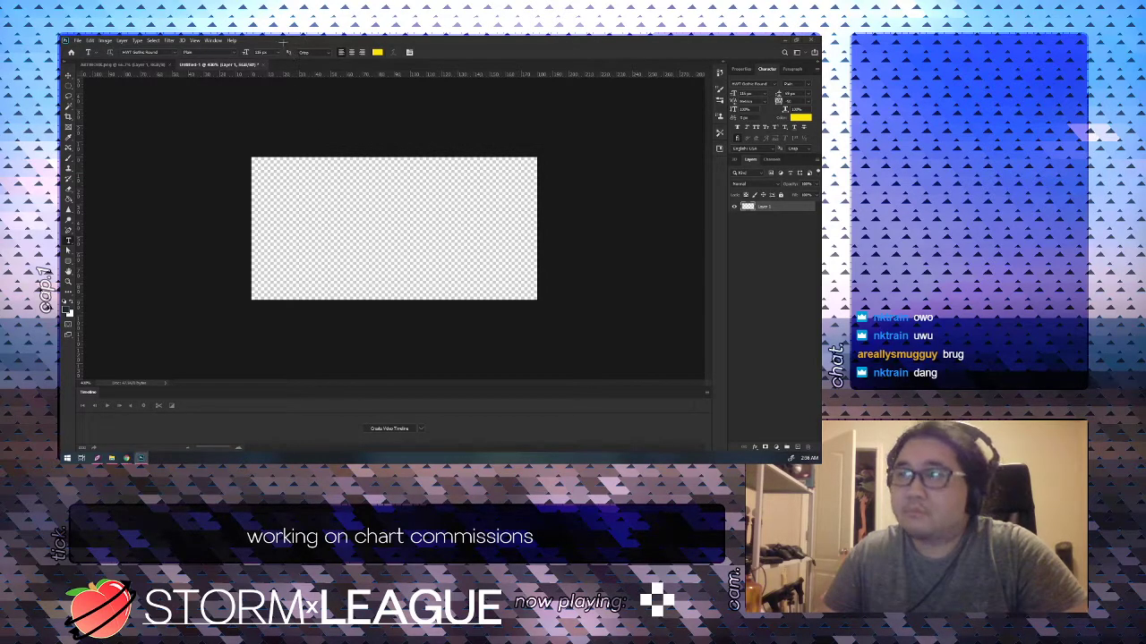
Look through the installed fonts for a horror-style typeface and choose KillCrazy BB for the text.
{"action": "left_click", "coordinate": [173, 52]}
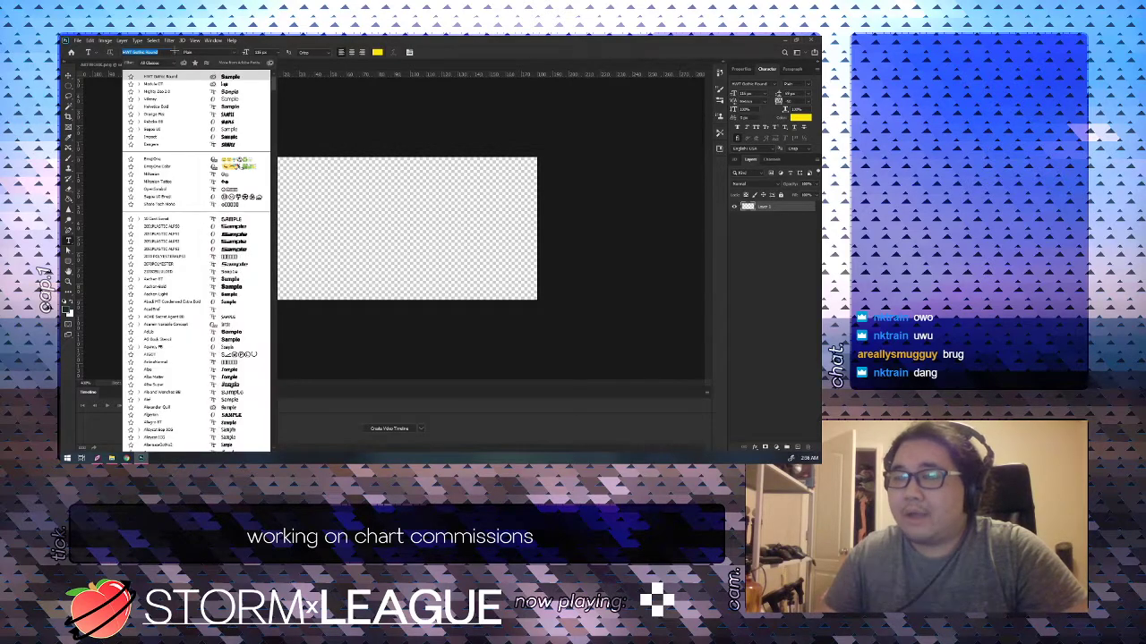
{"action": "scroll", "coordinate": [217, 231], "scroll_direction": "down", "scroll_amount": 2}
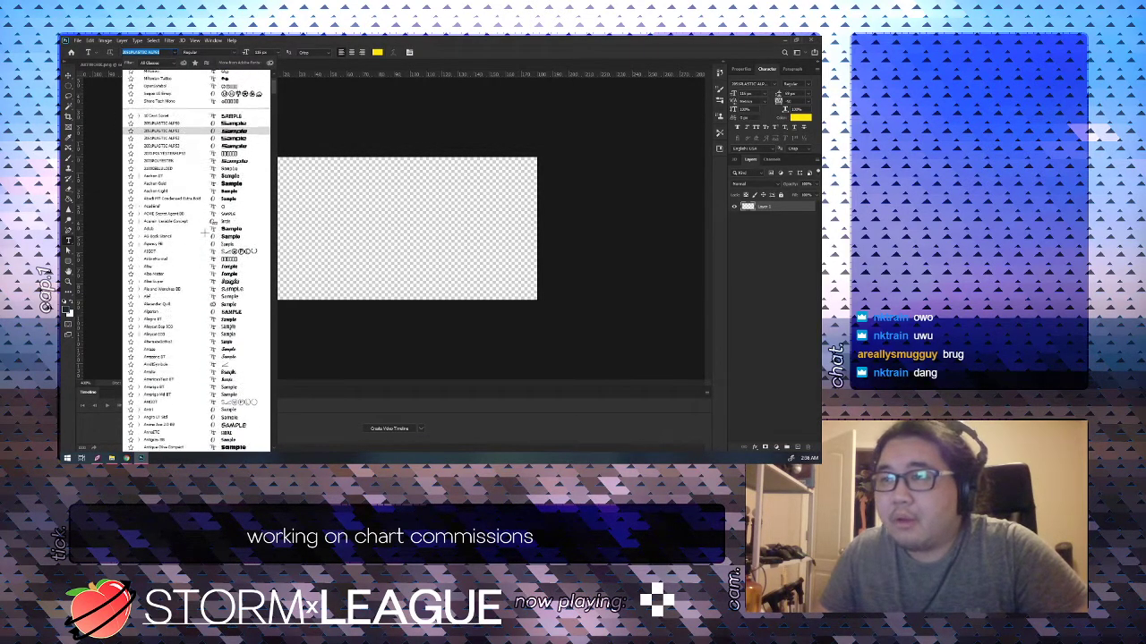
{"action": "left_click_drag", "start_coordinate": [273, 89], "coordinate": [275, 405]}
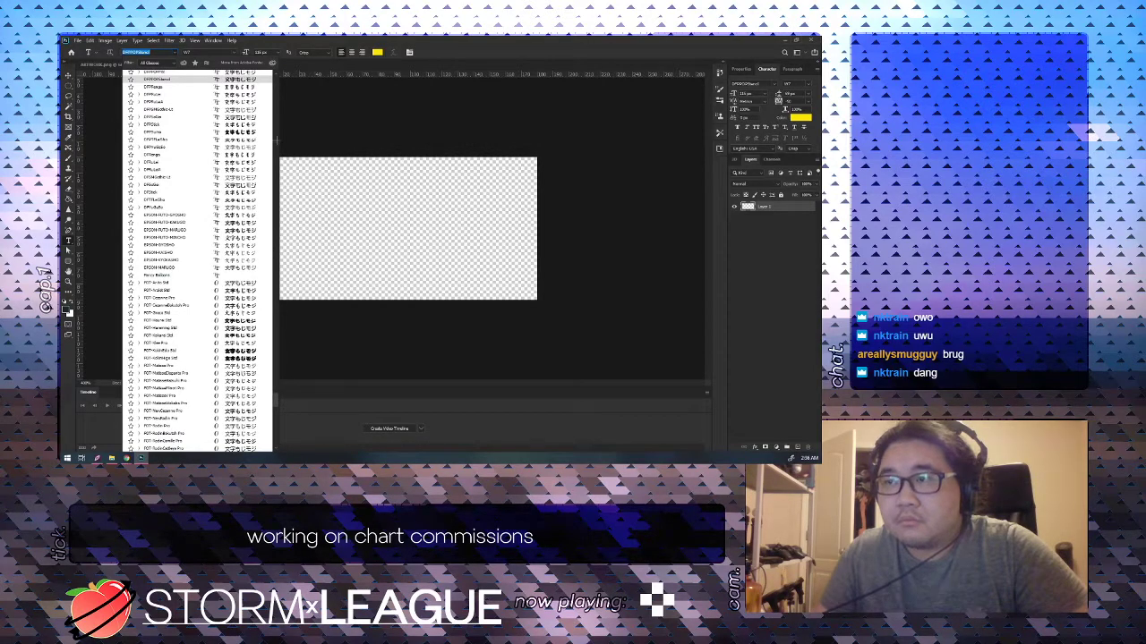
{"action": "scroll", "coordinate": [276, 143], "scroll_direction": "down", "scroll_amount": 5}
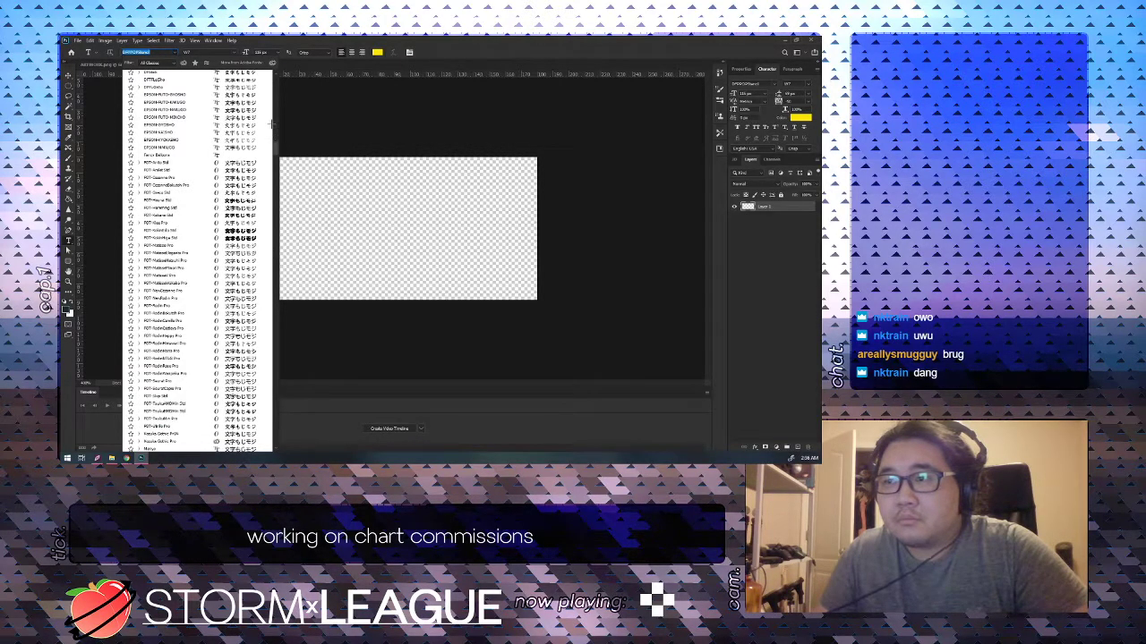
{"action": "scroll", "coordinate": [269, 135], "scroll_direction": "up", "scroll_amount": 15}
{"action": "left_click_drag", "start_coordinate": [265, 137], "coordinate": [271, 147]}
{"action": "key", "text": "Down"}
{"action": "key", "text": "Down"}
{"action": "key", "text": "Down"}
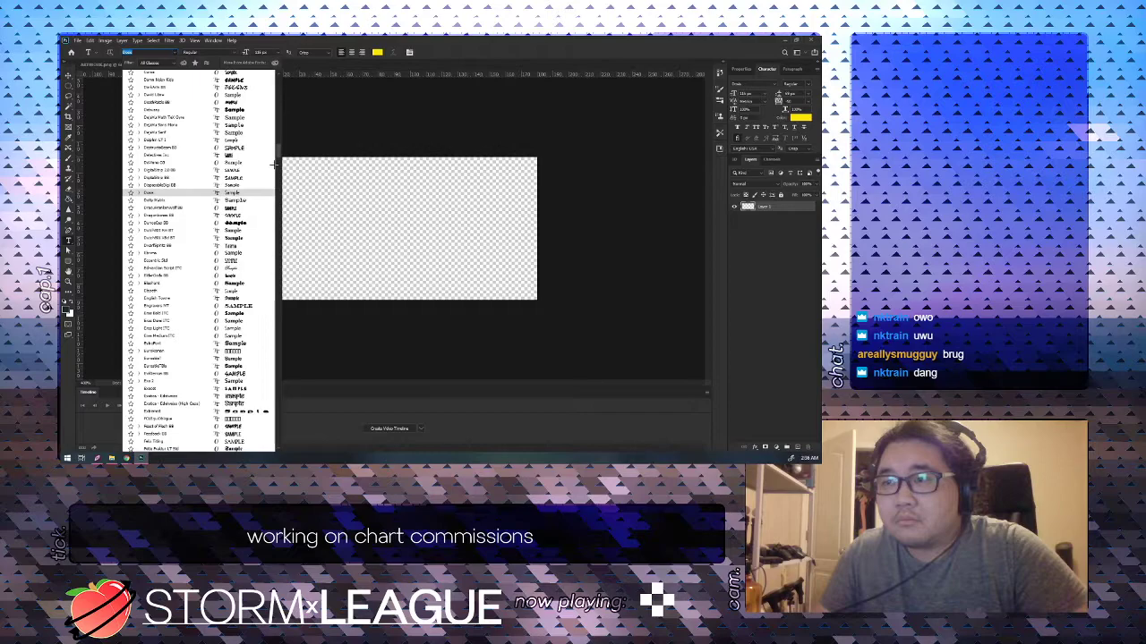
{"action": "scroll", "coordinate": [273, 162], "scroll_direction": "down", "scroll_amount": 10}
{"action": "scroll", "coordinate": [272, 177], "scroll_direction": "down", "scroll_amount": 5}
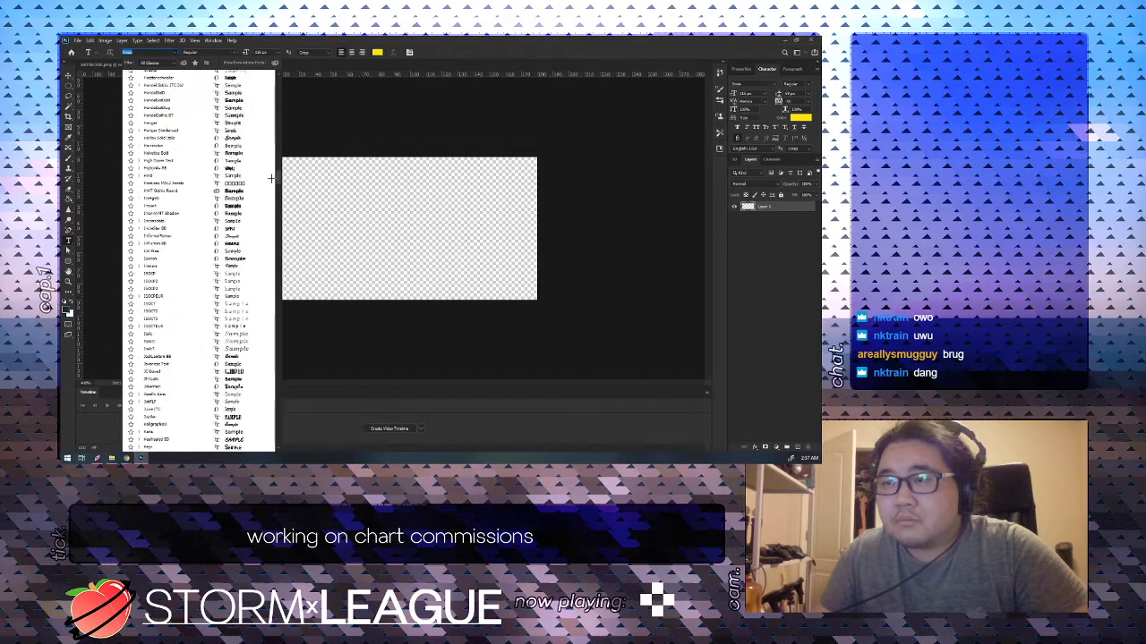
{"action": "scroll", "coordinate": [244, 223], "scroll_direction": "down", "scroll_amount": 5}
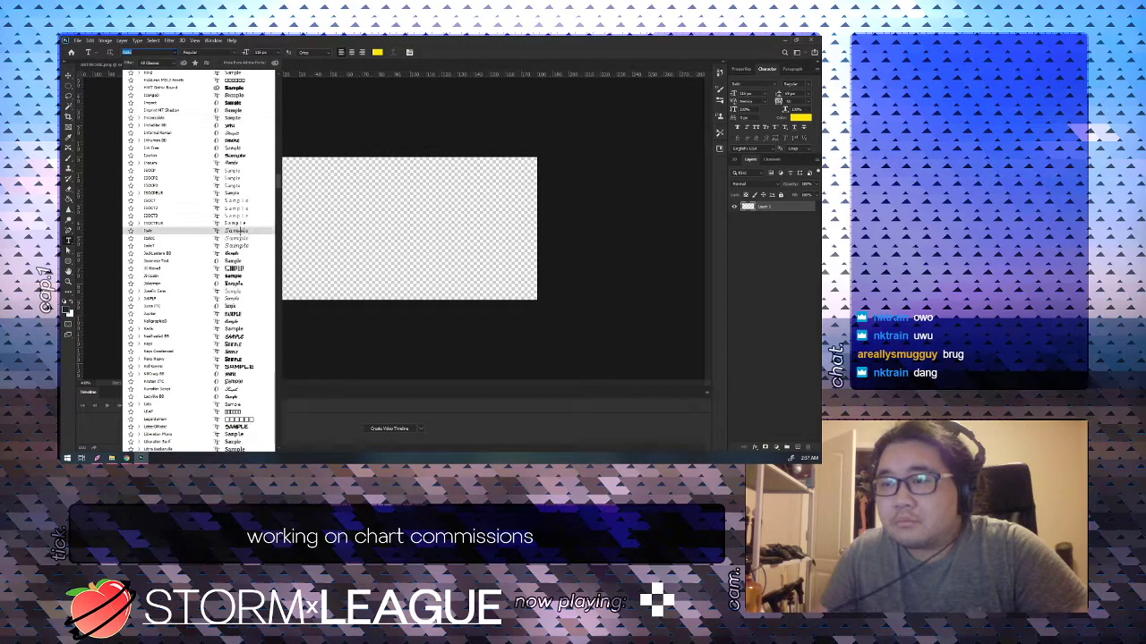
{"action": "scroll", "coordinate": [240, 231], "scroll_direction": "down", "scroll_amount": 5}
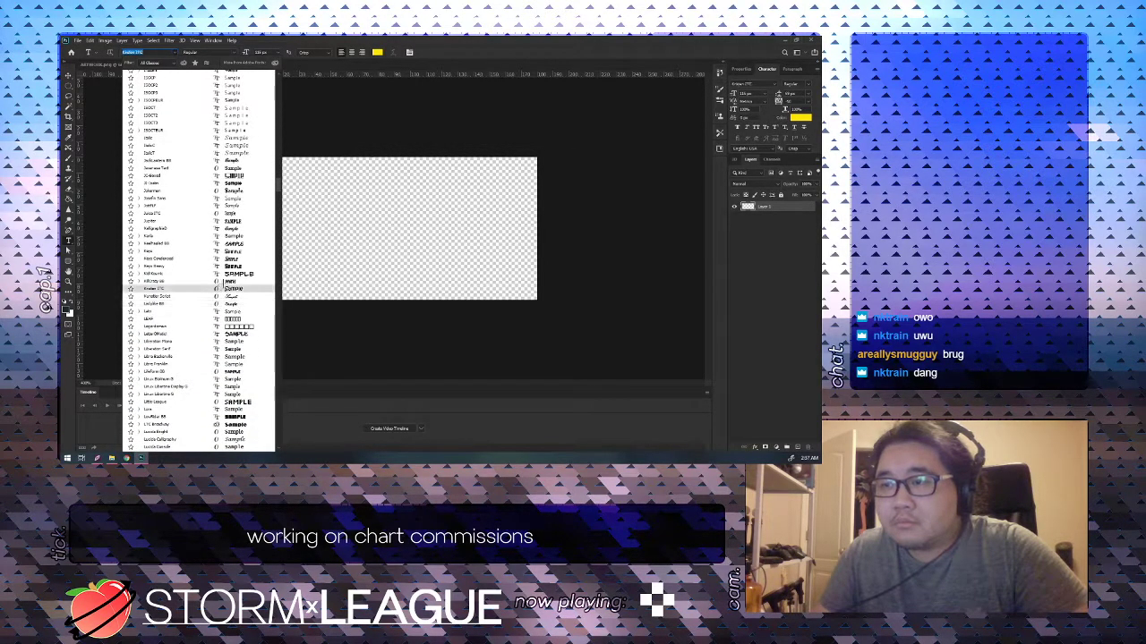
{"action": "left_click", "coordinate": [223, 281]}
Set the text anti-aliasing to None and change the text colour to red.
{"action": "left_click", "coordinate": [315, 52]}
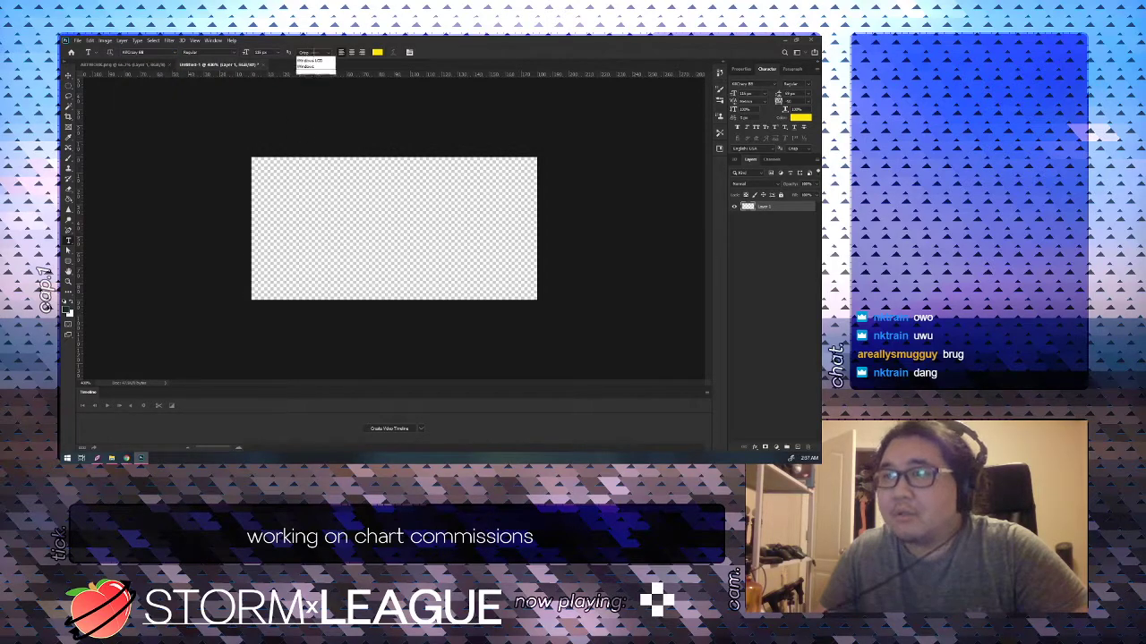
{"action": "left_click", "coordinate": [304, 59]}
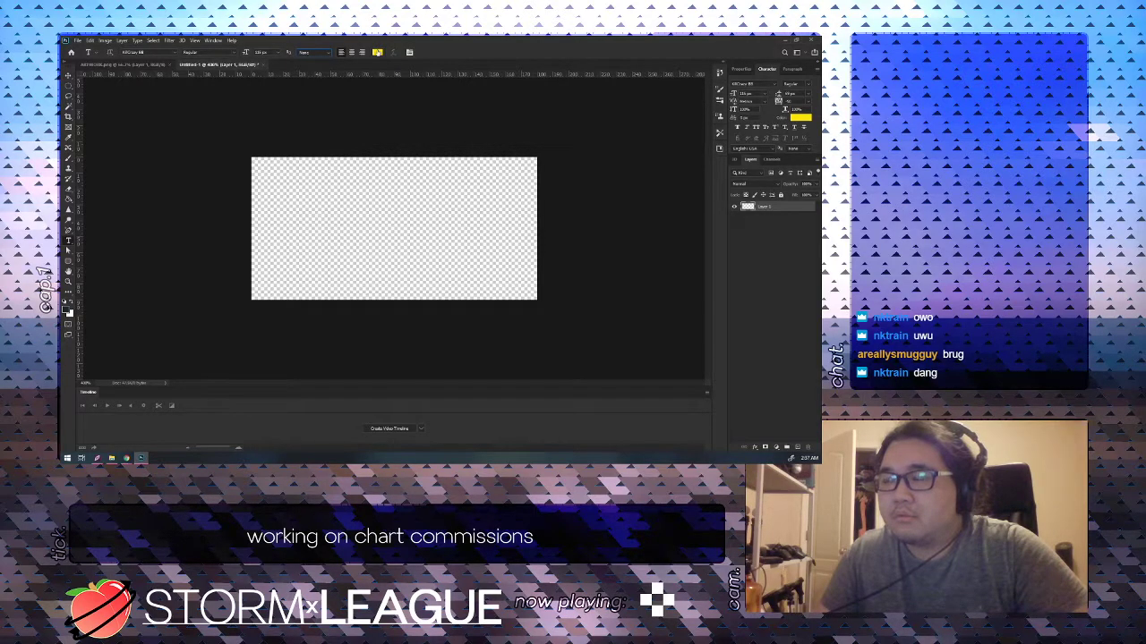
{"action": "left_click", "coordinate": [376, 52]}
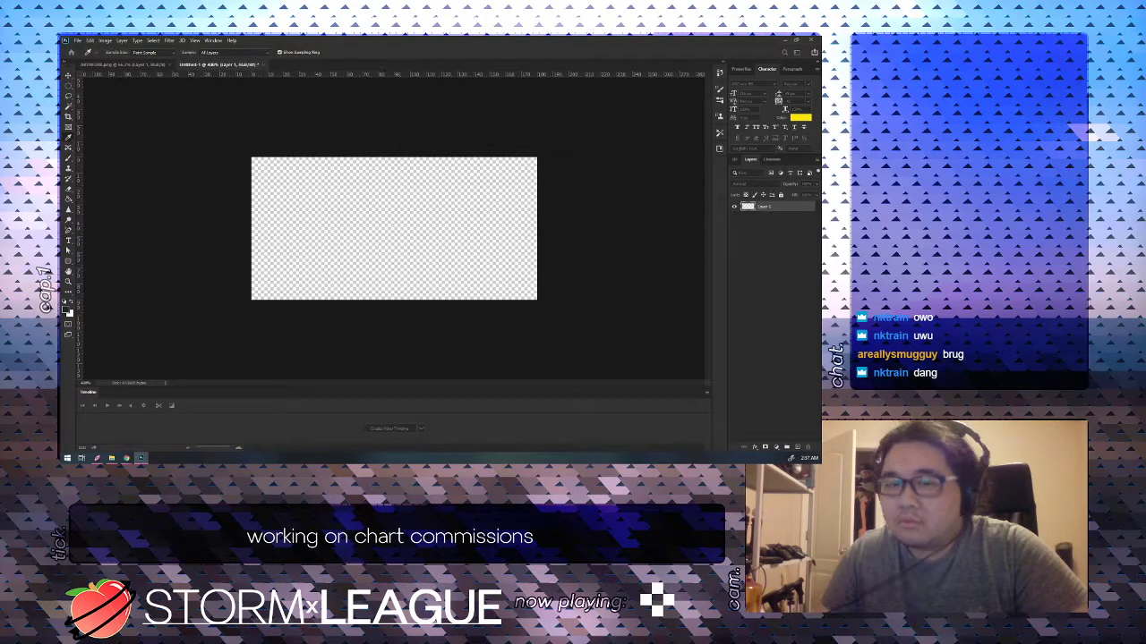
{"action": "key", "text": "Return"}
{"action": "left_click", "coordinate": [377, 52]}
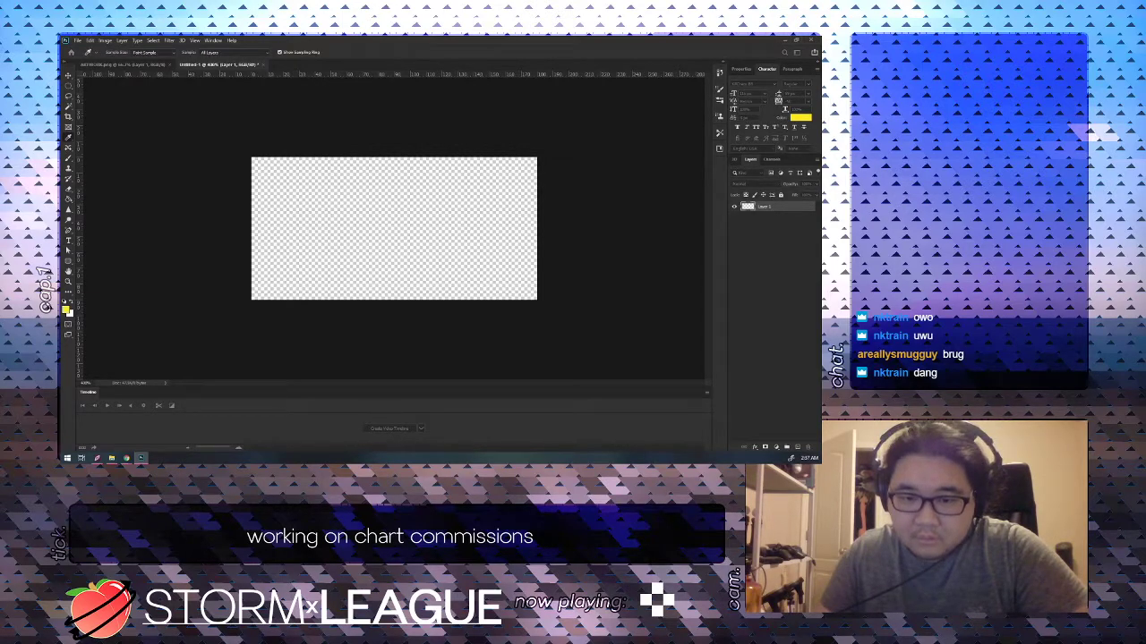
{"action": "key", "text": "Return"}
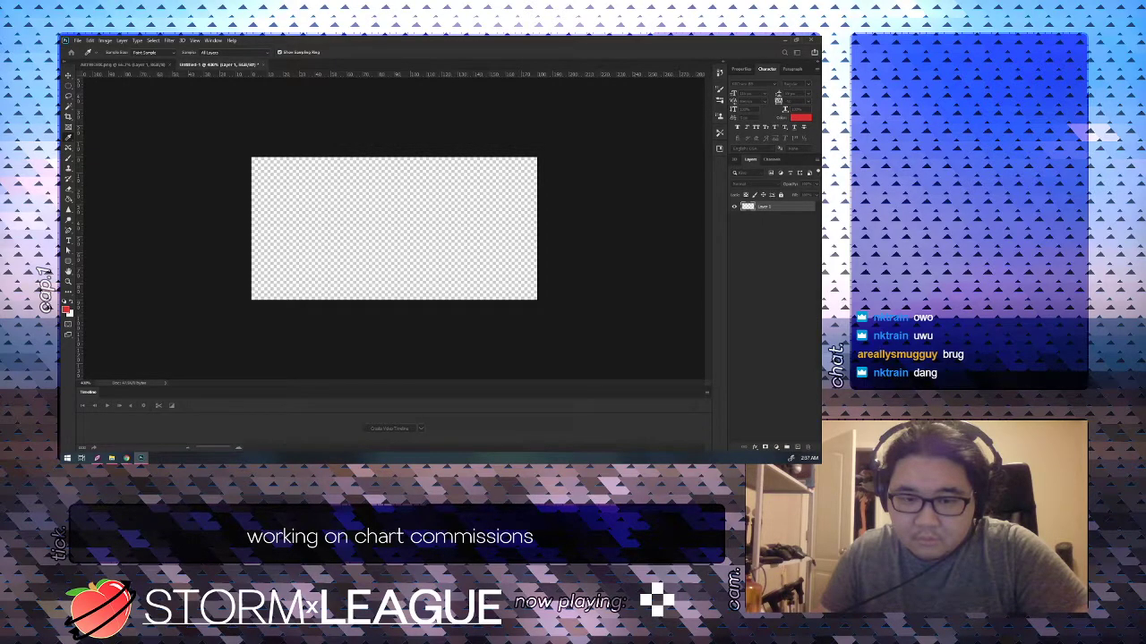
{"action": "key", "text": "Return"}
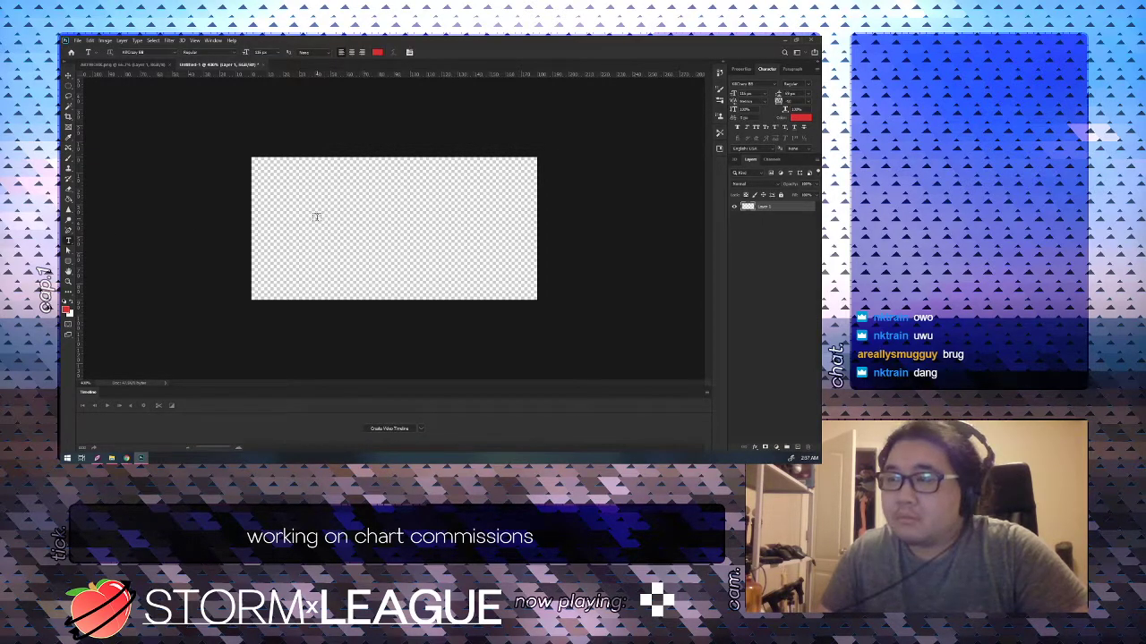
Add the text "Vamplifyer" at a reduced size that fits the canvas and move it to the centre.
{"action": "left_click", "coordinate": [316, 217]}
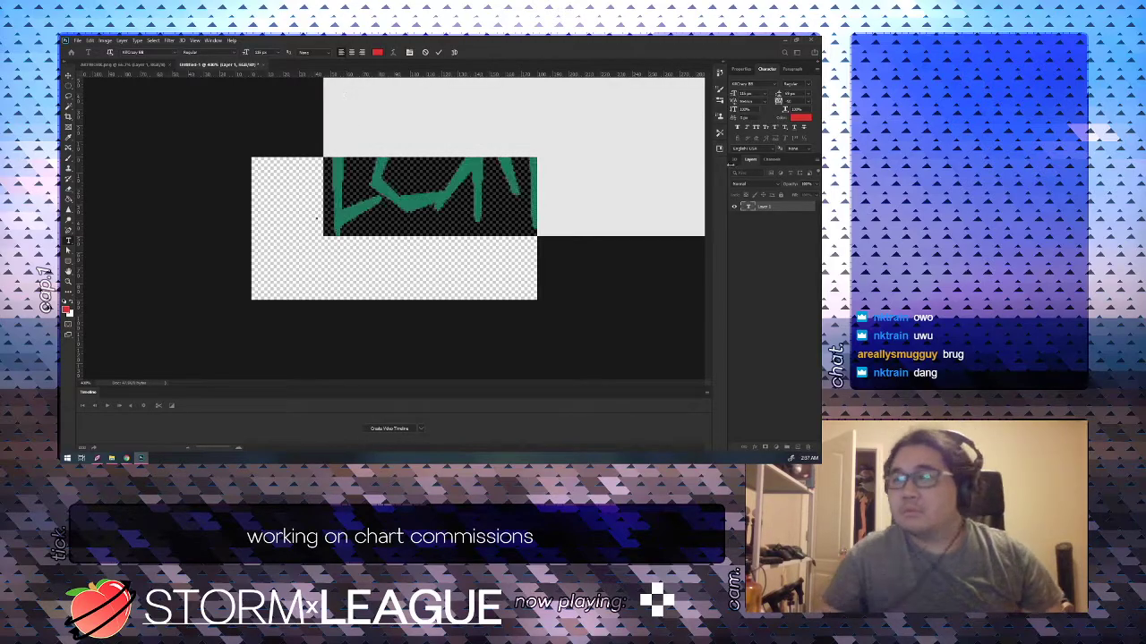
{"action": "left_click_drag", "start_coordinate": [732, 94], "coordinate": [699, 97]}
{"action": "left_click_drag", "start_coordinate": [410, 213], "coordinate": [411, 214]}
{"action": "key", "text": "ctrl+a"}
{"action": "type", "text": "VAMP"}
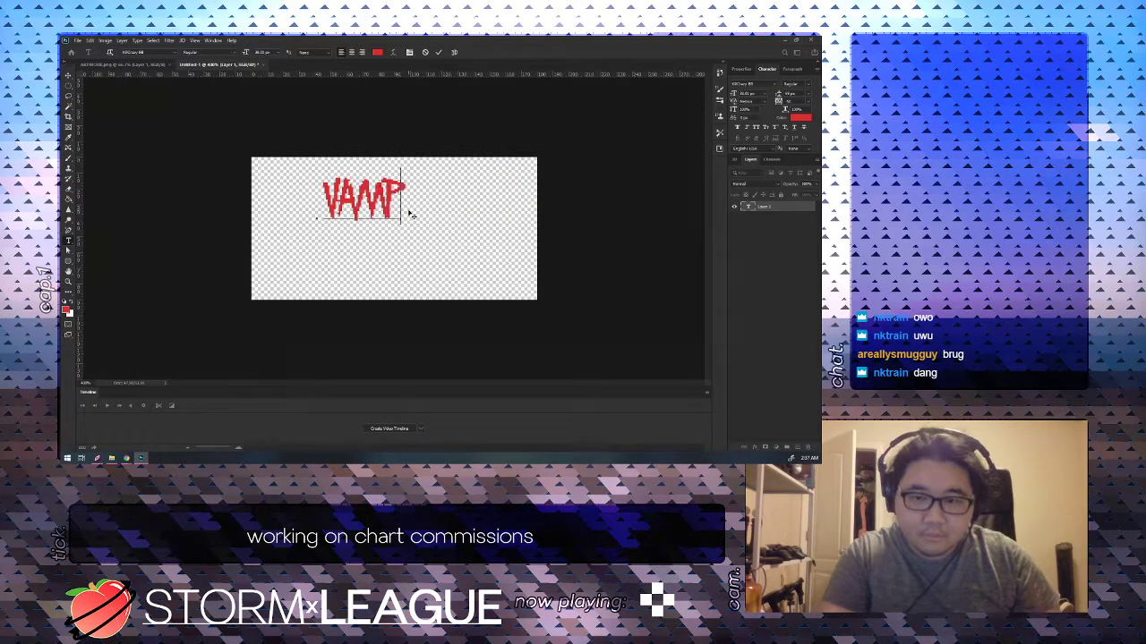
{"action": "type", "text": "UFY"}
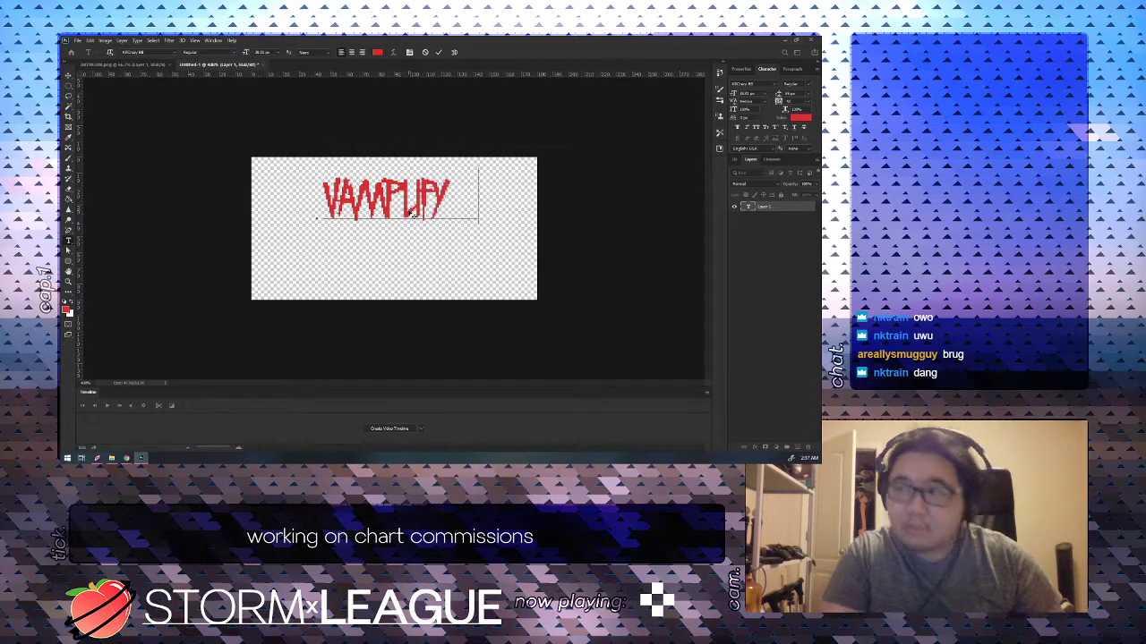
{"action": "type", "text": "ER"}
{"action": "key", "text": "ctrl+Return"}
{"action": "left_click_drag", "start_coordinate": [413, 215], "coordinate": [407, 224]}
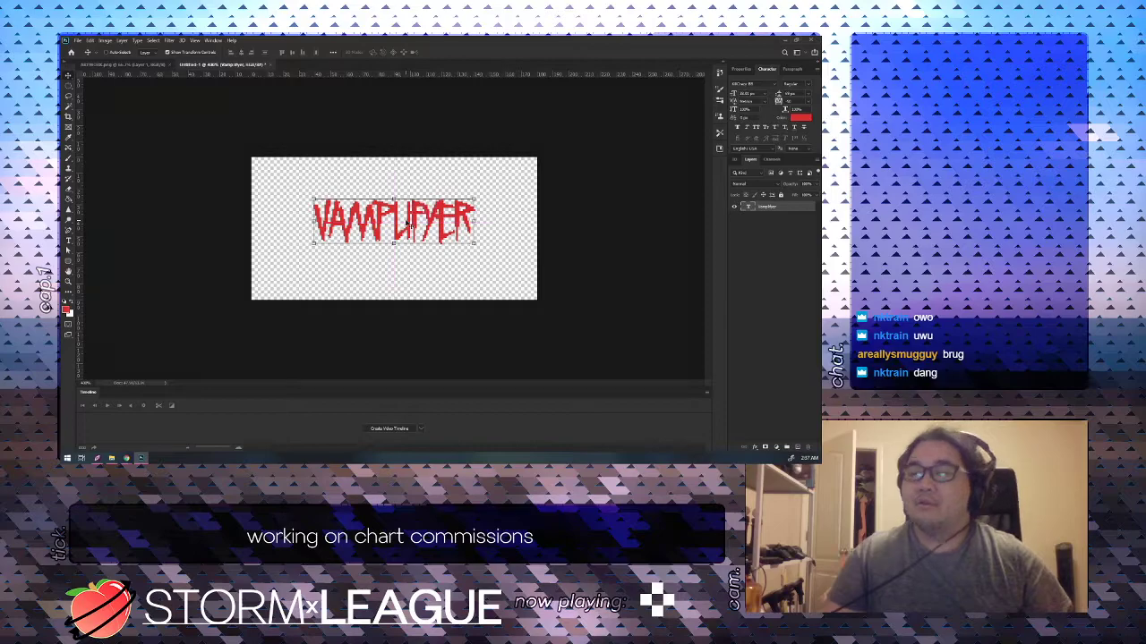
Save the document as "vamplifyer type" in Photoshop format in the Google Drive art folder.
{"action": "key", "text": "ctrl+s"}
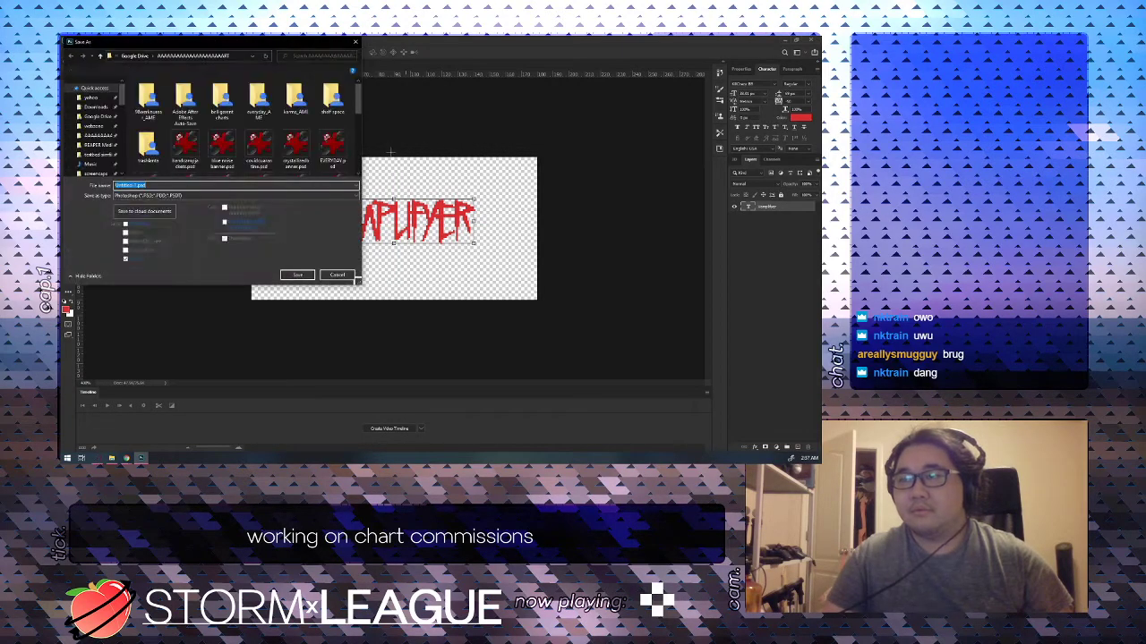
{"action": "type", "text": "vampli"}
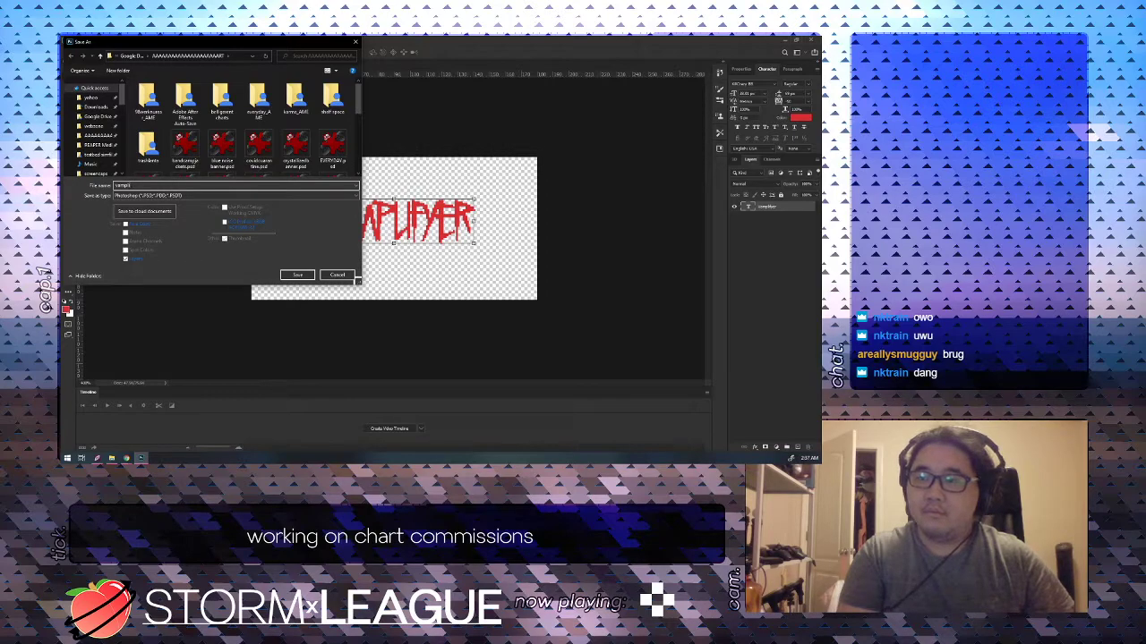
{"action": "type", "text": "fyer te"}
{"action": "key", "text": "Return"}
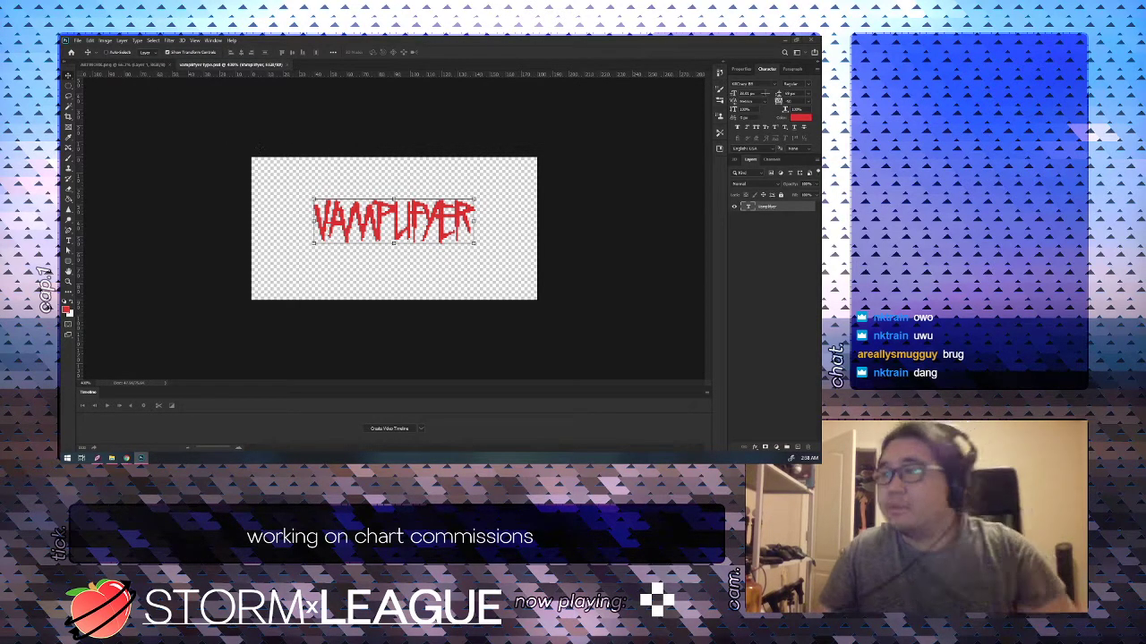
Switch the Vamplifyer text to the Magic Book pixel font.
{"action": "left_click", "coordinate": [753, 84]}
{"action": "type", "text": "magic"}
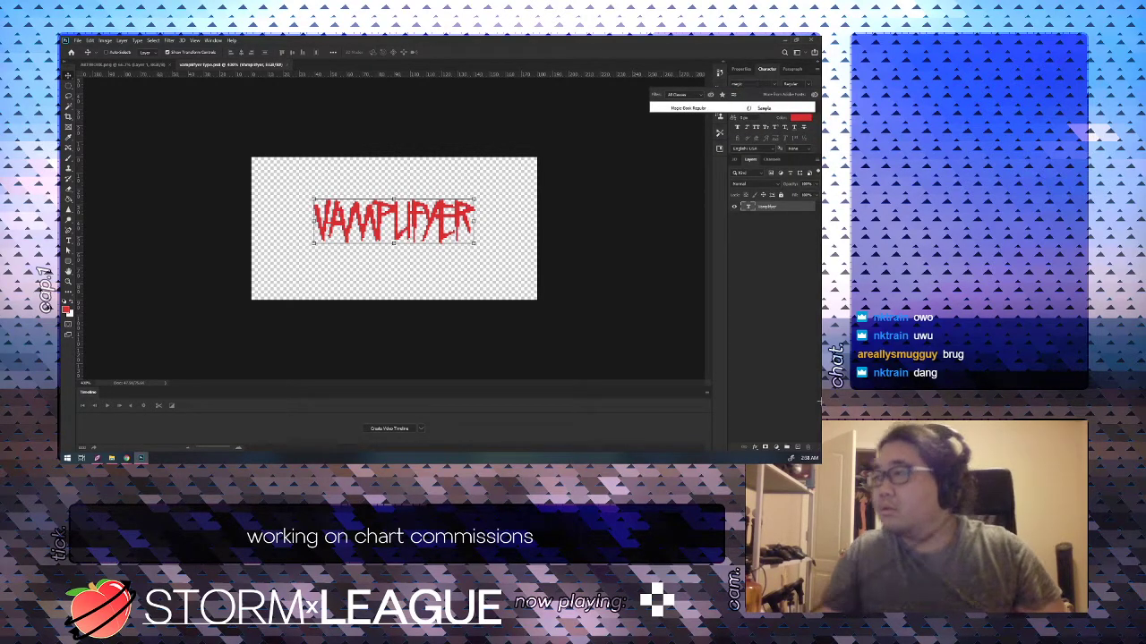
{"action": "key", "text": "Return"}
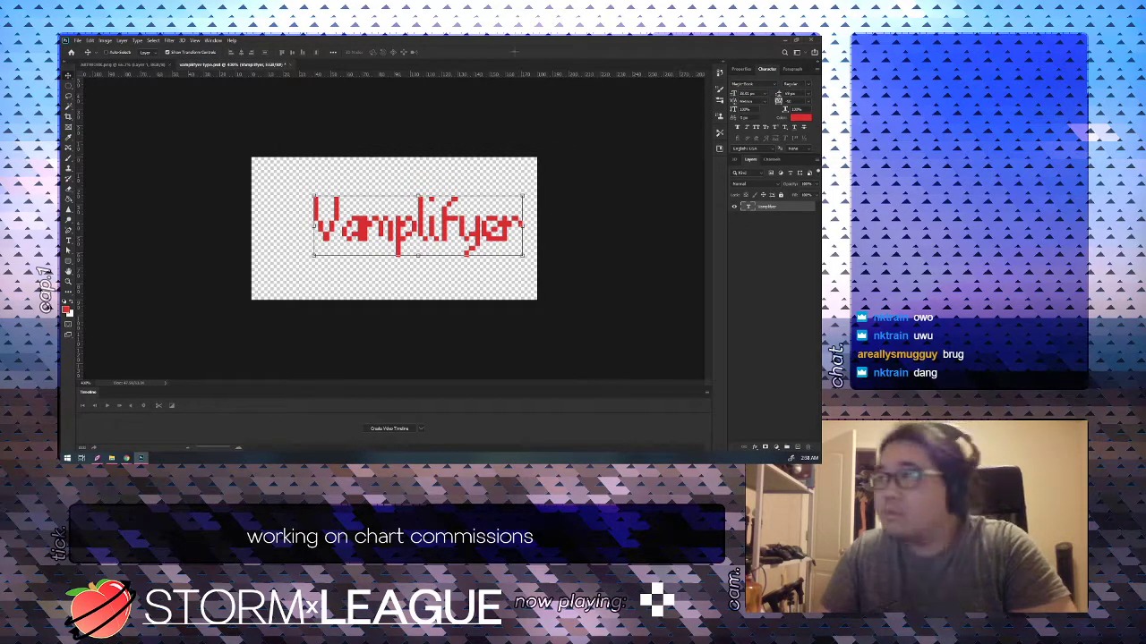
Set the Vamplifyer text's size to 50 px and move the word so it is centred on the canvas.
{"action": "left_click", "coordinate": [773, 93]}
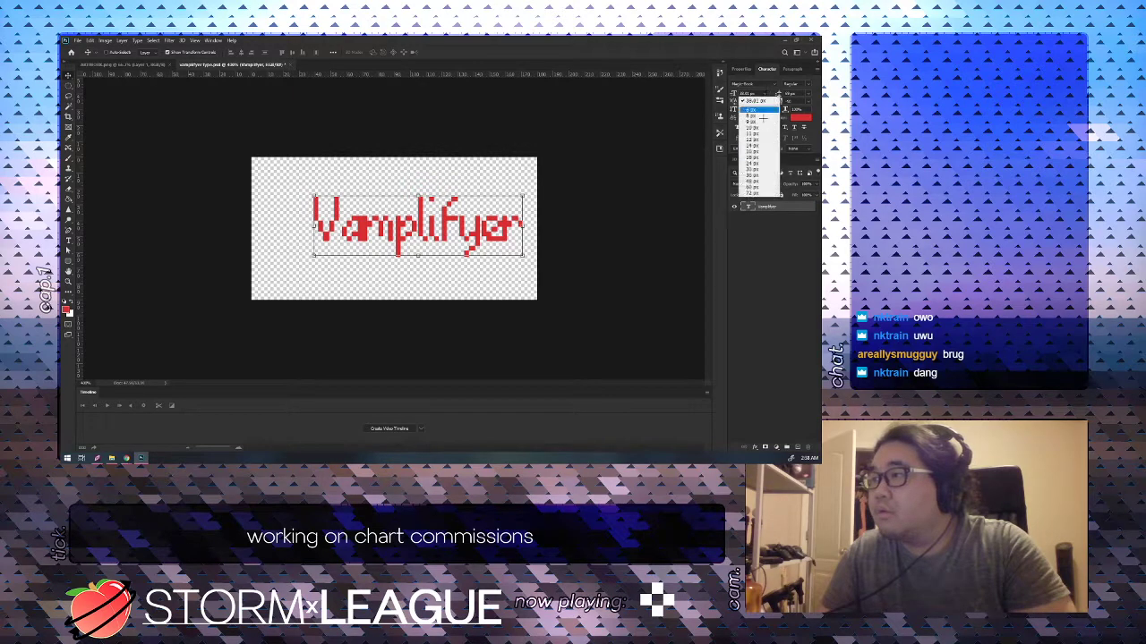
{"action": "left_click", "coordinate": [756, 186]}
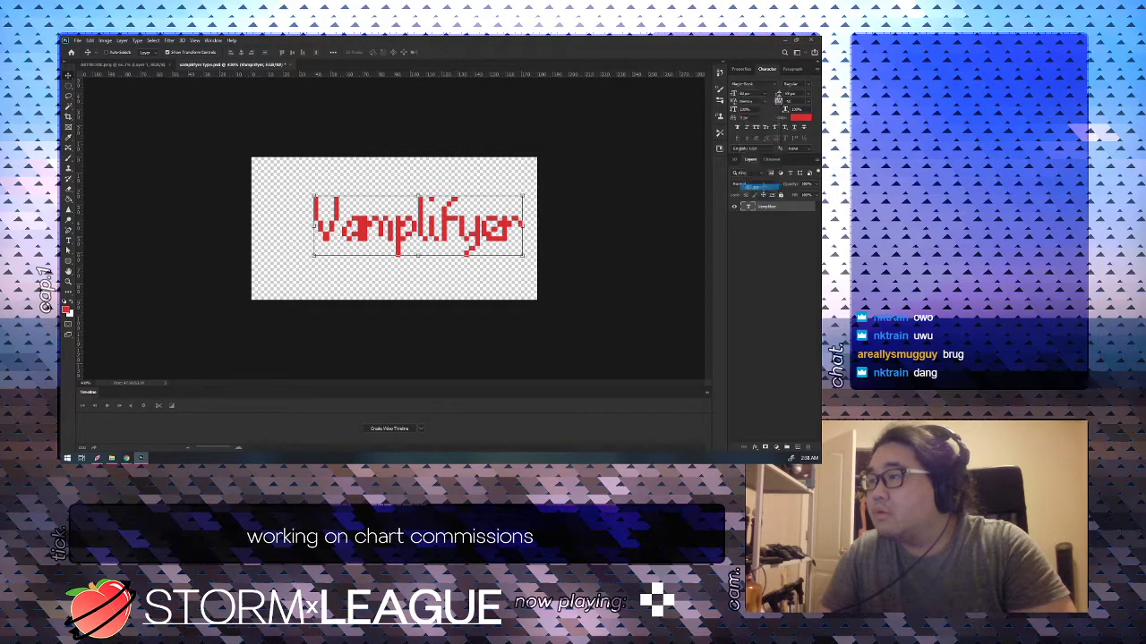
{"action": "left_click_drag", "start_coordinate": [548, 206], "coordinate": [473, 213]}
{"action": "double_click", "coordinate": [750, 94]}
{"action": "type", "text": "50"}
{"action": "key", "text": "Return"}
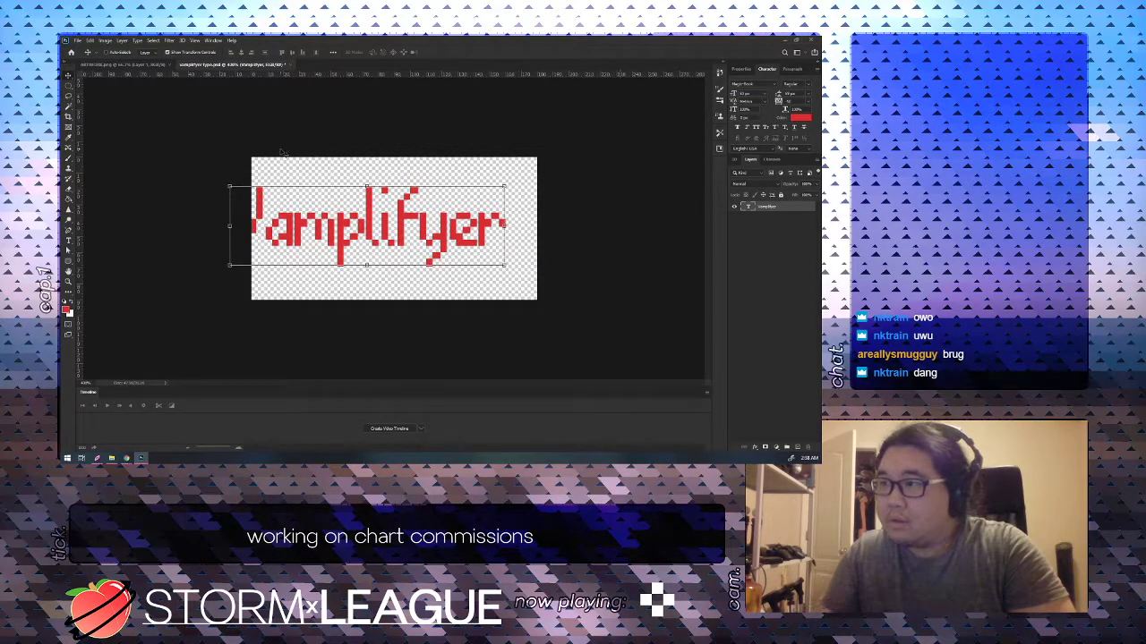
{"action": "left_click_drag", "start_coordinate": [411, 219], "coordinate": [445, 223]}
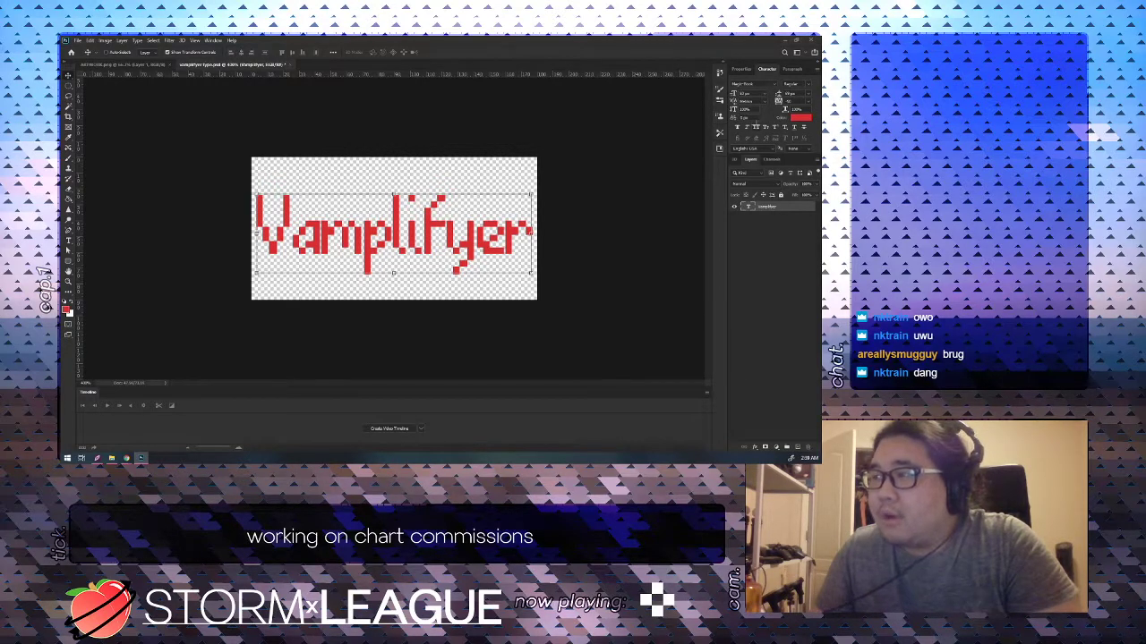
{"action": "left_click", "coordinate": [756, 127]}
{"action": "left_click", "coordinate": [757, 127]}
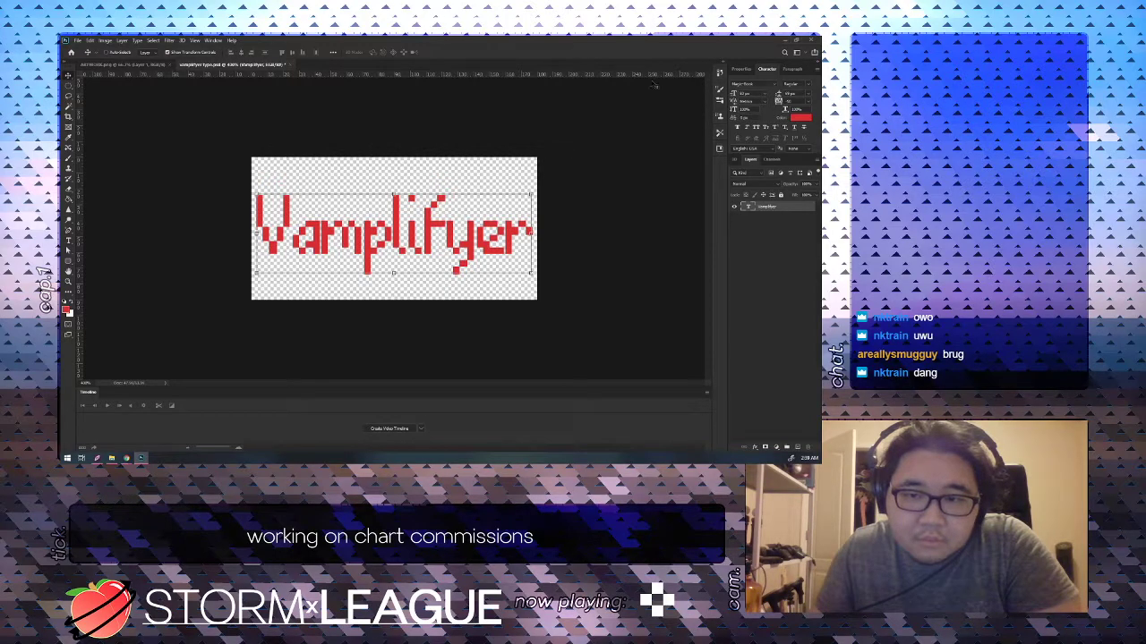
Search the fonts for "curse" and apply the matching cursive pixel font to the Vamplifyer text.
{"action": "left_click", "coordinate": [775, 84]}
{"action": "type", "text": "c"}
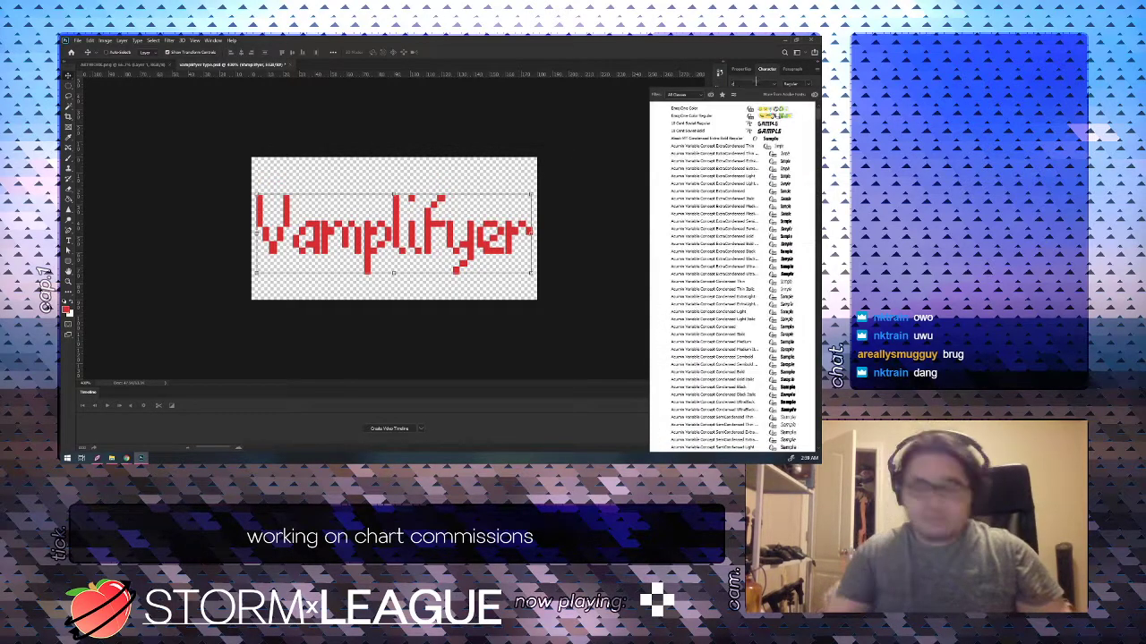
{"action": "type", "text": "urse"}
{"action": "left_click", "coordinate": [778, 109]}
{"action": "key", "text": "Escape"}
Tighten the tracking of the Vamplifyer text until the whole word fits within the canvas width.
{"action": "left_click_drag", "start_coordinate": [778, 101], "coordinate": [780, 100]}
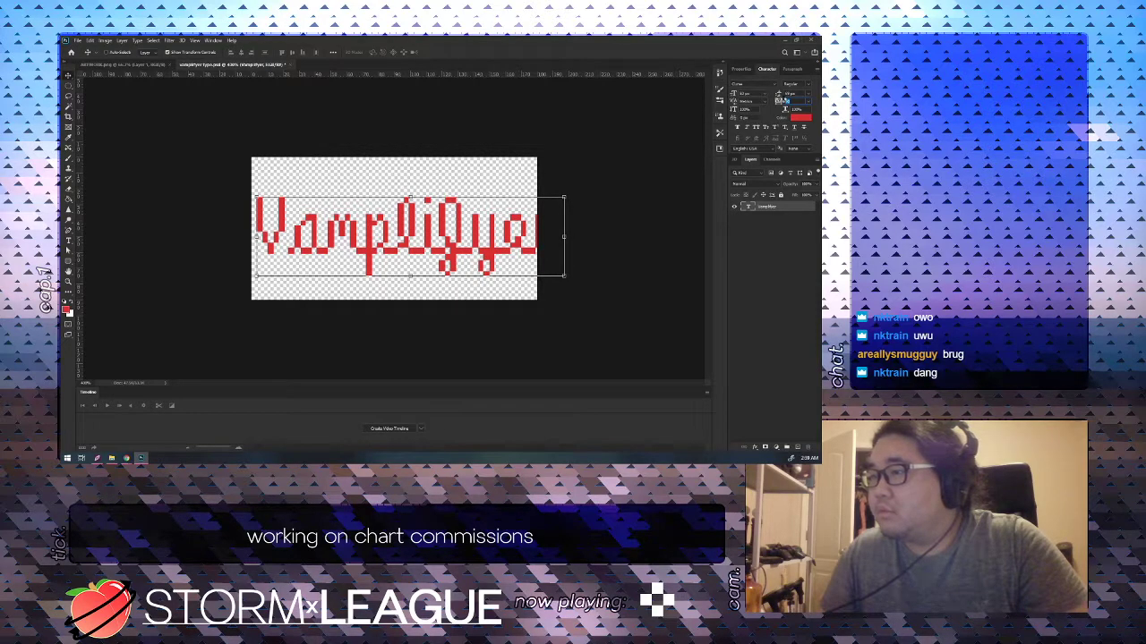
{"action": "left_click_drag", "start_coordinate": [786, 100], "coordinate": [780, 101]}
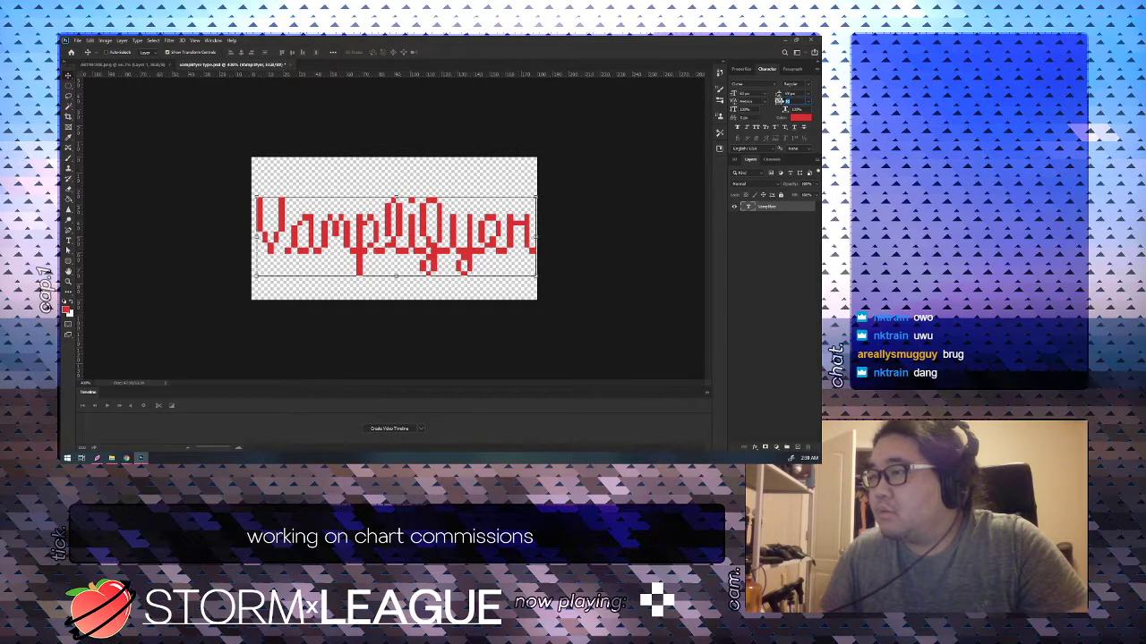
{"action": "key", "text": "Up"}
{"action": "key", "text": "Down"}
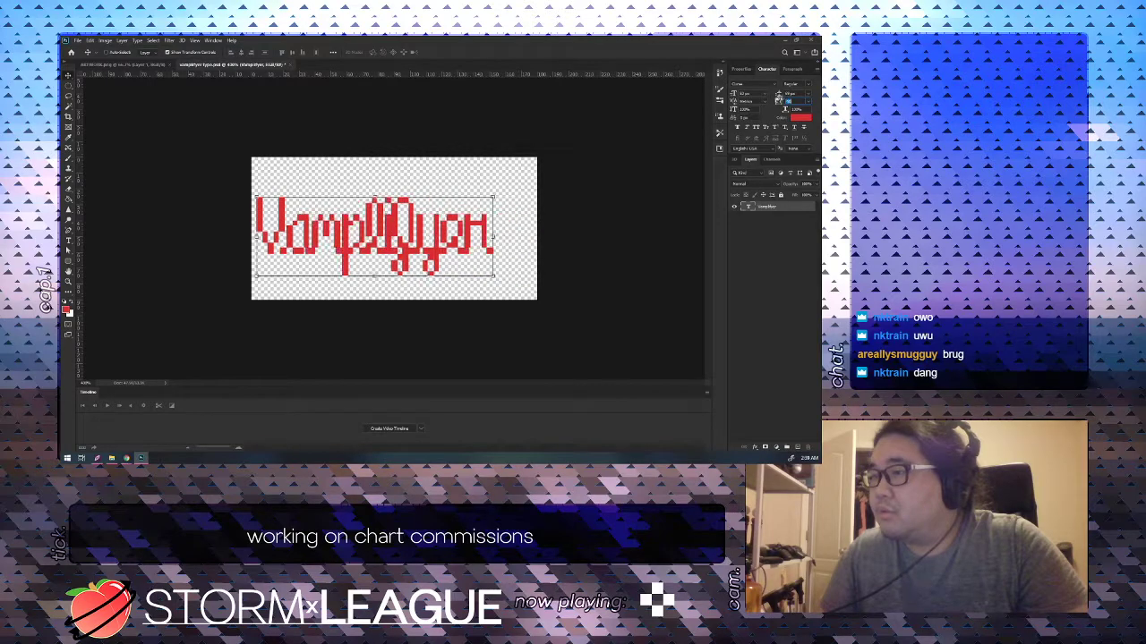
{"action": "left_click", "coordinate": [791, 101]}
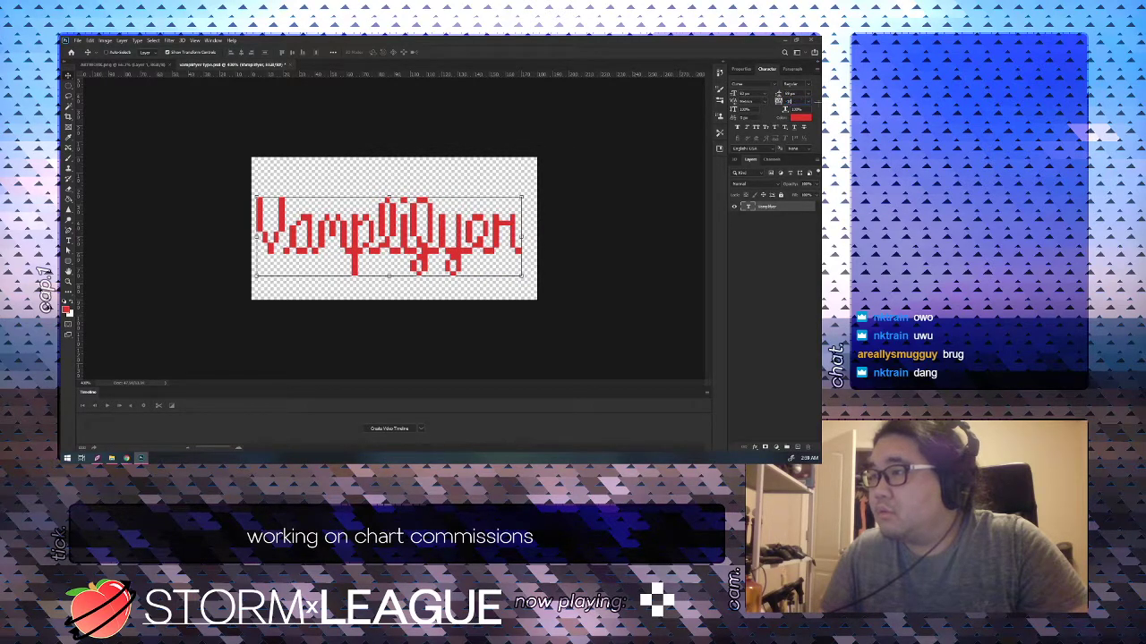
{"action": "key", "text": "Up"}
{"action": "key", "text": "Down"}
{"action": "key", "text": "Up"}
{"action": "key", "text": "Up"}
{"action": "key", "text": "Up"}
{"action": "key", "text": "Up"}
{"action": "key", "text": "Up"}
{"action": "key", "text": "Up"}
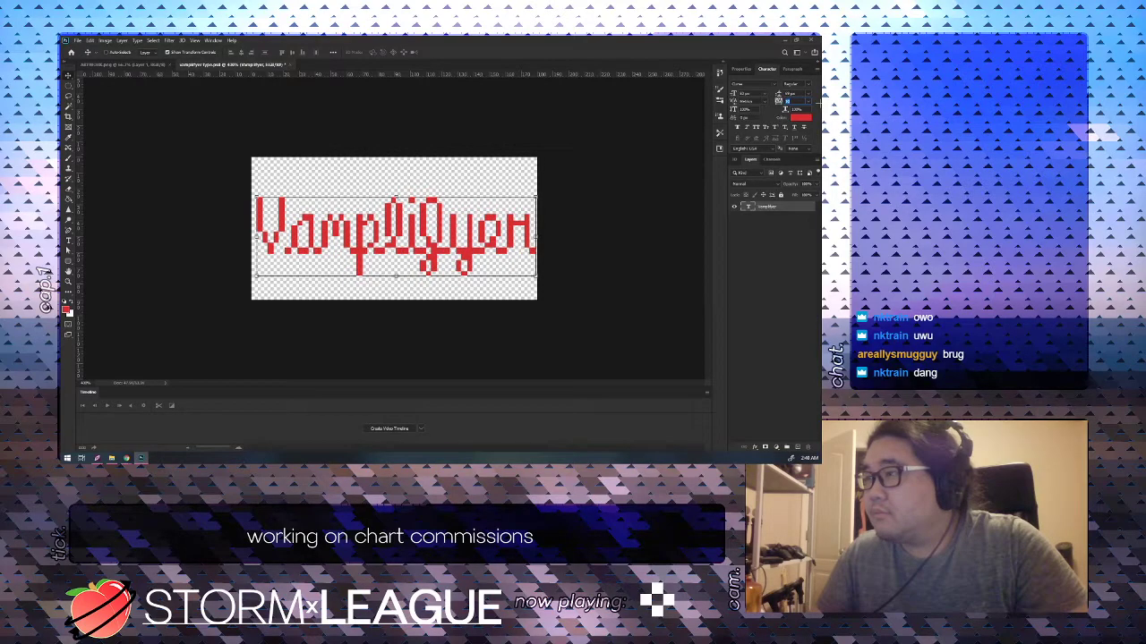
{"action": "left_click", "coordinate": [808, 100]}
{"action": "left_click", "coordinate": [799, 139]}
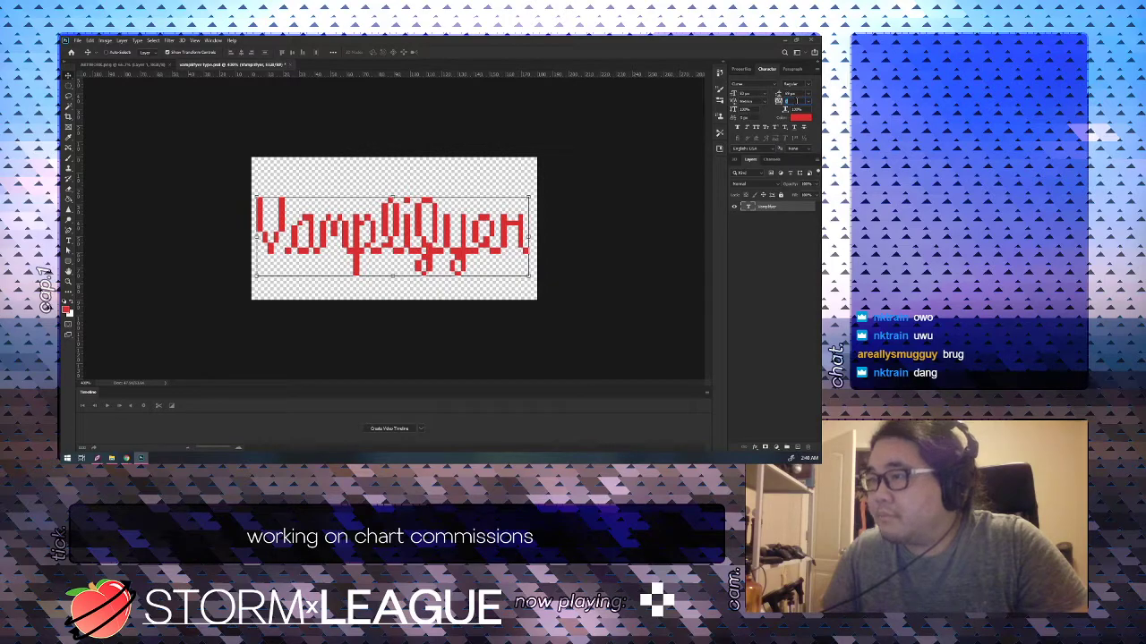
Move the Vamplifyer text slightly up and across so it sits centred on the canvas.
{"action": "left_click_drag", "start_coordinate": [482, 213], "coordinate": [484, 212]}
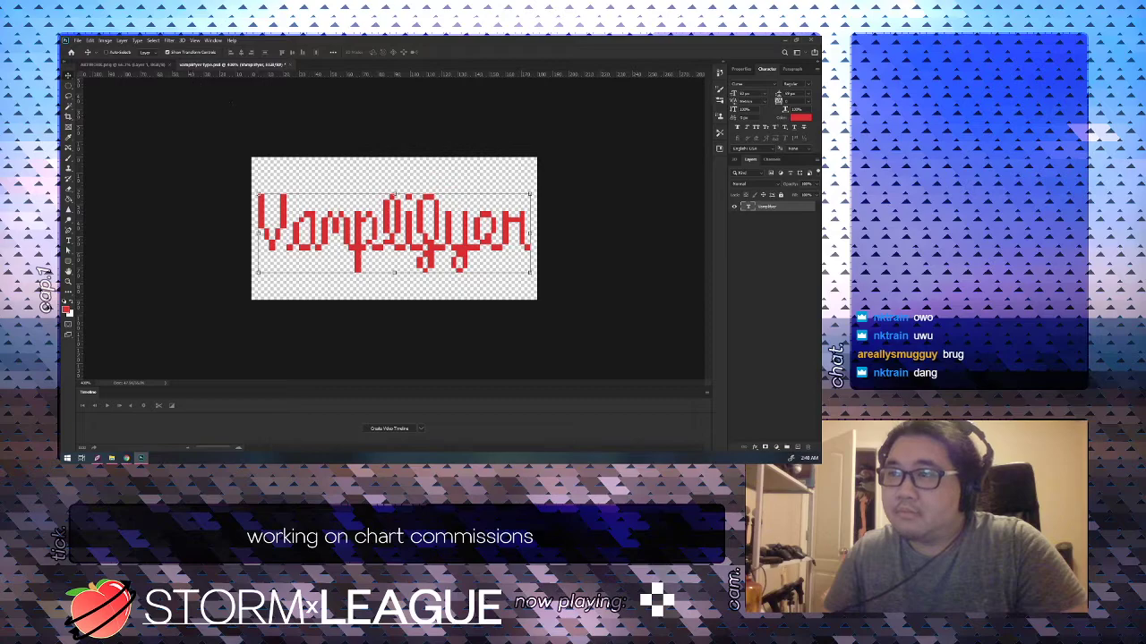
Try a stroke layer effect around the Vamplifyer text, testing several colours including black.
{"action": "double_click", "coordinate": [790, 211]}
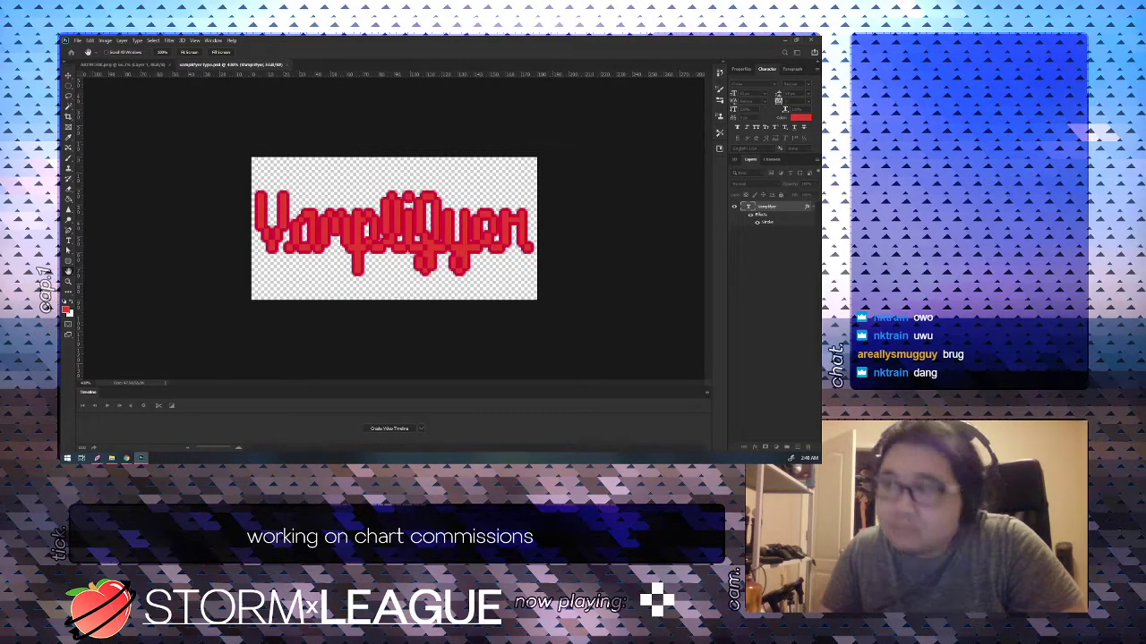
{"action": "key", "text": "i"}
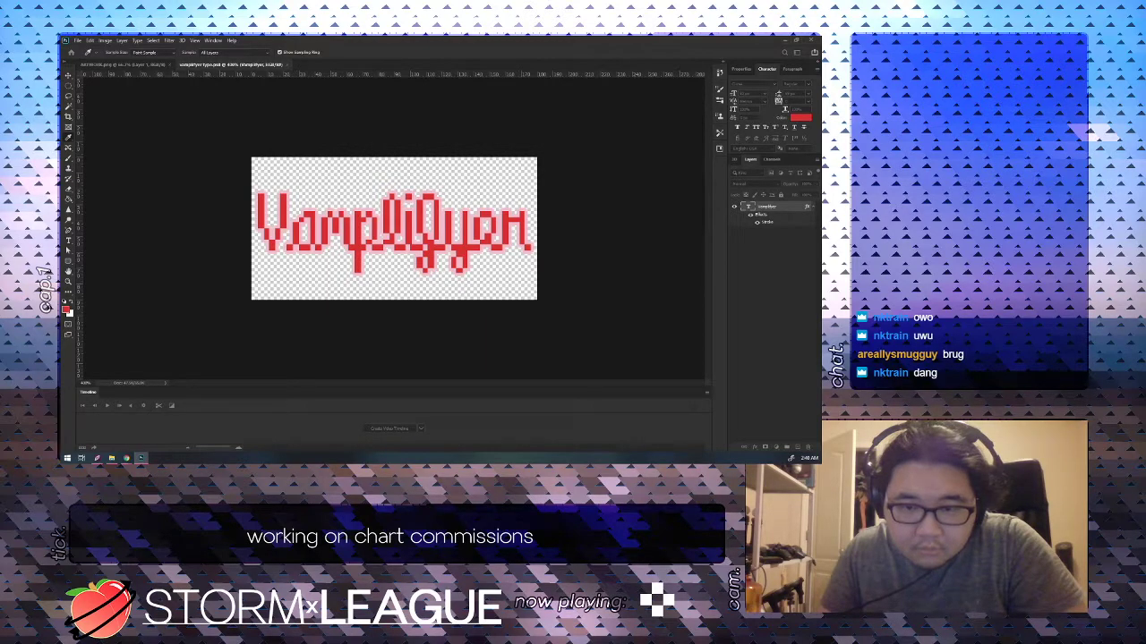
{"action": "key", "text": "Escape"}
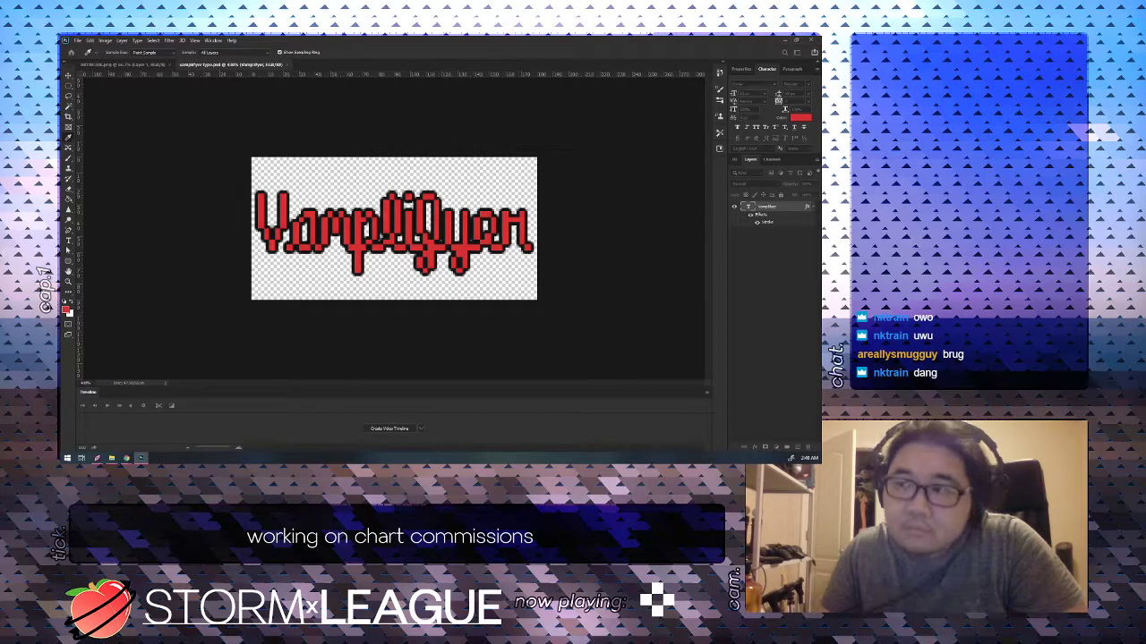
{"action": "key", "text": "h"}
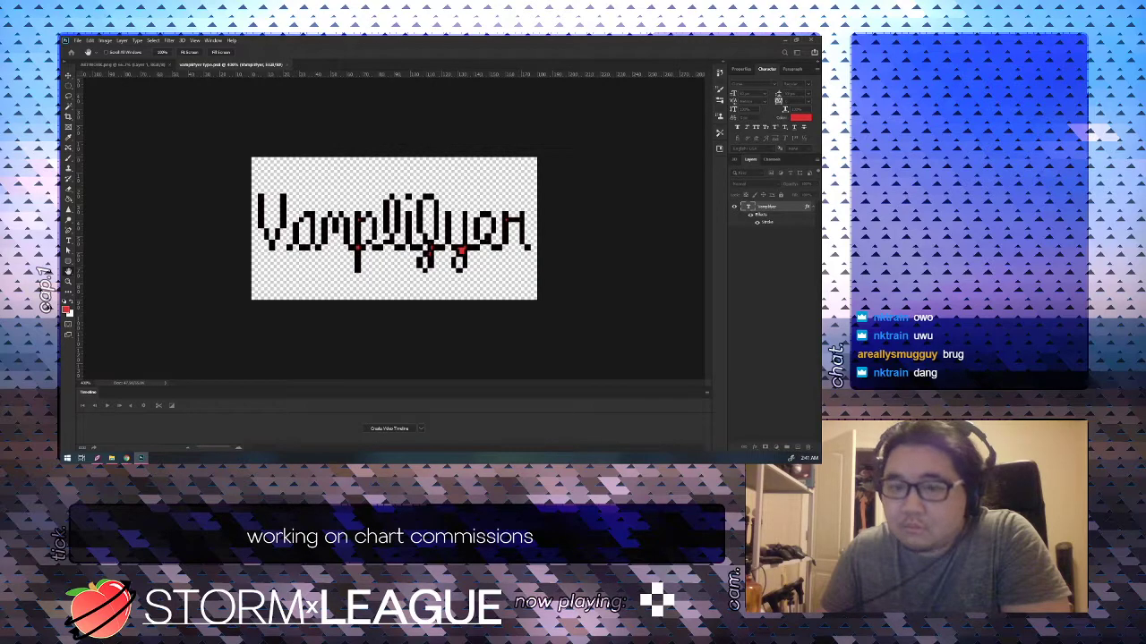
Try different positions and a lower opacity for the text's stroke, and discard the layer style changes.
{"action": "key", "text": "ctrl+z"}
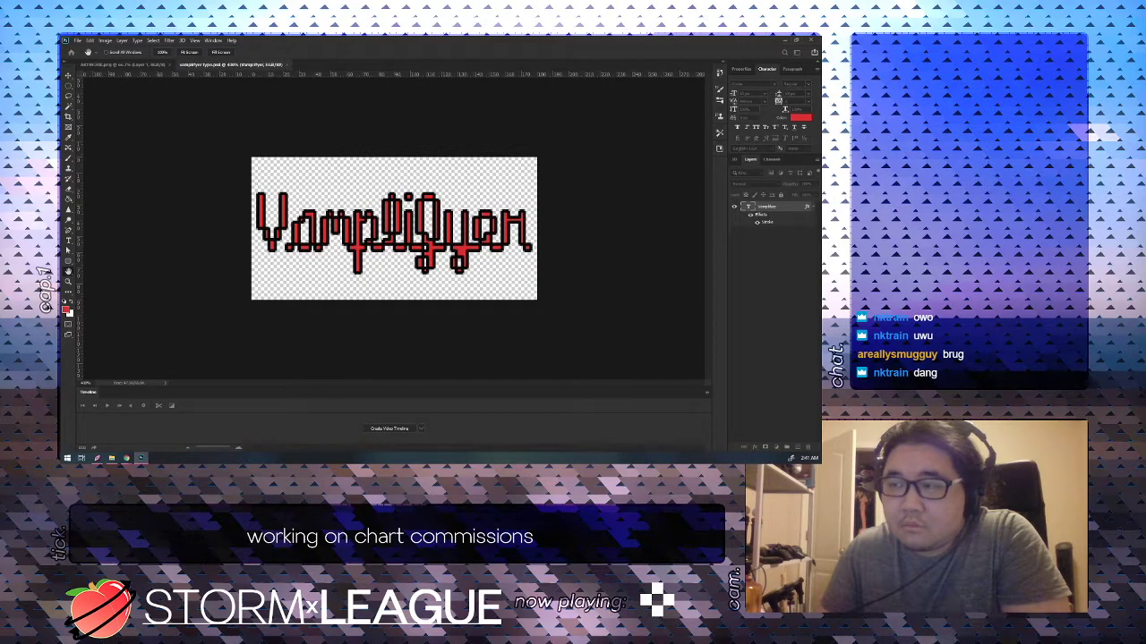
{"action": "key", "text": "ctrl+z"}
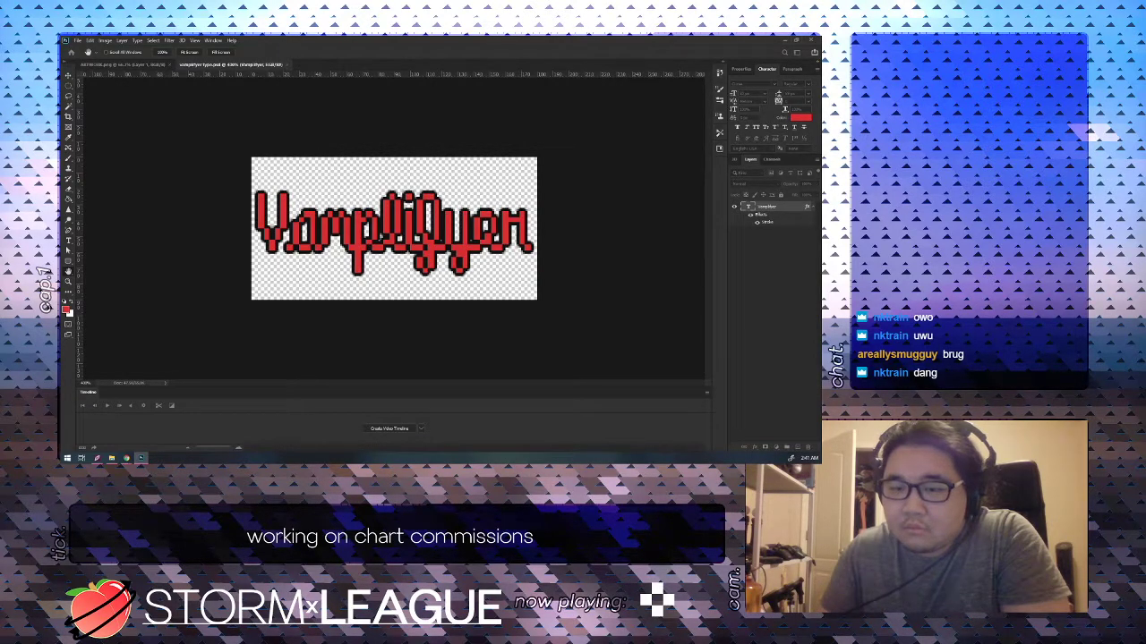
{"action": "key", "text": "ctrl+z"}
{"action": "key", "text": "ctrl+z"}
{"action": "key", "text": "ctrl+z"}
{"action": "key", "text": "ctrl+z"}
{"action": "key", "text": "ctrl+z"}
{"action": "key", "text": "Up"}
{"action": "key", "text": "Up"}
{"action": "key", "text": "Up"}
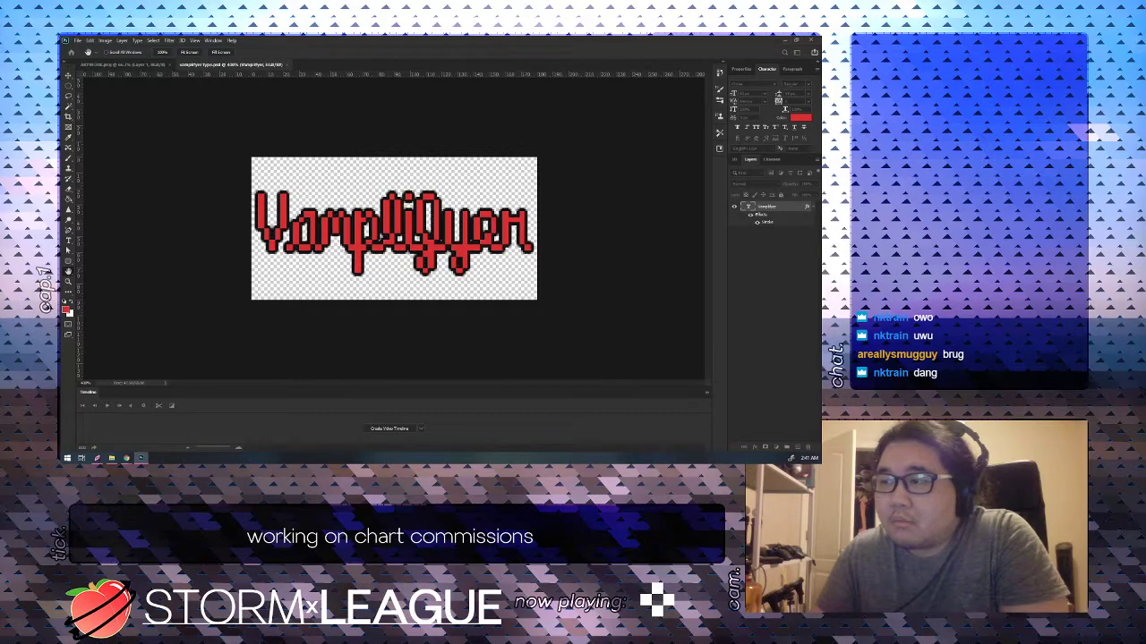
{"action": "key", "text": "Down"}
{"action": "key", "text": "Down"}
{"action": "key", "text": "ctrl+z"}
{"action": "key", "text": "ctrl+z"}
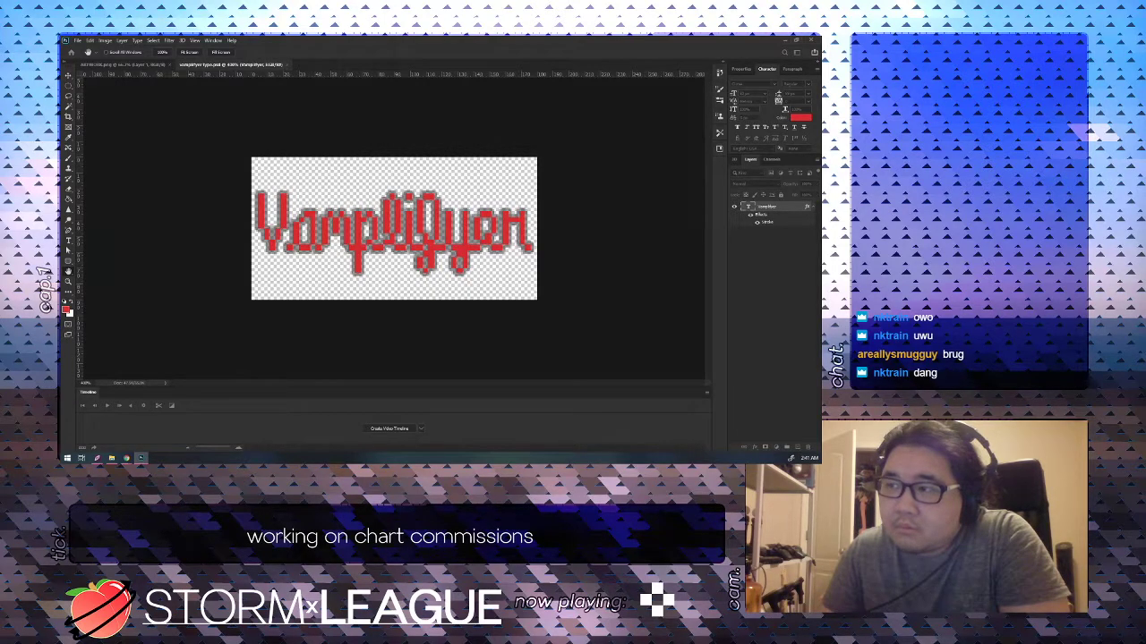
{"action": "left_click_drag", "start_coordinate": [61, 258], "coordinate": [96, 259]}
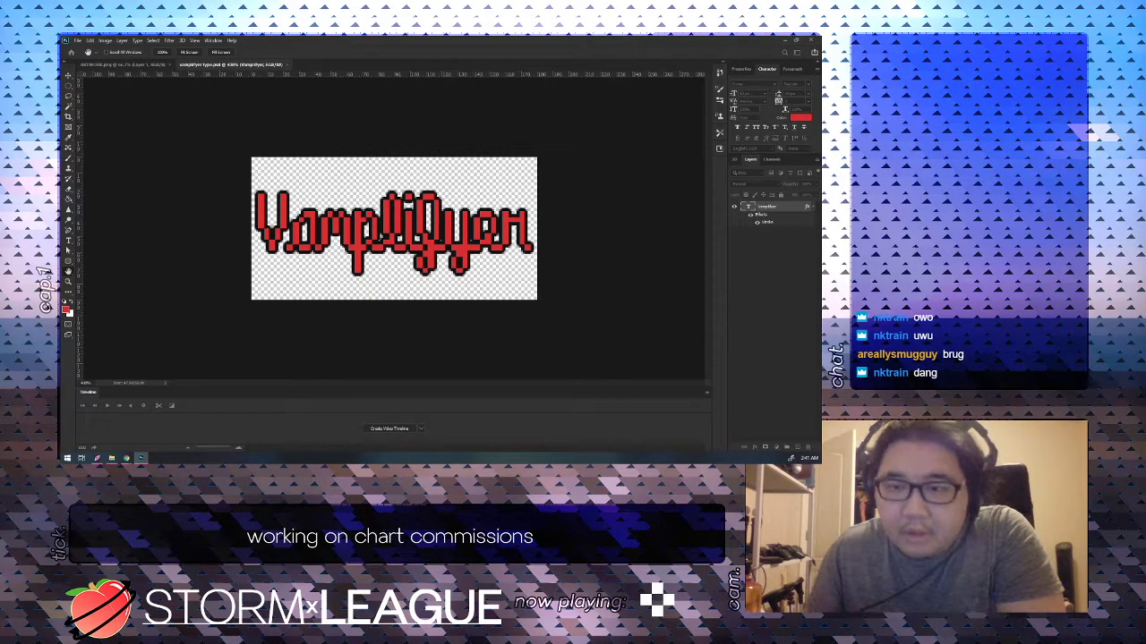
{"action": "key", "text": "Escape"}
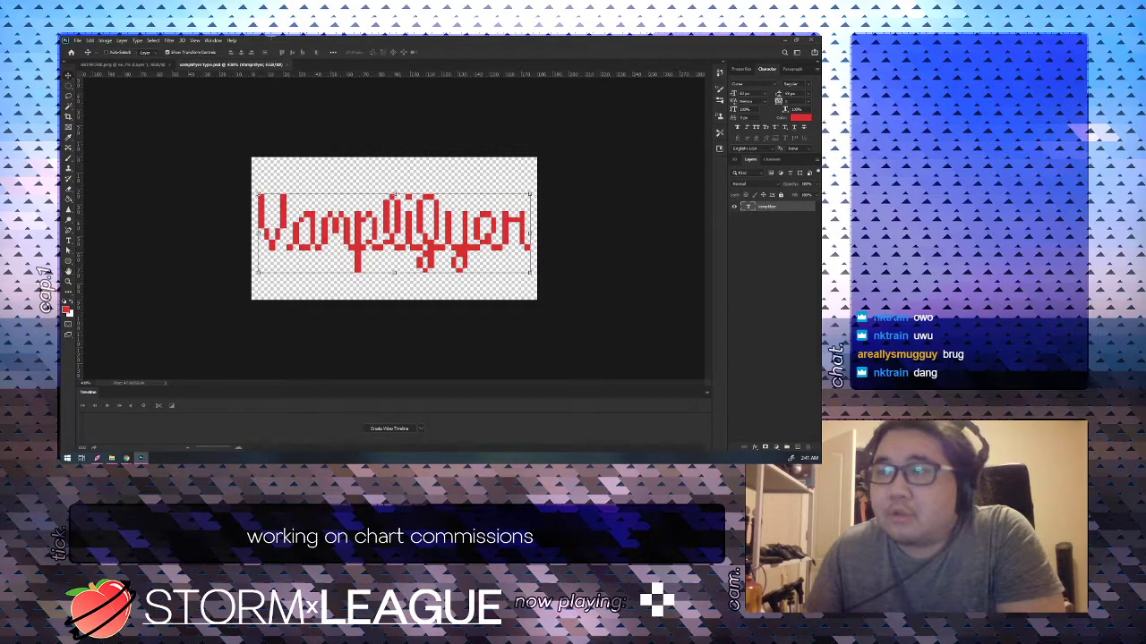
Duplicate the Vamplifyer text layer and hide the original layer.
{"action": "left_click", "coordinate": [89, 41]}
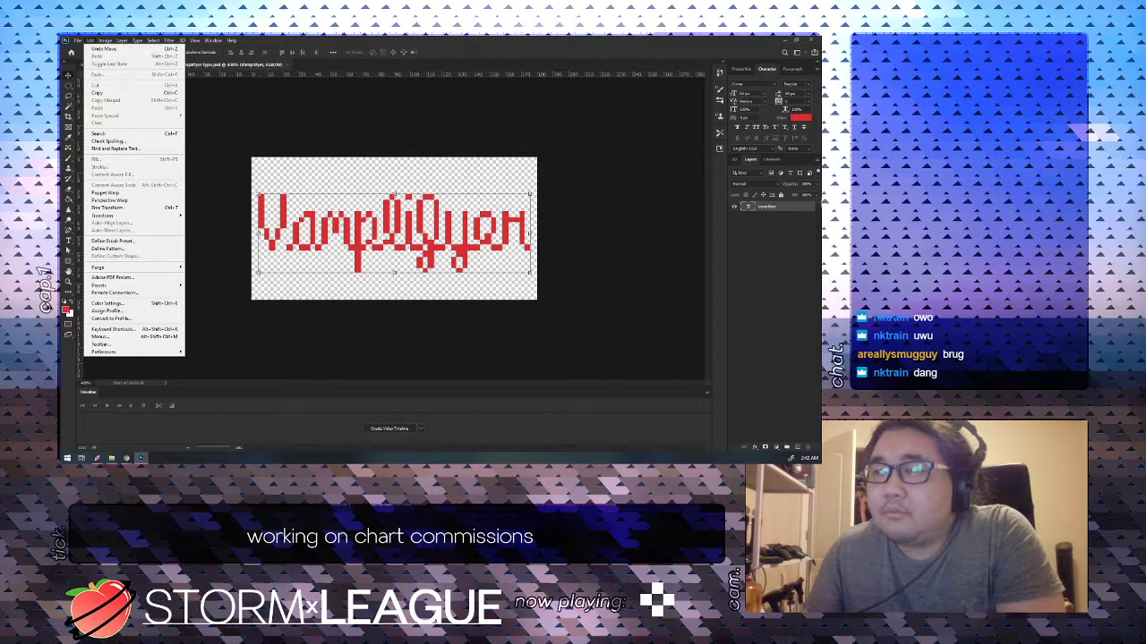
{"action": "key", "text": "Escape"}
{"action": "right_click", "coordinate": [796, 207]}
{"action": "left_click", "coordinate": [732, 147]}
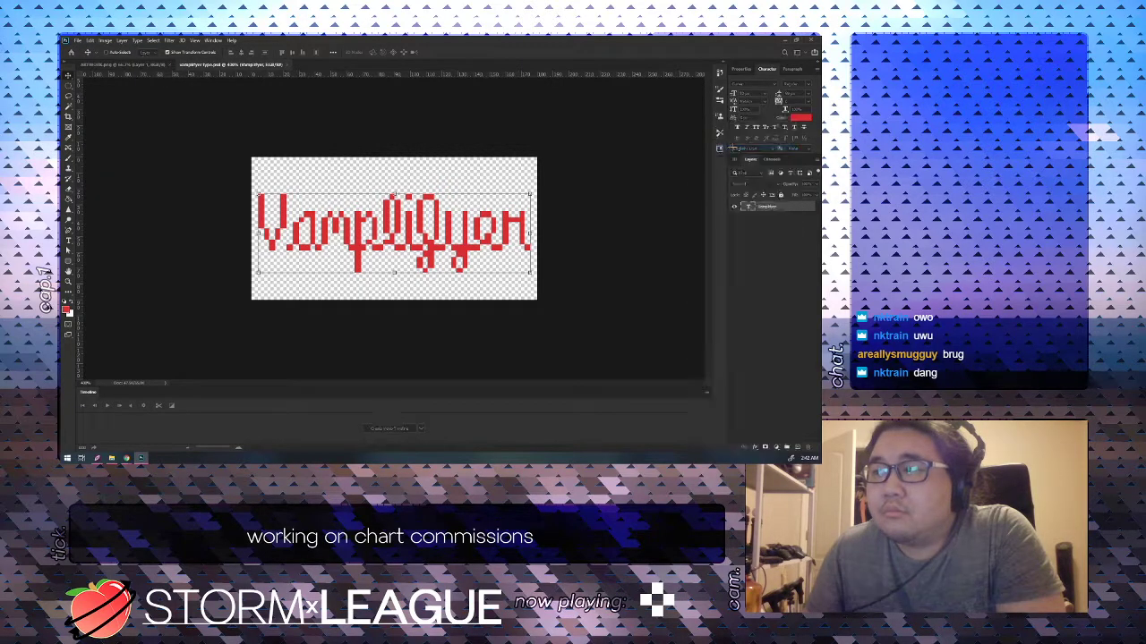
{"action": "key", "text": "ctrl+j"}
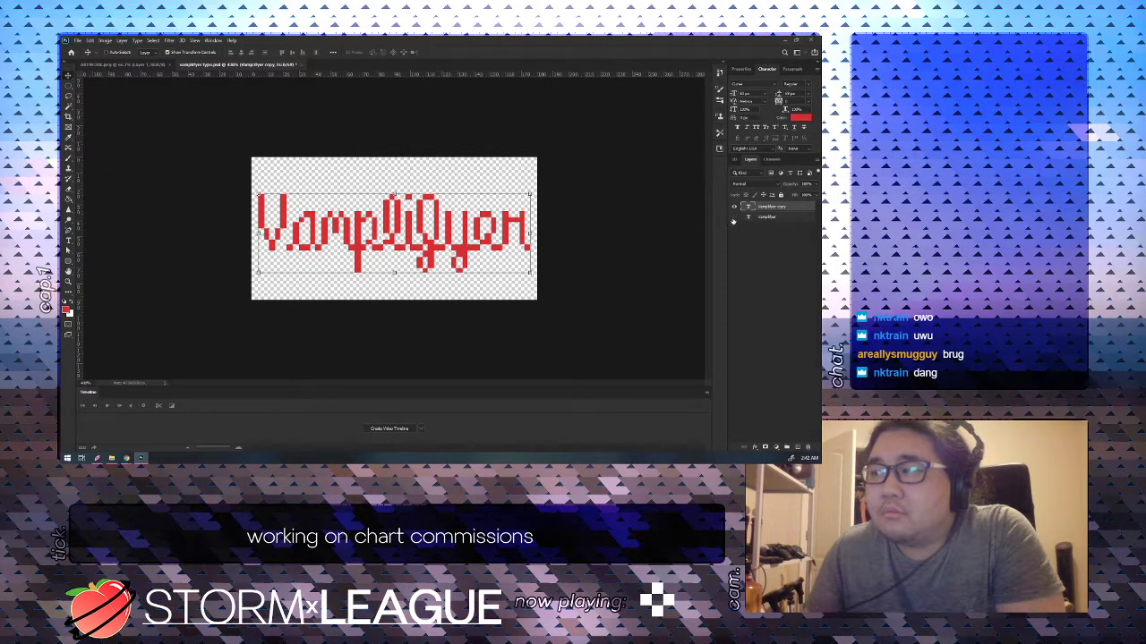
Load the letter shapes of the duplicated Vamplifyer text as a selection for stroking.
{"action": "left_click", "coordinate": [105, 40]}
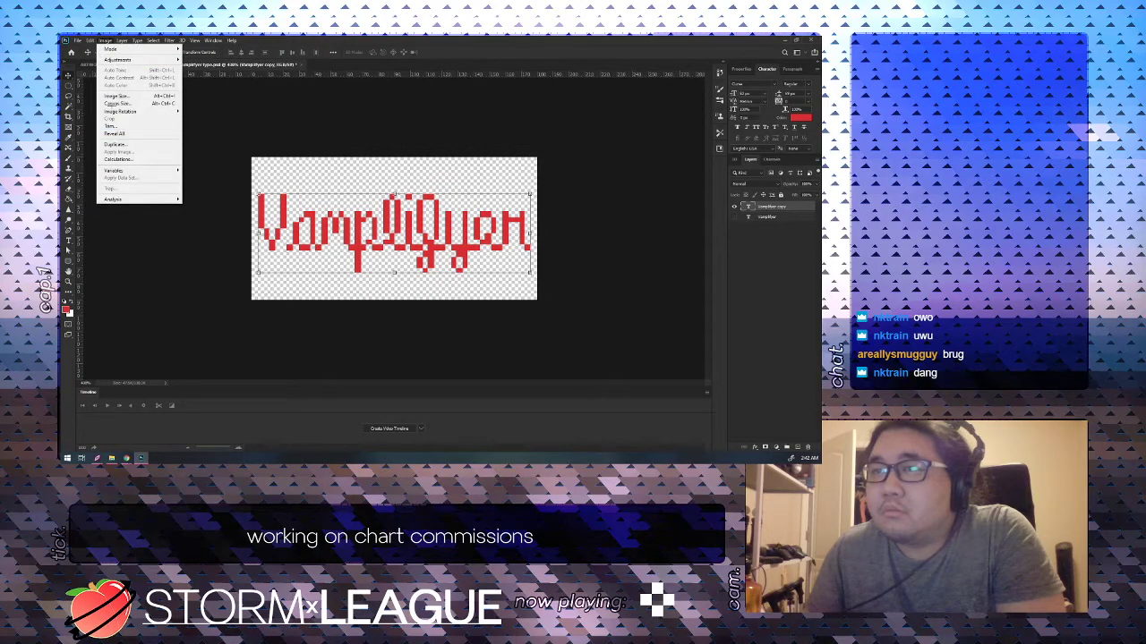
{"action": "mouse_move", "coordinate": [89, 40]}
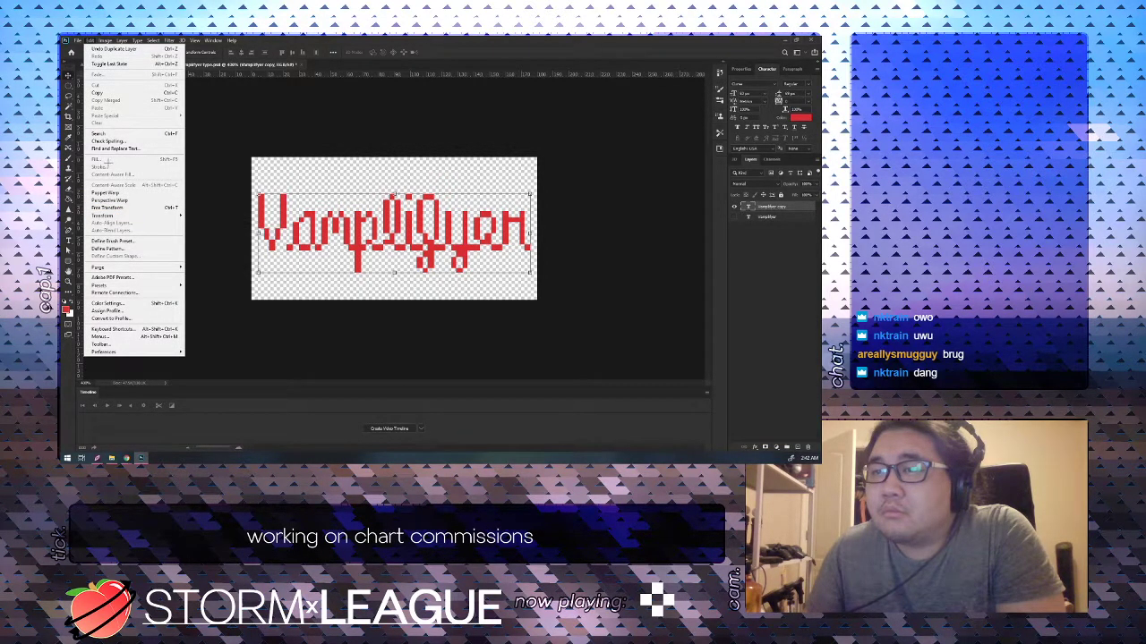
{"action": "left_click", "coordinate": [751, 207]}
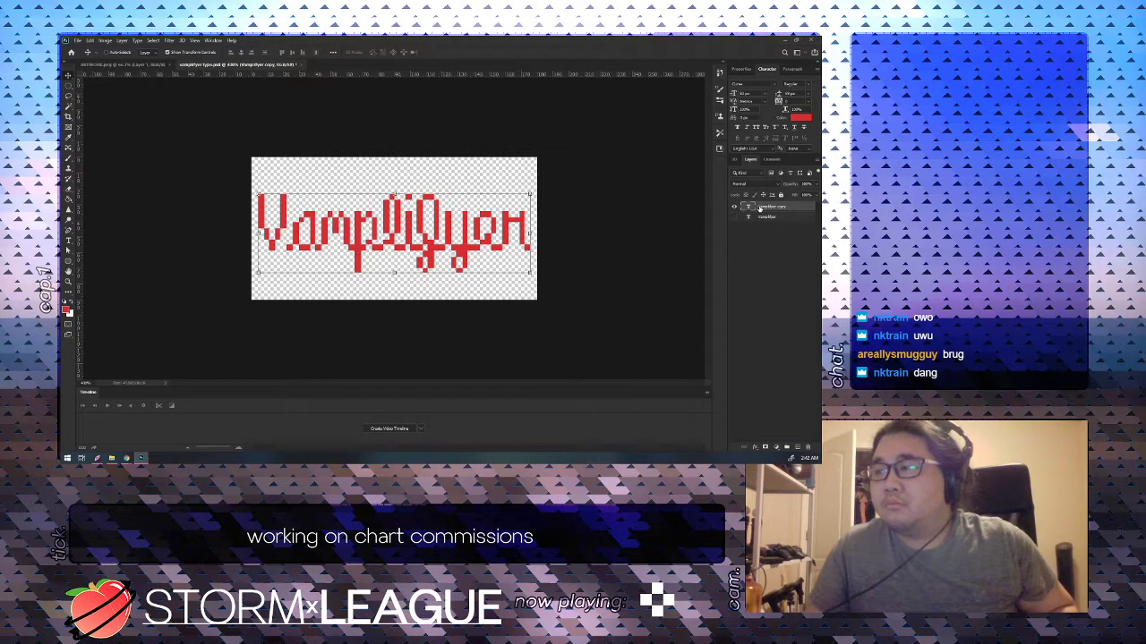
{"action": "left_click", "coordinate": [747, 208], "text": "ctrl"}
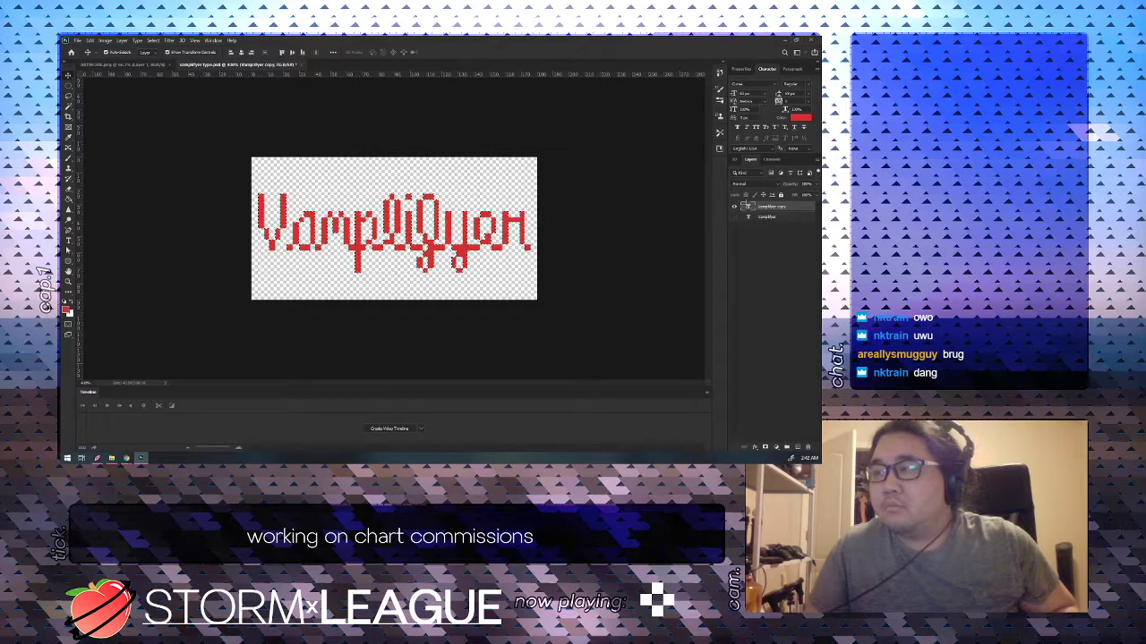
{"action": "left_click", "coordinate": [90, 40]}
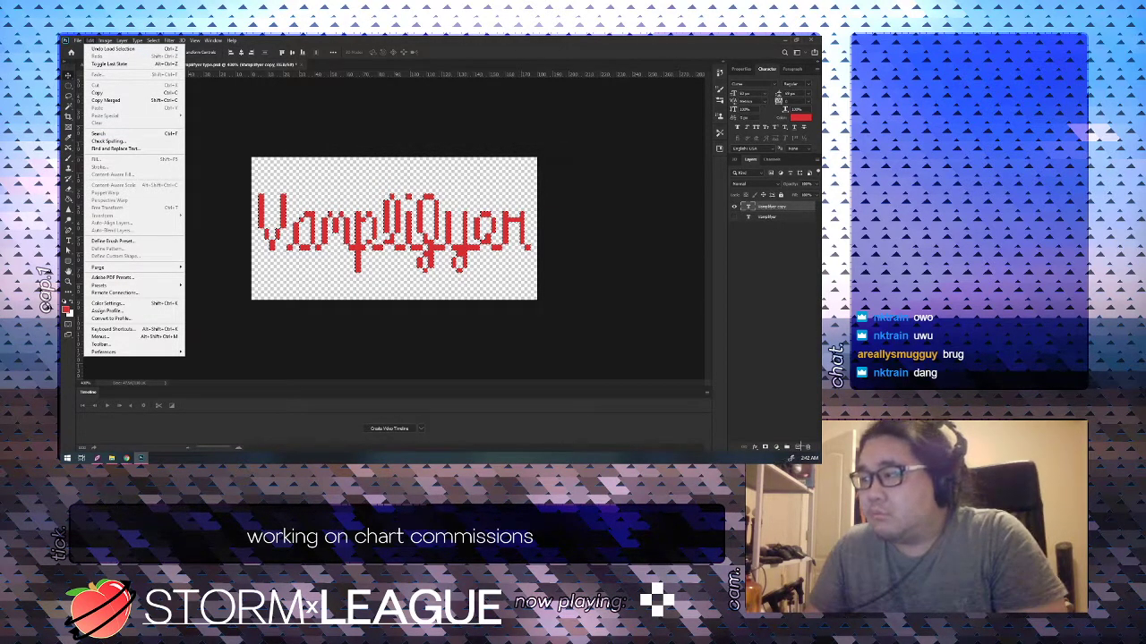
Add a new layer and stroke the selected letter shapes with a black outline, clearing the selection when finished.
{"action": "left_click", "coordinate": [798, 447]}
{"action": "left_click", "coordinate": [89, 41]}
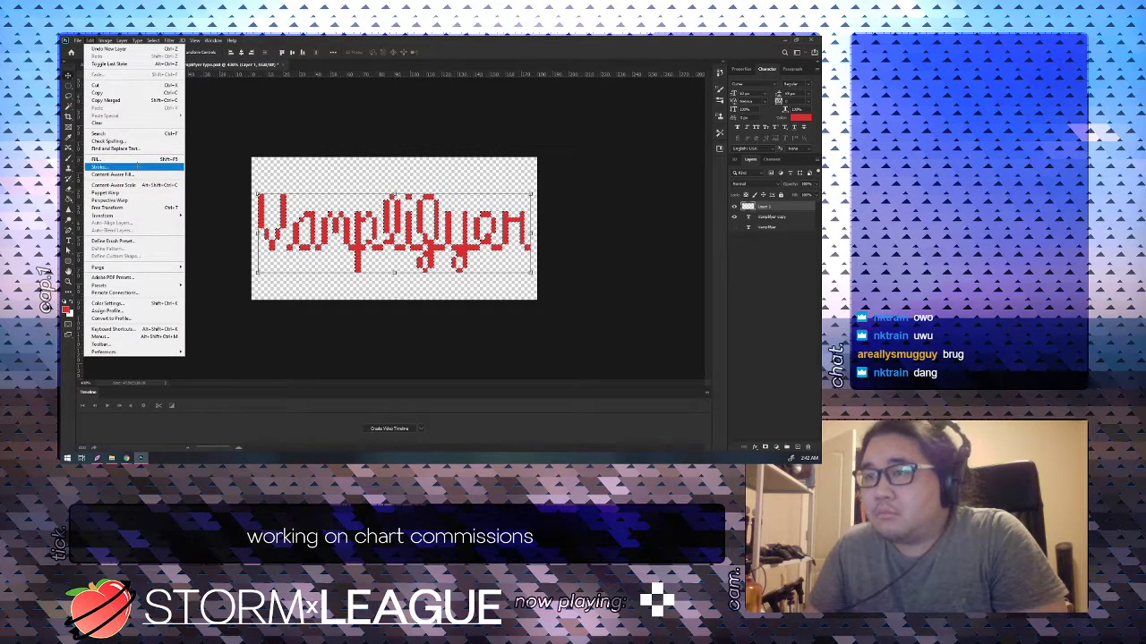
{"action": "left_click", "coordinate": [137, 167]}
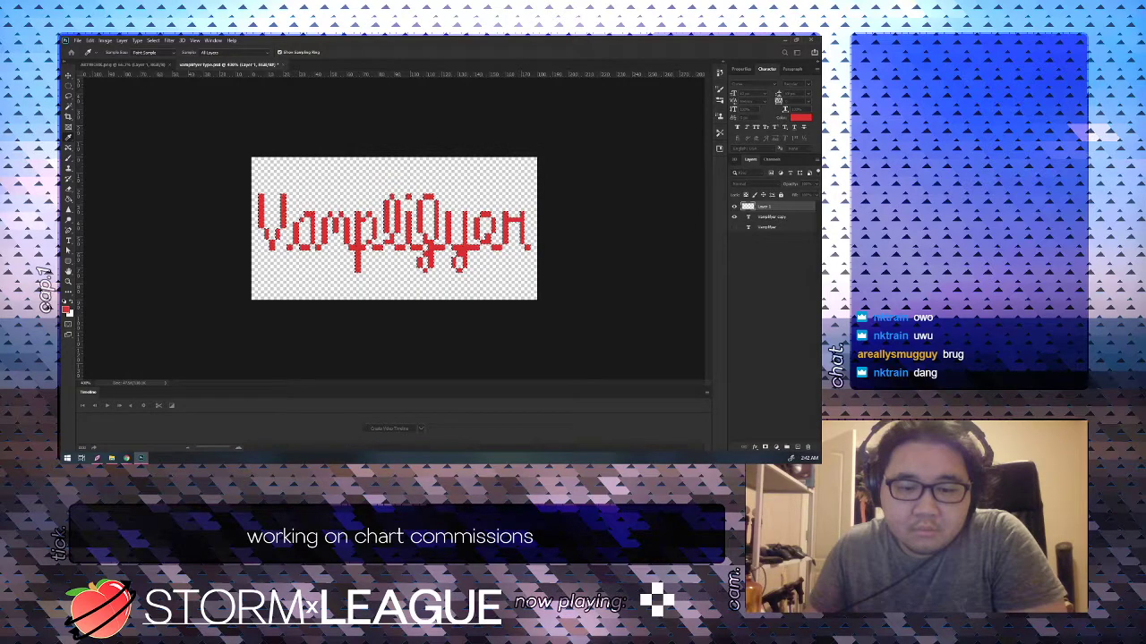
{"action": "key", "text": "Return"}
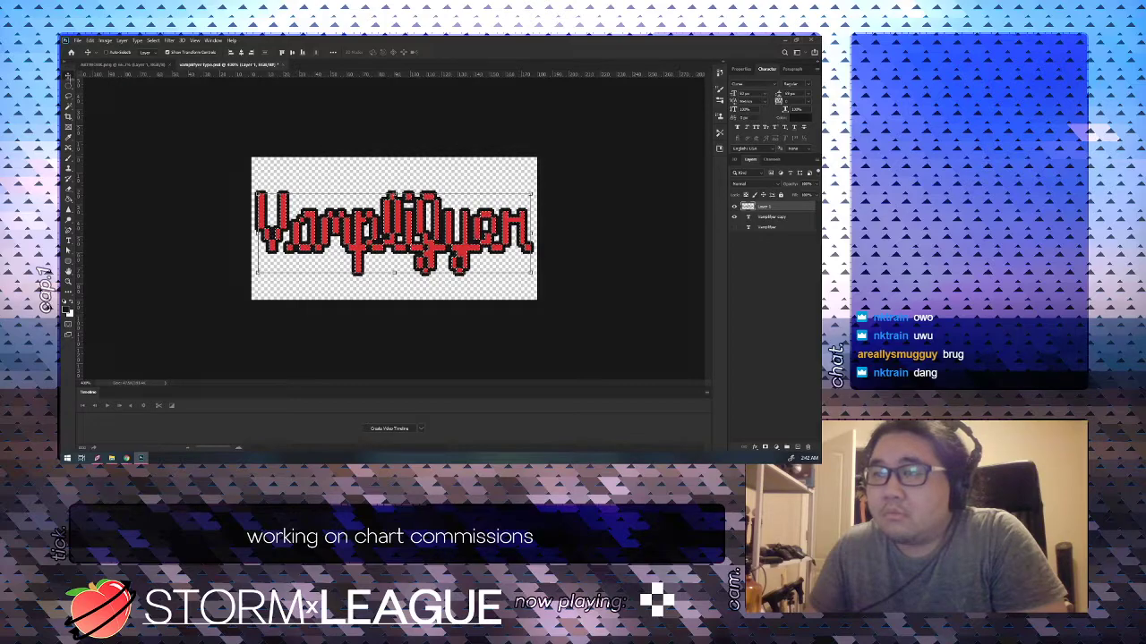
{"action": "left_click", "coordinate": [68, 86]}
{"action": "left_click", "coordinate": [112, 85]}
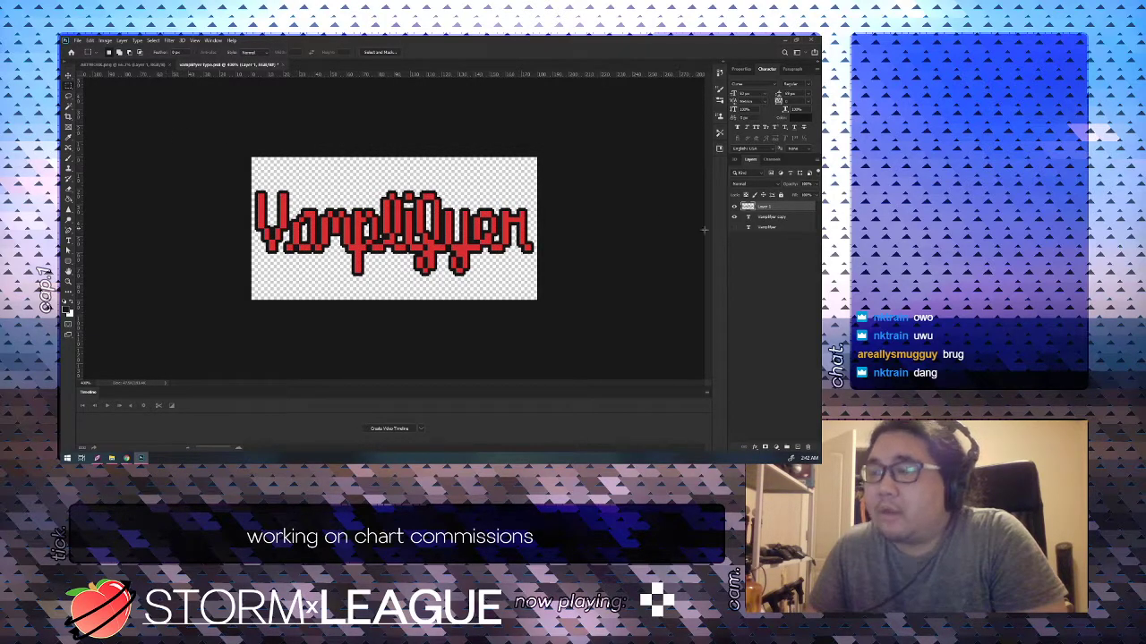
Delete the outline layer and the copied text layer, and show the original text layer.
{"action": "left_click", "coordinate": [808, 447]}
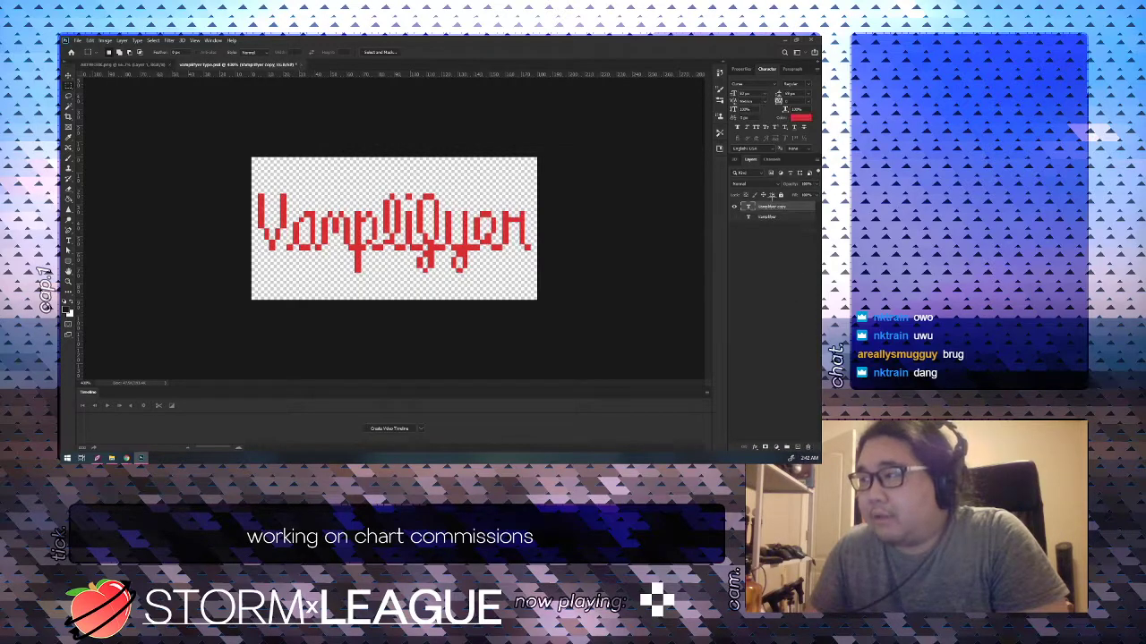
{"action": "left_click", "coordinate": [809, 447]}
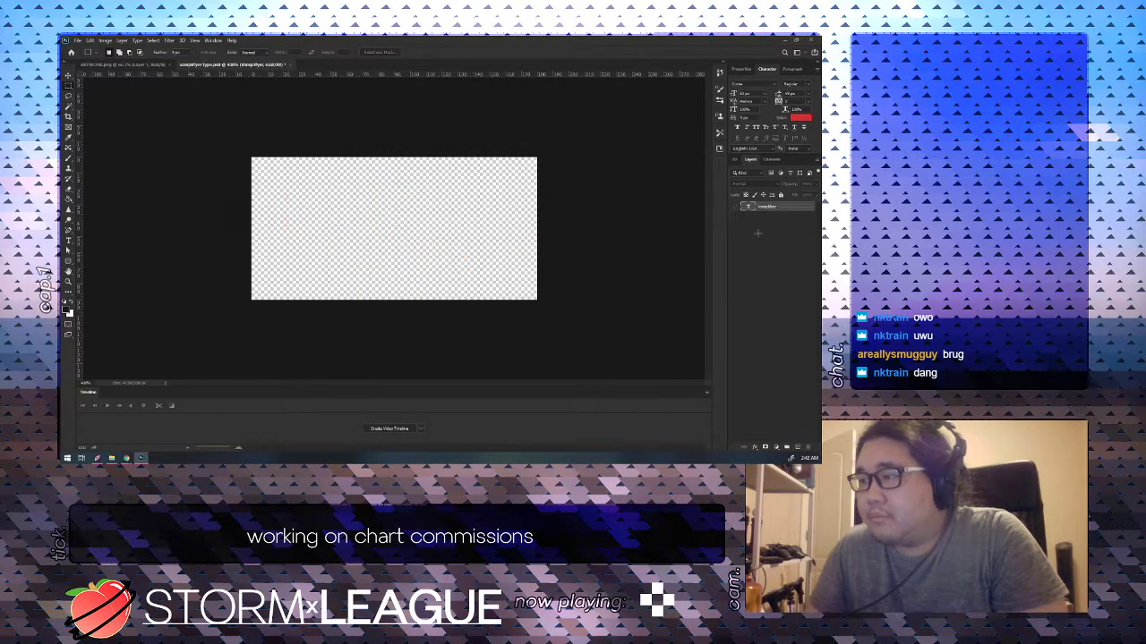
{"action": "left_click", "coordinate": [734, 206]}
Open the Warp Text settings for the red lettering and move the dialog clear of the artwork.
{"action": "key", "text": "t"}
{"action": "key", "text": "v"}
{"action": "left_click_drag", "start_coordinate": [395, 157], "coordinate": [210, 285]}
{"action": "left_click", "coordinate": [211, 299]}
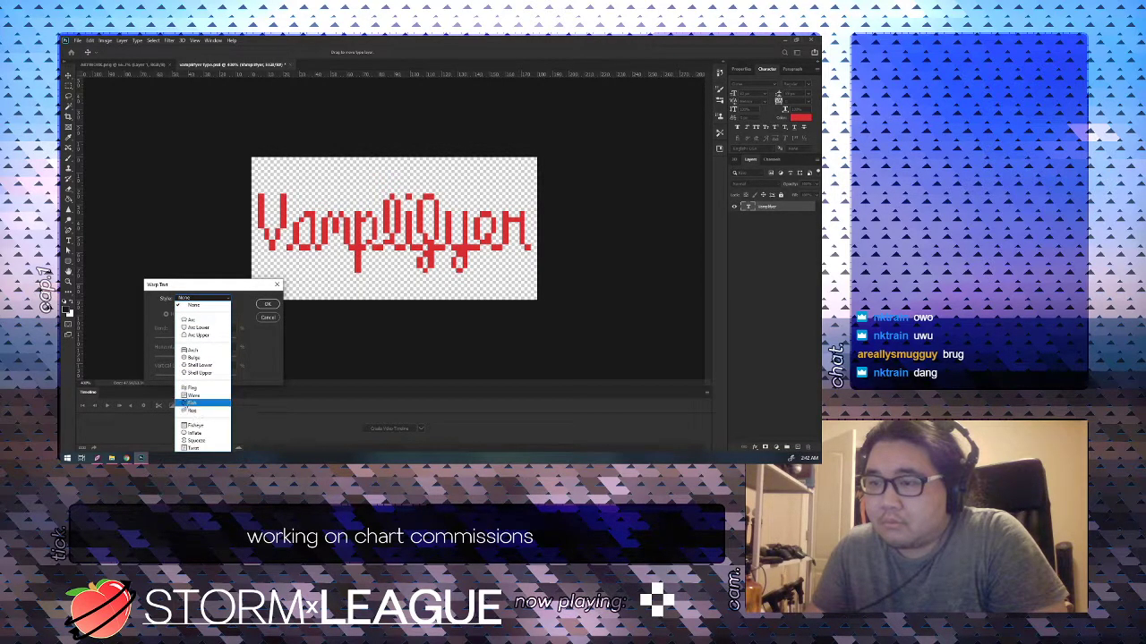
Try the Shell Lower warp with a reduced bend and different horizontal distortions, including the vertical orientation.
{"action": "left_click", "coordinate": [196, 365]}
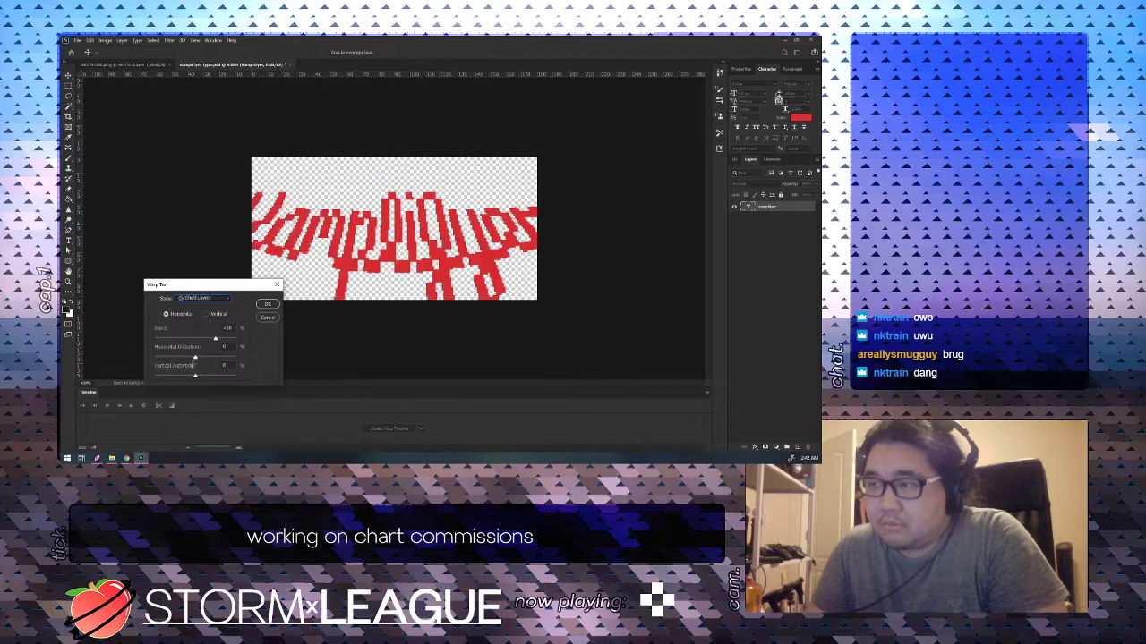
{"action": "mouse_move", "coordinate": [214, 338]}
{"action": "left_mouse_down"}
{"action": "mouse_move", "coordinate": [182, 339]}
{"action": "mouse_move", "coordinate": [206, 338]}
{"action": "mouse_move", "coordinate": [218, 357]}
{"action": "left_mouse_up"}
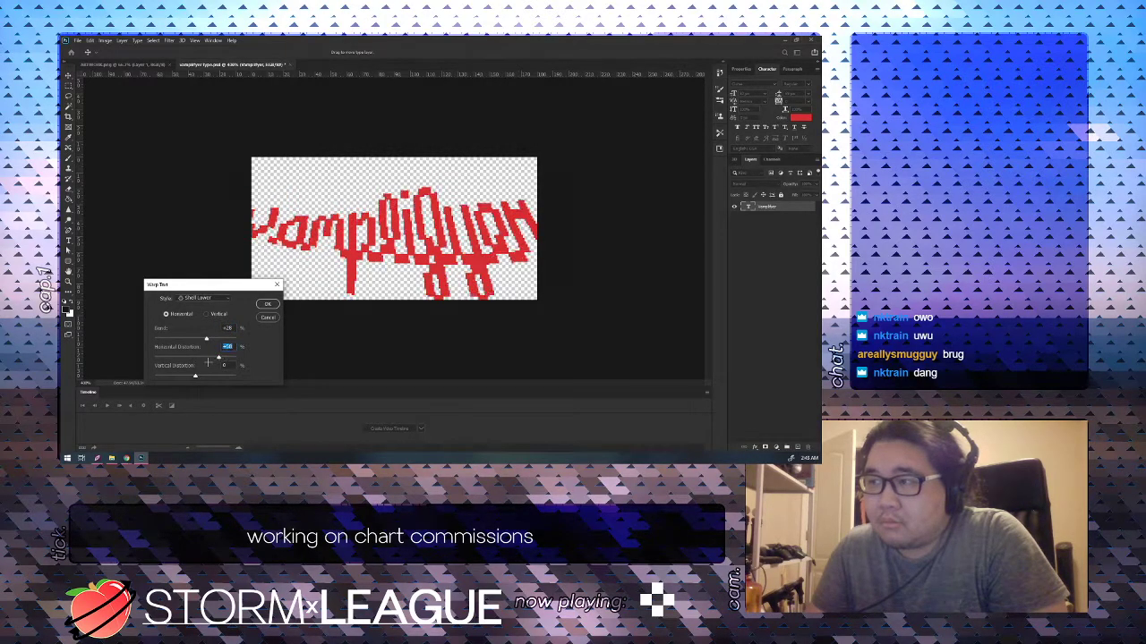
{"action": "left_click_drag", "start_coordinate": [210, 358], "coordinate": [186, 376]}
{"action": "mouse_move", "coordinate": [185, 375]}
{"action": "left_mouse_down"}
{"action": "mouse_move", "coordinate": [210, 359]}
{"action": "mouse_move", "coordinate": [191, 357]}
{"action": "left_mouse_up"}
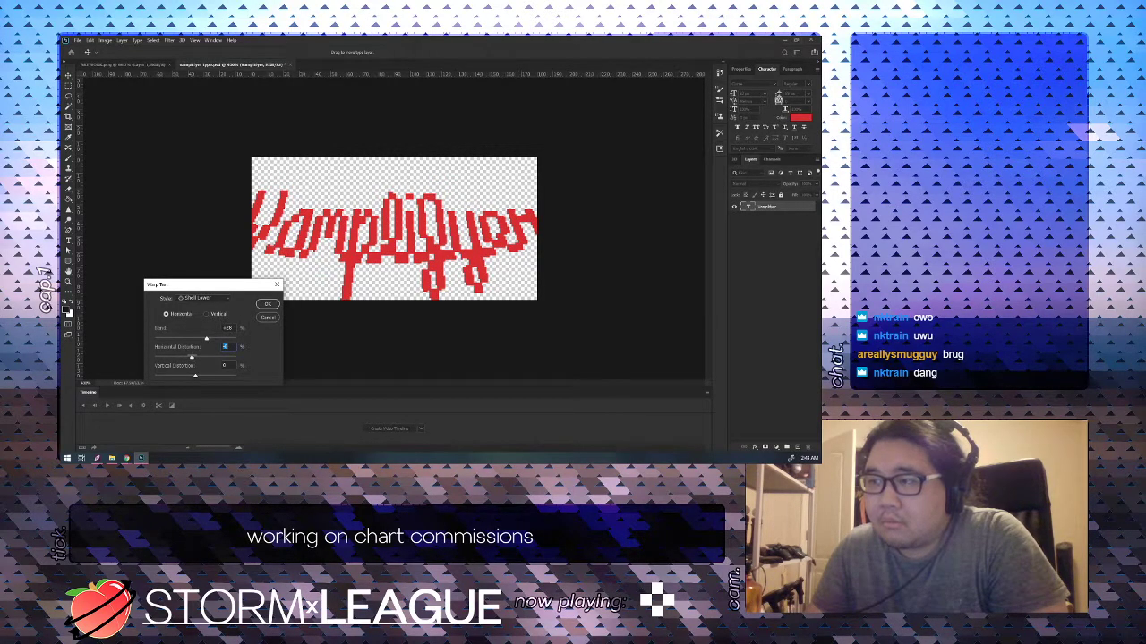
{"action": "left_click", "coordinate": [216, 357]}
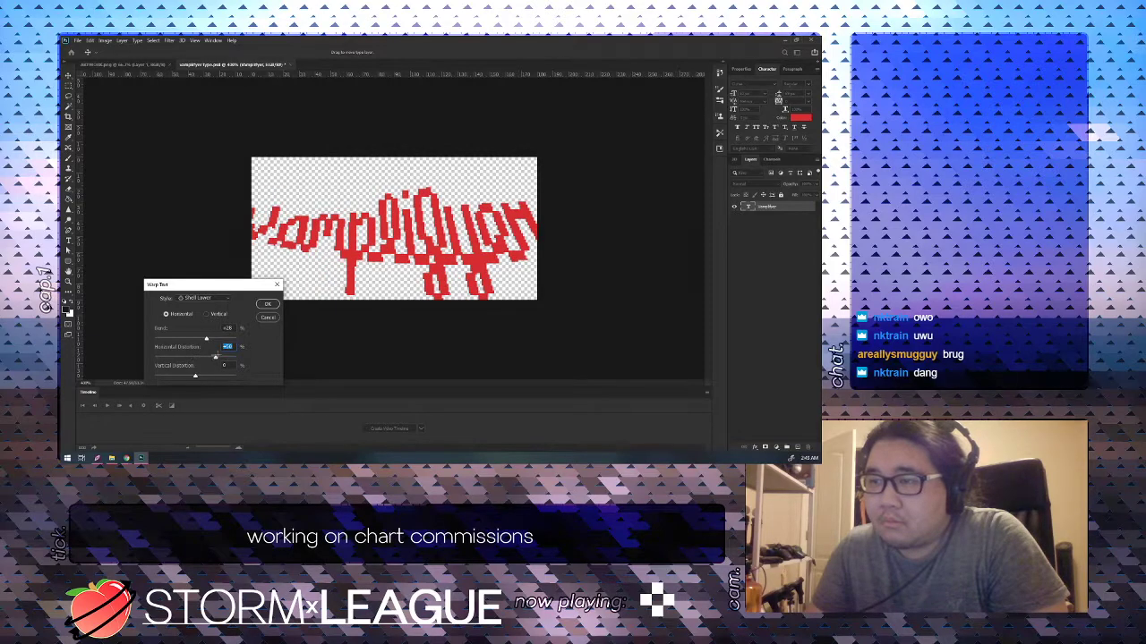
{"action": "left_click", "coordinate": [207, 315]}
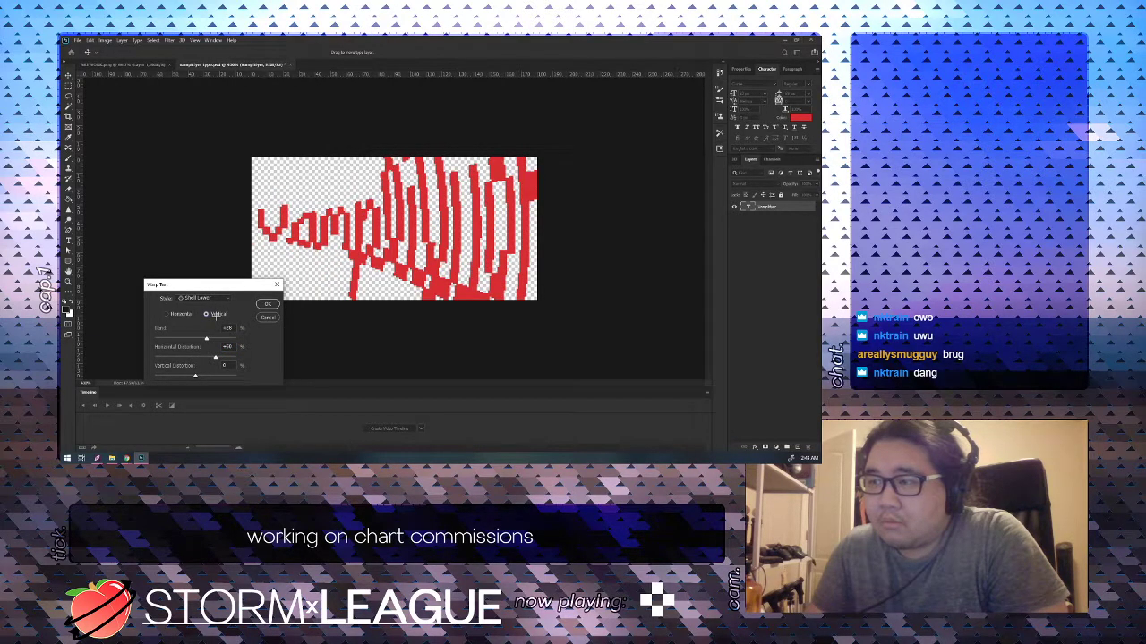
Try the Shell Upper, Wave, Fish and Fisheye warp styles on the lettering.
{"action": "left_click", "coordinate": [204, 298]}
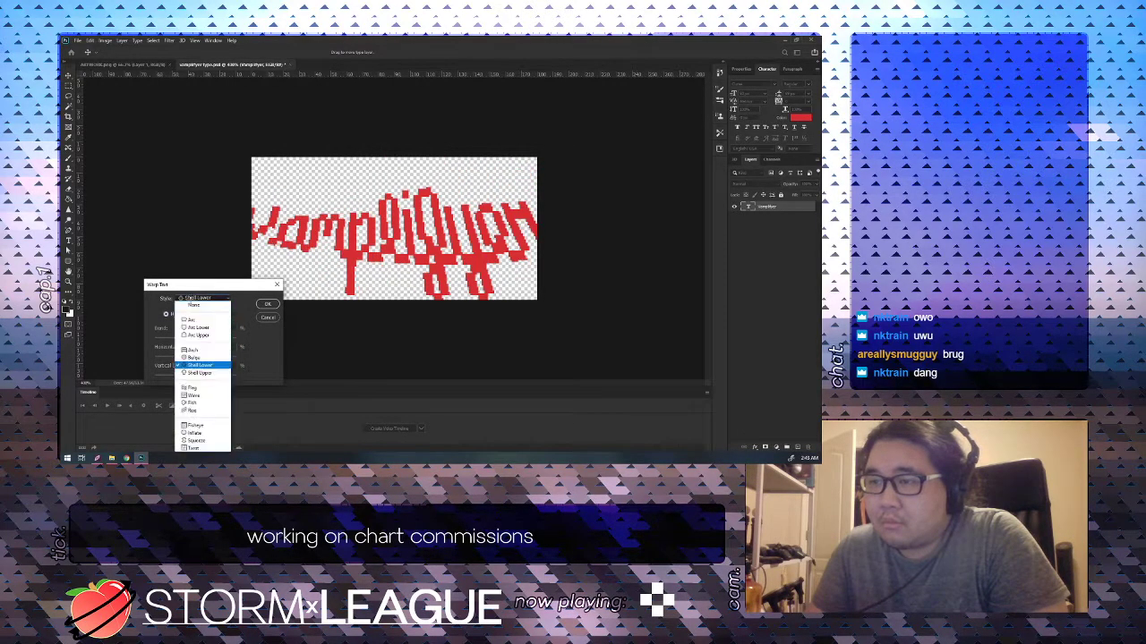
{"action": "left_click", "coordinate": [196, 366]}
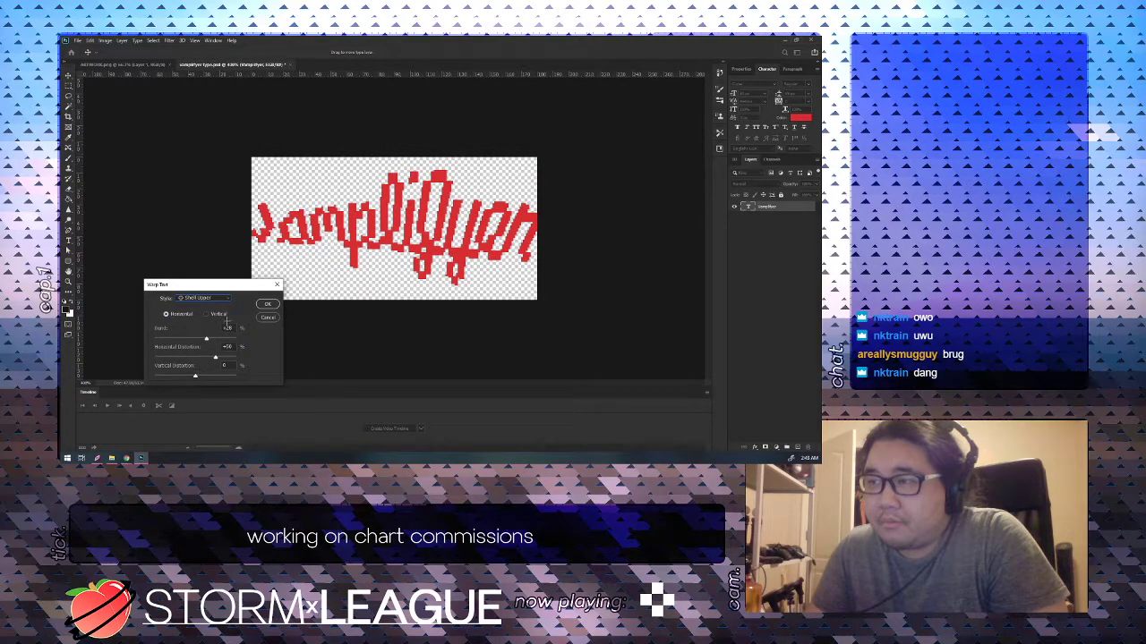
{"action": "left_click", "coordinate": [204, 298]}
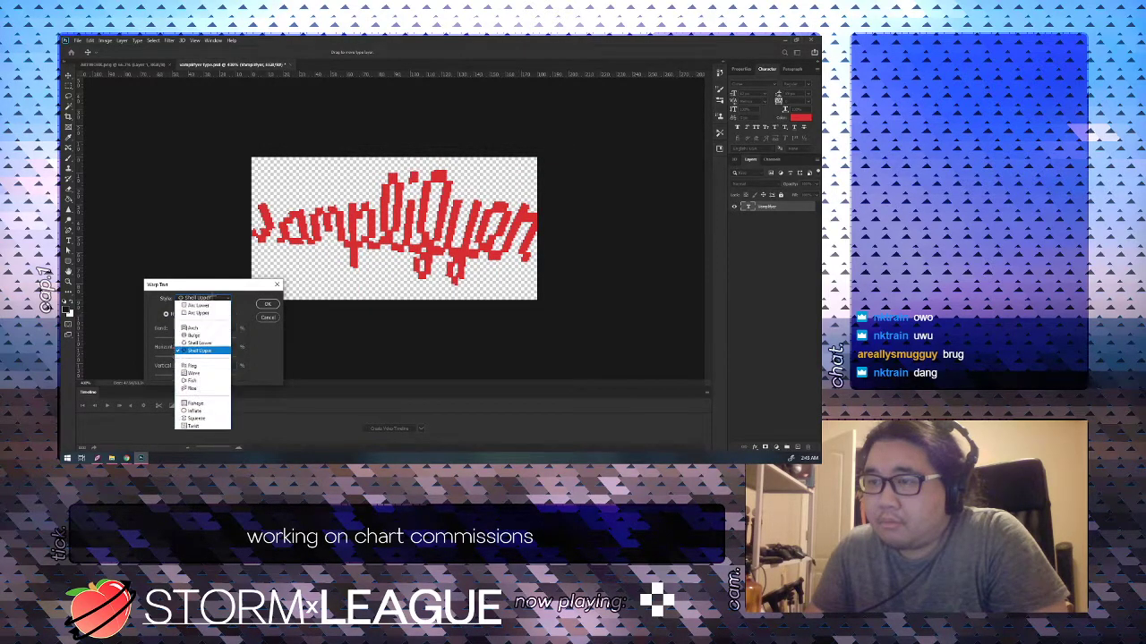
{"action": "left_click", "coordinate": [205, 395]}
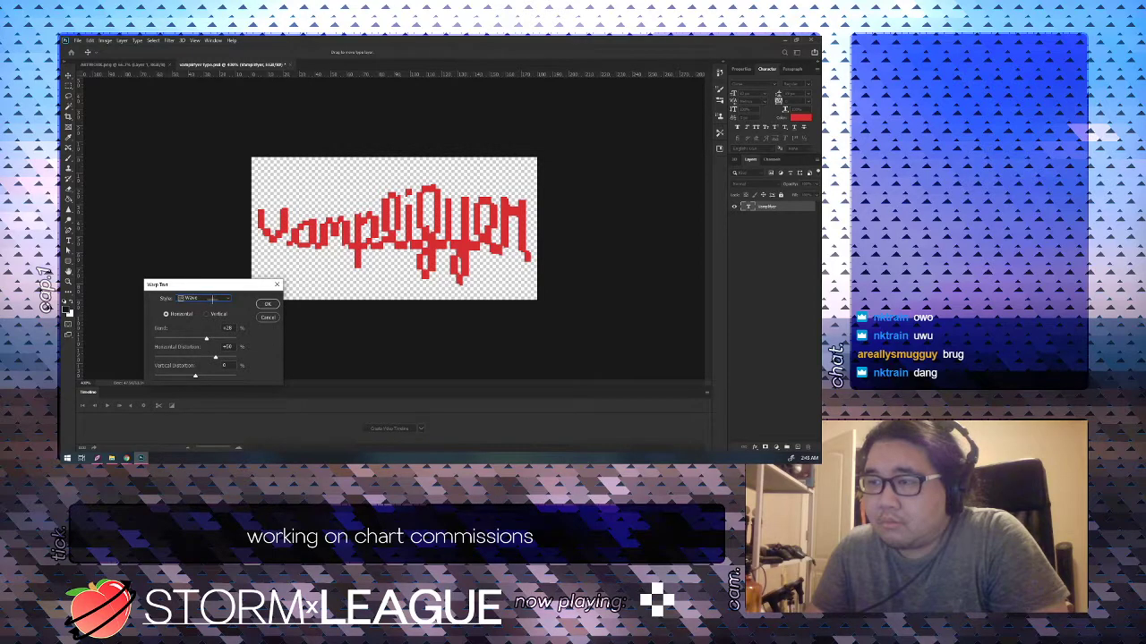
{"action": "left_click", "coordinate": [204, 298]}
{"action": "left_click", "coordinate": [205, 408]}
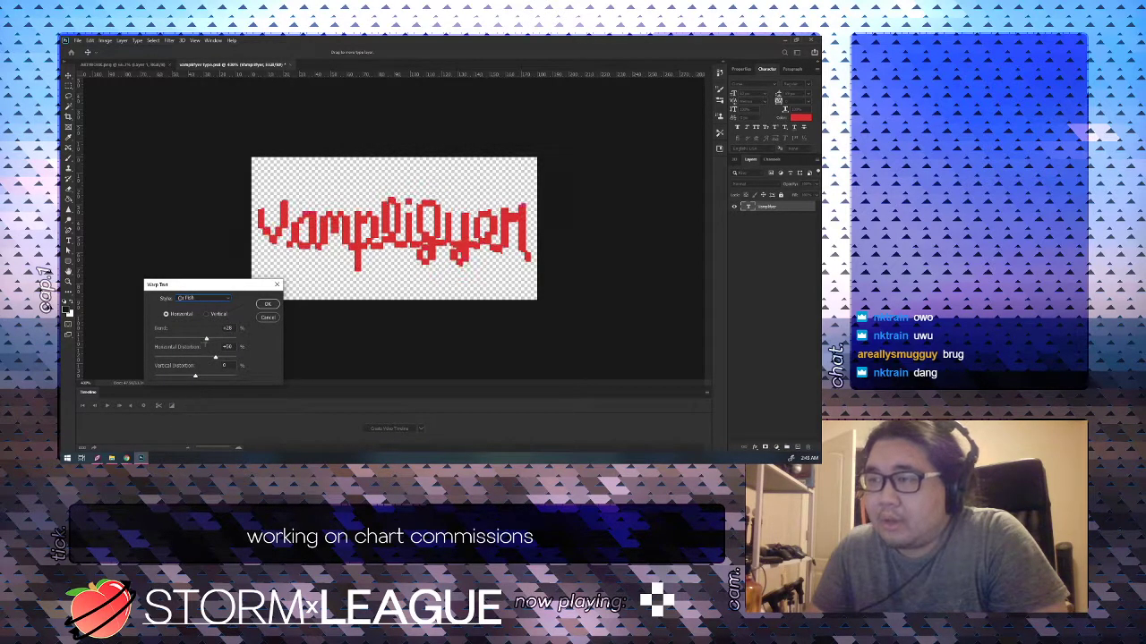
{"action": "mouse_move", "coordinate": [206, 338]}
{"action": "left_mouse_down"}
{"action": "mouse_move", "coordinate": [228, 340]}
{"action": "mouse_move", "coordinate": [208, 338]}
{"action": "left_mouse_up"}
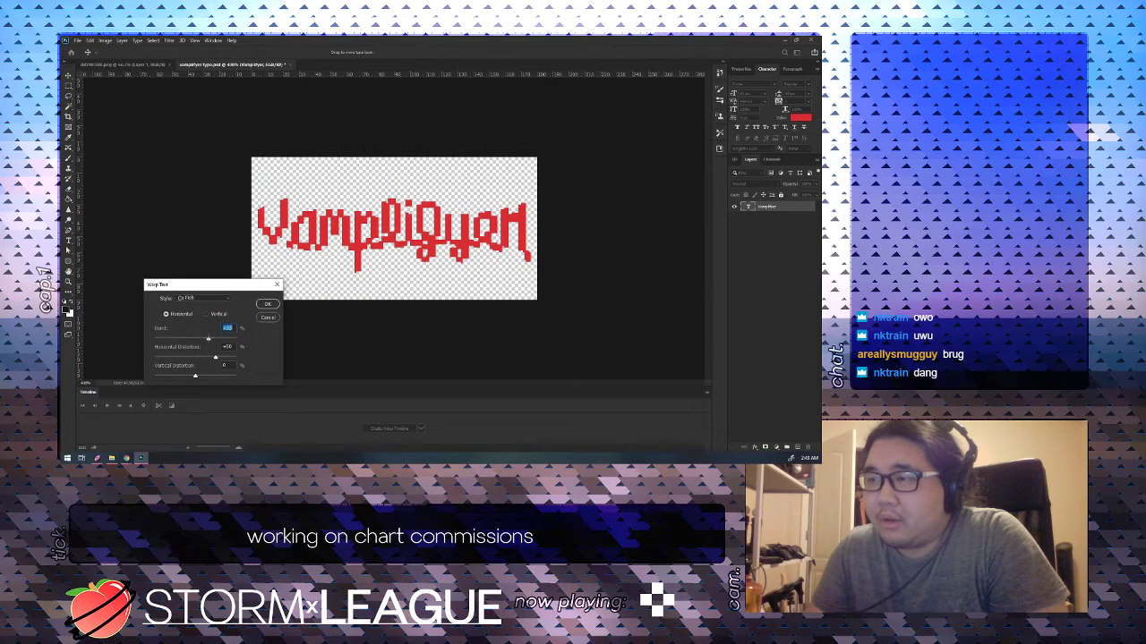
{"action": "left_click", "coordinate": [204, 298]}
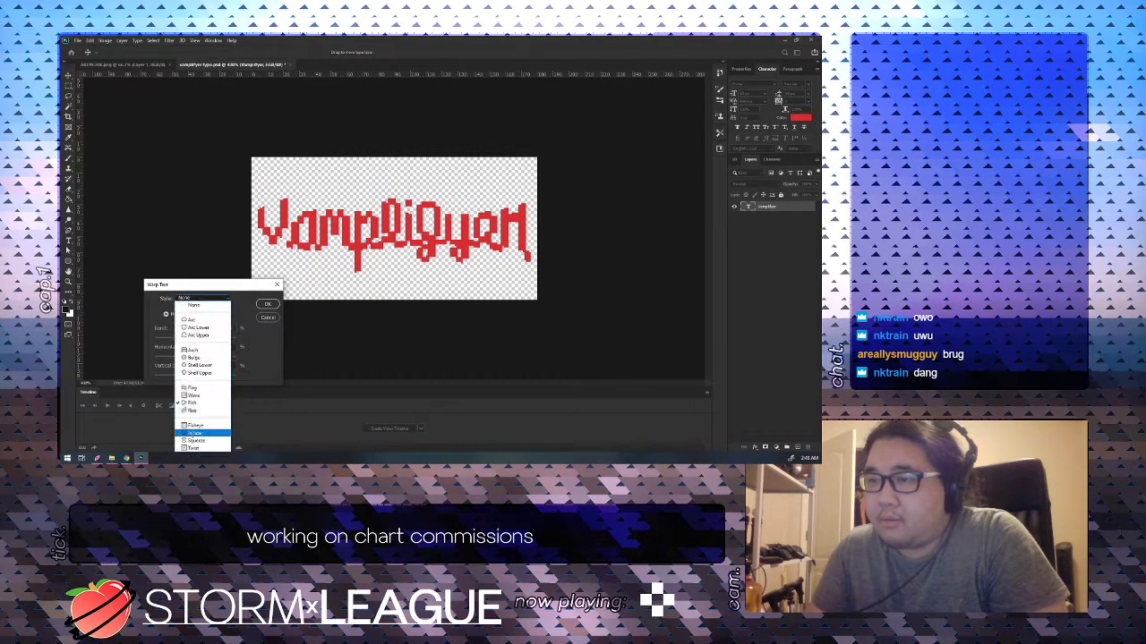
{"action": "left_click", "coordinate": [195, 426]}
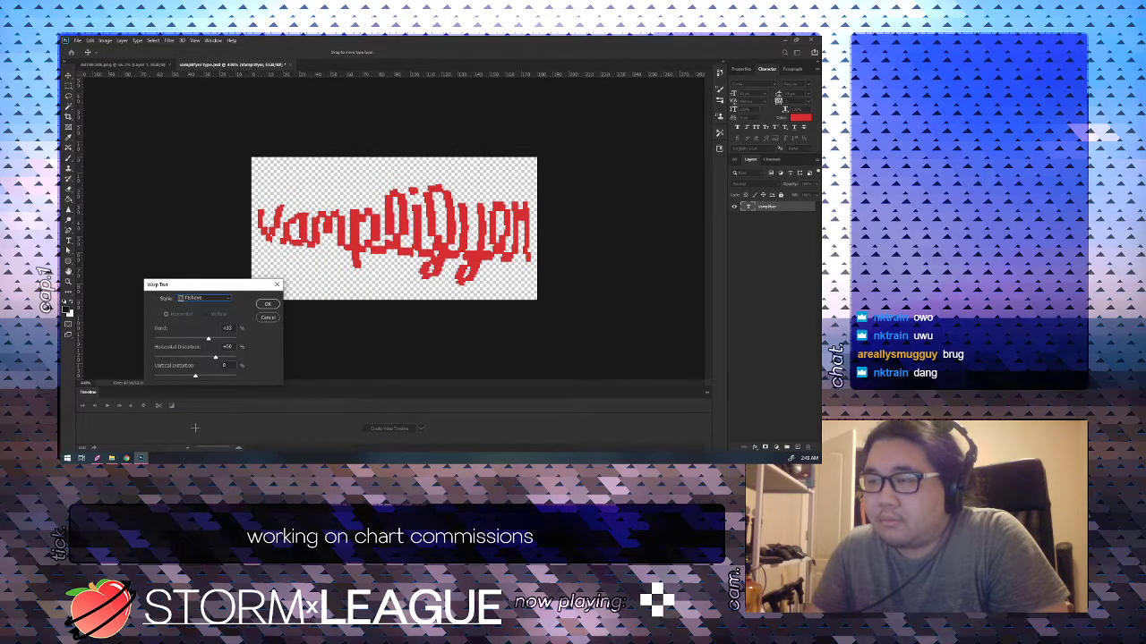
Warp the lettering with the Rise style, using a bend of +36% and a horizontal distortion of 0%.
{"action": "left_click", "coordinate": [205, 298]}
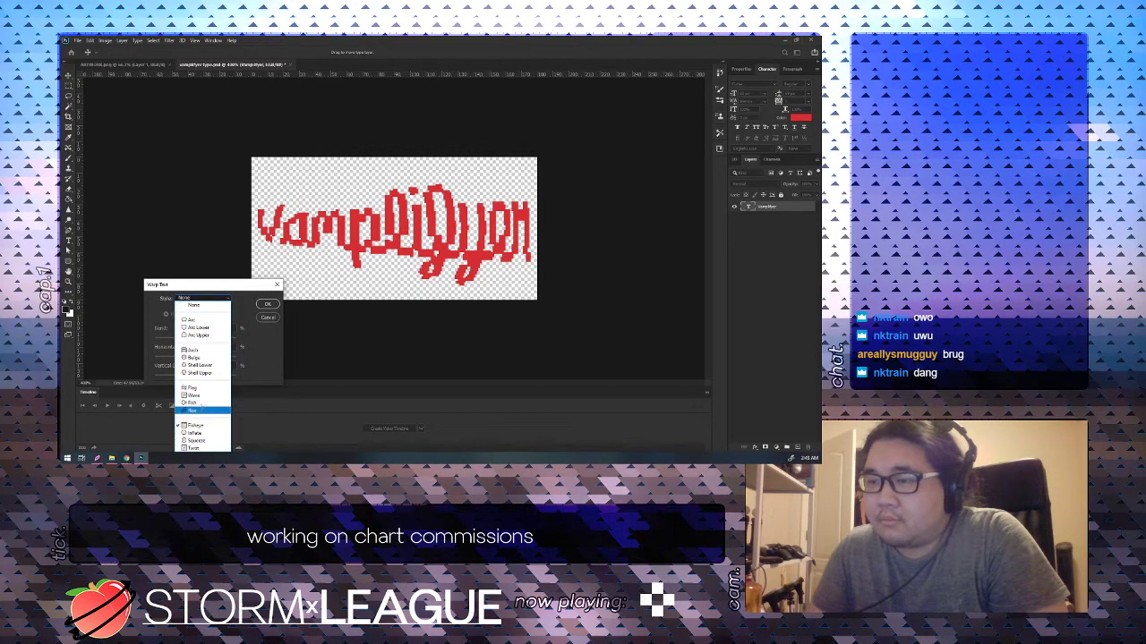
{"action": "left_click", "coordinate": [198, 410]}
{"action": "left_click_drag", "start_coordinate": [206, 336], "coordinate": [189, 357]}
{"action": "left_click", "coordinate": [220, 357]}
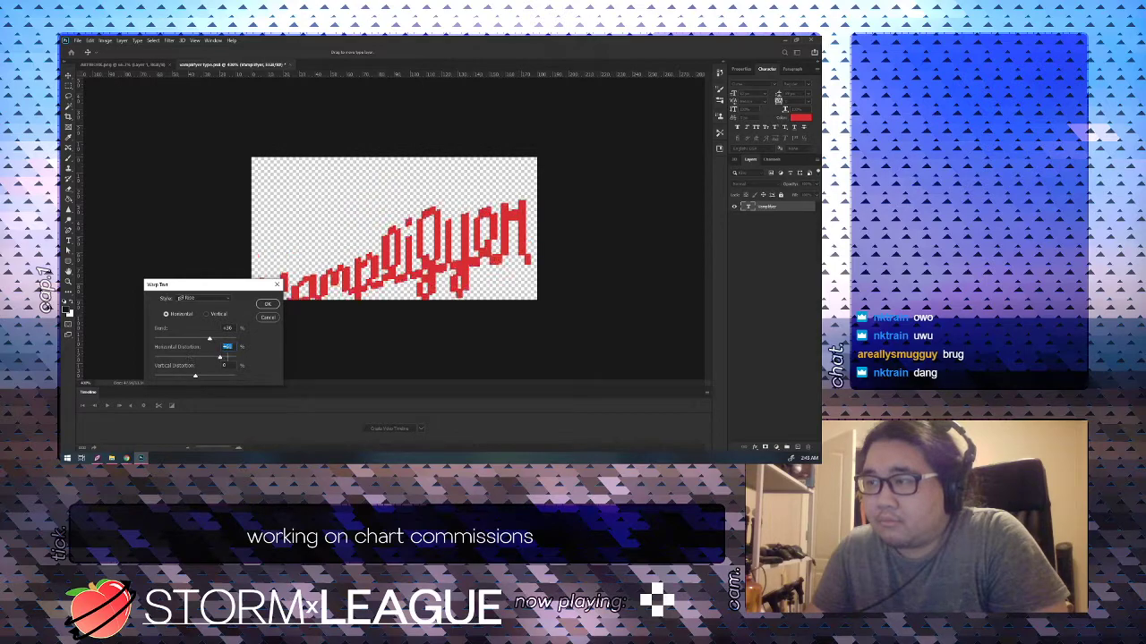
{"action": "left_click_drag", "start_coordinate": [195, 375], "coordinate": [198, 375]}
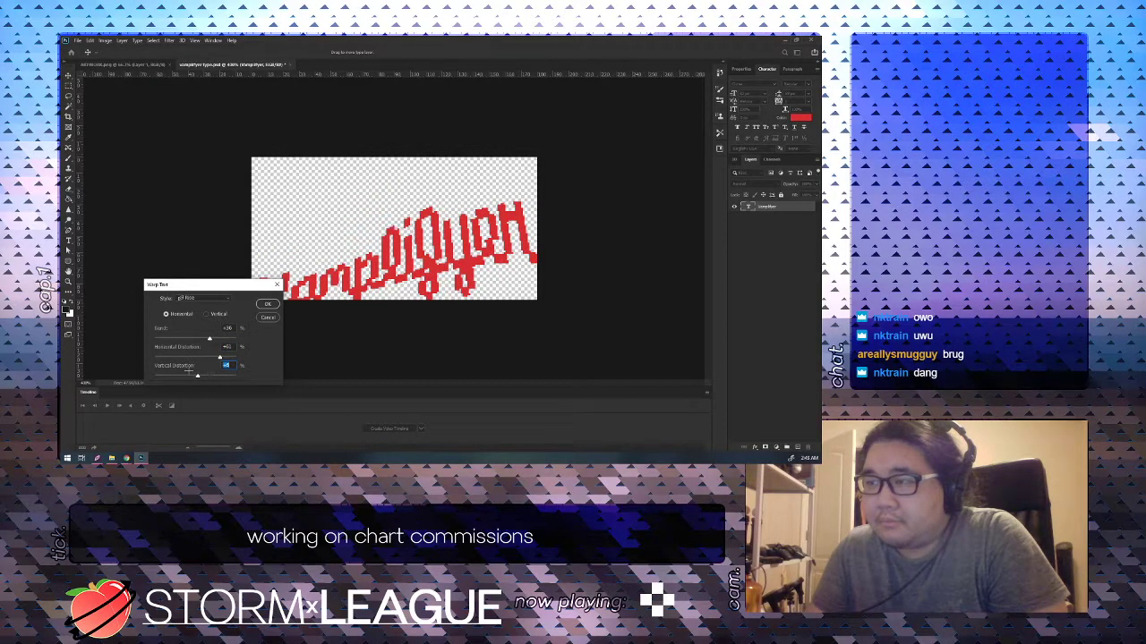
{"action": "left_click", "coordinate": [198, 357]}
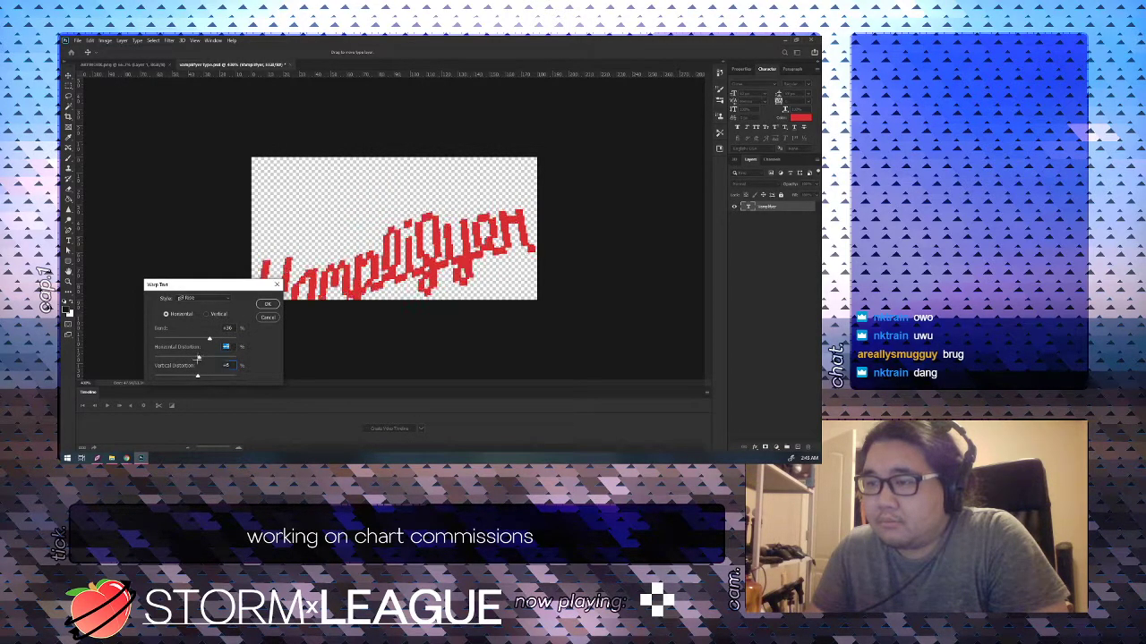
{"action": "left_click_drag", "start_coordinate": [197, 358], "coordinate": [198, 358]}
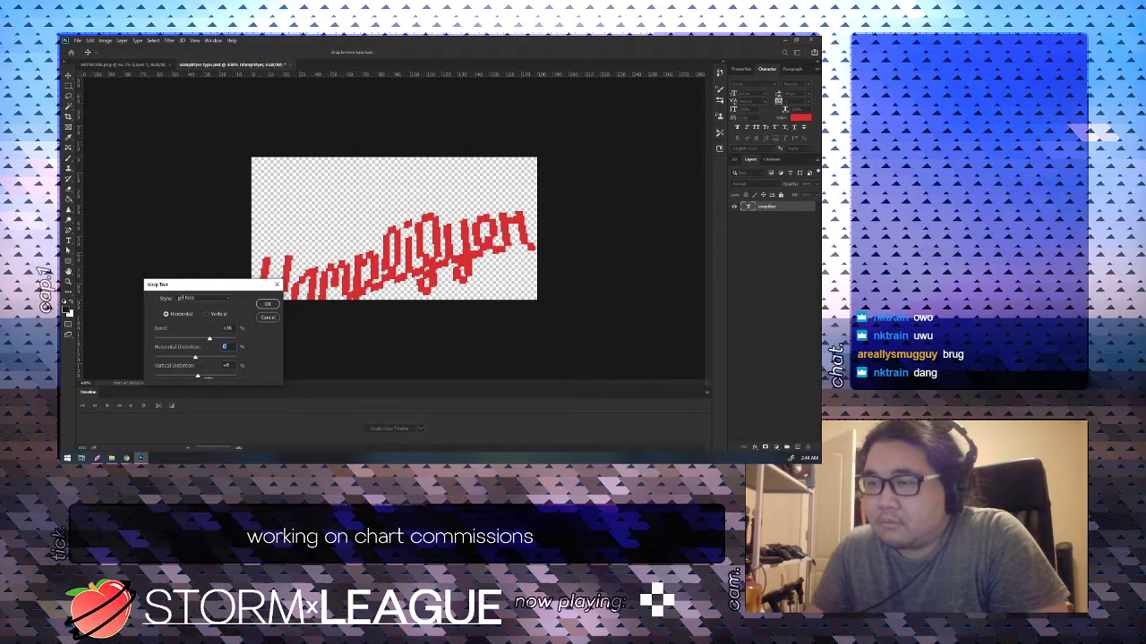
Give the Rise warp a slight negative vertical distortion and apply it to the lettering.
{"action": "left_click", "coordinate": [209, 376]}
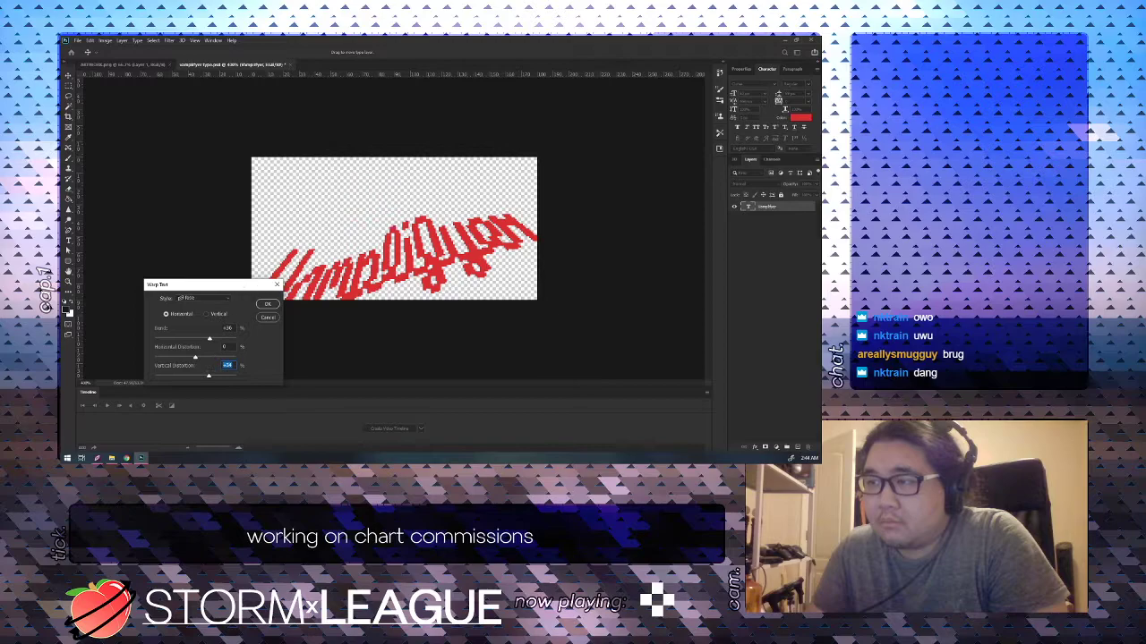
{"action": "left_click_drag", "start_coordinate": [243, 287], "coordinate": [189, 328]}
{"action": "left_click_drag", "start_coordinate": [154, 418], "coordinate": [134, 417]}
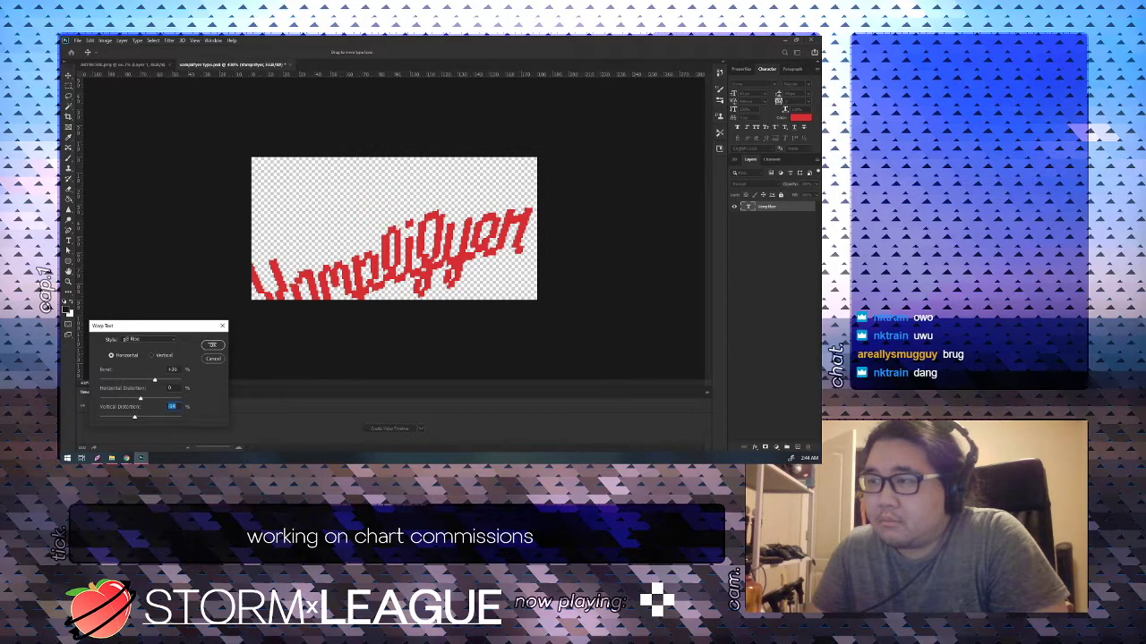
{"action": "left_click", "coordinate": [212, 345]}
Reposition the warped lettering within the artwork and widen the canvas to 200 pixels.
{"action": "key", "text": "v"}
{"action": "left_click_drag", "start_coordinate": [417, 253], "coordinate": [448, 249]}
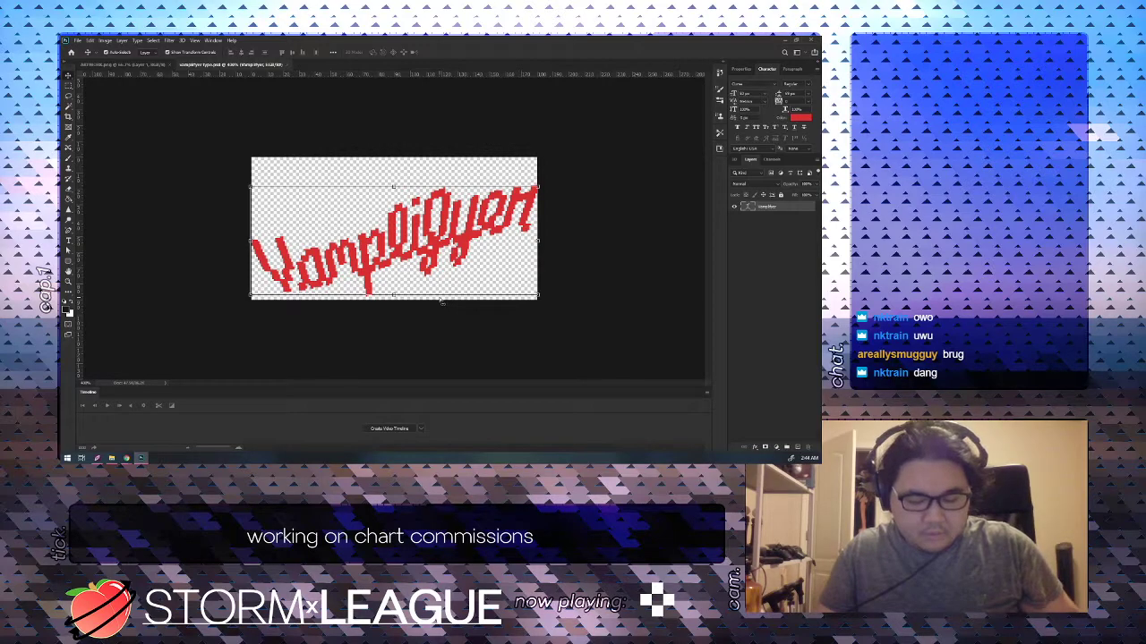
{"action": "key", "text": "ctrl+alt+c"}
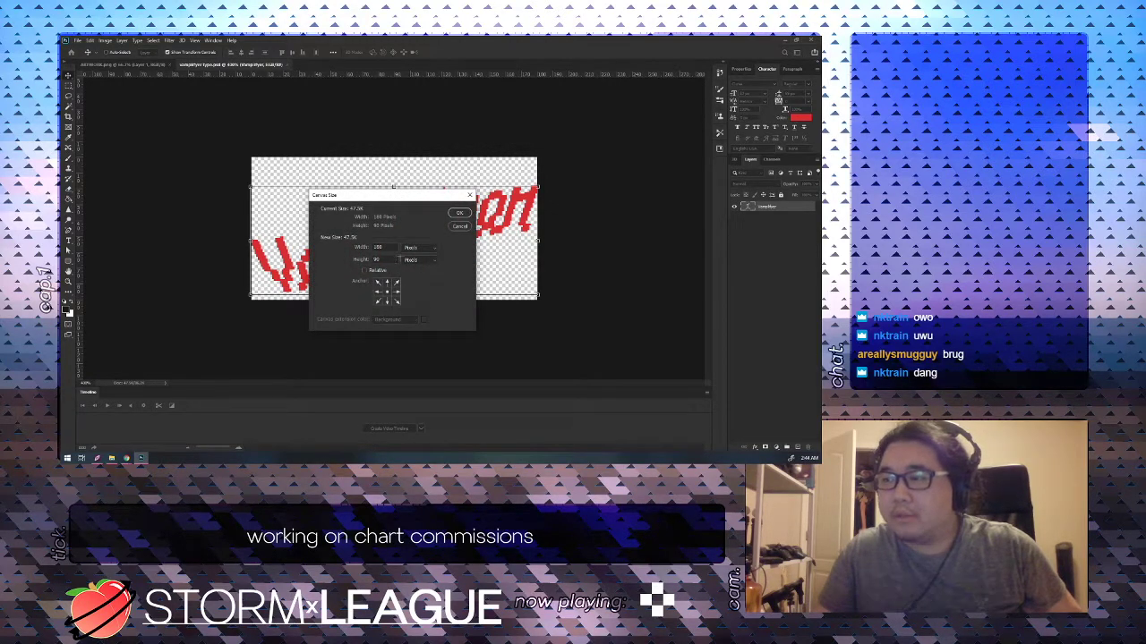
{"action": "type", "text": "200"}
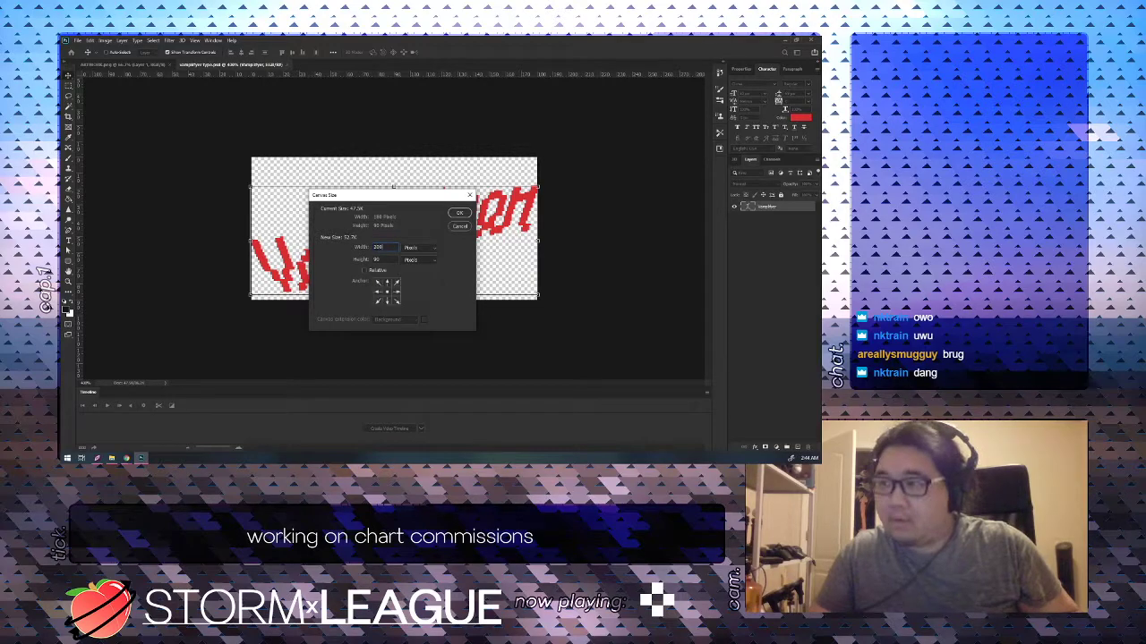
{"action": "key", "text": "Return"}
{"action": "left_click_drag", "start_coordinate": [380, 256], "coordinate": [394, 234]}
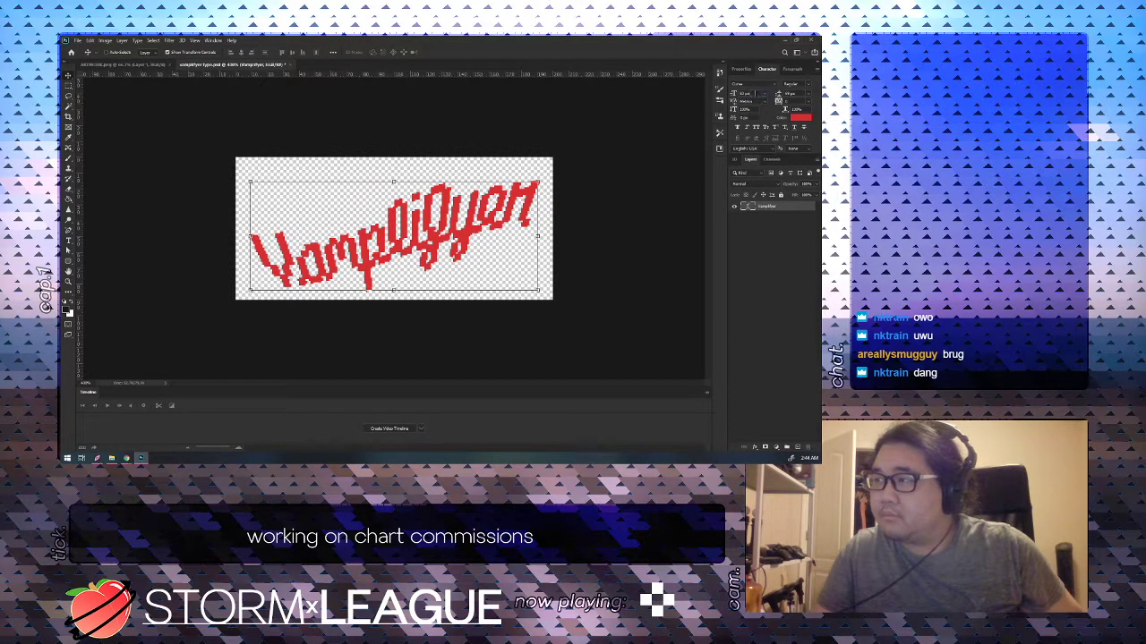
Increase the warped lettering's font size until the word is about a fifth larger.
{"action": "key", "text": "Up"}
{"action": "key", "text": "Up"}
{"action": "key", "text": "Up"}
{"action": "key", "text": "Up"}
{"action": "key", "text": "Up"}
{"action": "key", "text": "Up"}
{"action": "key", "text": "Up"}
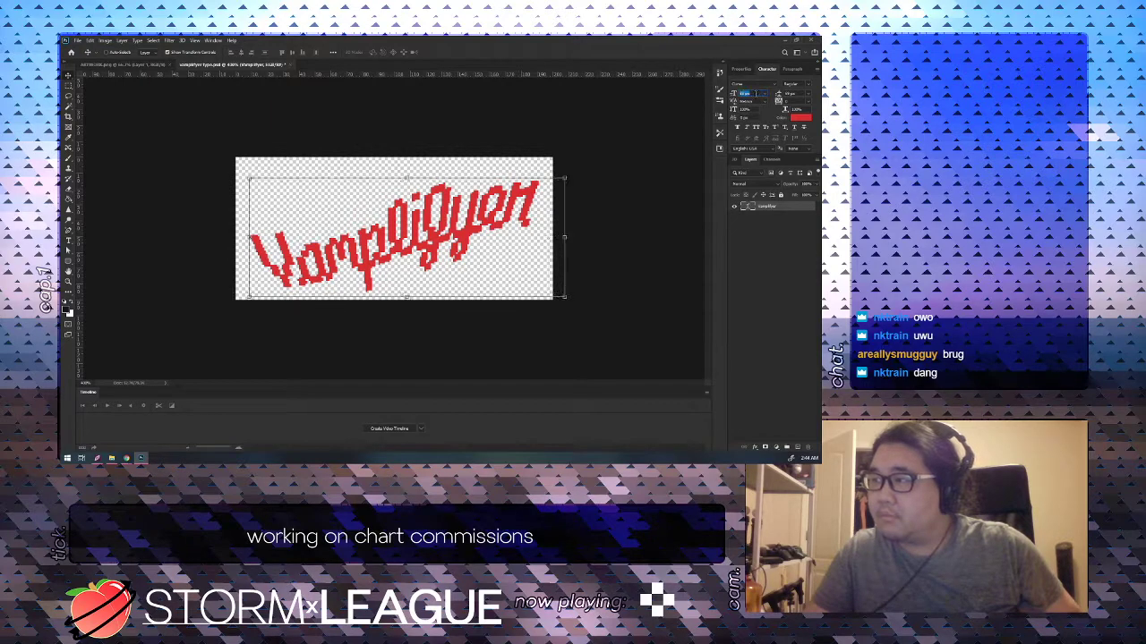
{"action": "key", "text": "Up"}
{"action": "key", "text": "Up"}
{"action": "key", "text": "Up"}
{"action": "key", "text": "Up"}
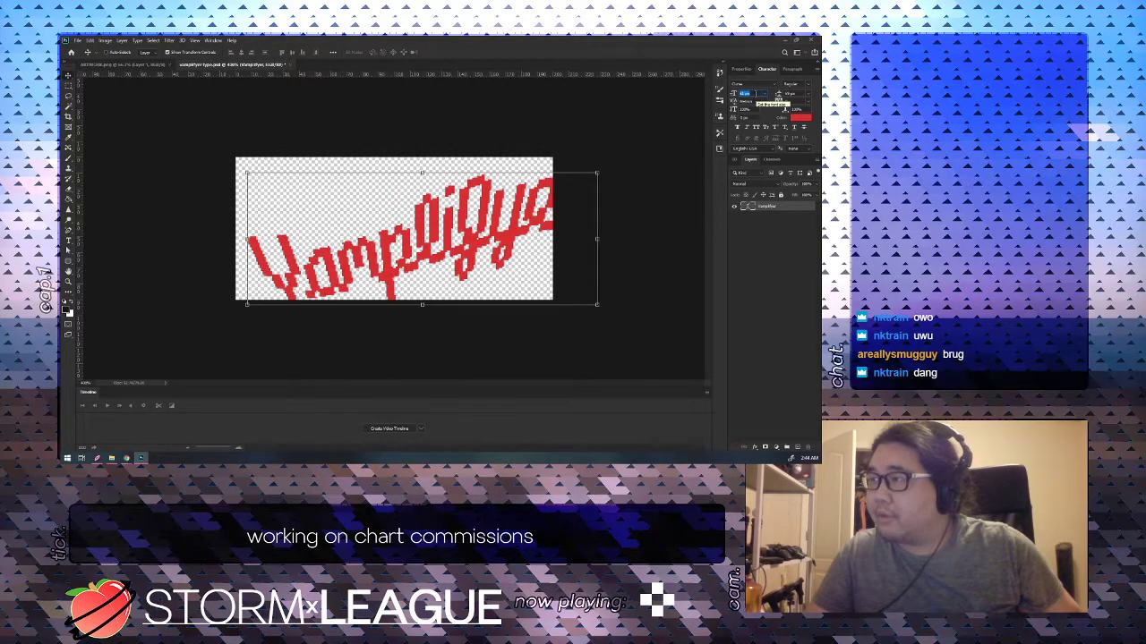
{"action": "mouse_move", "coordinate": [407, 274]}
{"action": "left_mouse_down"}
{"action": "mouse_move", "coordinate": [376, 266]}
{"action": "mouse_move", "coordinate": [403, 275]}
{"action": "left_mouse_up"}
Enlarge the canvas to about 225 pixels wide and 120 pixels high, and center the lettering on it.
{"action": "key", "text": "ctrl+alt+c"}
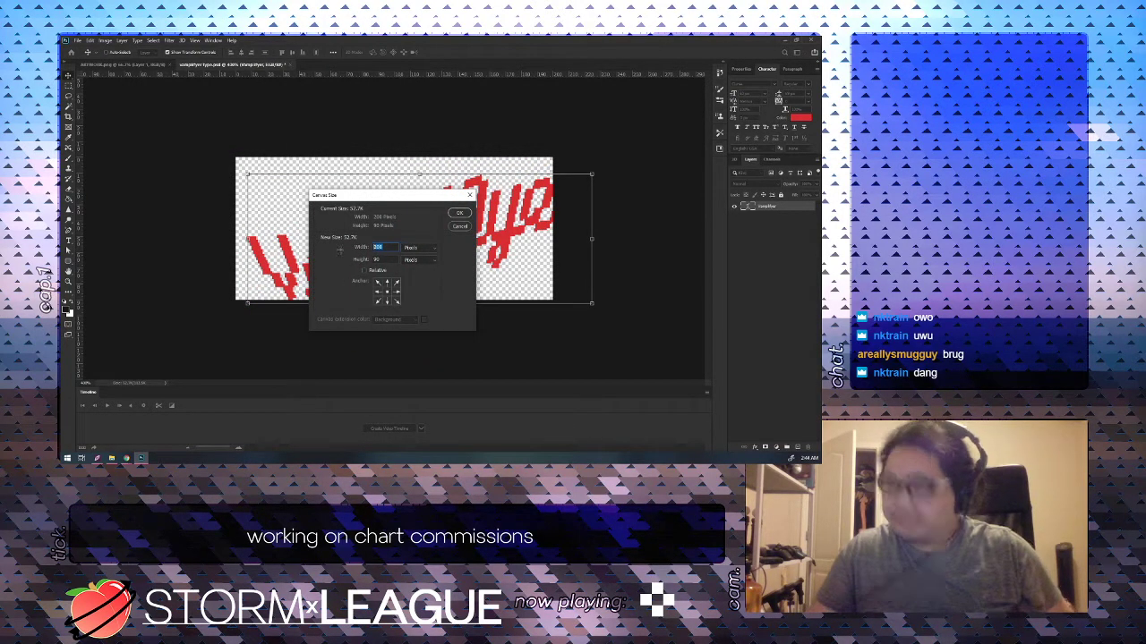
{"action": "type", "text": "234"}
{"action": "type", "text": "120"}
{"action": "key", "text": "Return"}
{"action": "left_click_drag", "start_coordinate": [374, 247], "coordinate": [347, 241]}
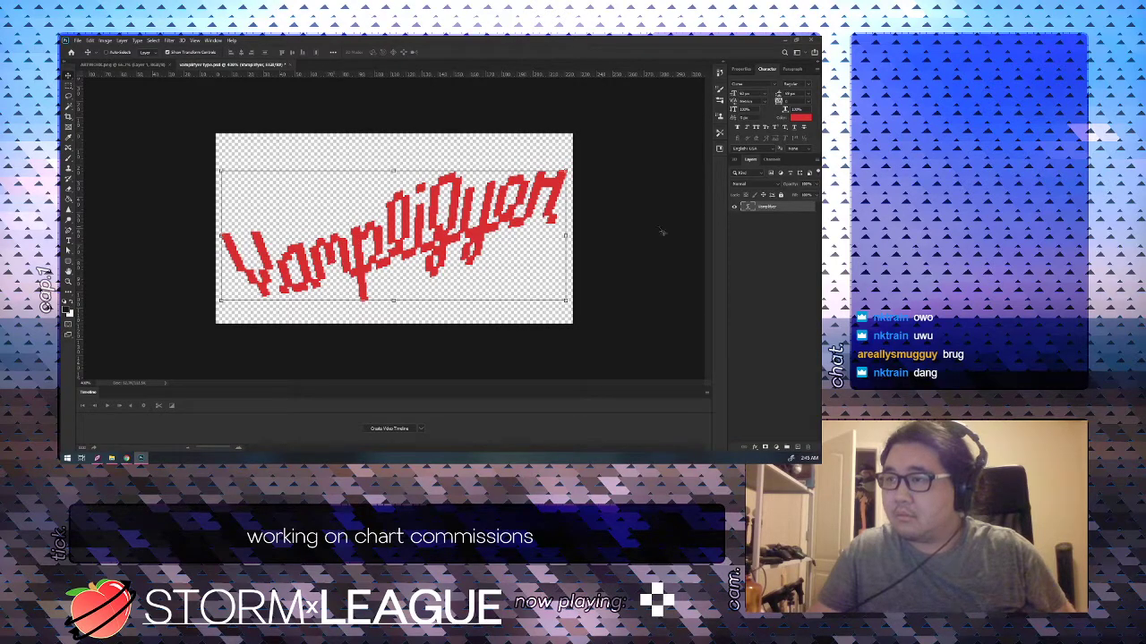
Add a black stroke around the Vamplifyer lettering on a new layer above it.
{"action": "left_click", "coordinate": [774, 229]}
{"action": "left_click", "coordinate": [798, 448]}
{"action": "left_click", "coordinate": [77, 40]}
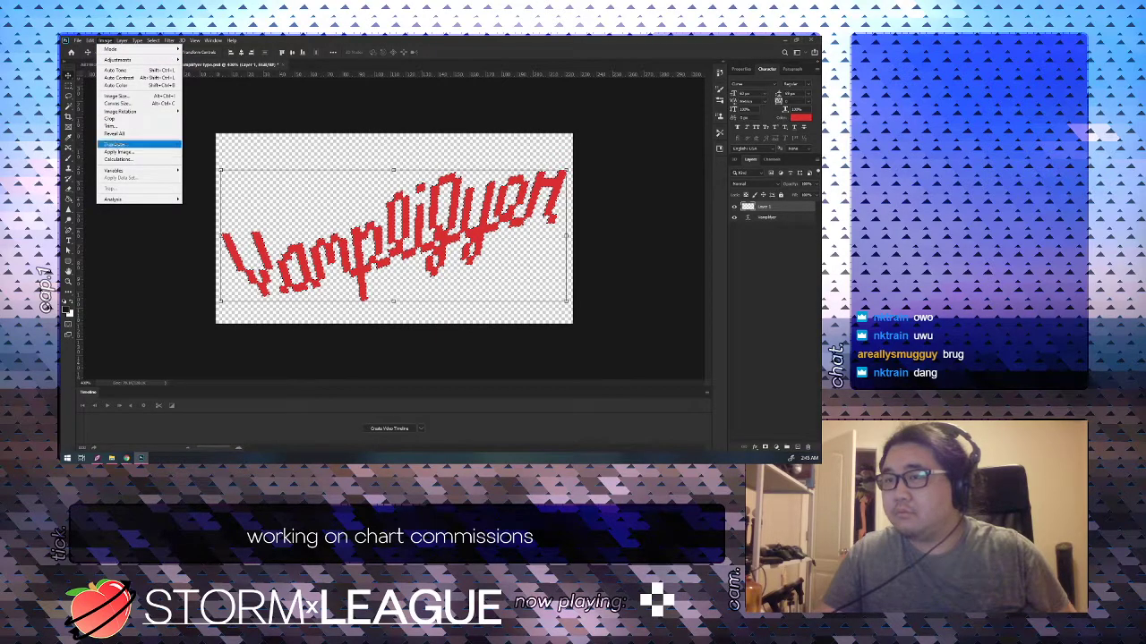
{"action": "mouse_move", "coordinate": [90, 41]}
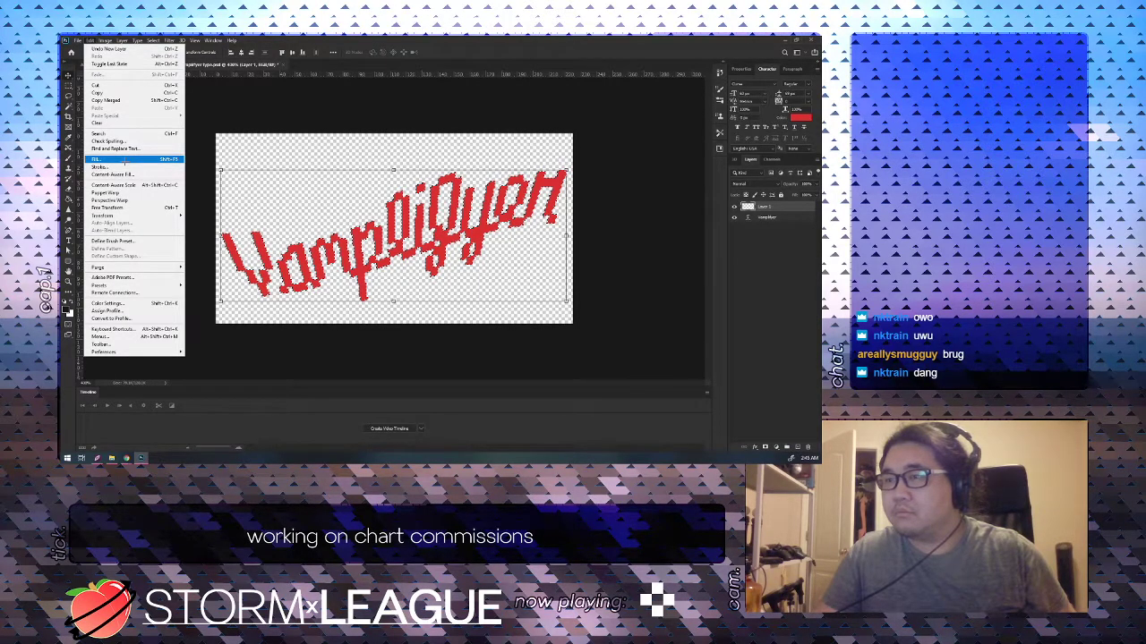
{"action": "left_click", "coordinate": [125, 167]}
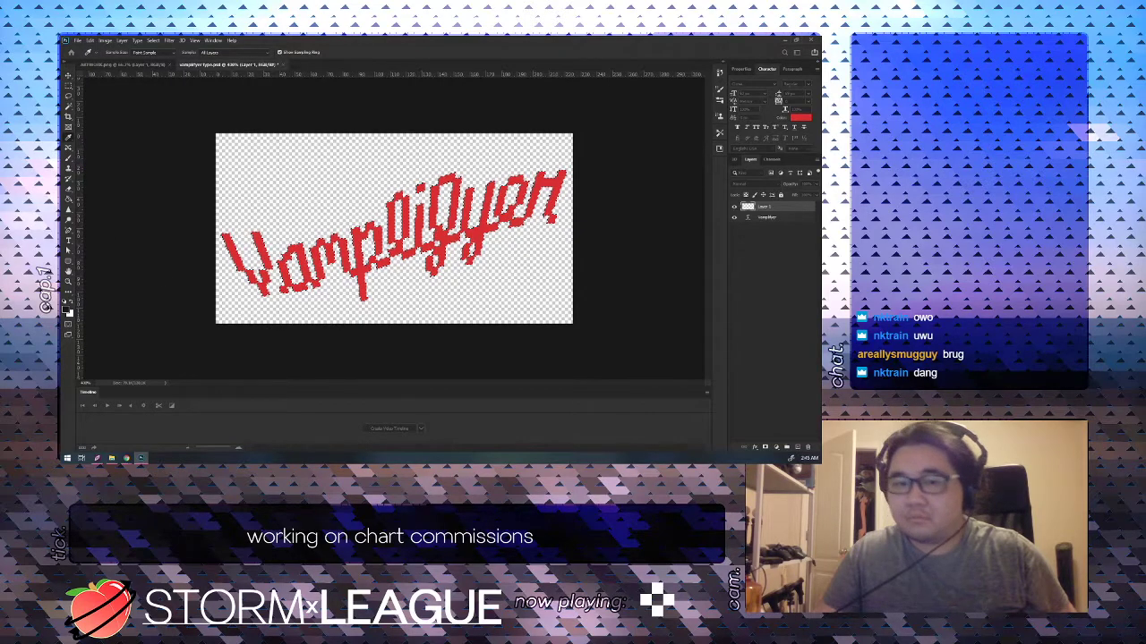
{"action": "key", "text": "Return"}
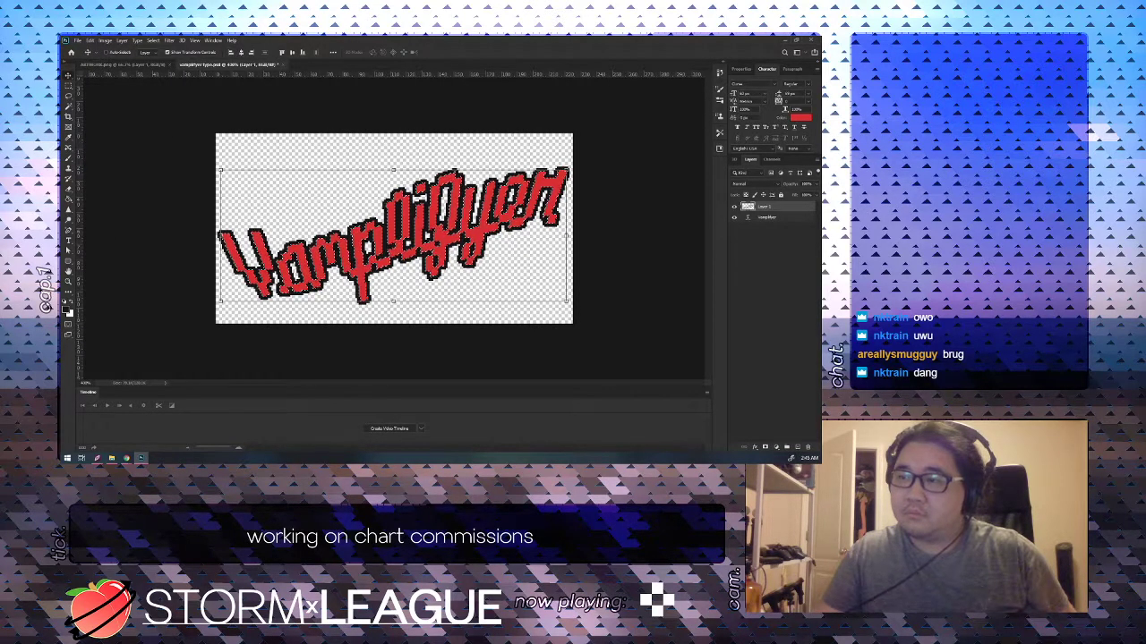
{"action": "key", "text": "m"}
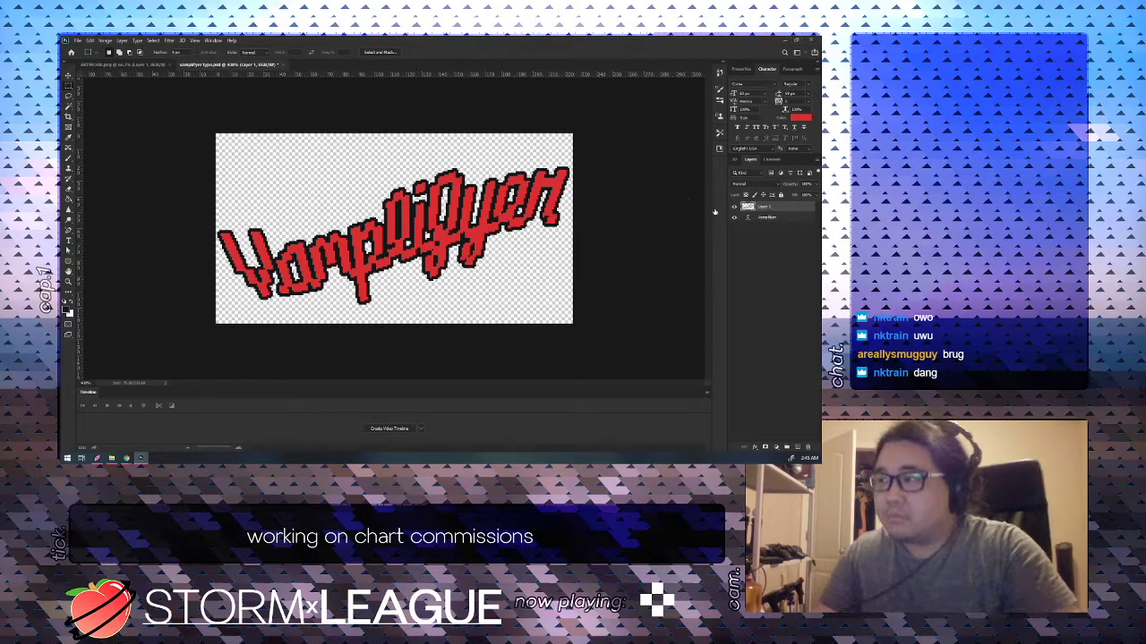
Add another empty layer and rename the outline's layer to "Vamplifyer stroke".
{"action": "left_click", "coordinate": [796, 447]}
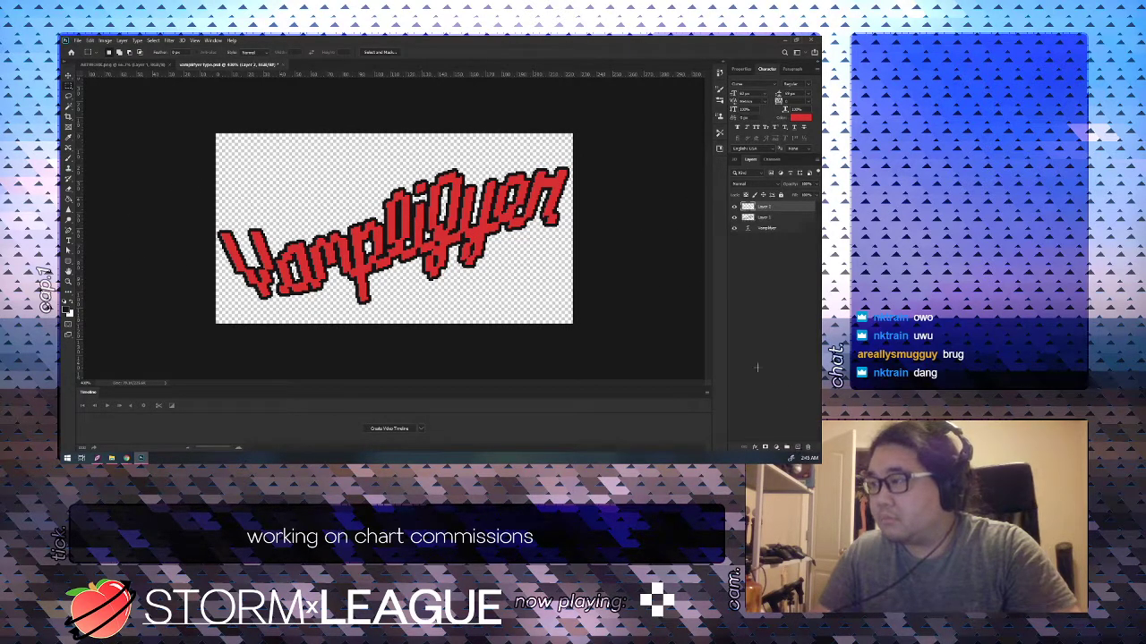
{"action": "double_click", "coordinate": [764, 217]}
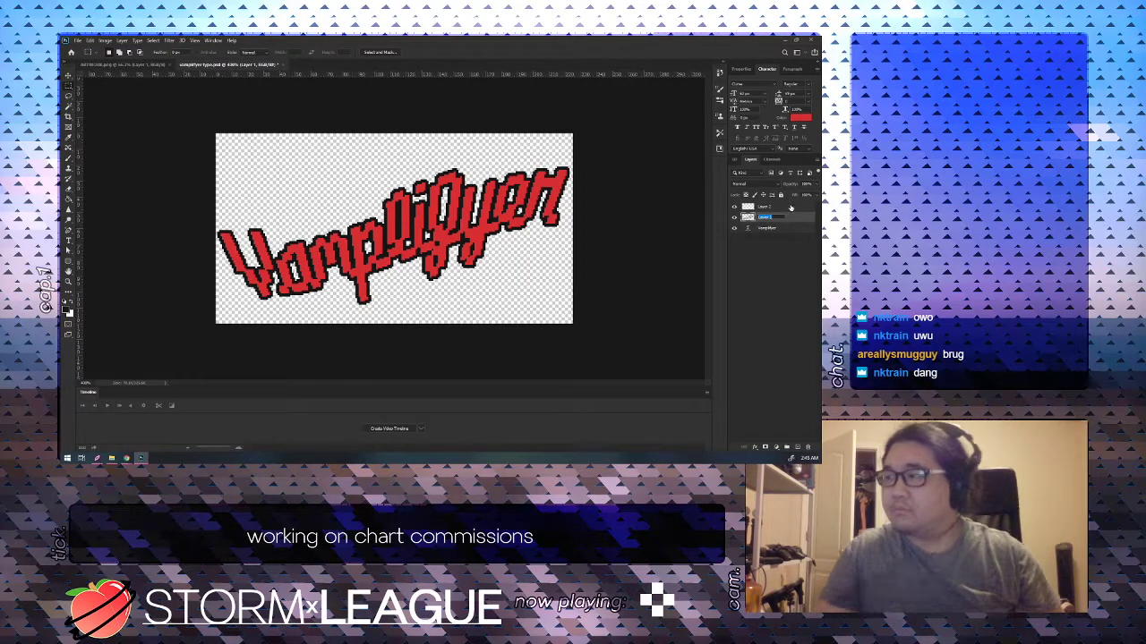
{"action": "left_click", "coordinate": [768, 229]}
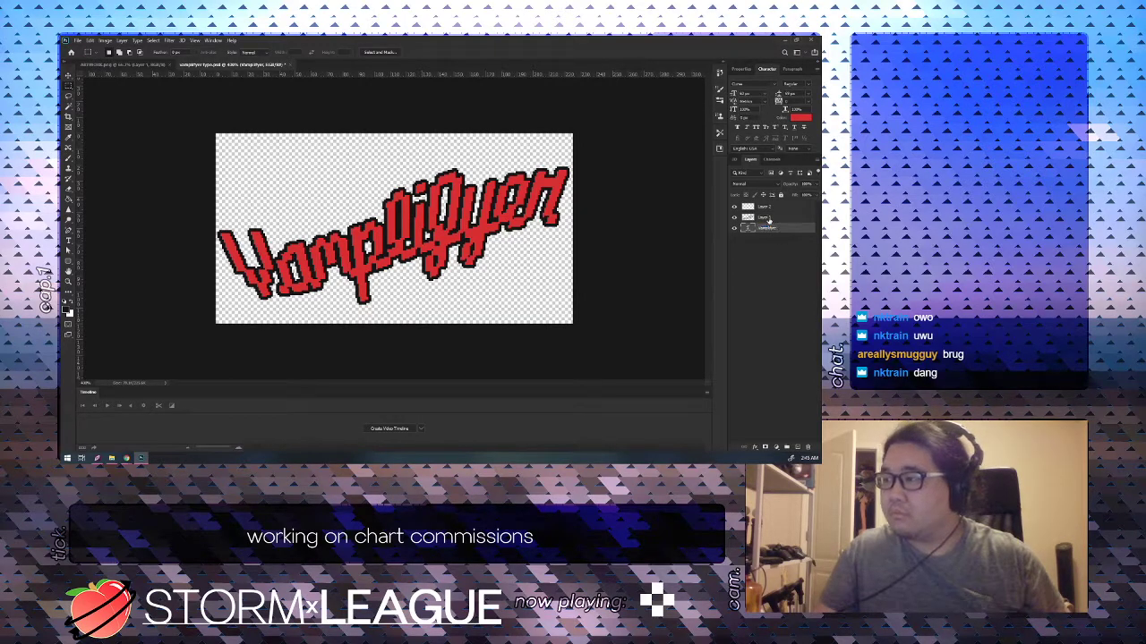
{"action": "double_click", "coordinate": [765, 217]}
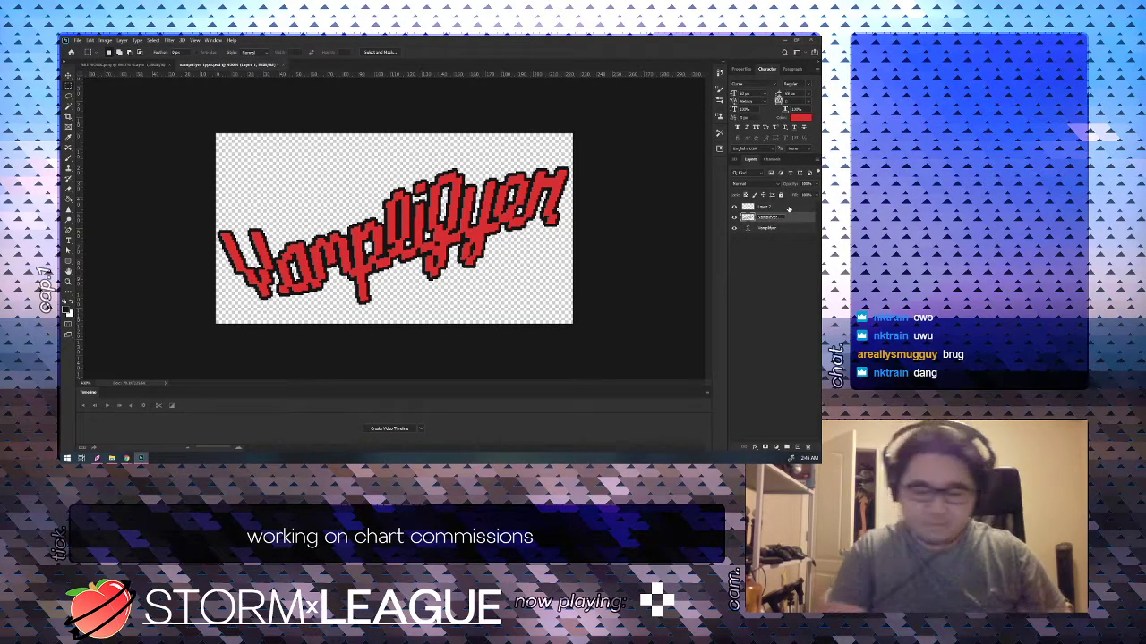
{"action": "type", "text": "Vamplifyer stroke"}
{"action": "key", "text": "Return"}
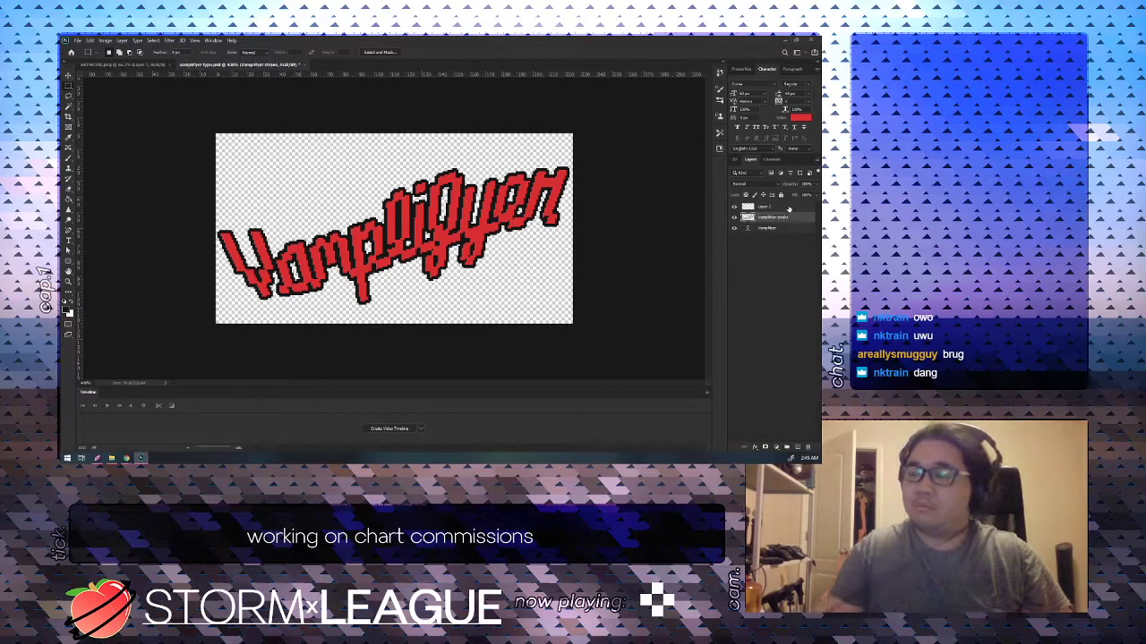
Add a separate "+Tek" text line and place it above the start of the Vamplifyer lettering.
{"action": "left_click", "coordinate": [785, 208]}
{"action": "key", "text": "t"}
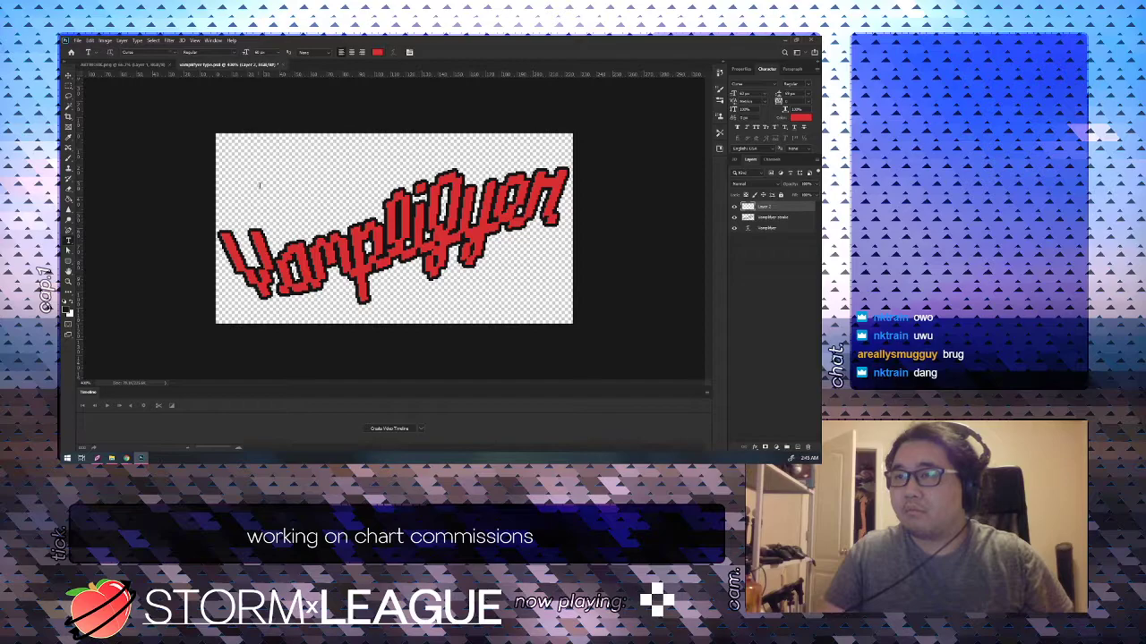
{"action": "left_click", "coordinate": [258, 187]}
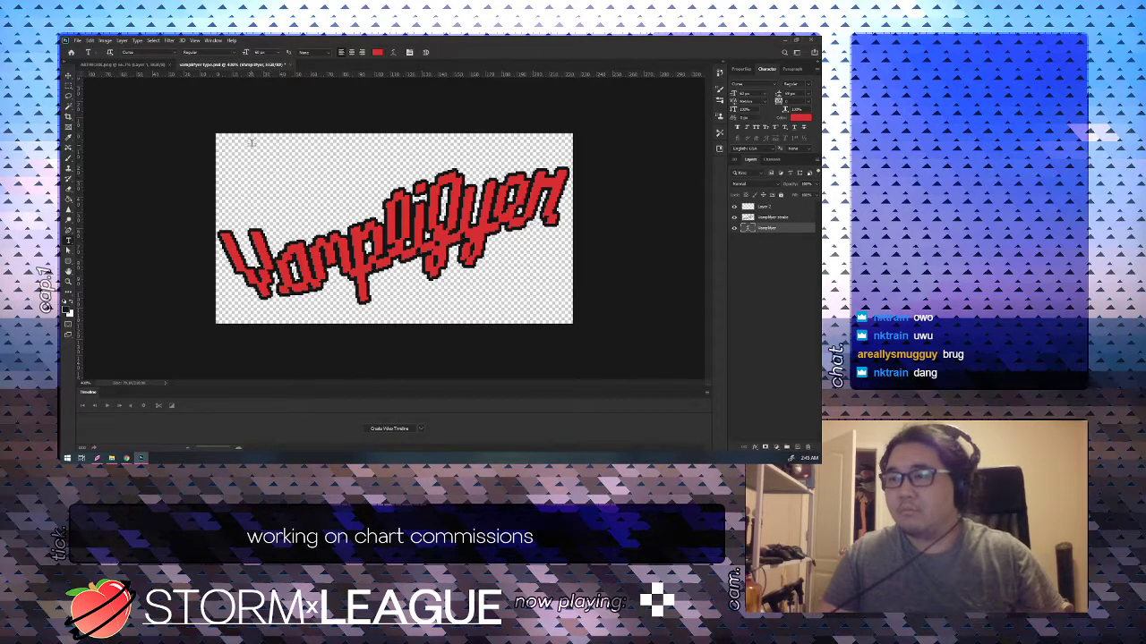
{"action": "key", "text": "ctrl+v"}
{"action": "key", "text": "BackSpace"}
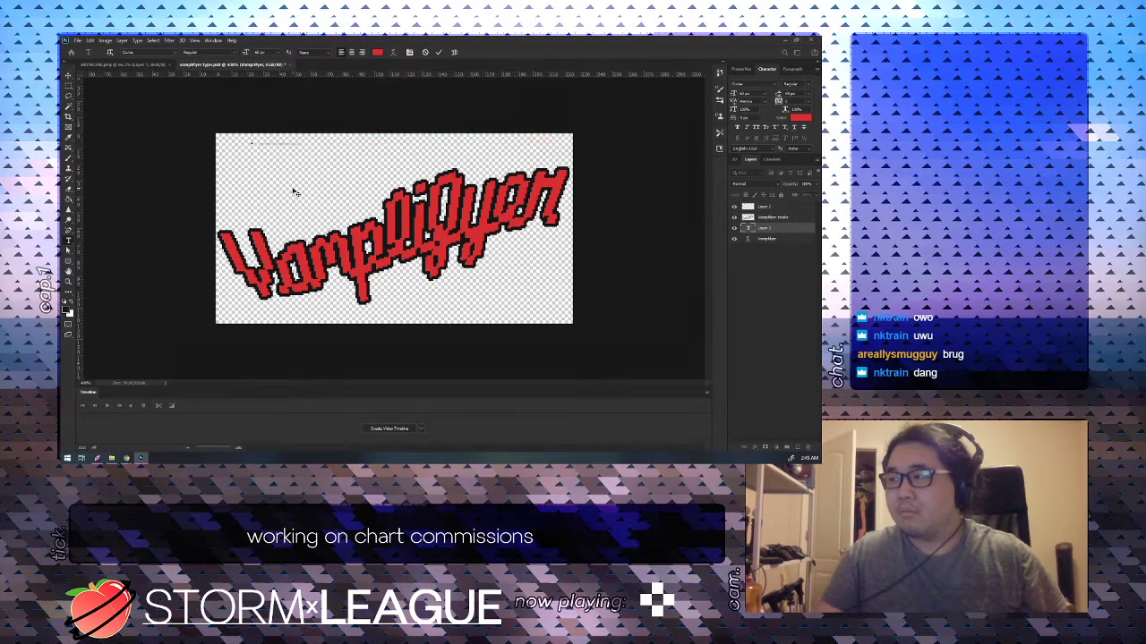
{"action": "key", "text": "ctrl+v"}
{"action": "key", "text": "ctrl+Return"}
{"action": "key", "text": "v"}
{"action": "left_click_drag", "start_coordinate": [371, 124], "coordinate": [340, 186]}
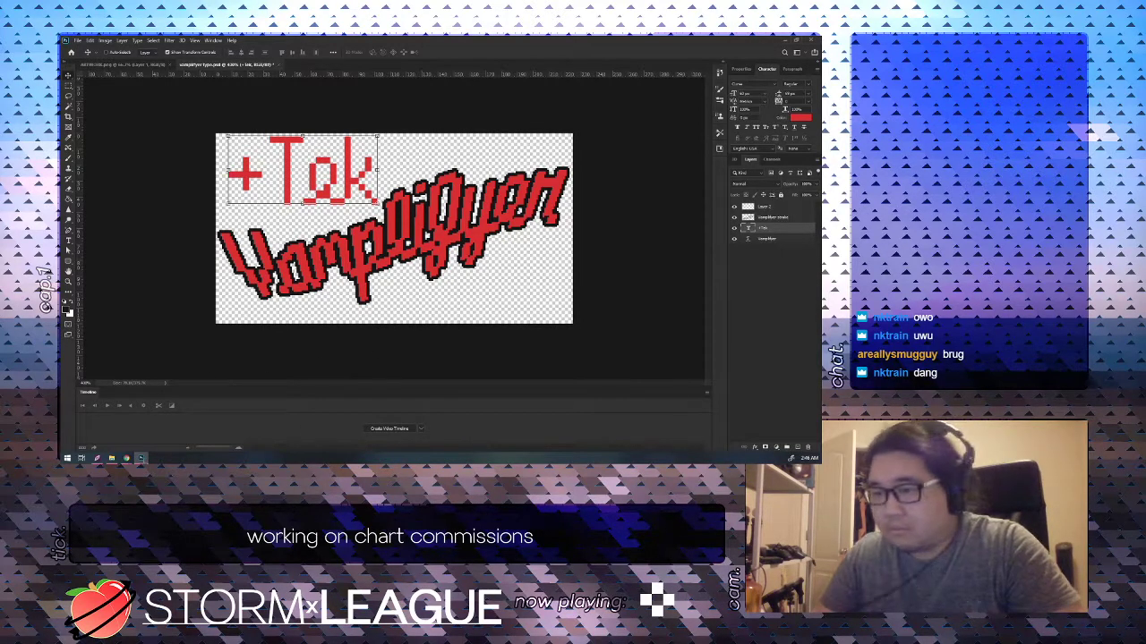
Switch to the browser, examine the +TEK artist profile and its full description on SoundCloud, and return to Photoshop.
{"action": "mouse_move", "coordinate": [126, 458]}
{"action": "left_click", "coordinate": [101, 428]}
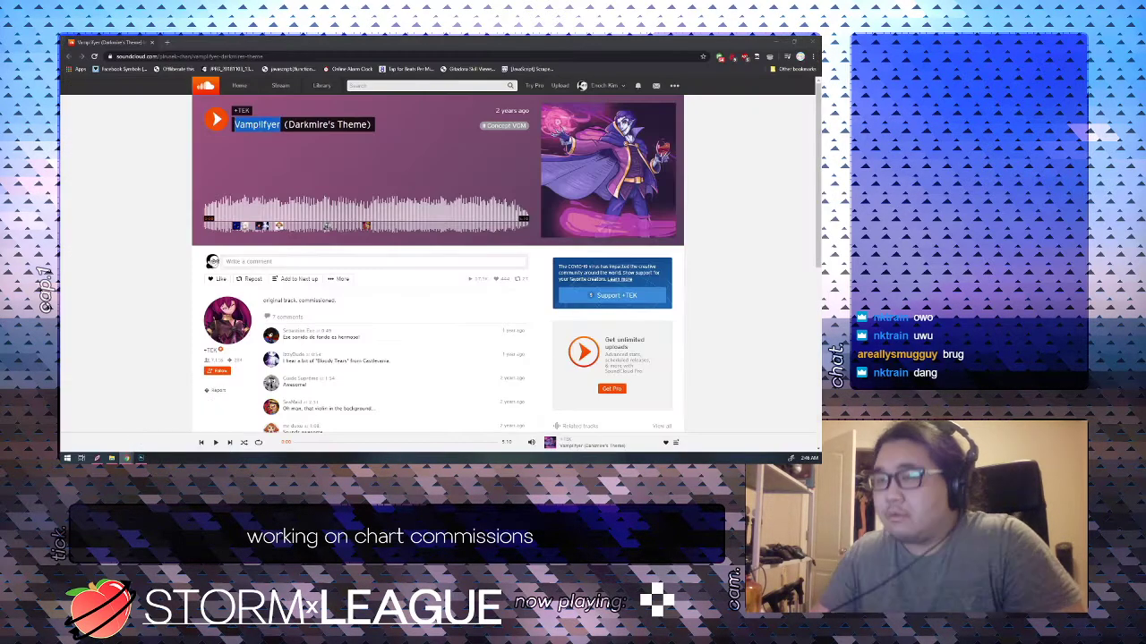
{"action": "left_click", "coordinate": [242, 110]}
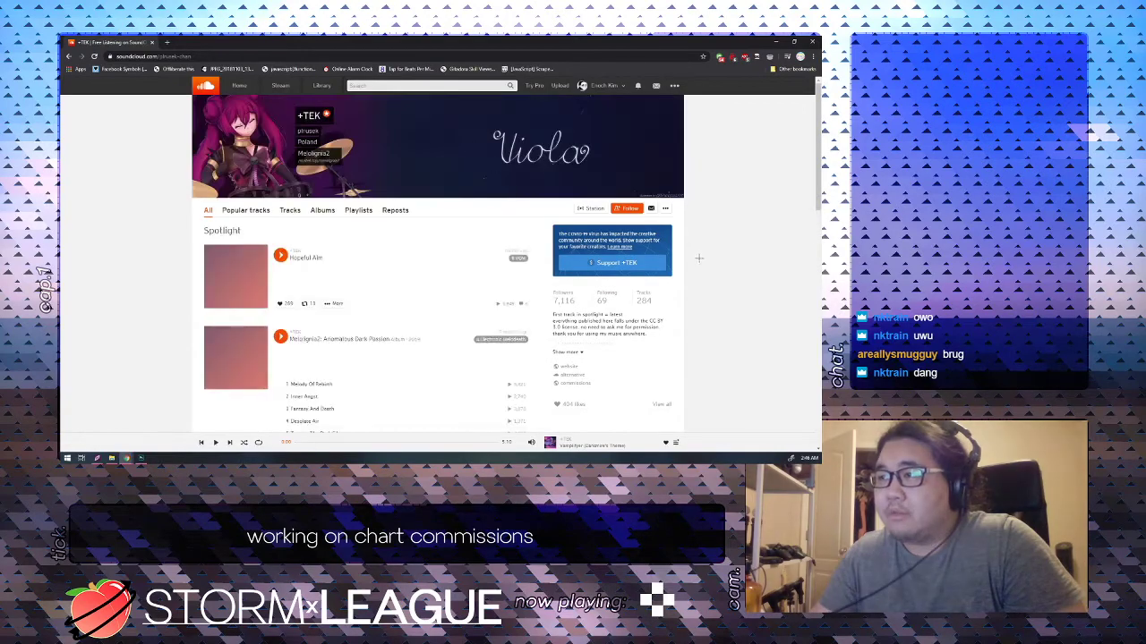
{"action": "scroll", "coordinate": [250, 327], "scroll_direction": "down", "scroll_amount": 1}
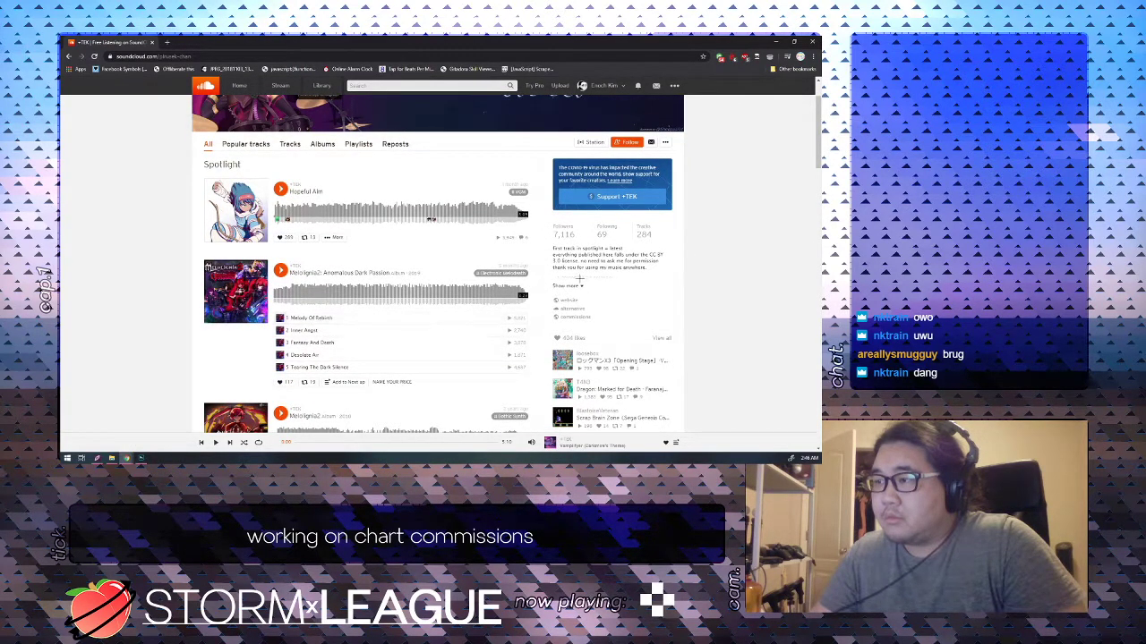
{"action": "left_click", "coordinate": [572, 284]}
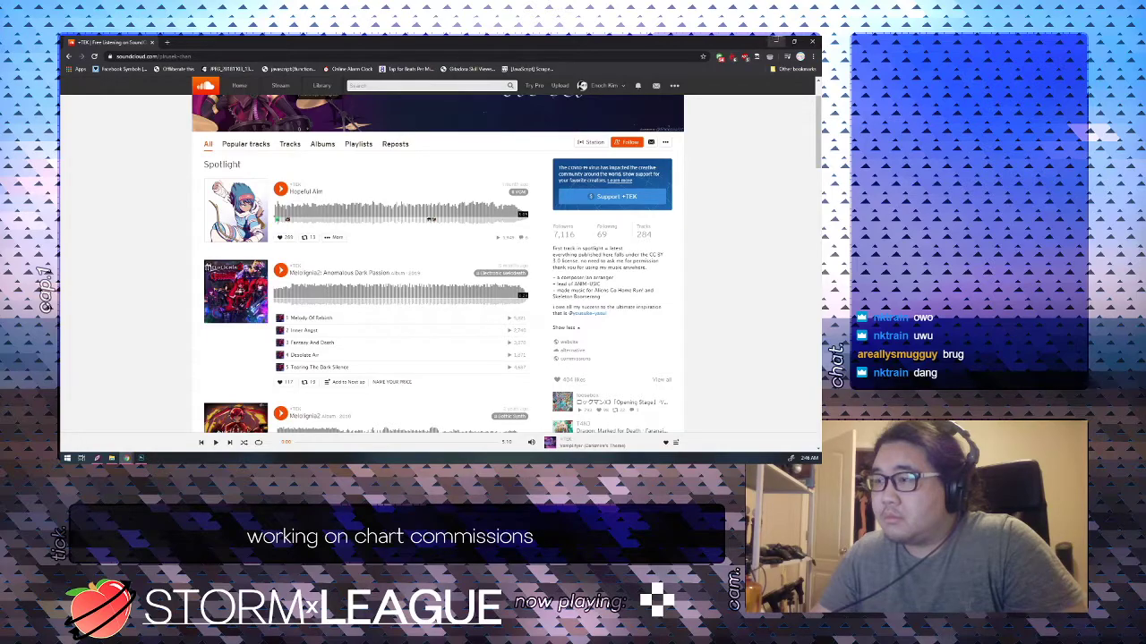
{"action": "left_click", "coordinate": [775, 42]}
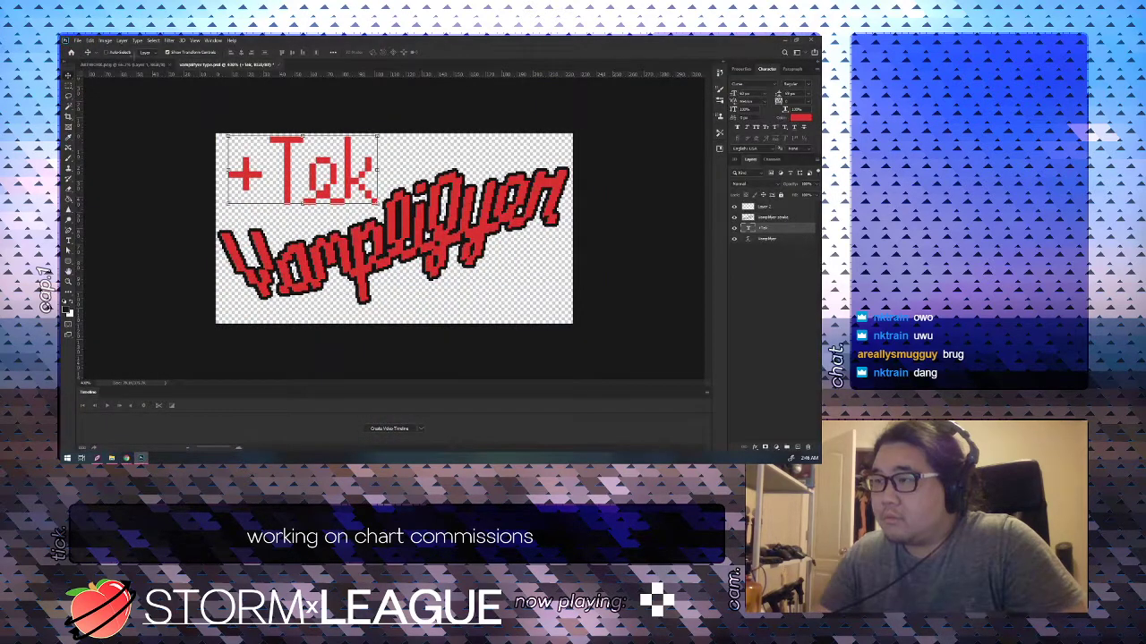
Recolor the "+Tek" text to near-white and set its font to Babyblocks.
{"action": "left_click", "coordinate": [796, 116]}
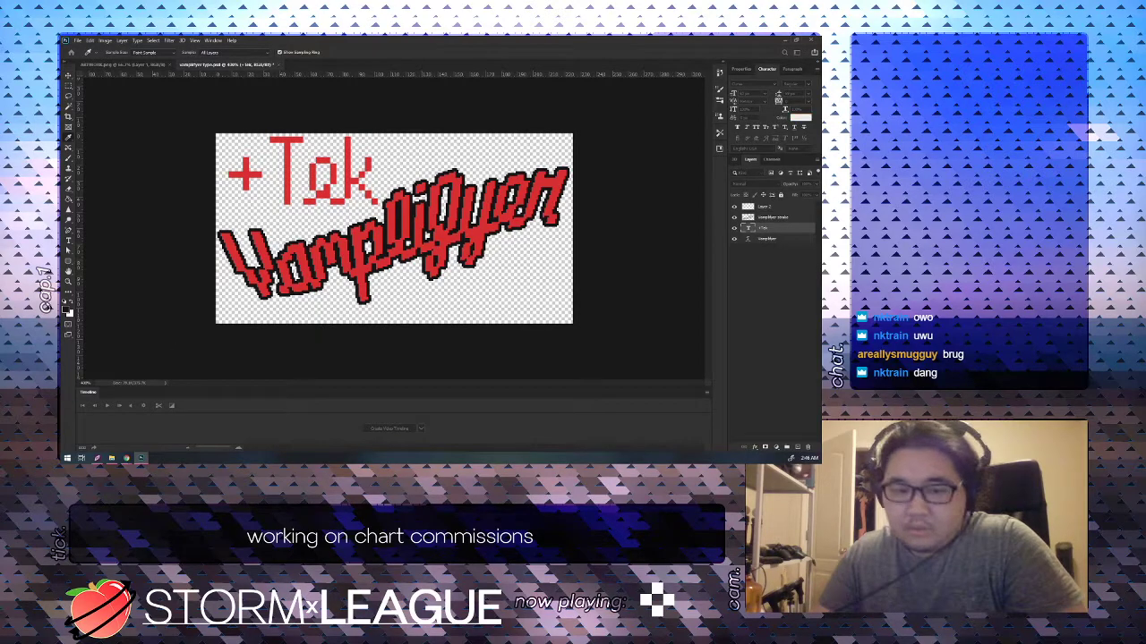
{"action": "key", "text": "v"}
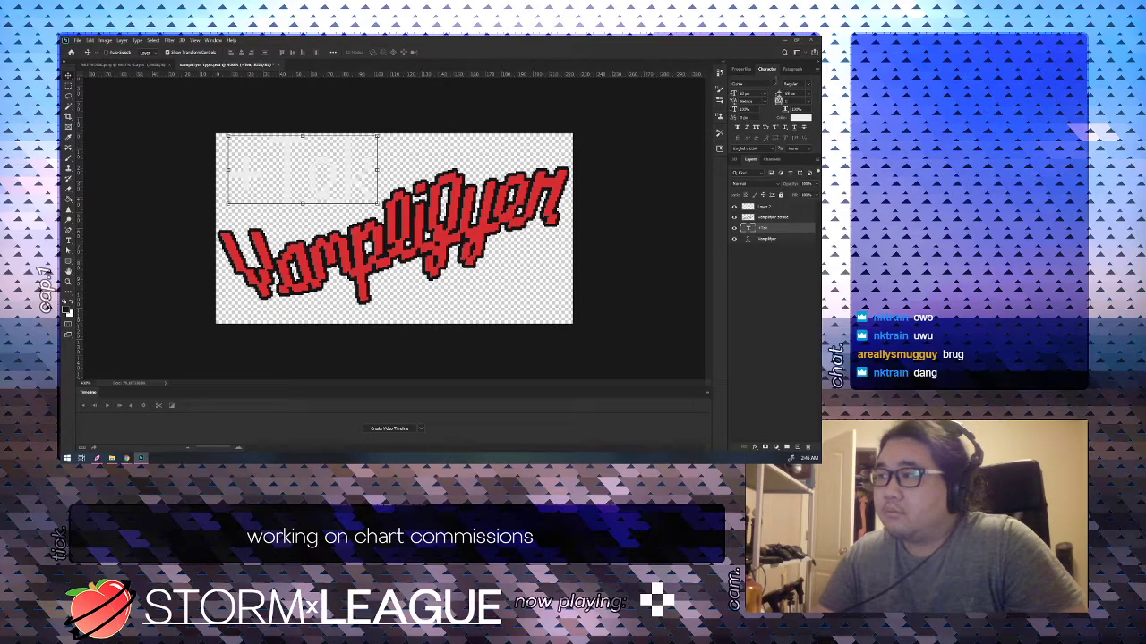
{"action": "left_click", "coordinate": [775, 82]}
{"action": "left_click", "coordinate": [775, 82]}
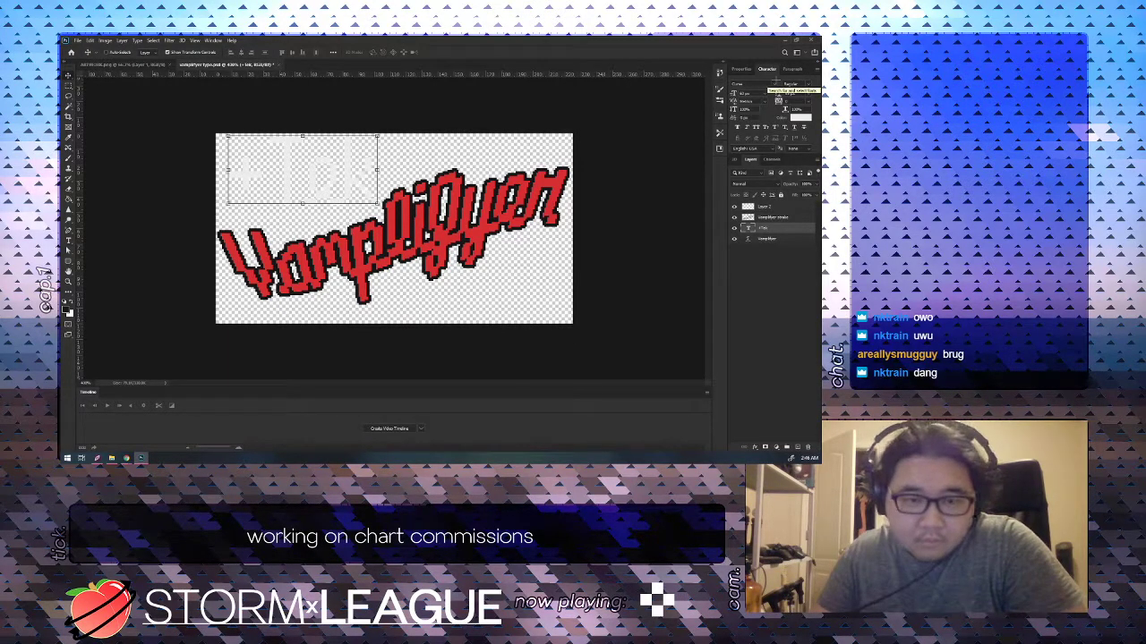
{"action": "left_click", "coordinate": [766, 85]}
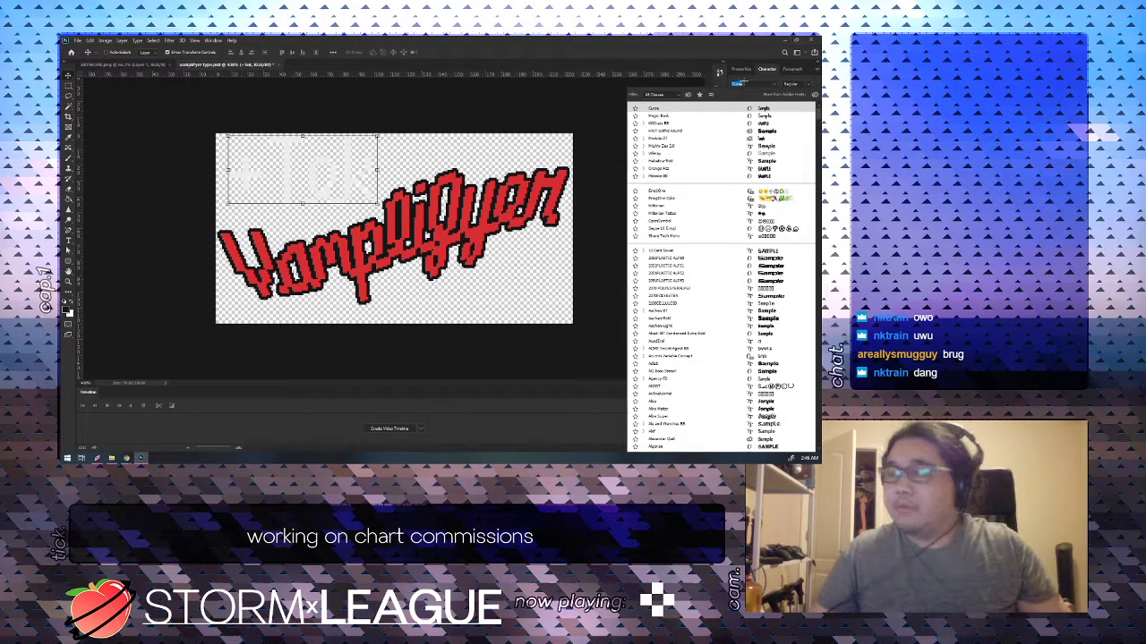
{"action": "type", "text": "babybloc"}
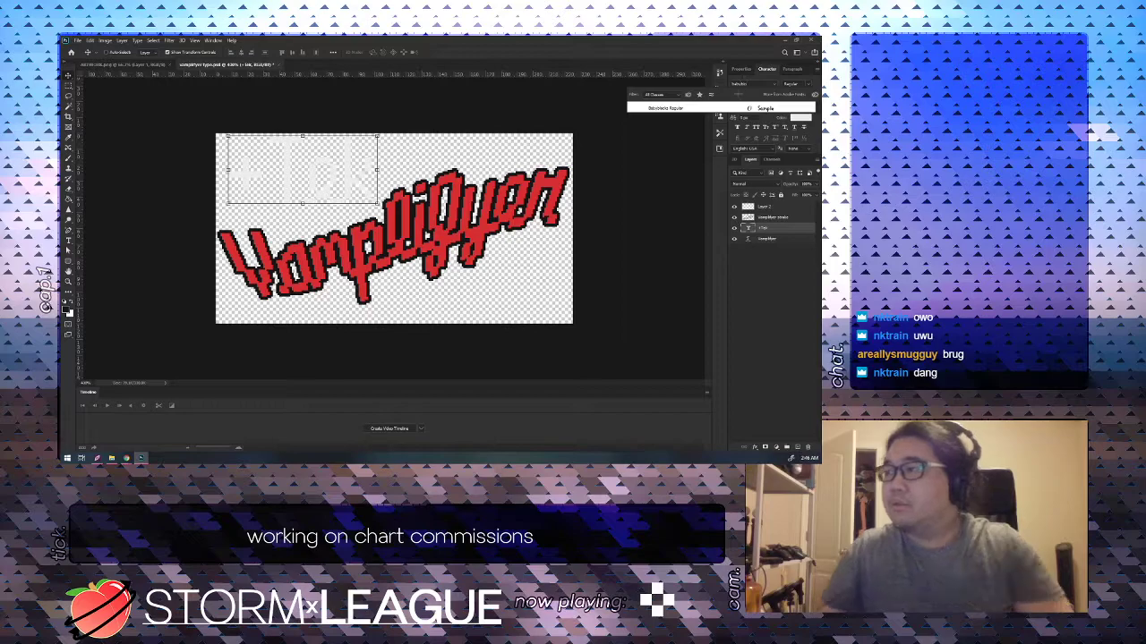
{"action": "left_click", "coordinate": [765, 108]}
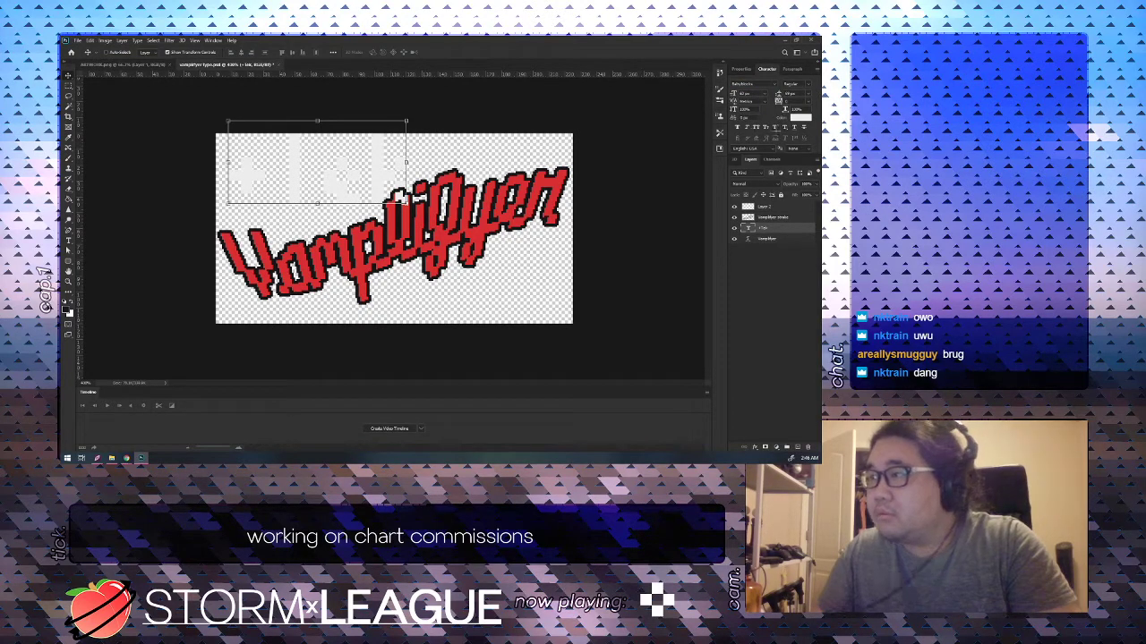
Set the "+Tek" text to all caps at 30 px and position it above the start of the lettering.
{"action": "left_click", "coordinate": [756, 127]}
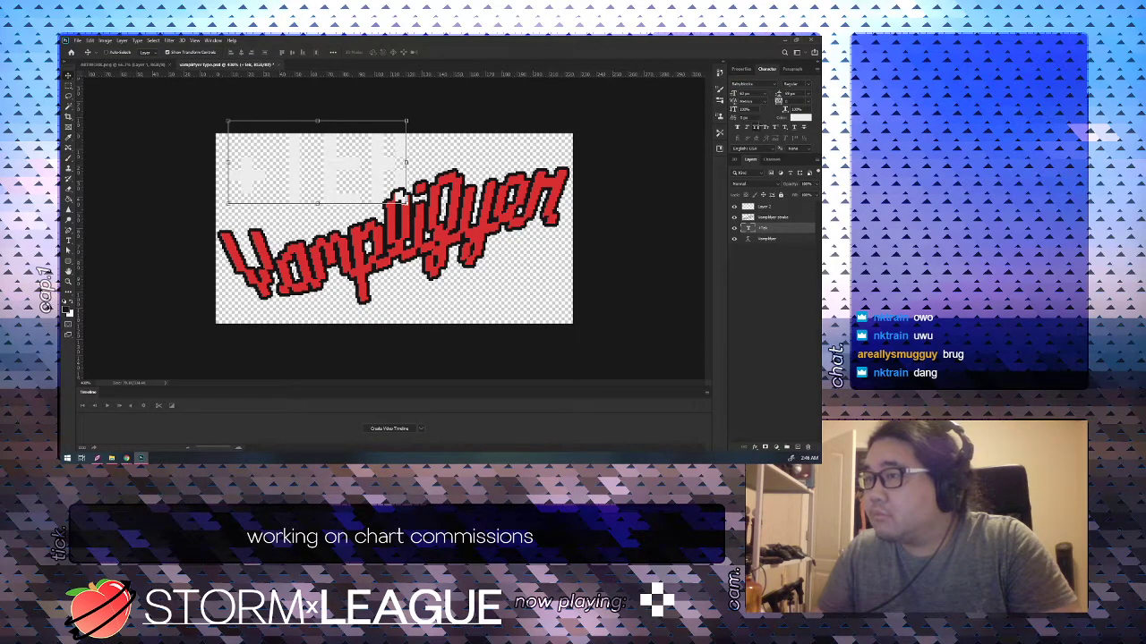
{"action": "left_click", "coordinate": [807, 93]}
{"action": "left_click", "coordinate": [766, 96]}
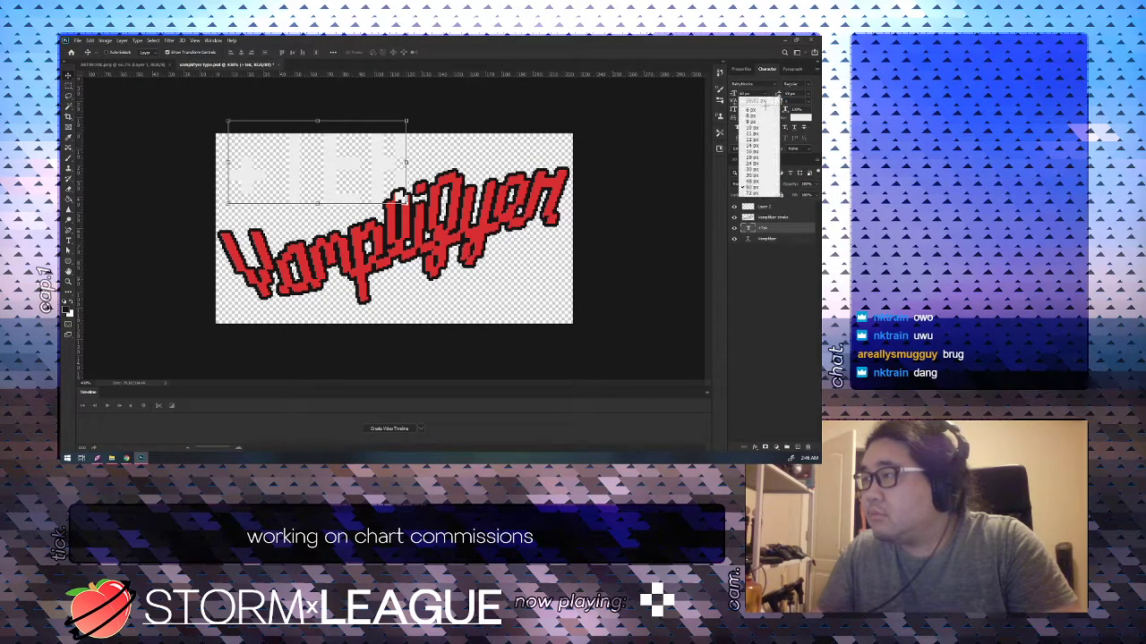
{"action": "left_click", "coordinate": [752, 166]}
{"action": "left_click_drag", "start_coordinate": [303, 182], "coordinate": [315, 185]}
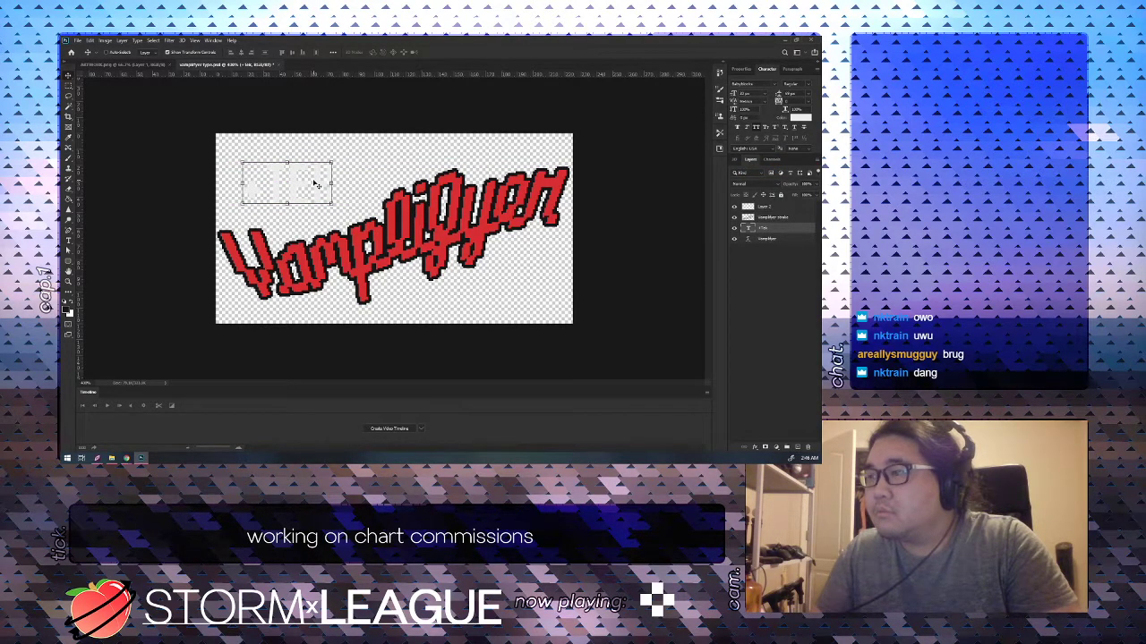
{"action": "left_click_drag", "start_coordinate": [312, 185], "coordinate": [316, 192]}
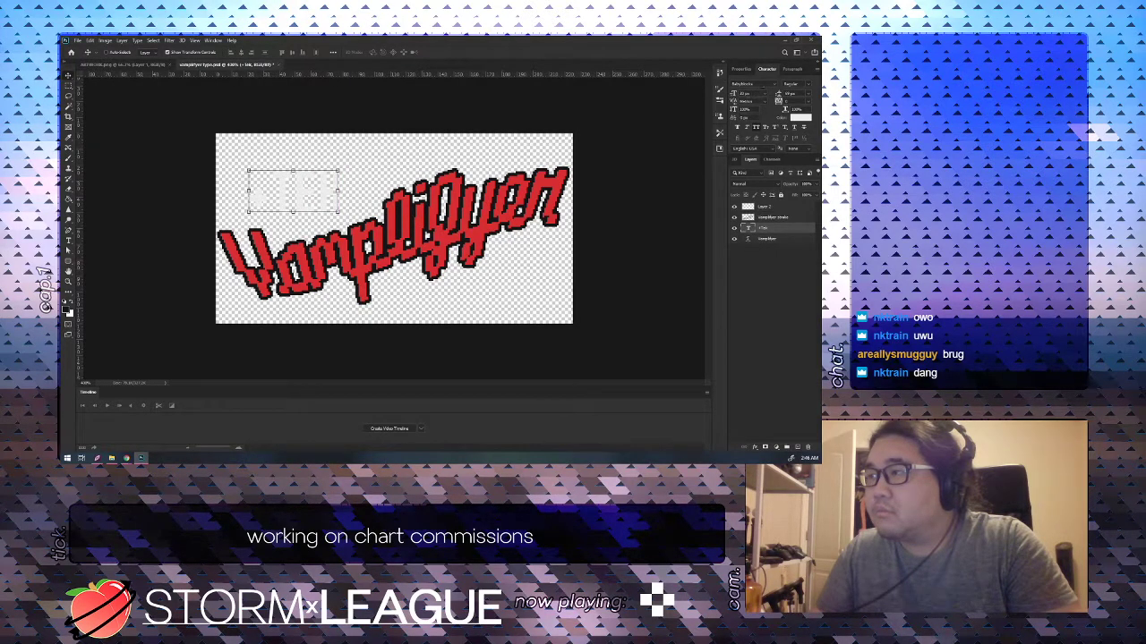
Adjust the "+Tek" text's caps style and change its font to the one found by searching for "thick".
{"action": "left_click", "coordinate": [755, 126]}
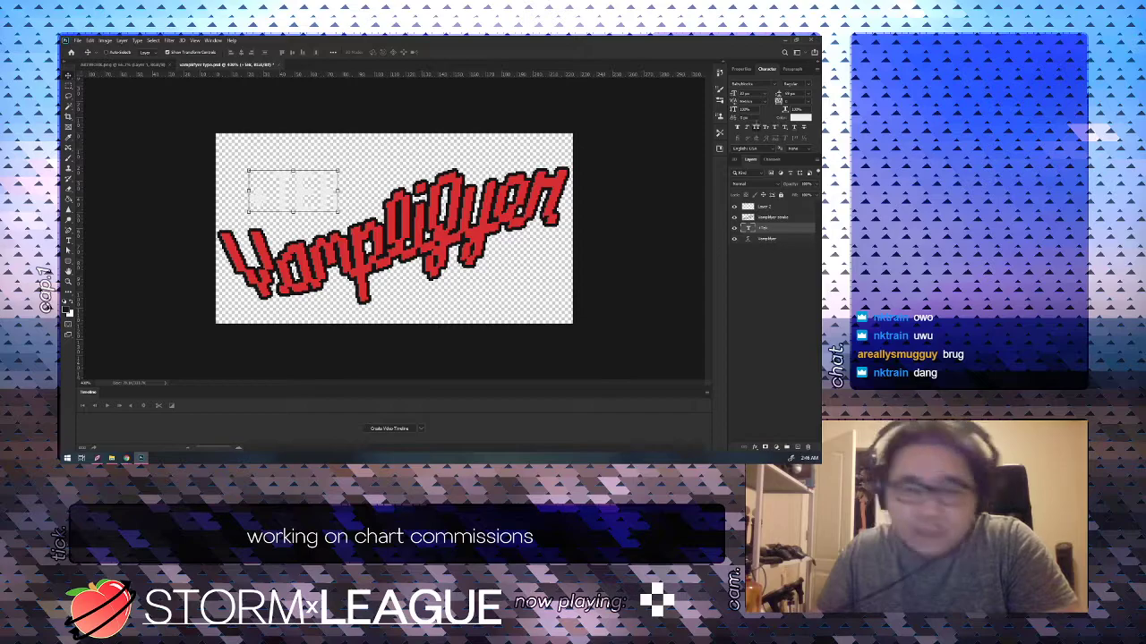
{"action": "left_click", "coordinate": [762, 83]}
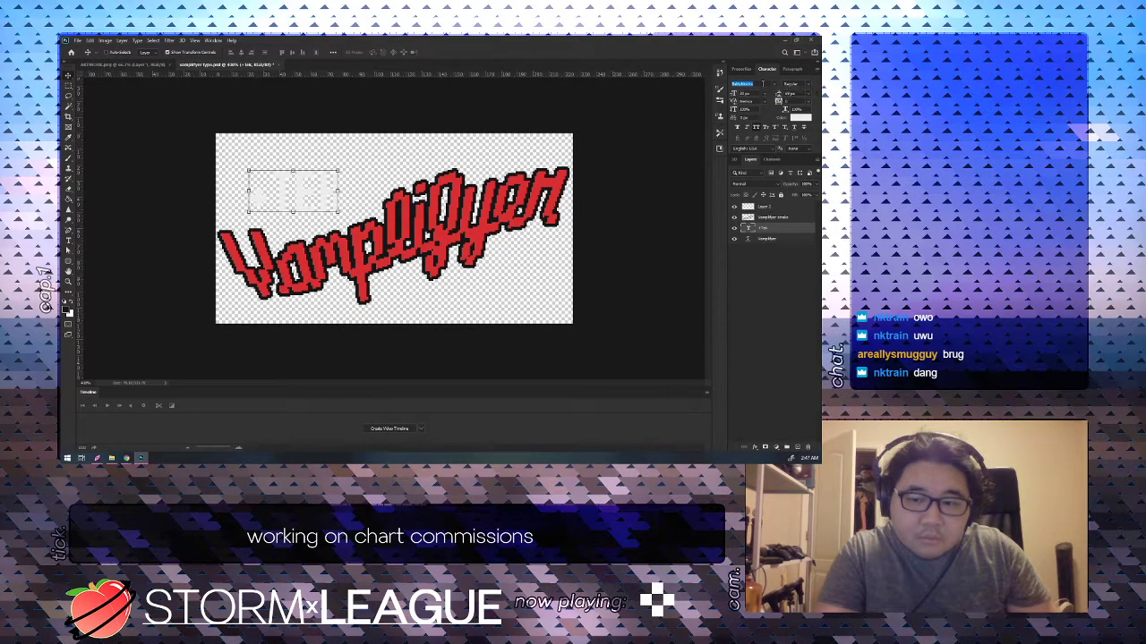
{"action": "type", "text": "thick"}
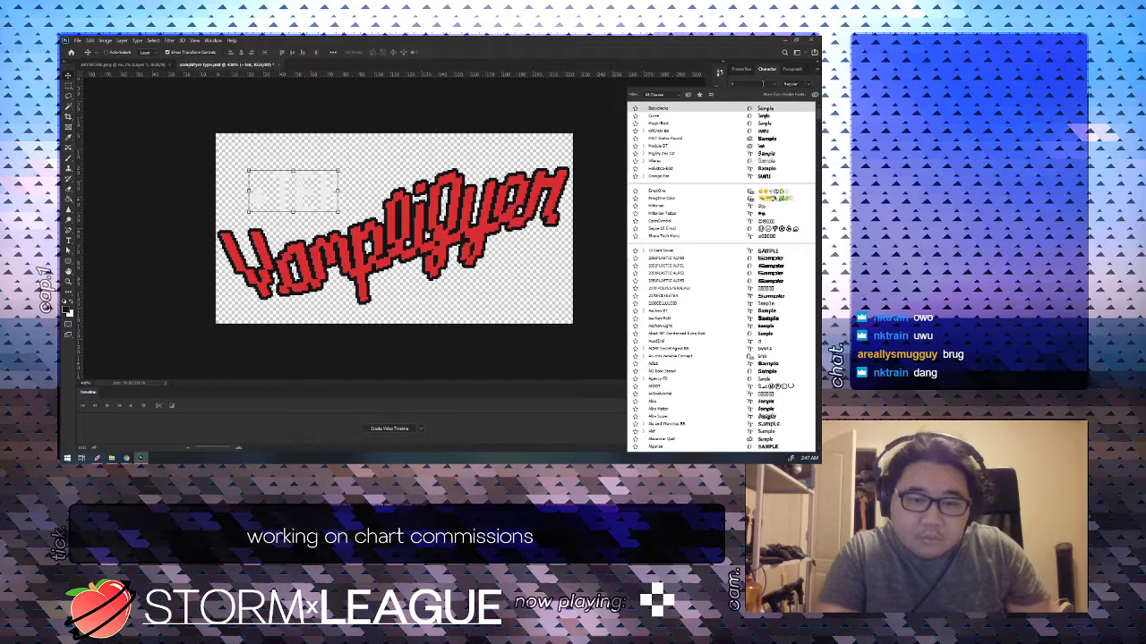
{"action": "key", "text": "Return"}
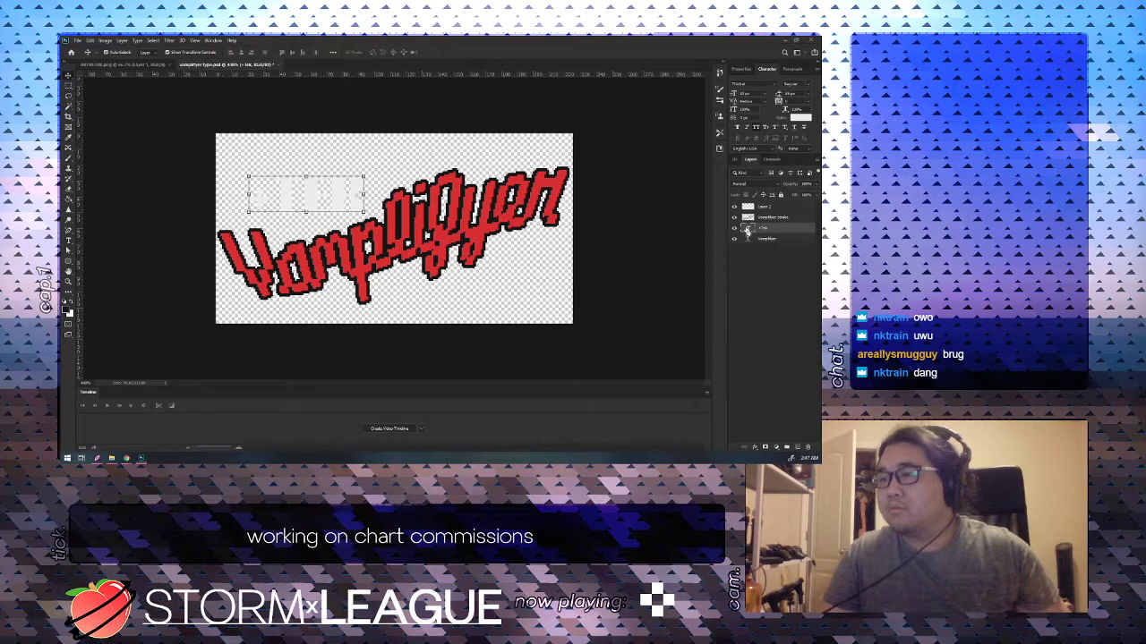
Stroke the +TEK text's outline on a separate layer below the Vamplifyer stroke layer, using the red of the main lettering.
{"action": "left_click", "coordinate": [746, 230]}
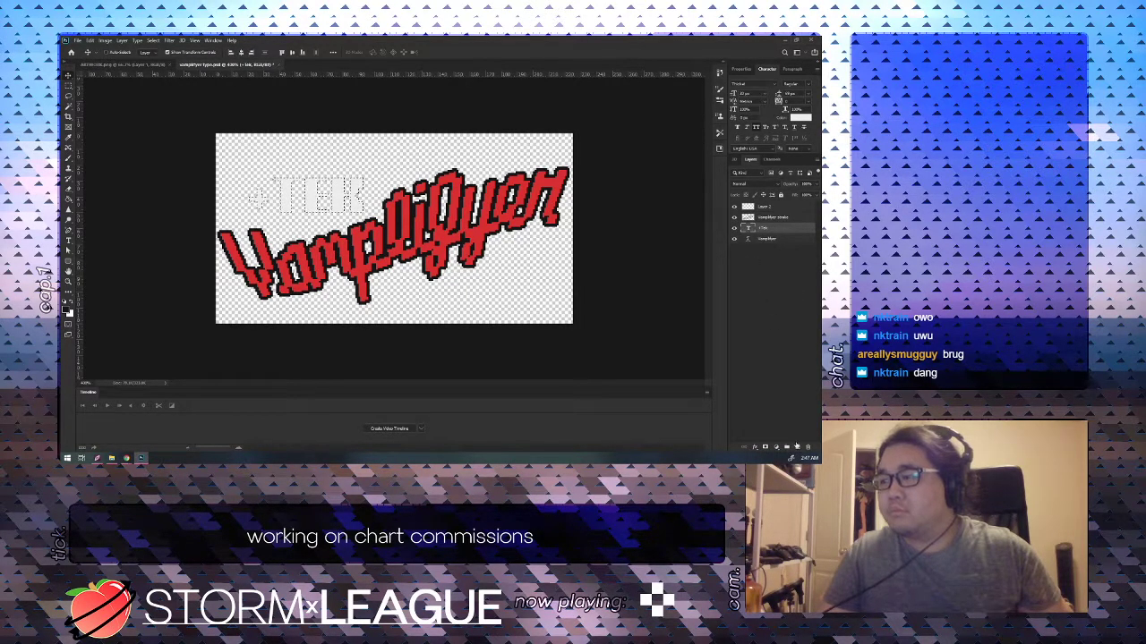
{"action": "left_click_drag", "start_coordinate": [766, 206], "coordinate": [785, 221]}
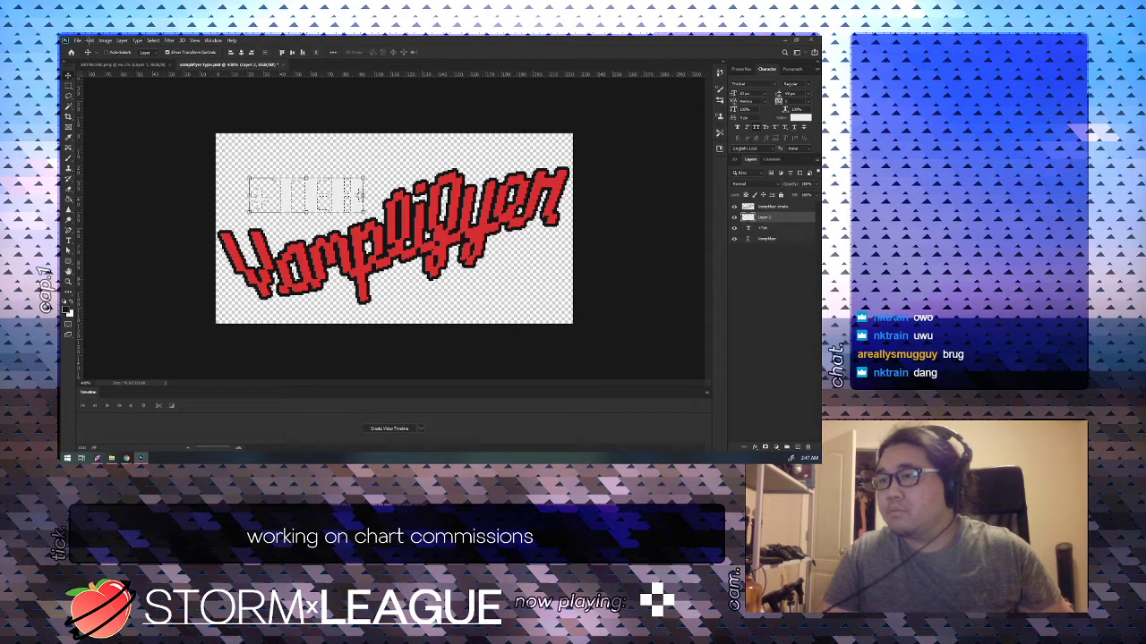
{"action": "left_click", "coordinate": [90, 40]}
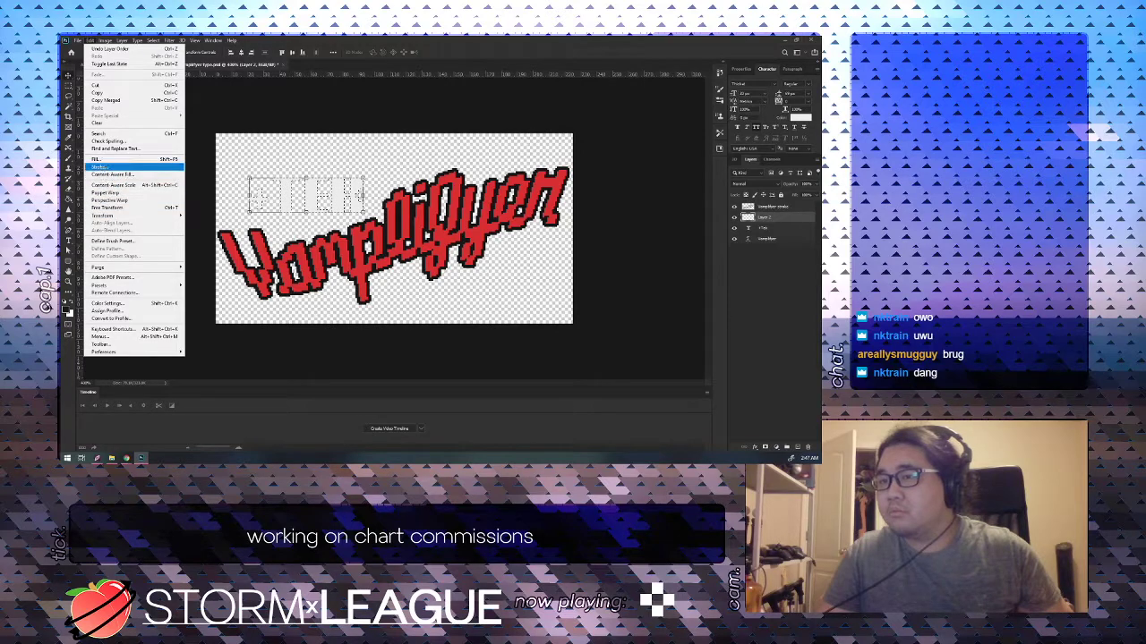
{"action": "left_click", "coordinate": [99, 167]}
{"action": "left_click", "coordinate": [306, 215]}
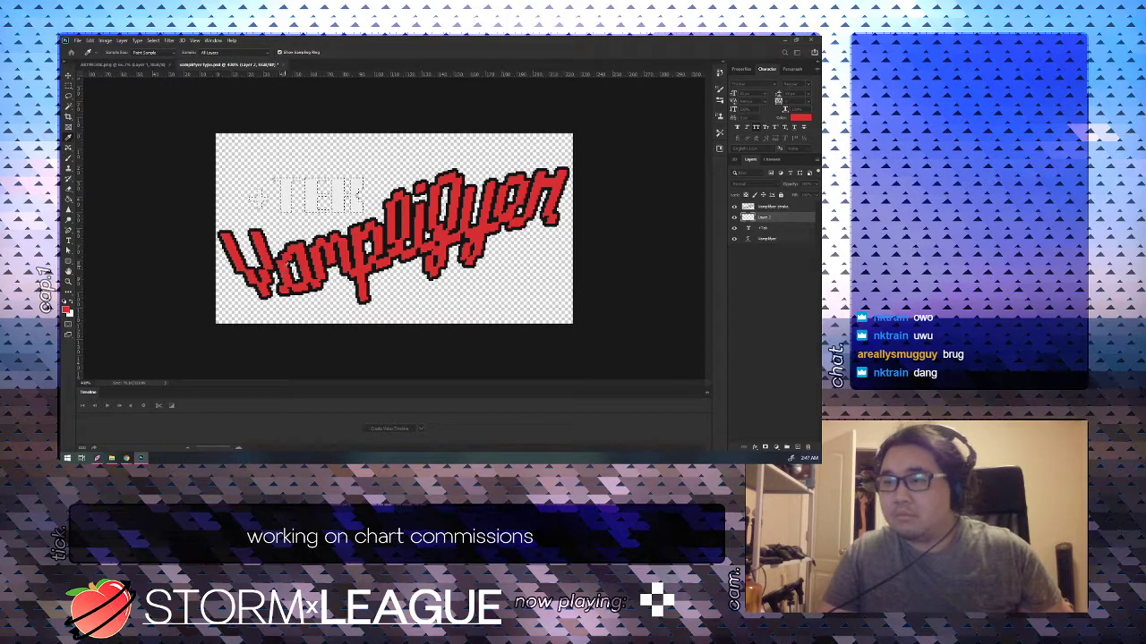
{"action": "key", "text": "Return"}
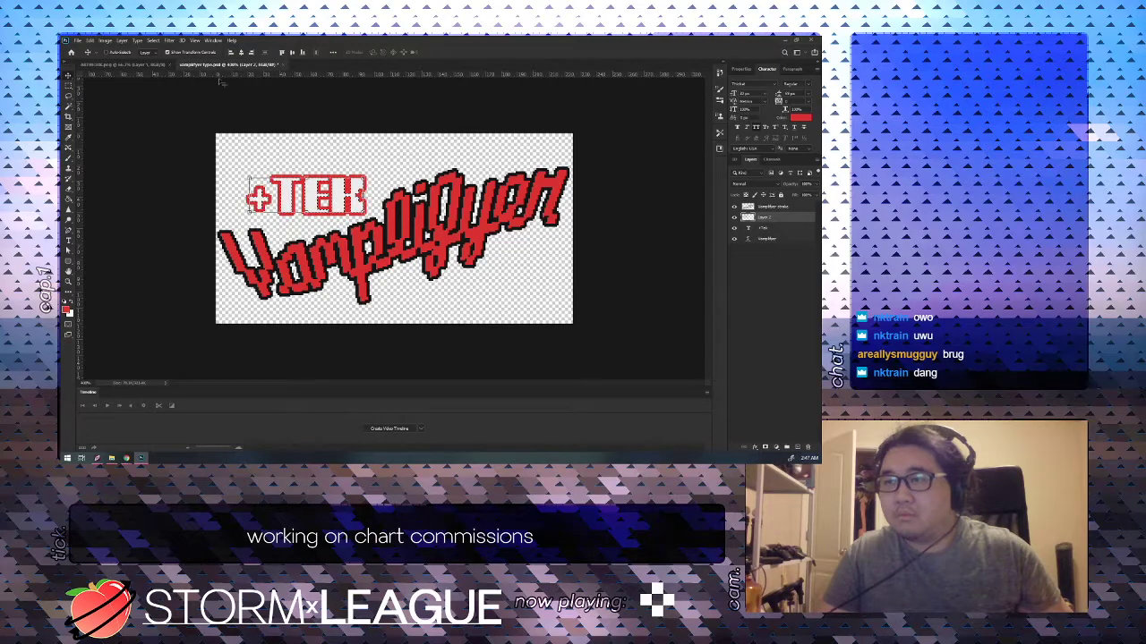
{"action": "left_click", "coordinate": [68, 86]}
{"action": "left_click", "coordinate": [181, 168]}
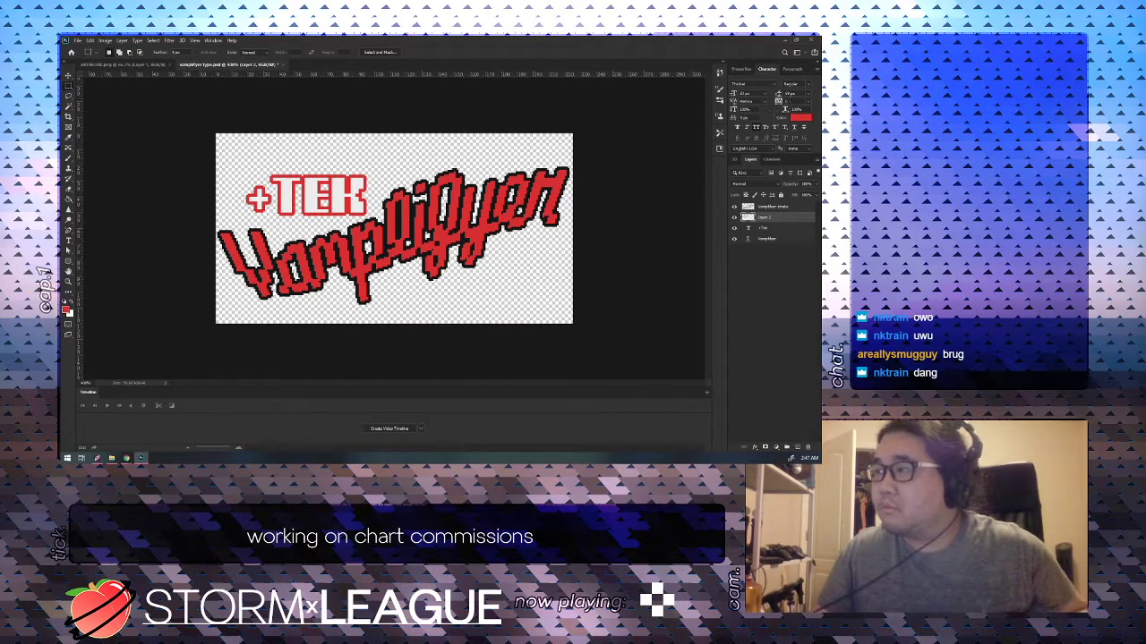
Delete the layer holding the red +TEK outline.
{"action": "left_click", "coordinate": [795, 227]}
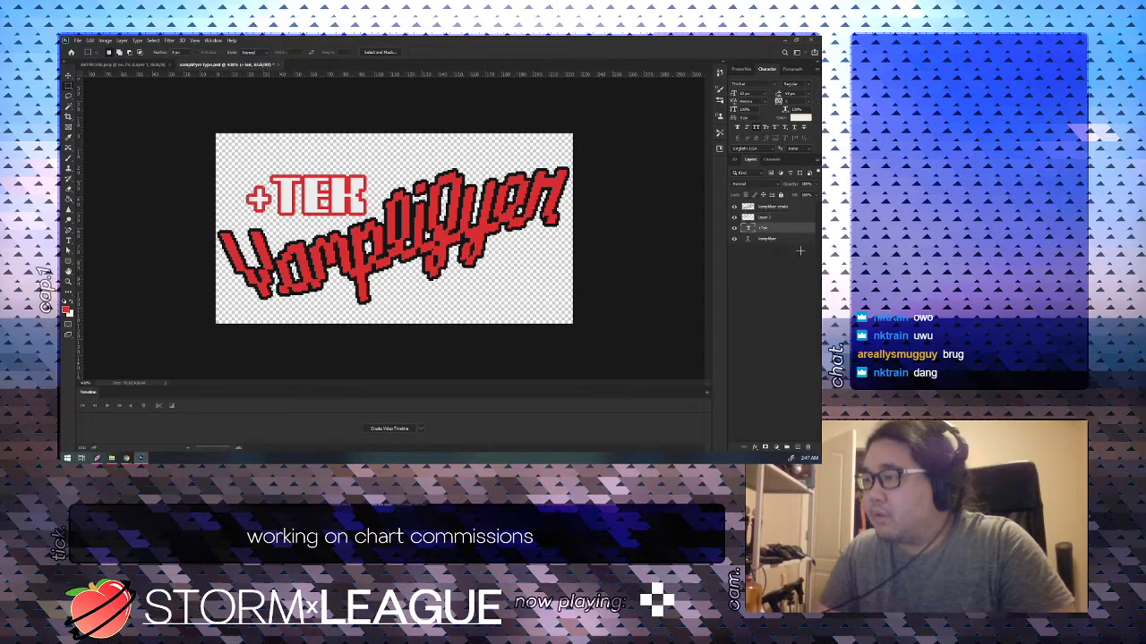
{"action": "left_click", "coordinate": [793, 219]}
{"action": "left_click", "coordinate": [808, 448]}
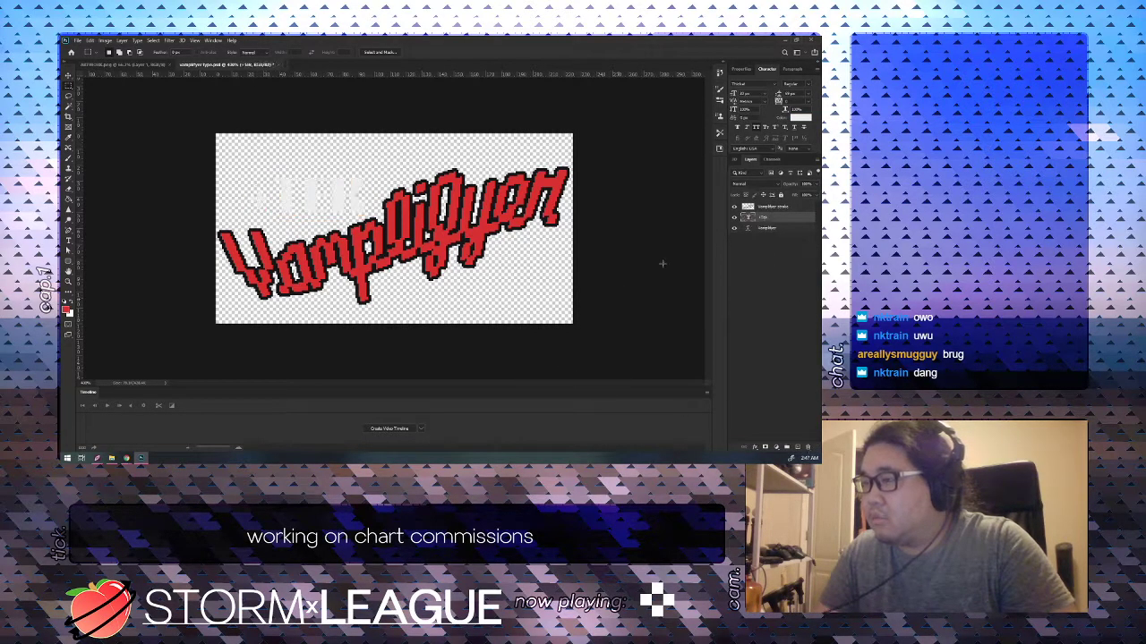
Set the +TEK text's tracking to -100 and tighten the spacing after the plus sign even further.
{"action": "left_click", "coordinate": [808, 101]}
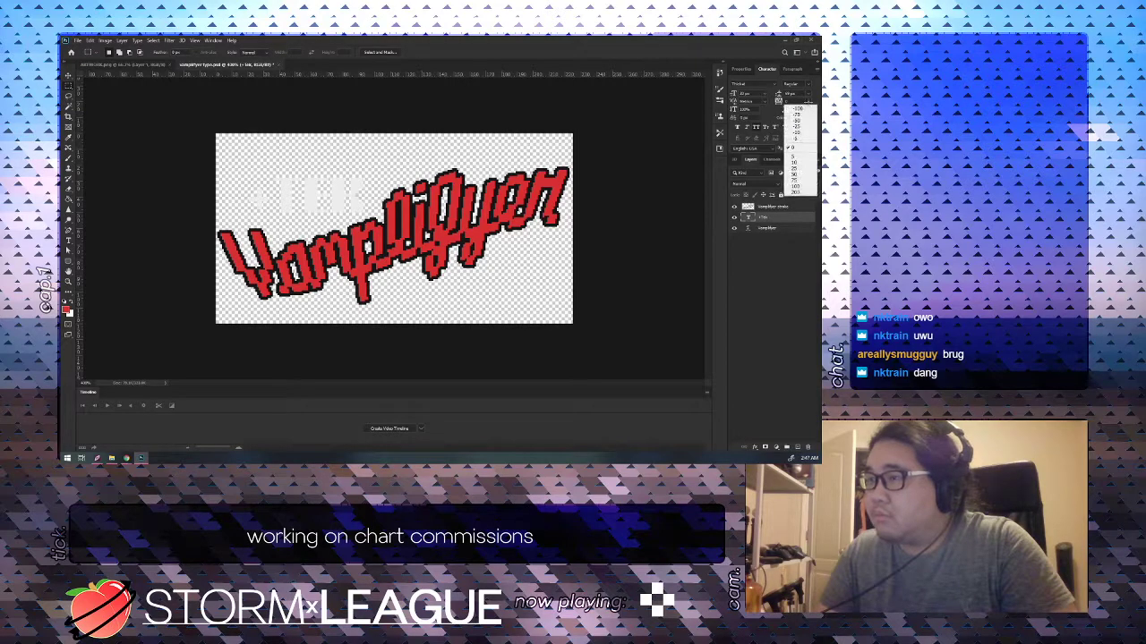
{"action": "left_click", "coordinate": [797, 125]}
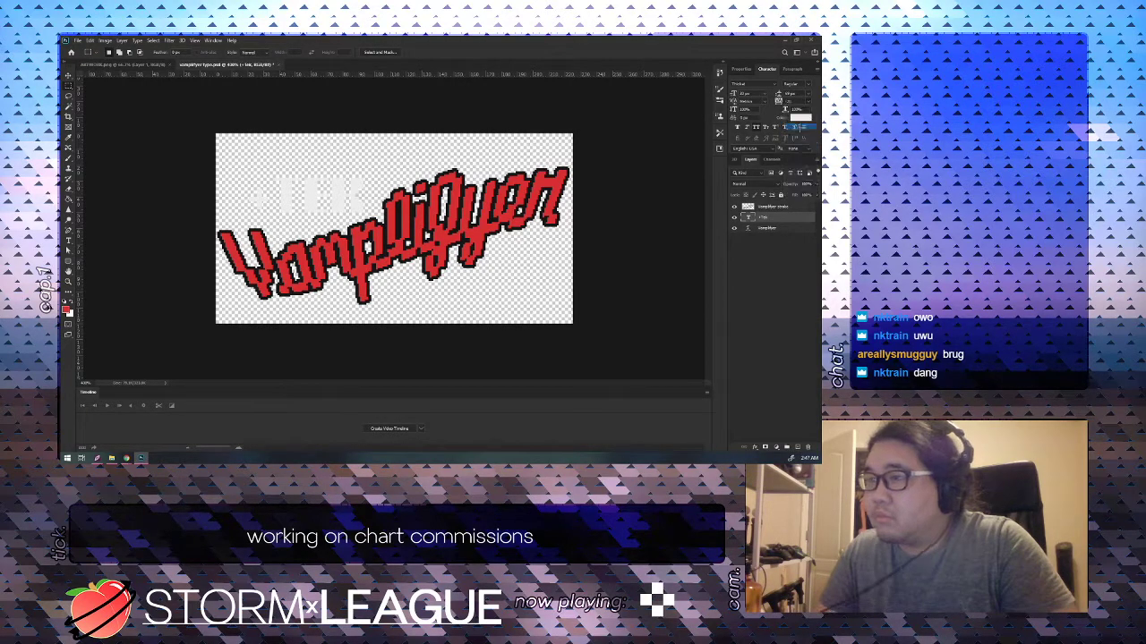
{"action": "left_click", "coordinate": [808, 101]}
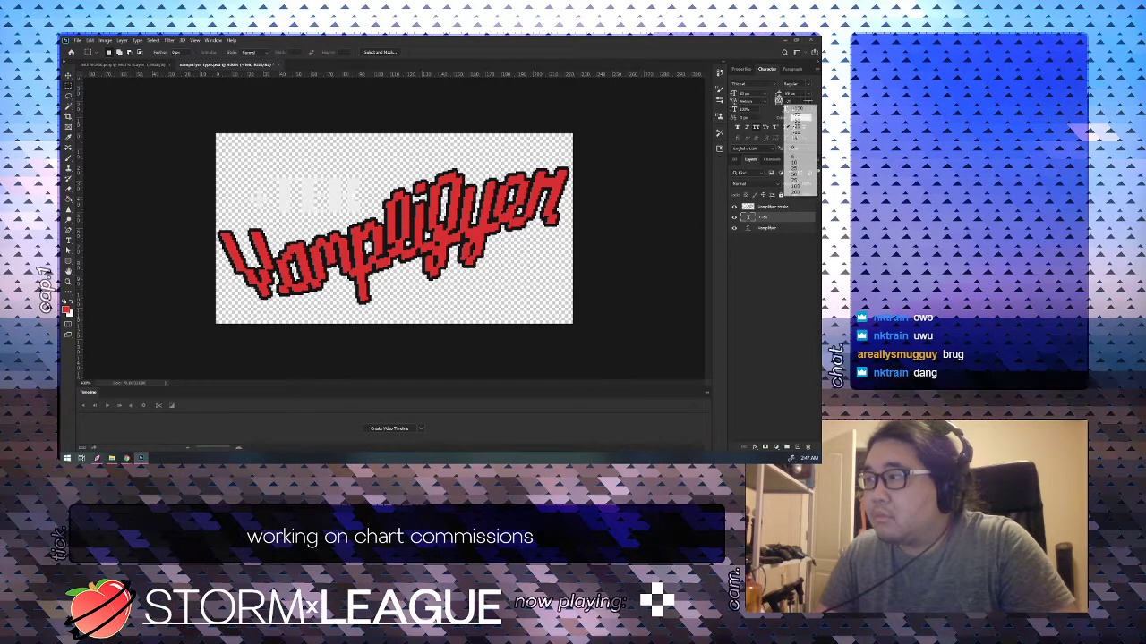
{"action": "left_click", "coordinate": [804, 108]}
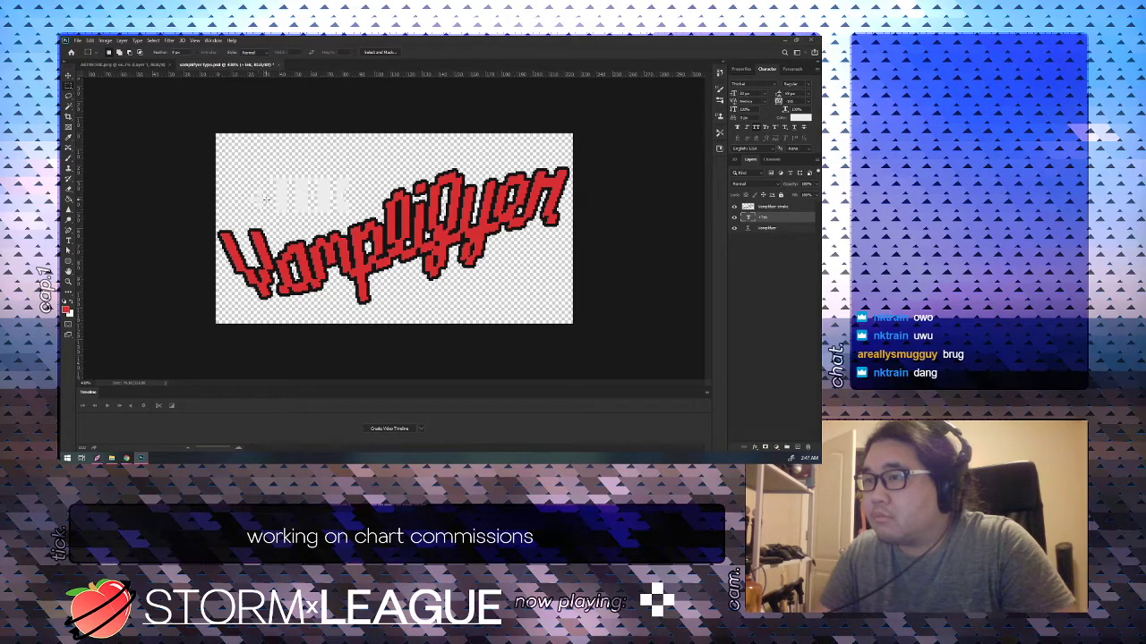
{"action": "key", "text": "t"}
{"action": "double_click", "coordinate": [265, 200]}
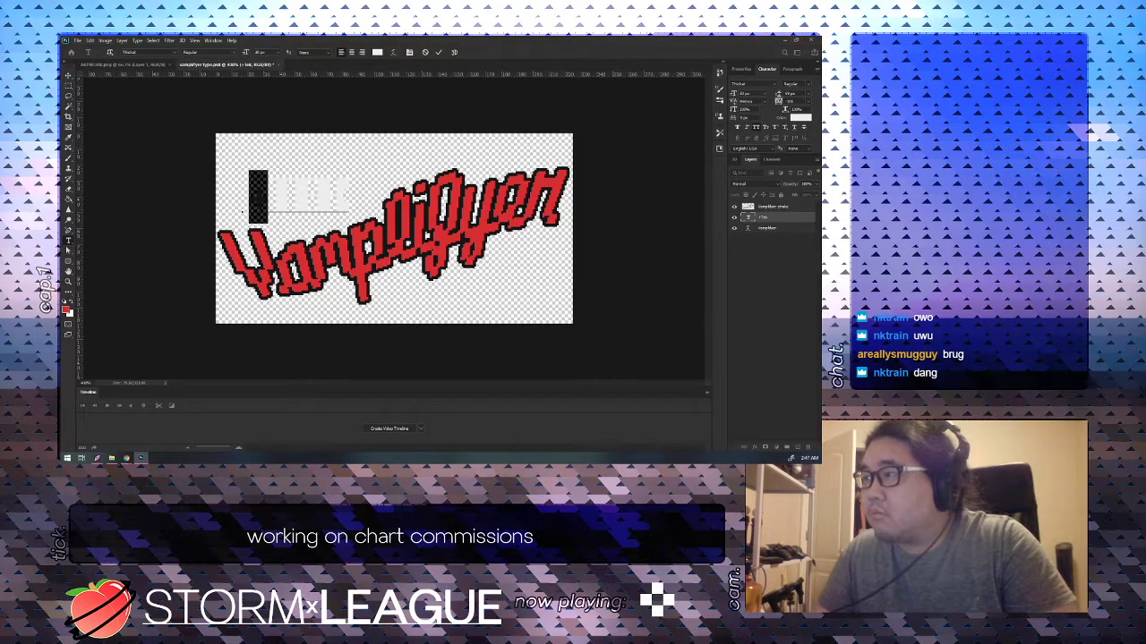
{"action": "left_click_drag", "start_coordinate": [780, 100], "coordinate": [776, 100]}
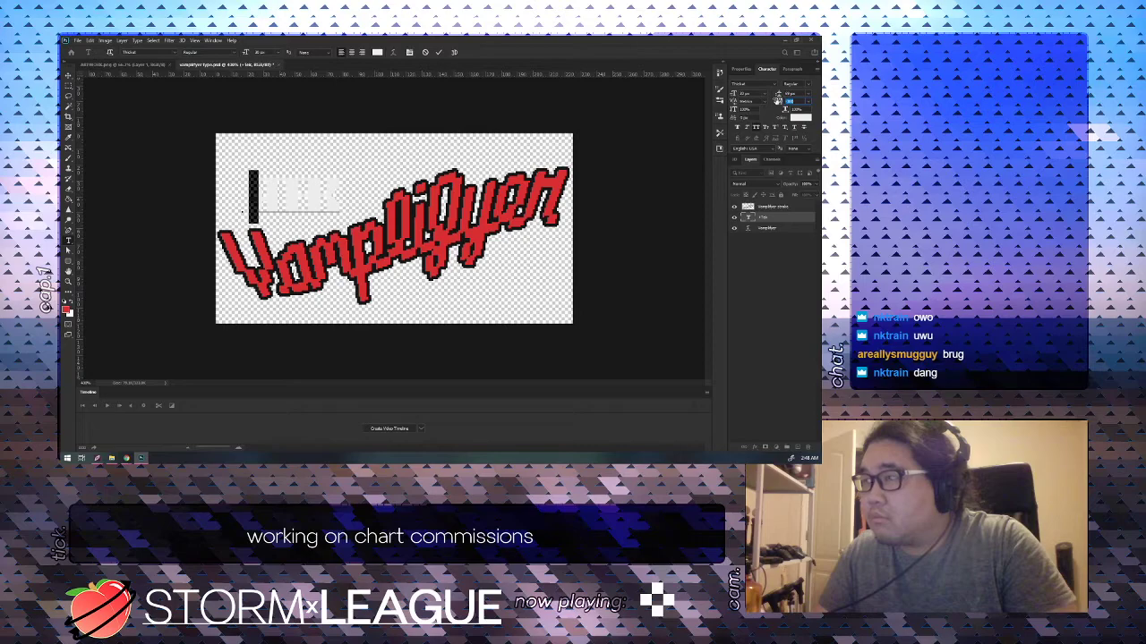
{"action": "left_click", "coordinate": [760, 228]}
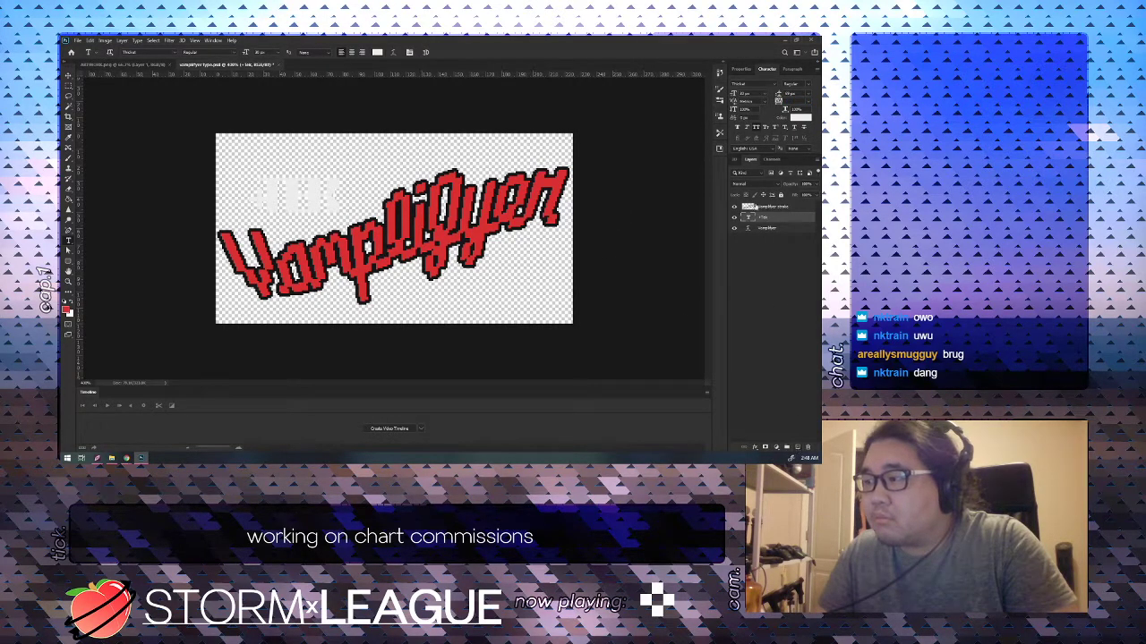
Load the +TEK lettering as a selection and add an empty layer above the text.
{"action": "left_click", "coordinate": [748, 217], "text": "ctrl"}
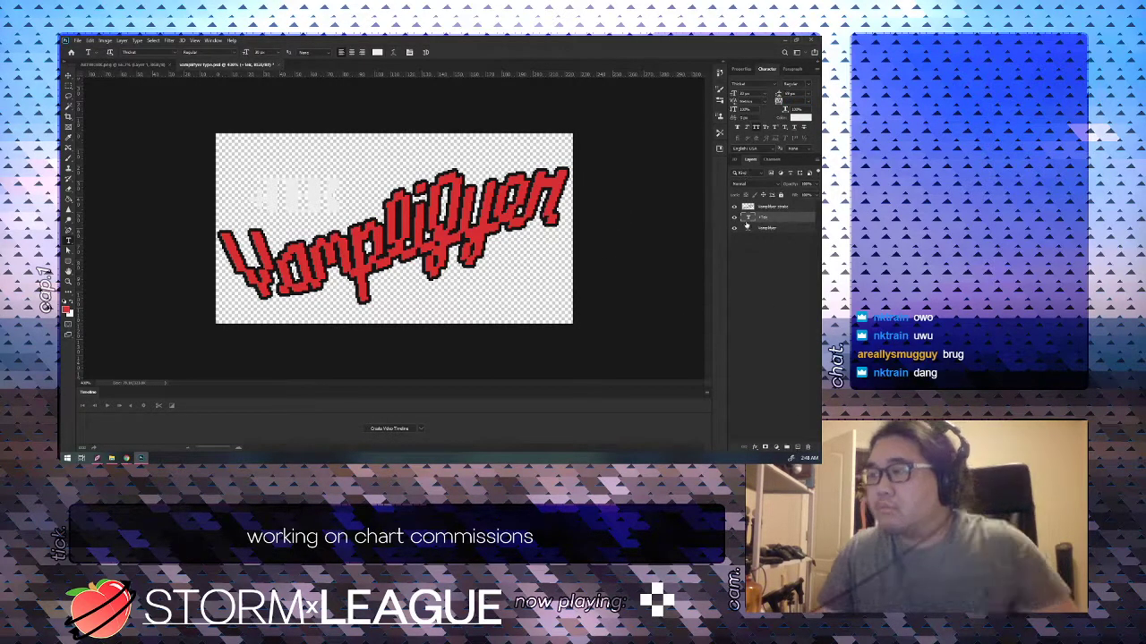
{"action": "left_click", "coordinate": [798, 447]}
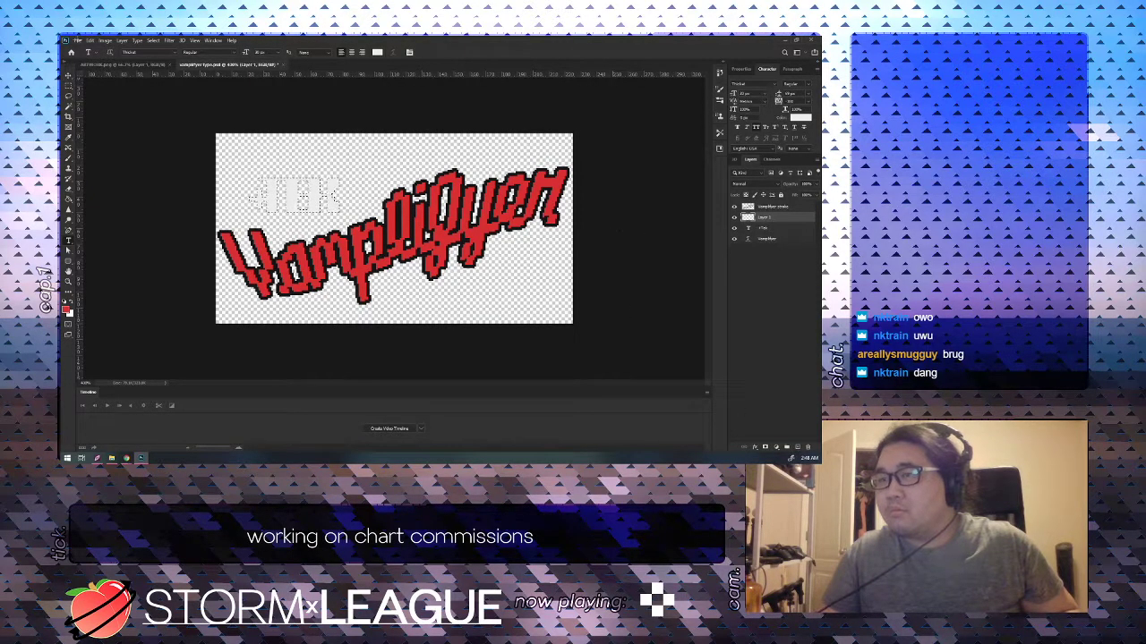
Try a red stroke around the tightly spaced +TEK lettering on the empty layer, and undo it.
{"action": "left_click", "coordinate": [90, 40]}
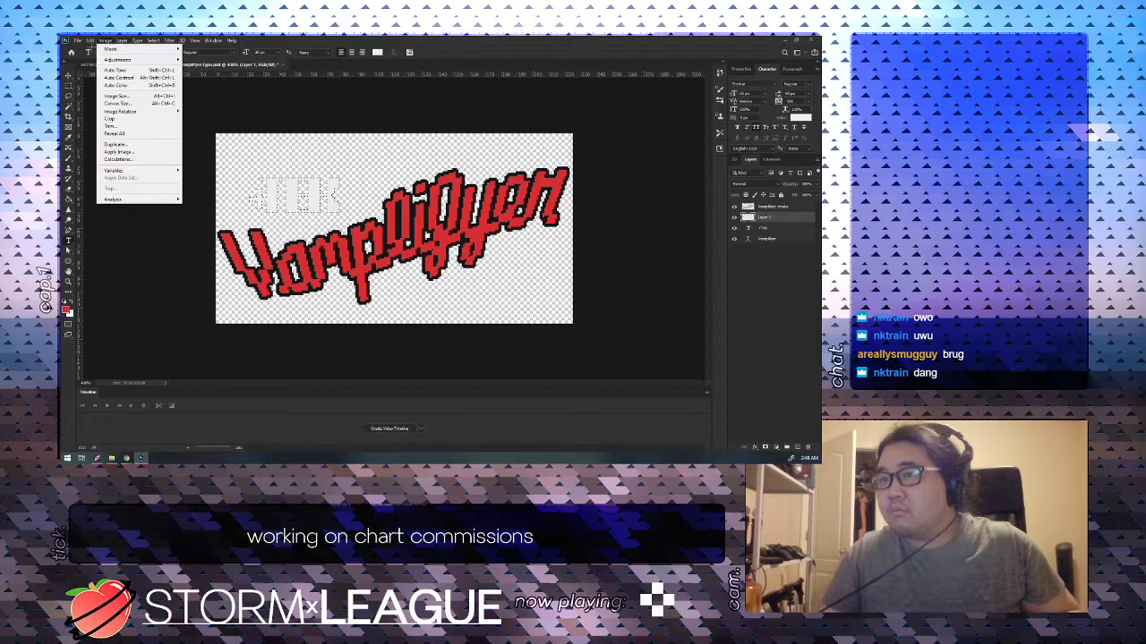
{"action": "mouse_move", "coordinate": [90, 40]}
{"action": "left_click", "coordinate": [110, 166]}
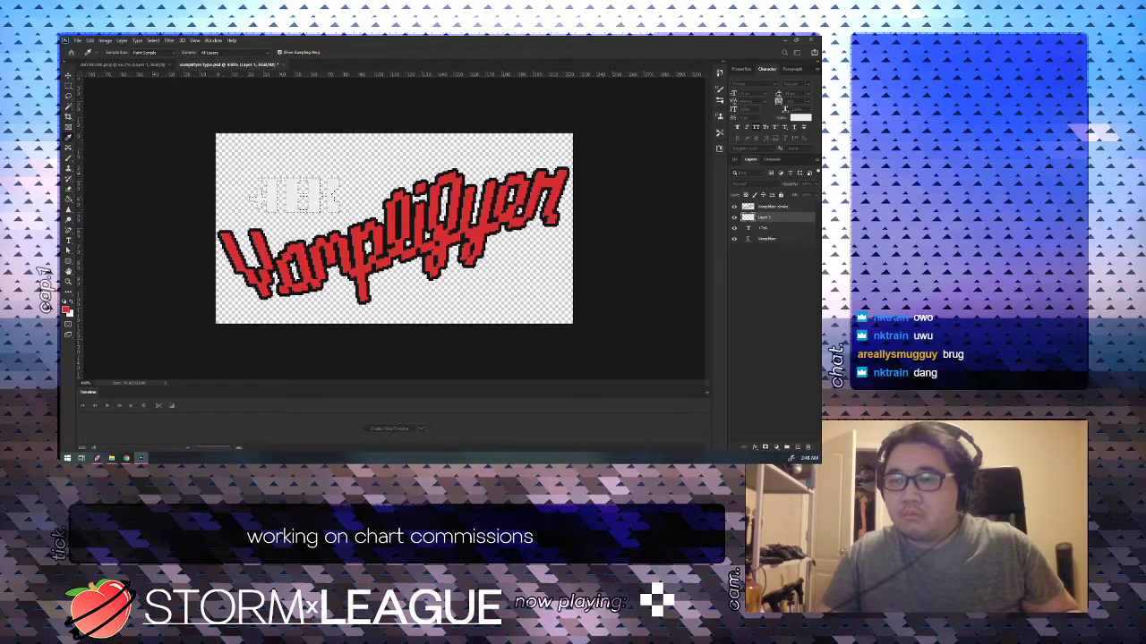
{"action": "key", "text": "Return"}
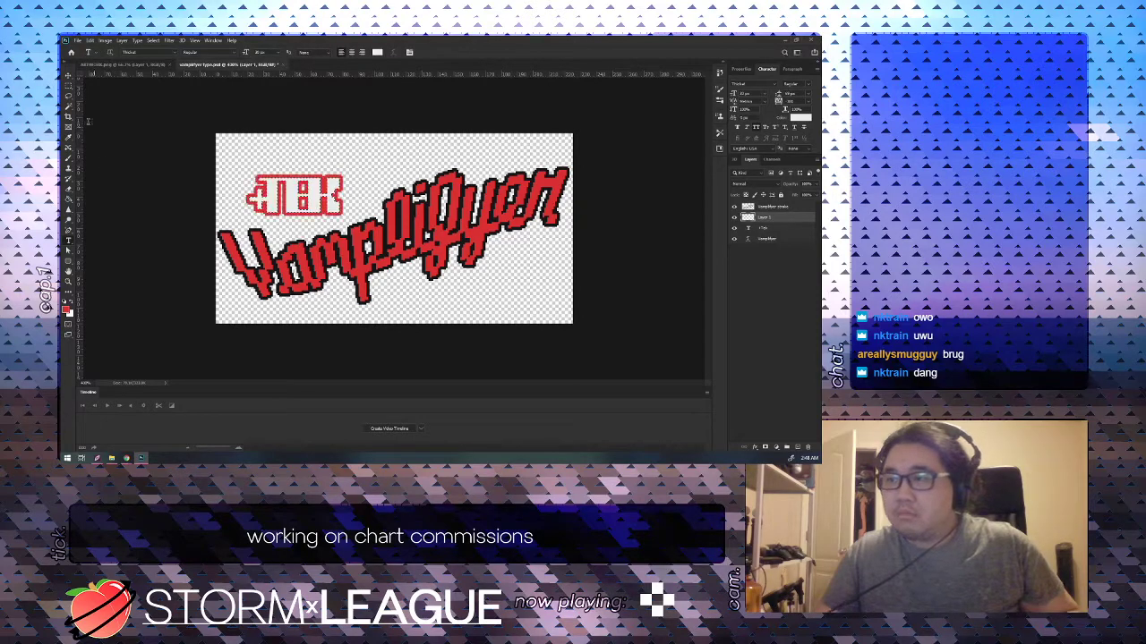
{"action": "key", "text": "m"}
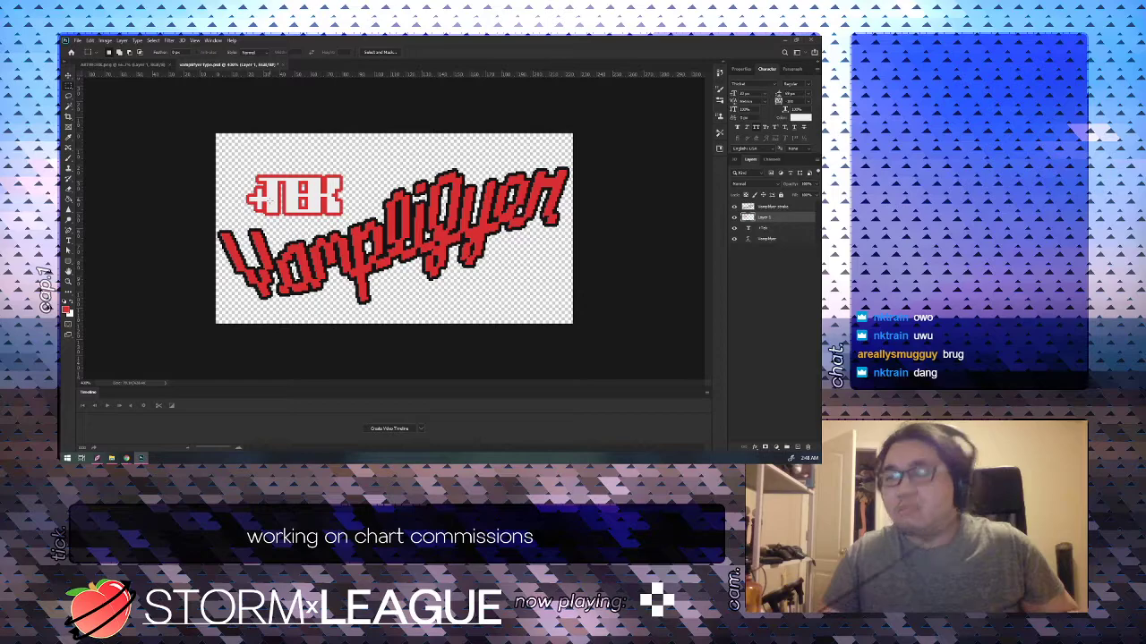
{"action": "key", "text": "ctrl+z"}
{"action": "key", "text": "ctrl+z"}
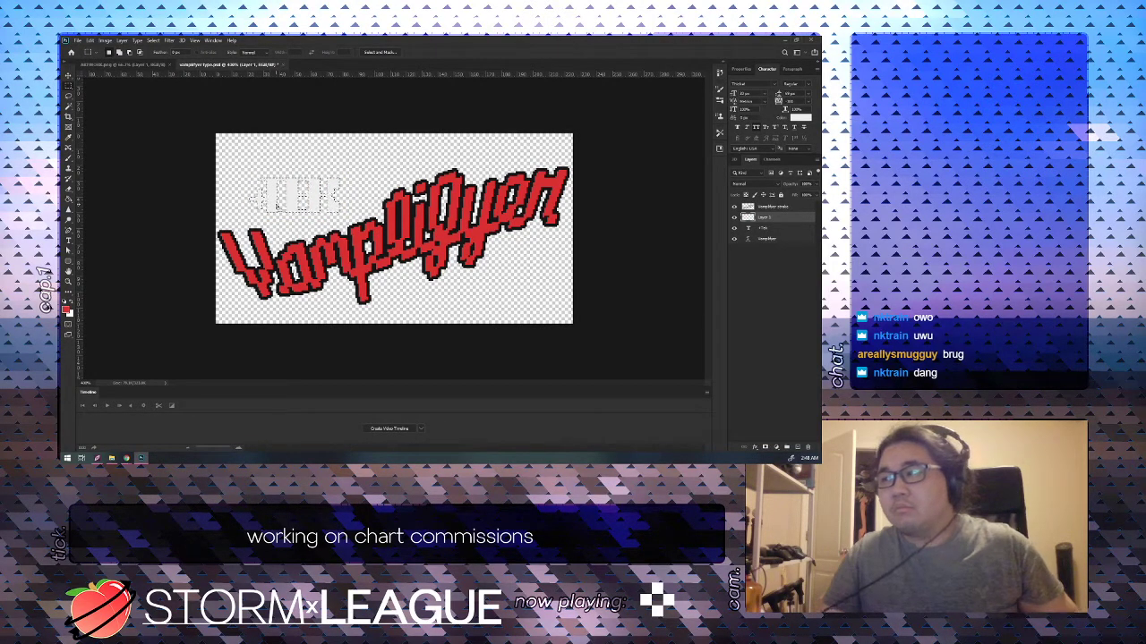
Loosen the tracking of the letters TEK to -10, leaving out the plus sign.
{"action": "left_click", "coordinate": [780, 229]}
{"action": "key", "text": "t"}
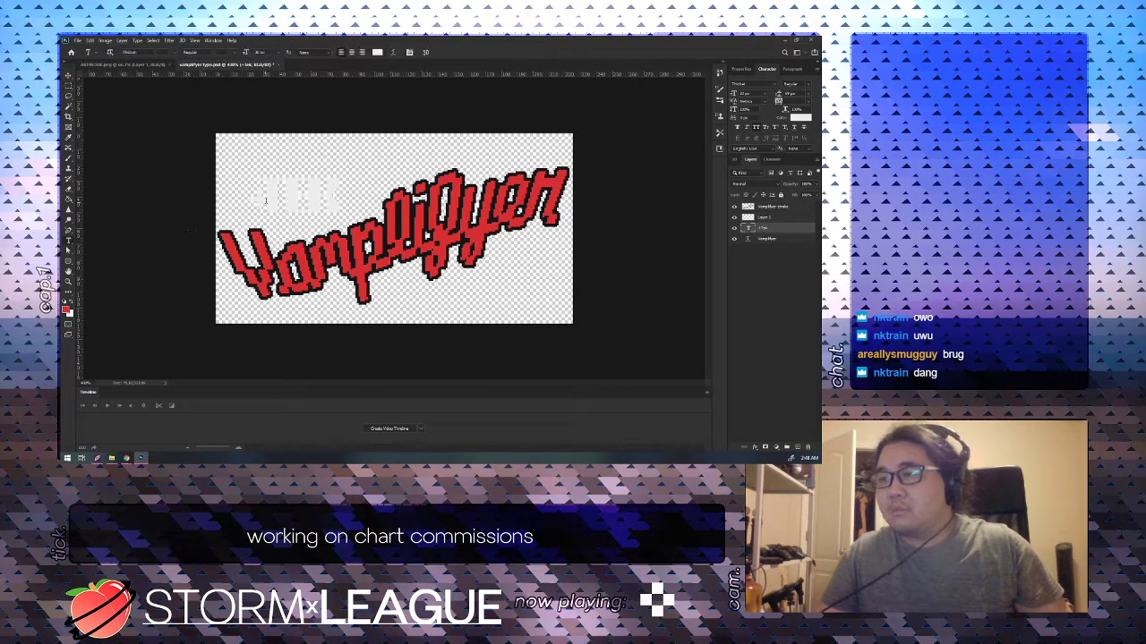
{"action": "left_click_drag", "start_coordinate": [299, 198], "coordinate": [263, 203]}
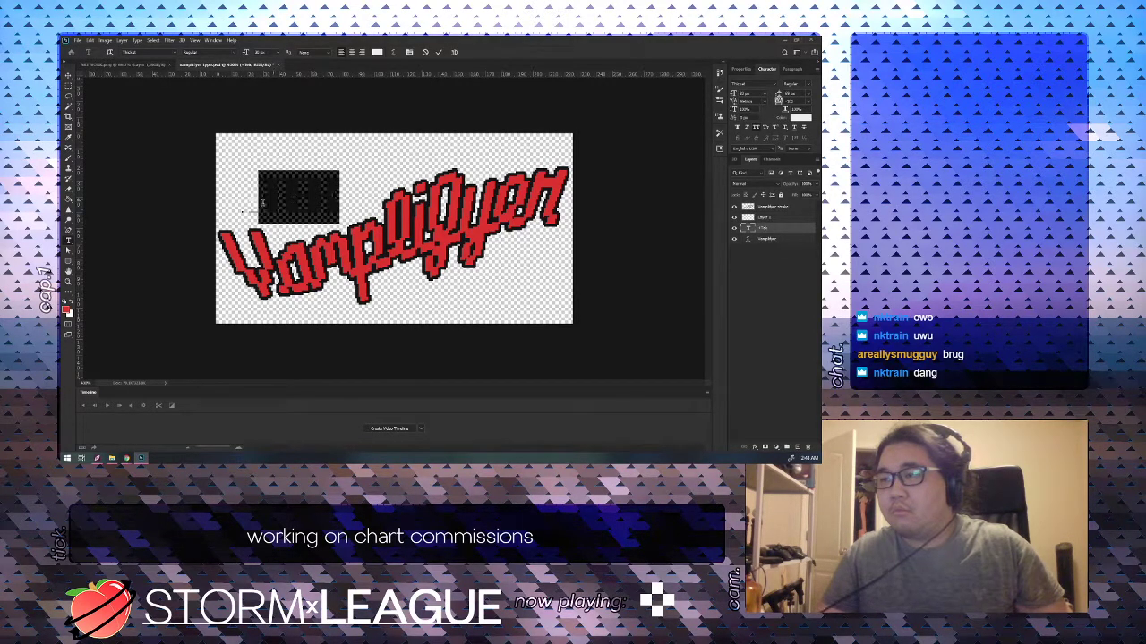
{"action": "left_click", "coordinate": [802, 101]}
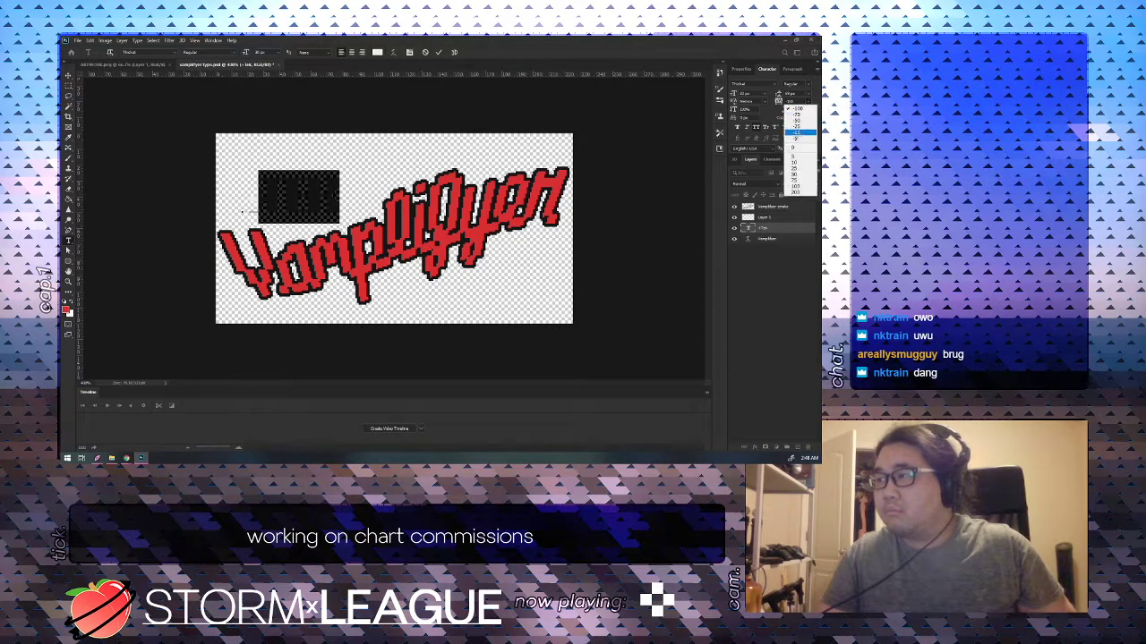
{"action": "left_click", "coordinate": [798, 126]}
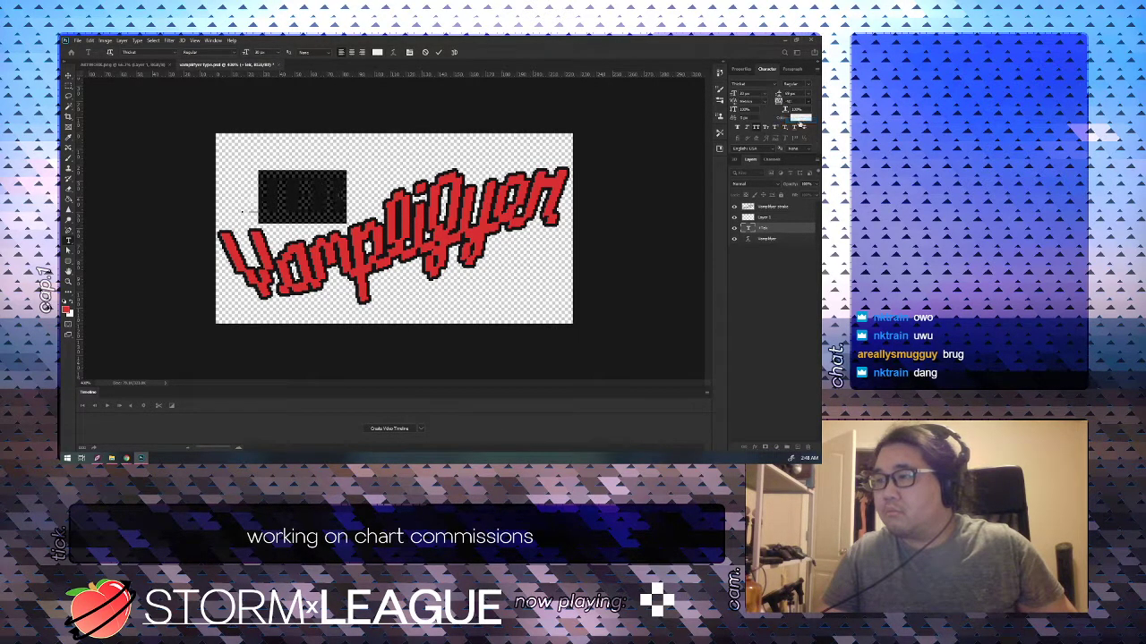
{"action": "left_click", "coordinate": [802, 101]}
{"action": "left_click", "coordinate": [814, 133]}
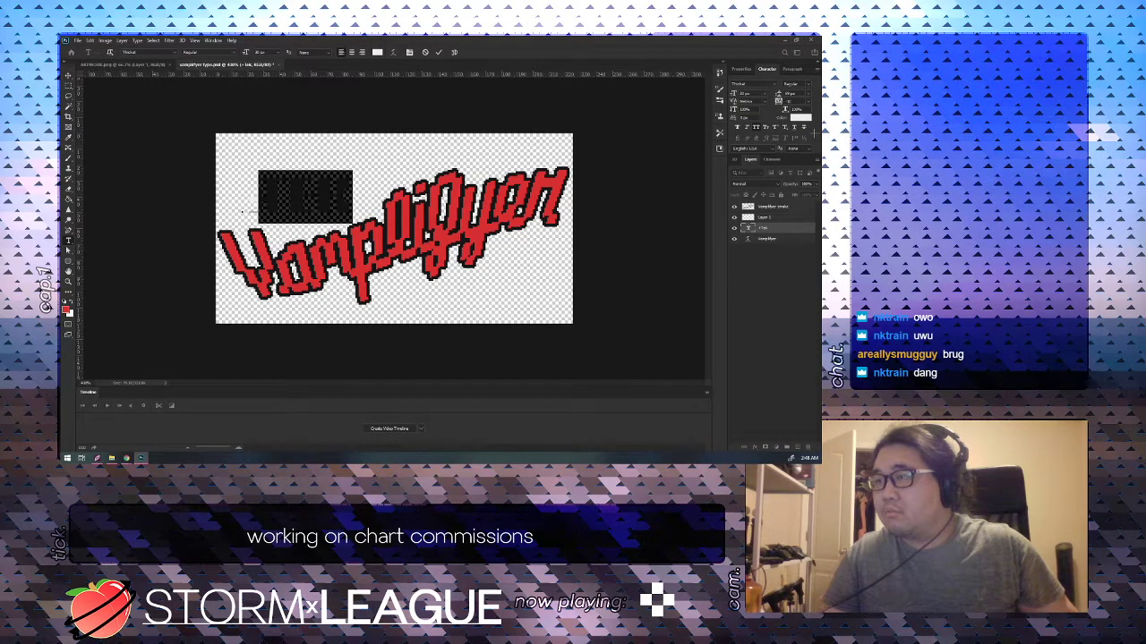
{"action": "key", "text": "ctrl+Return"}
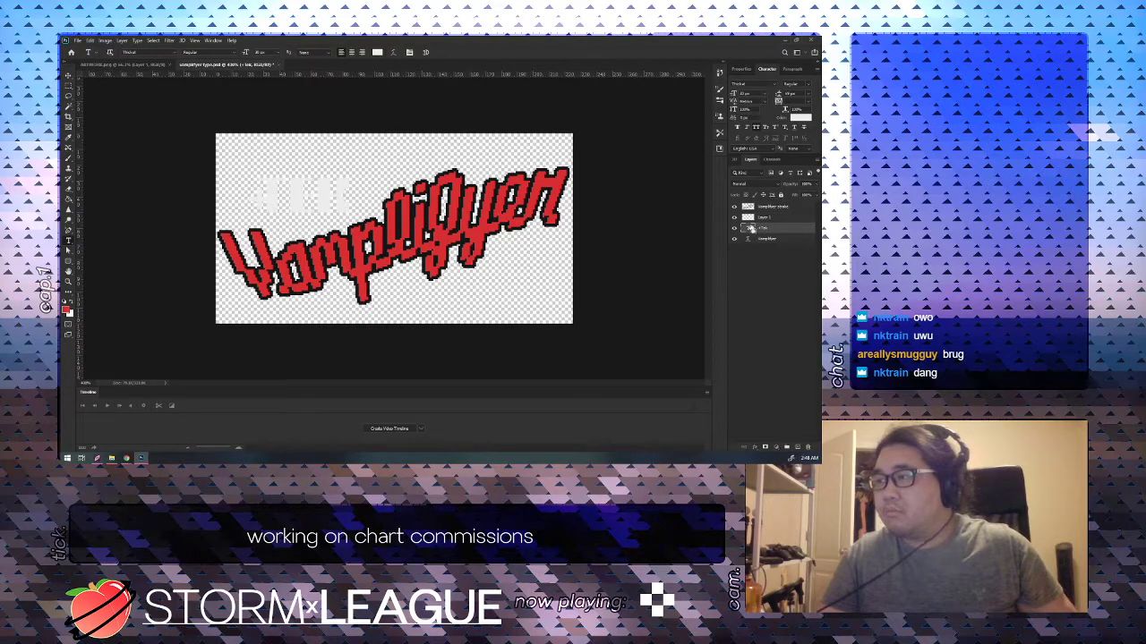
Stroke the respaced +TEK lettering's outline in red on the empty layer above the text, and clear the selection.
{"action": "left_click", "coordinate": [753, 228], "text": "ctrl"}
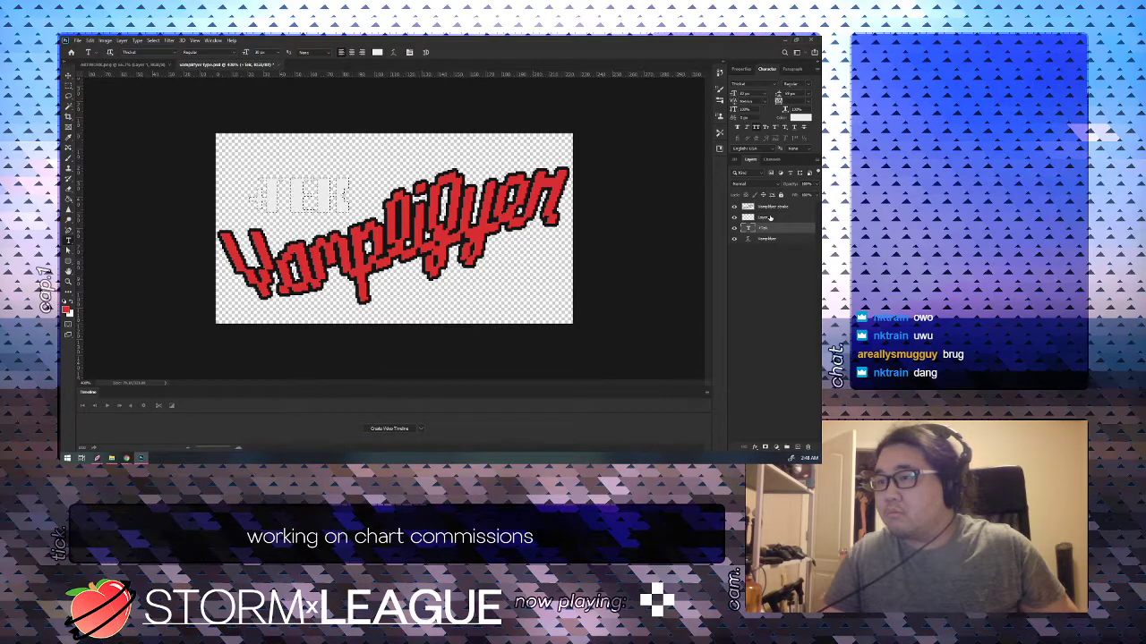
{"action": "left_click", "coordinate": [768, 217]}
{"action": "left_click", "coordinate": [90, 40]}
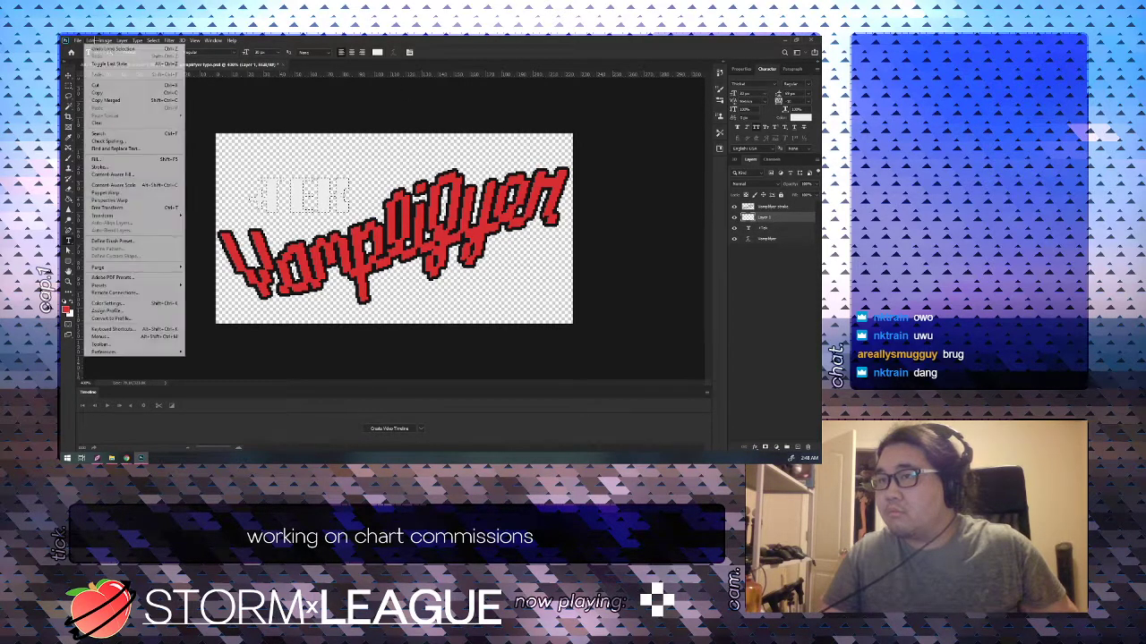
{"action": "left_click", "coordinate": [125, 160]}
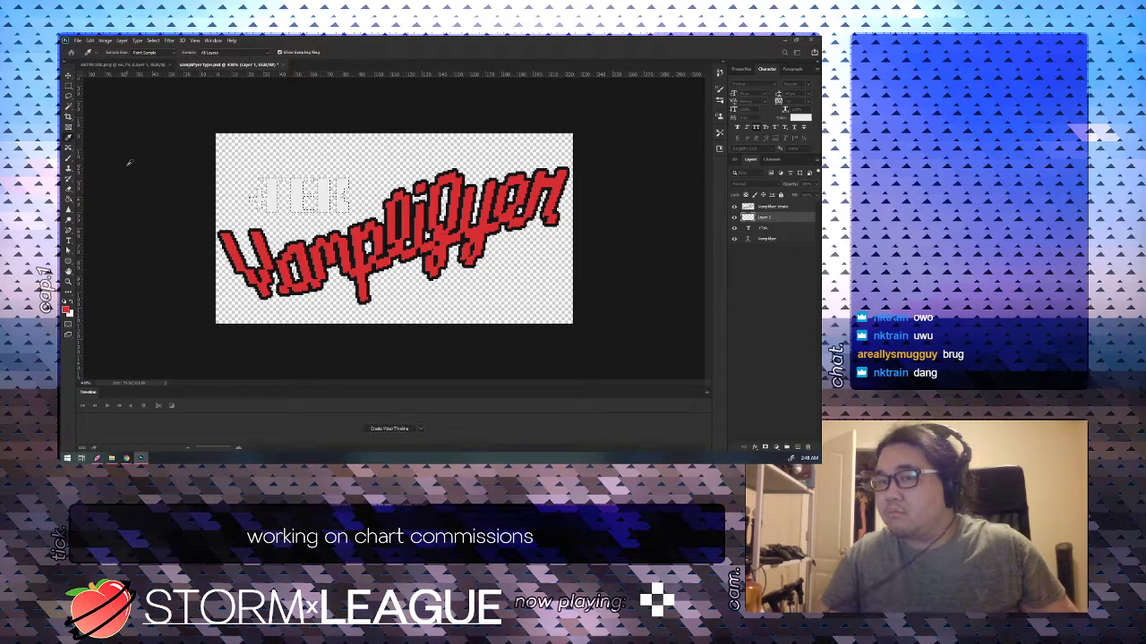
{"action": "left_click", "coordinate": [68, 86]}
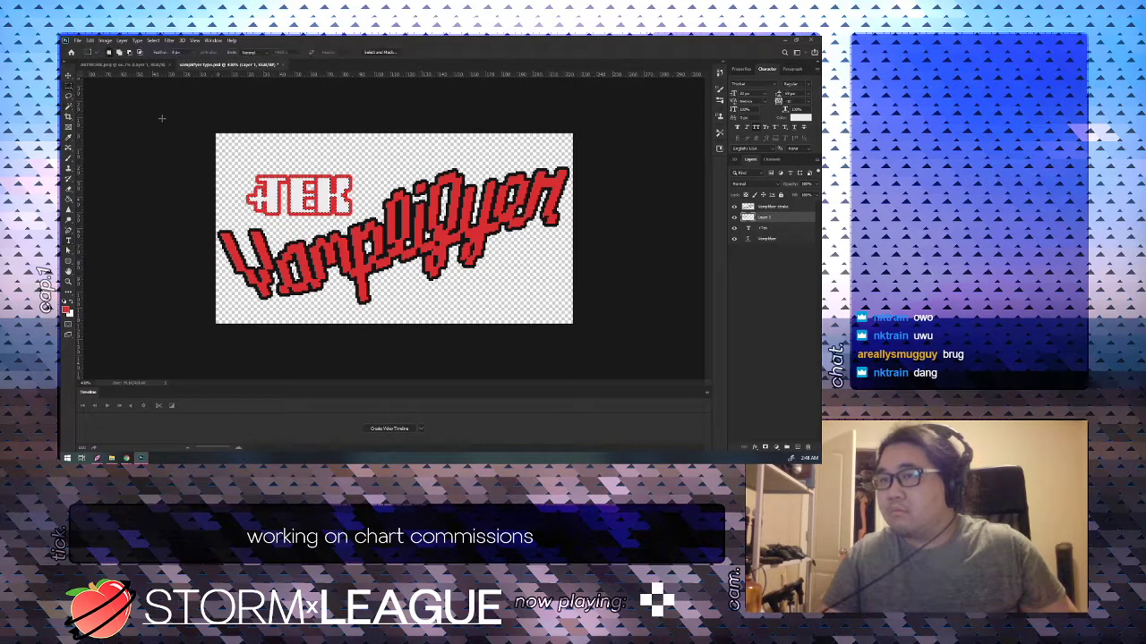
Move the Vamplifyer stroke layer directly above the Vamplifyer text layer and rename the red outline layer "+Tek stroke".
{"action": "left_click", "coordinate": [774, 230], "text": "shift"}
{"action": "left_click_drag", "start_coordinate": [776, 211], "coordinate": [776, 232]}
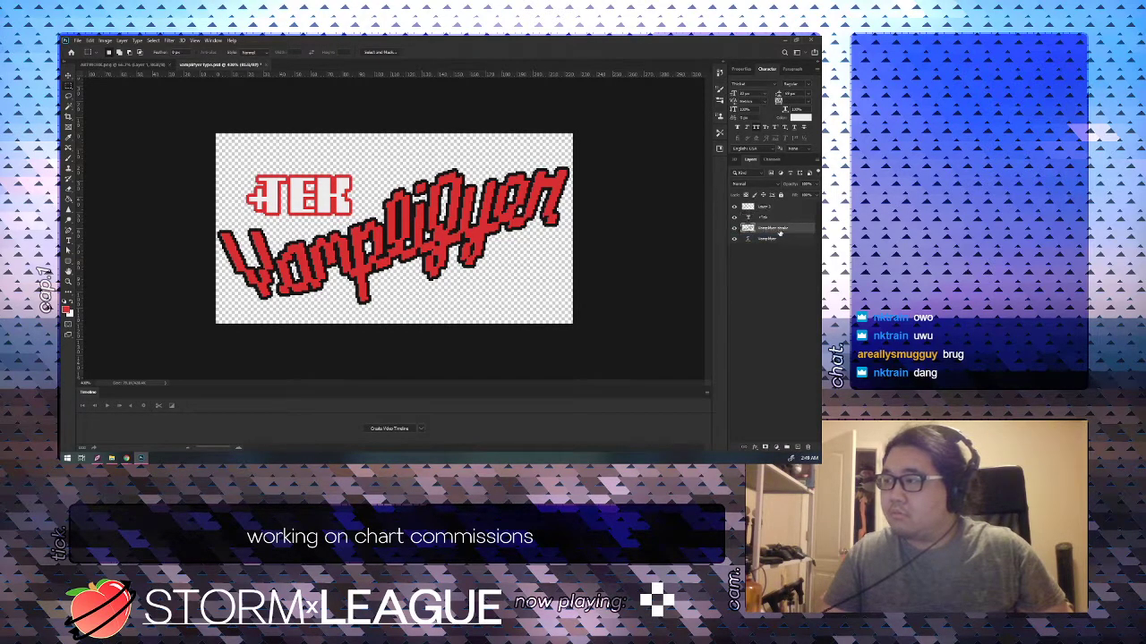
{"action": "left_click", "coordinate": [765, 206]}
{"action": "double_click", "coordinate": [764, 207]}
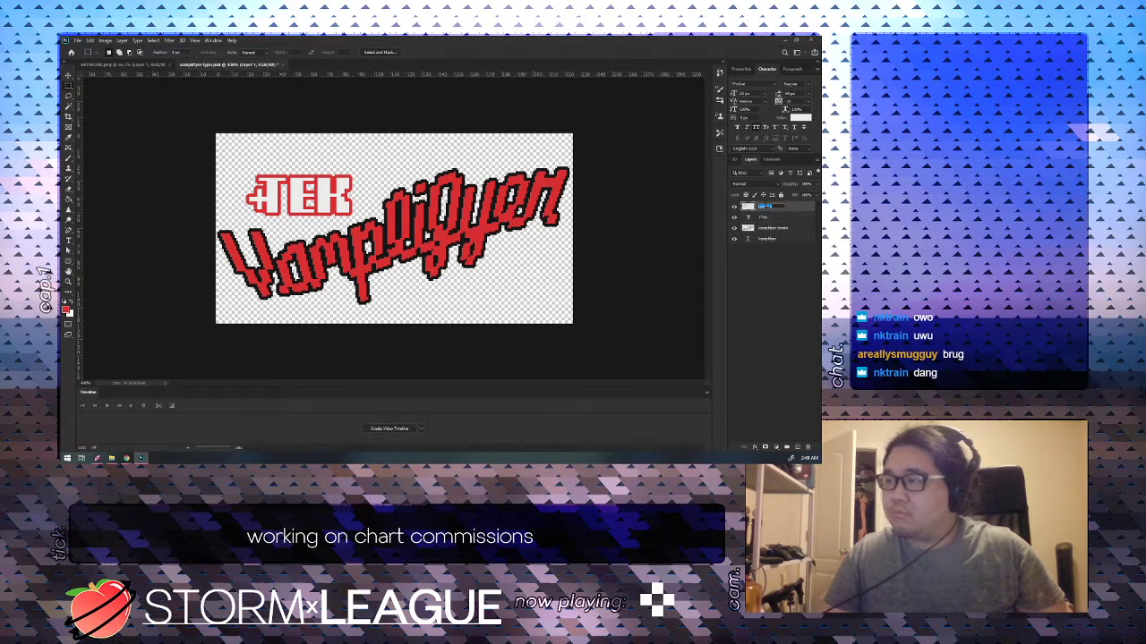
{"action": "type", "text": "TEK stroke"}
{"action": "key", "text": "Return"}
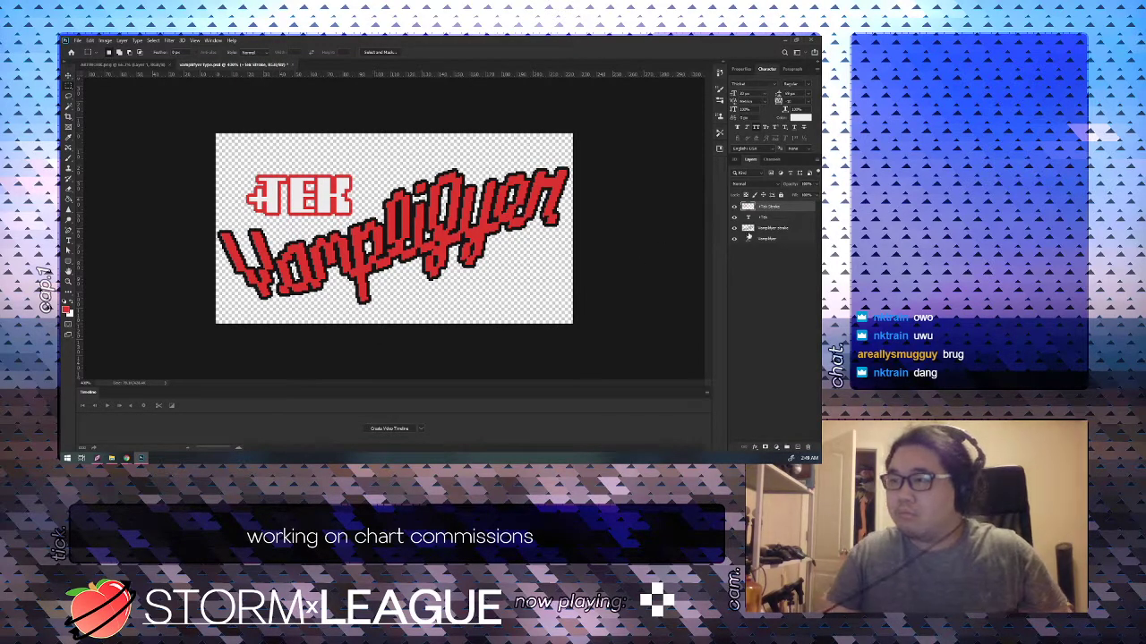
Delete the red +Tek stroke layer, leaving the +TEK text layer in place.
{"action": "left_click", "coordinate": [784, 218]}
{"action": "left_click", "coordinate": [776, 208]}
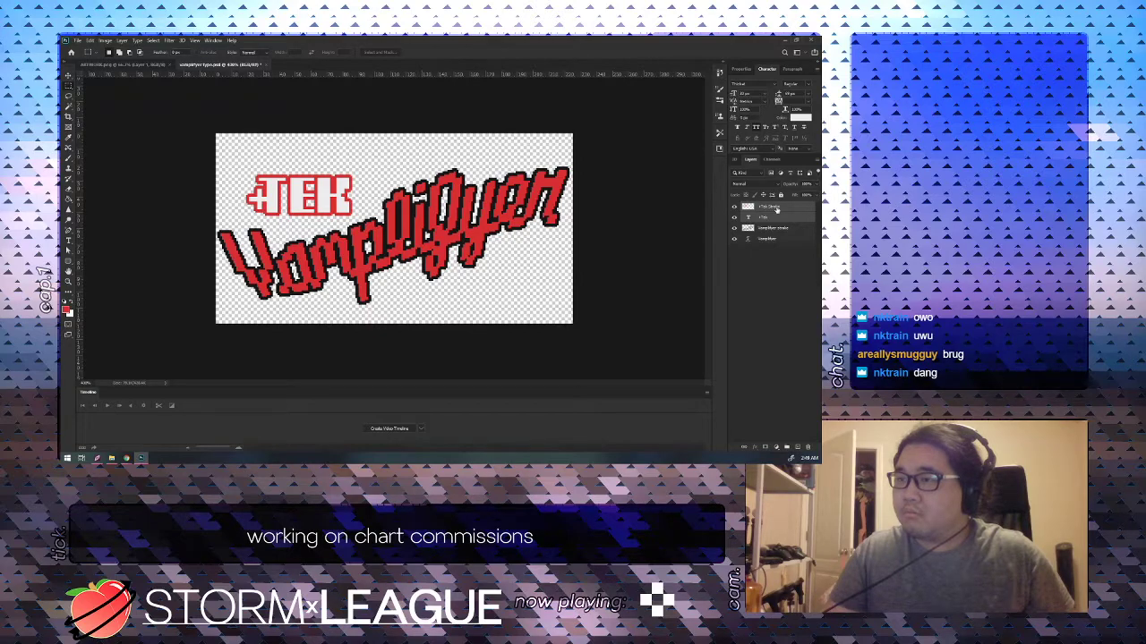
{"action": "key", "text": "Delete"}
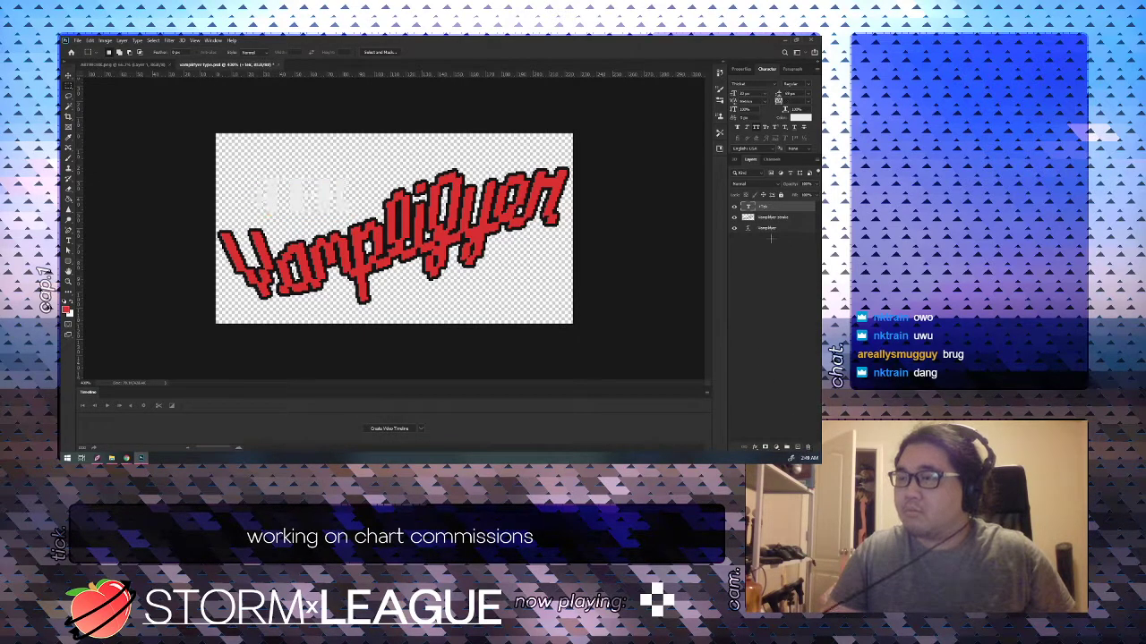
Set the +TEK text size to 20 px and move the smaller lettering slightly to the right above Vamplifyer.
{"action": "left_click", "coordinate": [757, 94]}
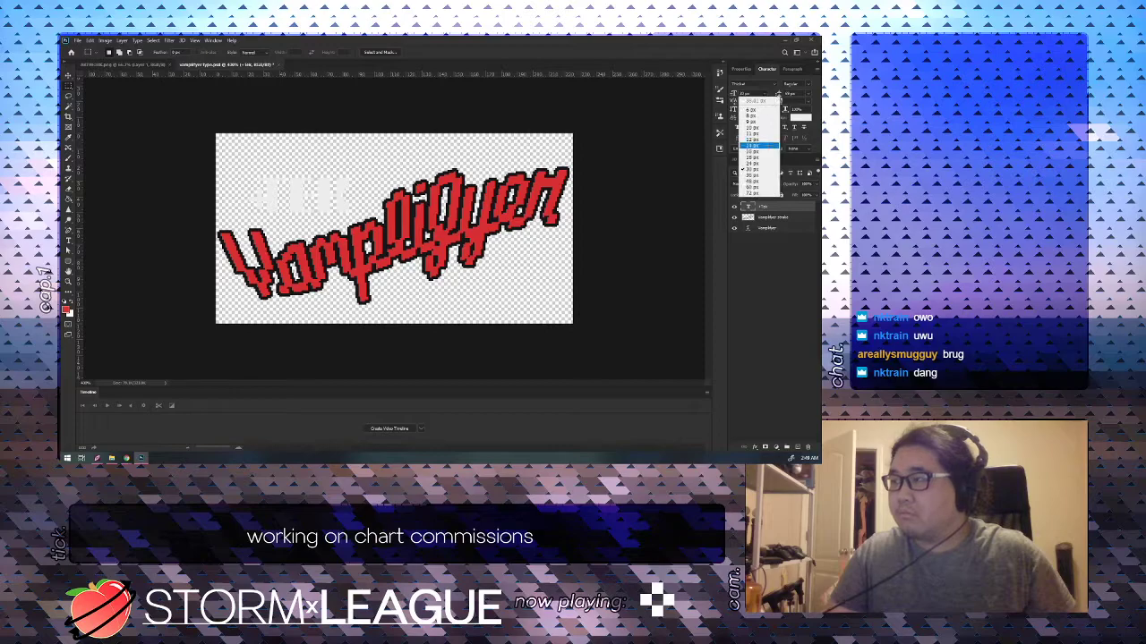
{"action": "left_click", "coordinate": [752, 133]}
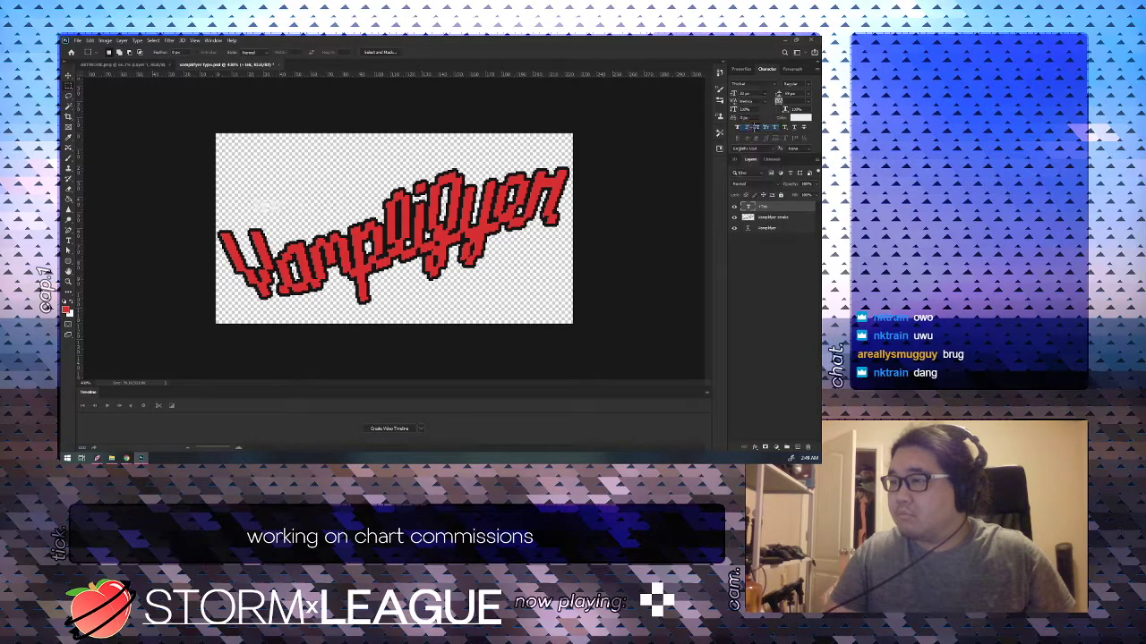
{"action": "left_click", "coordinate": [757, 93]}
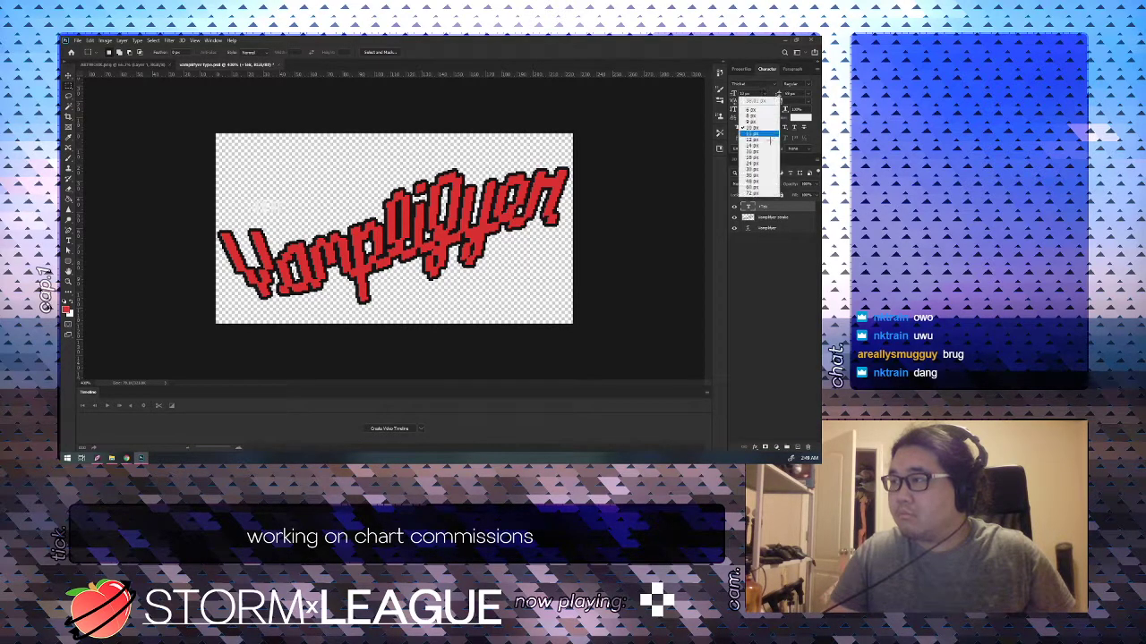
{"action": "left_click", "coordinate": [742, 92]}
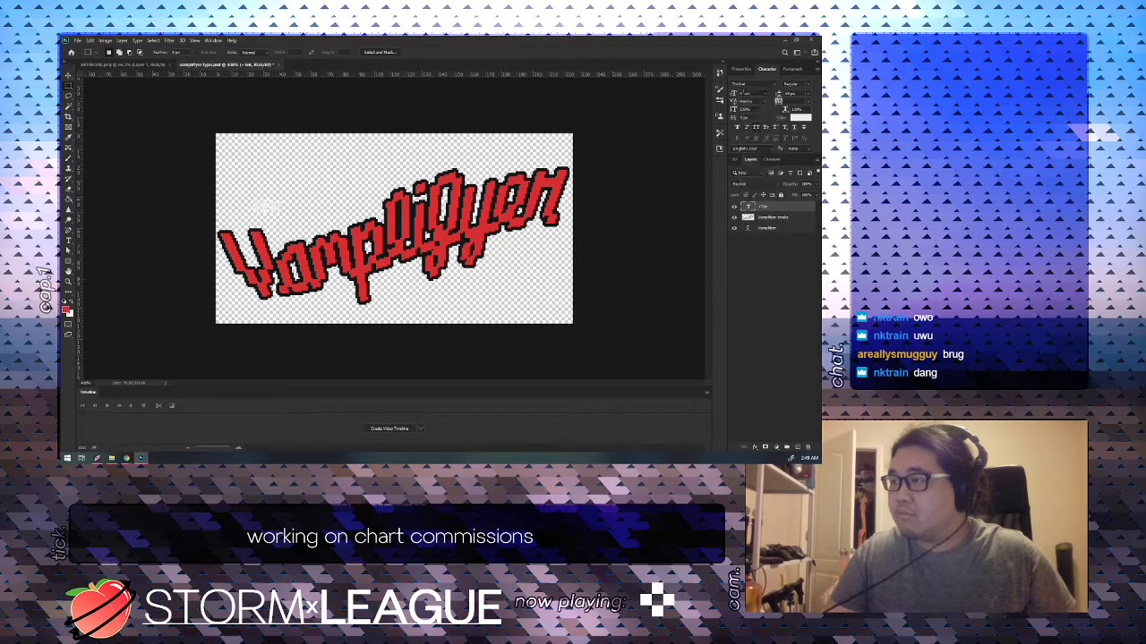
{"action": "type", "text": "20"}
{"action": "key", "text": "Return"}
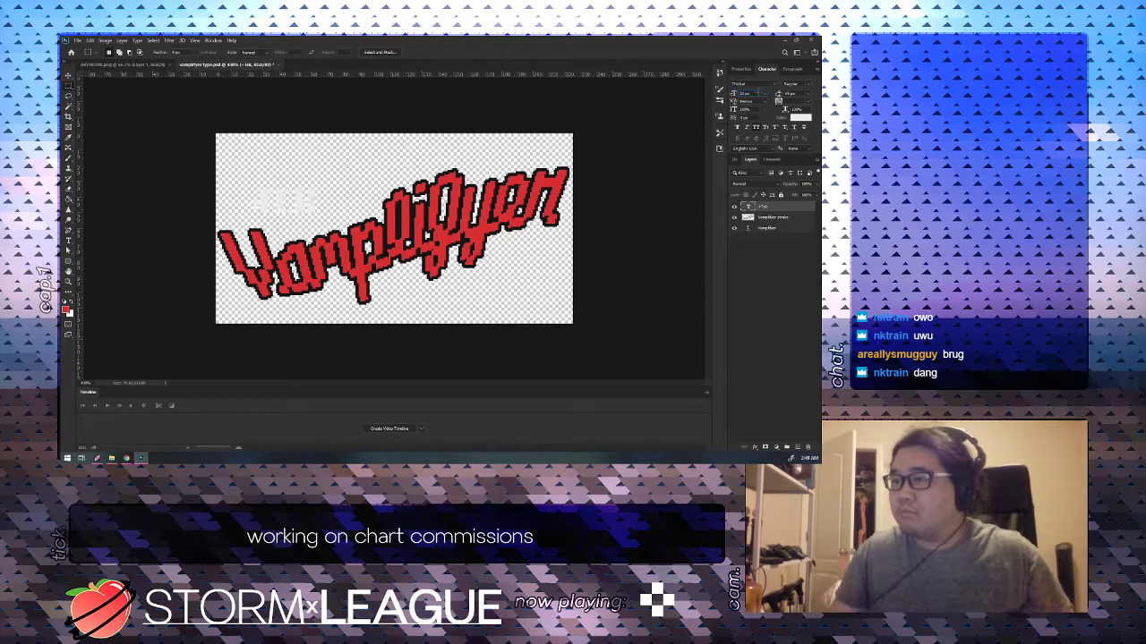
{"action": "key", "text": "v"}
{"action": "left_click_drag", "start_coordinate": [302, 205], "coordinate": [337, 207]}
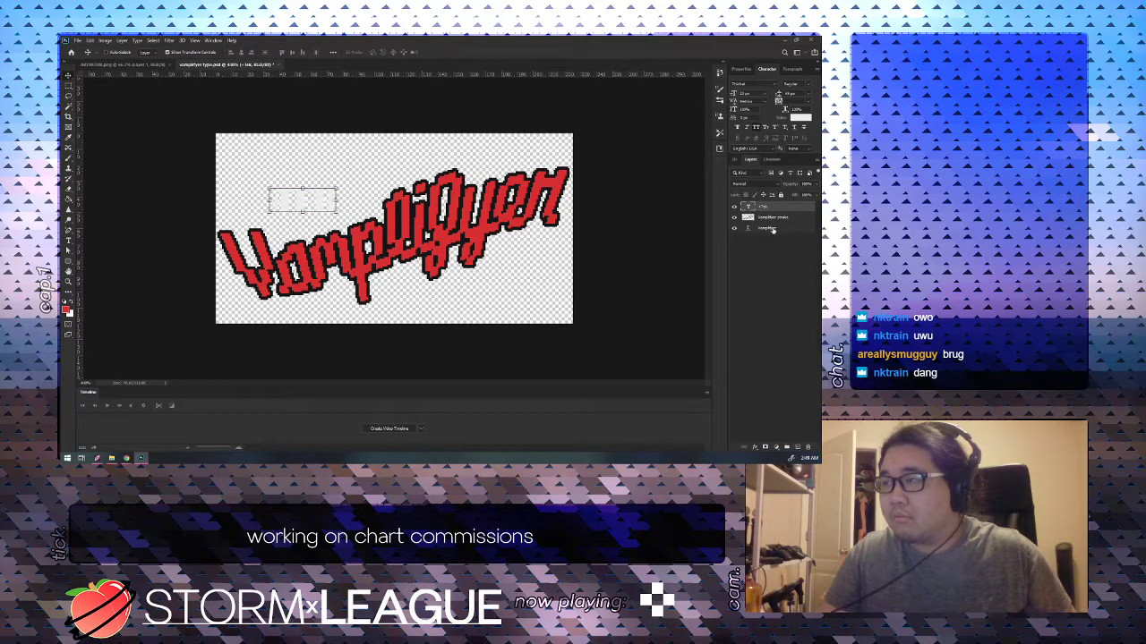
Stroke the smaller +TEK lettering's outline in red on a new layer above the text, and clear the selection.
{"action": "left_click", "coordinate": [750, 207], "text": "ctrl"}
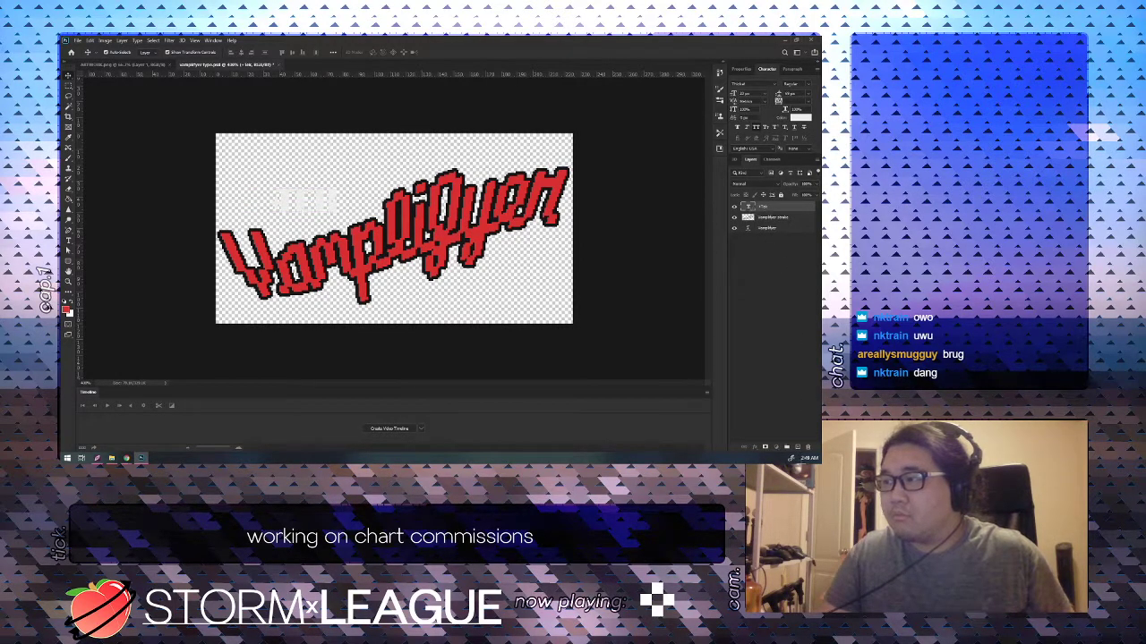
{"action": "left_click", "coordinate": [798, 448]}
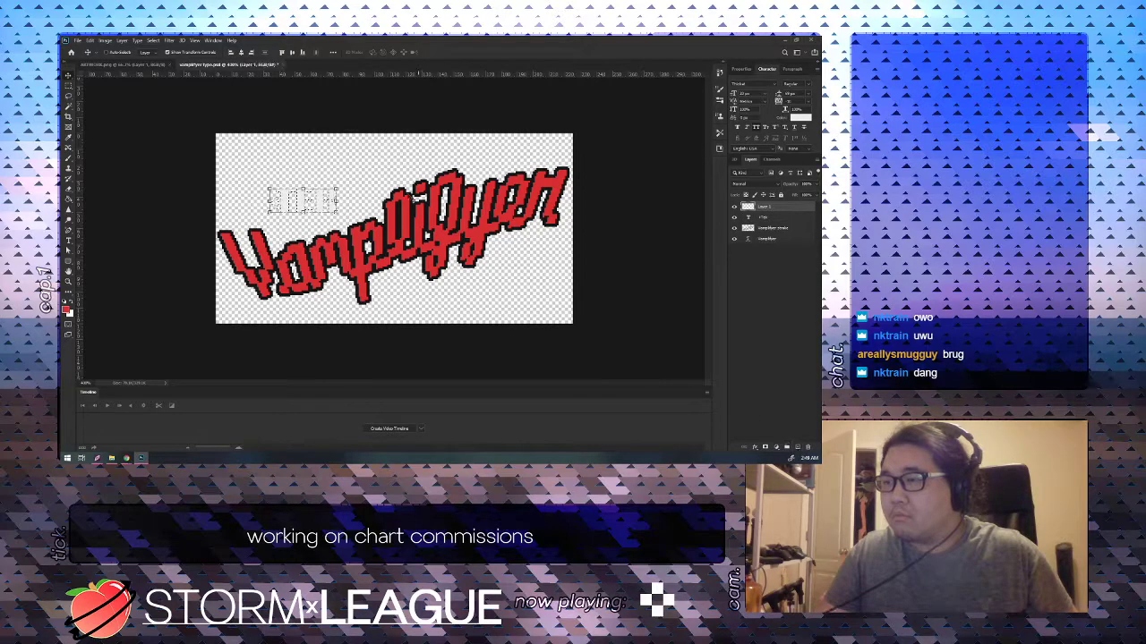
{"action": "left_click", "coordinate": [103, 41]}
{"action": "mouse_move", "coordinate": [90, 40]}
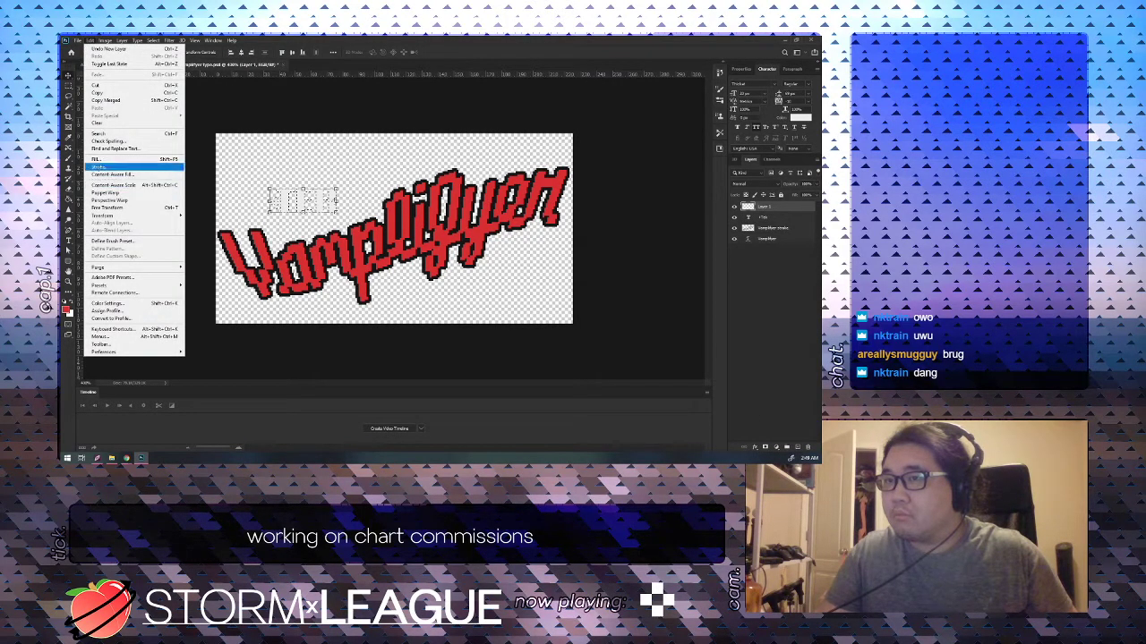
{"action": "left_click", "coordinate": [99, 166]}
{"action": "key", "text": "Return"}
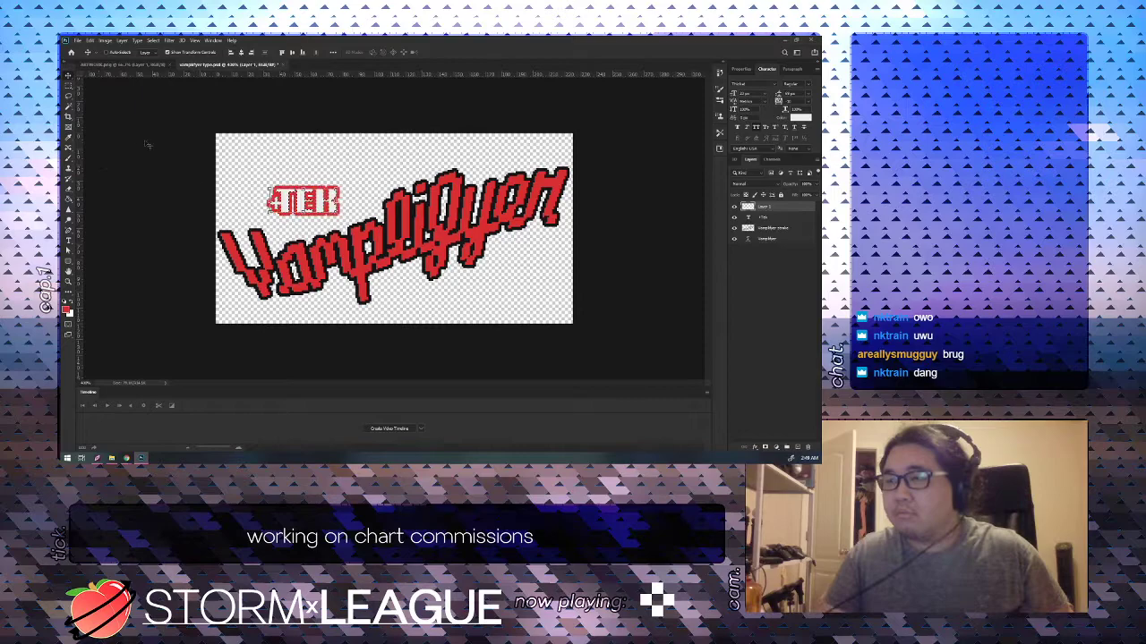
{"action": "left_click", "coordinate": [69, 86]}
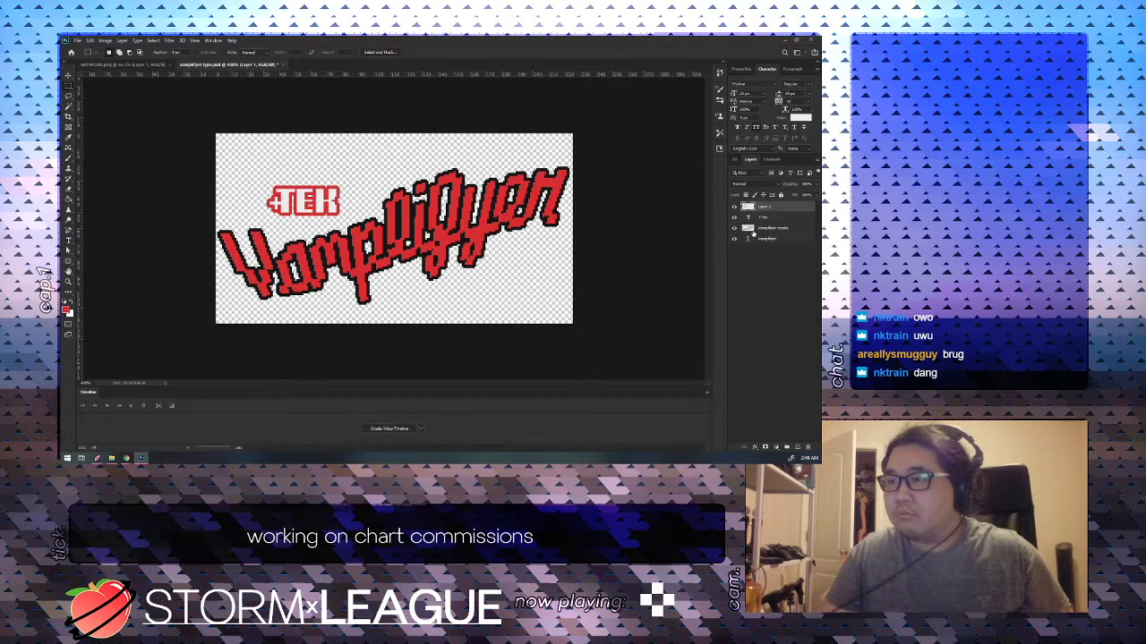
Select the +TEK text and its red outline layer together and move them slightly up and right.
{"action": "left_click", "coordinate": [784, 219], "text": "shift"}
{"action": "key", "text": "v"}
{"action": "left_click_drag", "start_coordinate": [314, 205], "coordinate": [322, 192]}
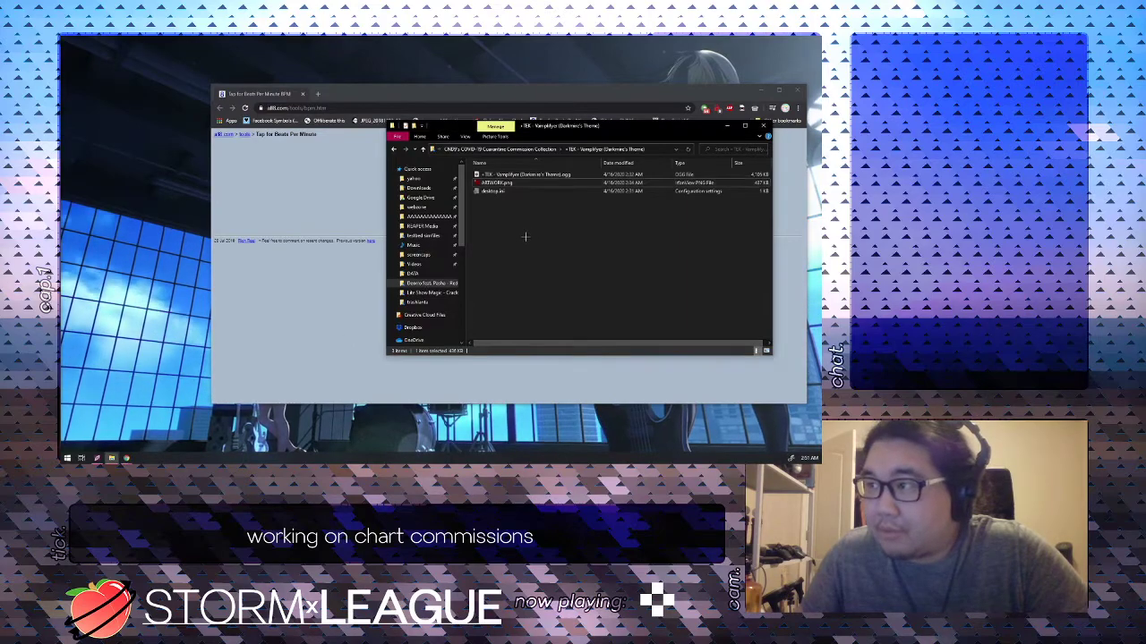
Switch to the reopened Photoshop, bring its window fully on screen, and fit the recovered Vamplifyer document in view.
{"action": "left_click", "coordinate": [503, 252]}
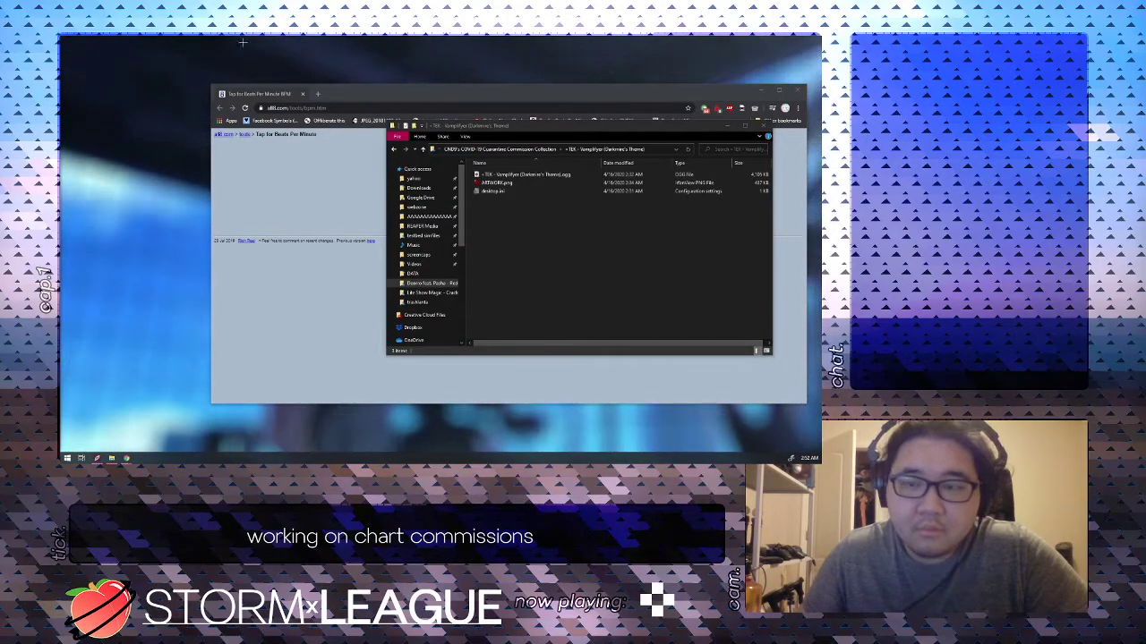
{"action": "left_click_drag", "start_coordinate": [61, 41], "coordinate": [253, 40]}
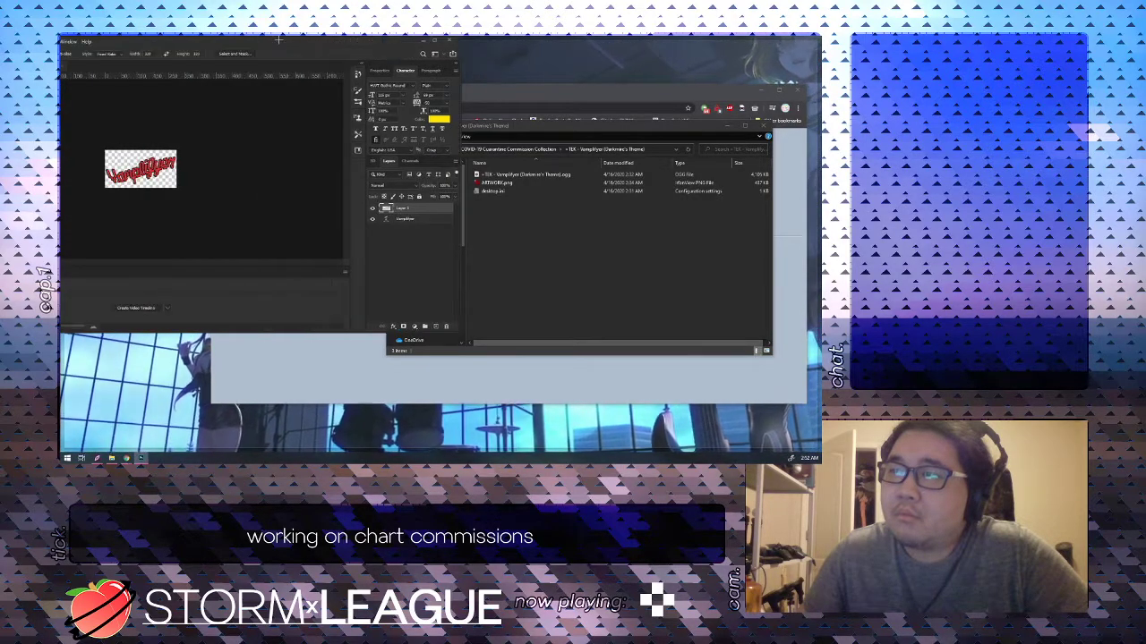
{"action": "left_click_drag", "start_coordinate": [452, 38], "coordinate": [341, 37]}
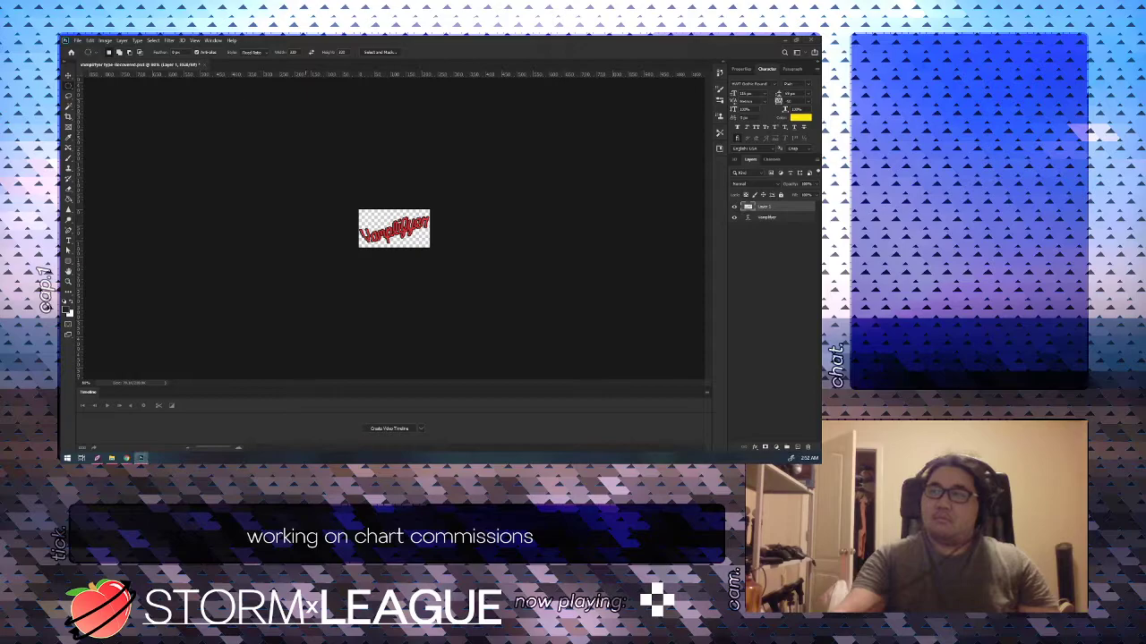
{"action": "key", "text": "ctrl+plus"}
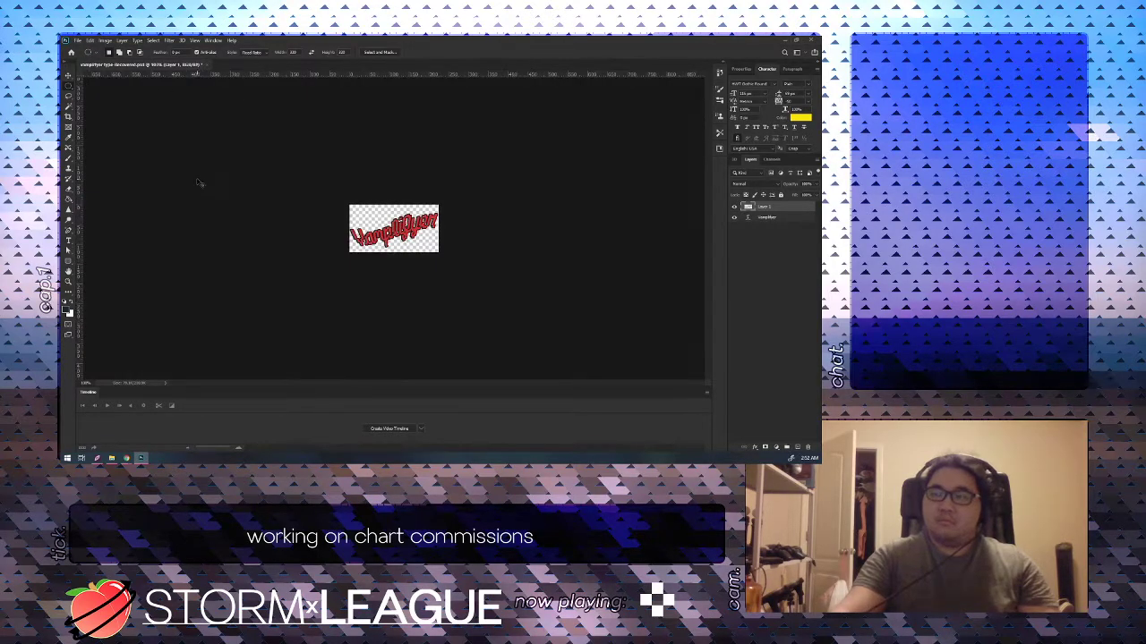
{"action": "key", "text": "ctrl+0"}
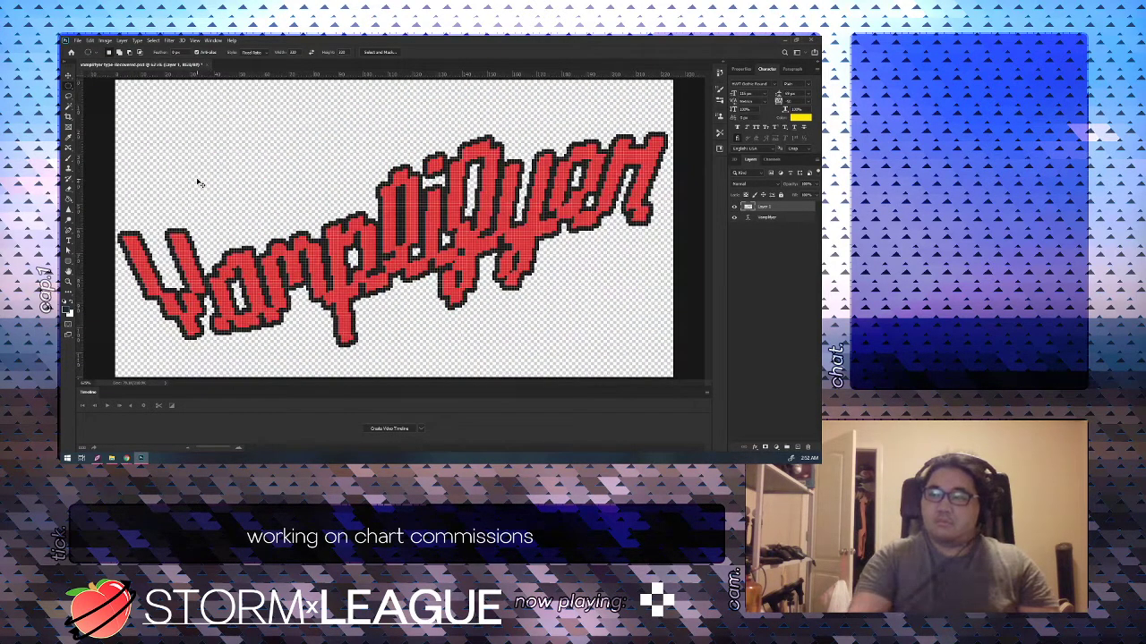
{"action": "key", "text": "ctrl+minus"}
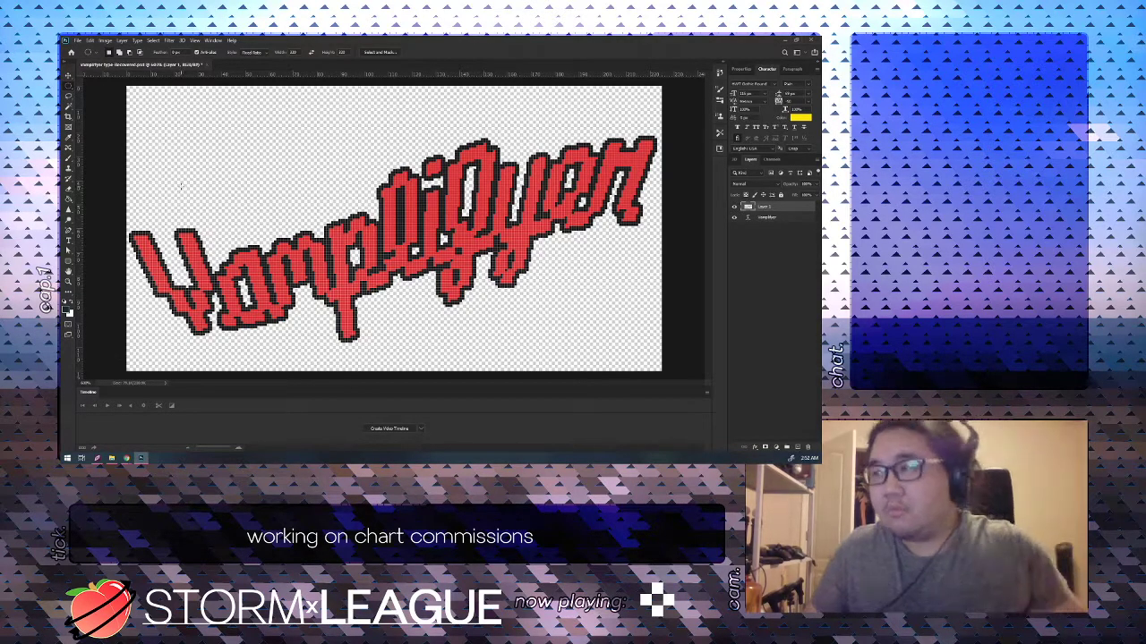
Check the saved vamplifyer type.psd in IrfanView, close the viewer, and return to the recovered document.
{"action": "key", "text": "t"}
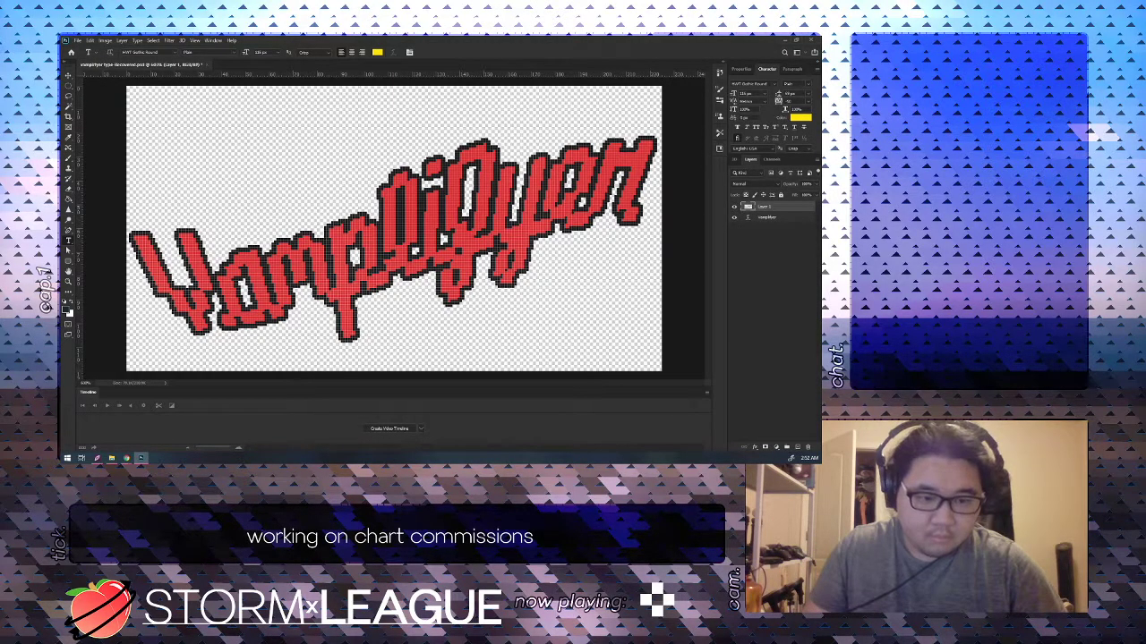
{"action": "key", "text": "super+d"}
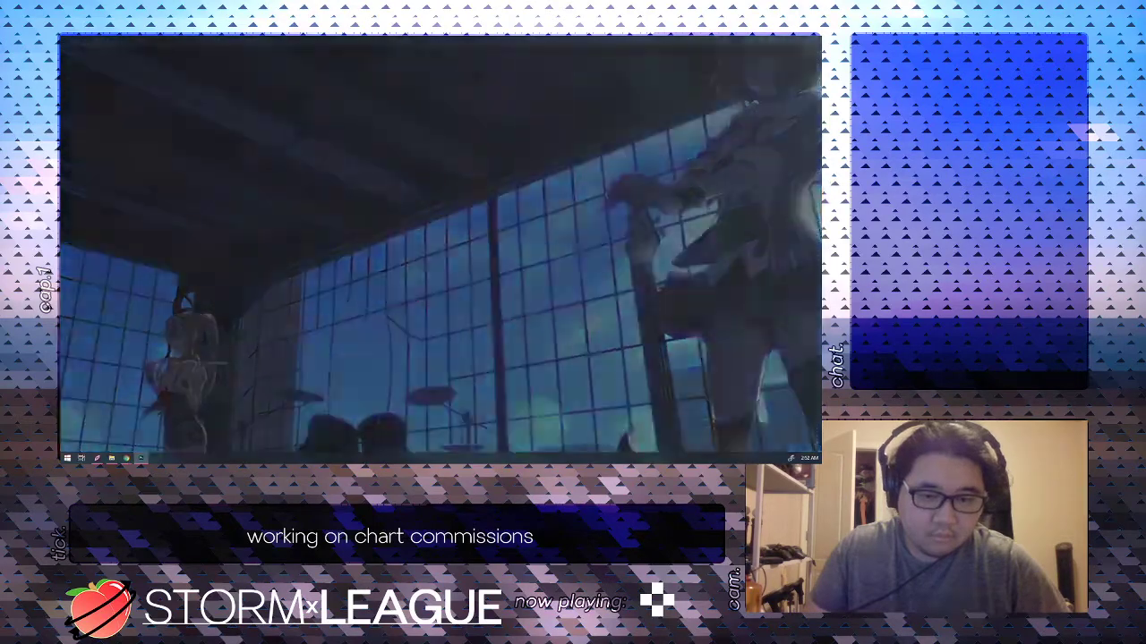
{"action": "key", "text": "super+d"}
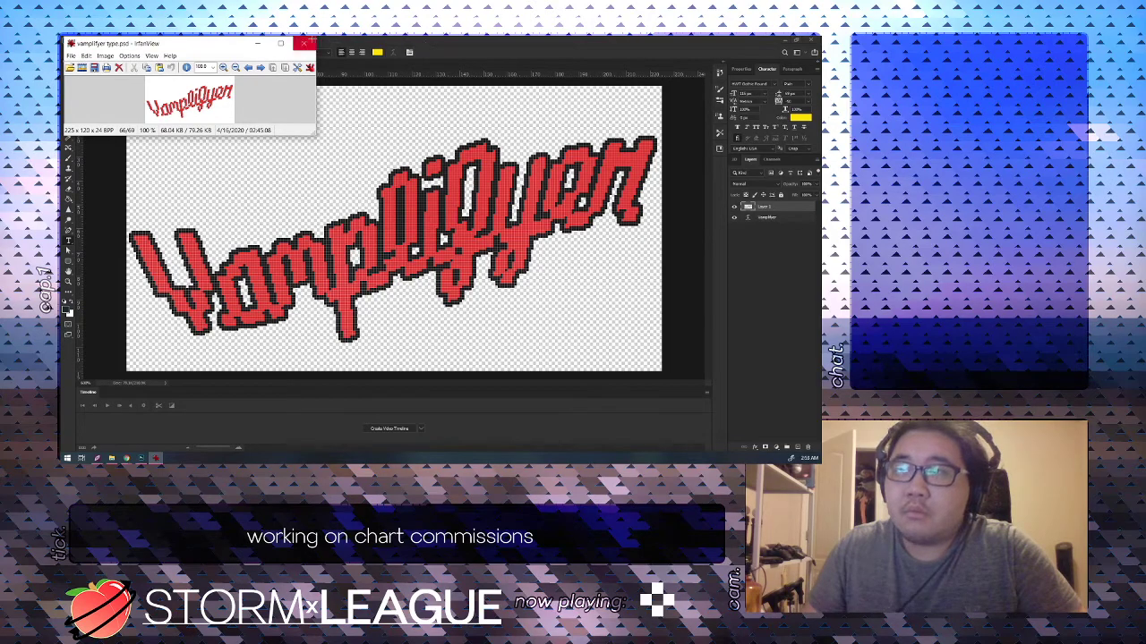
{"action": "left_click", "coordinate": [303, 43]}
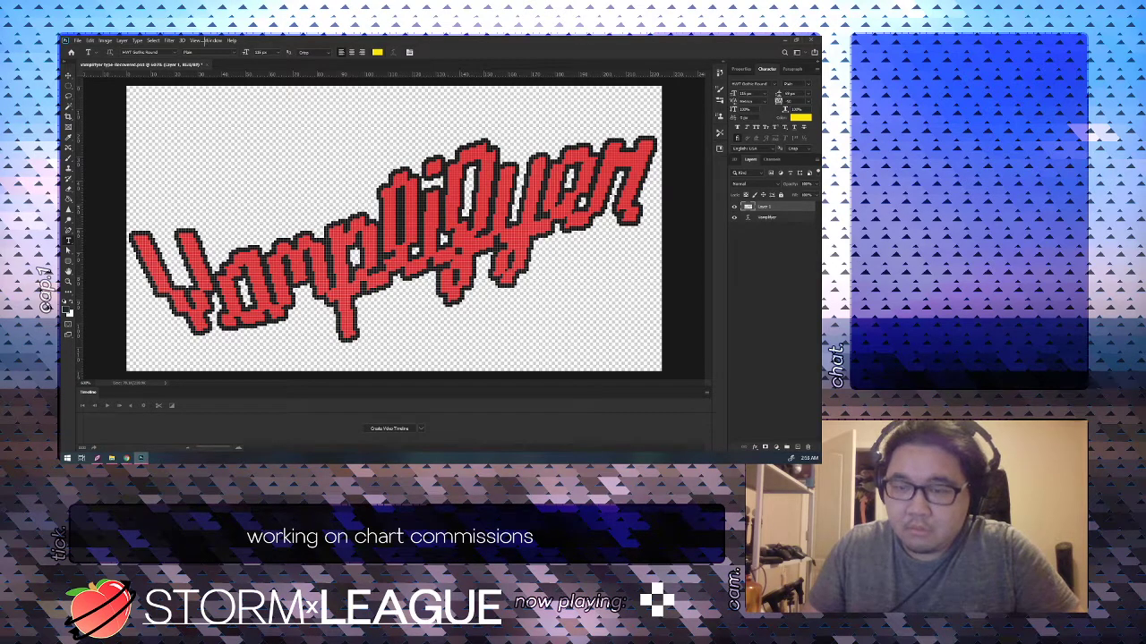
Set the Type tool's font to Thicket Regular and its text colour to near-white.
{"action": "left_click", "coordinate": [142, 52]}
{"action": "key", "text": "BackSpace"}
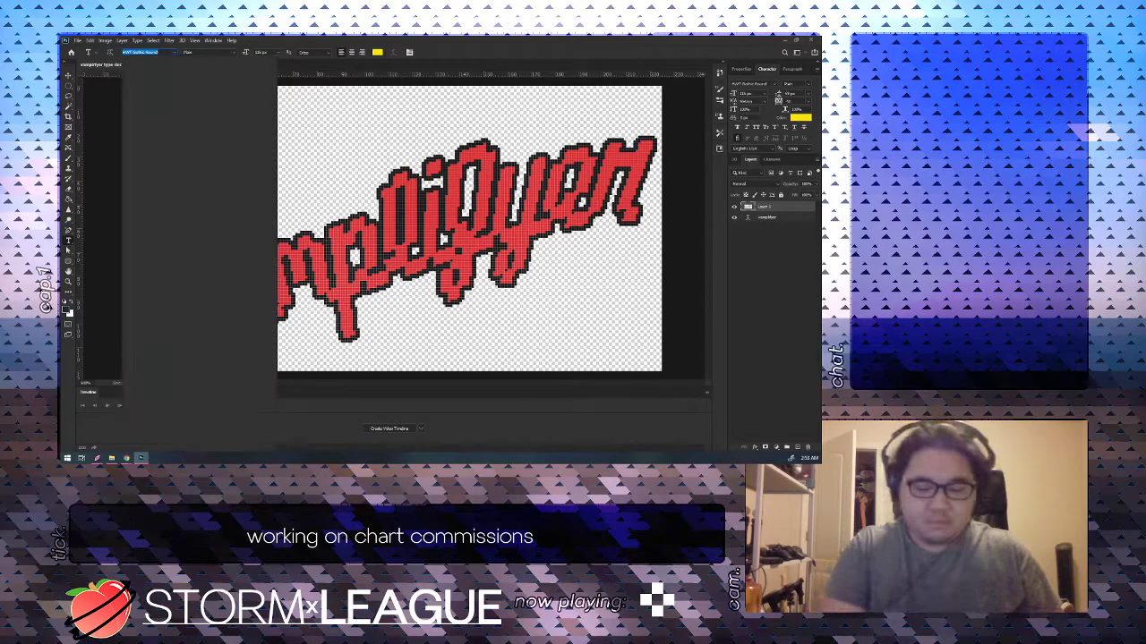
{"action": "type", "text": "th"}
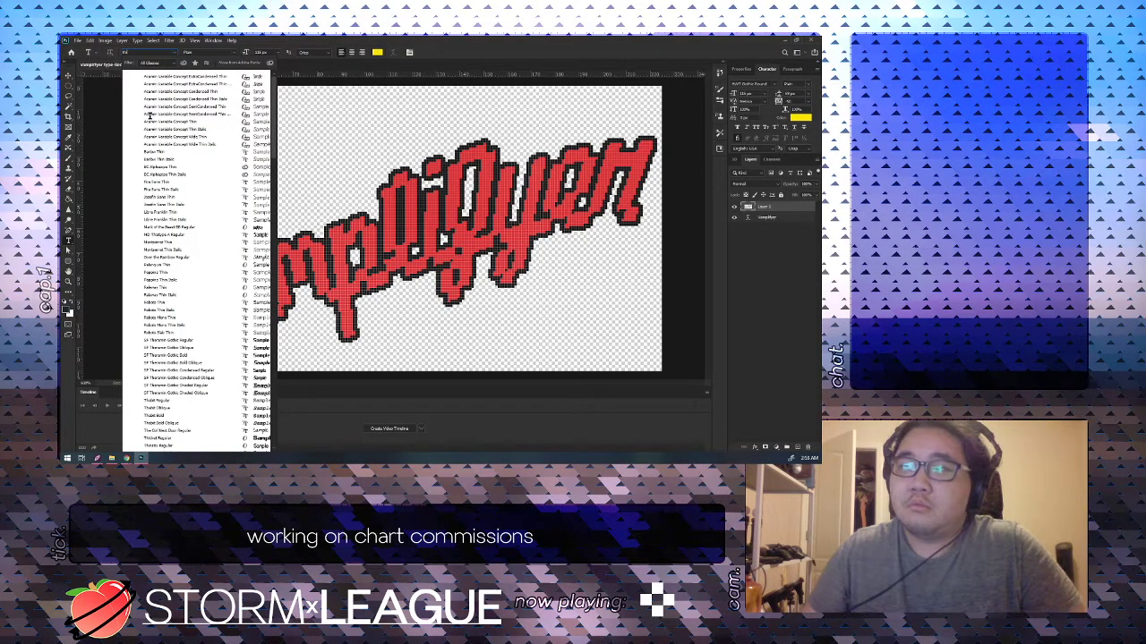
{"action": "type", "text": "ick"}
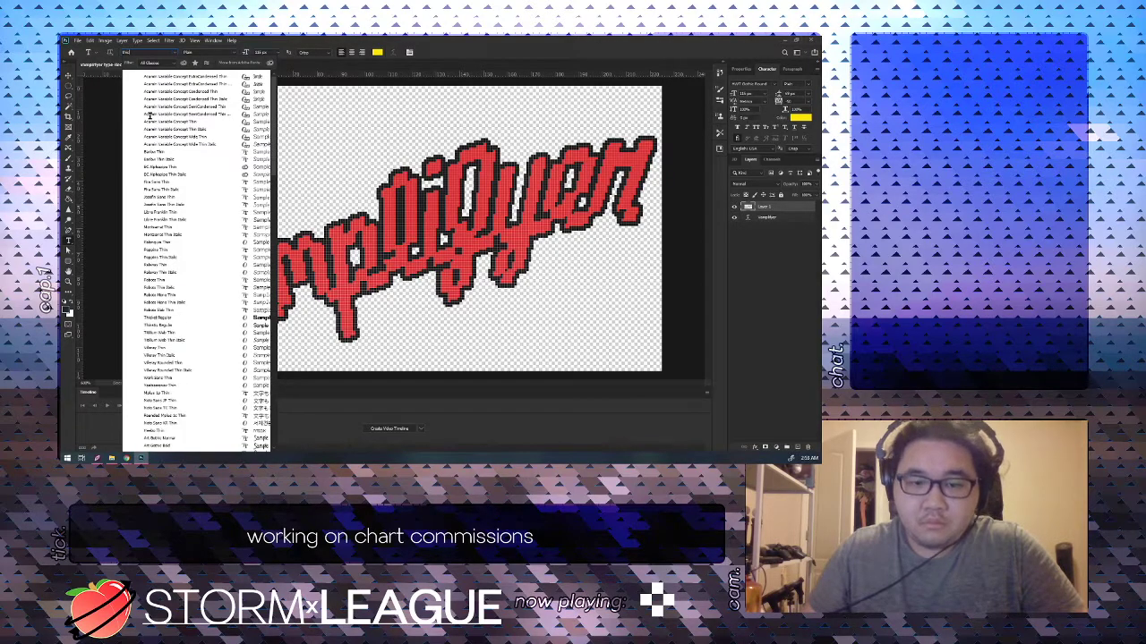
{"action": "left_click", "coordinate": [170, 76]}
{"action": "left_click", "coordinate": [170, 76]}
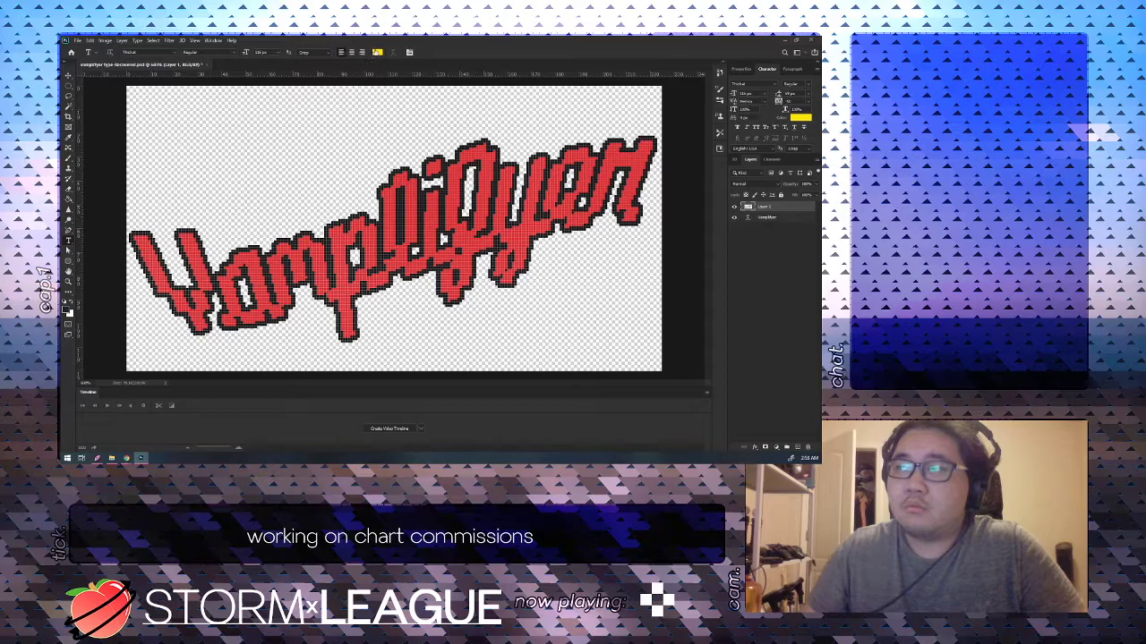
{"action": "key", "text": "i"}
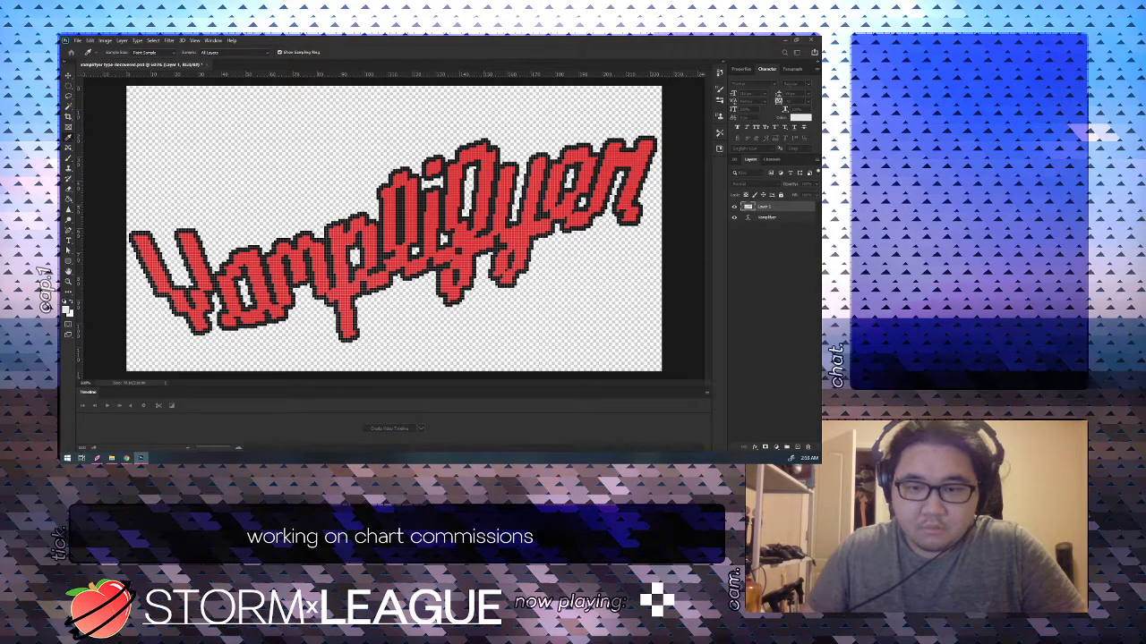
{"action": "key", "text": "Return"}
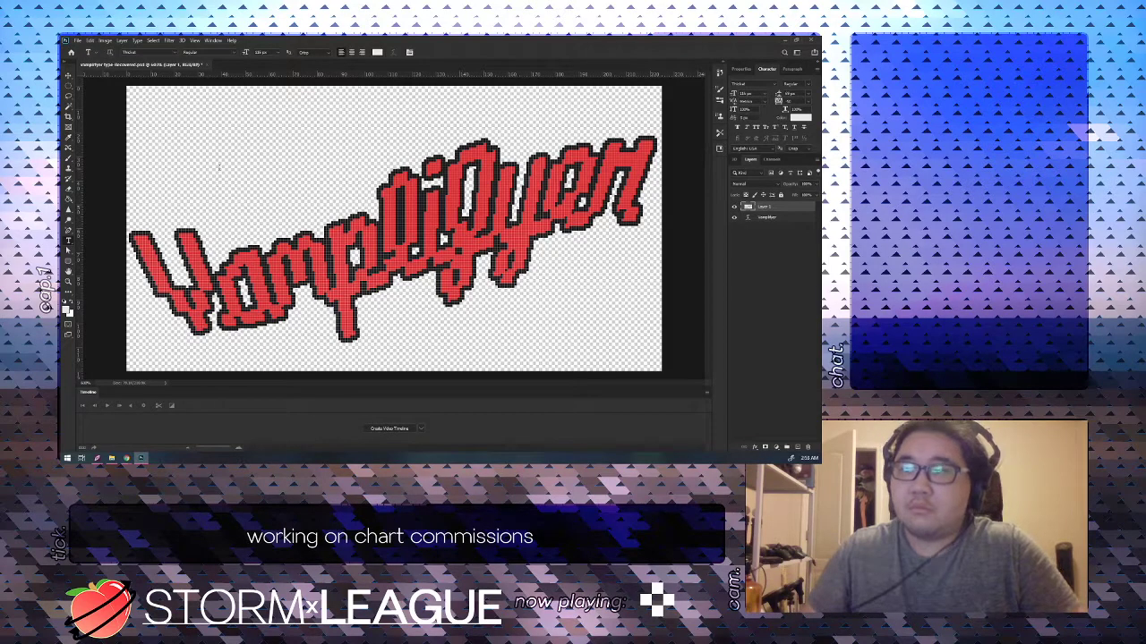
Start a new text layer near the canvas's upper-left corner and set its font to Thicket Regular.
{"action": "left_click", "coordinate": [219, 168]}
{"action": "key", "text": "Escape"}
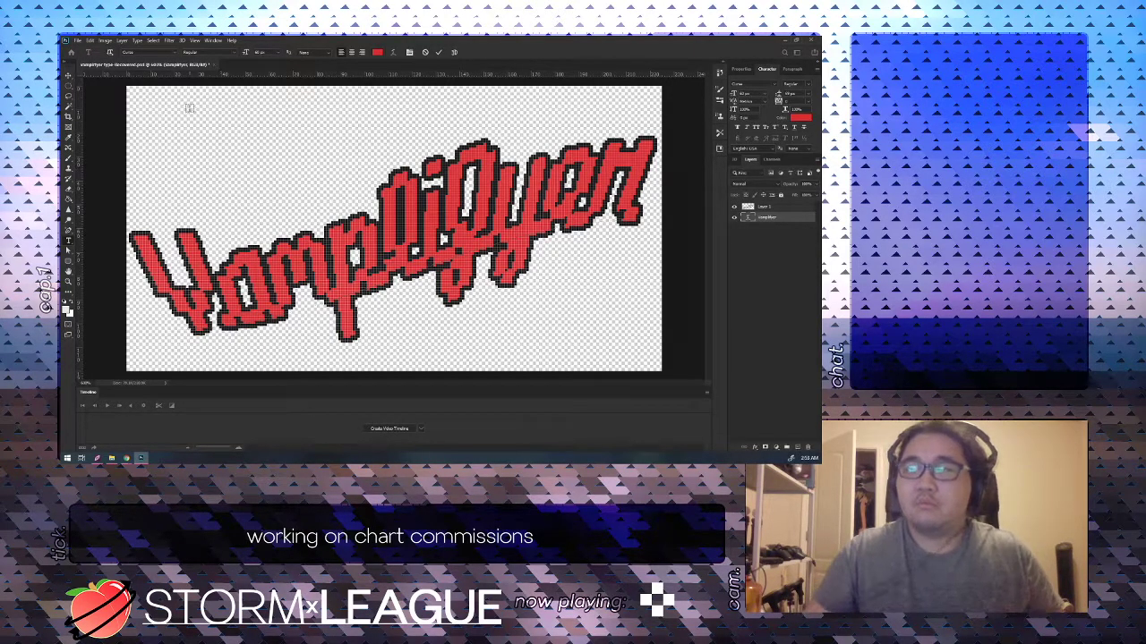
{"action": "left_click", "coordinate": [183, 98]}
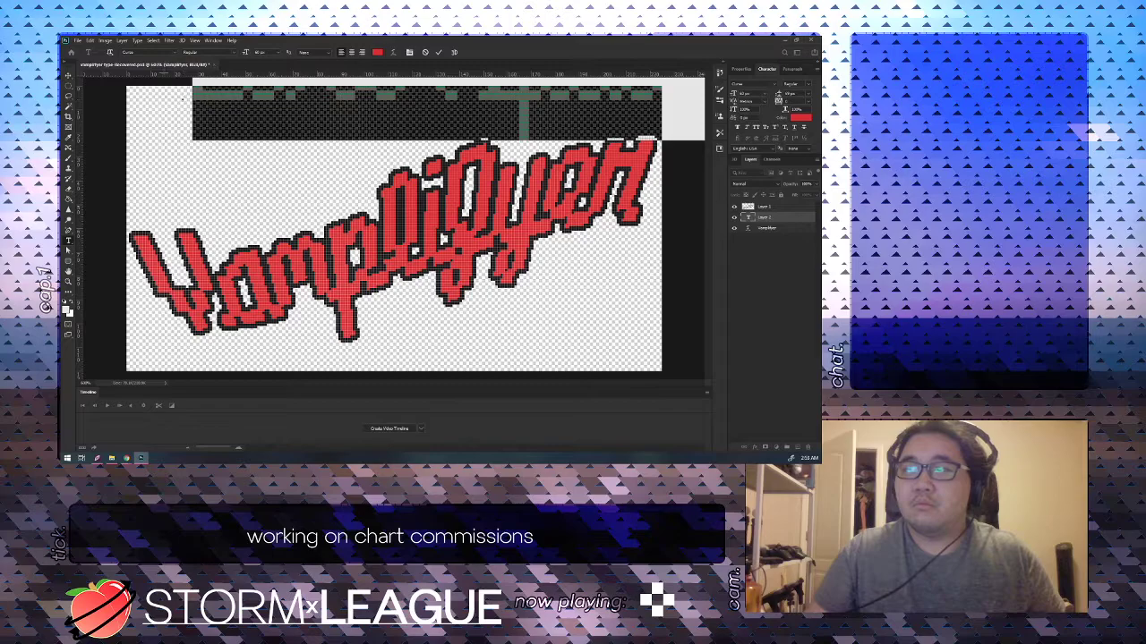
{"action": "left_click", "coordinate": [164, 53]}
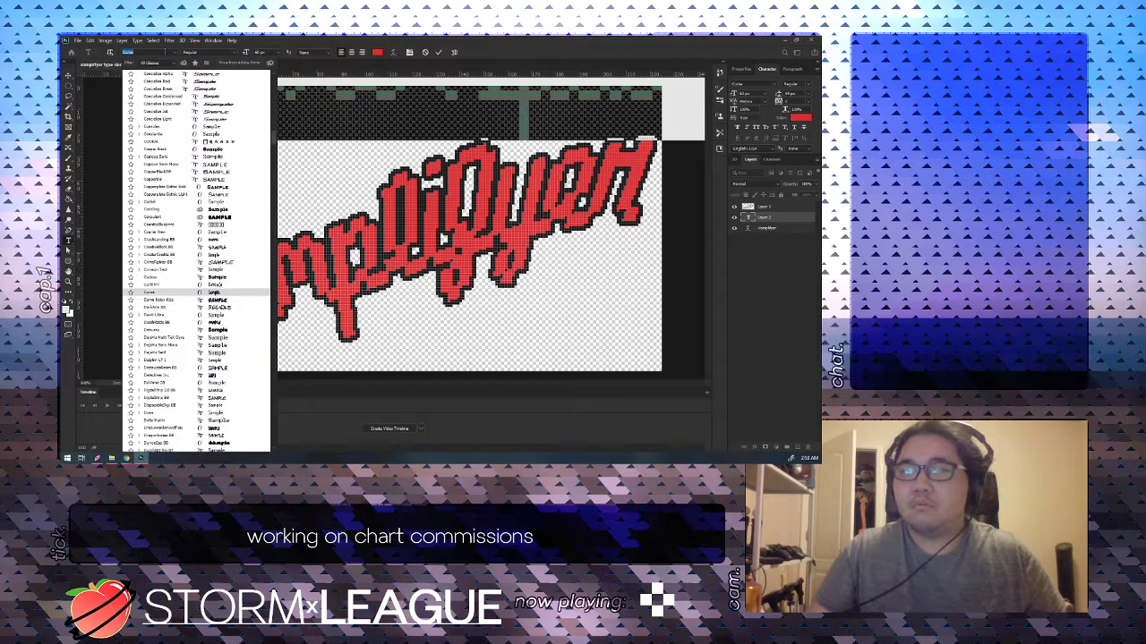
{"action": "type", "text": "thicket"}
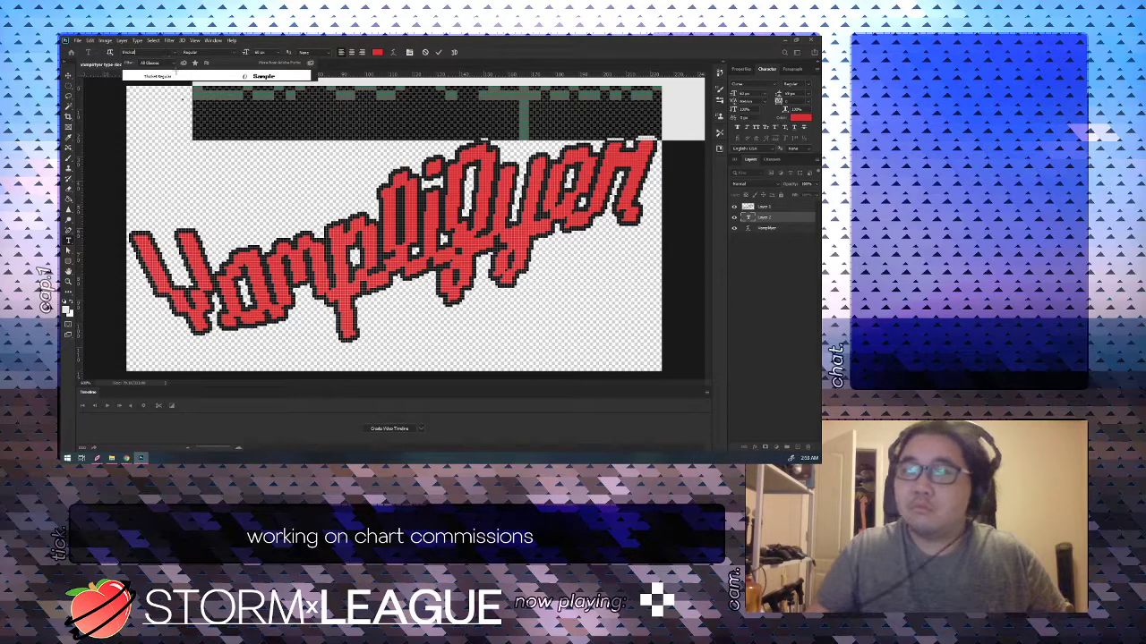
{"action": "left_click", "coordinate": [172, 76]}
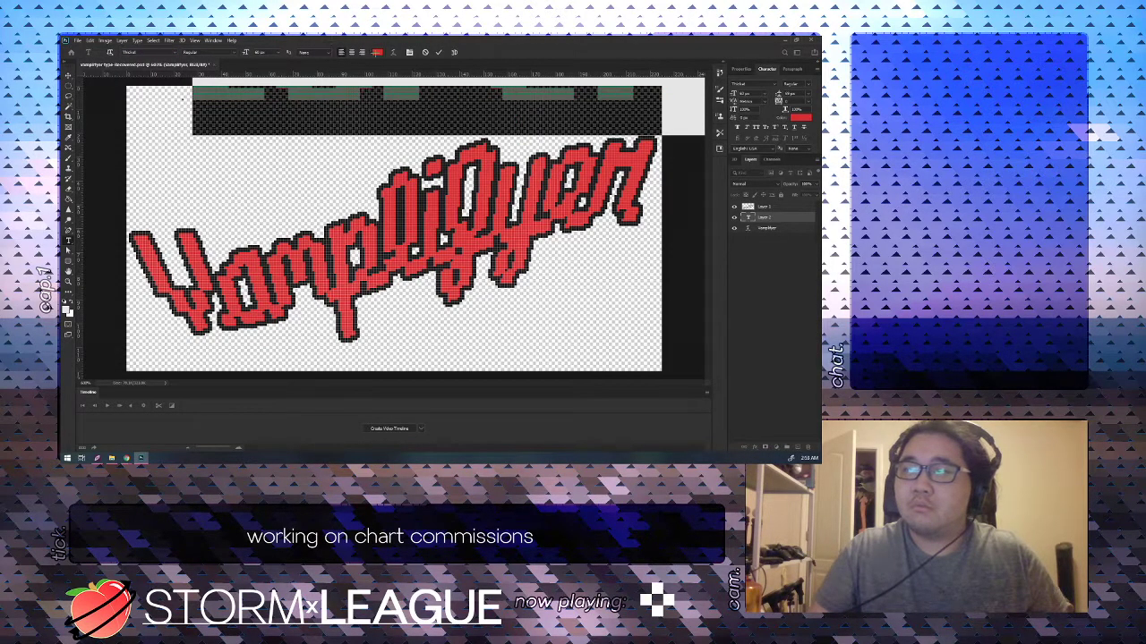
Colour the new text near-white, enter +TEK, commit it, and move it down onto the canvas above the logo.
{"action": "key", "text": "alt+BackSpace"}
{"action": "key", "text": "Return"}
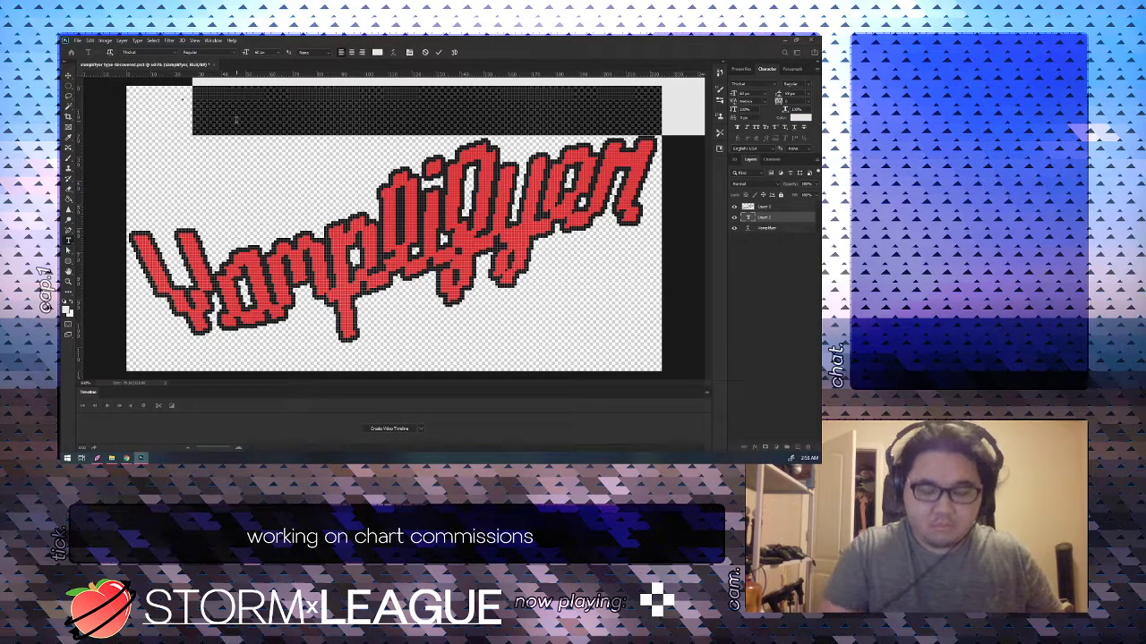
{"action": "type", "text": "V"}
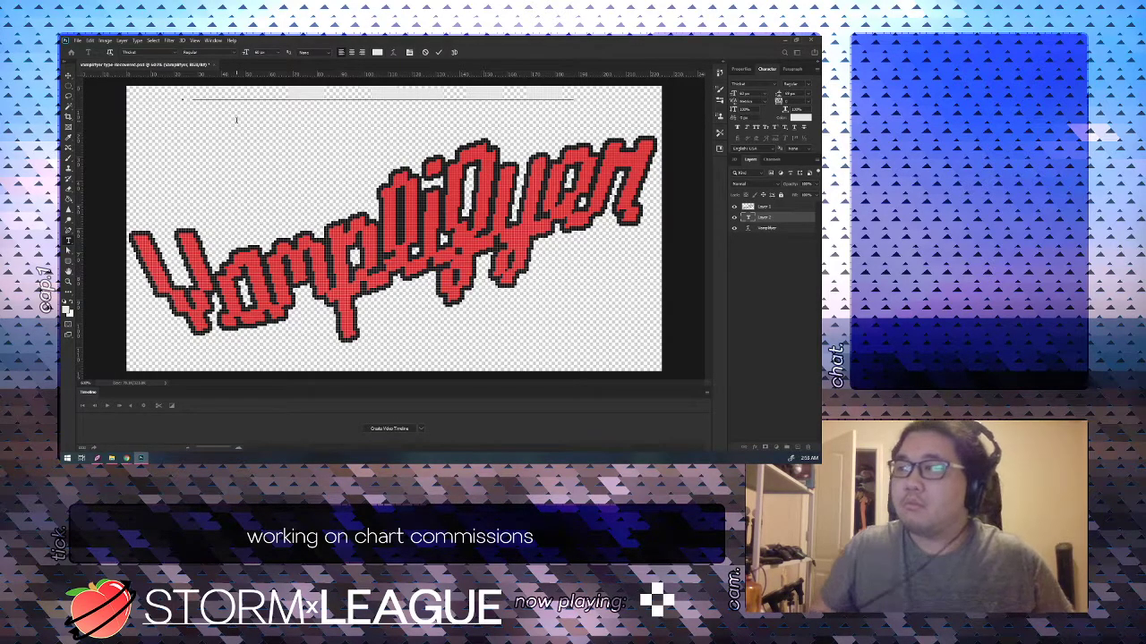
{"action": "key", "text": "ctrl+Return"}
{"action": "key", "text": "v"}
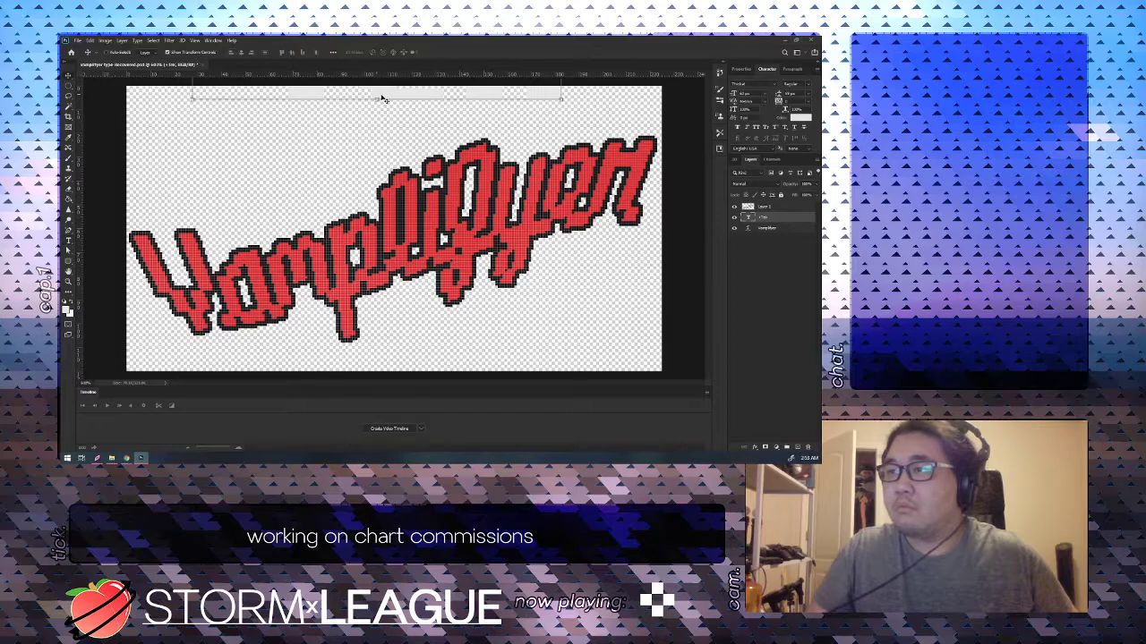
{"action": "left_click_drag", "start_coordinate": [350, 175], "coordinate": [351, 207]}
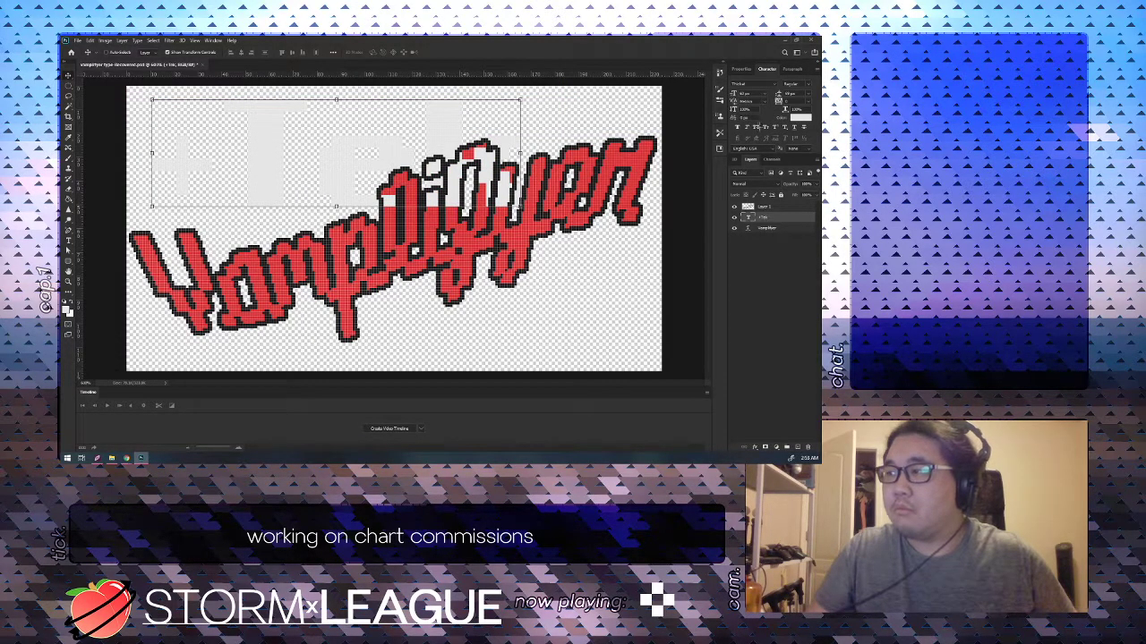
Shrink the +TEK text to about a third of its font size and set its tracking to -50.
{"action": "left_click_drag", "start_coordinate": [519, 152], "coordinate": [497, 153]}
{"action": "left_click", "coordinate": [764, 93]}
{"action": "left_click", "coordinate": [764, 93]}
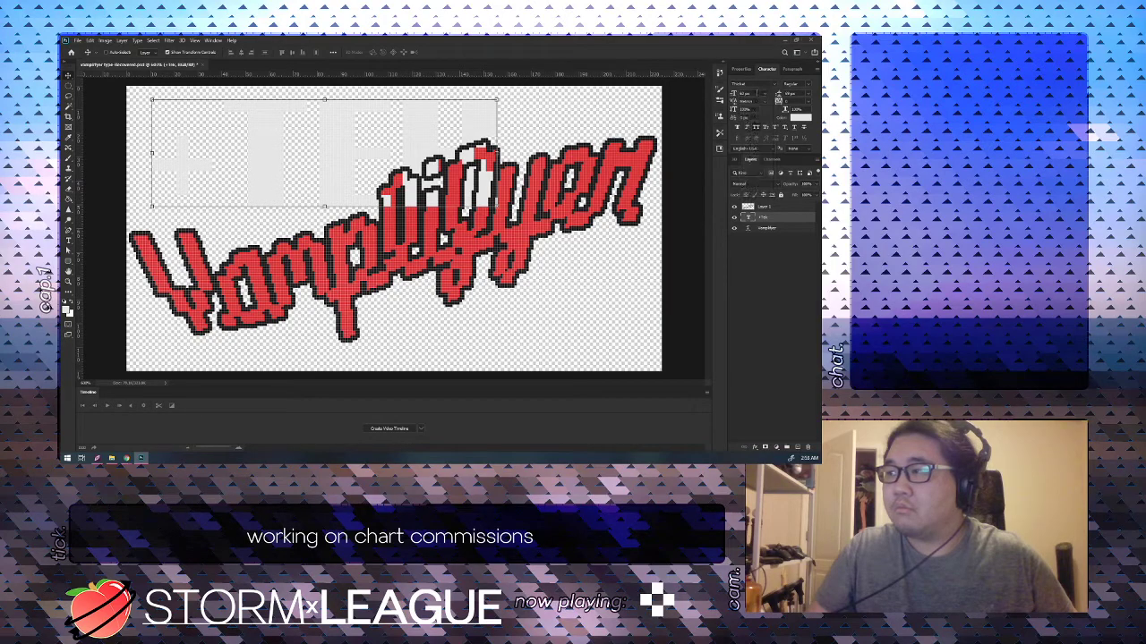
{"action": "left_click", "coordinate": [756, 93]}
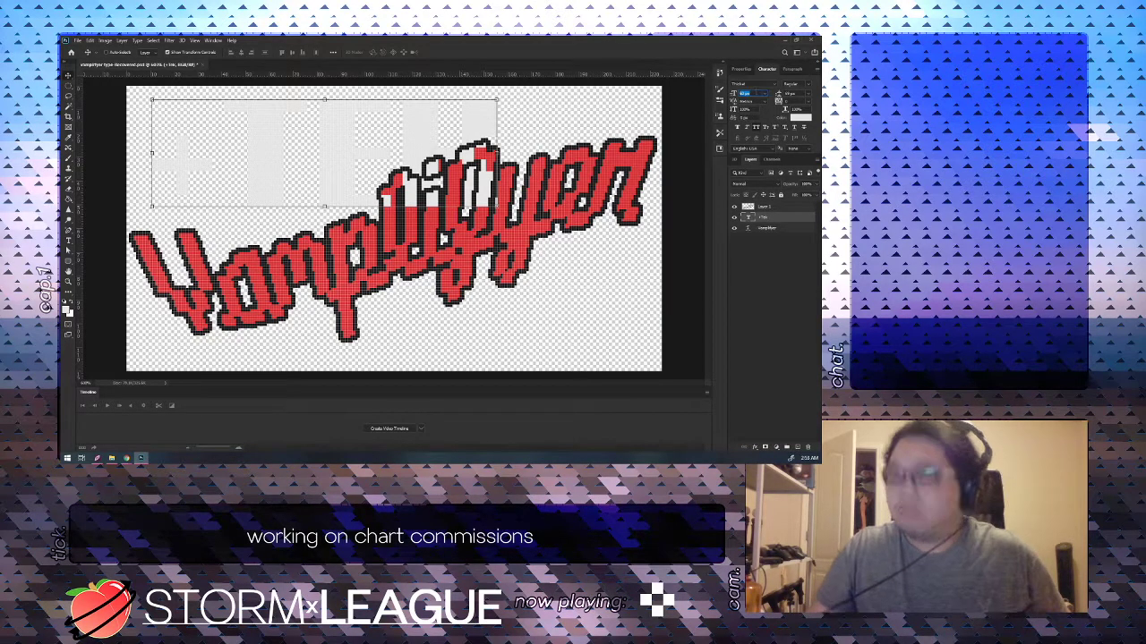
{"action": "type", "text": "4"}
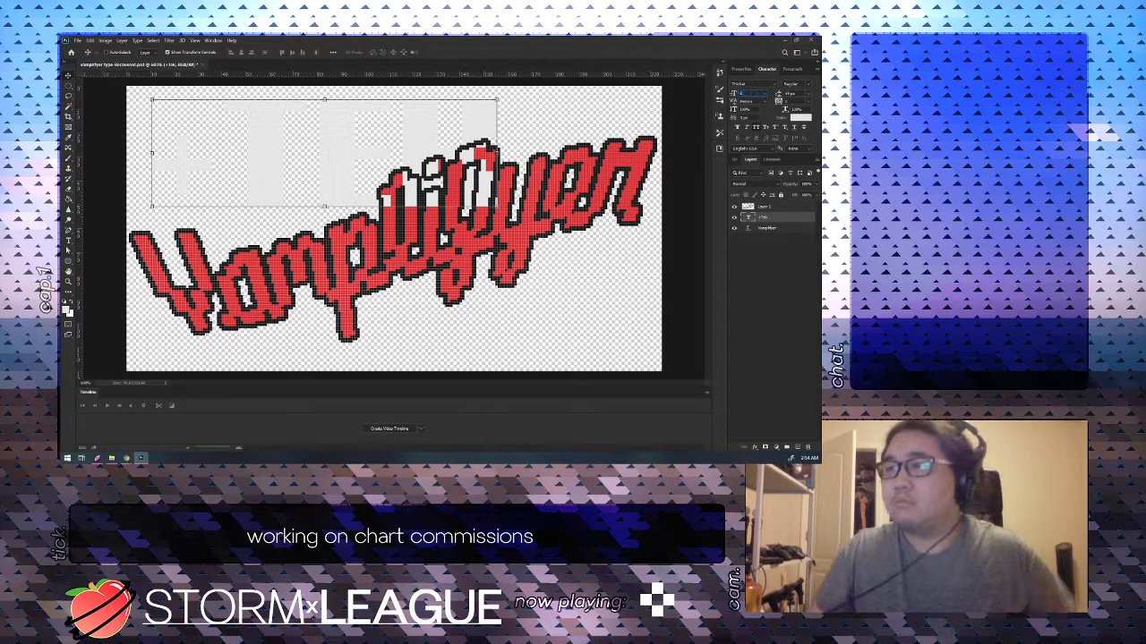
{"action": "key", "text": "Return"}
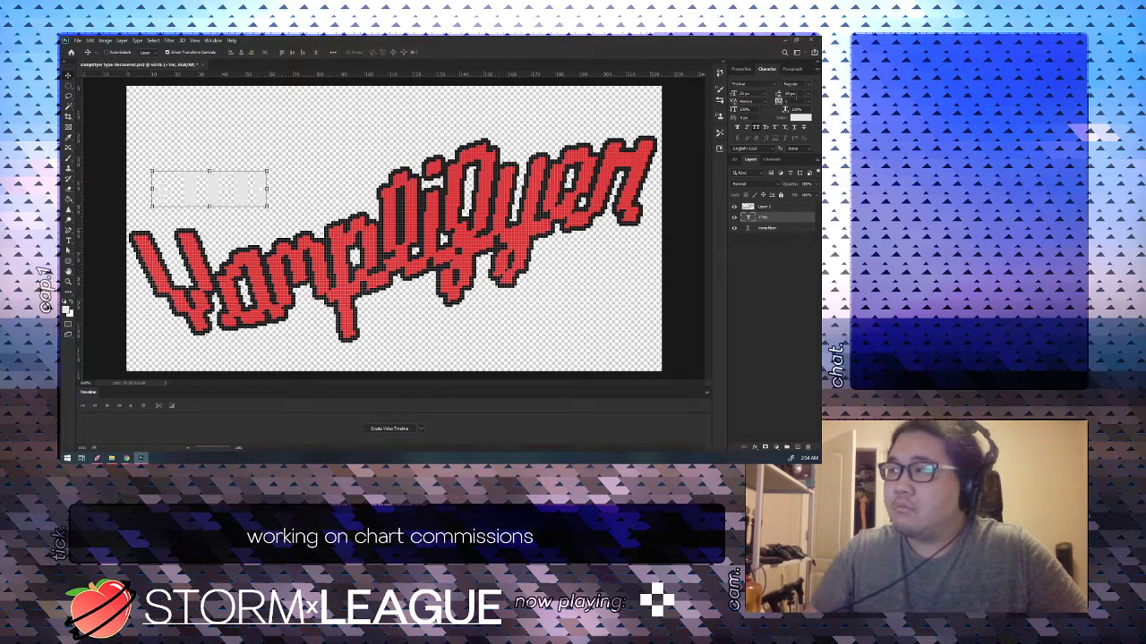
{"action": "left_click", "coordinate": [808, 101]}
{"action": "left_click", "coordinate": [803, 132]}
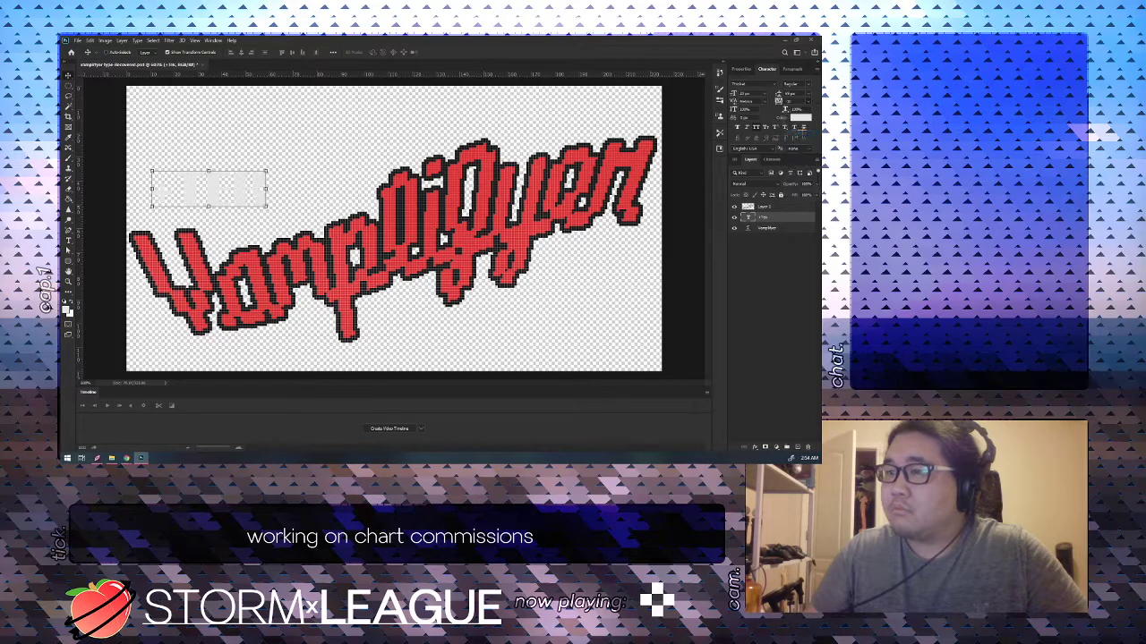
{"action": "left_click", "coordinate": [808, 101]}
{"action": "left_click", "coordinate": [803, 119]}
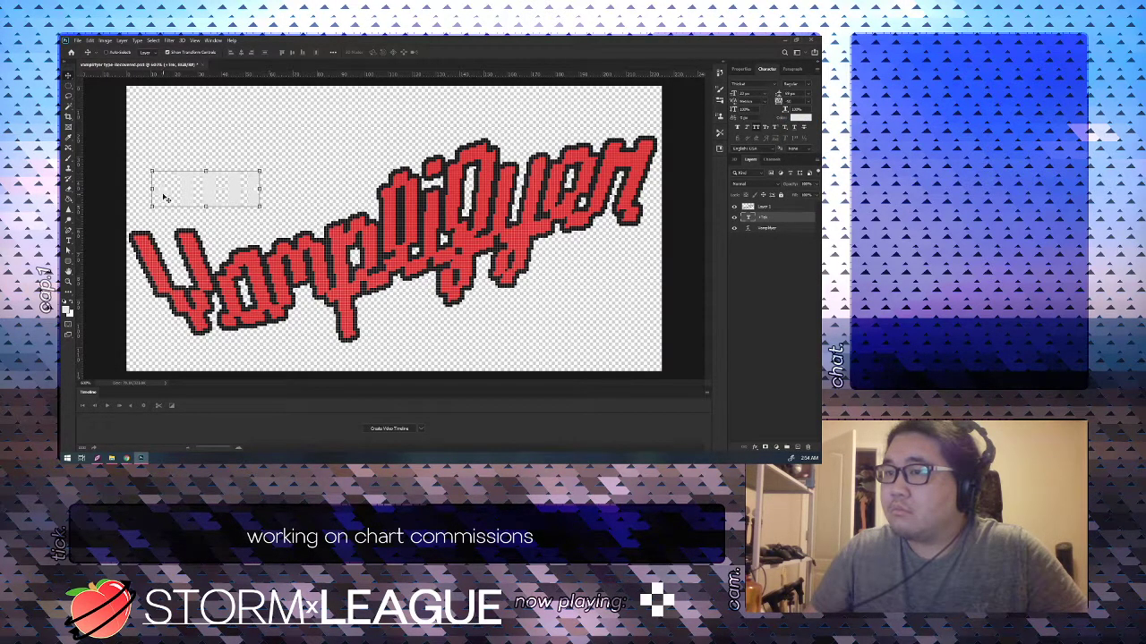
Tighten the tracking of only the plus sign so it sits closer to the T in +TEK.
{"action": "key", "text": "t"}
{"action": "left_click_drag", "start_coordinate": [167, 194], "coordinate": [141, 207]}
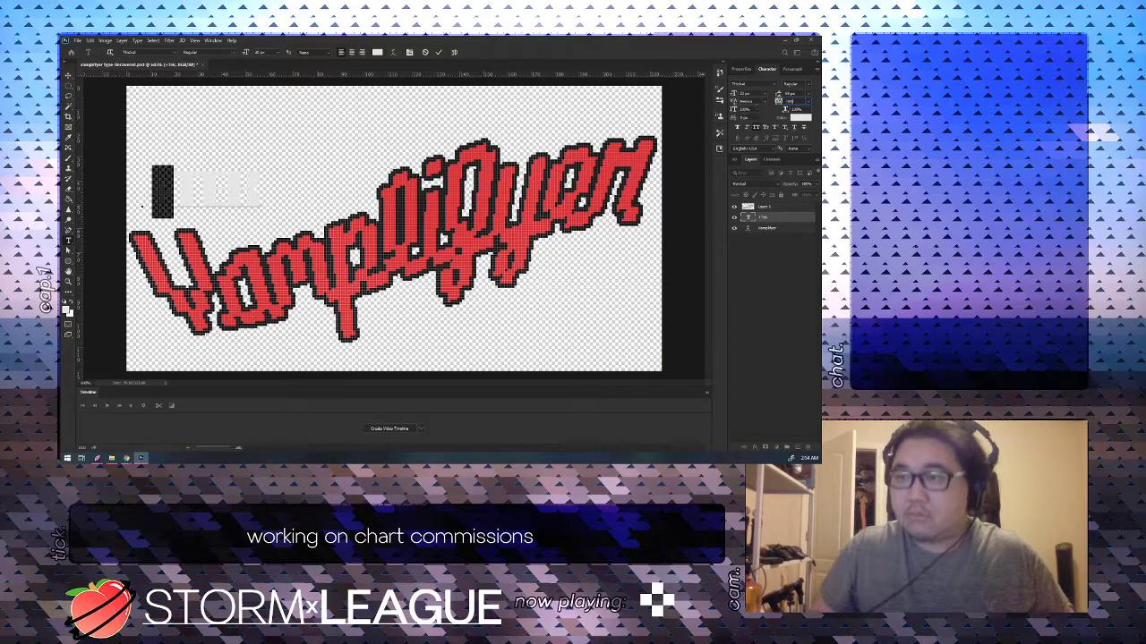
{"action": "key", "text": "Return"}
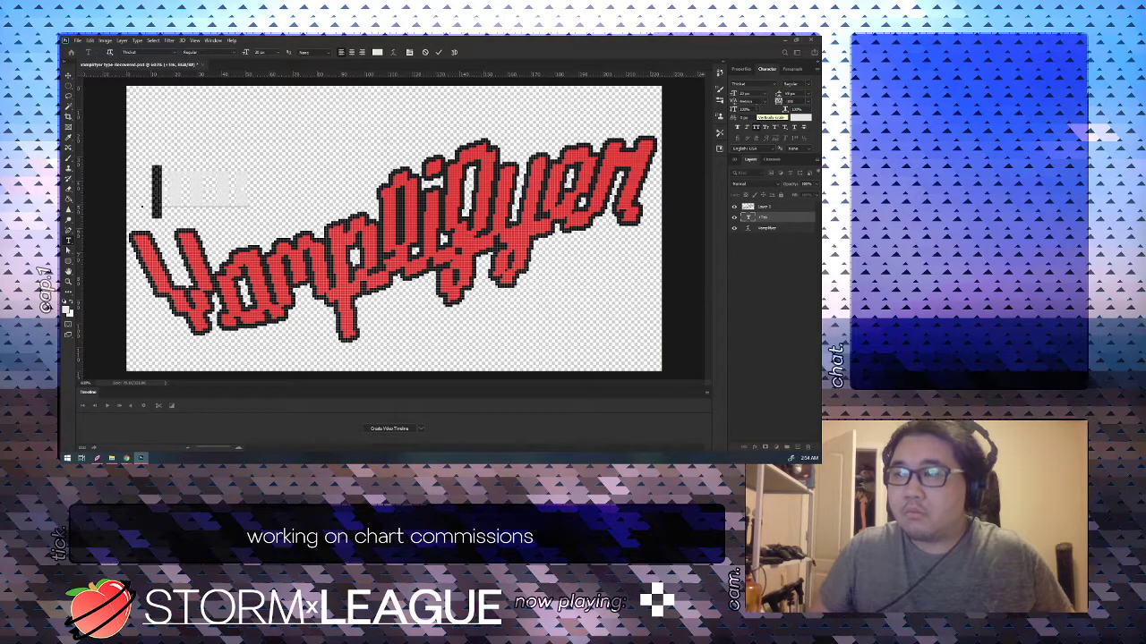
{"action": "key", "text": "ctrl+Return"}
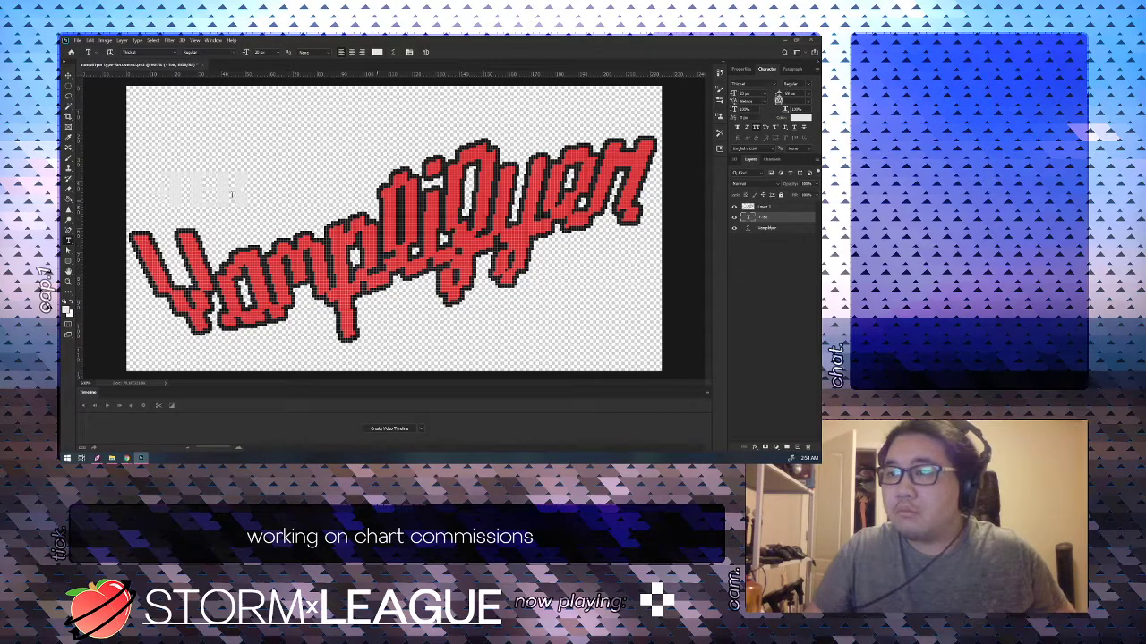
Set the tracking of the letters TEK to -25, leaving out the plus sign, and commit the text.
{"action": "left_click_drag", "start_coordinate": [241, 192], "coordinate": [141, 206]}
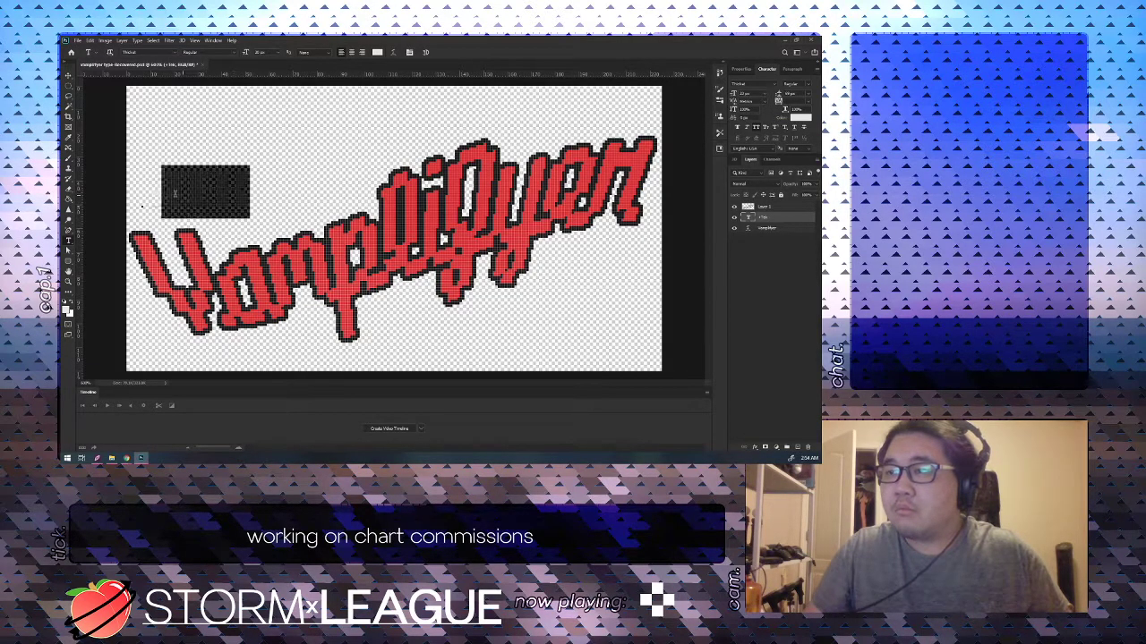
{"action": "left_click", "coordinate": [808, 101]}
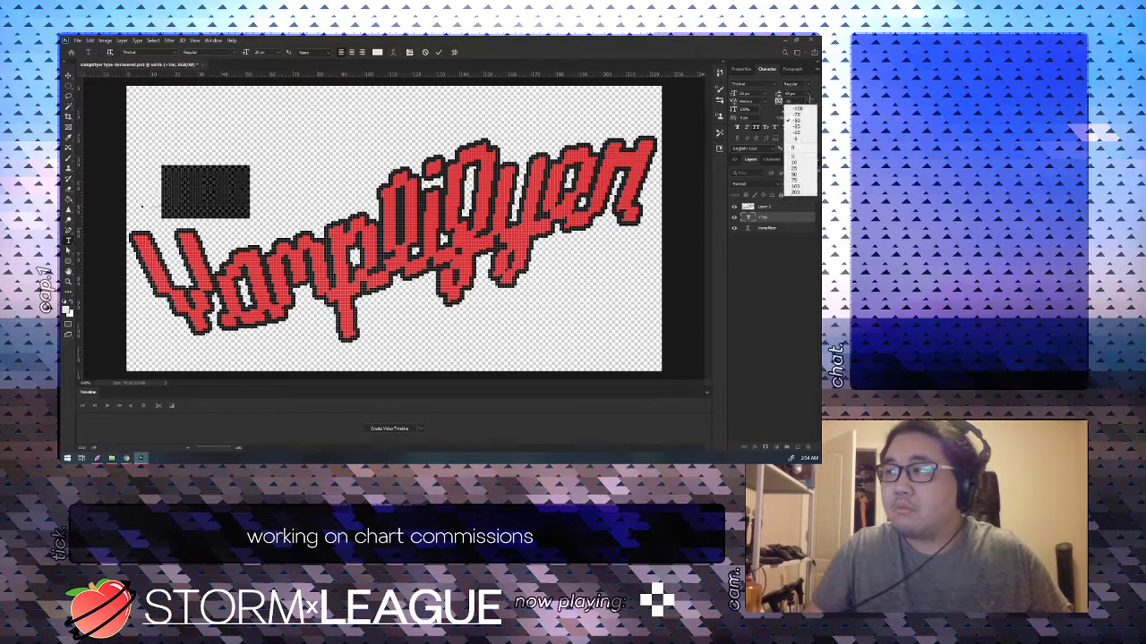
{"action": "left_click", "coordinate": [796, 126]}
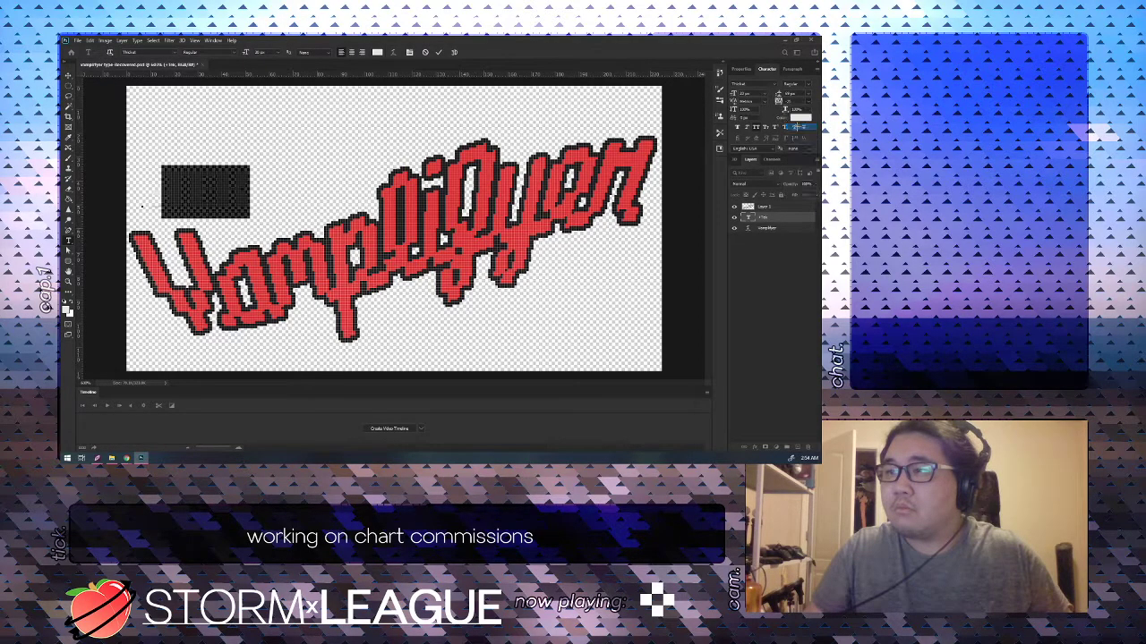
{"action": "key", "text": "ctrl+Return"}
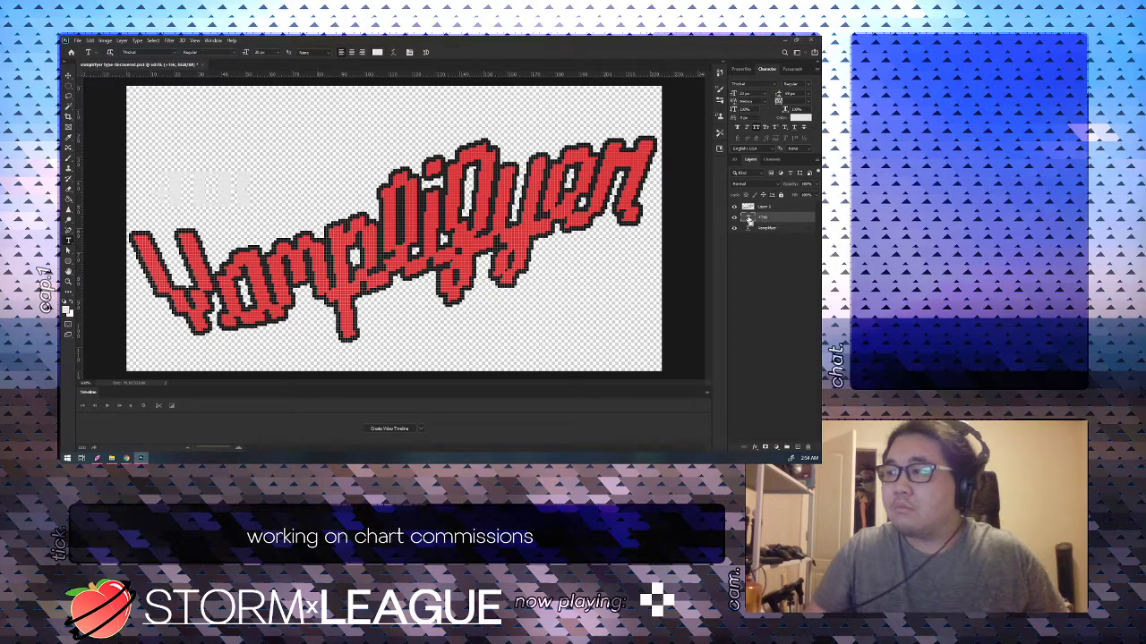
Load the +TEK text's shape as a selection, move its layer to the top, and add a new layer above it.
{"action": "left_click", "coordinate": [749, 217], "text": "ctrl"}
{"action": "left_click", "coordinate": [775, 207], "text": "ctrl"}
{"action": "left_click", "coordinate": [775, 207], "text": "ctrl"}
{"action": "left_click_drag", "start_coordinate": [775, 216], "coordinate": [775, 204]}
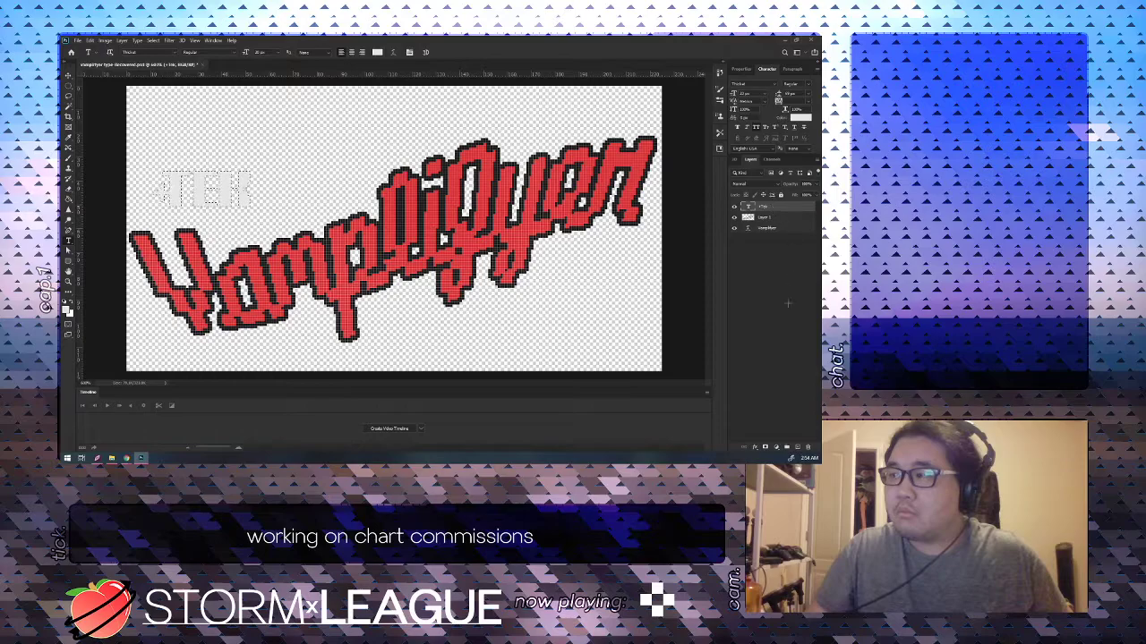
{"action": "left_click", "coordinate": [796, 448]}
Sample the red of the Vamplifyer lettering as the foreground colour for the credit's outline.
{"action": "left_click", "coordinate": [105, 41]}
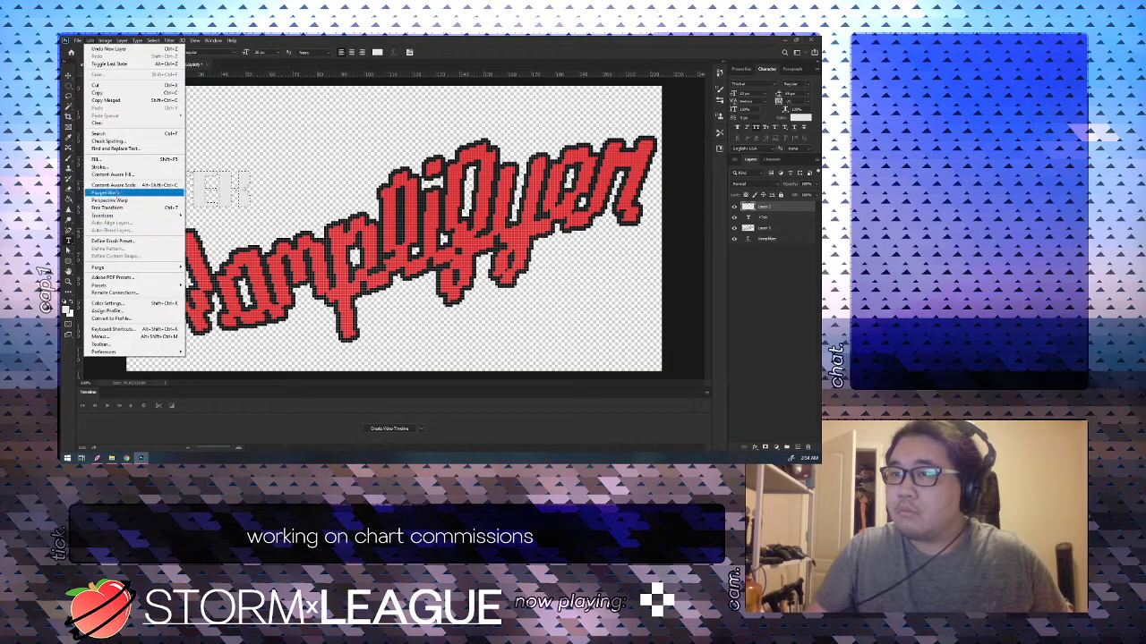
{"action": "left_click", "coordinate": [119, 167]}
{"action": "key", "text": "i"}
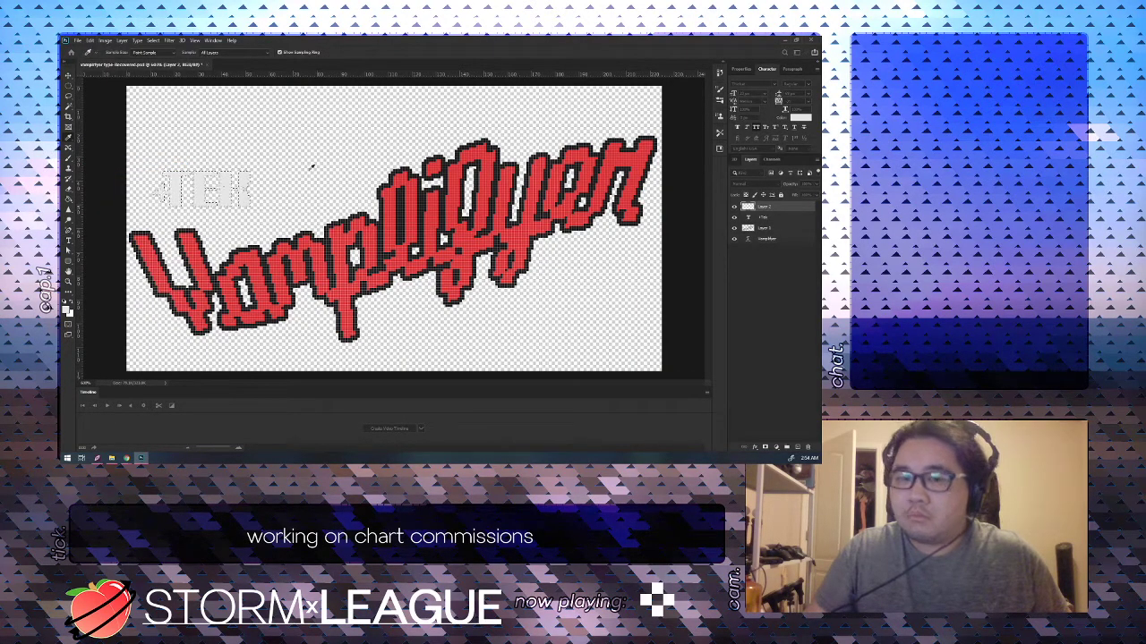
{"action": "left_click", "coordinate": [374, 241]}
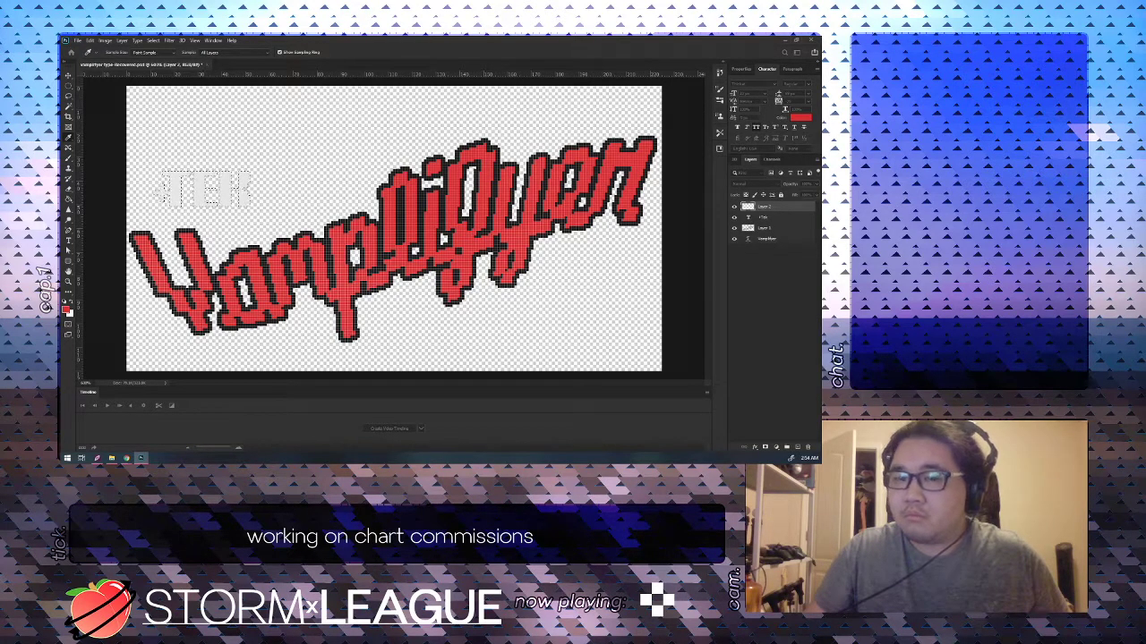
{"action": "key", "text": "Return"}
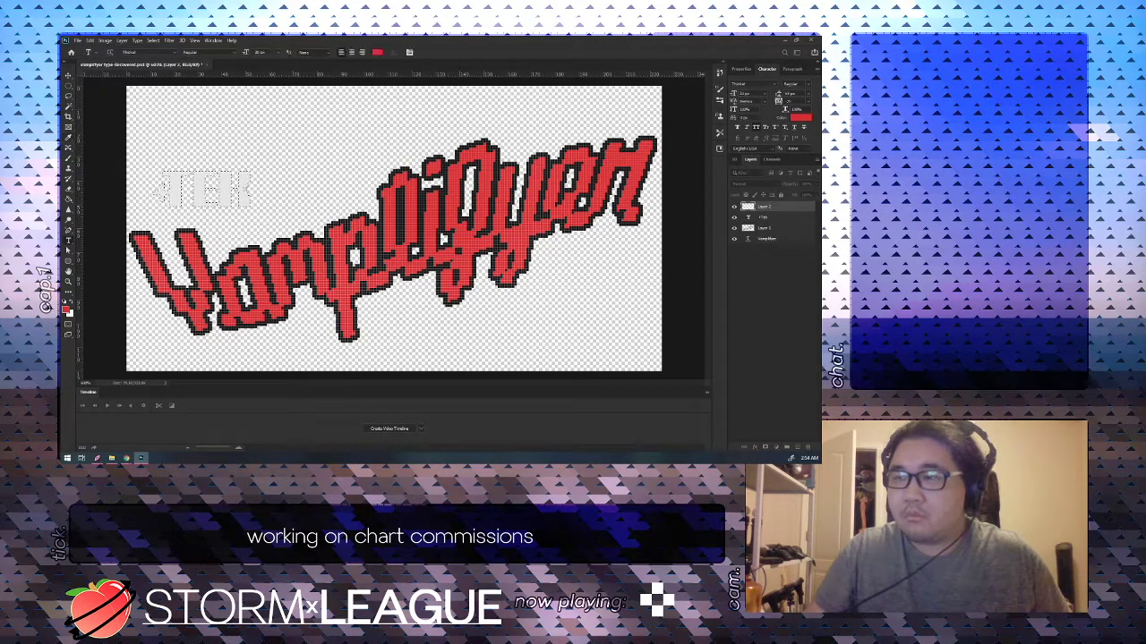
{"action": "key", "text": "alt+BackSpace"}
Stroke the +TEK selection with red on the new layer, deselect, and leave the Type tool.
{"action": "left_click", "coordinate": [89, 40]}
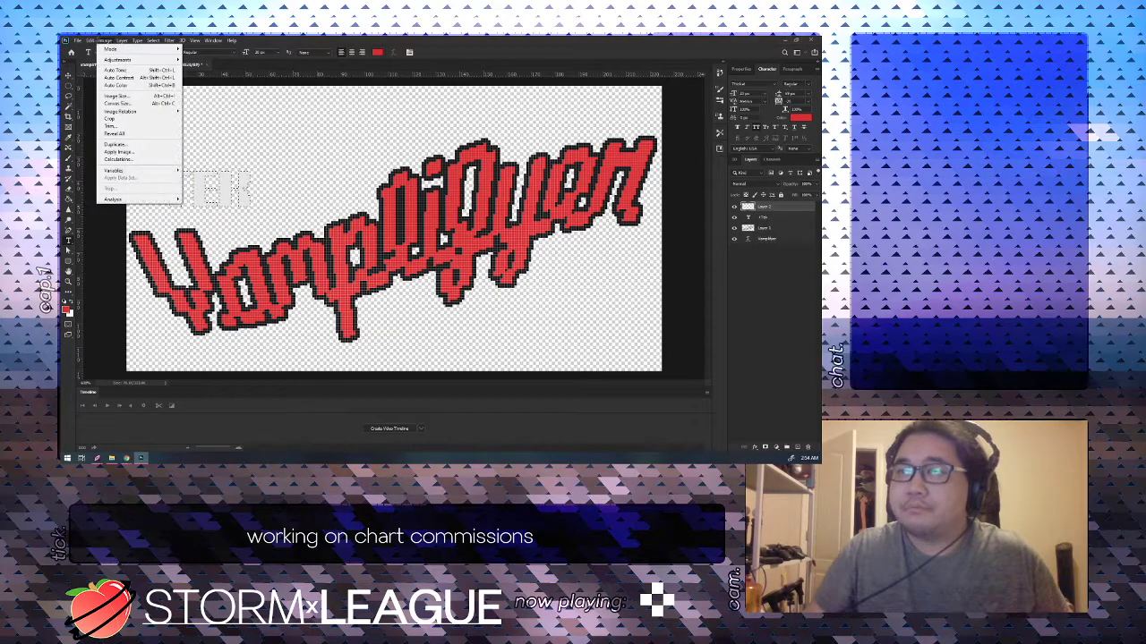
{"action": "left_click", "coordinate": [110, 167]}
{"action": "key", "text": "i"}
{"action": "key", "text": "t"}
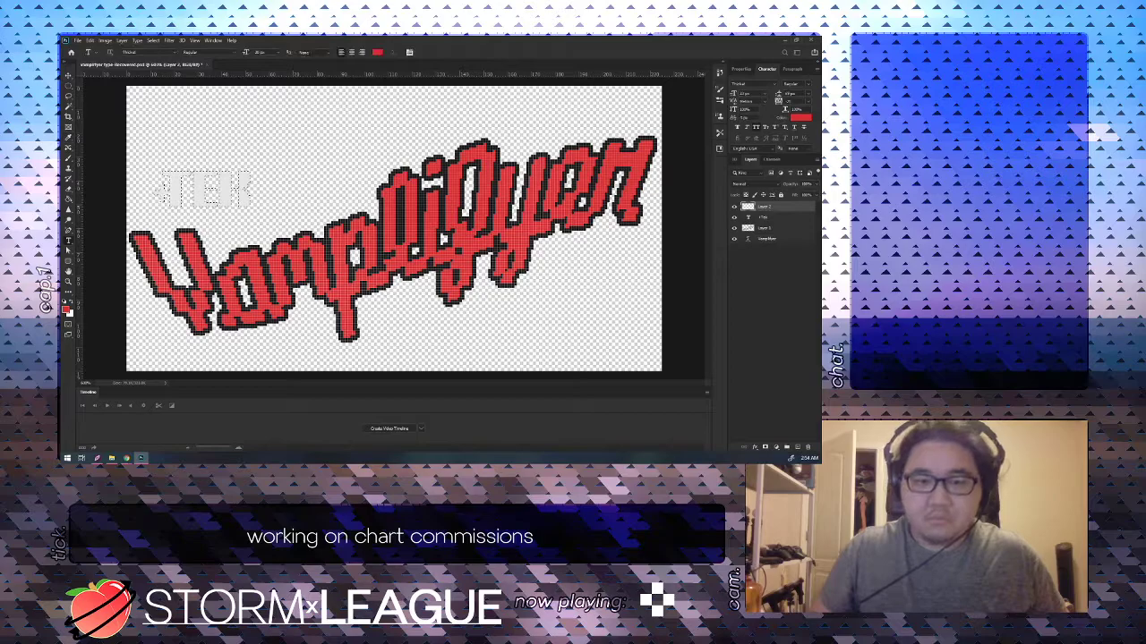
{"action": "left_click", "coordinate": [224, 152]}
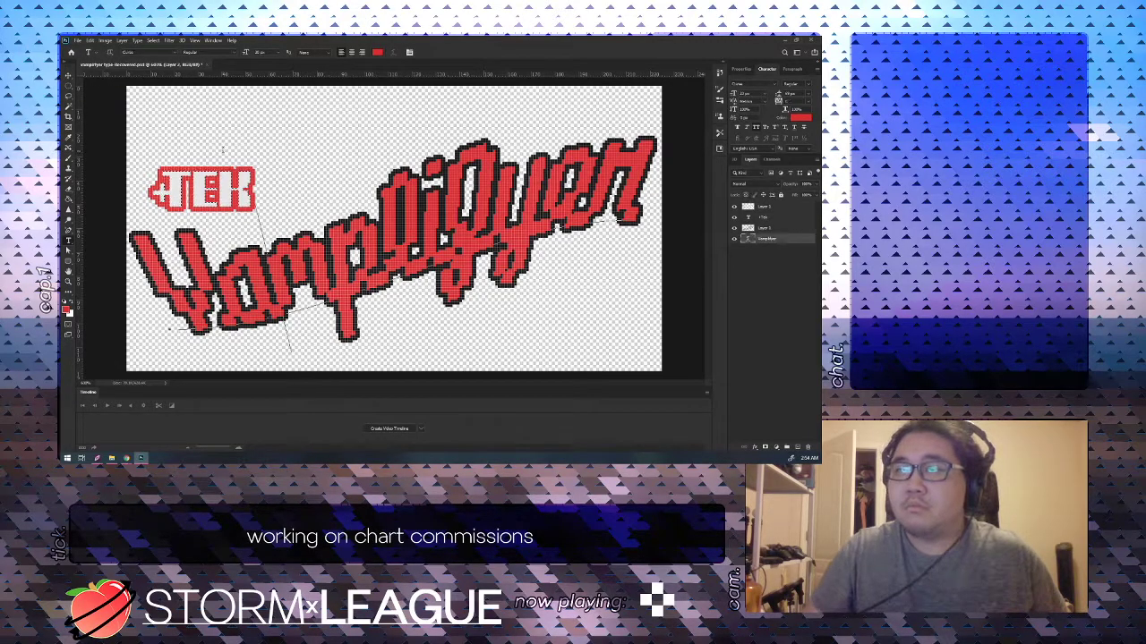
{"action": "left_click", "coordinate": [68, 84]}
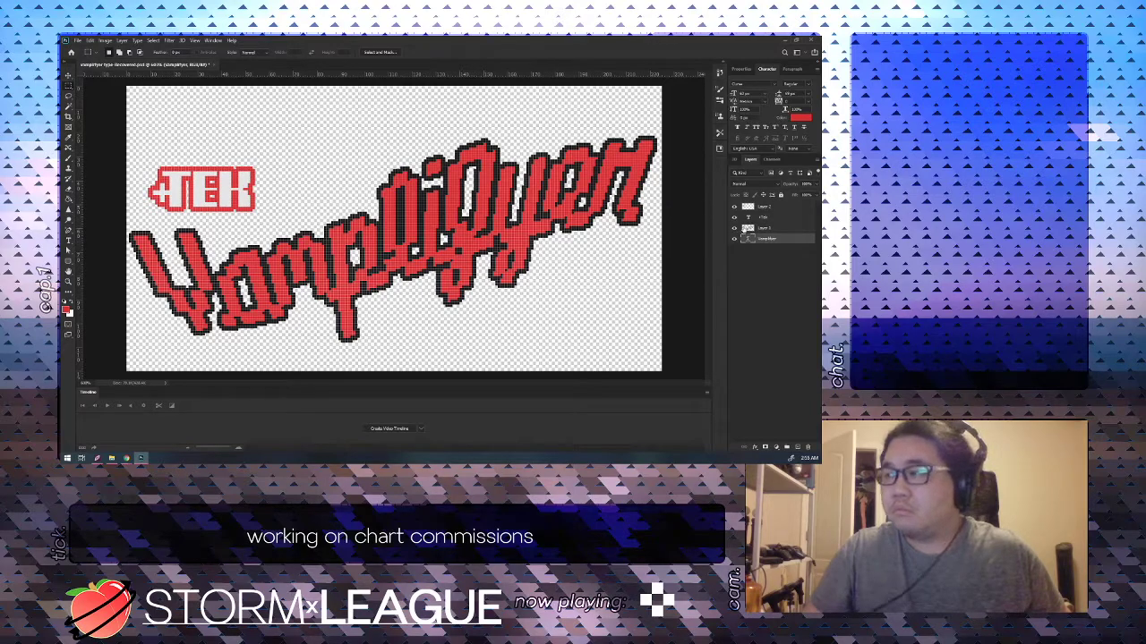
Select the +TEK text and its outline layer together and move them right and slightly down, closer to the logo.
{"action": "left_click", "coordinate": [760, 218]}
{"action": "left_click", "coordinate": [762, 207], "text": "shift"}
{"action": "key", "text": "v"}
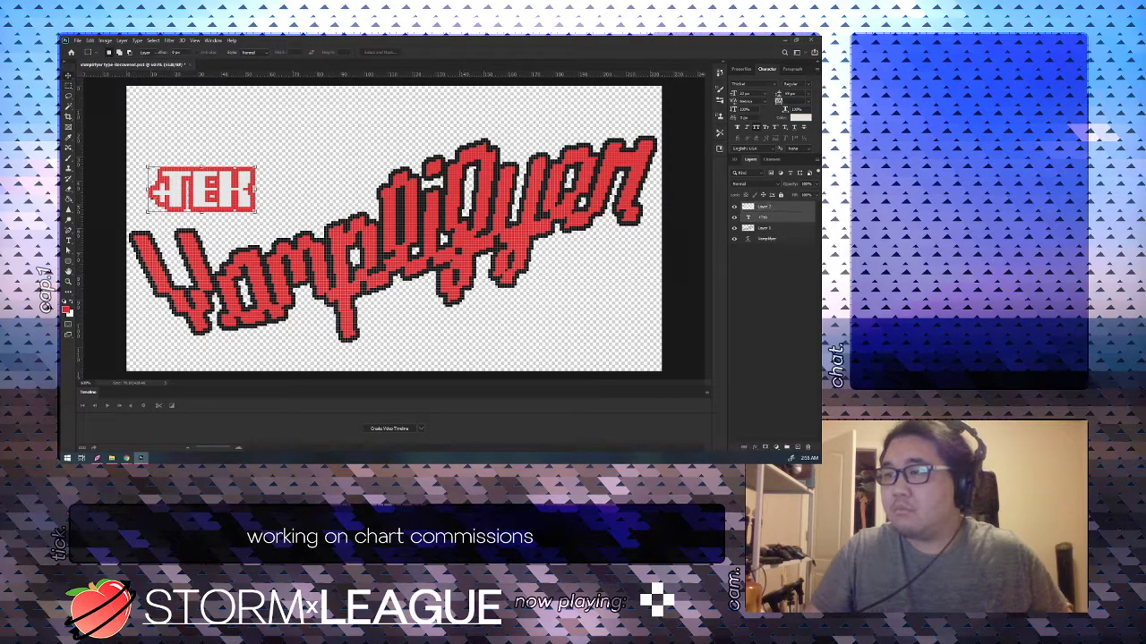
{"action": "left_click_drag", "start_coordinate": [235, 188], "coordinate": [284, 195]}
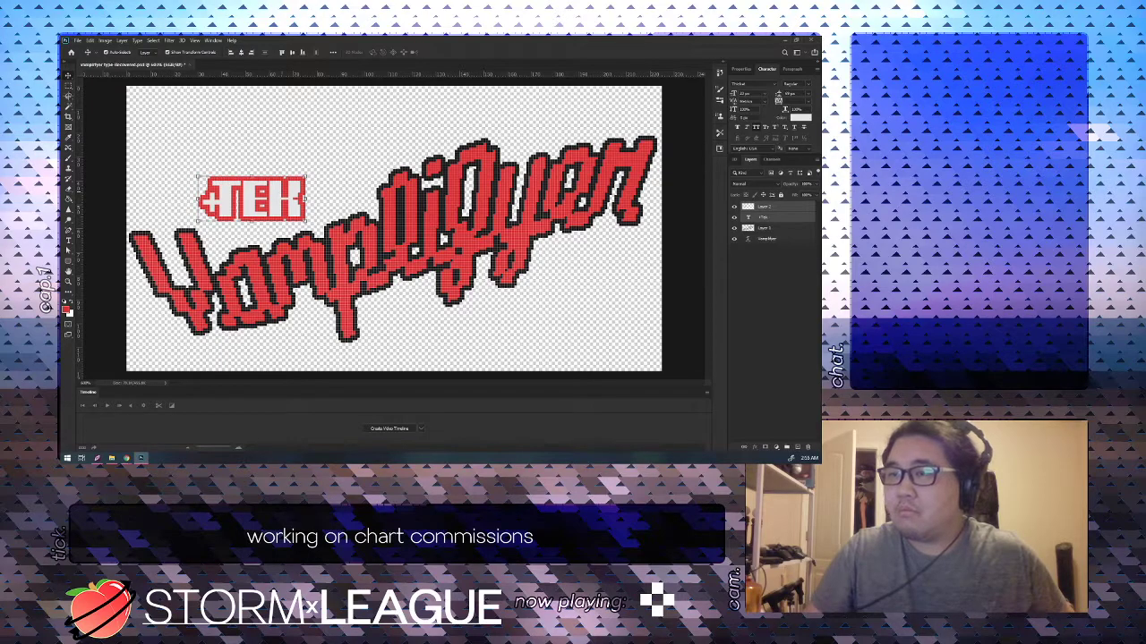
Save the recovered document as vamplifyer type.psd, replacing the existing file.
{"action": "key", "text": "ctrl+shift+s"}
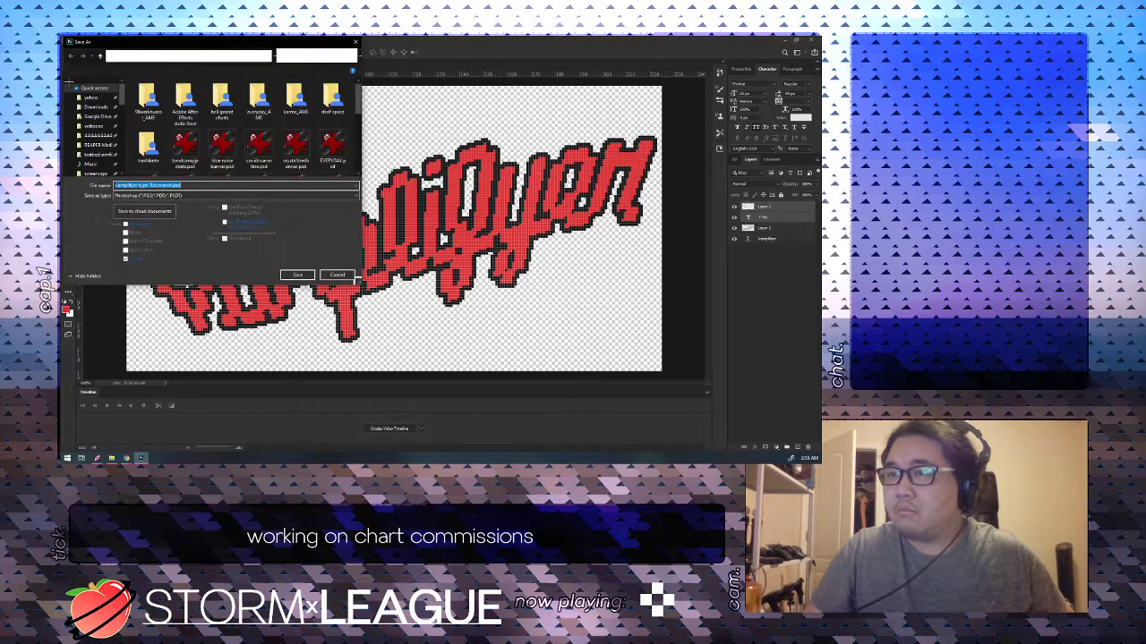
{"action": "left_click", "coordinate": [185, 146]}
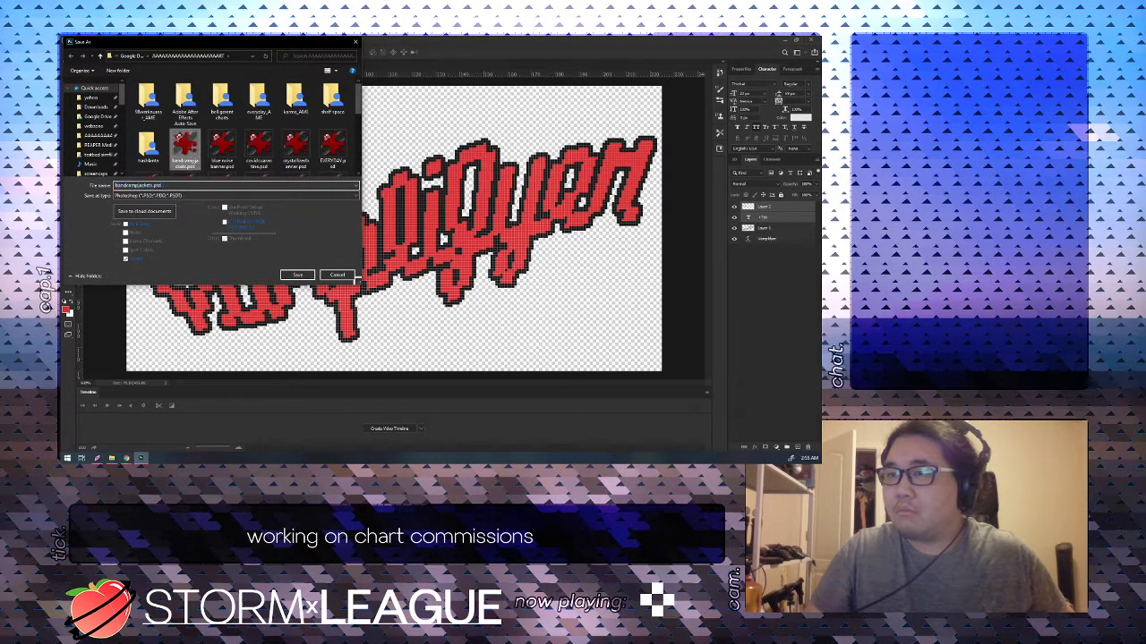
{"action": "key", "text": "v"}
{"action": "left_click", "coordinate": [297, 274]}
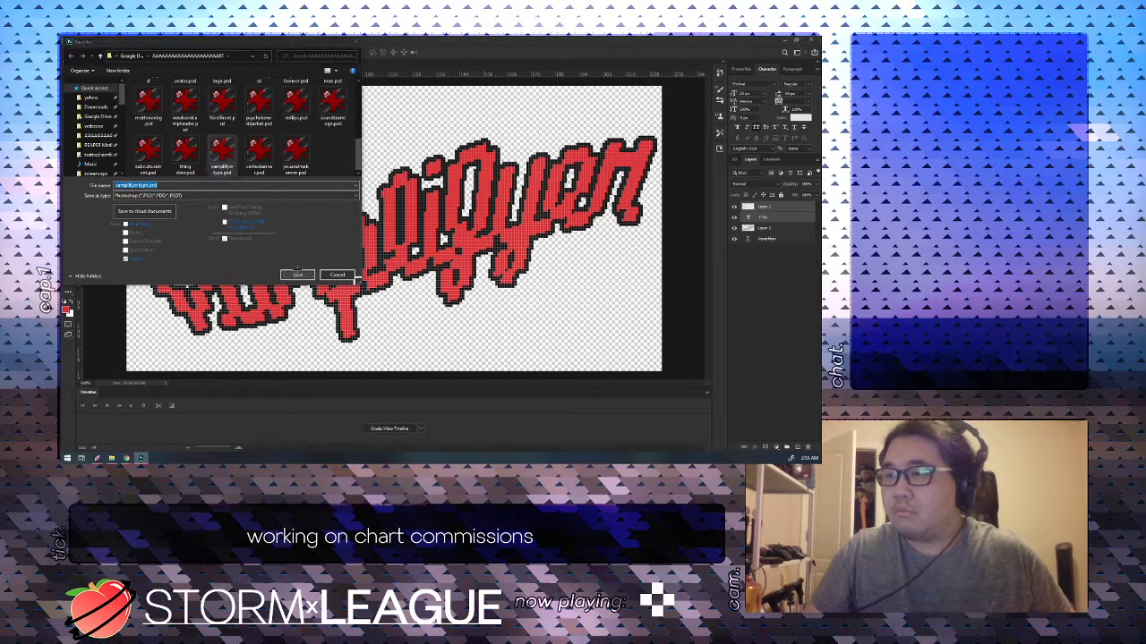
{"action": "left_click", "coordinate": [460, 248]}
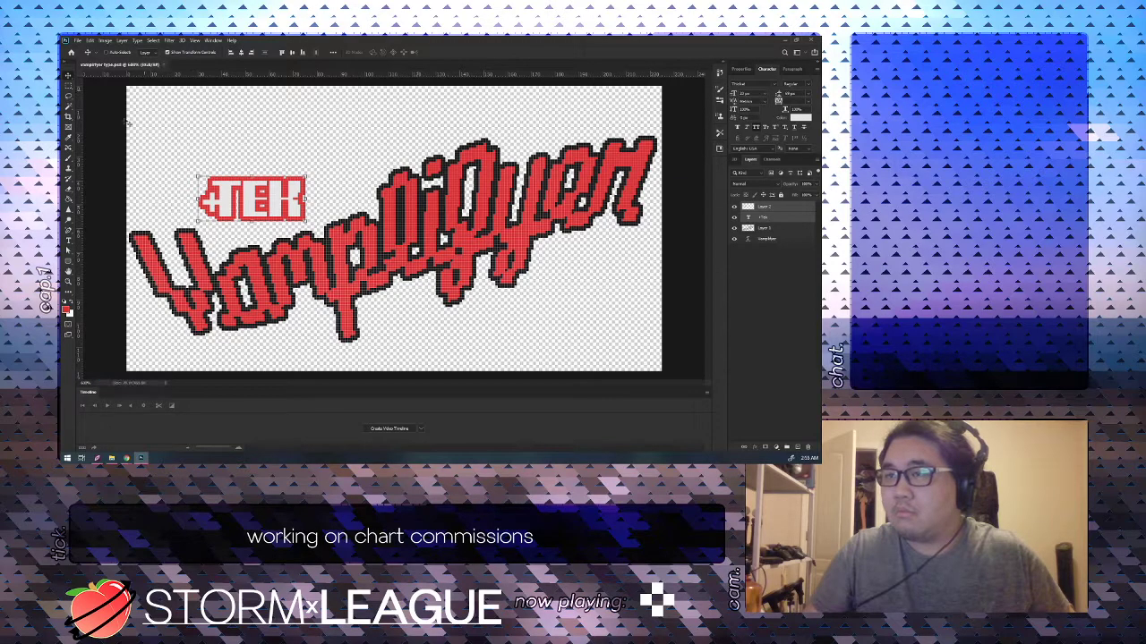
Open ARTWORK.png from the song's commission folder as a separate Photoshop document and return to the logo document.
{"action": "left_click", "coordinate": [111, 457]}
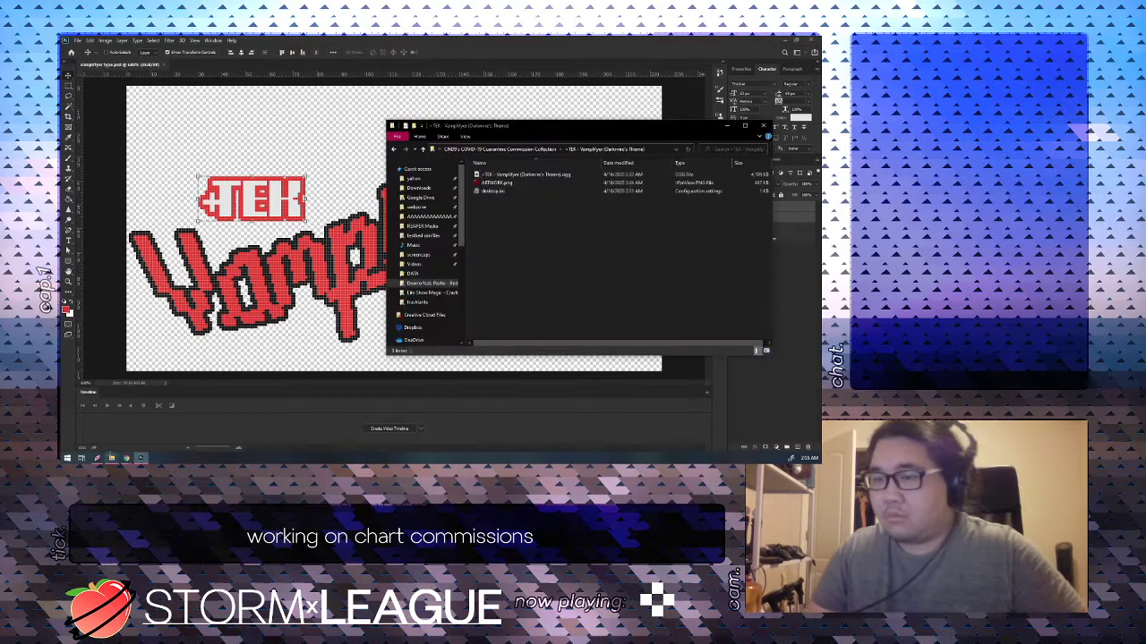
{"action": "left_click_drag", "start_coordinate": [497, 182], "coordinate": [394, 67]}
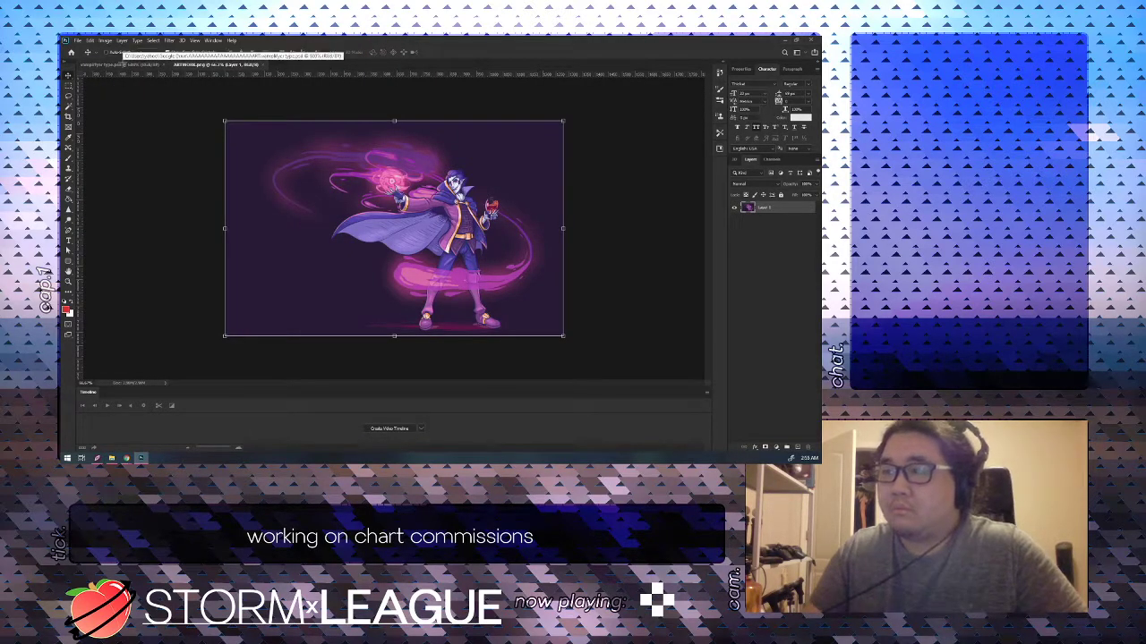
{"action": "left_click", "coordinate": [120, 64]}
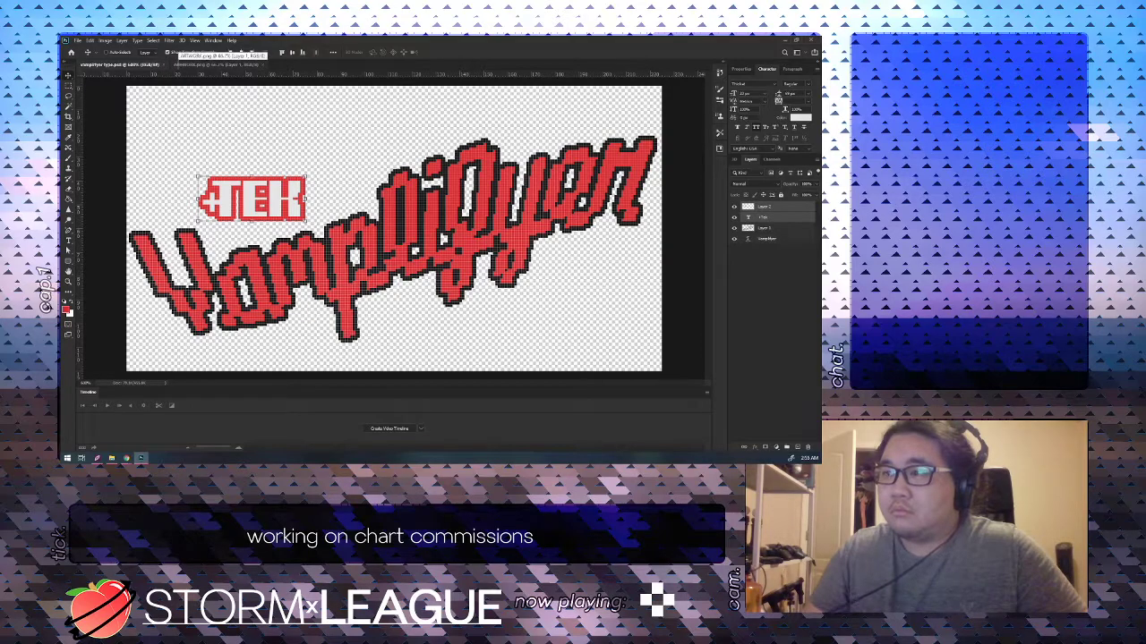
{"action": "left_click", "coordinate": [206, 65]}
{"action": "left_click", "coordinate": [111, 459]}
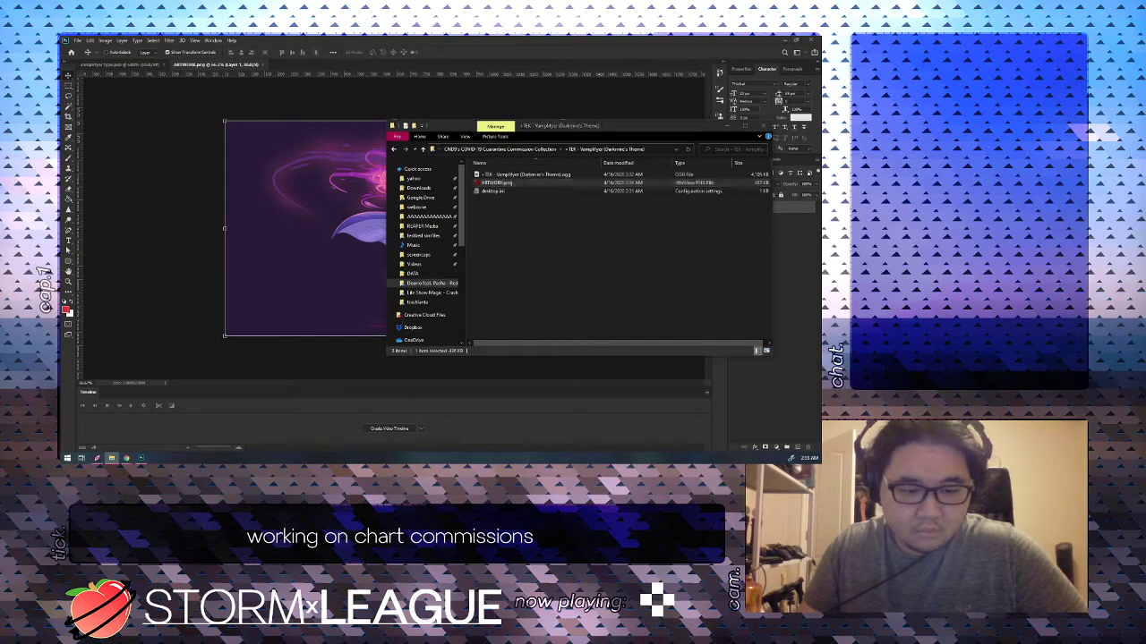
{"action": "left_click_drag", "start_coordinate": [226, 174], "coordinate": [290, 186]}
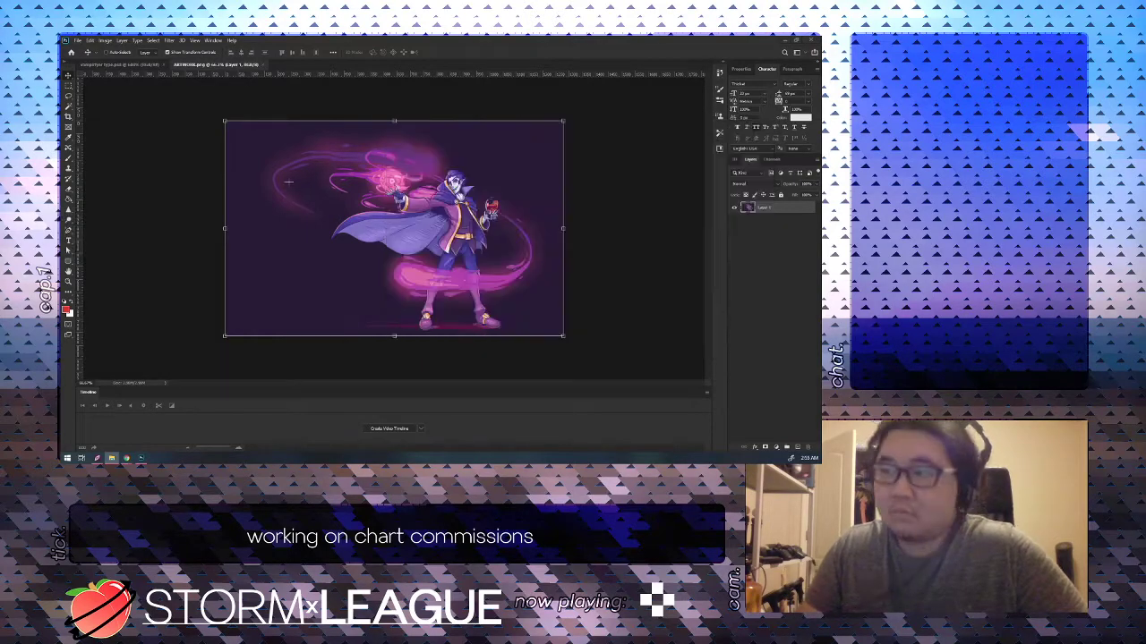
{"action": "left_click_drag", "start_coordinate": [398, 228], "coordinate": [276, 235]}
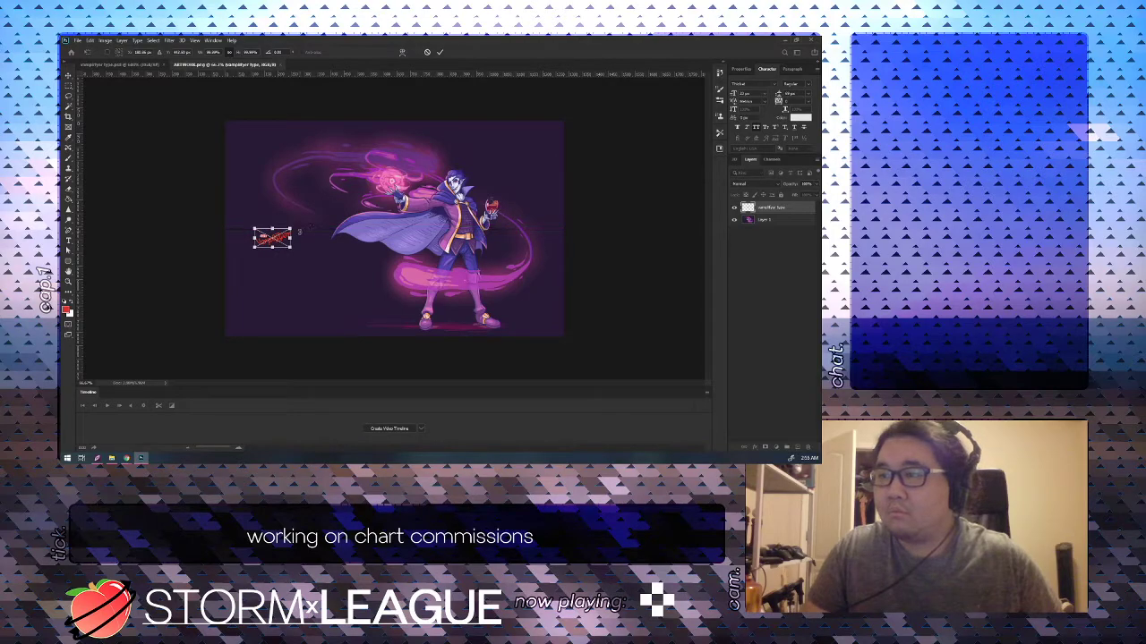
{"action": "key", "text": "Escape"}
Export the logo document as vamplifyer type.png and open that PNG as a separate document.
{"action": "left_click", "coordinate": [134, 64]}
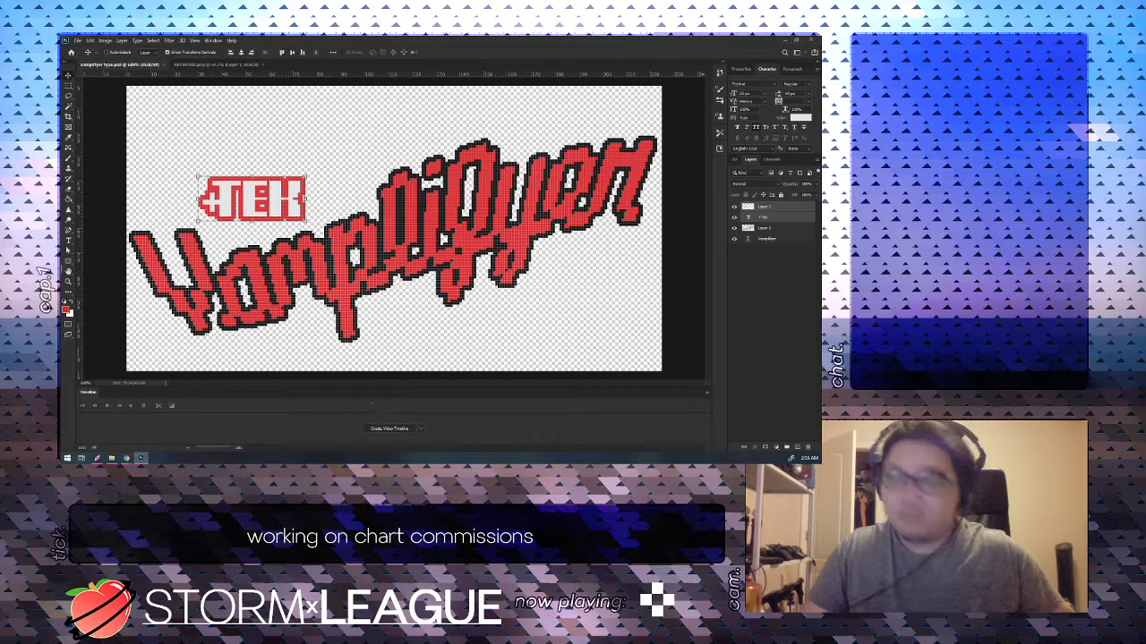
{"action": "left_click", "coordinate": [77, 40]}
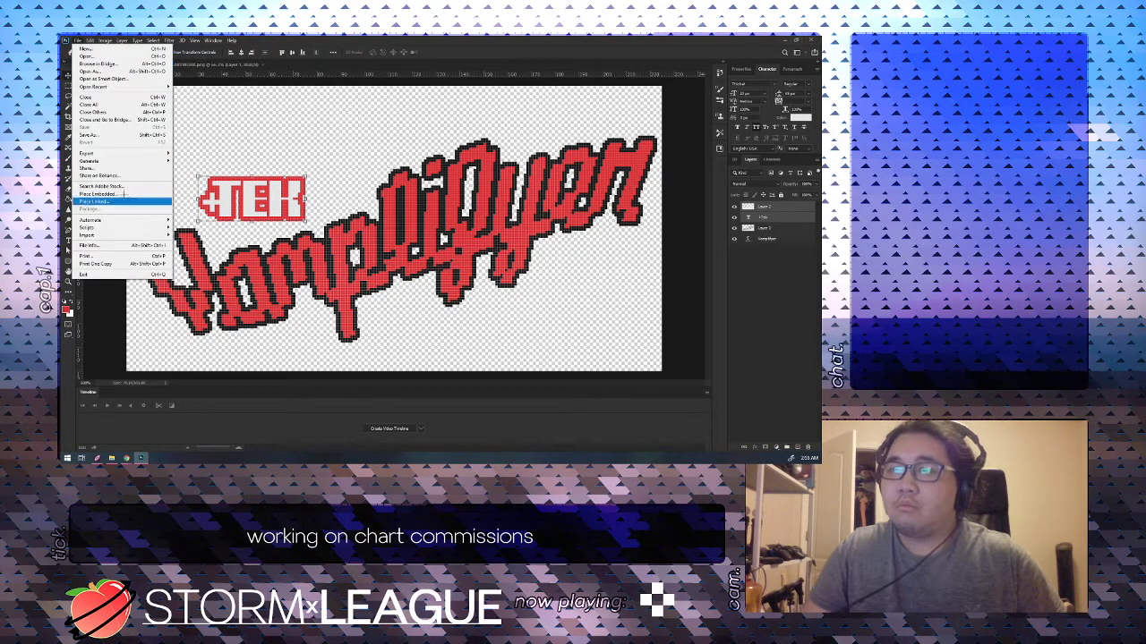
{"action": "mouse_move", "coordinate": [108, 153]}
{"action": "left_click", "coordinate": [260, 153]}
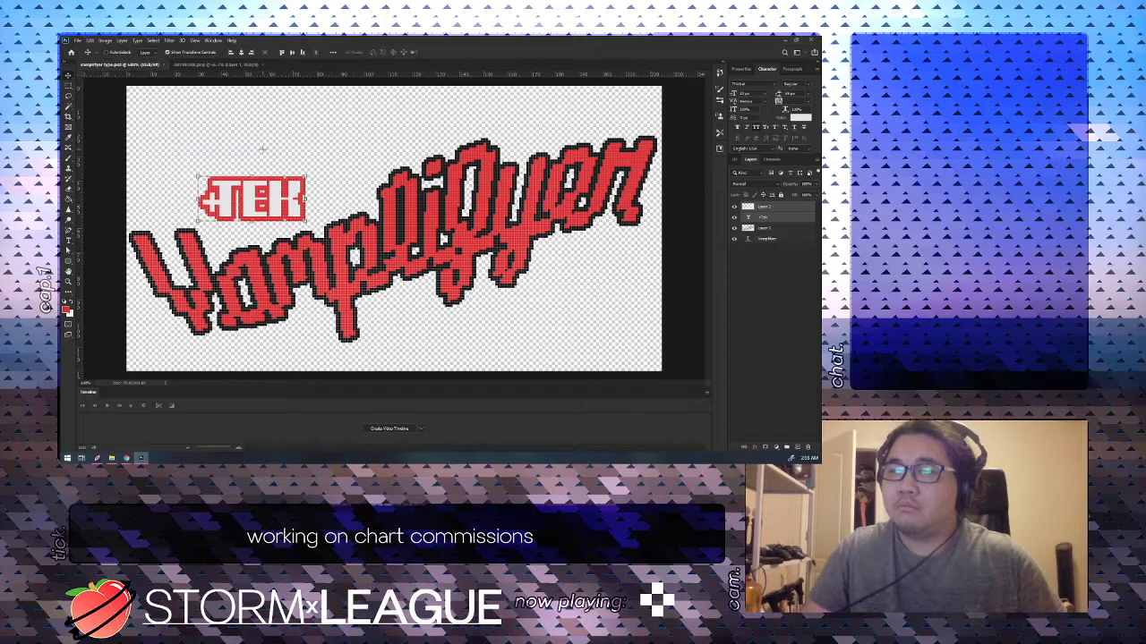
{"action": "left_click", "coordinate": [338, 213]}
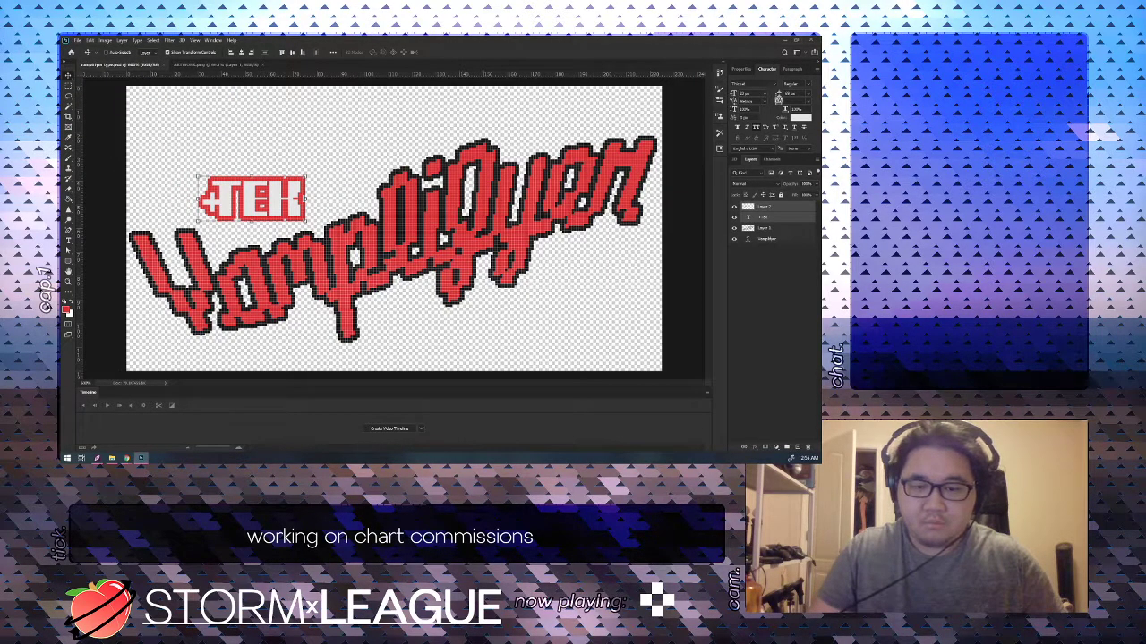
{"action": "left_click_drag", "start_coordinate": [440, 38], "coordinate": [438, 67]}
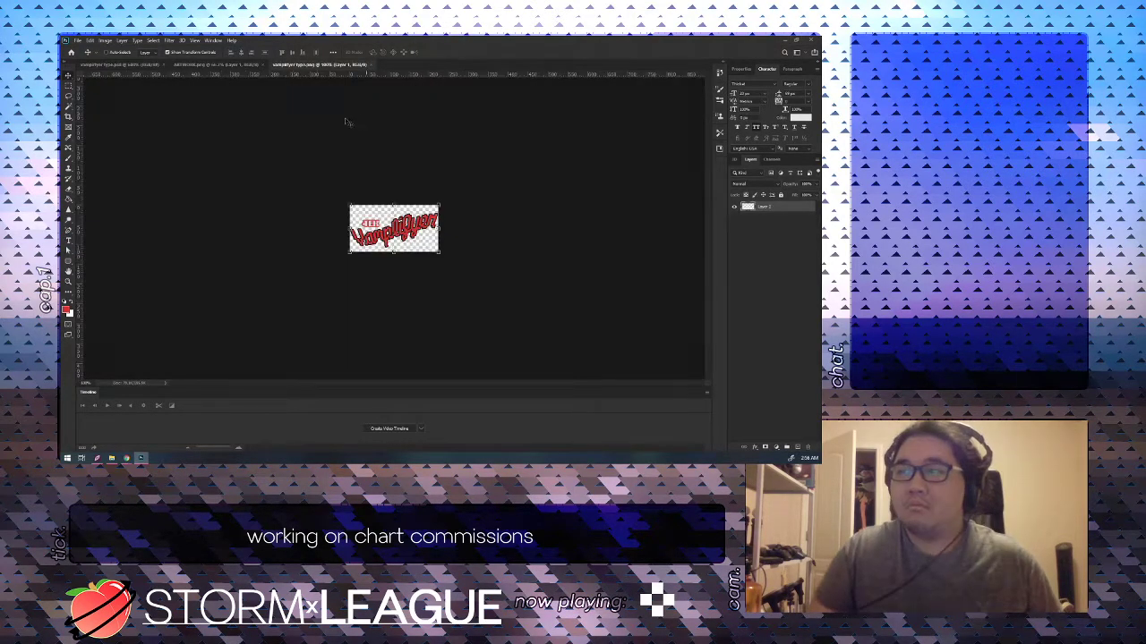
Paste the flattened logo from vamplifyer type.png into the artwork document and move it to the empty area left of the vampire.
{"action": "left_click", "coordinate": [208, 67]}
{"action": "key", "text": "ctrl+v"}
{"action": "left_click_drag", "start_coordinate": [391, 228], "coordinate": [299, 199]}
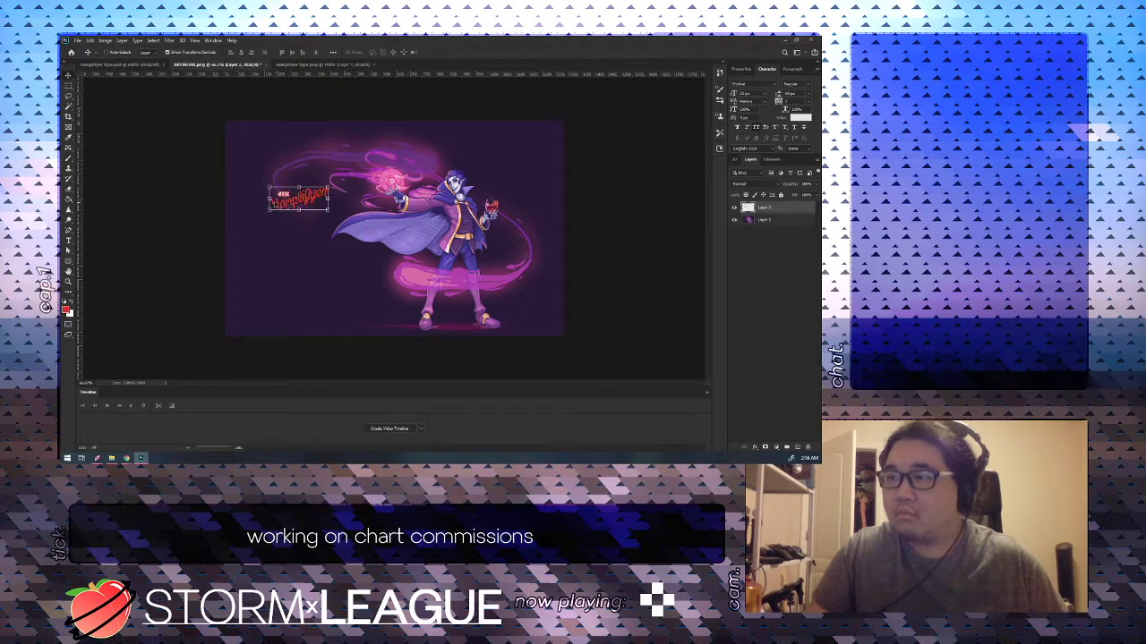
Scale the pasted logo to 300% with Nearest Neighbor interpolation and move it to the artwork's lower left, overlapping the cape.
{"action": "key", "text": "ctrl+t"}
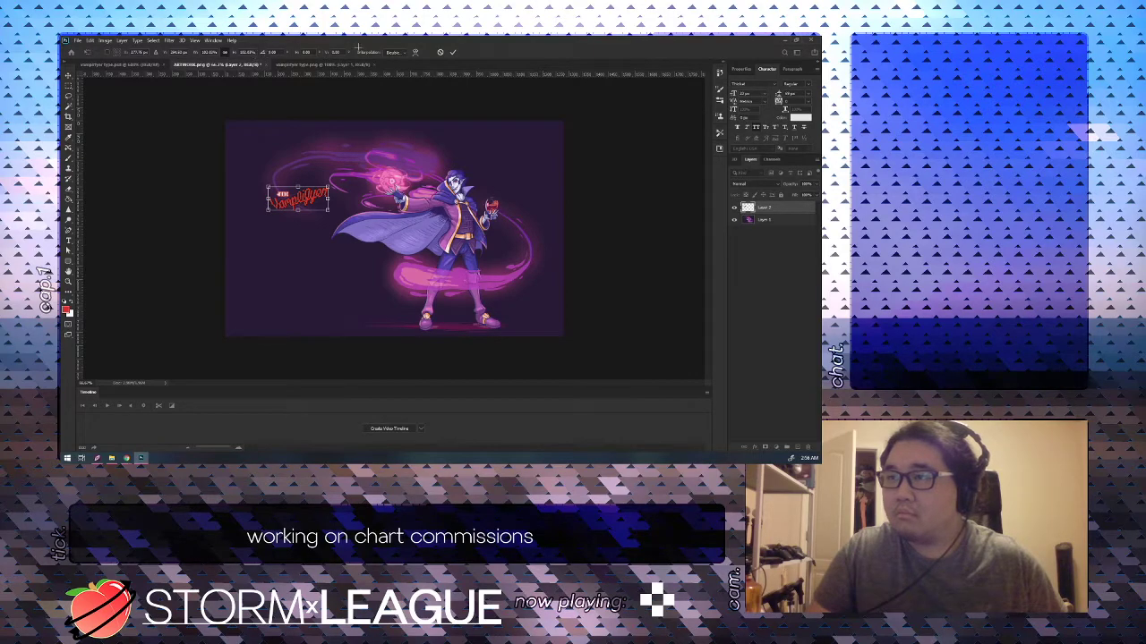
{"action": "left_click", "coordinate": [392, 52]}
{"action": "left_click", "coordinate": [394, 50]}
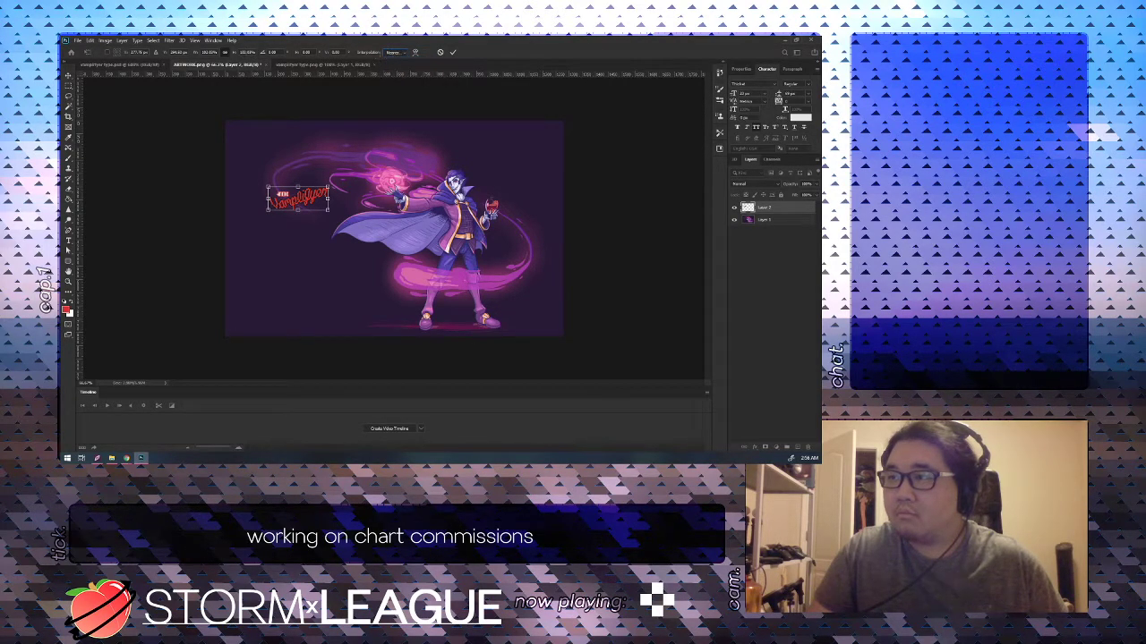
{"action": "double_click", "coordinate": [248, 52]}
{"action": "type", "text": "4"}
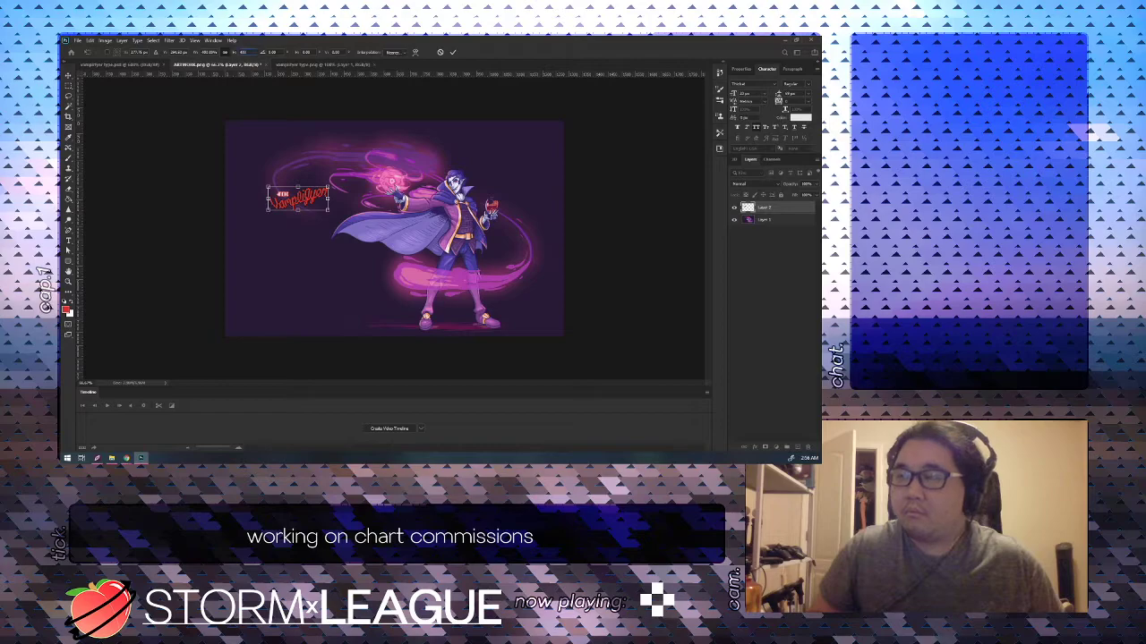
{"action": "key", "text": "Return"}
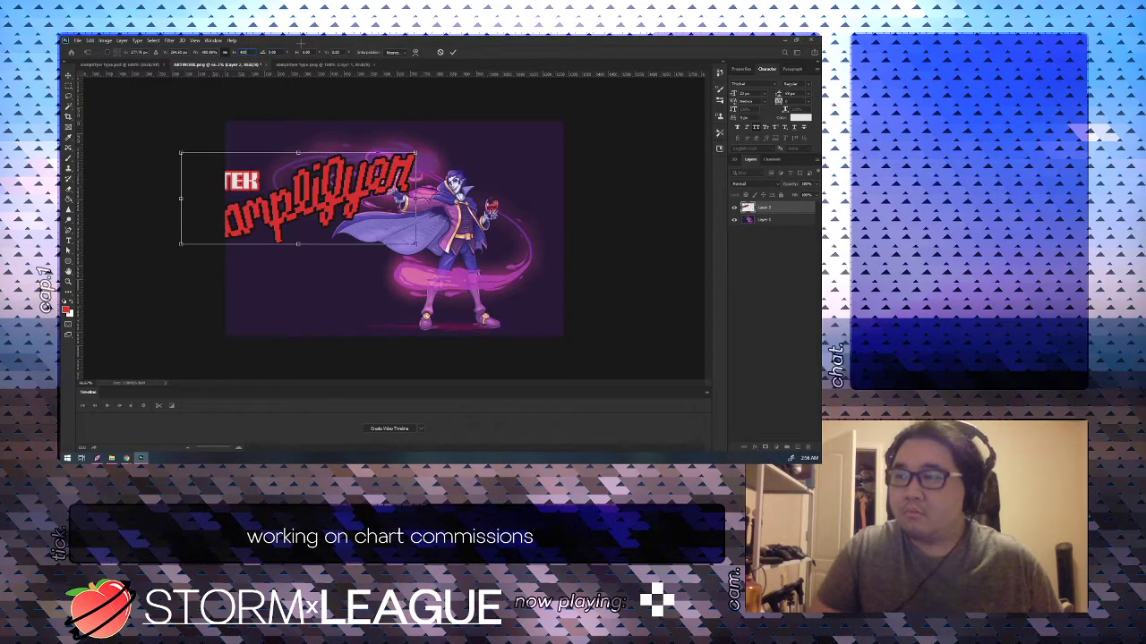
{"action": "key", "text": "BackSpace"}
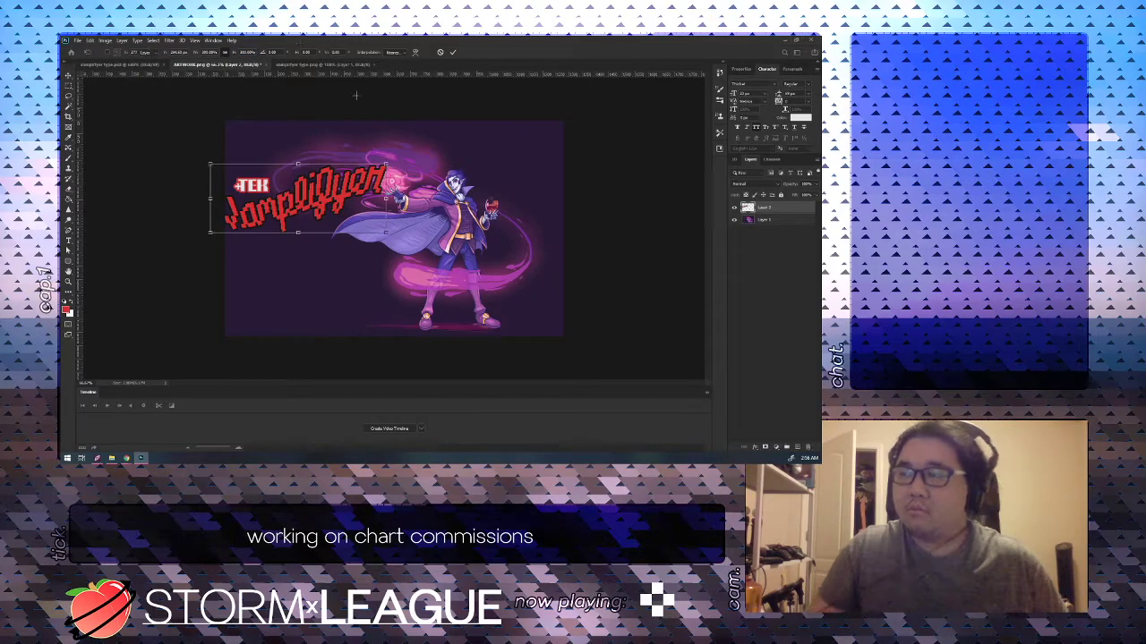
{"action": "left_click", "coordinate": [453, 52]}
{"action": "left_click_drag", "start_coordinate": [363, 168], "coordinate": [393, 235]}
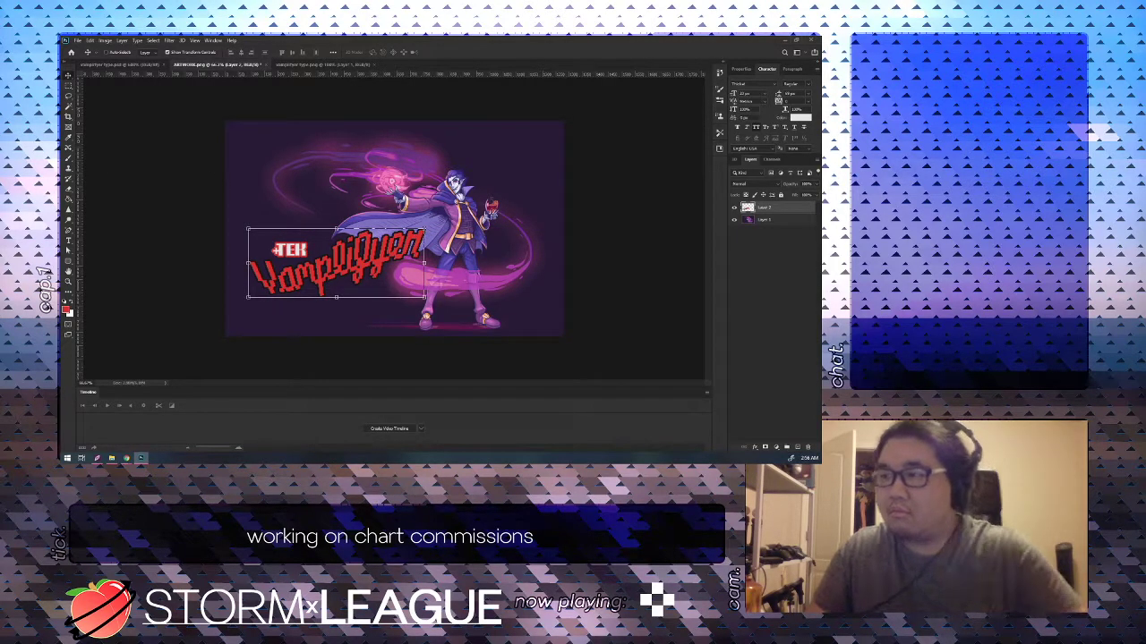
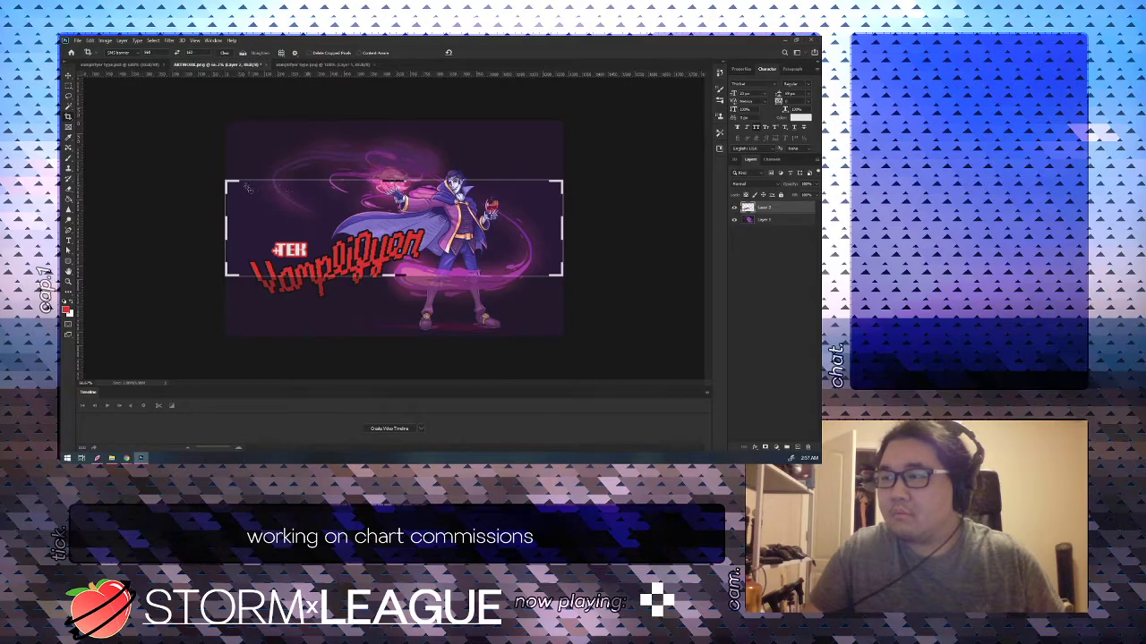
Crop the artwork to a banner-shaped area framing the vampire's upper body and the glowing magic.
{"action": "left_click_drag", "start_coordinate": [224, 180], "coordinate": [254, 191]}
{"action": "left_click_drag", "start_coordinate": [370, 215], "coordinate": [417, 251]}
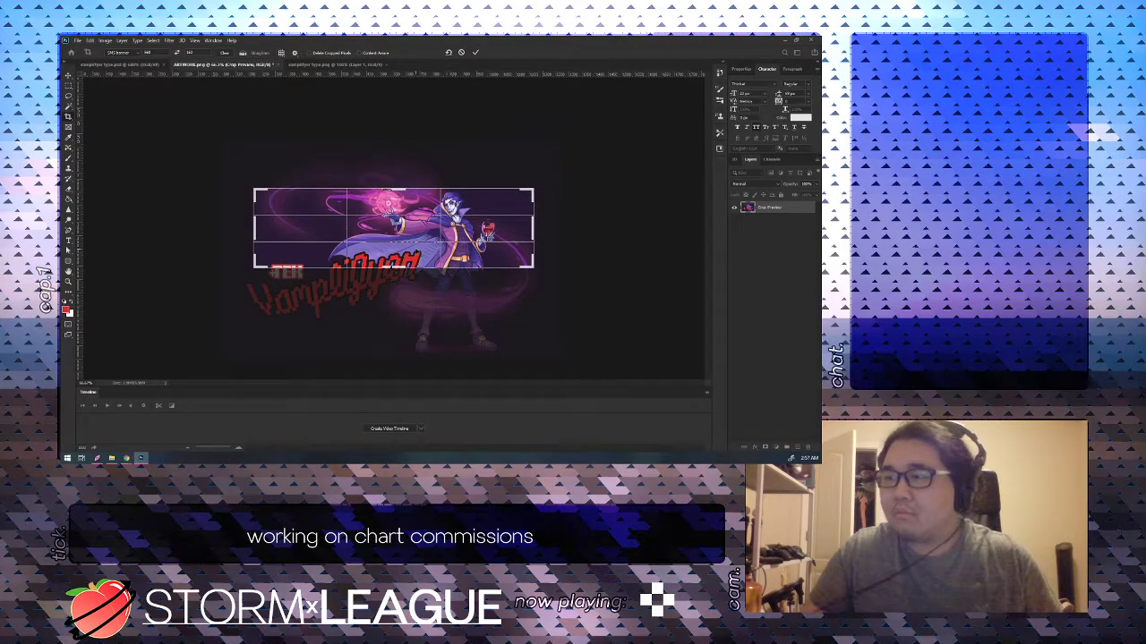
{"action": "key", "text": "Return"}
{"action": "key", "text": "Return"}
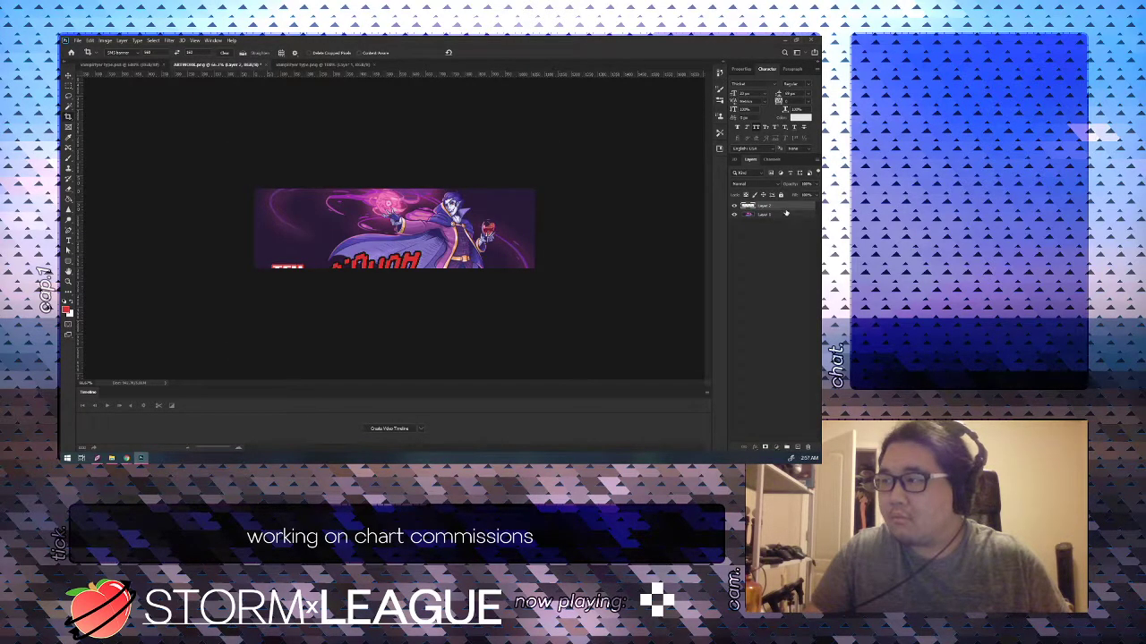
Delete the cut-off logo layer from the cropped banner.
{"action": "left_click", "coordinate": [786, 213]}
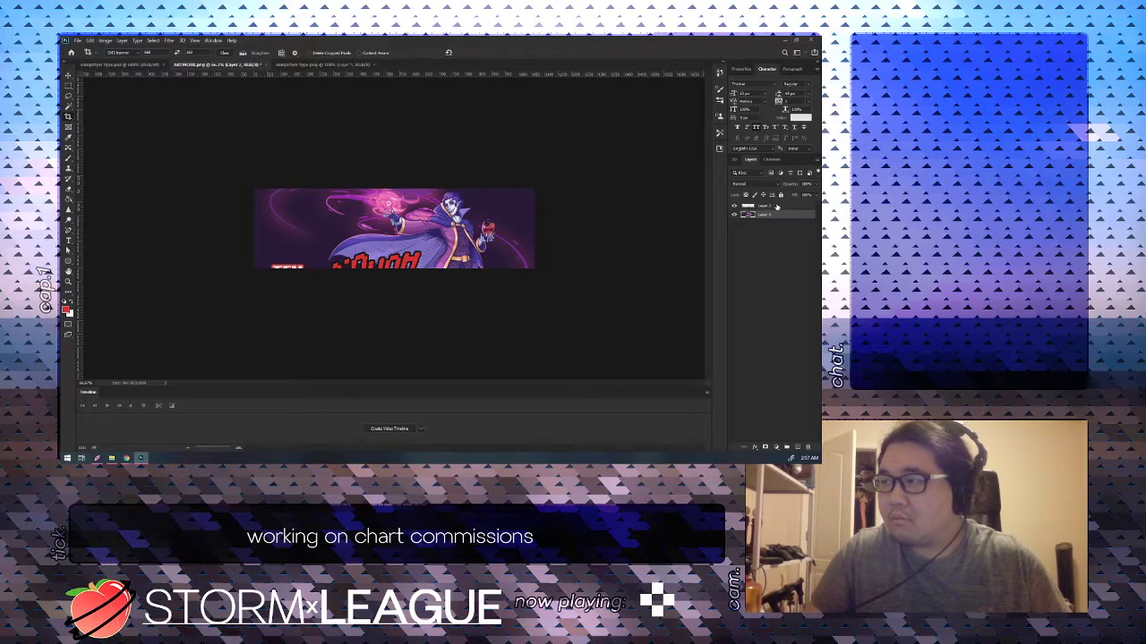
{"action": "key", "text": "h"}
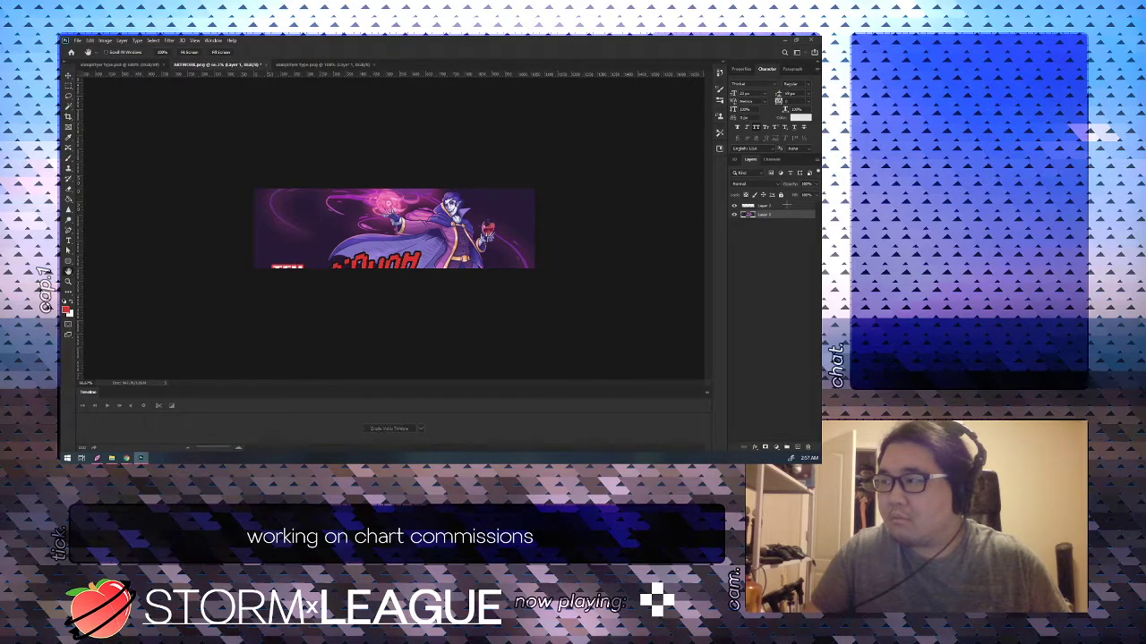
{"action": "left_click", "coordinate": [786, 207]}
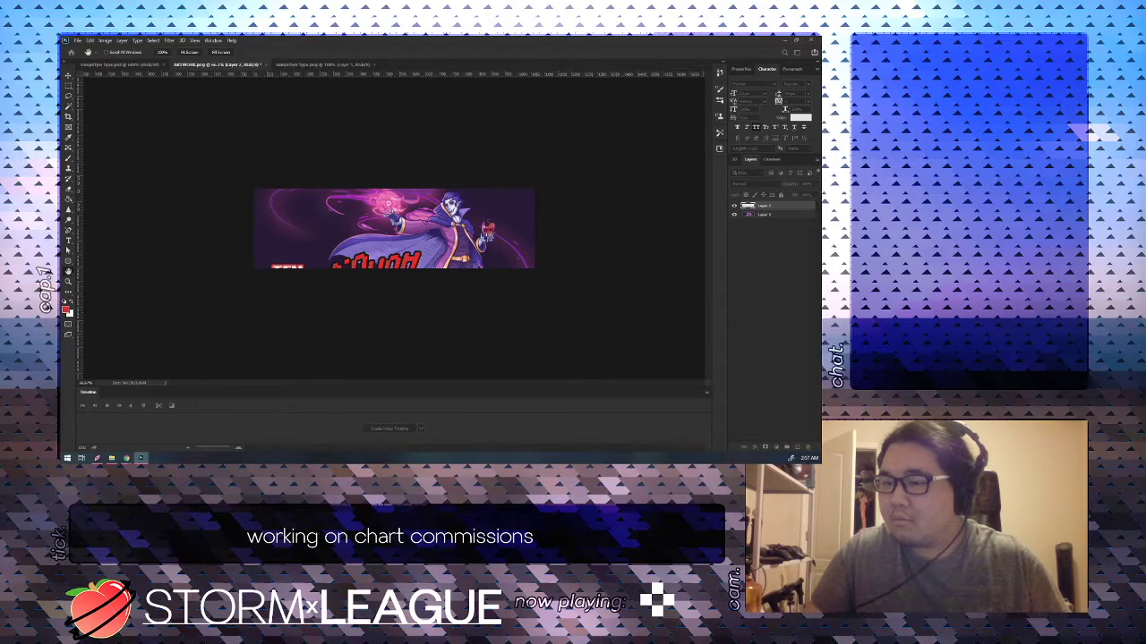
{"action": "key", "text": "c"}
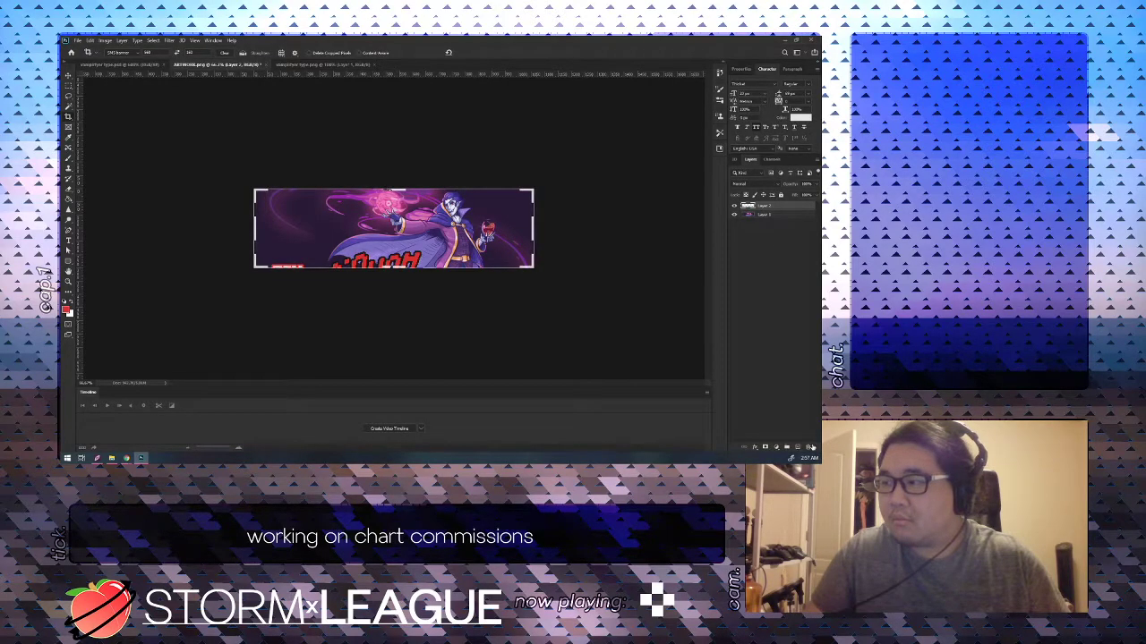
{"action": "left_click", "coordinate": [810, 447]}
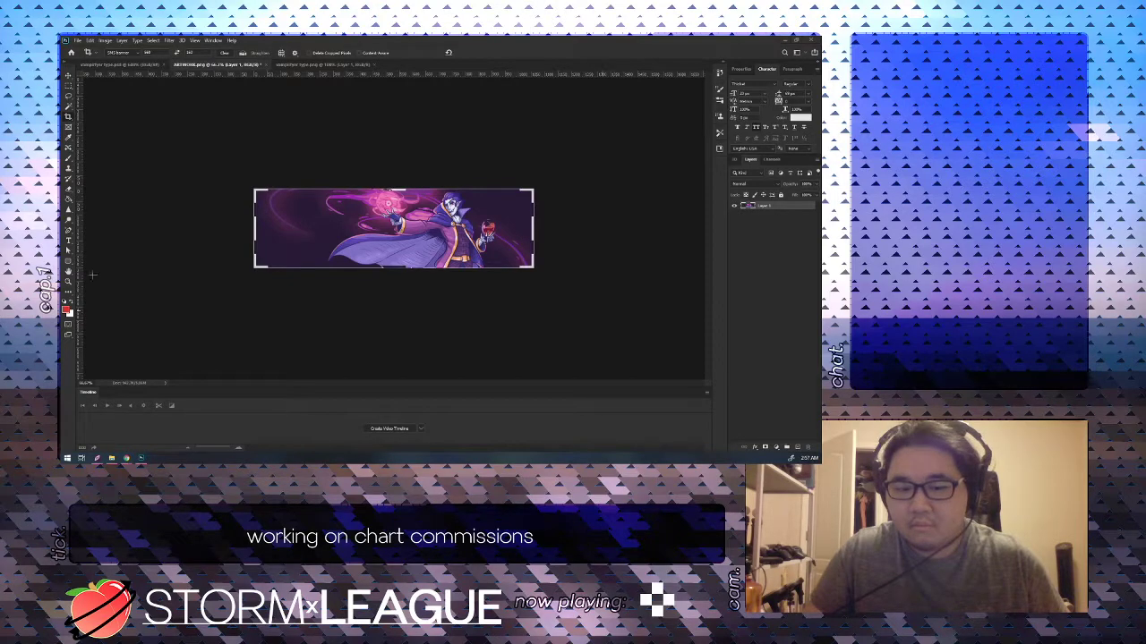
Place the vamplifyer type logo in the banner at 300% scale and move it to the left of the vampire.
{"action": "left_click_drag", "start_coordinate": [296, 231], "coordinate": [296, 232]}
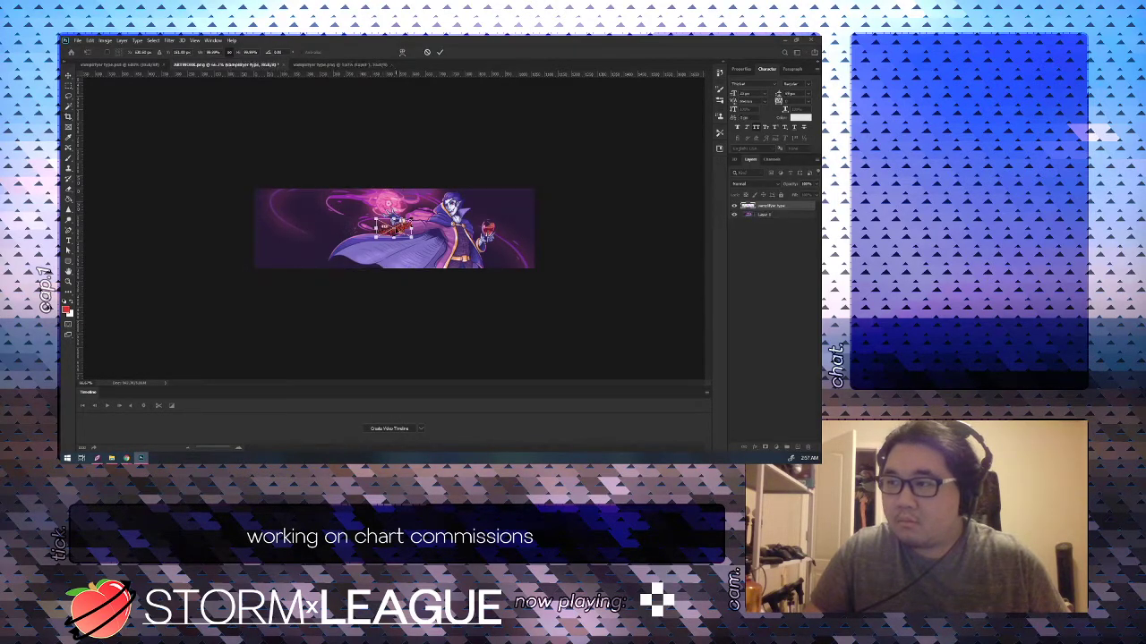
{"action": "left_click_drag", "start_coordinate": [218, 52], "coordinate": [209, 52]}
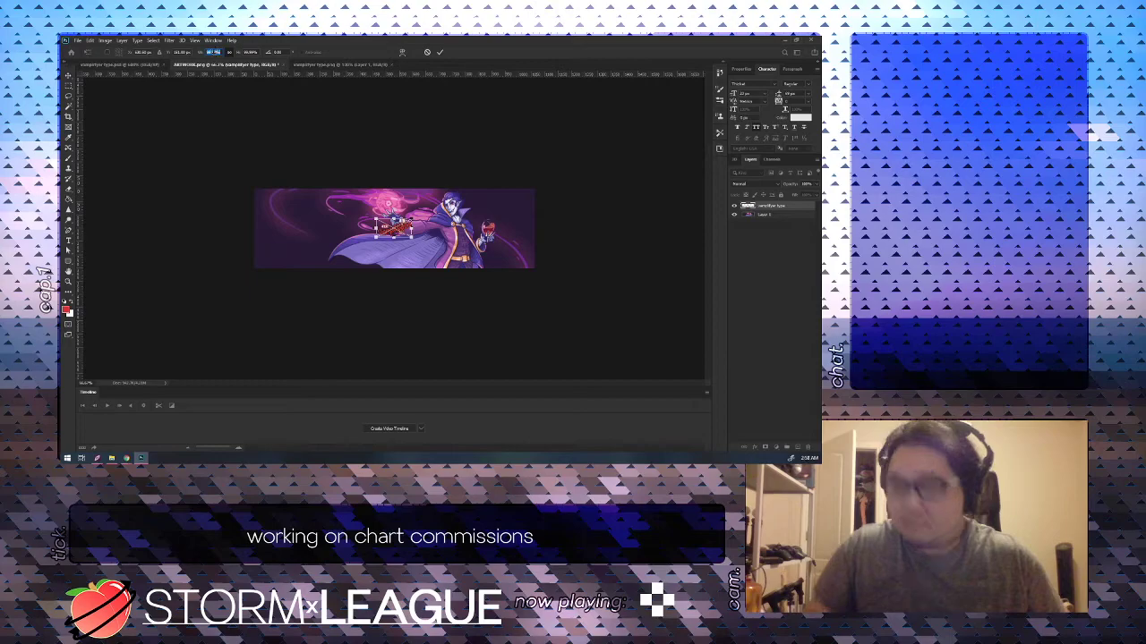
{"action": "type", "text": "200"}
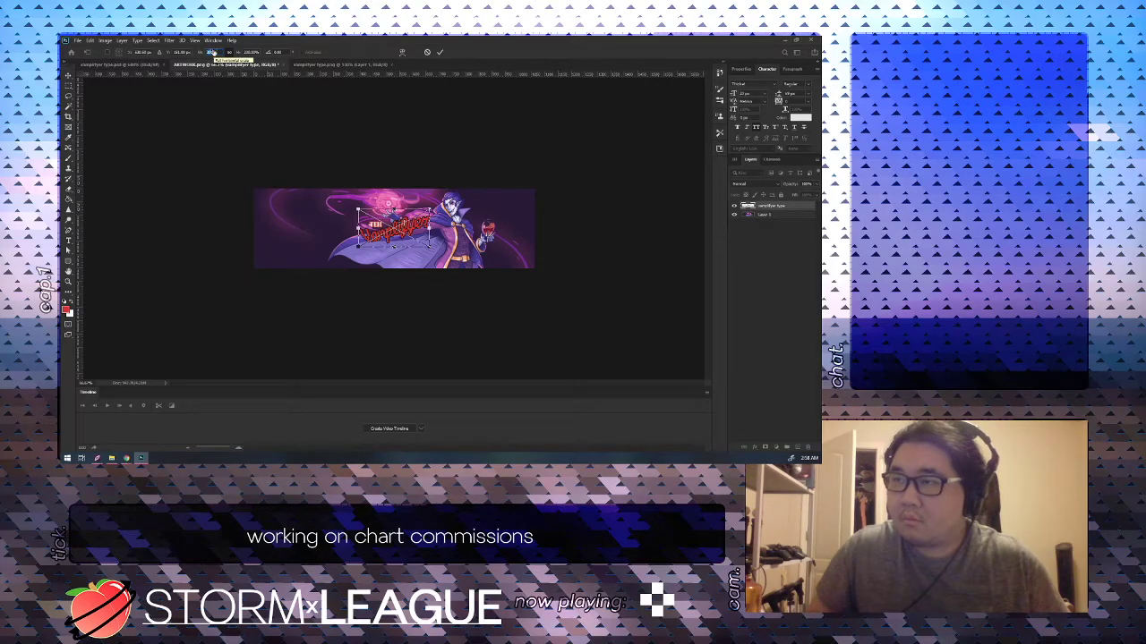
{"action": "type", "text": "300"}
{"action": "key", "text": "Return"}
{"action": "key", "text": "Return"}
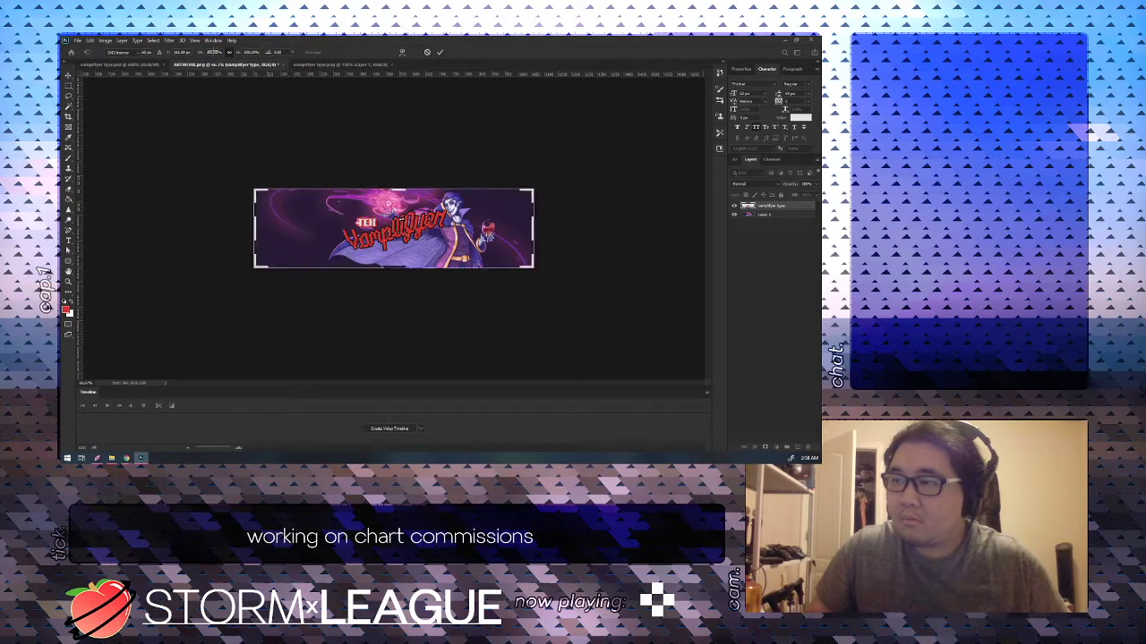
{"action": "key", "text": "v"}
{"action": "left_click_drag", "start_coordinate": [409, 228], "coordinate": [343, 217]}
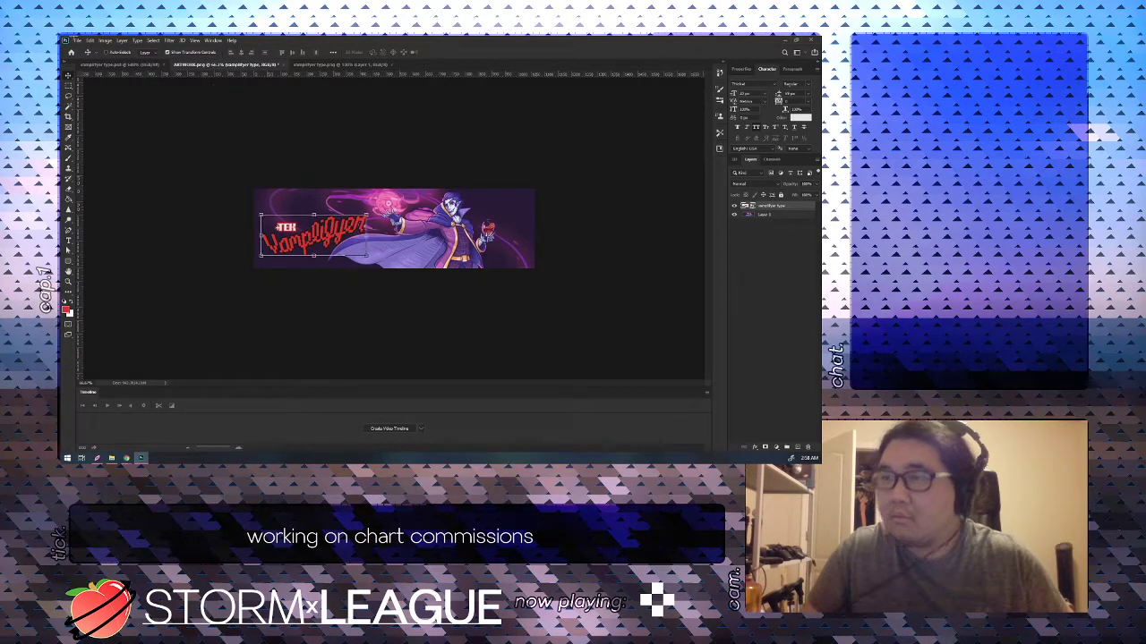
Export the finished banner as an image named banner in the song's commission folder.
{"action": "left_click", "coordinate": [77, 40]}
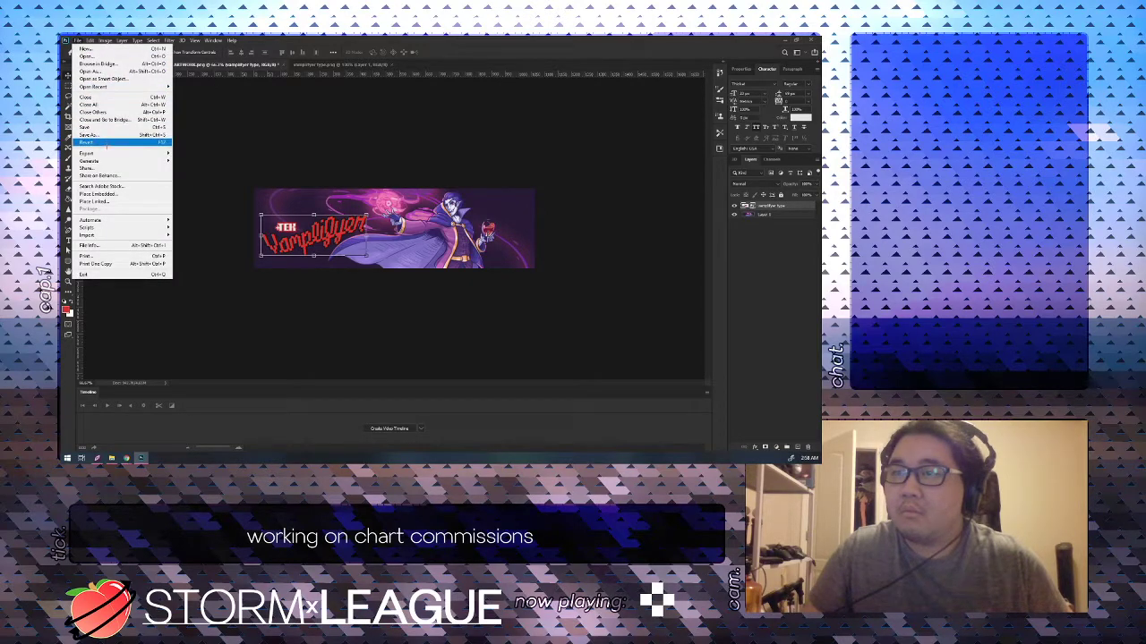
{"action": "left_click", "coordinate": [212, 152]}
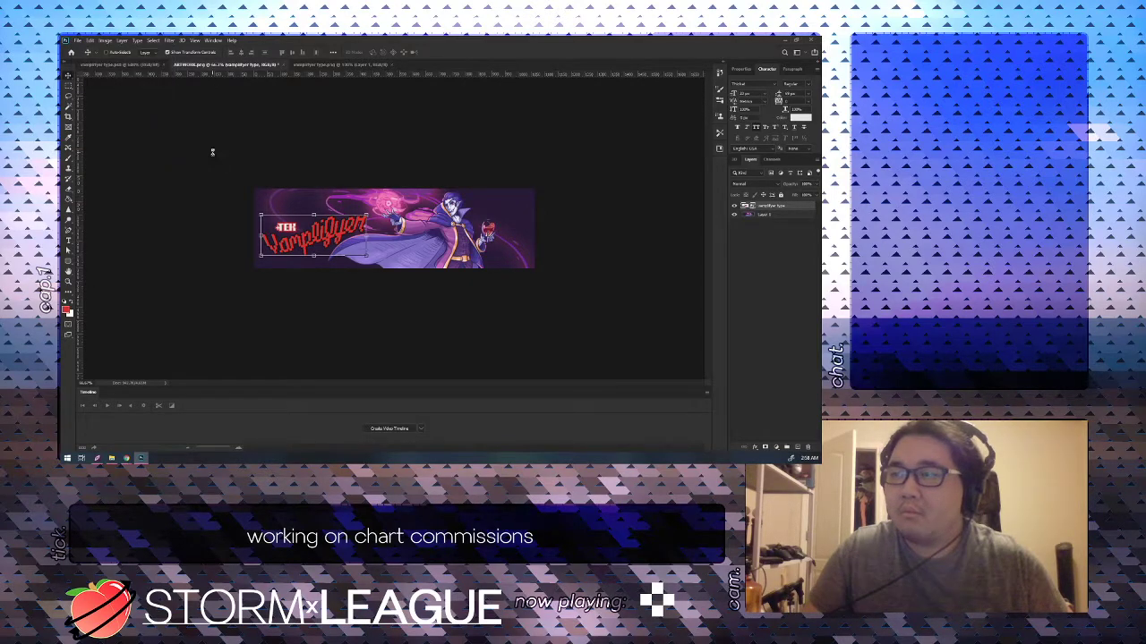
{"action": "key", "text": "ctrl+shift+s"}
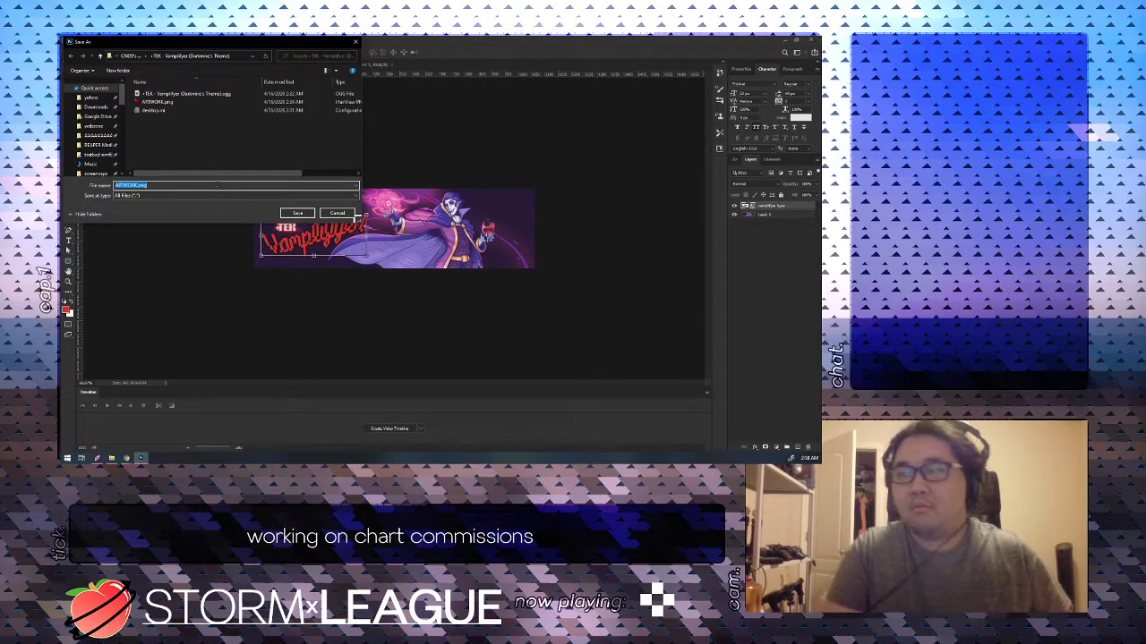
{"action": "type", "text": "banner"}
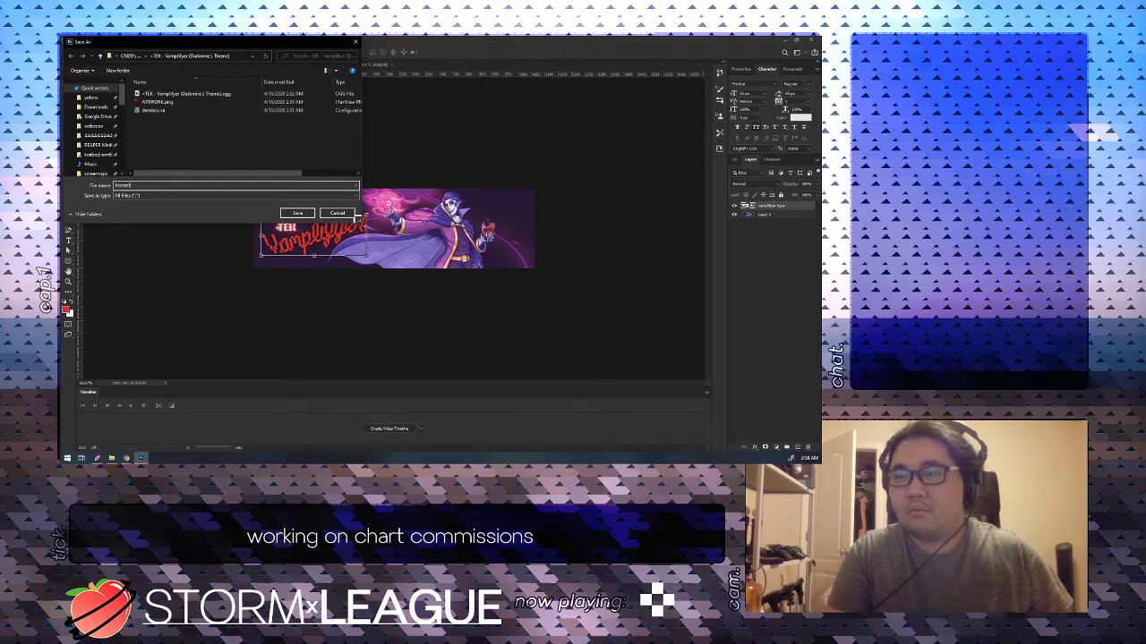
{"action": "key", "text": "Return"}
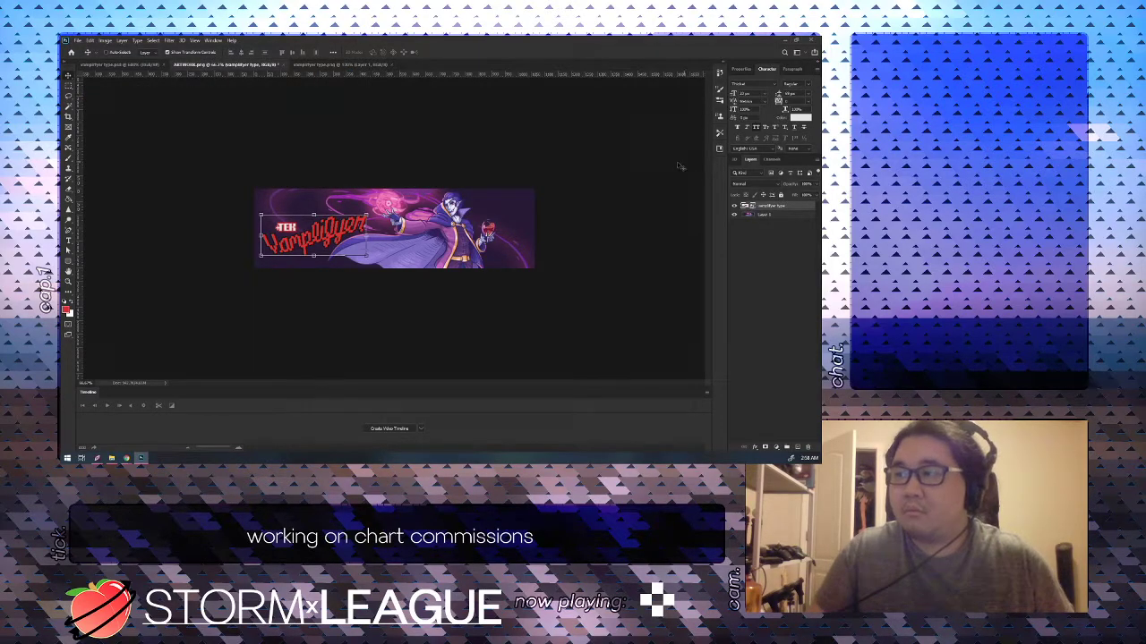
Crop the artwork to a 1:1 square framing the full-length vampire and the glowing magic around him.
{"action": "key", "text": "c"}
{"action": "left_click", "coordinate": [135, 54]}
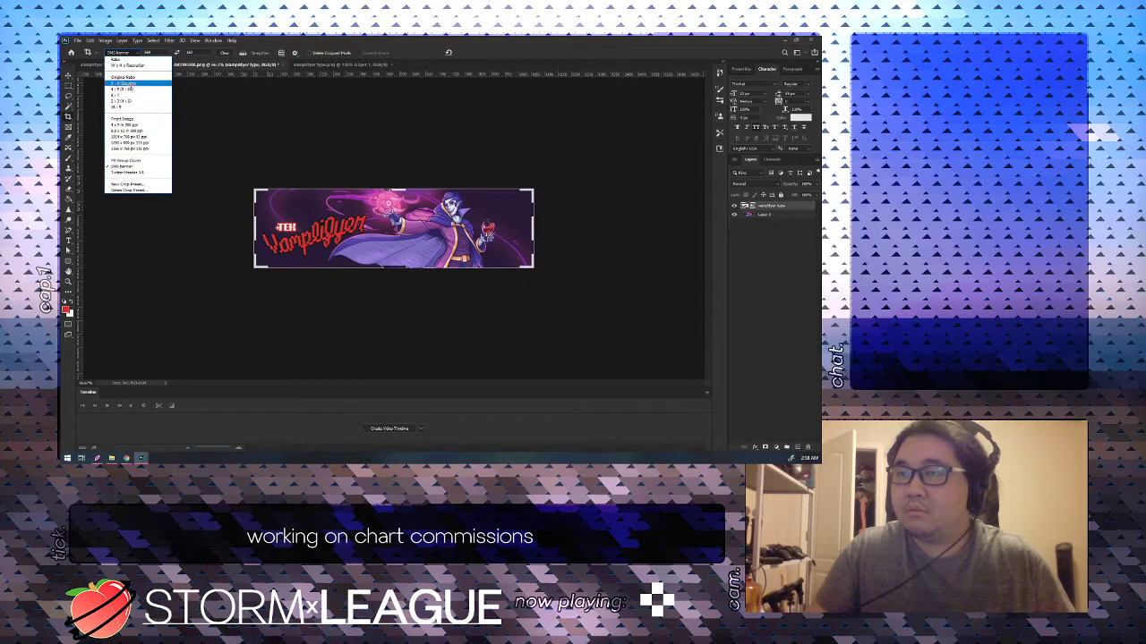
{"action": "left_click", "coordinate": [131, 85]}
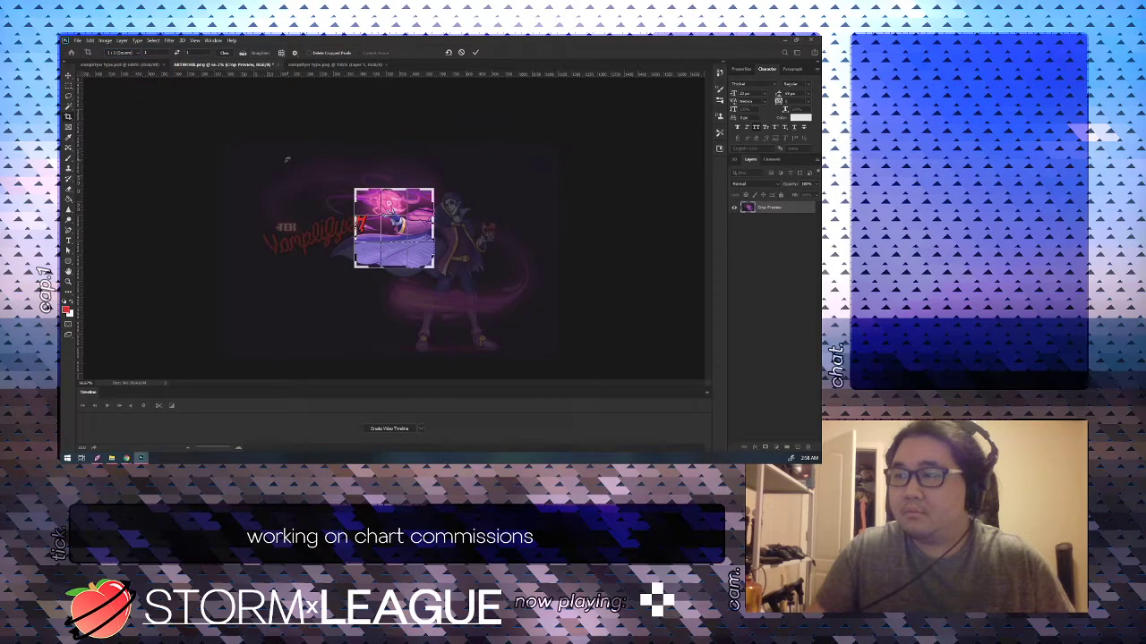
{"action": "mouse_move", "coordinate": [286, 159]}
{"action": "left_mouse_down"}
{"action": "mouse_move", "coordinate": [295, 171]}
{"action": "mouse_move", "coordinate": [276, 149]}
{"action": "left_mouse_up"}
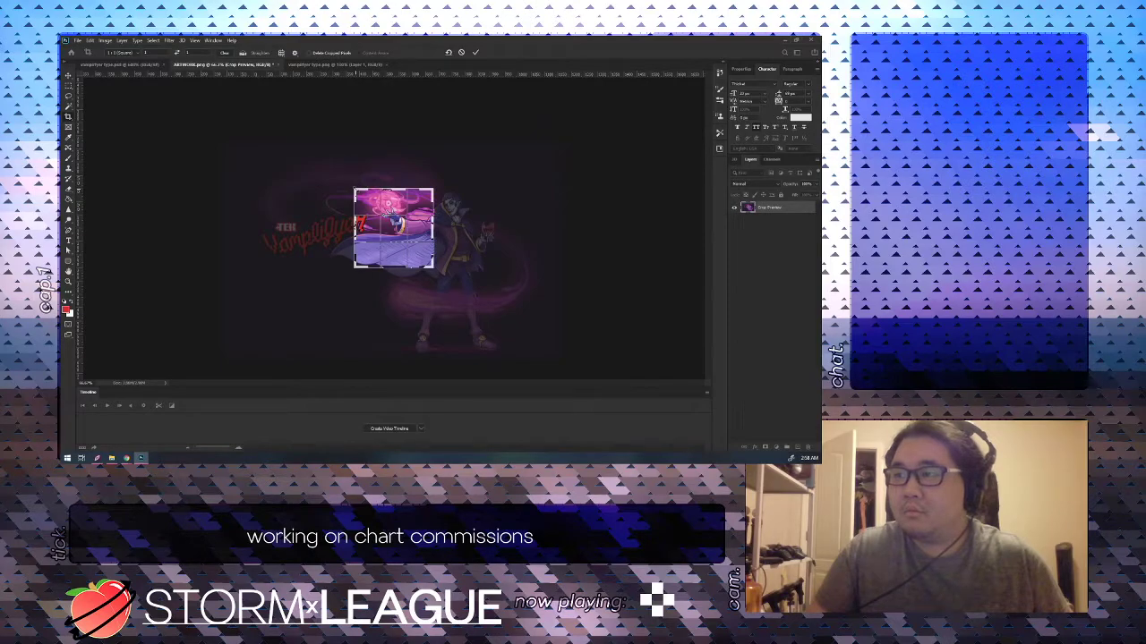
{"action": "key", "text": "Escape"}
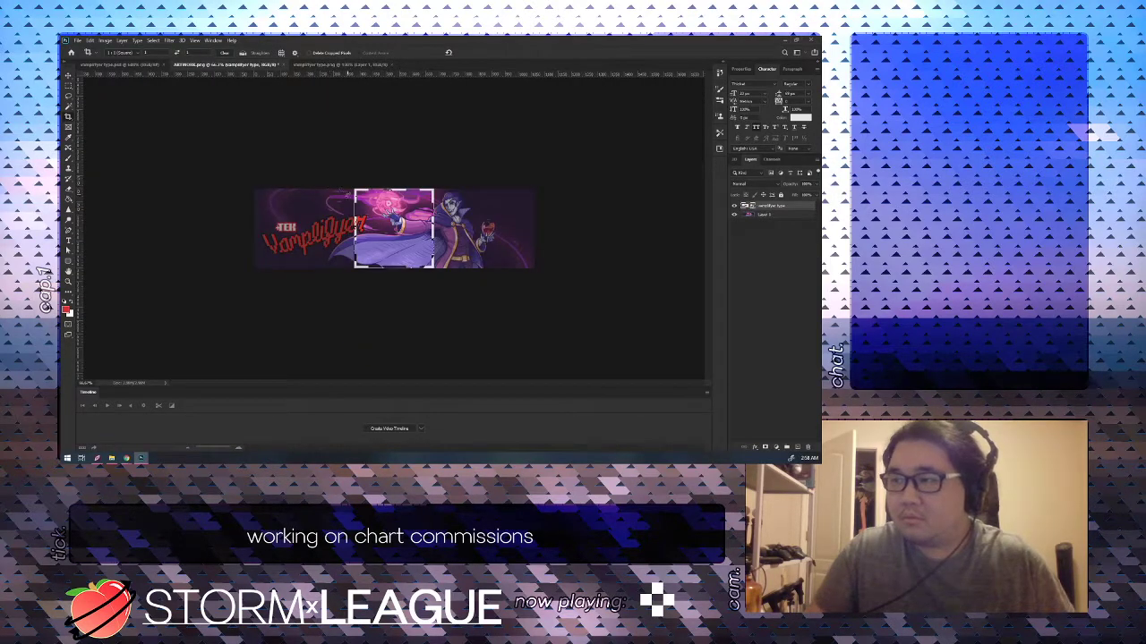
{"action": "left_click_drag", "start_coordinate": [355, 192], "coordinate": [331, 168]}
{"action": "mouse_move", "coordinate": [455, 291]}
{"action": "left_mouse_down"}
{"action": "mouse_move", "coordinate": [503, 329]}
{"action": "mouse_move", "coordinate": [449, 290]}
{"action": "left_mouse_up"}
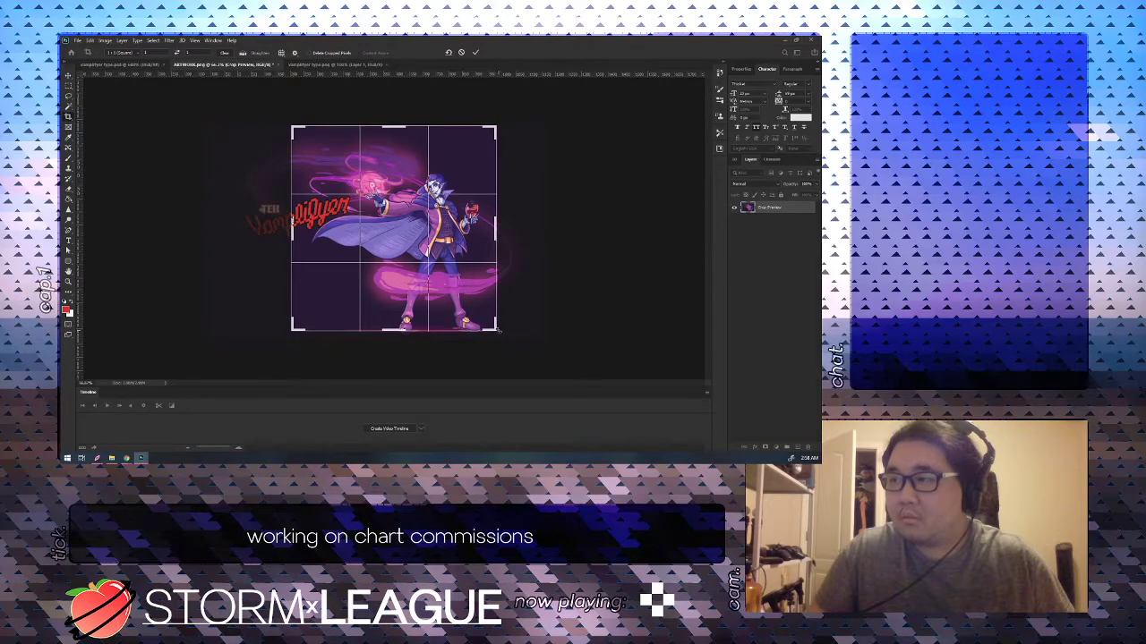
{"action": "left_click_drag", "start_coordinate": [495, 330], "coordinate": [472, 304]}
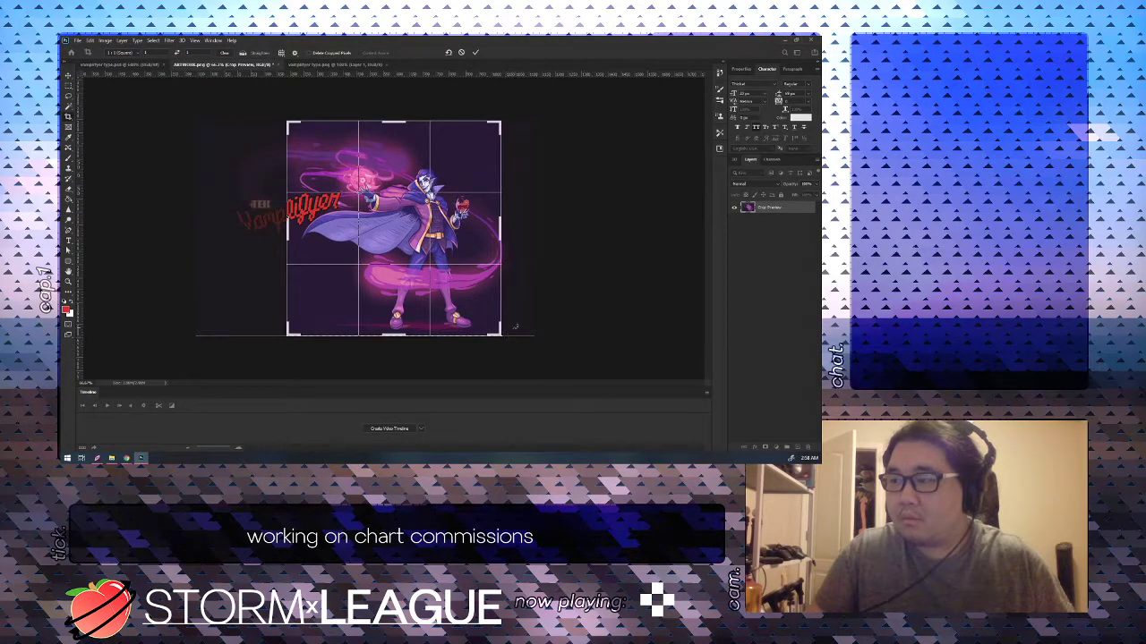
{"action": "scroll", "coordinate": [554, 324], "scroll_direction": "up", "scroll_amount": 4}
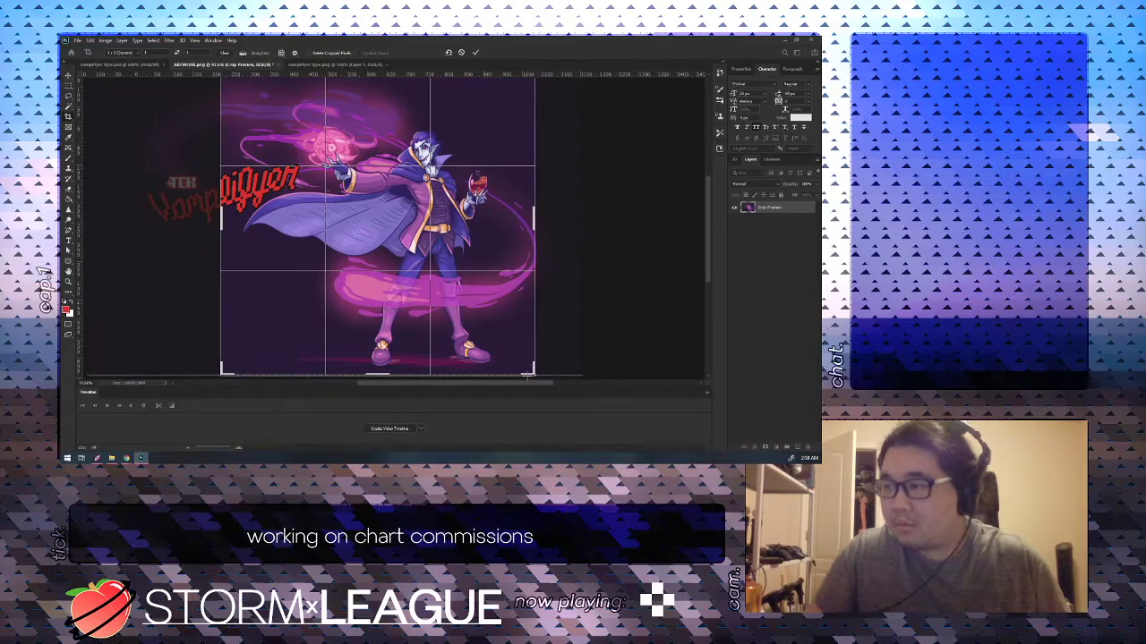
{"action": "left_click_drag", "start_coordinate": [528, 376], "coordinate": [534, 370]}
{"action": "scroll", "coordinate": [632, 324], "scroll_direction": "up", "scroll_amount": 3}
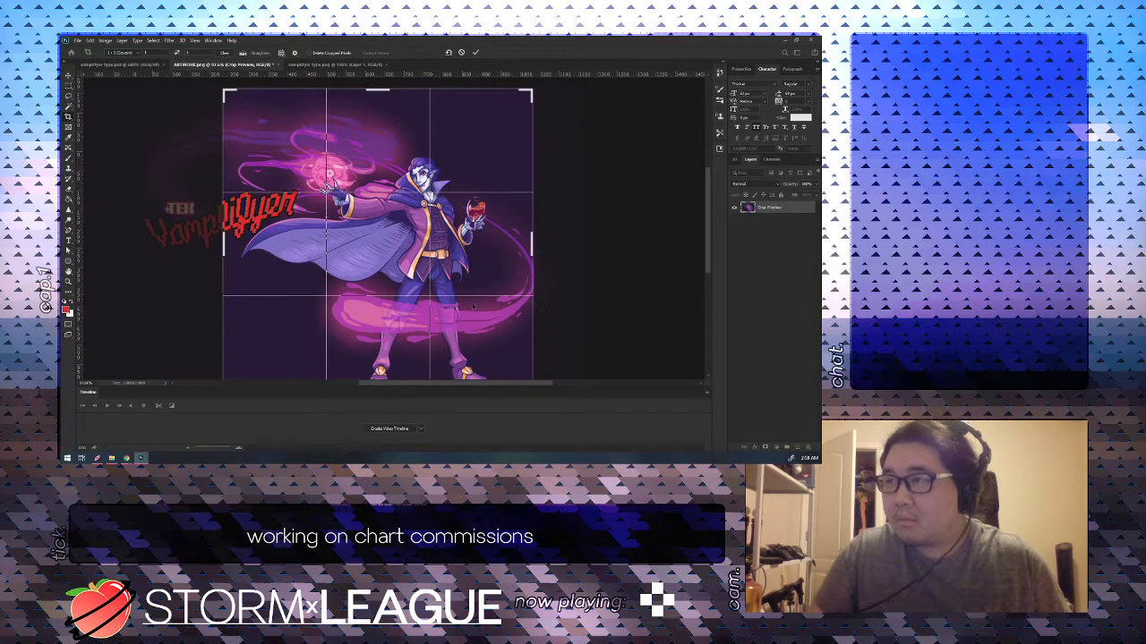
{"action": "left_click_drag", "start_coordinate": [471, 307], "coordinate": [466, 306]}
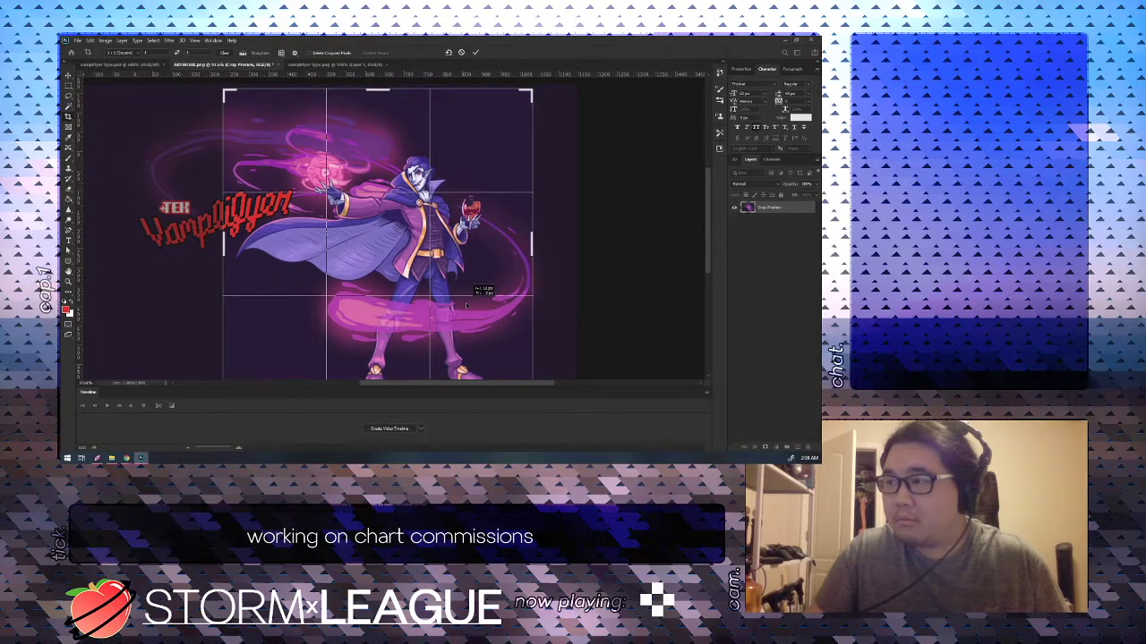
{"action": "key", "text": "Return"}
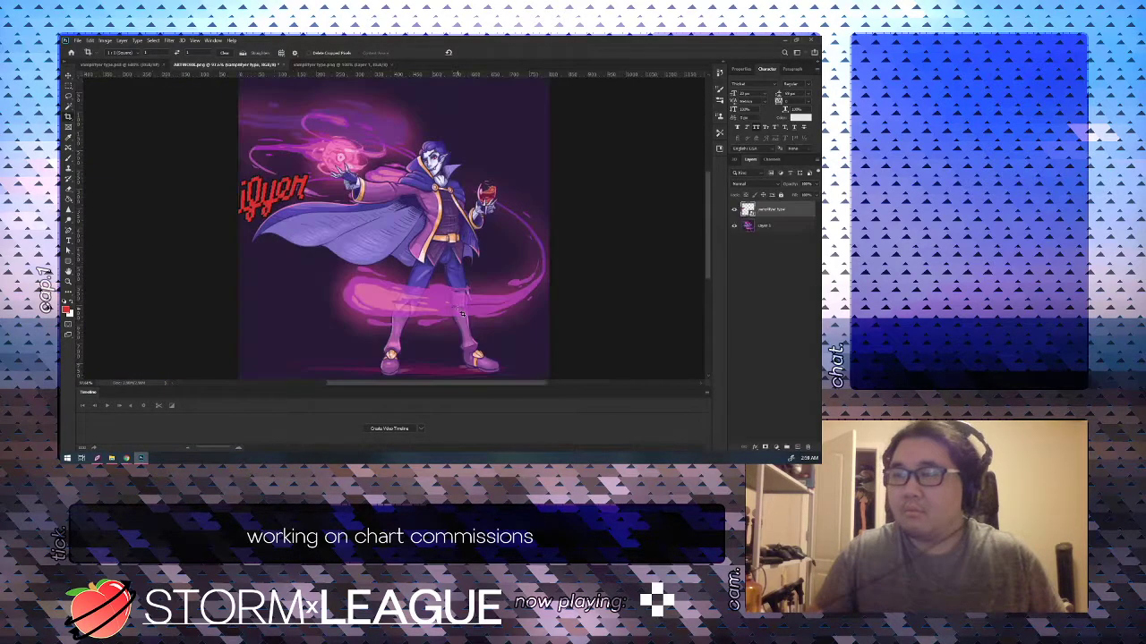
Move the cut-off logo fully inside the square artwork, below the vampire's cape.
{"action": "left_click", "coordinate": [765, 209]}
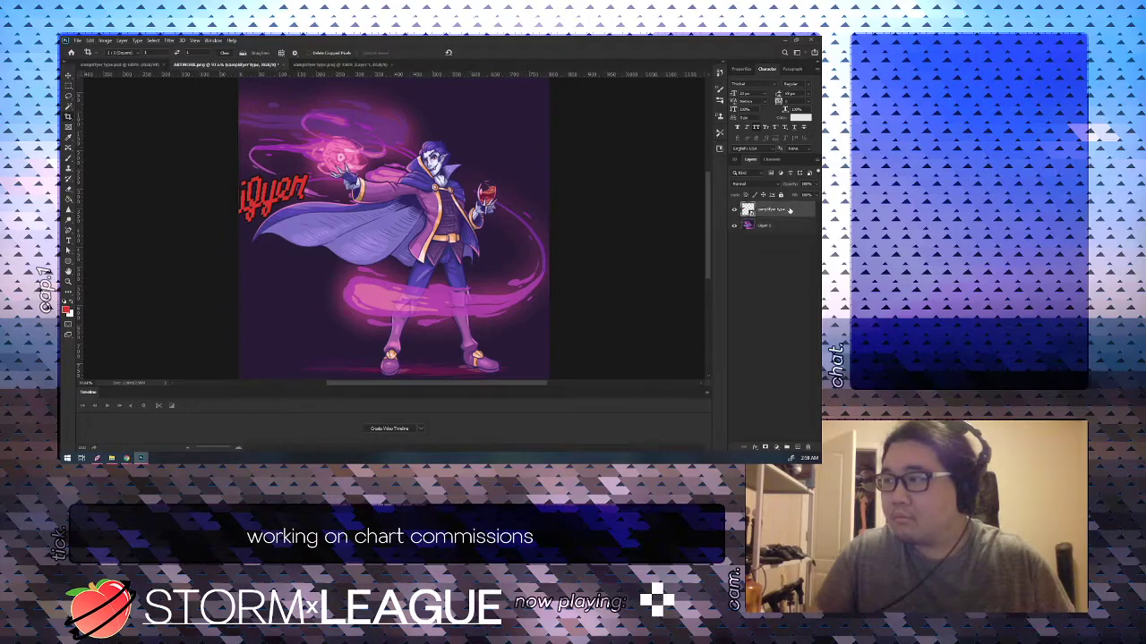
{"action": "key", "text": "v"}
{"action": "left_click_drag", "start_coordinate": [302, 211], "coordinate": [393, 284]}
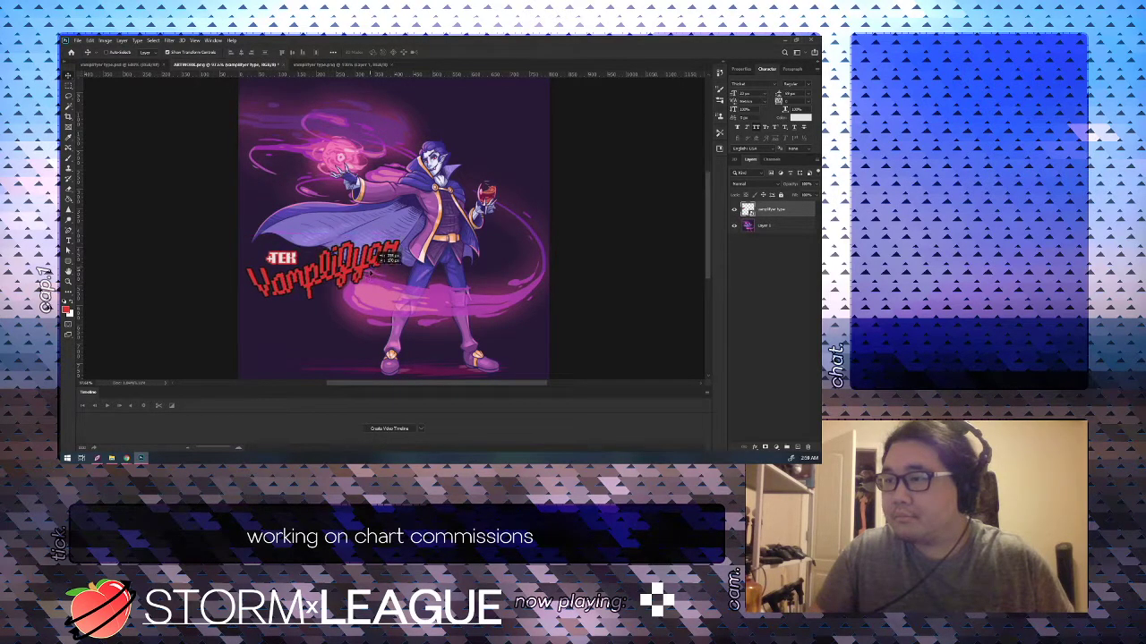
Scale the logo to 400% and place it across the vampire's cape and waist.
{"action": "key", "text": "t"}
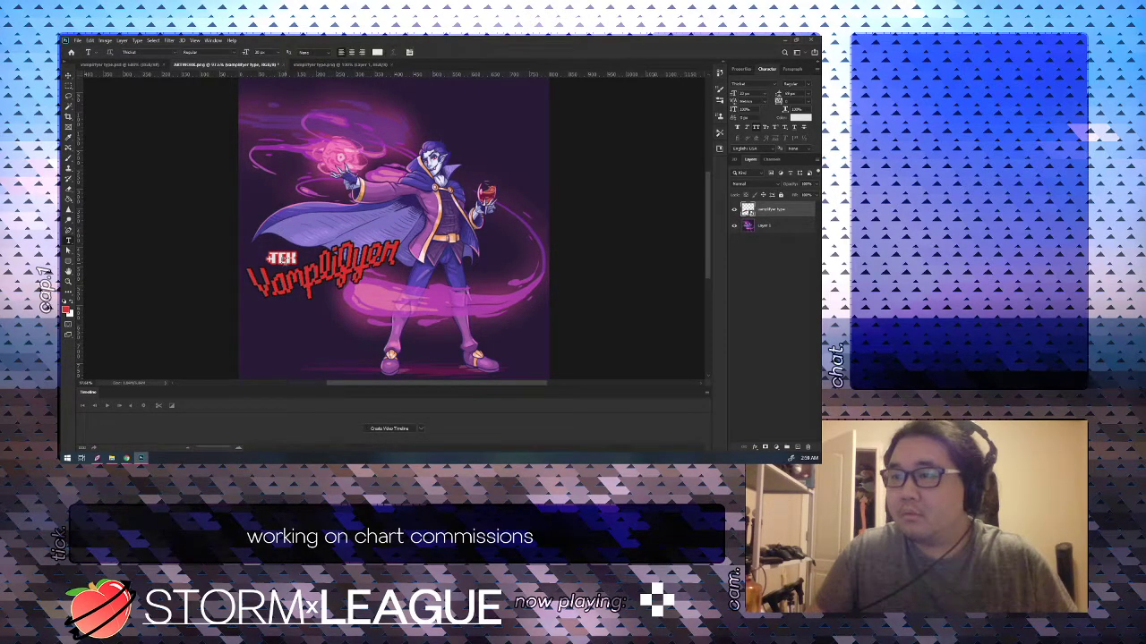
{"action": "key", "text": "v"}
{"action": "left_click", "coordinate": [298, 238]}
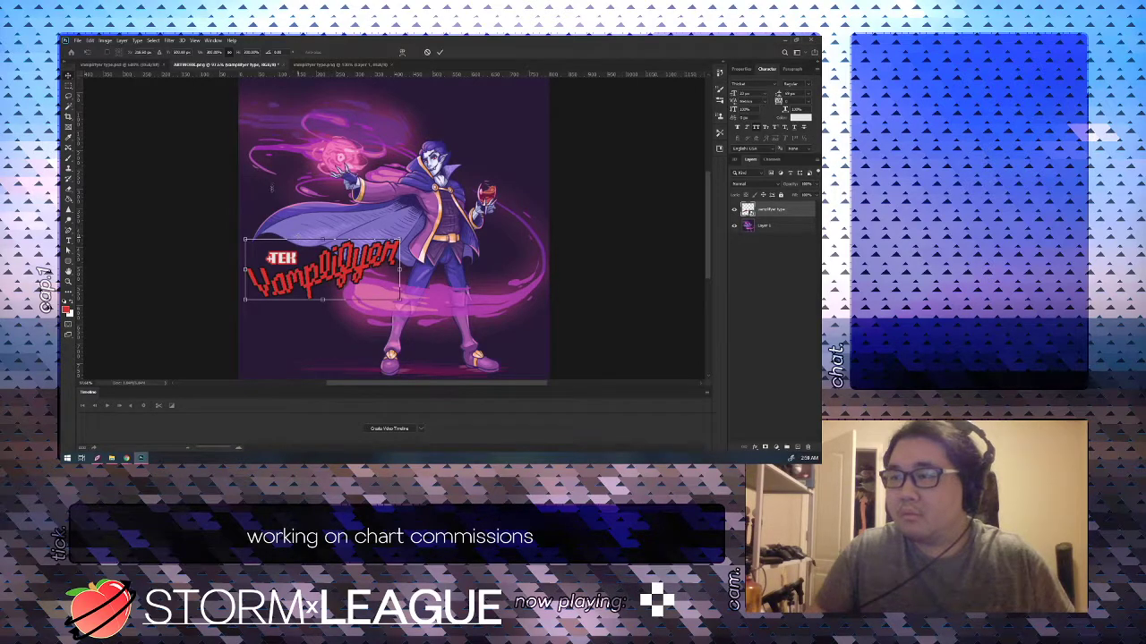
{"action": "left_click_drag", "start_coordinate": [298, 239], "coordinate": [211, 45]}
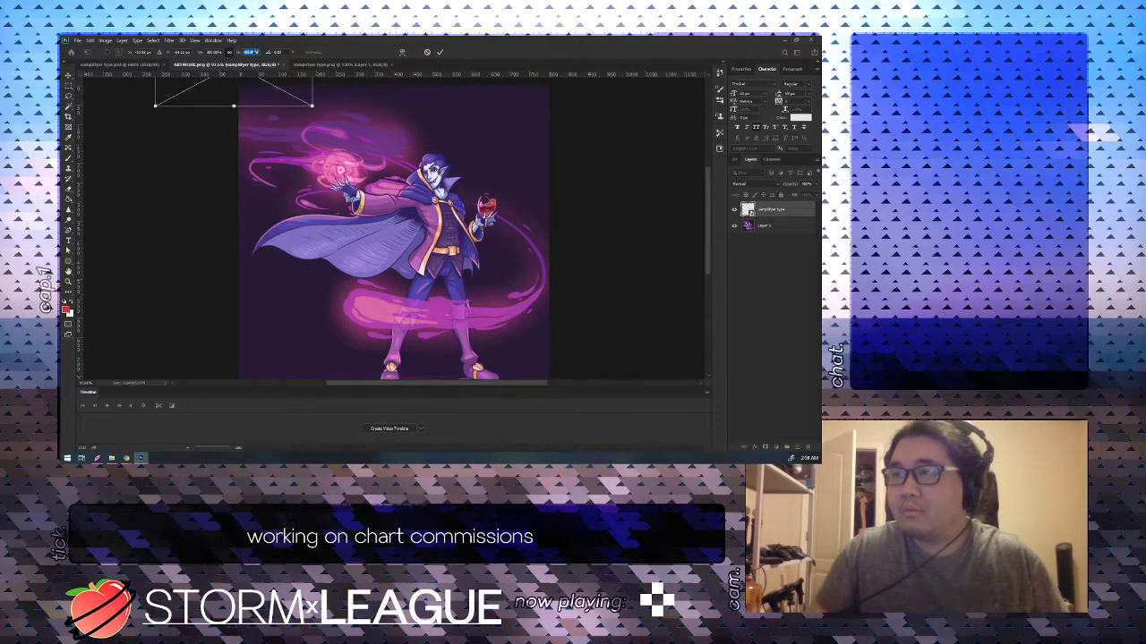
{"action": "type", "text": "400"}
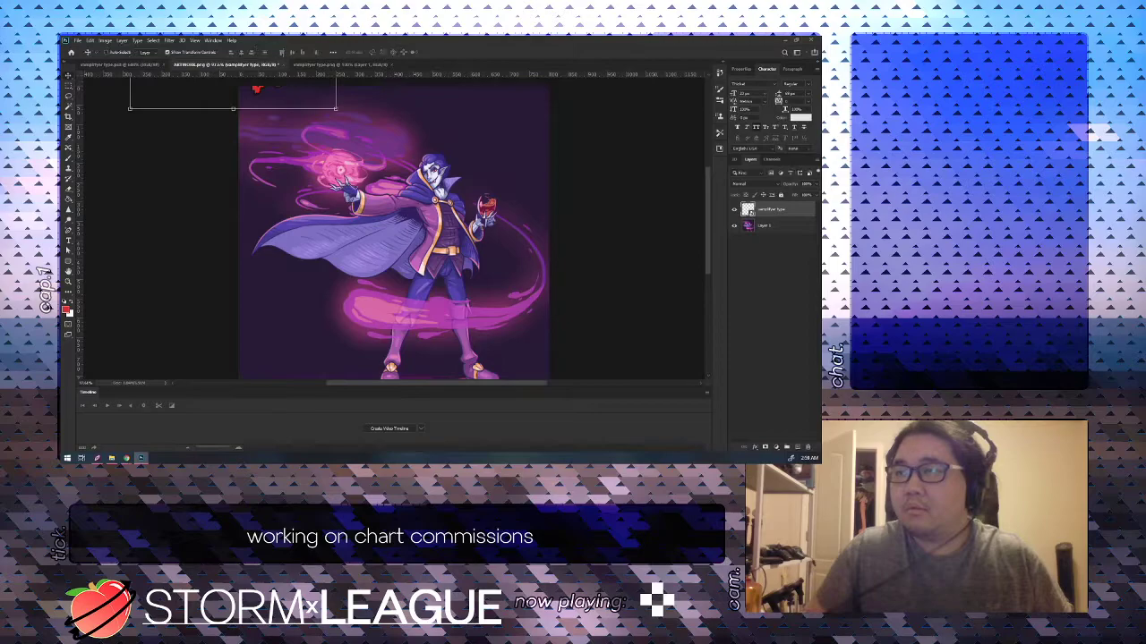
{"action": "key", "text": "Return"}
{"action": "left_click_drag", "start_coordinate": [288, 118], "coordinate": [401, 277]}
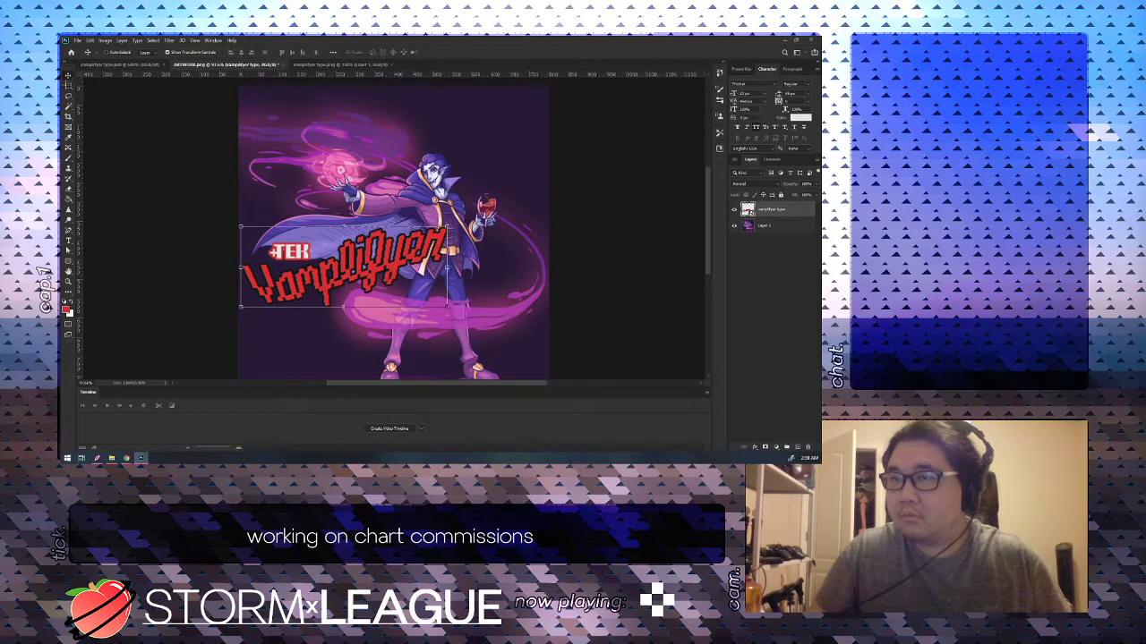
Nudge the enlarged logo slightly so it sits against the left edge of the square artwork.
{"action": "left_click", "coordinate": [68, 86]}
{"action": "scroll", "coordinate": [182, 190], "scroll_direction": "down", "scroll_amount": 2}
{"action": "scroll", "coordinate": [182, 191], "scroll_direction": "down", "scroll_amount": 2}
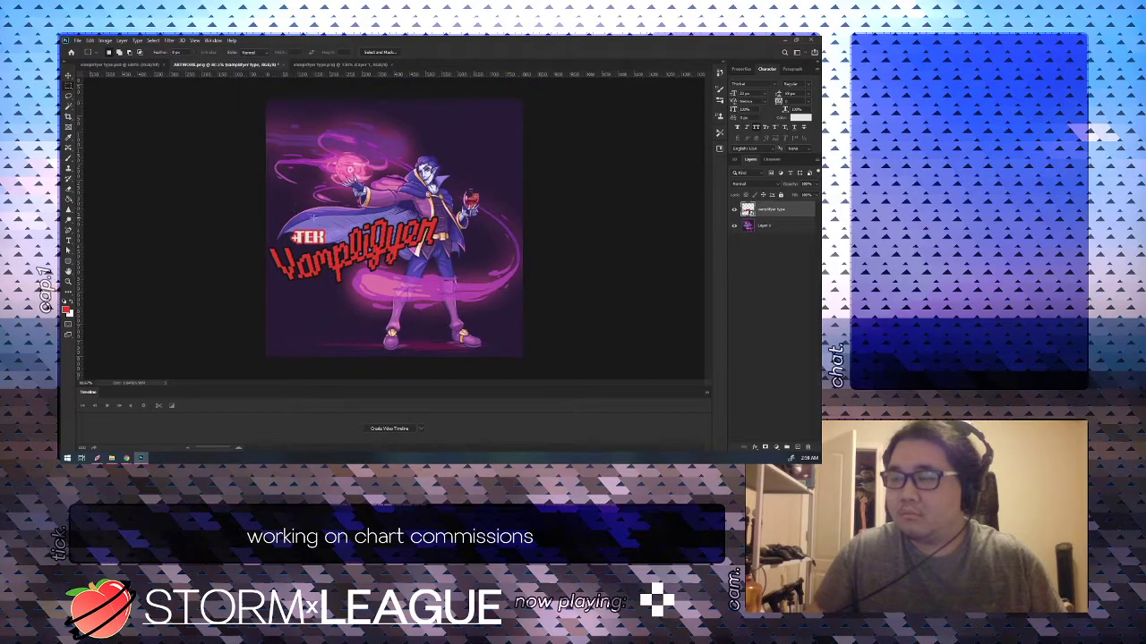
{"action": "key", "text": "v"}
{"action": "mouse_move", "coordinate": [379, 240]}
{"action": "left_mouse_down"}
{"action": "mouse_move", "coordinate": [380, 228]}
{"action": "mouse_move", "coordinate": [393, 250]}
{"action": "mouse_move", "coordinate": [393, 235]}
{"action": "mouse_move", "coordinate": [452, 233]}
{"action": "mouse_move", "coordinate": [399, 217]}
{"action": "mouse_move", "coordinate": [362, 244]}
{"action": "mouse_move", "coordinate": [383, 242]}
{"action": "mouse_move", "coordinate": [372, 225]}
{"action": "left_mouse_up"}
{"action": "key", "text": "m"}
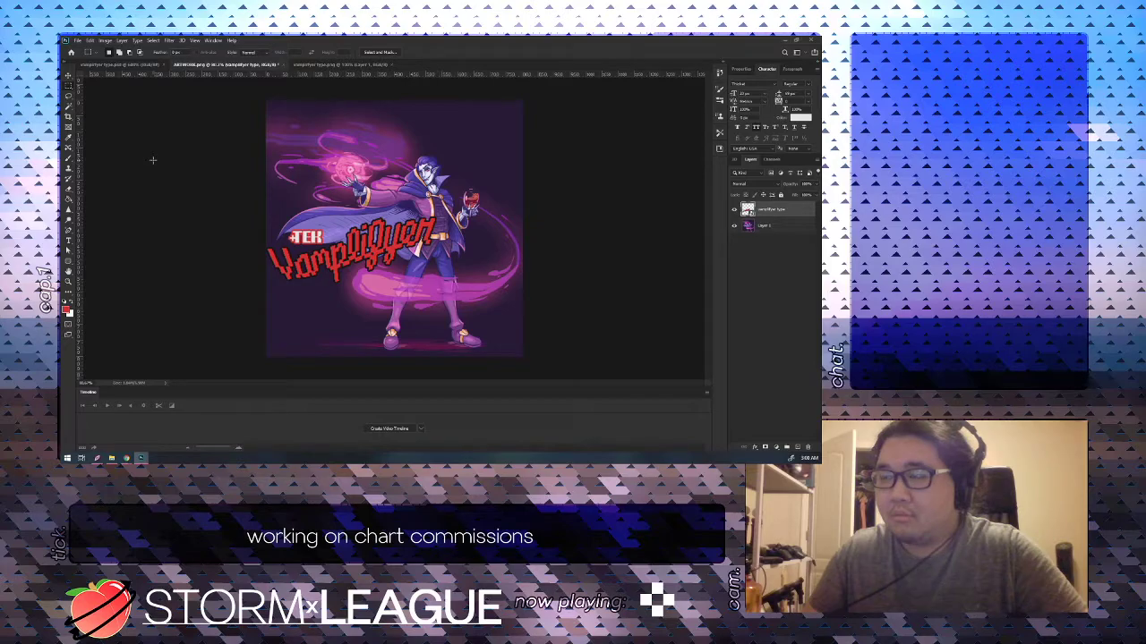
Export the square artwork as an image named jacket in the song's commission folder.
{"action": "left_click", "coordinate": [79, 40]}
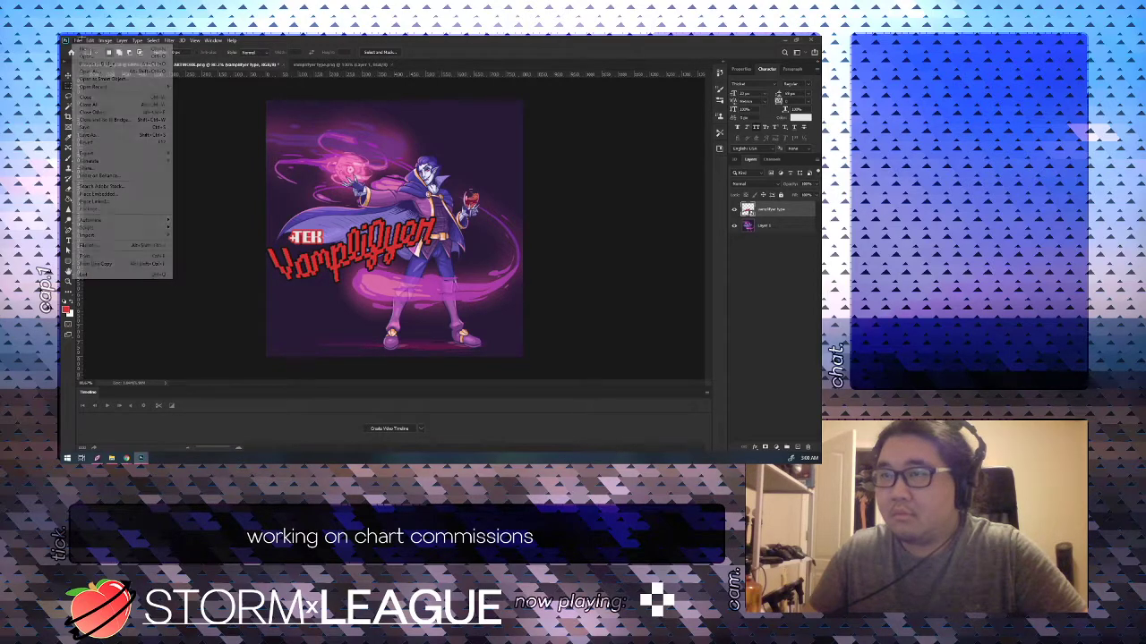
{"action": "mouse_move", "coordinate": [117, 153]}
{"action": "left_click", "coordinate": [201, 153]}
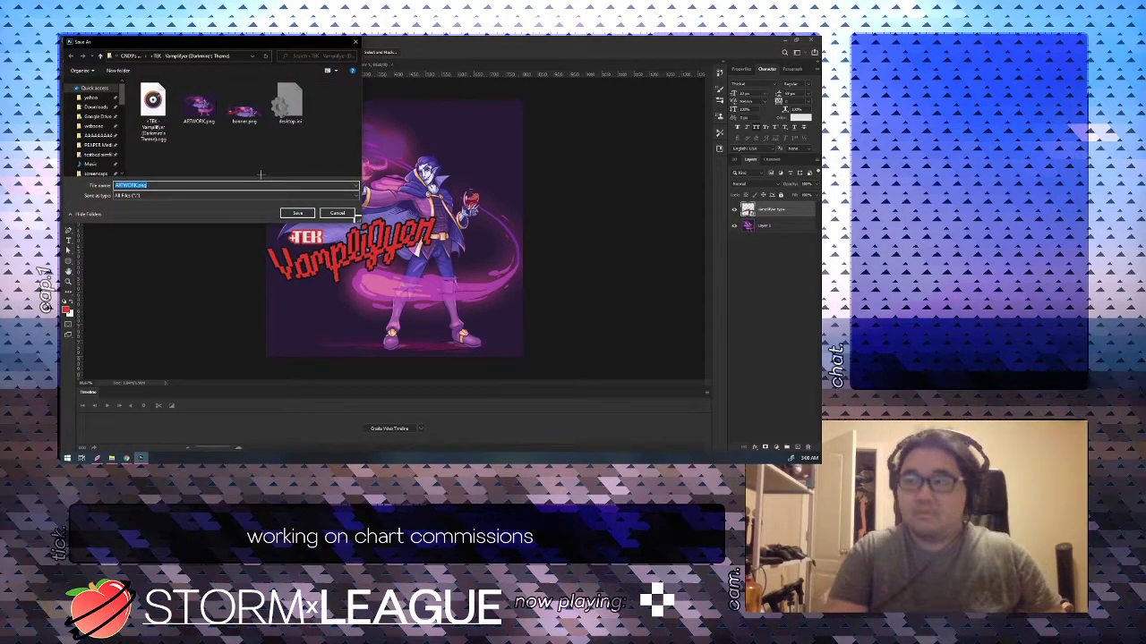
{"action": "type", "text": "jacket"}
{"action": "key", "text": "Return"}
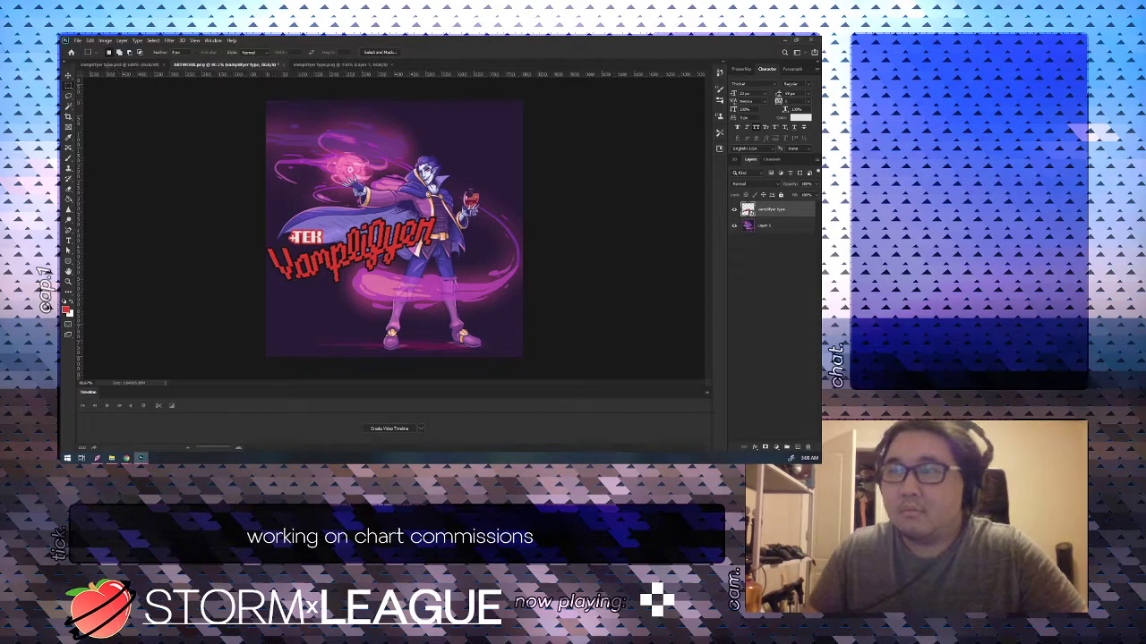
Change the crop to a 16:9 ratio and expand it to cover the whole original artwork.
{"action": "key", "text": "v"}
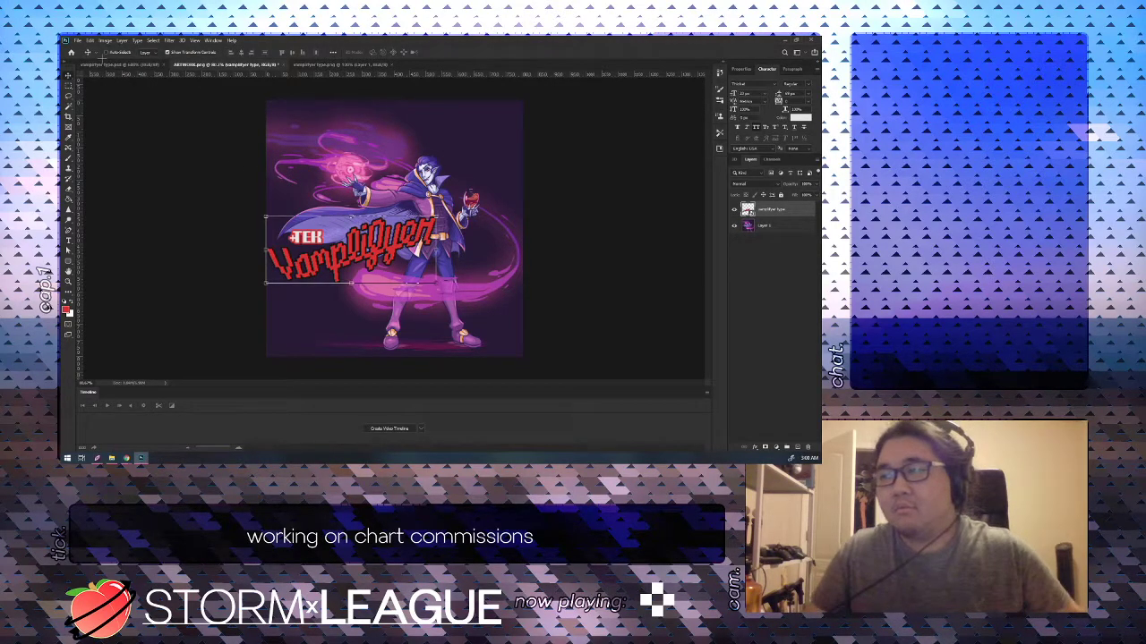
{"action": "key", "text": "c"}
{"action": "left_click", "coordinate": [114, 53]}
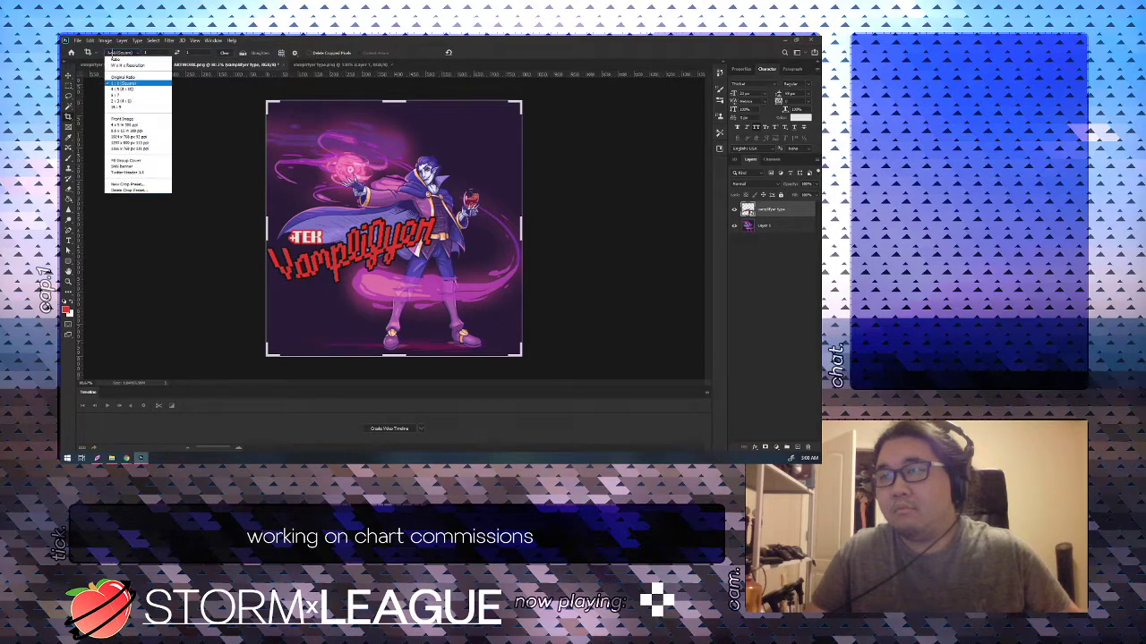
{"action": "left_click", "coordinate": [119, 107]}
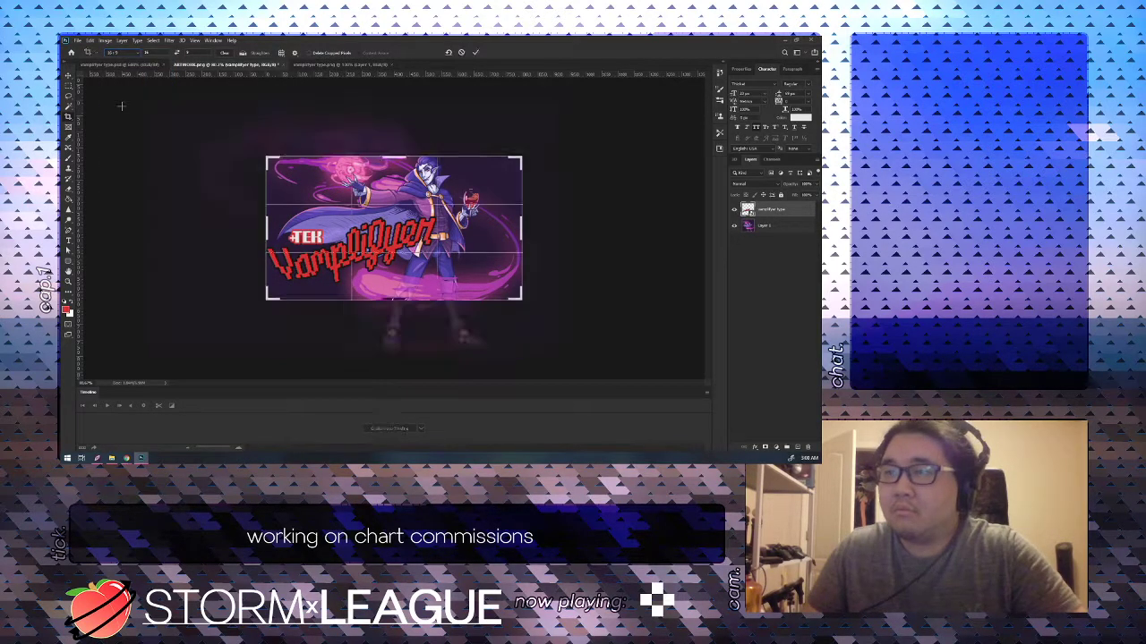
{"action": "left_click_drag", "start_coordinate": [273, 163], "coordinate": [228, 144]}
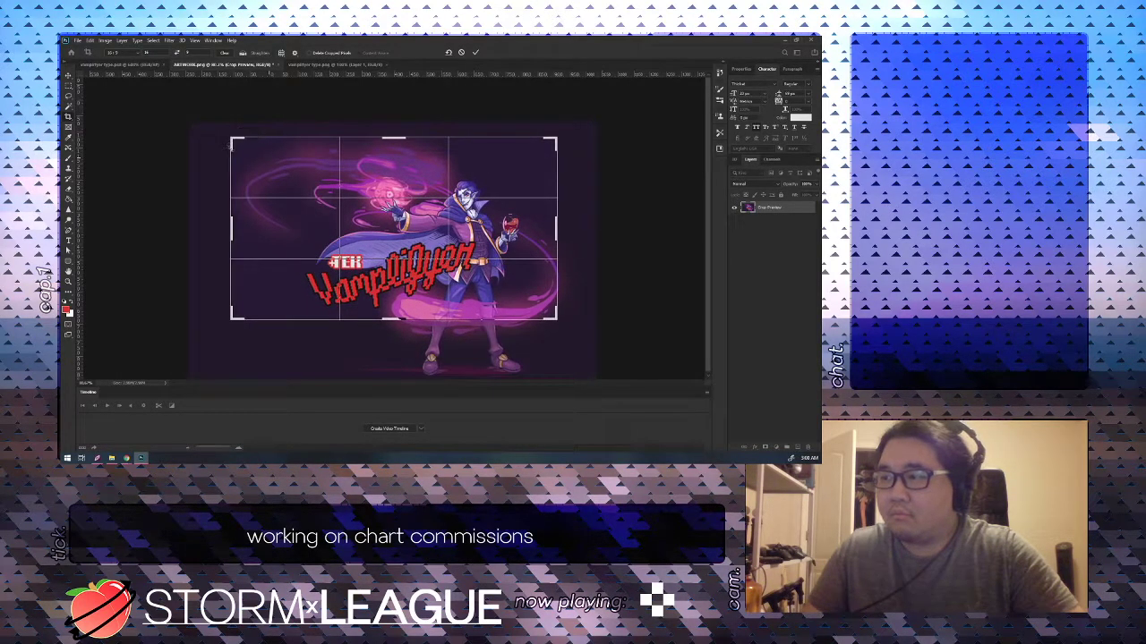
{"action": "left_click_drag", "start_coordinate": [343, 214], "coordinate": [327, 200]}
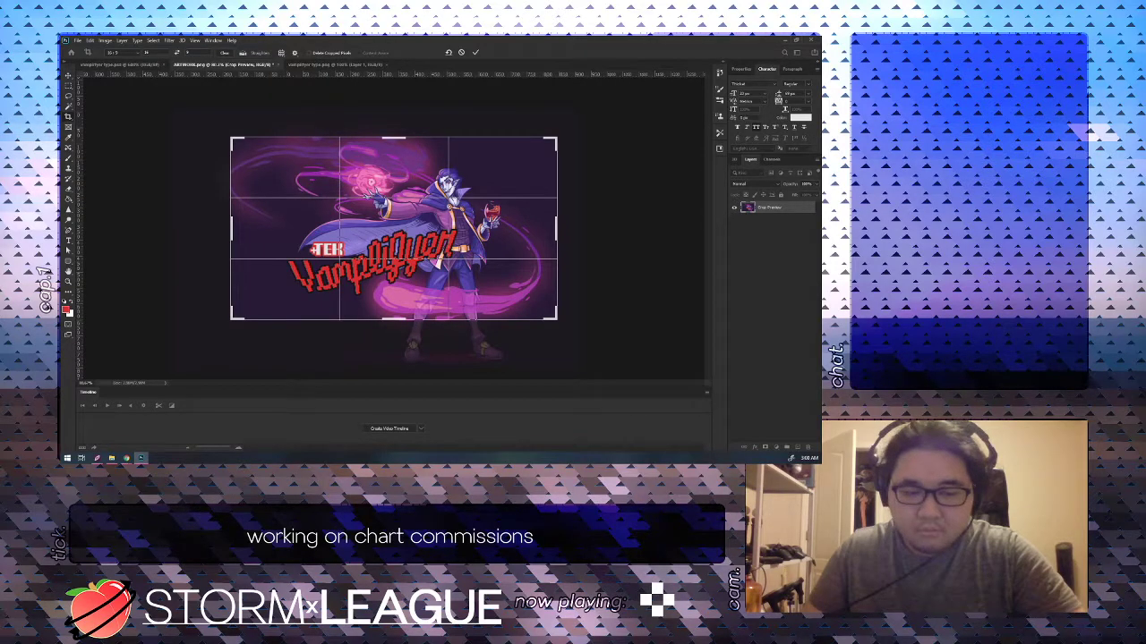
{"action": "left_click", "coordinate": [111, 458]}
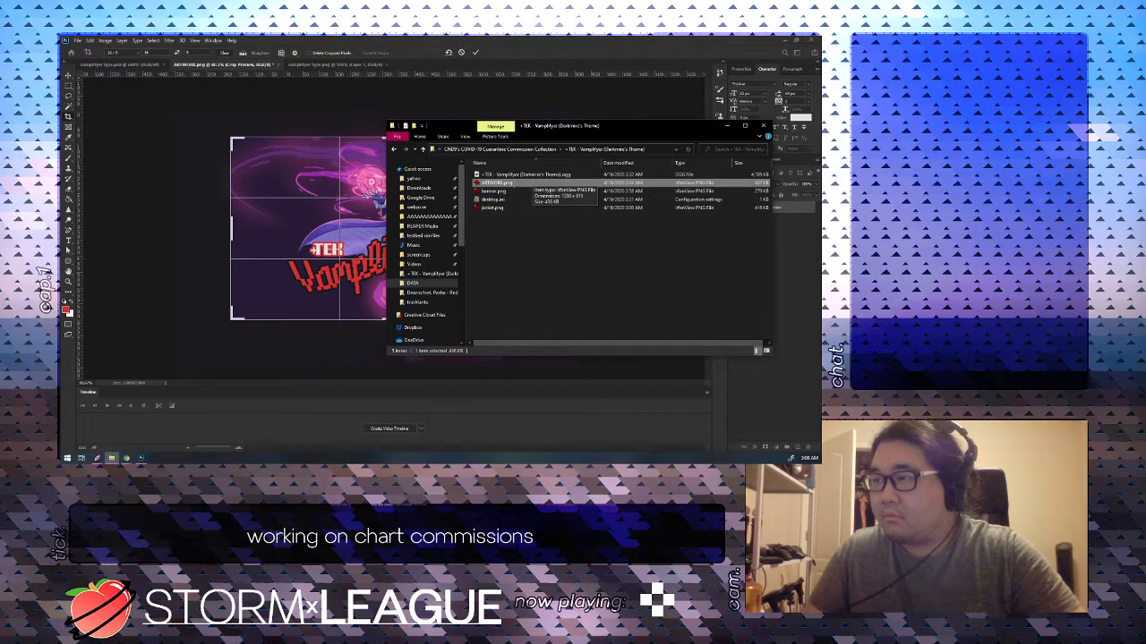
{"action": "left_click", "coordinate": [265, 211]}
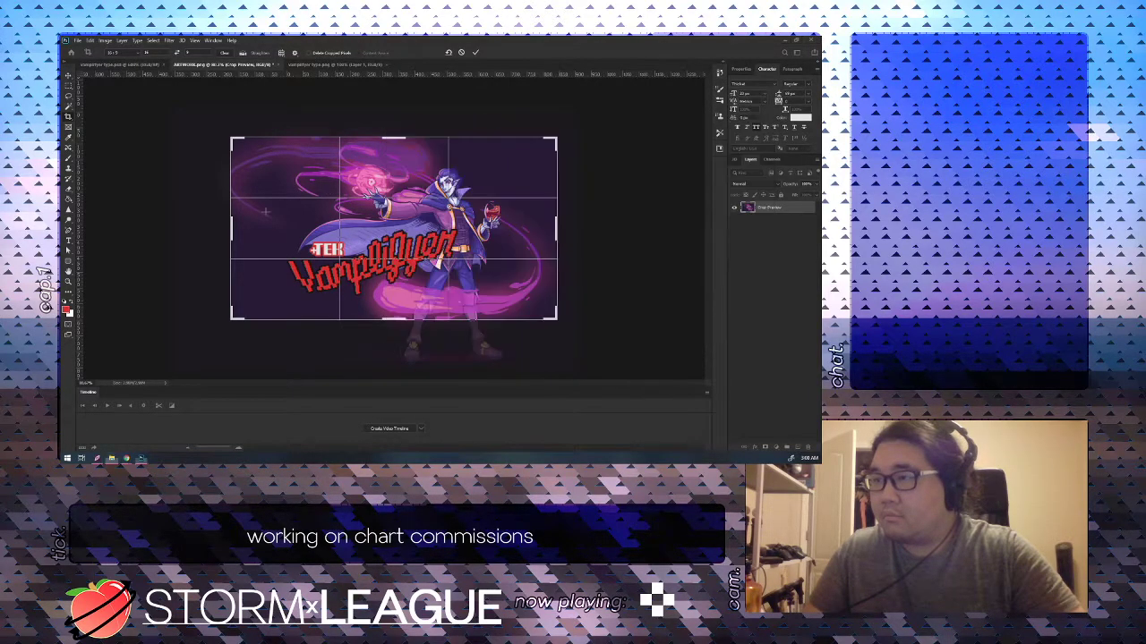
{"action": "left_click_drag", "start_coordinate": [271, 205], "coordinate": [333, 200]}
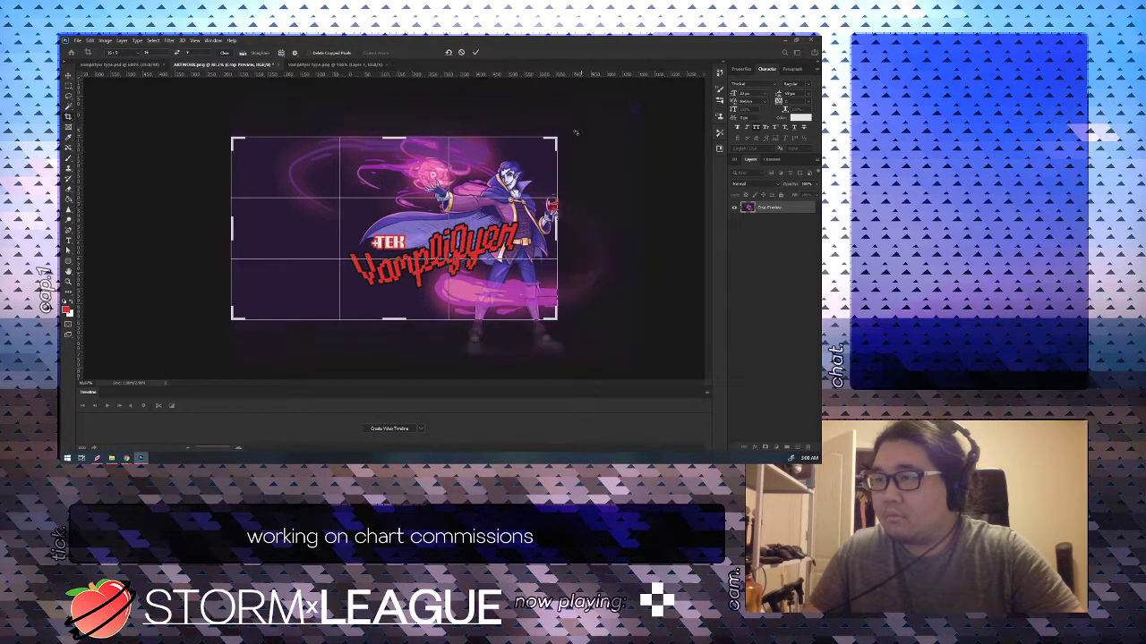
{"action": "left_click_drag", "start_coordinate": [558, 136], "coordinate": [592, 126]}
{"action": "left_click_drag", "start_coordinate": [590, 126], "coordinate": [556, 138]}
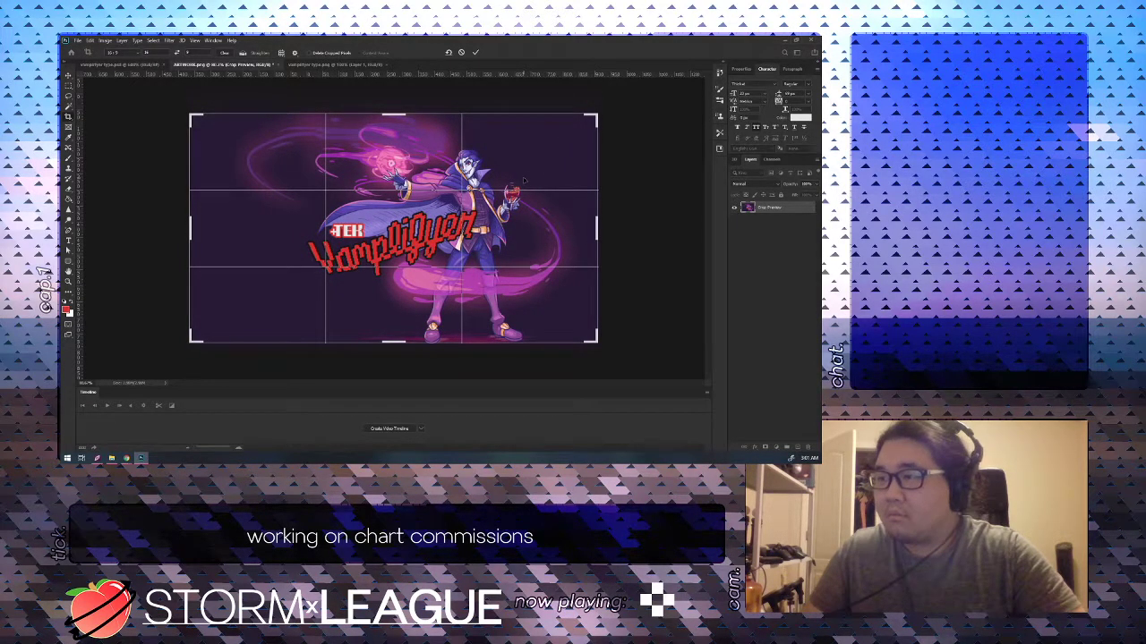
{"action": "key", "text": "Return"}
Scale the logo to 500% and place it in the lower left of the widescreen artwork, beside the vampire's legs.
{"action": "key", "text": "v"}
{"action": "left_click_drag", "start_coordinate": [463, 223], "coordinate": [297, 127]}
{"action": "key", "text": "ctrl+t"}
{"action": "double_click", "coordinate": [212, 53]}
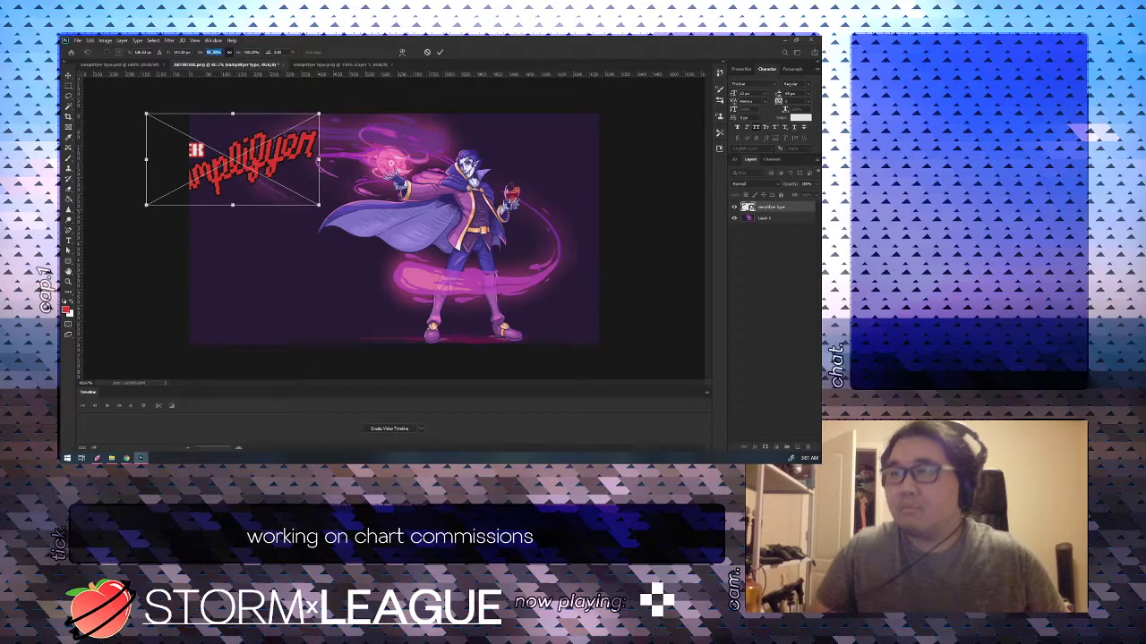
{"action": "type", "text": "500"}
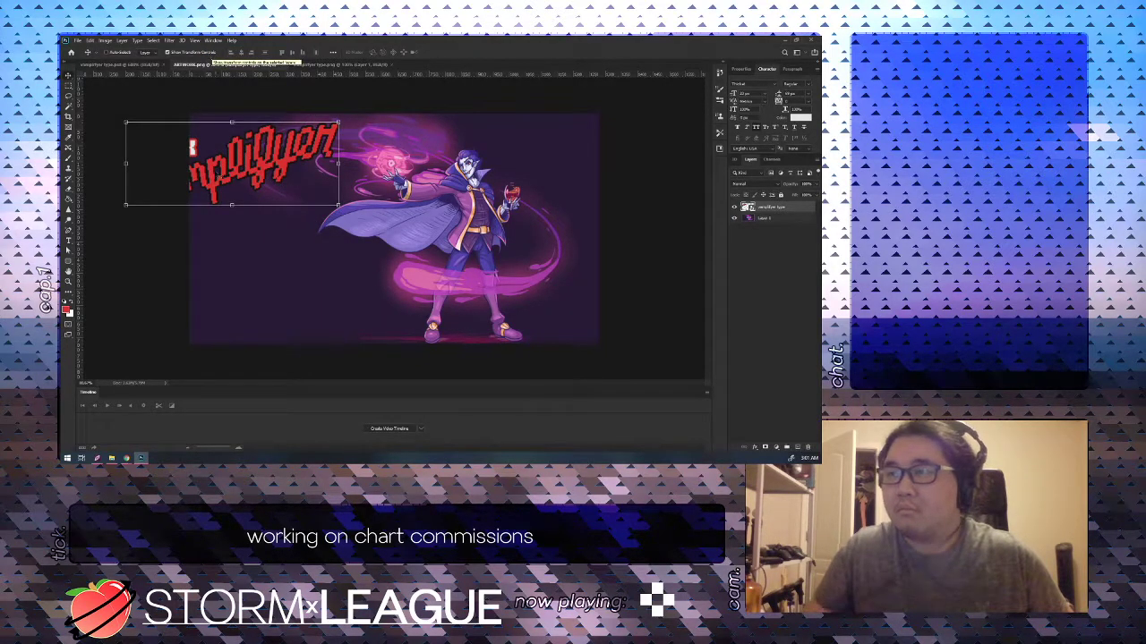
{"action": "key", "text": "Return"}
{"action": "left_click_drag", "start_coordinate": [218, 191], "coordinate": [289, 285]}
Fine-tune the placement of the logo in the lower left of the widescreen artwork.
{"action": "key", "text": "t"}
{"action": "key", "text": "v"}
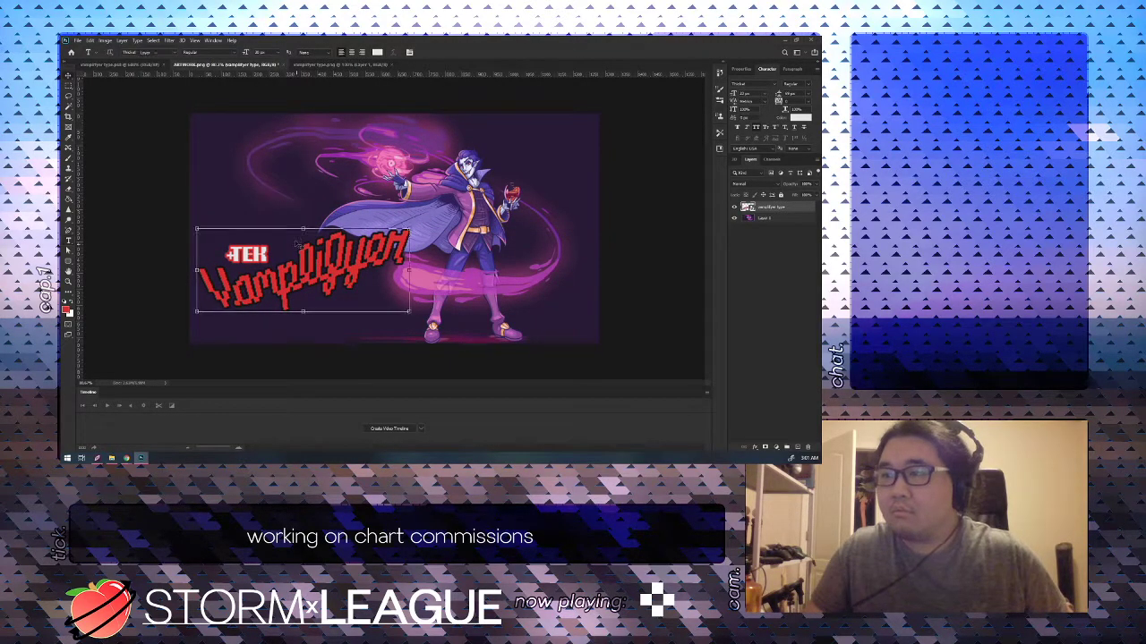
{"action": "key", "text": "ctrl+t"}
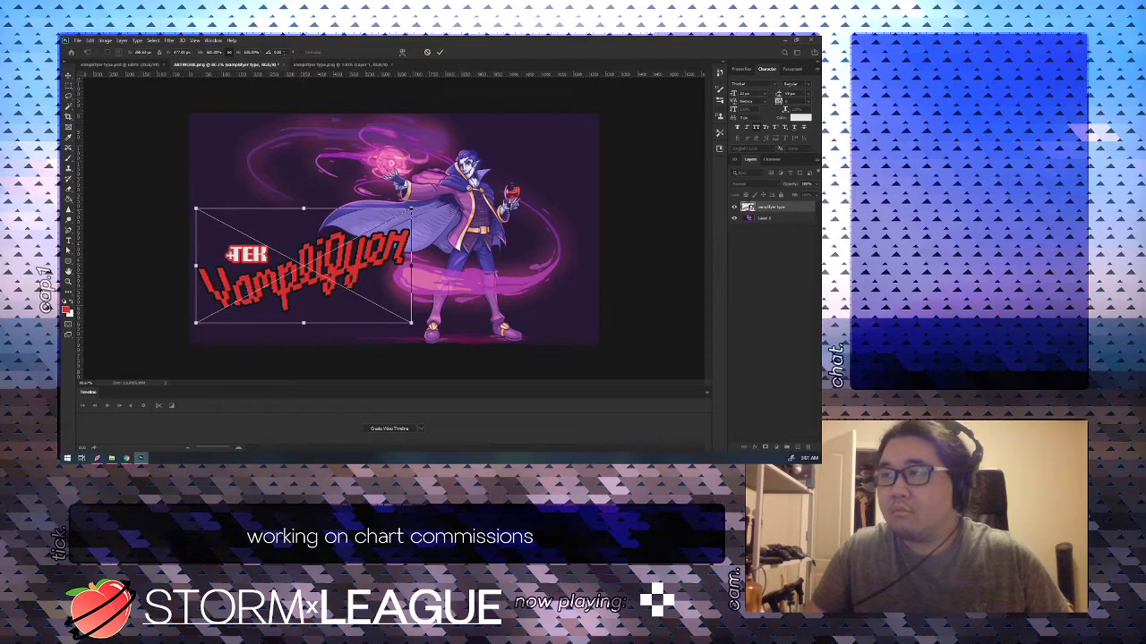
{"action": "key", "text": "Return"}
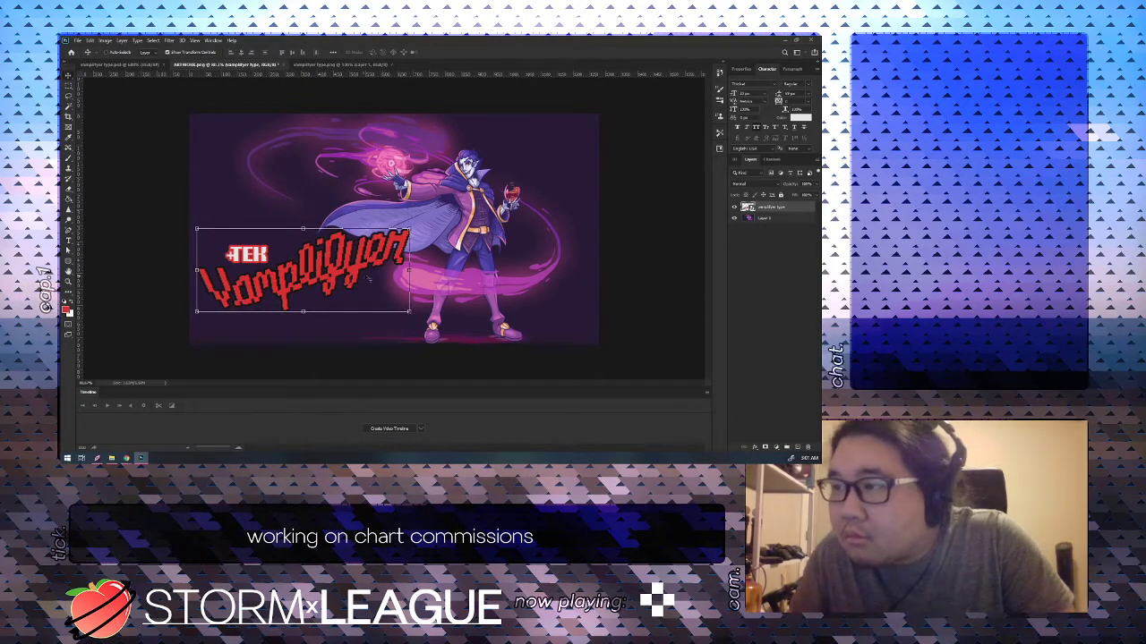
{"action": "left_click_drag", "start_coordinate": [363, 278], "coordinate": [362, 280]}
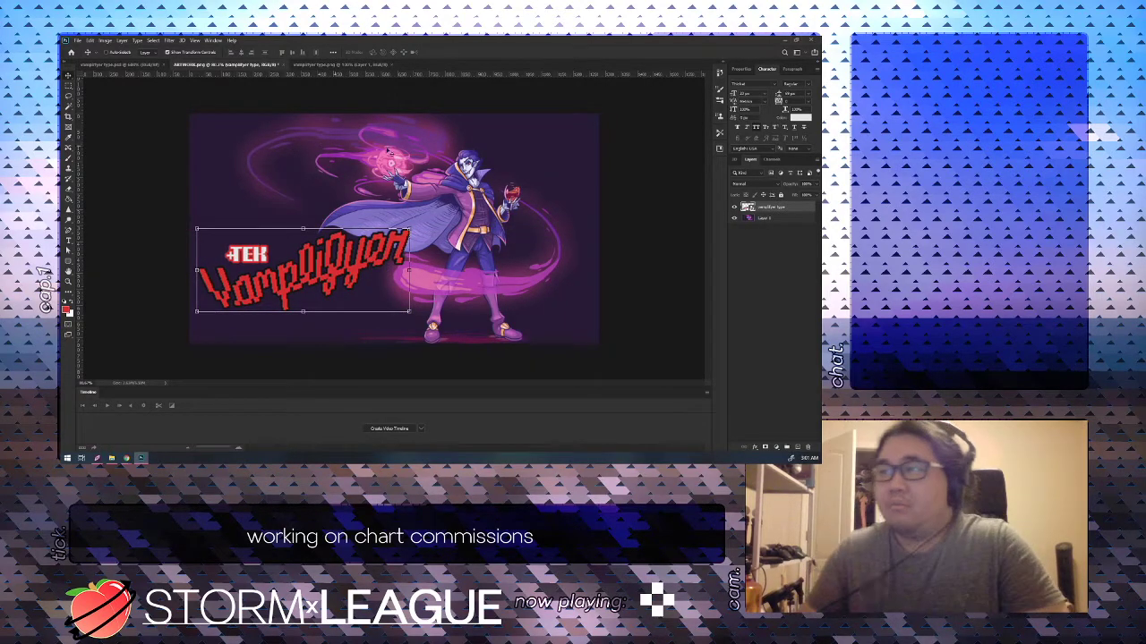
{"action": "left_click", "coordinate": [797, 206]}
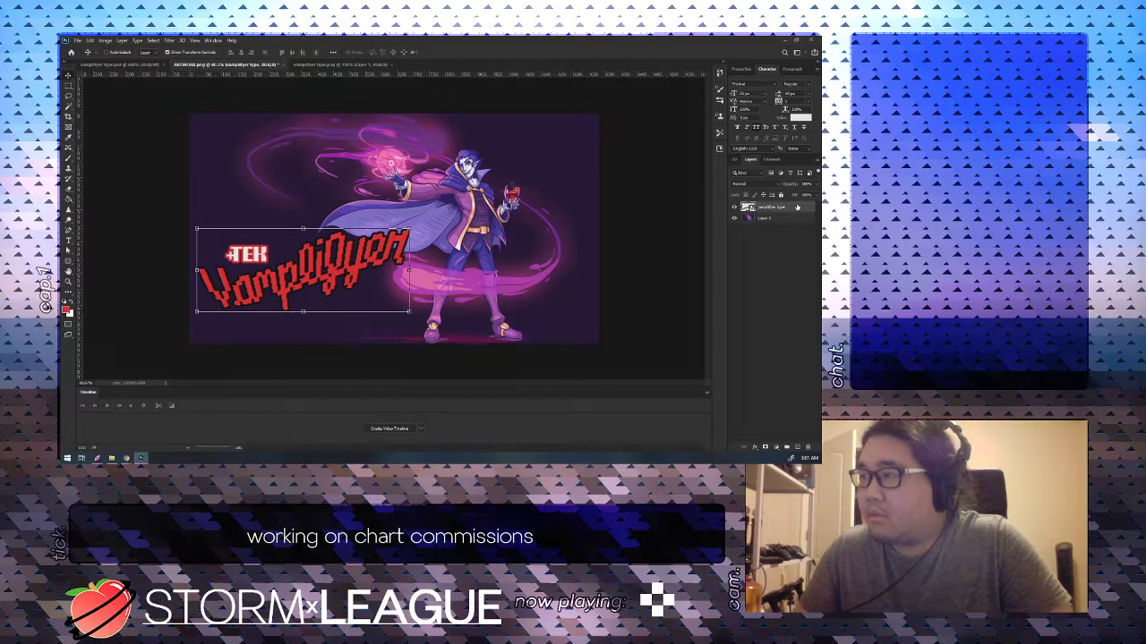
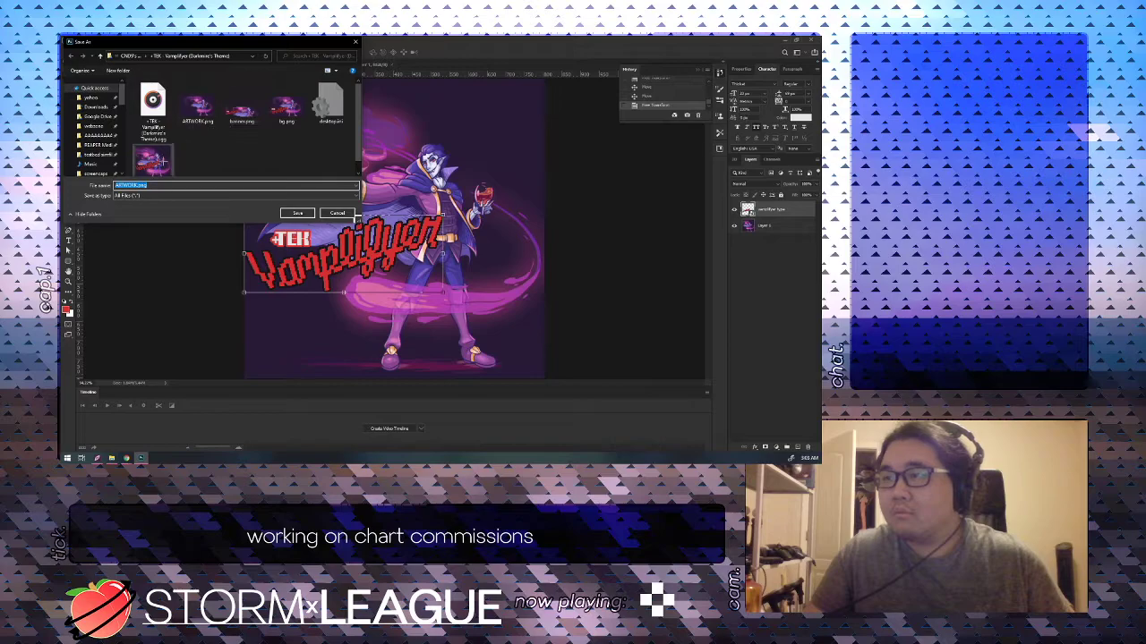
Export the adjusted square artwork over the existing jacket.png in the song's commission folder.
{"action": "key", "text": "Return"}
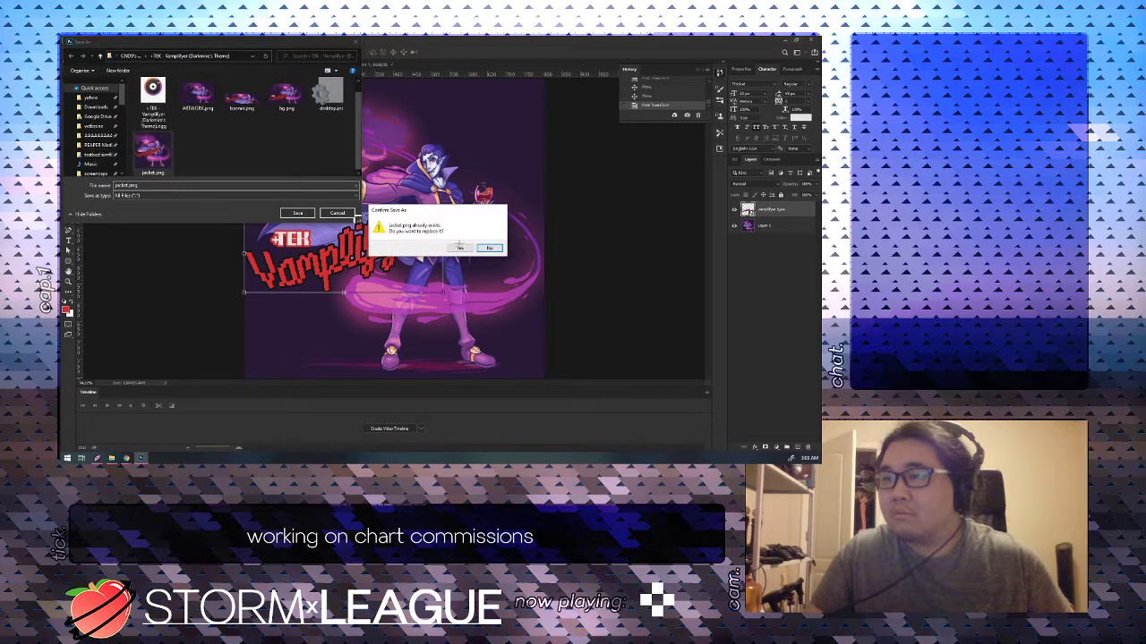
{"action": "left_click", "coordinate": [458, 247]}
Step back in the document history to the logo's Move state before the square crop, restoring the banner version.
{"action": "scroll", "coordinate": [666, 101], "scroll_direction": "up", "scroll_amount": 4}
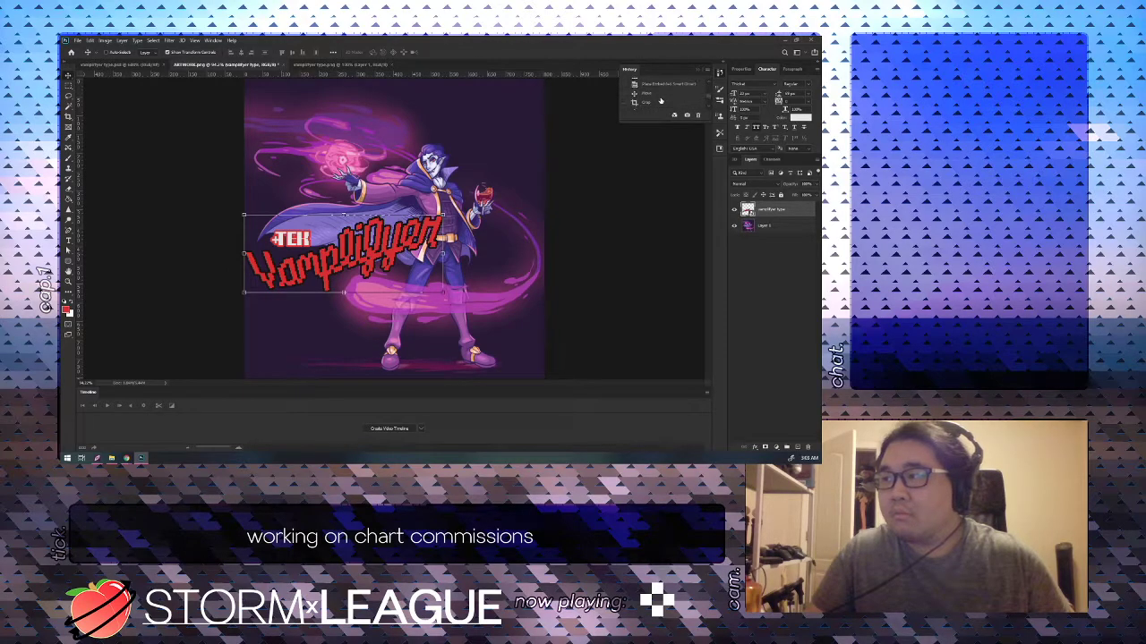
{"action": "left_click", "coordinate": [661, 102]}
{"action": "left_click", "coordinate": [658, 94]}
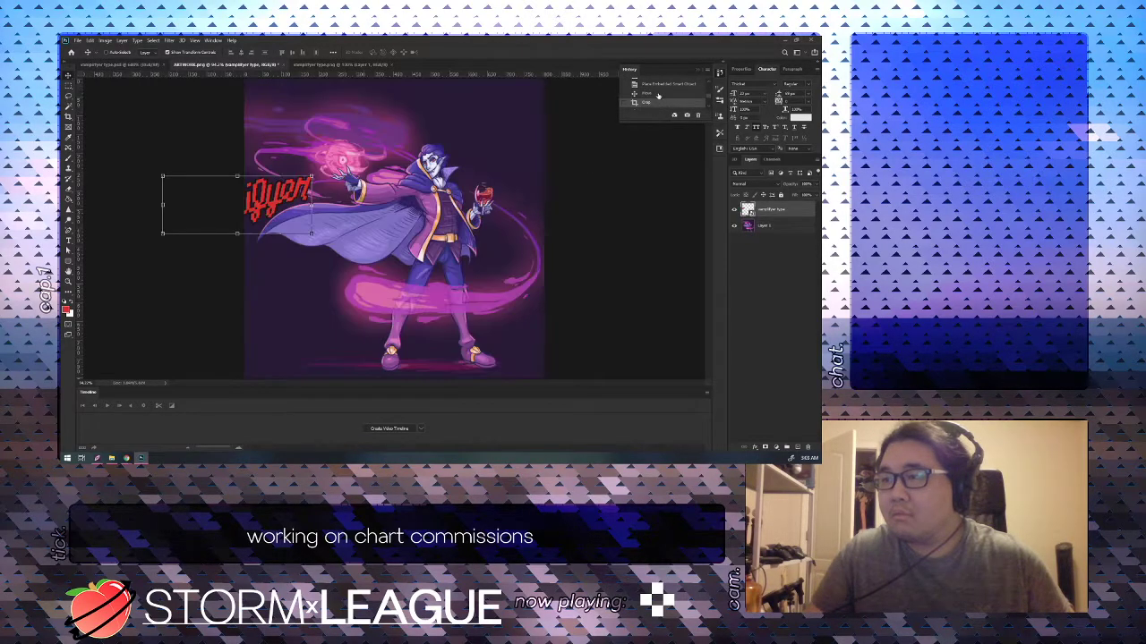
{"action": "left_click", "coordinate": [658, 94]}
Rescale the logo with Free Transform, keeping it beside the vampire's cape on the banner, and inspect its pixel edges.
{"action": "key", "text": "ctrl+t"}
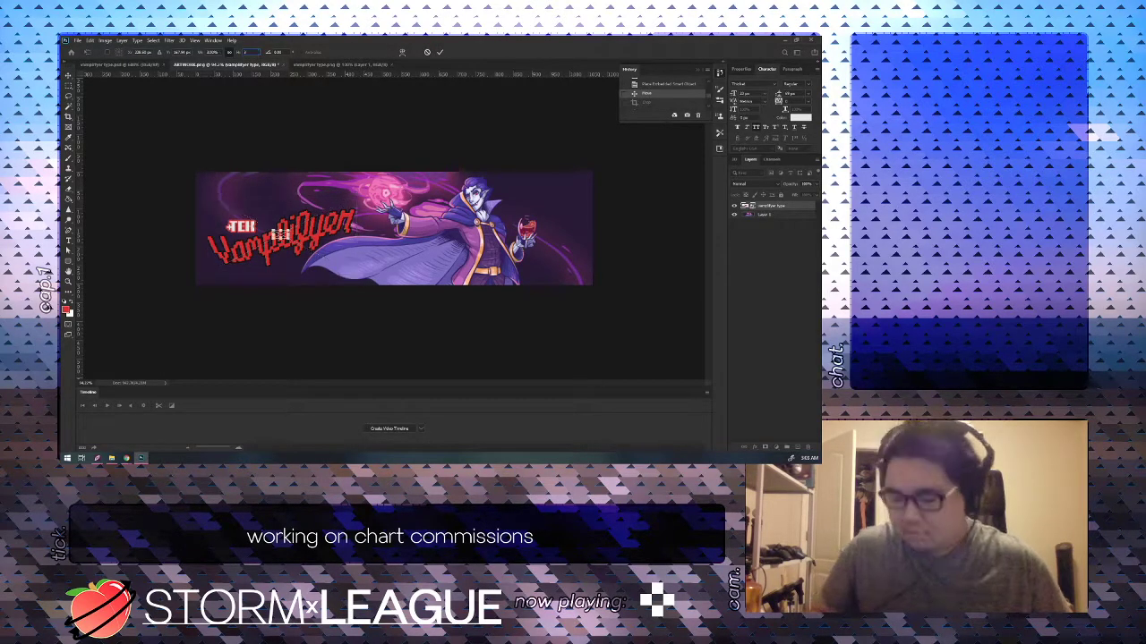
{"action": "key", "text": "Return"}
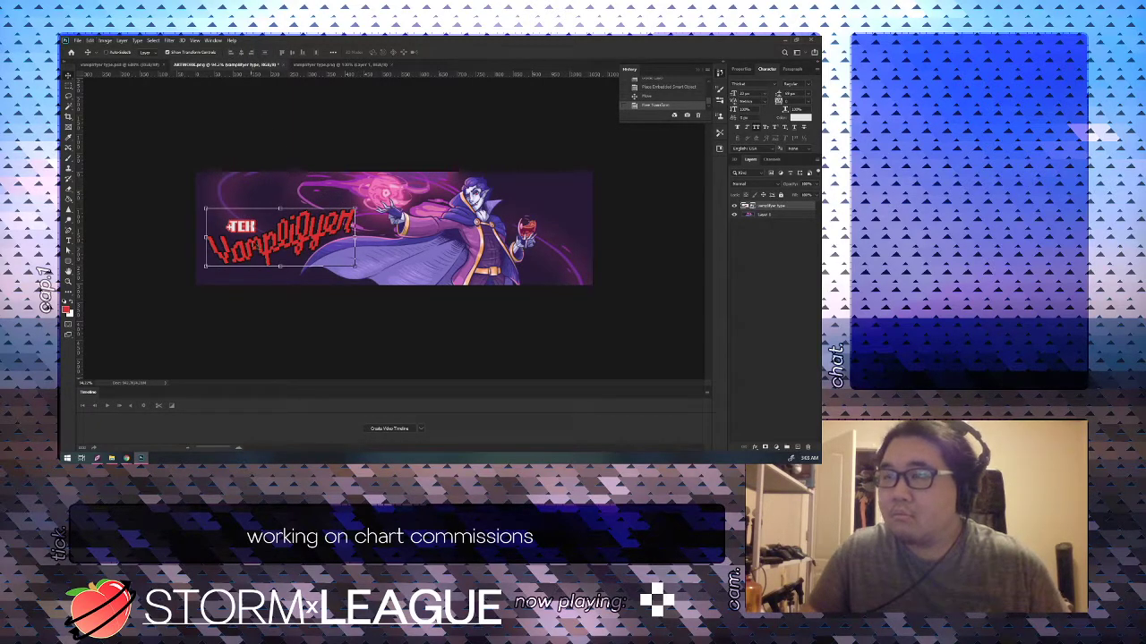
{"action": "scroll", "coordinate": [264, 273], "scroll_direction": "up", "scroll_amount": 8}
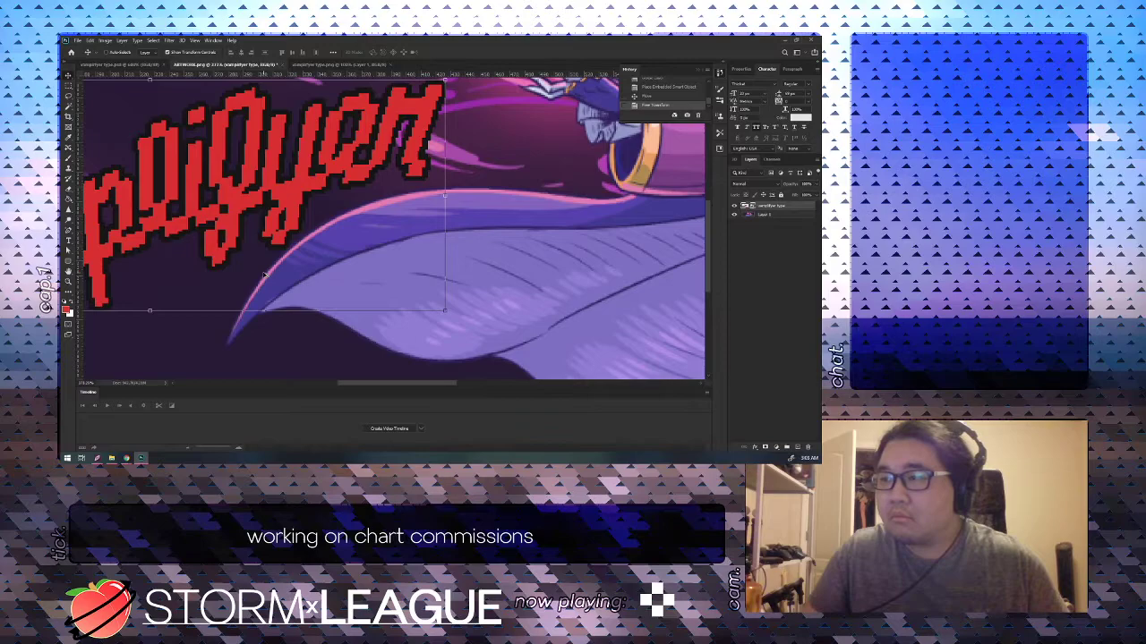
{"action": "scroll", "coordinate": [264, 275], "scroll_direction": "down", "scroll_amount": 7}
{"action": "scroll", "coordinate": [176, 134], "scroll_direction": "up", "scroll_amount": 2}
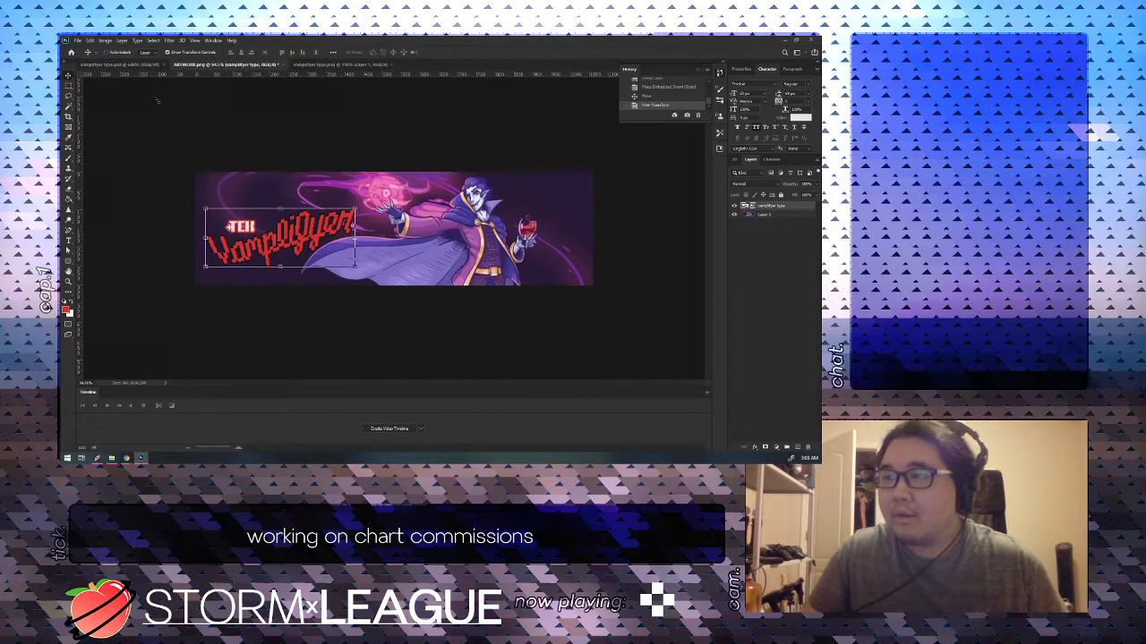
Quick export the banner as PNG, replacing the existing banner.png in the song's commission folder.
{"action": "left_click", "coordinate": [78, 40]}
{"action": "mouse_move", "coordinate": [98, 153]}
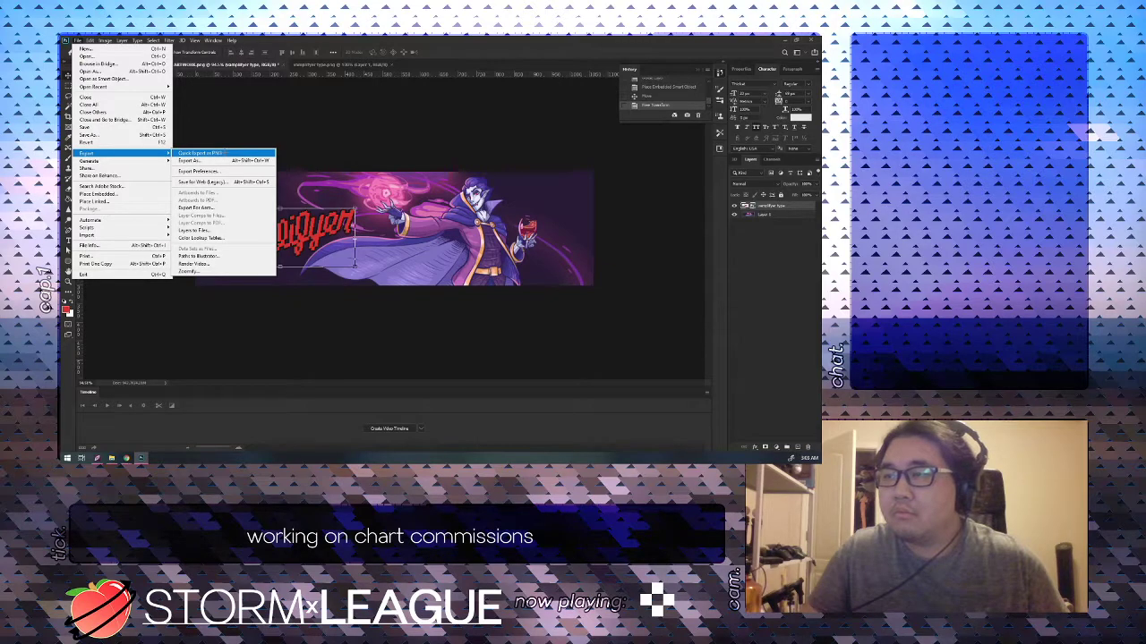
{"action": "left_click", "coordinate": [222, 153]}
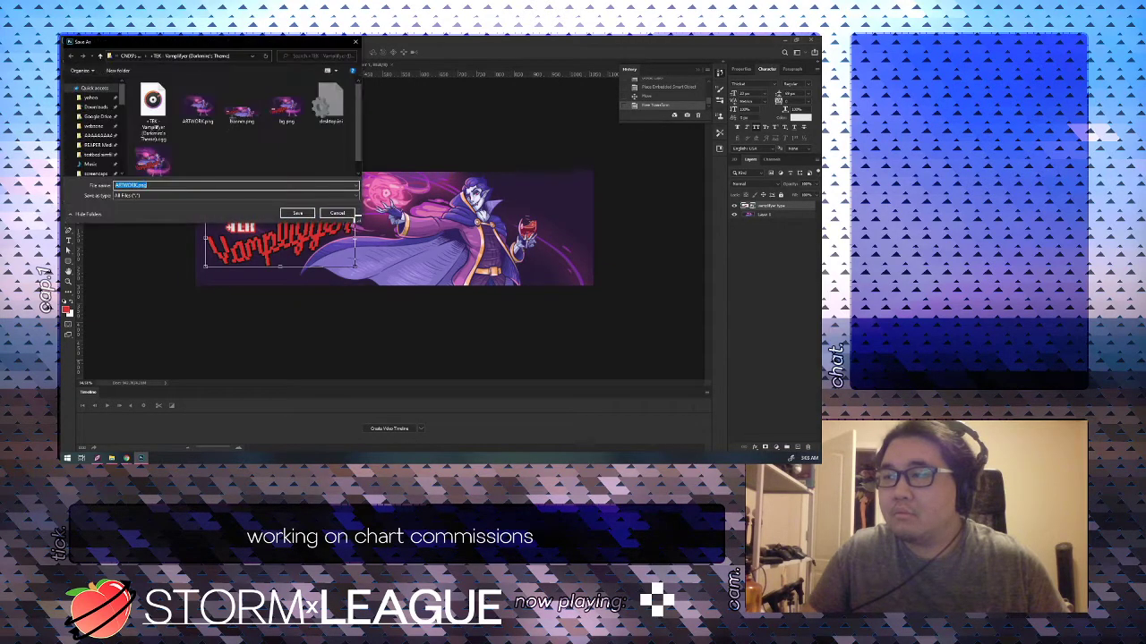
{"action": "double_click", "coordinate": [229, 114]}
{"action": "double_click", "coordinate": [227, 113]}
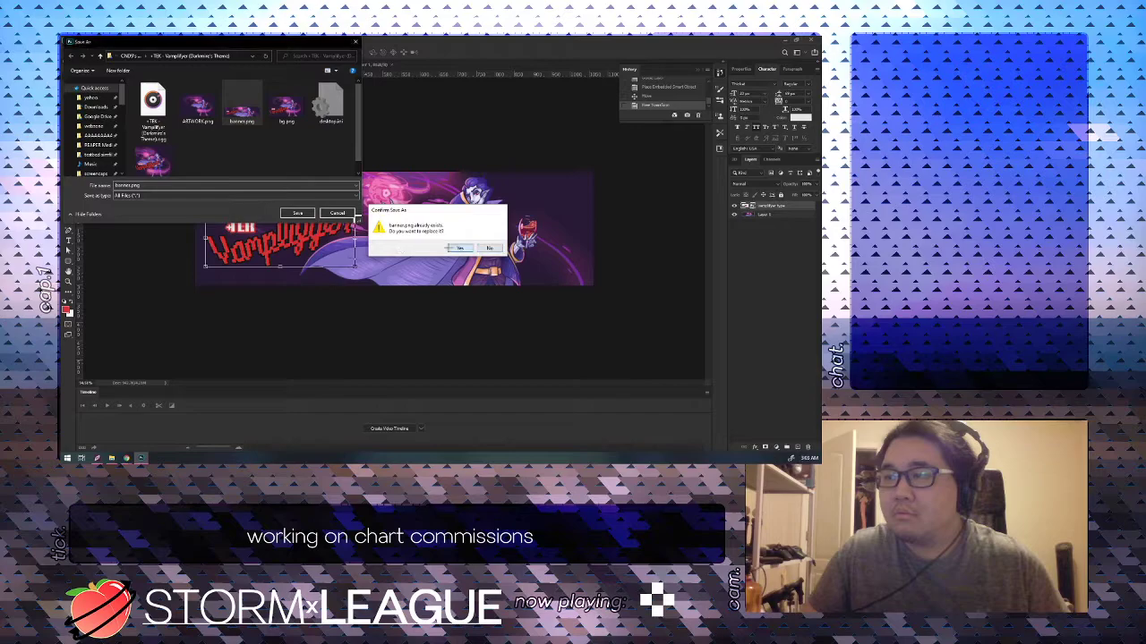
{"action": "left_click", "coordinate": [455, 248]}
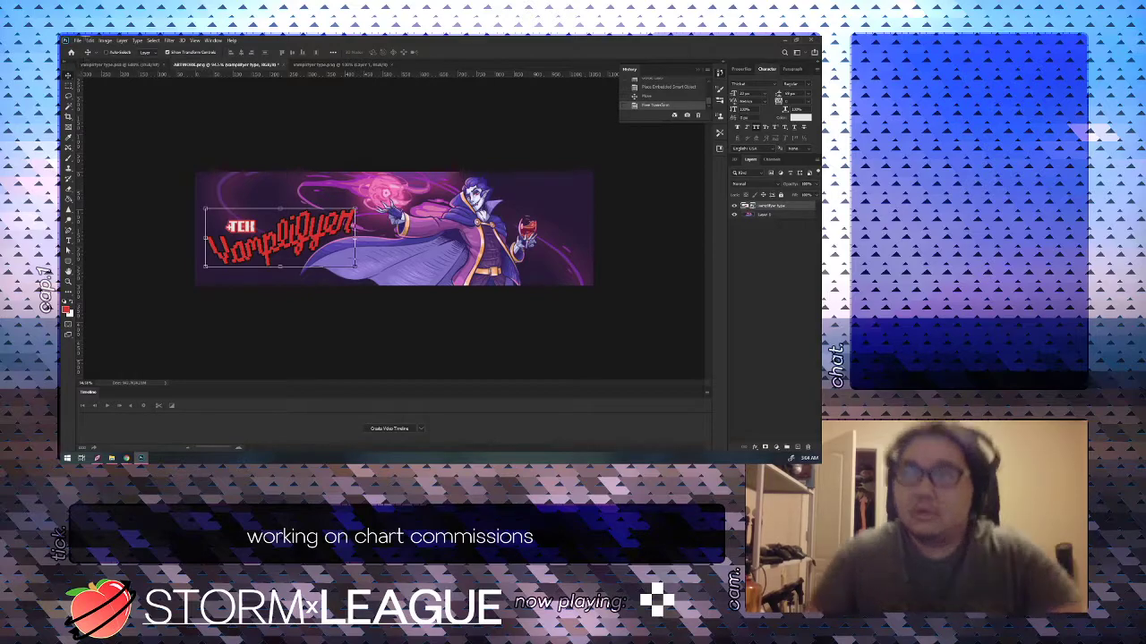
{"action": "left_click", "coordinate": [78, 41]}
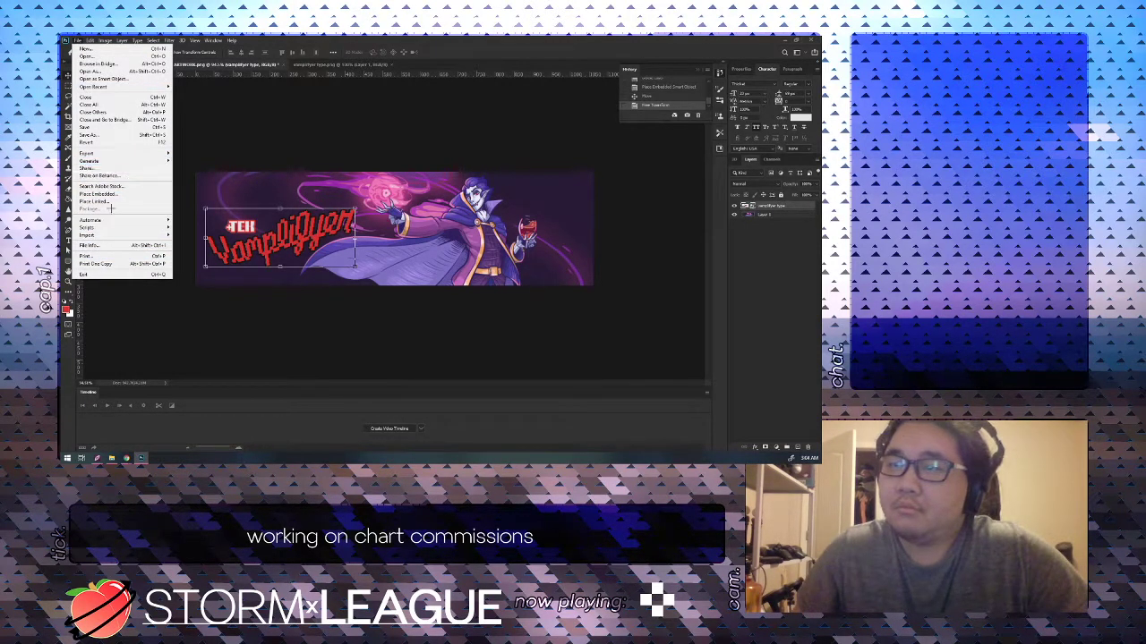
{"action": "mouse_move", "coordinate": [89, 40]}
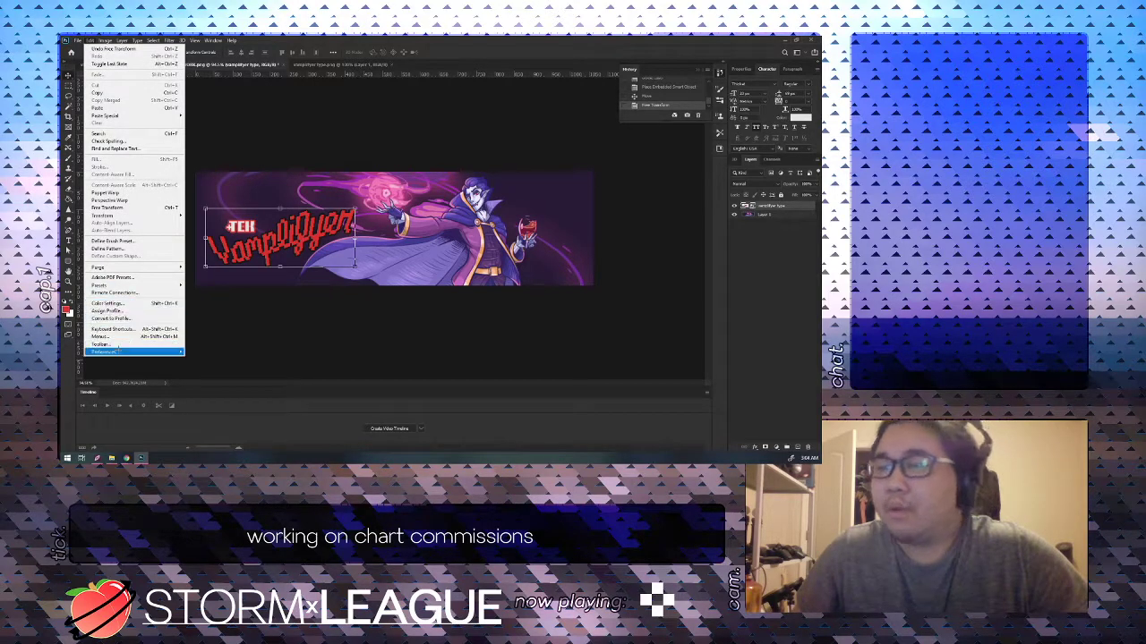
{"action": "mouse_move", "coordinate": [119, 352]}
{"action": "left_click", "coordinate": [219, 210]}
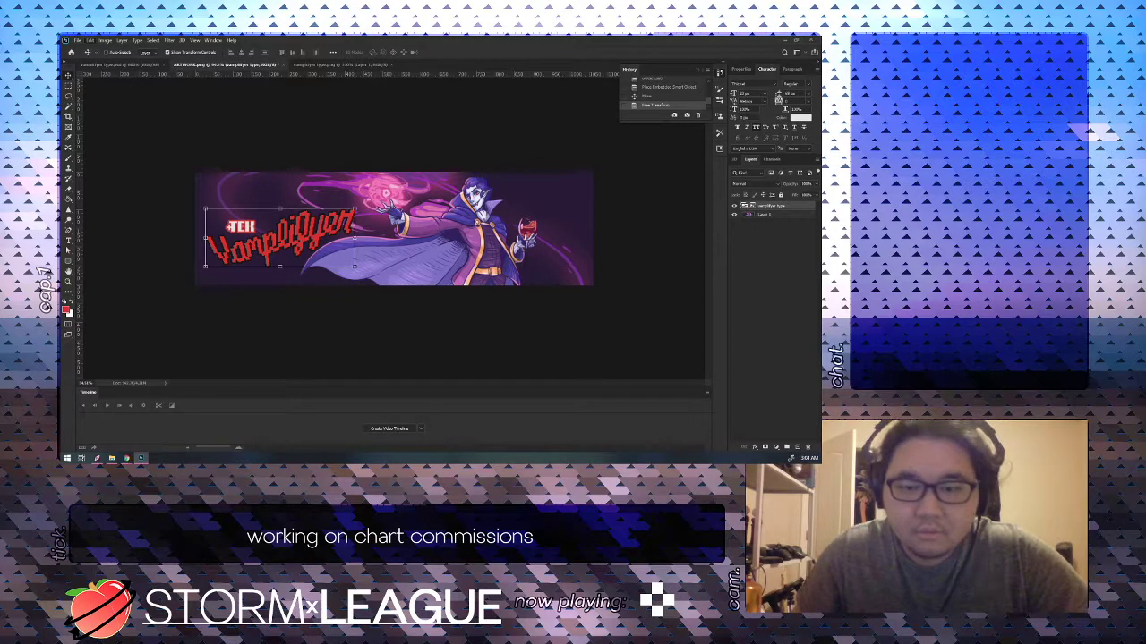
{"action": "key", "text": "i"}
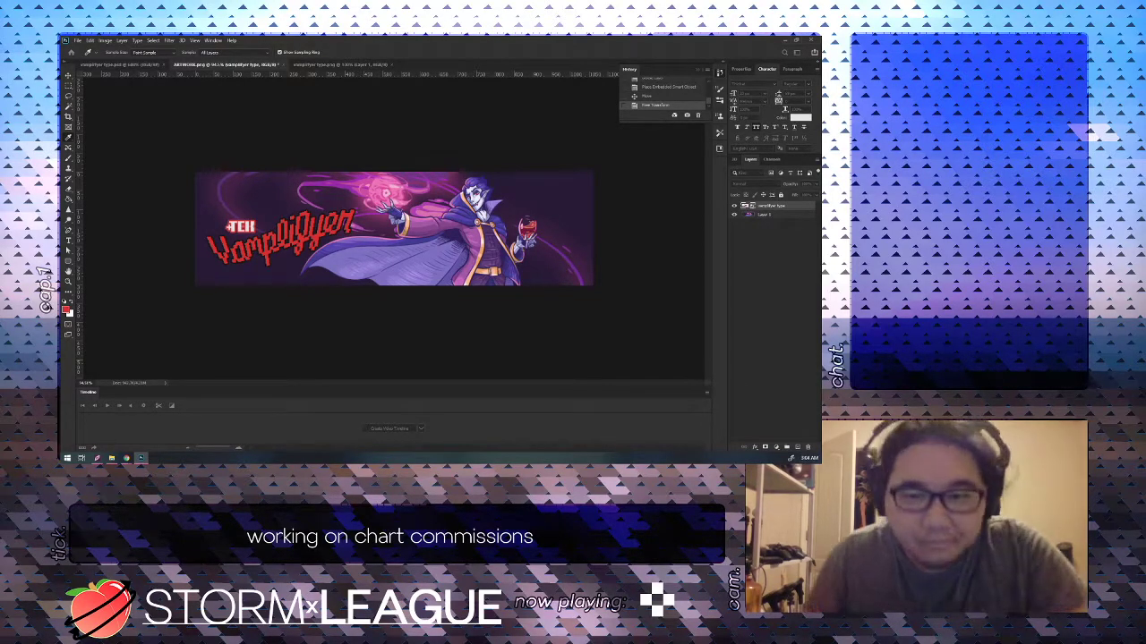
{"action": "key", "text": "v"}
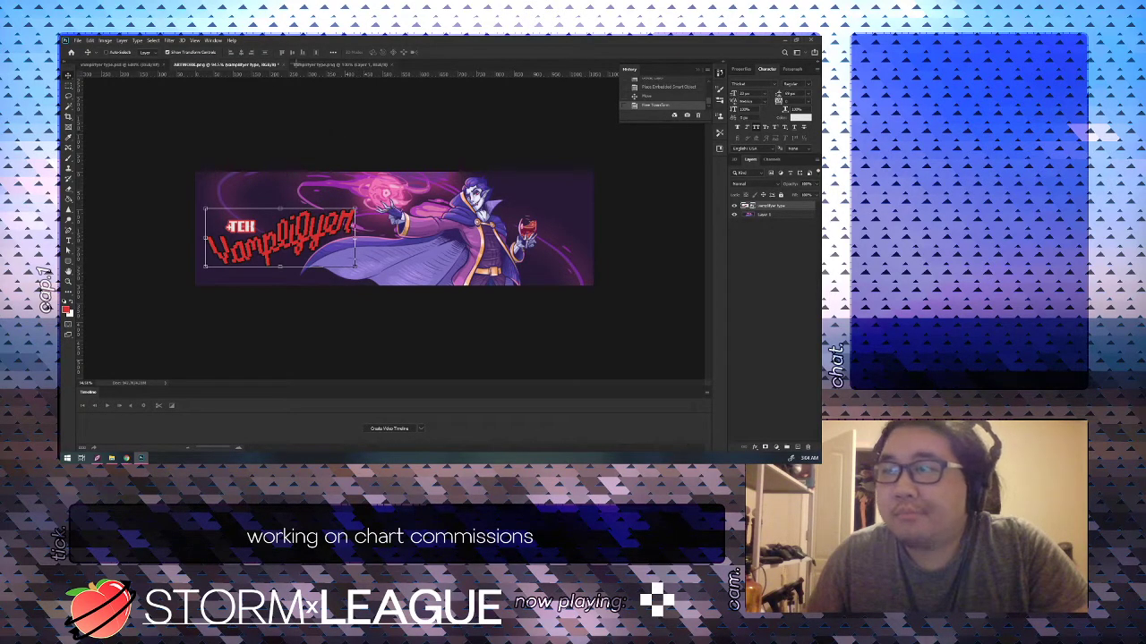
{"action": "left_click", "coordinate": [285, 66]}
{"action": "left_click", "coordinate": [439, 193]}
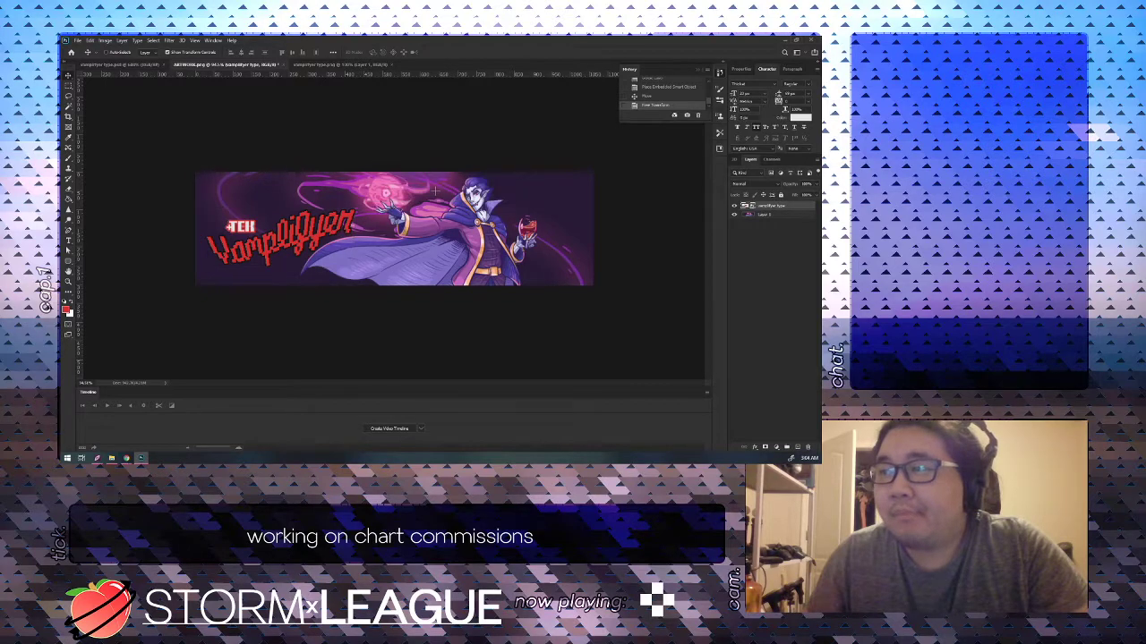
Close Photoshop, then quit ArrowVortex without saving changes to the current file.
{"action": "left_click", "coordinate": [810, 39]}
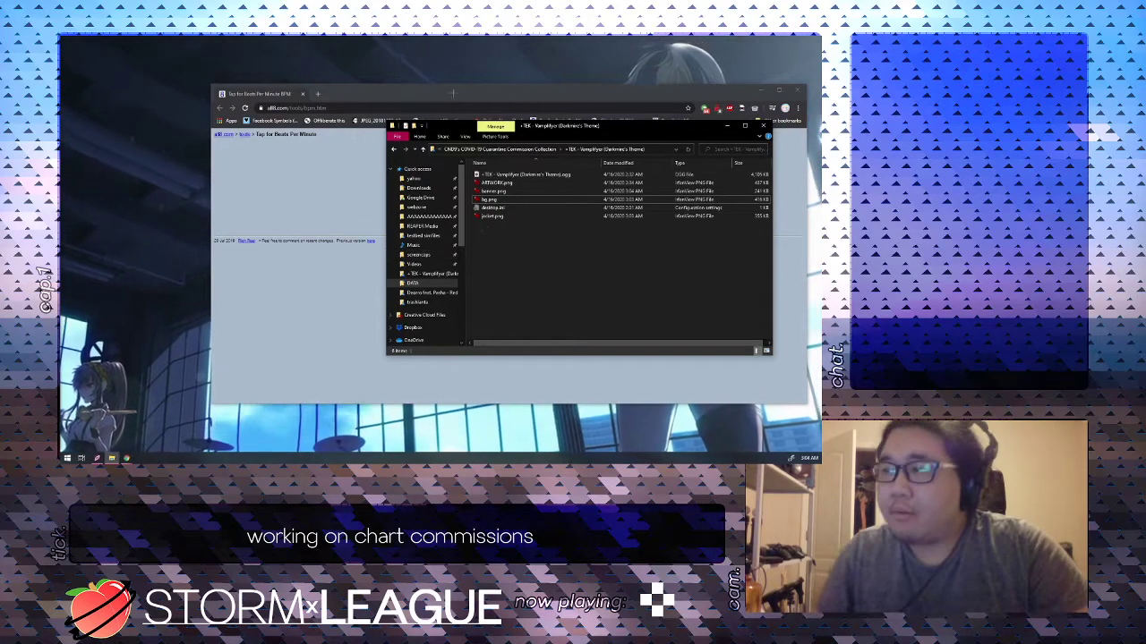
{"action": "left_click", "coordinate": [491, 215]}
{"action": "left_click", "coordinate": [97, 458]}
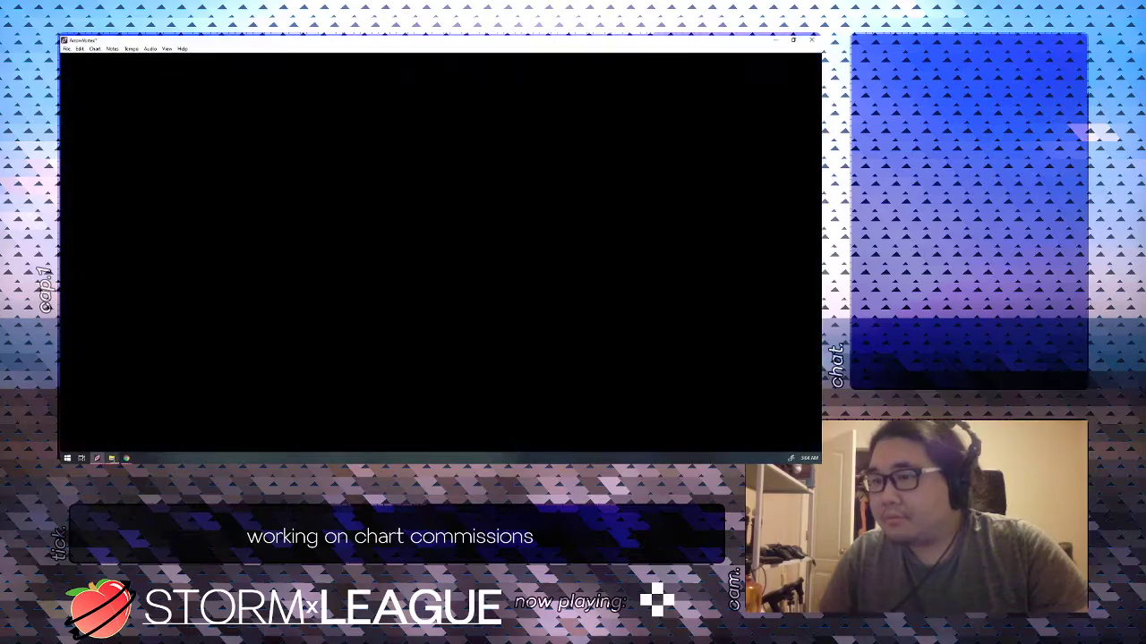
{"action": "left_click", "coordinate": [112, 459]}
{"action": "left_click", "coordinate": [811, 39]}
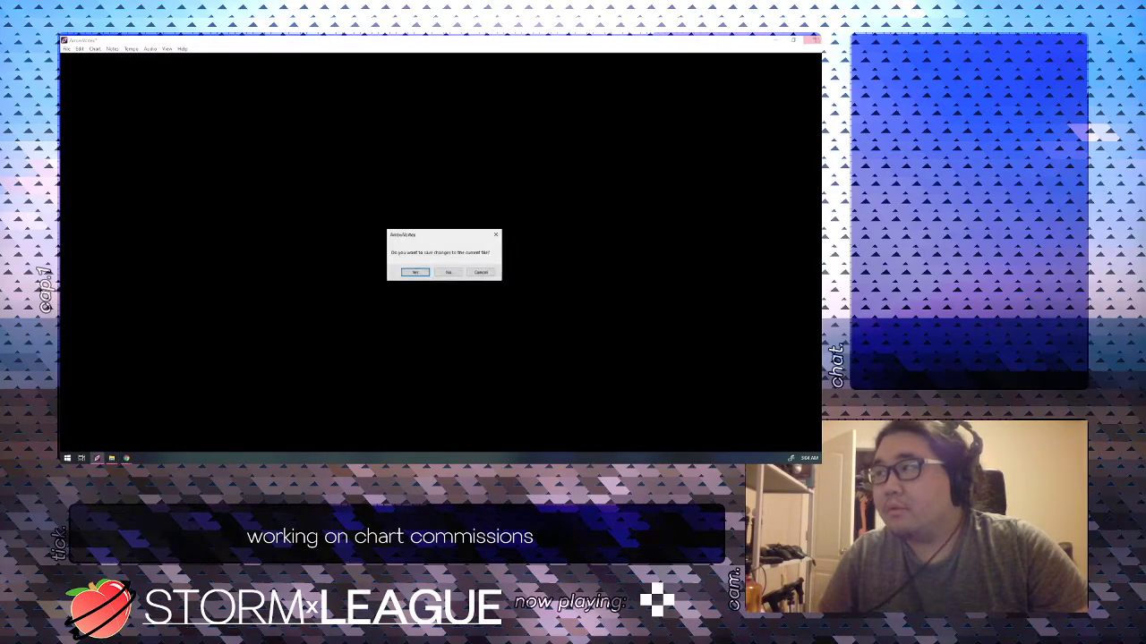
{"action": "left_click", "coordinate": [455, 274]}
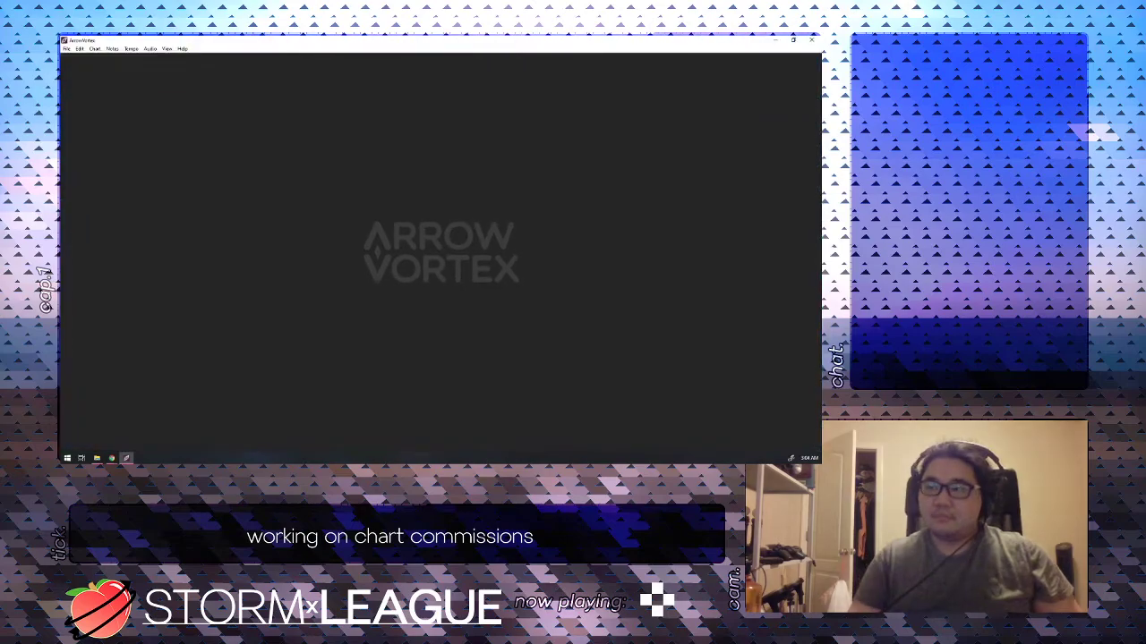
Load the song file "+TEK - Vamplifyer (Darkmire's Theme).ogg" from the commission folder into ArrowVortex.
{"action": "key", "text": "alt+Tab"}
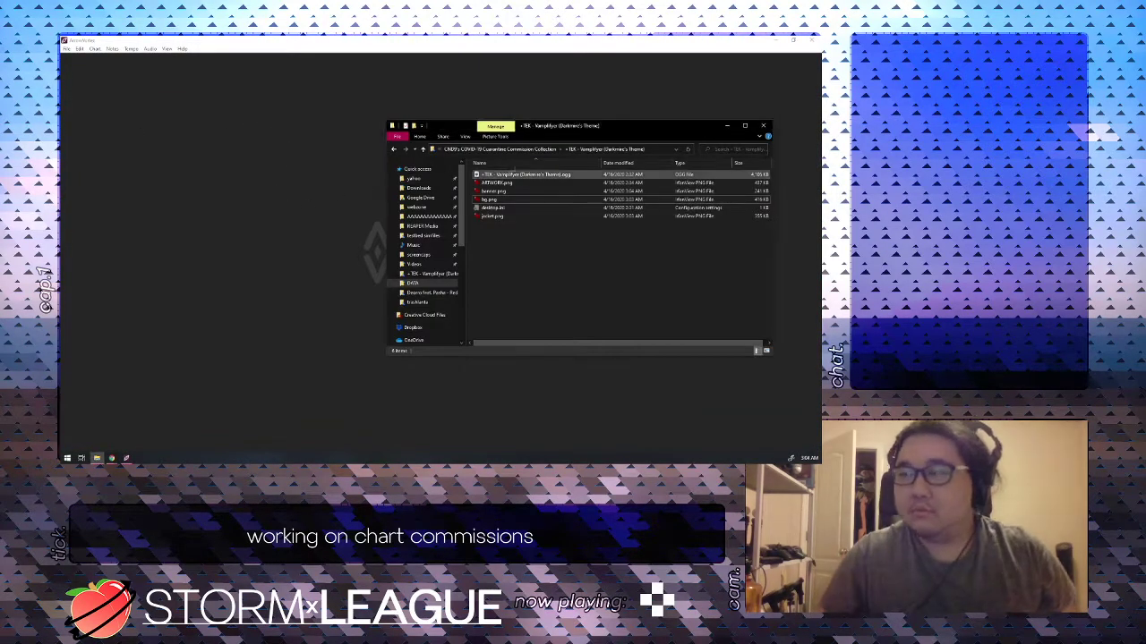
{"action": "left_click_drag", "start_coordinate": [528, 173], "coordinate": [211, 177]}
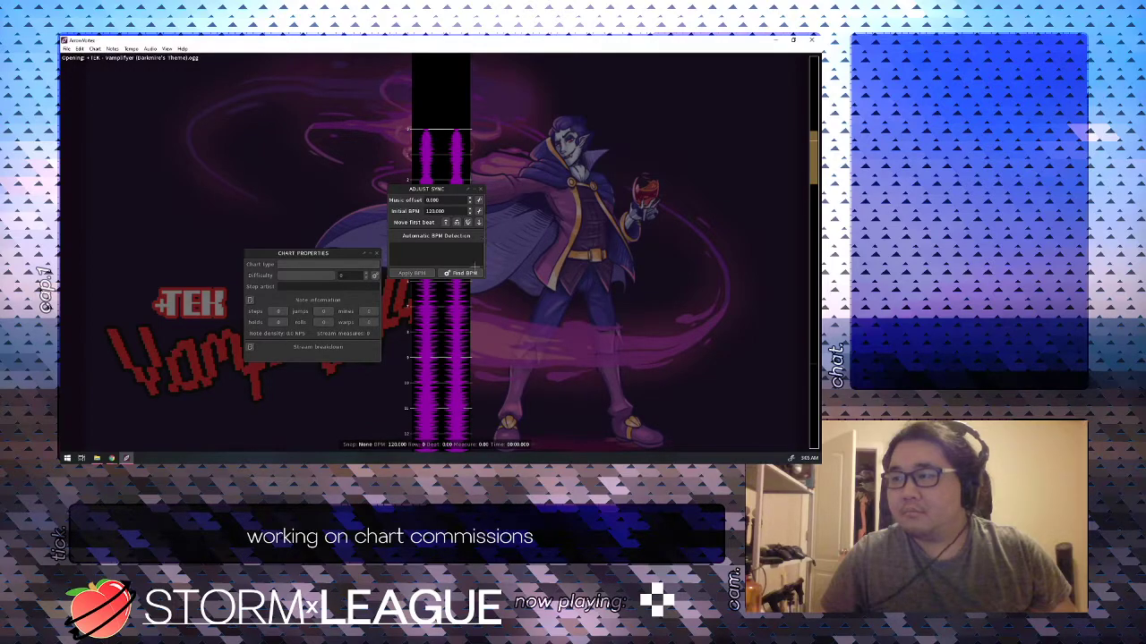
Open the simfile properties beside the sync settings, then run automatic BPM detection and apply the detected 133 BPM.
{"action": "left_click", "coordinate": [471, 271]}
{"action": "left_click_drag", "start_coordinate": [436, 189], "coordinate": [580, 178]}
{"action": "left_click_drag", "start_coordinate": [309, 250], "coordinate": [306, 245]}
{"action": "key", "text": "shift+p"}
{"action": "scroll", "coordinate": [447, 236], "scroll_direction": "down", "scroll_amount": 2}
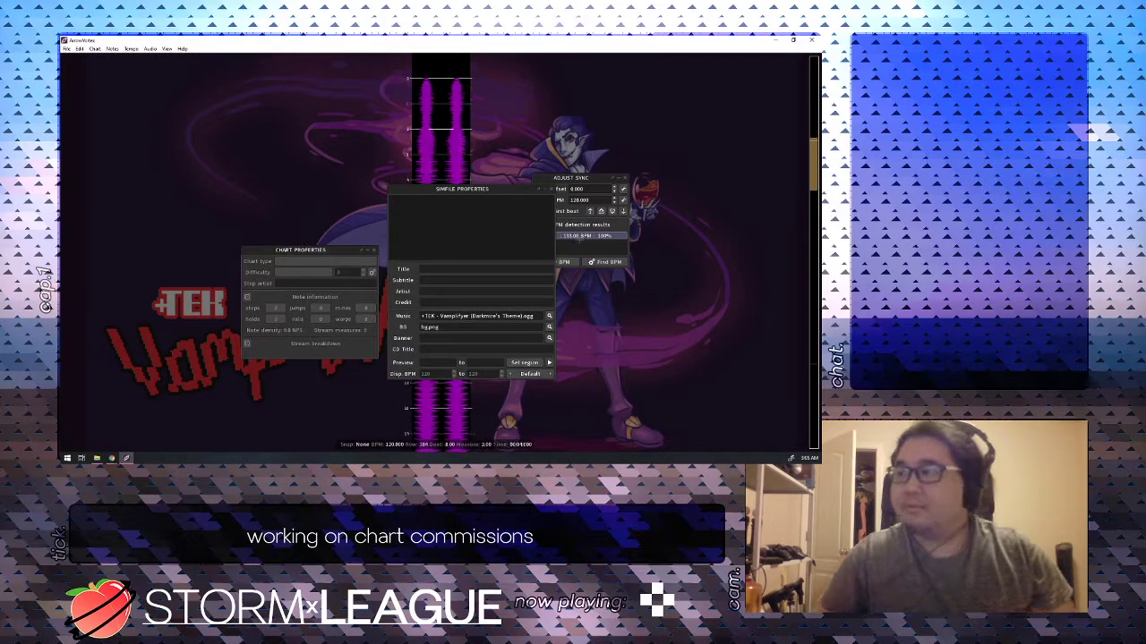
{"action": "left_click", "coordinate": [606, 261]}
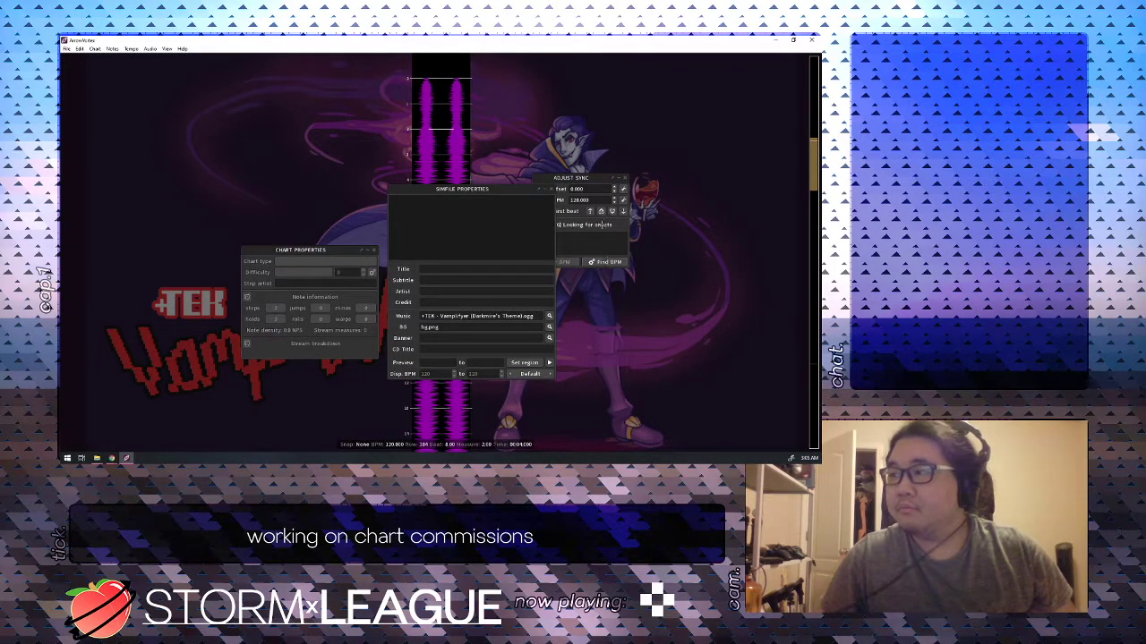
{"action": "left_click", "coordinate": [573, 261]}
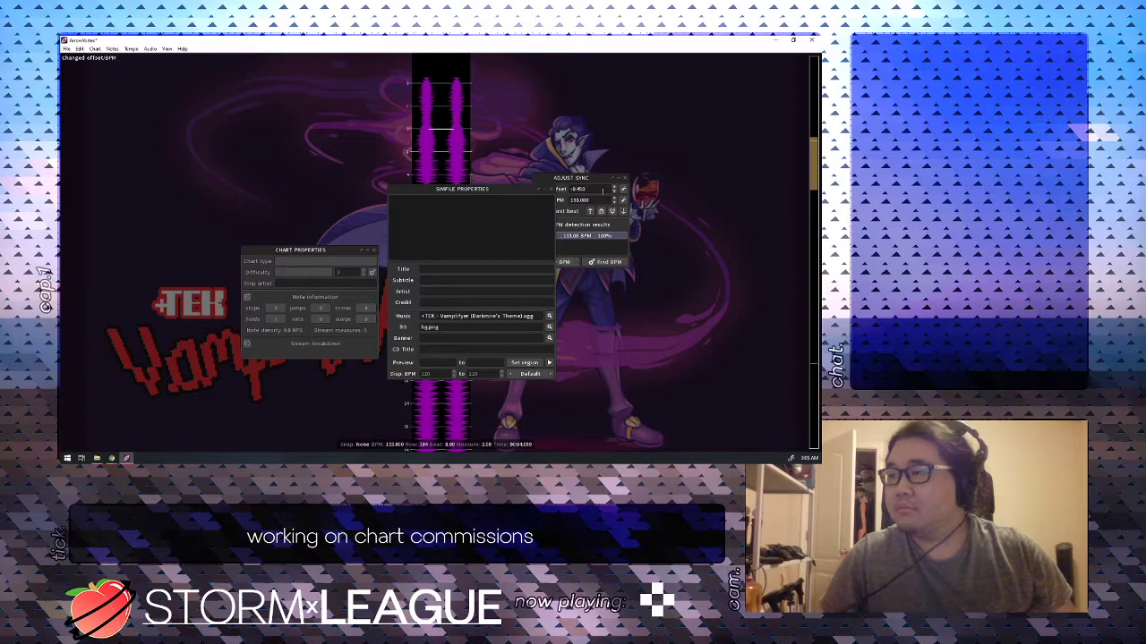
Shift the first beat toward the start of the song and set the music offset to 0.
{"action": "left_click", "coordinate": [593, 211]}
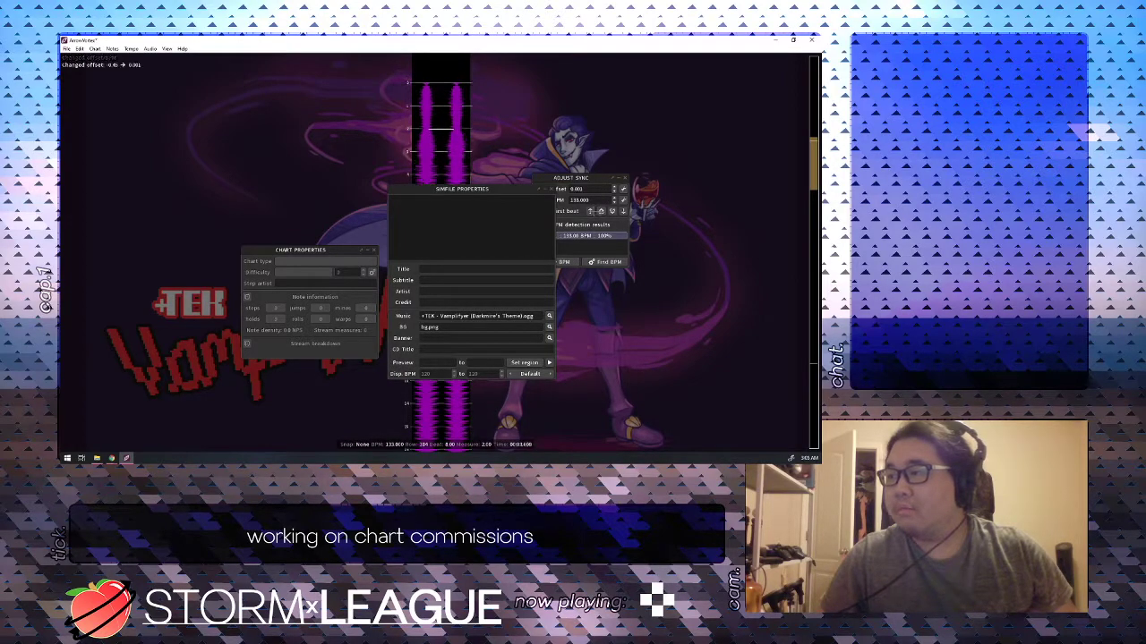
{"action": "left_click", "coordinate": [602, 211]}
{"action": "left_click", "coordinate": [612, 211]}
{"action": "double_click", "coordinate": [602, 190]}
{"action": "key", "text": "BackSpace"}
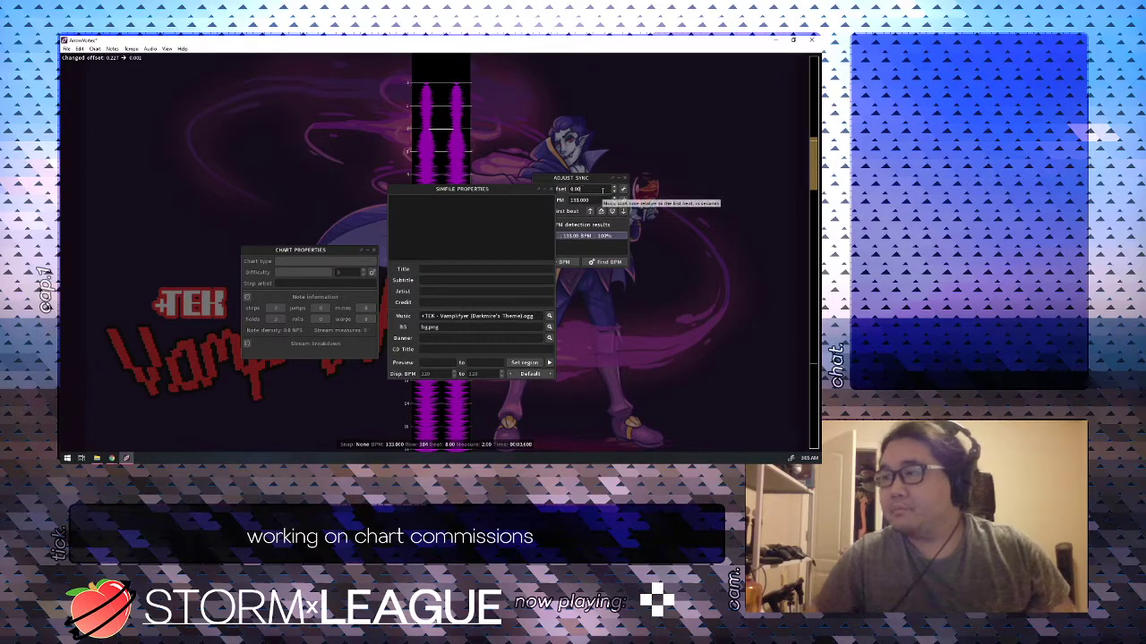
{"action": "type", "text": "0"}
{"action": "key", "text": "Return"}
{"action": "scroll", "coordinate": [445, 120], "scroll_direction": "up", "scroll_amount": 3}
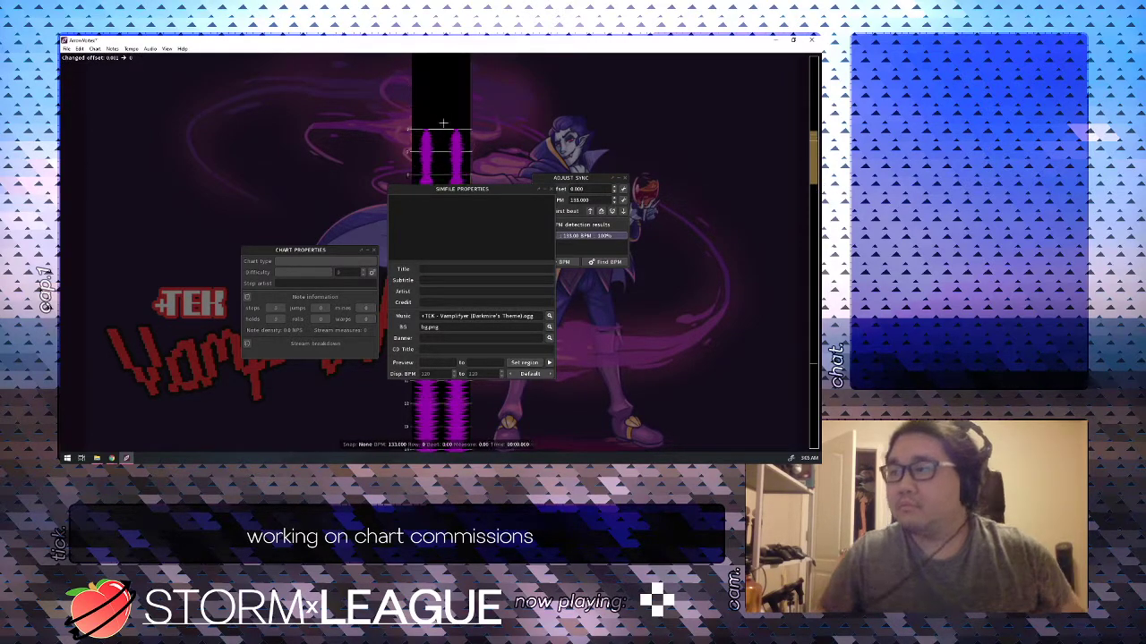
Set the snap to 4th notes and check the beats near the song's start against the enlarged waveform.
{"action": "scroll", "coordinate": [443, 123], "scroll_direction": "up", "scroll_amount": 4}
{"action": "key", "text": "space"}
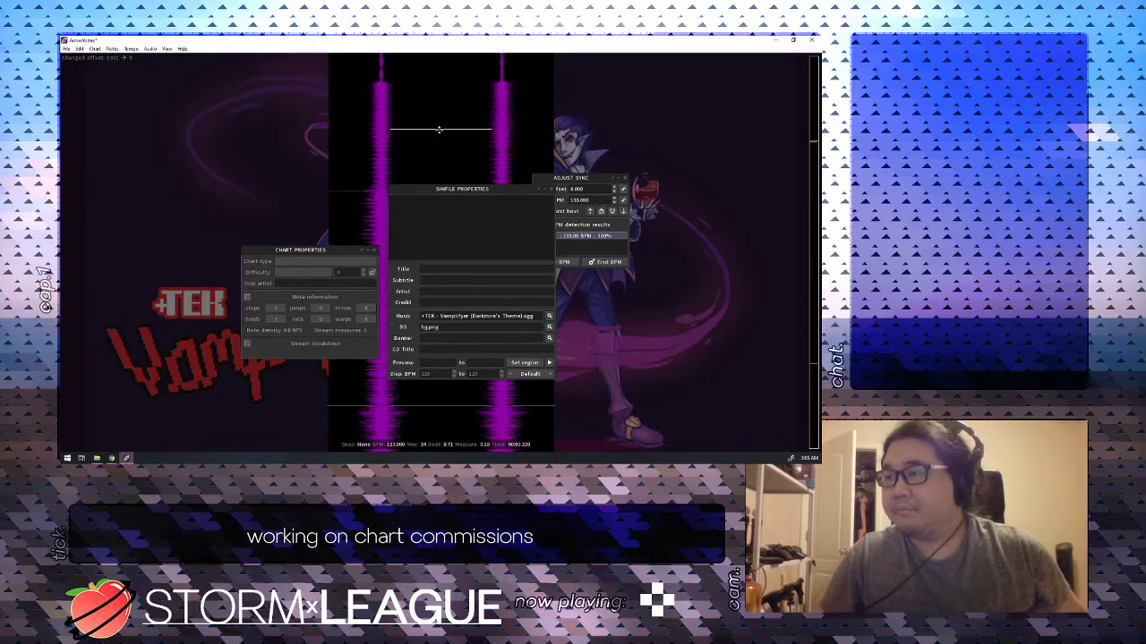
{"action": "key", "text": "Right"}
{"action": "scroll", "coordinate": [447, 164], "scroll_direction": "down", "scroll_amount": 9}
{"action": "scroll", "coordinate": [413, 188], "scroll_direction": "up", "scroll_amount": 2}
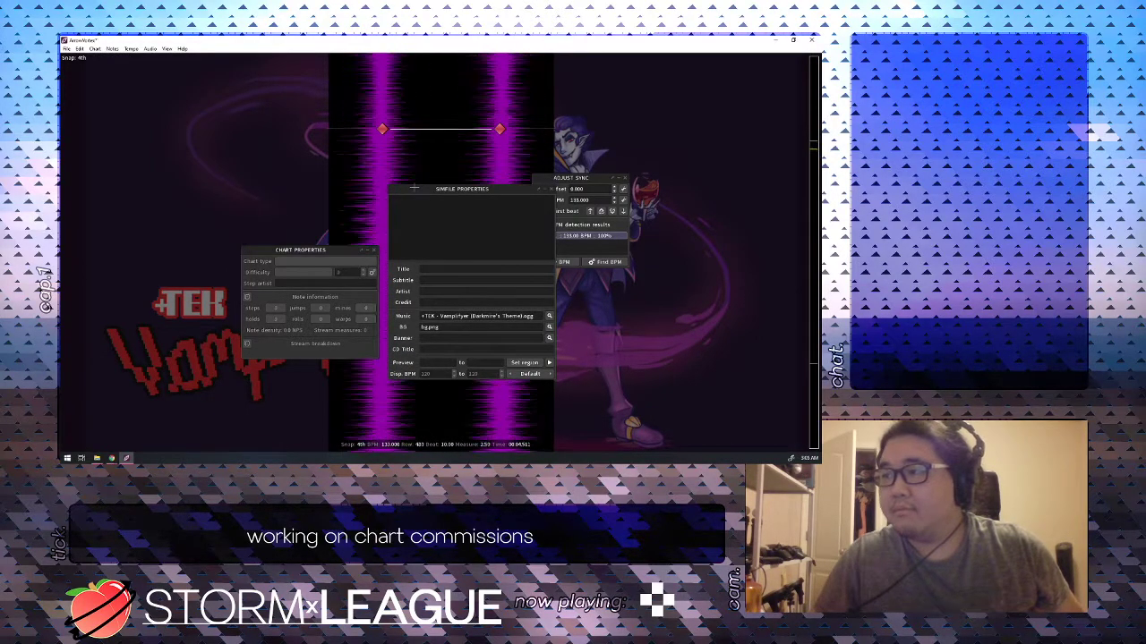
Close the waveform and sync settings, and move the simfile properties clear of the note field.
{"action": "key", "text": "shift+w"}
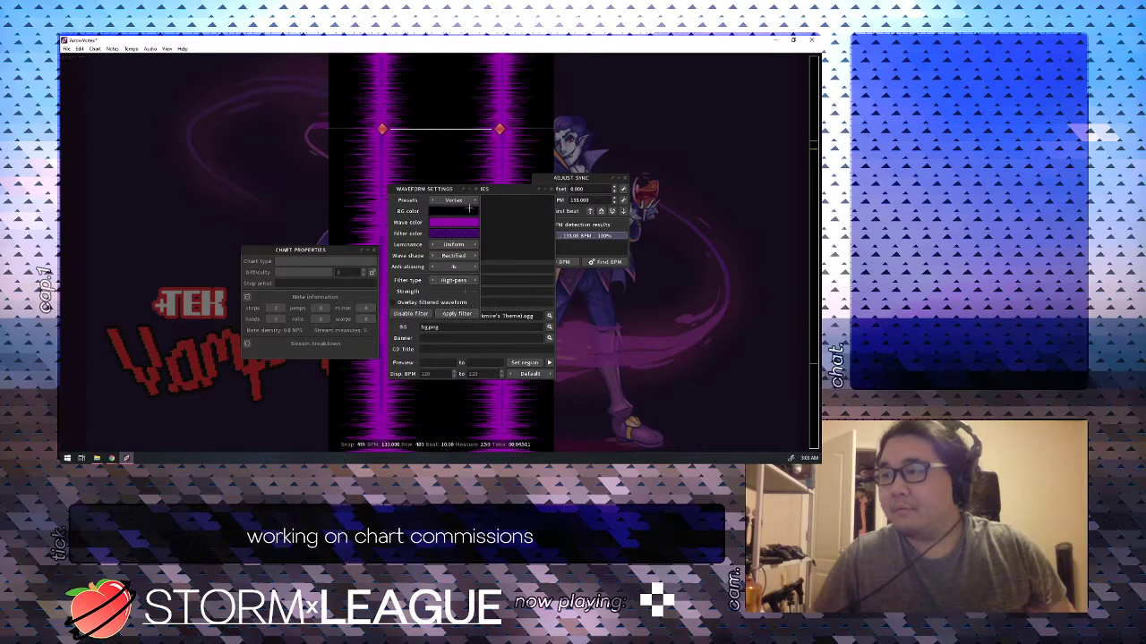
{"action": "left_click", "coordinate": [472, 189]}
{"action": "left_click", "coordinate": [626, 177]}
{"action": "left_click_drag", "start_coordinate": [465, 189], "coordinate": [638, 255]}
Check the waveform peaks against the beat lines at successive beats, through to a passage near measure 22.
{"action": "scroll", "coordinate": [521, 272], "scroll_direction": "down", "scroll_amount": 8}
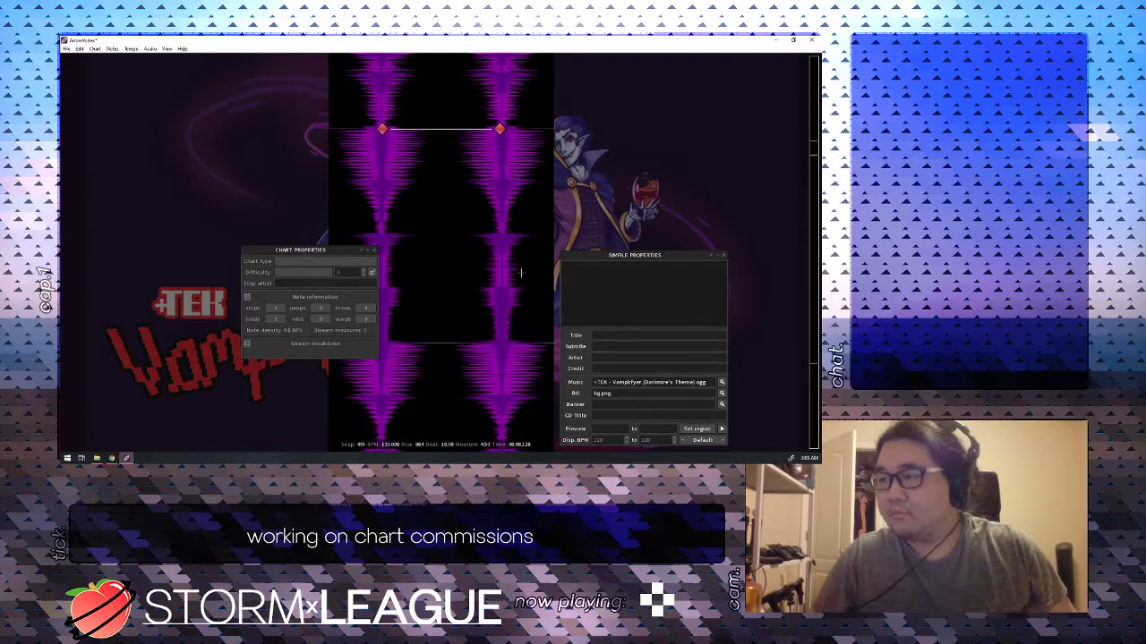
{"action": "scroll", "coordinate": [521, 273], "scroll_direction": "down", "scroll_amount": 1}
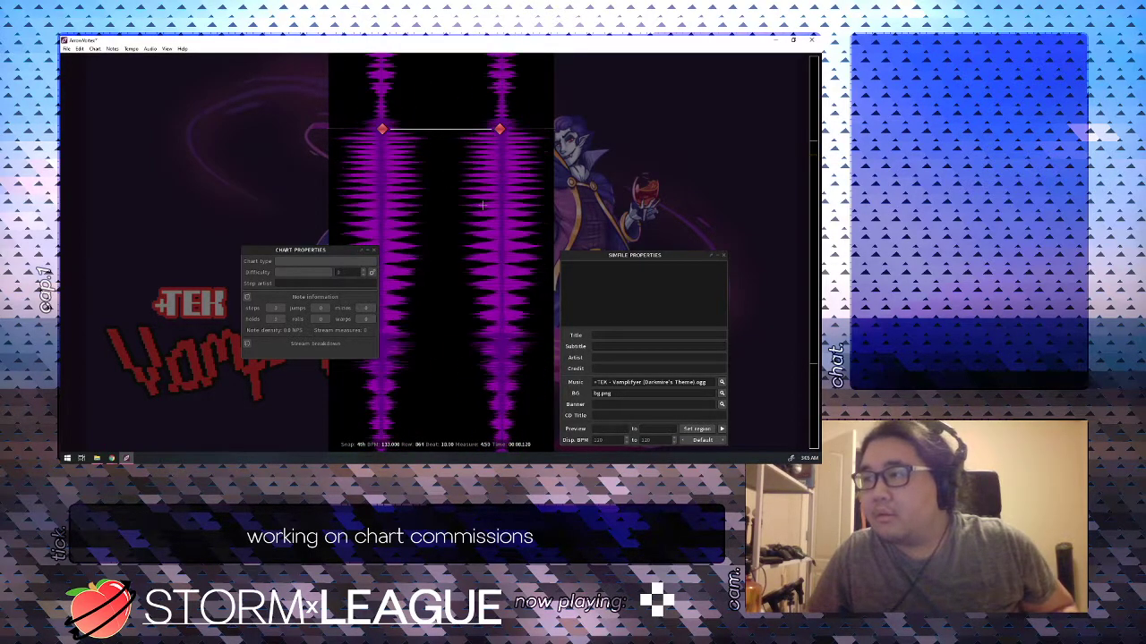
{"action": "scroll", "coordinate": [394, 179], "scroll_direction": "down", "scroll_amount": 20}
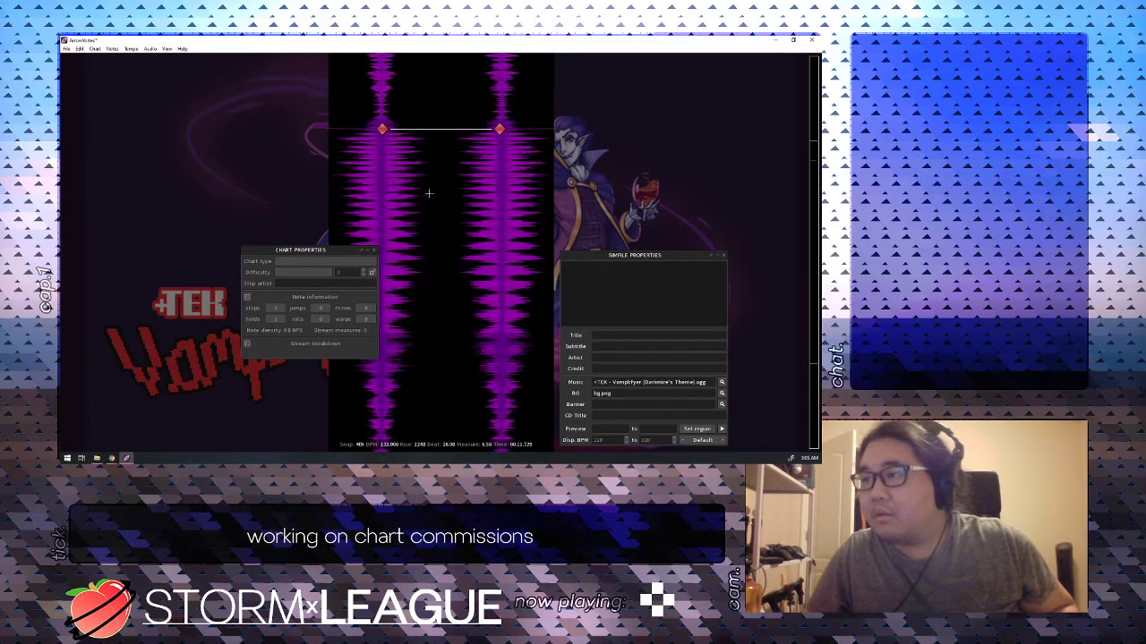
{"action": "left_click", "coordinate": [812, 210]}
{"action": "scroll", "coordinate": [489, 240], "scroll_direction": "down", "scroll_amount": 1}
Try a music offset of 0.001 in the sync settings, restoring it to 0 before closing them.
{"action": "key", "text": "shift+s"}
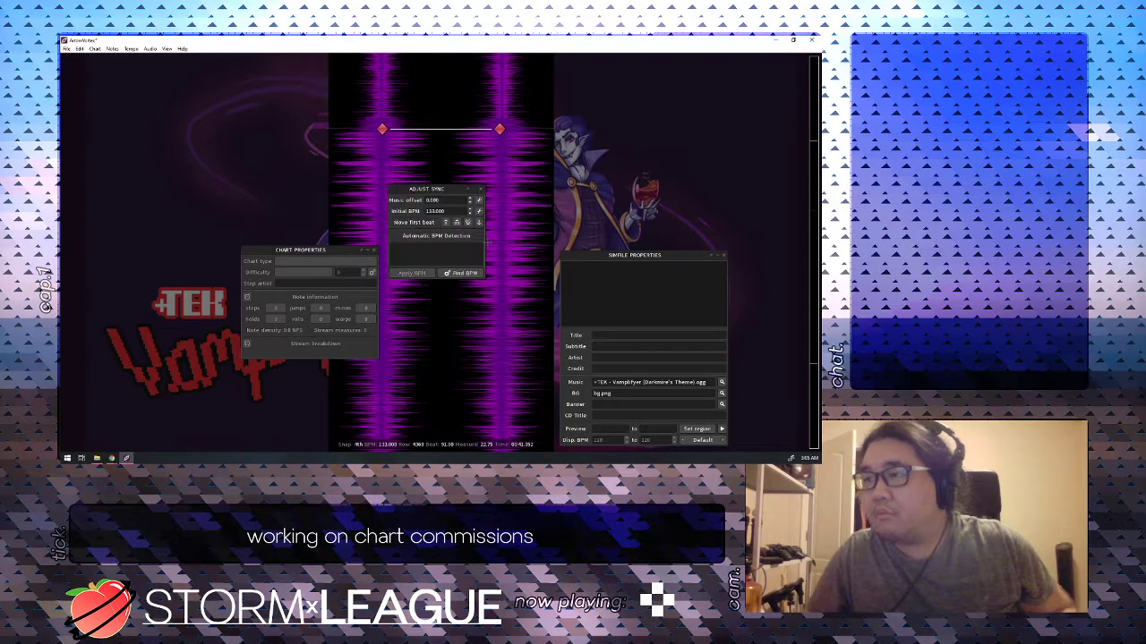
{"action": "left_click", "coordinate": [468, 198]}
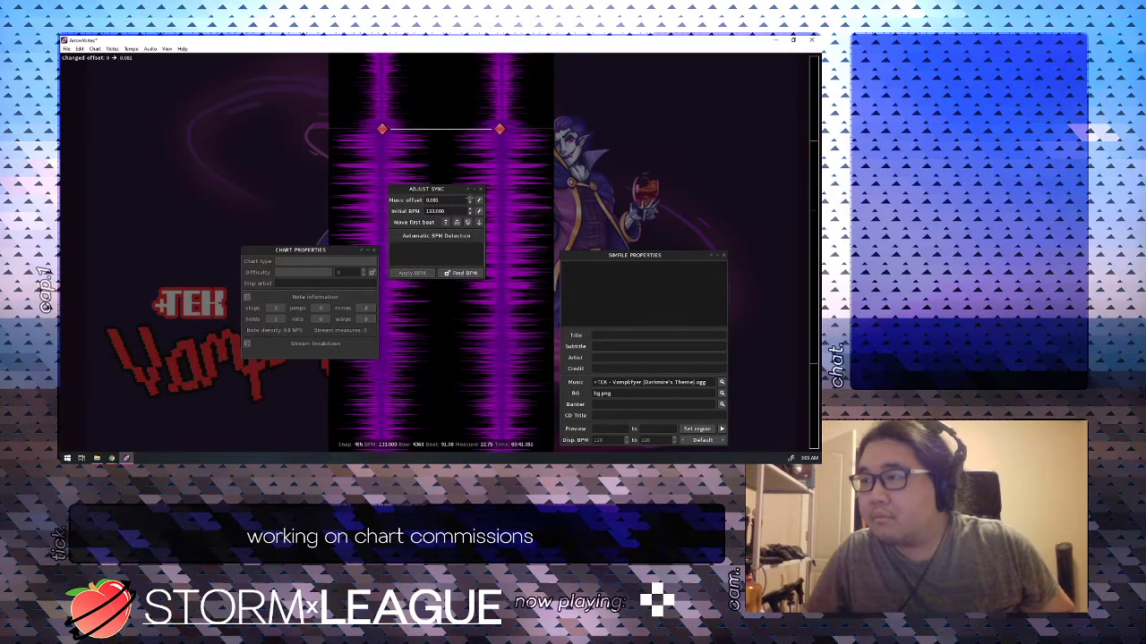
{"action": "left_click", "coordinate": [469, 202]}
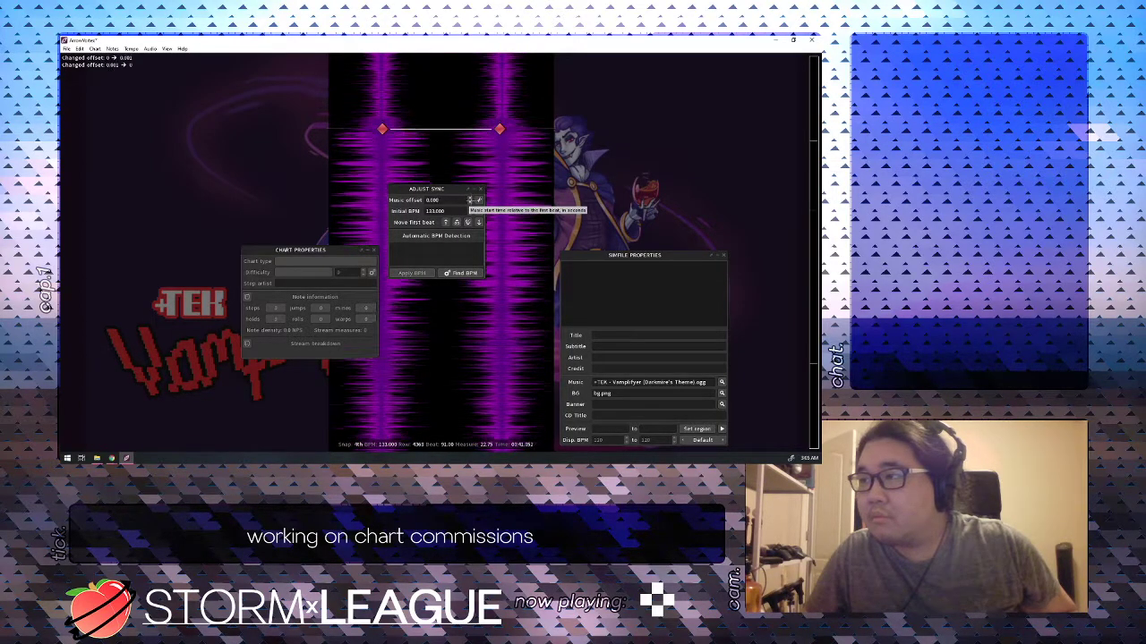
{"action": "left_click", "coordinate": [480, 188]}
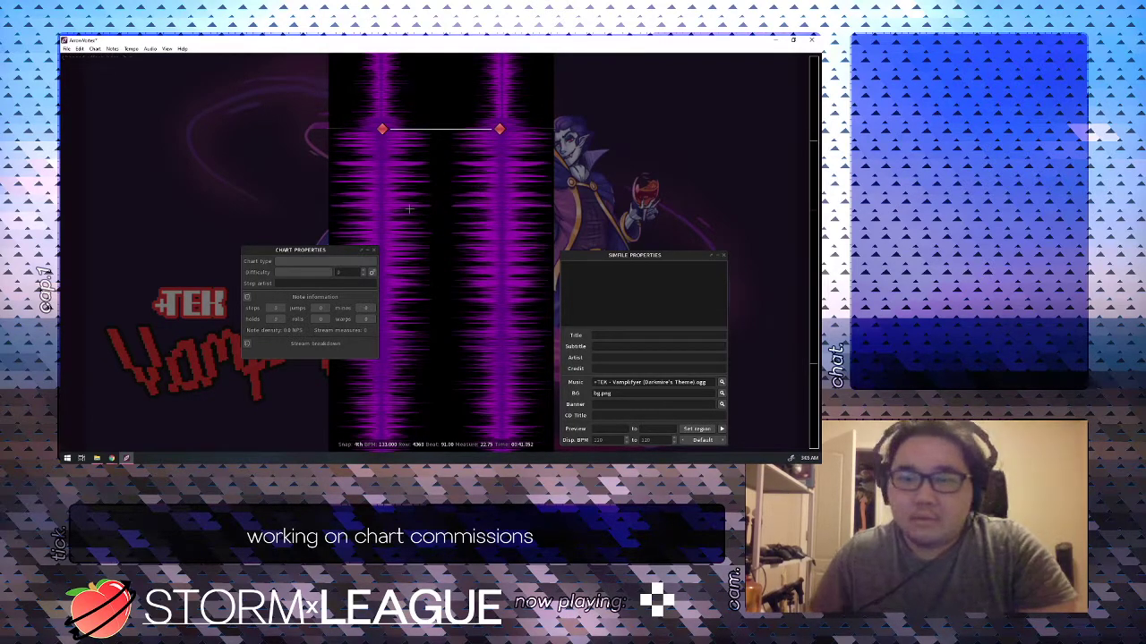
Place both properties windows beside the waveform and enter title "Vamplifyer", subtitle "(Darkmire's Theme)" and artist "+TEK".
{"action": "left_click_drag", "start_coordinate": [338, 253], "coordinate": [253, 308]}
{"action": "left_click_drag", "start_coordinate": [648, 261], "coordinate": [177, 96]}
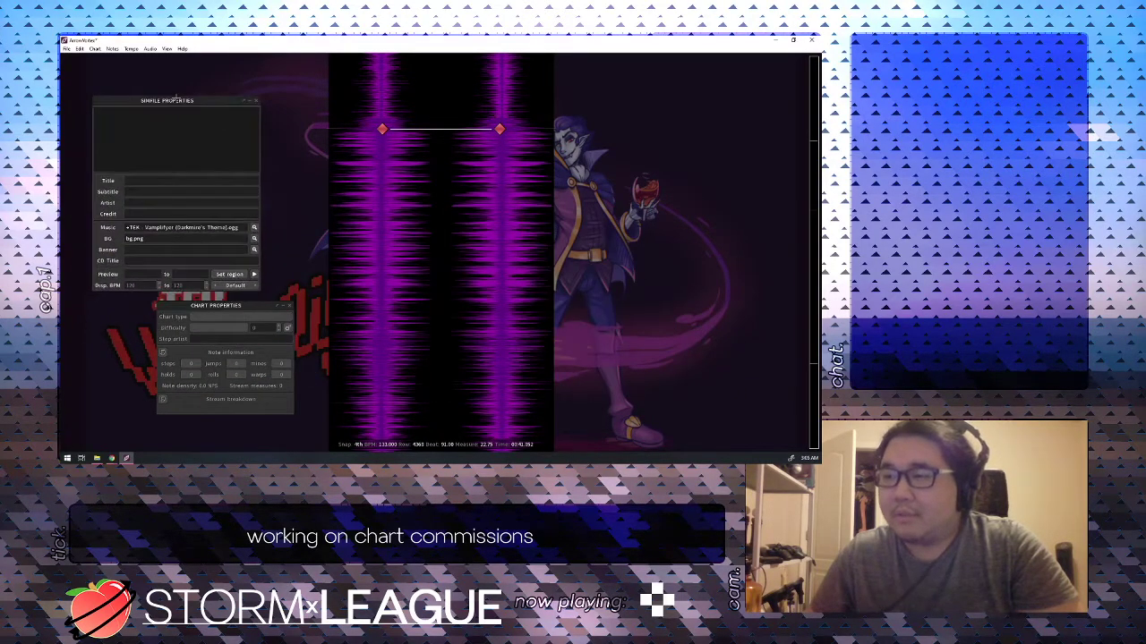
{"action": "left_click", "coordinate": [170, 181]}
{"action": "type", "text": "CV"}
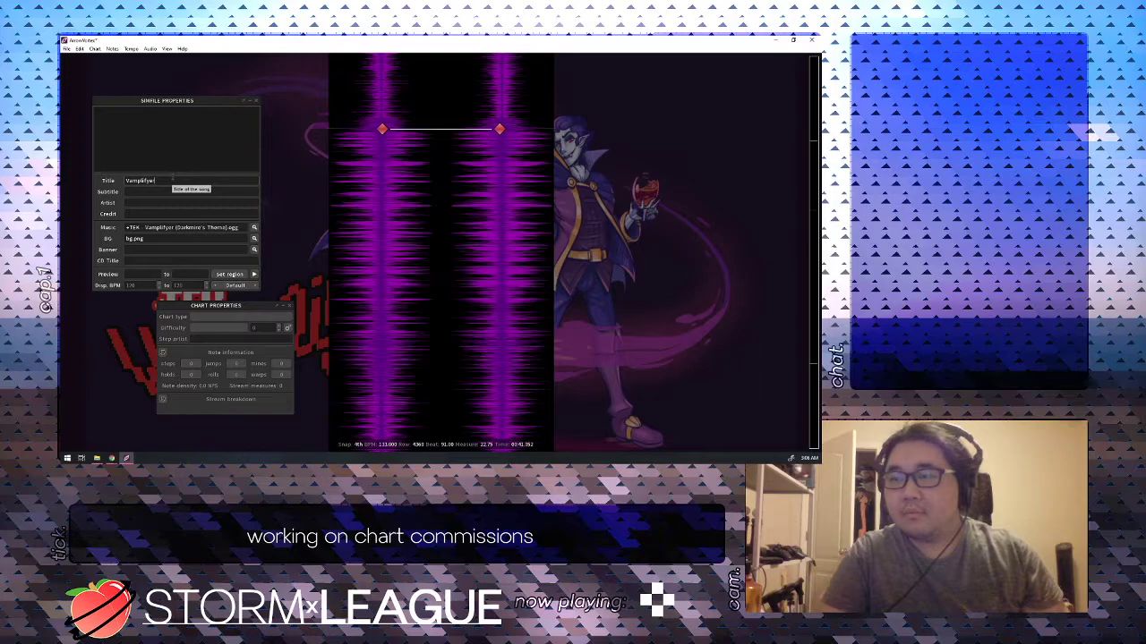
{"action": "left_click", "coordinate": [162, 191]}
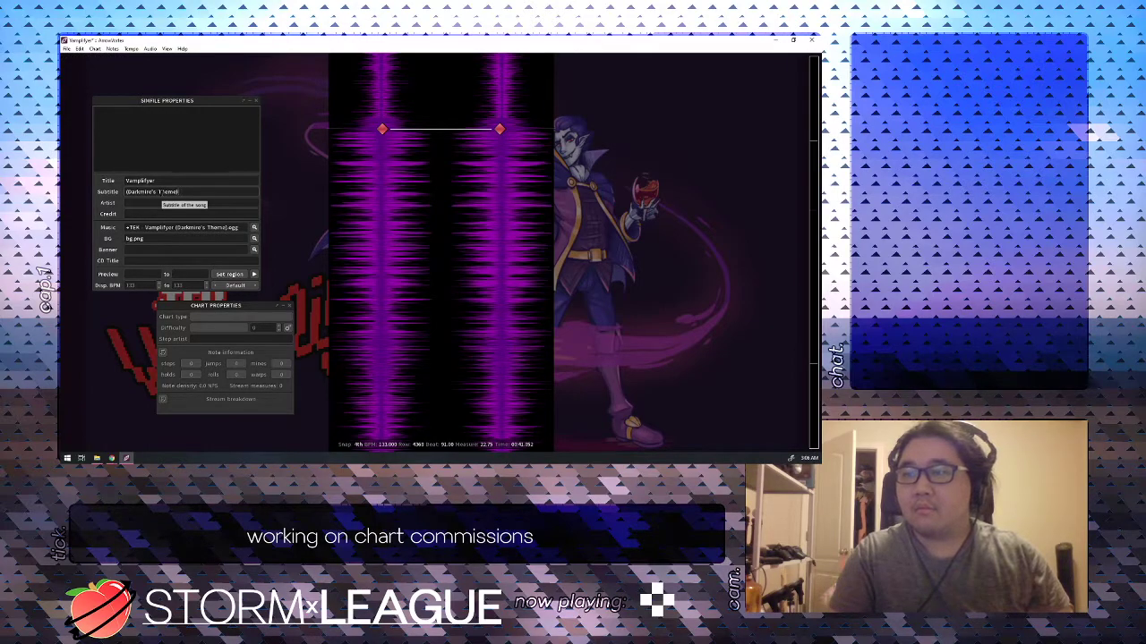
{"action": "left_click", "coordinate": [157, 203]}
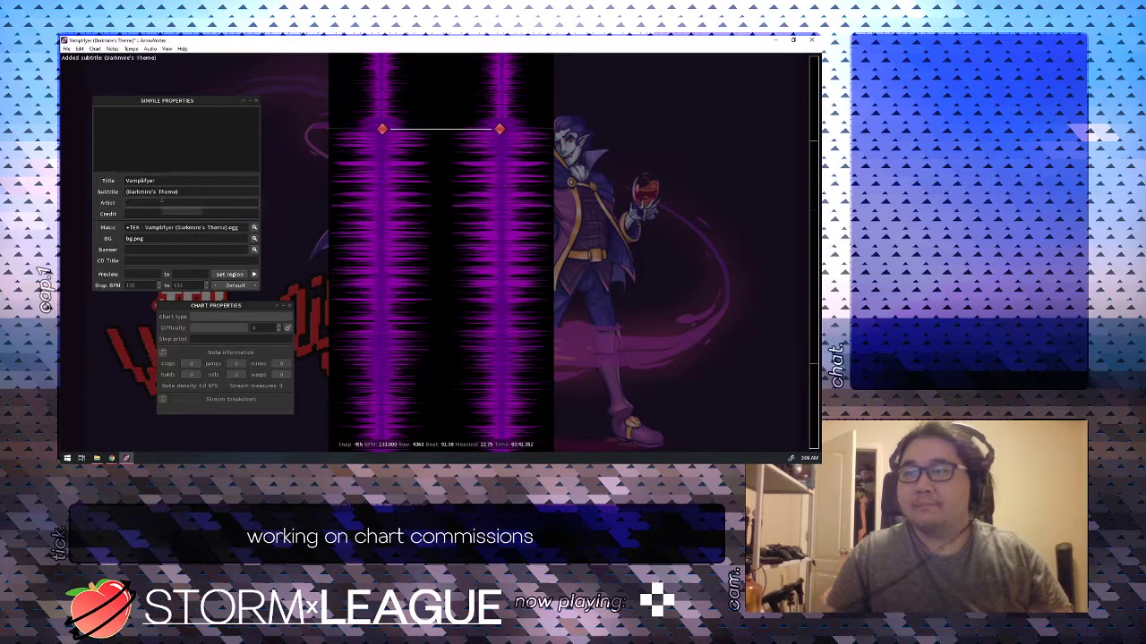
{"action": "type", "text": "+TEK"}
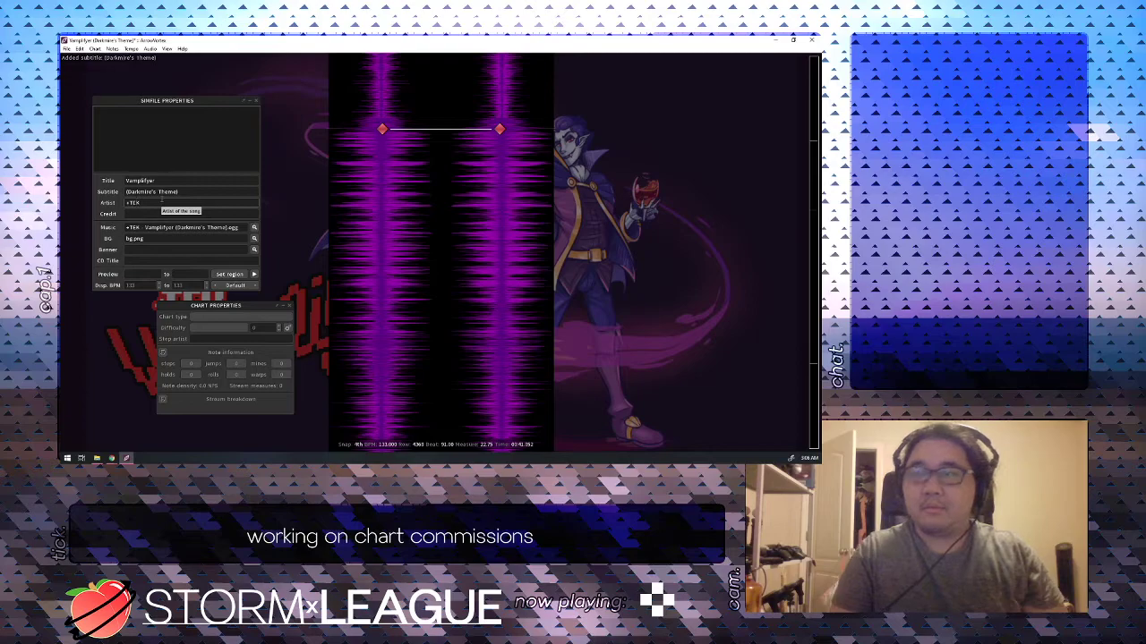
{"action": "left_click", "coordinate": [161, 211]}
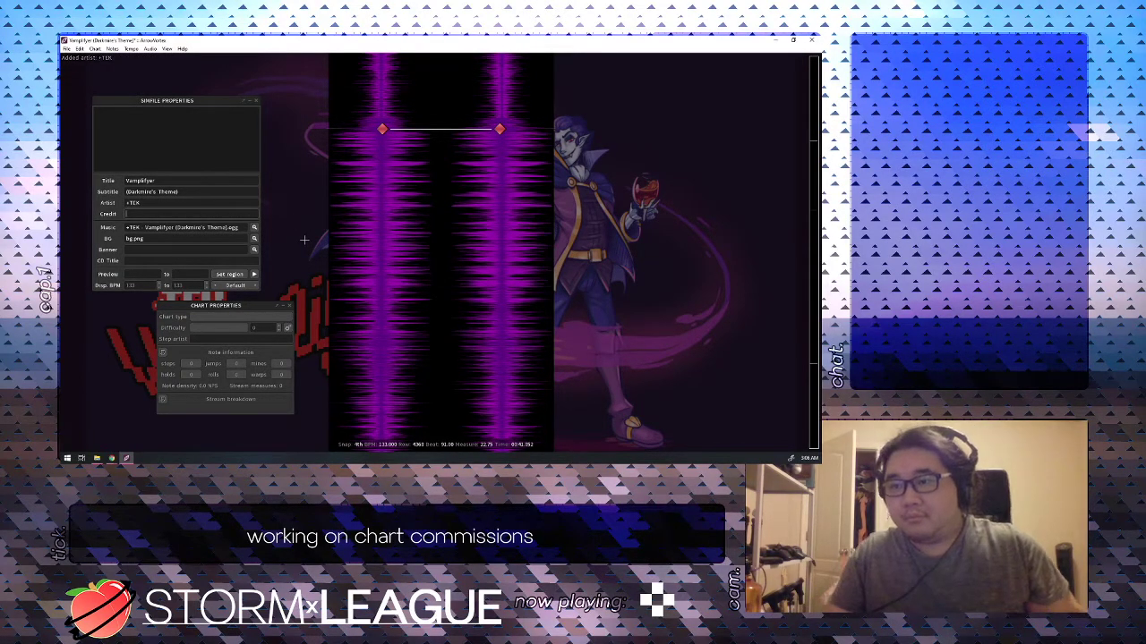
Set the simfile's banner image to banner.png.
{"action": "left_click", "coordinate": [205, 249]}
{"action": "type", "text": "ban"}
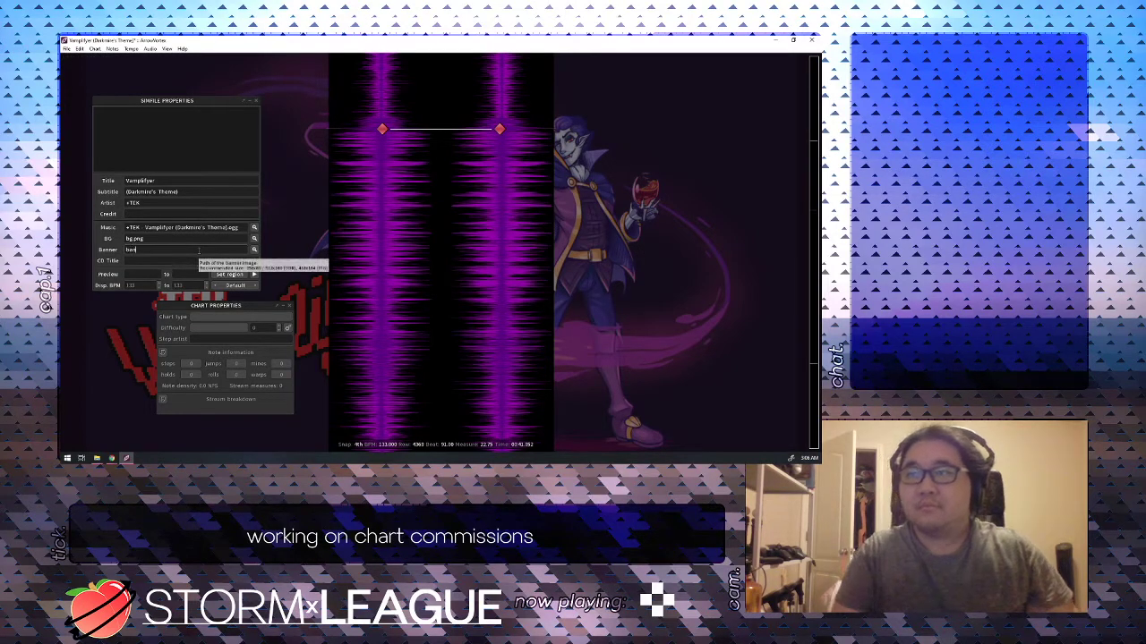
{"action": "type", "text": "ner.png"}
{"action": "key", "text": "Return"}
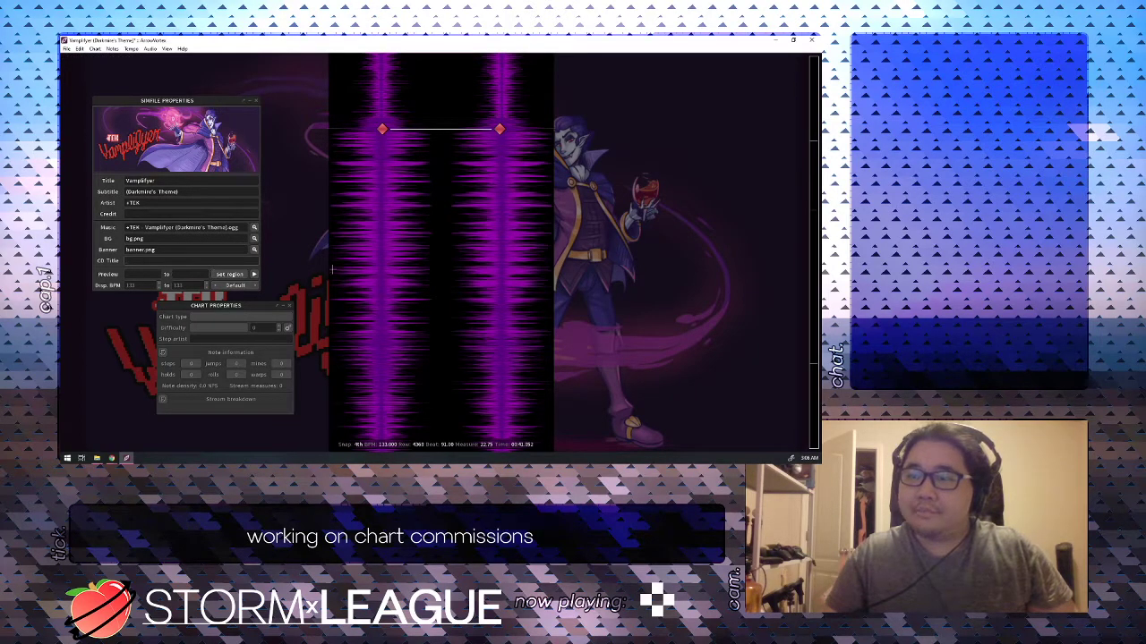
Examine the beat alignment of the waveform from the song's start through to measure 40.
{"action": "scroll", "coordinate": [434, 254], "scroll_direction": "up", "scroll_amount": 3}
{"action": "left_click", "coordinate": [813, 132]}
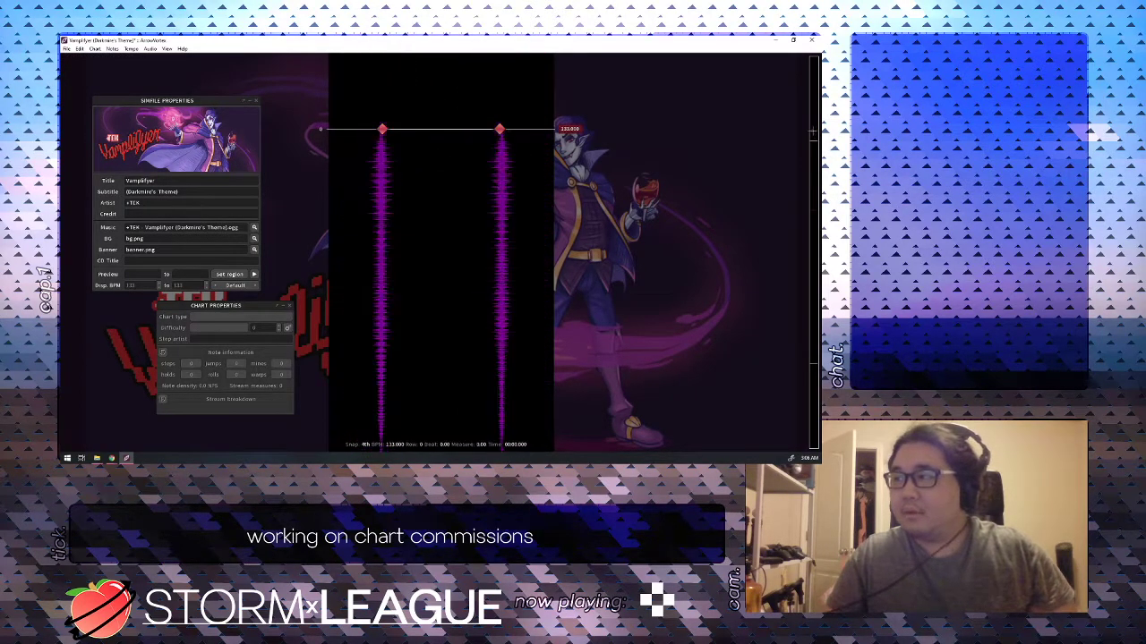
{"action": "scroll", "coordinate": [599, 225], "scroll_direction": "down", "scroll_amount": 17}
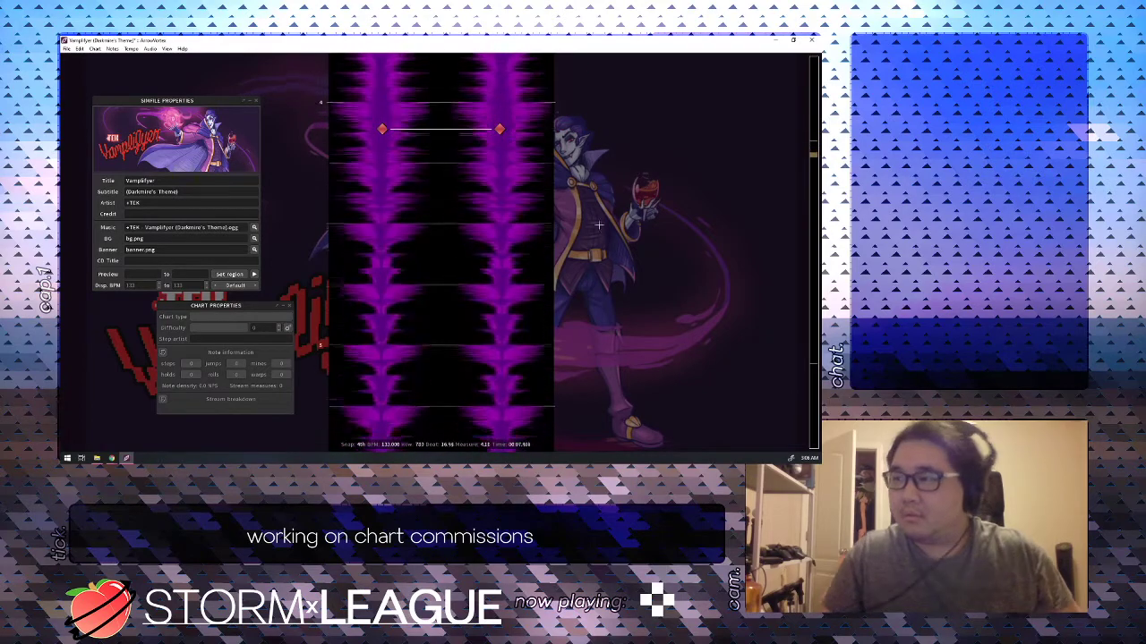
{"action": "scroll", "coordinate": [599, 225], "scroll_direction": "down", "scroll_amount": 5}
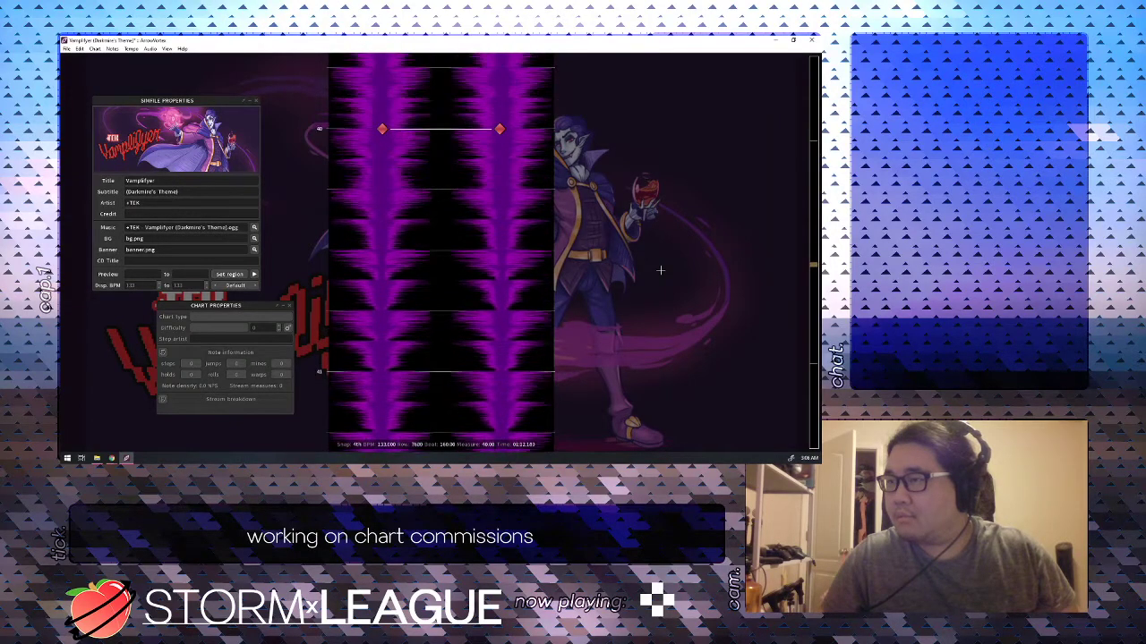
Set the music preview region to span from measure 0 to measure 24.
{"action": "left_click", "coordinate": [815, 189]}
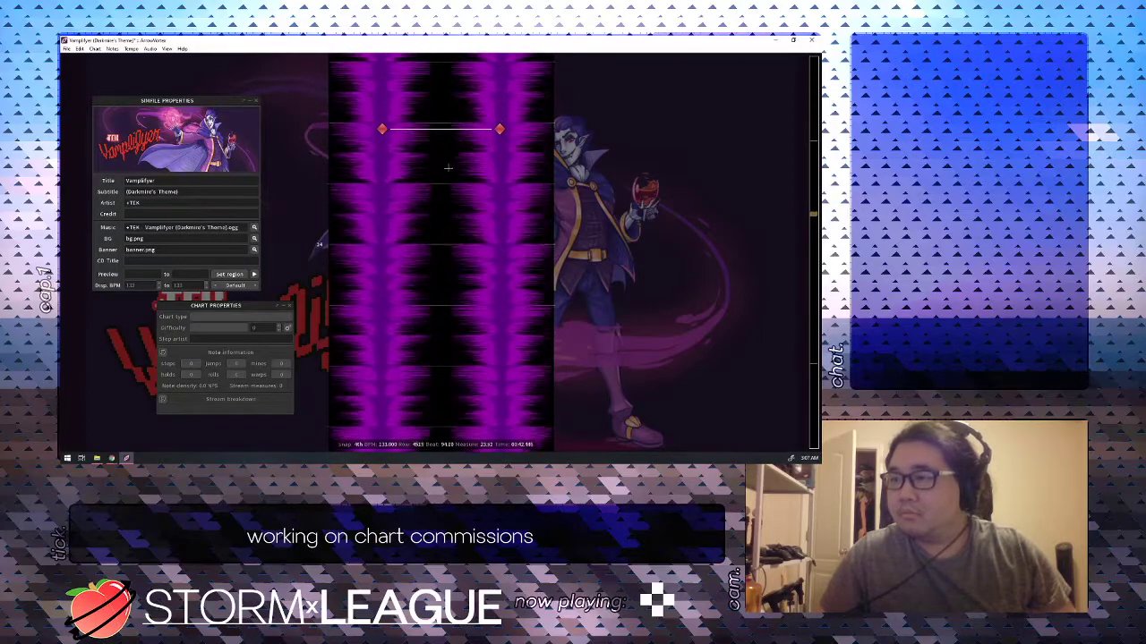
{"action": "key", "text": "Tab"}
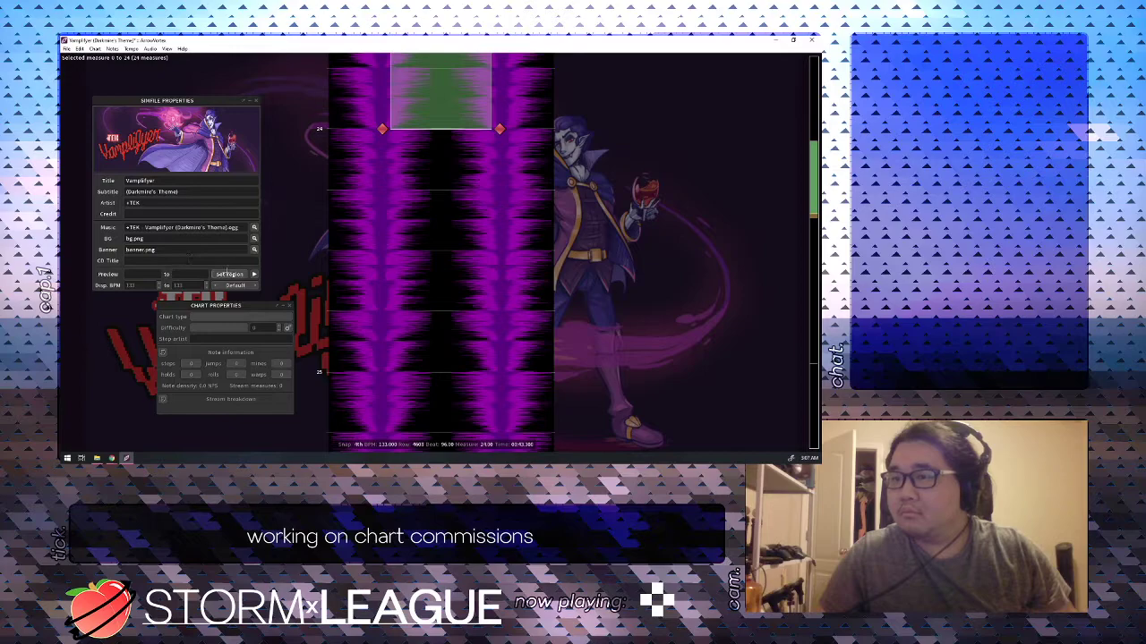
{"action": "left_click", "coordinate": [229, 274]}
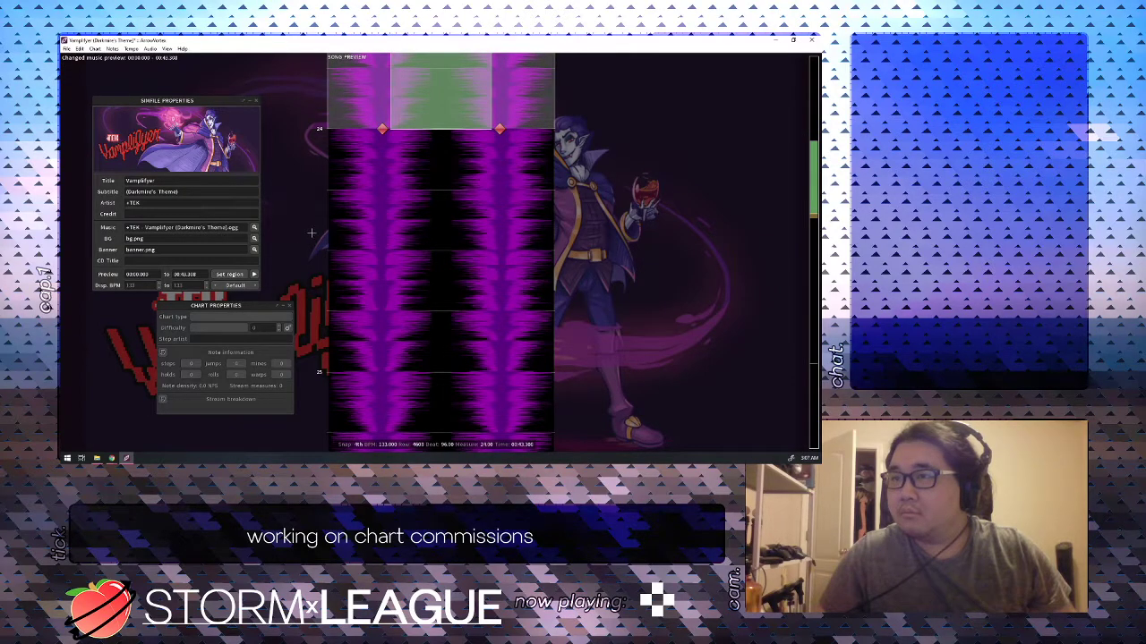
Set the music preview region to span from measure 12 to measure 24, and save the simfile.
{"action": "scroll", "coordinate": [309, 235], "scroll_direction": "up", "scroll_amount": 15}
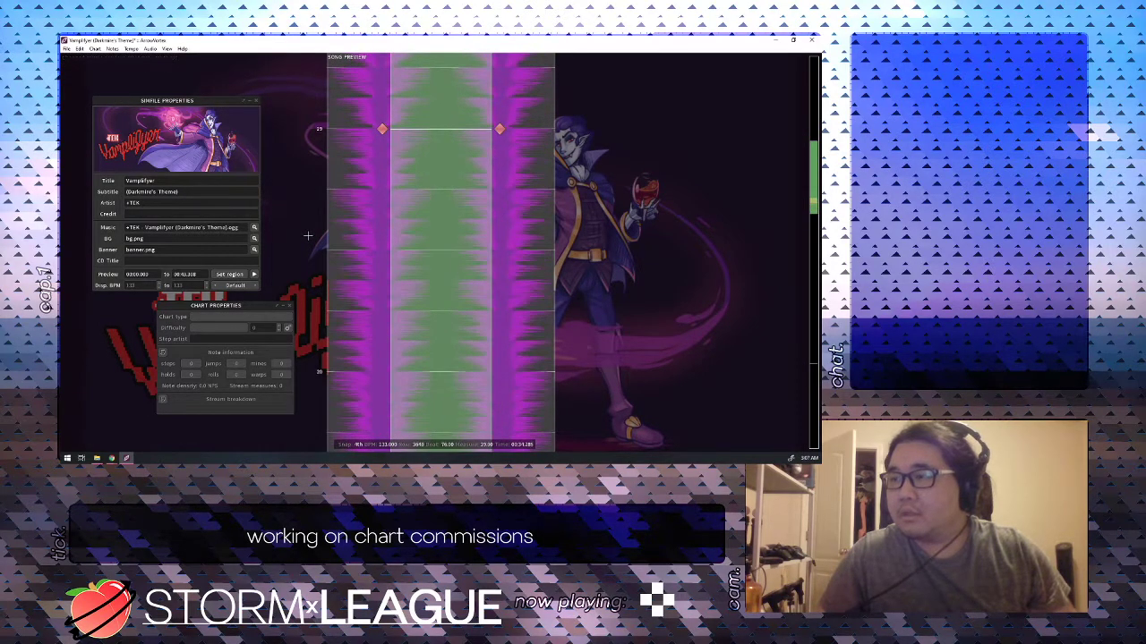
{"action": "scroll", "coordinate": [308, 235], "scroll_direction": "up", "scroll_amount": 11}
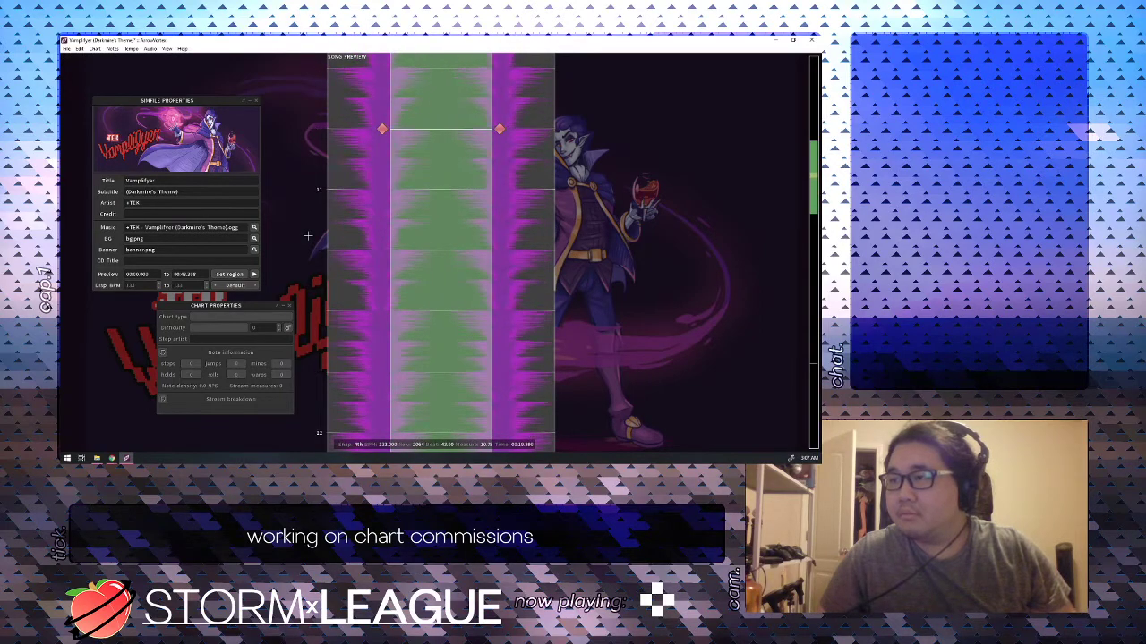
{"action": "key", "text": "Tab"}
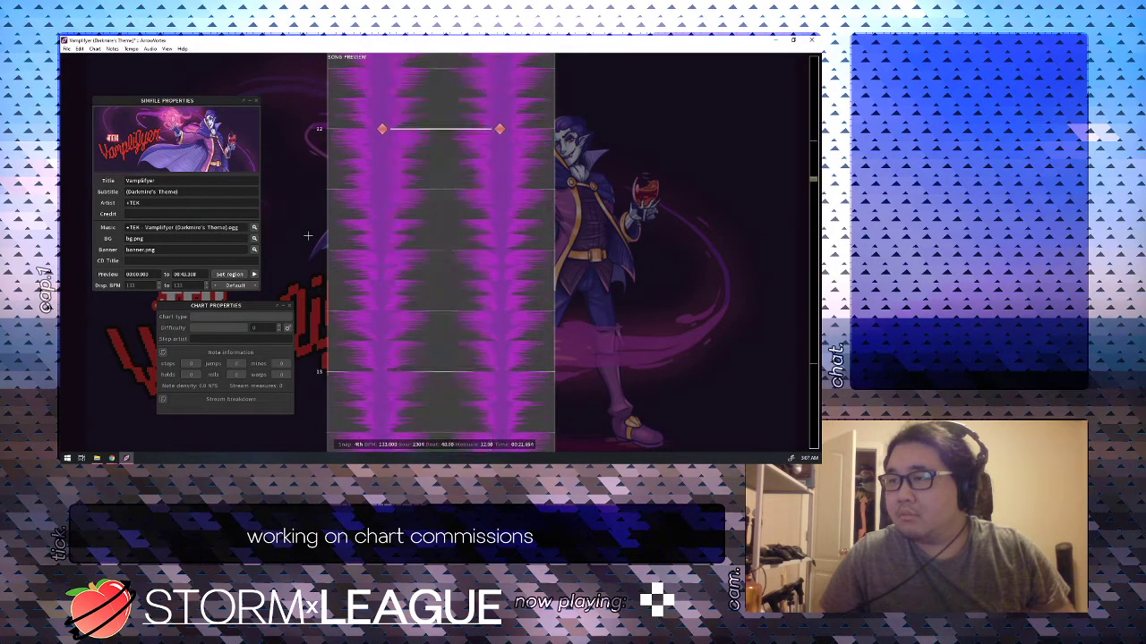
{"action": "scroll", "coordinate": [308, 235], "scroll_direction": "down", "scroll_amount": 15}
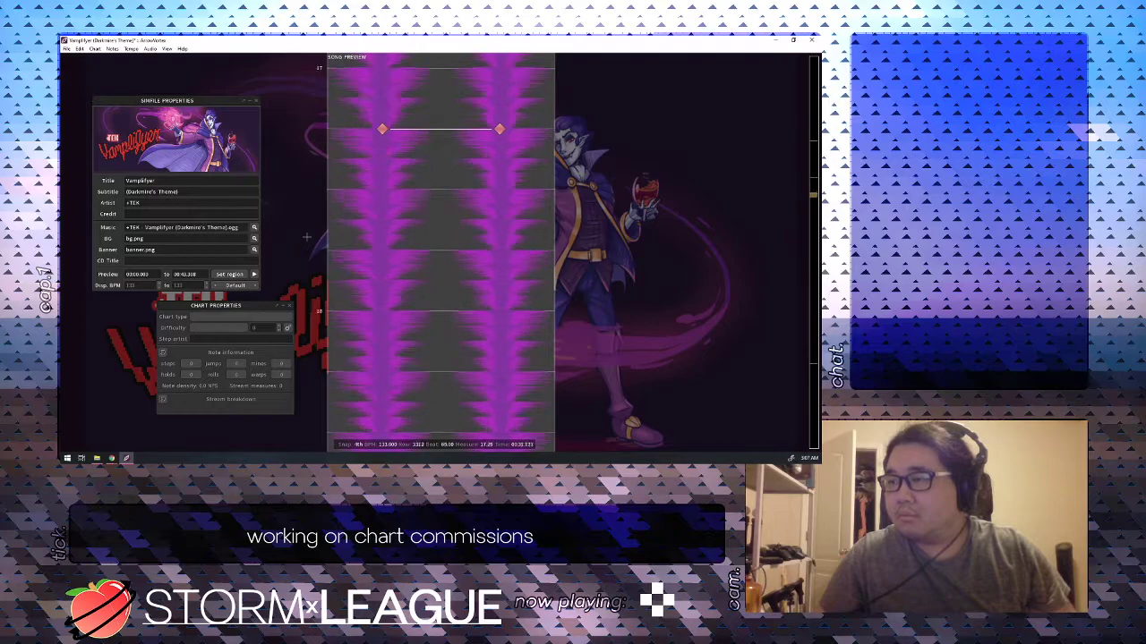
{"action": "scroll", "coordinate": [306, 238], "scroll_direction": "down", "scroll_amount": 13}
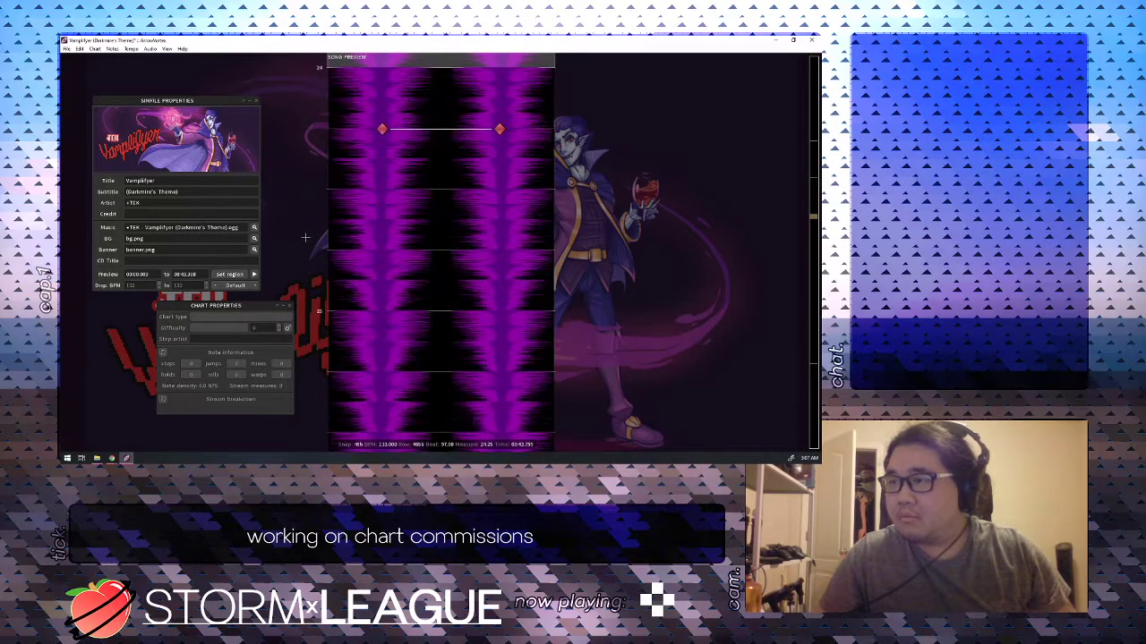
{"action": "left_click", "coordinate": [229, 274]}
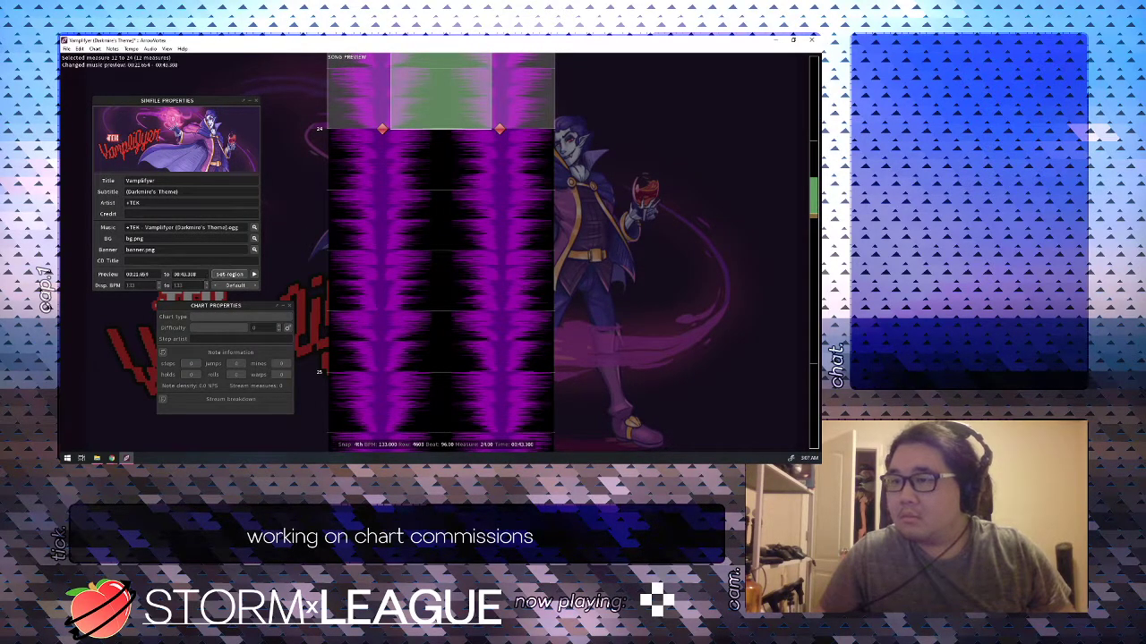
{"action": "key", "text": "ctrl+s"}
Play back and review the passages inside the preview region and around its end at measure 24.
{"action": "key", "text": "space"}
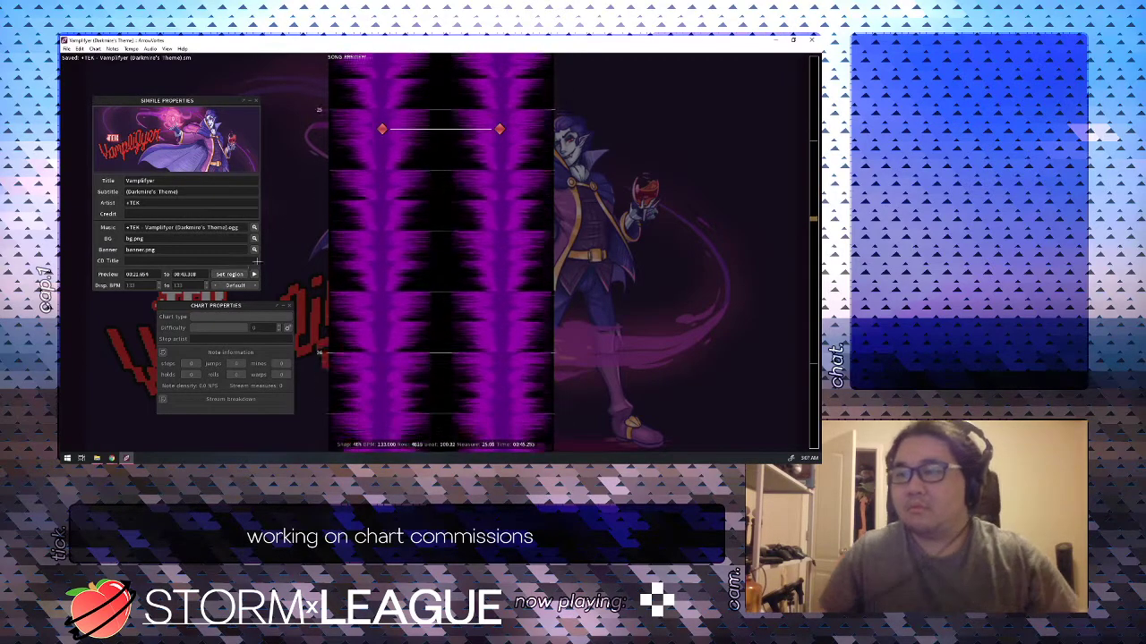
{"action": "key", "text": "space"}
{"action": "scroll", "coordinate": [342, 252], "scroll_direction": "up", "scroll_amount": 9}
{"action": "scroll", "coordinate": [340, 253], "scroll_direction": "up", "scroll_amount": 3}
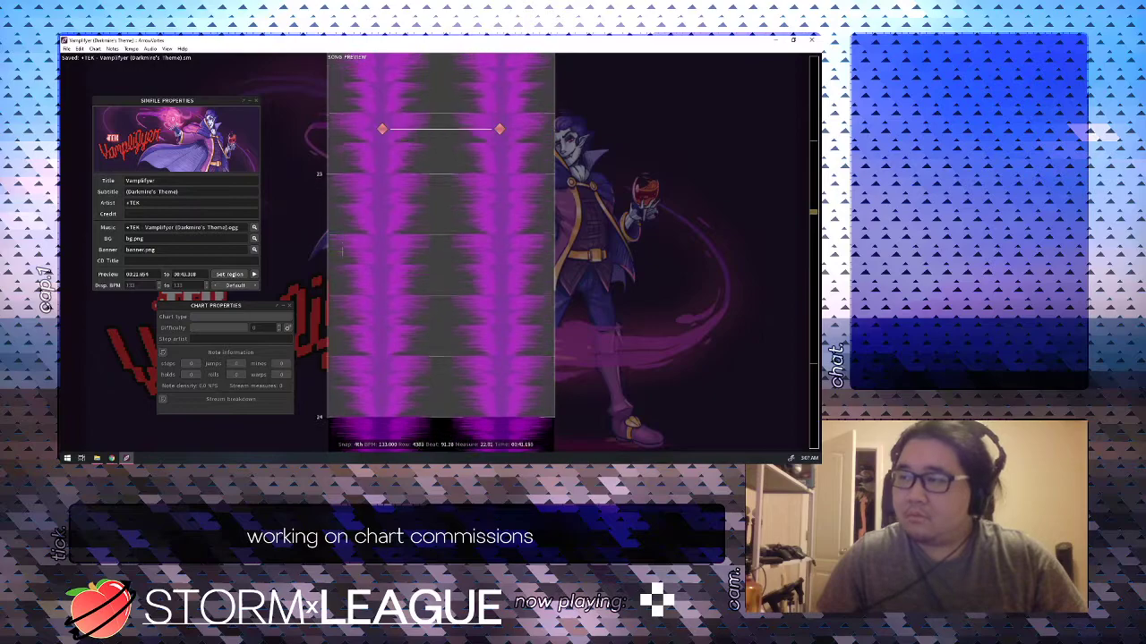
{"action": "scroll", "coordinate": [340, 253], "scroll_direction": "up", "scroll_amount": 7}
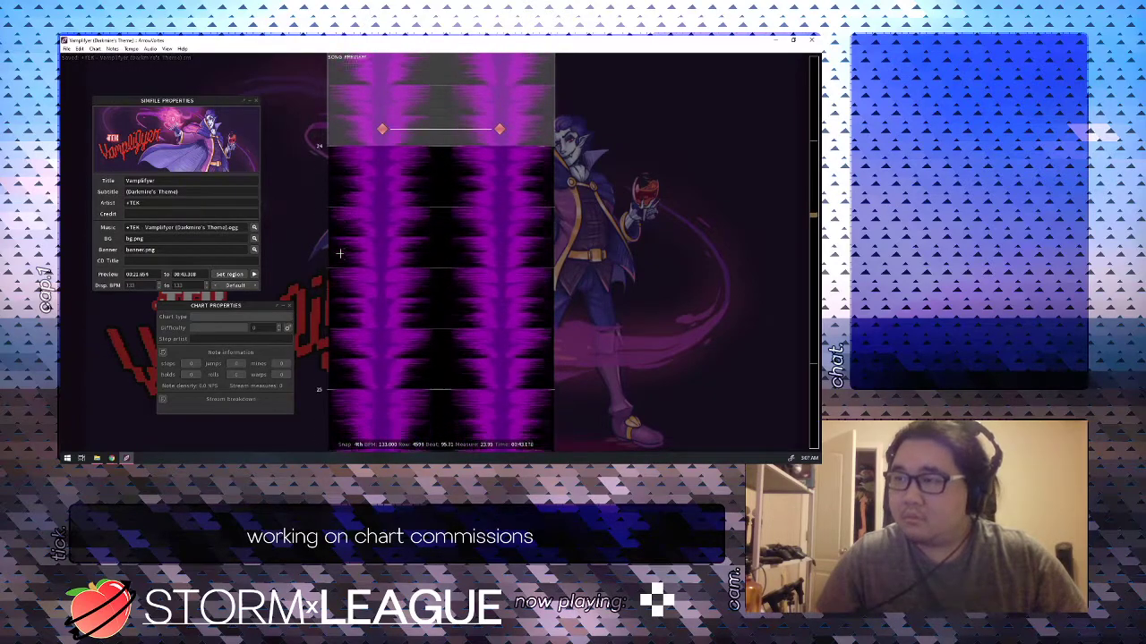
{"action": "scroll", "coordinate": [340, 252], "scroll_direction": "up", "scroll_amount": 20}
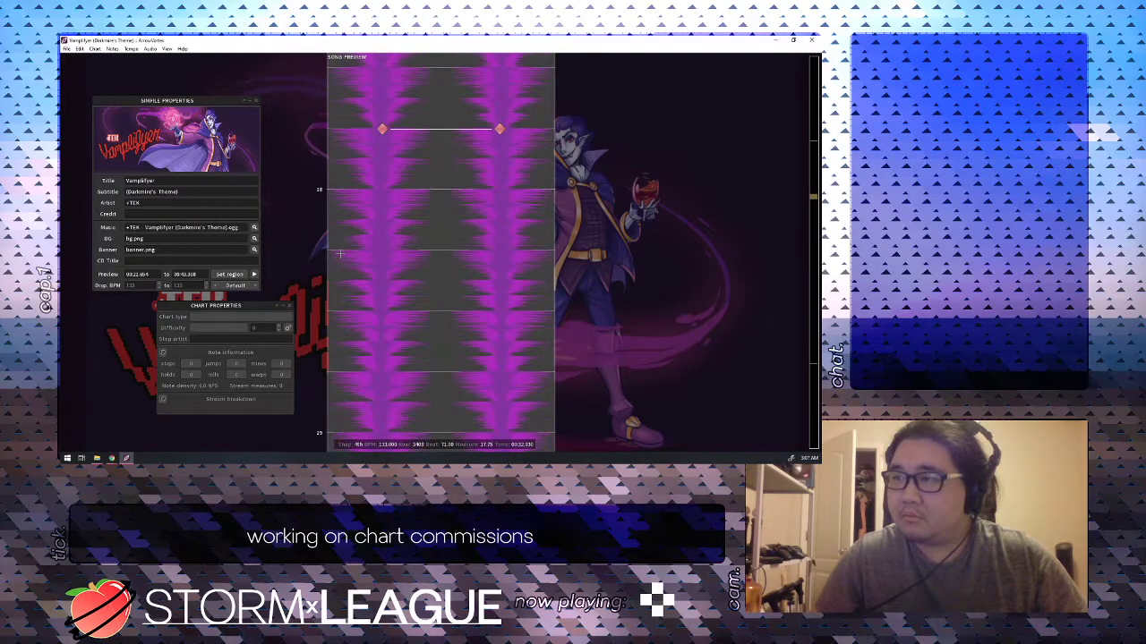
{"action": "scroll", "coordinate": [340, 252], "scroll_direction": "down", "scroll_amount": 18}
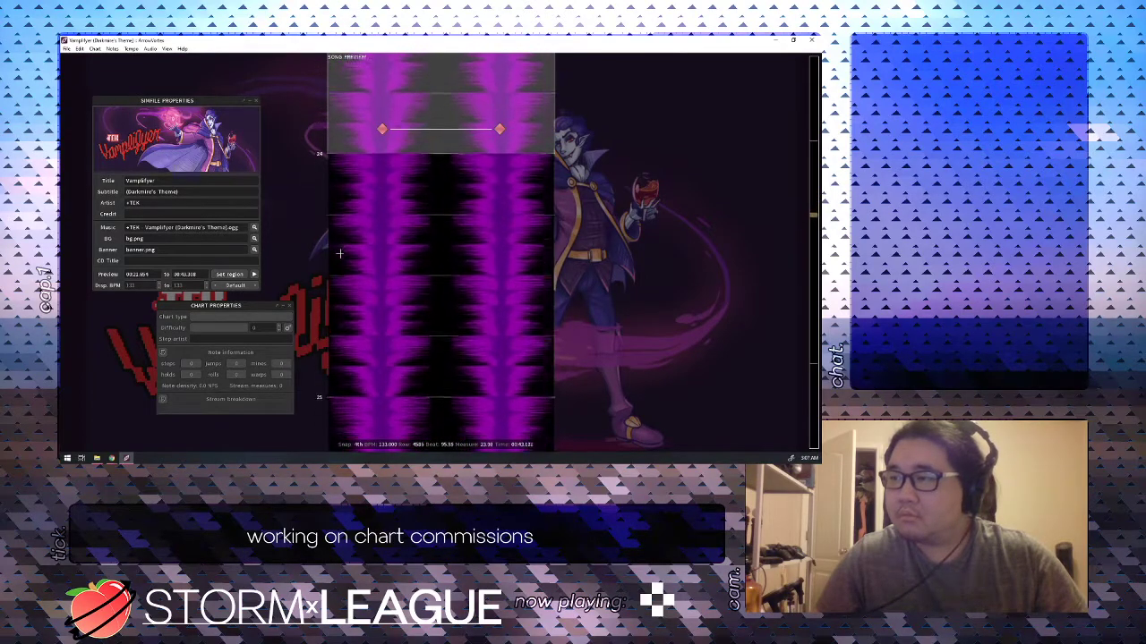
Set the music preview region to span from measure 12 to measure 22.
{"action": "scroll", "coordinate": [340, 253], "scroll_direction": "up", "scroll_amount": 15}
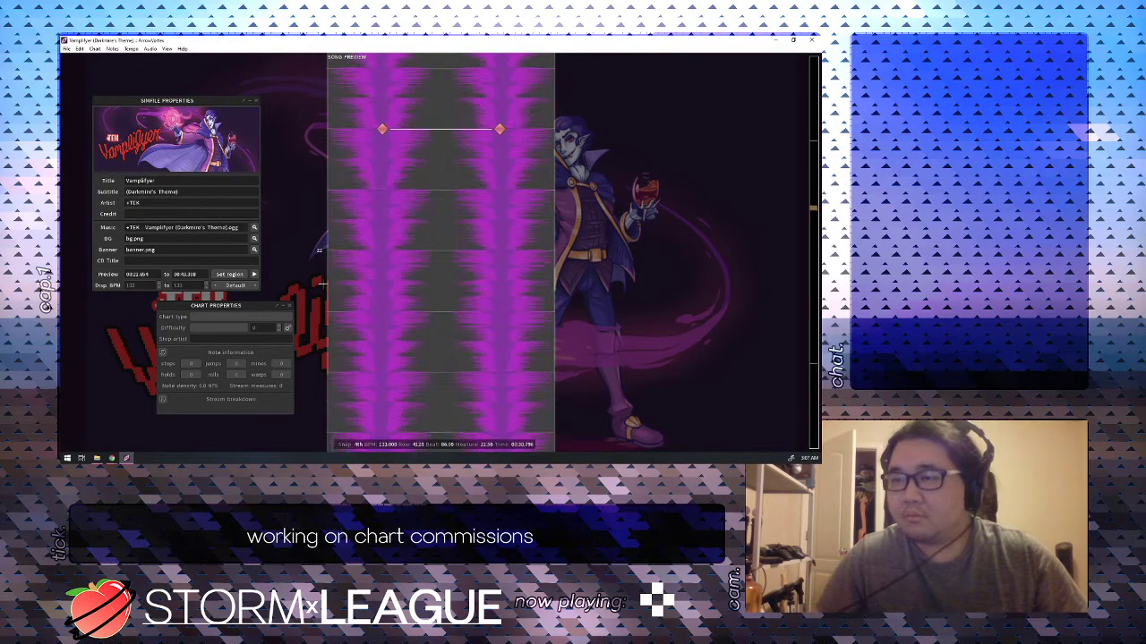
{"action": "scroll", "coordinate": [326, 269], "scroll_direction": "up", "scroll_amount": 20}
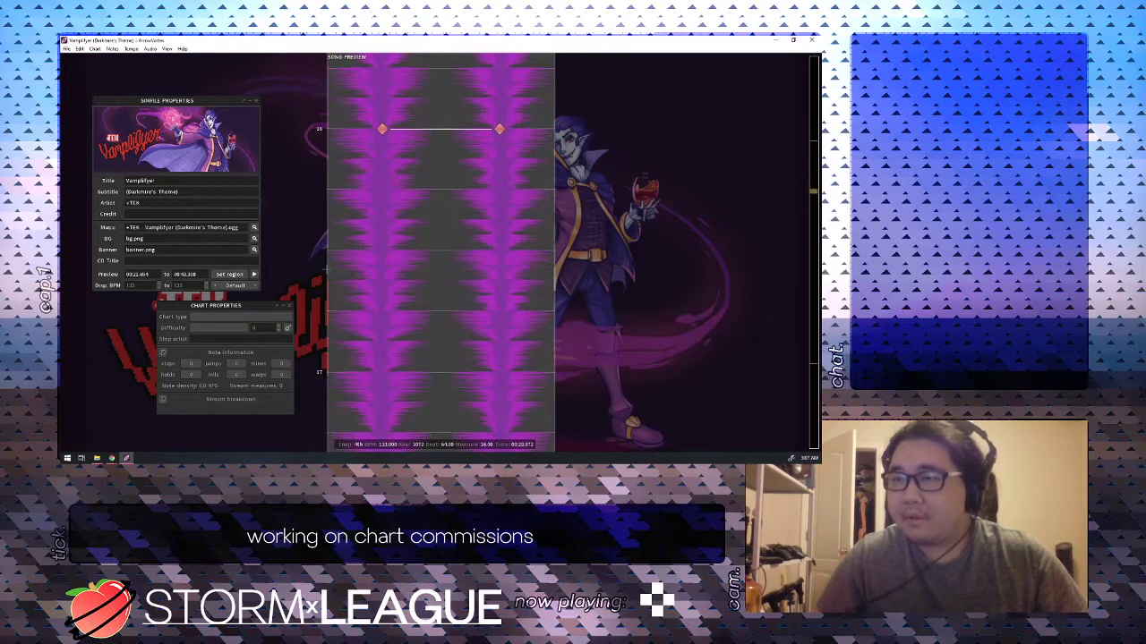
{"action": "scroll", "coordinate": [326, 268], "scroll_direction": "up", "scroll_amount": 6}
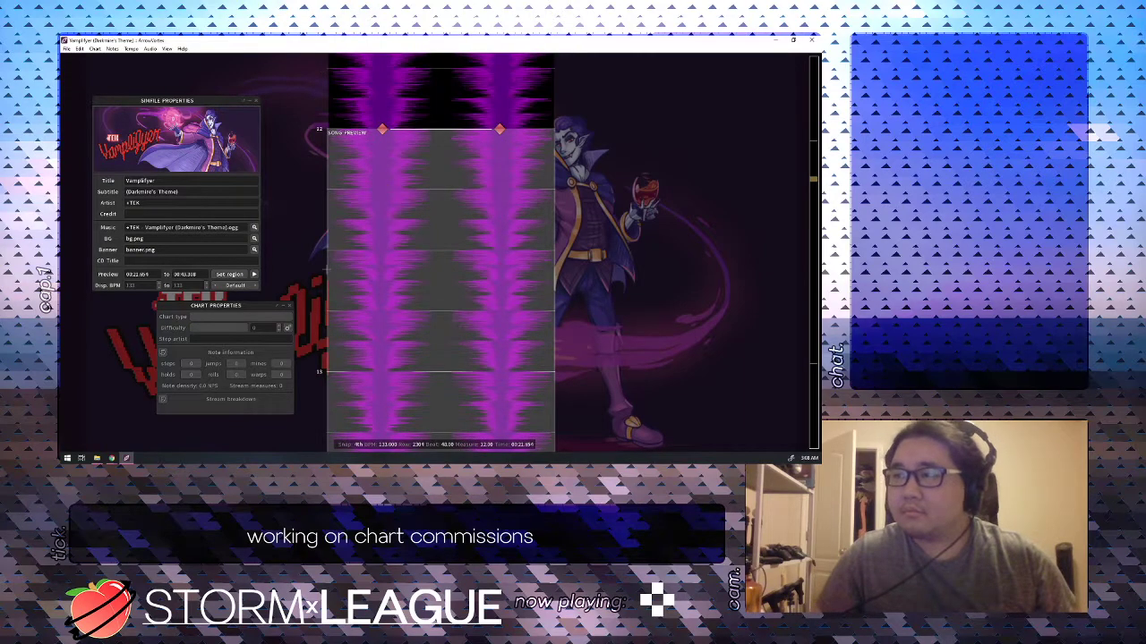
{"action": "scroll", "coordinate": [326, 268], "scroll_direction": "down", "scroll_amount": 2}
{"action": "scroll", "coordinate": [326, 269], "scroll_direction": "down", "scroll_amount": 20}
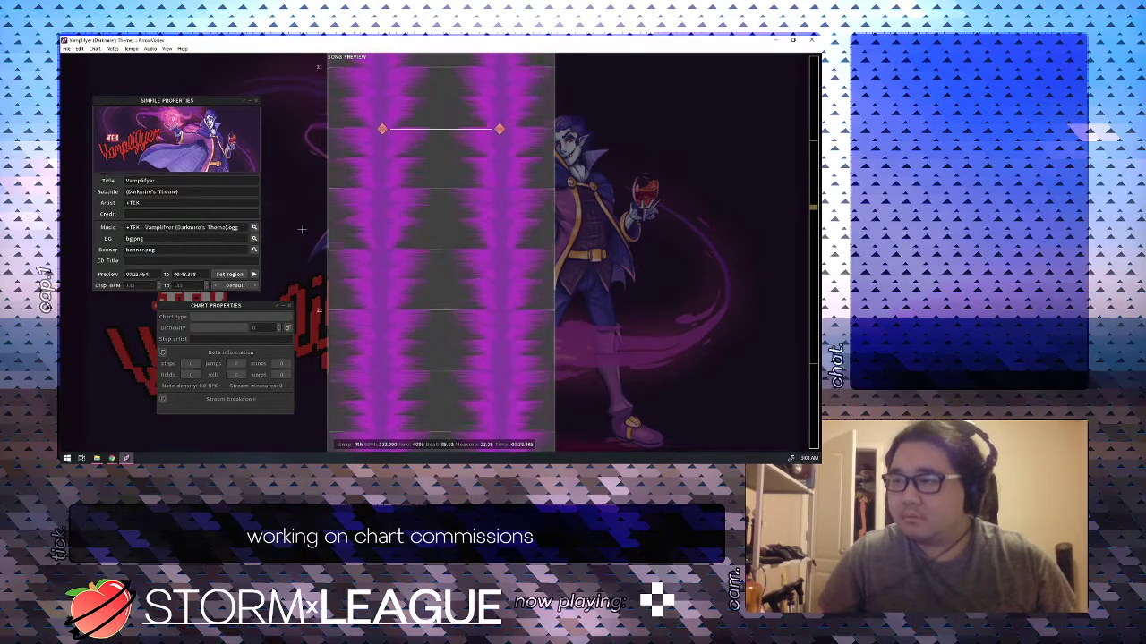
{"action": "scroll", "coordinate": [301, 230], "scroll_direction": "up", "scroll_amount": 3}
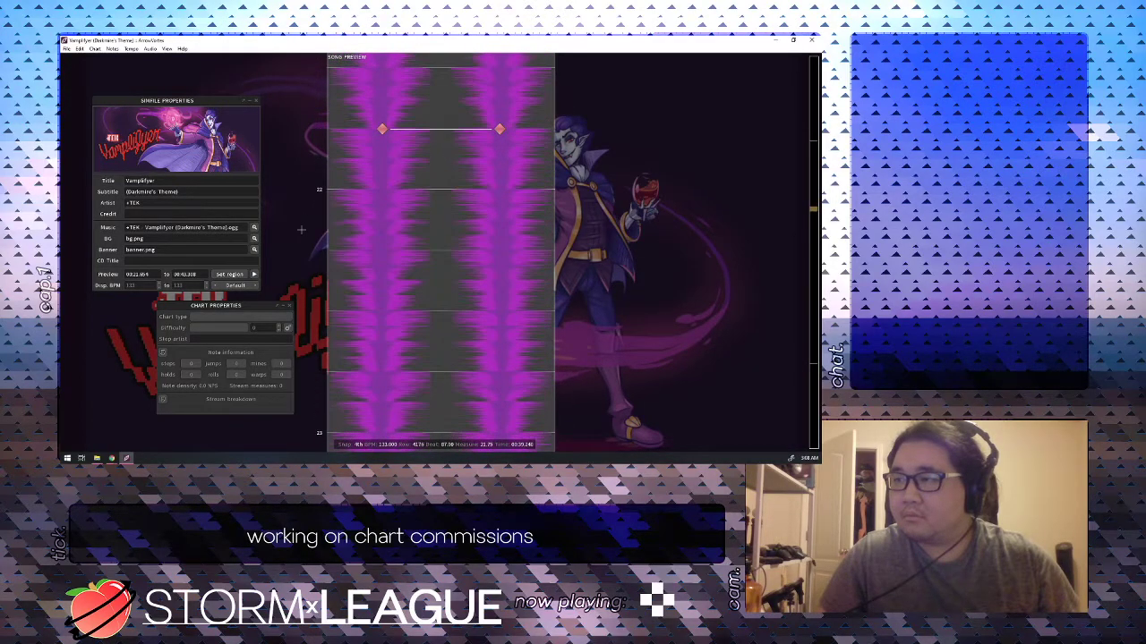
{"action": "key", "text": "Tab"}
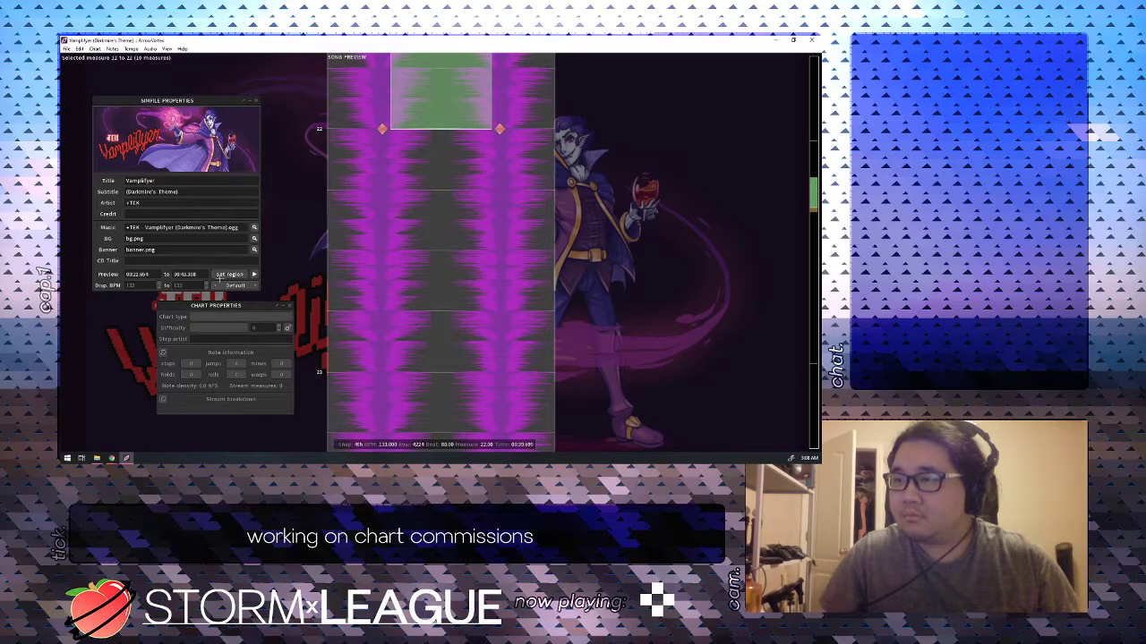
{"action": "left_click", "coordinate": [229, 273]}
Play back the lead-in to the preview region around measure 12, and restart playback from the beginning of the song.
{"action": "scroll", "coordinate": [341, 256], "scroll_direction": "up", "scroll_amount": 20}
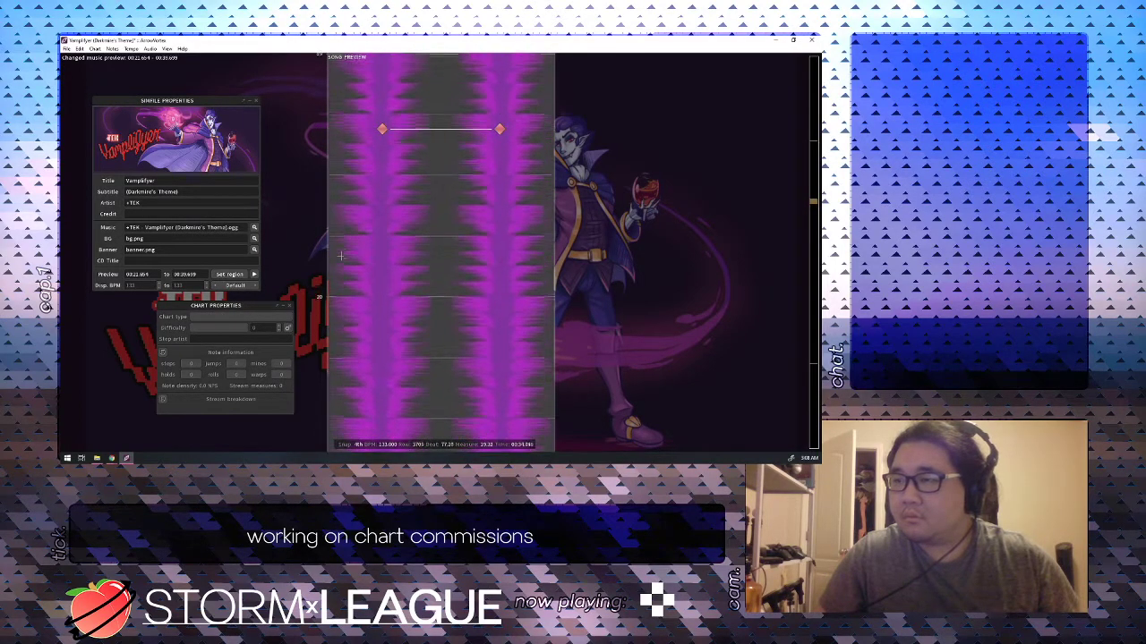
{"action": "scroll", "coordinate": [340, 256], "scroll_direction": "up", "scroll_amount": 20}
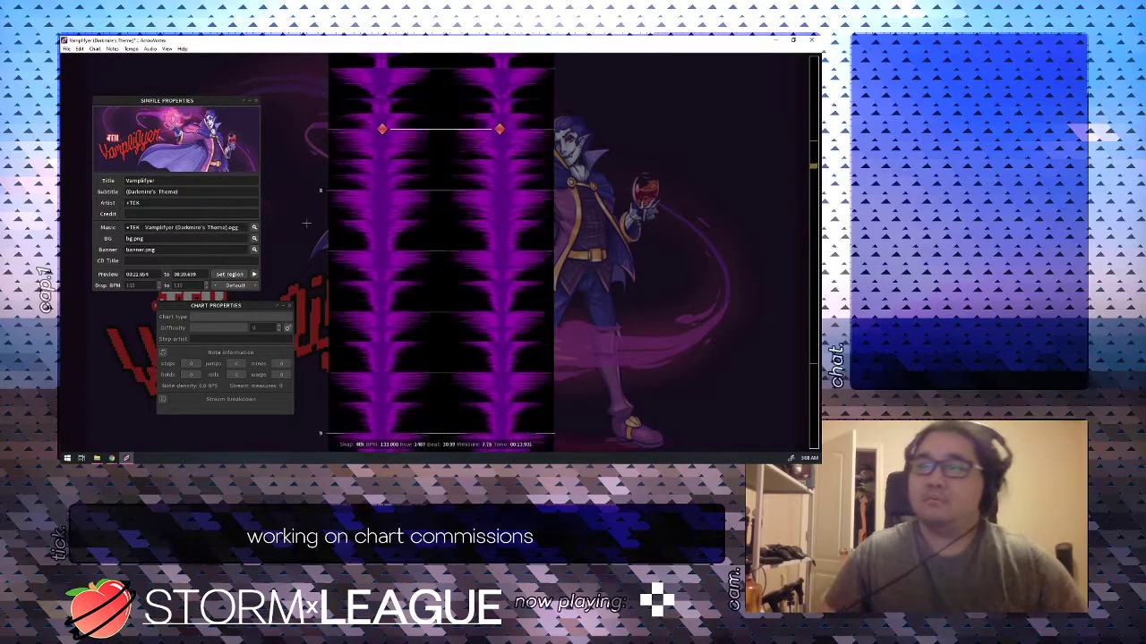
{"action": "key", "text": "space"}
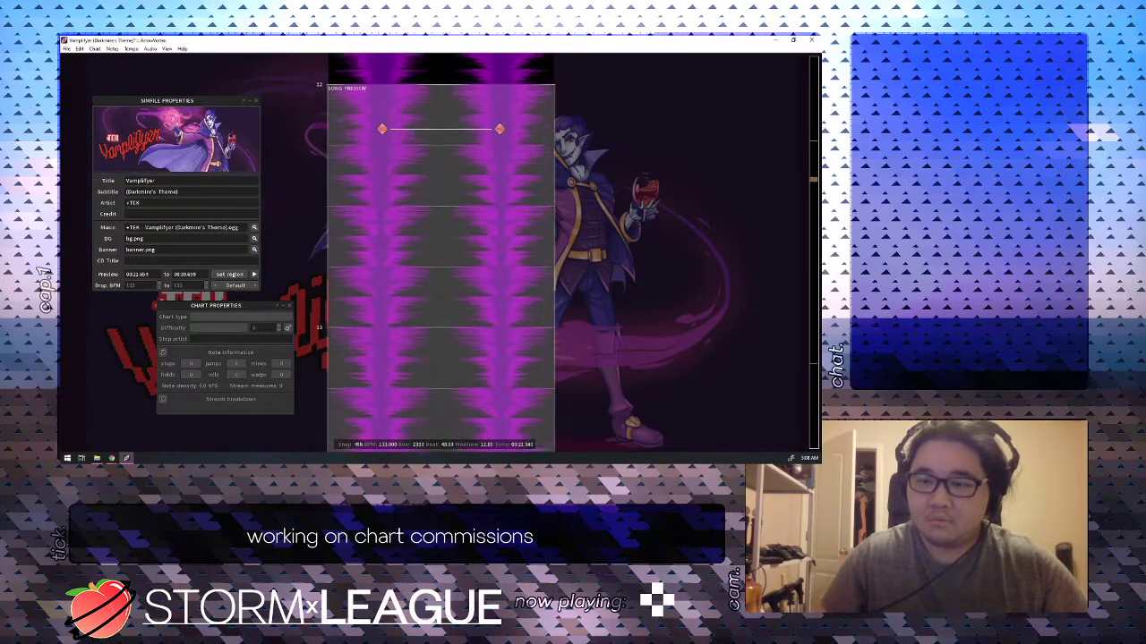
{"action": "left_click", "coordinate": [744, 133]}
{"action": "key", "text": "space"}
{"action": "scroll", "coordinate": [744, 133], "scroll_direction": "up", "scroll_amount": 11}
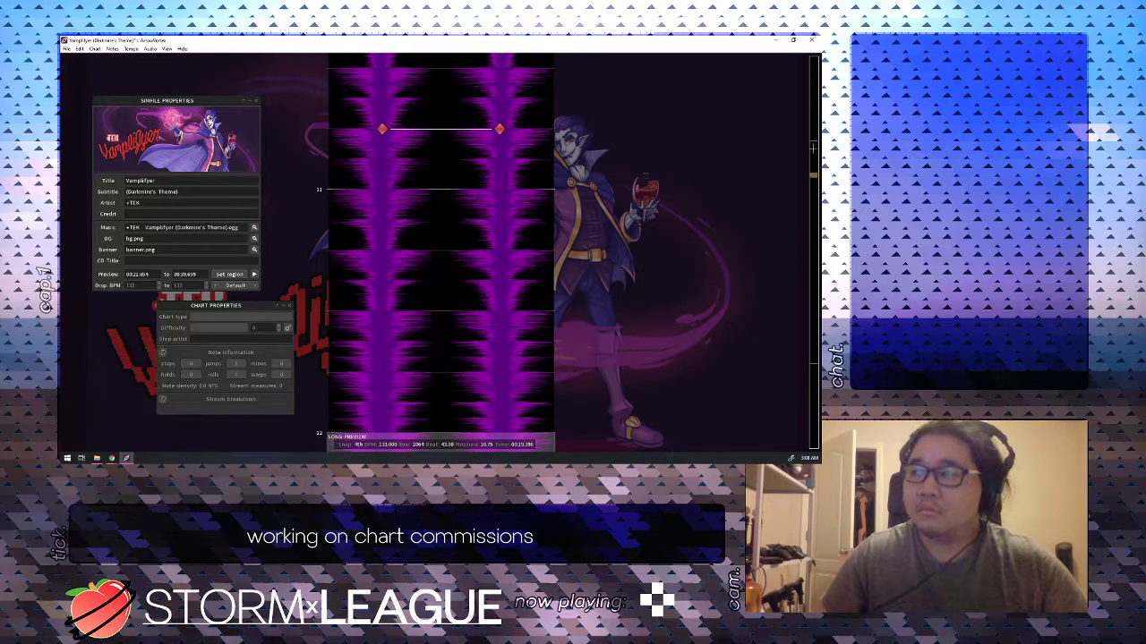
{"action": "key", "text": "Home"}
{"action": "key", "text": "space"}
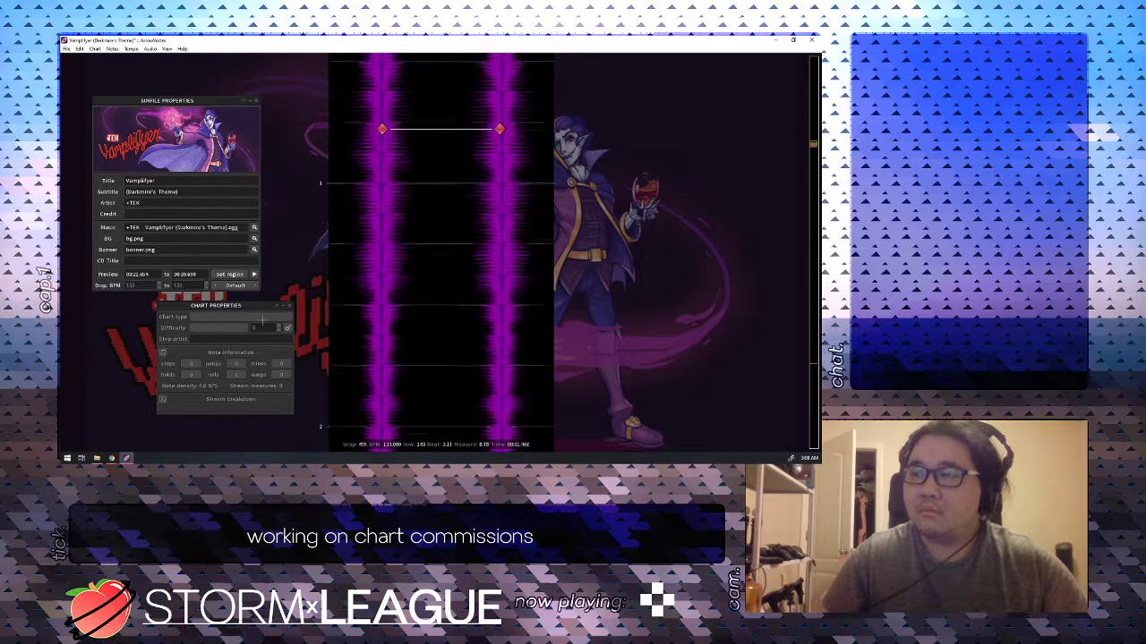
Try a different background brightness while the song plays into the preview region.
{"action": "left_click_drag", "start_coordinate": [252, 309], "coordinate": [187, 328]}
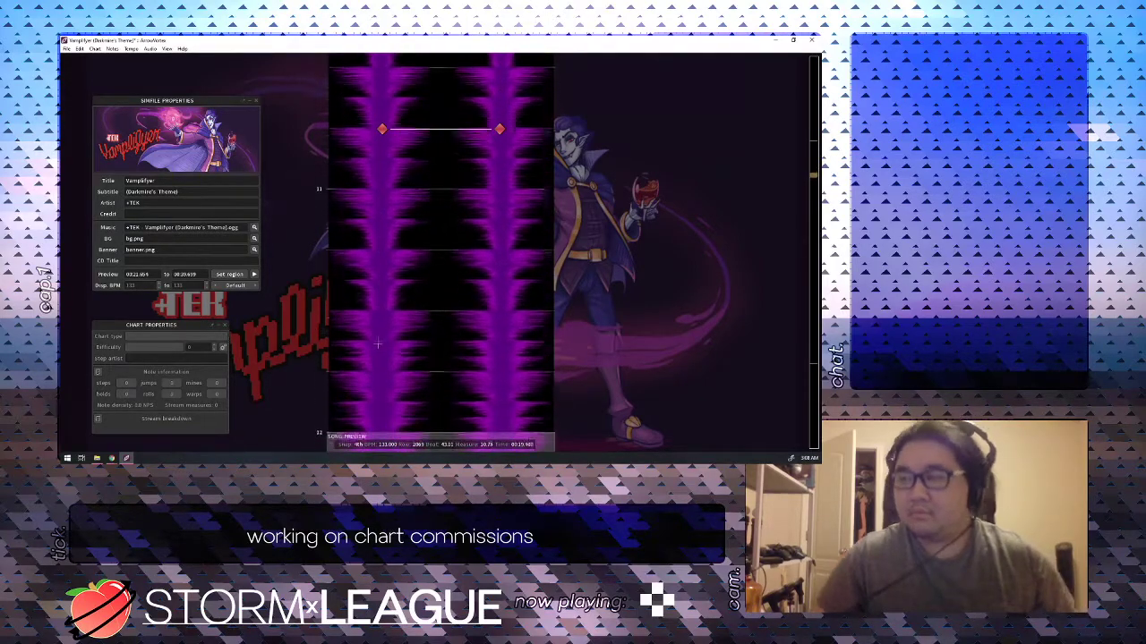
{"action": "key", "text": "alt+Up"}
{"action": "key", "text": "Right"}
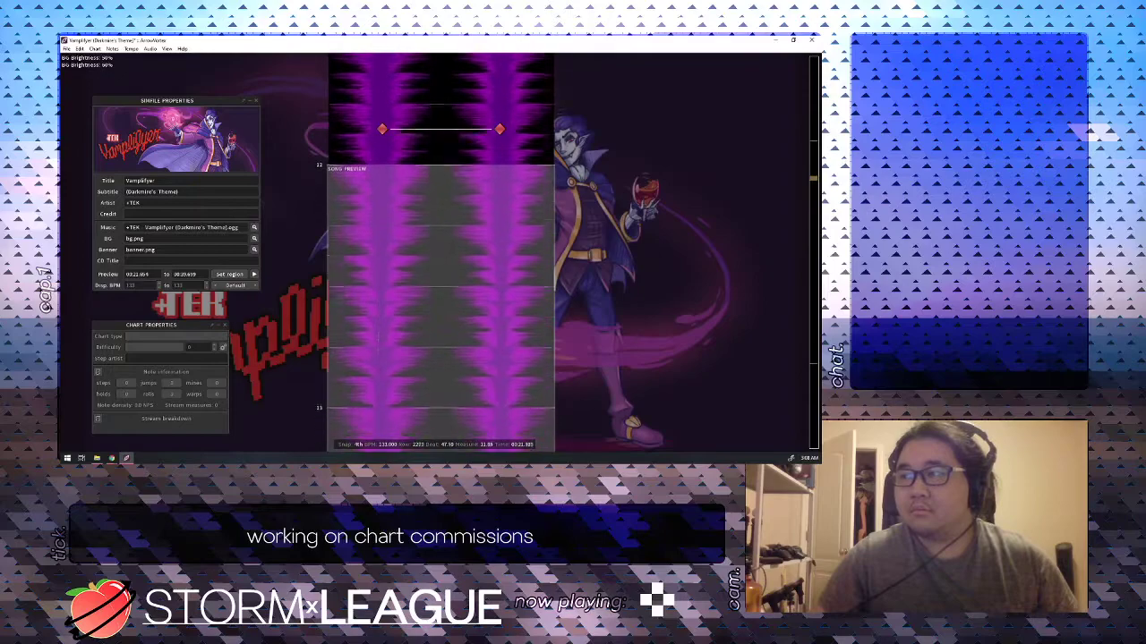
{"action": "key", "text": "Left"}
{"action": "key", "text": "shift+Right"}
{"action": "key", "text": "shift+Left"}
{"action": "key", "text": "shift+Up"}
{"action": "key", "text": "shift+Down"}
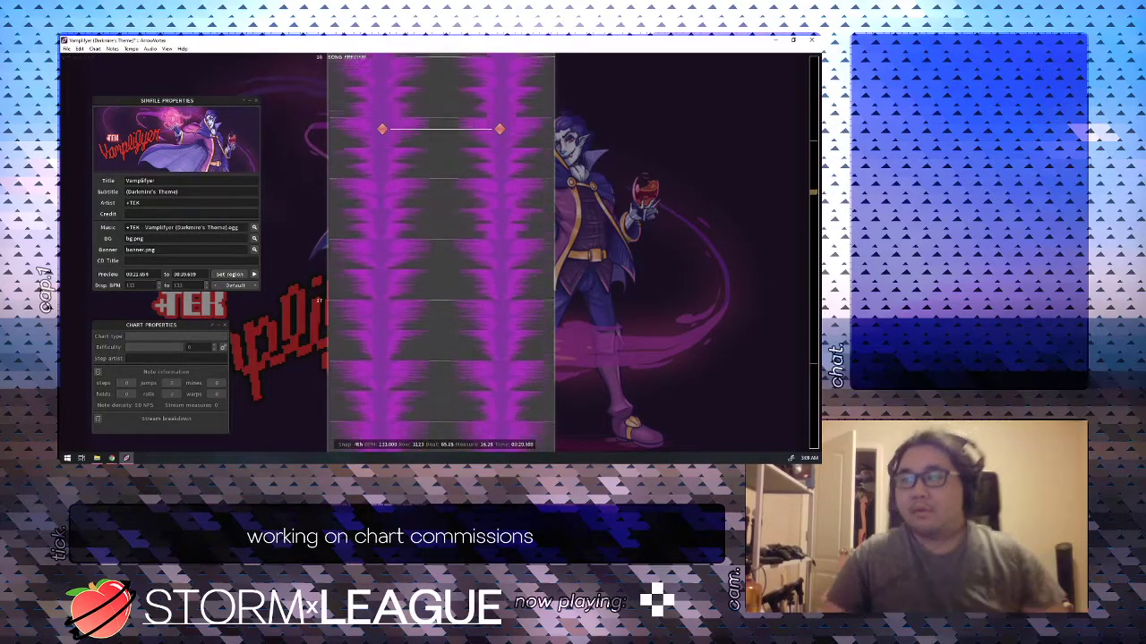
Stack the Chart Properties window above the Simfile Properties window beside the waveform.
{"action": "left_click_drag", "start_coordinate": [197, 103], "coordinate": [318, 230]}
{"action": "left_click_drag", "start_coordinate": [151, 324], "coordinate": [135, 114]}
{"action": "left_click_drag", "start_coordinate": [243, 230], "coordinate": [102, 240]}
{"action": "scroll", "coordinate": [102, 240], "scroll_direction": "down", "scroll_amount": 1}
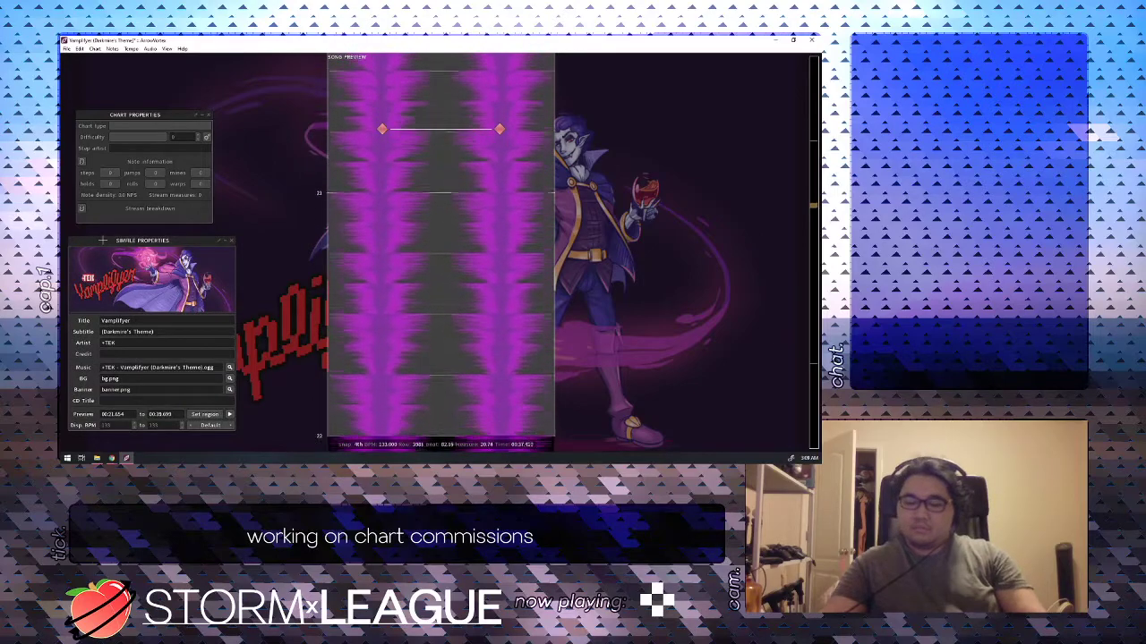
Place the list of charts above Chart Properties and create a new Dance Single chart with Challenge difficulty.
{"action": "key", "text": "shift+n"}
{"action": "key", "text": "shift+c"}
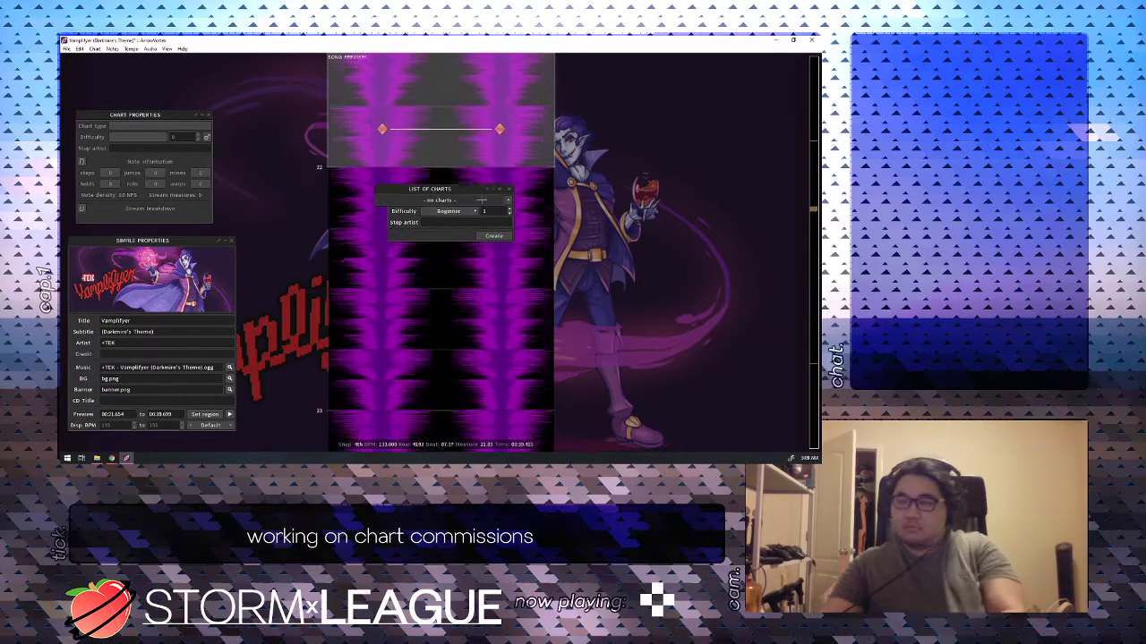
{"action": "left_click_drag", "start_coordinate": [475, 189], "coordinate": [170, 91]}
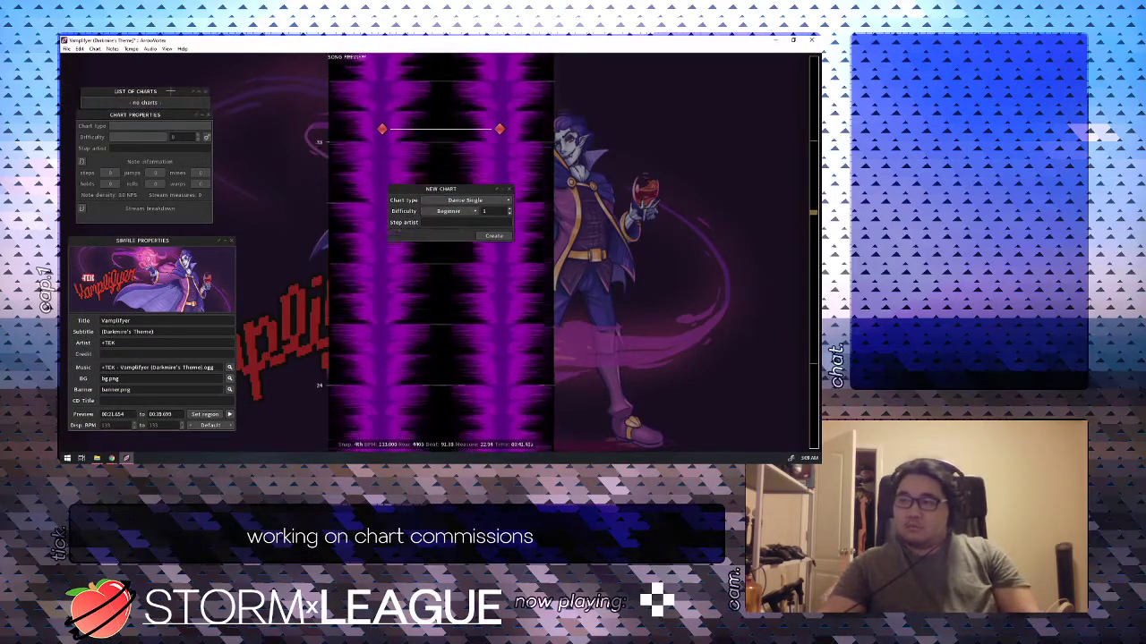
{"action": "left_click_drag", "start_coordinate": [493, 189], "coordinate": [731, 177]}
{"action": "left_click", "coordinate": [686, 200]}
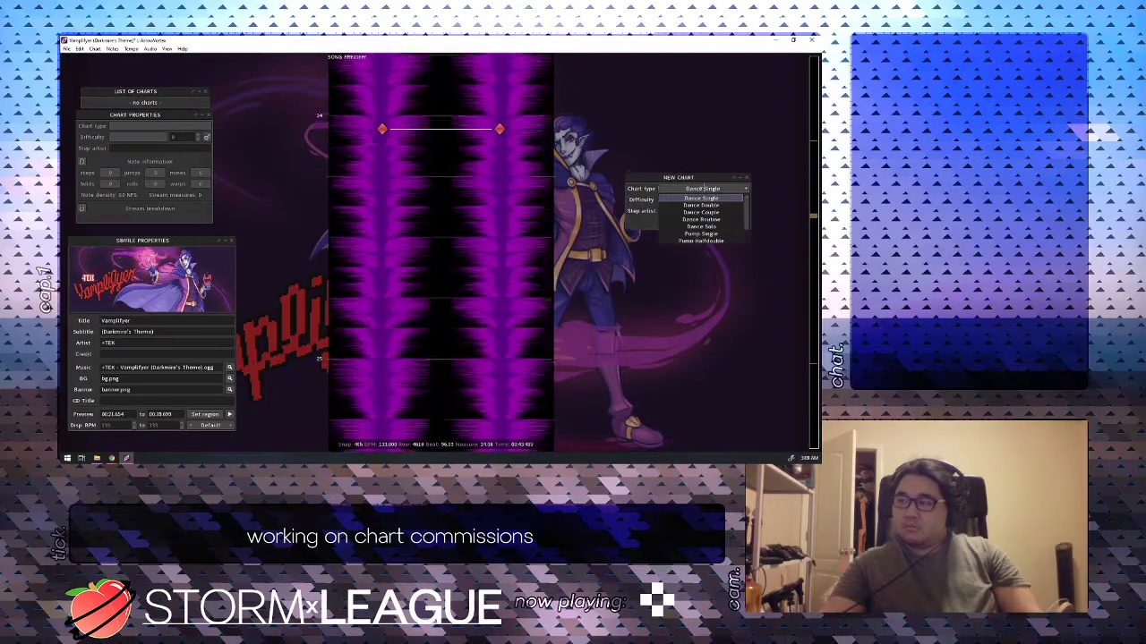
{"action": "left_click", "coordinate": [686, 238]}
{"action": "left_click", "coordinate": [710, 200]}
{"action": "left_click", "coordinate": [710, 201]}
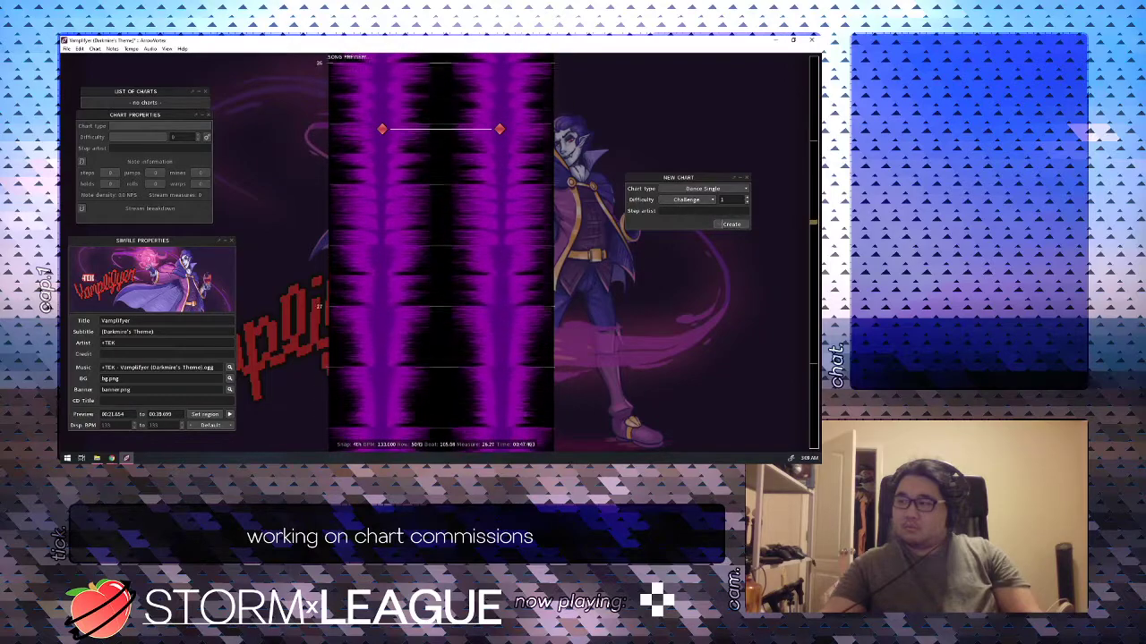
{"action": "left_click", "coordinate": [731, 224]}
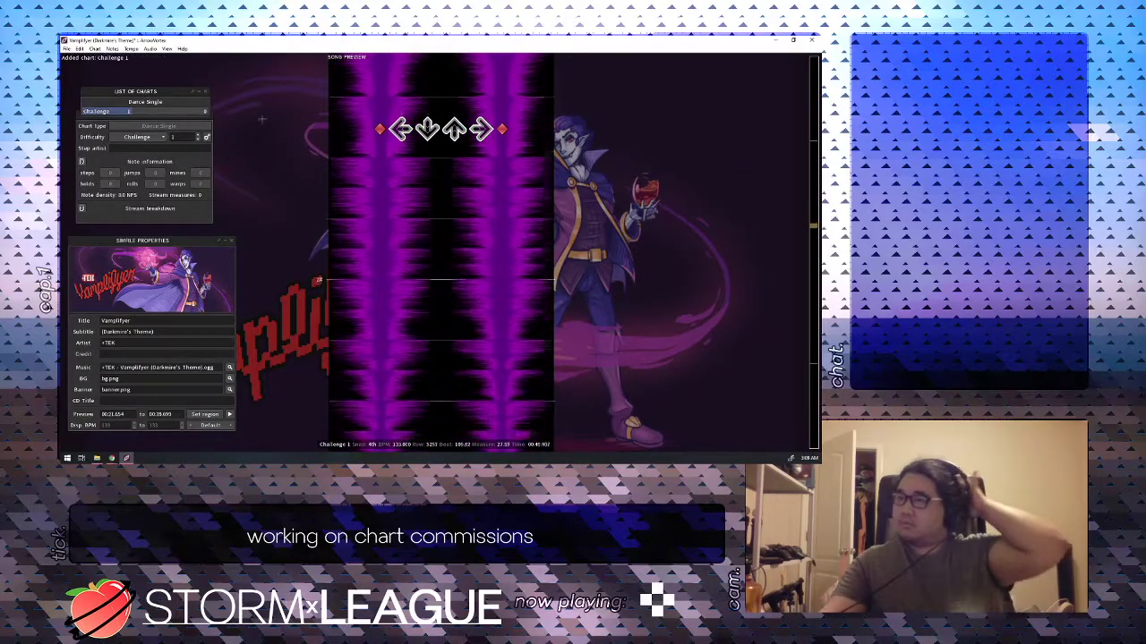
Space out the list of charts and Chart Properties windows so both are fully visible above Simfile Properties.
{"action": "left_click", "coordinate": [155, 149]}
{"action": "left_click_drag", "start_coordinate": [141, 93], "coordinate": [140, 119]}
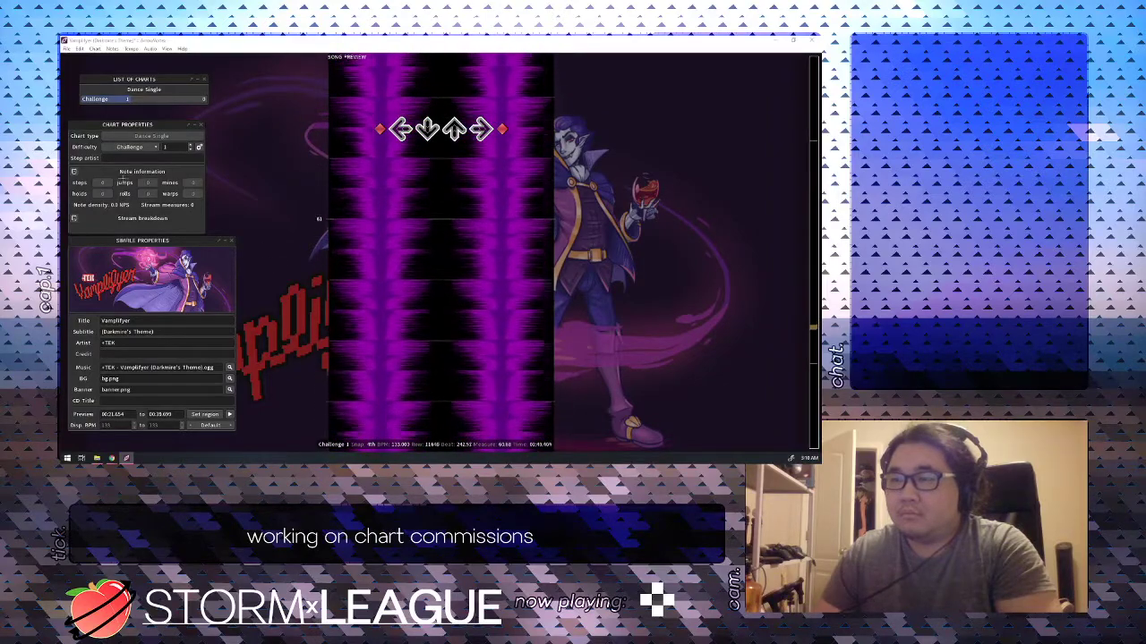
{"action": "left_click_drag", "start_coordinate": [131, 126], "coordinate": [134, 121]}
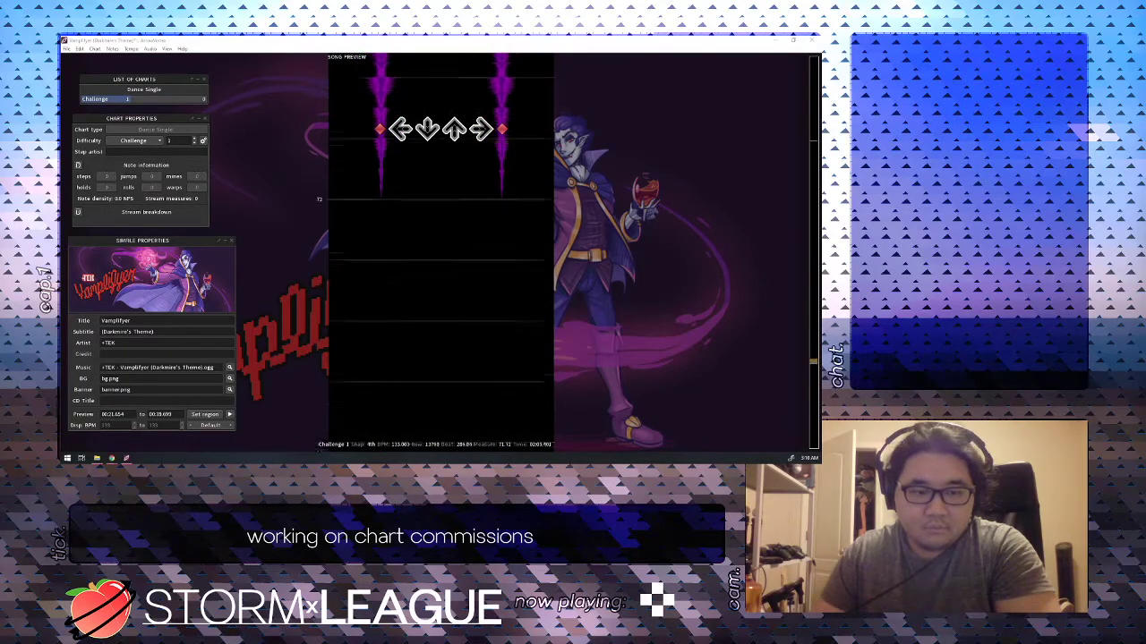
{"action": "scroll", "coordinate": [441, 251], "scroll_direction": "up", "scroll_amount": 3}
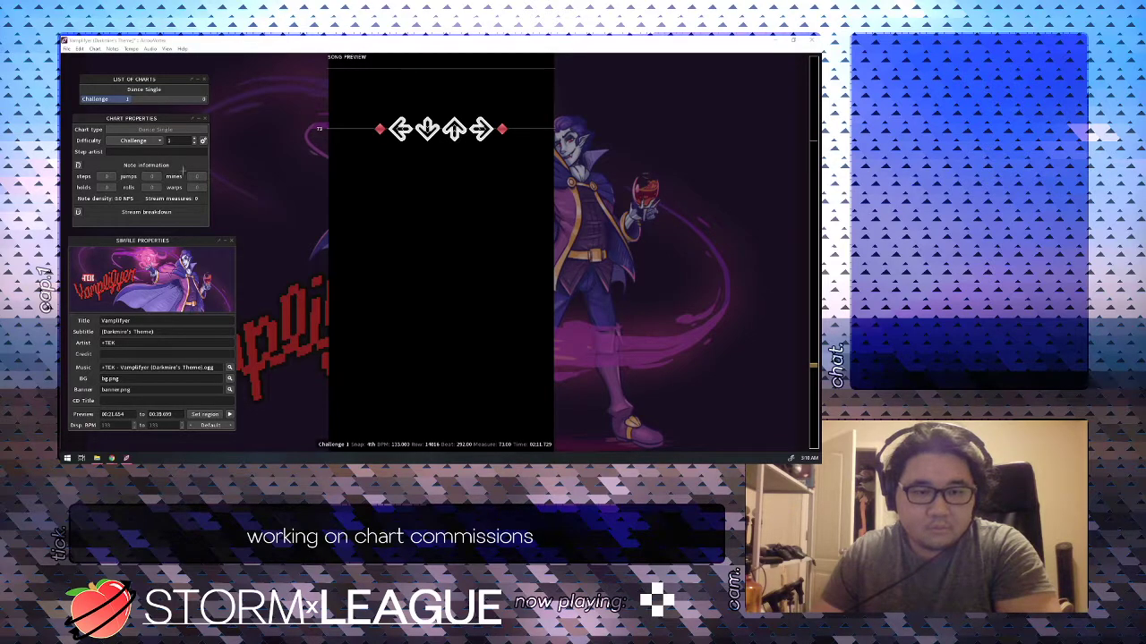
Play the song from its start to the pickup before measure 4 and set the snap to 16th.
{"action": "left_click", "coordinate": [476, 201]}
{"action": "key", "text": "Home"}
{"action": "key", "text": "space"}
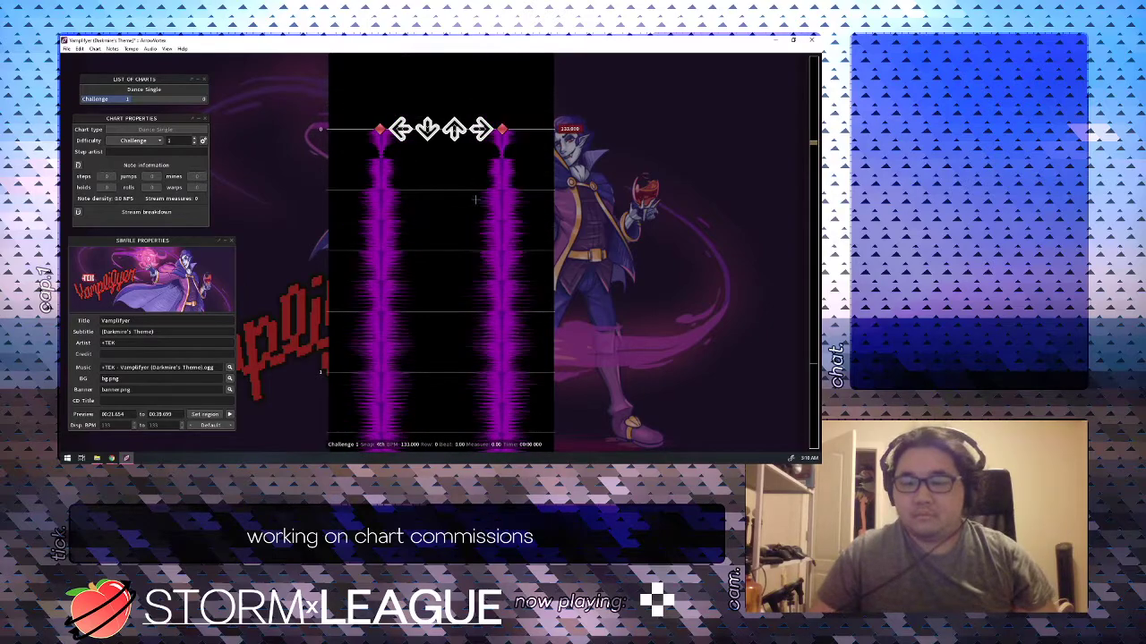
{"action": "key", "text": "space"}
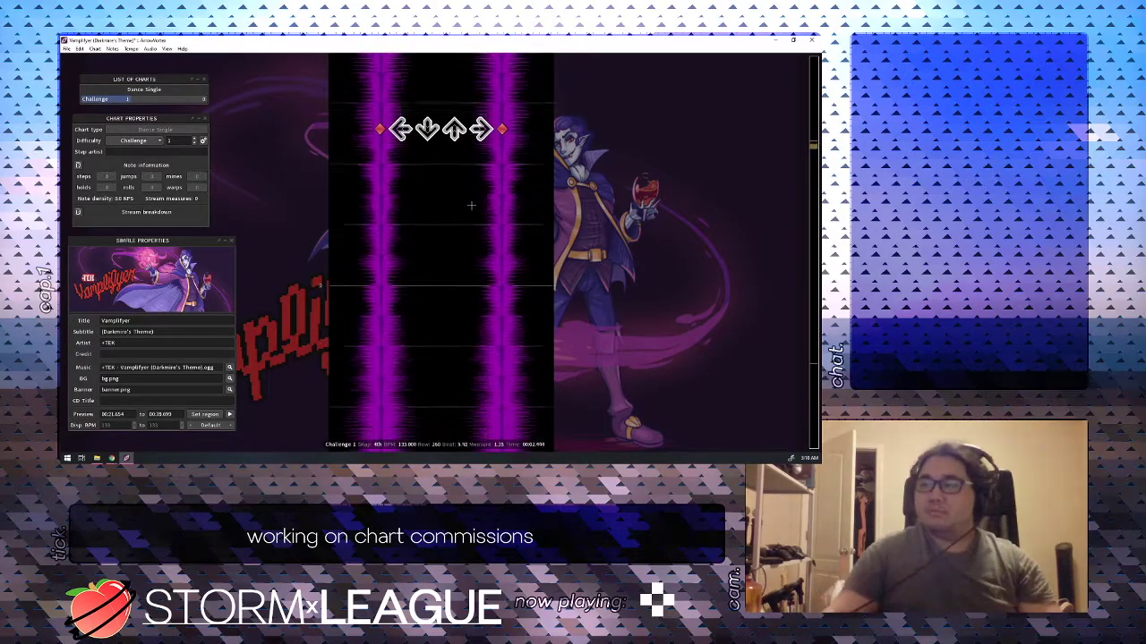
{"action": "key", "text": "Right"}
{"action": "key", "text": "Right"}
{"action": "key", "text": "Right"}
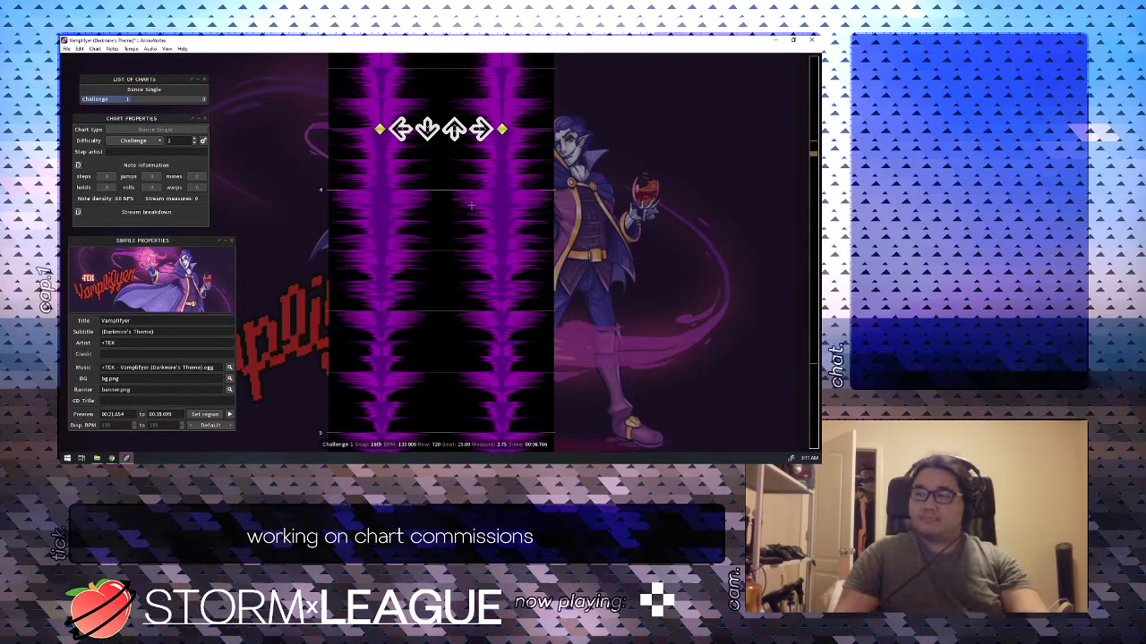
Place right, down, right and down steps on the four sixteenths of the last beat before measure 4.
{"action": "key", "text": "4"}
{"action": "key", "text": "Down"}
{"action": "key", "text": "2"}
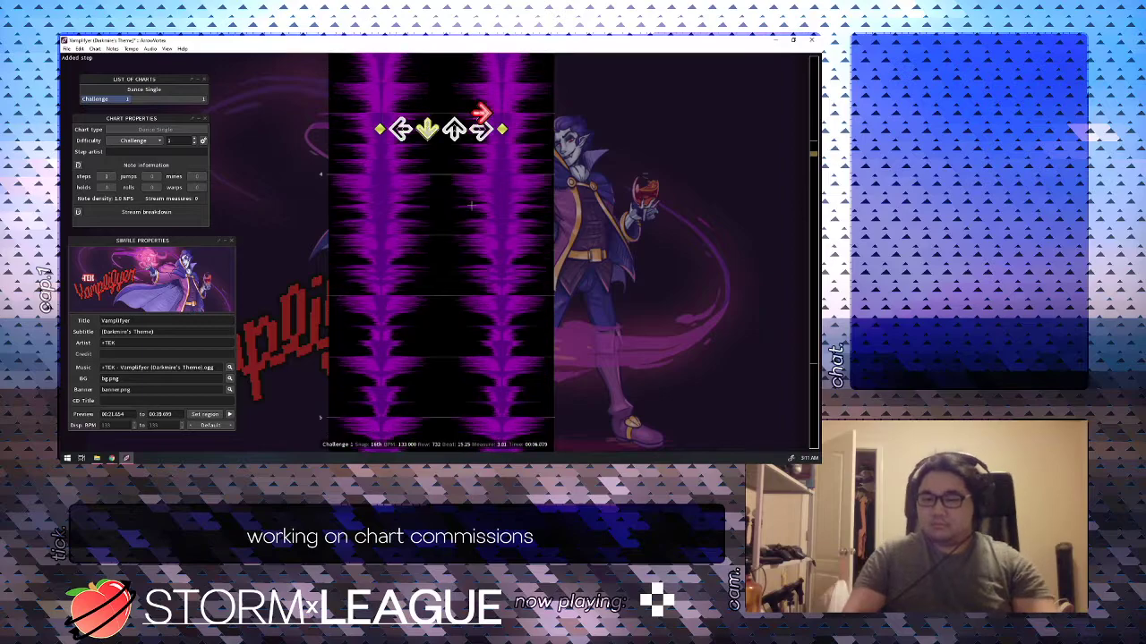
{"action": "key", "text": "Down"}
{"action": "key", "text": "4"}
{"action": "key", "text": "Down"}
{"action": "key", "text": "2"}
Replace the two down steps in the sixteenth run before measure 4 with left steps.
{"action": "key", "text": "Up"}
{"action": "scroll", "coordinate": [470, 206], "scroll_direction": "up", "scroll_amount": 4}
{"action": "scroll", "coordinate": [471, 206], "scroll_direction": "down", "scroll_amount": 4}
{"action": "scroll", "coordinate": [471, 205], "scroll_direction": "up", "scroll_amount": 1}
{"action": "key", "text": "2"}
{"action": "key", "text": "1"}
{"action": "scroll", "coordinate": [471, 206], "scroll_direction": "down", "scroll_amount": 2}
{"action": "key", "text": "2"}
{"action": "key", "text": "1"}
{"action": "scroll", "coordinate": [471, 206], "scroll_direction": "up", "scroll_amount": 2}
{"action": "scroll", "coordinate": [471, 206], "scroll_direction": "down", "scroll_amount": 2}
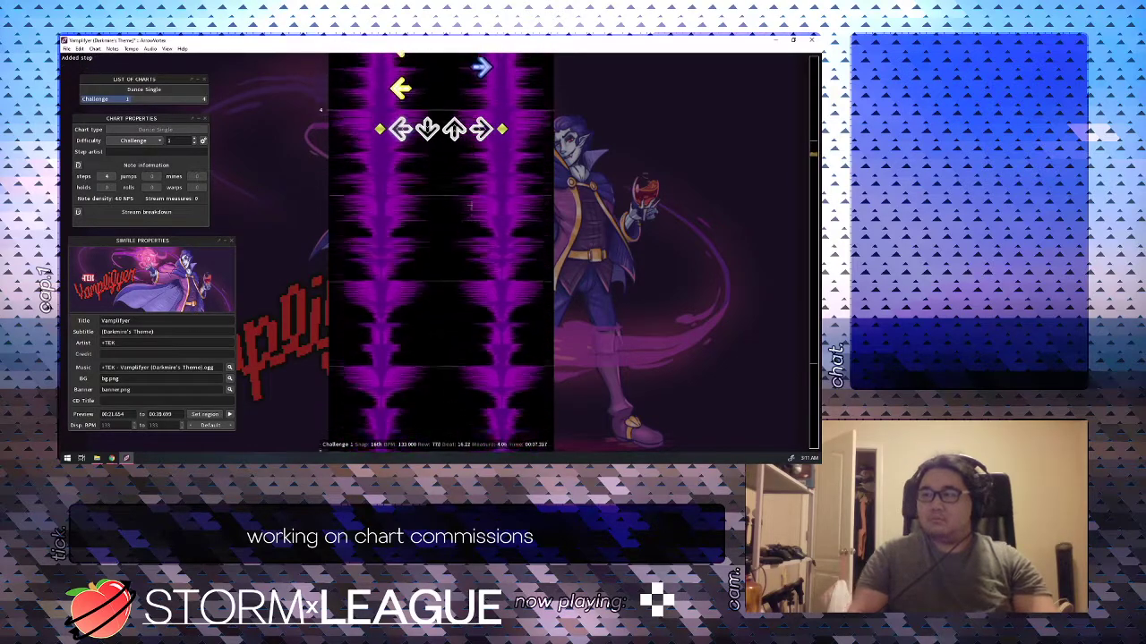
{"action": "scroll", "coordinate": [471, 206], "scroll_direction": "down", "scroll_amount": 1}
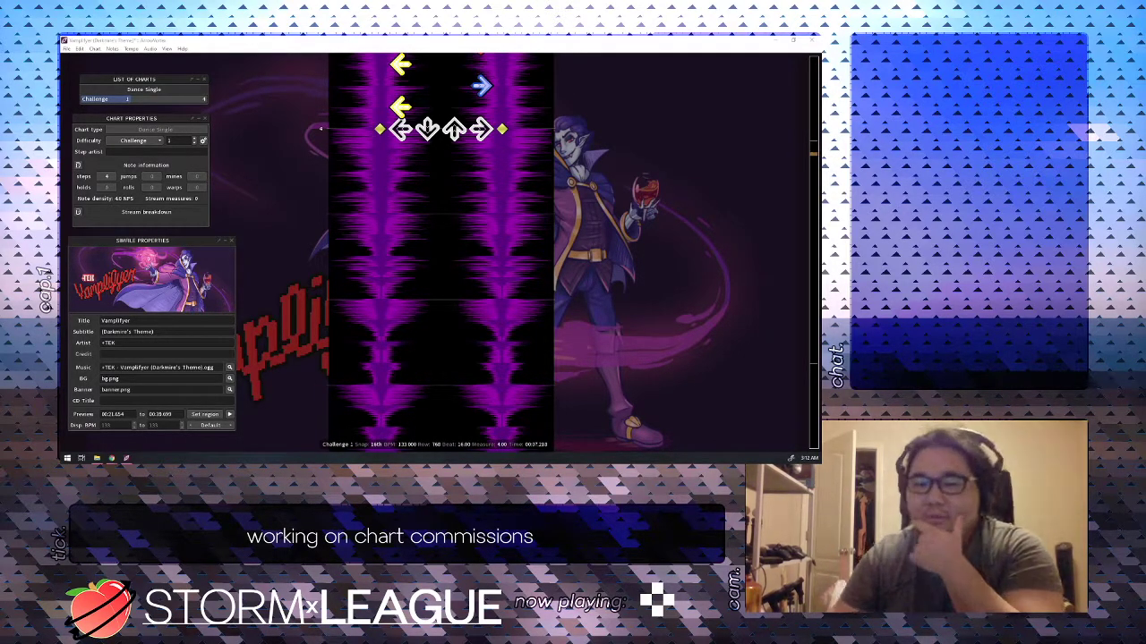
{"action": "scroll", "coordinate": [519, 221], "scroll_direction": "up", "scroll_amount": 7}
{"action": "scroll", "coordinate": [519, 221], "scroll_direction": "down", "scroll_amount": 6}
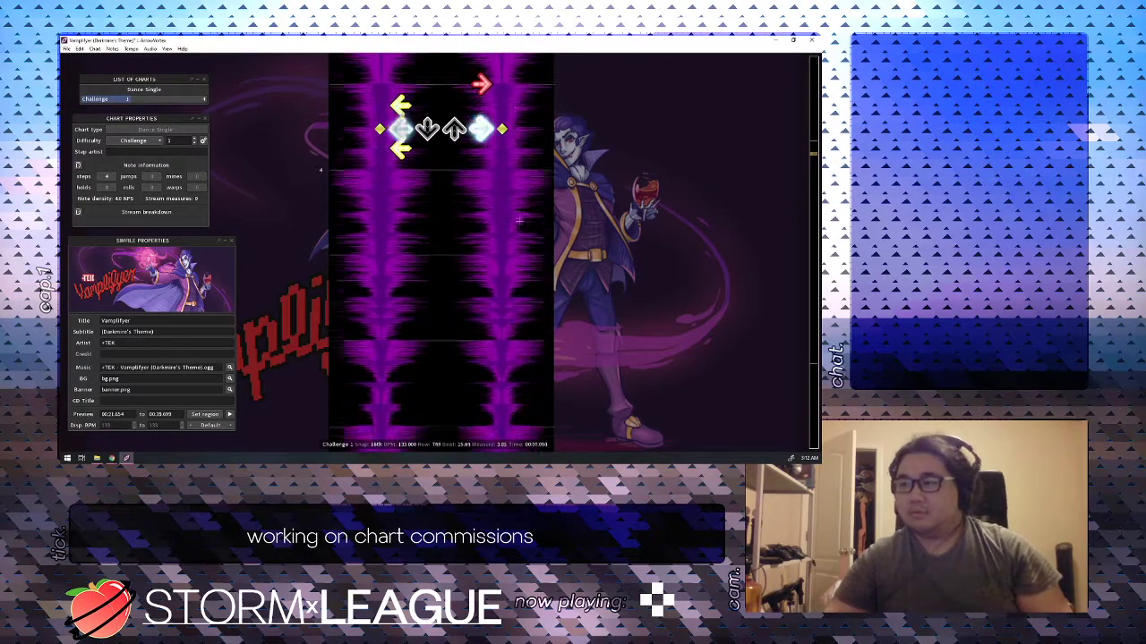
Try a down, up and right combination on the downbeat of measure 4, and replace it with a single right step.
{"action": "key", "text": "2"}
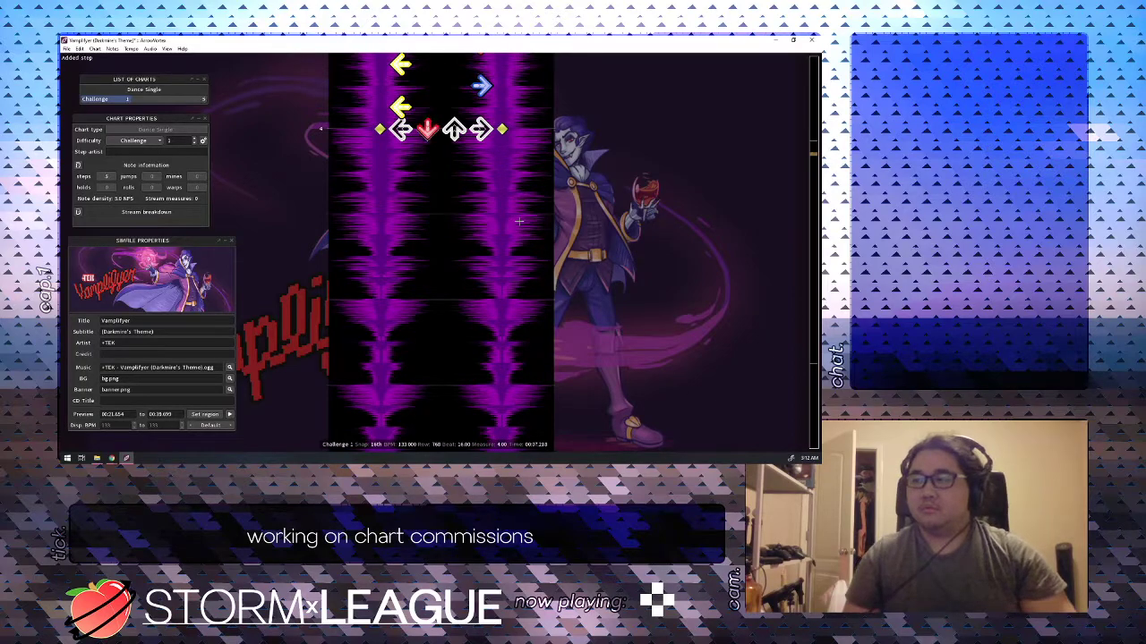
{"action": "scroll", "coordinate": [520, 221], "scroll_direction": "down", "scroll_amount": 1}
{"action": "scroll", "coordinate": [519, 221], "scroll_direction": "up", "scroll_amount": 1}
{"action": "key", "text": "3"}
{"action": "key", "text": "4"}
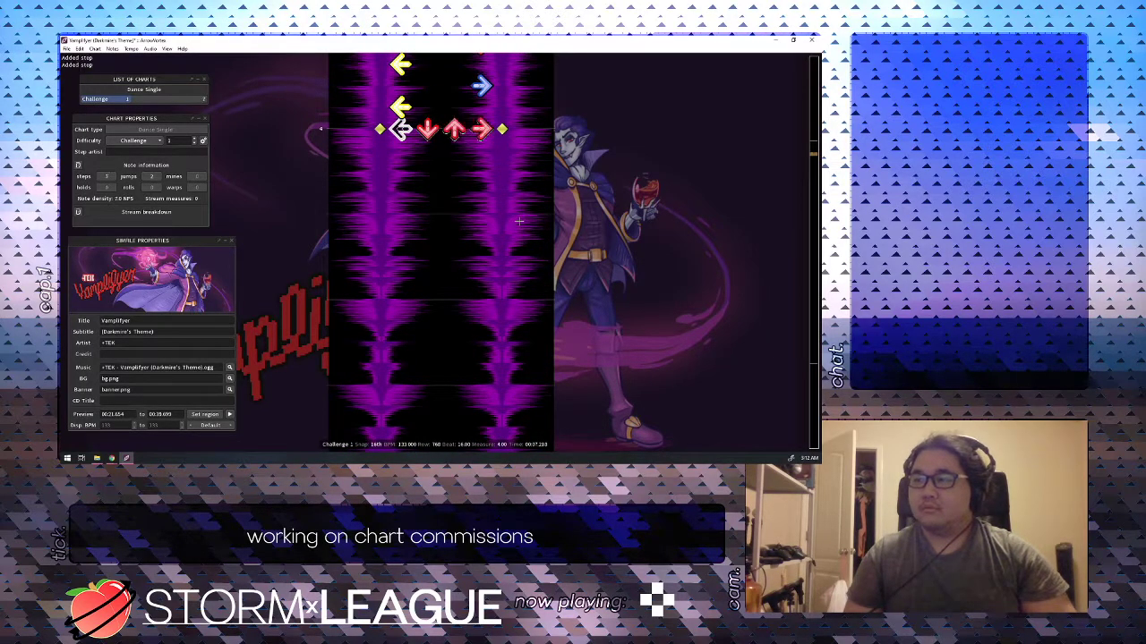
{"action": "key", "text": "2"}
{"action": "key", "text": "3"}
{"action": "key", "text": "4"}
{"action": "key", "text": "4"}
Add a down step at beat 16.5 and a left step at beat 16.75.
{"action": "scroll", "coordinate": [519, 221], "scroll_direction": "down", "scroll_amount": 2}
{"action": "key", "text": "2"}
{"action": "scroll", "coordinate": [519, 221], "scroll_direction": "down", "scroll_amount": 1}
{"action": "key", "text": "1"}
{"action": "scroll", "coordinate": [519, 221], "scroll_direction": "up", "scroll_amount": 1}
{"action": "scroll", "coordinate": [519, 221], "scroll_direction": "up", "scroll_amount": 1}
{"action": "scroll", "coordinate": [519, 221], "scroll_direction": "down", "scroll_amount": 3}
{"action": "scroll", "coordinate": [519, 221], "scroll_direction": "up", "scroll_amount": 3}
Turn on the note tick and play back the steps around measure 4.
{"action": "key", "text": "F4"}
{"action": "scroll", "coordinate": [520, 221], "scroll_direction": "down", "scroll_amount": 1}
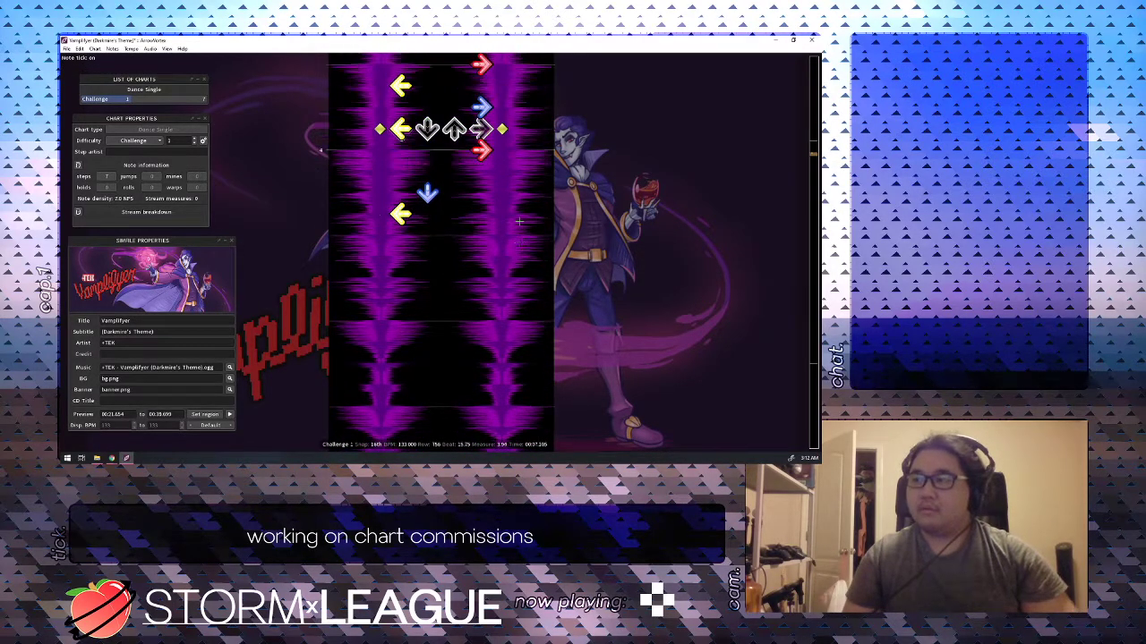
{"action": "key", "text": "space"}
Add a down step at beat 17.25 and a right step at beat 17.5, and play the passage back.
{"action": "key", "text": "2"}
{"action": "scroll", "coordinate": [519, 221], "scroll_direction": "down", "scroll_amount": 1}
{"action": "key", "text": "4"}
{"action": "scroll", "coordinate": [520, 221], "scroll_direction": "up", "scroll_amount": 5}
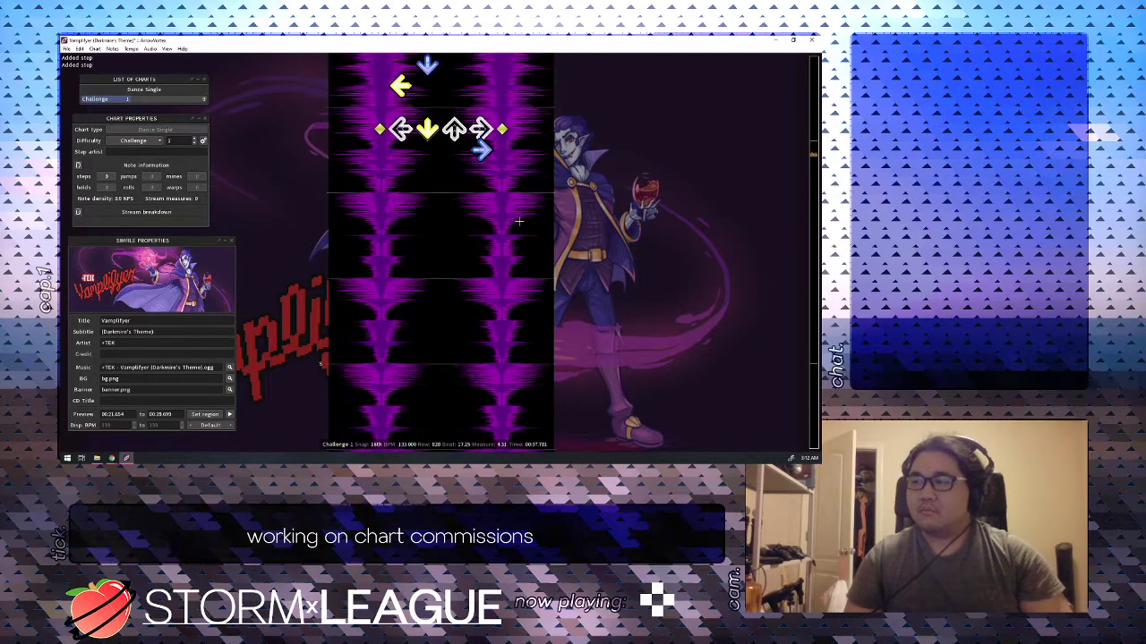
{"action": "key", "text": "space"}
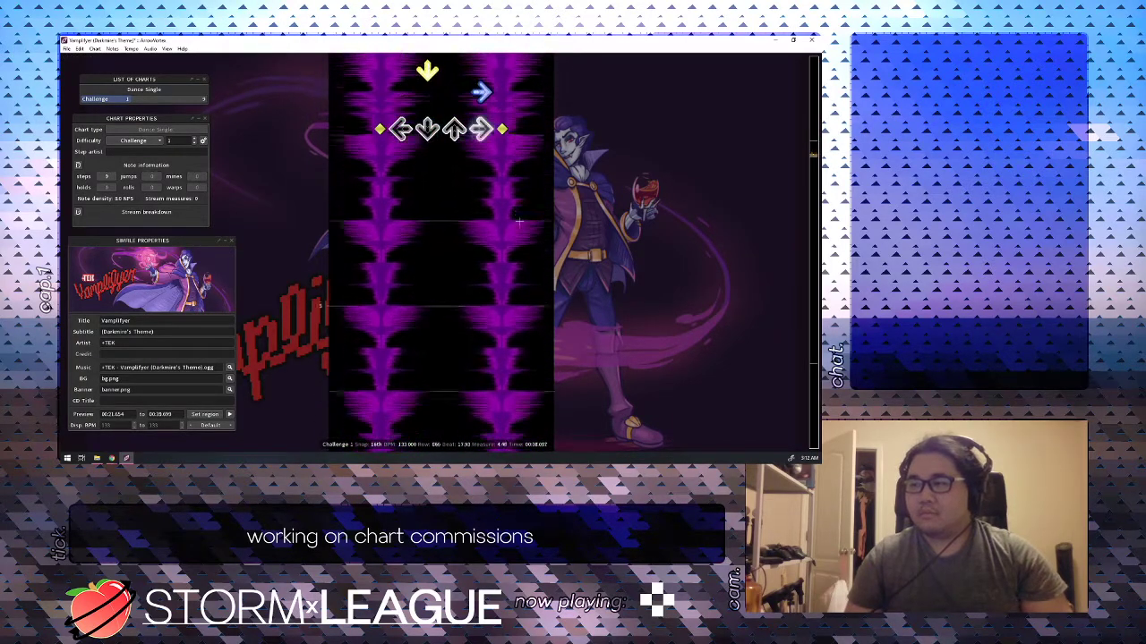
Try a left step at beat 18 and play the passage back.
{"action": "key", "text": "1"}
{"action": "key", "text": "1"}
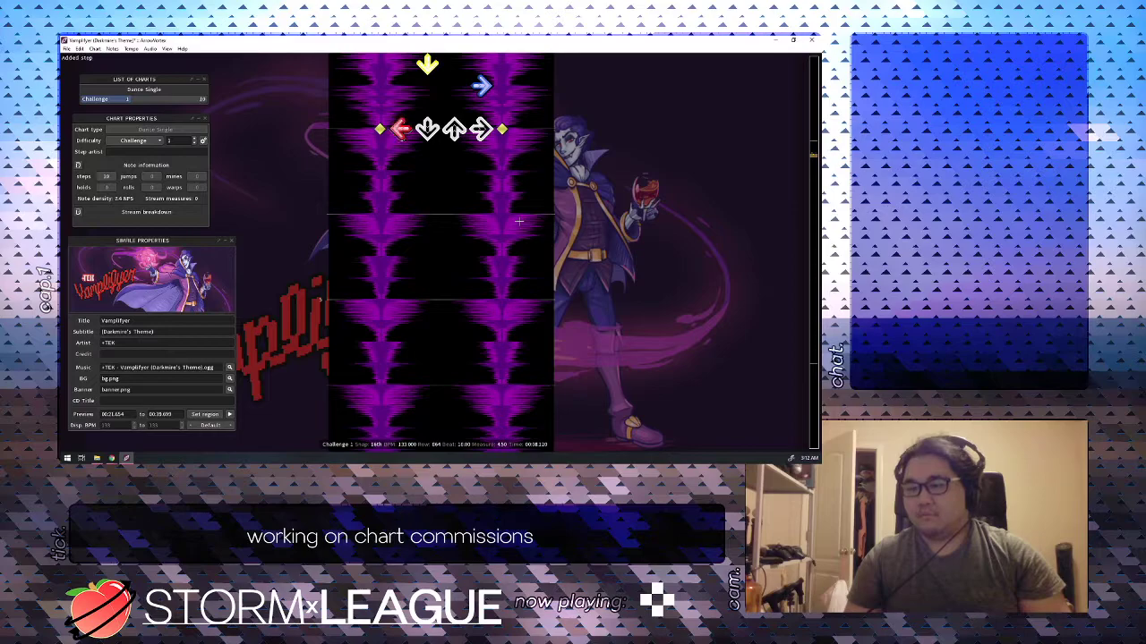
{"action": "key", "text": "1"}
{"action": "scroll", "coordinate": [519, 222], "scroll_direction": "up", "scroll_amount": 3}
{"action": "key", "text": "space"}
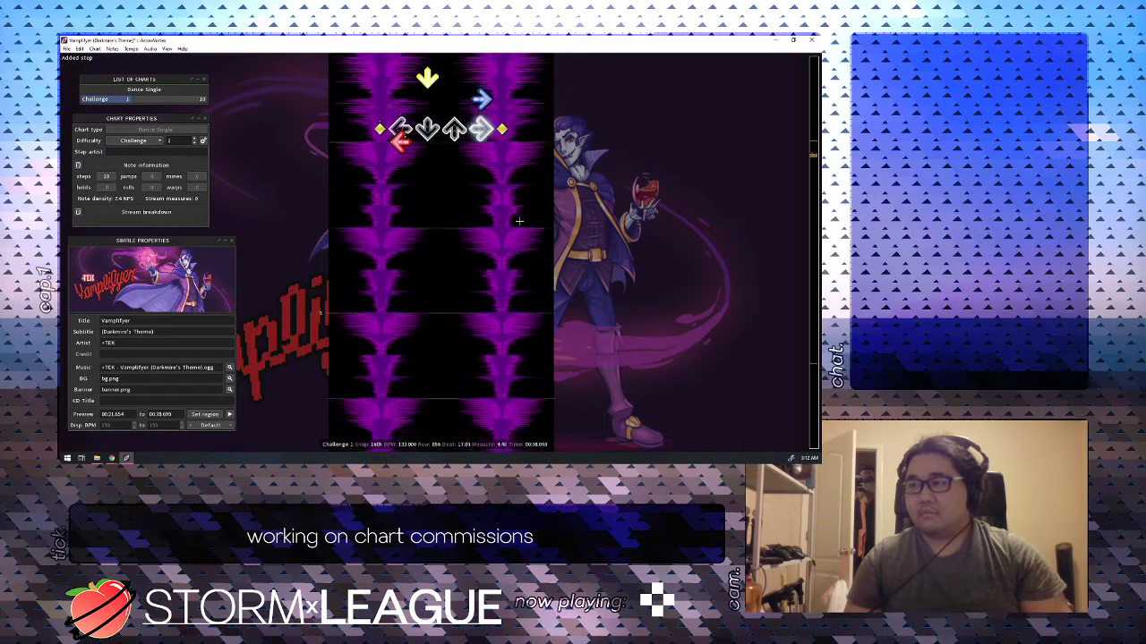
{"action": "key", "text": "Down"}
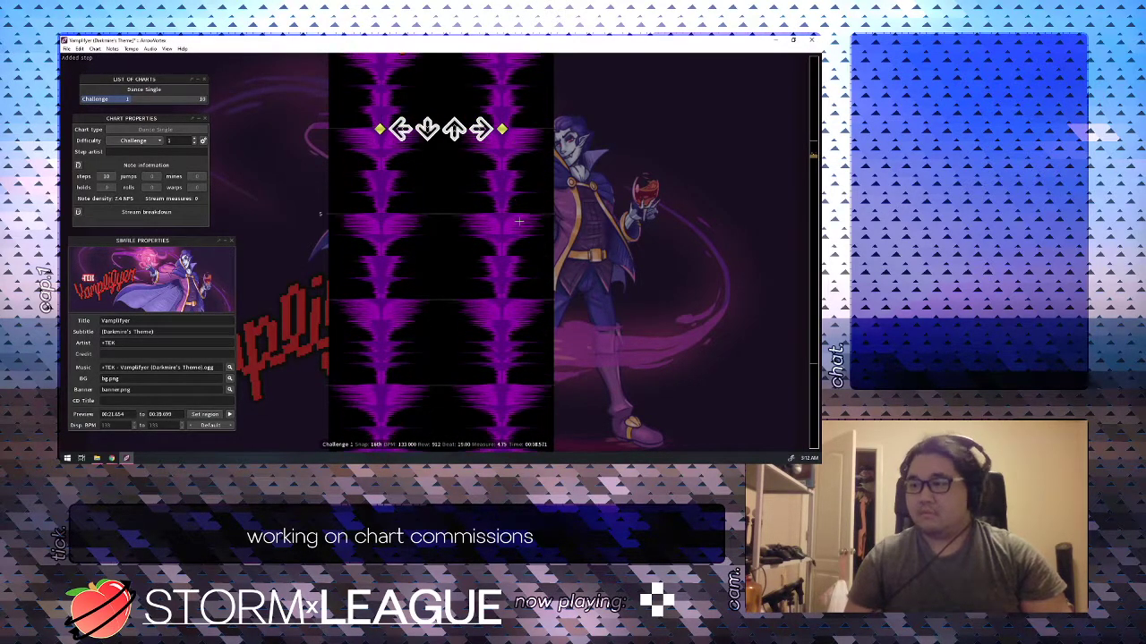
Remove the left step at beat 18.
{"action": "key", "text": "Up"}
{"action": "key", "text": "1"}
{"action": "key", "text": "Up"}
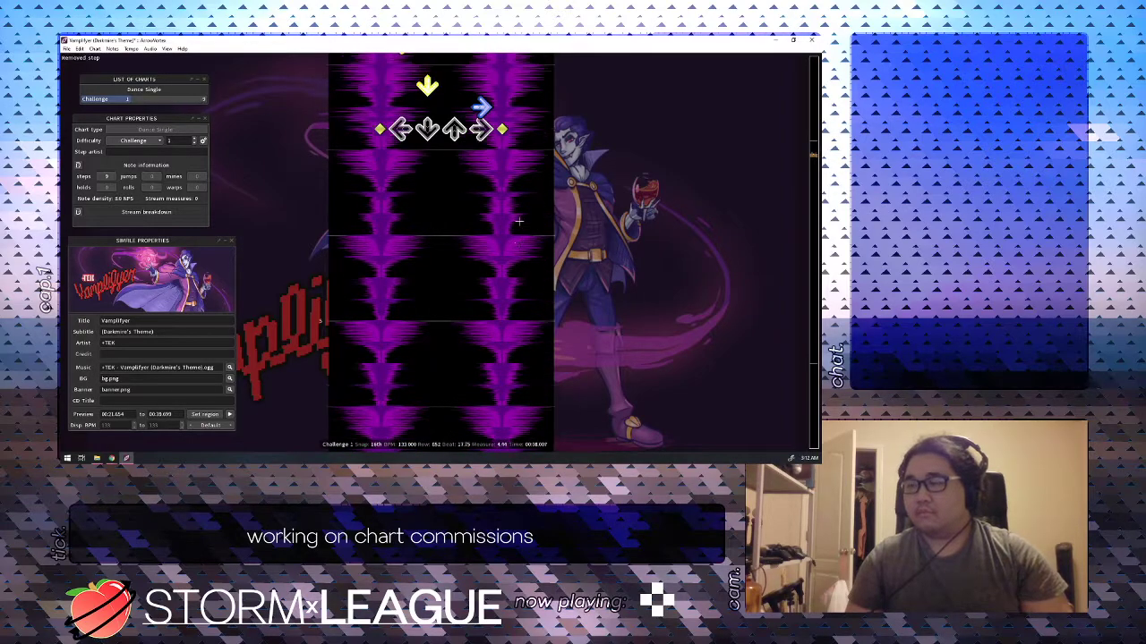
{"action": "key", "text": "Down"}
{"action": "key", "text": "1"}
{"action": "key", "text": "1"}
{"action": "key", "text": "Up"}
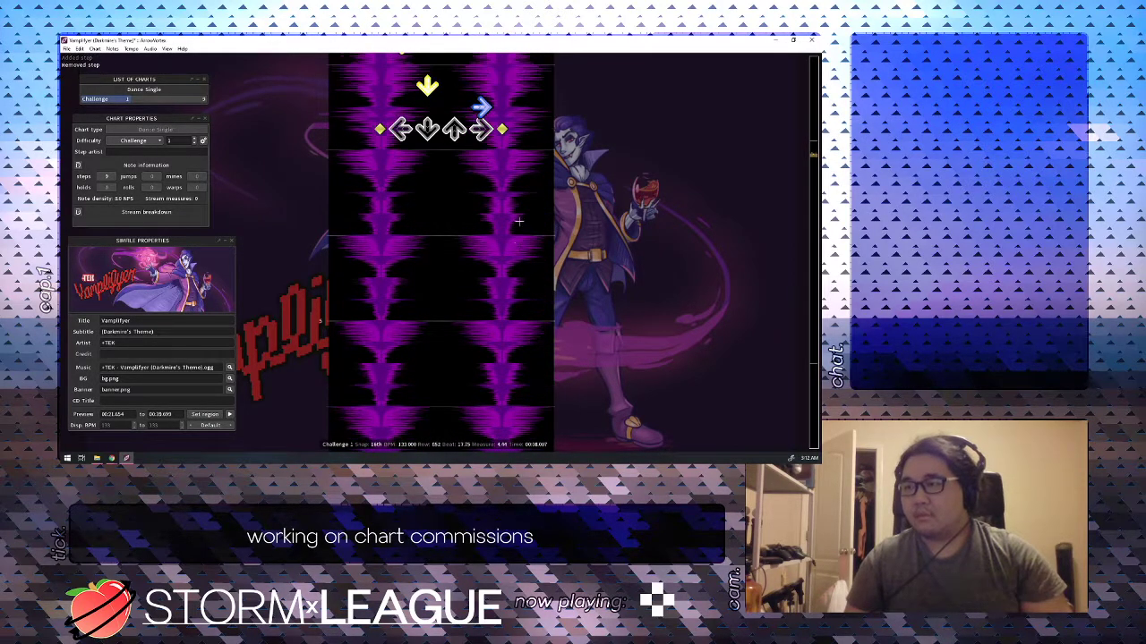
Play back the measure 4 passage repeatedly to check the rhythm following the right step at beat 17.5.
{"action": "key", "text": "space"}
{"action": "key", "text": "Up"}
{"action": "key", "text": "Up"}
{"action": "key", "text": "Up"}
{"action": "key", "text": "Up"}
{"action": "key", "text": "Up"}
{"action": "key", "text": "Up"}
{"action": "key", "text": "Up"}
{"action": "key", "text": "Up"}
{"action": "key", "text": "Up"}
{"action": "key", "text": "Up"}
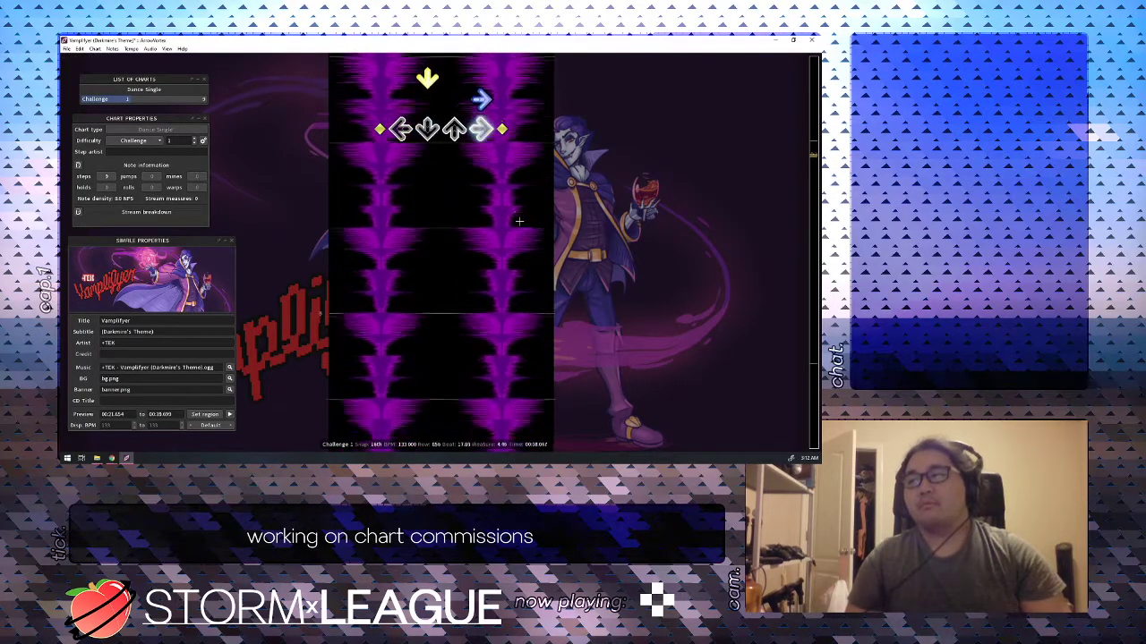
{"action": "key", "text": "Up"}
{"action": "key", "text": "Up"}
{"action": "key", "text": "Up"}
{"action": "key", "text": "space"}
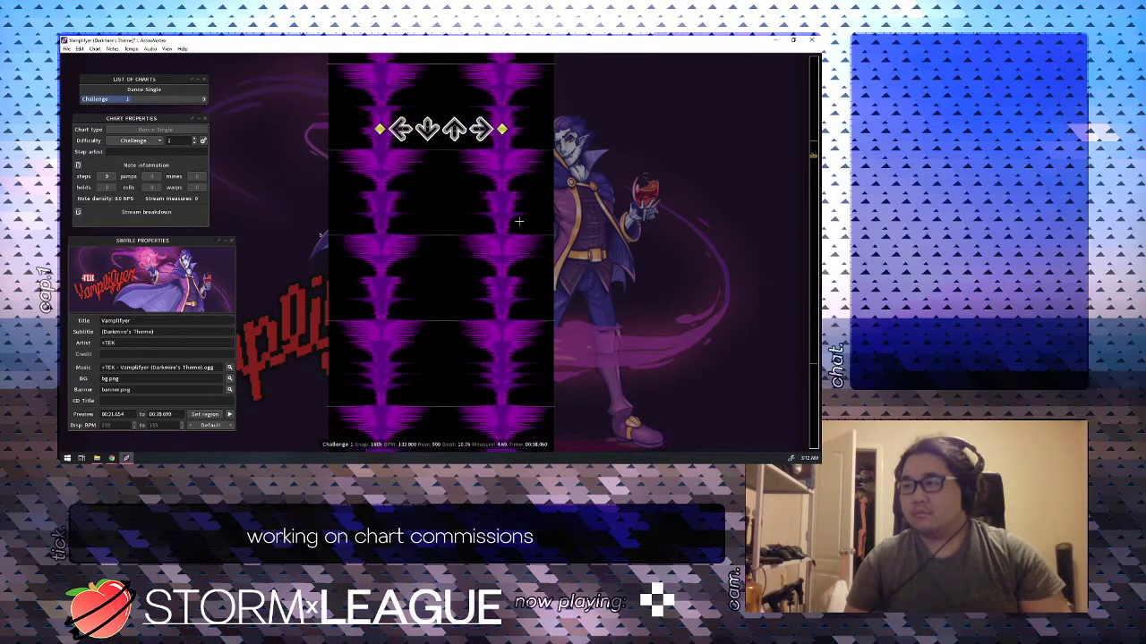
Add a left step at beat 18, a right step at beat 18.5 and a down step at beat 18.75, and play them back.
{"action": "key", "text": "1"}
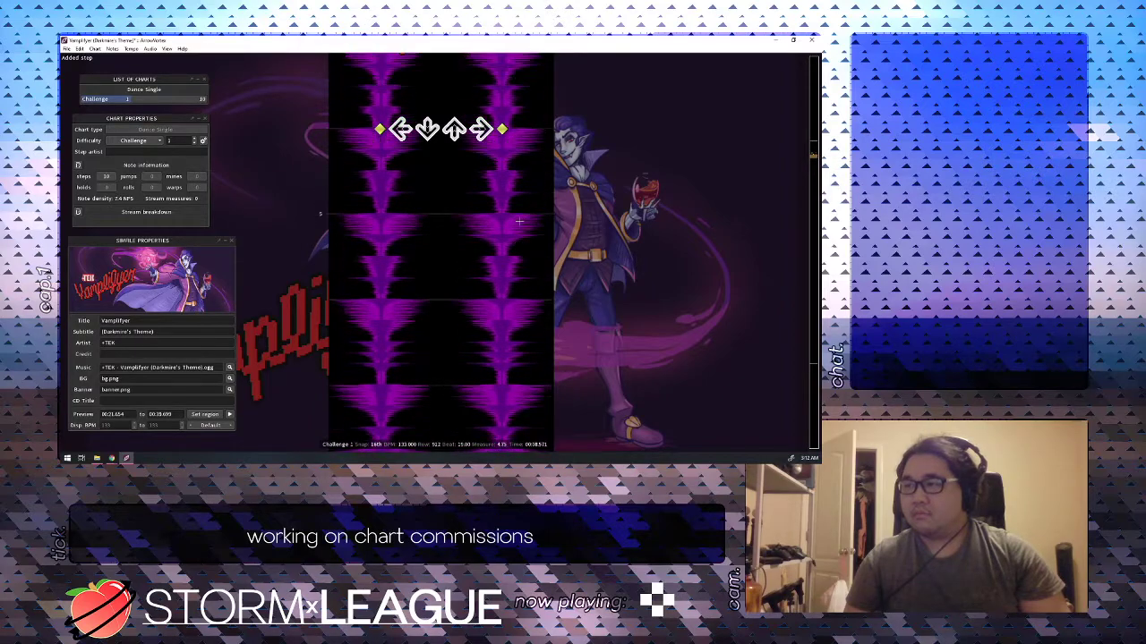
{"action": "key", "text": "4"}
{"action": "key", "text": "Down"}
{"action": "key", "text": "2"}
{"action": "key", "text": "Up"}
{"action": "key", "text": "Up"}
{"action": "key", "text": "Up"}
{"action": "key", "text": "Up"}
{"action": "key", "text": "space"}
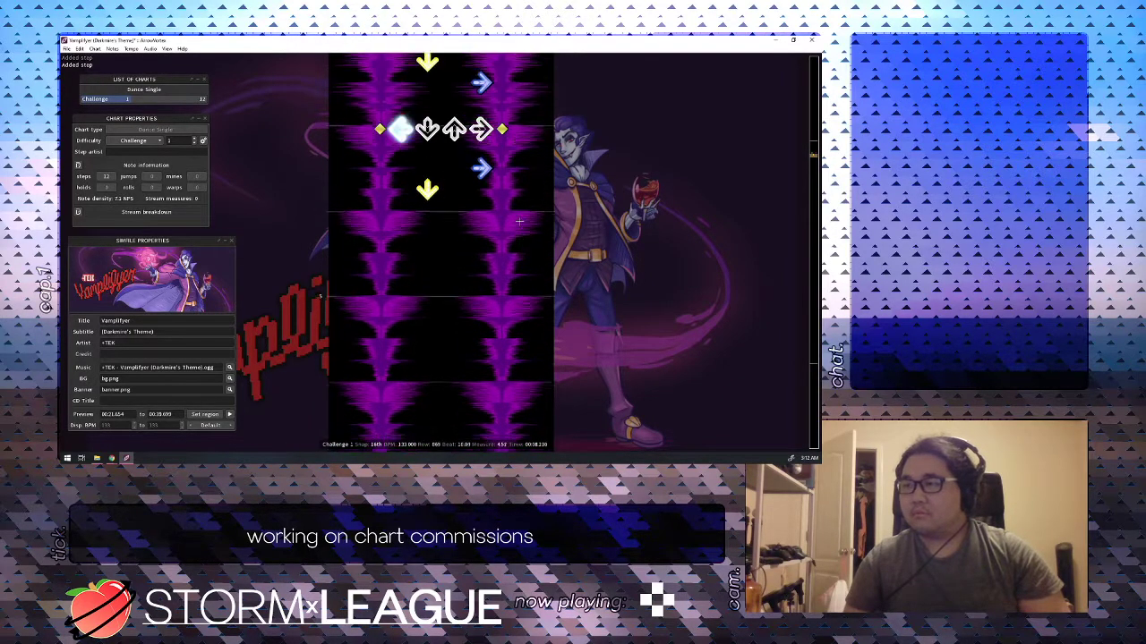
Add a down step at beat 19.25 and a right step at beat 19.5, and play the passage back.
{"action": "scroll", "coordinate": [519, 221], "scroll_direction": "down", "scroll_amount": 1}
{"action": "key", "text": "2"}
{"action": "scroll", "coordinate": [519, 221], "scroll_direction": "down", "scroll_amount": 1}
{"action": "key", "text": "4"}
{"action": "scroll", "coordinate": [519, 221], "scroll_direction": "up", "scroll_amount": 10}
{"action": "key", "text": "space"}
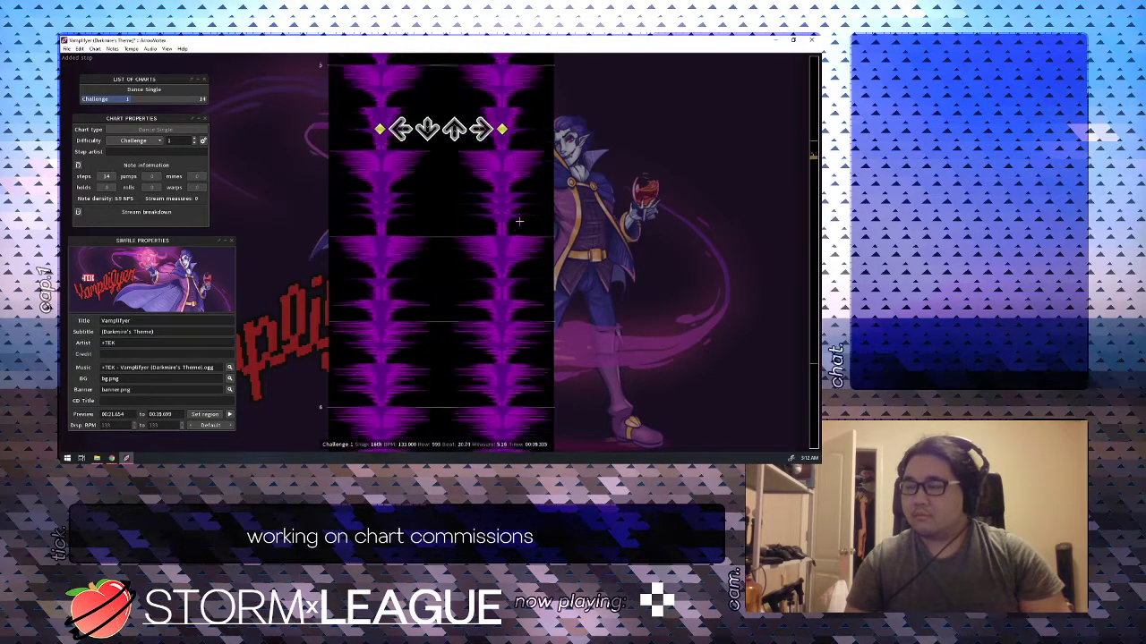
Replay the steps of measure 4 and turn off the note tick.
{"action": "scroll", "coordinate": [519, 221], "scroll_direction": "up", "scroll_amount": 15}
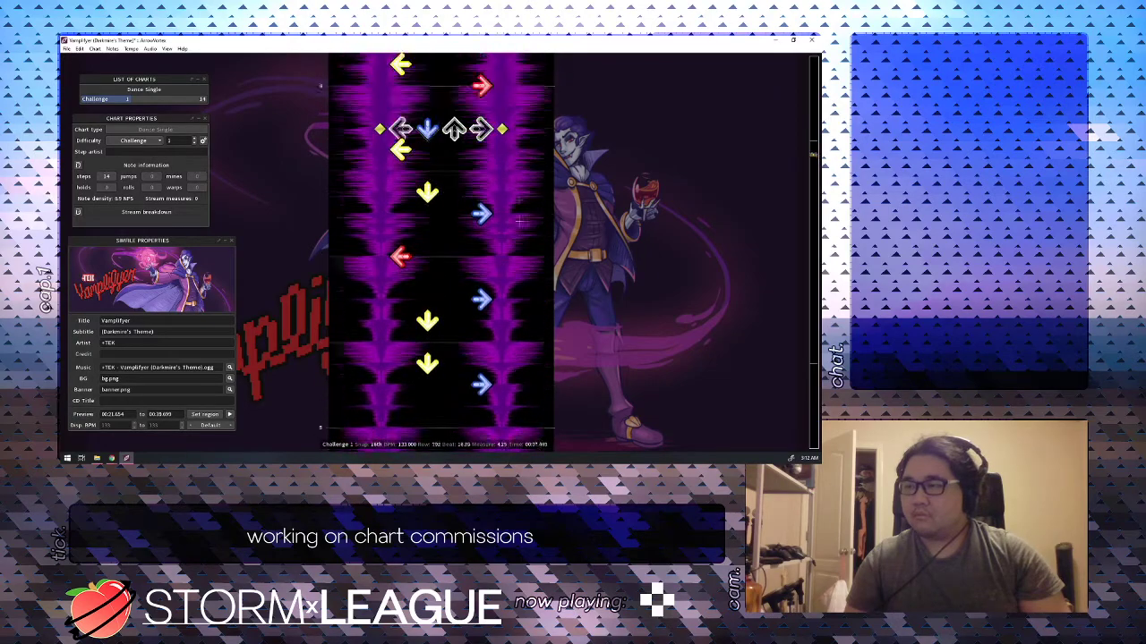
{"action": "key", "text": "space"}
{"action": "key", "text": "F4"}
{"action": "scroll", "coordinate": [520, 221], "scroll_direction": "up", "scroll_amount": 10}
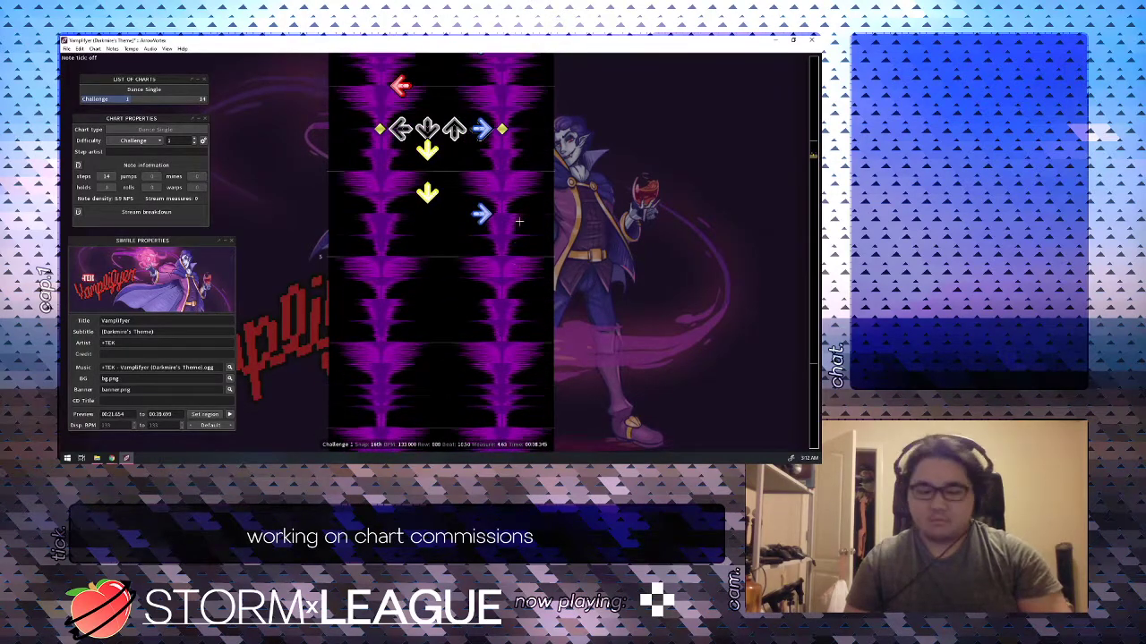
Try a right step at beat 18.25 and a down step in place of the right step at beat 18.5.
{"action": "key", "text": "space"}
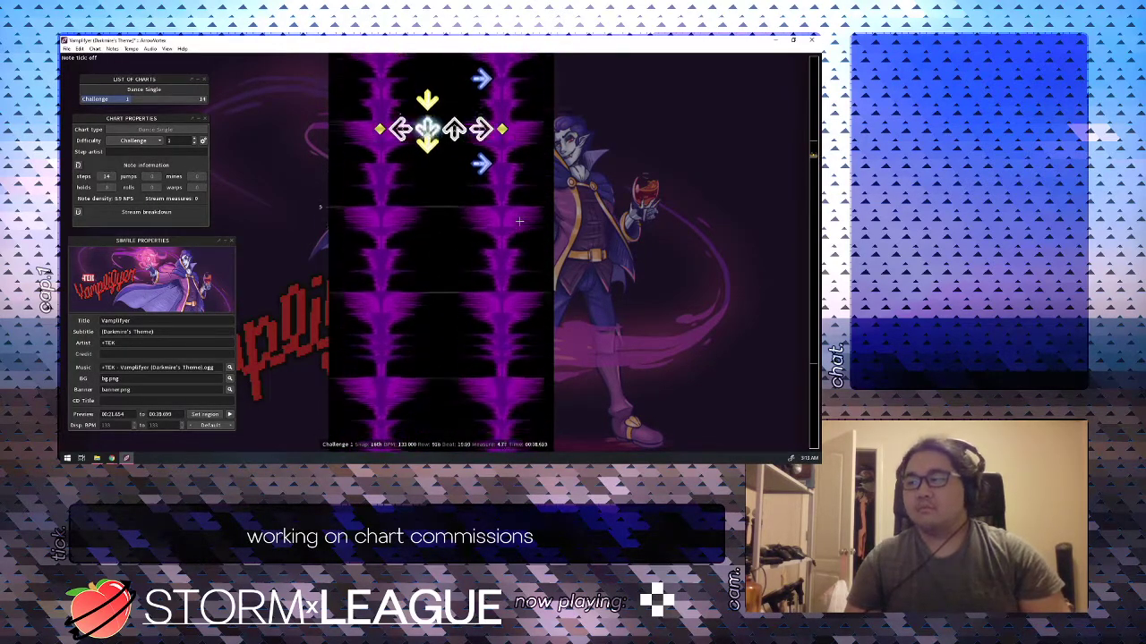
{"action": "key", "text": "space"}
{"action": "key", "text": "space"}
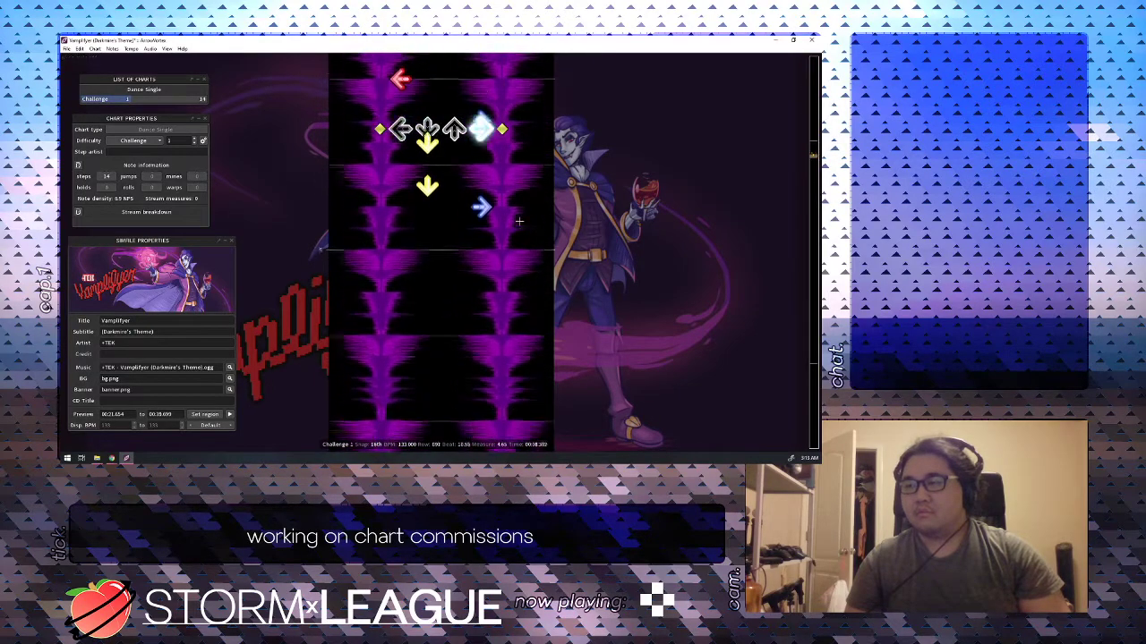
{"action": "key", "text": "space"}
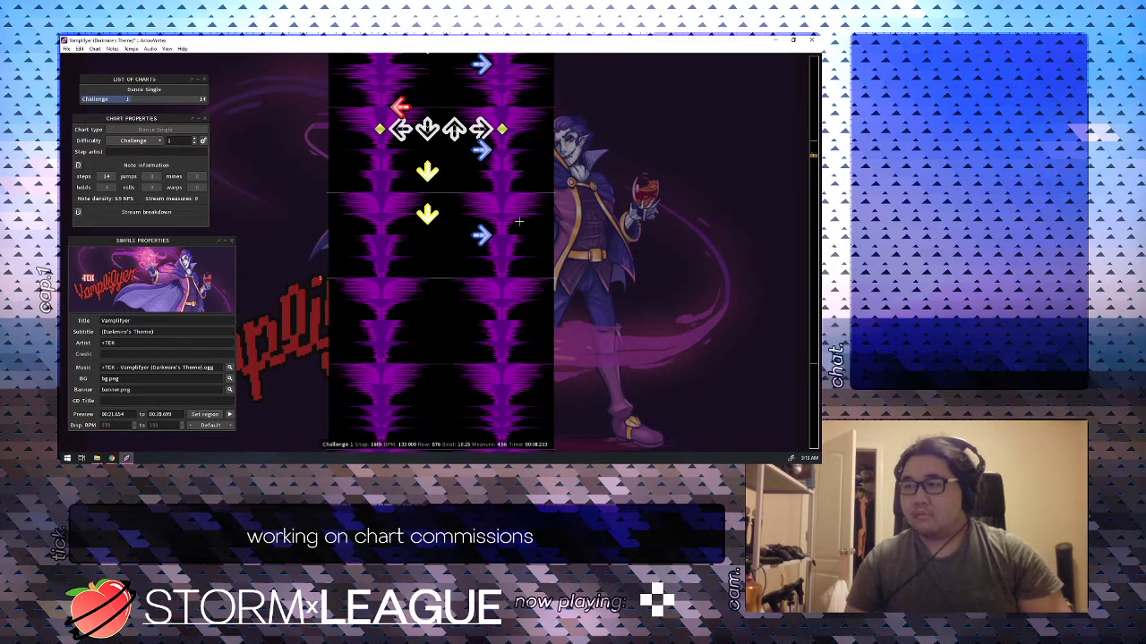
{"action": "key", "text": "4"}
{"action": "scroll", "coordinate": [519, 221], "scroll_direction": "up", "scroll_amount": 2}
{"action": "key", "text": "4"}
{"action": "key", "text": "2"}
{"action": "scroll", "coordinate": [519, 221], "scroll_direction": "up", "scroll_amount": 3}
Try a right step in place of the down step at beat 18.75 and play the pattern back.
{"action": "key", "text": "F4"}
{"action": "key", "text": "space"}
{"action": "key", "text": "space"}
{"action": "scroll", "coordinate": [519, 221], "scroll_direction": "up", "scroll_amount": 1}
{"action": "key", "text": "2"}
{"action": "key", "text": "4"}
{"action": "scroll", "coordinate": [519, 221], "scroll_direction": "up", "scroll_amount": 8}
{"action": "key", "text": "space"}
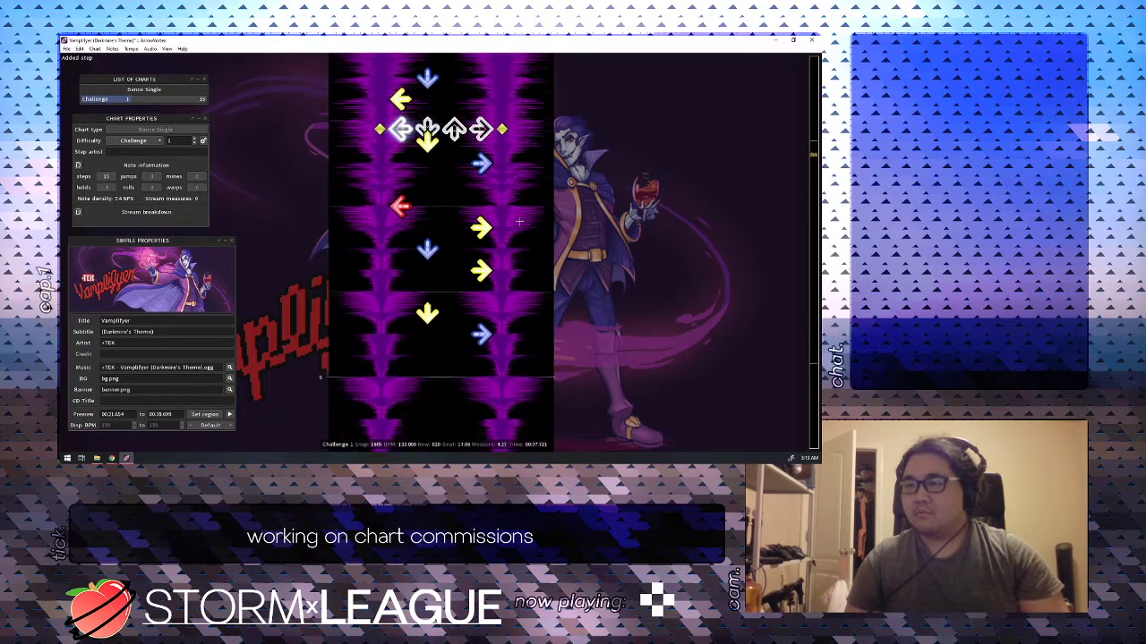
Remove the four steps at beats 18, 18.25, 18.5 and 18.75.
{"action": "key", "text": "space"}
{"action": "scroll", "coordinate": [520, 221], "scroll_direction": "up", "scroll_amount": 3}
{"action": "key", "text": "4"}
{"action": "scroll", "coordinate": [519, 221], "scroll_direction": "up", "scroll_amount": 1}
{"action": "key", "text": "2"}
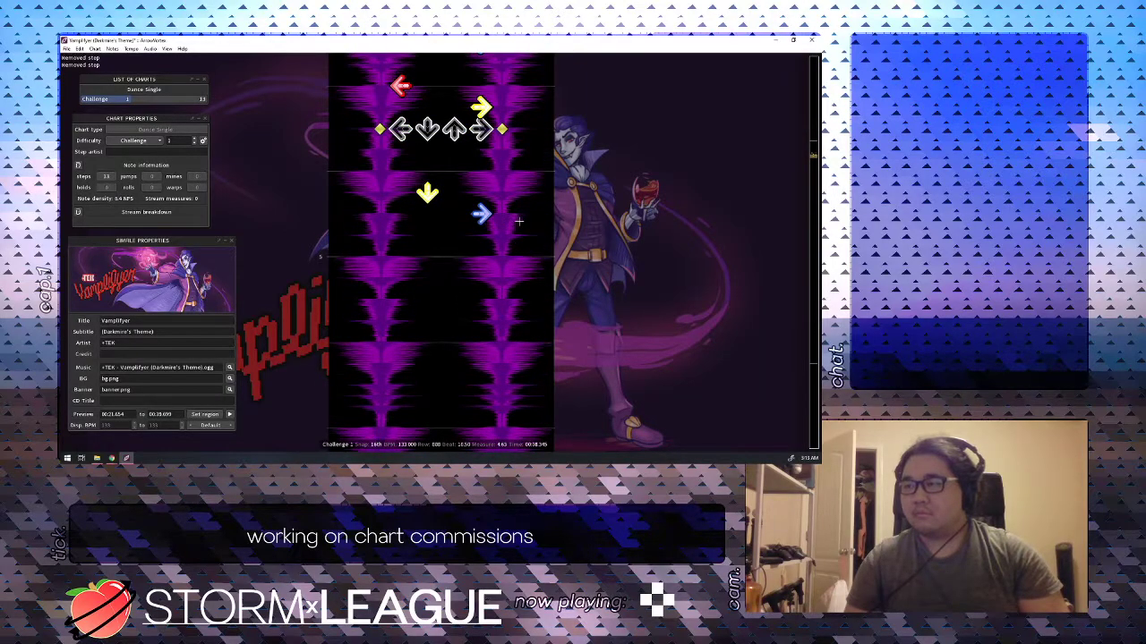
{"action": "scroll", "coordinate": [519, 221], "scroll_direction": "up", "scroll_amount": 2}
{"action": "key", "text": "4"}
{"action": "key", "text": "1"}
{"action": "key", "text": "1"}
{"action": "scroll", "coordinate": [519, 221], "scroll_direction": "up", "scroll_amount": 1}
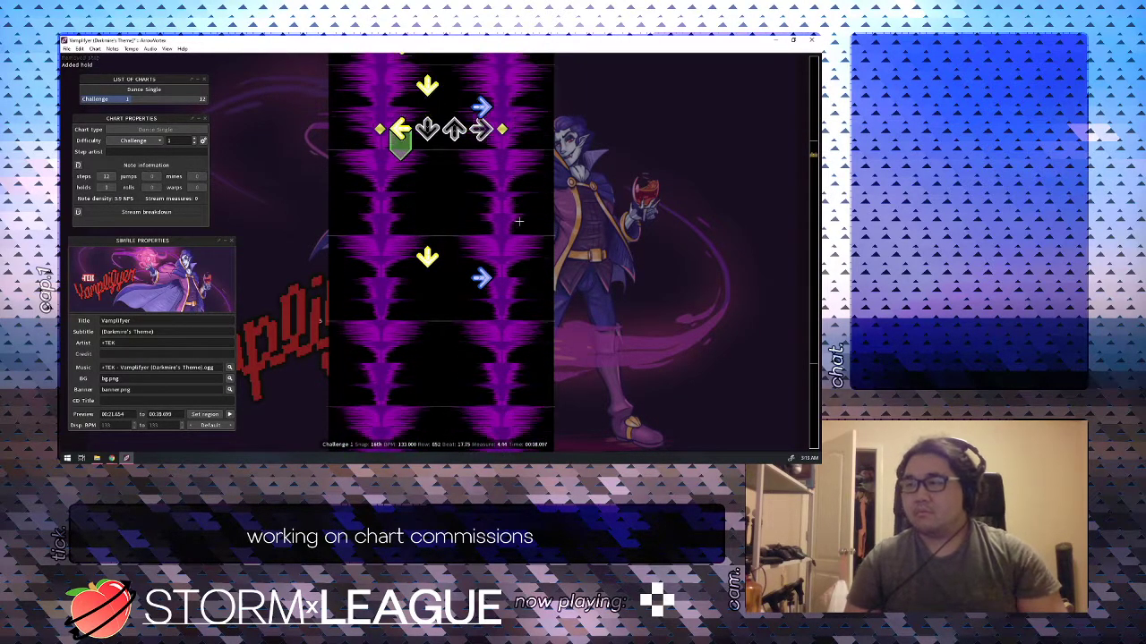
{"action": "key", "text": "1"}
Remove the down step at beat 19.25 and the right step at beat 19.5.
{"action": "scroll", "coordinate": [519, 221], "scroll_direction": "up", "scroll_amount": 5}
{"action": "scroll", "coordinate": [519, 221], "scroll_direction": "up", "scroll_amount": 6}
{"action": "key", "text": "space"}
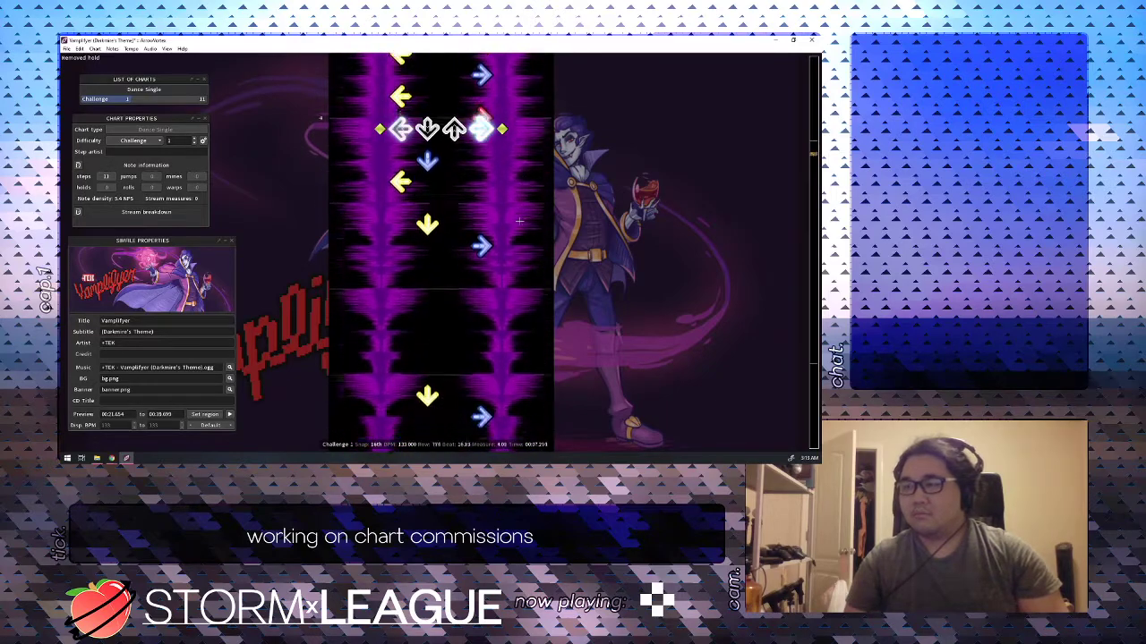
{"action": "key", "text": "2"}
{"action": "scroll", "coordinate": [519, 221], "scroll_direction": "down", "scroll_amount": 1}
{"action": "key", "text": "4"}
Add left, down, right and left steps at beats 22.5, 22.75, 23 and 23.25.
{"action": "scroll", "coordinate": [520, 221], "scroll_direction": "up", "scroll_amount": 18}
{"action": "key", "text": "space"}
{"action": "key", "text": "space"}
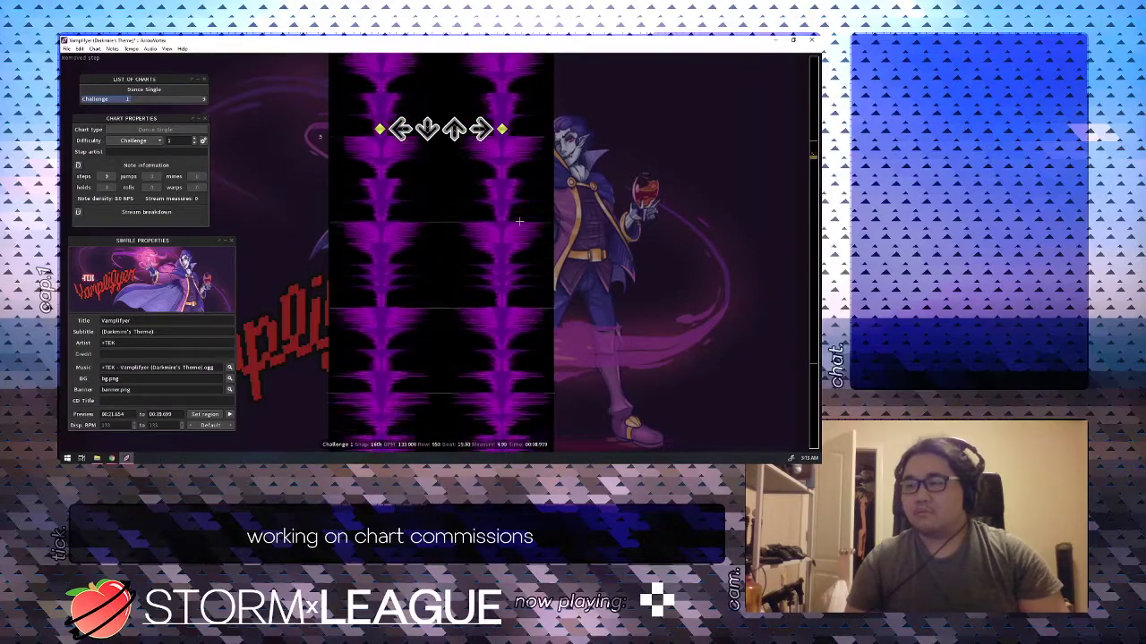
{"action": "key", "text": "space"}
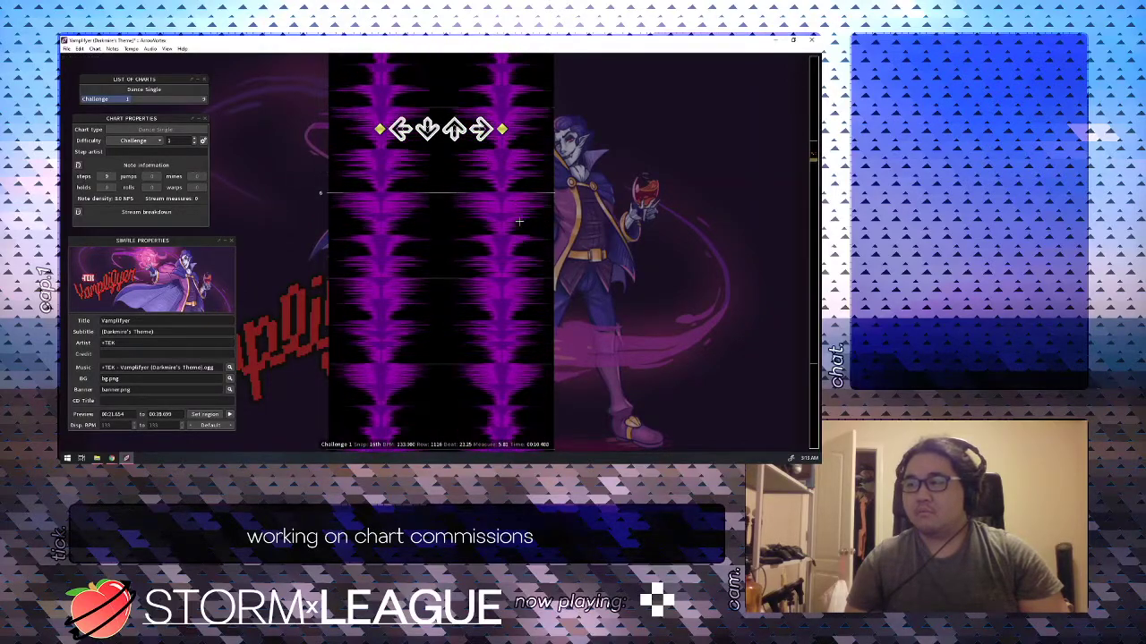
{"action": "scroll", "coordinate": [519, 222], "scroll_direction": "up", "scroll_amount": 4}
{"action": "key", "text": "1"}
{"action": "scroll", "coordinate": [519, 221], "scroll_direction": "down", "scroll_amount": 1}
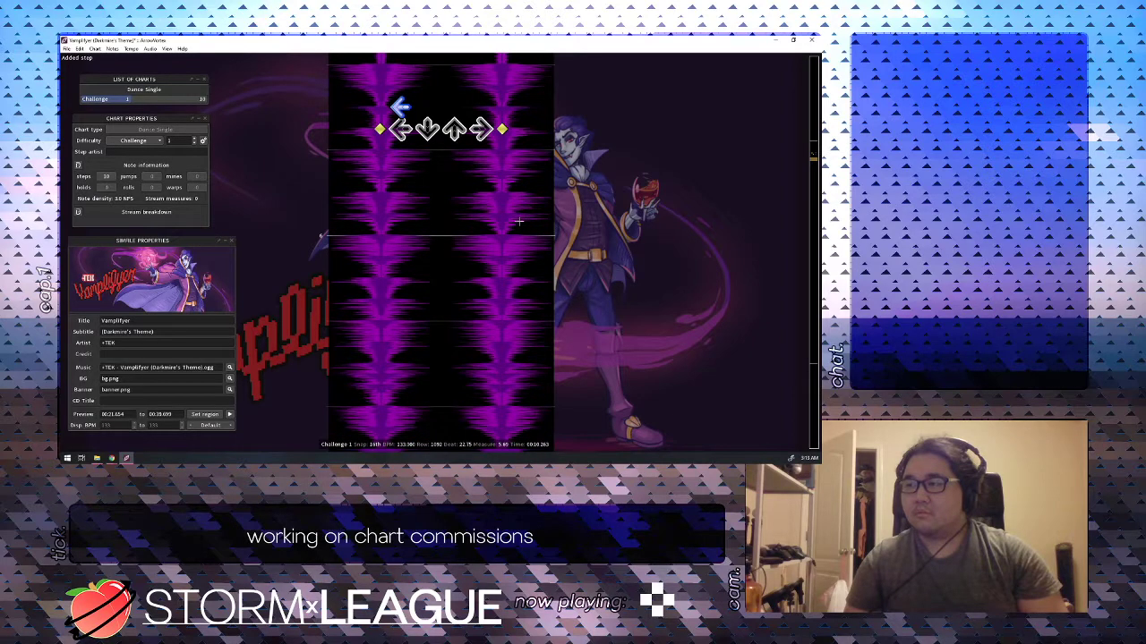
{"action": "key", "text": "2"}
{"action": "scroll", "coordinate": [518, 221], "scroll_direction": "down", "scroll_amount": 1}
{"action": "key", "text": "4"}
{"action": "scroll", "coordinate": [518, 221], "scroll_direction": "down", "scroll_amount": 1}
{"action": "scroll", "coordinate": [519, 221], "scroll_direction": "up", "scroll_amount": 3}
{"action": "key", "text": "space"}
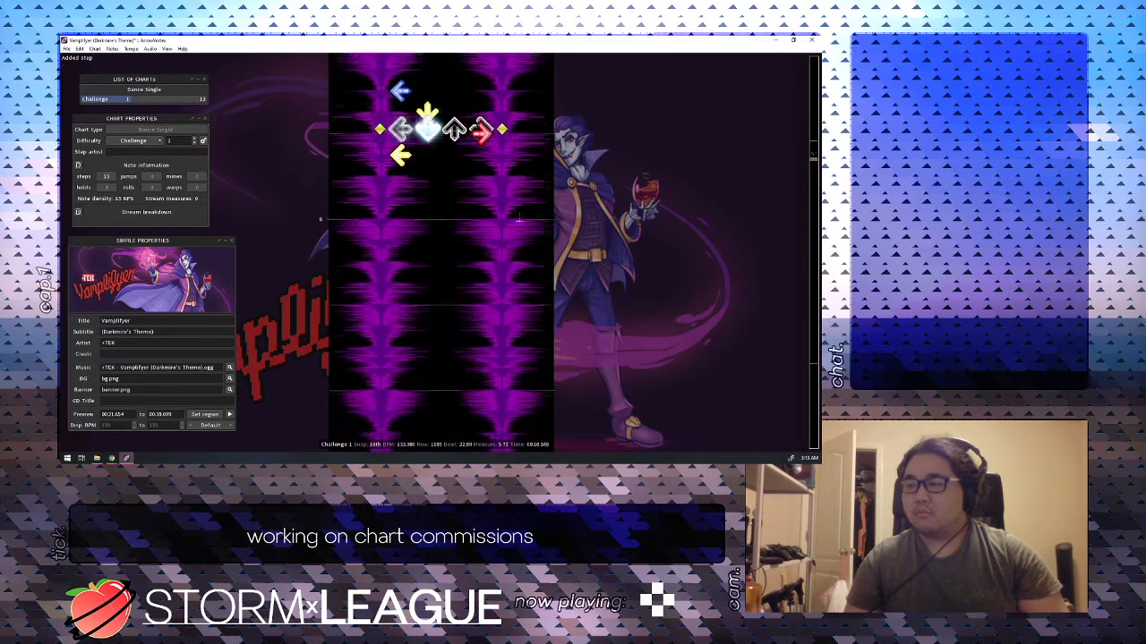
Re-enter the beat 23.25 step as left and add an up step at beat 23.5 and a right step at 23.75.
{"action": "key", "text": "2"}
{"action": "scroll", "coordinate": [519, 221], "scroll_direction": "up", "scroll_amount": 6}
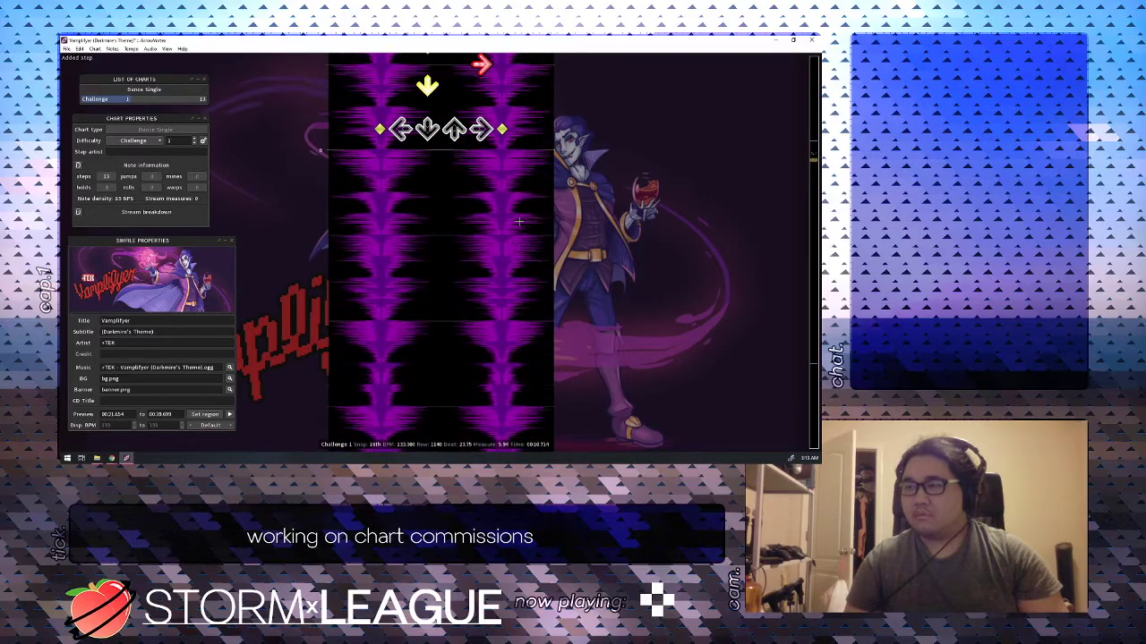
{"action": "key", "text": "1"}
{"action": "scroll", "coordinate": [519, 221], "scroll_direction": "down", "scroll_amount": 1}
{"action": "key", "text": "4"}
{"action": "scroll", "coordinate": [519, 221], "scroll_direction": "up", "scroll_amount": 7}
{"action": "key", "text": "space"}
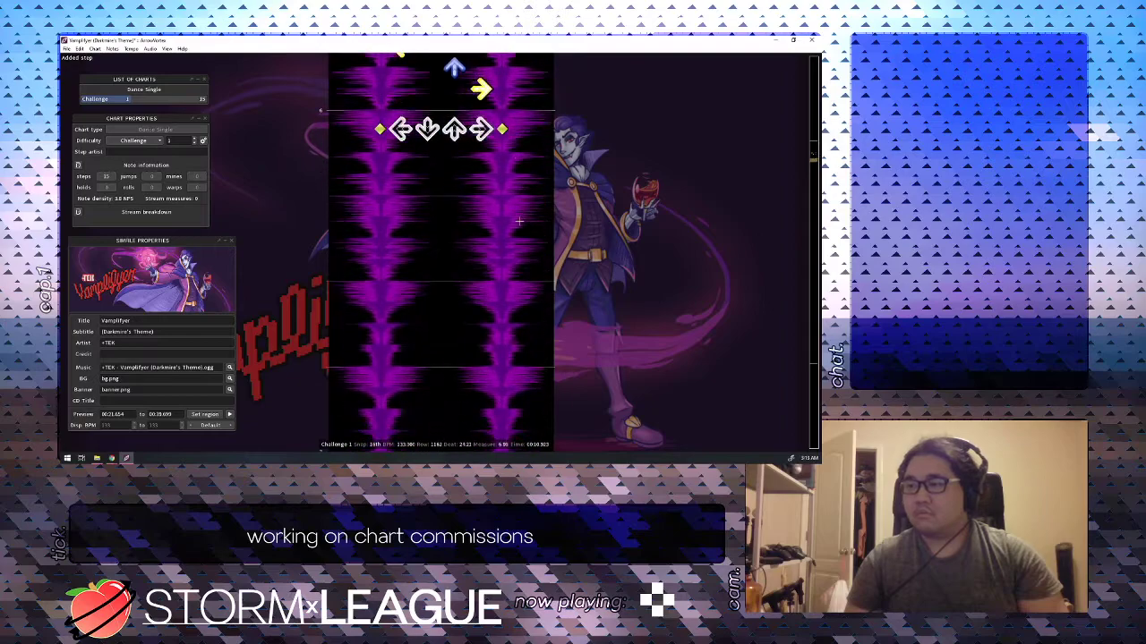
Add a down step at beat 24, followed by left, down, right and down steps at beats 24.5, 24.75, 25 and 25.25.
{"action": "key", "text": "space"}
{"action": "scroll", "coordinate": [519, 221], "scroll_direction": "up", "scroll_amount": 3}
{"action": "scroll", "coordinate": [519, 221], "scroll_direction": "down", "scroll_amount": 1}
{"action": "key", "text": "2"}
{"action": "scroll", "coordinate": [519, 221], "scroll_direction": "down", "scroll_amount": 2}
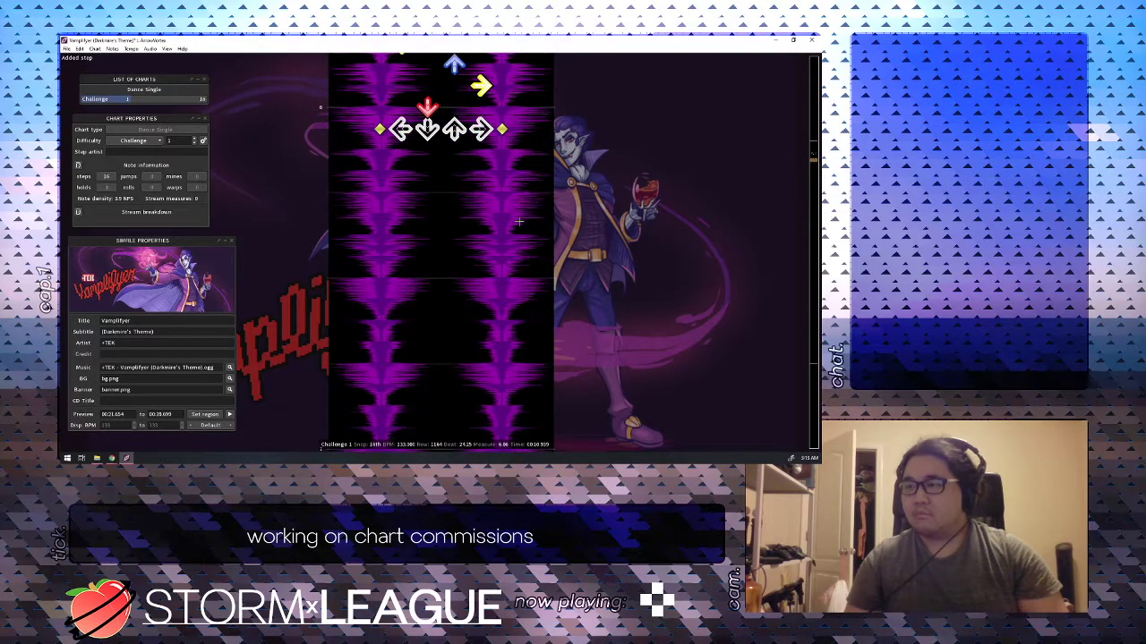
{"action": "key", "text": "2"}
{"action": "scroll", "coordinate": [519, 221], "scroll_direction": "down", "scroll_amount": 1}
{"action": "key", "text": "4"}
{"action": "scroll", "coordinate": [519, 221], "scroll_direction": "down", "scroll_amount": 1}
{"action": "key", "text": "2"}
Shift the last right and down steps from beats 25 and 25.25 to beats 25.25 and 25.5.
{"action": "scroll", "coordinate": [519, 221], "scroll_direction": "up", "scroll_amount": 1}
{"action": "scroll", "coordinate": [520, 221], "scroll_direction": "up", "scroll_amount": 1}
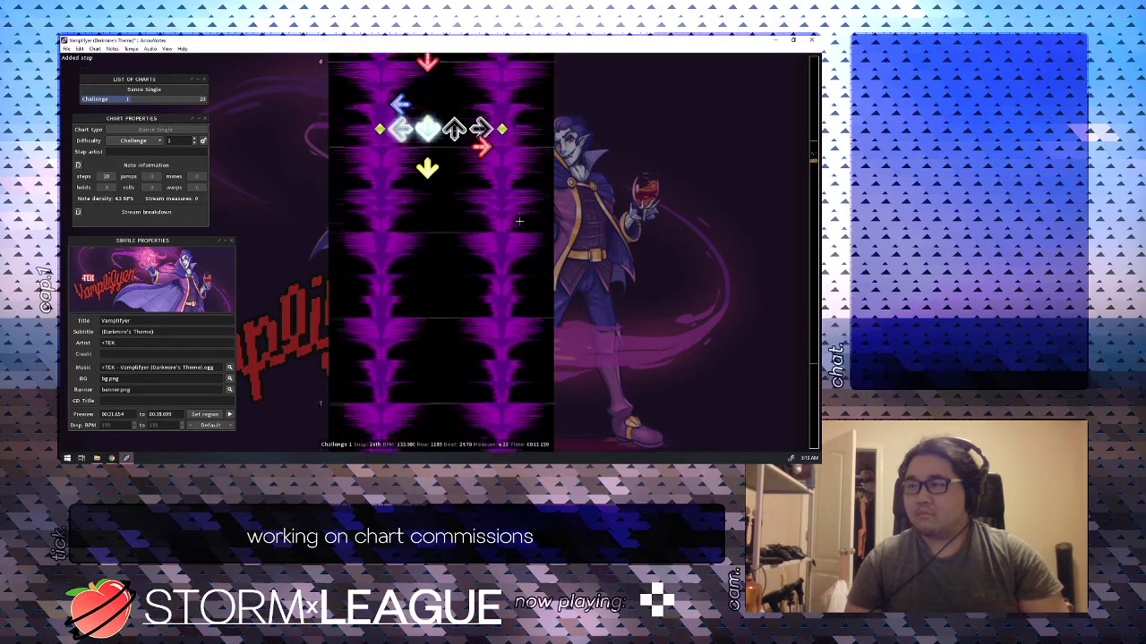
{"action": "key", "text": "4"}
{"action": "scroll", "coordinate": [520, 221], "scroll_direction": "down", "scroll_amount": 1}
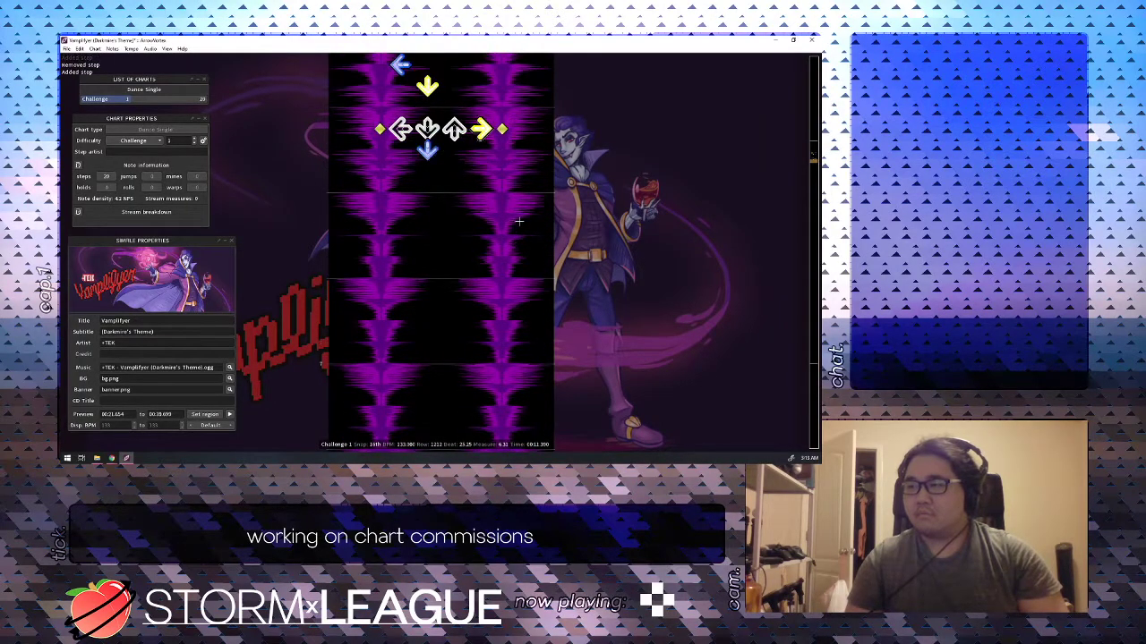
Add right, up, down, up and left steps at quarter-beat spacing from beat 30.75 to beat 31.75.
{"action": "scroll", "coordinate": [519, 222], "scroll_direction": "up", "scroll_amount": 11}
{"action": "key", "text": "space"}
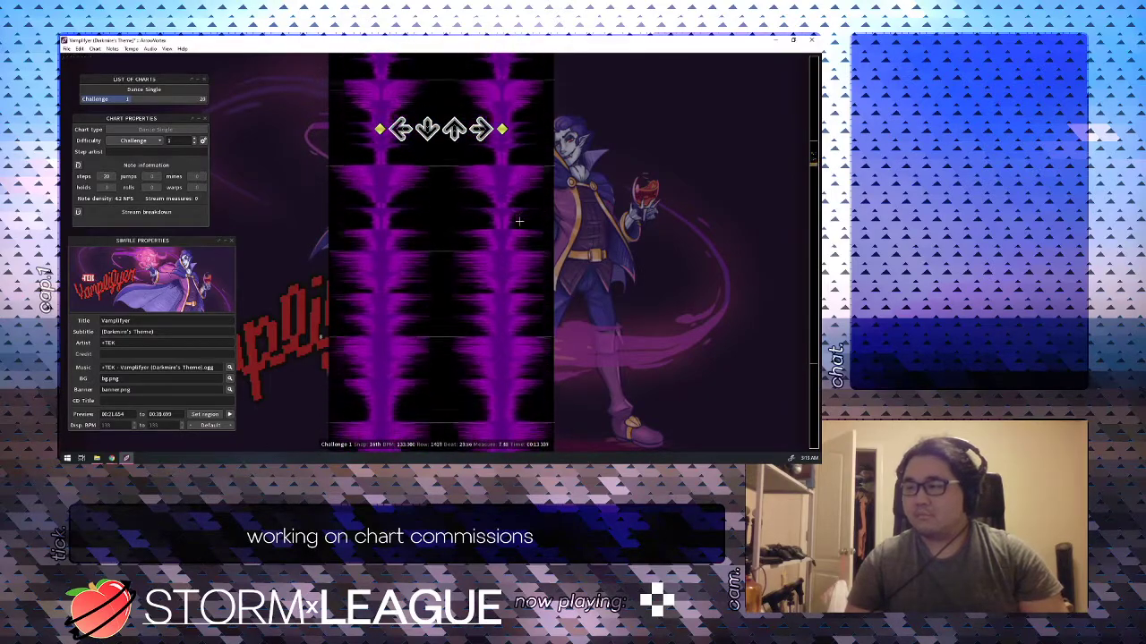
{"action": "key", "text": "space"}
{"action": "key", "text": "4"}
{"action": "scroll", "coordinate": [520, 221], "scroll_direction": "down", "scroll_amount": 1}
{"action": "key", "text": "3"}
{"action": "scroll", "coordinate": [519, 222], "scroll_direction": "down", "scroll_amount": 1}
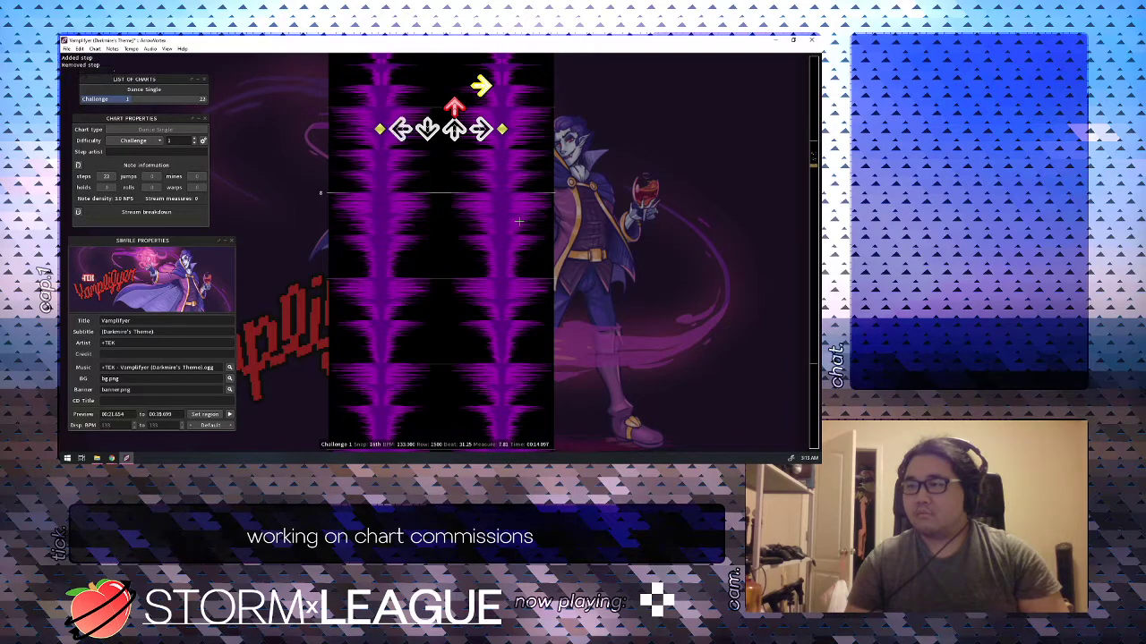
{"action": "key", "text": "2"}
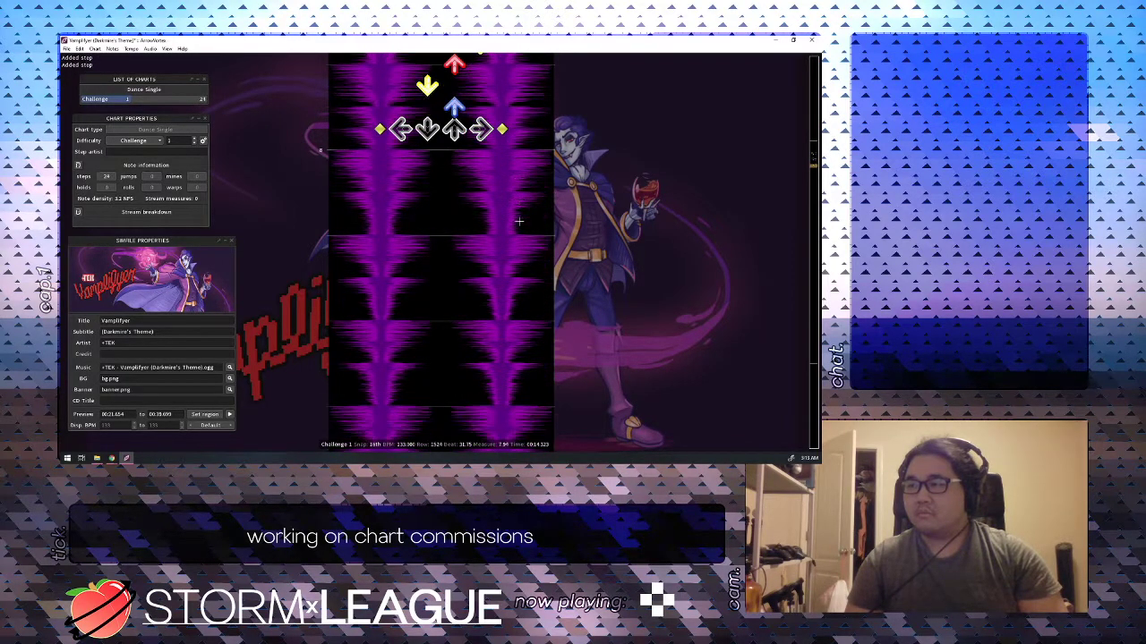
Add an up hold from beat 32 to 32.5 with a right step at beat 32.5.
{"action": "key", "text": "space"}
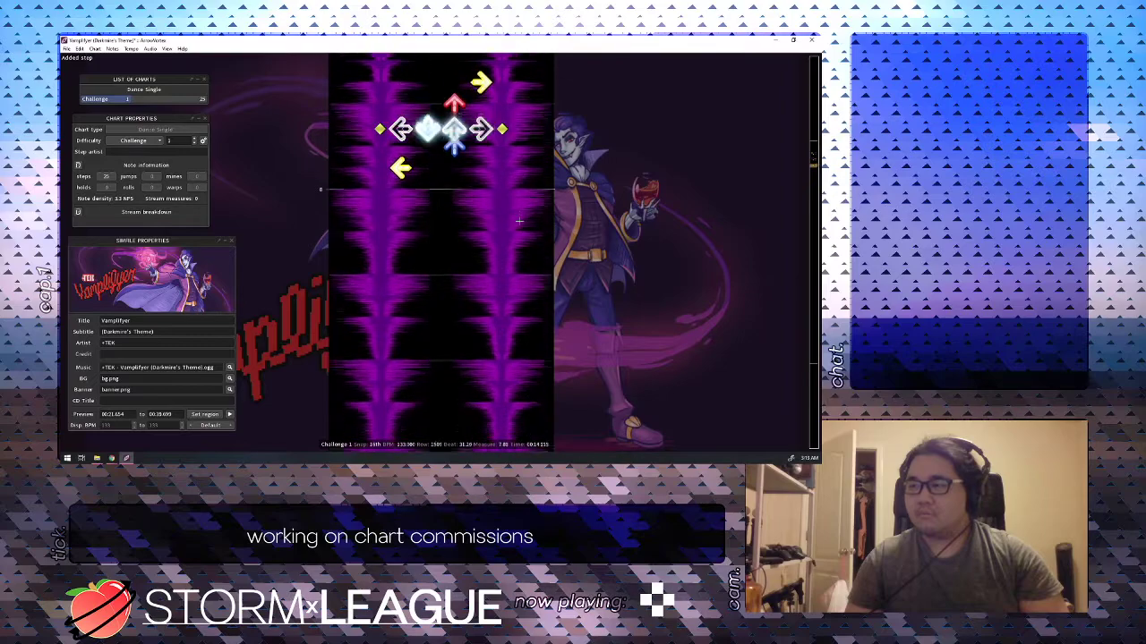
{"action": "scroll", "coordinate": [519, 221], "scroll_direction": "up", "scroll_amount": 4}
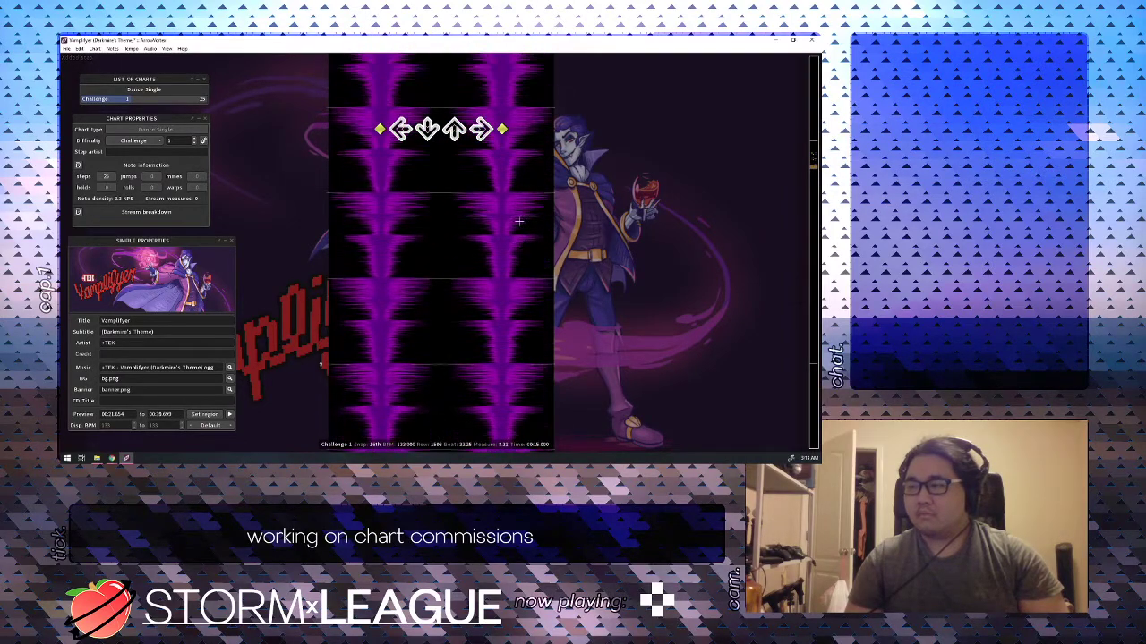
{"action": "scroll", "coordinate": [519, 221], "scroll_direction": "up", "scroll_amount": 5}
{"action": "key", "text": "4"}
{"action": "scroll", "coordinate": [519, 221], "scroll_direction": "up", "scroll_amount": 1}
{"action": "key", "text": "3"}
{"action": "scroll", "coordinate": [519, 221], "scroll_direction": "down", "scroll_amount": 2}
{"action": "key", "text": "4"}
{"action": "scroll", "coordinate": [519, 221], "scroll_direction": "up", "scroll_amount": 1}
{"action": "key", "text": "space"}
{"action": "scroll", "coordinate": [519, 221], "scroll_direction": "up", "scroll_amount": 1}
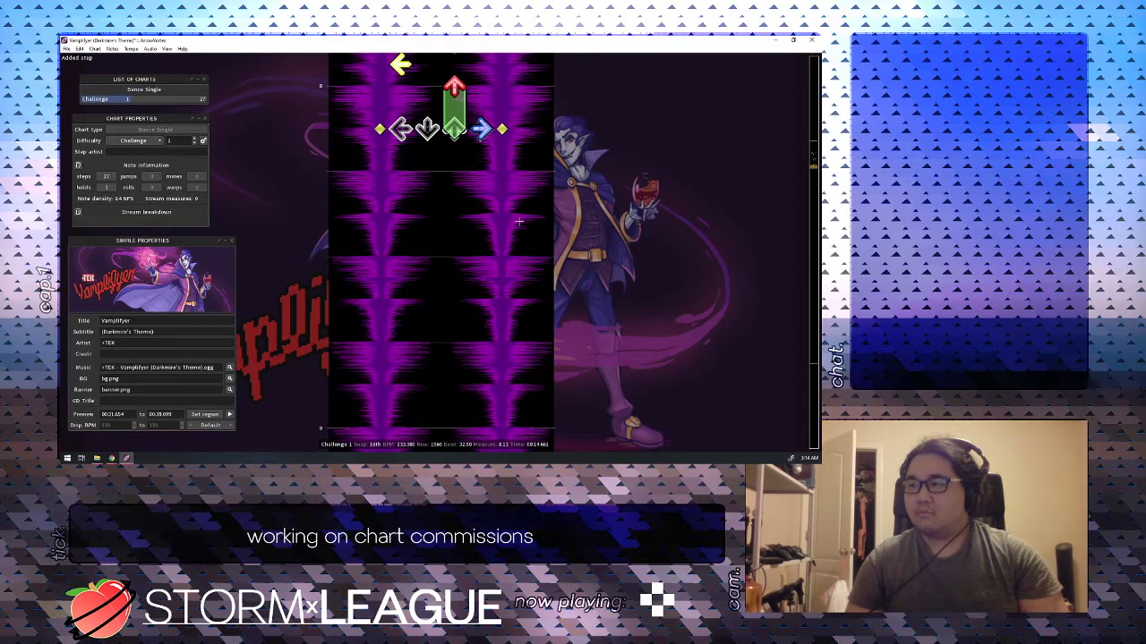
Add a down hold from beat 33 to 33.5 with a right step at beat 33.5.
{"action": "scroll", "coordinate": [519, 221], "scroll_direction": "down", "scroll_amount": 1}
{"action": "scroll", "coordinate": [519, 221], "scroll_direction": "down", "scroll_amount": 1}
{"action": "key", "text": "4"}
{"action": "scroll", "coordinate": [519, 221], "scroll_direction": "up", "scroll_amount": 6}
{"action": "key", "text": "space"}
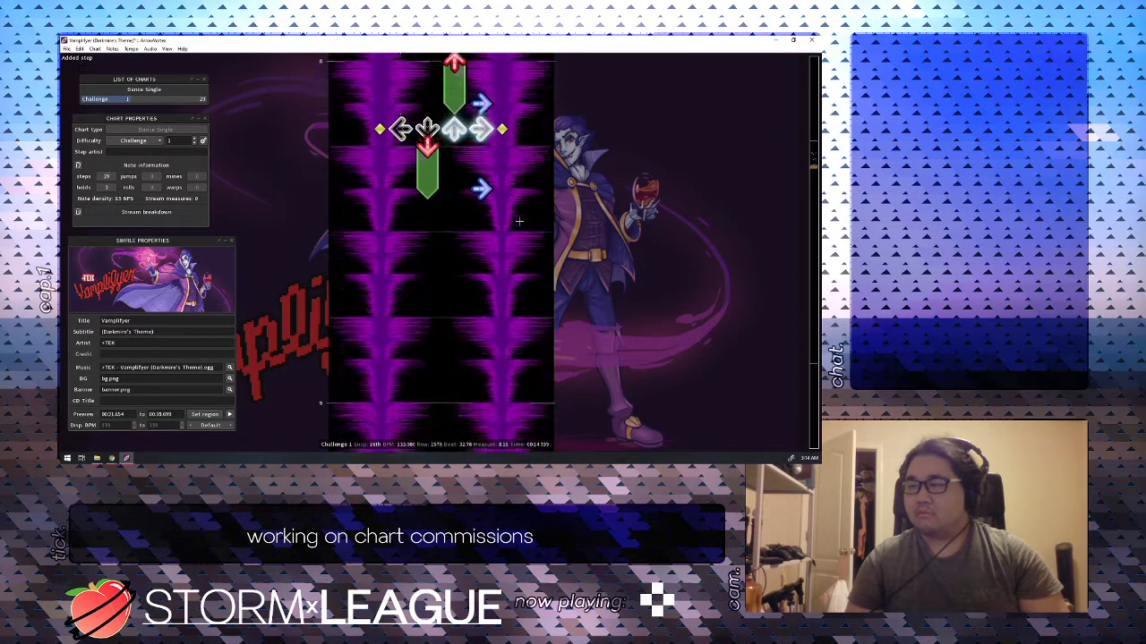
Add a left hold from beat 34 to 34.5 with a down step at beat 34.5.
{"action": "key", "text": "1"}
{"action": "scroll", "coordinate": [519, 221], "scroll_direction": "down", "scroll_amount": 2}
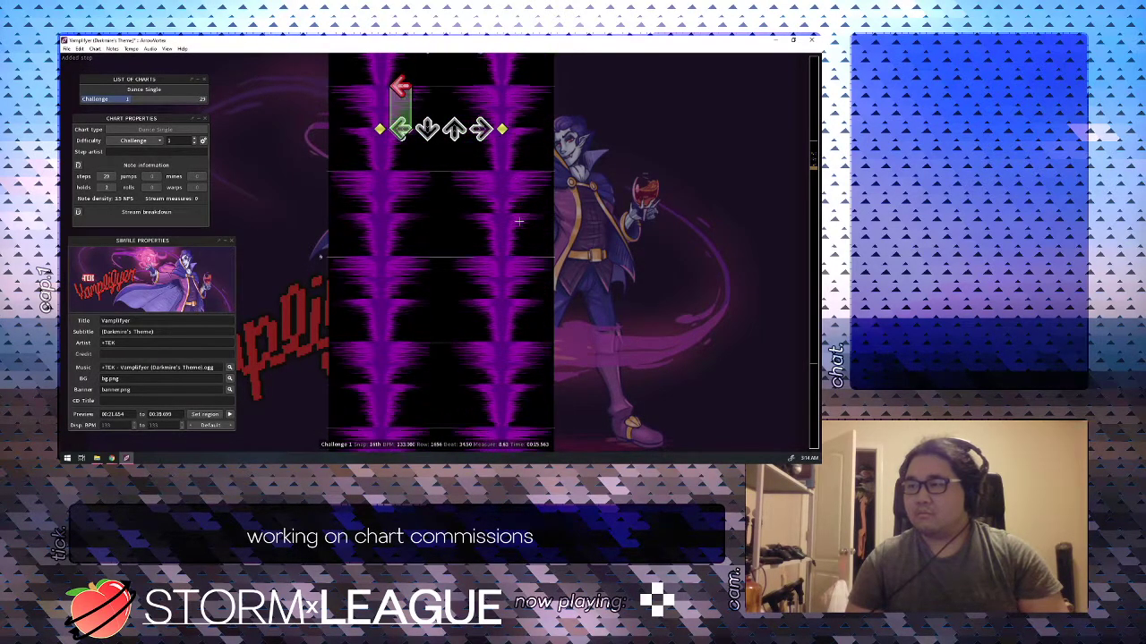
{"action": "key", "text": "2"}
{"action": "scroll", "coordinate": [519, 221], "scroll_direction": "up", "scroll_amount": 6}
{"action": "key", "text": "space"}
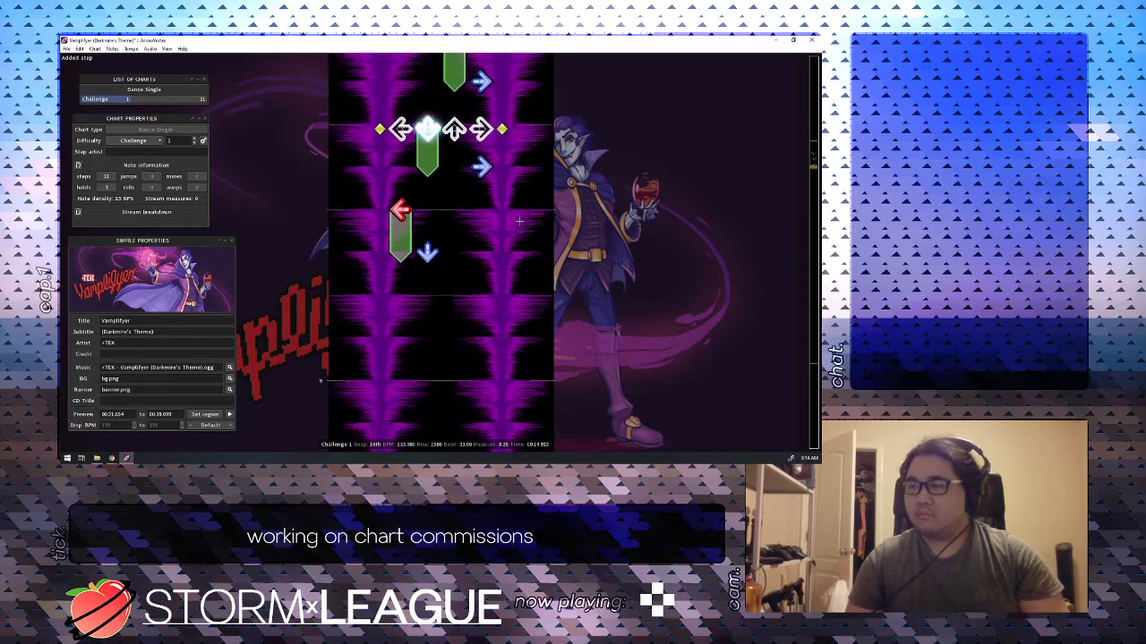
Play the chart from the beginning and replace the up step at beat 31 with a down step.
{"action": "scroll", "coordinate": [519, 221], "scroll_direction": "up", "scroll_amount": 2}
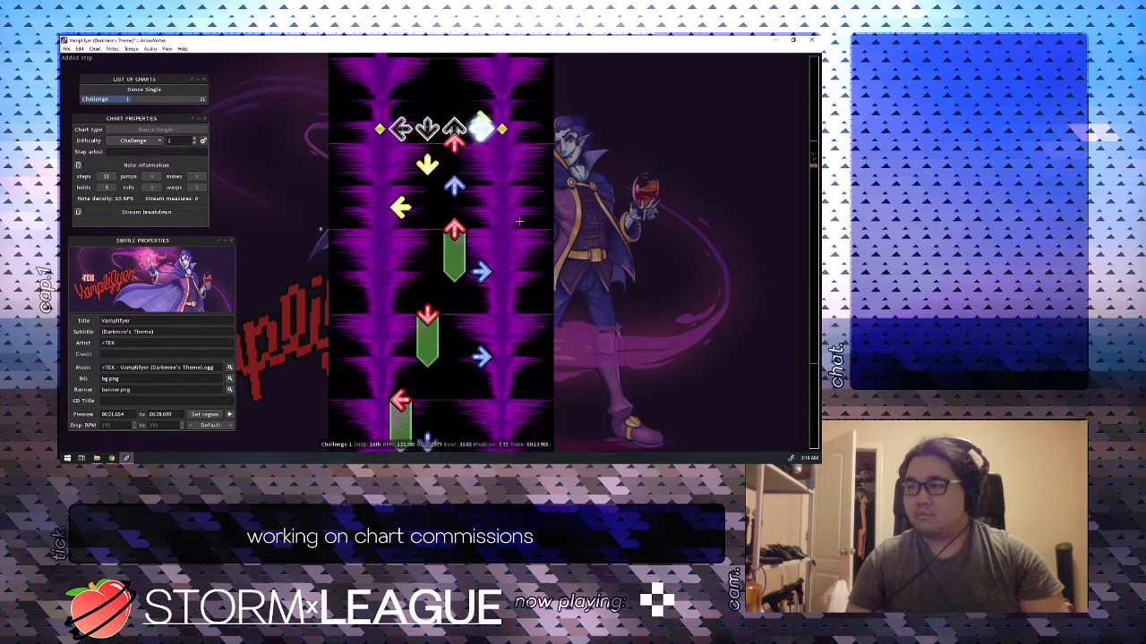
{"action": "key", "text": "Home"}
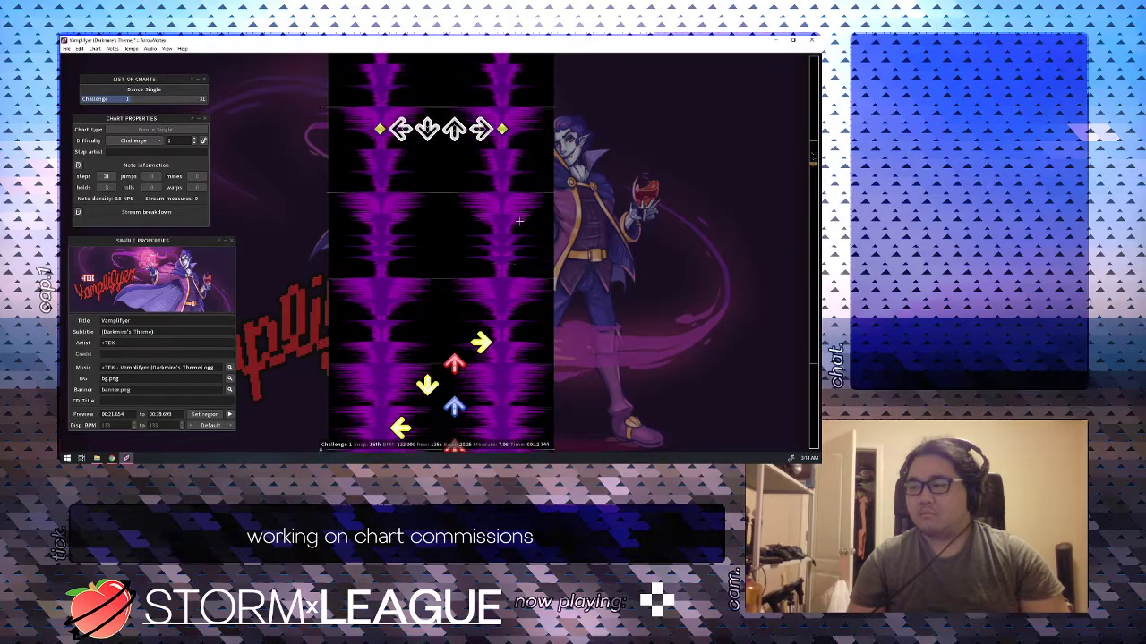
{"action": "key", "text": "Home"}
{"action": "key", "text": "space"}
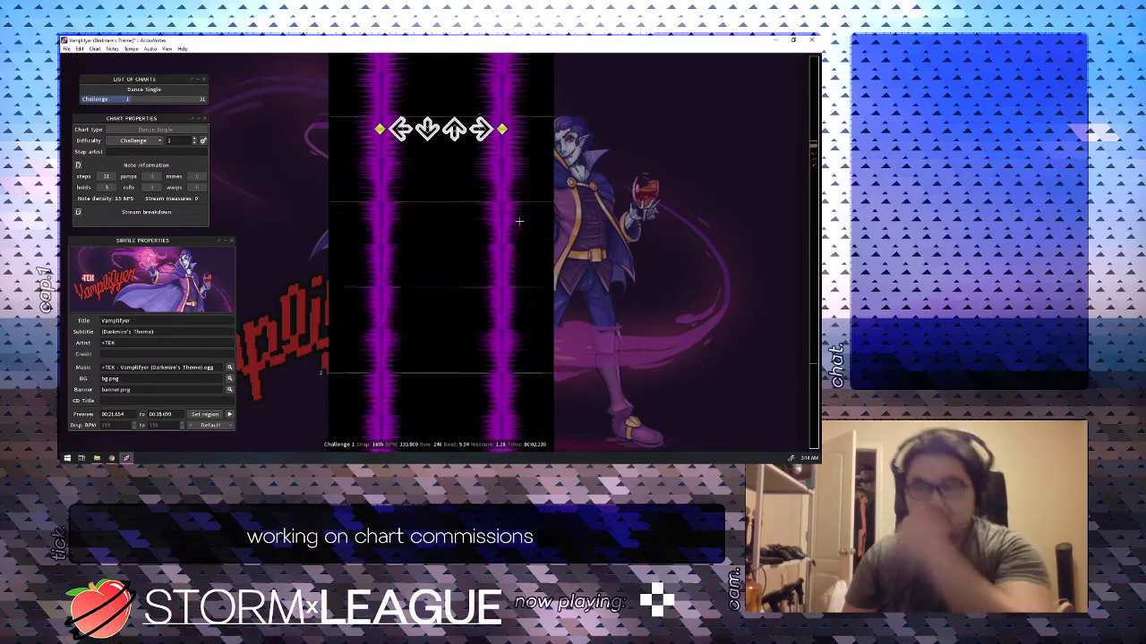
{"action": "key", "text": "space"}
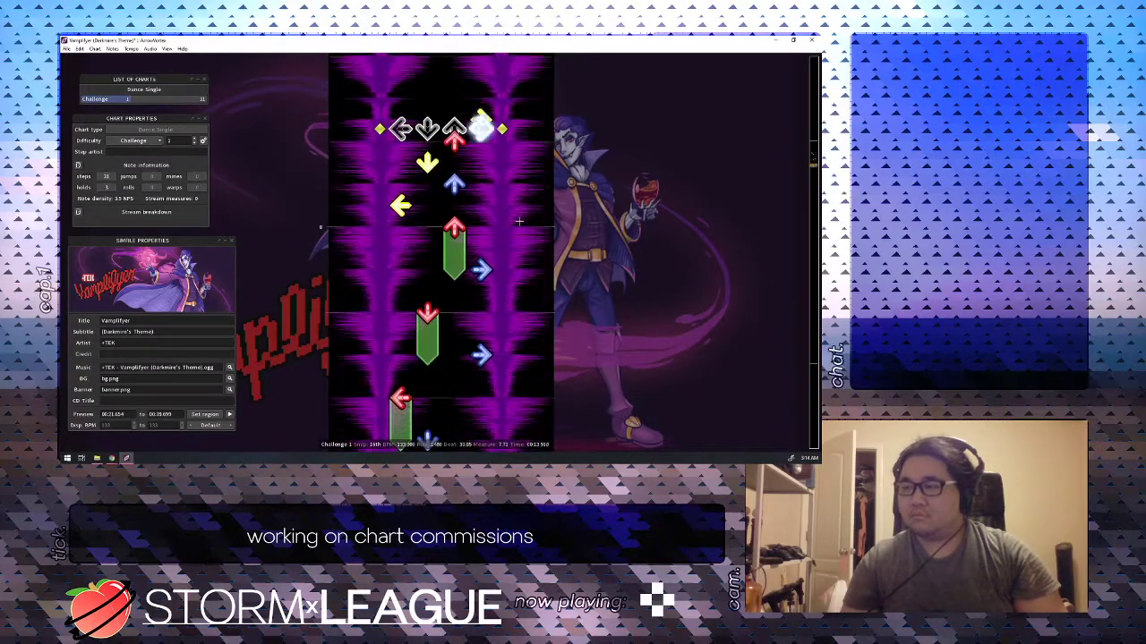
{"action": "scroll", "coordinate": [519, 221], "scroll_direction": "down", "scroll_amount": 1}
{"action": "key", "text": "3"}
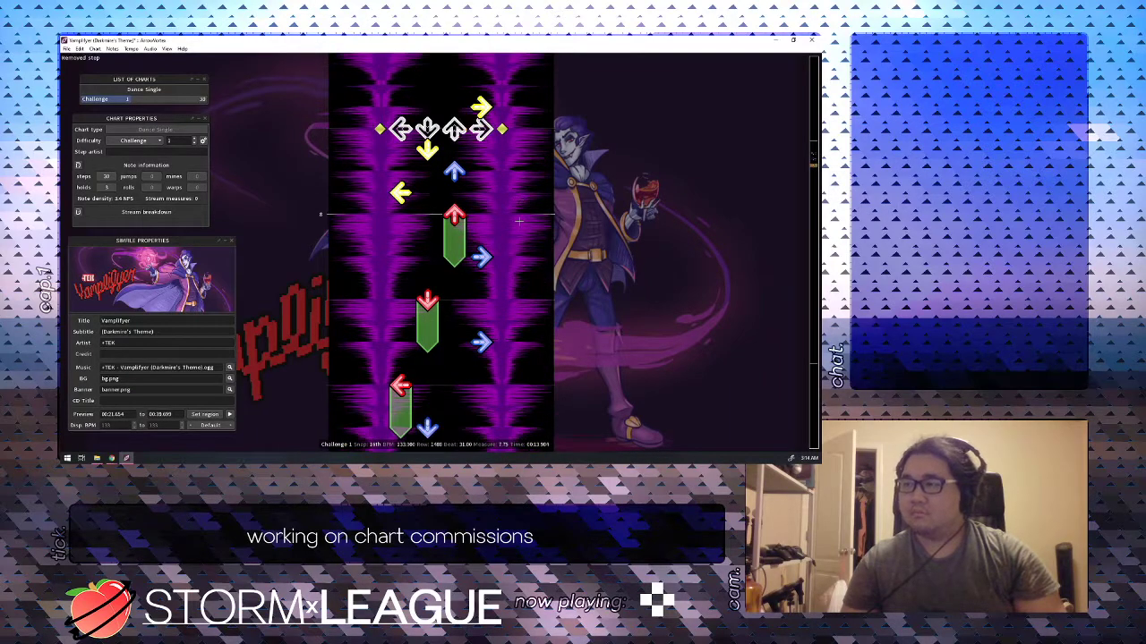
{"action": "key", "text": "2"}
{"action": "scroll", "coordinate": [520, 221], "scroll_direction": "down", "scroll_amount": 1}
Replace the down step at beat 31.25 with up and the up step at beat 31.5 with down.
{"action": "key", "text": "2"}
{"action": "key", "text": "3"}
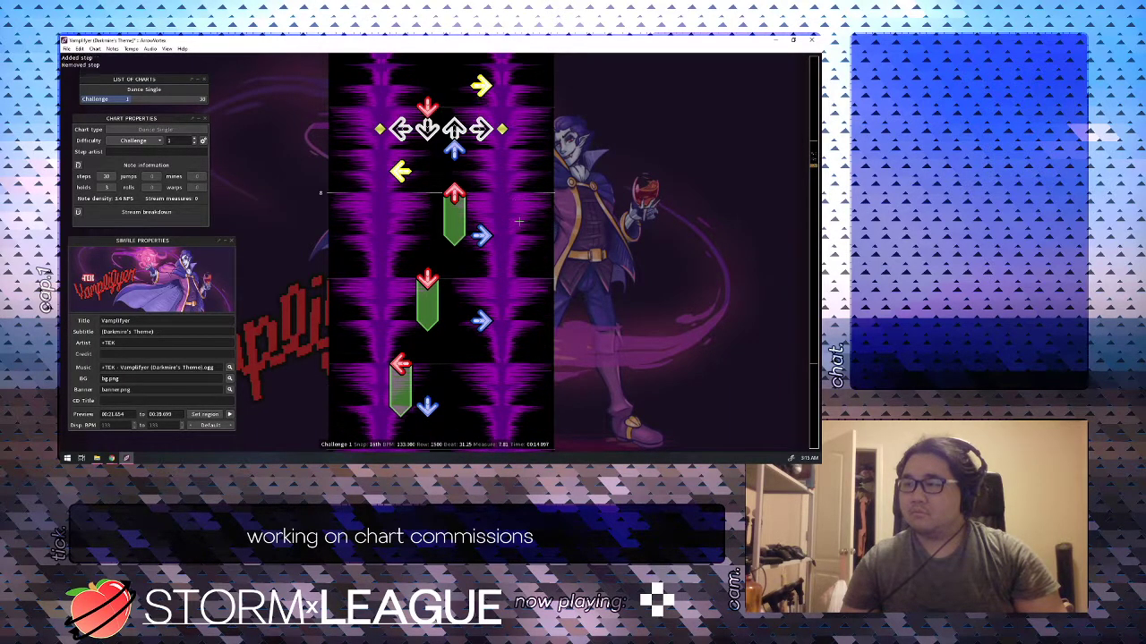
{"action": "scroll", "coordinate": [519, 221], "scroll_direction": "down", "scroll_amount": 1}
{"action": "key", "text": "4"}
{"action": "key", "text": "4"}
{"action": "key", "text": "2"}
{"action": "key", "text": "3"}
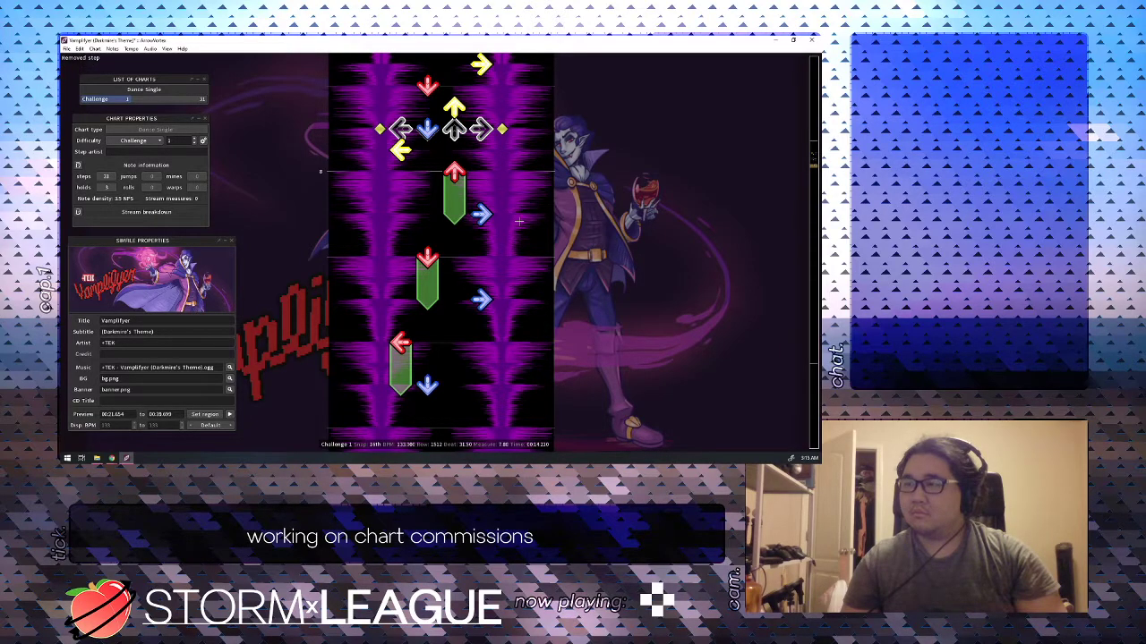
{"action": "scroll", "coordinate": [519, 220], "scroll_direction": "down", "scroll_amount": 2}
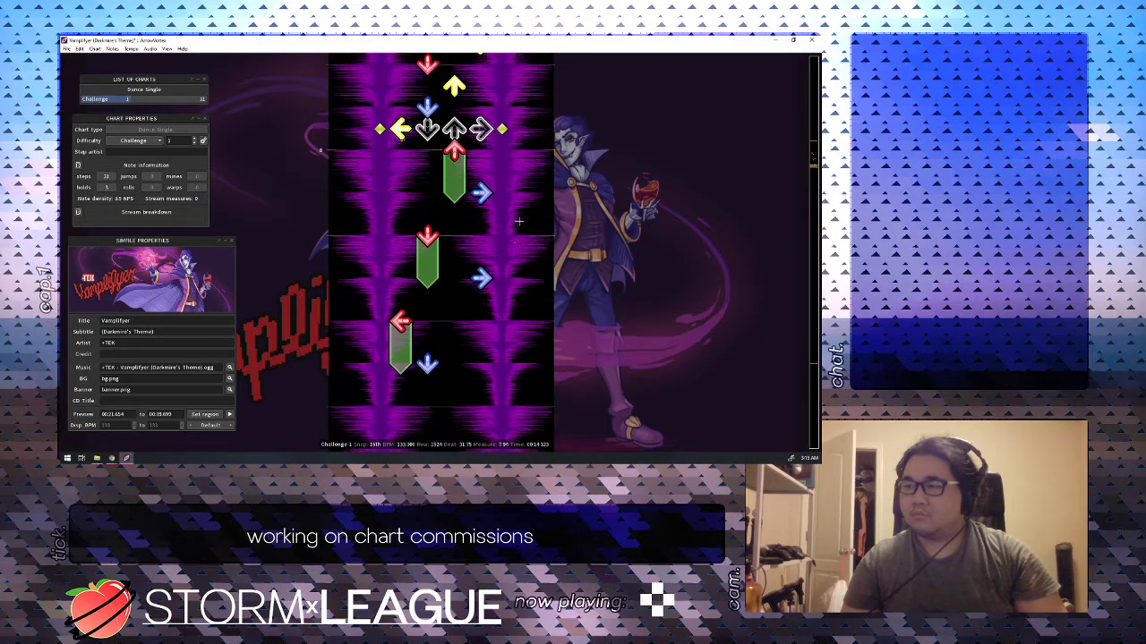
Replace the beat 32.5 right step with down, and the beat 33 pattern with a right hold and a down step at beat 33.5.
{"action": "scroll", "coordinate": [519, 220], "scroll_direction": "down", "scroll_amount": 3}
{"action": "key", "text": "4"}
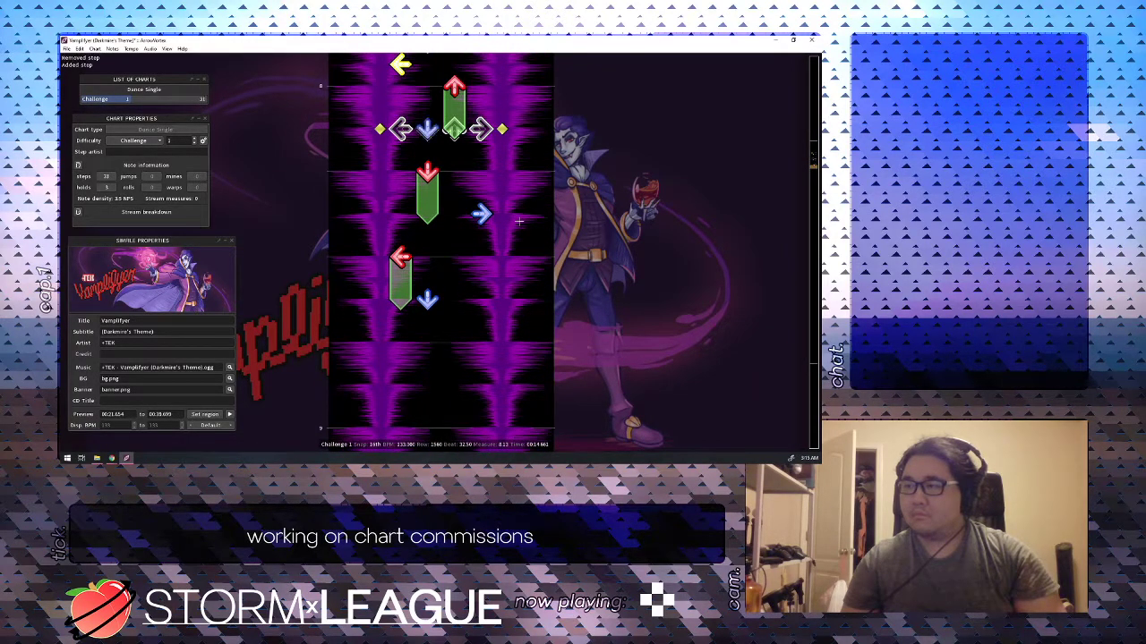
{"action": "scroll", "coordinate": [519, 220], "scroll_direction": "down", "scroll_amount": 2}
{"action": "key", "text": "2"}
{"action": "key", "text": "4"}
{"action": "scroll", "coordinate": [519, 220], "scroll_direction": "down", "scroll_amount": 2}
{"action": "key", "text": "2"}
{"action": "scroll", "coordinate": [519, 221], "scroll_direction": "up", "scroll_amount": 6}
{"action": "key", "text": "space"}
Add an up hold from beat 35 to 35.5 with a down step at beat 35.5.
{"action": "scroll", "coordinate": [519, 220], "scroll_direction": "down", "scroll_amount": 7}
{"action": "scroll", "coordinate": [519, 221], "scroll_direction": "down", "scroll_amount": 2}
{"action": "key", "text": "2"}
{"action": "scroll", "coordinate": [519, 221], "scroll_direction": "up", "scroll_amount": 2}
{"action": "key", "text": "space"}
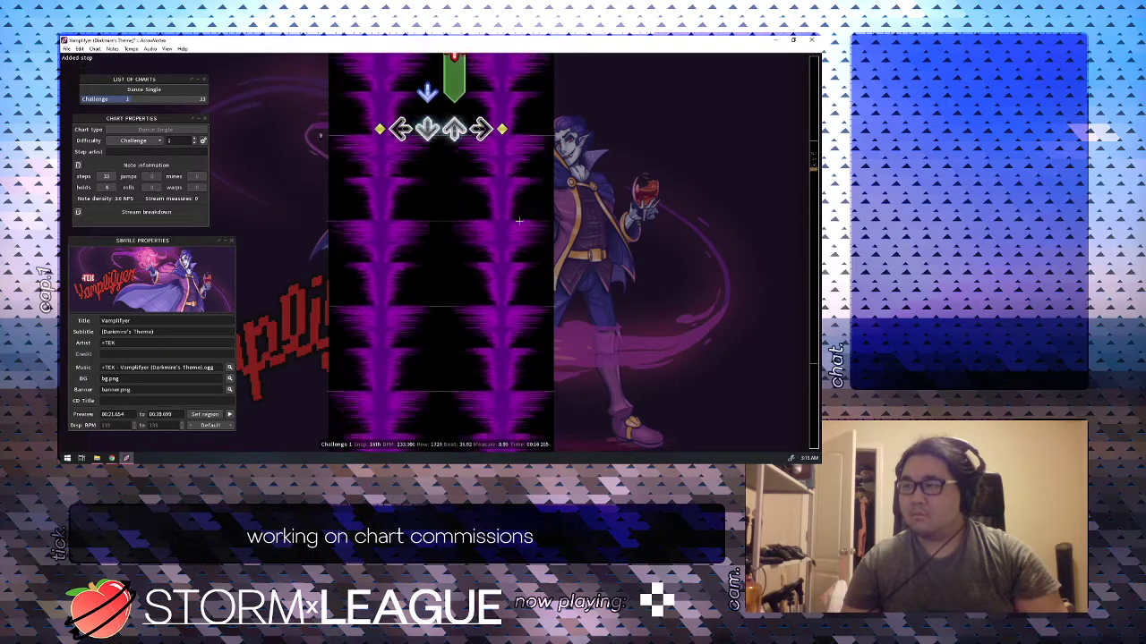
Add a right hold from beat 36 to 36.5 with an up step at beat 36.5.
{"action": "key", "text": "space"}
{"action": "scroll", "coordinate": [520, 221], "scroll_direction": "up", "scroll_amount": 5}
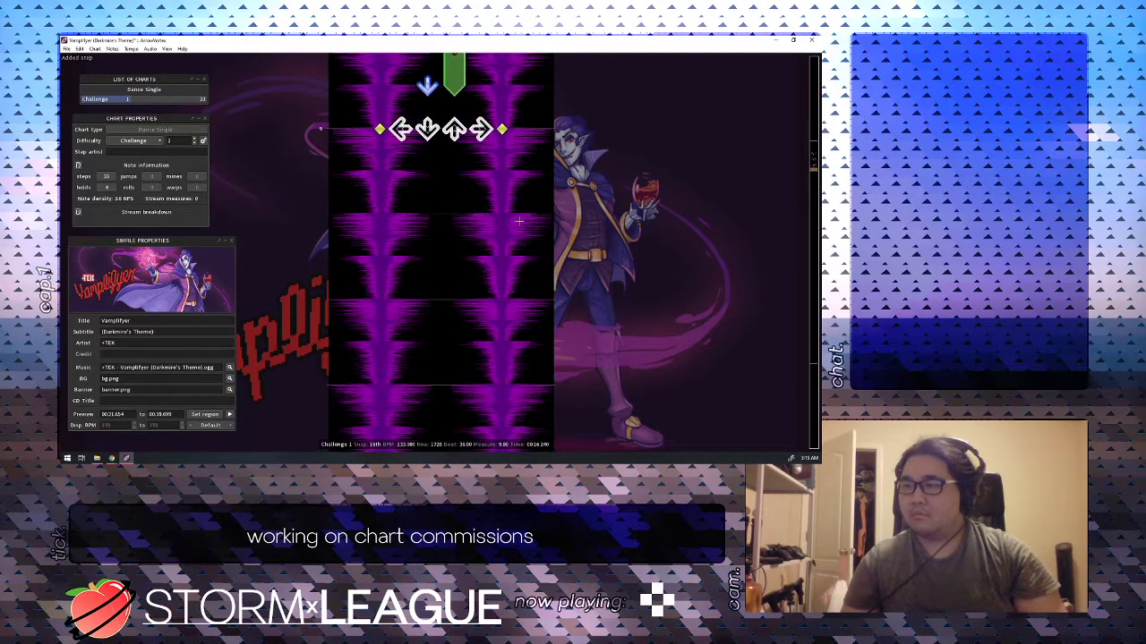
{"action": "key", "text": "4"}
{"action": "scroll", "coordinate": [519, 221], "scroll_direction": "down", "scroll_amount": 1}
{"action": "key", "text": "3"}
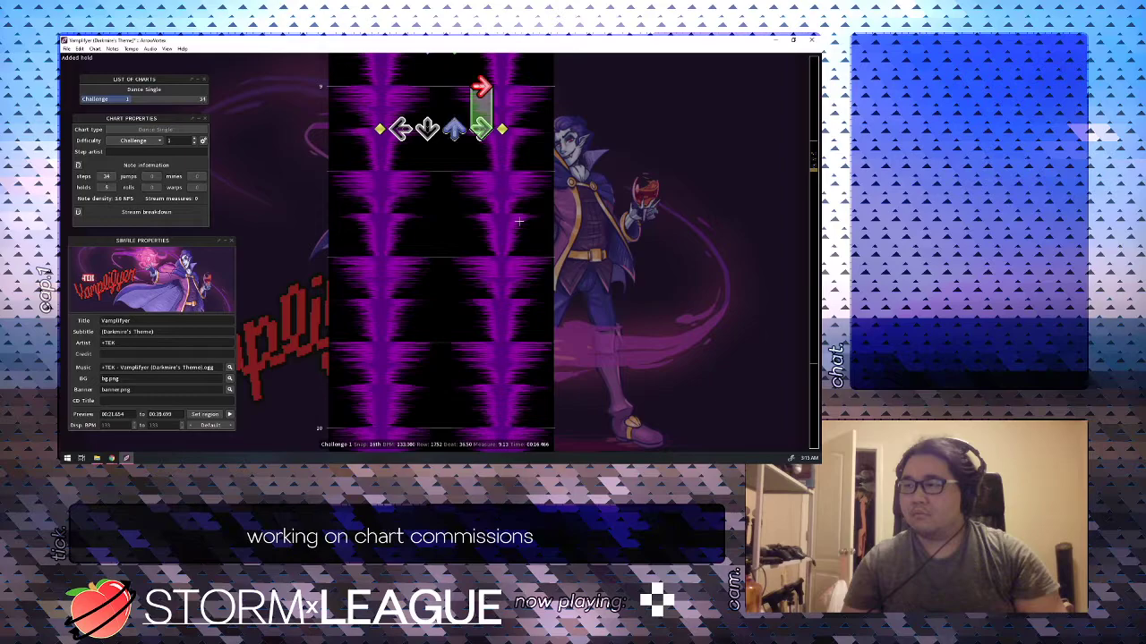
{"action": "scroll", "coordinate": [520, 220], "scroll_direction": "down", "scroll_amount": 2}
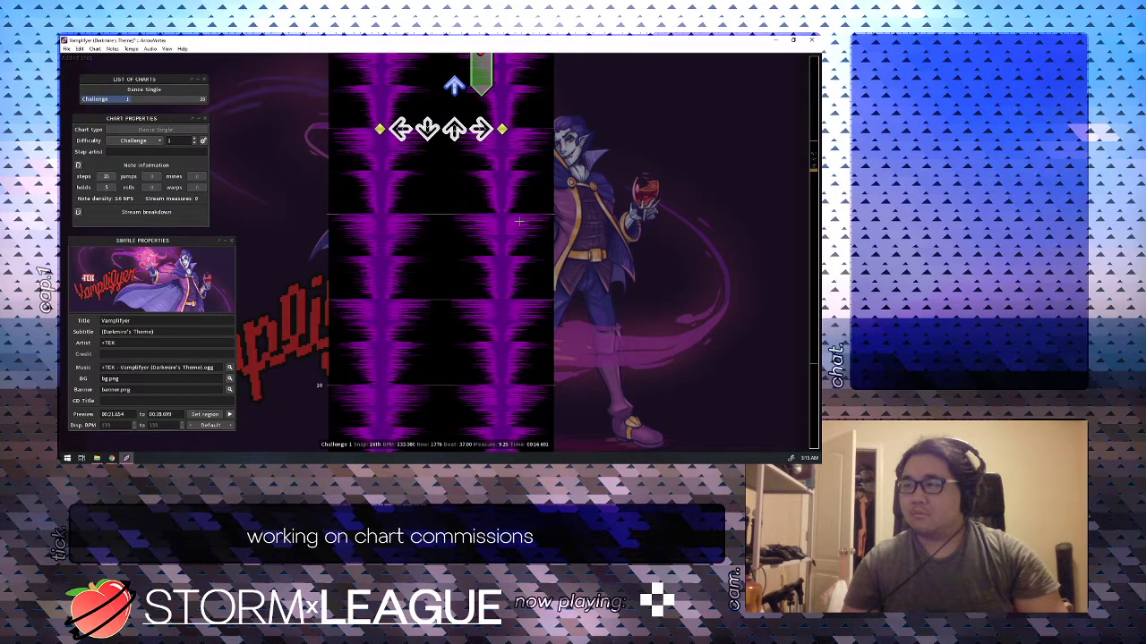
Replace the up step at beat 36.5 with a down step and play back the preceding holds.
{"action": "scroll", "coordinate": [519, 221], "scroll_direction": "up", "scroll_amount": 6}
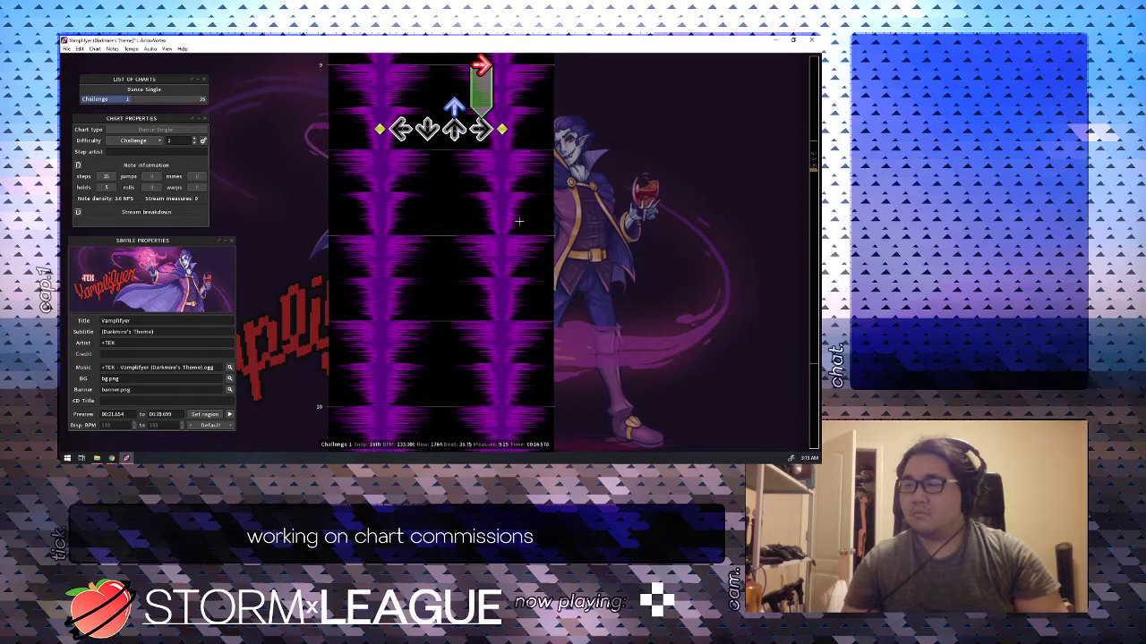
{"action": "scroll", "coordinate": [519, 220], "scroll_direction": "up", "scroll_amount": 1}
{"action": "key", "text": "3"}
{"action": "scroll", "coordinate": [519, 221], "scroll_direction": "up", "scroll_amount": 8}
{"action": "key", "text": "space"}
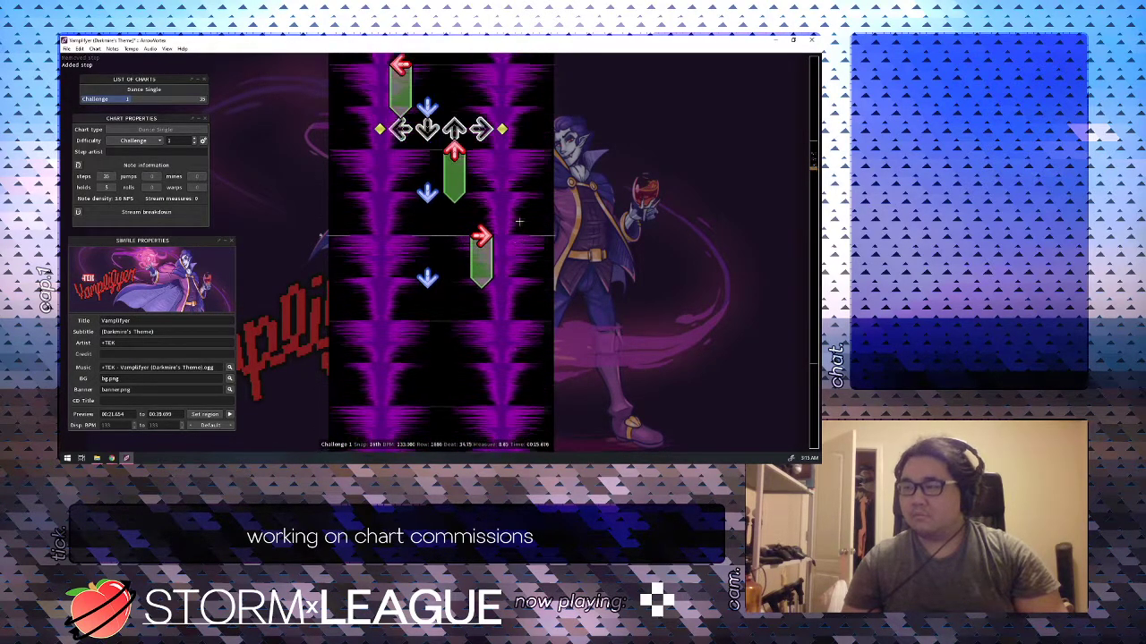
Add a right hold from beat 37 to 37.5 with an up step at beat 37.5, and play it back.
{"action": "key", "text": "space"}
{"action": "key", "text": "4"}
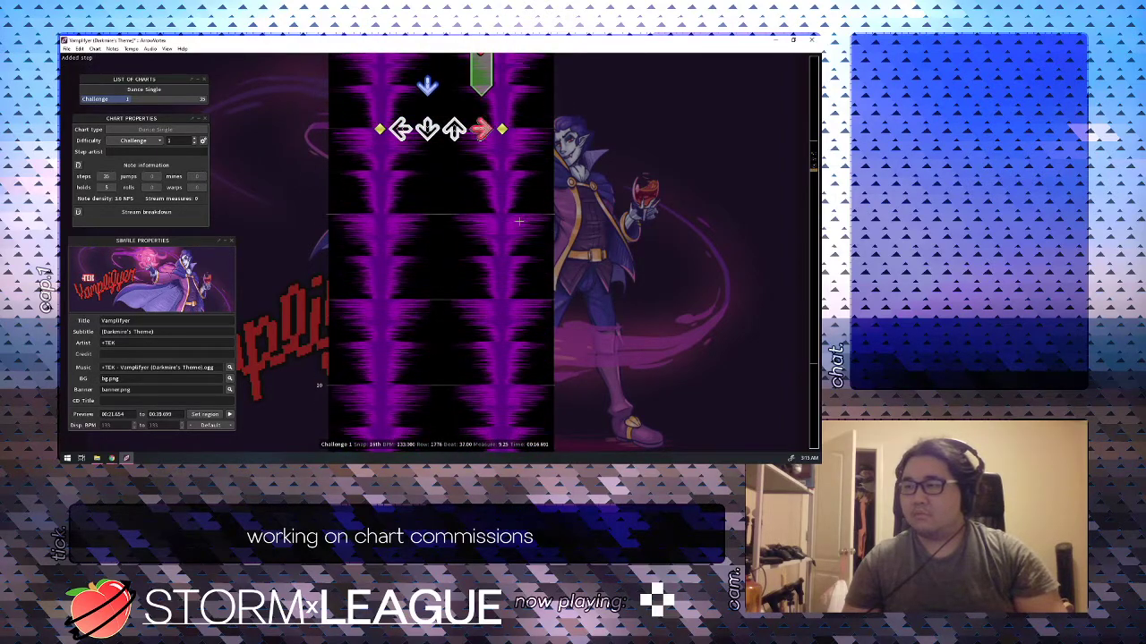
{"action": "scroll", "coordinate": [520, 221], "scroll_direction": "down", "scroll_amount": 2}
{"action": "key", "text": "3"}
{"action": "scroll", "coordinate": [520, 221], "scroll_direction": "up", "scroll_amount": 3}
{"action": "key", "text": "space"}
Add a down hold from beat 38 to 38.5 with an up step at beat 38.5.
{"action": "scroll", "coordinate": [519, 220], "scroll_direction": "down", "scroll_amount": 2}
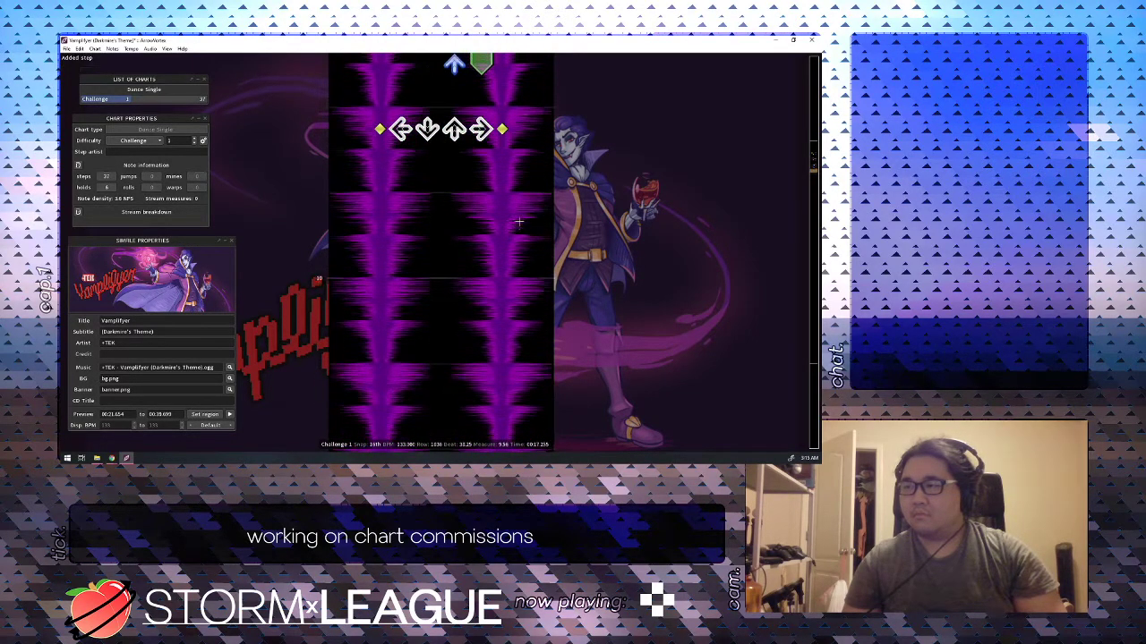
{"action": "key", "text": "2"}
{"action": "scroll", "coordinate": [519, 220], "scroll_direction": "down", "scroll_amount": 2}
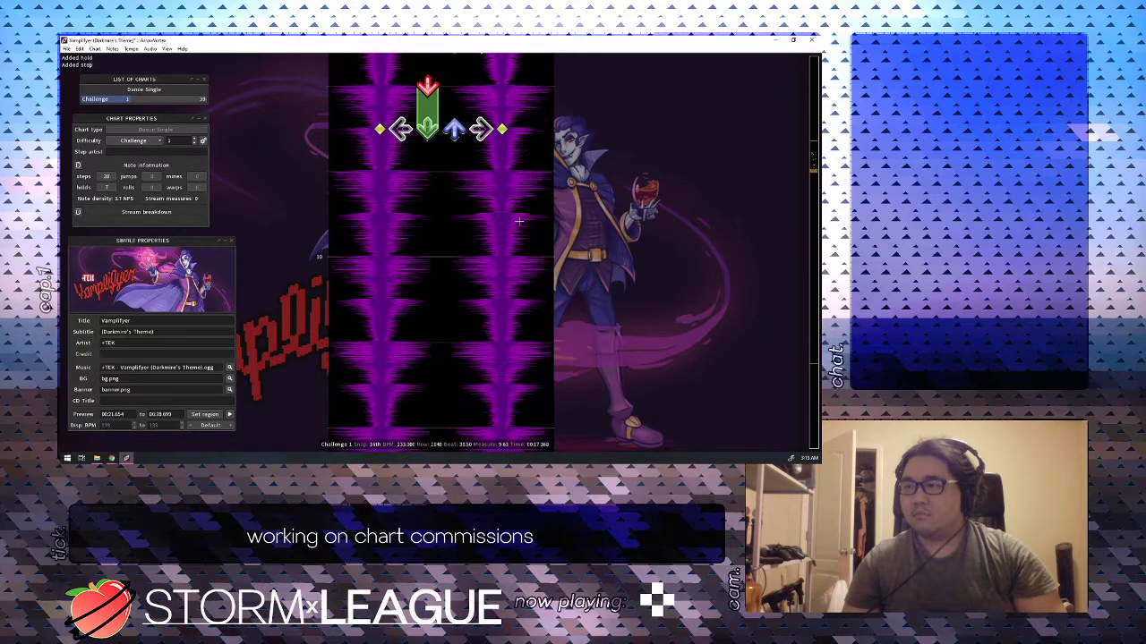
Add a left hold from beat 39 to 39.5 with an up step at beat 39.5, and play back the section.
{"action": "scroll", "coordinate": [519, 220], "scroll_direction": "down", "scroll_amount": 2}
{"action": "key", "text": "1"}
{"action": "scroll", "coordinate": [519, 220], "scroll_direction": "down", "scroll_amount": 1}
{"action": "scroll", "coordinate": [519, 221], "scroll_direction": "down", "scroll_amount": 1}
{"action": "key", "text": "3"}
{"action": "scroll", "coordinate": [519, 221], "scroll_direction": "up", "scroll_amount": 9}
{"action": "key", "text": "space"}
Turn the up step at beat 39.5 into an up hold ending at beat 40.
{"action": "scroll", "coordinate": [519, 220], "scroll_direction": "down", "scroll_amount": 2}
{"action": "key", "text": "3"}
{"action": "key", "text": "3"}
{"action": "scroll", "coordinate": [519, 221], "scroll_direction": "down", "scroll_amount": 2}
{"action": "scroll", "coordinate": [519, 221], "scroll_direction": "down", "scroll_amount": 2}
{"action": "scroll", "coordinate": [519, 221], "scroll_direction": "up", "scroll_amount": 2}
{"action": "scroll", "coordinate": [519, 222], "scroll_direction": "down", "scroll_amount": 2}
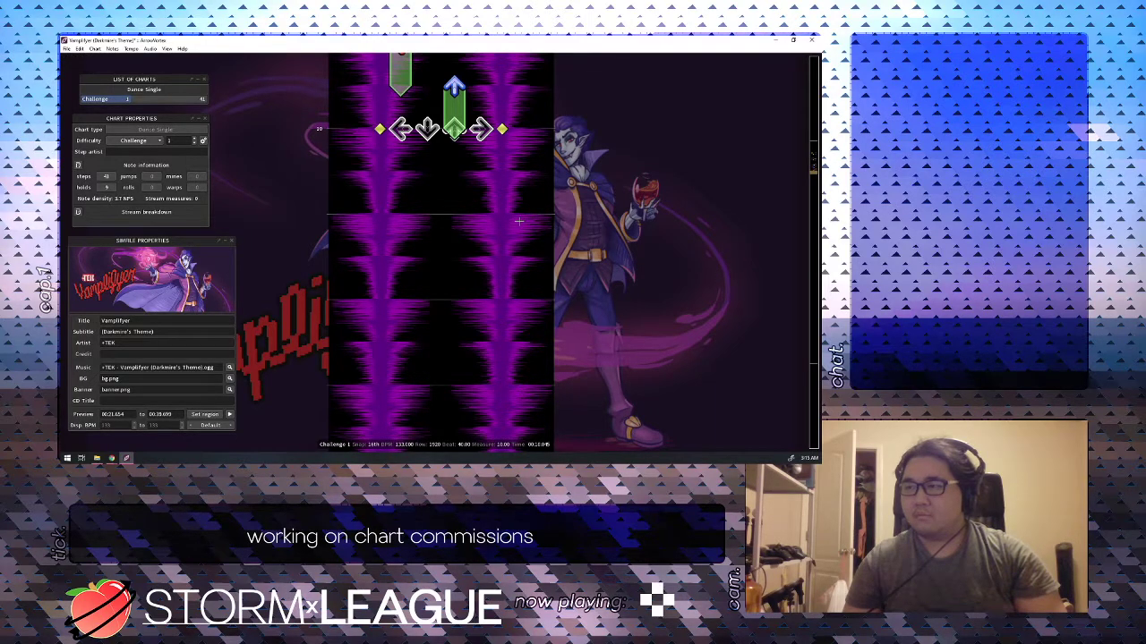
Play back the hold pattern between beats 34 and 40 repeatedly to check it against the music.
{"action": "scroll", "coordinate": [520, 220], "scroll_direction": "up", "scroll_amount": 7}
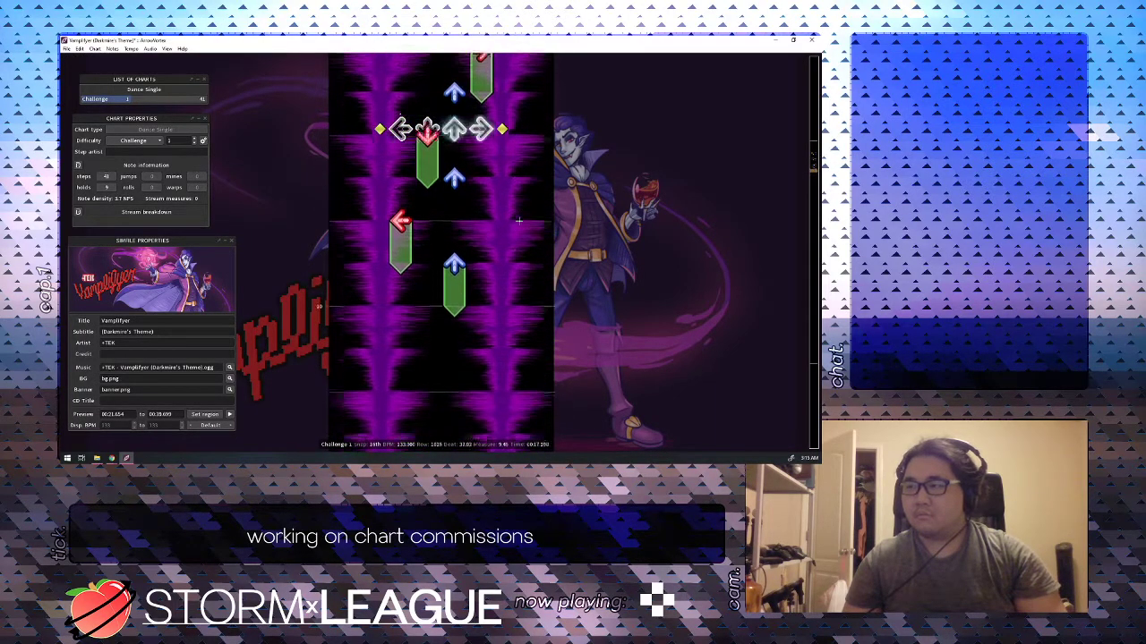
{"action": "scroll", "coordinate": [519, 220], "scroll_direction": "down", "scroll_amount": 20}
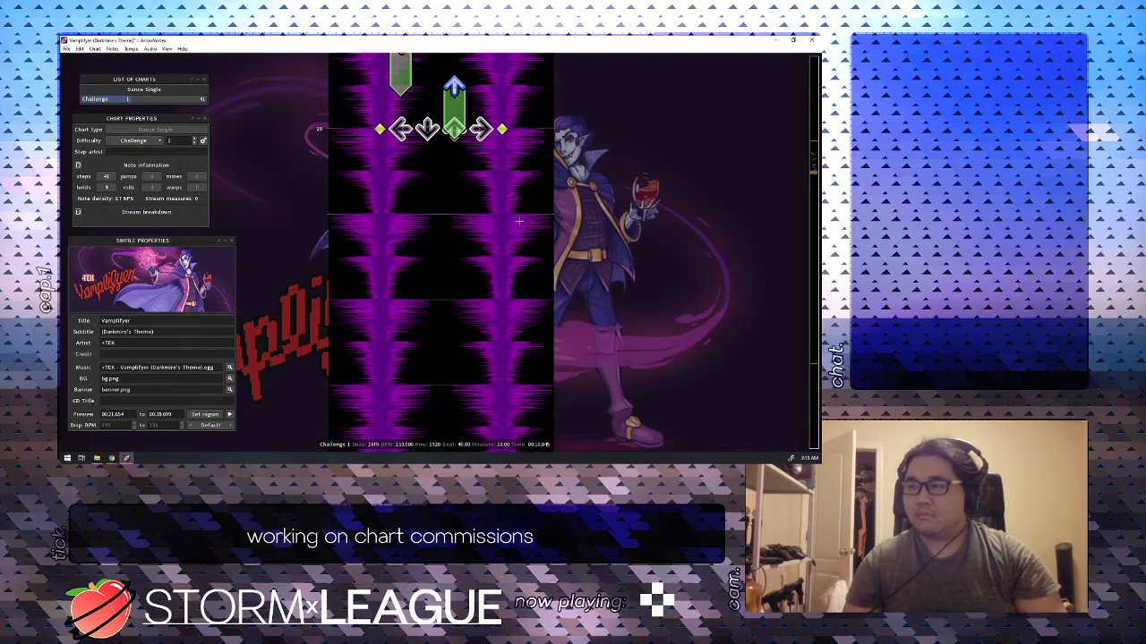
{"action": "scroll", "coordinate": [519, 220], "scroll_direction": "up", "scroll_amount": 2}
{"action": "scroll", "coordinate": [520, 220], "scroll_direction": "up", "scroll_amount": 14}
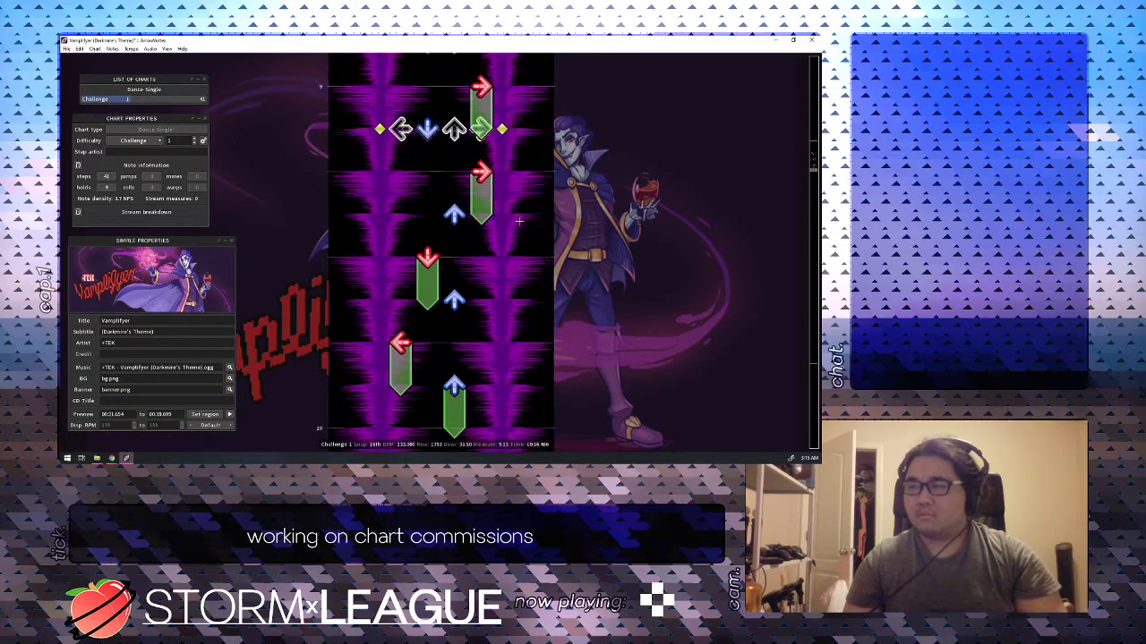
{"action": "scroll", "coordinate": [519, 220], "scroll_direction": "up", "scroll_amount": 12}
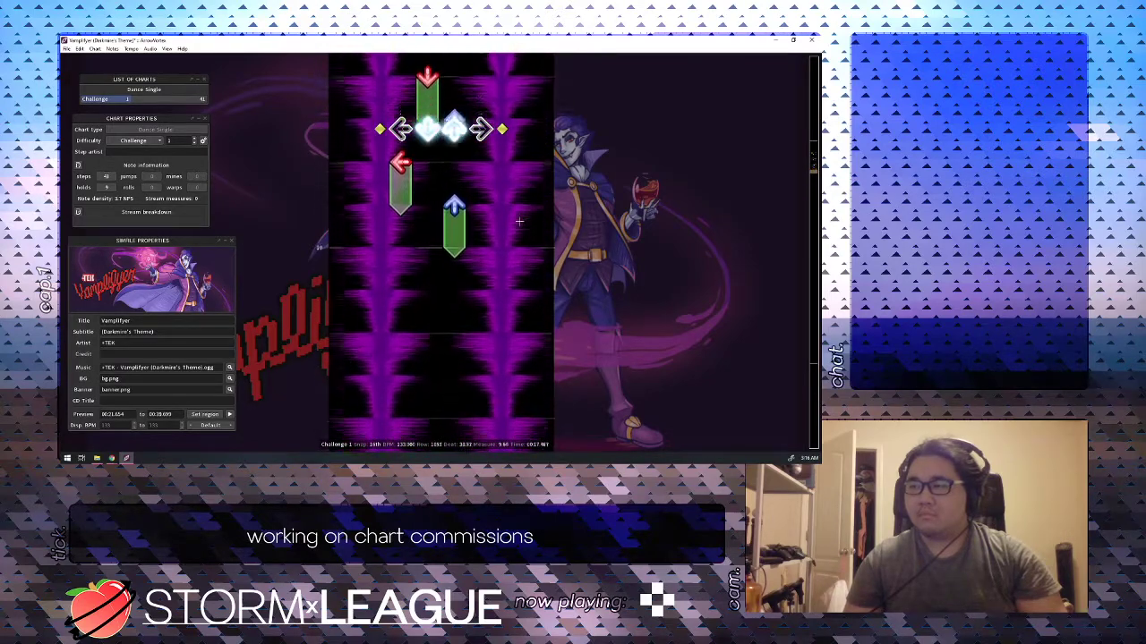
{"action": "key", "text": "space"}
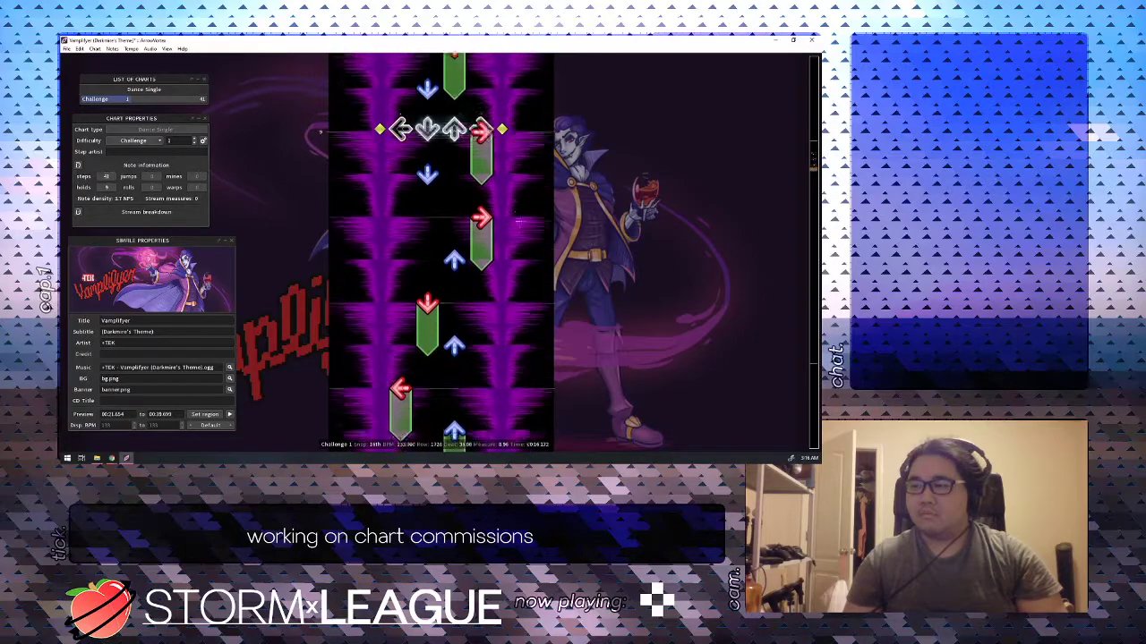
{"action": "scroll", "coordinate": [519, 221], "scroll_direction": "up", "scroll_amount": 17}
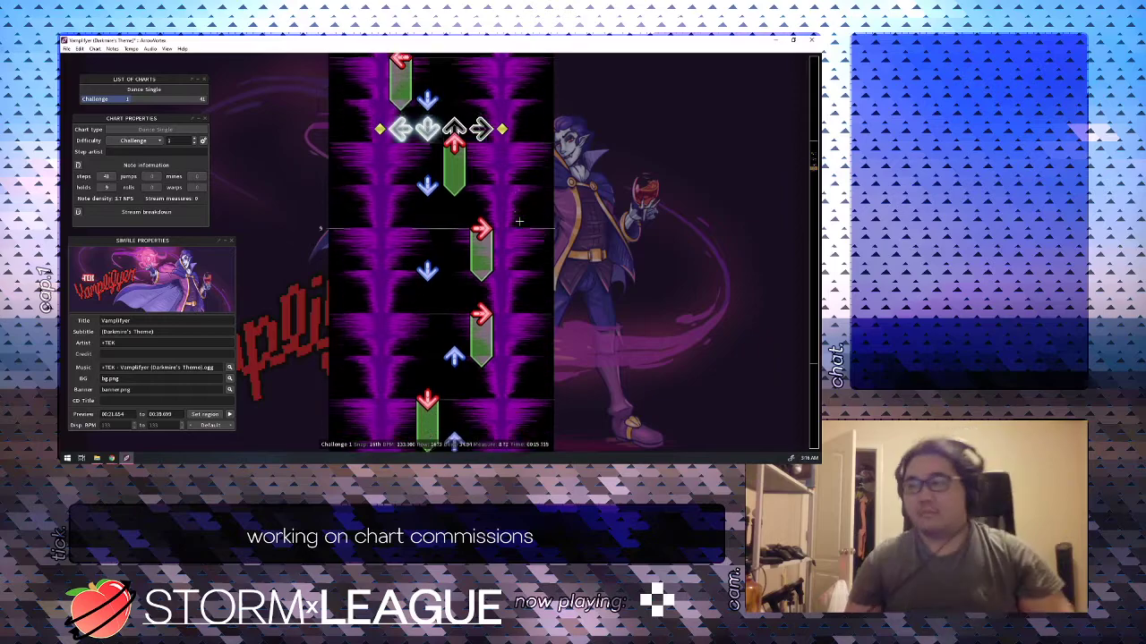
{"action": "key", "text": "space"}
{"action": "scroll", "coordinate": [520, 221], "scroll_direction": "up", "scroll_amount": 3}
{"action": "key", "text": "space"}
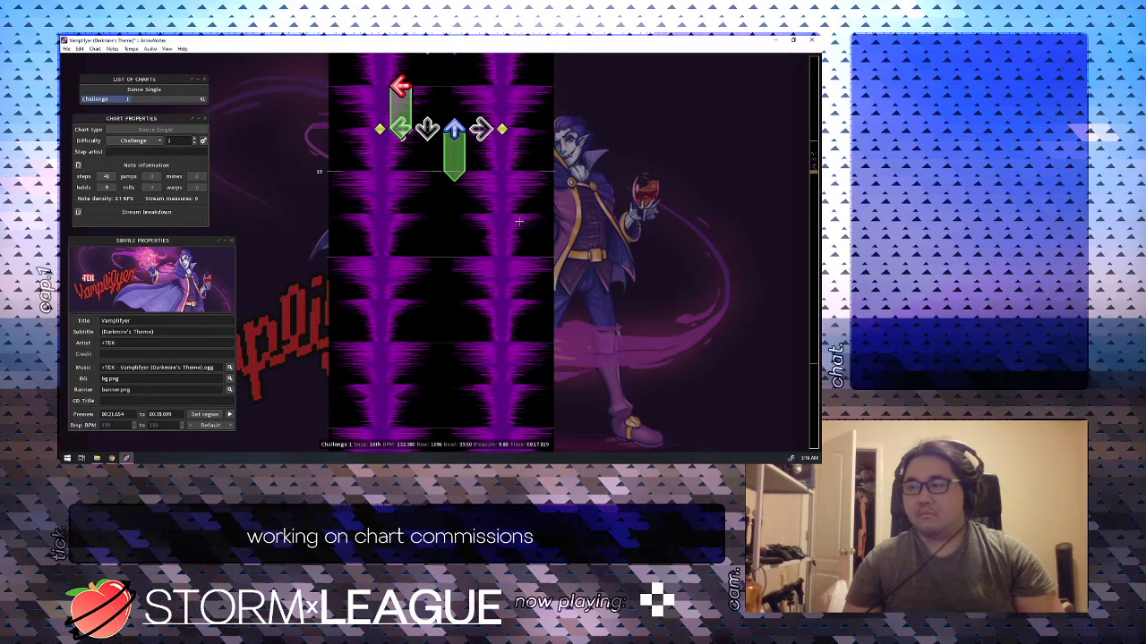
Add a left hold from beat 40 to 40.5 with a right step at beat 40.5.
{"action": "scroll", "coordinate": [519, 220], "scroll_direction": "down", "scroll_amount": 1}
{"action": "scroll", "coordinate": [519, 220], "scroll_direction": "down", "scroll_amount": 1}
{"action": "scroll", "coordinate": [519, 221], "scroll_direction": "down", "scroll_amount": 2}
{"action": "scroll", "coordinate": [519, 221], "scroll_direction": "up", "scroll_amount": 2}
{"action": "key", "text": "1"}
{"action": "scroll", "coordinate": [519, 222], "scroll_direction": "down", "scroll_amount": 2}
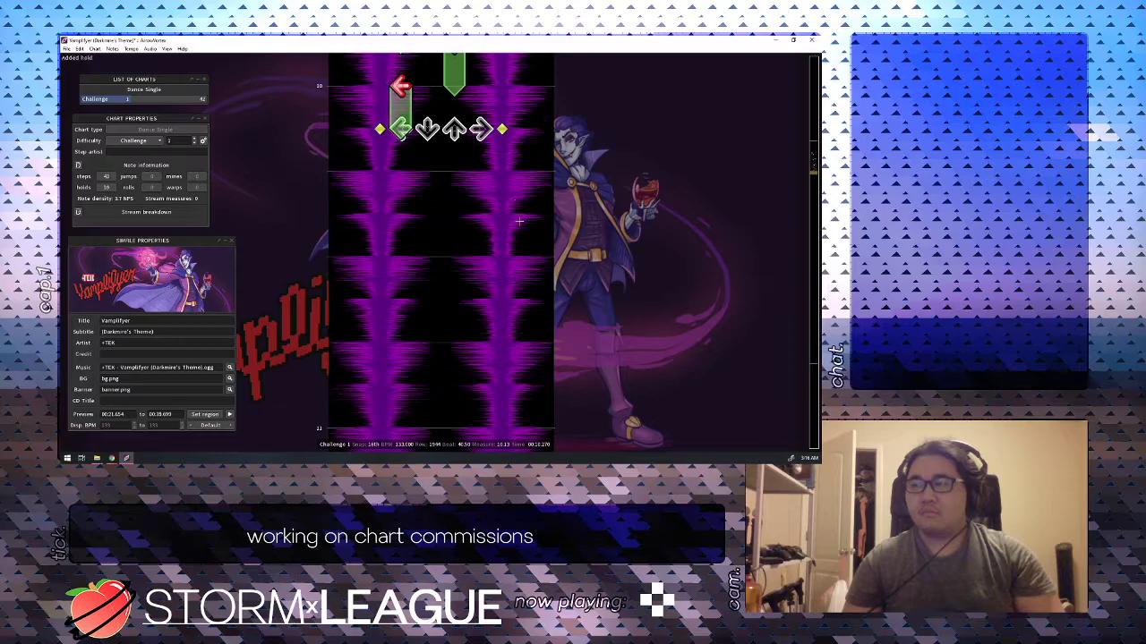
{"action": "key", "text": "4"}
{"action": "key", "text": "4"}
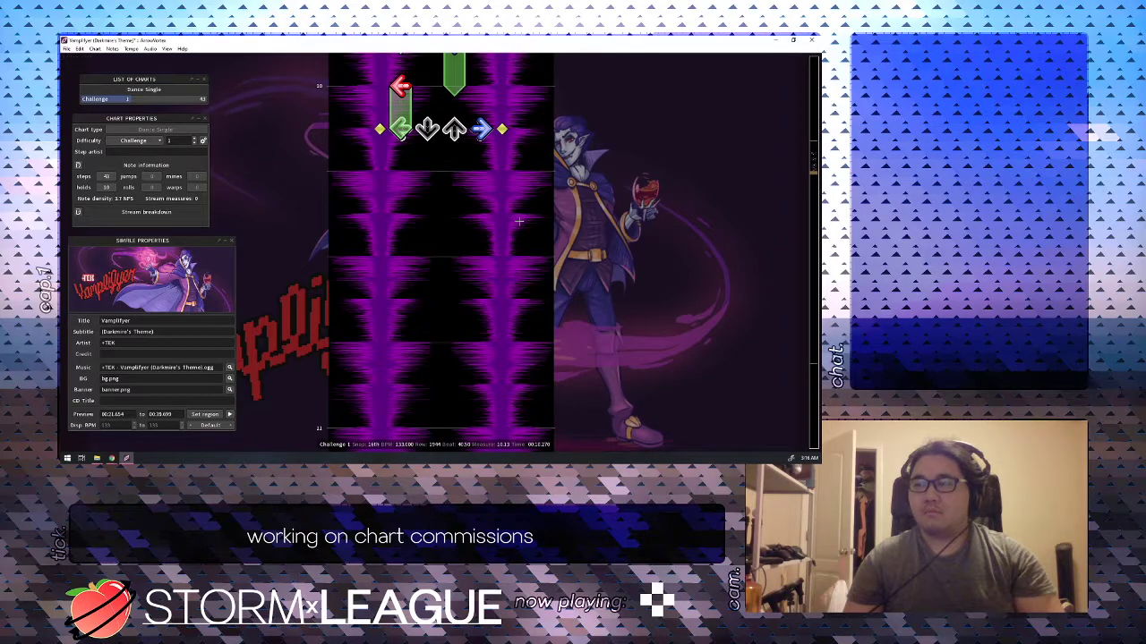
Add a left hold from beat 41 to 41.5 with an up step at beat 41.5.
{"action": "scroll", "coordinate": [518, 220], "scroll_direction": "down", "scroll_amount": 1}
{"action": "key", "text": "1"}
{"action": "scroll", "coordinate": [519, 221], "scroll_direction": "down", "scroll_amount": 1}
{"action": "key", "text": "1"}
{"action": "scroll", "coordinate": [519, 221], "scroll_direction": "down", "scroll_amount": 2}
{"action": "key", "text": "3"}
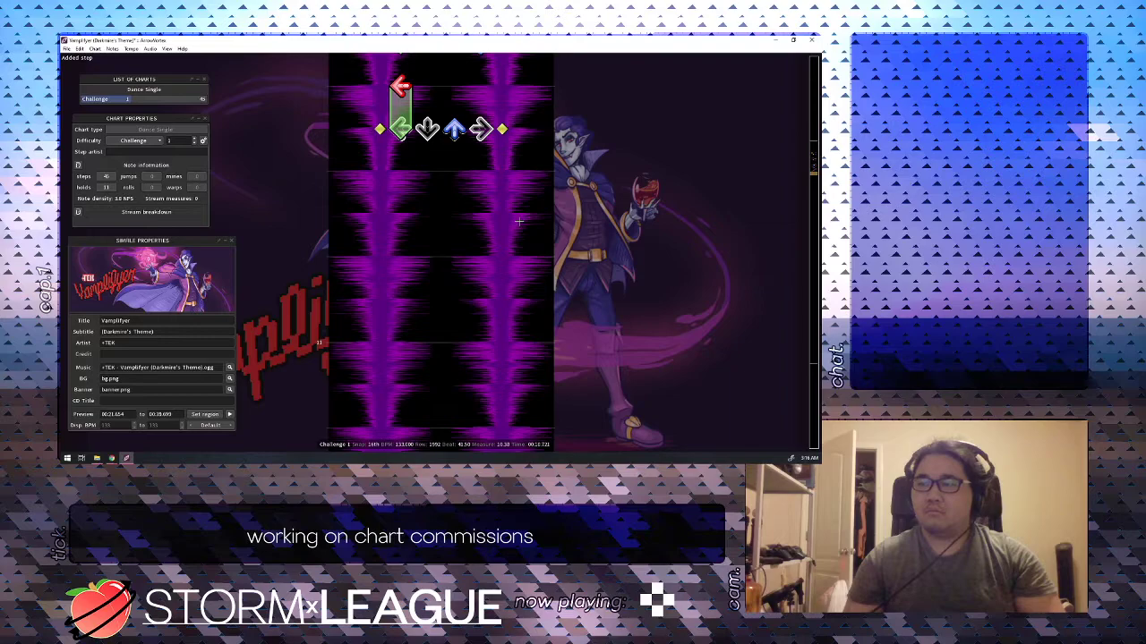
Add a down hold from beat 42 to 42.5 with an up step at beat 42.5.
{"action": "scroll", "coordinate": [519, 220], "scroll_direction": "down", "scroll_amount": 2}
{"action": "key", "text": "2"}
{"action": "scroll", "coordinate": [518, 220], "scroll_direction": "down", "scroll_amount": 2}
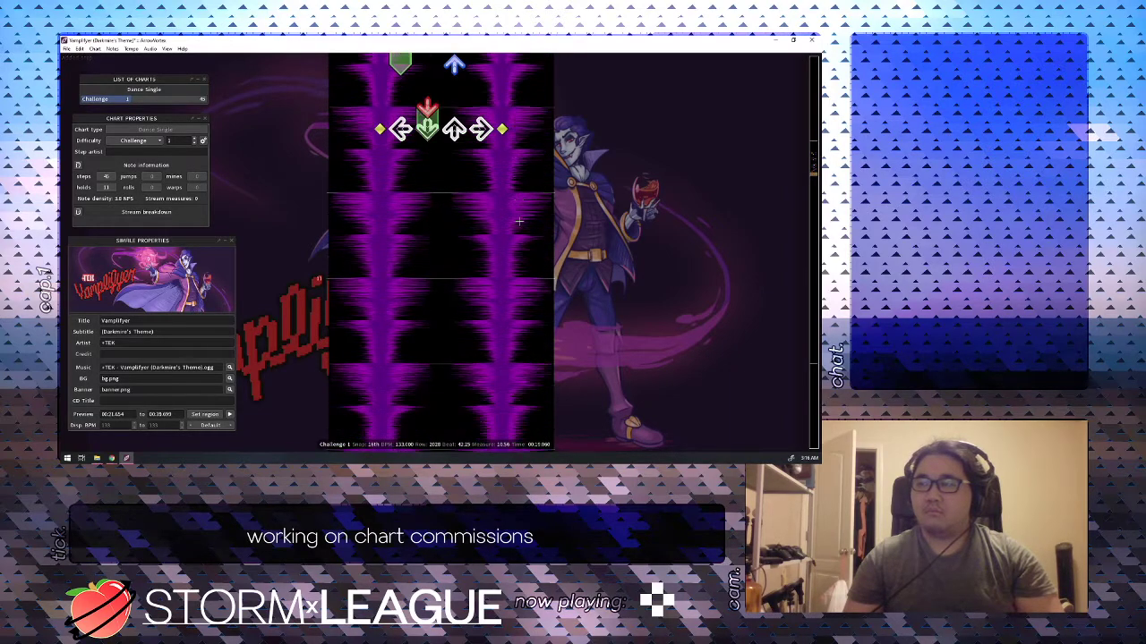
{"action": "key", "text": "3"}
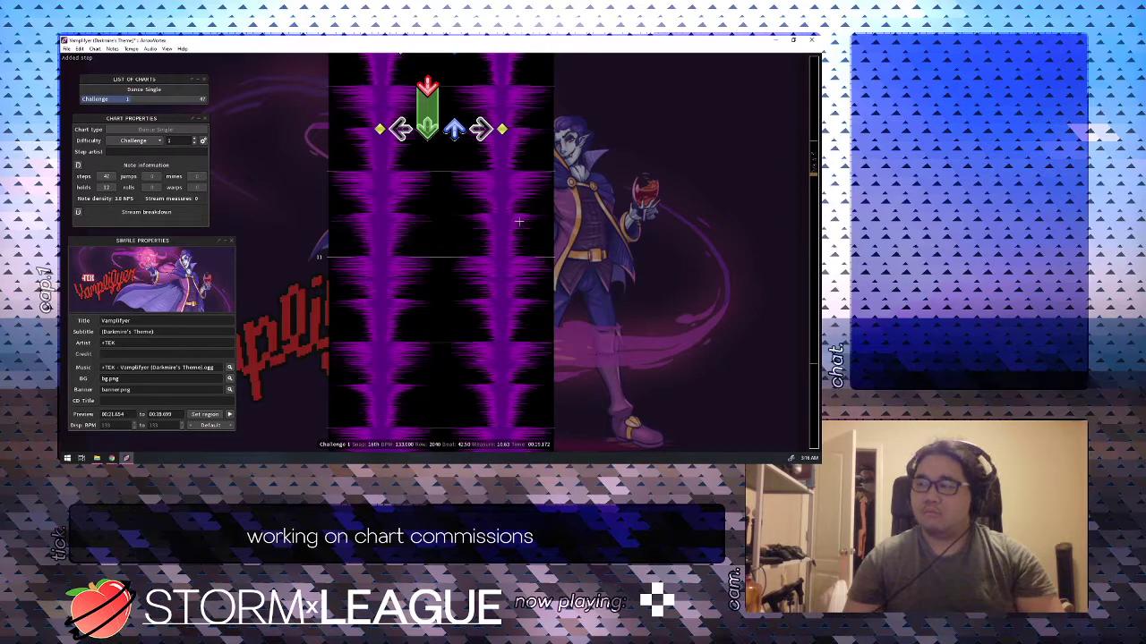
Add a right hold from beat 43 to 43.5 with an up step at beat 43.5.
{"action": "scroll", "coordinate": [518, 221], "scroll_direction": "down", "scroll_amount": 2}
{"action": "key", "text": "4"}
{"action": "scroll", "coordinate": [518, 221], "scroll_direction": "down", "scroll_amount": 2}
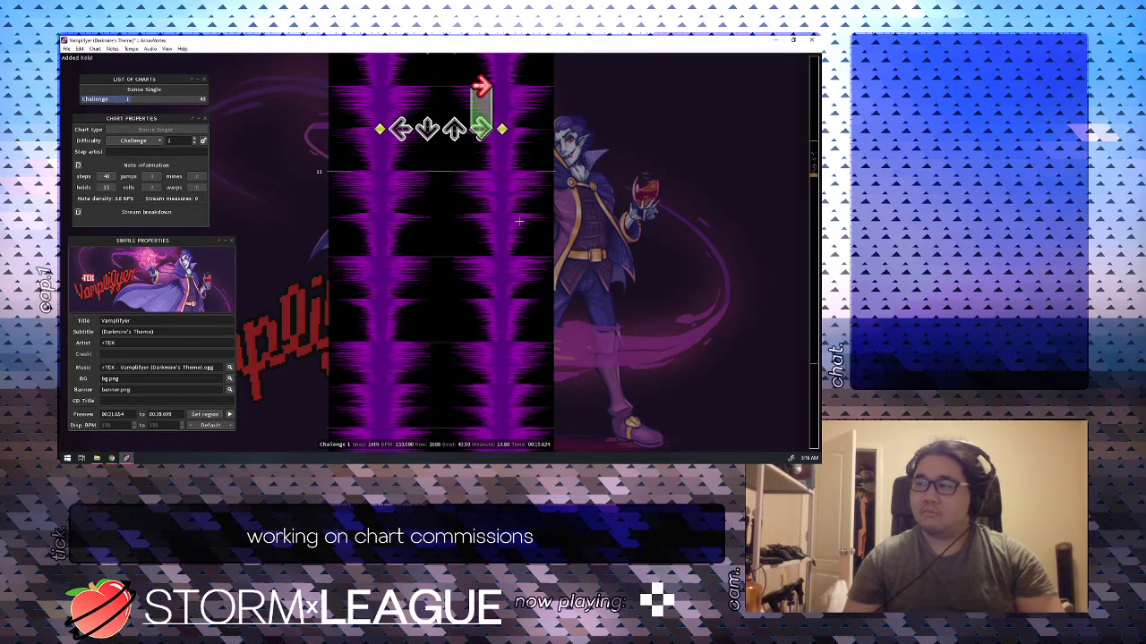
{"action": "key", "text": "3"}
{"action": "scroll", "coordinate": [518, 221], "scroll_direction": "up", "scroll_amount": 1}
{"action": "scroll", "coordinate": [518, 220], "scroll_direction": "up", "scroll_amount": 1}
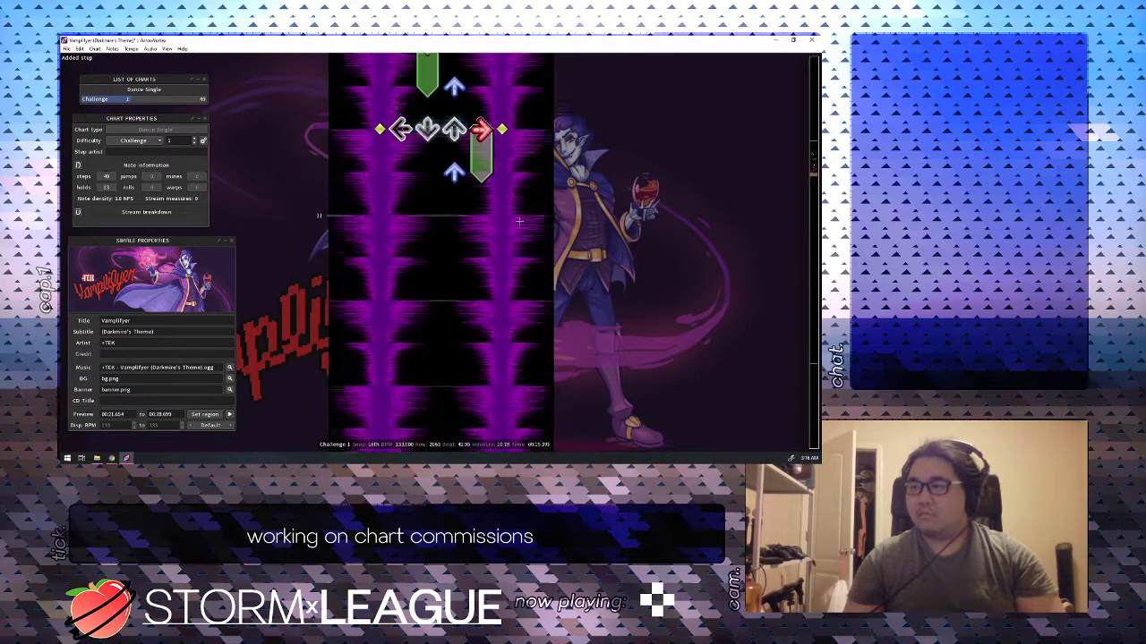
Add a down hold from beat 44 to 44.5 with a right step at beat 44.5.
{"action": "scroll", "coordinate": [518, 220], "scroll_direction": "up", "scroll_amount": 1}
{"action": "key", "text": "2"}
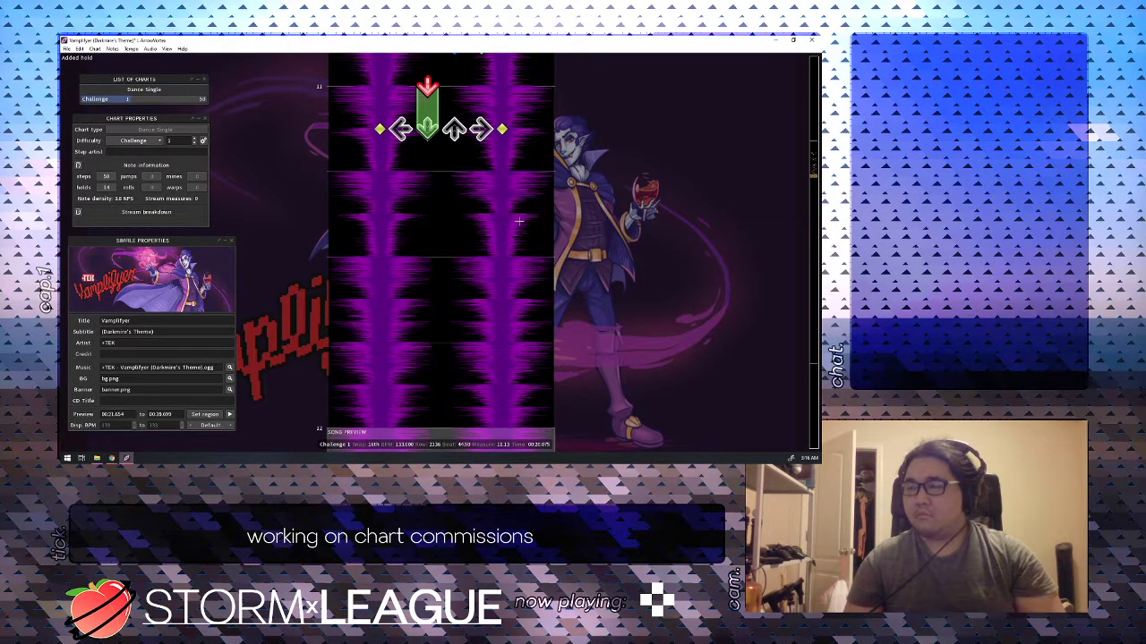
{"action": "key", "text": "4"}
Play the chart from the beginning and save the simfile.
{"action": "scroll", "coordinate": [518, 220], "scroll_direction": "up", "scroll_amount": 7}
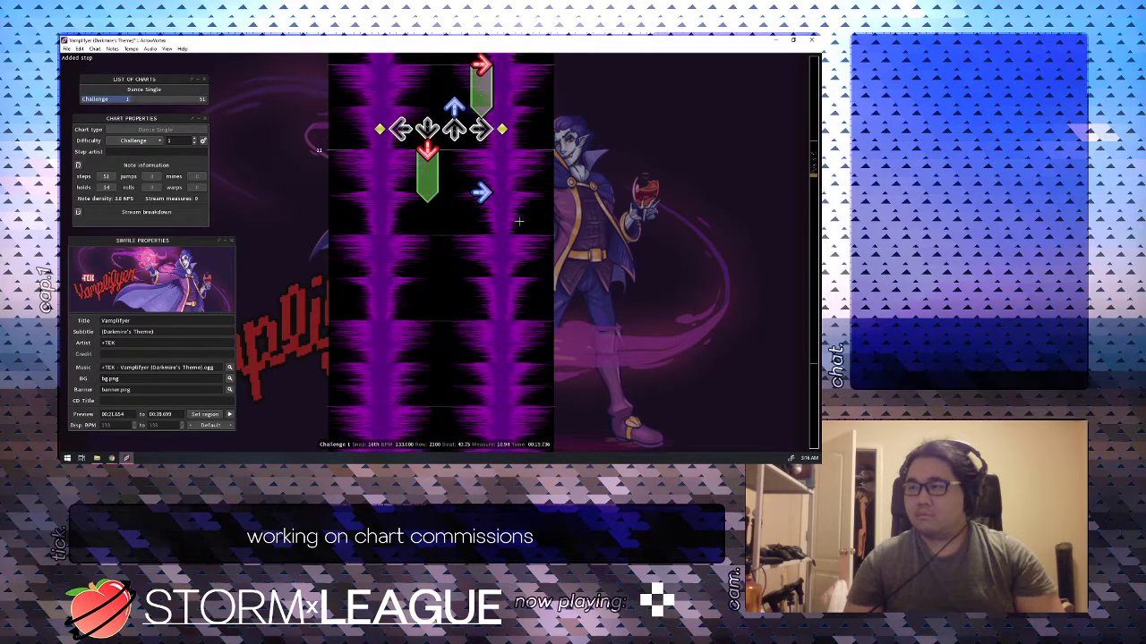
{"action": "scroll", "coordinate": [518, 220], "scroll_direction": "up", "scroll_amount": 7}
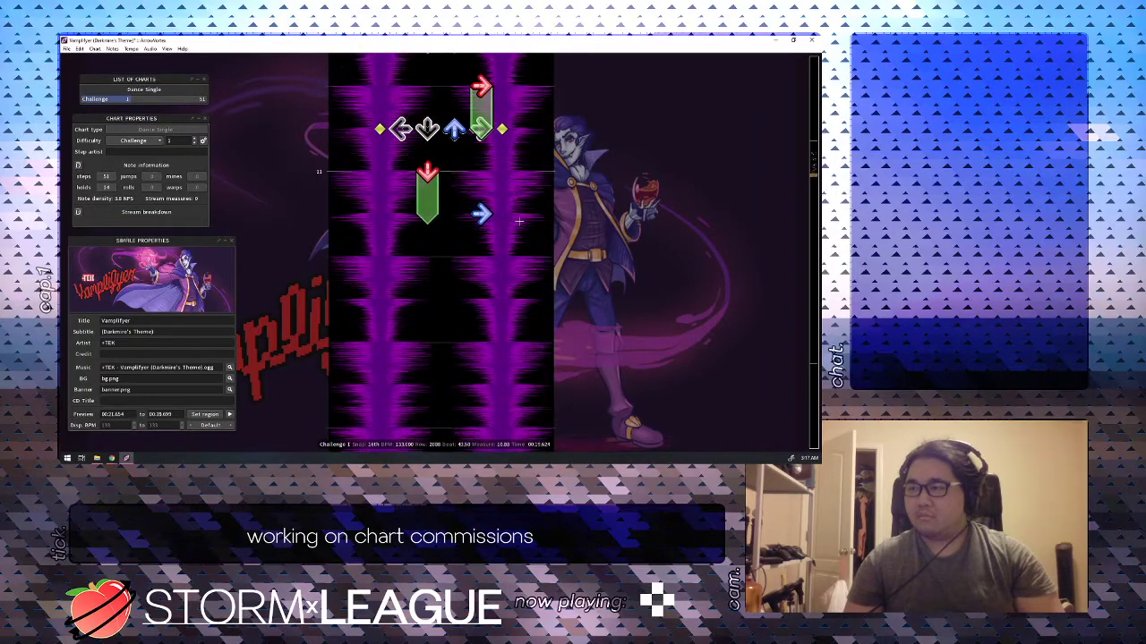
{"action": "scroll", "coordinate": [518, 220], "scroll_direction": "up", "scroll_amount": 14}
{"action": "scroll", "coordinate": [518, 220], "scroll_direction": "up", "scroll_amount": 14}
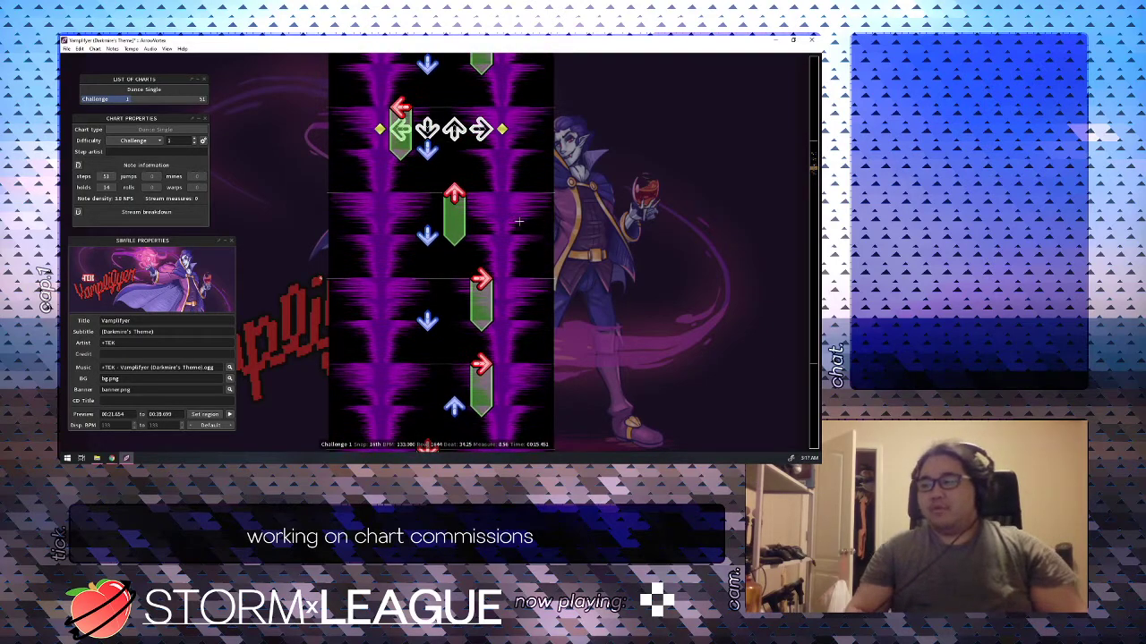
{"action": "key", "text": "Home"}
{"action": "key", "text": "space"}
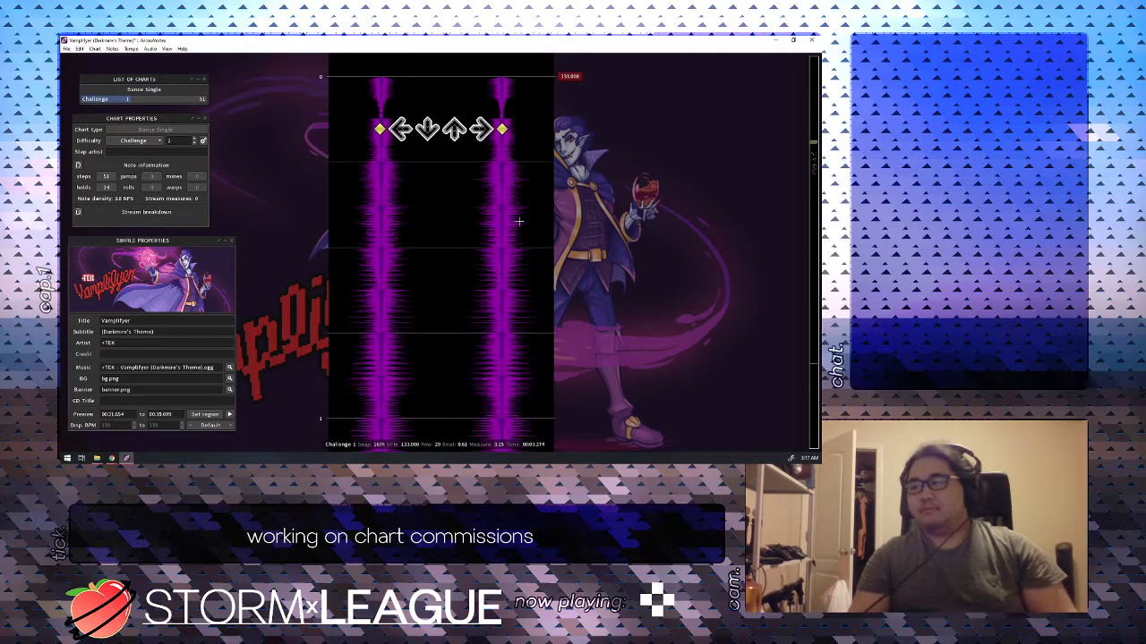
{"action": "key", "text": "ctrl+s"}
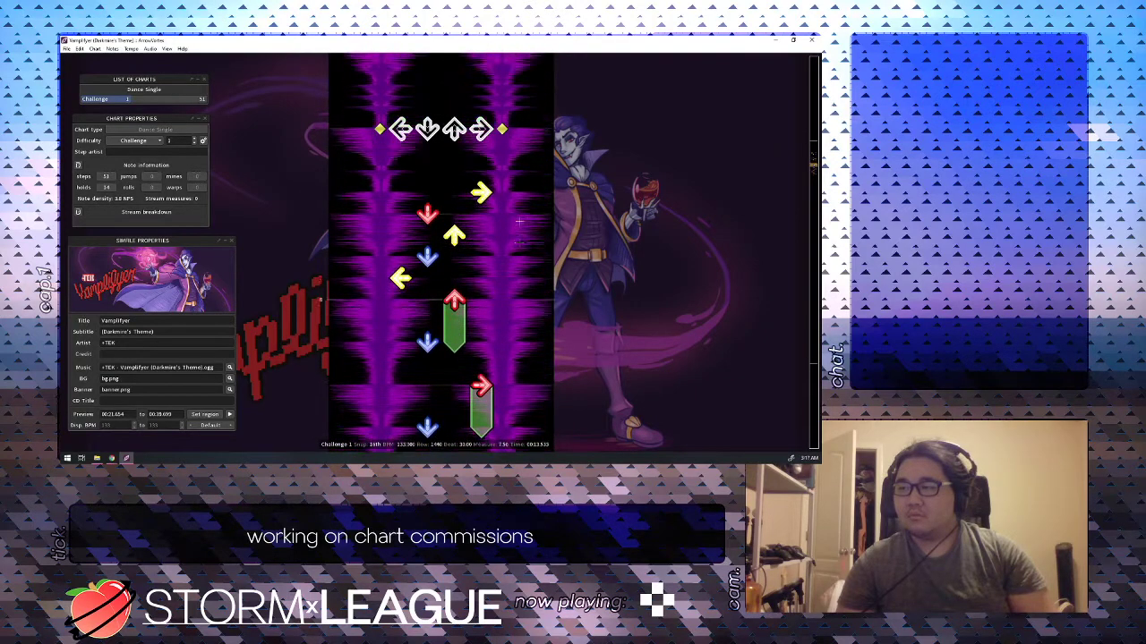
Replay the pattern around beats 30 to 32 and examine the earlier steps around beats 23 to 26.
{"action": "scroll", "coordinate": [519, 221], "scroll_direction": "up", "scroll_amount": 4}
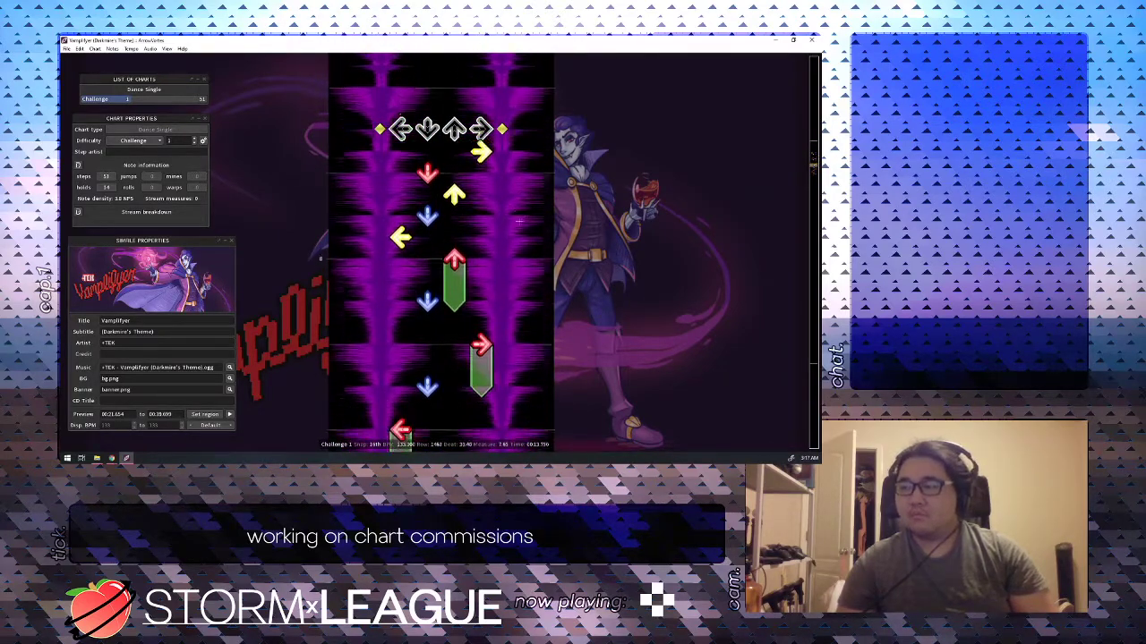
{"action": "key", "text": "space"}
{"action": "scroll", "coordinate": [519, 221], "scroll_direction": "up", "scroll_amount": 2}
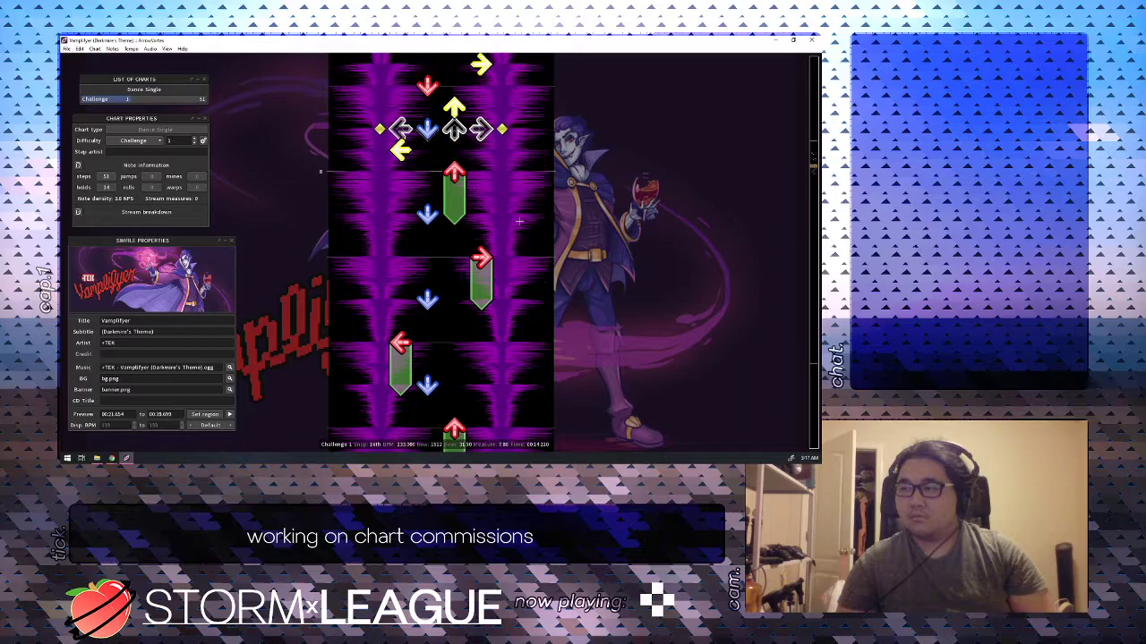
{"action": "scroll", "coordinate": [518, 220], "scroll_direction": "up", "scroll_amount": 20}
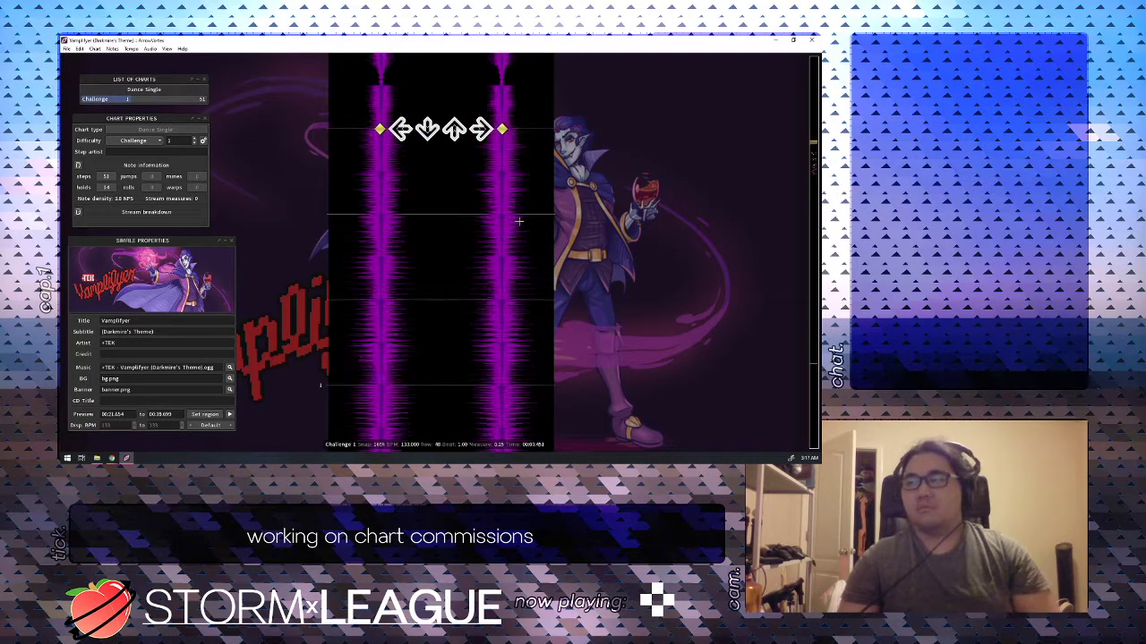
{"action": "scroll", "coordinate": [519, 221], "scroll_direction": "down", "scroll_amount": 12}
{"action": "key", "text": "End"}
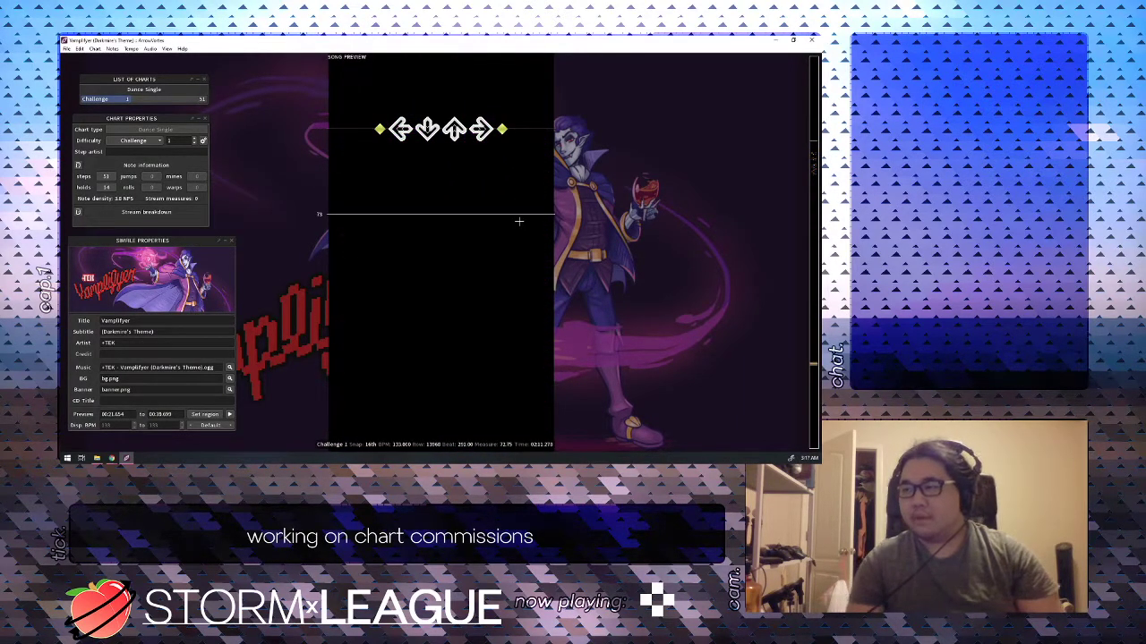
{"action": "key", "text": "Home"}
{"action": "scroll", "coordinate": [520, 221], "scroll_direction": "down", "scroll_amount": 4}
{"action": "scroll", "coordinate": [519, 220], "scroll_direction": "down", "scroll_amount": 14}
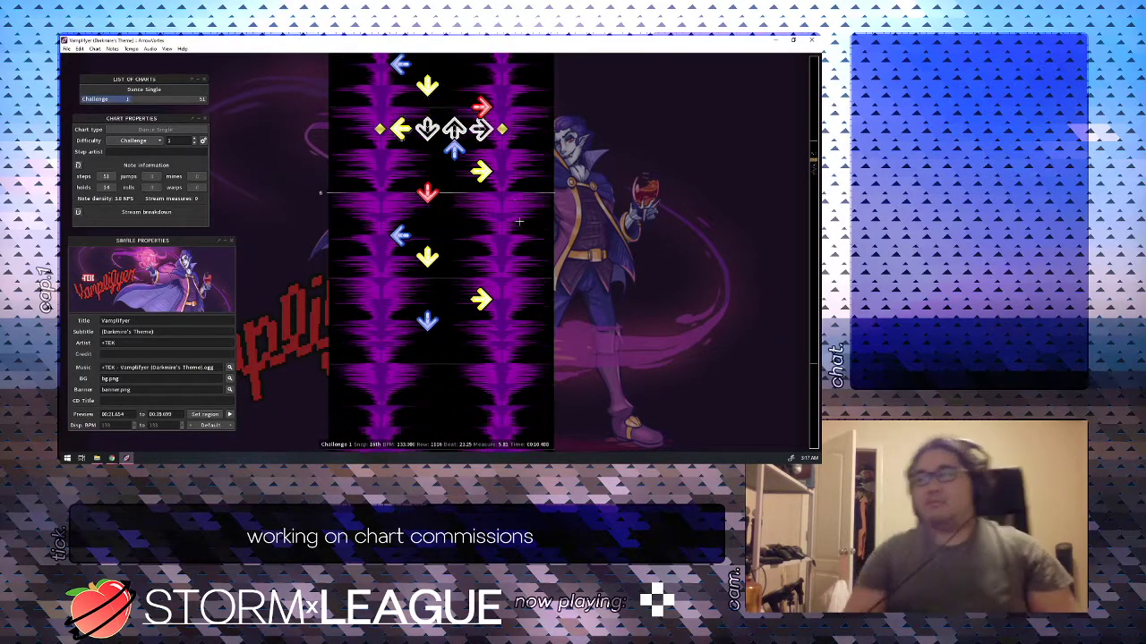
{"action": "scroll", "coordinate": [518, 220], "scroll_direction": "down", "scroll_amount": 3}
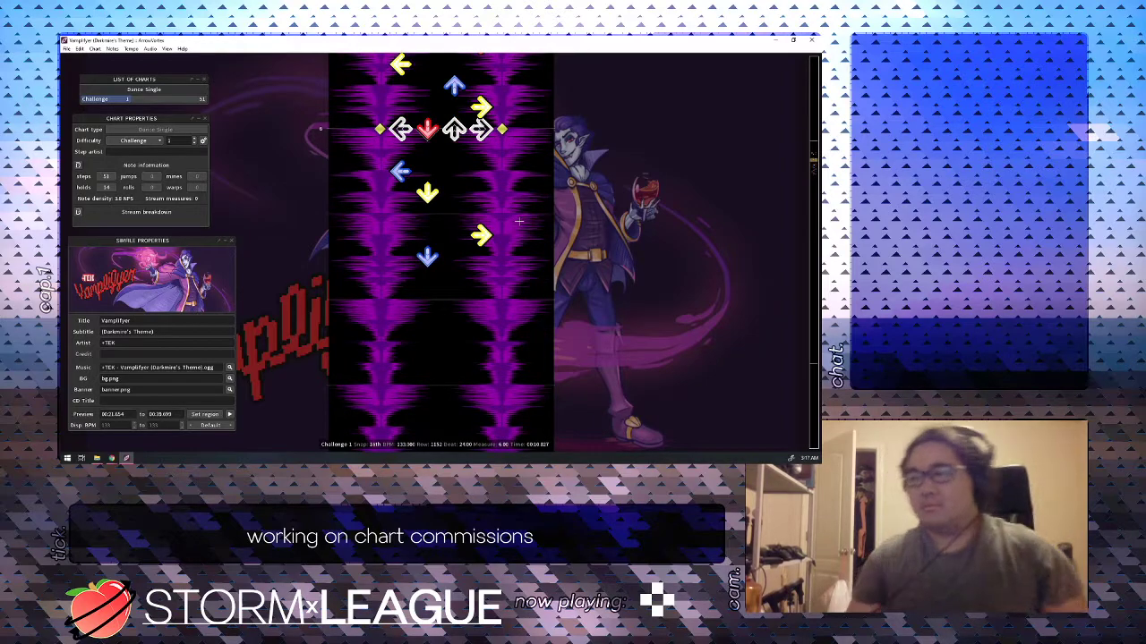
Replace the up hold at beat 32 with a down hold, and the down step at beat 32.5 with an up step.
{"action": "scroll", "coordinate": [519, 221], "scroll_direction": "down", "scroll_amount": 20}
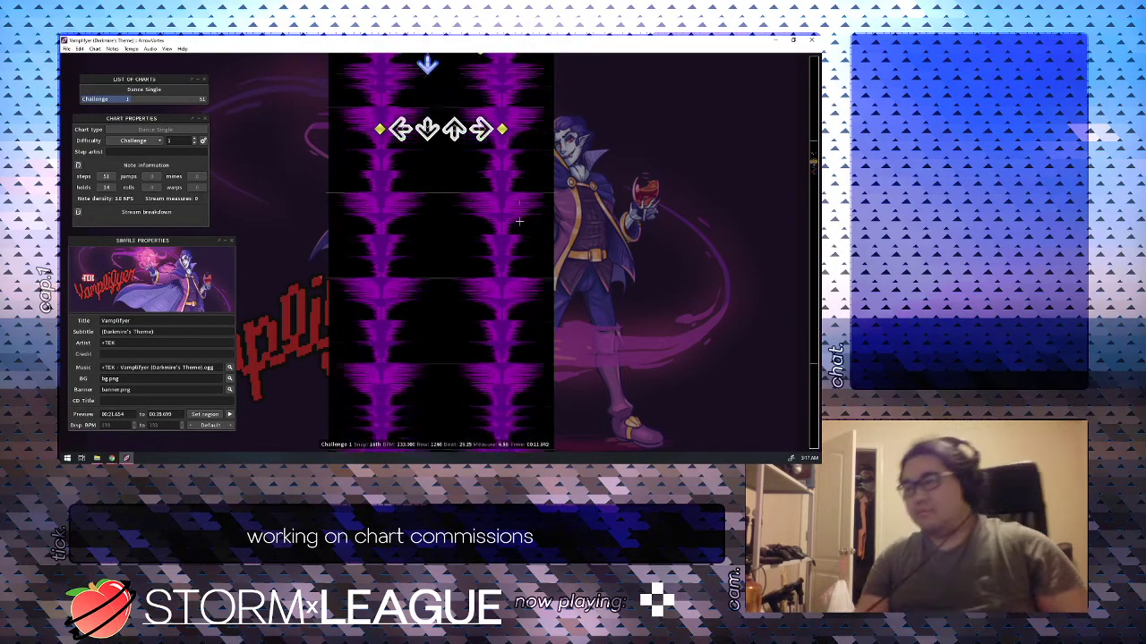
{"action": "scroll", "coordinate": [518, 220], "scroll_direction": "down", "scroll_amount": 2}
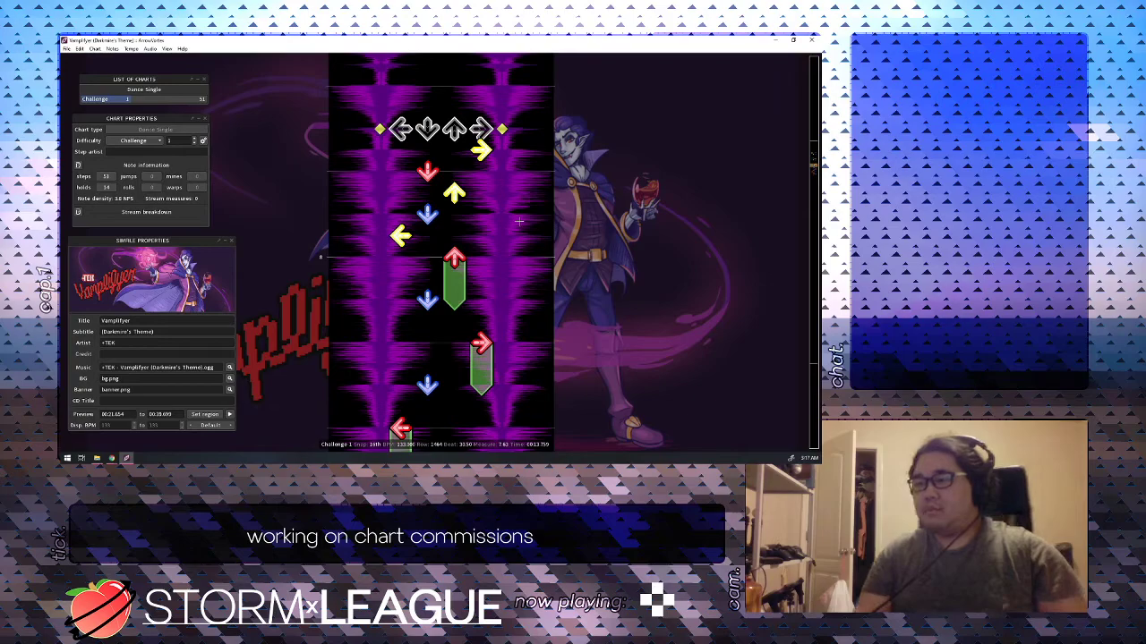
{"action": "scroll", "coordinate": [518, 220], "scroll_direction": "down", "scroll_amount": 6}
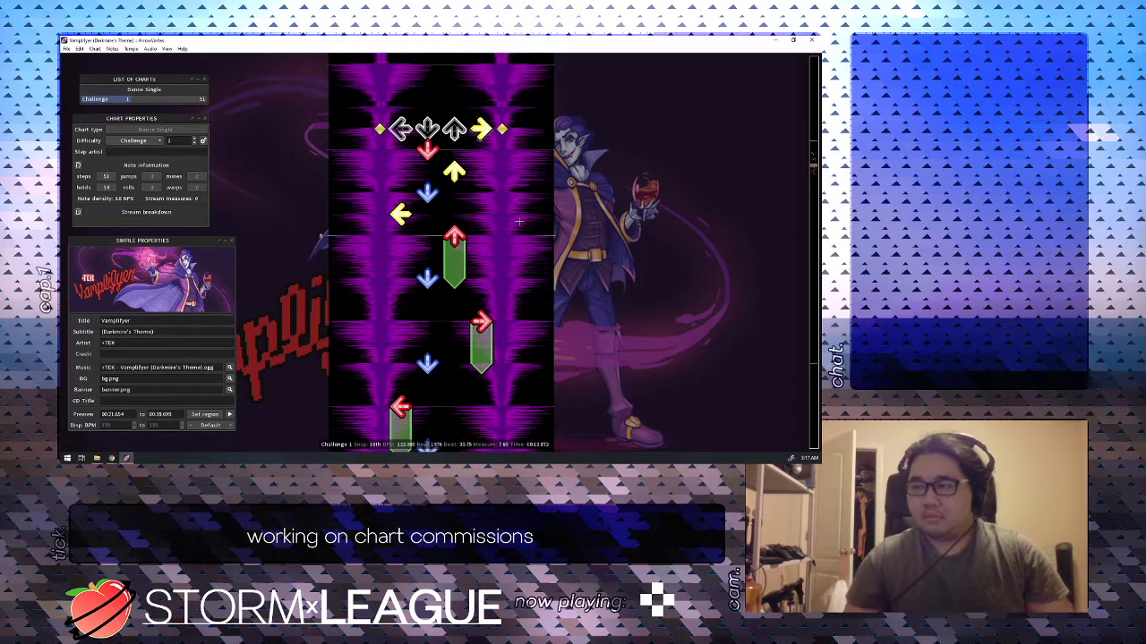
{"action": "key", "text": "3"}
{"action": "key", "text": "2"}
{"action": "scroll", "coordinate": [518, 221], "scroll_direction": "down", "scroll_amount": 2}
{"action": "key", "text": "3"}
{"action": "scroll", "coordinate": [518, 221], "scroll_direction": "down", "scroll_amount": 2}
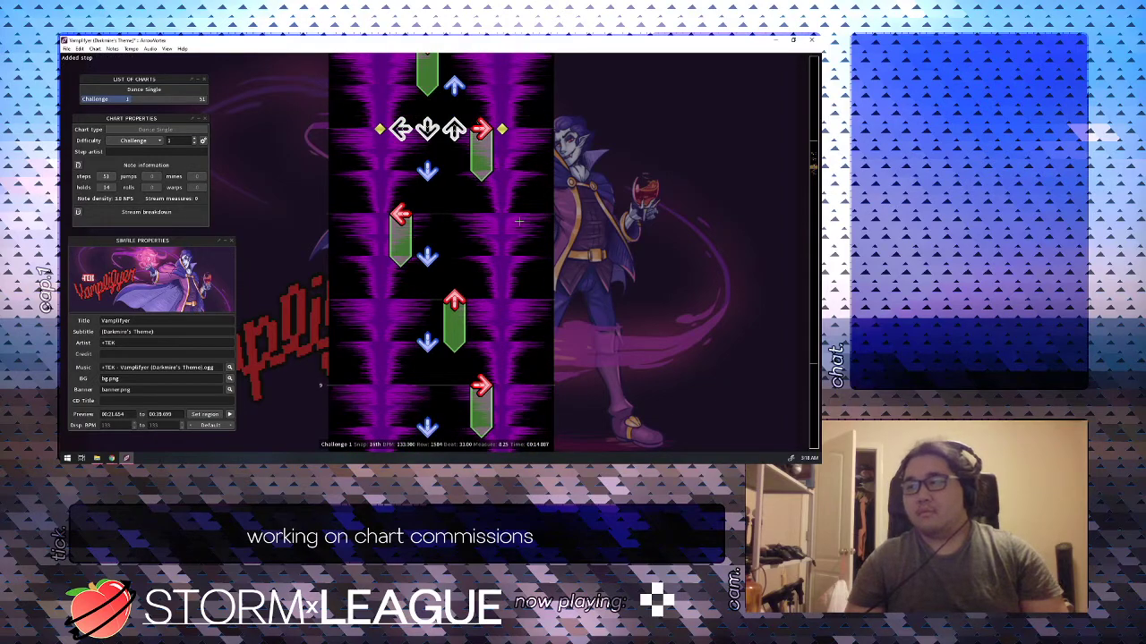
Replace the right hold at beat 33 with a down hold, and the down step at beat 33.5 with a right step.
{"action": "key", "text": "4"}
{"action": "key", "text": "2"}
{"action": "scroll", "coordinate": [519, 221], "scroll_direction": "down", "scroll_amount": 2}
{"action": "key", "text": "4"}
{"action": "scroll", "coordinate": [518, 220], "scroll_direction": "up", "scroll_amount": 2}
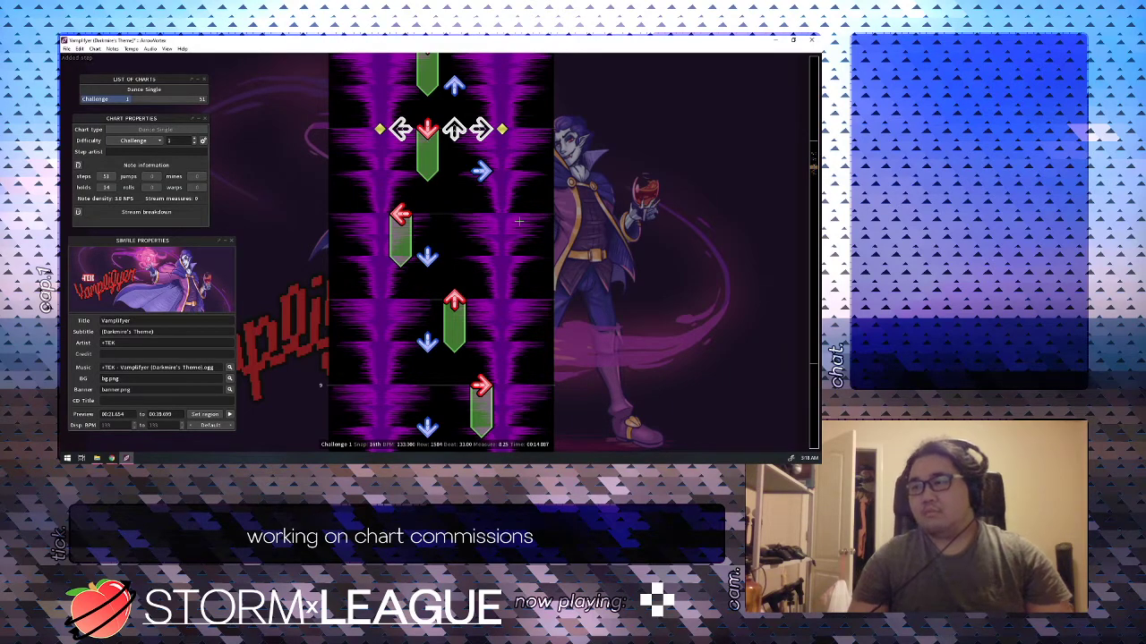
Play back the revised holds from beat 33, and replay the lead-in from around beat 23 to beat 34.
{"action": "key", "text": "space"}
{"action": "key", "text": "space"}
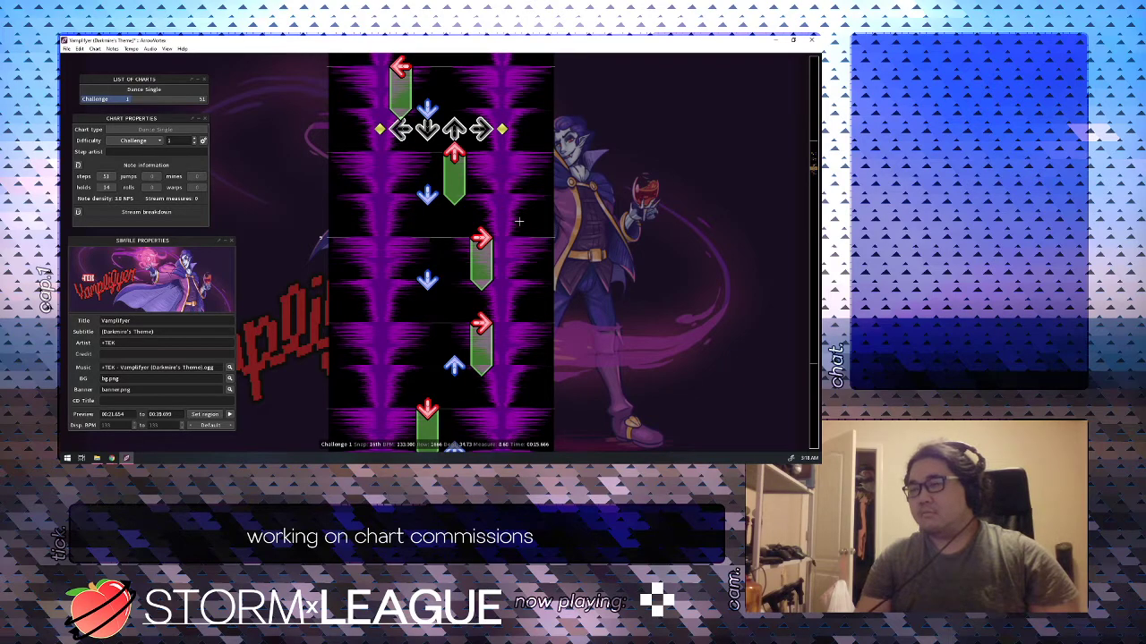
{"action": "key", "text": "space"}
{"action": "key", "text": "space"}
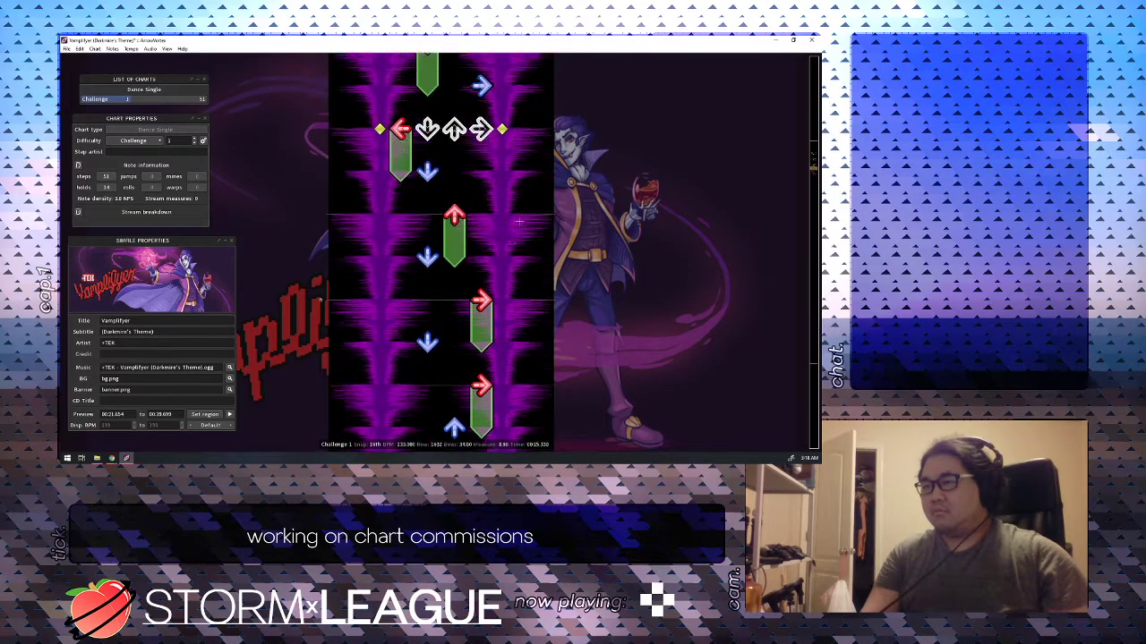
{"action": "scroll", "coordinate": [518, 221], "scroll_direction": "up", "scroll_amount": 15}
{"action": "key", "text": "space"}
{"action": "key", "text": "space"}
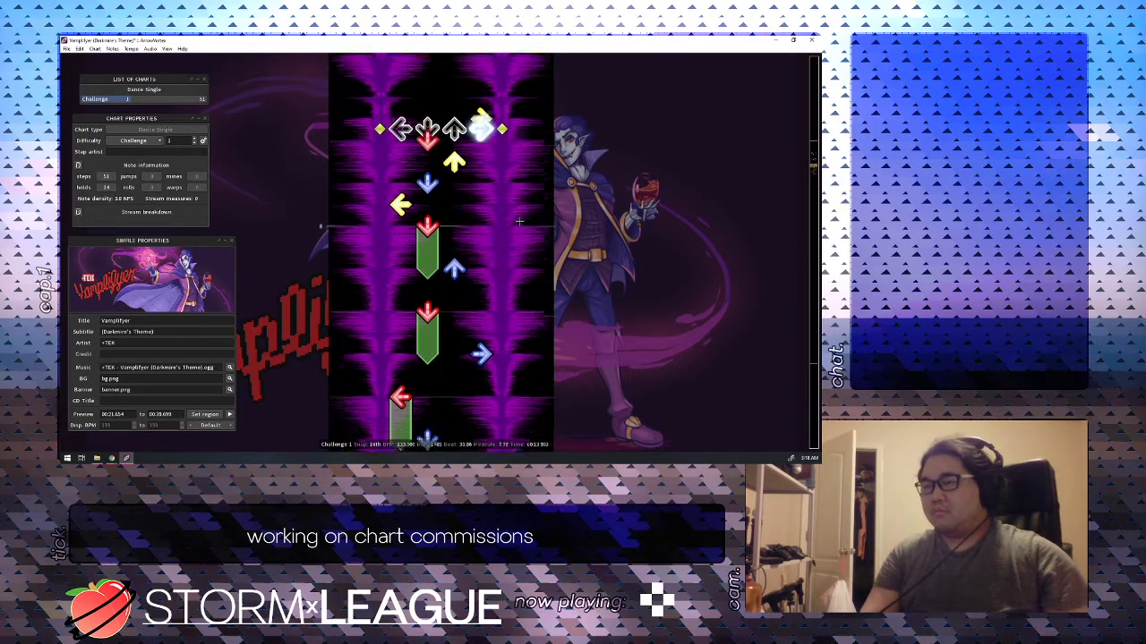
{"action": "scroll", "coordinate": [519, 221], "scroll_direction": "up", "scroll_amount": 20}
{"action": "key", "text": "space"}
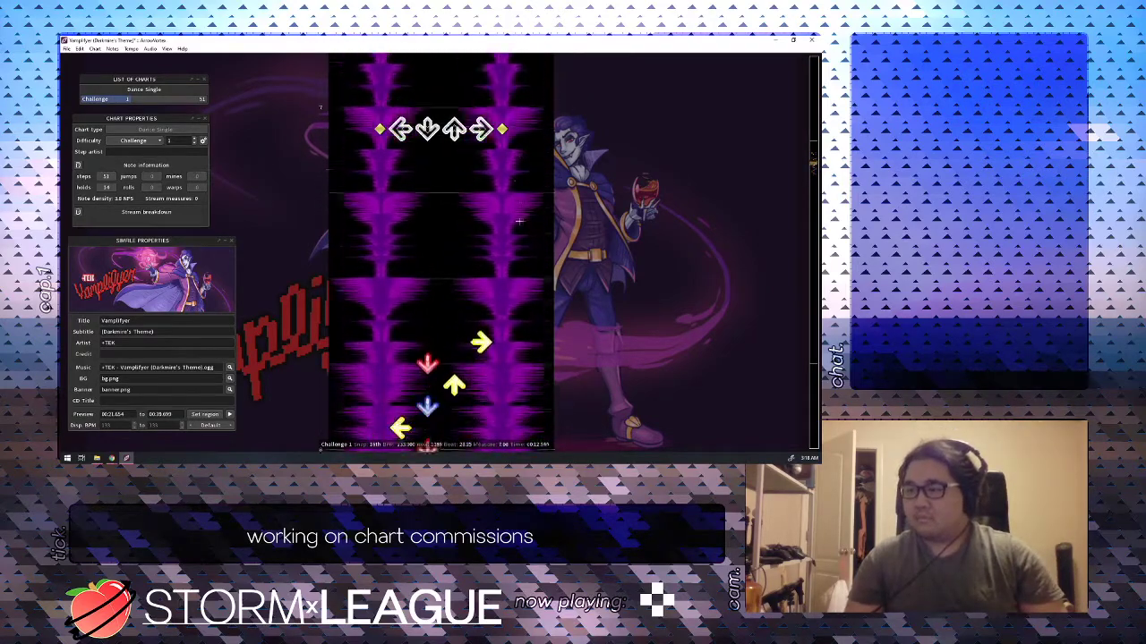
{"action": "scroll", "coordinate": [518, 220], "scroll_direction": "up", "scroll_amount": 12}
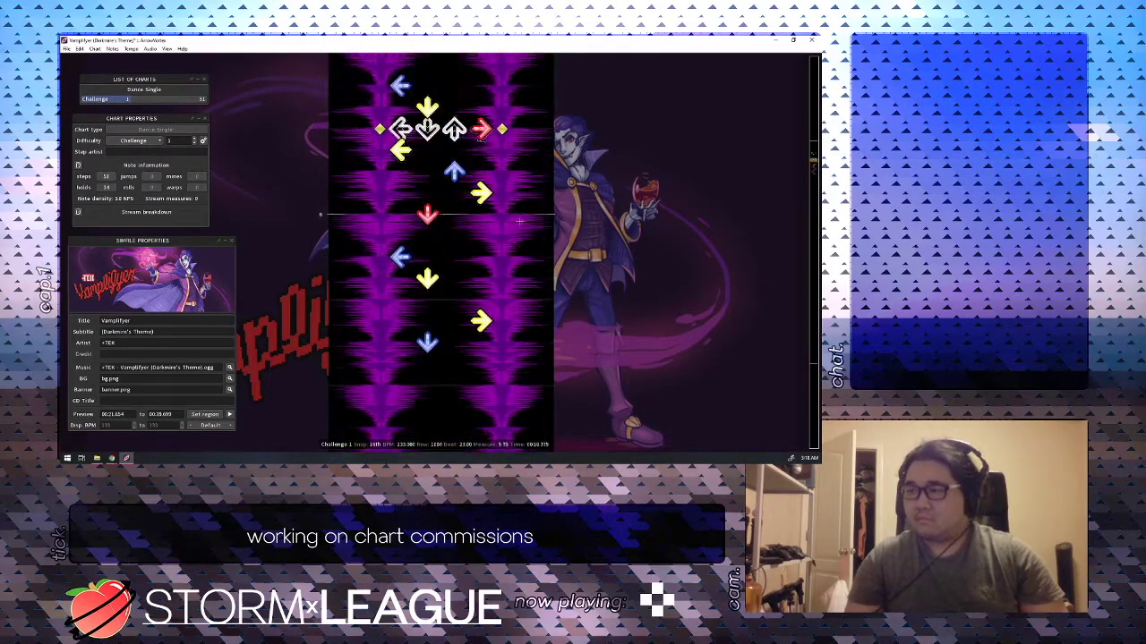
{"action": "scroll", "coordinate": [518, 220], "scroll_direction": "up", "scroll_amount": 5}
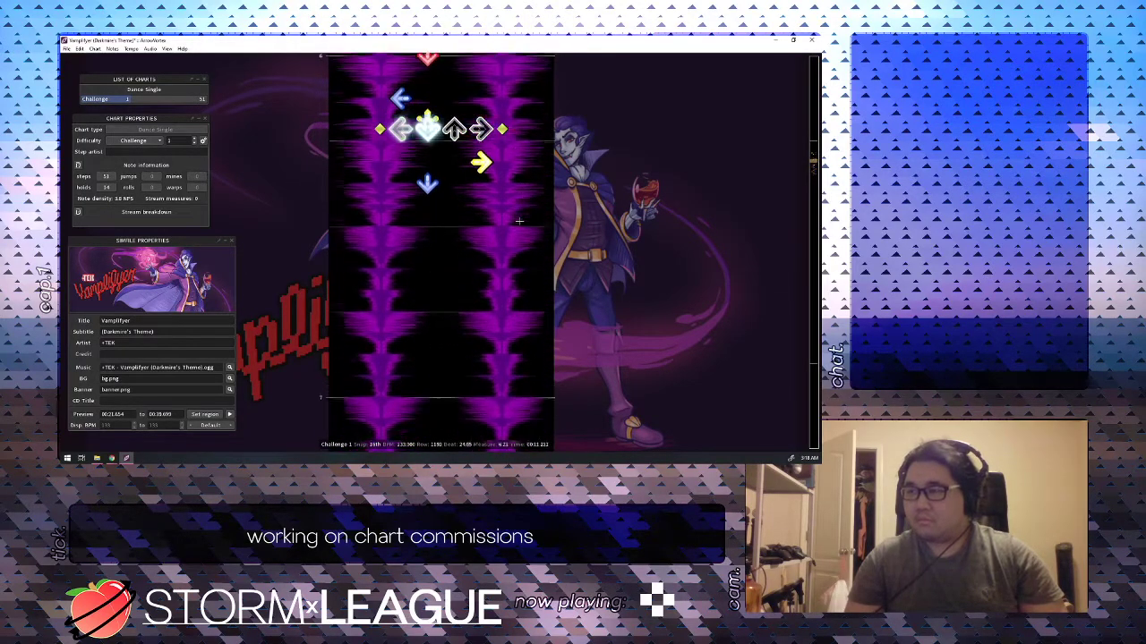
{"action": "key", "text": "space"}
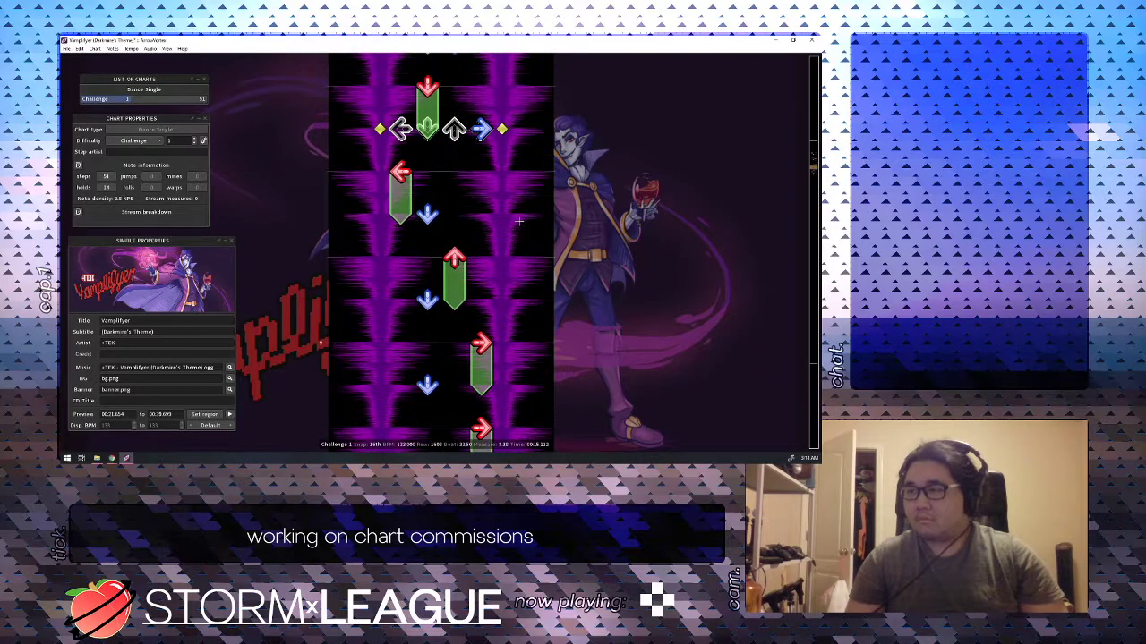
Replace the left hold at beat 34 with a down hold, and the down step at beat 34.5 with a left step.
{"action": "key", "text": "1"}
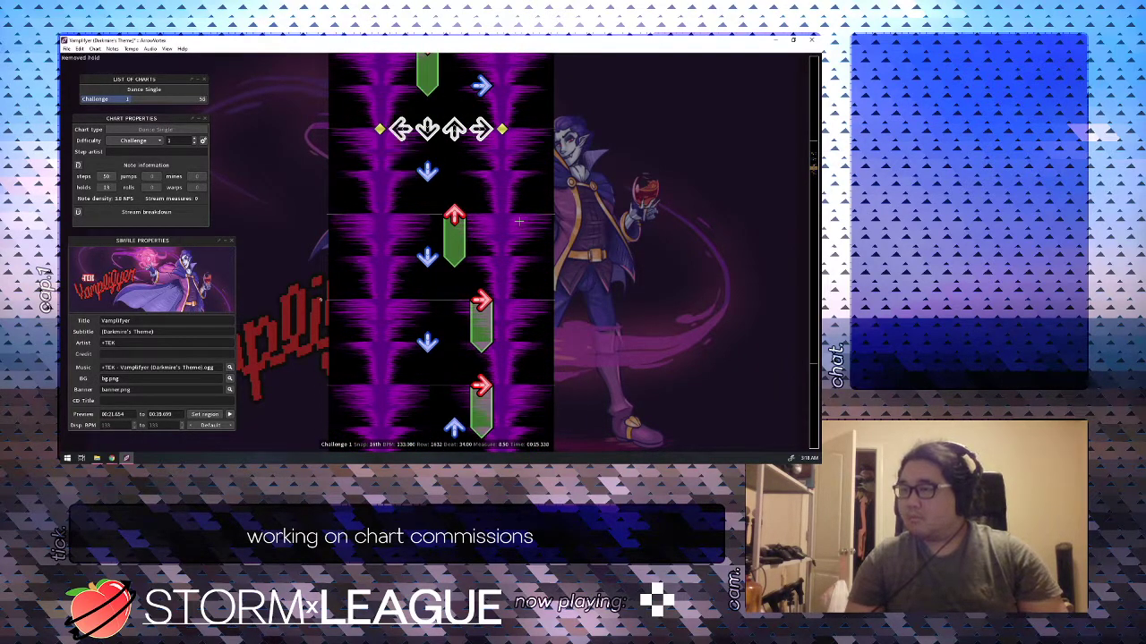
{"action": "key", "text": "2"}
{"action": "scroll", "coordinate": [520, 221], "scroll_direction": "down", "scroll_amount": 2}
{"action": "key", "text": "1"}
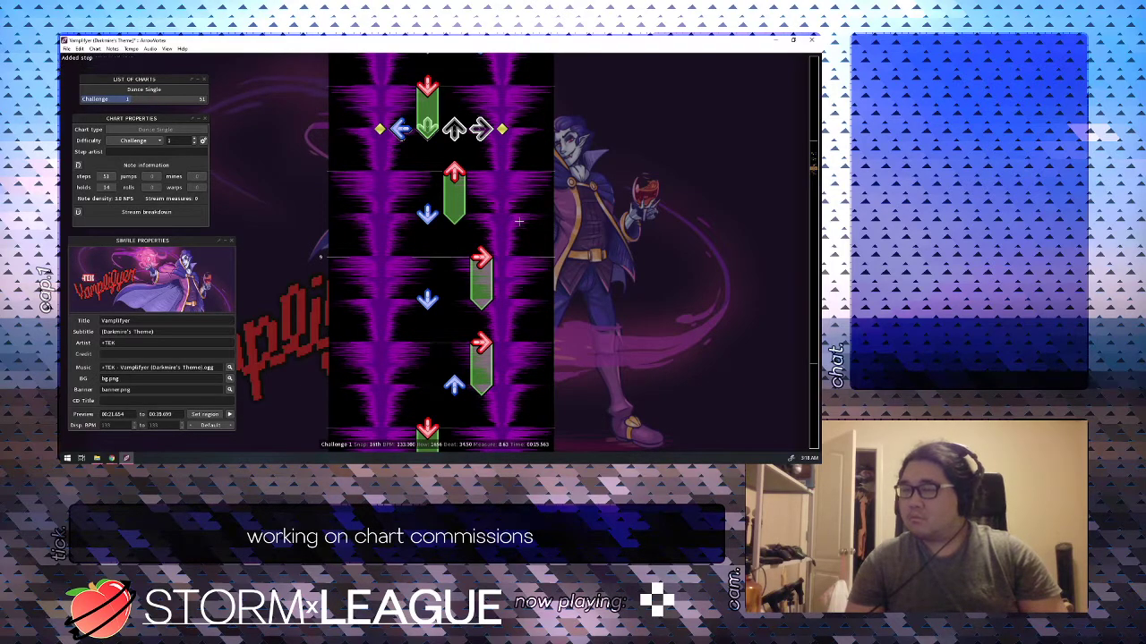
{"action": "scroll", "coordinate": [519, 221], "scroll_direction": "up", "scroll_amount": 1}
{"action": "scroll", "coordinate": [519, 221], "scroll_direction": "down", "scroll_amount": 2}
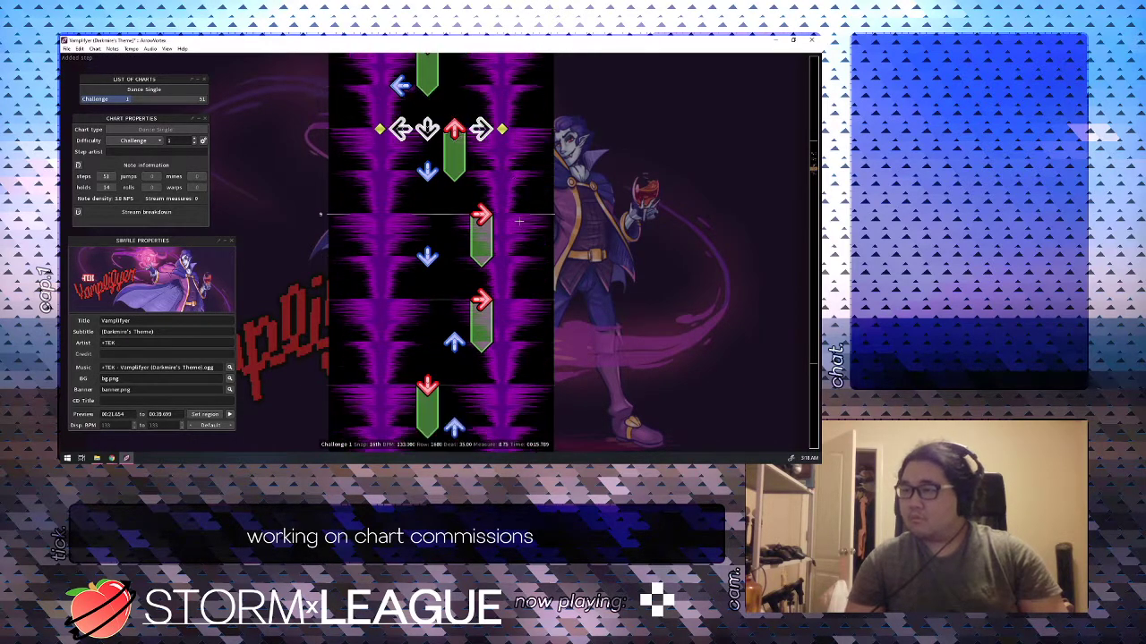
Replace the up hold at beat 35 with a down hold, and the down step at beat 35.5 with an up step.
{"action": "key", "text": "3"}
{"action": "key", "text": "2"}
{"action": "scroll", "coordinate": [519, 221], "scroll_direction": "down", "scroll_amount": 1}
{"action": "scroll", "coordinate": [519, 221], "scroll_direction": "down", "scroll_amount": 1}
{"action": "key", "text": "3"}
{"action": "scroll", "coordinate": [519, 221], "scroll_direction": "up", "scroll_amount": 2}
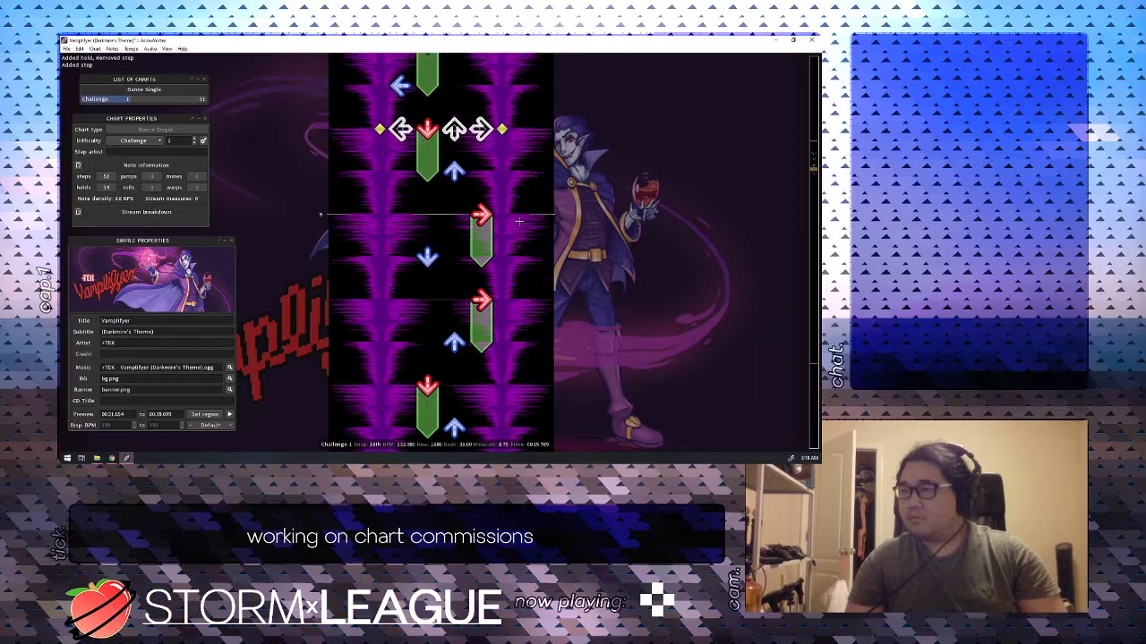
Replace the right hold at beat 36 with a down hold, and the down step at beat 36.5 with a right step.
{"action": "key", "text": "space"}
{"action": "scroll", "coordinate": [519, 221], "scroll_direction": "down", "scroll_amount": 1}
{"action": "key", "text": "2"}
{"action": "scroll", "coordinate": [520, 221], "scroll_direction": "down", "scroll_amount": 2}
{"action": "scroll", "coordinate": [519, 221], "scroll_direction": "up", "scroll_amount": 2}
{"action": "key", "text": "4"}
{"action": "key", "text": "Down"}
{"action": "key", "text": "Down"}
{"action": "key", "text": "4"}
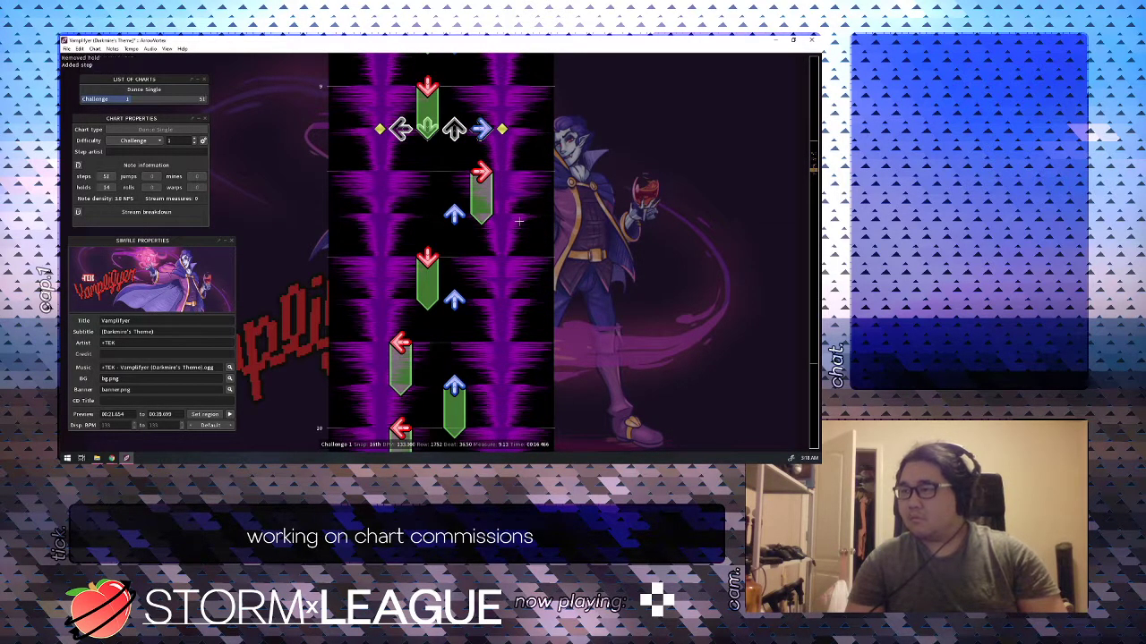
Replace the right hold at beat 37 with an up hold, and the up step at beat 37.5 with a right step.
{"action": "key", "text": "Down"}
{"action": "key", "text": "Down"}
{"action": "key", "text": "3"}
{"action": "key", "text": "Down"}
{"action": "key", "text": "Down"}
{"action": "key", "text": "Up"}
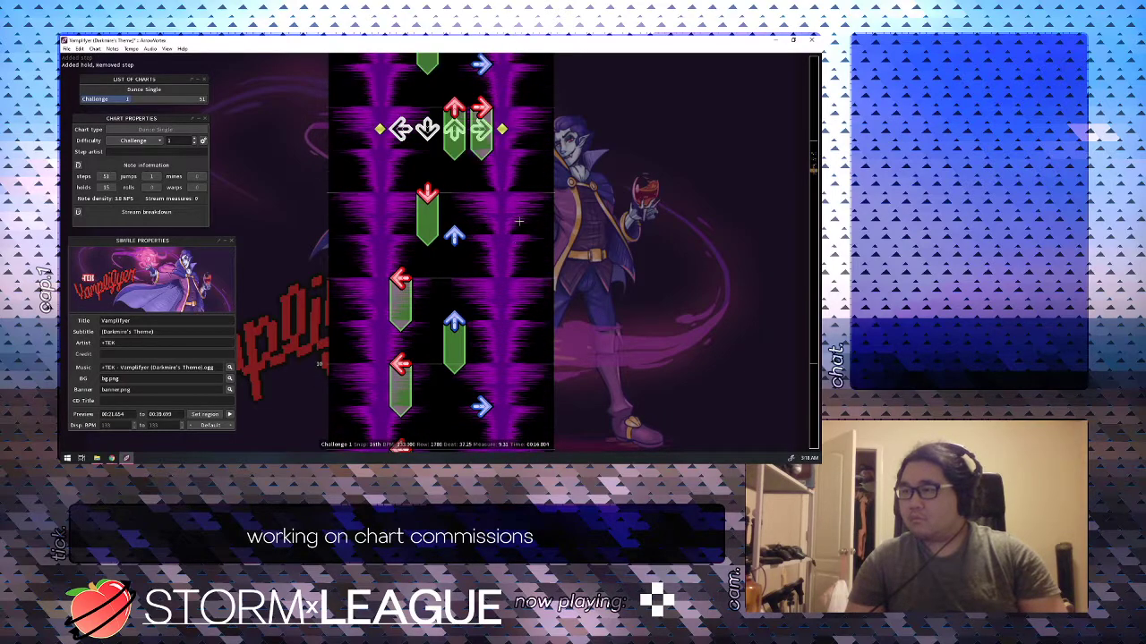
{"action": "key", "text": "4"}
{"action": "key", "text": "Down"}
{"action": "key", "text": "4"}
{"action": "key", "text": "Up"}
{"action": "key", "text": "3"}
{"action": "key", "text": "Up"}
{"action": "key", "text": "Up"}
{"action": "key", "text": "Up"}
{"action": "key", "text": "Up"}
{"action": "key", "text": "Up"}
{"action": "key", "text": "Up"}
Set the snap to 8th, then change beat 38 to an up hold and beat 38.5 to a down step.
{"action": "key", "text": "Left"}
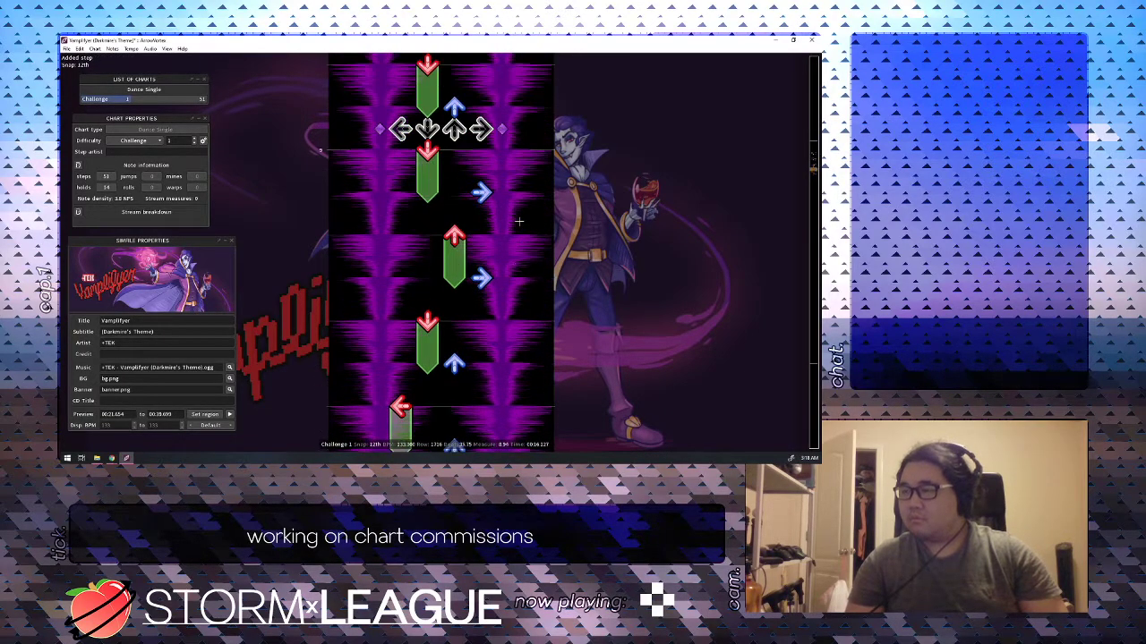
{"action": "key", "text": "Down"}
{"action": "key", "text": "Down"}
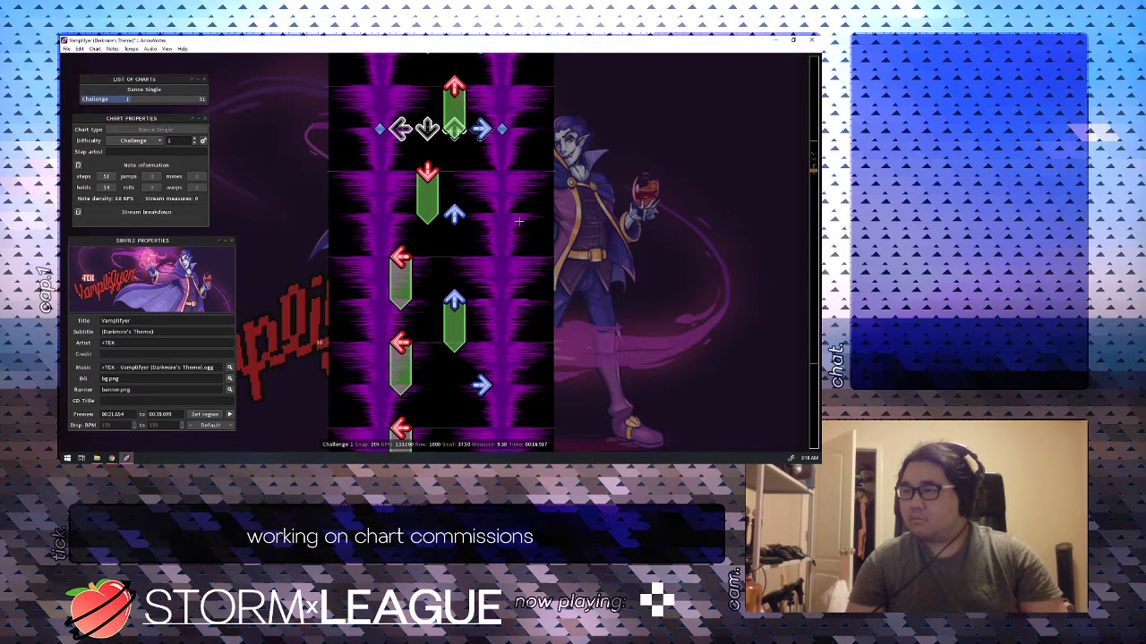
{"action": "key", "text": "Up"}
{"action": "key", "text": "2"}
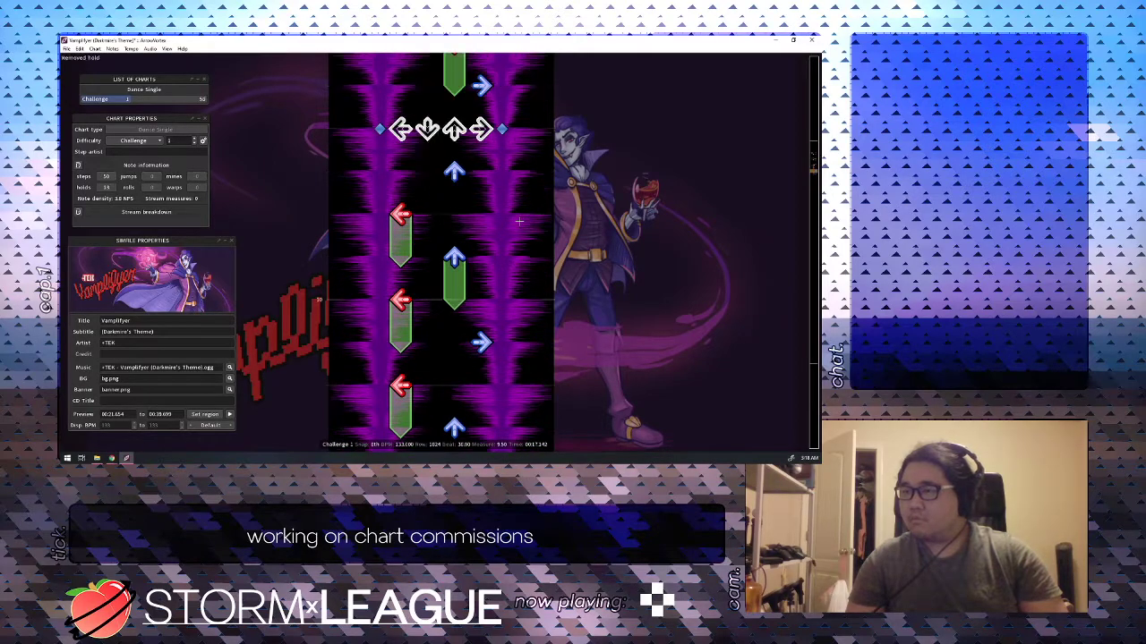
{"action": "key", "text": "Up"}
{"action": "key", "text": "Up"}
{"action": "key", "text": "3"}
{"action": "key", "text": "3"}
{"action": "key", "text": "Down"}
{"action": "key", "text": "2"}
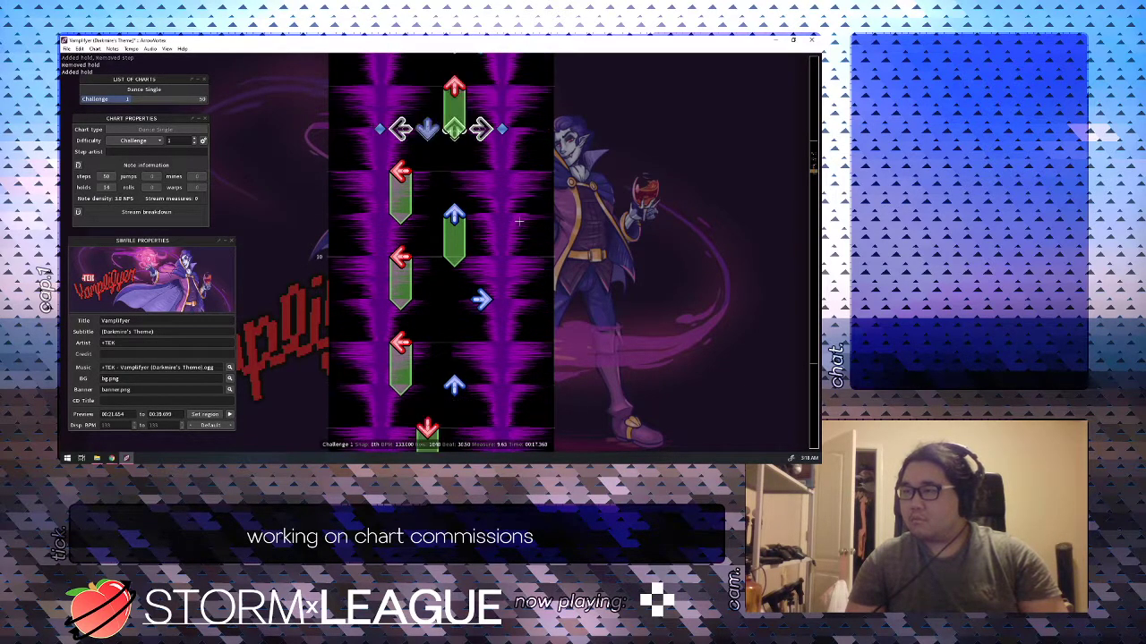
{"action": "key", "text": "Up"}
{"action": "key", "text": "Up"}
{"action": "key", "text": "Down"}
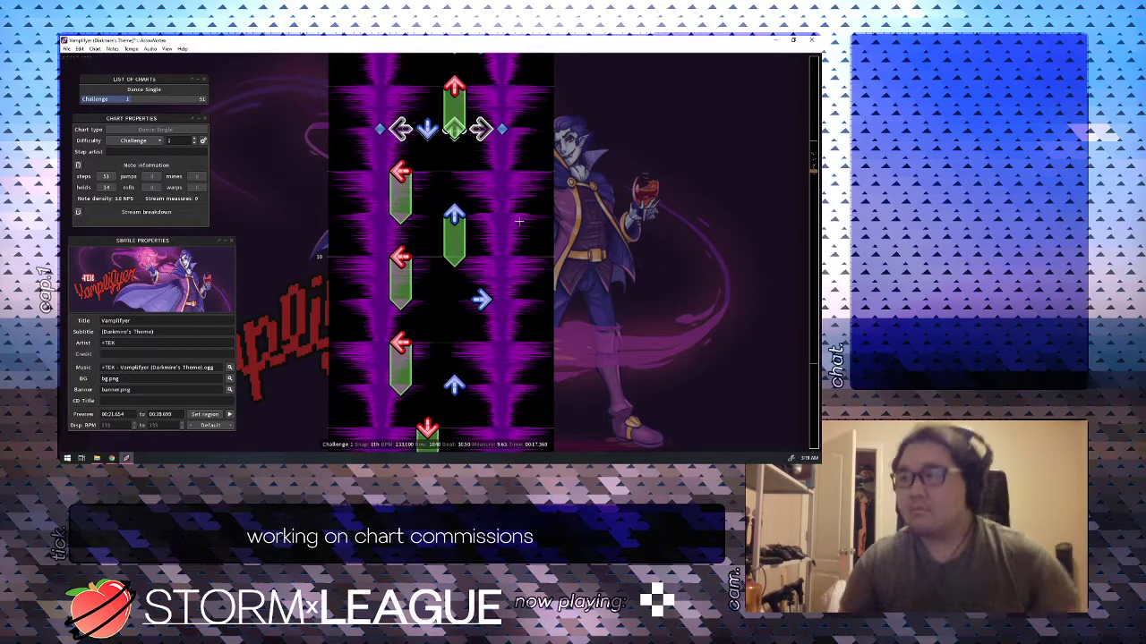
Swap the two holds between beats 39 and 40 so up comes first and left starts at 39.5, and remove the left hold at beat 40.
{"action": "key", "text": "Down"}
{"action": "key", "text": "1"}
{"action": "key", "text": "Down"}
{"action": "key", "text": "1"}
{"action": "key", "text": "Down"}
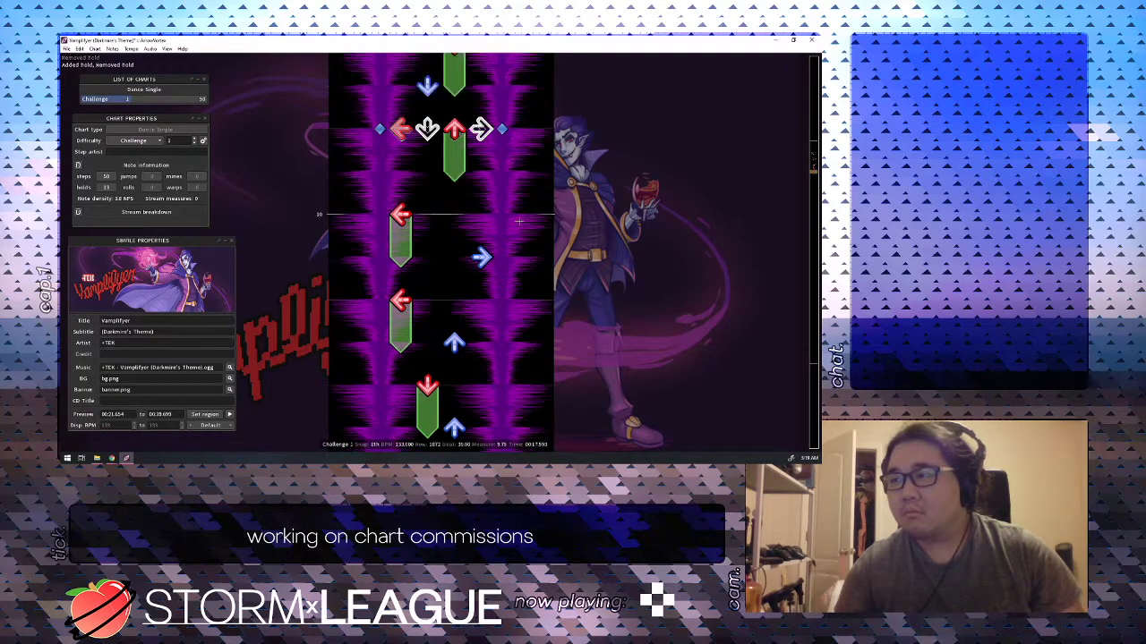
{"action": "key", "text": "Up"}
{"action": "key", "text": "Up"}
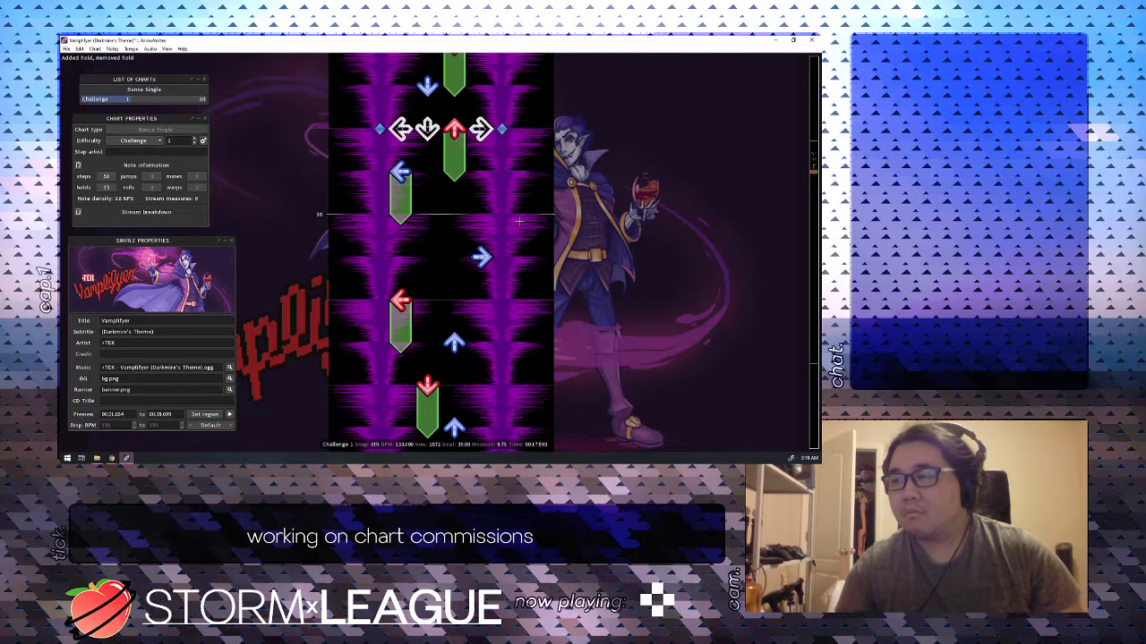
{"action": "key", "text": "Down"}
{"action": "key", "text": "Down"}
{"action": "key", "text": "Up"}
{"action": "key", "text": "Up"}
{"action": "key", "text": "Down"}
{"action": "key", "text": "Down"}
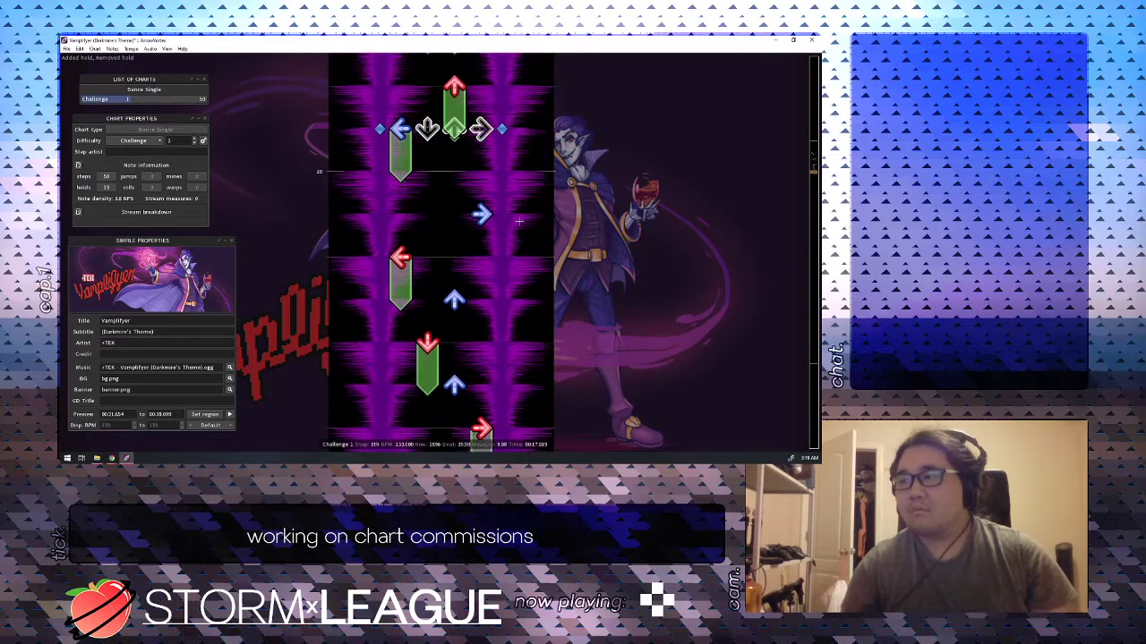
Add a right hold from beat 40 to 40.5 and replace the right step at beat 40.5 with a left step.
{"action": "key", "text": "4"}
{"action": "key", "text": "Down"}
{"action": "key", "text": "Up"}
{"action": "key", "text": "Up"}
{"action": "key", "text": "Up"}
{"action": "key", "text": "Up"}
{"action": "key", "text": "space"}
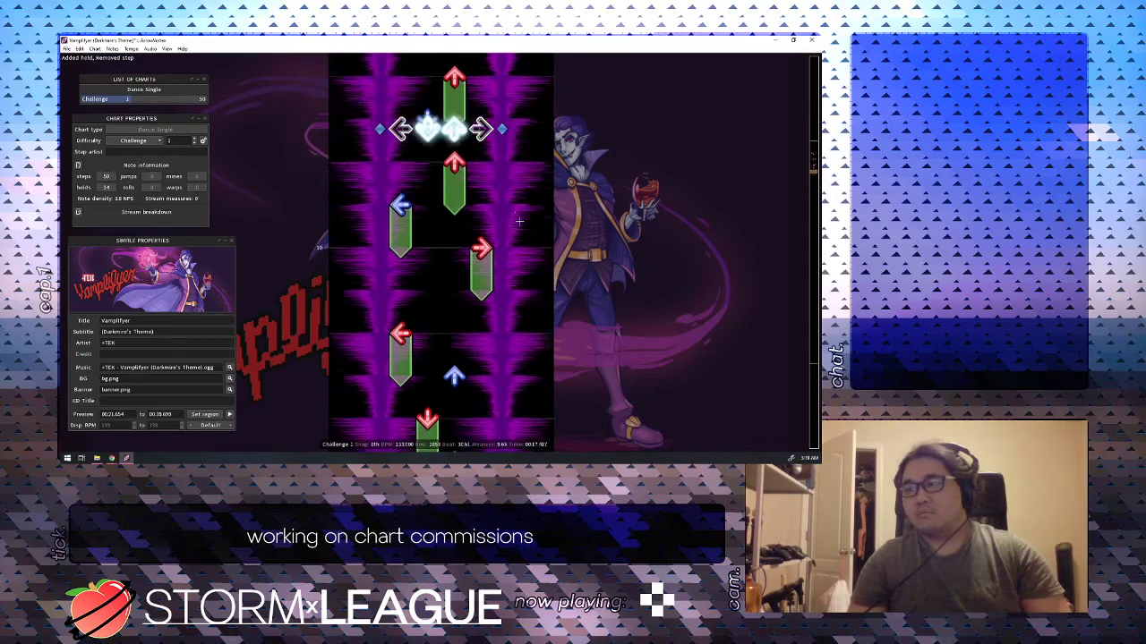
{"action": "key", "text": "space"}
{"action": "key", "text": "Down"}
{"action": "key", "text": "1"}
{"action": "key", "text": "Up"}
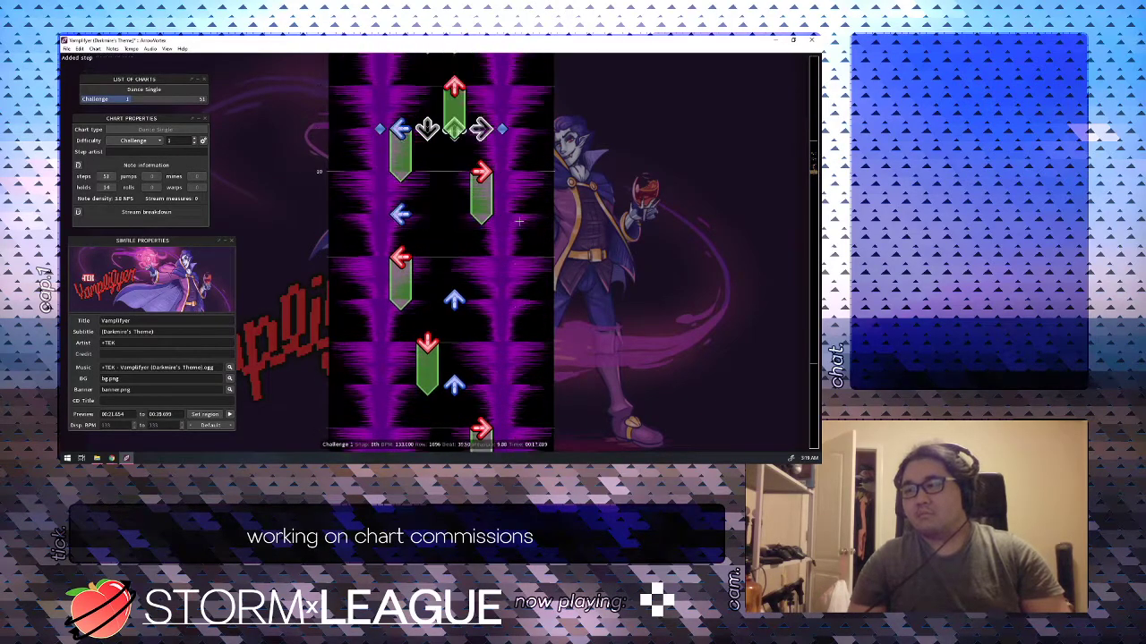
Replace the left hold at beat 41 with an up hold, and the up step at beat 41.5 with a left step.
{"action": "key", "text": "Down"}
{"action": "key", "text": "Down"}
{"action": "key", "text": "3"}
{"action": "key", "text": "Down"}
{"action": "key", "text": "Up"}
{"action": "key", "text": "Up"}
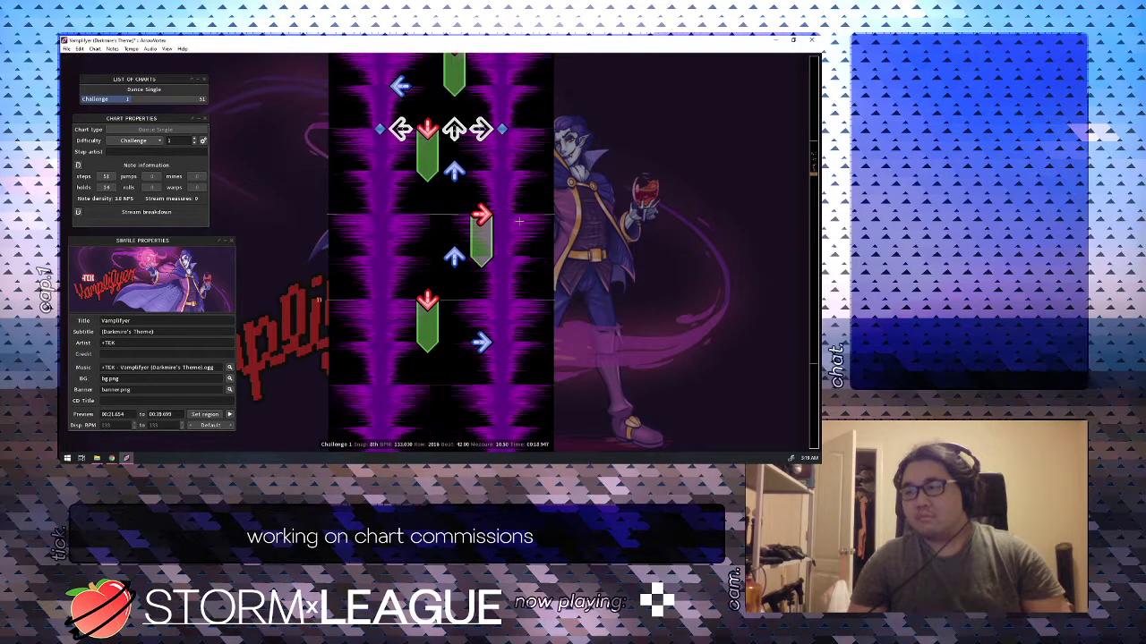
Replace the down hold at beat 42 with an up hold, and the up step at beat 42.5 with a down step.
{"action": "key", "text": "3"}
{"action": "key", "text": "Down"}
{"action": "key", "text": "Up"}
{"action": "key", "text": "2"}
{"action": "key", "text": "Down"}
{"action": "key", "text": "2"}
{"action": "key", "text": "Up"}
{"action": "key", "text": "Up"}
{"action": "key", "text": "Up"}
{"action": "key", "text": "space"}
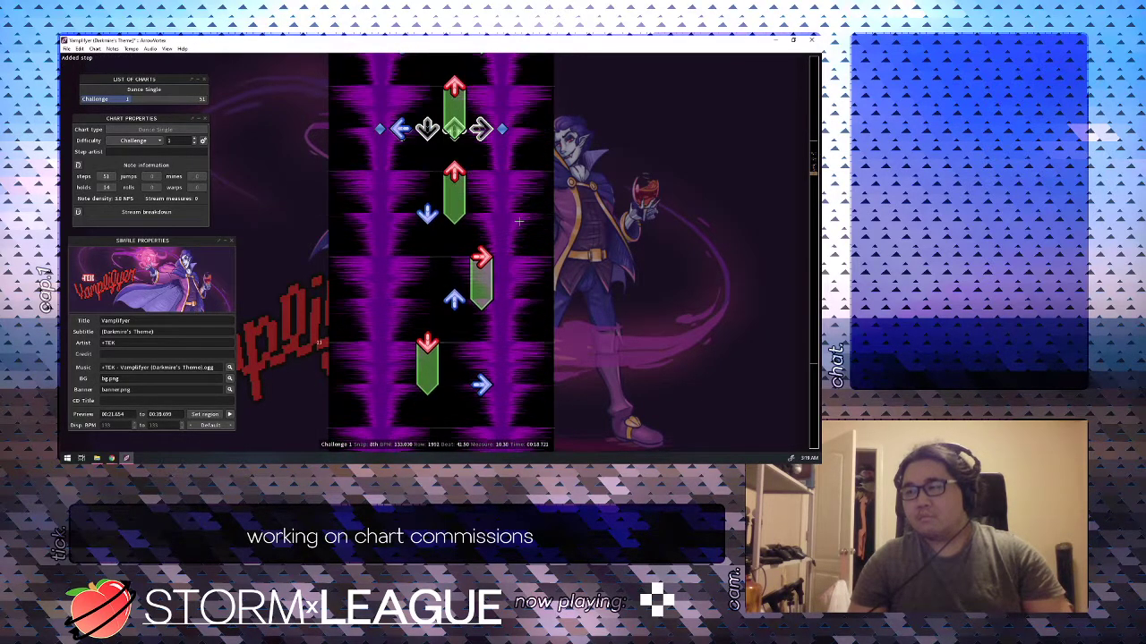
Replace the right hold at beat 43 with an up hold, and the up step at beat 43.5 with a right step.
{"action": "key", "text": "3"}
{"action": "key", "text": "Down"}
{"action": "key", "text": "Up"}
{"action": "key", "text": "4"}
{"action": "key", "text": "Down"}
{"action": "key", "text": "4"}
{"action": "key", "text": "Up"}
{"action": "key", "text": "Up"}
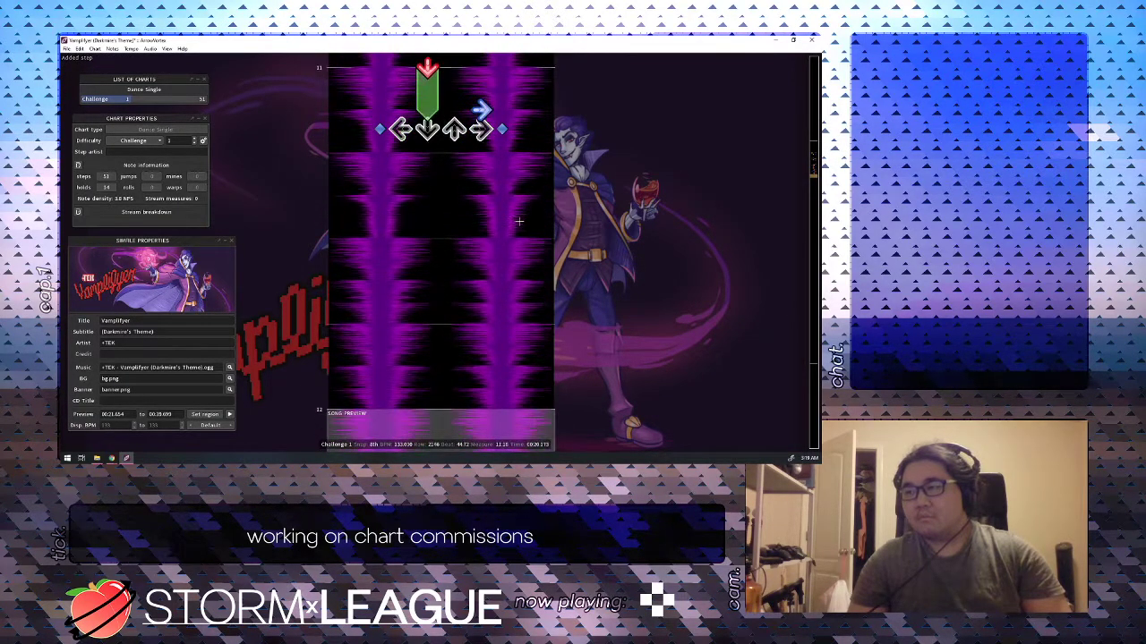
Add a left hold from beat 45 to 45.5 with a right step at beat 45.5.
{"action": "key", "text": "Down"}
{"action": "key", "text": "1+Down"}
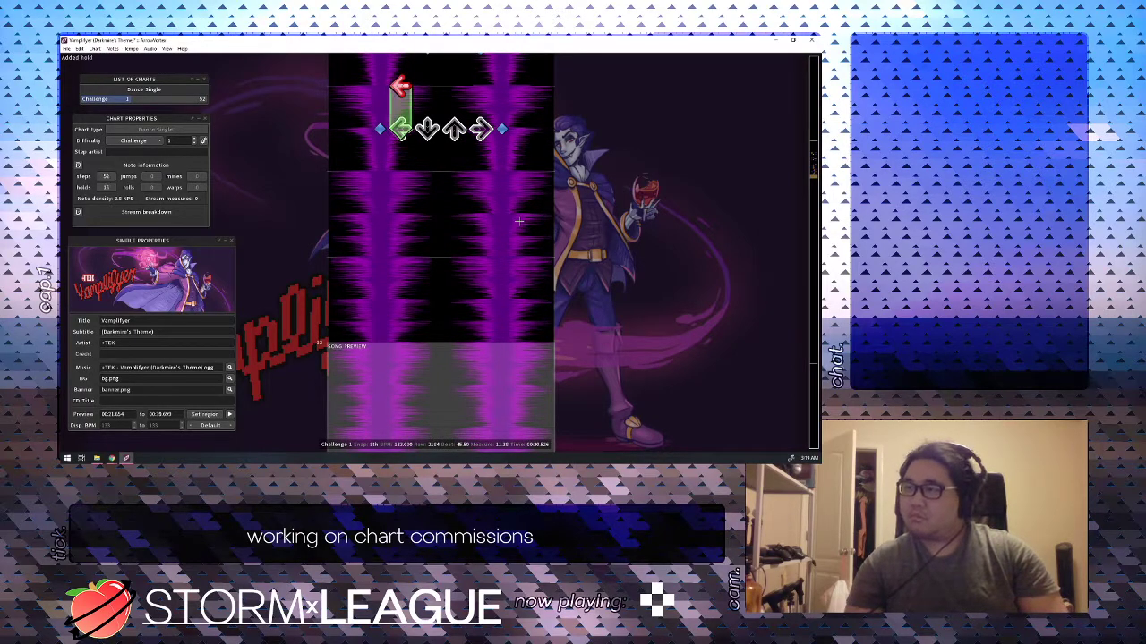
{"action": "key", "text": "Up"}
{"action": "key", "text": "Up"}
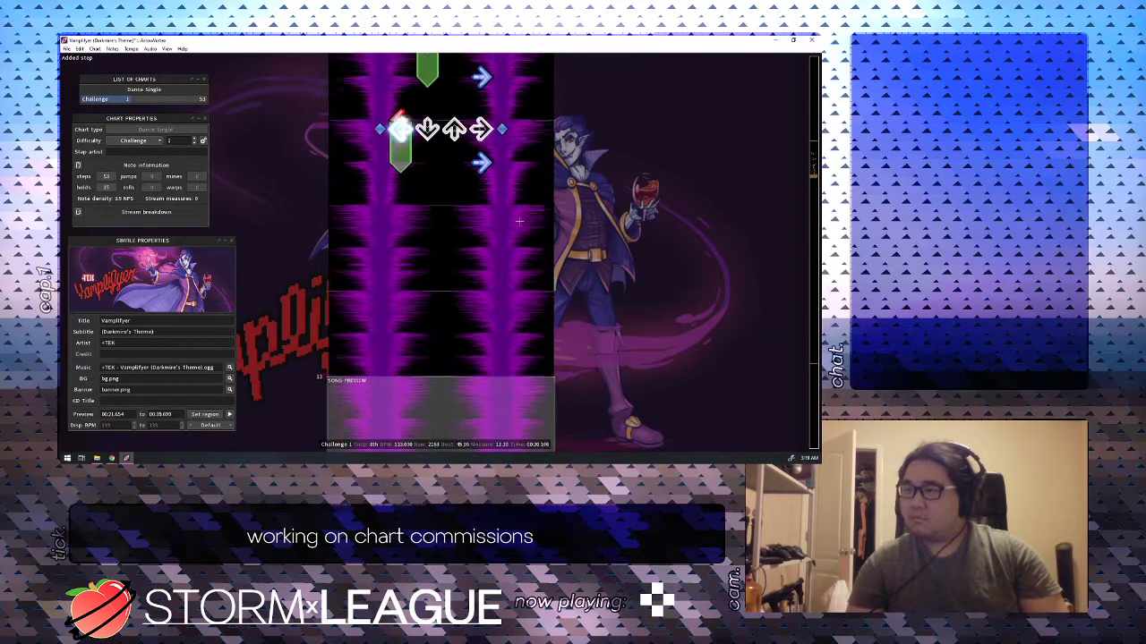
Set the snap to 16th and add alternating left and down steps from beat 46, followed by up and right steps from beat 47 to 47.75.
{"action": "key", "text": "Right"}
{"action": "key", "text": "Right"}
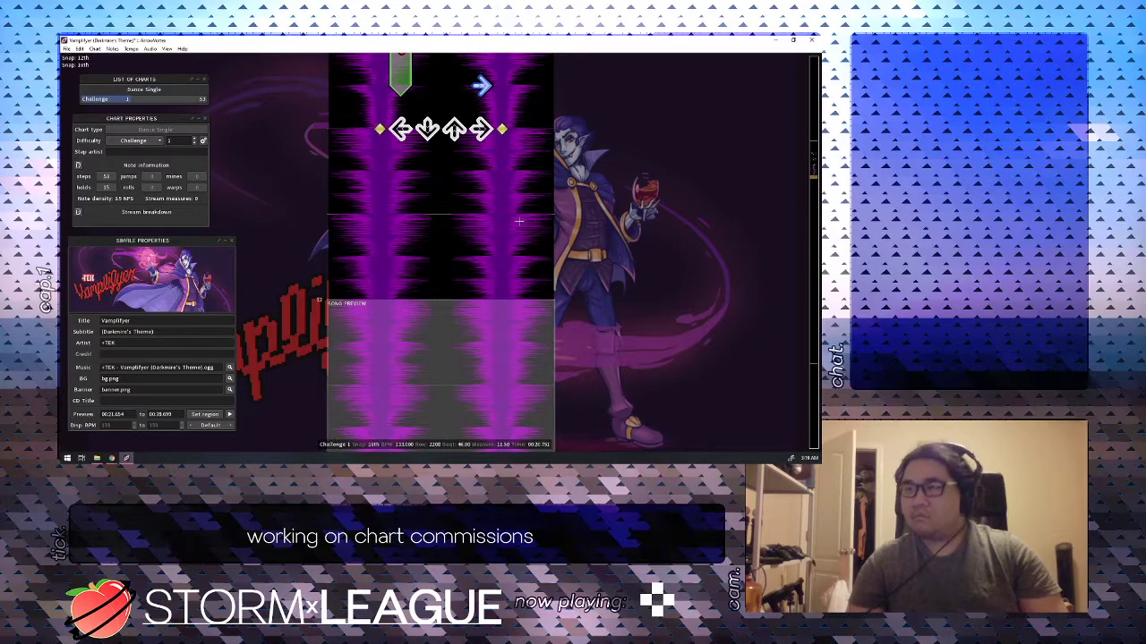
{"action": "key", "text": "Down"}
{"action": "key", "text": "2"}
{"action": "key", "text": "Down"}
{"action": "key", "text": "1"}
{"action": "key", "text": "Down"}
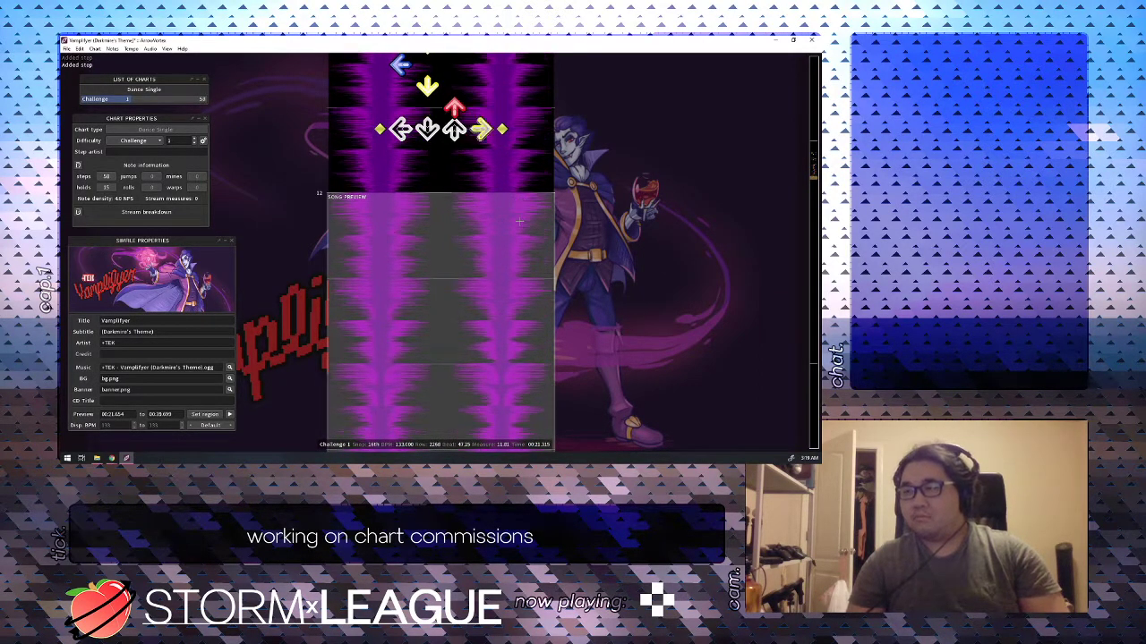
{"action": "key", "text": "Down"}
{"action": "key", "text": "4"}
Play back the 16th-note run from beat 46 to check its rhythm.
{"action": "key", "text": "Up"}
{"action": "key", "text": "Up"}
{"action": "key", "text": "Up"}
{"action": "key", "text": "Up"}
{"action": "key", "text": "Up"}
{"action": "key", "text": "Up"}
{"action": "key", "text": "Up"}
{"action": "key", "text": "space"}
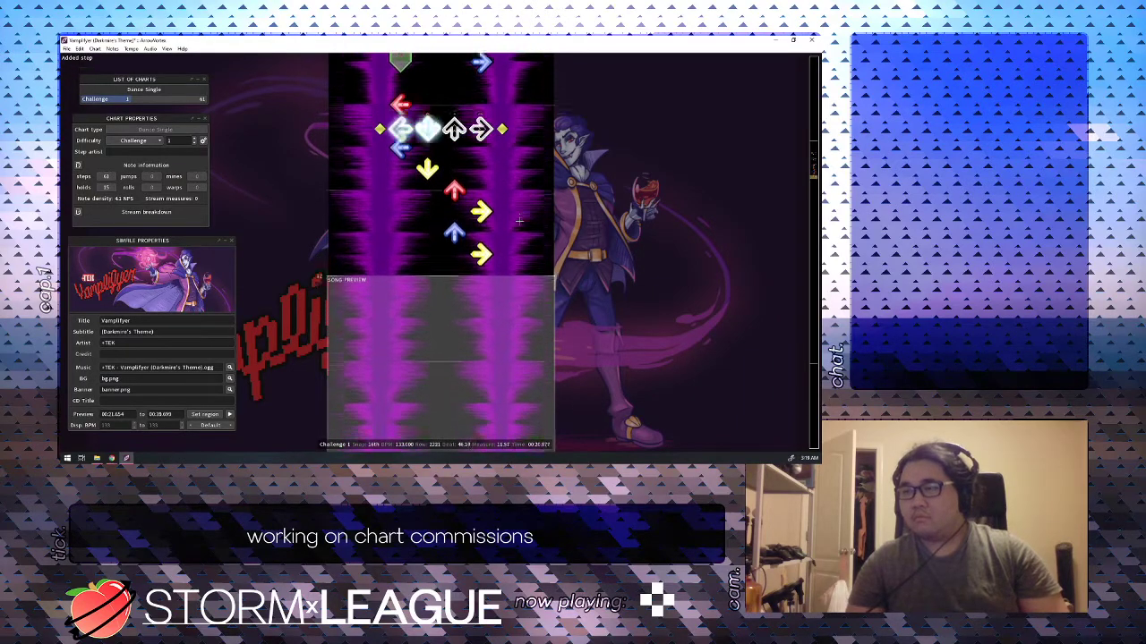
{"action": "key", "text": "space"}
Return to the start of the song, save the simfile and play the chart from the beginning.
{"action": "scroll", "coordinate": [519, 221], "scroll_direction": "up", "scroll_amount": 20}
{"action": "key", "text": "Home"}
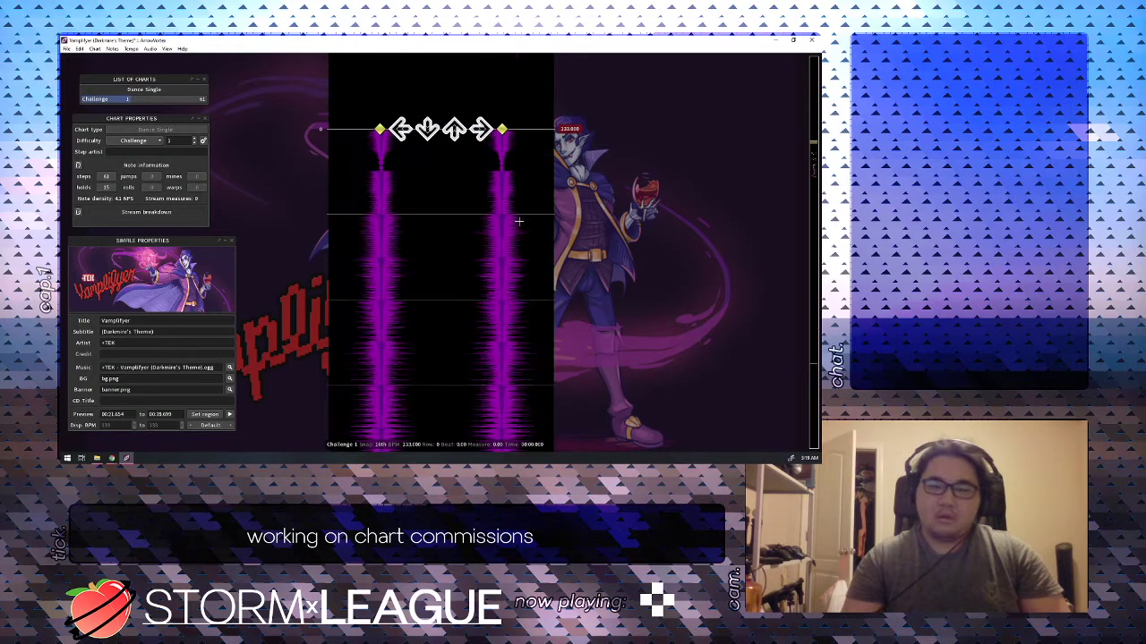
{"action": "key", "text": "ctrl+s"}
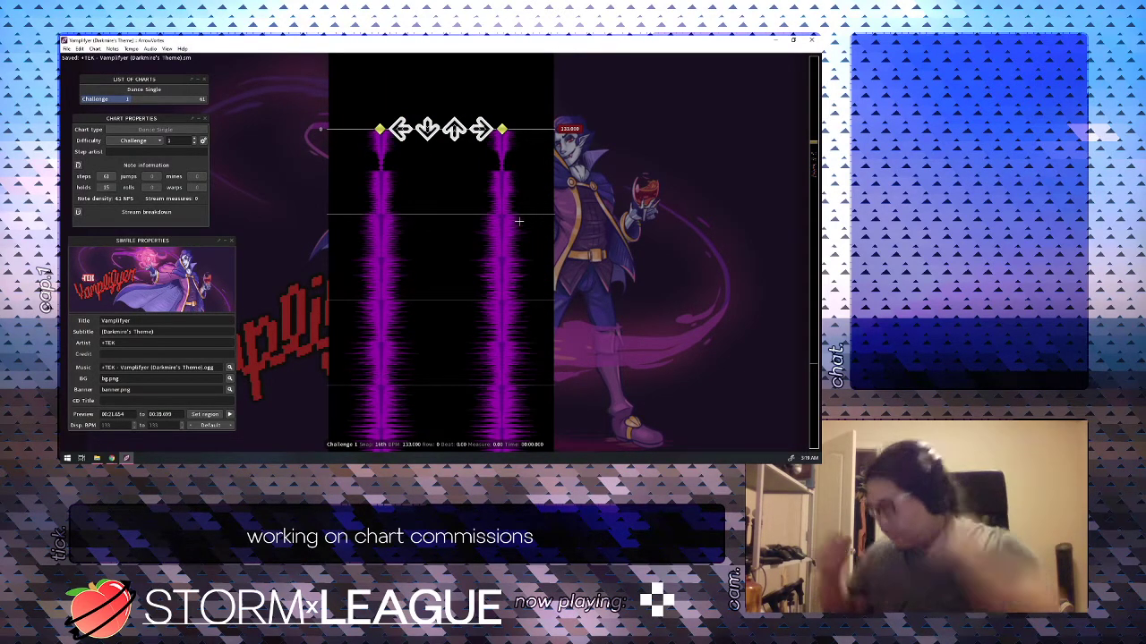
{"action": "key", "text": "space"}
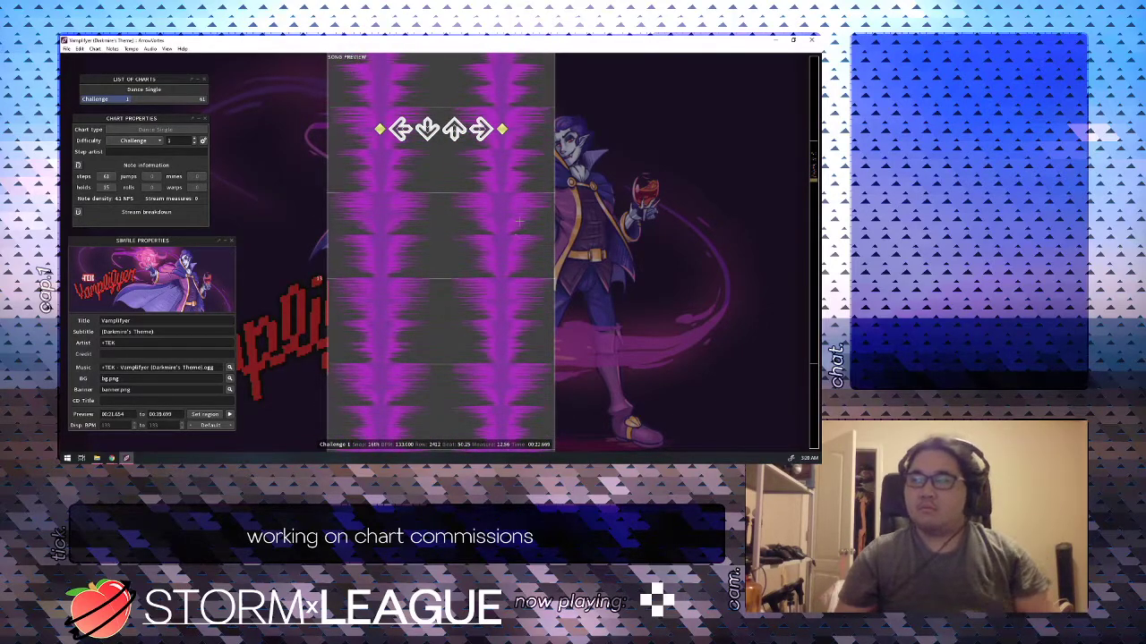
Add up and left notes leading to a right step at beat 49.5, an up step at 49.75 and a right hold from 50 to 50.5.
{"action": "key", "text": "3"}
{"action": "key", "text": "Down"}
{"action": "key", "text": "1"}
{"action": "key", "text": "Up"}
{"action": "key", "text": "Up"}
{"action": "key", "text": "Up"}
{"action": "key", "text": "space"}
{"action": "key", "text": "Up"}
{"action": "key", "text": "Down"}
{"action": "key", "text": "4"}
{"action": "key", "text": "Down"}
{"action": "key", "text": "3"}
{"action": "key", "text": "Down"}
{"action": "key", "text": "4"}
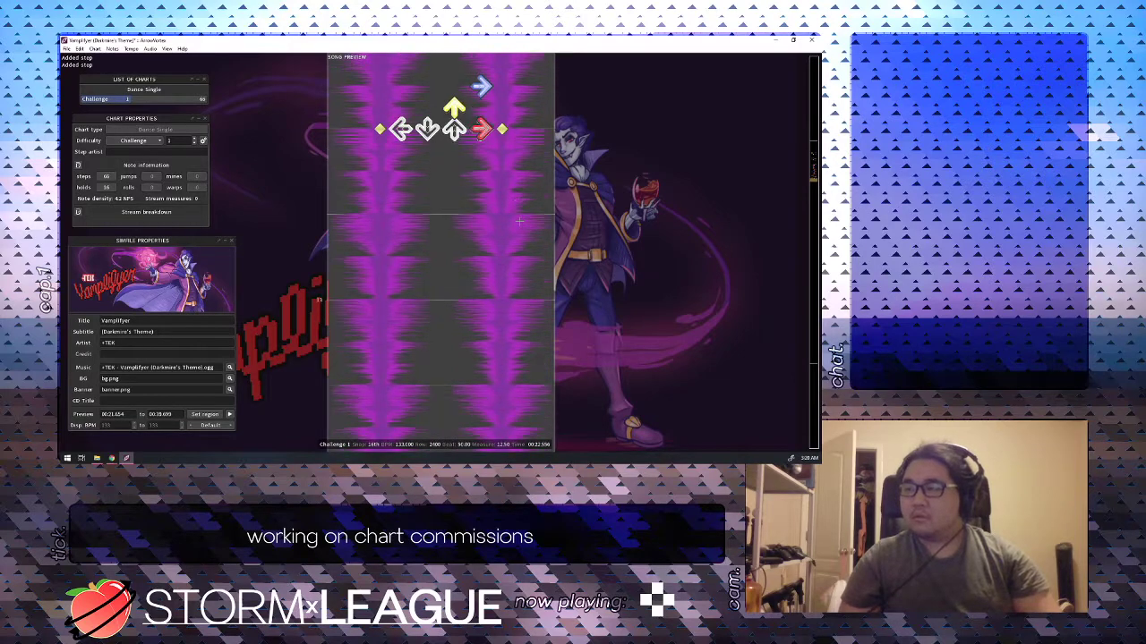
{"action": "key", "text": "Down"}
Try a left hold from beat 51 to 51.5 followed by a down hold starting at beat 51.5.
{"action": "key", "text": "Up"}
{"action": "key", "text": "Up"}
{"action": "key", "text": "Up"}
{"action": "key", "text": "Up"}
{"action": "key", "text": "Up"}
{"action": "key", "text": "Up"}
{"action": "key", "text": "Up"}
{"action": "key", "text": "Up"}
{"action": "key", "text": "Up"}
{"action": "key", "text": "space"}
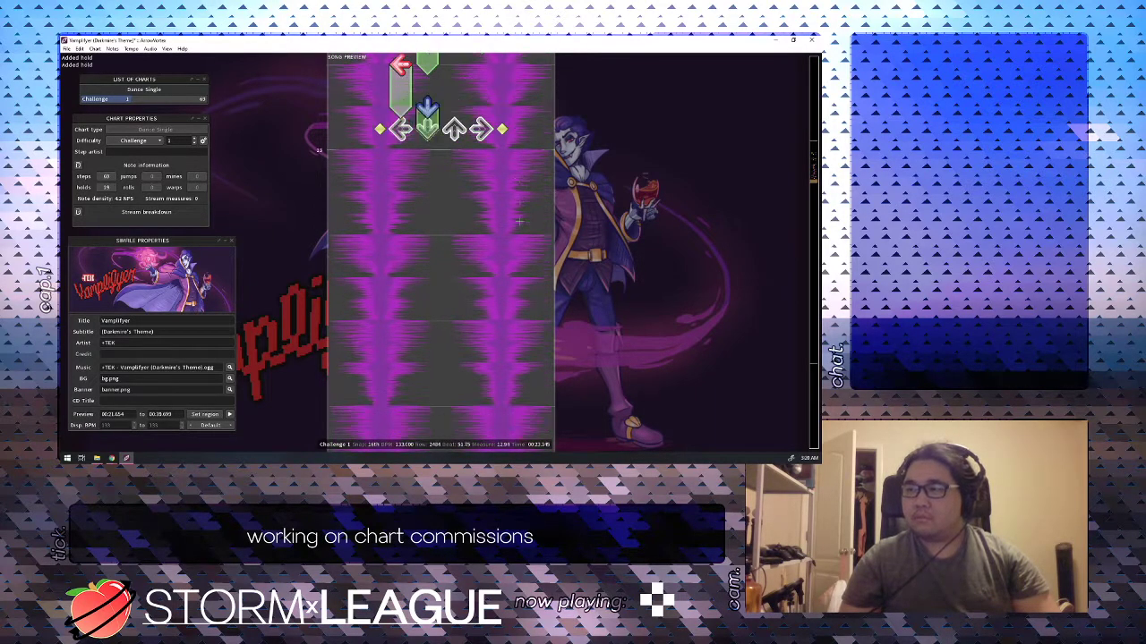
Rework the notes into a down hold from beat 50.75 to 51.5 and a left hold from beat 51.5 to 52, and play them back.
{"action": "scroll", "coordinate": [519, 221], "scroll_direction": "up", "scroll_amount": 7}
{"action": "key", "text": "space"}
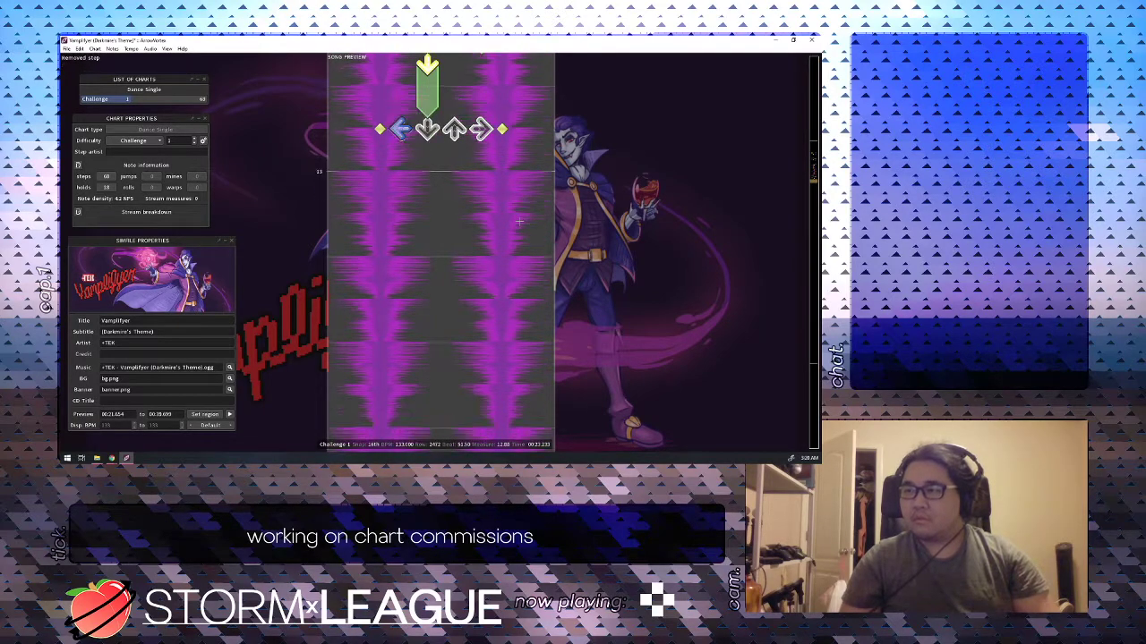
{"action": "key", "text": "2"}
{"action": "scroll", "coordinate": [519, 221], "scroll_direction": "up", "scroll_amount": 2}
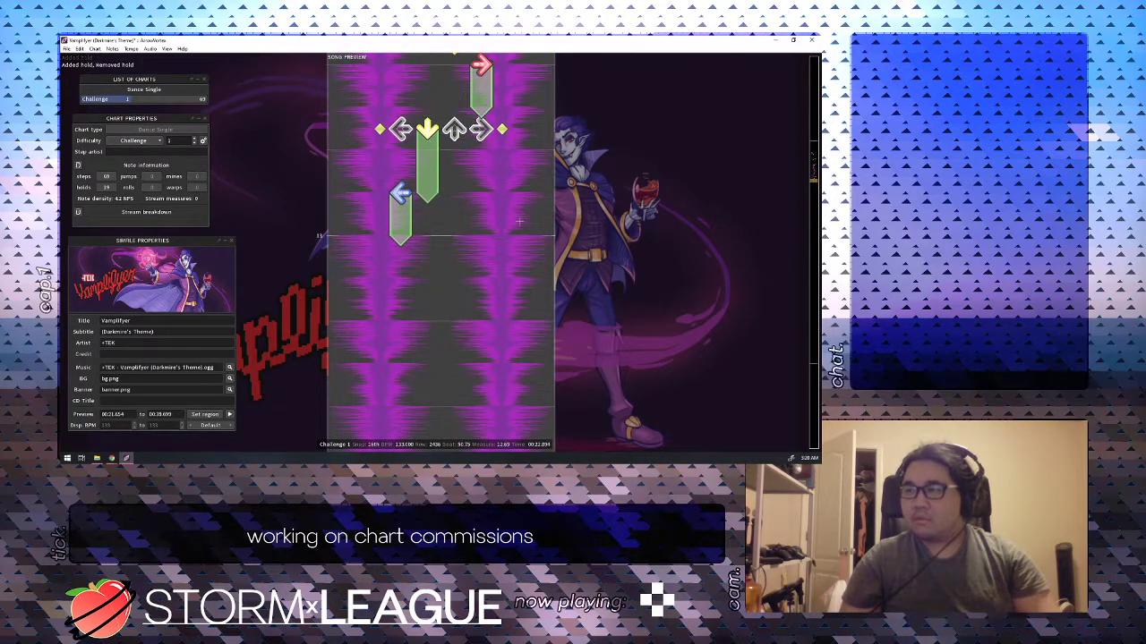
{"action": "key", "text": "4"}
{"action": "scroll", "coordinate": [519, 221], "scroll_direction": "up", "scroll_amount": 4}
{"action": "key", "text": "space"}
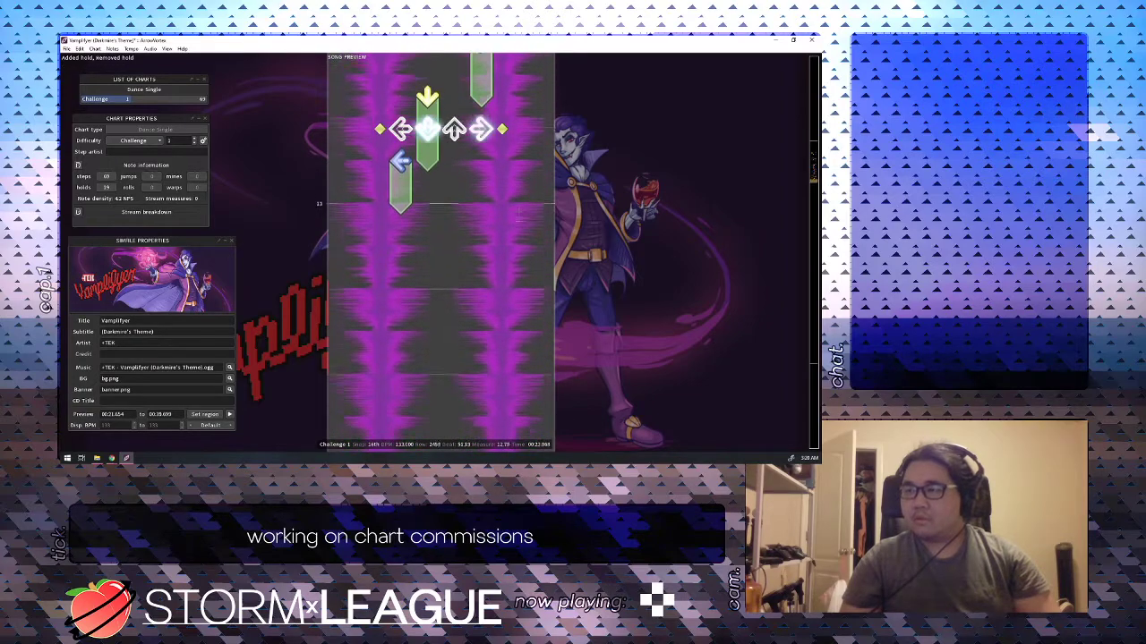
{"action": "scroll", "coordinate": [520, 222], "scroll_direction": "down", "scroll_amount": 4}
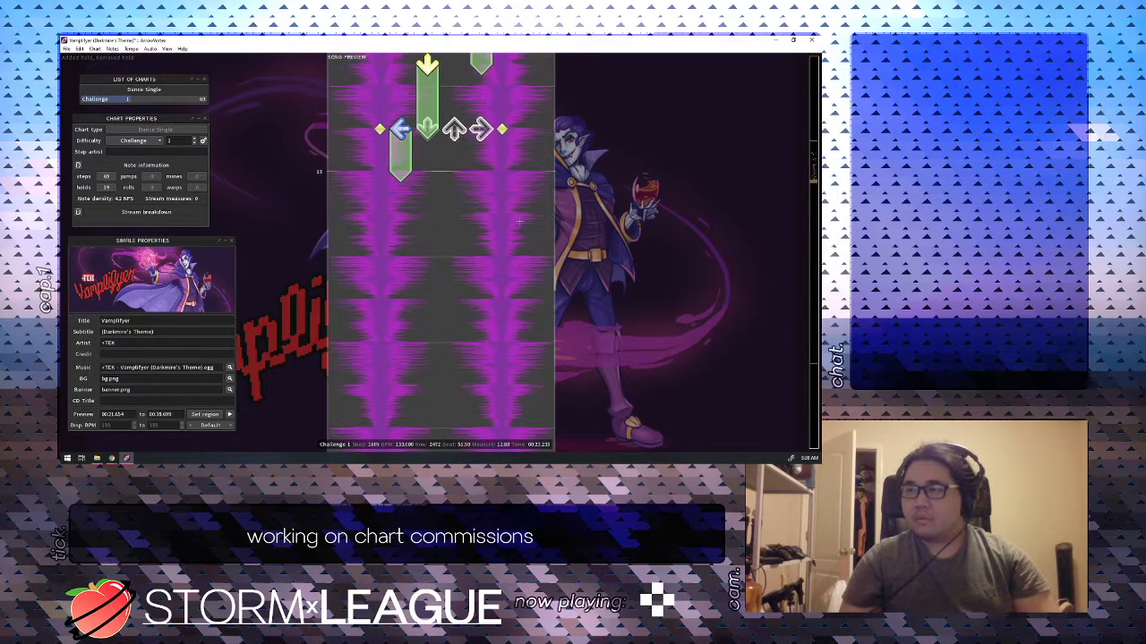
Change the left hold at beat 51.5 to a single step and add a down hold from beat 52 to 52.5.
{"action": "key", "text": "1"}
{"action": "scroll", "coordinate": [519, 221], "scroll_direction": "up", "scroll_amount": 3}
{"action": "key", "text": "1"}
{"action": "scroll", "coordinate": [519, 221], "scroll_direction": "up", "scroll_amount": 2}
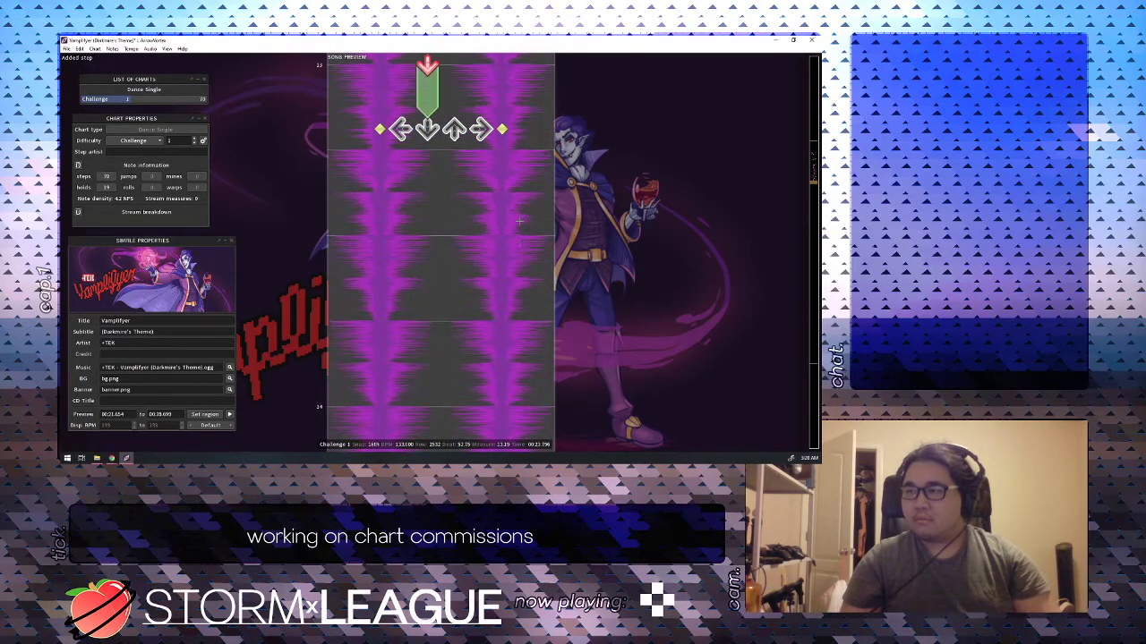
Add a right hold from beat 53 to 53.5 and a left hold from beat 53.5 to 54.
{"action": "scroll", "coordinate": [519, 221], "scroll_direction": "up", "scroll_amount": 1}
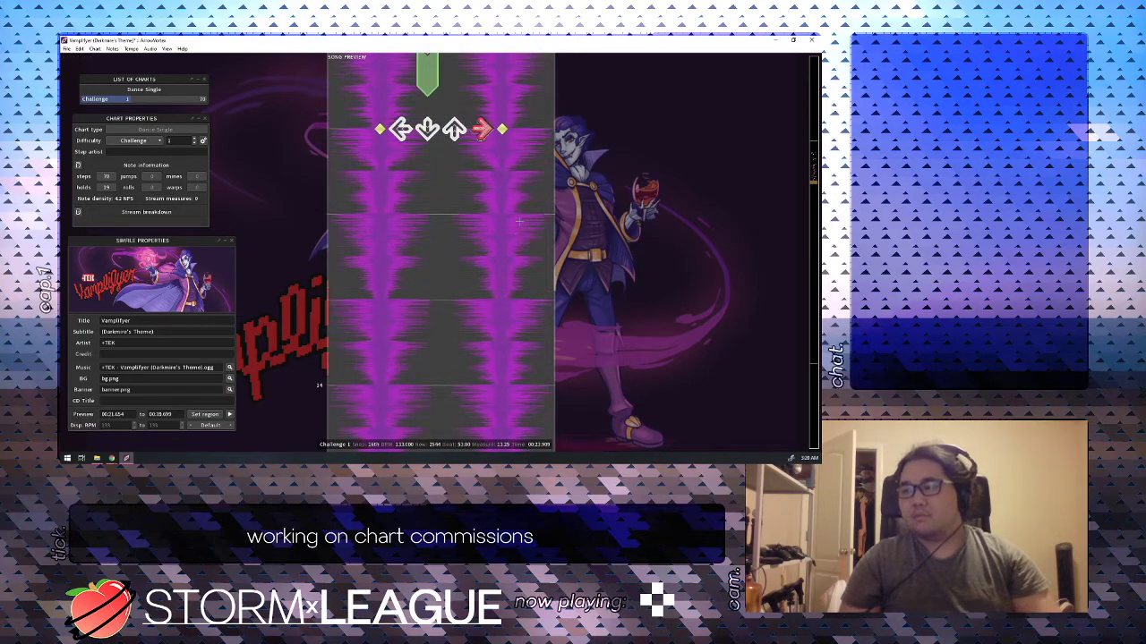
{"action": "scroll", "coordinate": [519, 221], "scroll_direction": "down", "scroll_amount": 2}
{"action": "scroll", "coordinate": [519, 221], "scroll_direction": "up", "scroll_amount": 3}
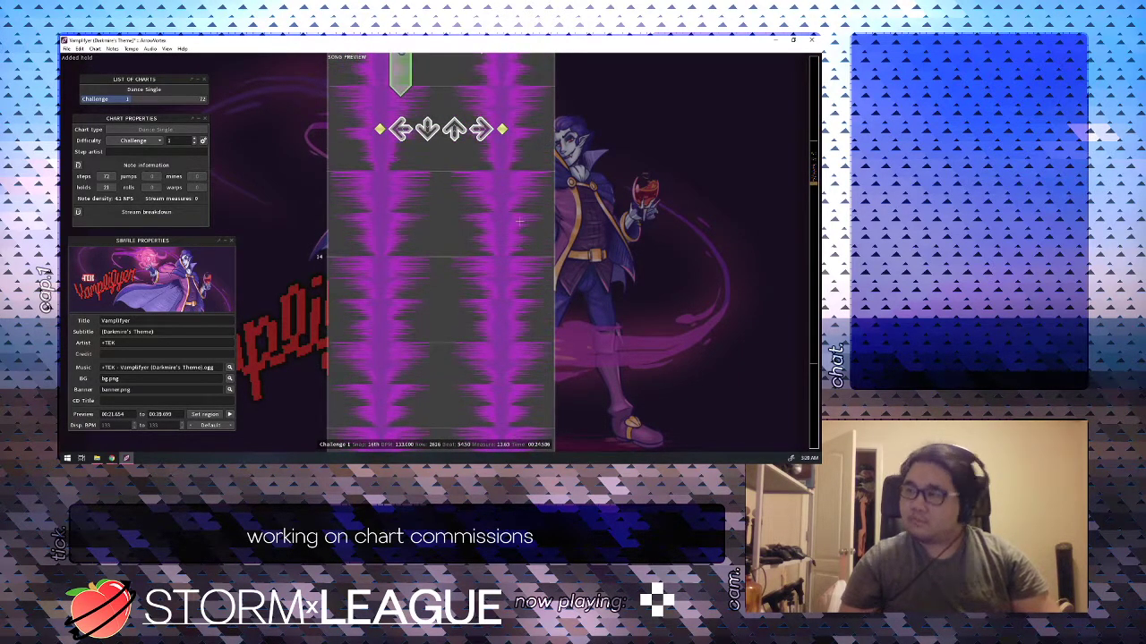
Add a right step at beat 54.25, leaving none at beat 54.5.
{"action": "key", "text": "4"}
{"action": "scroll", "coordinate": [519, 221], "scroll_direction": "up", "scroll_amount": 2}
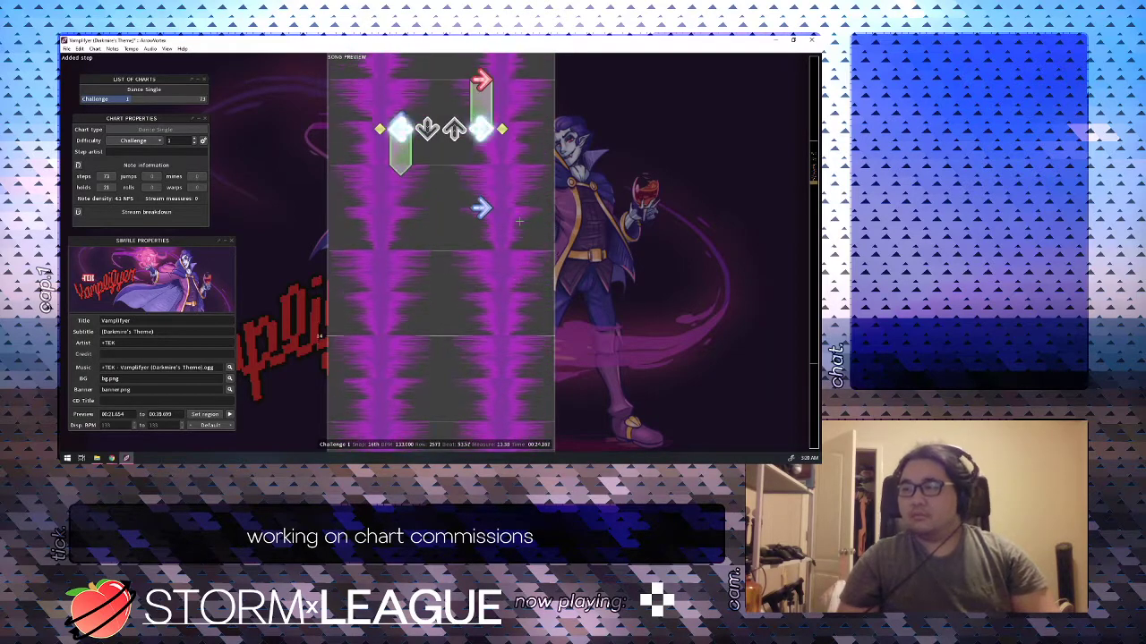
{"action": "key", "text": "4"}
{"action": "scroll", "coordinate": [519, 221], "scroll_direction": "up", "scroll_amount": 1}
{"action": "key", "text": "4"}
{"action": "scroll", "coordinate": [519, 221], "scroll_direction": "up", "scroll_amount": 4}
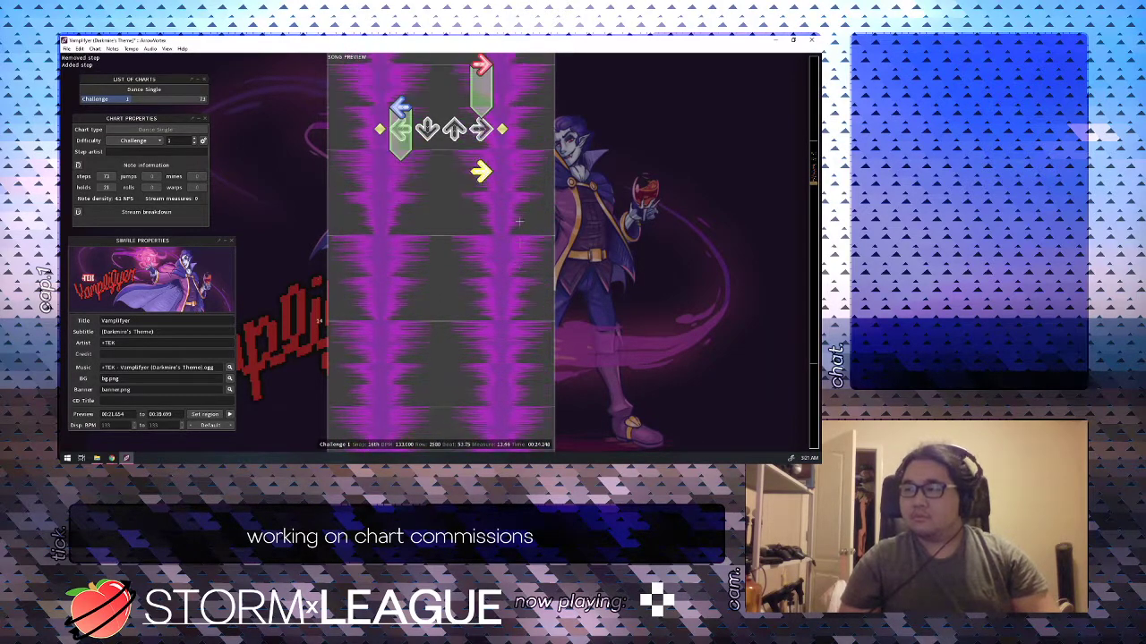
Add a down step at beat 54.5 and an up step at beat 54.75.
{"action": "key", "text": "space"}
{"action": "key", "text": "2"}
{"action": "scroll", "coordinate": [519, 221], "scroll_direction": "down", "scroll_amount": 1}
{"action": "key", "text": "3"}
{"action": "scroll", "coordinate": [519, 221], "scroll_direction": "up", "scroll_amount": 5}
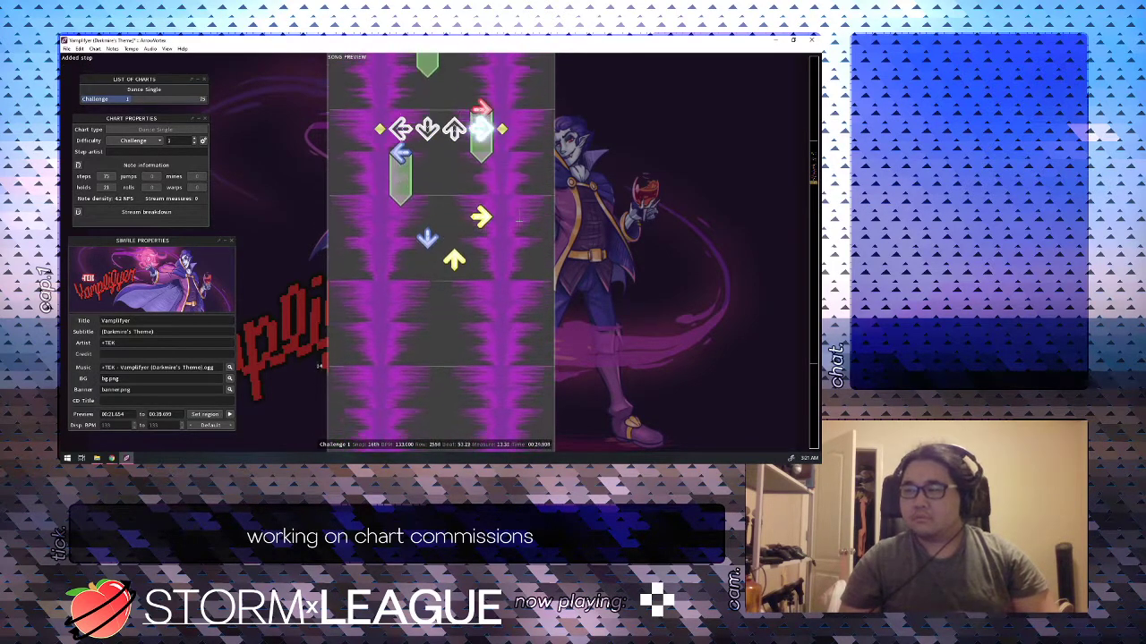
Replace the up step at beat 54.75 with a right step.
{"action": "scroll", "coordinate": [519, 221], "scroll_direction": "up", "scroll_amount": 1}
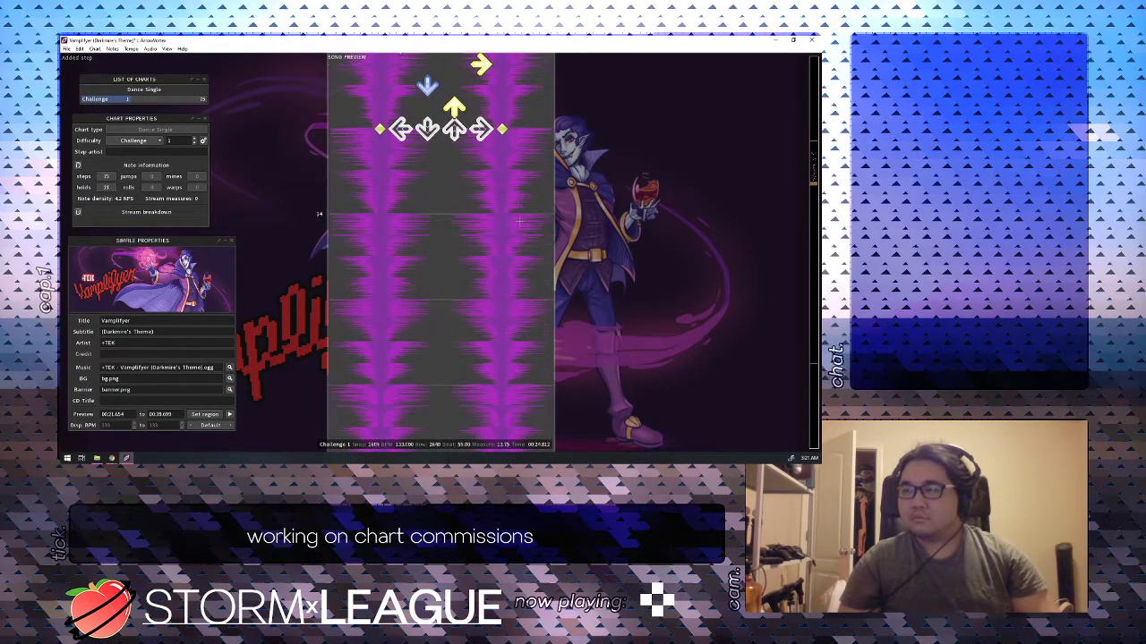
{"action": "key", "text": "3"}
{"action": "key", "text": "4"}
Add an up hold from beat 55 to 55.5, a down hold from 55.5 to 56 and a left step at beat 56.
{"action": "scroll", "coordinate": [519, 221], "scroll_direction": "down", "scroll_amount": 1}
{"action": "key", "text": "3"}
{"action": "key", "text": "2"}
{"action": "scroll", "coordinate": [519, 221], "scroll_direction": "down", "scroll_amount": 2}
{"action": "key", "text": "1"}
{"action": "scroll", "coordinate": [519, 221], "scroll_direction": "up", "scroll_amount": 9}
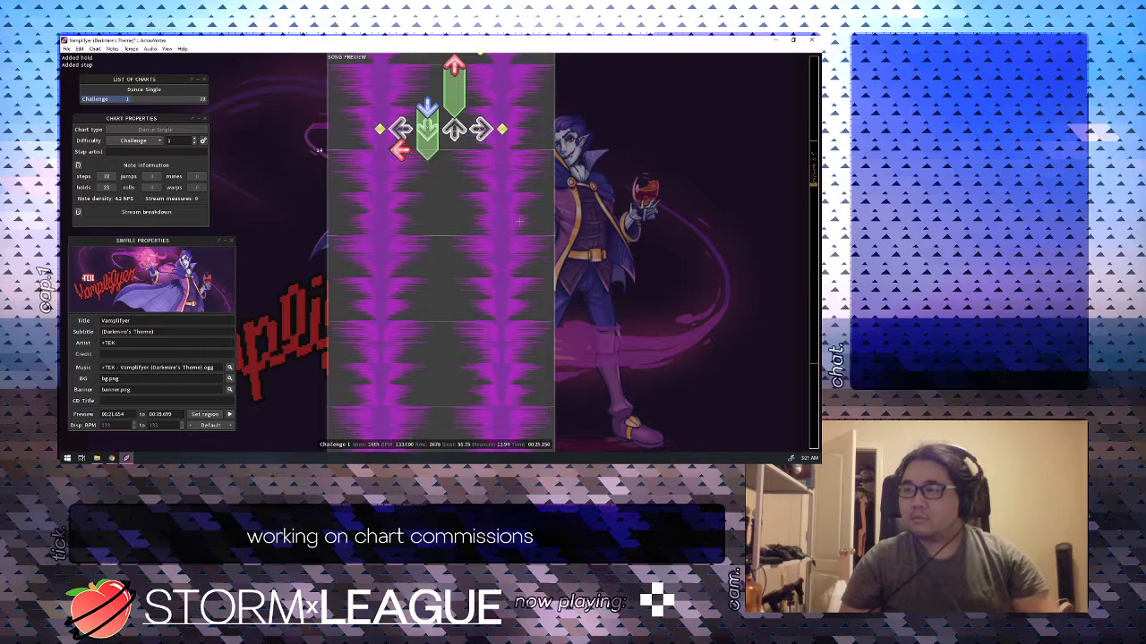
Play back the pattern leading up to beat 56 to check how it flows.
{"action": "key", "text": "space"}
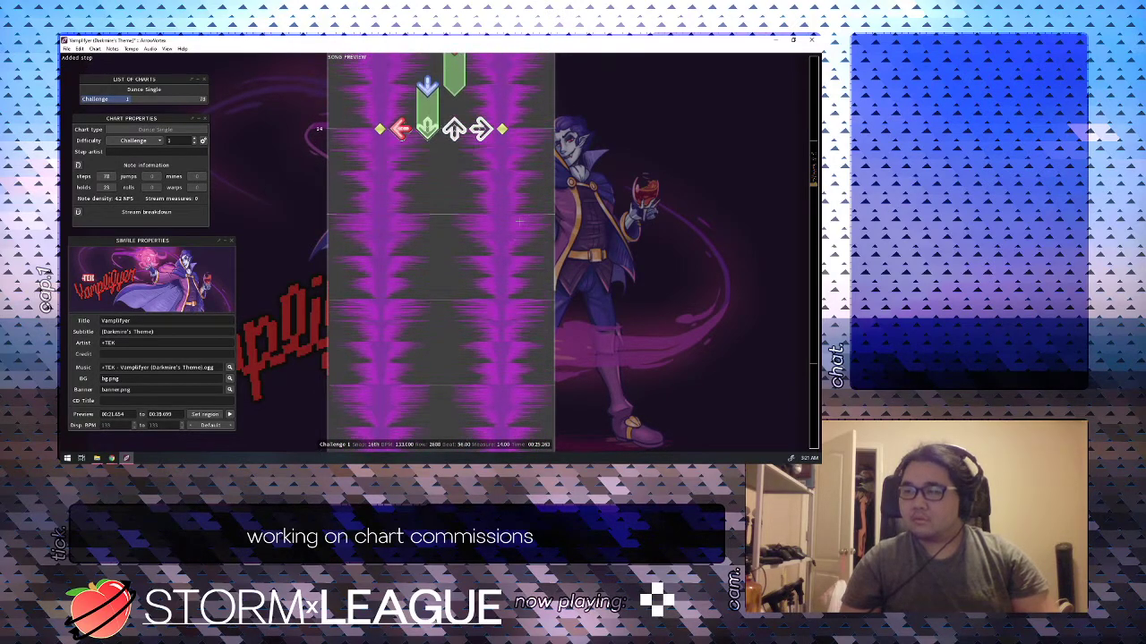
{"action": "scroll", "coordinate": [519, 221], "scroll_direction": "up", "scroll_amount": 14}
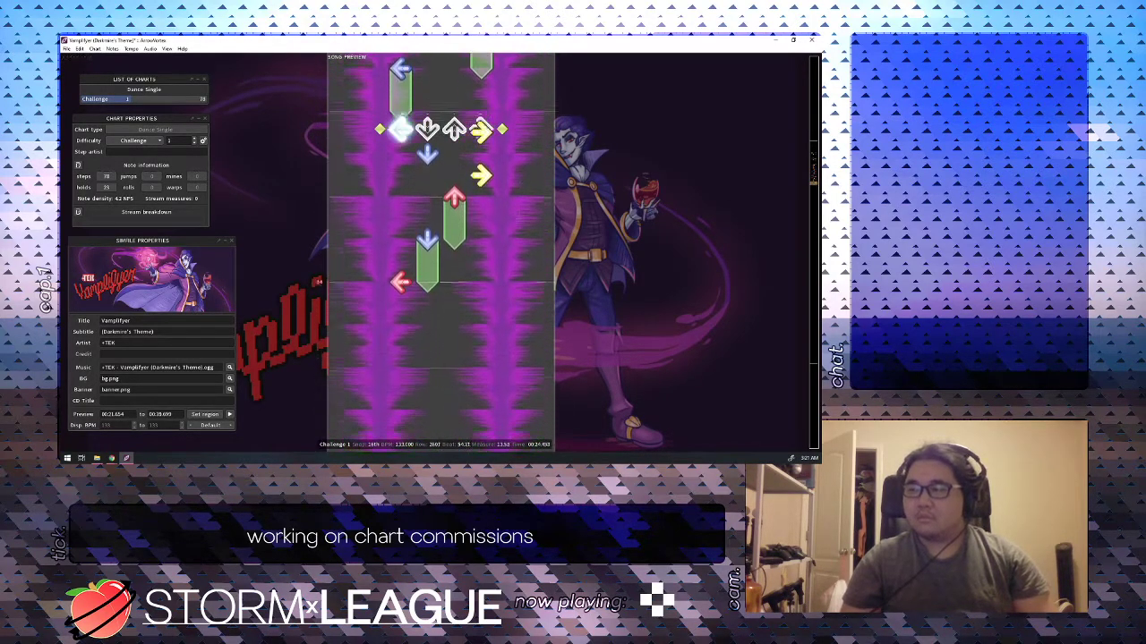
{"action": "scroll", "coordinate": [519, 221], "scroll_direction": "up", "scroll_amount": 8}
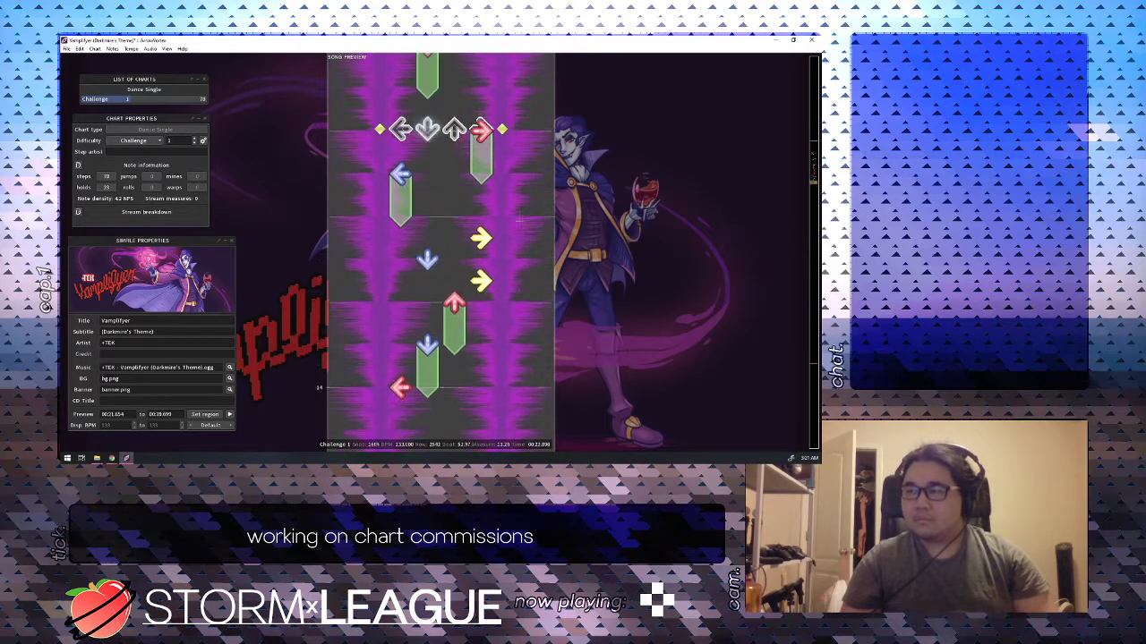
Remove the down step at beat 54.5 and replace the right step at beat 54.75 with a down step.
{"action": "key", "text": "4"}
{"action": "key", "text": "4"}
{"action": "scroll", "coordinate": [519, 221], "scroll_direction": "down", "scroll_amount": 1}
{"action": "key", "text": "2"}
{"action": "scroll", "coordinate": [520, 221], "scroll_direction": "down", "scroll_amount": 1}
{"action": "key", "text": "4"}
{"action": "key", "text": "2"}
{"action": "scroll", "coordinate": [519, 222], "scroll_direction": "up", "scroll_amount": 2}
{"action": "scroll", "coordinate": [519, 221], "scroll_direction": "down", "scroll_amount": 1}
{"action": "key", "text": "2"}
{"action": "key", "text": "2"}
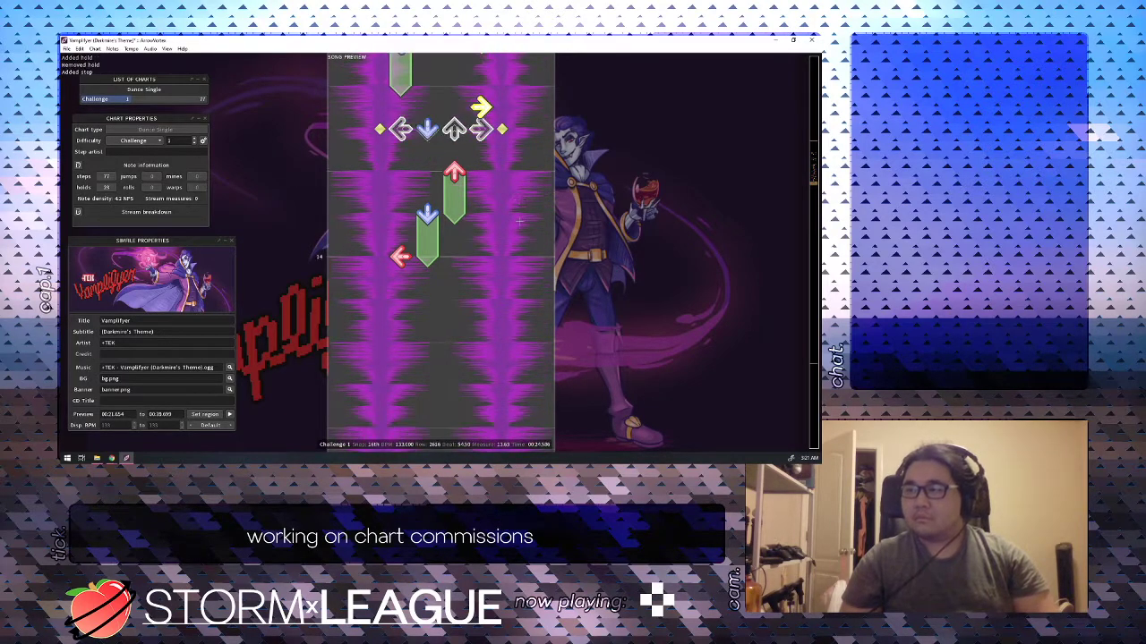
{"action": "key", "text": "2"}
{"action": "scroll", "coordinate": [519, 221], "scroll_direction": "down", "scroll_amount": 1}
{"action": "key", "text": "2"}
Play back the section from beat 52 and review the notes around beats 54 to 55.
{"action": "scroll", "coordinate": [519, 221], "scroll_direction": "up", "scroll_amount": 11}
{"action": "key", "text": "2"}
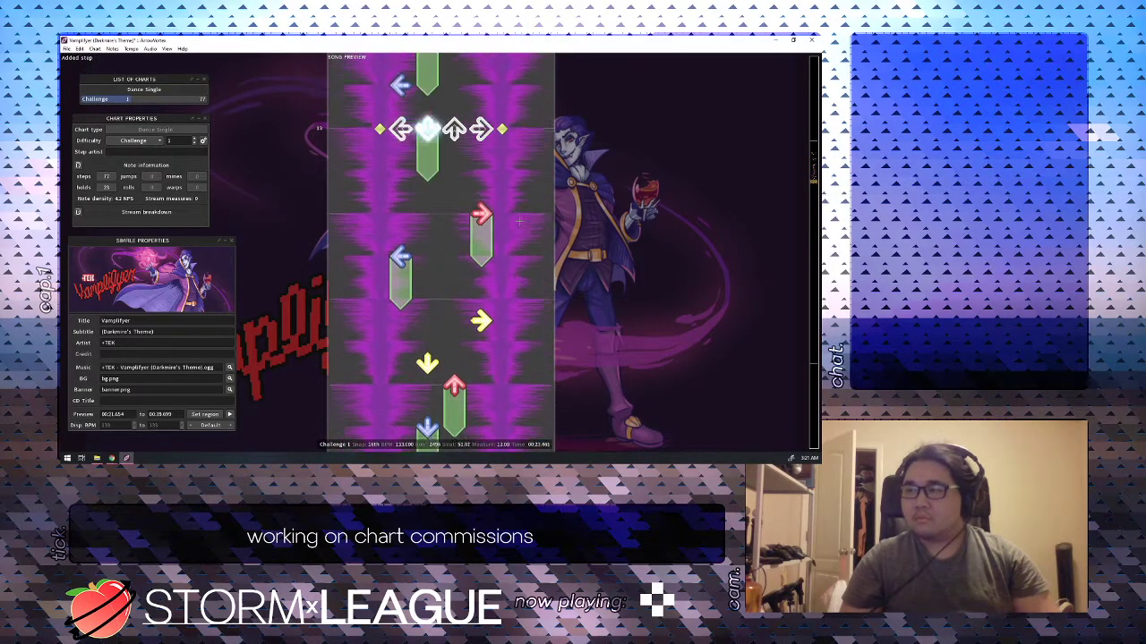
{"action": "scroll", "coordinate": [519, 221], "scroll_direction": "up", "scroll_amount": 6}
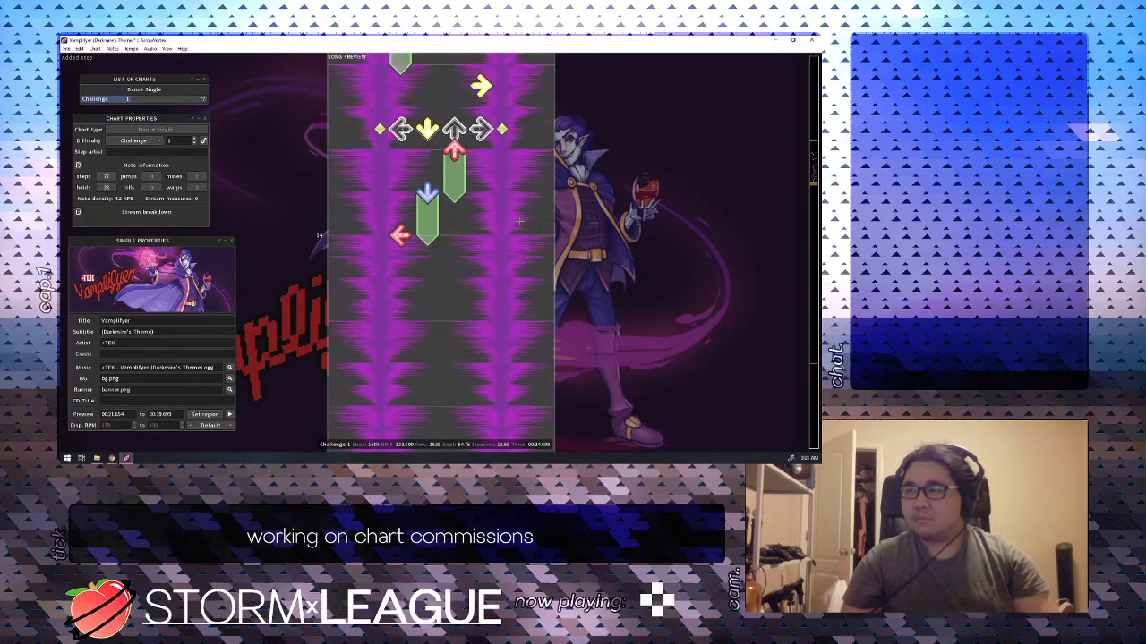
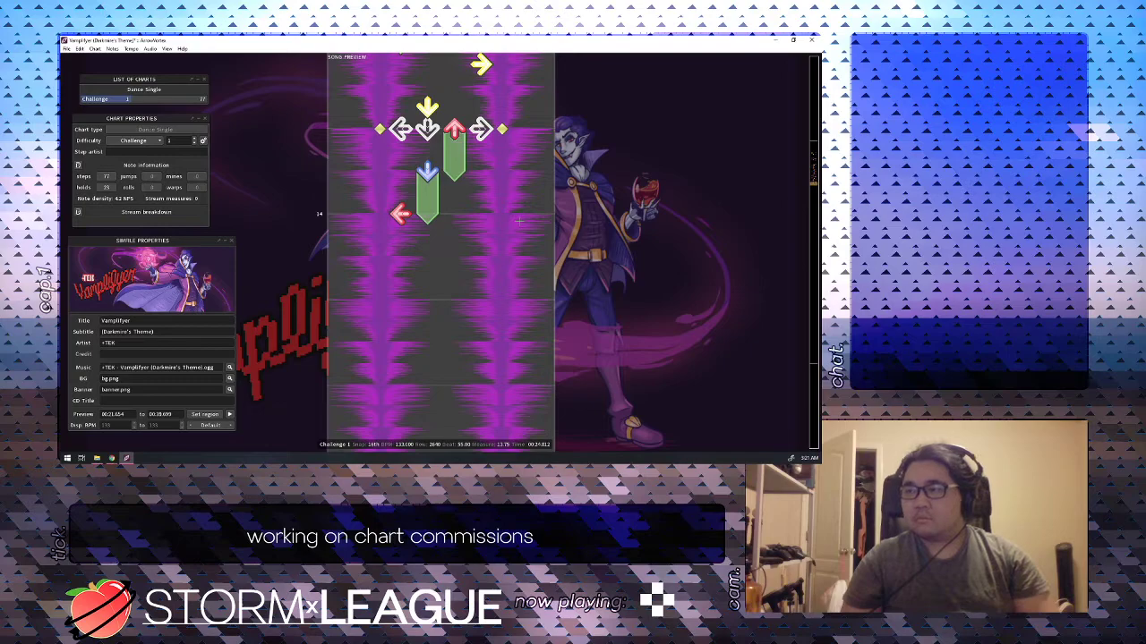
{"action": "scroll", "coordinate": [519, 221], "scroll_direction": "up", "scroll_amount": 1}
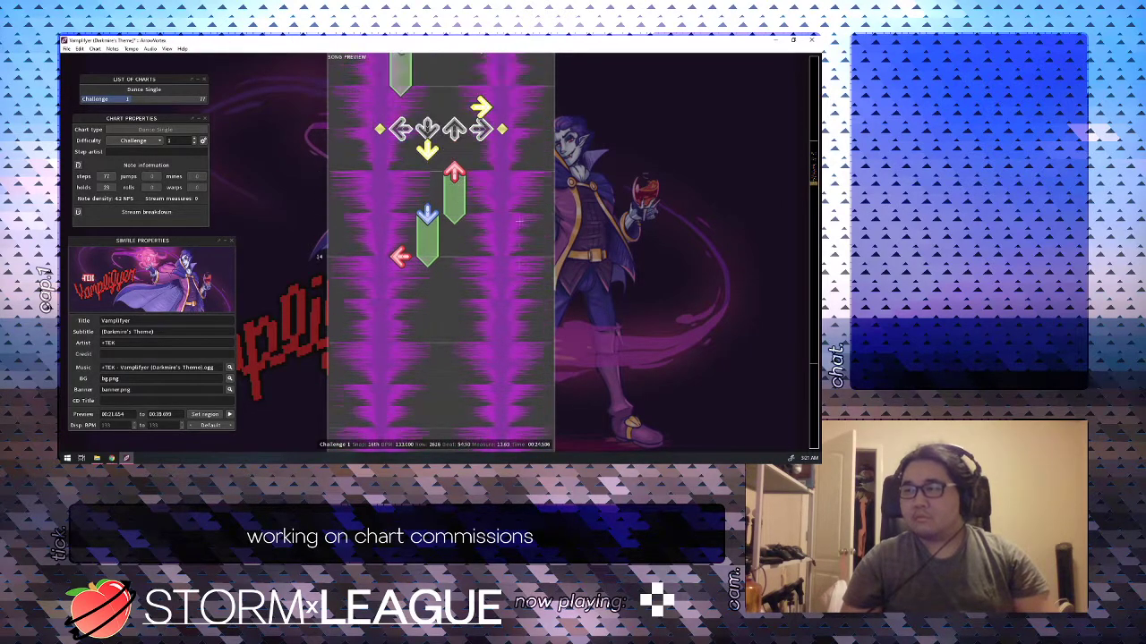
Replace the up hold at beat 55 with a right hold from beat 55 to 55.5.
{"action": "scroll", "coordinate": [520, 221], "scroll_direction": "down", "scroll_amount": 2}
{"action": "key", "text": "3"}
{"action": "scroll", "coordinate": [519, 221], "scroll_direction": "down", "scroll_amount": 2}
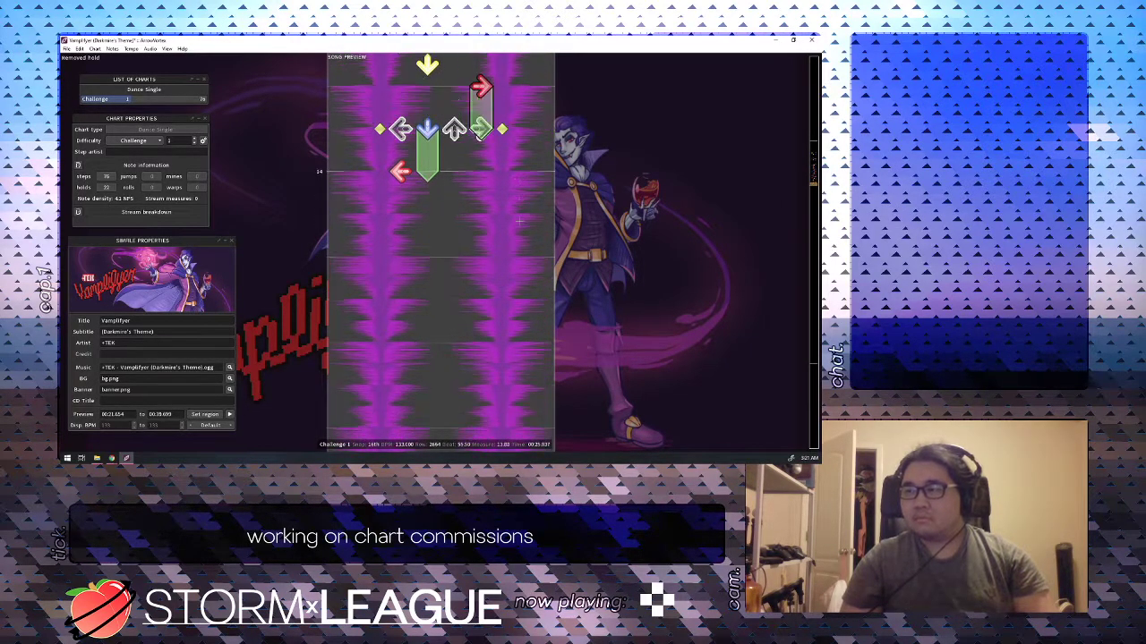
Replace the down hold at beat 55.5 with a left hold to beat 56, and the left step at beat 56 with a down step.
{"action": "key", "text": "1"}
{"action": "scroll", "coordinate": [519, 221], "scroll_direction": "down", "scroll_amount": 2}
{"action": "scroll", "coordinate": [519, 221], "scroll_direction": "up", "scroll_amount": 2}
{"action": "key", "text": "2"}
{"action": "scroll", "coordinate": [520, 221], "scroll_direction": "down", "scroll_amount": 2}
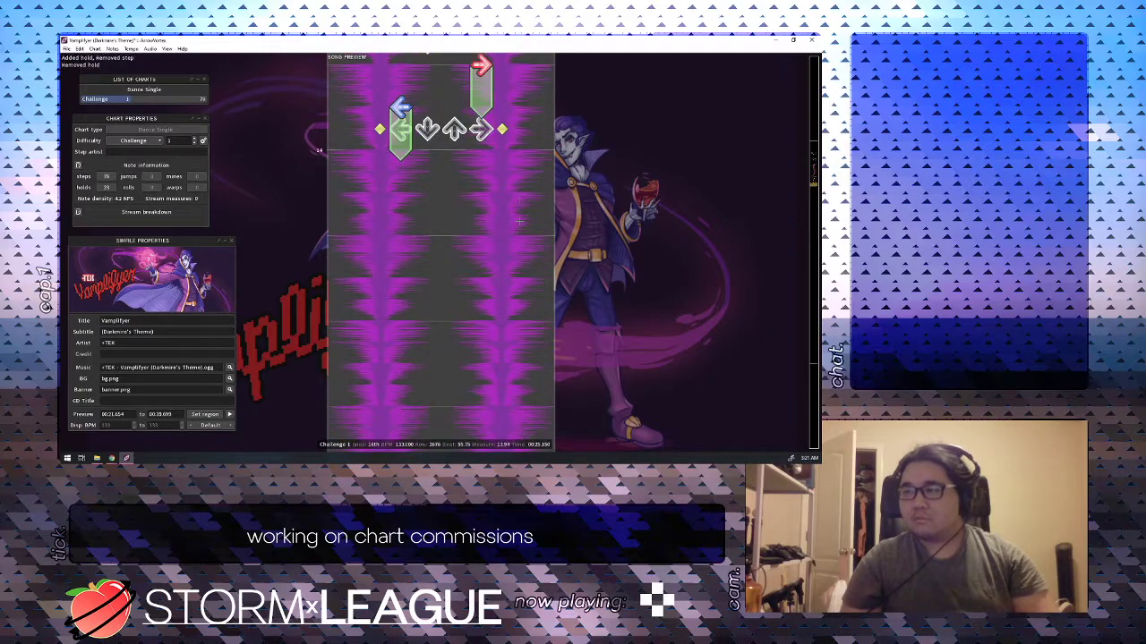
{"action": "key", "text": "2"}
Set the snap to 8th and review the reworked holds from beat 55 to 56.
{"action": "scroll", "coordinate": [519, 221], "scroll_direction": "up", "scroll_amount": 2}
{"action": "key", "text": "Left"}
{"action": "key", "text": "Left"}
{"action": "scroll", "coordinate": [520, 221], "scroll_direction": "up", "scroll_amount": 1}
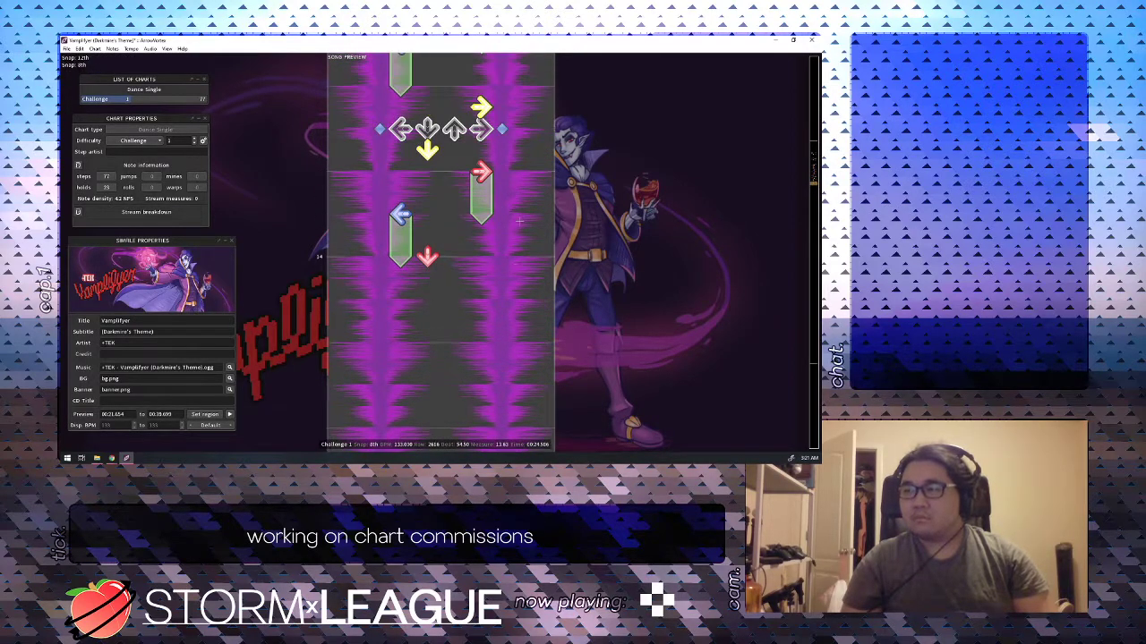
{"action": "scroll", "coordinate": [519, 221], "scroll_direction": "up", "scroll_amount": 6}
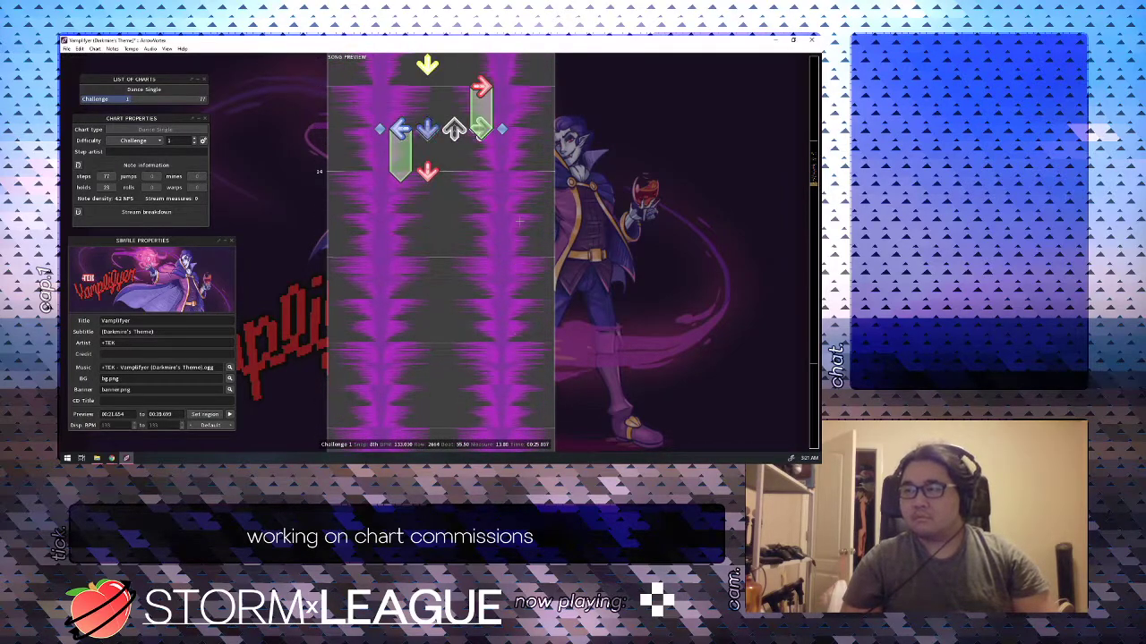
Turn the down step at beat 56 into a down hold lasting until beat 57.
{"action": "key", "text": "2"}
{"action": "scroll", "coordinate": [519, 221], "scroll_direction": "down", "scroll_amount": 1}
{"action": "key", "text": "2"}
{"action": "key", "text": "2"}
{"action": "scroll", "coordinate": [519, 221], "scroll_direction": "down", "scroll_amount": 2}
{"action": "scroll", "coordinate": [519, 221], "scroll_direction": "up", "scroll_amount": 2}
{"action": "key", "text": "space"}
{"action": "key", "text": "2"}
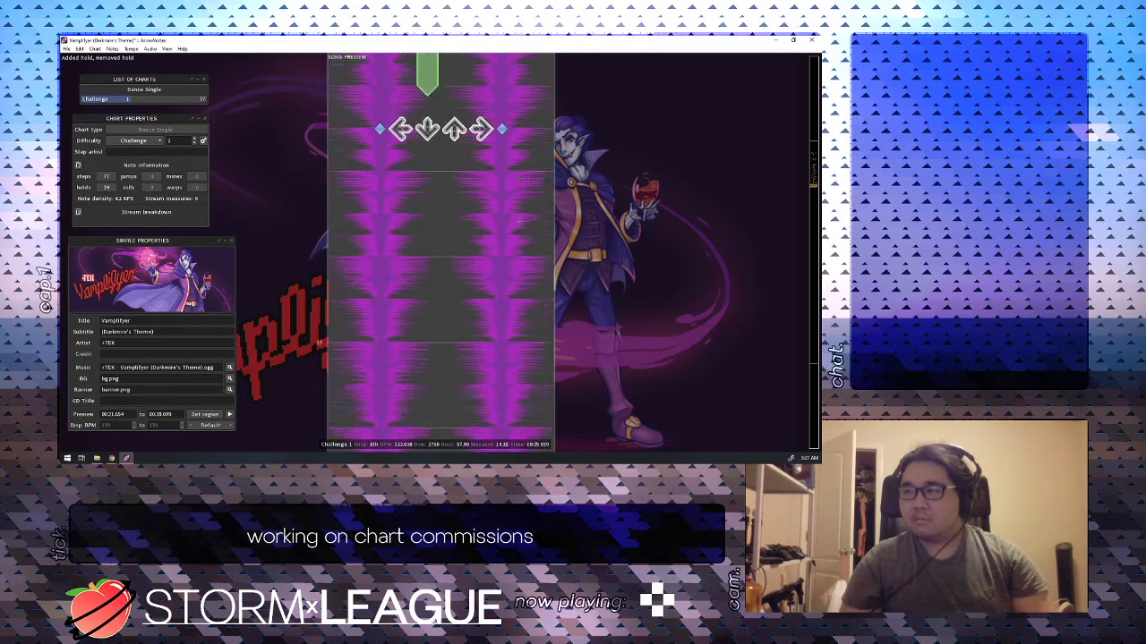
Set the snap to 16th and add a left step at beat 57.
{"action": "key", "text": "Right"}
{"action": "key", "text": "Right"}
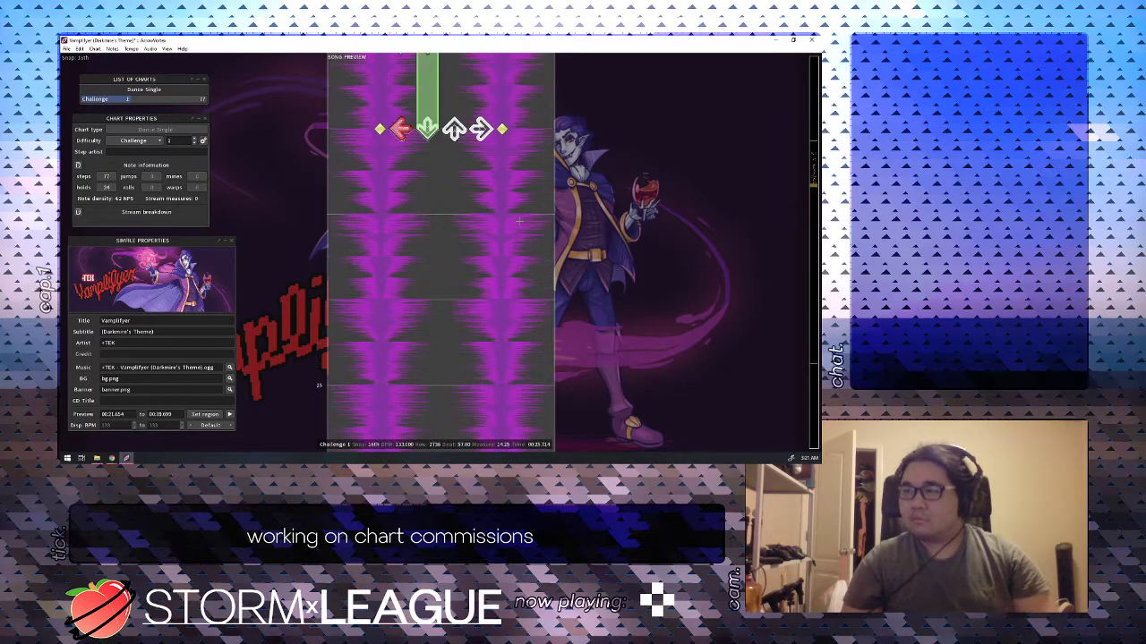
{"action": "key", "text": "1"}
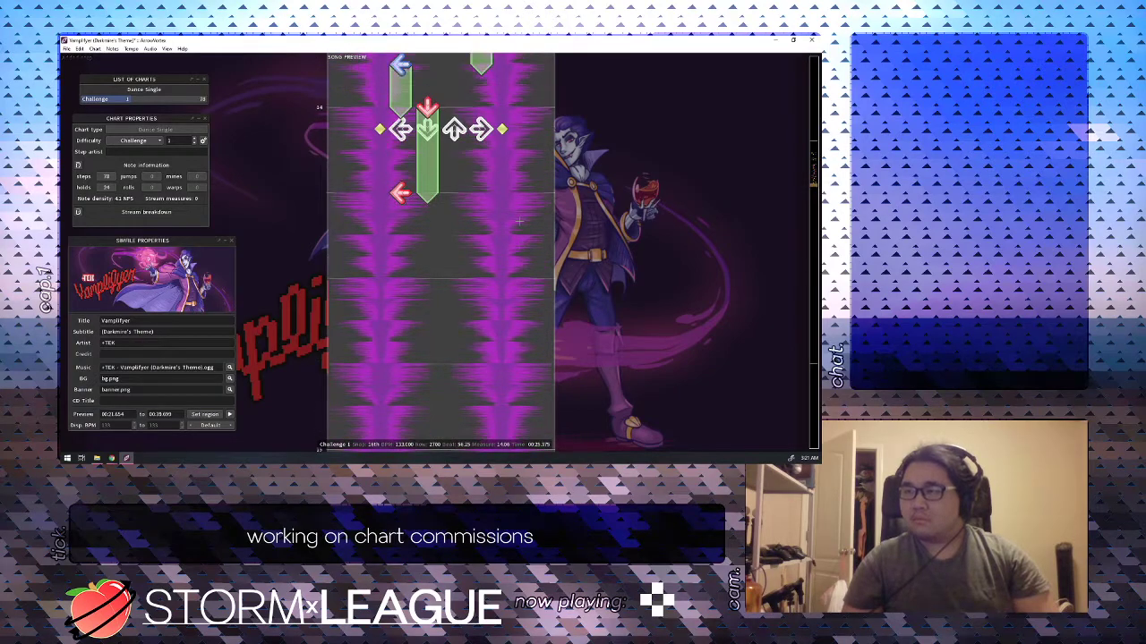
Shorten the down hold at beat 56 to end at beat 56.5, and move the left step from beat 57 to beat 56.75.
{"action": "key", "text": "1"}
{"action": "key", "text": "Down"}
{"action": "key", "text": "1"}
{"action": "key", "text": "Up"}
{"action": "key", "text": "Up"}
{"action": "key", "text": "Up"}
{"action": "key", "text": "space"}
{"action": "key", "text": "2"}
{"action": "key", "text": "Up"}
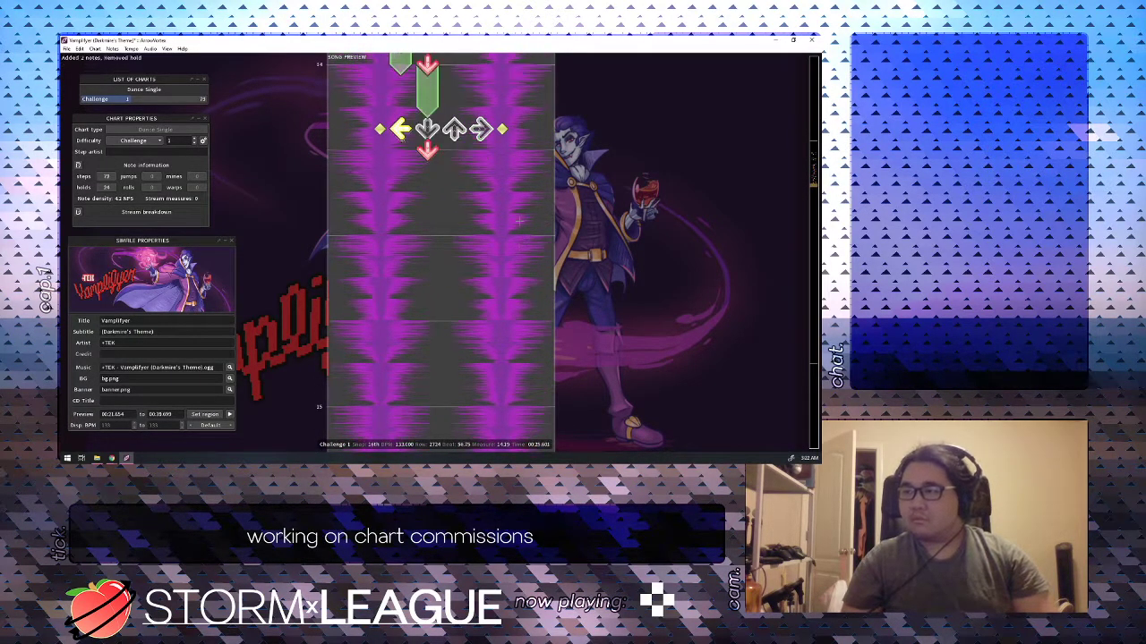
{"action": "key", "text": "1"}
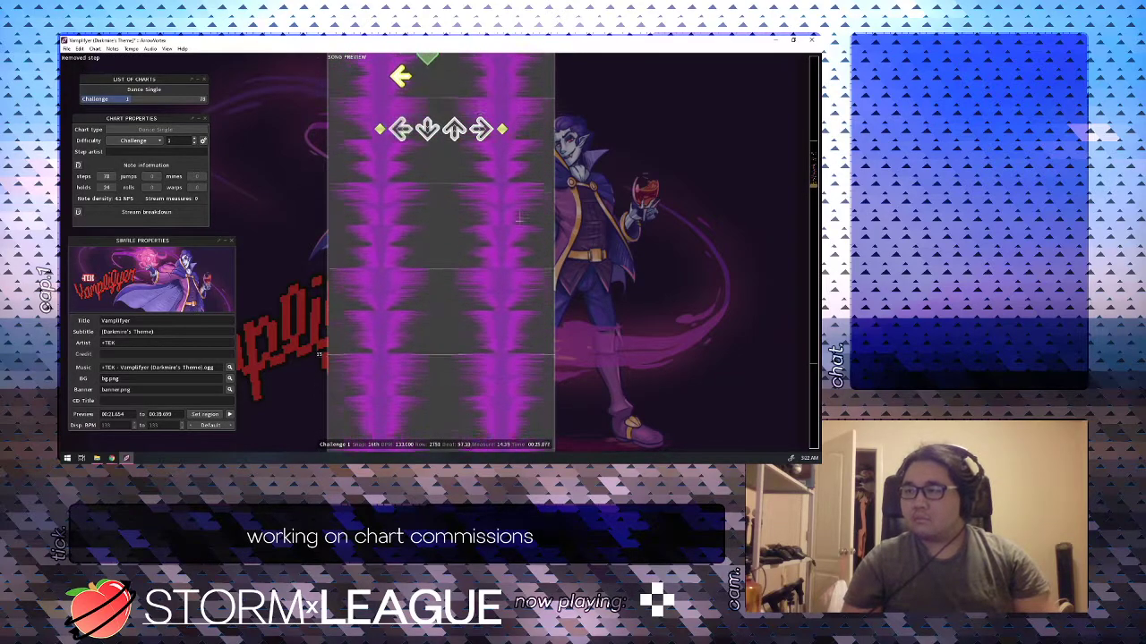
Add a right step at beat 57.5, an up step at beat 57.75 and a right step at beat 58.
{"action": "key", "text": "4"}
{"action": "key", "text": "Down"}
{"action": "key", "text": "3"}
{"action": "key", "text": "Down"}
{"action": "key", "text": "4"}
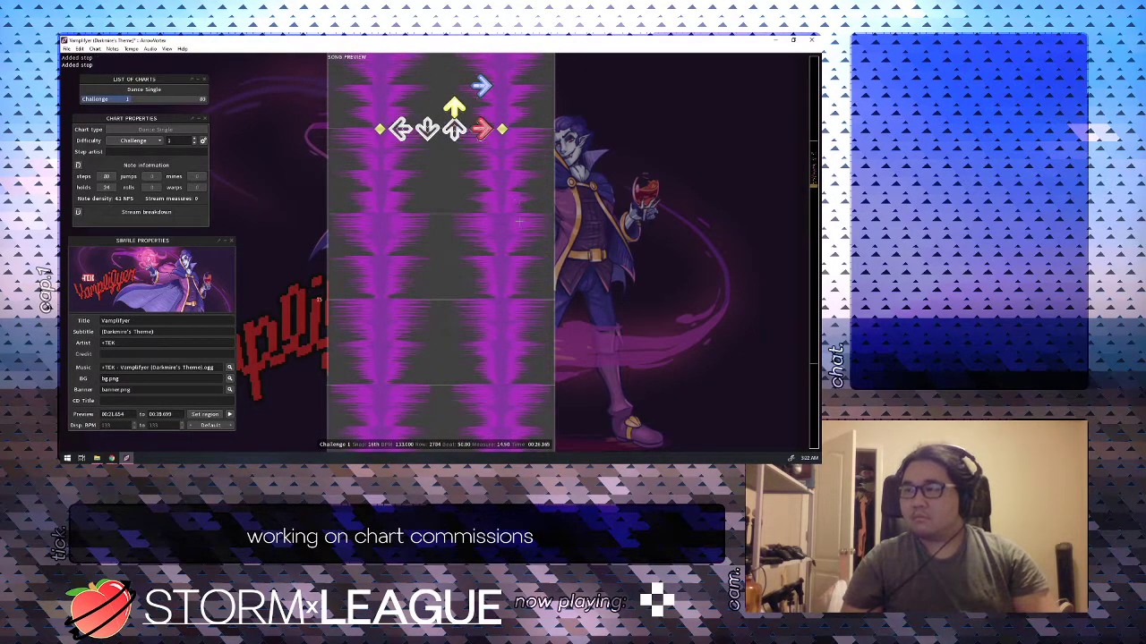
Turn the right step at beat 58 into a right hold lasting until beat 58.5.
{"action": "key", "text": "Down"}
{"action": "key", "text": "4"}
{"action": "key", "text": "Down"}
Save the simfile and play back the newly charted pattern up to beat 58.5.
{"action": "key", "text": "Up"}
{"action": "key", "text": "Up"}
{"action": "key", "text": "Up"}
{"action": "key", "text": "Up"}
{"action": "key", "text": "Up"}
{"action": "key", "text": "Up"}
{"action": "key", "text": "Up"}
{"action": "key", "text": "Up"}
{"action": "key", "text": "Up"}
{"action": "key", "text": "ctrl+s"}
{"action": "key", "text": "space"}
{"action": "key", "text": "space"}
{"action": "key", "text": "Up"}
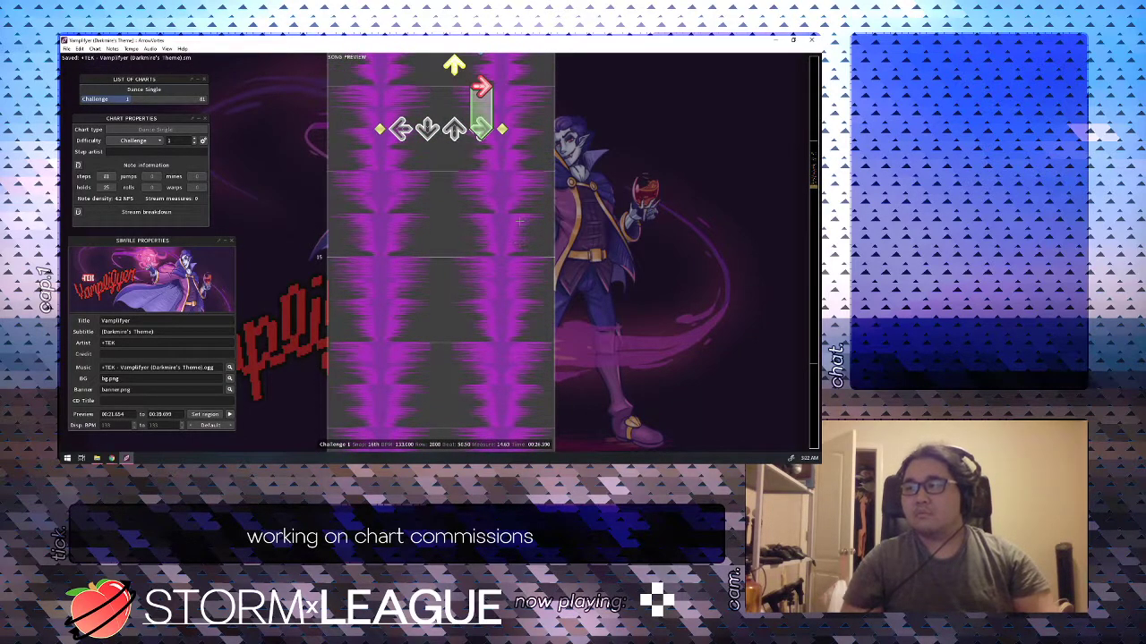
Add an up hold from beat 58.5 to 59 and a left hold from beat 59 to 59.5.
{"action": "key", "text": "Down"}
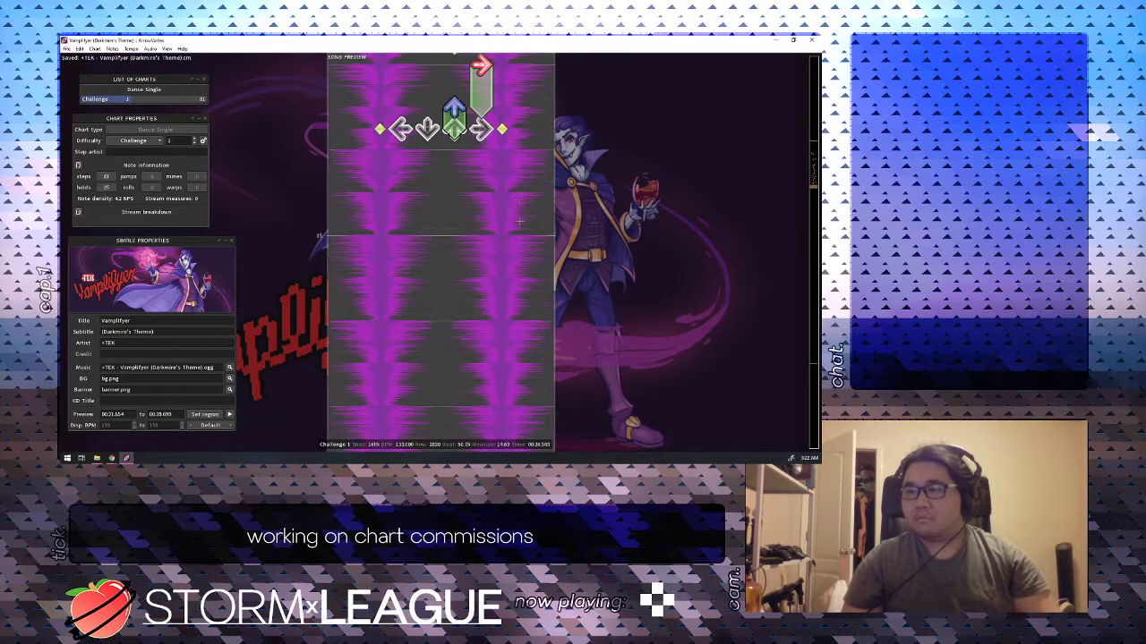
{"action": "key", "text": "1"}
{"action": "key", "text": "Down"}
{"action": "key", "text": "Down"}
{"action": "key", "text": "Up"}
{"action": "key", "text": "Up"}
{"action": "key", "text": "Up"}
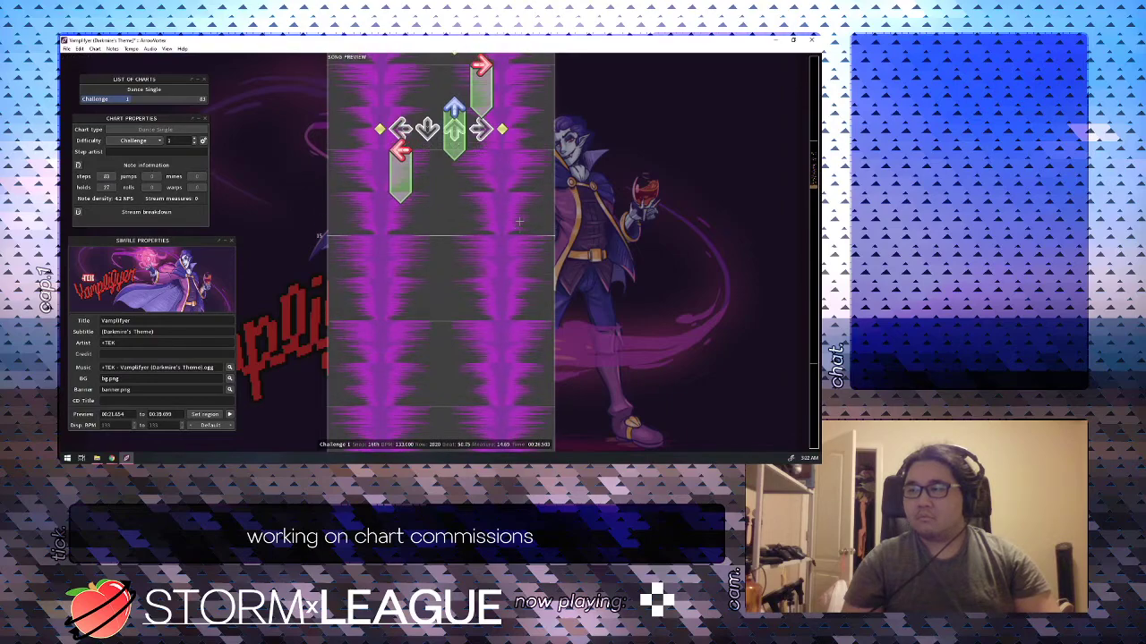
Remove the up hold at beat 58.5 and extend the right hold at beat 58 to beat 58.75.
{"action": "key", "text": "3"}
{"action": "key", "text": "Up"}
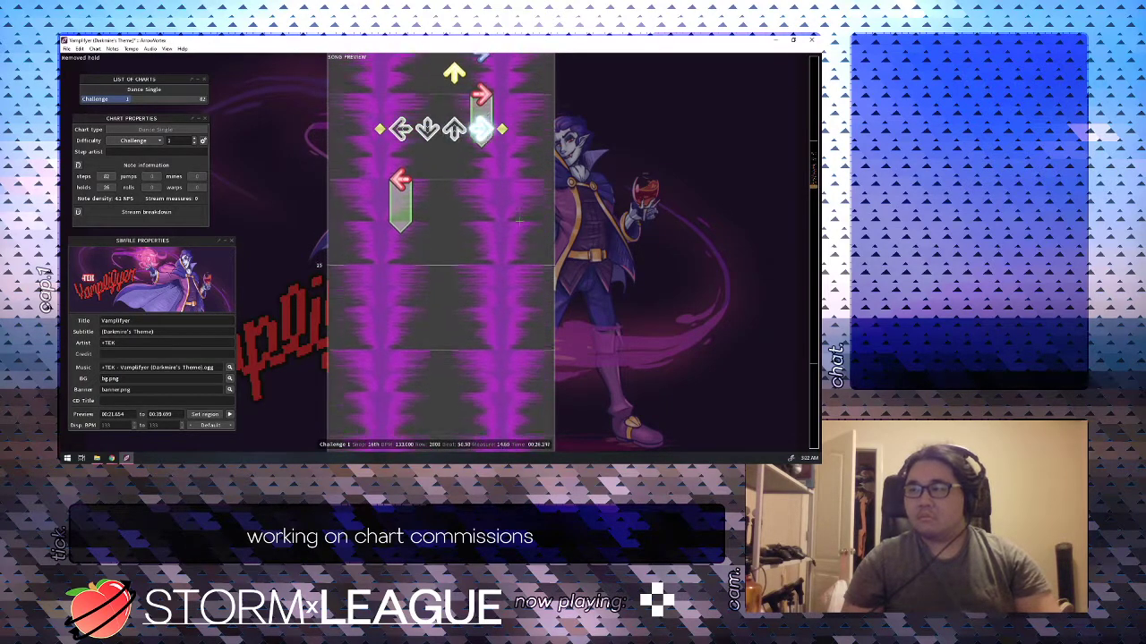
{"action": "key", "text": "4"}
{"action": "key", "text": "Down"}
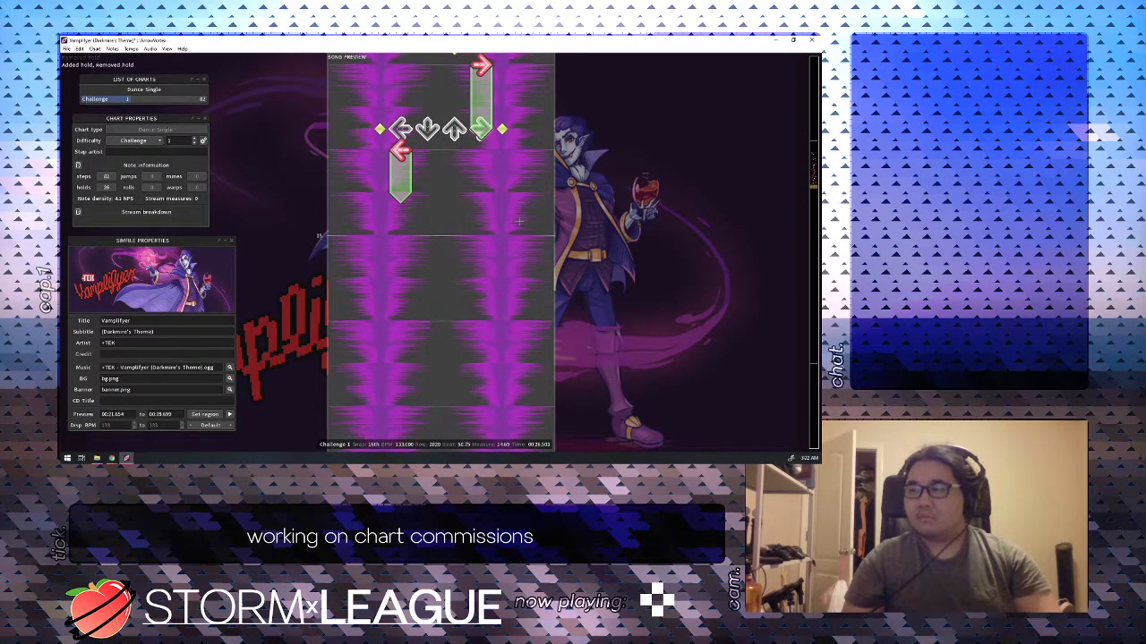
Replace the left hold at beat 59 with an up hold from beat 58.75 to beat 59.5.
{"action": "key", "text": "3"}
{"action": "key", "text": "Down"}
{"action": "key", "text": "Down"}
{"action": "key", "text": "Down"}
{"action": "key", "text": "Up"}
{"action": "key", "text": "Up"}
{"action": "key", "text": "1"}
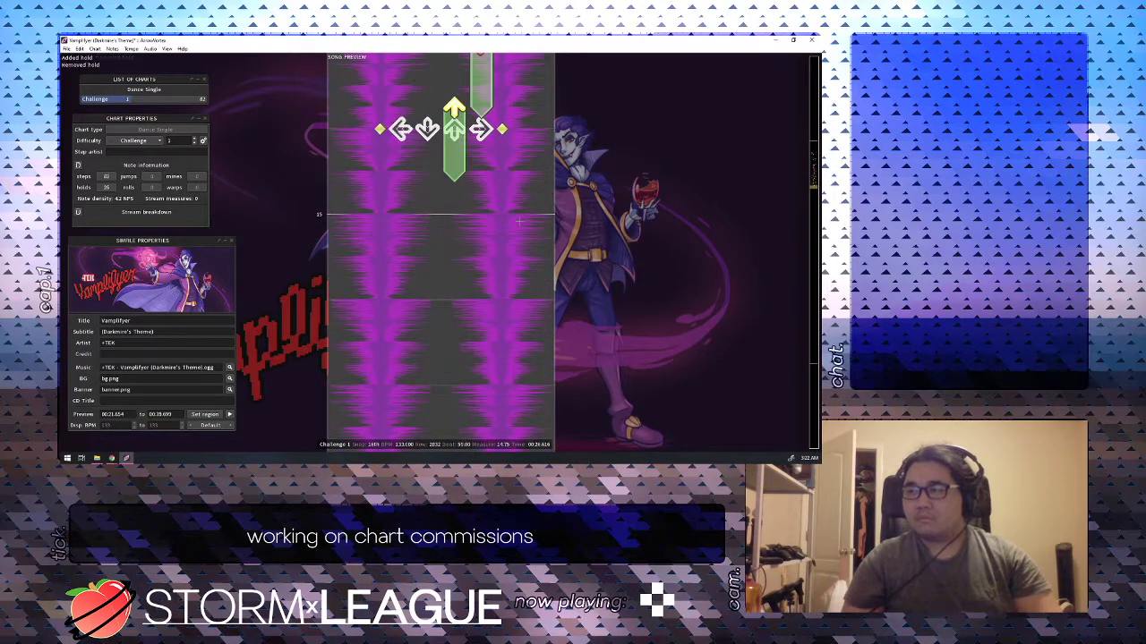
Replace the up hold at beat 58.75 with a left hold lasting until beat 59.5.
{"action": "key", "text": "Up"}
{"action": "key", "text": "Up"}
{"action": "key", "text": "3"}
{"action": "key", "text": "3"}
{"action": "key", "text": "Down"}
{"action": "key", "text": "3"}
{"action": "key", "text": "1"}
{"action": "key", "text": "Down"}
{"action": "key", "text": "Down"}
{"action": "key", "text": "Down"}
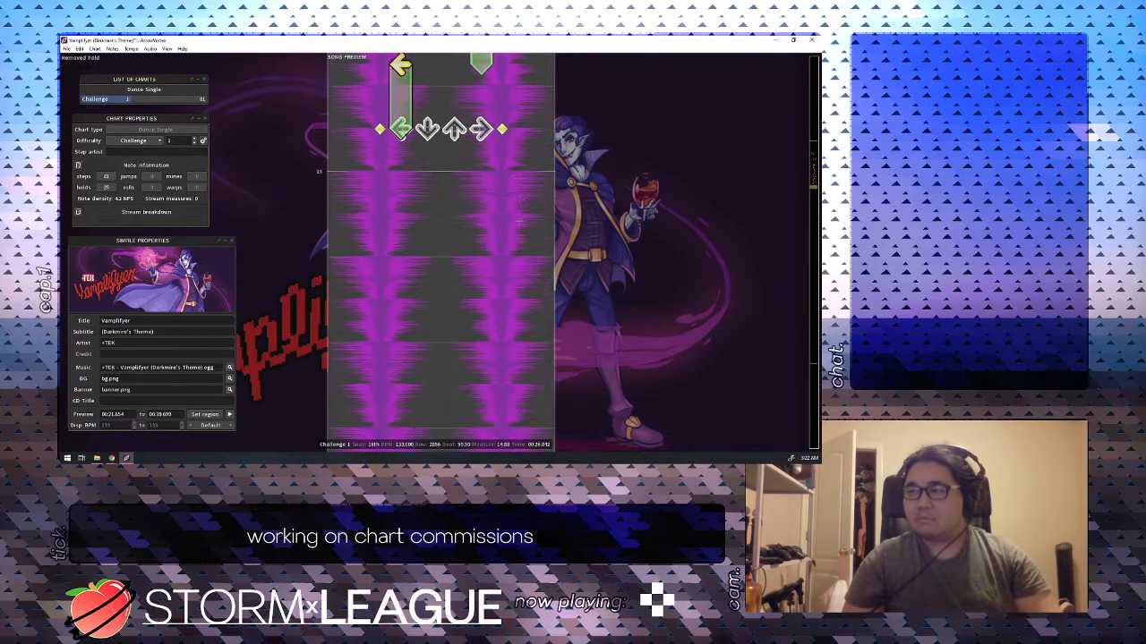
Add an up hold starting at beat 59.5 and play back the passage leading into it.
{"action": "key", "text": "3"}
{"action": "key", "text": "Down"}
{"action": "key", "text": "Down"}
{"action": "key", "text": "Up"}
{"action": "key", "text": "Up"}
{"action": "scroll", "coordinate": [519, 221], "scroll_direction": "up", "scroll_amount": 9}
{"action": "key", "text": "space"}
Add a right hold from beat 60 to beat 60.25.
{"action": "key", "text": "Down"}
{"action": "key", "text": "Down"}
{"action": "key", "text": "Up"}
{"action": "key", "text": "Down"}
{"action": "key", "text": "4"}
{"action": "key", "text": "Up"}
{"action": "key", "text": "Up"}
{"action": "key", "text": "Down"}
Add an up hold from beat 61 to 61.5 and a right hold from beat 61.5 to 62.
{"action": "key", "text": "Down"}
{"action": "key", "text": "Down"}
{"action": "key", "text": "Down"}
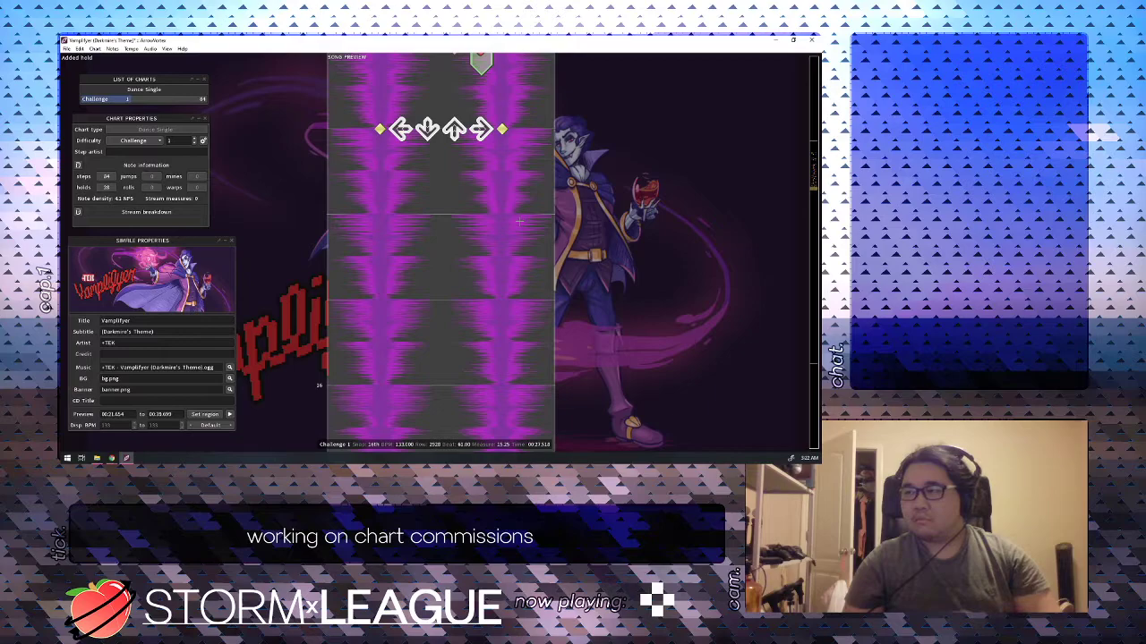
{"action": "key", "text": "4"}
{"action": "key", "text": "Down"}
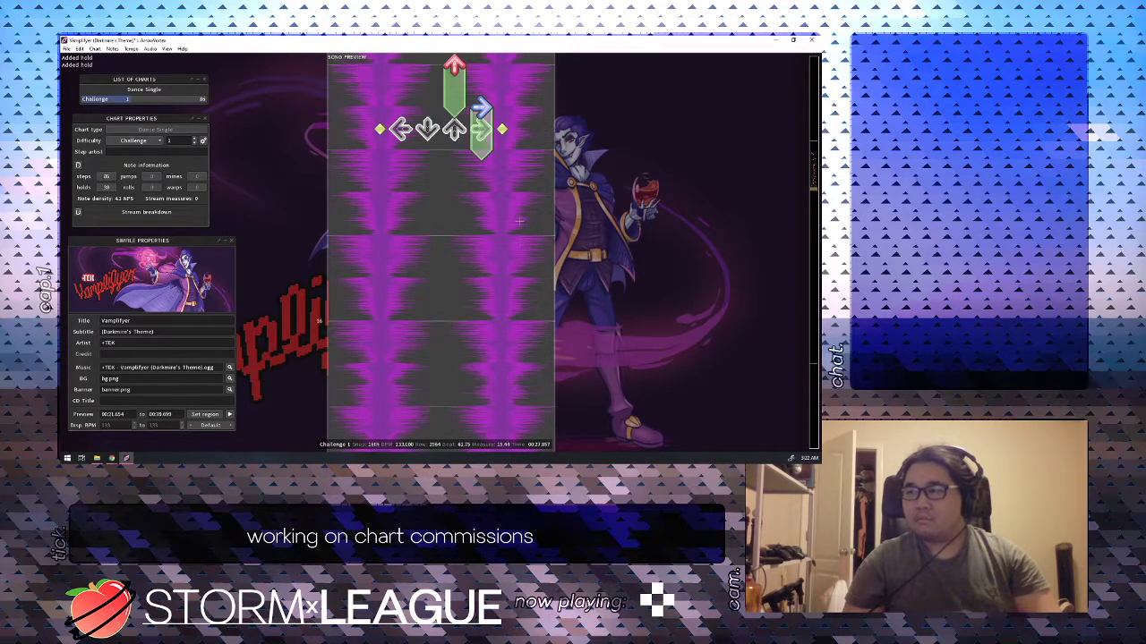
{"action": "key", "text": "space"}
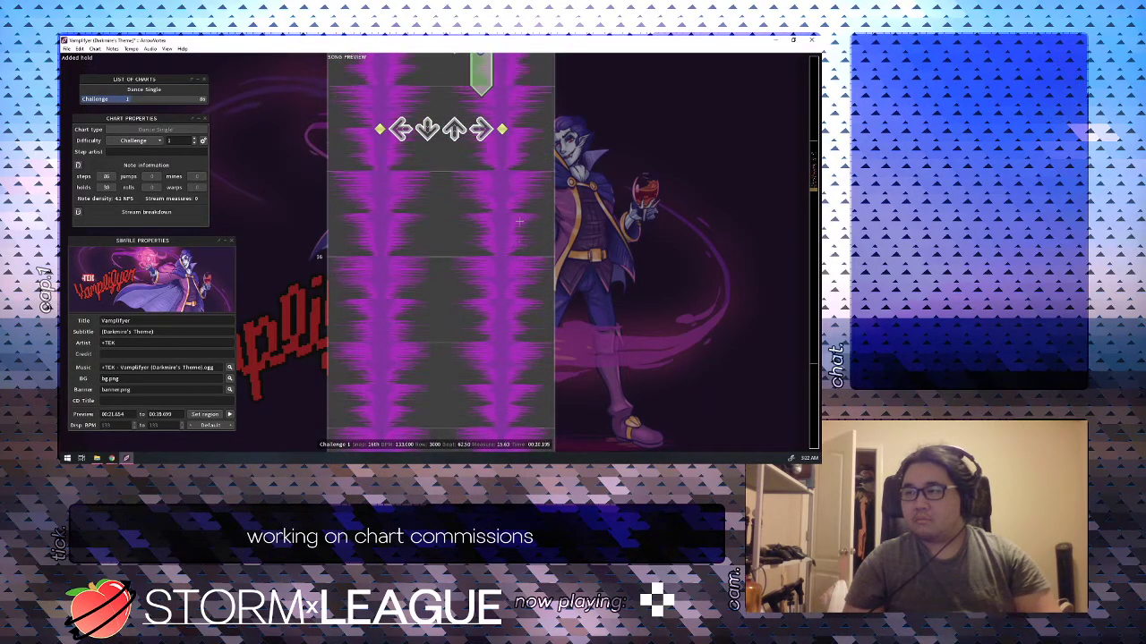
Replace the right hold at beat 61.5 with a right step, and add an up hold from beat 62.5 to 63.
{"action": "key", "text": "Up"}
{"action": "key", "text": "4"}
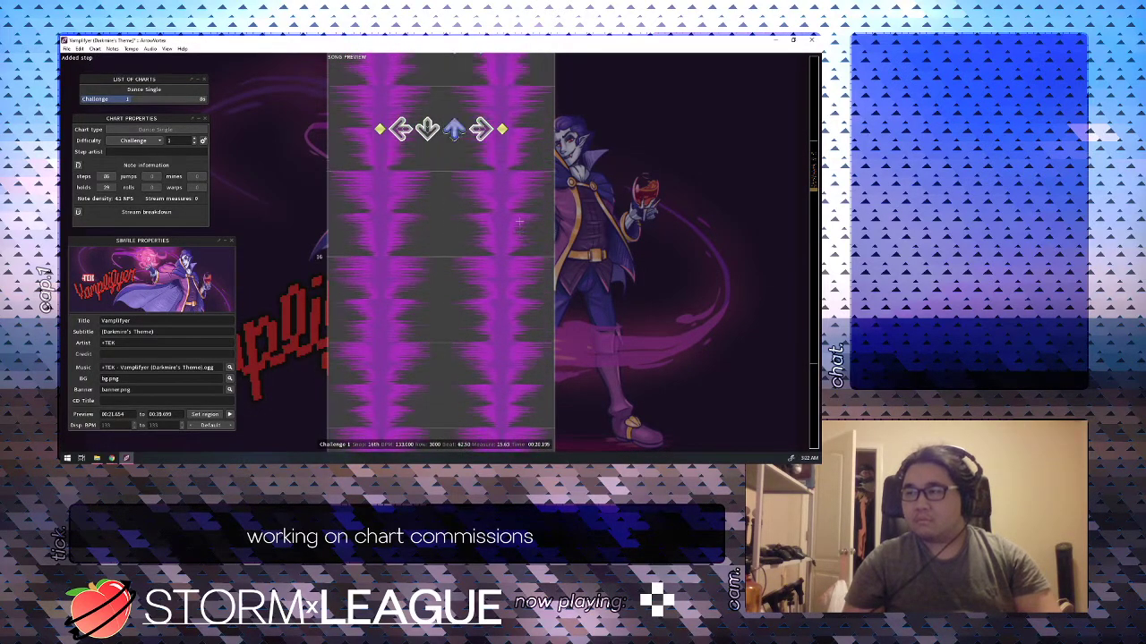
{"action": "key", "text": "Down"}
{"action": "key", "text": "Down"}
{"action": "key", "text": "Down"}
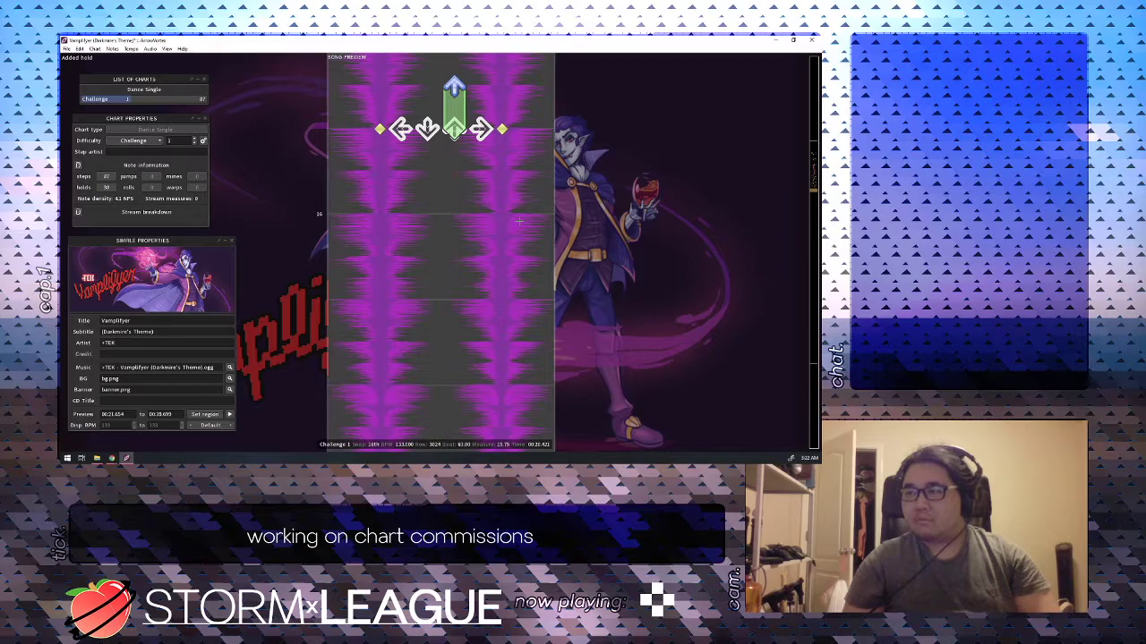
Add a left hold from beat 63 to 63.5, a down hold to beat 64 and a left hold to beat 64.5.
{"action": "key", "text": "2"}
{"action": "key", "text": "Down"}
{"action": "key", "text": "Down"}
{"action": "key", "text": "Up"}
{"action": "key", "text": "Up"}
{"action": "key", "text": "Up"}
{"action": "key", "text": "Up"}
{"action": "key", "text": "space"}
{"action": "key", "text": "Down"}
{"action": "key", "text": "Down"}
Go back to the up hold at beat 61 and review the holds that follow it.
{"action": "key", "text": "Up"}
{"action": "key", "text": "Up"}
{"action": "key", "text": "Up"}
{"action": "key", "text": "Up"}
{"action": "key", "text": "Up"}
{"action": "key", "text": "Up"}
{"action": "key", "text": "Up"}
{"action": "key", "text": "Up"}
{"action": "key", "text": "Up"}
{"action": "key", "text": "Up"}
{"action": "key", "text": "Up"}
{"action": "key", "text": "Up"}
{"action": "key", "text": "Up"}
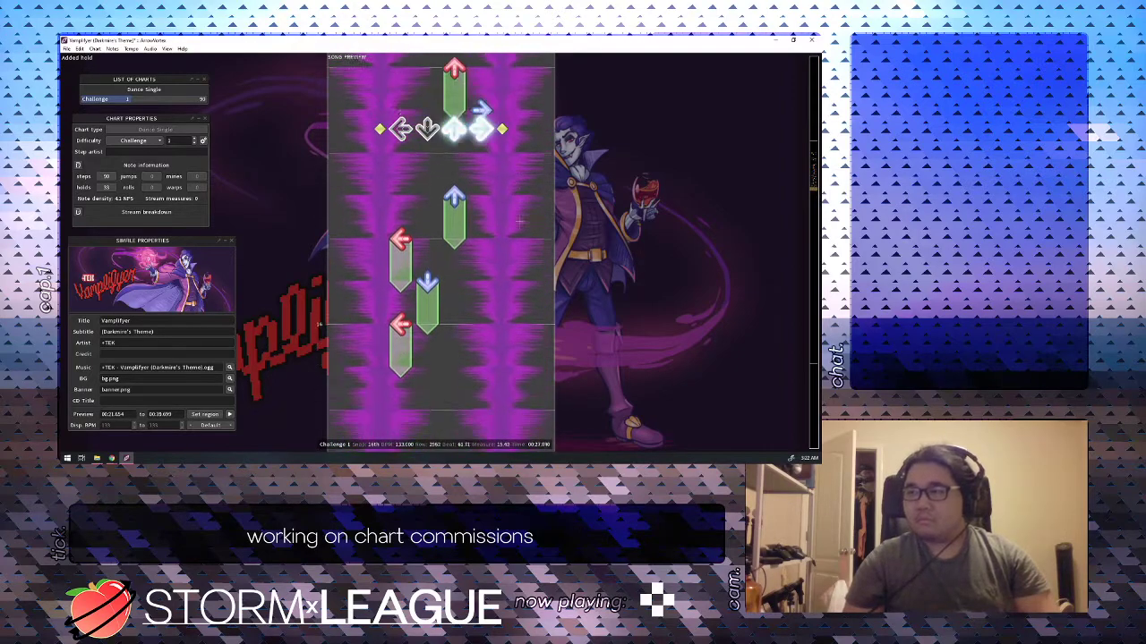
Add a right step at beat 64.75 and a down step at beat 65, and play the passage back.
{"action": "key", "text": "4"}
{"action": "key", "text": "Down"}
{"action": "key", "text": "2"}
{"action": "key", "text": "Up"}
{"action": "key", "text": "Down"}
{"action": "key", "text": "Up"}
{"action": "key", "text": "Up"}
{"action": "key", "text": "space"}
{"action": "scroll", "coordinate": [519, 221], "scroll_direction": "up", "scroll_amount": 11}
{"action": "key", "text": "space"}
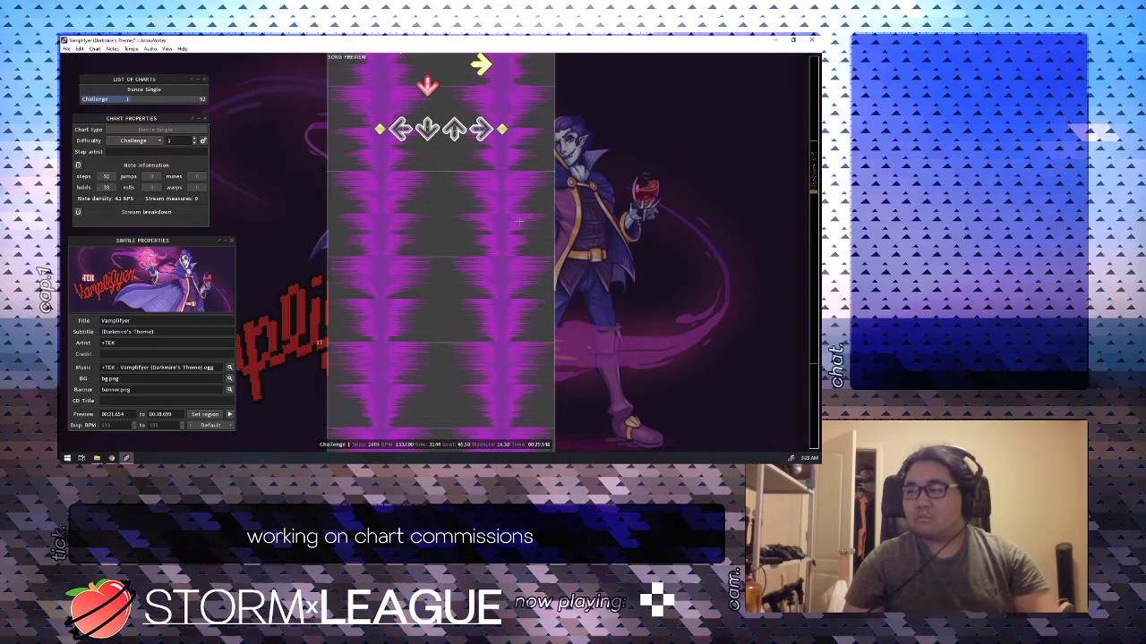
Add a right step at beat 65.5, an up step at beat 65.75 and a right step at beat 66.
{"action": "key", "text": "4"}
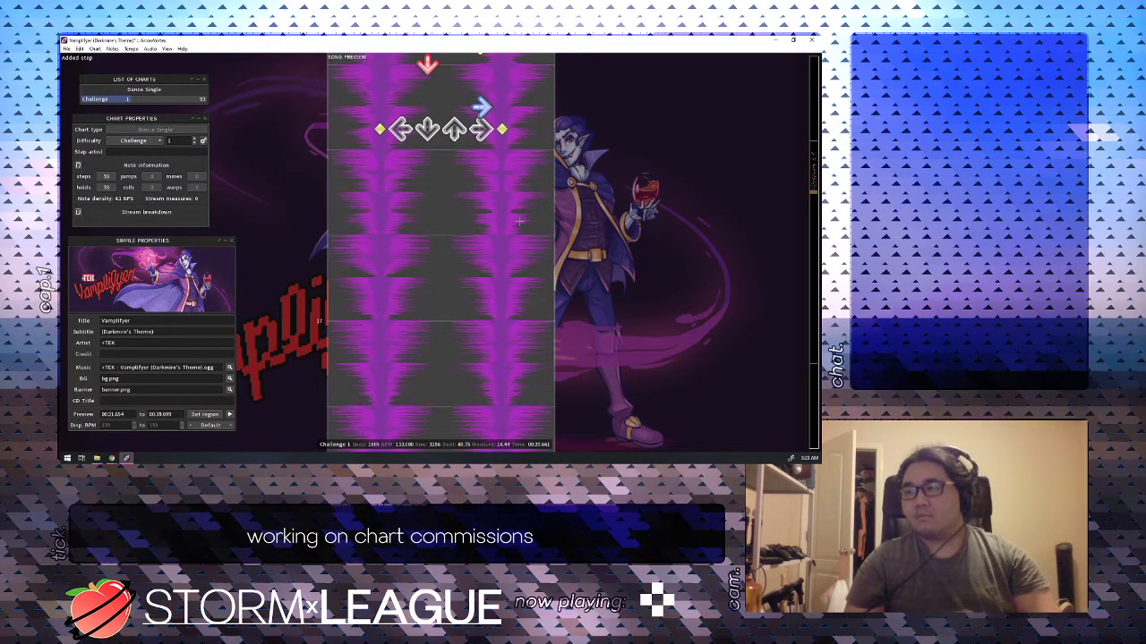
{"action": "key", "text": "2"}
{"action": "key", "text": "4"}
{"action": "key", "text": "3"}
{"action": "scroll", "coordinate": [519, 221], "scroll_direction": "down", "scroll_amount": 1}
{"action": "key", "text": "4"}
{"action": "scroll", "coordinate": [520, 221], "scroll_direction": "up", "scroll_amount": 8}
{"action": "key", "text": "space"}
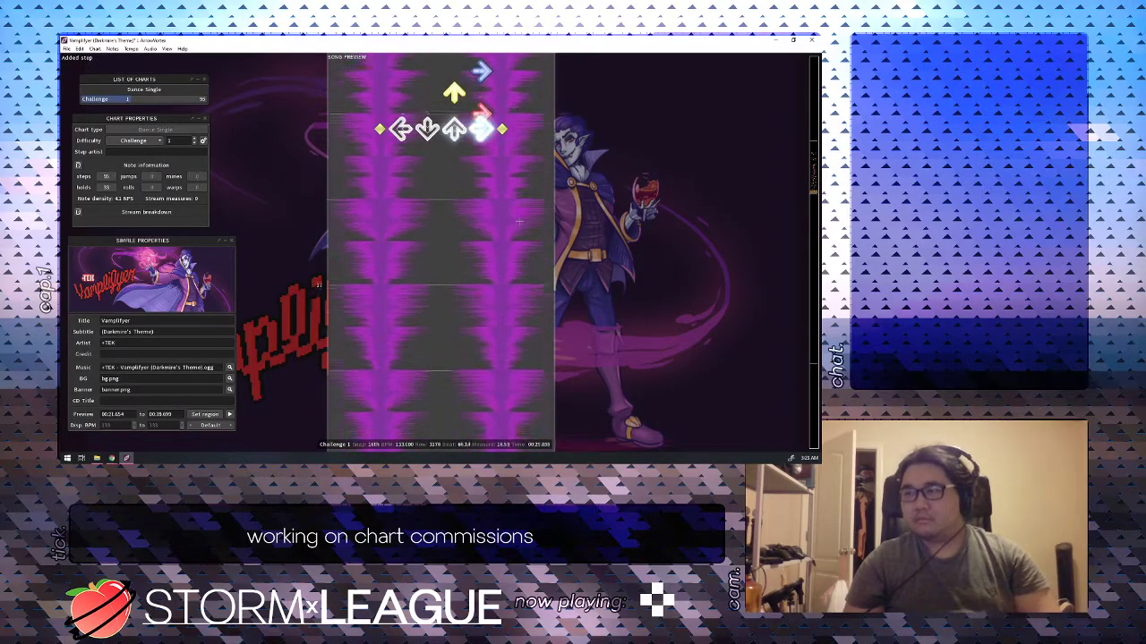
Turn the right step at beat 66 into a hold, followed by a down hold to beat 67 and a left hold to 67.5.
{"action": "scroll", "coordinate": [520, 221], "scroll_direction": "up", "scroll_amount": 1}
{"action": "key", "text": "4"}
{"action": "scroll", "coordinate": [519, 221], "scroll_direction": "down", "scroll_amount": 2}
{"action": "key", "text": "1"}
{"action": "key", "text": "1"}
{"action": "key", "text": "2"}
{"action": "scroll", "coordinate": [519, 221], "scroll_direction": "down", "scroll_amount": 2}
{"action": "key", "text": "1"}
{"action": "scroll", "coordinate": [519, 221], "scroll_direction": "down", "scroll_amount": 2}
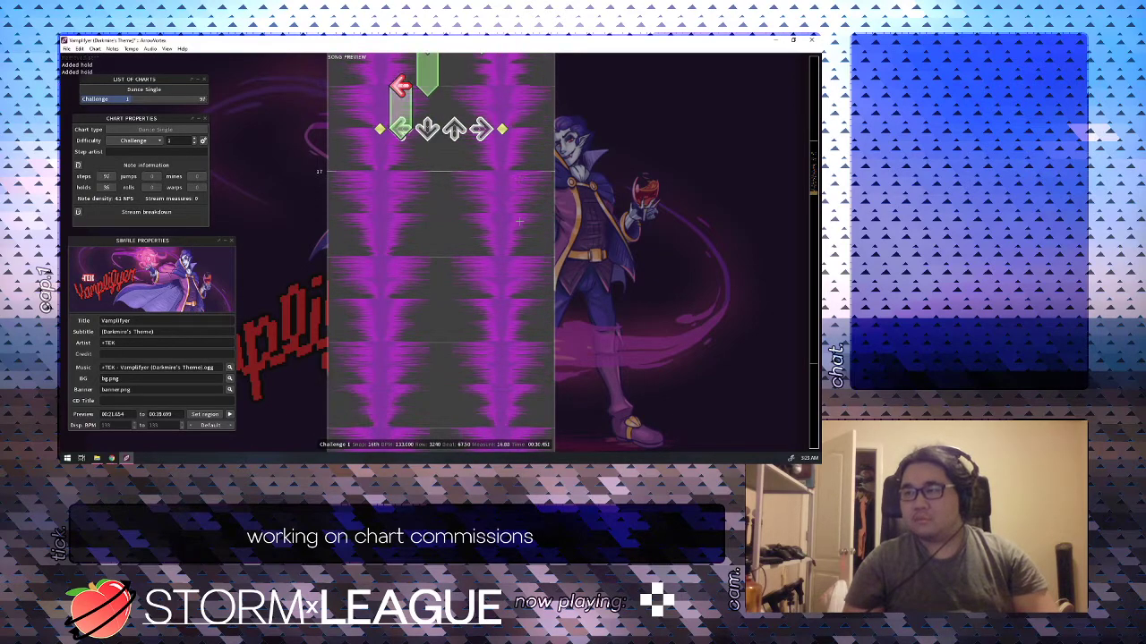
{"action": "scroll", "coordinate": [520, 221], "scroll_direction": "up", "scroll_amount": 1}
{"action": "scroll", "coordinate": [519, 221], "scroll_direction": "up", "scroll_amount": 3}
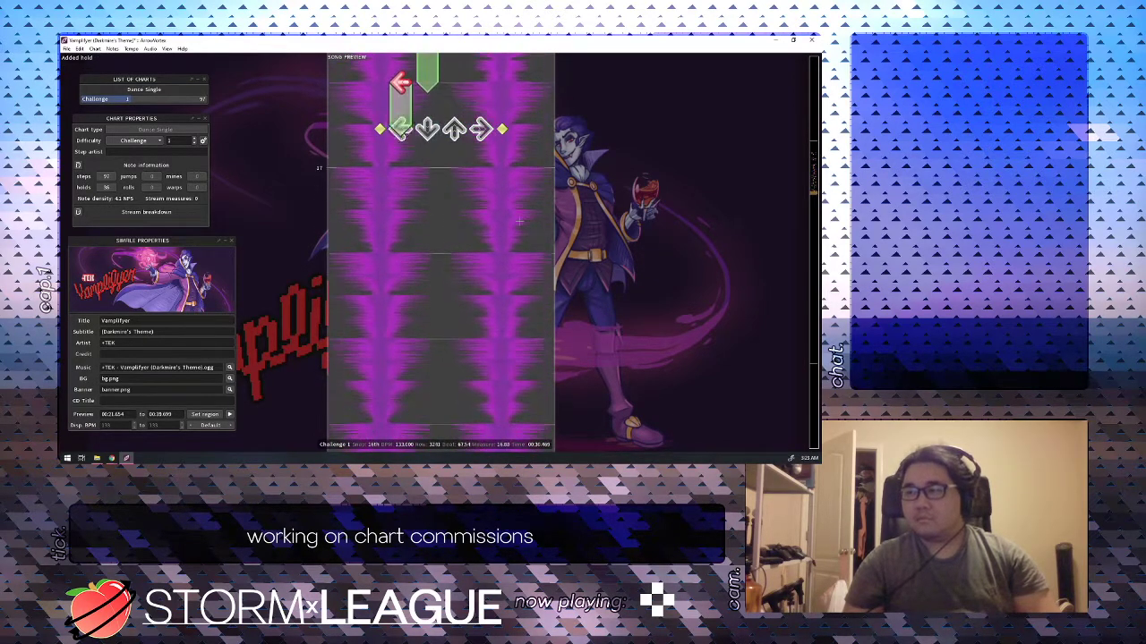
Remove the down hold before beat 67 and extend the right hold at beat 66 to beat 66.75.
{"action": "scroll", "coordinate": [519, 221], "scroll_direction": "up", "scroll_amount": 2}
{"action": "key", "text": "2"}
{"action": "scroll", "coordinate": [519, 221], "scroll_direction": "down", "scroll_amount": 1}
{"action": "key", "text": "4"}
{"action": "scroll", "coordinate": [519, 222], "scroll_direction": "up", "scroll_amount": 3}
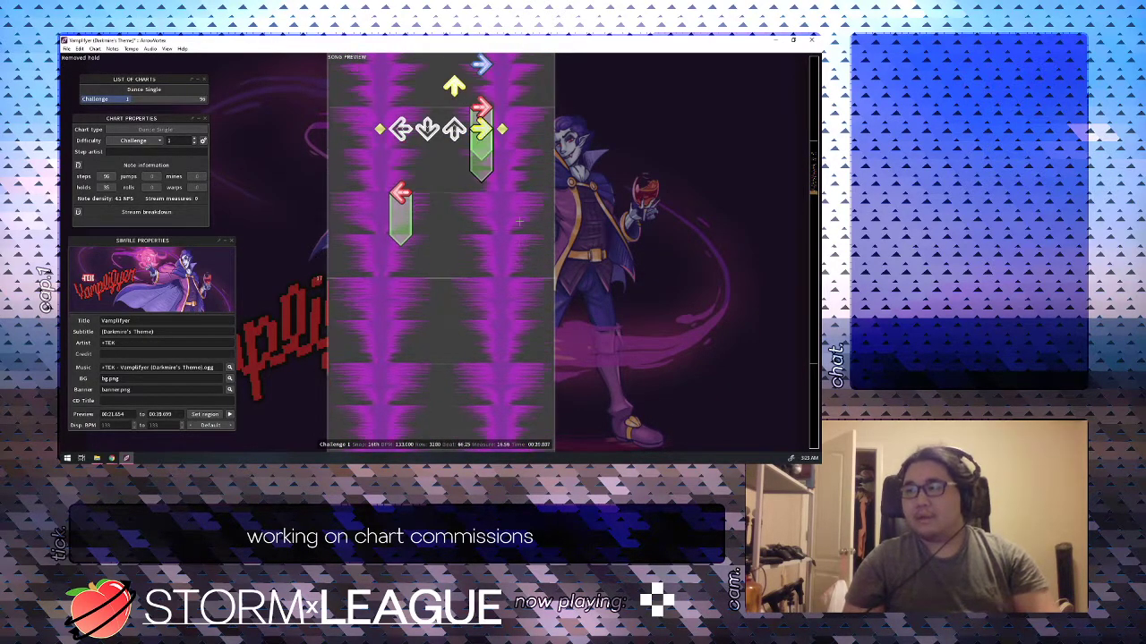
{"action": "scroll", "coordinate": [520, 221], "scroll_direction": "down", "scroll_amount": 4}
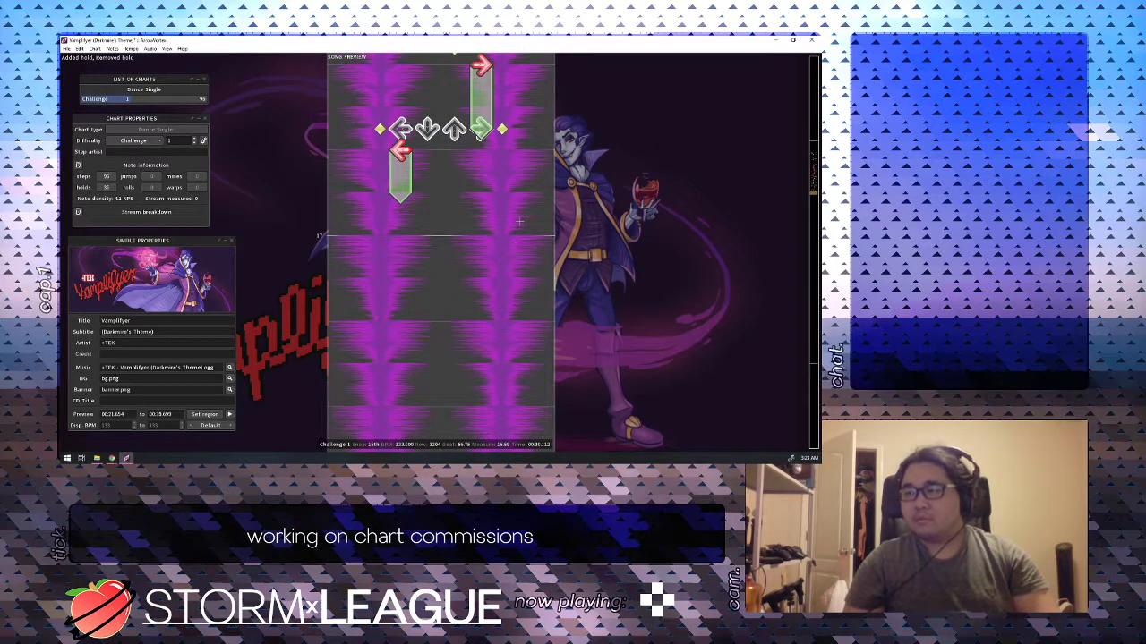
Replace the left hold at beat 67 with a down hold from 66.75 to 67.5, followed by a left hold to beat 68.
{"action": "key", "text": "1"}
{"action": "key", "text": "2"}
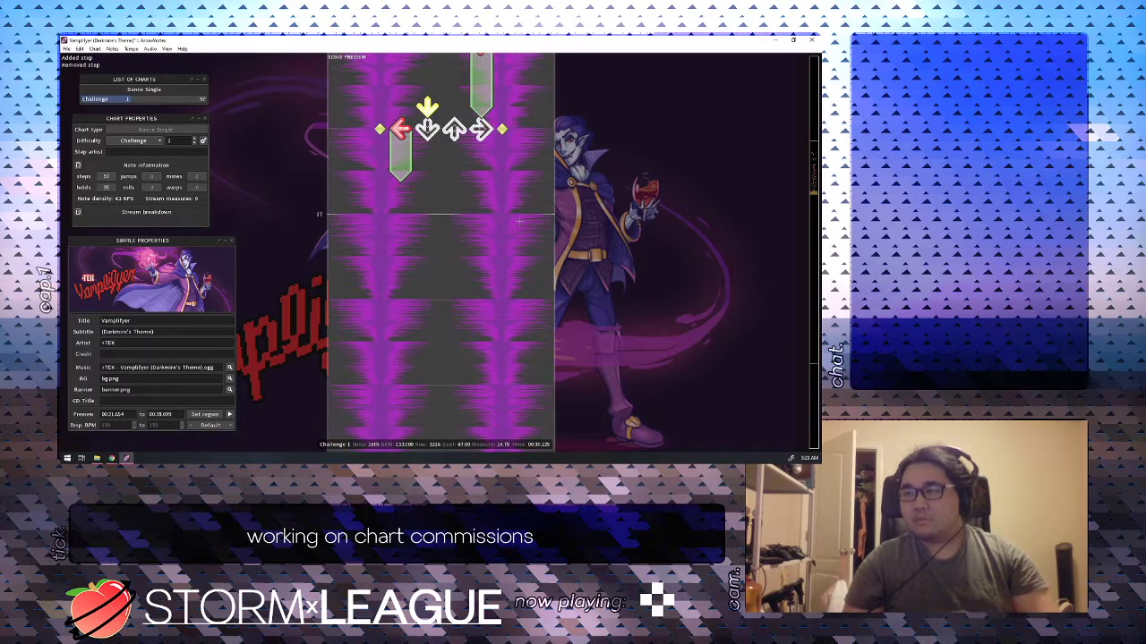
{"action": "key", "text": "2"}
{"action": "scroll", "coordinate": [520, 221], "scroll_direction": "up", "scroll_amount": 1}
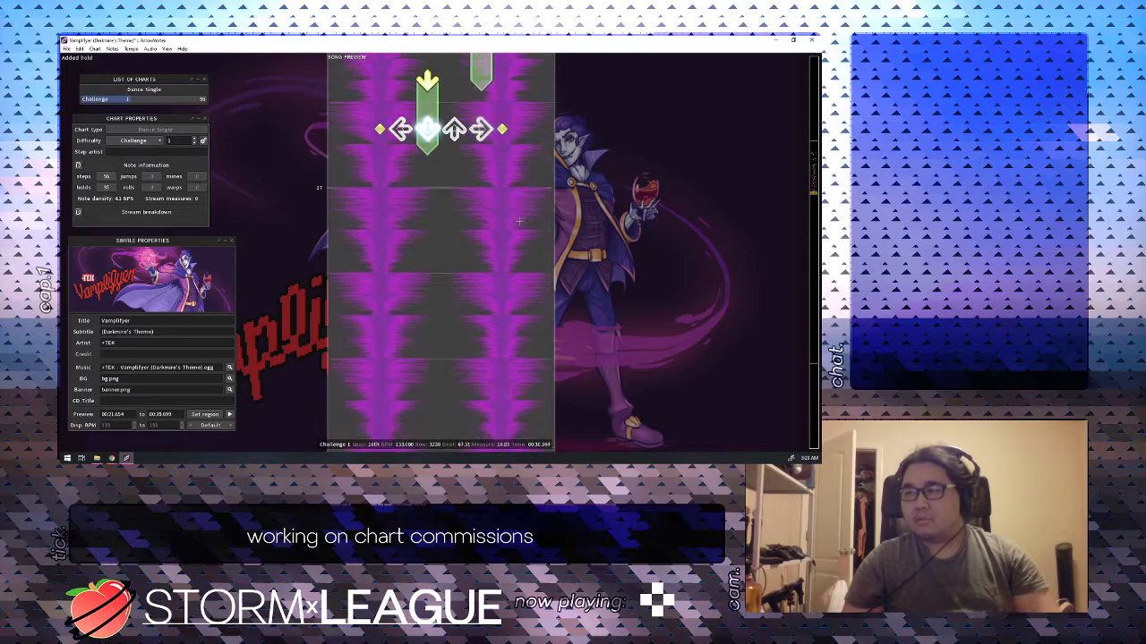
{"action": "scroll", "coordinate": [519, 222], "scroll_direction": "up", "scroll_amount": 7}
{"action": "key", "text": "space"}
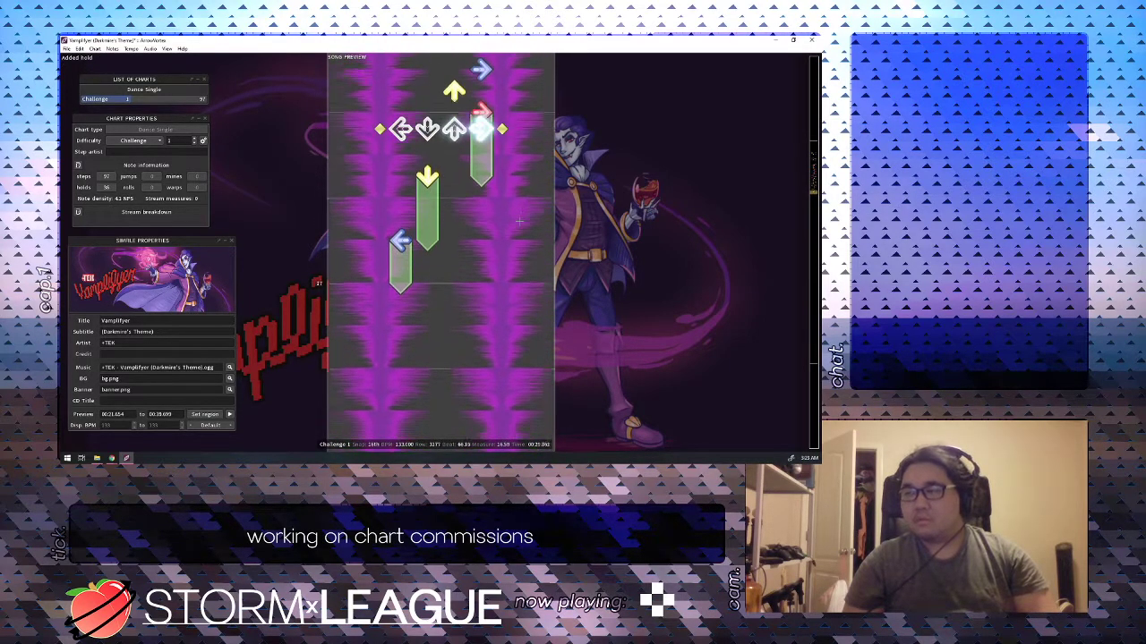
Add a down hold from beat 68 to 68.5 and replace it with a single down step at beat 68.
{"action": "key", "text": "space"}
{"action": "key", "text": "2"}
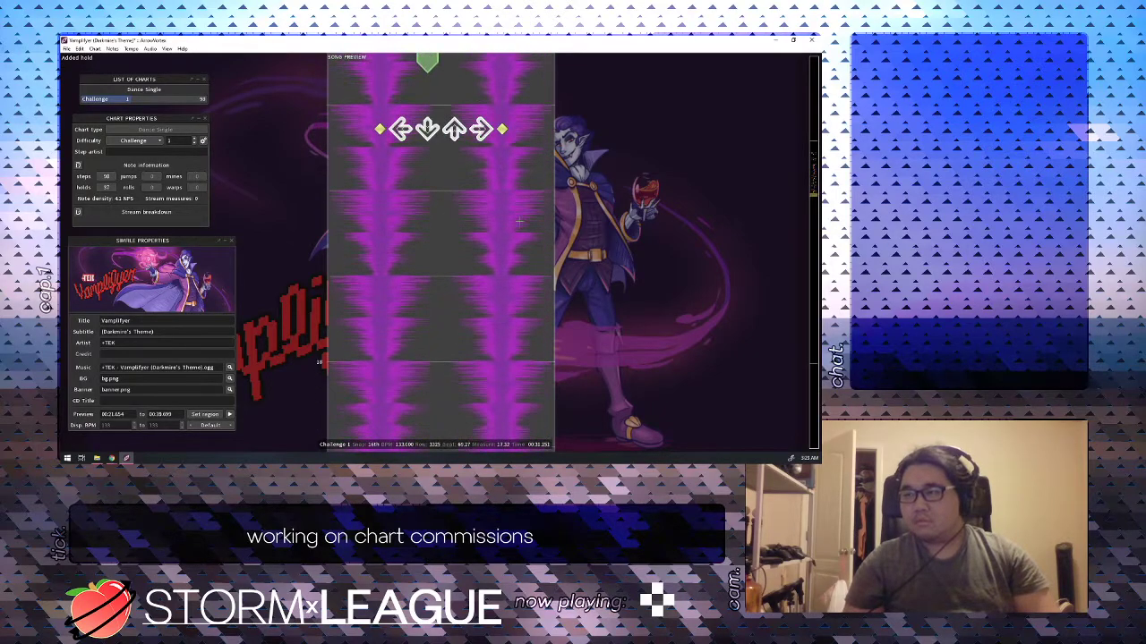
{"action": "key", "text": "2"}
{"action": "key", "text": "2"}
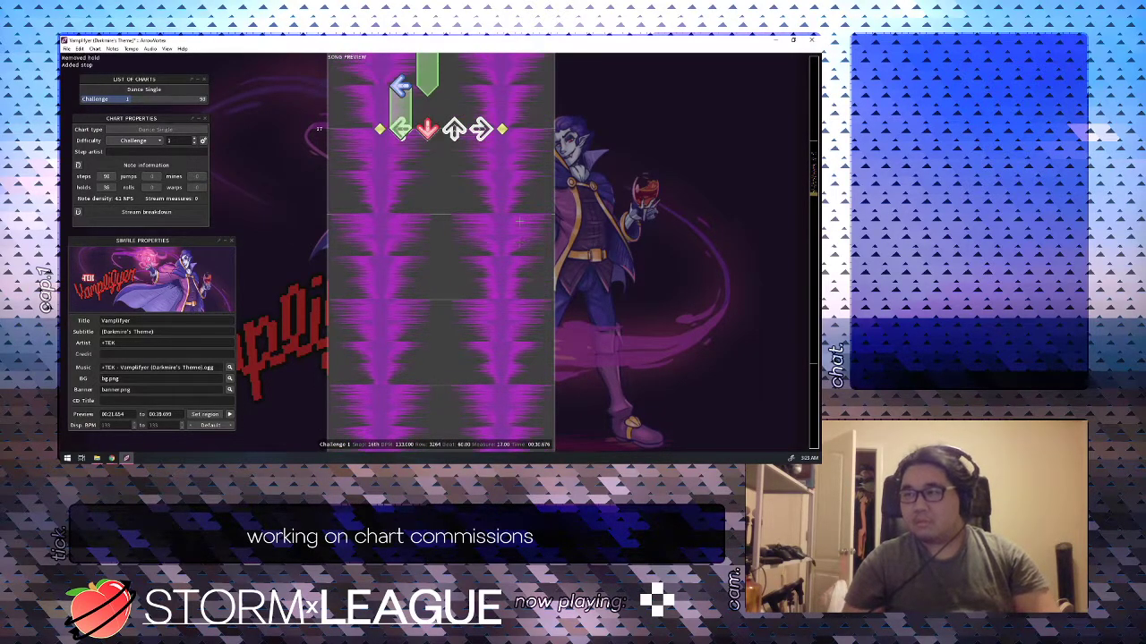
Add an up hold ending at beat 70 and play the new passage back.
{"action": "scroll", "coordinate": [519, 220], "scroll_direction": "down", "scroll_amount": 1}
{"action": "key", "text": "3"}
{"action": "scroll", "coordinate": [519, 220], "scroll_direction": "up", "scroll_amount": 1}
{"action": "key", "text": "3"}
{"action": "scroll", "coordinate": [520, 221], "scroll_direction": "down", "scroll_amount": 1}
{"action": "scroll", "coordinate": [519, 222], "scroll_direction": "up", "scroll_amount": 4}
{"action": "key", "text": "space"}
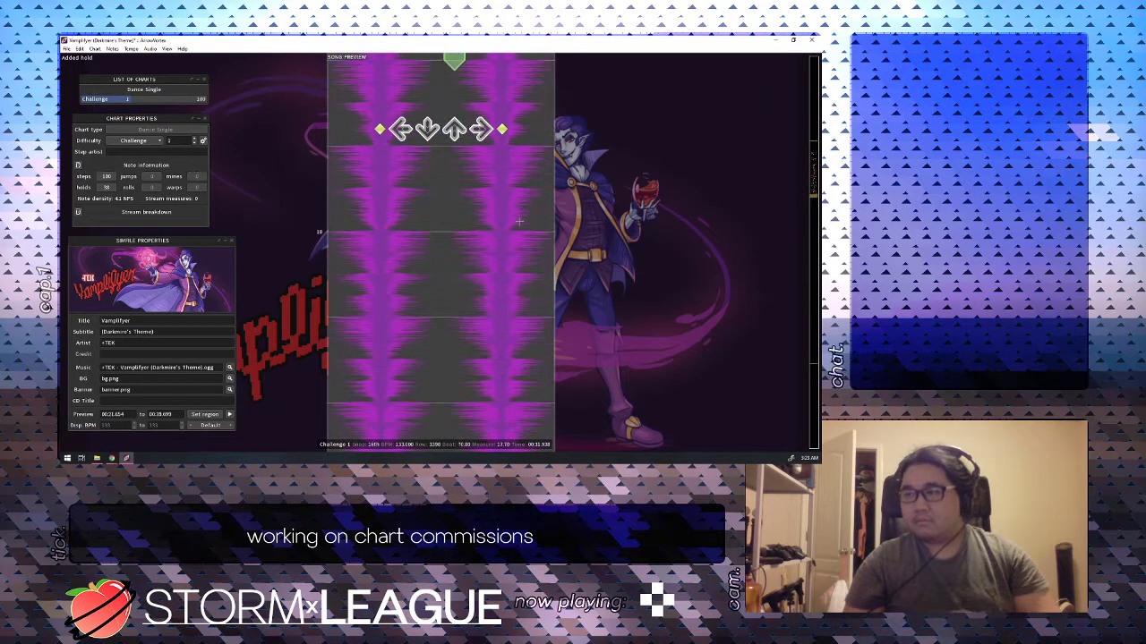
Extend the up hold at beat 69.5 to beat 70.5 and play the passage back.
{"action": "key", "text": "3"}
{"action": "scroll", "coordinate": [519, 222], "scroll_direction": "up", "scroll_amount": 4}
{"action": "scroll", "coordinate": [519, 221], "scroll_direction": "down", "scroll_amount": 1}
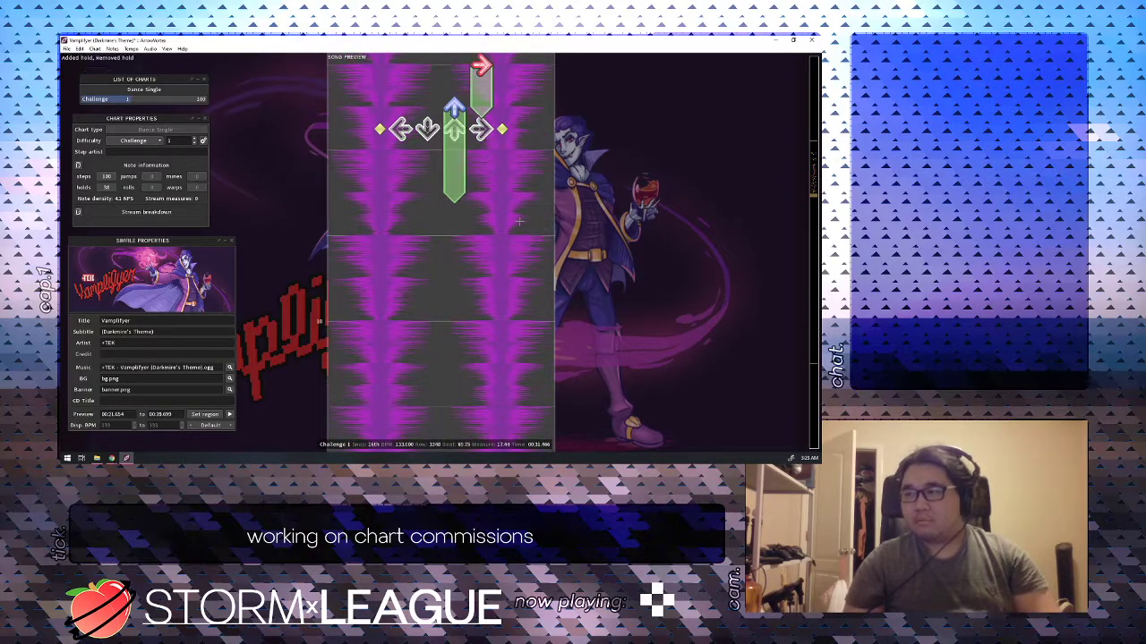
{"action": "key", "text": "space"}
{"action": "scroll", "coordinate": [519, 221], "scroll_direction": "up", "scroll_amount": 1}
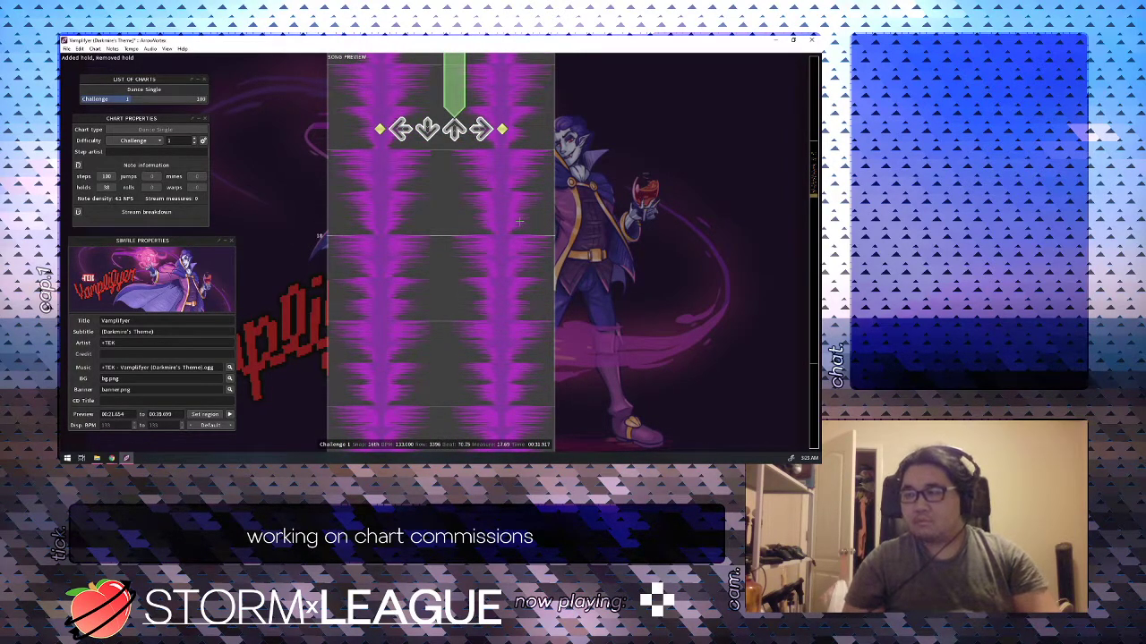
Add a right step at beat 70.75 and an up hold from beat 71 to 71.5, and play the passage back.
{"action": "key", "text": "4"}
{"action": "scroll", "coordinate": [519, 221], "scroll_direction": "down", "scroll_amount": 1}
{"action": "key", "text": "3"}
{"action": "key", "text": "3"}
{"action": "scroll", "coordinate": [519, 221], "scroll_direction": "down", "scroll_amount": 2}
{"action": "scroll", "coordinate": [519, 221], "scroll_direction": "up", "scroll_amount": 2}
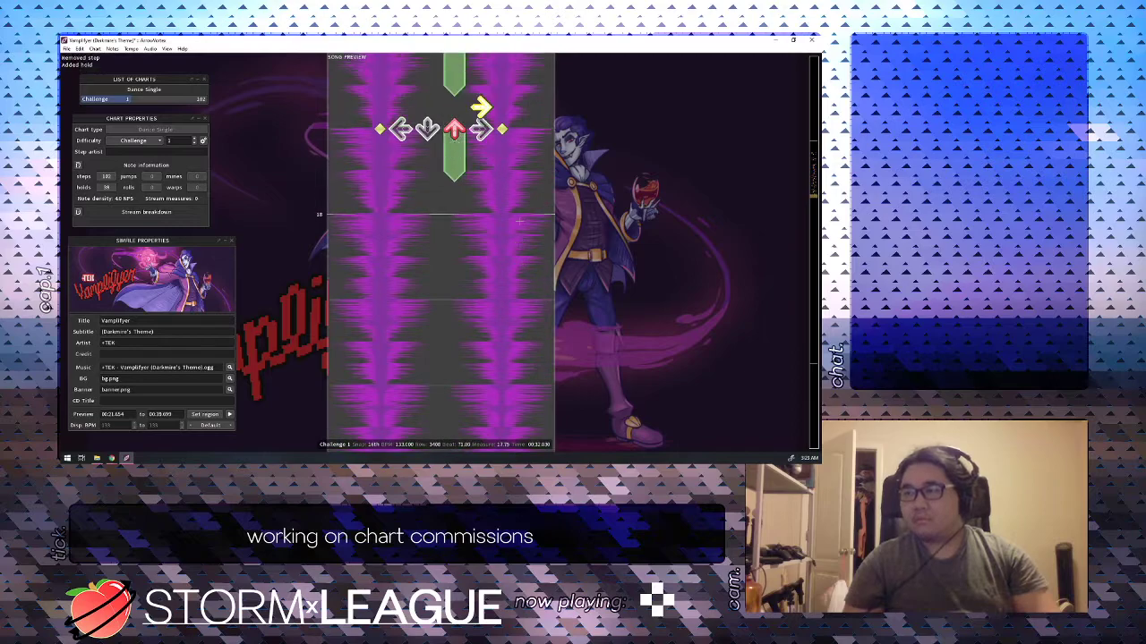
{"action": "scroll", "coordinate": [519, 220], "scroll_direction": "up", "scroll_amount": 5}
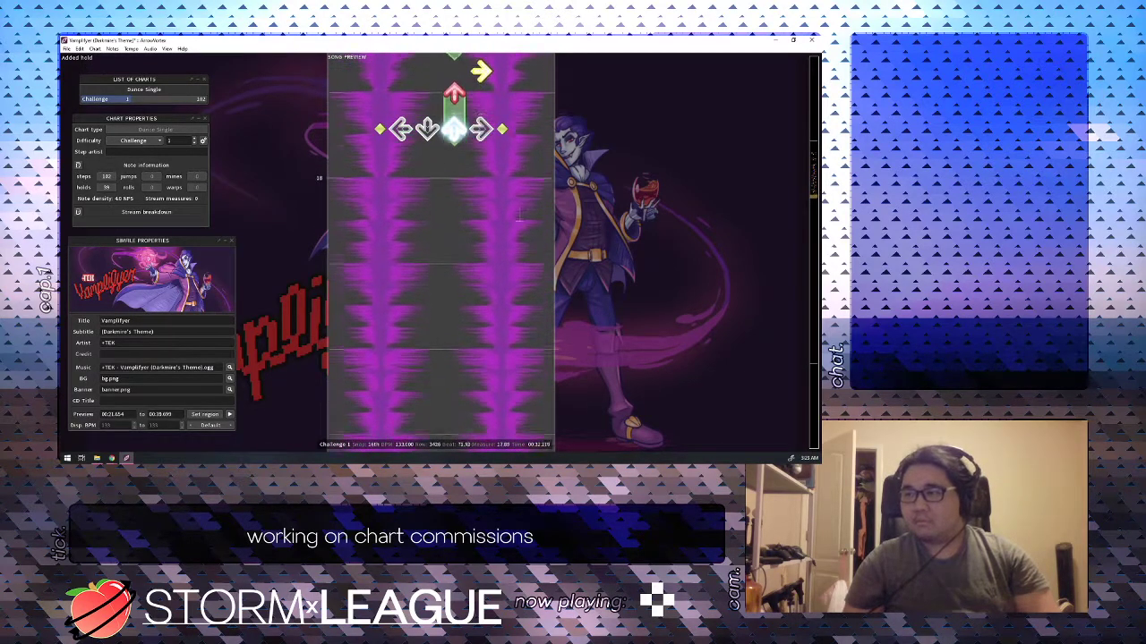
{"action": "scroll", "coordinate": [519, 221], "scroll_direction": "up", "scroll_amount": 7}
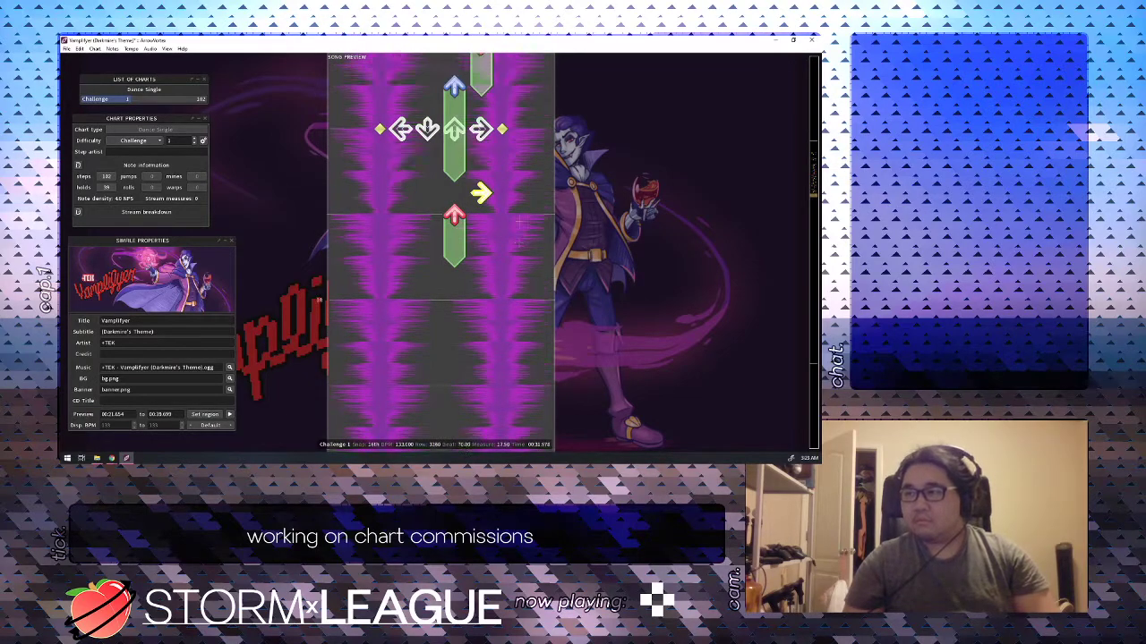
Shorten the up hold at beat 69.5 to end at beat 70, and add a right step at beat 70.25.
{"action": "scroll", "coordinate": [518, 220], "scroll_direction": "up", "scroll_amount": 2}
{"action": "key", "text": "3"}
{"action": "scroll", "coordinate": [519, 221], "scroll_direction": "down", "scroll_amount": 1}
{"action": "key", "text": "4"}
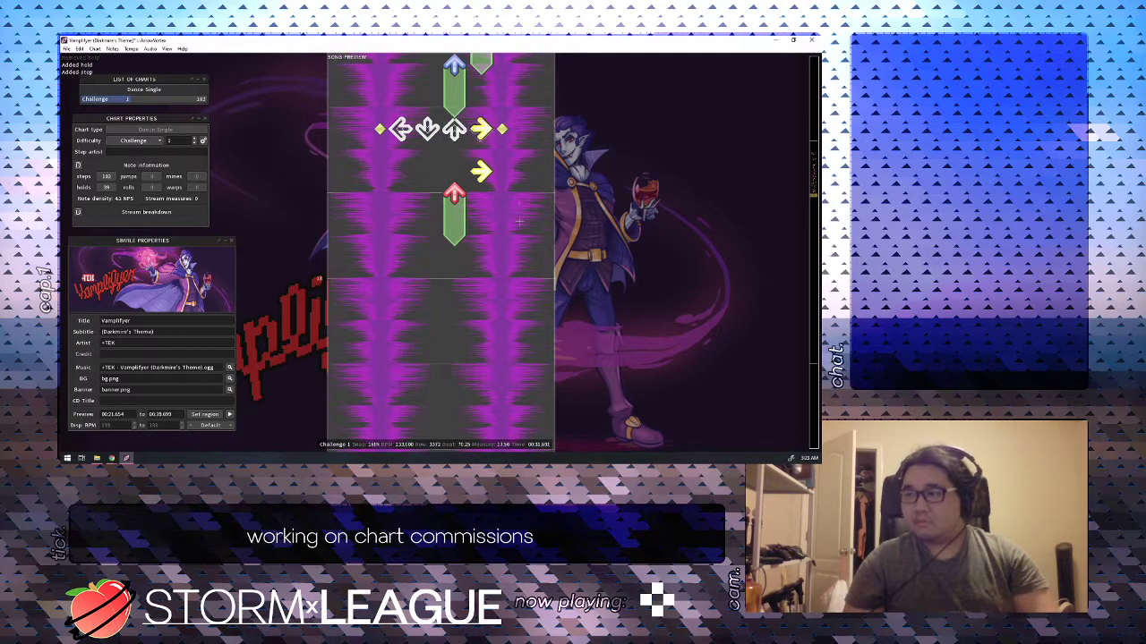
Change the right step at beat 70.75 to a down step and replace the up hold at beat 71 with a right hold to 71.5.
{"action": "scroll", "coordinate": [520, 221], "scroll_direction": "down", "scroll_amount": 2}
{"action": "key", "text": "4"}
{"action": "key", "text": "2"}
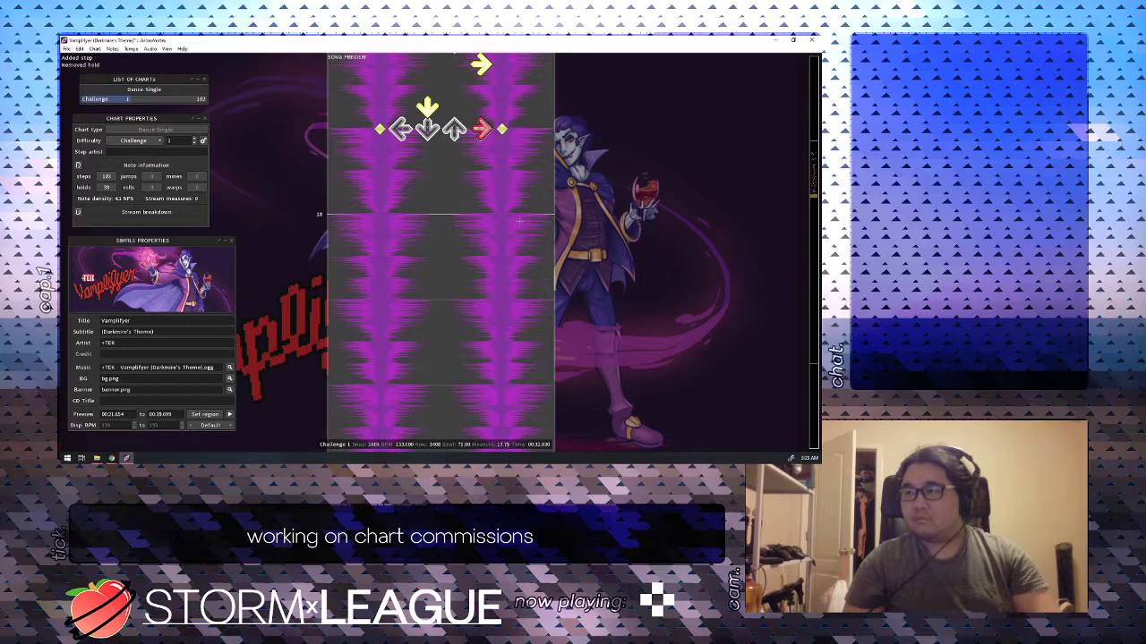
{"action": "scroll", "coordinate": [519, 220], "scroll_direction": "down", "scroll_amount": 1}
{"action": "key", "text": "4"}
{"action": "scroll", "coordinate": [519, 221], "scroll_direction": "down", "scroll_amount": 2}
{"action": "scroll", "coordinate": [519, 220], "scroll_direction": "up", "scroll_amount": 10}
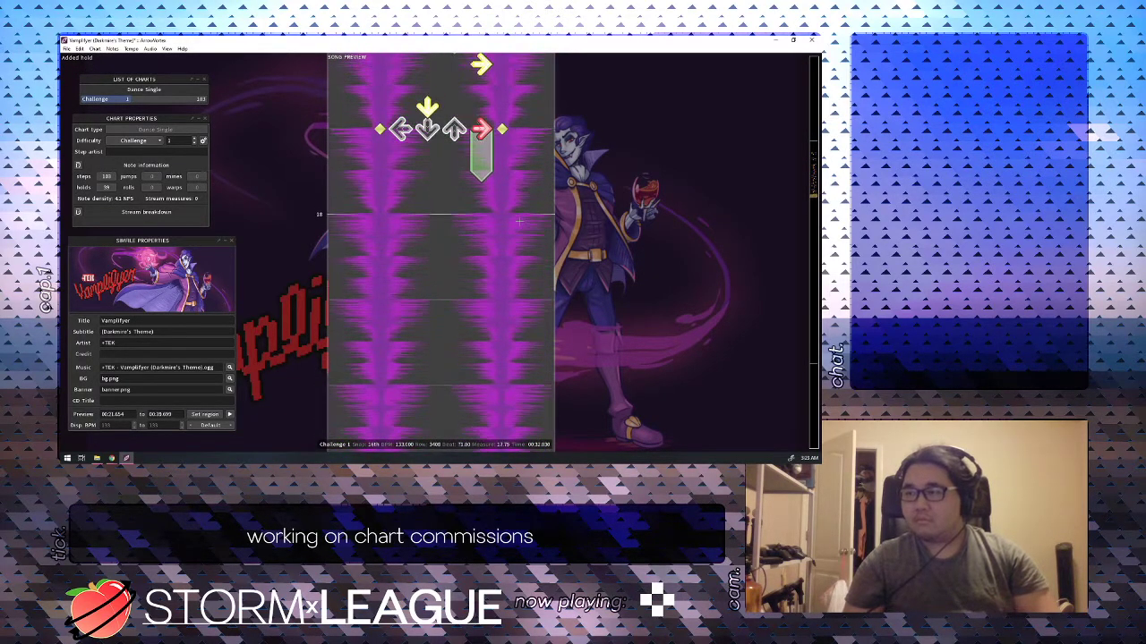
Change the steps at beats 70.25 and 70.75 to down and left, and add an up hold from beat 71.5 to 72.
{"action": "key", "text": "4"}
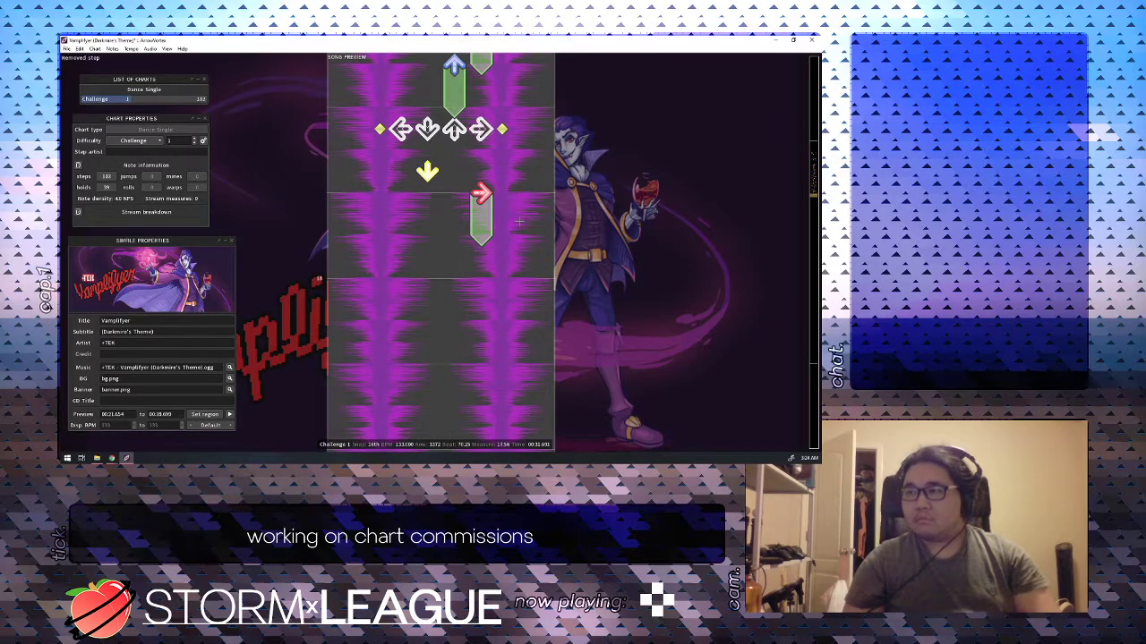
{"action": "scroll", "coordinate": [519, 220], "scroll_direction": "up", "scroll_amount": 11}
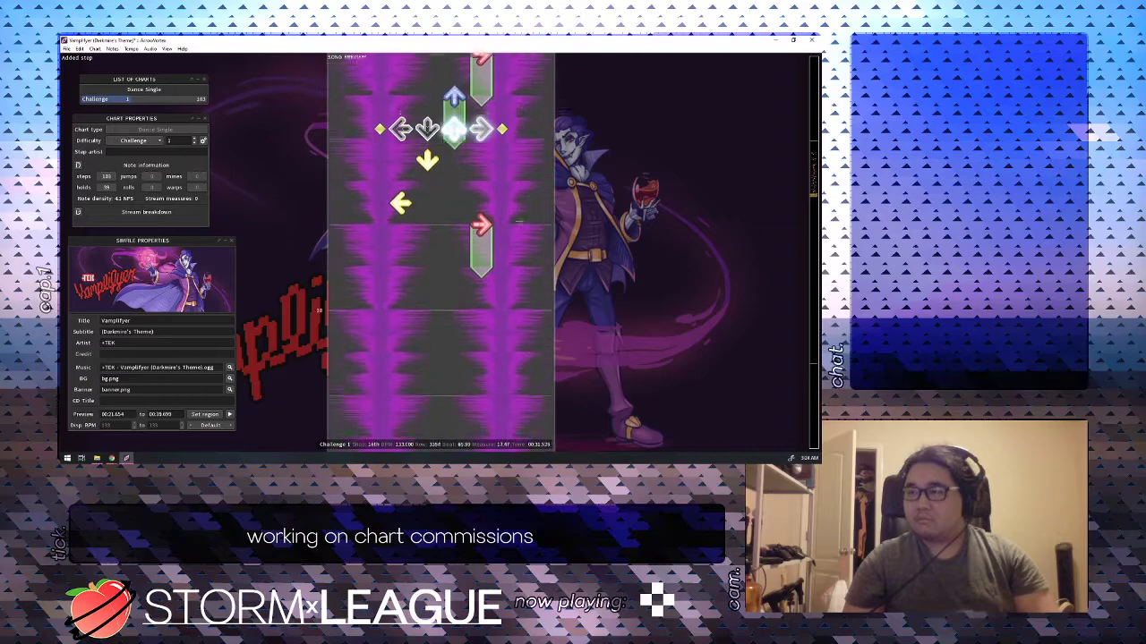
{"action": "key", "text": "3"}
{"action": "scroll", "coordinate": [519, 221], "scroll_direction": "down", "scroll_amount": 1}
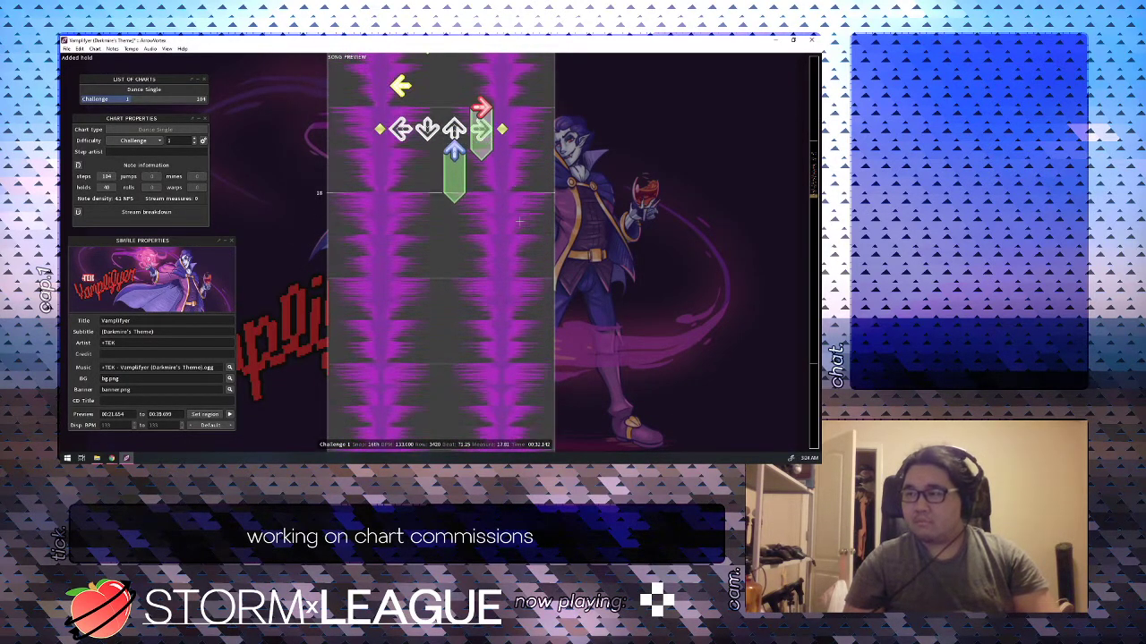
Replace the right hold at beat 71 with a down hold to 71.5, and add a right hold from beat 72 to 72.5.
{"action": "key", "text": "4"}
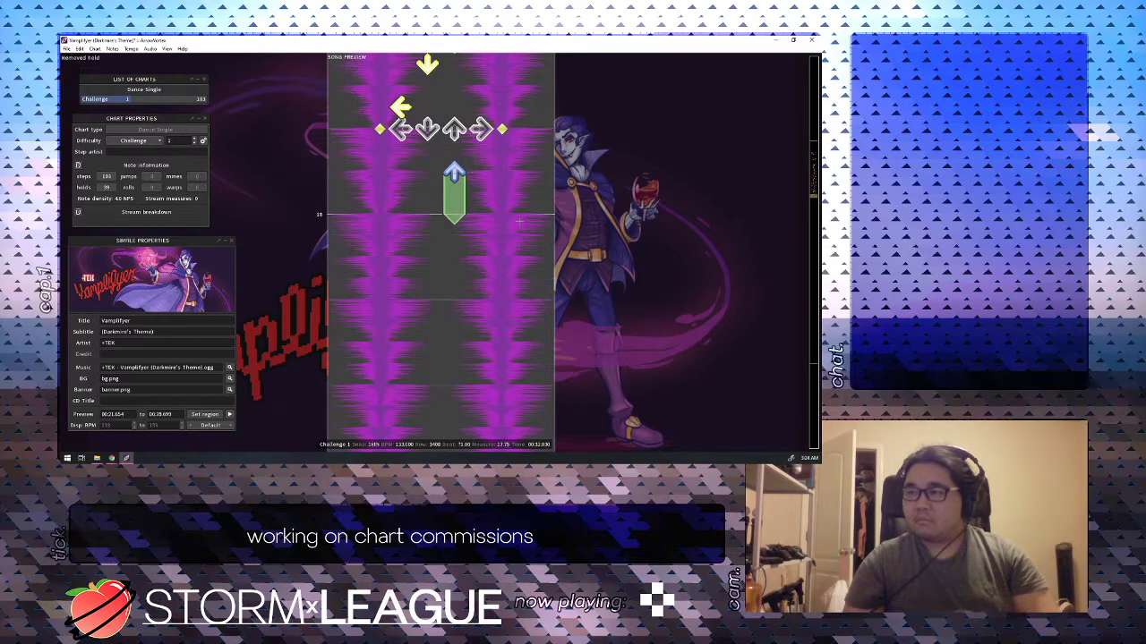
{"action": "key", "text": "2"}
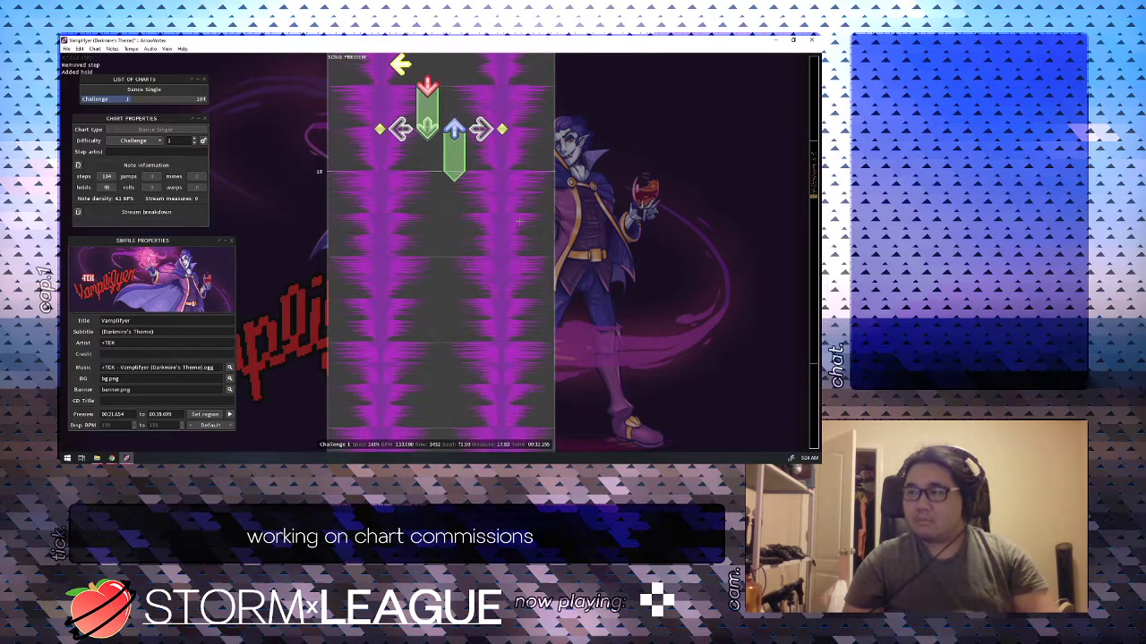
{"action": "scroll", "coordinate": [519, 220], "scroll_direction": "down", "scroll_amount": 3}
{"action": "key", "text": "4"}
{"action": "scroll", "coordinate": [519, 220], "scroll_direction": "down", "scroll_amount": 2}
{"action": "scroll", "coordinate": [519, 220], "scroll_direction": "up", "scroll_amount": 10}
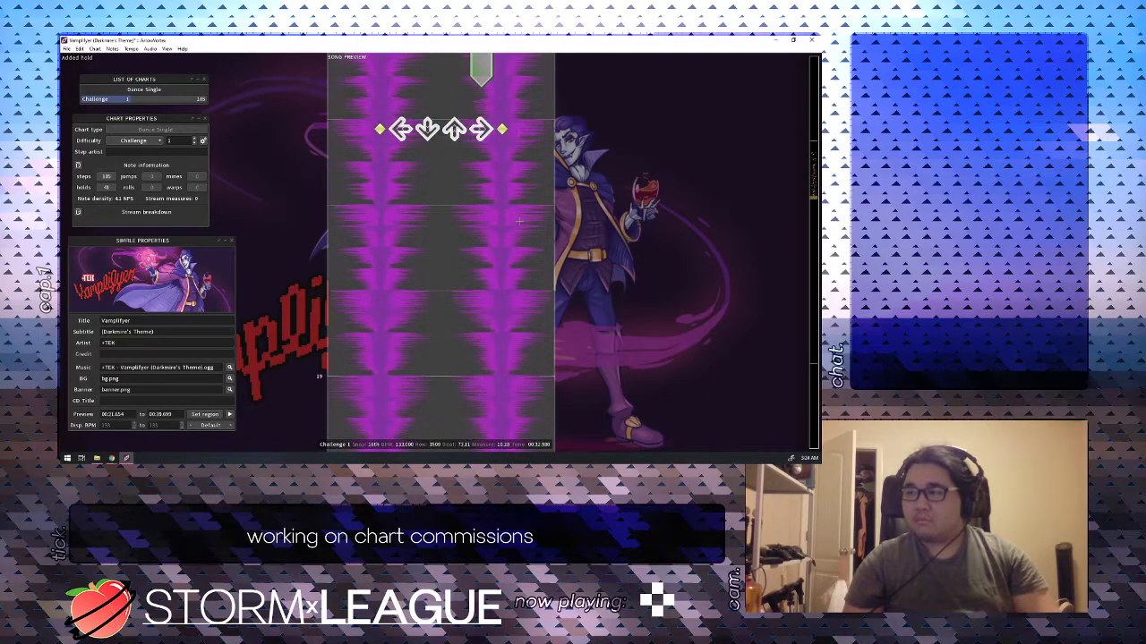
Extend the right hold at beat 72 to beat 73 and play the passage back.
{"action": "key", "text": "space"}
{"action": "scroll", "coordinate": [519, 220], "scroll_direction": "up", "scroll_amount": 1}
{"action": "key", "text": "4"}
{"action": "scroll", "coordinate": [519, 220], "scroll_direction": "up", "scroll_amount": 4}
{"action": "key", "text": "space"}
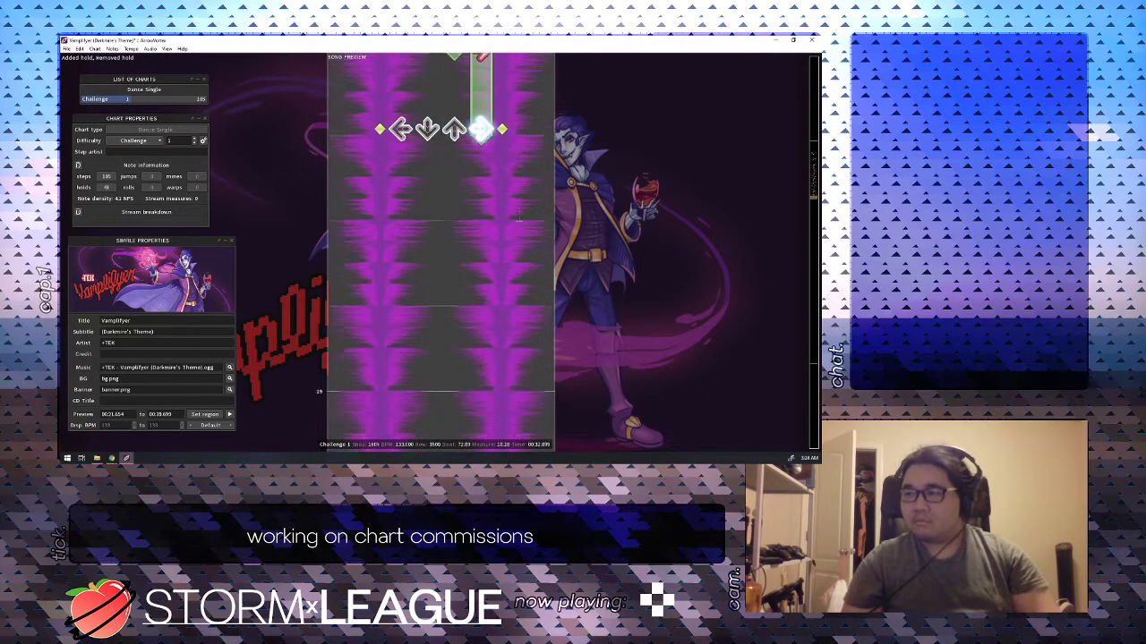
{"action": "key", "text": "space"}
{"action": "scroll", "coordinate": [520, 220], "scroll_direction": "up", "scroll_amount": 4}
{"action": "scroll", "coordinate": [520, 221], "scroll_direction": "down", "scroll_amount": 2}
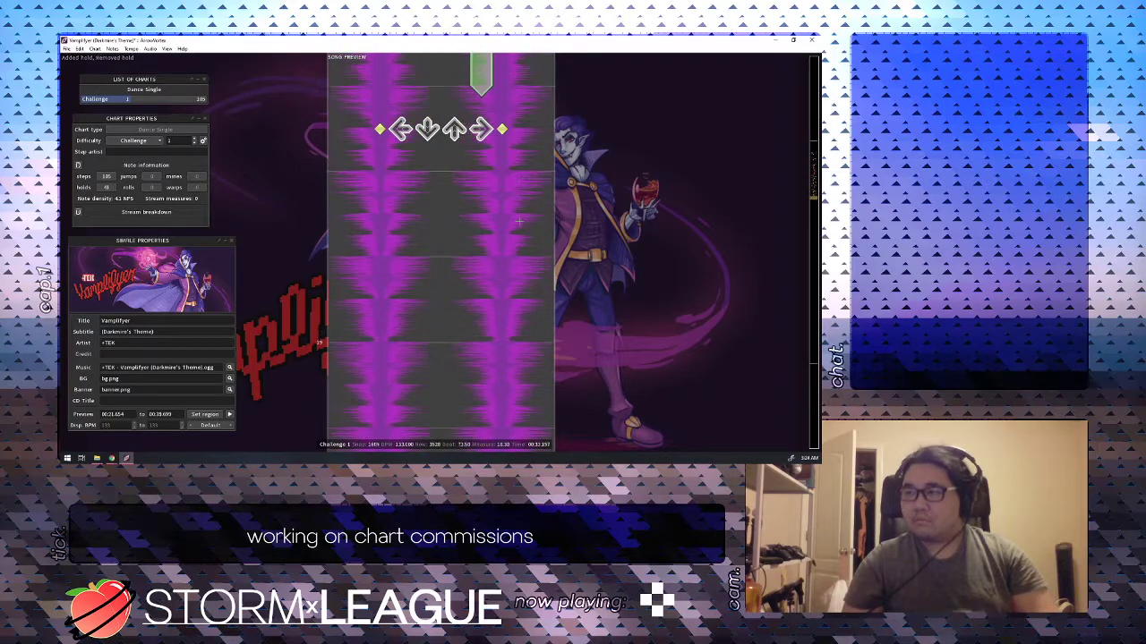
Add a left step at beat 73.5, a down step at 73.75 and an up hold from 74 to 74.5, with playback.
{"action": "key", "text": "1"}
{"action": "scroll", "coordinate": [519, 220], "scroll_direction": "down", "scroll_amount": 1}
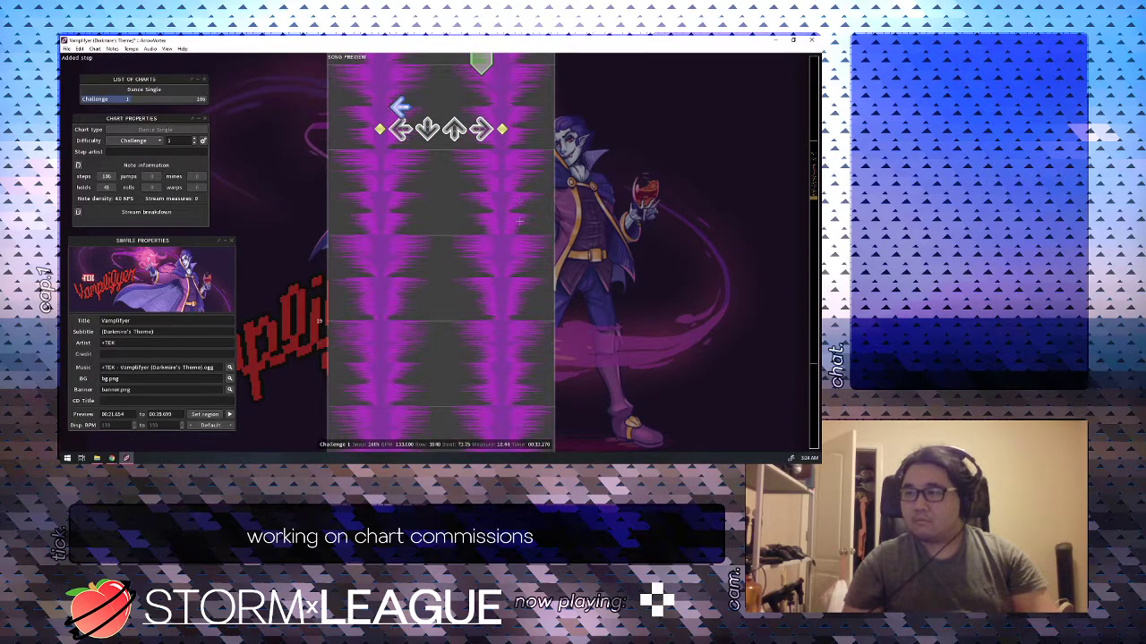
{"action": "key", "text": "2"}
{"action": "scroll", "coordinate": [519, 220], "scroll_direction": "down", "scroll_amount": 1}
{"action": "key", "text": "3"}
{"action": "scroll", "coordinate": [520, 220], "scroll_direction": "down", "scroll_amount": 1}
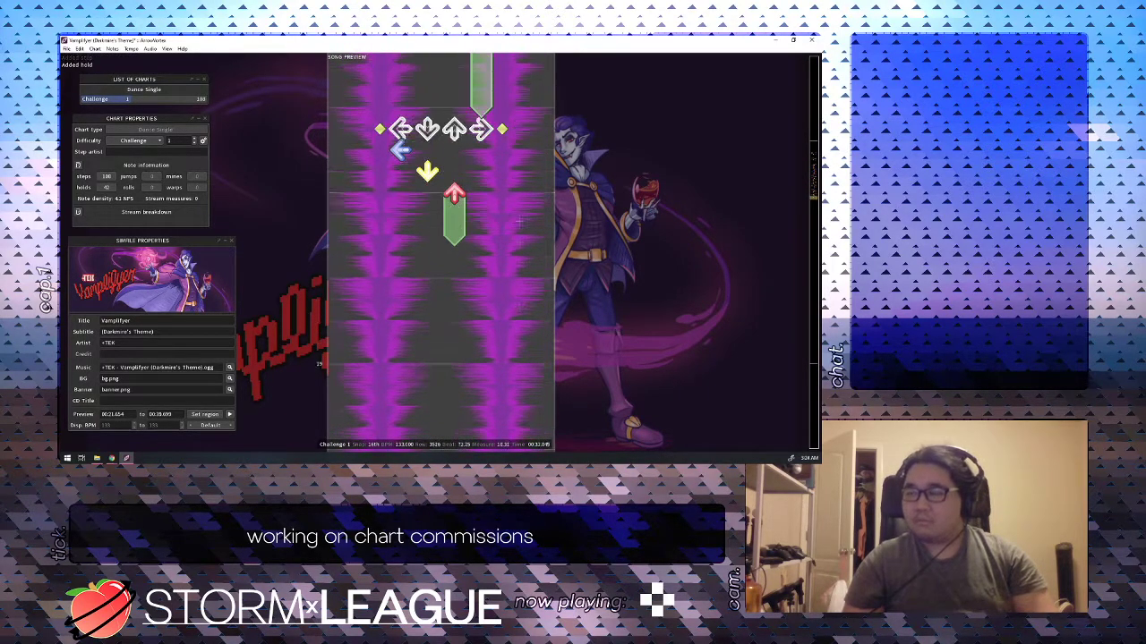
{"action": "scroll", "coordinate": [519, 221], "scroll_direction": "up", "scroll_amount": 5}
{"action": "key", "text": "space"}
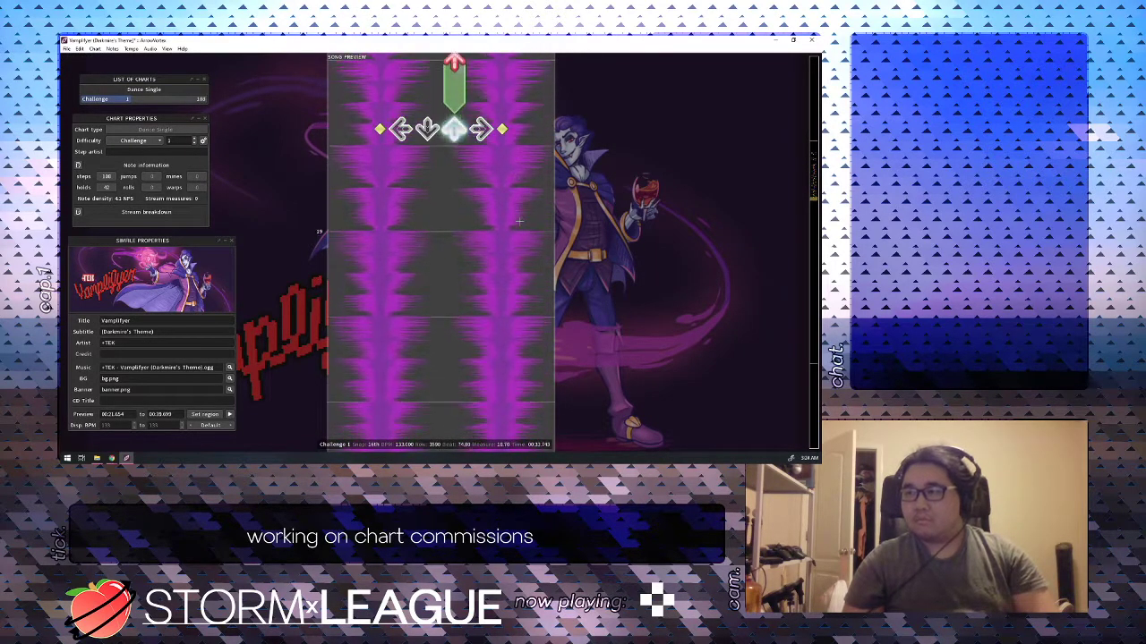
Add a down hold from beat 74.75 to 75.5 and play the passage back.
{"action": "scroll", "coordinate": [519, 221], "scroll_direction": "up", "scroll_amount": 1}
{"action": "scroll", "coordinate": [519, 221], "scroll_direction": "down", "scroll_amount": 2}
{"action": "scroll", "coordinate": [519, 221], "scroll_direction": "up", "scroll_amount": 9}
{"action": "key", "text": "space"}
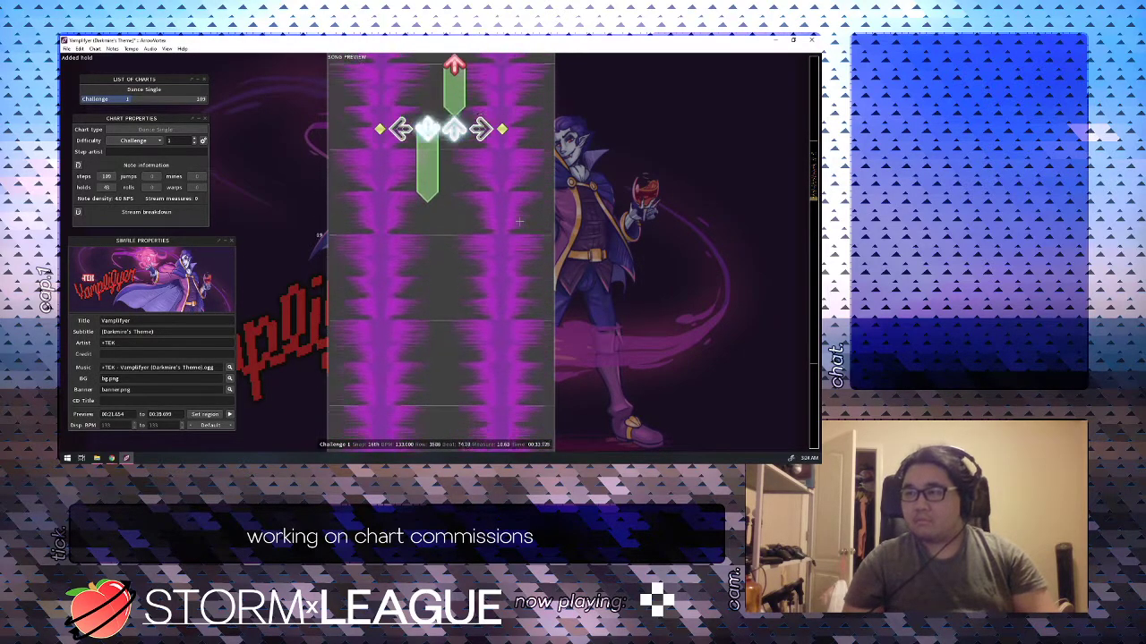
Extend the up hold at beat 74 to beat 74.75 and play the passage back.
{"action": "scroll", "coordinate": [519, 221], "scroll_direction": "down", "scroll_amount": 1}
{"action": "key", "text": "4"}
{"action": "scroll", "coordinate": [519, 221], "scroll_direction": "up", "scroll_amount": 1}
{"action": "key", "text": "4"}
{"action": "key", "text": "3"}
{"action": "scroll", "coordinate": [519, 221], "scroll_direction": "up", "scroll_amount": 4}
{"action": "key", "text": "space"}
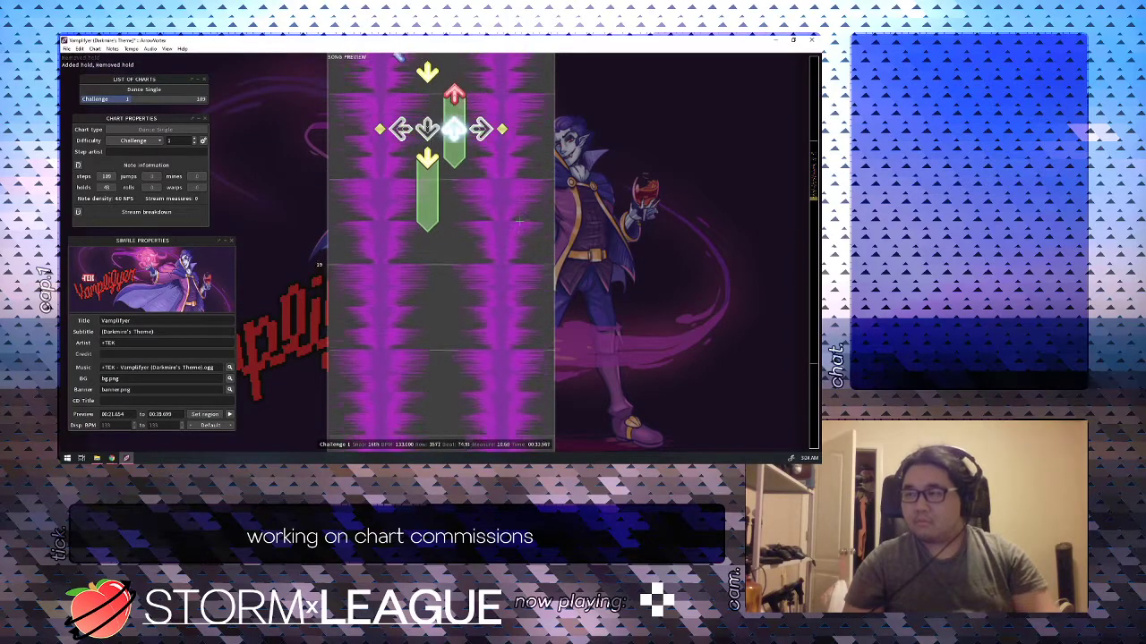
Add a right hold from beat 75.5 to 76 and play the passage back.
{"action": "key", "text": "4"}
{"action": "scroll", "coordinate": [519, 221], "scroll_direction": "down", "scroll_amount": 1}
{"action": "scroll", "coordinate": [519, 220], "scroll_direction": "up", "scroll_amount": 5}
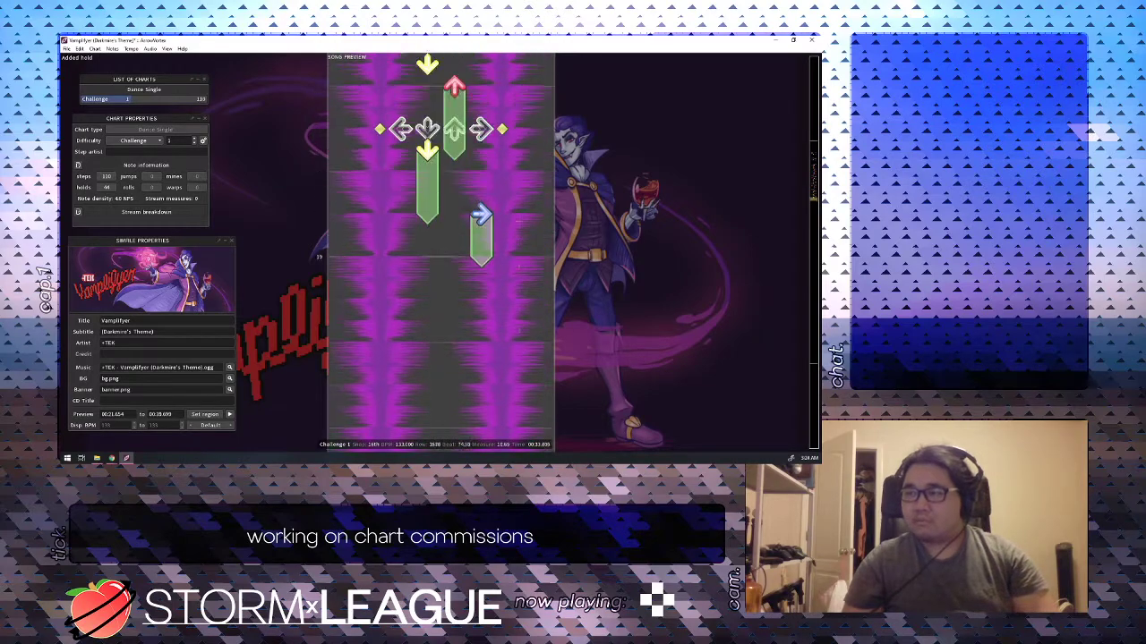
{"action": "scroll", "coordinate": [519, 220], "scroll_direction": "down", "scroll_amount": 3}
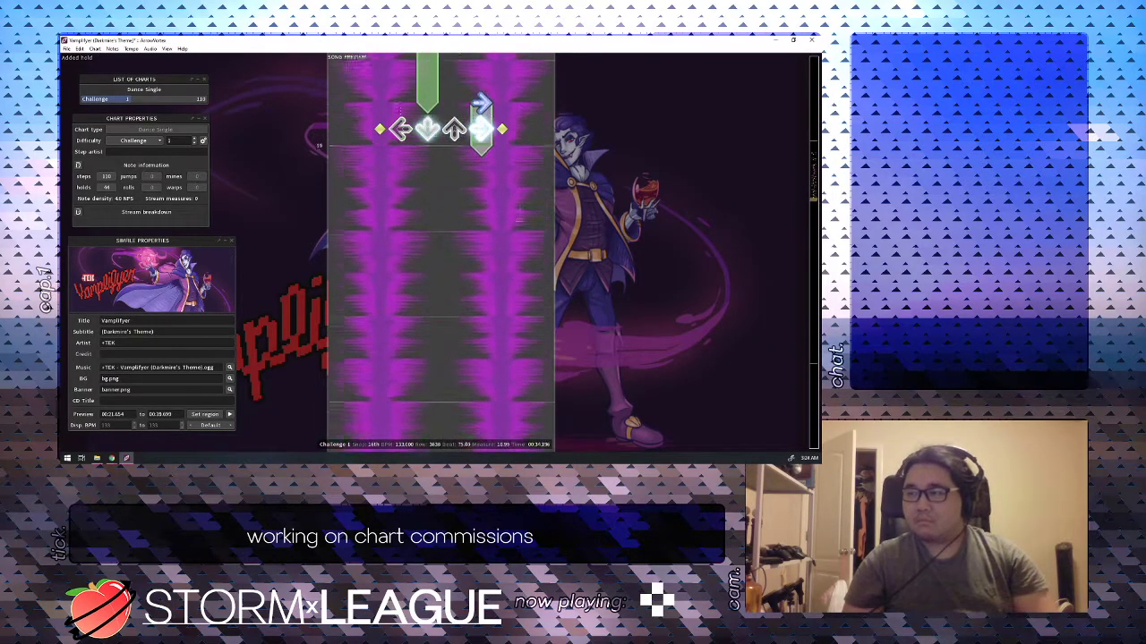
Add a left hold from beat 76 to 77 and a right hold from beat 77 to 78, and play them back.
{"action": "key", "text": "1"}
{"action": "scroll", "coordinate": [519, 220], "scroll_direction": "down", "scroll_amount": 4}
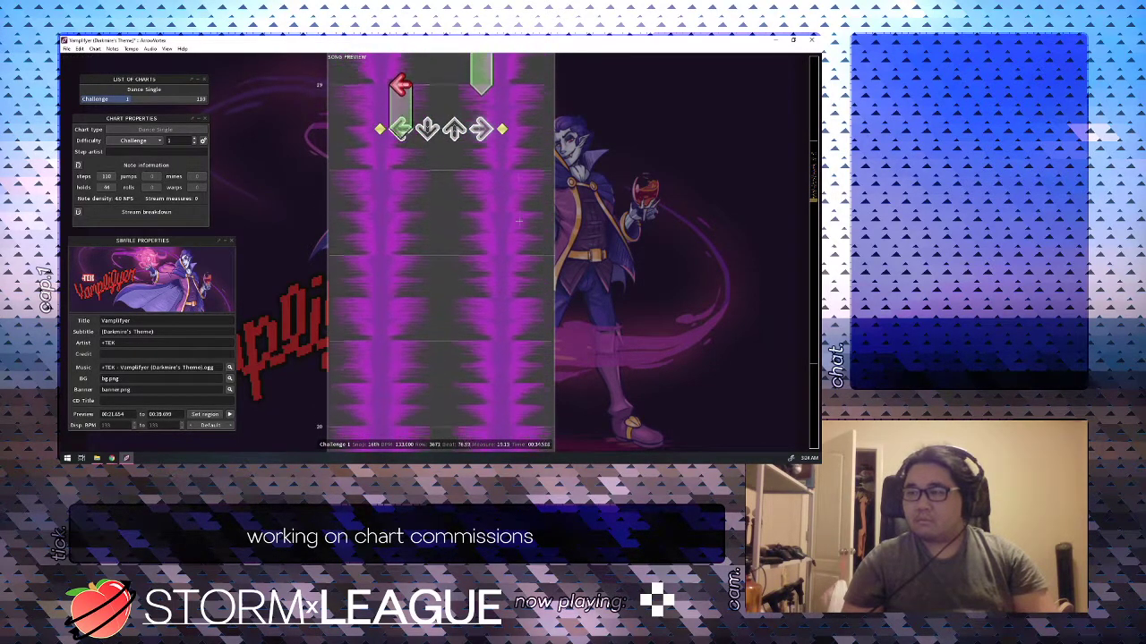
{"action": "key", "text": "4"}
{"action": "scroll", "coordinate": [519, 220], "scroll_direction": "down", "scroll_amount": 3}
{"action": "scroll", "coordinate": [519, 221], "scroll_direction": "up", "scroll_amount": 10}
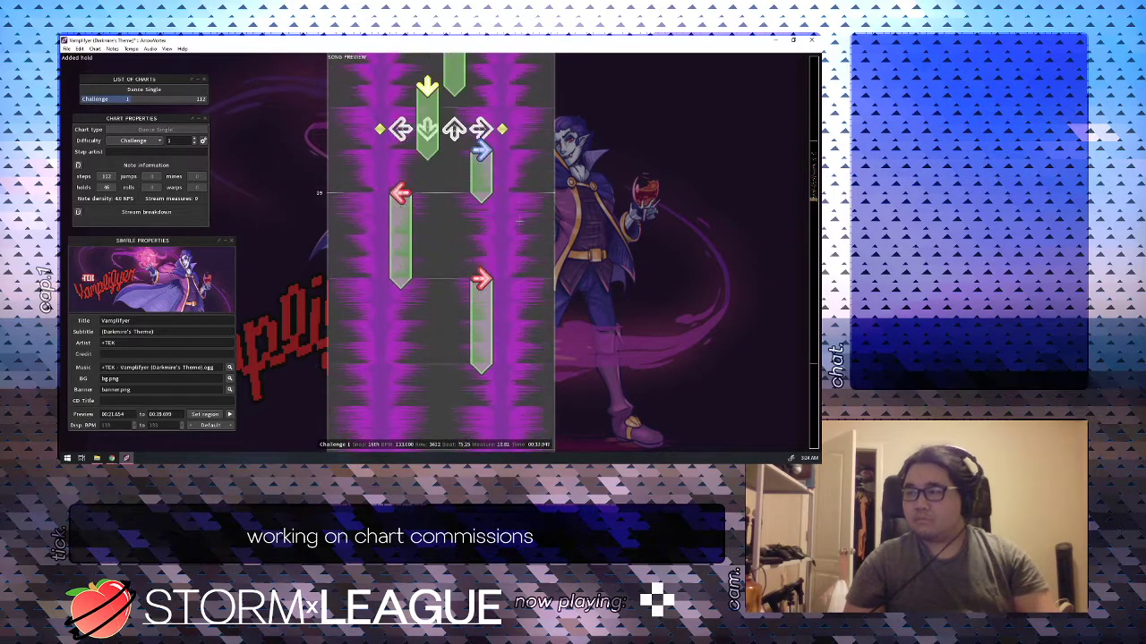
{"action": "key", "text": "space"}
{"action": "key", "text": "space"}
{"action": "scroll", "coordinate": [519, 221], "scroll_direction": "up", "scroll_amount": 6}
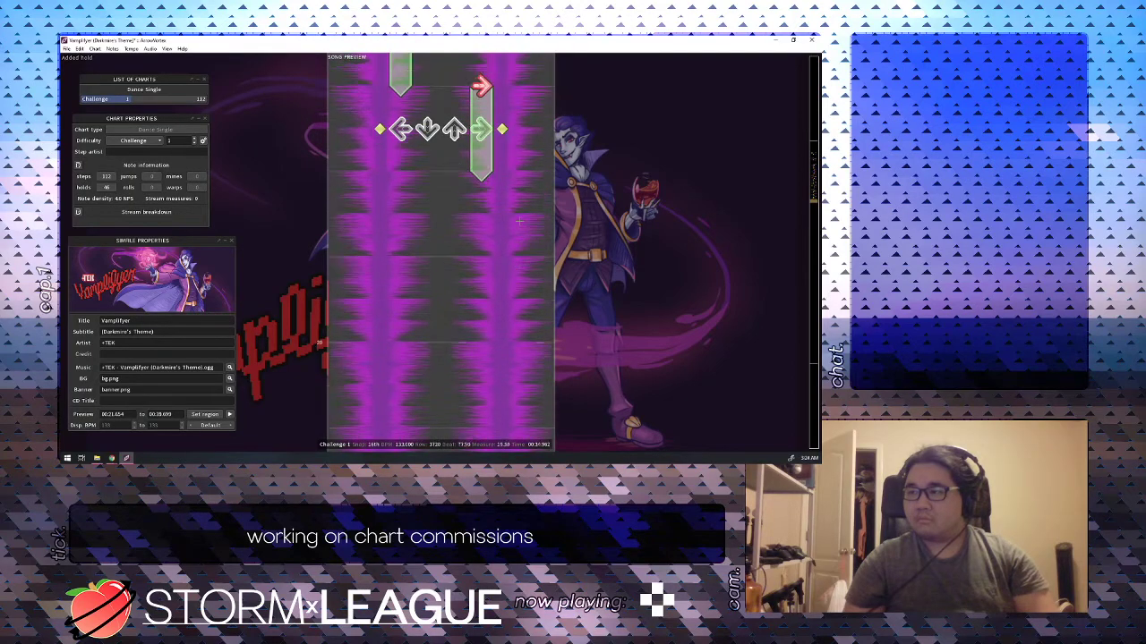
Shorten the right hold at beat 77 to end at beat 77.5.
{"action": "key", "text": "4"}
{"action": "key", "text": "4"}
{"action": "scroll", "coordinate": [519, 221], "scroll_direction": "down", "scroll_amount": 2}
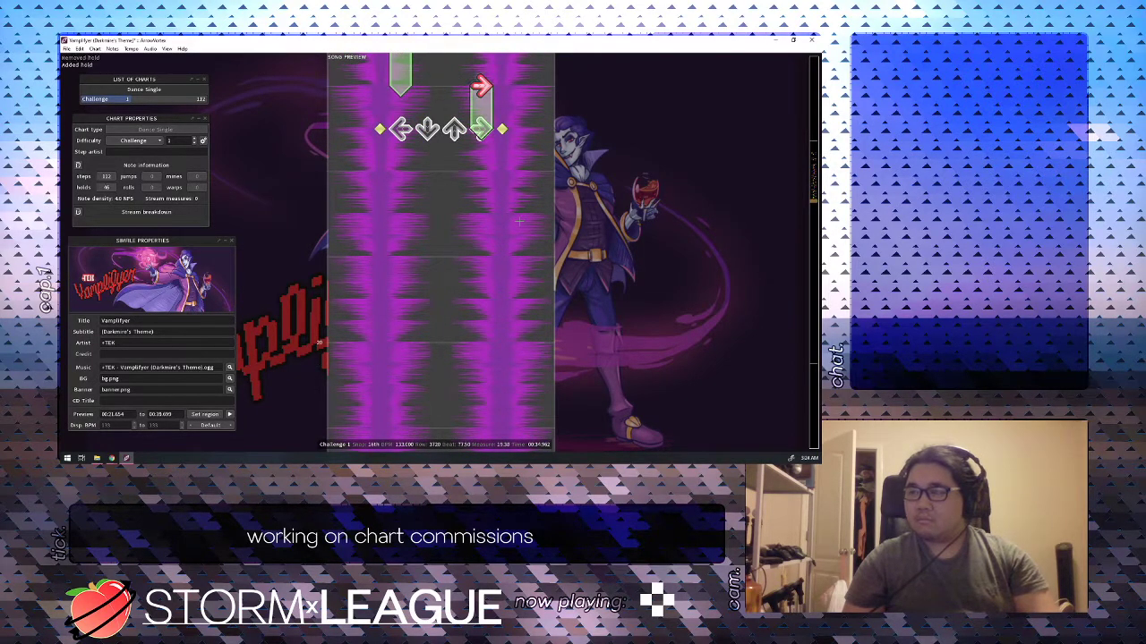
Replace the right hold at beat 77 with an up hold to 77.5, followed by a right hold from 77.5 to 78.
{"action": "key", "text": "4"}
{"action": "scroll", "coordinate": [519, 222], "scroll_direction": "up", "scroll_amount": 2}
{"action": "key", "text": "4"}
{"action": "key", "text": "3"}
{"action": "scroll", "coordinate": [519, 221], "scroll_direction": "down", "scroll_amount": 1}
{"action": "scroll", "coordinate": [519, 221], "scroll_direction": "up", "scroll_amount": 1}
{"action": "key", "text": "3"}
{"action": "key", "text": "3"}
{"action": "scroll", "coordinate": [519, 222], "scroll_direction": "down", "scroll_amount": 2}
{"action": "key", "text": "4"}
{"action": "key", "text": "4"}
{"action": "scroll", "coordinate": [519, 221], "scroll_direction": "down", "scroll_amount": 2}
{"action": "scroll", "coordinate": [519, 222], "scroll_direction": "up", "scroll_amount": 1}
{"action": "scroll", "coordinate": [519, 222], "scroll_direction": "up", "scroll_amount": 3}
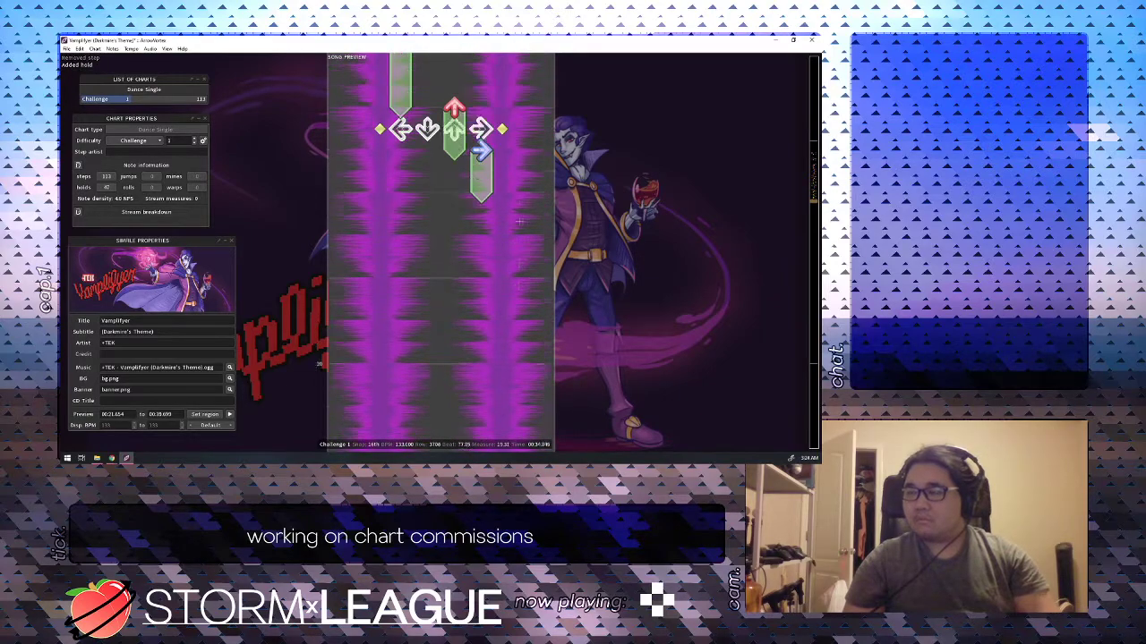
Replace the up hold at beat 77 with a single up step and play the passage back.
{"action": "key", "text": "3"}
{"action": "key", "text": "3"}
{"action": "scroll", "coordinate": [519, 221], "scroll_direction": "up", "scroll_amount": 4}
{"action": "scroll", "coordinate": [519, 221], "scroll_direction": "up", "scroll_amount": 15}
{"action": "key", "text": "space"}
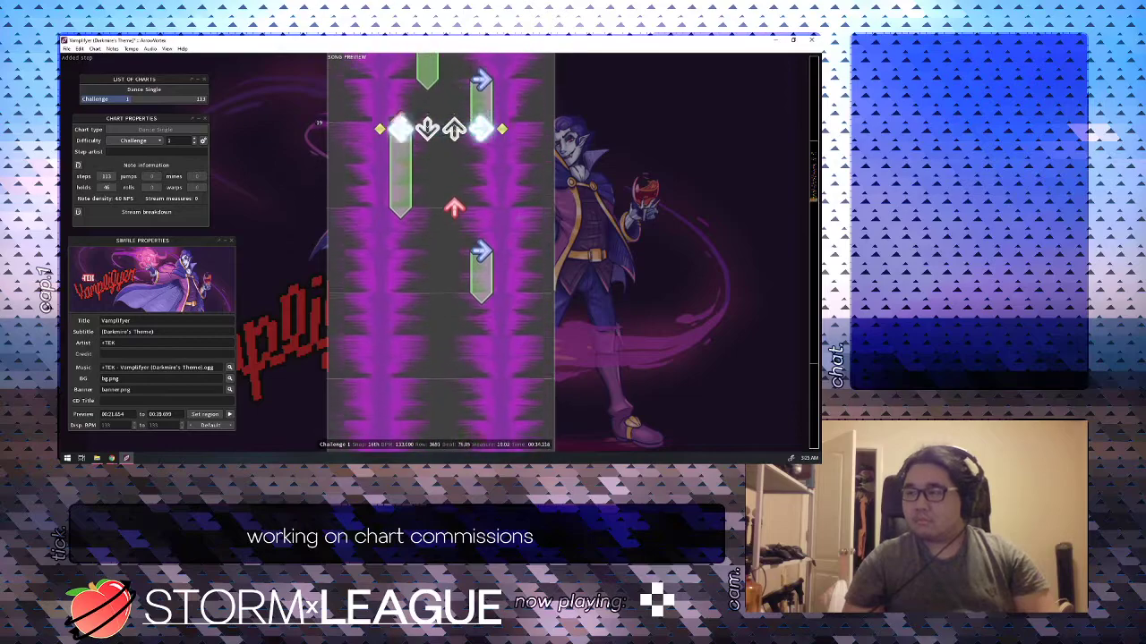
{"action": "scroll", "coordinate": [518, 220], "scroll_direction": "up", "scroll_amount": 2}
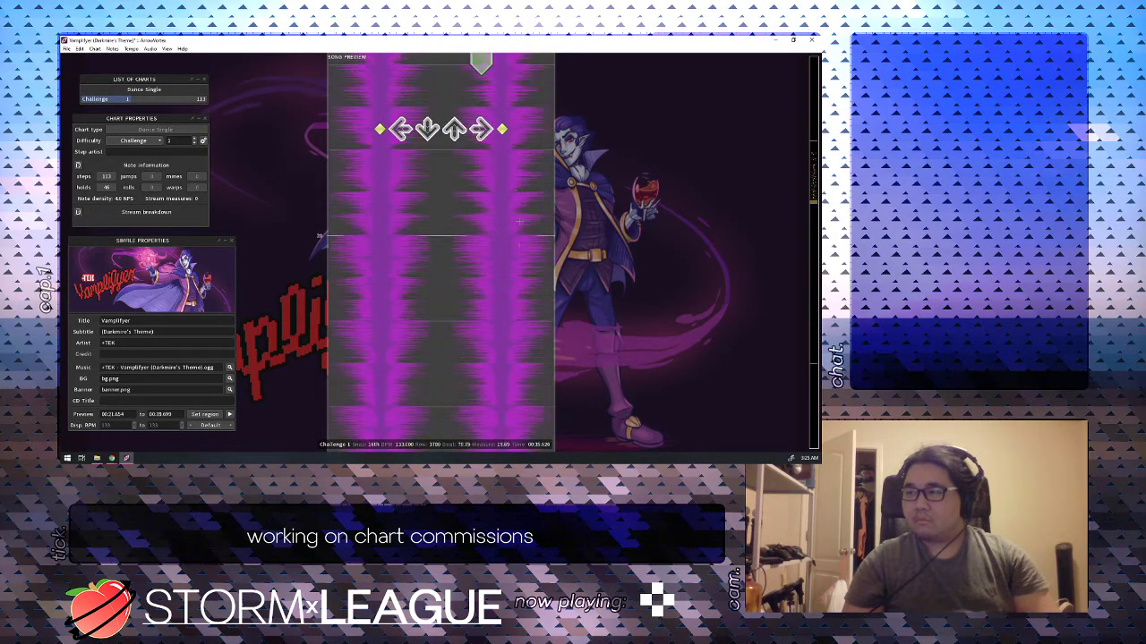
Add a right hold from beat 78.5 to 79 and a down step at beat 79.
{"action": "scroll", "coordinate": [518, 220], "scroll_direction": "up", "scroll_amount": 2}
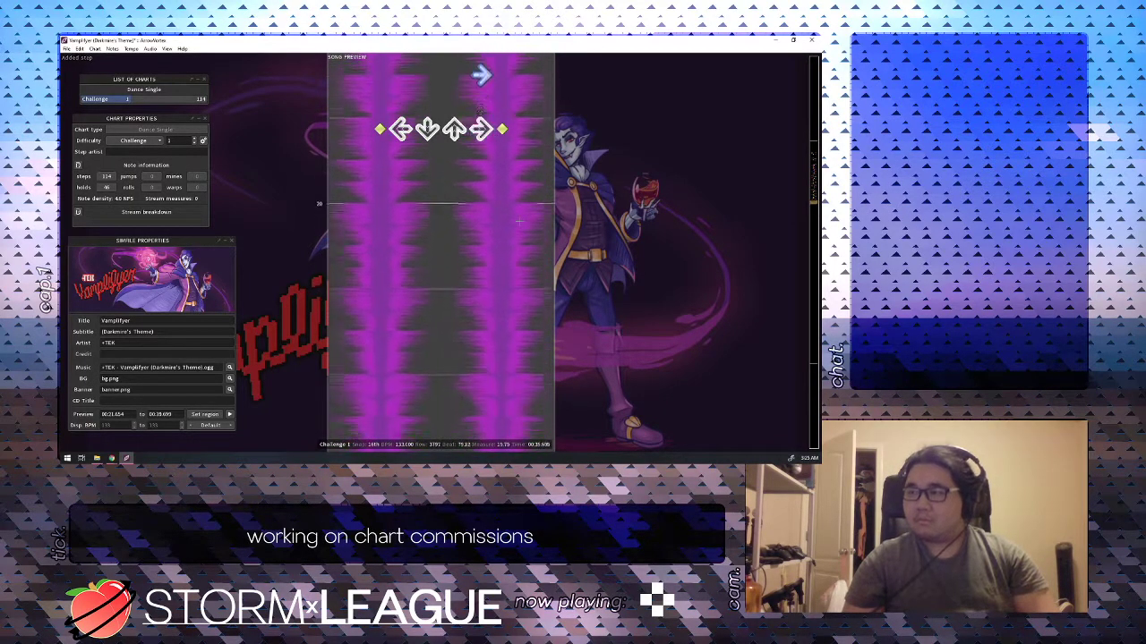
{"action": "scroll", "coordinate": [519, 221], "scroll_direction": "up", "scroll_amount": 1}
{"action": "key", "text": "4"}
{"action": "key", "text": "4"}
{"action": "scroll", "coordinate": [519, 221], "scroll_direction": "down", "scroll_amount": 2}
{"action": "key", "text": "2"}
{"action": "scroll", "coordinate": [519, 221], "scroll_direction": "down", "scroll_amount": 1}
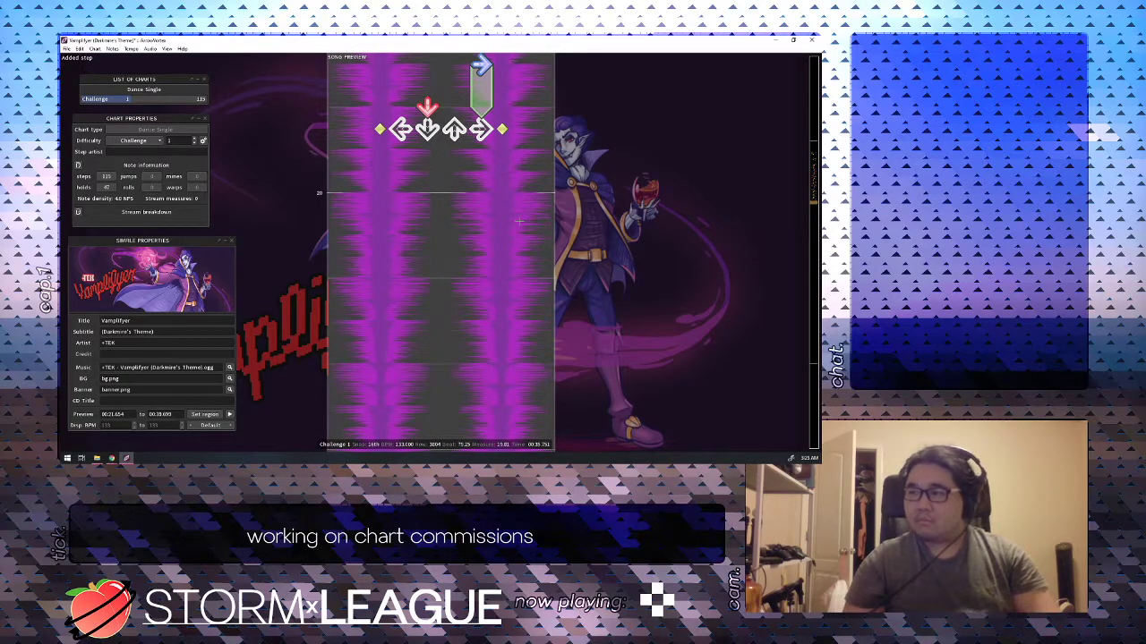
Change the down step at beat 79 to left, add down, up and right steps at 79.25, 79.5 and 79.75, and play back.
{"action": "scroll", "coordinate": [519, 221], "scroll_direction": "up", "scroll_amount": 1}
{"action": "key", "text": "2"}
{"action": "key", "text": "1"}
{"action": "scroll", "coordinate": [519, 221], "scroll_direction": "down", "scroll_amount": 1}
{"action": "key", "text": "2"}
{"action": "scroll", "coordinate": [519, 221], "scroll_direction": "down", "scroll_amount": 1}
{"action": "key", "text": "3"}
{"action": "scroll", "coordinate": [519, 221], "scroll_direction": "down", "scroll_amount": 1}
{"action": "key", "text": "4"}
{"action": "scroll", "coordinate": [519, 221], "scroll_direction": "down", "scroll_amount": 1}
{"action": "scroll", "coordinate": [519, 221], "scroll_direction": "up", "scroll_amount": 8}
{"action": "key", "text": "space"}
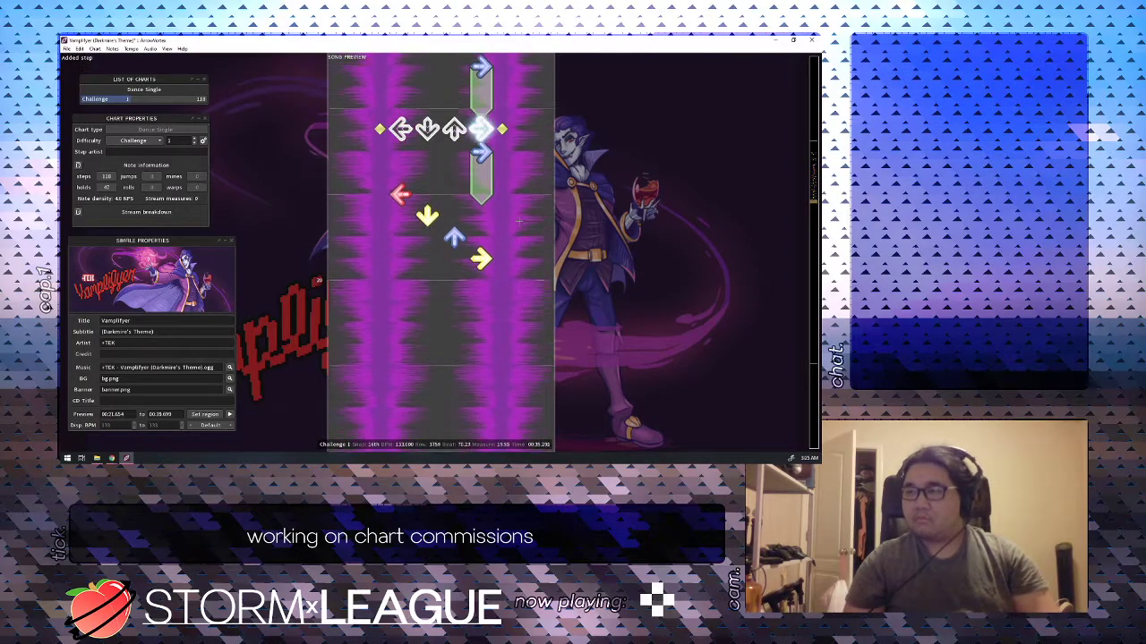
Stop the playback and save the stepchart.
{"action": "key", "text": "space"}
{"action": "scroll", "coordinate": [518, 220], "scroll_direction": "up", "scroll_amount": 15}
{"action": "key", "text": "ctrl+s"}
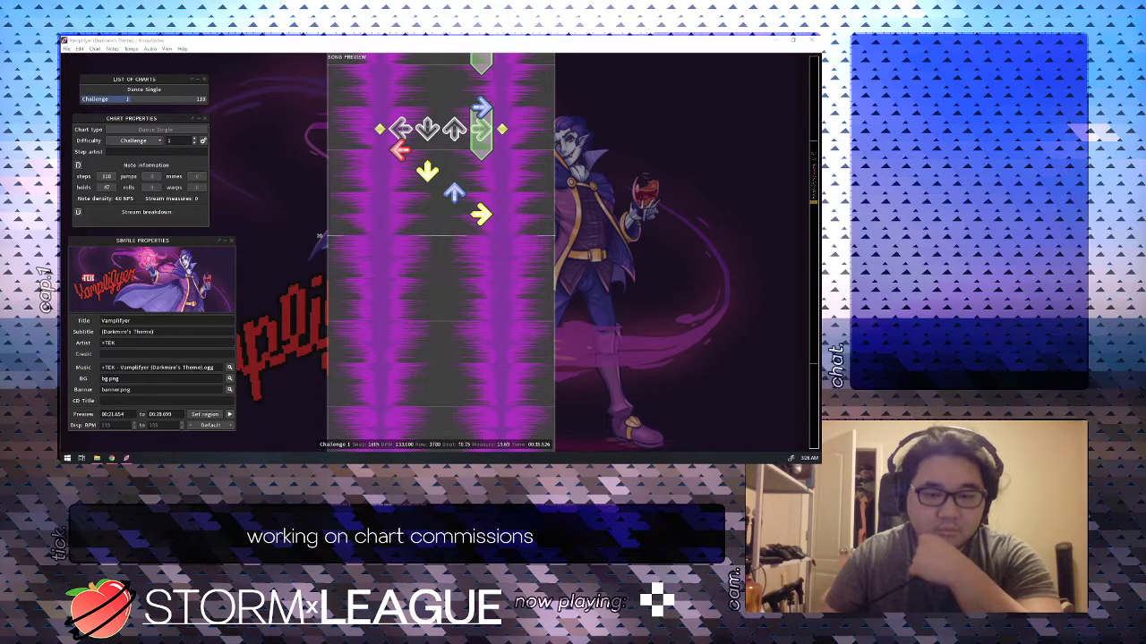
{"action": "left_click", "coordinate": [245, 189]}
{"action": "scroll", "coordinate": [245, 189], "scroll_direction": "up", "scroll_amount": 15}
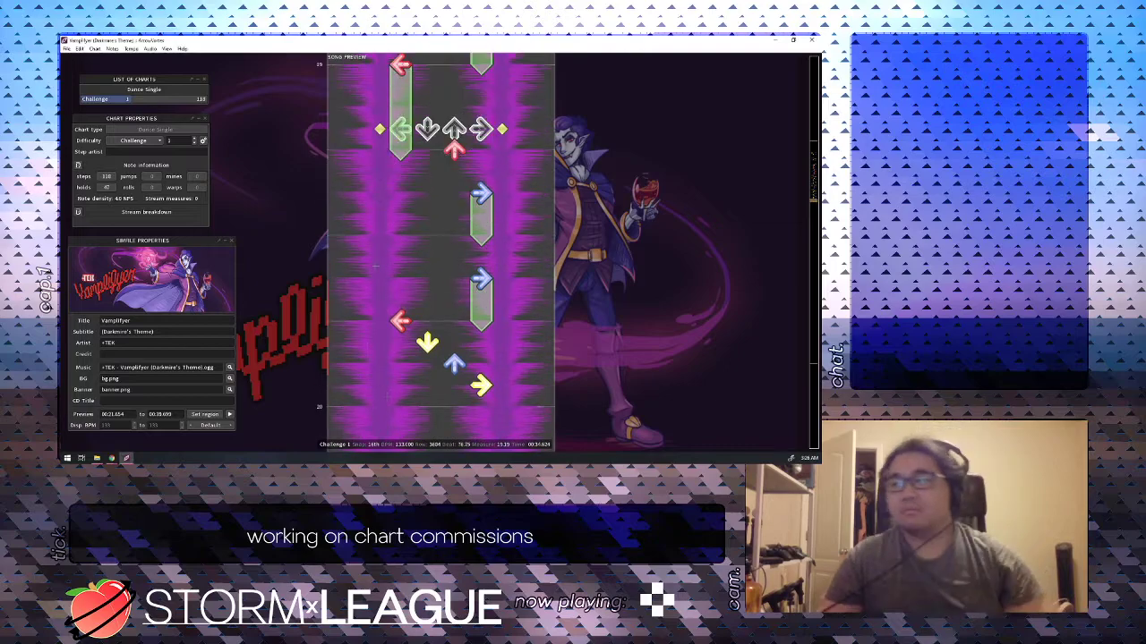
Play back the passage into measure 20, check the song further ahead, and return to beat 80.
{"action": "key", "text": "space"}
{"action": "scroll", "coordinate": [440, 251], "scroll_direction": "down", "scroll_amount": 11}
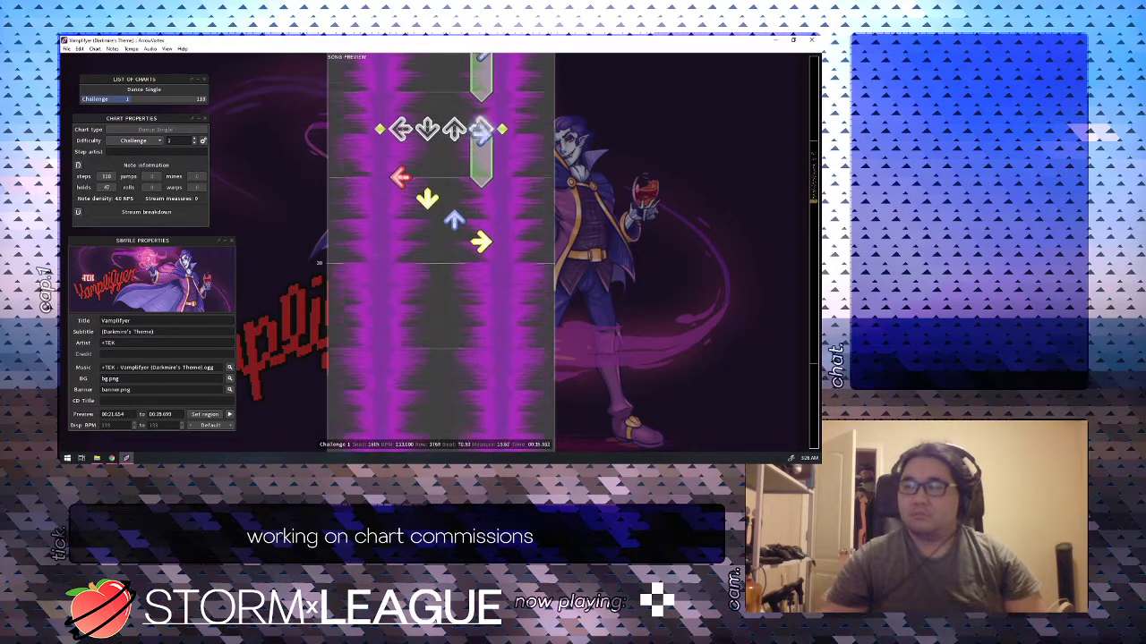
{"action": "scroll", "coordinate": [441, 251], "scroll_direction": "up", "scroll_amount": 6}
{"action": "key", "text": "space"}
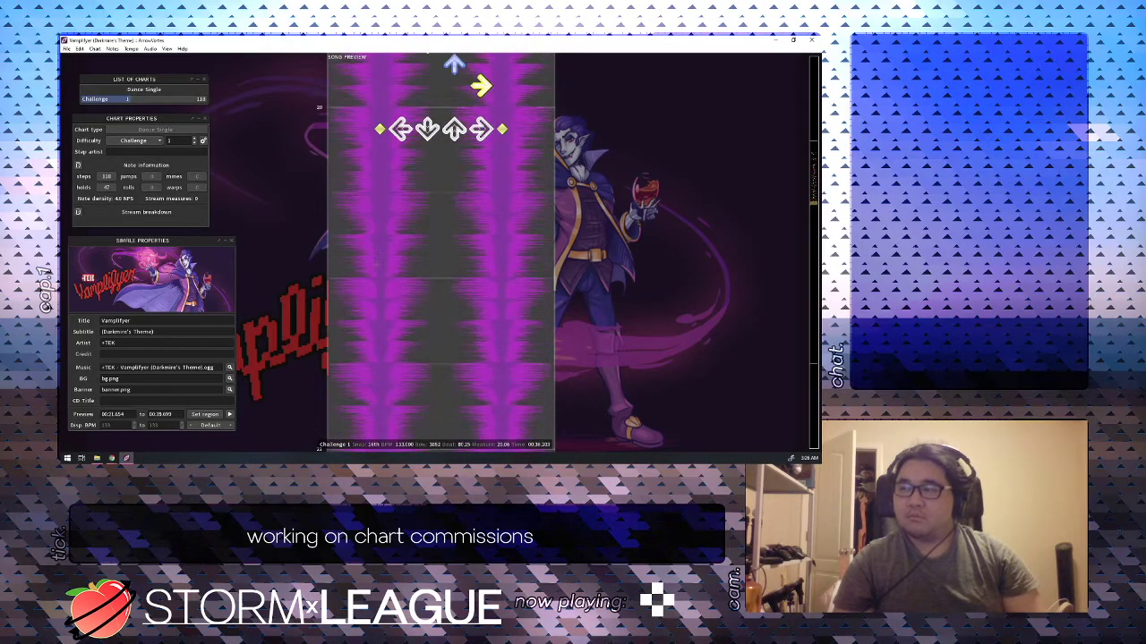
{"action": "scroll", "coordinate": [440, 251], "scroll_direction": "up", "scroll_amount": 1}
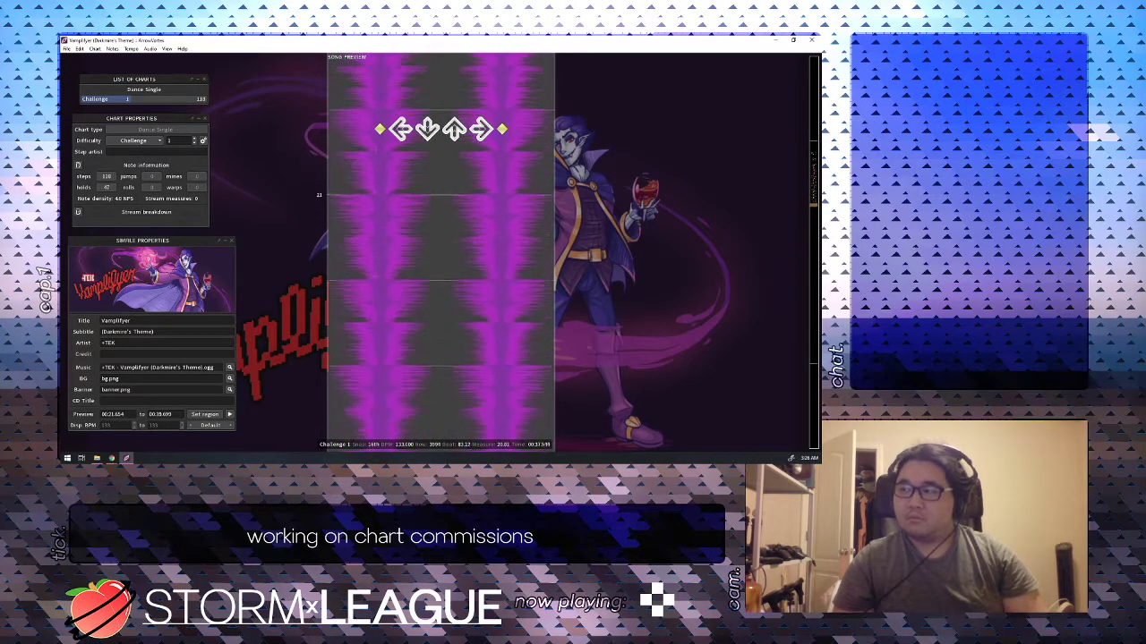
{"action": "left_click", "coordinate": [814, 222]}
{"action": "scroll", "coordinate": [441, 250], "scroll_direction": "down", "scroll_amount": 2}
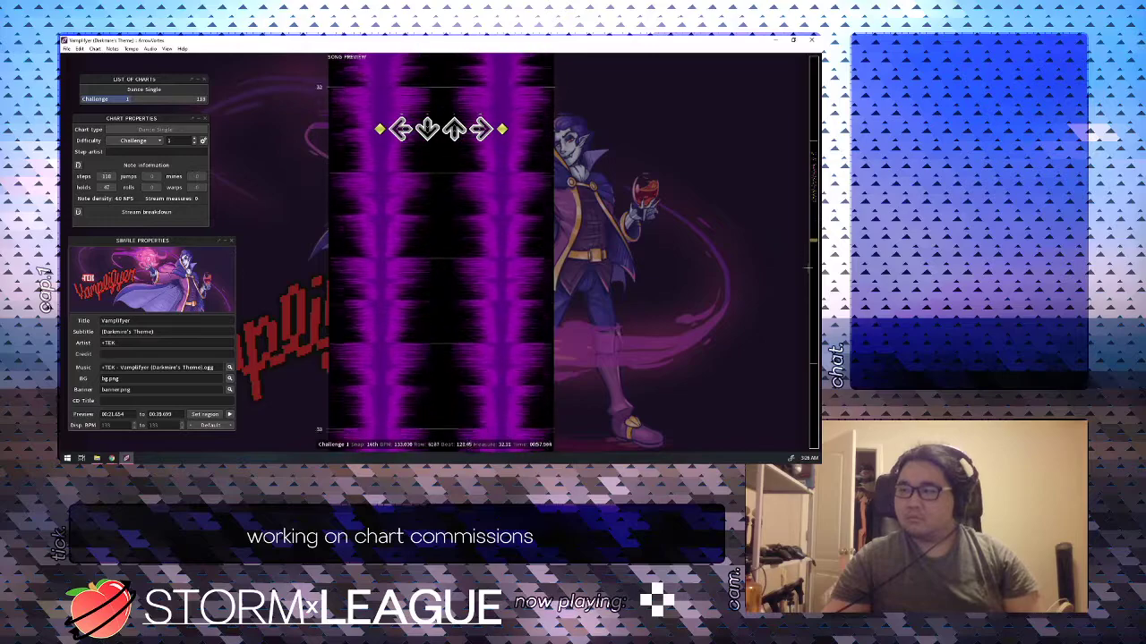
{"action": "left_click", "coordinate": [813, 199]}
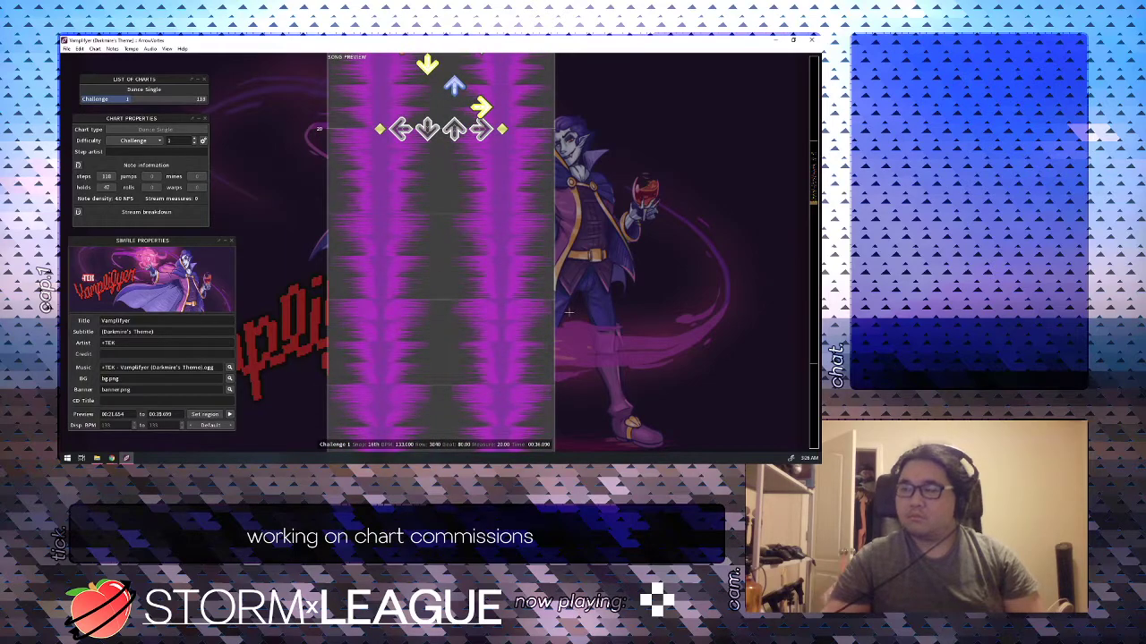
Add an up hold from beat 80 to 80.75, a right step at 80.75 and a down step at 81, and play back.
{"action": "key", "text": "3"}
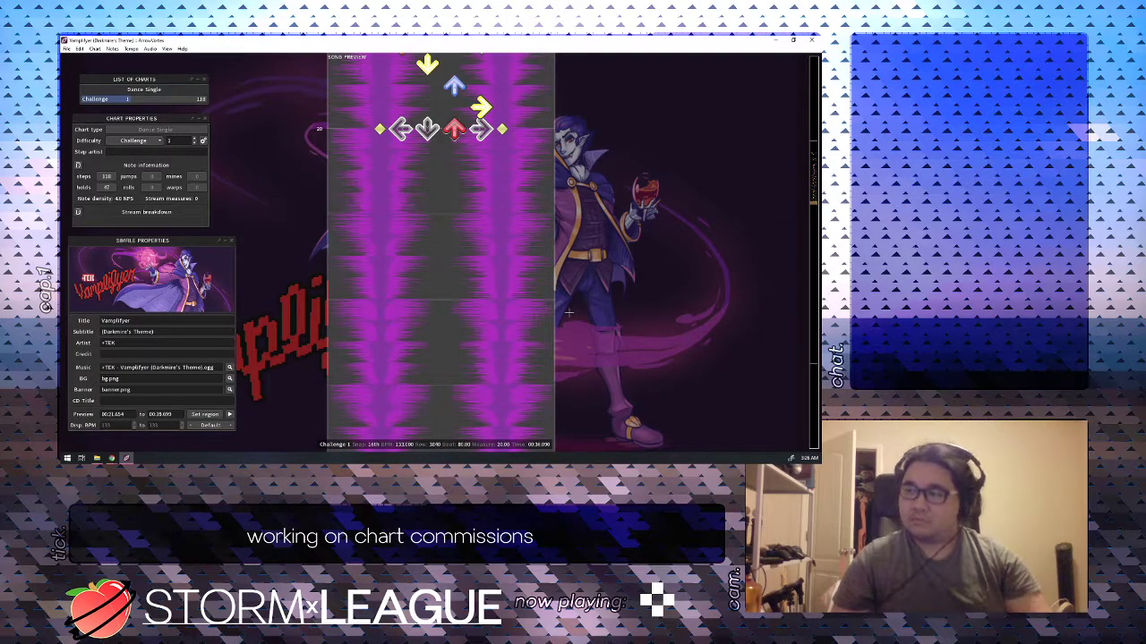
{"action": "scroll", "coordinate": [568, 312], "scroll_direction": "down", "scroll_amount": 3}
{"action": "key", "text": "4"}
{"action": "key", "text": "1"}
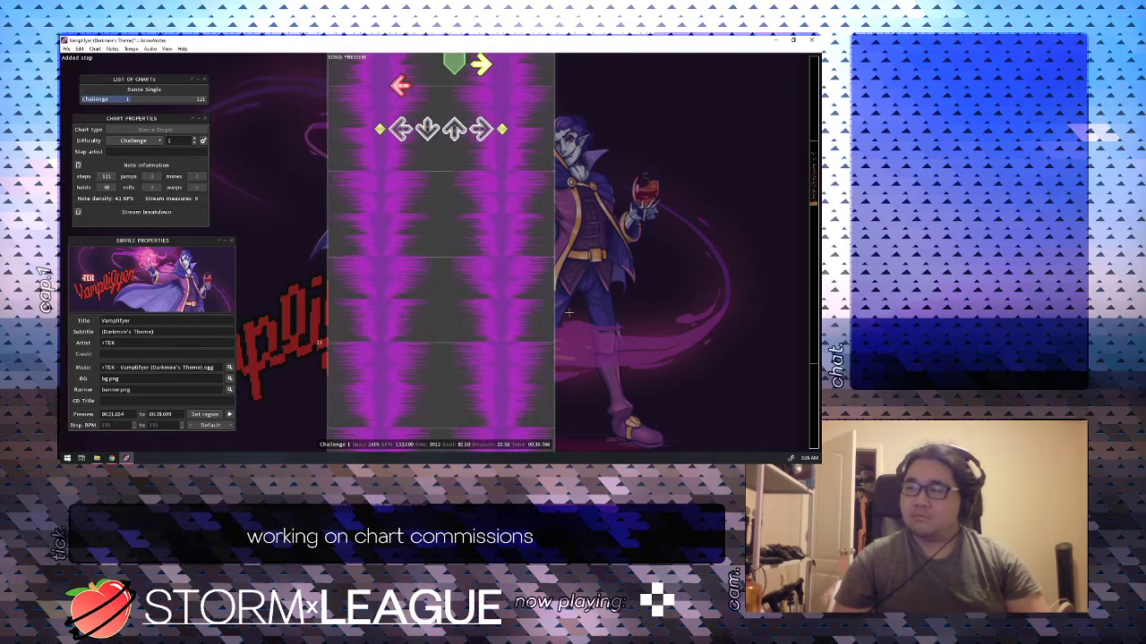
{"action": "key", "text": "Up"}
{"action": "key", "text": "Up"}
{"action": "key", "text": "1"}
{"action": "key", "text": "2"}
{"action": "scroll", "coordinate": [568, 312], "scroll_direction": "up", "scroll_amount": 9}
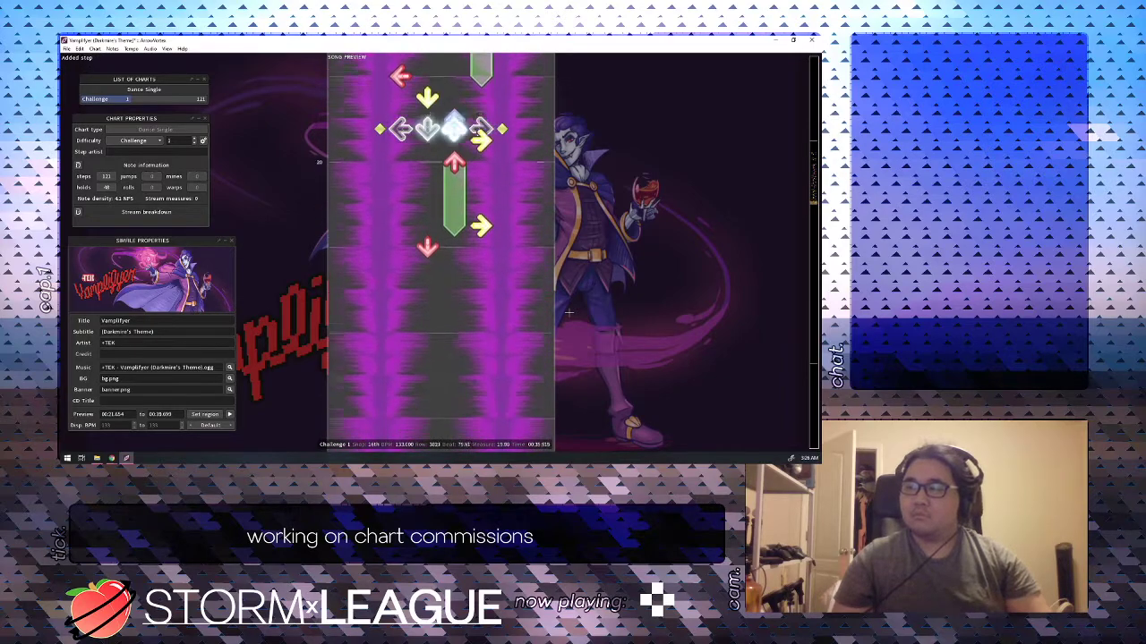
Move the right step from beat 80.75 to 80.5 and the down step from beat 81 to 80.75.
{"action": "scroll", "coordinate": [568, 313], "scroll_direction": "up", "scroll_amount": 3}
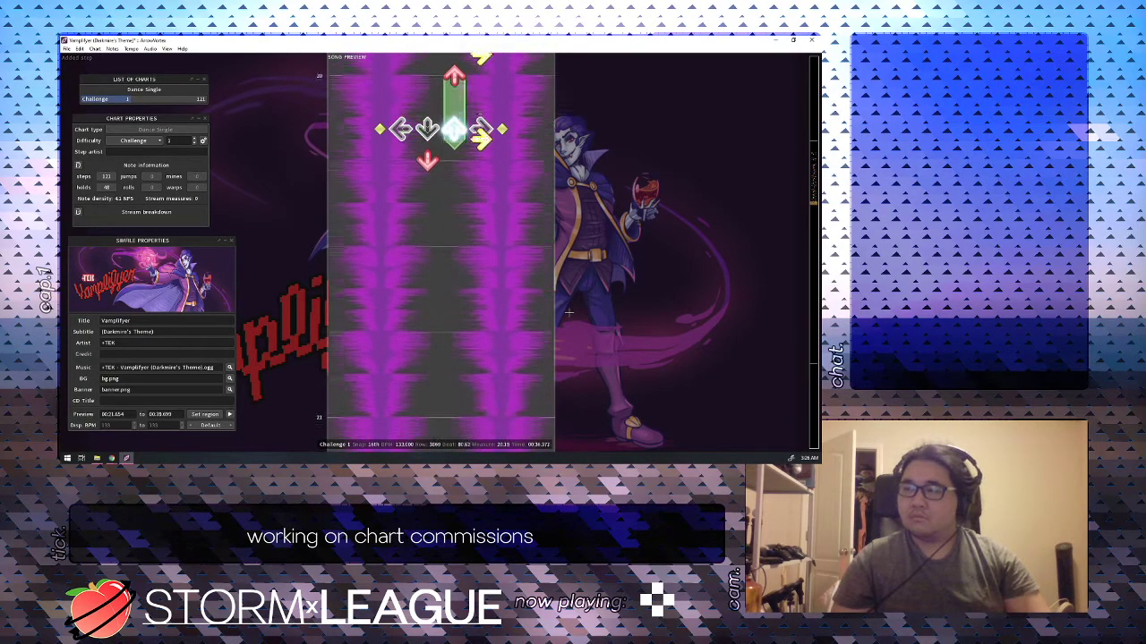
{"action": "key", "text": "4"}
{"action": "scroll", "coordinate": [568, 312], "scroll_direction": "down", "scroll_amount": 1}
{"action": "key", "text": "4"}
{"action": "key", "text": "2"}
{"action": "scroll", "coordinate": [569, 312], "scroll_direction": "down", "scroll_amount": 1}
{"action": "key", "text": "2"}
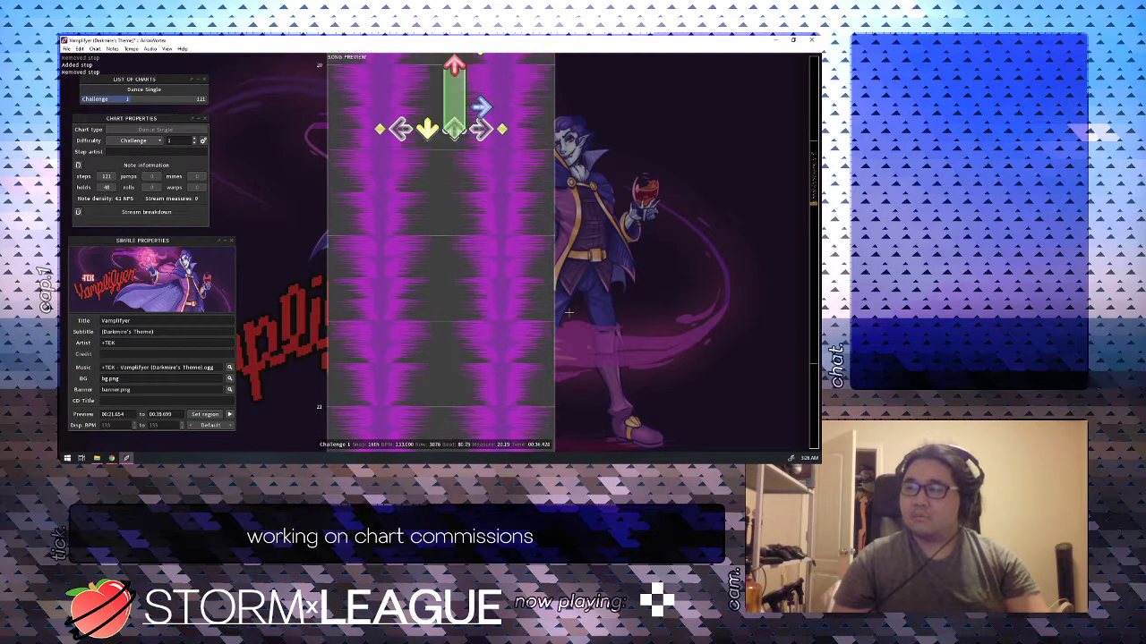
Shorten the up hold starting at beat 80 so it ends at 80.5.
{"action": "scroll", "coordinate": [568, 312], "scroll_direction": "up", "scroll_amount": 4}
{"action": "key", "text": "3"}
{"action": "key", "text": "3"}
{"action": "scroll", "coordinate": [569, 312], "scroll_direction": "down", "scroll_amount": 2}
{"action": "scroll", "coordinate": [568, 312], "scroll_direction": "up", "scroll_amount": 2}
{"action": "scroll", "coordinate": [568, 312], "scroll_direction": "down", "scroll_amount": 7}
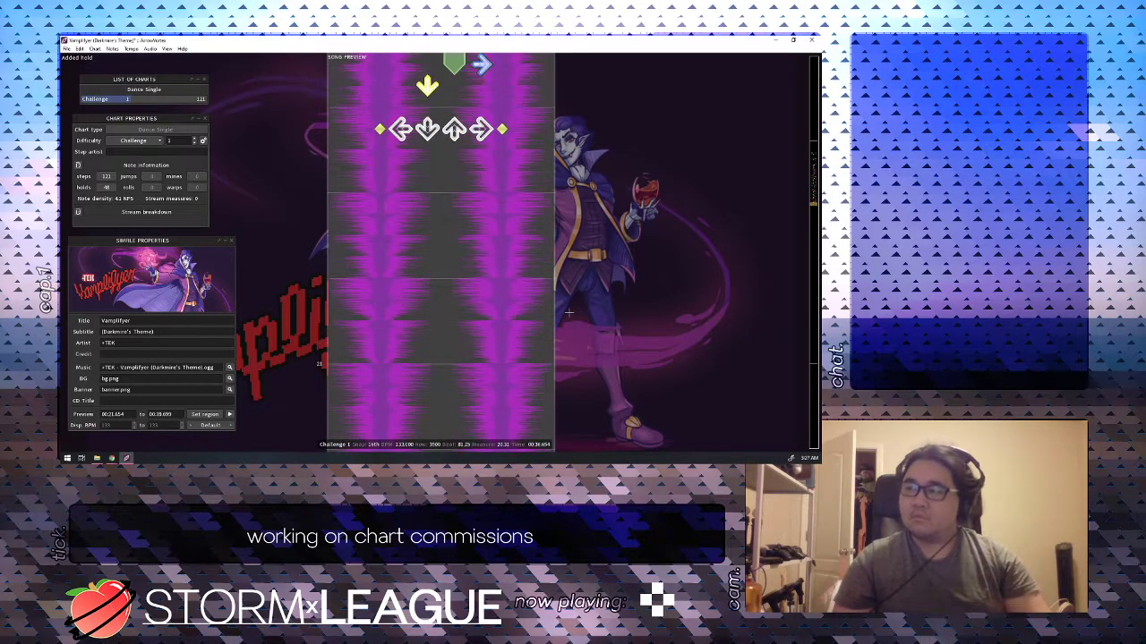
Change the down step at beat 80.75 to left, and add a left step at 81.5 and a down step at 81.75.
{"action": "scroll", "coordinate": [568, 312], "scroll_direction": "up", "scroll_amount": 7}
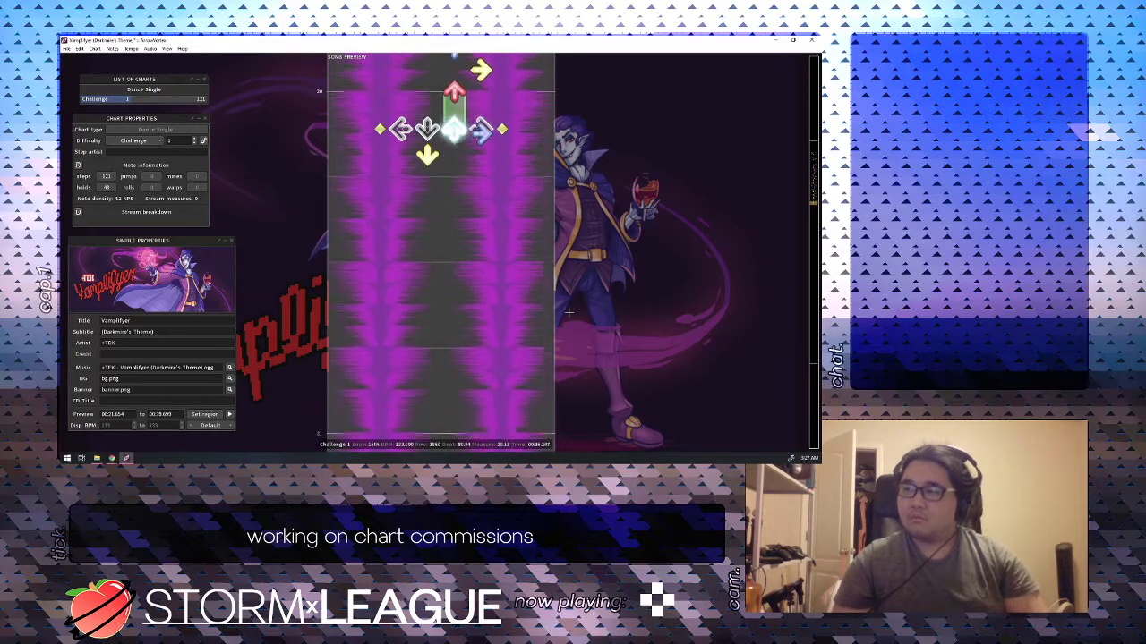
{"action": "key", "text": "2"}
{"action": "key", "text": "1"}
{"action": "scroll", "coordinate": [569, 312], "scroll_direction": "up", "scroll_amount": 3}
{"action": "key", "text": "space"}
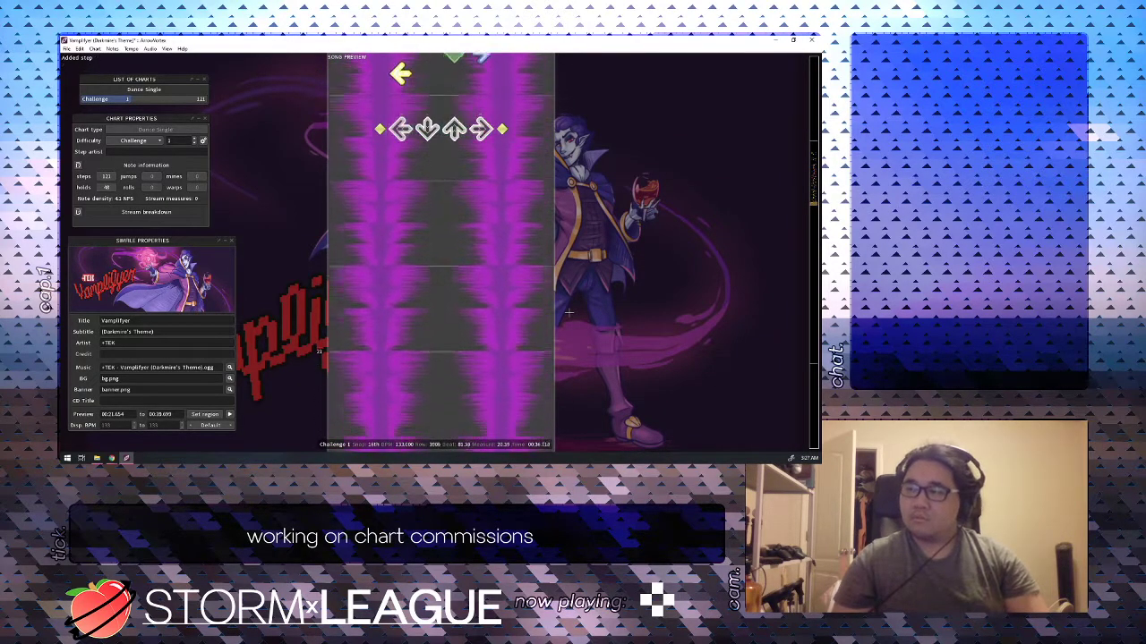
{"action": "scroll", "coordinate": [569, 312], "scroll_direction": "down", "scroll_amount": 1}
{"action": "key", "text": "2"}
{"action": "scroll", "coordinate": [569, 312], "scroll_direction": "down", "scroll_amount": 1}
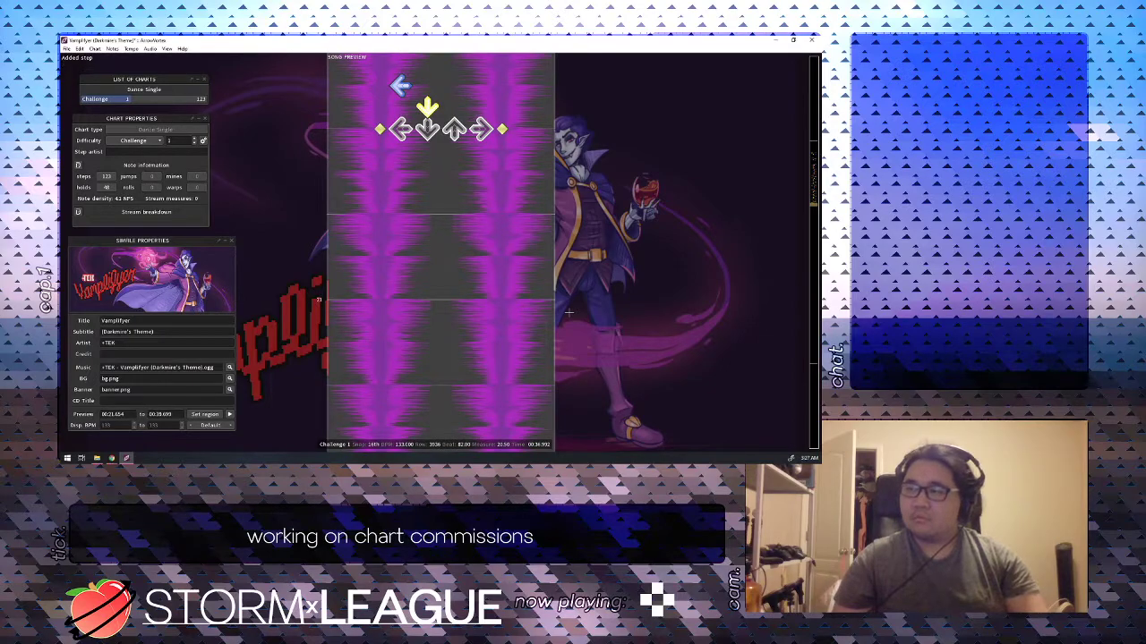
Try an up hold from beat 82 to 82.5.
{"action": "key", "text": "3"}
{"action": "scroll", "coordinate": [568, 312], "scroll_direction": "down", "scroll_amount": 2}
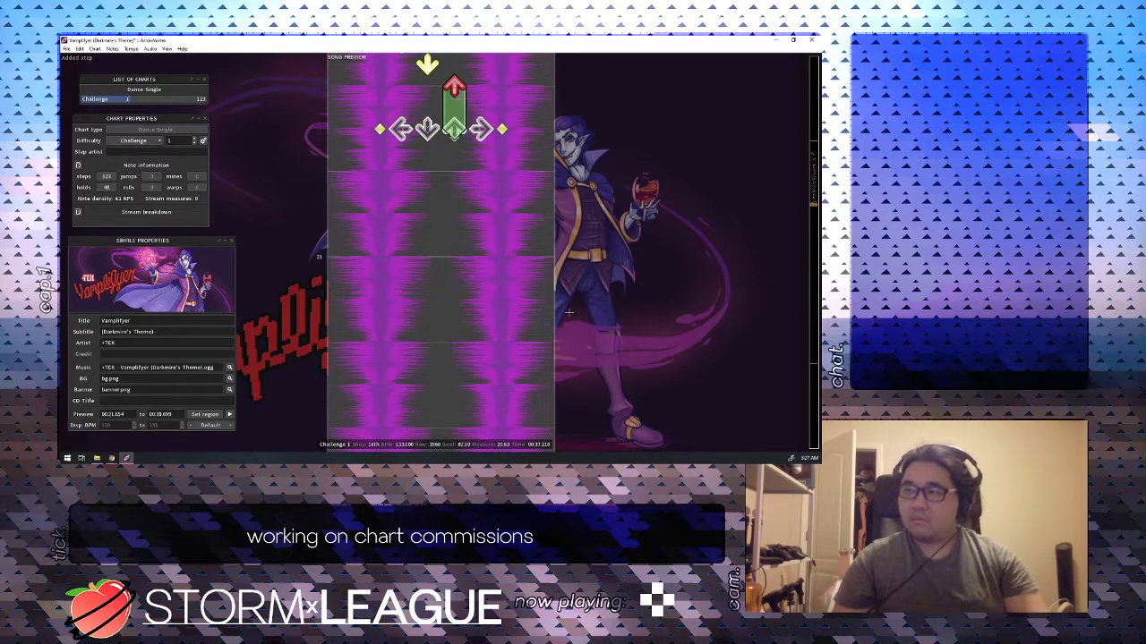
{"action": "scroll", "coordinate": [569, 313], "scroll_direction": "up", "scroll_amount": 6}
{"action": "scroll", "coordinate": [568, 312], "scroll_direction": "down", "scroll_amount": 7}
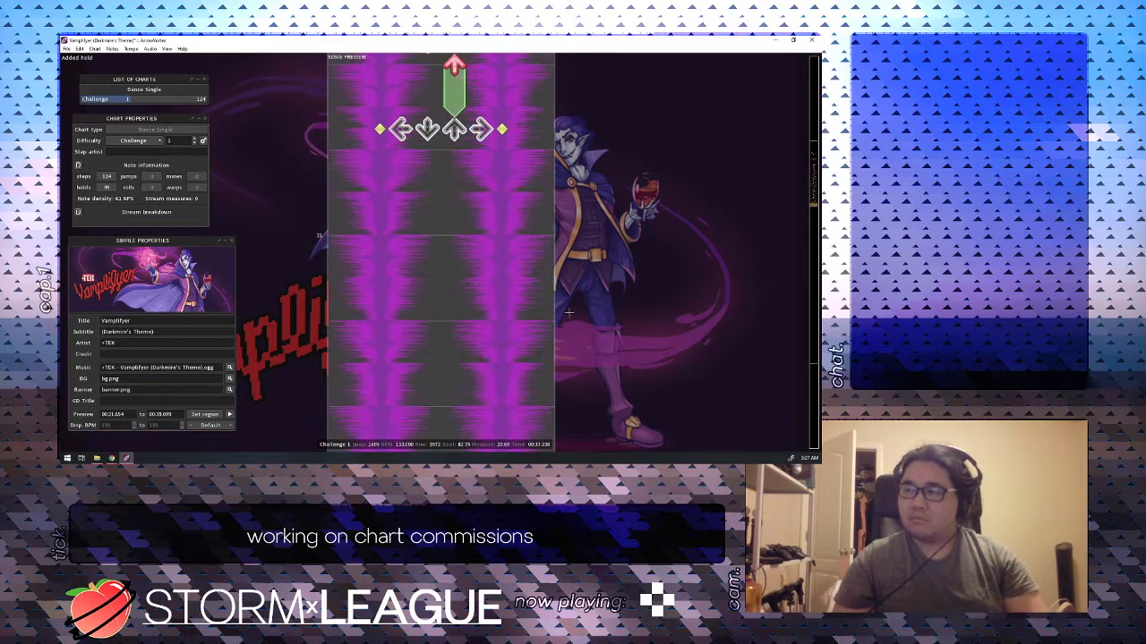
{"action": "scroll", "coordinate": [569, 312], "scroll_direction": "up", "scroll_amount": 2}
{"action": "key", "text": "3"}
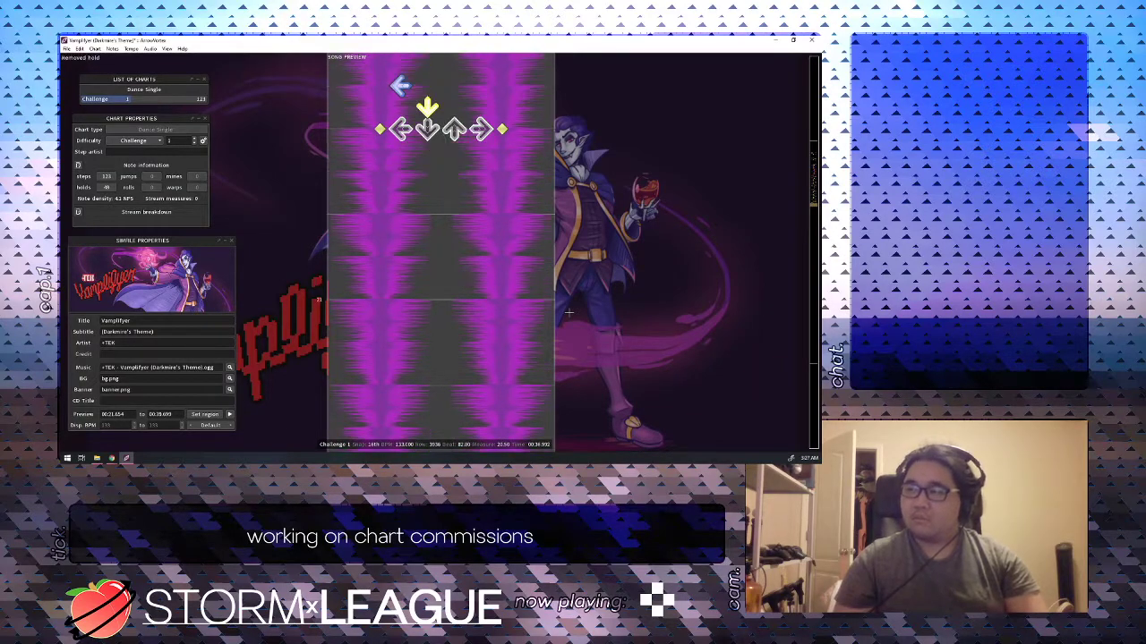
Continue the hold pattern from beat 82 with a down hold ending at 83.5, left at 83.5, up at 84, right at 84.5 and up at 85.
{"action": "key", "text": "2"}
{"action": "scroll", "coordinate": [568, 313], "scroll_direction": "up", "scroll_amount": 6}
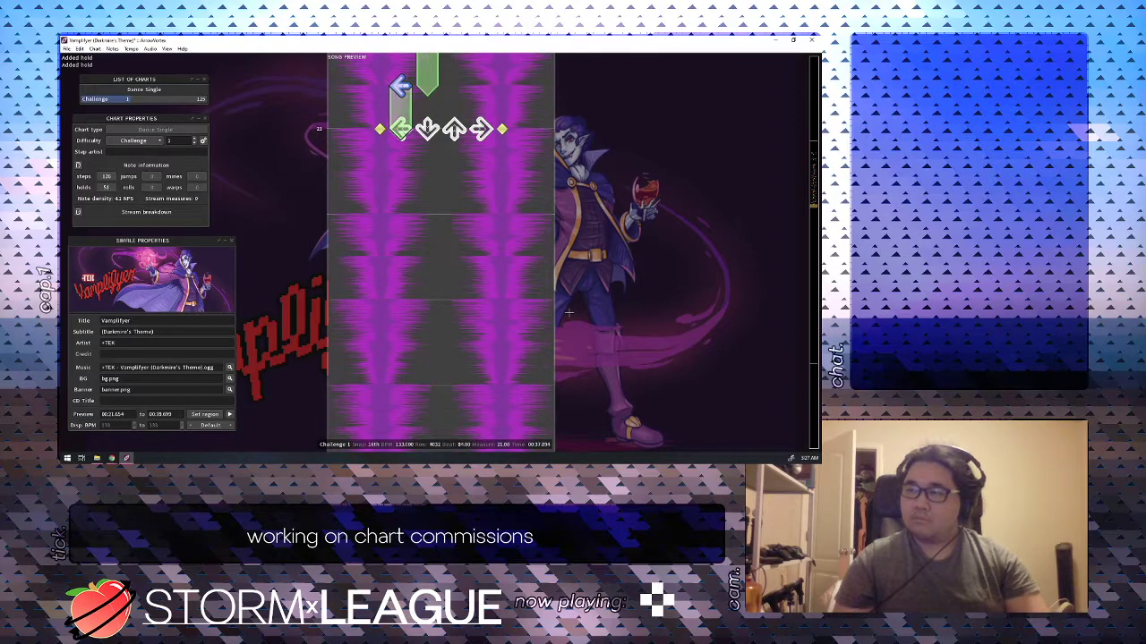
{"action": "scroll", "coordinate": [568, 313], "scroll_direction": "down", "scroll_amount": 2}
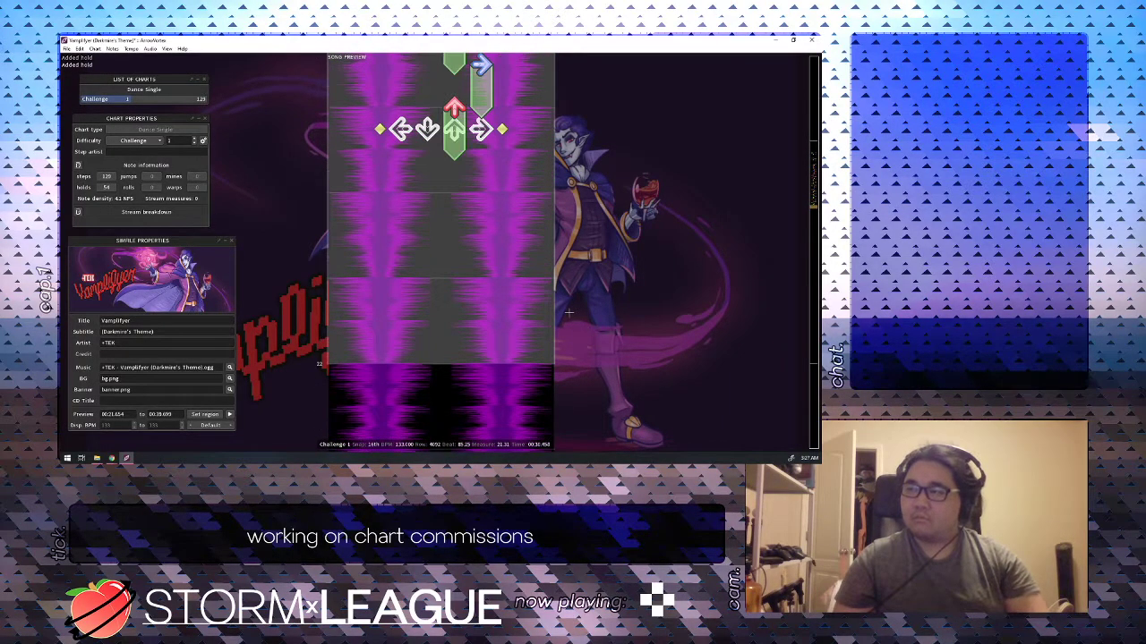
Remove the right hold at beat 84.5 and the up hold at 85, and extend the up hold at 84 to beat 85.
{"action": "scroll", "coordinate": [569, 313], "scroll_direction": "up", "scroll_amount": 10}
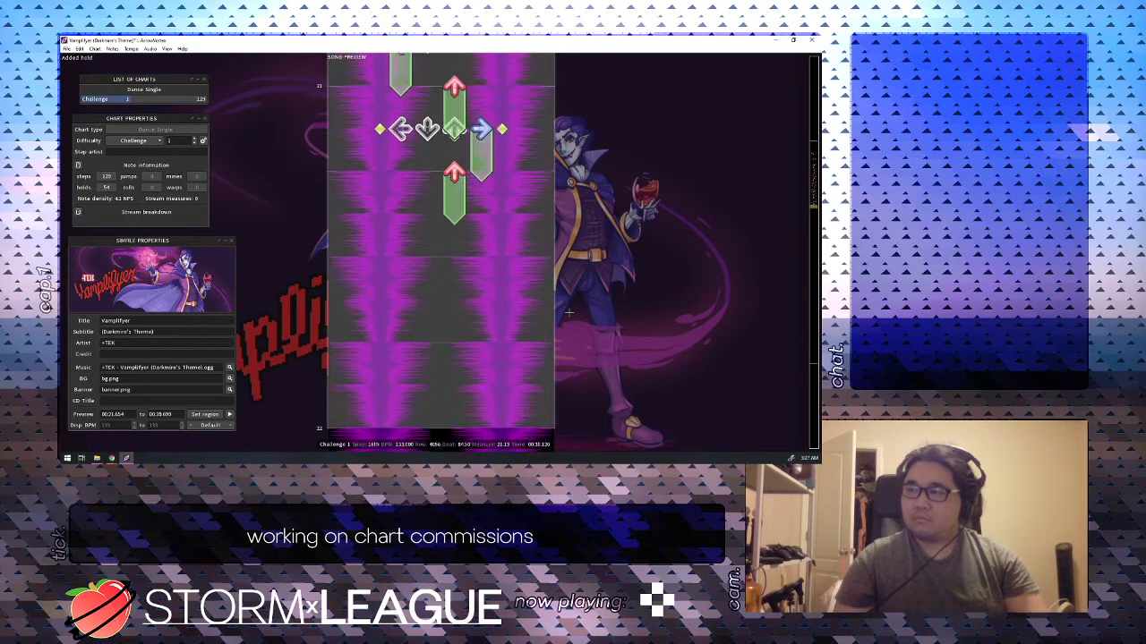
{"action": "scroll", "coordinate": [569, 313], "scroll_direction": "down", "scroll_amount": 1}
{"action": "key", "text": "3"}
{"action": "scroll", "coordinate": [570, 312], "scroll_direction": "up", "scroll_amount": 3}
{"action": "scroll", "coordinate": [569, 312], "scroll_direction": "down", "scroll_amount": 4}
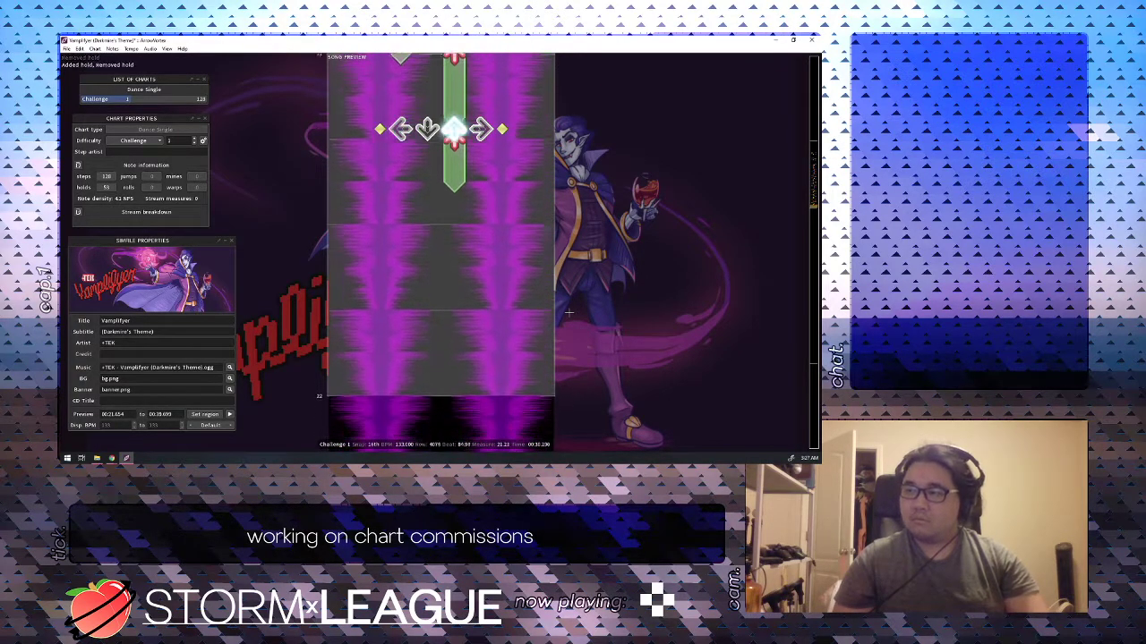
{"action": "key", "text": "3"}
{"action": "key", "text": "3"}
{"action": "scroll", "coordinate": [569, 312], "scroll_direction": "up", "scroll_amount": 4}
{"action": "scroll", "coordinate": [570, 312], "scroll_direction": "down", "scroll_amount": 4}
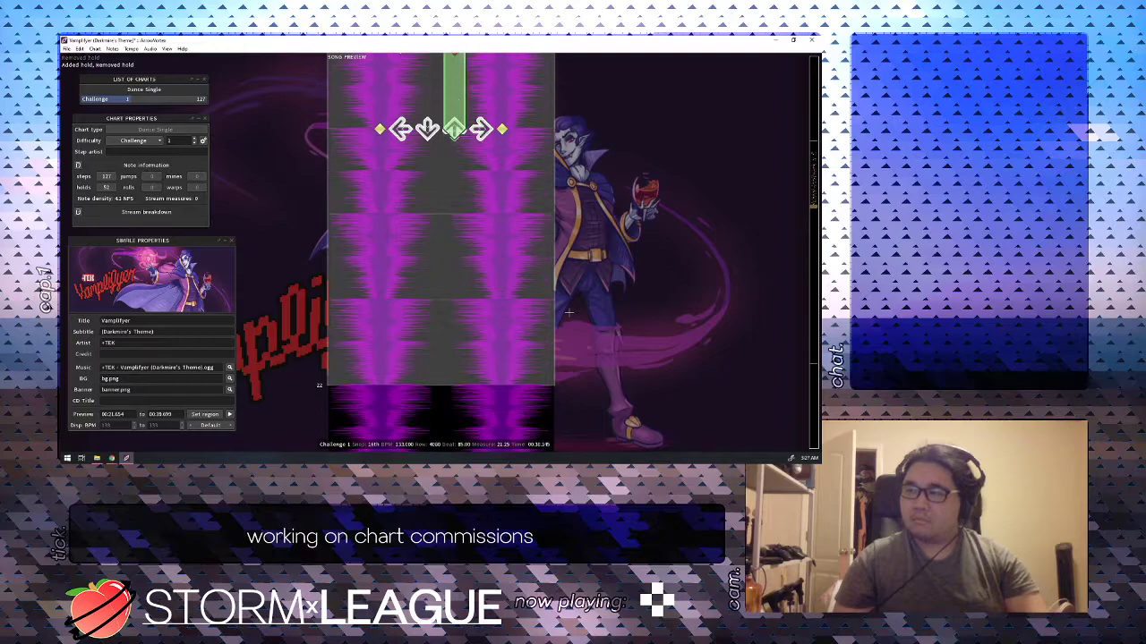
Add a right hold from beat 85 to 85.5 and an up hold from 85.5 to 86.25.
{"action": "key", "text": "4"}
{"action": "scroll", "coordinate": [570, 312], "scroll_direction": "down", "scroll_amount": 2}
{"action": "key", "text": "3"}
{"action": "scroll", "coordinate": [568, 312], "scroll_direction": "down", "scroll_amount": 1}
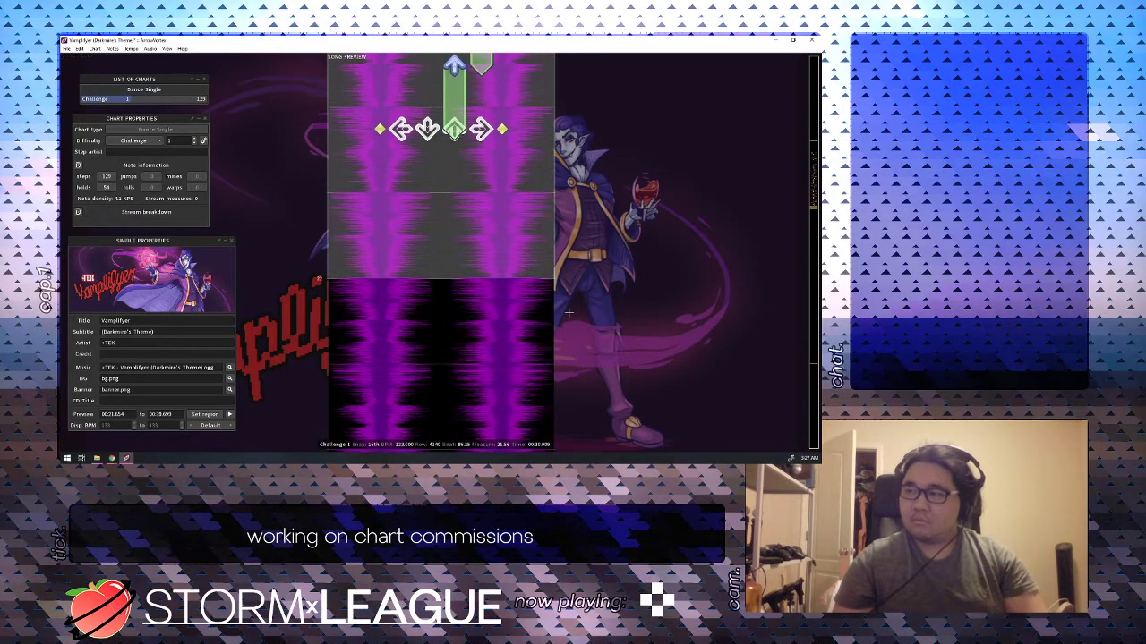
Add a left step at beat 86.25, right at 86.5, down at 86.75 and right at 87, and play back.
{"action": "key", "text": "2"}
{"action": "key", "text": "Down"}
{"action": "key", "text": "4"}
{"action": "key", "text": "Up"}
{"action": "key", "text": "Up"}
{"action": "key", "text": "Up"}
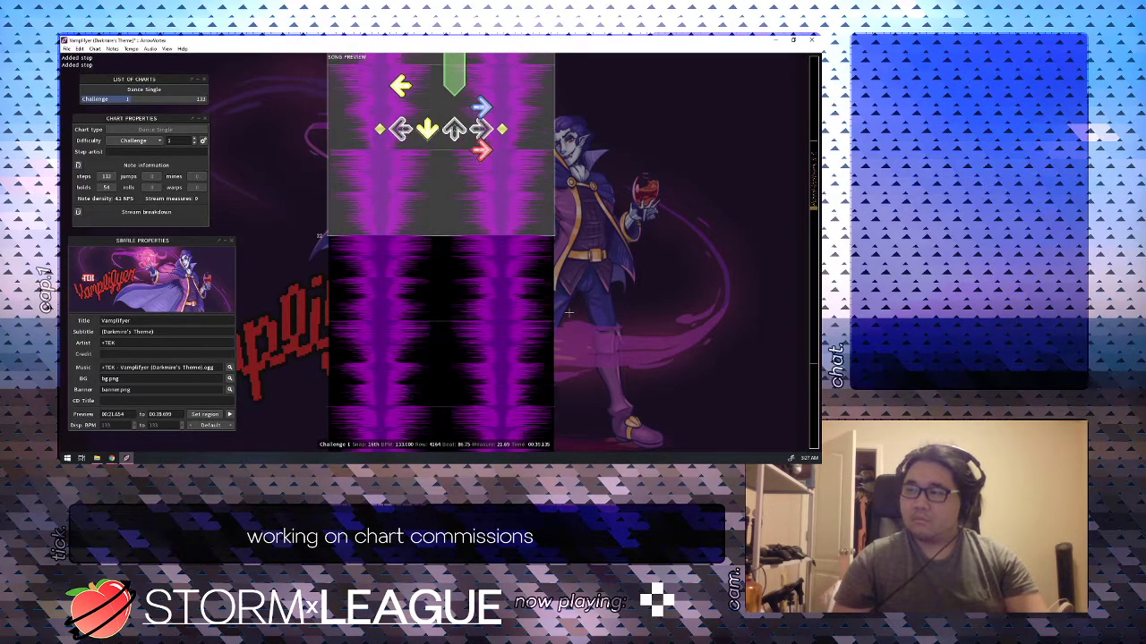
{"action": "key", "text": "space"}
Chart consecutive holds: right from beat 87 to 87.5, left from 87.5 to 88 and down from 88 to 88.5, and play back.
{"action": "key", "text": "4"}
{"action": "key", "text": "Down"}
{"action": "key", "text": "Down"}
{"action": "key", "text": "1"}
{"action": "key", "text": "1"}
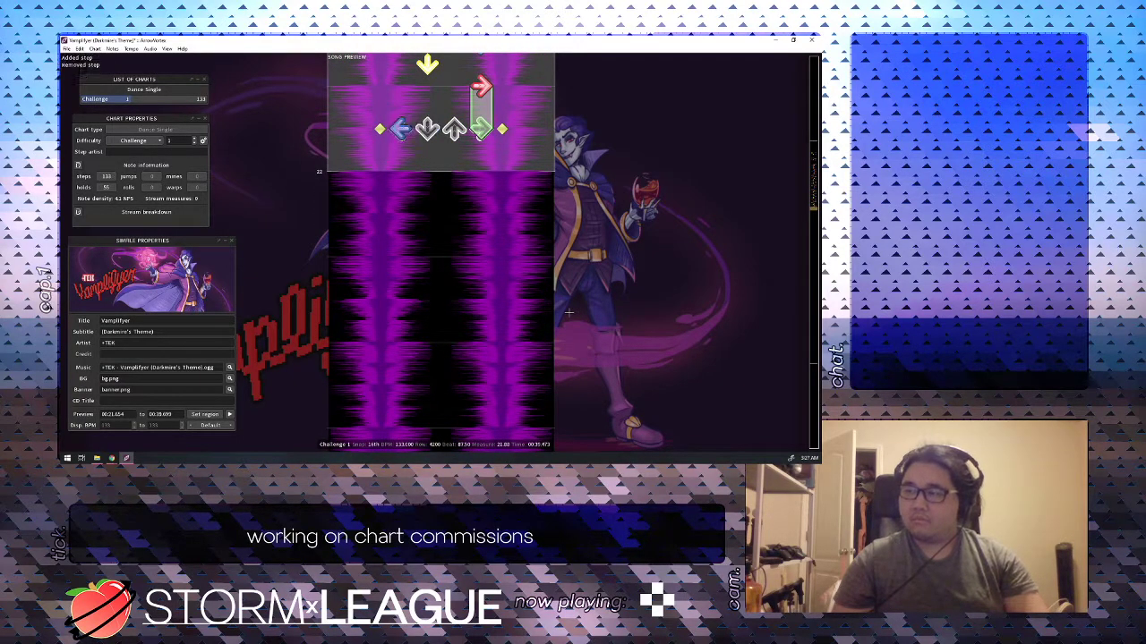
{"action": "key", "text": "1"}
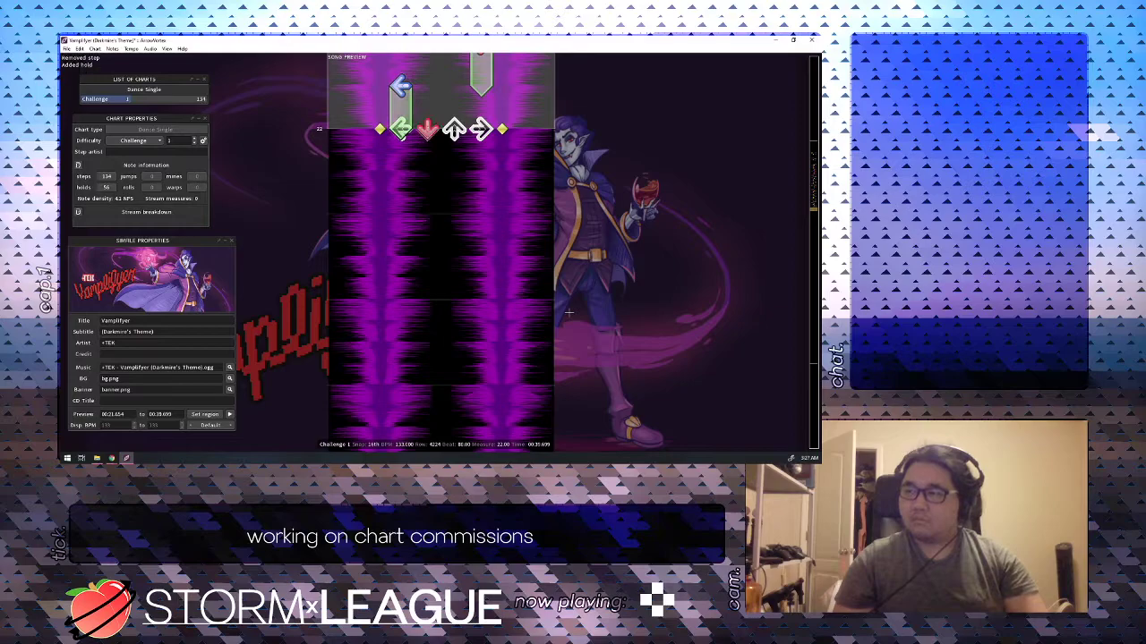
{"action": "key", "text": "2"}
{"action": "key", "text": "space"}
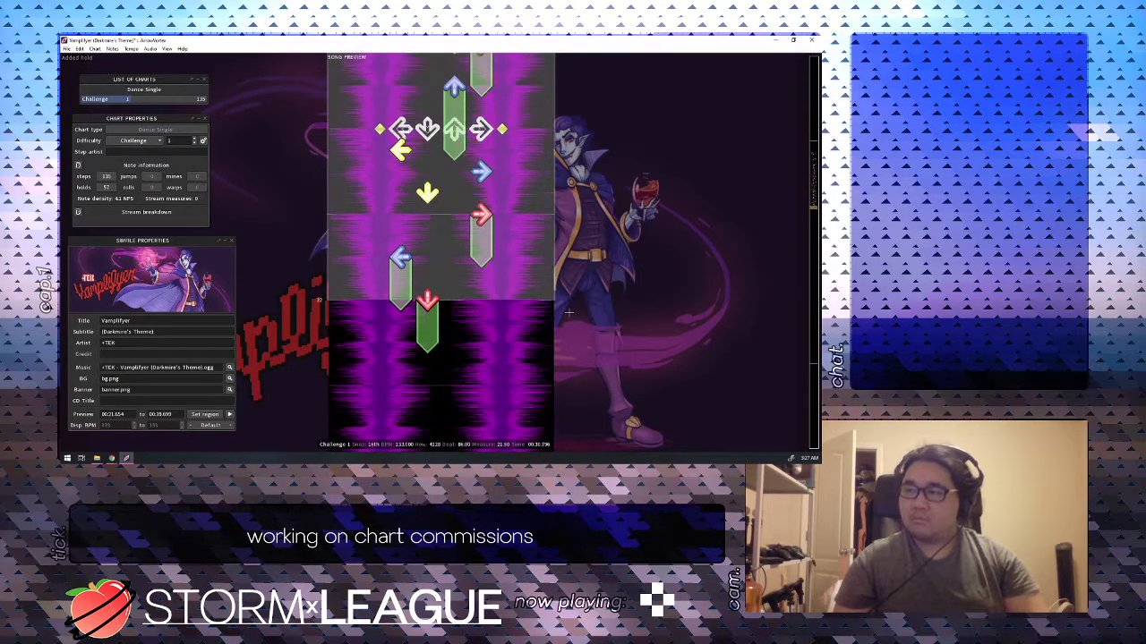
{"action": "scroll", "coordinate": [569, 312], "scroll_direction": "up", "scroll_amount": 15}
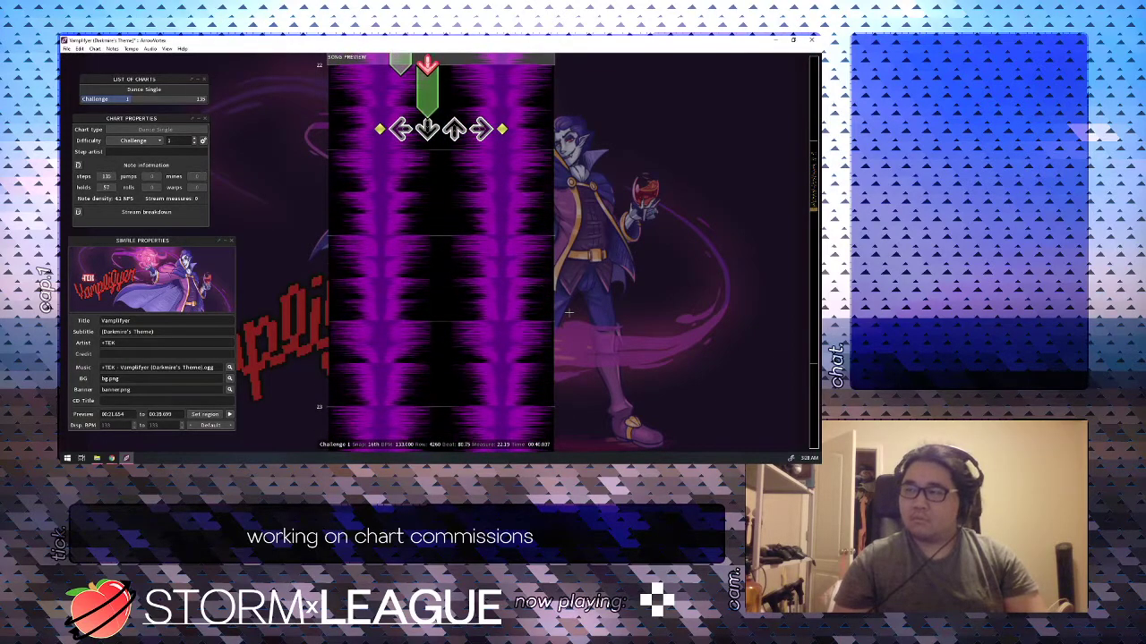
Add a left step at beat 88.5 and a right step at 88.75, and play the passage back.
{"action": "scroll", "coordinate": [568, 312], "scroll_direction": "up", "scroll_amount": 5}
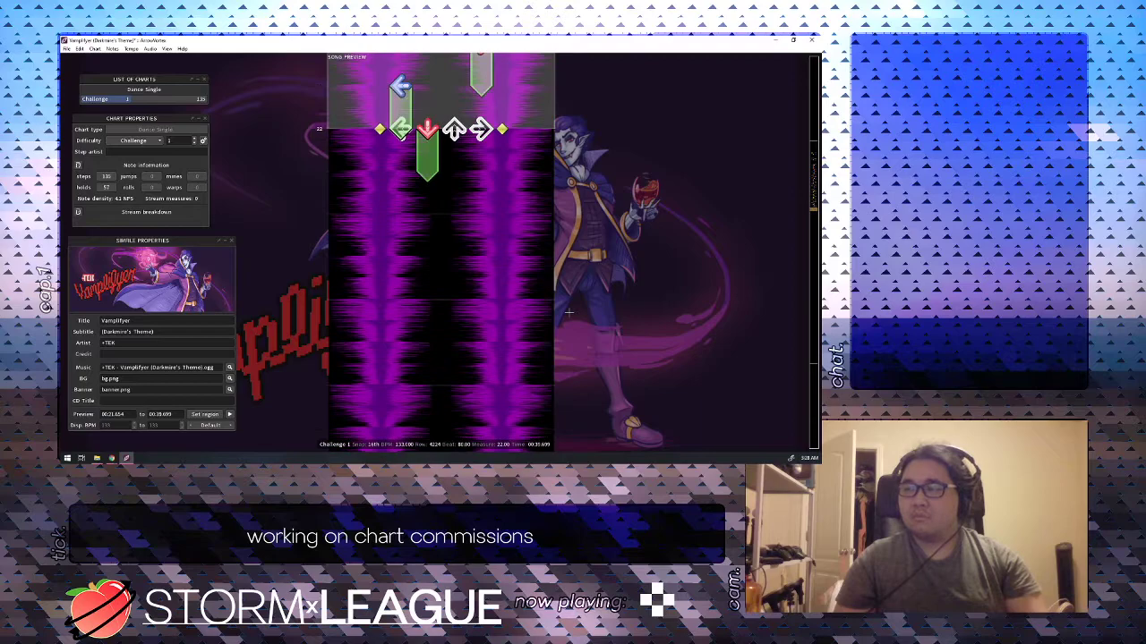
{"action": "key", "text": "1"}
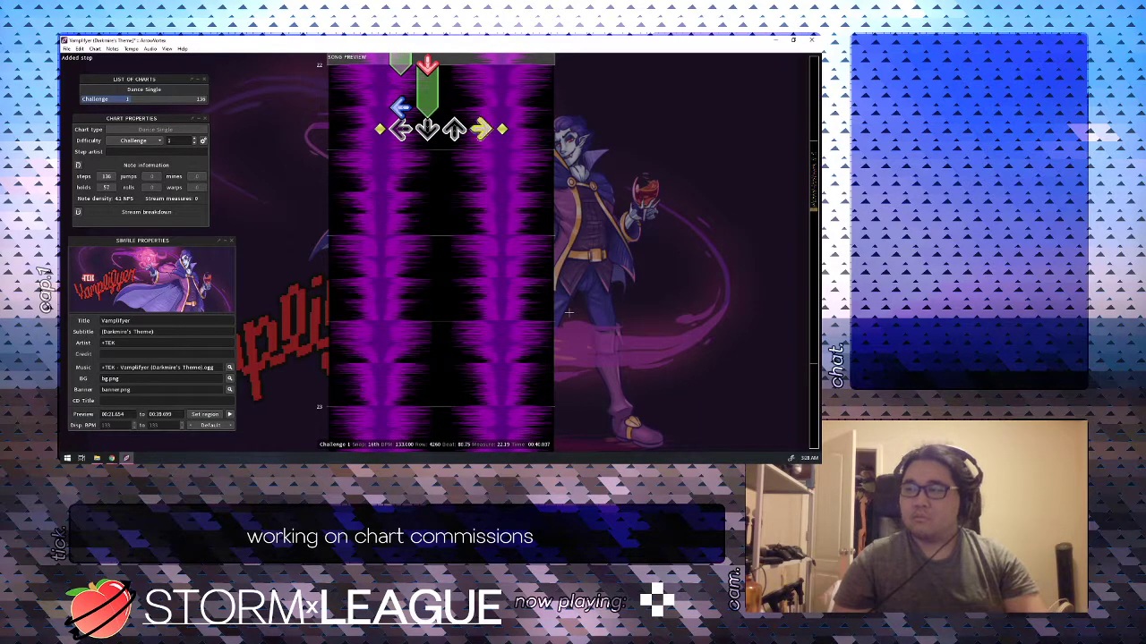
{"action": "key", "text": "4"}
{"action": "scroll", "coordinate": [569, 313], "scroll_direction": "up", "scroll_amount": 3}
{"action": "key", "text": "space"}
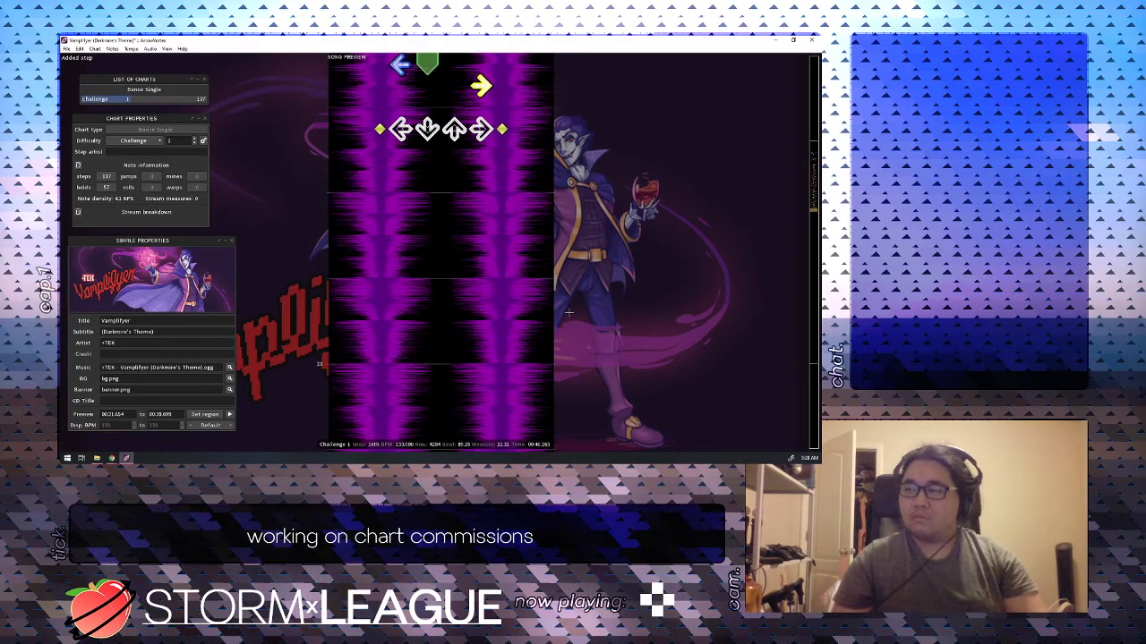
Add a down step at beat 89.5, a right step at 89.75 and an up hold from 90 to 90.5, and play back.
{"action": "key", "text": "2"}
{"action": "key", "text": "3"}
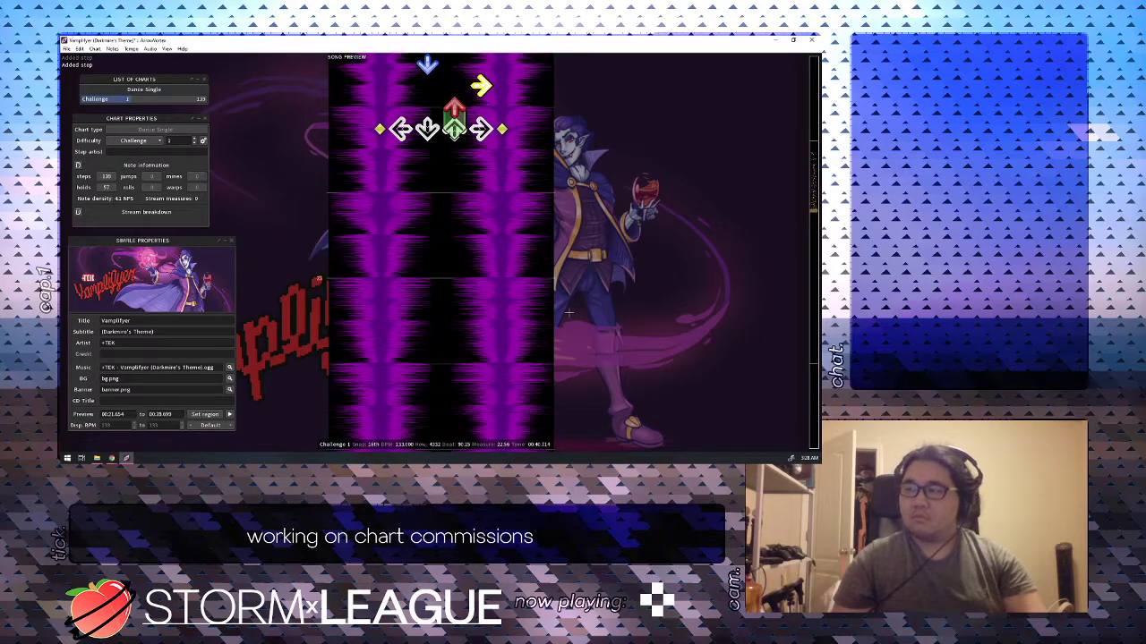
{"action": "scroll", "coordinate": [569, 312], "scroll_direction": "up", "scroll_amount": 4}
{"action": "key", "text": "space"}
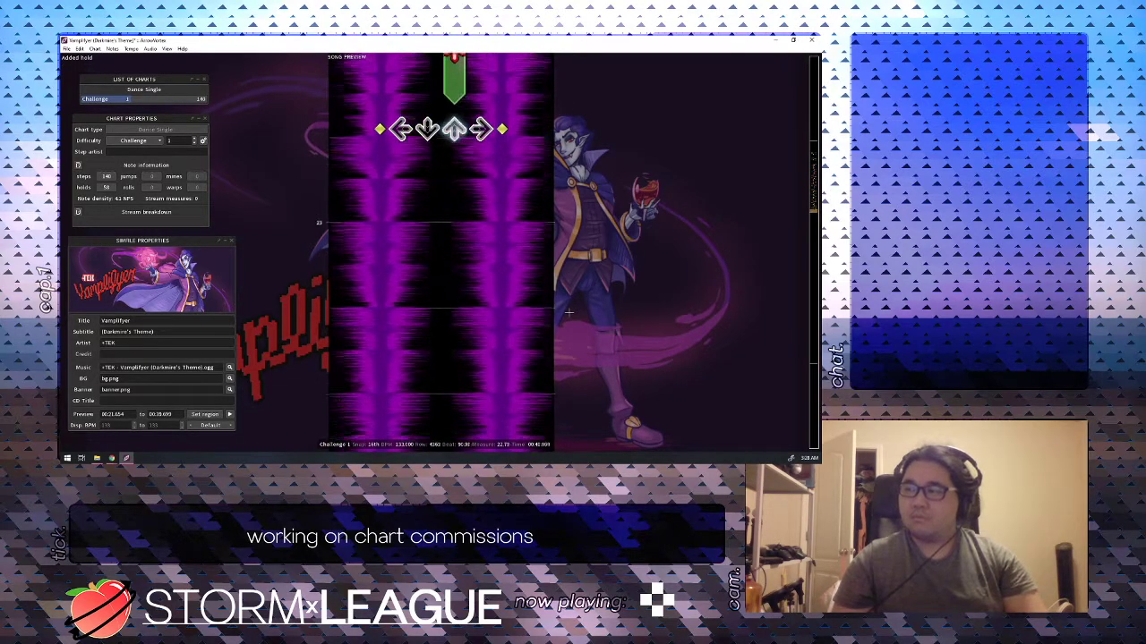
Extend the up hold starting at beat 90 to beat 90.75.
{"action": "scroll", "coordinate": [568, 313], "scroll_direction": "up", "scroll_amount": 1}
{"action": "scroll", "coordinate": [569, 312], "scroll_direction": "up", "scroll_amount": 1}
{"action": "scroll", "coordinate": [569, 312], "scroll_direction": "down", "scroll_amount": 2}
{"action": "key", "text": "3"}
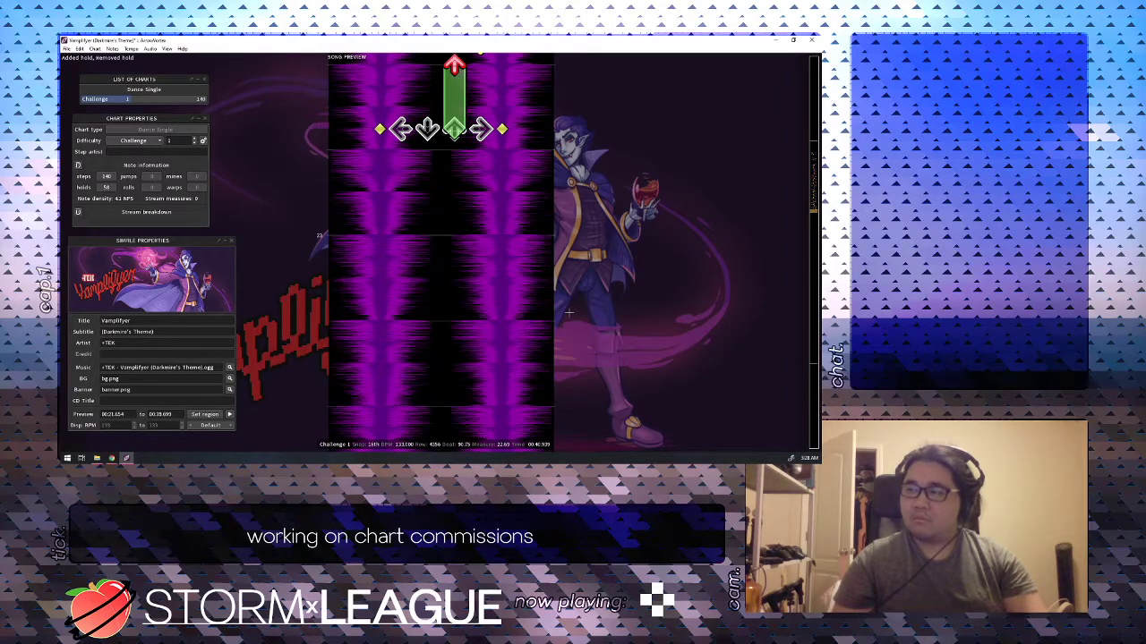
{"action": "scroll", "coordinate": [569, 313], "scroll_direction": "down", "scroll_amount": 2}
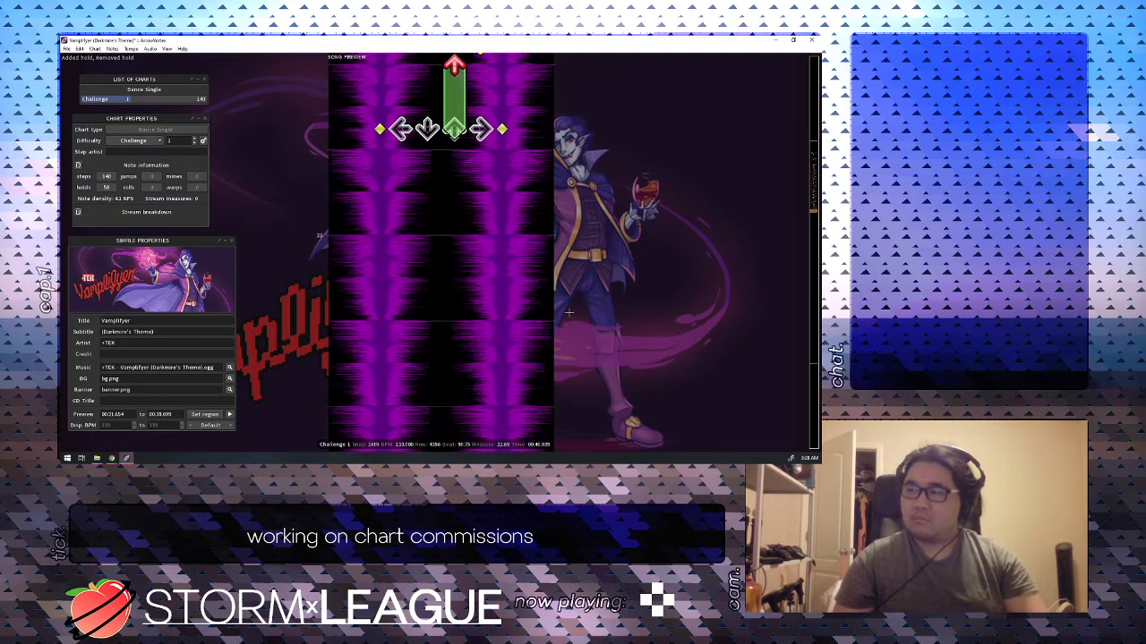
Chart consecutive holds: down from beat 90.75 to 91.5, up from 91.5 to 92 and right from 92 to 93, and play back.
{"action": "key", "text": "2"}
{"action": "scroll", "coordinate": [570, 312], "scroll_direction": "down", "scroll_amount": 1}
{"action": "scroll", "coordinate": [568, 313], "scroll_direction": "up", "scroll_amount": 2}
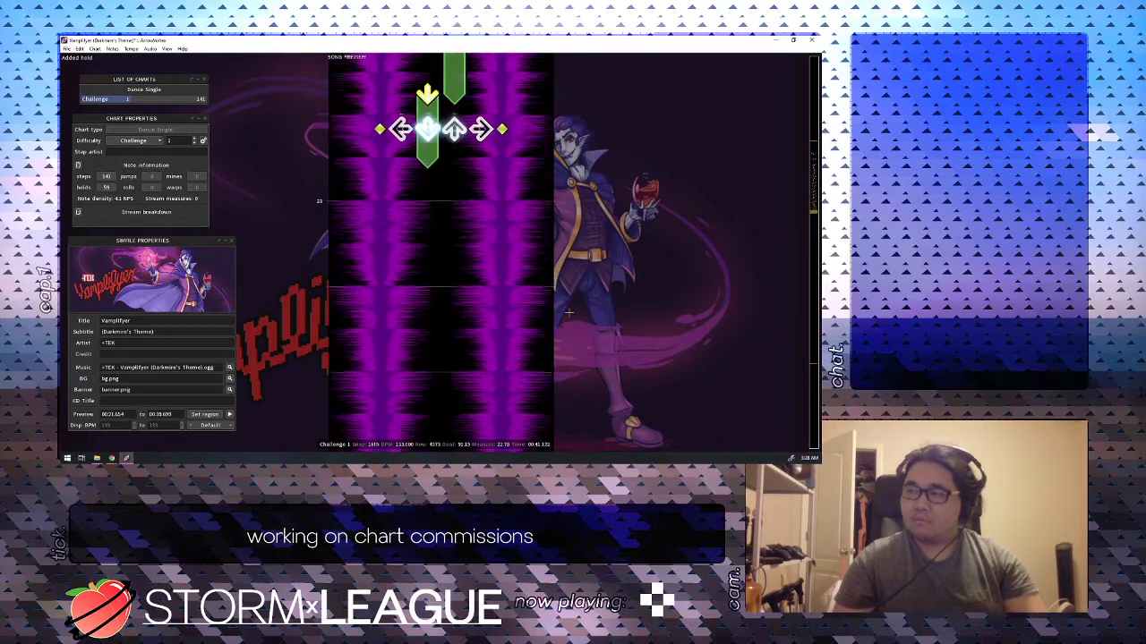
{"action": "key", "text": "3"}
{"action": "scroll", "coordinate": [569, 312], "scroll_direction": "down", "scroll_amount": 4}
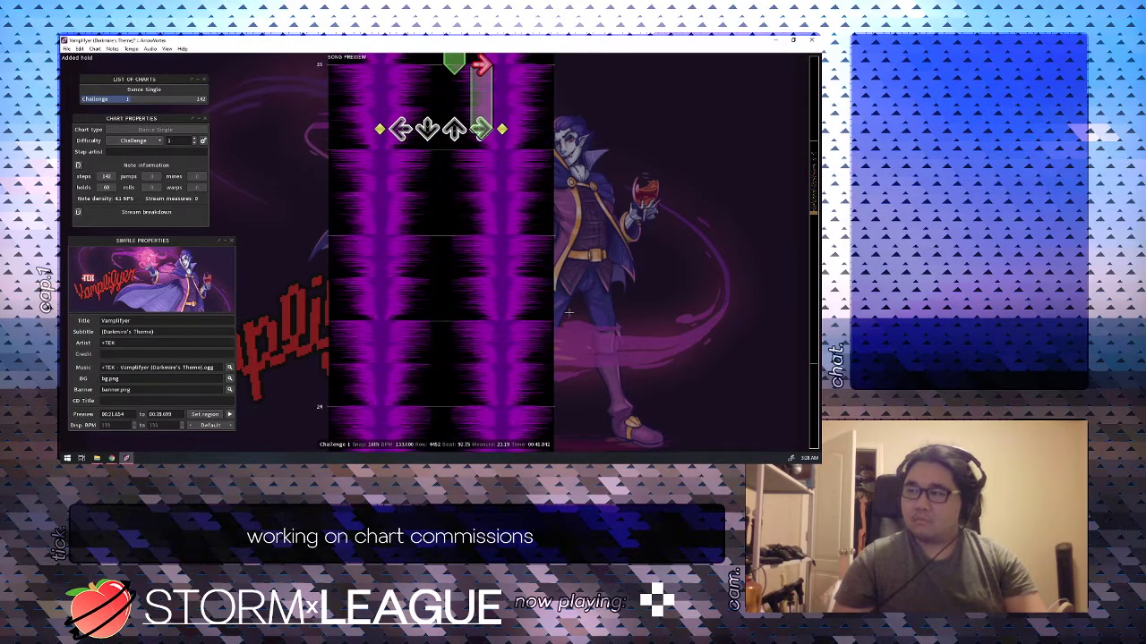
{"action": "scroll", "coordinate": [569, 313], "scroll_direction": "up", "scroll_amount": 10}
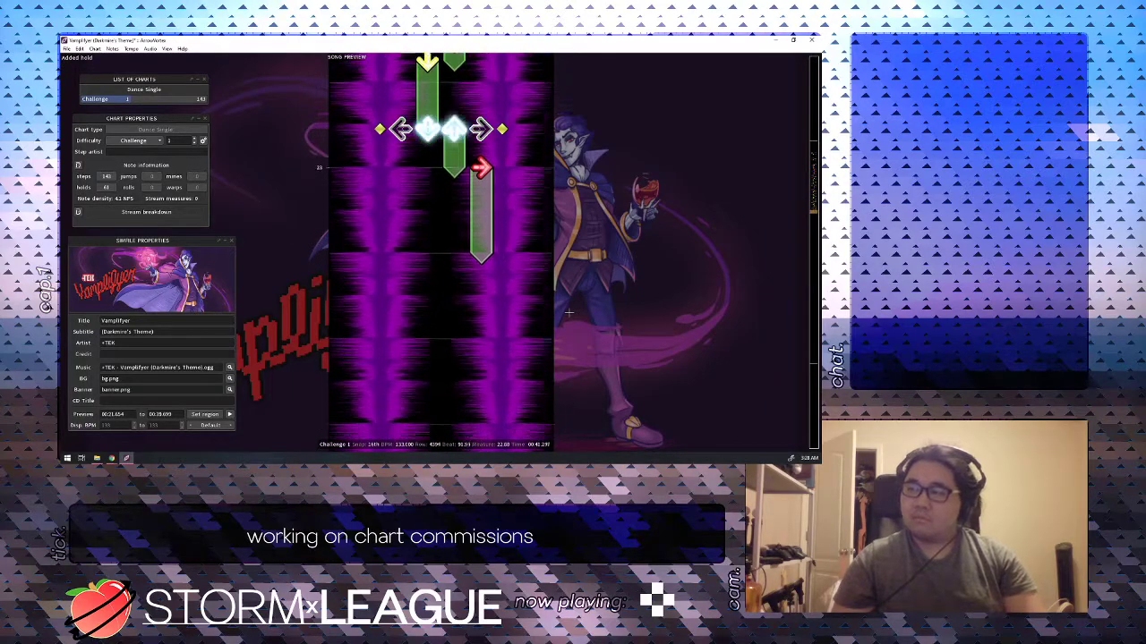
{"action": "scroll", "coordinate": [568, 312], "scroll_direction": "up", "scroll_amount": 10}
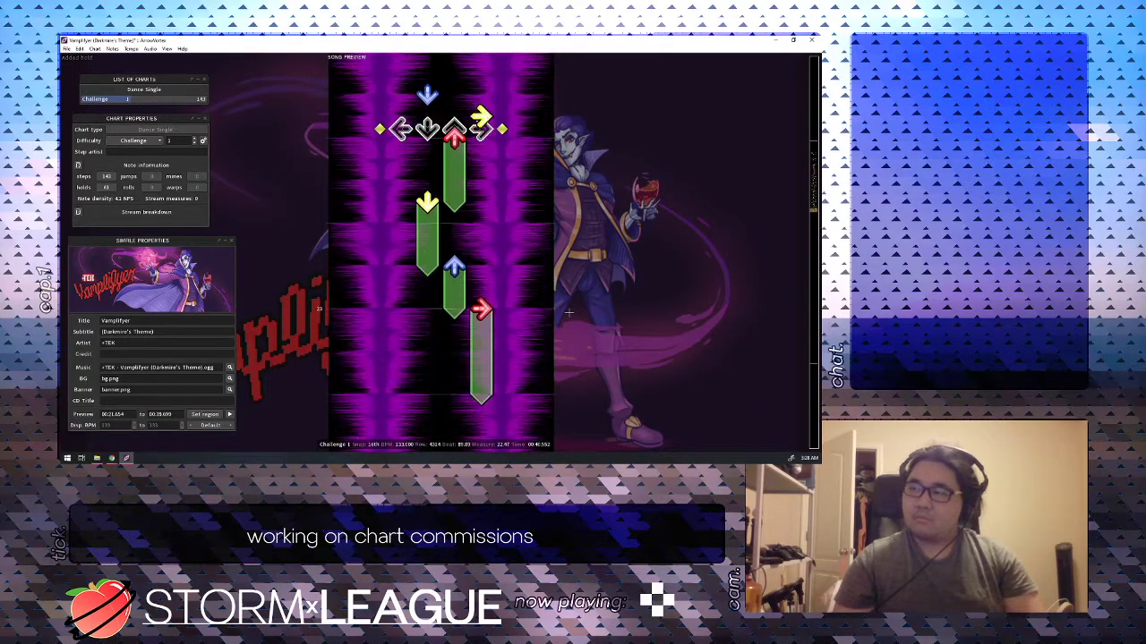
Replace the down step at beat 89.5 with a left step and the right step at 89.75 with a down step.
{"action": "scroll", "coordinate": [568, 312], "scroll_direction": "down", "scroll_amount": 4}
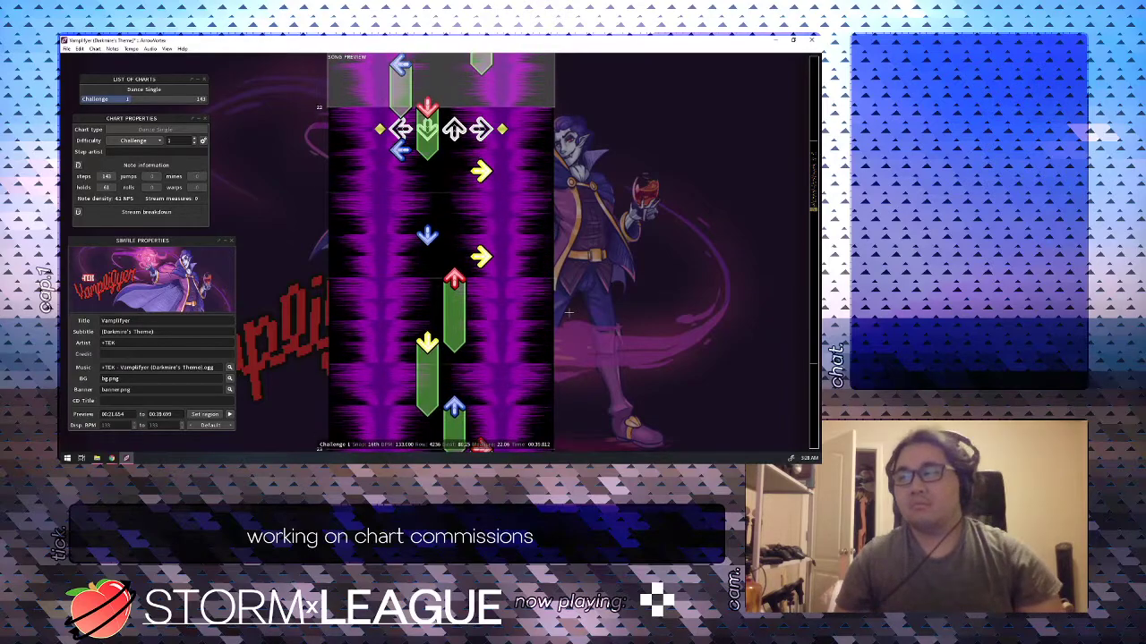
{"action": "scroll", "coordinate": [568, 312], "scroll_direction": "down", "scroll_amount": 6}
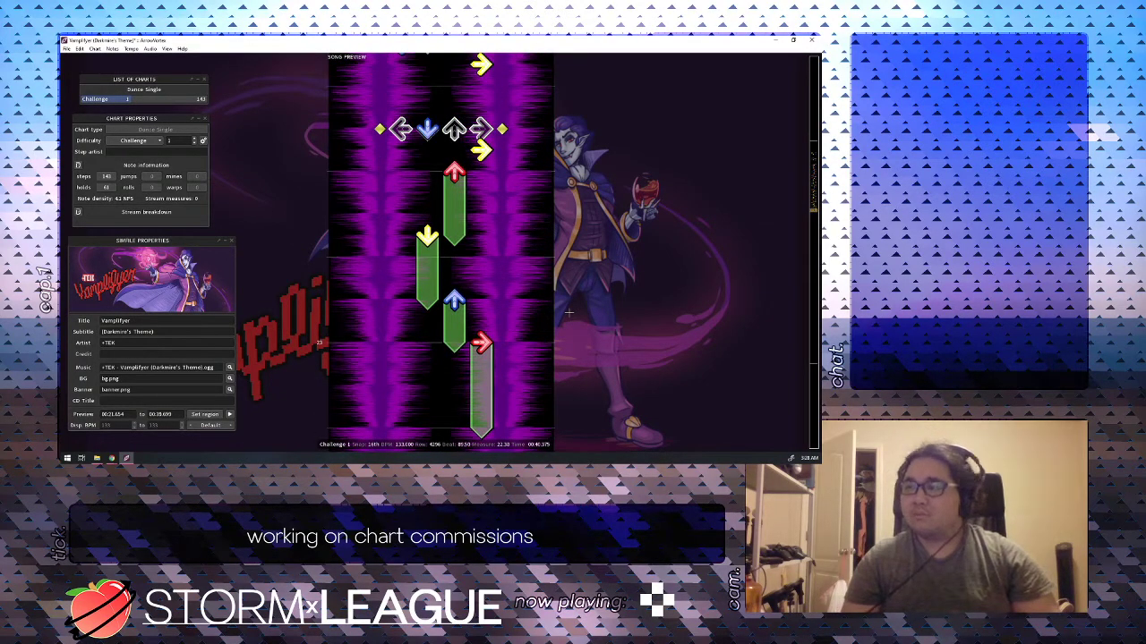
{"action": "key", "text": "2"}
{"action": "key", "text": "1"}
{"action": "scroll", "coordinate": [568, 312], "scroll_direction": "down", "scroll_amount": 1}
{"action": "key", "text": "4"}
{"action": "key", "text": "2"}
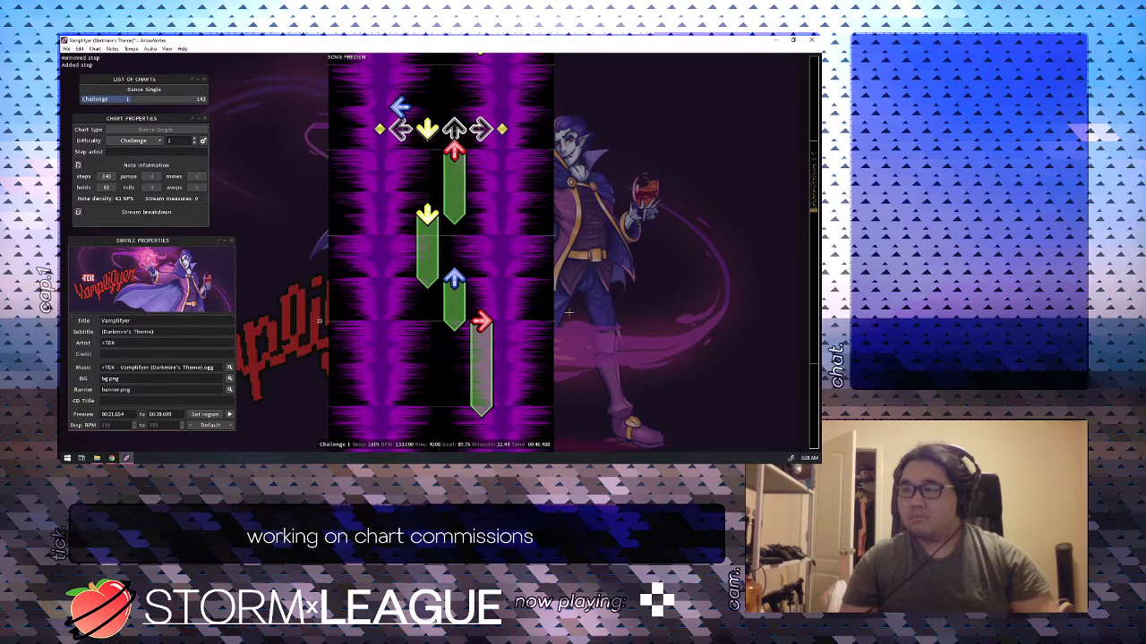
Replace the up hold at beat 90 with a right hold from beat 90 to 90.75.
{"action": "scroll", "coordinate": [568, 312], "scroll_direction": "down", "scroll_amount": 1}
{"action": "key", "text": "3"}
{"action": "key", "text": "4"}
{"action": "scroll", "coordinate": [568, 312], "scroll_direction": "down", "scroll_amount": 2}
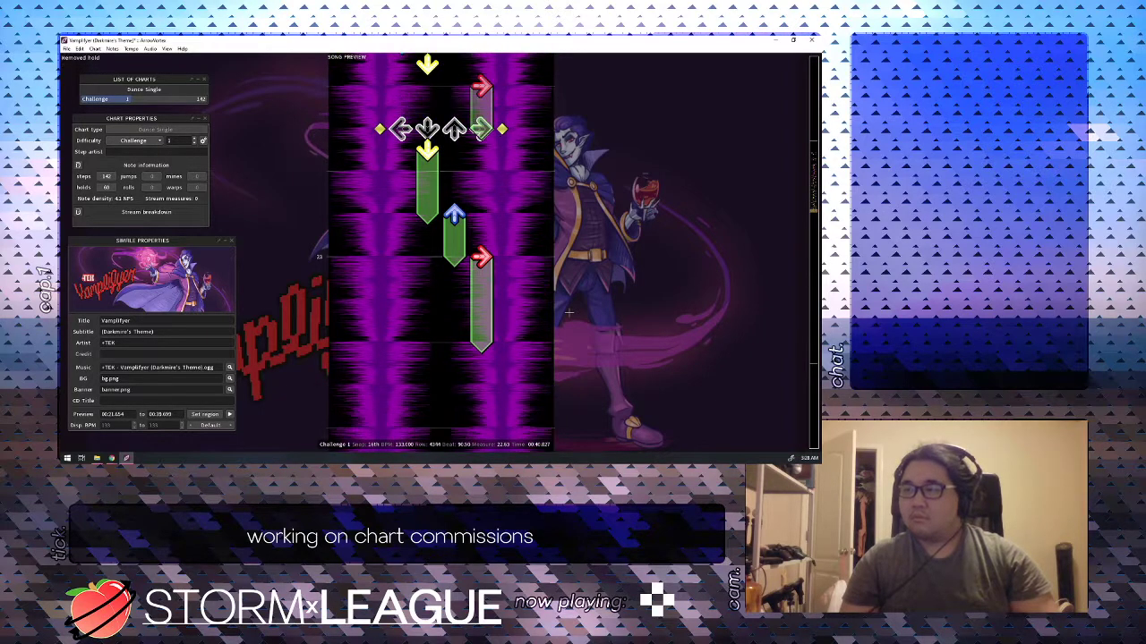
{"action": "key", "text": "4"}
{"action": "scroll", "coordinate": [568, 312], "scroll_direction": "down", "scroll_amount": 1}
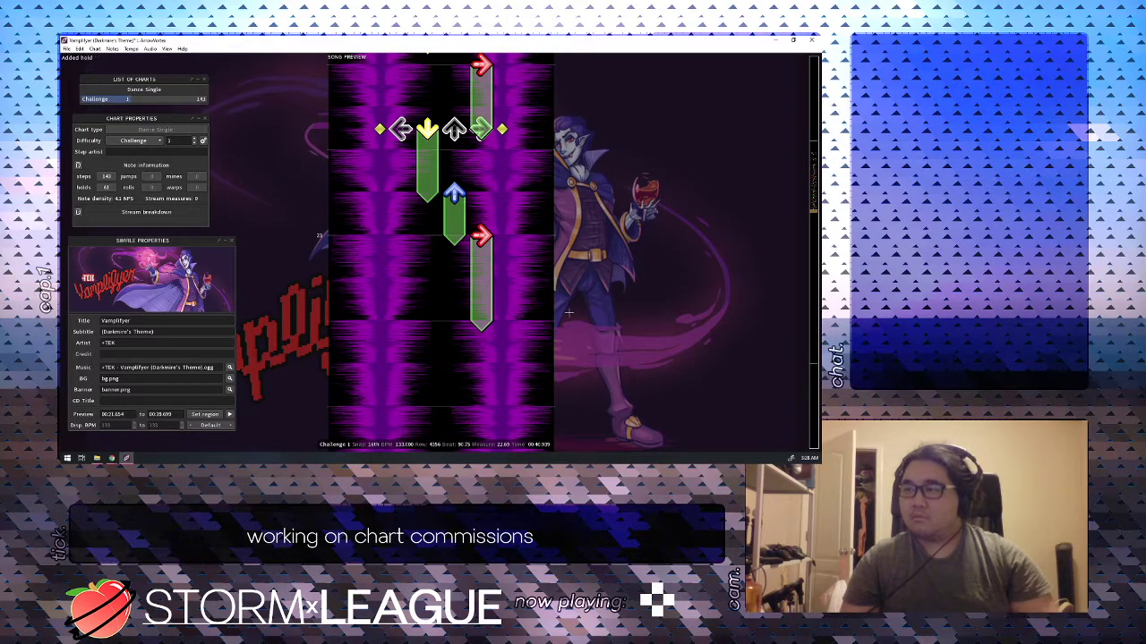
Replace the down hold at beat 90.75 with a left hold up to beat 91.5, and play the passage back.
{"action": "key", "text": "2"}
{"action": "key", "text": "1"}
{"action": "scroll", "coordinate": [568, 312], "scroll_direction": "down", "scroll_amount": 3}
{"action": "scroll", "coordinate": [568, 312], "scroll_direction": "up", "scroll_amount": 1}
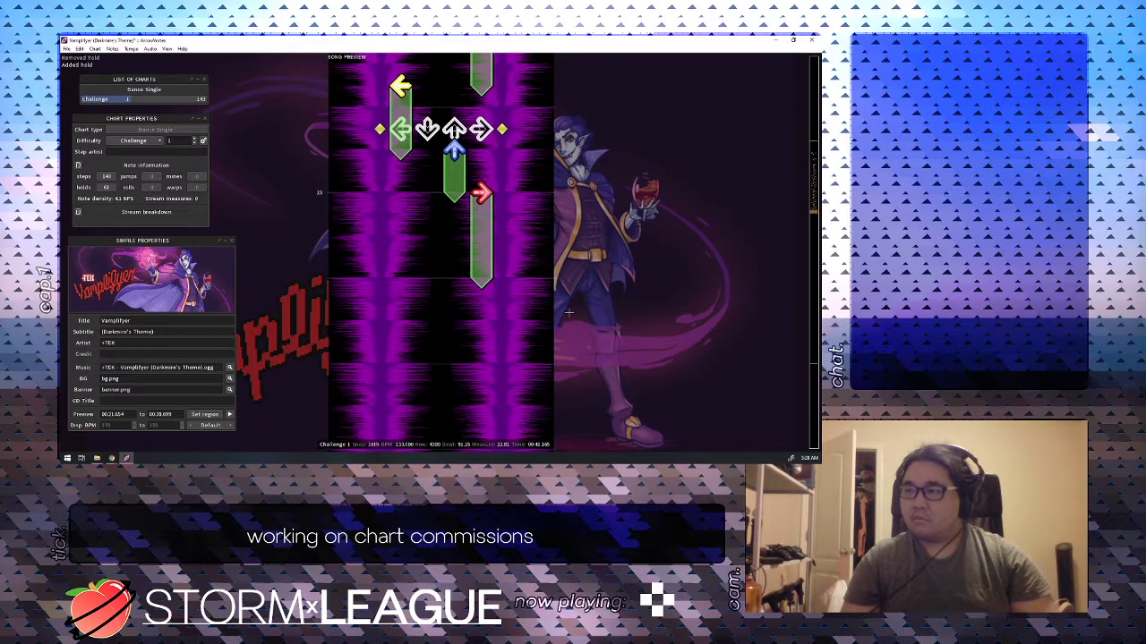
{"action": "scroll", "coordinate": [568, 313], "scroll_direction": "up", "scroll_amount": 5}
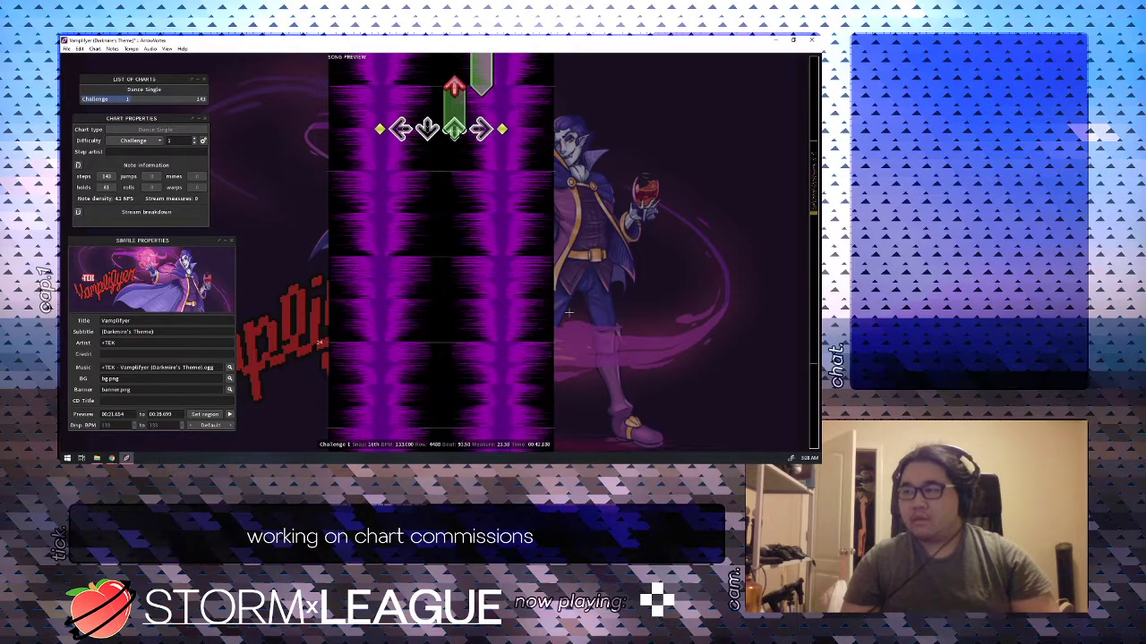
Chart an up hold from beat 93 to 93.5 and a right hold from 93.5 to 94, and play back.
{"action": "key", "text": "4"}
{"action": "scroll", "coordinate": [568, 313], "scroll_direction": "up", "scroll_amount": 10}
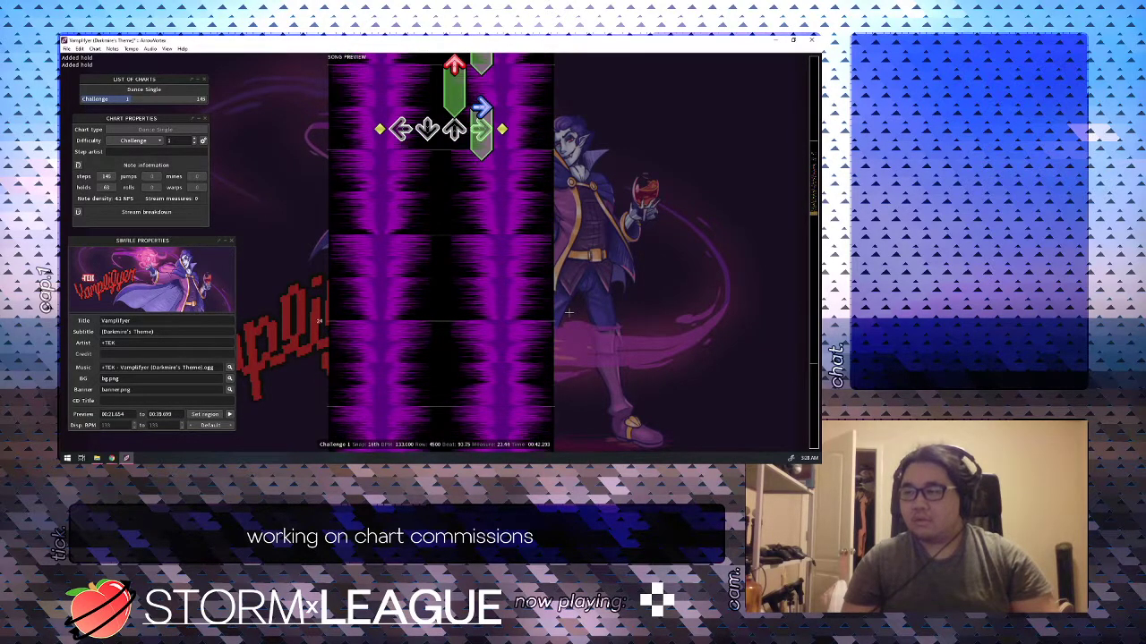
{"action": "key", "text": "3"}
{"action": "scroll", "coordinate": [568, 313], "scroll_direction": "down", "scroll_amount": 2}
{"action": "key", "text": "space"}
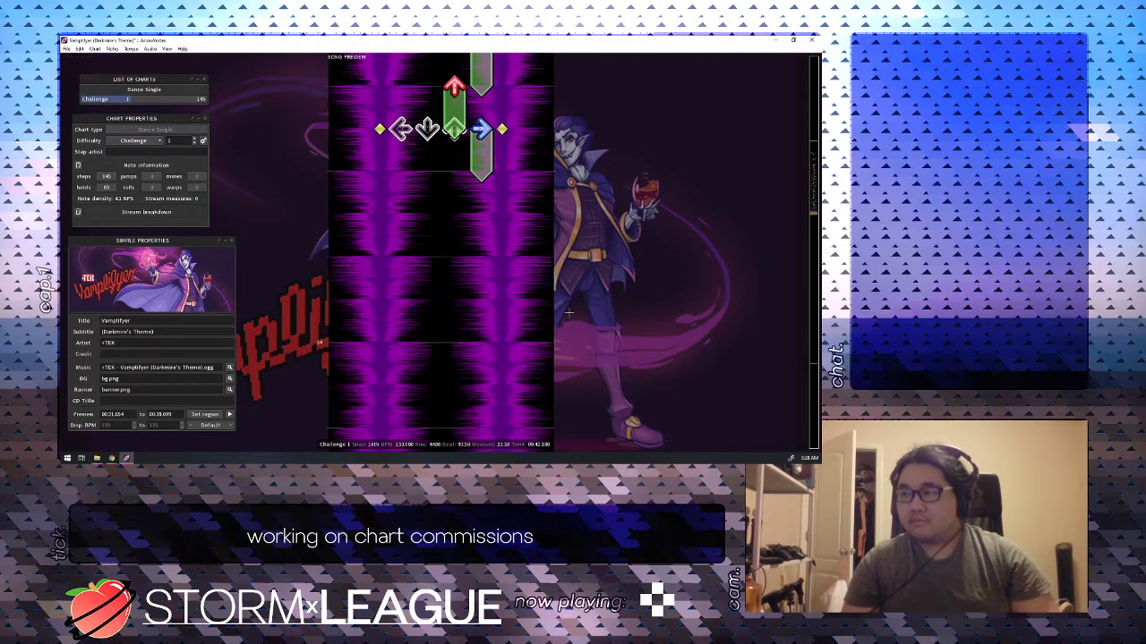
Add a down step at beat 94.25 and an up hold from 94.5 to 95, and play the passage back.
{"action": "scroll", "coordinate": [568, 313], "scroll_direction": "down", "scroll_amount": 1}
{"action": "key", "text": "2"}
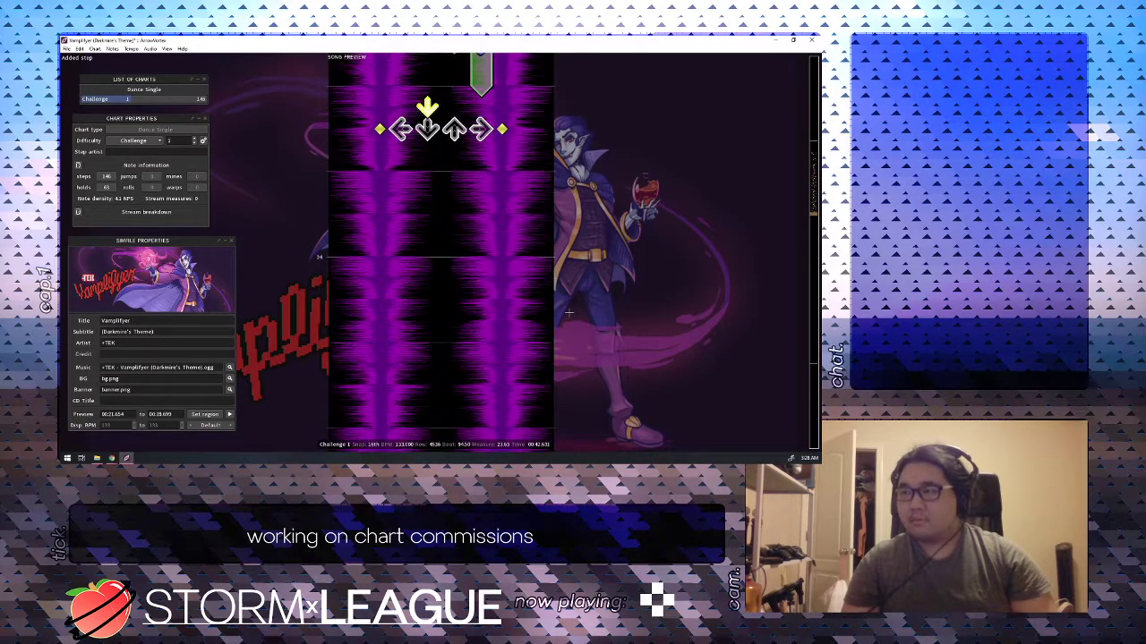
{"action": "key", "text": "3"}
{"action": "scroll", "coordinate": [568, 312], "scroll_direction": "down", "scroll_amount": 1}
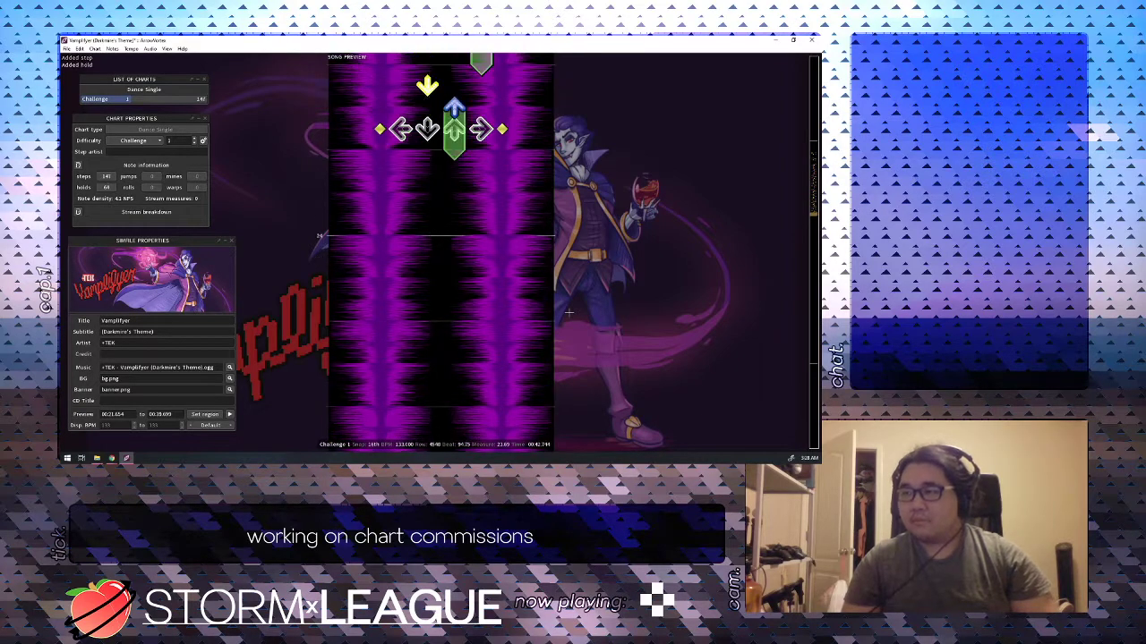
{"action": "scroll", "coordinate": [569, 312], "scroll_direction": "up", "scroll_amount": 6}
{"action": "key", "text": "space"}
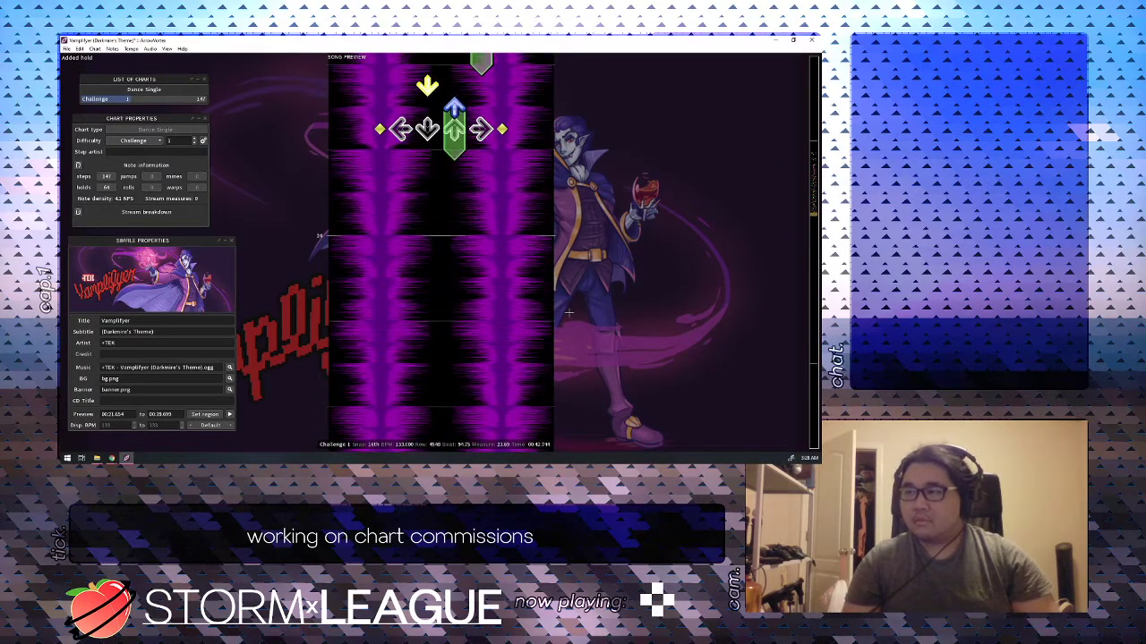
Chart a left hold from beat 95 to 95.5 and a down hold from 95.5 to 96, and play back.
{"action": "key", "text": "1"}
{"action": "scroll", "coordinate": [568, 312], "scroll_direction": "down", "scroll_amount": 3}
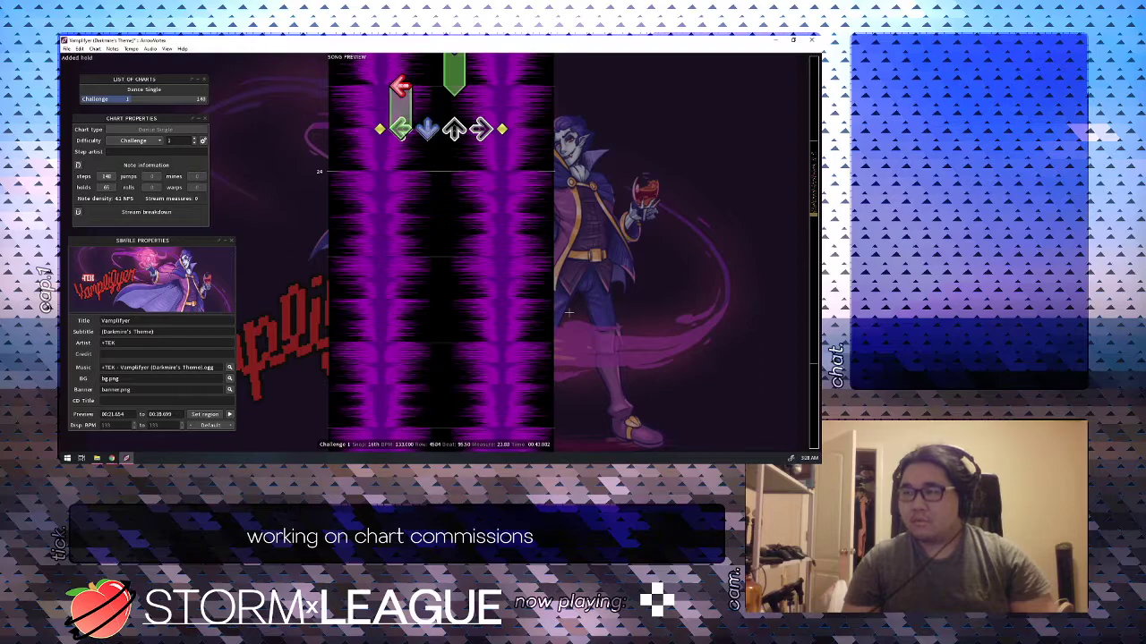
{"action": "scroll", "coordinate": [569, 313], "scroll_direction": "up", "scroll_amount": 9}
{"action": "key", "text": "space"}
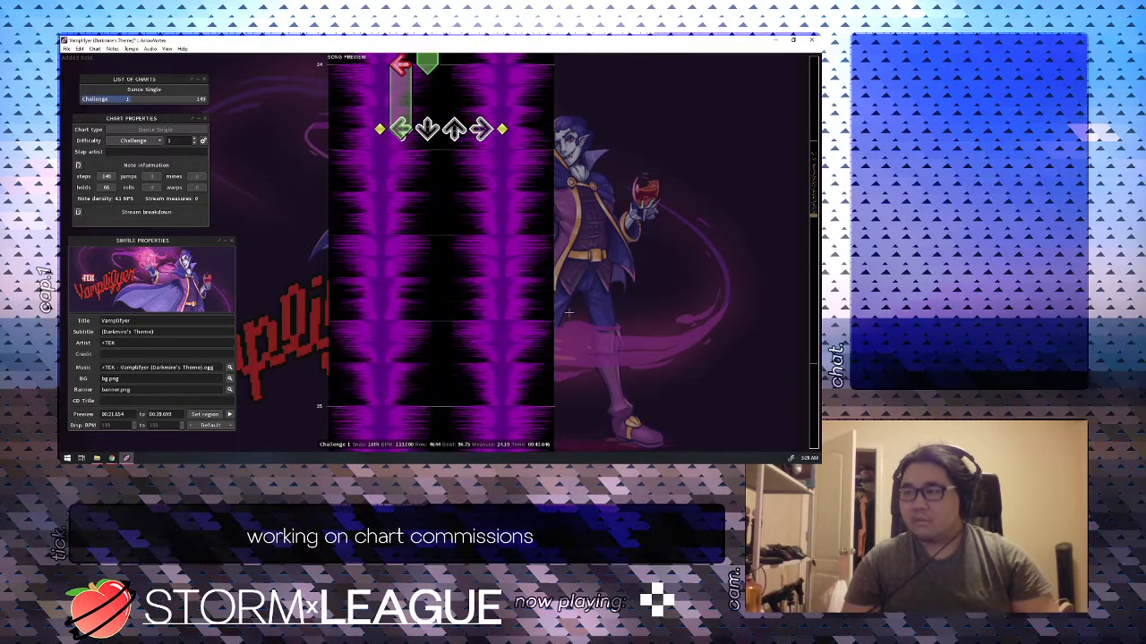
Chart a left hold from beat 96 to 96.75, a right step at 96.75 and a left step at 97.
{"action": "key", "text": "1"}
{"action": "key", "text": "1"}
{"action": "scroll", "coordinate": [568, 313], "scroll_direction": "down", "scroll_amount": 2}
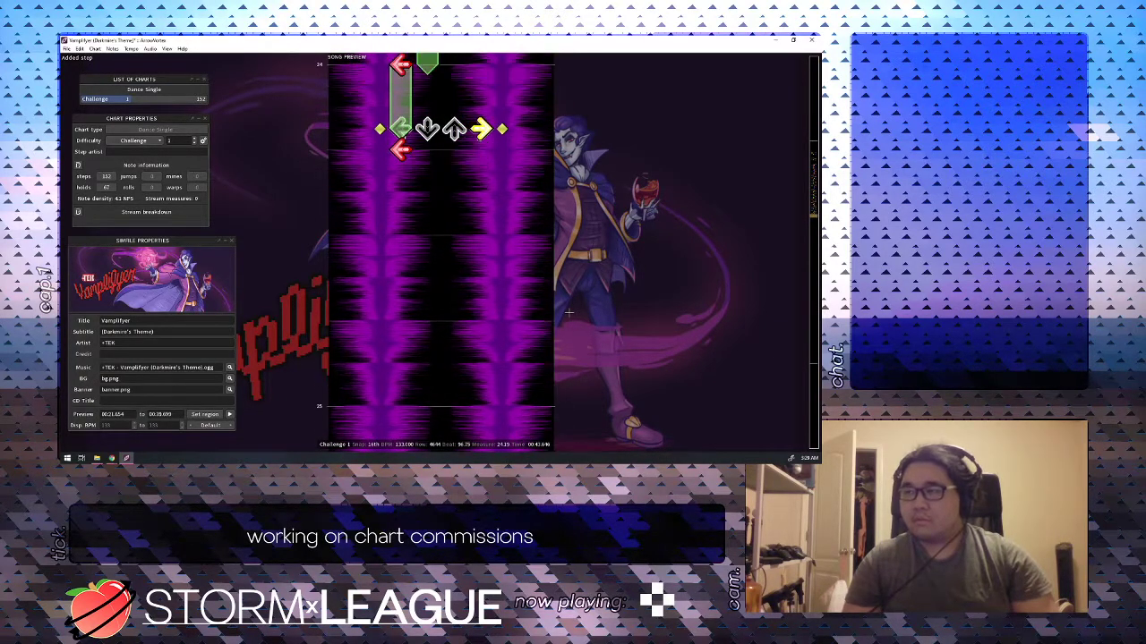
Move the right step to beat 96.5, add a left step at 96.75 and end the left hold from beat 96 at 96.5.
{"action": "key", "text": "1"}
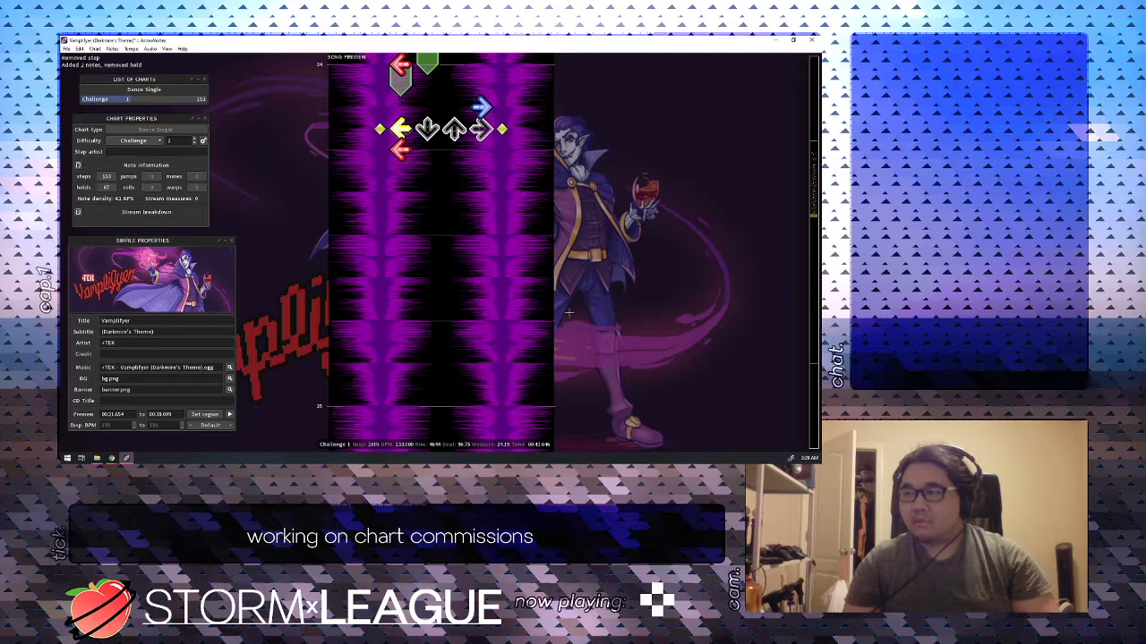
{"action": "scroll", "coordinate": [569, 312], "scroll_direction": "up", "scroll_amount": 1}
{"action": "key", "text": "1"}
{"action": "scroll", "coordinate": [569, 312], "scroll_direction": "up", "scroll_amount": 2}
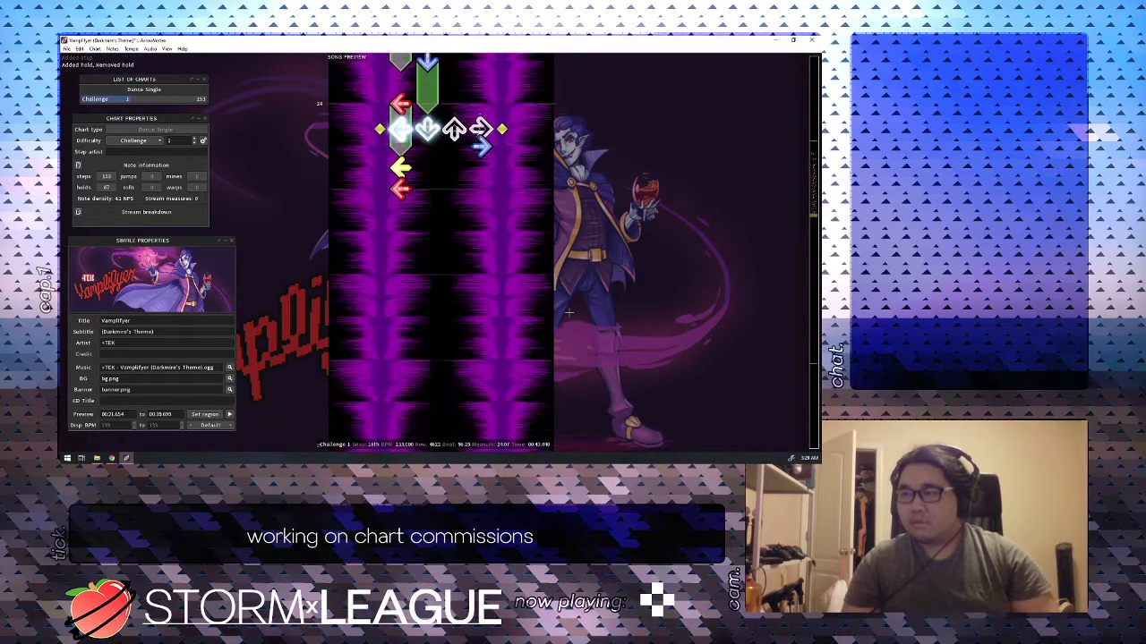
Continue the pattern with an up step at beat 97.25, left at 97.5, down at 97.75 and an up hold from 98 to 98.5.
{"action": "scroll", "coordinate": [569, 313], "scroll_direction": "up", "scroll_amount": 2}
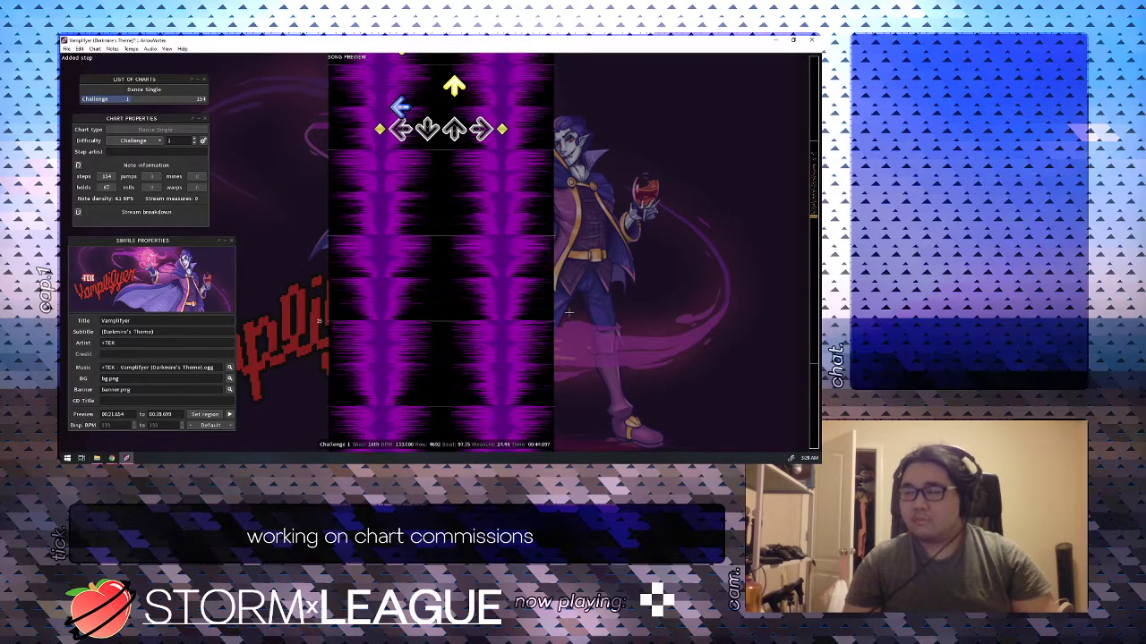
{"action": "scroll", "coordinate": [569, 313], "scroll_direction": "up", "scroll_amount": 6}
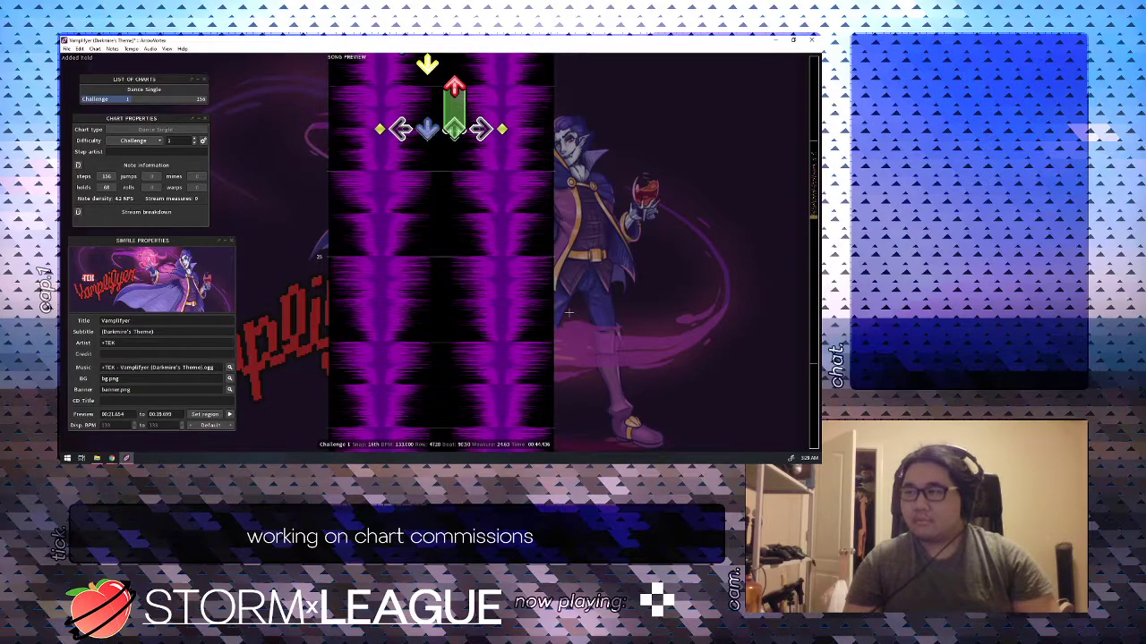
{"action": "scroll", "coordinate": [568, 312], "scroll_direction": "down", "scroll_amount": 12}
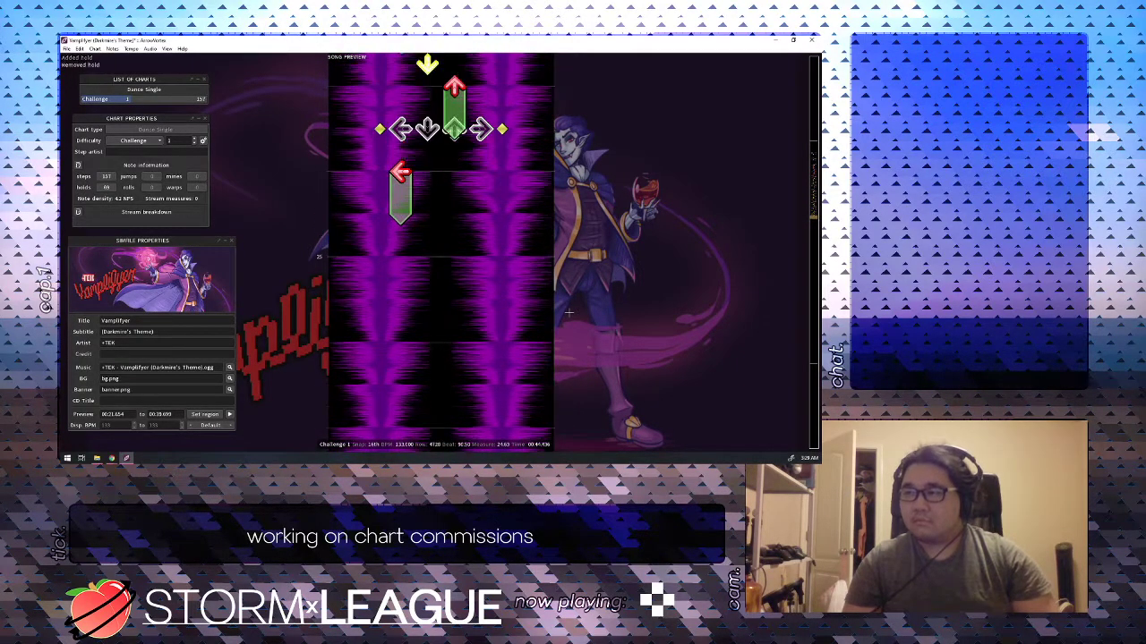
Replace the left hold at beat 99 with a down hold ending at 99.5 and a left hold from 99.5 to 100, and play back.
{"action": "scroll", "coordinate": [569, 312], "scroll_direction": "down", "scroll_amount": 1}
{"action": "scroll", "coordinate": [568, 313], "scroll_direction": "down", "scroll_amount": 1}
{"action": "key", "text": "2"}
{"action": "key", "text": "1"}
{"action": "key", "text": "2"}
{"action": "scroll", "coordinate": [569, 312], "scroll_direction": "up", "scroll_amount": 1}
{"action": "scroll", "coordinate": [568, 312], "scroll_direction": "down", "scroll_amount": 1}
{"action": "key", "text": "2"}
{"action": "key", "text": "1"}
{"action": "scroll", "coordinate": [568, 312], "scroll_direction": "down", "scroll_amount": 2}
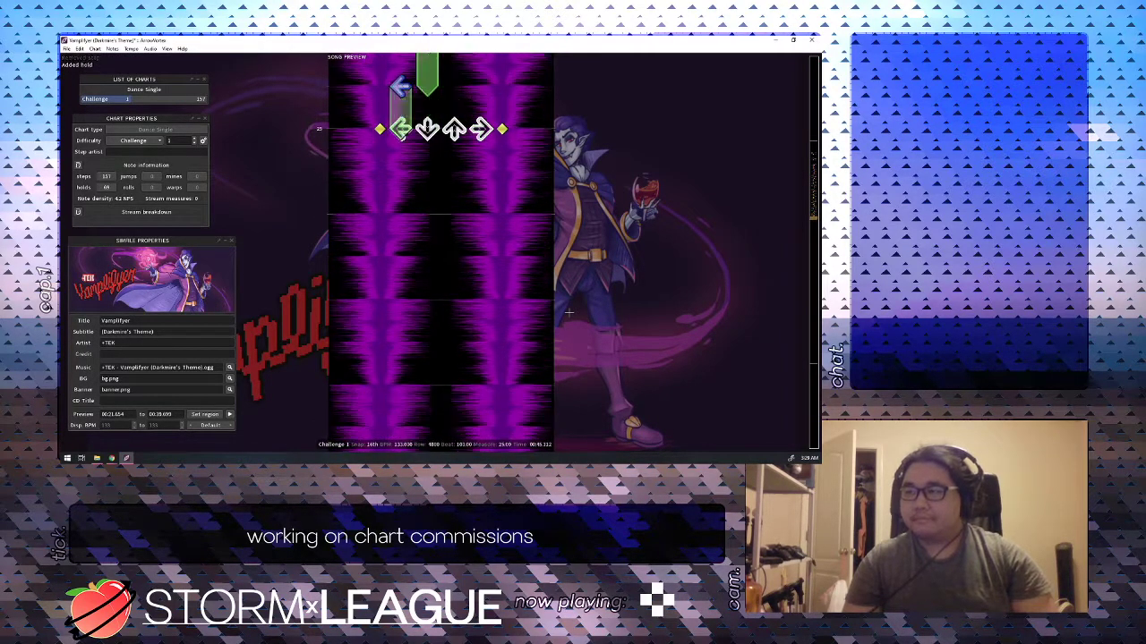
{"action": "scroll", "coordinate": [569, 313], "scroll_direction": "up", "scroll_amount": 7}
{"action": "key", "text": "space"}
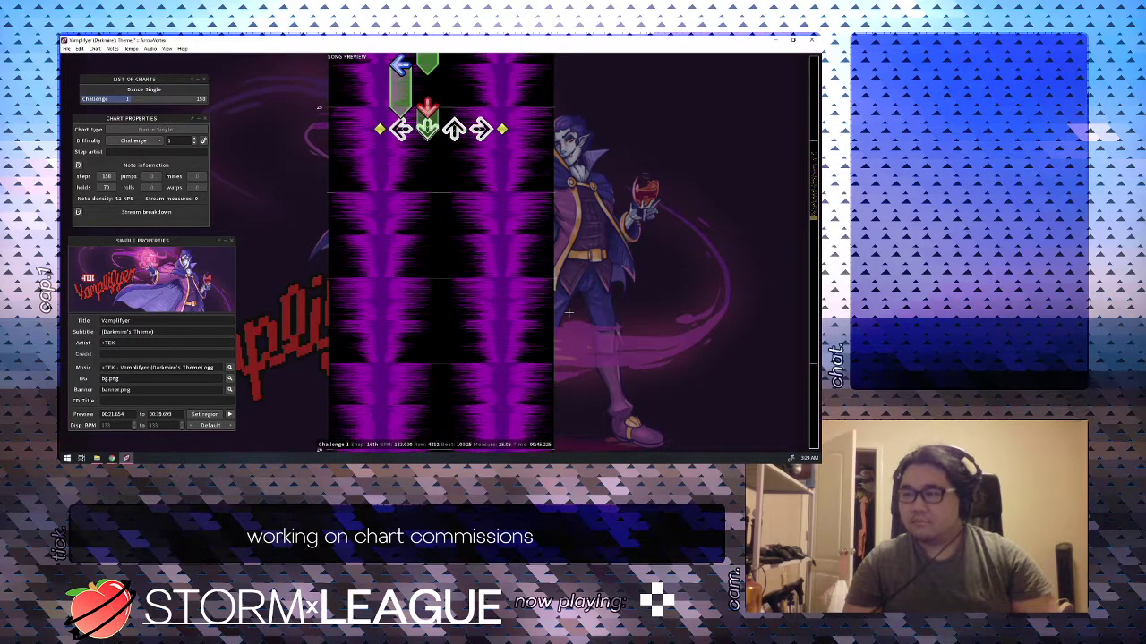
Chart consecutive holds: down from beat 100 to 101, right from 101 to 101.5 and down from 101.5 to 102, and play back.
{"action": "key", "text": "4"}
{"action": "scroll", "coordinate": [568, 313], "scroll_direction": "down", "scroll_amount": 1}
{"action": "key", "text": "2"}
{"action": "scroll", "coordinate": [568, 313], "scroll_direction": "down", "scroll_amount": 2}
{"action": "scroll", "coordinate": [568, 312], "scroll_direction": "up", "scroll_amount": 6}
{"action": "key", "text": "1"}
{"action": "scroll", "coordinate": [569, 312], "scroll_direction": "down", "scroll_amount": 2}
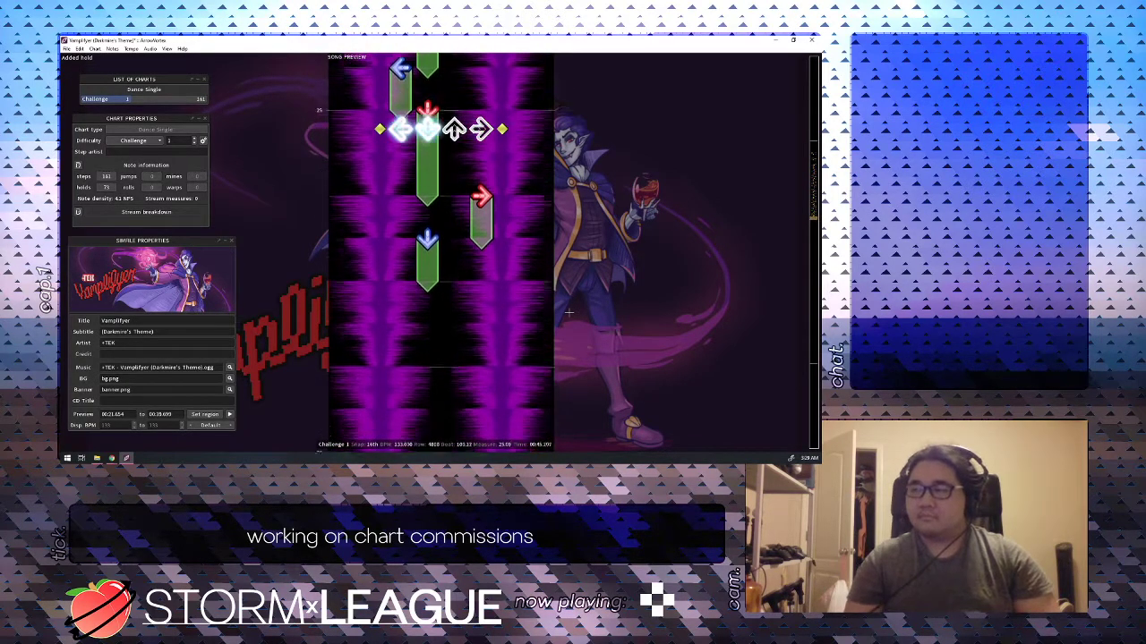
Extend the down hold starting at beat 101.5 to 102.5, add a left step at 102.5, and play back.
{"action": "scroll", "coordinate": [568, 312], "scroll_direction": "down", "scroll_amount": 4}
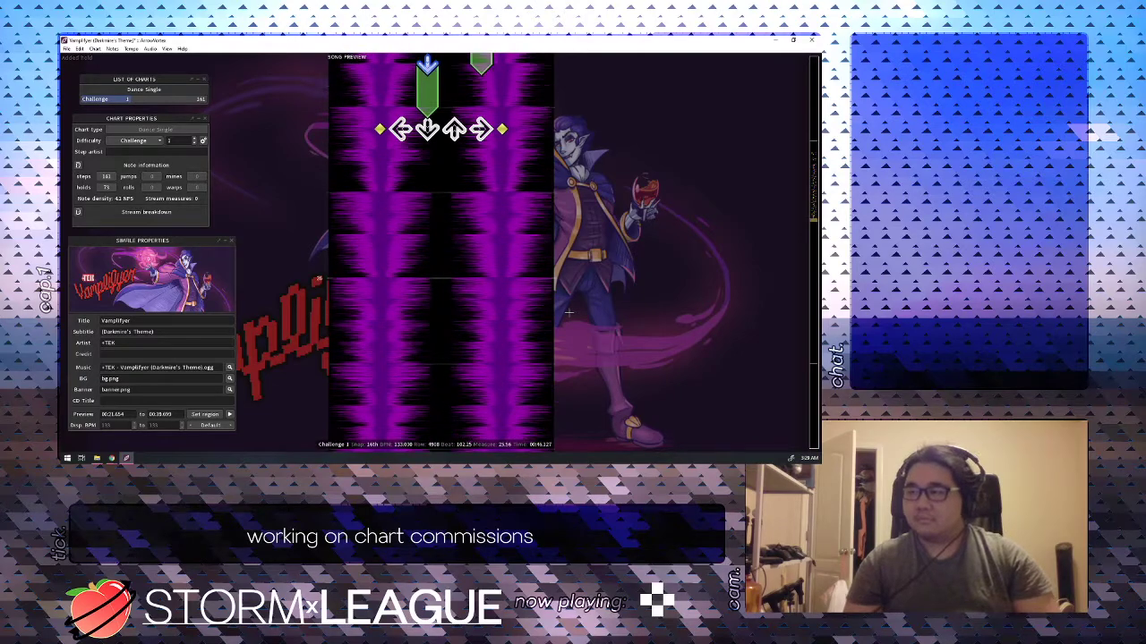
{"action": "key", "text": "2"}
{"action": "scroll", "coordinate": [569, 312], "scroll_direction": "up", "scroll_amount": 3}
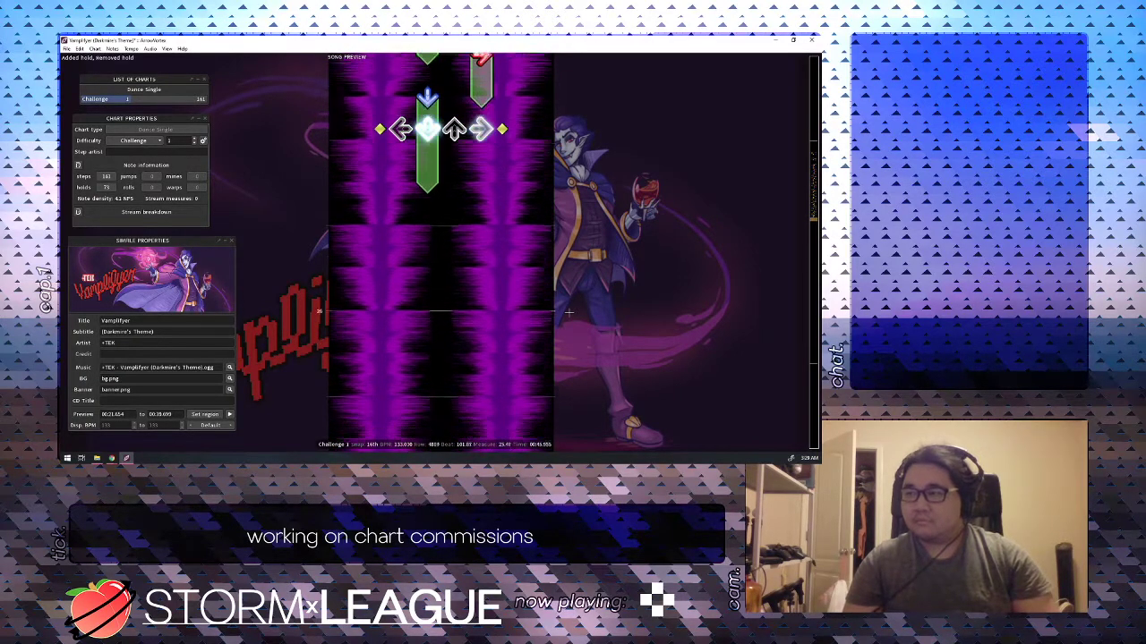
{"action": "key", "text": "1"}
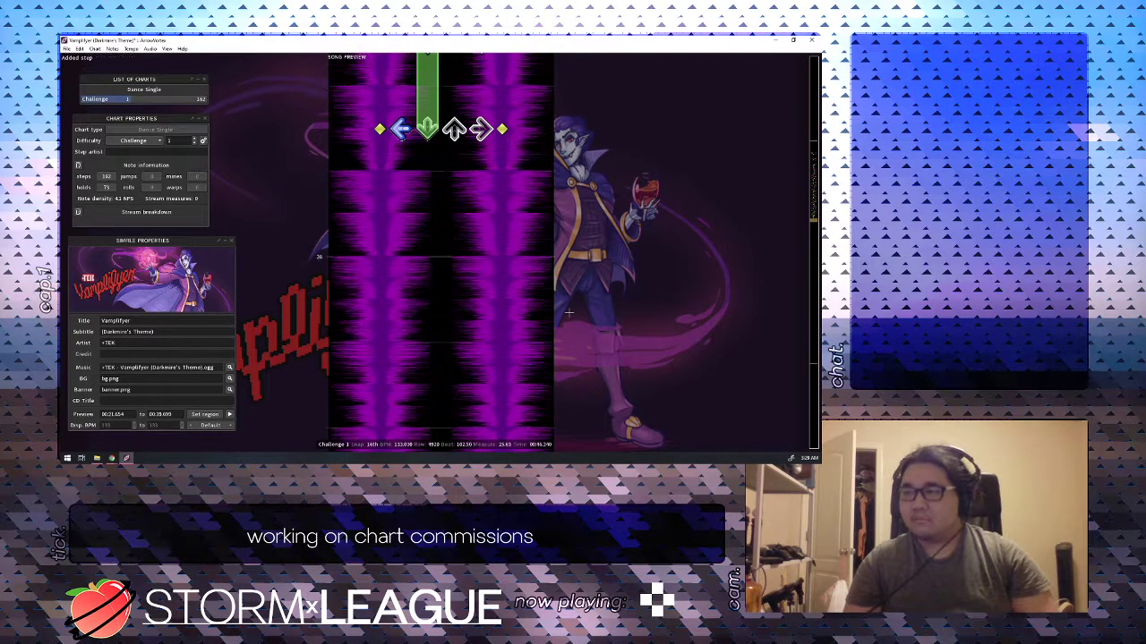
{"action": "scroll", "coordinate": [568, 312], "scroll_direction": "up", "scroll_amount": 4}
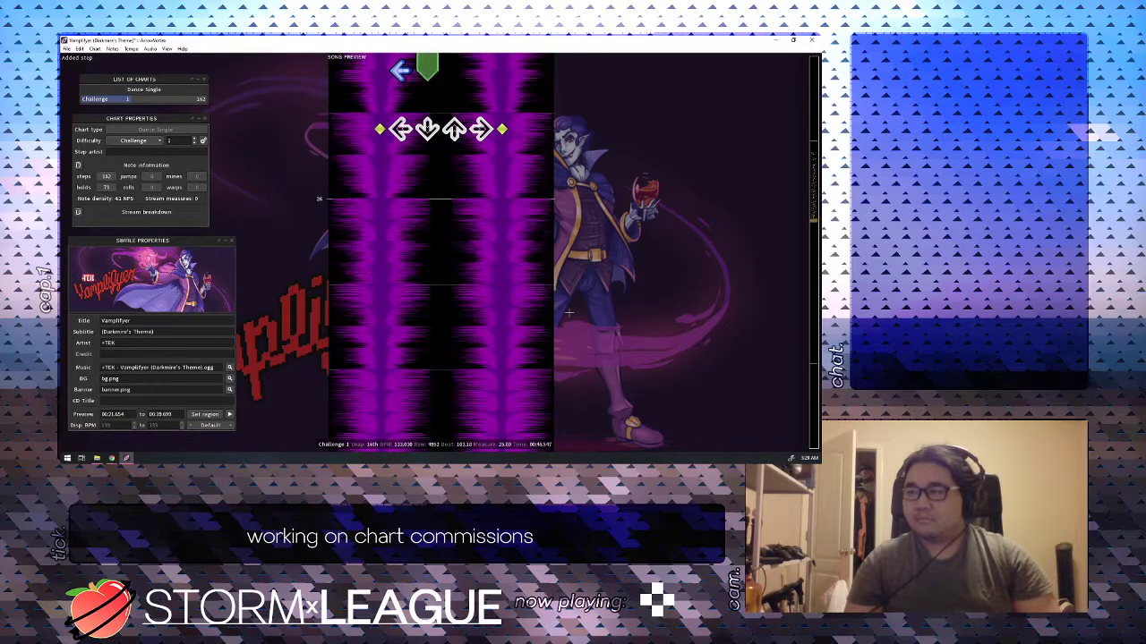
{"action": "scroll", "coordinate": [569, 312], "scroll_direction": "down", "scroll_amount": 1}
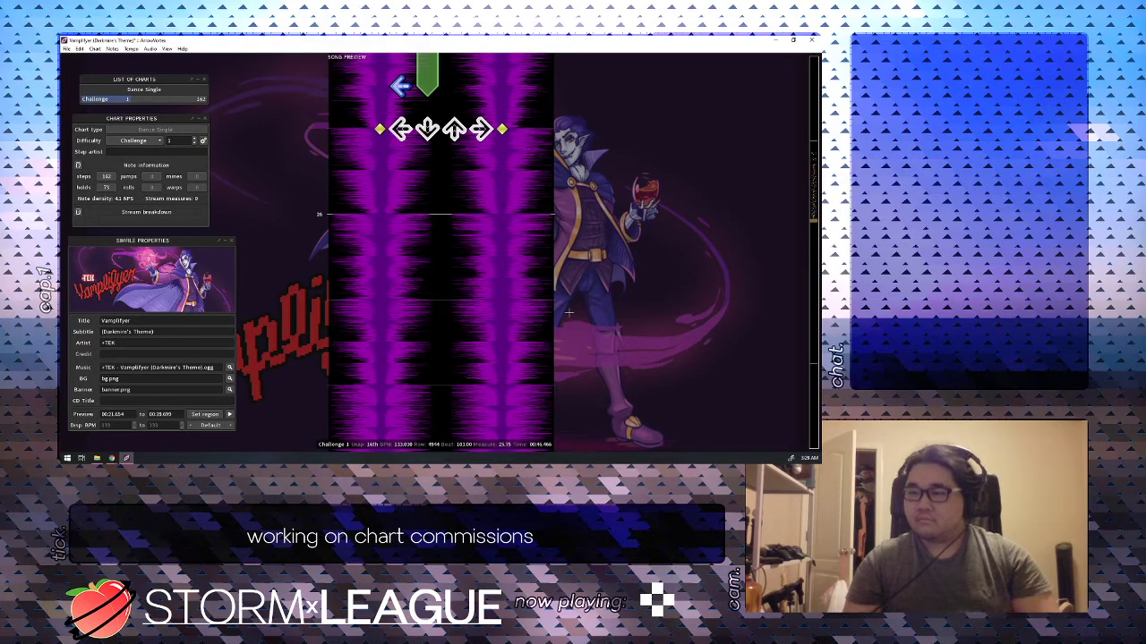
Chart a jump at beat 103 with an up step and a right hold to 103.5, and add a down step at 103.5.
{"action": "key", "text": "1"}
{"action": "key", "text": "2"}
{"action": "scroll", "coordinate": [568, 313], "scroll_direction": "up", "scroll_amount": 9}
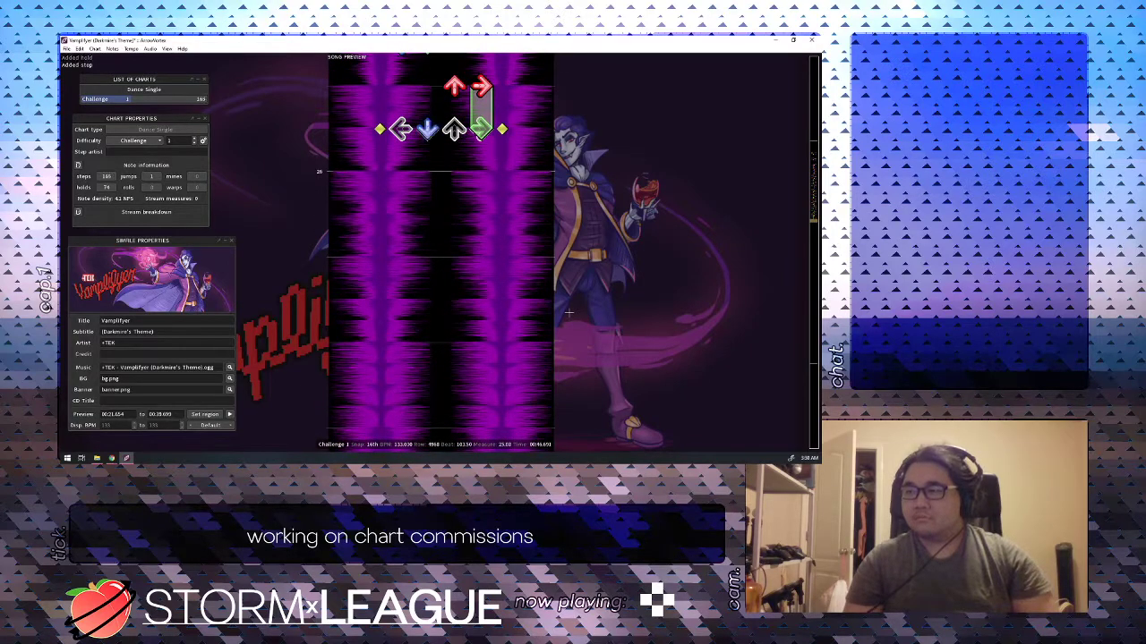
Chart a jump at beat 104 with a right step and a down hold to 104.5, and play the passage back.
{"action": "key", "text": "2"}
{"action": "scroll", "coordinate": [569, 312], "scroll_direction": "up", "scroll_amount": 2}
{"action": "key", "text": "2"}
{"action": "key", "text": "4"}
{"action": "key", "text": "2"}
{"action": "scroll", "coordinate": [568, 312], "scroll_direction": "down", "scroll_amount": 2}
{"action": "scroll", "coordinate": [568, 312], "scroll_direction": "up", "scroll_amount": 8}
{"action": "key", "text": "space"}
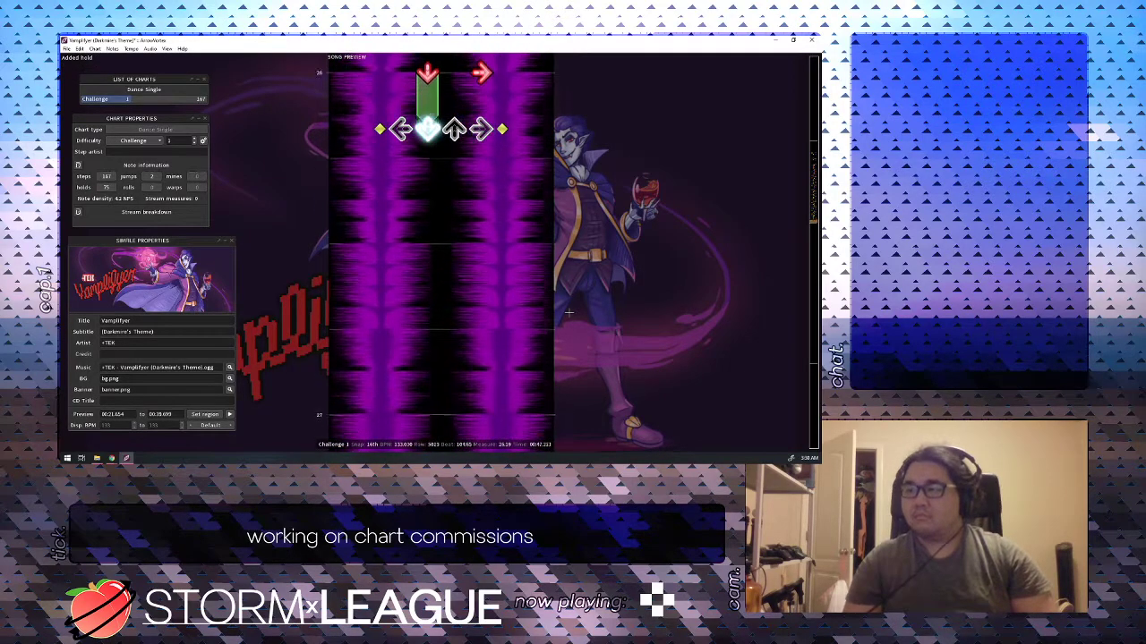
{"action": "scroll", "coordinate": [568, 312], "scroll_direction": "up", "scroll_amount": 2}
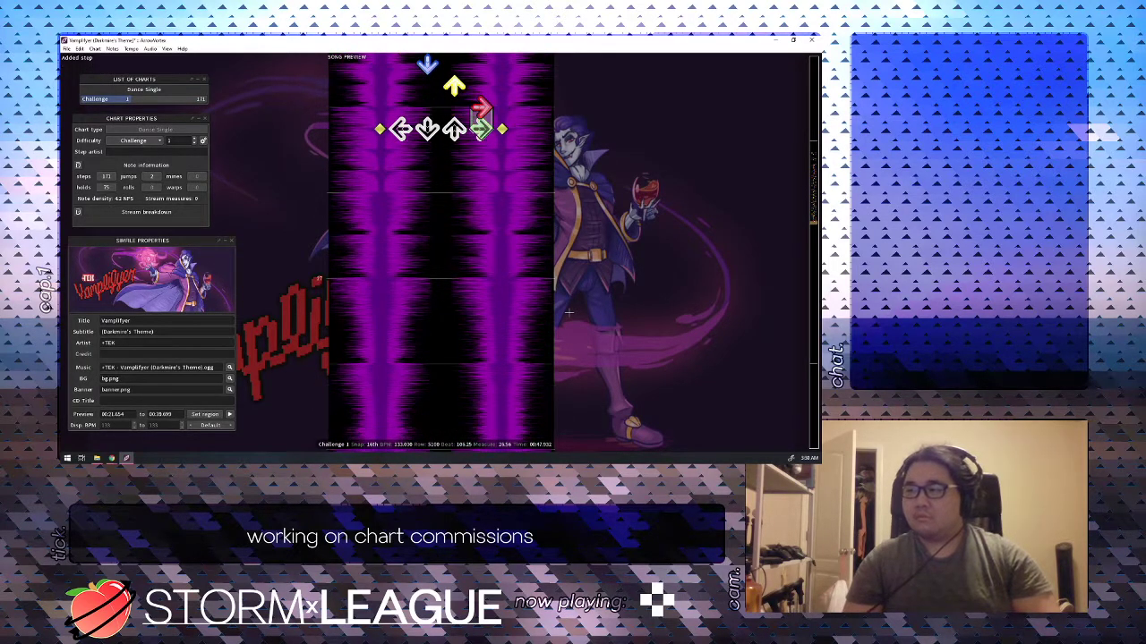
Replace the right hold at beat 106 with a single step, and add an up step at 106.25 and a right step at 106.5.
{"action": "scroll", "coordinate": [568, 312], "scroll_direction": "down", "scroll_amount": 1}
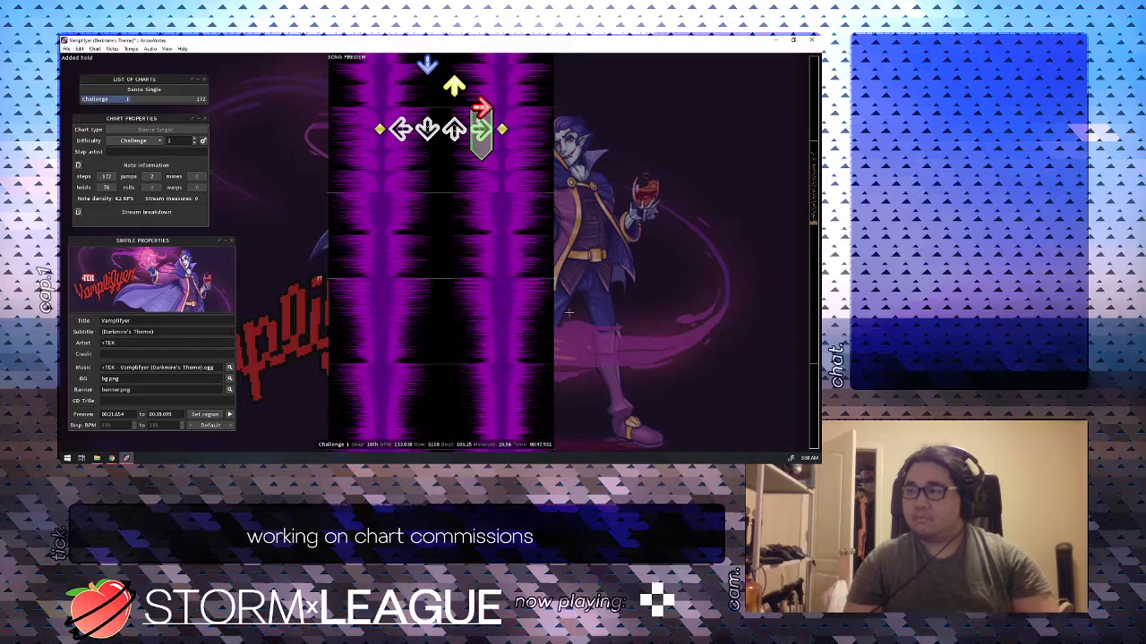
{"action": "scroll", "coordinate": [569, 313], "scroll_direction": "up", "scroll_amount": 5}
{"action": "key", "text": "4"}
{"action": "key", "text": "4"}
{"action": "key", "text": "3"}
{"action": "scroll", "coordinate": [568, 312], "scroll_direction": "down", "scroll_amount": 1}
{"action": "key", "text": "4"}
{"action": "scroll", "coordinate": [568, 312], "scroll_direction": "down", "scroll_amount": 1}
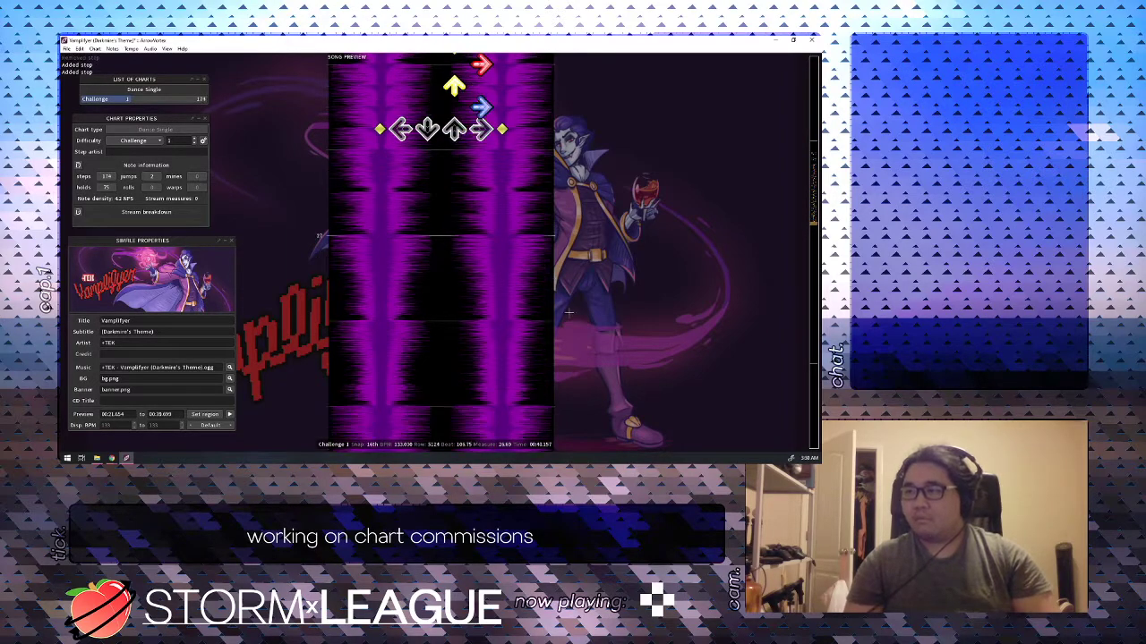
Chart sixteenth steps up, down, left, down and left from beat 106.75 to 107.75, and play the run back.
{"action": "key", "text": "3"}
{"action": "scroll", "coordinate": [568, 312], "scroll_direction": "down", "scroll_amount": 1}
{"action": "key", "text": "2"}
{"action": "scroll", "coordinate": [568, 313], "scroll_direction": "down", "scroll_amount": 1}
{"action": "key", "text": "1"}
{"action": "scroll", "coordinate": [568, 313], "scroll_direction": "down", "scroll_amount": 1}
{"action": "key", "text": "2"}
{"action": "scroll", "coordinate": [570, 313], "scroll_direction": "down", "scroll_amount": 1}
{"action": "key", "text": "1"}
{"action": "scroll", "coordinate": [569, 312], "scroll_direction": "up", "scroll_amount": 8}
{"action": "key", "text": "space"}
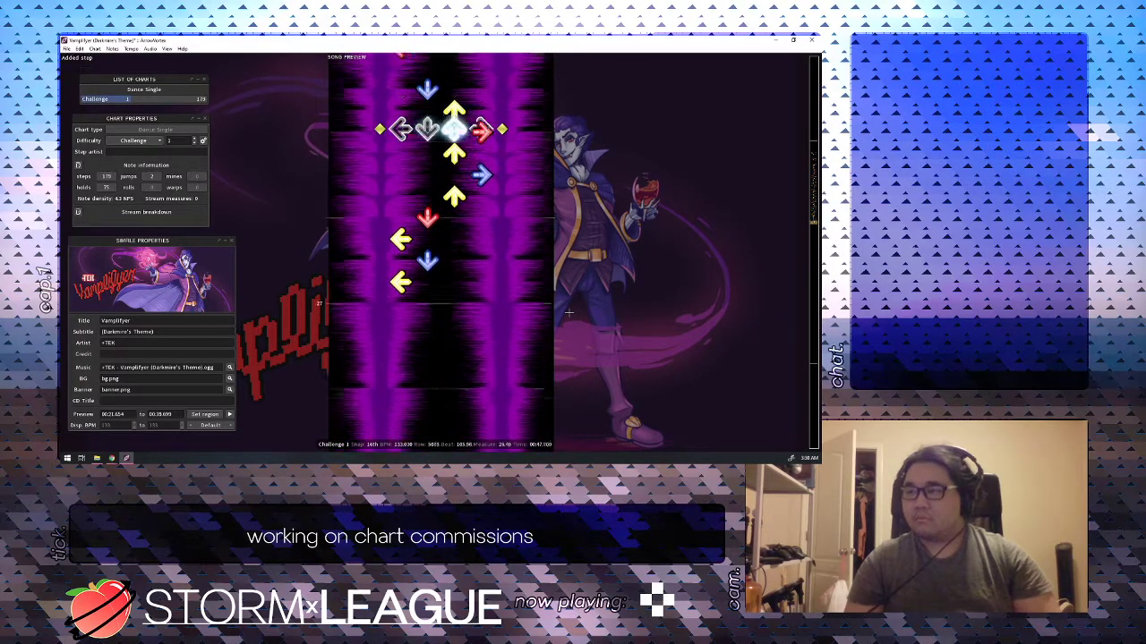
Replay the sixteenth run leading into beat 108, first with the note tick off and again with it on.
{"action": "scroll", "coordinate": [568, 312], "scroll_direction": "up", "scroll_amount": 4}
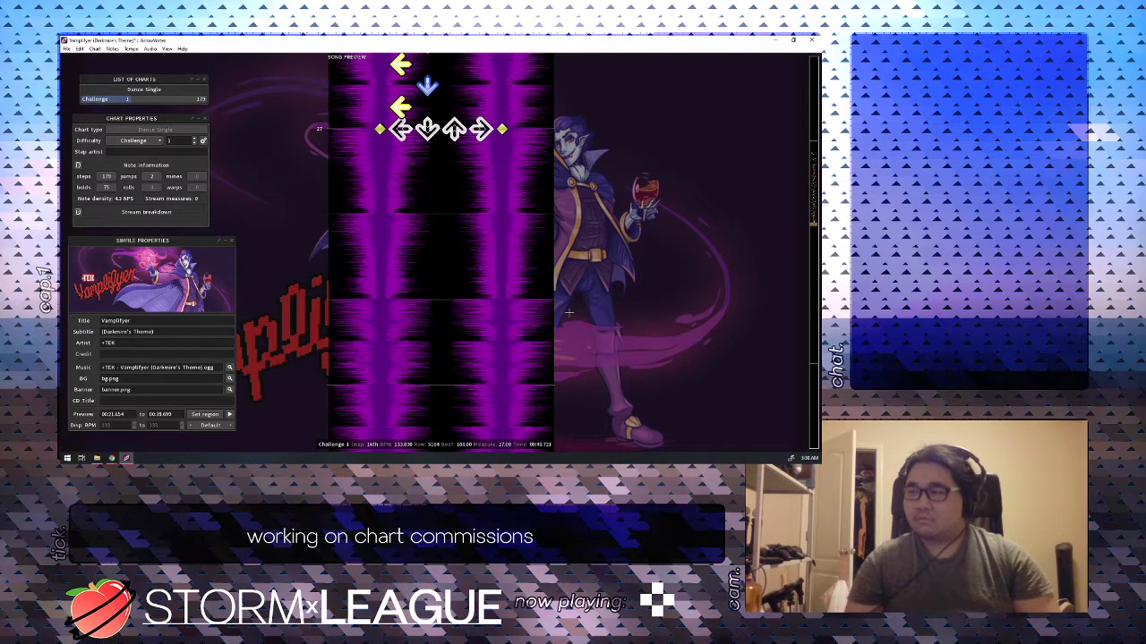
{"action": "key", "text": "F3"}
{"action": "scroll", "coordinate": [569, 312], "scroll_direction": "up", "scroll_amount": 3}
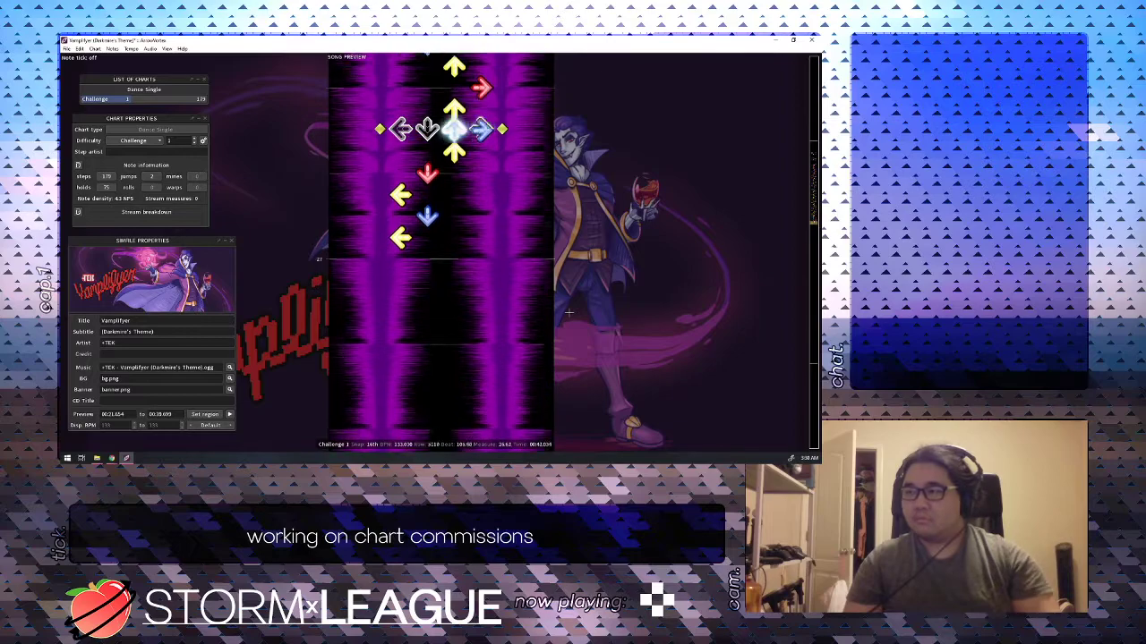
{"action": "key", "text": "F3"}
{"action": "scroll", "coordinate": [568, 312], "scroll_direction": "up", "scroll_amount": 7}
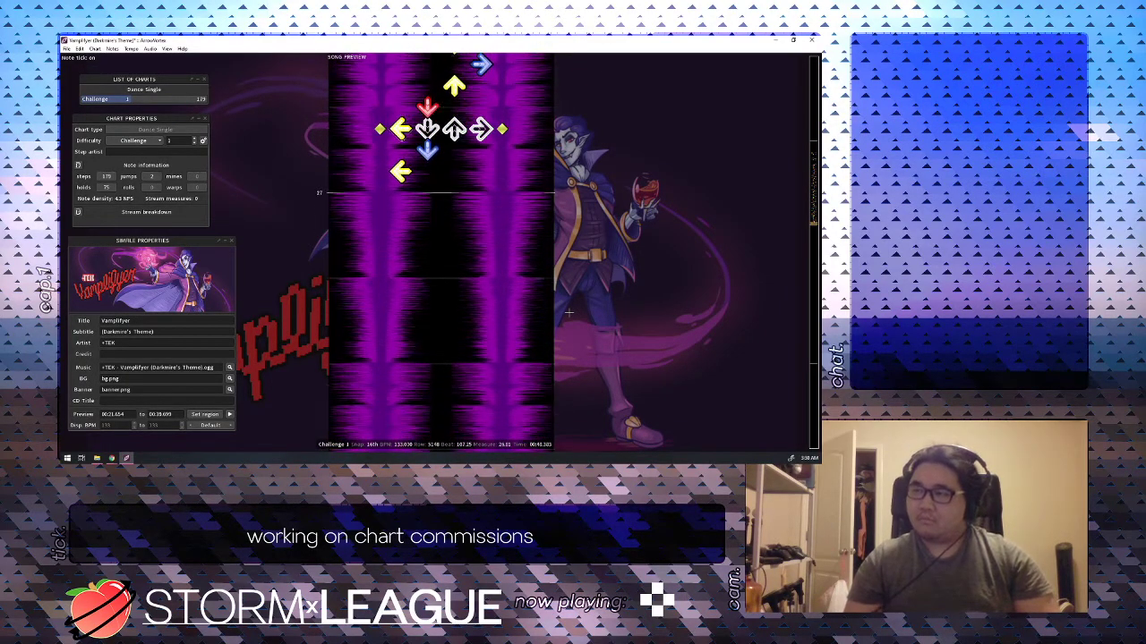
Replace the down step at beat 107.5 with a right step and play the passage back.
{"action": "scroll", "coordinate": [570, 312], "scroll_direction": "down", "scroll_amount": 2}
{"action": "key", "text": "2"}
{"action": "key", "text": "4"}
{"action": "scroll", "coordinate": [570, 312], "scroll_direction": "up", "scroll_amount": 6}
{"action": "key", "text": "space"}
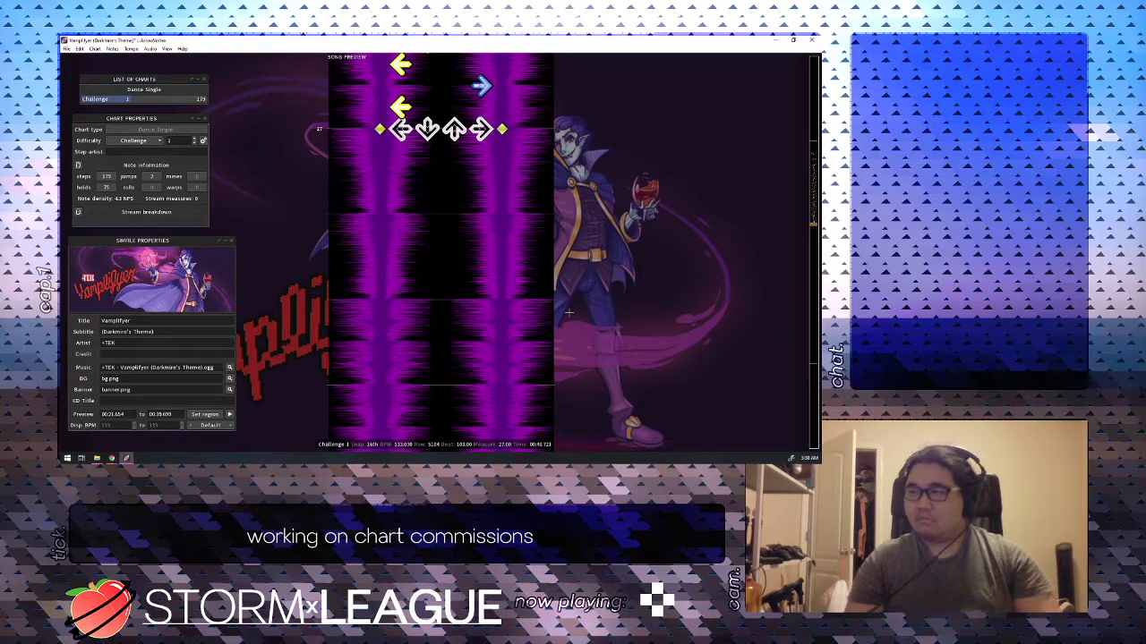
Chart consecutive holds from beat 108 to 112: right and up for one beat each, followed by right, up, down and left for half a beat each.
{"action": "key", "text": "3"}
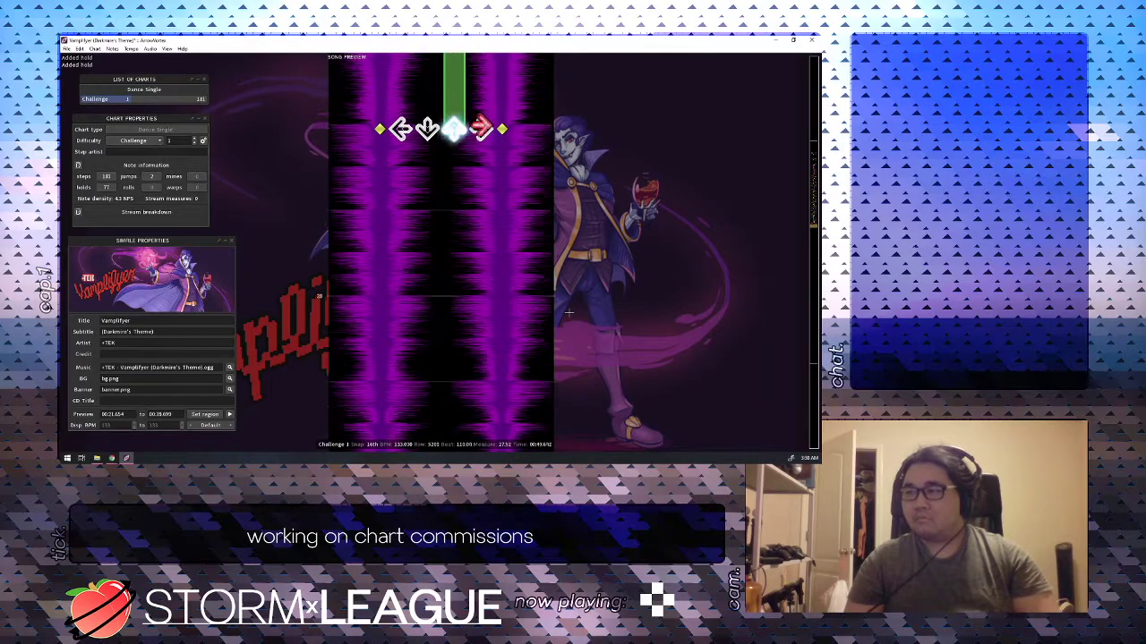
{"action": "key", "text": "4"}
{"action": "key", "text": "3"}
{"action": "scroll", "coordinate": [570, 313], "scroll_direction": "down", "scroll_amount": 2}
{"action": "key", "text": "2"}
{"action": "scroll", "coordinate": [569, 313], "scroll_direction": "down", "scroll_amount": 2}
{"action": "key", "text": "1"}
{"action": "scroll", "coordinate": [569, 313], "scroll_direction": "down", "scroll_amount": 1}
{"action": "scroll", "coordinate": [569, 313], "scroll_direction": "down", "scroll_amount": 1}
Play back the holds between beats 108 and 112 and save the chart.
{"action": "scroll", "coordinate": [569, 312], "scroll_direction": "up", "scroll_amount": 11}
{"action": "key", "text": "space"}
{"action": "key", "text": "space"}
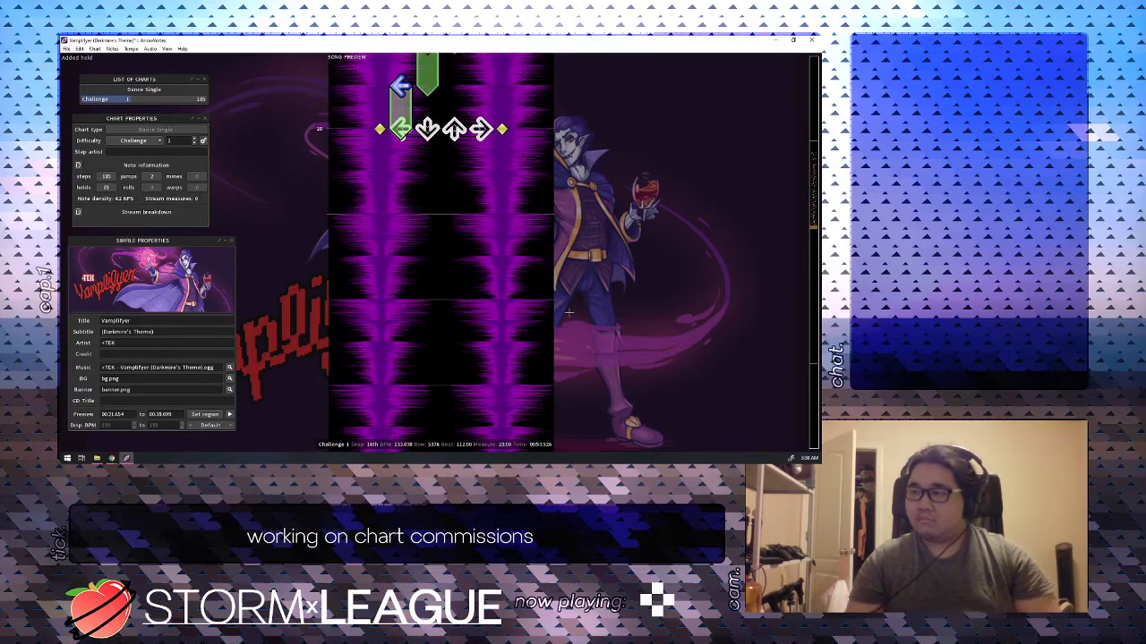
{"action": "scroll", "coordinate": [570, 312], "scroll_direction": "up", "scroll_amount": 20}
{"action": "key", "text": "space"}
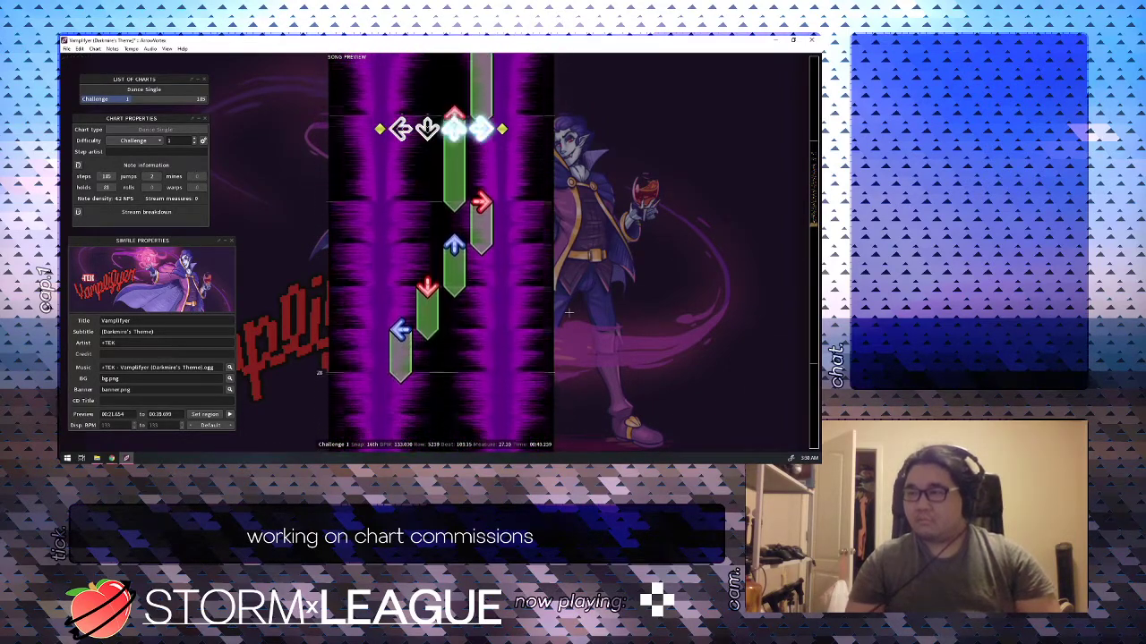
{"action": "key", "text": "space"}
{"action": "key", "text": "ctrl+s"}
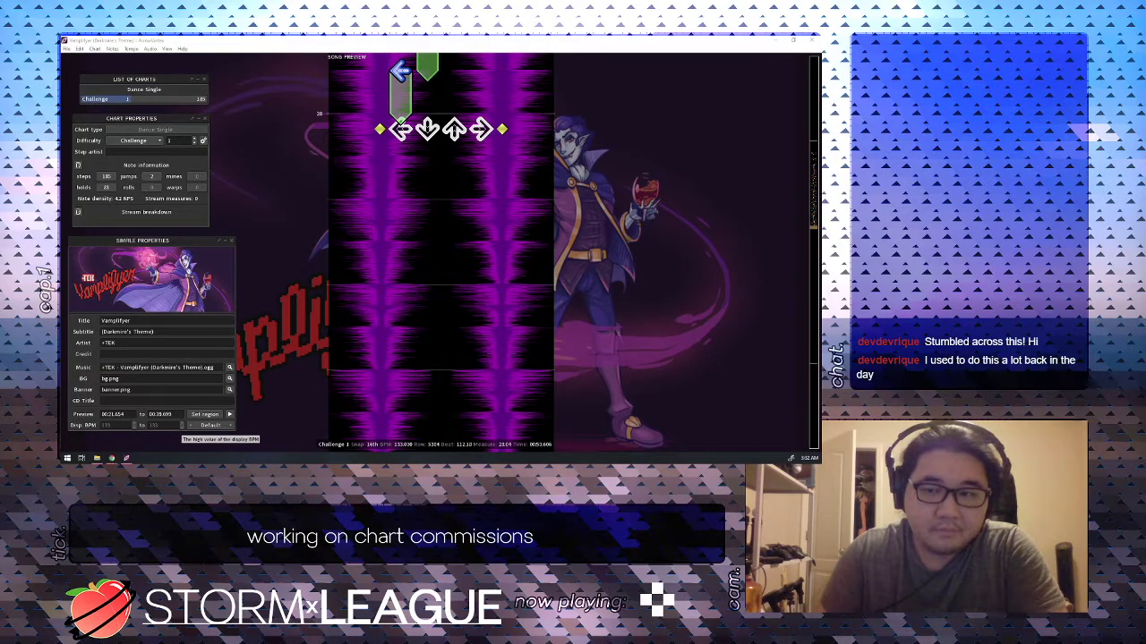
Replay the holds from beat 109, replace the down hold at beat 111 with a single step, and add a left step at 111.25.
{"action": "scroll", "coordinate": [372, 276], "scroll_direction": "up", "scroll_amount": 10}
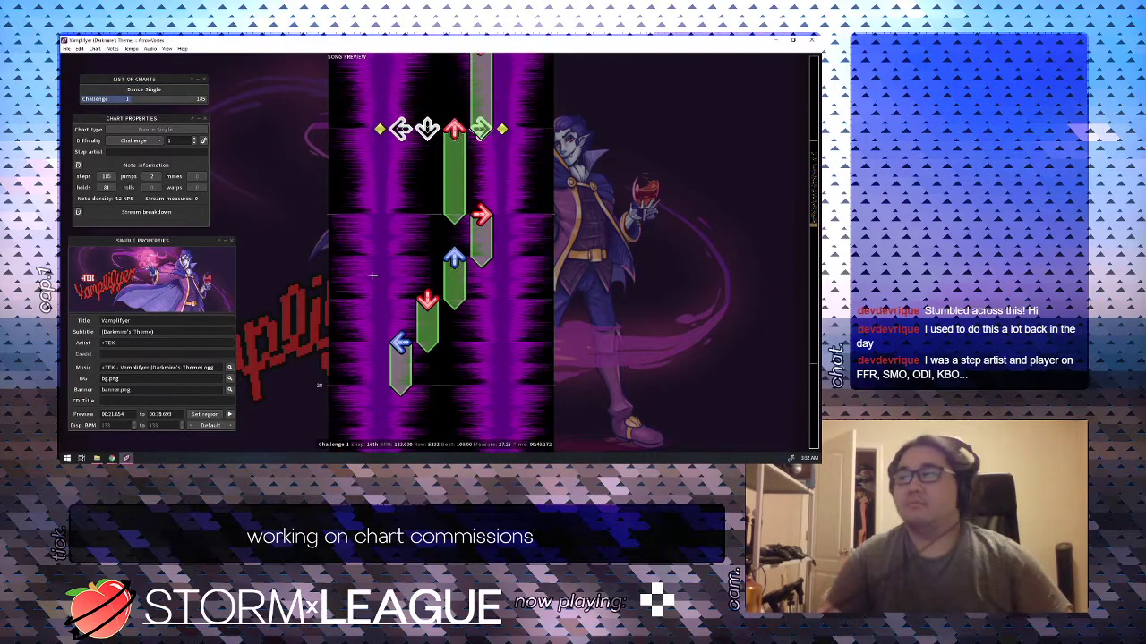
{"action": "key", "text": "space"}
{"action": "scroll", "coordinate": [367, 274], "scroll_direction": "up", "scroll_amount": 9}
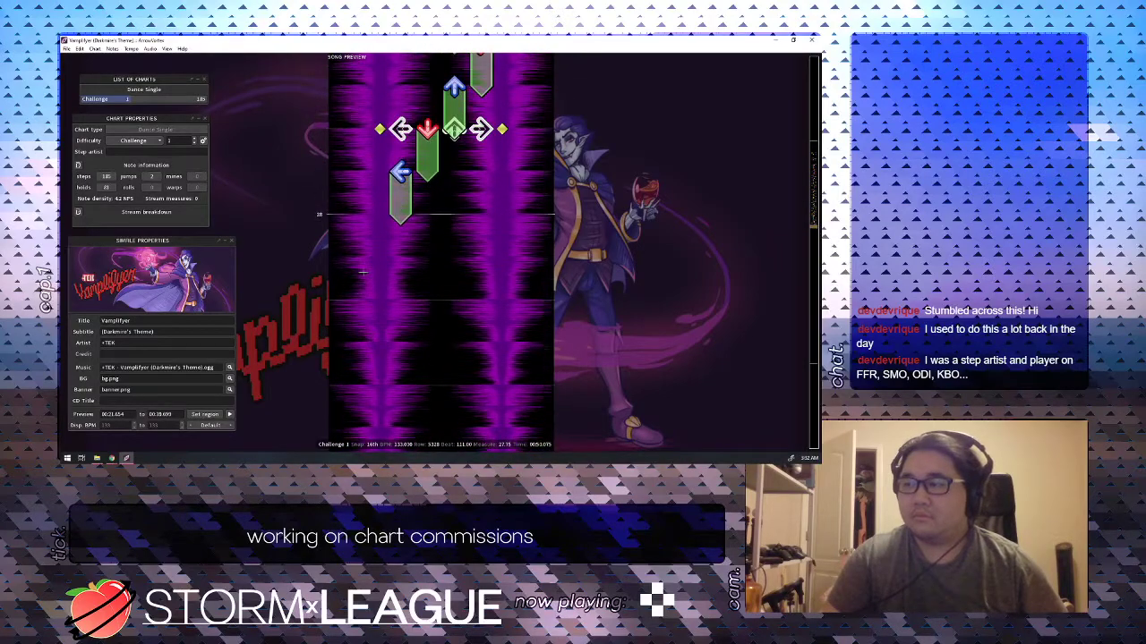
{"action": "scroll", "coordinate": [363, 272], "scroll_direction": "down", "scroll_amount": 8}
{"action": "scroll", "coordinate": [362, 272], "scroll_direction": "down", "scroll_amount": 2}
{"action": "key", "text": "2"}
{"action": "key", "text": "2"}
{"action": "scroll", "coordinate": [351, 279], "scroll_direction": "down", "scroll_amount": 1}
{"action": "key", "text": "1"}
{"action": "scroll", "coordinate": [347, 283], "scroll_direction": "down", "scroll_amount": 1}
Replace the left hold at beat 111.5 with a right step, add a left step at 111.75, and play back.
{"action": "key", "text": "1"}
{"action": "key", "text": "4"}
{"action": "scroll", "coordinate": [346, 283], "scroll_direction": "up", "scroll_amount": 2}
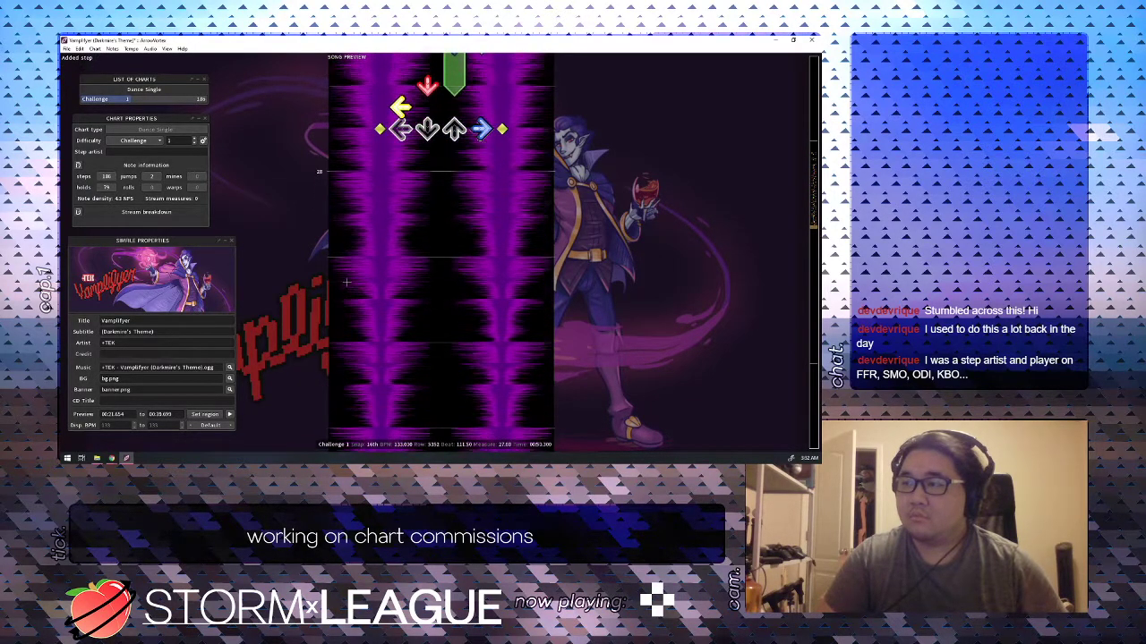
{"action": "scroll", "coordinate": [346, 283], "scroll_direction": "down", "scroll_amount": 1}
{"action": "key", "text": "1"}
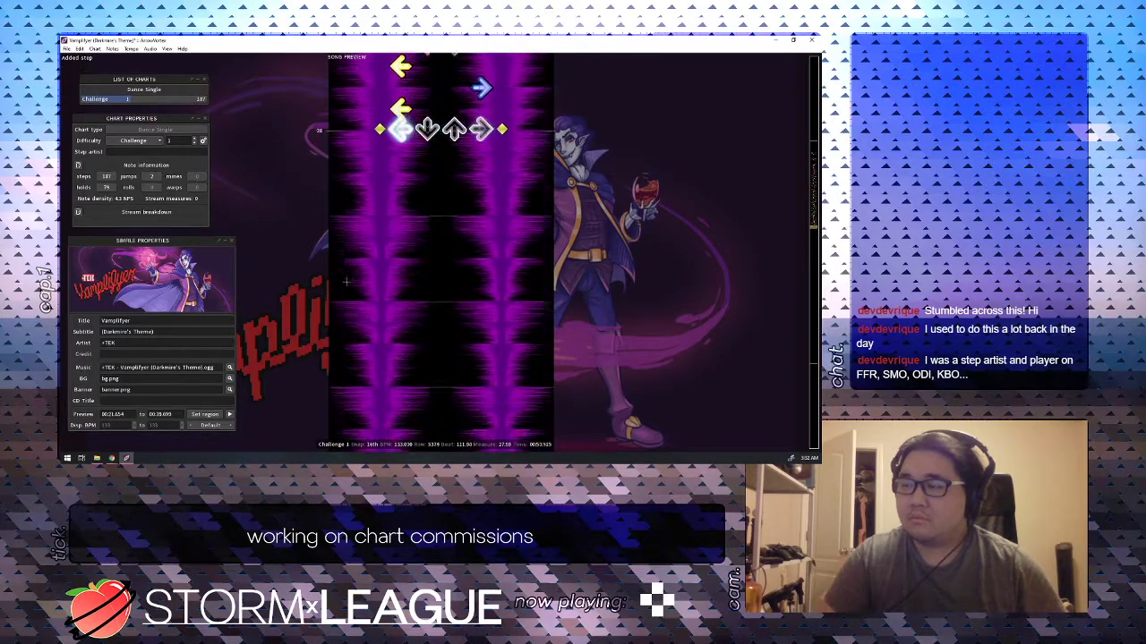
{"action": "scroll", "coordinate": [345, 282], "scroll_direction": "up", "scroll_amount": 2}
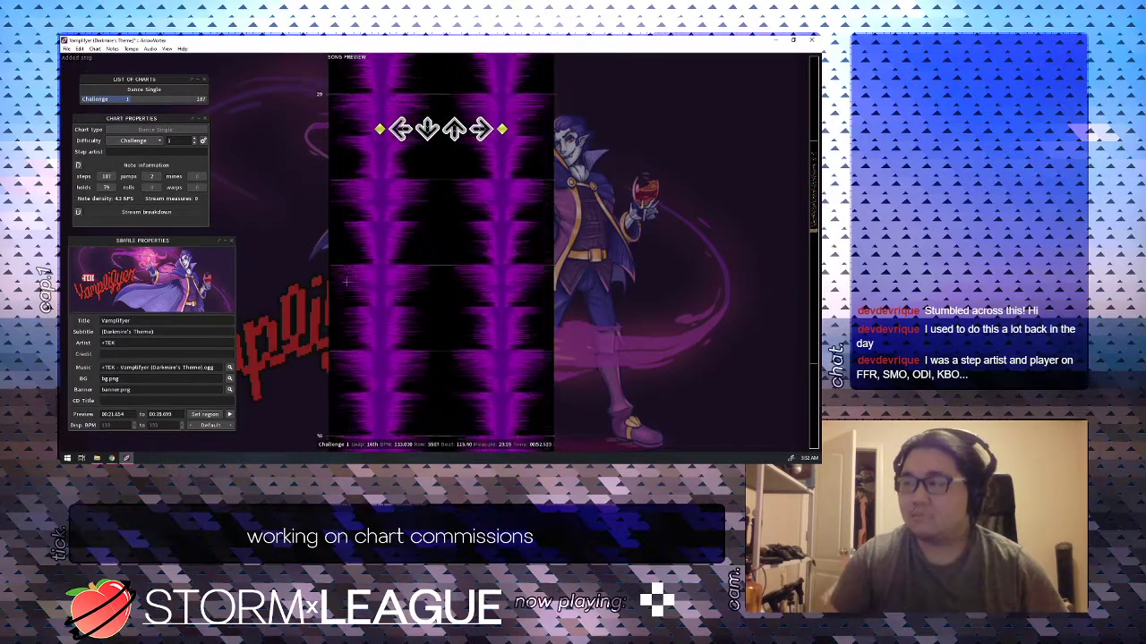
Look through the uncharted section up to measure 32 and estimate the chart's difficulty rating.
{"action": "scroll", "coordinate": [469, 349], "scroll_direction": "down", "scroll_amount": 20}
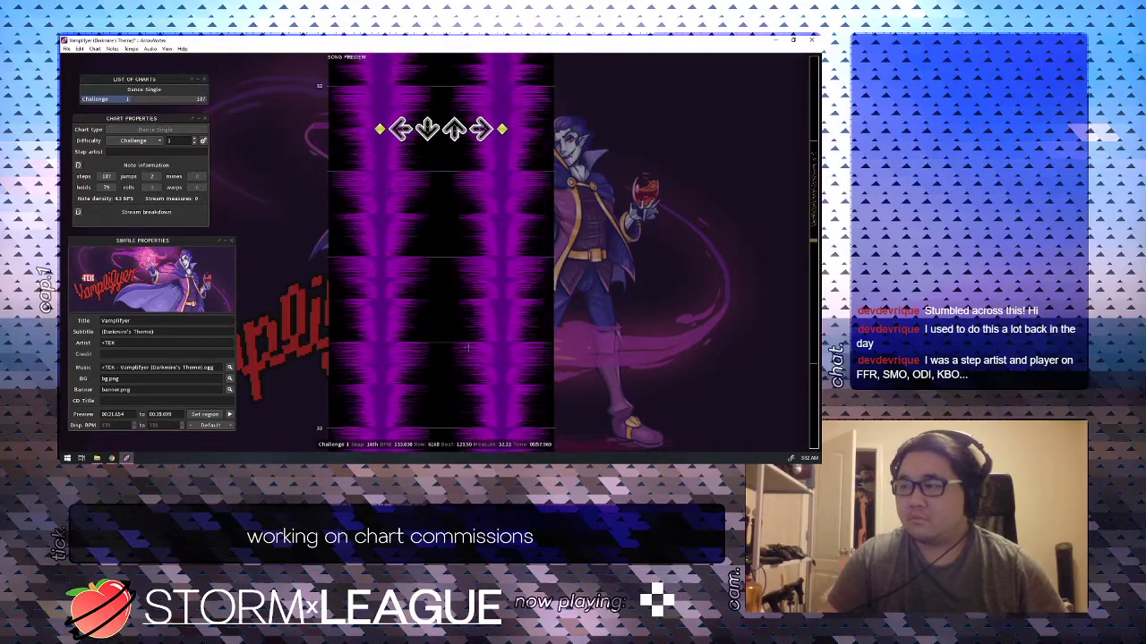
{"action": "scroll", "coordinate": [467, 349], "scroll_direction": "up", "scroll_amount": 20}
{"action": "scroll", "coordinate": [420, 376], "scroll_direction": "up", "scroll_amount": 12}
{"action": "left_click", "coordinate": [189, 152]}
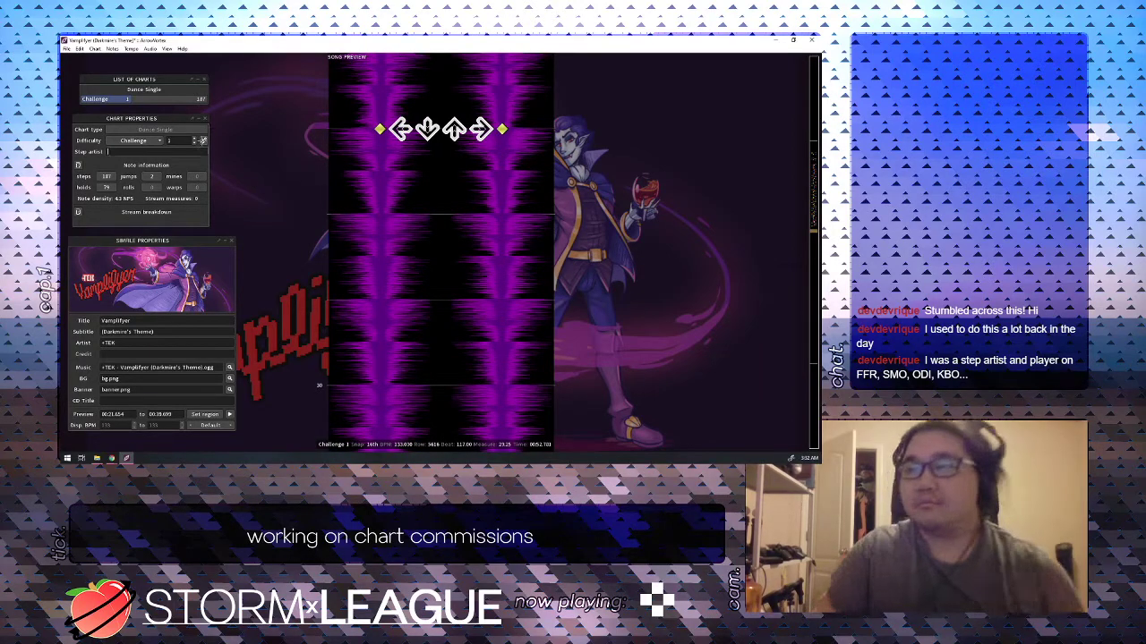
{"action": "scroll", "coordinate": [589, 283], "scroll_direction": "up", "scroll_amount": 20}
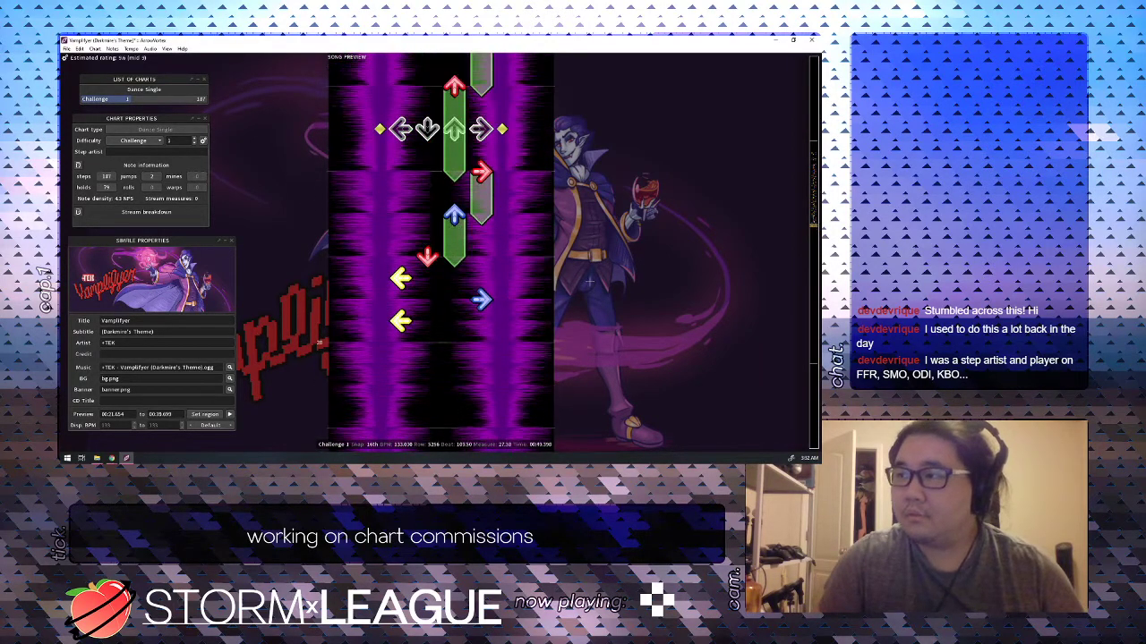
{"action": "scroll", "coordinate": [589, 283], "scroll_direction": "down", "scroll_amount": 20}
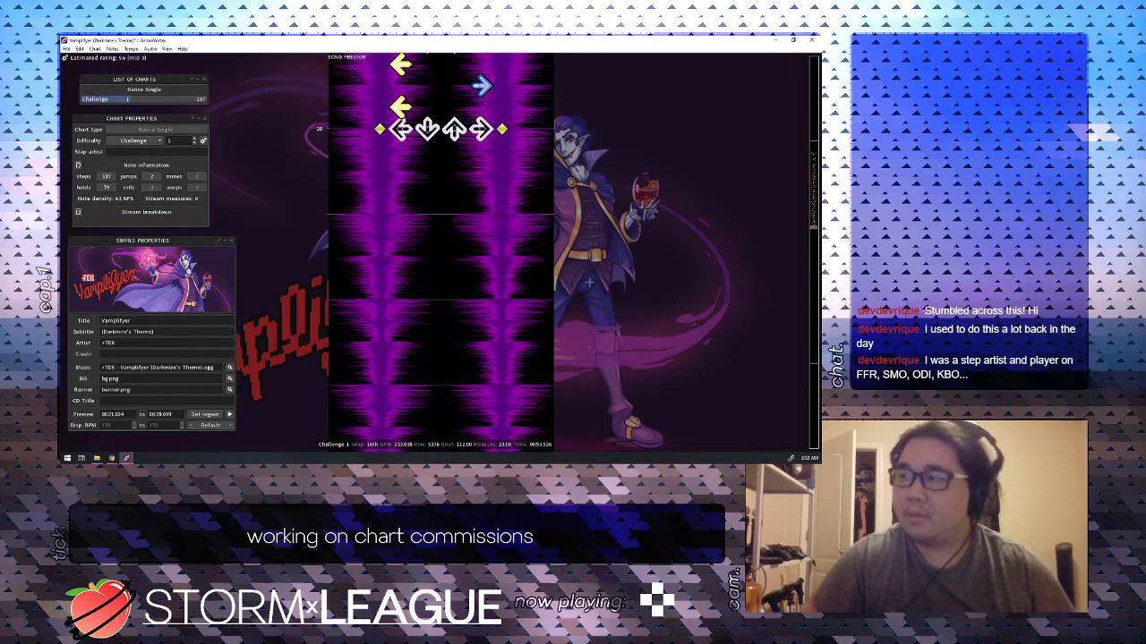
Chart a right hold ending at beat 114 and consecutive half-beat down, up, right and up holds from beat 114 to 116.
{"action": "key", "text": "space"}
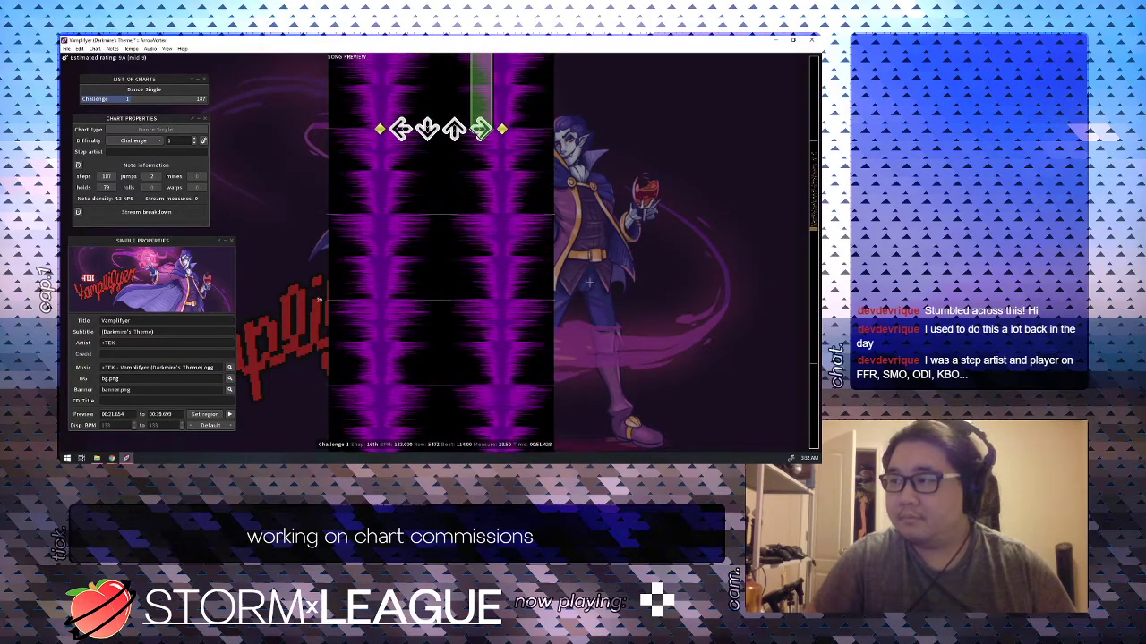
{"action": "key", "text": "2"}
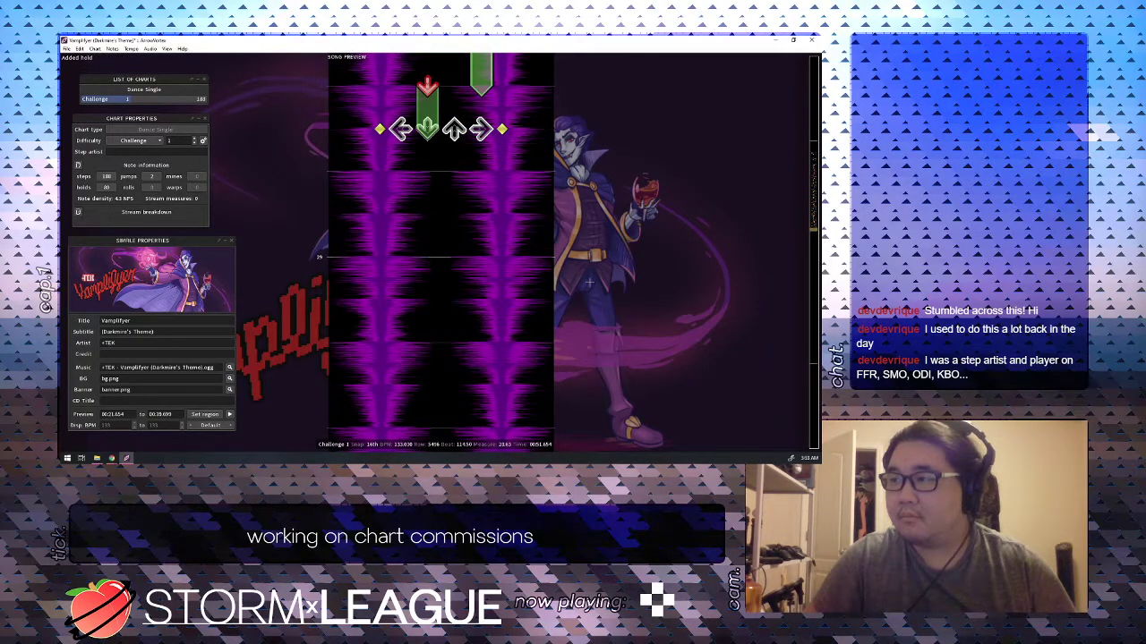
{"action": "key", "text": "3"}
{"action": "key", "text": "4"}
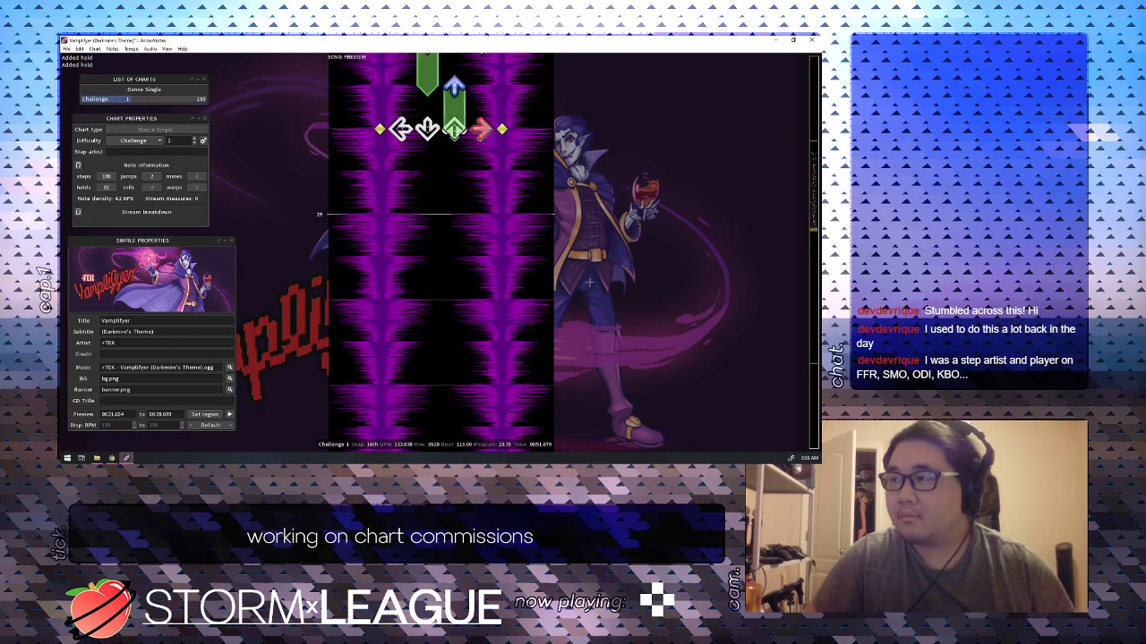
{"action": "key", "text": "3"}
Chart a left hold from beat 116 to 117.
{"action": "key", "text": "1"}
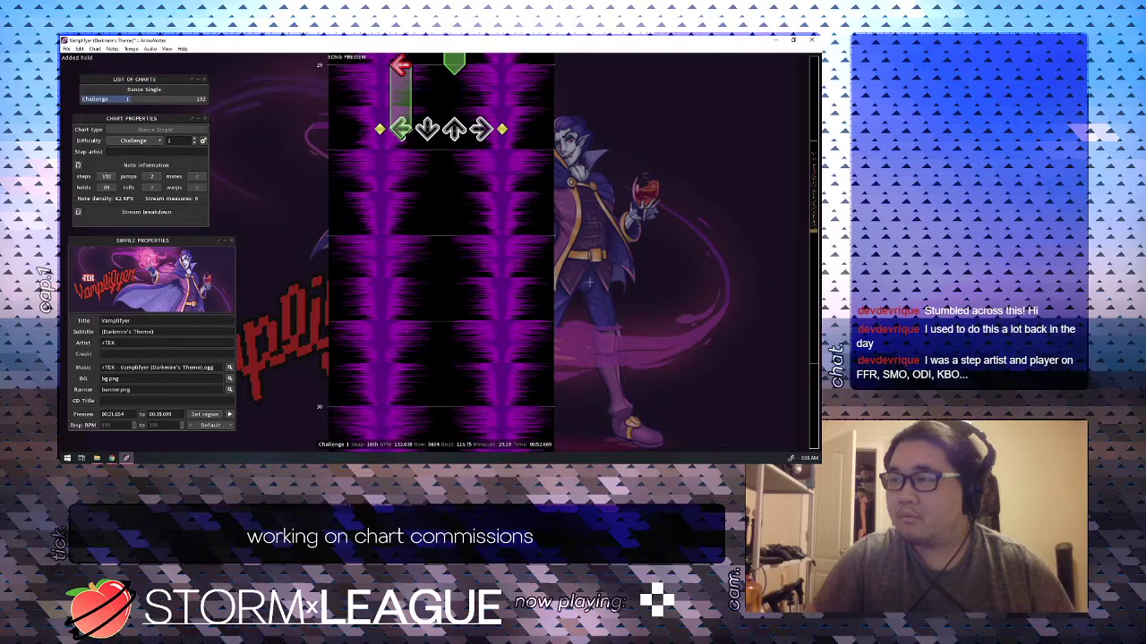
{"action": "key", "text": "1"}
{"action": "key", "text": "1"}
{"action": "key", "text": "Down"}
{"action": "key", "text": "1"}
Go back through the newly charted holds and play them through beat 117.
{"action": "key", "text": "Up"}
{"action": "key", "text": "Up"}
{"action": "key", "text": "Up"}
{"action": "key", "text": "Up"}
{"action": "key", "text": "Up"}
{"action": "key", "text": "Up"}
{"action": "key", "text": "Up"}
{"action": "key", "text": "Up"}
{"action": "key", "text": "Up"}
{"action": "key", "text": "Up"}
{"action": "key", "text": "Up"}
{"action": "key", "text": "Up"}
{"action": "key", "text": "Up"}
{"action": "key", "text": "Up"}
{"action": "key", "text": "Up"}
{"action": "key", "text": "Up"}
{"action": "key", "text": "Up"}
{"action": "key", "text": "Up"}
{"action": "key", "text": "Up"}
{"action": "key", "text": "Up"}
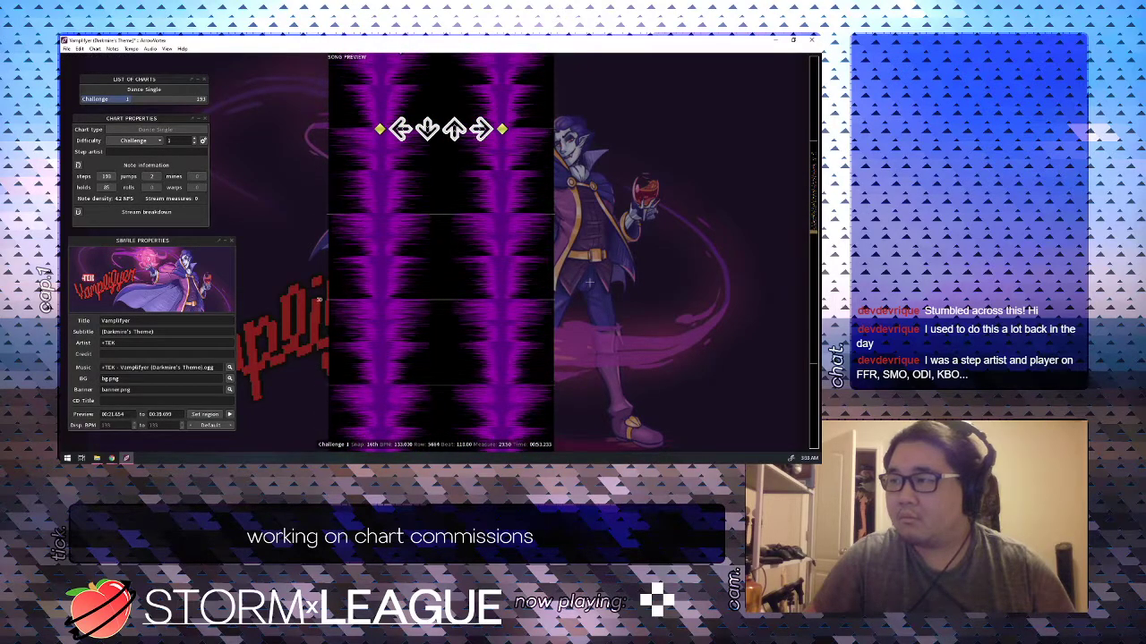
{"action": "key", "text": "Up"}
{"action": "key", "text": "Up"}
{"action": "key", "text": "Up"}
{"action": "key", "text": "Up"}
{"action": "key", "text": "Up"}
{"action": "key", "text": "Up"}
{"action": "key", "text": "Up"}
{"action": "key", "text": "Up"}
{"action": "key", "text": "Up"}
{"action": "key", "text": "Up"}
{"action": "key", "text": "Up"}
{"action": "key", "text": "space"}
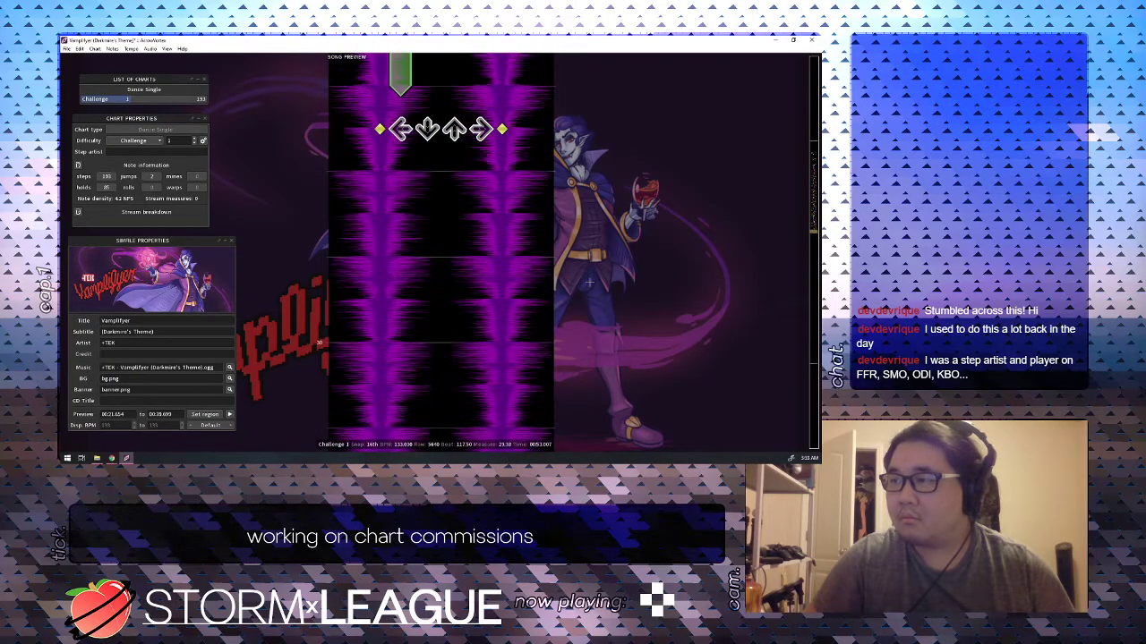
Chart a right hold from beat 117 to 118 and an up hold from 118 to 119, and try a right hold from 119.
{"action": "key", "text": "3"}
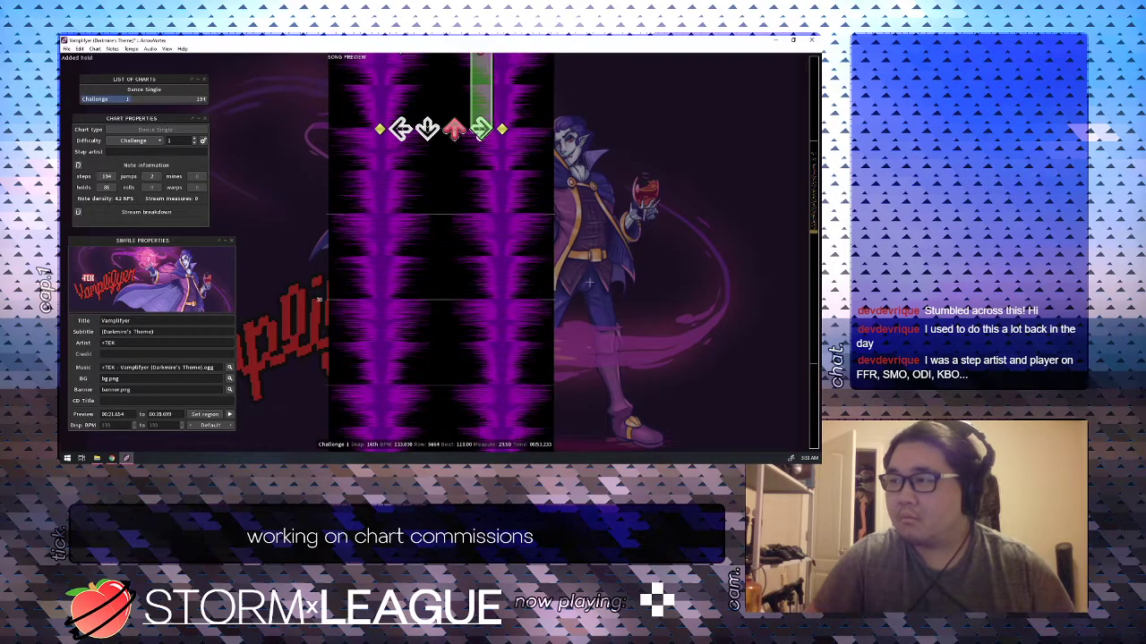
{"action": "key", "text": "4"}
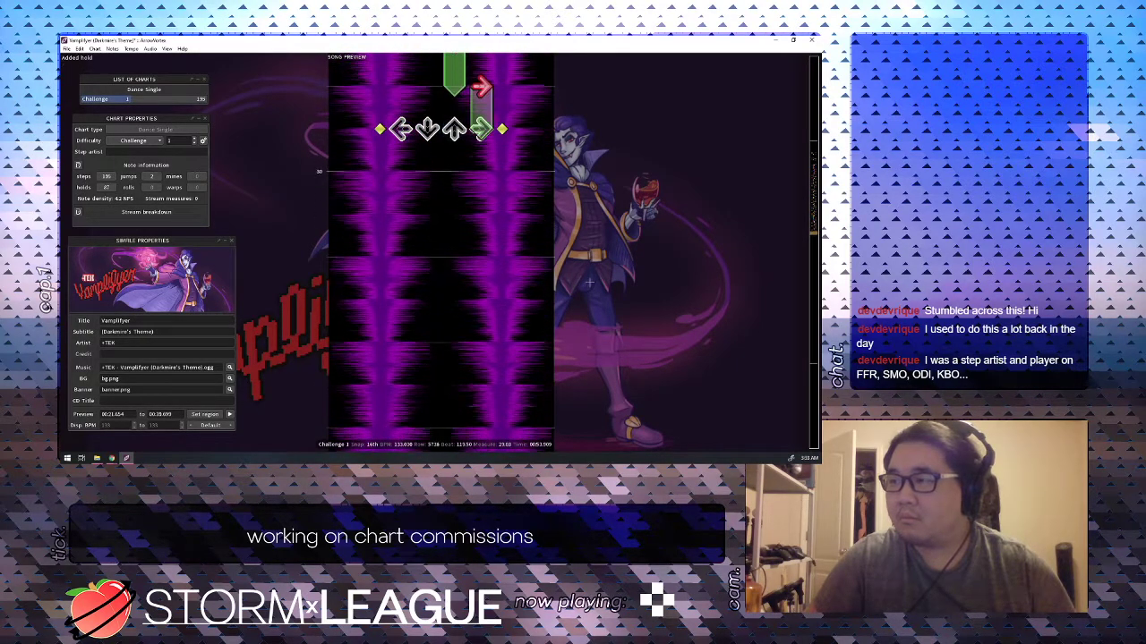
{"action": "key", "text": "4"}
{"action": "key", "text": "Up"}
{"action": "key", "text": "Up"}
{"action": "key", "text": "Up"}
{"action": "key", "text": "Up"}
{"action": "key", "text": "Up"}
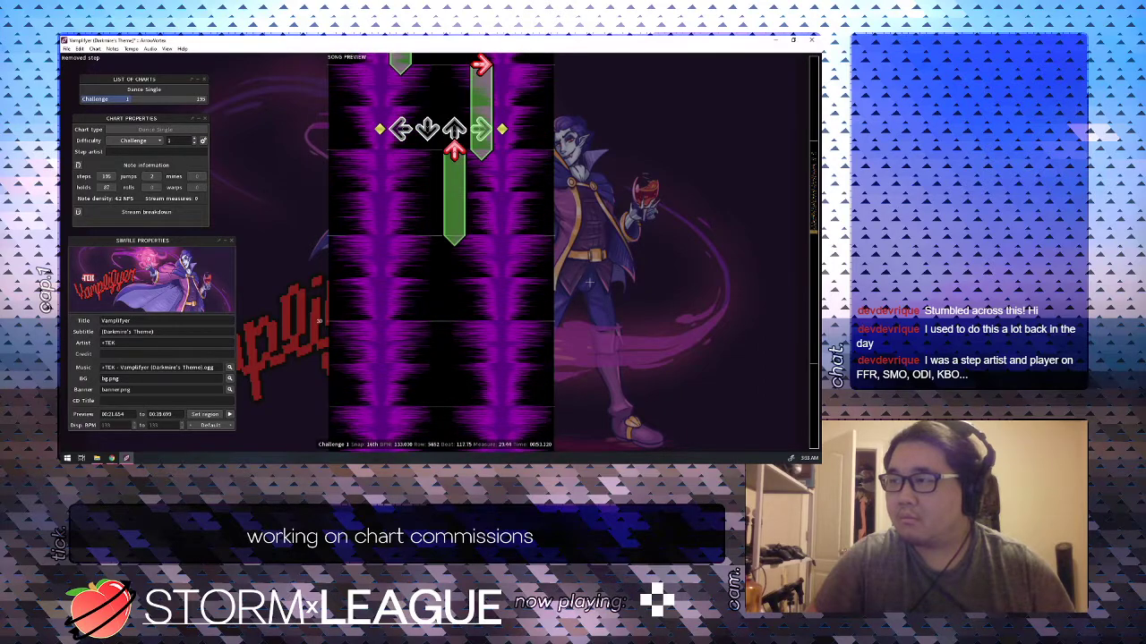
Replace the up hold at beat 118 with a down hold from 118 to 119, and play the passage back.
{"action": "key", "text": "Down"}
{"action": "key", "text": "3"}
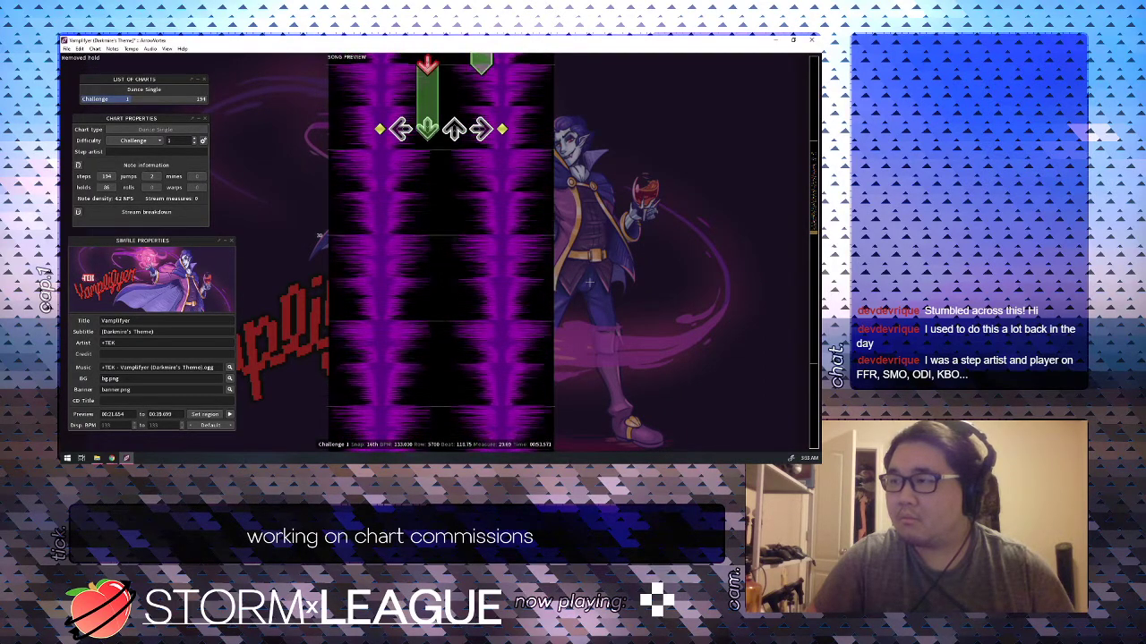
{"action": "key", "text": "2"}
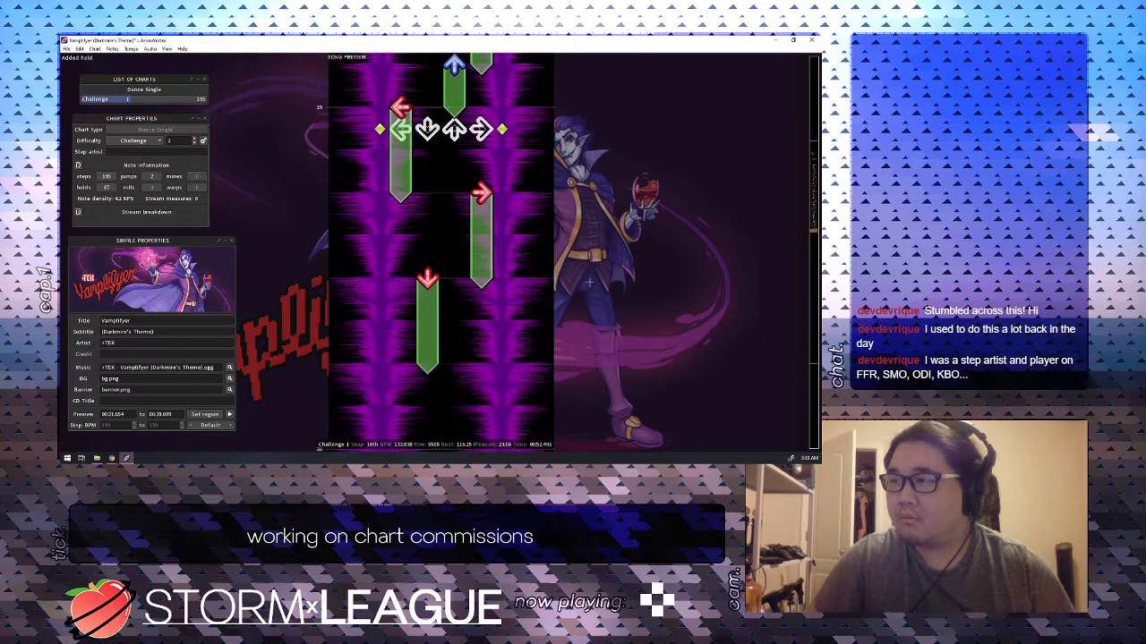
{"action": "scroll", "coordinate": [589, 282], "scroll_direction": "up", "scroll_amount": 13}
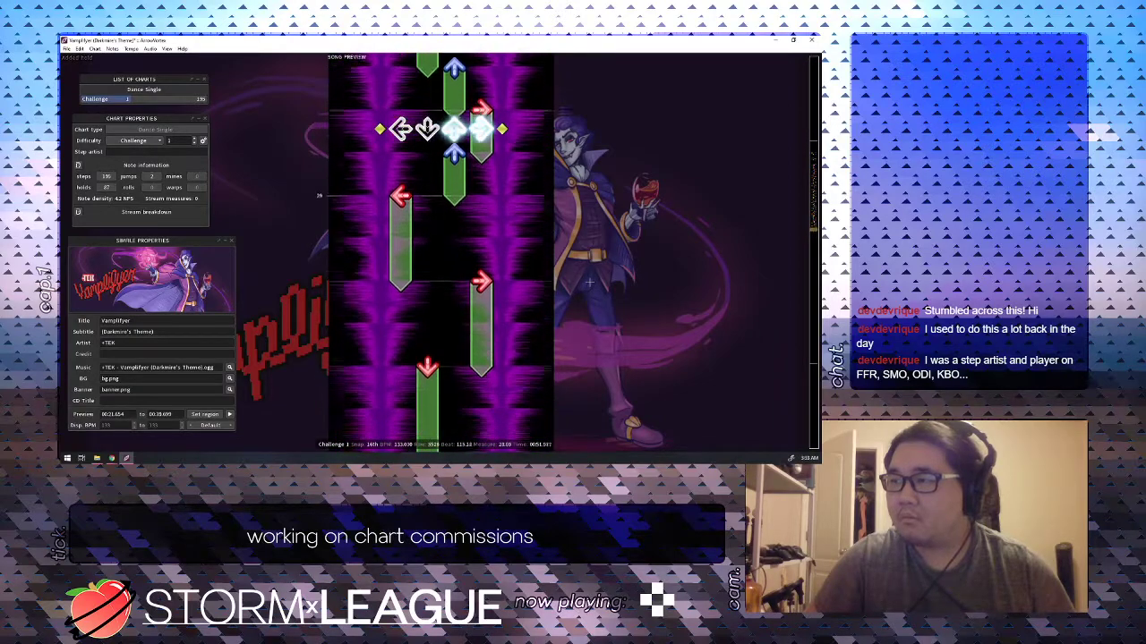
{"action": "key", "text": "space"}
Replace the right hold at beat 117 with an up hold from 117 to 118, keeping a down hold from 118 to 119.
{"action": "key", "text": "Up"}
{"action": "key", "text": "Up"}
{"action": "key", "text": "Up"}
{"action": "key", "text": "Up"}
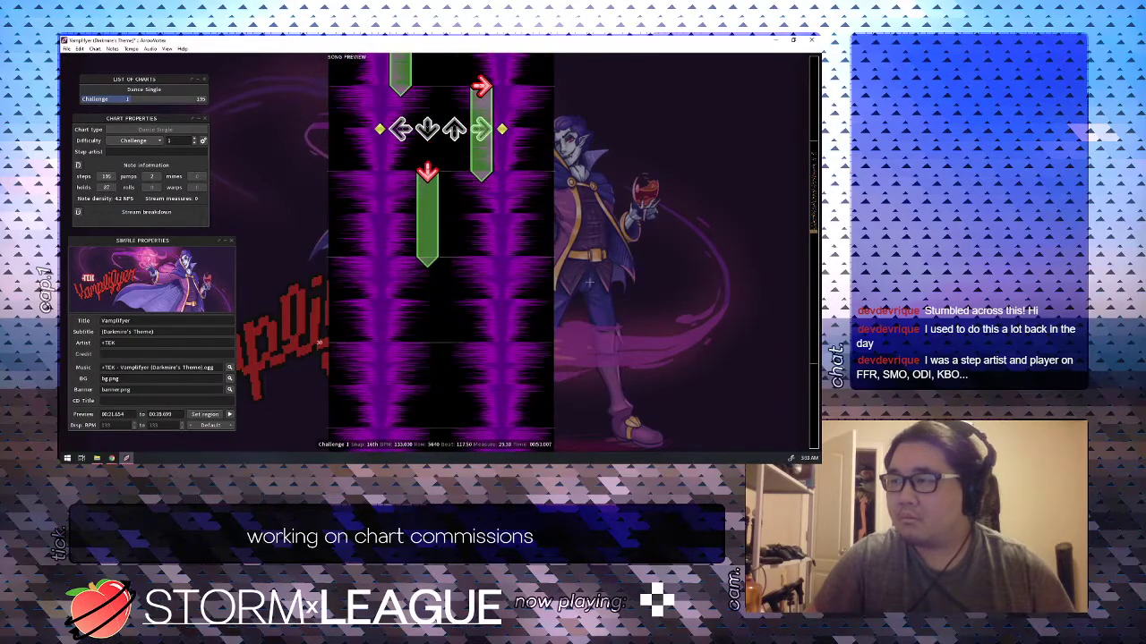
{"action": "key", "text": "4"}
{"action": "key", "text": "Down"}
{"action": "key", "text": "Down"}
{"action": "key", "text": "Down"}
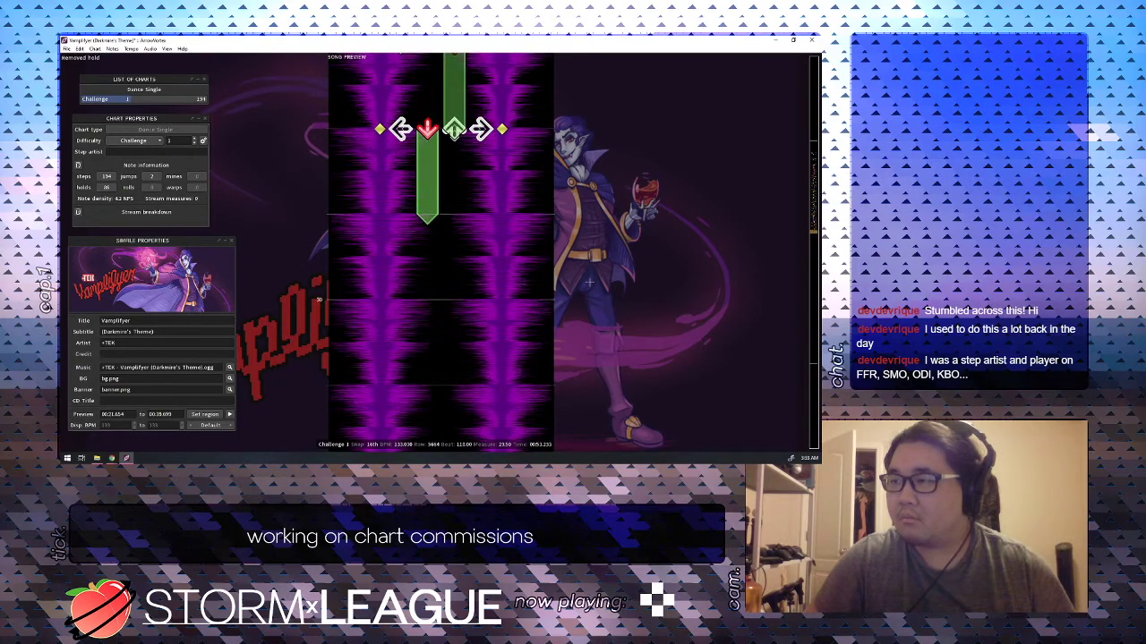
{"action": "key", "text": "2"}
{"action": "scroll", "coordinate": [589, 283], "scroll_direction": "down", "scroll_amount": 1}
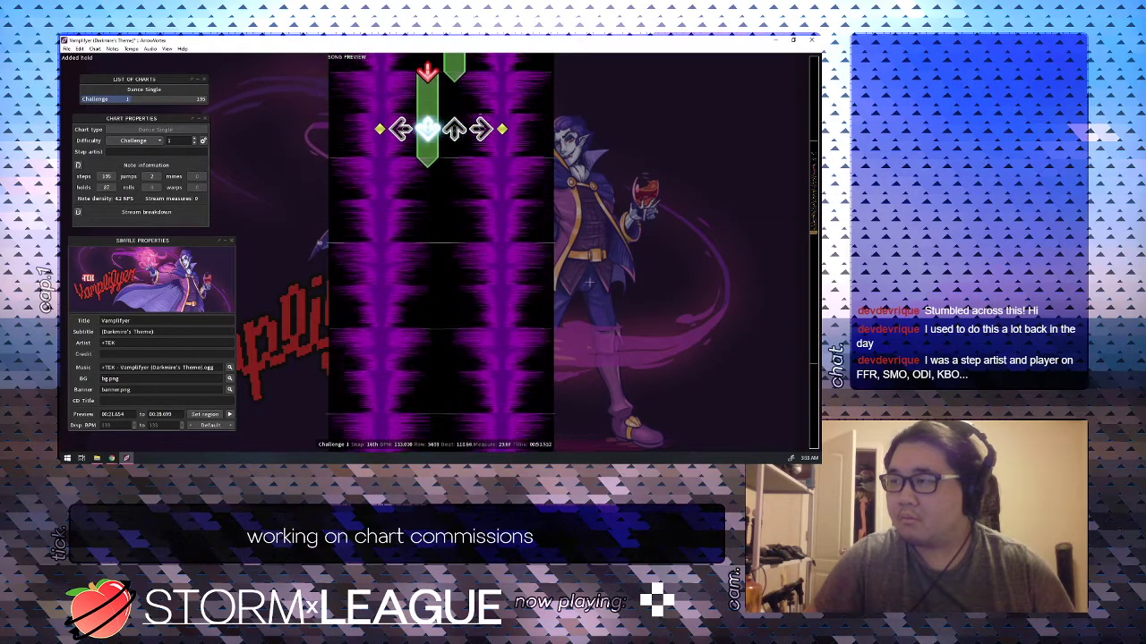
Replace the down hold at beat 118 with a left hold from beat 118 to 119.
{"action": "key", "text": "Up"}
{"action": "key", "text": "Up"}
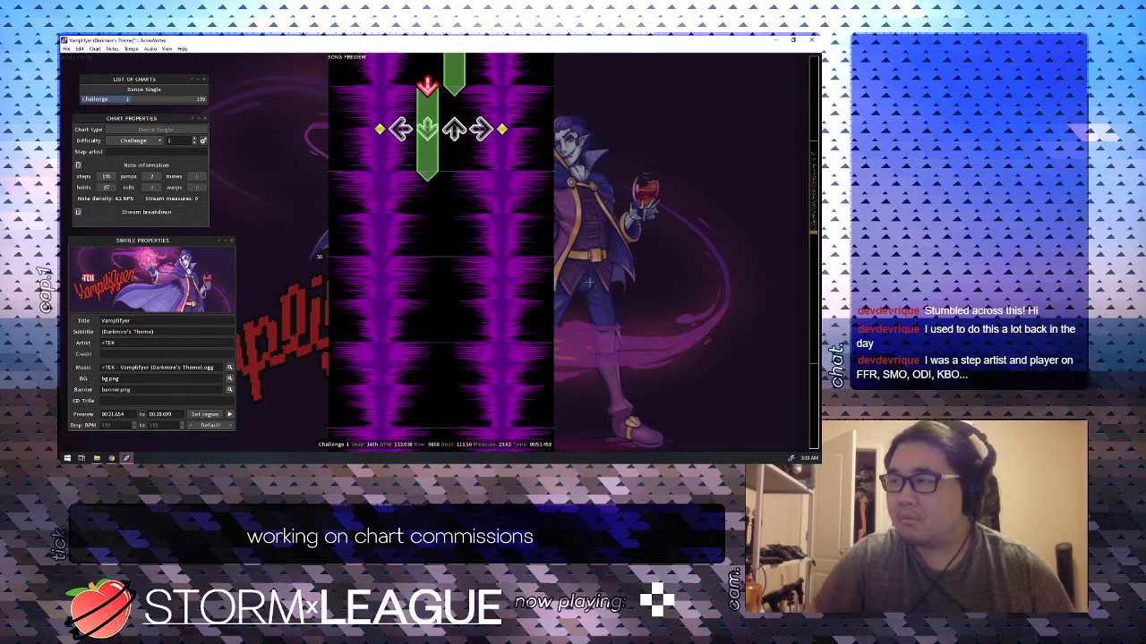
{"action": "key", "text": "Up"}
{"action": "key", "text": "2"}
{"action": "key", "text": "2"}
{"action": "key", "text": "Down"}
{"action": "key", "text": "2"}
{"action": "key", "text": "1"}
{"action": "key", "text": "Down"}
{"action": "key", "text": "Down"}
{"action": "key", "text": "Down"}
{"action": "key", "text": "Down"}
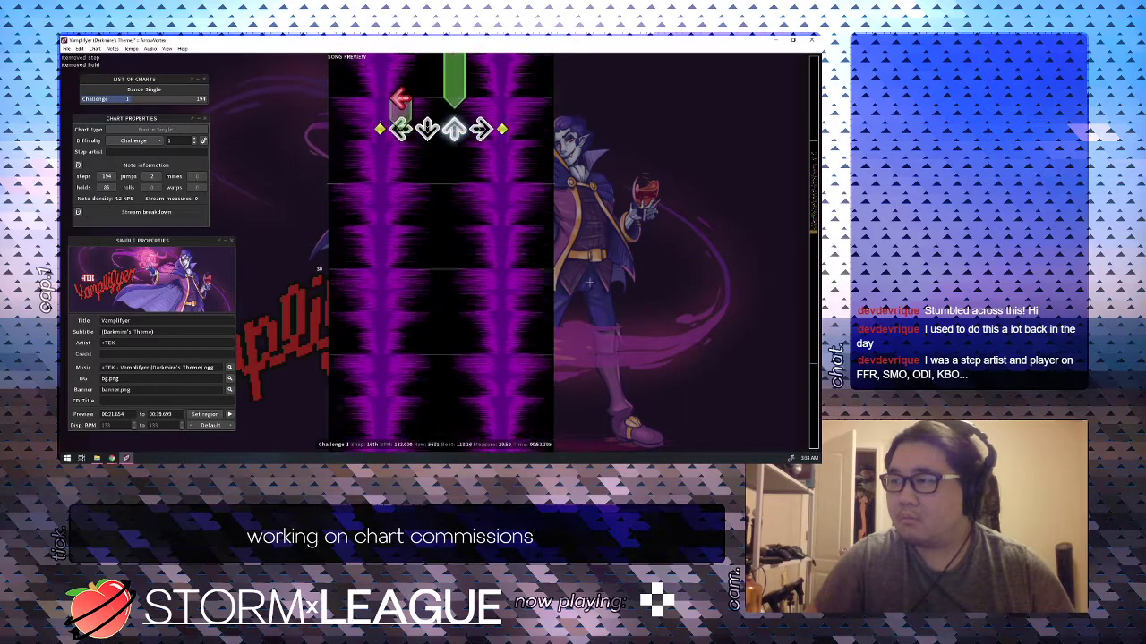
Chart a down hold from beat 119 to 119.5, an up hold from 119.5 to 120 and a right hold from 120 to 122.
{"action": "key", "text": "2"}
{"action": "scroll", "coordinate": [589, 283], "scroll_direction": "down", "scroll_amount": 2}
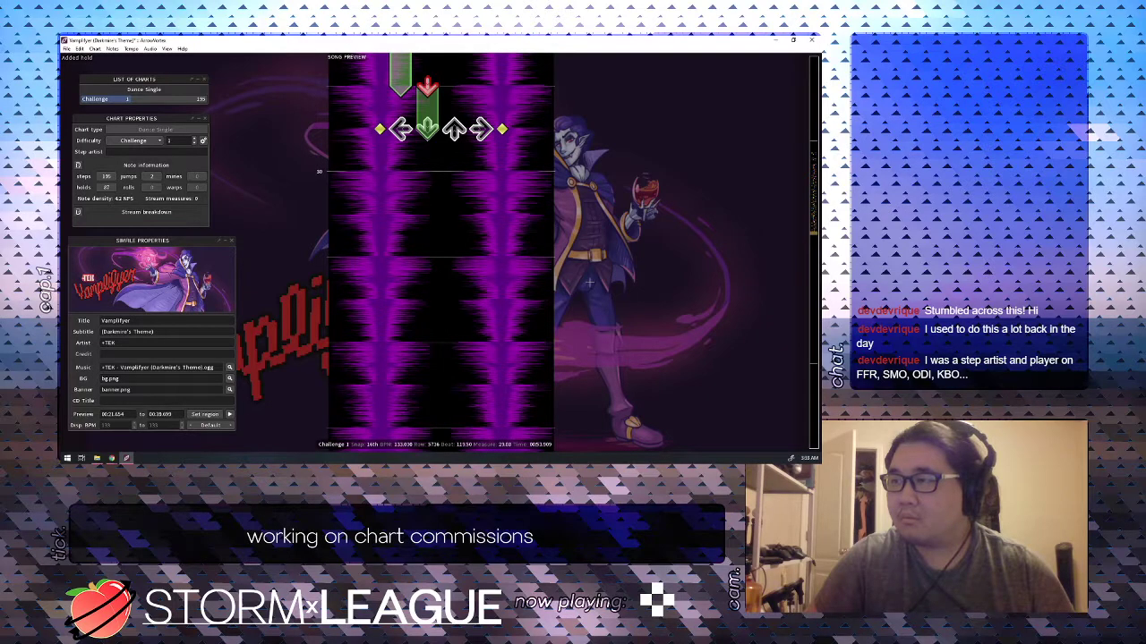
{"action": "key", "text": "3"}
{"action": "scroll", "coordinate": [589, 283], "scroll_direction": "down", "scroll_amount": 2}
{"action": "key", "text": "4"}
{"action": "scroll", "coordinate": [588, 283], "scroll_direction": "down", "scroll_amount": 7}
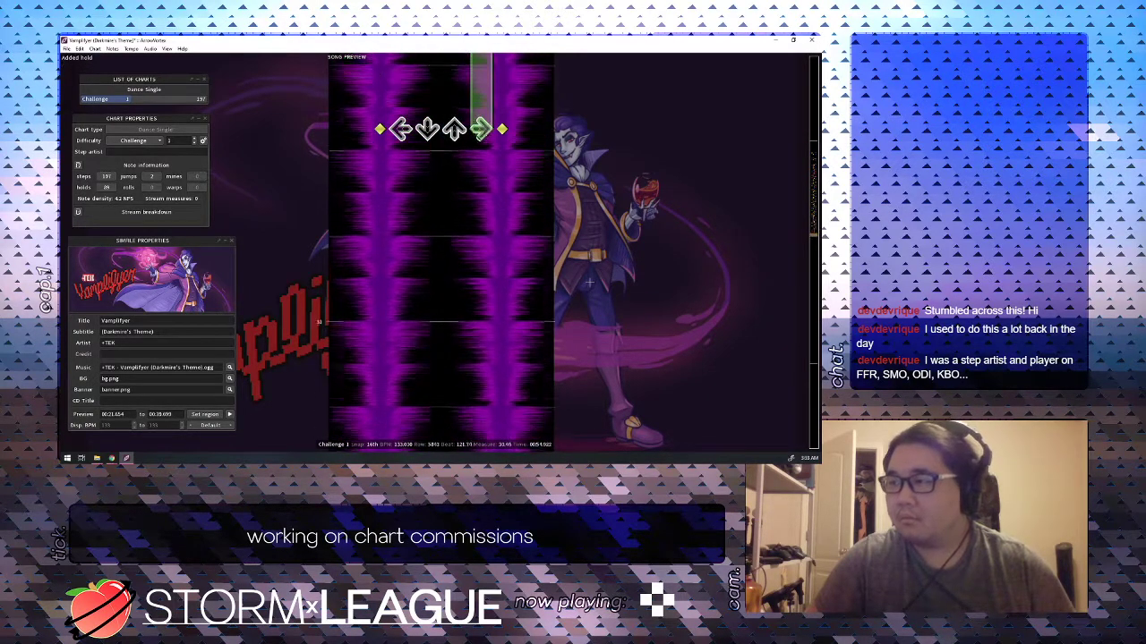
{"action": "scroll", "coordinate": [589, 282], "scroll_direction": "down", "scroll_amount": 1}
{"action": "scroll", "coordinate": [589, 283], "scroll_direction": "up", "scroll_amount": 4}
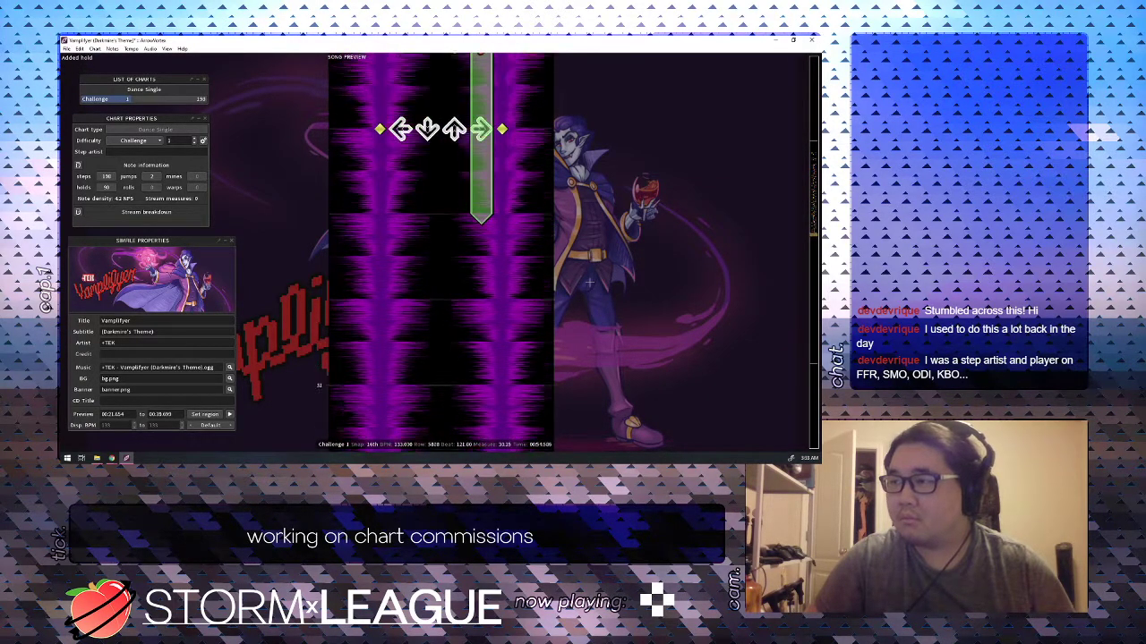
{"action": "scroll", "coordinate": [589, 283], "scroll_direction": "up", "scroll_amount": 8}
{"action": "scroll", "coordinate": [589, 283], "scroll_direction": "down", "scroll_amount": 3}
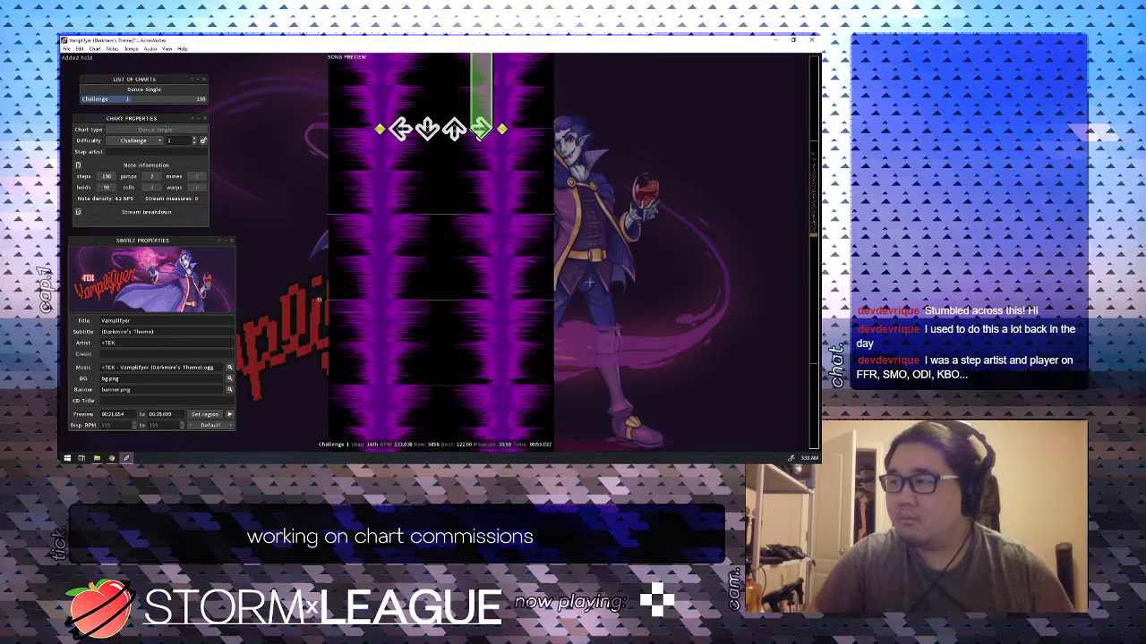
Chart half-beat holds left, down, right, down from beat 122 to 124, and a left hold from 124 to 125.
{"action": "key", "text": "2"}
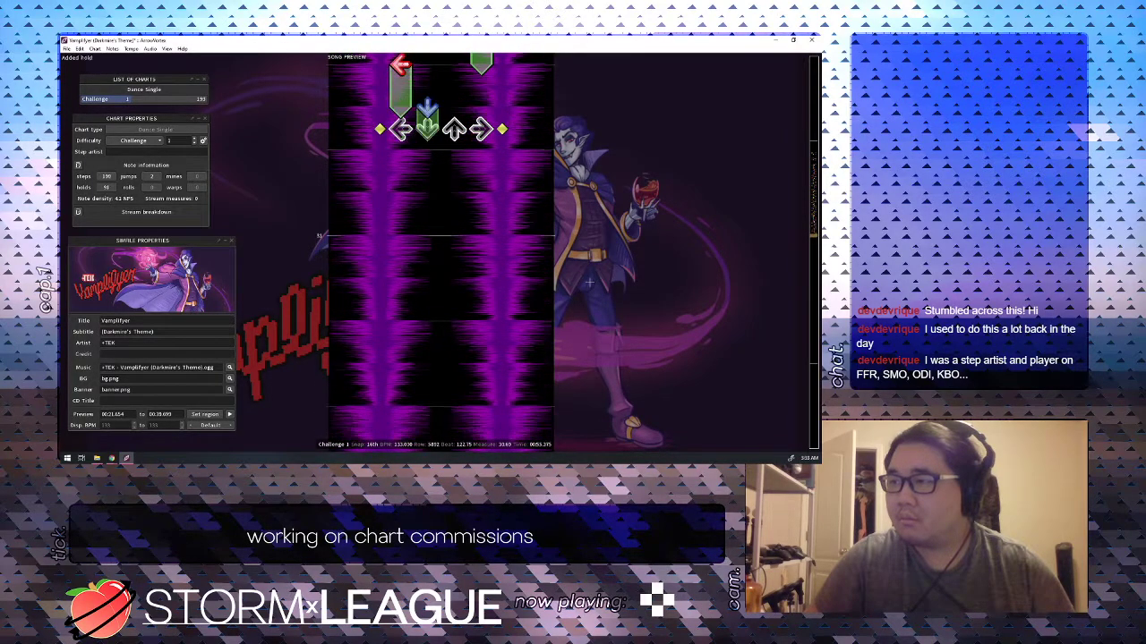
{"action": "key", "text": "4"}
{"action": "scroll", "coordinate": [589, 283], "scroll_direction": "down", "scroll_amount": 2}
{"action": "key", "text": "2"}
{"action": "scroll", "coordinate": [589, 283], "scroll_direction": "down", "scroll_amount": 2}
{"action": "key", "text": "1"}
{"action": "scroll", "coordinate": [589, 283], "scroll_direction": "down", "scroll_amount": 1}
{"action": "scroll", "coordinate": [589, 283], "scroll_direction": "down", "scroll_amount": 3}
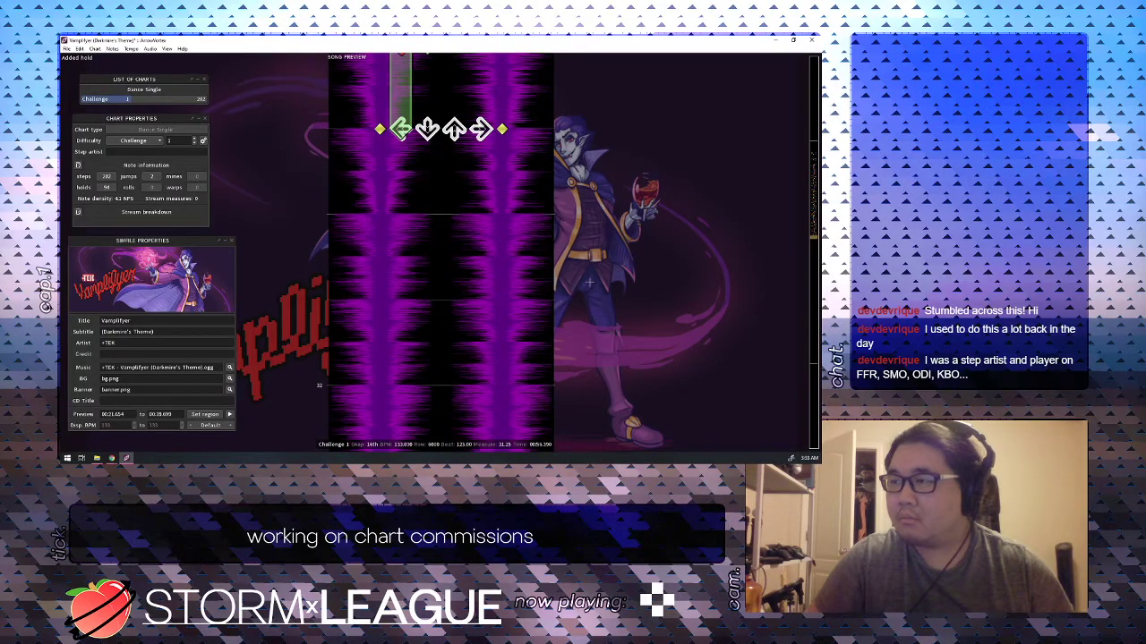
{"action": "key", "text": "1"}
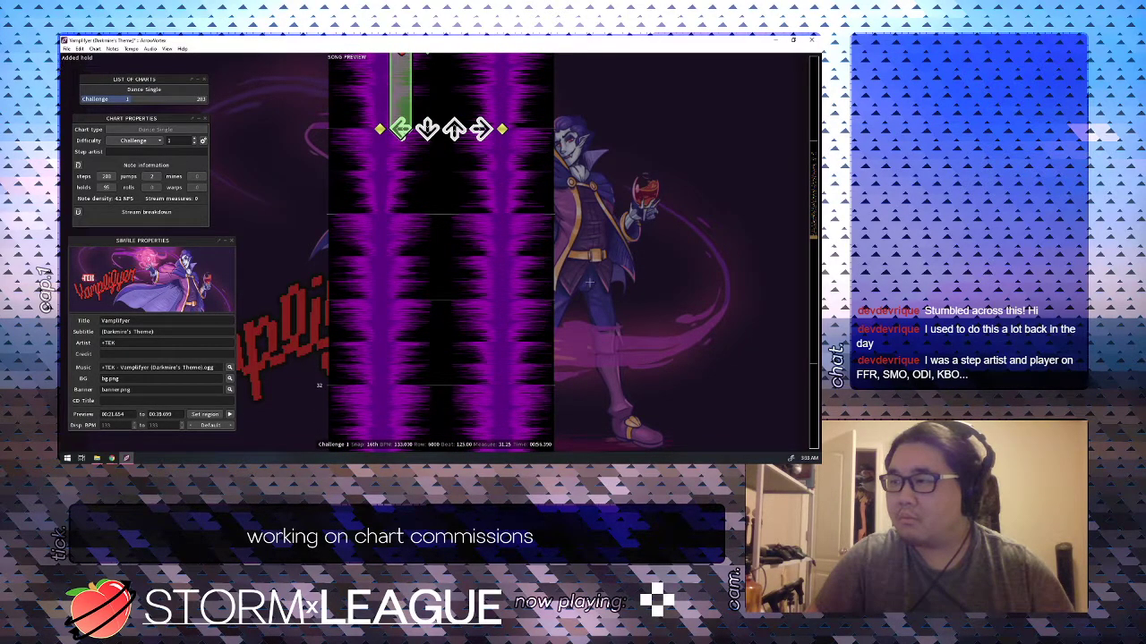
Chart an up hold from beat 125 to 126 and a right hold from 126 to 126.5, and play the passage back.
{"action": "key", "text": "4"}
{"action": "scroll", "coordinate": [589, 282], "scroll_direction": "down", "scroll_amount": 6}
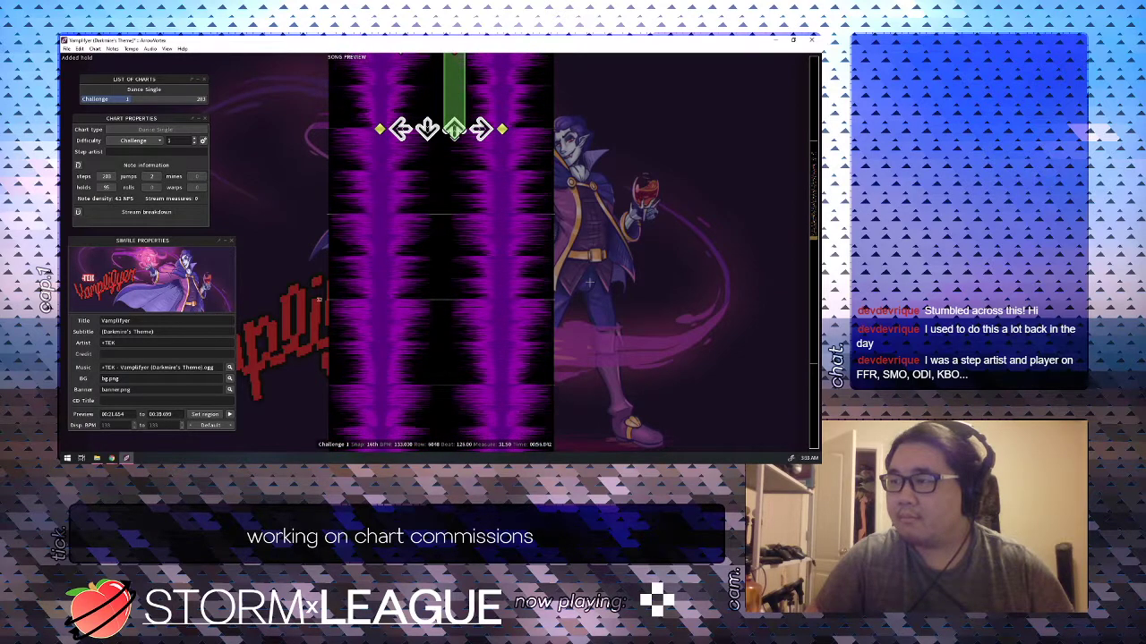
{"action": "scroll", "coordinate": [589, 283], "scroll_direction": "up", "scroll_amount": 2}
{"action": "key", "text": "3"}
{"action": "scroll", "coordinate": [439, 251], "scroll_direction": "up", "scroll_amount": 3}
{"action": "scroll", "coordinate": [589, 283], "scroll_direction": "up", "scroll_amount": 5}
{"action": "key", "text": "space"}
{"action": "key", "text": "space"}
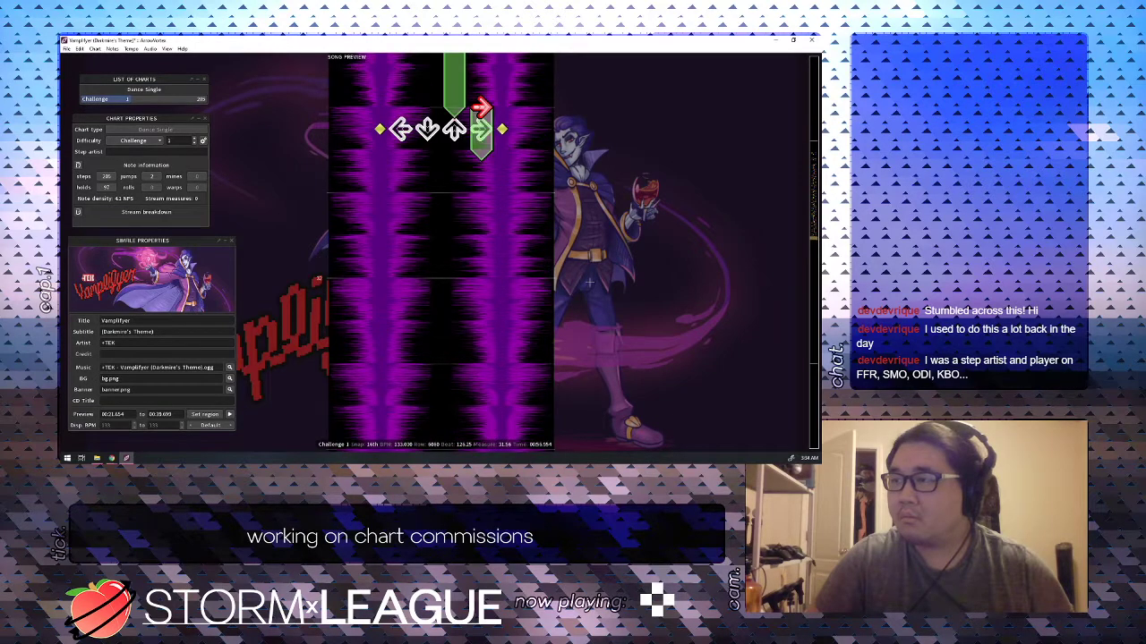
Try a left hold at beat 126 alongside the right hold, remove it and play the passage back.
{"action": "scroll", "coordinate": [589, 283], "scroll_direction": "up", "scroll_amount": 18}
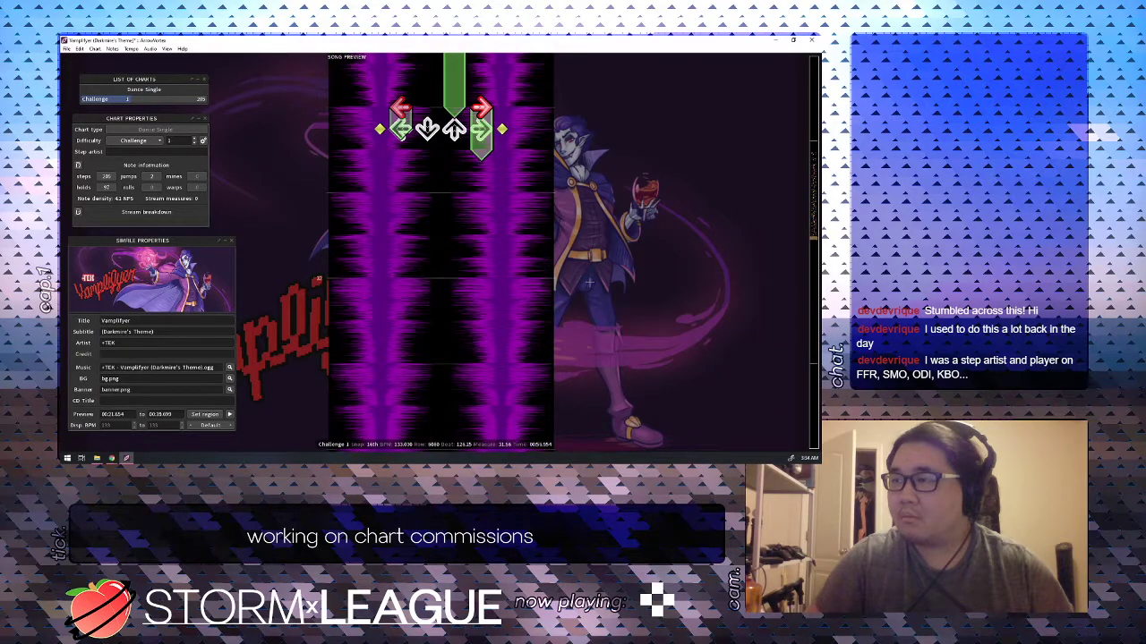
{"action": "scroll", "coordinate": [589, 283], "scroll_direction": "up", "scroll_amount": 1}
{"action": "key", "text": "1"}
{"action": "scroll", "coordinate": [588, 283], "scroll_direction": "up", "scroll_amount": 17}
{"action": "key", "text": "space"}
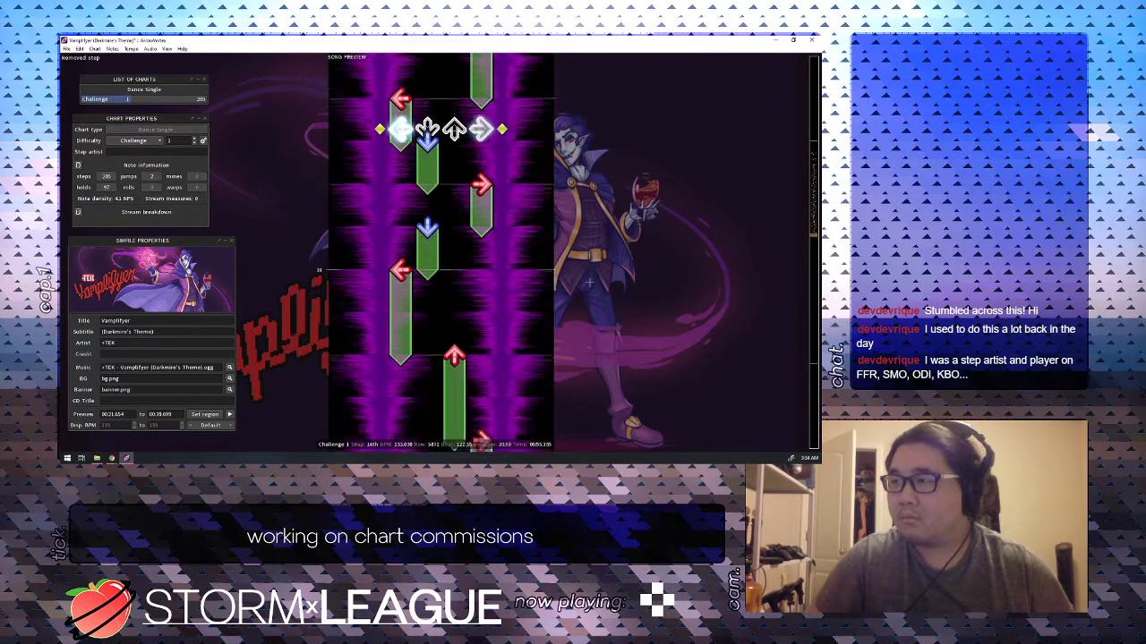
{"action": "key", "text": "space"}
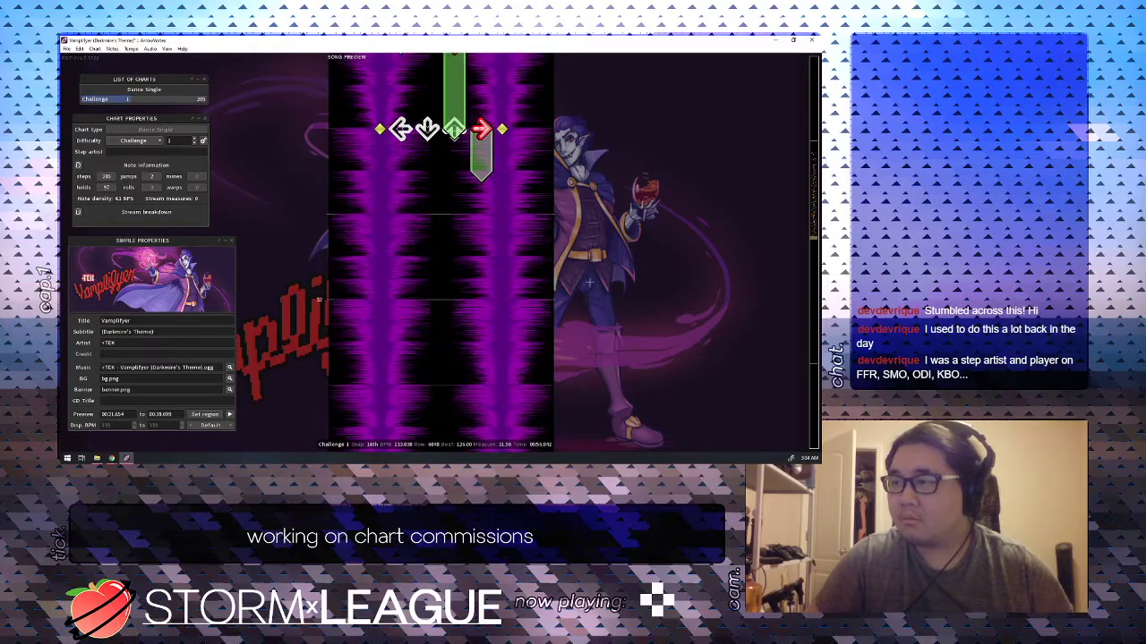
Chart a left hold from beat 126.5 to 127, an up hold to 127.5 and a right hold to 128, and play them back.
{"action": "key", "text": "1"}
{"action": "key", "text": "4"}
{"action": "scroll", "coordinate": [589, 282], "scroll_direction": "down", "scroll_amount": 2}
{"action": "scroll", "coordinate": [589, 281], "scroll_direction": "up", "scroll_amount": 9}
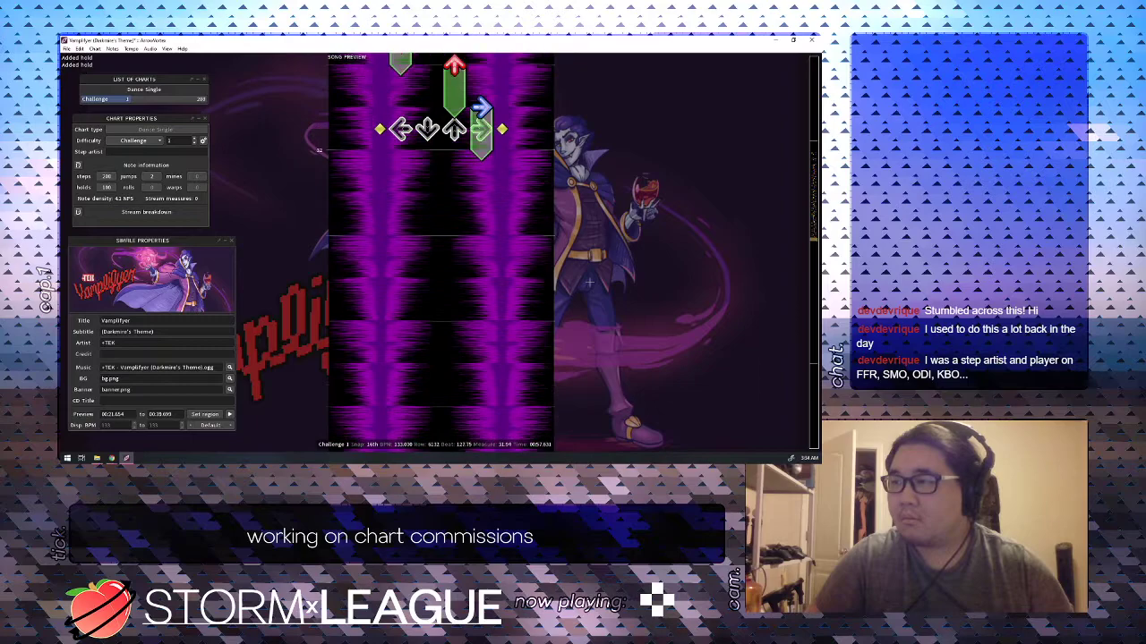
{"action": "key", "text": "space"}
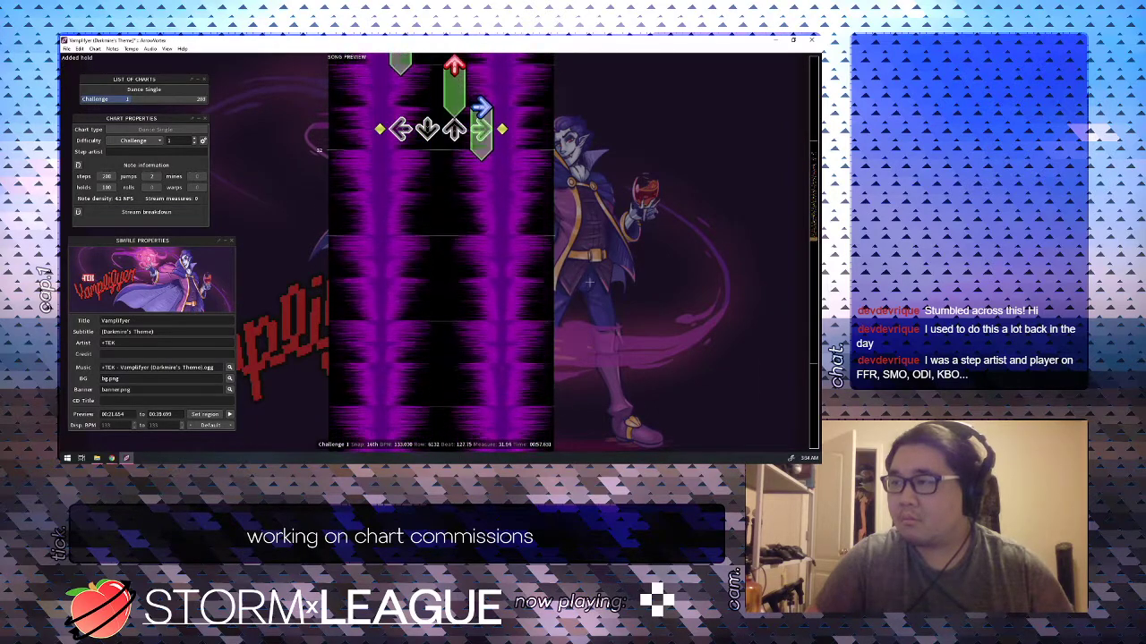
{"action": "scroll", "coordinate": [588, 283], "scroll_direction": "up", "scroll_amount": 12}
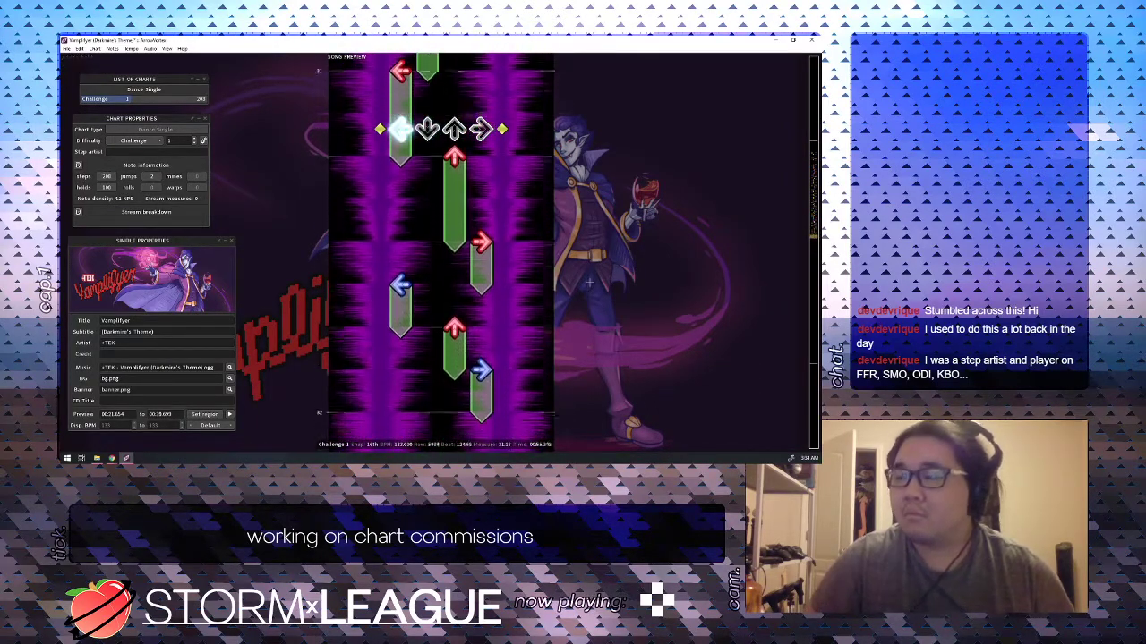
Replace the up hold at beat 127 with a down hold from 127 to 127.5.
{"action": "scroll", "coordinate": [589, 283], "scroll_direction": "down", "scroll_amount": 10}
{"action": "key", "text": "2"}
{"action": "scroll", "coordinate": [589, 283], "scroll_direction": "up", "scroll_amount": 13}
{"action": "key", "text": "4"}
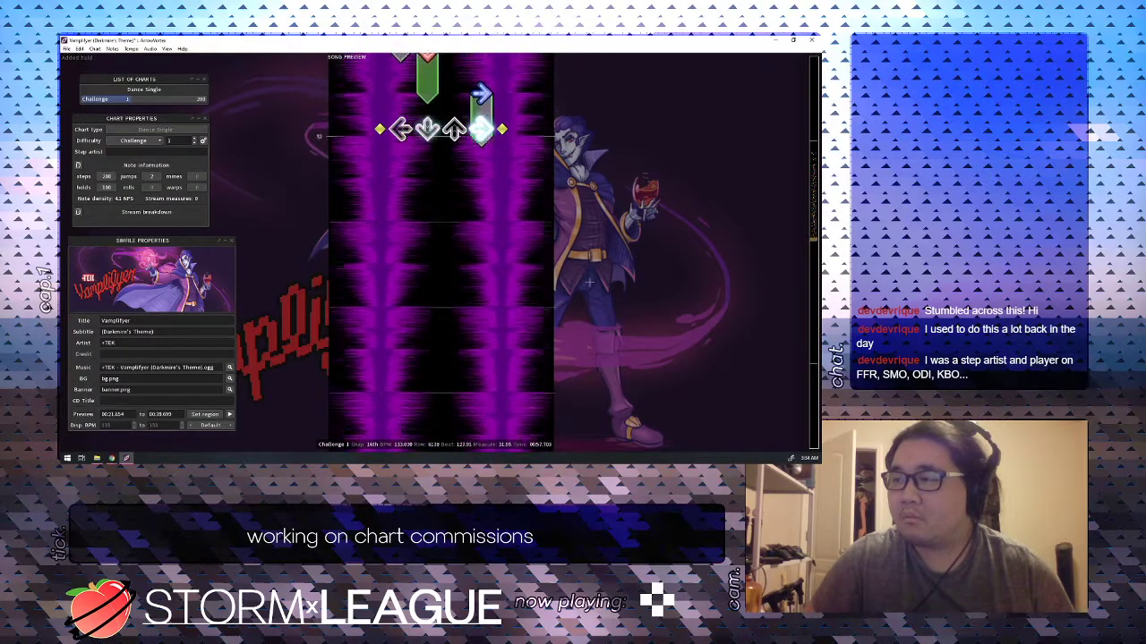
Chart 16th steps left, right, left, up, left from beat 128 to 129, and play them back.
{"action": "scroll", "coordinate": [589, 283], "scroll_direction": "down", "scroll_amount": 2}
{"action": "key", "text": "1"}
{"action": "key", "text": "4"}
{"action": "scroll", "coordinate": [589, 283], "scroll_direction": "down", "scroll_amount": 1}
{"action": "key", "text": "1"}
{"action": "scroll", "coordinate": [589, 283], "scroll_direction": "down", "scroll_amount": 1}
{"action": "key", "text": "3"}
{"action": "scroll", "coordinate": [589, 282], "scroll_direction": "down", "scroll_amount": 1}
{"action": "key", "text": "1"}
{"action": "scroll", "coordinate": [589, 283], "scroll_direction": "down", "scroll_amount": 1}
{"action": "scroll", "coordinate": [589, 282], "scroll_direction": "up", "scroll_amount": 1}
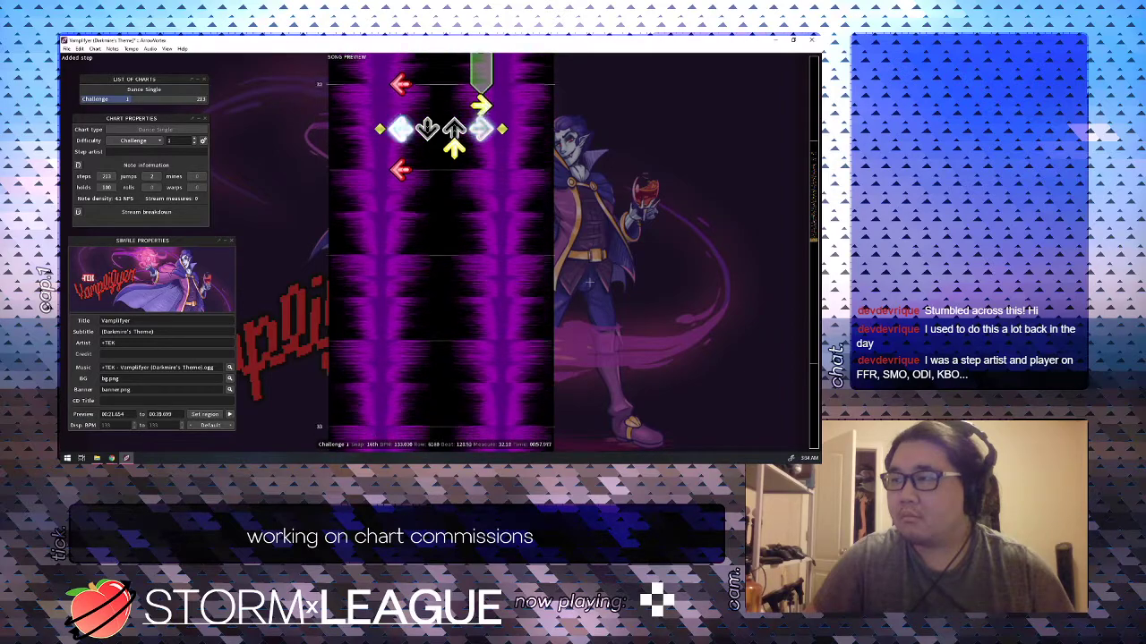
Change the steps at beats 128.5, 128.75 and 129 to up, right and down, and play them back.
{"action": "key", "text": "1"}
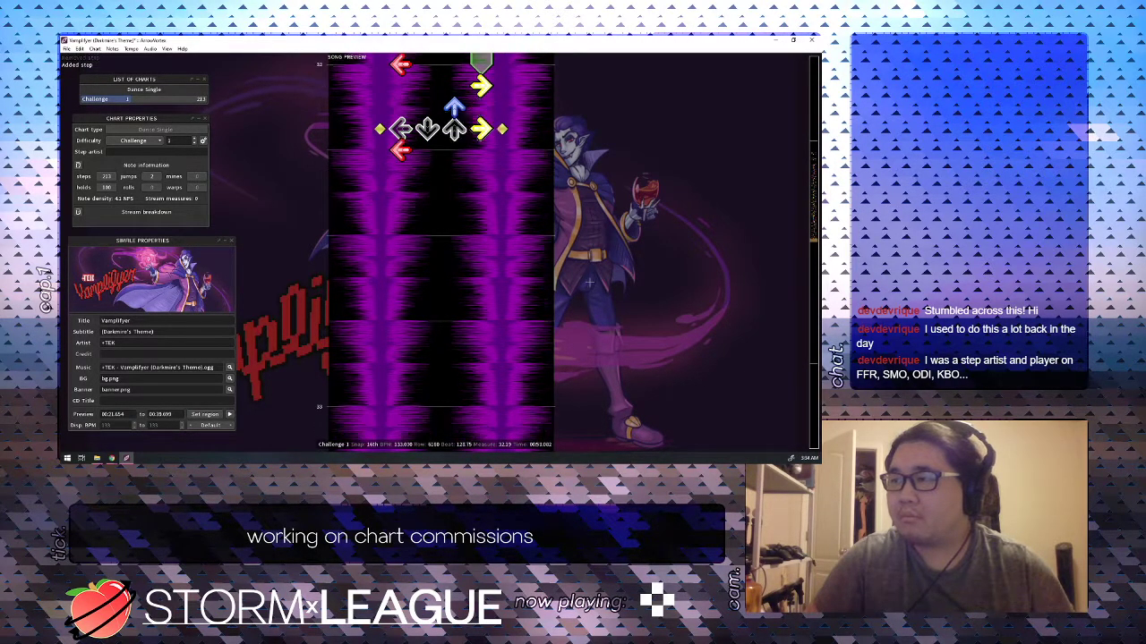
{"action": "key", "text": "4"}
{"action": "scroll", "coordinate": [589, 283], "scroll_direction": "down", "scroll_amount": 1}
{"action": "key", "text": "1"}
{"action": "key", "text": "2"}
{"action": "scroll", "coordinate": [589, 282], "scroll_direction": "up", "scroll_amount": 7}
{"action": "key", "text": "space"}
Chart 16th steps up, left, up, down, right, down, right from beat 129.25 to 130.75.
{"action": "key", "text": "3"}
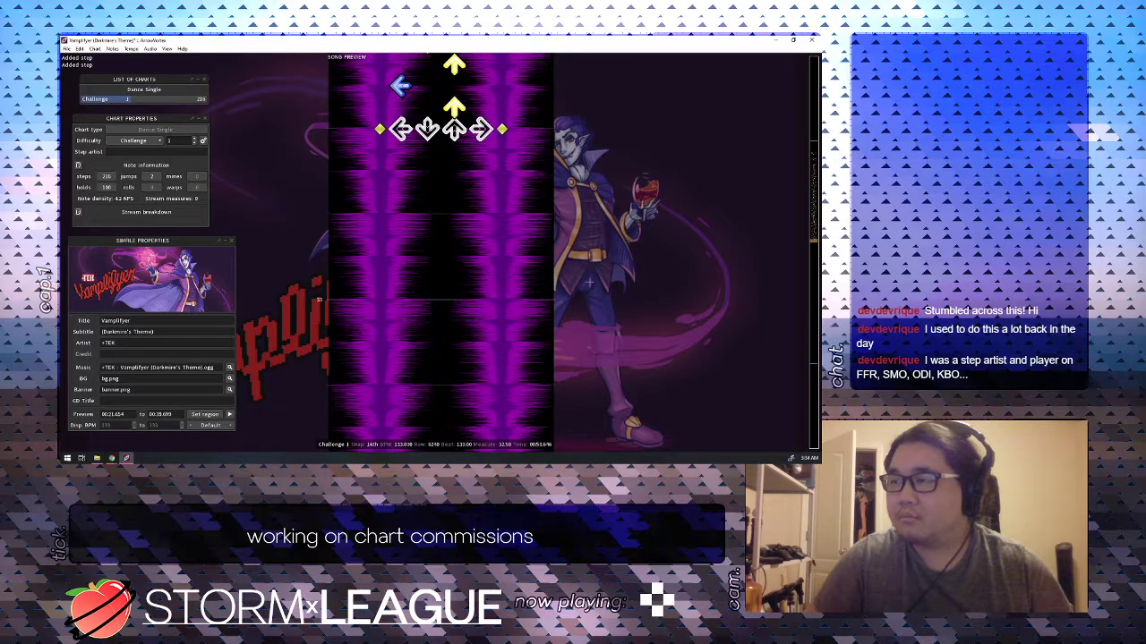
{"action": "key", "text": "4"}
{"action": "scroll", "coordinate": [589, 283], "scroll_direction": "down", "scroll_amount": 1}
{"action": "key", "text": "2"}
{"action": "scroll", "coordinate": [589, 283], "scroll_direction": "down", "scroll_amount": 1}
{"action": "key", "text": "4"}
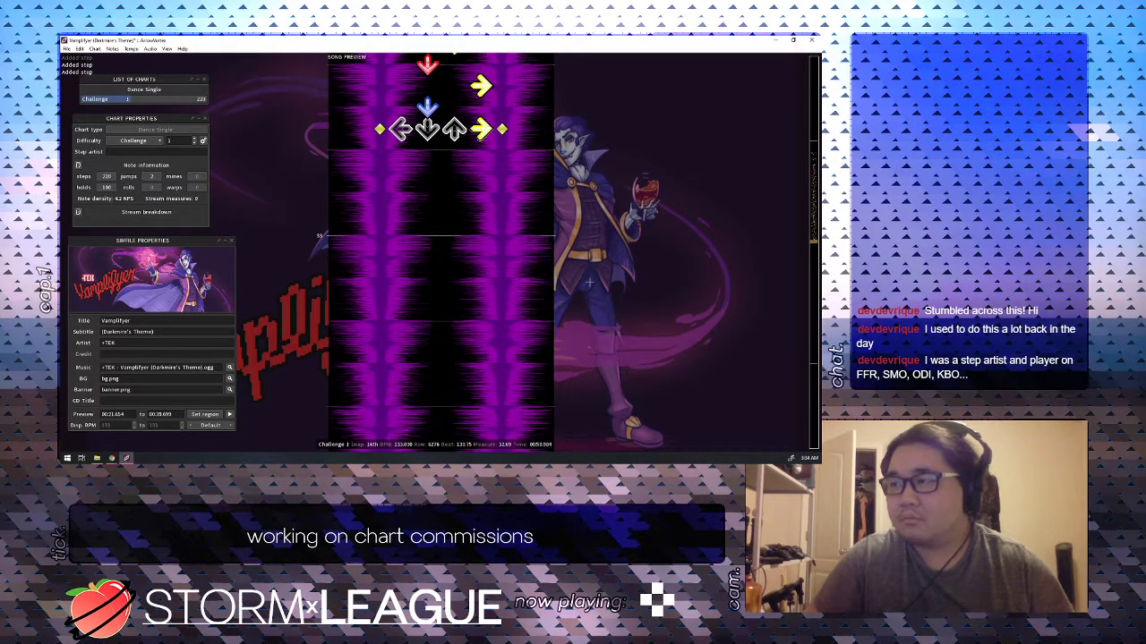
Chart an up step at beat 131, right at 131.25 and down at 131.5, and play the run back.
{"action": "key", "text": "2"}
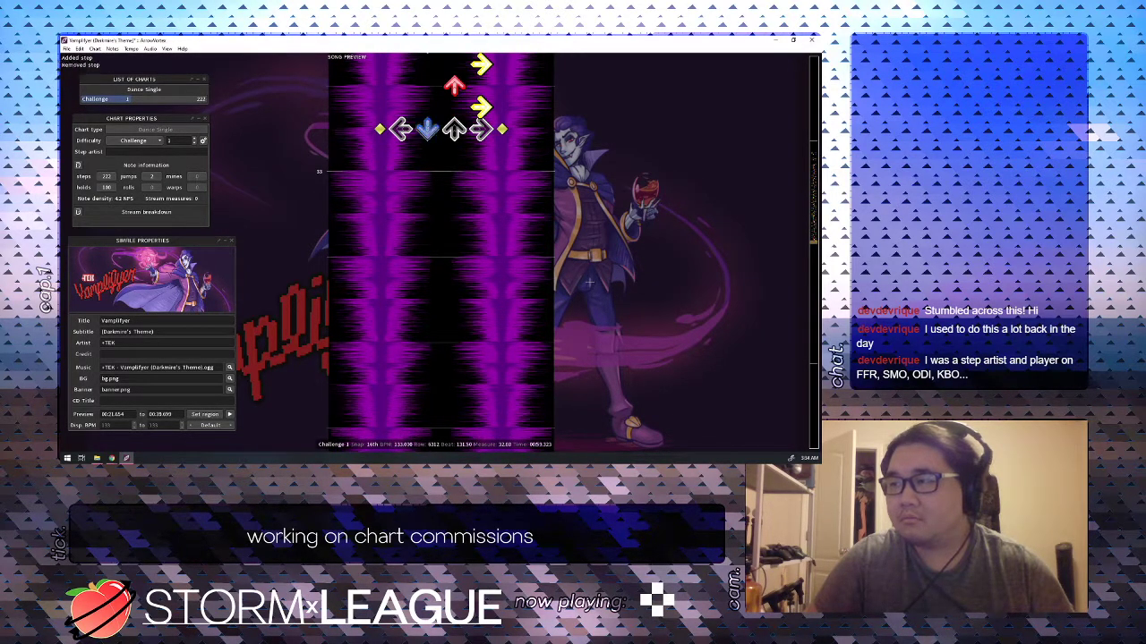
{"action": "key", "text": "2"}
{"action": "scroll", "coordinate": [589, 283], "scroll_direction": "up", "scroll_amount": 9}
{"action": "key", "text": "space"}
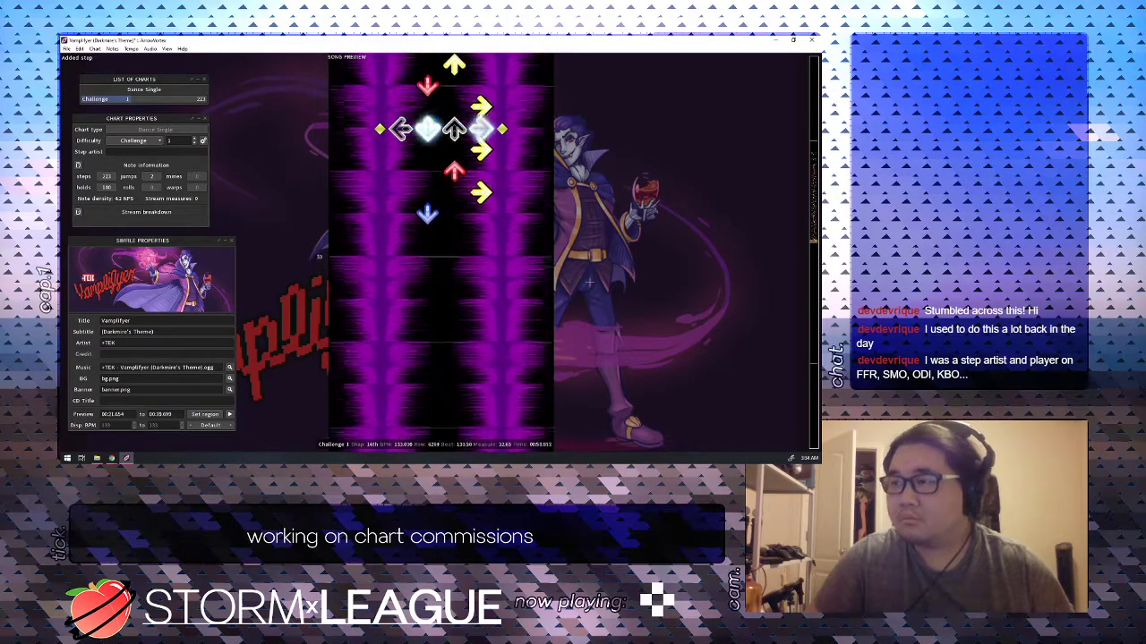
{"action": "key", "text": "space"}
{"action": "scroll", "coordinate": [589, 283], "scroll_direction": "up", "scroll_amount": 3}
{"action": "key", "text": "space"}
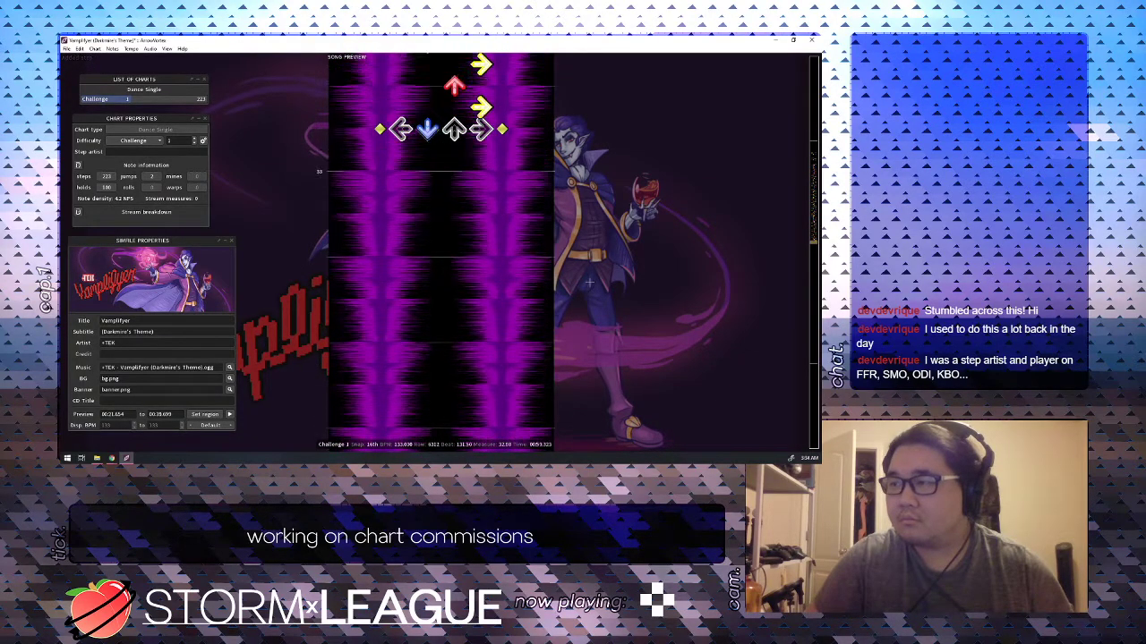
Chart 16th steps up, left, up, left, right from beat 131.75 to 132.75.
{"action": "scroll", "coordinate": [589, 283], "scroll_direction": "down", "scroll_amount": 1}
{"action": "key", "text": "1"}
{"action": "scroll", "coordinate": [589, 283], "scroll_direction": "down", "scroll_amount": 1}
{"action": "key", "text": "3"}
{"action": "scroll", "coordinate": [589, 282], "scroll_direction": "down", "scroll_amount": 1}
{"action": "key", "text": "1"}
{"action": "scroll", "coordinate": [589, 283], "scroll_direction": "down", "scroll_amount": 1}
{"action": "key", "text": "4"}
{"action": "scroll", "coordinate": [589, 283], "scroll_direction": "up", "scroll_amount": 1}
{"action": "key", "text": "1"}
{"action": "scroll", "coordinate": [589, 282], "scroll_direction": "up", "scroll_amount": 20}
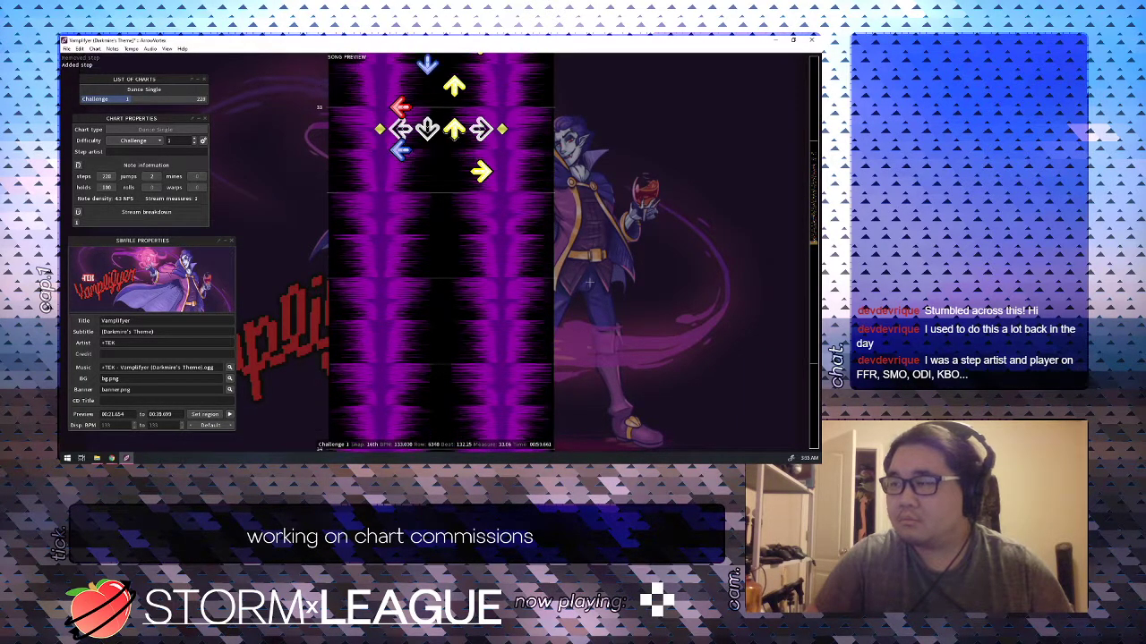
Replace the left step at beat 132.5 with down and the right step at 132.75 with up, and play the passage back.
{"action": "scroll", "coordinate": [589, 282], "scroll_direction": "down", "scroll_amount": 4}
{"action": "scroll", "coordinate": [589, 283], "scroll_direction": "down", "scroll_amount": 3}
{"action": "key", "text": "1"}
{"action": "key", "text": "2"}
{"action": "scroll", "coordinate": [589, 283], "scroll_direction": "up", "scroll_amount": 1}
{"action": "key", "text": "4"}
{"action": "key", "text": "3"}
{"action": "scroll", "coordinate": [589, 282], "scroll_direction": "up", "scroll_amount": 1}
{"action": "scroll", "coordinate": [589, 283], "scroll_direction": "up", "scroll_amount": 3}
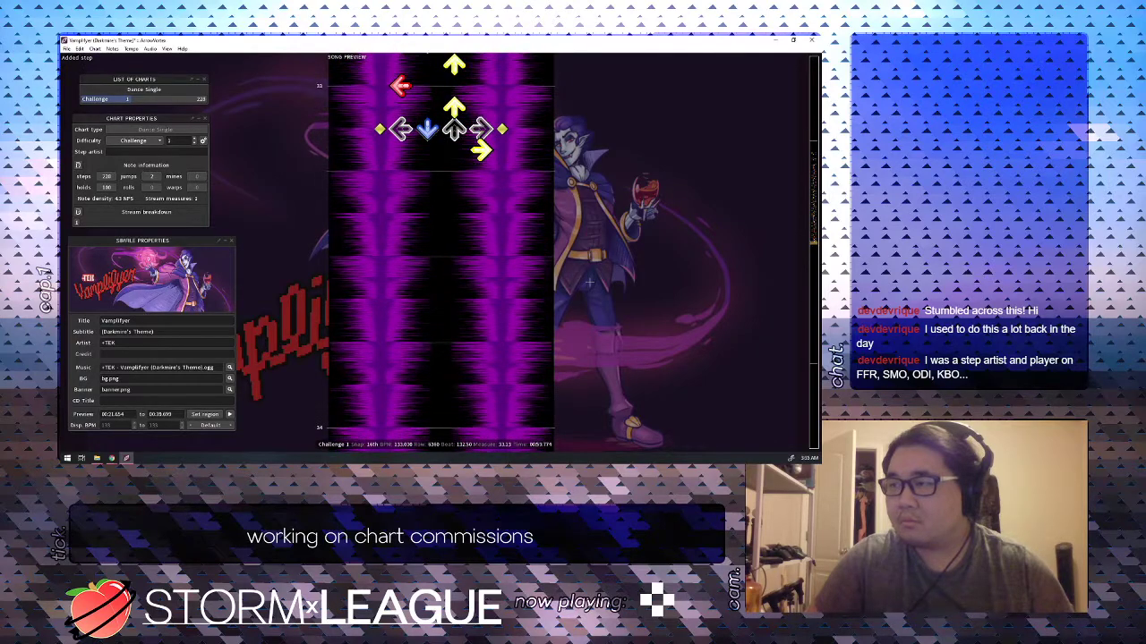
{"action": "key", "text": "space"}
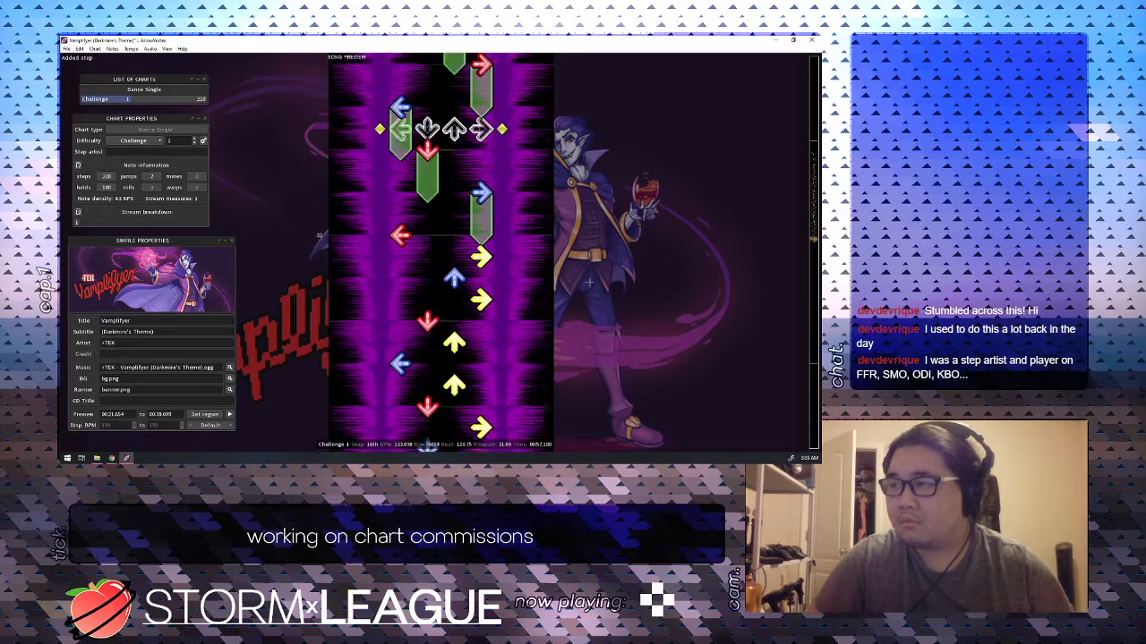
Try an up step at beat 128.25 in place of the right step, and restore the original steps at 128.25 and 128.5.
{"action": "key", "text": "4"}
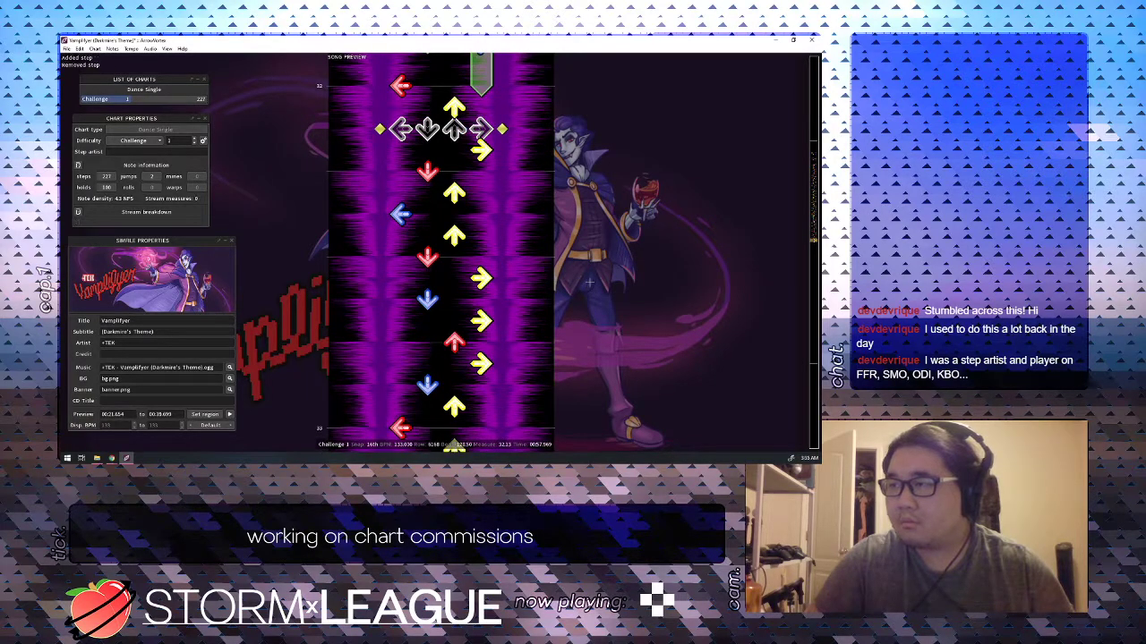
{"action": "key", "text": "Up"}
{"action": "key", "text": "3"}
{"action": "key", "text": "4"}
{"action": "key", "text": "Down"}
{"action": "key", "text": "4"}
{"action": "key", "text": "3"}
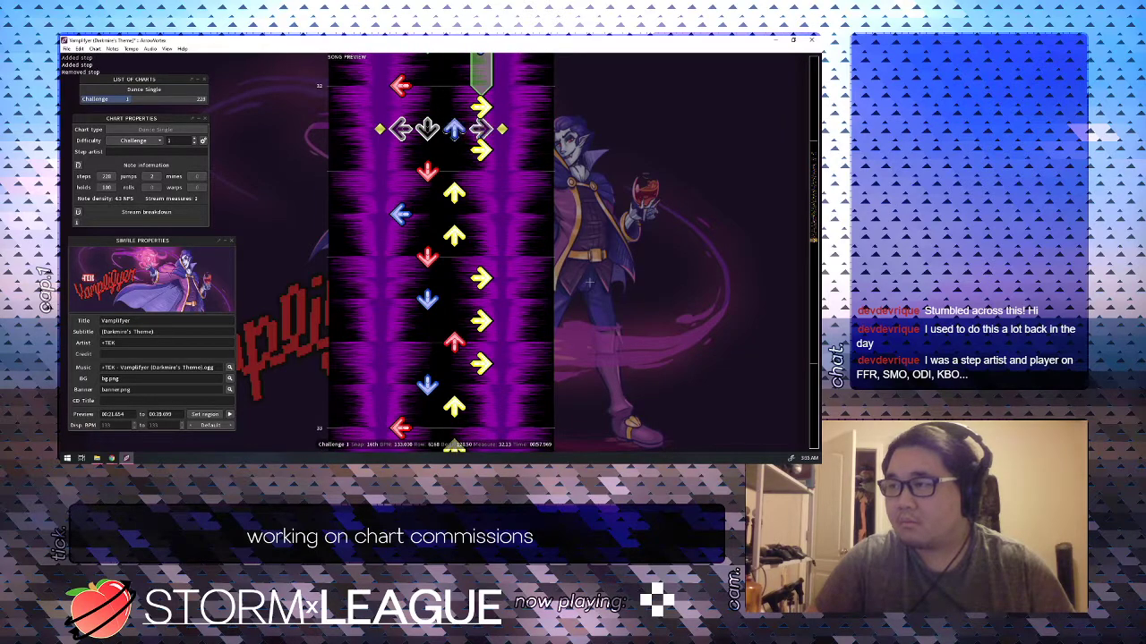
Replace the up step at beat 129.25 with a right step, and play the run back.
{"action": "key", "text": "Down"}
{"action": "key", "text": "Down"}
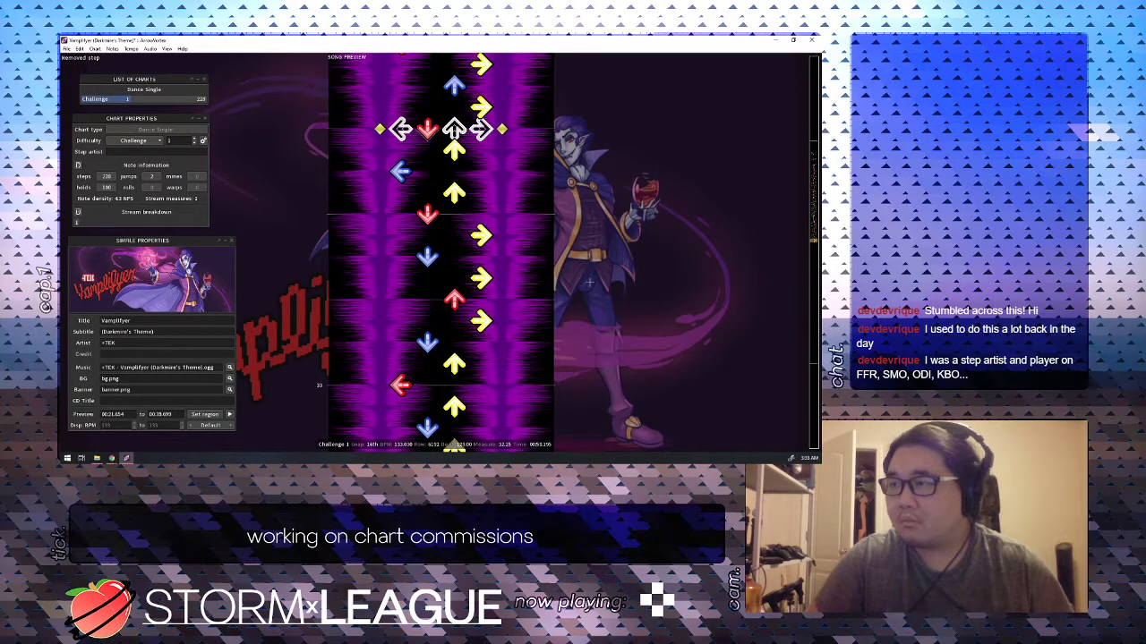
{"action": "key", "text": "Down"}
{"action": "key", "text": "3"}
{"action": "key", "text": "4"}
{"action": "key", "text": "Up"}
{"action": "key", "text": "Up"}
{"action": "key", "text": "Up"}
{"action": "key", "text": "Up"}
{"action": "key", "text": "space"}
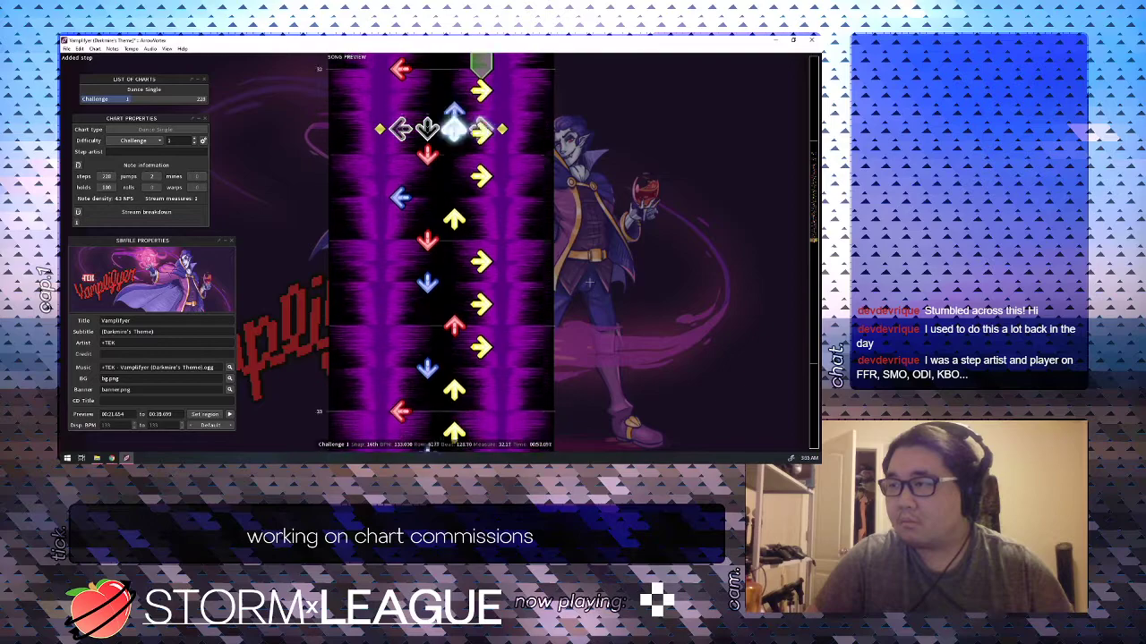
{"action": "key", "text": "space"}
{"action": "key", "text": "Up"}
{"action": "key", "text": "Down"}
{"action": "key", "text": "space"}
{"action": "key", "text": "space"}
Replace the right step at beat 130.25 with up and the down step at 130.5 with left.
{"action": "key", "text": "Up"}
{"action": "key", "text": "Up"}
{"action": "key", "text": "Down"}
{"action": "key", "text": "Down"}
{"action": "key", "text": "4"}
{"action": "key", "text": "3"}
{"action": "key", "text": "Down"}
{"action": "key", "text": "2"}
{"action": "key", "text": "1"}
Replace the right step at beat 130.75 with up and the up step at beat 131 with down.
{"action": "key", "text": "Up"}
{"action": "key", "text": "Up"}
{"action": "key", "text": "Up"}
{"action": "key", "text": "Down"}
{"action": "key", "text": "Down"}
{"action": "key", "text": "Down"}
{"action": "key", "text": "Down"}
{"action": "key", "text": "Up"}
{"action": "key", "text": "Up"}
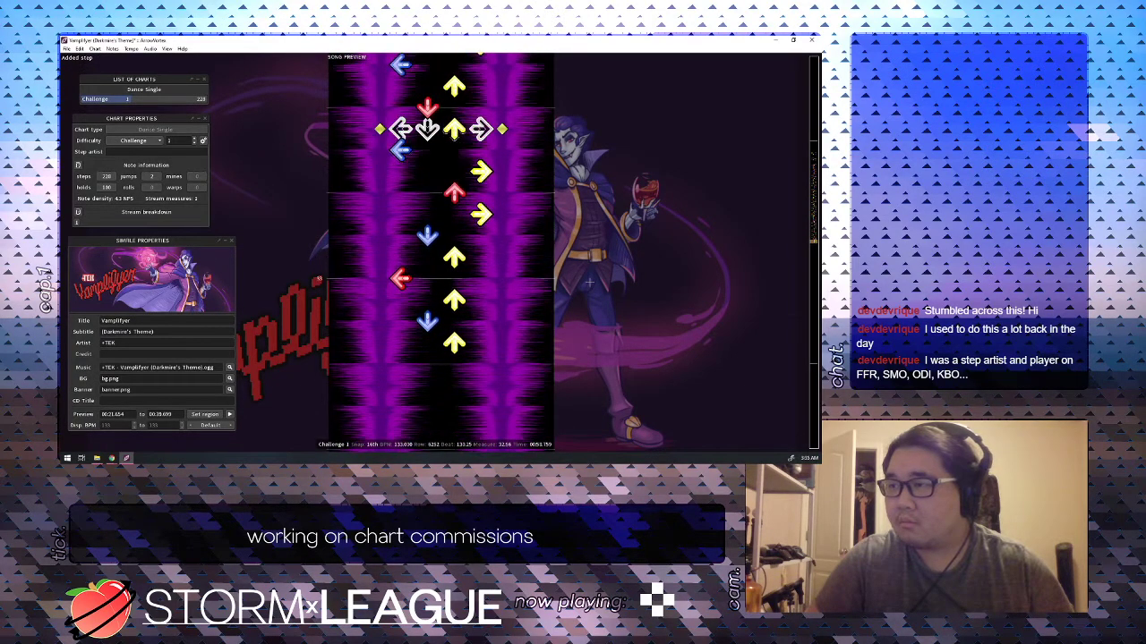
{"action": "key", "text": "Down"}
{"action": "key", "text": "Down"}
{"action": "key", "text": "4"}
{"action": "key", "text": "3"}
{"action": "key", "text": "Down"}
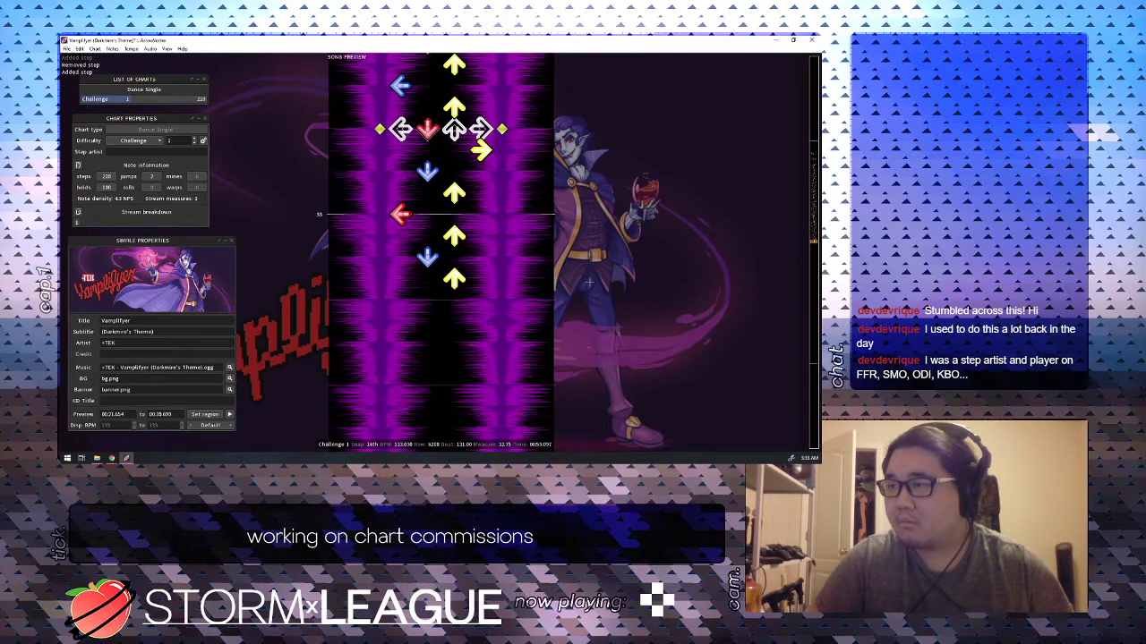
Replace the right step at beat 131.25 with up and the down step at beat 131.5 with left.
{"action": "key", "text": "Down"}
{"action": "key", "text": "4"}
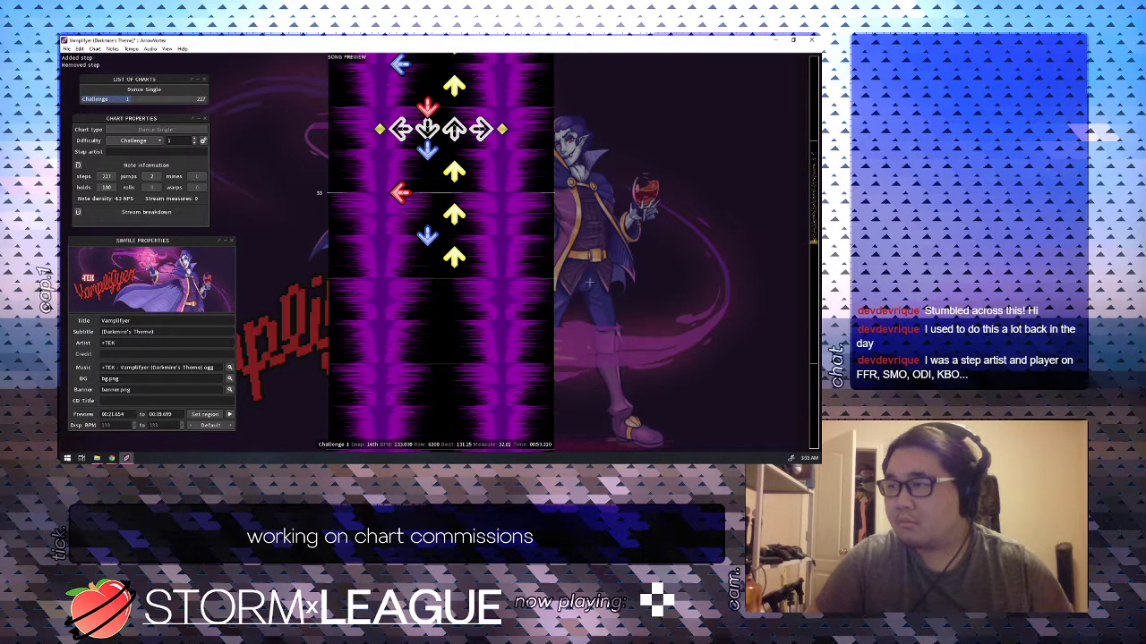
{"action": "key", "text": "3"}
{"action": "key", "text": "Down"}
{"action": "key", "text": "1"}
{"action": "key", "text": "Down"}
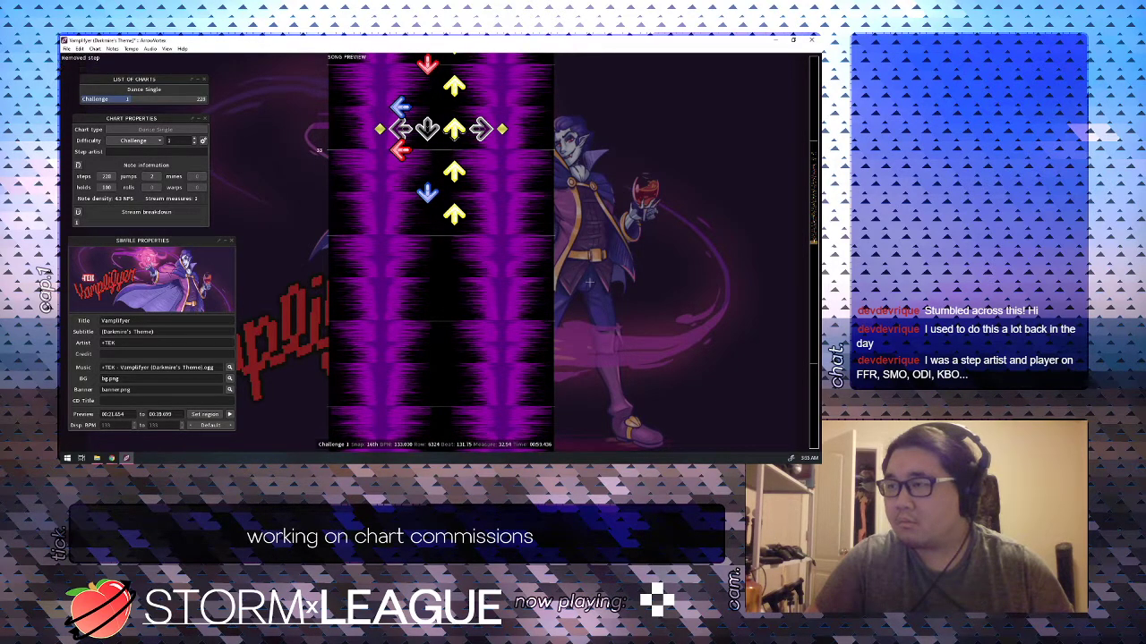
Replace the up steps at beats 132.25 and 132.75 with right steps.
{"action": "key", "text": "Up"}
{"action": "key", "text": "Up"}
{"action": "key", "text": "Up"}
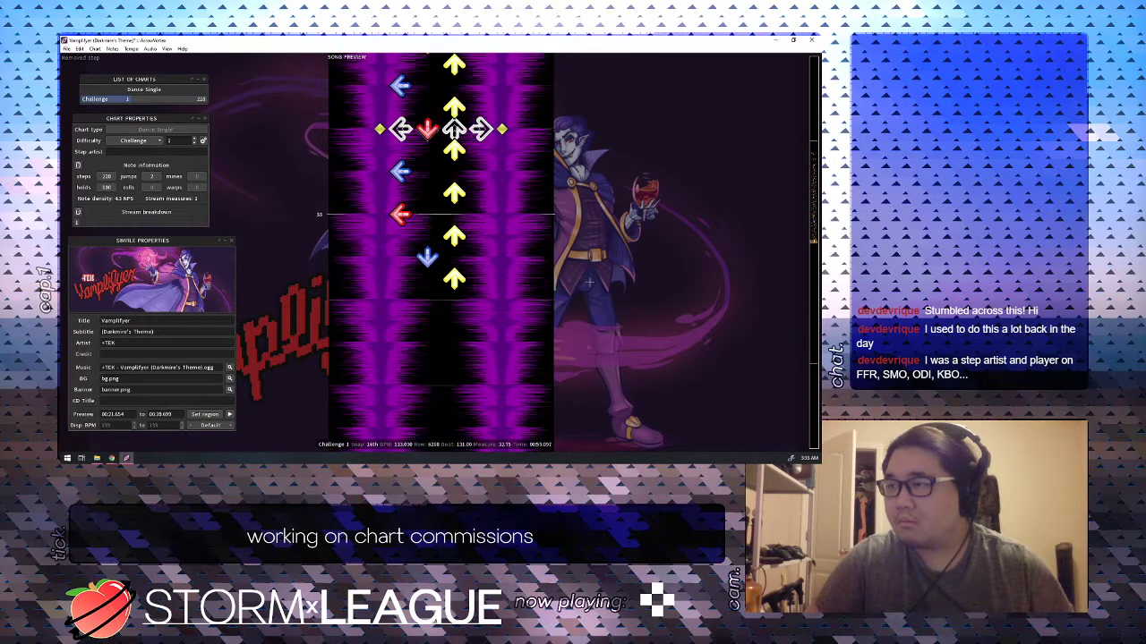
{"action": "key", "text": "3"}
{"action": "key", "text": "4"}
{"action": "key", "text": "Down"}
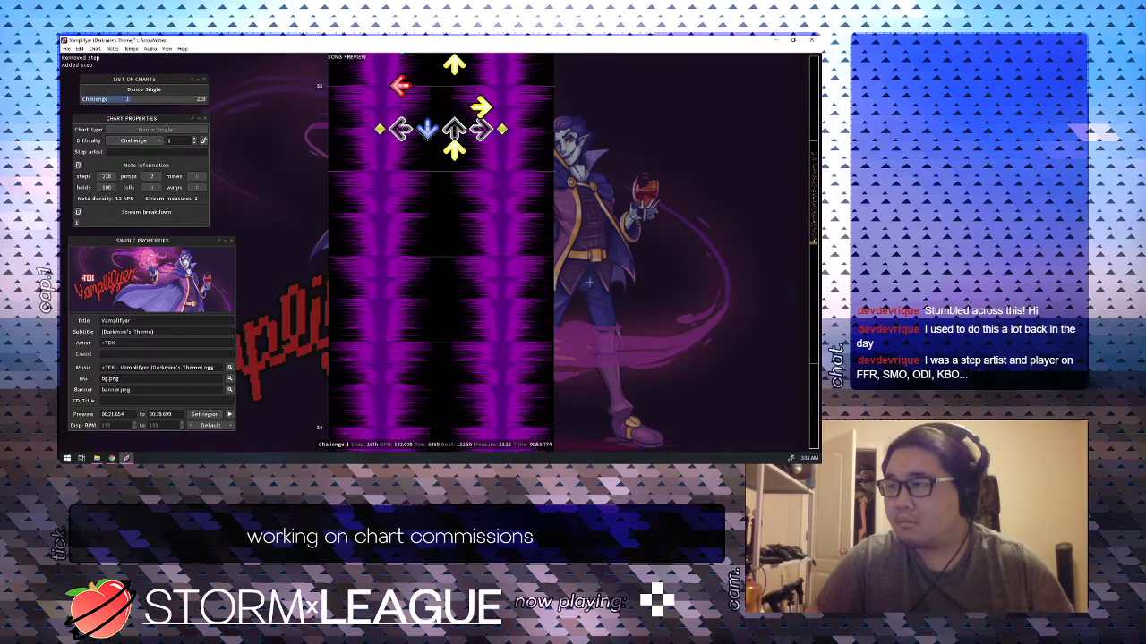
{"action": "key", "text": "Down"}
{"action": "key", "text": "4"}
{"action": "key", "text": "3"}
Play back the revised 16th-note run from the end of measure 31 into measure 33 to check its flow.
{"action": "key", "text": "Up"}
{"action": "key", "text": "Up"}
{"action": "key", "text": "Up"}
{"action": "key", "text": "Up"}
{"action": "key", "text": "Up"}
{"action": "key", "text": "Up"}
{"action": "key", "text": "Up"}
{"action": "key", "text": "Up"}
{"action": "key", "text": "Up"}
{"action": "key", "text": "Up"}
{"action": "key", "text": "Up"}
{"action": "key", "text": "Up"}
{"action": "key", "text": "Up"}
{"action": "key", "text": "Up"}
{"action": "key", "text": "Up"}
{"action": "key", "text": "Up"}
{"action": "key", "text": "Up"}
{"action": "key", "text": "Up"}
{"action": "key", "text": "Up"}
{"action": "key", "text": "Up"}
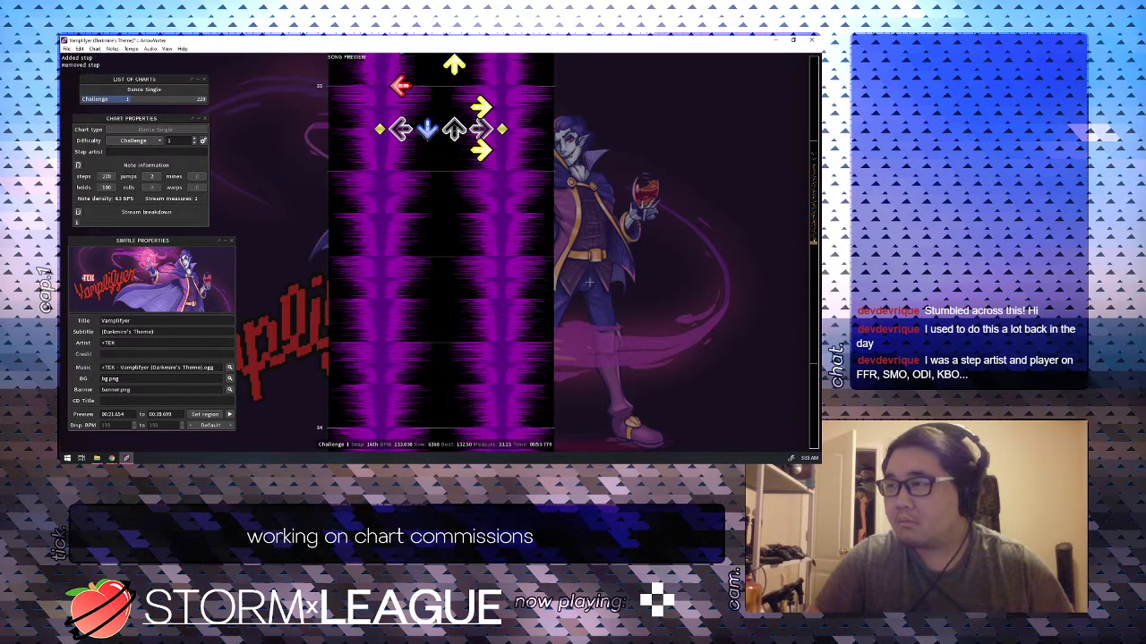
{"action": "key", "text": "space"}
{"action": "key", "text": "space"}
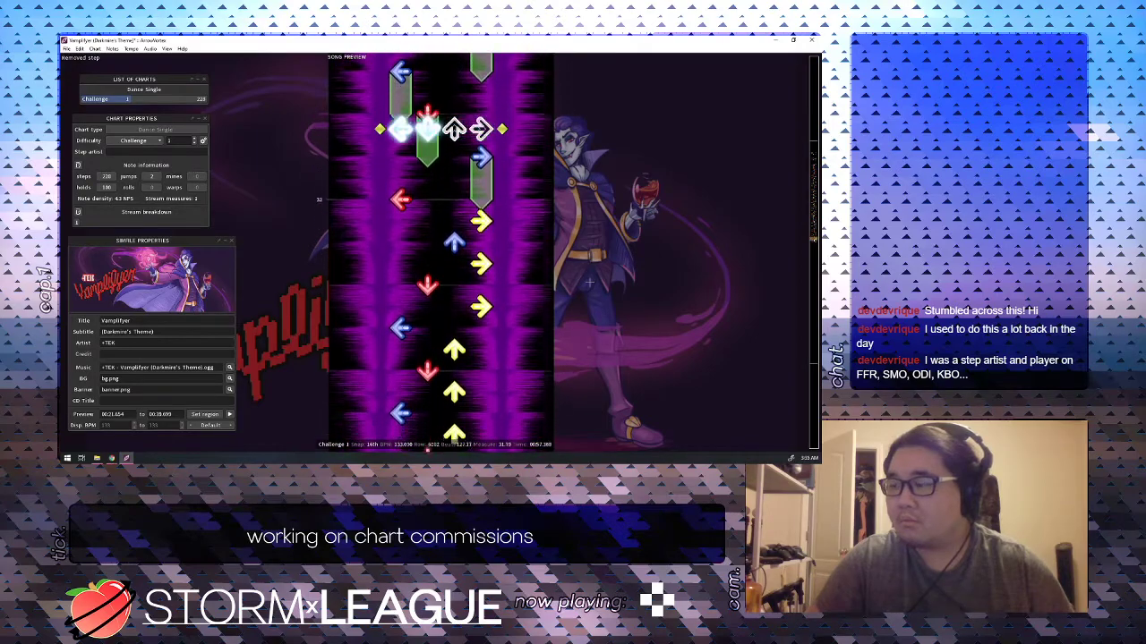
{"action": "key", "text": "space"}
{"action": "key", "text": "Up"}
{"action": "key", "text": "Up"}
{"action": "key", "text": "Up"}
{"action": "key", "text": "Up"}
{"action": "key", "text": "Up"}
{"action": "key", "text": "Up"}
{"action": "key", "text": "Up"}
{"action": "key", "text": "Up"}
{"action": "key", "text": "Up"}
{"action": "key", "text": "Up"}
{"action": "key", "text": "Up"}
{"action": "key", "text": "Up"}
{"action": "key", "text": "Up"}
{"action": "key", "text": "Up"}
{"action": "key", "text": "Up"}
{"action": "key", "text": "Up"}
{"action": "key", "text": "space"}
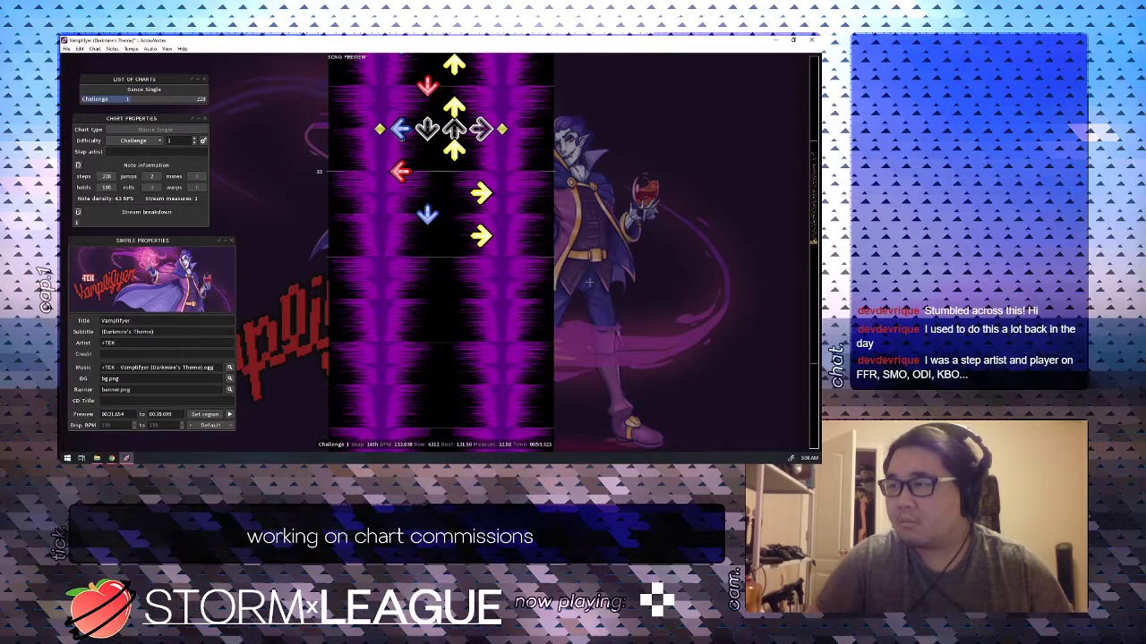
{"action": "key", "text": "Up"}
{"action": "key", "text": "Up"}
{"action": "key", "text": "Up"}
{"action": "key", "text": "Up"}
{"action": "key", "text": "Up"}
{"action": "key", "text": "Up"}
{"action": "key", "text": "Up"}
{"action": "key", "text": "Up"}
{"action": "key", "text": "Up"}
{"action": "key", "text": "Up"}
{"action": "key", "text": "Up"}
{"action": "key", "text": "space"}
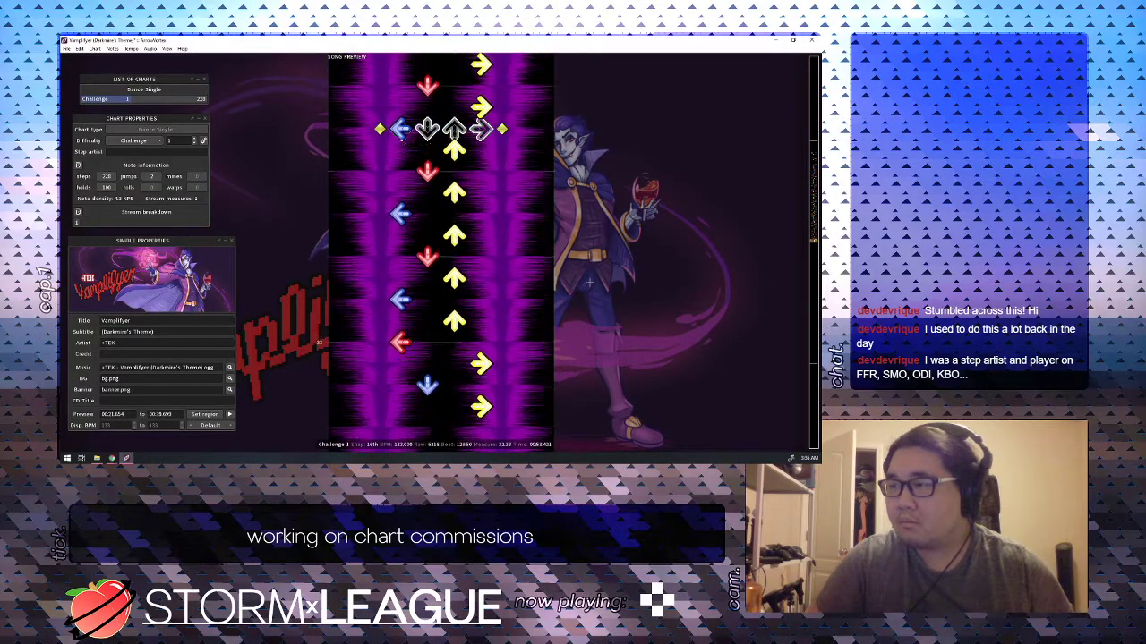
Replace the up step at beat 129.75 with a right step, and play the run back.
{"action": "key", "text": "Down"}
{"action": "key", "text": "Down"}
{"action": "key", "text": "4"}
{"action": "key", "text": "Up"}
{"action": "key", "text": "Up"}
{"action": "key", "text": "Up"}
{"action": "key", "text": "Up"}
{"action": "key", "text": "Up"}
{"action": "key", "text": "4"}
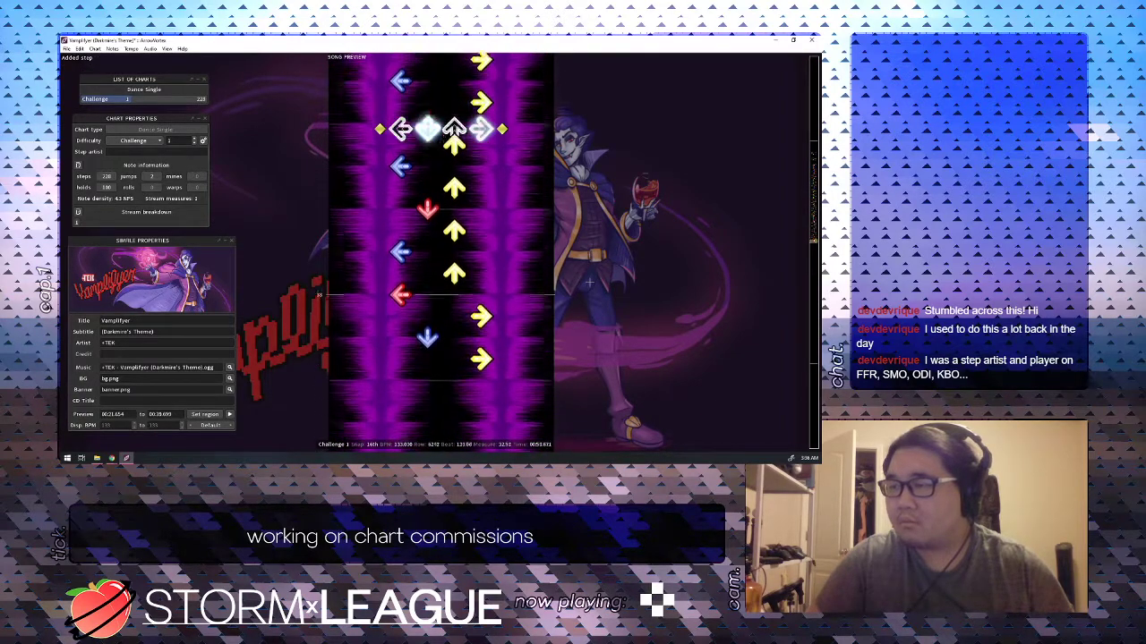
Extend the run with up at beat 133, right at 133.25, down at 133.5, right at 133.75 and left at 134.
{"action": "key", "text": "3"}
{"action": "key", "text": "Down"}
{"action": "key", "text": "2"}
{"action": "key", "text": "Down"}
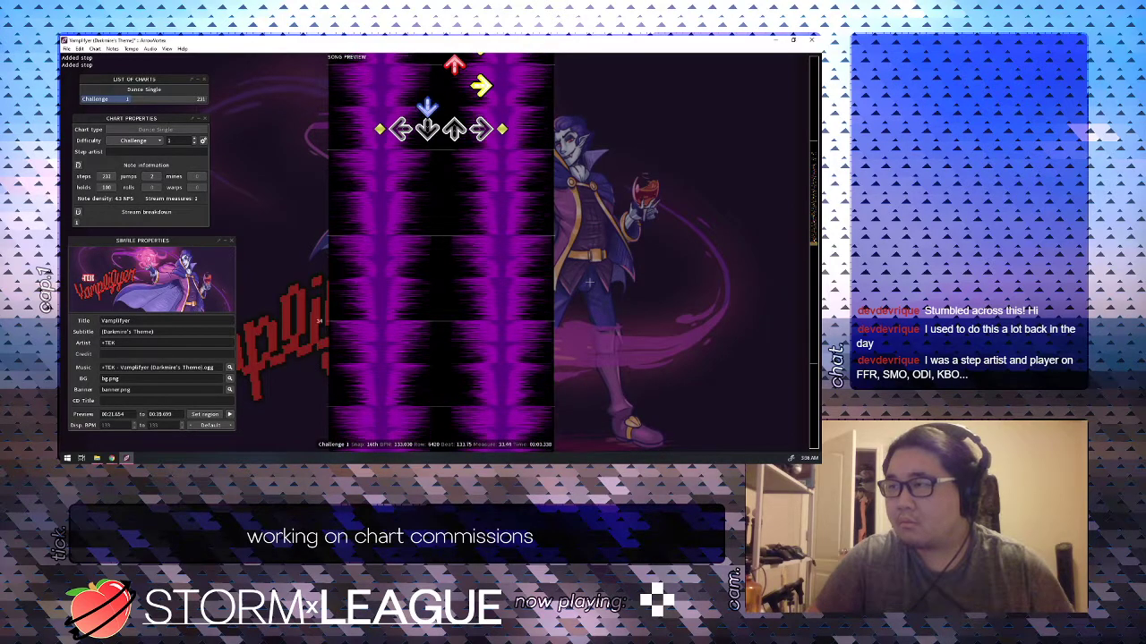
{"action": "key", "text": "1"}
{"action": "key", "text": "Down"}
{"action": "key", "text": "Down"}
{"action": "key", "text": "Up"}
{"action": "key", "text": "Up"}
{"action": "key", "text": "Up"}
{"action": "key", "text": "Up"}
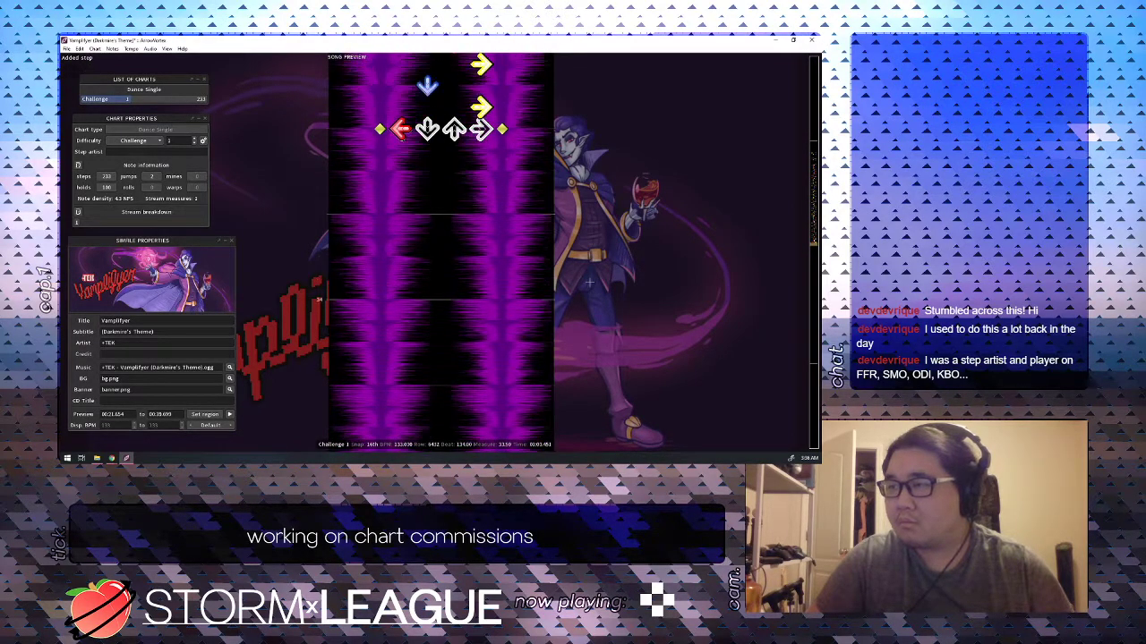
Add an up step at beat 134.25, left at 134.5, down at 134.75 and left at 135.
{"action": "key", "text": "Up"}
{"action": "key", "text": "Up"}
{"action": "key", "text": "Up"}
{"action": "key", "text": "Up"}
{"action": "key", "text": "Up"}
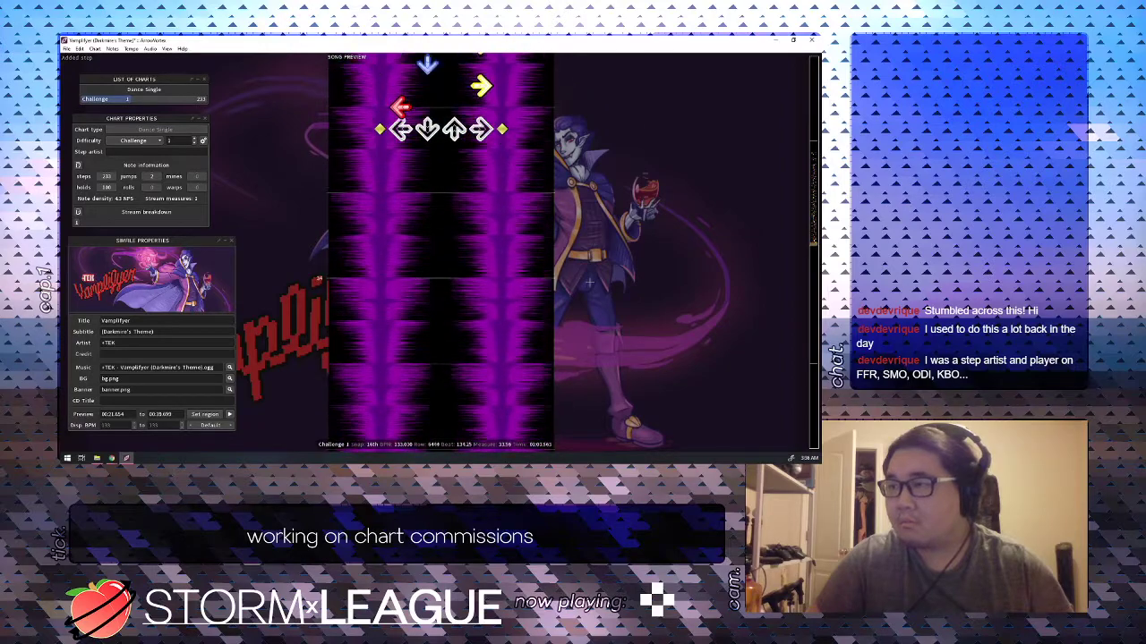
{"action": "key", "text": "Down"}
{"action": "key", "text": "1"}
{"action": "key", "text": "Up"}
{"action": "key", "text": "2"}
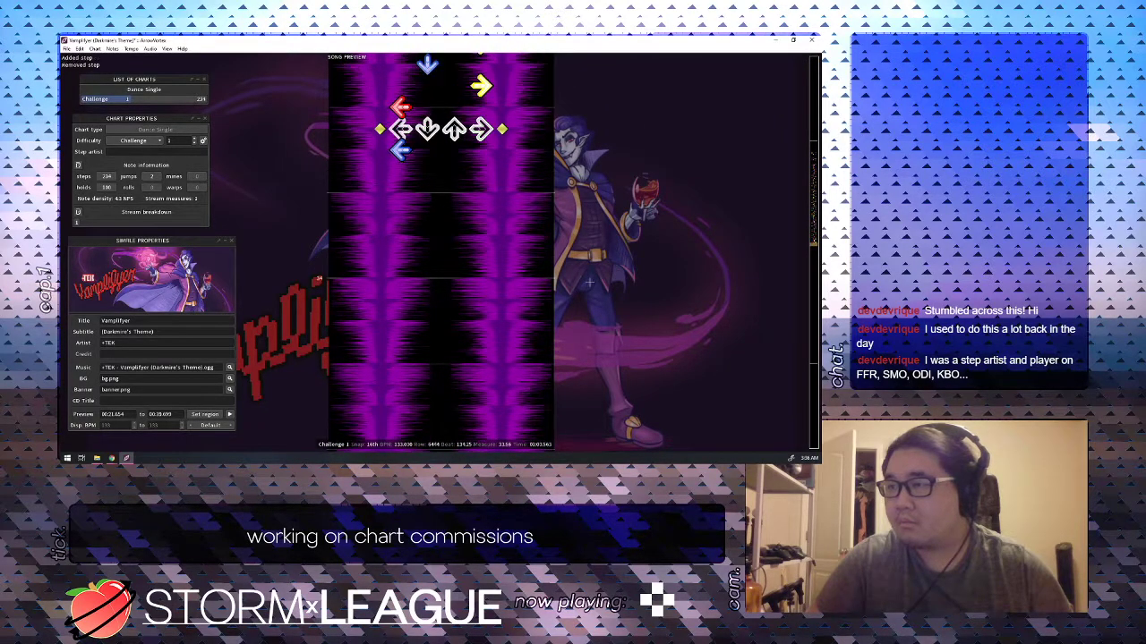
{"action": "key", "text": "Down"}
{"action": "key", "text": "1"}
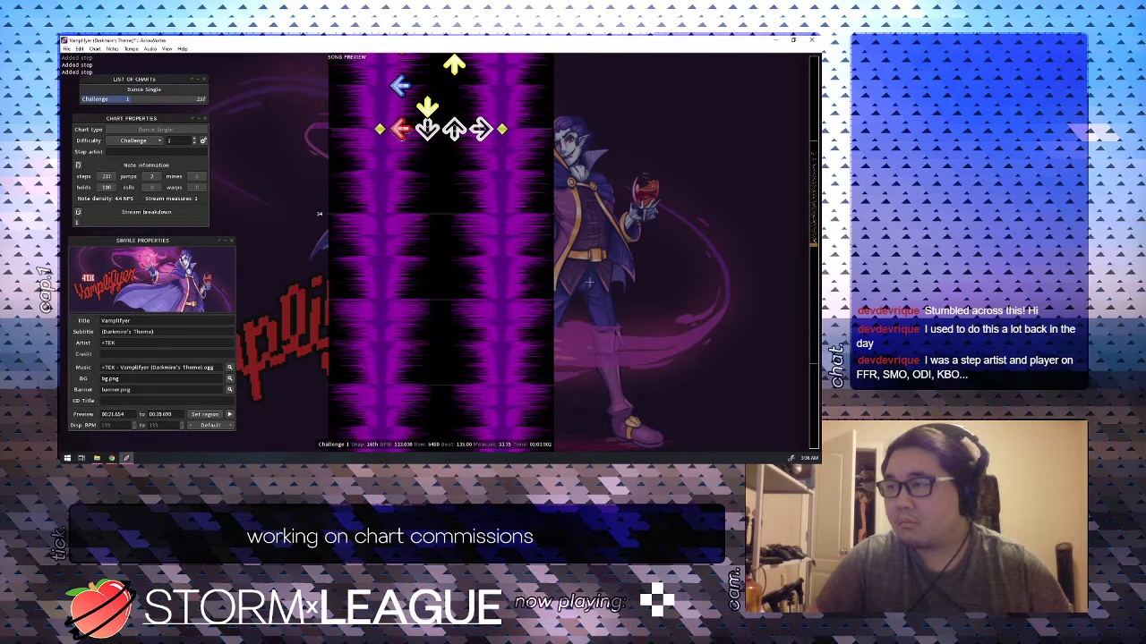
Play the passage back and add down at beat 135.25, left at 135.5, up at 135.75, left at 136 and right at 136.25.
{"action": "key", "text": "Page_Up"}
{"action": "key", "text": "space"}
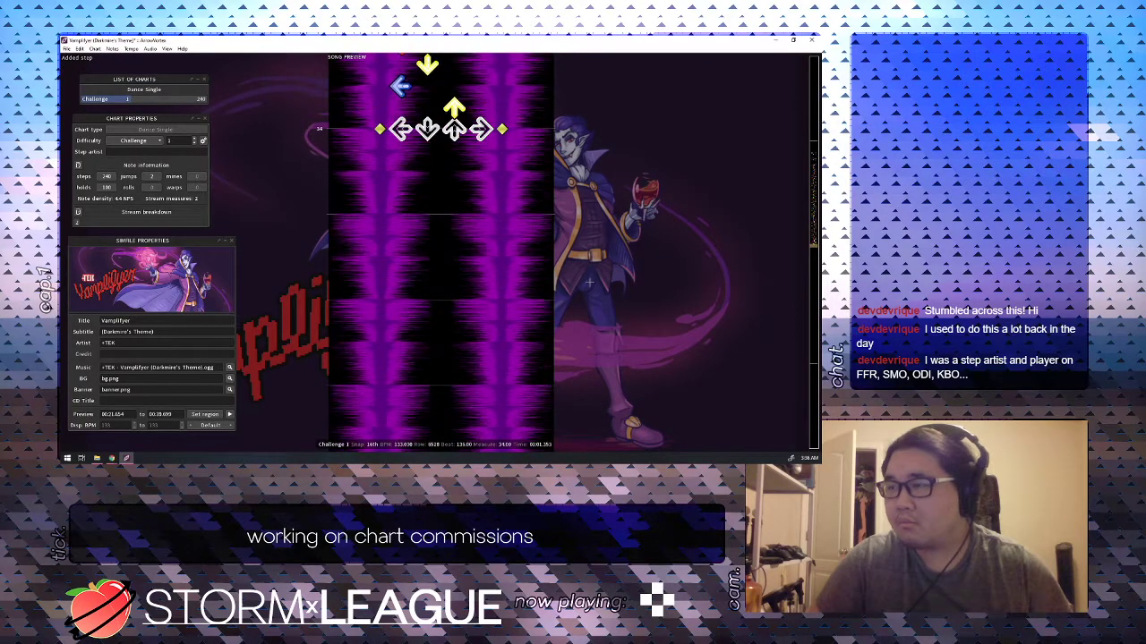
{"action": "key", "text": "Down"}
{"action": "key", "text": "4"}
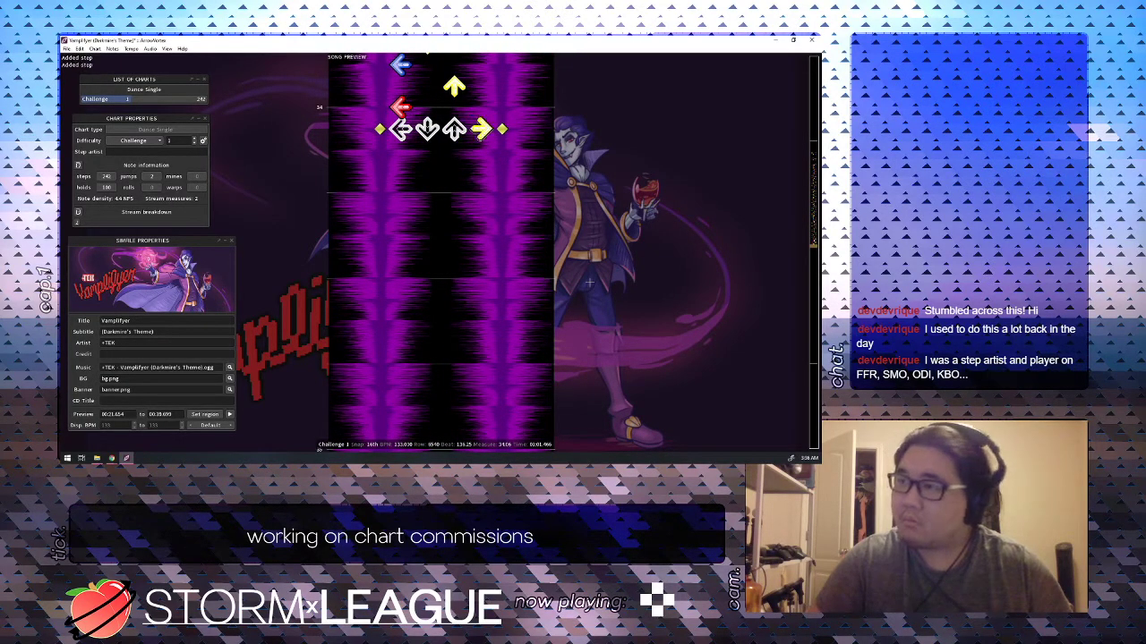
Add a down step on the eighth after the start of measure 34 and play the passage back.
{"action": "key", "text": "Down"}
{"action": "key", "text": "2"}
{"action": "key", "text": "2"}
{"action": "scroll", "coordinate": [590, 283], "scroll_direction": "up", "scroll_amount": 1}
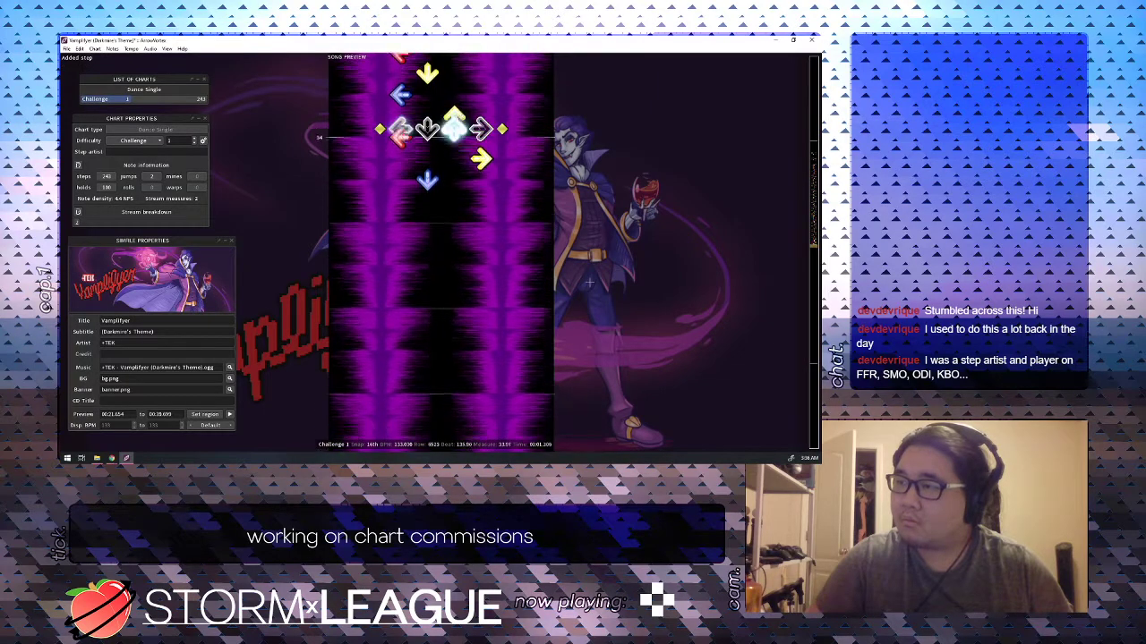
{"action": "key", "text": "space"}
Extend measure 34 as a sixteenth stream, alternating right steps with down, up, down, up and left steps.
{"action": "key", "text": "2"}
{"action": "key", "text": "3"}
{"action": "key", "text": "Down"}
{"action": "key", "text": "4"}
{"action": "key", "text": "Down"}
{"action": "key", "text": "2"}
{"action": "scroll", "coordinate": [590, 283], "scroll_direction": "down", "scroll_amount": 1}
{"action": "key", "text": "4"}
{"action": "scroll", "coordinate": [590, 282], "scroll_direction": "down", "scroll_amount": 1}
{"action": "key", "text": "1"}
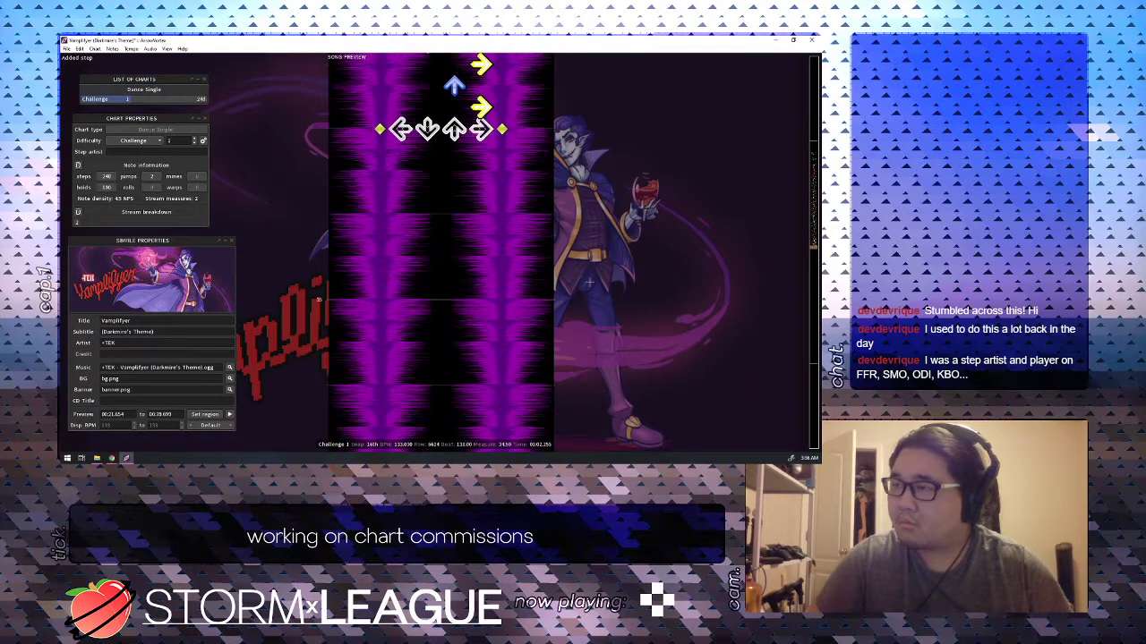
{"action": "scroll", "coordinate": [590, 283], "scroll_direction": "down", "scroll_amount": 1}
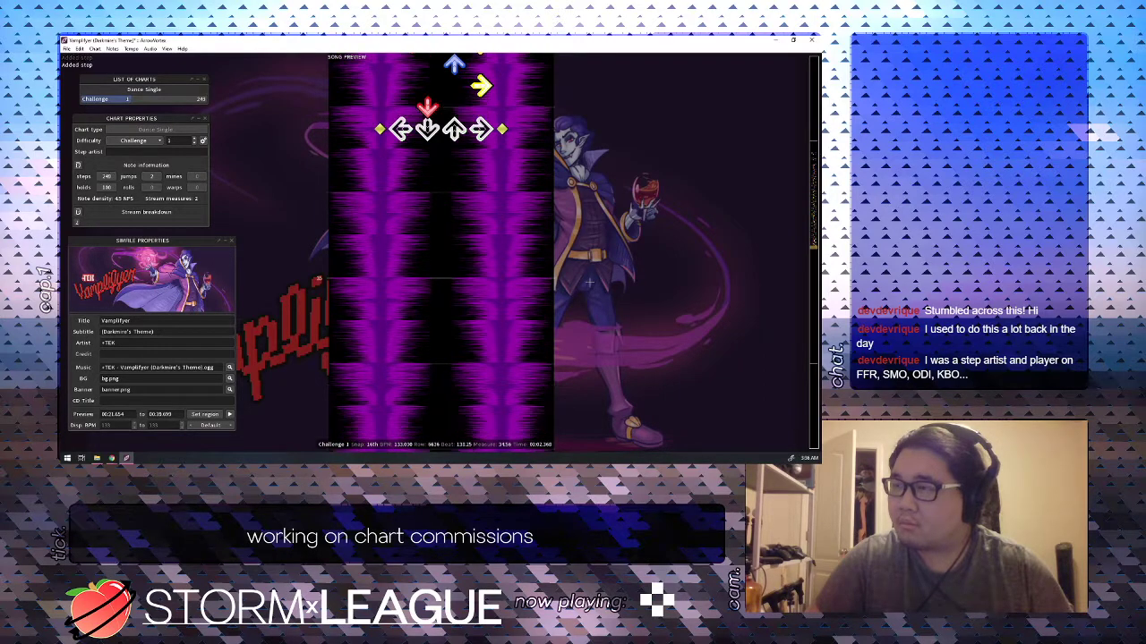
{"action": "scroll", "coordinate": [590, 283], "scroll_direction": "down", "scroll_amount": 1}
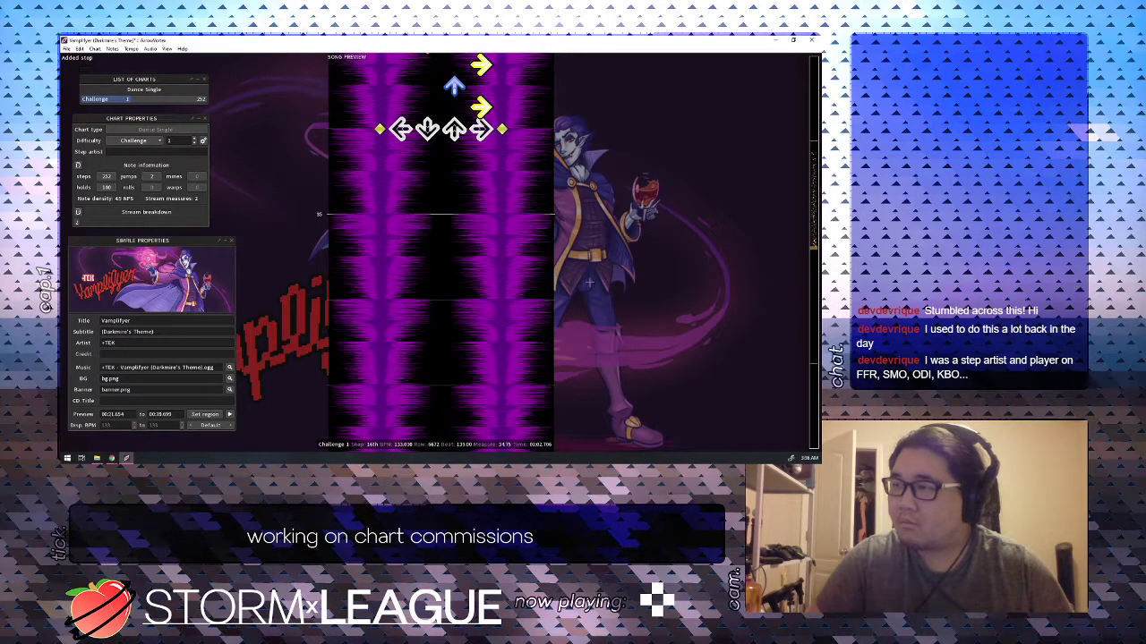
{"action": "scroll", "coordinate": [590, 283], "scroll_direction": "up", "scroll_amount": 2}
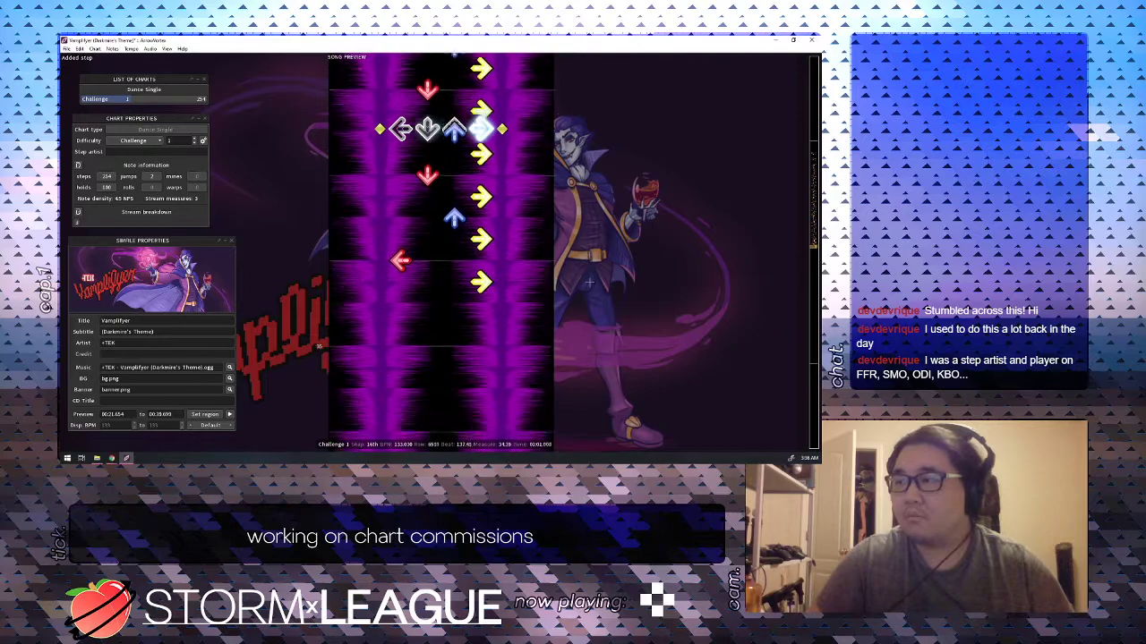
Finish the last beat of measure 34 with a down step and a right step, and play it back.
{"action": "scroll", "coordinate": [590, 283], "scroll_direction": "up", "scroll_amount": 2}
{"action": "scroll", "coordinate": [590, 283], "scroll_direction": "up", "scroll_amount": 1}
{"action": "scroll", "coordinate": [590, 282], "scroll_direction": "down", "scroll_amount": 1}
{"action": "key", "text": "2"}
{"action": "scroll", "coordinate": [589, 282], "scroll_direction": "up", "scroll_amount": 12}
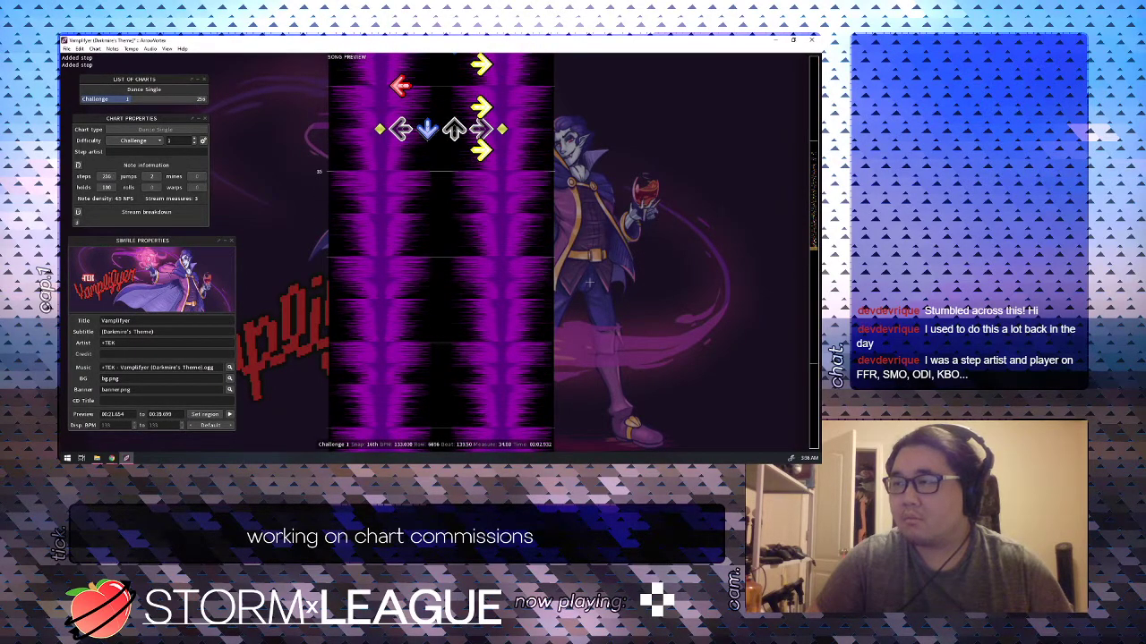
{"action": "key", "text": "space"}
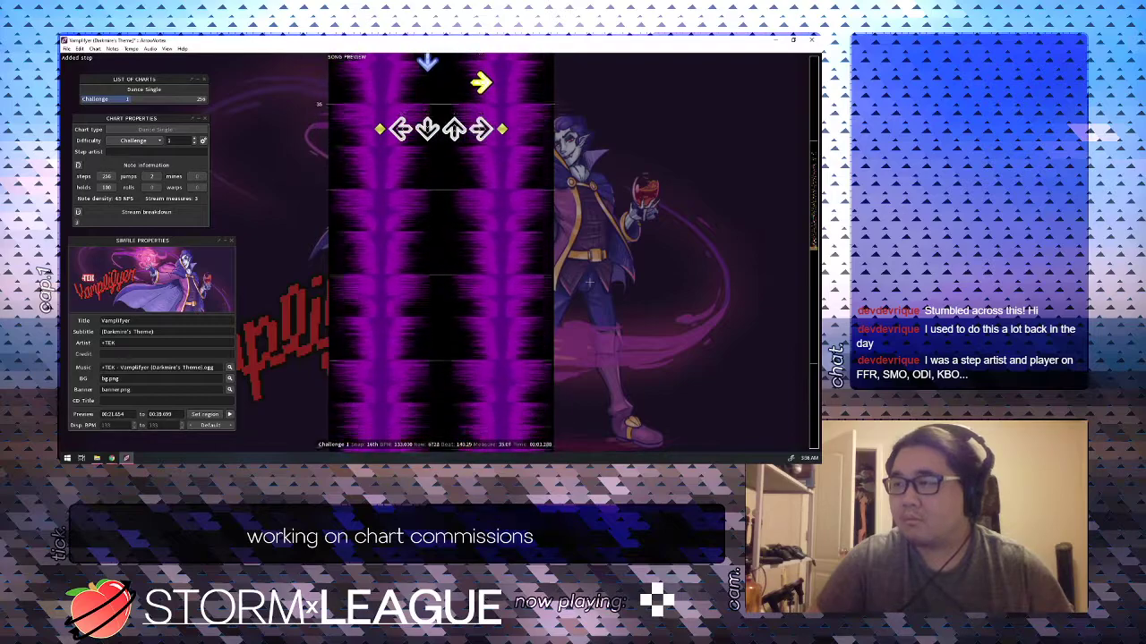
{"action": "key", "text": "space"}
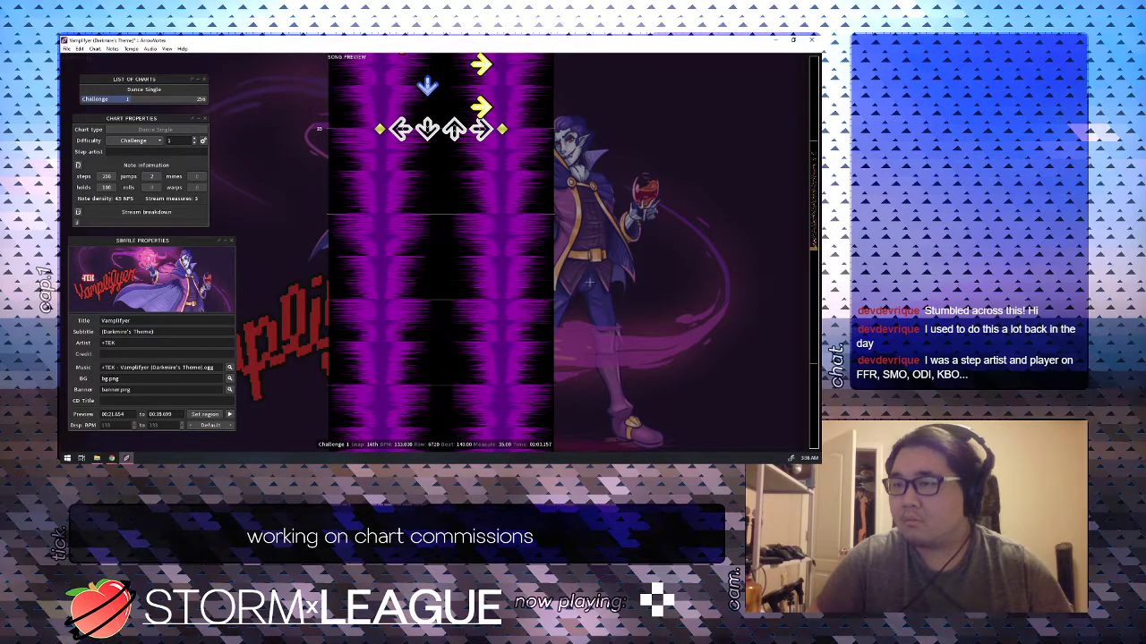
Try left, up, left and down steps as the first beat of measure 35.
{"action": "key", "text": "1"}
{"action": "key", "text": "Down"}
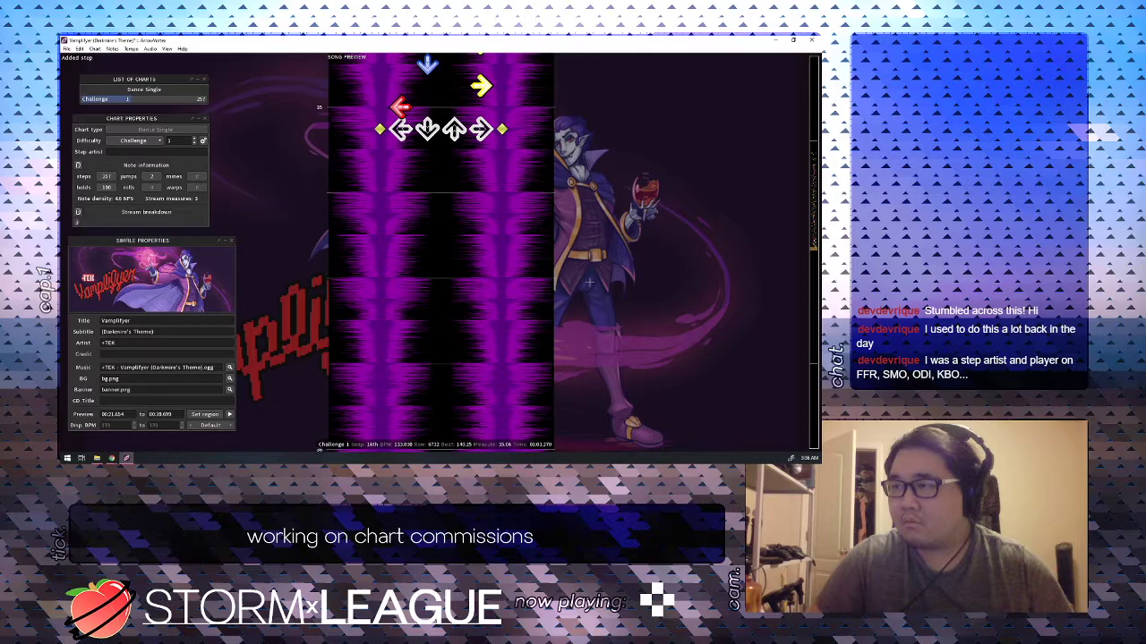
{"action": "key", "text": "2"}
{"action": "key", "text": "Down"}
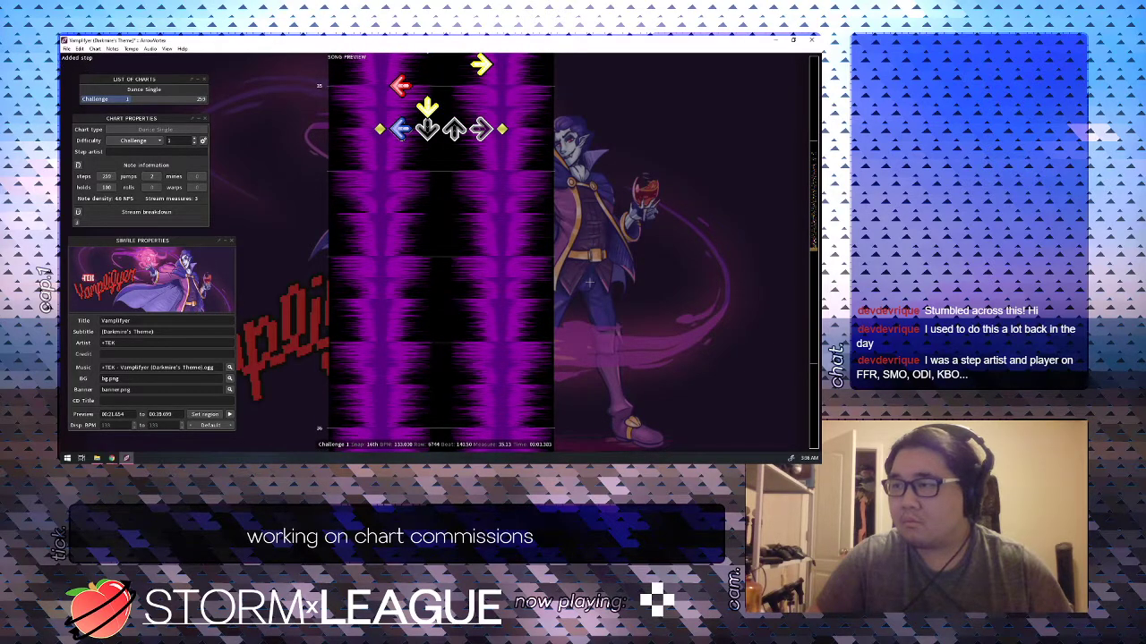
{"action": "key", "text": "Up"}
{"action": "key", "text": "2"}
{"action": "key", "text": "3"}
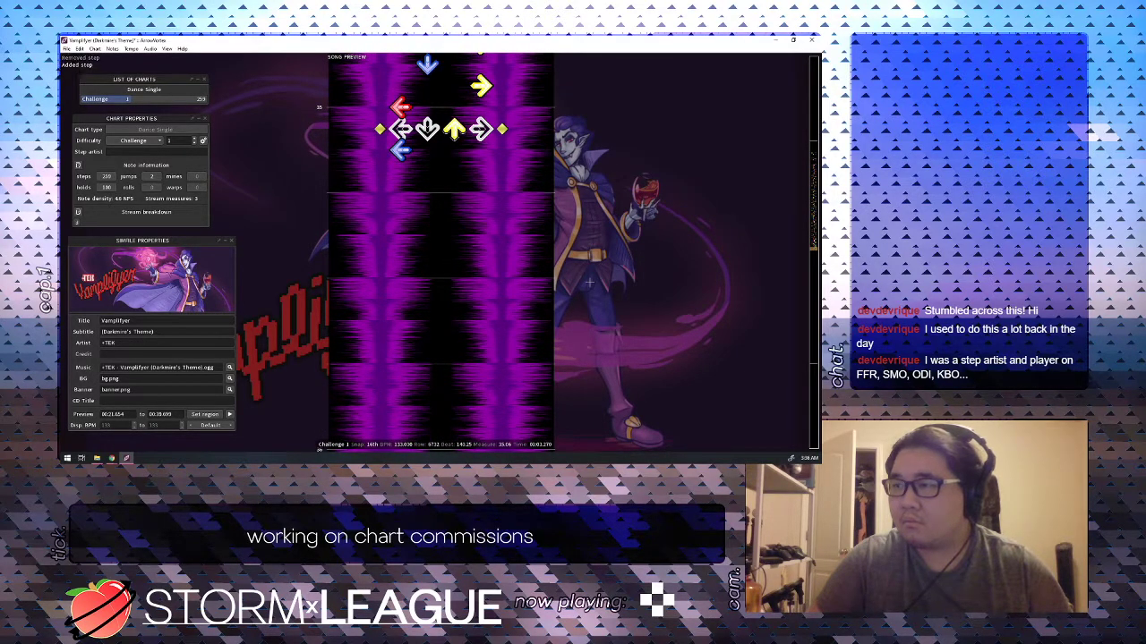
{"action": "key", "text": "Down"}
{"action": "key", "text": "Down"}
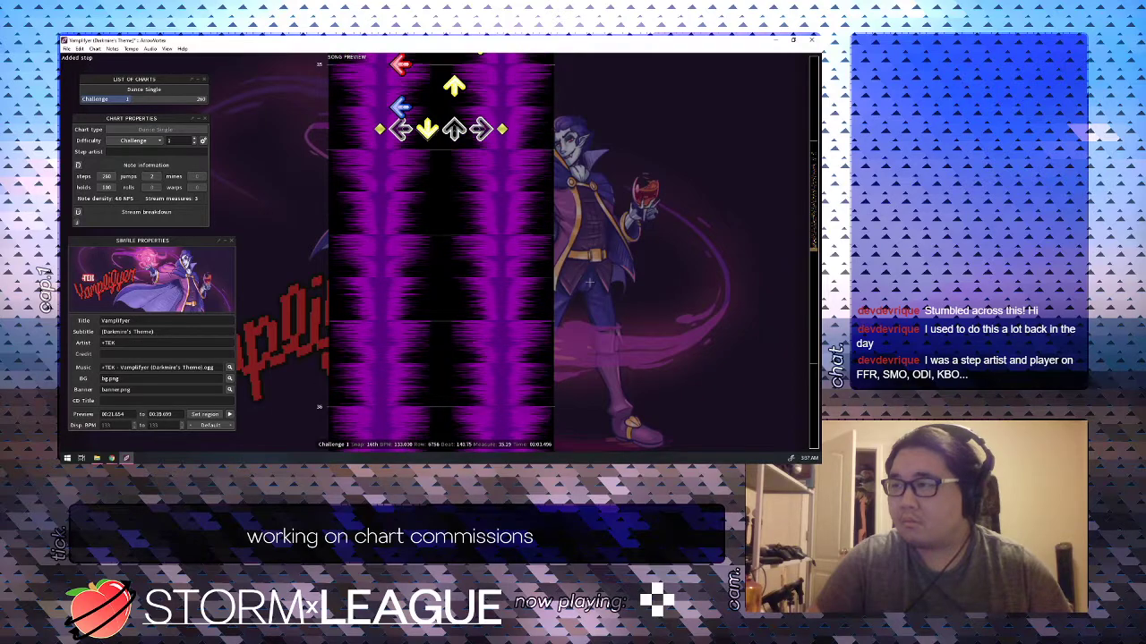
Rework the opening of measure 35 into left, up, down, right and down steps, and play it back.
{"action": "key", "text": "2"}
{"action": "key", "text": "2"}
{"action": "key", "text": "Down"}
{"action": "key", "text": "2"}
{"action": "key", "text": "Up"}
{"action": "key", "text": "Up"}
{"action": "key", "text": "Up"}
{"action": "key", "text": "Up"}
{"action": "key", "text": "Up"}
{"action": "key", "text": "space"}
{"action": "key", "text": "space"}
{"action": "key", "text": "Up"}
{"action": "key", "text": "Up"}
{"action": "key", "text": "1"}
{"action": "key", "text": "2"}
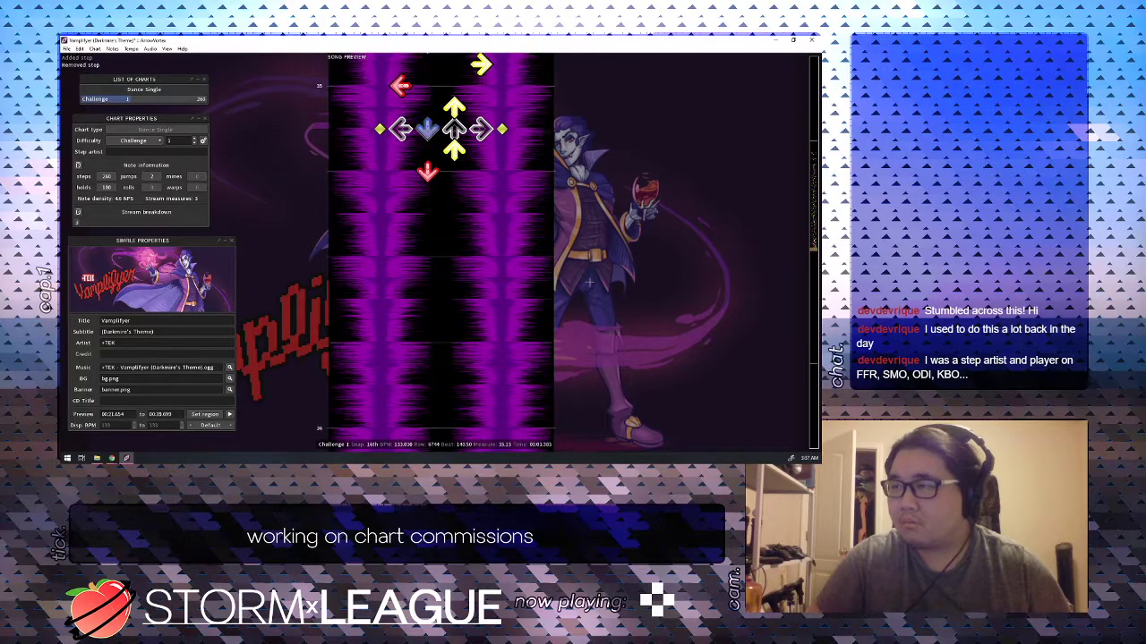
{"action": "key", "text": "Down"}
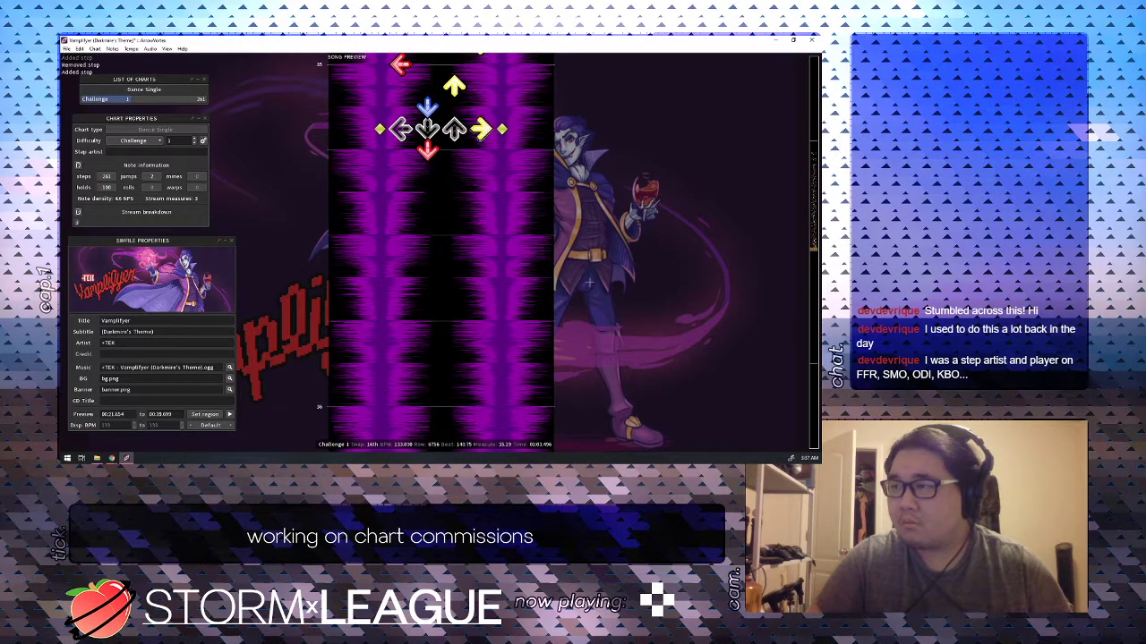
{"action": "key", "text": "space"}
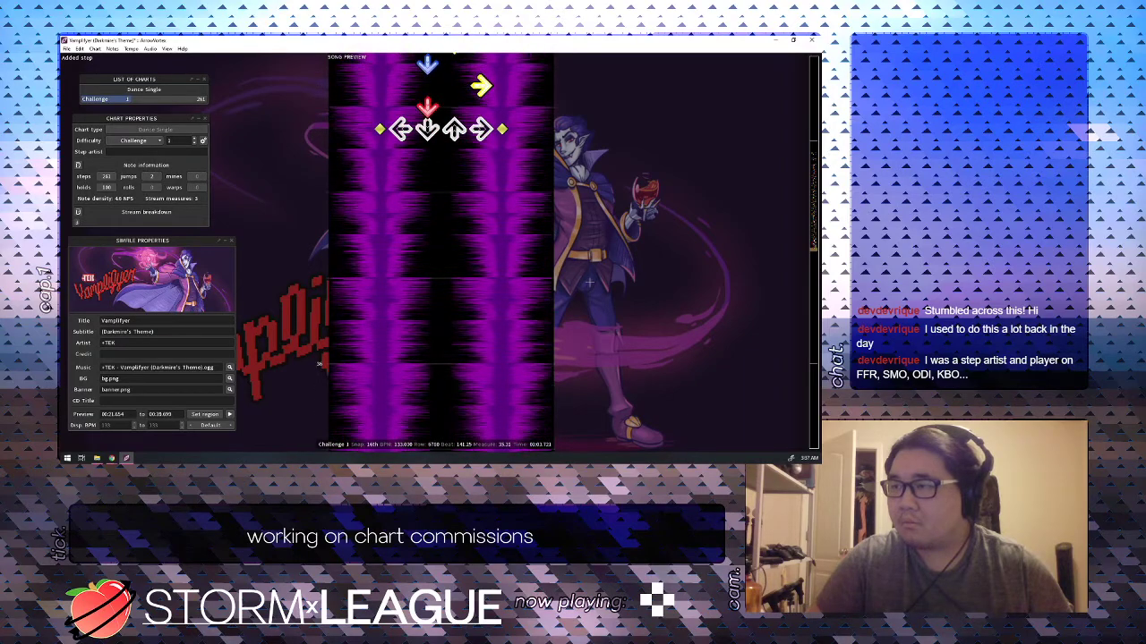
Continue measure 35 with up, left, down, left, right, down, up and left steps, and play it back.
{"action": "key", "text": "Down"}
{"action": "key", "text": "1"}
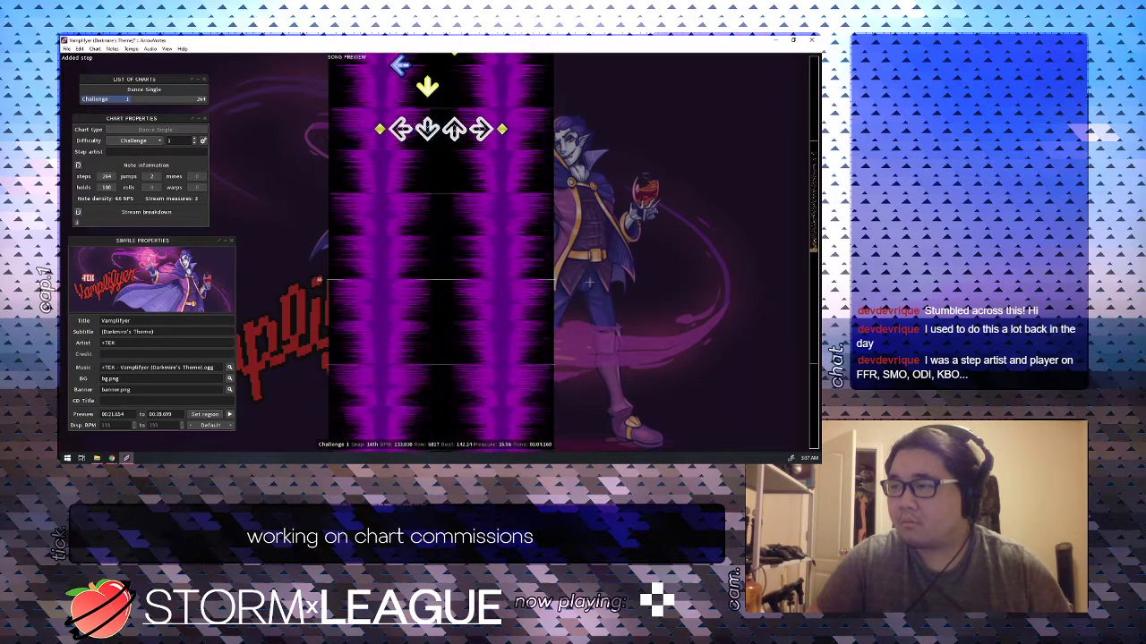
{"action": "key", "text": "4"}
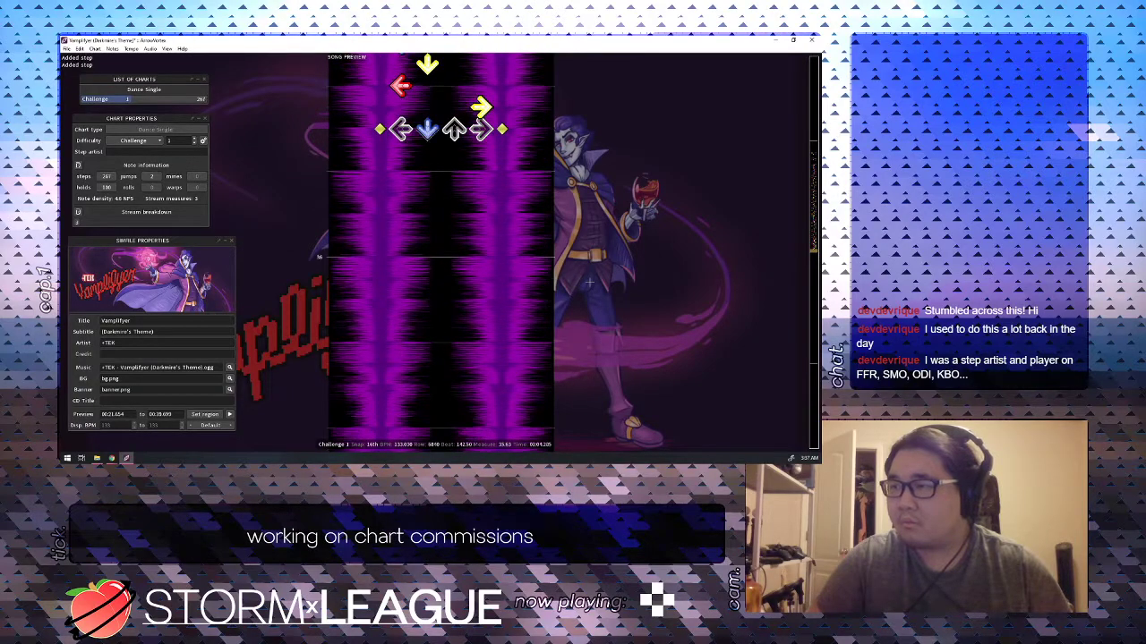
{"action": "key", "text": "2"}
{"action": "key", "text": "1"}
{"action": "scroll", "coordinate": [589, 282], "scroll_direction": "up", "scroll_amount": 8}
{"action": "key", "text": "space"}
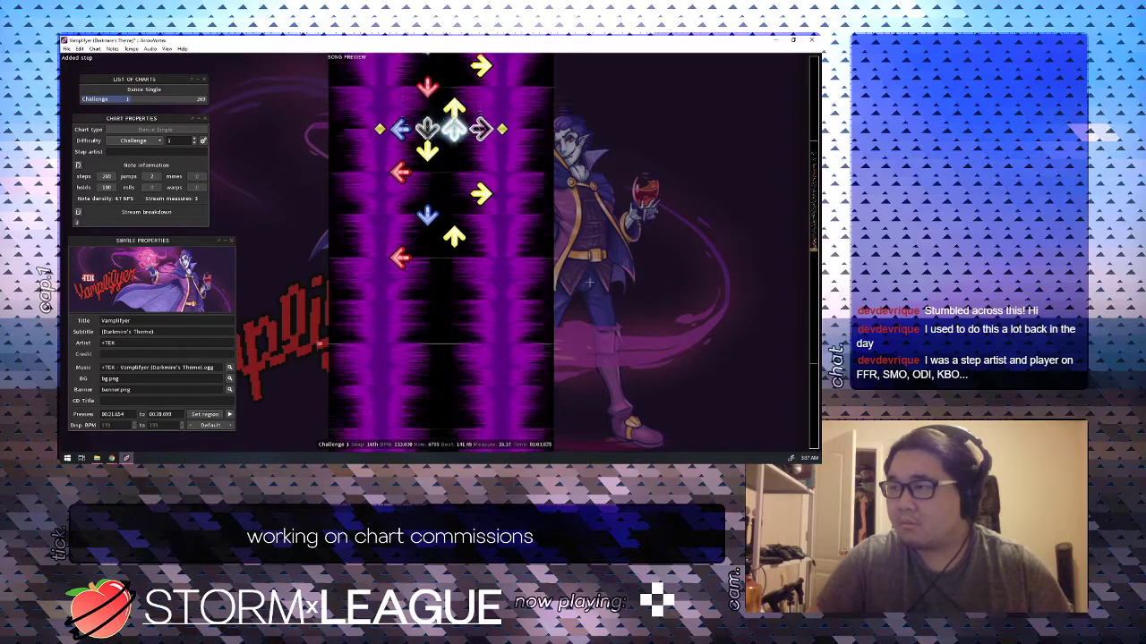
Add the closing steps of measure 35, including a down and an up step, and play the stream back.
{"action": "key", "text": "3"}
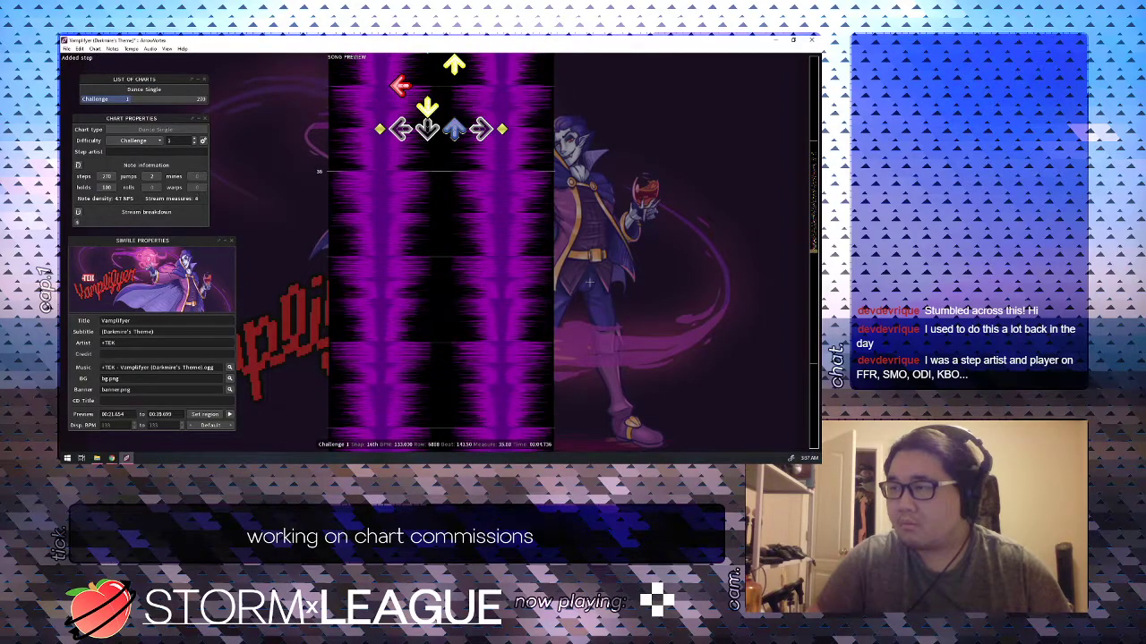
{"action": "scroll", "coordinate": [589, 282], "scroll_direction": "up", "scroll_amount": 5}
{"action": "key", "text": "space"}
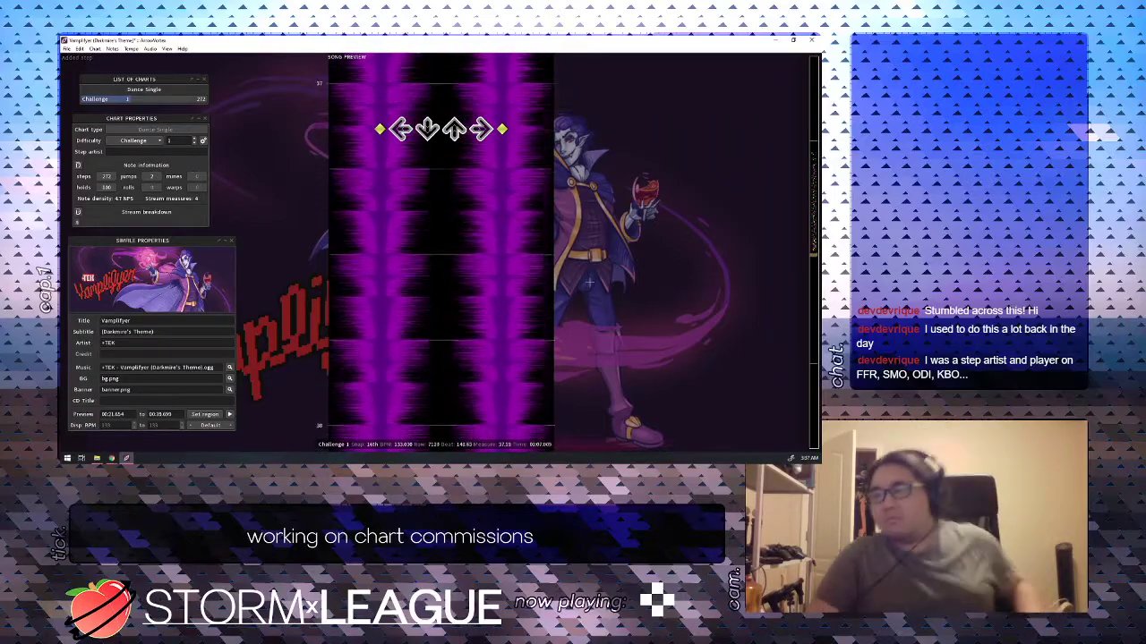
{"action": "key", "text": "space"}
{"action": "scroll", "coordinate": [589, 282], "scroll_direction": "up", "scroll_amount": 20}
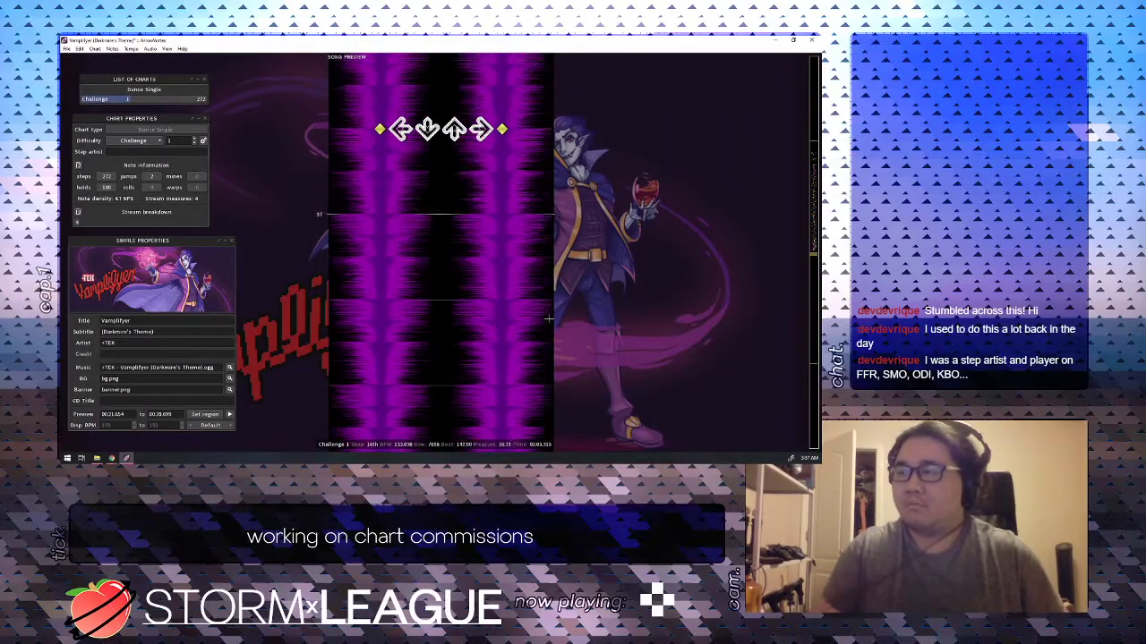
Select all notes from the start of measure 35 onward, save the simfile, and cut the selected notes.
{"action": "scroll", "coordinate": [486, 304], "scroll_direction": "up", "scroll_amount": 14}
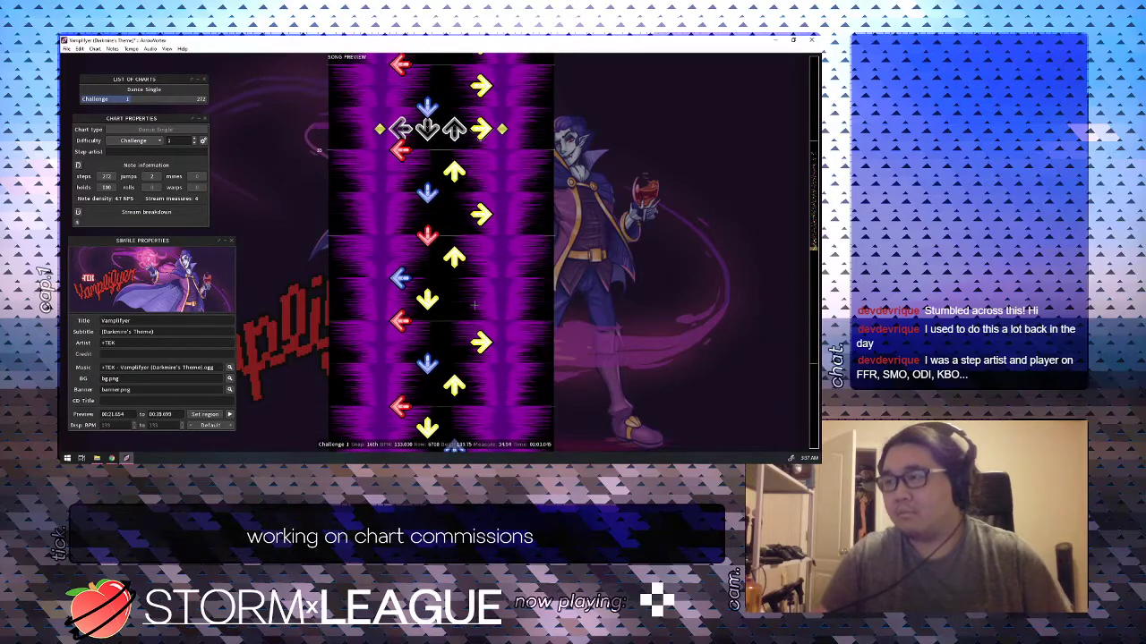
{"action": "scroll", "coordinate": [501, 307], "scroll_direction": "down", "scroll_amount": 8}
{"action": "left_click_drag", "start_coordinate": [532, 317], "coordinate": [375, 186]}
{"action": "scroll", "coordinate": [399, 181], "scroll_direction": "up", "scroll_amount": 13}
{"action": "scroll", "coordinate": [376, 183], "scroll_direction": "down", "scroll_amount": 3}
{"action": "key", "text": "ctrl+s"}
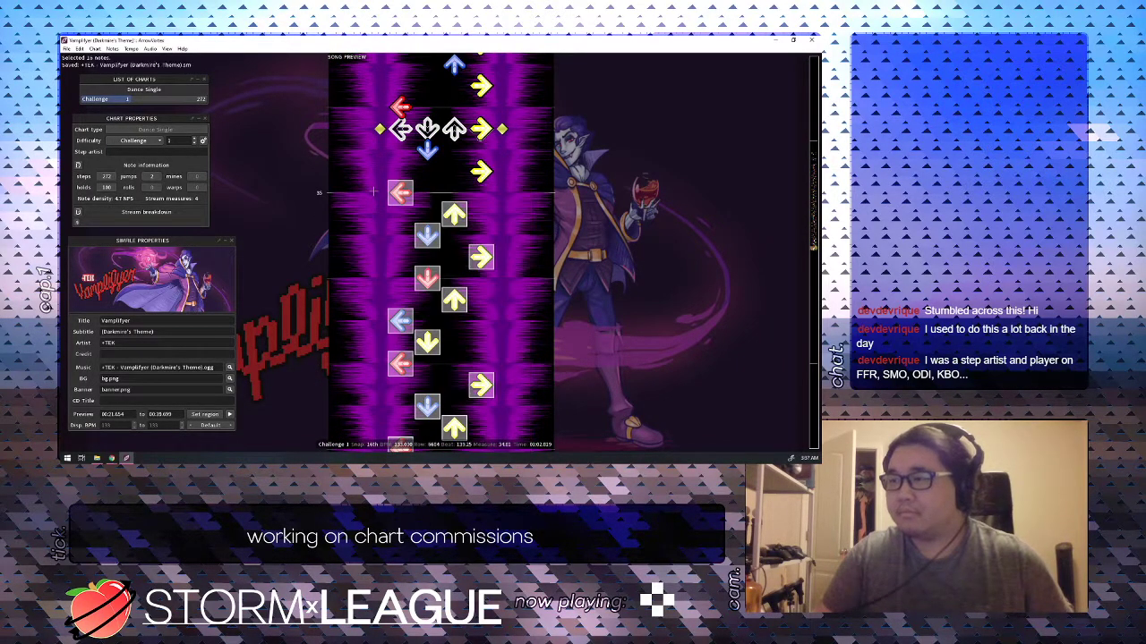
{"action": "key", "text": "ctrl+x"}
Play back the end of measure 34 and estimate the chart's difficulty rating.
{"action": "scroll", "coordinate": [374, 190], "scroll_direction": "up", "scroll_amount": 9}
{"action": "scroll", "coordinate": [373, 190], "scroll_direction": "up", "scroll_amount": 8}
{"action": "key", "text": "space"}
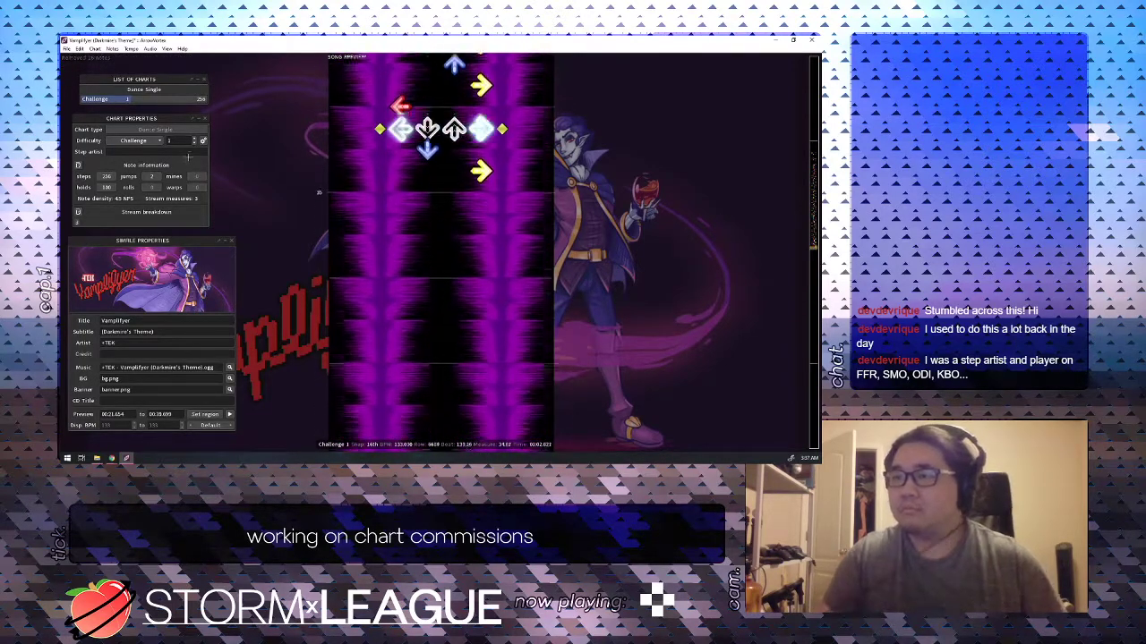
{"action": "key", "text": "space"}
{"action": "left_click", "coordinate": [203, 141]}
{"action": "scroll", "coordinate": [258, 199], "scroll_direction": "up", "scroll_amount": 1}
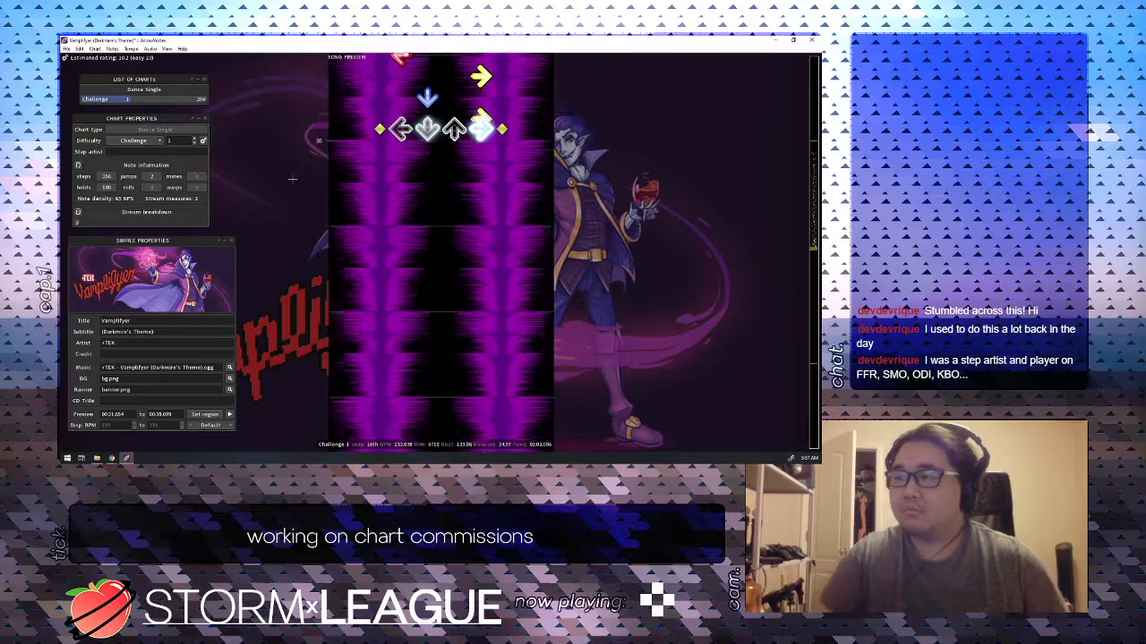
{"action": "key", "text": "space"}
Fill the first two beats of measure 35 with a left, up, down, up pattern repeated twice.
{"action": "key", "text": "1"}
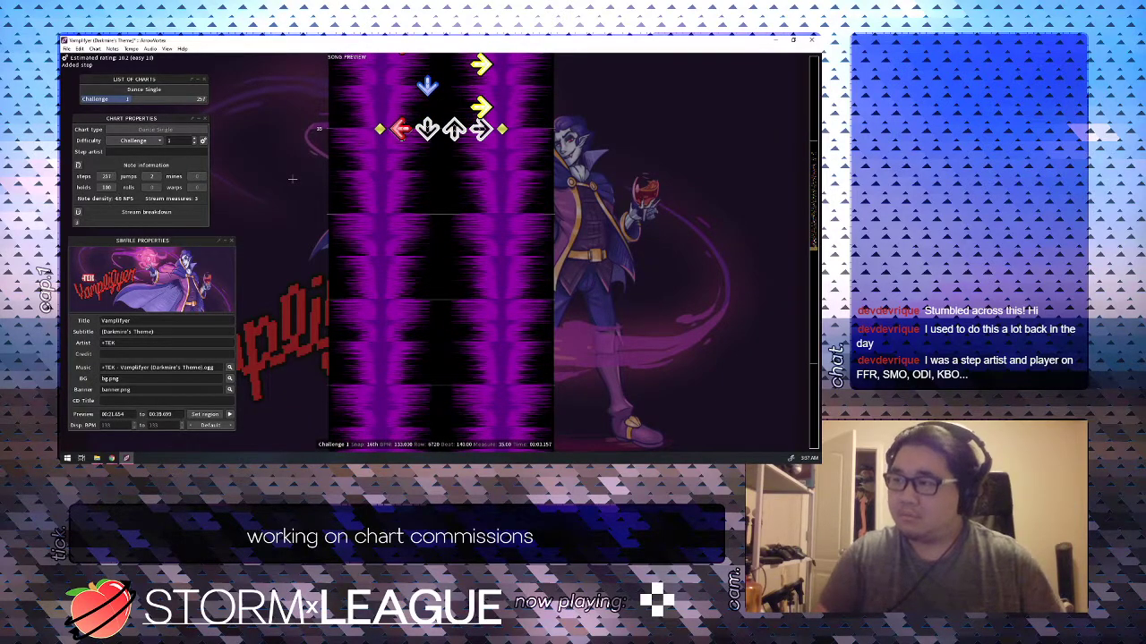
{"action": "key", "text": "space"}
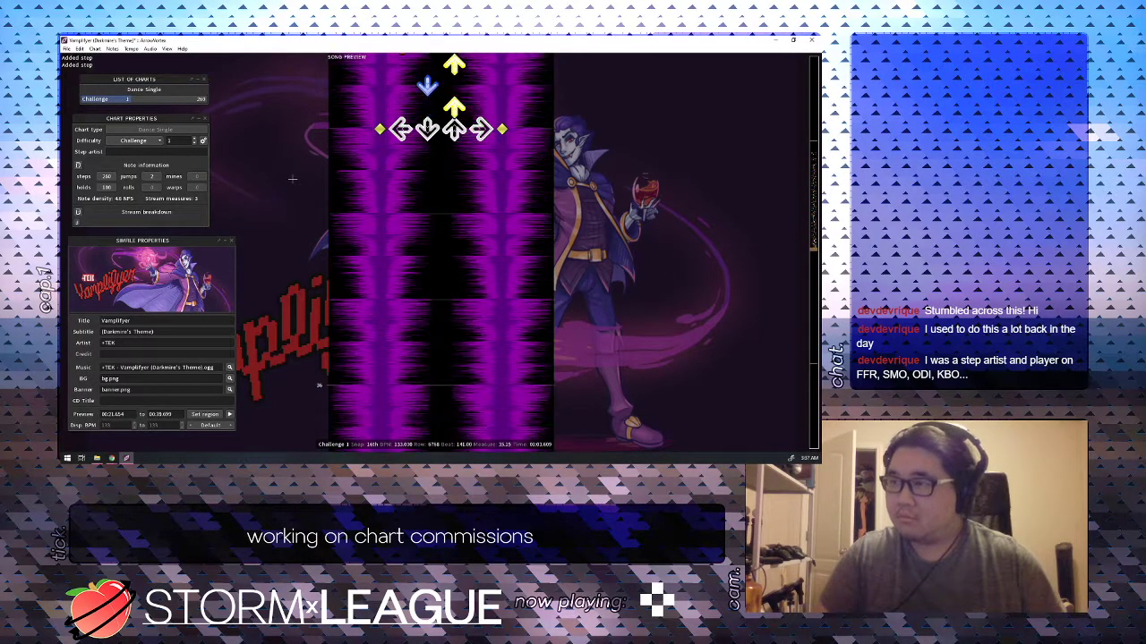
{"action": "key", "text": "Down"}
{"action": "key", "text": "3"}
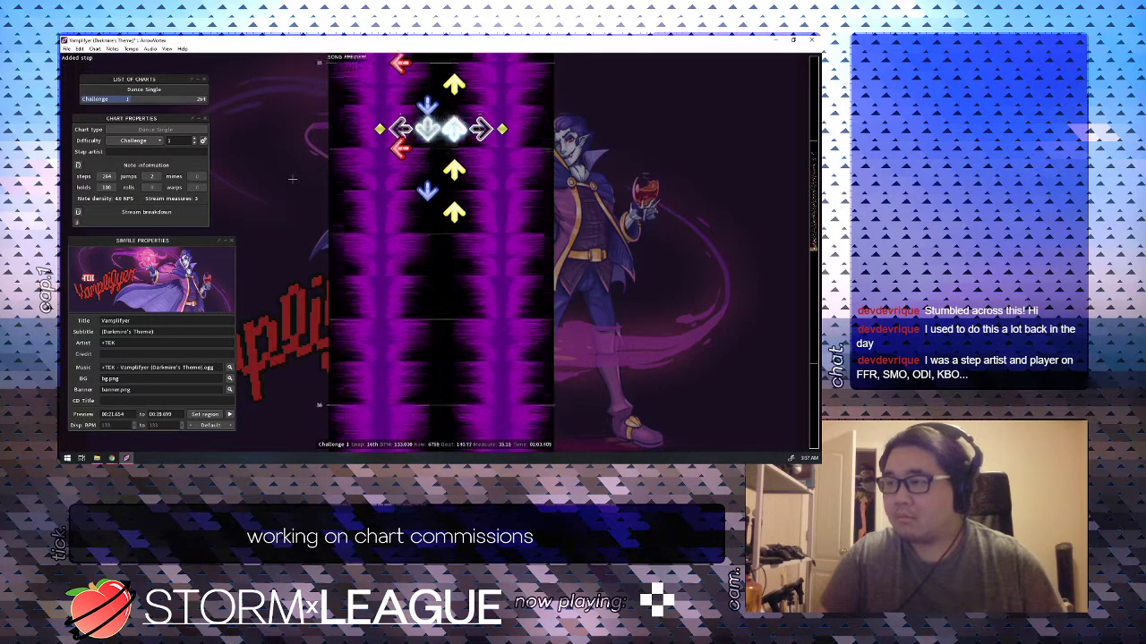
Replace the down step in the first beat of measure 35 with a left step.
{"action": "scroll", "coordinate": [293, 179], "scroll_direction": "up", "scroll_amount": 5}
{"action": "scroll", "coordinate": [292, 179], "scroll_direction": "down", "scroll_amount": 4}
{"action": "scroll", "coordinate": [293, 179], "scroll_direction": "up", "scroll_amount": 2}
{"action": "key", "text": "Down"}
{"action": "key", "text": "Down"}
{"action": "key", "text": "Down"}
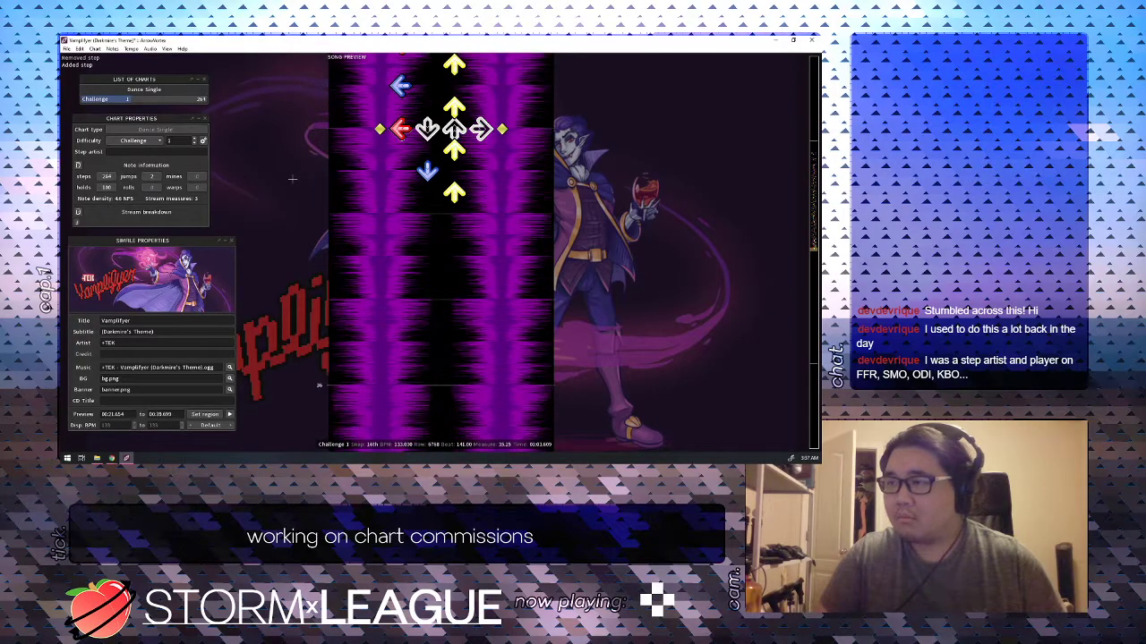
{"action": "key", "text": "1"}
Start the third beat of measure 35 with left, up and left steps.
{"action": "key", "text": "Down"}
{"action": "key", "text": "space"}
{"action": "key", "text": "1"}
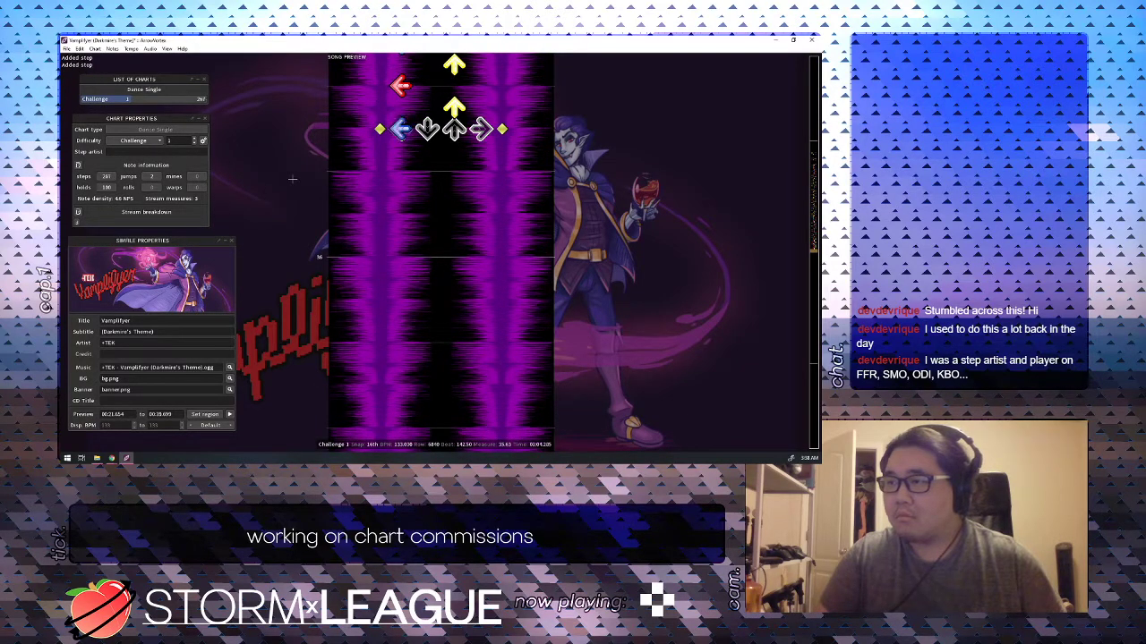
Complete measure 35 with down, left, down, up and right steps, and play it back.
{"action": "scroll", "coordinate": [292, 179], "scroll_direction": "up", "scroll_amount": 6}
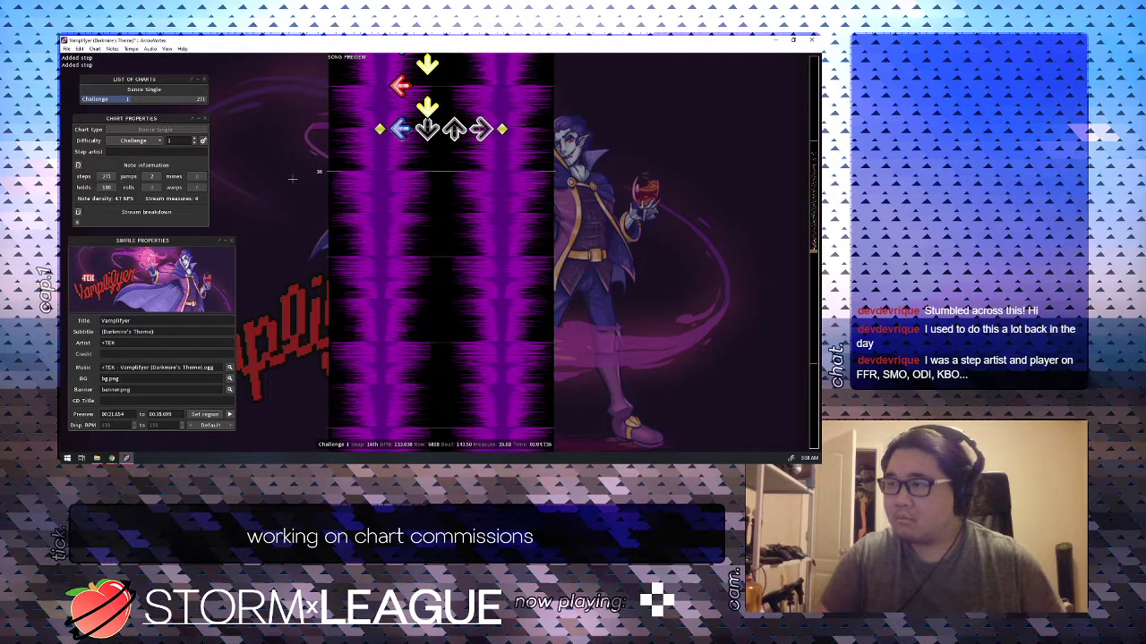
{"action": "scroll", "coordinate": [292, 179], "scroll_direction": "down", "scroll_amount": 1}
{"action": "key", "text": "3"}
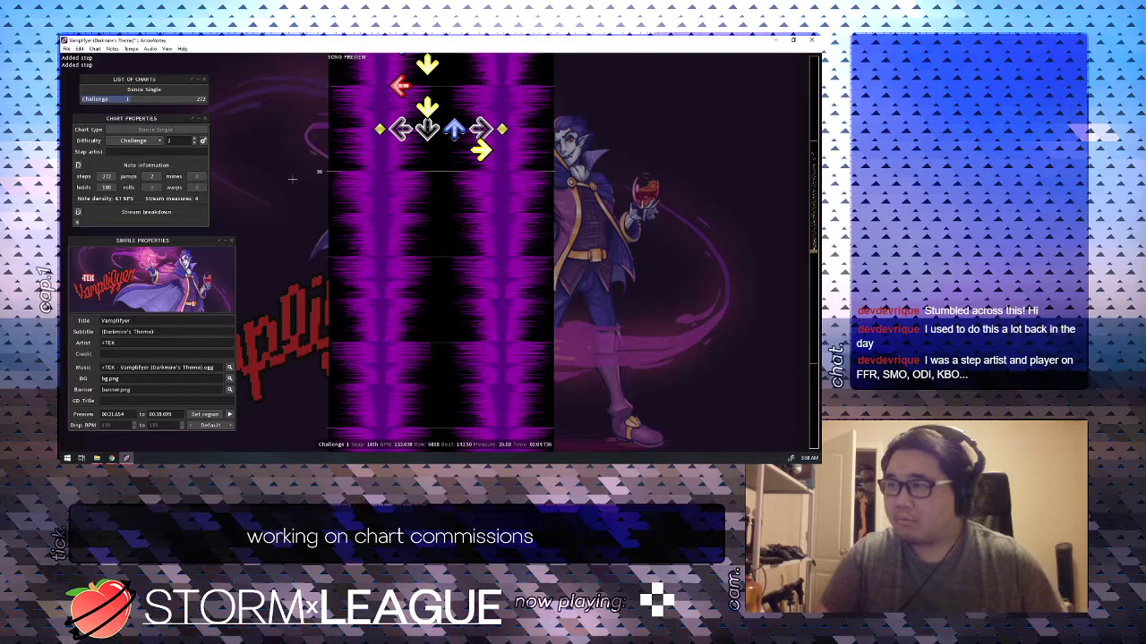
{"action": "scroll", "coordinate": [292, 179], "scroll_direction": "up", "scroll_amount": 10}
{"action": "key", "text": "space"}
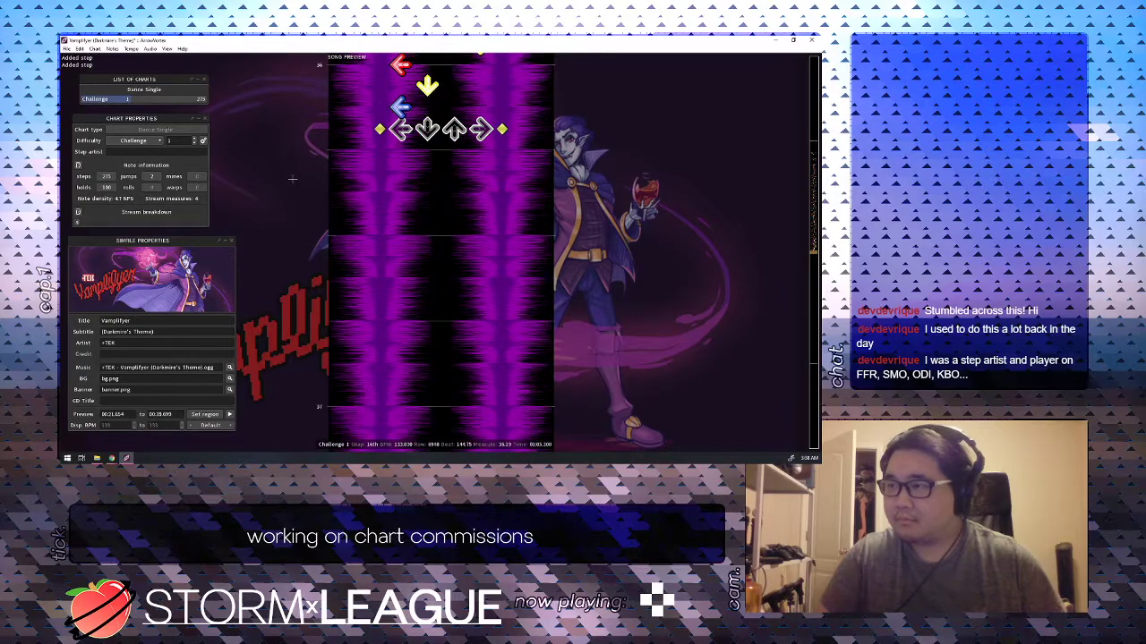
Extend the sixteenth stream through the third beat of measure 36, ending with right, up, right, down and up steps.
{"action": "key", "text": "3"}
{"action": "scroll", "coordinate": [292, 179], "scroll_direction": "down", "scroll_amount": 1}
{"action": "key", "text": "4"}
{"action": "scroll", "coordinate": [292, 179], "scroll_direction": "down", "scroll_amount": 1}
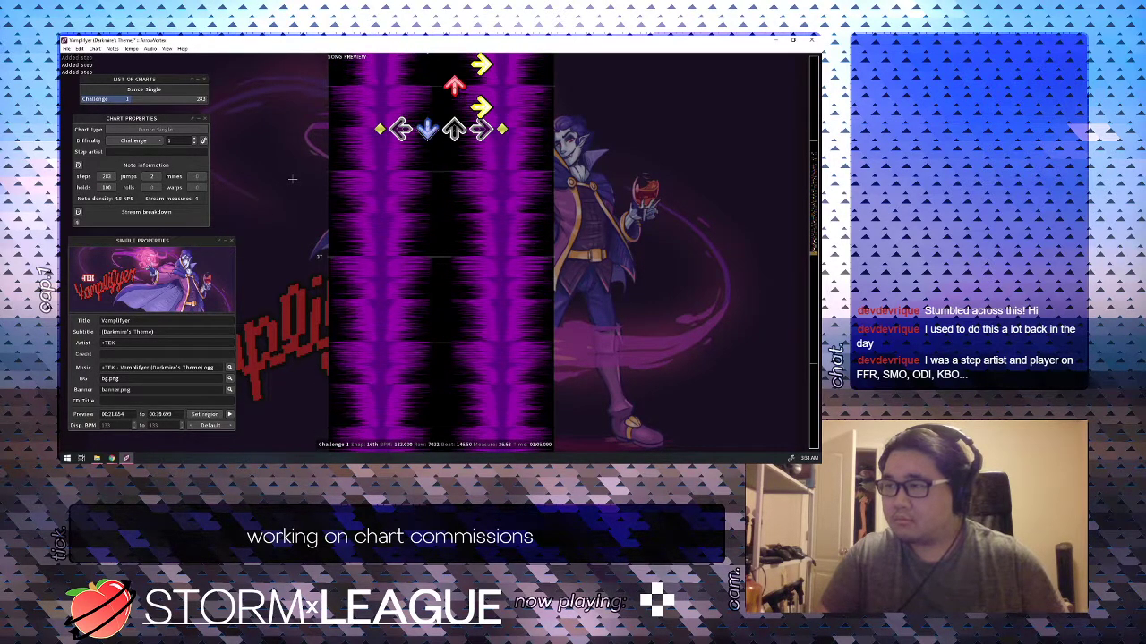
{"action": "key", "text": "3"}
{"action": "scroll", "coordinate": [292, 179], "scroll_direction": "down", "scroll_amount": 1}
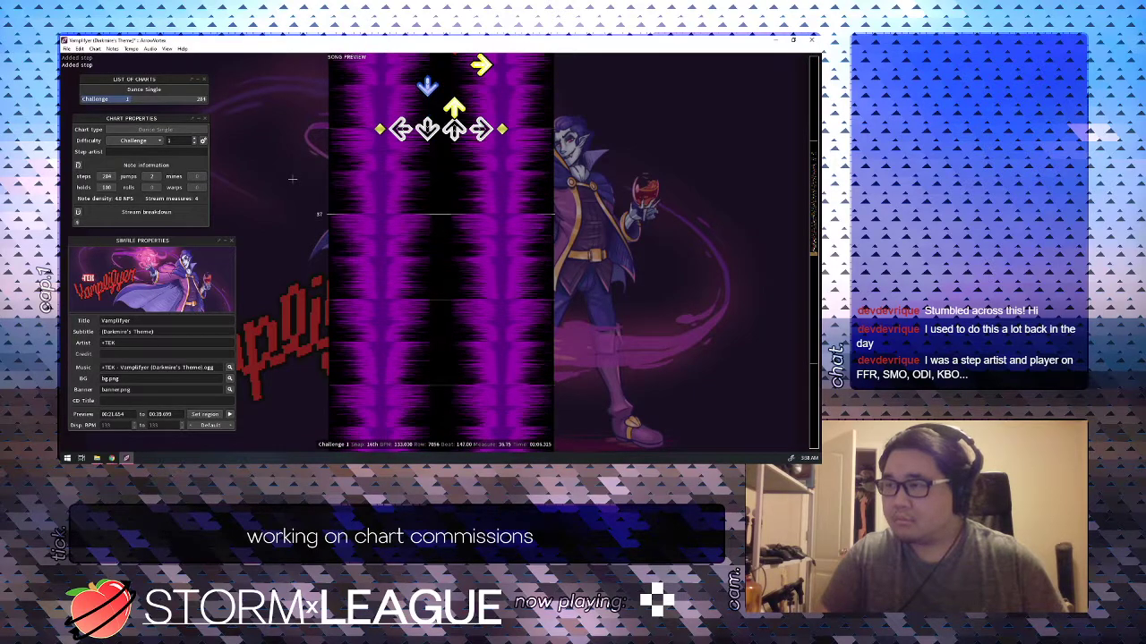
Complete the last beat of measure 36 with left, right, down and right steps.
{"action": "scroll", "coordinate": [291, 179], "scroll_direction": "up", "scroll_amount": 11}
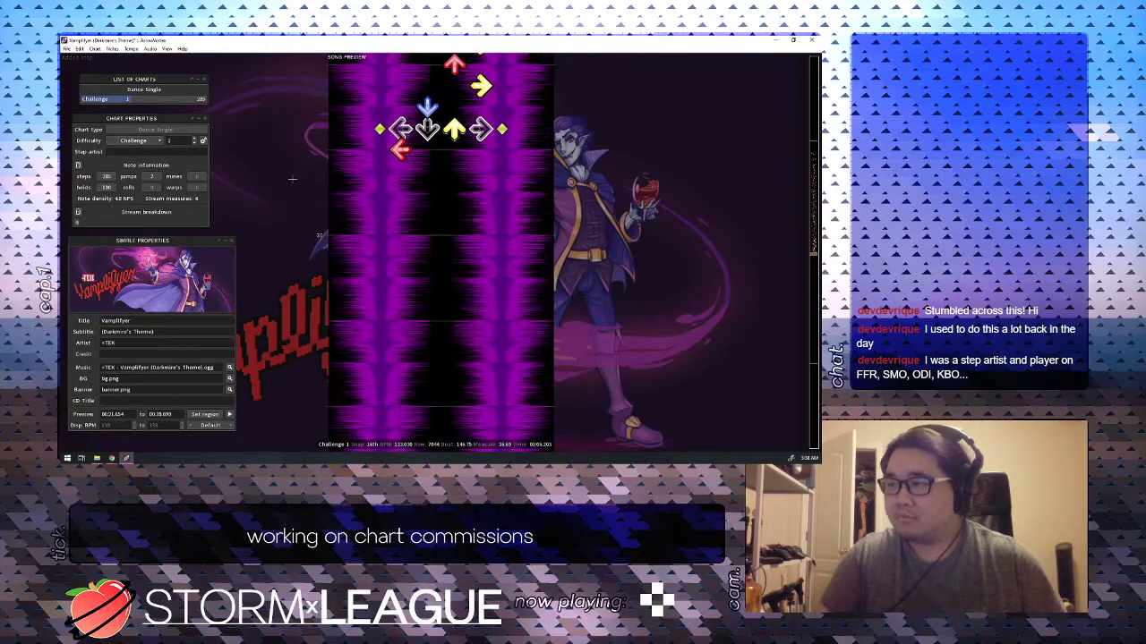
{"action": "scroll", "coordinate": [292, 179], "scroll_direction": "down", "scroll_amount": 2}
{"action": "key", "text": "4"}
{"action": "scroll", "coordinate": [291, 179], "scroll_direction": "down", "scroll_amount": 1}
{"action": "key", "text": "2"}
{"action": "scroll", "coordinate": [291, 179], "scroll_direction": "down", "scroll_amount": 1}
{"action": "key", "text": "4"}
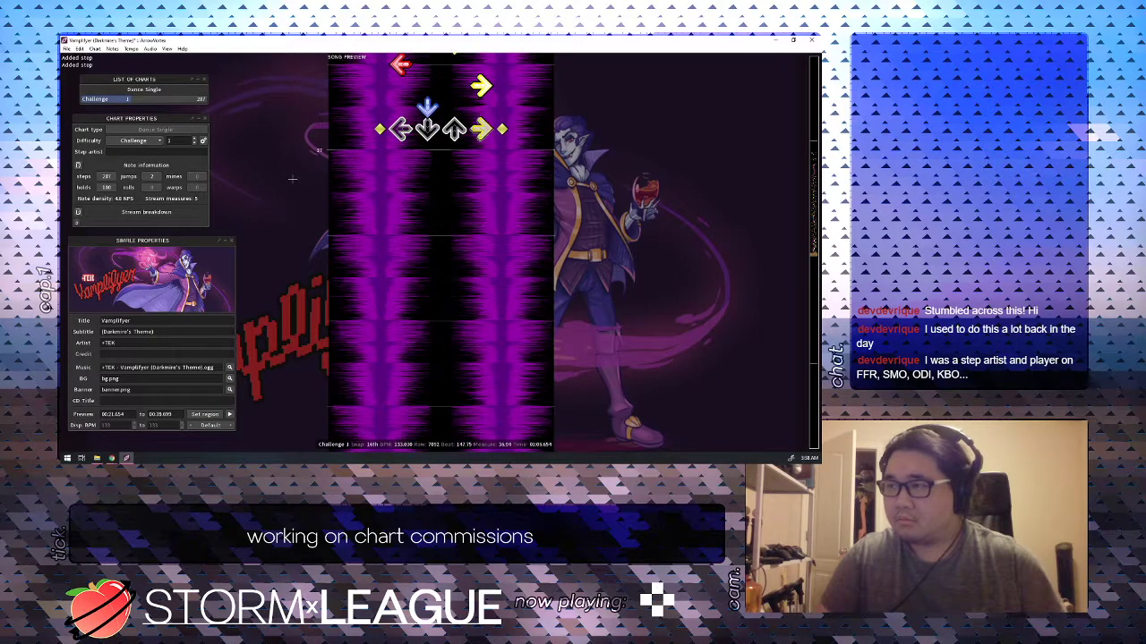
Begin measure 37 with up, right, down and up steps, put a left step on its second beat, and play it back.
{"action": "scroll", "coordinate": [292, 179], "scroll_direction": "down", "scroll_amount": 1}
{"action": "key", "text": "4"}
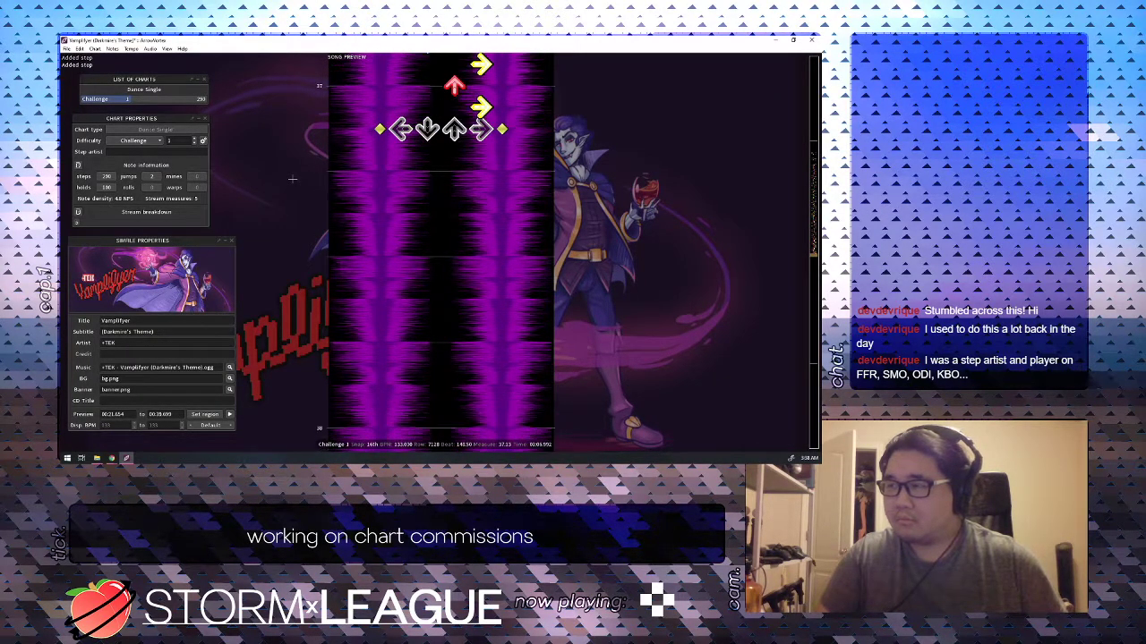
{"action": "scroll", "coordinate": [292, 179], "scroll_direction": "up", "scroll_amount": 5}
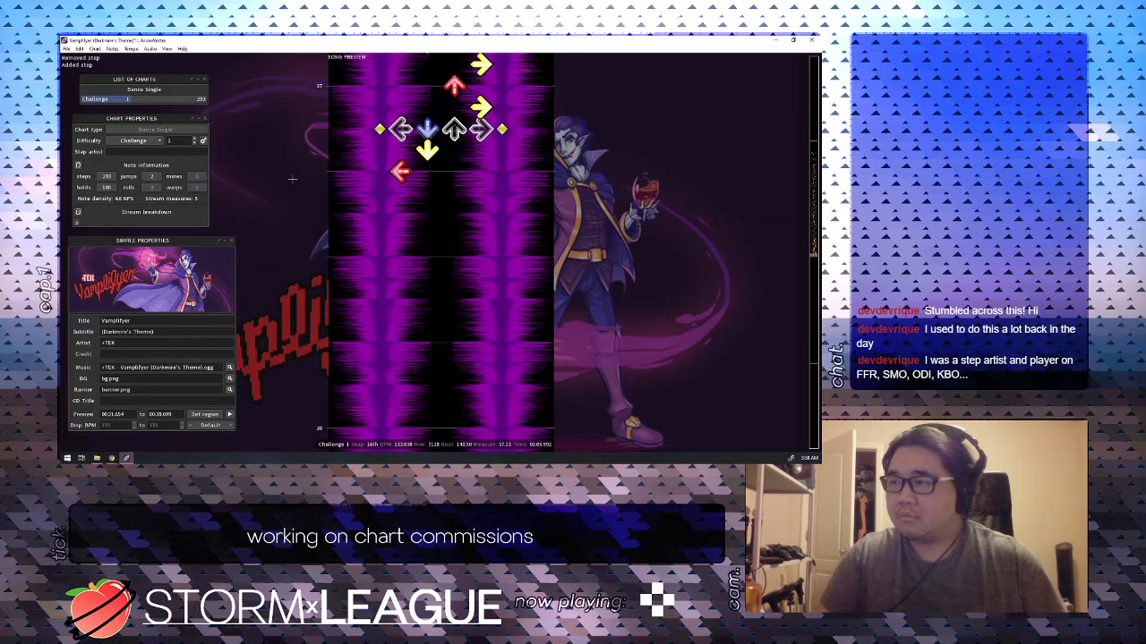
{"action": "scroll", "coordinate": [292, 179], "scroll_direction": "down", "scroll_amount": 1}
{"action": "key", "text": "2"}
{"action": "scroll", "coordinate": [291, 179], "scroll_direction": "up", "scroll_amount": 7}
{"action": "key", "text": "space"}
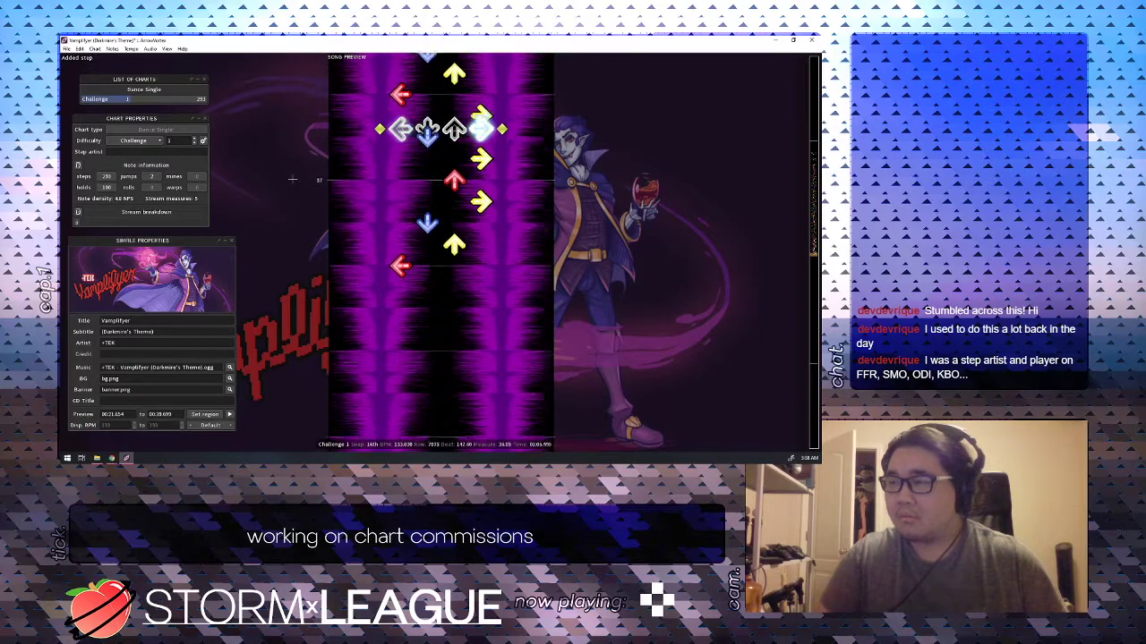
Change the last sixteenth of measure 37's first beat to a right step and start the second beat with up and right steps.
{"action": "scroll", "coordinate": [292, 179], "scroll_direction": "up", "scroll_amount": 3}
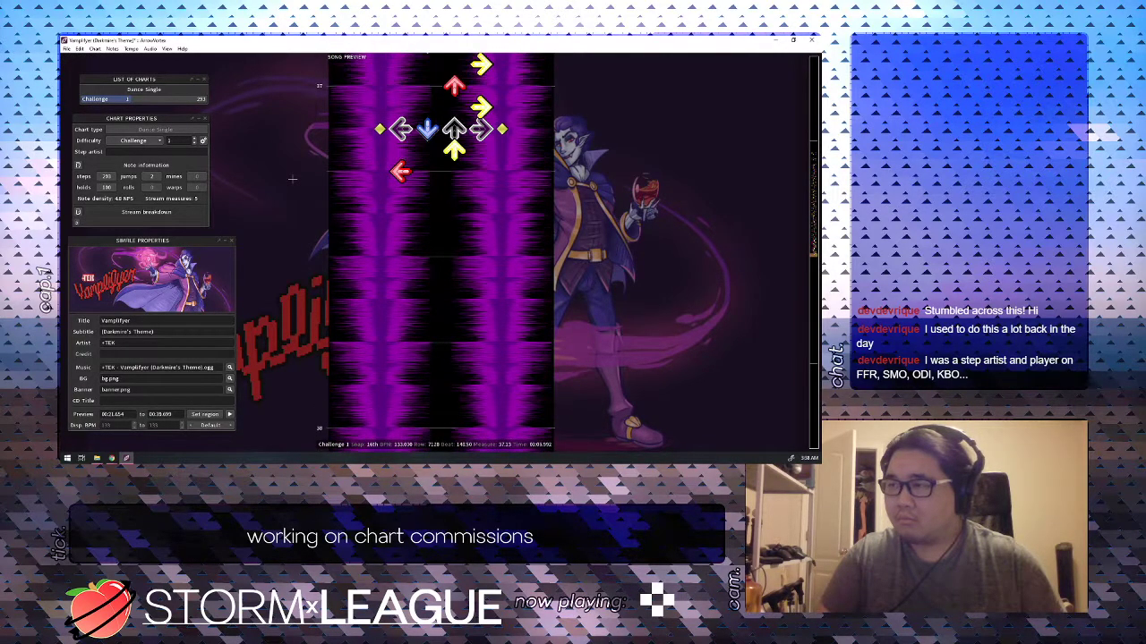
{"action": "scroll", "coordinate": [292, 179], "scroll_direction": "up", "scroll_amount": 1}
{"action": "key", "text": "2"}
{"action": "scroll", "coordinate": [292, 179], "scroll_direction": "up", "scroll_amount": 2}
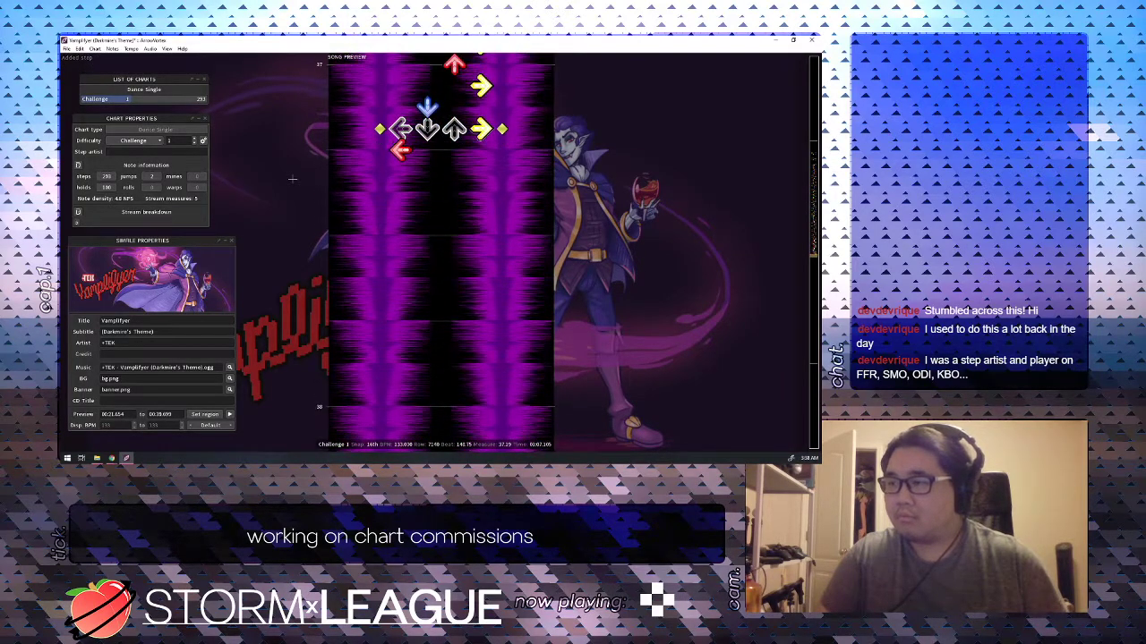
{"action": "scroll", "coordinate": [292, 179], "scroll_direction": "down", "scroll_amount": 1}
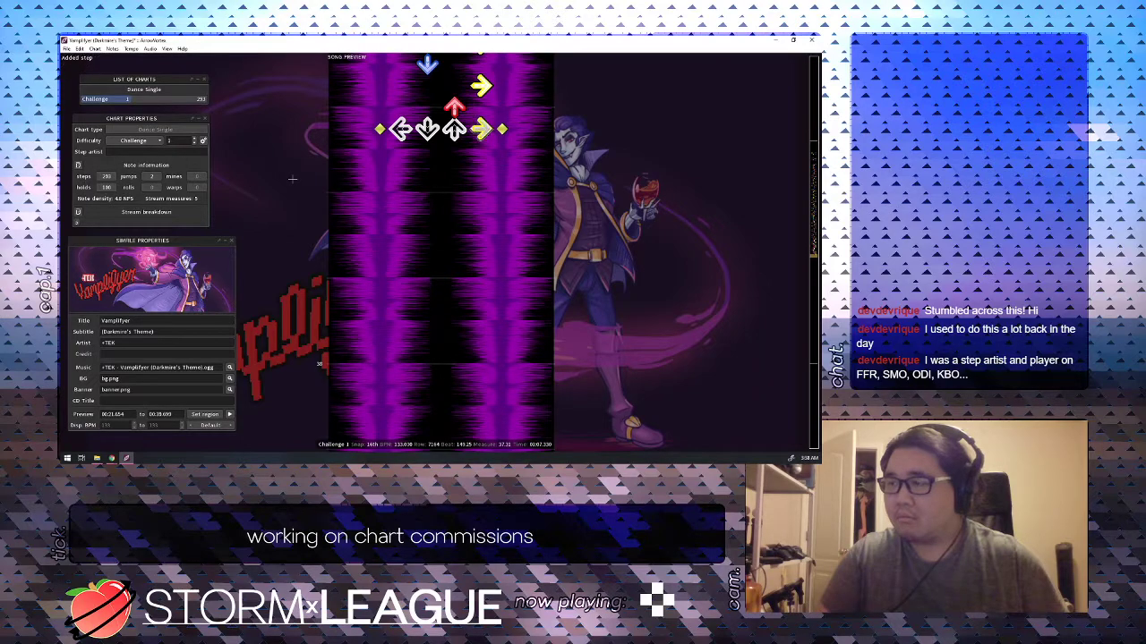
Complete measure 37 with down, up, left, up, left, down, left, up, down and right steps.
{"action": "key", "text": "1"}
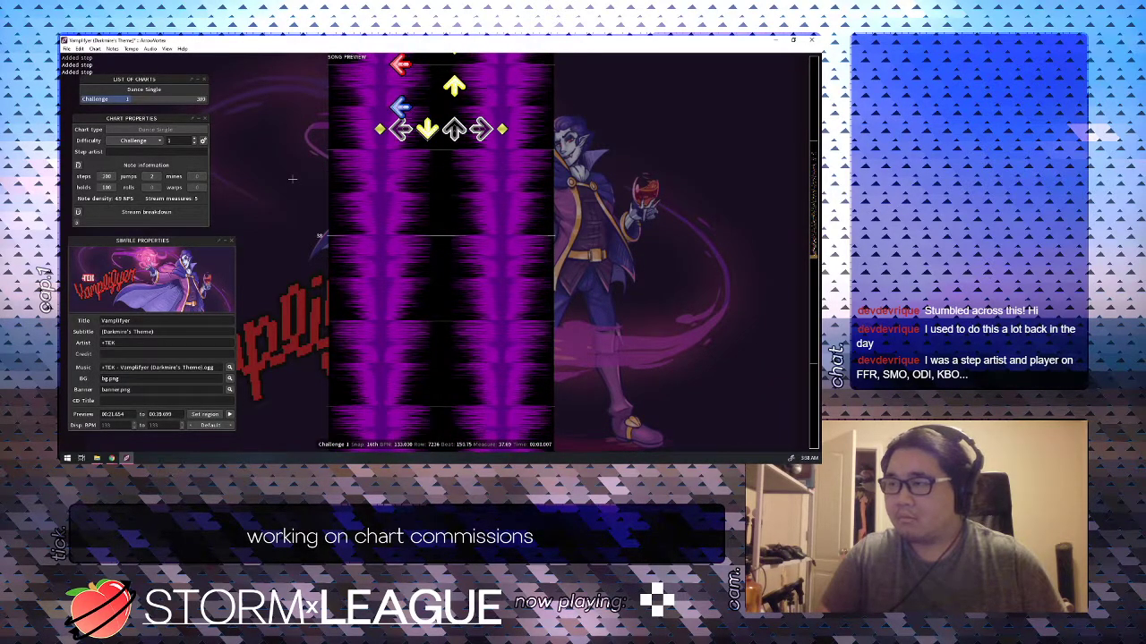
{"action": "scroll", "coordinate": [292, 179], "scroll_direction": "up", "scroll_amount": 10}
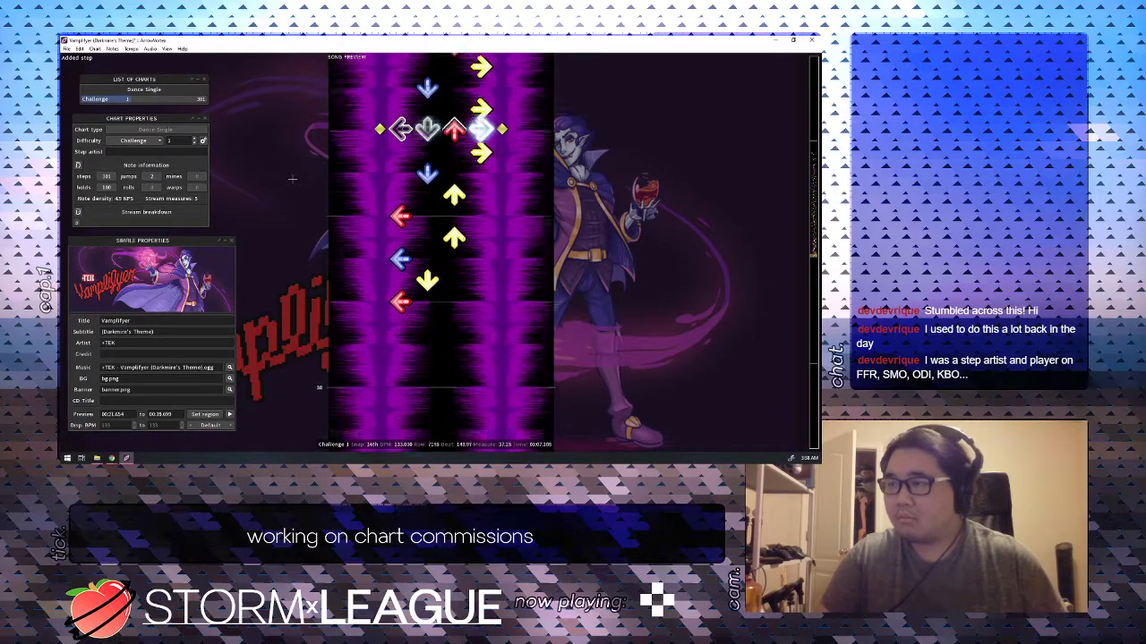
{"action": "key", "text": "3"}
{"action": "scroll", "coordinate": [292, 179], "scroll_direction": "down", "scroll_amount": 1}
{"action": "key", "text": "2"}
{"action": "scroll", "coordinate": [291, 179], "scroll_direction": "down", "scroll_amount": 1}
{"action": "key", "text": "4"}
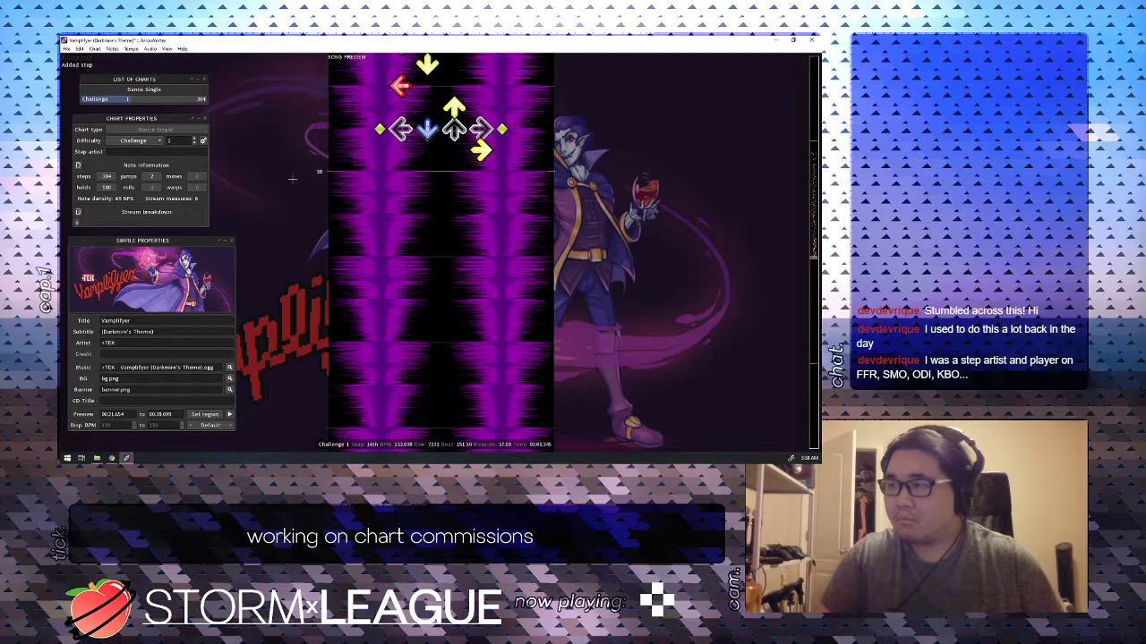
Fill the first beat of measure 38 with left, down, left and right steps.
{"action": "key", "text": "space"}
{"action": "key", "text": "1"}
{"action": "scroll", "coordinate": [292, 179], "scroll_direction": "down", "scroll_amount": 1}
{"action": "key", "text": "2"}
{"action": "key", "text": "1"}
{"action": "scroll", "coordinate": [292, 179], "scroll_direction": "down", "scroll_amount": 1}
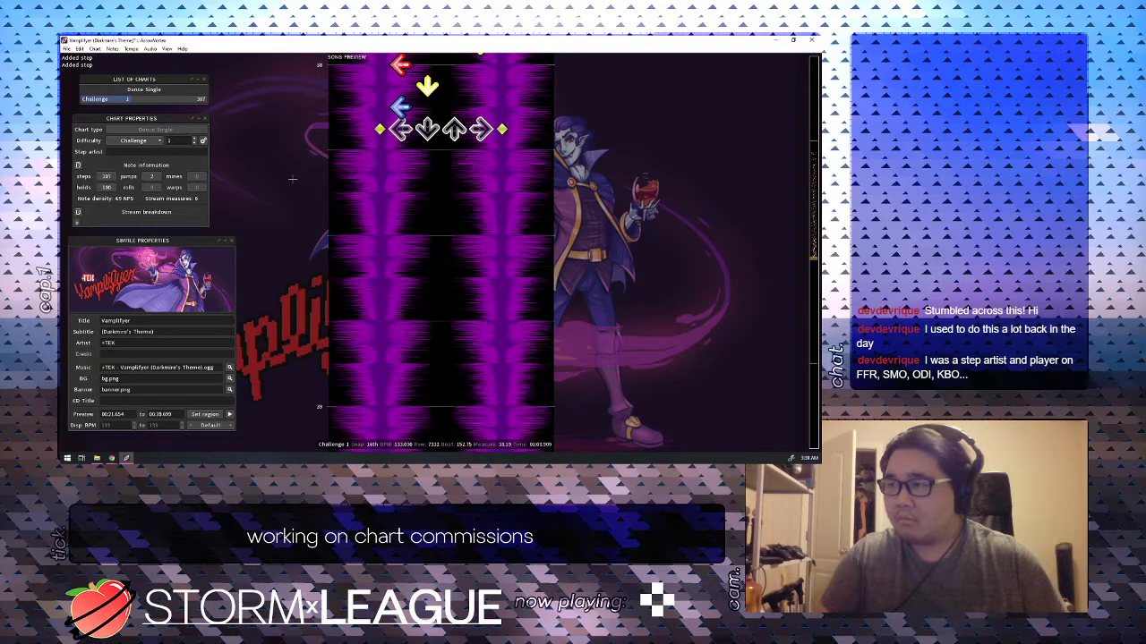
{"action": "key", "text": "4"}
{"action": "scroll", "coordinate": [292, 179], "scroll_direction": "down", "scroll_amount": 1}
Continue measure 38 with down, right, up, right, left and down steps, and play it back.
{"action": "key", "text": "2"}
{"action": "scroll", "coordinate": [292, 179], "scroll_direction": "down", "scroll_amount": 1}
{"action": "key", "text": "4"}
{"action": "scroll", "coordinate": [292, 179], "scroll_direction": "down", "scroll_amount": 1}
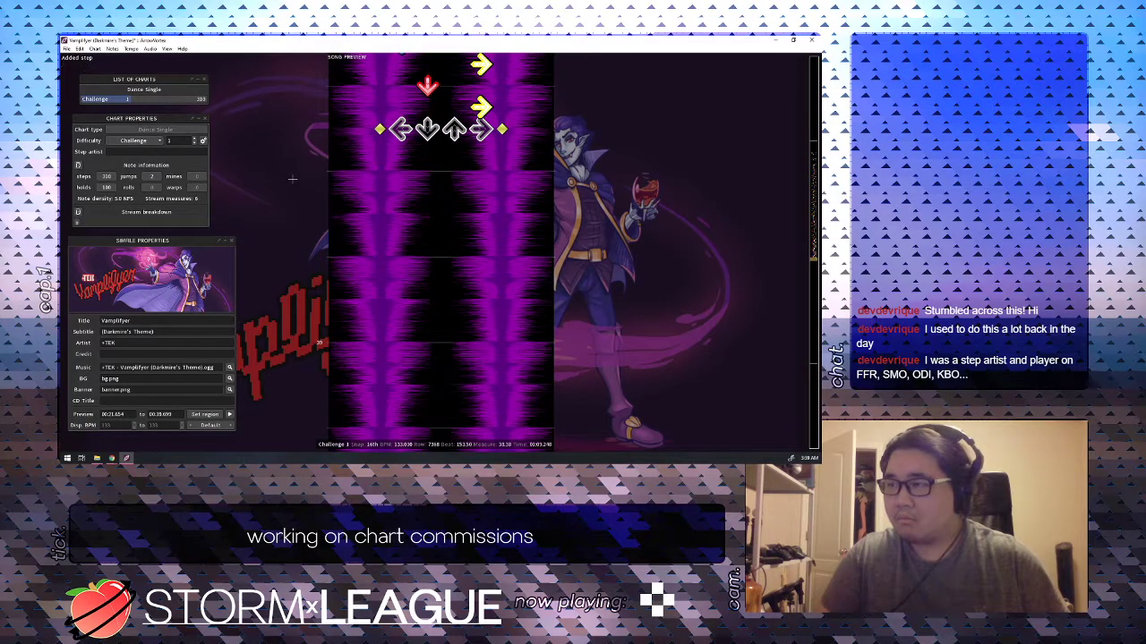
{"action": "key", "text": "3"}
{"action": "scroll", "coordinate": [292, 179], "scroll_direction": "down", "scroll_amount": 1}
{"action": "key", "text": "4"}
{"action": "scroll", "coordinate": [291, 179], "scroll_direction": "down", "scroll_amount": 1}
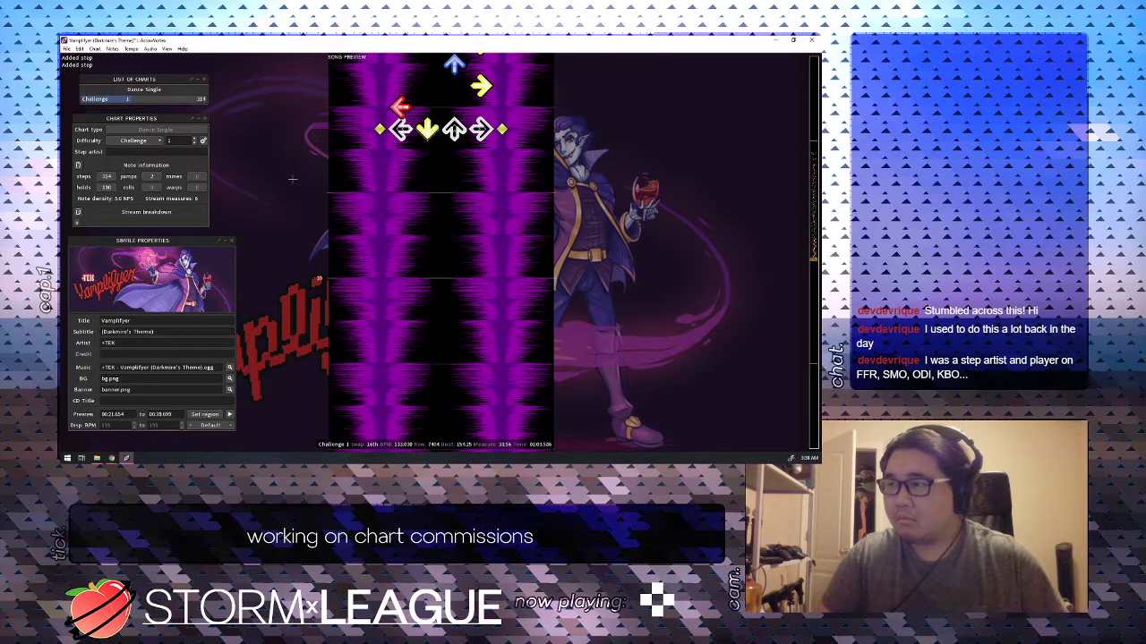
{"action": "scroll", "coordinate": [292, 179], "scroll_direction": "up", "scroll_amount": 6}
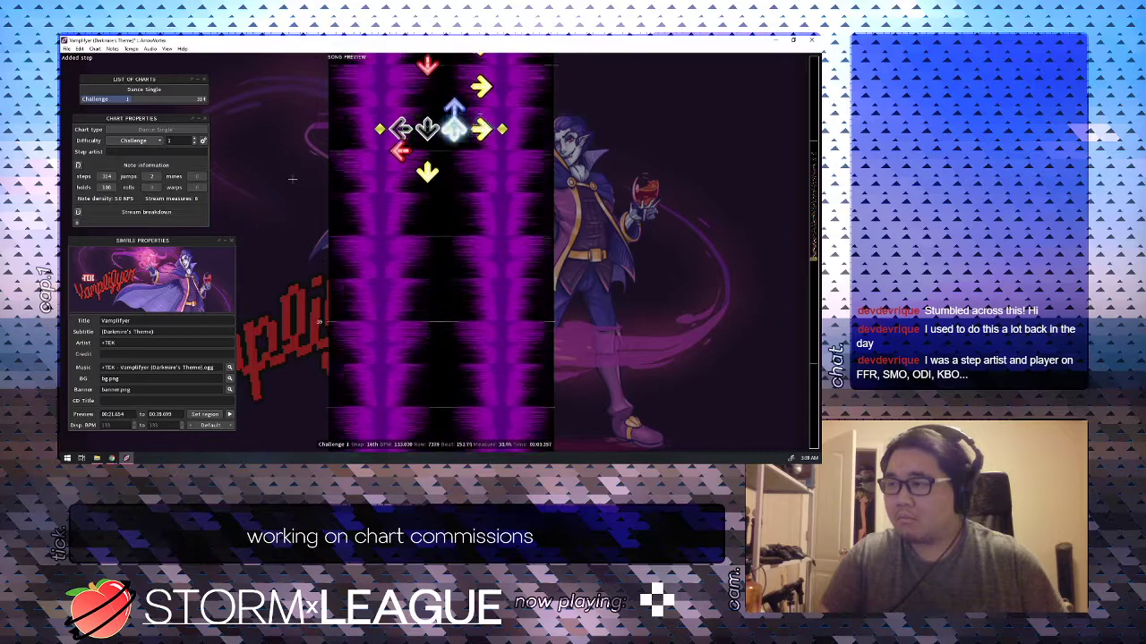
Finish the third beat of measure 38 with left and up steps, and start the fourth with down and right steps.
{"action": "scroll", "coordinate": [292, 179], "scroll_direction": "down", "scroll_amount": 1}
{"action": "key", "text": "1"}
{"action": "scroll", "coordinate": [292, 179], "scroll_direction": "down", "scroll_amount": 1}
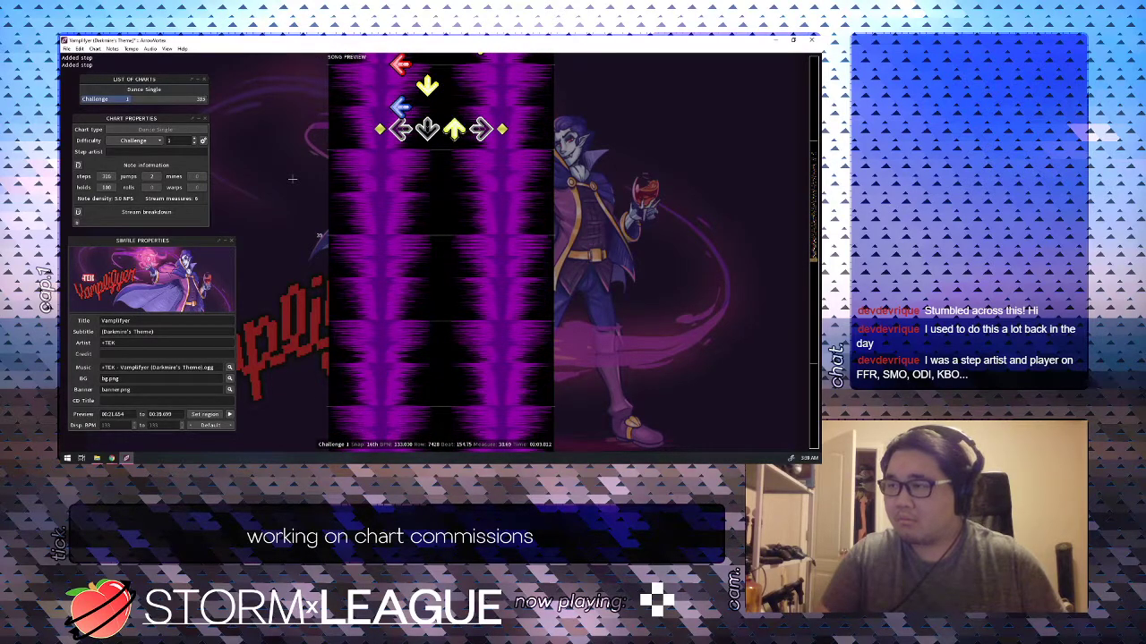
{"action": "scroll", "coordinate": [292, 179], "scroll_direction": "down", "scroll_amount": 1}
{"action": "key", "text": "4"}
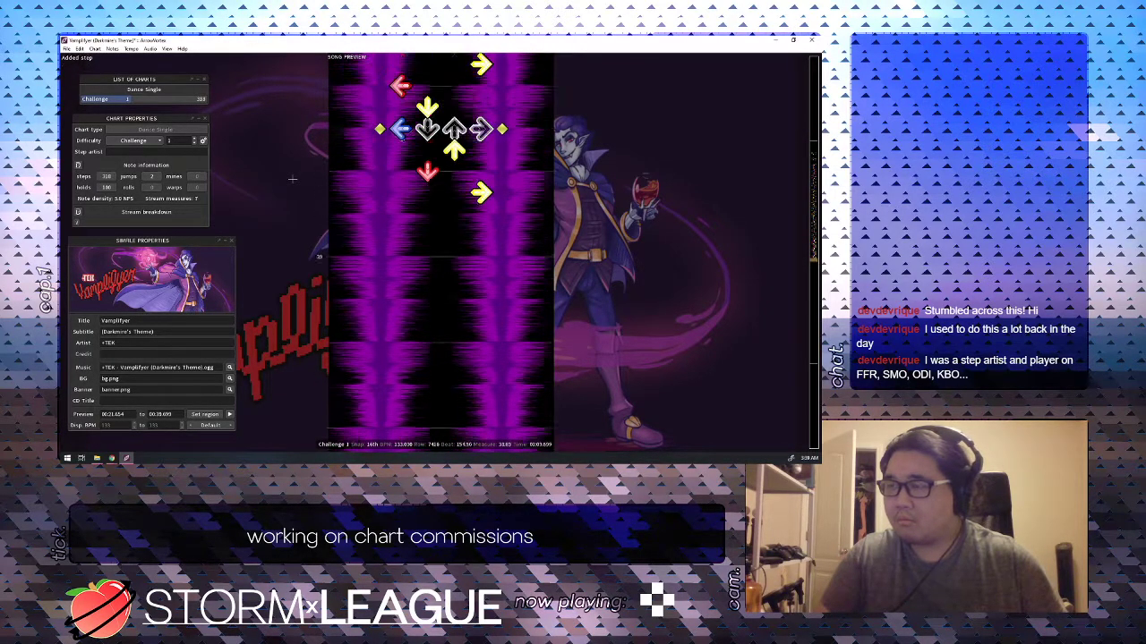
Replace the right step in measure 38's fourth beat with an up step, and complete the beat with left and right steps.
{"action": "key", "text": "space"}
{"action": "key", "text": "4"}
{"action": "key", "text": "3"}
{"action": "key", "text": "4"}
{"action": "scroll", "coordinate": [292, 179], "scroll_direction": "down", "scroll_amount": 1}
{"action": "scroll", "coordinate": [292, 179], "scroll_direction": "up", "scroll_amount": 2}
{"action": "key", "text": "2"}
{"action": "key", "text": "1"}
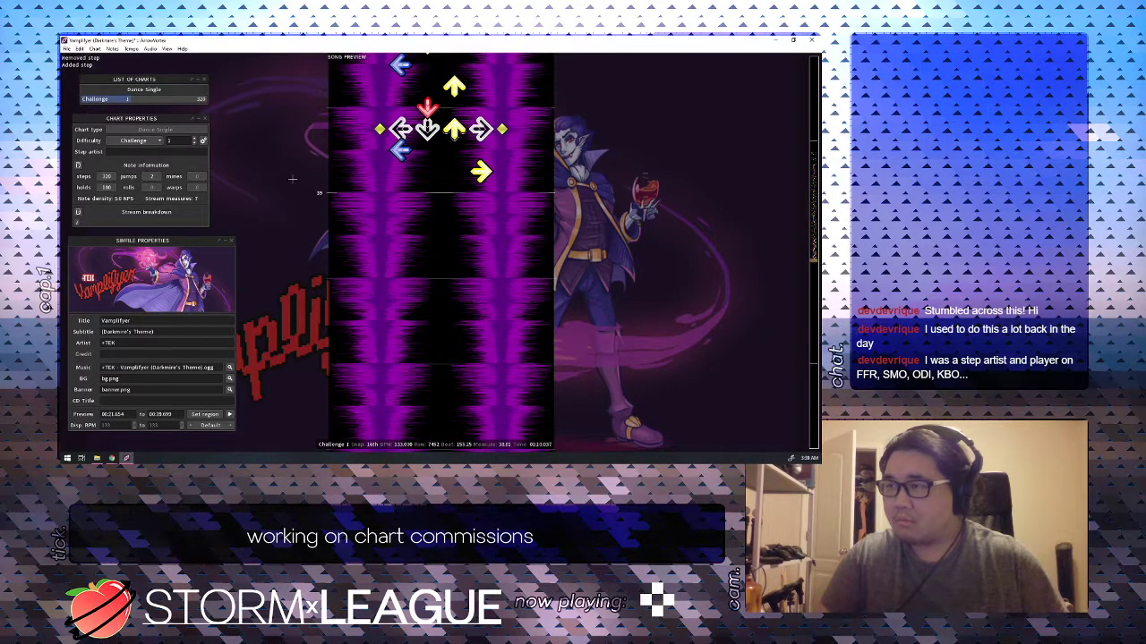
Try an up step in place of the right step on the last sixteenth of measure 38.
{"action": "scroll", "coordinate": [291, 179], "scroll_direction": "up", "scroll_amount": 3}
{"action": "scroll", "coordinate": [292, 179], "scroll_direction": "down", "scroll_amount": 4}
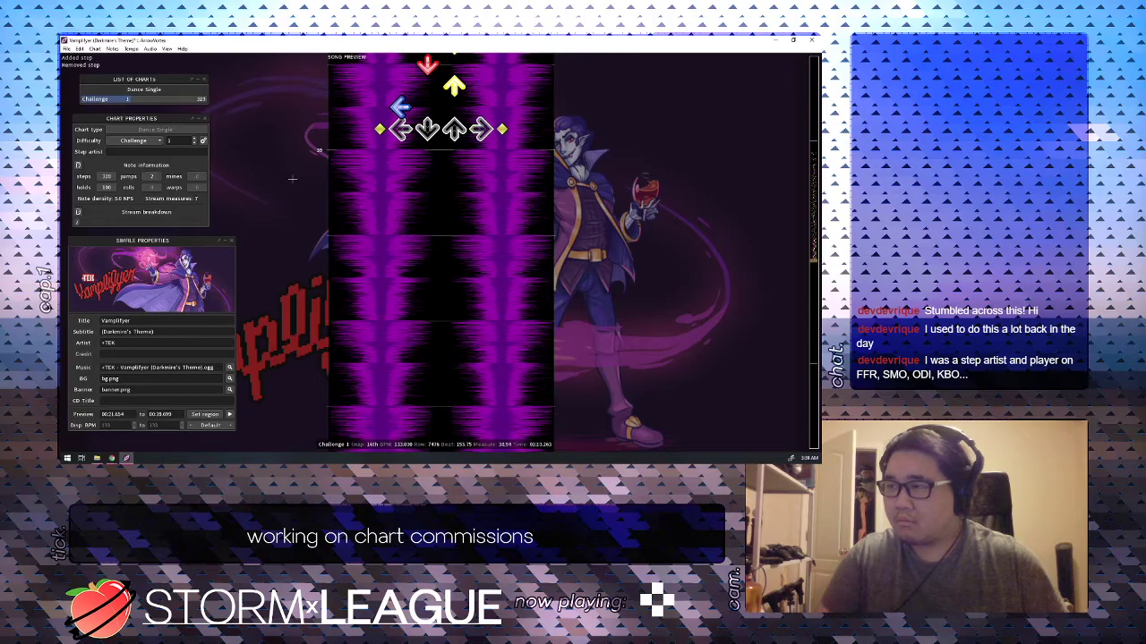
{"action": "scroll", "coordinate": [292, 179], "scroll_direction": "up", "scroll_amount": 3}
{"action": "key", "text": "3"}
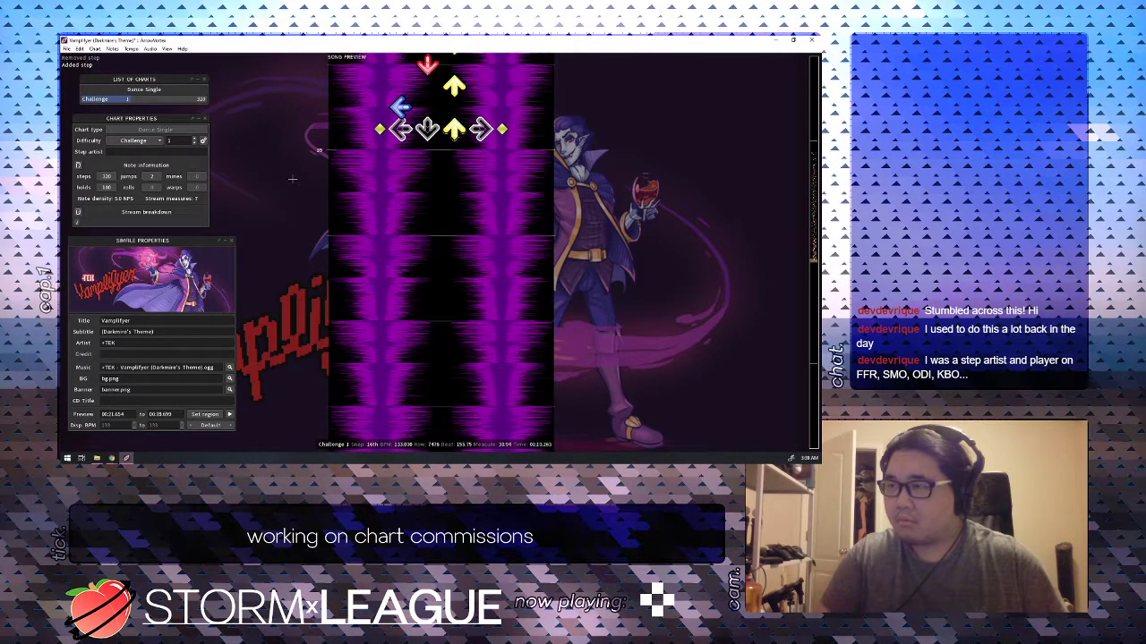
End measure 38 with a right step, fill measure 39's first beat with down, right, down and right, and open its second beat with up.
{"action": "scroll", "coordinate": [292, 179], "scroll_direction": "down", "scroll_amount": 1}
{"action": "key", "text": "2"}
{"action": "scroll", "coordinate": [291, 179], "scroll_direction": "down", "scroll_amount": 1}
{"action": "scroll", "coordinate": [291, 179], "scroll_direction": "down", "scroll_amount": 1}
{"action": "scroll", "coordinate": [292, 179], "scroll_direction": "up", "scroll_amount": 9}
{"action": "key", "text": "2"}
{"action": "scroll", "coordinate": [291, 179], "scroll_direction": "down", "scroll_amount": 2}
{"action": "scroll", "coordinate": [292, 179], "scroll_direction": "up", "scroll_amount": 1}
{"action": "key", "text": "3"}
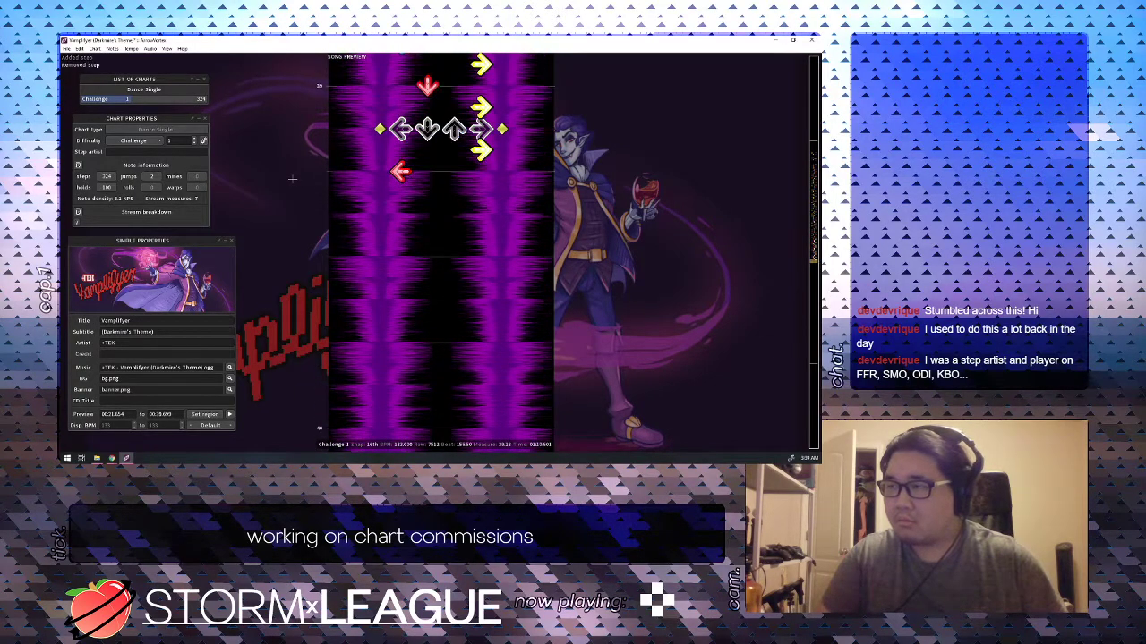
{"action": "key", "text": "3"}
{"action": "scroll", "coordinate": [292, 179], "scroll_direction": "down", "scroll_amount": 1}
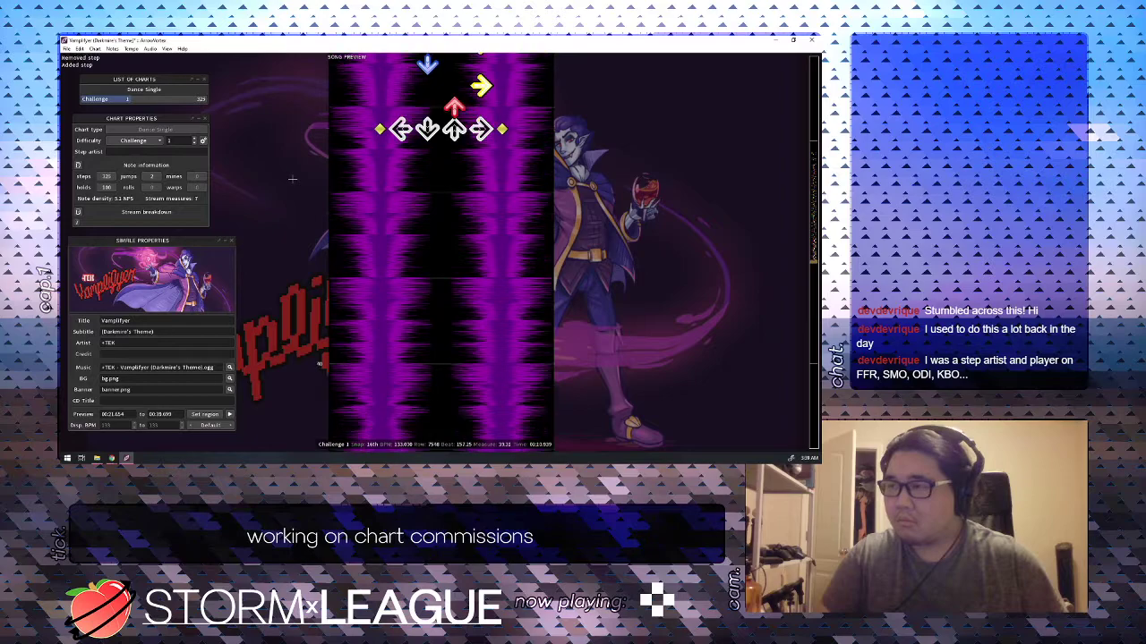
Continue measure 39 with right, down, up, left, down and left steps, and play it back.
{"action": "scroll", "coordinate": [292, 179], "scroll_direction": "down", "scroll_amount": 1}
{"action": "key", "text": "2"}
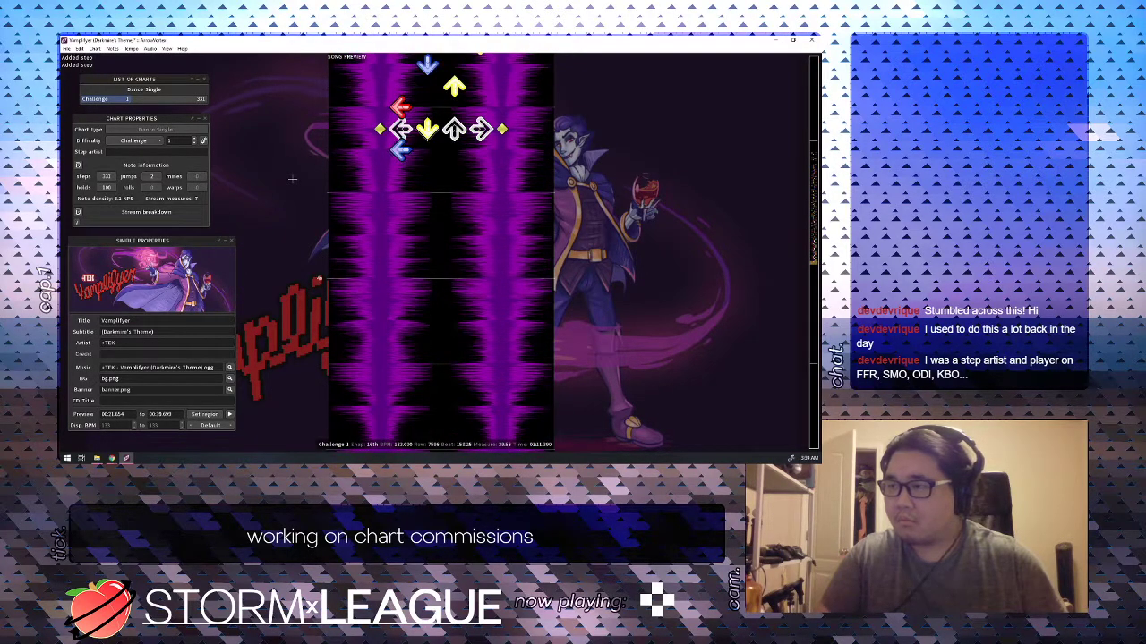
{"action": "scroll", "coordinate": [292, 179], "scroll_direction": "up", "scroll_amount": 10}
{"action": "key", "text": "space"}
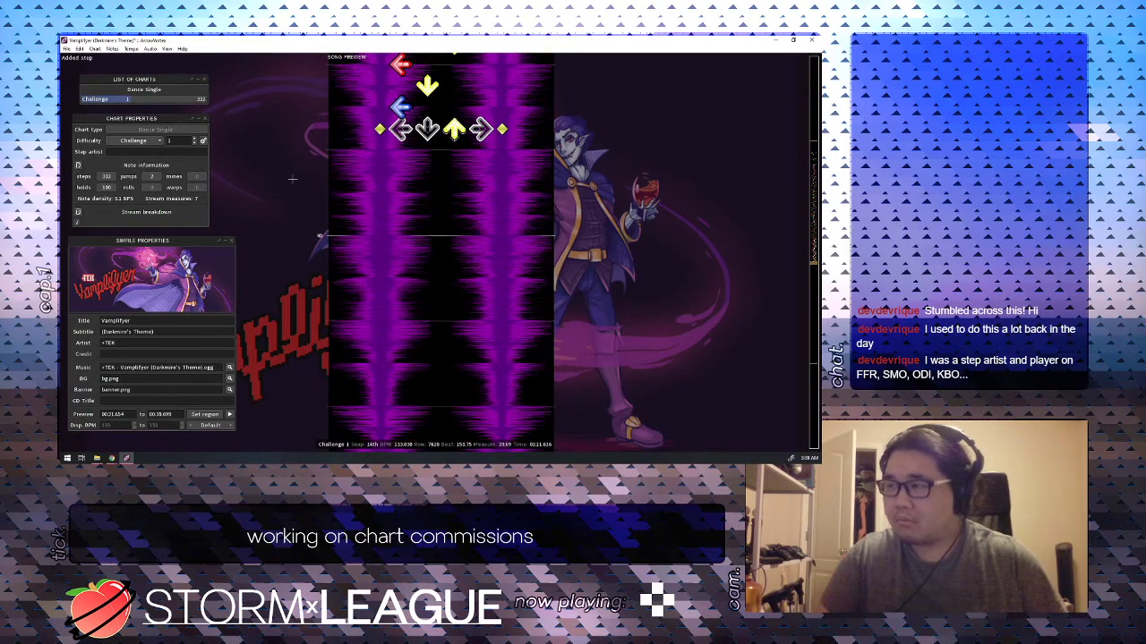
Complete measure 39 with up, left, right, left and right steps, and play back its ending.
{"action": "key", "text": "1"}
{"action": "scroll", "coordinate": [292, 179], "scroll_direction": "down", "scroll_amount": 1}
{"action": "key", "text": "4"}
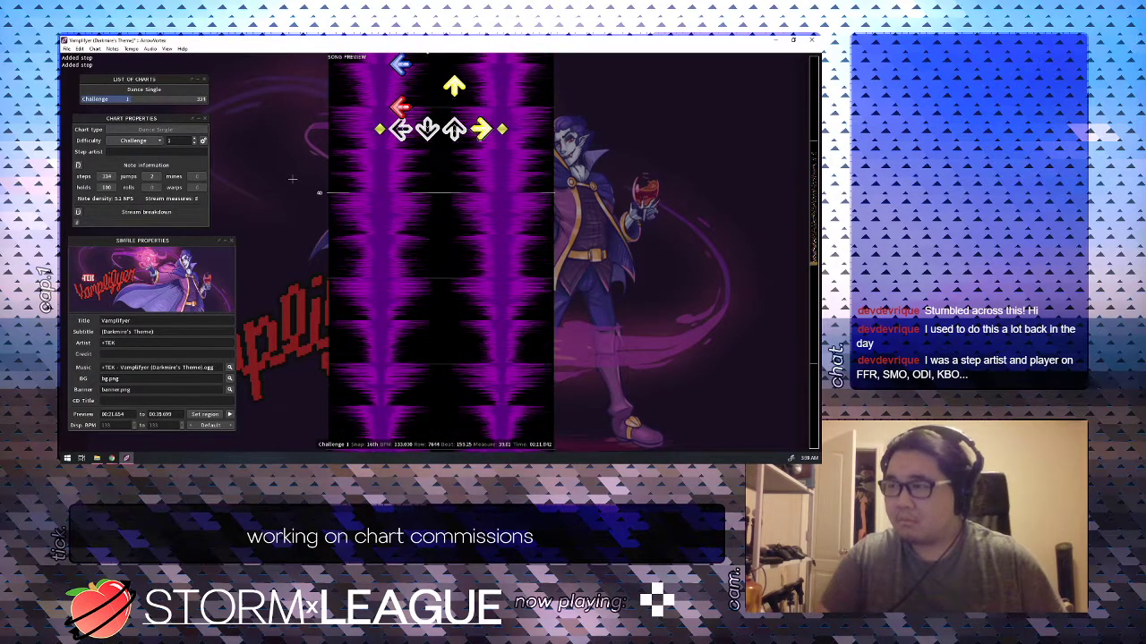
{"action": "scroll", "coordinate": [292, 179], "scroll_direction": "down", "scroll_amount": 1}
{"action": "key", "text": "1"}
{"action": "scroll", "coordinate": [291, 179], "scroll_direction": "down", "scroll_amount": 1}
{"action": "key", "text": "4"}
{"action": "scroll", "coordinate": [291, 179], "scroll_direction": "up", "scroll_amount": 1}
{"action": "key", "text": "space"}
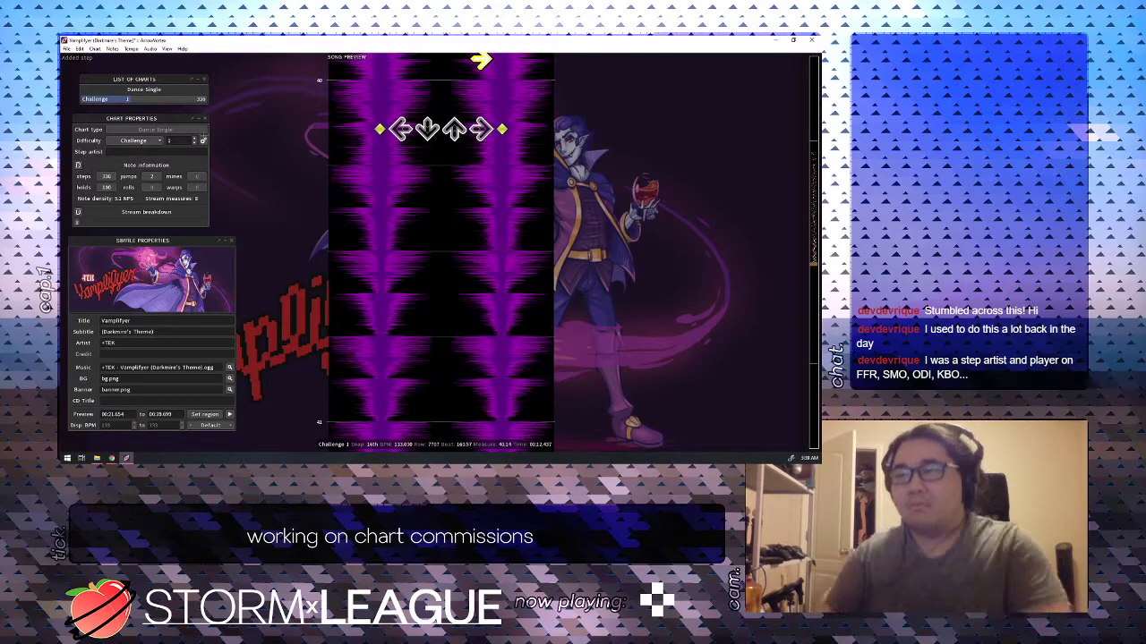
Estimate the chart's difficulty rating and play the chart back from the beginning.
{"action": "scroll", "coordinate": [279, 215], "scroll_direction": "up", "scroll_amount": 7}
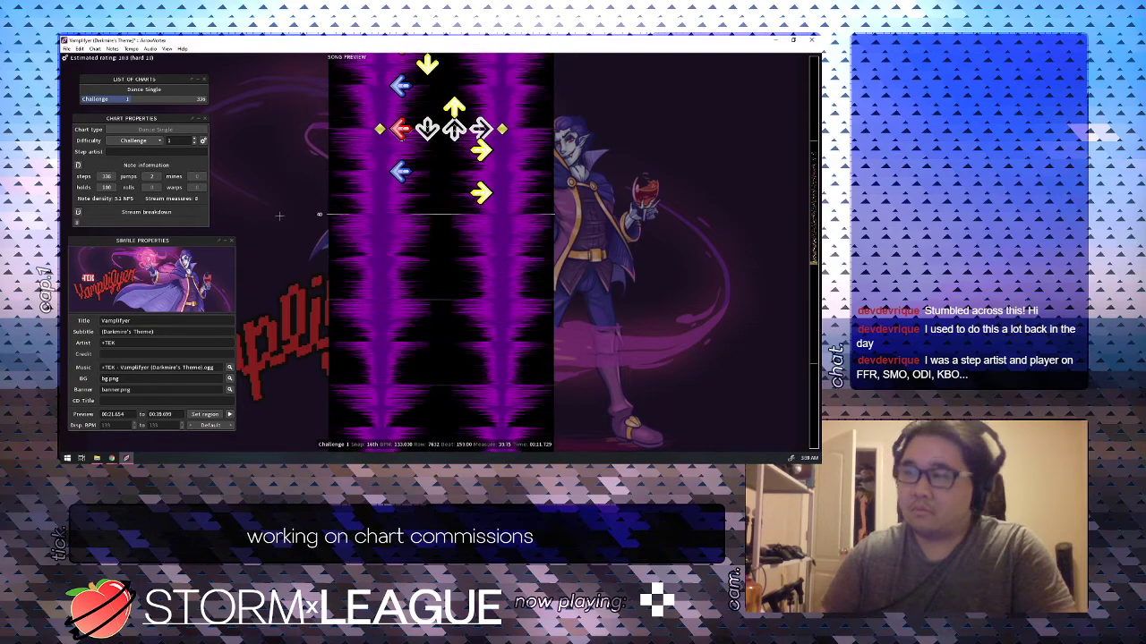
{"action": "key", "text": "Home"}
{"action": "key", "text": "space"}
{"action": "key", "text": "space"}
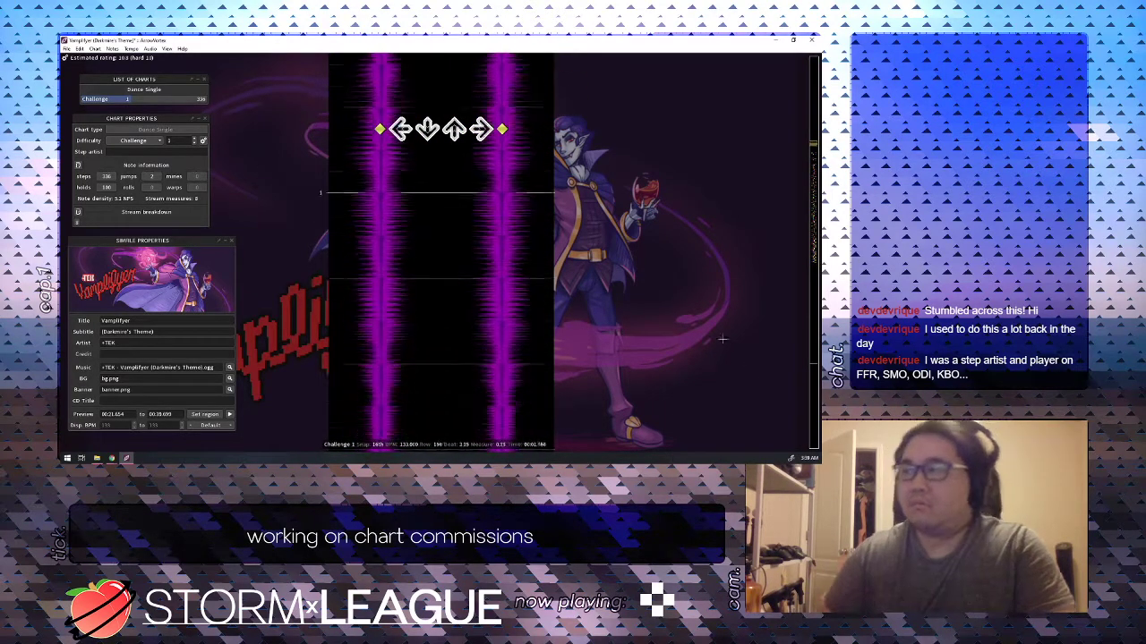
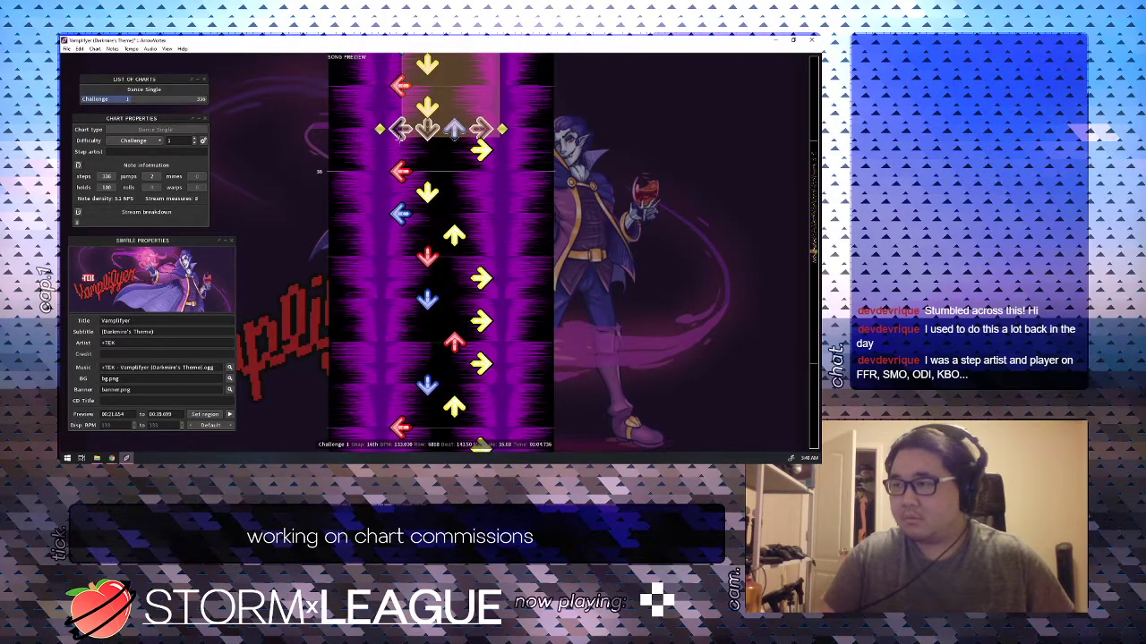
Cut the sixteenth stream from measures 32 to 35, keeping the step on measure 32's downbeat, and return to measure 31.
{"action": "key", "text": "ctrl+x"}
{"action": "scroll", "coordinate": [380, 163], "scroll_direction": "up", "scroll_amount": 20}
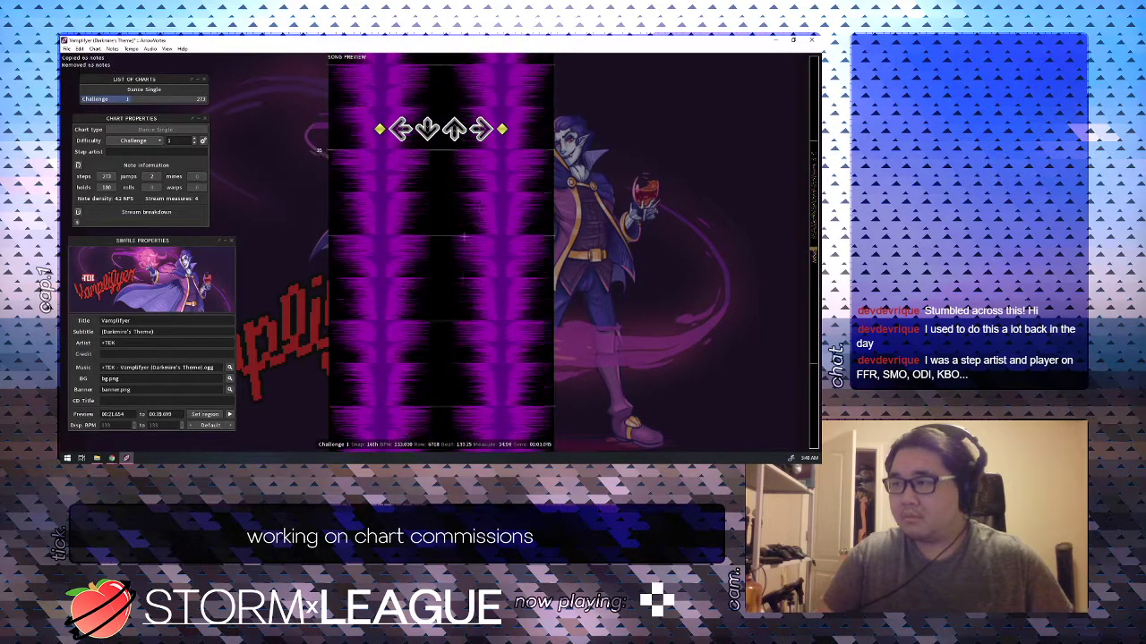
{"action": "scroll", "coordinate": [517, 295], "scroll_direction": "up", "scroll_amount": 7}
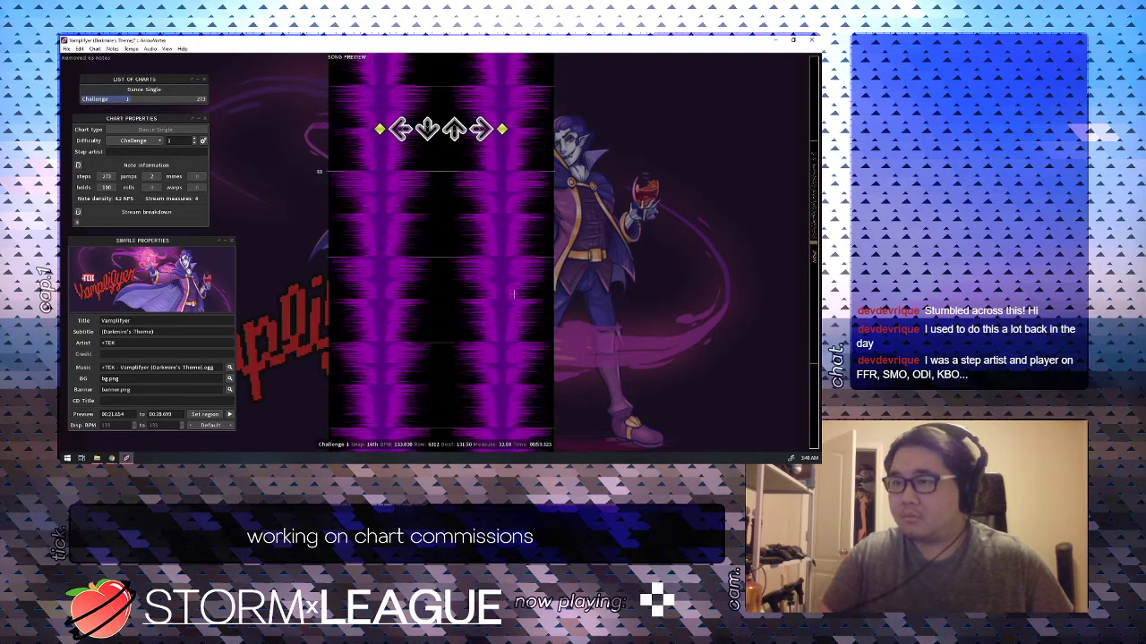
{"action": "scroll", "coordinate": [512, 294], "scroll_direction": "up", "scroll_amount": 9}
{"action": "scroll", "coordinate": [510, 287], "scroll_direction": "up", "scroll_amount": 13}
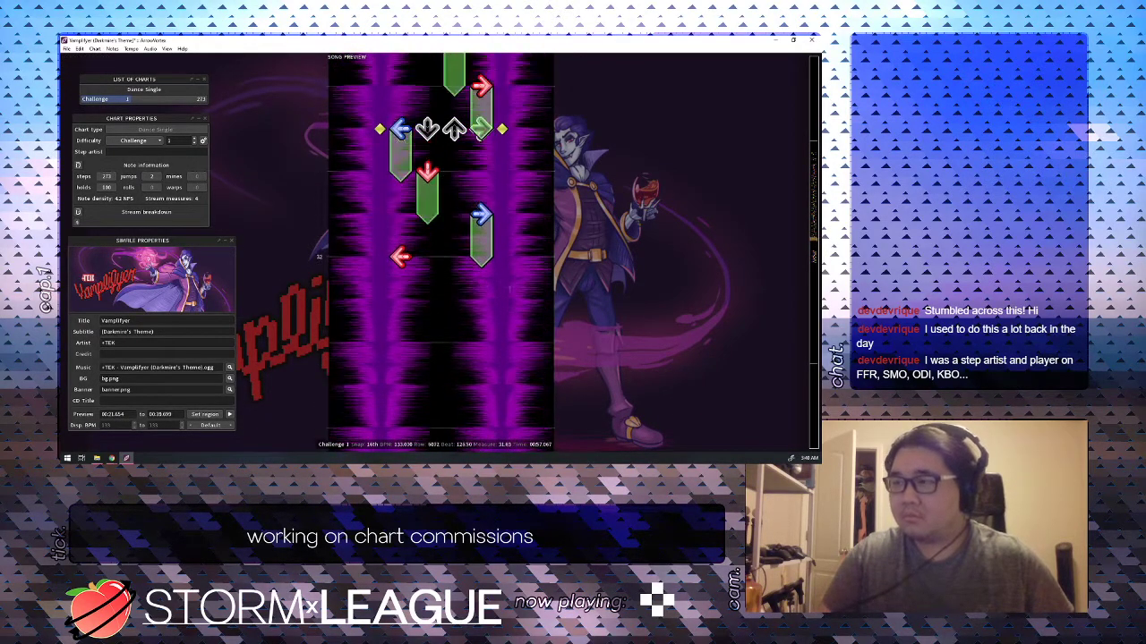
Play back the passage leading from measure 31 into the emptied measure 32.
{"action": "key", "text": "space"}
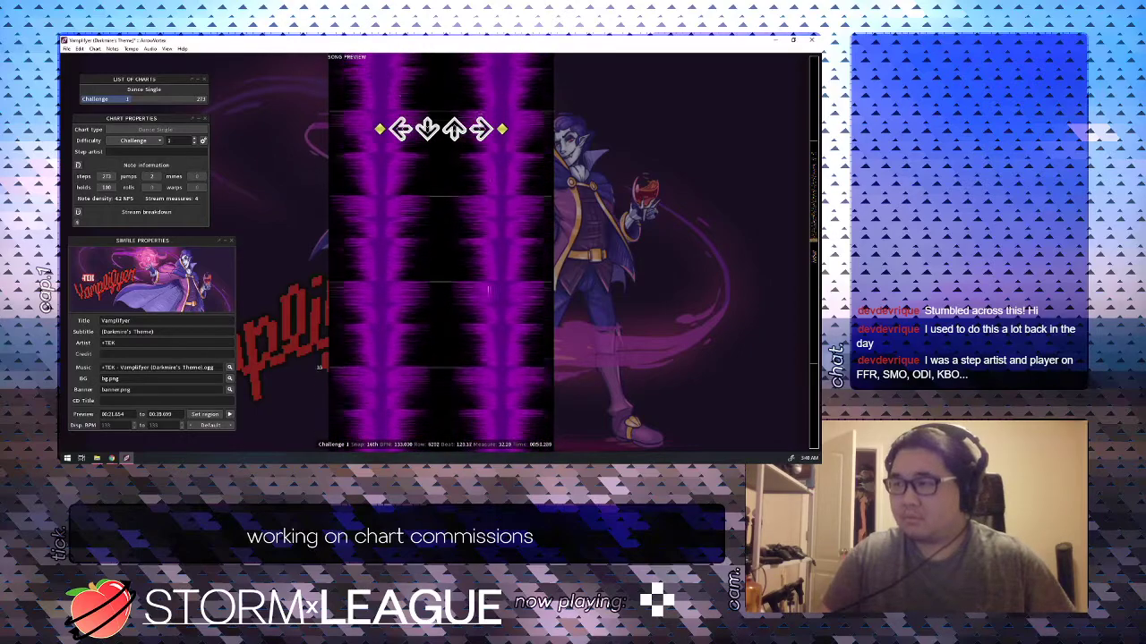
{"action": "key", "text": "space"}
{"action": "key", "text": "space"}
{"action": "key", "text": "space"}
{"action": "scroll", "coordinate": [487, 291], "scroll_direction": "up", "scroll_amount": 1}
{"action": "key", "text": "space"}
{"action": "key", "text": "space"}
{"action": "scroll", "coordinate": [488, 291], "scroll_direction": "up", "scroll_amount": 1}
Add right, up and right sixteenth steps after measure 32's downbeat, followed by a left step on the second beat.
{"action": "key", "text": "4"}
{"action": "scroll", "coordinate": [488, 292], "scroll_direction": "down", "scroll_amount": 1}
{"action": "key", "text": "3"}
{"action": "scroll", "coordinate": [488, 291], "scroll_direction": "down", "scroll_amount": 1}
{"action": "key", "text": "4"}
{"action": "scroll", "coordinate": [488, 292], "scroll_direction": "down", "scroll_amount": 1}
{"action": "key", "text": "1"}
{"action": "key", "text": "Up"}
{"action": "key", "text": "Up"}
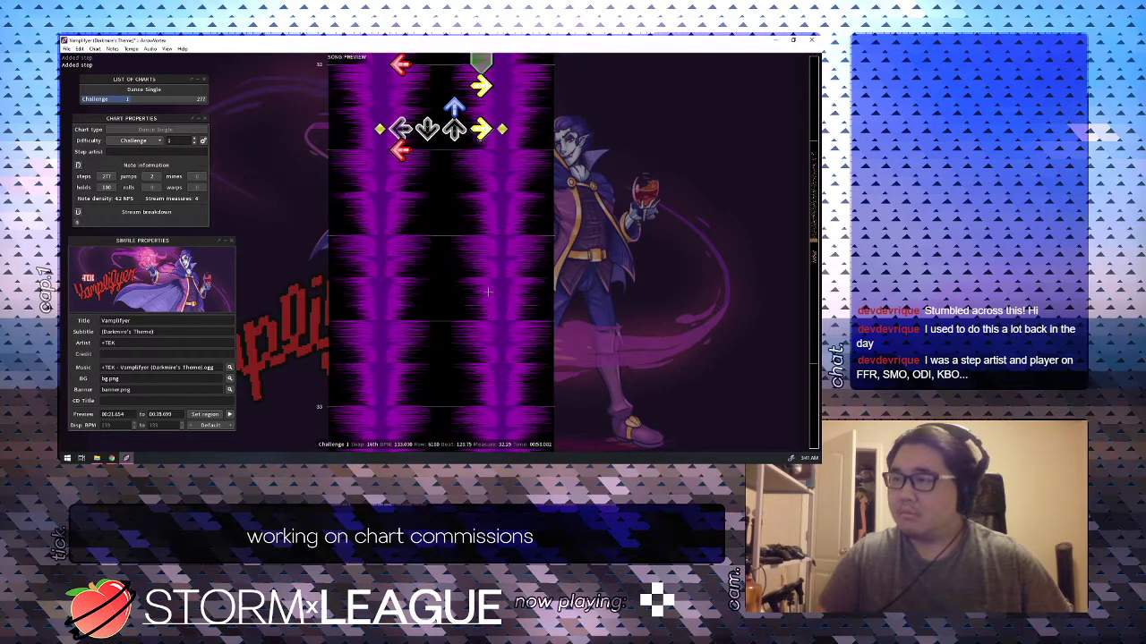
Continue measure 32's second beat with a down sixteenth and a left eighth step, and play the passage back.
{"action": "scroll", "coordinate": [488, 292], "scroll_direction": "down", "scroll_amount": 1}
{"action": "key", "text": "2"}
{"action": "scroll", "coordinate": [487, 292], "scroll_direction": "down", "scroll_amount": 1}
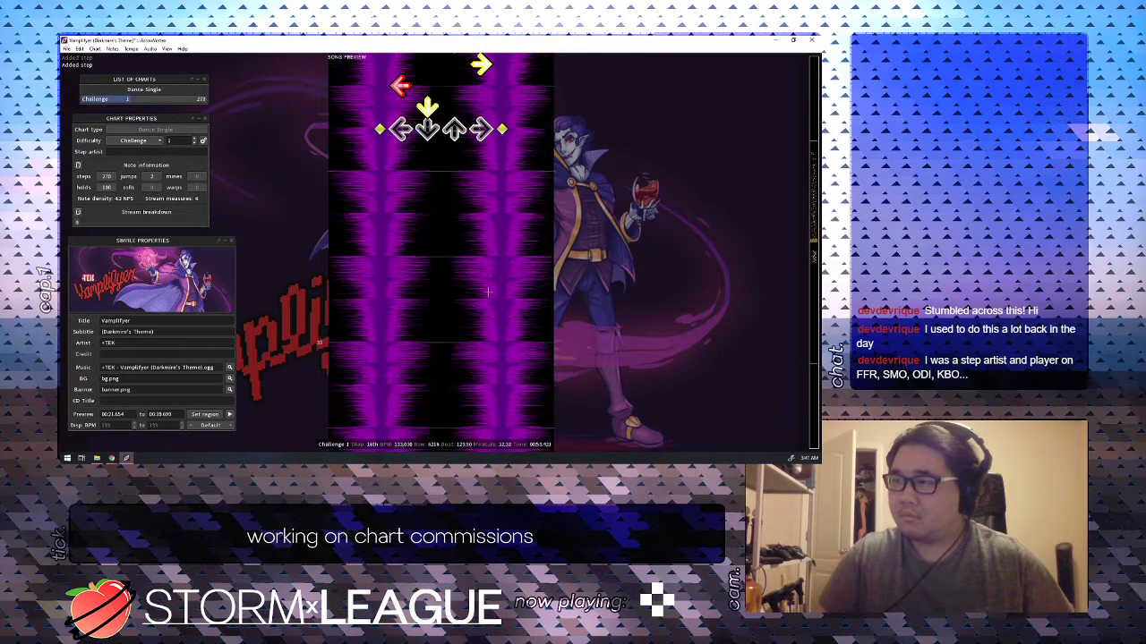
{"action": "key", "text": "1"}
{"action": "scroll", "coordinate": [488, 292], "scroll_direction": "up", "scroll_amount": 6}
{"action": "key", "text": "space"}
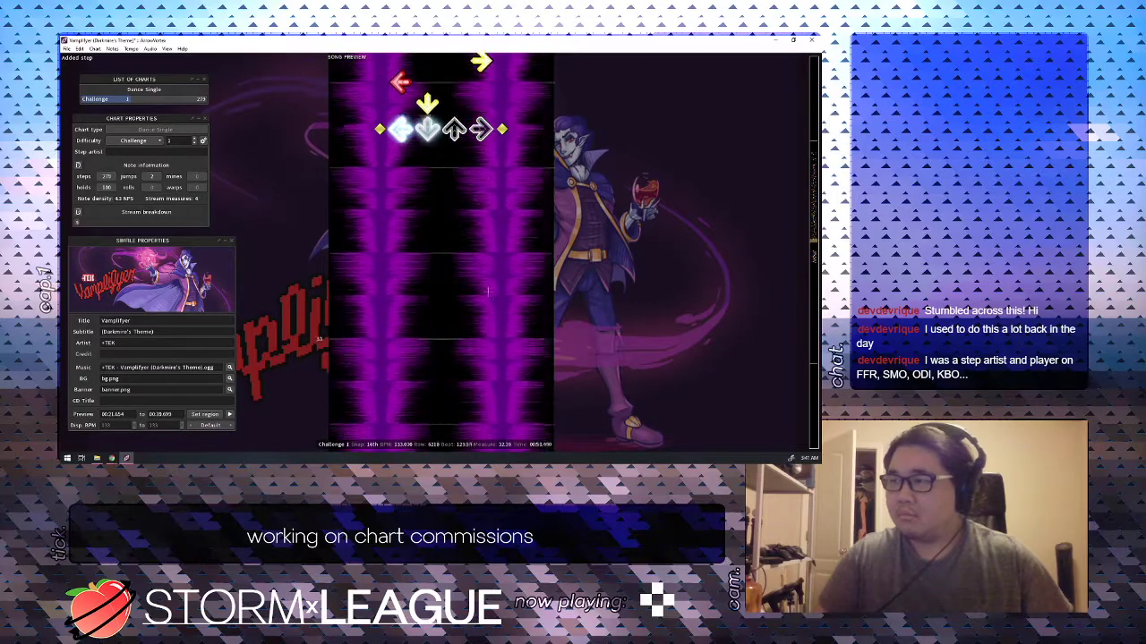
{"action": "key", "text": "Down"}
{"action": "key", "text": "Down"}
{"action": "key", "text": "Up"}
{"action": "key", "text": "Up"}
{"action": "scroll", "coordinate": [487, 292], "scroll_direction": "up", "scroll_amount": 16}
{"action": "key", "text": "space"}
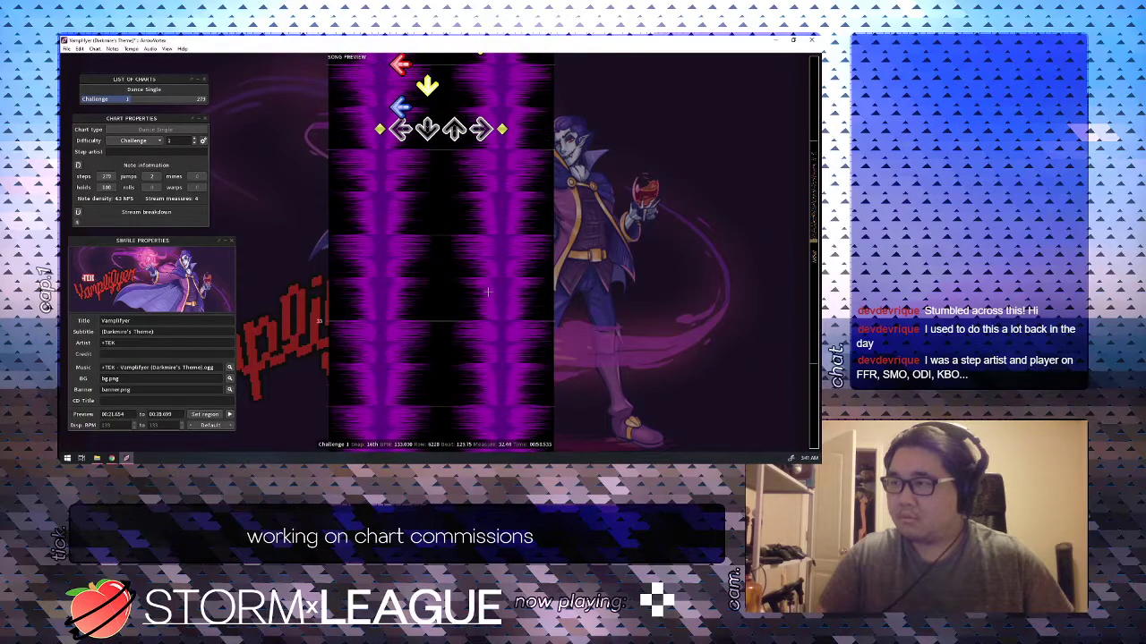
Fill the rest of measures 32 and 33 with up and right holds, finishing with an up hold into measure 34.
{"action": "key", "text": "3"}
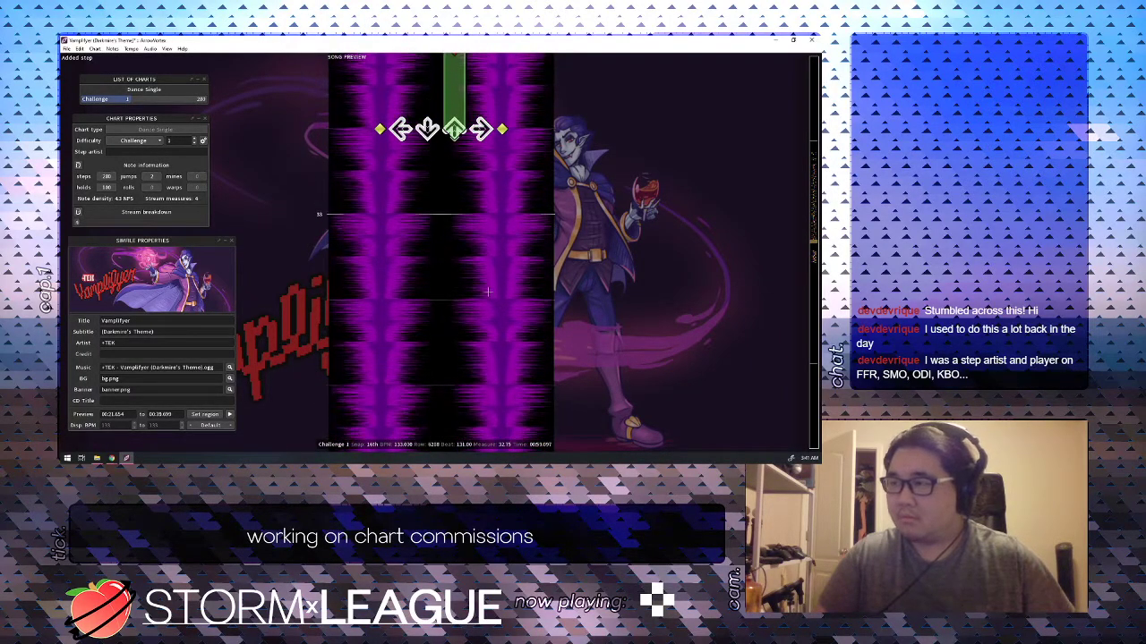
{"action": "key", "text": "4"}
{"action": "key", "text": "4"}
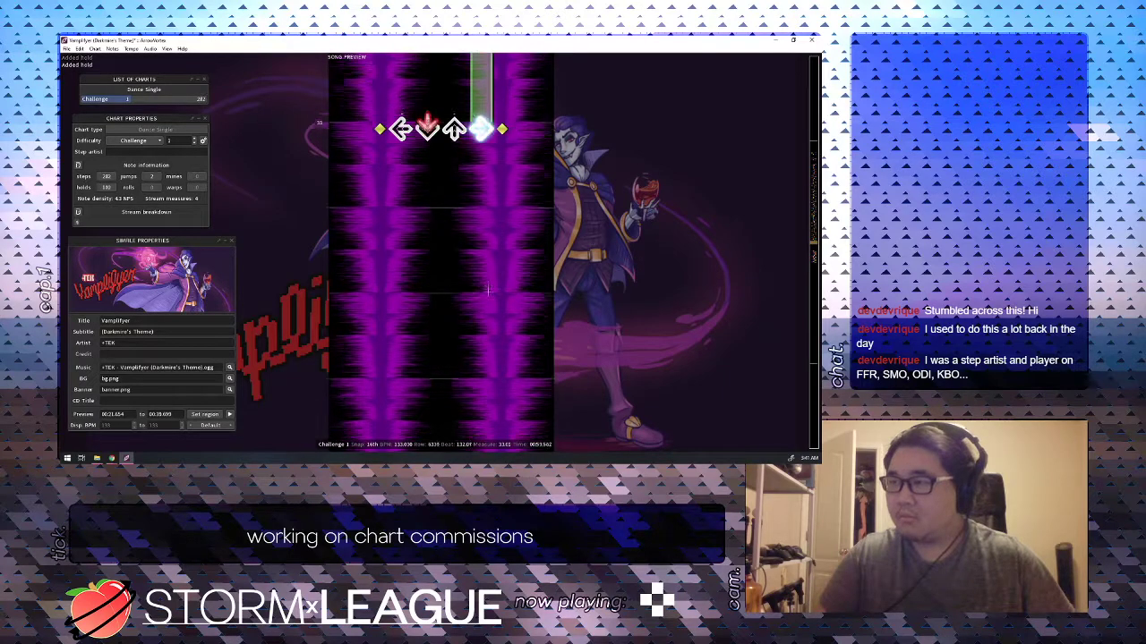
{"action": "key", "text": "3"}
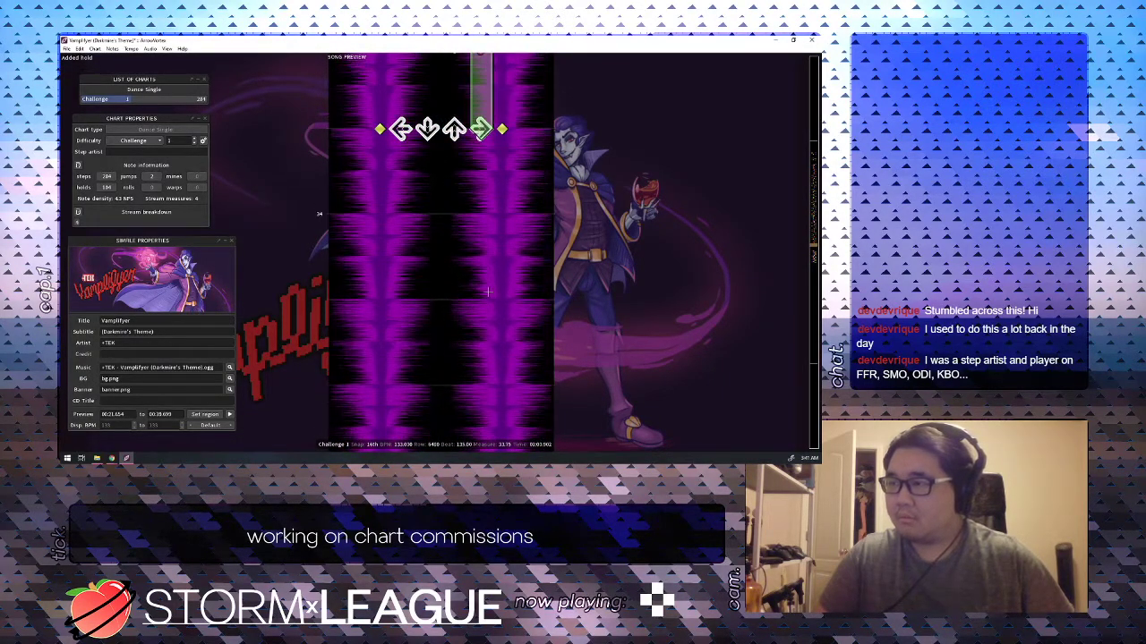
{"action": "key", "text": "3"}
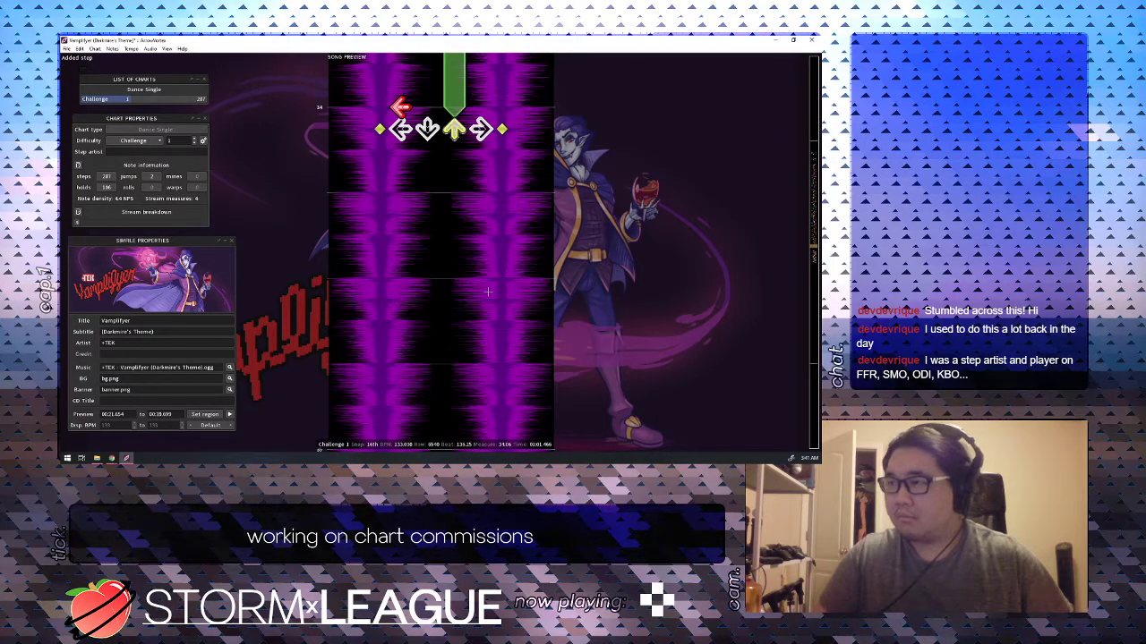
Complete measure 34's first beat as left, right, up and right sixteenth steps, and play it back.
{"action": "key", "text": "4"}
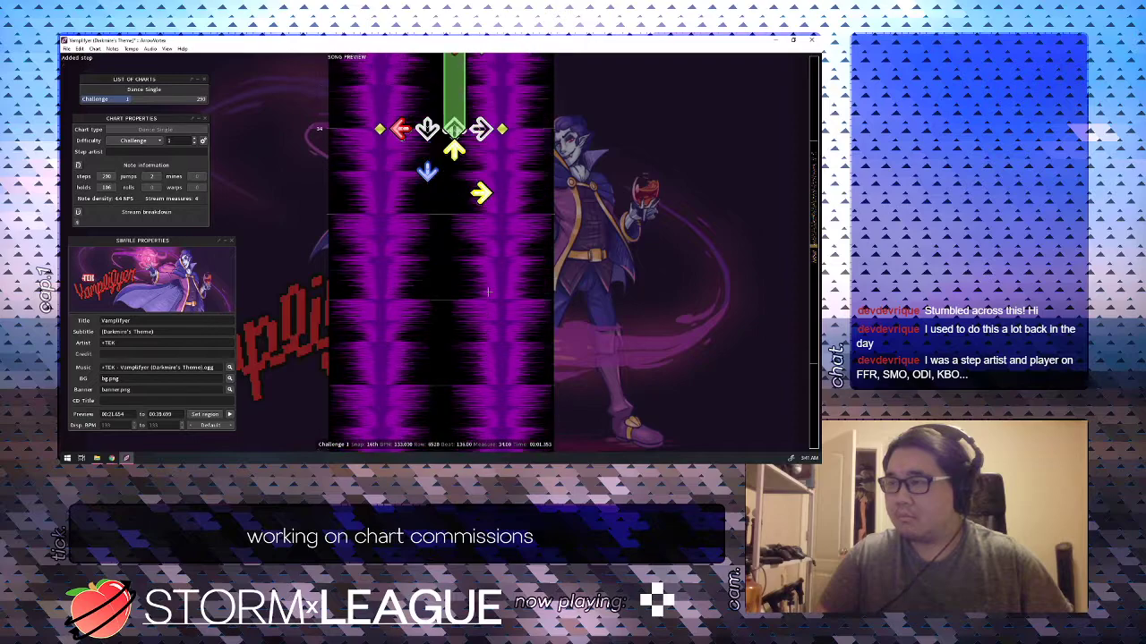
{"action": "key", "text": "4"}
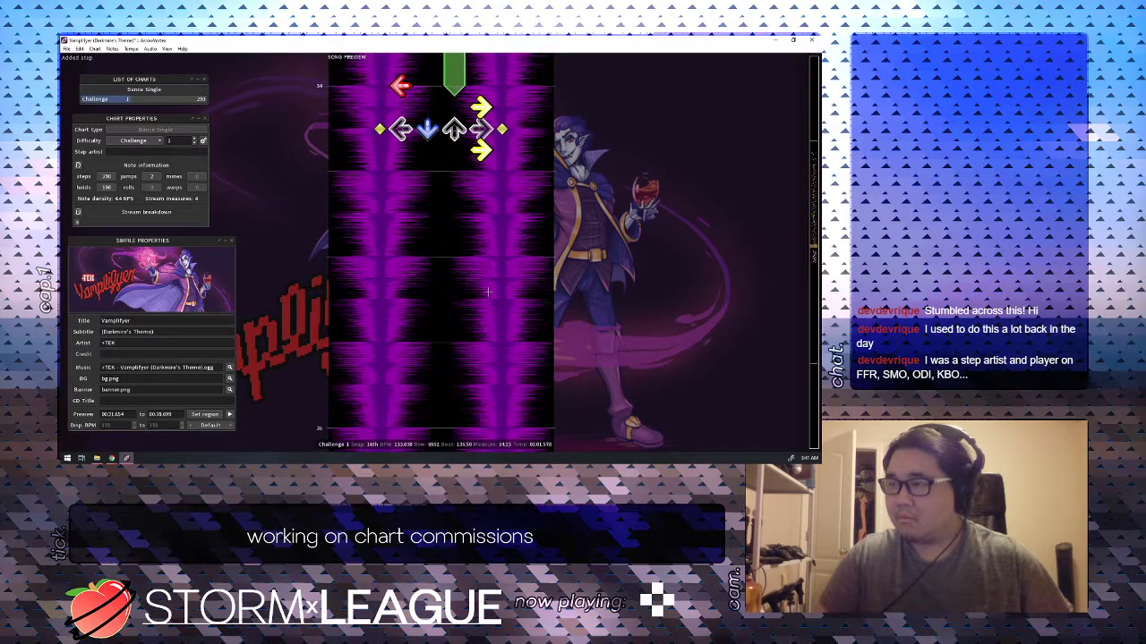
{"action": "key", "text": "3"}
{"action": "scroll", "coordinate": [487, 292], "scroll_direction": "up", "scroll_amount": 3}
{"action": "key", "text": "space"}
{"action": "key", "text": "space"}
Chart measure 34's second beat with down, right, left and right sixteenth steps, and play the passage back.
{"action": "scroll", "coordinate": [488, 292], "scroll_direction": "down", "scroll_amount": 1}
{"action": "key", "text": "2"}
{"action": "scroll", "coordinate": [488, 291], "scroll_direction": "down", "scroll_amount": 1}
{"action": "key", "text": "4"}
{"action": "scroll", "coordinate": [488, 291], "scroll_direction": "down", "scroll_amount": 1}
{"action": "key", "text": "1"}
{"action": "scroll", "coordinate": [487, 291], "scroll_direction": "down", "scroll_amount": 1}
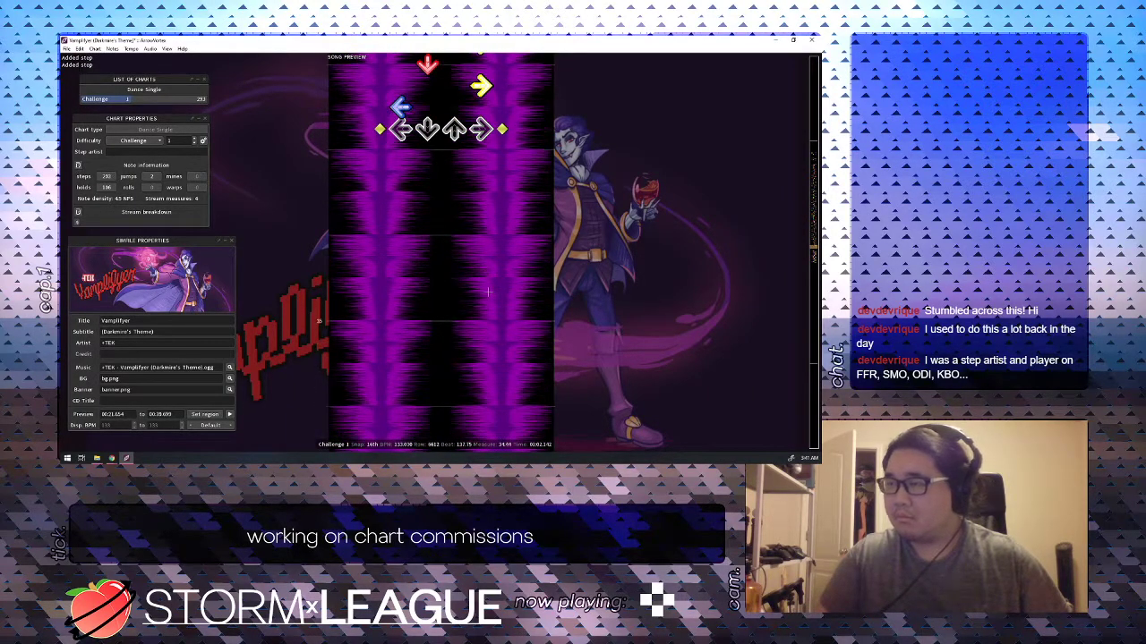
{"action": "key", "text": "4"}
{"action": "scroll", "coordinate": [488, 291], "scroll_direction": "up", "scroll_amount": 9}
{"action": "key", "text": "space"}
{"action": "scroll", "coordinate": [488, 290], "scroll_direction": "down", "scroll_amount": 2}
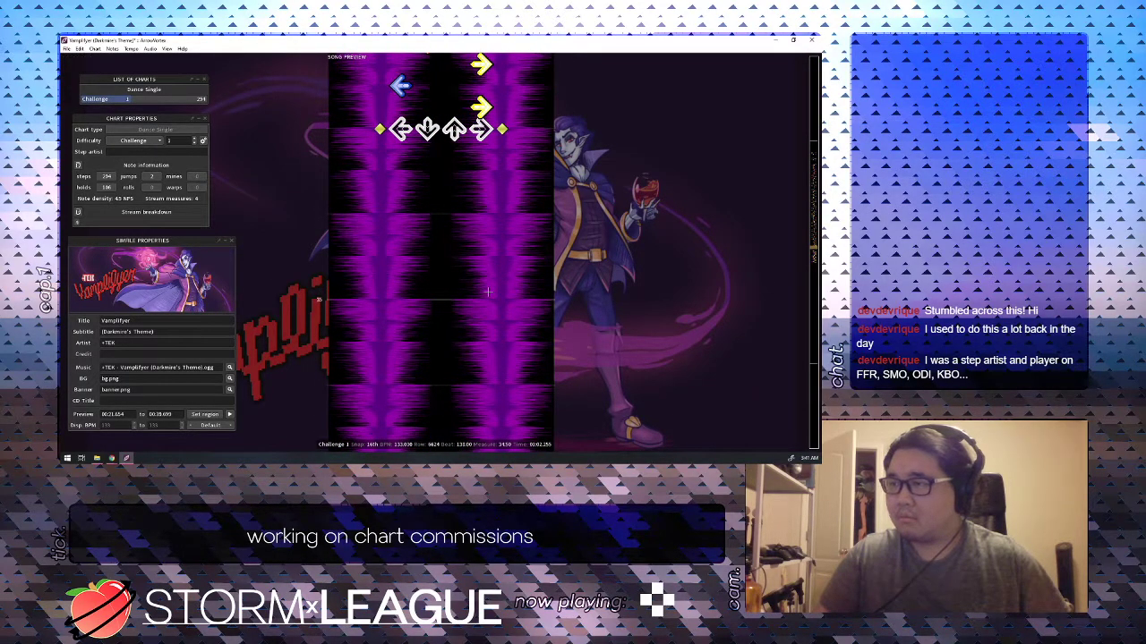
Fill the last two beats of measure 34 with a one-beat down hold and a one-beat right hold.
{"action": "key", "text": "4"}
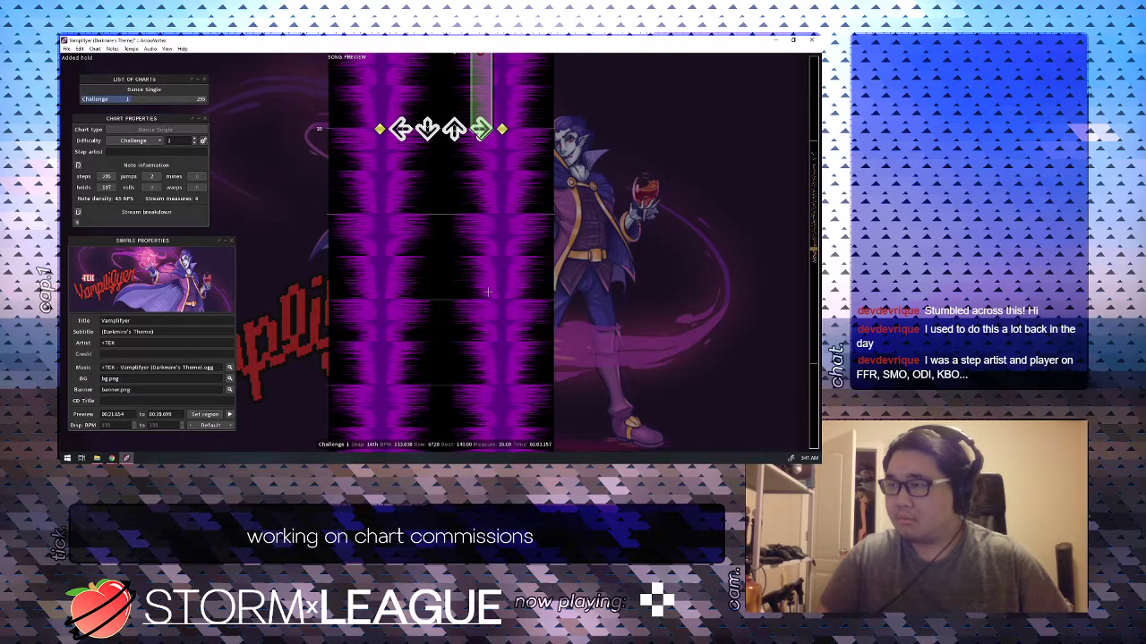
{"action": "key", "text": "4"}
{"action": "scroll", "coordinate": [488, 290], "scroll_direction": "up", "scroll_amount": 1}
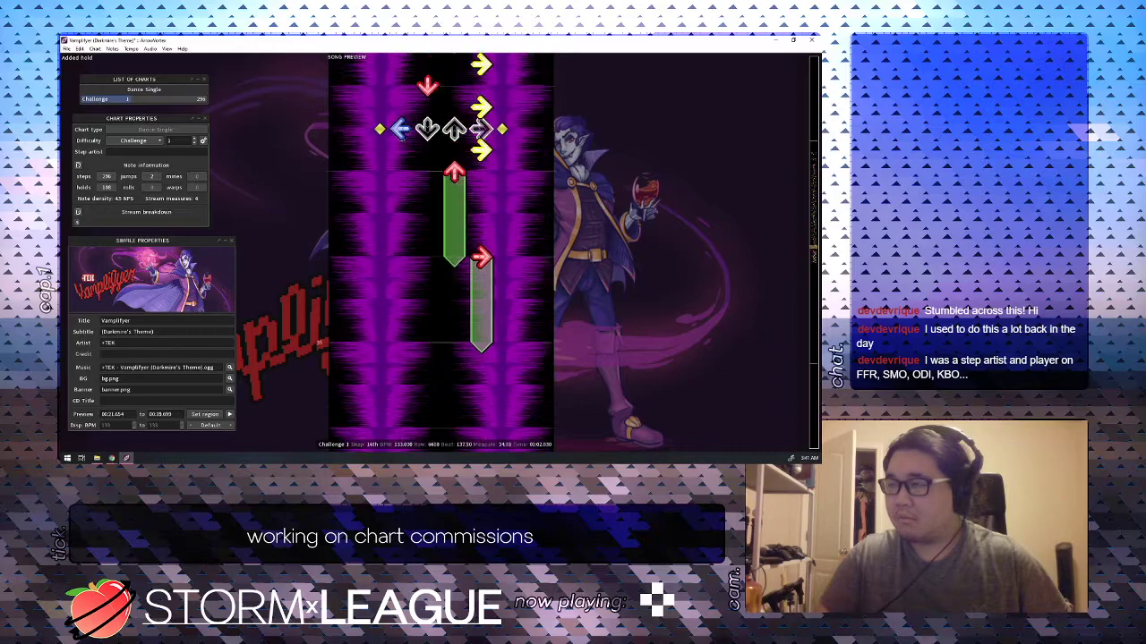
{"action": "key", "text": "3"}
{"action": "key", "text": "2"}
{"action": "scroll", "coordinate": [488, 290], "scroll_direction": "down", "scroll_amount": 1}
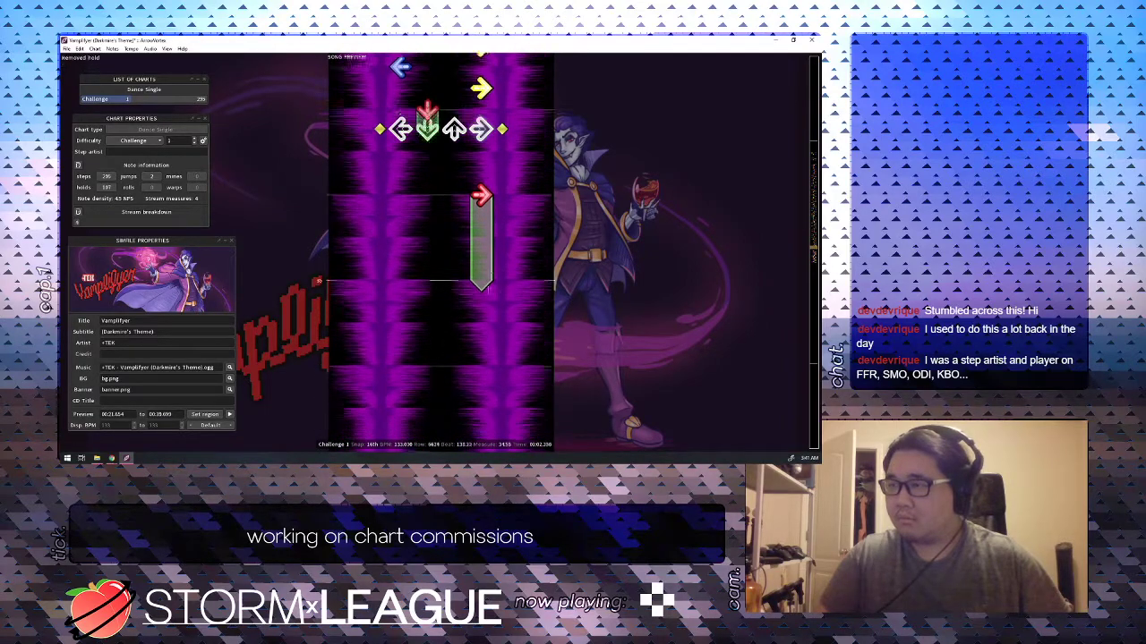
{"action": "key", "text": "2"}
{"action": "scroll", "coordinate": [488, 291], "scroll_direction": "up", "scroll_amount": 8}
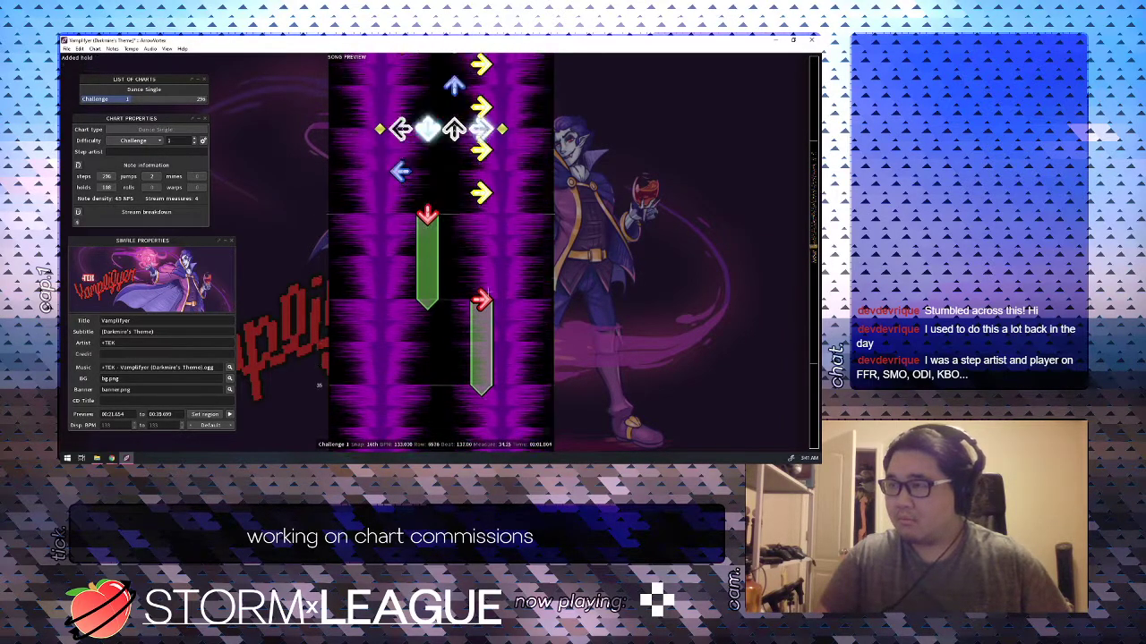
Fill measure 35 with up, right, left, down, right and down holds, play the chart back and save it.
{"action": "key", "text": "3"}
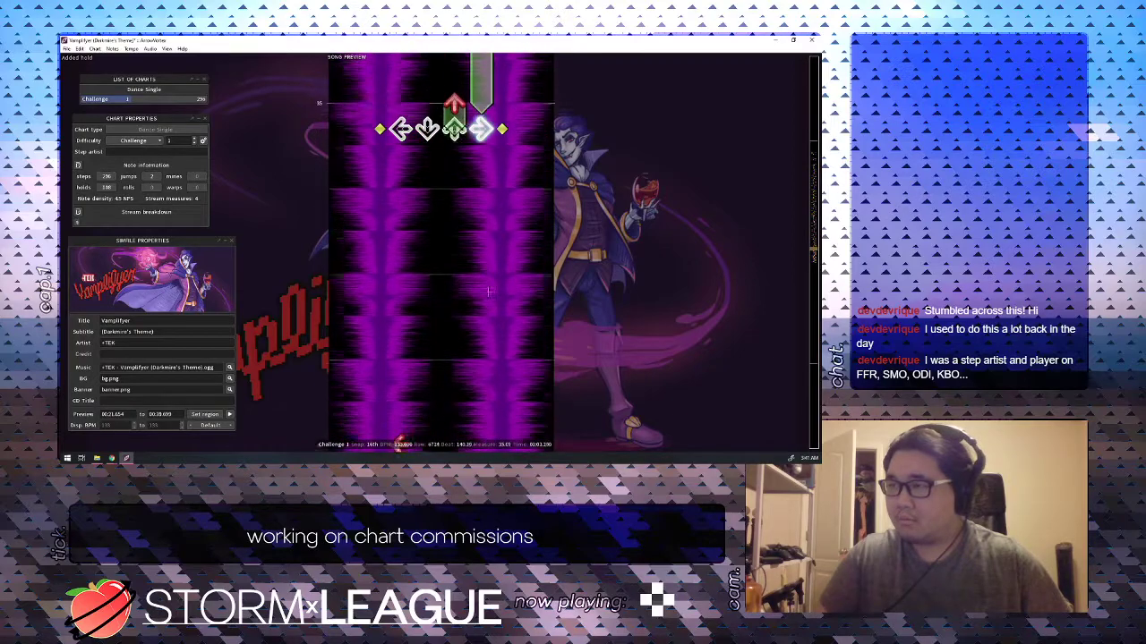
{"action": "scroll", "coordinate": [488, 291], "scroll_direction": "down", "scroll_amount": 1}
{"action": "key", "text": "4"}
{"action": "scroll", "coordinate": [487, 291], "scroll_direction": "down", "scroll_amount": 2}
{"action": "key", "text": "1"}
{"action": "scroll", "coordinate": [487, 291], "scroll_direction": "down", "scroll_amount": 2}
{"action": "key", "text": "2"}
{"action": "scroll", "coordinate": [487, 291], "scroll_direction": "down", "scroll_amount": 2}
{"action": "key", "text": "4"}
{"action": "scroll", "coordinate": [488, 292], "scroll_direction": "down", "scroll_amount": 2}
{"action": "key", "text": "2"}
{"action": "scroll", "coordinate": [488, 292], "scroll_direction": "down", "scroll_amount": 2}
{"action": "scroll", "coordinate": [487, 292], "scroll_direction": "up", "scroll_amount": 1}
{"action": "scroll", "coordinate": [487, 291], "scroll_direction": "up", "scroll_amount": 7}
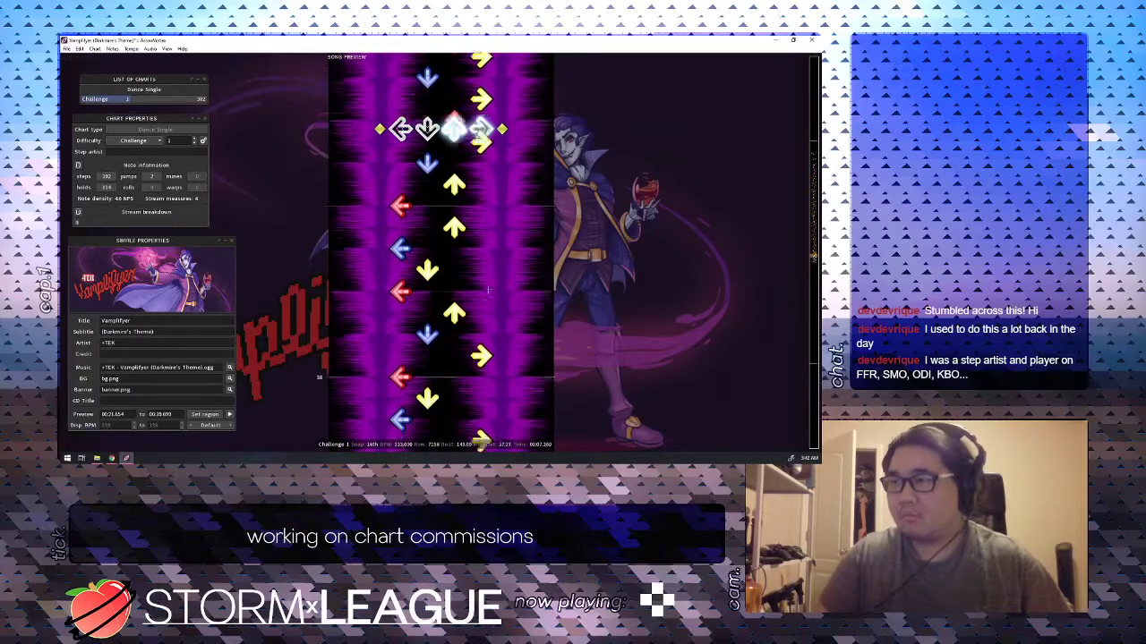
{"action": "key", "text": "ctrl+s"}
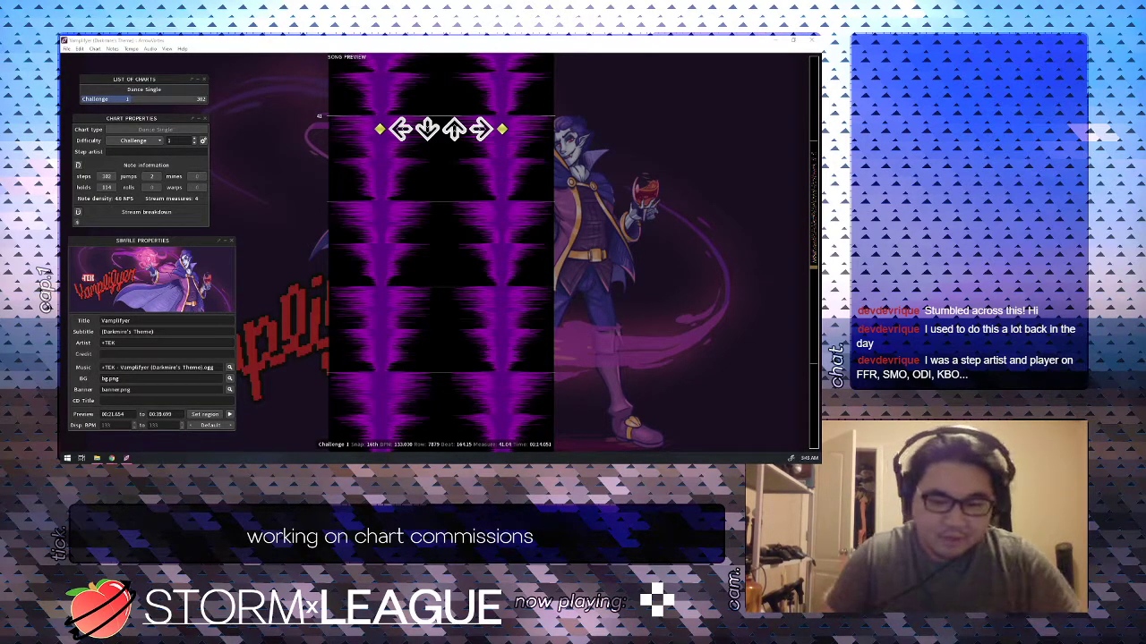
Review and play back the sixteenth stream through the end of measure 39.
{"action": "left_click", "coordinate": [345, 240]}
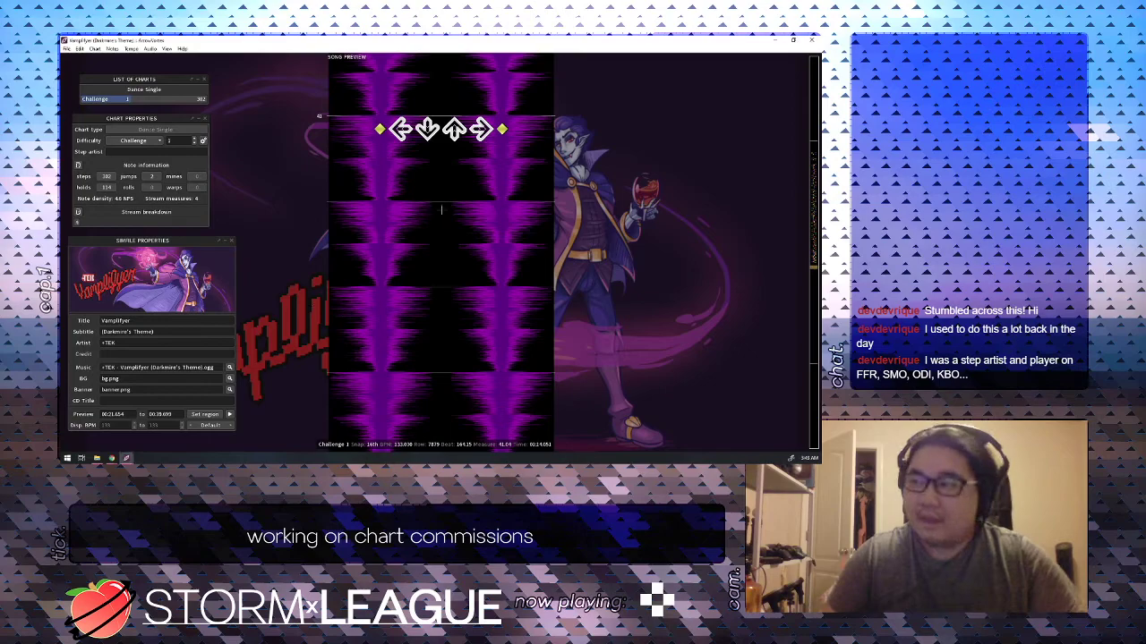
{"action": "scroll", "coordinate": [428, 215], "scroll_direction": "up", "scroll_amount": 20}
{"action": "scroll", "coordinate": [428, 215], "scroll_direction": "up", "scroll_amount": 6}
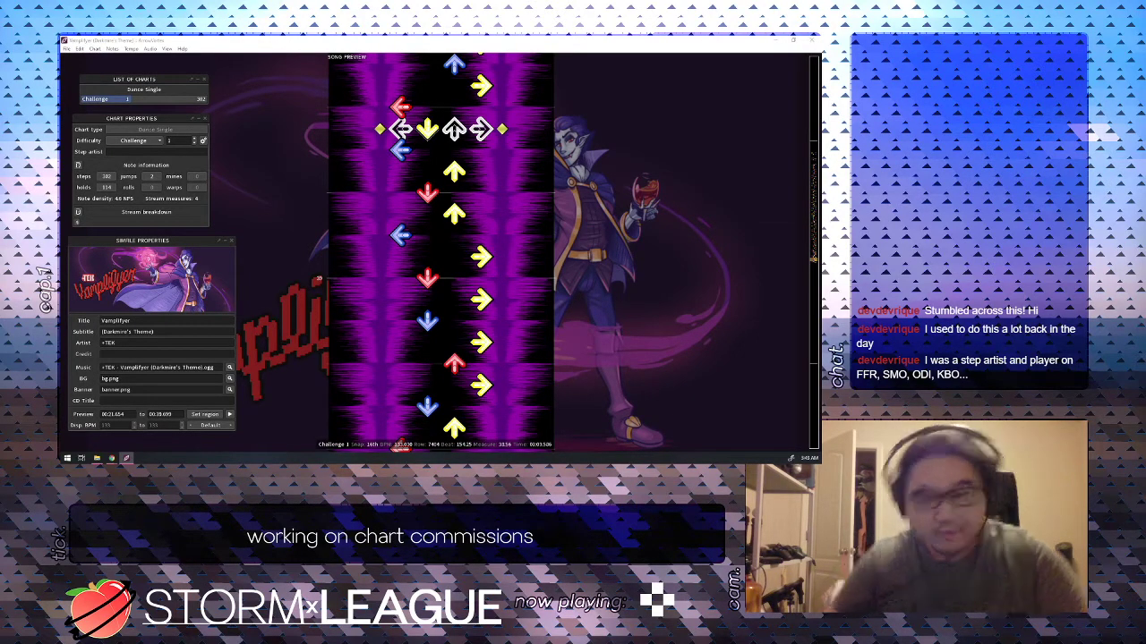
{"action": "key", "text": "space"}
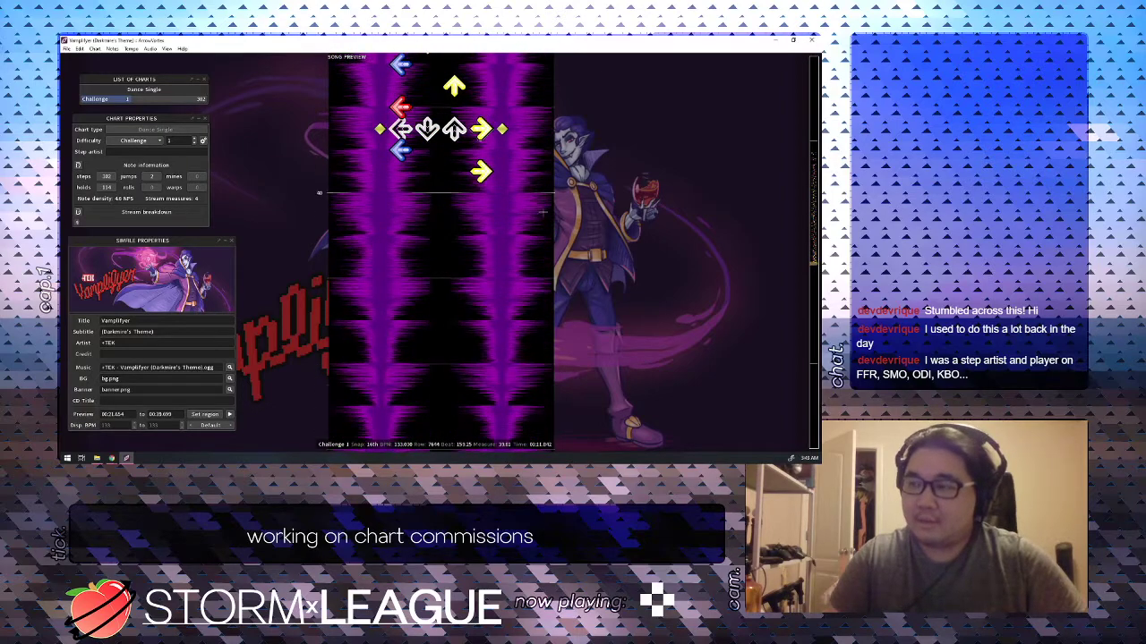
{"action": "key", "text": "space"}
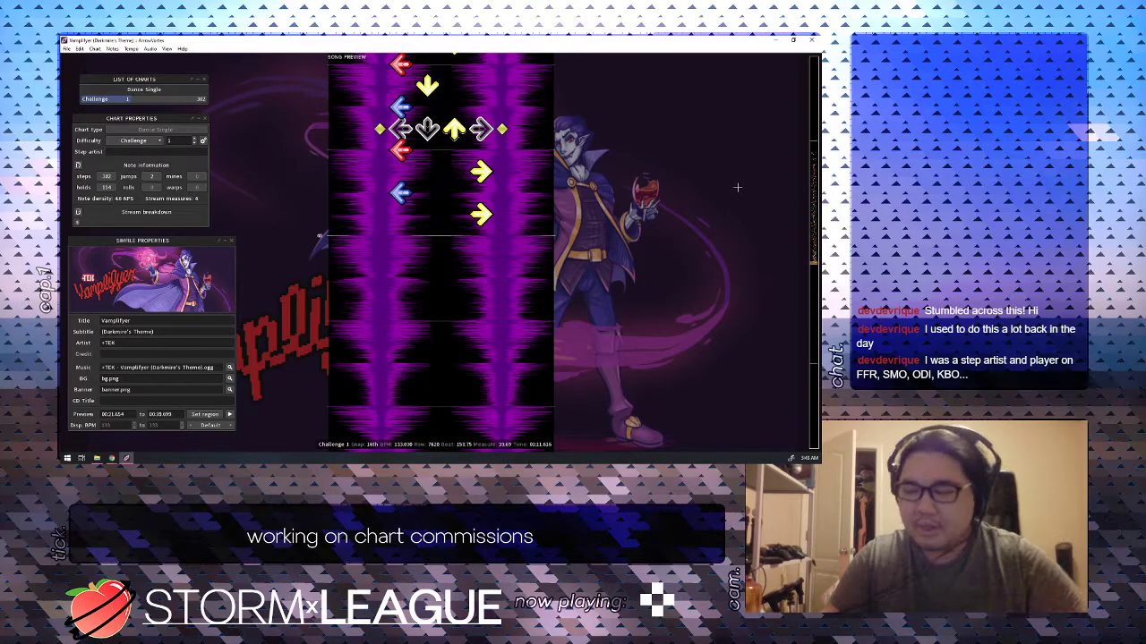
{"action": "scroll", "coordinate": [658, 212], "scroll_direction": "down", "scroll_amount": 2}
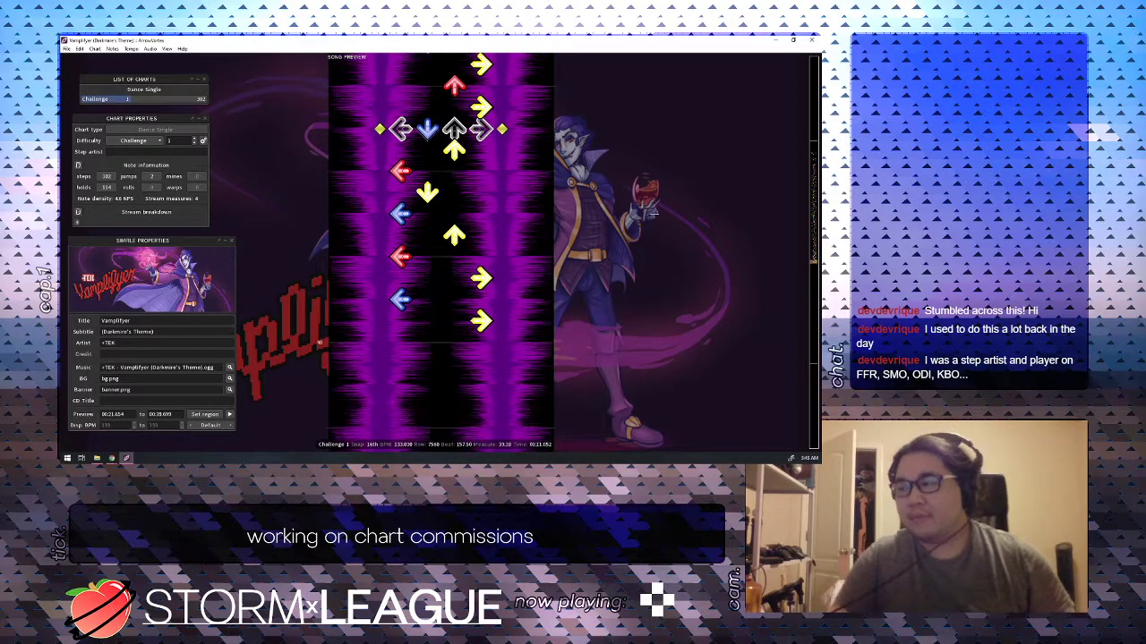
{"action": "scroll", "coordinate": [653, 212], "scroll_direction": "down", "scroll_amount": 7}
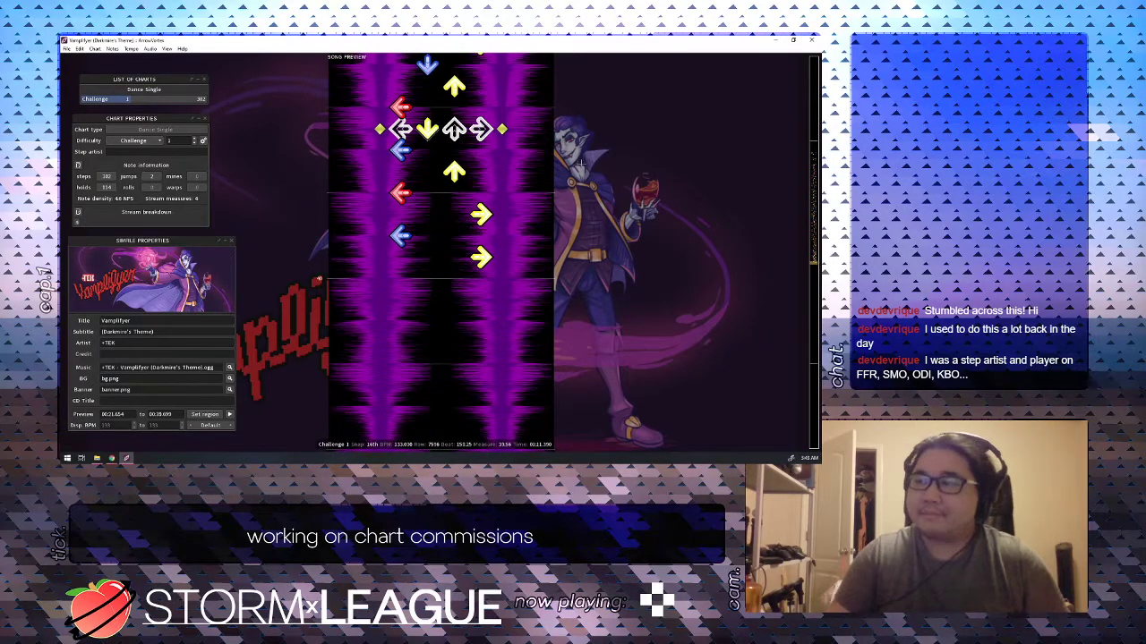
{"action": "scroll", "coordinate": [580, 164], "scroll_direction": "down", "scroll_amount": 5}
{"action": "scroll", "coordinate": [578, 164], "scroll_direction": "up", "scroll_amount": 3}
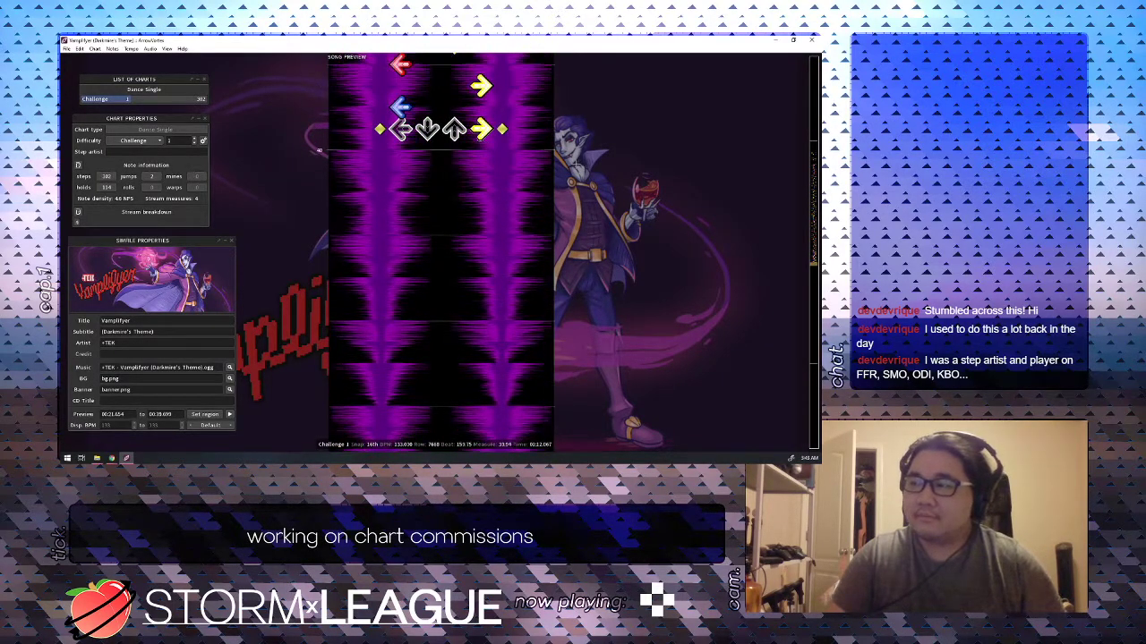
Open measure 40 with a half-beat up hold, a right step on the eighth and a down step on the last sixteenth.
{"action": "scroll", "coordinate": [578, 163], "scroll_direction": "down", "scroll_amount": 1}
{"action": "key", "text": "3"}
{"action": "scroll", "coordinate": [577, 164], "scroll_direction": "down", "scroll_amount": 3}
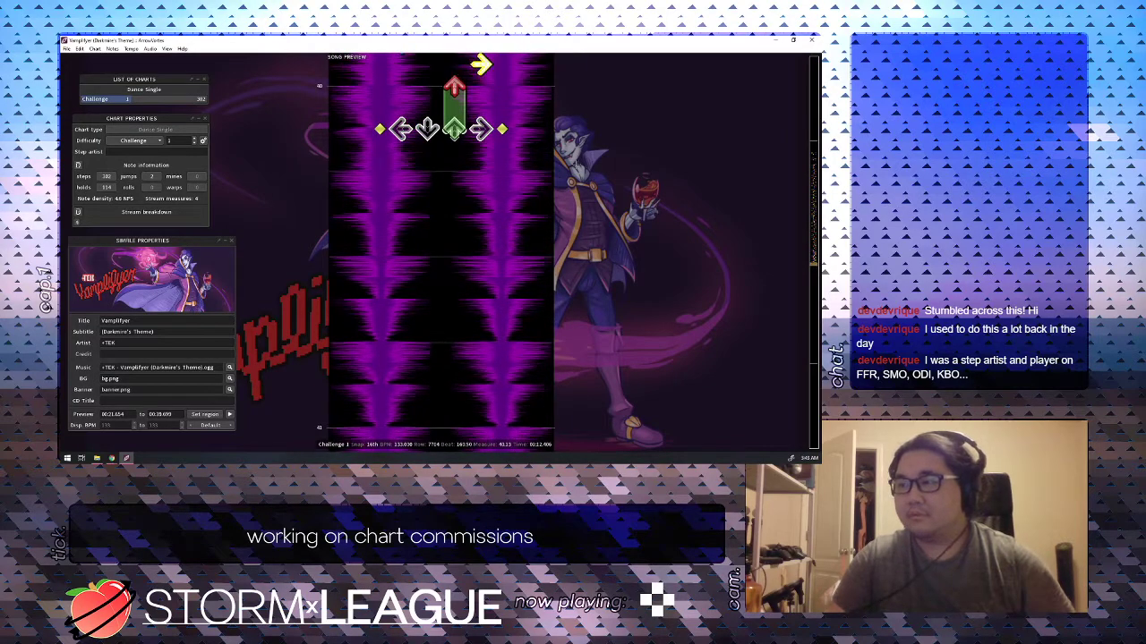
{"action": "key", "text": "4"}
{"action": "scroll", "coordinate": [577, 164], "scroll_direction": "down", "scroll_amount": 1}
{"action": "key", "text": "2"}
{"action": "scroll", "coordinate": [577, 164], "scroll_direction": "up", "scroll_amount": 3}
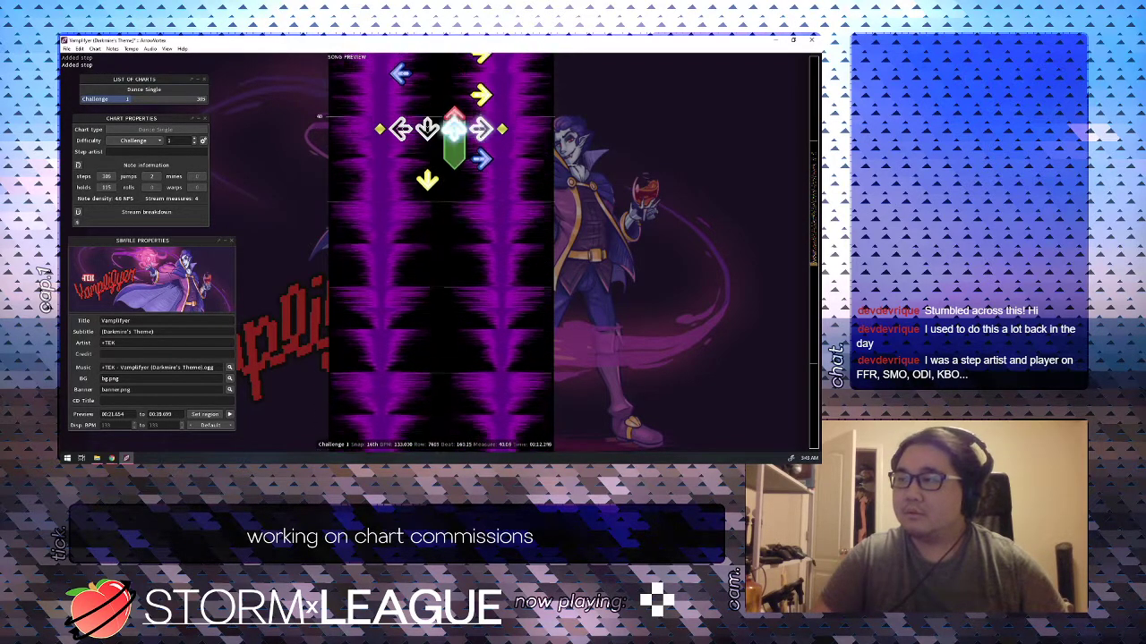
Add a right sixteenth and a left eighth step in measure 40's second beat, and play the passage back.
{"action": "scroll", "coordinate": [438, 250], "scroll_direction": "down", "scroll_amount": 1}
{"action": "key", "text": "4"}
{"action": "scroll", "coordinate": [573, 166], "scroll_direction": "down", "scroll_amount": 1}
{"action": "key", "text": "1"}
{"action": "scroll", "coordinate": [573, 166], "scroll_direction": "up", "scroll_amount": 4}
{"action": "key", "text": "space"}
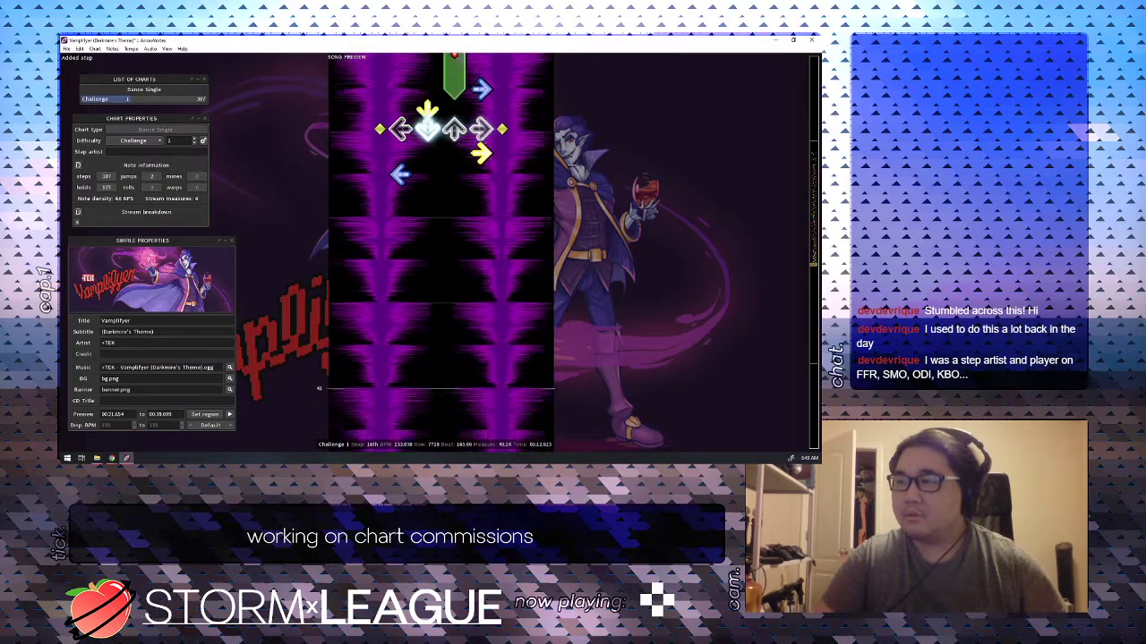
Replace the left step in measure 40's second beat with a half-beat left hold, and play it back.
{"action": "key", "text": "space"}
{"action": "scroll", "coordinate": [573, 166], "scroll_direction": "up", "scroll_amount": 2}
{"action": "key", "text": "1"}
{"action": "key", "text": "1"}
{"action": "scroll", "coordinate": [573, 166], "scroll_direction": "down", "scroll_amount": 2}
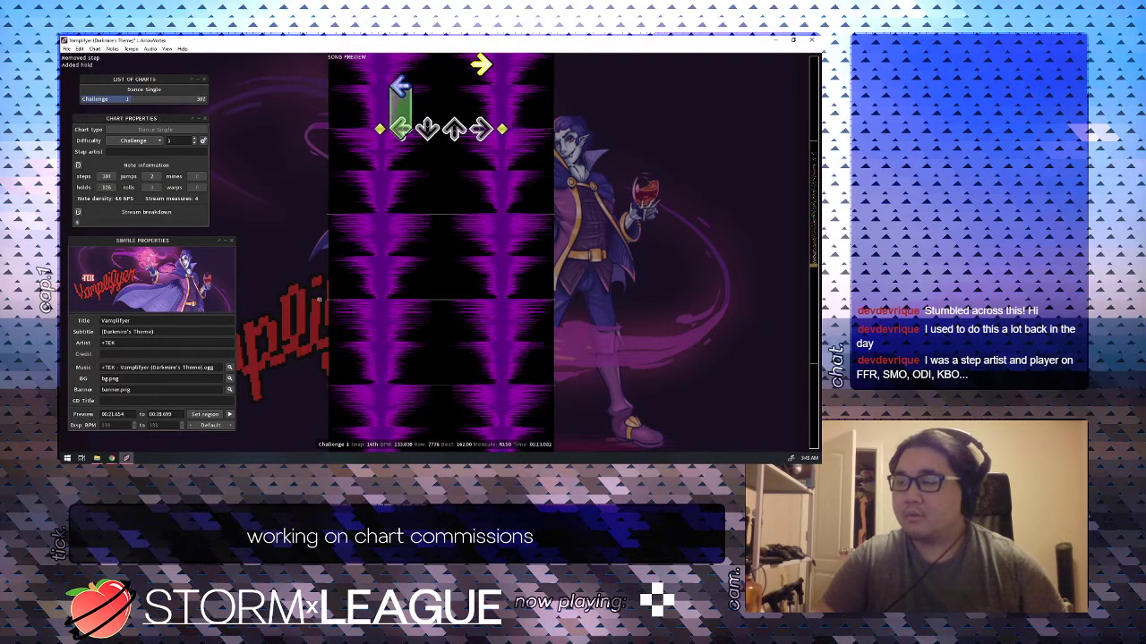
{"action": "scroll", "coordinate": [572, 166], "scroll_direction": "up", "scroll_amount": 3}
{"action": "key", "text": "space"}
Add a down step on measure 40's third beat, a half-beat left hold after it and an up hold on the fourth.
{"action": "scroll", "coordinate": [439, 251], "scroll_direction": "down", "scroll_amount": 4}
{"action": "key", "text": "4"}
{"action": "key", "text": "1"}
{"action": "scroll", "coordinate": [439, 250], "scroll_direction": "up", "scroll_amount": 2}
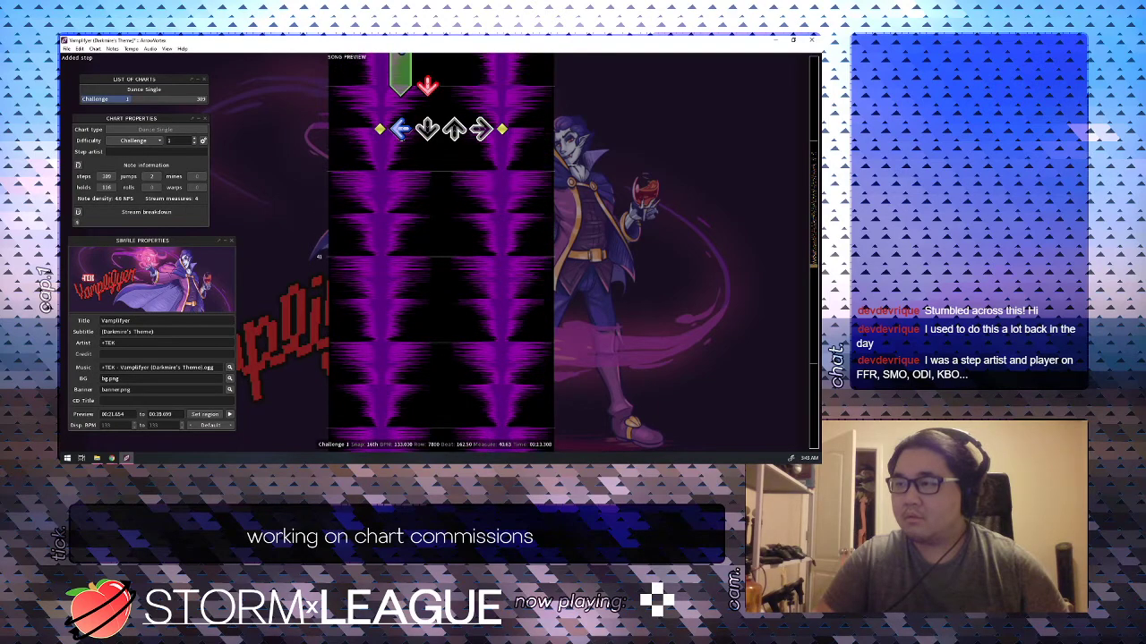
{"action": "key", "text": "3"}
{"action": "scroll", "coordinate": [438, 251], "scroll_direction": "down", "scroll_amount": 2}
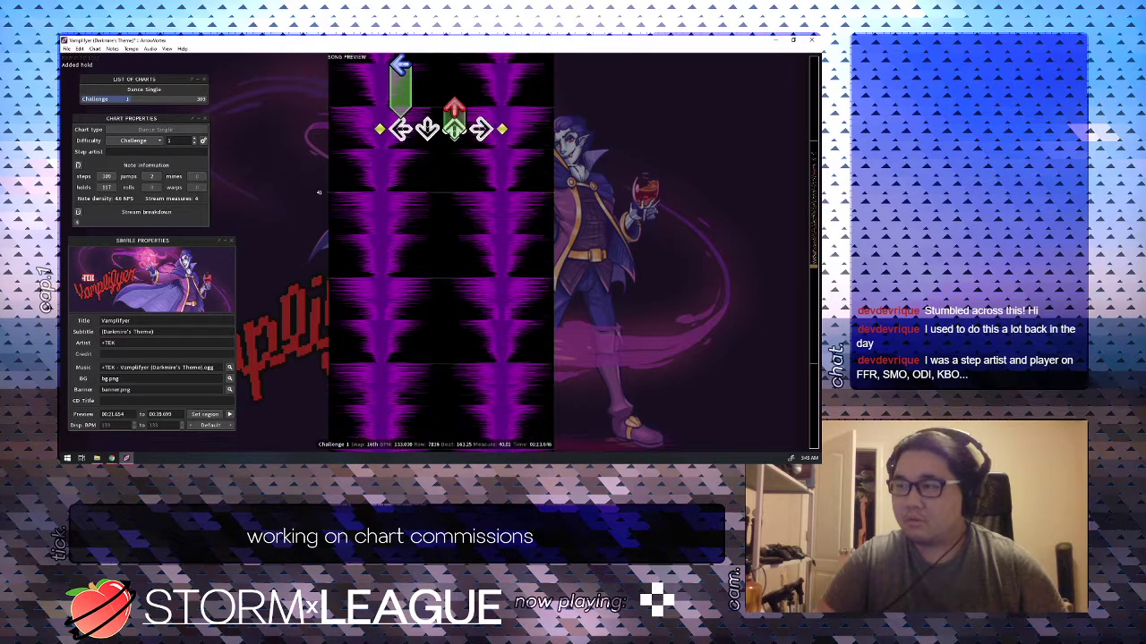
{"action": "scroll", "coordinate": [439, 250], "scroll_direction": "up", "scroll_amount": 6}
{"action": "key", "text": "space"}
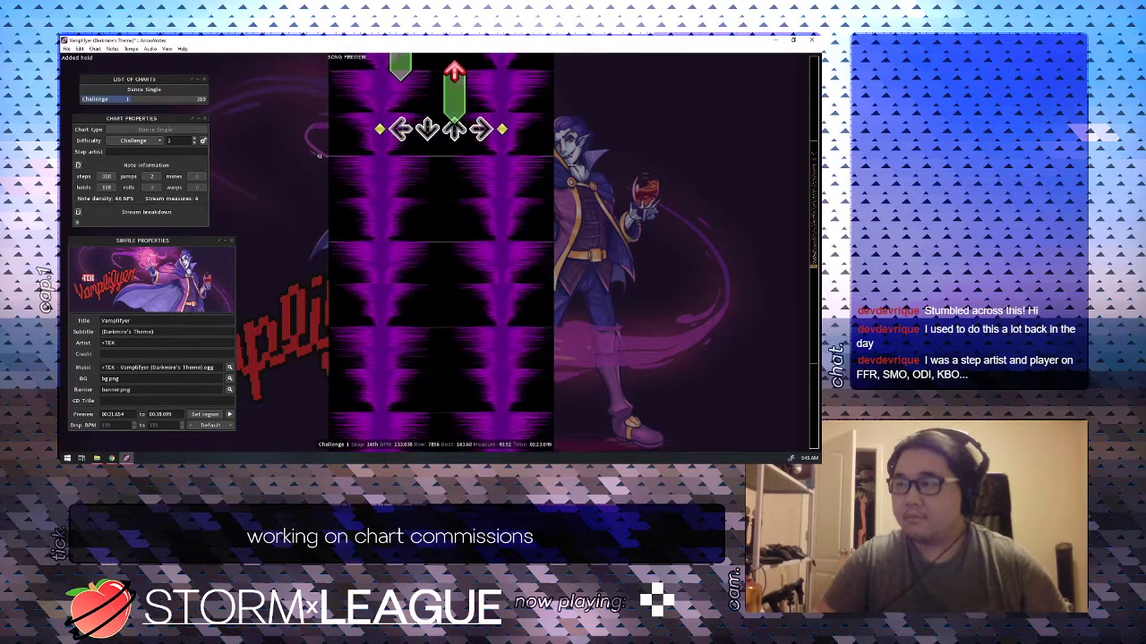
Try a right hold in the last half beat of measure 40 and remove it again.
{"action": "key", "text": "4"}
{"action": "scroll", "coordinate": [438, 251], "scroll_direction": "down", "scroll_amount": 2}
{"action": "scroll", "coordinate": [439, 251], "scroll_direction": "up", "scroll_amount": 3}
{"action": "scroll", "coordinate": [439, 250], "scroll_direction": "up", "scroll_amount": 2}
{"action": "key", "text": "4"}
Replace the up hold on measure 40's fourth beat with half-beat down and up holds, and play the measure back.
{"action": "scroll", "coordinate": [439, 251], "scroll_direction": "up", "scroll_amount": 2}
{"action": "key", "text": "3"}
{"action": "key", "text": "2"}
{"action": "scroll", "coordinate": [439, 251], "scroll_direction": "down", "scroll_amount": 2}
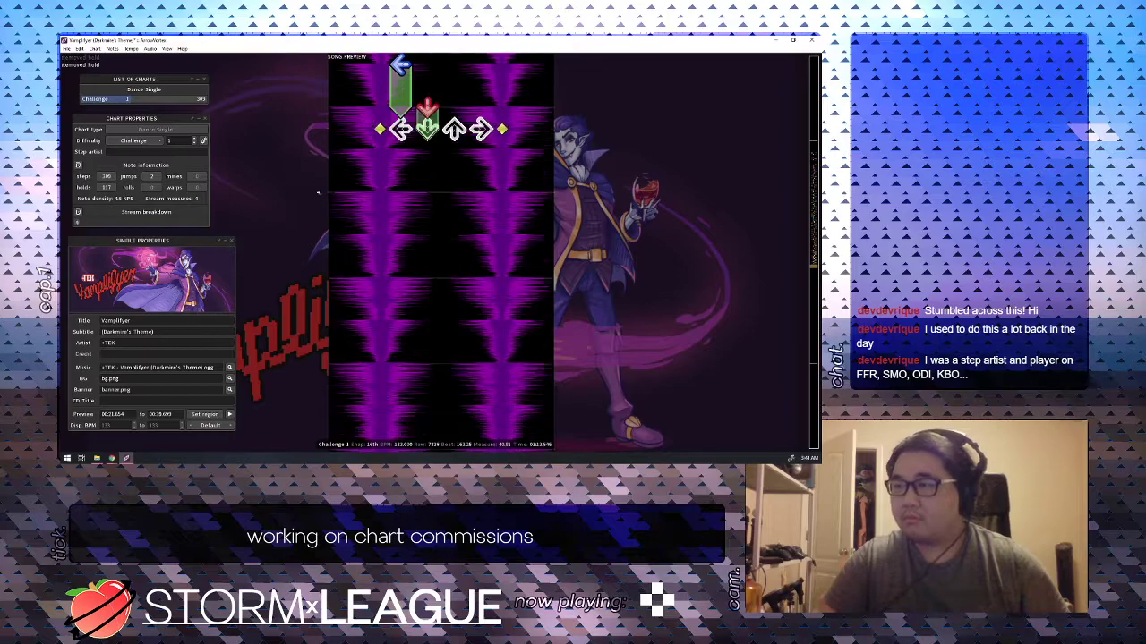
{"action": "key", "text": "3"}
{"action": "scroll", "coordinate": [439, 250], "scroll_direction": "down", "scroll_amount": 2}
{"action": "scroll", "coordinate": [439, 251], "scroll_direction": "up", "scroll_amount": 5}
{"action": "scroll", "coordinate": [439, 250], "scroll_direction": "up", "scroll_amount": 7}
{"action": "key", "text": "space"}
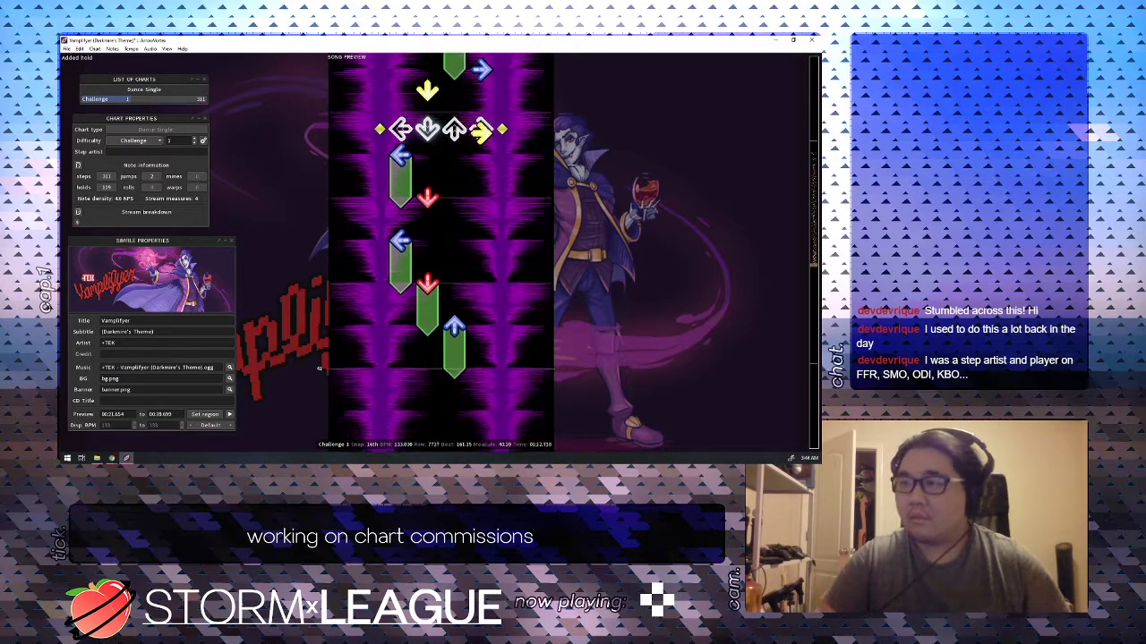
Replay measure 40 from the end of measure 39 to check its steps and holds.
{"action": "key", "text": "space"}
{"action": "scroll", "coordinate": [441, 251], "scroll_direction": "up", "scroll_amount": 2}
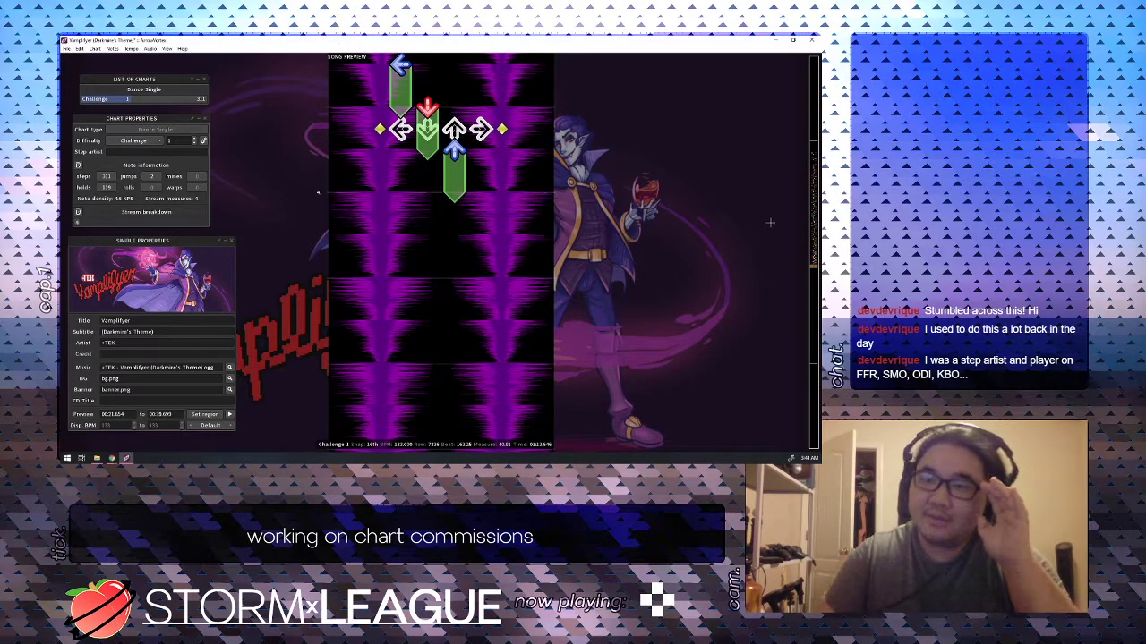
{"action": "scroll", "coordinate": [707, 219], "scroll_direction": "up", "scroll_amount": 6}
{"action": "scroll", "coordinate": [696, 232], "scroll_direction": "up", "scroll_amount": 2}
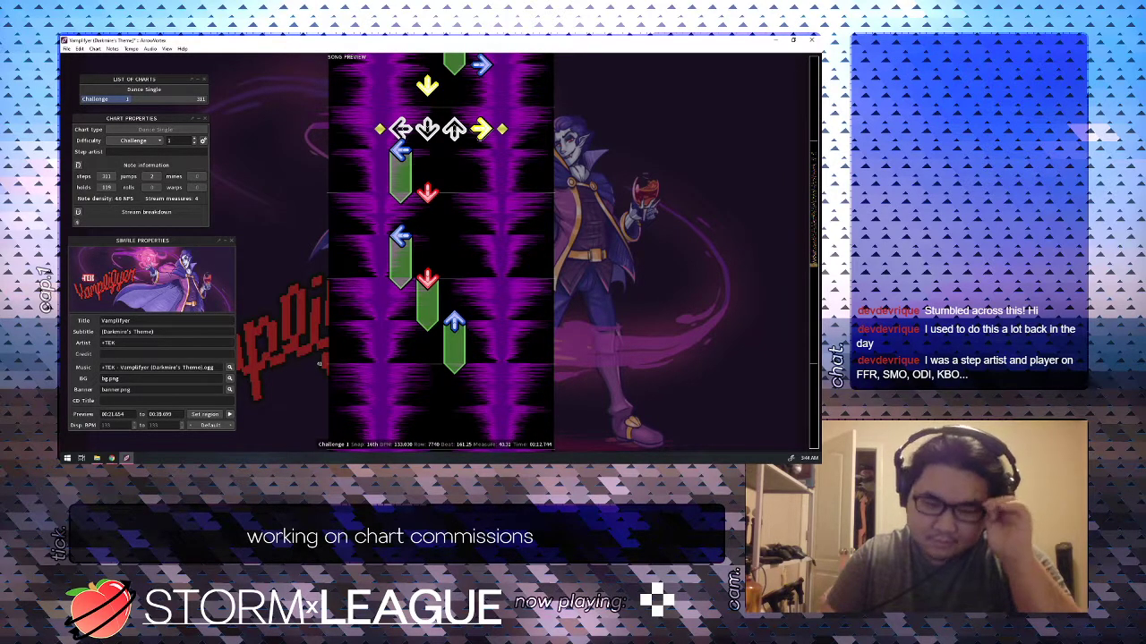
{"action": "scroll", "coordinate": [519, 175], "scroll_direction": "up", "scroll_amount": 7}
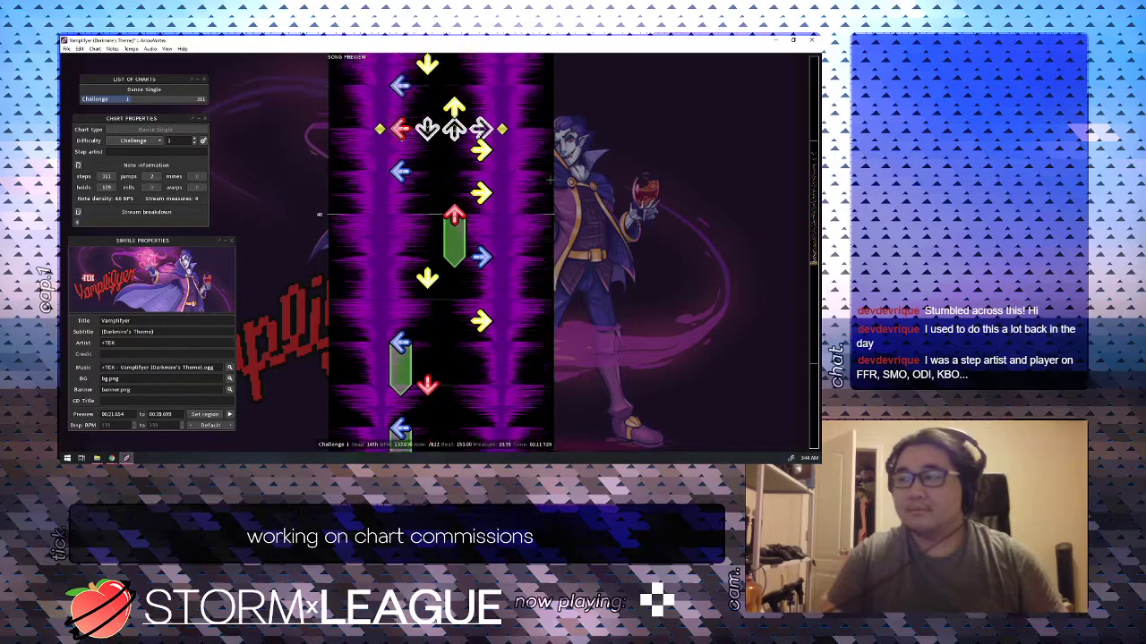
{"action": "scroll", "coordinate": [549, 180], "scroll_direction": "down", "scroll_amount": 5}
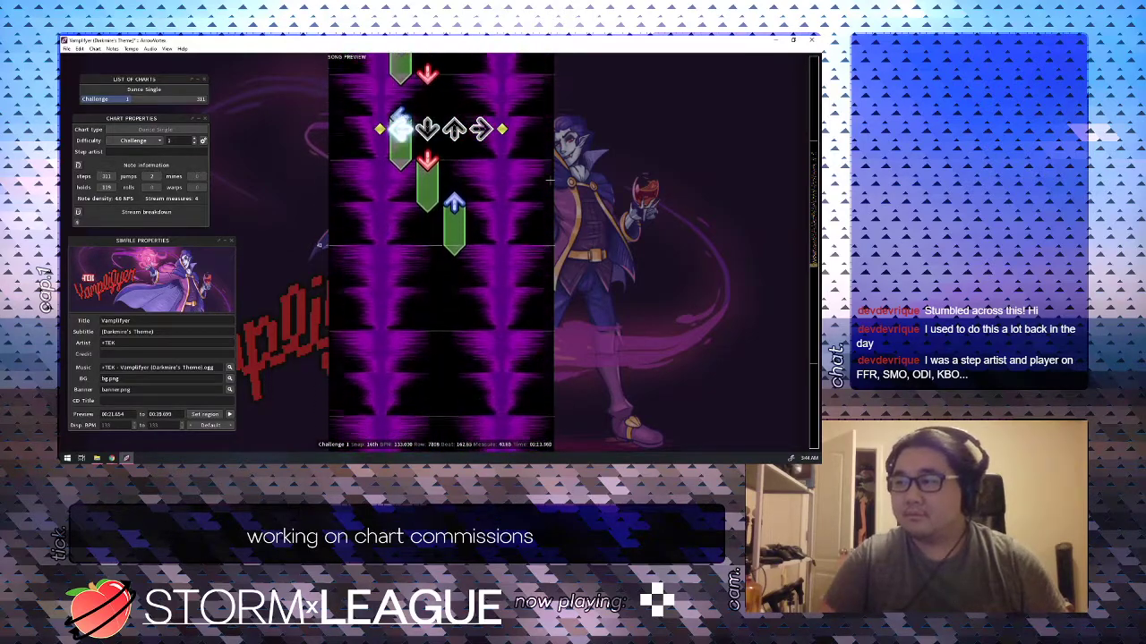
Move the down step on measure 40's third beat a quarter beat later and play the measure back.
{"action": "scroll", "coordinate": [550, 181], "scroll_direction": "up", "scroll_amount": 2}
{"action": "scroll", "coordinate": [549, 181], "scroll_direction": "down", "scroll_amount": 1}
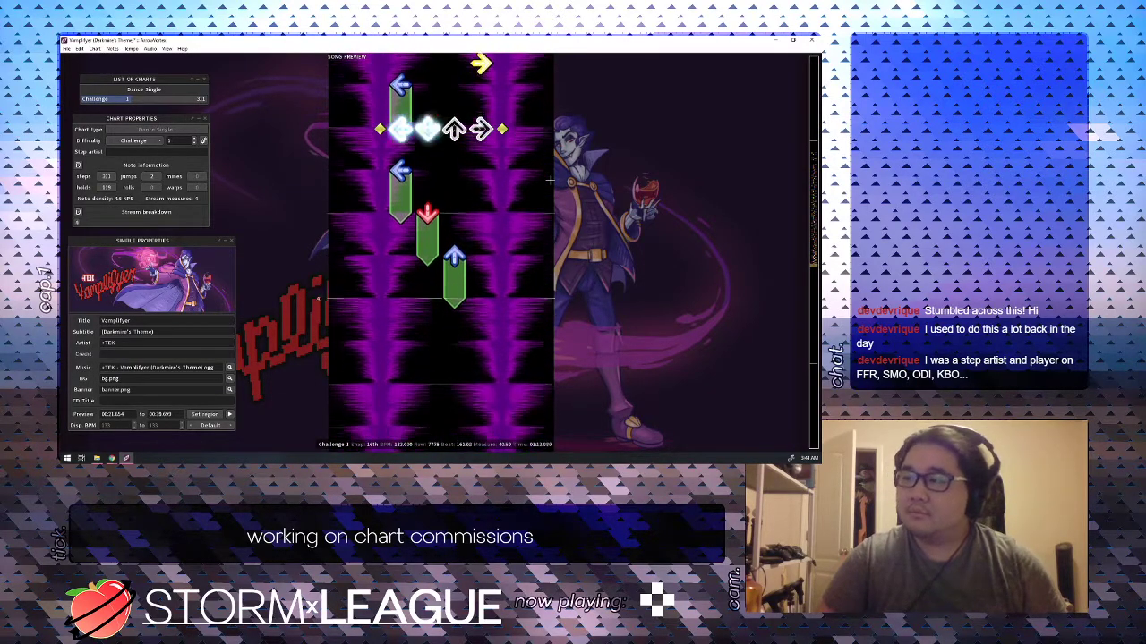
{"action": "key", "text": "3"}
{"action": "key", "text": "2"}
{"action": "key", "text": "3"}
{"action": "scroll", "coordinate": [550, 181], "scroll_direction": "down", "scroll_amount": 1}
{"action": "key", "text": "2"}
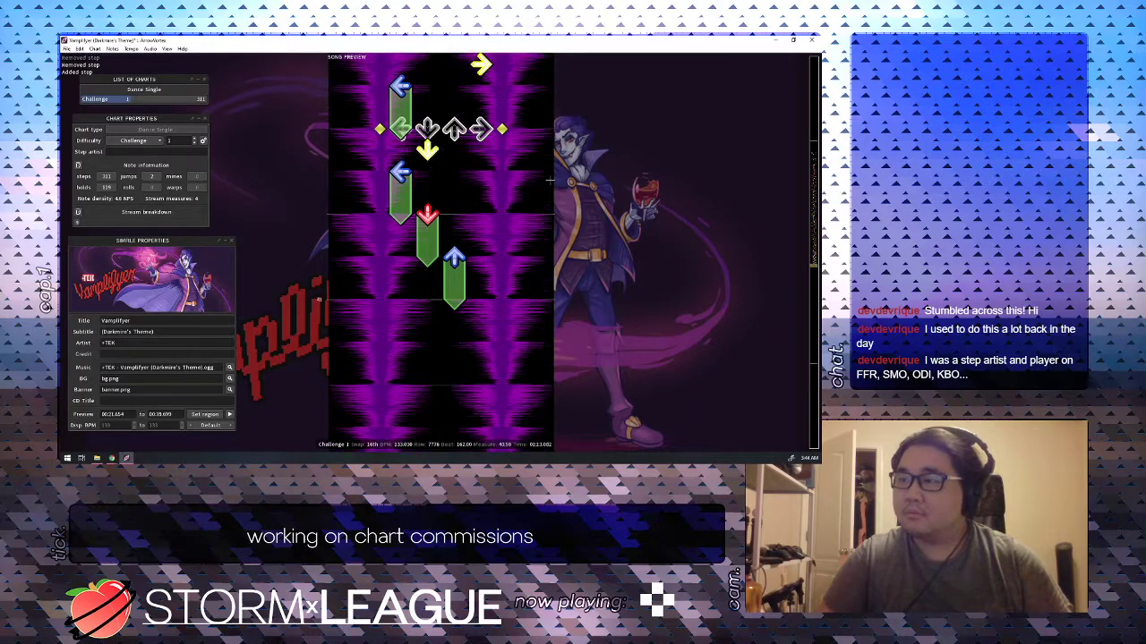
{"action": "scroll", "coordinate": [550, 181], "scroll_direction": "up", "scroll_amount": 5}
{"action": "key", "text": "space"}
{"action": "key", "text": "space"}
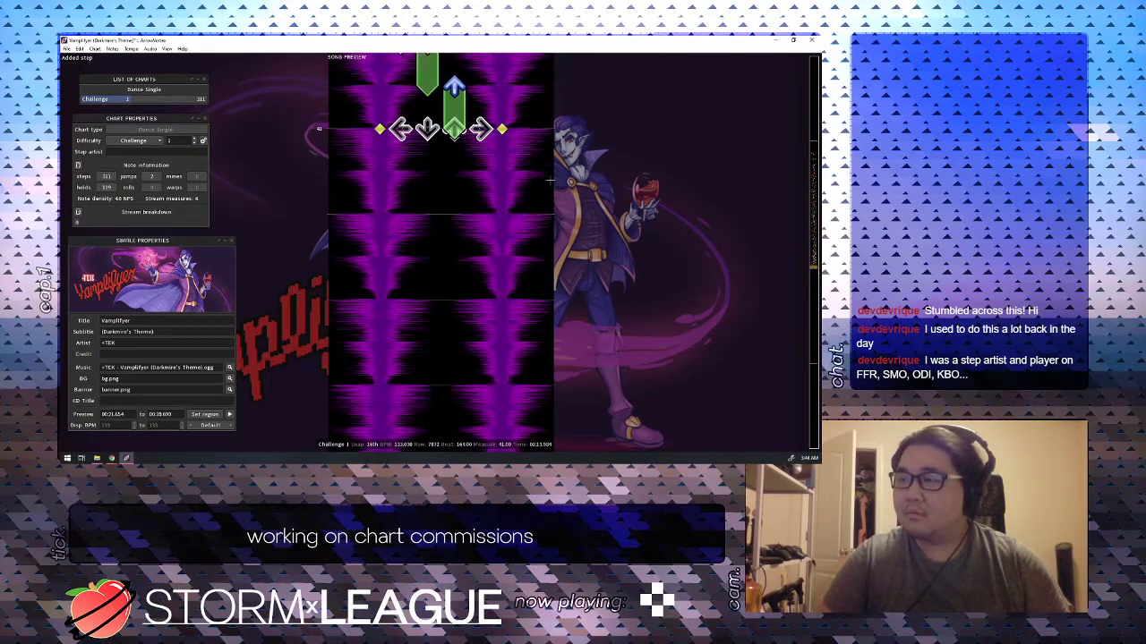
Fill measure 41 with four one-beat holds in the order right, up, right, left.
{"action": "key", "text": "4"}
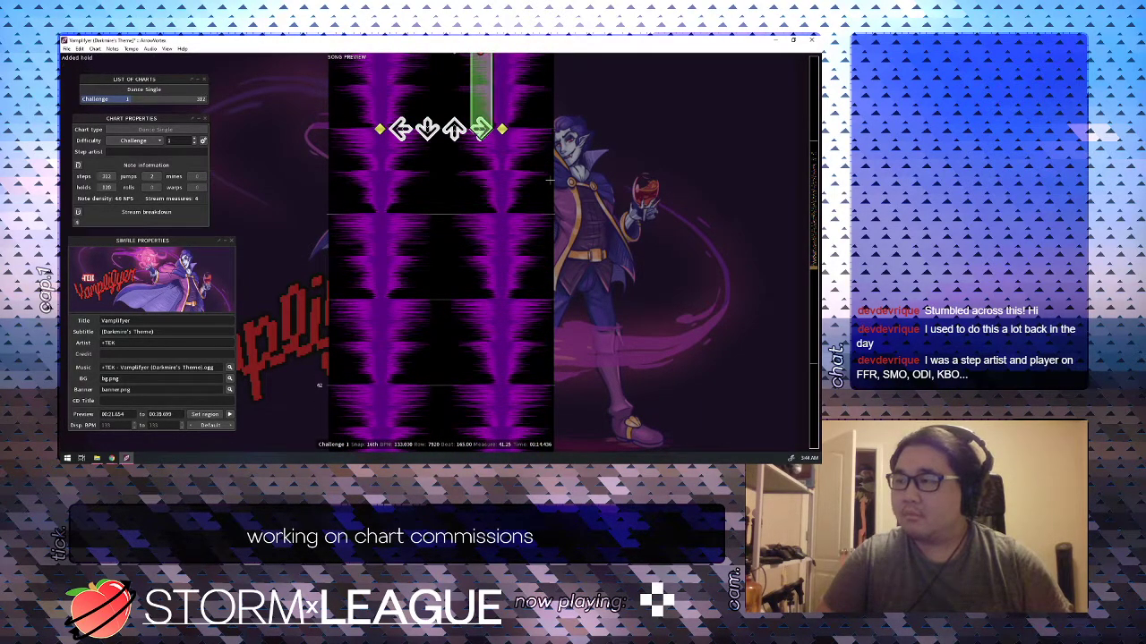
{"action": "key", "text": "4"}
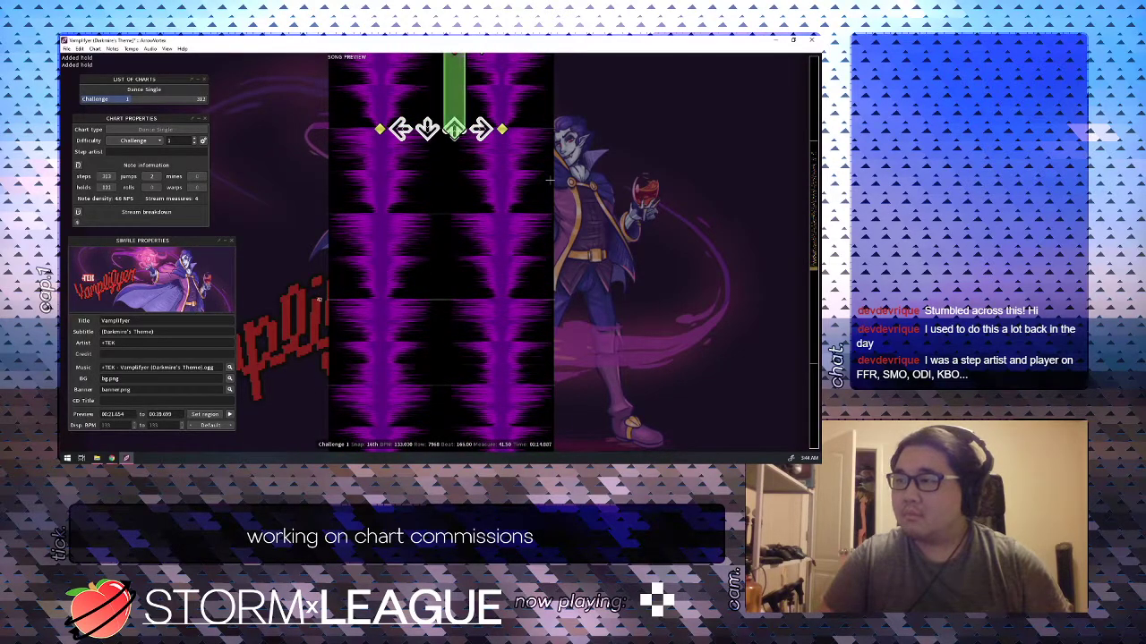
{"action": "scroll", "coordinate": [549, 181], "scroll_direction": "down", "scroll_amount": 2}
{"action": "key", "text": "1"}
{"action": "scroll", "coordinate": [550, 181], "scroll_direction": "down", "scroll_amount": 4}
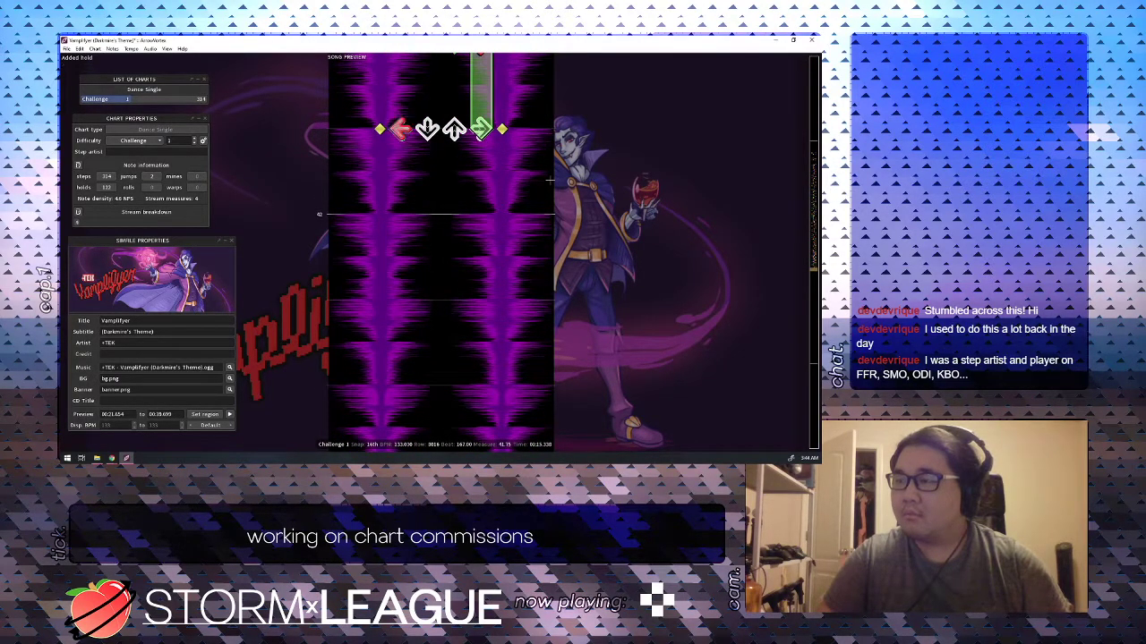
{"action": "key", "text": "4"}
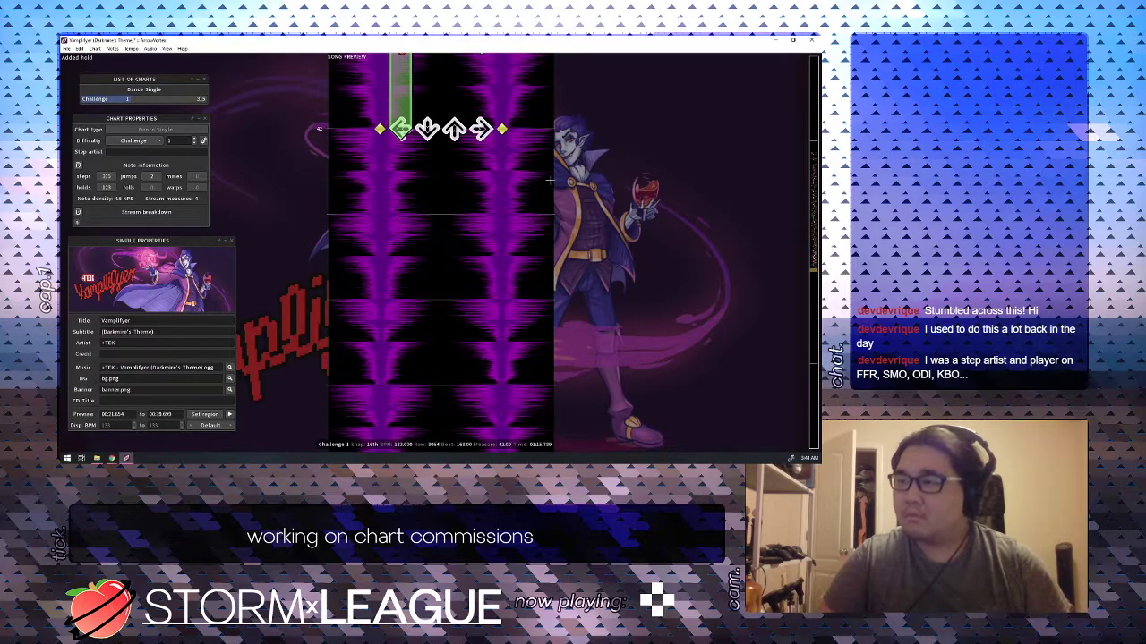
Start measure 42 with a half-beat right hold, a down step half a beat in and a right step a quarter beat after it.
{"action": "scroll", "coordinate": [549, 181], "scroll_direction": "down", "scroll_amount": 2}
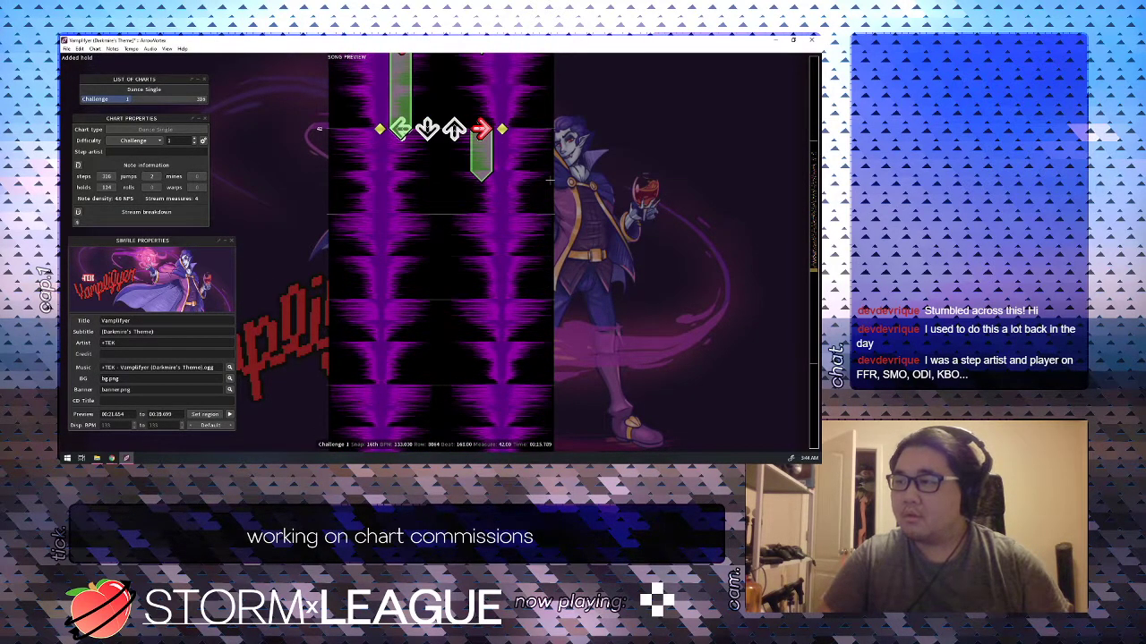
{"action": "key", "text": "4"}
{"action": "scroll", "coordinate": [550, 181], "scroll_direction": "up", "scroll_amount": 2}
{"action": "scroll", "coordinate": [549, 181], "scroll_direction": "down", "scroll_amount": 4}
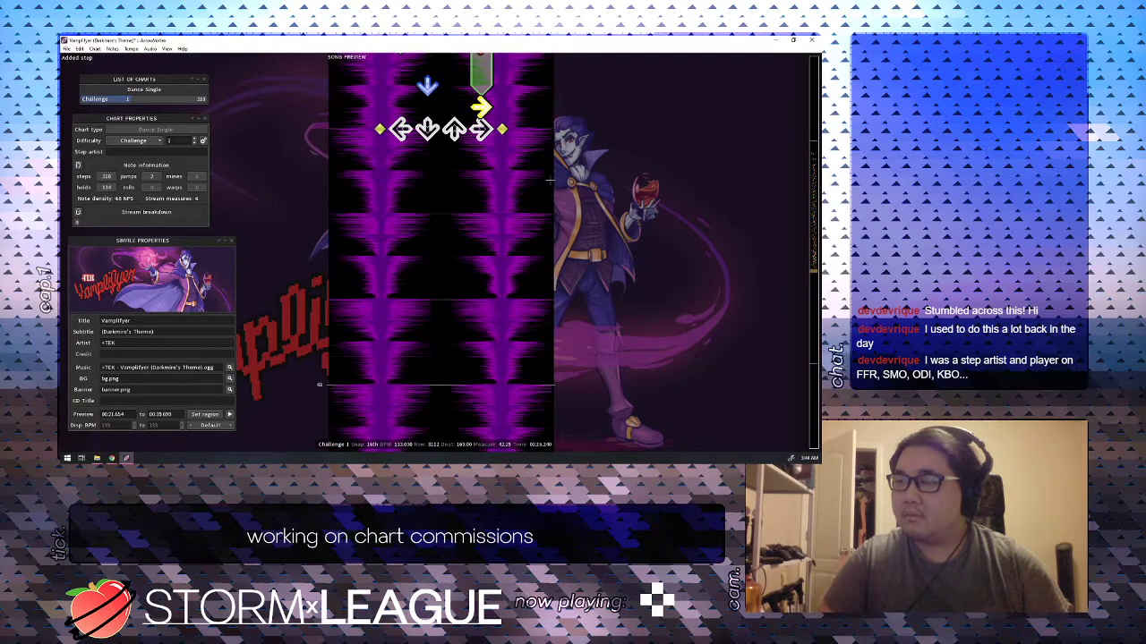
Add a left step a quarter beat into measure 42's second beat and a half-beat up hold in that beat's second half.
{"action": "key", "text": "1"}
{"action": "scroll", "coordinate": [549, 180], "scroll_direction": "down", "scroll_amount": 1}
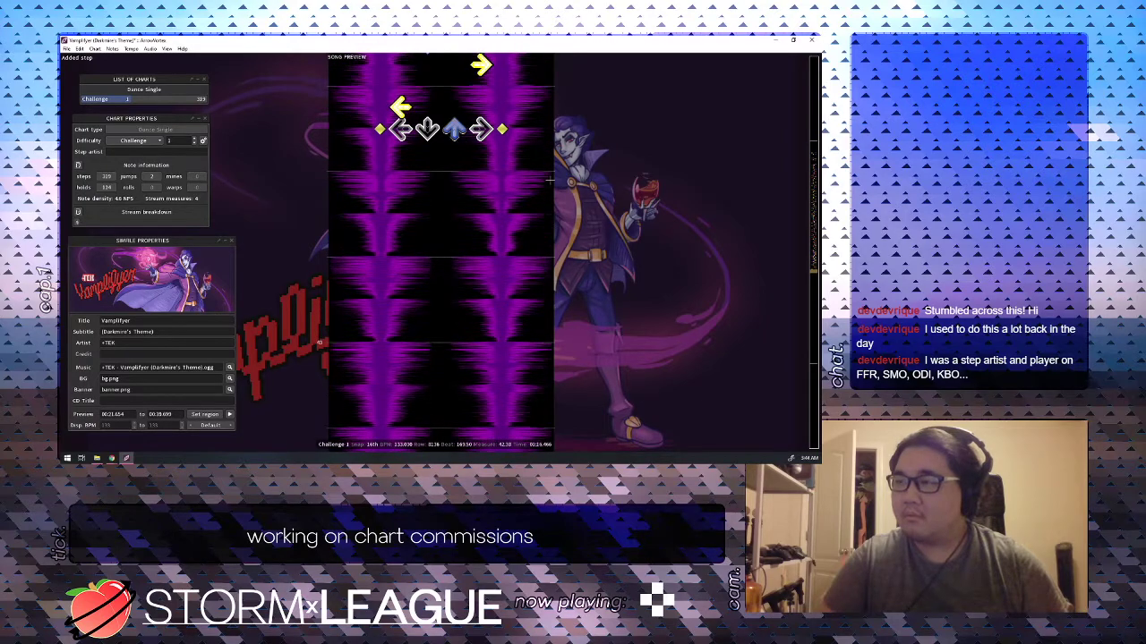
{"action": "scroll", "coordinate": [549, 181], "scroll_direction": "down", "scroll_amount": 1}
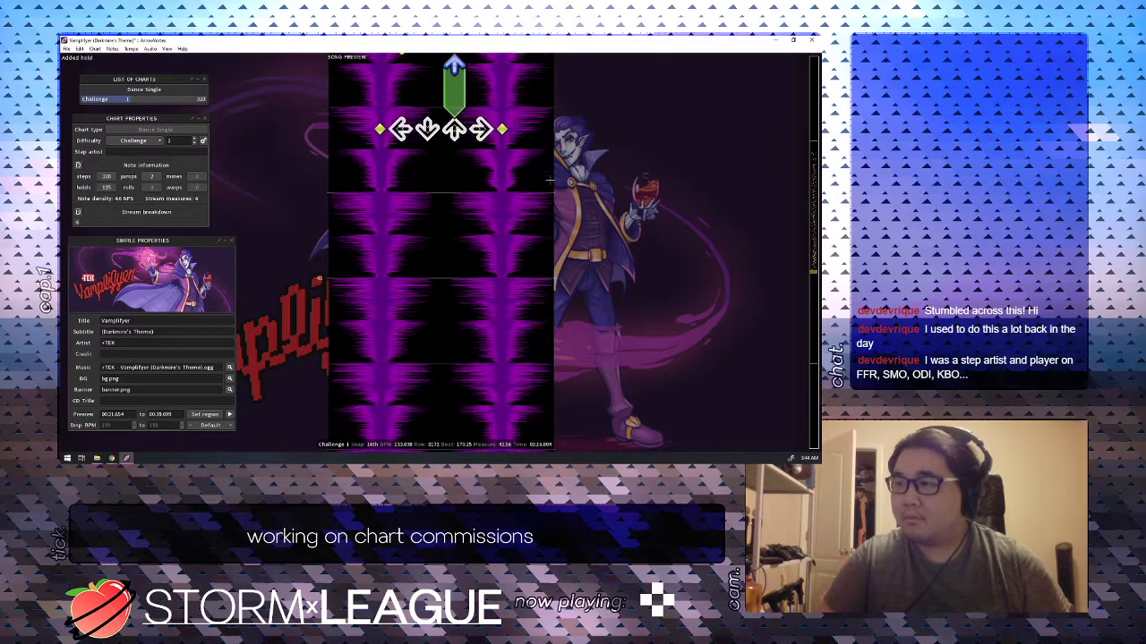
Chart measure 42's third beat with a left step a quarter beat in and a half-beat up hold filling its second half.
{"action": "scroll", "coordinate": [549, 181], "scroll_direction": "up", "scroll_amount": 2}
{"action": "scroll", "coordinate": [549, 181], "scroll_direction": "down", "scroll_amount": 1}
{"action": "key", "text": "4"}
{"action": "scroll", "coordinate": [550, 181], "scroll_direction": "up", "scroll_amount": 2}
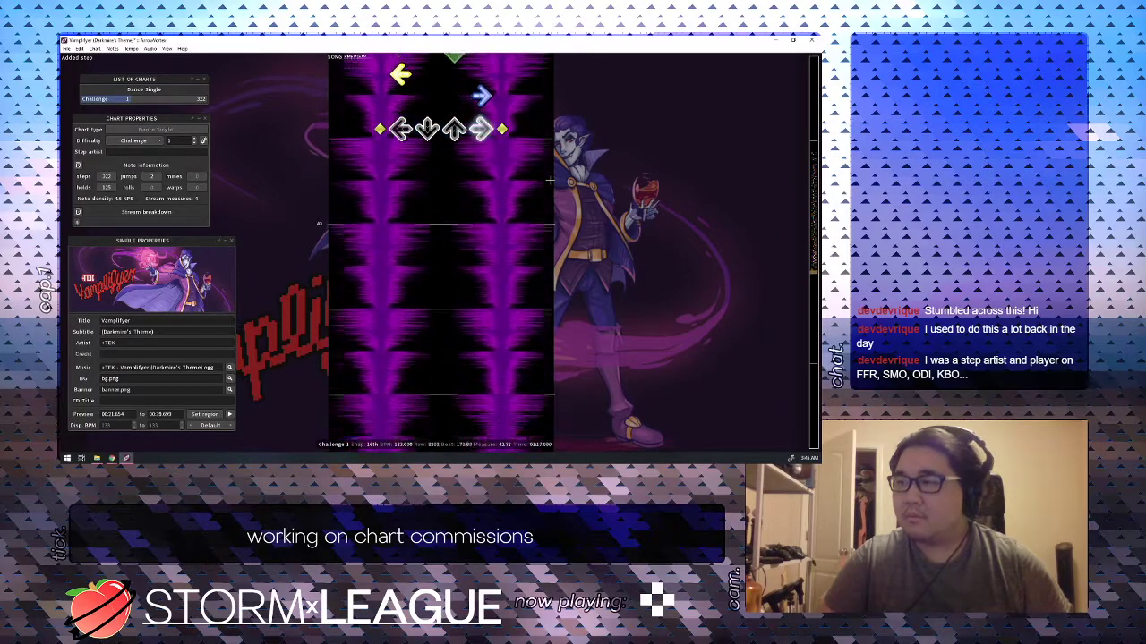
{"action": "key", "text": "4"}
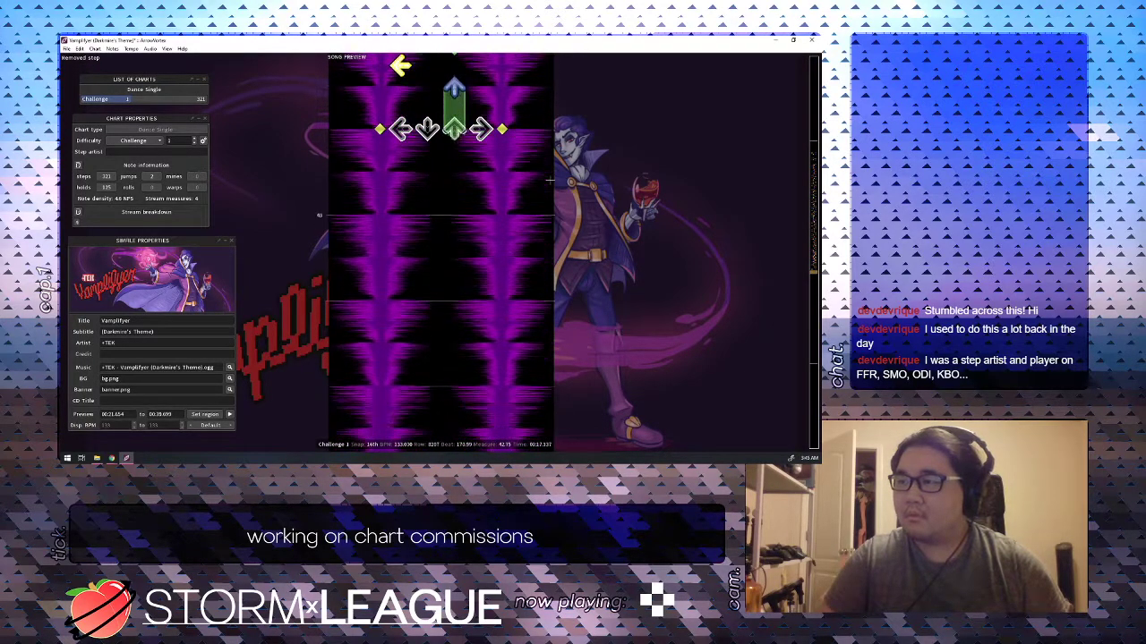
{"action": "key", "text": "4"}
{"action": "scroll", "coordinate": [549, 180], "scroll_direction": "up", "scroll_amount": 4}
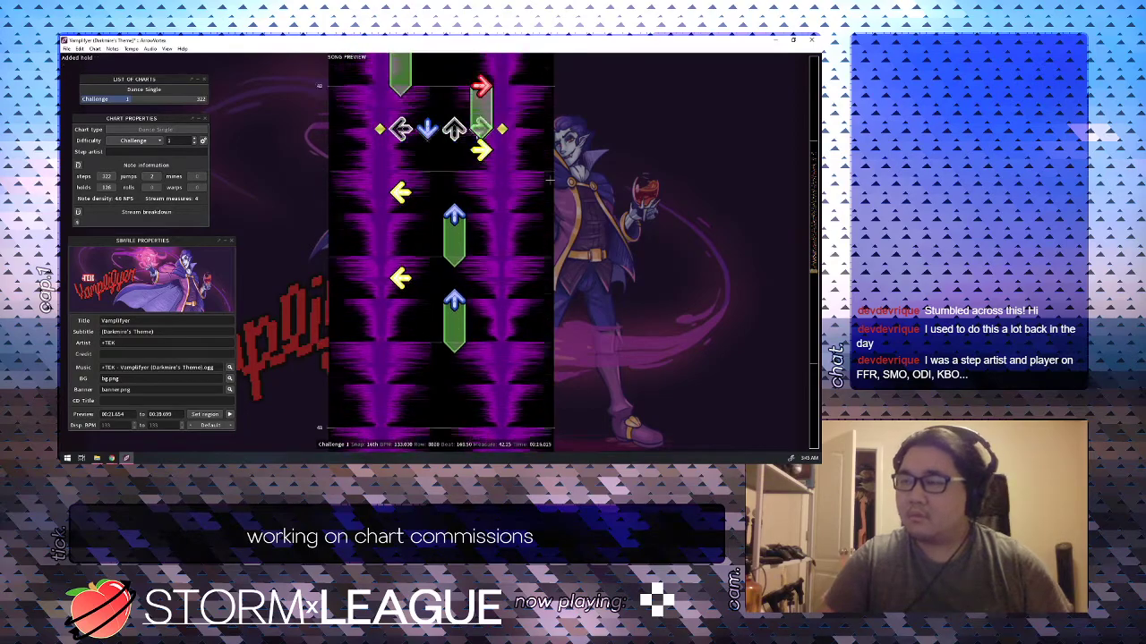
{"action": "scroll", "coordinate": [549, 180], "scroll_direction": "down", "scroll_amount": 4}
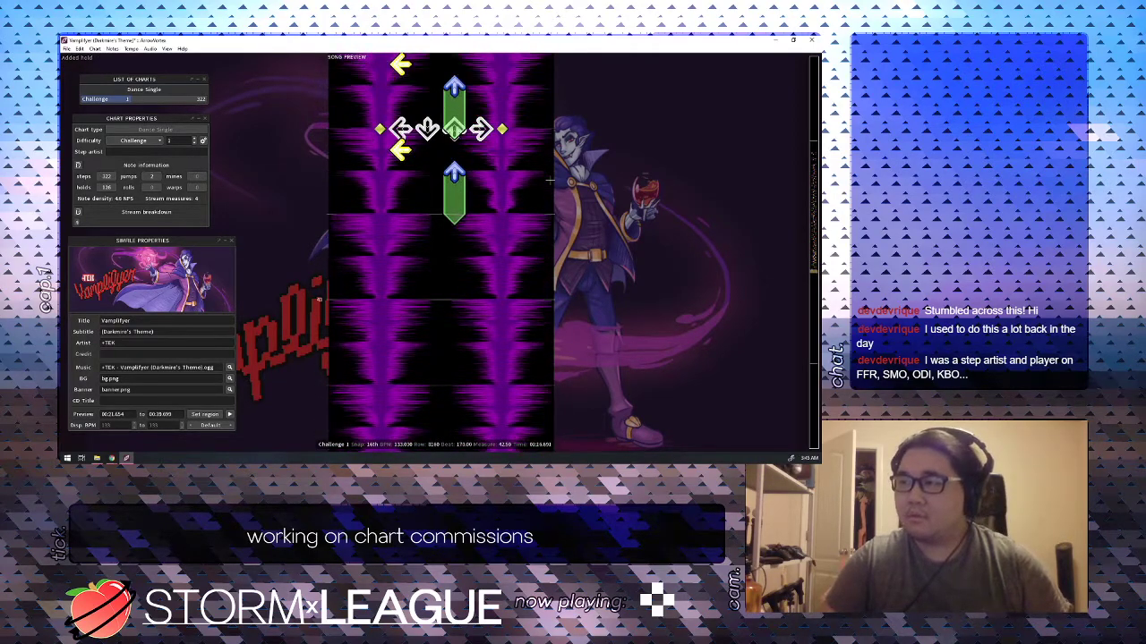
Try the left step directly on measure 42's third beat, restore it a quarter beat later and play it back.
{"action": "key", "text": "1"}
{"action": "scroll", "coordinate": [550, 180], "scroll_direction": "down", "scroll_amount": 1}
{"action": "key", "text": "1"}
{"action": "scroll", "coordinate": [549, 180], "scroll_direction": "up", "scroll_amount": 1}
{"action": "key", "text": "1"}
{"action": "scroll", "coordinate": [549, 180], "scroll_direction": "down", "scroll_amount": 1}
{"action": "key", "text": "1"}
{"action": "scroll", "coordinate": [550, 181], "scroll_direction": "up", "scroll_amount": 5}
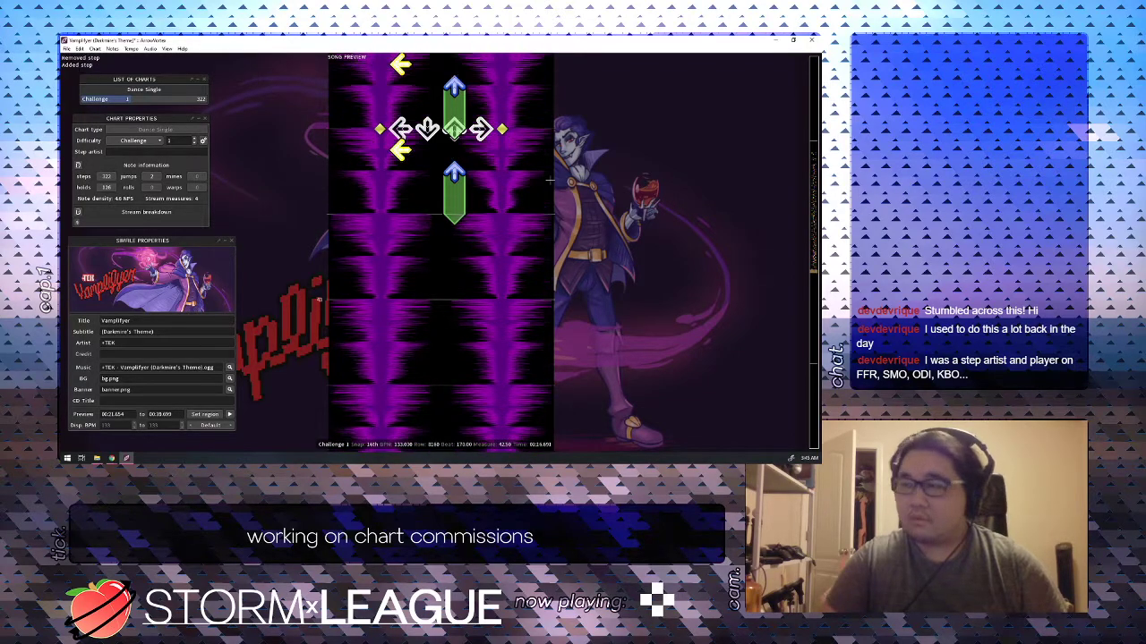
{"action": "key", "text": "space"}
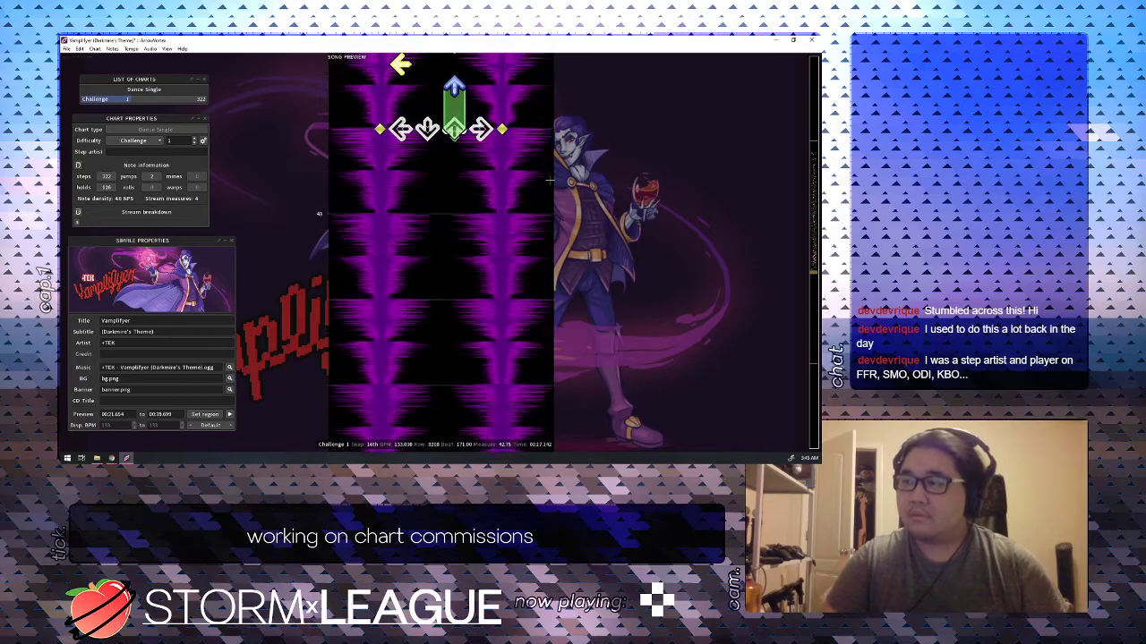
Add half-beat right and up holds on measure 42's fourth beat and a one-beat left hold at the start of measure 43.
{"action": "key", "text": "4"}
{"action": "scroll", "coordinate": [550, 181], "scroll_direction": "down", "scroll_amount": 2}
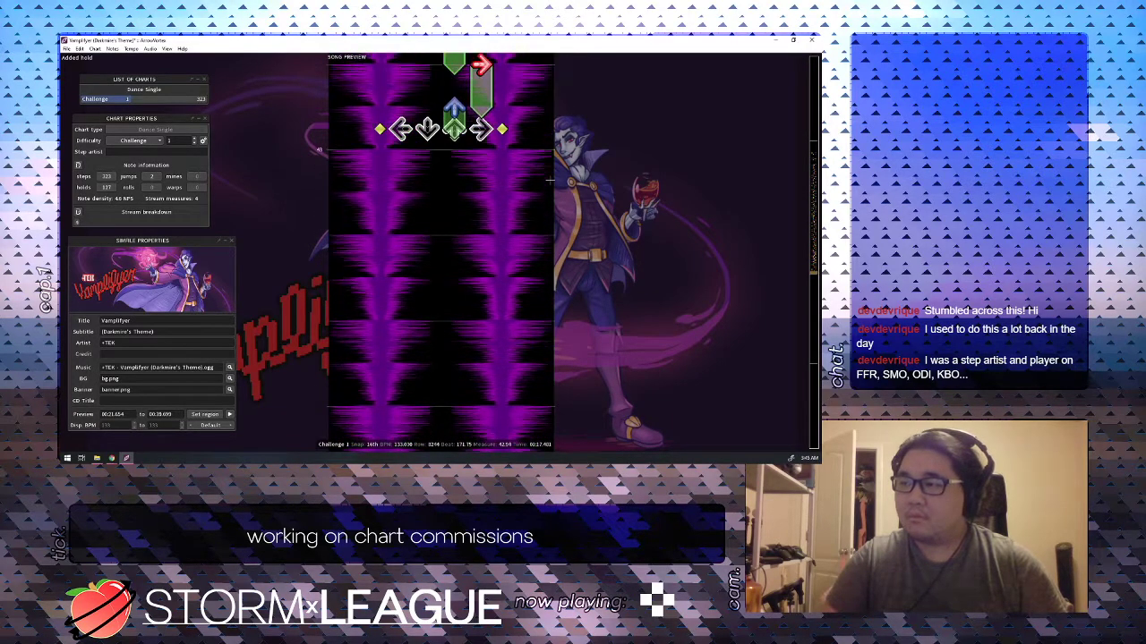
{"action": "key", "text": "1"}
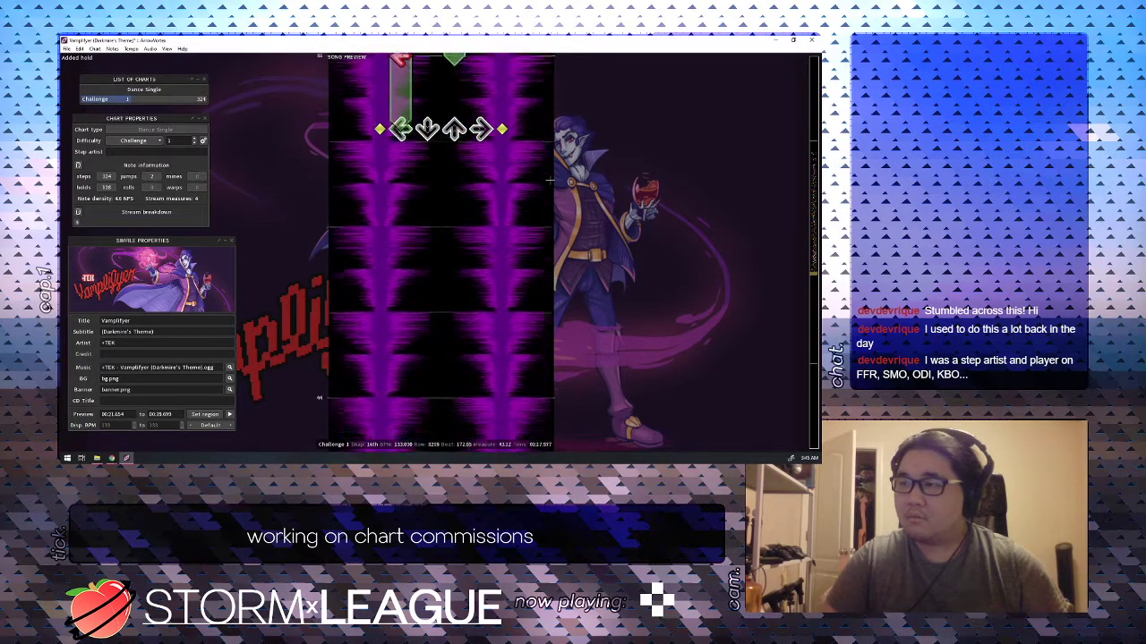
{"action": "scroll", "coordinate": [550, 181], "scroll_direction": "up", "scroll_amount": 6}
{"action": "key", "text": "3"}
{"action": "scroll", "coordinate": [549, 181], "scroll_direction": "down", "scroll_amount": 2}
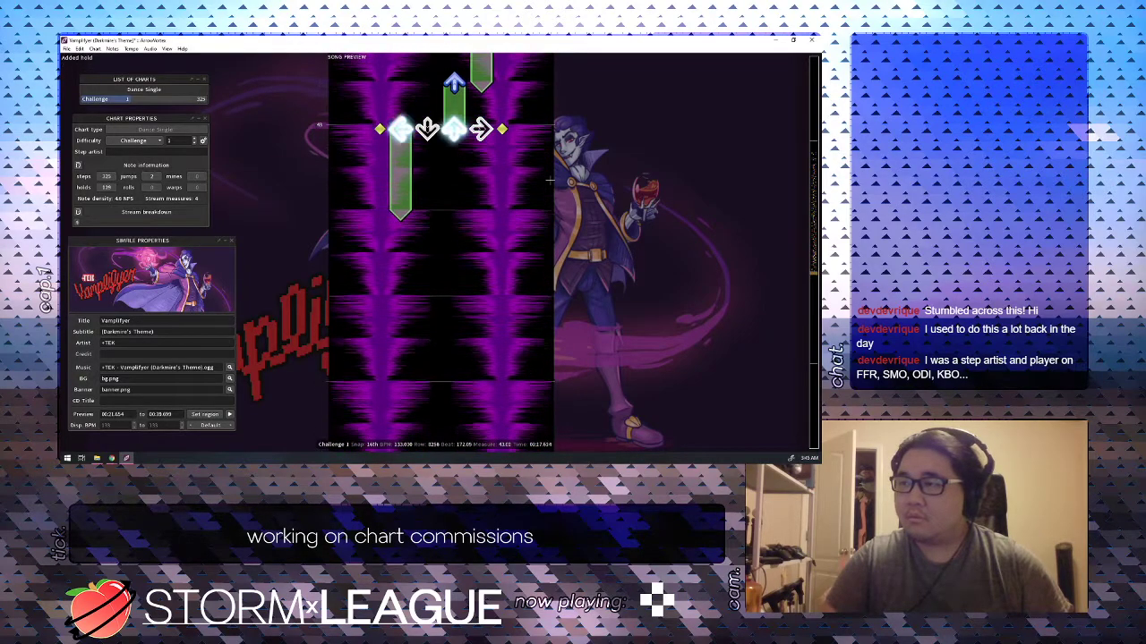
Add half-beat right and up holds on measure 43's second beat and play them back.
{"action": "key", "text": "3"}
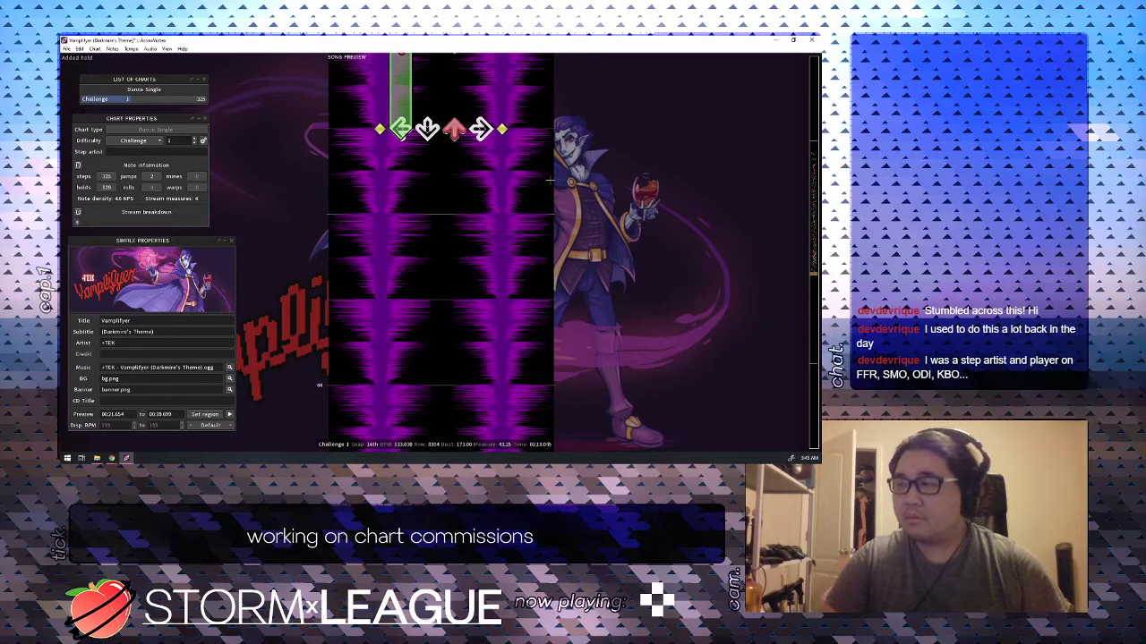
{"action": "key", "text": "3"}
{"action": "key", "text": "3"}
{"action": "key", "text": "3"}
{"action": "key", "text": "4"}
{"action": "scroll", "coordinate": [550, 181], "scroll_direction": "down", "scroll_amount": 2}
{"action": "scroll", "coordinate": [550, 181], "scroll_direction": "up", "scroll_amount": 2}
{"action": "key", "text": "space"}
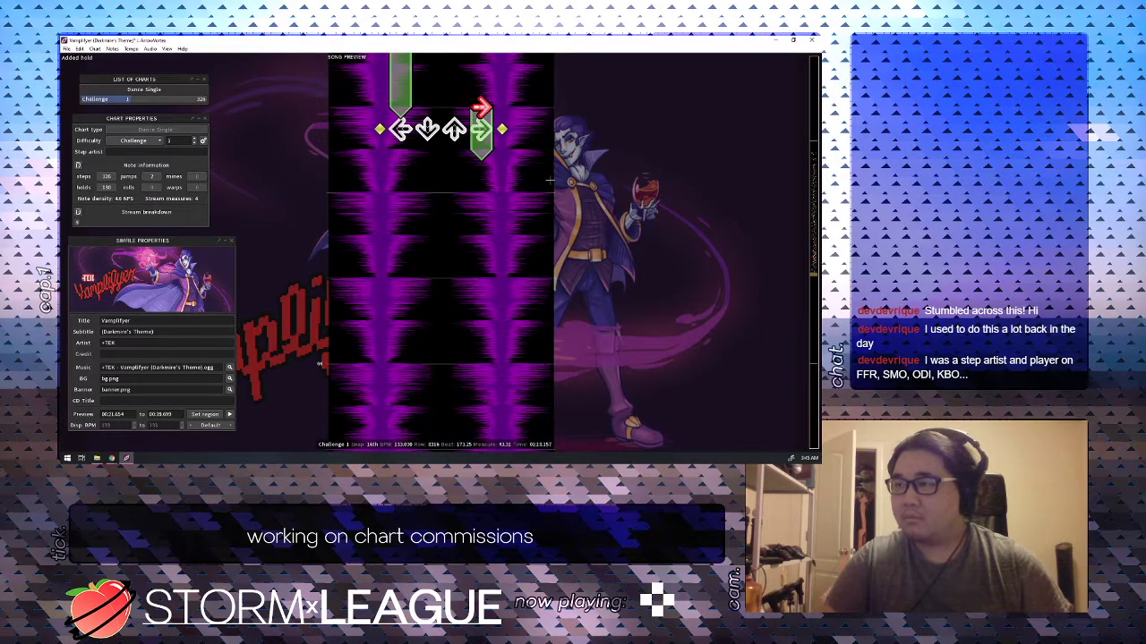
{"action": "scroll", "coordinate": [550, 181], "scroll_direction": "down", "scroll_amount": 2}
{"action": "scroll", "coordinate": [550, 181], "scroll_direction": "up", "scroll_amount": 1}
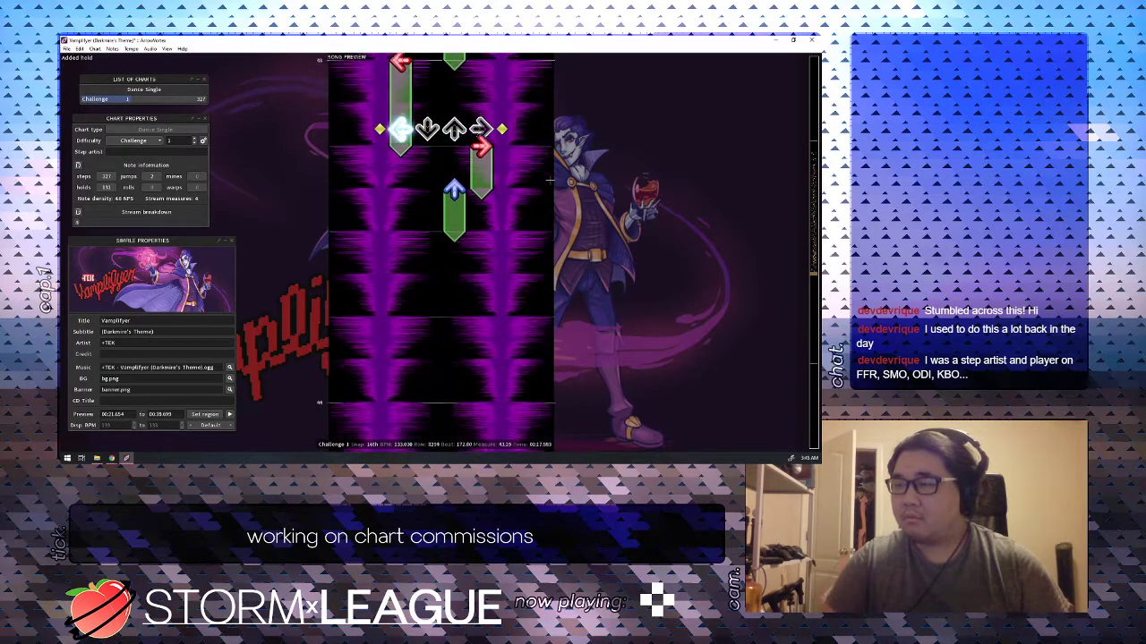
{"action": "scroll", "coordinate": [549, 180], "scroll_direction": "up", "scroll_amount": 4}
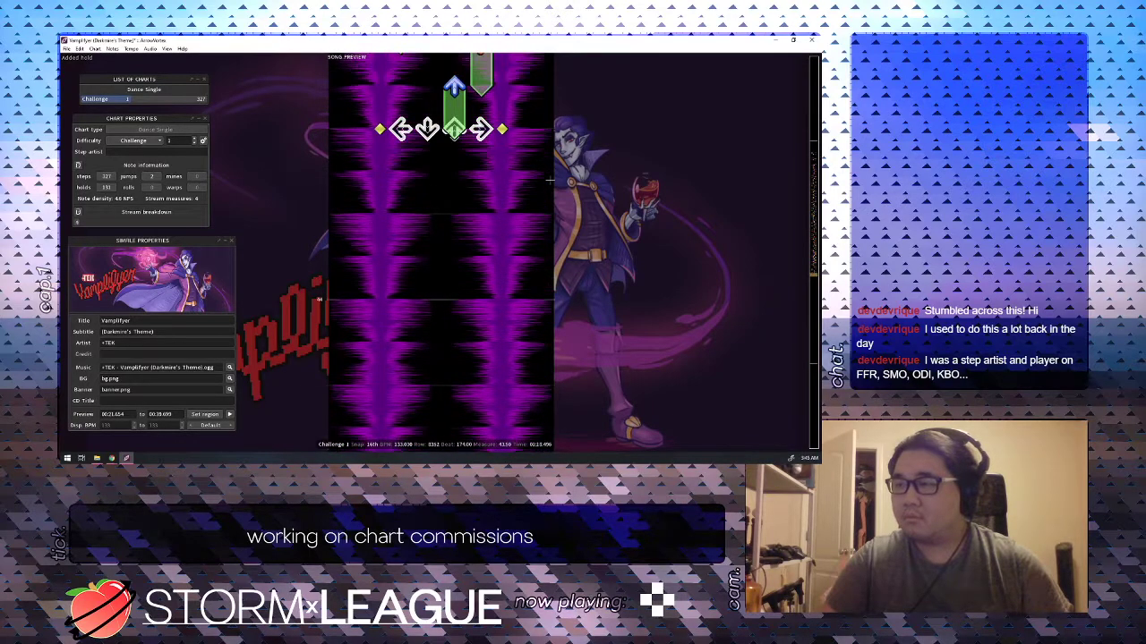
{"action": "scroll", "coordinate": [549, 181], "scroll_direction": "down", "scroll_amount": 4}
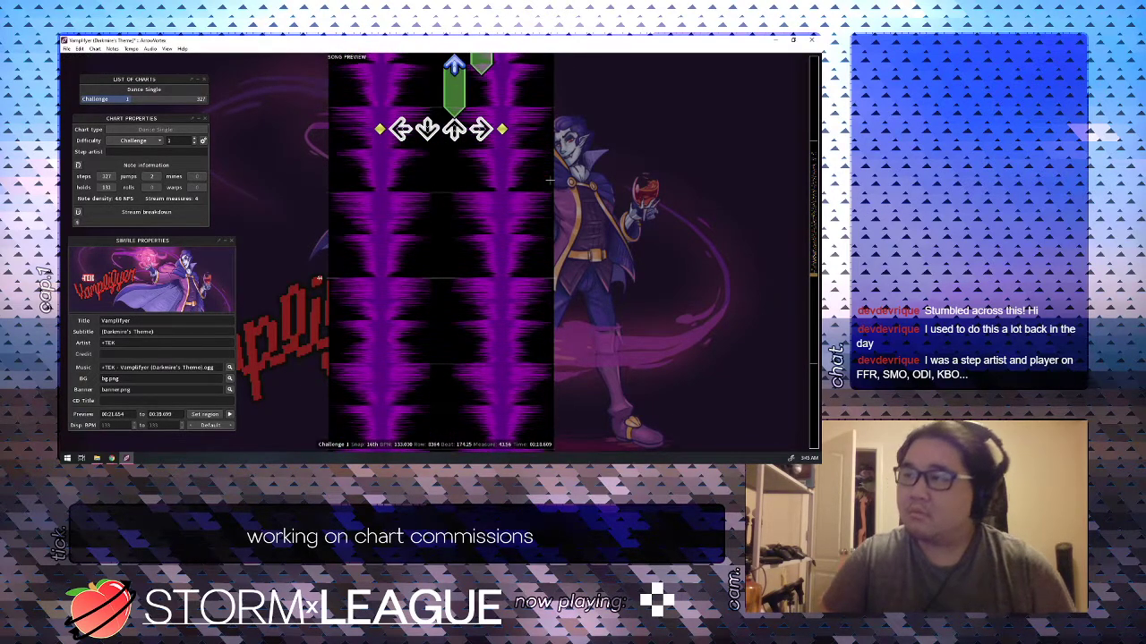
Add a right step a quarter beat into measure 43's third beat and a half-beat down hold in that beat's second half.
{"action": "key", "text": "4"}
{"action": "key", "text": "2"}
{"action": "scroll", "coordinate": [549, 181], "scroll_direction": "down", "scroll_amount": 1}
{"action": "scroll", "coordinate": [549, 180], "scroll_direction": "down", "scroll_amount": 3}
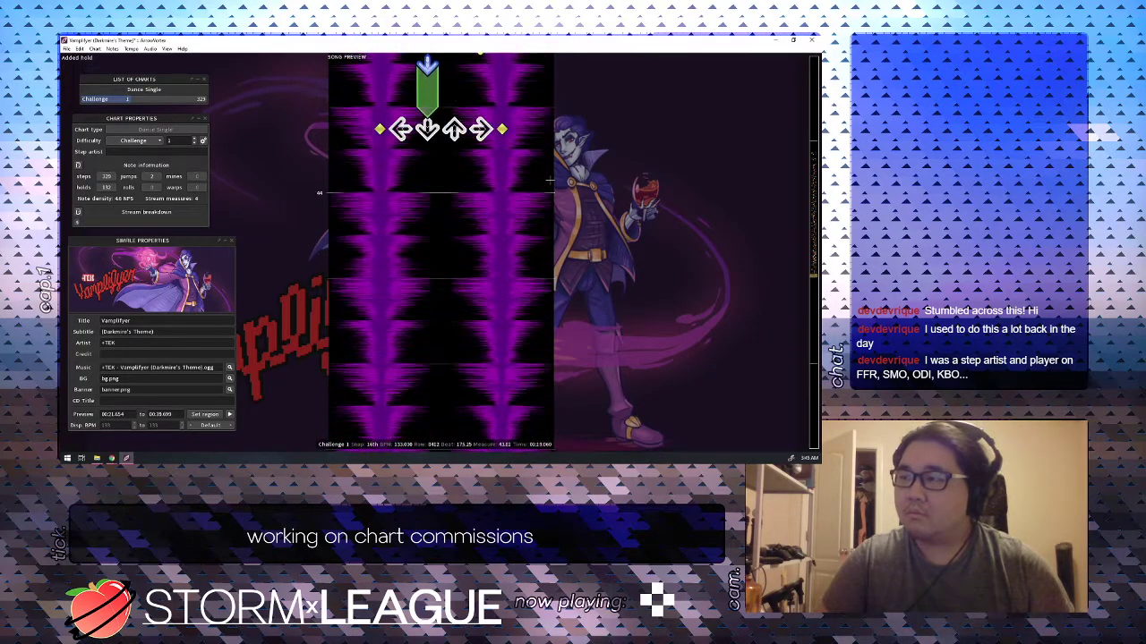
Fill measure 43's fourth beat with a half-beat right hold followed by a half-beat up hold.
{"action": "scroll", "coordinate": [550, 181], "scroll_direction": "down", "scroll_amount": 2}
{"action": "key", "text": "3"}
{"action": "scroll", "coordinate": [550, 181], "scroll_direction": "down", "scroll_amount": 2}
{"action": "scroll", "coordinate": [549, 180], "scroll_direction": "up", "scroll_amount": 10}
{"action": "key", "text": "3"}
{"action": "scroll", "coordinate": [550, 181], "scroll_direction": "down", "scroll_amount": 2}
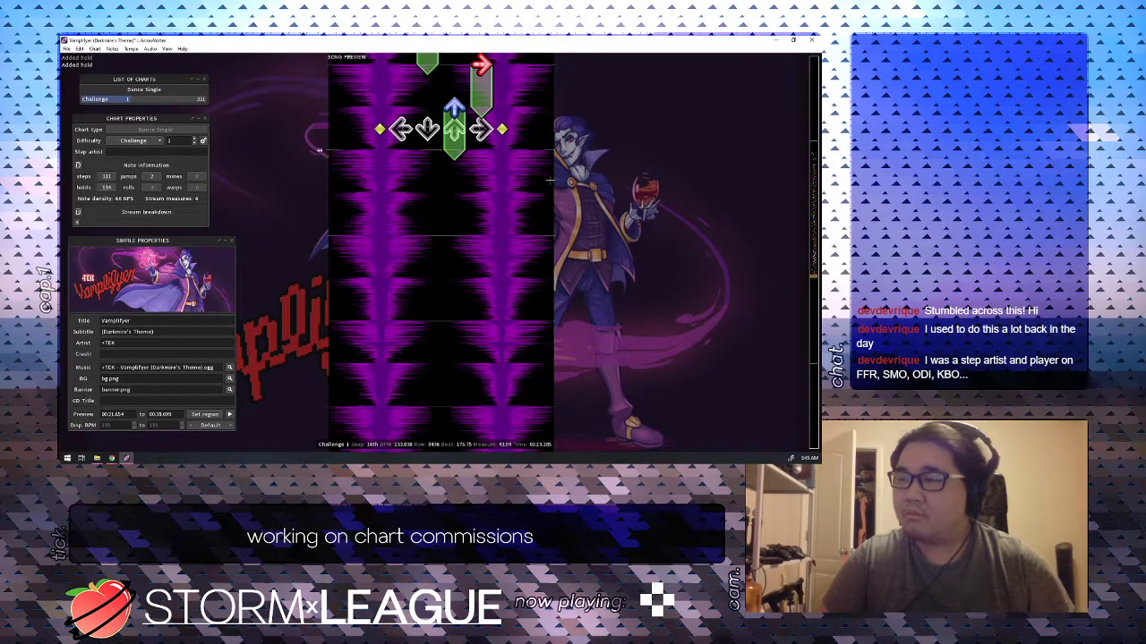
{"action": "key", "text": "4"}
{"action": "scroll", "coordinate": [550, 180], "scroll_direction": "down", "scroll_amount": 4}
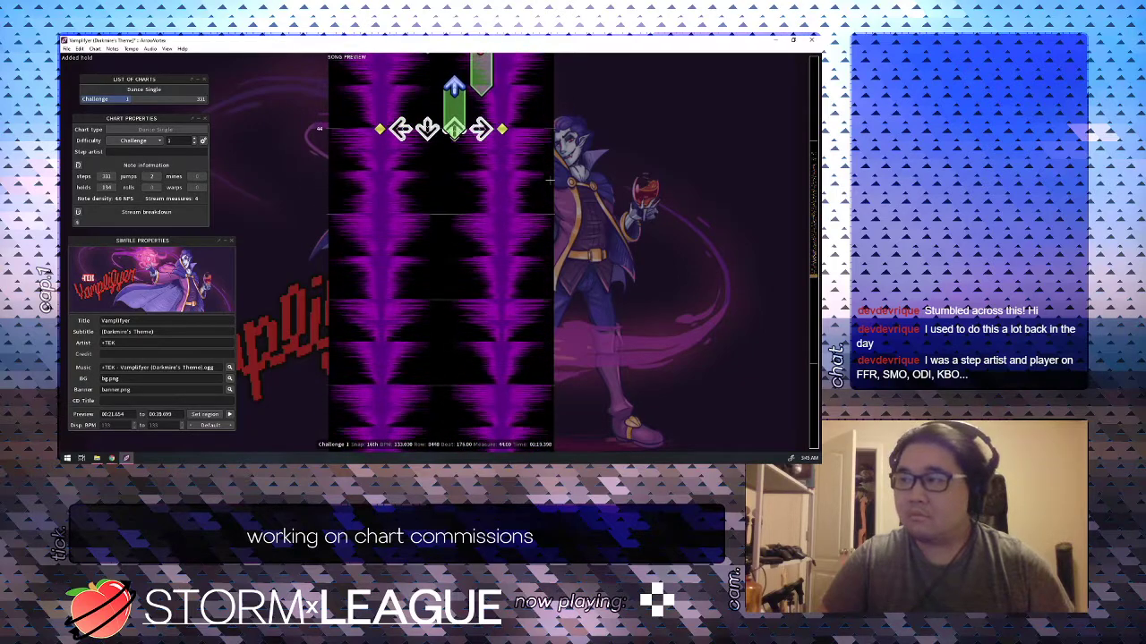
In measure 43, swap the third beat's down hold for a left hold and the fourth beat's right hold for a half-beat down hold.
{"action": "key", "text": "4"}
{"action": "scroll", "coordinate": [550, 181], "scroll_direction": "up", "scroll_amount": 2}
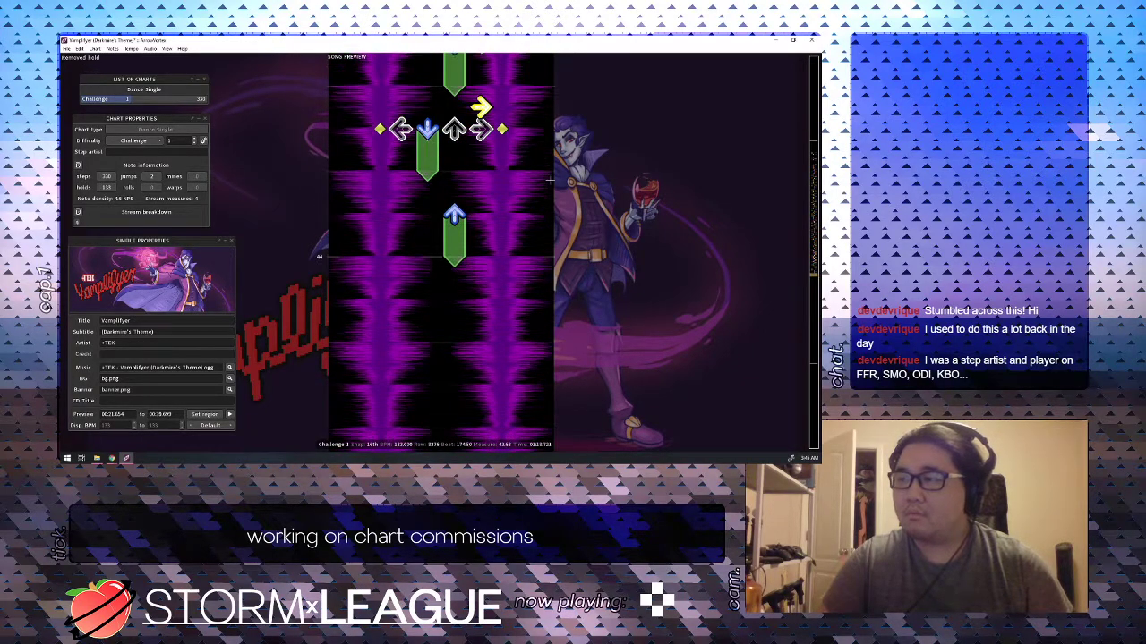
{"action": "key", "text": "2"}
{"action": "key", "text": "1"}
{"action": "scroll", "coordinate": [550, 181], "scroll_direction": "down", "scroll_amount": 2}
{"action": "scroll", "coordinate": [550, 181], "scroll_direction": "up", "scroll_amount": 6}
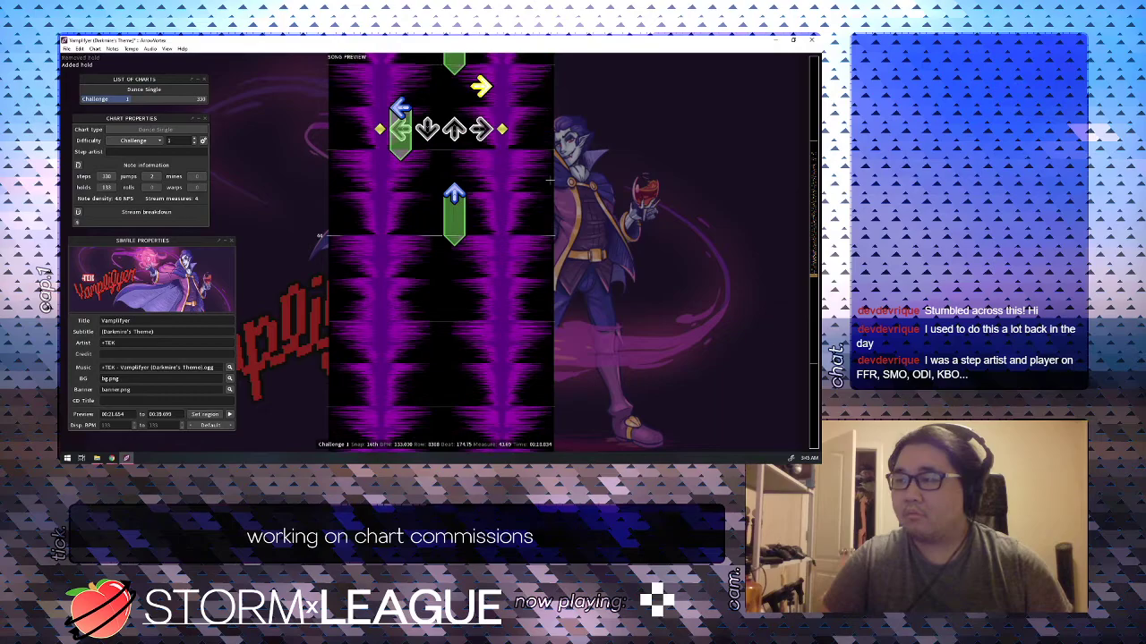
{"action": "scroll", "coordinate": [550, 181], "scroll_direction": "down", "scroll_amount": 1}
{"action": "key", "text": "2"}
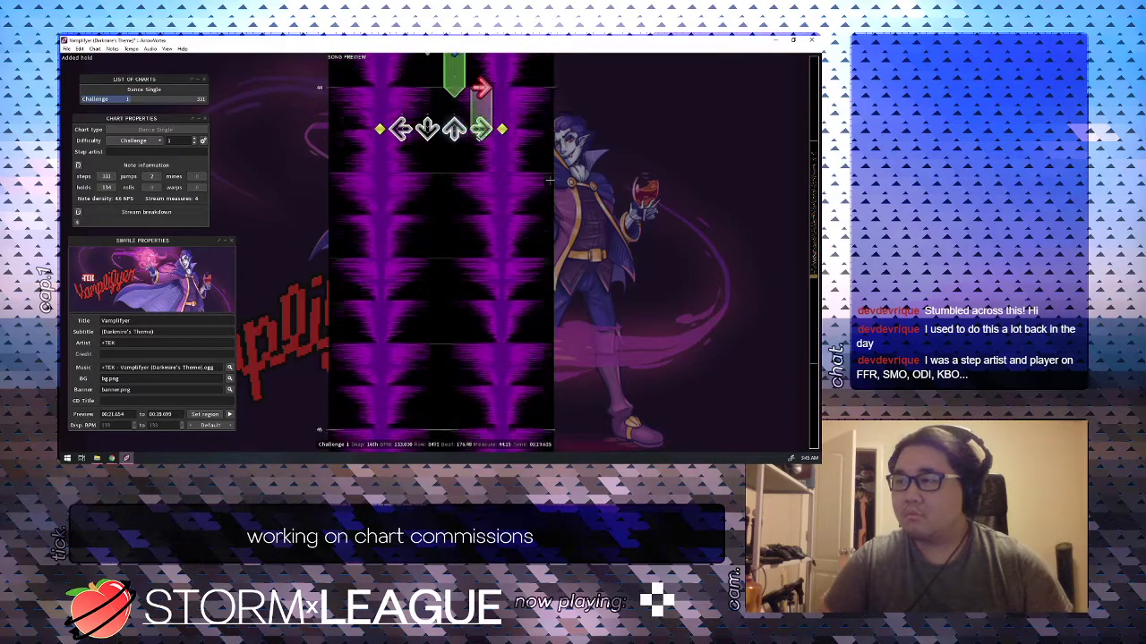
In measure 44, fill the first beat with a half-beat right hold plus left and right steps, and the second with a left step and down hold.
{"action": "key", "text": "4"}
{"action": "key", "text": "4"}
{"action": "scroll", "coordinate": [550, 181], "scroll_direction": "up", "scroll_amount": 1}
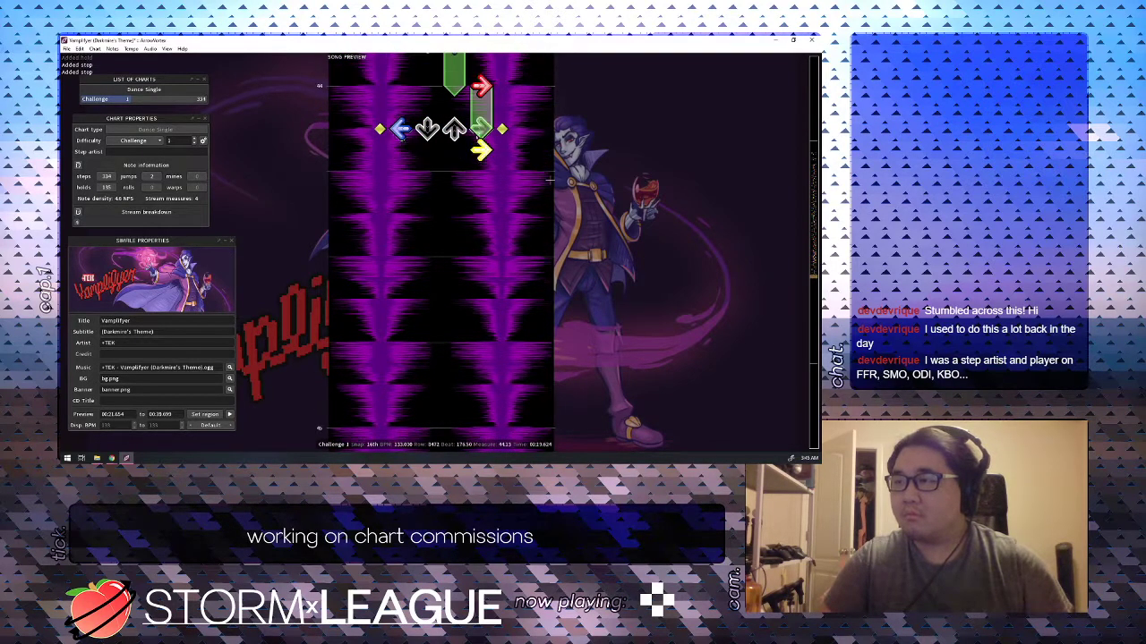
{"action": "key", "text": "space"}
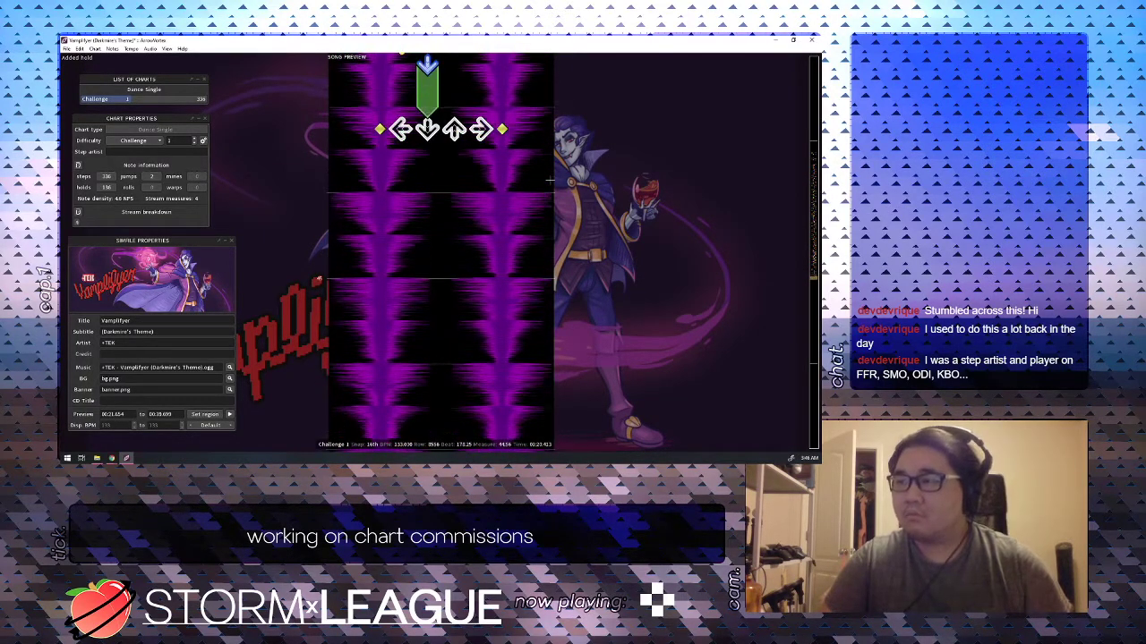
{"action": "key", "text": "2"}
{"action": "scroll", "coordinate": [549, 179], "scroll_direction": "up", "scroll_amount": 4}
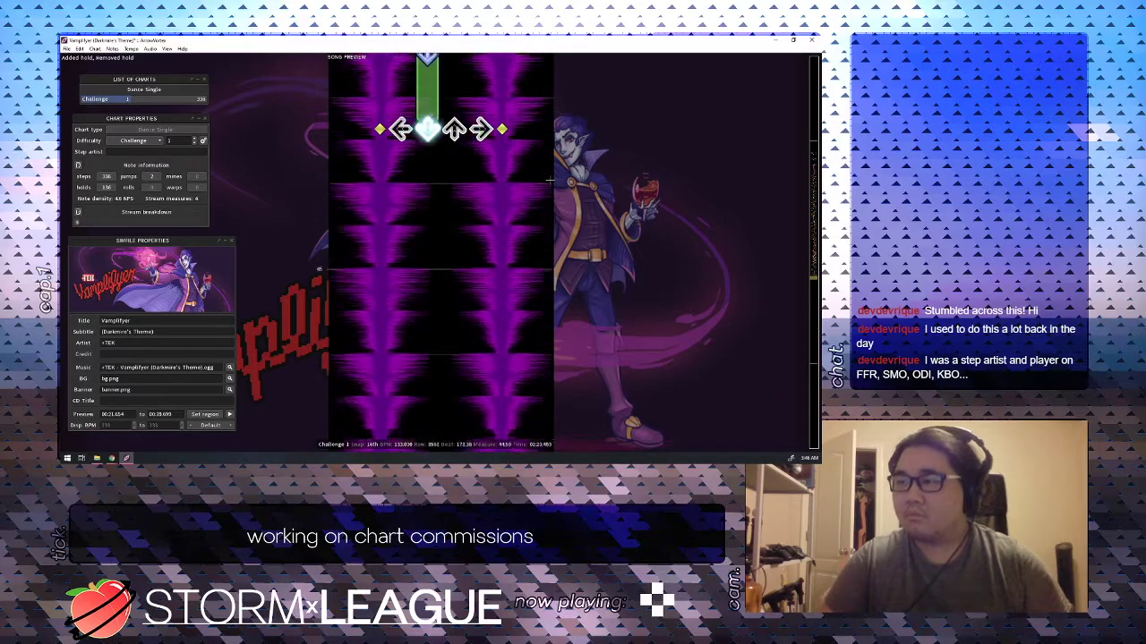
Add a left step a quarter beat into measure 44's third beat and a half-beat down hold in that beat's second half.
{"action": "key", "text": "Down"}
{"action": "key", "text": "Down"}
{"action": "key", "text": "1"}
{"action": "key", "text": "2"}
{"action": "key", "text": "1"}
{"action": "key", "text": "Down"}
{"action": "key", "text": "Down"}
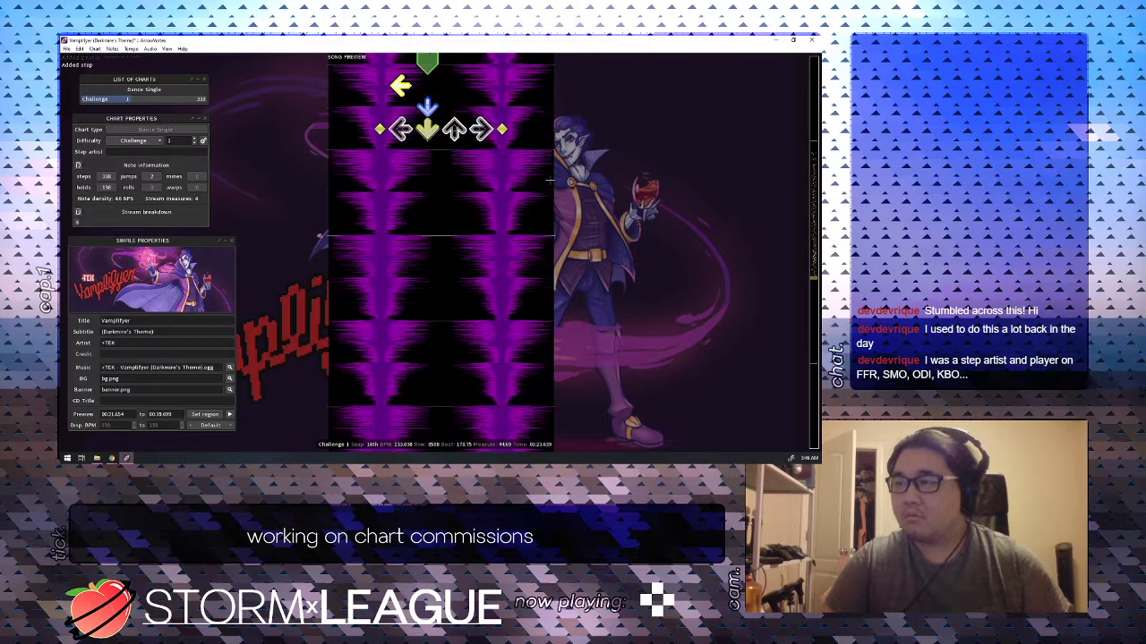
{"action": "key", "text": "2"}
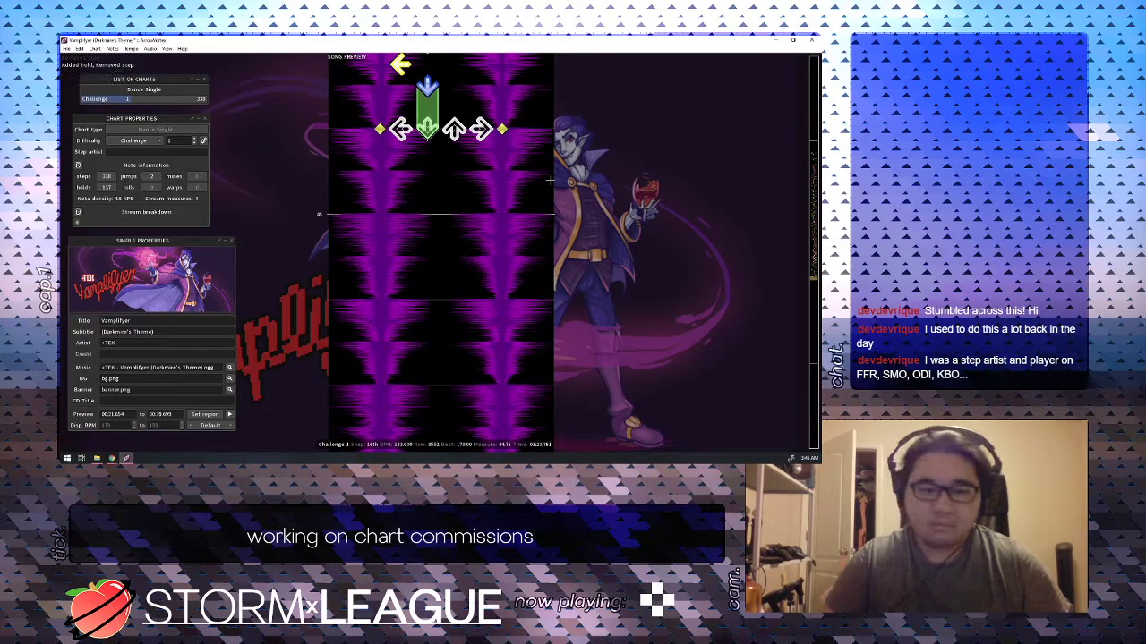
{"action": "key", "text": "Up"}
{"action": "key", "text": "Up"}
{"action": "key", "text": "Up"}
{"action": "scroll", "coordinate": [548, 181], "scroll_direction": "up", "scroll_amount": 4}
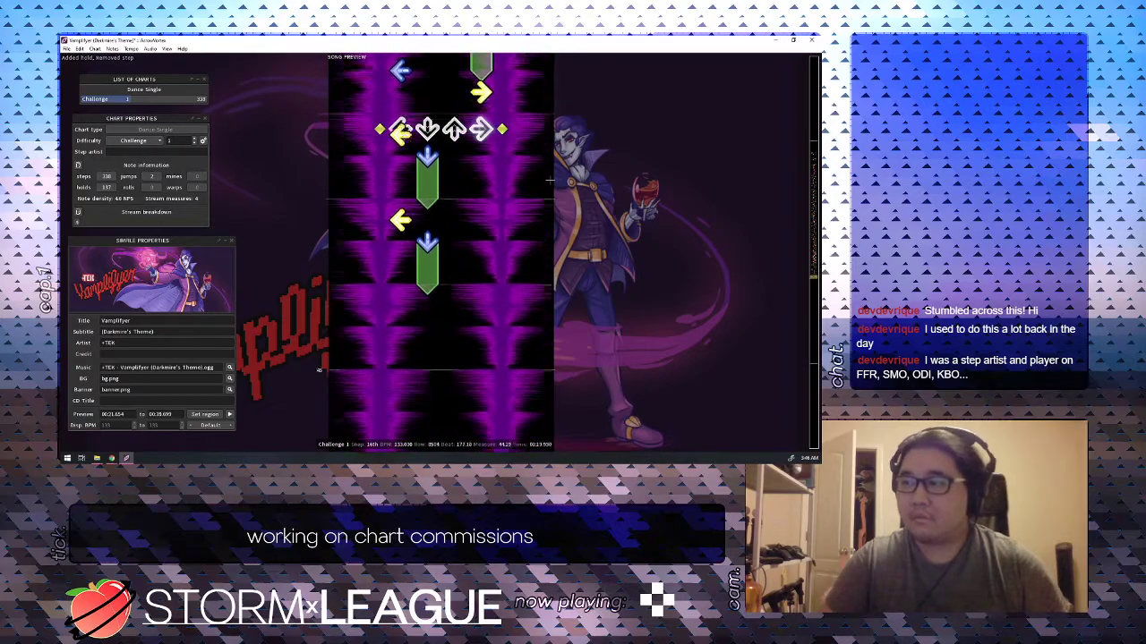
Fill measure 44's fourth beat with a half-beat up hold followed by a half-beat right hold, and play the measure back.
{"action": "scroll", "coordinate": [549, 181], "scroll_direction": "down", "scroll_amount": 3}
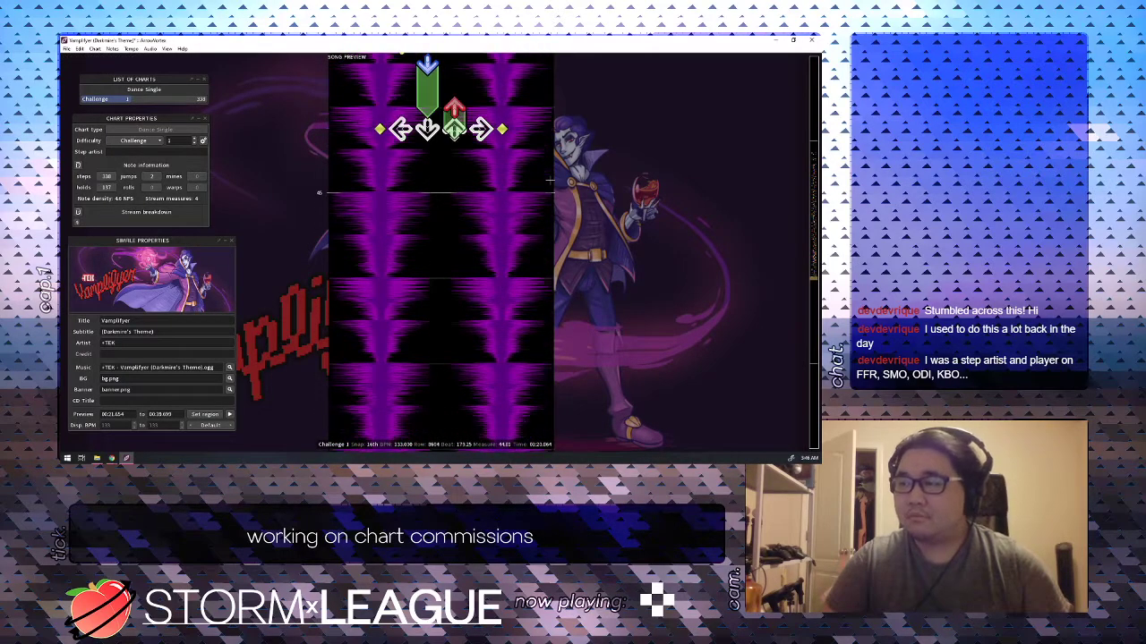
{"action": "key", "text": "3"}
{"action": "key", "text": "Down"}
{"action": "scroll", "coordinate": [548, 181], "scroll_direction": "up", "scroll_amount": 6}
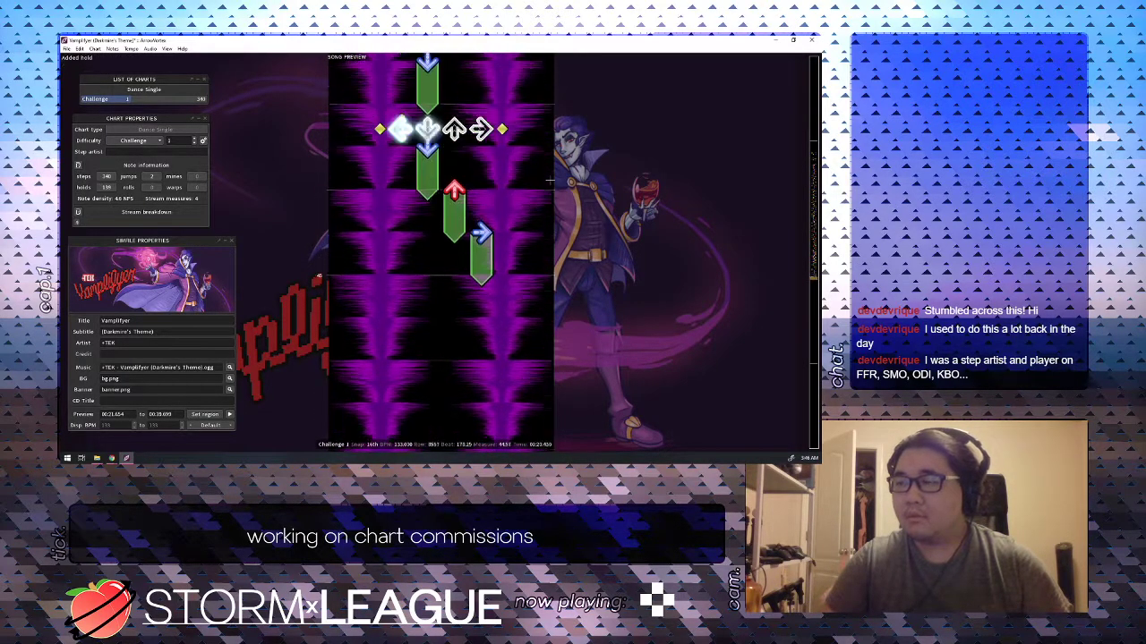
Add one-beat up, down and right holds on the first, second and third beats of measure 45.
{"action": "scroll", "coordinate": [549, 180], "scroll_direction": "down", "scroll_amount": 3}
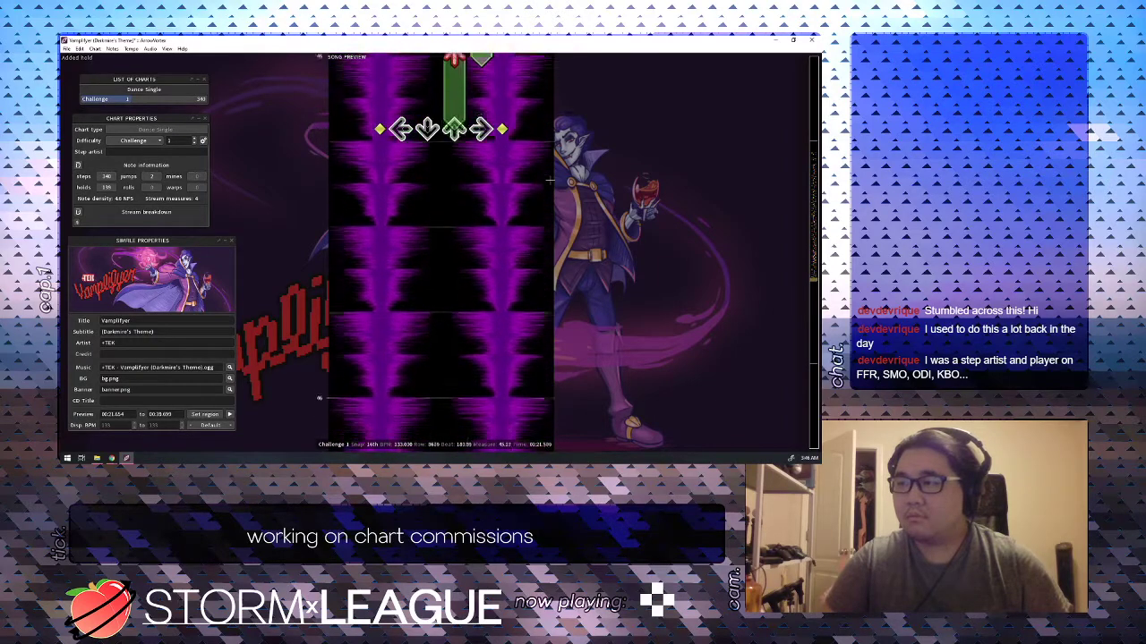
{"action": "key", "text": "2"}
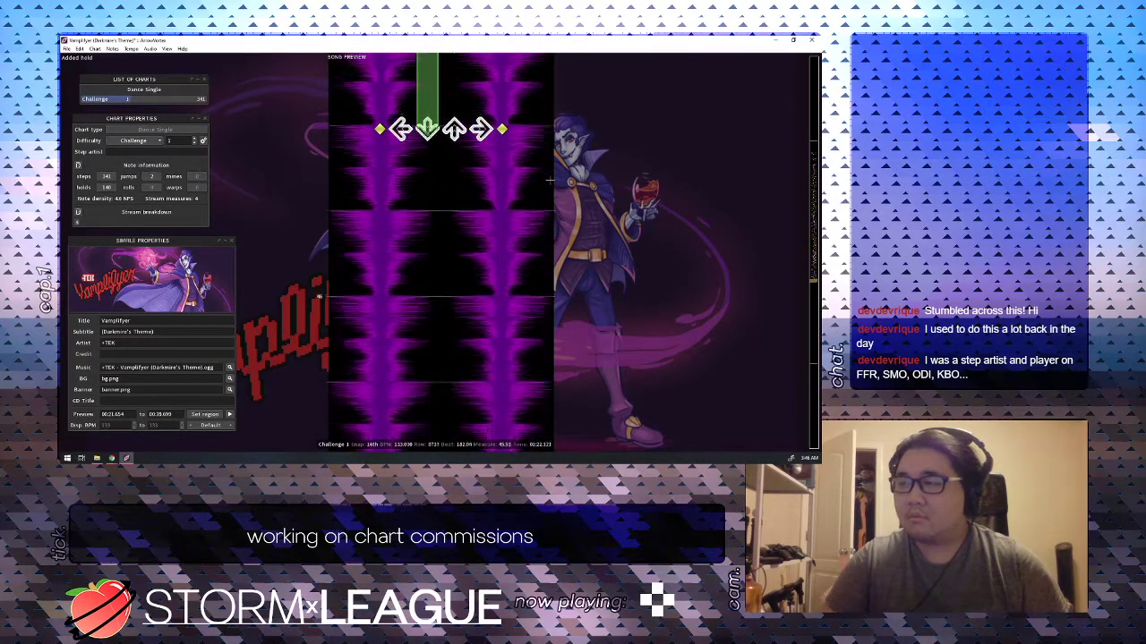
{"action": "key", "text": "4"}
{"action": "scroll", "coordinate": [548, 181], "scroll_direction": "down", "scroll_amount": 3}
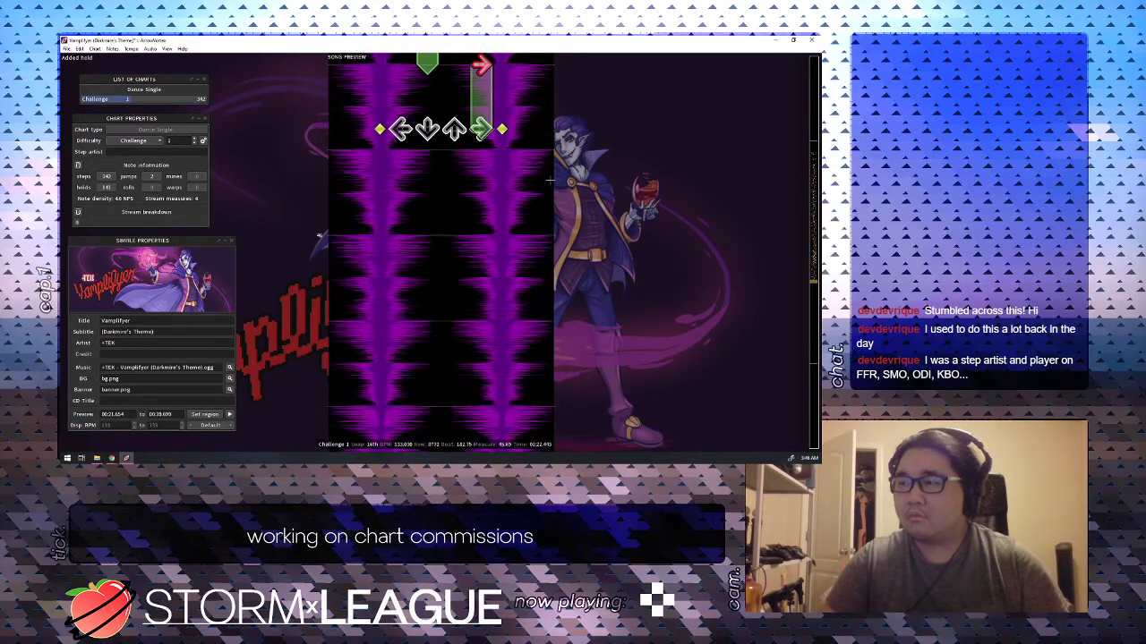
Try a down hold on measure 45's fourth beat and remove it.
{"action": "key", "text": "2"}
{"action": "scroll", "coordinate": [549, 181], "scroll_direction": "down", "scroll_amount": 3}
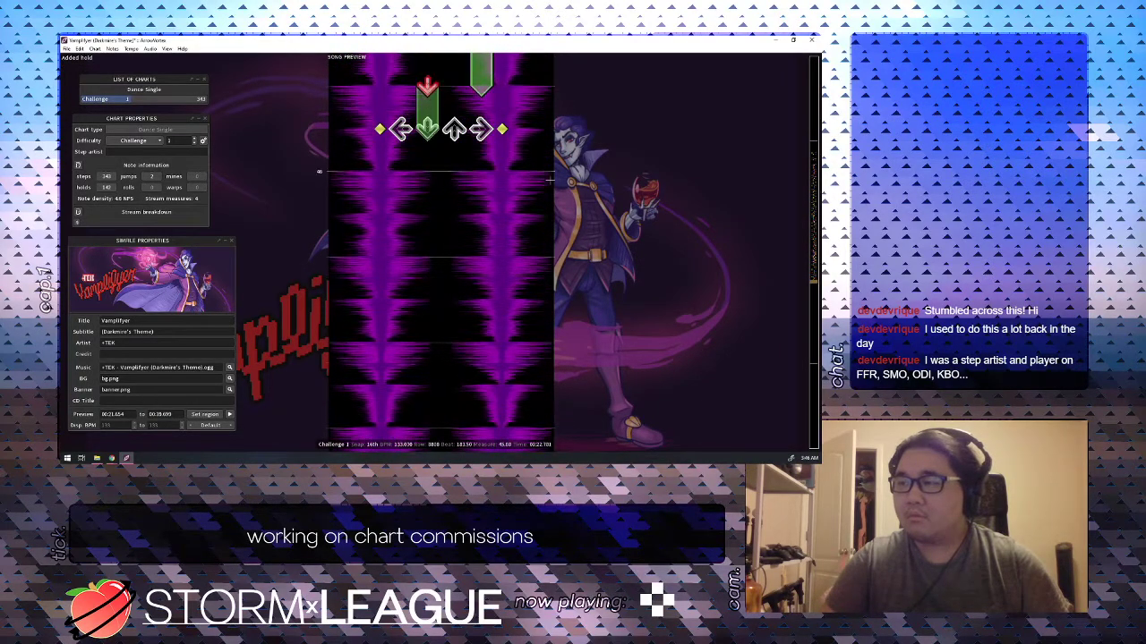
{"action": "scroll", "coordinate": [550, 181], "scroll_direction": "up", "scroll_amount": 2}
{"action": "key", "text": "2"}
Replace measure 45's opening up hold with a one-beat left hold and play the section back.
{"action": "scroll", "coordinate": [549, 181], "scroll_direction": "up", "scroll_amount": 20}
{"action": "key", "text": "space"}
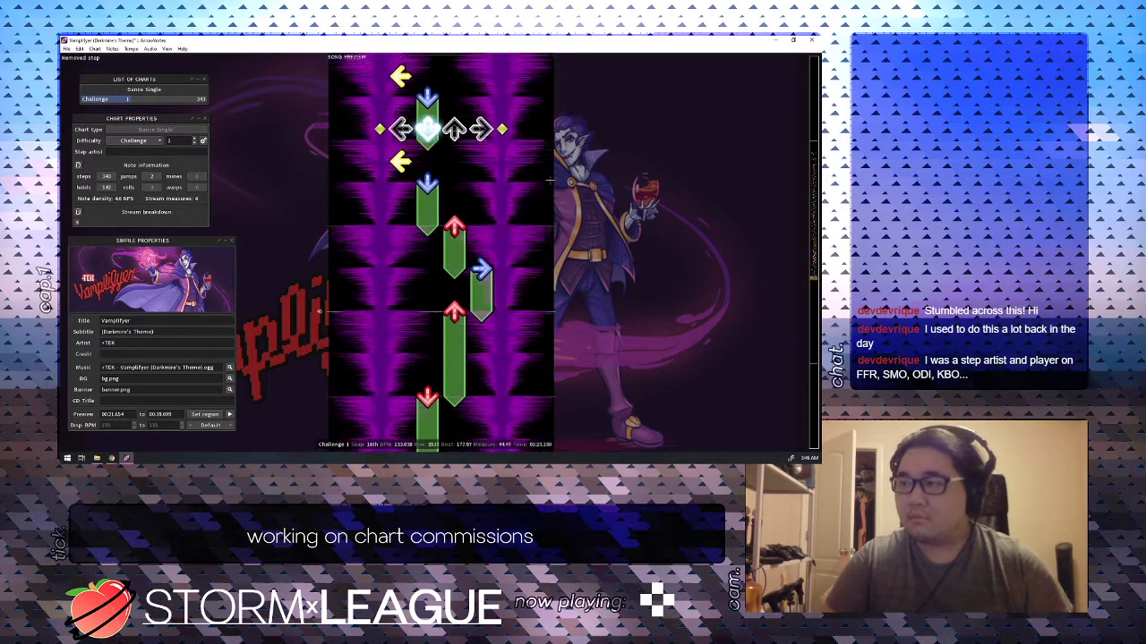
{"action": "scroll", "coordinate": [549, 181], "scroll_direction": "up", "scroll_amount": 17}
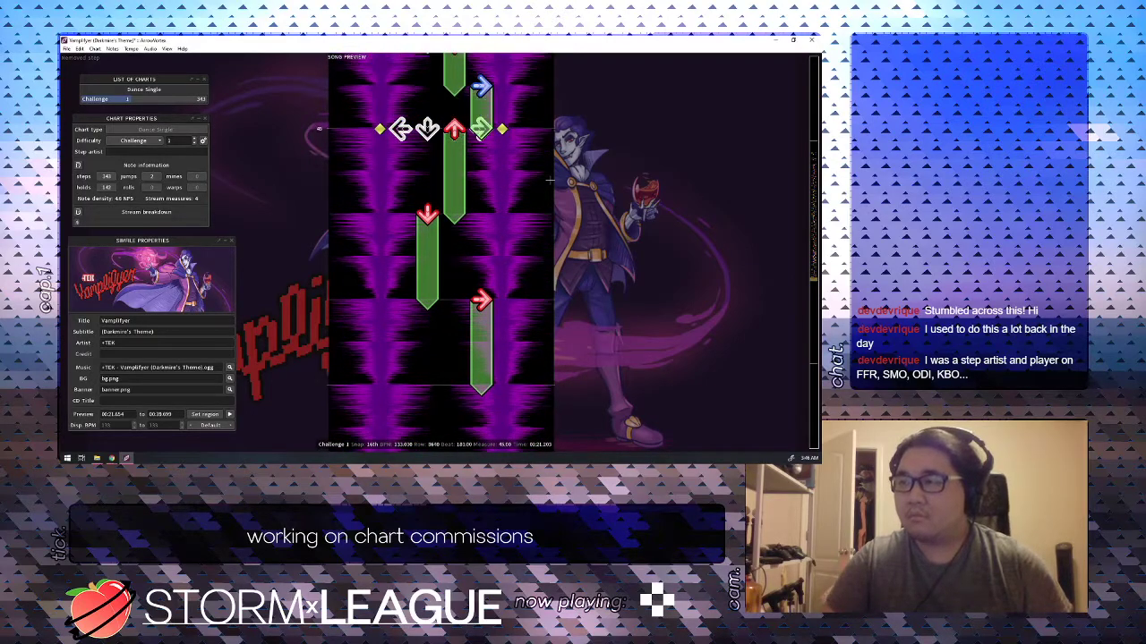
{"action": "key", "text": "3"}
{"action": "key", "text": "1"}
{"action": "scroll", "coordinate": [549, 181], "scroll_direction": "down", "scroll_amount": 1}
{"action": "key", "text": "space"}
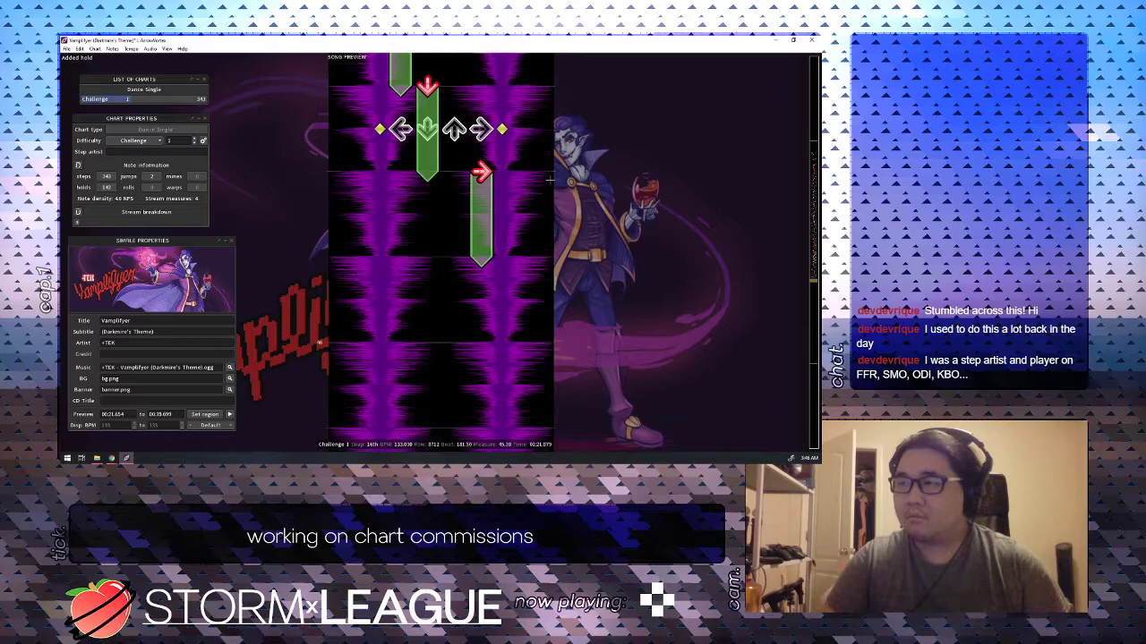
{"action": "scroll", "coordinate": [548, 181], "scroll_direction": "up", "scroll_amount": 2}
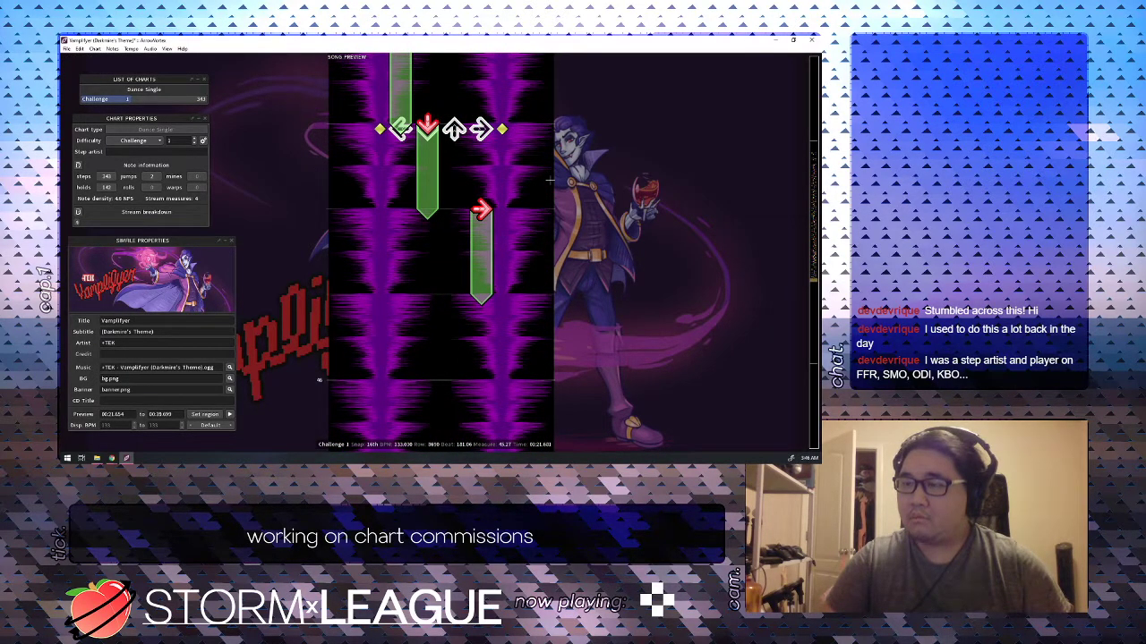
{"action": "scroll", "coordinate": [549, 181], "scroll_direction": "up", "scroll_amount": 1}
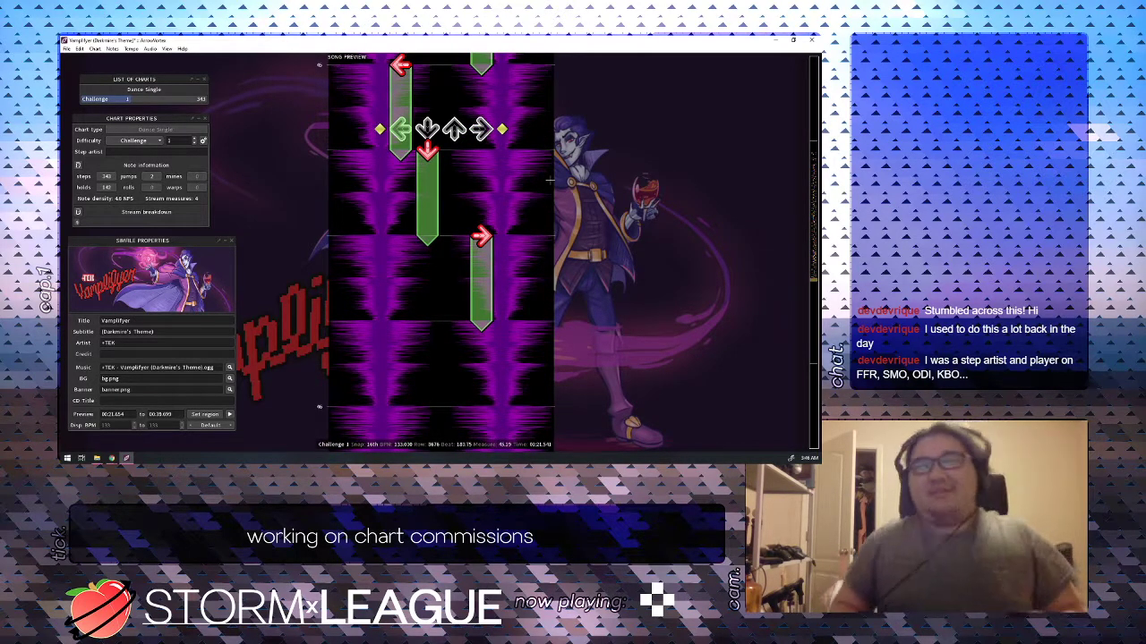
{"action": "key", "text": "space"}
{"action": "key", "text": "space"}
Add a one-beat up hold on measure 45's fourth beat and play the measure back.
{"action": "scroll", "coordinate": [550, 181], "scroll_direction": "up", "scroll_amount": 1}
{"action": "key", "text": "3"}
{"action": "scroll", "coordinate": [550, 181], "scroll_direction": "down", "scroll_amount": 2}
{"action": "scroll", "coordinate": [549, 181], "scroll_direction": "up", "scroll_amount": 1}
{"action": "key", "text": "3"}
{"action": "scroll", "coordinate": [549, 181], "scroll_direction": "down", "scroll_amount": 2}
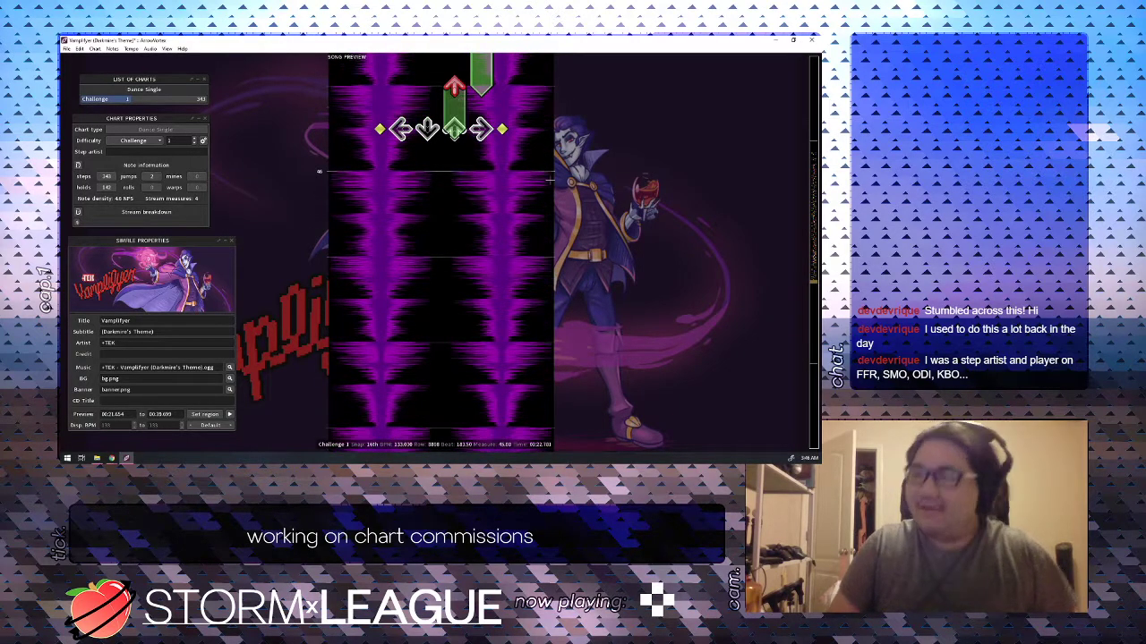
{"action": "scroll", "coordinate": [550, 181], "scroll_direction": "down", "scroll_amount": 1}
{"action": "scroll", "coordinate": [550, 180], "scroll_direction": "up", "scroll_amount": 10}
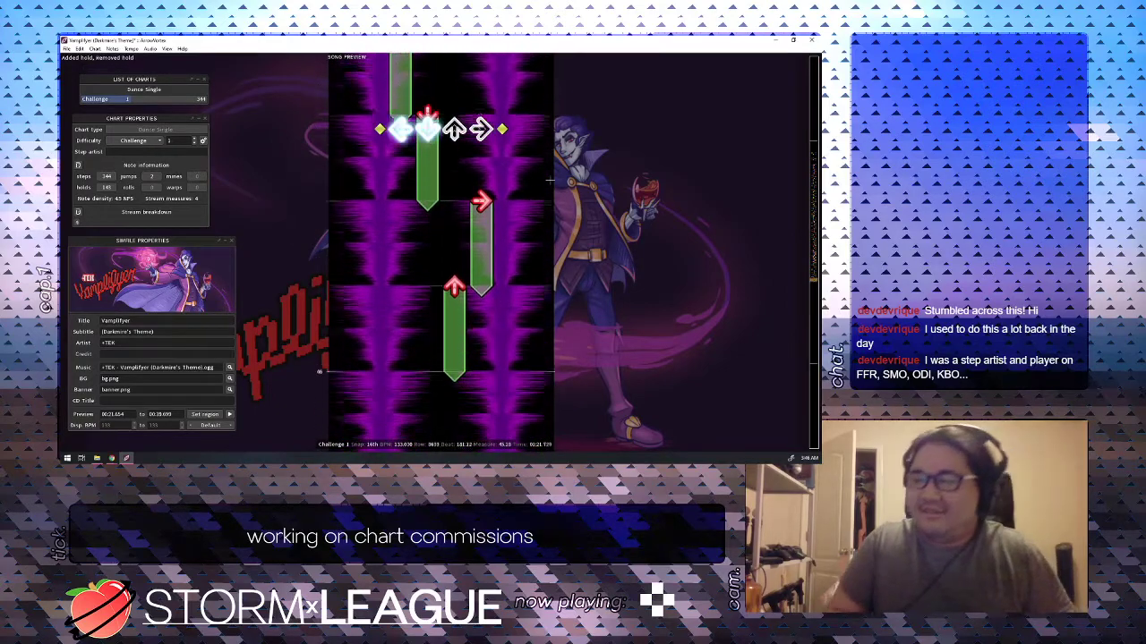
Fill measure 46's first beat with a half-beat right hold, a down step at its half and a left step a quarter beat after that.
{"action": "key", "text": "4"}
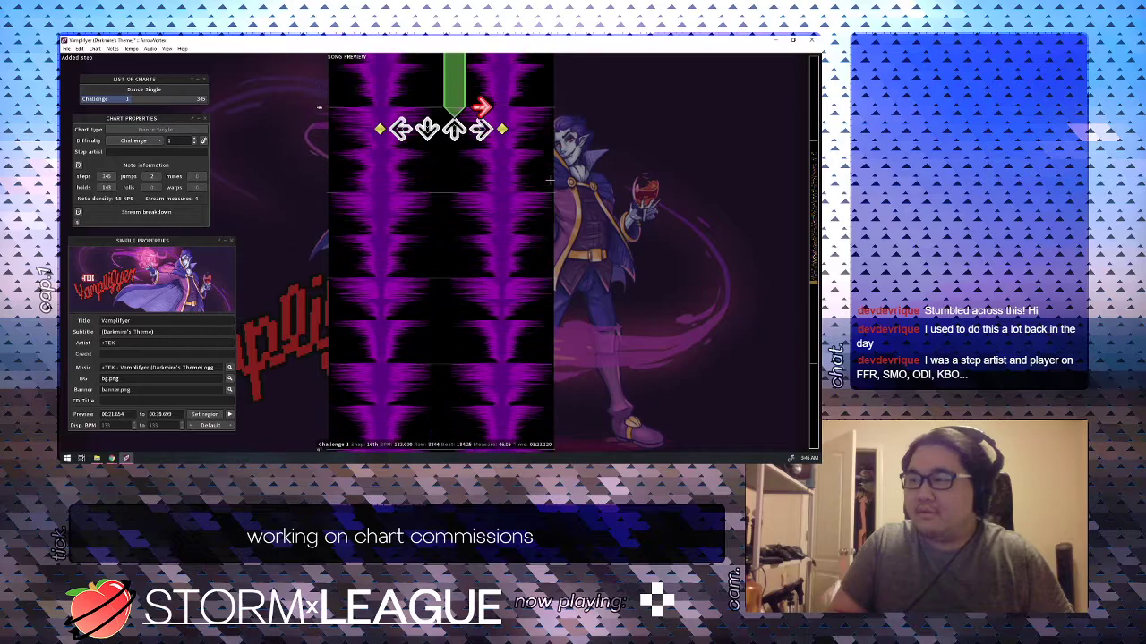
{"action": "key", "text": "2"}
{"action": "key", "text": "1"}
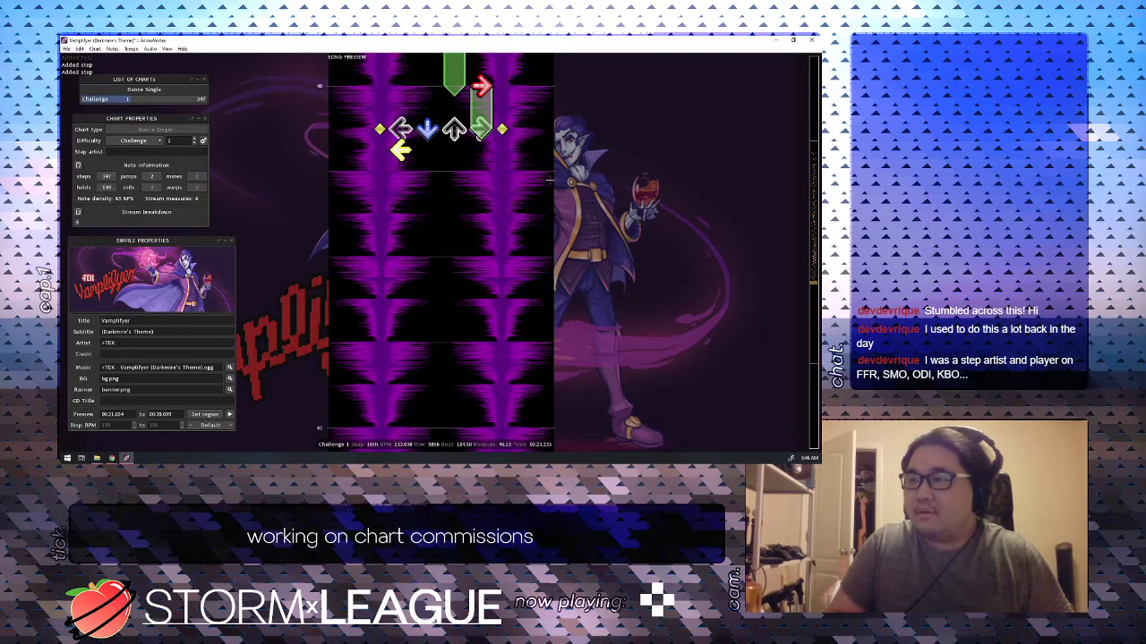
{"action": "scroll", "coordinate": [551, 180], "scroll_direction": "up", "scroll_amount": 2}
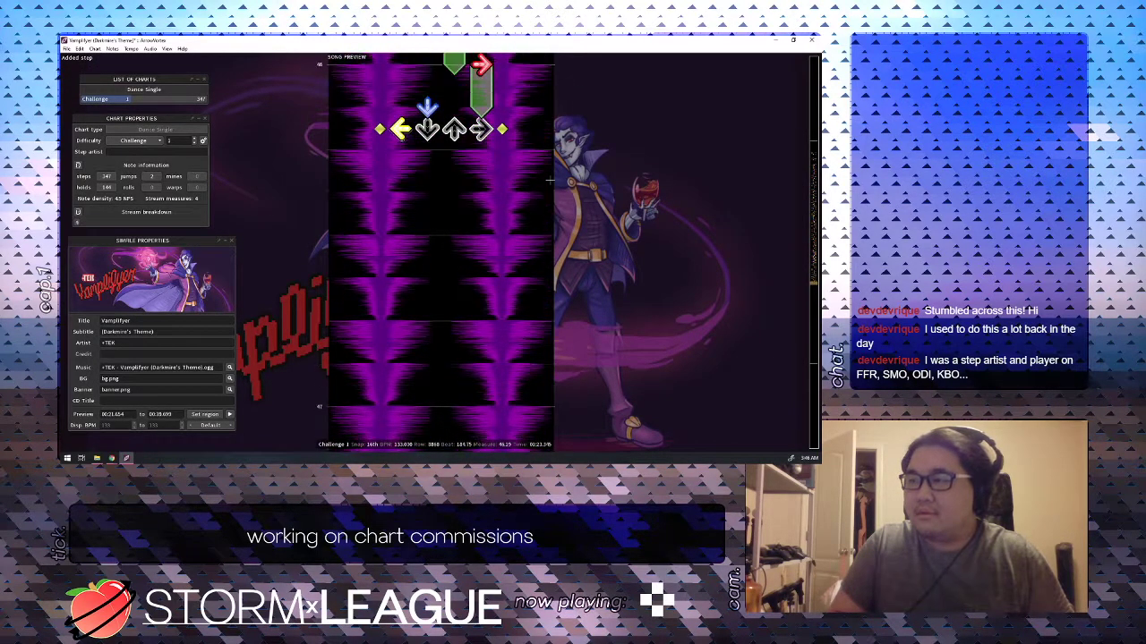
Review the holds and steps from measure 45 into measure 46 and save the simfile.
{"action": "scroll", "coordinate": [550, 180], "scroll_direction": "up", "scroll_amount": 2}
{"action": "scroll", "coordinate": [550, 181], "scroll_direction": "up", "scroll_amount": 9}
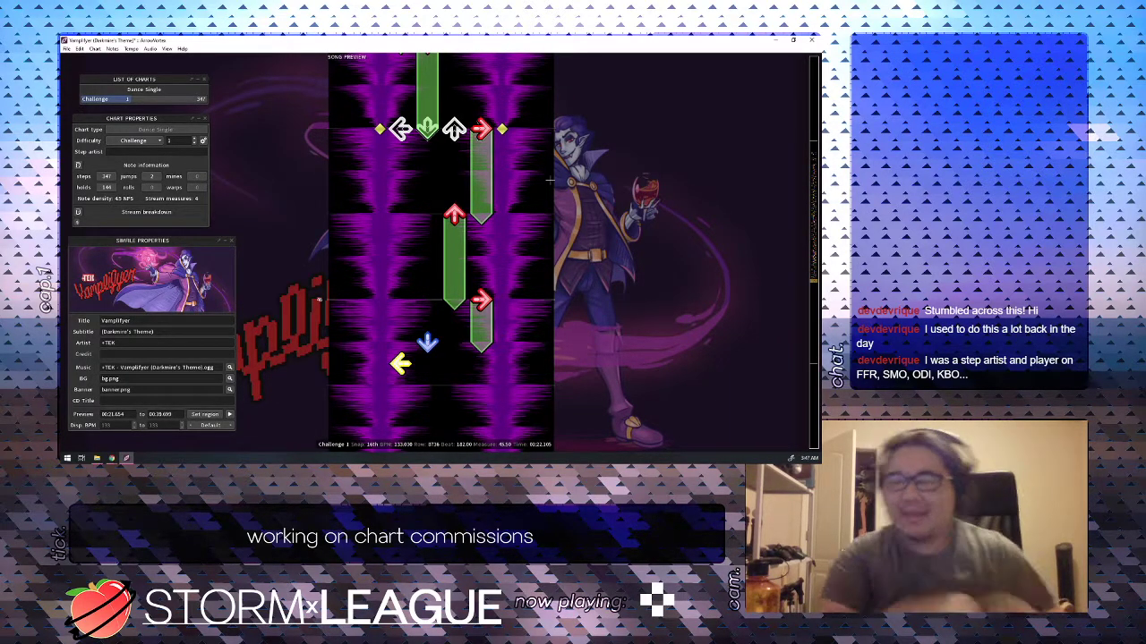
{"action": "scroll", "coordinate": [550, 180], "scroll_direction": "up", "scroll_amount": 1}
{"action": "scroll", "coordinate": [550, 180], "scroll_direction": "down", "scroll_amount": 5}
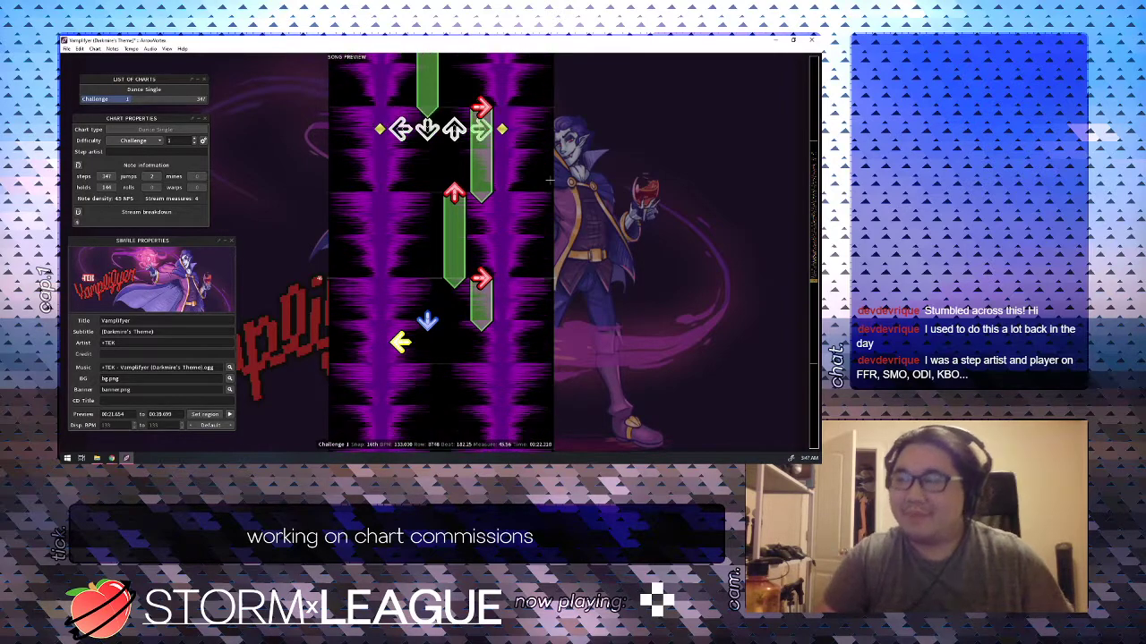
{"action": "scroll", "coordinate": [550, 180], "scroll_direction": "up", "scroll_amount": 7}
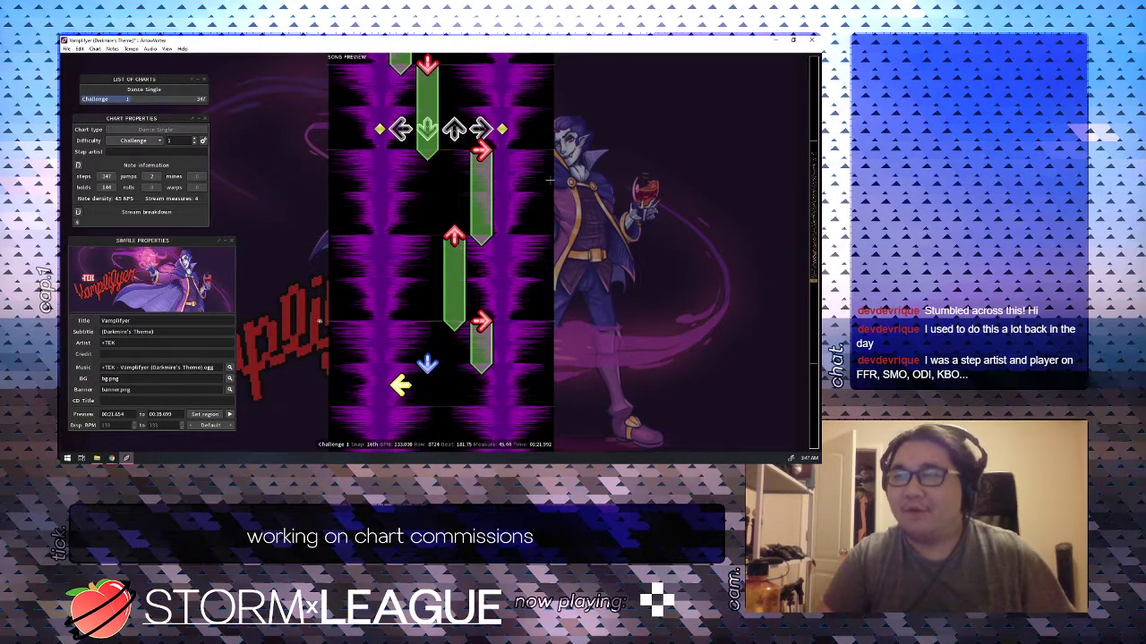
{"action": "key", "text": "ctrl+s"}
{"action": "scroll", "coordinate": [549, 180], "scroll_direction": "down", "scroll_amount": 6}
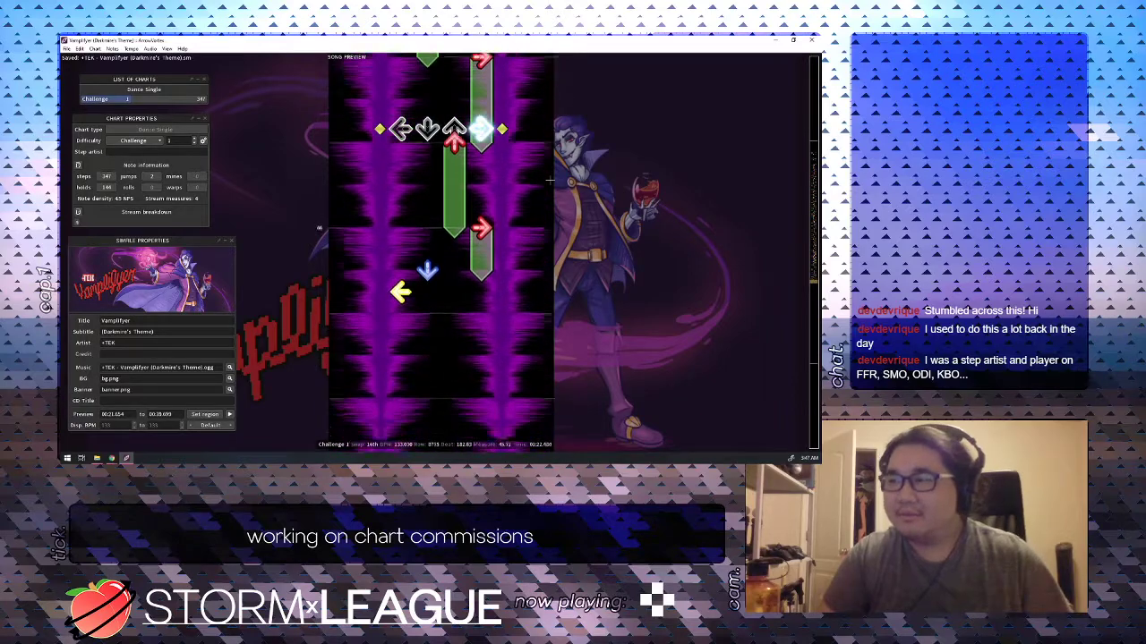
{"action": "scroll", "coordinate": [550, 179], "scroll_direction": "up", "scroll_amount": 5}
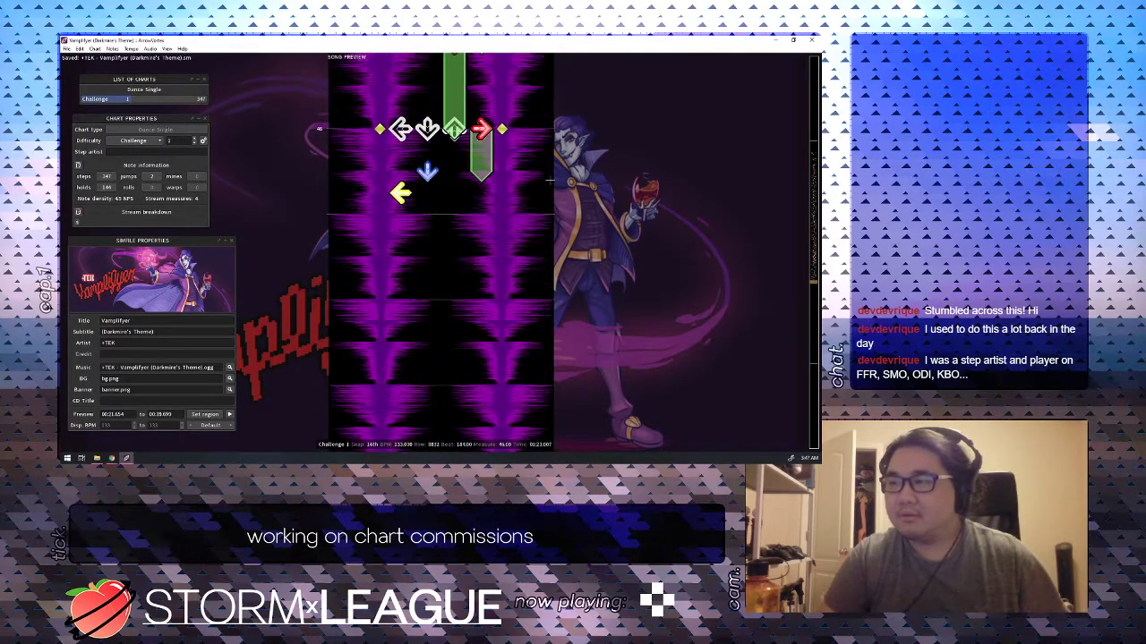
Add a right step a quarter beat into measure 46's second beat and a left step at its half, and play them back.
{"action": "key", "text": "4"}
{"action": "key", "text": "1"}
{"action": "scroll", "coordinate": [550, 179], "scroll_direction": "down", "scroll_amount": 3}
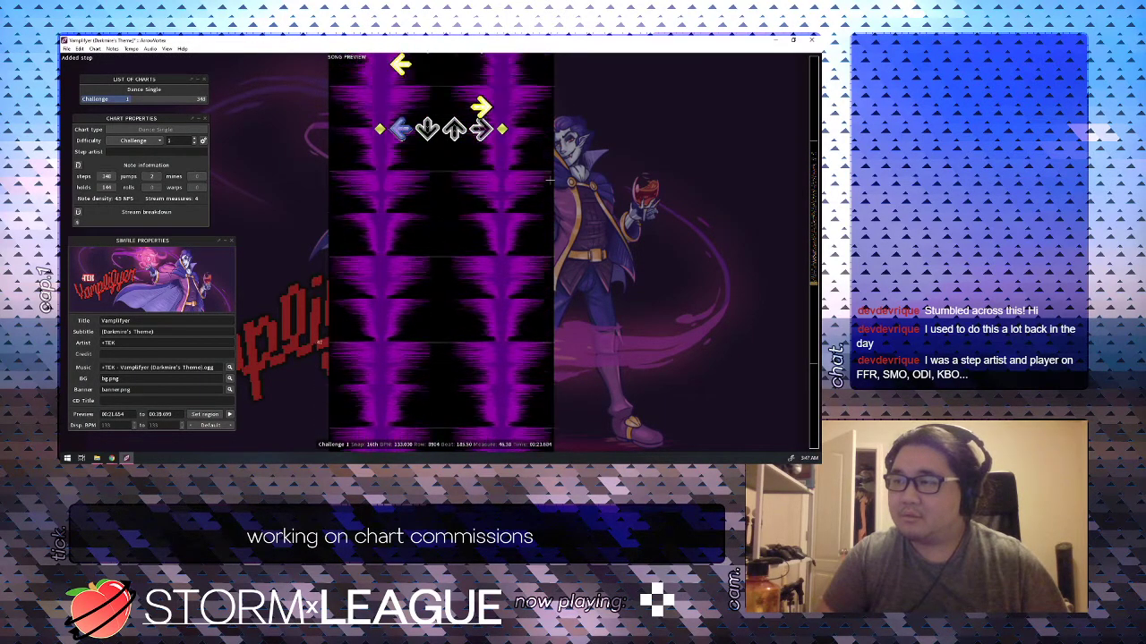
{"action": "scroll", "coordinate": [550, 180], "scroll_direction": "down", "scroll_amount": 1}
{"action": "scroll", "coordinate": [550, 180], "scroll_direction": "up", "scroll_amount": 2}
{"action": "key", "text": "4"}
{"action": "scroll", "coordinate": [550, 180], "scroll_direction": "up", "scroll_amount": 2}
{"action": "scroll", "coordinate": [550, 180], "scroll_direction": "up", "scroll_amount": 6}
{"action": "key", "text": "space"}
{"action": "scroll", "coordinate": [550, 180], "scroll_direction": "down", "scroll_amount": 3}
{"action": "key", "text": "4"}
{"action": "scroll", "coordinate": [550, 180], "scroll_direction": "down", "scroll_amount": 1}
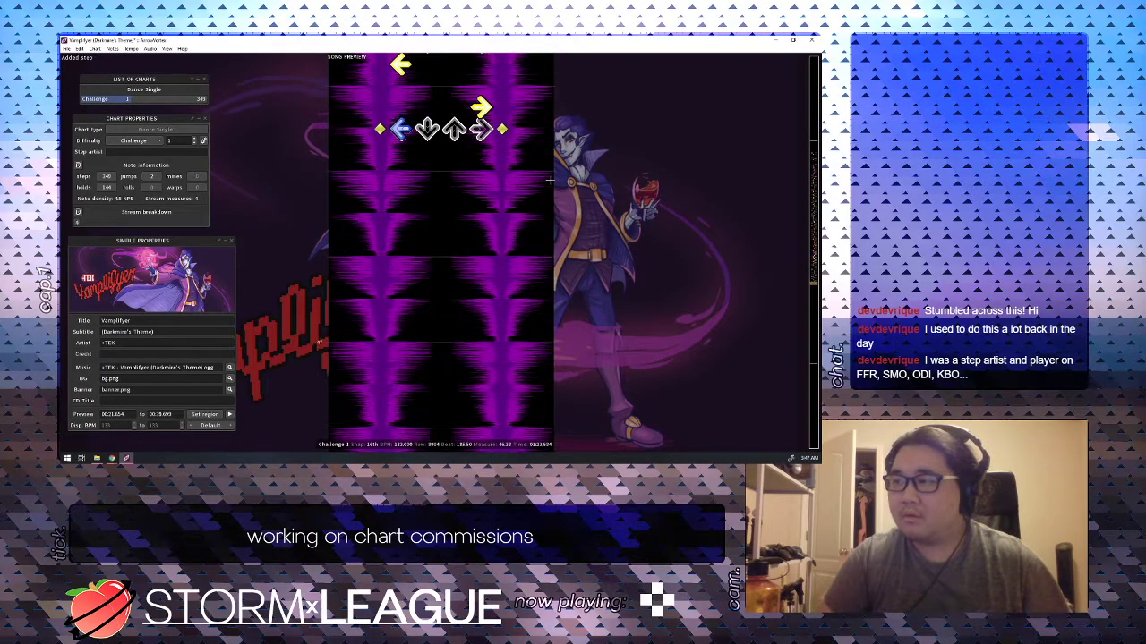
Add a down step three quarters into measure 46's second beat and an up step on its third beat.
{"action": "key", "text": "3"}
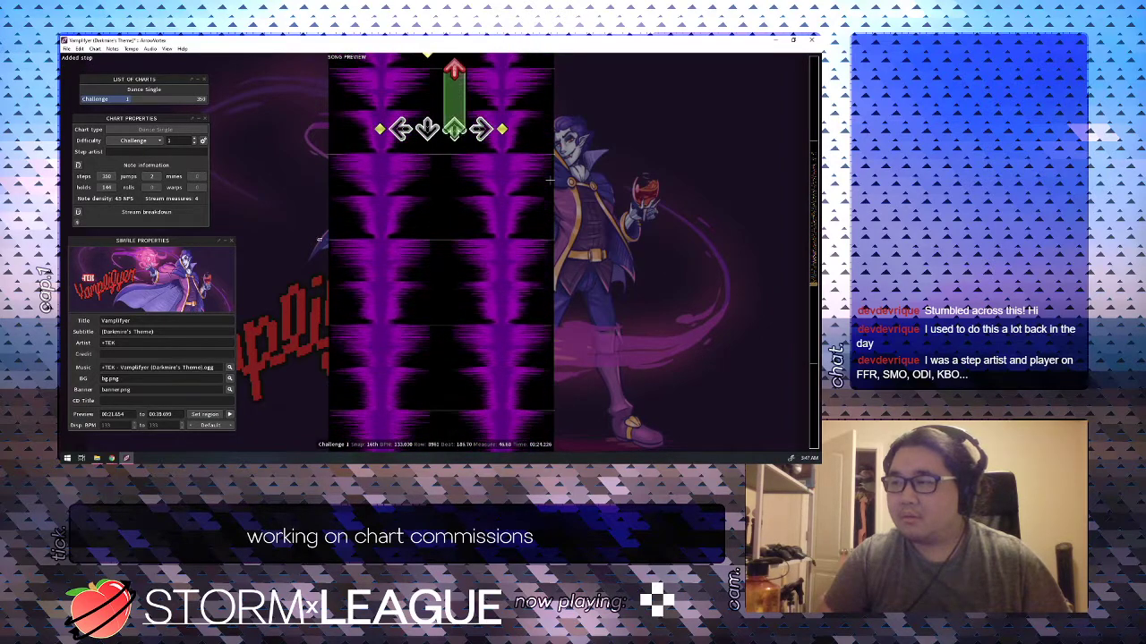
{"action": "scroll", "coordinate": [549, 180], "scroll_direction": "up", "scroll_amount": 3}
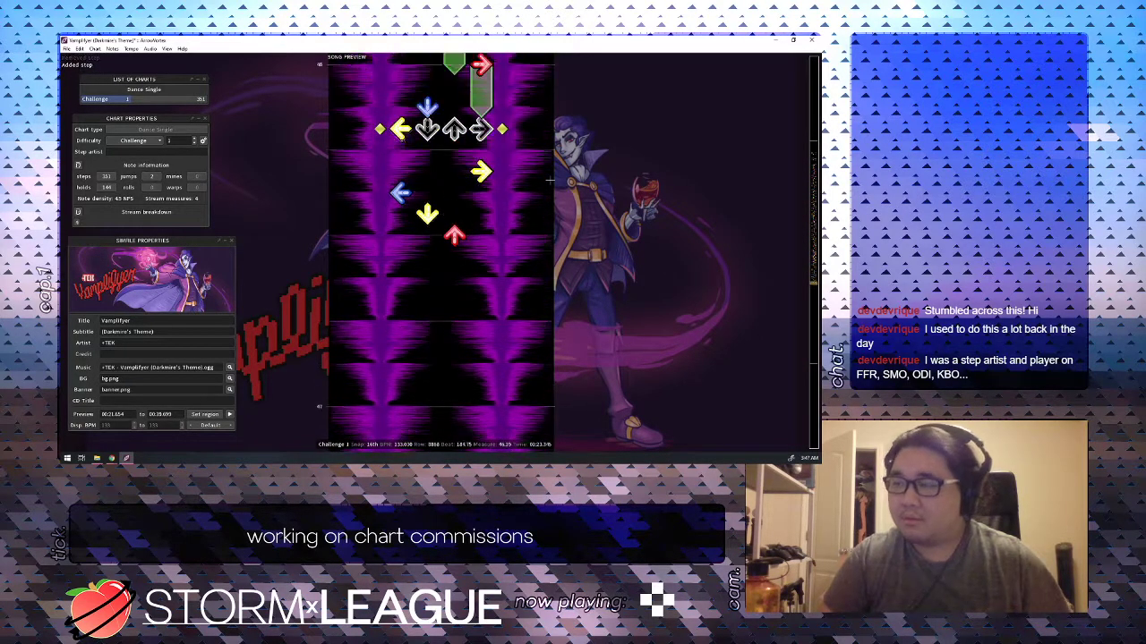
{"action": "scroll", "coordinate": [550, 180], "scroll_direction": "up", "scroll_amount": 2}
{"action": "scroll", "coordinate": [550, 180], "scroll_direction": "up", "scroll_amount": 4}
In measure 46's second beat, remove the first right step and replace the down step in the last quarter with a right step.
{"action": "scroll", "coordinate": [550, 180], "scroll_direction": "down", "scroll_amount": 6}
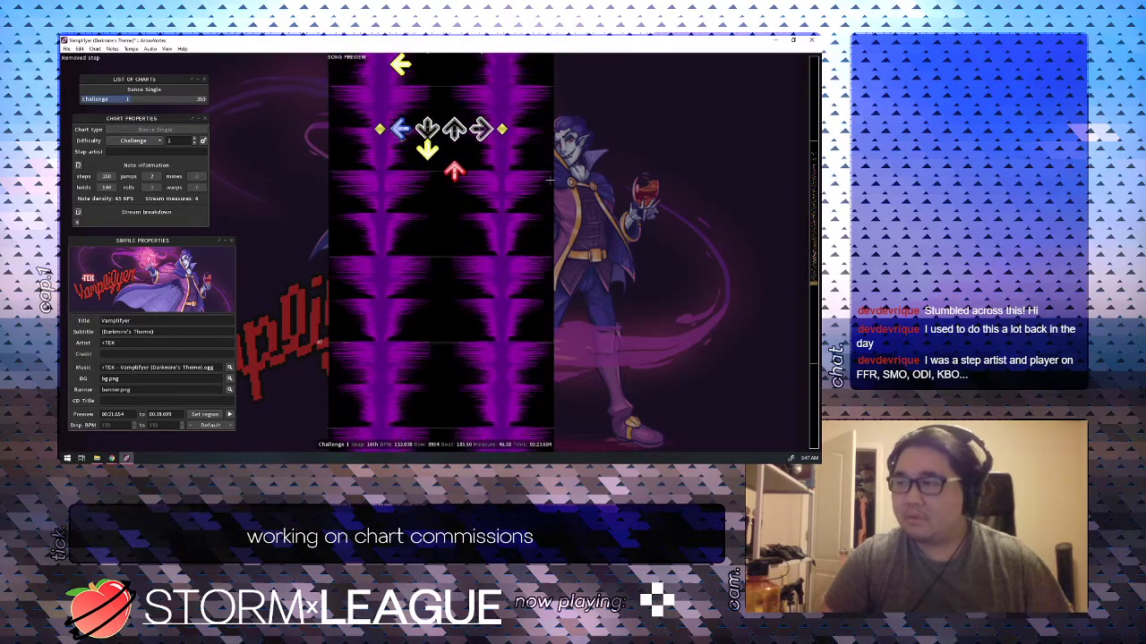
{"action": "scroll", "coordinate": [550, 180], "scroll_direction": "down", "scroll_amount": 1}
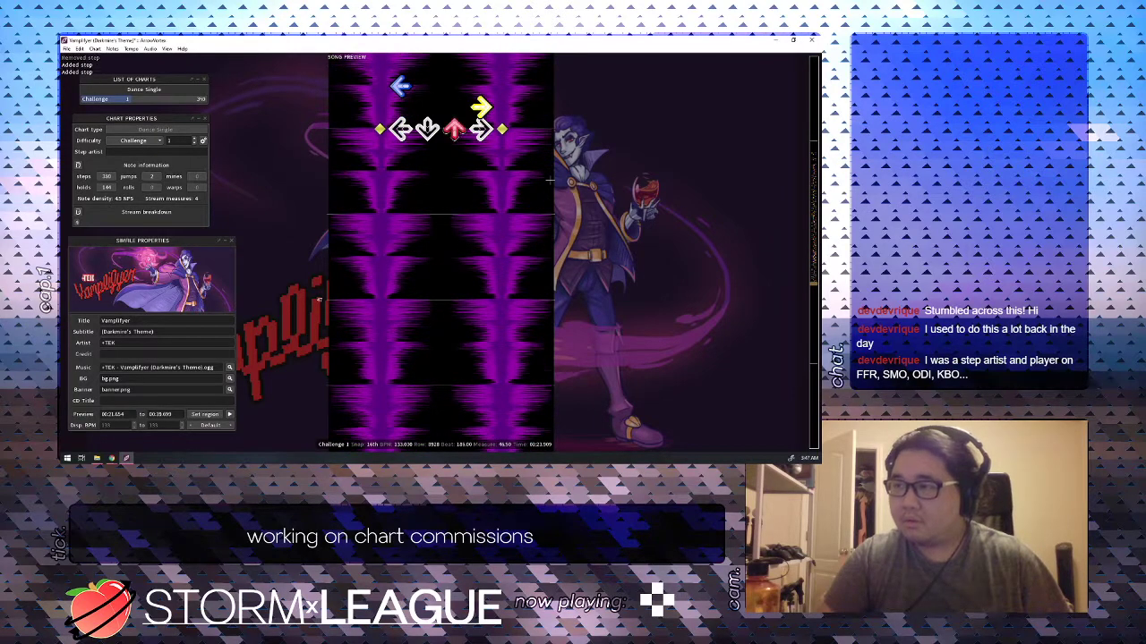
{"action": "scroll", "coordinate": [550, 180], "scroll_direction": "up", "scroll_amount": 9}
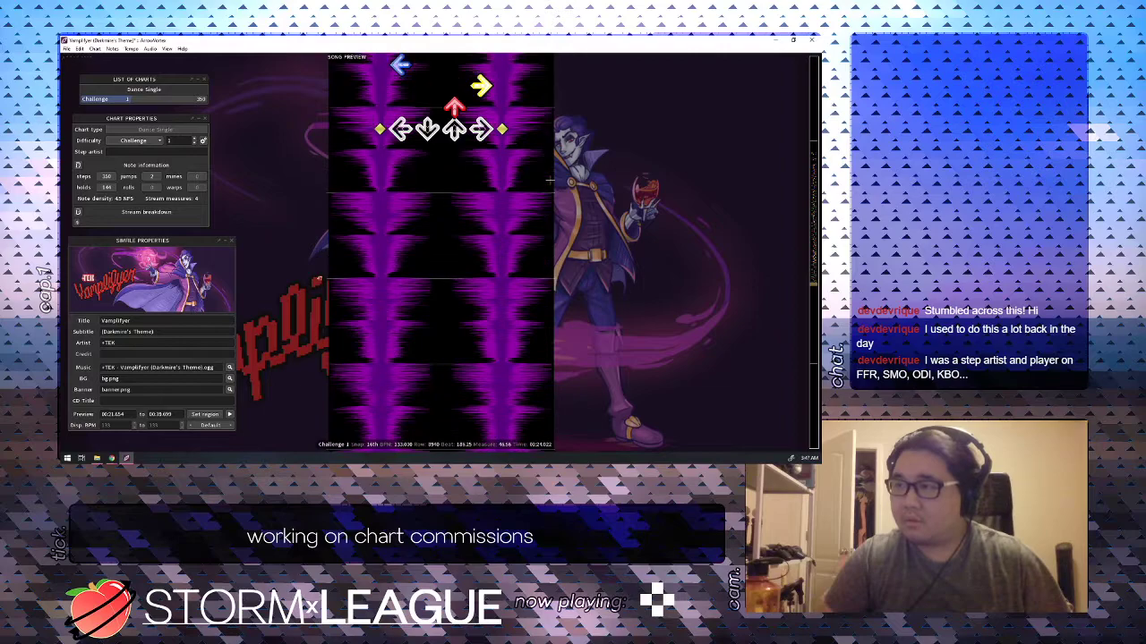
Add a right step halfway through measure 46's third beat.
{"action": "key", "text": "4"}
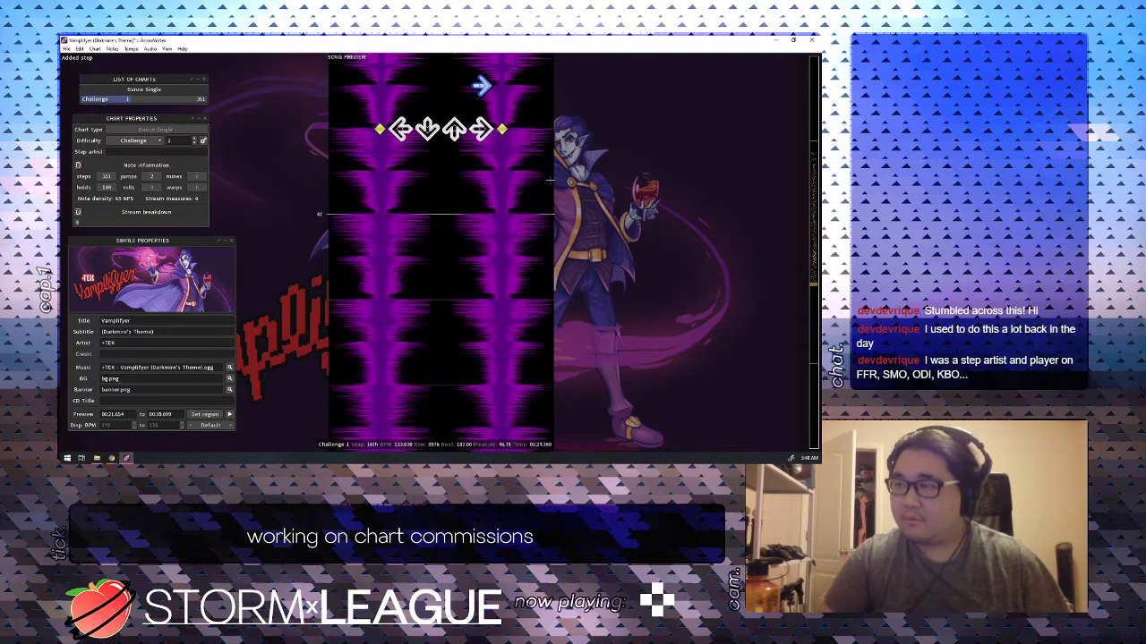
Replace the right step three quarters into measure 46's second beat with a down step.
{"action": "key", "text": "3"}
{"action": "scroll", "coordinate": [549, 180], "scroll_direction": "up", "scroll_amount": 7}
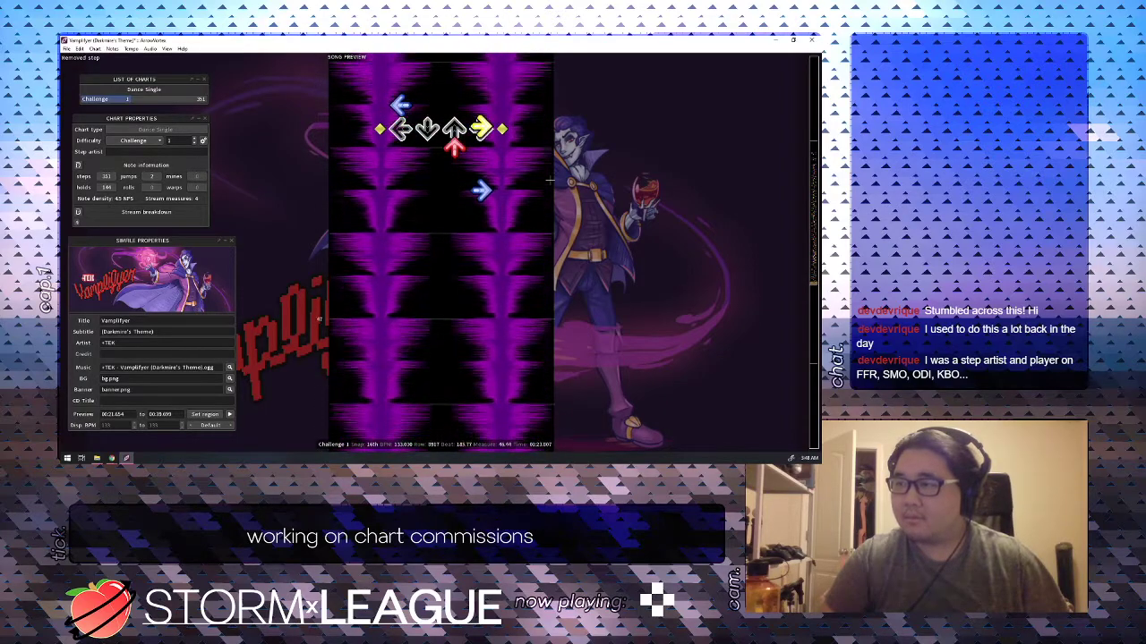
{"action": "scroll", "coordinate": [549, 180], "scroll_direction": "down", "scroll_amount": 1}
{"action": "key", "text": "4"}
{"action": "key", "text": "2"}
{"action": "scroll", "coordinate": [549, 180], "scroll_direction": "down", "scroll_amount": 1}
{"action": "scroll", "coordinate": [550, 180], "scroll_direction": "down", "scroll_amount": 1}
{"action": "scroll", "coordinate": [549, 180], "scroll_direction": "up", "scroll_amount": 1}
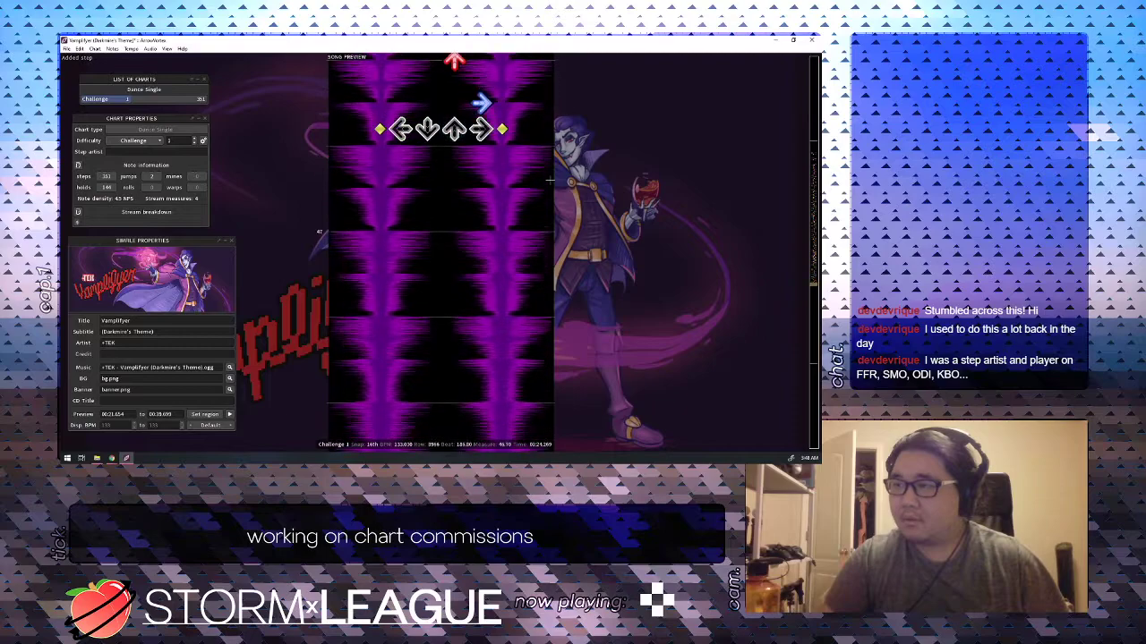
{"action": "scroll", "coordinate": [549, 180], "scroll_direction": "down", "scroll_amount": 1}
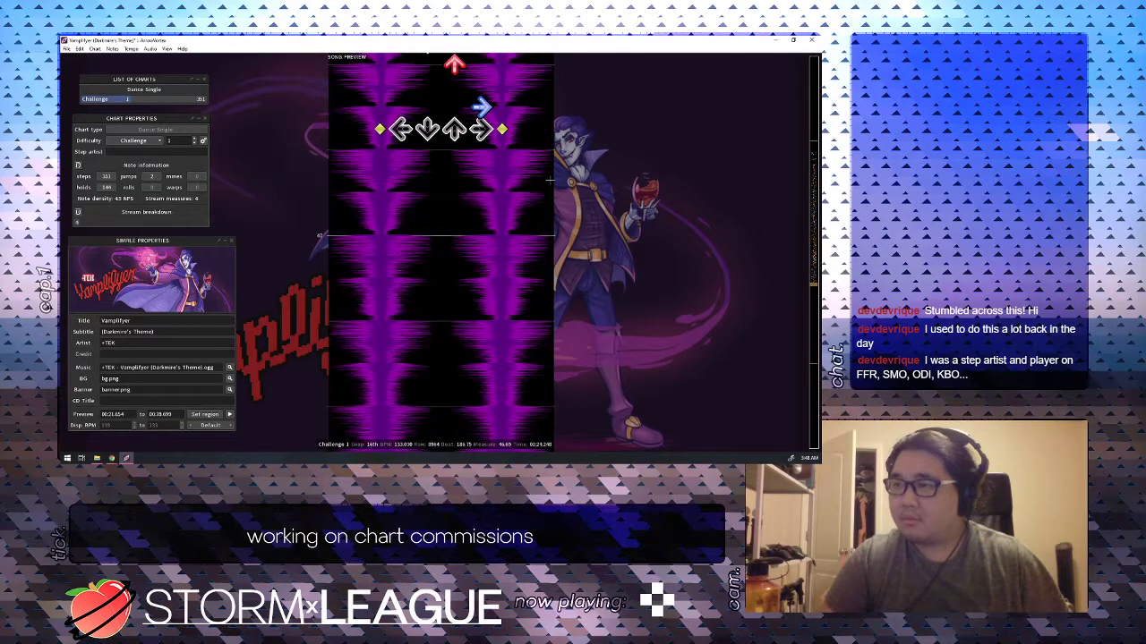
{"action": "scroll", "coordinate": [550, 180], "scroll_direction": "up", "scroll_amount": 1}
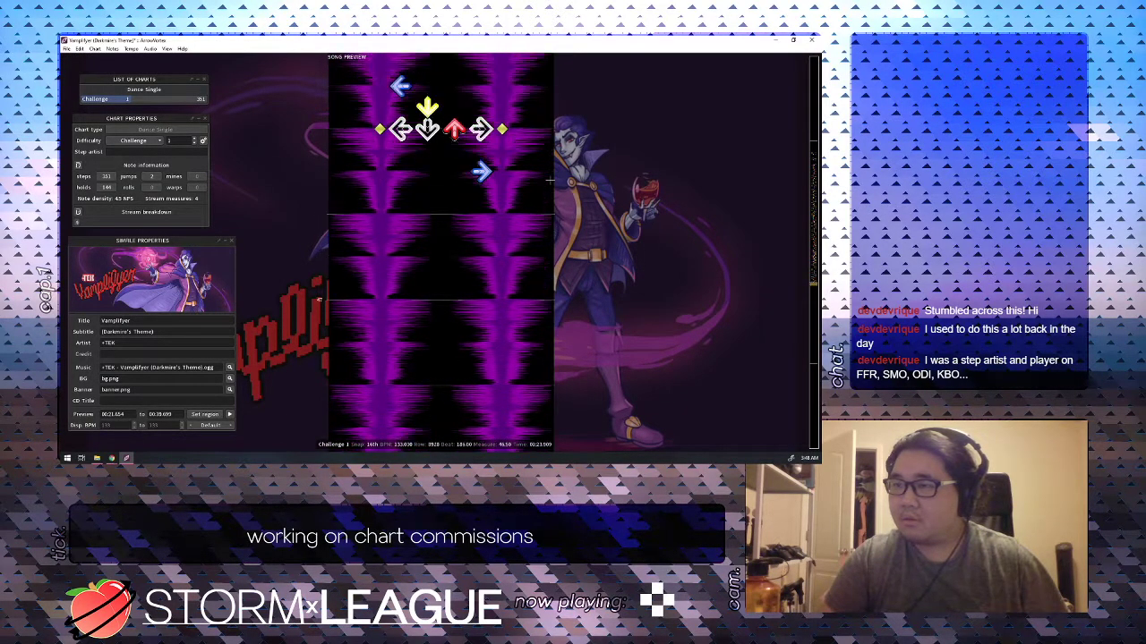
In measure 46, replace the left step halfway through the second beat with a right step and the third beat's up step with a left step.
{"action": "key", "text": "3"}
{"action": "scroll", "coordinate": [549, 179], "scroll_direction": "down", "scroll_amount": 1}
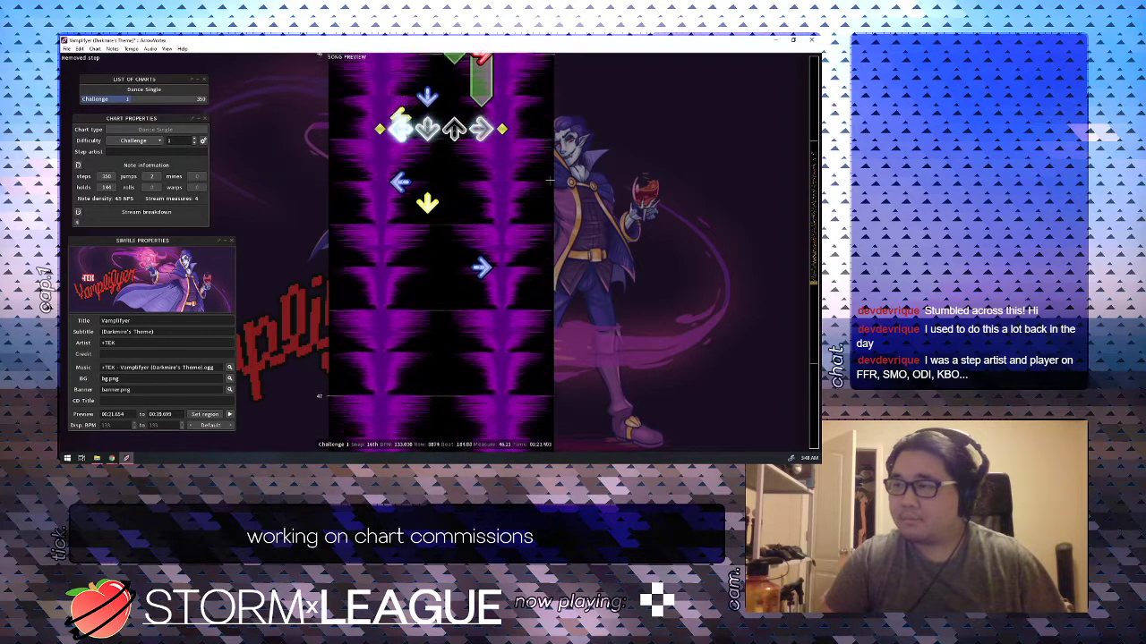
{"action": "key", "text": "space"}
{"action": "key", "text": "2"}
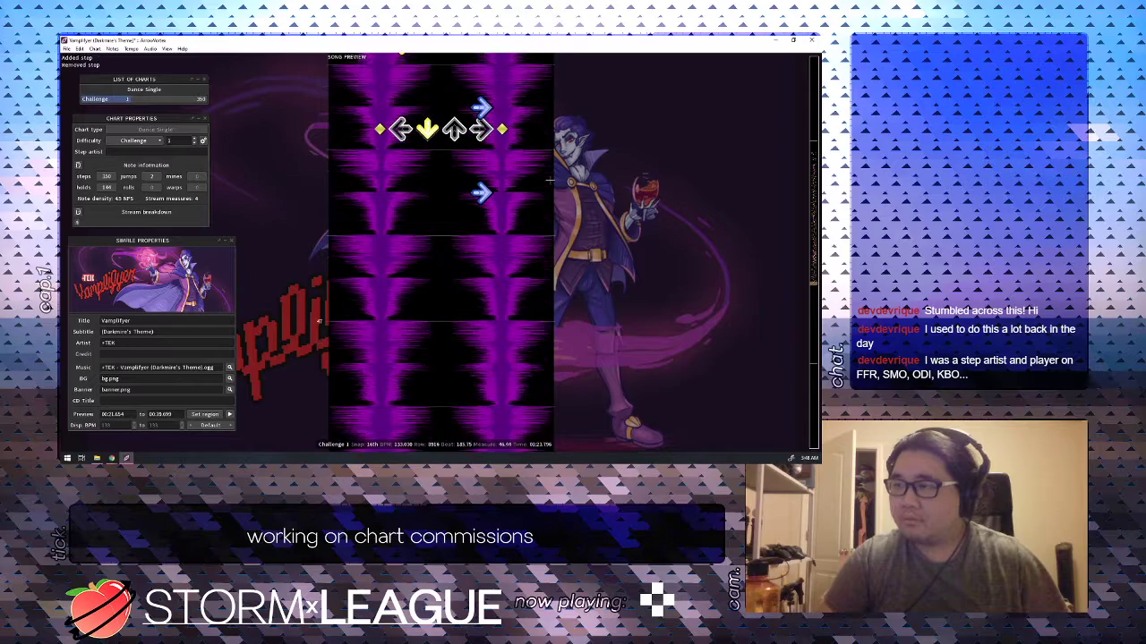
{"action": "scroll", "coordinate": [550, 180], "scroll_direction": "up", "scroll_amount": 6}
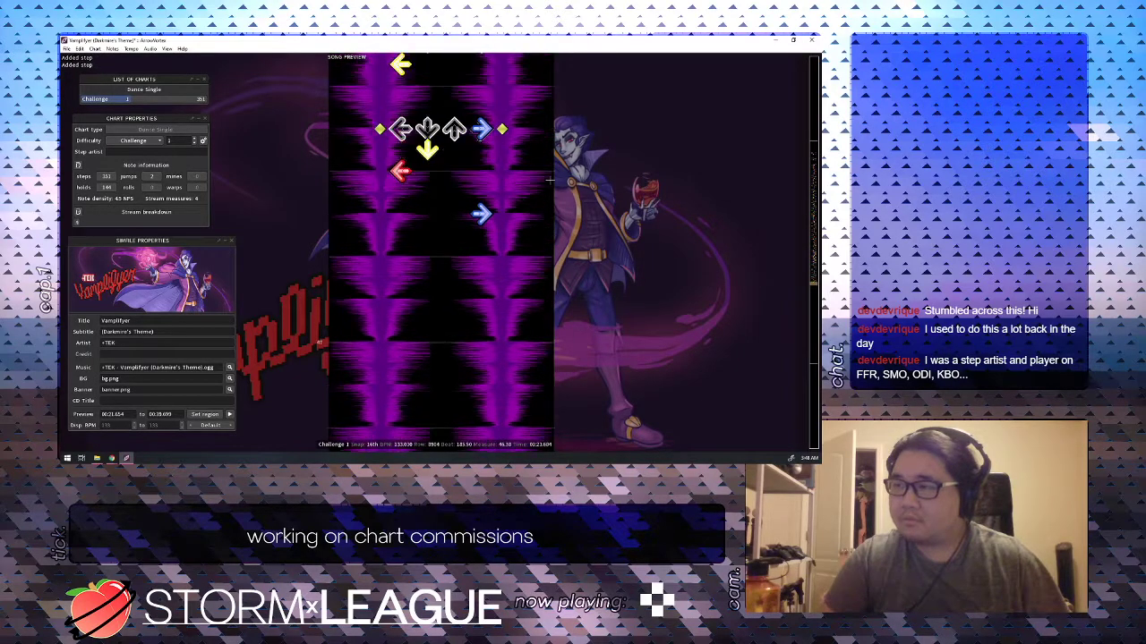
{"action": "scroll", "coordinate": [550, 180], "scroll_direction": "up", "scroll_amount": 4}
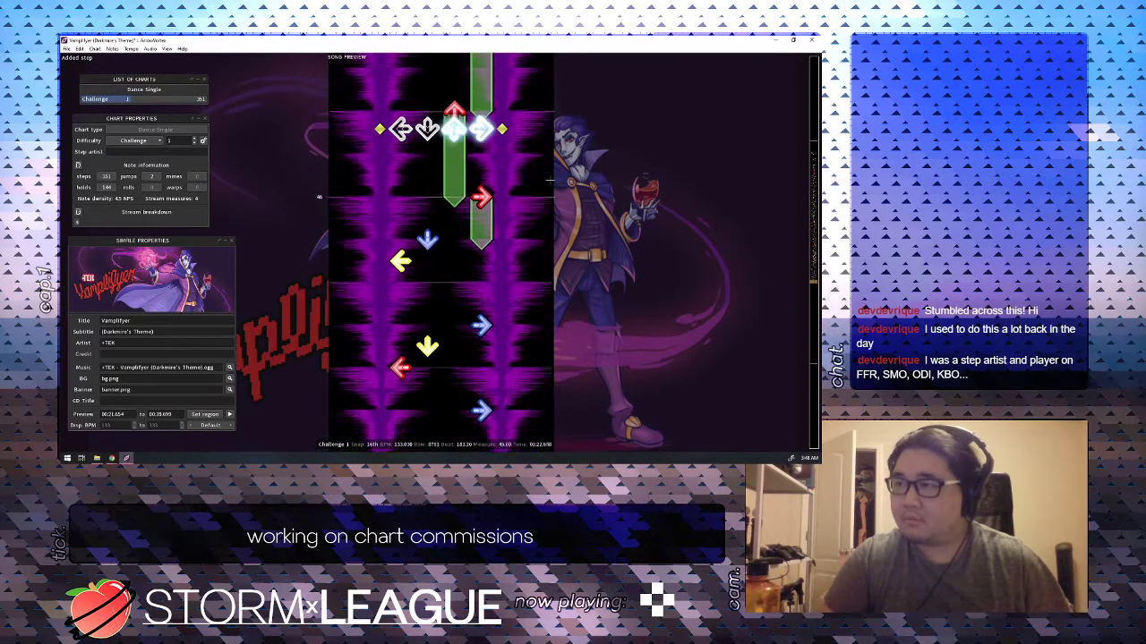
{"action": "scroll", "coordinate": [550, 180], "scroll_direction": "up", "scroll_amount": 7}
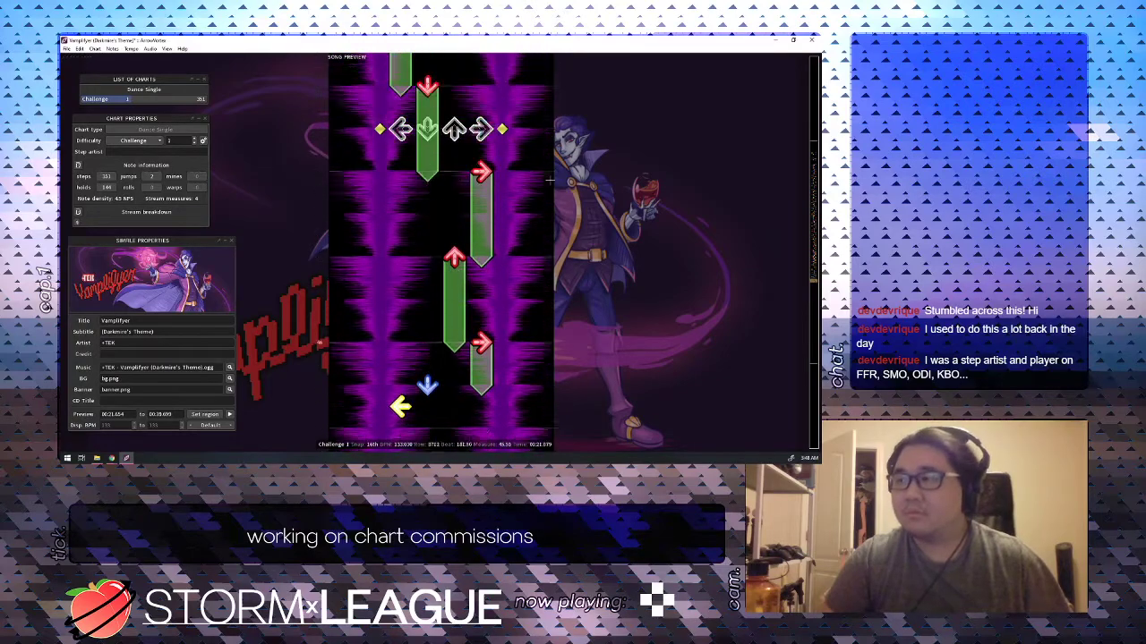
{"action": "scroll", "coordinate": [549, 180], "scroll_direction": "up", "scroll_amount": 1}
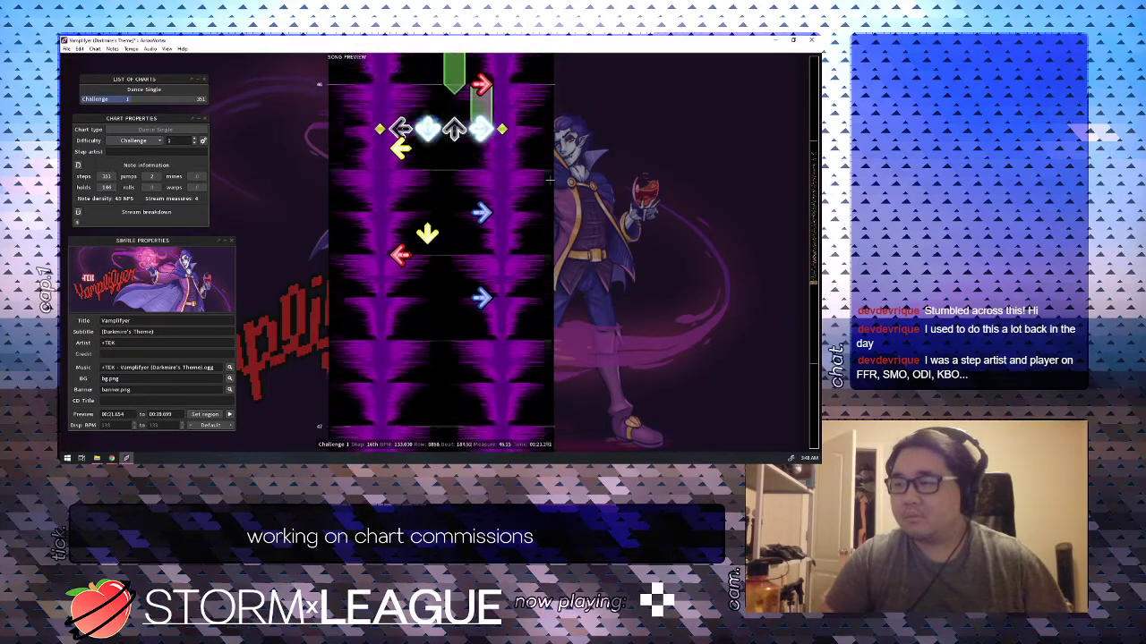
Replace the right step halfway through measure 46's third beat with a down step and add a right step on the fourth beat.
{"action": "key", "text": "4"}
{"action": "key", "text": "2"}
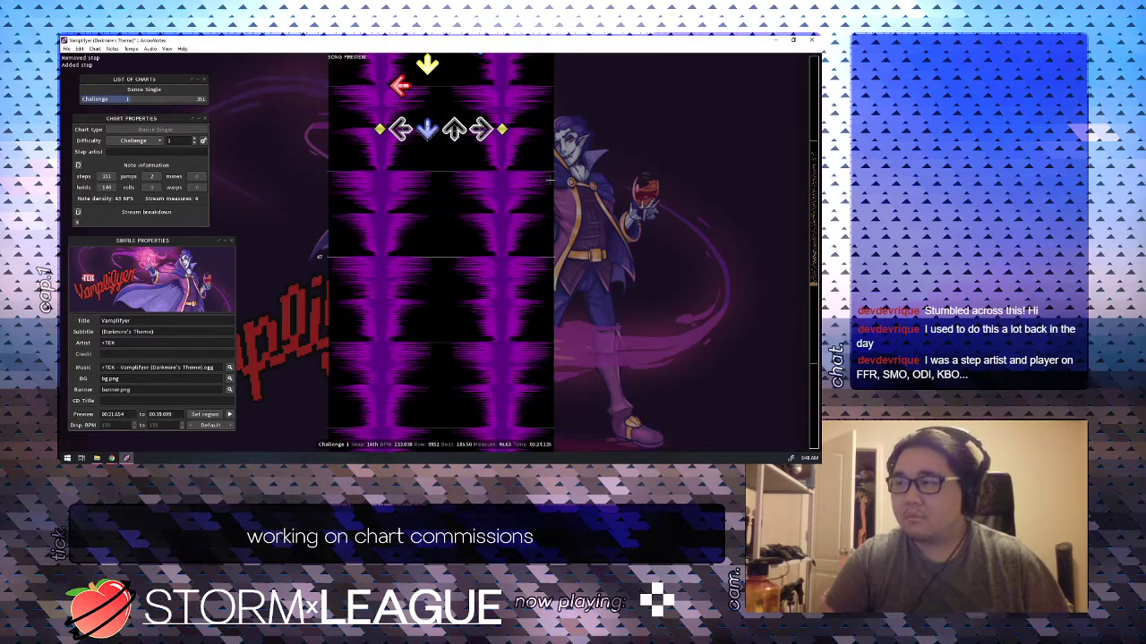
{"action": "scroll", "coordinate": [550, 180], "scroll_direction": "down", "scroll_amount": 2}
{"action": "key", "text": "4"}
{"action": "scroll", "coordinate": [550, 180], "scroll_direction": "down", "scroll_amount": 2}
{"action": "scroll", "coordinate": [550, 180], "scroll_direction": "up", "scroll_amount": 8}
{"action": "key", "text": "space"}
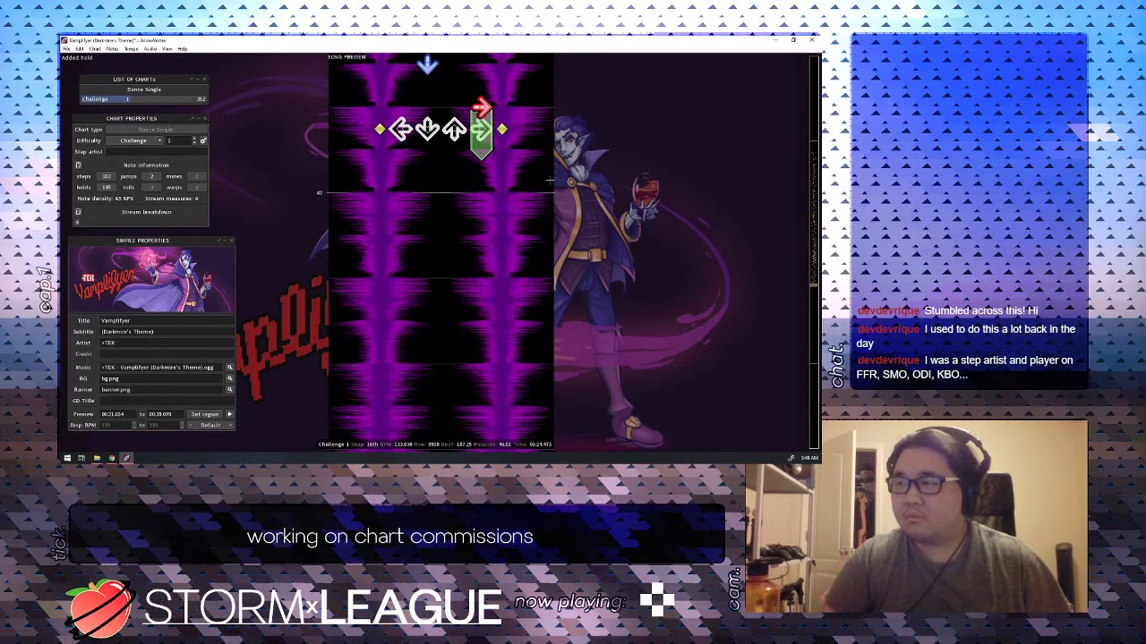
{"action": "scroll", "coordinate": [549, 180], "scroll_direction": "down", "scroll_amount": 2}
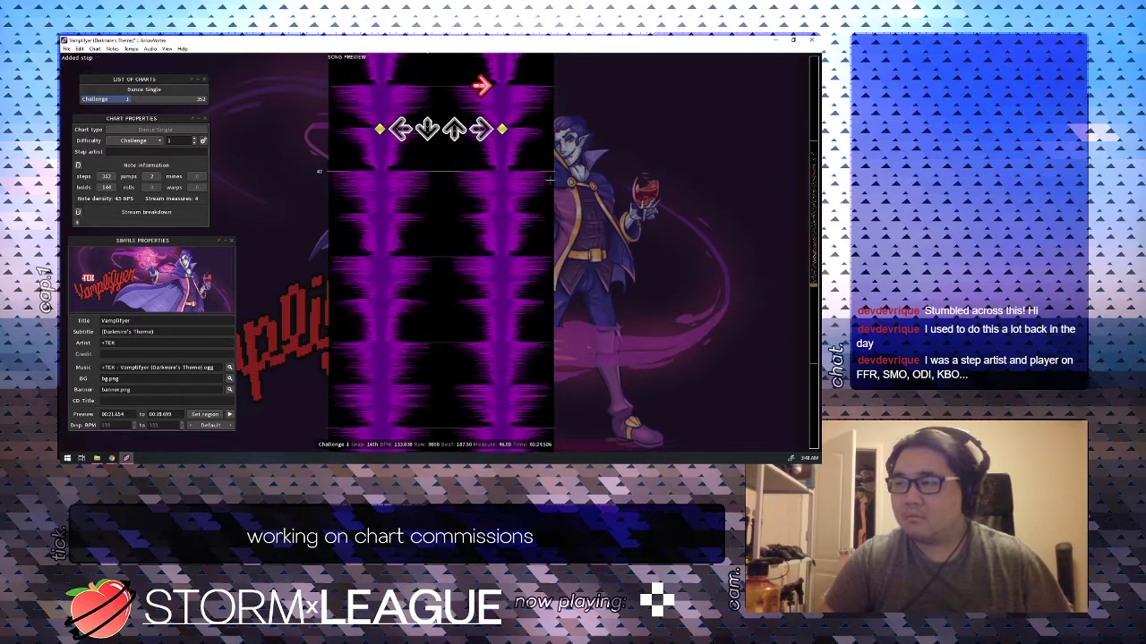
Add a half-beat up hold starting halfway through measure 46's fourth beat and a one-beat right hold on measure 47's first beat.
{"action": "key", "text": "3"}
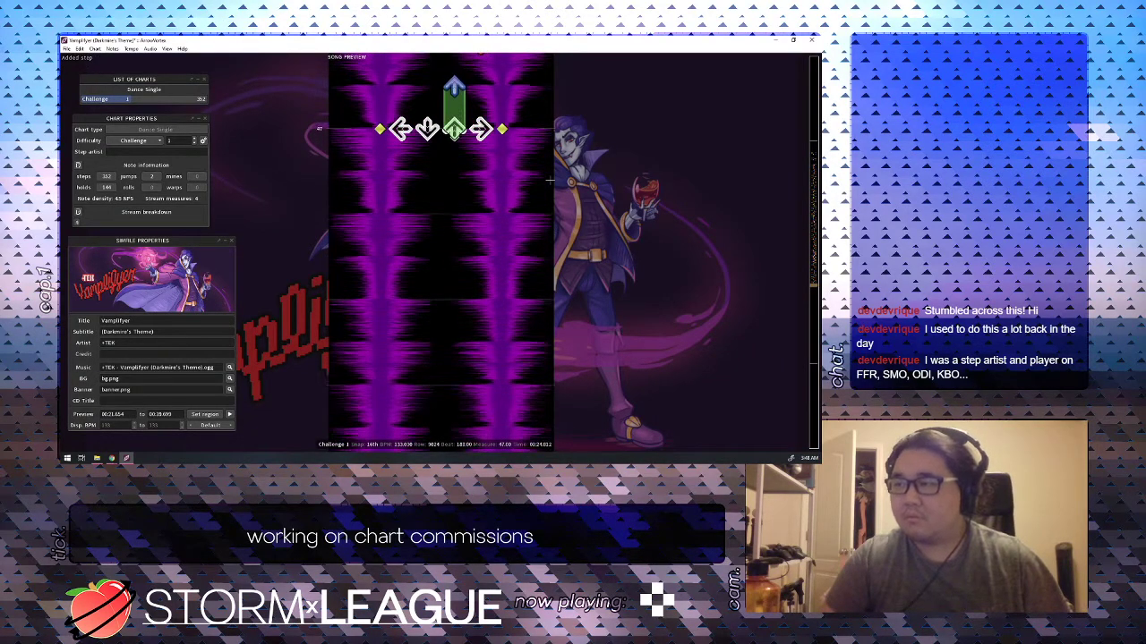
{"action": "key", "text": "4"}
{"action": "key", "text": "space"}
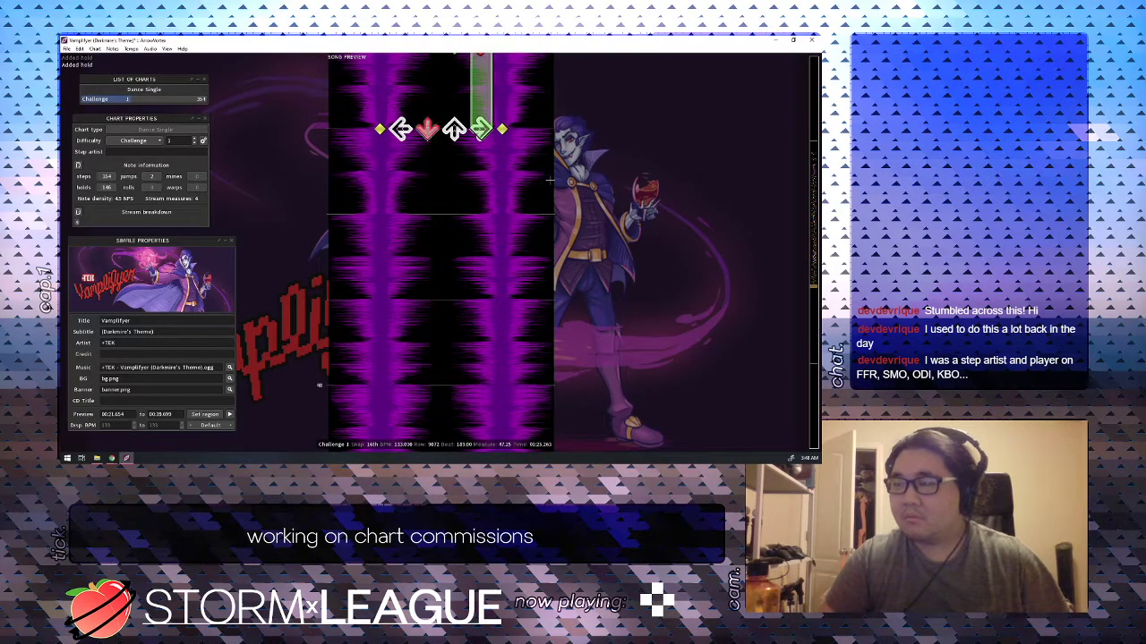
Add a half-beat down hold on measure 47's second beat and a one-beat up hold starting halfway through that beat.
{"action": "key", "text": "2"}
{"action": "scroll", "coordinate": [550, 180], "scroll_direction": "down", "scroll_amount": 3}
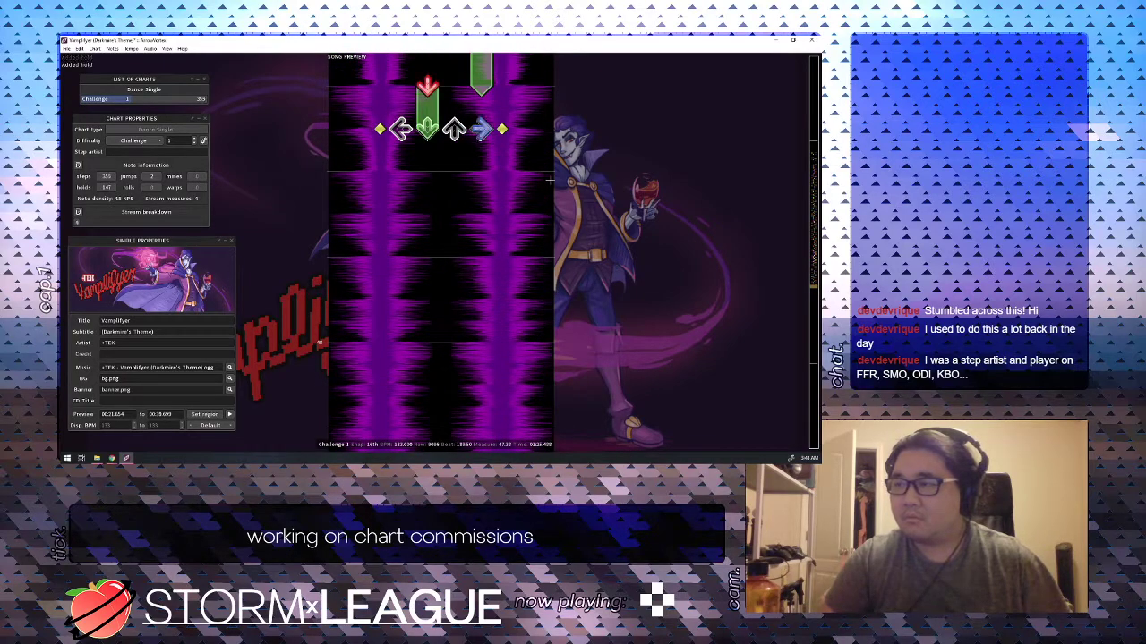
{"action": "key", "text": "3"}
{"action": "scroll", "coordinate": [550, 180], "scroll_direction": "down", "scroll_amount": 4}
{"action": "key", "text": "1"}
{"action": "key", "text": "1"}
{"action": "scroll", "coordinate": [550, 180], "scroll_direction": "up", "scroll_amount": 1}
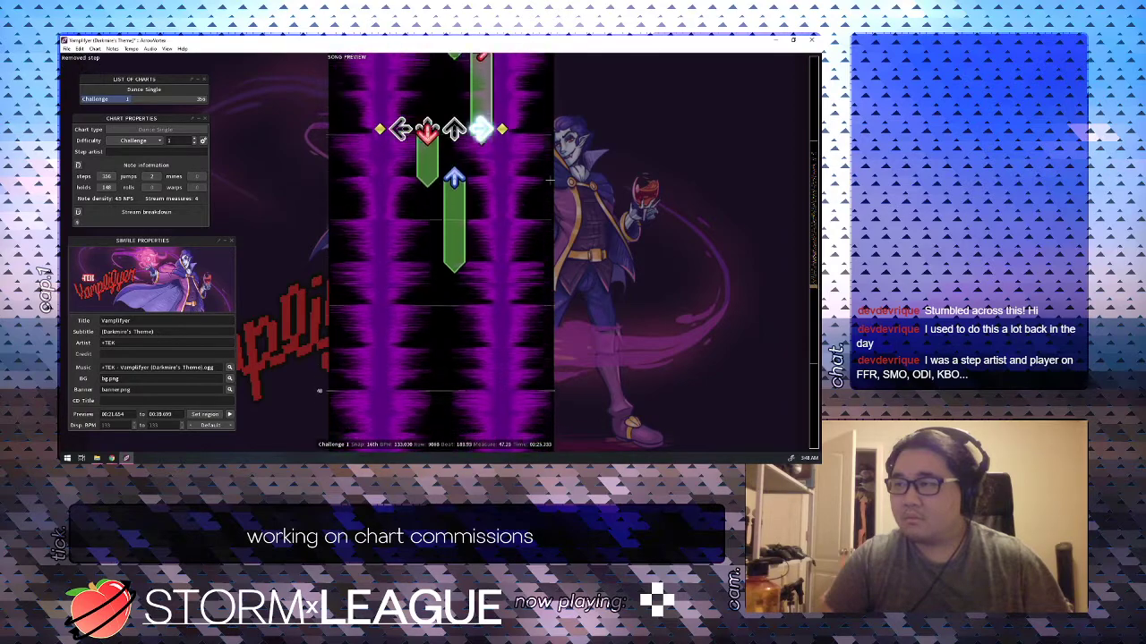
Rework measure 47's up hold into two, starting halfway through the second and third beats and lasting three quarters and half a beat.
{"action": "scroll", "coordinate": [550, 179], "scroll_direction": "up", "scroll_amount": 1}
{"action": "key", "text": "3"}
{"action": "scroll", "coordinate": [549, 180], "scroll_direction": "down", "scroll_amount": 2}
{"action": "scroll", "coordinate": [549, 179], "scroll_direction": "up", "scroll_amount": 2}
{"action": "key", "text": "3"}
{"action": "scroll", "coordinate": [550, 180], "scroll_direction": "down", "scroll_amount": 2}
{"action": "scroll", "coordinate": [549, 179], "scroll_direction": "up", "scroll_amount": 9}
{"action": "key", "text": "space"}
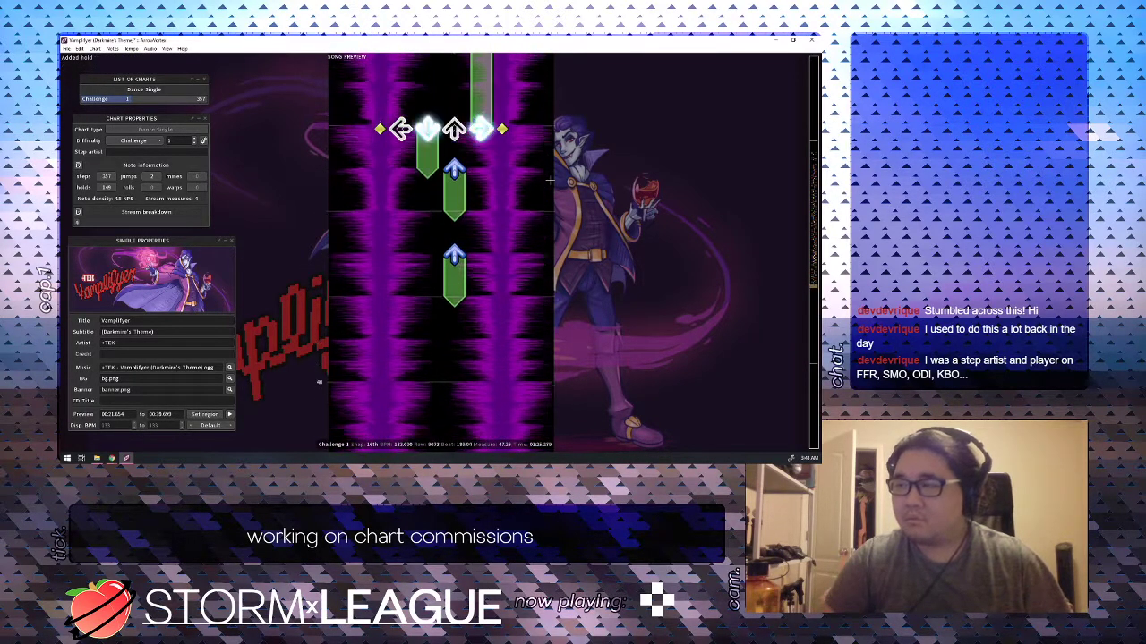
{"action": "key", "text": "3"}
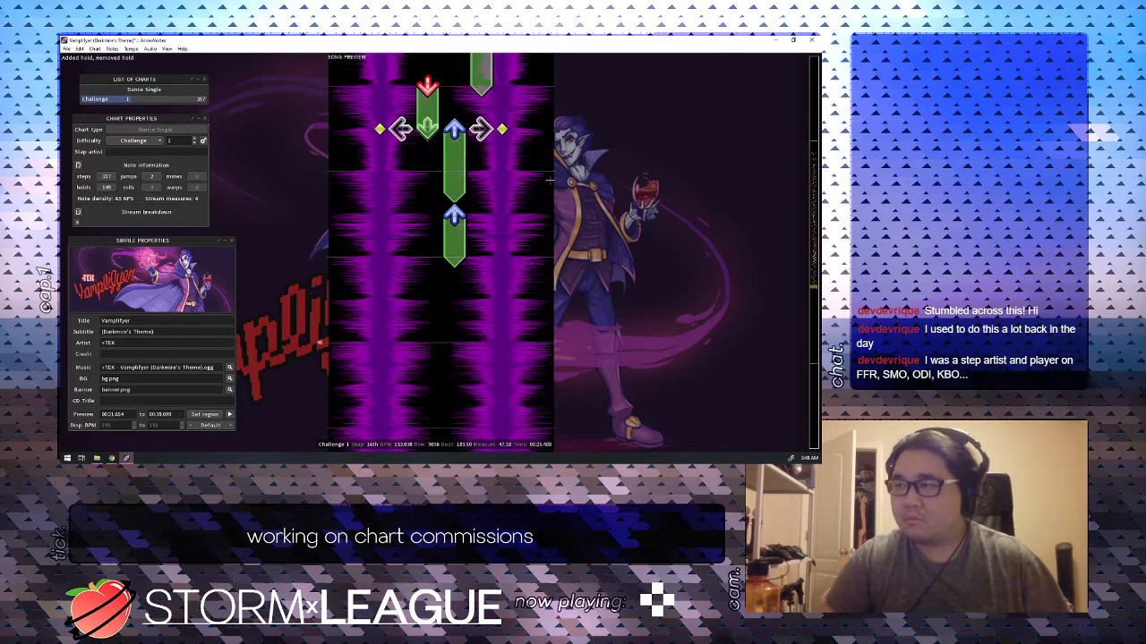
Fill measure 47's fourth beat with alternating left and right steps every quarter beat, starting with left, and save the chart.
{"action": "scroll", "coordinate": [549, 180], "scroll_direction": "down", "scroll_amount": 4}
{"action": "scroll", "coordinate": [550, 180], "scroll_direction": "down", "scroll_amount": 3}
{"action": "key", "text": "4"}
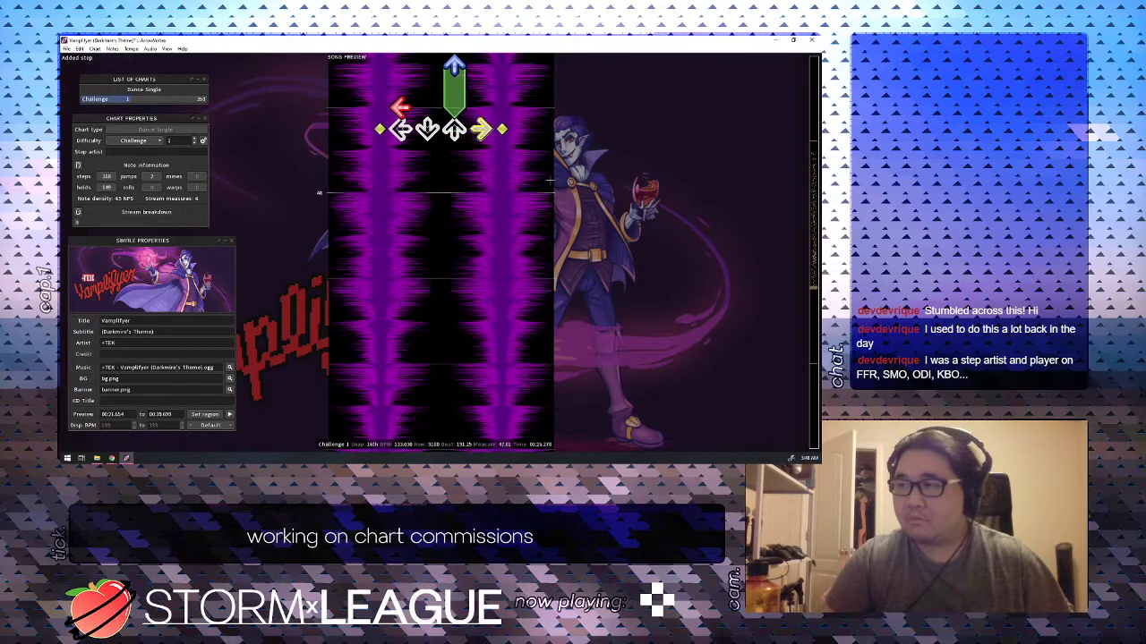
{"action": "scroll", "coordinate": [550, 180], "scroll_direction": "down", "scroll_amount": 1}
{"action": "key", "text": "1"}
{"action": "scroll", "coordinate": [550, 180], "scroll_direction": "down", "scroll_amount": 1}
{"action": "key", "text": "4"}
{"action": "scroll", "coordinate": [549, 180], "scroll_direction": "up", "scroll_amount": 6}
{"action": "key", "text": "space"}
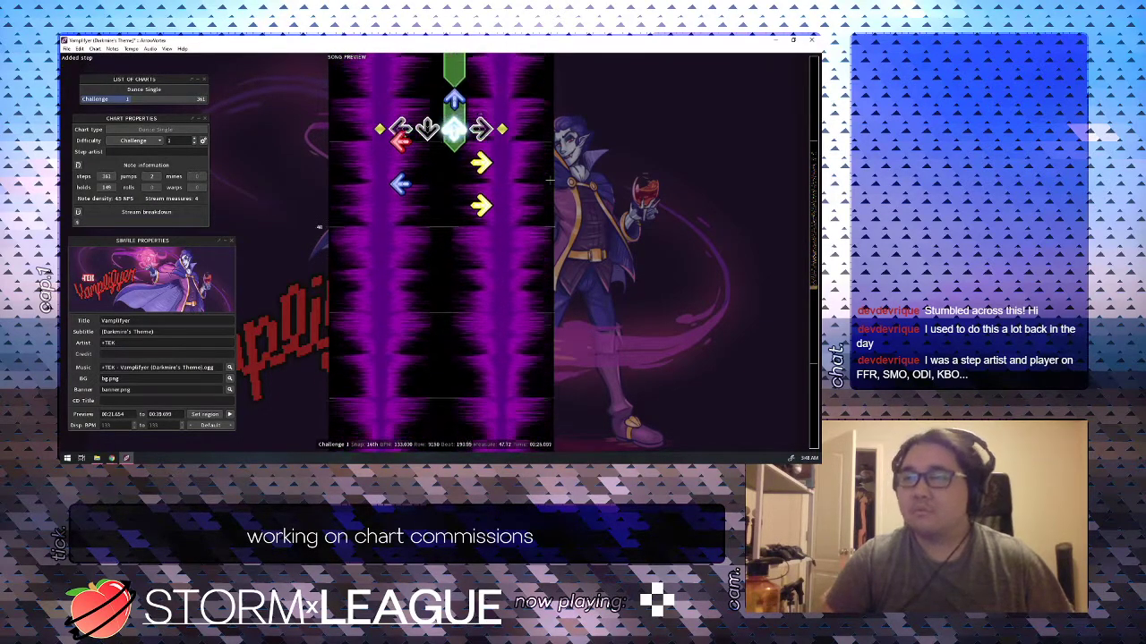
{"action": "scroll", "coordinate": [550, 179], "scroll_direction": "up", "scroll_amount": 4}
{"action": "key", "text": "ctrl+s"}
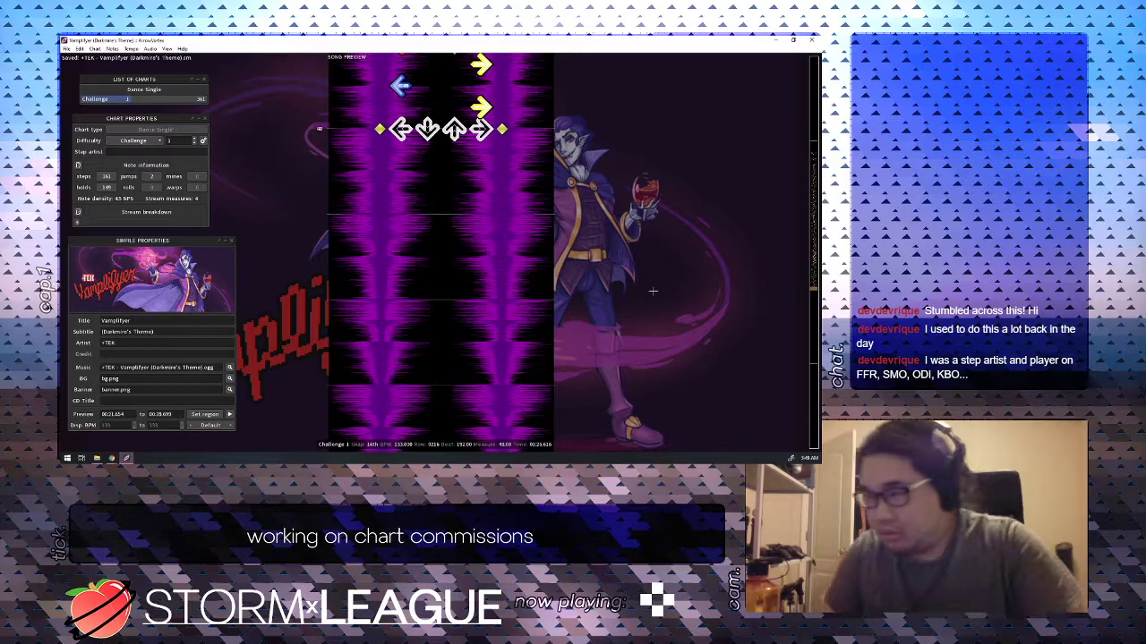
{"action": "scroll", "coordinate": [652, 295], "scroll_direction": "down", "scroll_amount": 5}
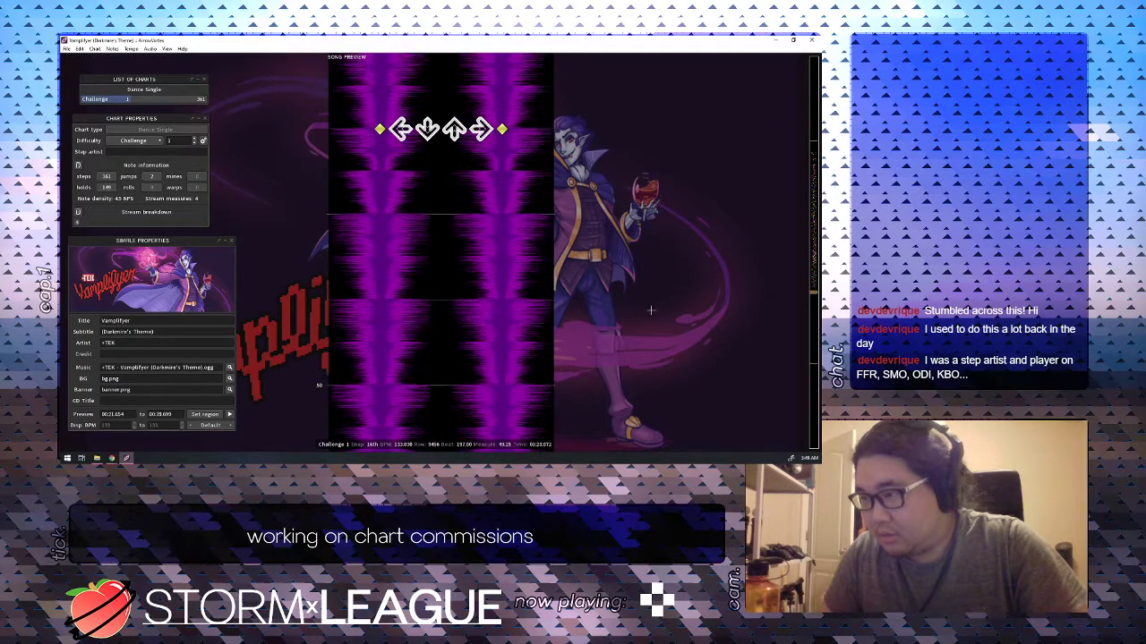
{"action": "scroll", "coordinate": [651, 311], "scroll_direction": "up", "scroll_amount": 6}
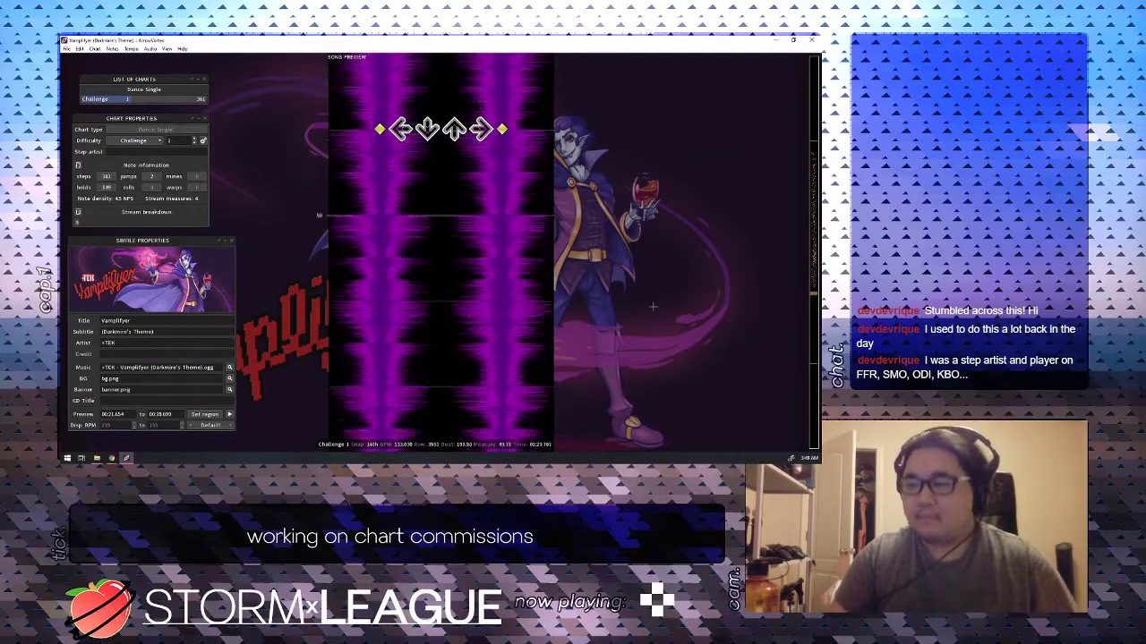
{"action": "scroll", "coordinate": [652, 307], "scroll_direction": "up", "scroll_amount": 2}
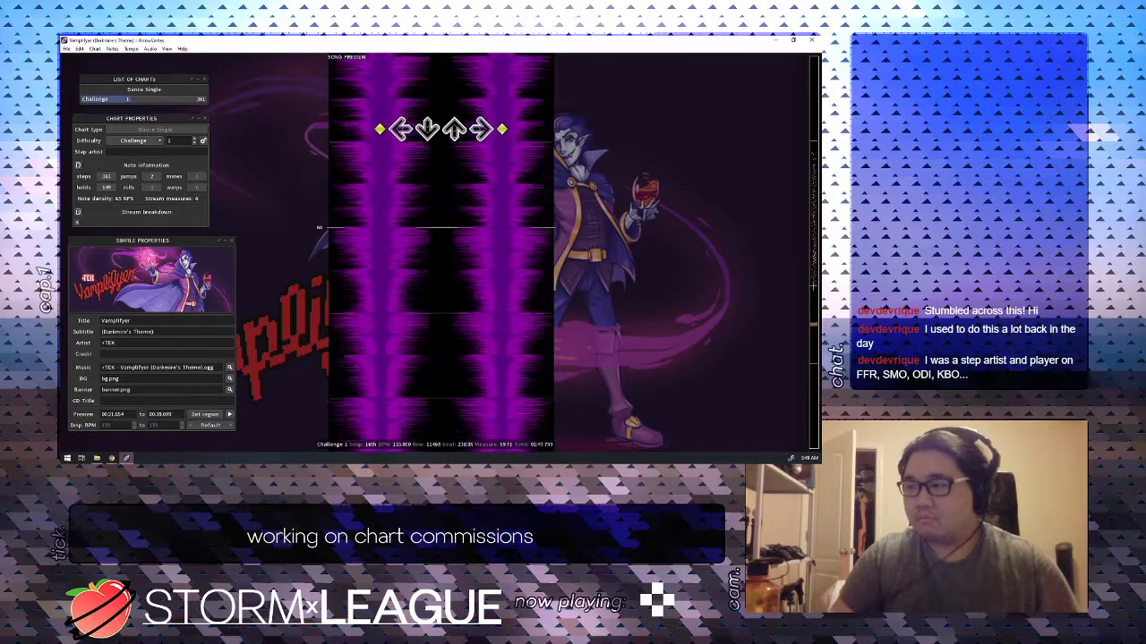
In measure 48's first beat, add a half-beat down hold on the beat, a right step at its half and a left step at three quarters.
{"action": "left_click", "coordinate": [813, 286]}
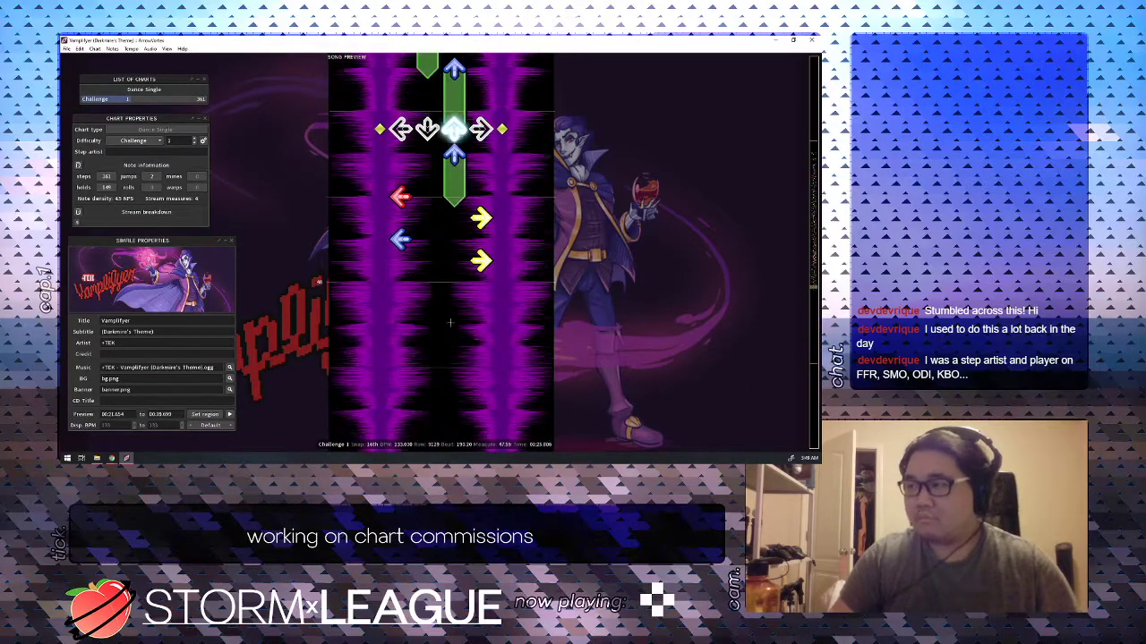
{"action": "scroll", "coordinate": [508, 265], "scroll_direction": "down", "scroll_amount": 2}
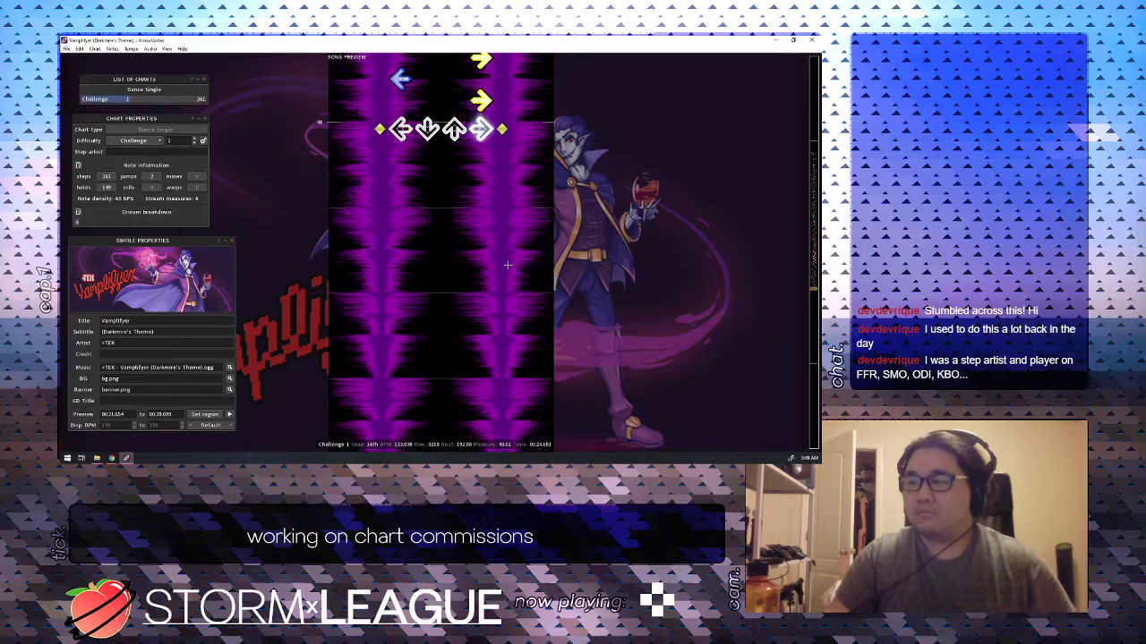
{"action": "scroll", "coordinate": [507, 265], "scroll_direction": "up", "scroll_amount": 1}
{"action": "key", "text": "2"}
{"action": "scroll", "coordinate": [507, 265], "scroll_direction": "down", "scroll_amount": 4}
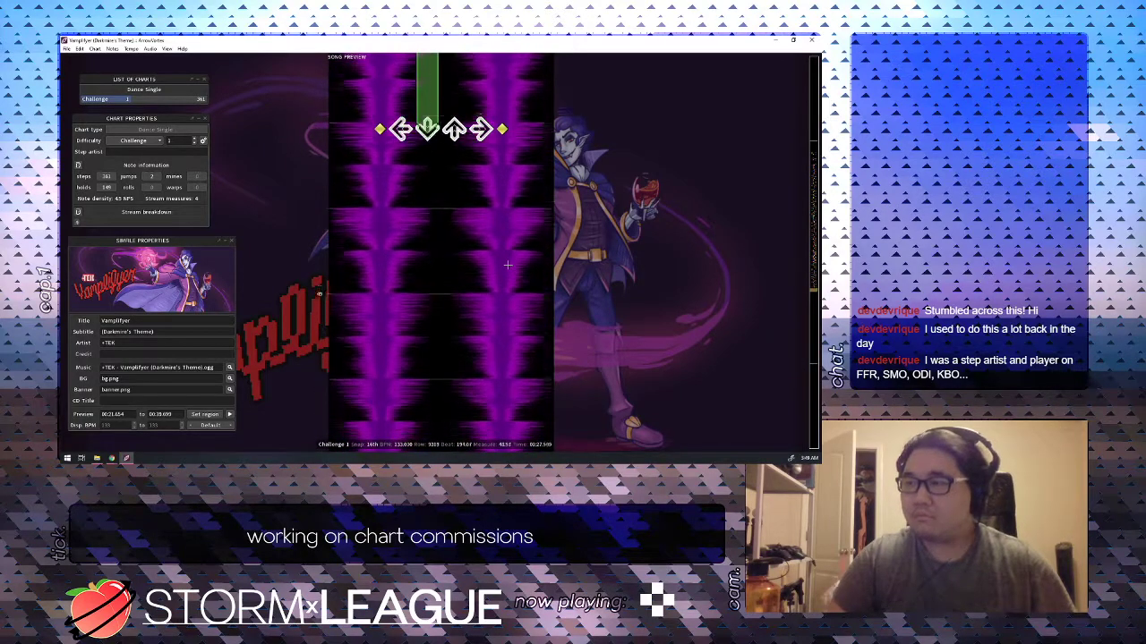
{"action": "scroll", "coordinate": [507, 265], "scroll_direction": "up", "scroll_amount": 2}
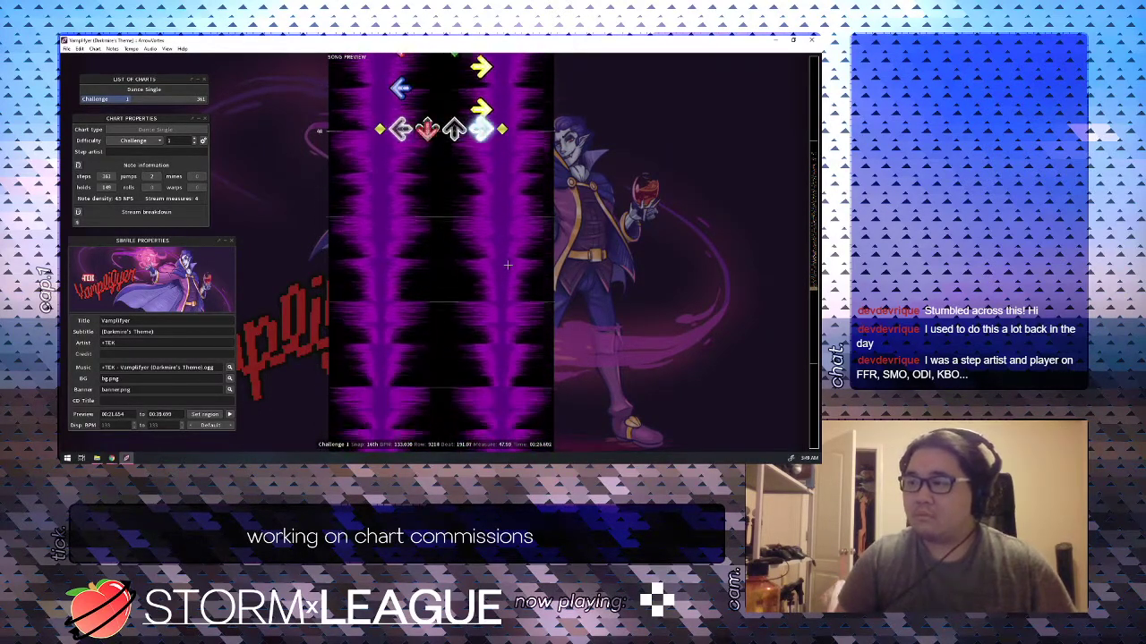
{"action": "key", "text": "4"}
{"action": "scroll", "coordinate": [507, 265], "scroll_direction": "down", "scroll_amount": 1}
{"action": "key", "text": "1"}
{"action": "scroll", "coordinate": [507, 265], "scroll_direction": "up", "scroll_amount": 5}
{"action": "key", "text": "space"}
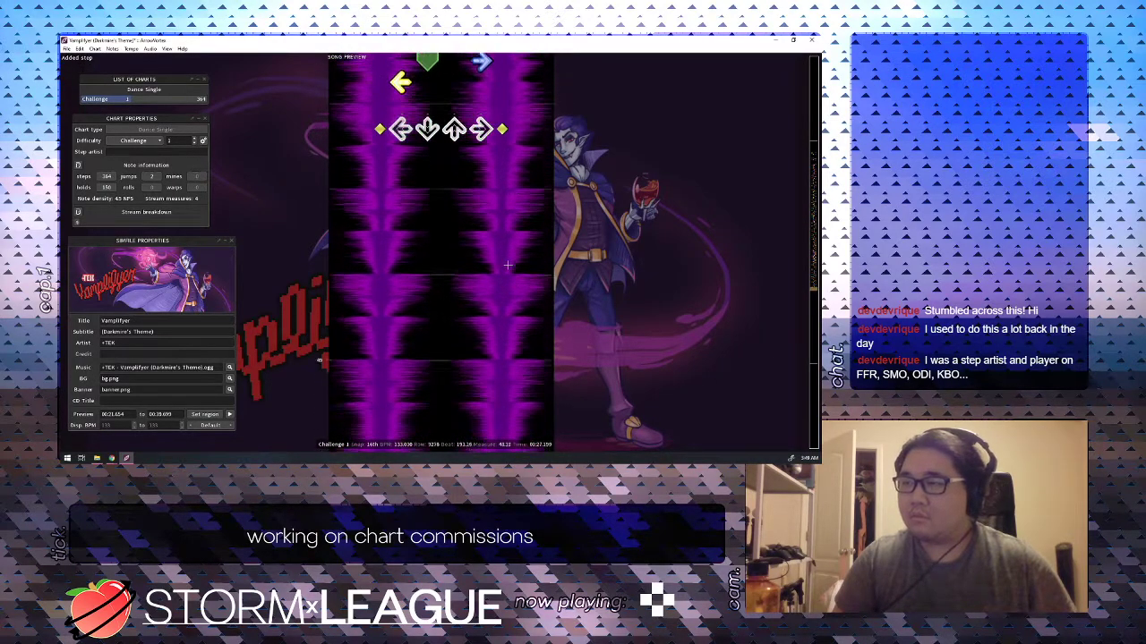
Add a down step a quarter beat into measure 48's second beat and a half-beat left hold starting at its half.
{"action": "key", "text": "2"}
{"action": "key", "text": "2"}
{"action": "scroll", "coordinate": [507, 265], "scroll_direction": "down", "scroll_amount": 1}
{"action": "key", "text": "2"}
{"action": "scroll", "coordinate": [507, 264], "scroll_direction": "down", "scroll_amount": 1}
{"action": "key", "text": "1"}
{"action": "scroll", "coordinate": [507, 265], "scroll_direction": "down", "scroll_amount": 3}
{"action": "scroll", "coordinate": [508, 265], "scroll_direction": "up", "scroll_amount": 1}
{"action": "scroll", "coordinate": [508, 265], "scroll_direction": "up", "scroll_amount": 10}
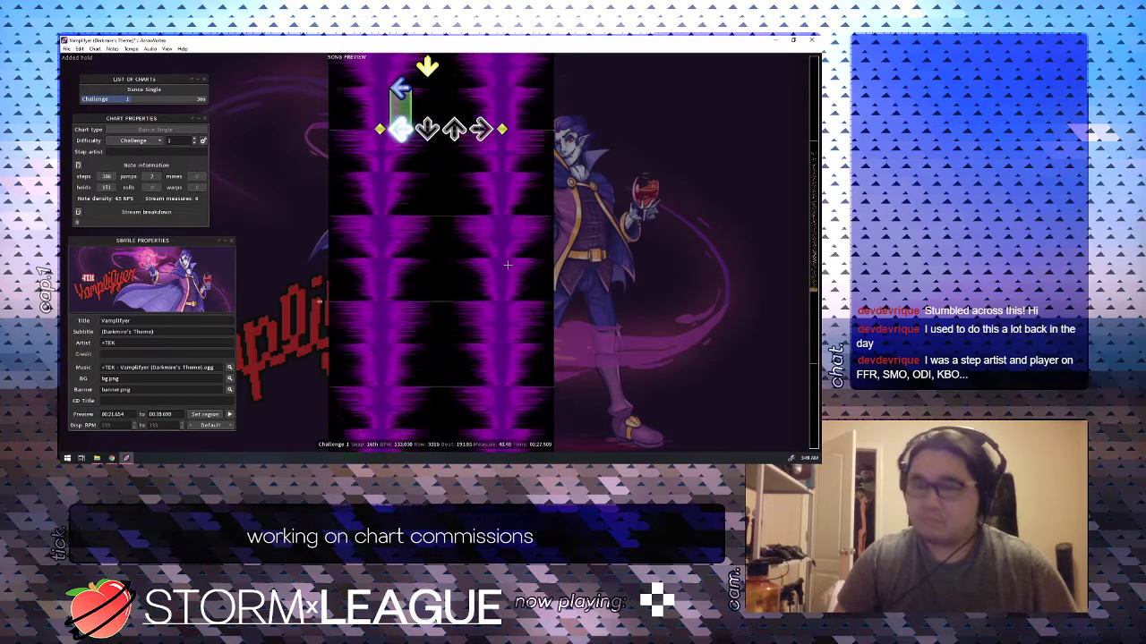
{"action": "scroll", "coordinate": [507, 265], "scroll_direction": "up", "scroll_amount": 2}
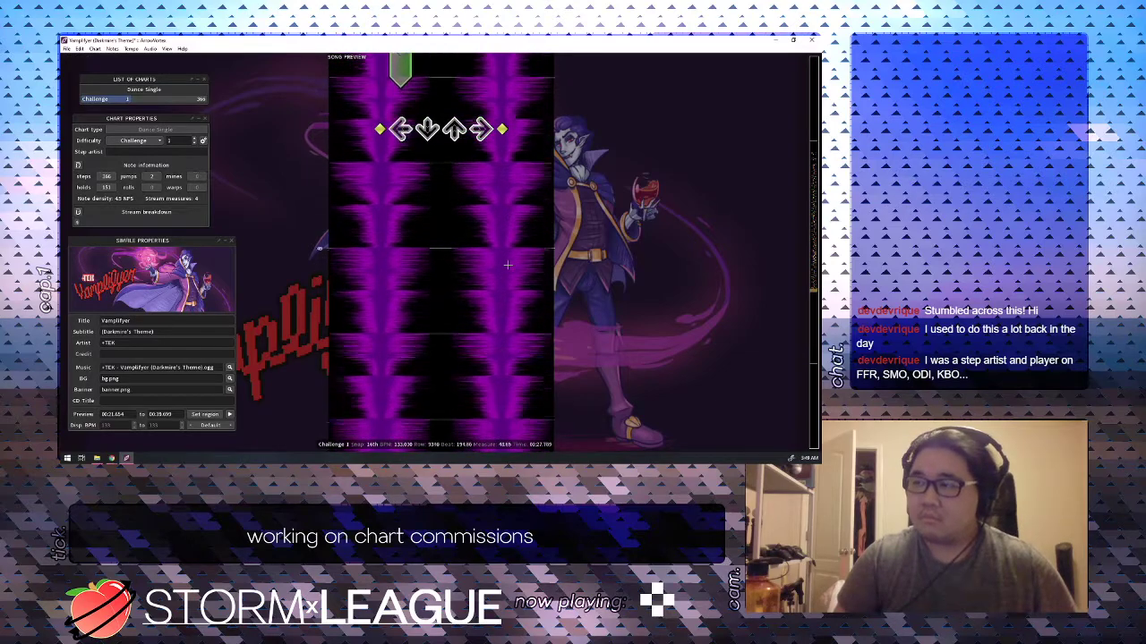
Add a half-beat down hold starting halfway through measure 48's third beat.
{"action": "scroll", "coordinate": [507, 265], "scroll_direction": "down", "scroll_amount": 2}
{"action": "key", "text": "4"}
{"action": "key", "text": "4"}
{"action": "scroll", "coordinate": [508, 265], "scroll_direction": "up", "scroll_amount": 5}
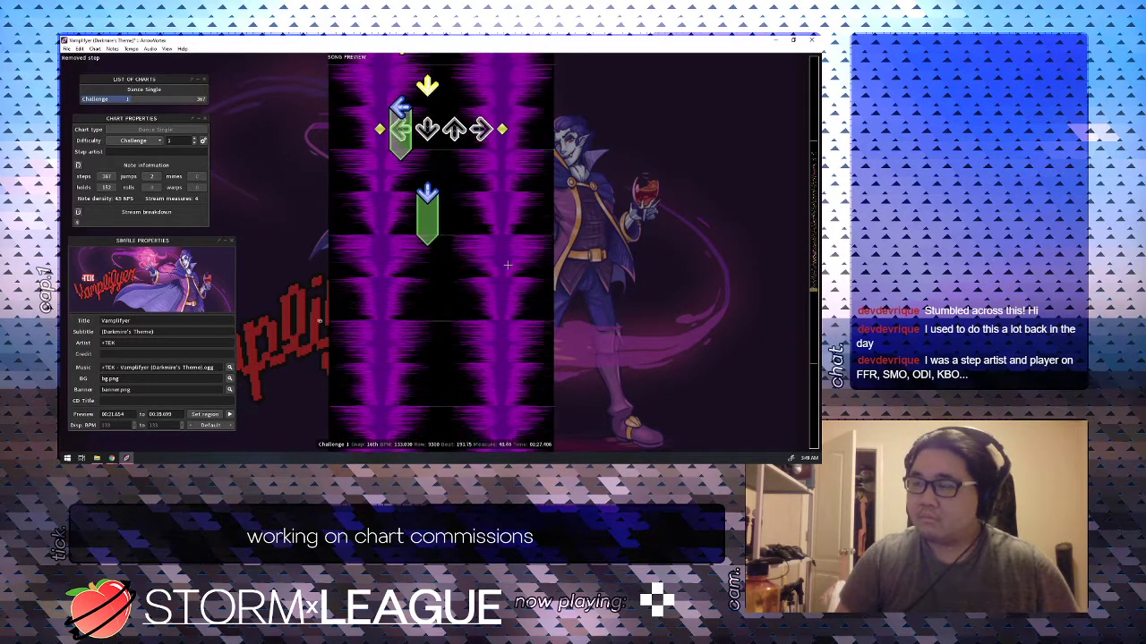
Add a half-beat up hold on measure 48's fourth beat and a half-beat right hold starting halfway through it.
{"action": "key", "text": "space"}
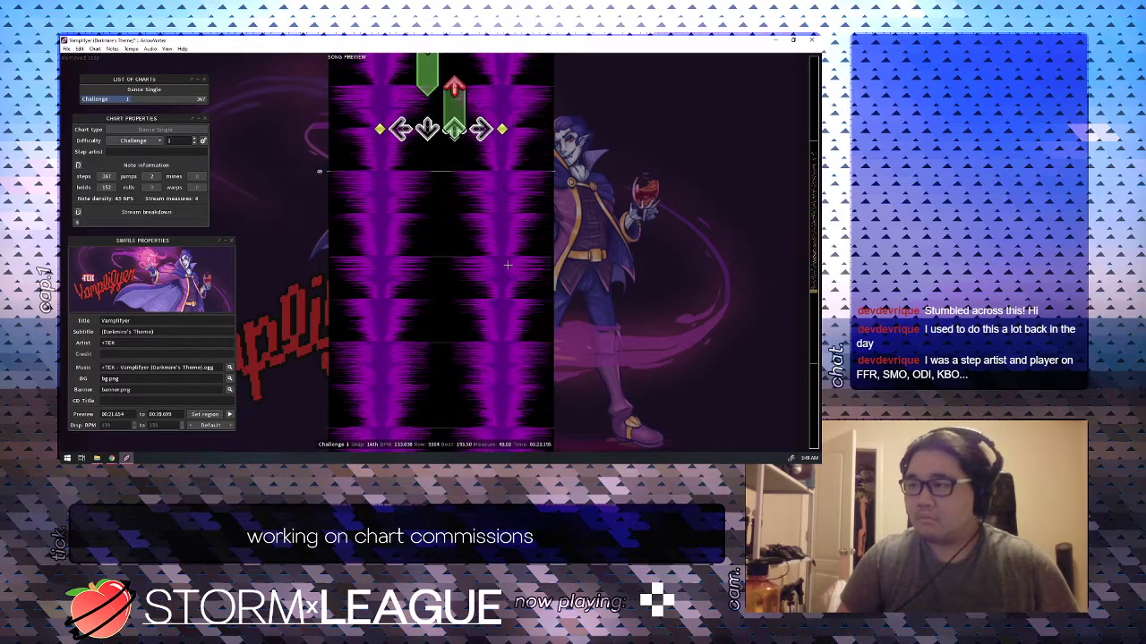
{"action": "key", "text": "4"}
{"action": "scroll", "coordinate": [506, 265], "scroll_direction": "down", "scroll_amount": 1}
{"action": "scroll", "coordinate": [508, 265], "scroll_direction": "up", "scroll_amount": 3}
{"action": "key", "text": "space"}
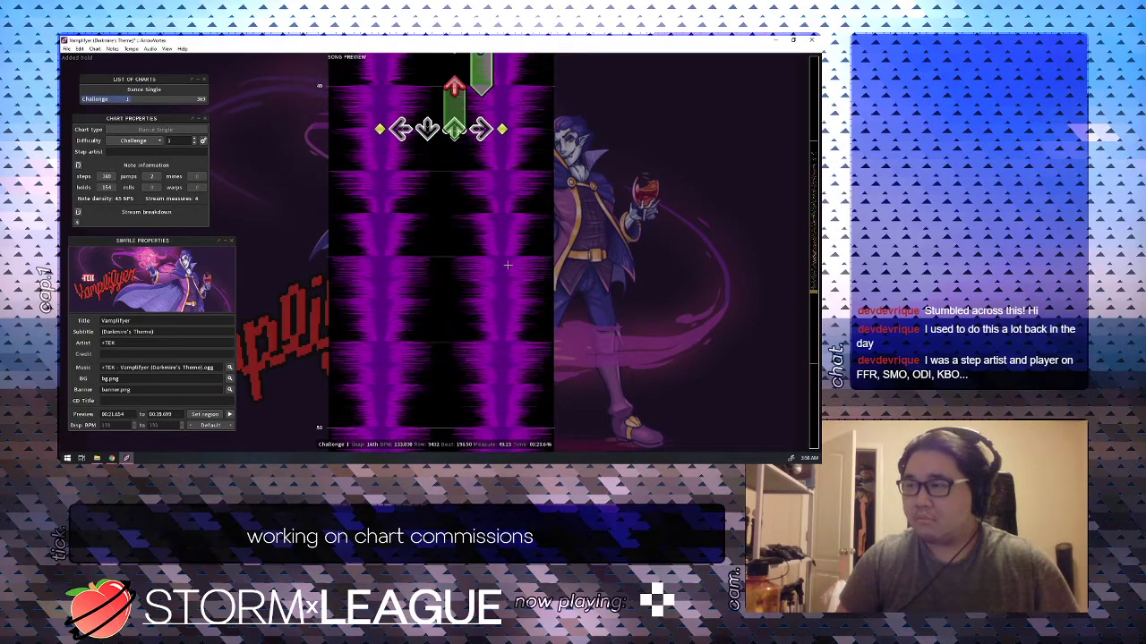
Replace the up hold on measure 49's first beat with an up step, adding a right step at its quarter and an up step at its half.
{"action": "scroll", "coordinate": [508, 265], "scroll_direction": "up", "scroll_amount": 3}
{"action": "key", "text": "space"}
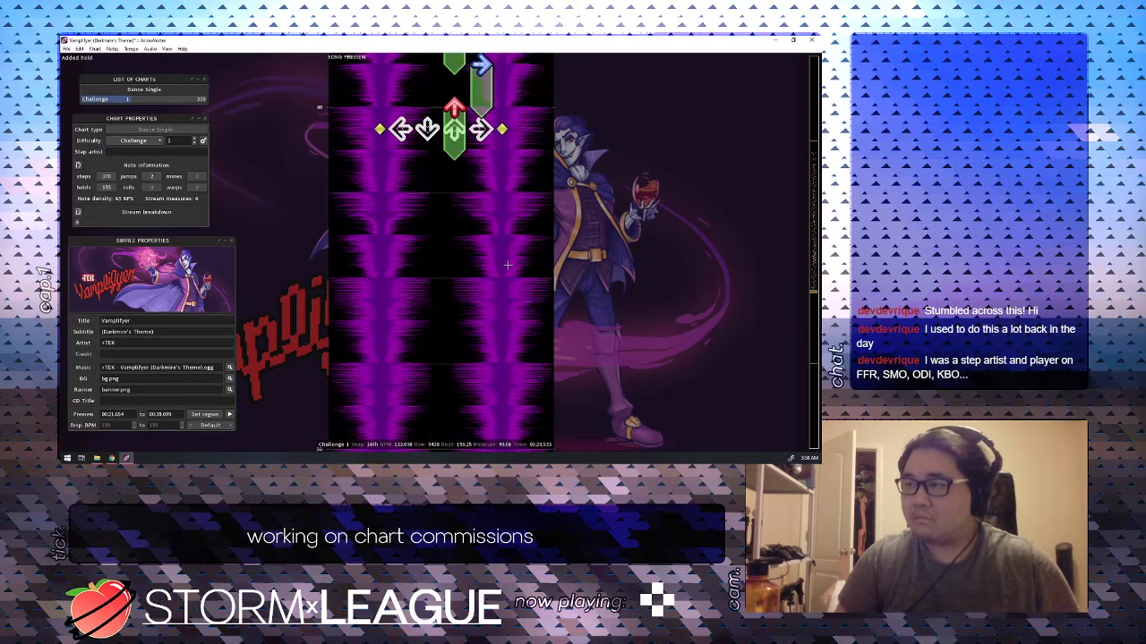
{"action": "scroll", "coordinate": [507, 265], "scroll_direction": "up", "scroll_amount": 1}
{"action": "key", "text": "3"}
{"action": "key", "text": "3"}
{"action": "scroll", "coordinate": [508, 264], "scroll_direction": "down", "scroll_amount": 1}
{"action": "key", "text": "4"}
{"action": "scroll", "coordinate": [507, 265], "scroll_direction": "down", "scroll_amount": 1}
{"action": "key", "text": "3"}
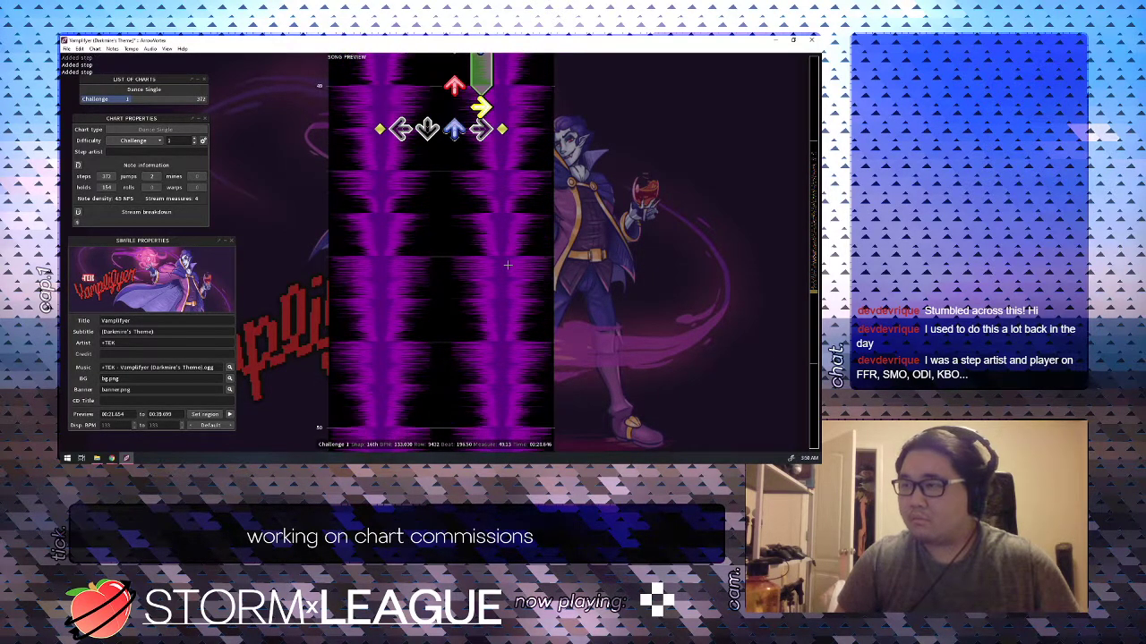
{"action": "scroll", "coordinate": [506, 265], "scroll_direction": "up", "scroll_amount": 3}
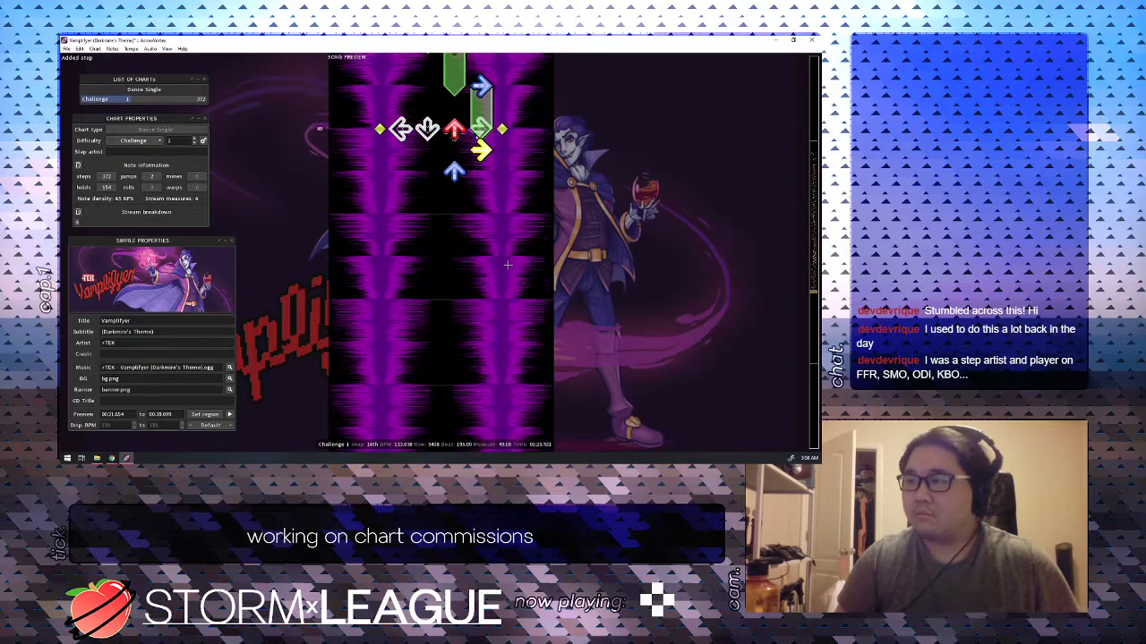
{"action": "scroll", "coordinate": [507, 265], "scroll_direction": "up", "scroll_amount": 13}
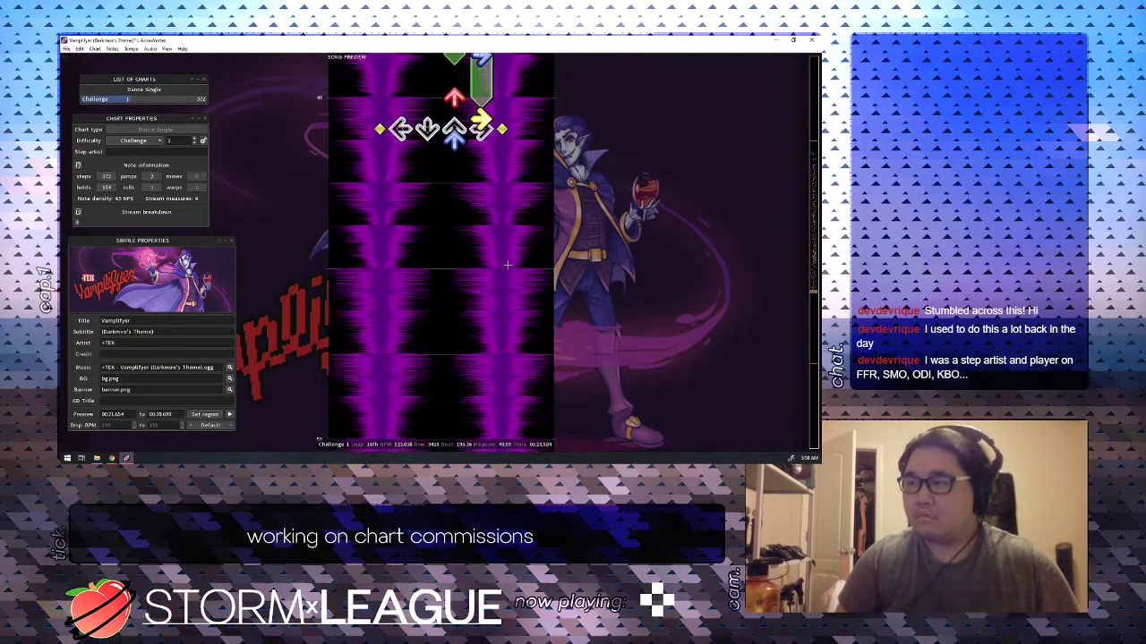
Shift the right step in measure 49's first beat to its half and the following up step to its three quarters.
{"action": "key", "text": "Down"}
{"action": "key", "text": "4"}
{"action": "key", "text": "Down"}
{"action": "key", "text": "4"}
{"action": "key", "text": "Down"}
{"action": "key", "text": "3"}
{"action": "key", "text": "Up"}
{"action": "key", "text": "Up"}
{"action": "key", "text": "Up"}
{"action": "key", "text": "space"}
{"action": "key", "text": "space"}
{"action": "scroll", "coordinate": [507, 265], "scroll_direction": "up", "scroll_amount": 4}
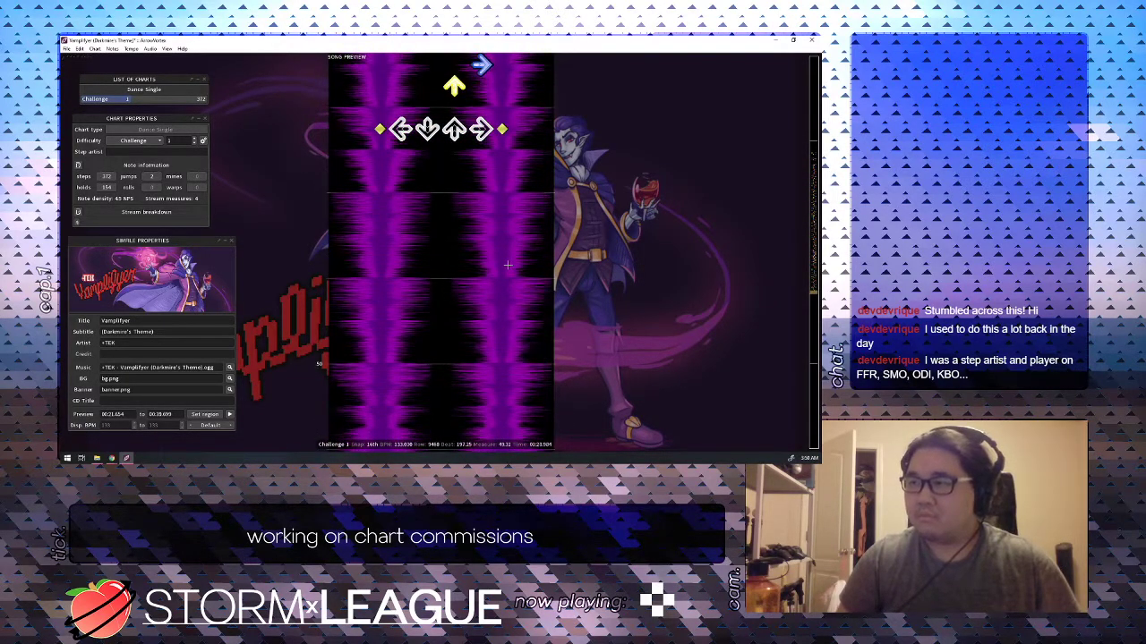
Try replacing the up step at three quarters of measure 49's first beat with an up step on the second beat.
{"action": "scroll", "coordinate": [507, 265], "scroll_direction": "up", "scroll_amount": 9}
{"action": "key", "text": "3"}
{"action": "key", "text": "4"}
{"action": "key", "text": "3"}
{"action": "key", "text": "Down"}
{"action": "key", "text": "3"}
{"action": "key", "text": "4"}
{"action": "key", "text": "Down"}
{"action": "key", "text": "3"}
{"action": "scroll", "coordinate": [508, 265], "scroll_direction": "up", "scroll_amount": 6}
{"action": "key", "text": "space"}
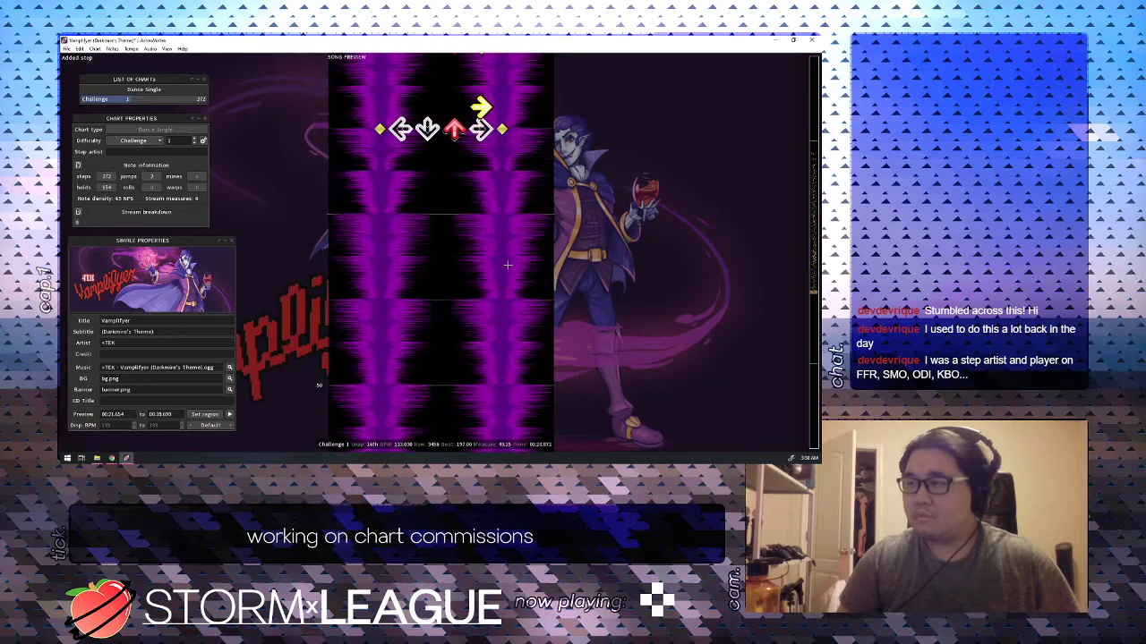
{"action": "scroll", "coordinate": [506, 265], "scroll_direction": "up", "scroll_amount": 11}
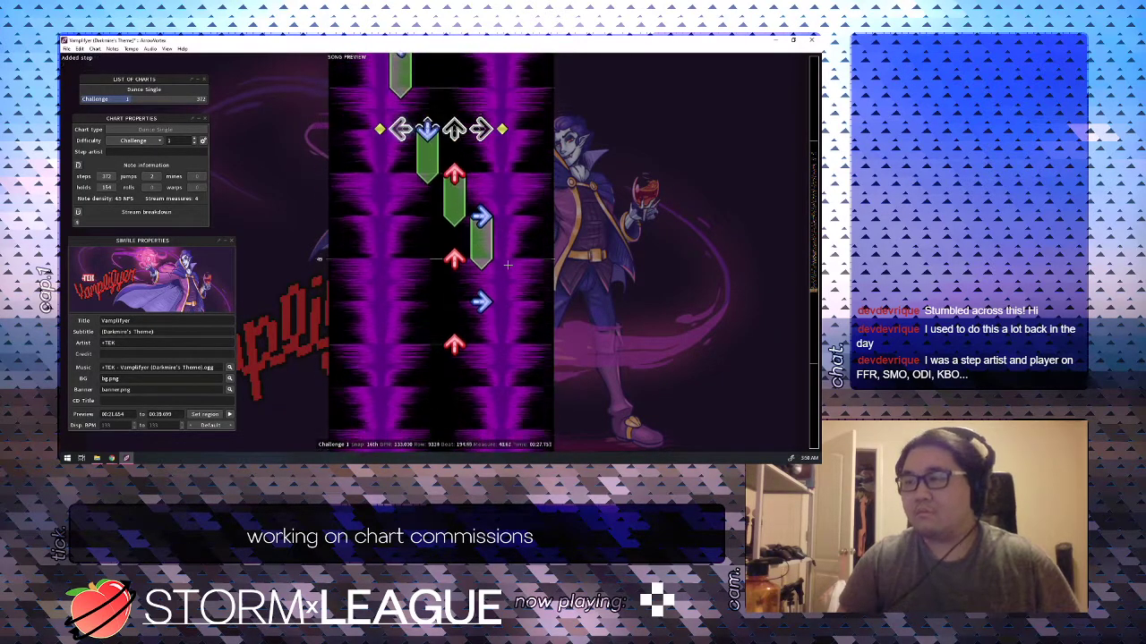
Remove the up step on measure 49's second beat and play back the passage from measure 48.
{"action": "key", "text": "space"}
{"action": "key", "text": "3"}
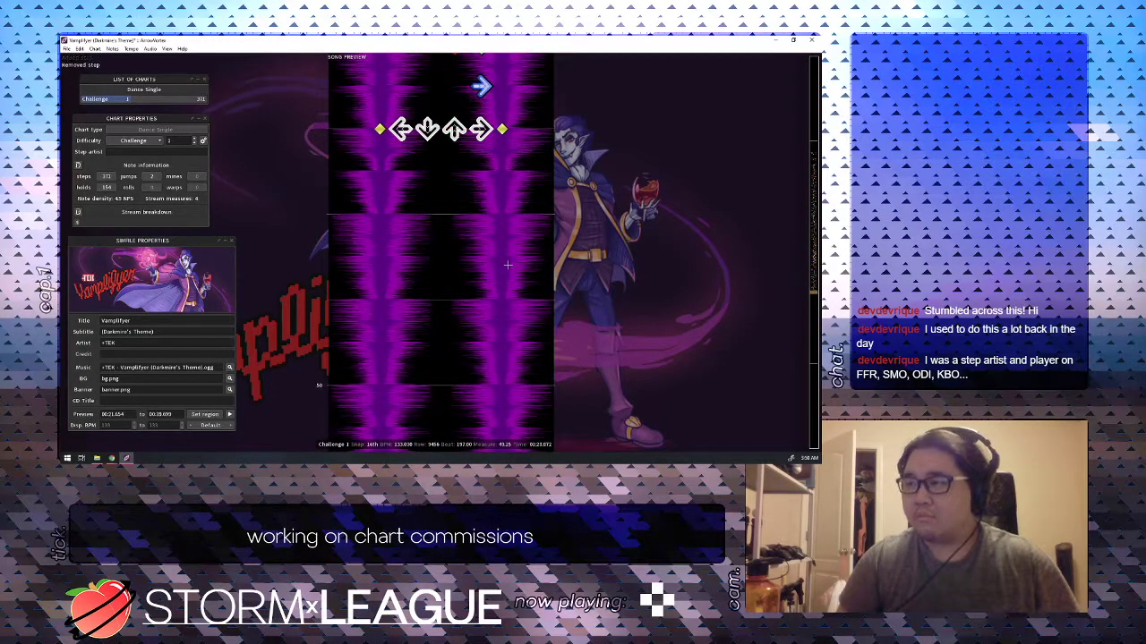
{"action": "scroll", "coordinate": [508, 265], "scroll_direction": "up", "scroll_amount": 6}
{"action": "key", "text": "space"}
{"action": "scroll", "coordinate": [506, 265], "scroll_direction": "up", "scroll_amount": 13}
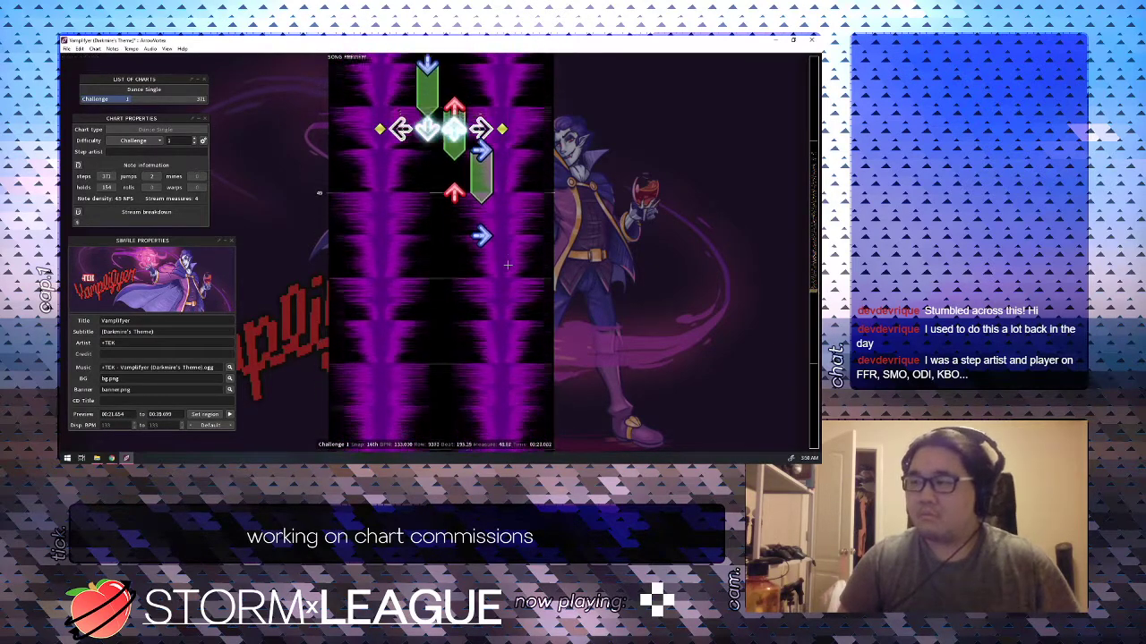
{"action": "key", "text": "space"}
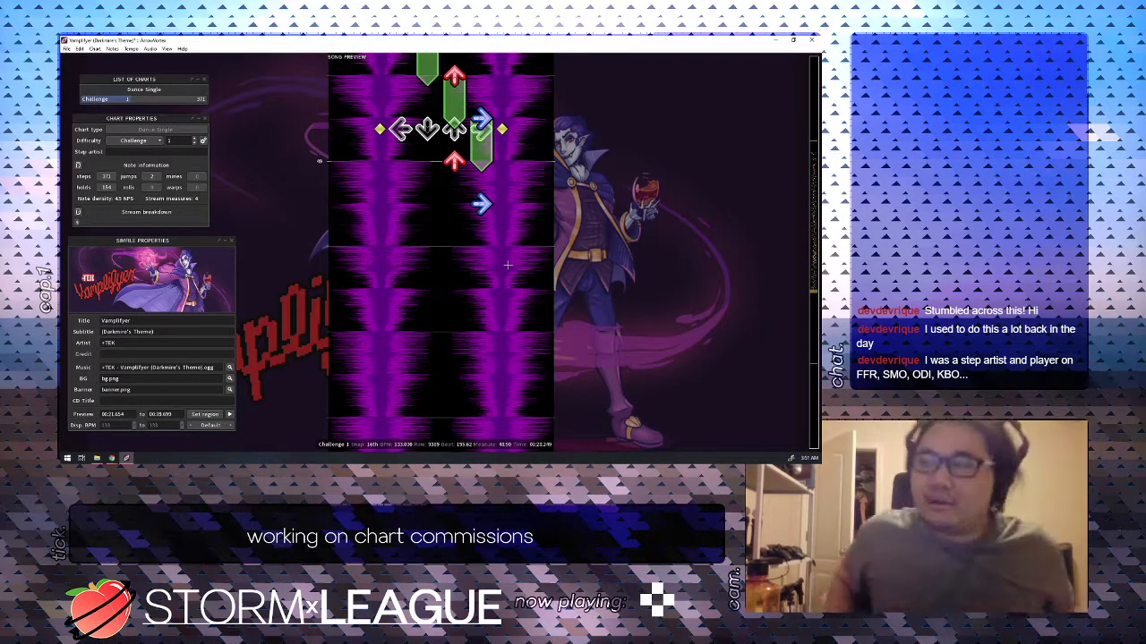
Remove the up step on measure 49's first beat.
{"action": "scroll", "coordinate": [507, 265], "scroll_direction": "down", "scroll_amount": 1}
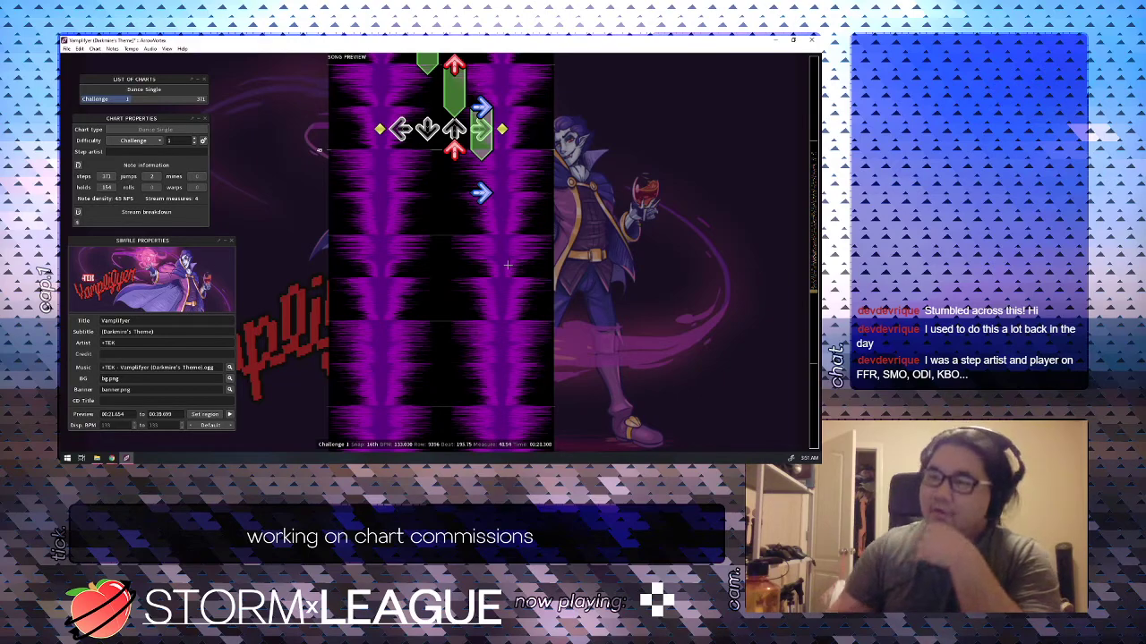
{"action": "scroll", "coordinate": [563, 233], "scroll_direction": "up", "scroll_amount": 6}
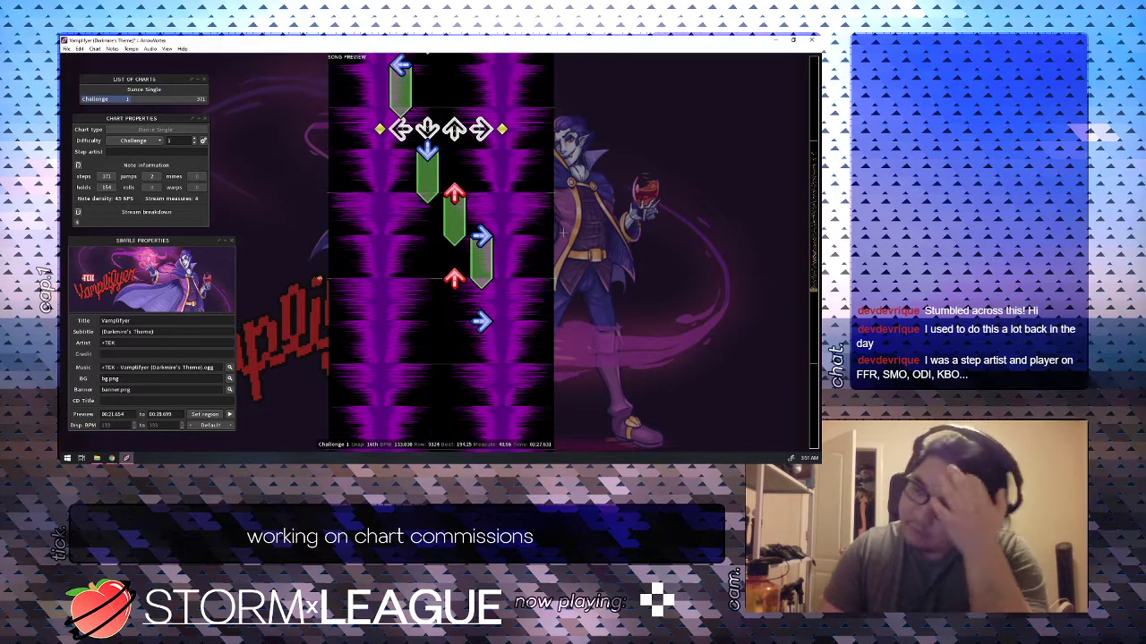
{"action": "scroll", "coordinate": [563, 232], "scroll_direction": "down", "scroll_amount": 3}
{"action": "scroll", "coordinate": [562, 231], "scroll_direction": "down", "scroll_amount": 2}
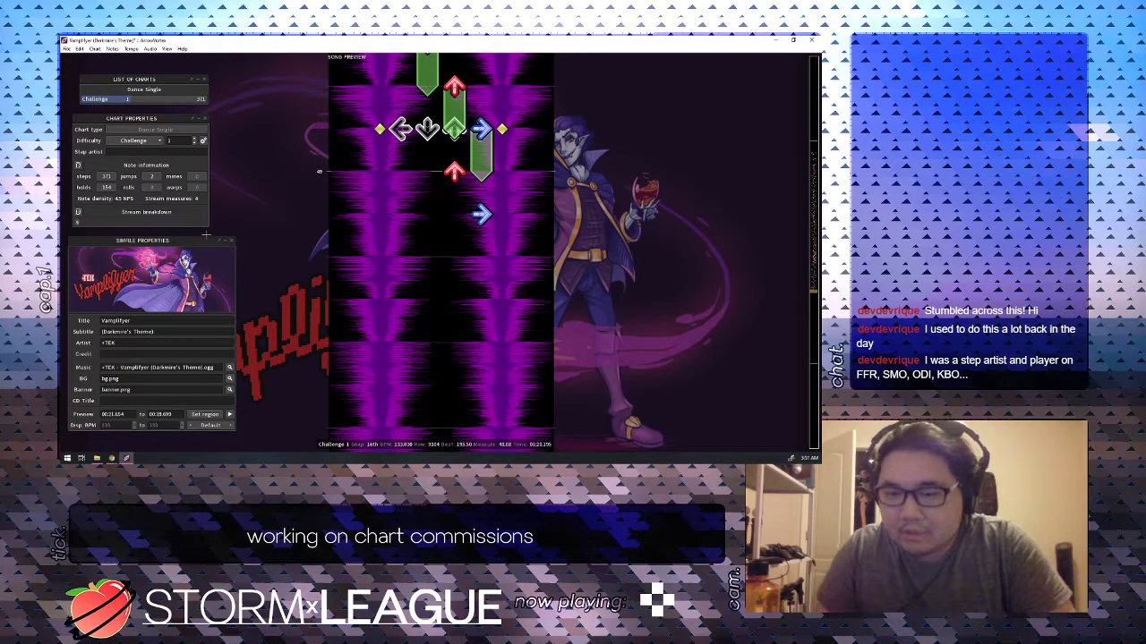
{"action": "scroll", "coordinate": [206, 235], "scroll_direction": "up", "scroll_amount": 2}
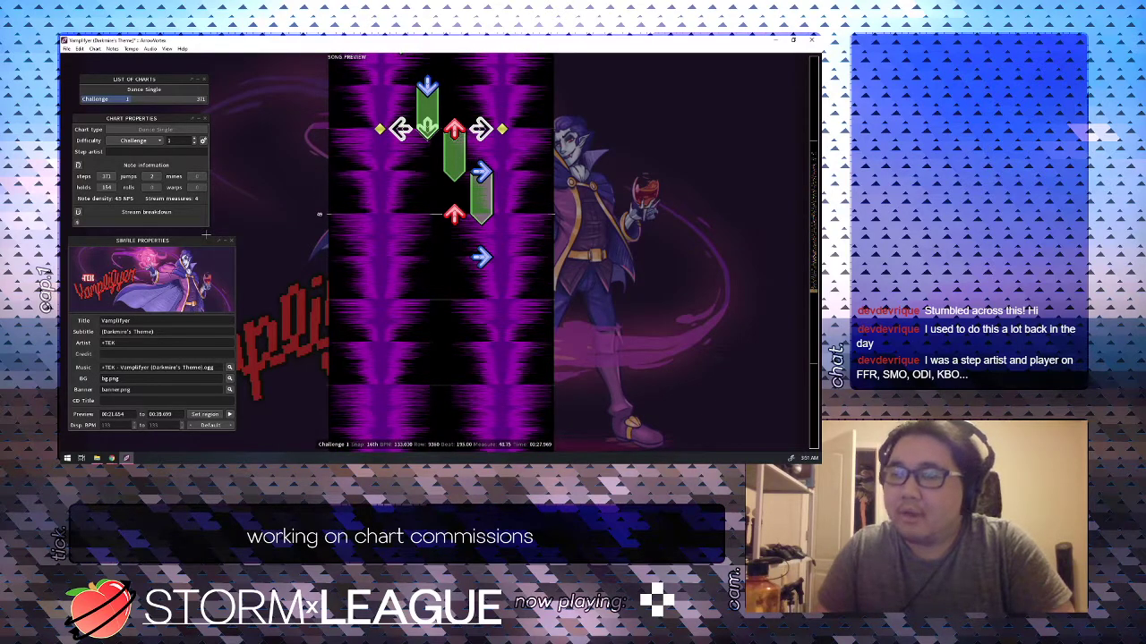
{"action": "scroll", "coordinate": [206, 235], "scroll_direction": "down", "scroll_amount": 4}
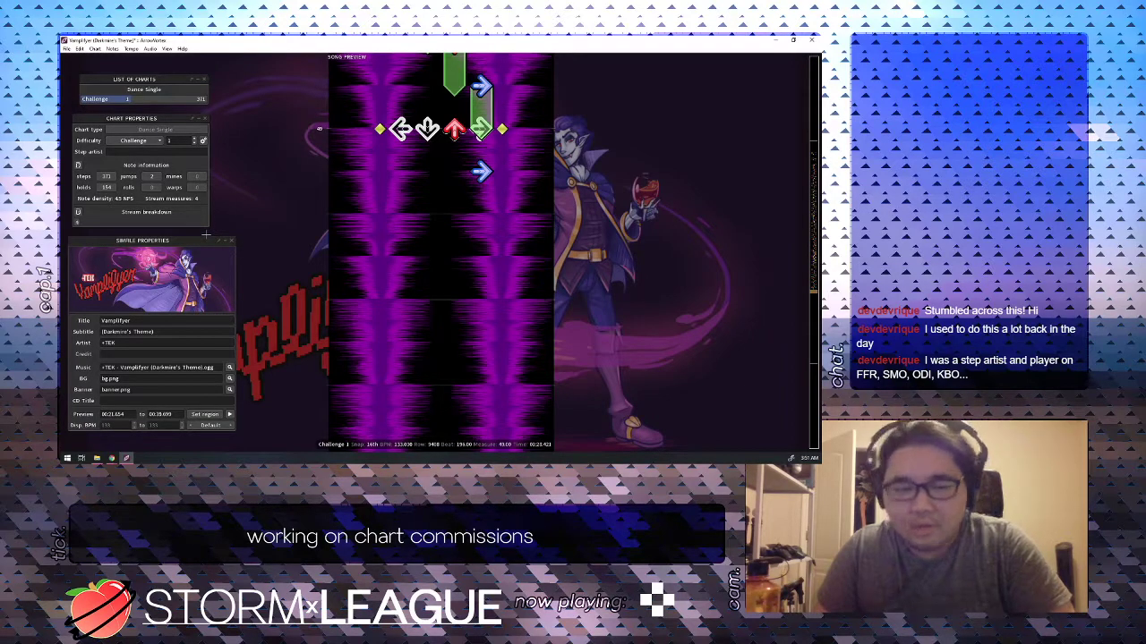
{"action": "key", "text": "3"}
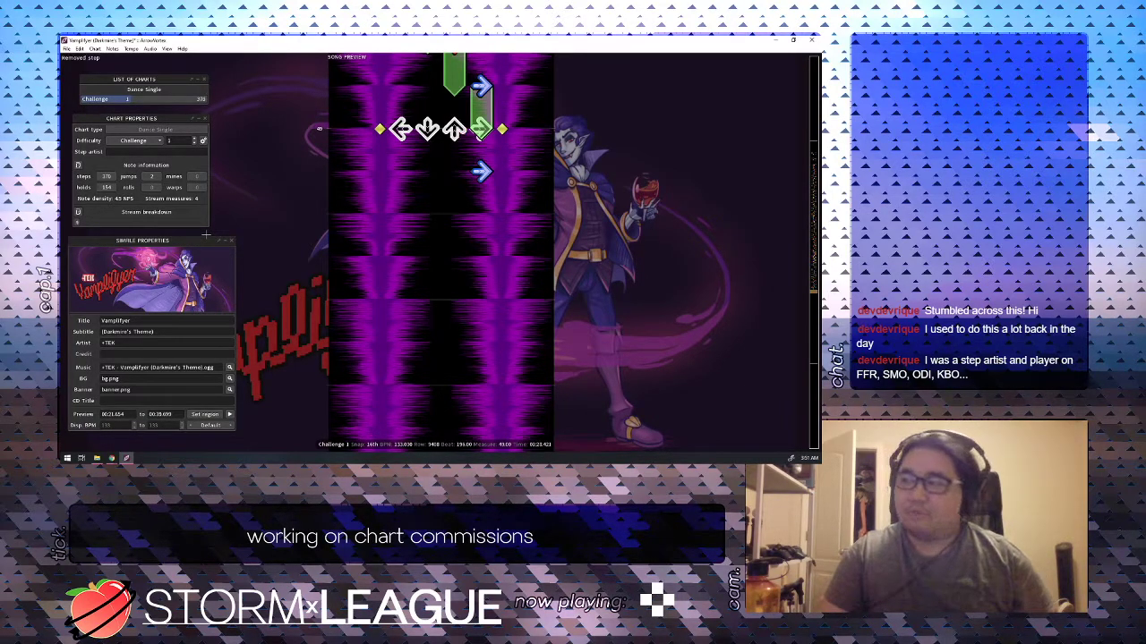
Play back the notes around measures 47 and 48 and move the Simfile Properties window slightly lower.
{"action": "key", "text": "space"}
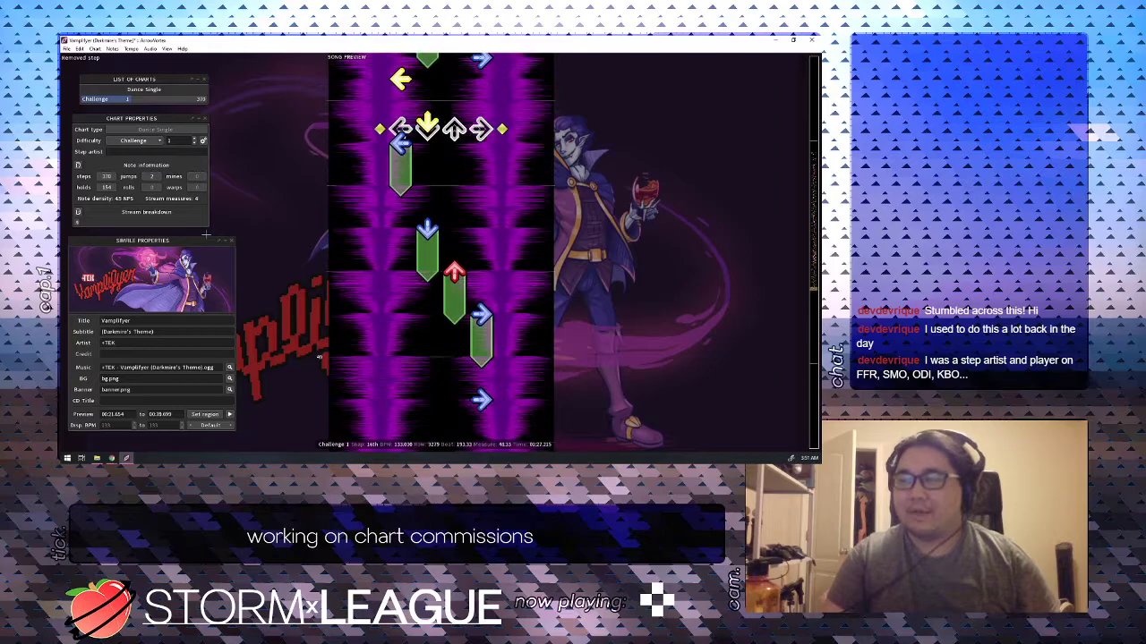
{"action": "key", "text": "space"}
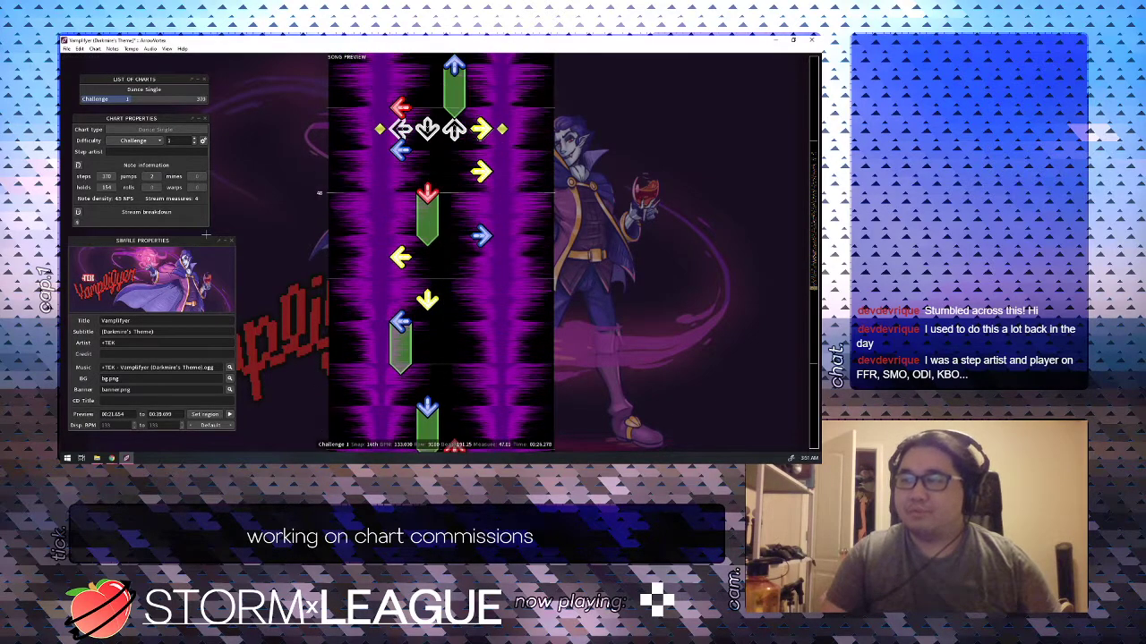
{"action": "key", "text": "space"}
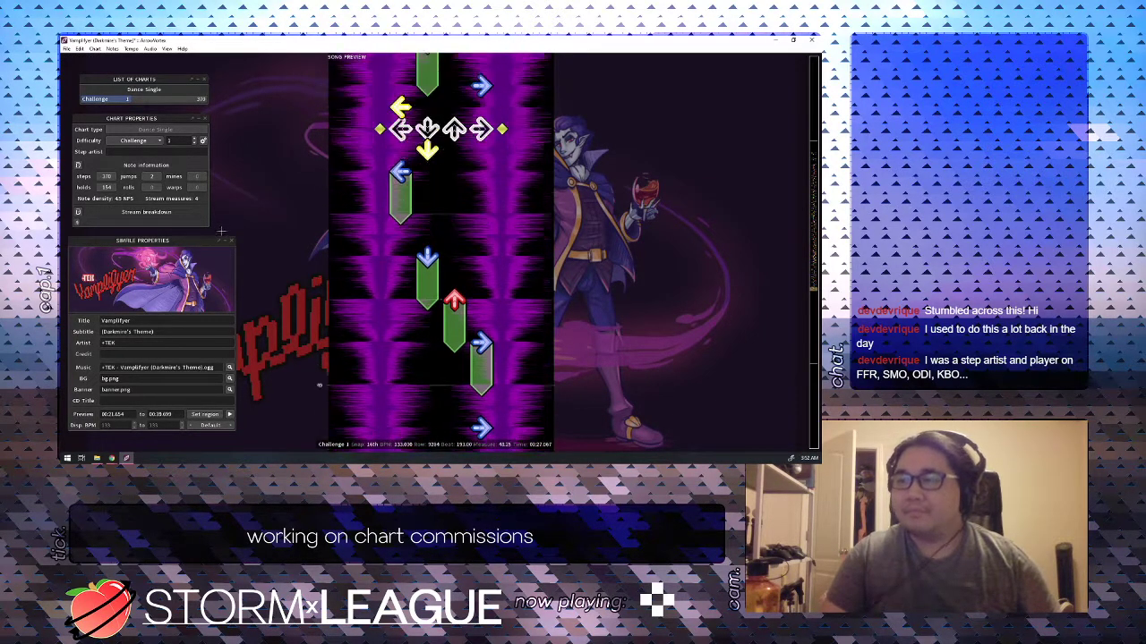
{"action": "scroll", "coordinate": [219, 232], "scroll_direction": "up", "scroll_amount": 1}
{"action": "left_click_drag", "start_coordinate": [214, 240], "coordinate": [209, 260]}
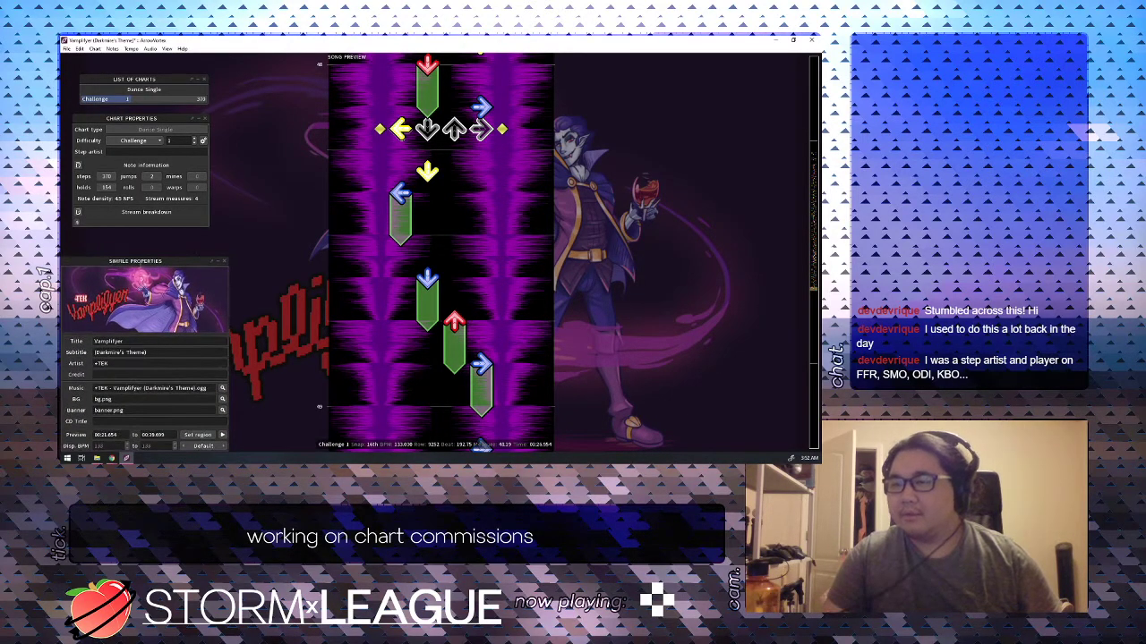
Review the steps and holds from the end of measure 47 through measure 48 and play part of them back.
{"action": "scroll", "coordinate": [340, 257], "scroll_direction": "up", "scroll_amount": 7}
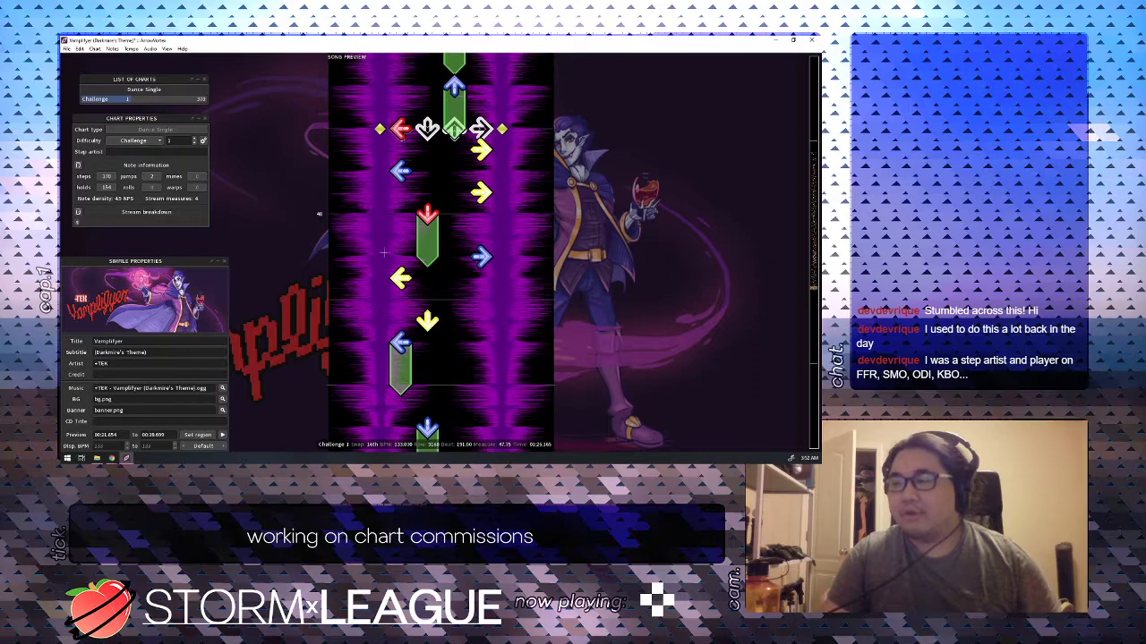
{"action": "scroll", "coordinate": [340, 258], "scroll_direction": "down", "scroll_amount": 5}
{"action": "scroll", "coordinate": [338, 258], "scroll_direction": "down", "scroll_amount": 4}
{"action": "scroll", "coordinate": [339, 257], "scroll_direction": "up", "scroll_amount": 4}
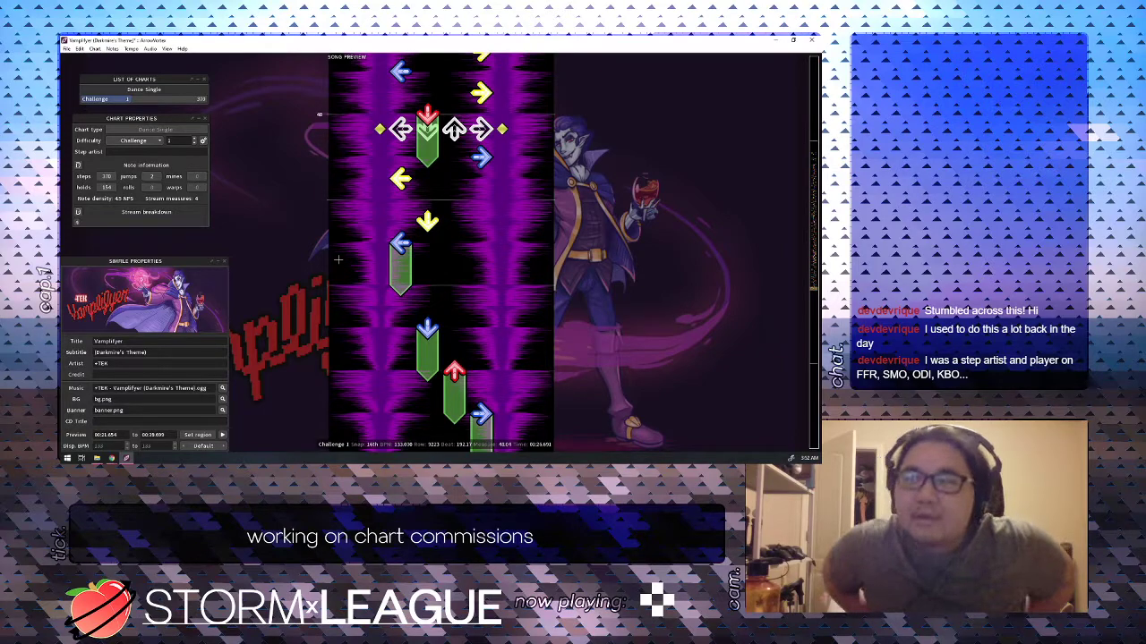
{"action": "key", "text": "space"}
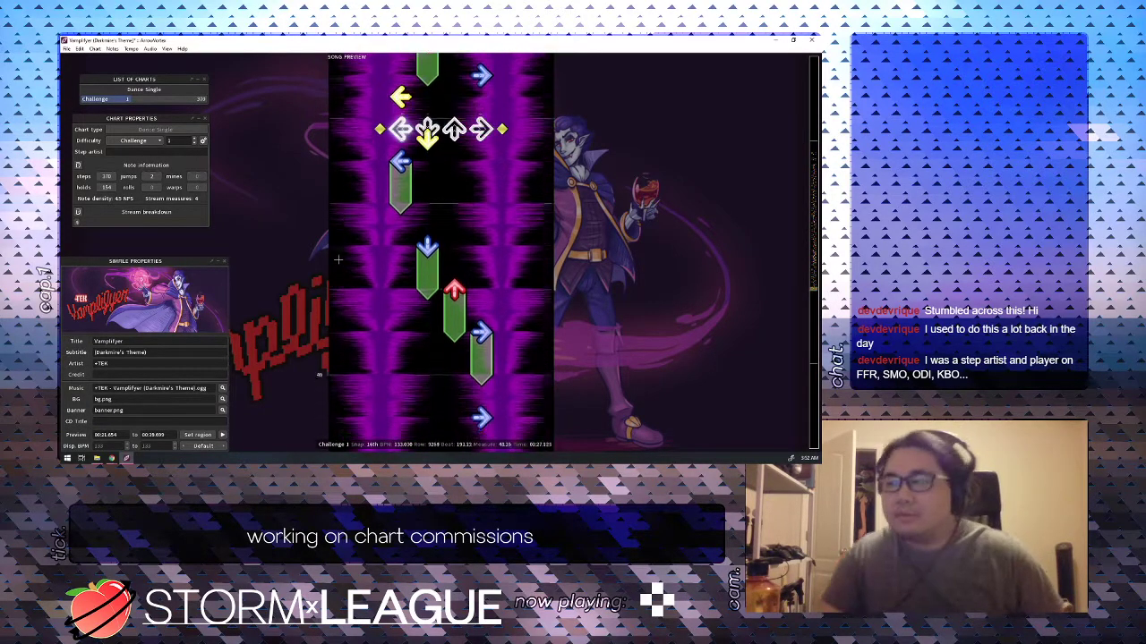
{"action": "key", "text": "space"}
{"action": "scroll", "coordinate": [338, 260], "scroll_direction": "up", "scroll_amount": 10}
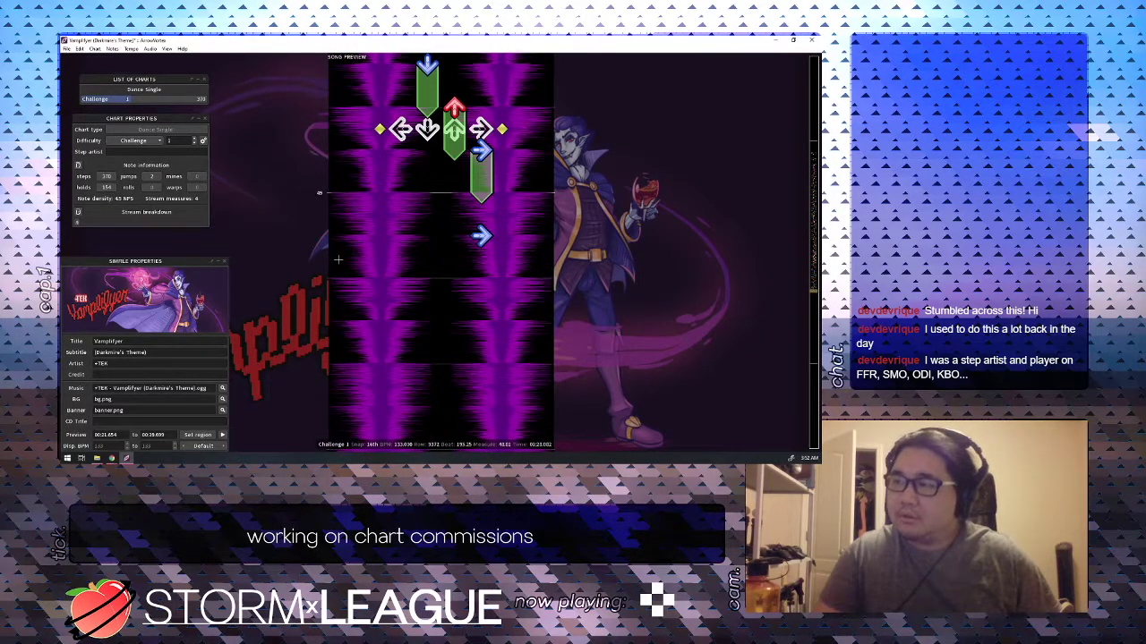
{"action": "scroll", "coordinate": [339, 259], "scroll_direction": "down", "scroll_amount": 4}
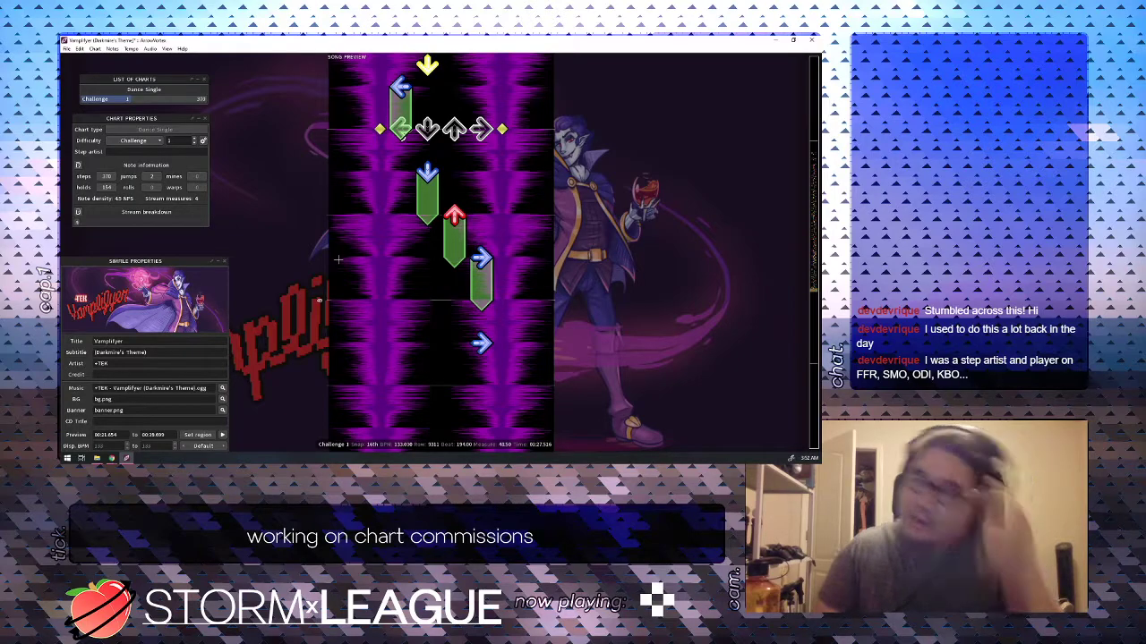
{"action": "scroll", "coordinate": [338, 260], "scroll_direction": "down", "scroll_amount": 1}
{"action": "scroll", "coordinate": [339, 259], "scroll_direction": "down", "scroll_amount": 1}
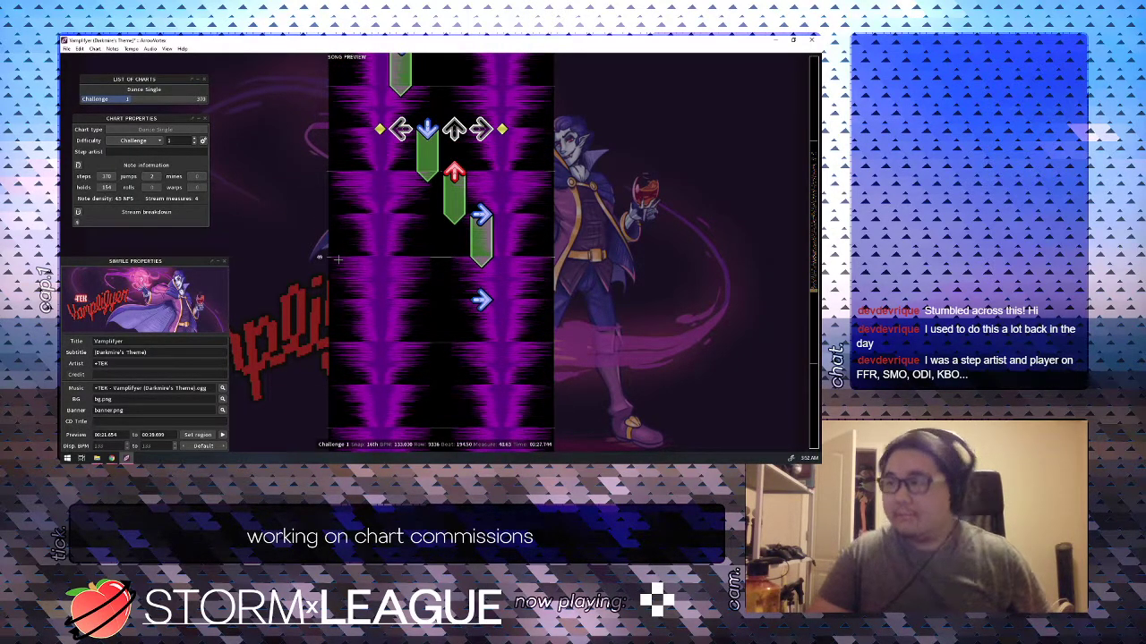
Swap two holds in measure 48, placing the up hold halfway through the third beat and the down hold on the fourth beat.
{"action": "scroll", "coordinate": [339, 260], "scroll_direction": "up", "scroll_amount": 6}
{"action": "key", "text": "2"}
{"action": "key", "text": "3"}
{"action": "scroll", "coordinate": [338, 259], "scroll_direction": "down", "scroll_amount": 2}
{"action": "key", "text": "3"}
{"action": "key", "text": "2"}
{"action": "scroll", "coordinate": [338, 259], "scroll_direction": "down", "scroll_amount": 1}
{"action": "scroll", "coordinate": [338, 259], "scroll_direction": "down", "scroll_amount": 1}
{"action": "scroll", "coordinate": [338, 260], "scroll_direction": "up", "scroll_amount": 2}
{"action": "key", "text": "3"}
{"action": "key", "text": "3"}
{"action": "scroll", "coordinate": [339, 260], "scroll_direction": "up", "scroll_amount": 4}
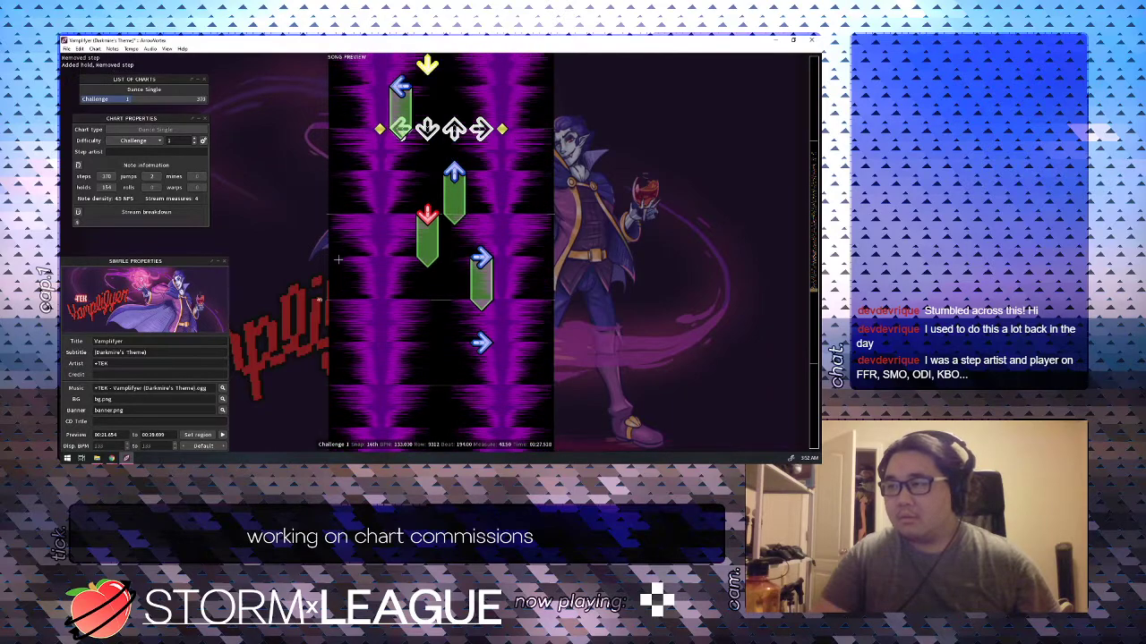
Add a half-beat up hold on measure 49's first beat.
{"action": "scroll", "coordinate": [338, 259], "scroll_direction": "up", "scroll_amount": 1}
{"action": "scroll", "coordinate": [338, 260], "scroll_direction": "up", "scroll_amount": 1}
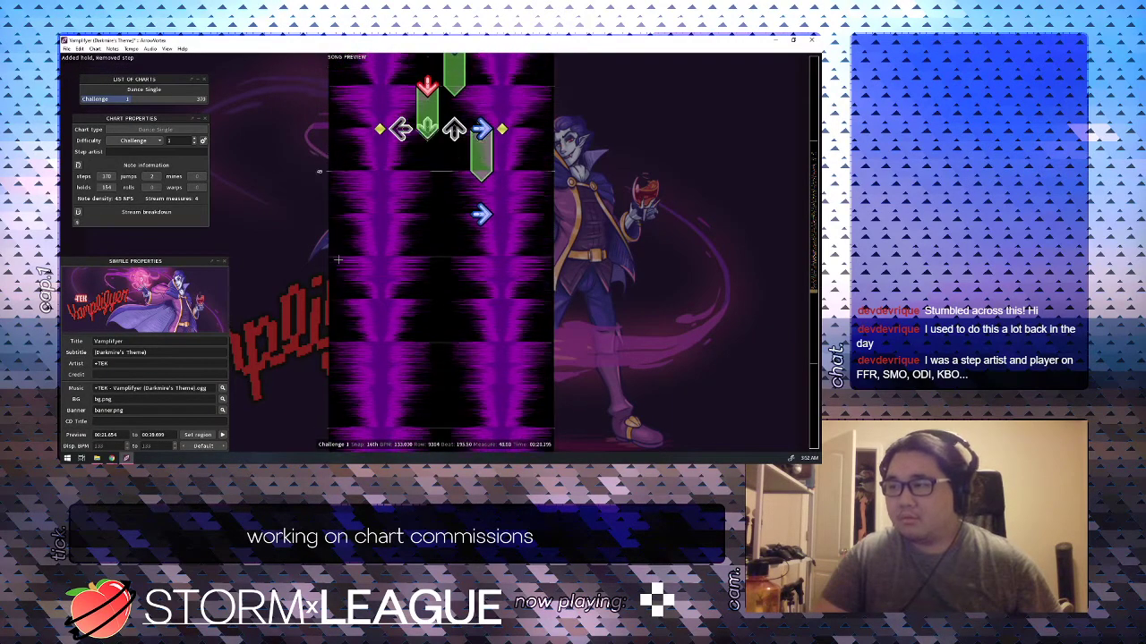
{"action": "scroll", "coordinate": [339, 260], "scroll_direction": "down", "scroll_amount": 2}
{"action": "key", "text": "3"}
{"action": "key", "text": "space"}
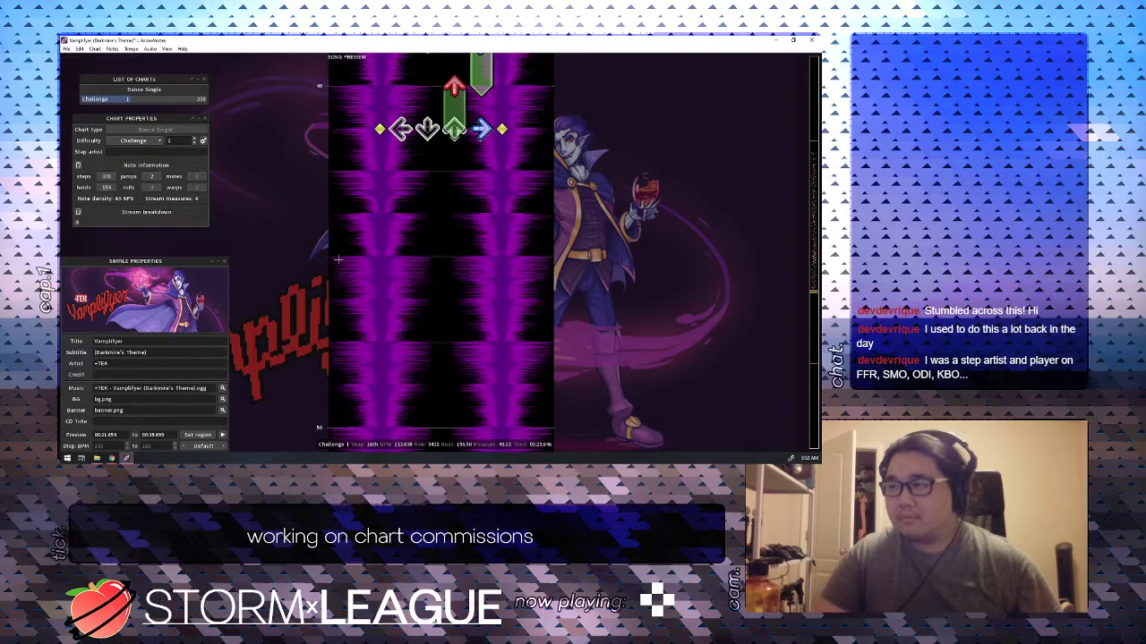
Replace the right step halfway through measure 49's first beat with a half-beat right hold.
{"action": "key", "text": "4"}
{"action": "scroll", "coordinate": [338, 259], "scroll_direction": "up", "scroll_amount": 5}
{"action": "key", "text": "space"}
{"action": "key", "text": "space"}
{"action": "scroll", "coordinate": [338, 260], "scroll_direction": "up", "scroll_amount": 1}
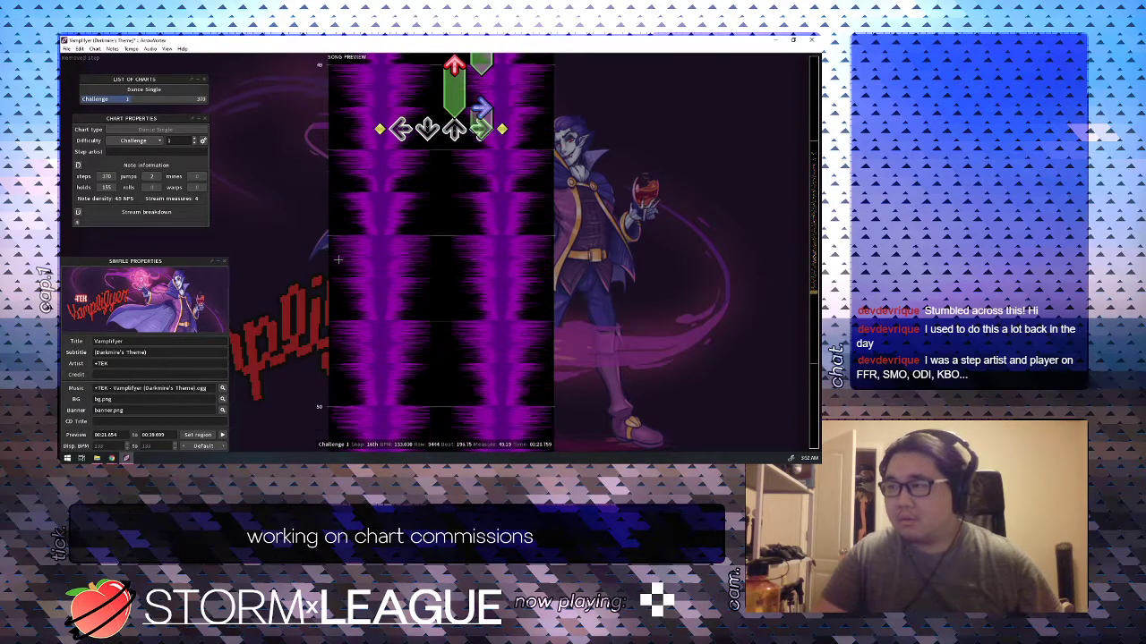
{"action": "key", "text": "4"}
{"action": "scroll", "coordinate": [338, 260], "scroll_direction": "down", "scroll_amount": 1}
{"action": "scroll", "coordinate": [338, 260], "scroll_direction": "up", "scroll_amount": 13}
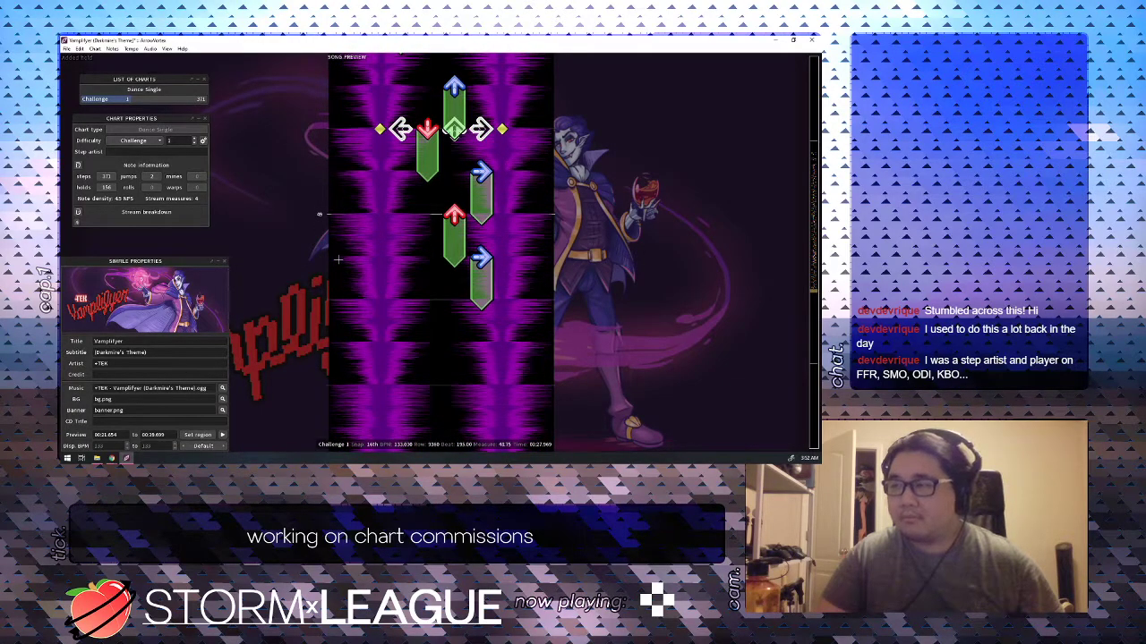
Replace the right hold starting halfway through measure 48's fourth beat with a half-beat left hold.
{"action": "scroll", "coordinate": [338, 259], "scroll_direction": "down", "scroll_amount": 2}
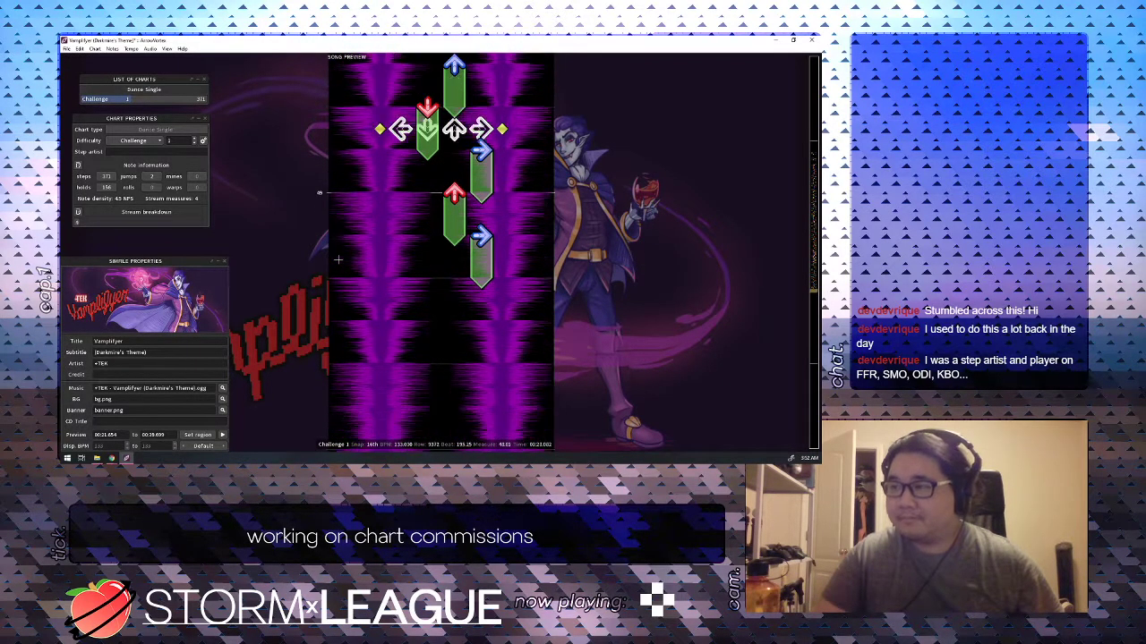
{"action": "key", "text": "4"}
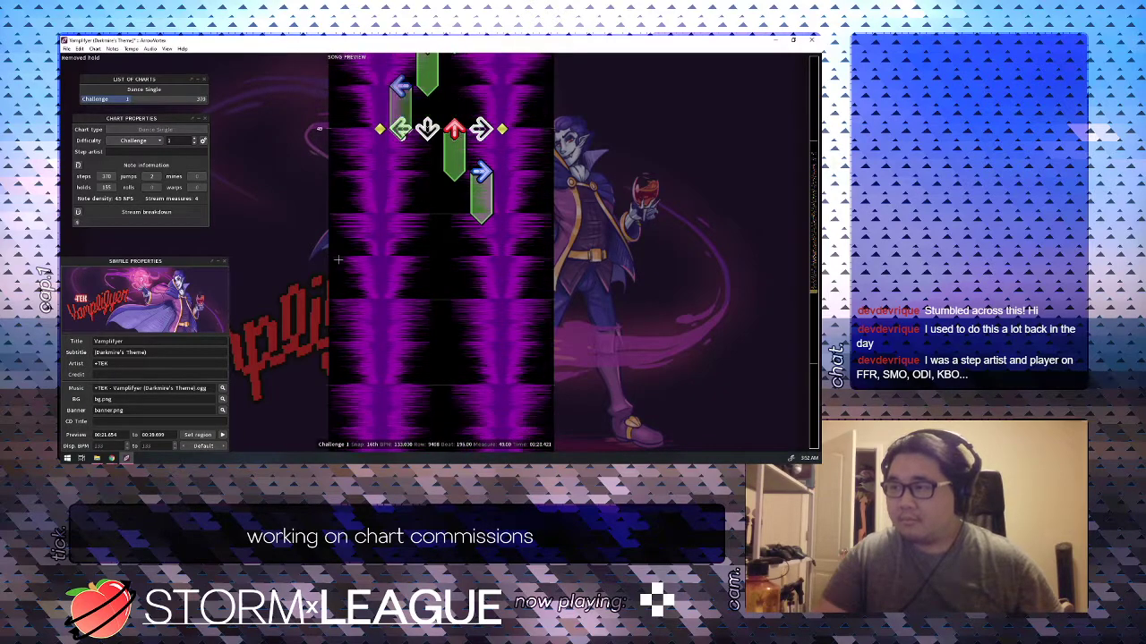
{"action": "key", "text": "1"}
{"action": "scroll", "coordinate": [338, 259], "scroll_direction": "up", "scroll_amount": 10}
{"action": "key", "text": "space"}
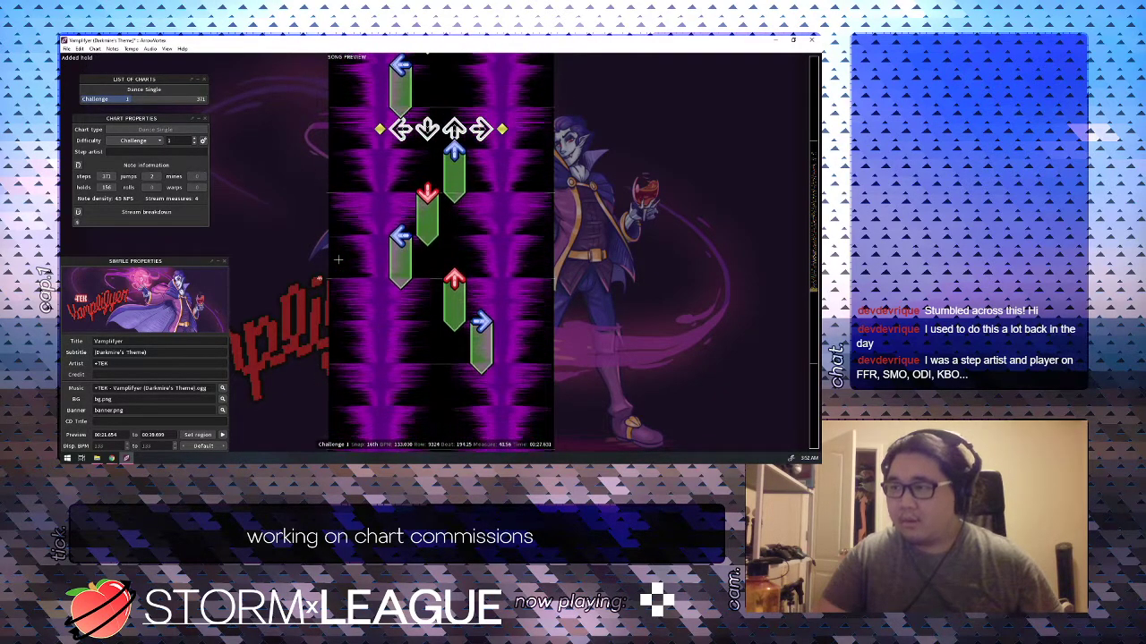
Restore the down hold halfway through measure 48's third beat and the up hold on its fourth beat, and play it back.
{"action": "scroll", "coordinate": [338, 259], "scroll_direction": "down", "scroll_amount": 1}
{"action": "key", "text": "3"}
{"action": "key", "text": "2"}
{"action": "scroll", "coordinate": [338, 259], "scroll_direction": "down", "scroll_amount": 2}
{"action": "key", "text": "3"}
{"action": "scroll", "coordinate": [338, 259], "scroll_direction": "down", "scroll_amount": 2}
{"action": "scroll", "coordinate": [339, 259], "scroll_direction": "up", "scroll_amount": 9}
{"action": "key", "text": "space"}
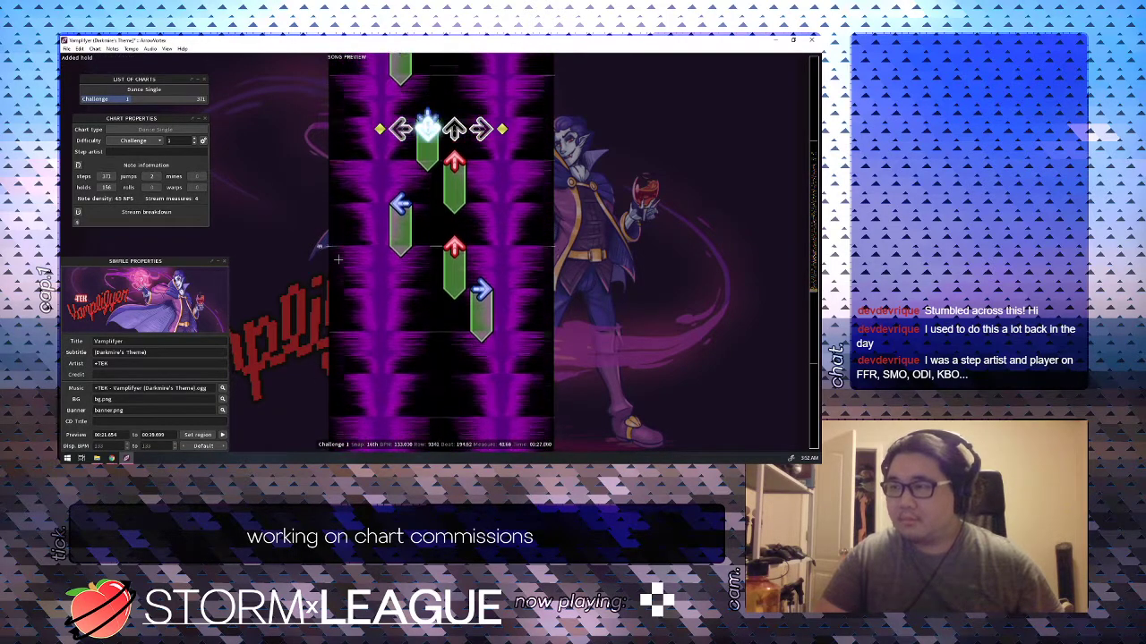
Replace the right hold halfway through measure 49's first beat with a half-beat down hold.
{"action": "scroll", "coordinate": [338, 259], "scroll_direction": "down", "scroll_amount": 3}
{"action": "scroll", "coordinate": [339, 260], "scroll_direction": "down", "scroll_amount": 1}
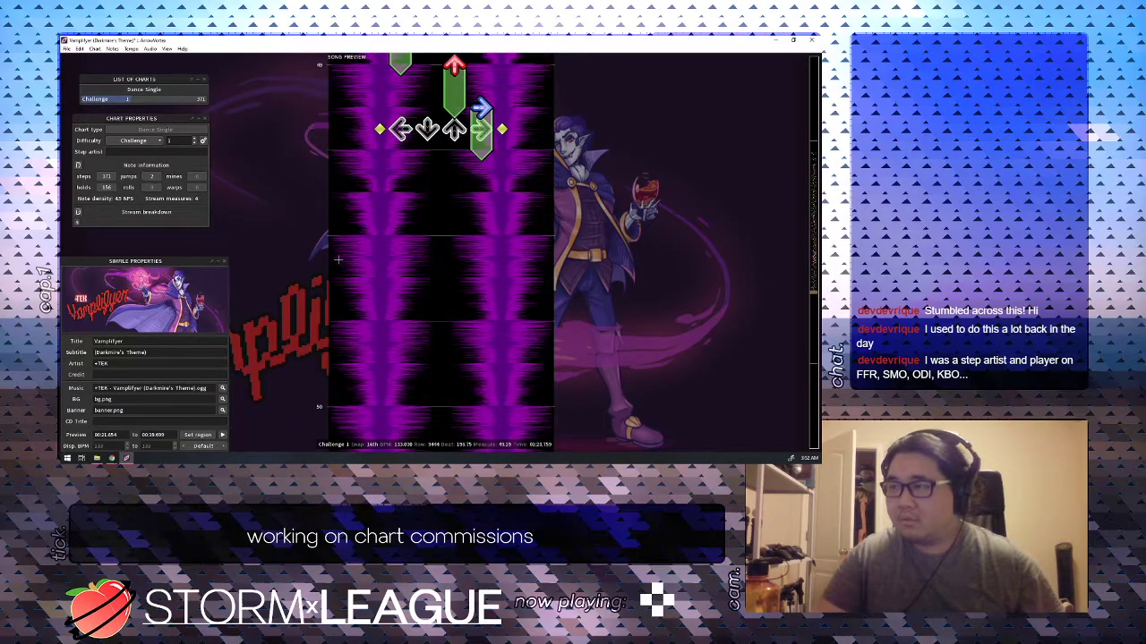
{"action": "key", "text": "4"}
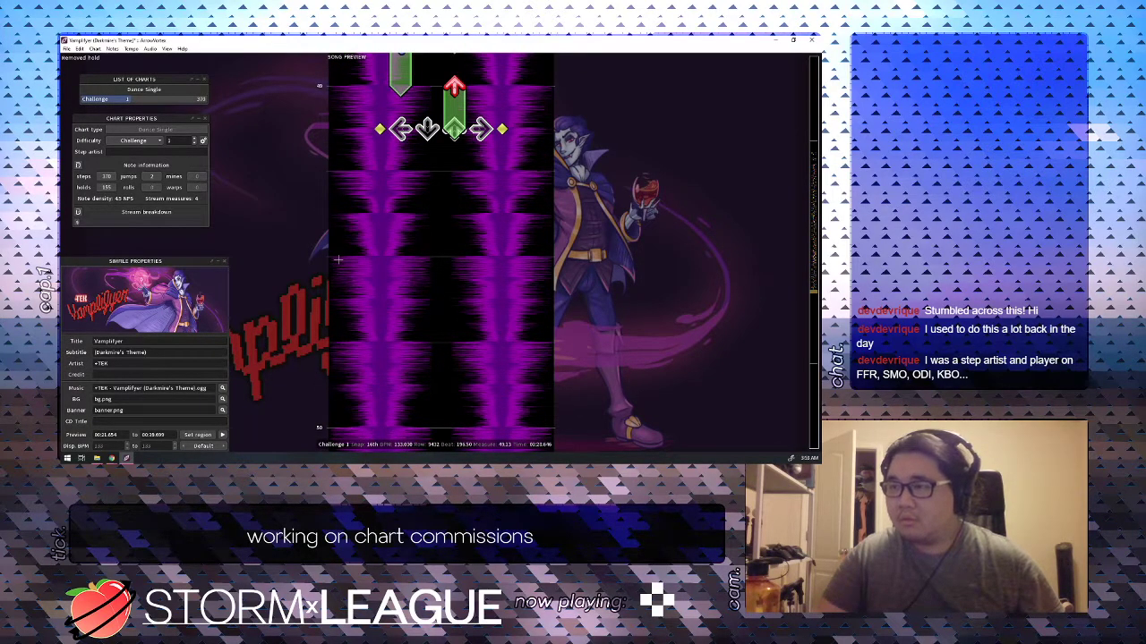
{"action": "scroll", "coordinate": [339, 260], "scroll_direction": "up", "scroll_amount": 7}
{"action": "key", "text": "space"}
{"action": "key", "text": "space"}
{"action": "key", "text": "2"}
{"action": "scroll", "coordinate": [338, 260], "scroll_direction": "down", "scroll_amount": 1}
{"action": "key", "text": "2"}
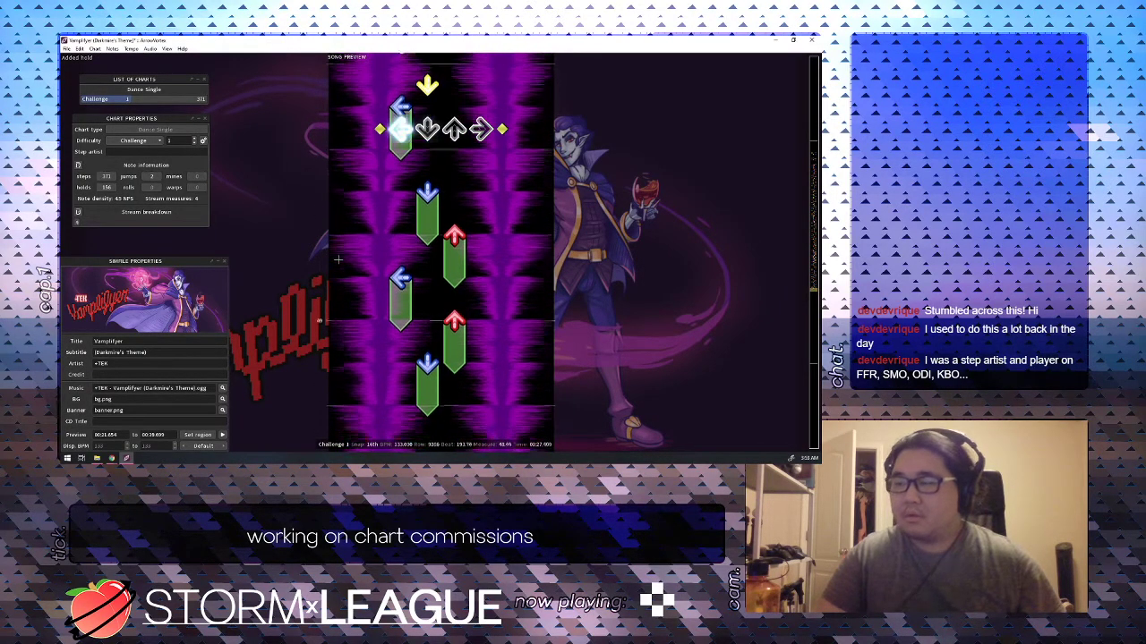
Add a one-beat right hold halfway through measure 49's second beat and a half-beat down hold halfway through its third beat.
{"action": "scroll", "coordinate": [339, 259], "scroll_direction": "down", "scroll_amount": 3}
{"action": "scroll", "coordinate": [338, 260], "scroll_direction": "up", "scroll_amount": 2}
{"action": "scroll", "coordinate": [338, 259], "scroll_direction": "up", "scroll_amount": 6}
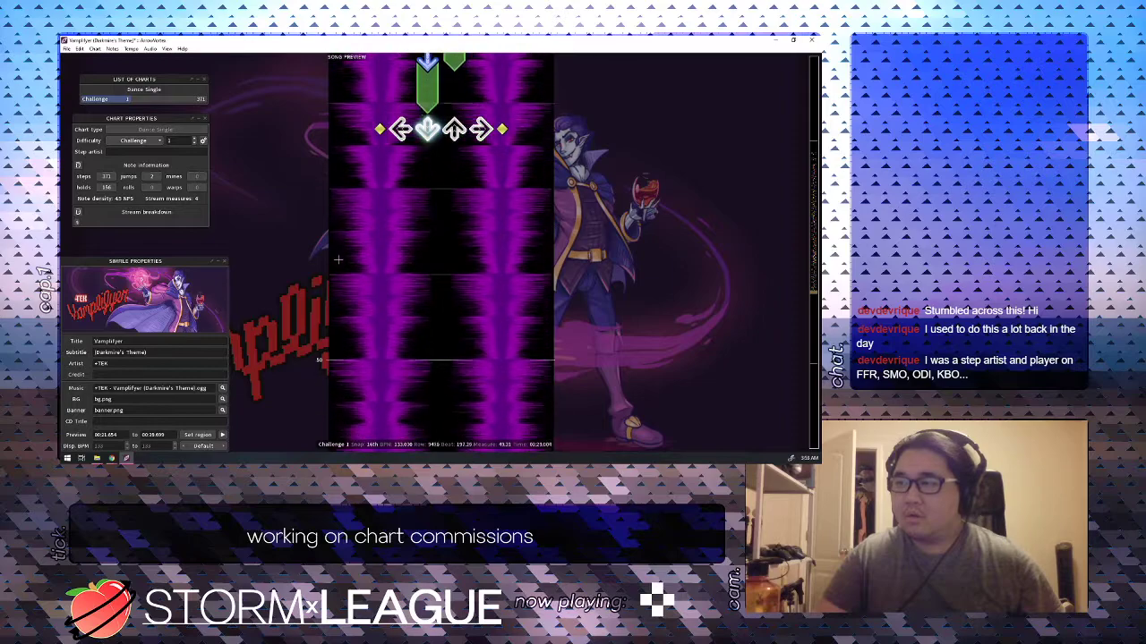
{"action": "key", "text": "4"}
{"action": "scroll", "coordinate": [338, 260], "scroll_direction": "down", "scroll_amount": 2}
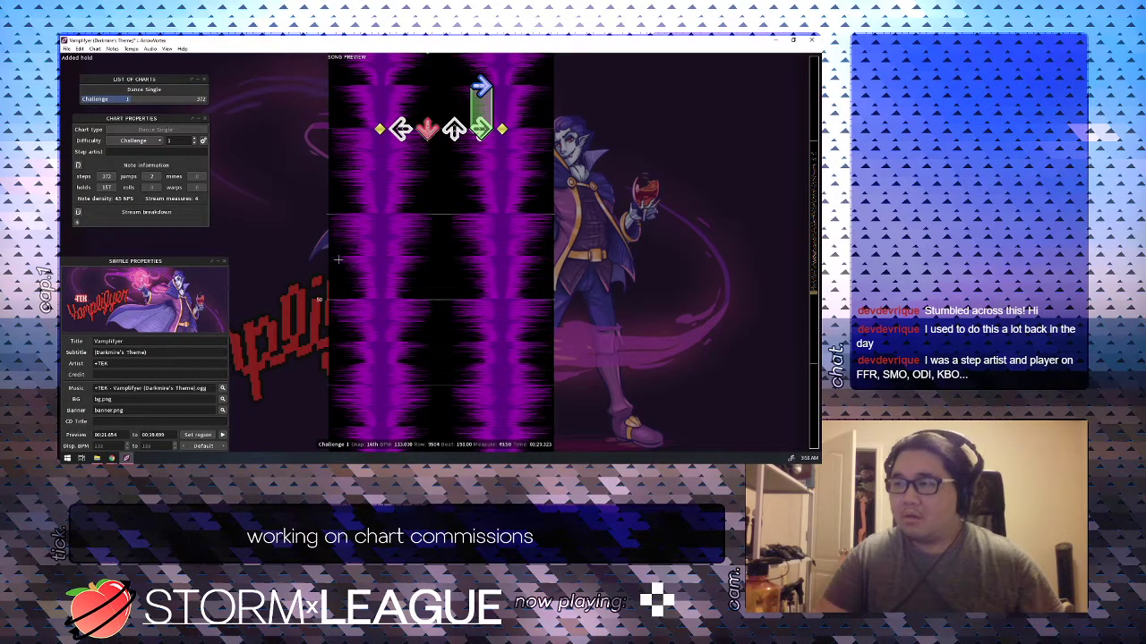
{"action": "key", "text": "2"}
{"action": "scroll", "coordinate": [338, 260], "scroll_direction": "up", "scroll_amount": 1}
{"action": "scroll", "coordinate": [338, 259], "scroll_direction": "down", "scroll_amount": 3}
{"action": "key", "text": "4"}
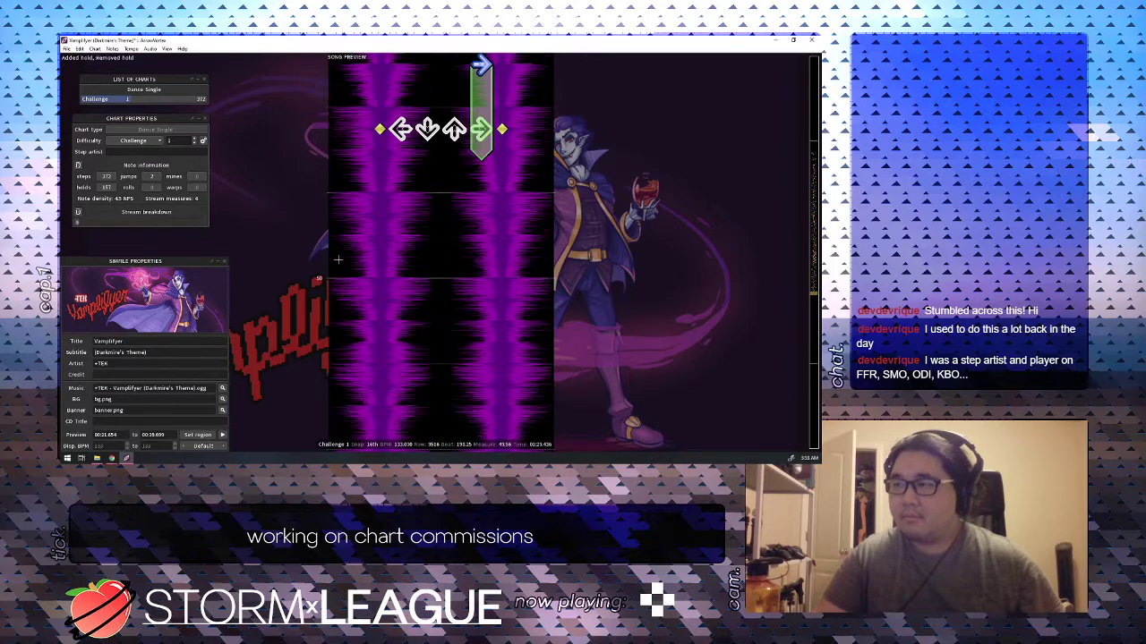
{"action": "key", "text": "2"}
{"action": "scroll", "coordinate": [338, 260], "scroll_direction": "down", "scroll_amount": 2}
Play back the chart from measure 47 through measure 49 to check the new holds, and save the simfile.
{"action": "scroll", "coordinate": [339, 260], "scroll_direction": "up", "scroll_amount": 20}
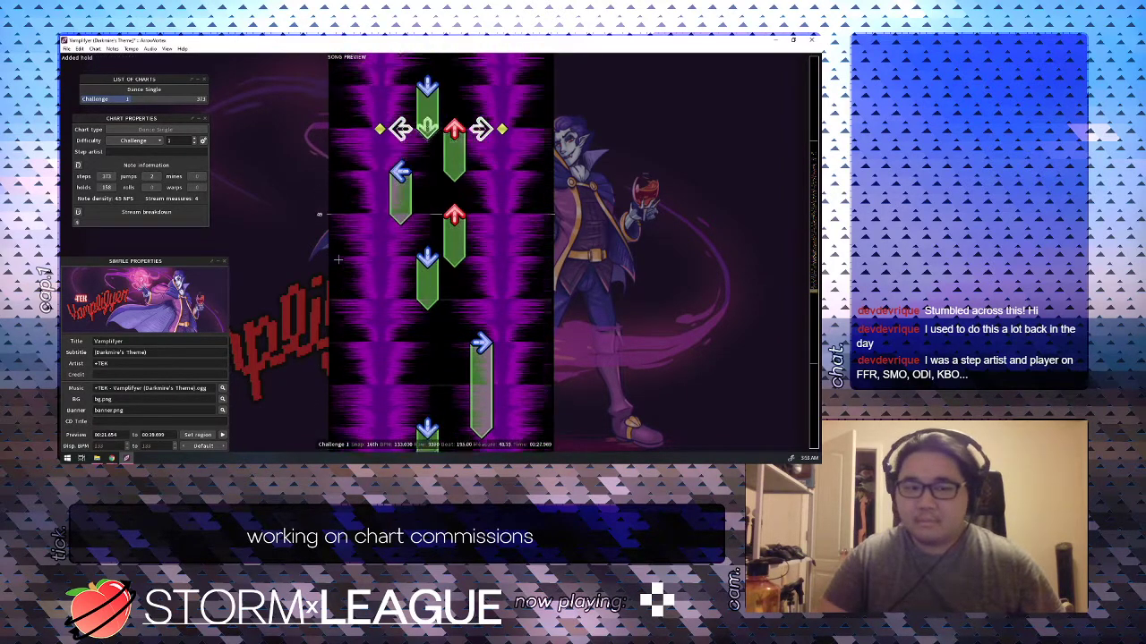
{"action": "key", "text": "space"}
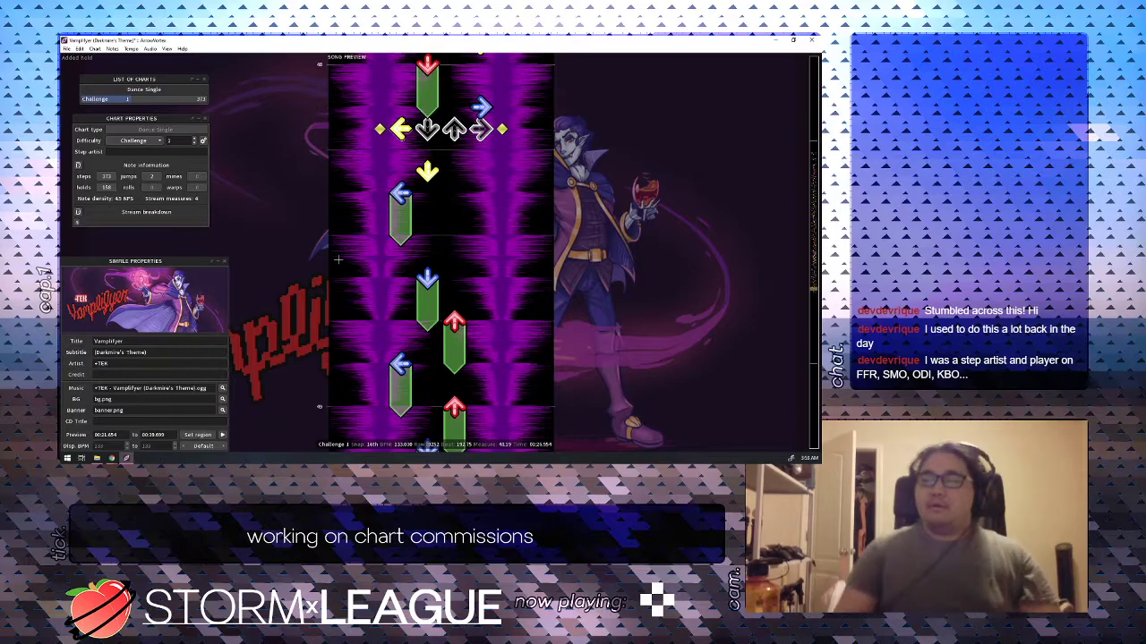
{"action": "key", "text": "space"}
{"action": "scroll", "coordinate": [338, 260], "scroll_direction": "up", "scroll_amount": 20}
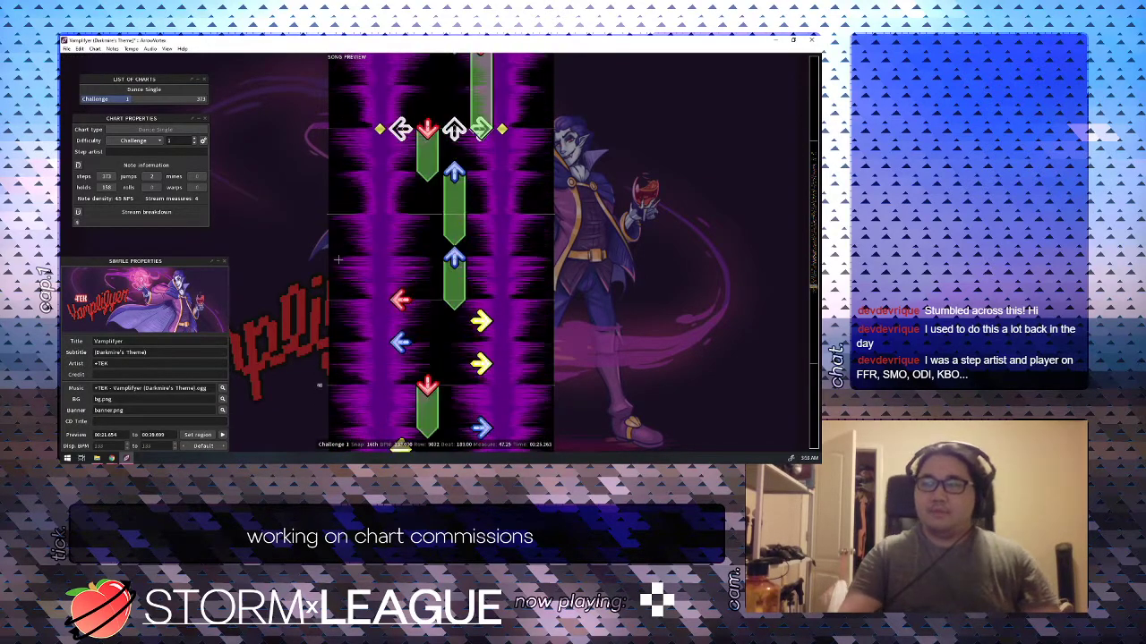
{"action": "key", "text": "space"}
{"action": "key", "text": "space"}
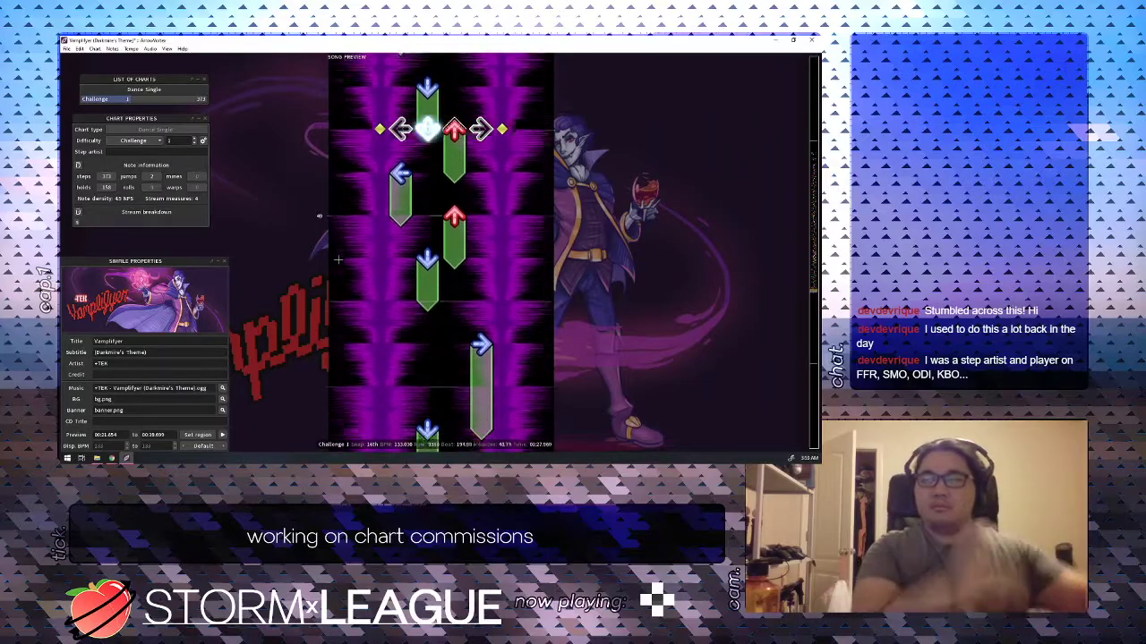
{"action": "scroll", "coordinate": [338, 260], "scroll_direction": "up", "scroll_amount": 18}
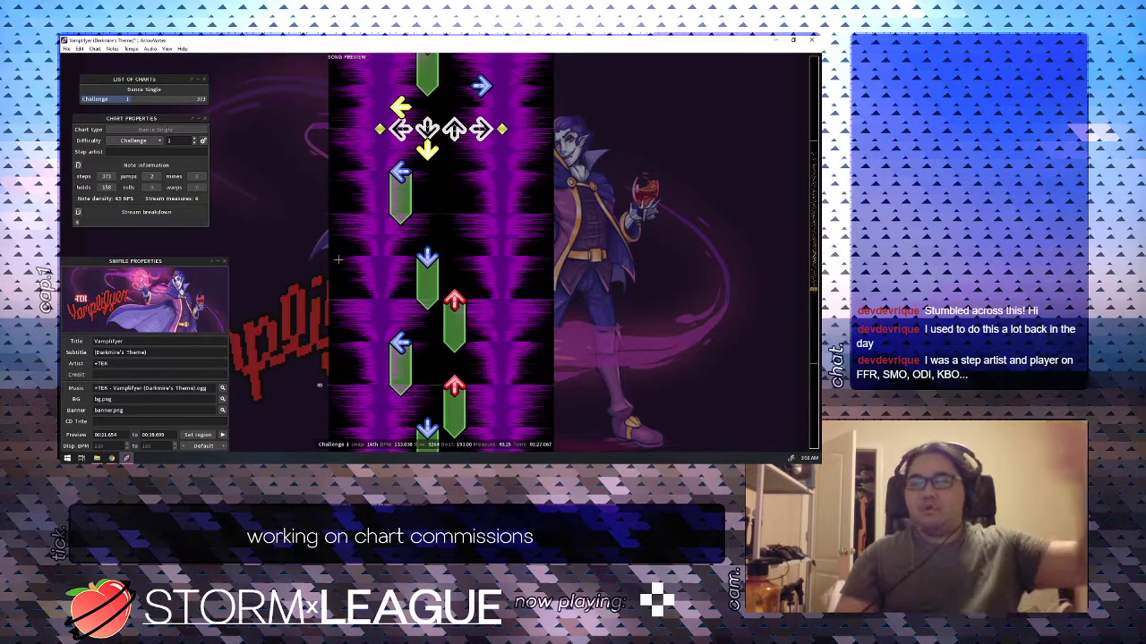
{"action": "scroll", "coordinate": [339, 260], "scroll_direction": "down", "scroll_amount": 2}
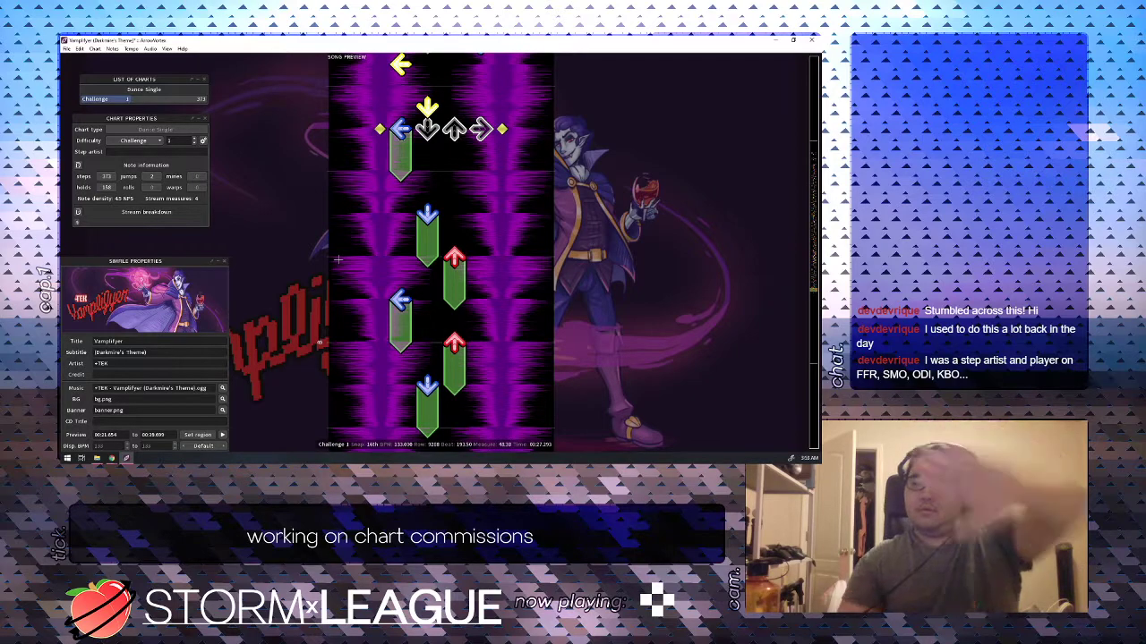
{"action": "key", "text": "space"}
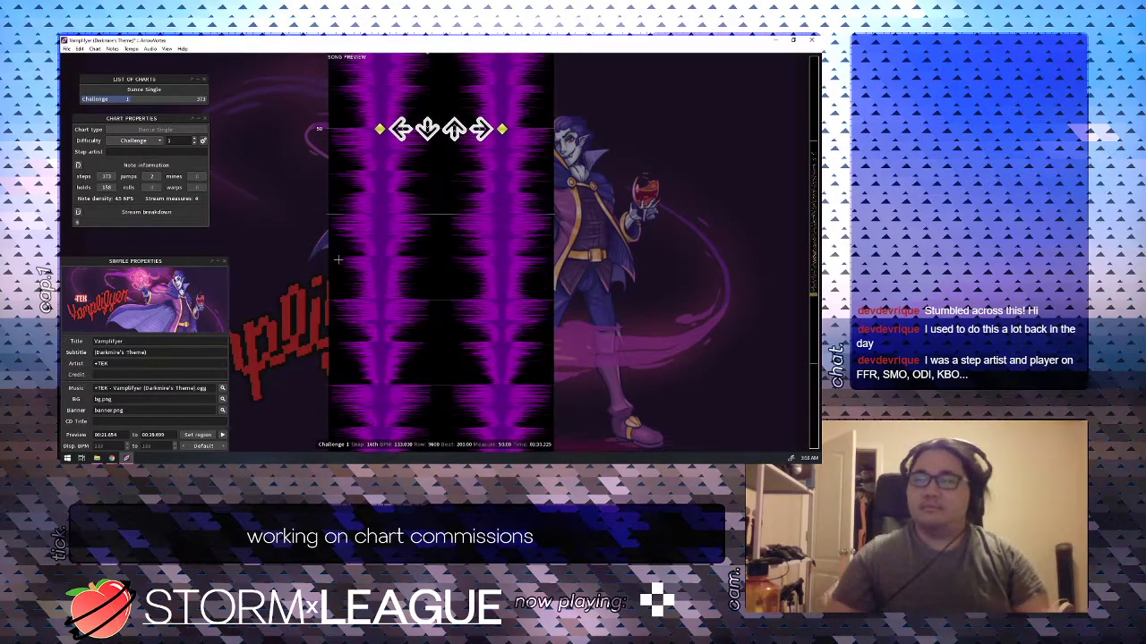
{"action": "scroll", "coordinate": [338, 259], "scroll_direction": "up", "scroll_amount": 5}
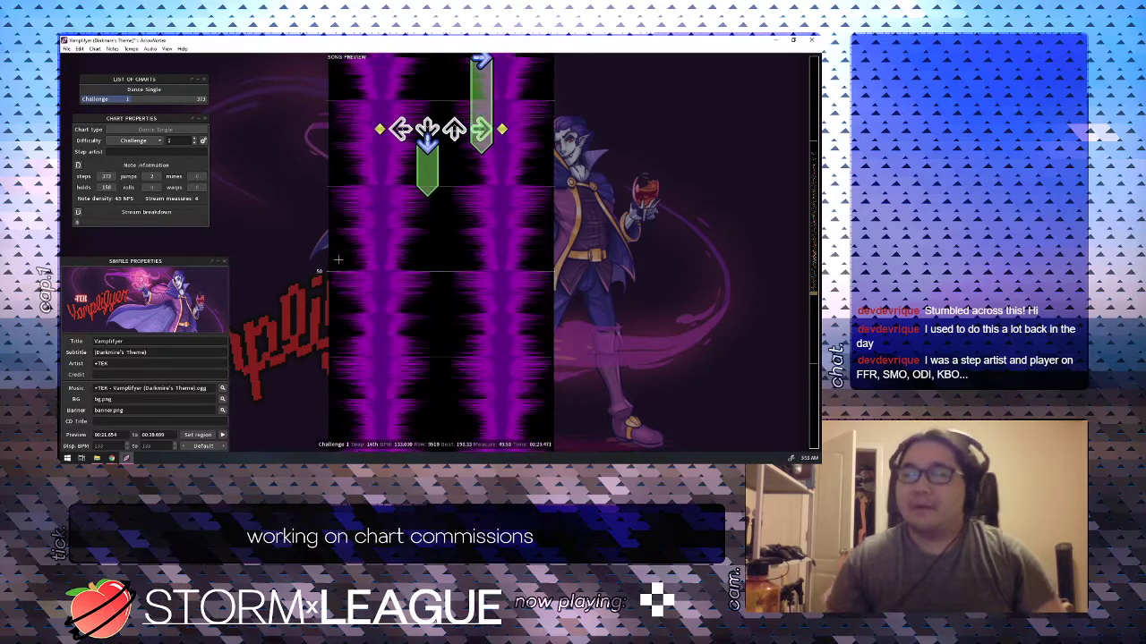
{"action": "key", "text": "ctrl+s"}
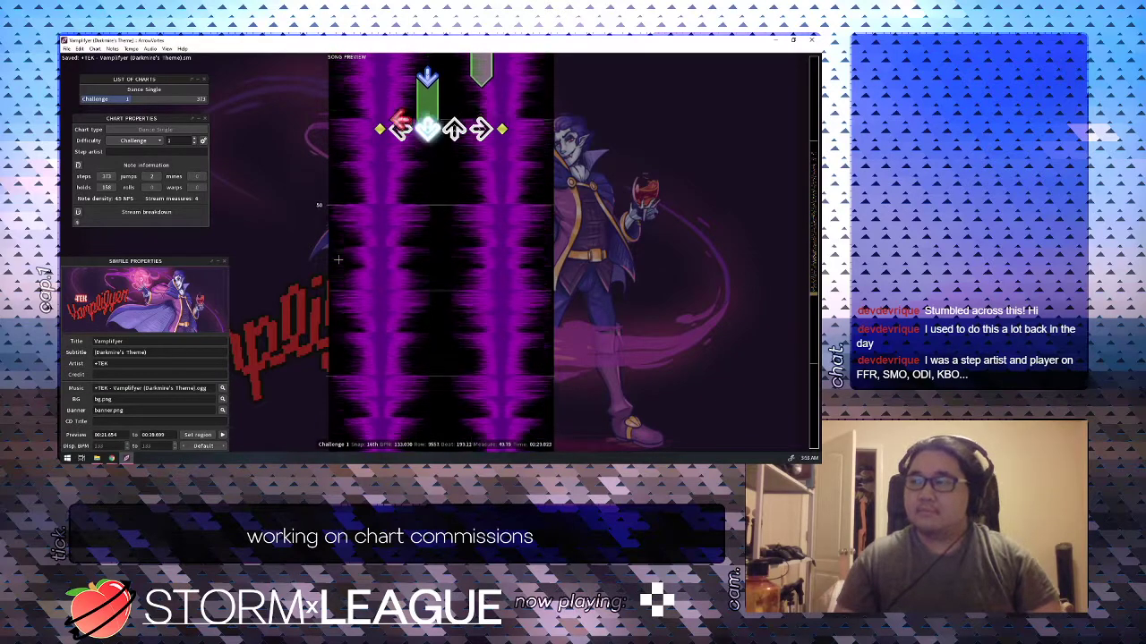
Add a half-beat left hold on measure 49's fourth beat and a half-beat up hold halfway through that beat.
{"action": "key", "text": "2"}
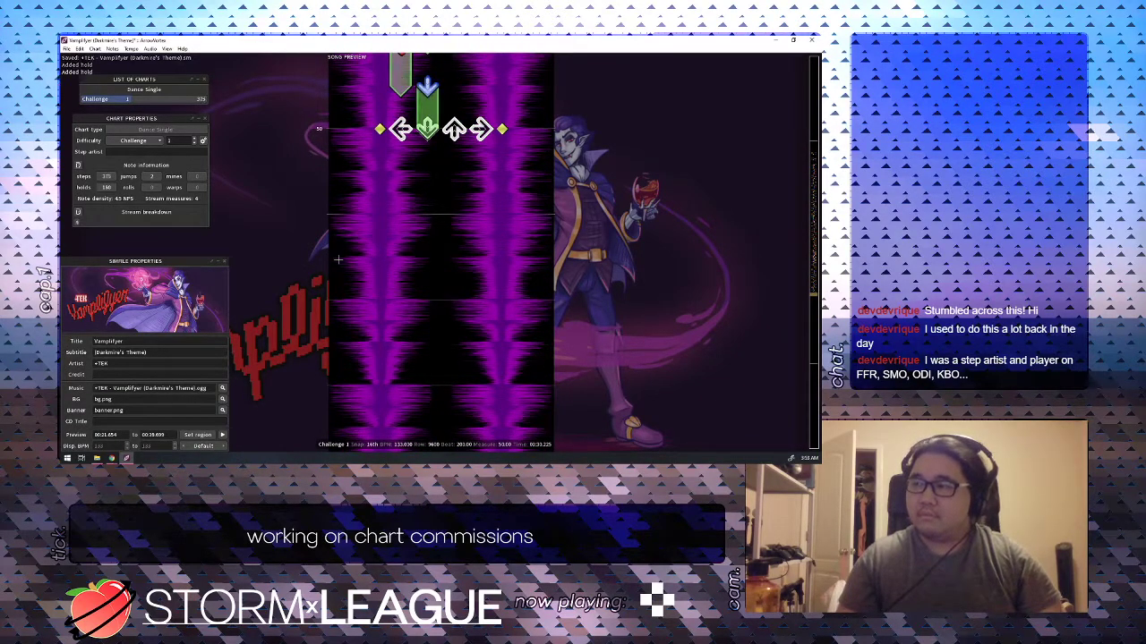
{"action": "key", "text": "1"}
{"action": "key", "text": "space"}
{"action": "key", "text": "space"}
{"action": "key", "text": "3"}
{"action": "key", "text": "2"}
Chart measure 50's first two beats: a down note on beat one, sixteenth-note down and right steps, and a half-beat left hold halfway through beat two.
{"action": "key", "text": "Down"}
{"action": "key", "text": "Down"}
{"action": "key", "text": "2"}
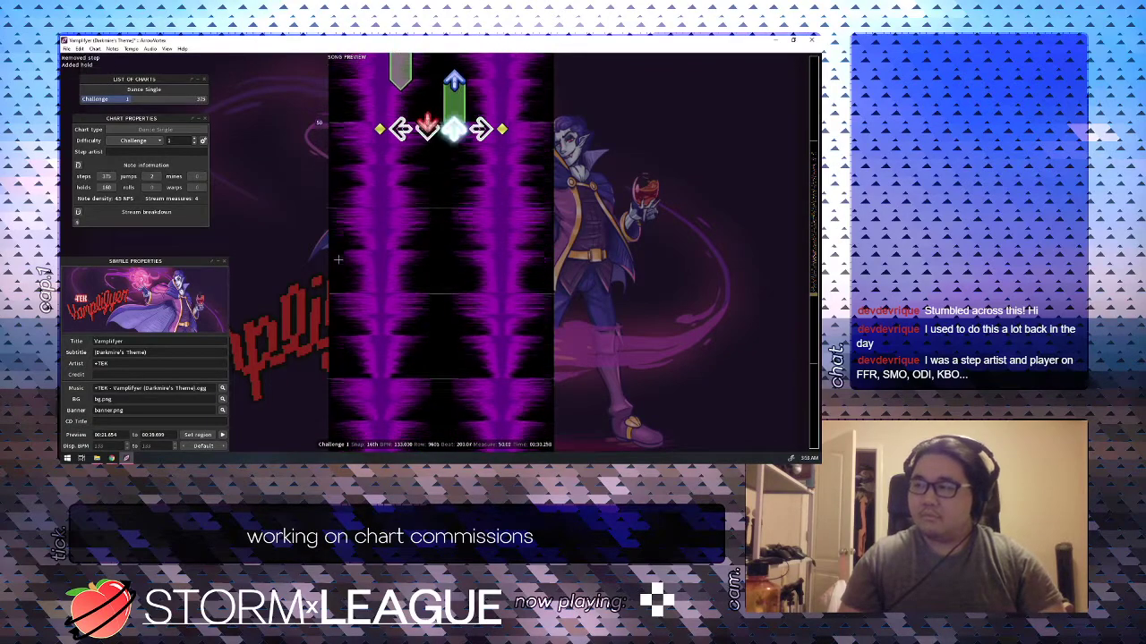
{"action": "key", "text": "Down"}
{"action": "key", "text": "Down"}
{"action": "key", "text": "4"}
{"action": "scroll", "coordinate": [339, 259], "scroll_direction": "down", "scroll_amount": 1}
{"action": "scroll", "coordinate": [338, 260], "scroll_direction": "down", "scroll_amount": 1}
{"action": "scroll", "coordinate": [338, 260], "scroll_direction": "up", "scroll_amount": 7}
{"action": "scroll", "coordinate": [338, 259], "scroll_direction": "down", "scroll_amount": 4}
{"action": "scroll", "coordinate": [339, 260], "scroll_direction": "up", "scroll_amount": 1}
{"action": "key", "text": "4"}
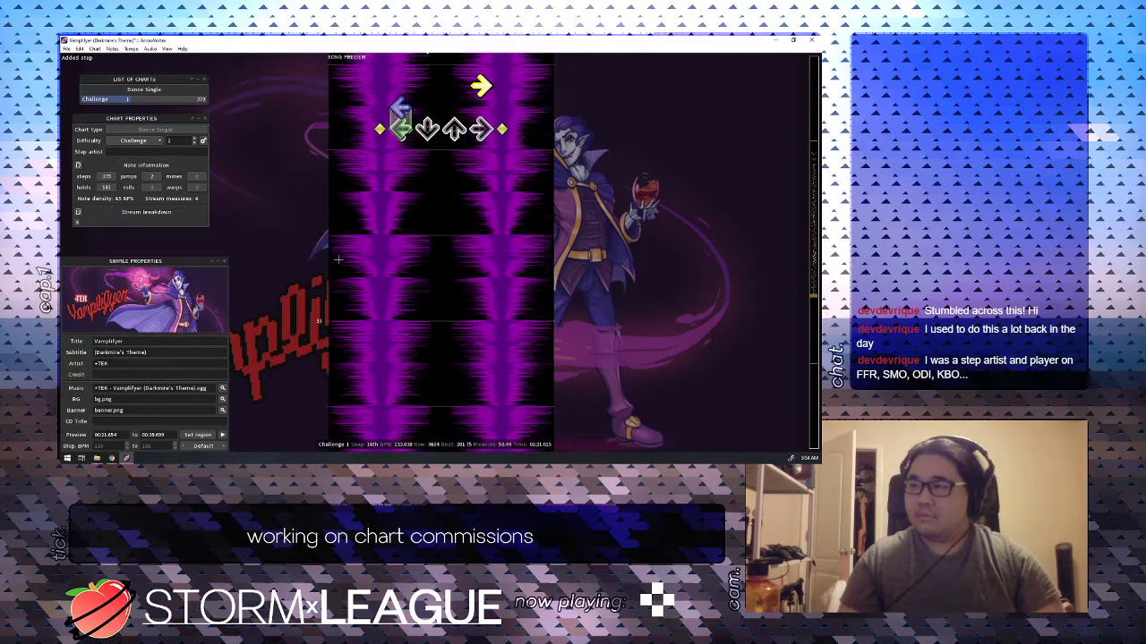
{"action": "scroll", "coordinate": [338, 260], "scroll_direction": "up", "scroll_amount": 8}
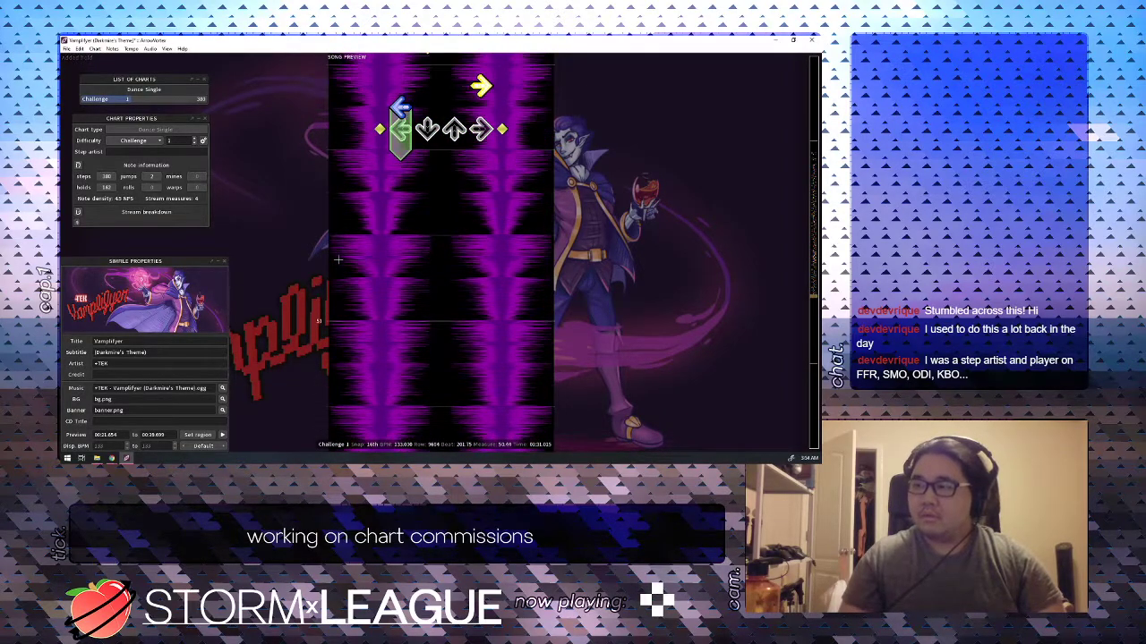
Try a right step a quarter of the way into measure 50's third beat and a left step halfway through it.
{"action": "key", "text": "1"}
{"action": "key", "text": "1"}
{"action": "key", "text": "4"}
{"action": "scroll", "coordinate": [339, 260], "scroll_direction": "down", "scroll_amount": 1}
{"action": "key", "text": "1"}
{"action": "scroll", "coordinate": [338, 260], "scroll_direction": "up", "scroll_amount": 6}
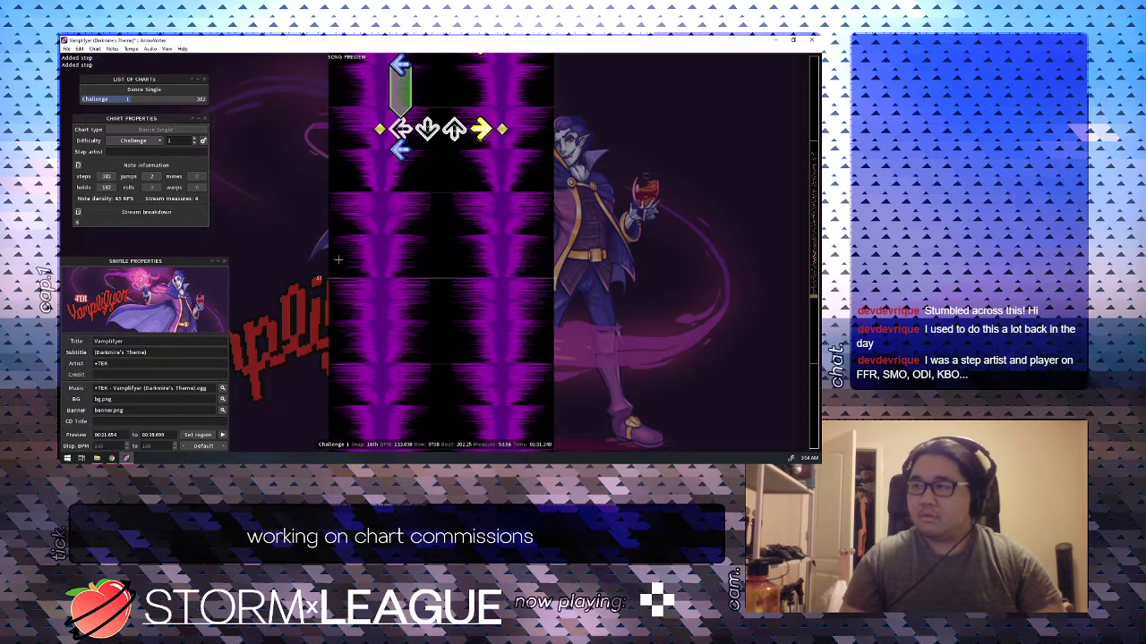
{"action": "key", "text": "space"}
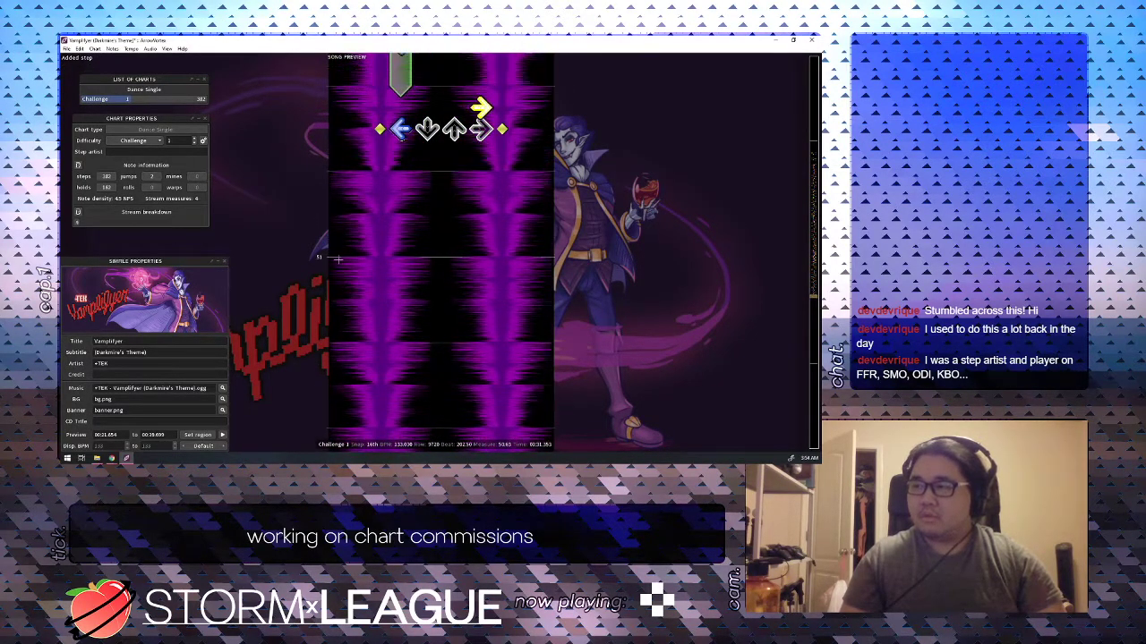
Remove the sixteenth right step from measure 50's third beat and turn the left step halfway through it into a half-beat hold.
{"action": "key", "text": "1"}
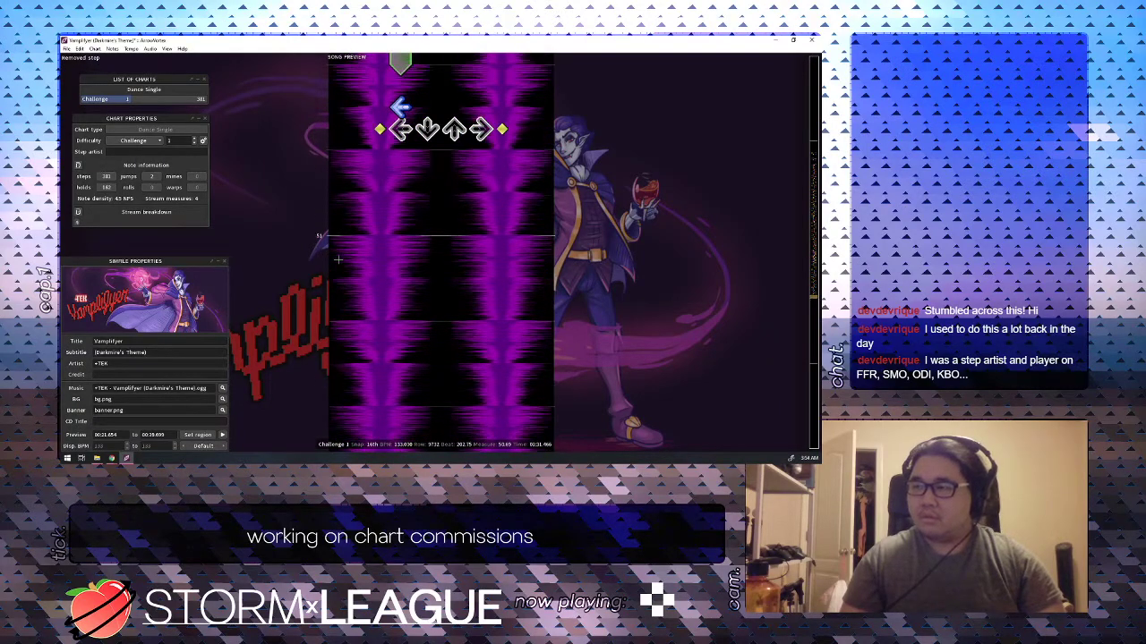
{"action": "key", "text": "1"}
{"action": "key", "text": "1"}
{"action": "scroll", "coordinate": [338, 260], "scroll_direction": "down", "scroll_amount": 2}
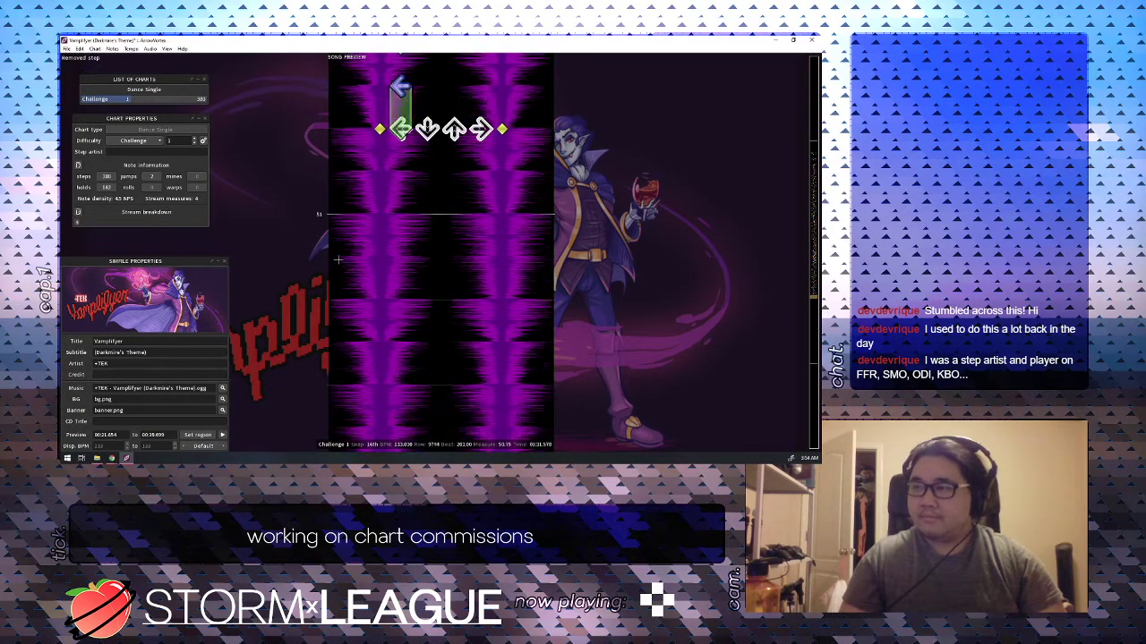
Add a half-beat up hold on measure 50's fourth beat and a half-beat down hold halfway through it.
{"action": "key", "text": "3"}
{"action": "scroll", "coordinate": [339, 260], "scroll_direction": "down", "scroll_amount": 1}
{"action": "scroll", "coordinate": [338, 260], "scroll_direction": "up", "scroll_amount": 2}
{"action": "scroll", "coordinate": [338, 259], "scroll_direction": "down", "scroll_amount": 1}
{"action": "scroll", "coordinate": [339, 259], "scroll_direction": "up", "scroll_amount": 2}
{"action": "key", "text": "2"}
{"action": "scroll", "coordinate": [338, 260], "scroll_direction": "down", "scroll_amount": 7}
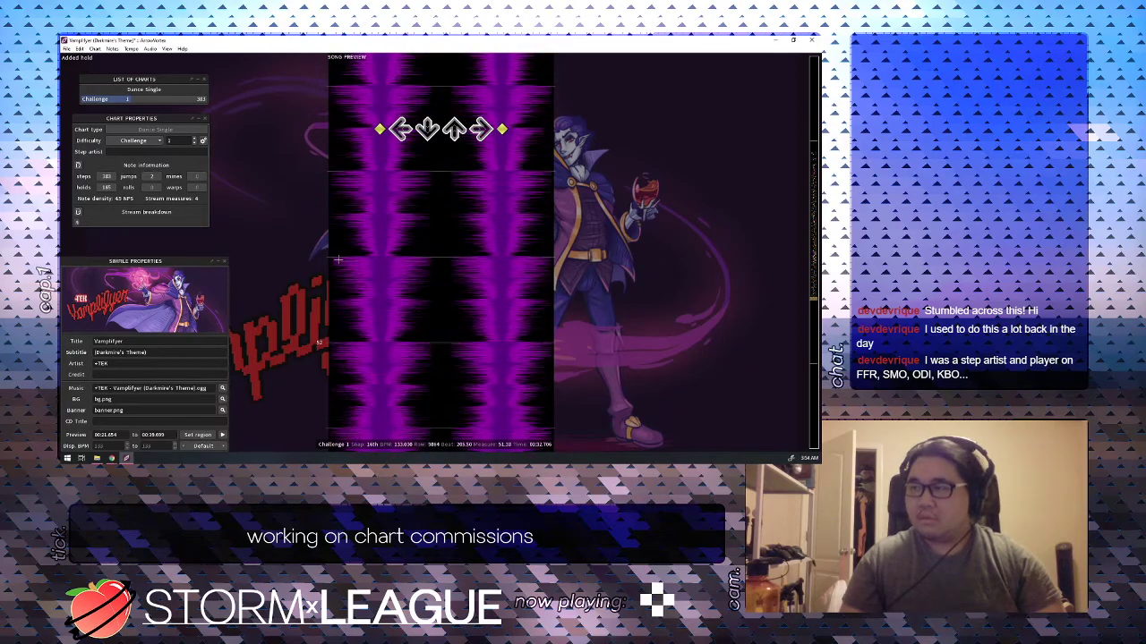
Add a one-beat left hold on measure 51's first beat and play back the passage from measure 50.
{"action": "scroll", "coordinate": [338, 260], "scroll_direction": "up", "scroll_amount": 9}
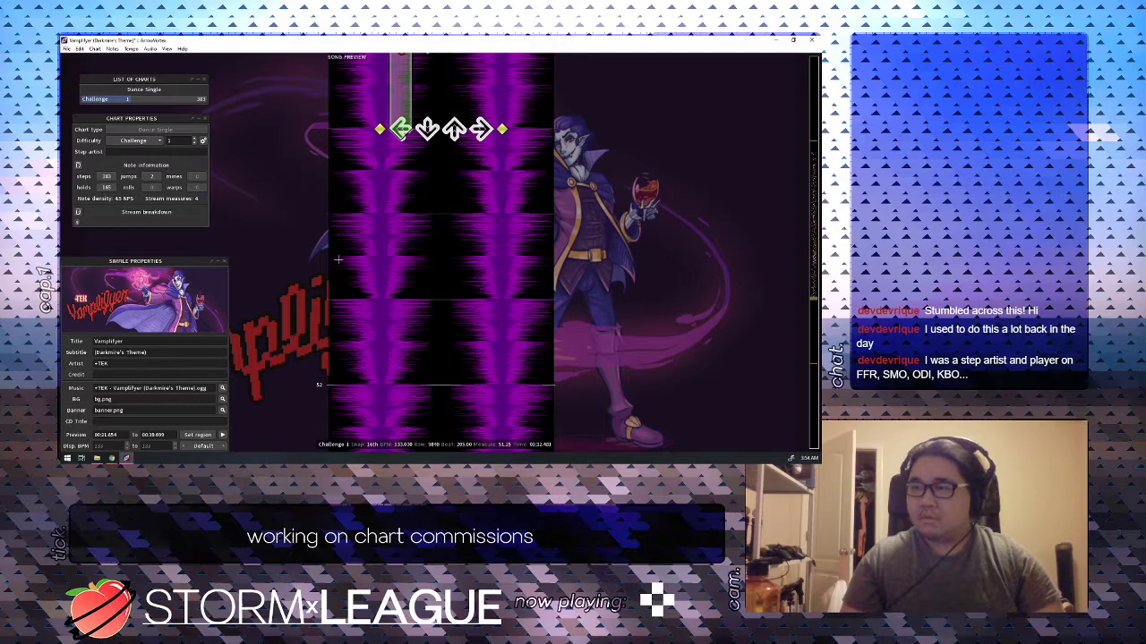
{"action": "key", "text": "1"}
{"action": "scroll", "coordinate": [338, 260], "scroll_direction": "up", "scroll_amount": 1}
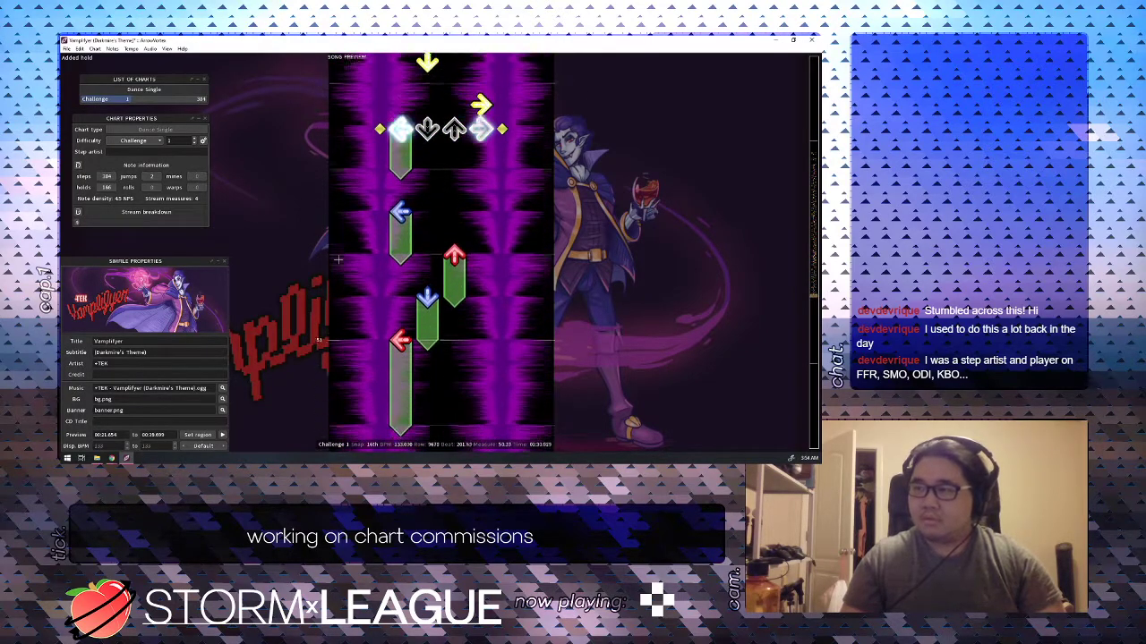
{"action": "key", "text": "space"}
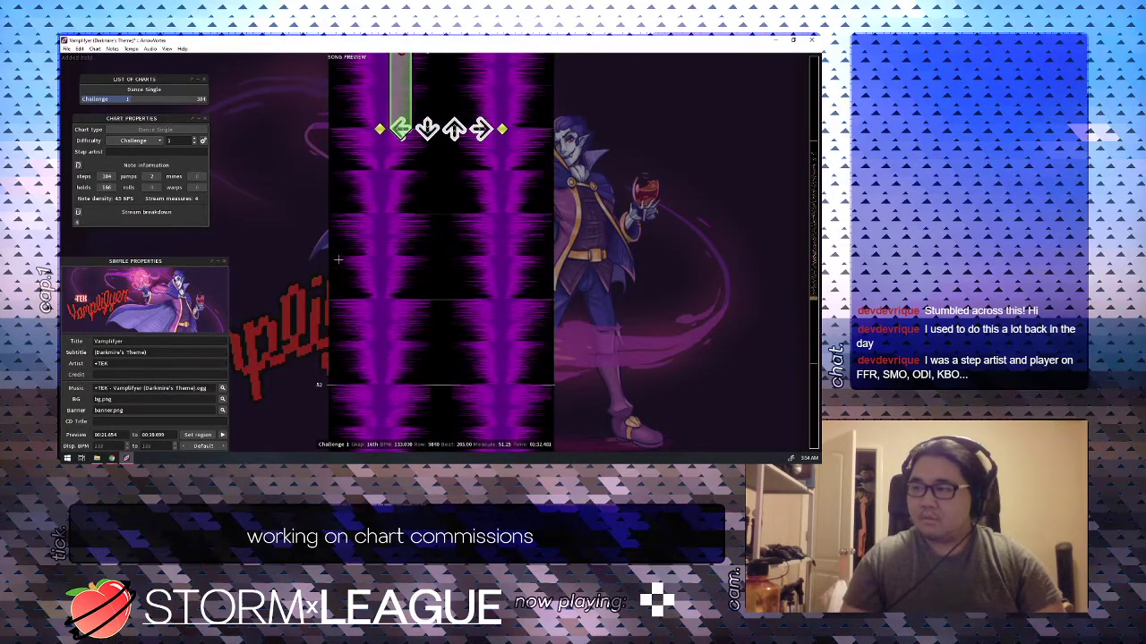
Add a half-beat right hold on measure 51's second beat and a half-beat left hold halfway through it.
{"action": "key", "text": "4"}
{"action": "scroll", "coordinate": [338, 260], "scroll_direction": "down", "scroll_amount": 2}
{"action": "key", "text": "1"}
{"action": "scroll", "coordinate": [338, 260], "scroll_direction": "up", "scroll_amount": 7}
{"action": "scroll", "coordinate": [338, 260], "scroll_direction": "down", "scroll_amount": 4}
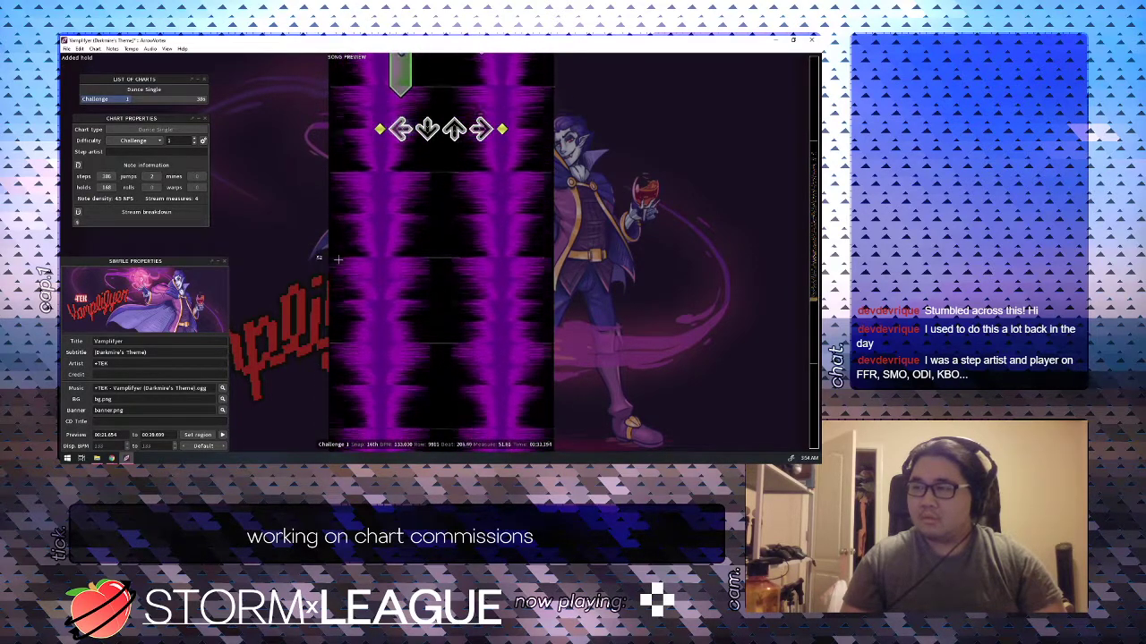
Add a half-beat down hold halfway through measure 51's third beat and a half-beat up hold on its fourth beat.
{"action": "key", "text": "2"}
{"action": "scroll", "coordinate": [338, 260], "scroll_direction": "down", "scroll_amount": 3}
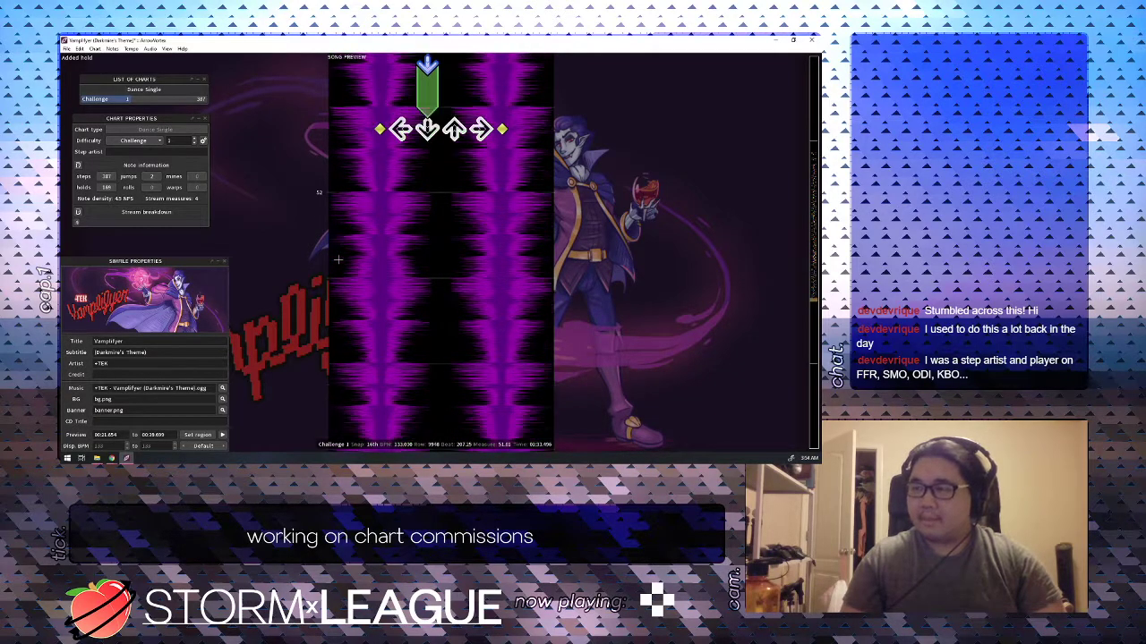
{"action": "key", "text": "3"}
{"action": "scroll", "coordinate": [339, 260], "scroll_direction": "up", "scroll_amount": 1}
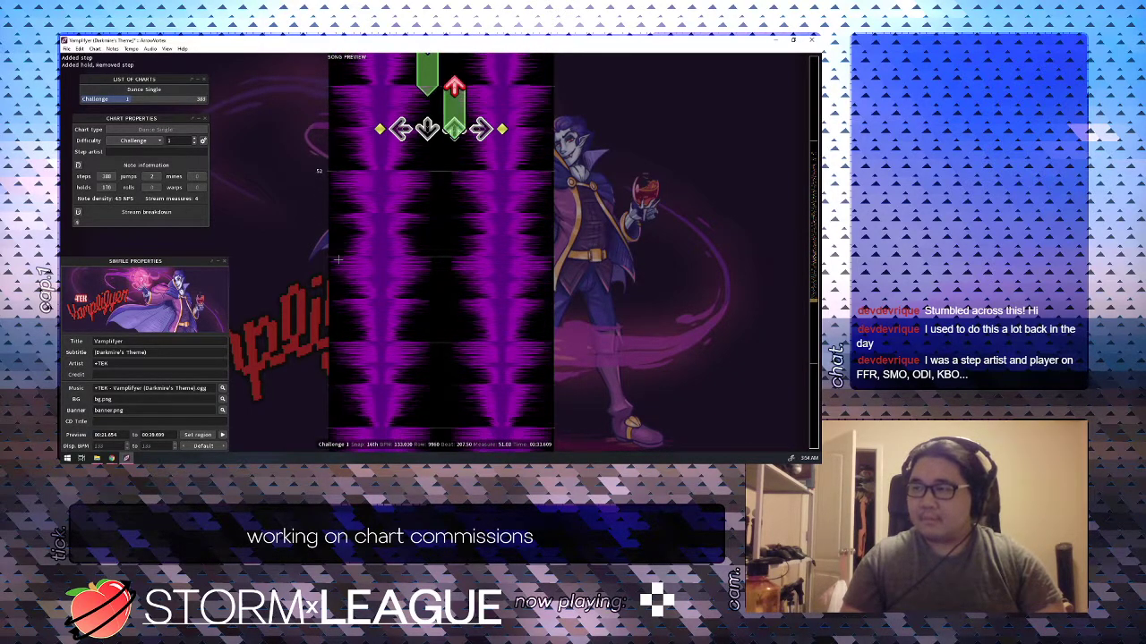
Add a half-beat down hold halfway through measure 51's fourth beat and a half-beat right hold on measure 52's first beat.
{"action": "key", "text": "1"}
{"action": "scroll", "coordinate": [338, 260], "scroll_direction": "up", "scroll_amount": 6}
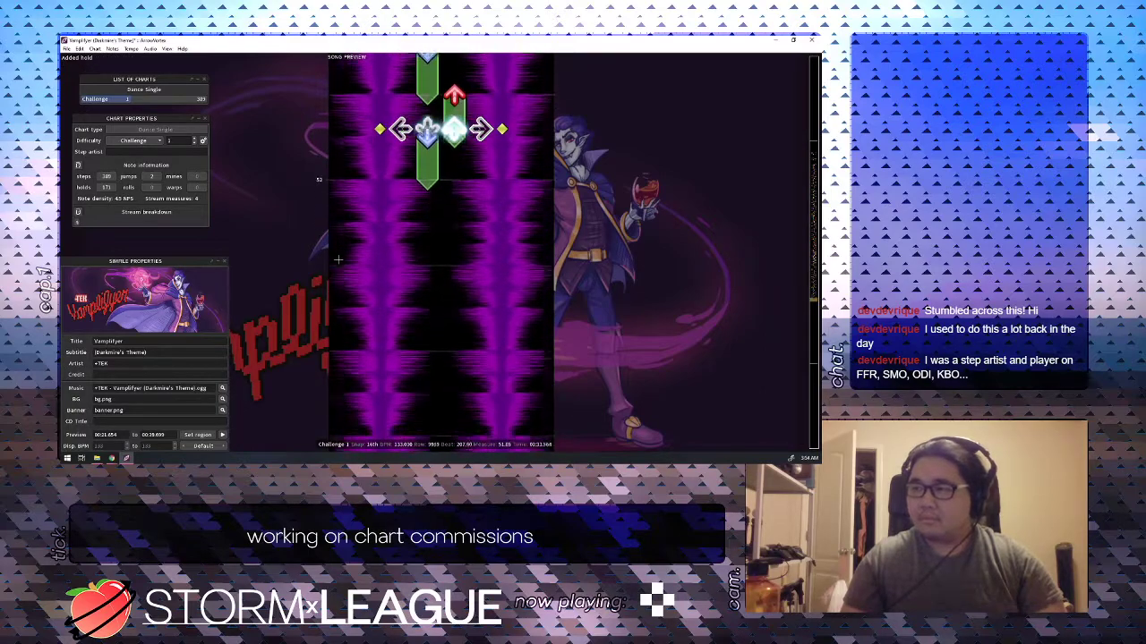
{"action": "key", "text": "4"}
{"action": "scroll", "coordinate": [338, 259], "scroll_direction": "down", "scroll_amount": 3}
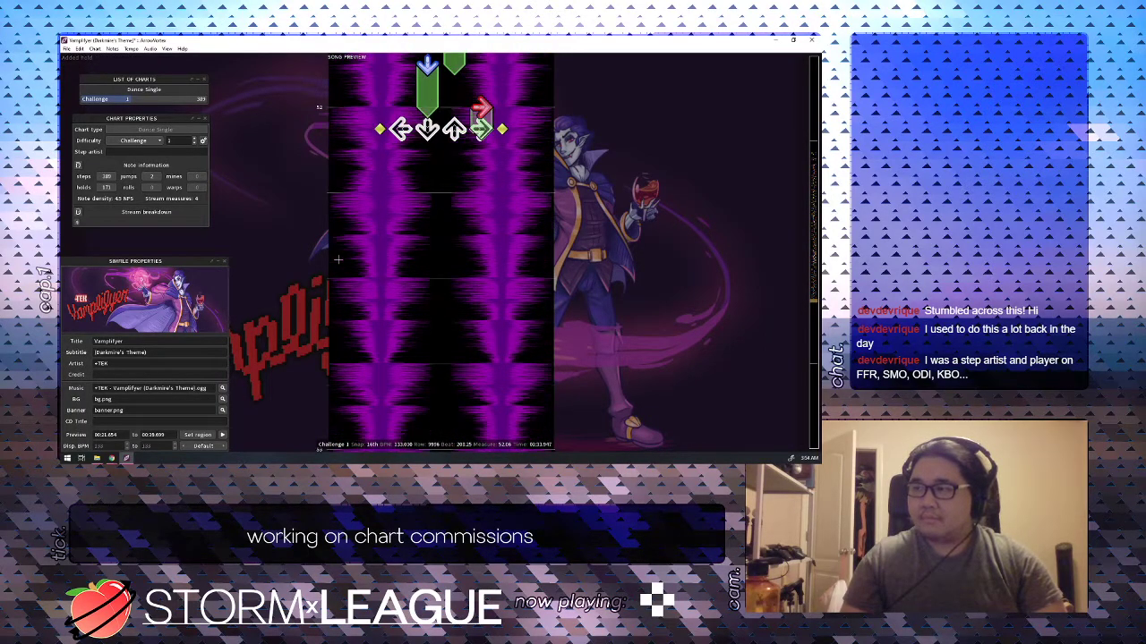
Add a left step three quarters through measure 52's first beat and an up step on its second beat.
{"action": "key", "text": "1"}
{"action": "scroll", "coordinate": [339, 259], "scroll_direction": "down", "scroll_amount": 1}
{"action": "key", "text": "3"}
{"action": "scroll", "coordinate": [339, 260], "scroll_direction": "up", "scroll_amount": 6}
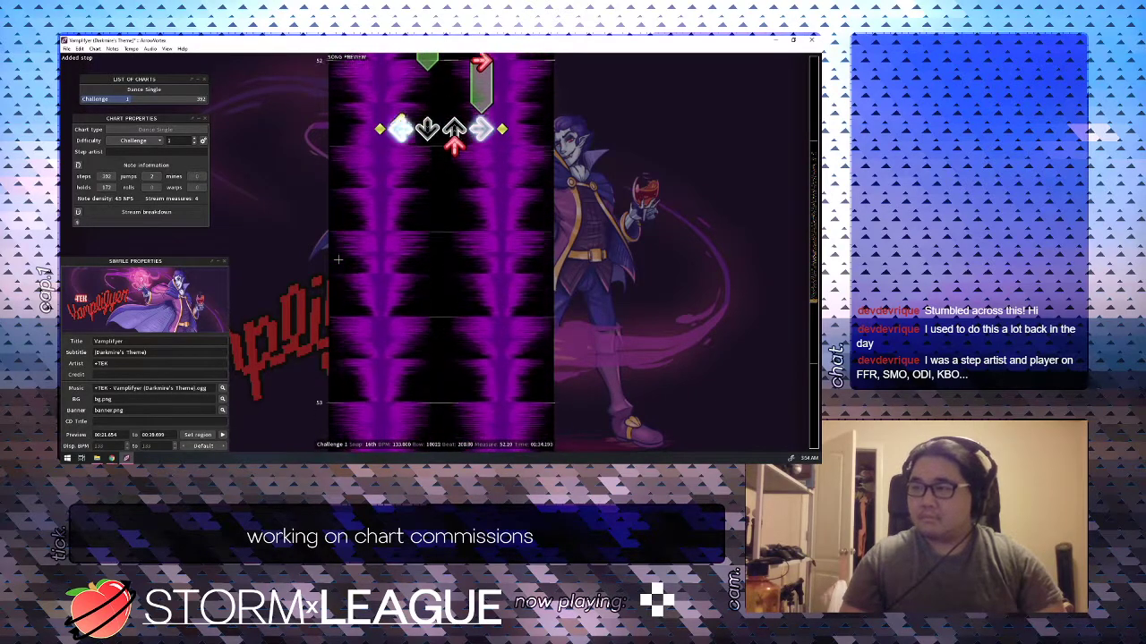
Shift measure 52's left and up steps a sixteenth earlier, to halfway and three quarters through the first beat.
{"action": "scroll", "coordinate": [339, 260], "scroll_direction": "up", "scroll_amount": 3}
{"action": "key", "text": "1"}
{"action": "scroll", "coordinate": [339, 259], "scroll_direction": "up", "scroll_amount": 1}
{"action": "key", "text": "1"}
{"action": "scroll", "coordinate": [338, 260], "scroll_direction": "down", "scroll_amount": 1}
{"action": "key", "text": "3"}
{"action": "scroll", "coordinate": [339, 260], "scroll_direction": "down", "scroll_amount": 1}
{"action": "key", "text": "3"}
{"action": "key", "text": "3"}
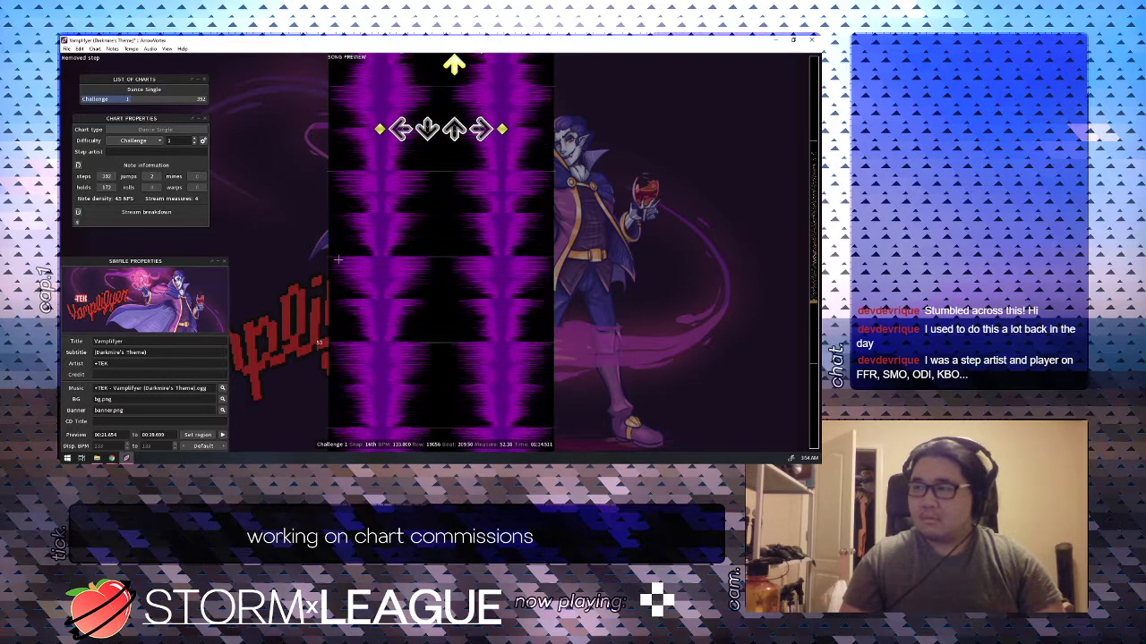
Add a left step a quarter into measure 52's second beat and a half-beat down hold halfway through it.
{"action": "key", "text": "1"}
{"action": "scroll", "coordinate": [338, 259], "scroll_direction": "up", "scroll_amount": 12}
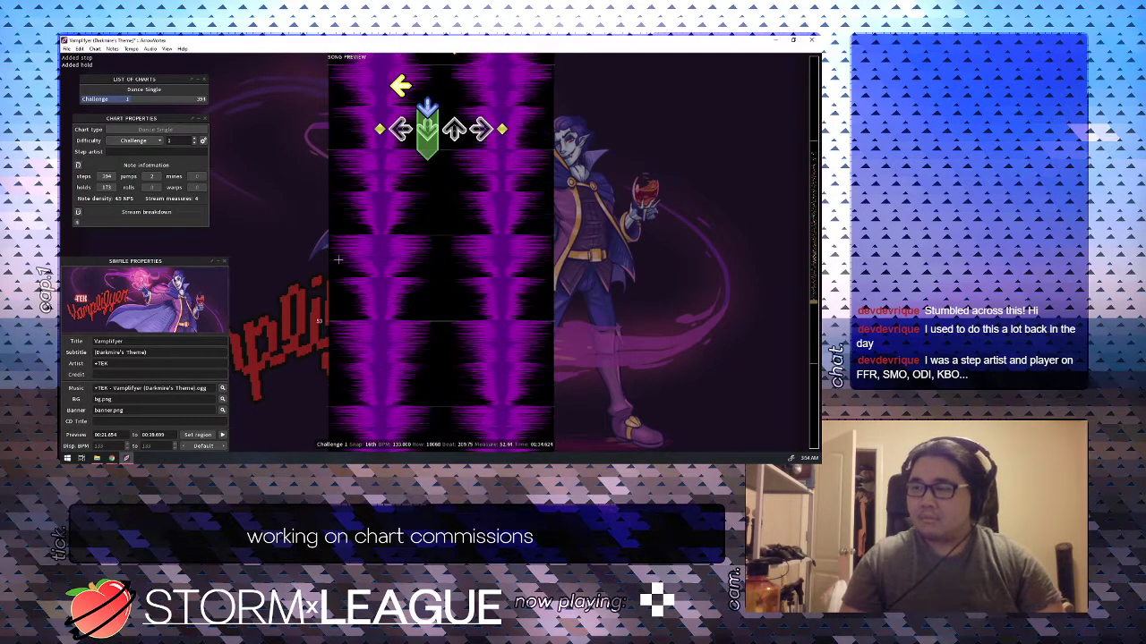
Add consecutive half-beat left, down and up holds from halfway through measure 52's third beat to the end of the measure.
{"action": "key", "text": "space"}
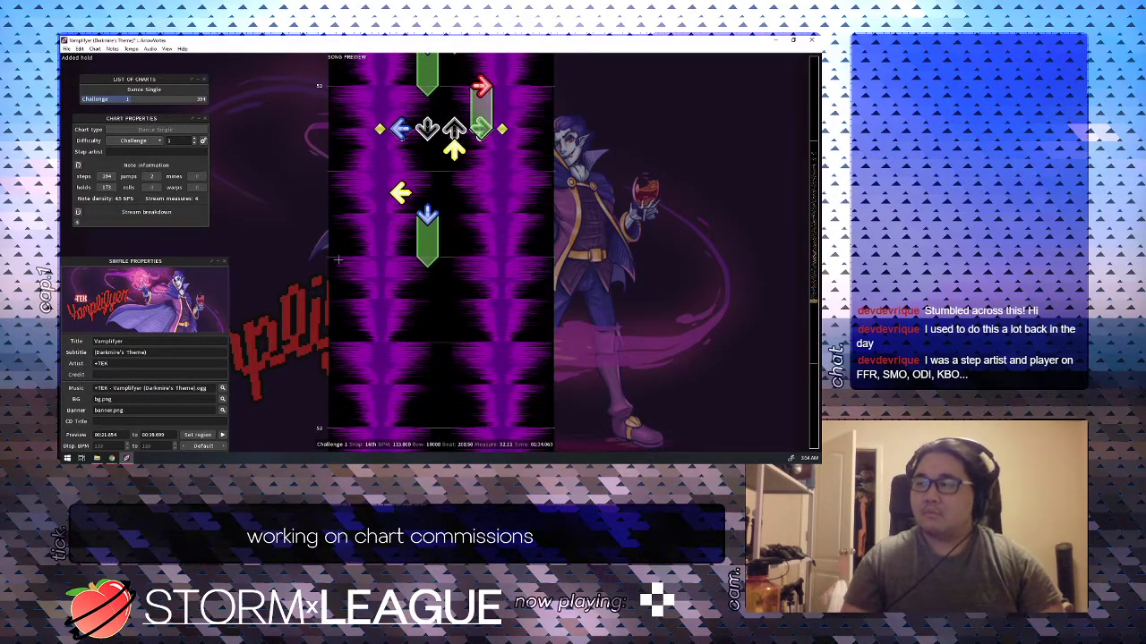
{"action": "scroll", "coordinate": [338, 259], "scroll_direction": "up", "scroll_amount": 20}
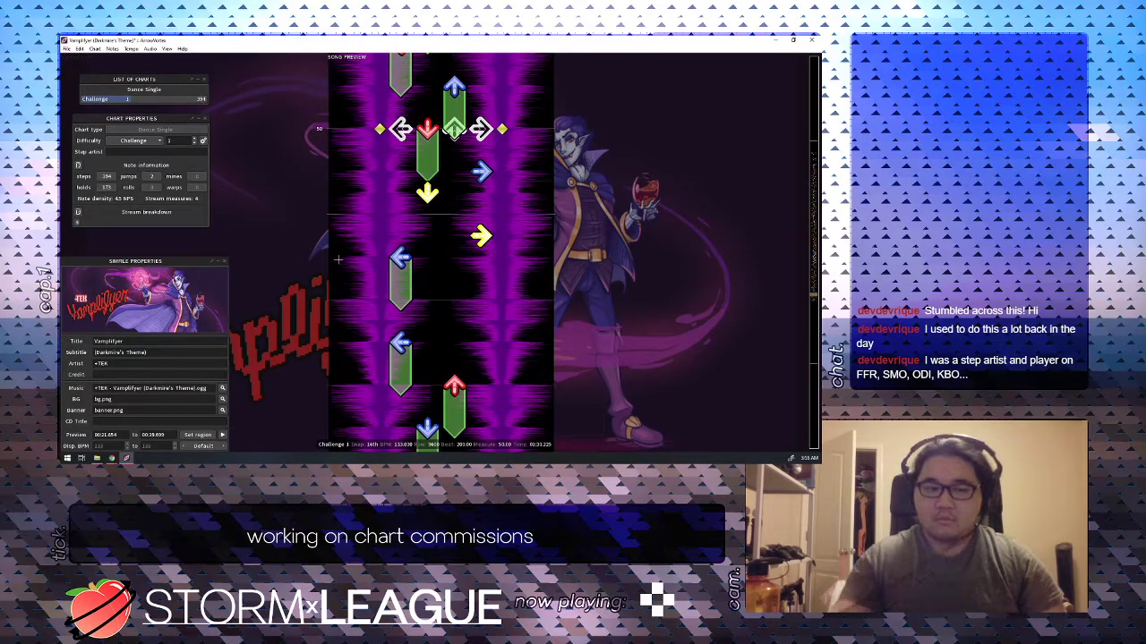
{"action": "scroll", "coordinate": [489, 263], "scroll_direction": "up", "scroll_amount": 3}
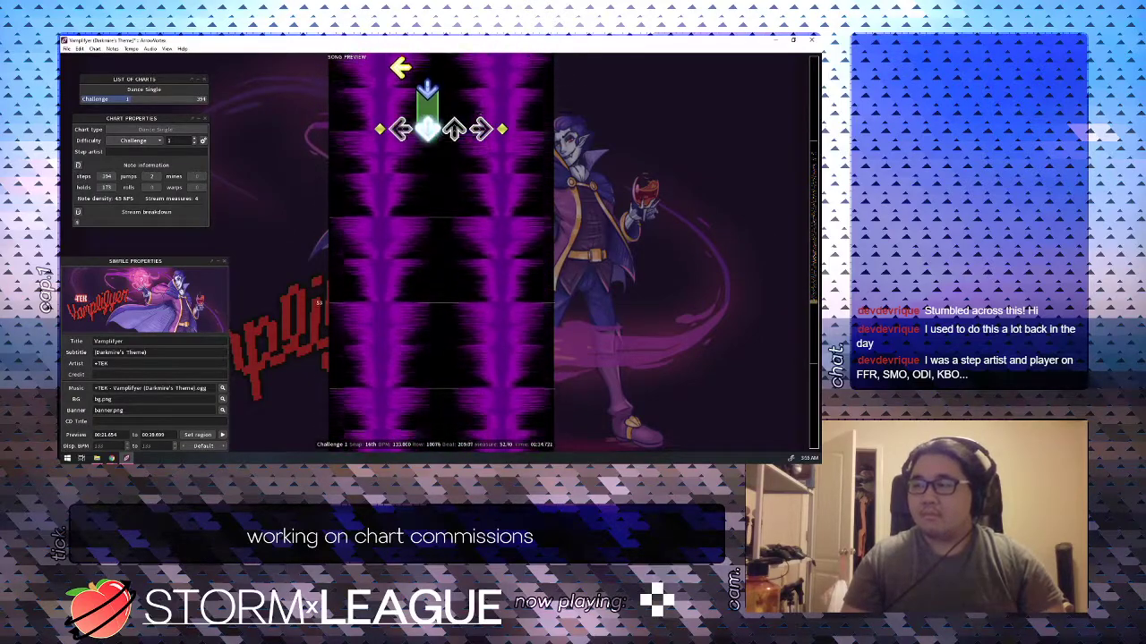
{"action": "scroll", "coordinate": [489, 265], "scroll_direction": "down", "scroll_amount": 1}
{"action": "key", "text": "3"}
{"action": "scroll", "coordinate": [441, 251], "scroll_direction": "down", "scroll_amount": 2}
{"action": "scroll", "coordinate": [441, 252], "scroll_direction": "up", "scroll_amount": 7}
{"action": "key", "text": "space"}
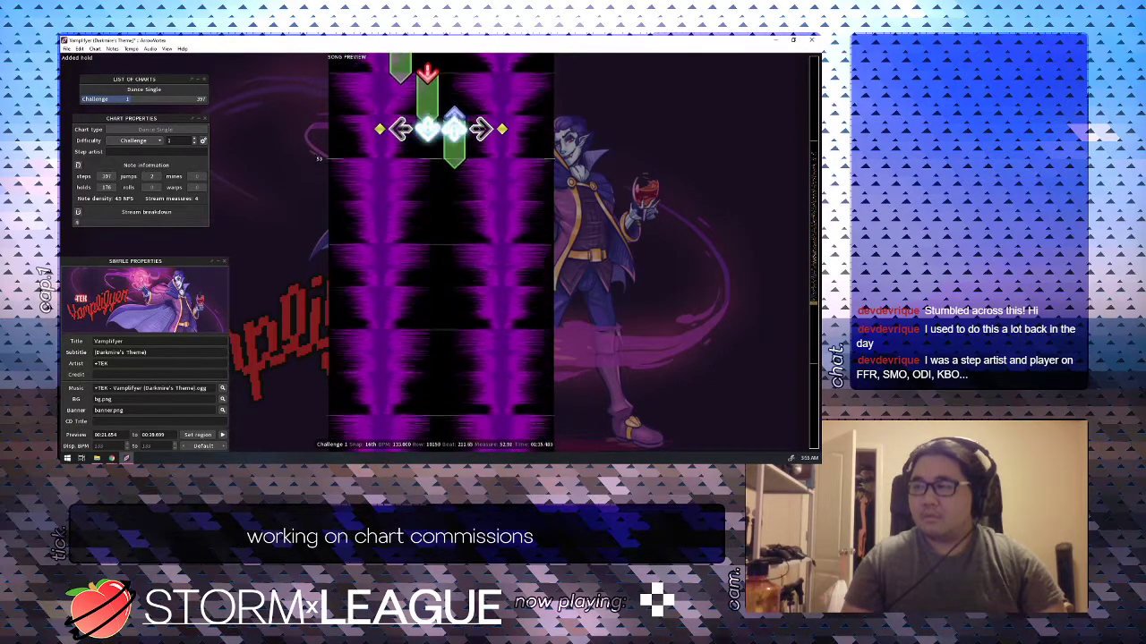
Add a one-beat right hold on measure 53's first beat and a one-beat down hold on its second beat.
{"action": "key", "text": "4"}
{"action": "scroll", "coordinate": [441, 251], "scroll_direction": "down", "scroll_amount": 4}
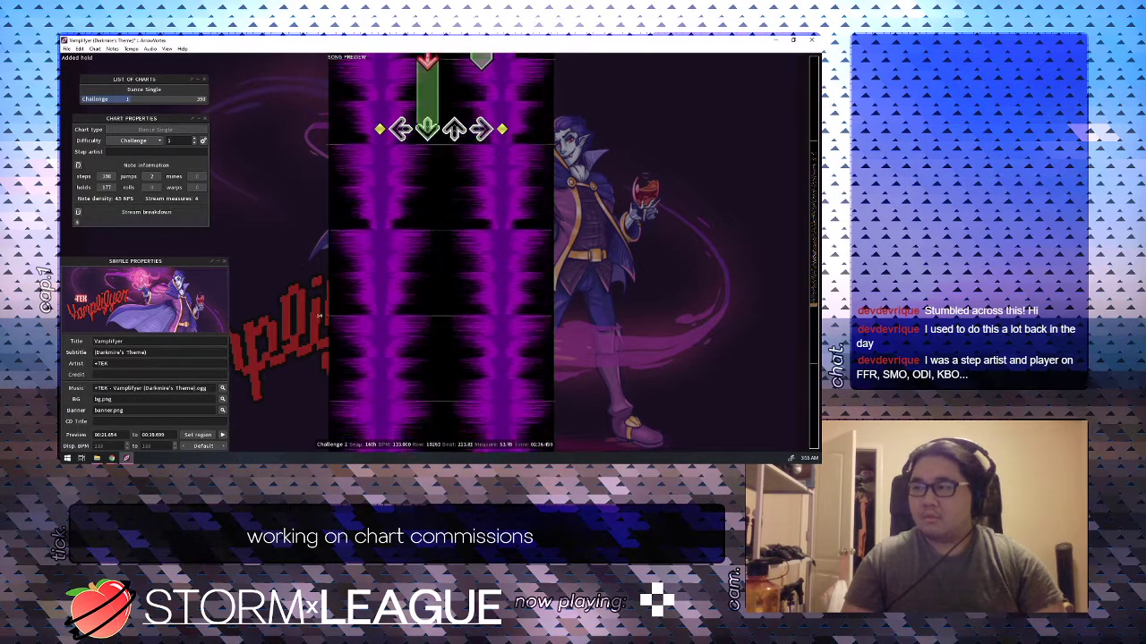
Add a one-beat up hold on measure 53's third beat and a one-beat right hold on its fourth beat.
{"action": "key", "text": "4"}
{"action": "scroll", "coordinate": [441, 251], "scroll_direction": "down", "scroll_amount": 4}
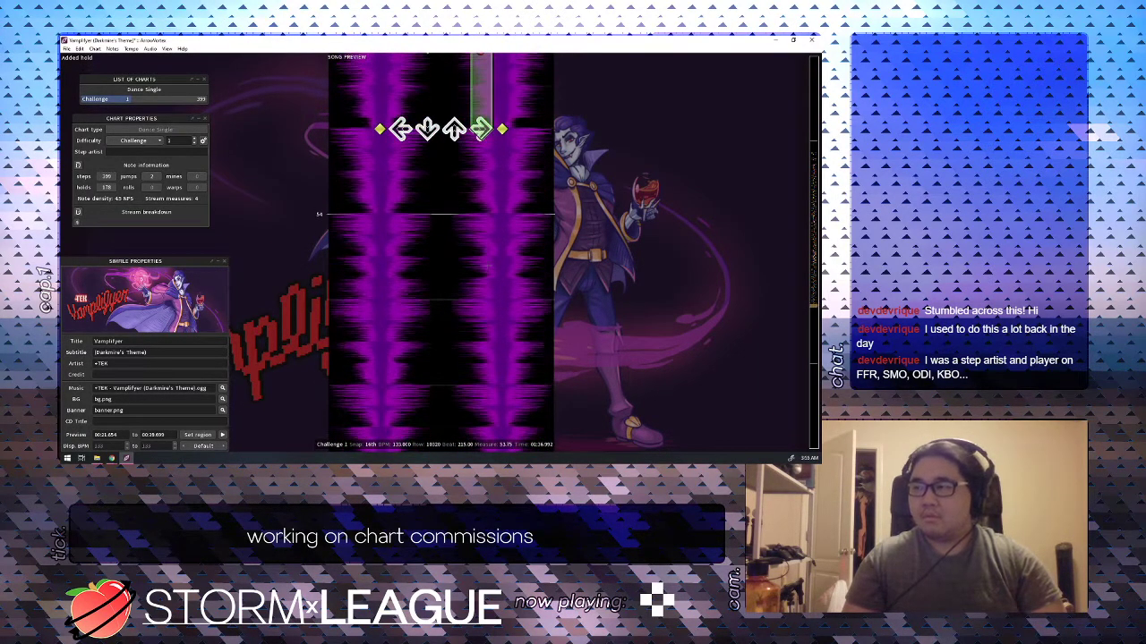
{"action": "scroll", "coordinate": [440, 251], "scroll_direction": "up", "scroll_amount": 4}
{"action": "key", "text": "4"}
{"action": "key", "text": "3"}
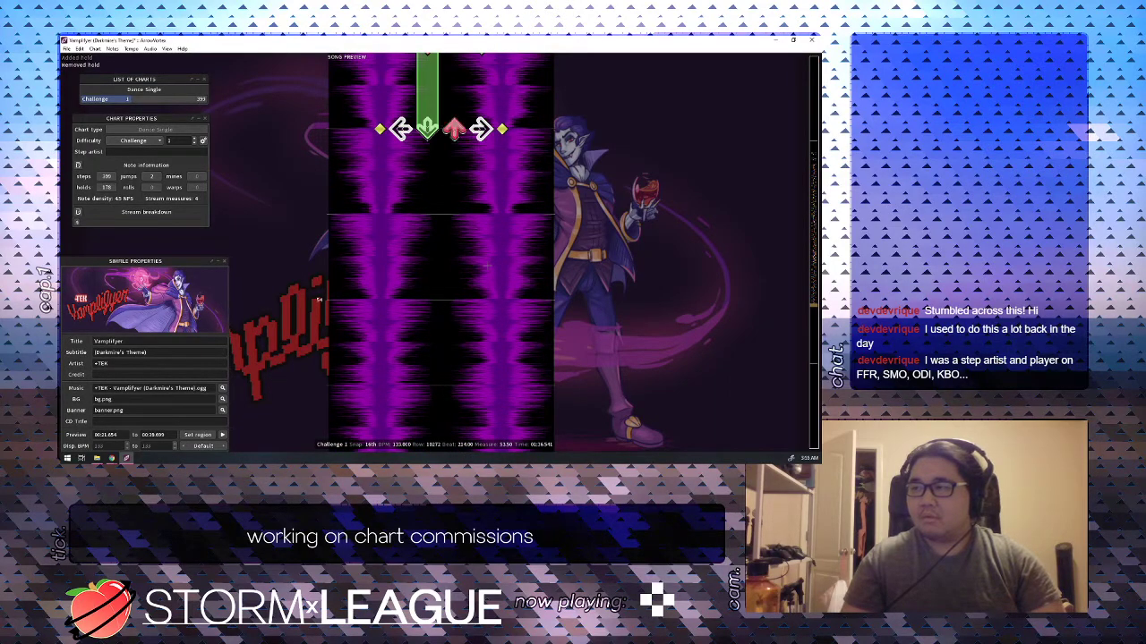
{"action": "scroll", "coordinate": [440, 251], "scroll_direction": "down", "scroll_amount": 3}
{"action": "key", "text": "4"}
{"action": "scroll", "coordinate": [440, 250], "scroll_direction": "down", "scroll_amount": 4}
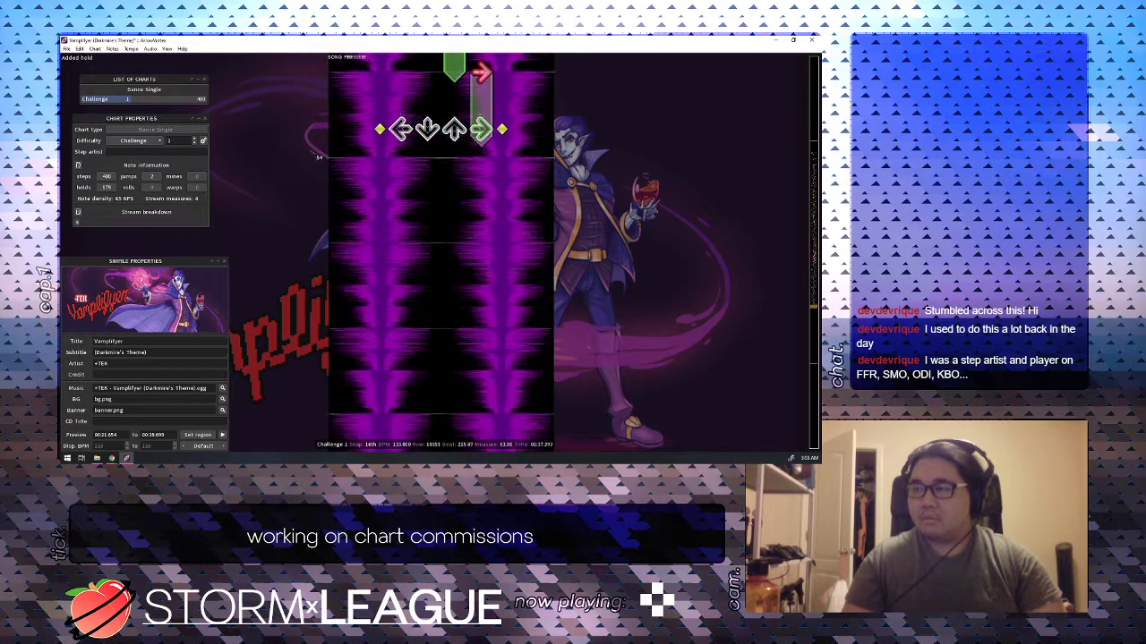
Add a half-beat up hold on measure 54's first beat and a left step halfway through that beat.
{"action": "scroll", "coordinate": [441, 251], "scroll_direction": "up", "scroll_amount": 16}
{"action": "key", "text": "space"}
{"action": "key", "text": "space"}
{"action": "scroll", "coordinate": [440, 251], "scroll_direction": "up", "scroll_amount": 13}
{"action": "key", "text": "space"}
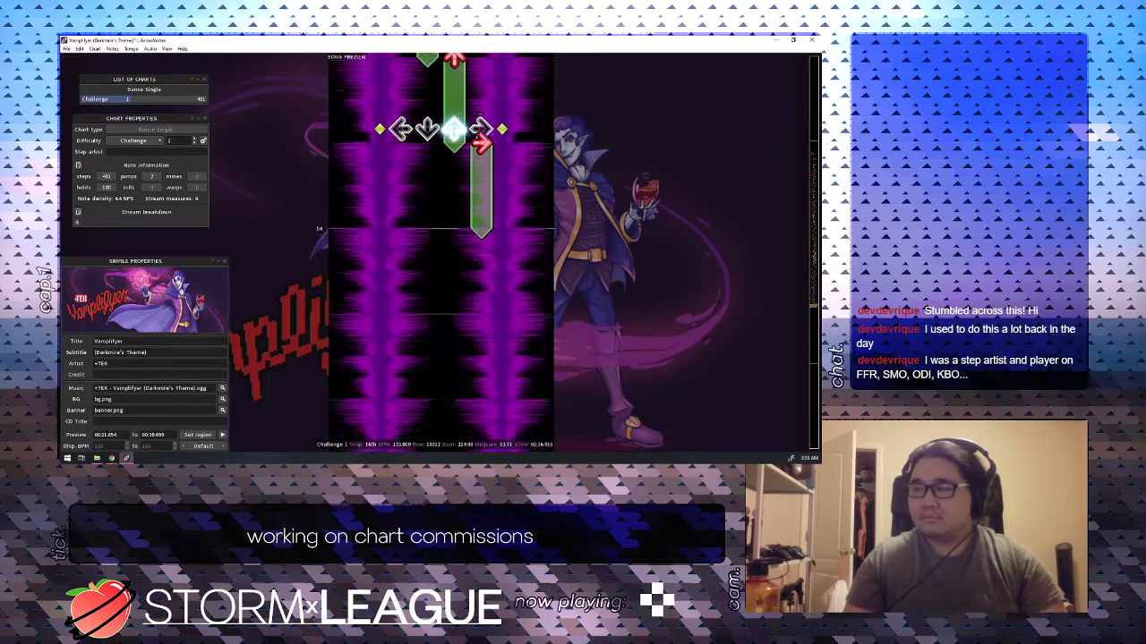
{"action": "key", "text": "space"}
{"action": "key", "text": "3"}
{"action": "scroll", "coordinate": [441, 251], "scroll_direction": "down", "scroll_amount": 2}
{"action": "scroll", "coordinate": [441, 251], "scroll_direction": "up", "scroll_amount": 2}
{"action": "key", "text": "space"}
{"action": "key", "text": "1"}
{"action": "scroll", "coordinate": [487, 267], "scroll_direction": "down", "scroll_amount": 1}
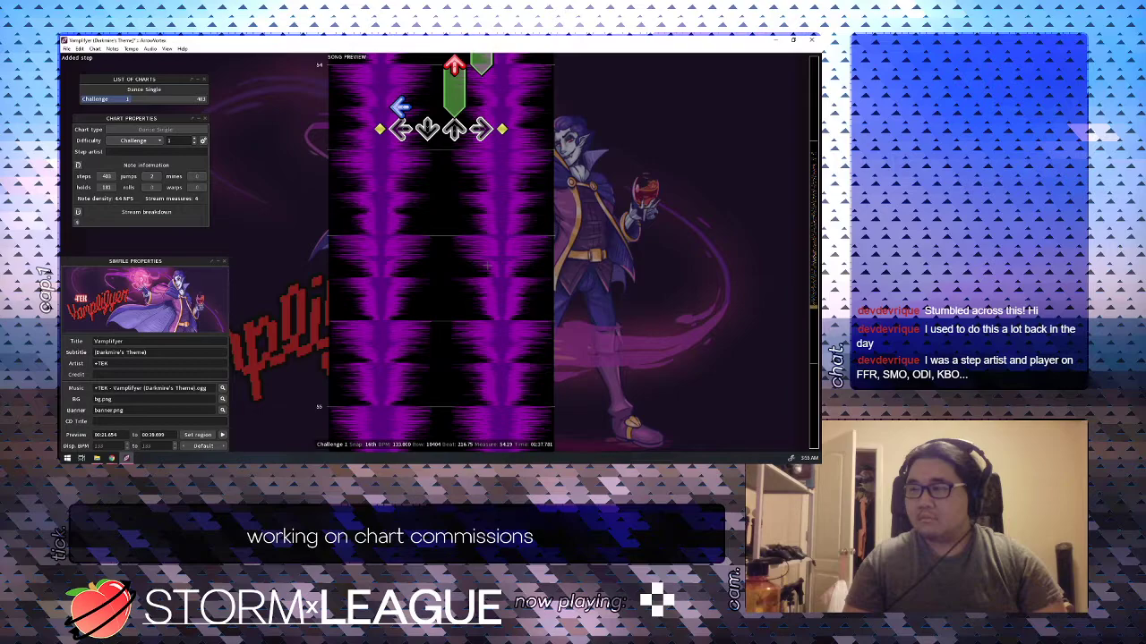
Add an up step three quarters through measure 54's first beat.
{"action": "key", "text": "3"}
{"action": "scroll", "coordinate": [488, 266], "scroll_direction": "up", "scroll_amount": 5}
{"action": "key", "text": "space"}
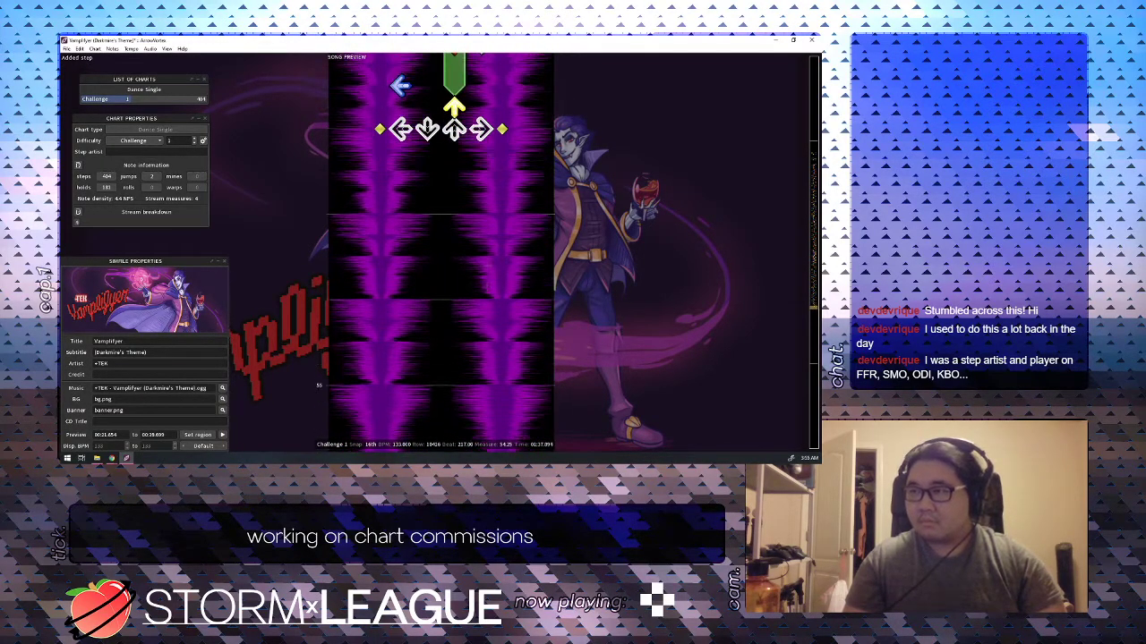
Try down, up and right steps a sixteenth apart from halfway through measure 54's second beat to its third beat.
{"action": "key", "text": "2"}
{"action": "scroll", "coordinate": [488, 266], "scroll_direction": "down", "scroll_amount": 3}
{"action": "key", "text": "2"}
{"action": "key", "text": "2"}
{"action": "scroll", "coordinate": [487, 266], "scroll_direction": "down", "scroll_amount": 1}
{"action": "key", "text": "3"}
{"action": "scroll", "coordinate": [488, 266], "scroll_direction": "down", "scroll_amount": 1}
{"action": "key", "text": "4"}
{"action": "scroll", "coordinate": [488, 265], "scroll_direction": "up", "scroll_amount": 7}
{"action": "key", "text": "space"}
Replace the down, up and right run leading into measure 54's third beat with left, down and up steps.
{"action": "scroll", "coordinate": [318, 300], "scroll_direction": "up", "scroll_amount": 3}
{"action": "key", "text": "1"}
{"action": "scroll", "coordinate": [488, 266], "scroll_direction": "down", "scroll_amount": 1}
{"action": "key", "text": "1"}
{"action": "scroll", "coordinate": [488, 266], "scroll_direction": "down", "scroll_amount": 1}
{"action": "scroll", "coordinate": [487, 266], "scroll_direction": "up", "scroll_amount": 1}
{"action": "key", "text": "2"}
{"action": "scroll", "coordinate": [488, 266], "scroll_direction": "down", "scroll_amount": 1}
{"action": "key", "text": "2"}
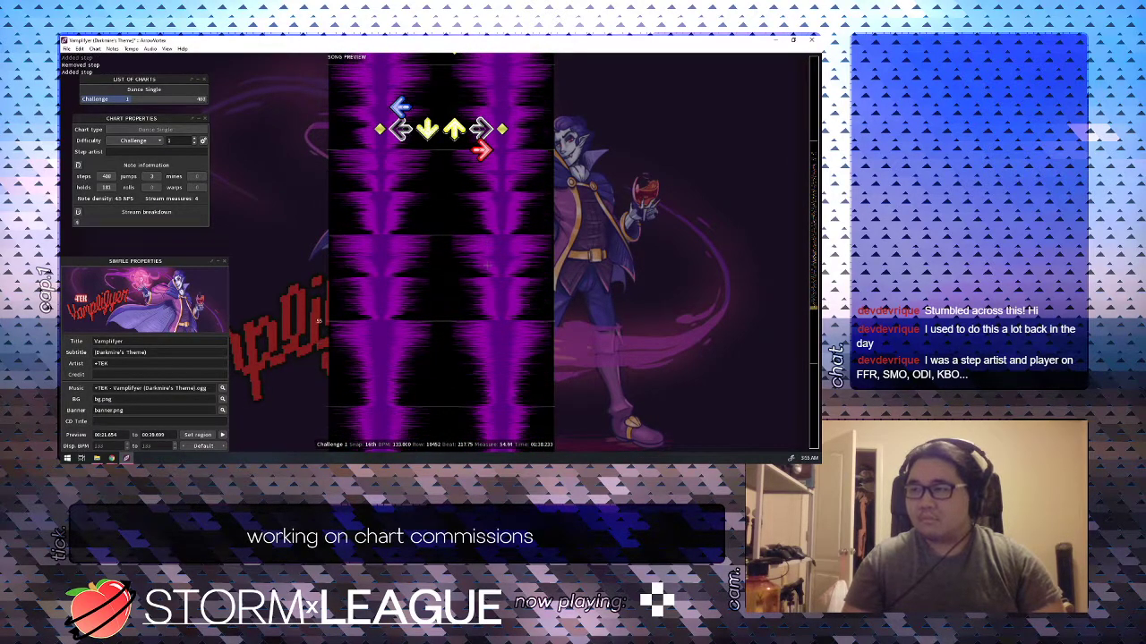
{"action": "key", "text": "3"}
{"action": "scroll", "coordinate": [487, 266], "scroll_direction": "down", "scroll_amount": 1}
{"action": "key", "text": "3"}
{"action": "key", "text": "4"}
Play back measure 54's new steps and add a half-beat down hold halfway through its third beat.
{"action": "scroll", "coordinate": [487, 266], "scroll_direction": "up", "scroll_amount": 7}
{"action": "key", "text": "space"}
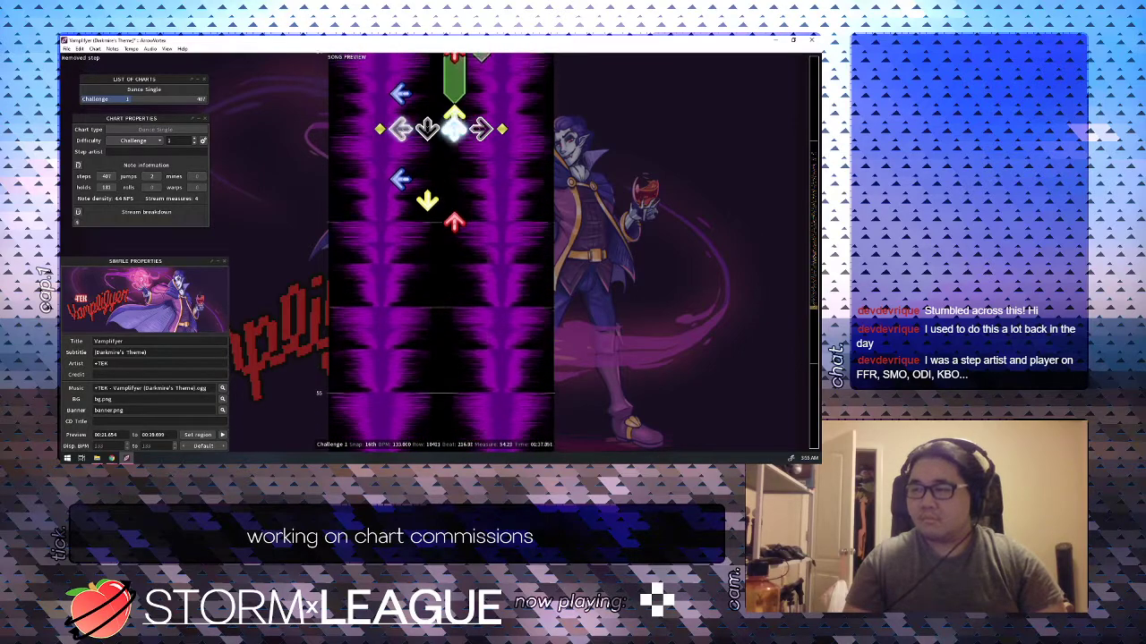
{"action": "key", "text": "space"}
{"action": "scroll", "coordinate": [488, 264], "scroll_direction": "up", "scroll_amount": 6}
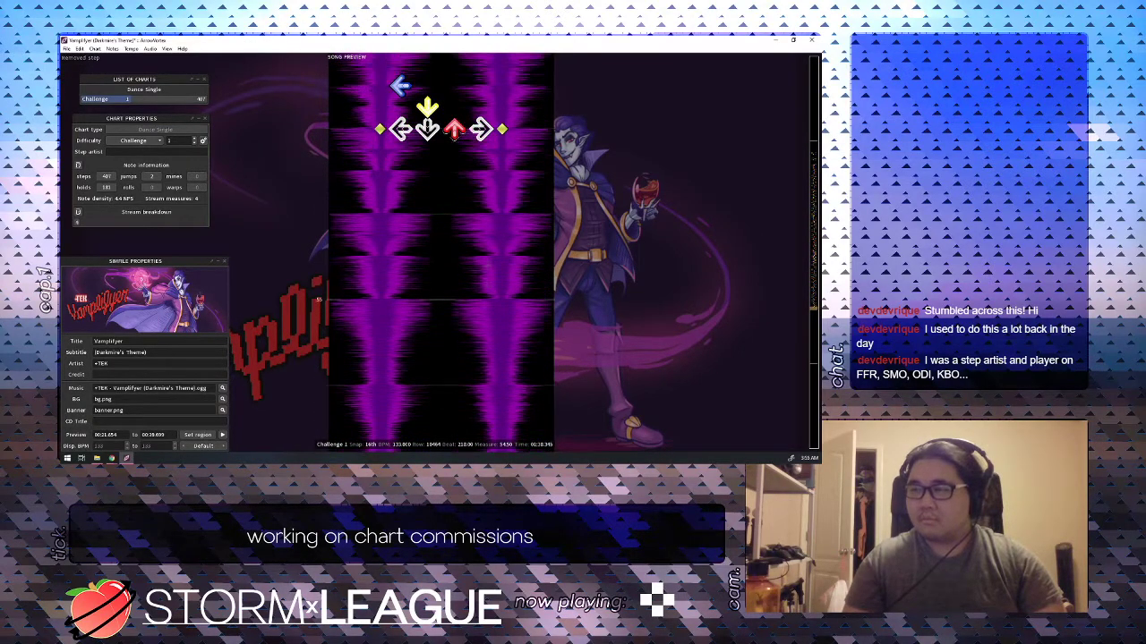
{"action": "key", "text": "space"}
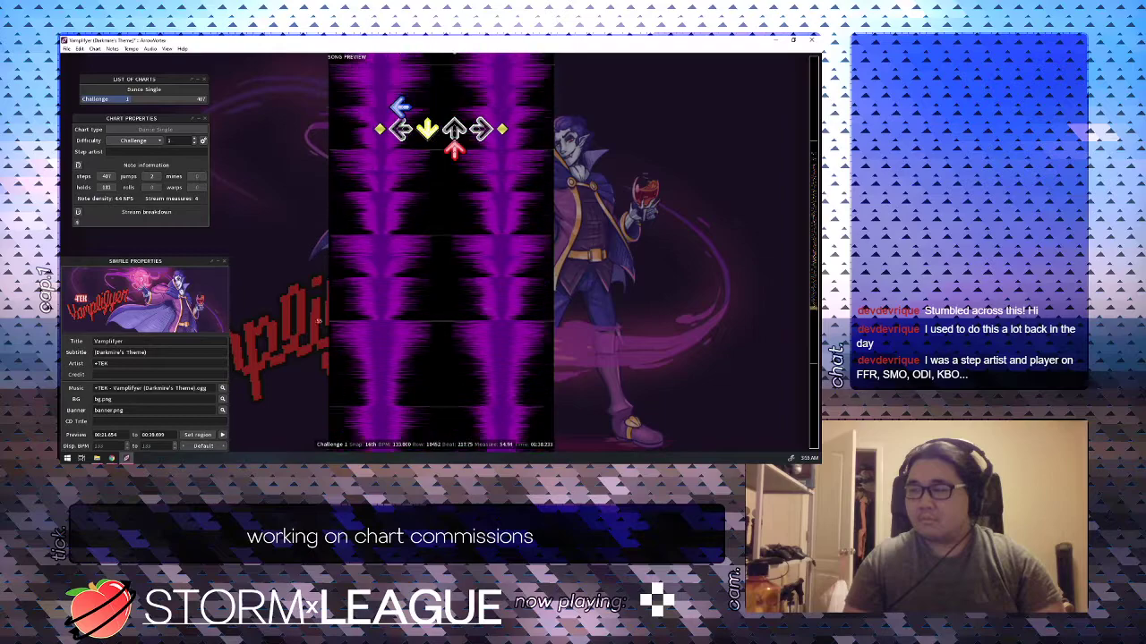
{"action": "key", "text": "space"}
{"action": "scroll", "coordinate": [488, 265], "scroll_direction": "up", "scroll_amount": 2}
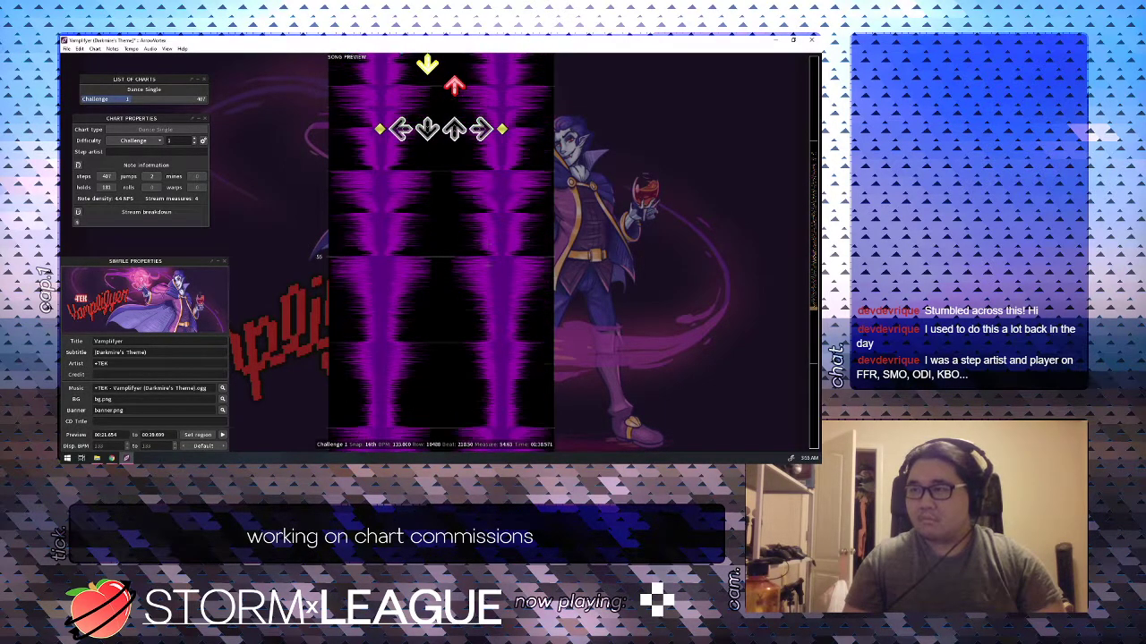
{"action": "key", "text": "2+Down"}
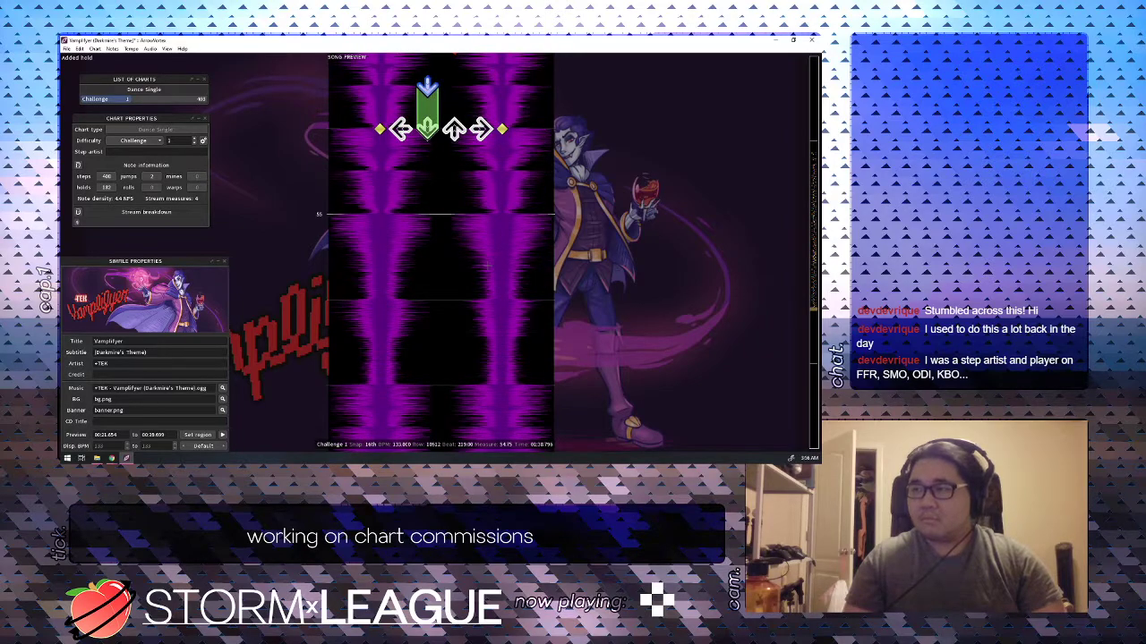
Try a half-beat right hold on measure 54's fourth beat.
{"action": "key", "text": "4+Down"}
{"action": "scroll", "coordinate": [488, 265], "scroll_direction": "up", "scroll_amount": 5}
{"action": "key", "text": "space"}
{"action": "key", "text": "Down"}
{"action": "key", "text": "Down"}
{"action": "key", "text": "4"}
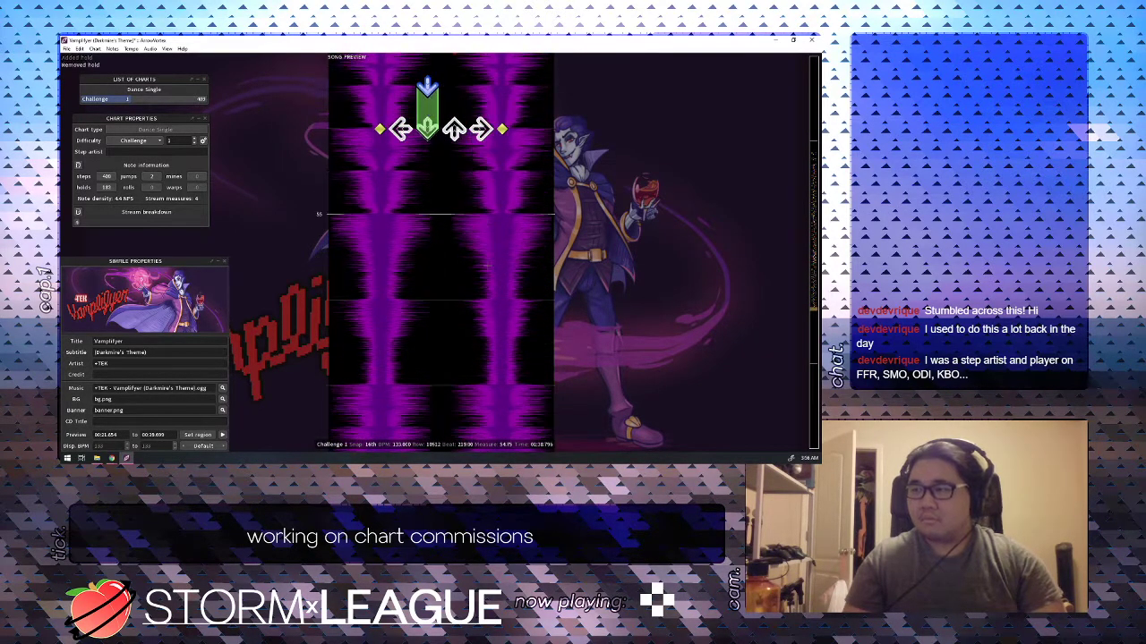
Add a half-beat up hold on measure 54's fourth beat and a half-beat right hold halfway through it.
{"action": "key", "text": "3+Down"}
{"action": "key", "text": "4+Down"}
{"action": "scroll", "coordinate": [488, 265], "scroll_direction": "up", "scroll_amount": 12}
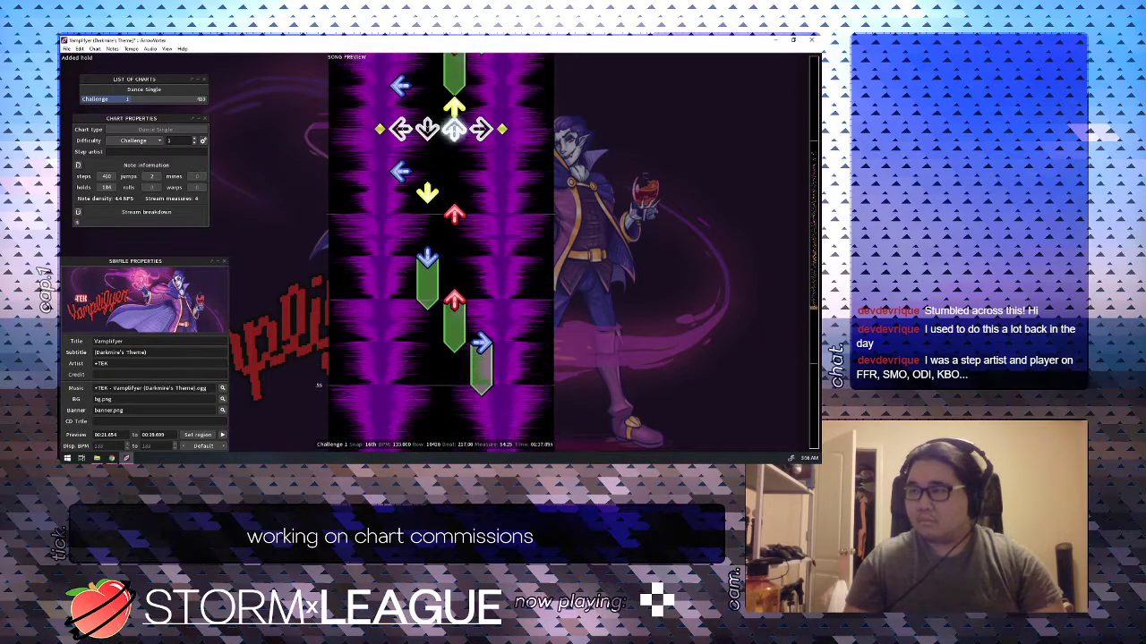
{"action": "key", "text": "space"}
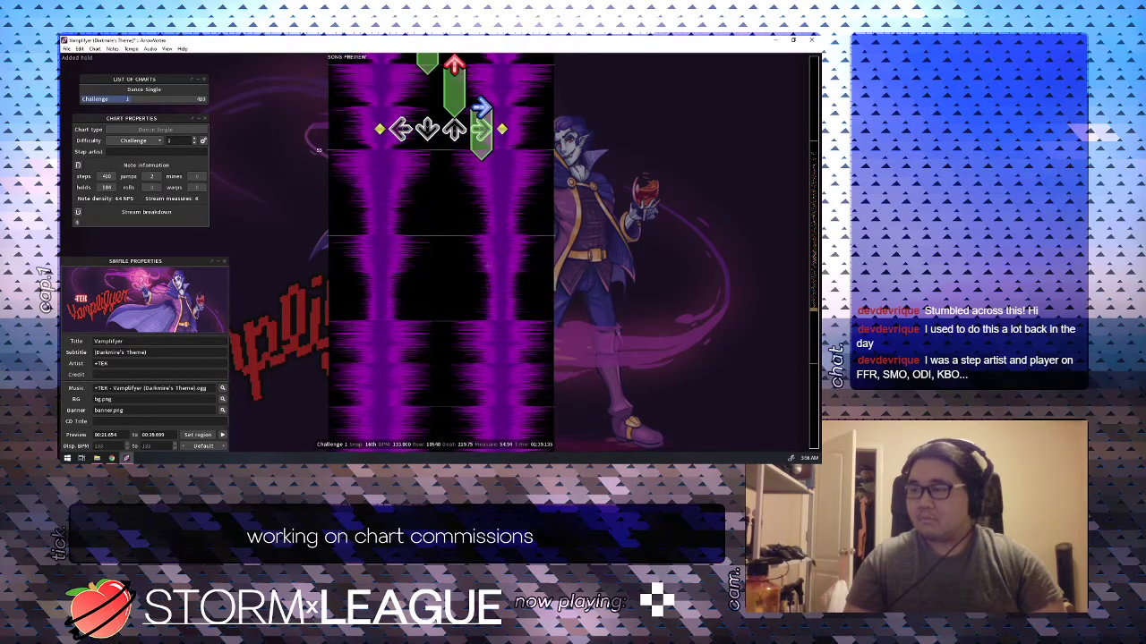
Add a left step on measure 55's first beat.
{"action": "key", "text": "Down"}
{"action": "key", "text": "Down"}
{"action": "key", "text": "Down"}
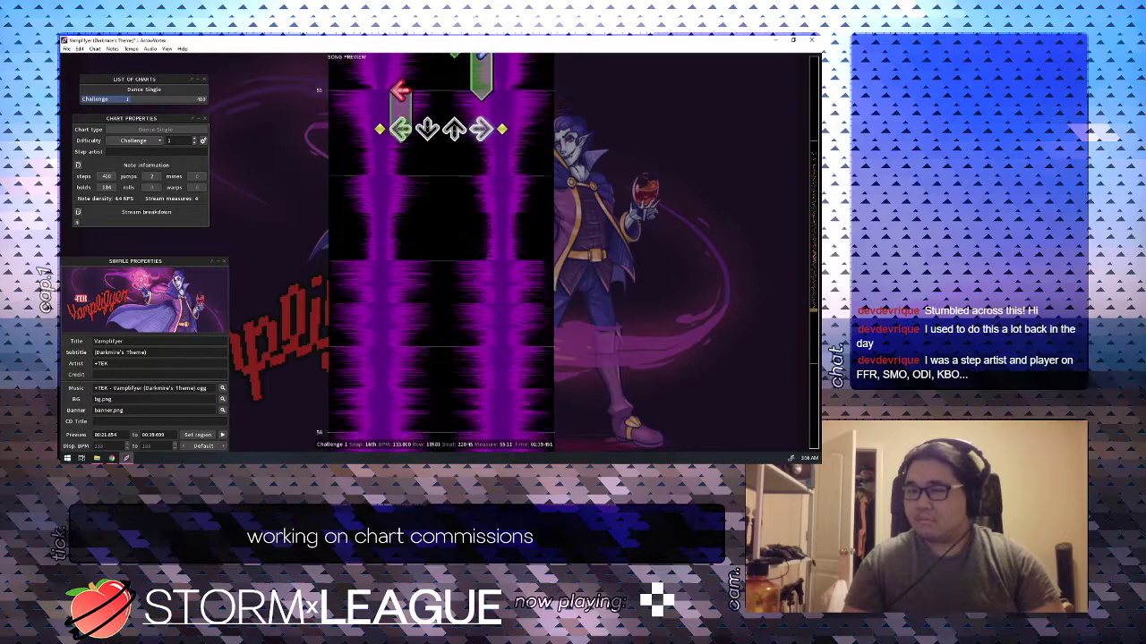
{"action": "key", "text": "1"}
{"action": "key", "text": "Up"}
{"action": "key", "text": "1"}
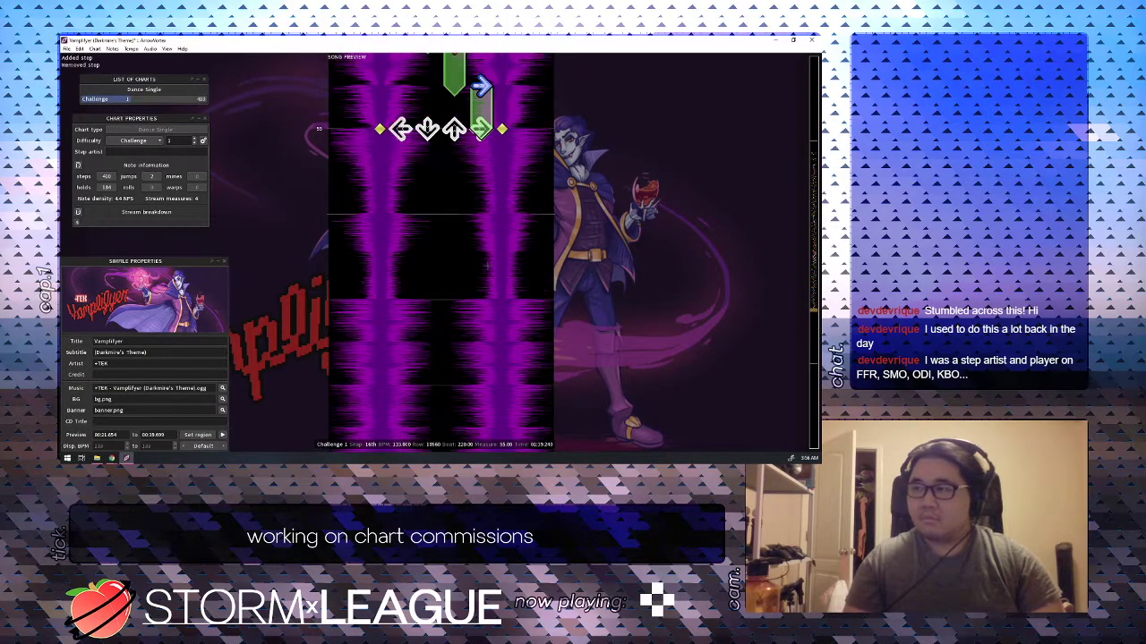
{"action": "key", "text": "1"}
Add a one-beat right hold on measure 55's second beat.
{"action": "key", "text": "space"}
{"action": "key", "text": "space"}
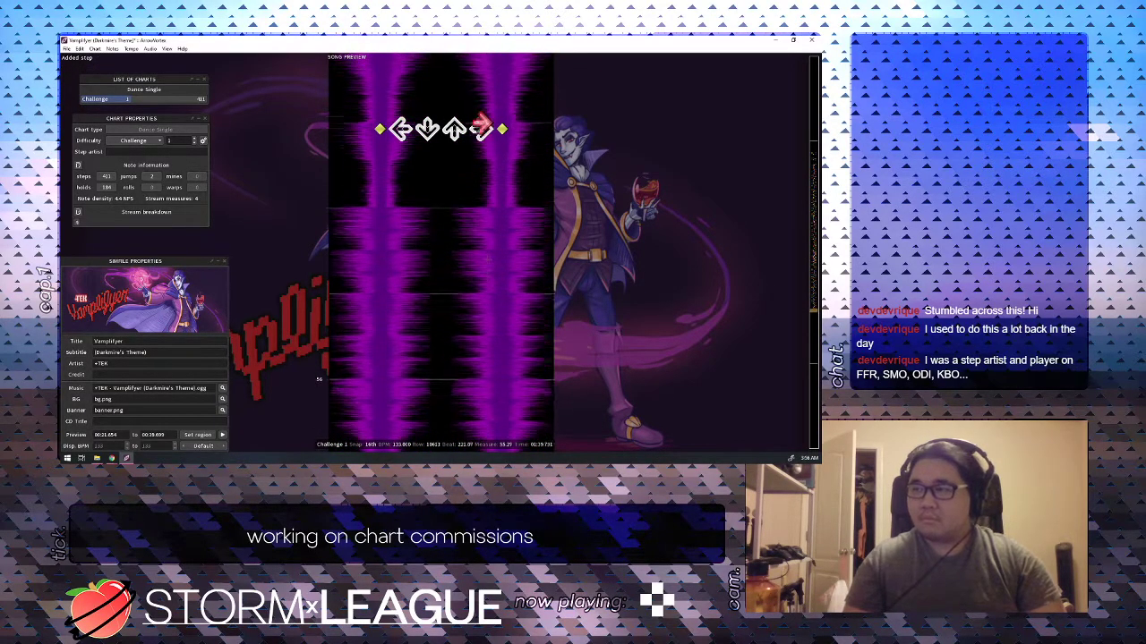
{"action": "key", "text": "Down"}
{"action": "key", "text": "Down"}
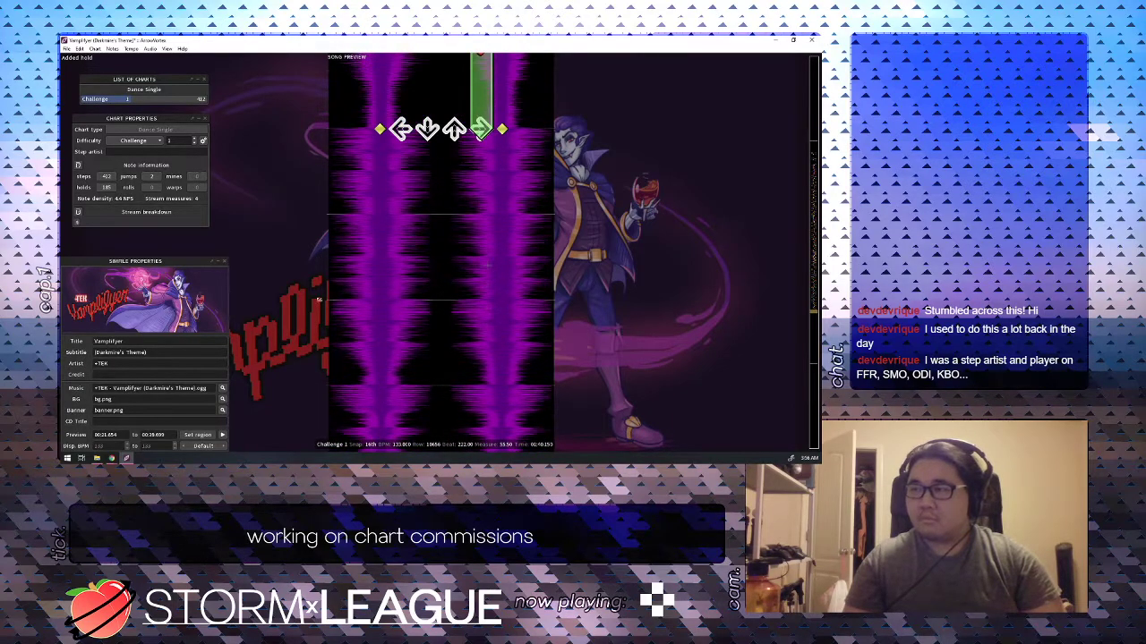
Fill measure 55's third beat with up, right, left and down sixteenth steps.
{"action": "key", "text": "Down"}
{"action": "key", "text": "2"}
{"action": "key", "text": "2"}
{"action": "key", "text": "1"}
{"action": "key", "text": "Down"}
{"action": "key", "text": "2"}
{"action": "key", "text": "Up"}
{"action": "key", "text": "space"}
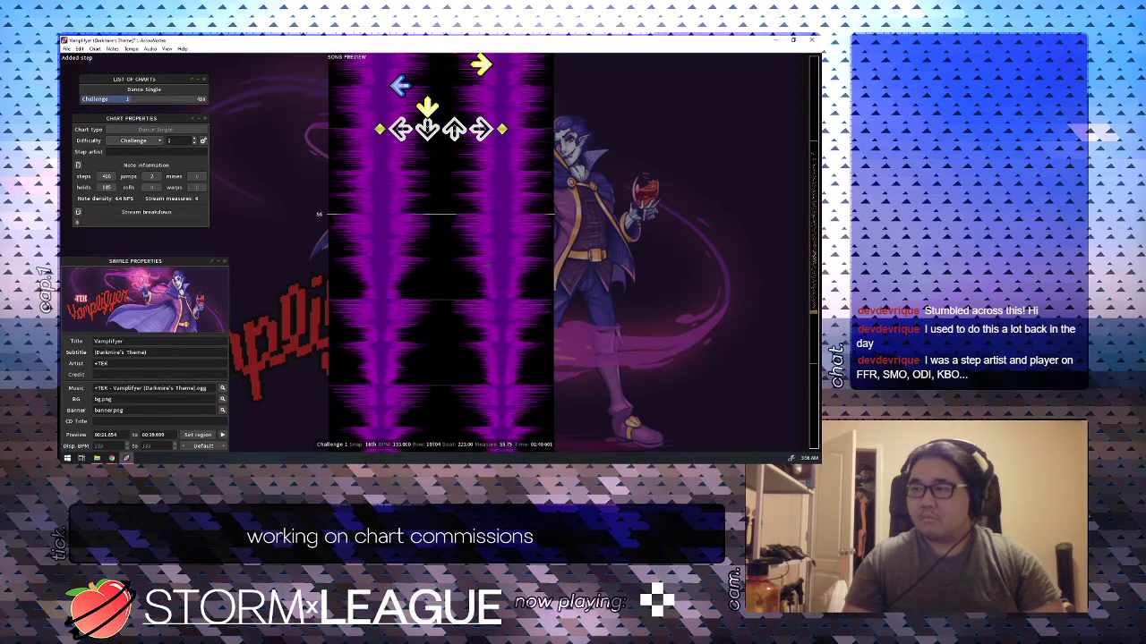
Fill measure 55's fourth beat with right, up, down and left sixteenth steps.
{"action": "key", "text": "Up"}
{"action": "key", "text": "4"}
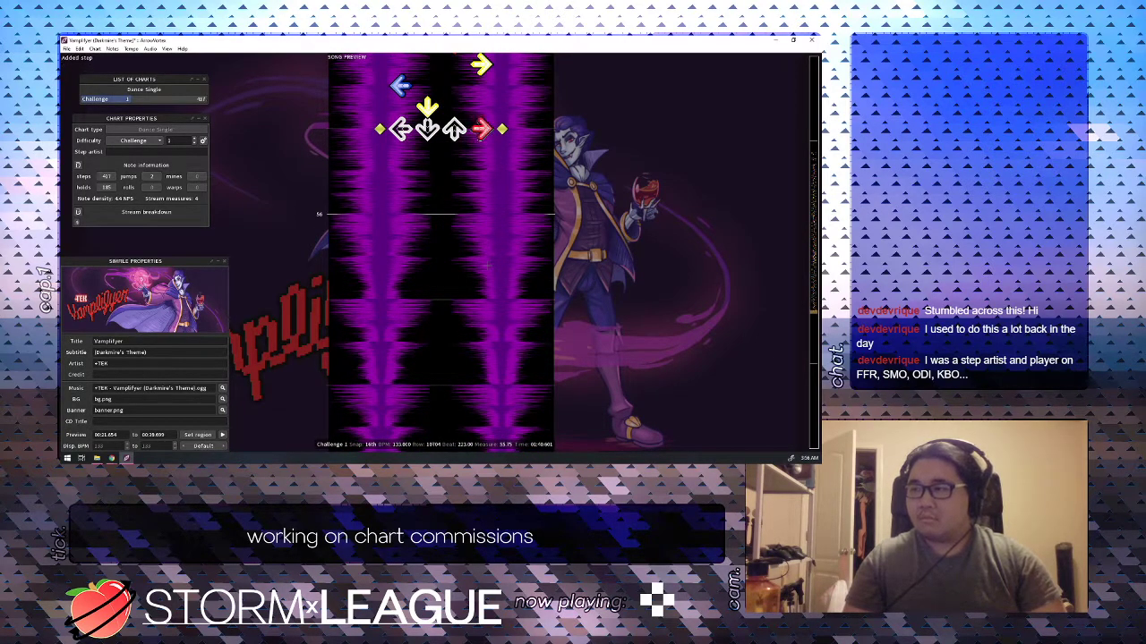
{"action": "key", "text": "3"}
{"action": "key", "text": "Down"}
{"action": "key", "text": "2"}
{"action": "key", "text": "Down"}
{"action": "key", "text": "1"}
Play back the newly charted steps leading up to measure 56 to check how they fit the music.
{"action": "key", "text": "Up"}
{"action": "key", "text": "Up"}
{"action": "key", "text": "Up"}
{"action": "key", "text": "Up"}
{"action": "key", "text": "Up"}
{"action": "key", "text": "Up"}
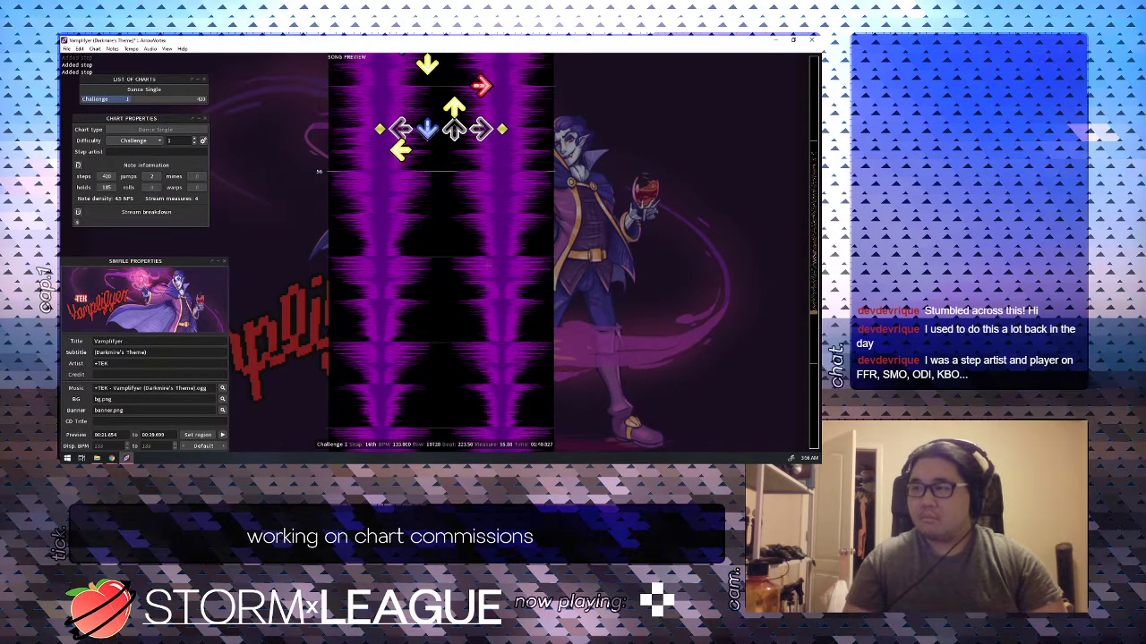
{"action": "key", "text": "Up"}
{"action": "key", "text": "Up"}
{"action": "key", "text": "Up"}
{"action": "key", "text": "Up"}
{"action": "key", "text": "Up"}
{"action": "key", "text": "Up"}
{"action": "key", "text": "Up"}
{"action": "key", "text": "Up"}
{"action": "key", "text": "Up"}
{"action": "key", "text": "space"}
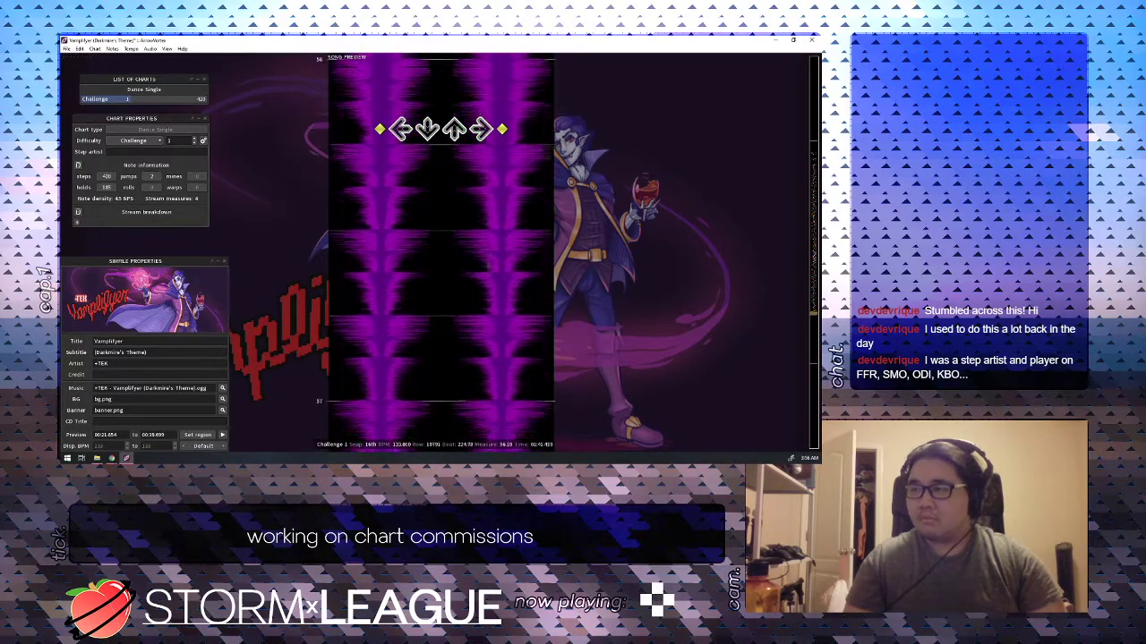
{"action": "key", "text": "space"}
{"action": "key", "text": "Up"}
{"action": "key", "text": "Up"}
{"action": "key", "text": "Up"}
{"action": "key", "text": "Up"}
{"action": "key", "text": "Up"}
{"action": "key", "text": "Up"}
{"action": "key", "text": "Up"}
{"action": "key", "text": "Up"}
{"action": "key", "text": "Up"}
{"action": "key", "text": "Up"}
{"action": "key", "text": "Up"}
{"action": "key", "text": "Up"}
{"action": "key", "text": "Up"}
{"action": "key", "text": "Up"}
{"action": "key", "text": "Up"}
{"action": "key", "text": "Up"}
{"action": "key", "text": "Up"}
{"action": "key", "text": "Up"}
{"action": "key", "text": "Up"}
{"action": "key", "text": "Up"}
{"action": "key", "text": "space"}
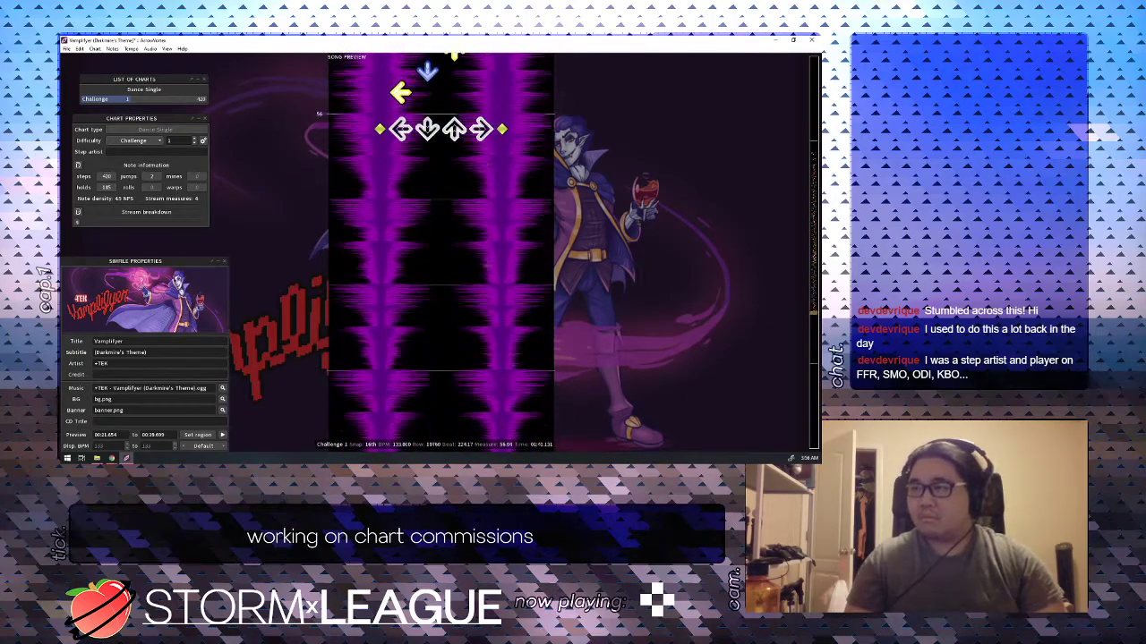
{"action": "key", "text": "space"}
Save the simfile and, using the difficulty estimate, set the Challenge chart's rating to 10.
{"action": "key", "text": "ctrl+s"}
{"action": "left_click", "coordinate": [203, 141]}
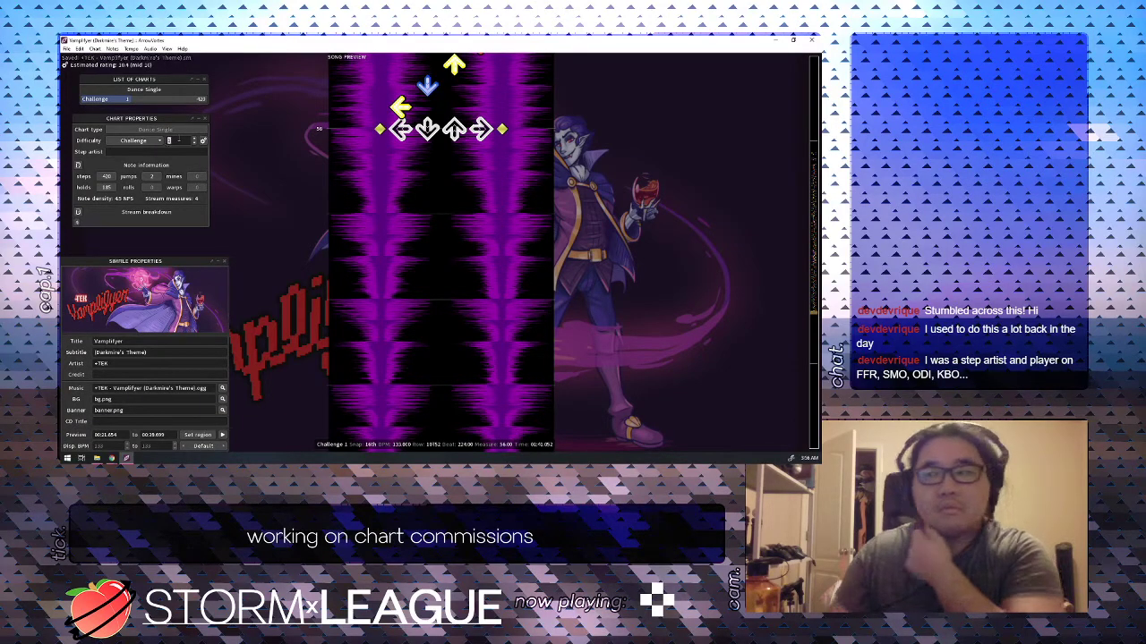
{"action": "type", "text": "10"}
{"action": "key", "text": "Return"}
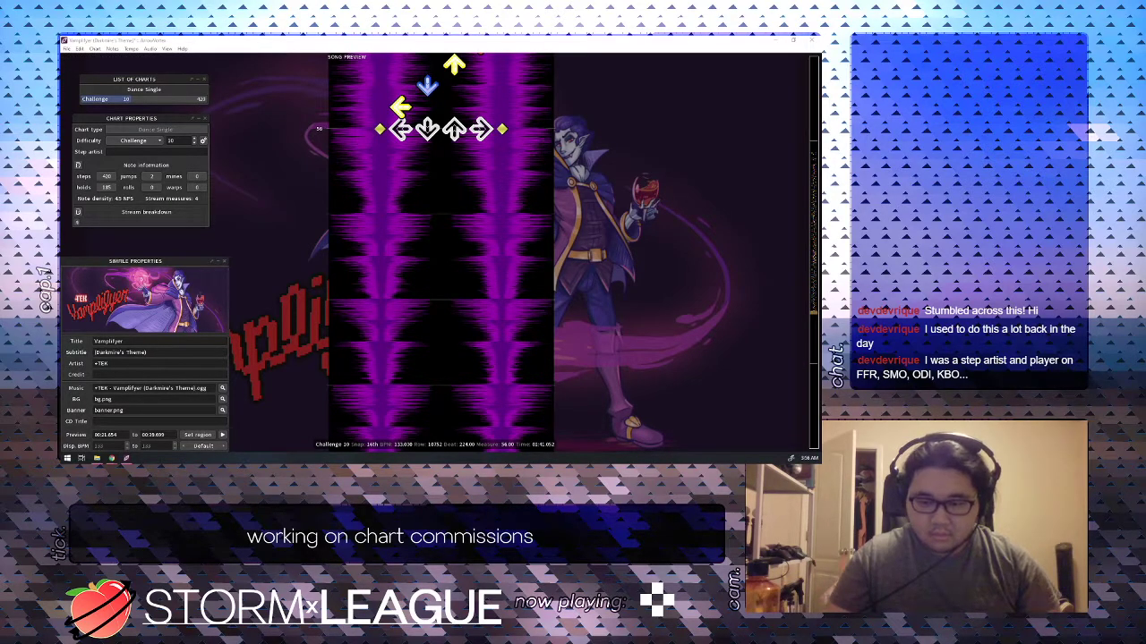
Review measure 55 and add a long up hold starting on measure 56's first beat.
{"action": "scroll", "coordinate": [284, 265], "scroll_direction": "up", "scroll_amount": 14}
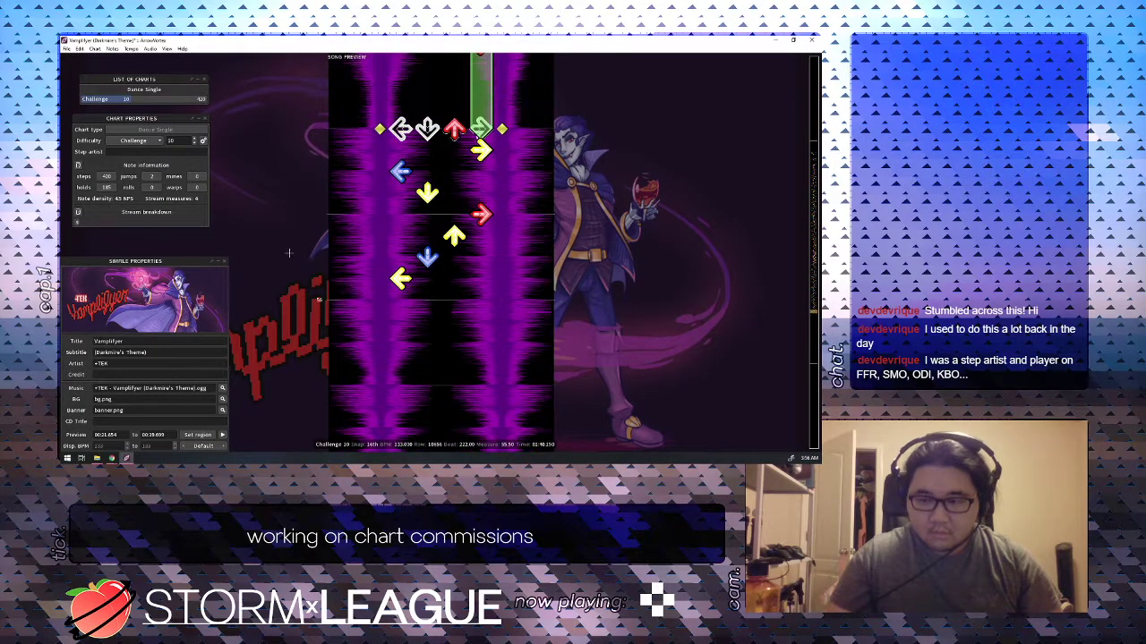
{"action": "scroll", "coordinate": [284, 265], "scroll_direction": "down", "scroll_amount": 4}
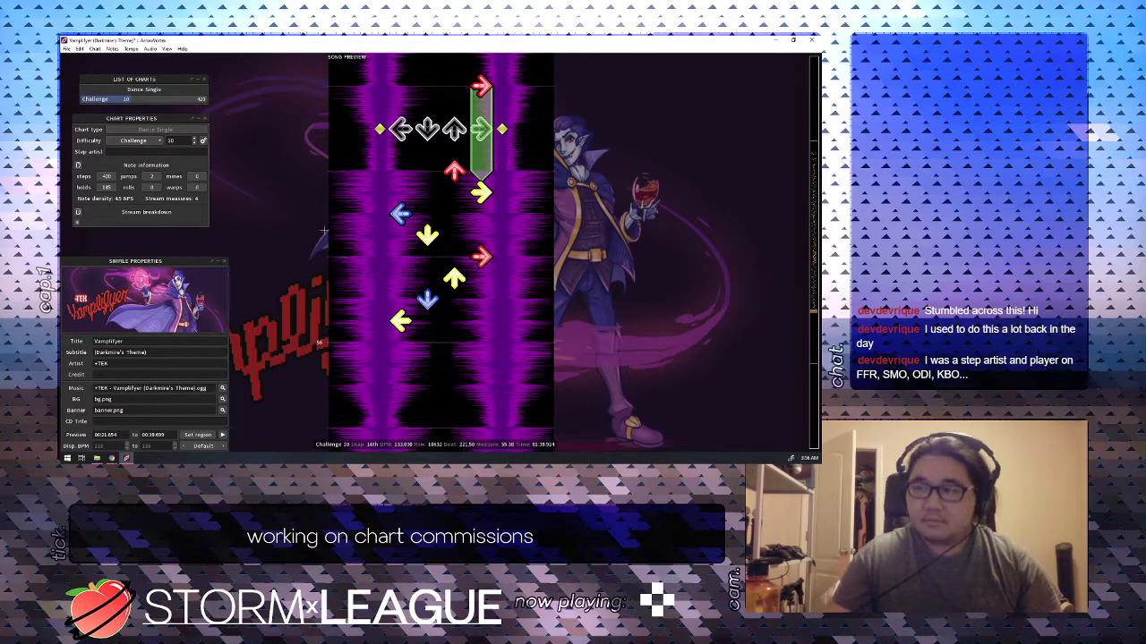
{"action": "scroll", "coordinate": [334, 257], "scroll_direction": "up", "scroll_amount": 7}
{"action": "scroll", "coordinate": [310, 239], "scroll_direction": "down", "scroll_amount": 3}
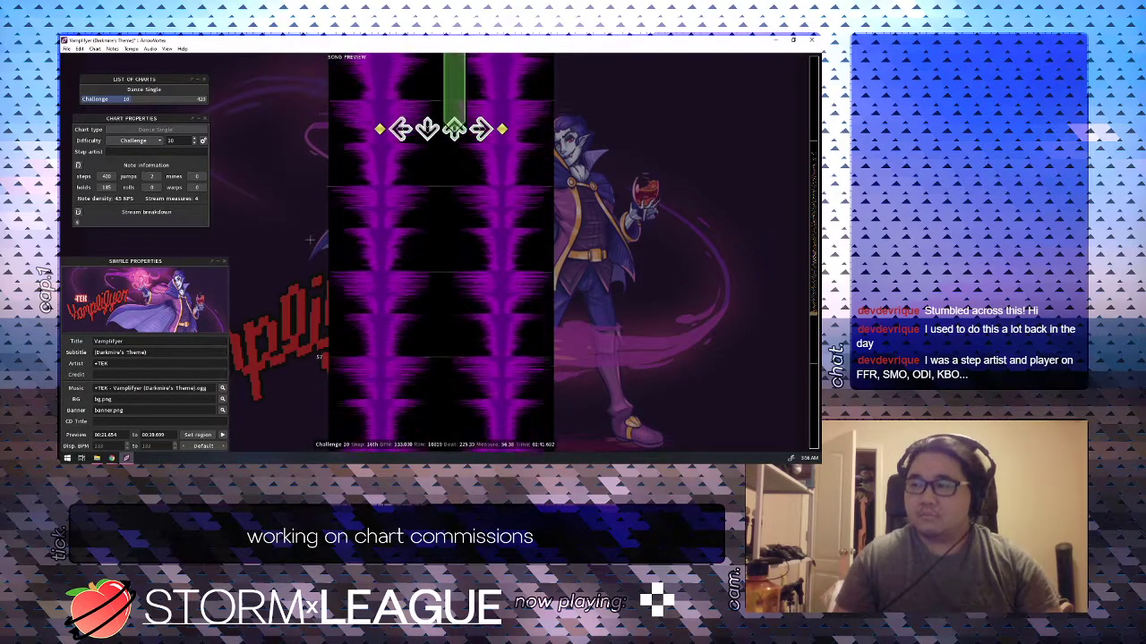
{"action": "key", "text": "3"}
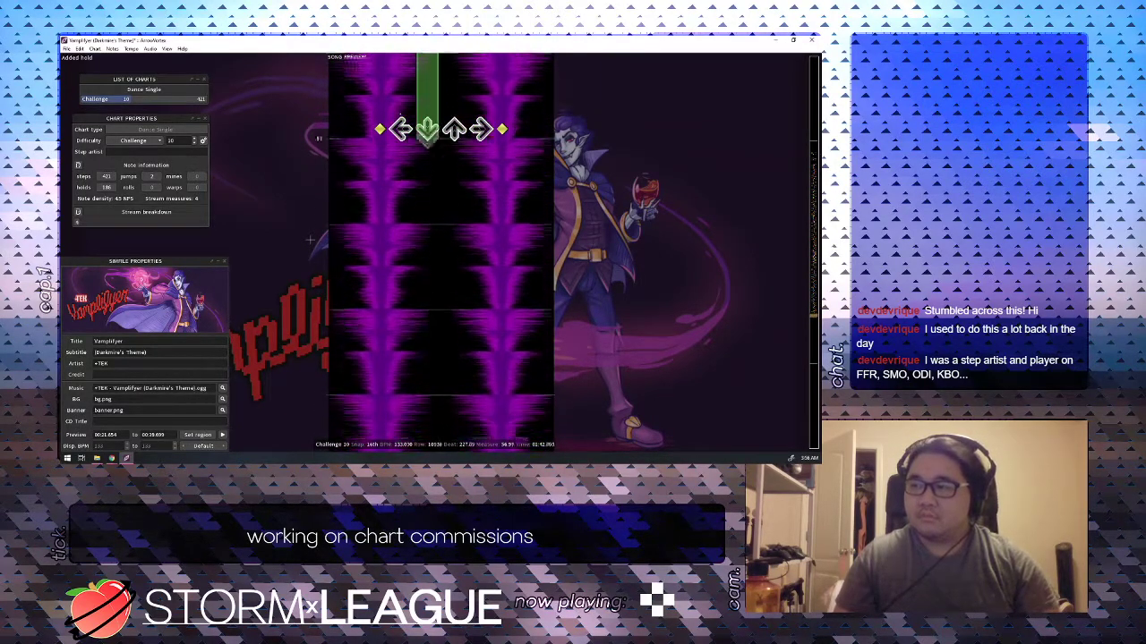
Review measure 56's holds and add an up hold ending on measure 57's first beat.
{"action": "scroll", "coordinate": [310, 239], "scroll_direction": "up", "scroll_amount": 5}
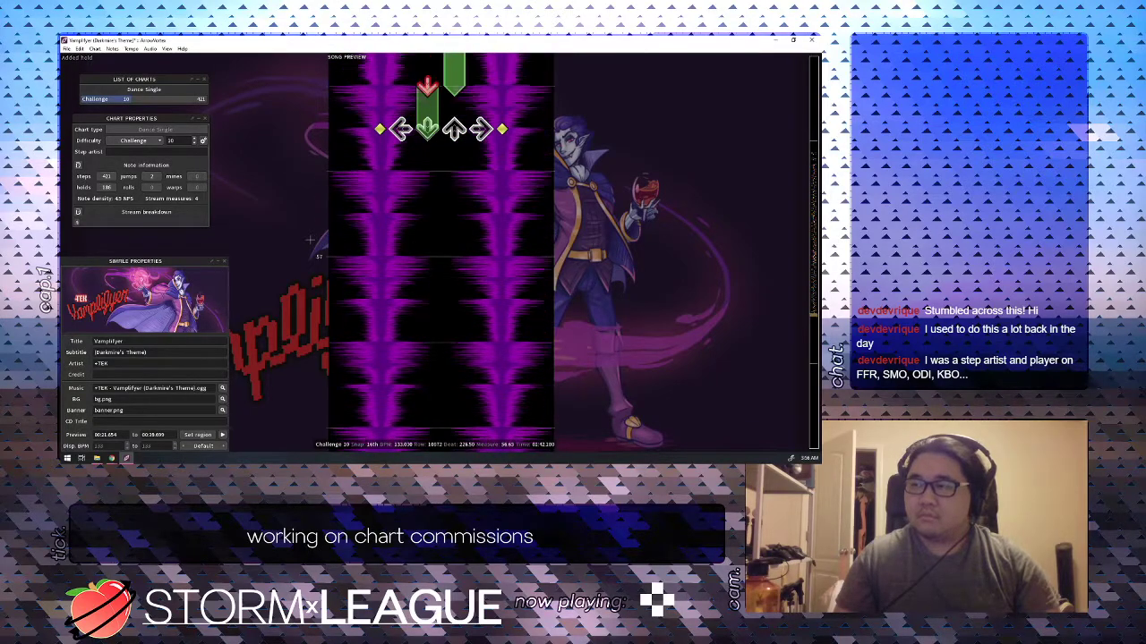
{"action": "scroll", "coordinate": [309, 239], "scroll_direction": "up", "scroll_amount": 10}
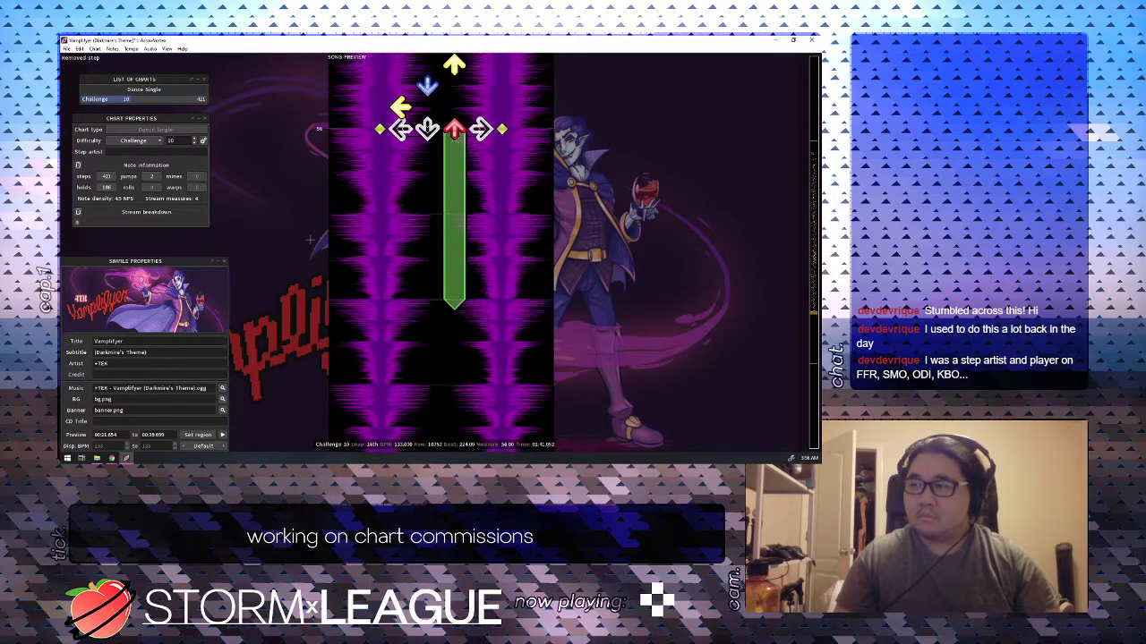
{"action": "key", "text": "3"}
{"action": "key", "text": "space"}
{"action": "key", "text": "4"}
{"action": "key", "text": "3"}
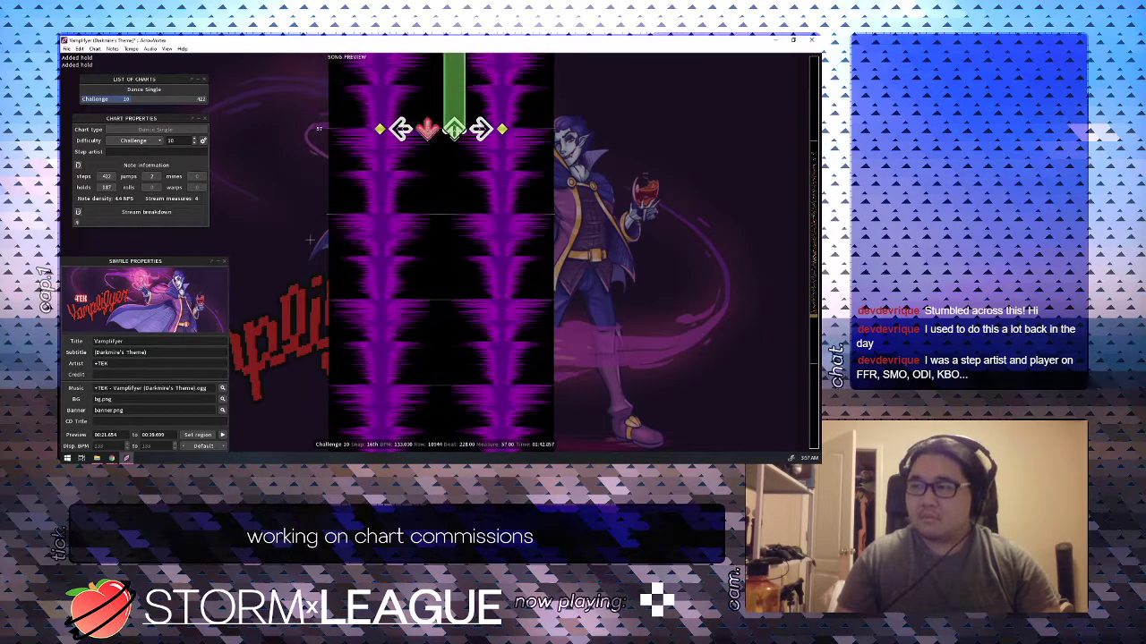
Add half-measure down, left and down holds from measure 57's first beat, and place a right note on measure 58's third beat.
{"action": "key", "text": "2"}
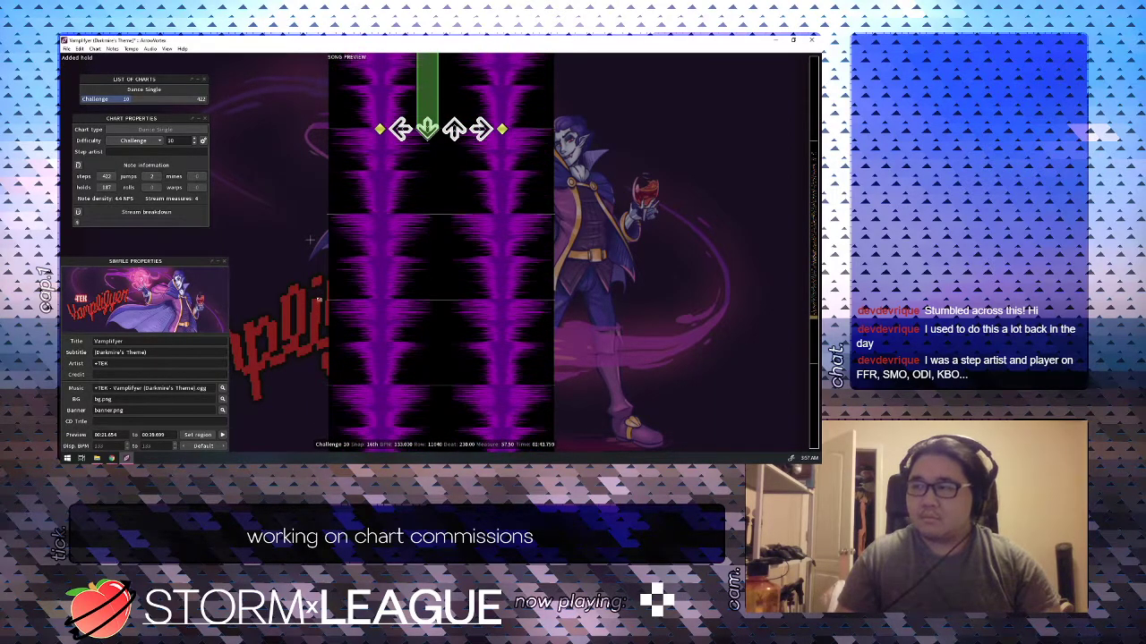
{"action": "key", "text": "1"}
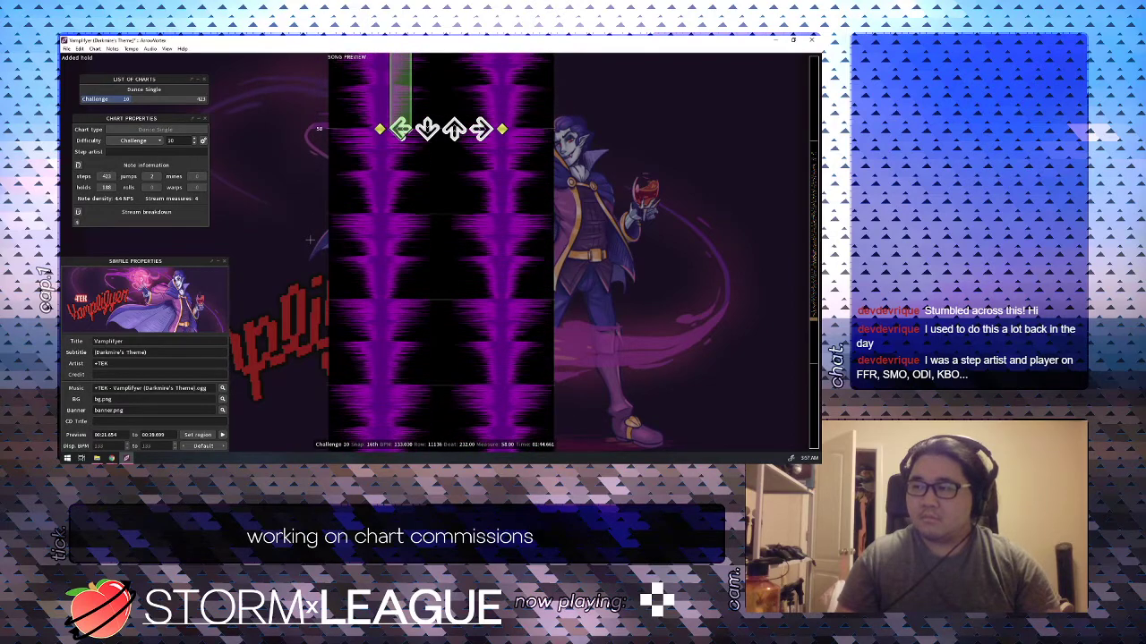
{"action": "key", "text": "1"}
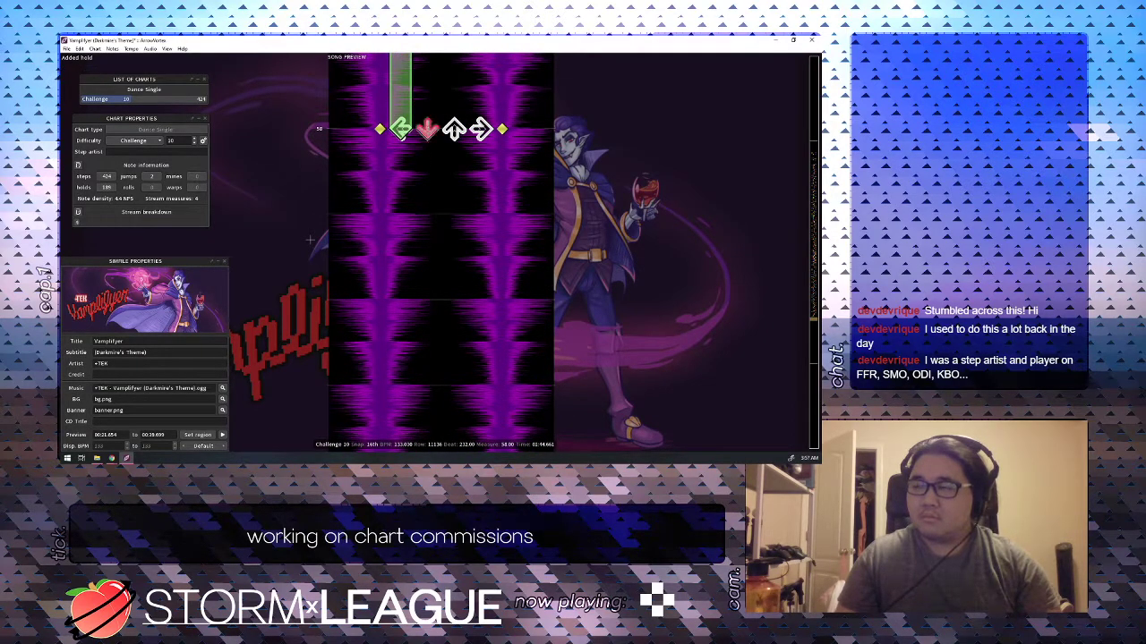
{"action": "key", "text": "2"}
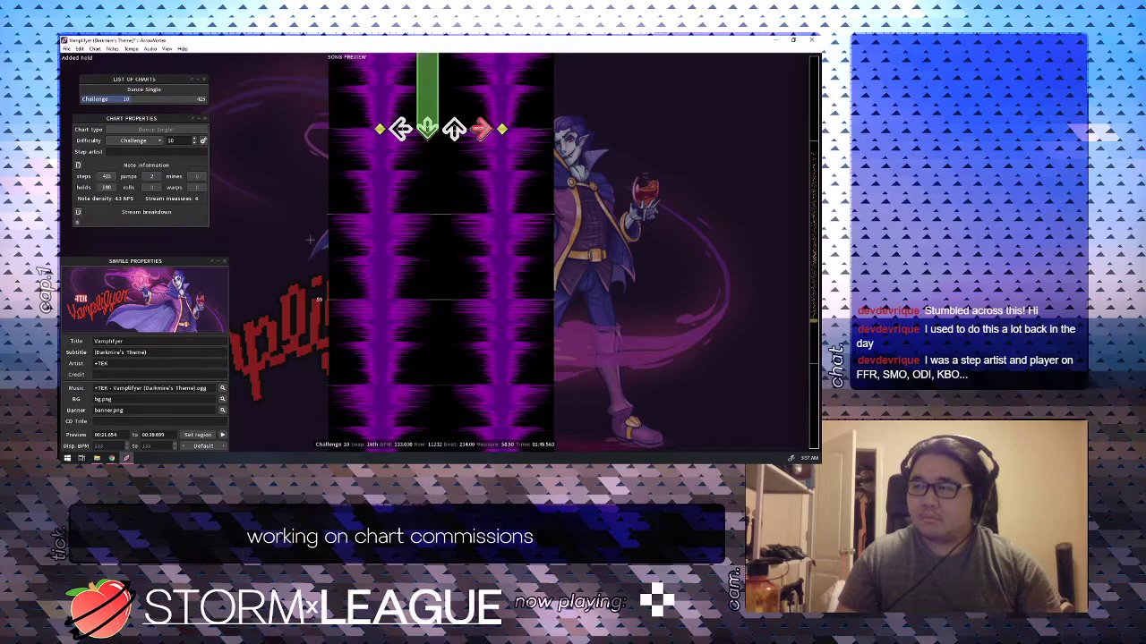
{"action": "key", "text": "4"}
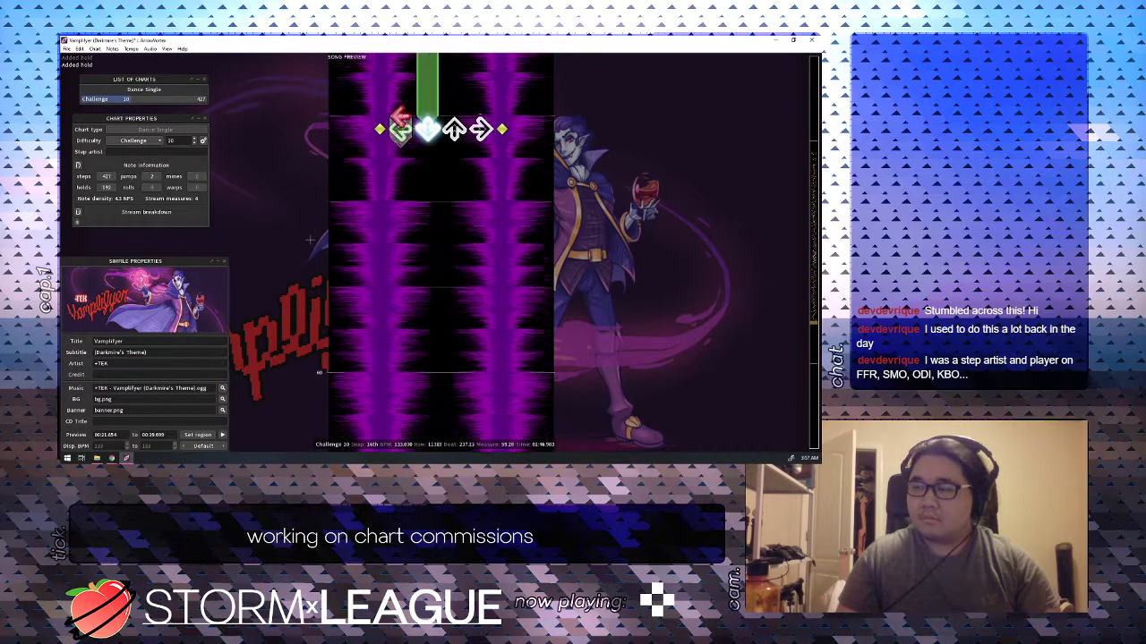
Replace the short down hold in measure 59's third beat with a plain step, and finish the beat with up and down sixteenths.
{"action": "key", "text": "space"}
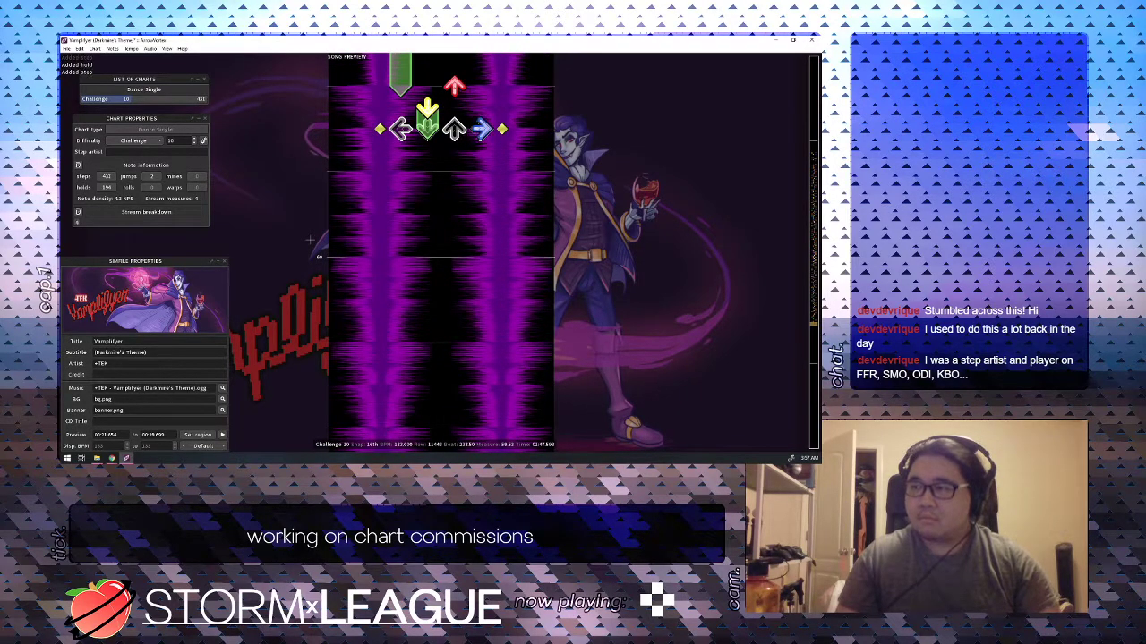
{"action": "key", "text": "Up"}
{"action": "key", "text": "2"}
{"action": "key", "text": "2"}
{"action": "key", "text": "3"}
{"action": "key", "text": "Down"}
{"action": "key", "text": "2"}
Review the preceding notes and fill measure 59's fourth beat with right, down, up and left sixteenth steps.
{"action": "key", "text": "Up"}
{"action": "key", "text": "Up"}
{"action": "key", "text": "Up"}
{"action": "key", "text": "Up"}
{"action": "key", "text": "Up"}
{"action": "key", "text": "Up"}
{"action": "key", "text": "Up"}
{"action": "key", "text": "space"}
{"action": "key", "text": "4"}
{"action": "scroll", "coordinate": [309, 239], "scroll_direction": "down", "scroll_amount": 1}
{"action": "key", "text": "2"}
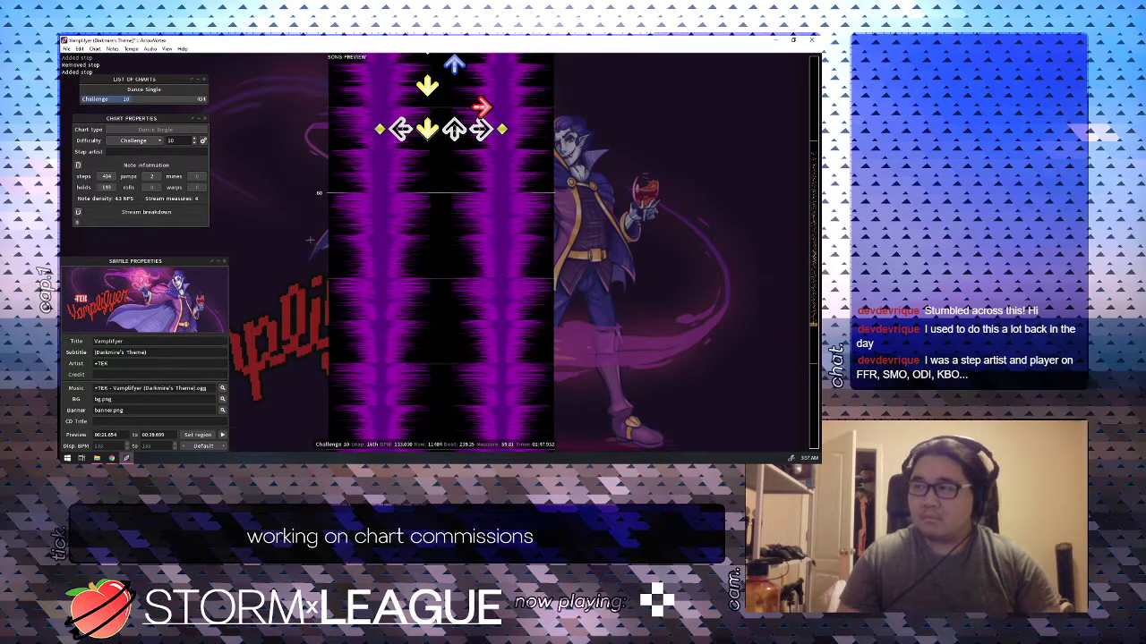
{"action": "key", "text": "2"}
{"action": "key", "text": "Down"}
{"action": "key", "text": "3"}
{"action": "key", "text": "Down"}
{"action": "key", "text": "1"}
Play back the end of measure 59 to check how its fourth beat fits the music.
{"action": "key", "text": "Up"}
{"action": "key", "text": "Up"}
{"action": "key", "text": "Up"}
{"action": "key", "text": "Up"}
{"action": "key", "text": "Up"}
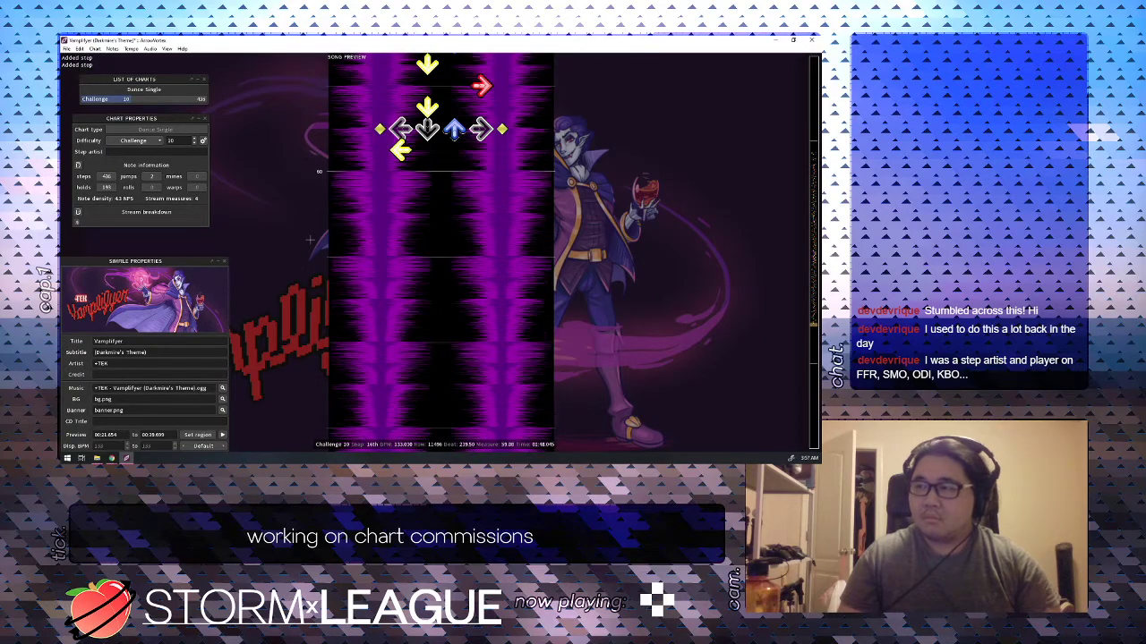
{"action": "key", "text": "space"}
{"action": "key", "text": "space"}
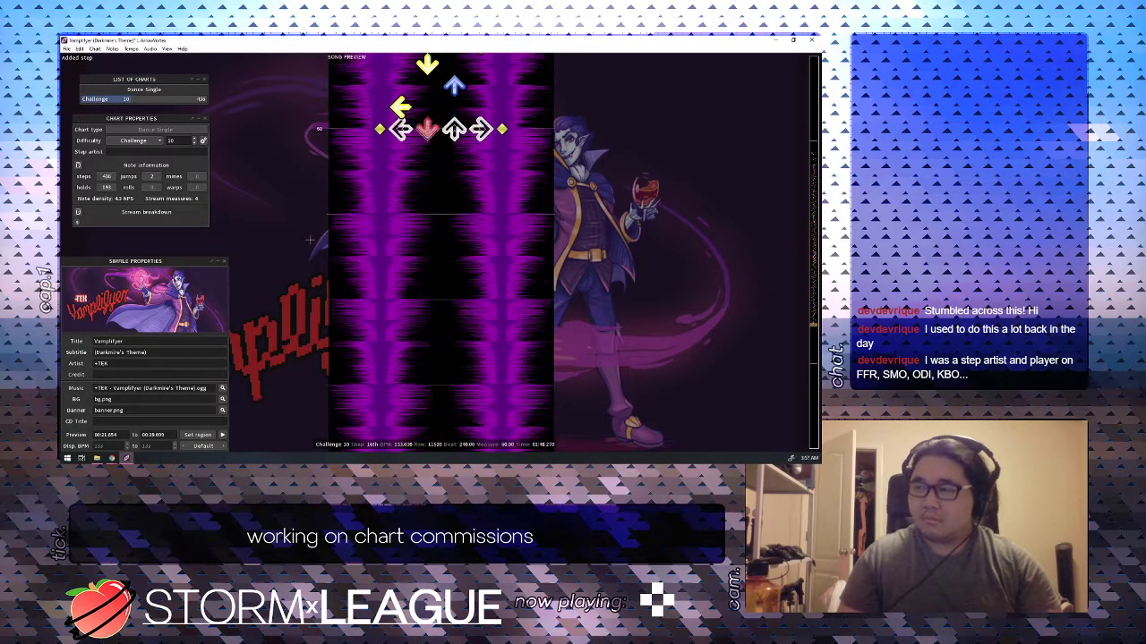
Remove the down step from measure 60's first beat and save the simfile.
{"action": "key", "text": "Up"}
{"action": "key", "text": "Up"}
{"action": "key", "text": "Up"}
{"action": "key", "text": "Up"}
{"action": "key", "text": "2"}
{"action": "key", "text": "2"}
{"action": "key", "text": "2"}
{"action": "key", "text": "ctrl+s"}
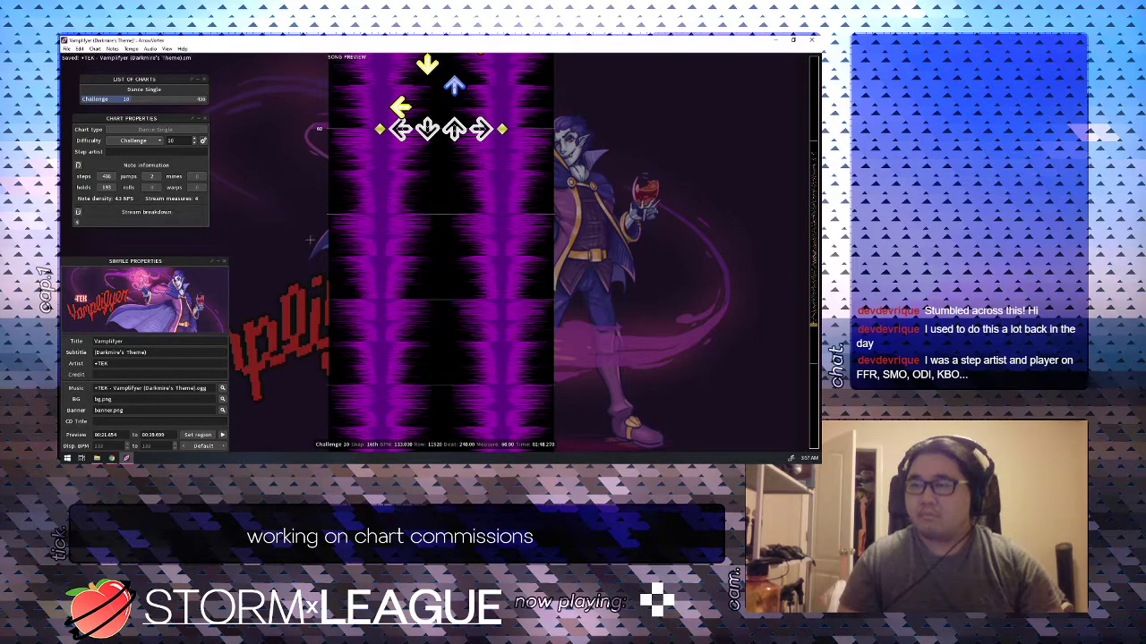
Open measure 60 with up, down, right and down sixteenth steps, and place an up step on its second beat.
{"action": "key", "text": "4"}
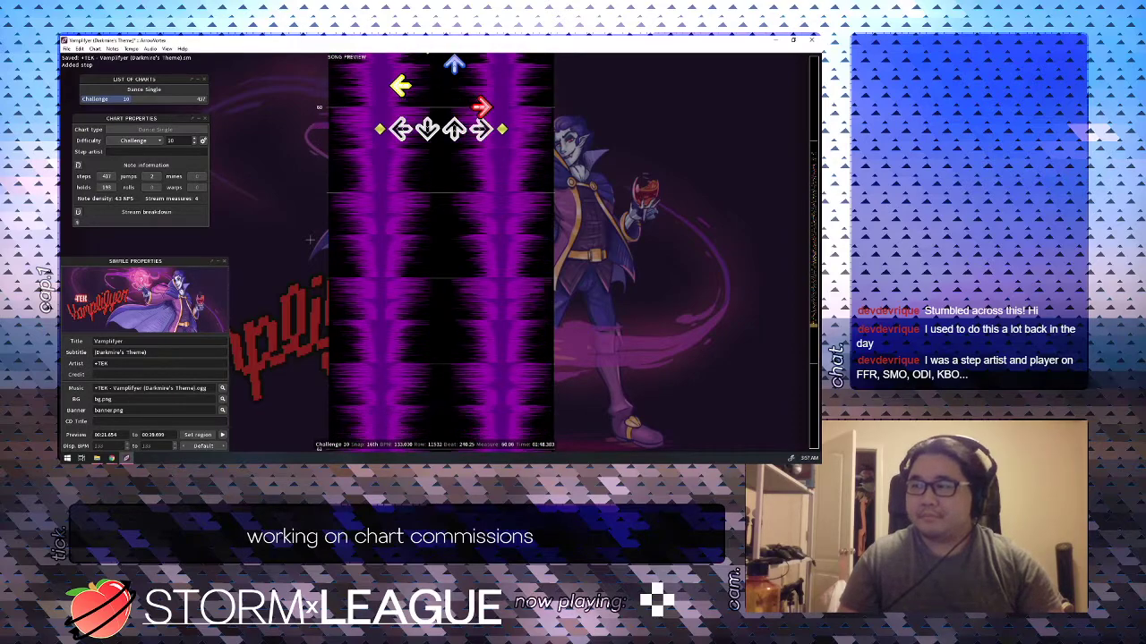
{"action": "scroll", "coordinate": [309, 240], "scroll_direction": "up", "scroll_amount": 1}
{"action": "key", "text": "4"}
{"action": "key", "text": "3"}
{"action": "scroll", "coordinate": [310, 239], "scroll_direction": "down", "scroll_amount": 1}
{"action": "scroll", "coordinate": [309, 240], "scroll_direction": "down", "scroll_amount": 1}
{"action": "key", "text": "4"}
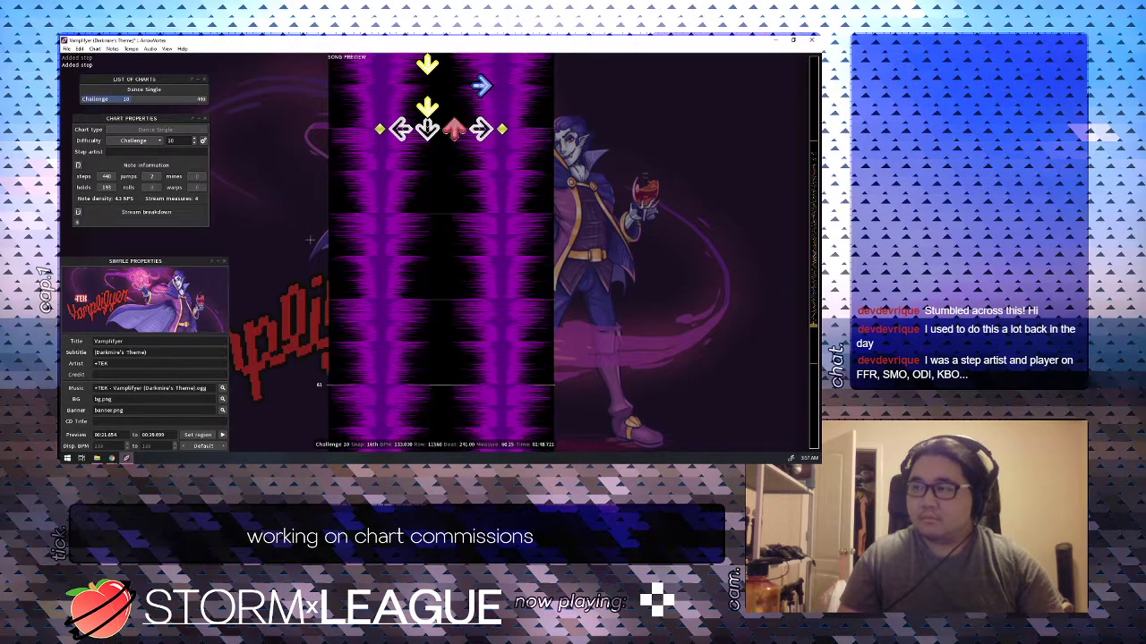
Play back measure 60's opening, complete its second beat with down, up and left sixteenths, and add a down step on beat three.
{"action": "scroll", "coordinate": [310, 240], "scroll_direction": "up", "scroll_amount": 6}
{"action": "key", "text": "space"}
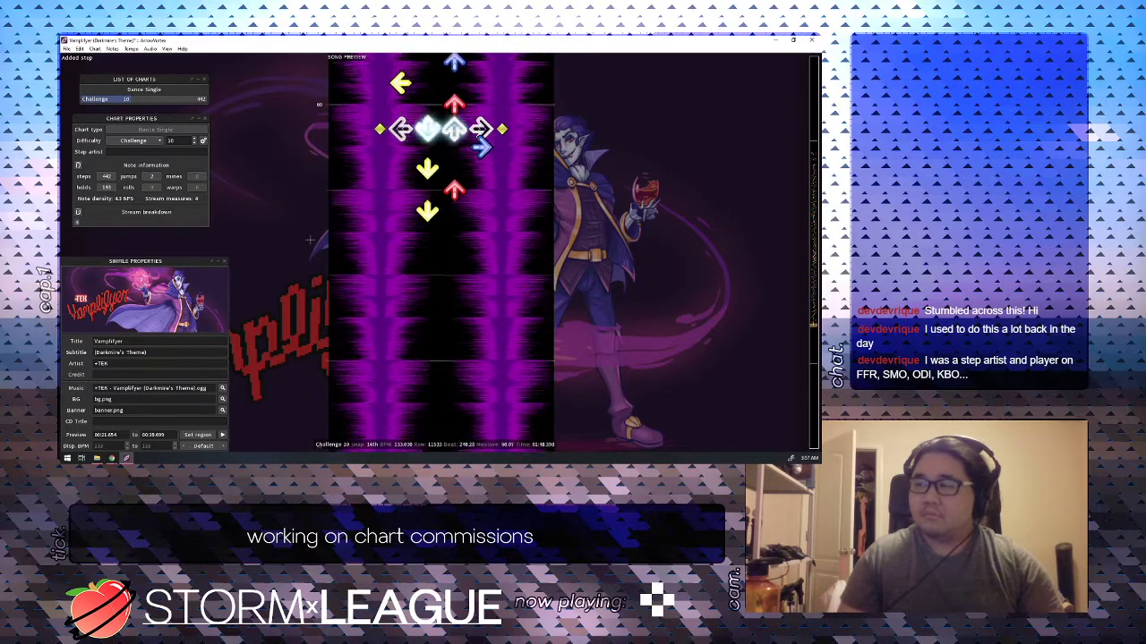
{"action": "scroll", "coordinate": [310, 240], "scroll_direction": "up", "scroll_amount": 14}
{"action": "key", "text": "space"}
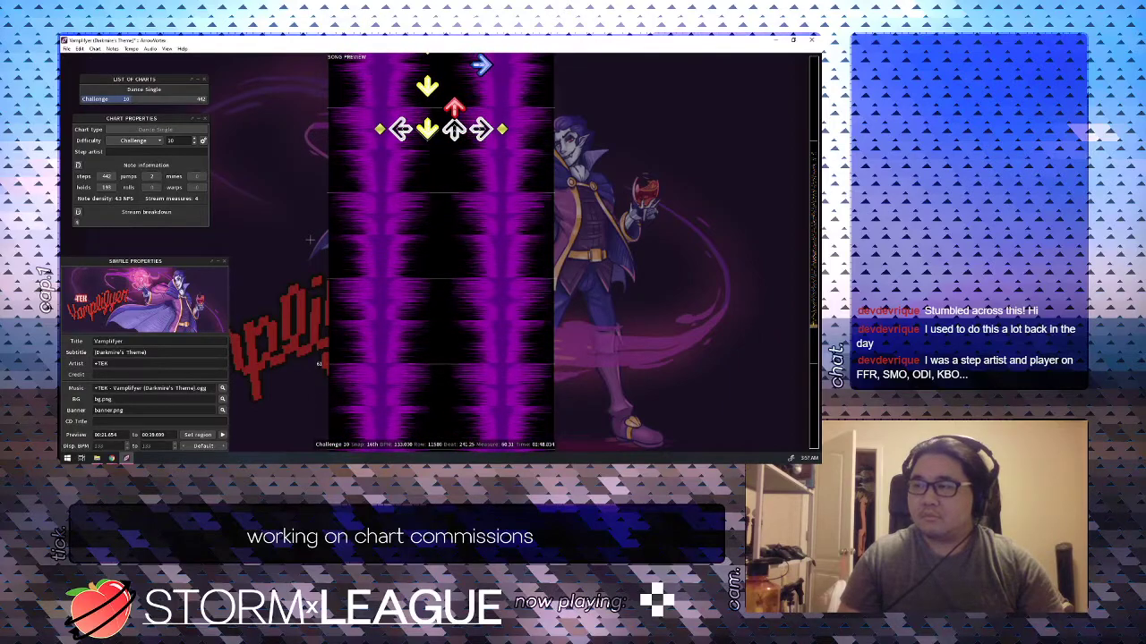
{"action": "key", "text": "2"}
{"action": "key", "text": "2"}
{"action": "key", "text": "2"}
{"action": "key", "text": "3"}
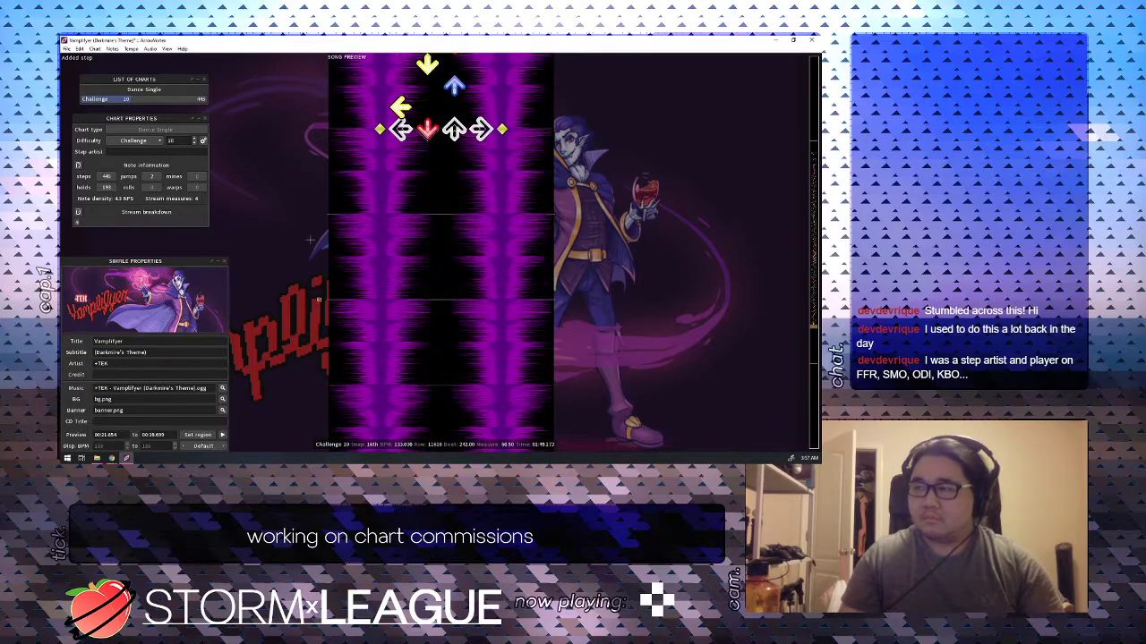
Complete measure 60 and chart measure 61's first two beats in sixteenth steps, ending with an up step on its third beat.
{"action": "scroll", "coordinate": [309, 240], "scroll_direction": "up", "scroll_amount": 4}
{"action": "key", "text": "space"}
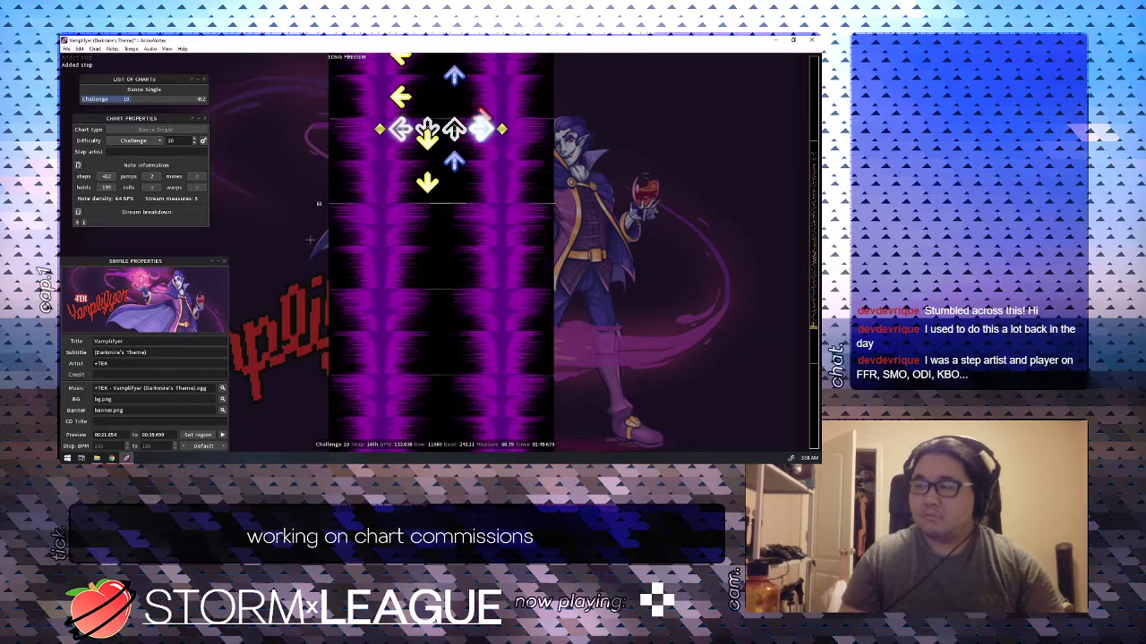
{"action": "key", "text": "3"}
{"action": "scroll", "coordinate": [310, 239], "scroll_direction": "down", "scroll_amount": 1}
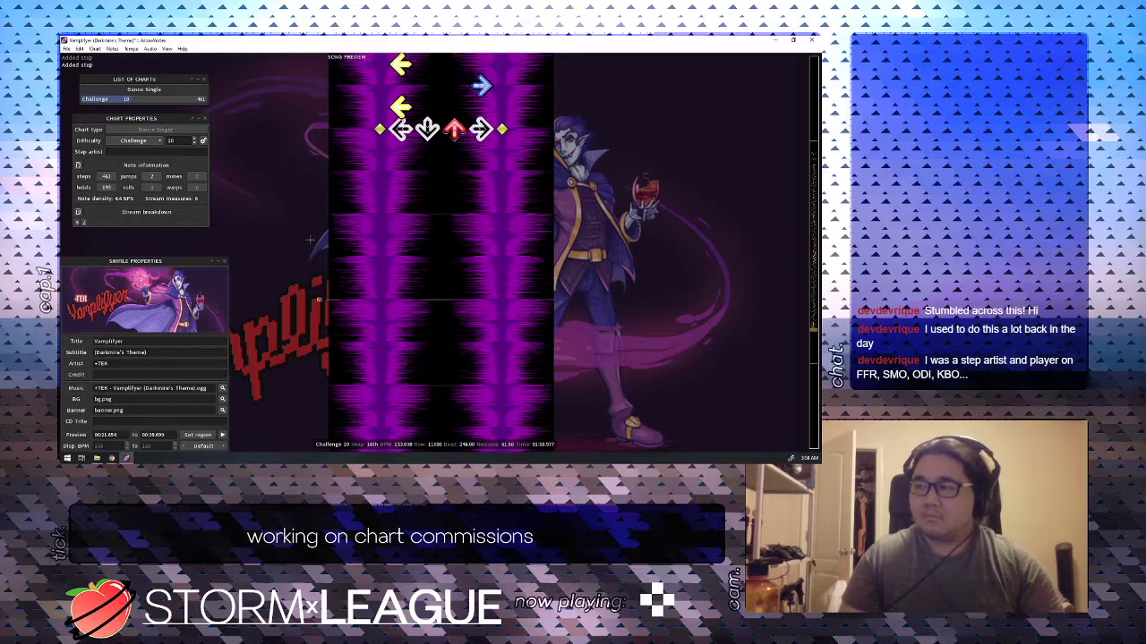
Replace the up step on measure 61's second beat with a right, and the right step half a beat after it with an up.
{"action": "scroll", "coordinate": [310, 239], "scroll_direction": "up", "scroll_amount": 1}
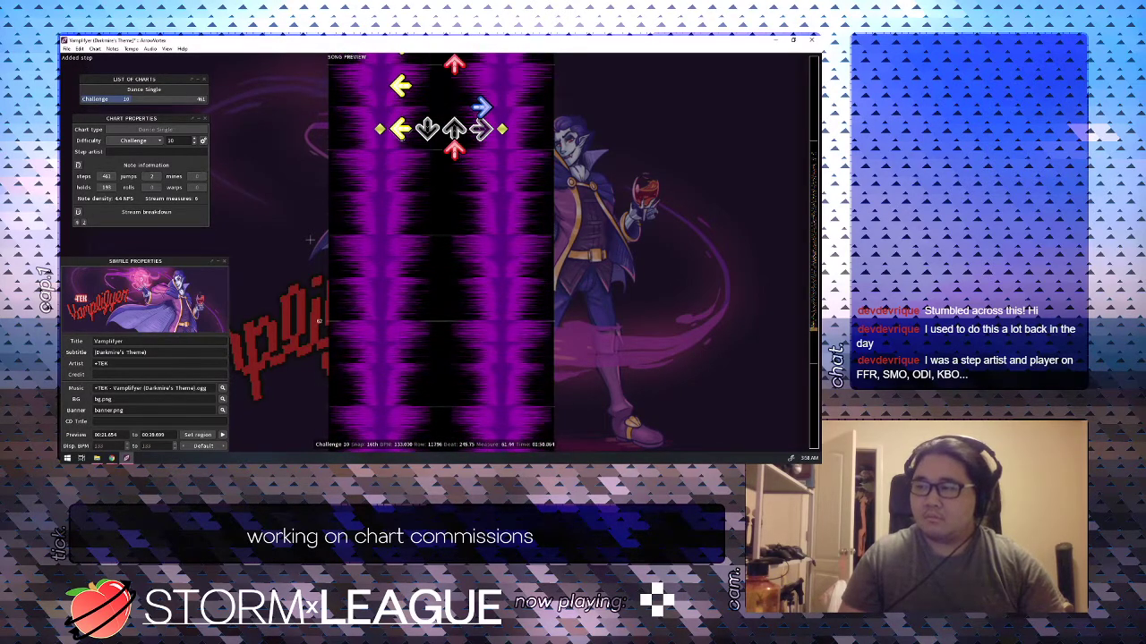
{"action": "scroll", "coordinate": [309, 239], "scroll_direction": "up", "scroll_amount": 4}
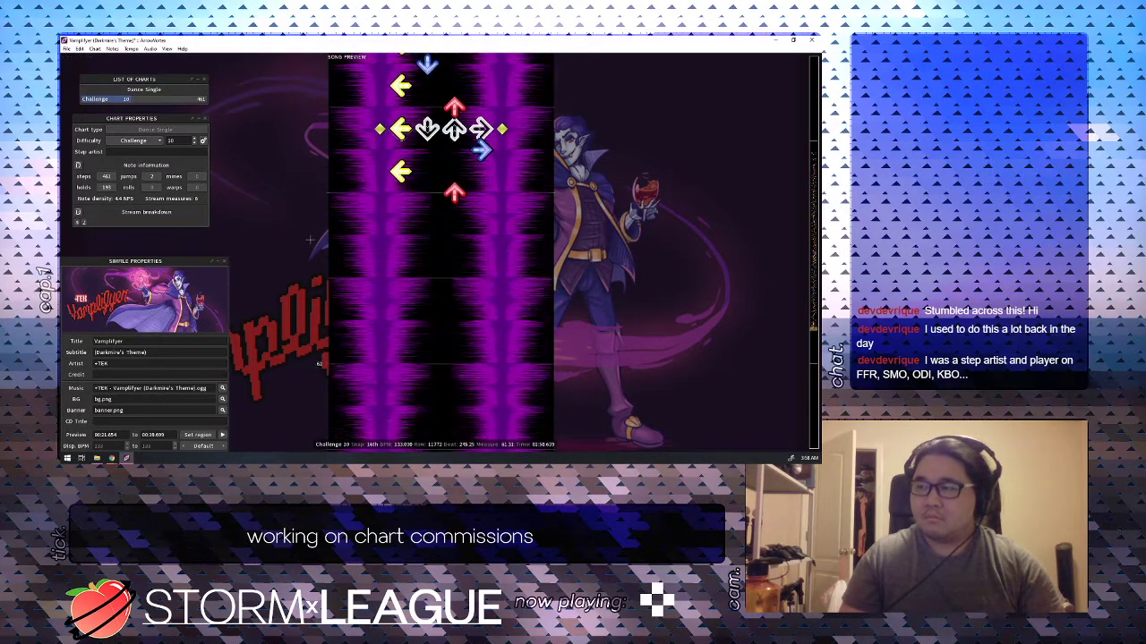
{"action": "scroll", "coordinate": [310, 239], "scroll_direction": "up", "scroll_amount": 1}
{"action": "key", "text": "3"}
{"action": "key", "text": "4"}
{"action": "scroll", "coordinate": [309, 239], "scroll_direction": "up", "scroll_amount": 2}
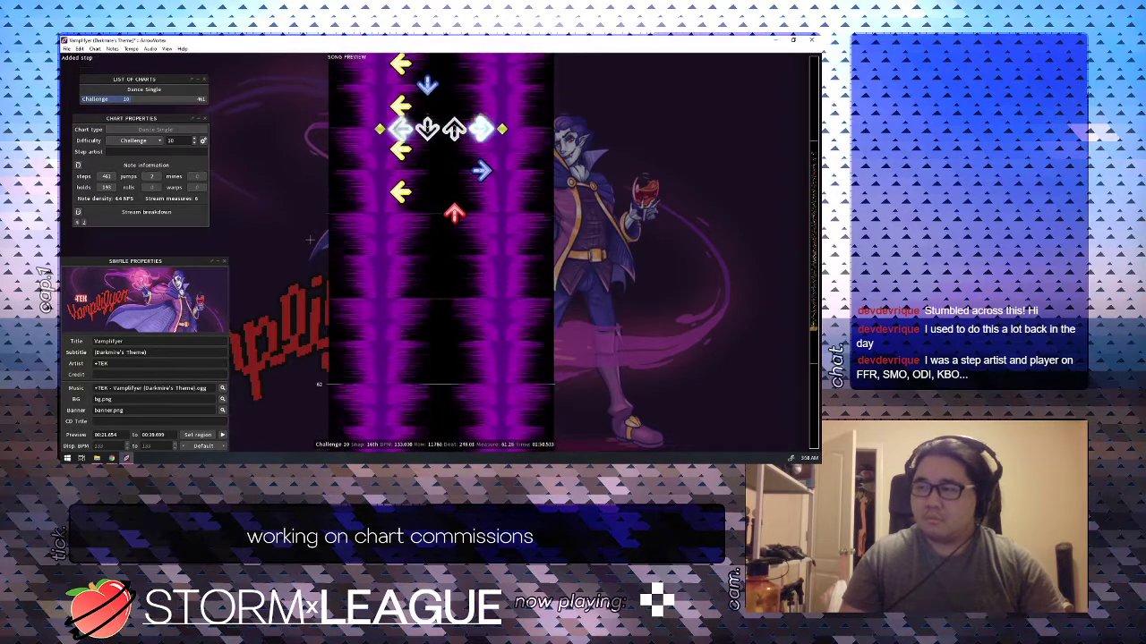
{"action": "key", "text": "4"}
{"action": "key", "text": "3"}
{"action": "scroll", "coordinate": [310, 239], "scroll_direction": "down", "scroll_amount": 2}
{"action": "scroll", "coordinate": [309, 239], "scroll_direction": "up", "scroll_amount": 1}
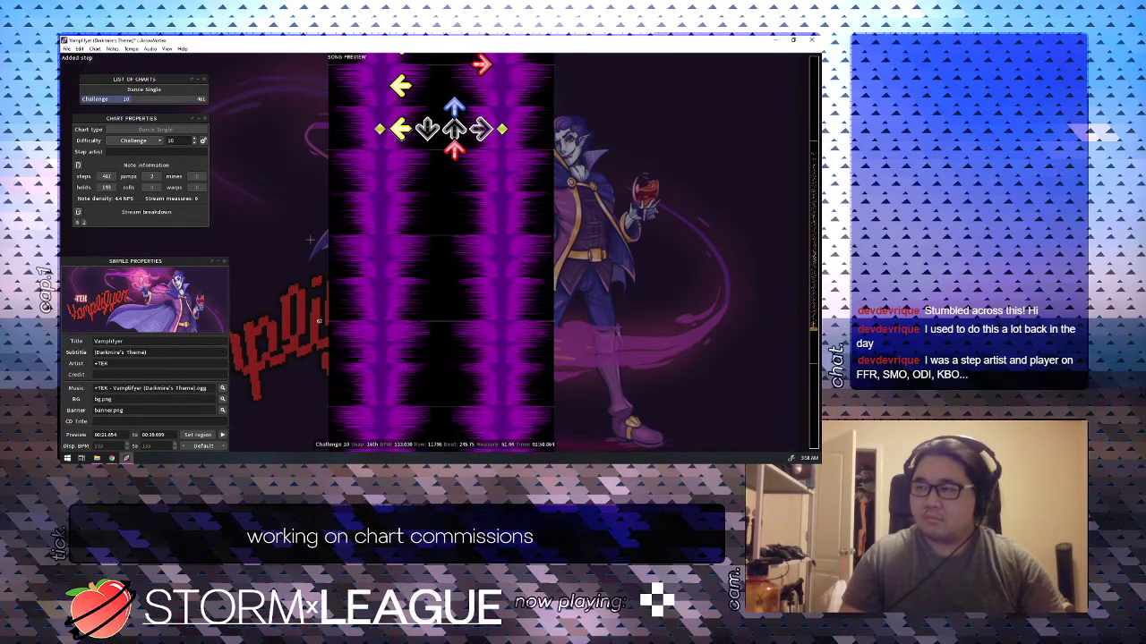
Start measure 61's third beat with down and left sixteenth steps and play the measure back.
{"action": "key", "text": "1"}
{"action": "scroll", "coordinate": [310, 239], "scroll_direction": "up", "scroll_amount": 4}
{"action": "scroll", "coordinate": [310, 239], "scroll_direction": "down", "scroll_amount": 3}
{"action": "scroll", "coordinate": [309, 239], "scroll_direction": "up", "scroll_amount": 10}
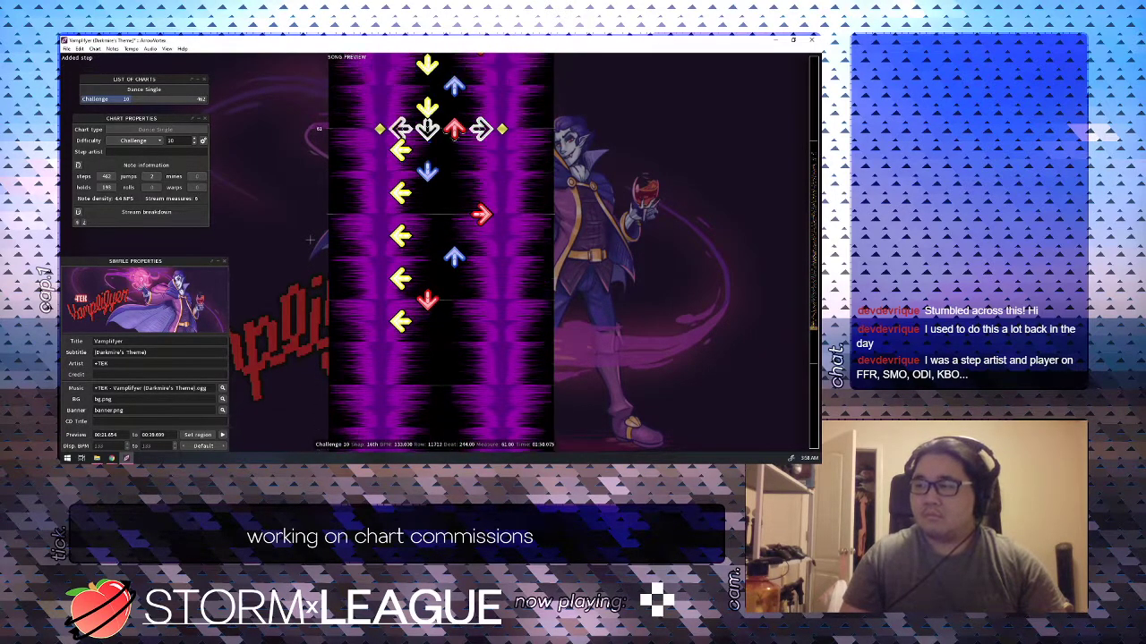
{"action": "key", "text": "space"}
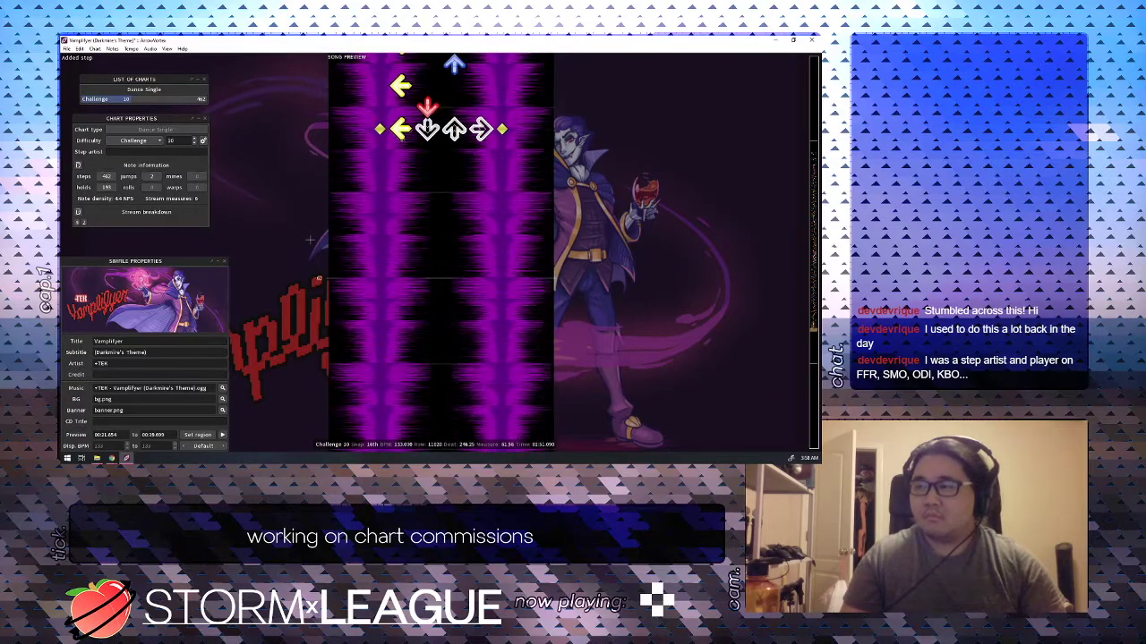
Finish measure 61's third beat with right and down sixteenths, and start its fourth beat with up and left.
{"action": "scroll", "coordinate": [309, 239], "scroll_direction": "up", "scroll_amount": 3}
{"action": "key", "text": "space"}
{"action": "key", "text": "2"}
{"action": "key", "text": "Up"}
{"action": "key", "text": "2"}
{"action": "key", "text": "4"}
{"action": "key", "text": "Down"}
{"action": "key", "text": "2"}
{"action": "key", "text": "Down"}
{"action": "key", "text": "3"}
{"action": "key", "text": "Down"}
{"action": "key", "text": "1"}
Play back and look through measure 61's newly charted steps to check how they follow the music.
{"action": "key", "text": "Up"}
{"action": "key", "text": "Up"}
{"action": "key", "text": "Up"}
{"action": "key", "text": "Up"}
{"action": "key", "text": "Up"}
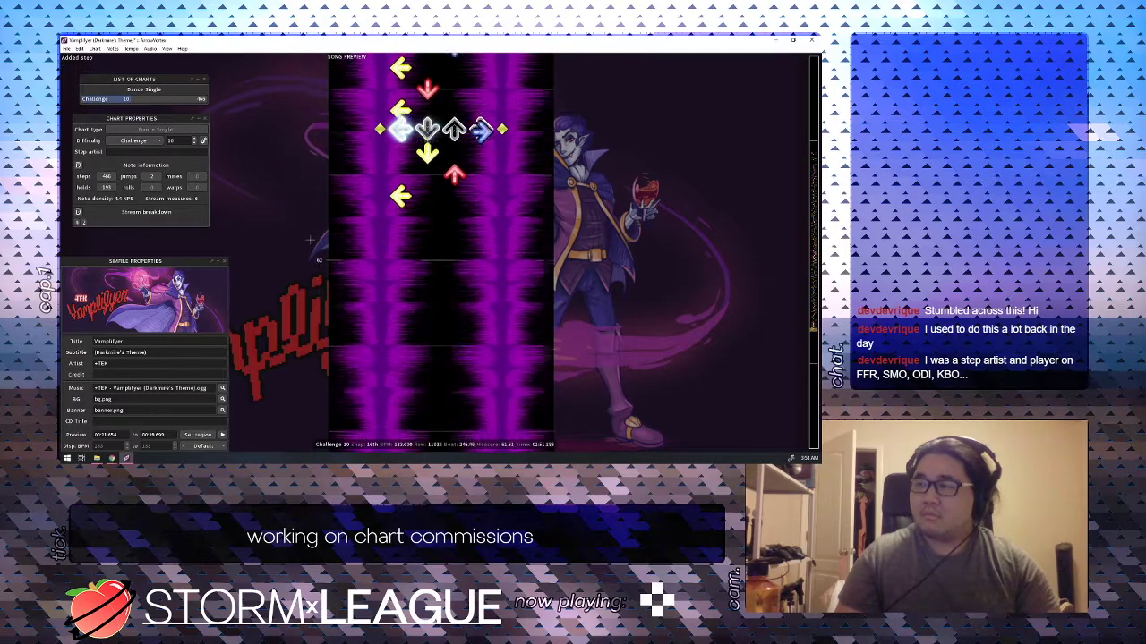
{"action": "key", "text": "Up"}
{"action": "key", "text": "Down"}
{"action": "key", "text": "Down"}
{"action": "key", "text": "Down"}
{"action": "key", "text": "Down"}
{"action": "key", "text": "Down"}
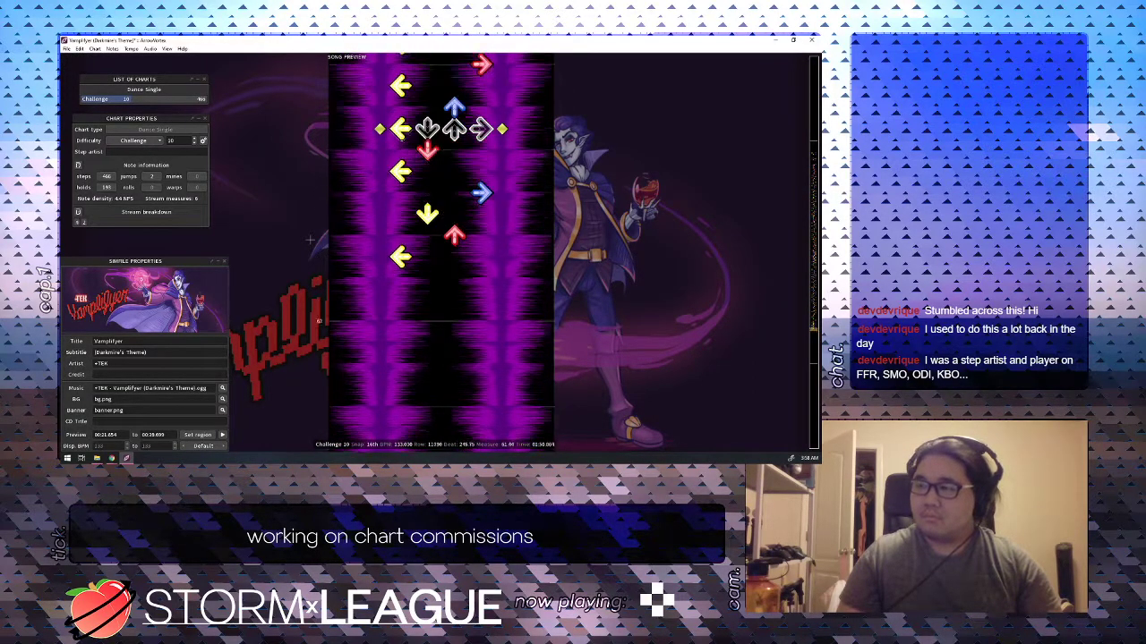
{"action": "key", "text": "Down"}
{"action": "key", "text": "Down"}
{"action": "key", "text": "Down"}
{"action": "key", "text": "Down"}
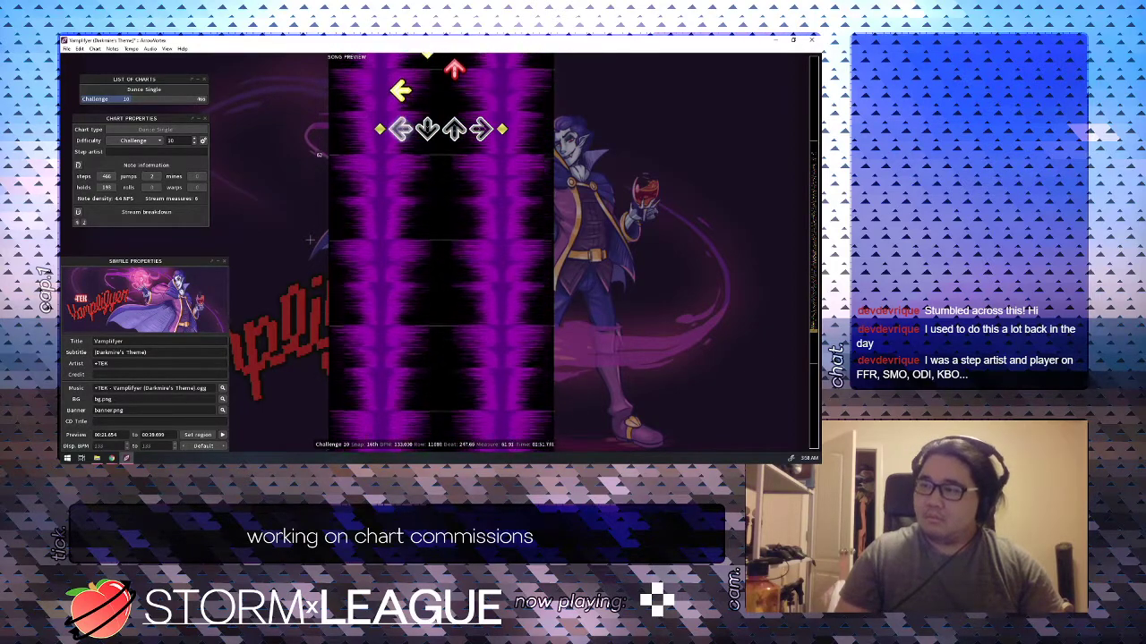
Complete measure 61's fourth beat with down and left sixteenth steps, clearing the stray down hold.
{"action": "key", "text": "2"}
{"action": "key", "text": "Up"}
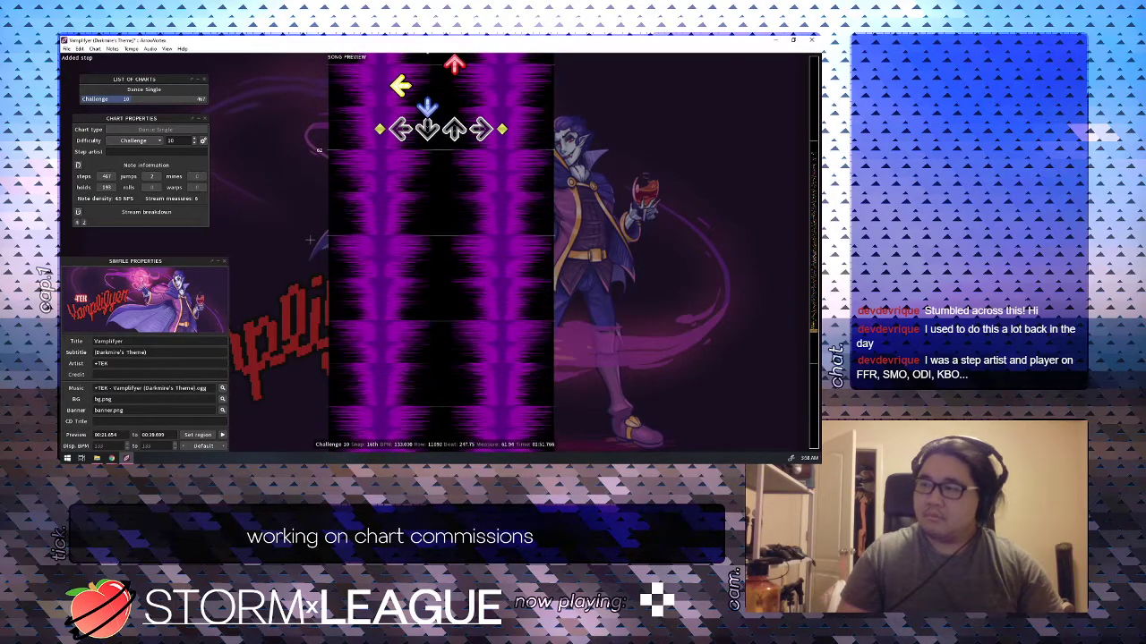
{"action": "scroll", "coordinate": [309, 239], "scroll_direction": "up", "scroll_amount": 11}
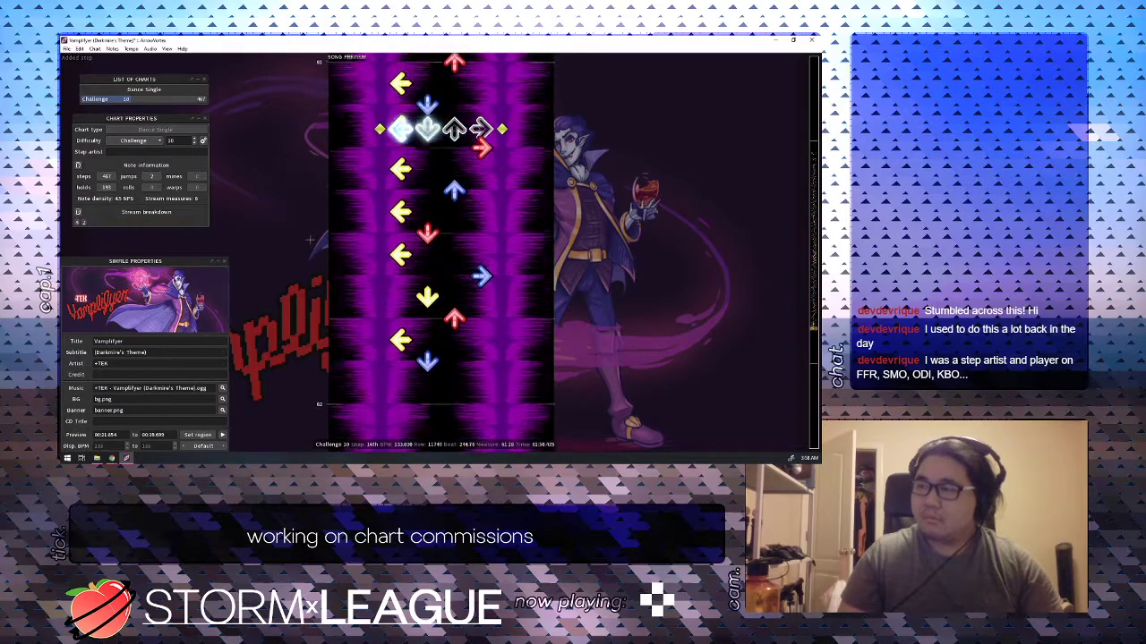
{"action": "scroll", "coordinate": [309, 239], "scroll_direction": "down", "scroll_amount": 12}
{"action": "key", "text": "2"}
{"action": "scroll", "coordinate": [310, 239], "scroll_direction": "up", "scroll_amount": 1}
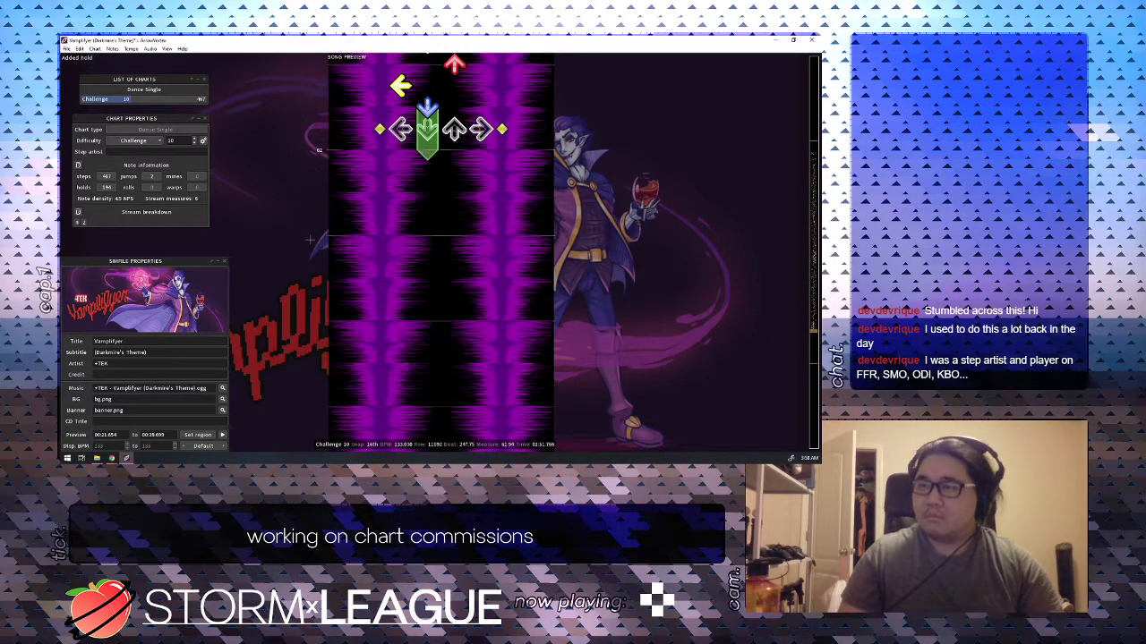
{"action": "key", "text": "1"}
{"action": "scroll", "coordinate": [309, 239], "scroll_direction": "down", "scroll_amount": 1}
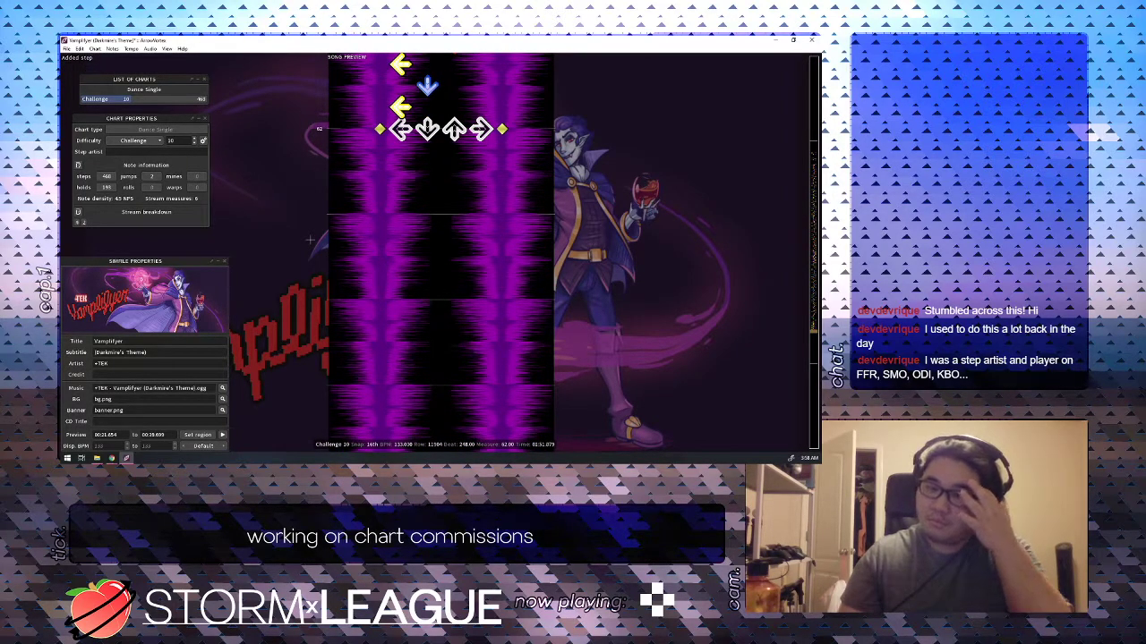
Open measure 62 with up, down, right and down sixteenth steps, and place a right step on its second beat.
{"action": "key", "text": "3"}
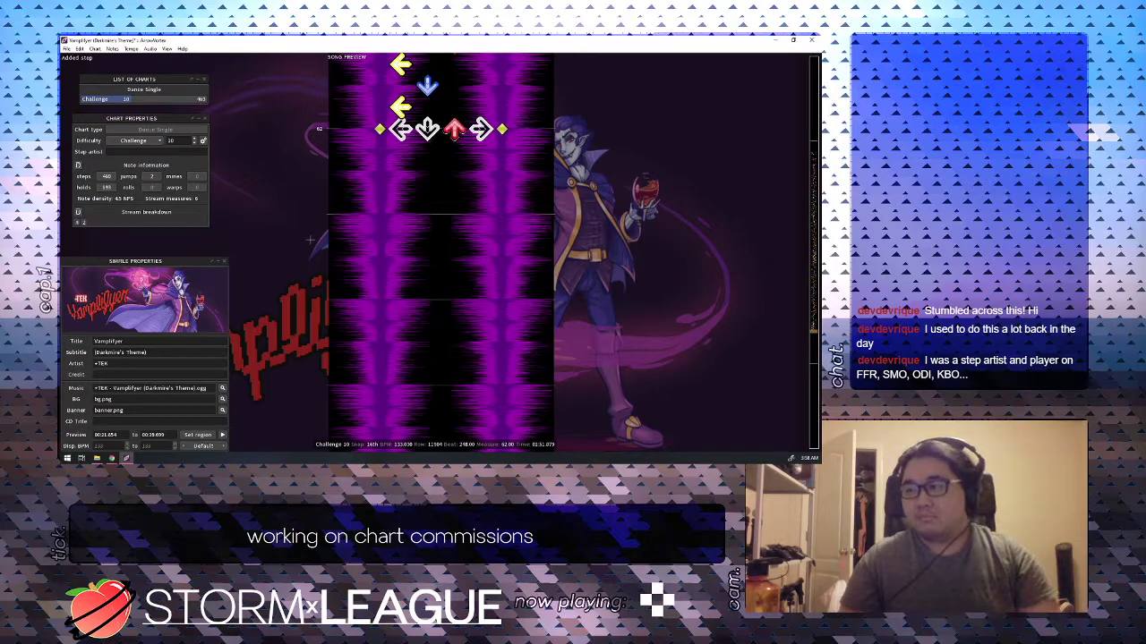
{"action": "scroll", "coordinate": [310, 239], "scroll_direction": "down", "scroll_amount": 1}
{"action": "key", "text": "2"}
{"action": "scroll", "coordinate": [310, 239], "scroll_direction": "down", "scroll_amount": 1}
{"action": "scroll", "coordinate": [310, 239], "scroll_direction": "down", "scroll_amount": 1}
{"action": "key", "text": "4"}
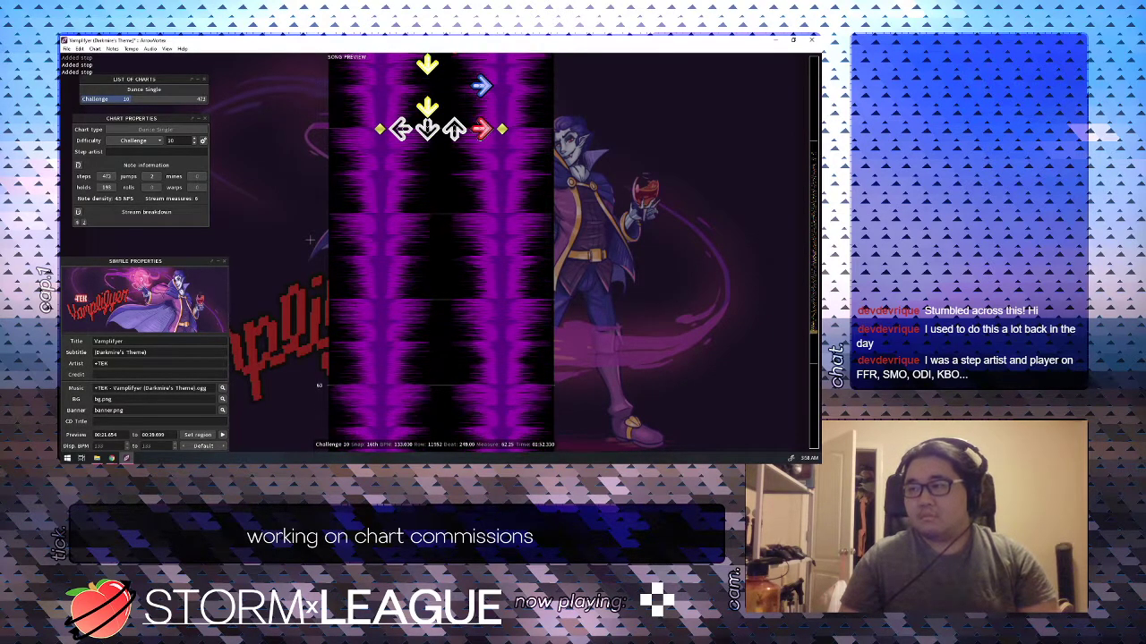
Change measure 62's second beat to an up step, add a left sixteenth after it, and play the passage back.
{"action": "scroll", "coordinate": [309, 239], "scroll_direction": "down", "scroll_amount": 1}
{"action": "scroll", "coordinate": [310, 239], "scroll_direction": "down", "scroll_amount": 1}
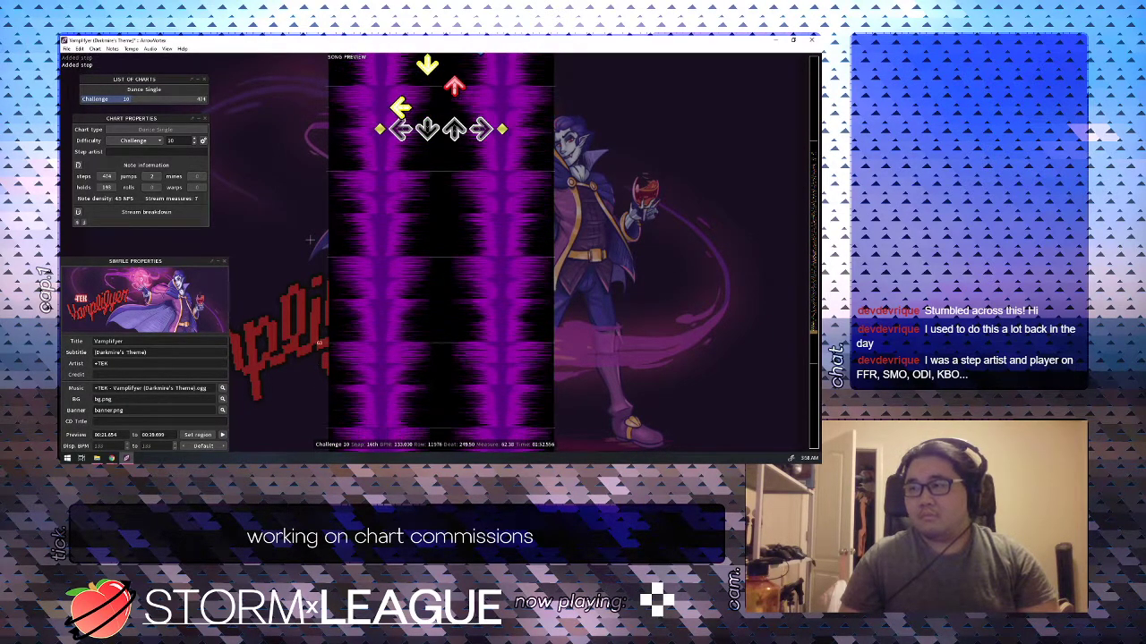
{"action": "scroll", "coordinate": [309, 240], "scroll_direction": "down", "scroll_amount": 1}
{"action": "scroll", "coordinate": [309, 240], "scroll_direction": "up", "scroll_amount": 1}
{"action": "scroll", "coordinate": [309, 239], "scroll_direction": "up", "scroll_amount": 9}
{"action": "key", "text": "space"}
{"action": "key", "text": "space"}
Continue measure 62 with down and left, then up, left, right, down on beat three and right, up, right on beat four.
{"action": "scroll", "coordinate": [310, 240], "scroll_direction": "up", "scroll_amount": 1}
{"action": "key", "text": "1"}
{"action": "scroll", "coordinate": [310, 240], "scroll_direction": "down", "scroll_amount": 1}
{"action": "key", "text": "3"}
{"action": "scroll", "coordinate": [310, 240], "scroll_direction": "down", "scroll_amount": 1}
{"action": "key", "text": "1"}
{"action": "scroll", "coordinate": [309, 239], "scroll_direction": "down", "scroll_amount": 1}
{"action": "key", "text": "4"}
{"action": "scroll", "coordinate": [310, 239], "scroll_direction": "down", "scroll_amount": 1}
{"action": "key", "text": "2"}
{"action": "scroll", "coordinate": [310, 240], "scroll_direction": "down", "scroll_amount": 1}
{"action": "scroll", "coordinate": [310, 239], "scroll_direction": "up", "scroll_amount": 7}
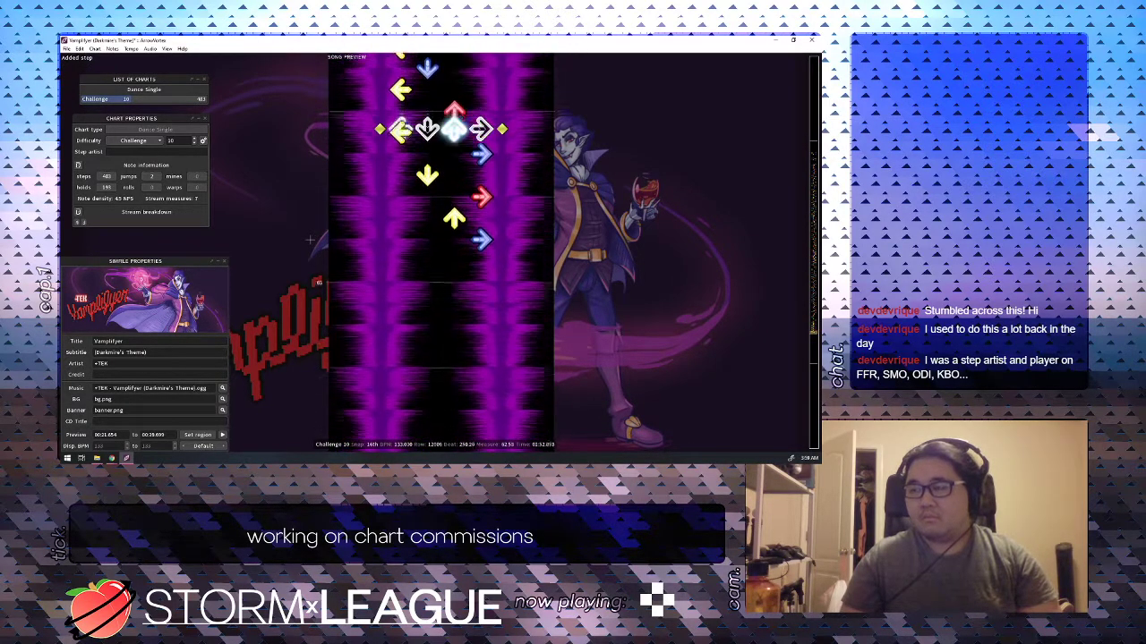
Open measure 63 with right, up, right and left sixteenths, and start its second beat with right and down.
{"action": "scroll", "coordinate": [310, 239], "scroll_direction": "down", "scroll_amount": 5}
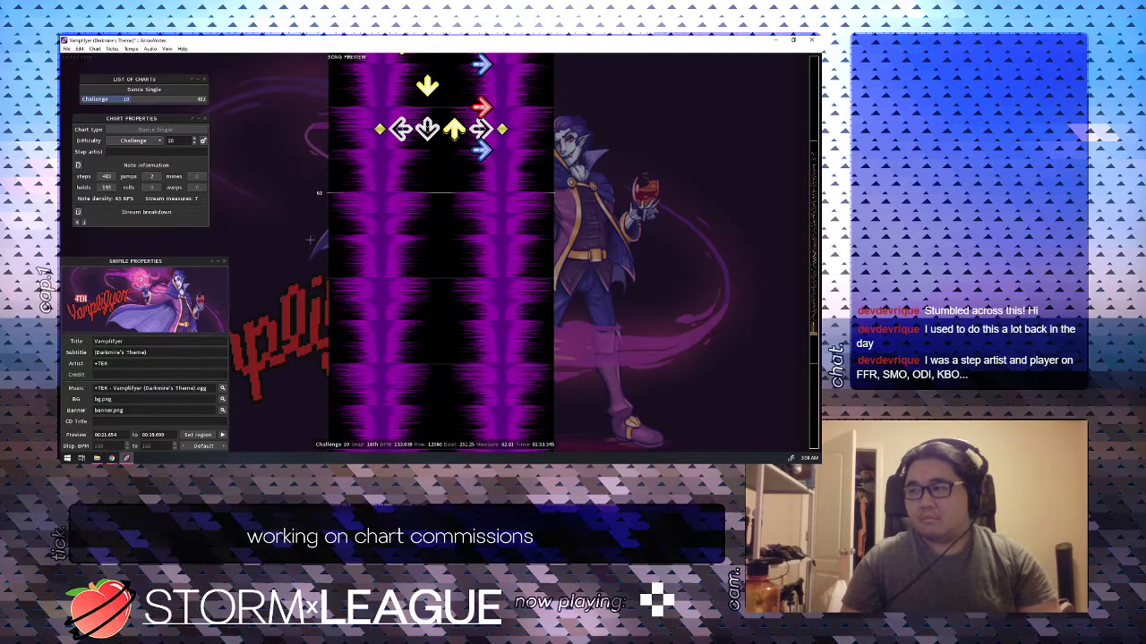
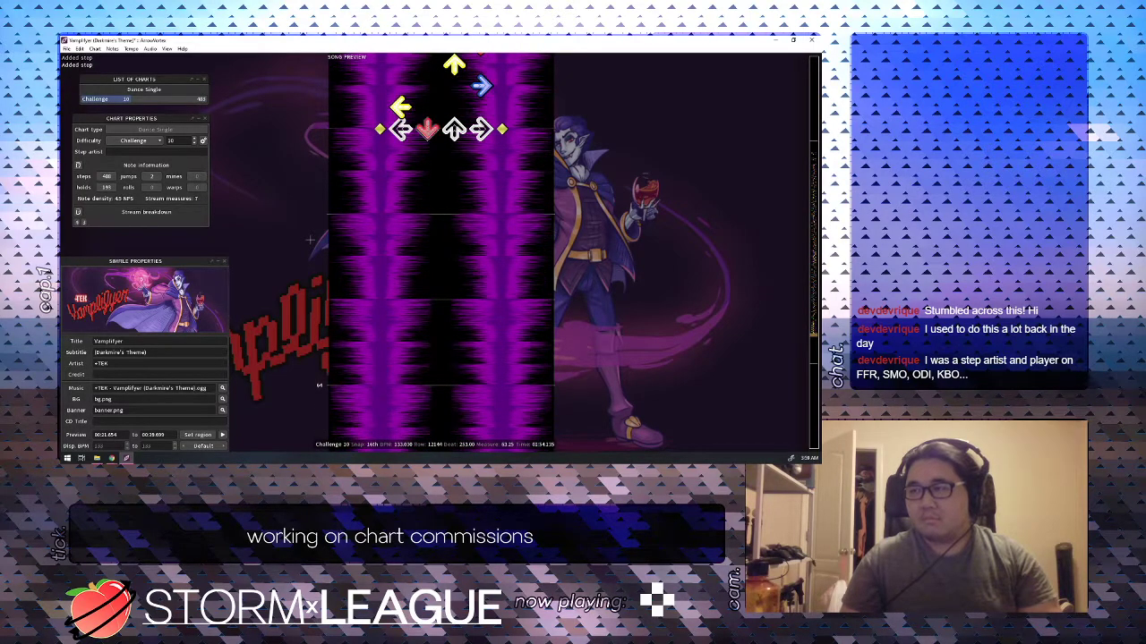
{"action": "scroll", "coordinate": [309, 239], "scroll_direction": "up", "scroll_amount": 4}
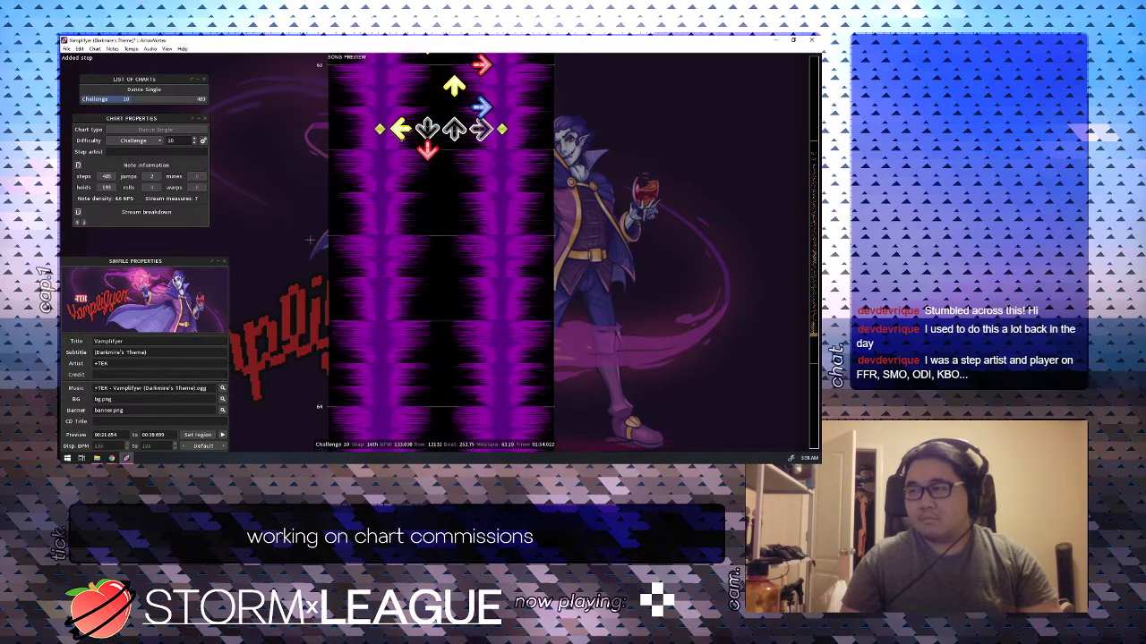
{"action": "key", "text": "4"}
{"action": "scroll", "coordinate": [310, 239], "scroll_direction": "up", "scroll_amount": 4}
{"action": "key", "text": "space"}
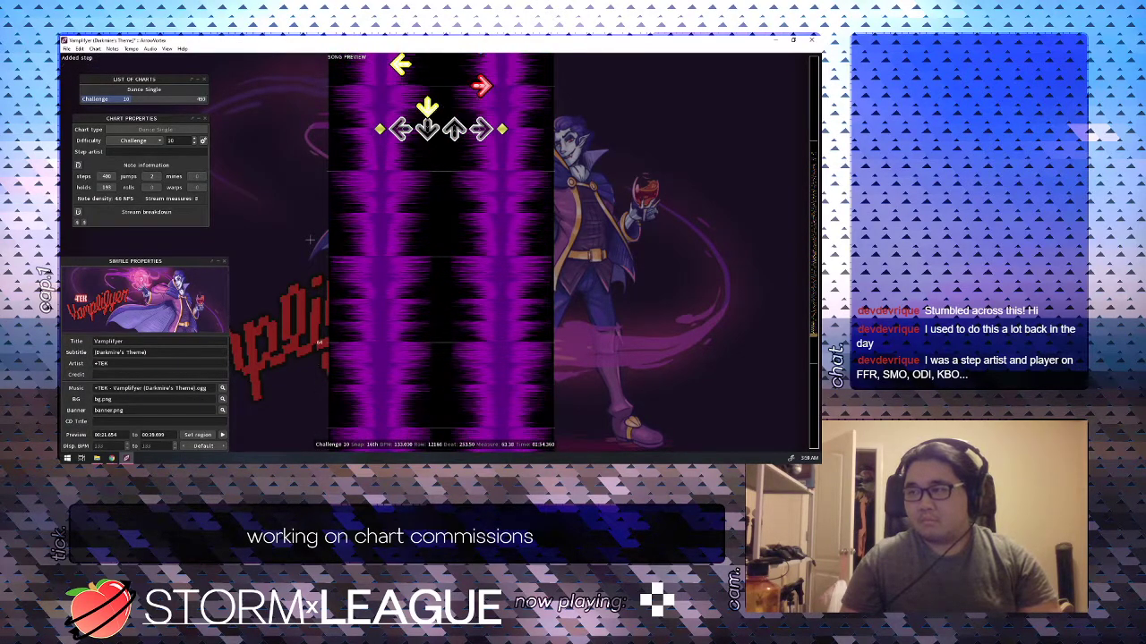
Finish measure 63's second beat with up and left sixteenths, and start its third beat with down and left.
{"action": "scroll", "coordinate": [310, 239], "scroll_direction": "down", "scroll_amount": 1}
{"action": "key", "text": "4"}
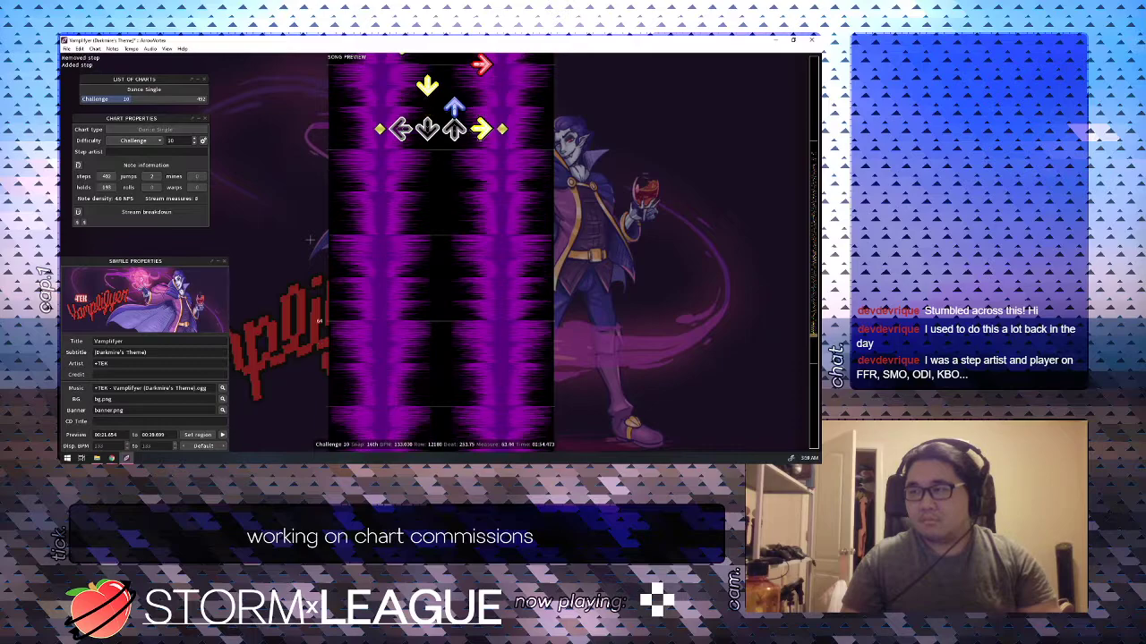
{"action": "key", "text": "1"}
{"action": "scroll", "coordinate": [309, 239], "scroll_direction": "up", "scroll_amount": 1}
{"action": "key", "text": "4"}
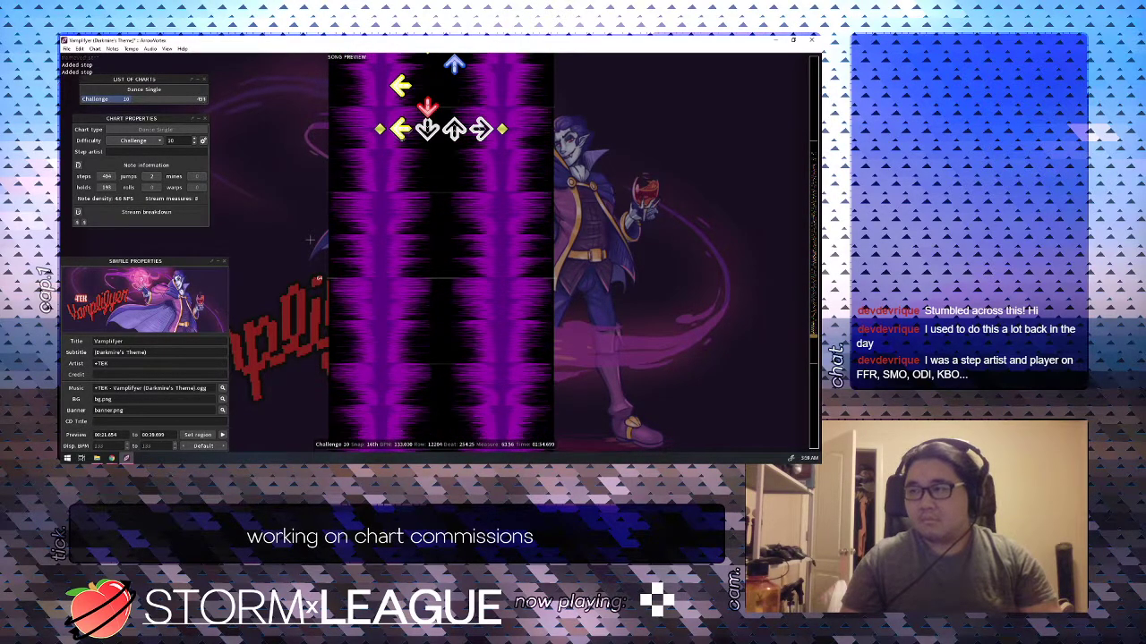
Add up, left, down and up steps on consecutive sixteenths from beat 254.5 to 255.25.
{"action": "scroll", "coordinate": [310, 239], "scroll_direction": "up", "scroll_amount": 5}
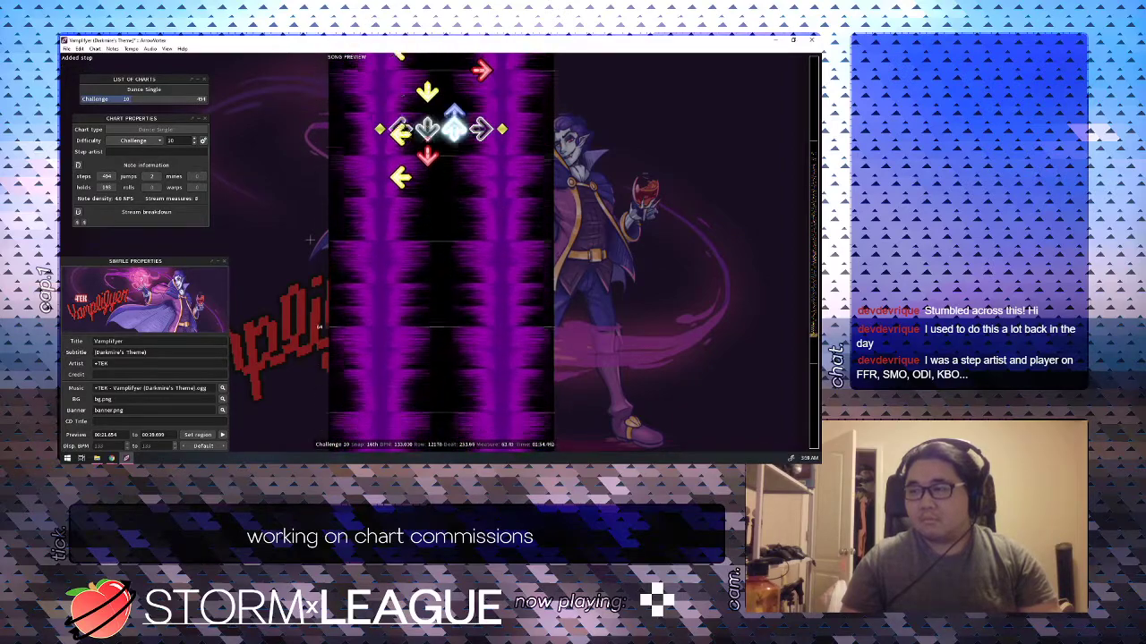
{"action": "scroll", "coordinate": [309, 239], "scroll_direction": "down", "scroll_amount": 1}
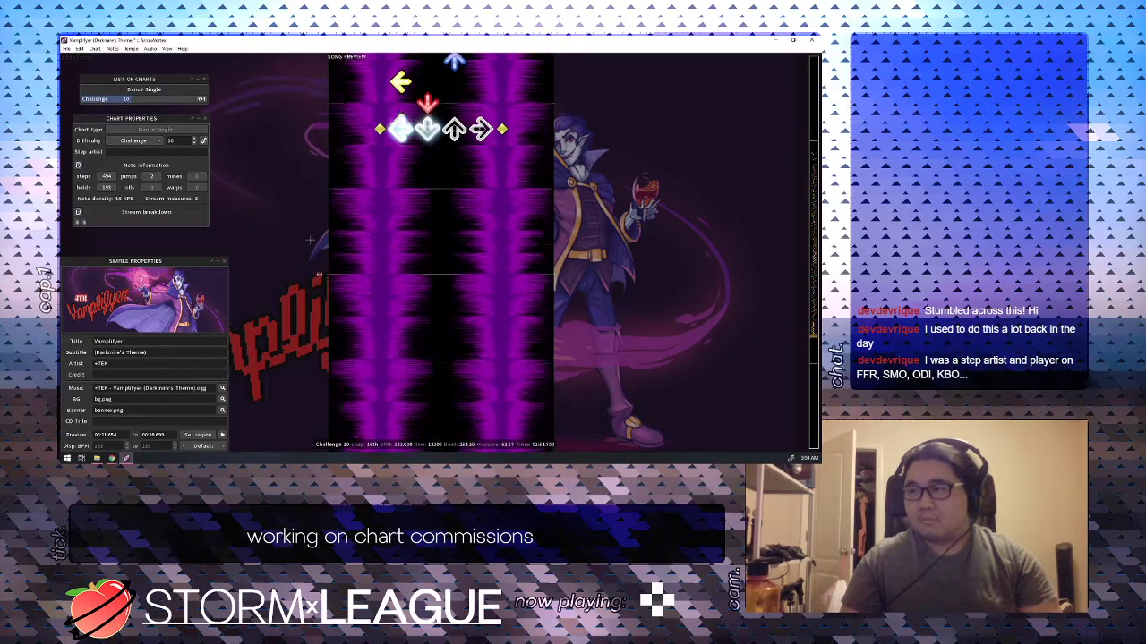
{"action": "key", "text": "2"}
{"action": "key", "text": "3"}
{"action": "scroll", "coordinate": [310, 239], "scroll_direction": "down", "scroll_amount": 1}
{"action": "key", "text": "1"}
{"action": "scroll", "coordinate": [310, 240], "scroll_direction": "down", "scroll_amount": 1}
{"action": "key", "text": "2"}
{"action": "scroll", "coordinate": [310, 240], "scroll_direction": "down", "scroll_amount": 1}
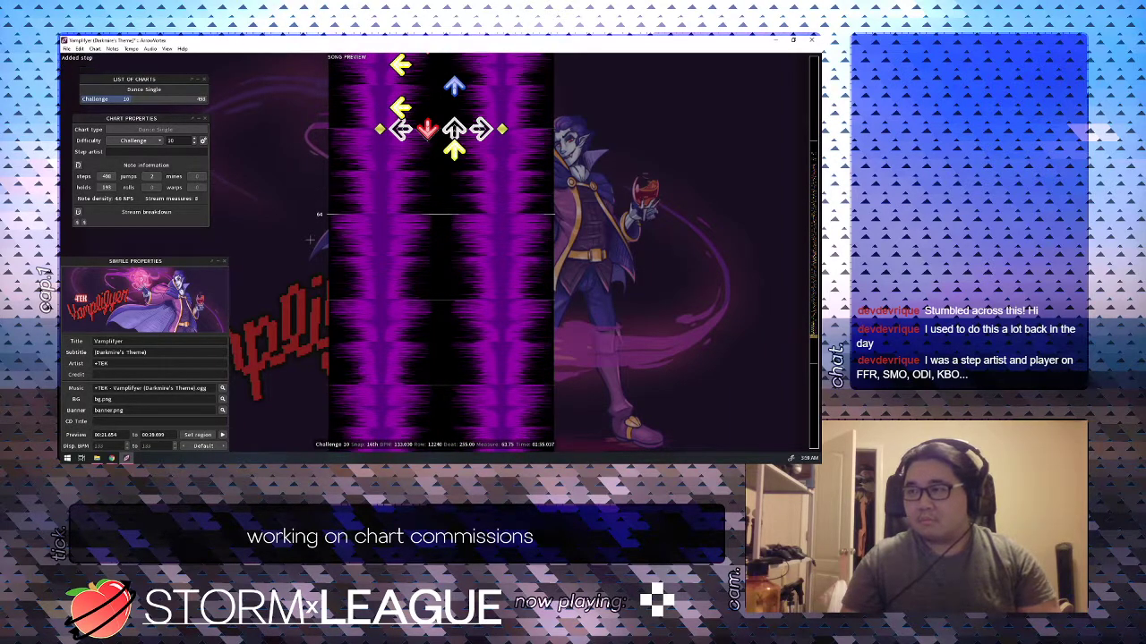
Add a down step at beat 255.5 and a left step at beat 255.75, and play the passage back.
{"action": "scroll", "coordinate": [309, 239], "scroll_direction": "up", "scroll_amount": 2}
{"action": "scroll", "coordinate": [310, 239], "scroll_direction": "down", "scroll_amount": 3}
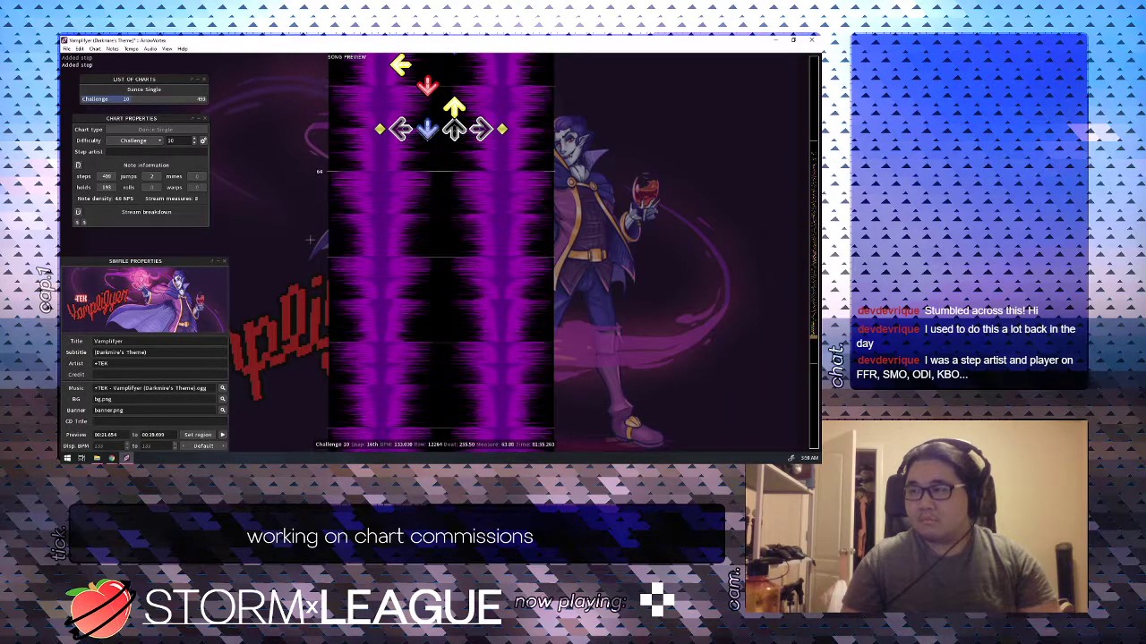
{"action": "key", "text": "1"}
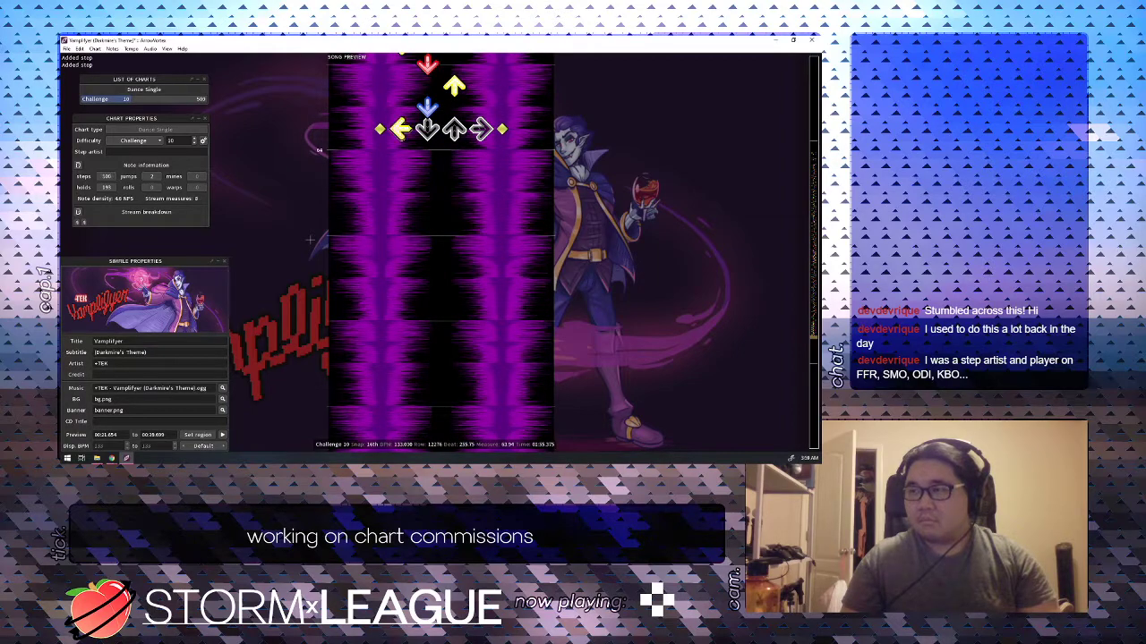
{"action": "scroll", "coordinate": [310, 239], "scroll_direction": "up", "scroll_amount": 1}
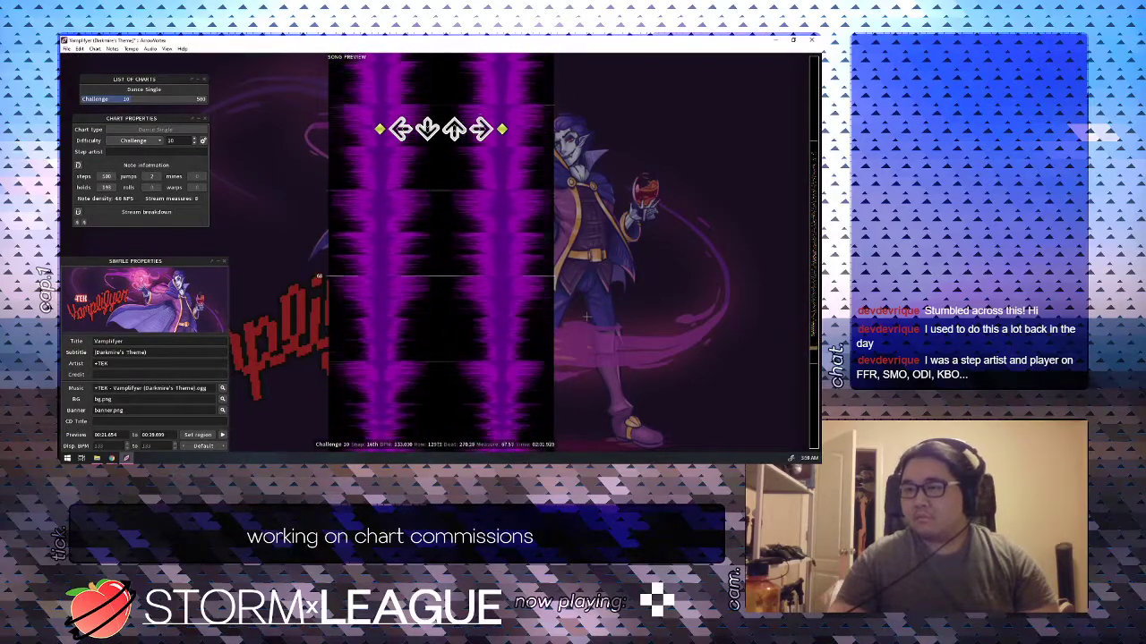
{"action": "left_click", "coordinate": [813, 347]}
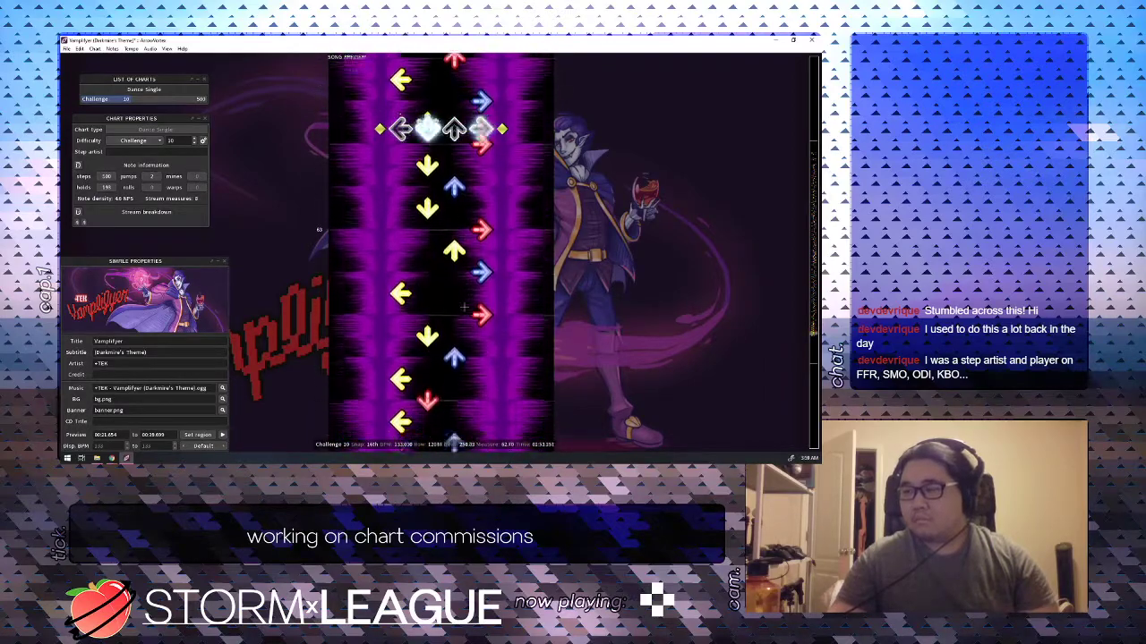
Change the steps at beats 255, 255.25 and 255.5 to right, left and right, and play the passage back.
{"action": "key", "text": "Down"}
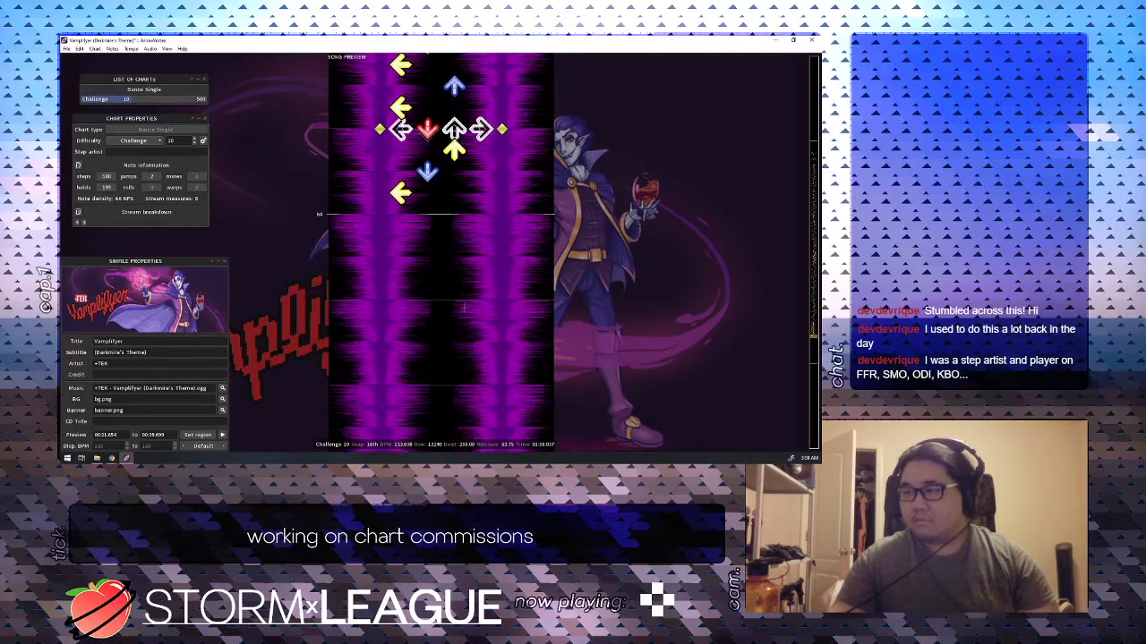
{"action": "key", "text": "2"}
{"action": "key", "text": "4"}
{"action": "key", "text": "Down"}
{"action": "key", "text": "3"}
{"action": "key", "text": "1"}
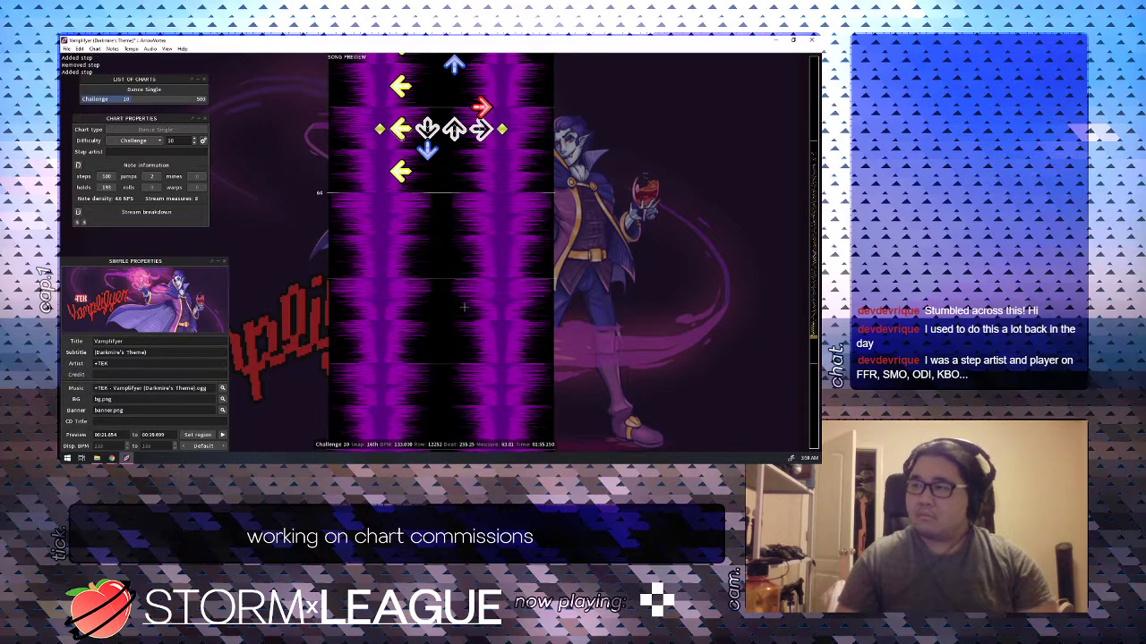
{"action": "scroll", "coordinate": [464, 307], "scroll_direction": "down", "scroll_amount": 1}
{"action": "key", "text": "2"}
{"action": "key", "text": "4"}
{"action": "scroll", "coordinate": [464, 307], "scroll_direction": "down", "scroll_amount": 1}
{"action": "scroll", "coordinate": [464, 307], "scroll_direction": "up", "scroll_amount": 8}
{"action": "key", "text": "space"}
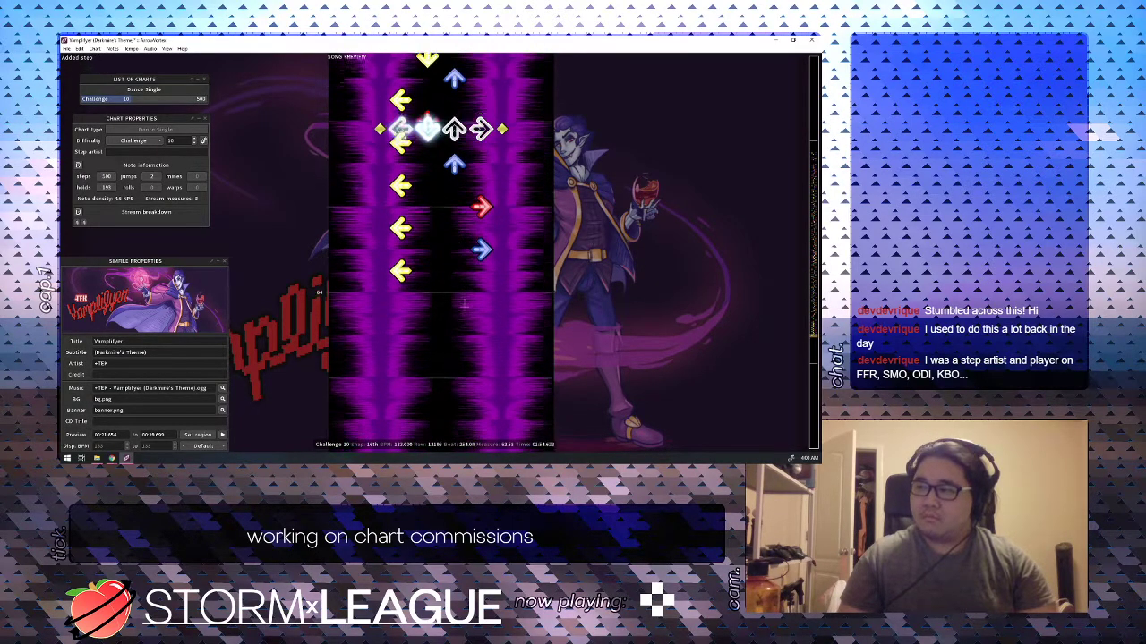
Add a one-beat up hold starting at beat 256 and play it back.
{"action": "key", "text": "space"}
{"action": "scroll", "coordinate": [463, 307], "scroll_direction": "up", "scroll_amount": 1}
{"action": "key", "text": "3"}
{"action": "scroll", "coordinate": [464, 307], "scroll_direction": "down", "scroll_amount": 4}
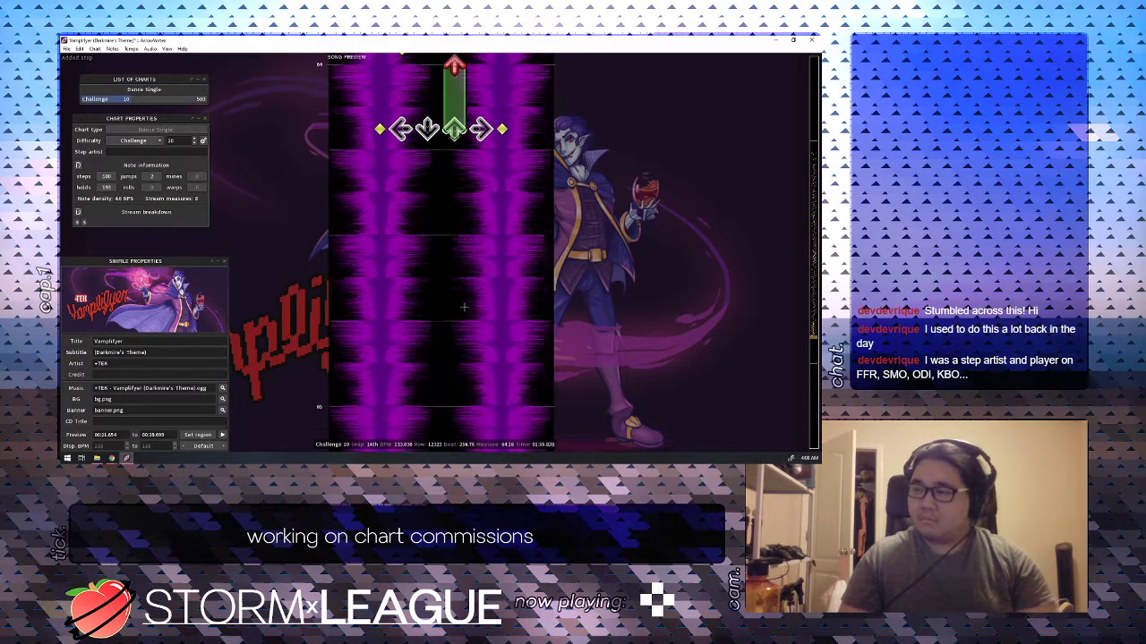
{"action": "scroll", "coordinate": [463, 307], "scroll_direction": "up", "scroll_amount": 3}
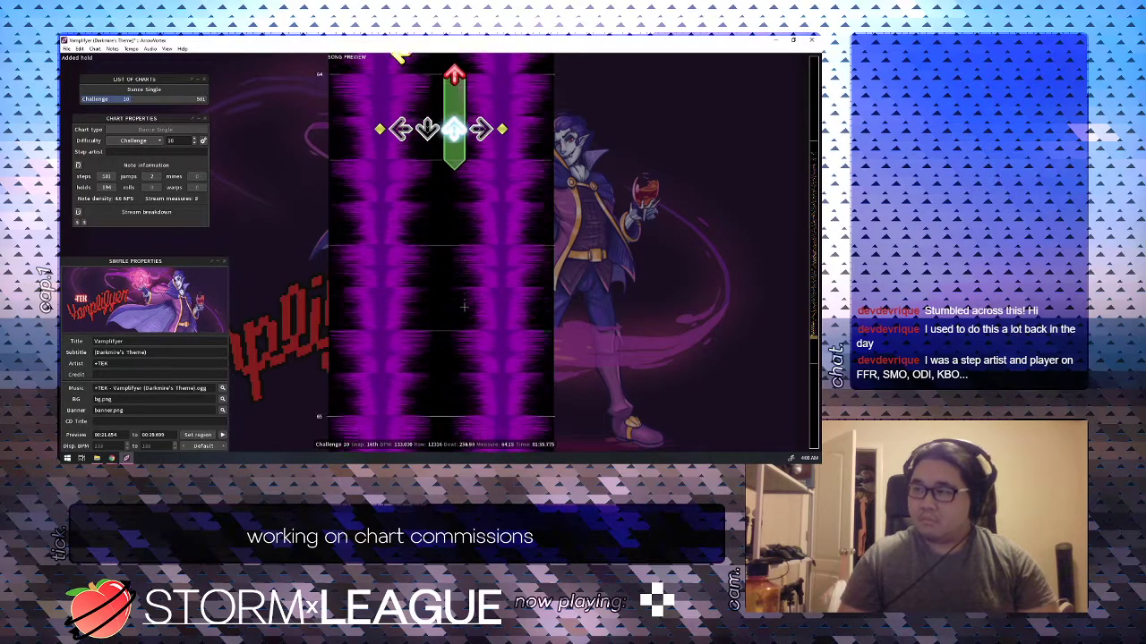
{"action": "scroll", "coordinate": [464, 307], "scroll_direction": "up", "scroll_amount": 9}
{"action": "key", "text": "space"}
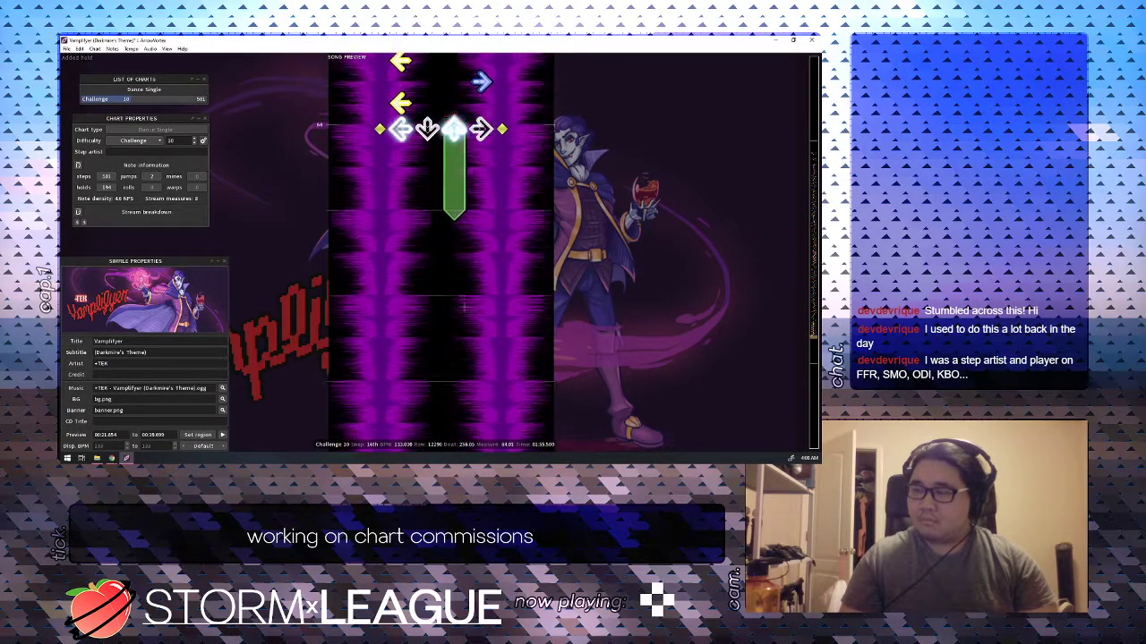
Replace the up hold at beat 256 with a half-beat up hold and play it back.
{"action": "scroll", "coordinate": [464, 306], "scroll_direction": "down", "scroll_amount": 3}
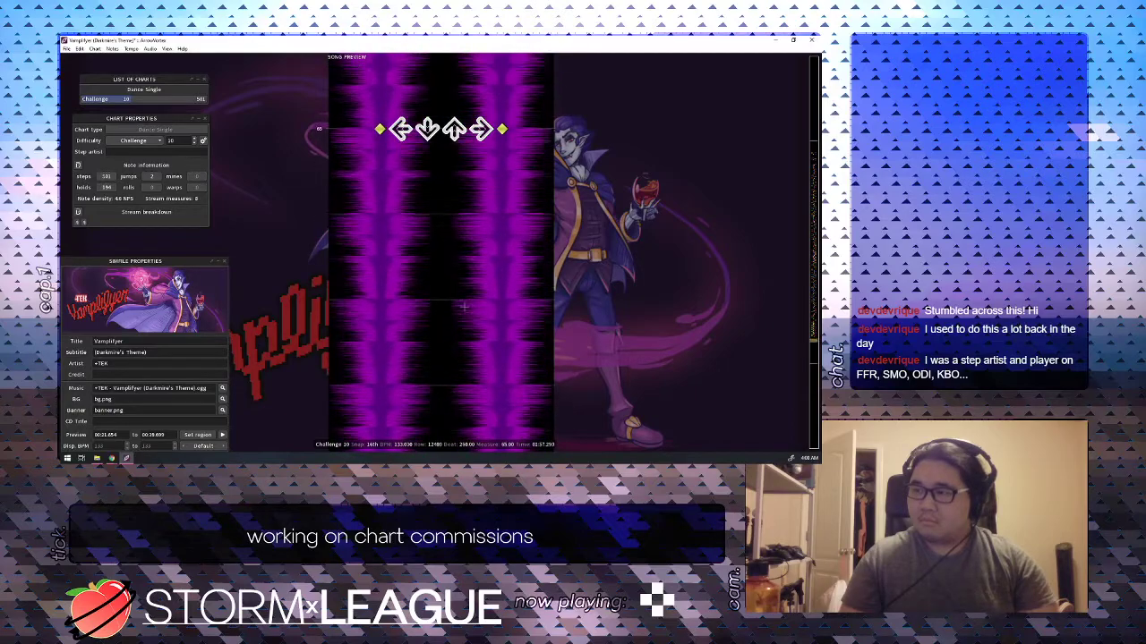
{"action": "scroll", "coordinate": [463, 306], "scroll_direction": "up", "scroll_amount": 1}
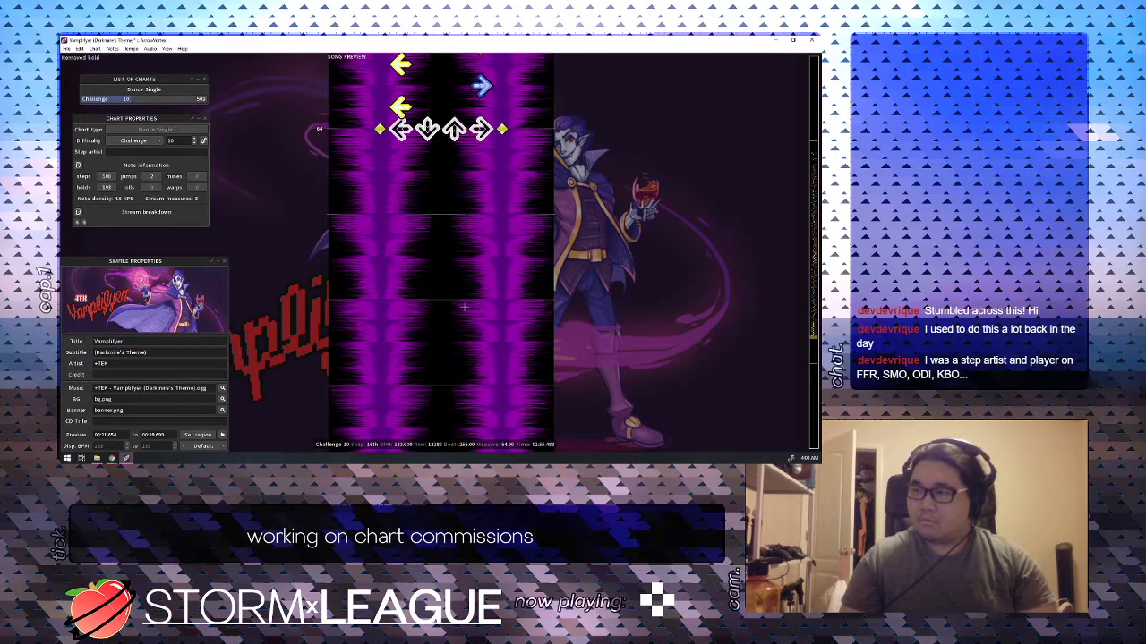
{"action": "scroll", "coordinate": [463, 306], "scroll_direction": "down", "scroll_amount": 1}
{"action": "key", "text": "3"}
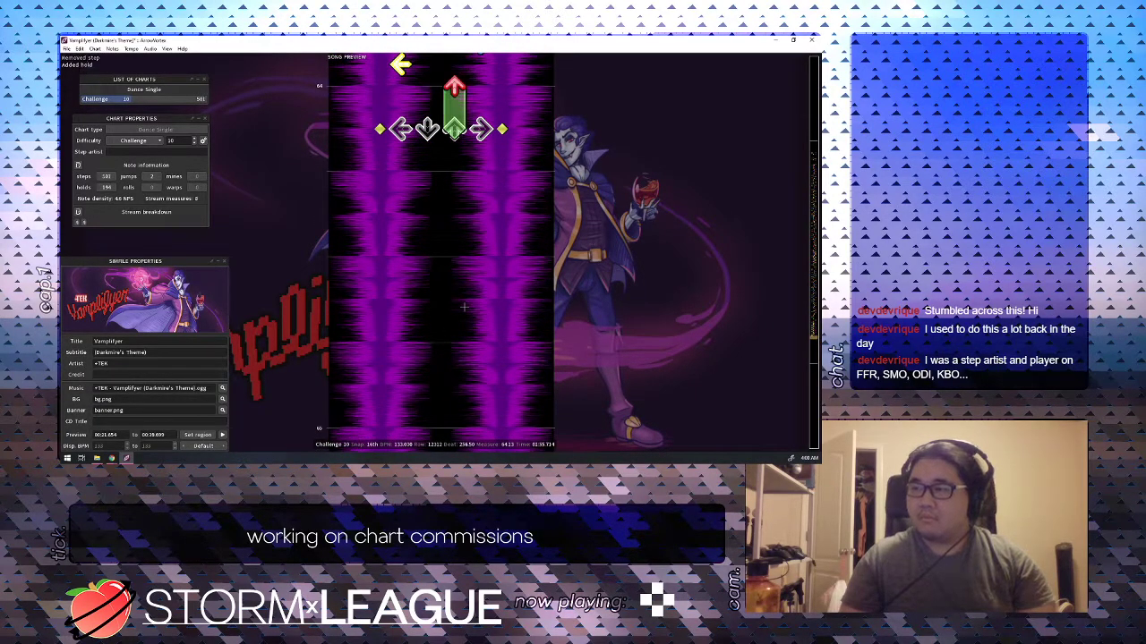
{"action": "scroll", "coordinate": [464, 307], "scroll_direction": "up", "scroll_amount": 7}
{"action": "key", "text": "space"}
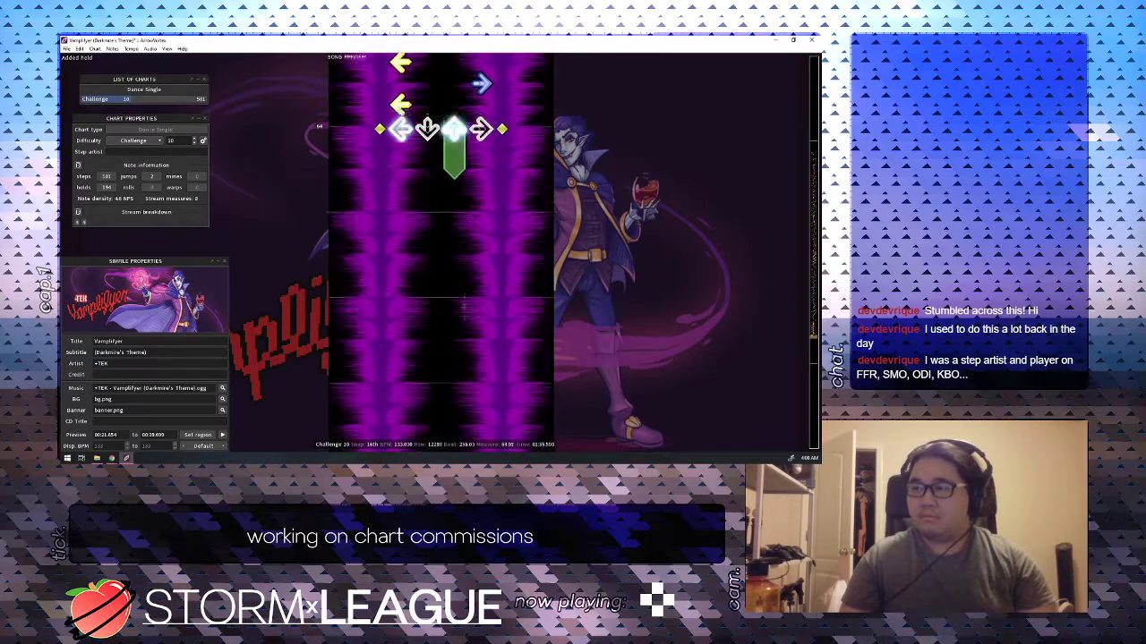
Add left, up, down, up, left and down steps on consecutive sixteenths from beat 256.5 to 257.75.
{"action": "scroll", "coordinate": [464, 306], "scroll_direction": "down", "scroll_amount": 1}
{"action": "key", "text": "3"}
{"action": "scroll", "coordinate": [463, 306], "scroll_direction": "down", "scroll_amount": 1}
{"action": "key", "text": "2"}
{"action": "scroll", "coordinate": [464, 307], "scroll_direction": "down", "scroll_amount": 1}
{"action": "key", "text": "3"}
{"action": "scroll", "coordinate": [464, 306], "scroll_direction": "down", "scroll_amount": 1}
{"action": "key", "text": "1"}
{"action": "scroll", "coordinate": [463, 307], "scroll_direction": "down", "scroll_amount": 1}
{"action": "key", "text": "2"}
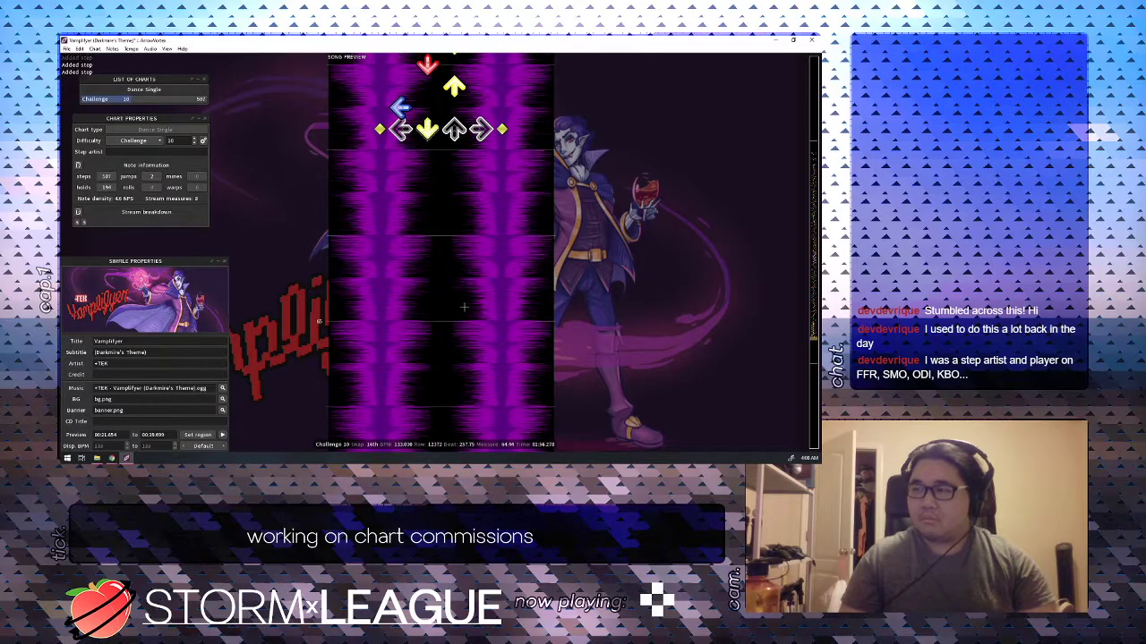
Add half-beat holds on left at beat 258 and on down at beat 258.5.
{"action": "scroll", "coordinate": [464, 306], "scroll_direction": "down", "scroll_amount": 1}
{"action": "key", "text": "1"}
{"action": "scroll", "coordinate": [464, 306], "scroll_direction": "up", "scroll_amount": 2}
{"action": "scroll", "coordinate": [464, 307], "scroll_direction": "down", "scroll_amount": 3}
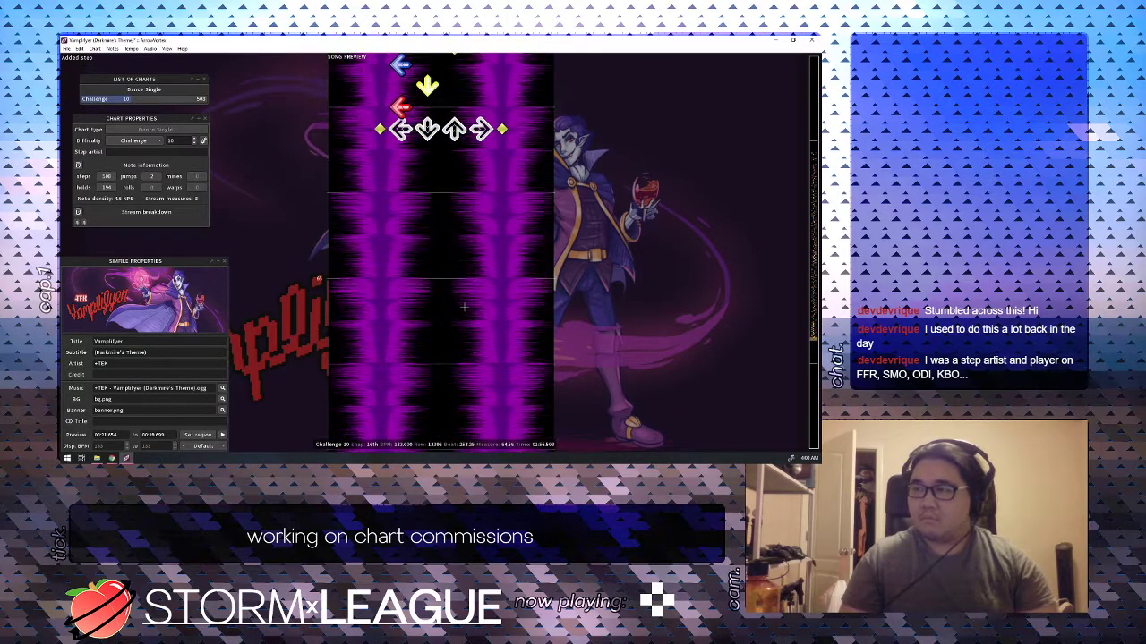
{"action": "scroll", "coordinate": [463, 307], "scroll_direction": "up", "scroll_amount": 1}
{"action": "key", "text": "1"}
{"action": "scroll", "coordinate": [464, 307], "scroll_direction": "down", "scroll_amount": 2}
{"action": "key", "text": "2"}
{"action": "scroll", "coordinate": [463, 307], "scroll_direction": "down", "scroll_amount": 2}
Add half-beat holds on up at beat 259 and on down at beat 259.5, and play the passage back.
{"action": "key", "text": "3"}
{"action": "scroll", "coordinate": [463, 307], "scroll_direction": "down", "scroll_amount": 2}
{"action": "key", "text": "2"}
{"action": "scroll", "coordinate": [463, 307], "scroll_direction": "down", "scroll_amount": 1}
{"action": "scroll", "coordinate": [464, 307], "scroll_direction": "down", "scroll_amount": 1}
{"action": "scroll", "coordinate": [464, 307], "scroll_direction": "up", "scroll_amount": 10}
{"action": "key", "text": "space"}
{"action": "scroll", "coordinate": [463, 306], "scroll_direction": "up", "scroll_amount": 10}
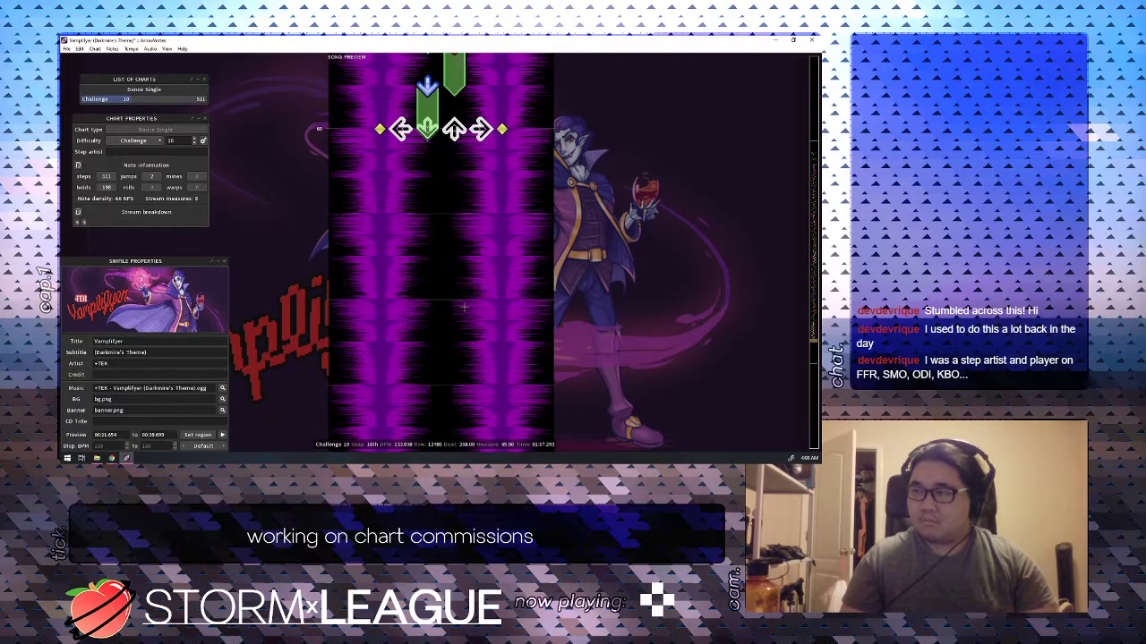
{"action": "scroll", "coordinate": [463, 306], "scroll_direction": "up", "scroll_amount": 15}
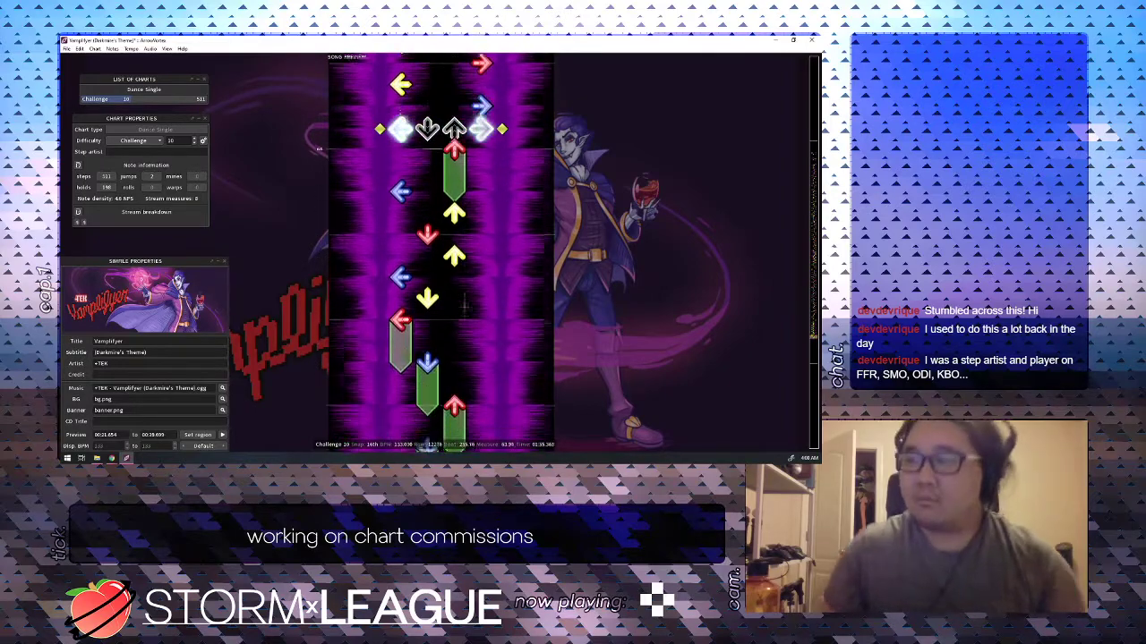
{"action": "key", "text": "space"}
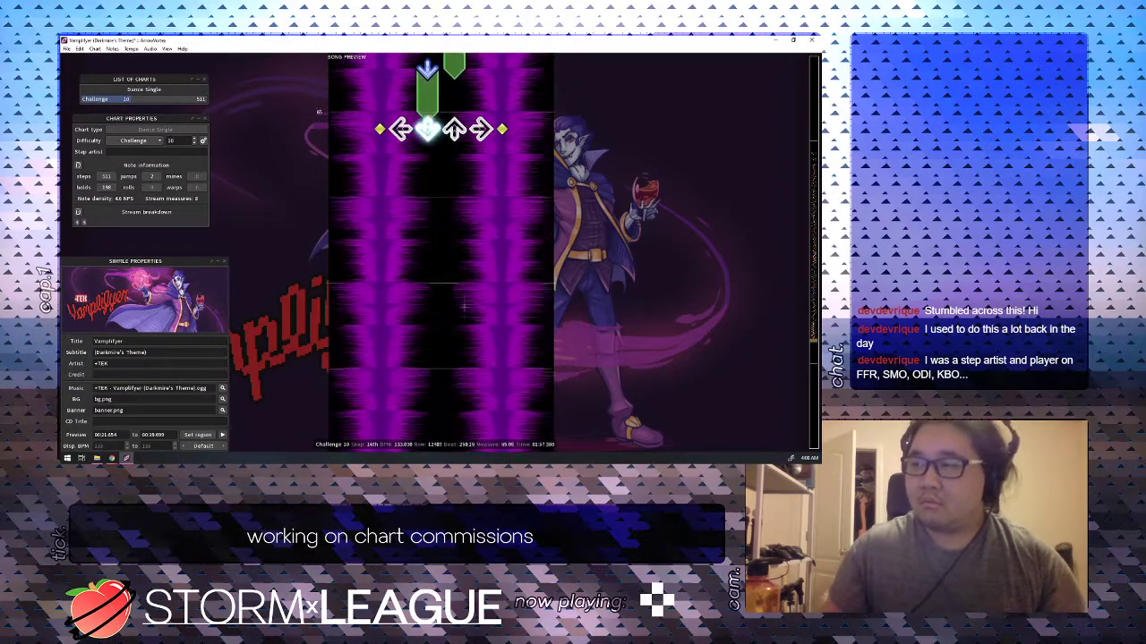
Add left, up, left, right and left steps on consecutive sixteenths from beat 260 to 261, and play them back.
{"action": "key", "text": "1"}
{"action": "key", "text": "3"}
{"action": "key", "text": "Down"}
{"action": "key", "text": "1"}
{"action": "key", "text": "Down"}
{"action": "key", "text": "4"}
{"action": "key", "text": "Down"}
{"action": "key", "text": "1"}
{"action": "key", "text": "Down"}
{"action": "scroll", "coordinate": [464, 307], "scroll_direction": "up", "scroll_amount": 7}
{"action": "key", "text": "space"}
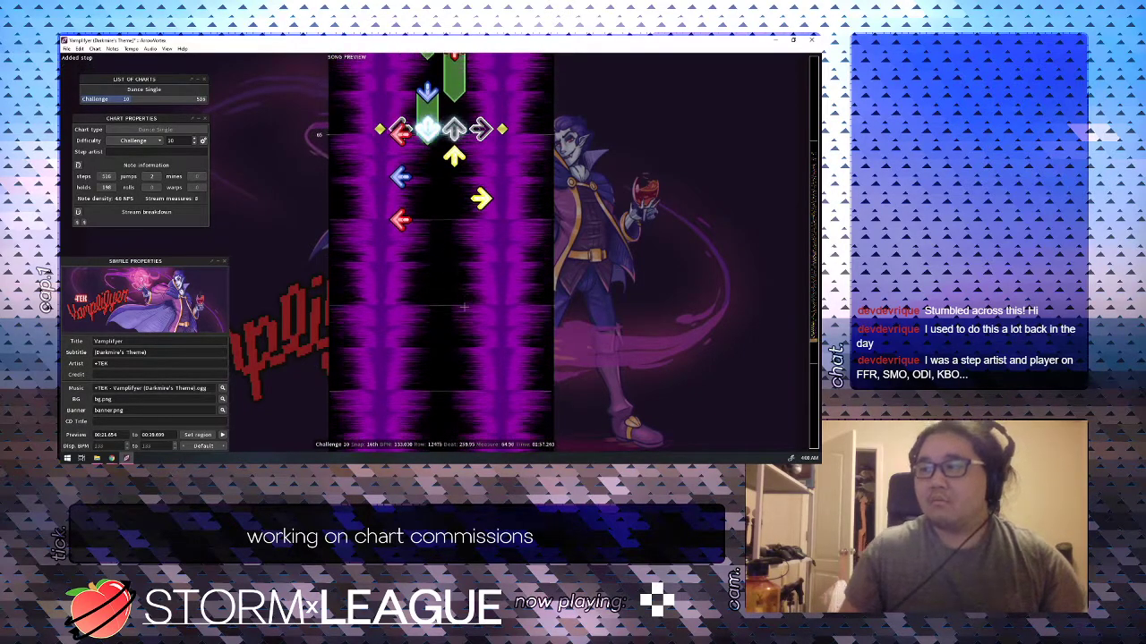
{"action": "key", "text": "space"}
Add an up step at beat 261.25 and a down step at beat 261.5.
{"action": "scroll", "coordinate": [464, 307], "scroll_direction": "down", "scroll_amount": 1}
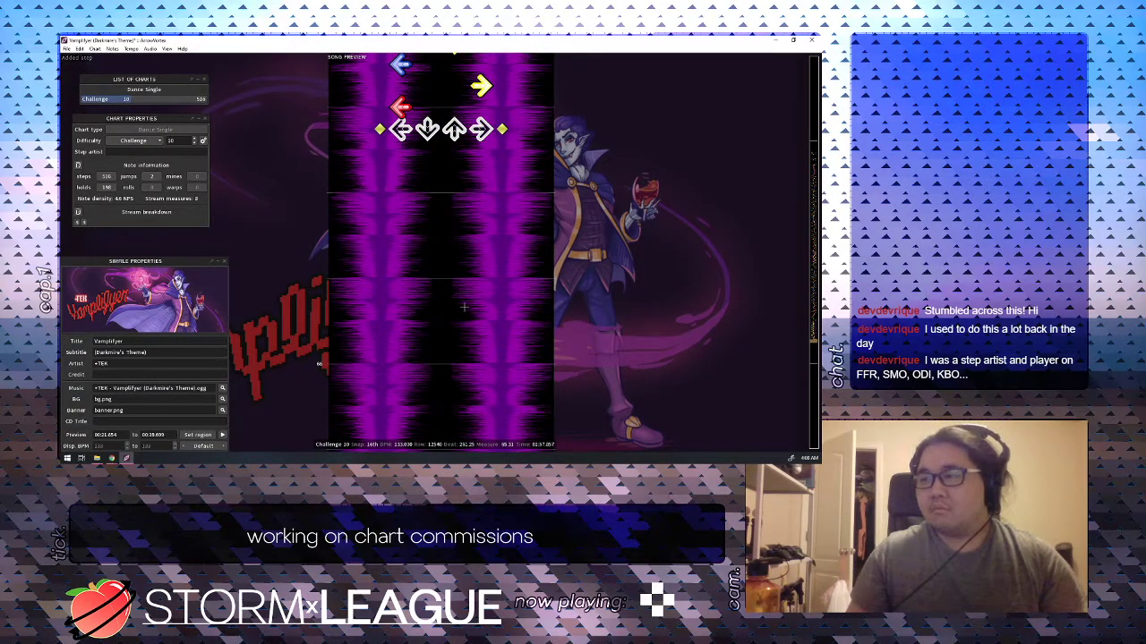
{"action": "key", "text": "Up"}
{"action": "key", "text": "1"}
{"action": "key", "text": "Down"}
{"action": "key", "text": "3"}
{"action": "key", "text": "Down"}
{"action": "key", "text": "2"}
{"action": "key", "text": "Down"}
Add a single up step at beat 261.75 and a left step at beat 262, and play the passage back.
{"action": "key", "text": "3"}
{"action": "key", "text": "Down"}
{"action": "key", "text": "1"}
{"action": "key", "text": "Up"}
{"action": "key", "text": "3"}
{"action": "key", "text": "3"}
{"action": "key", "text": "Up"}
{"action": "key", "text": "Up"}
{"action": "key", "text": "Up"}
{"action": "key", "text": "Up"}
{"action": "key", "text": "Up"}
{"action": "key", "text": "Up"}
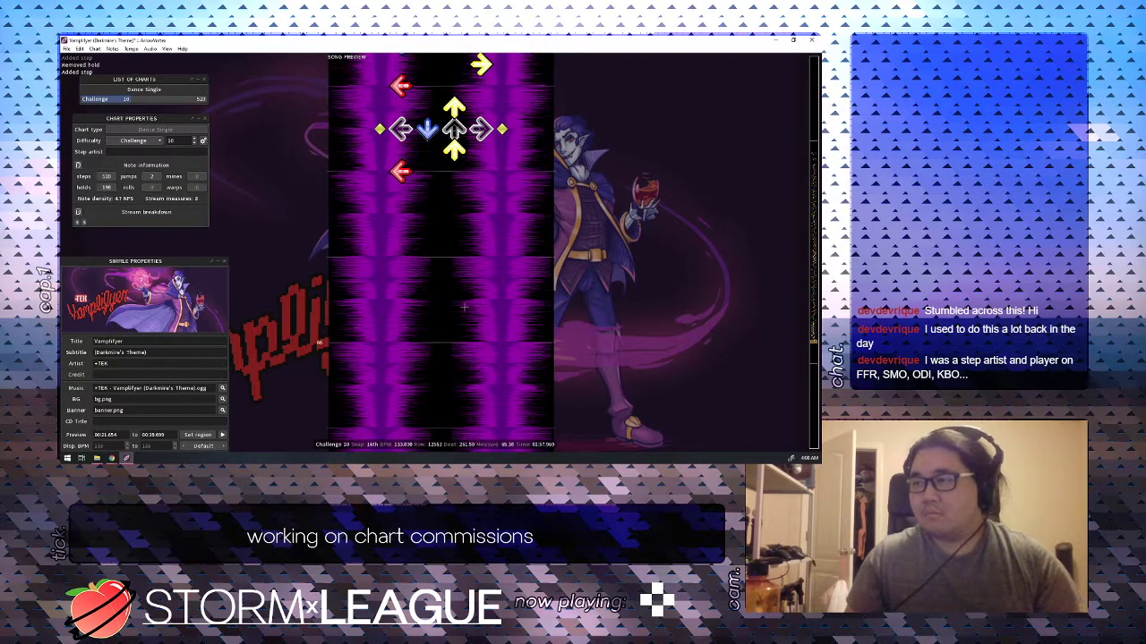
{"action": "key", "text": "space"}
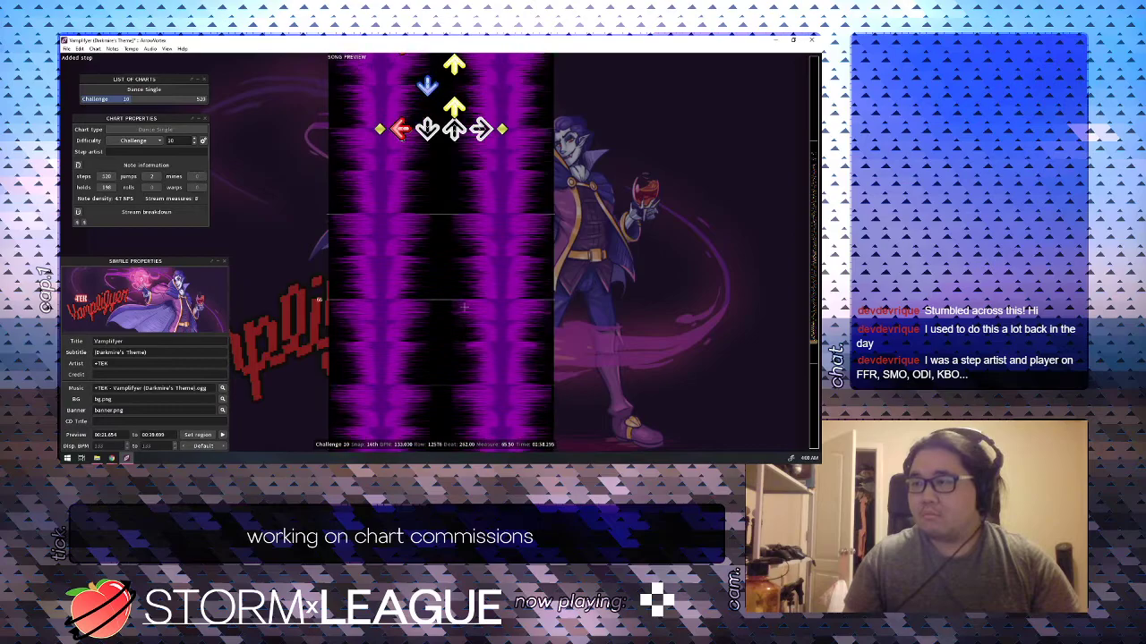
Fill beats 262 to 264 with four consecutive half-beat holds, ending with left at 263 and down at 263.5, and play them back.
{"action": "key", "text": "1"}
{"action": "key", "text": "1"}
{"action": "key", "text": "2"}
{"action": "key", "text": "3"}
{"action": "scroll", "coordinate": [463, 307], "scroll_direction": "down", "scroll_amount": 2}
{"action": "scroll", "coordinate": [464, 307], "scroll_direction": "down", "scroll_amount": 1}
{"action": "key", "text": "2"}
{"action": "scroll", "coordinate": [464, 307], "scroll_direction": "down", "scroll_amount": 2}
{"action": "scroll", "coordinate": [464, 307], "scroll_direction": "up", "scroll_amount": 16}
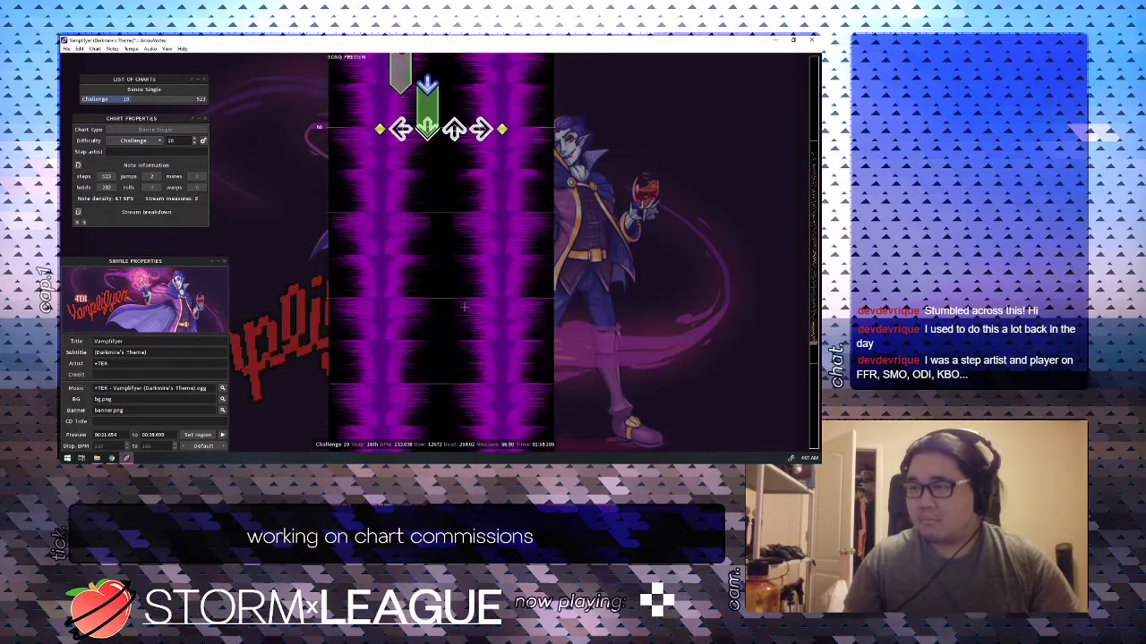
{"action": "key", "text": "space"}
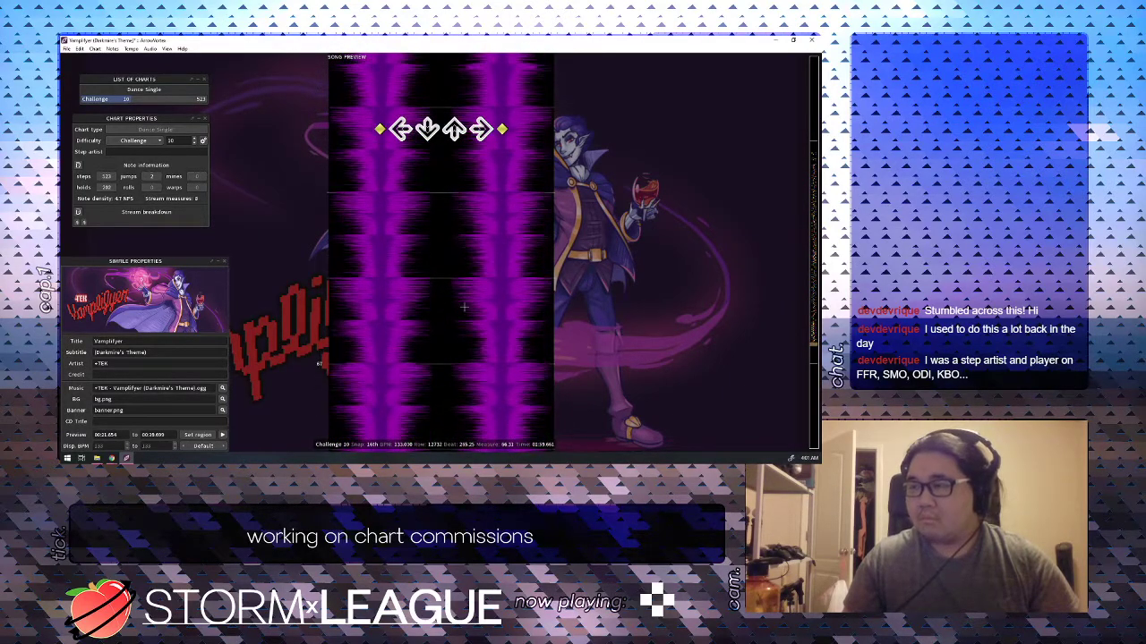
Add up, right and down steps from beat 264 to 264.5 and a single up step at beat 264.75.
{"action": "scroll", "coordinate": [463, 307], "scroll_direction": "up", "scroll_amount": 3}
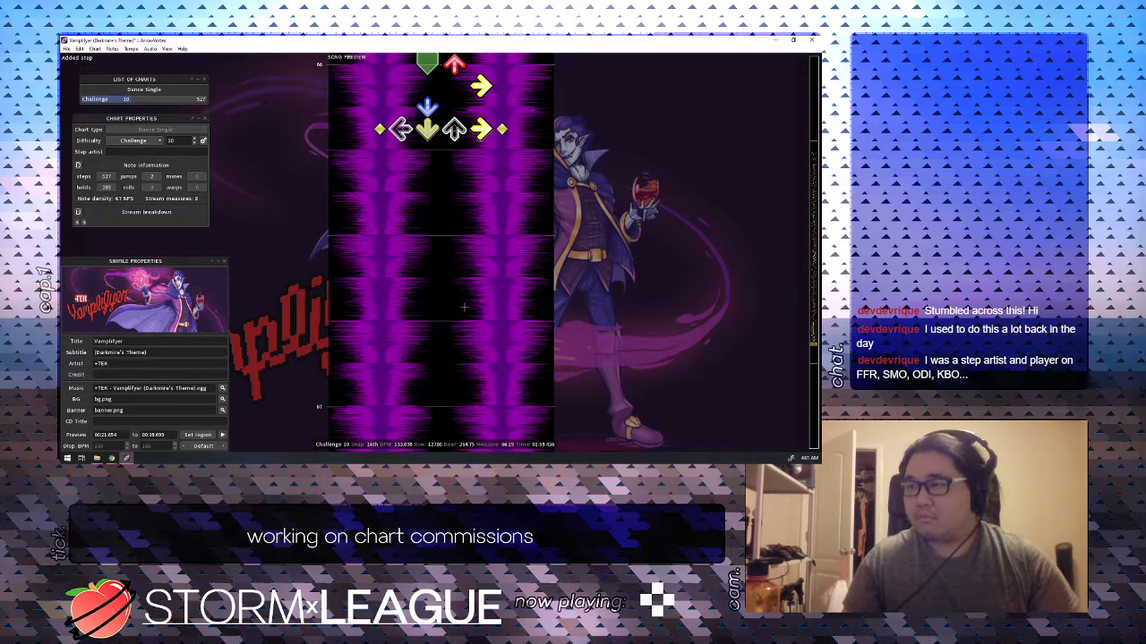
{"action": "scroll", "coordinate": [463, 307], "scroll_direction": "up", "scroll_amount": 1}
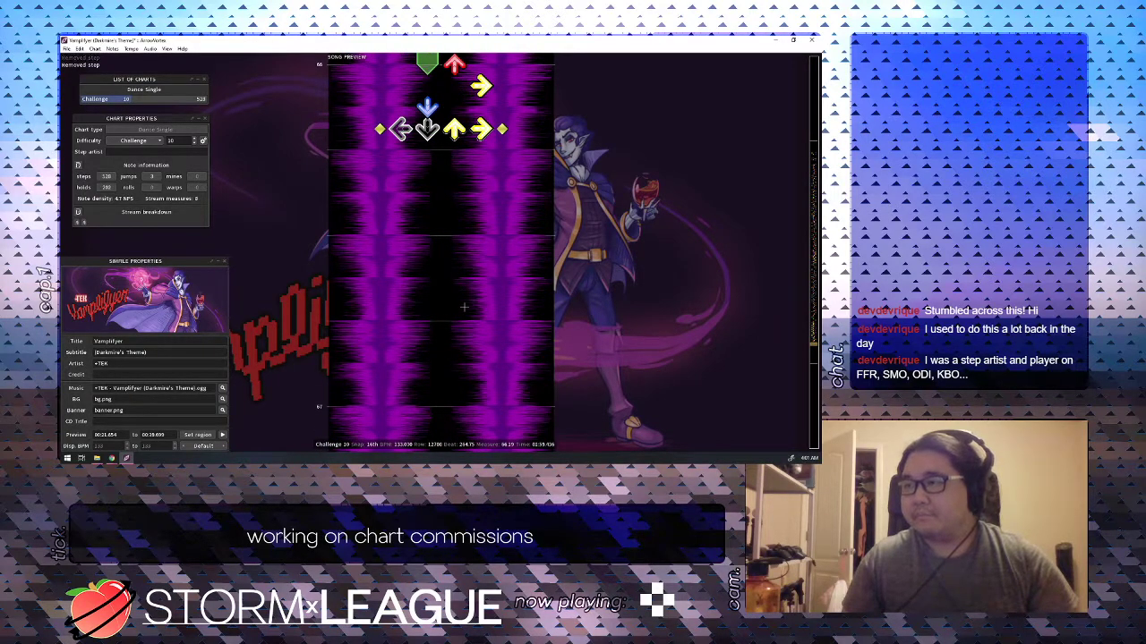
{"action": "scroll", "coordinate": [463, 307], "scroll_direction": "up", "scroll_amount": 1}
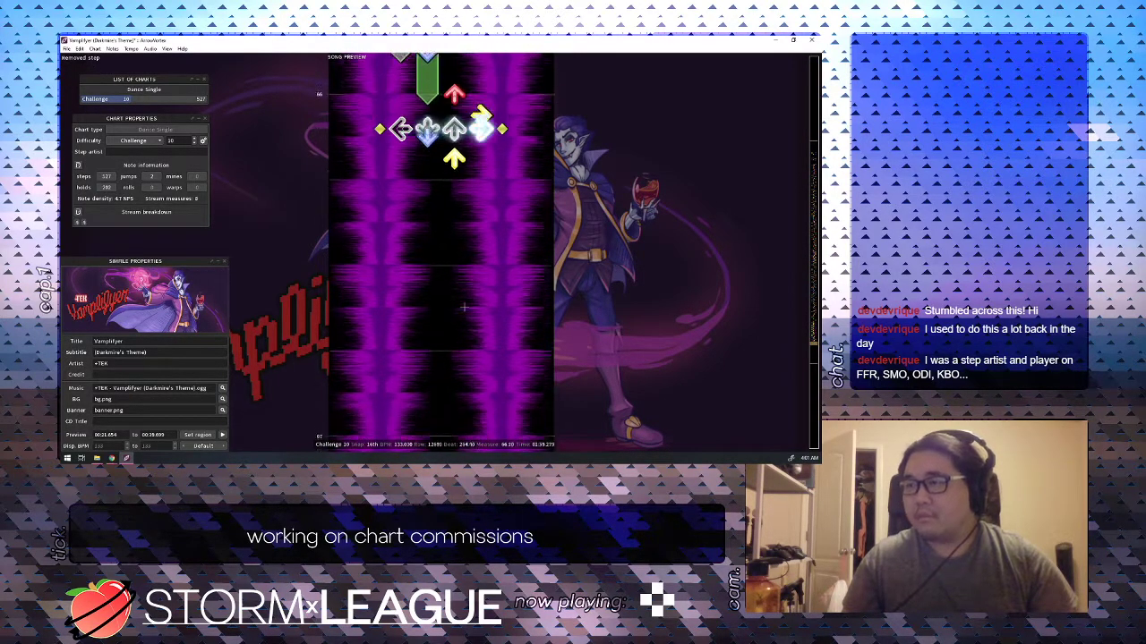
Add down, right, left, down and left steps on consecutive sixteenths from beat 265 to 266.
{"action": "scroll", "coordinate": [463, 307], "scroll_direction": "down", "scroll_amount": 2}
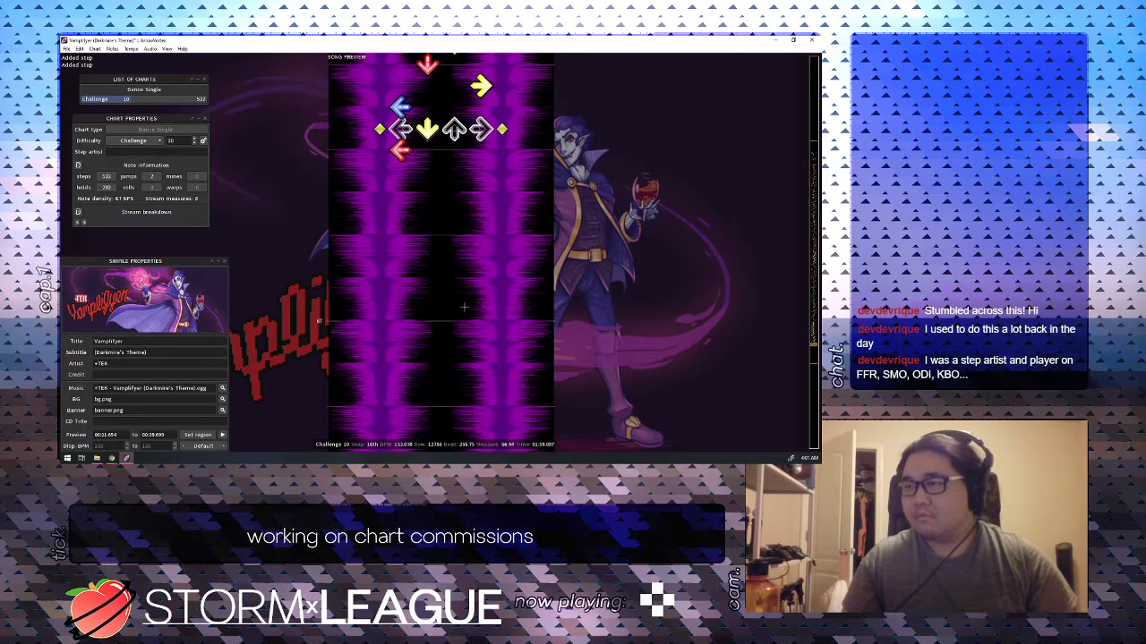
{"action": "scroll", "coordinate": [463, 307], "scroll_direction": "down", "scroll_amount": 1}
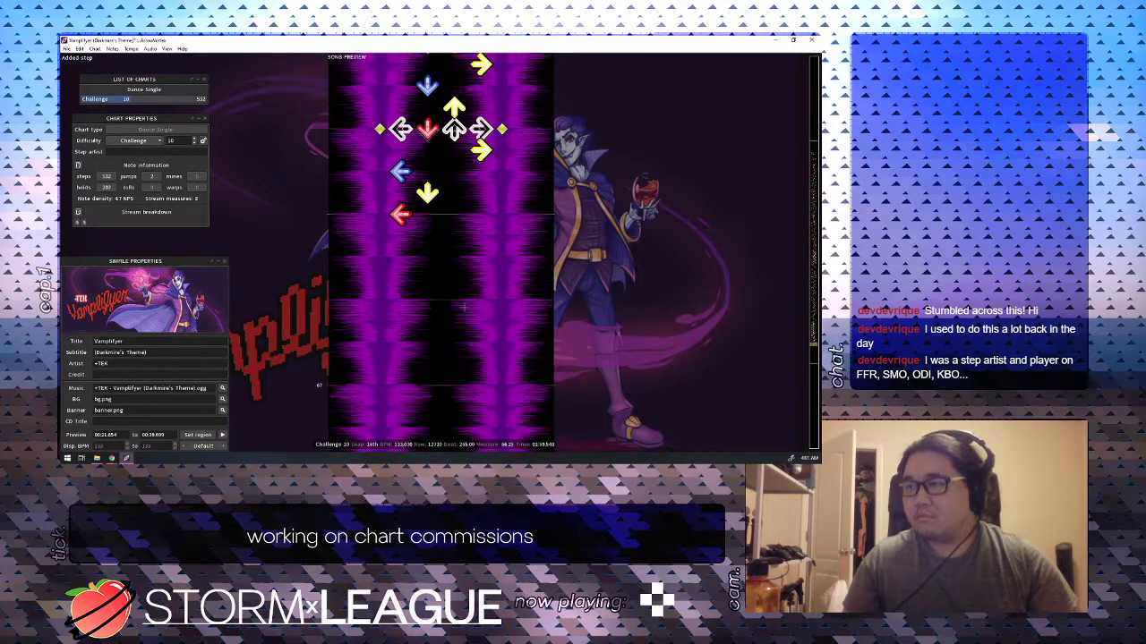
{"action": "scroll", "coordinate": [464, 307], "scroll_direction": "down", "scroll_amount": 1}
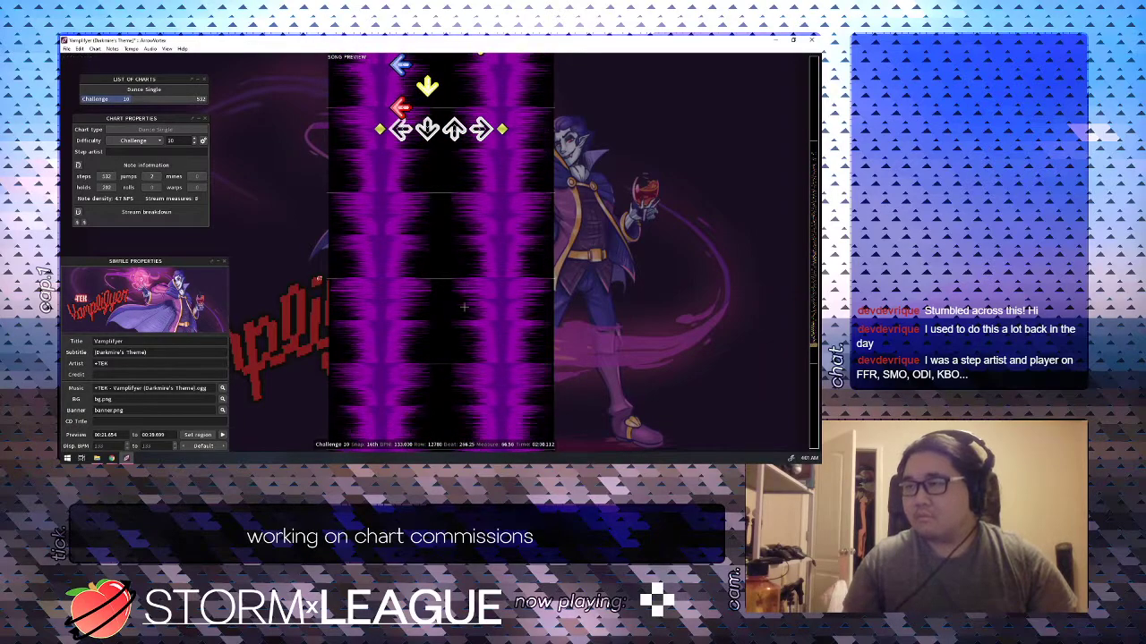
Add up, left, right and down steps on consecutive sixteenths from beat 266.25 to 267.
{"action": "key", "text": "3"}
{"action": "scroll", "coordinate": [464, 307], "scroll_direction": "down", "scroll_amount": 1}
{"action": "key", "text": "1"}
{"action": "scroll", "coordinate": [463, 307], "scroll_direction": "down", "scroll_amount": 1}
{"action": "key", "text": "4"}
{"action": "scroll", "coordinate": [463, 307], "scroll_direction": "down", "scroll_amount": 1}
{"action": "key", "text": "1"}
{"action": "key", "text": "1"}
{"action": "key", "text": "2"}
Add right, up, right and left steps on consecutive sixteenths from beat 267.25 to 268.
{"action": "scroll", "coordinate": [464, 307], "scroll_direction": "down", "scroll_amount": 1}
{"action": "key", "text": "4"}
{"action": "scroll", "coordinate": [464, 307], "scroll_direction": "down", "scroll_amount": 1}
{"action": "key", "text": "3"}
{"action": "scroll", "coordinate": [463, 307], "scroll_direction": "down", "scroll_amount": 1}
{"action": "key", "text": "4"}
{"action": "scroll", "coordinate": [463, 307], "scroll_direction": "down", "scroll_amount": 1}
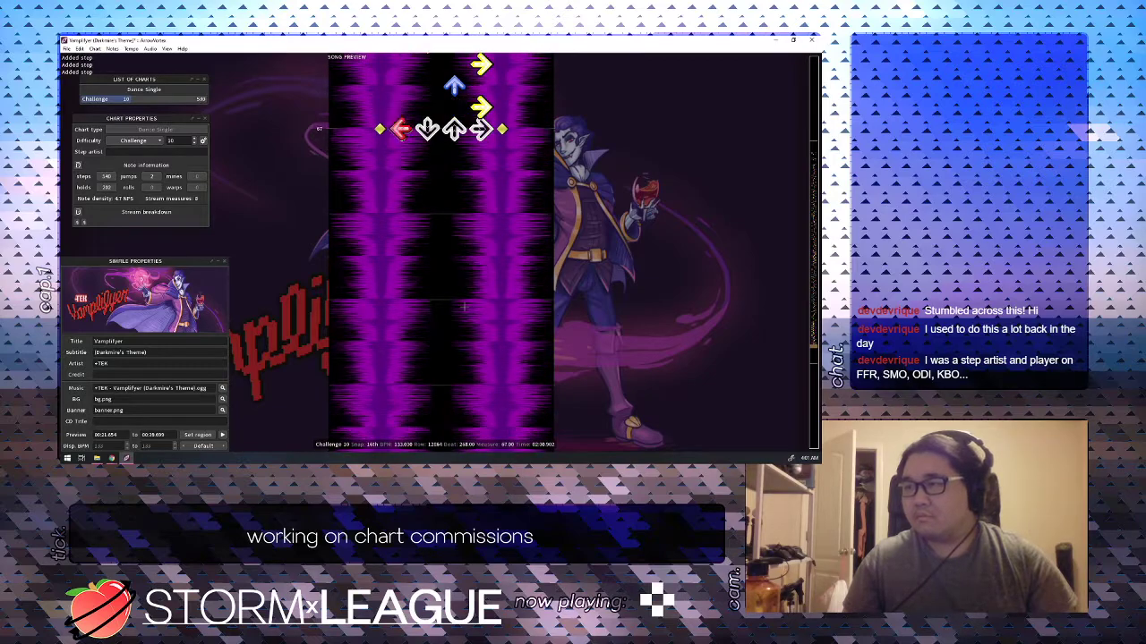
Play back the newly stepped stream around beats 264 to 272 and return to the section before beat 266.
{"action": "scroll", "coordinate": [463, 307], "scroll_direction": "up", "scroll_amount": 6}
{"action": "key", "text": "space"}
{"action": "scroll", "coordinate": [464, 307], "scroll_direction": "up", "scroll_amount": 5}
{"action": "key", "text": "space"}
{"action": "key", "text": "space"}
{"action": "scroll", "coordinate": [464, 307], "scroll_direction": "up", "scroll_amount": 2}
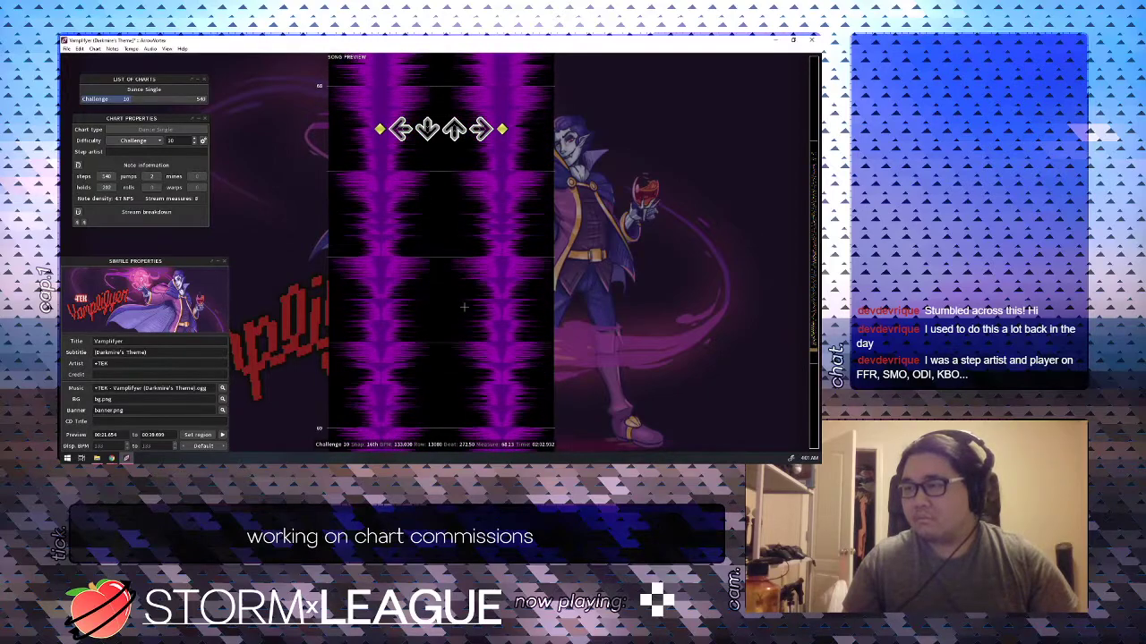
{"action": "scroll", "coordinate": [463, 307], "scroll_direction": "up", "scroll_amount": 20}
{"action": "scroll", "coordinate": [464, 307], "scroll_direction": "up", "scroll_amount": 20}
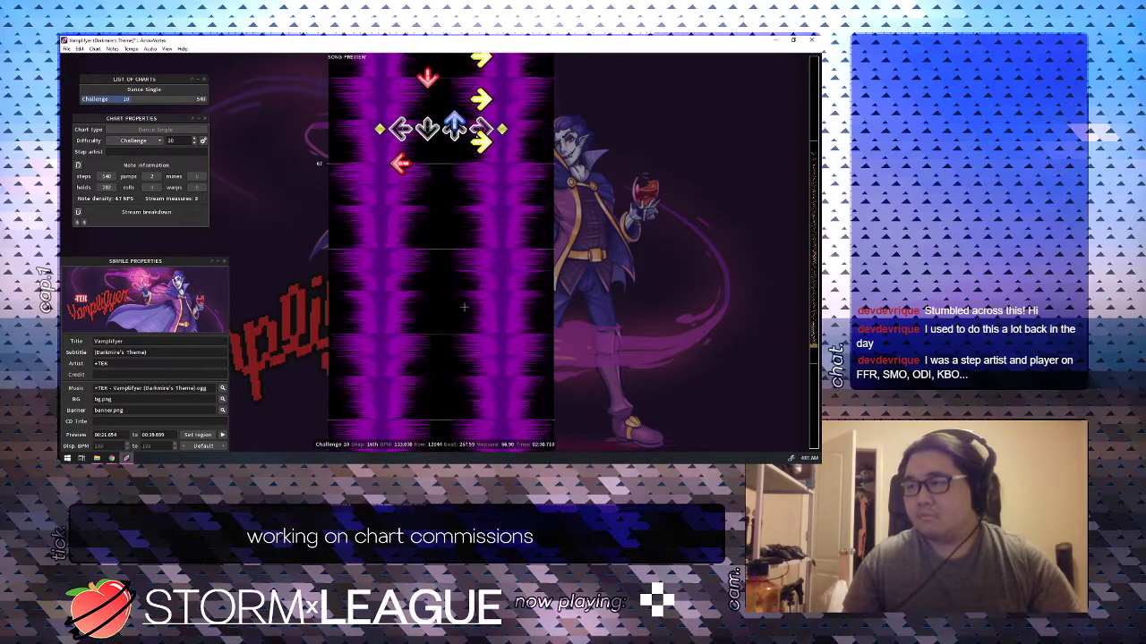
{"action": "scroll", "coordinate": [465, 307], "scroll_direction": "up", "scroll_amount": 5}
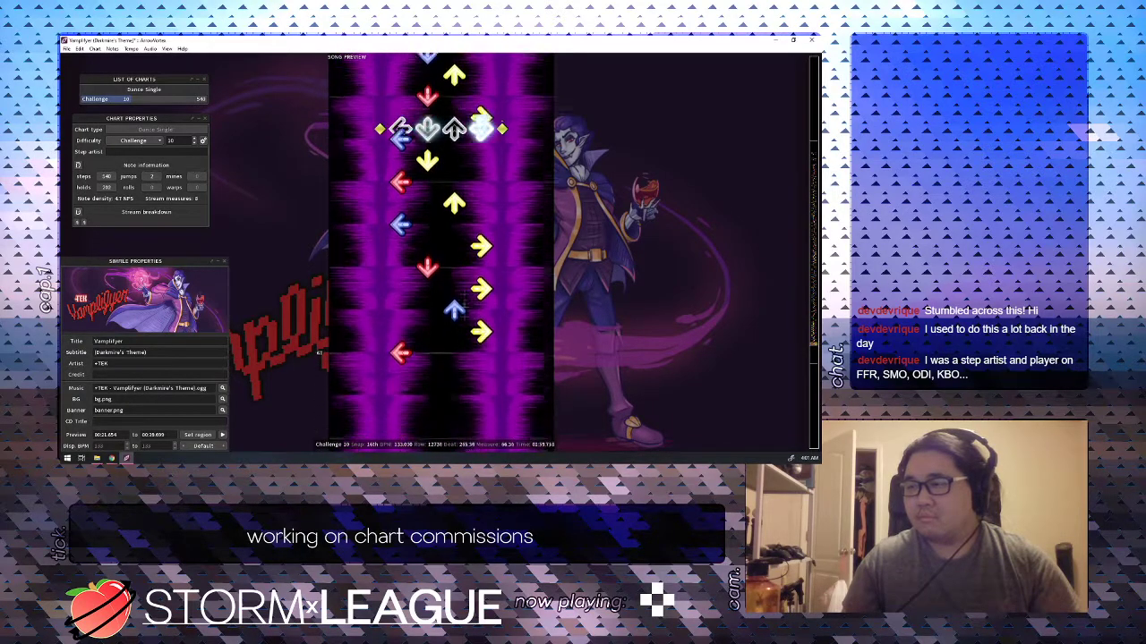
Replace the steps from beat 266 to 267 with a left hold from 266 to 266.5 and an up hold from 266.5 to 267.
{"action": "key", "text": "1"}
{"action": "key", "text": "1"}
{"action": "scroll", "coordinate": [465, 307], "scroll_direction": "down", "scroll_amount": 2}
{"action": "scroll", "coordinate": [465, 307], "scroll_direction": "up", "scroll_amount": 1}
{"action": "key", "text": "3"}
{"action": "scroll", "coordinate": [465, 307], "scroll_direction": "down", "scroll_amount": 1}
{"action": "key", "text": "3"}
{"action": "key", "text": "3"}
{"action": "scroll", "coordinate": [465, 307], "scroll_direction": "down", "scroll_amount": 1}
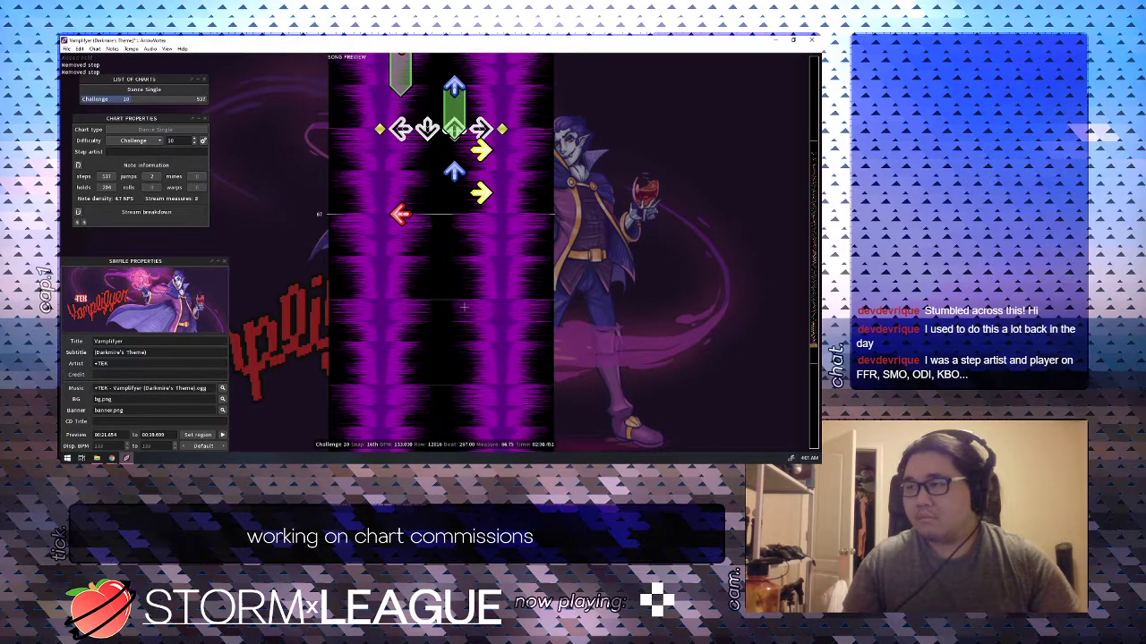
Replace the steps after beat 267 with a right hold from 267 to 267.5 and an up hold starting at 267.5.
{"action": "scroll", "coordinate": [464, 307], "scroll_direction": "down", "scroll_amount": 1}
{"action": "key", "text": "4"}
{"action": "scroll", "coordinate": [465, 307], "scroll_direction": "down", "scroll_amount": 2}
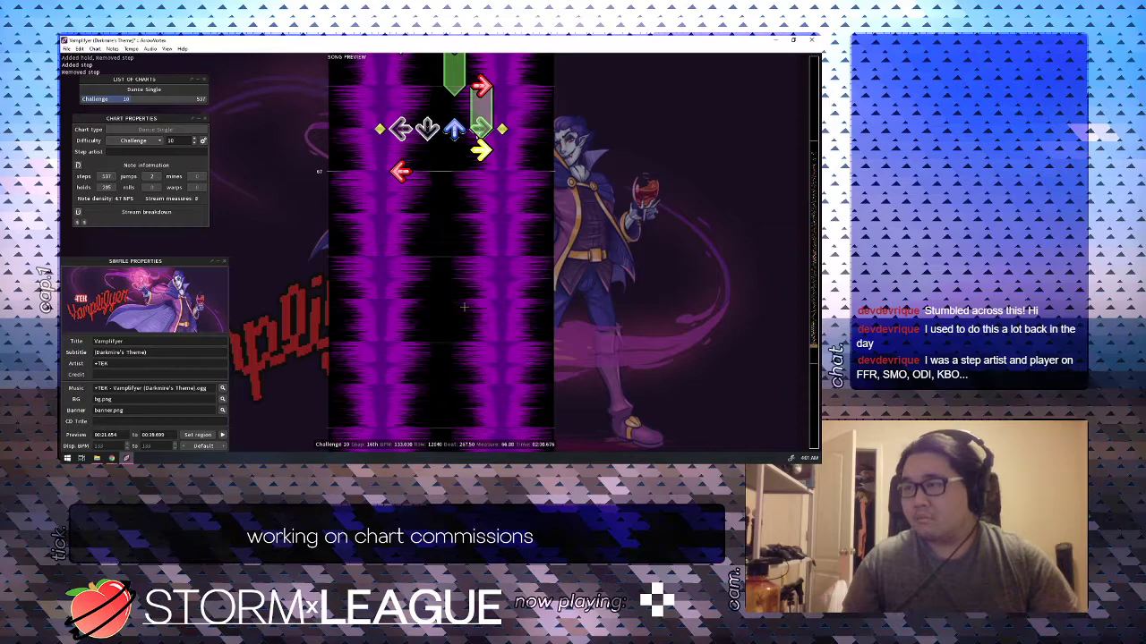
{"action": "key", "text": "3"}
{"action": "scroll", "coordinate": [465, 307], "scroll_direction": "down", "scroll_amount": 1}
{"action": "scroll", "coordinate": [464, 307], "scroll_direction": "up", "scroll_amount": 8}
{"action": "key", "text": "space"}
Add down, left, right and left steps on consecutive sixteenths from beat 268.25 to 269.
{"action": "scroll", "coordinate": [465, 307], "scroll_direction": "down", "scroll_amount": 1}
{"action": "key", "text": "2"}
{"action": "scroll", "coordinate": [465, 307], "scroll_direction": "down", "scroll_amount": 1}
{"action": "key", "text": "1"}
{"action": "scroll", "coordinate": [464, 307], "scroll_direction": "down", "scroll_amount": 1}
{"action": "key", "text": "4"}
{"action": "scroll", "coordinate": [464, 307], "scroll_direction": "down", "scroll_amount": 1}
{"action": "key", "text": "1"}
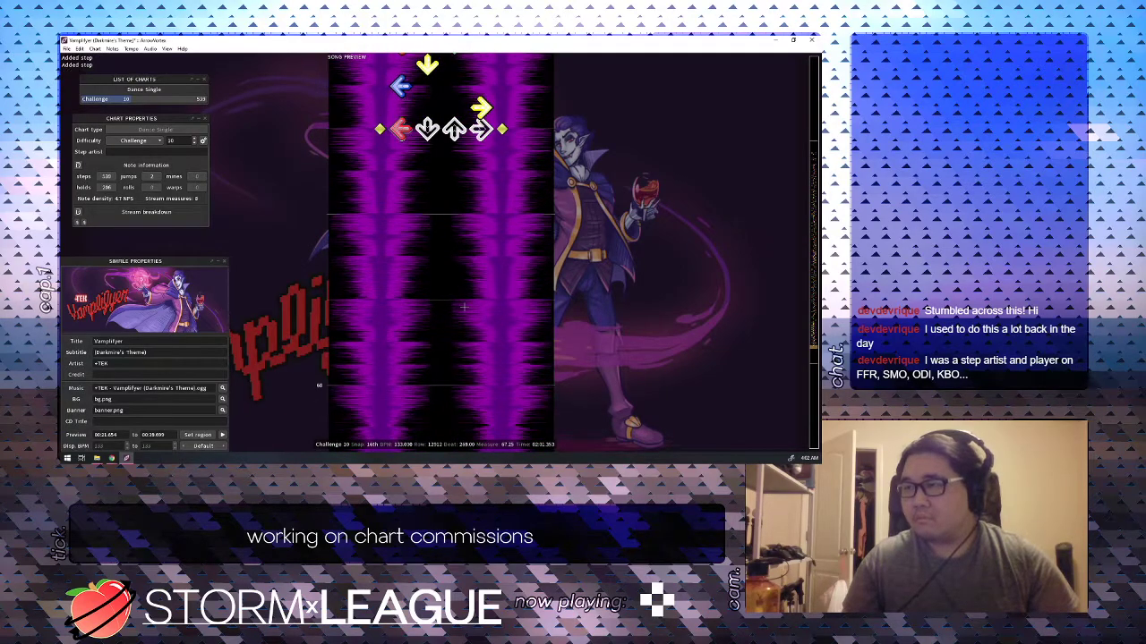
Add up, left, down, left, down, left and down steps on consecutive sixteenths from beat 269.25 to 270.75.
{"action": "key", "text": "1"}
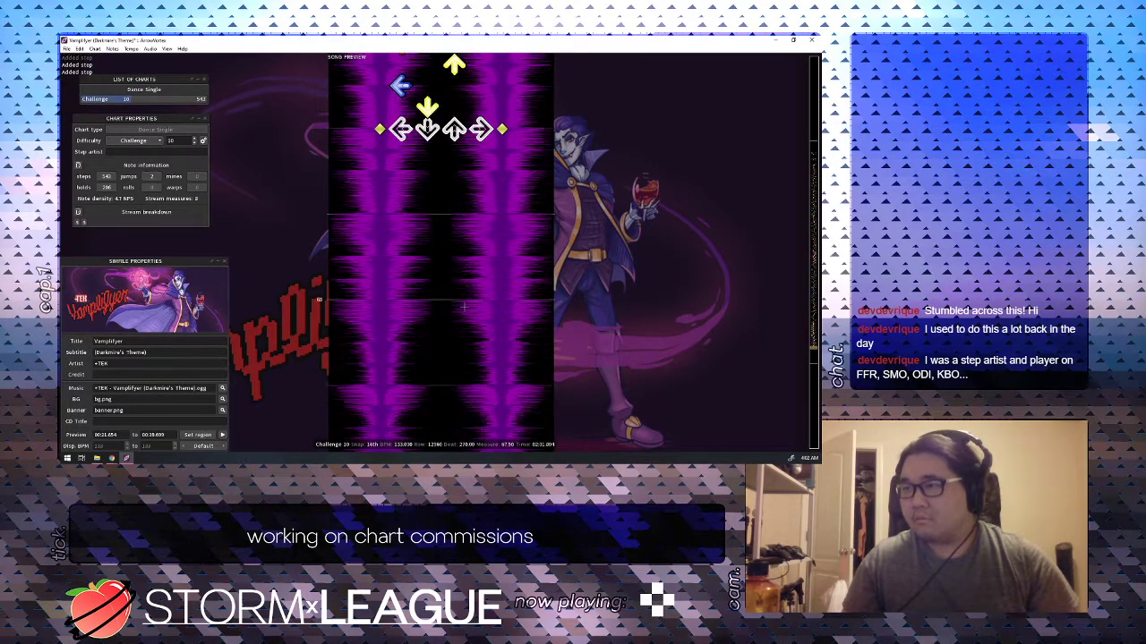
{"action": "key", "text": "2"}
{"action": "scroll", "coordinate": [465, 307], "scroll_direction": "down", "scroll_amount": 1}
{"action": "scroll", "coordinate": [464, 307], "scroll_direction": "up", "scroll_amount": 1}
{"action": "key", "text": "2"}
{"action": "scroll", "coordinate": [465, 307], "scroll_direction": "down", "scroll_amount": 1}
{"action": "key", "text": "1"}
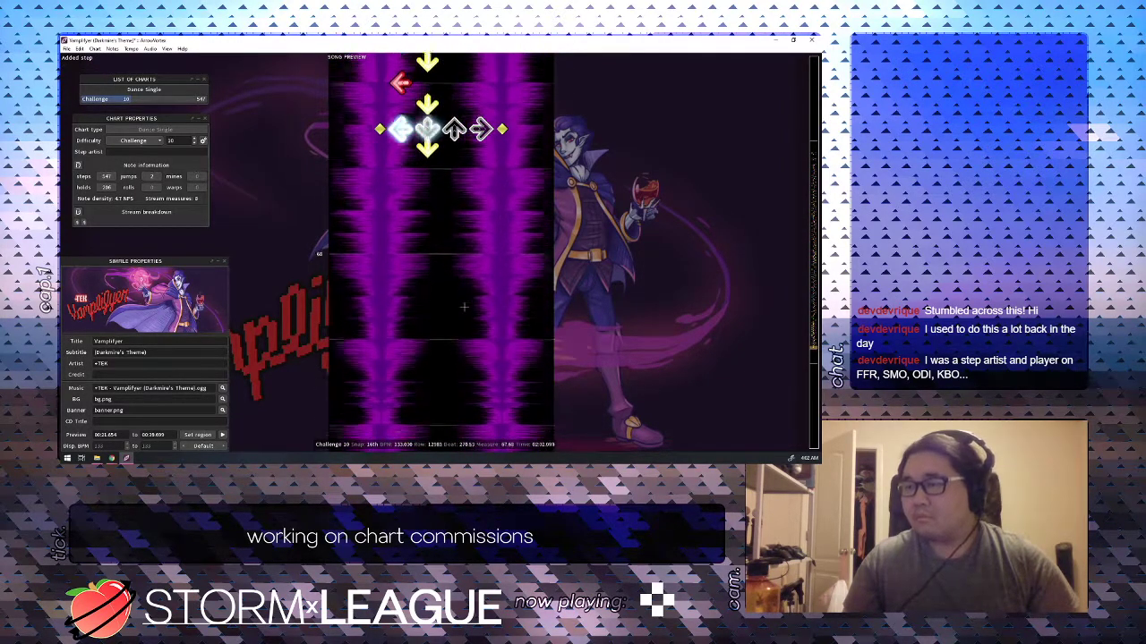
Replace the down, left and down steps at beats 269.75, 270 and 270.25 with right, up and right steps.
{"action": "scroll", "coordinate": [464, 307], "scroll_direction": "up", "scroll_amount": 8}
{"action": "scroll", "coordinate": [464, 307], "scroll_direction": "down", "scroll_amount": 3}
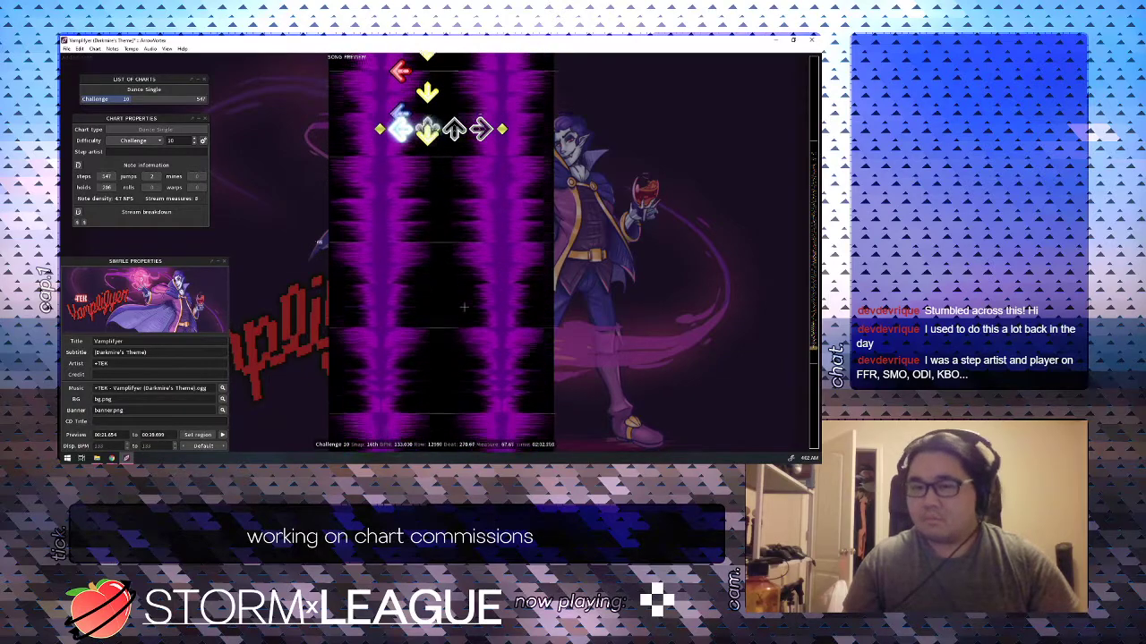
{"action": "scroll", "coordinate": [464, 307], "scroll_direction": "up", "scroll_amount": 1}
{"action": "key", "text": "2"}
{"action": "scroll", "coordinate": [465, 307], "scroll_direction": "up", "scroll_amount": 1}
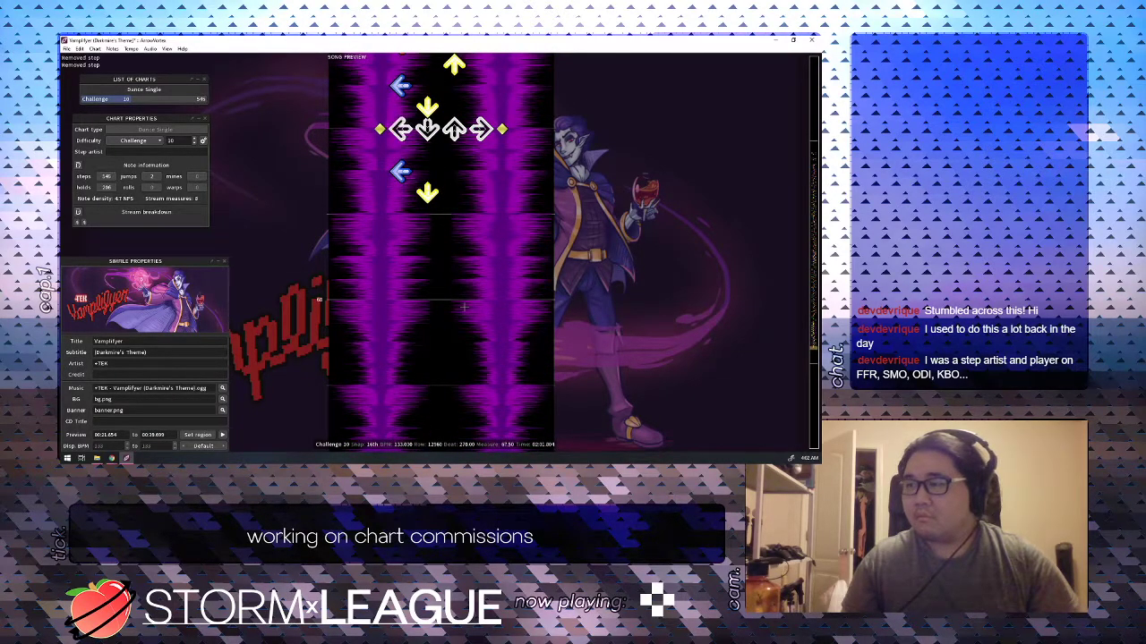
{"action": "scroll", "coordinate": [465, 307], "scroll_direction": "up", "scroll_amount": 2}
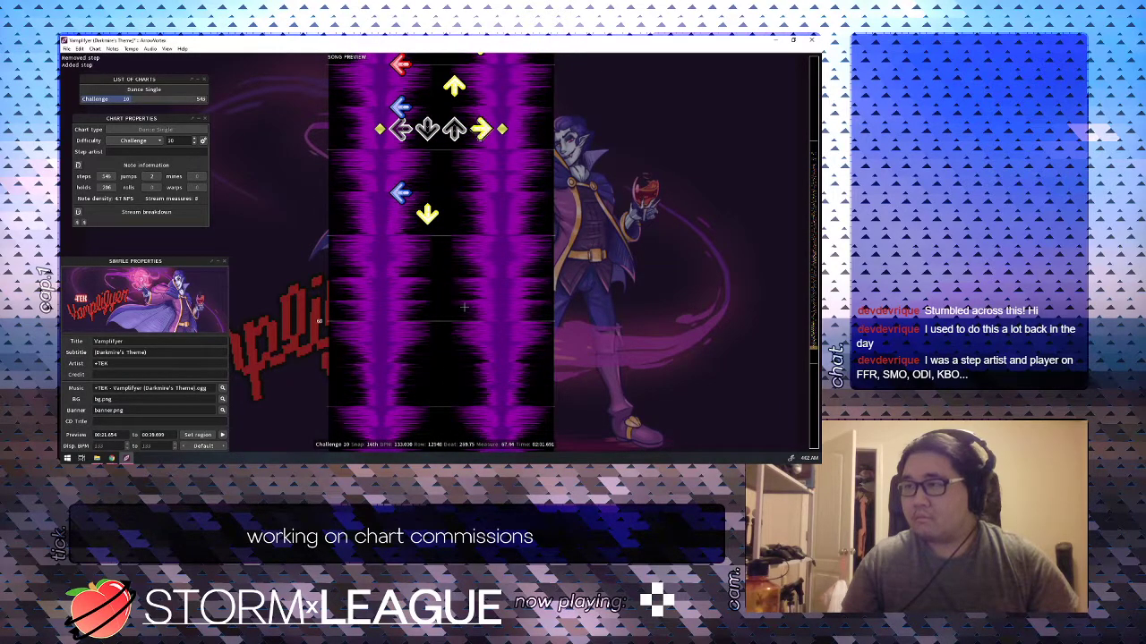
{"action": "scroll", "coordinate": [465, 307], "scroll_direction": "down", "scroll_amount": 1}
{"action": "key", "text": "4"}
{"action": "scroll", "coordinate": [465, 307], "scroll_direction": "down", "scroll_amount": 1}
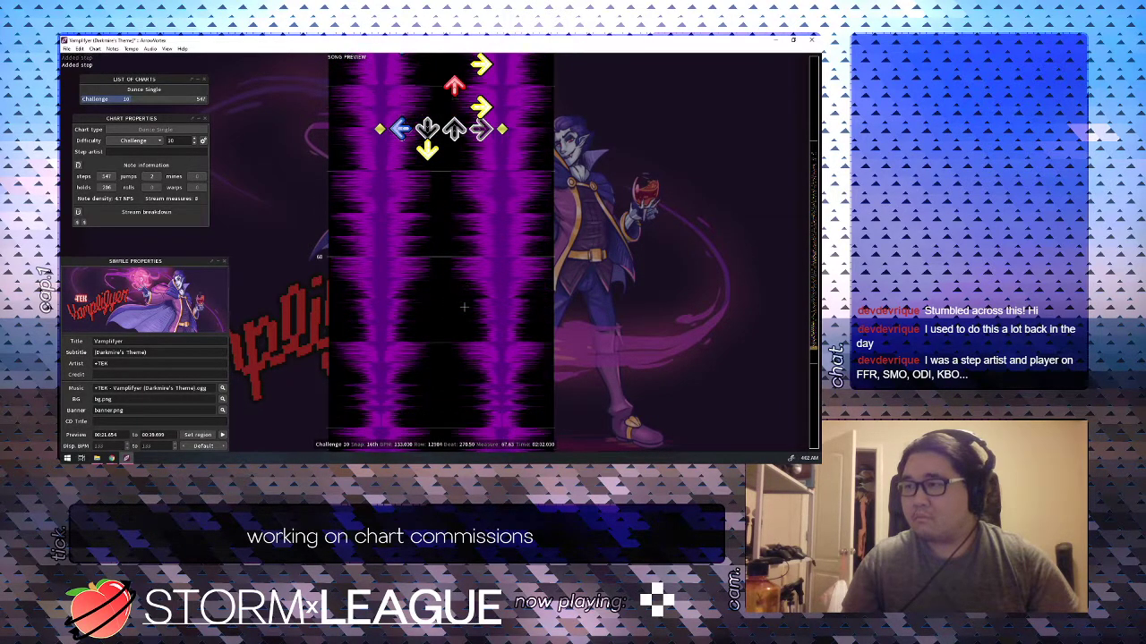
Change the steps at beats 270.5 and 270.75 to down and up, and add left, down, left and down steps from beat 271 to 271.75.
{"action": "scroll", "coordinate": [465, 307], "scroll_direction": "down", "scroll_amount": 1}
{"action": "key", "text": "1"}
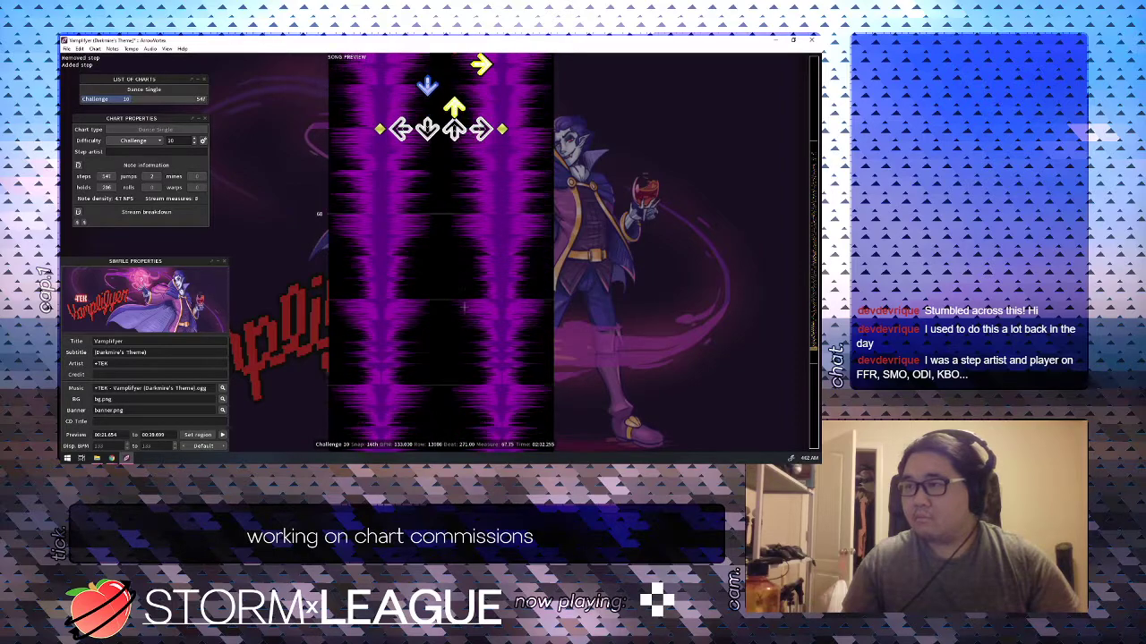
{"action": "scroll", "coordinate": [465, 307], "scroll_direction": "down", "scroll_amount": 1}
{"action": "key", "text": "1"}
{"action": "scroll", "coordinate": [465, 307], "scroll_direction": "down", "scroll_amount": 1}
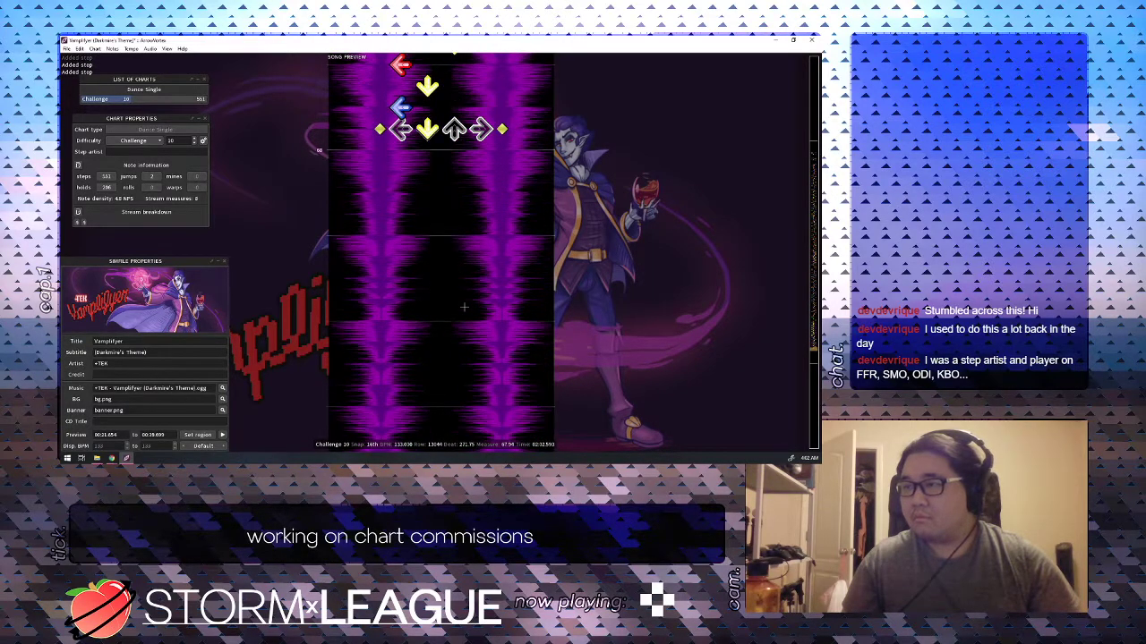
Play back the end of the stream around beat 272 and add one more left step.
{"action": "scroll", "coordinate": [465, 307], "scroll_direction": "up", "scroll_amount": 1}
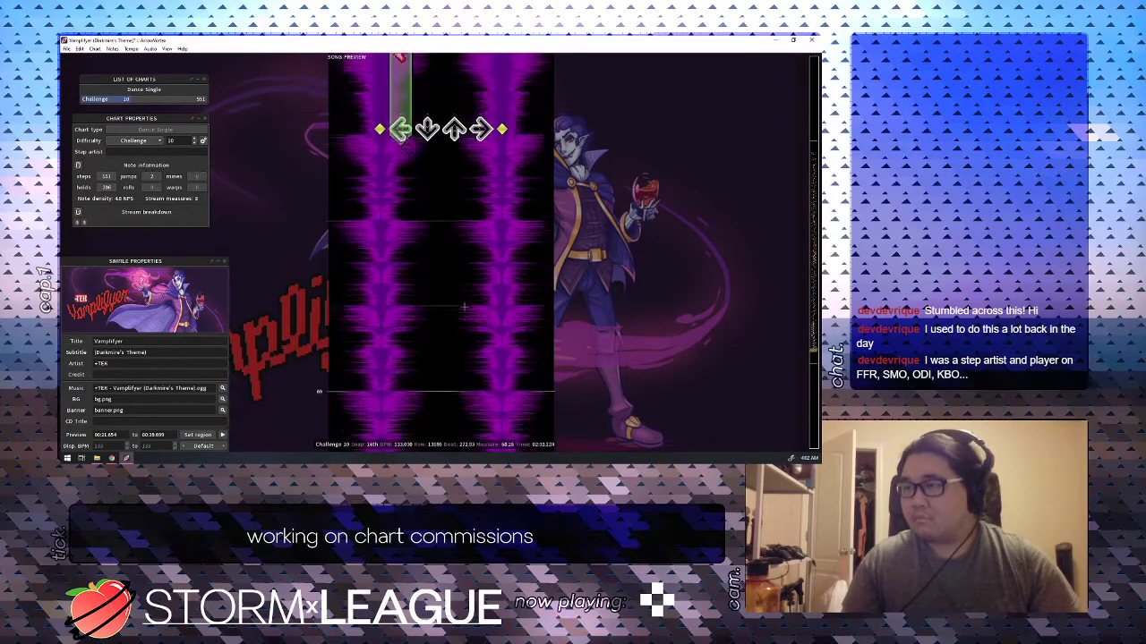
{"action": "key", "text": "space"}
{"action": "key", "text": "1"}
{"action": "scroll", "coordinate": [464, 307], "scroll_direction": "down", "scroll_amount": 1}
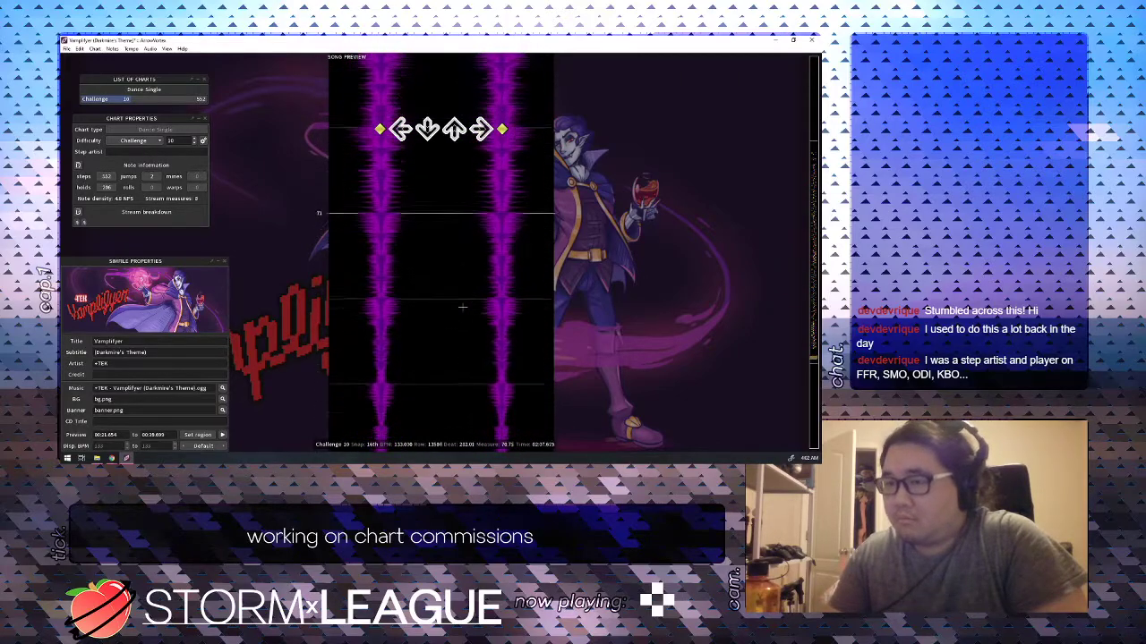
Estimate the Challenge chart's difficulty rating and play the chart from the beginning of the song.
{"action": "left_click", "coordinate": [203, 141]}
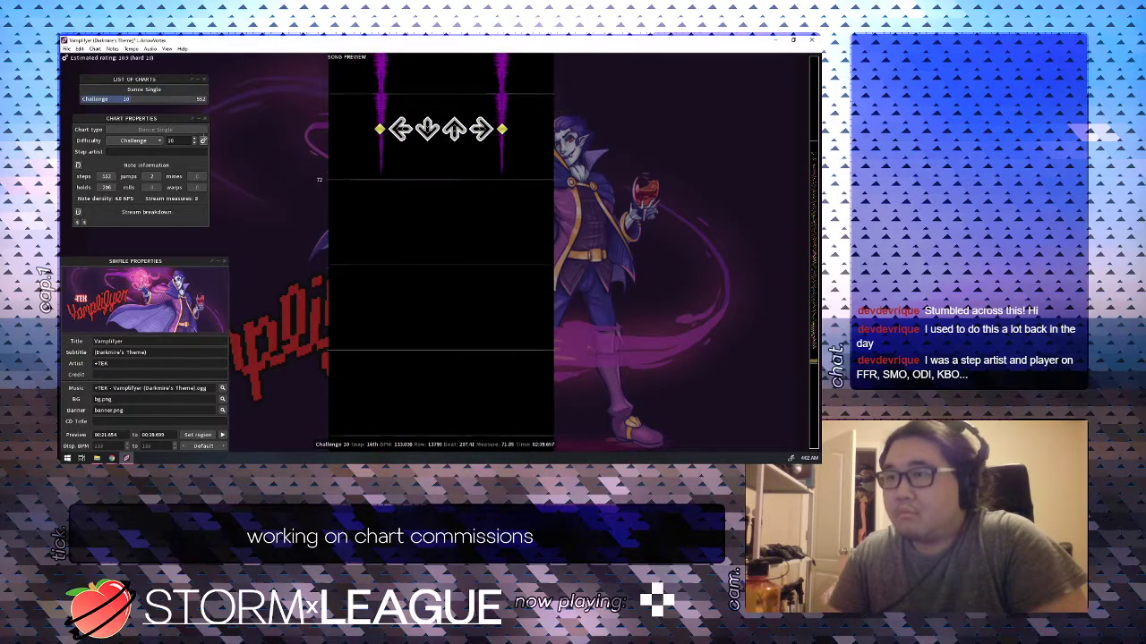
{"action": "key", "text": "Home"}
{"action": "key", "text": "space"}
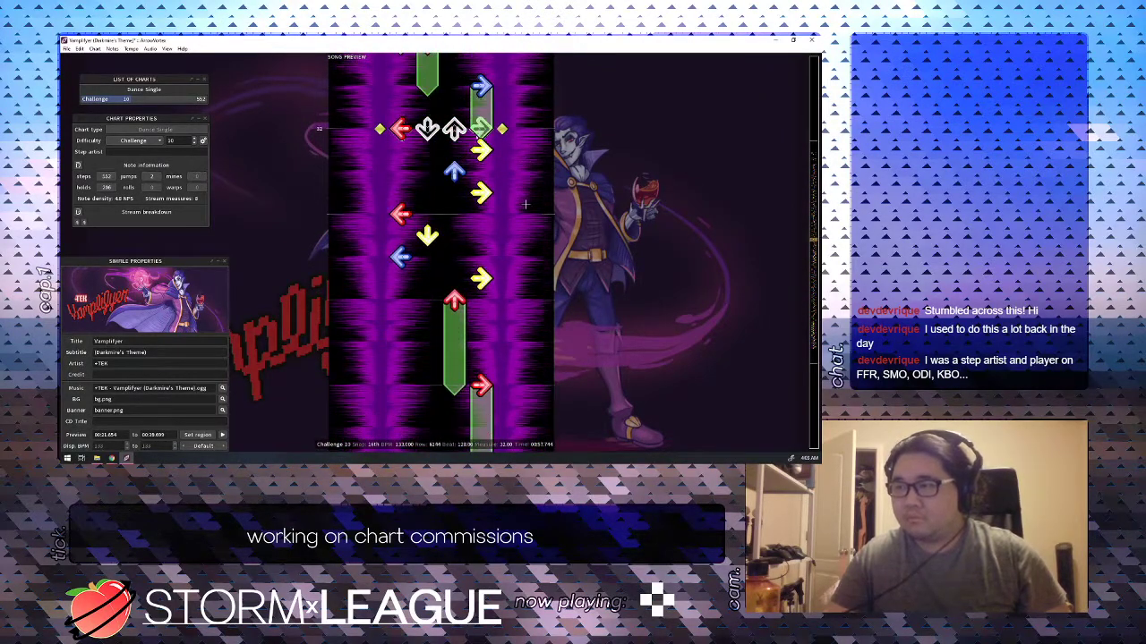
Replace the left step at beat 128 and the right step at 128.25 with an up hold from beat 128 to 129.
{"action": "scroll", "coordinate": [525, 204], "scroll_direction": "down", "scroll_amount": 1}
{"action": "key", "text": "4"}
{"action": "scroll", "coordinate": [526, 205], "scroll_direction": "up", "scroll_amount": 1}
{"action": "key", "text": "1"}
{"action": "key", "text": "3"}
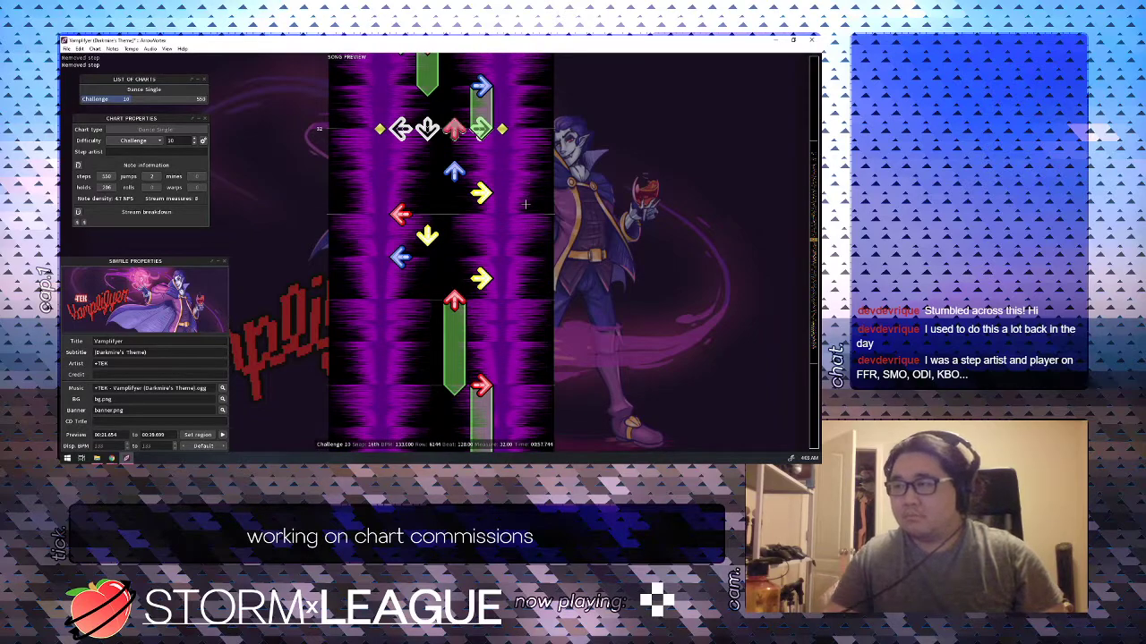
{"action": "key", "text": "space"}
{"action": "scroll", "coordinate": [525, 204], "scroll_direction": "up", "scroll_amount": 2}
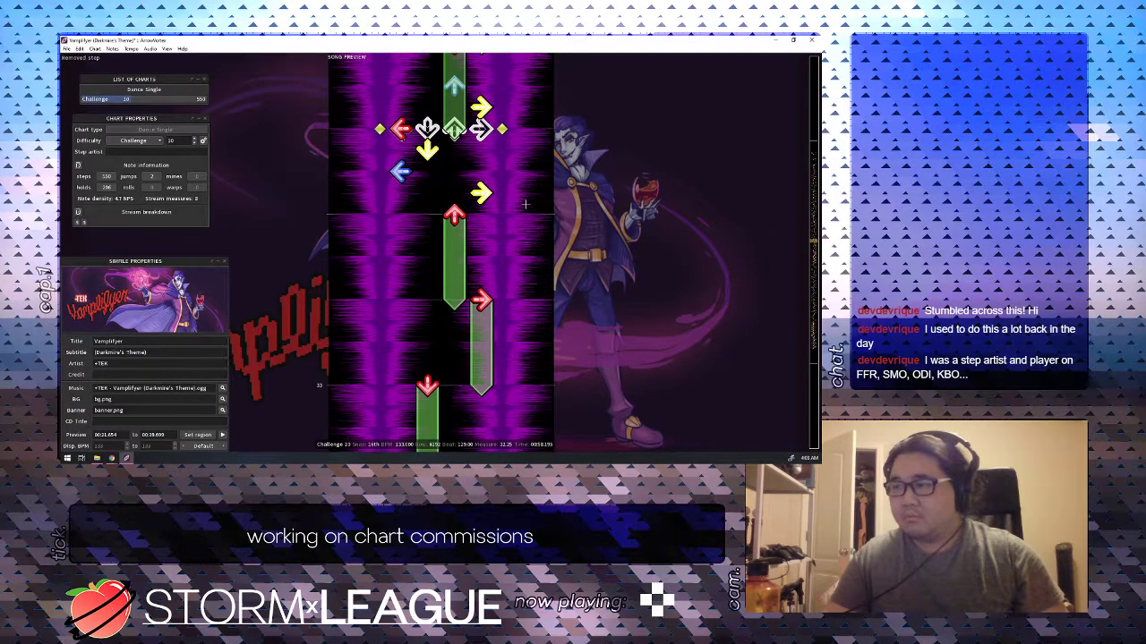
Remove the right step at beat 128.75, the left step at 129 and the down step at 129.25.
{"action": "scroll", "coordinate": [526, 204], "scroll_direction": "up", "scroll_amount": 1}
{"action": "key", "text": "4"}
{"action": "scroll", "coordinate": [525, 204], "scroll_direction": "down", "scroll_amount": 1}
{"action": "key", "text": "1"}
{"action": "scroll", "coordinate": [526, 204], "scroll_direction": "down", "scroll_amount": 1}
{"action": "key", "text": "2"}
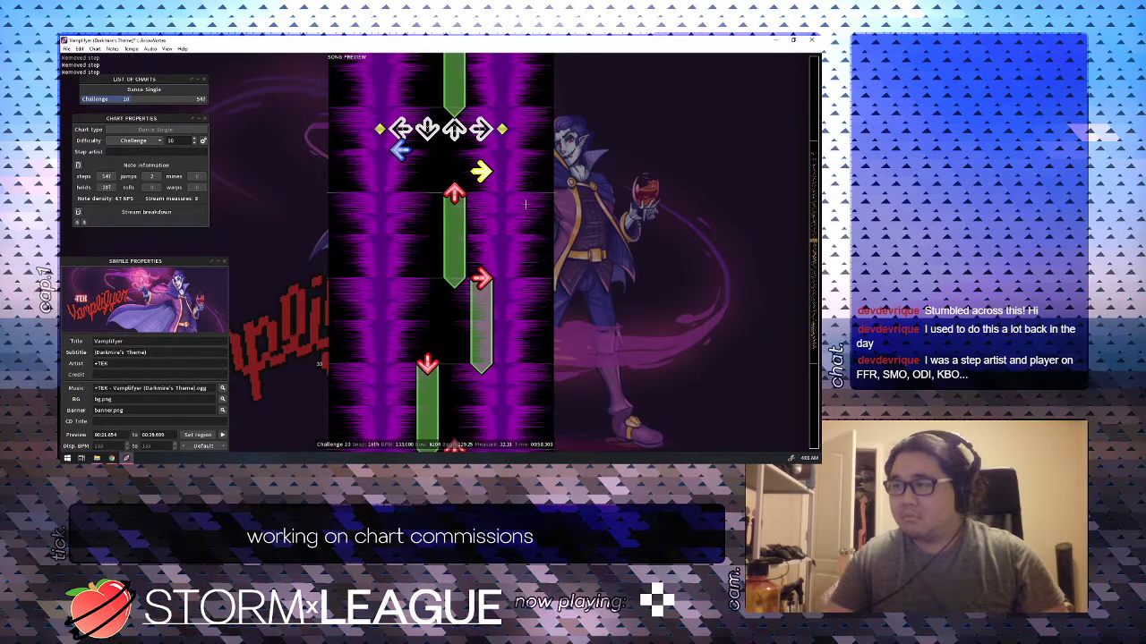
Go back several measures and play the hold section leading up to beat 129.
{"action": "scroll", "coordinate": [525, 204], "scroll_direction": "up", "scroll_amount": 15}
{"action": "key", "text": "space"}
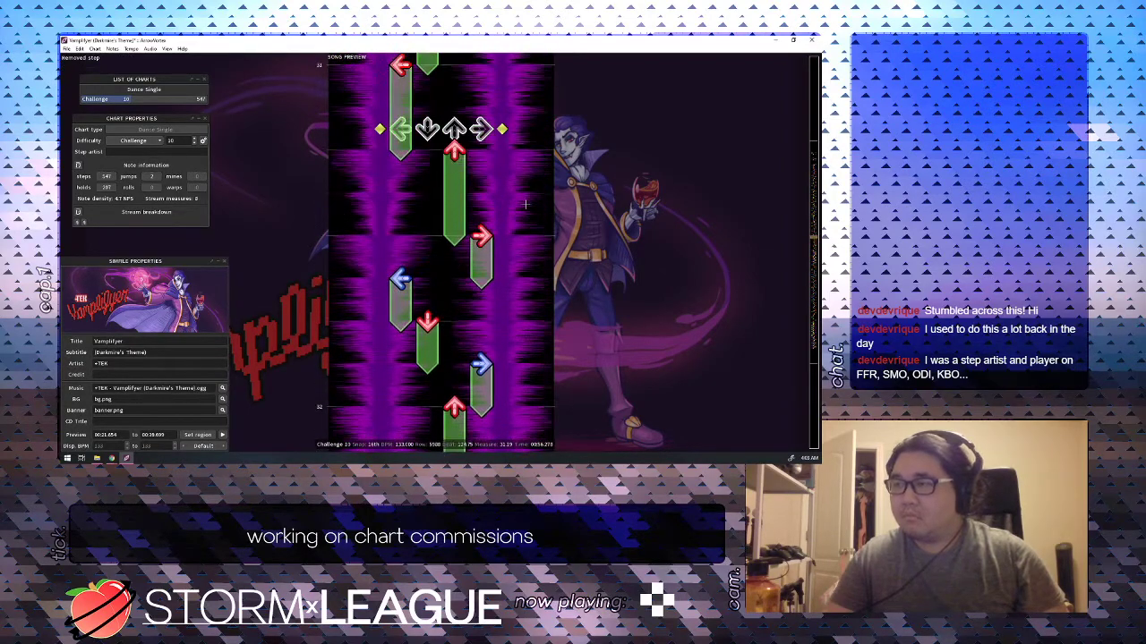
{"action": "scroll", "coordinate": [526, 205], "scroll_direction": "up", "scroll_amount": 20}
{"action": "key", "text": "space"}
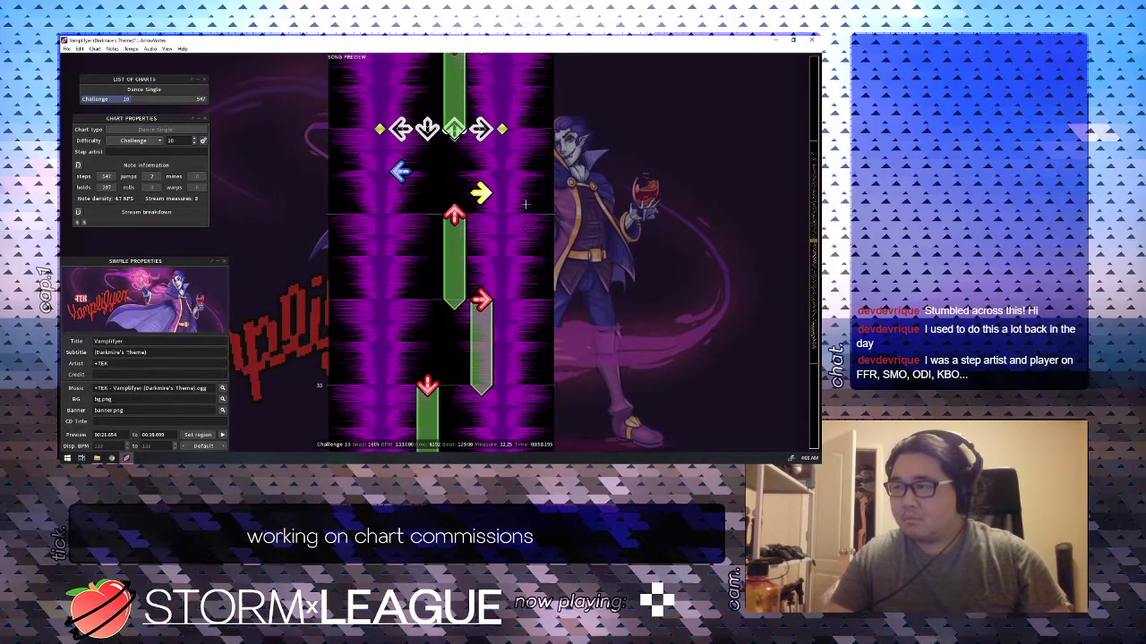
Replace the left step at beat 129.5 and the right step at 129.75 with a down hold from beat 129 to 130.
{"action": "key", "text": "1"}
{"action": "scroll", "coordinate": [525, 204], "scroll_direction": "up", "scroll_amount": 1}
{"action": "key", "text": "4"}
{"action": "scroll", "coordinate": [525, 204], "scroll_direction": "up", "scroll_amount": 10}
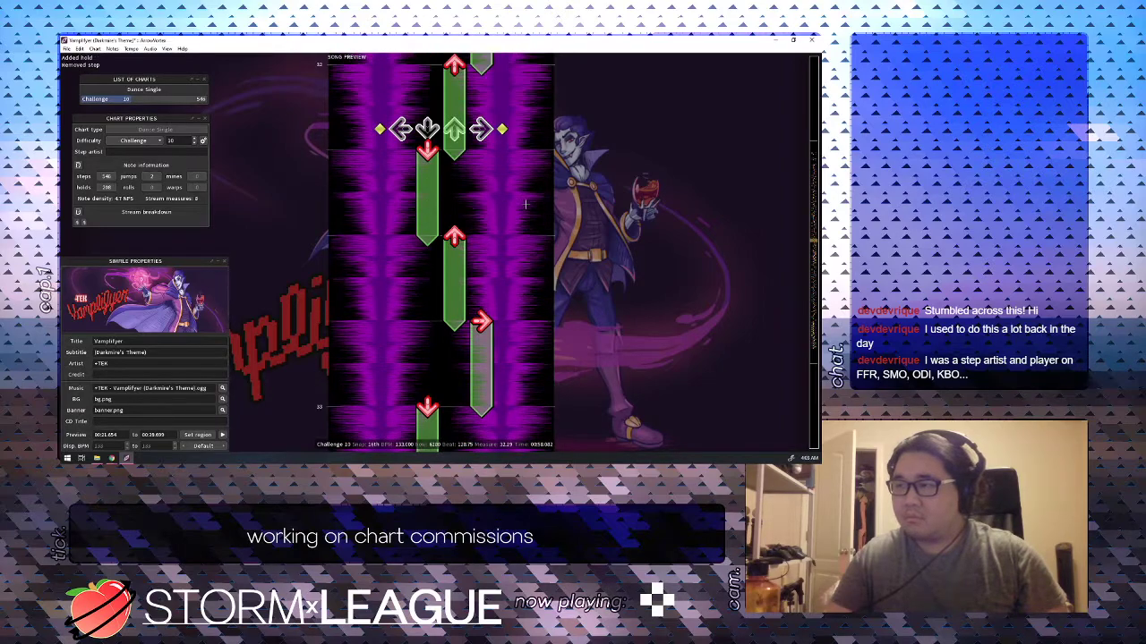
{"action": "key", "text": "space"}
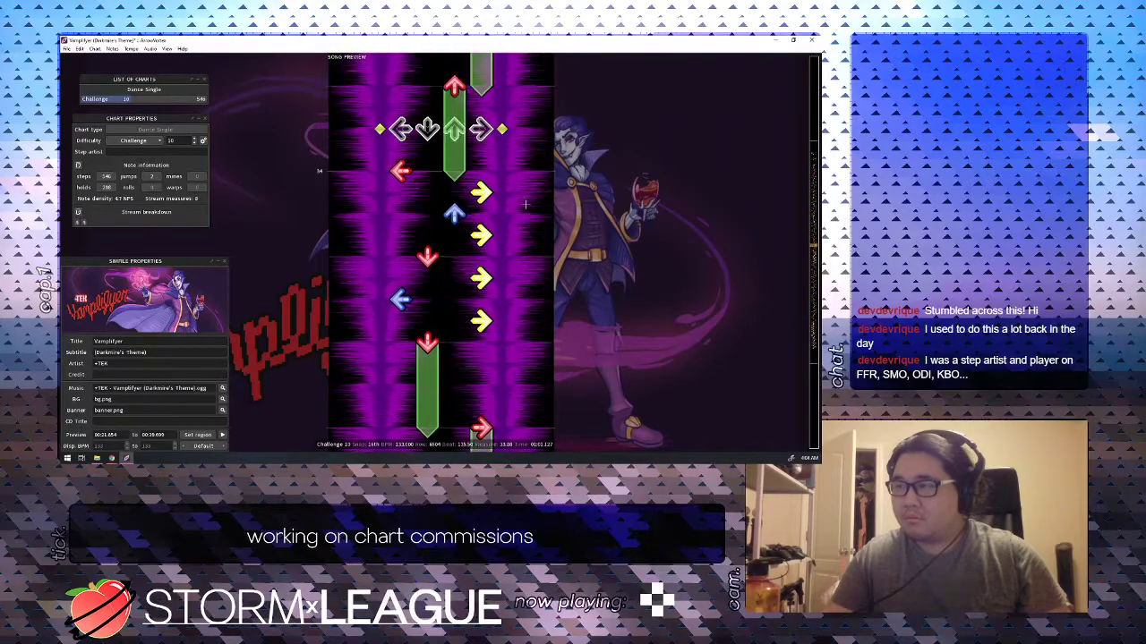
Turn the left step at beat 136 into a left hold ending at beat 137.
{"action": "scroll", "coordinate": [525, 205], "scroll_direction": "up", "scroll_amount": 3}
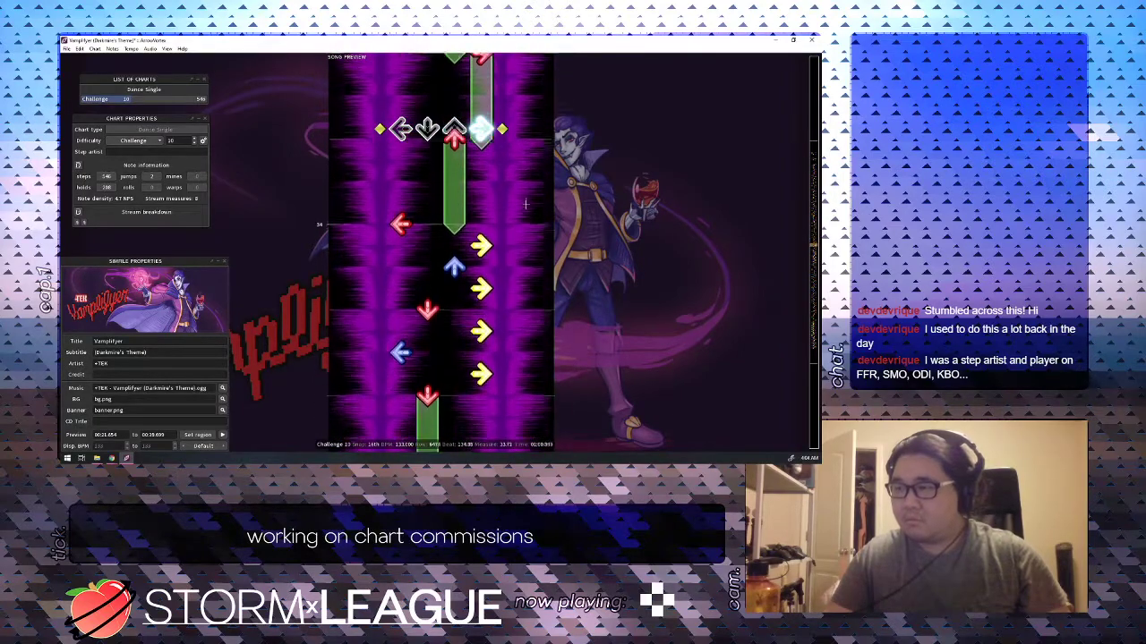
{"action": "scroll", "coordinate": [526, 204], "scroll_direction": "down", "scroll_amount": 1}
{"action": "key", "text": "1"}
{"action": "scroll", "coordinate": [525, 204], "scroll_direction": "down", "scroll_amount": 4}
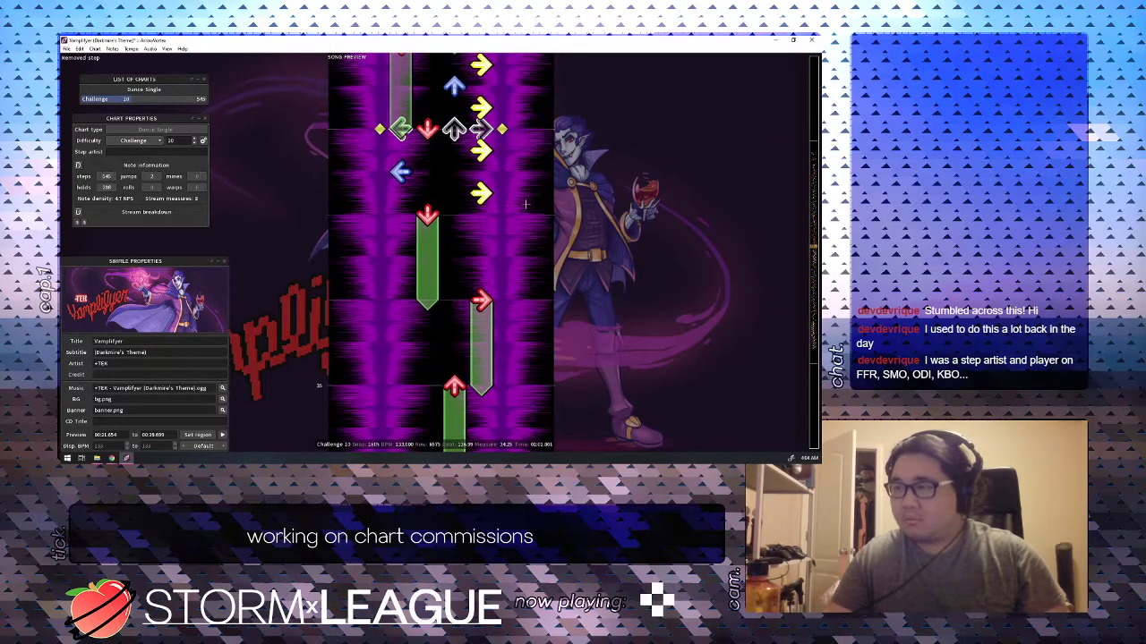
Replace the down step at beat 137 with an up hold from beat 137 to 138.
{"action": "scroll", "coordinate": [526, 204], "scroll_direction": "down", "scroll_amount": 1}
{"action": "key", "text": "3"}
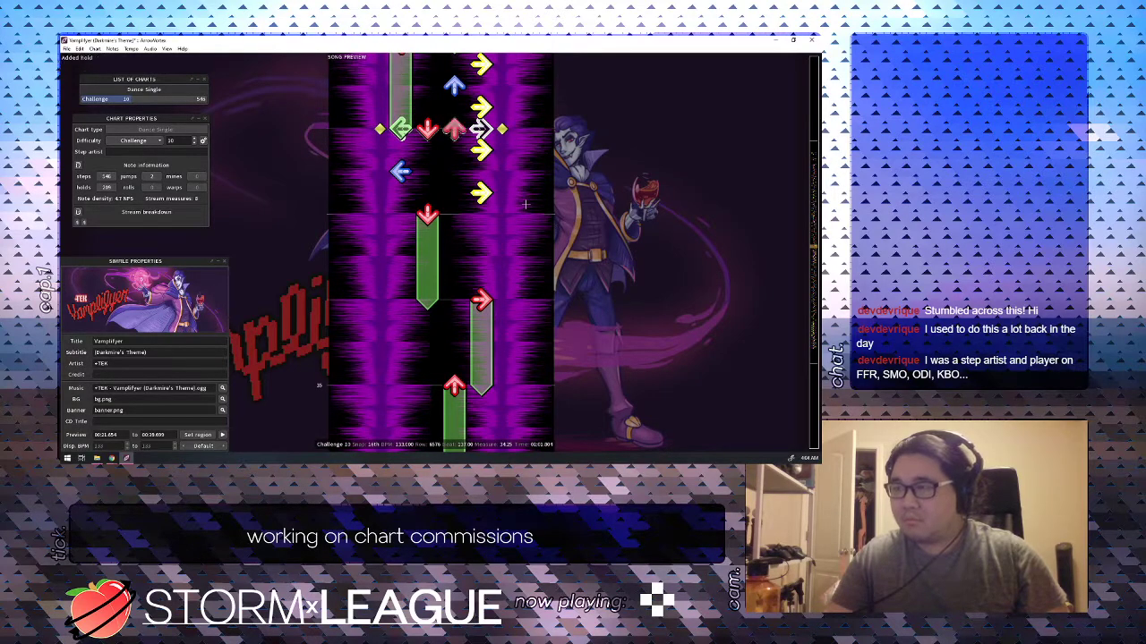
{"action": "scroll", "coordinate": [525, 204], "scroll_direction": "down", "scroll_amount": 3}
{"action": "scroll", "coordinate": [526, 204], "scroll_direction": "up", "scroll_amount": 4}
{"action": "key", "text": "2"}
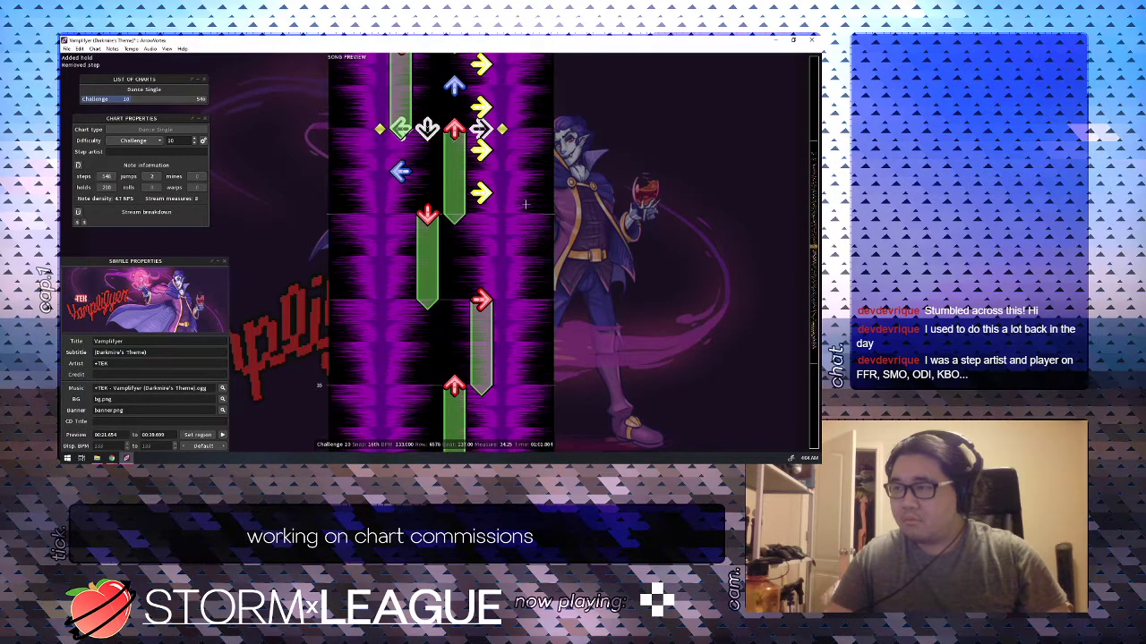
Remove the left step at beat 137.5 and the right step at beat 137.75.
{"action": "scroll", "coordinate": [525, 204], "scroll_direction": "down", "scroll_amount": 2}
{"action": "key", "text": "1"}
{"action": "scroll", "coordinate": [525, 204], "scroll_direction": "down", "scroll_amount": 1}
{"action": "scroll", "coordinate": [525, 204], "scroll_direction": "up", "scroll_amount": 1}
{"action": "key", "text": "1"}
{"action": "scroll", "coordinate": [526, 204], "scroll_direction": "down", "scroll_amount": 1}
{"action": "key", "text": "4"}
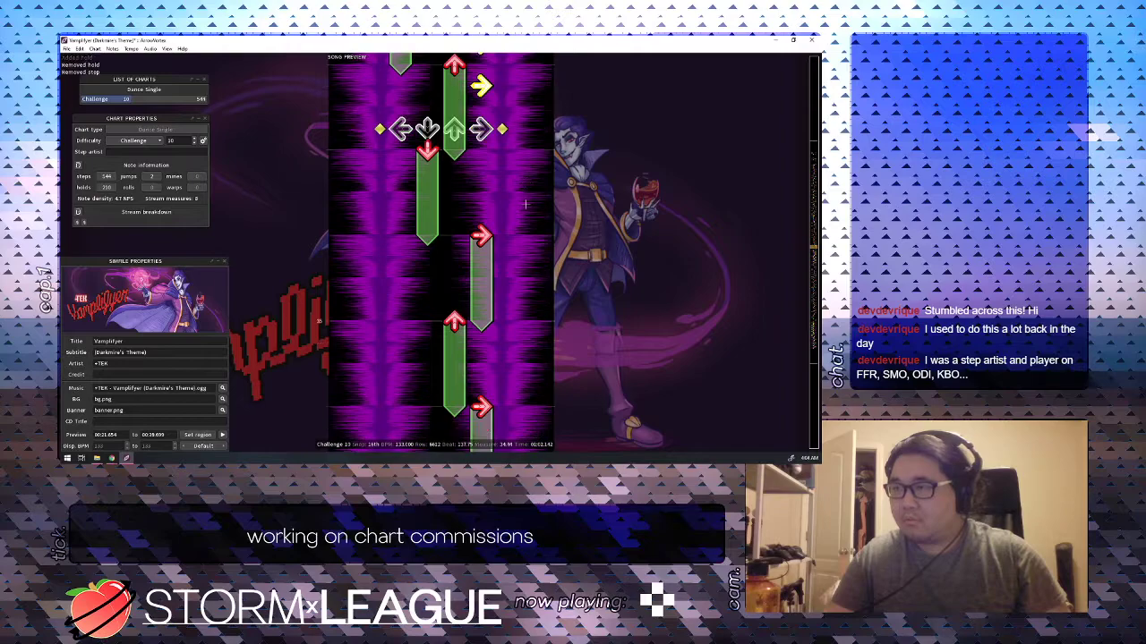
Remove the right steps at beats 137.25, 136.75 and 136.25 and the up step at beat 136.5.
{"action": "scroll", "coordinate": [526, 204], "scroll_direction": "up", "scroll_amount": 2}
{"action": "key", "text": "4"}
{"action": "scroll", "coordinate": [526, 204], "scroll_direction": "up", "scroll_amount": 2}
{"action": "key", "text": "4"}
{"action": "scroll", "coordinate": [525, 204], "scroll_direction": "up", "scroll_amount": 1}
{"action": "key", "text": "3"}
{"action": "scroll", "coordinate": [525, 204], "scroll_direction": "up", "scroll_amount": 1}
{"action": "key", "text": "4"}
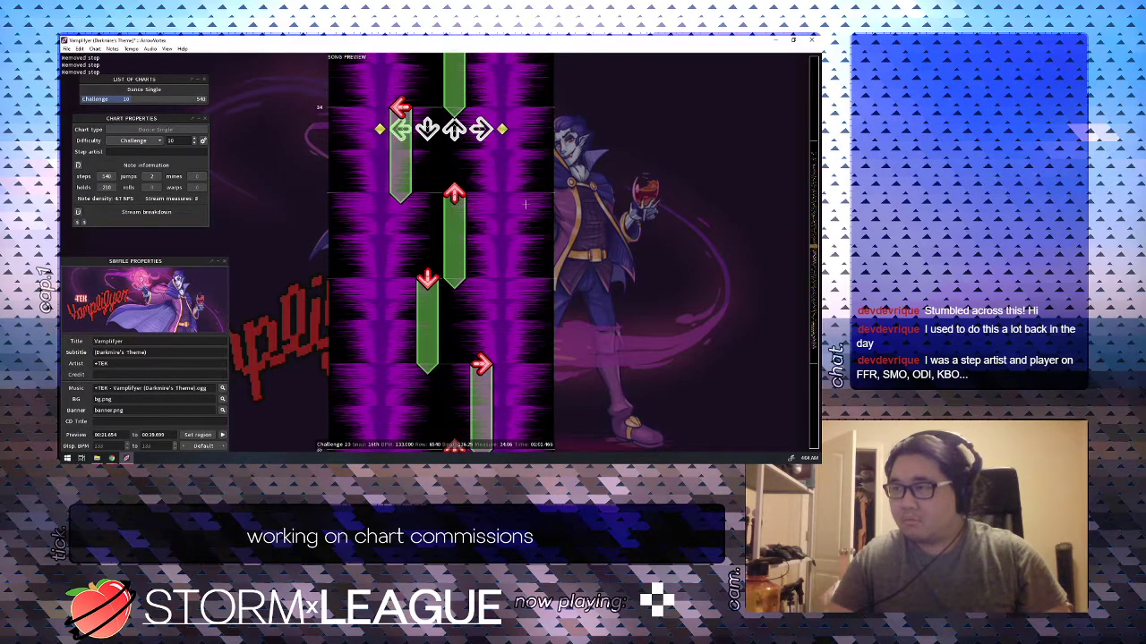
Play the revised chart from about beat 113 onward and save the simfile.
{"action": "scroll", "coordinate": [526, 204], "scroll_direction": "up", "scroll_amount": 17}
{"action": "key", "text": "Up"}
{"action": "key", "text": "Up"}
{"action": "key", "text": "Up"}
{"action": "key", "text": "Up"}
{"action": "key", "text": "Up"}
{"action": "key", "text": "Up"}
{"action": "key", "text": "Up"}
{"action": "key", "text": "Up"}
{"action": "key", "text": "Up"}
{"action": "key", "text": "Up"}
{"action": "key", "text": "Up"}
{"action": "key", "text": "Up"}
{"action": "key", "text": "Up"}
{"action": "key", "text": "Up"}
{"action": "key", "text": "Up"}
{"action": "key", "text": "Up"}
{"action": "key", "text": "Up"}
{"action": "key", "text": "Up"}
{"action": "key", "text": "Up"}
{"action": "key", "text": "Up"}
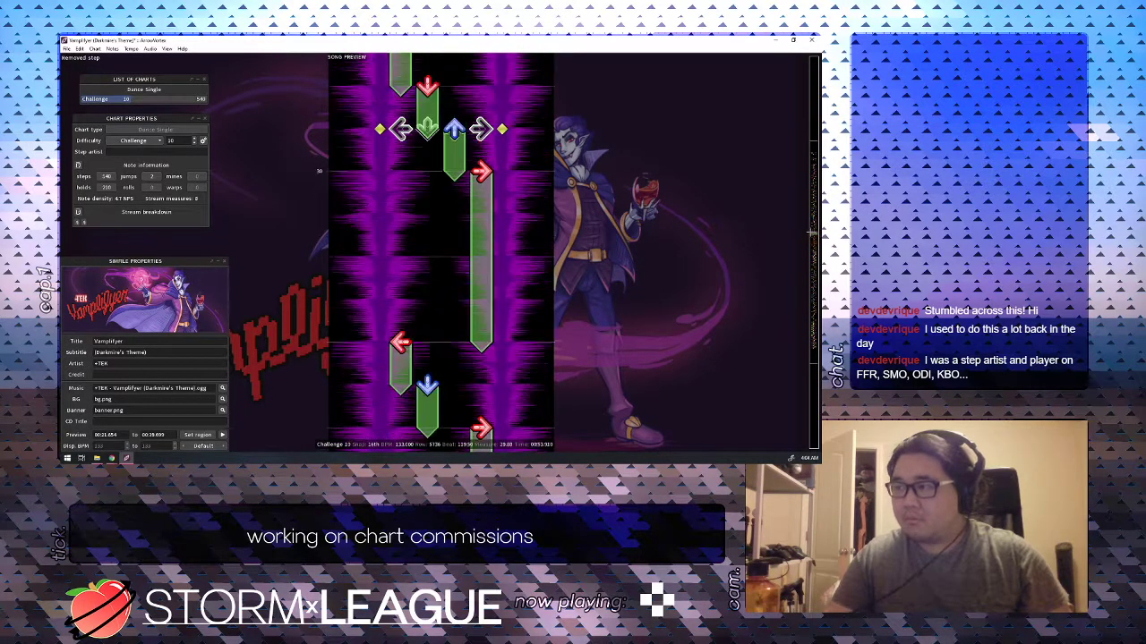
{"action": "scroll", "coordinate": [605, 232], "scroll_direction": "up", "scroll_amount": 20}
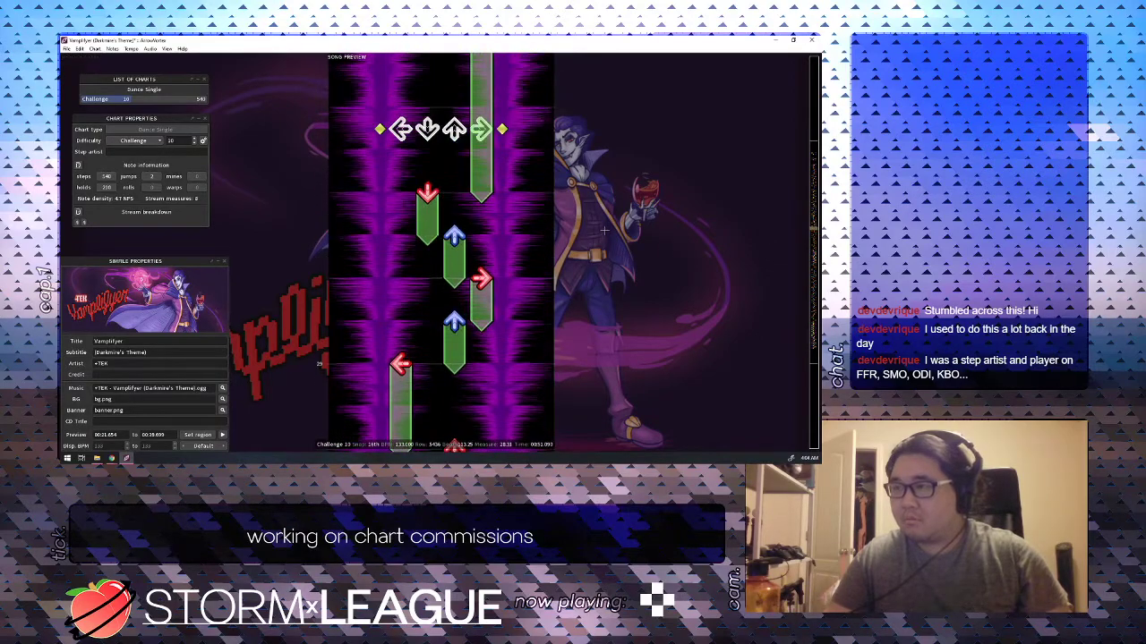
{"action": "key", "text": "space"}
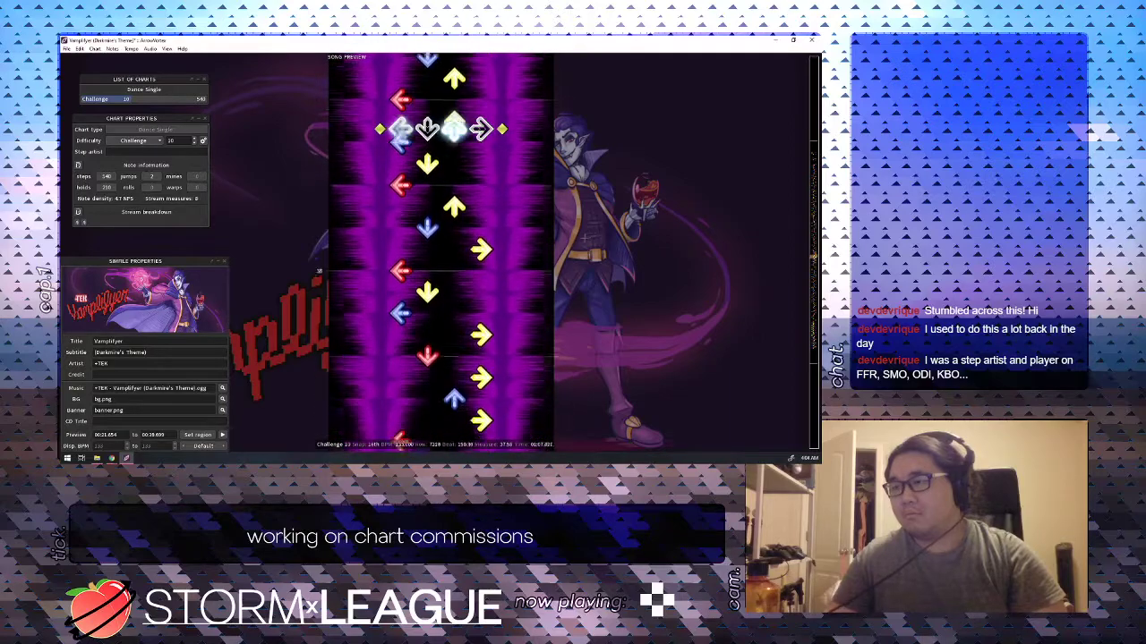
{"action": "key", "text": "ctrl+s"}
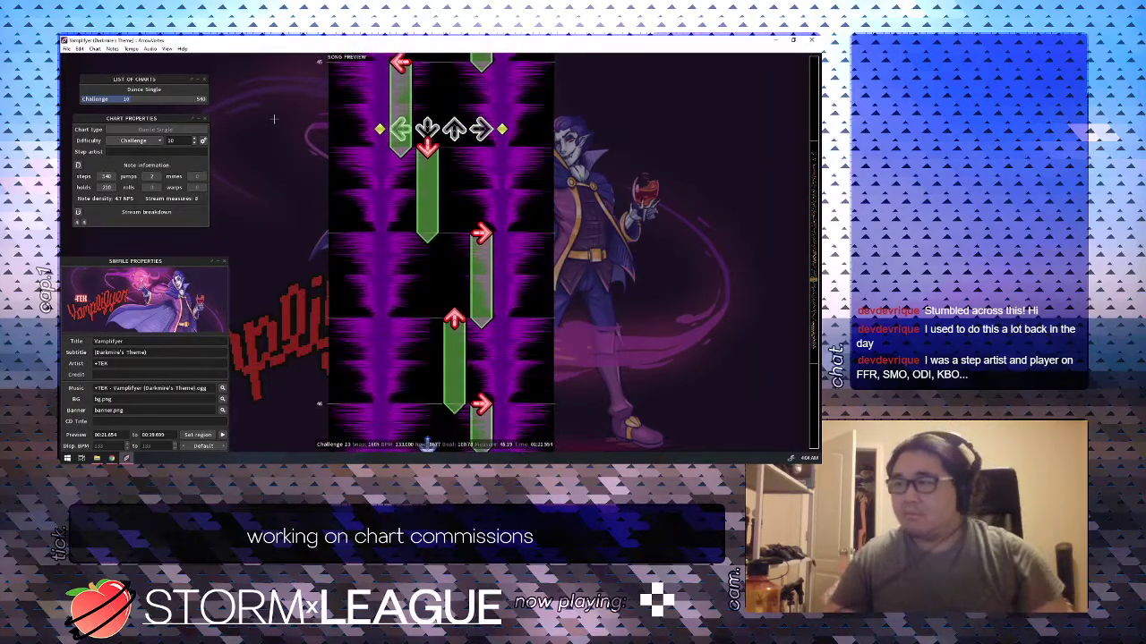
Add up steps at beats 180.5 and 181.5, checking the section by playback.
{"action": "key", "text": "3"}
{"action": "scroll", "coordinate": [274, 119], "scroll_direction": "up", "scroll_amount": 10}
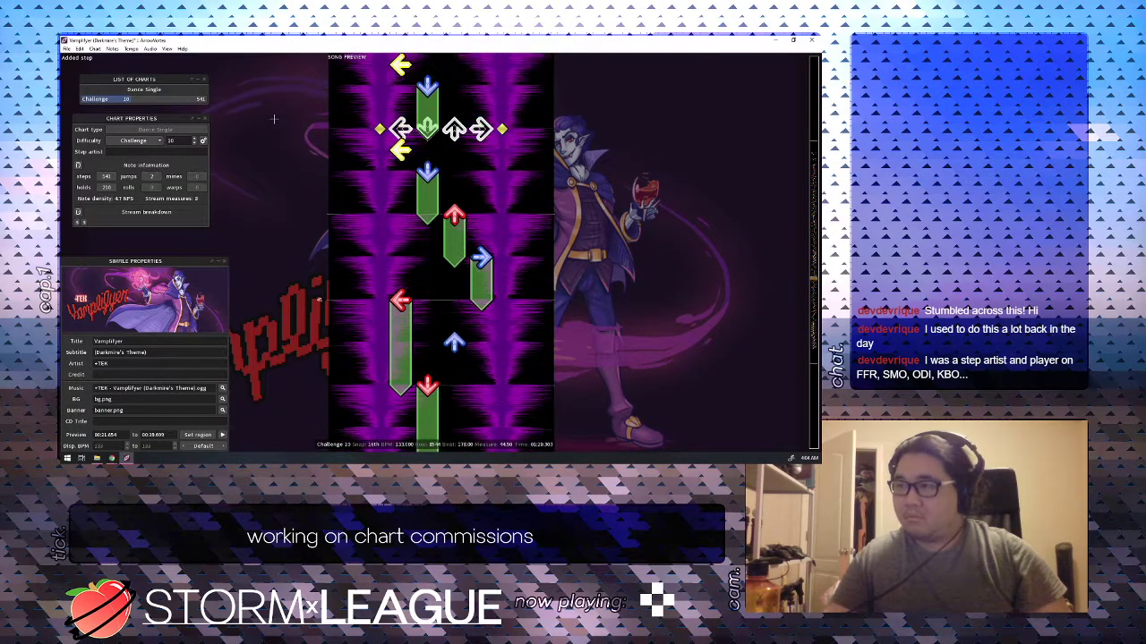
{"action": "key", "text": "space"}
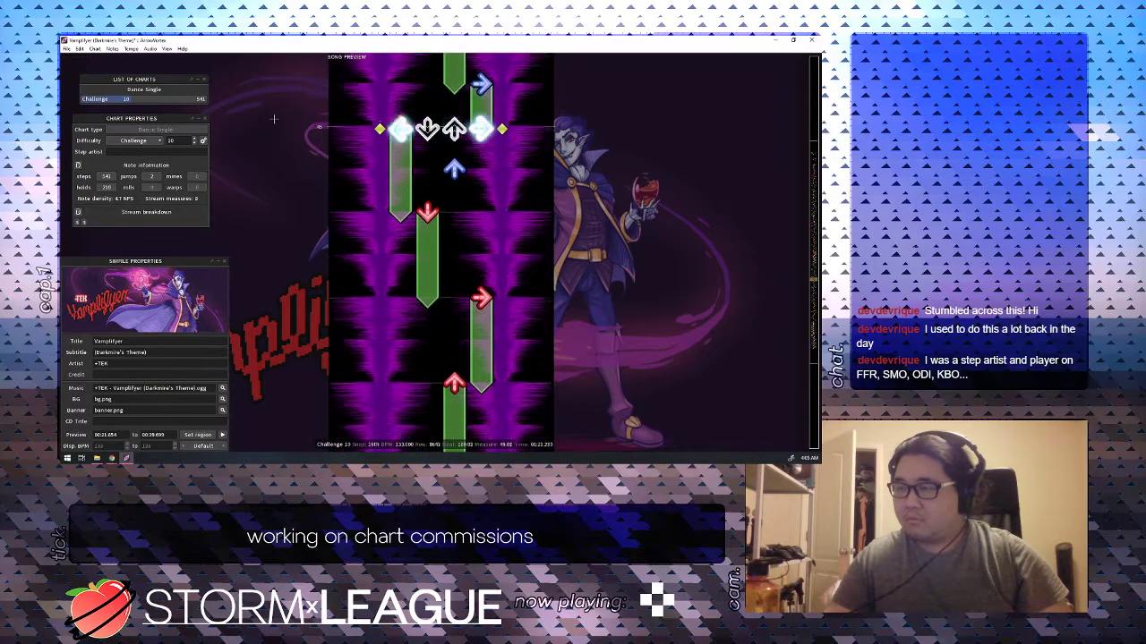
{"action": "key", "text": "space"}
{"action": "key", "text": "3"}
{"action": "key", "text": "3"}
{"action": "key", "text": "3"}
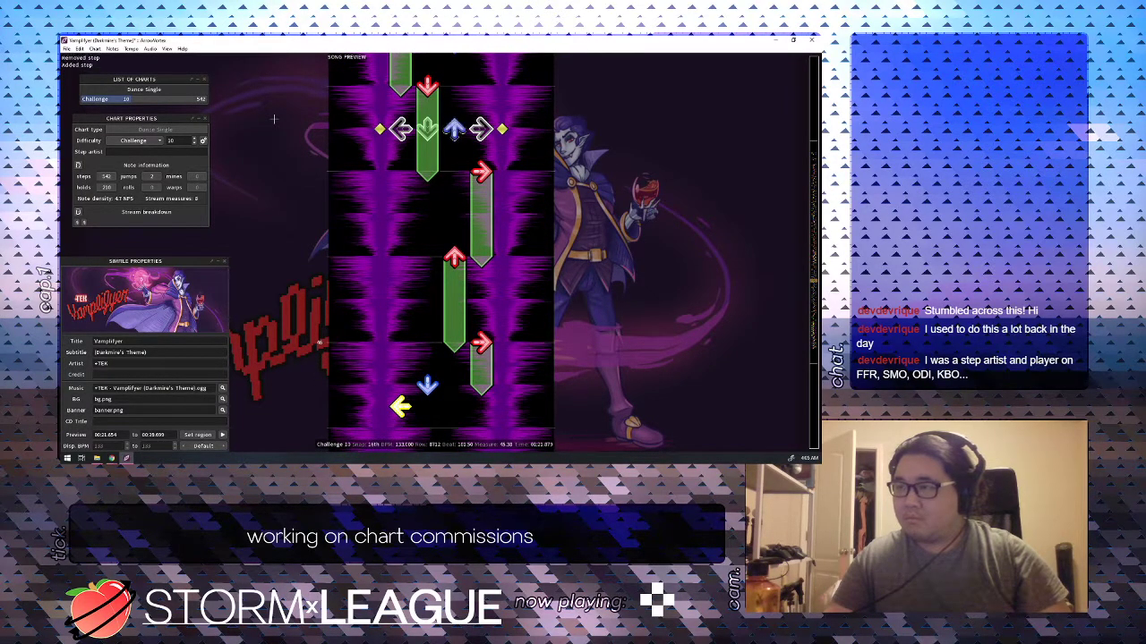
Add an up step at beat 182.5 and replace the up hold at beat 183 with a down hold from beat 183 to 184.
{"action": "scroll", "coordinate": [274, 119], "scroll_direction": "up", "scroll_amount": 6}
{"action": "key", "text": "space"}
{"action": "key", "text": "3"}
{"action": "key", "text": "3"}
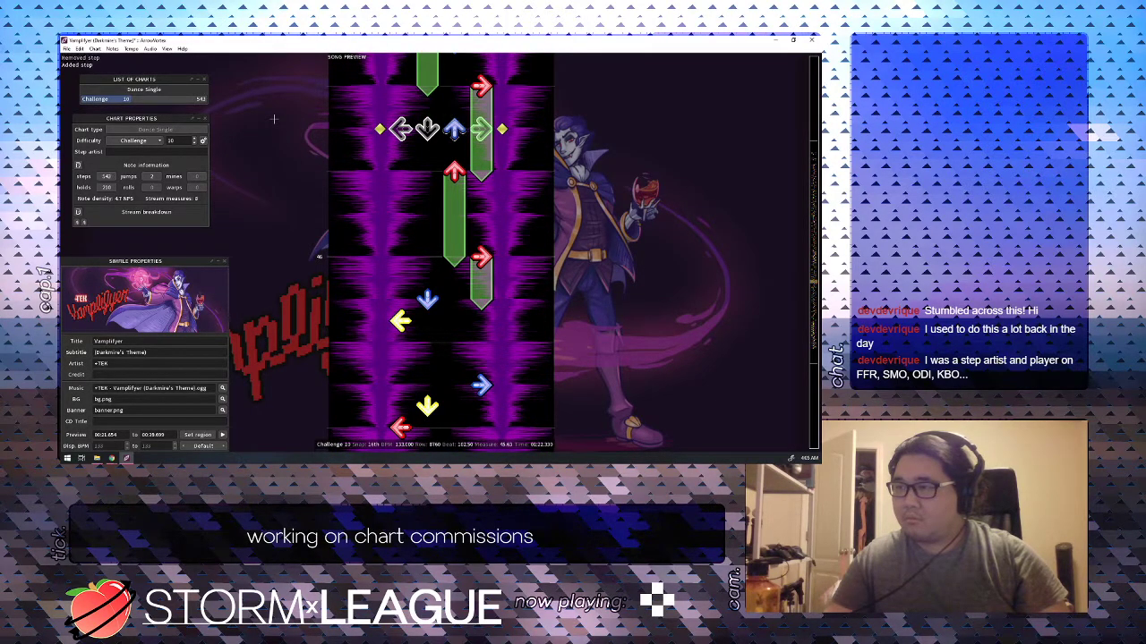
{"action": "key", "text": "3"}
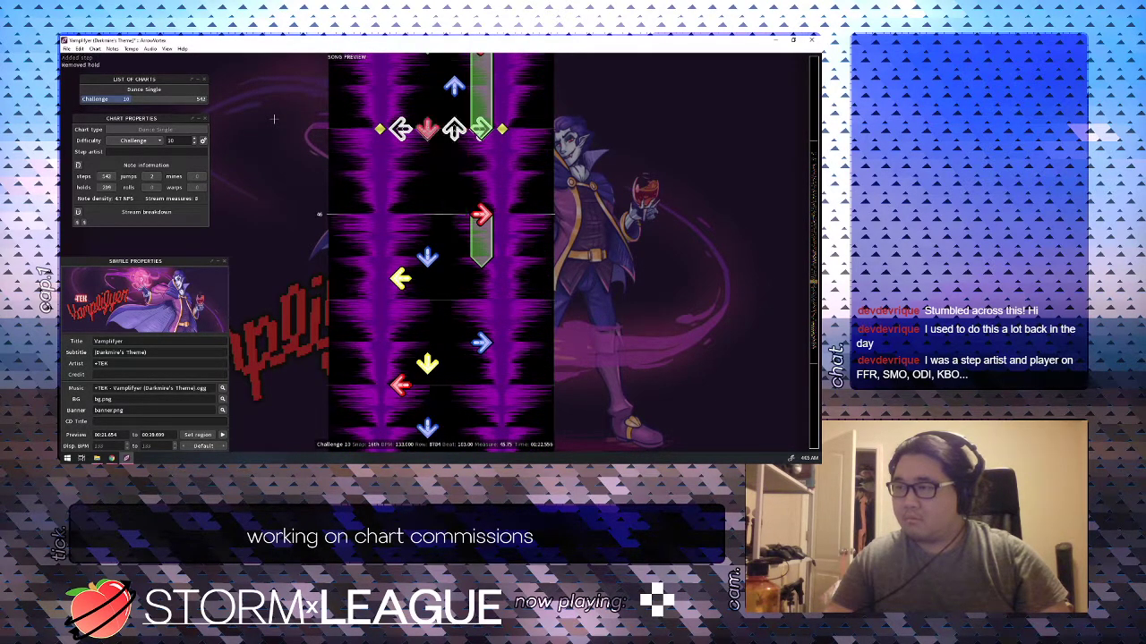
{"action": "key", "text": "2"}
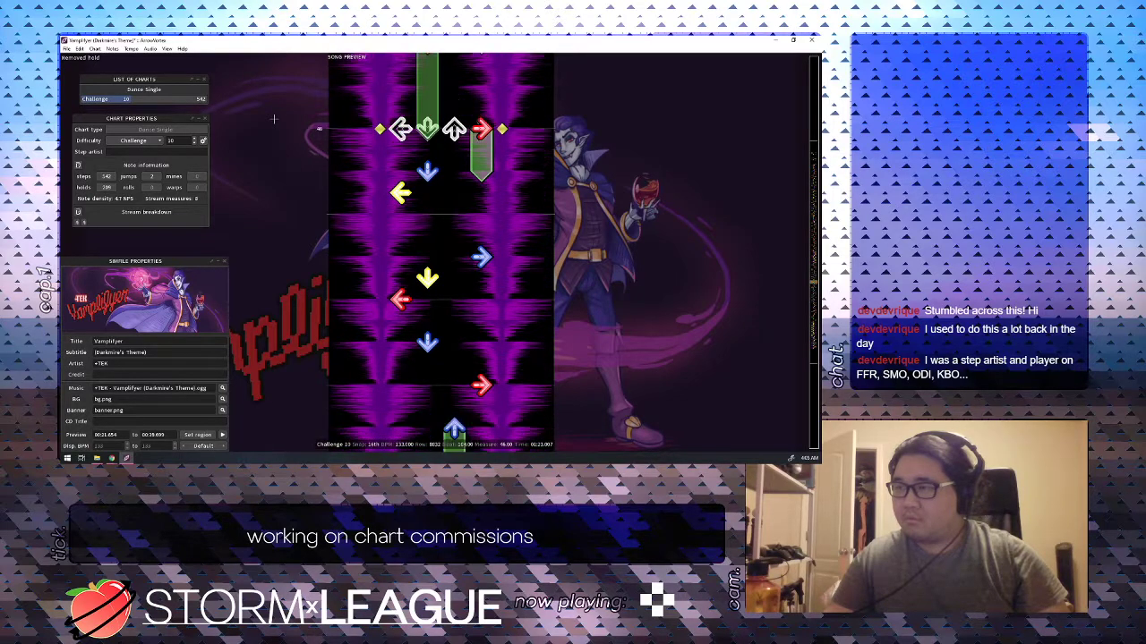
Shorten the left hold starting at beat 180 so it ends at beat 180.5, clearing any extra left step at beat 181.
{"action": "scroll", "coordinate": [274, 119], "scroll_direction": "up", "scroll_amount": 20}
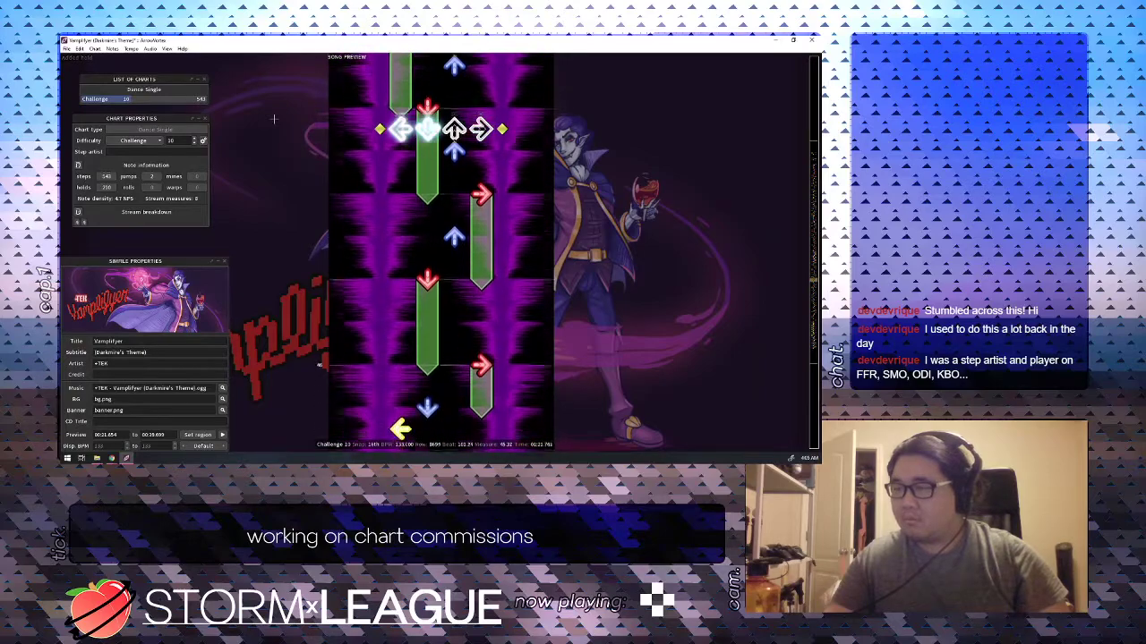
{"action": "key", "text": "1"}
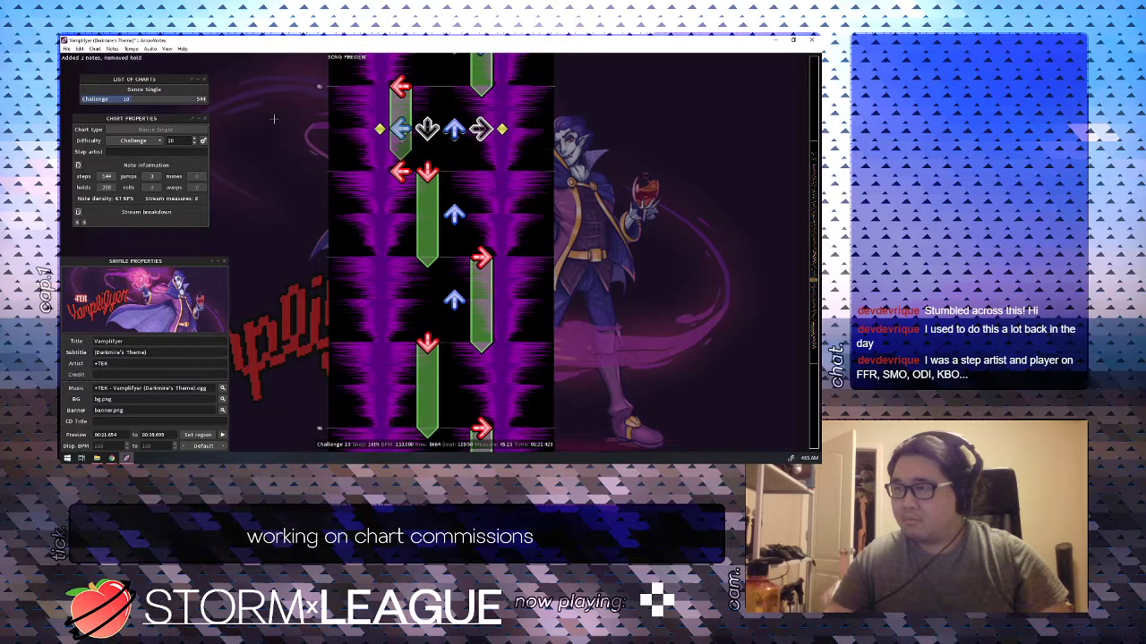
{"action": "scroll", "coordinate": [274, 119], "scroll_direction": "up", "scroll_amount": 2}
{"action": "scroll", "coordinate": [274, 119], "scroll_direction": "down", "scroll_amount": 4}
{"action": "key", "text": "1"}
{"action": "scroll", "coordinate": [274, 119], "scroll_direction": "up", "scroll_amount": 4}
{"action": "scroll", "coordinate": [274, 119], "scroll_direction": "down", "scroll_amount": 3}
{"action": "key", "text": "1"}
{"action": "scroll", "coordinate": [273, 119], "scroll_direction": "up", "scroll_amount": 1}
{"action": "key", "text": "1"}
{"action": "scroll", "coordinate": [274, 119], "scroll_direction": "up", "scroll_amount": 2}
{"action": "scroll", "coordinate": [274, 119], "scroll_direction": "down", "scroll_amount": 3}
{"action": "key", "text": "1"}
{"action": "scroll", "coordinate": [274, 119], "scroll_direction": "down", "scroll_amount": 1}
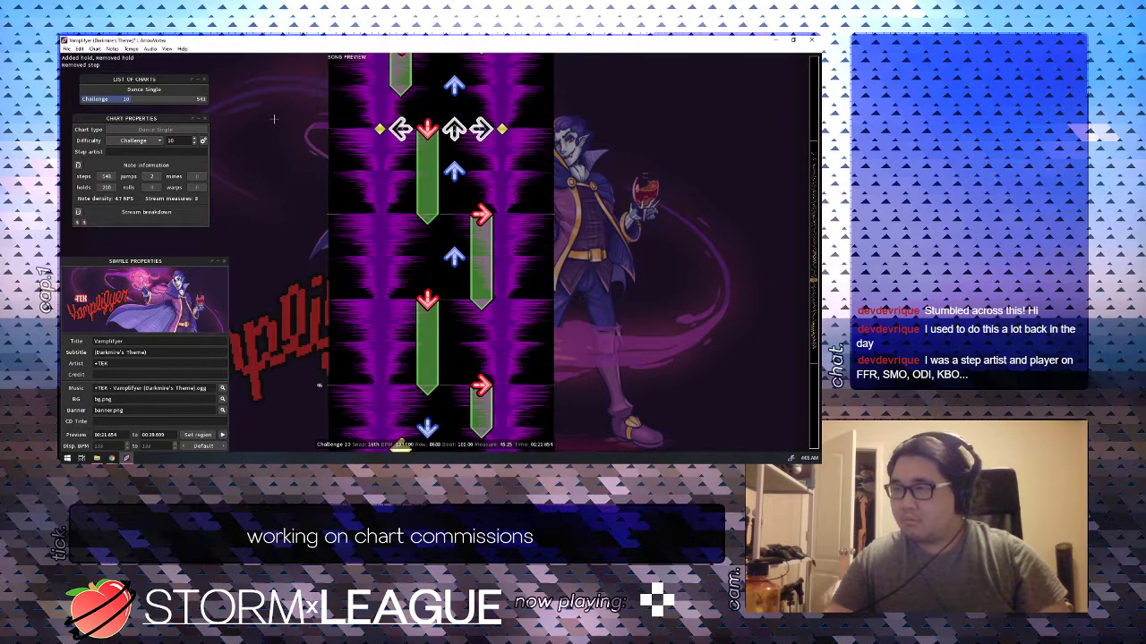
Shorten the down hold at beat 181 to end at 181.5 and the right hold at beat 182 to end at 182.5.
{"action": "key", "text": "2"}
{"action": "key", "text": "2"}
{"action": "scroll", "coordinate": [274, 119], "scroll_direction": "down", "scroll_amount": 2}
{"action": "scroll", "coordinate": [274, 119], "scroll_direction": "down", "scroll_amount": 2}
{"action": "key", "text": "4"}
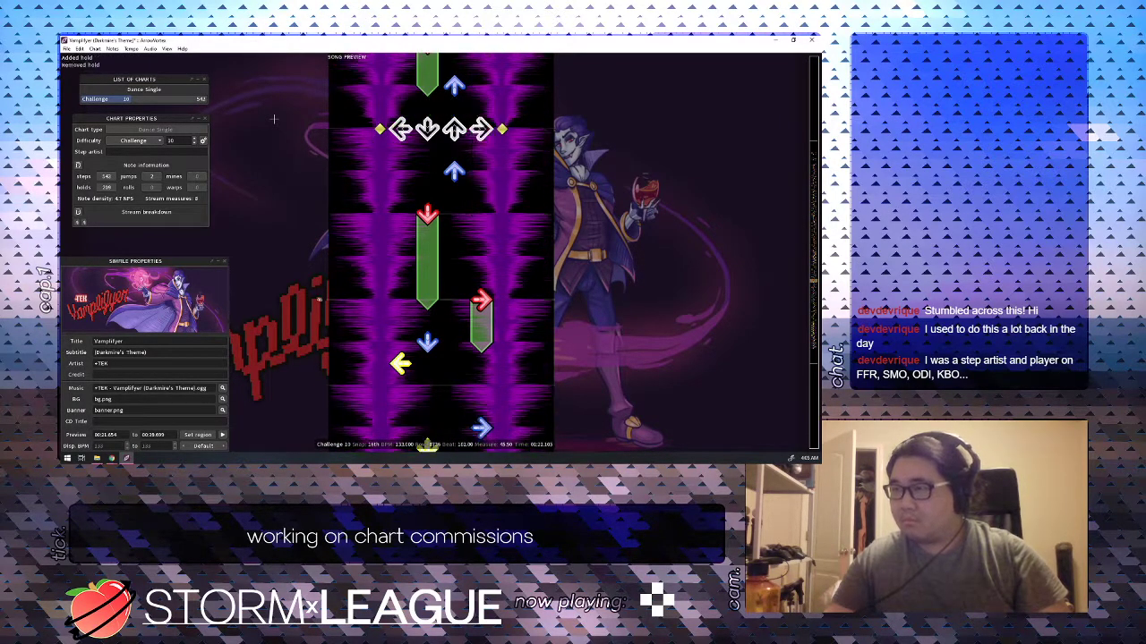
{"action": "key", "text": "4"}
{"action": "scroll", "coordinate": [274, 119], "scroll_direction": "down", "scroll_amount": 2}
{"action": "scroll", "coordinate": [274, 119], "scroll_direction": "up", "scroll_amount": 12}
{"action": "key", "text": "space"}
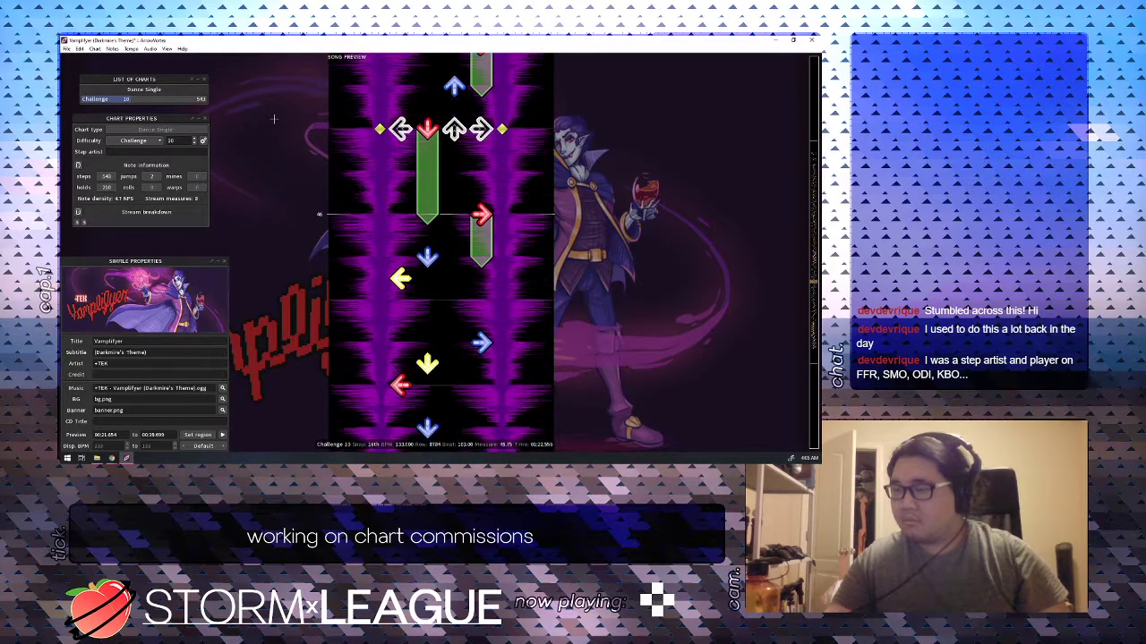
Shorten the down hold at beat 183 to end at 183.5, add an up step at beat 183.5, and play the section.
{"action": "key", "text": "2"}
{"action": "key", "text": "2"}
{"action": "key", "text": "Down"}
{"action": "key", "text": "Down"}
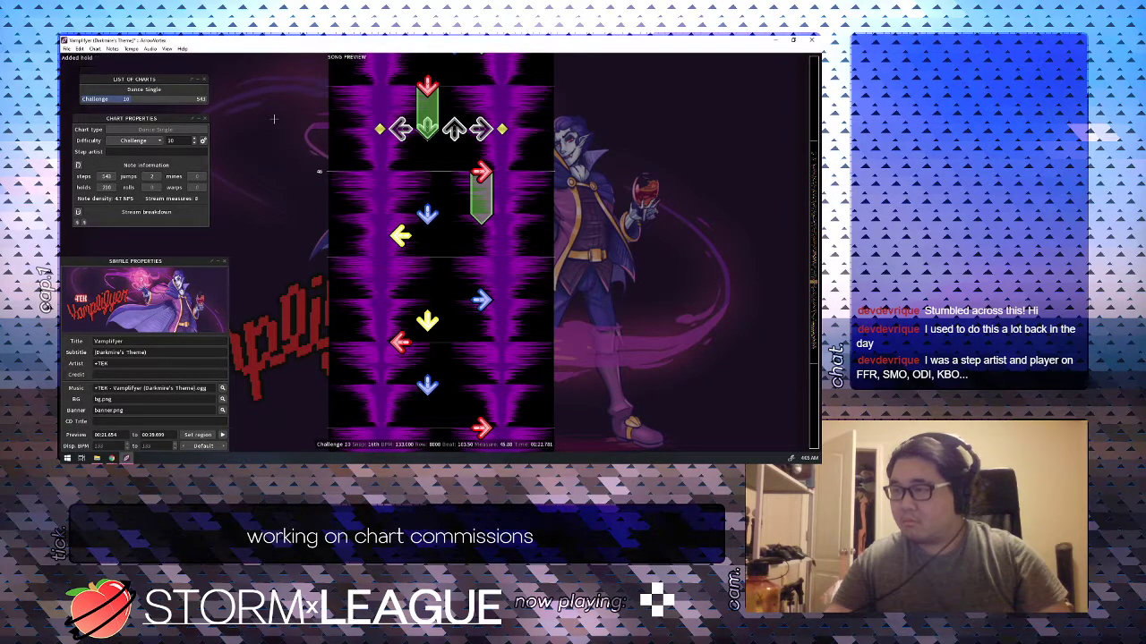
{"action": "key", "text": "3"}
{"action": "scroll", "coordinate": [274, 119], "scroll_direction": "down", "scroll_amount": 1}
{"action": "scroll", "coordinate": [274, 119], "scroll_direction": "up", "scroll_amount": 1}
{"action": "scroll", "coordinate": [274, 119], "scroll_direction": "up", "scroll_amount": 9}
{"action": "scroll", "coordinate": [274, 118], "scroll_direction": "down", "scroll_amount": 2}
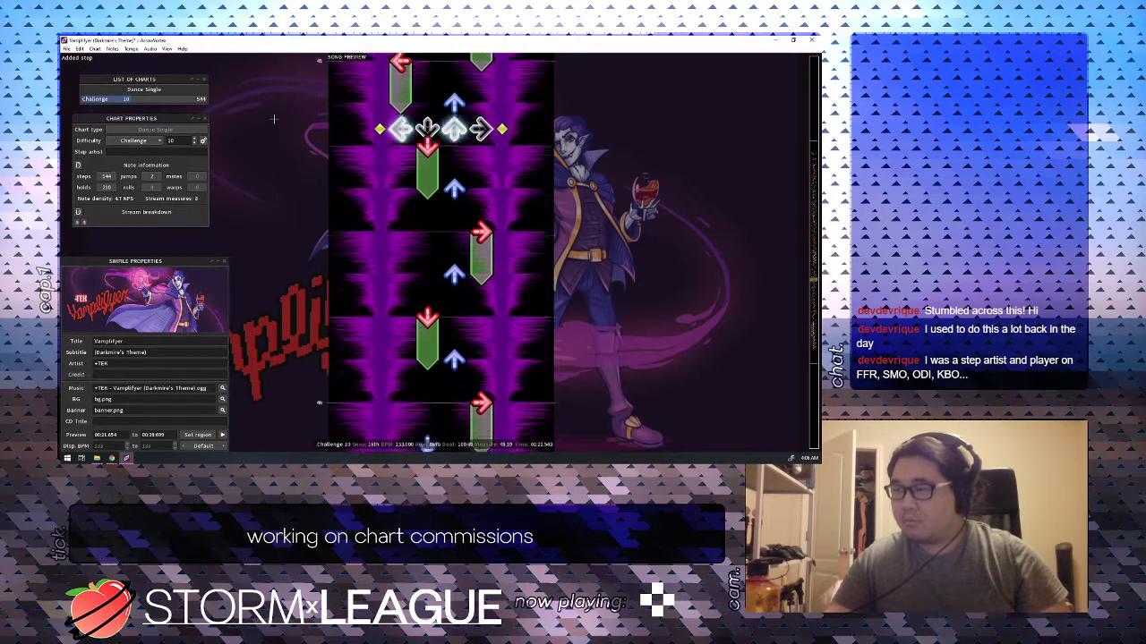
{"action": "scroll", "coordinate": [274, 118], "scroll_direction": "down", "scroll_amount": 3}
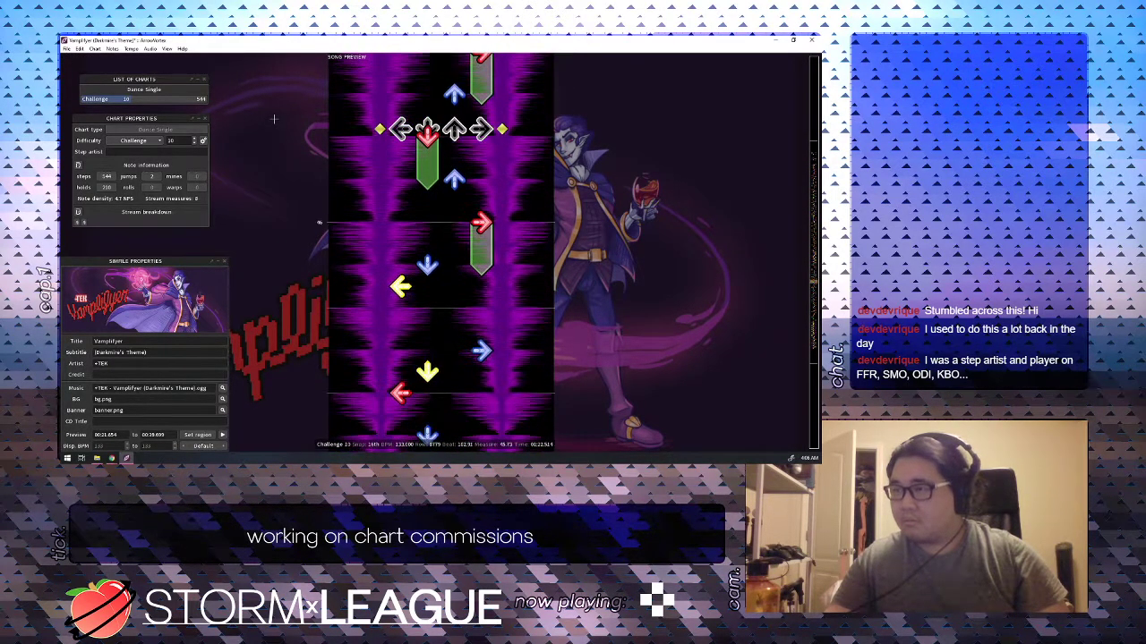
Try a left hold at beat 181 in place of the down hold, with a down step at beat 181.5 instead of up.
{"action": "scroll", "coordinate": [274, 118], "scroll_direction": "up", "scroll_amount": 10}
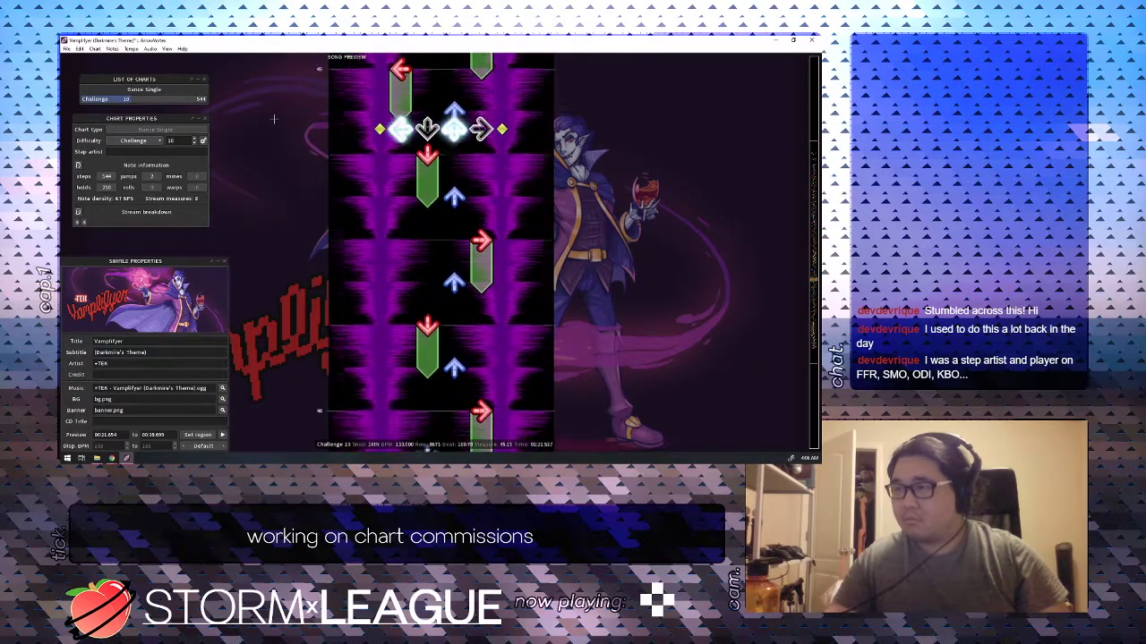
{"action": "key", "text": "2"}
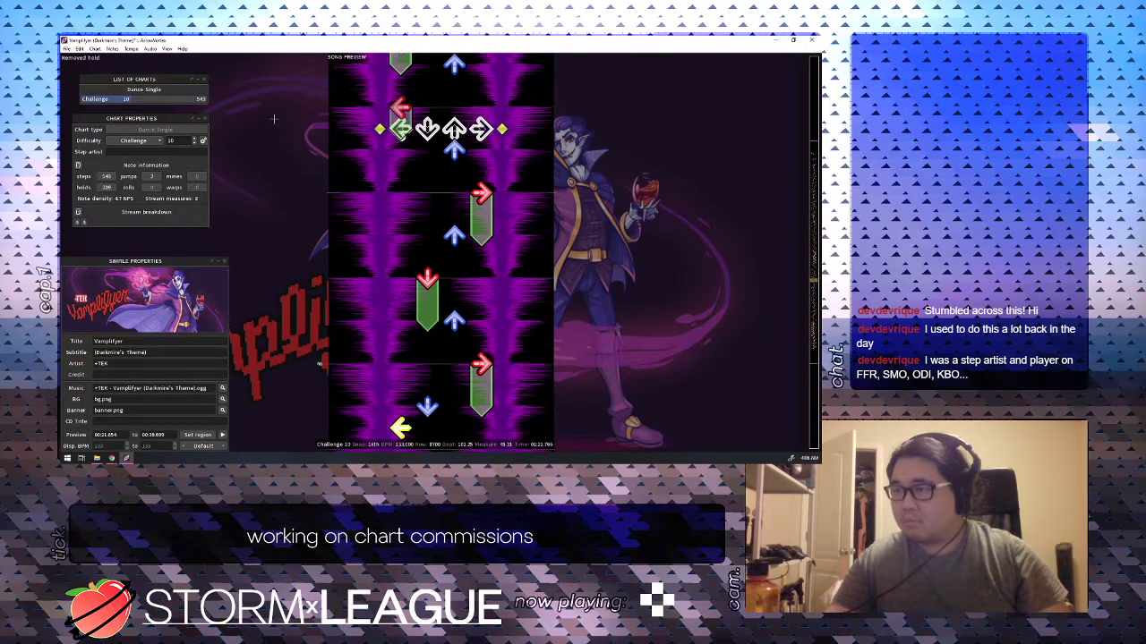
{"action": "scroll", "coordinate": [274, 118], "scroll_direction": "up", "scroll_amount": 7}
{"action": "key", "text": "4"}
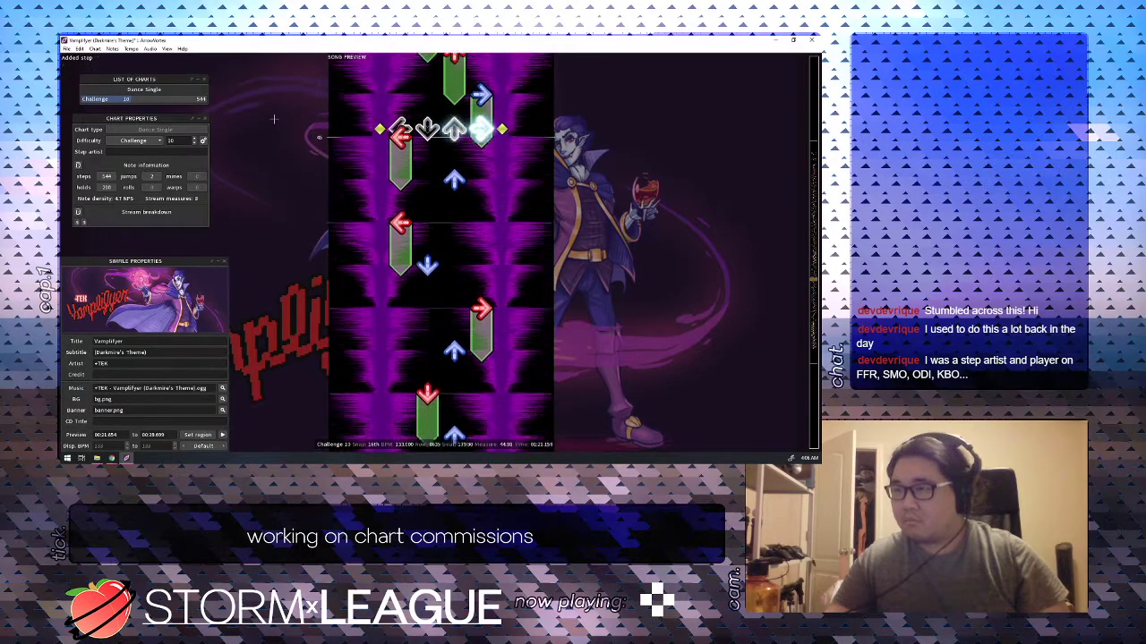
Restore the down hold at beat 181 and the up step at beat 181.5, and play the section.
{"action": "key", "text": "1"}
{"action": "key", "text": "2"}
{"action": "scroll", "coordinate": [274, 119], "scroll_direction": "down", "scroll_amount": 2}
{"action": "key", "text": "3"}
{"action": "scroll", "coordinate": [274, 119], "scroll_direction": "up", "scroll_amount": 9}
{"action": "key", "text": "space"}
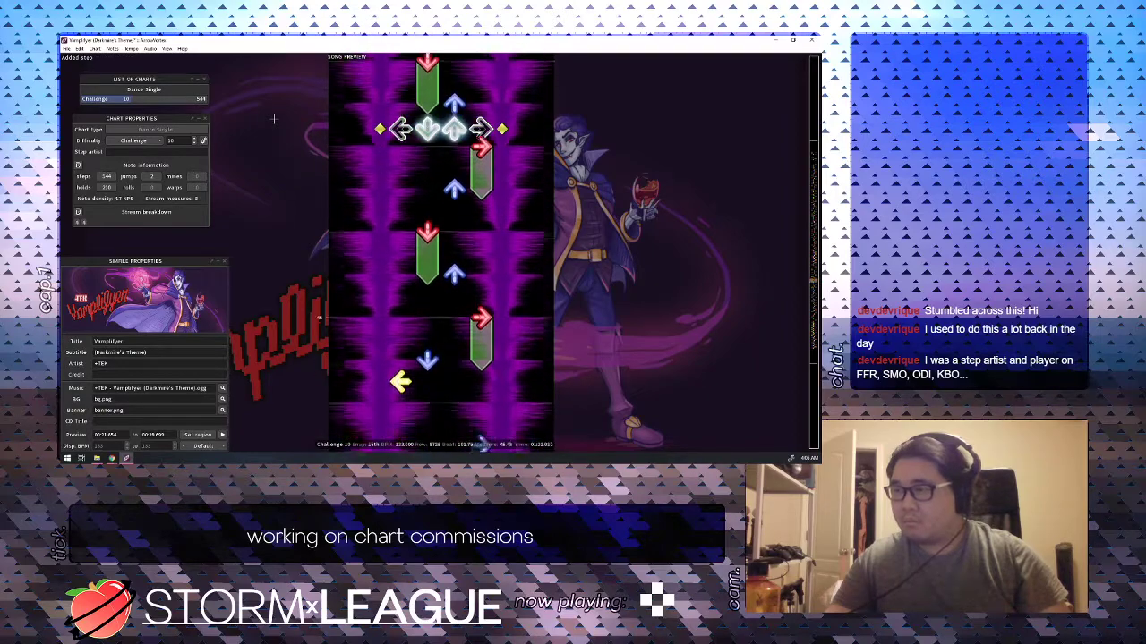
Replace the up step at beat 182.5 with a left step and play from about beat 180.
{"action": "scroll", "coordinate": [274, 119], "scroll_direction": "down", "scroll_amount": 3}
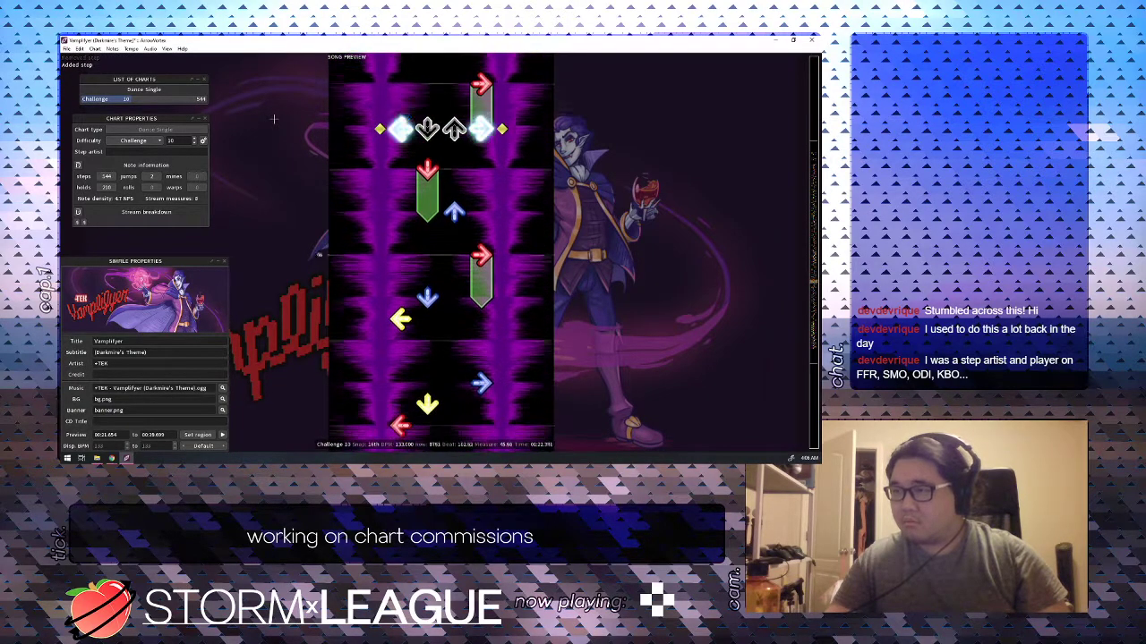
{"action": "scroll", "coordinate": [274, 118], "scroll_direction": "up", "scroll_amount": 1}
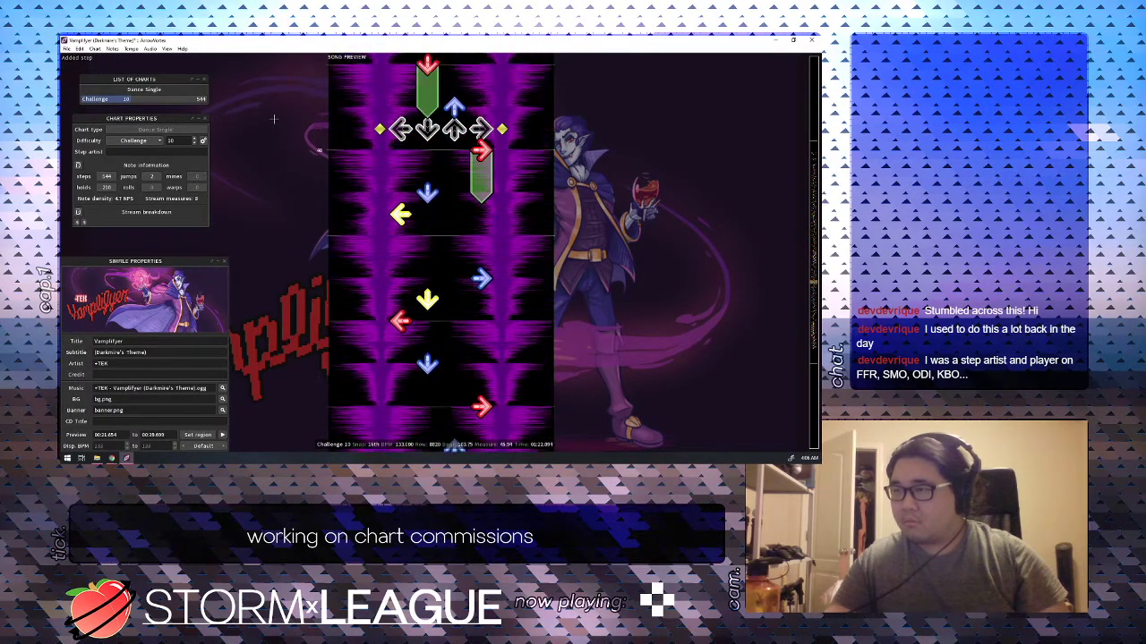
{"action": "scroll", "coordinate": [274, 118], "scroll_direction": "up", "scroll_amount": 20}
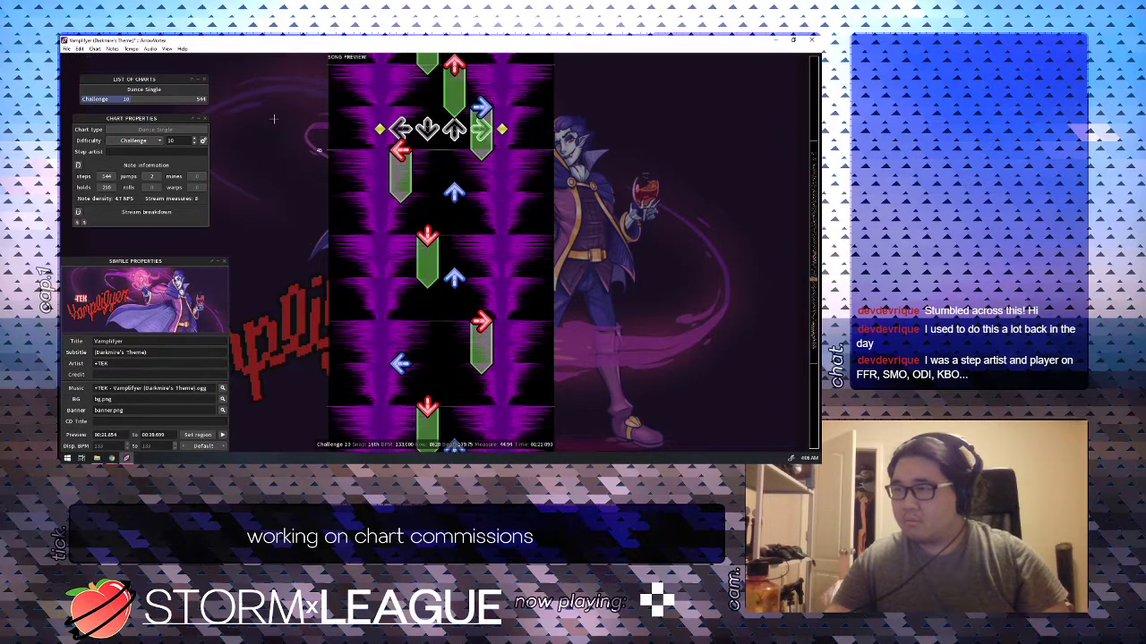
{"action": "key", "text": "space"}
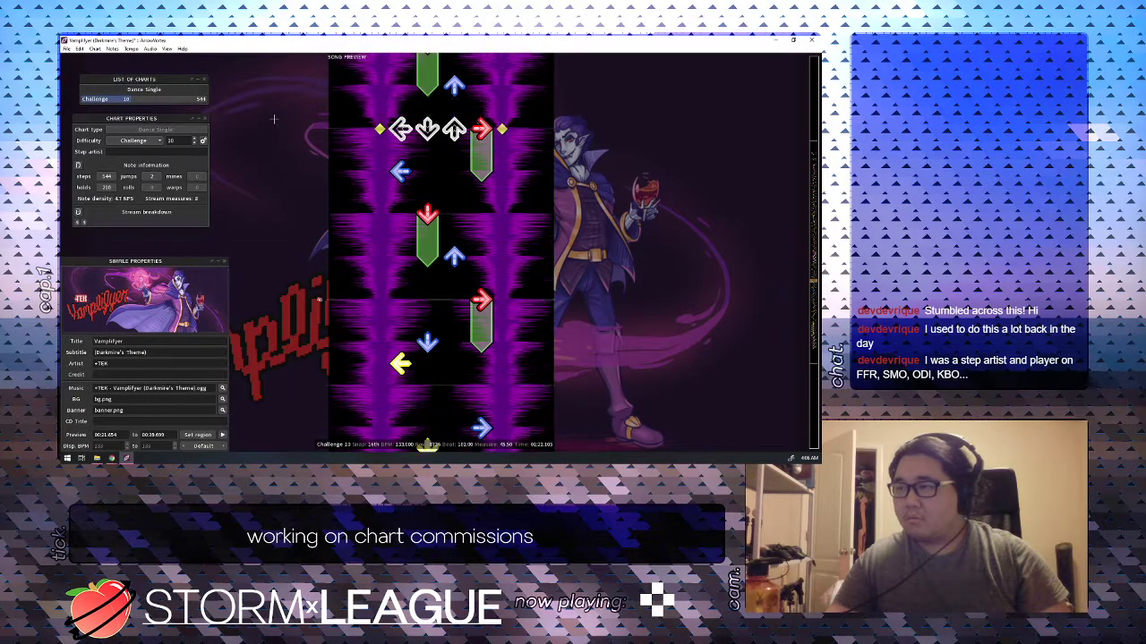
Replace the right hold at beat 182 with a down hold ending at beat 182.5 and play it back.
{"action": "key", "text": "4"}
{"action": "key", "text": "2"}
{"action": "scroll", "coordinate": [274, 119], "scroll_direction": "down", "scroll_amount": 2}
{"action": "scroll", "coordinate": [274, 119], "scroll_direction": "up", "scroll_amount": 8}
{"action": "key", "text": "space"}
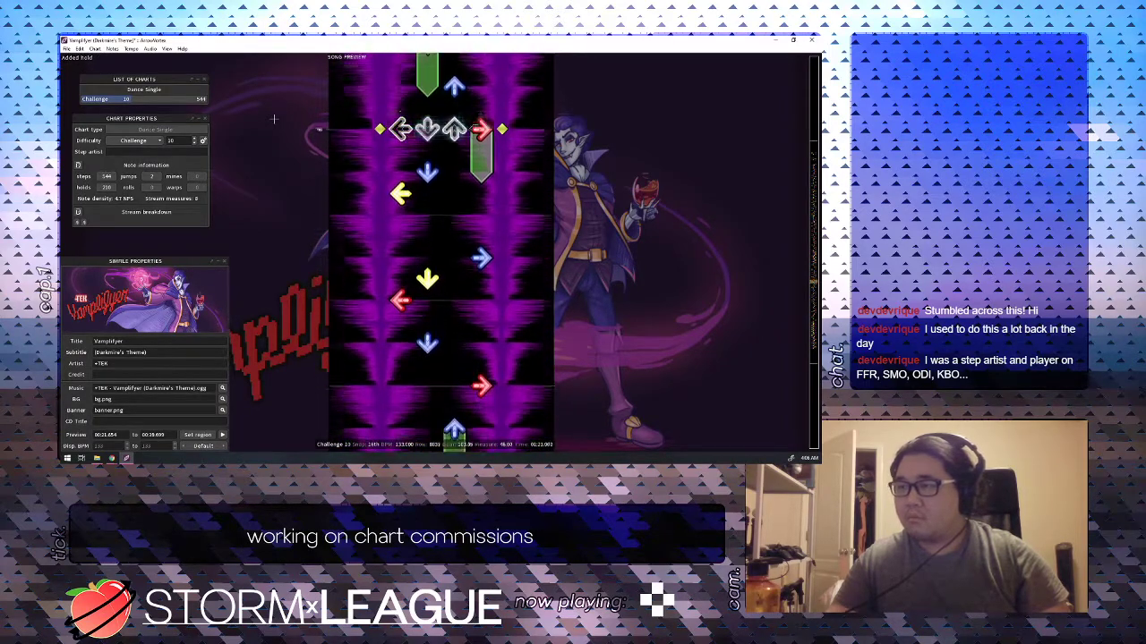
Replace the down hold at beat 183 with a right hold ending at beat 183.5, after replaying the passage.
{"action": "key", "text": "space"}
{"action": "scroll", "coordinate": [274, 119], "scroll_direction": "up", "scroll_amount": 4}
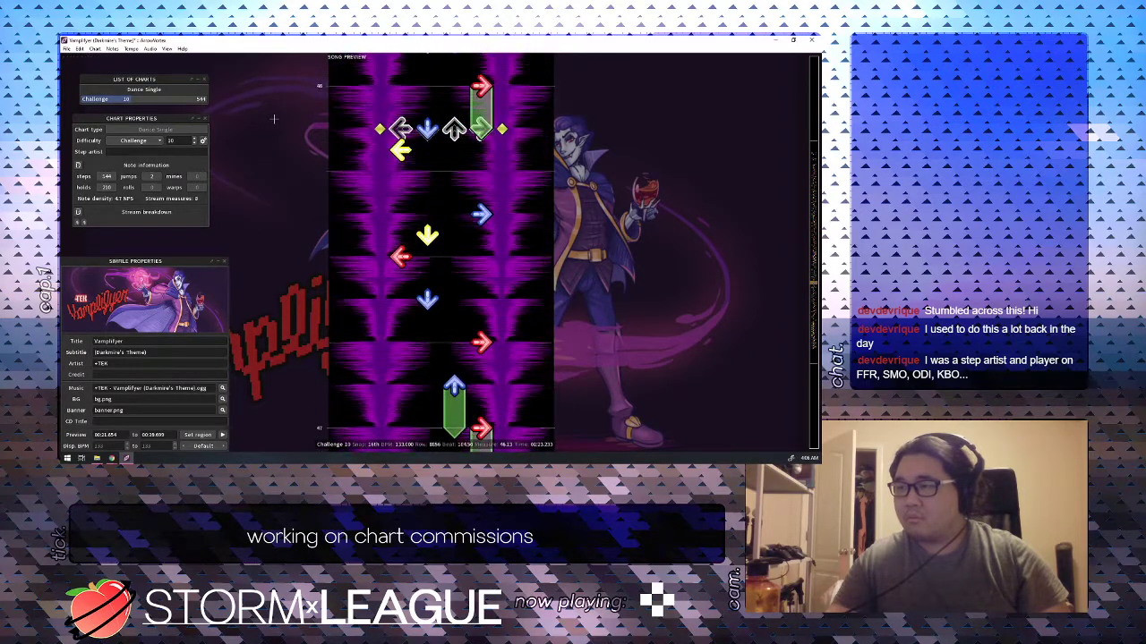
{"action": "scroll", "coordinate": [274, 119], "scroll_direction": "up", "scroll_amount": 8}
{"action": "key", "text": "space"}
{"action": "key", "text": "space"}
{"action": "scroll", "coordinate": [274, 119], "scroll_direction": "up", "scroll_amount": 2}
{"action": "scroll", "coordinate": [274, 119], "scroll_direction": "down", "scroll_amount": 1}
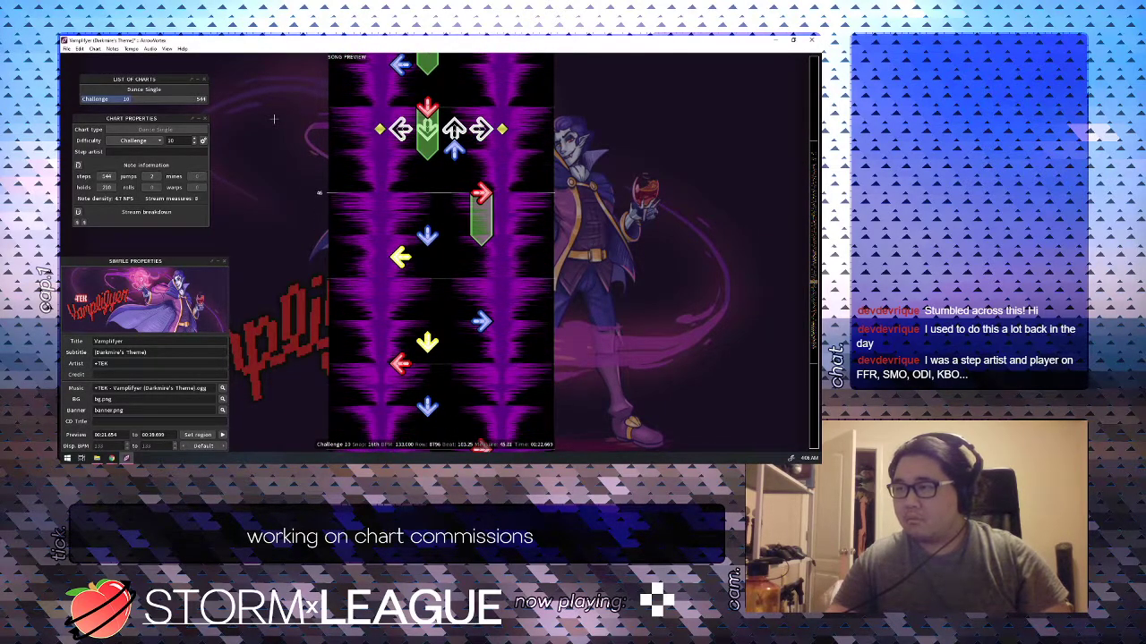
{"action": "key", "text": "2"}
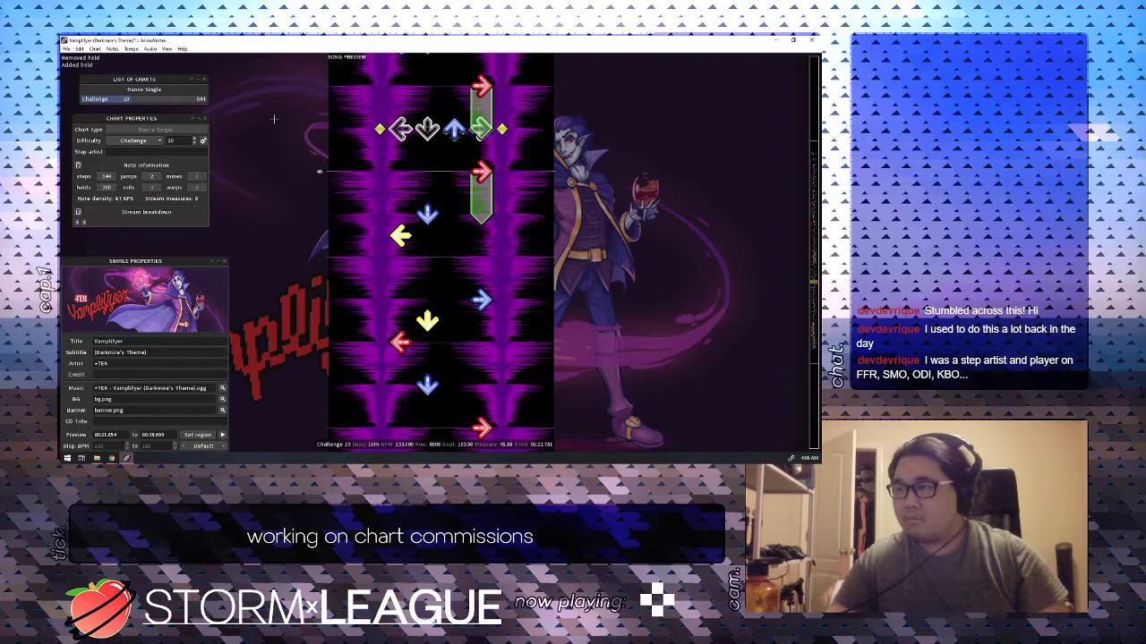
Replace the down hold at beat 182 with a left hold ending at 182.5, and the left step at 182.5 with a down step.
{"action": "scroll", "coordinate": [274, 119], "scroll_direction": "up", "scroll_amount": 4}
{"action": "key", "text": "2"}
{"action": "scroll", "coordinate": [274, 119], "scroll_direction": "up", "scroll_amount": 5}
{"action": "key", "text": "space"}
{"action": "key", "text": "space"}
{"action": "key", "text": "2"}
{"action": "key", "text": "2"}
{"action": "scroll", "coordinate": [274, 119], "scroll_direction": "up", "scroll_amount": 11}
{"action": "key", "text": "space"}
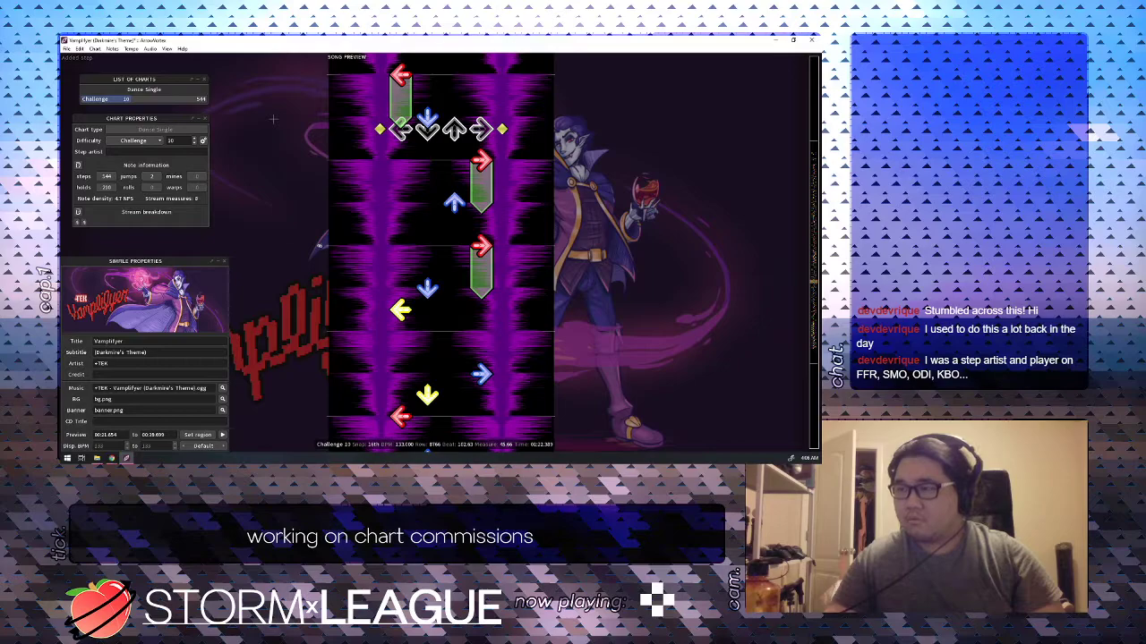
Replace the right hold at beat 183 with an up hold ending at 183.5, put a down step at 183.5 instead of up, and play onward.
{"action": "scroll", "coordinate": [274, 119], "scroll_direction": "down", "scroll_amount": 1}
{"action": "key", "text": "3"}
{"action": "key", "text": "2"}
{"action": "scroll", "coordinate": [274, 119], "scroll_direction": "down", "scroll_amount": 4}
{"action": "key", "text": "4"}
{"action": "key", "text": "3"}
{"action": "scroll", "coordinate": [274, 119], "scroll_direction": "down", "scroll_amount": 2}
{"action": "scroll", "coordinate": [273, 119], "scroll_direction": "up", "scroll_amount": 10}
{"action": "key", "text": "space"}
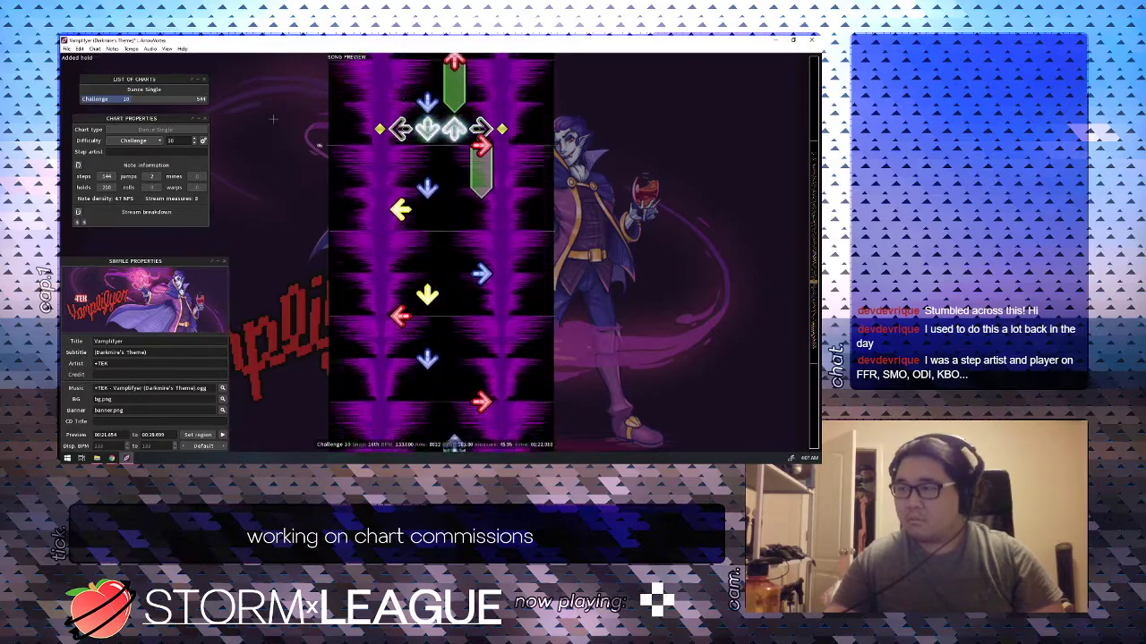
{"action": "key", "text": "space"}
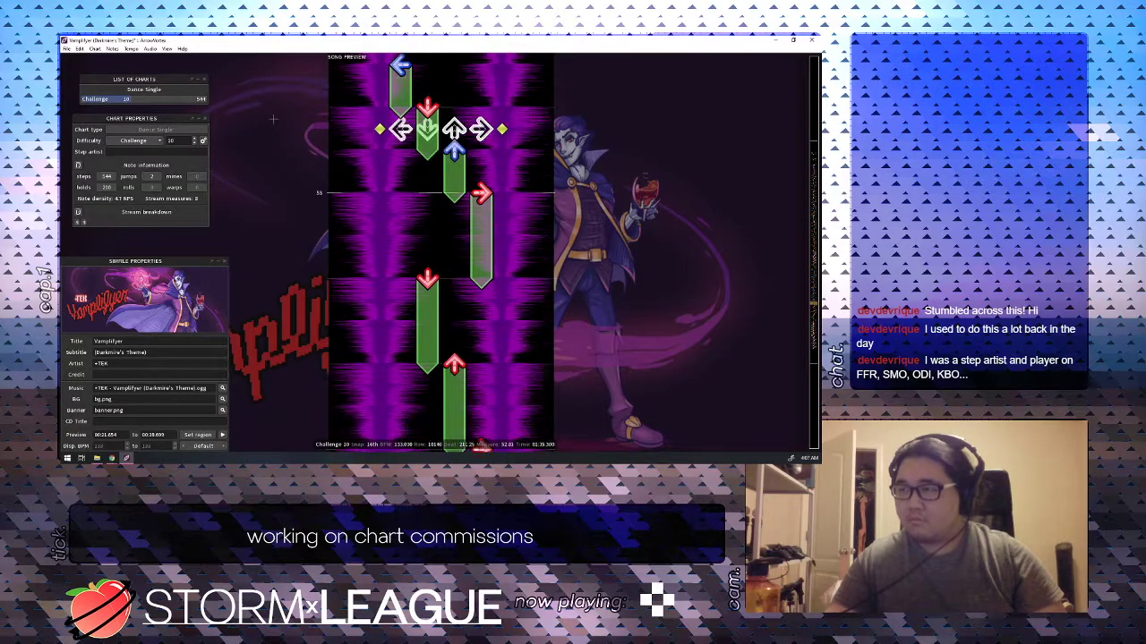
Shorten the right hold at beat 212 to end at 212.5, add a down step at beat 212.5, and play it back.
{"action": "scroll", "coordinate": [273, 118], "scroll_direction": "down", "scroll_amount": 1}
{"action": "key", "text": "2"}
{"action": "scroll", "coordinate": [273, 118], "scroll_direction": "down", "scroll_amount": 2}
{"action": "key", "text": "4"}
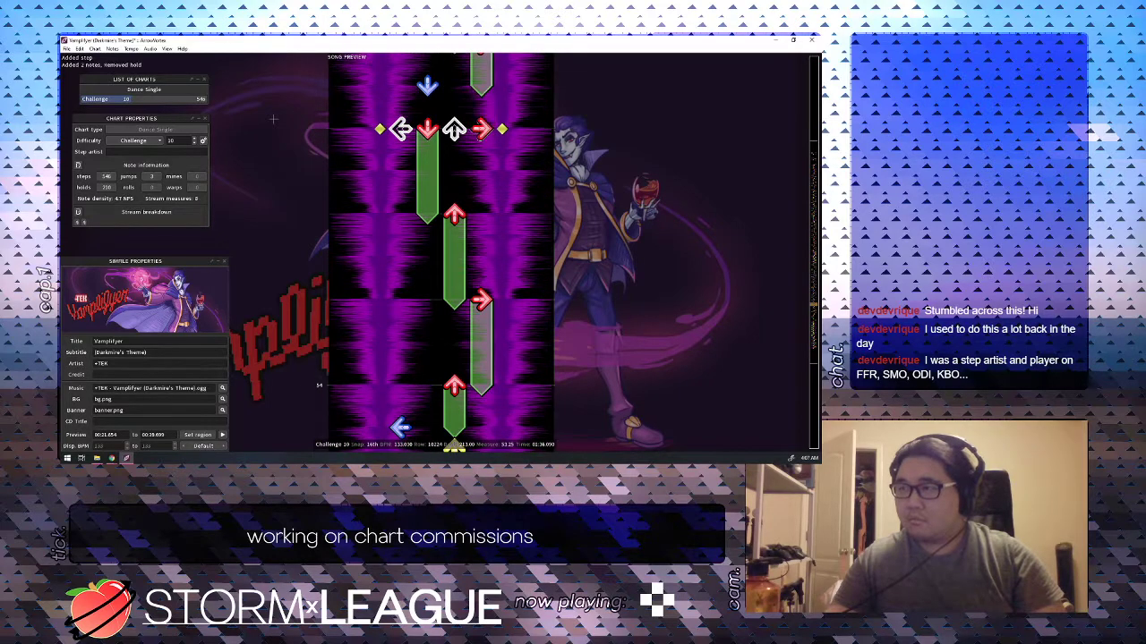
{"action": "key", "text": "4"}
{"action": "scroll", "coordinate": [273, 119], "scroll_direction": "up", "scroll_amount": 8}
{"action": "key", "text": "space"}
{"action": "scroll", "coordinate": [273, 118], "scroll_direction": "down", "scroll_amount": 6}
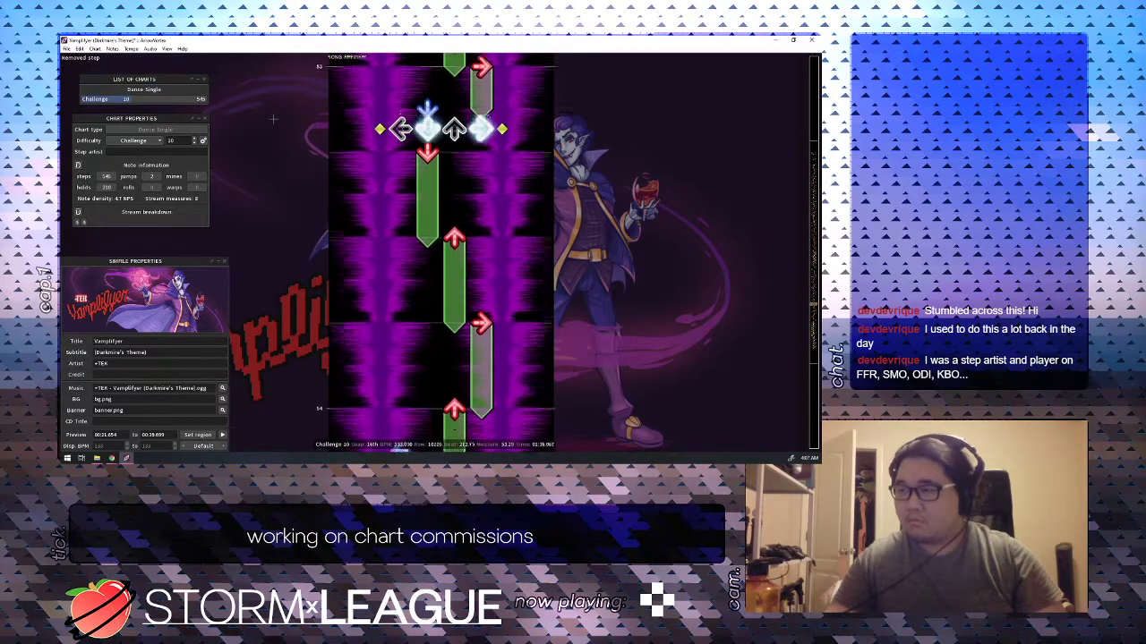
Replace the down hold at beat 213 with an up hold ending at 213.5 and add a down step at beat 213.5.
{"action": "key", "text": "2"}
{"action": "key", "text": "3"}
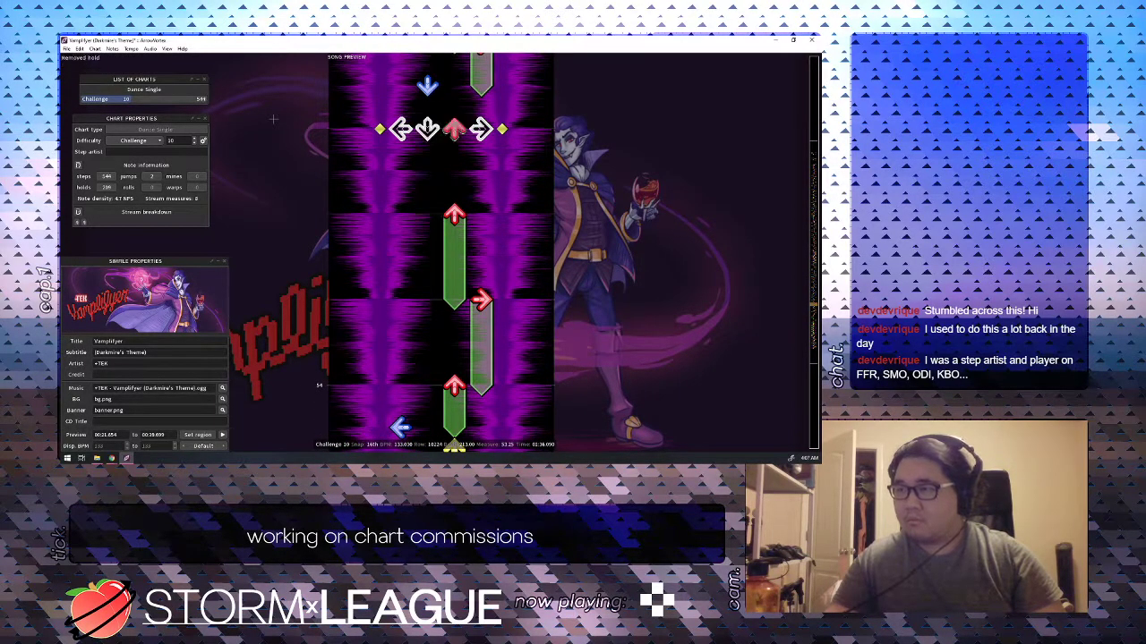
{"action": "scroll", "coordinate": [273, 119], "scroll_direction": "down", "scroll_amount": 2}
{"action": "key", "text": "2"}
{"action": "scroll", "coordinate": [273, 119], "scroll_direction": "down", "scroll_amount": 2}
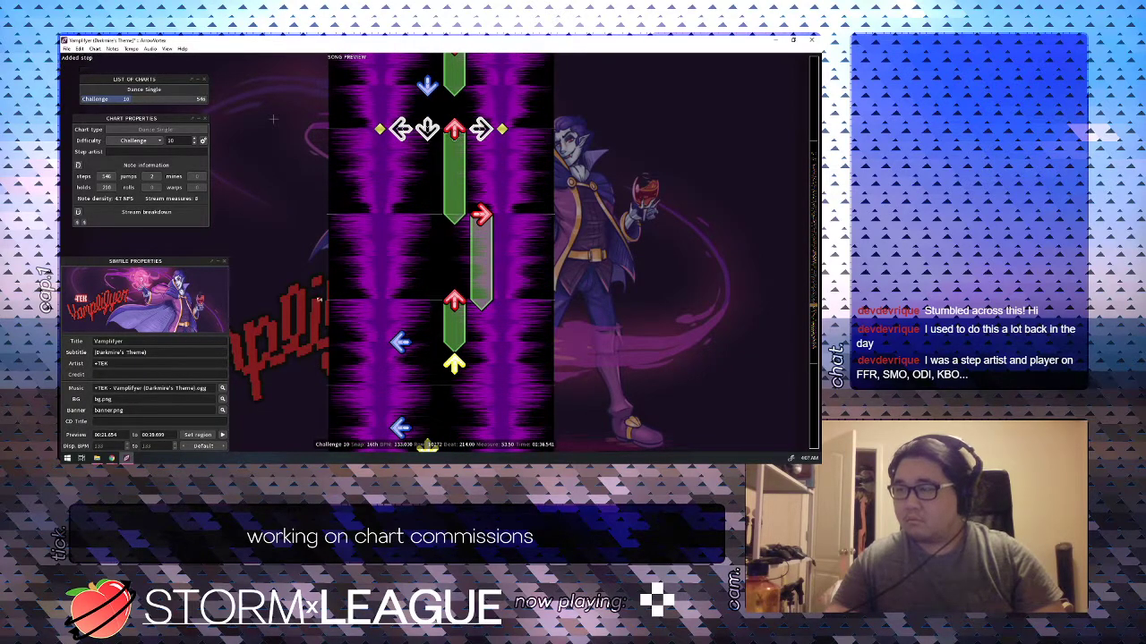
{"action": "scroll", "coordinate": [273, 119], "scroll_direction": "up", "scroll_amount": 10}
{"action": "scroll", "coordinate": [273, 118], "scroll_direction": "down", "scroll_amount": 5}
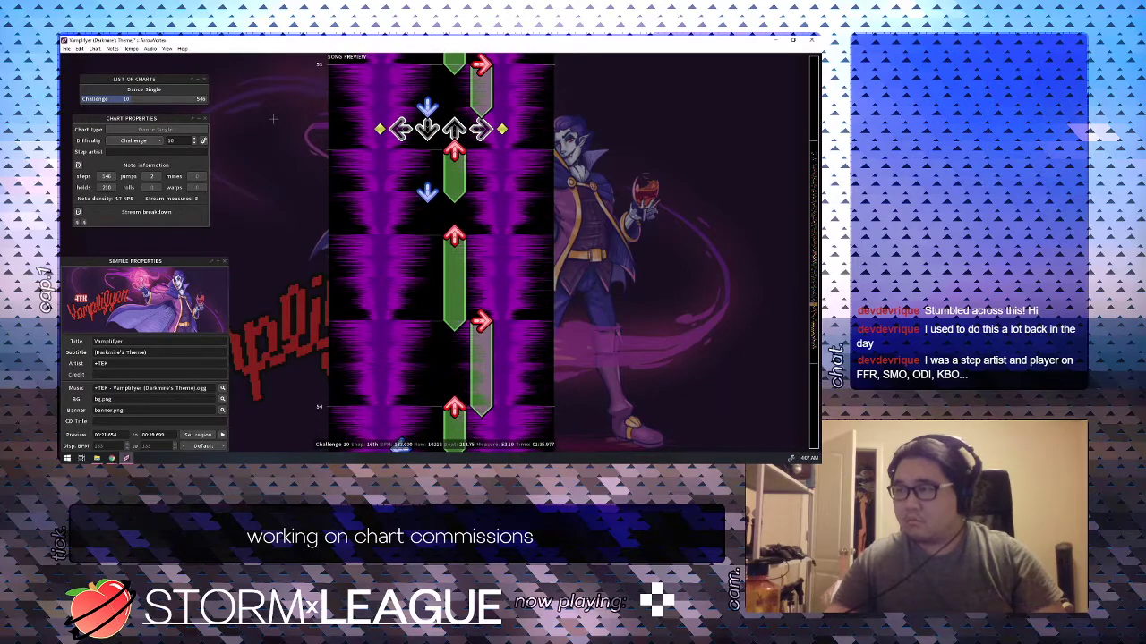
Replace the up hold at beat 213 with a left hold from beat 213 to 213.5.
{"action": "scroll", "coordinate": [273, 118], "scroll_direction": "down", "scroll_amount": 4}
{"action": "scroll", "coordinate": [273, 118], "scroll_direction": "up", "scroll_amount": 3}
{"action": "key", "text": "3"}
{"action": "key", "text": "1"}
{"action": "scroll", "coordinate": [273, 118], "scroll_direction": "down", "scroll_amount": 2}
{"action": "scroll", "coordinate": [273, 118], "scroll_direction": "down", "scroll_amount": 3}
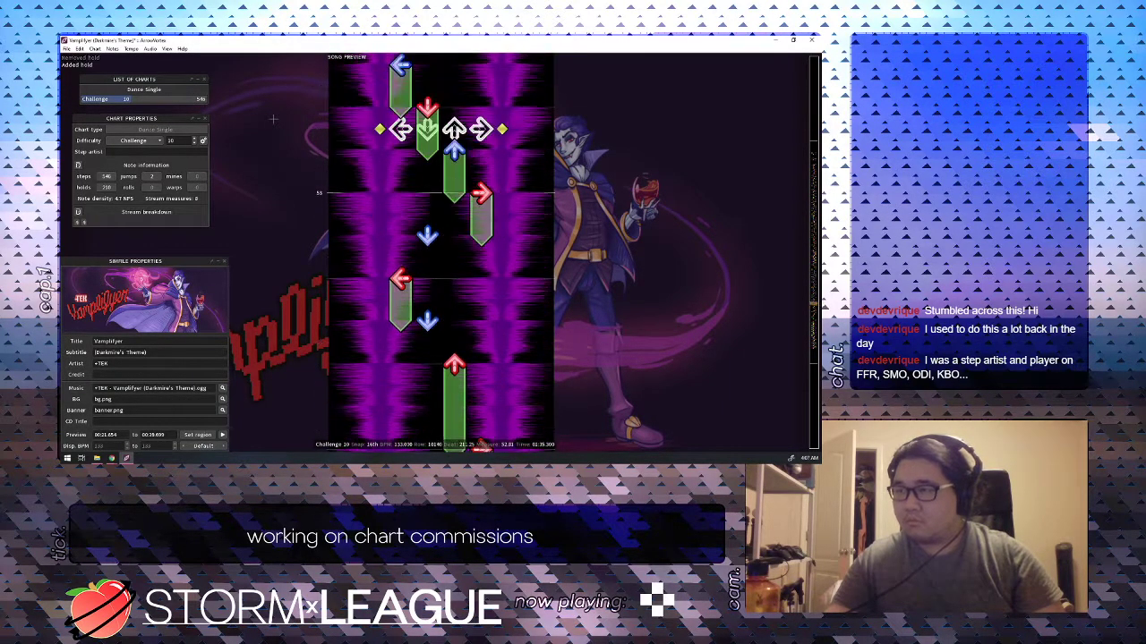
Shorten the up hold at beat 214 to end at 214.5 and add a down step at beat 214.5.
{"action": "scroll", "coordinate": [273, 118], "scroll_direction": "down", "scroll_amount": 1}
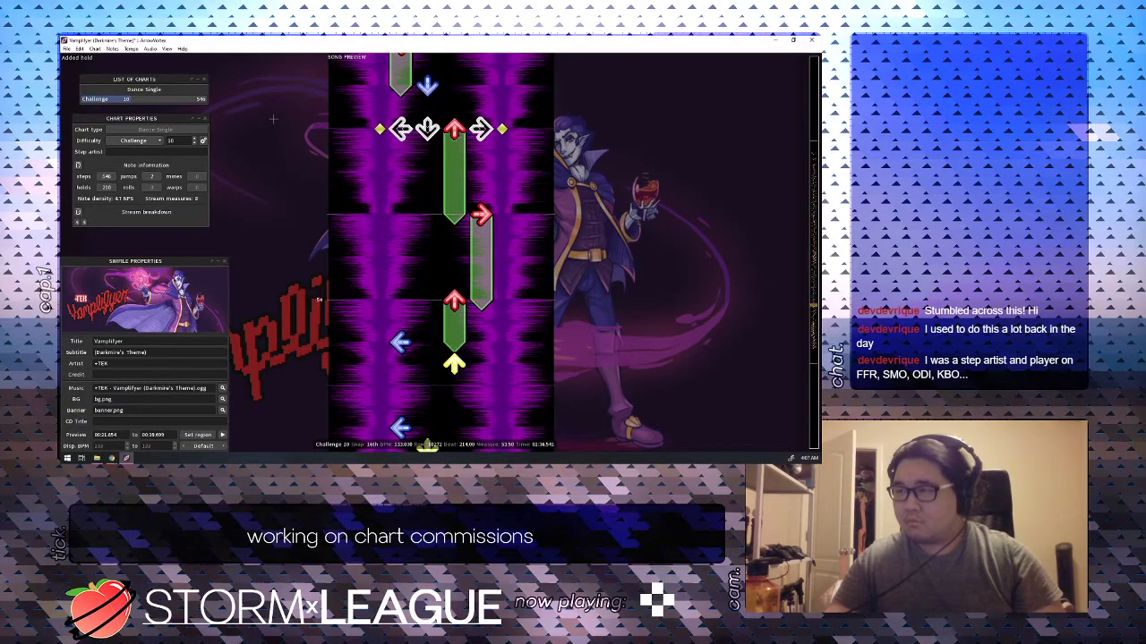
{"action": "key", "text": "2"}
{"action": "scroll", "coordinate": [276, 120], "scroll_direction": "down", "scroll_amount": 3}
{"action": "scroll", "coordinate": [276, 120], "scroll_direction": "down", "scroll_amount": 3}
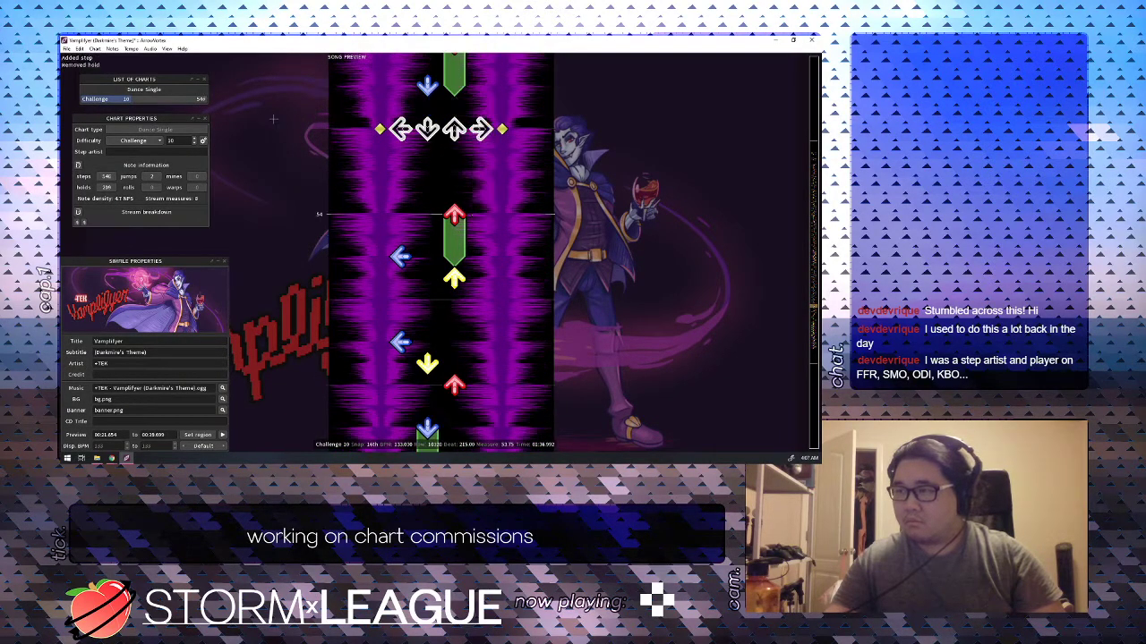
Shorten the right hold at beat 215 to end at 215.5 and add a down step at beat 215.5.
{"action": "key", "text": "2"}
{"action": "scroll", "coordinate": [273, 118], "scroll_direction": "down", "scroll_amount": 2}
{"action": "scroll", "coordinate": [273, 119], "scroll_direction": "up", "scroll_amount": 13}
{"action": "key", "text": "space"}
{"action": "key", "text": "space"}
{"action": "key", "text": "2"}
{"action": "key", "text": "2"}
Play back the edited section from around beat 212 while saving the simfile, and estimate the chart's difficulty rating.
{"action": "scroll", "coordinate": [273, 119], "scroll_direction": "up", "scroll_amount": 16}
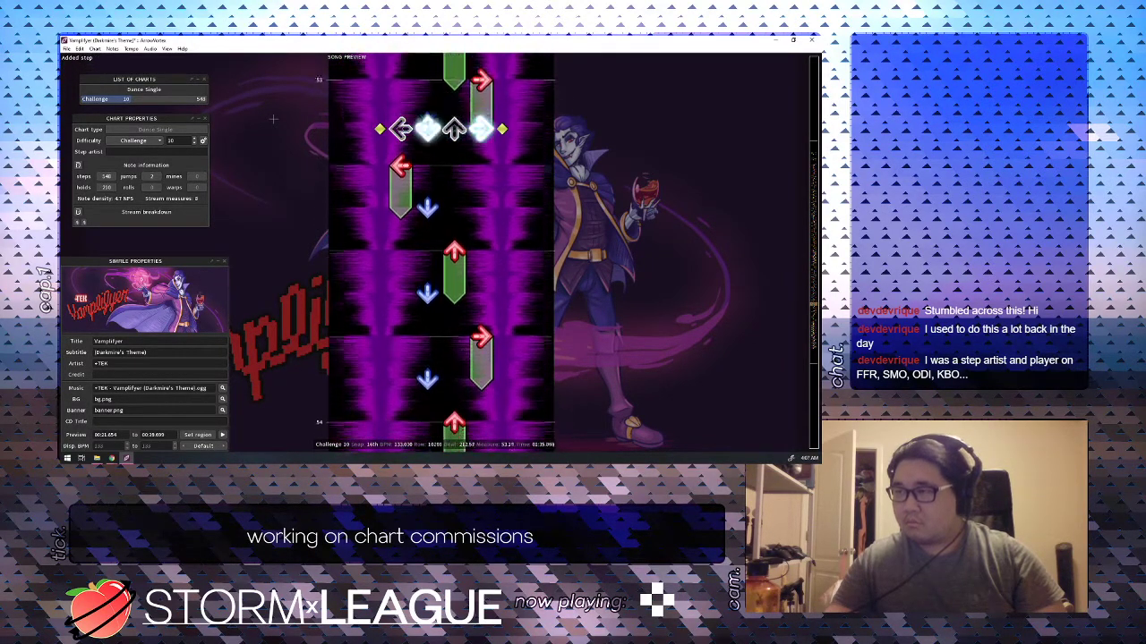
{"action": "scroll", "coordinate": [273, 118], "scroll_direction": "up", "scroll_amount": 6}
{"action": "key", "text": "space"}
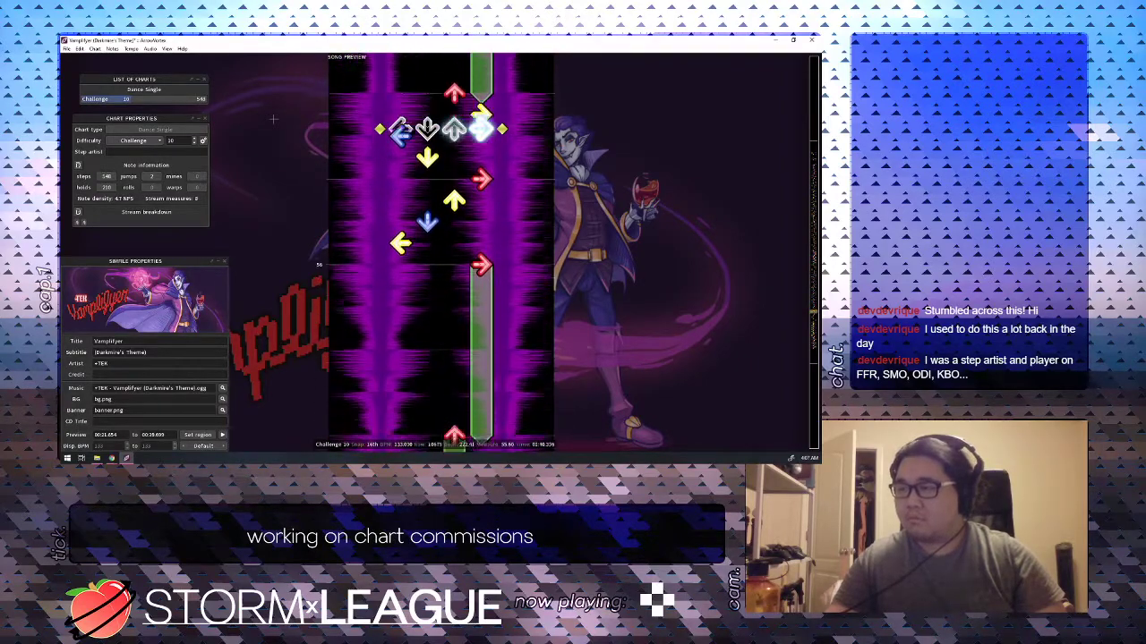
{"action": "key", "text": "ctrl+s"}
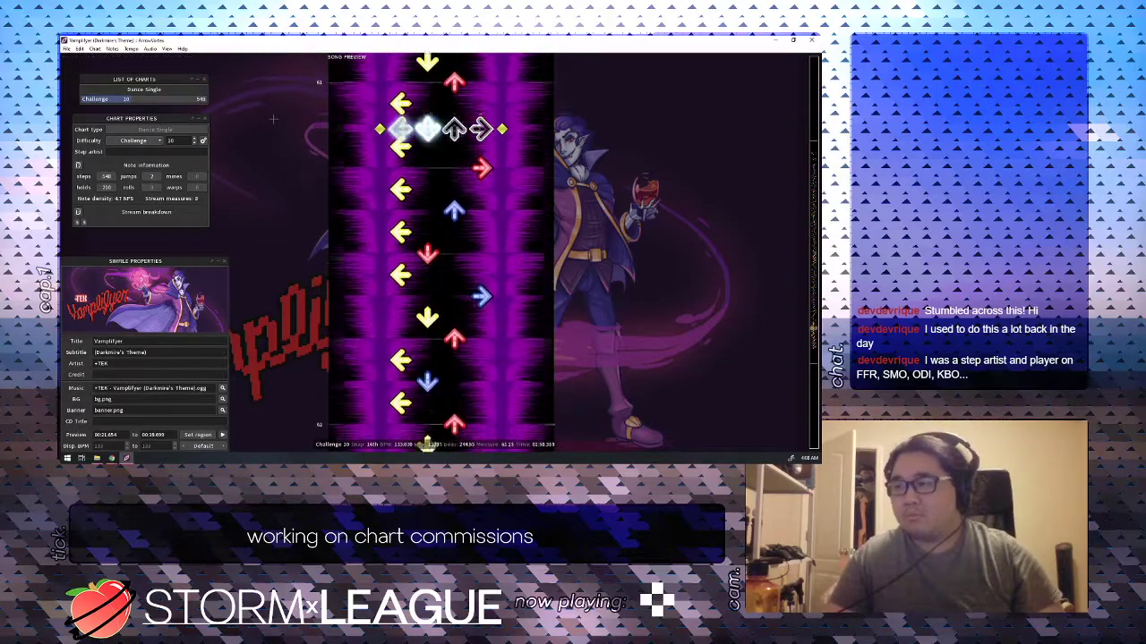
{"action": "left_click", "coordinate": [202, 140]}
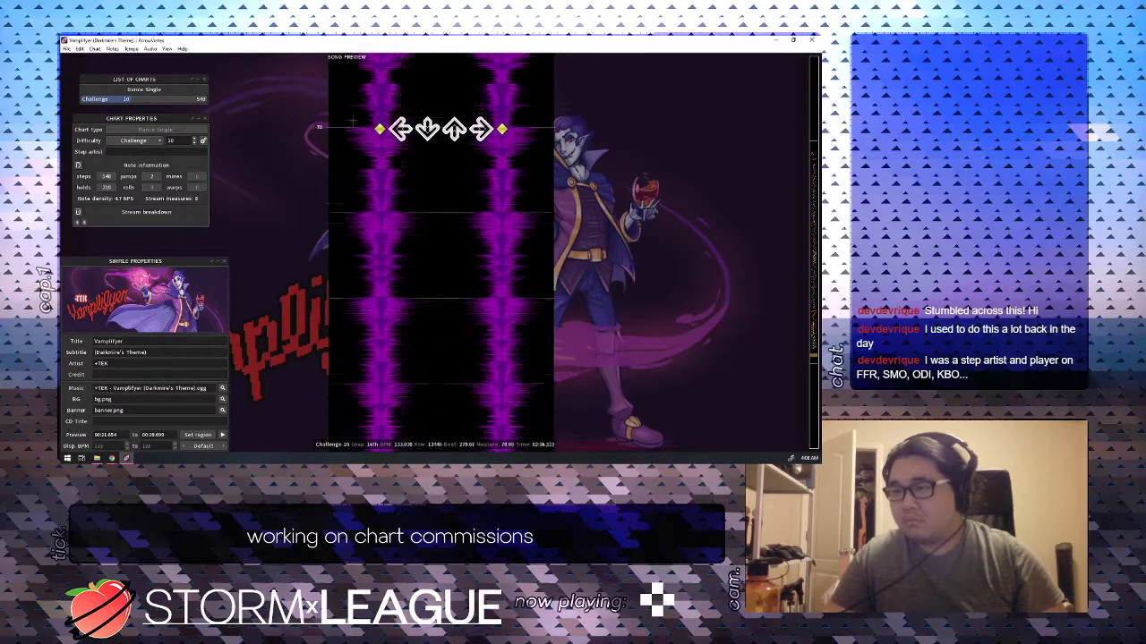
Near the chart's end, replace the up step at beat 270 with a hold to 270.5 and the right and down steps after it with a right hold from 270.5 to 271.
{"action": "left_click", "coordinate": [813, 323]}
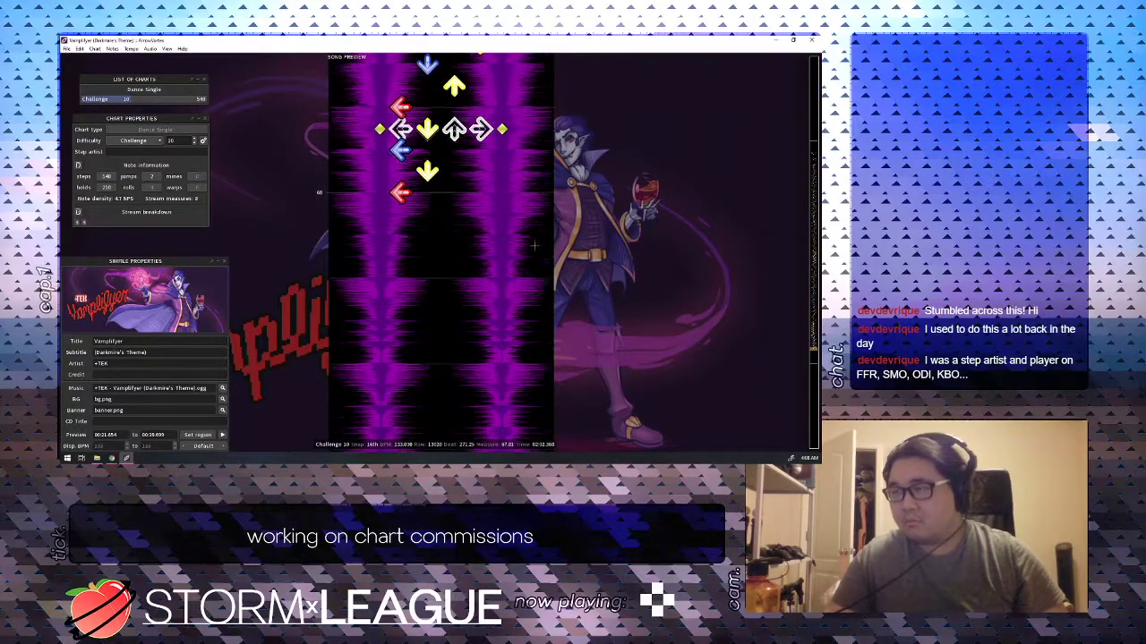
{"action": "scroll", "coordinate": [534, 243], "scroll_direction": "up", "scroll_amount": 8}
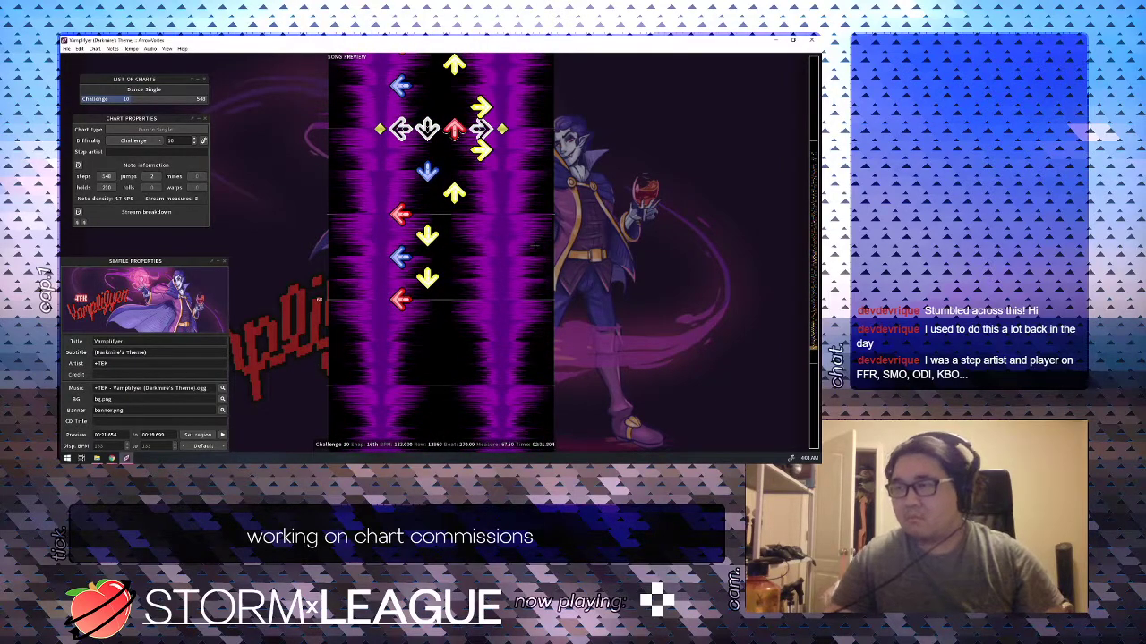
{"action": "key", "text": "3"}
{"action": "scroll", "coordinate": [535, 245], "scroll_direction": "down", "scroll_amount": 1}
{"action": "key", "text": "2"}
{"action": "scroll", "coordinate": [534, 246], "scroll_direction": "up", "scroll_amount": 1}
{"action": "key", "text": "4"}
{"action": "scroll", "coordinate": [535, 245], "scroll_direction": "down", "scroll_amount": 1}
{"action": "key", "text": "4"}
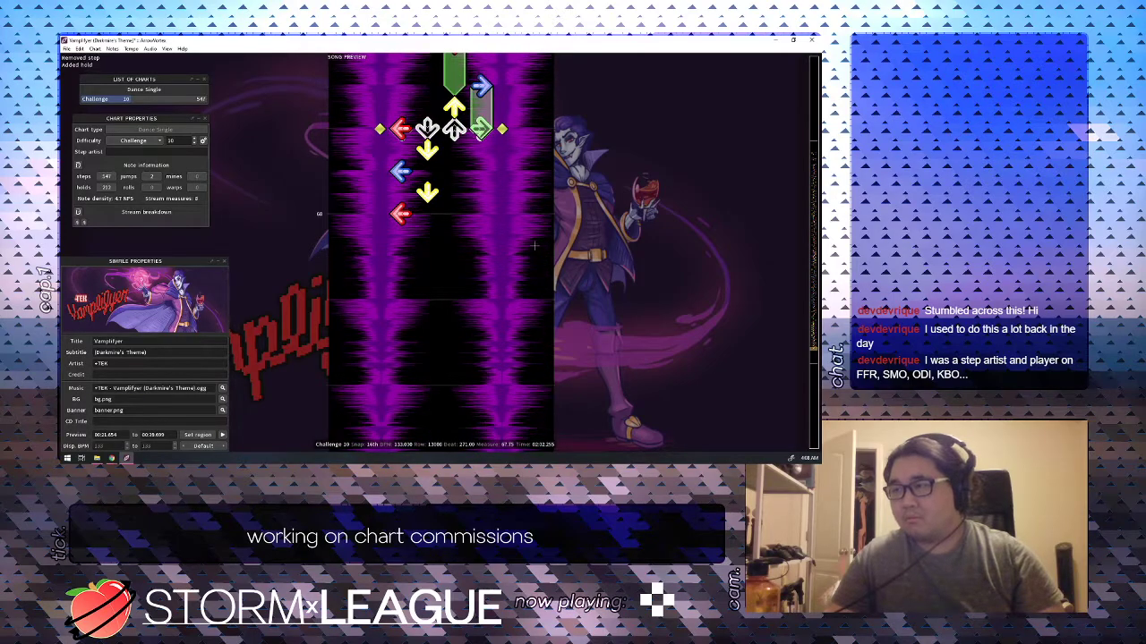
Play back the edited ending and save the simfile, returning to the start of the song.
{"action": "scroll", "coordinate": [535, 243], "scroll_direction": "up", "scroll_amount": 8}
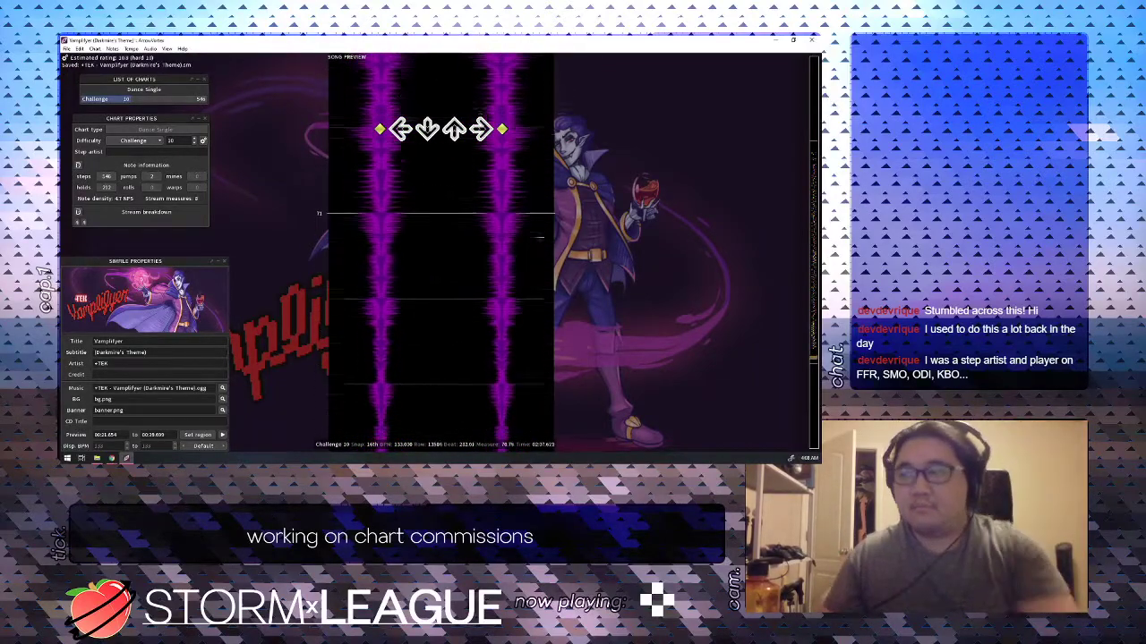
{"action": "key", "text": "ctrl+s"}
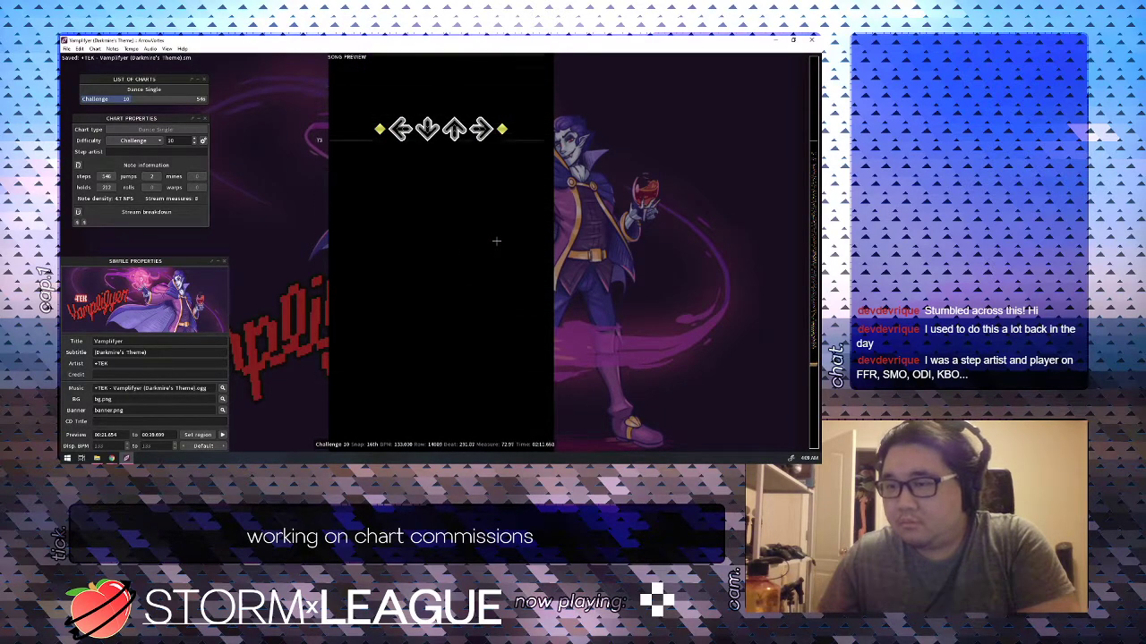
{"action": "key", "text": "space"}
{"action": "key", "text": "Home"}
{"action": "key", "text": "space"}
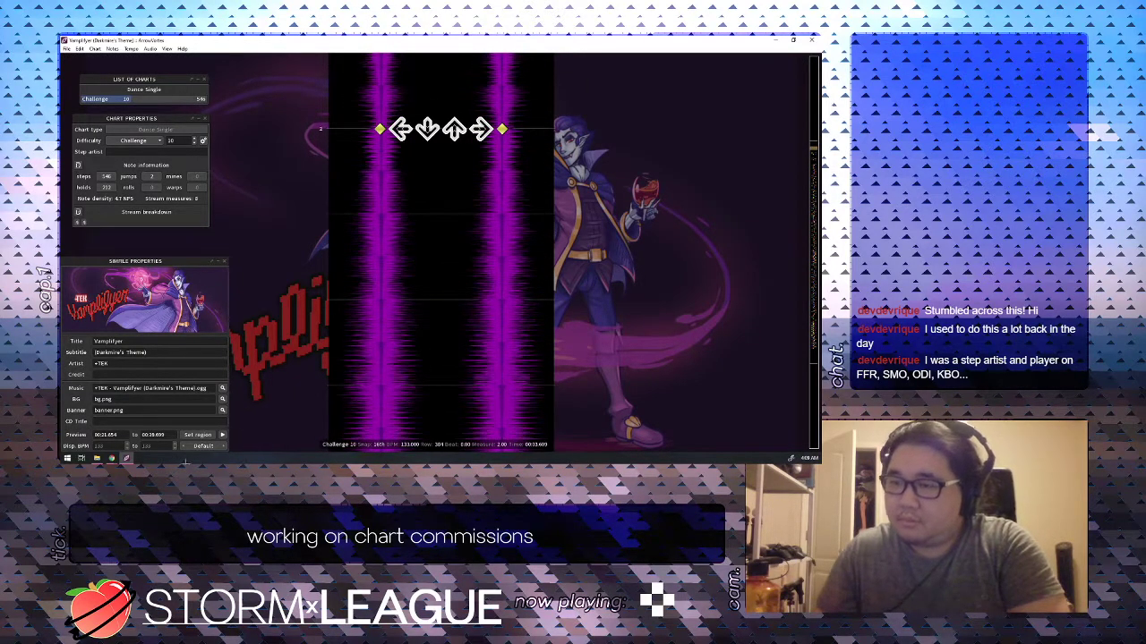
Switch to File Explorer and open the parent folder CND9's COVID-19 Quarantine Commission Collection.
{"action": "left_click", "coordinate": [97, 458]}
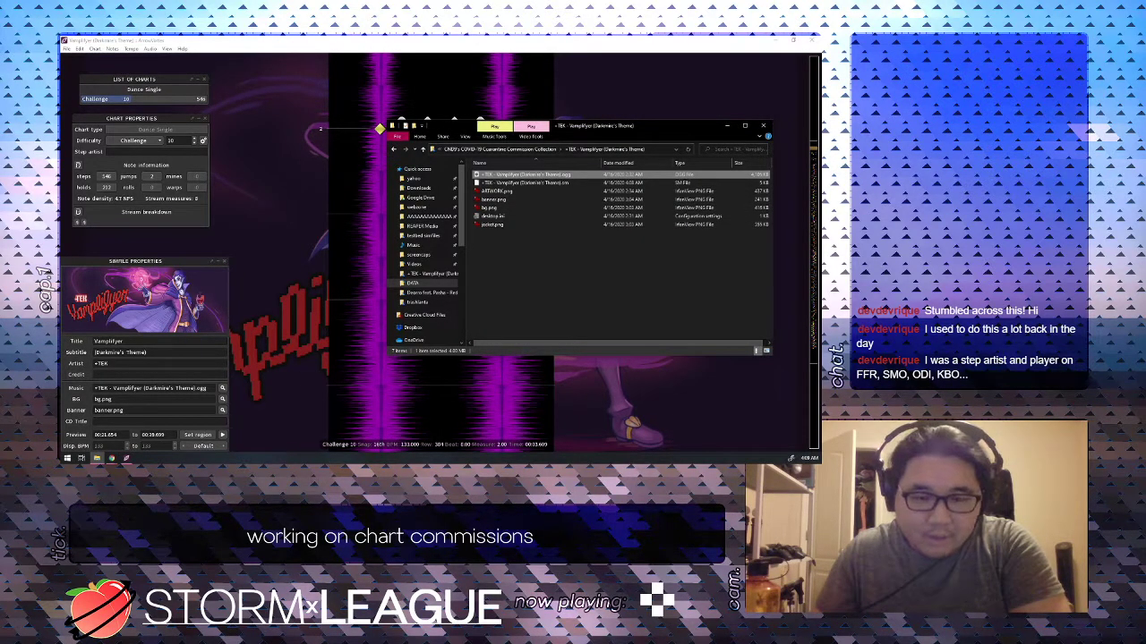
{"action": "key", "text": "super+d"}
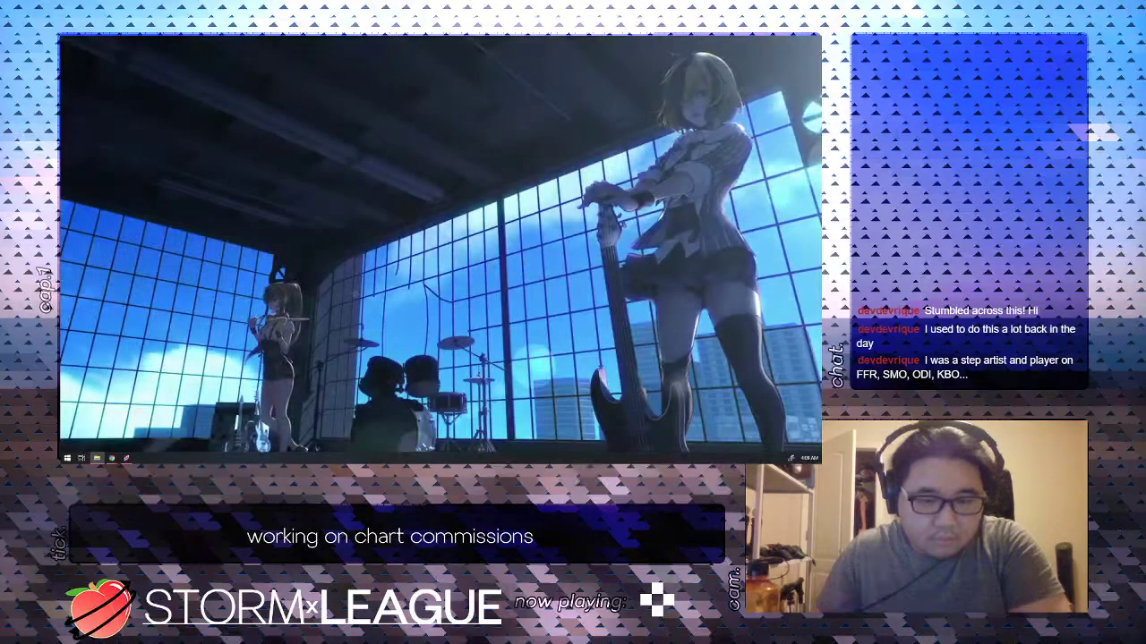
{"action": "key", "text": "super+d"}
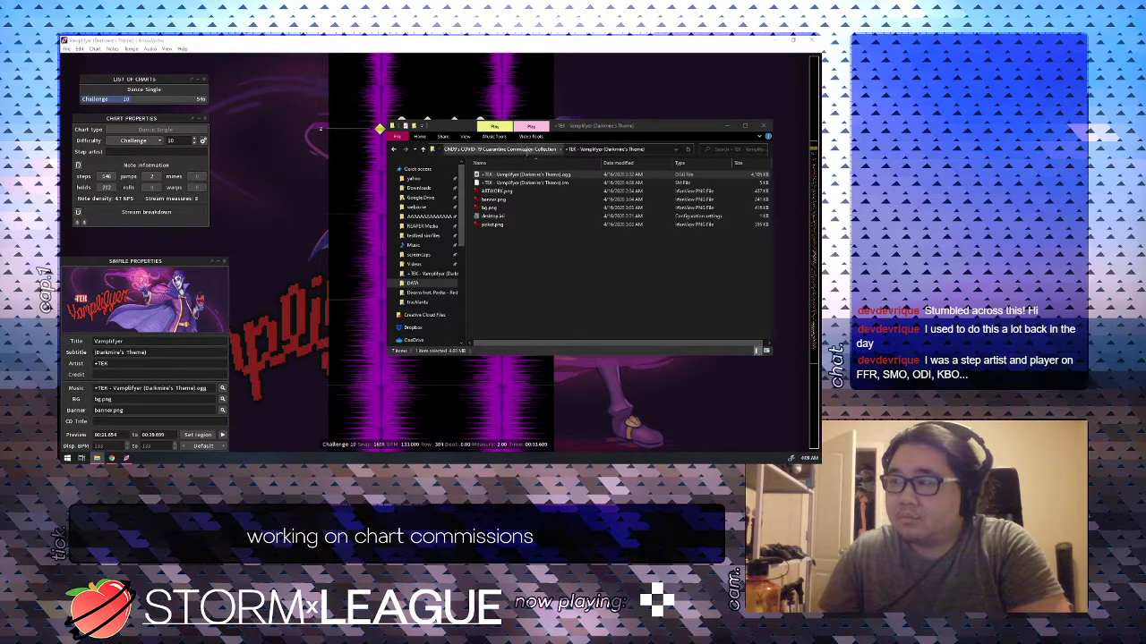
{"action": "left_click", "coordinate": [535, 150]}
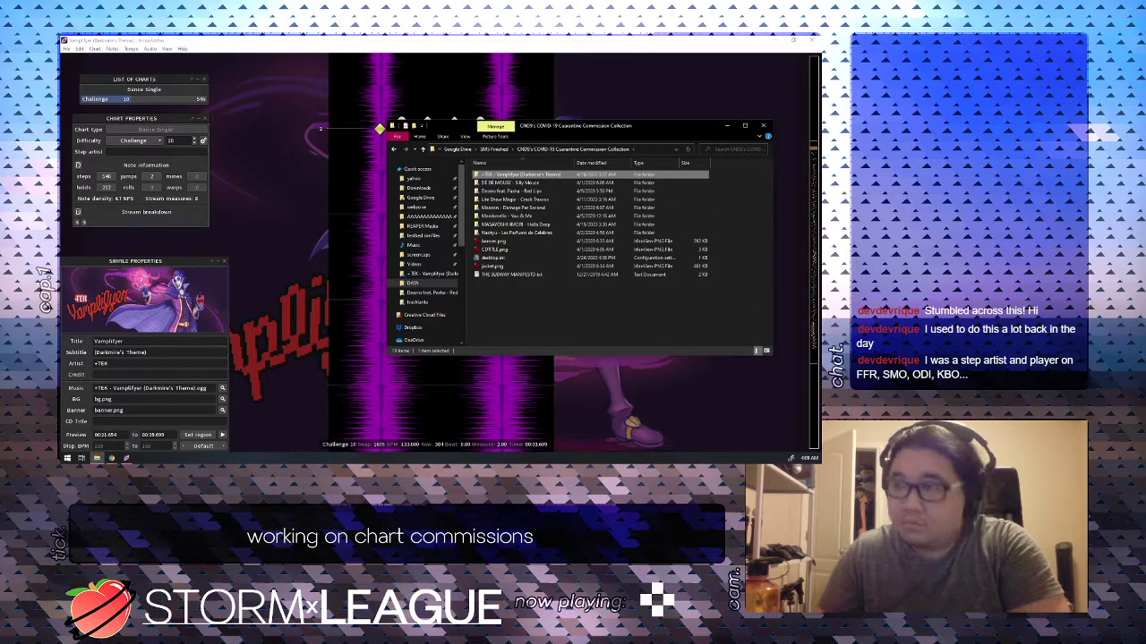
{"action": "key", "text": "alt+Tab"}
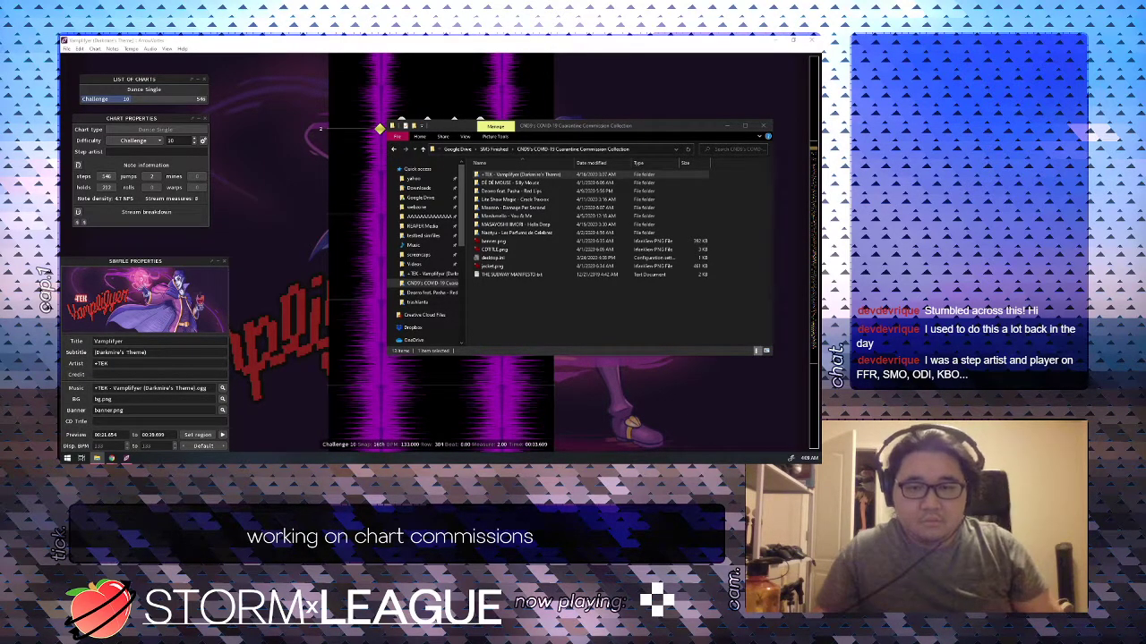
{"action": "left_click_drag", "start_coordinate": [61, 100], "coordinate": [534, 178]}
{"action": "left_click_drag", "start_coordinate": [151, 100], "coordinate": [60, 217]}
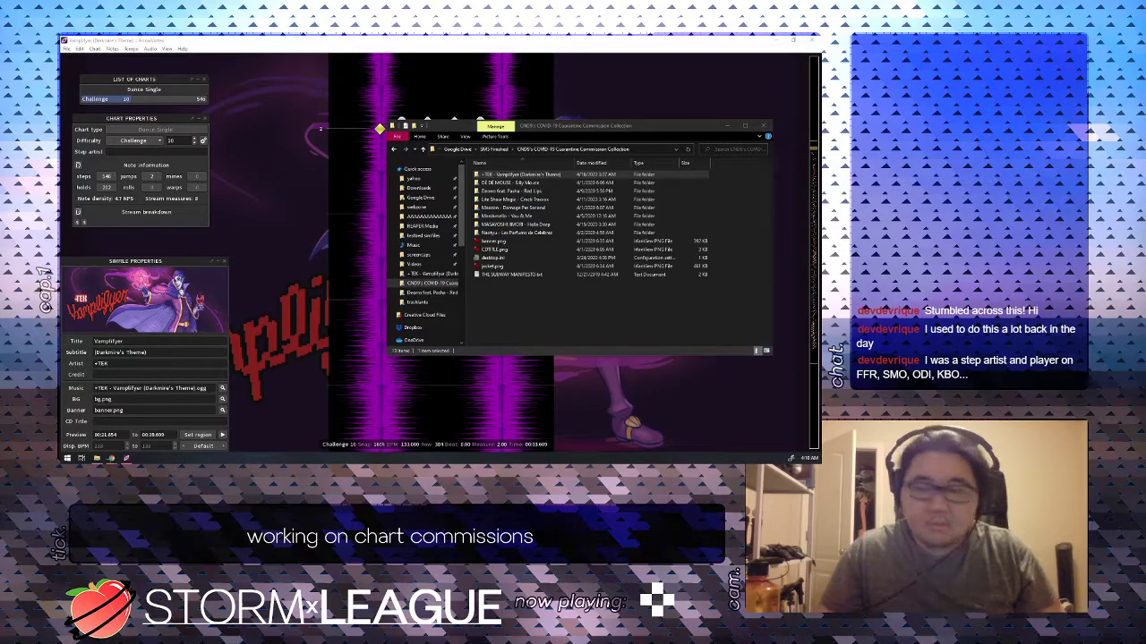
Switch to Chrome, close the Tap for Beats Per Minute window and go back to SoundCloud's Vamplifyer (Darkmire's Theme) track page.
{"action": "mouse_move", "coordinate": [111, 458]}
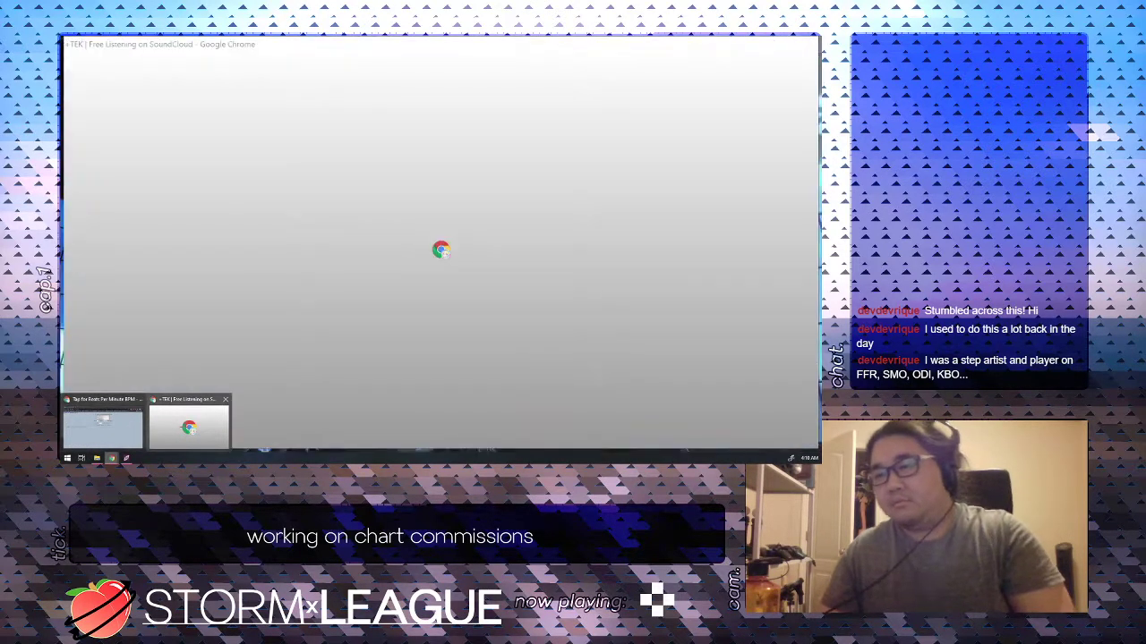
{"action": "left_click", "coordinate": [189, 425]}
{"action": "left_click", "coordinate": [115, 459]}
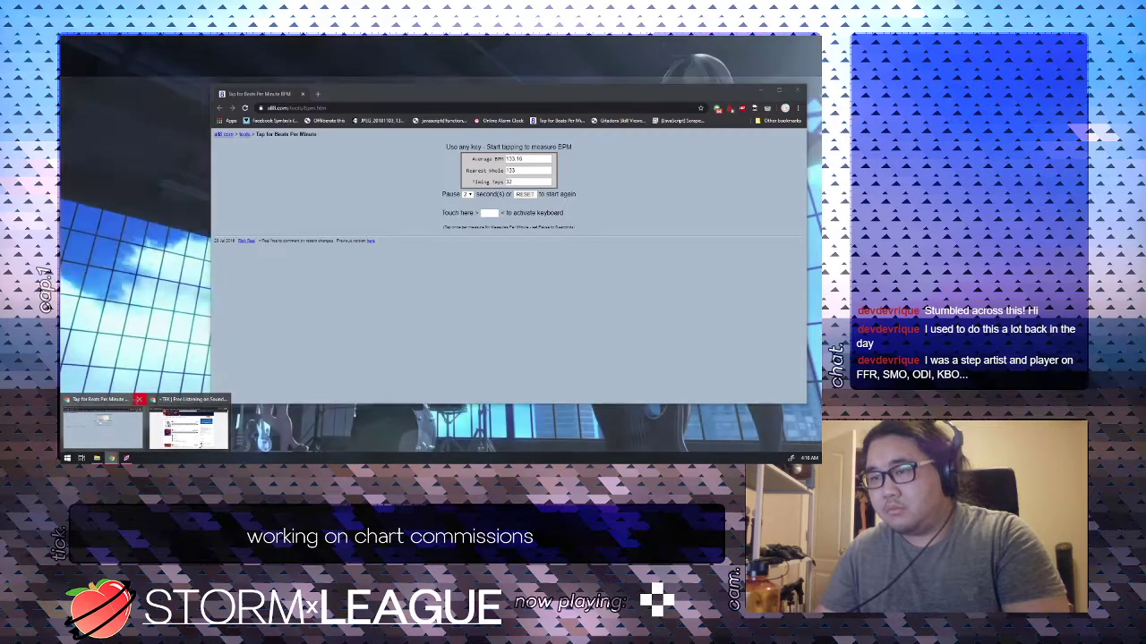
{"action": "left_click", "coordinate": [143, 400]}
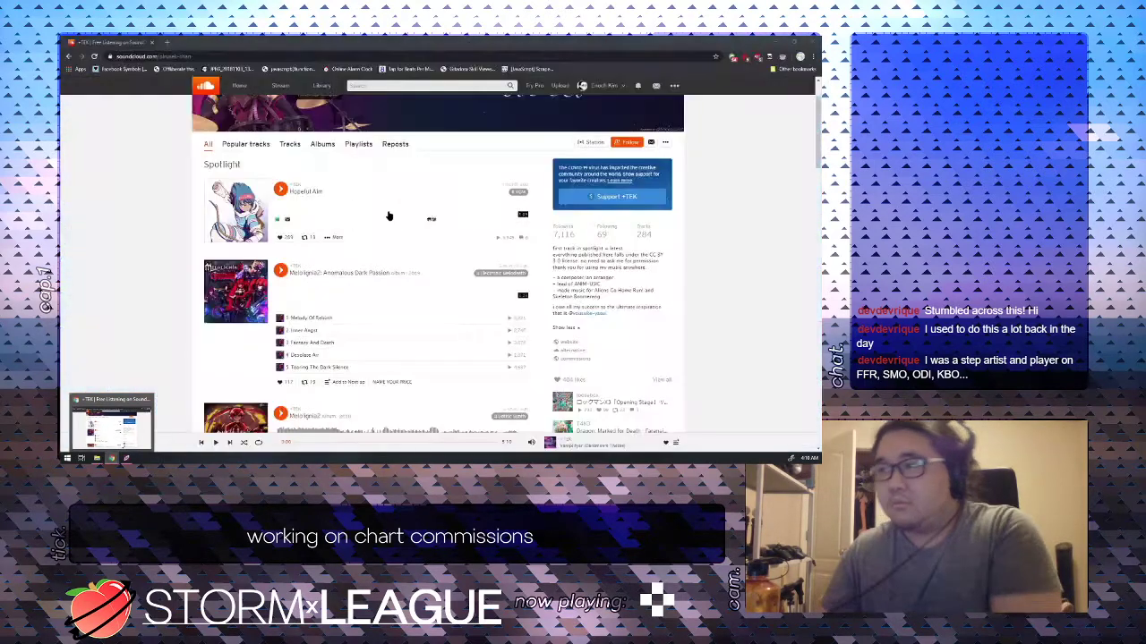
{"action": "scroll", "coordinate": [149, 252], "scroll_direction": "down", "scroll_amount": 1}
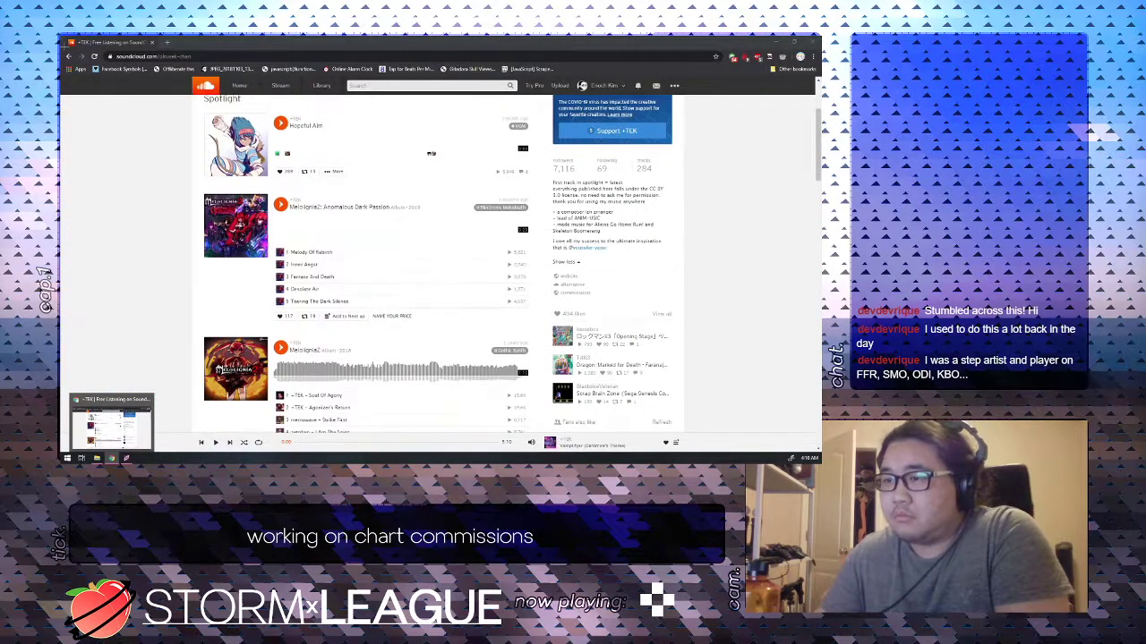
{"action": "left_click", "coordinate": [68, 56]}
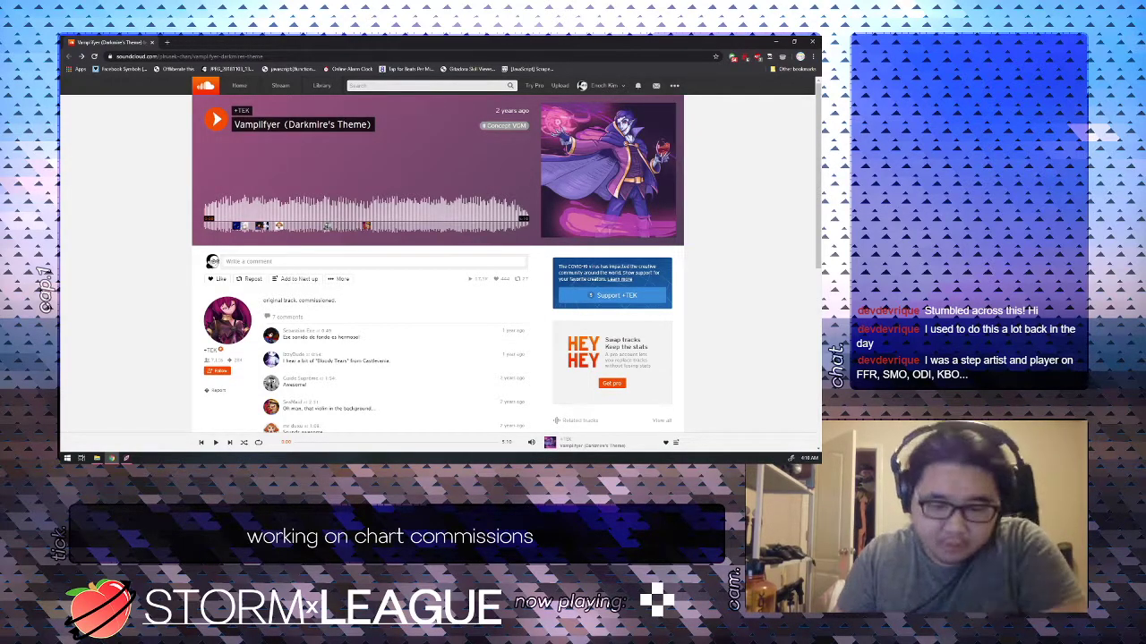
Switch to StepMania and enter Edit Mode from the title screen.
{"action": "key", "text": "alt+Tab"}
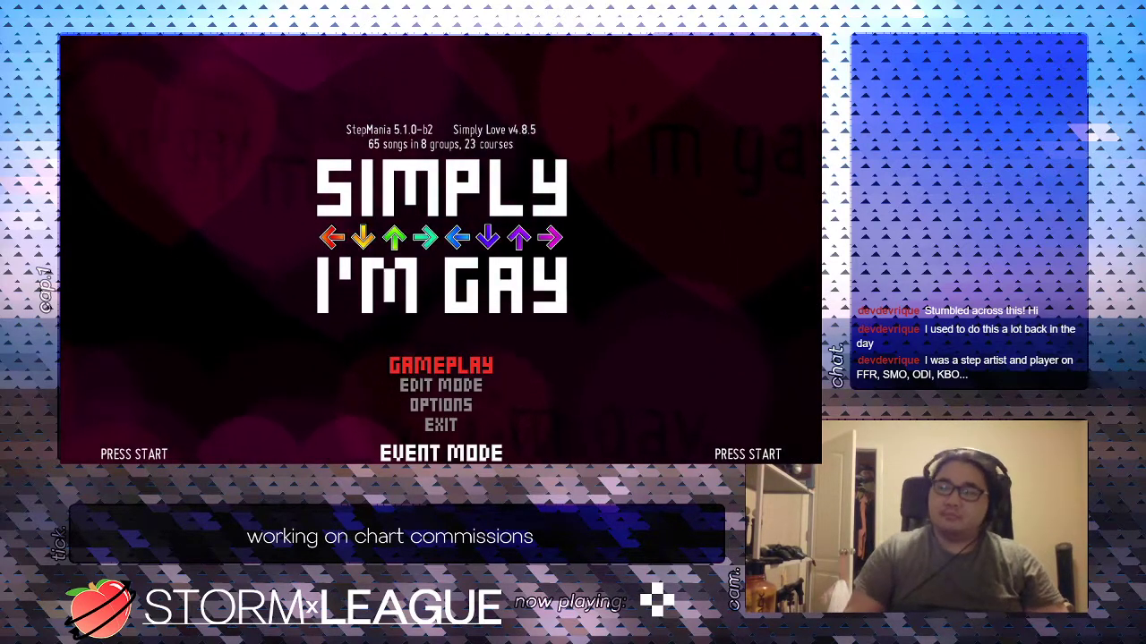
{"action": "key", "text": "Down"}
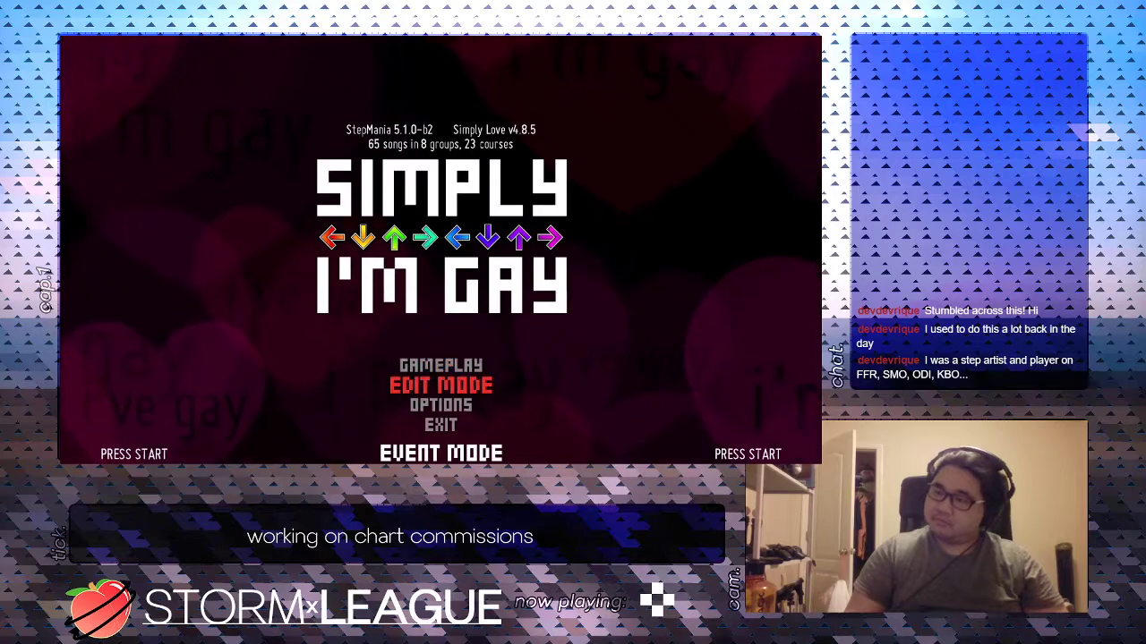
{"action": "key", "text": "Up"}
{"action": "key", "text": "Down"}
{"action": "key", "text": "Return"}
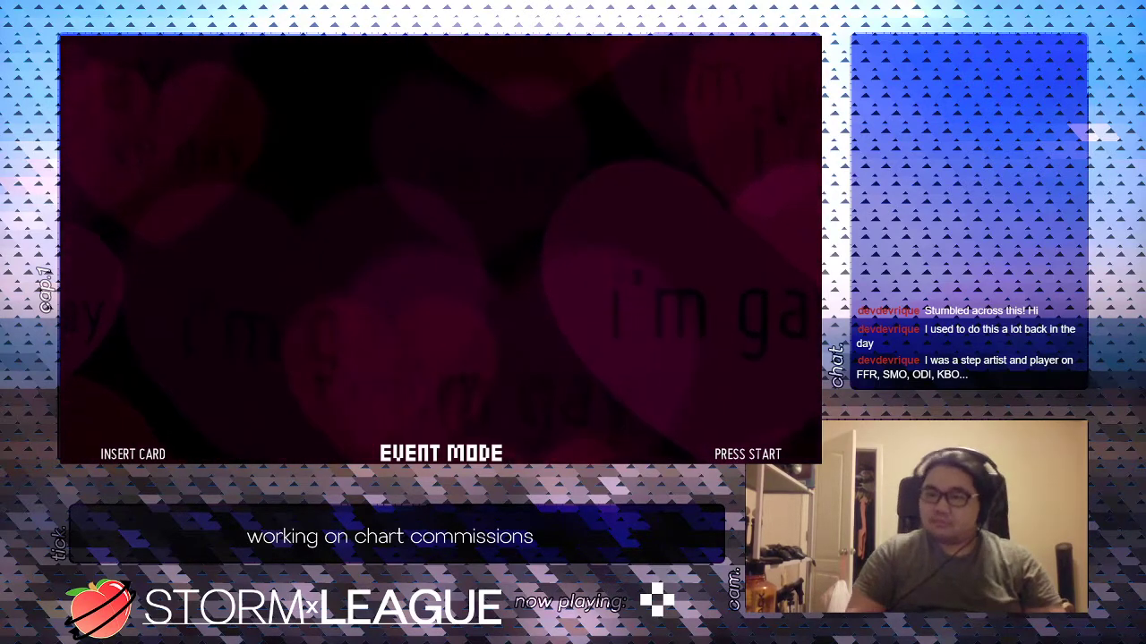
Choose the song Vamplifyer (Darkmire's Theme) from the group CND9's COVID-19 Quarantine Commission Collection.
{"action": "key", "text": "Right"}
{"action": "key", "text": "Right"}
{"action": "key", "text": "Right"}
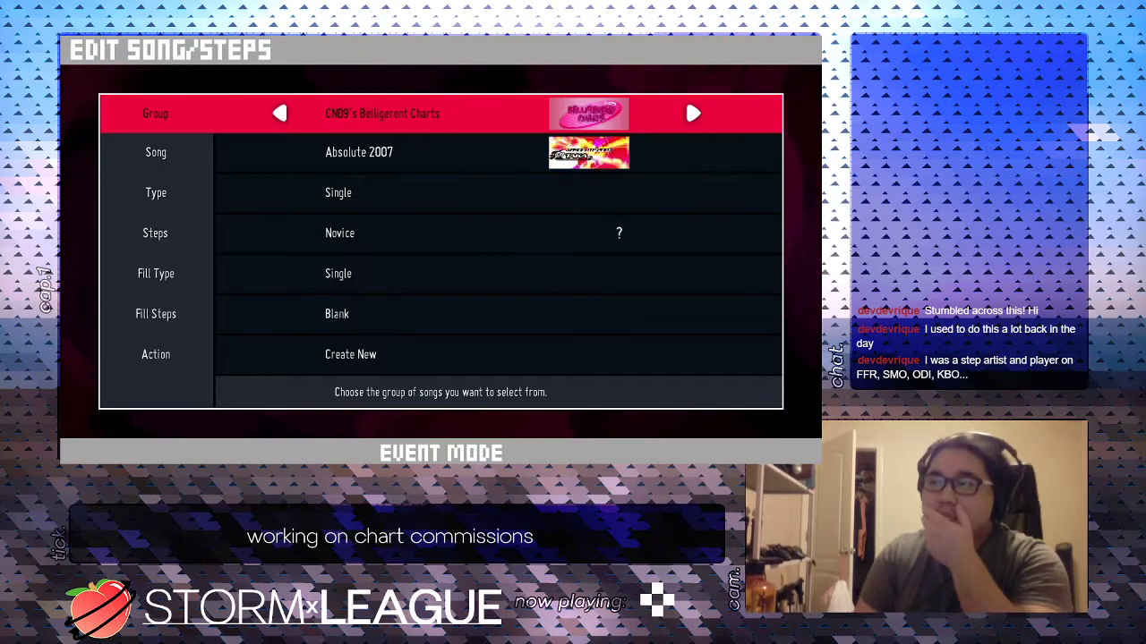
{"action": "key", "text": "Down"}
{"action": "key", "text": "Right"}
{"action": "key", "text": "Right"}
{"action": "key", "text": "Right"}
{"action": "key", "text": "Right"}
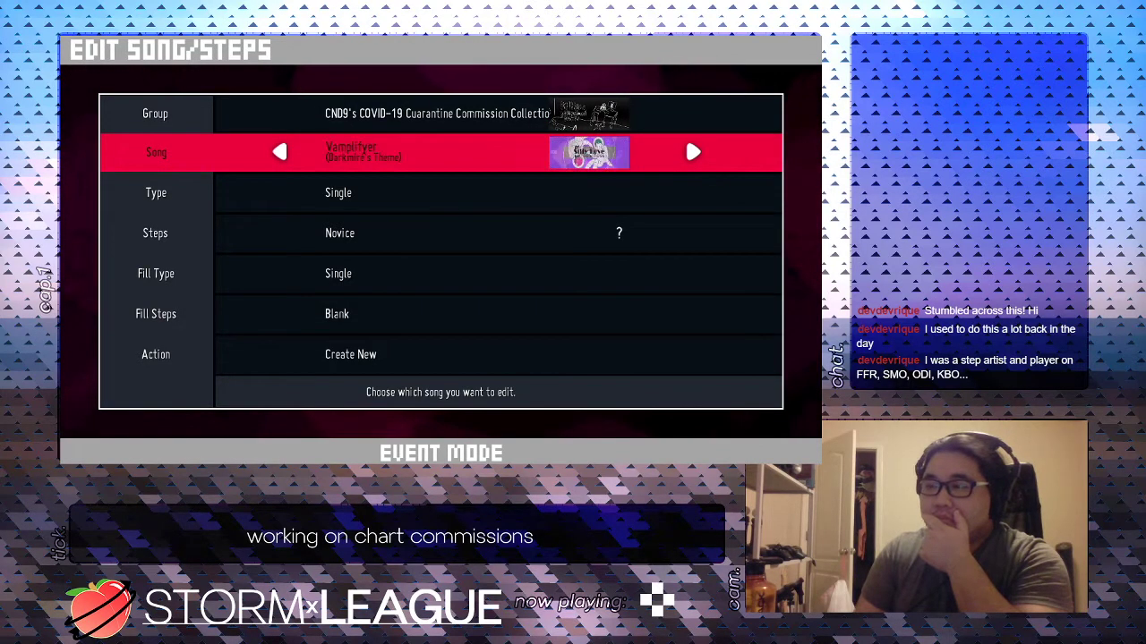
{"action": "key", "text": "Right"}
Select the existing Single Expert 10 steps and open them in the step editor.
{"action": "key", "text": "Down"}
{"action": "key", "text": "Down"}
{"action": "key", "text": "Right"}
{"action": "key", "text": "Right"}
{"action": "key", "text": "Right"}
{"action": "key", "text": "Right"}
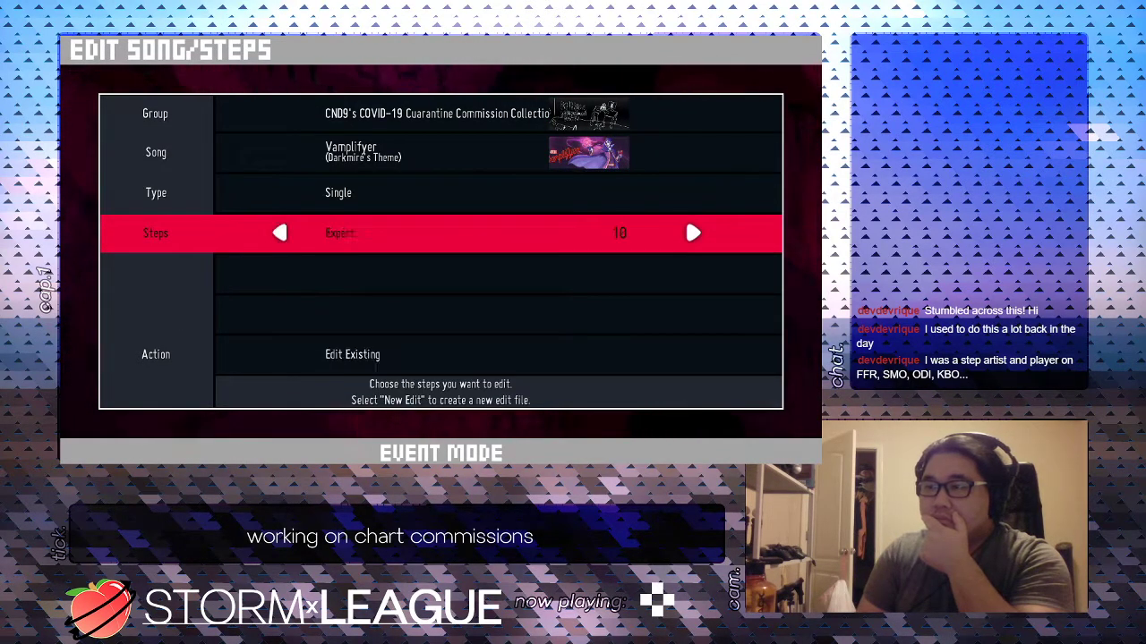
{"action": "key", "text": "Down"}
{"action": "key", "text": "Return"}
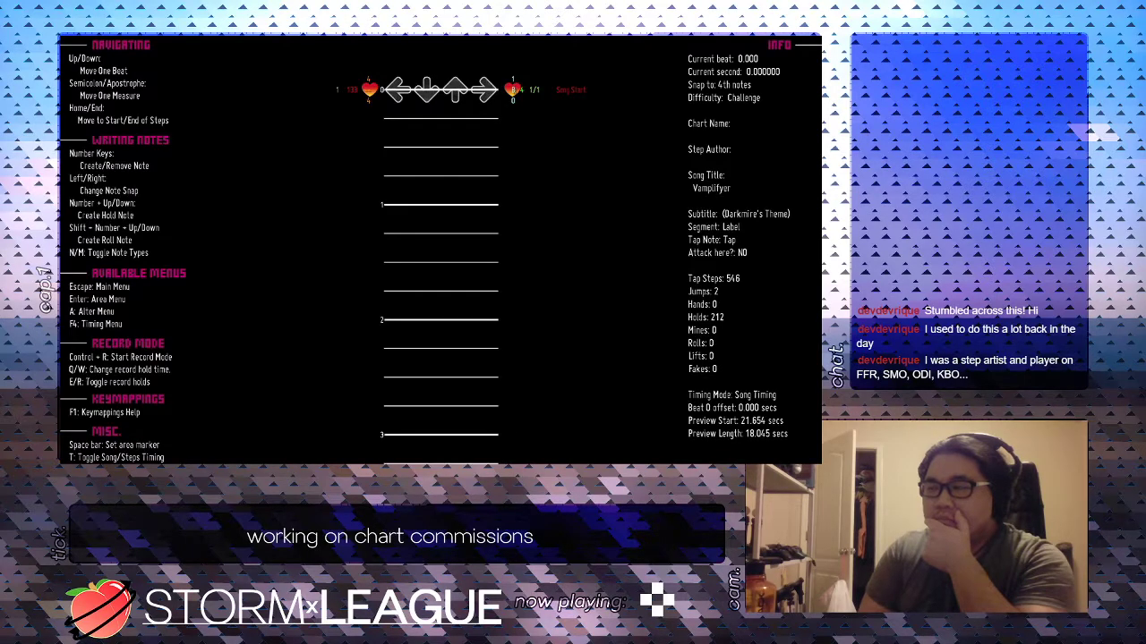
Open the song information editor for Vamplifyer from the step editor's main menu.
{"action": "key", "text": "Escape"}
{"action": "key", "text": "Down"}
{"action": "key", "text": "Down"}
{"action": "key", "text": "Down"}
{"action": "key", "text": "Down"}
{"action": "key", "text": "Down"}
{"action": "key", "text": "Down"}
{"action": "key", "text": "Down"}
{"action": "key", "text": "Down"}
{"action": "key", "text": "Down"}
{"action": "key", "text": "Up"}
{"action": "key", "text": "Return"}
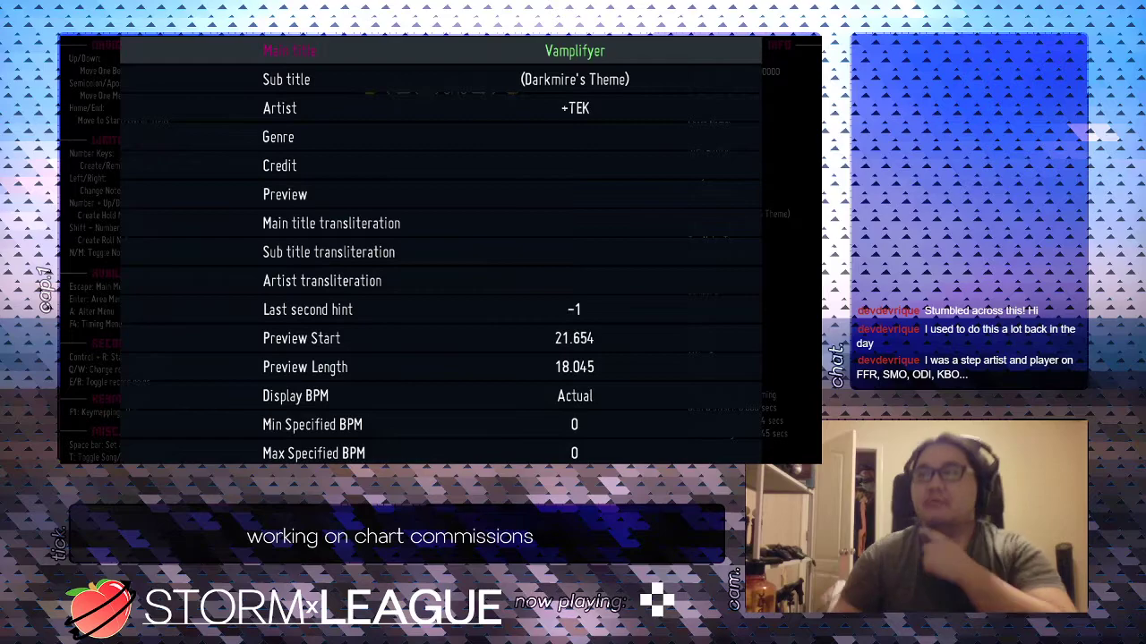
Open the song's genre for editing.
{"action": "key", "text": "Down"}
{"action": "key", "text": "Down"}
{"action": "key", "text": "Down"}
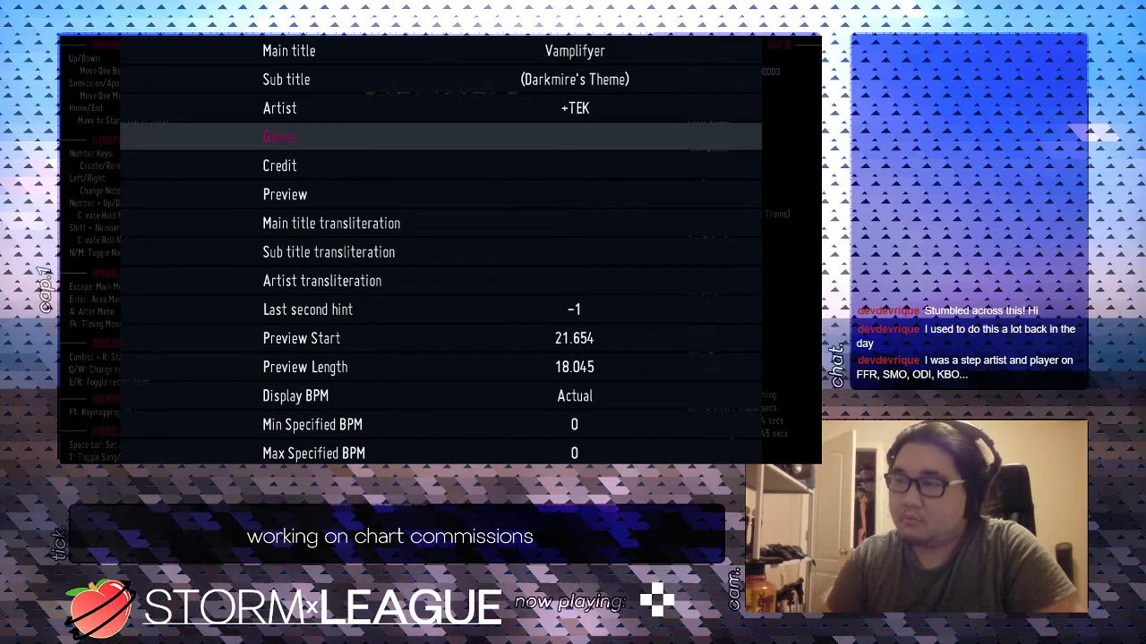
{"action": "key", "text": "Return"}
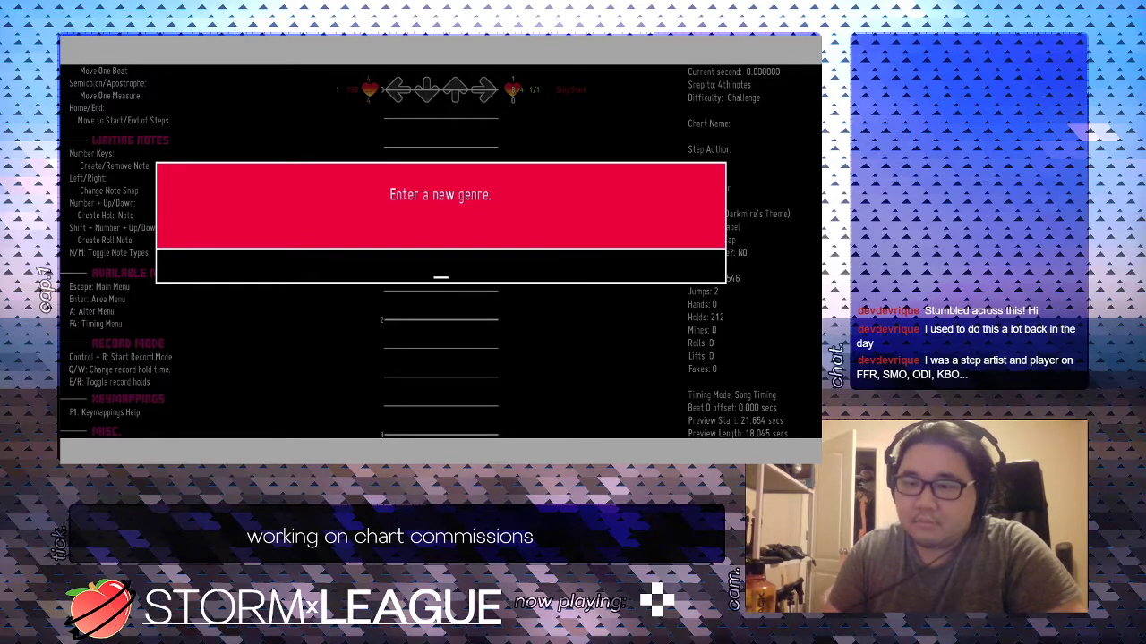
Set Vamplifyer's genre to GOTHIQUE FM in the song information.
{"action": "key", "text": "alt+Tab"}
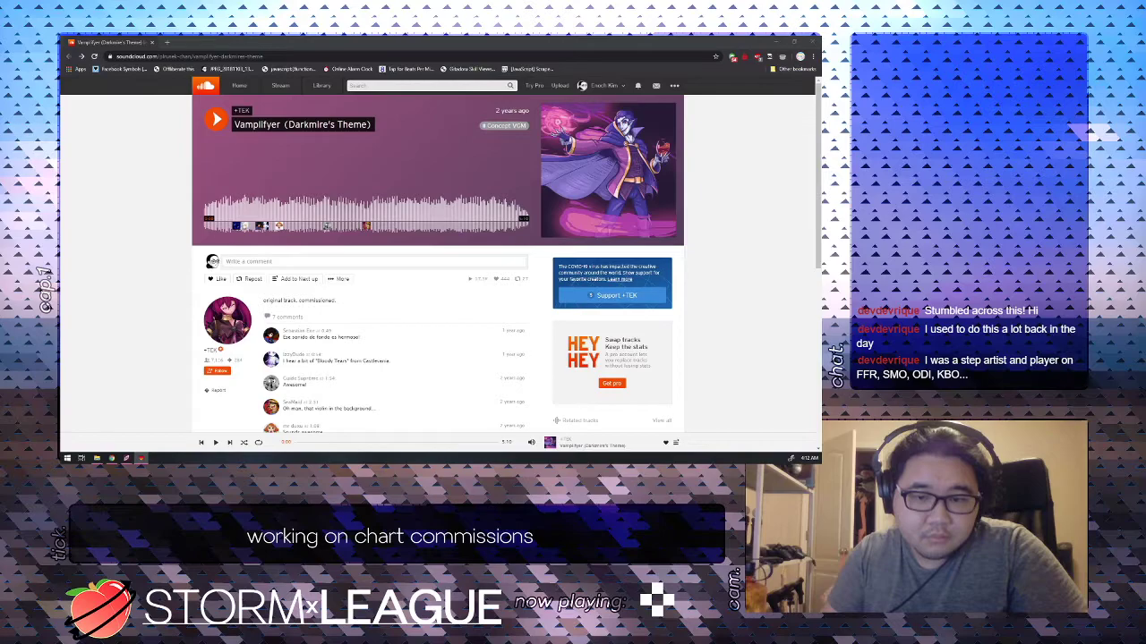
{"action": "left_click", "coordinate": [126, 459]}
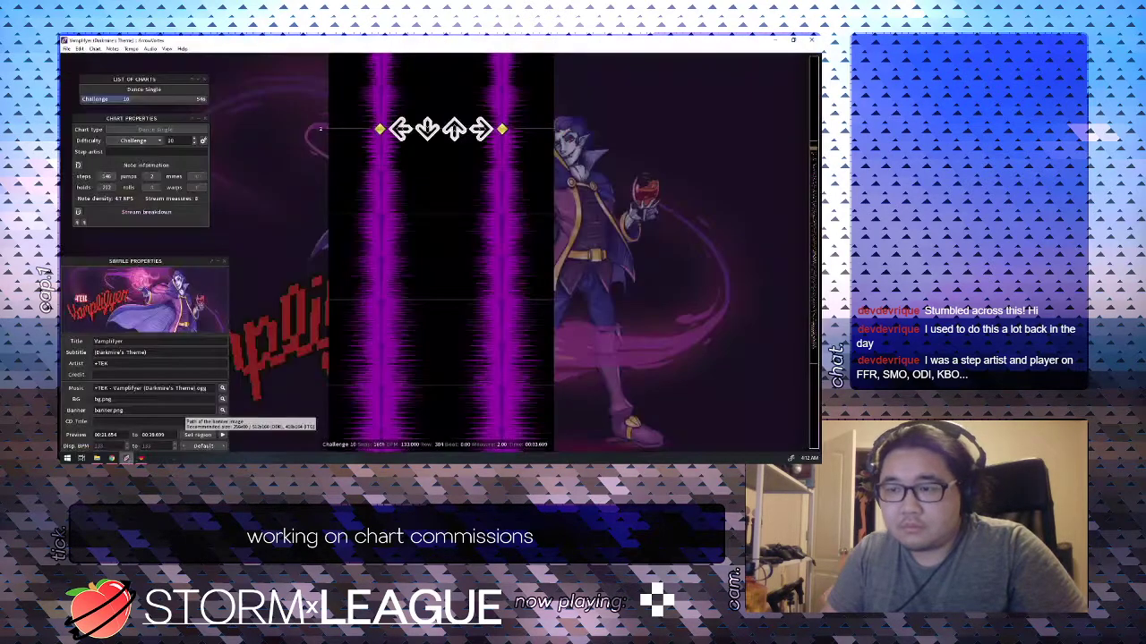
{"action": "left_click", "coordinate": [141, 458]}
{"action": "type", "text": "GOTHIC FM"}
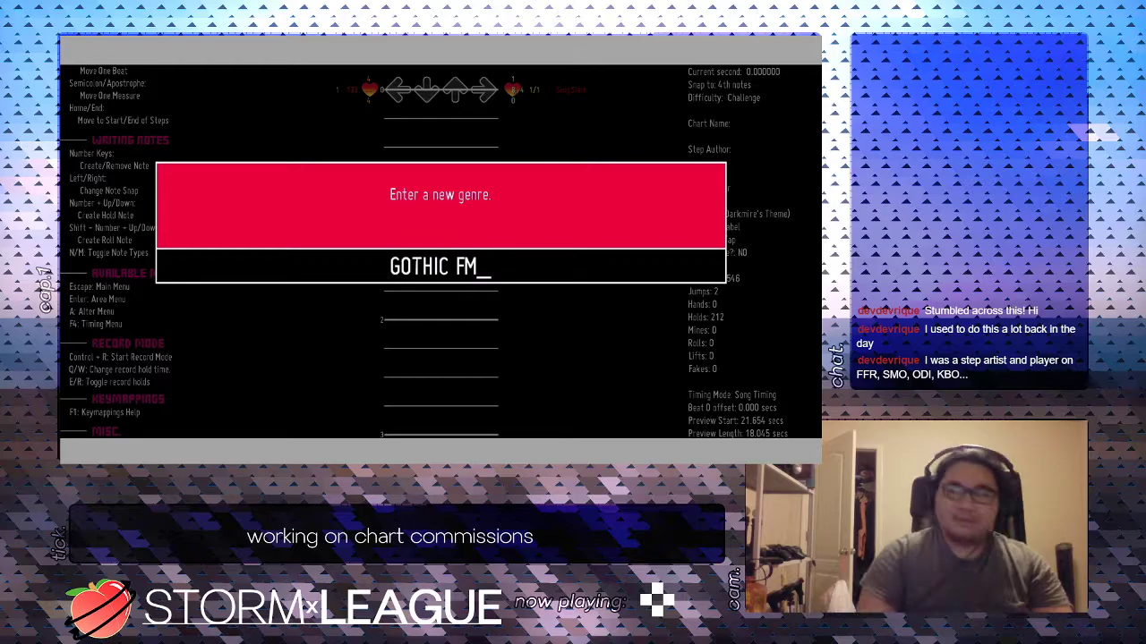
{"action": "key", "text": "BackSpace"}
{"action": "key", "text": "BackSpace"}
{"action": "key", "text": "BackSpace"}
{"action": "key", "text": "BackSpace"}
{"action": "type", "text": "QUE FM"}
{"action": "key", "text": "Return"}
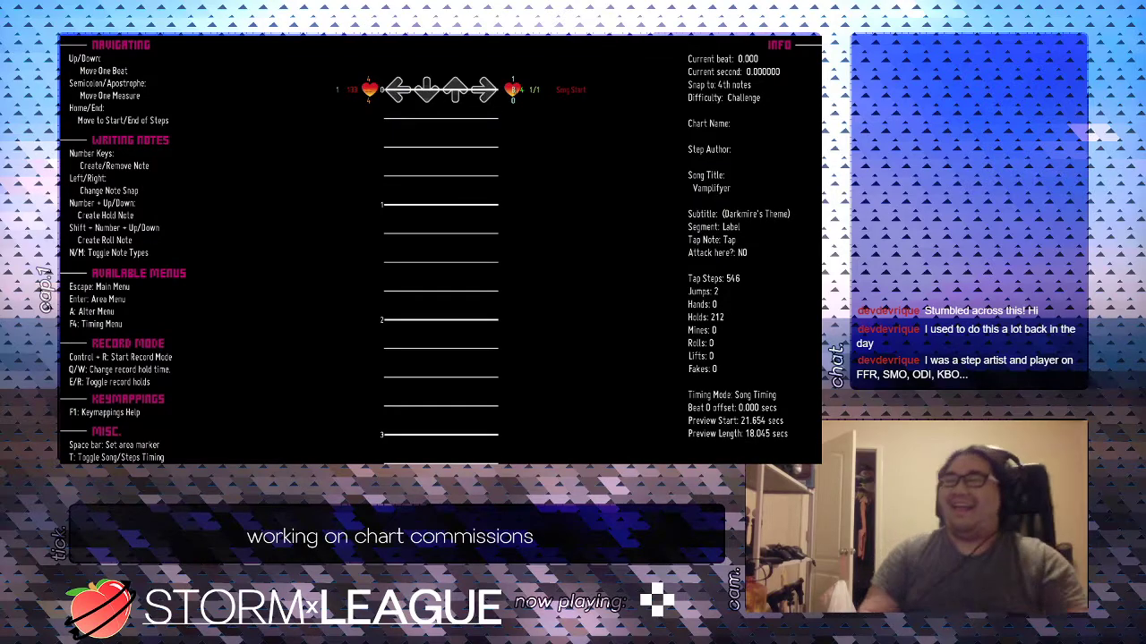
Enter the chart artist's alias as the step author in the steps information.
{"action": "key", "text": "Escape"}
{"action": "key", "text": "Down"}
{"action": "key", "text": "Down"}
{"action": "key", "text": "Down"}
{"action": "key", "text": "Down"}
{"action": "key", "text": "Down"}
{"action": "key", "text": "Down"}
{"action": "key", "text": "Down"}
{"action": "key", "text": "Down"}
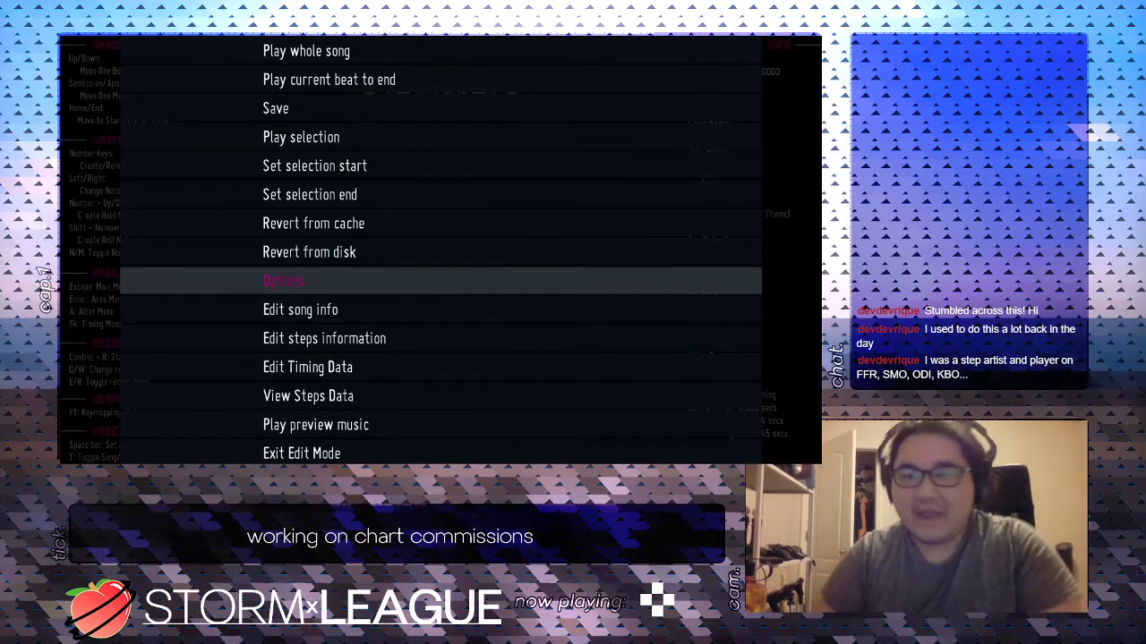
{"action": "key", "text": "Down"}
{"action": "key", "text": "Down"}
{"action": "key", "text": "Down"}
{"action": "key", "text": "Down"}
{"action": "key", "text": "Up"}
{"action": "key", "text": "Up"}
{"action": "key", "text": "Up"}
{"action": "key", "text": "Down"}
{"action": "key", "text": "Return"}
{"action": "key", "text": "Down"}
{"action": "key", "text": "Down"}
{"action": "key", "text": "Down"}
{"action": "key", "text": "Down"}
{"action": "key", "text": "Down"}
{"action": "key", "text": "Up"}
{"action": "key", "text": "Up"}
{"action": "key", "text": "Down"}
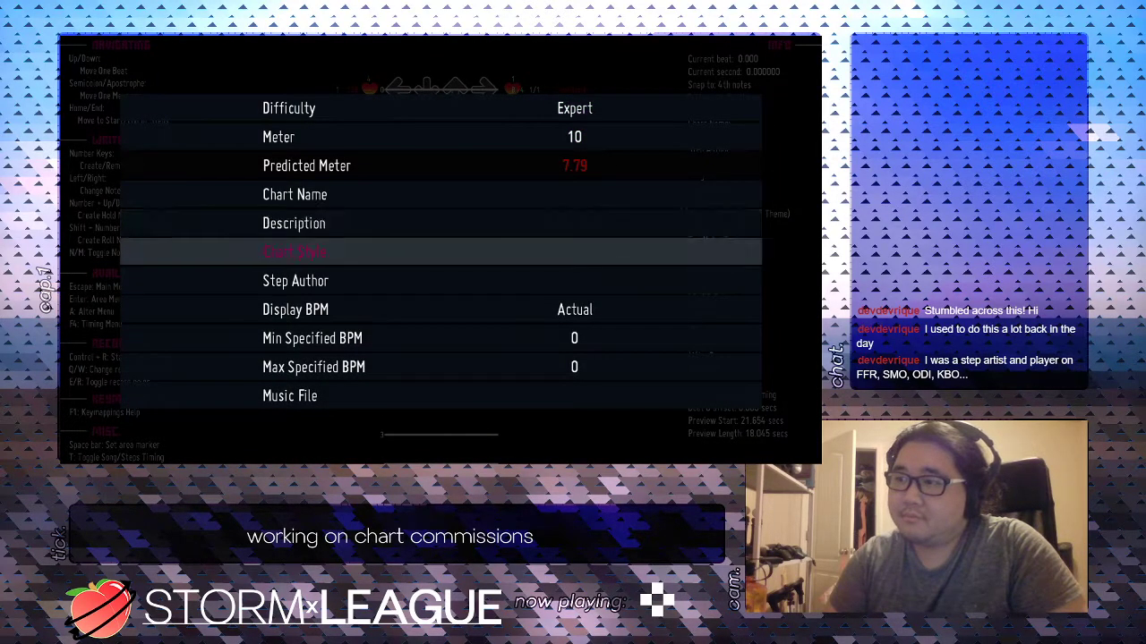
{"action": "key", "text": "Up"}
{"action": "key", "text": "Up"}
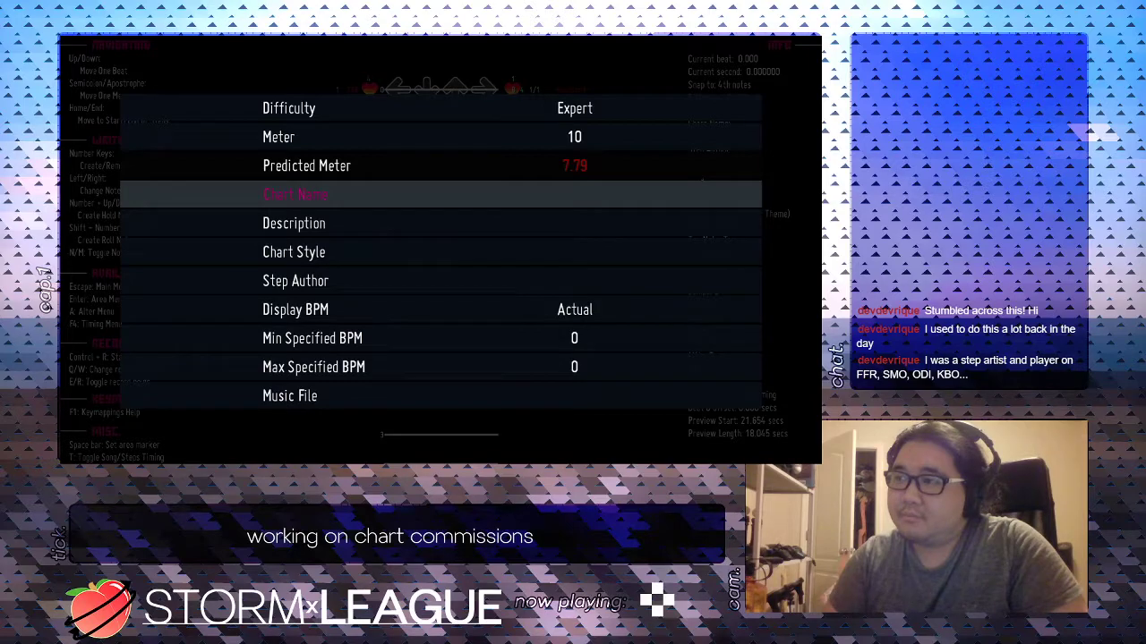
{"action": "key", "text": "Down"}
{"action": "key", "text": "Down"}
{"action": "key", "text": "Down"}
{"action": "key", "text": "Return"}
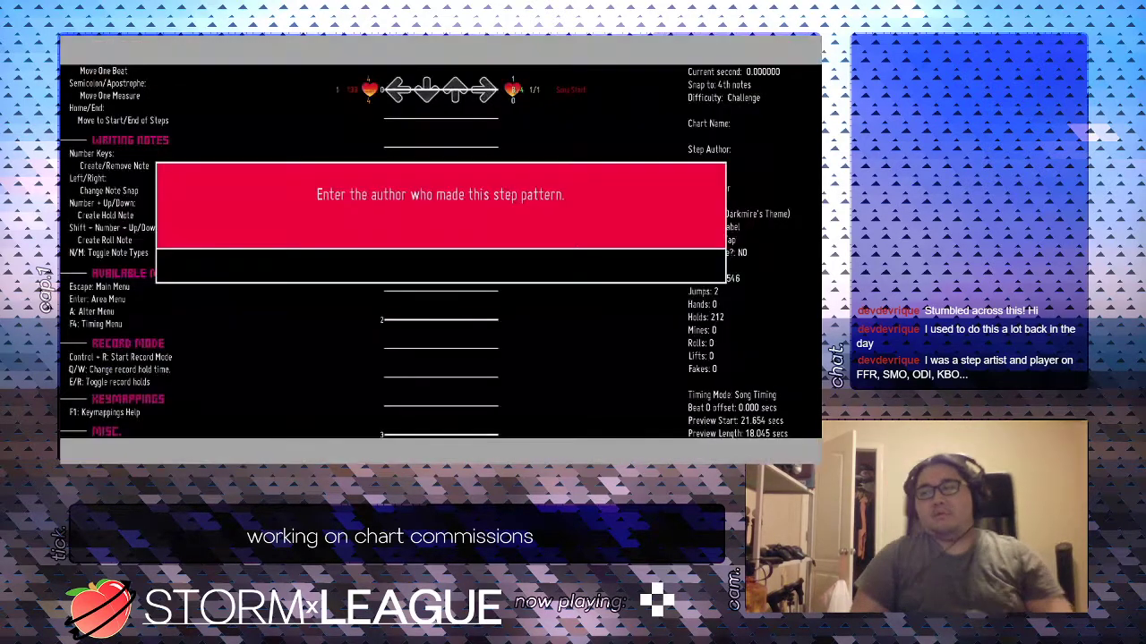
{"action": "type", "text": "CN09"}
{"action": "key", "text": "Return"}
Set the song's credit to "Commissioned by" followed by the commissioner's alias in the song information.
{"action": "key", "text": "Escape"}
{"action": "key", "text": "Down"}
{"action": "key", "text": "Down"}
{"action": "key", "text": "Down"}
{"action": "key", "text": "Down"}
{"action": "key", "text": "Down"}
{"action": "key", "text": "Down"}
{"action": "key", "text": "Down"}
{"action": "key", "text": "Down"}
{"action": "key", "text": "Up"}
{"action": "key", "text": "Return"}
{"action": "key", "text": "Down"}
{"action": "key", "text": "Down"}
{"action": "key", "text": "Down"}
{"action": "key", "text": "Down"}
{"action": "key", "text": "Down"}
{"action": "key", "text": "Down"}
{"action": "key", "text": "Down"}
{"action": "key", "text": "Up"}
{"action": "key", "text": "Up"}
{"action": "key", "text": "Up"}
{"action": "key", "text": "Up"}
{"action": "key", "text": "Down"}
{"action": "key", "text": "Down"}
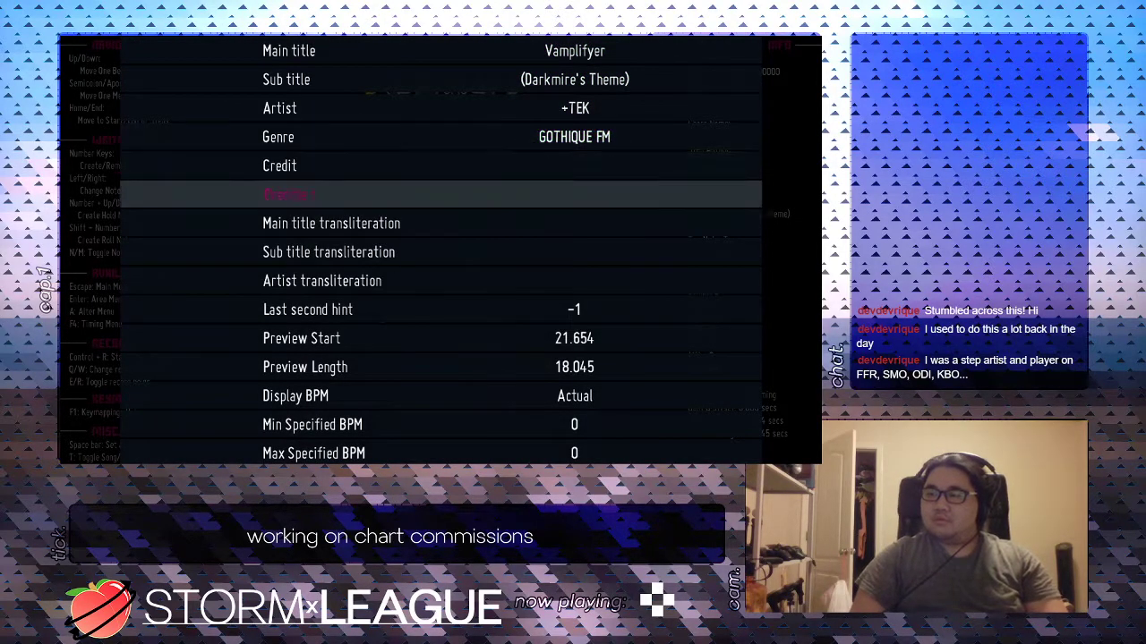
{"action": "key", "text": "Down"}
{"action": "key", "text": "Down"}
{"action": "key", "text": "Down"}
{"action": "key", "text": "Down"}
{"action": "key", "text": "Down"}
{"action": "key", "text": "Down"}
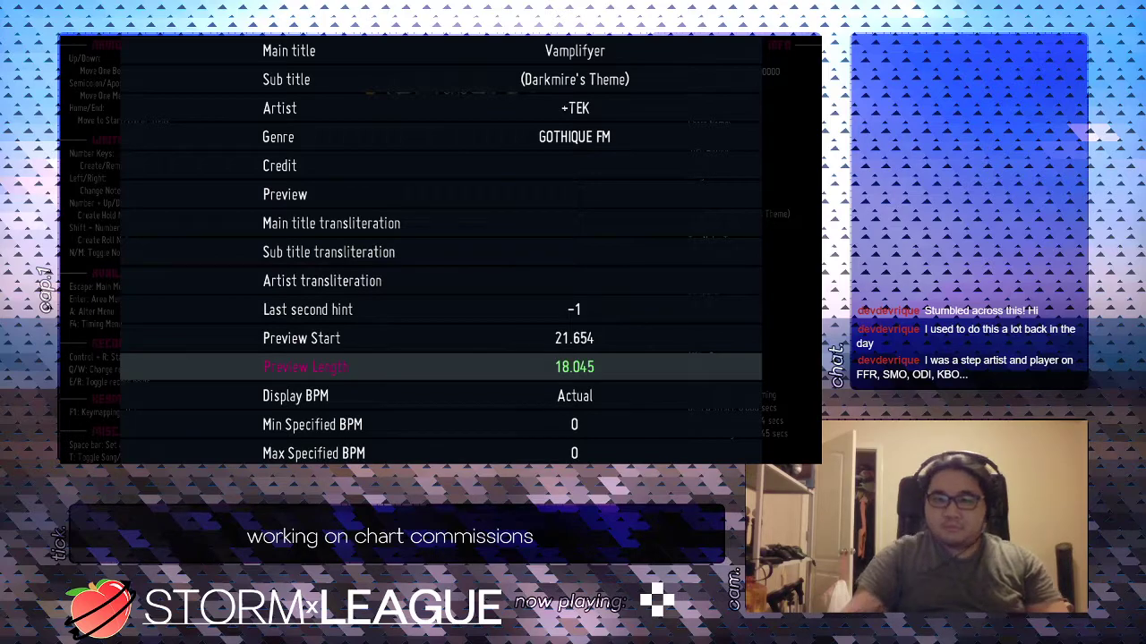
{"action": "key", "text": "Up"}
{"action": "key", "text": "Up"}
{"action": "key", "text": "Up"}
{"action": "key", "text": "Up"}
{"action": "key", "text": "Up"}
{"action": "key", "text": "Up"}
{"action": "key", "text": "Up"}
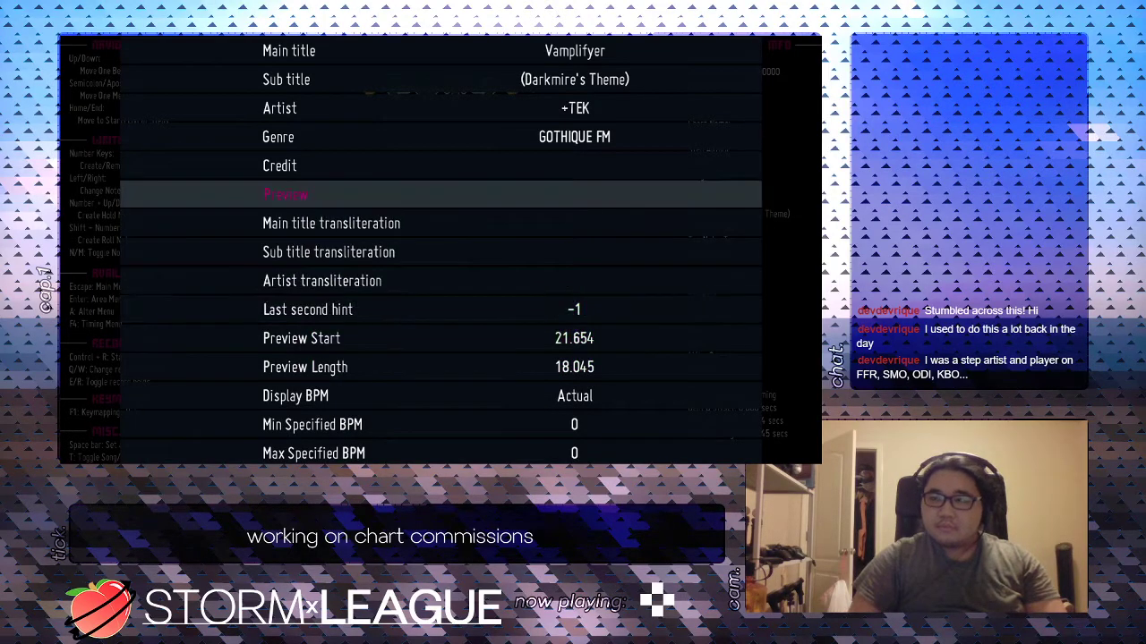
{"action": "key", "text": "Return"}
{"action": "type", "text": "Co"}
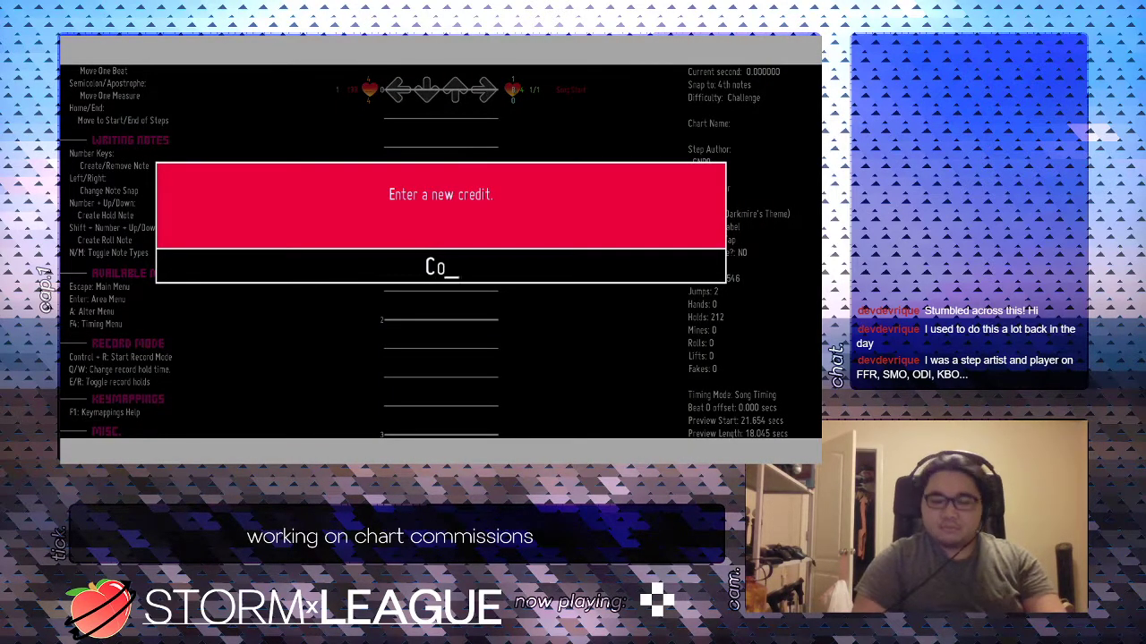
{"action": "type", "text": "mmissioned by"}
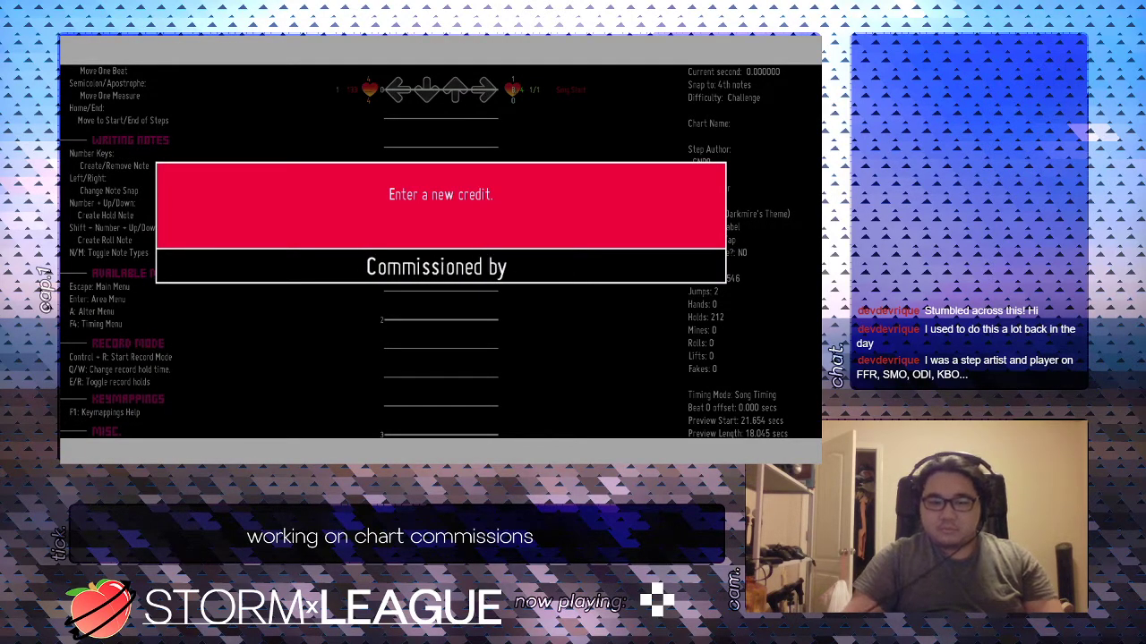
{"action": "type", "text": " D"}
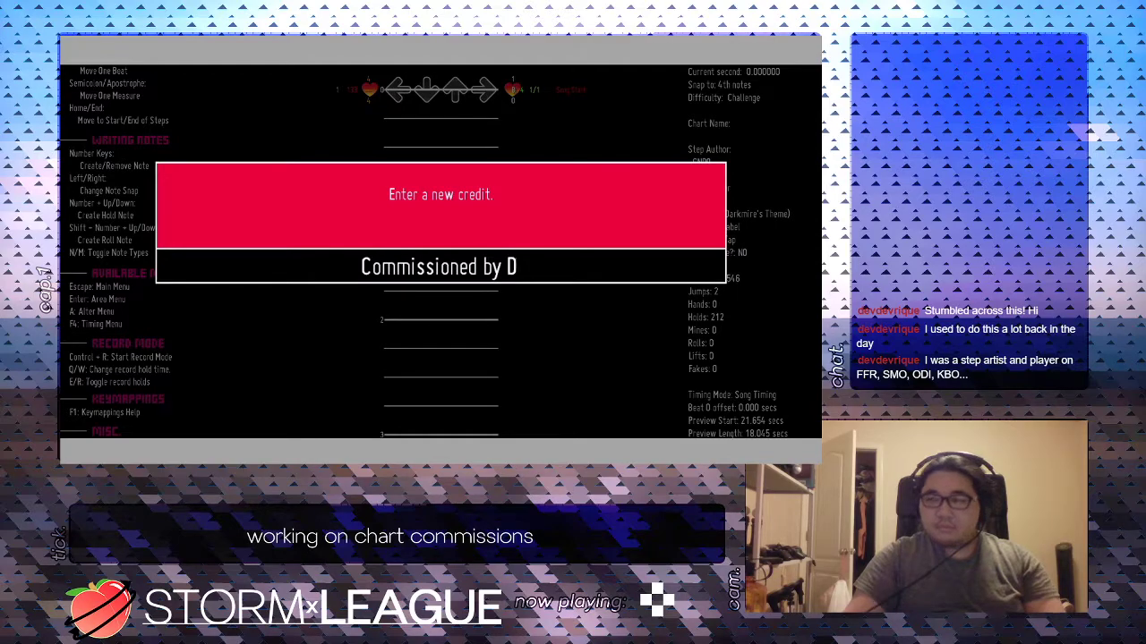
{"action": "type", "text": "eftBeck"}
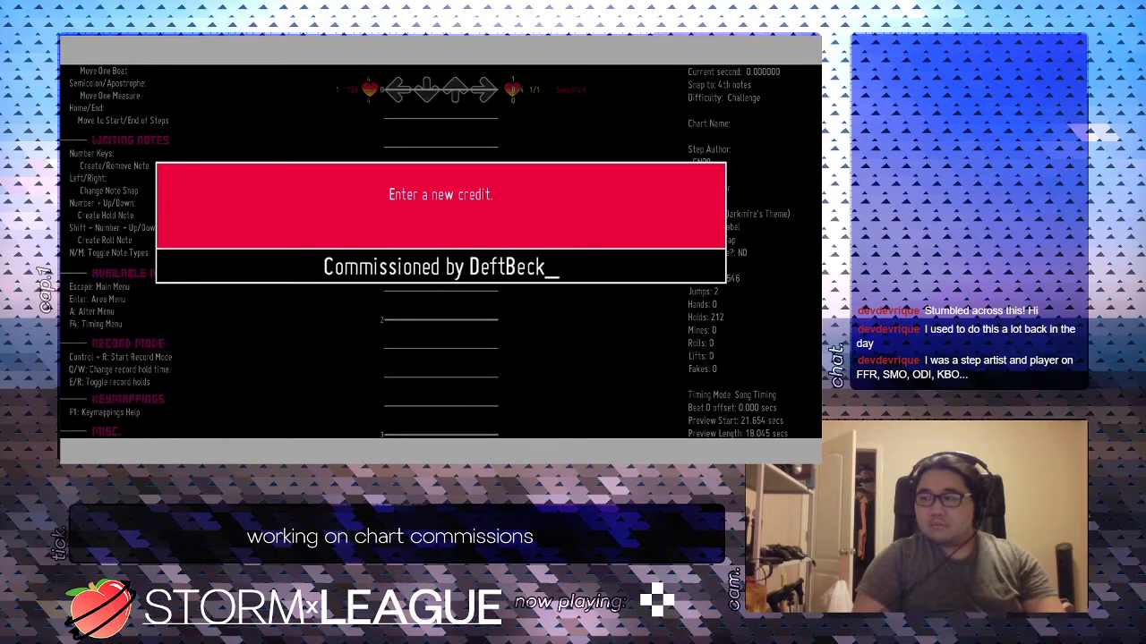
{"action": "key", "text": "Return"}
Set the chart's description to "Commissioned by" followed by the commissioner's alias in the steps information.
{"action": "key", "text": "Escape"}
{"action": "key", "text": "Down"}
{"action": "key", "text": "Down"}
{"action": "key", "text": "Down"}
{"action": "key", "text": "Down"}
{"action": "key", "text": "Down"}
{"action": "key", "text": "Down"}
{"action": "key", "text": "Down"}
{"action": "key", "text": "Down"}
{"action": "key", "text": "Down"}
{"action": "key", "text": "Down"}
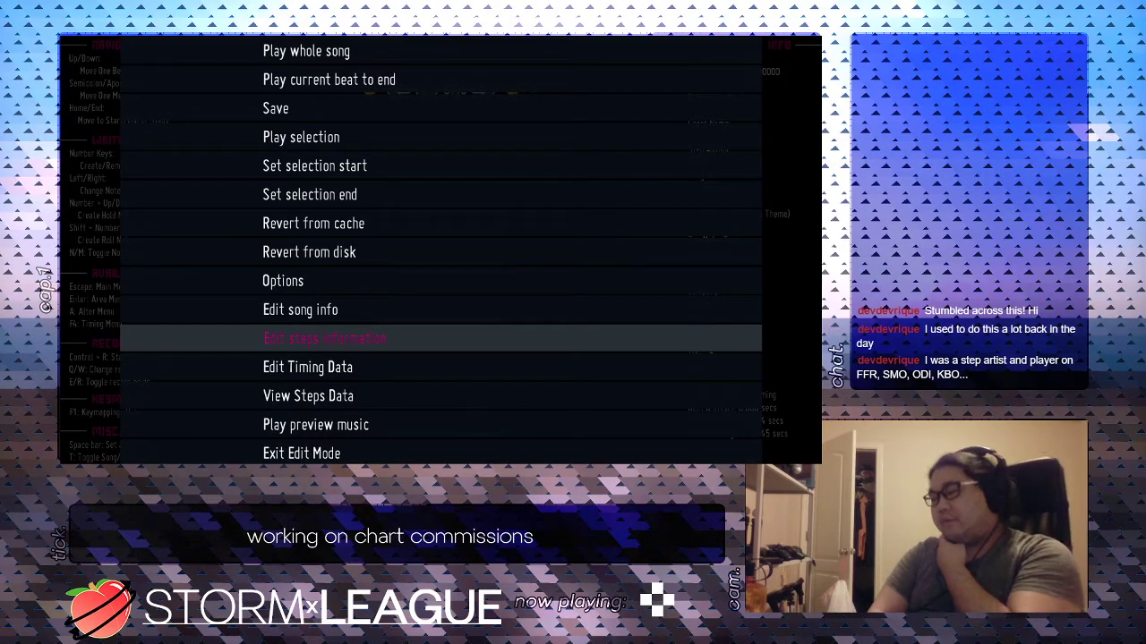
{"action": "key", "text": "Return"}
{"action": "key", "text": "Down"}
{"action": "key", "text": "Down"}
{"action": "key", "text": "Down"}
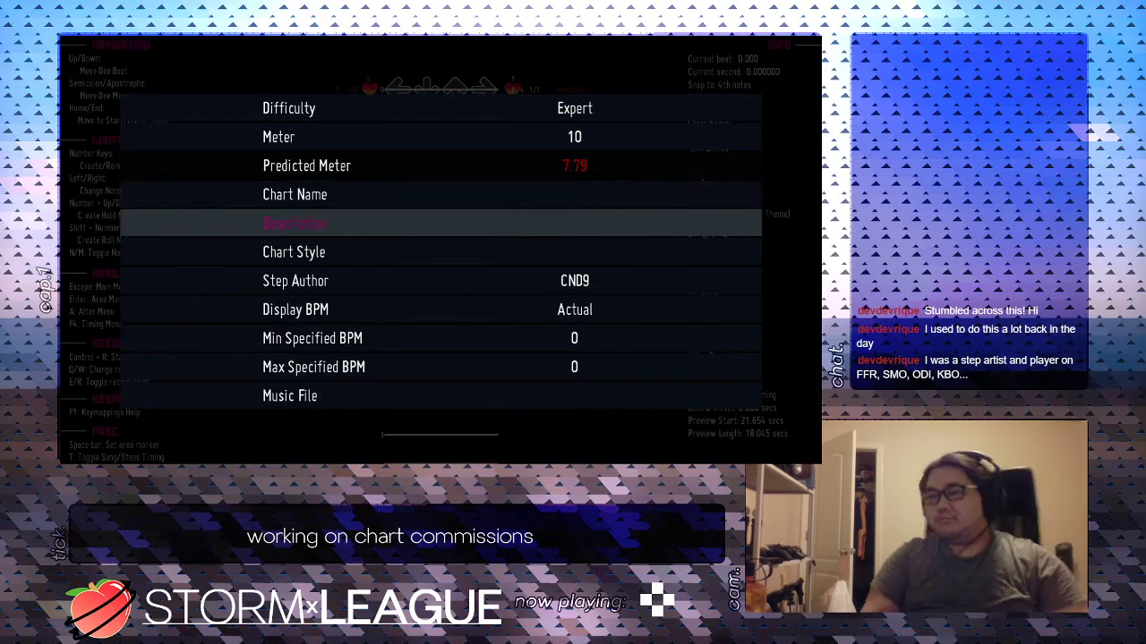
{"action": "key", "text": "Return"}
{"action": "type", "text": "Commissiopn"}
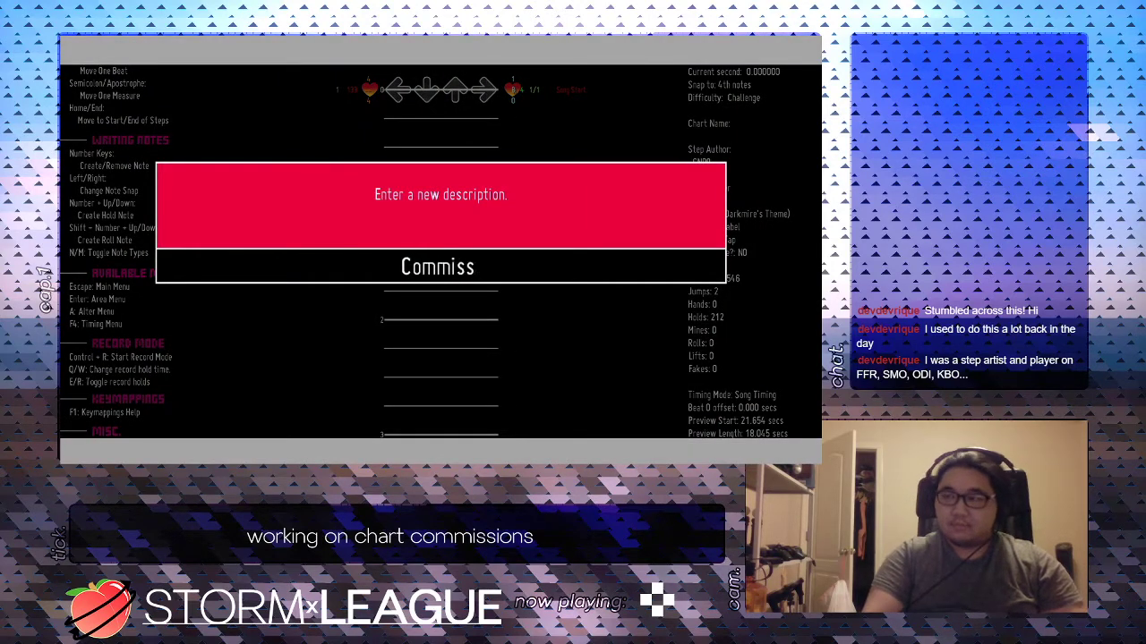
{"action": "key", "text": "BackSpace"}
{"action": "key", "text": "BackSpace"}
{"action": "type", "text": "ned by DeftBeck"}
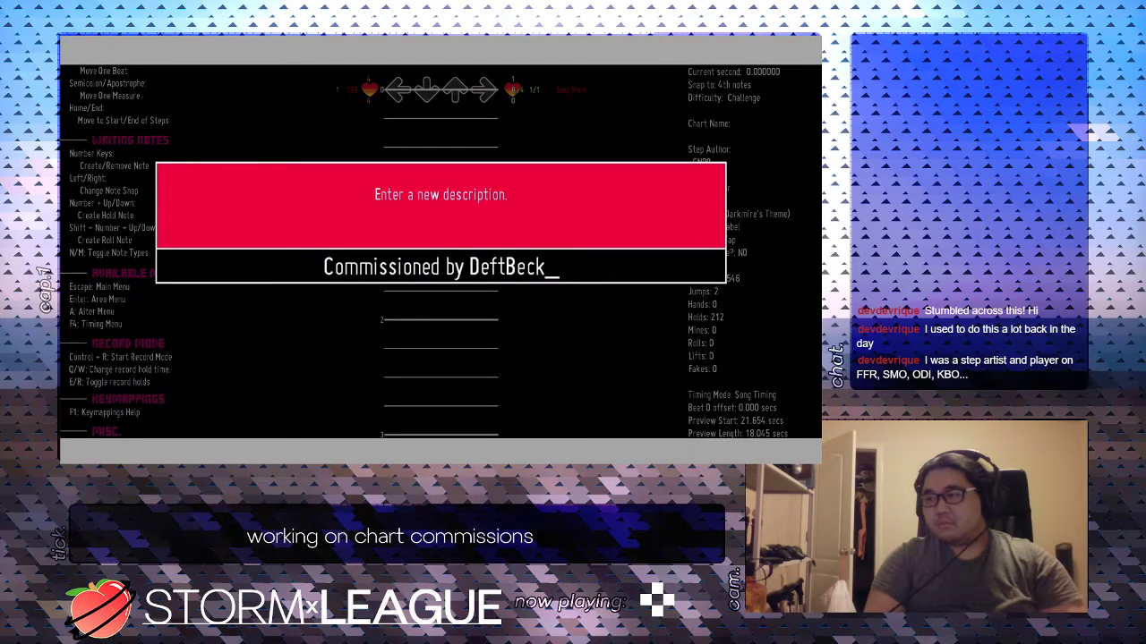
{"action": "key", "text": "Return"}
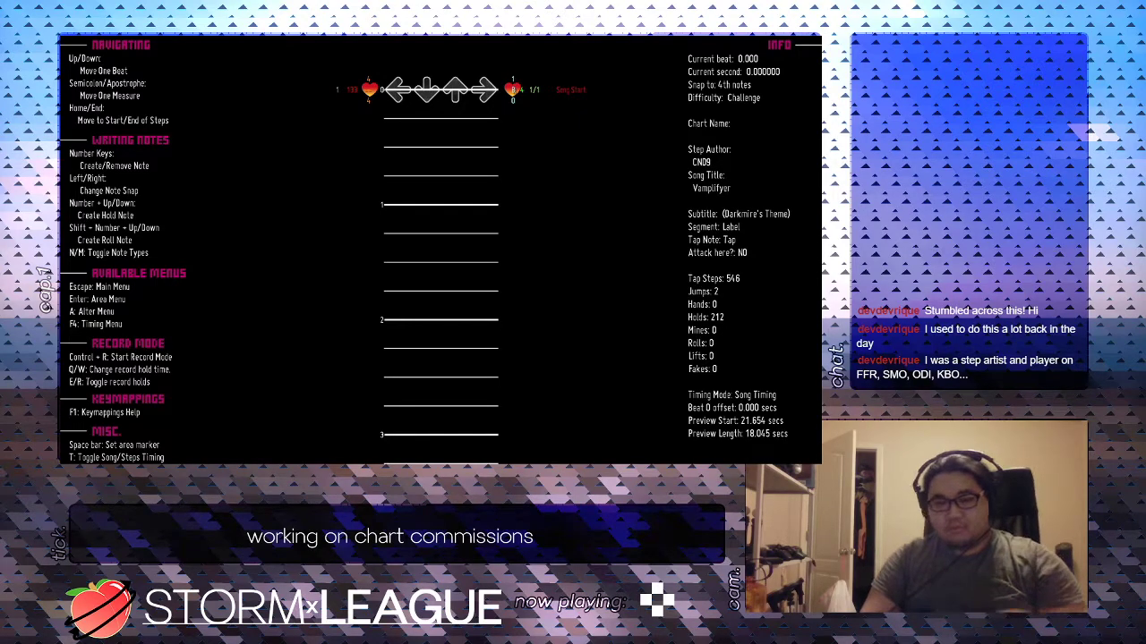
Save the song's edited metadata and briefly play back the steps from the start.
{"action": "key", "text": "ctrl+s"}
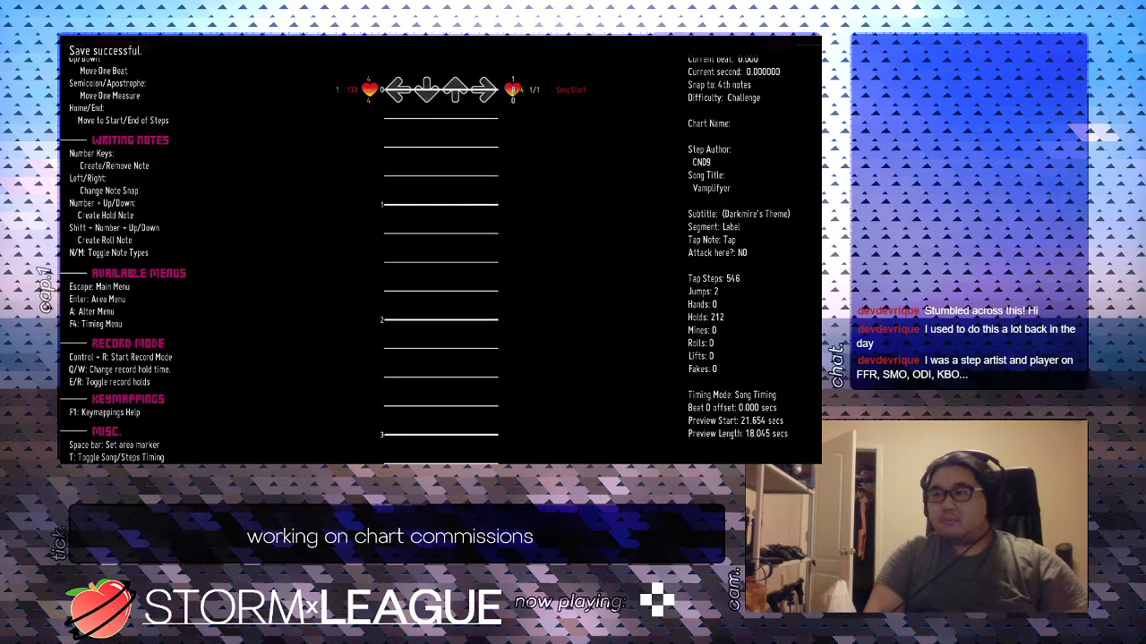
{"action": "key", "text": "p"}
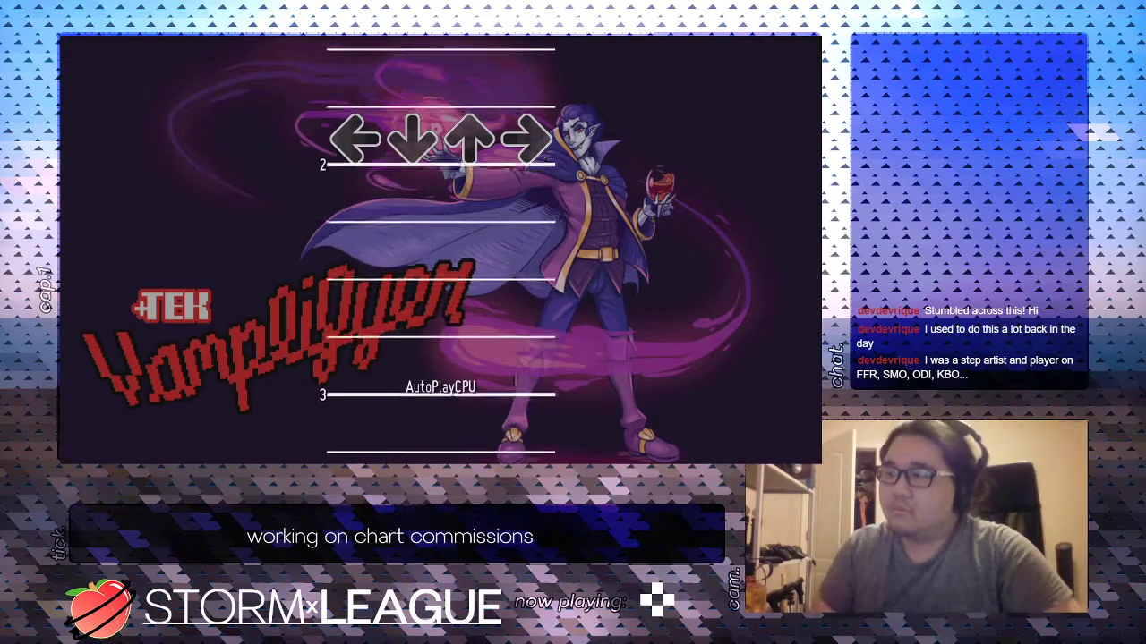
{"action": "key", "text": "Escape"}
{"action": "key", "text": "alt+Tab"}
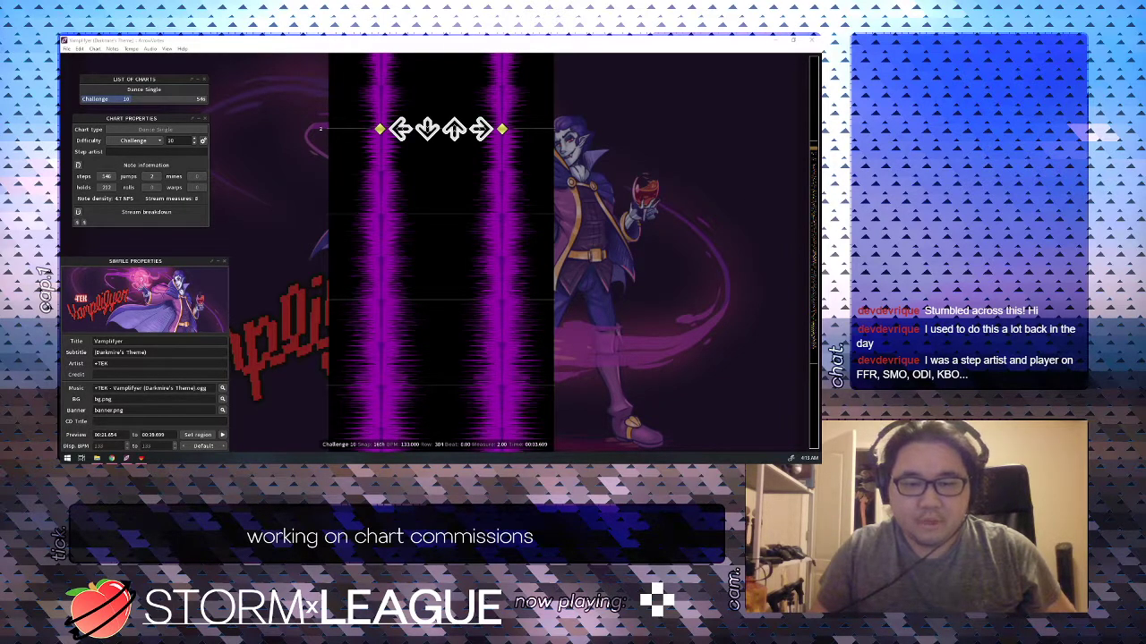
{"action": "key", "text": "alt+Tab"}
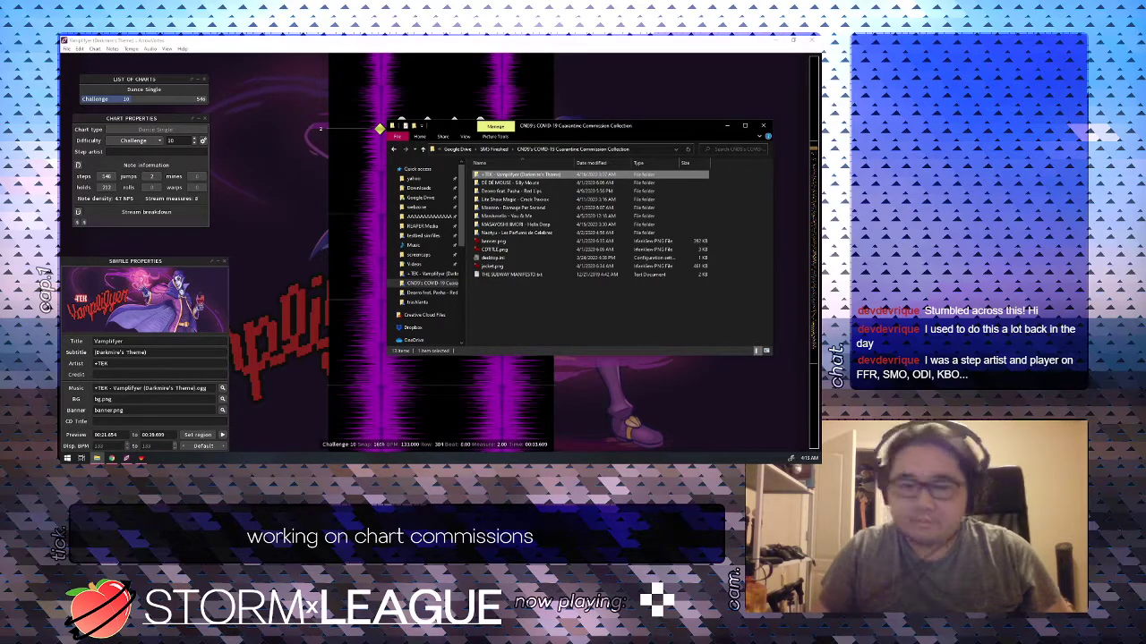
{"action": "key", "text": "alt+Tab"}
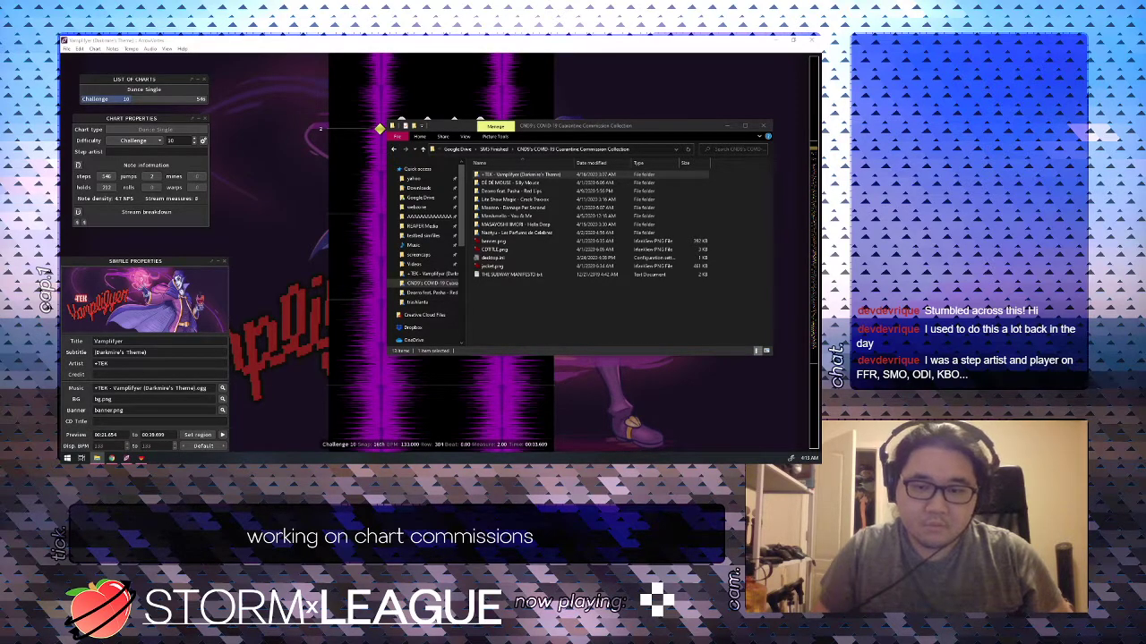
{"action": "left_click", "coordinate": [127, 459]}
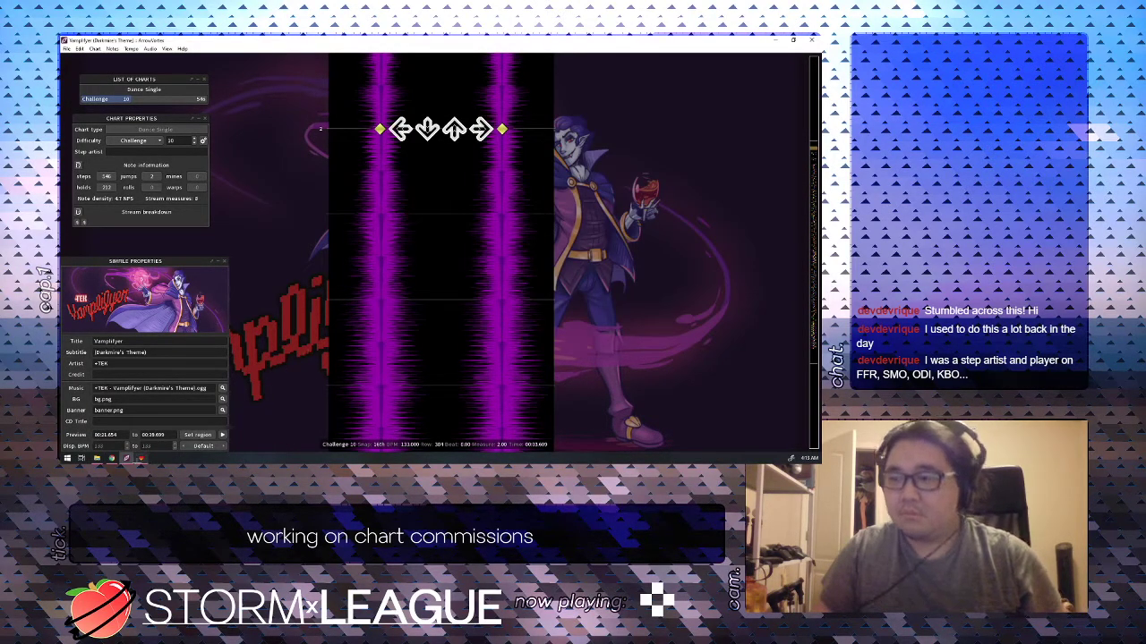
{"action": "left_click", "coordinate": [141, 459]}
Review the song information fields, including the credit, preview and specified BPM entries, without changing anything.
{"action": "key", "text": "Escape"}
{"action": "key", "text": "Down"}
{"action": "key", "text": "Down"}
{"action": "key", "text": "Down"}
{"action": "key", "text": "Down"}
{"action": "key", "text": "Down"}
{"action": "key", "text": "Down"}
{"action": "key", "text": "Down"}
{"action": "key", "text": "Down"}
{"action": "key", "text": "Down"}
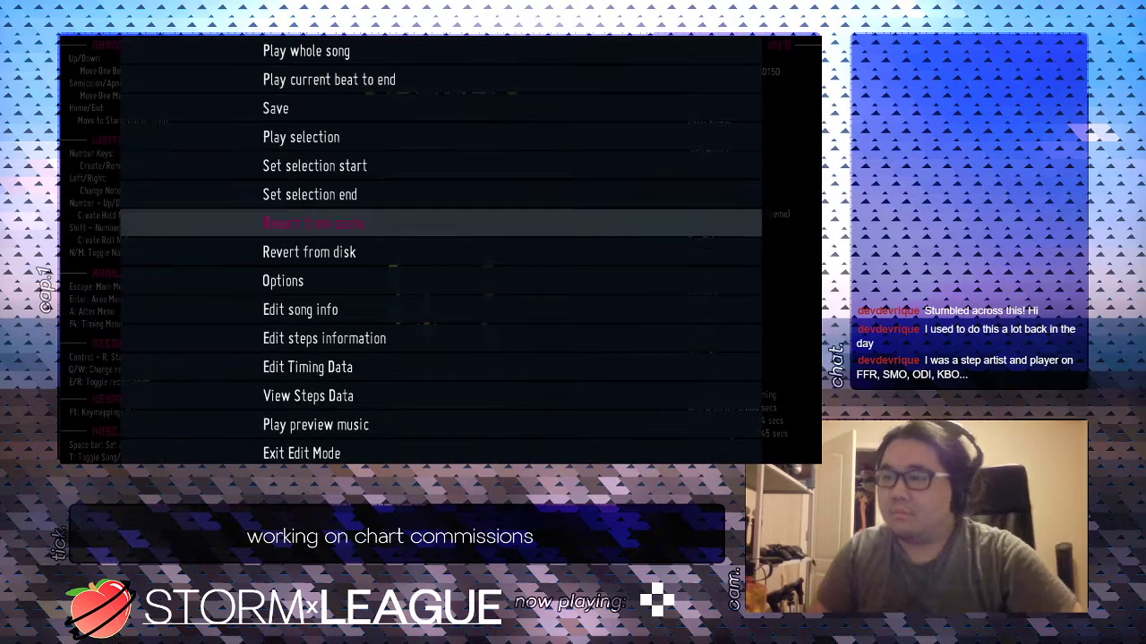
{"action": "key", "text": "Return"}
{"action": "key", "text": "Down"}
{"action": "key", "text": "Down"}
{"action": "key", "text": "Down"}
{"action": "key", "text": "Down"}
{"action": "key", "text": "Down"}
{"action": "key", "text": "Down"}
{"action": "key", "text": "Down"}
{"action": "key", "text": "Down"}
{"action": "key", "text": "Down"}
{"action": "key", "text": "Down"}
{"action": "key", "text": "Down"}
{"action": "key", "text": "Down"}
{"action": "key", "text": "Down"}
{"action": "key", "text": "Down"}
{"action": "key", "text": "Down"}
{"action": "key", "text": "Down"}
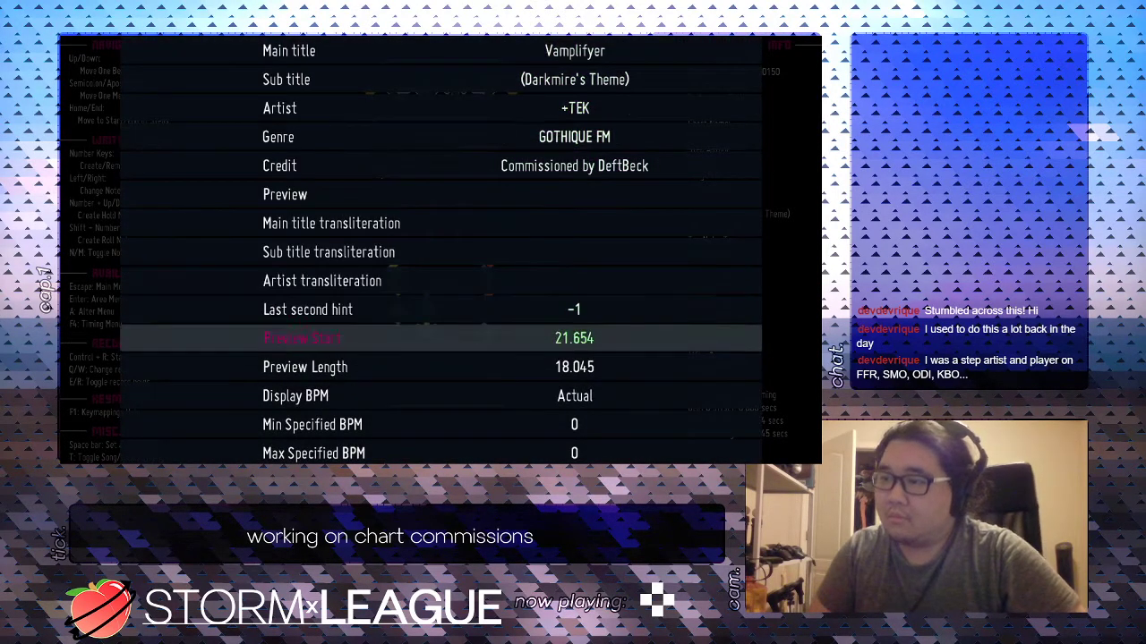
{"action": "key", "text": "Up"}
{"action": "key", "text": "Up"}
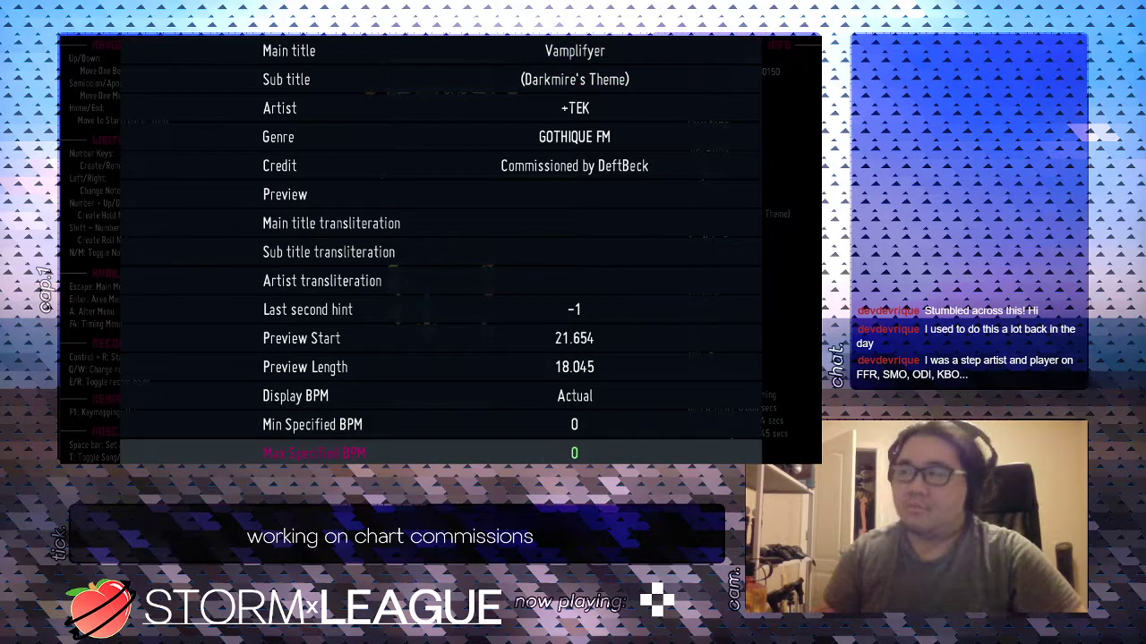
{"action": "key", "text": "Escape"}
Switch to ArrowVortex, close the loaded simfile and open +TEK - Vamplifyer (Darkmire's Theme).ssc.
{"action": "key", "text": "alt+Tab"}
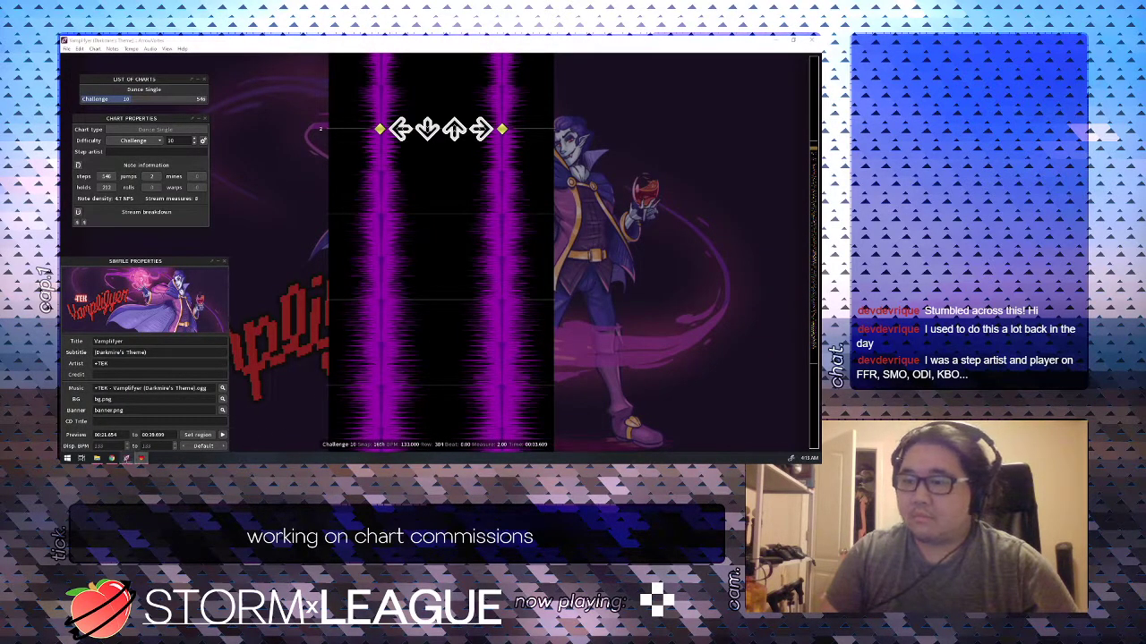
{"action": "left_click", "coordinate": [144, 422]}
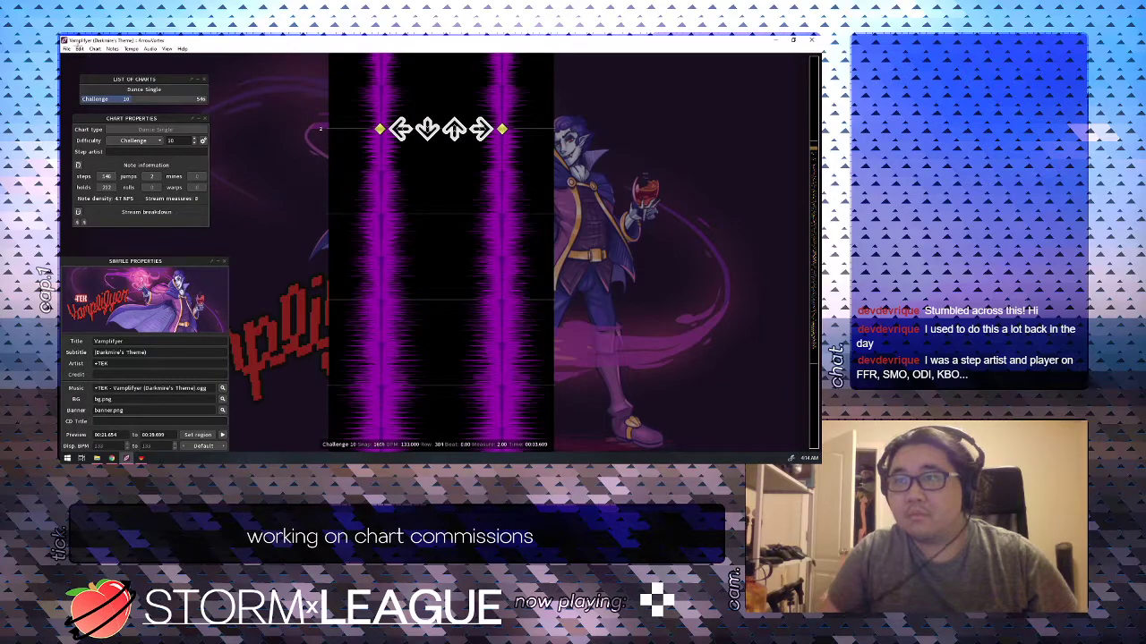
{"action": "left_click", "coordinate": [67, 50]}
{"action": "left_click", "coordinate": [75, 75]}
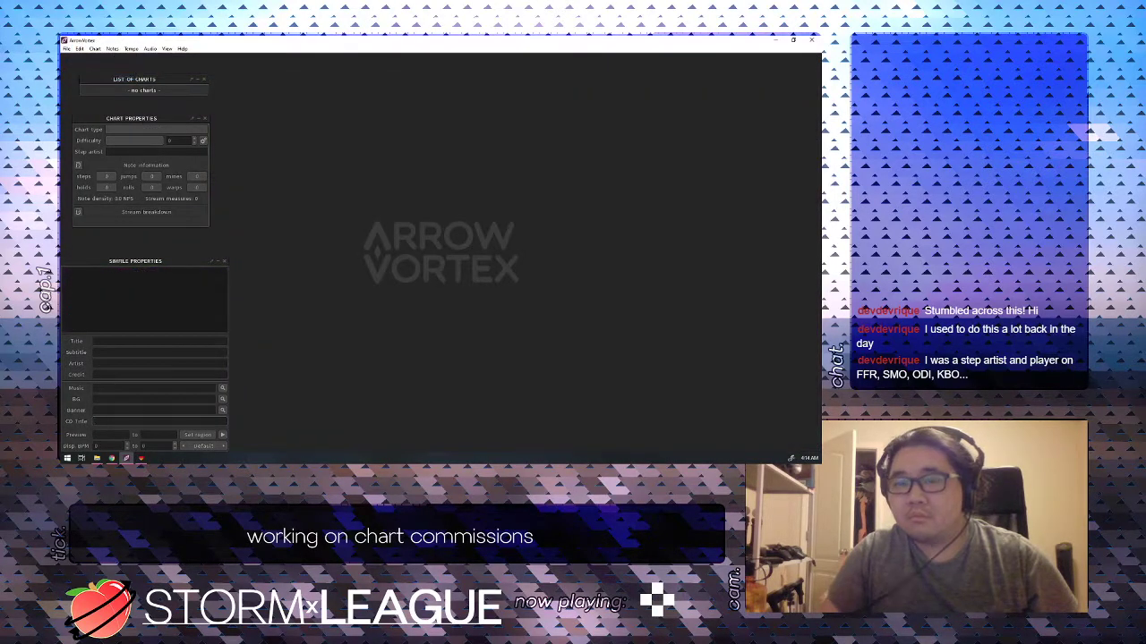
{"action": "left_click_drag", "start_coordinate": [355, 152], "coordinate": [354, 150]}
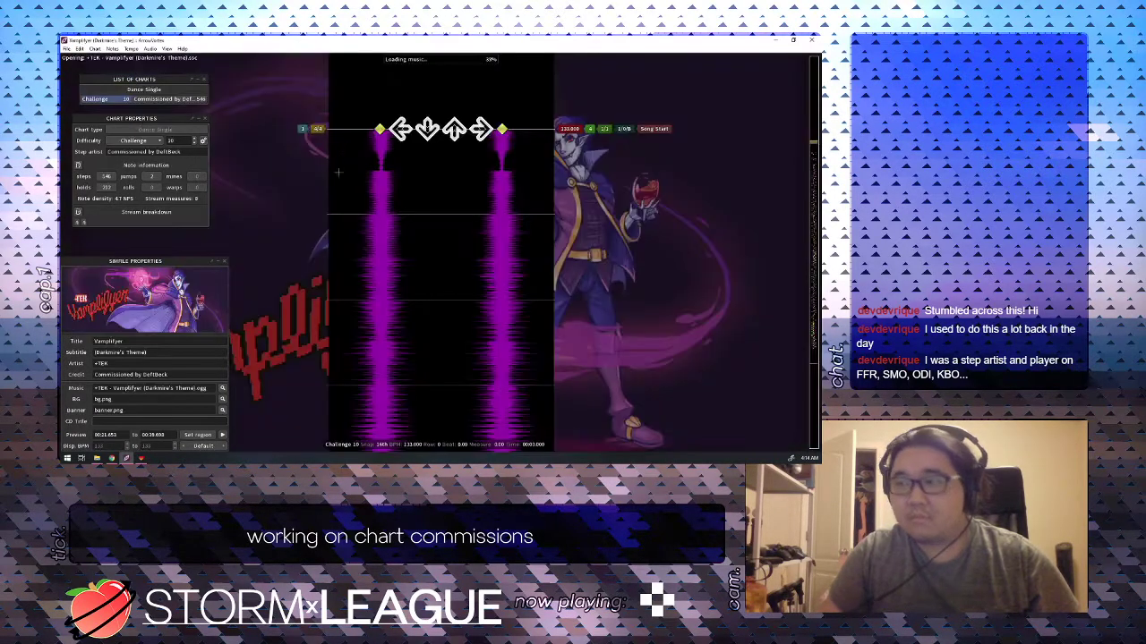
Set the .ssc simfile's CD title to CDTITLE.png and save the file.
{"action": "type", "text": "CDTITLE.png"}
{"action": "key", "text": "Return"}
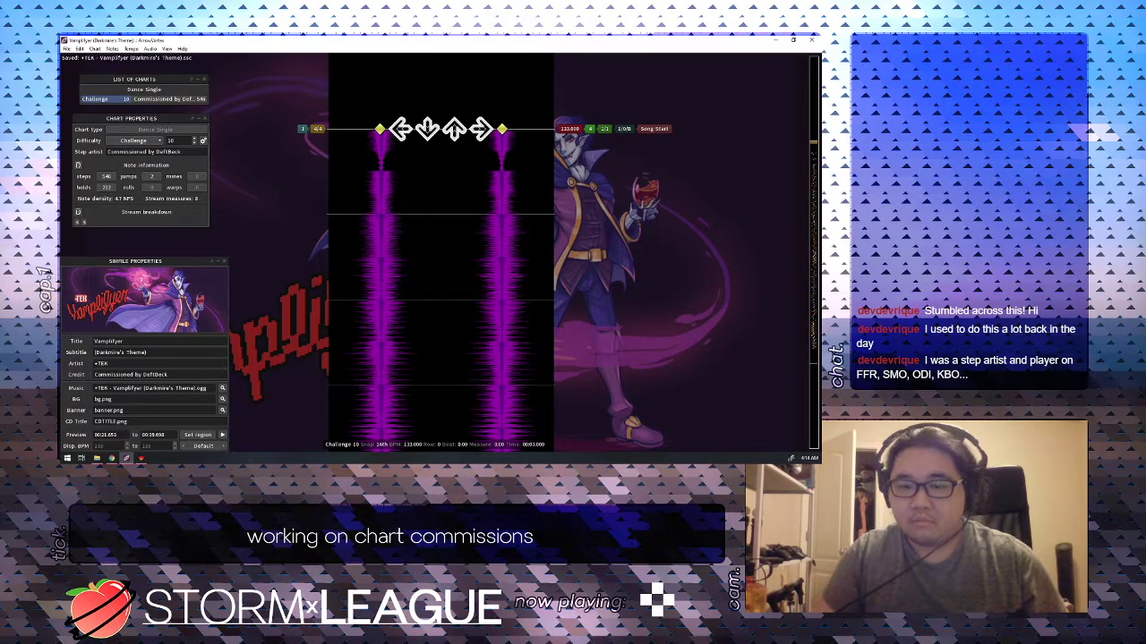
Open the .sm simfile, set its CD title to CDTITLE.png, then save and close it.
{"action": "left_click_drag", "start_coordinate": [61, 223], "coordinate": [273, 234]}
{"action": "left_click", "coordinate": [138, 421]}
{"action": "type", "text": "CD"}
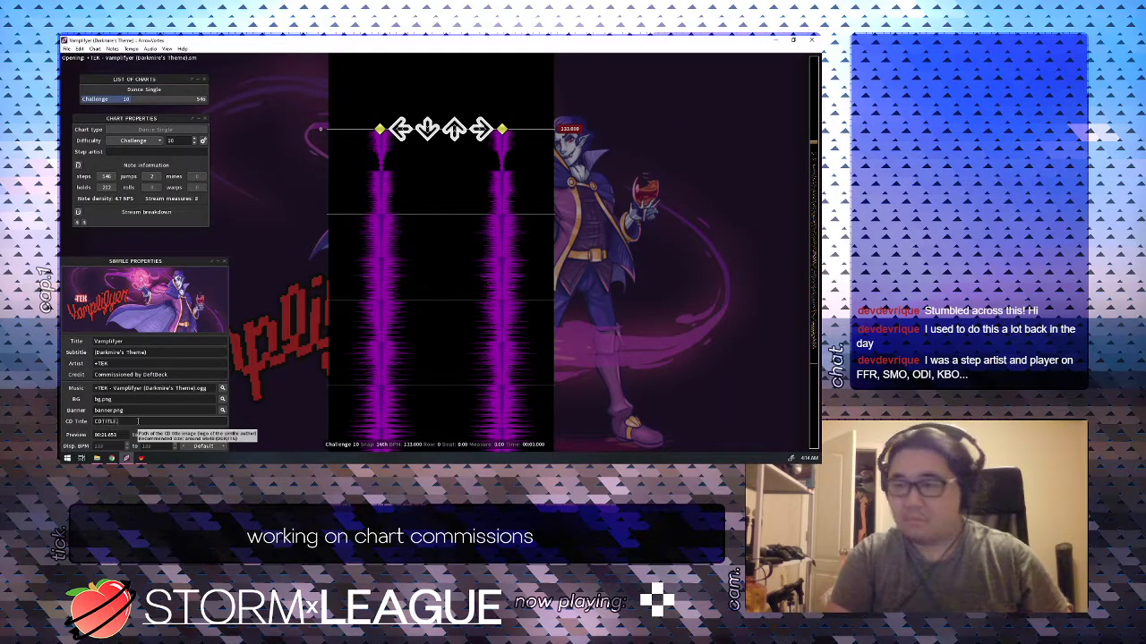
{"action": "key", "text": "ctrl+s"}
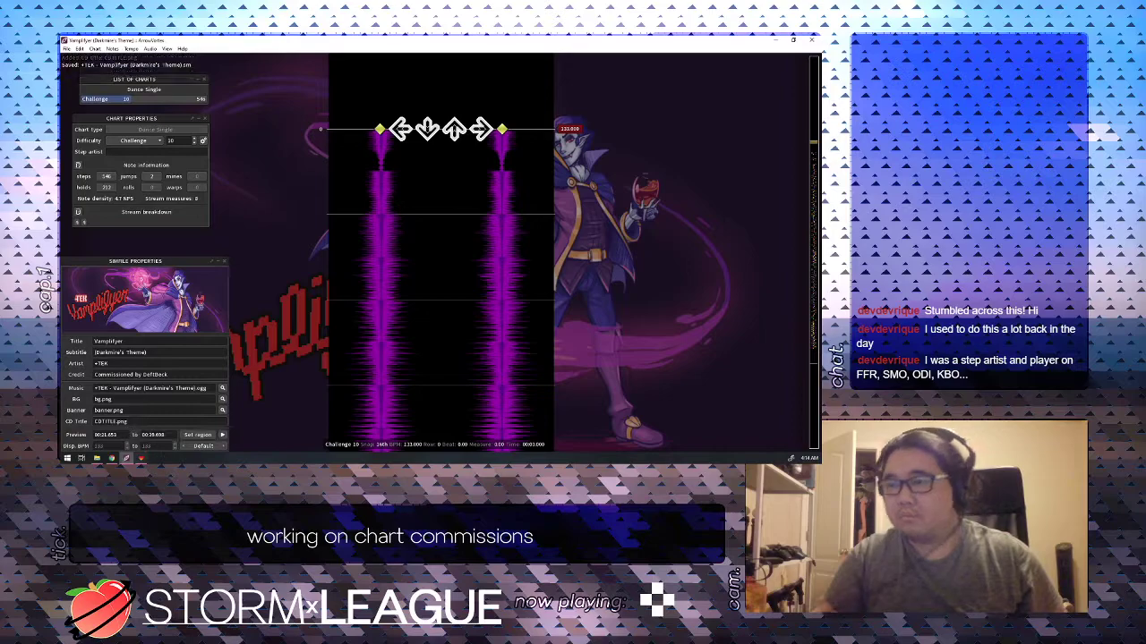
{"action": "left_click", "coordinate": [65, 48]}
{"action": "left_click", "coordinate": [85, 75]}
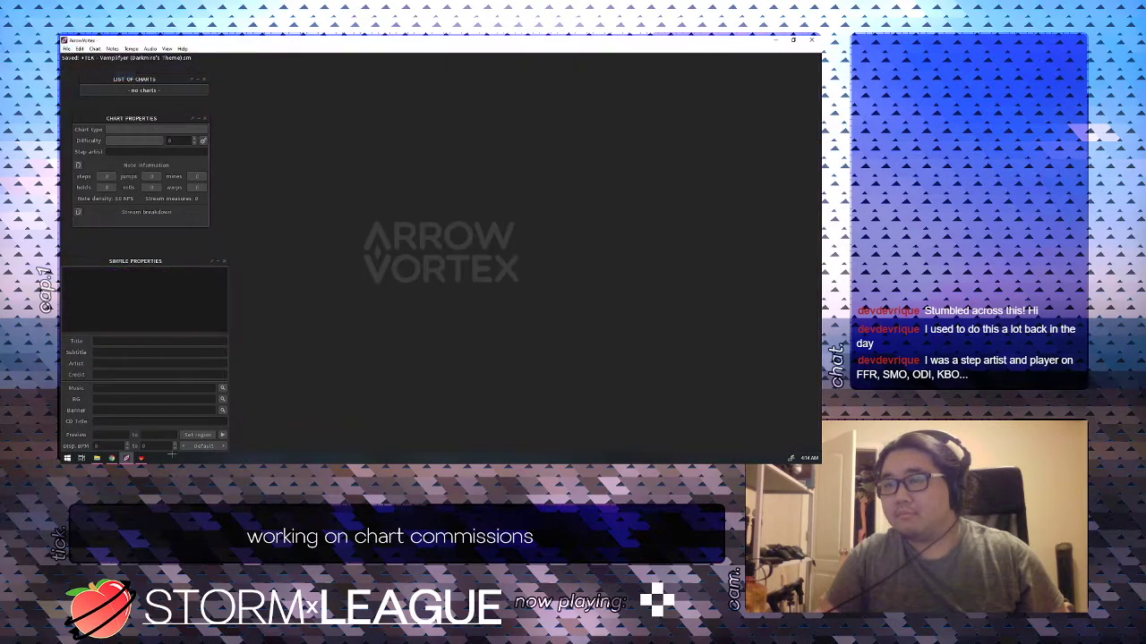
Switch to StepMania, revert the song from disk and return to the start of the steps.
{"action": "key", "text": "alt+Tab"}
{"action": "key", "text": "Escape"}
{"action": "key", "text": "Down"}
{"action": "key", "text": "Down"}
{"action": "key", "text": "Down"}
{"action": "key", "text": "Down"}
{"action": "key", "text": "Down"}
{"action": "key", "text": "Down"}
{"action": "key", "text": "Down"}
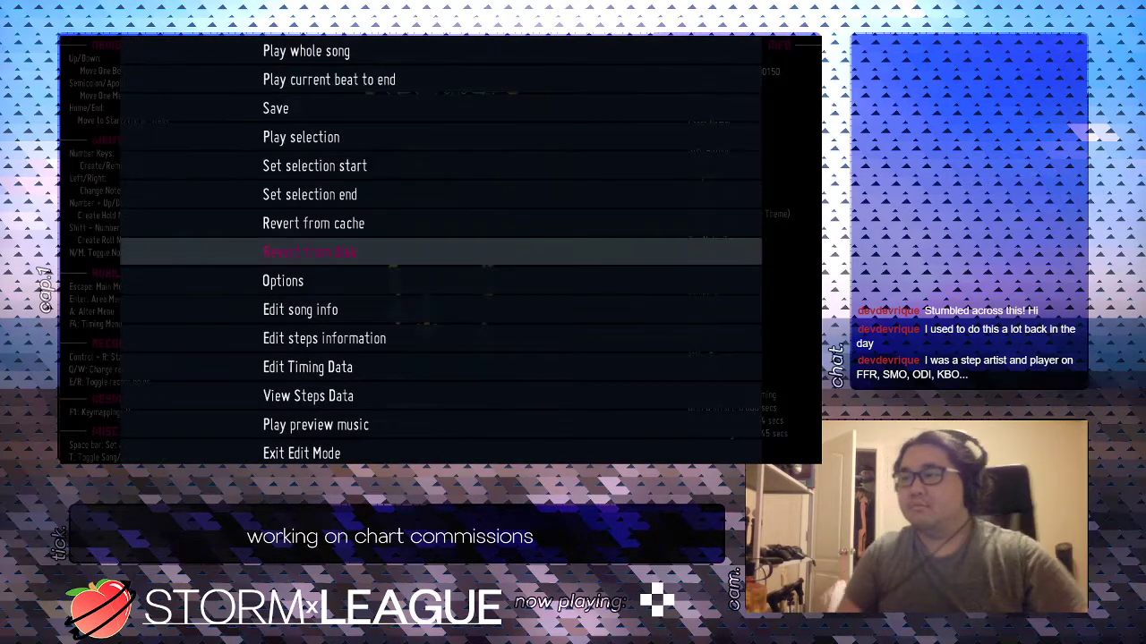
{"action": "key", "text": "Return"}
{"action": "key", "text": "Return"}
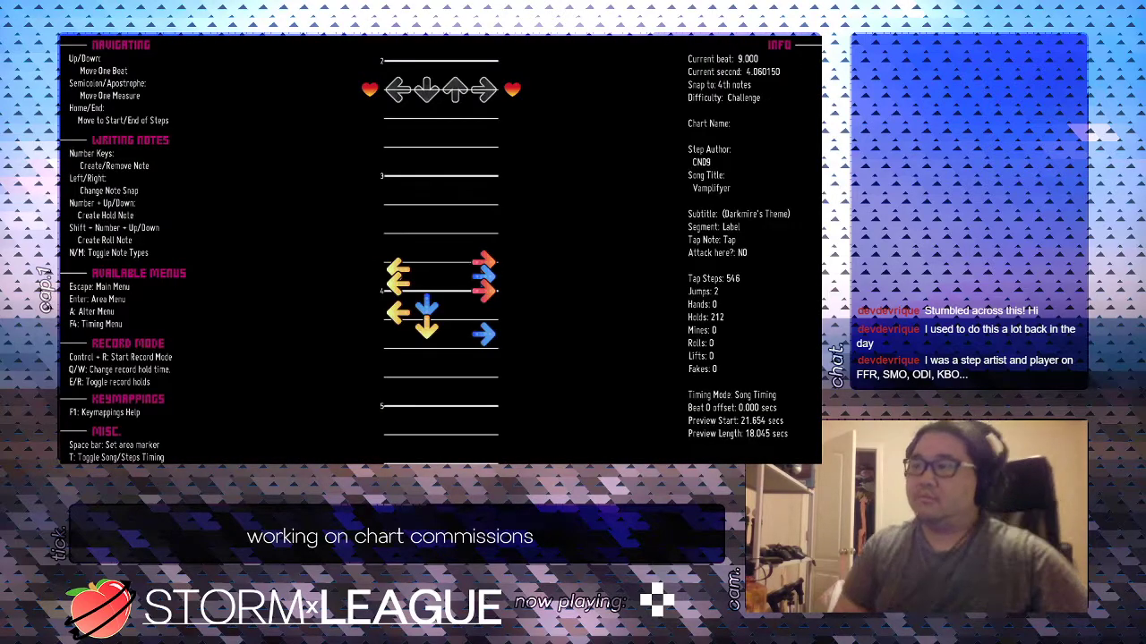
{"action": "key", "text": "Home"}
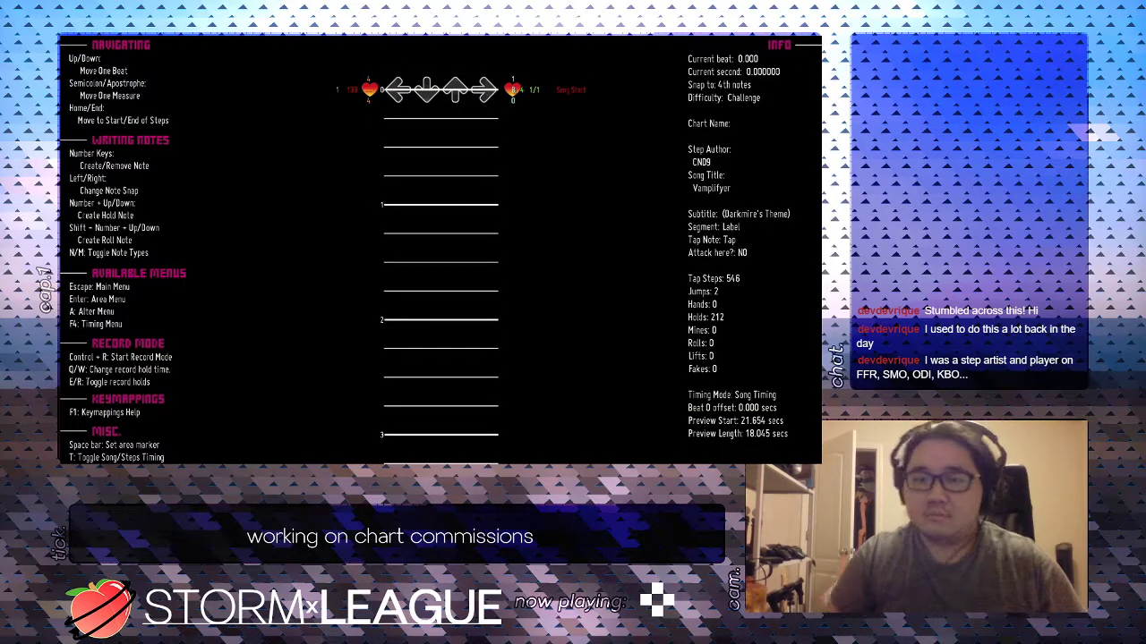
{"action": "key", "text": "alt+Tab"}
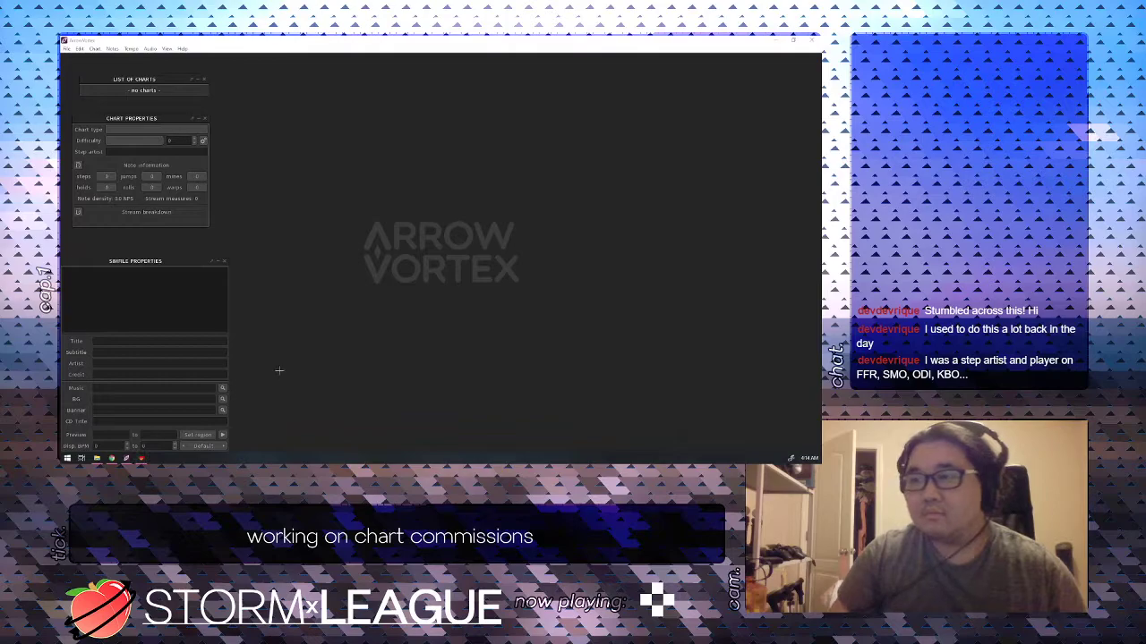
{"action": "key", "text": "alt+Tab"}
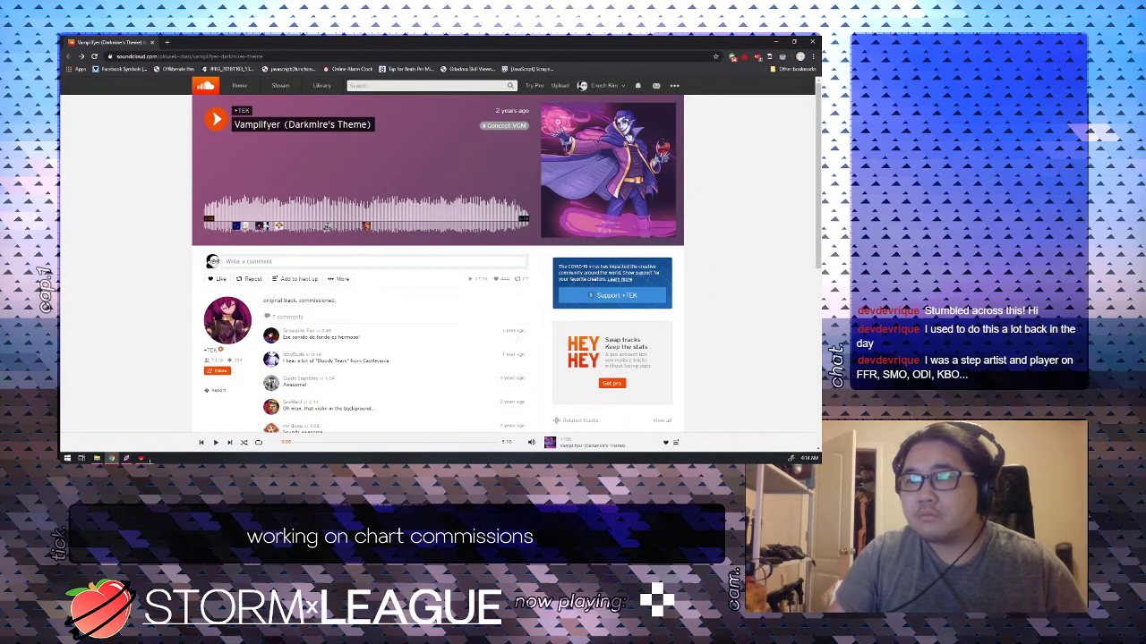
{"action": "left_click", "coordinate": [140, 458]}
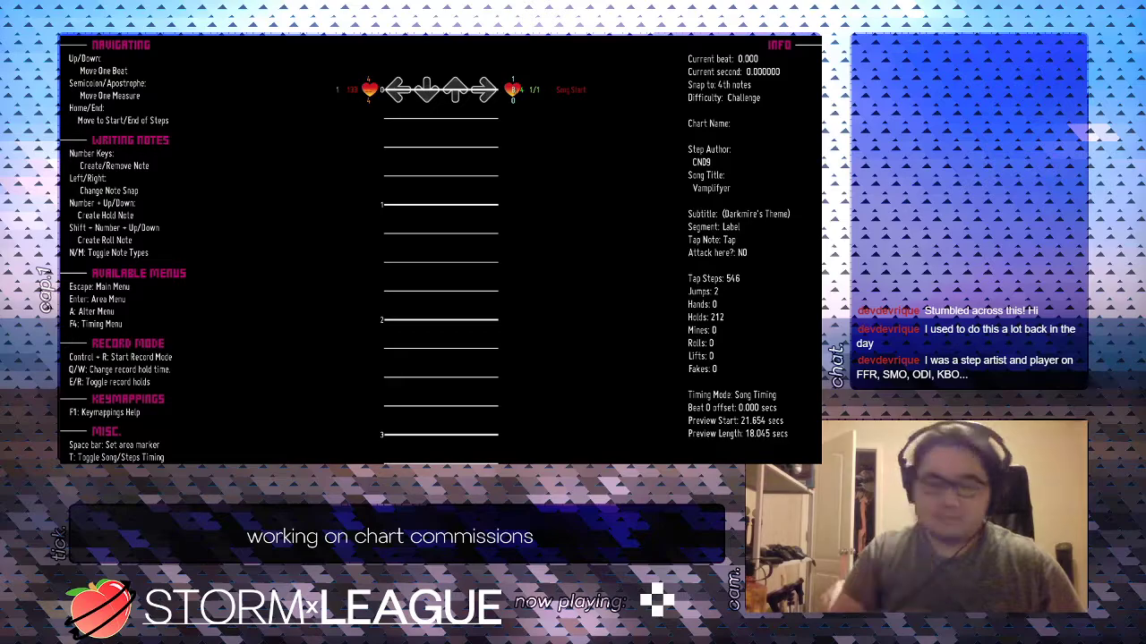
In the editor options, set the speed mod type to M and the speed to M550.
{"action": "key", "text": "Escape"}
{"action": "key", "text": "Down"}
{"action": "key", "text": "Down"}
{"action": "key", "text": "Down"}
{"action": "key", "text": "Down"}
{"action": "key", "text": "Down"}
{"action": "key", "text": "Down"}
{"action": "key", "text": "Down"}
{"action": "key", "text": "Down"}
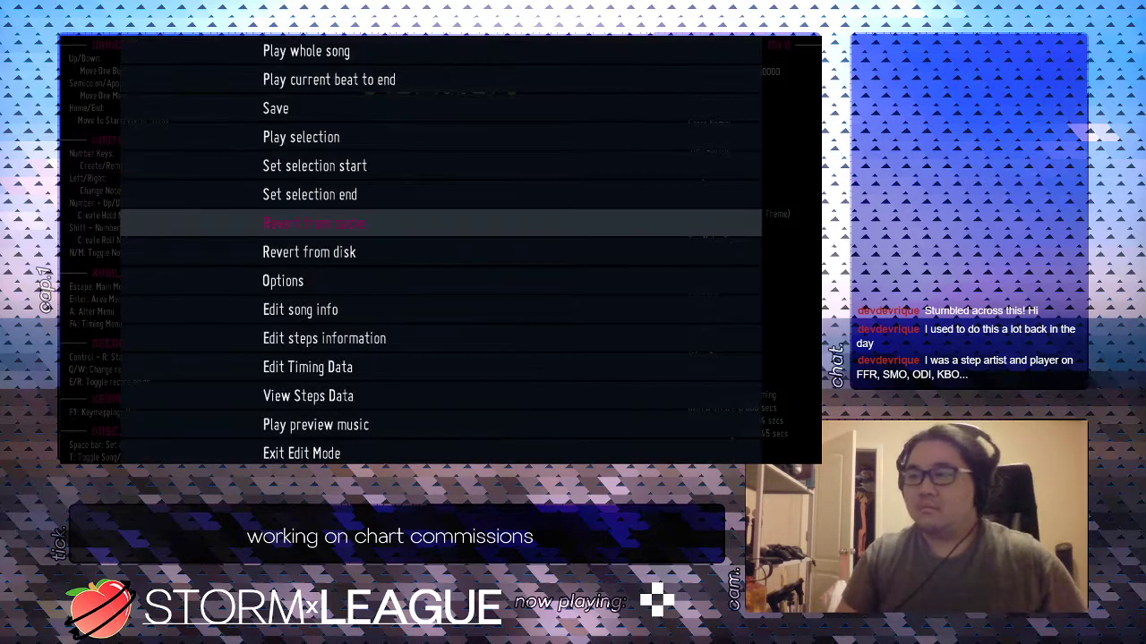
{"action": "key", "text": "Return"}
{"action": "key", "text": "Right"}
{"action": "key", "text": "Right"}
{"action": "key", "text": "Down"}
{"action": "key", "text": "Right"}
{"action": "key", "text": "Right"}
{"action": "key", "text": "Right"}
{"action": "key", "text": "Right"}
{"action": "key", "text": "Right"}
{"action": "key", "text": "Right"}
{"action": "key", "text": "Right"}
{"action": "key", "text": "Right"}
{"action": "key", "text": "Right"}
{"action": "key", "text": "Right"}
{"action": "key", "text": "Right"}
{"action": "key", "text": "Right"}
{"action": "key", "text": "Right"}
{"action": "key", "text": "Right"}
{"action": "key", "text": "Right"}
{"action": "key", "text": "Right"}
{"action": "key", "text": "Right"}
{"action": "key", "text": "Right"}
{"action": "key", "text": "Right"}
{"action": "key", "text": "Right"}
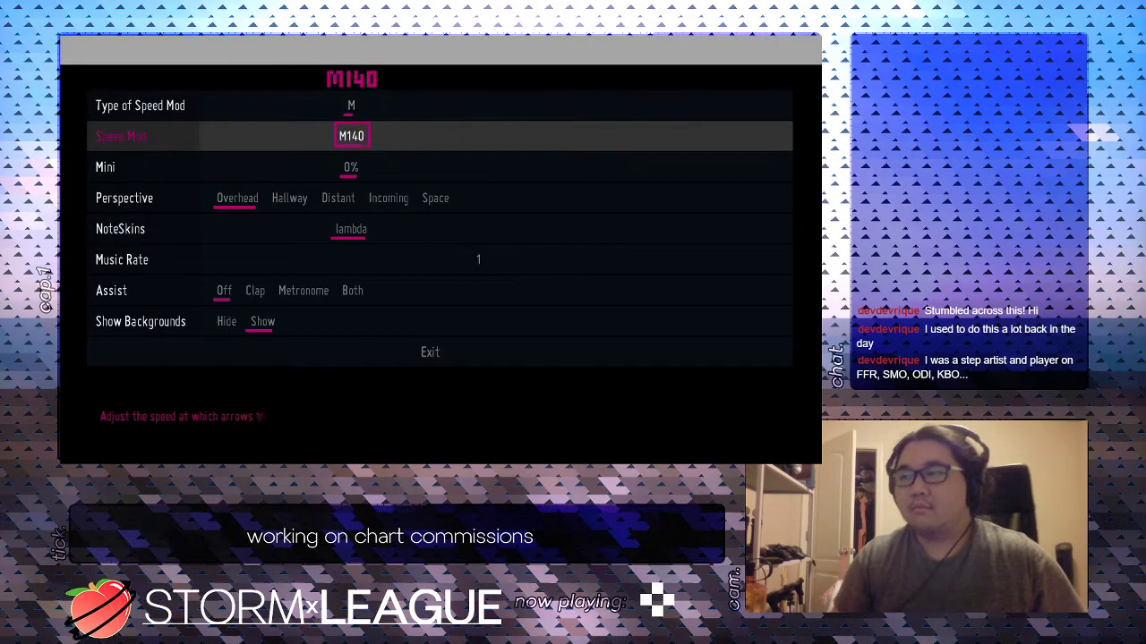
{"action": "key", "text": "Right"}
{"action": "key", "text": "Right"}
{"action": "key", "text": "Right"}
{"action": "key", "text": "Right"}
{"action": "key", "text": "Right"}
{"action": "key", "text": "Right"}
{"action": "key", "text": "Right"}
{"action": "key", "text": "Right"}
{"action": "key", "text": "Right"}
{"action": "key", "text": "Right"}
{"action": "key", "text": "Right"}
{"action": "key", "text": "Right"}
{"action": "key", "text": "Right"}
{"action": "key", "text": "Right"}
{"action": "key", "text": "Right"}
{"action": "key", "text": "Right"}
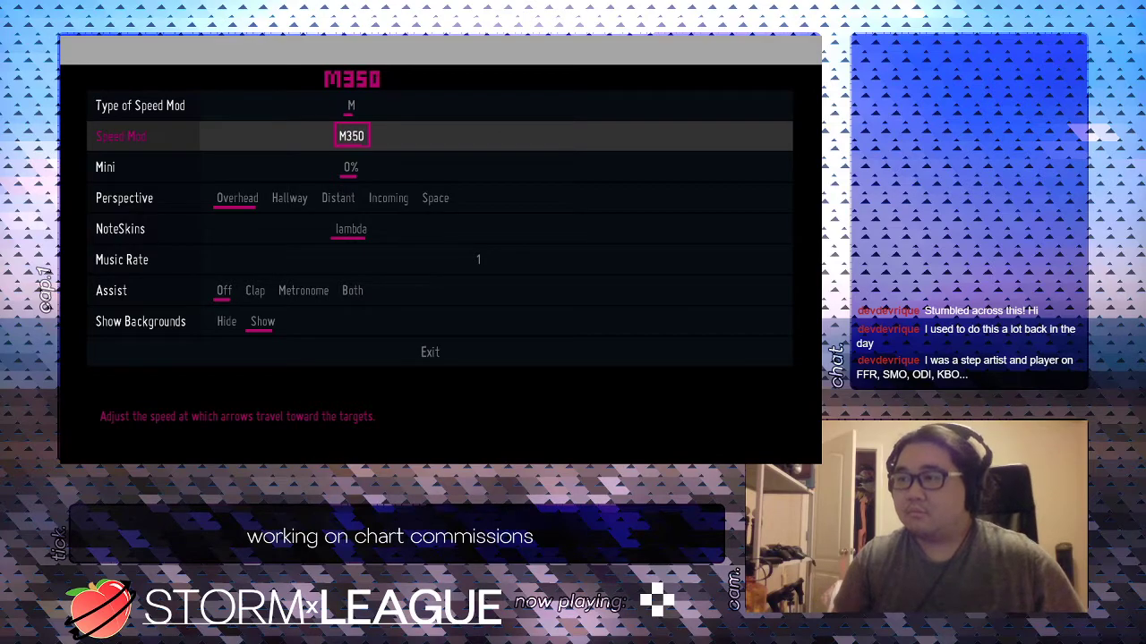
{"action": "key", "text": "Right"}
{"action": "key", "text": "Right"}
{"action": "key", "text": "Right"}
{"action": "key", "text": "Right"}
{"action": "key", "text": "Right"}
{"action": "key", "text": "Right"}
{"action": "key", "text": "Right"}
{"action": "key", "text": "Right"}
{"action": "key", "text": "Right"}
{"action": "key", "text": "Right"}
{"action": "key", "text": "Right"}
{"action": "key", "text": "Right"}
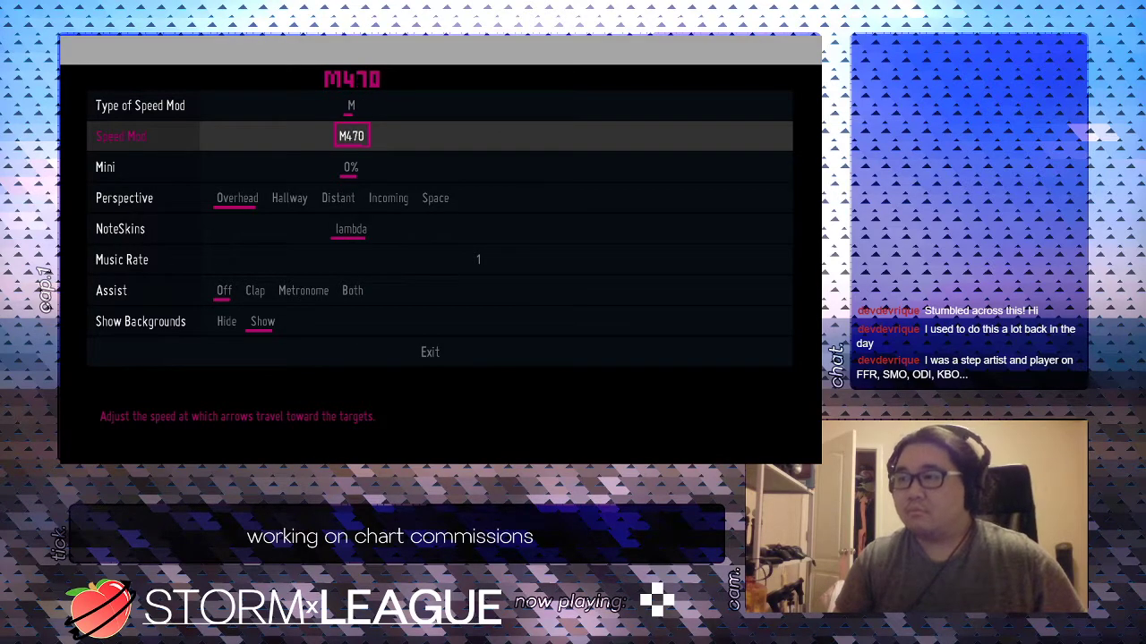
{"action": "key", "text": "Right"}
{"action": "key", "text": "Right"}
{"action": "key", "text": "Right"}
{"action": "key", "text": "Right"}
{"action": "key", "text": "Left"}
{"action": "key", "text": "Left"}
{"action": "key", "text": "Left"}
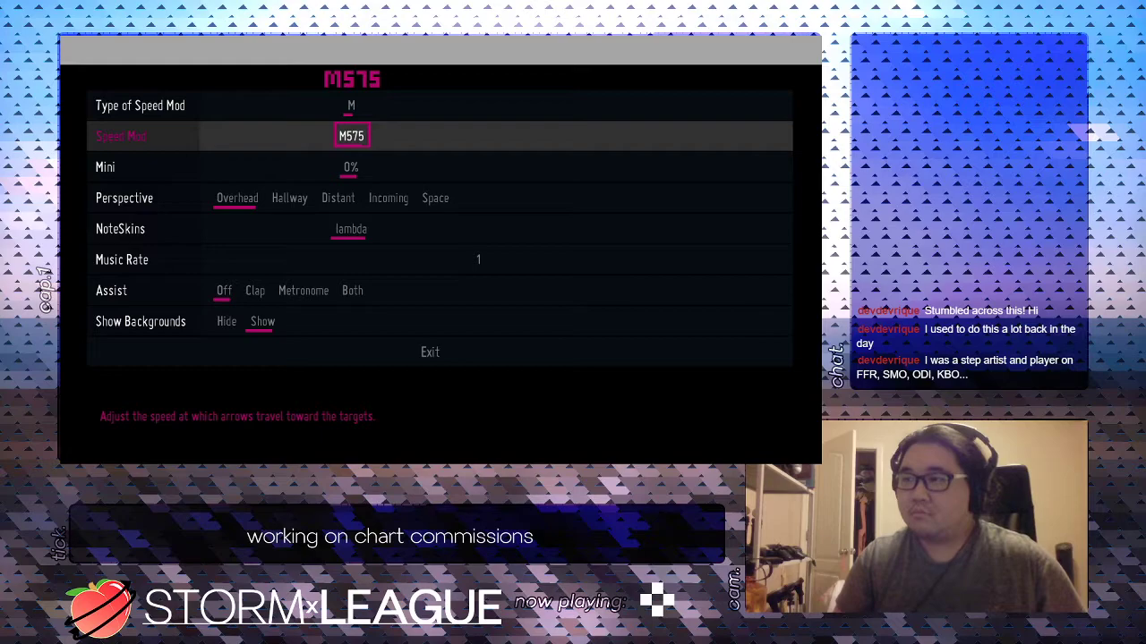
{"action": "key", "text": "Left"}
{"action": "key", "text": "Left"}
{"action": "key", "text": "Left"}
Set the noteskin to starlight-cel, leave the options and play the whole song with autoplay.
{"action": "key", "text": "Down"}
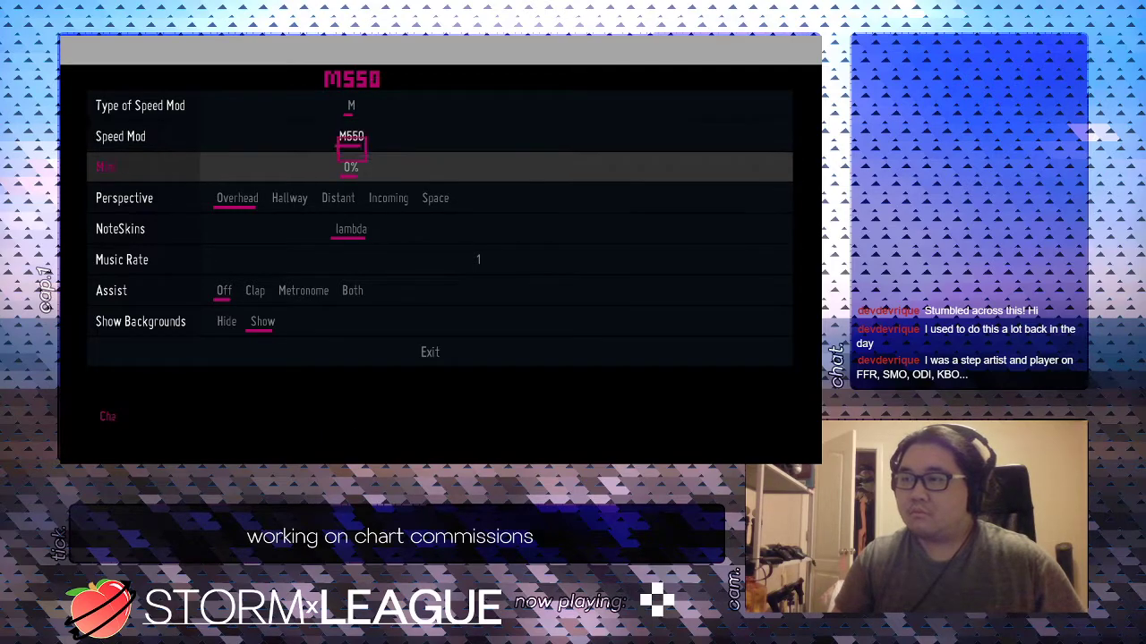
{"action": "key", "text": "Down"}
{"action": "key", "text": "Right"}
{"action": "key", "text": "Right"}
{"action": "key", "text": "Right"}
{"action": "key", "text": "Right"}
{"action": "key", "text": "Right"}
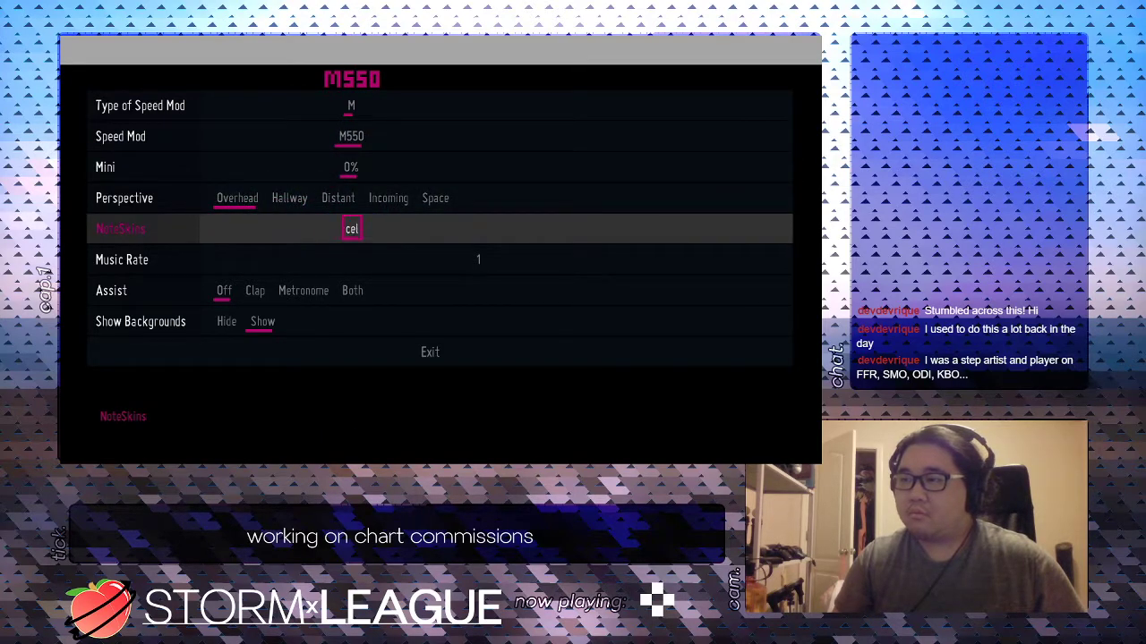
{"action": "key", "text": "Right"}
{"action": "key", "text": "Right"}
{"action": "key", "text": "Right"}
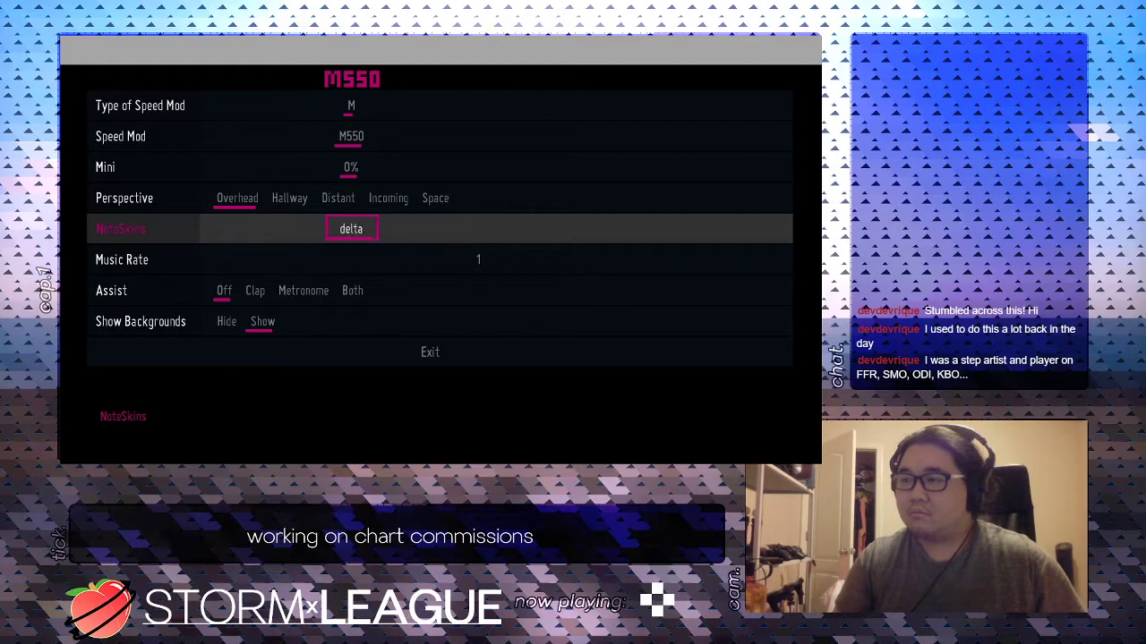
{"action": "key", "text": "Right"}
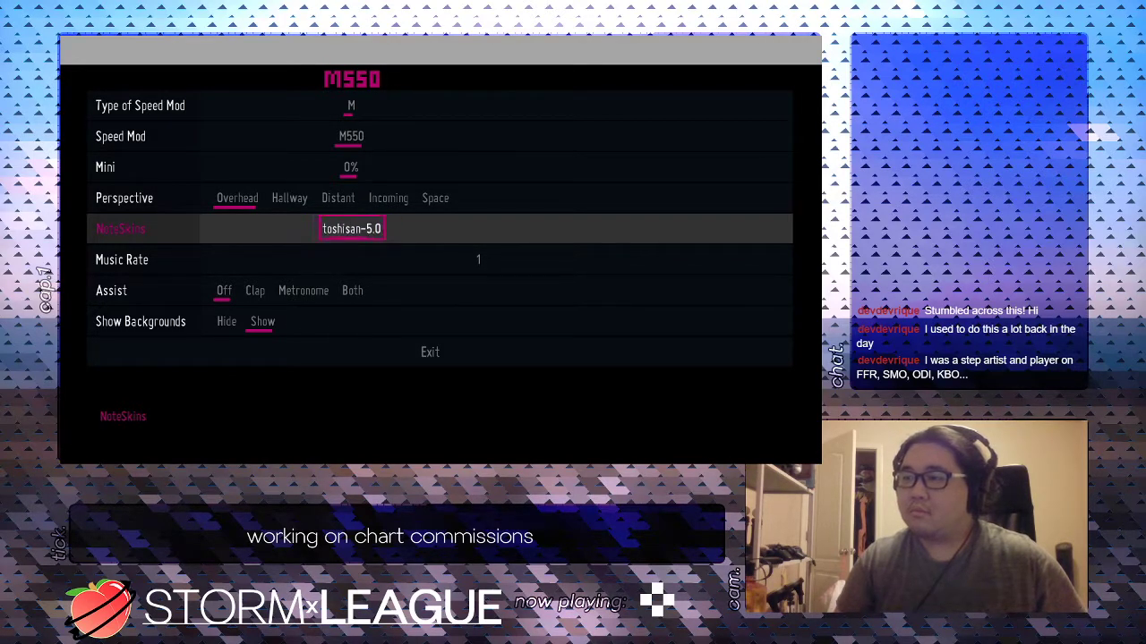
{"action": "key", "text": "Return"}
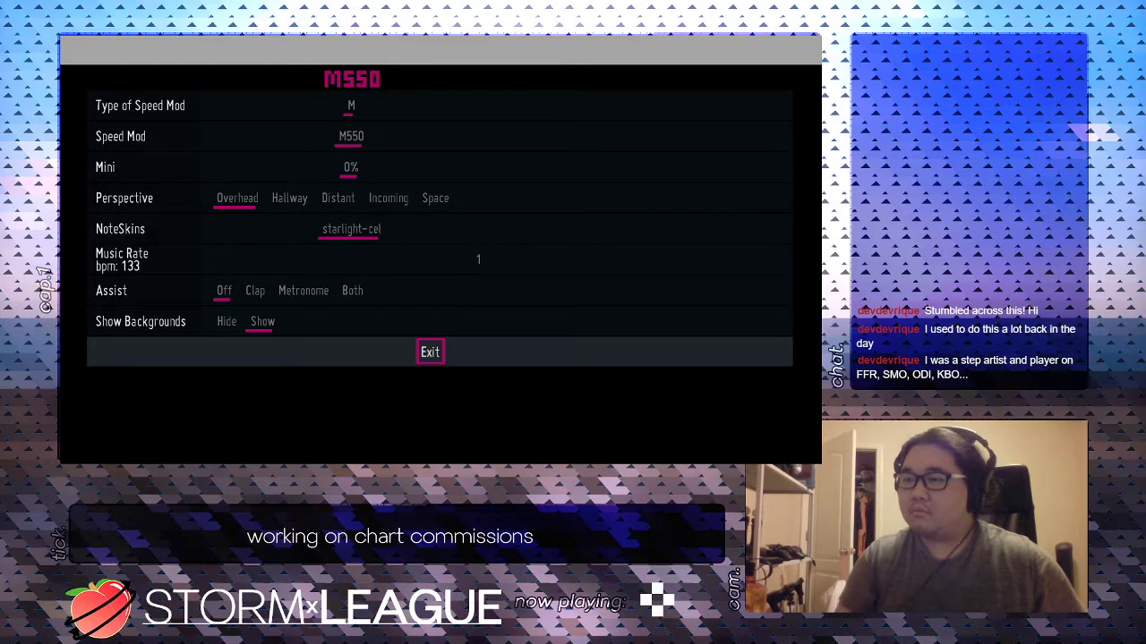
{"action": "key", "text": "Return"}
{"action": "key", "text": "p"}
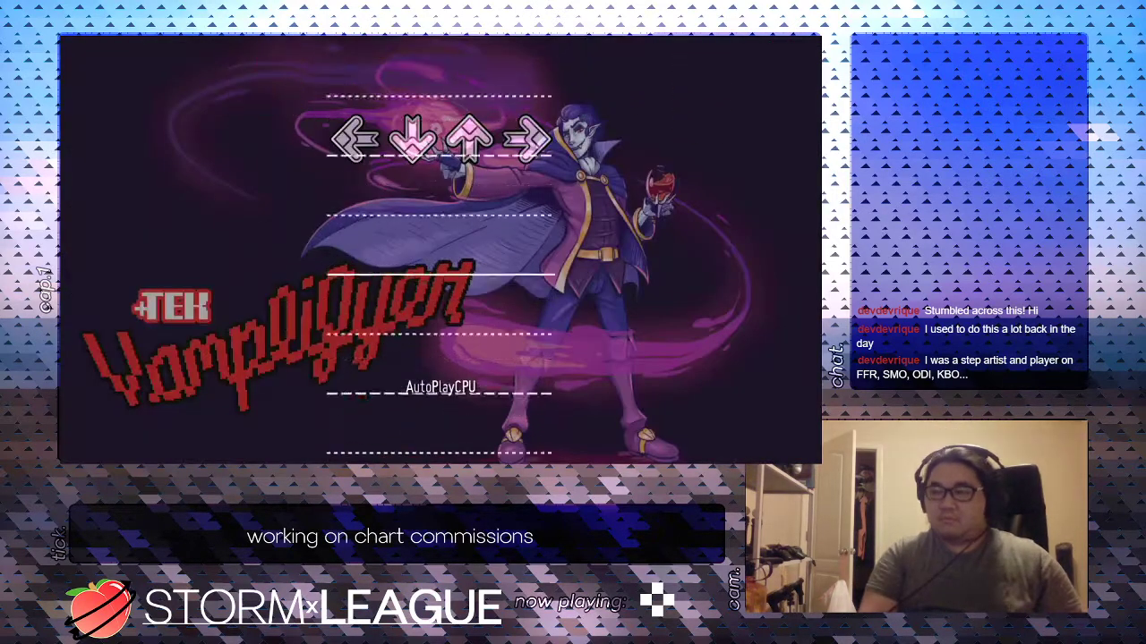
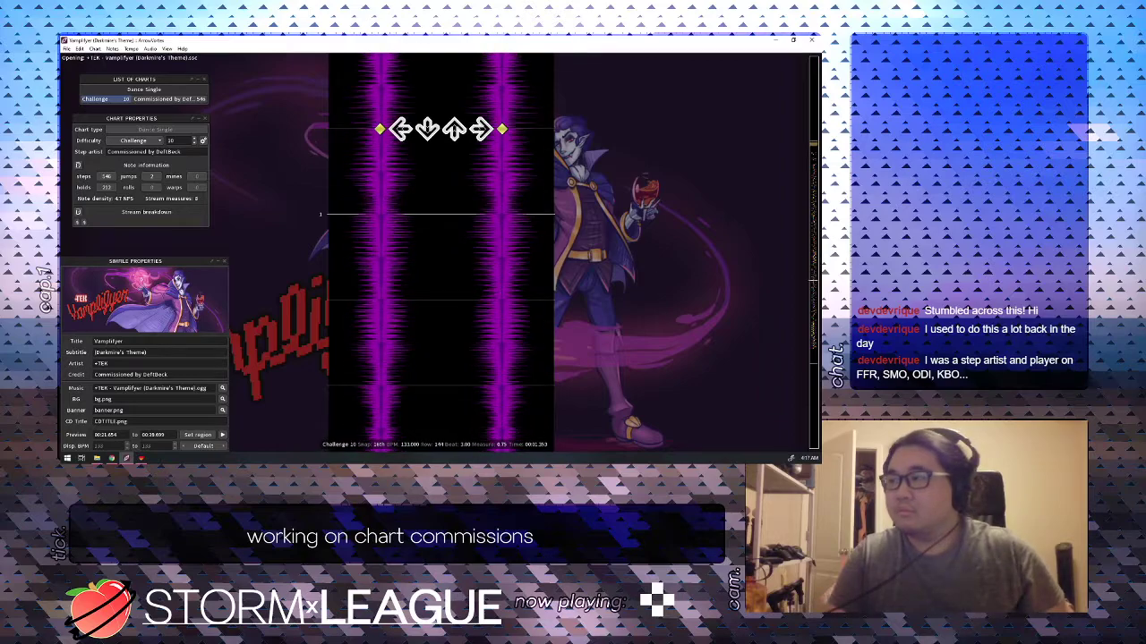
Replace the up hold at the start of measure 64 with a tap and add a left step on beat 256.25.
{"action": "left_click", "coordinate": [815, 326]}
{"action": "key", "text": "space"}
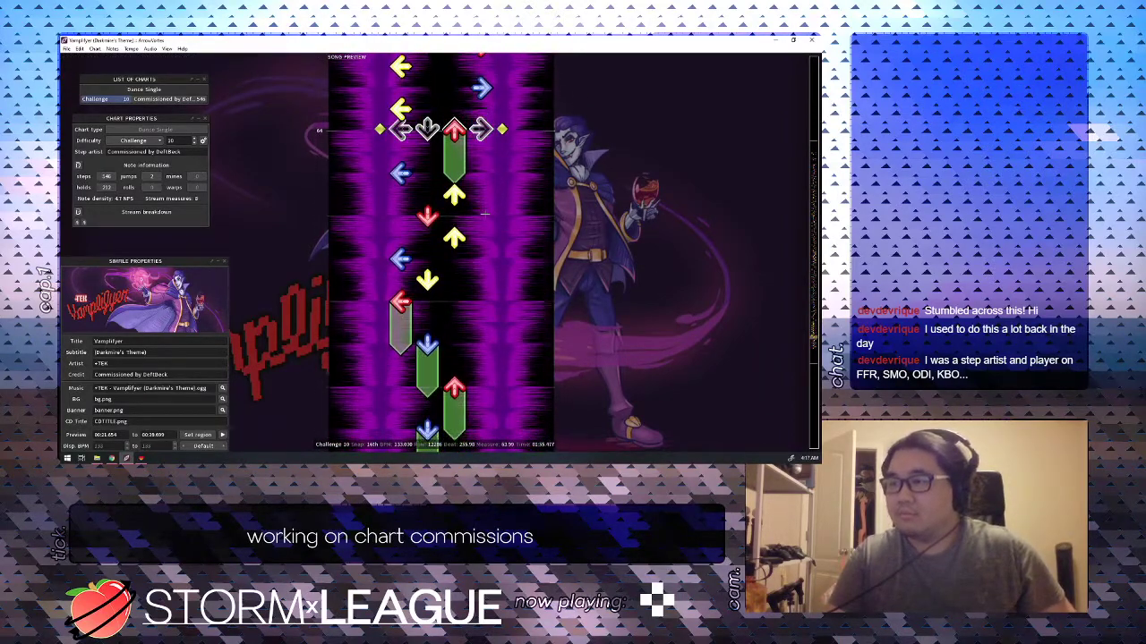
{"action": "scroll", "coordinate": [485, 214], "scroll_direction": "down", "scroll_amount": 1}
{"action": "key", "text": "3"}
{"action": "scroll", "coordinate": [439, 225], "scroll_direction": "down", "scroll_amount": 1}
{"action": "key", "text": "2"}
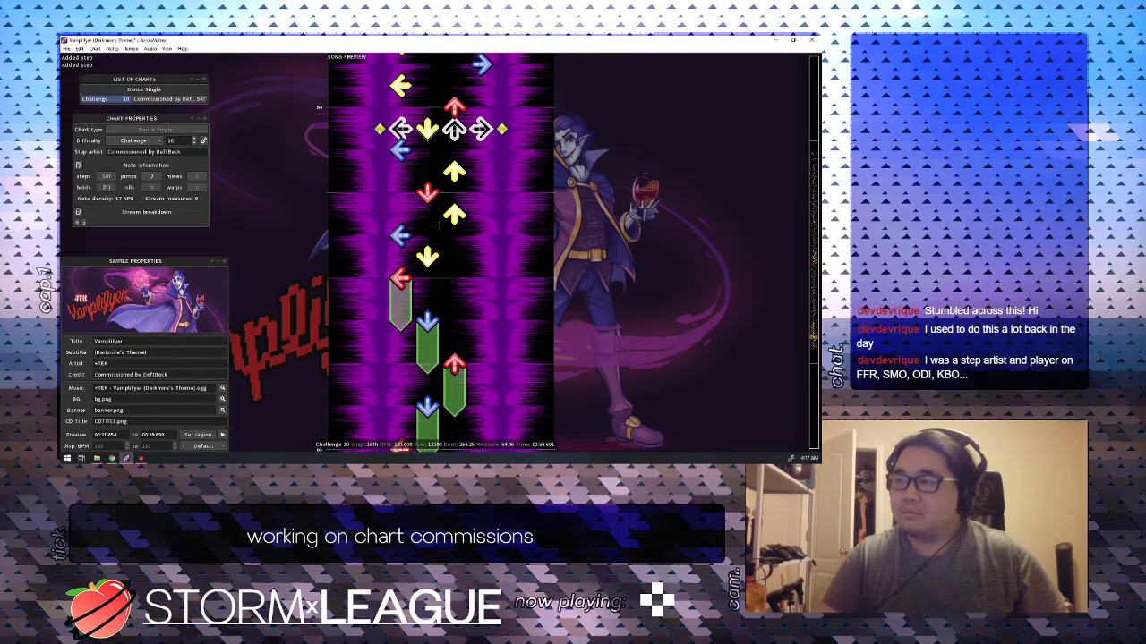
{"action": "key", "text": "1"}
{"action": "scroll", "coordinate": [439, 226], "scroll_direction": "up", "scroll_amount": 2}
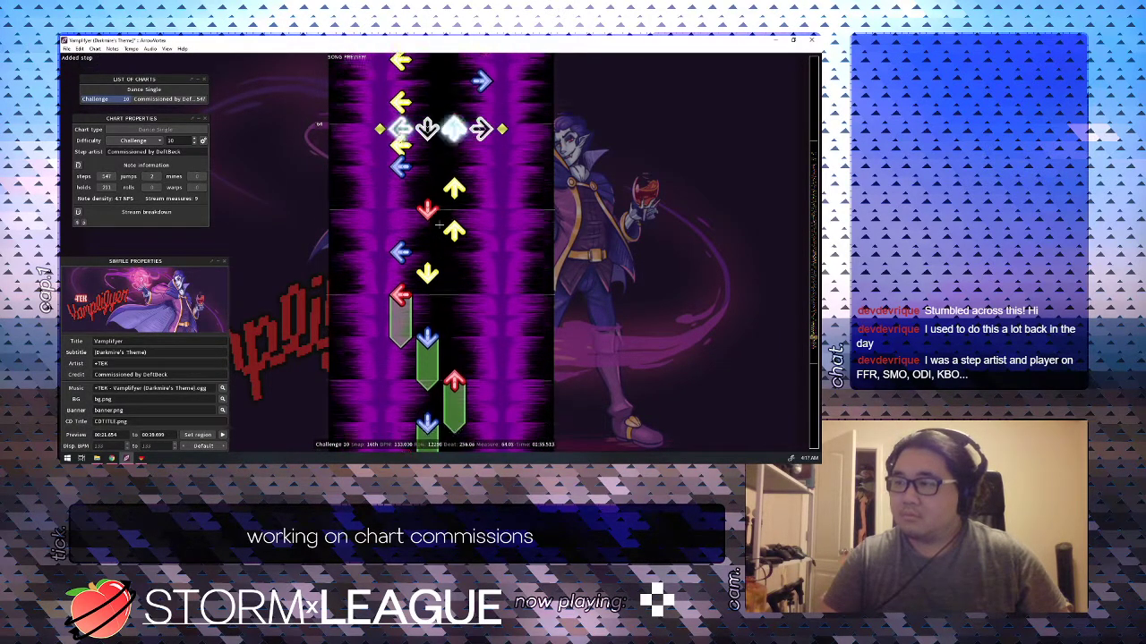
Change the steps on beats 256.5, 256.75 and 257 to up, down and right respectively.
{"action": "scroll", "coordinate": [438, 226], "scroll_direction": "down", "scroll_amount": 3}
{"action": "key", "text": "1"}
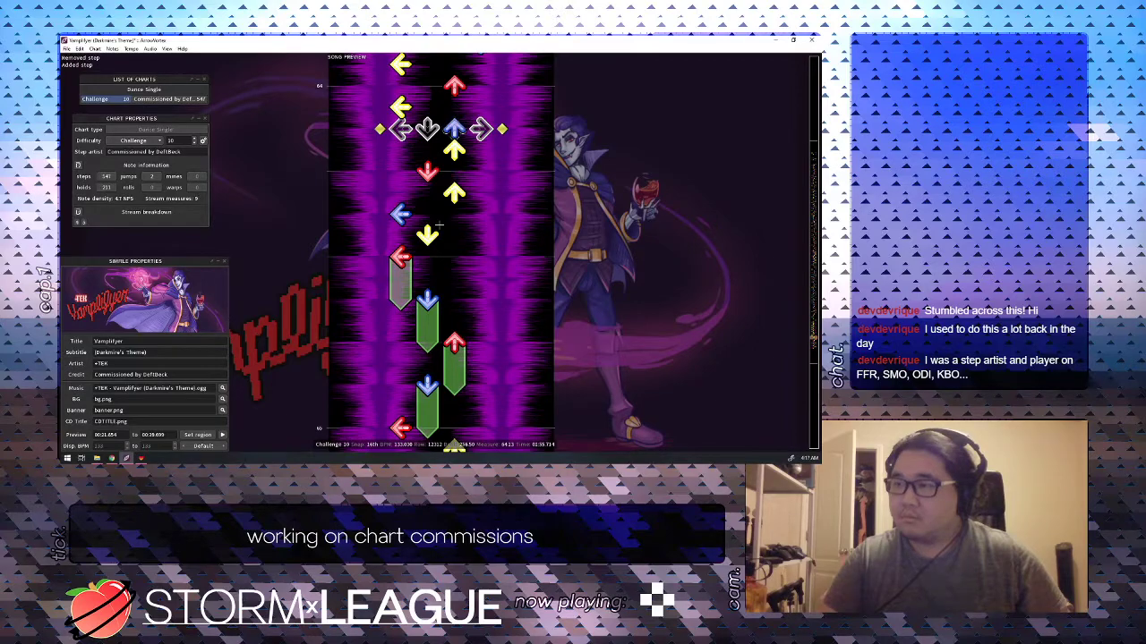
{"action": "scroll", "coordinate": [439, 226], "scroll_direction": "down", "scroll_amount": 1}
{"action": "key", "text": "4"}
{"action": "scroll", "coordinate": [438, 225], "scroll_direction": "down", "scroll_amount": 1}
{"action": "key", "text": "2"}
{"action": "key", "text": "4"}
{"action": "scroll", "coordinate": [438, 226], "scroll_direction": "up", "scroll_amount": 6}
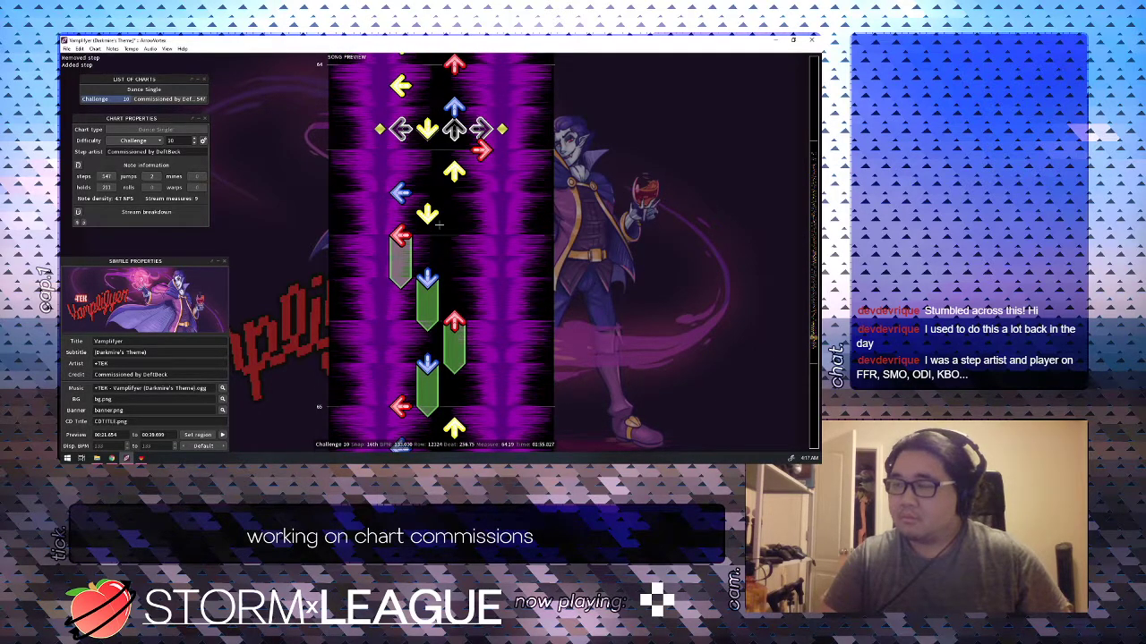
Change the step on beat 256.5 to right and the one on beat 256.75 to left.
{"action": "key", "text": "space"}
{"action": "scroll", "coordinate": [438, 226], "scroll_direction": "up", "scroll_amount": 1}
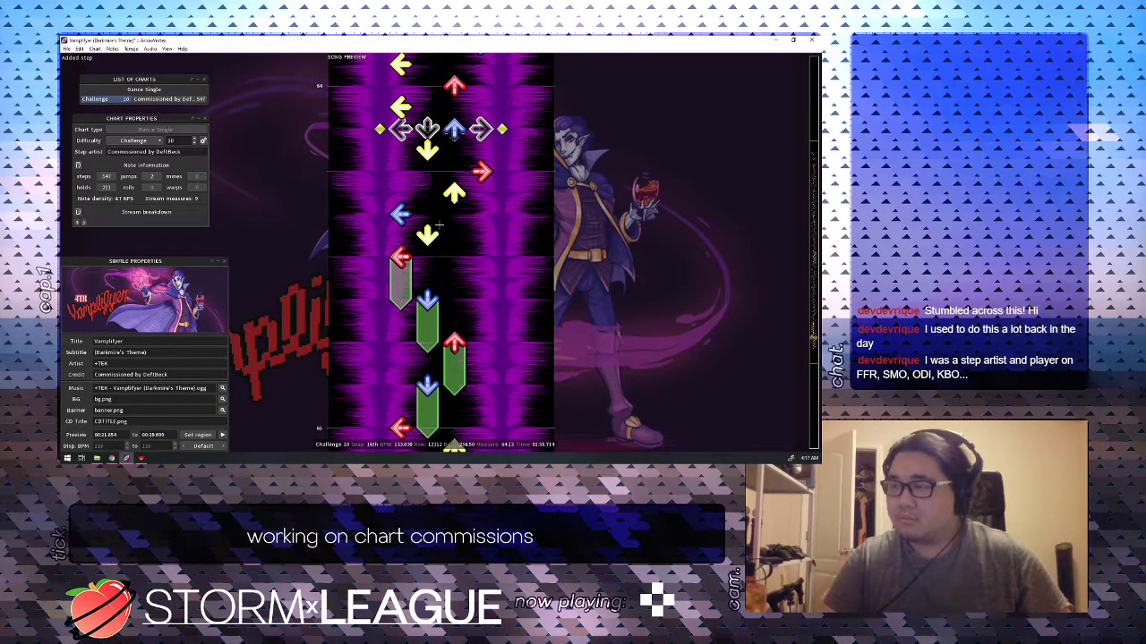
{"action": "key", "text": "3"}
{"action": "key", "text": "4"}
{"action": "scroll", "coordinate": [438, 225], "scroll_direction": "down", "scroll_amount": 1}
{"action": "key", "text": "2"}
{"action": "key", "text": "1"}
{"action": "scroll", "coordinate": [439, 226], "scroll_direction": "down", "scroll_amount": 1}
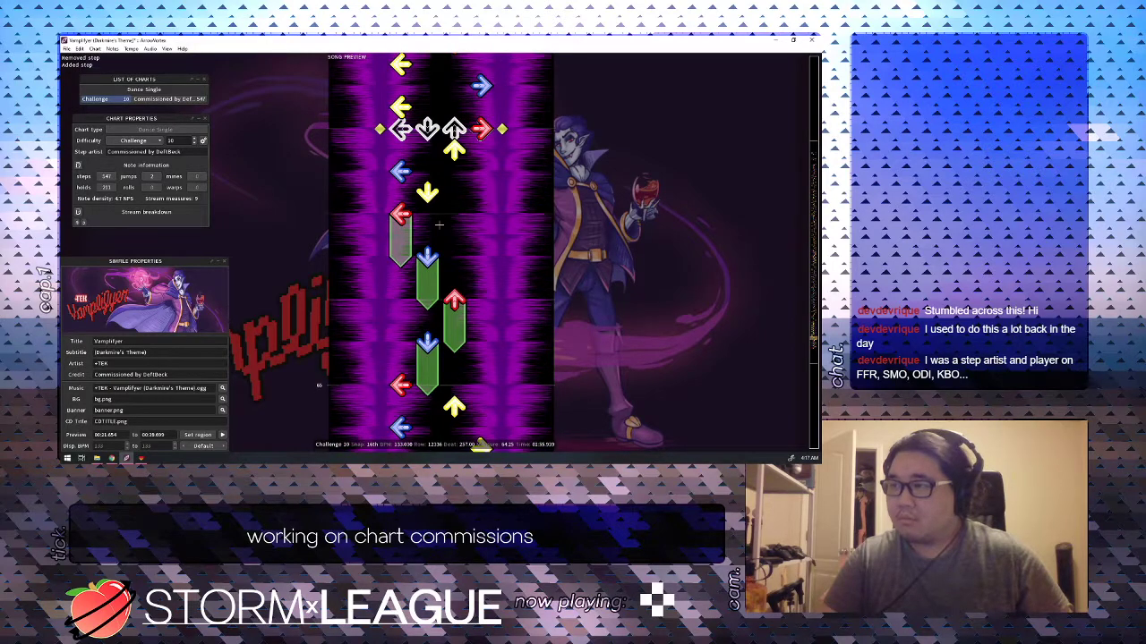
Change the step on beat 257.25 to down and the one on beat 257.5 to up.
{"action": "scroll", "coordinate": [439, 226], "scroll_direction": "down", "scroll_amount": 1}
{"action": "key", "text": "3"}
{"action": "key", "text": "2"}
{"action": "scroll", "coordinate": [438, 225], "scroll_direction": "down", "scroll_amount": 1}
{"action": "key", "text": "1"}
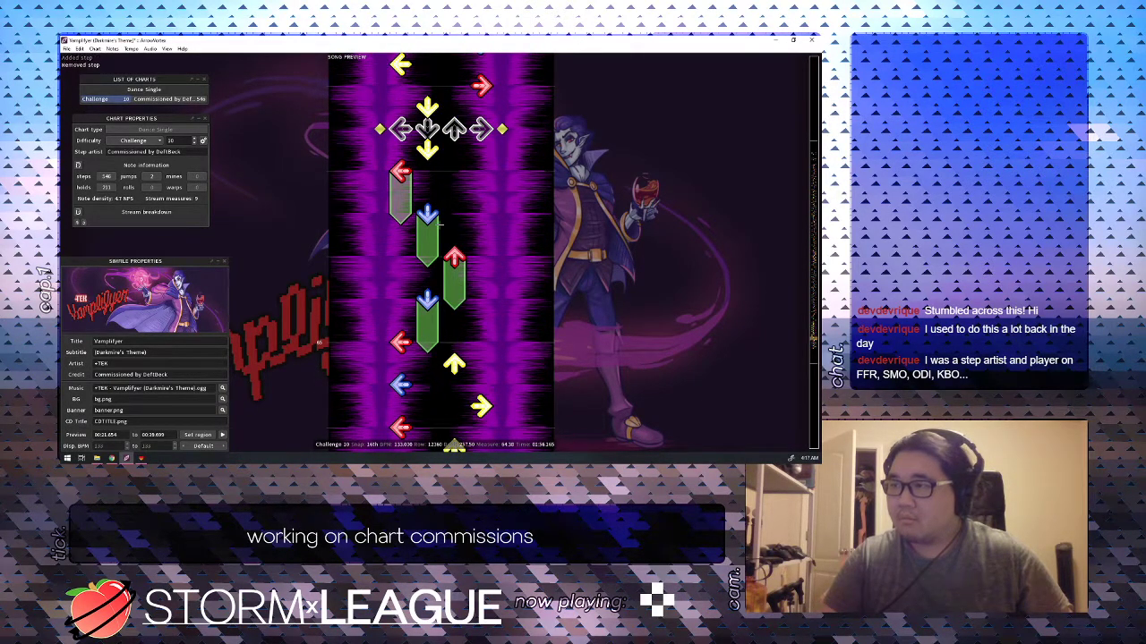
{"action": "key", "text": "3"}
Change beat 257.75 to left, replace the left hold on beat 258 with an up tap and add a left step on beat 258.25.
{"action": "scroll", "coordinate": [441, 224], "scroll_direction": "down", "scroll_amount": 1}
{"action": "scroll", "coordinate": [438, 226], "scroll_direction": "down", "scroll_amount": 1}
{"action": "key", "text": "1"}
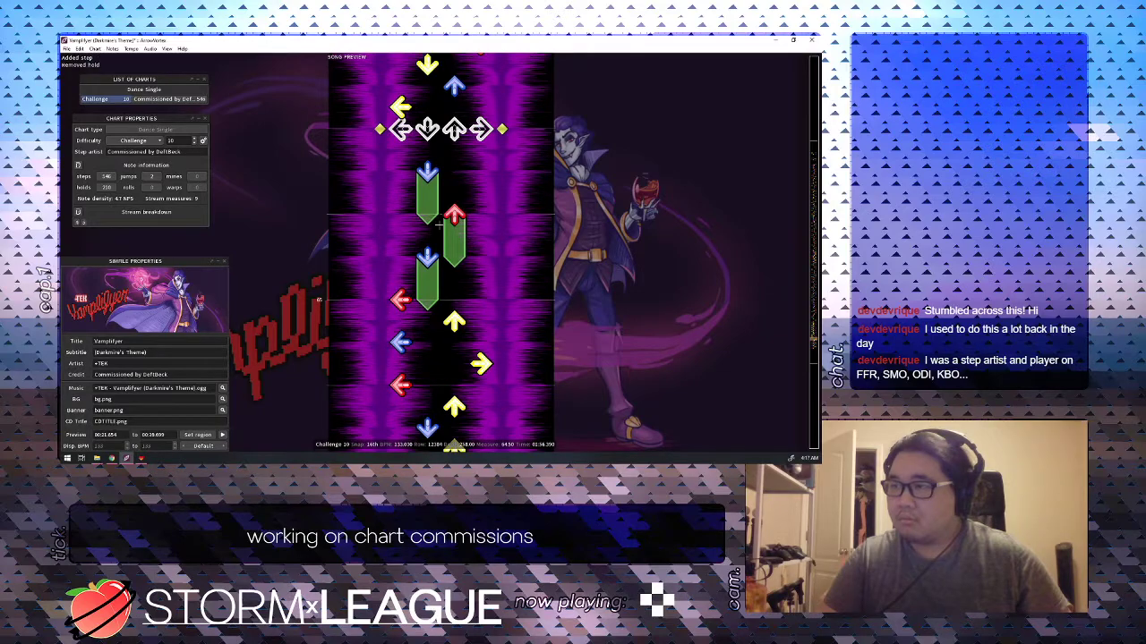
{"action": "scroll", "coordinate": [438, 225], "scroll_direction": "down", "scroll_amount": 1}
{"action": "scroll", "coordinate": [441, 224], "scroll_direction": "down", "scroll_amount": 1}
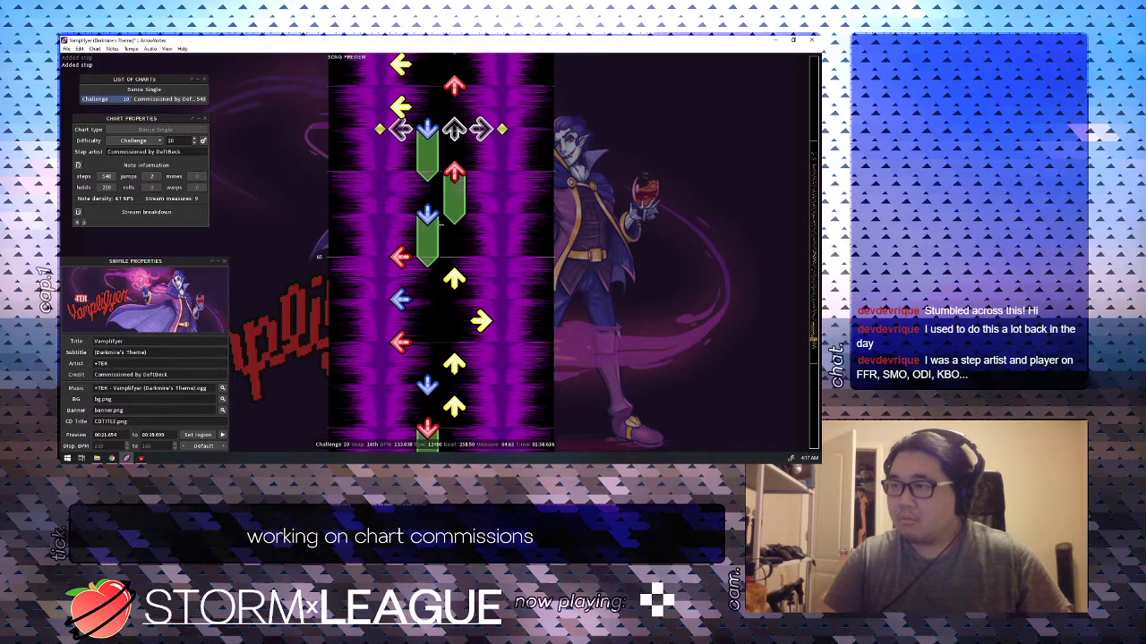
Replace the holds on beats 258.5 and 259 with down and up taps, adding a left step between them on beat 258.75.
{"action": "key", "text": "2"}
{"action": "scroll", "coordinate": [441, 223], "scroll_direction": "down", "scroll_amount": 1}
{"action": "scroll", "coordinate": [441, 225], "scroll_direction": "down", "scroll_amount": 1}
{"action": "key", "text": "3"}
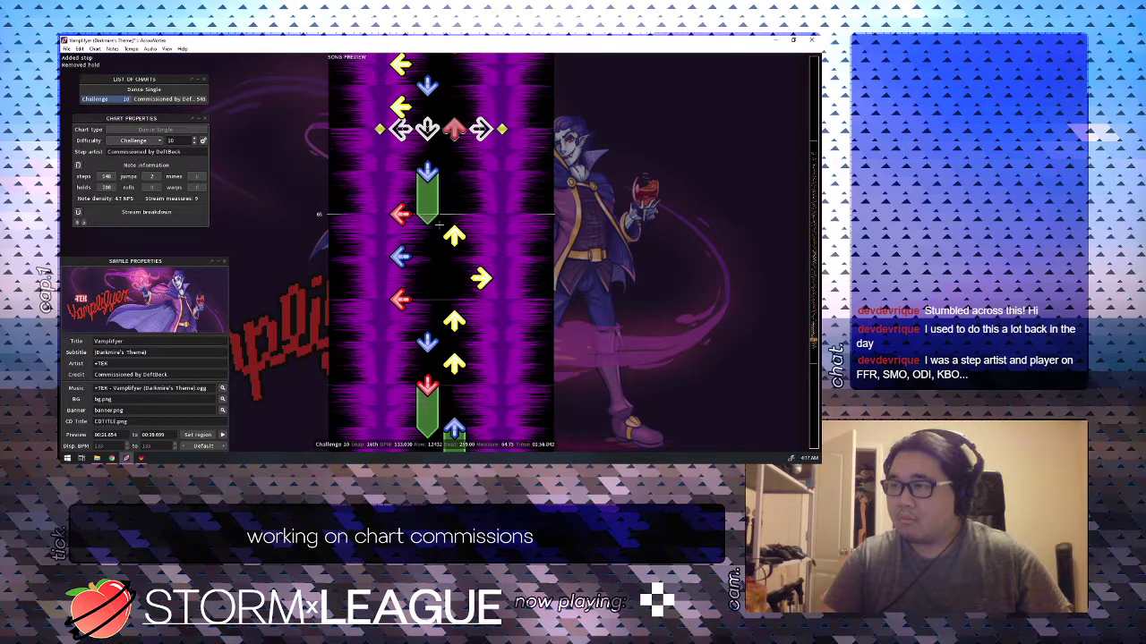
Add down steps on beats 259.25 and 259.75 and replace the down hold on beat 259.5 with a right tap.
{"action": "scroll", "coordinate": [439, 225], "scroll_direction": "down", "scroll_amount": 1}
{"action": "key", "text": "2"}
{"action": "scroll", "coordinate": [439, 226], "scroll_direction": "down", "scroll_amount": 1}
{"action": "key", "text": "4"}
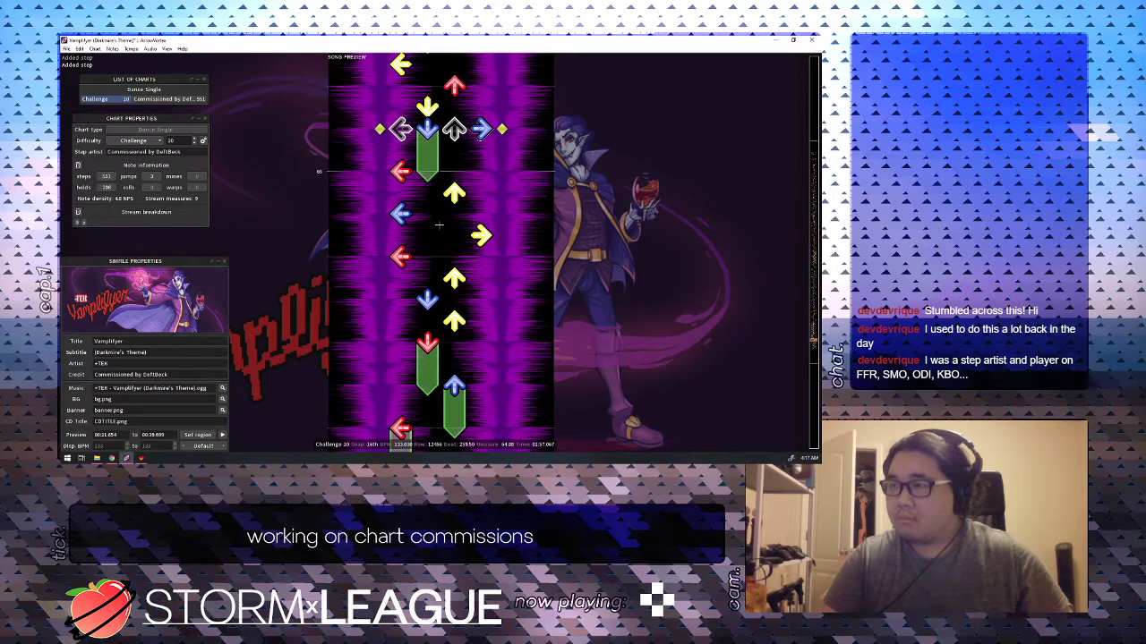
{"action": "scroll", "coordinate": [439, 224], "scroll_direction": "down", "scroll_amount": 1}
{"action": "scroll", "coordinate": [439, 225], "scroll_direction": "up", "scroll_amount": 1}
{"action": "key", "text": "2"}
{"action": "scroll", "coordinate": [439, 224], "scroll_direction": "down", "scroll_amount": 1}
{"action": "key", "text": "2"}
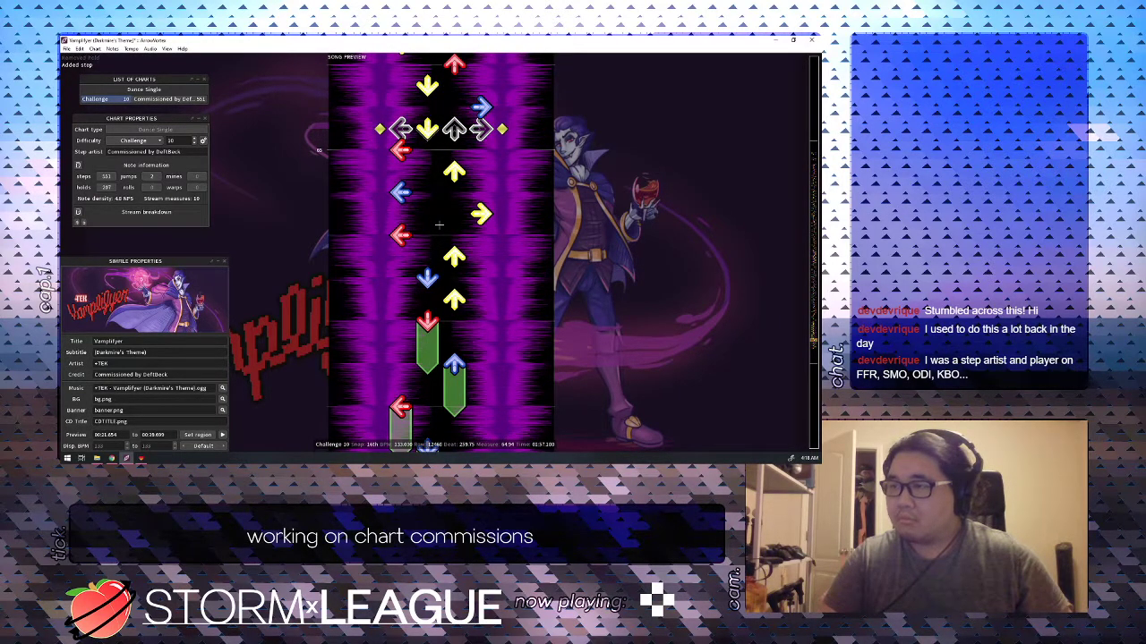
Change the step on beat 260 to up and the one on beat 260.25 to down.
{"action": "scroll", "coordinate": [439, 225], "scroll_direction": "down", "scroll_amount": 1}
{"action": "key", "text": "1"}
{"action": "key", "text": "3"}
{"action": "scroll", "coordinate": [438, 224], "scroll_direction": "down", "scroll_amount": 1}
{"action": "key", "text": "3"}
{"action": "key", "text": "2"}
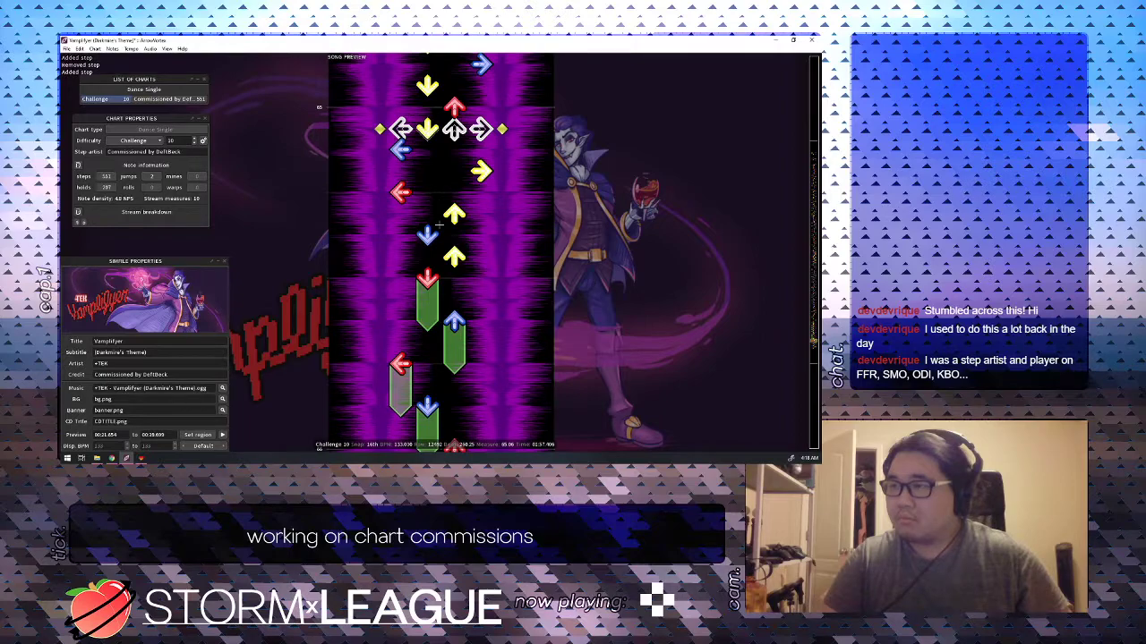
Play back the reworked section, then change the step on beat 260.5 to right and the one on beat 260.75 to up.
{"action": "scroll", "coordinate": [439, 225], "scroll_direction": "up", "scroll_amount": 9}
{"action": "key", "text": "space"}
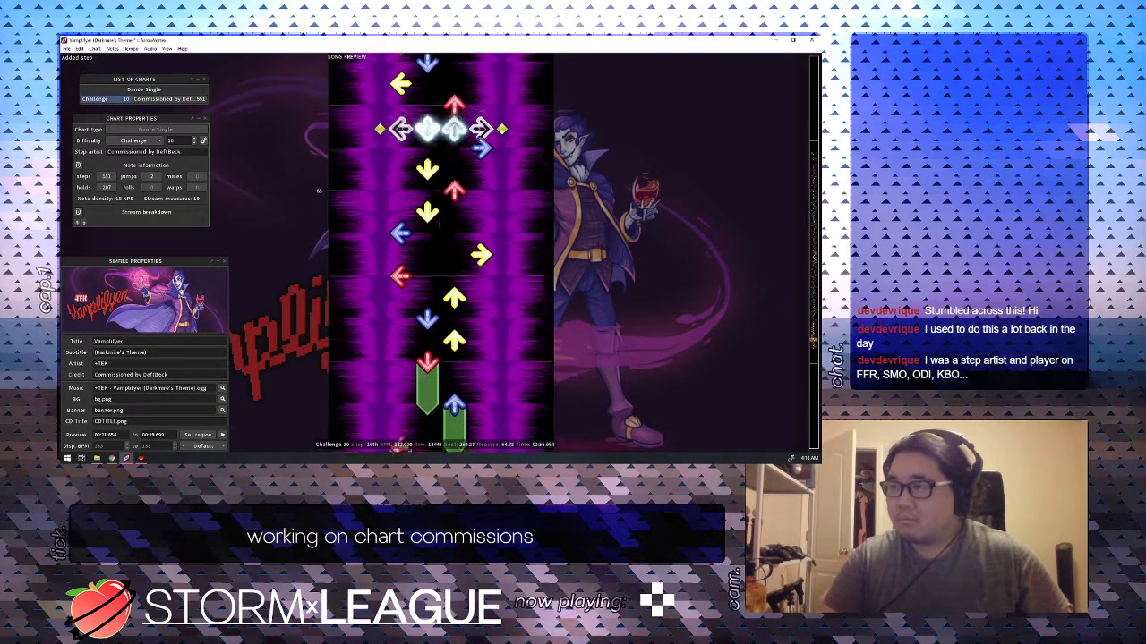
{"action": "key", "text": "space"}
{"action": "scroll", "coordinate": [438, 225], "scroll_direction": "up", "scroll_amount": 1}
{"action": "scroll", "coordinate": [439, 224], "scroll_direction": "down", "scroll_amount": 2}
{"action": "key", "text": "1"}
{"action": "key", "text": "4"}
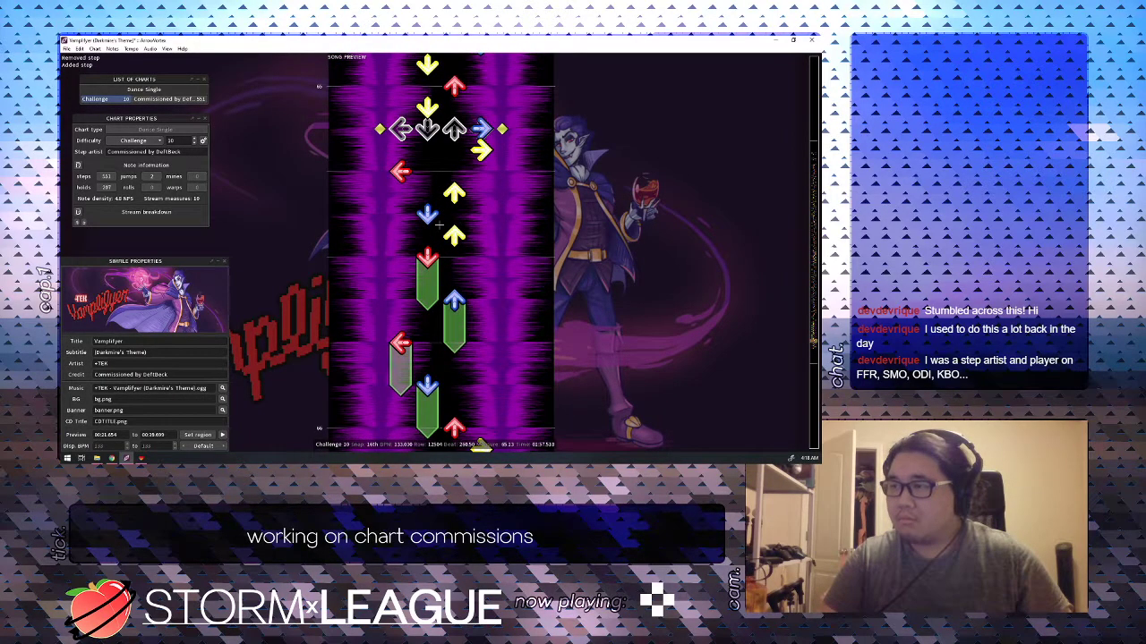
{"action": "scroll", "coordinate": [439, 225], "scroll_direction": "down", "scroll_amount": 1}
{"action": "key", "text": "4"}
{"action": "key", "text": "3"}
Change the steps on beats 261 and 261.5 to right, beat 261.25 to left and beat 261.75 to down.
{"action": "scroll", "coordinate": [440, 226], "scroll_direction": "down", "scroll_amount": 1}
{"action": "key", "text": "1"}
{"action": "key", "text": "4"}
{"action": "scroll", "coordinate": [439, 226], "scroll_direction": "down", "scroll_amount": 1}
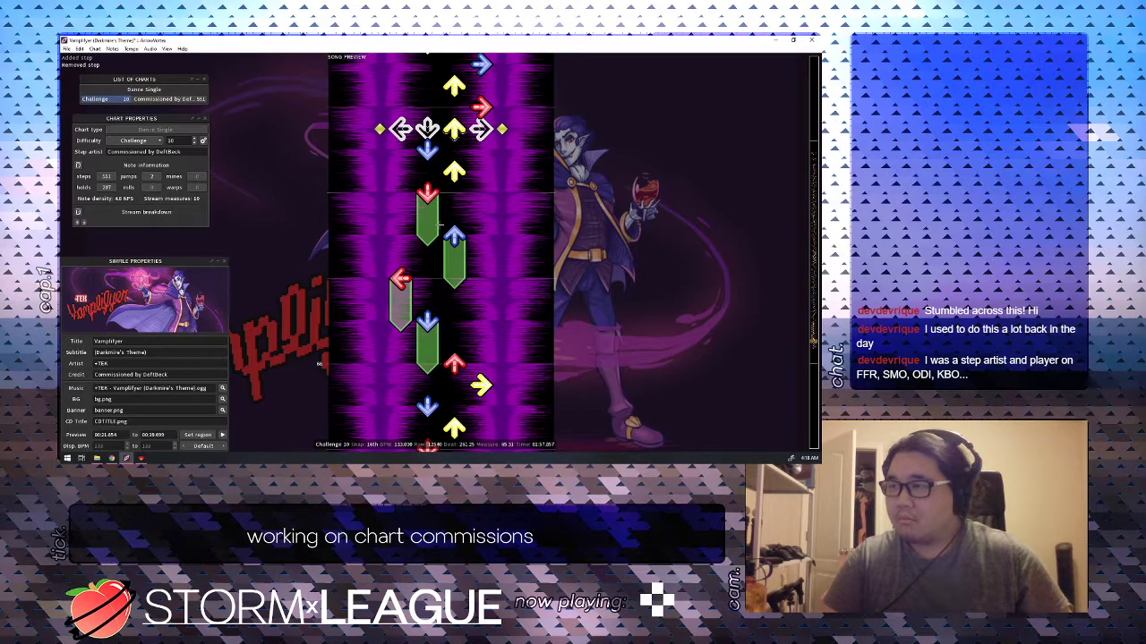
{"action": "scroll", "coordinate": [439, 226], "scroll_direction": "down", "scroll_amount": 1}
{"action": "key", "text": "2"}
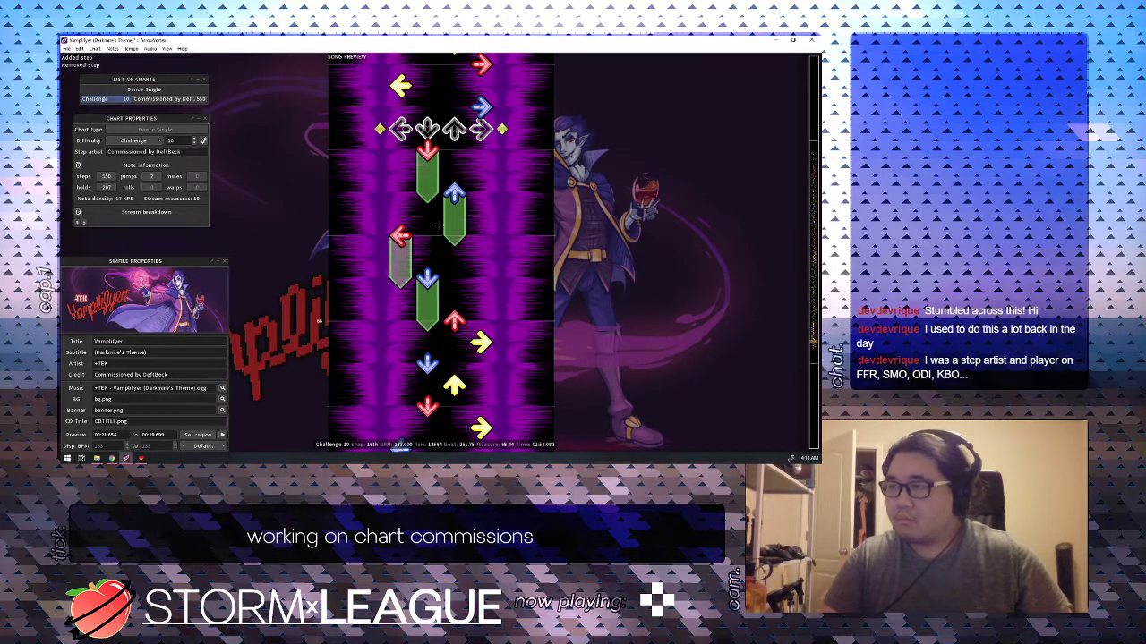
{"action": "key", "text": "2"}
Replace the holds on beats 262, 262.5 and 263 with up taps, adding left steps on 262.25 and 263.25 and a down step on 262.75.
{"action": "scroll", "coordinate": [439, 225], "scroll_direction": "down", "scroll_amount": 1}
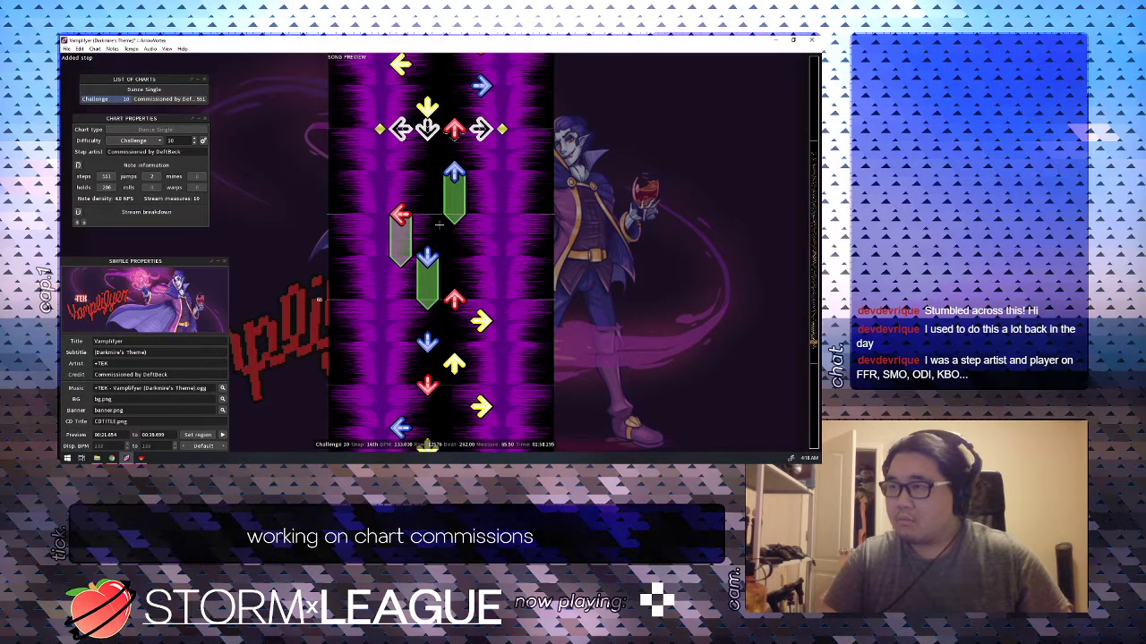
{"action": "key", "text": "1"}
{"action": "key", "text": "3"}
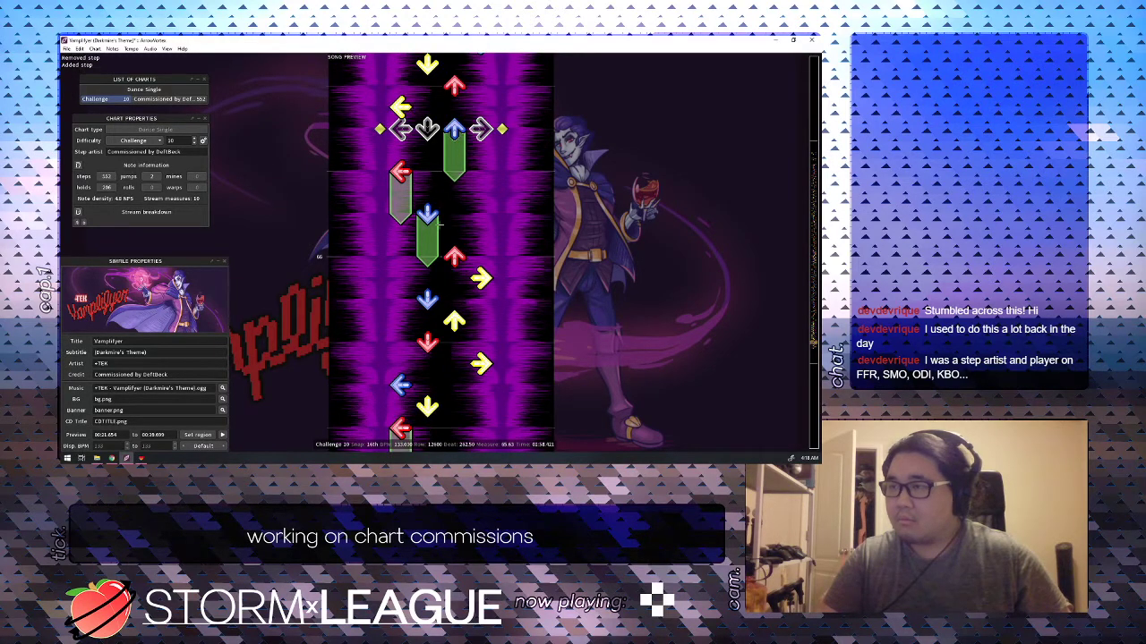
{"action": "scroll", "coordinate": [440, 226], "scroll_direction": "down", "scroll_amount": 1}
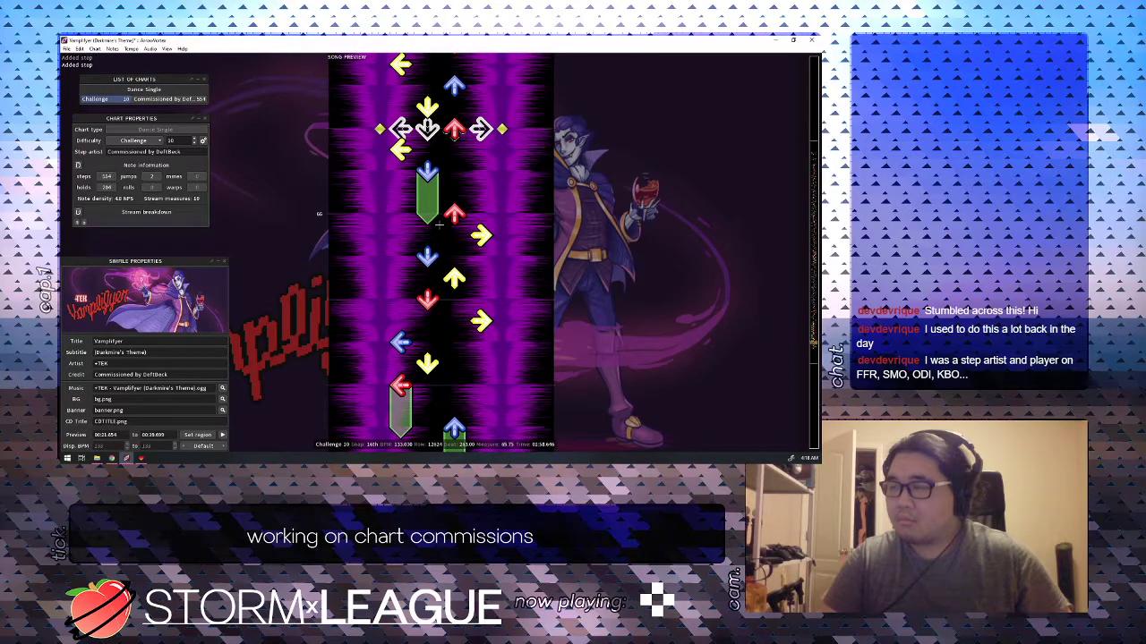
Replace the down hold on beat 263.5 with a down tap and add a left step on beat 263.75.
{"action": "scroll", "coordinate": [438, 225], "scroll_direction": "up", "scroll_amount": 20}
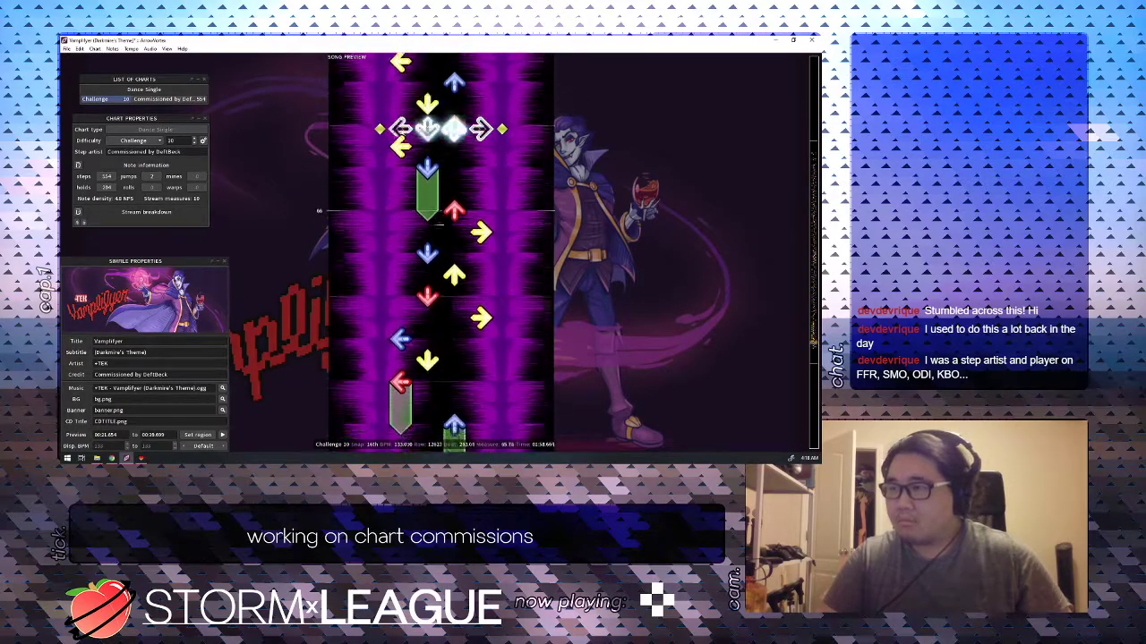
{"action": "key", "text": "2"}
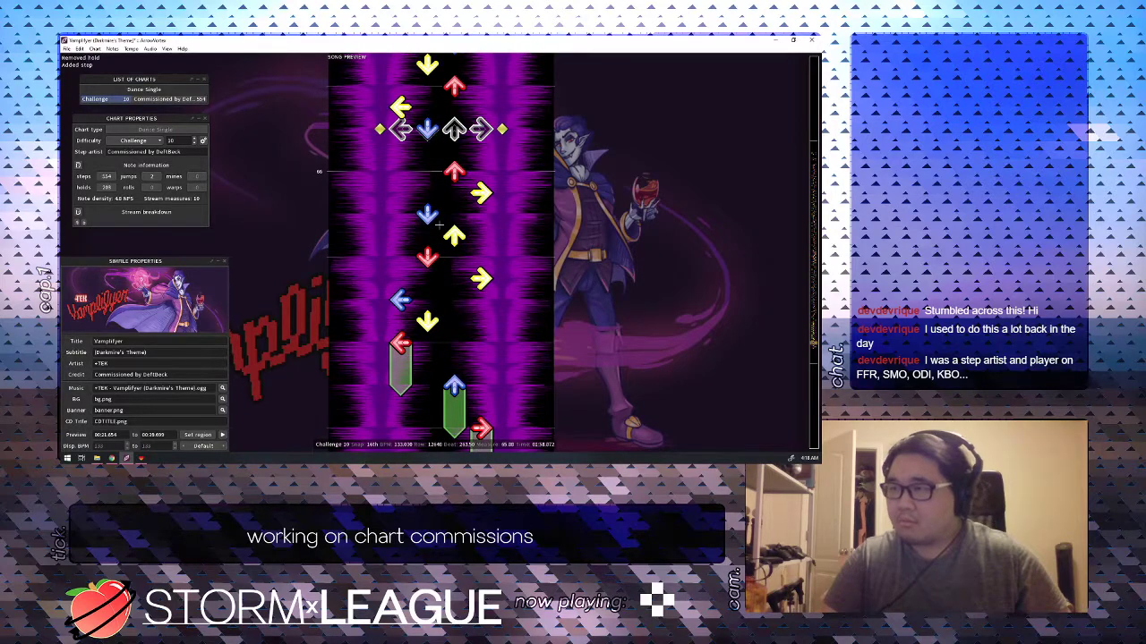
{"action": "scroll", "coordinate": [439, 225], "scroll_direction": "down", "scroll_amount": 1}
{"action": "key", "text": "1"}
Change the steps on beats 264.5 and 265 to right and the one on beat 265.25 to left.
{"action": "scroll", "coordinate": [440, 225], "scroll_direction": "up", "scroll_amount": 1}
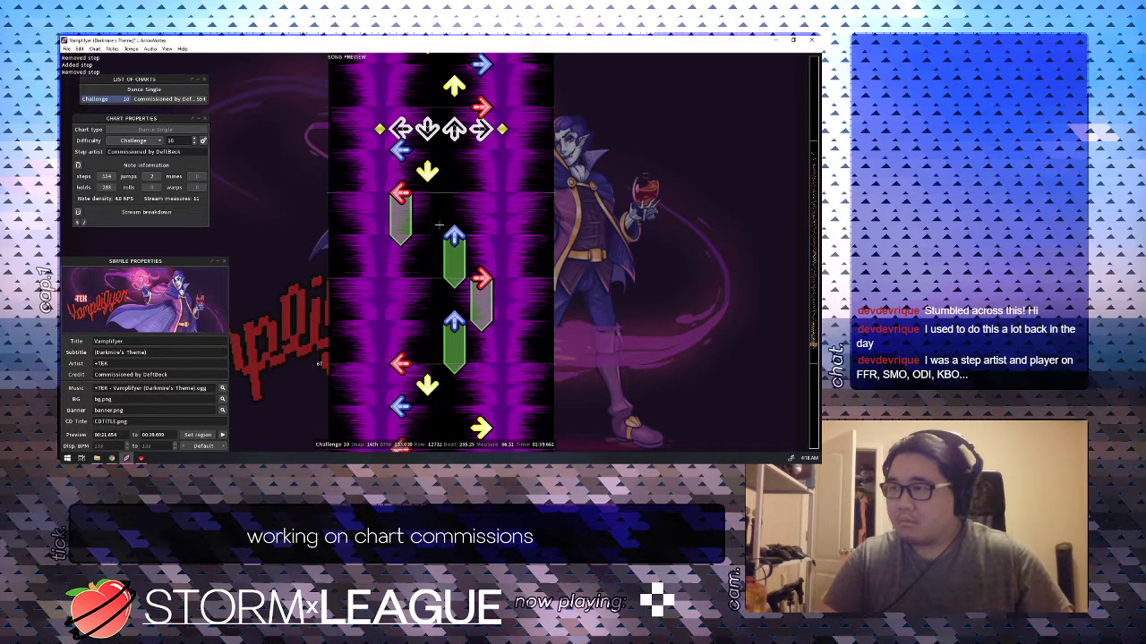
{"action": "key", "text": "1"}
{"action": "key", "text": "Down"}
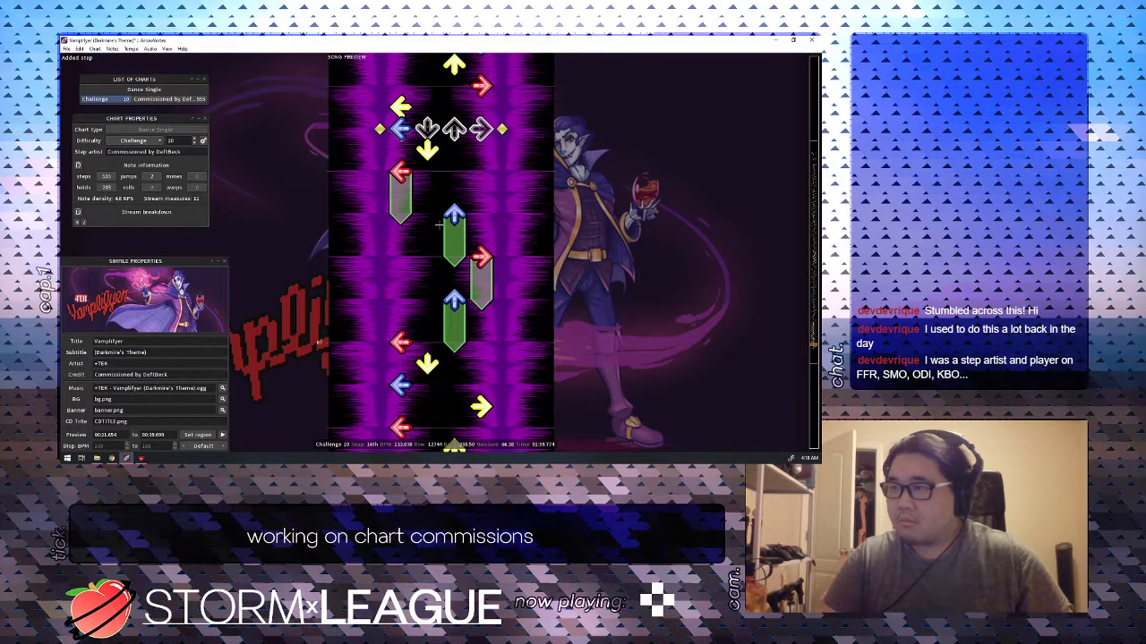
Change beat 265.5 to right, replace the left hold on beat 266 with a right tap and add a left step on beat 266.25.
{"action": "key", "text": "Down"}
{"action": "key", "text": "Down"}
{"action": "key", "text": "1"}
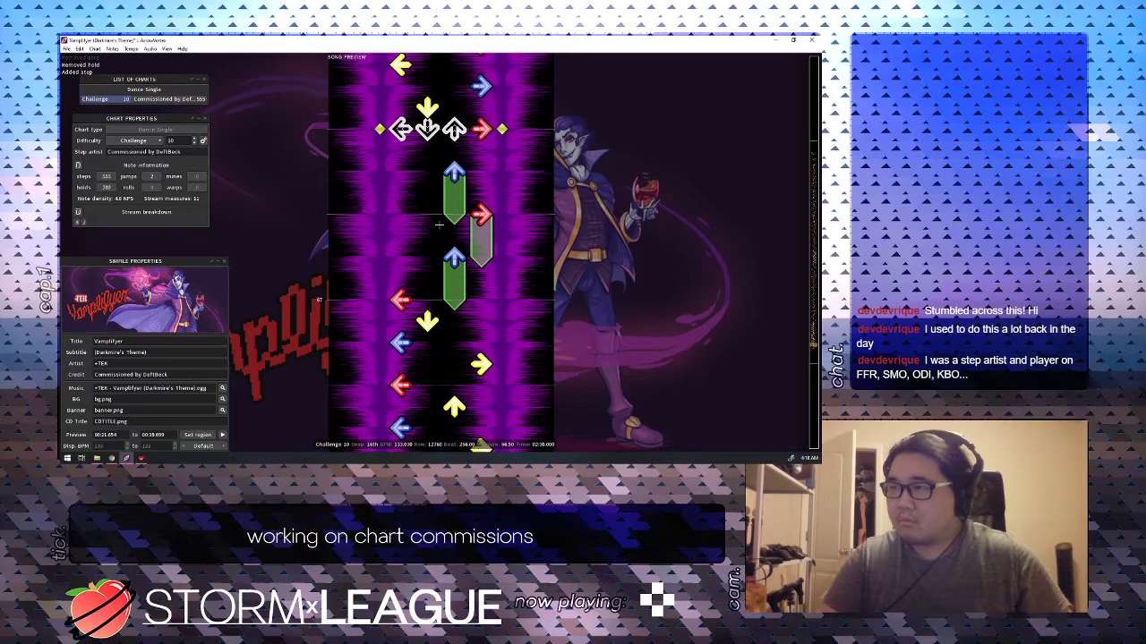
{"action": "key", "text": "Down"}
{"action": "key", "text": "1"}
Replace the up hold on beat 266.5 with an up tap and add a down step on beat 266.75.
{"action": "key", "text": "Down"}
{"action": "key", "text": "3"}
{"action": "key", "text": "3"}
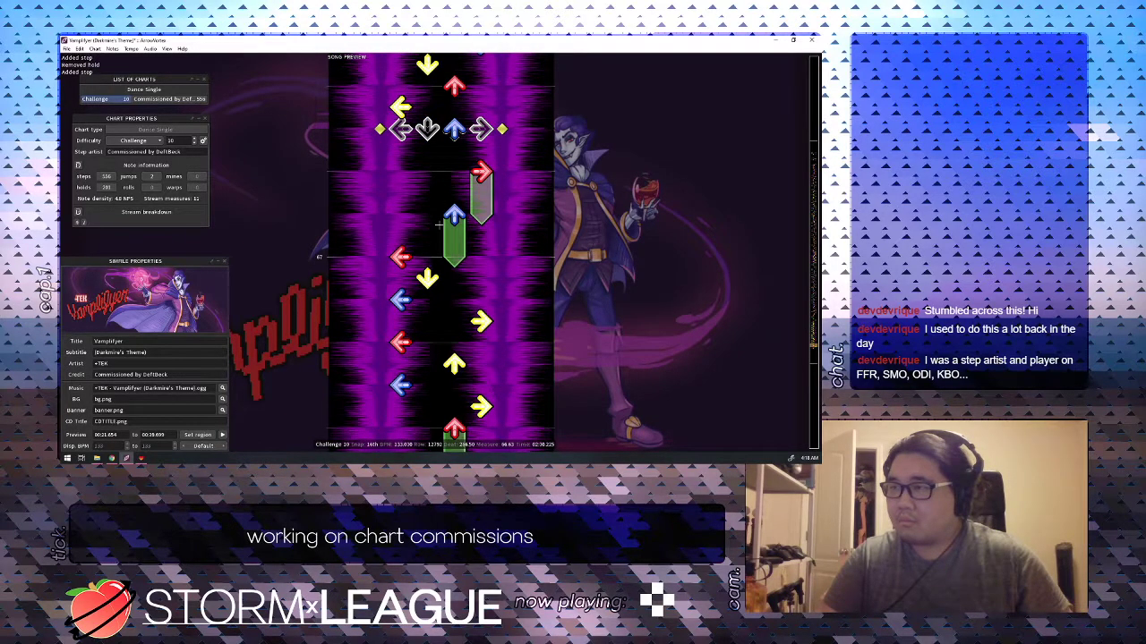
{"action": "key", "text": "Down"}
{"action": "key", "text": "2"}
Replace the right hold on beat 267 with a right tap and add an up step on beat 267.25.
{"action": "key", "text": "Down"}
{"action": "key", "text": "4"}
{"action": "key", "text": "4"}
{"action": "key", "text": "Down"}
{"action": "key", "text": "3"}
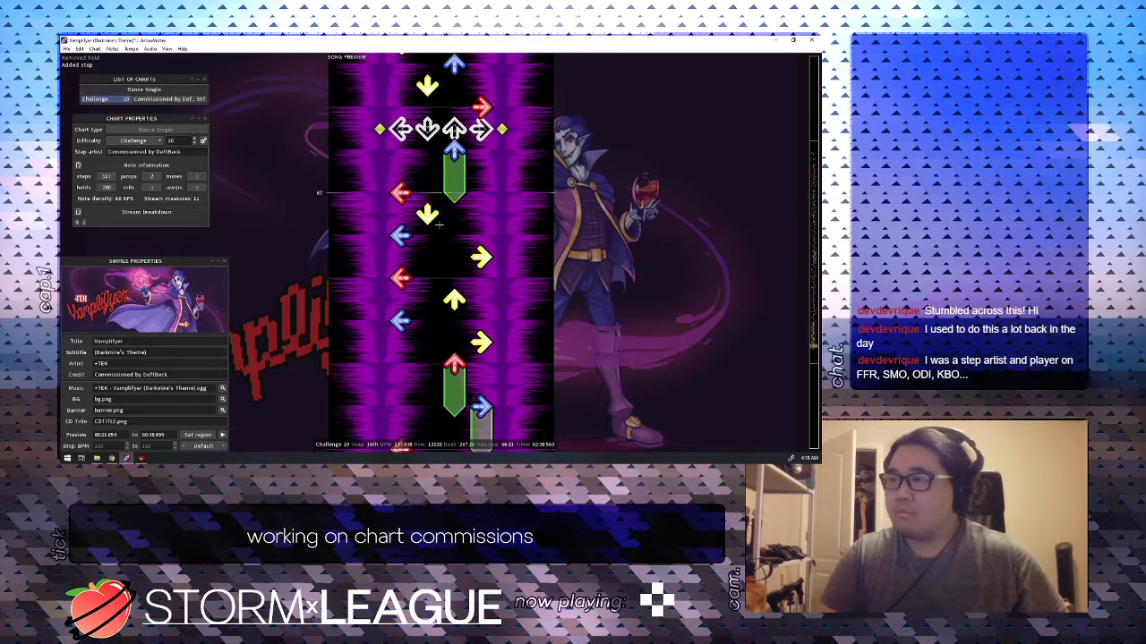
Replace the up hold on beat 267.5 with a right tap and add a down step on beat 267.75.
{"action": "key", "text": "Down"}
{"action": "key", "text": "3"}
{"action": "key", "text": "4"}
{"action": "key", "text": "Down"}
{"action": "key", "text": "2"}
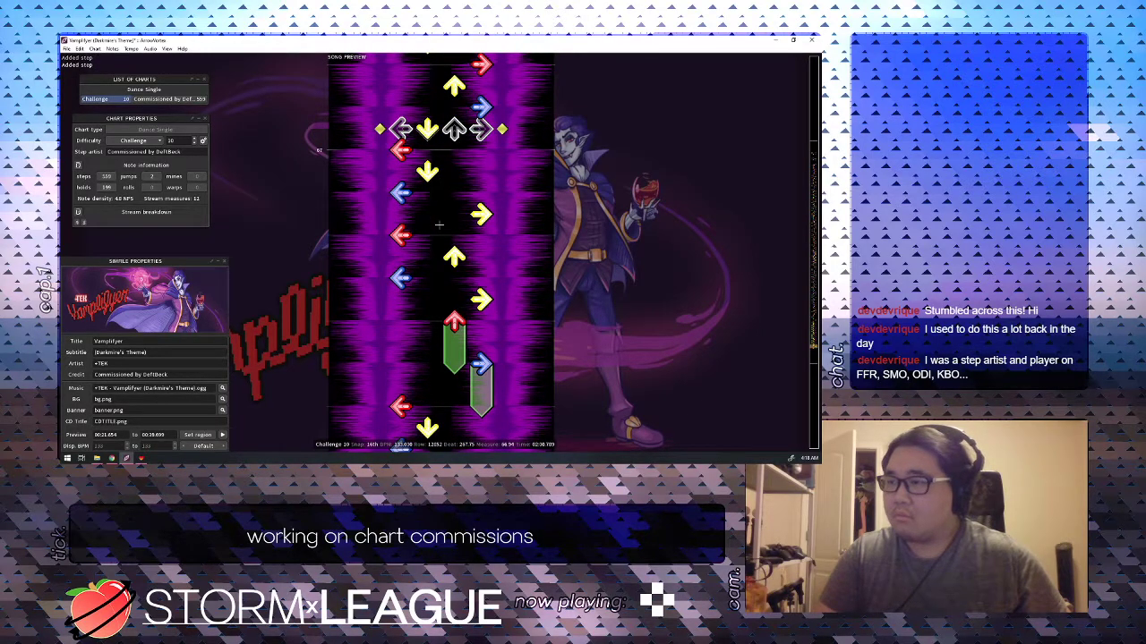
{"action": "key", "text": "Up"}
{"action": "key", "text": "Down"}
{"action": "key", "text": "Up"}
{"action": "key", "text": "Down"}
Change the step on beat 268 to up and the one on beat 268.25 to left.
{"action": "key", "text": "Down"}
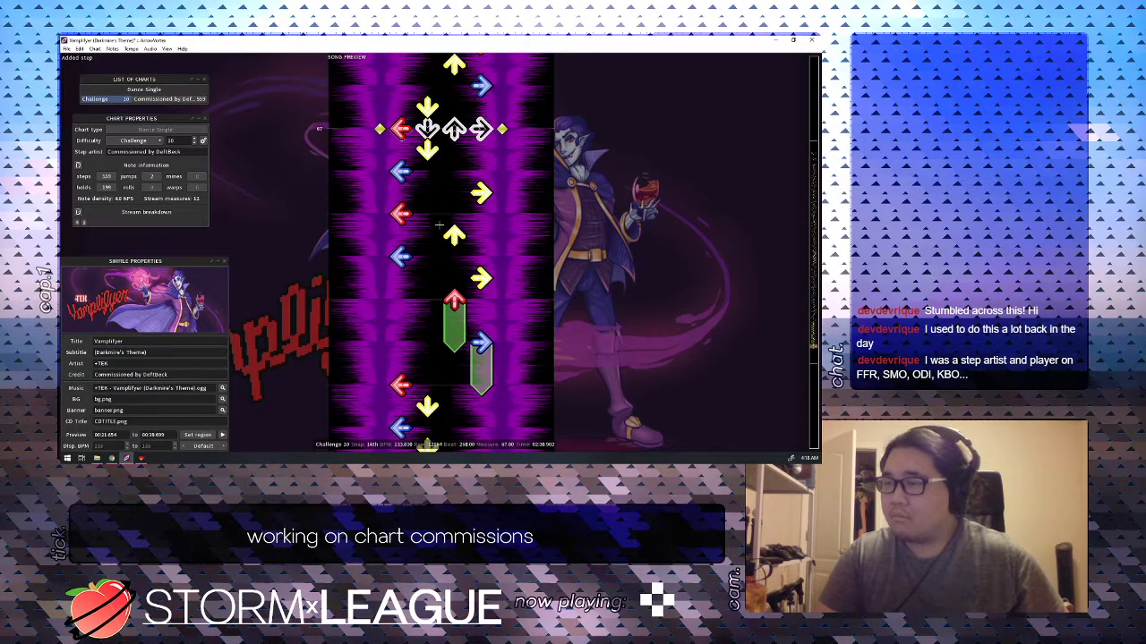
{"action": "key", "text": "1"}
{"action": "key", "text": "3"}
{"action": "key", "text": "Down"}
{"action": "key", "text": "1"}
{"action": "key", "text": "2"}
Change the step on beat 268.5 to up and the one on beat 268.75 to left.
{"action": "key", "text": "Down"}
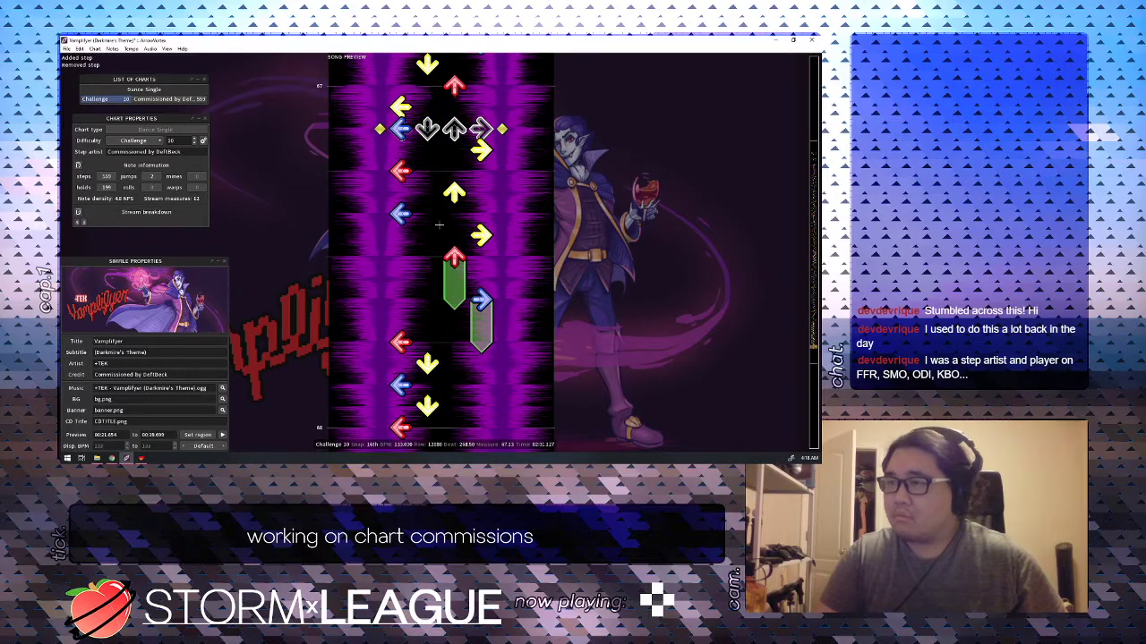
{"action": "key", "text": "1"}
{"action": "key", "text": "3"}
{"action": "key", "text": "Down"}
{"action": "key", "text": "4"}
{"action": "key", "text": "1"}
Change the steps on beats 269 and 269.5 to right.
{"action": "key", "text": "Down"}
{"action": "key", "text": "1"}
{"action": "key", "text": "4"}
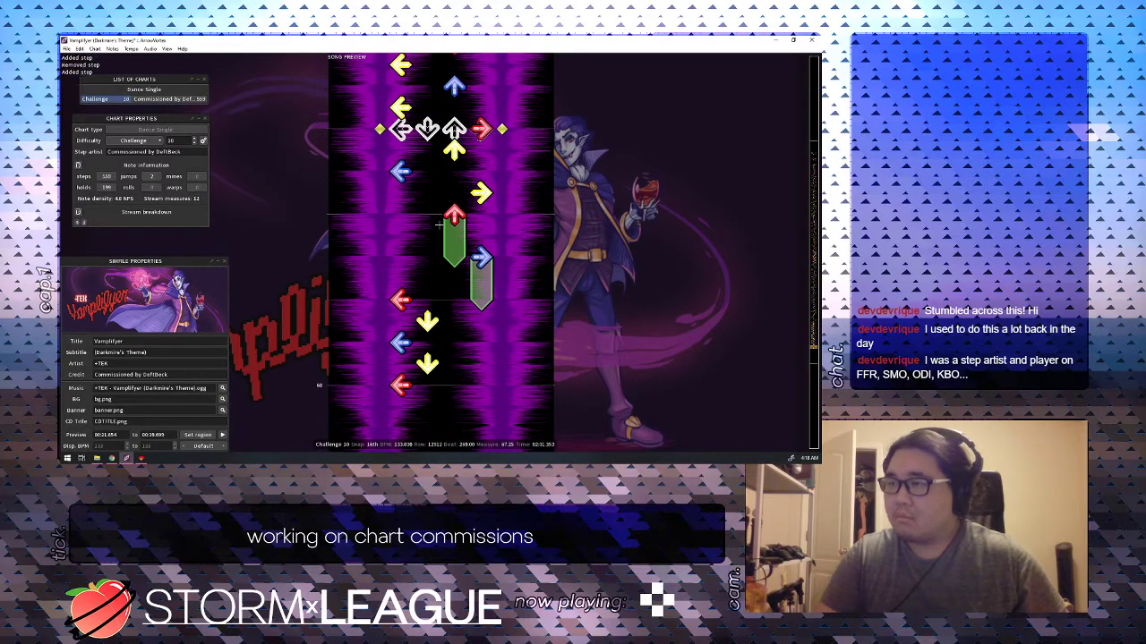
{"action": "key", "text": "Down"}
{"action": "key", "text": "3"}
{"action": "key", "text": "Down"}
{"action": "key", "text": "1"}
{"action": "key", "text": "4"}
Change beat 269.75 to down, replace the up hold on beat 270 with an up tap and add a left step on beat 270.25.
{"action": "key", "text": "Down"}
{"action": "key", "text": "4"}
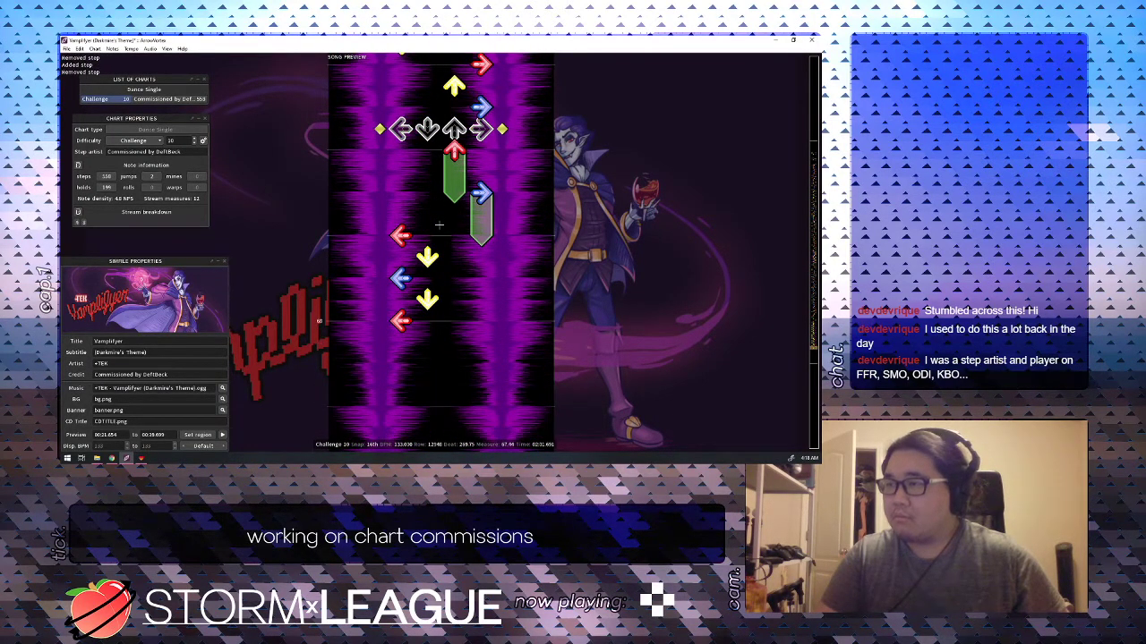
{"action": "key", "text": "Down"}
{"action": "key", "text": "3"}
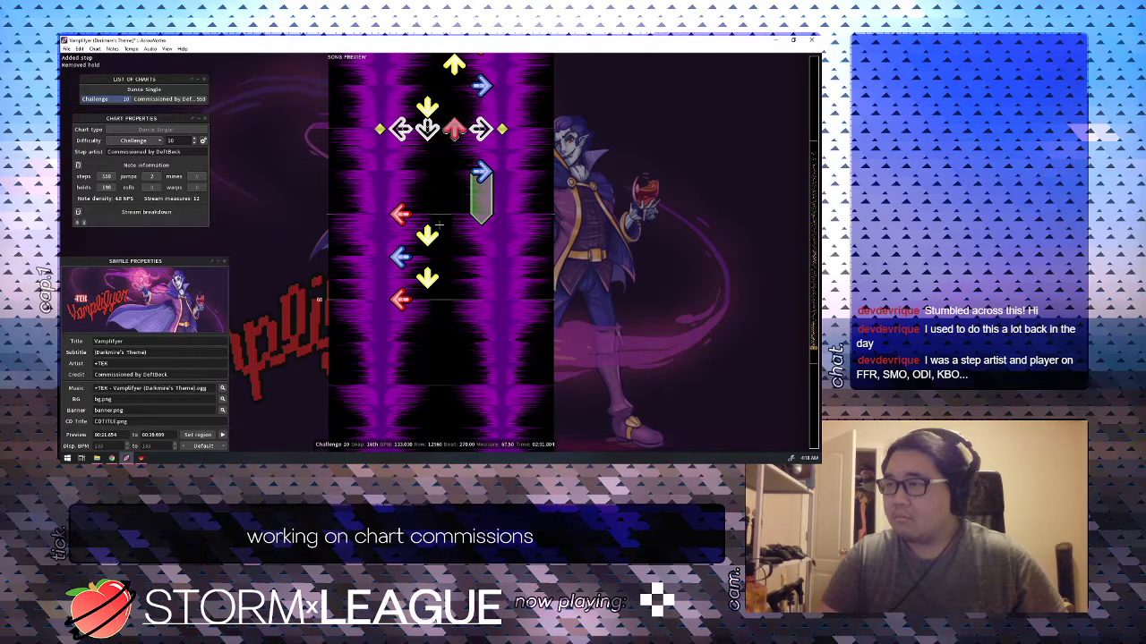
{"action": "key", "text": "Down"}
{"action": "key", "text": "2"}
{"action": "key", "text": "2"}
{"action": "key", "text": "1"}
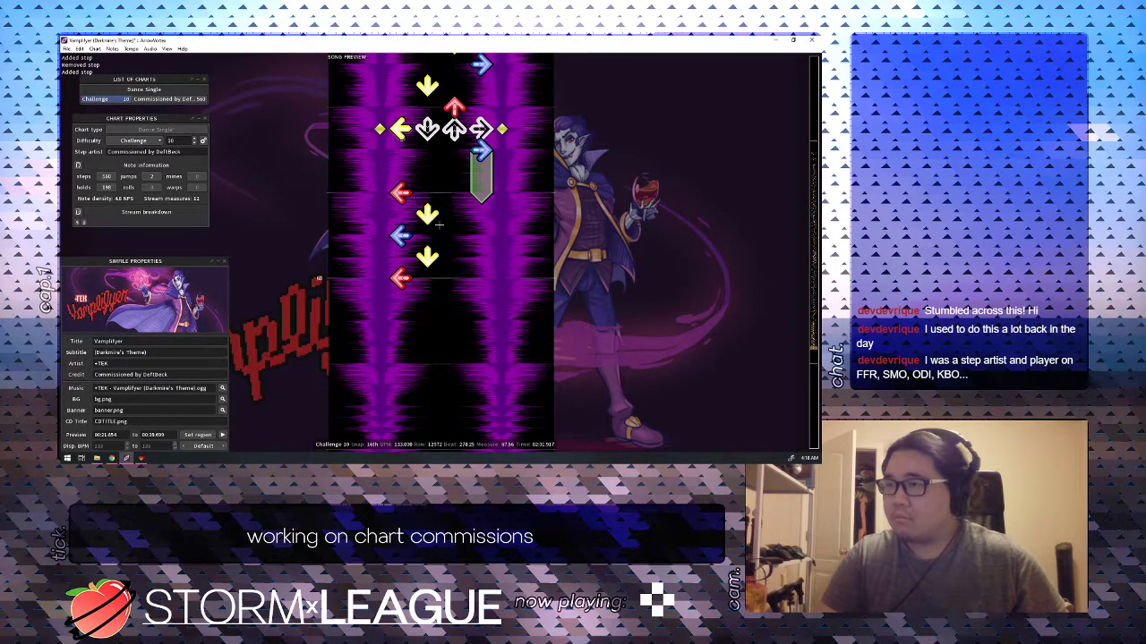
Replace the right hold on beat 270.5 with an up tap and add a down step on beat 270.75.
{"action": "key", "text": "Down"}
{"action": "key", "text": "4"}
{"action": "key", "text": "Down"}
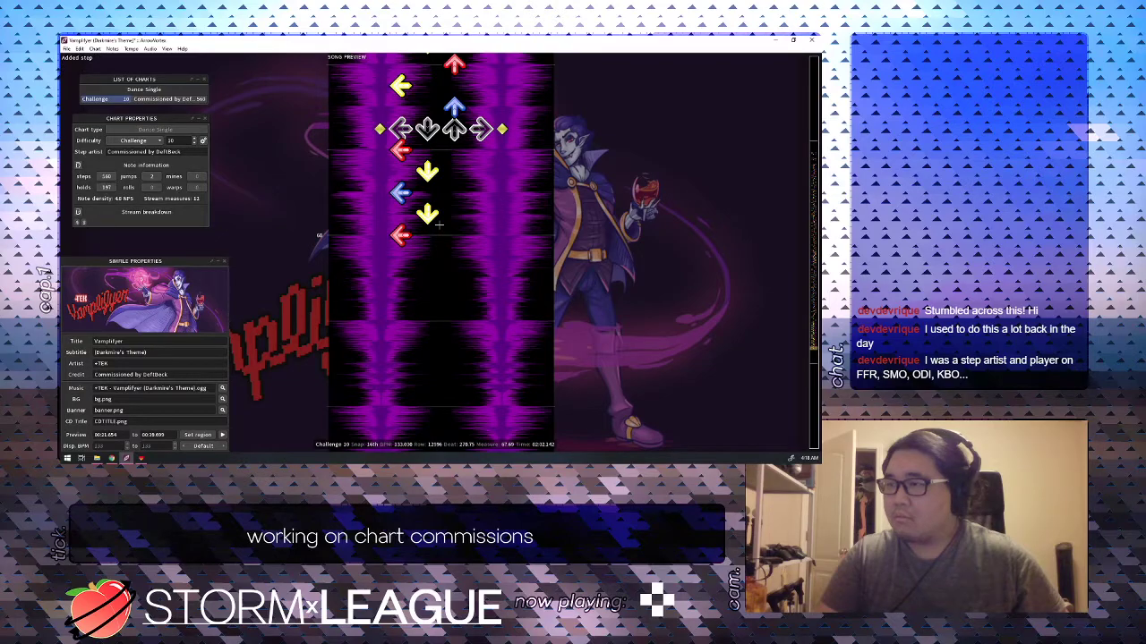
Play back the reworked steps from around beat 269 up to beat 270.75 to check their flow.
{"action": "key", "text": "Up"}
{"action": "key", "text": "Up"}
{"action": "key", "text": "Up"}
{"action": "key", "text": "Up"}
{"action": "key", "text": "Up"}
{"action": "key", "text": "Up"}
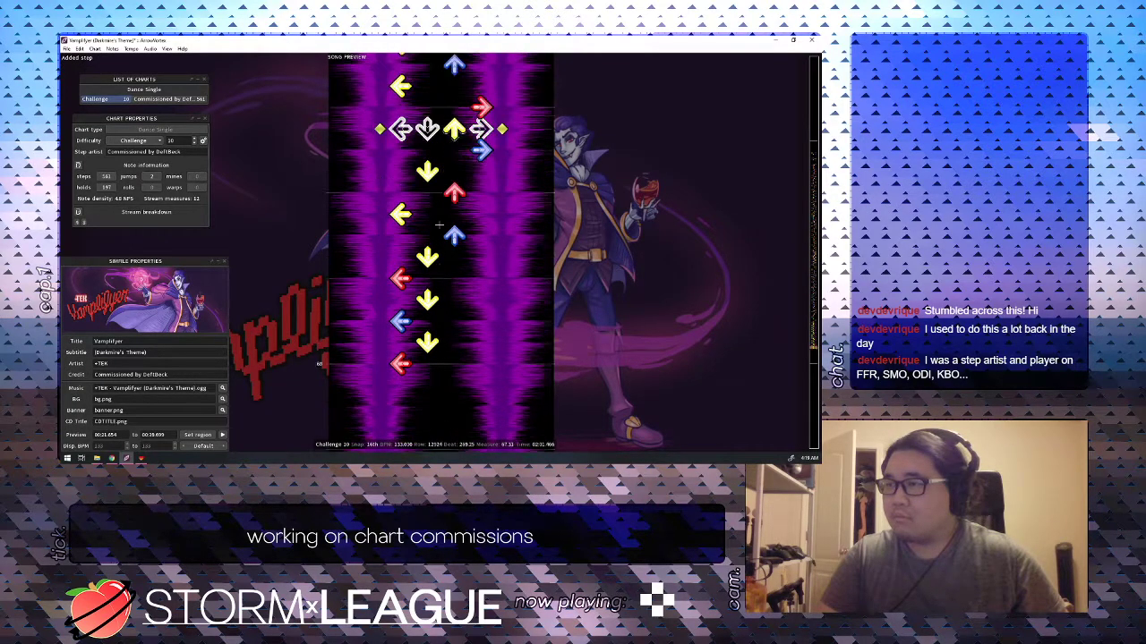
{"action": "key", "text": "space"}
{"action": "key", "text": "Up"}
{"action": "key", "text": "1"}
{"action": "key", "text": "1"}
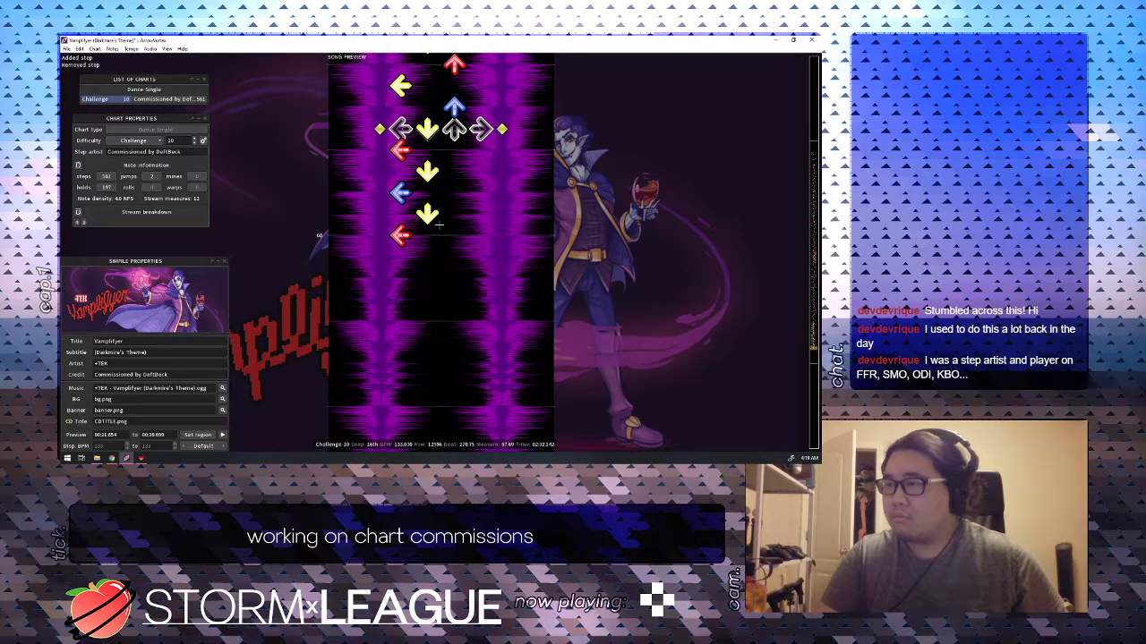
Change the step on beat 271 to right and the one on beat 271.25 to up.
{"action": "key", "text": "Down"}
{"action": "key", "text": "1"}
{"action": "key", "text": "4"}
{"action": "key", "text": "Down"}
{"action": "key", "text": "3"}
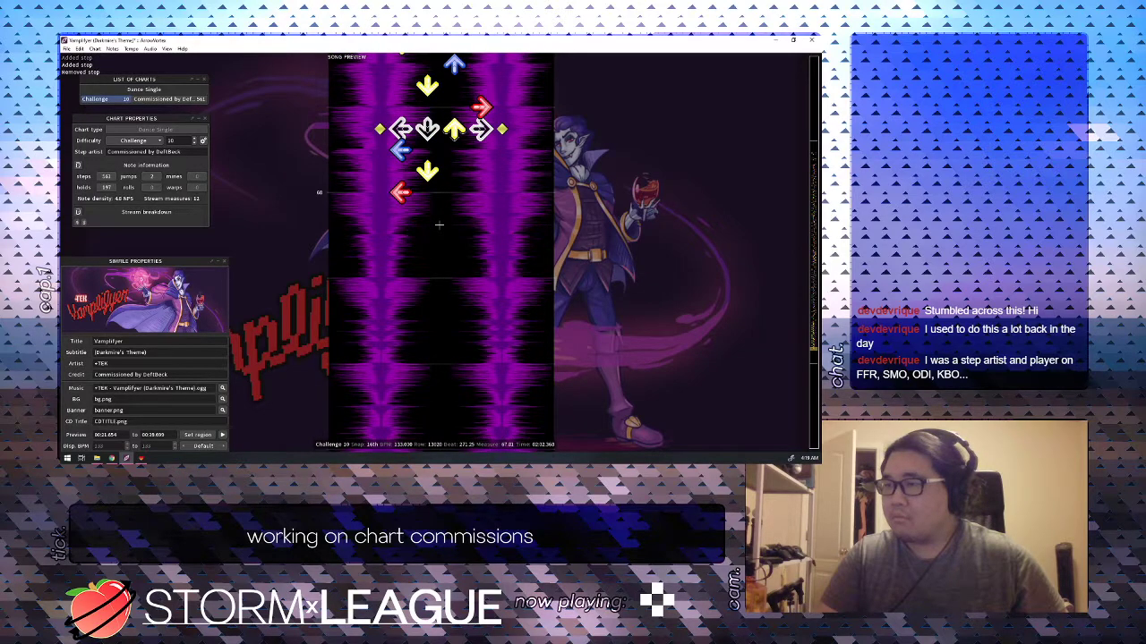
Change the steps on beats 271.5, 271.75 and 272 to down, left and right respectively.
{"action": "key", "text": "Down"}
{"action": "key", "text": "1"}
{"action": "key", "text": "2"}
{"action": "key", "text": "Down"}
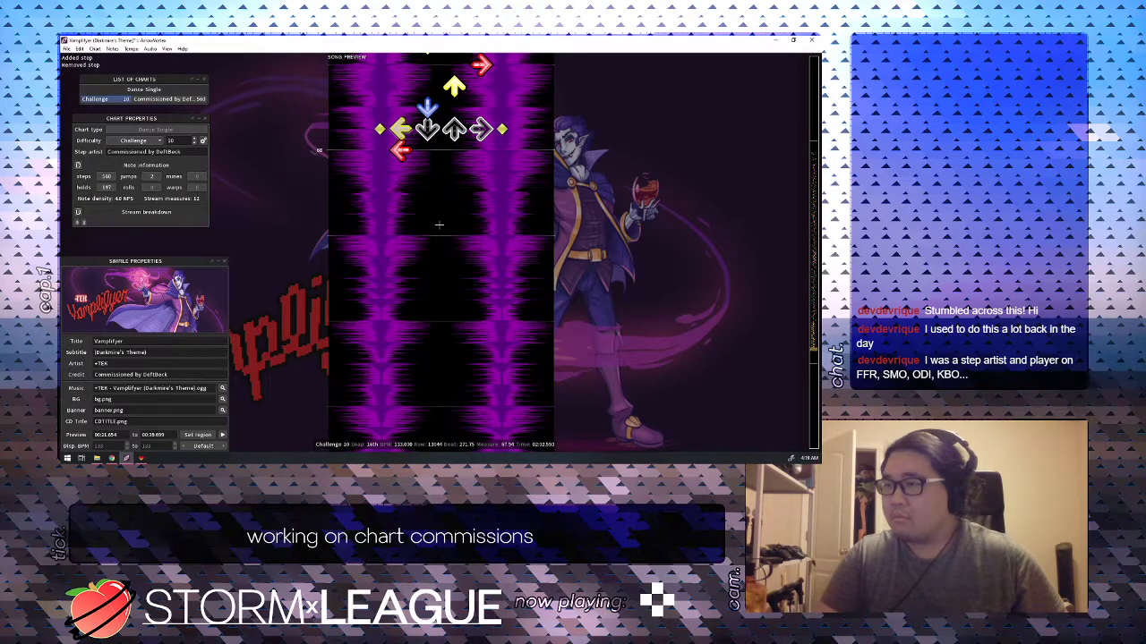
{"action": "key", "text": "Down"}
{"action": "key", "text": "1"}
{"action": "key", "text": "4"}
Play back the closing steps of the section from around beat 270 past measure 68.
{"action": "key", "text": "Up"}
{"action": "key", "text": "Up"}
{"action": "key", "text": "Up"}
{"action": "key", "text": "Up"}
{"action": "key", "text": "Up"}
{"action": "key", "text": "Up"}
{"action": "key", "text": "Up"}
{"action": "key", "text": "Up"}
{"action": "key", "text": "space"}
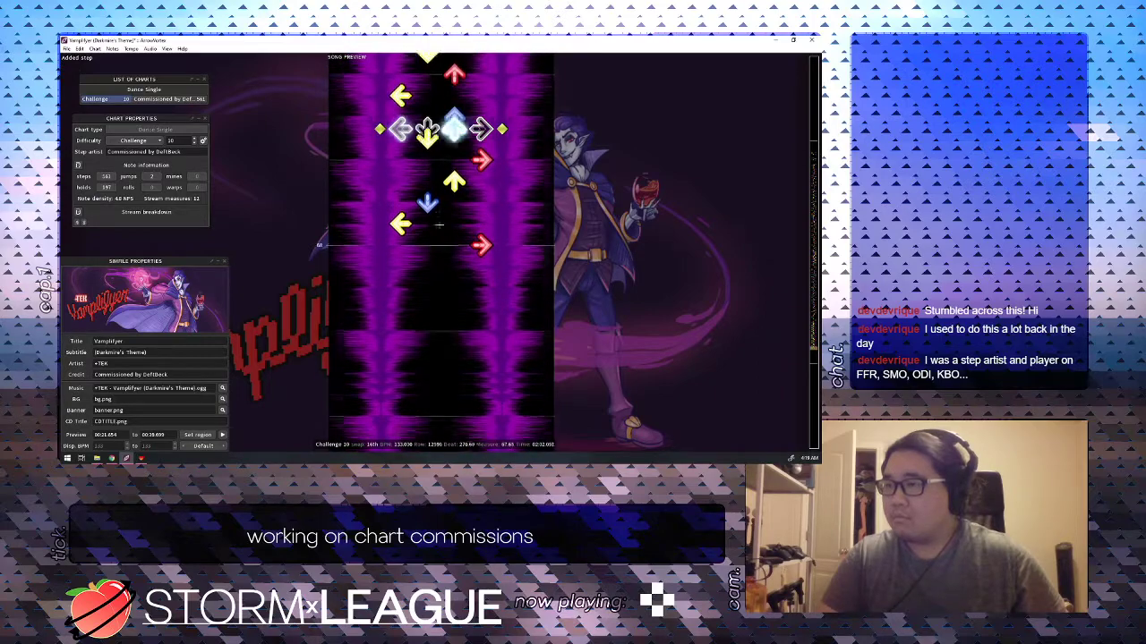
{"action": "key", "text": "space"}
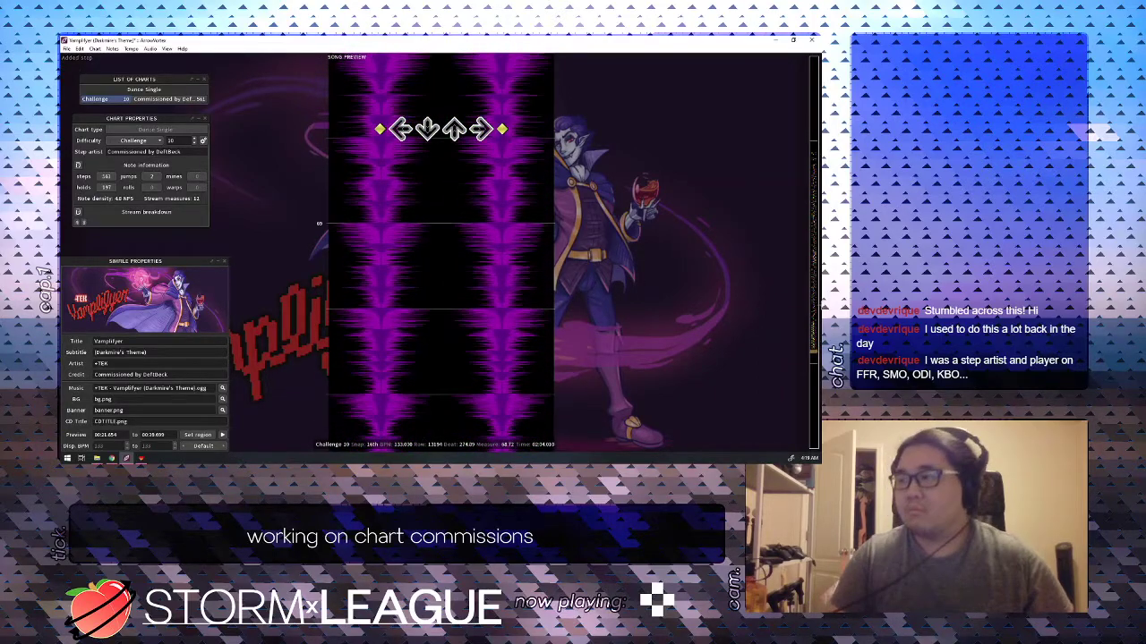
Save the simfile and estimate the difficulty rating of the Challenge chart.
{"action": "key", "text": "ctrl+s"}
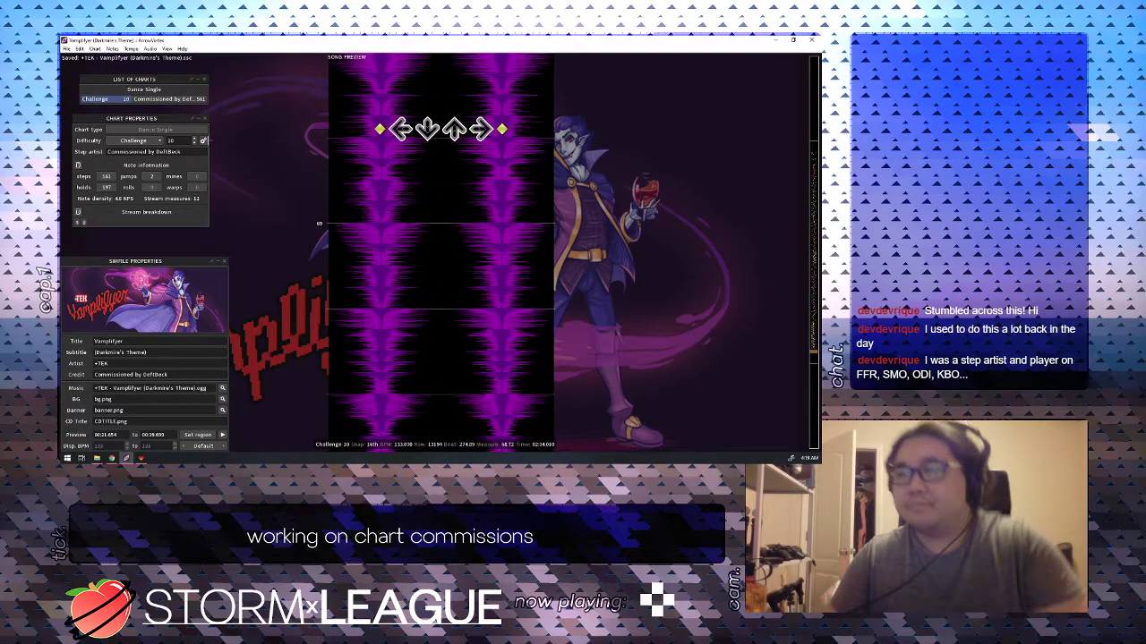
{"action": "left_click", "coordinate": [204, 141]}
Play back earlier parts of the chart, starting around measures 34, 59 and 55, to review their step patterns.
{"action": "scroll", "coordinate": [761, 212], "scroll_direction": "up", "scroll_amount": 7}
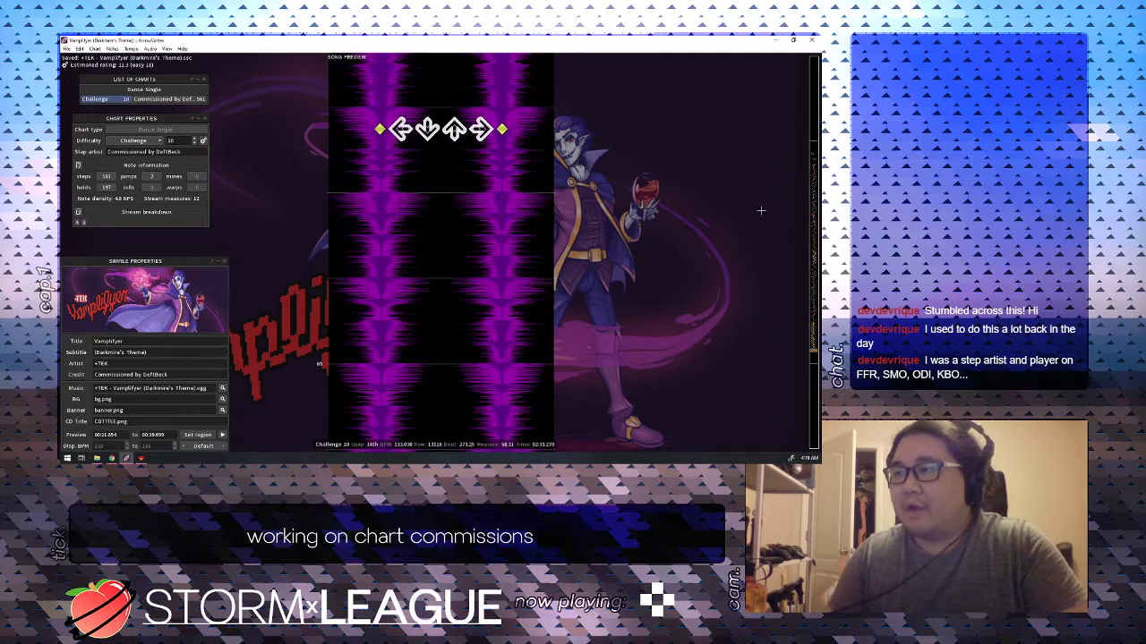
{"action": "scroll", "coordinate": [761, 212], "scroll_direction": "up", "scroll_amount": 5}
{"action": "left_click", "coordinate": [811, 245]}
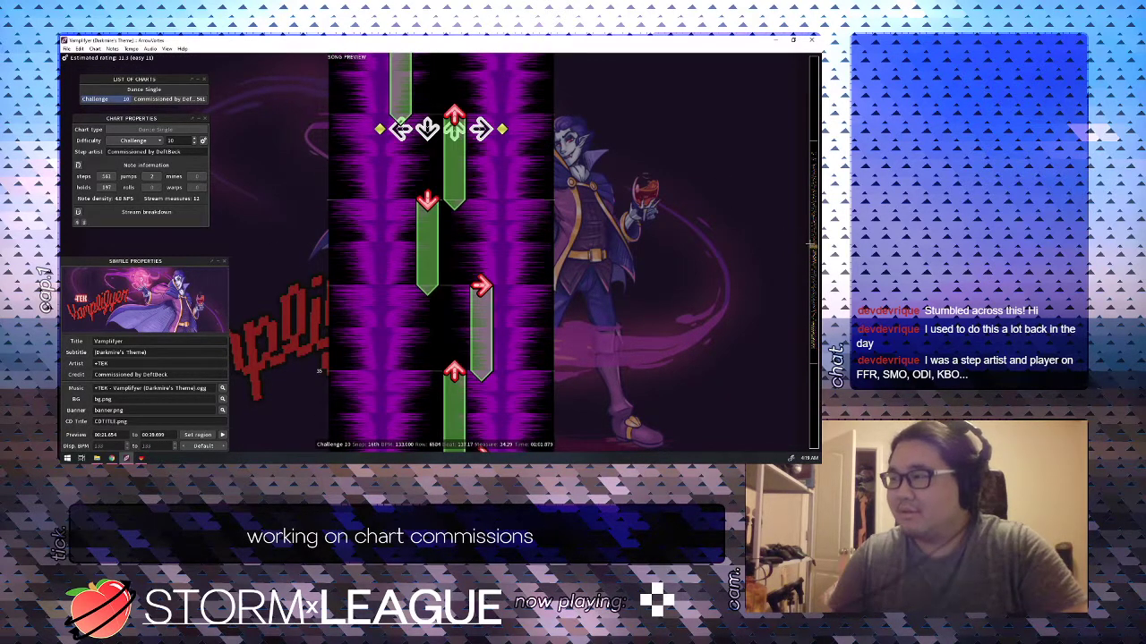
{"action": "key", "text": "space"}
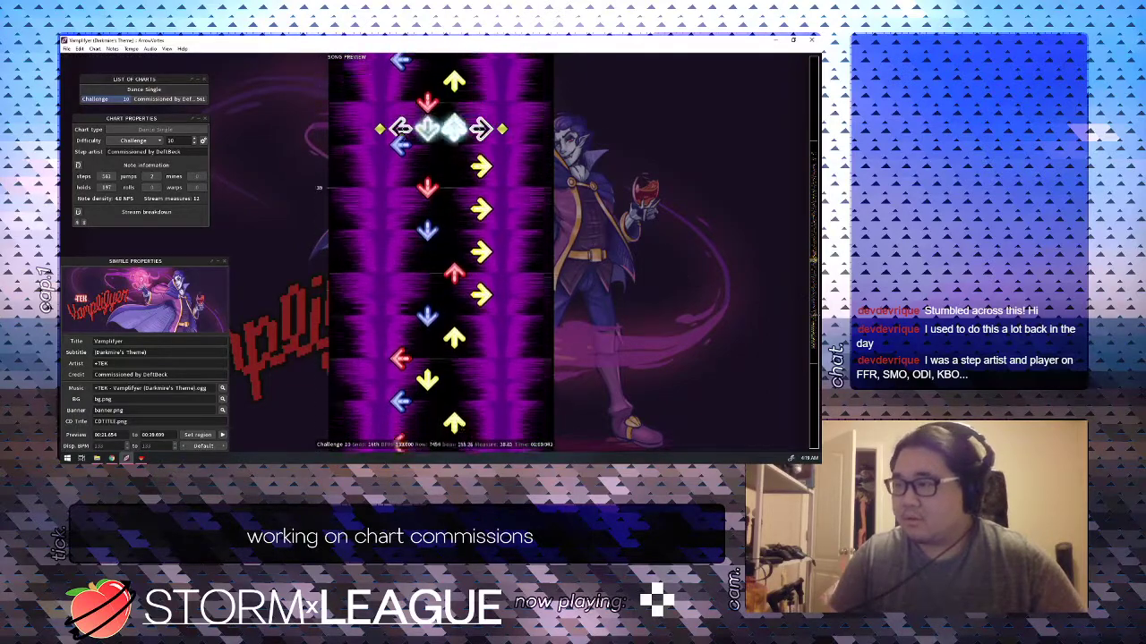
{"action": "left_click", "coordinate": [813, 315]}
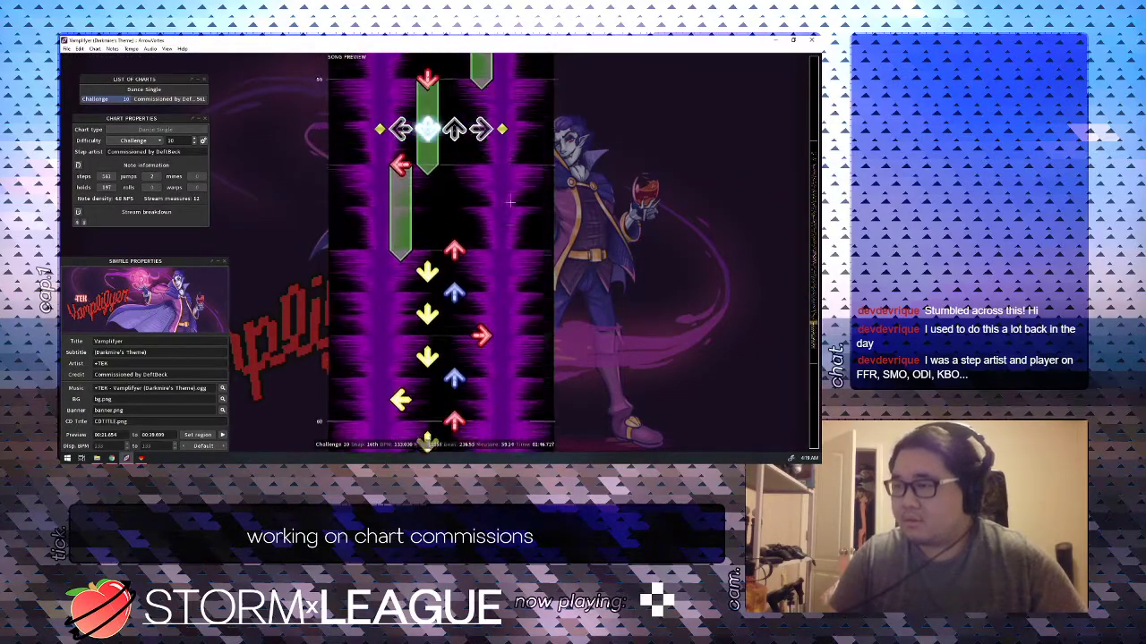
{"action": "left_click", "coordinate": [812, 318]}
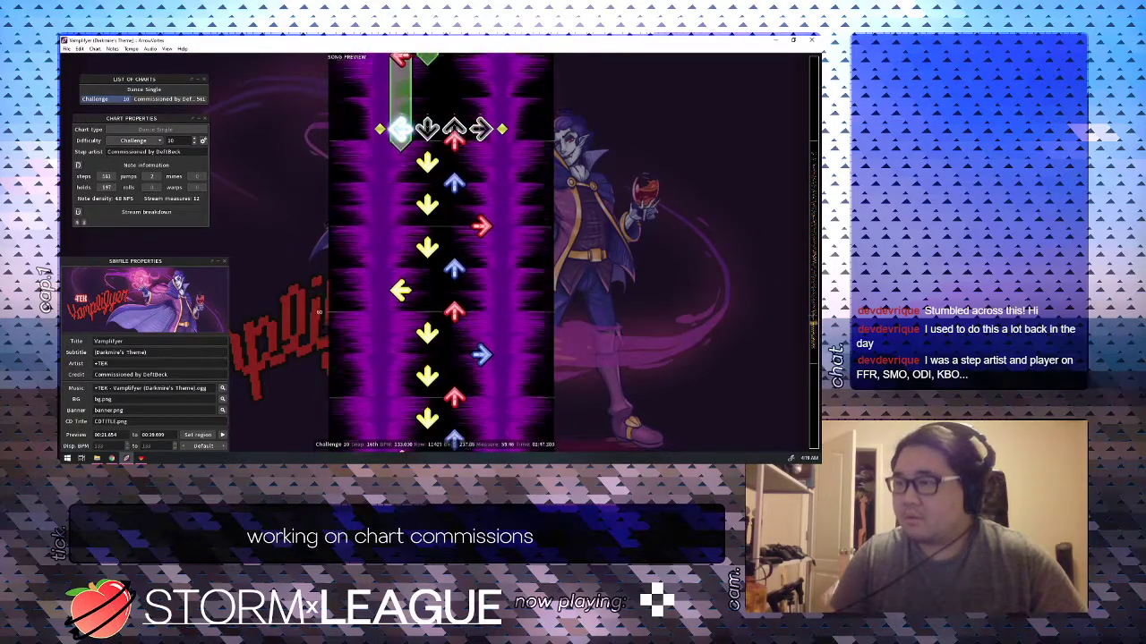
{"action": "left_click", "coordinate": [813, 293]}
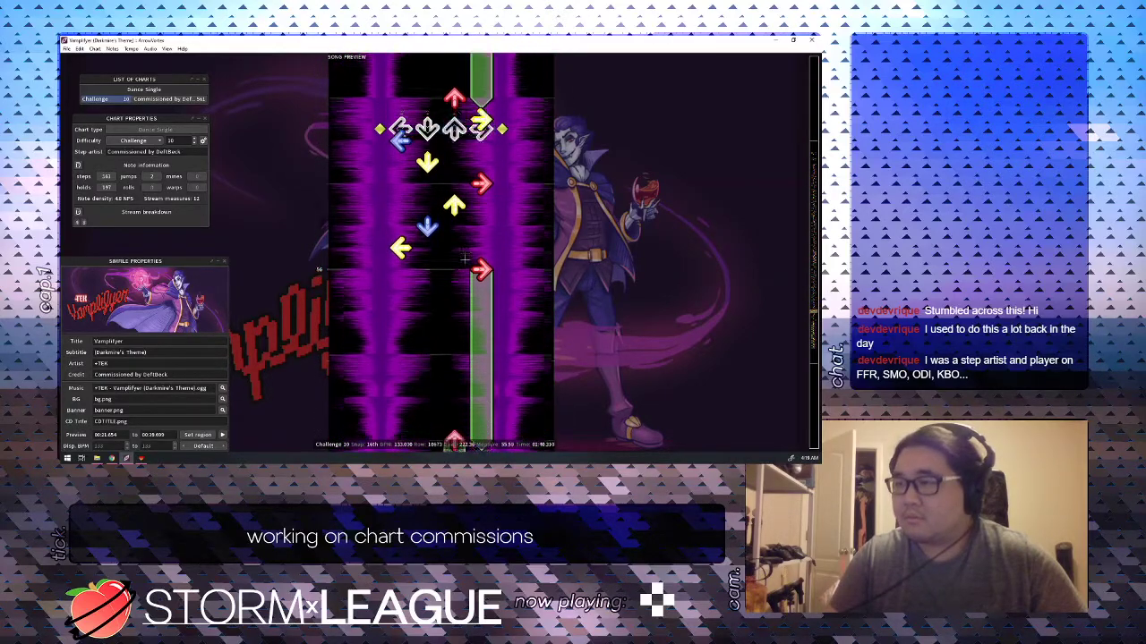
Change the steps on beats 223, 223.25 and 223.5 to left, right and left respectively.
{"action": "key", "text": "space"}
{"action": "scroll", "coordinate": [466, 260], "scroll_direction": "up", "scroll_amount": 6}
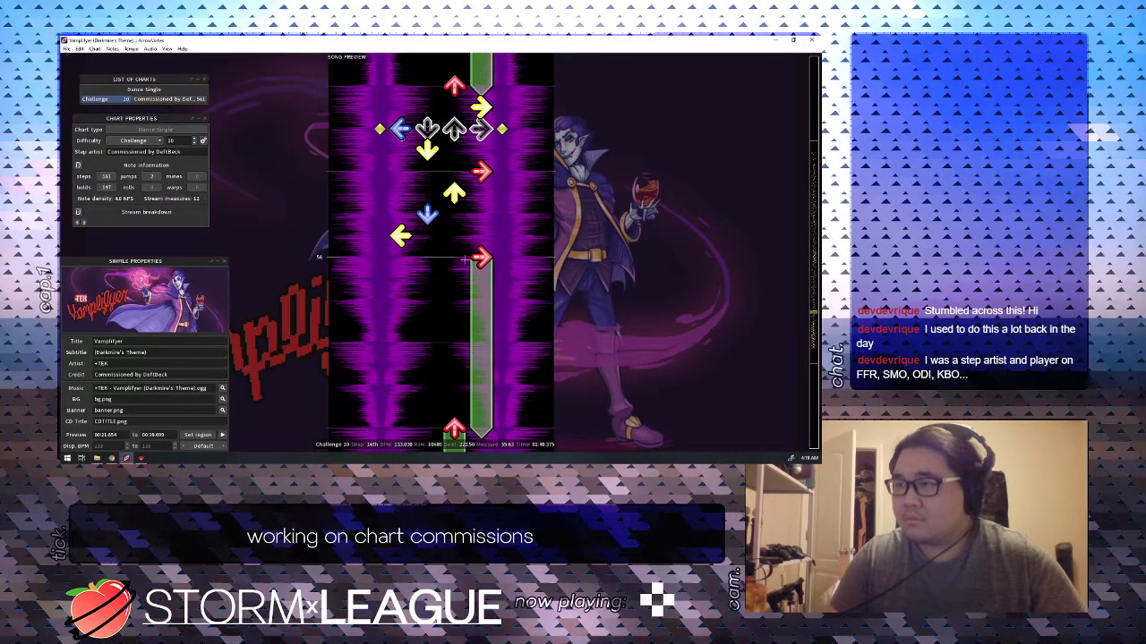
{"action": "scroll", "coordinate": [464, 260], "scroll_direction": "down", "scroll_amount": 1}
{"action": "key", "text": "4"}
{"action": "key", "text": "1"}
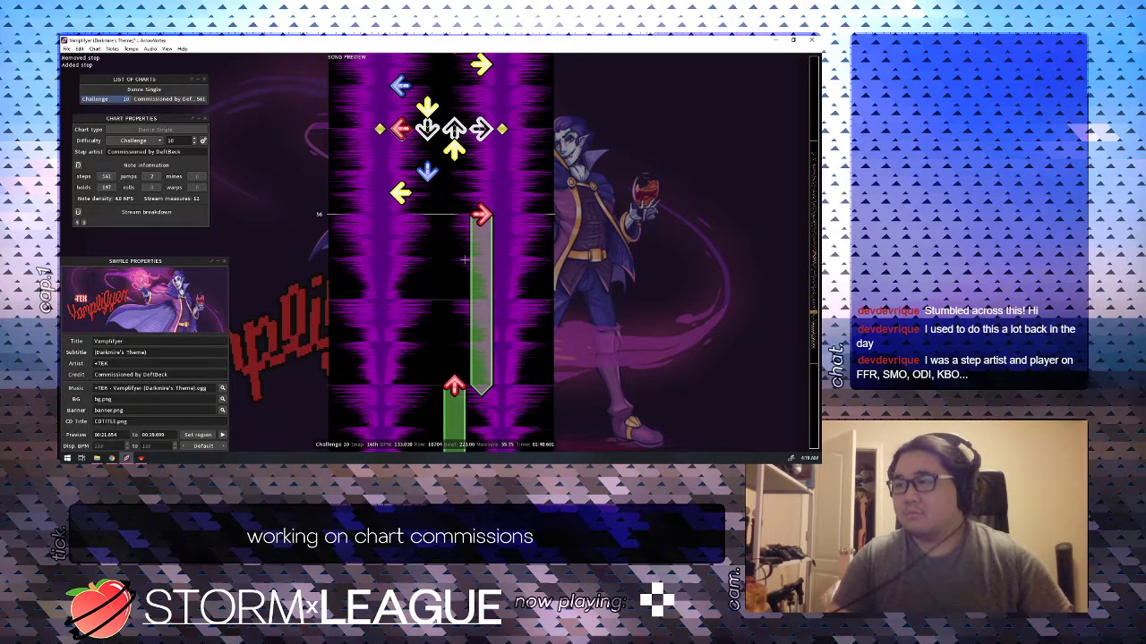
{"action": "scroll", "coordinate": [465, 260], "scroll_direction": "down", "scroll_amount": 1}
{"action": "key", "text": "3"}
{"action": "key", "text": "4"}
{"action": "scroll", "coordinate": [465, 260], "scroll_direction": "down", "scroll_amount": 1}
{"action": "key", "text": "2"}
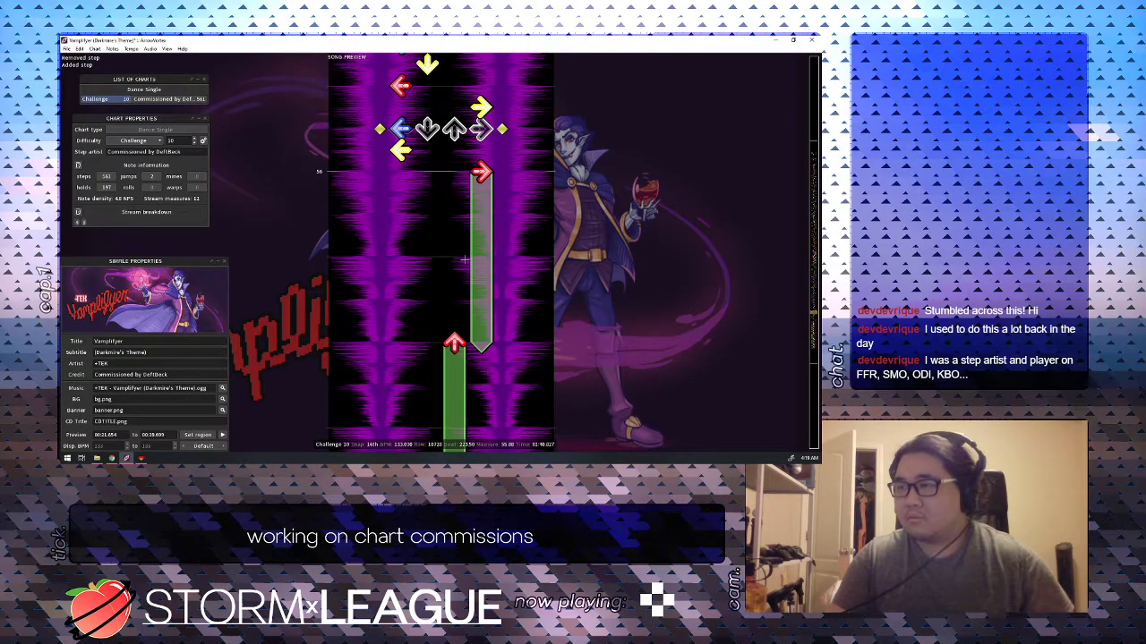
Play back the reworked steps leading into measure 56.
{"action": "scroll", "coordinate": [464, 259], "scroll_direction": "up", "scroll_amount": 2}
{"action": "scroll", "coordinate": [465, 260], "scroll_direction": "up", "scroll_amount": 9}
{"action": "key", "text": "space"}
{"action": "key", "text": "space"}
{"action": "scroll", "coordinate": [465, 259], "scroll_direction": "up", "scroll_amount": 1}
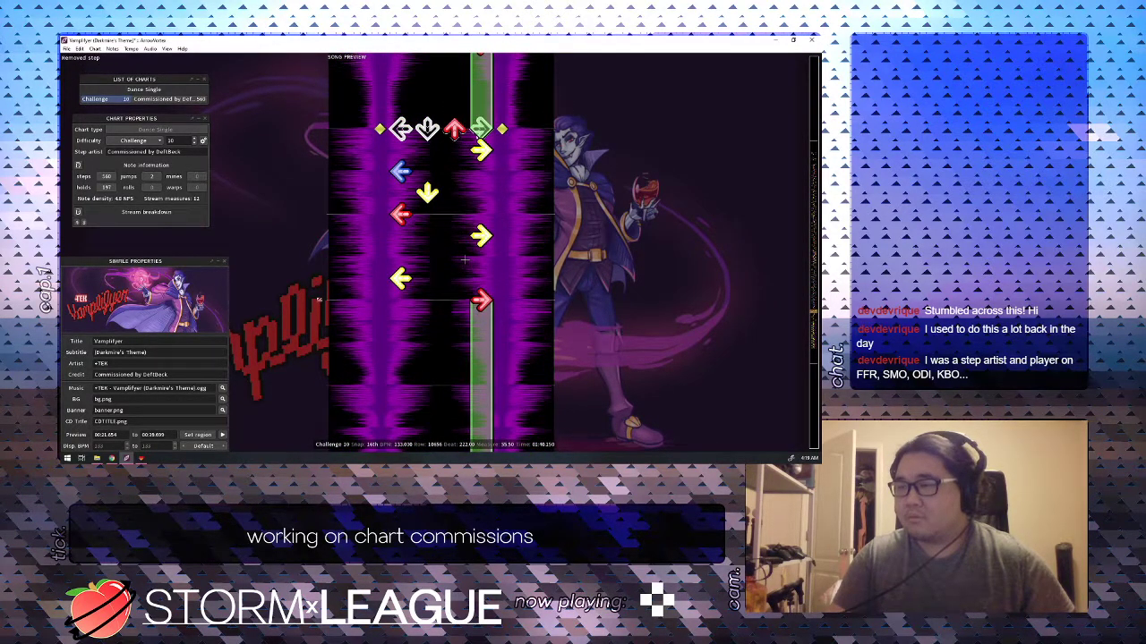
Change the step on beat 222.5 to up and the one on beat 222.75 to right.
{"action": "key", "text": "3"}
{"action": "key", "text": "3"}
{"action": "scroll", "coordinate": [465, 260], "scroll_direction": "down", "scroll_amount": 2}
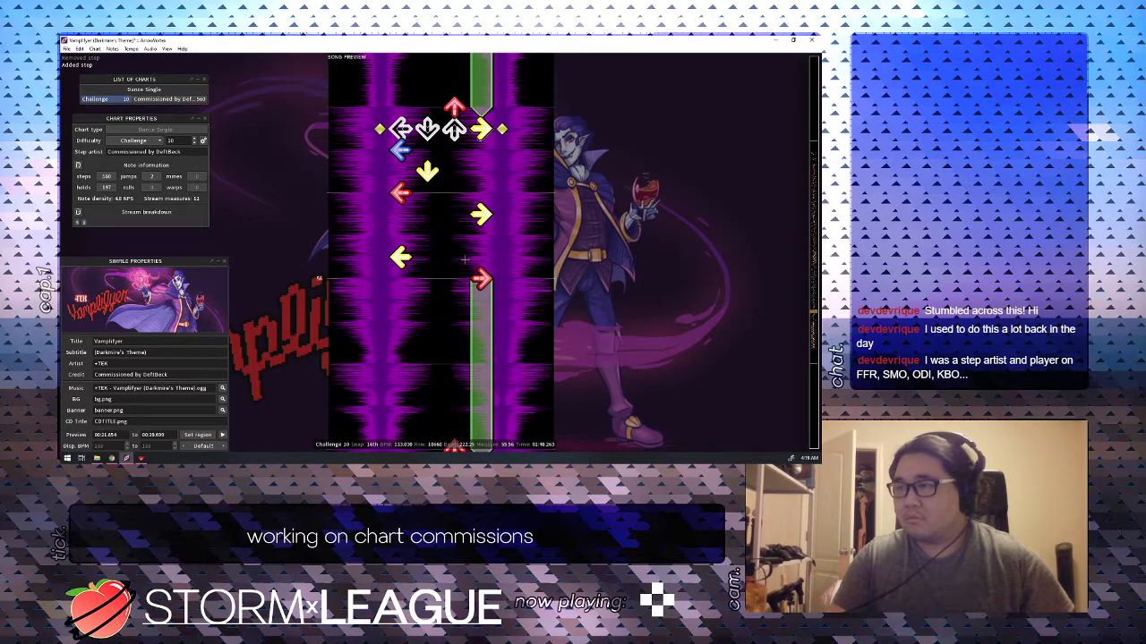
{"action": "key", "text": "1"}
{"action": "key", "text": "3"}
{"action": "scroll", "coordinate": [464, 260], "scroll_direction": "down", "scroll_amount": 1}
{"action": "key", "text": "2"}
{"action": "key", "text": "4"}
{"action": "scroll", "coordinate": [465, 260], "scroll_direction": "down", "scroll_amount": 1}
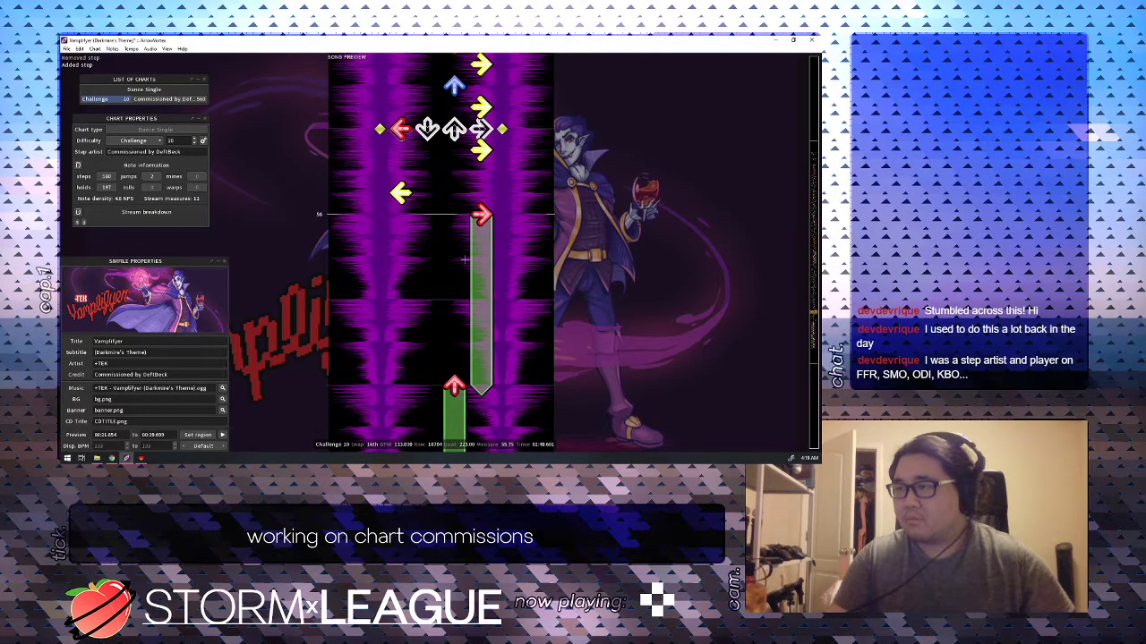
Add a left step on beat 223.5 and change the step on beat 223.75 to right.
{"action": "key", "text": "Down"}
{"action": "key", "text": "Down"}
{"action": "key", "text": "1"}
{"action": "key", "text": "Down"}
{"action": "key", "text": "4"}
{"action": "key", "text": "1"}
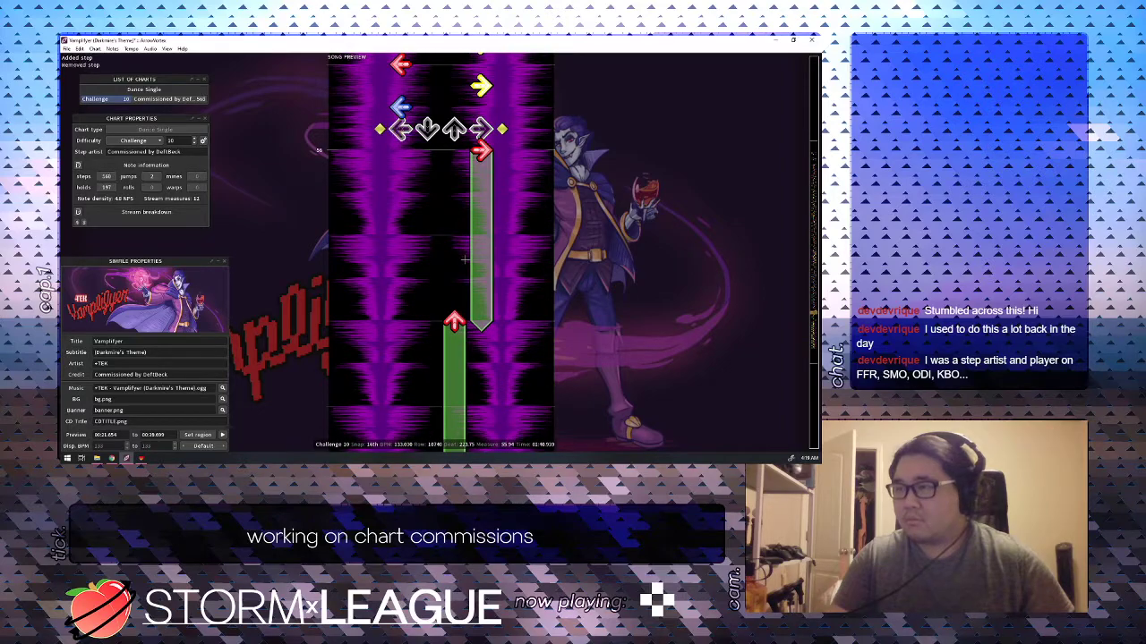
Change the right hold at the start of measure 56 to a down hold.
{"action": "scroll", "coordinate": [465, 260], "scroll_direction": "up", "scroll_amount": 5}
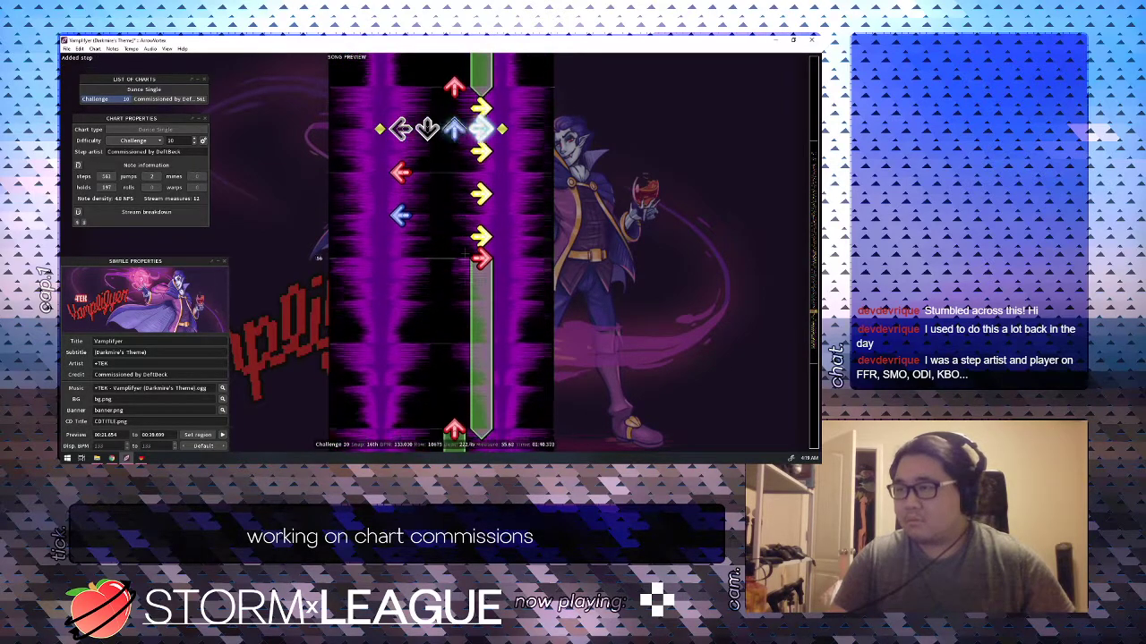
{"action": "key", "text": "4"}
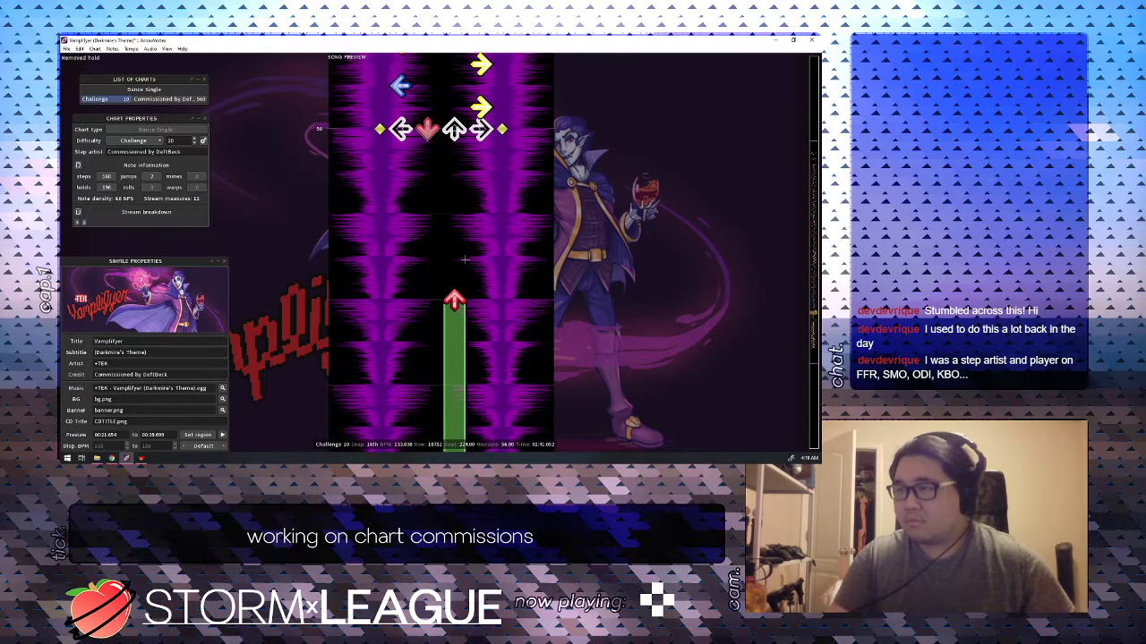
{"action": "key", "text": "2"}
{"action": "scroll", "coordinate": [464, 260], "scroll_direction": "down", "scroll_amount": 7}
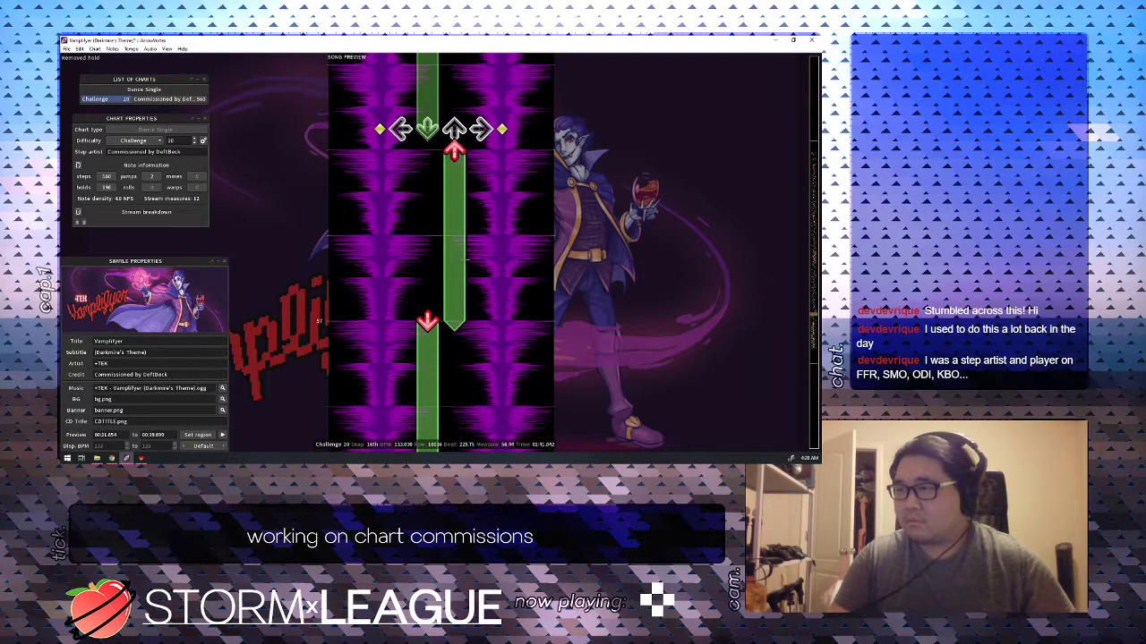
Replace the down hold at the start of measure 56 with an up hold.
{"action": "scroll", "coordinate": [464, 260], "scroll_direction": "up", "scroll_amount": 7}
{"action": "key", "text": "2"}
{"action": "key", "text": "3"}
{"action": "scroll", "coordinate": [464, 260], "scroll_direction": "down", "scroll_amount": 3}
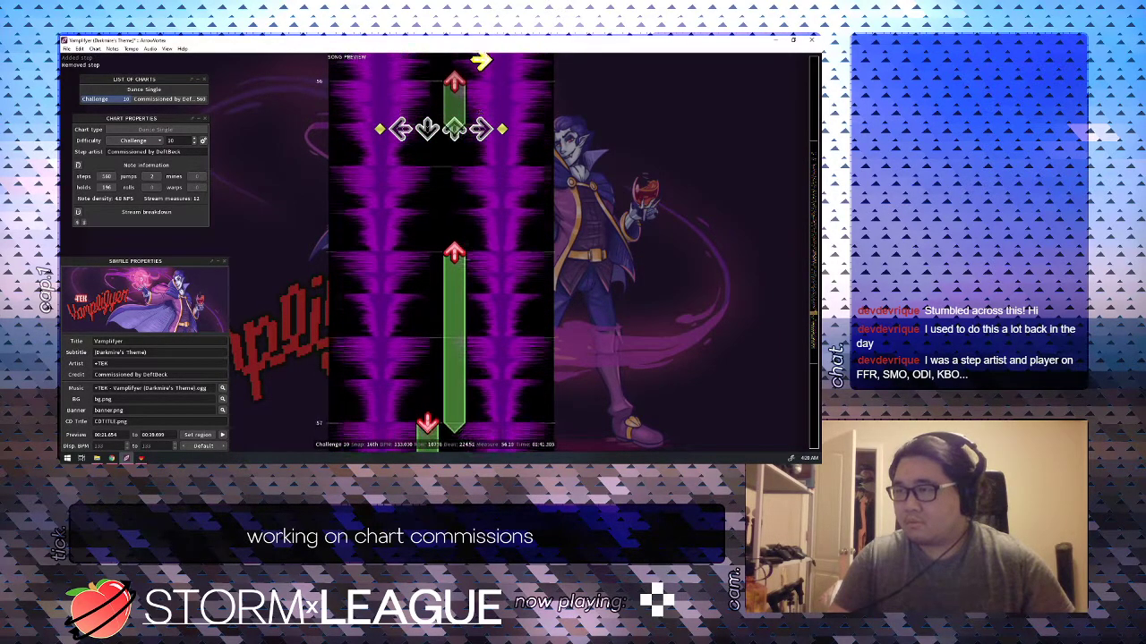
Change the holds starting on beats 226 and 228 to down and left respectively.
{"action": "scroll", "coordinate": [465, 260], "scroll_direction": "down", "scroll_amount": 5}
{"action": "key", "text": "2"}
{"action": "scroll", "coordinate": [464, 259], "scroll_direction": "down", "scroll_amount": 1}
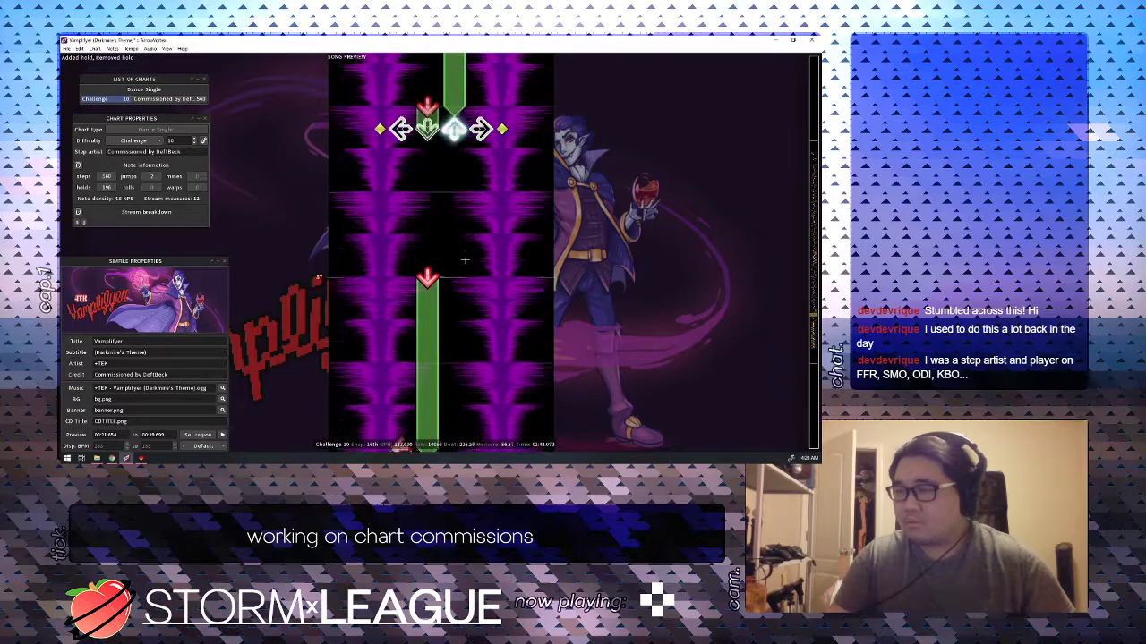
{"action": "scroll", "coordinate": [465, 260], "scroll_direction": "down", "scroll_amount": 8}
{"action": "scroll", "coordinate": [464, 259], "scroll_direction": "up", "scroll_amount": 1}
{"action": "key", "text": "1"}
{"action": "scroll", "coordinate": [464, 260], "scroll_direction": "down", "scroll_amount": 2}
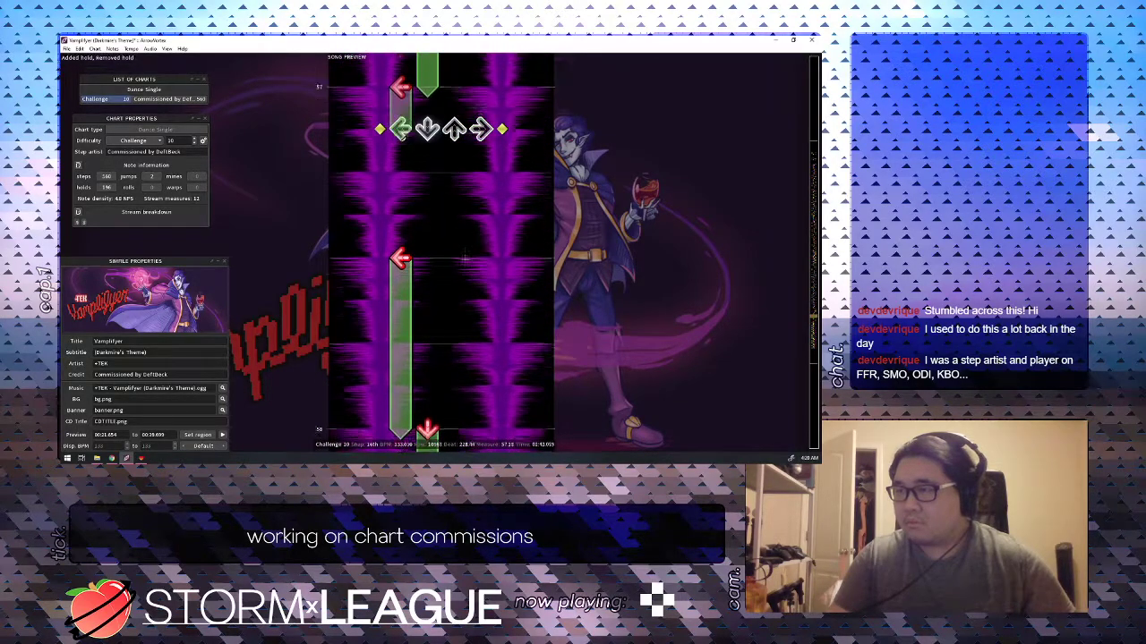
Change the holds starting on beats 230 and 232 to down and left respectively.
{"action": "key", "text": "2"}
{"action": "scroll", "coordinate": [465, 259], "scroll_direction": "down", "scroll_amount": 5}
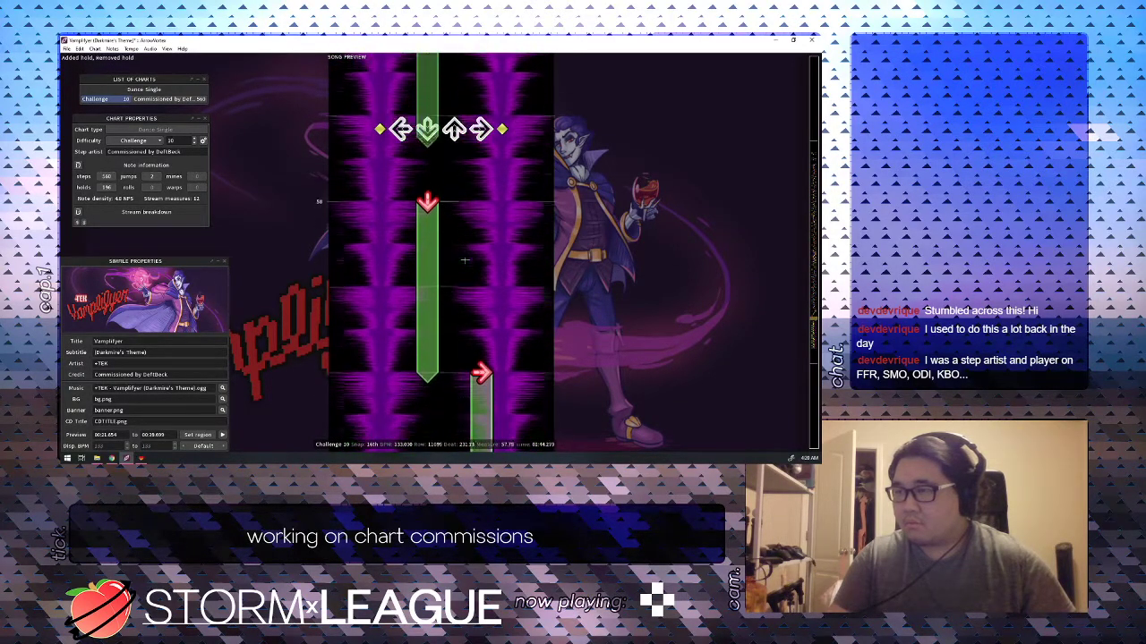
{"action": "scroll", "coordinate": [465, 259], "scroll_direction": "down", "scroll_amount": 1}
{"action": "key", "text": "1"}
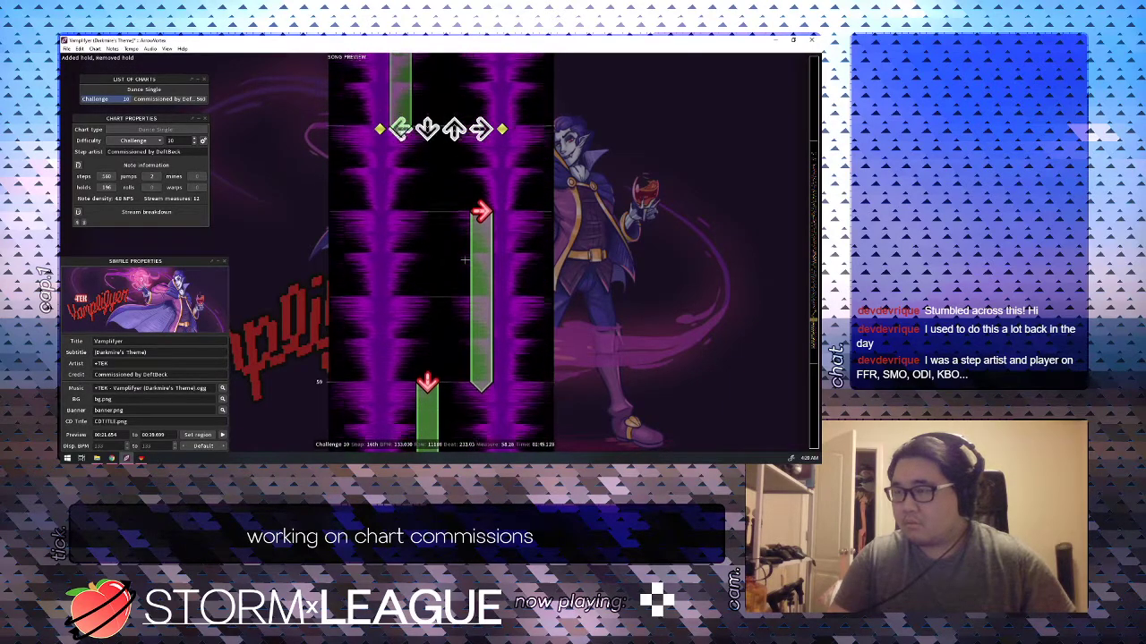
{"action": "key", "text": "1"}
Play back the changed holds past measure 59 and replay the chart from around measure 53 to check how they flow.
{"action": "key", "text": "space"}
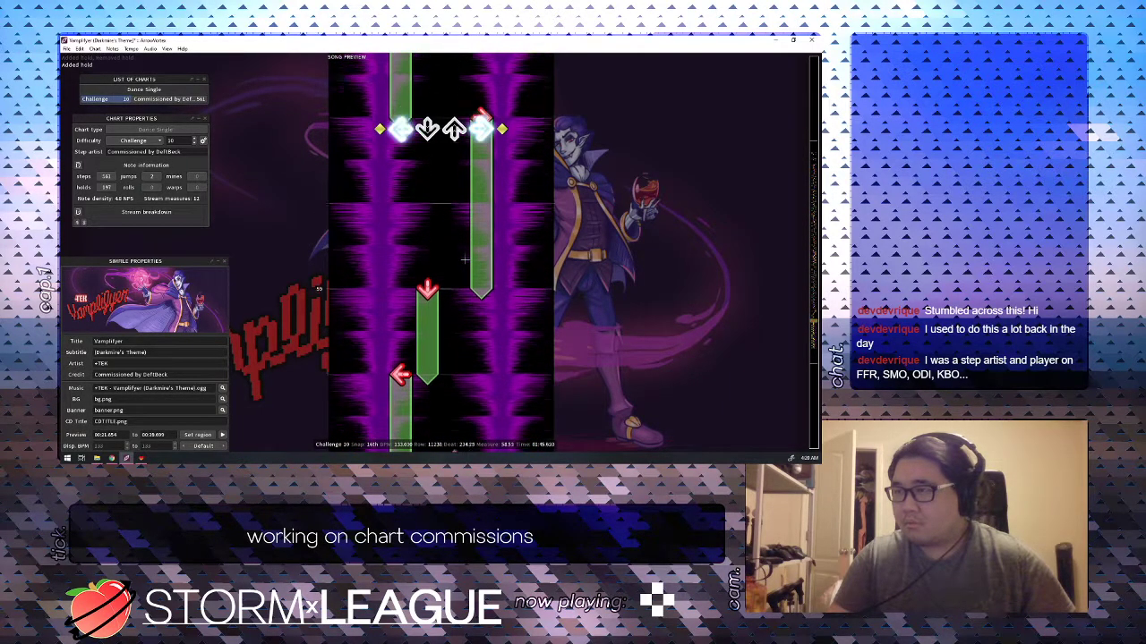
{"action": "key", "text": "space"}
{"action": "scroll", "coordinate": [465, 259], "scroll_direction": "up", "scroll_amount": 9}
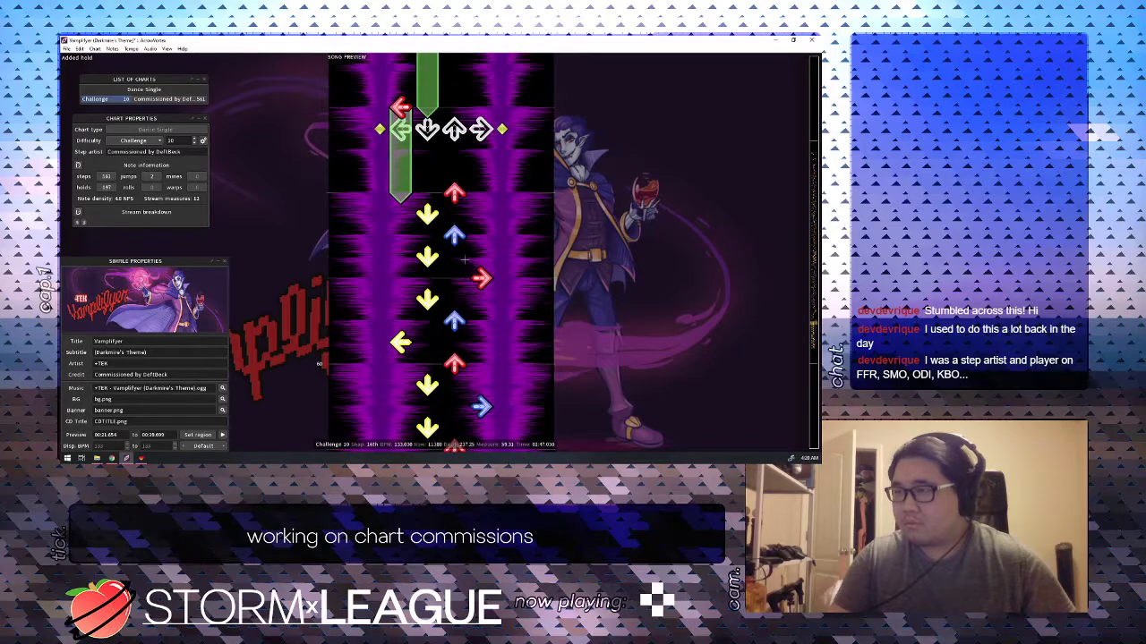
{"action": "scroll", "coordinate": [465, 260], "scroll_direction": "up", "scroll_amount": 7}
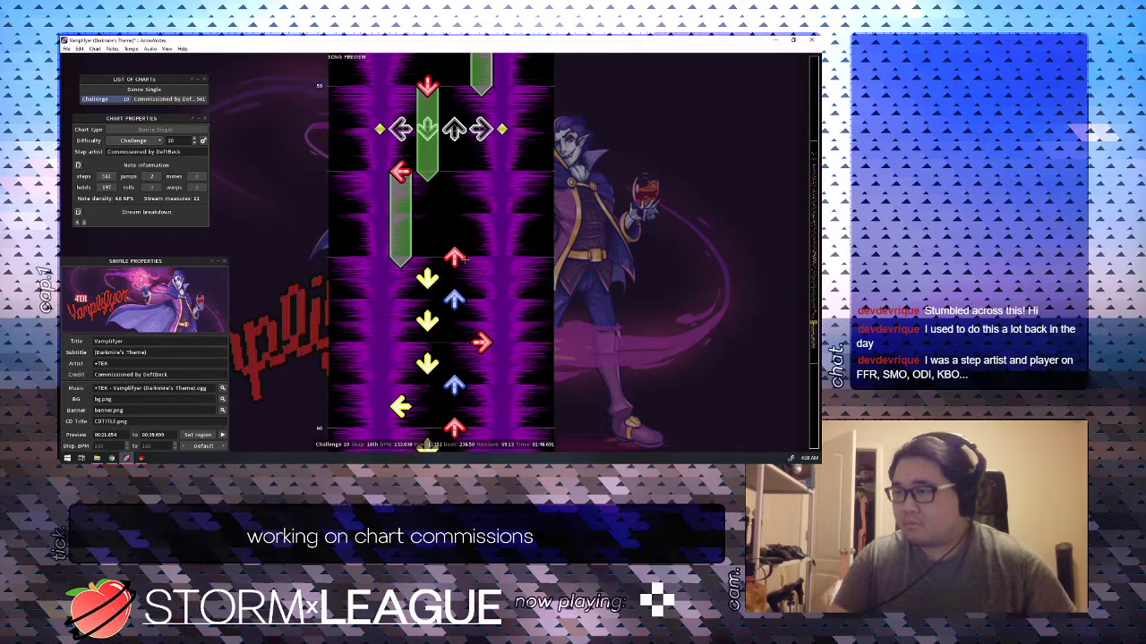
{"action": "scroll", "coordinate": [464, 261], "scroll_direction": "up", "scroll_amount": 13}
{"action": "left_click_drag", "start_coordinate": [817, 313], "coordinate": [816, 305]}
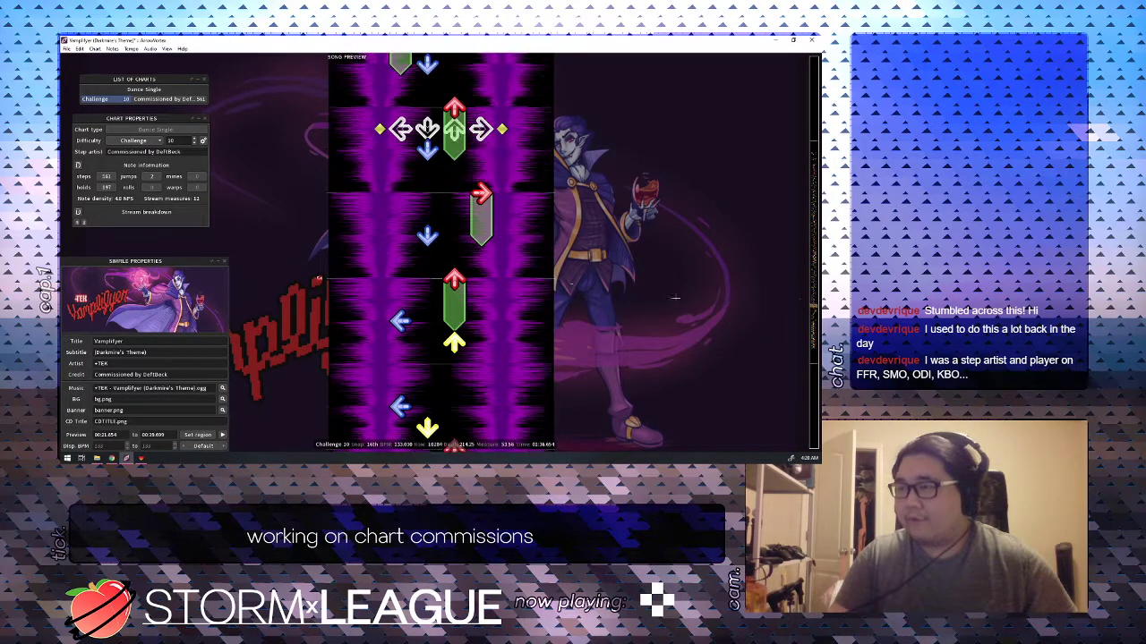
{"action": "scroll", "coordinate": [563, 282], "scroll_direction": "up", "scroll_amount": 6}
{"action": "key", "text": "space"}
{"action": "scroll", "coordinate": [563, 282], "scroll_direction": "down", "scroll_amount": 7}
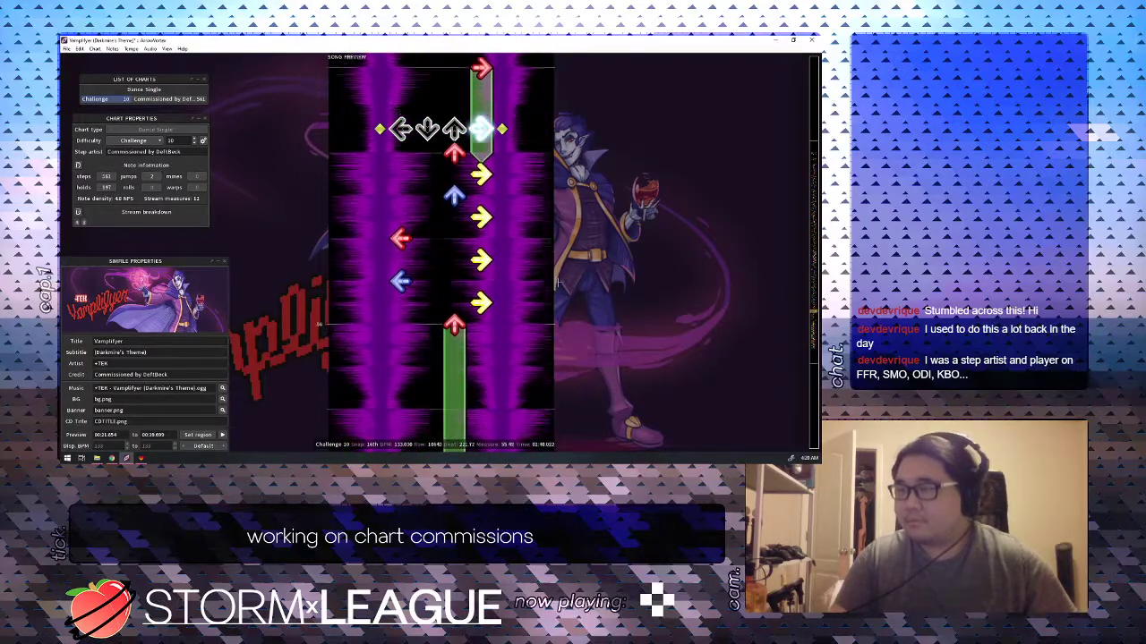
{"action": "key", "text": "space"}
{"action": "scroll", "coordinate": [559, 282], "scroll_direction": "up", "scroll_amount": 14}
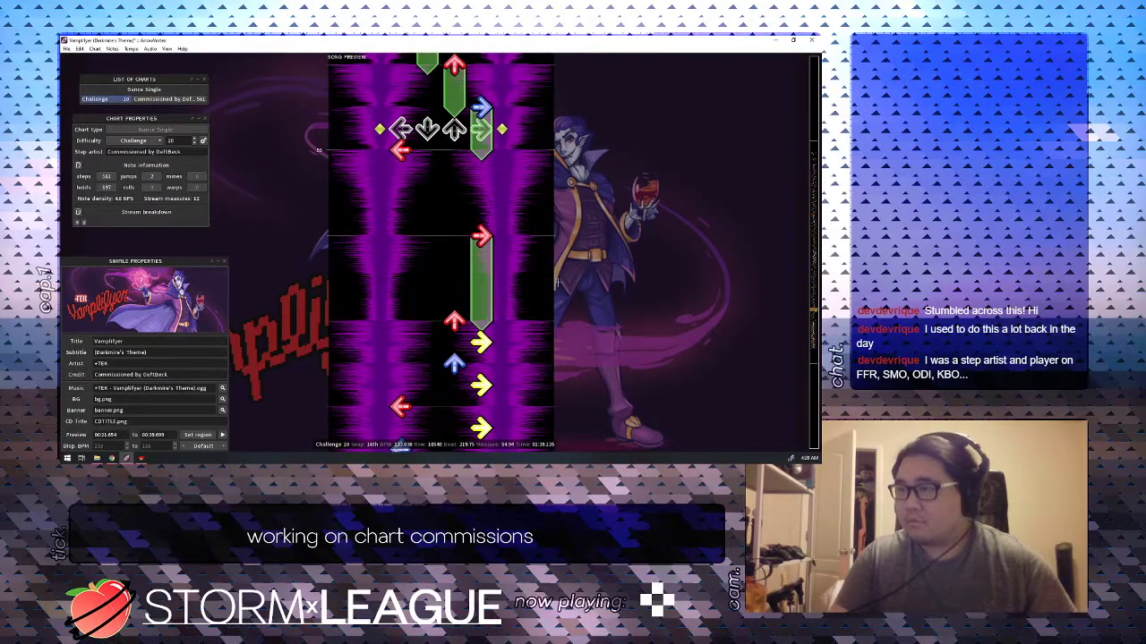
{"action": "key", "text": "space"}
Undo the hold changes from measure 56 through measure 58.
{"action": "key", "text": "ctrl+z"}
{"action": "key", "text": "ctrl+z"}
{"action": "key", "text": "ctrl+z"}
{"action": "key", "text": "ctrl+z"}
{"action": "key", "text": "ctrl+z"}
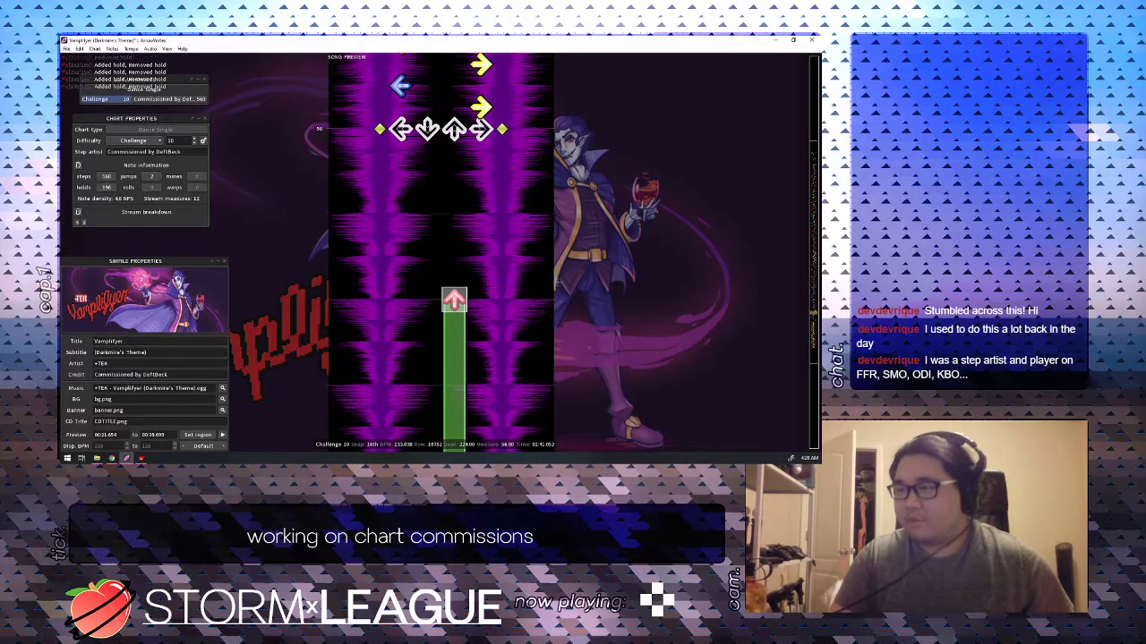
{"action": "key", "text": "ctrl+z"}
Remove the up step on beat 222 and shorten the right hold on beat 221 to end at beat 221.5.
{"action": "scroll", "coordinate": [557, 283], "scroll_direction": "up", "scroll_amount": 4}
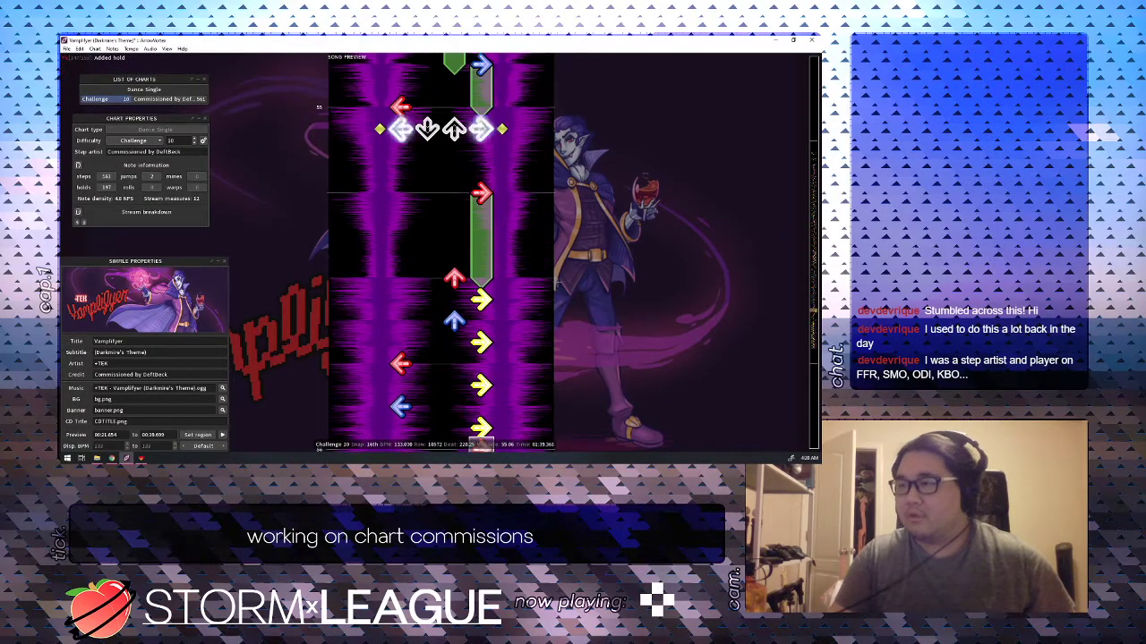
{"action": "key", "text": "space"}
{"action": "scroll", "coordinate": [558, 283], "scroll_direction": "up", "scroll_amount": 1}
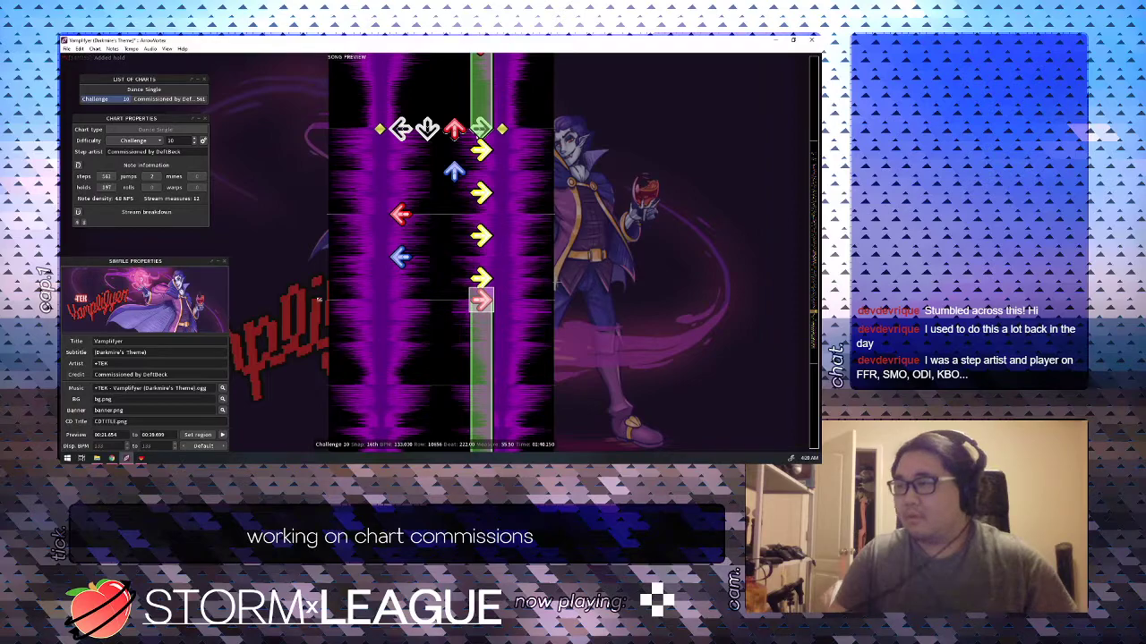
{"action": "key", "text": "3"}
{"action": "scroll", "coordinate": [557, 283], "scroll_direction": "up", "scroll_amount": 3}
{"action": "scroll", "coordinate": [556, 283], "scroll_direction": "up", "scroll_amount": 1}
{"action": "key", "text": "4"}
{"action": "scroll", "coordinate": [556, 283], "scroll_direction": "down", "scroll_amount": 2}
{"action": "scroll", "coordinate": [557, 283], "scroll_direction": "up", "scroll_amount": 12}
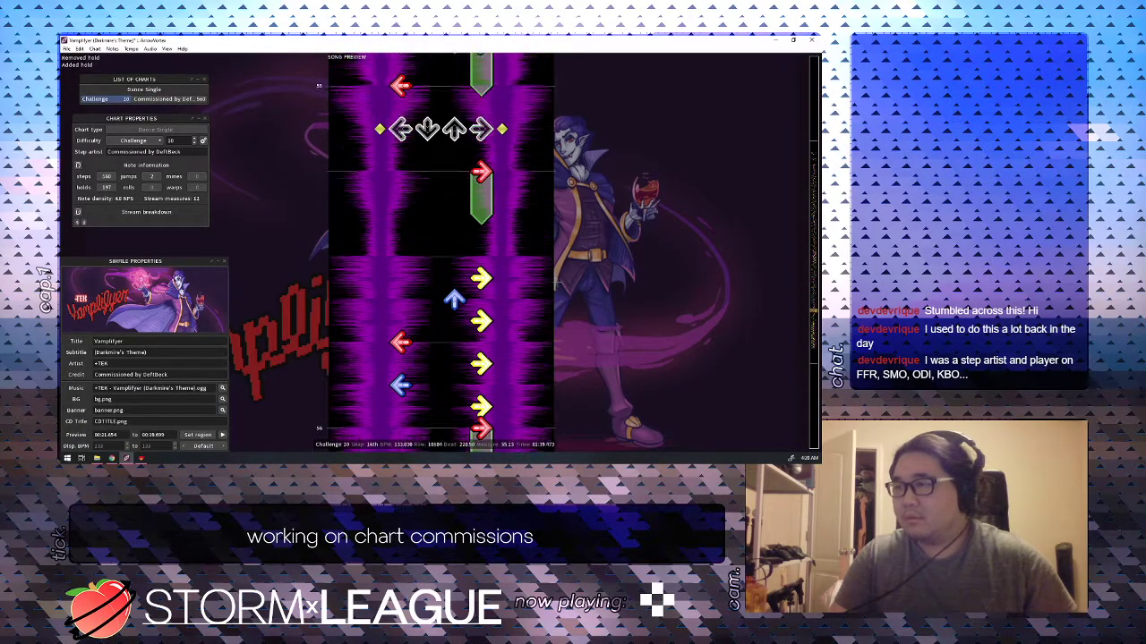
Place alternating right, up, right and up steps on beats 222, 222.25, 222.5 and 222.75.
{"action": "key", "text": "space"}
{"action": "scroll", "coordinate": [557, 283], "scroll_direction": "down", "scroll_amount": 2}
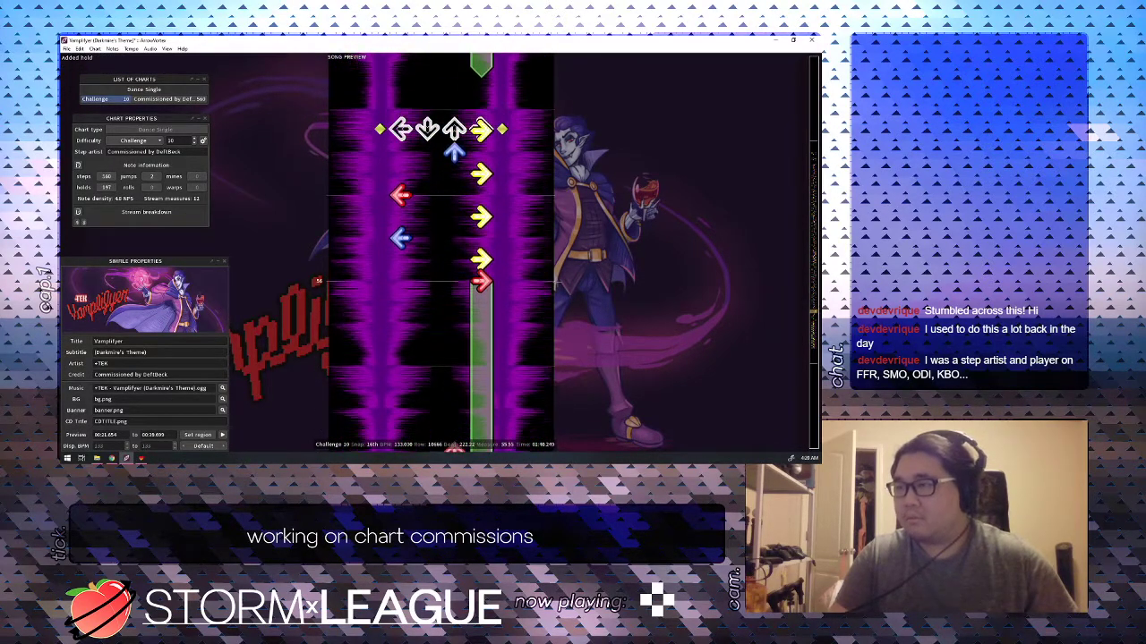
{"action": "key", "text": "4"}
{"action": "scroll", "coordinate": [558, 284], "scroll_direction": "down", "scroll_amount": 1}
{"action": "scroll", "coordinate": [557, 284], "scroll_direction": "down", "scroll_amount": 1}
{"action": "key", "text": "3"}
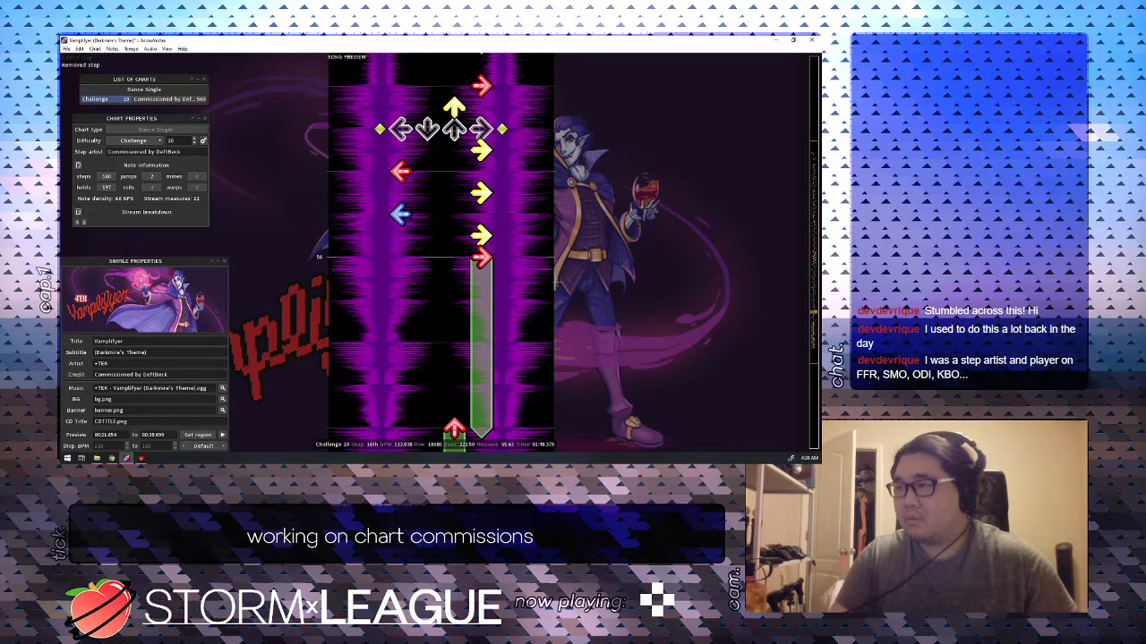
Remove the step on beat 223 and change the steps on beats 223.25 and 223.75 to down.
{"action": "scroll", "coordinate": [557, 284], "scroll_direction": "up", "scroll_amount": 3}
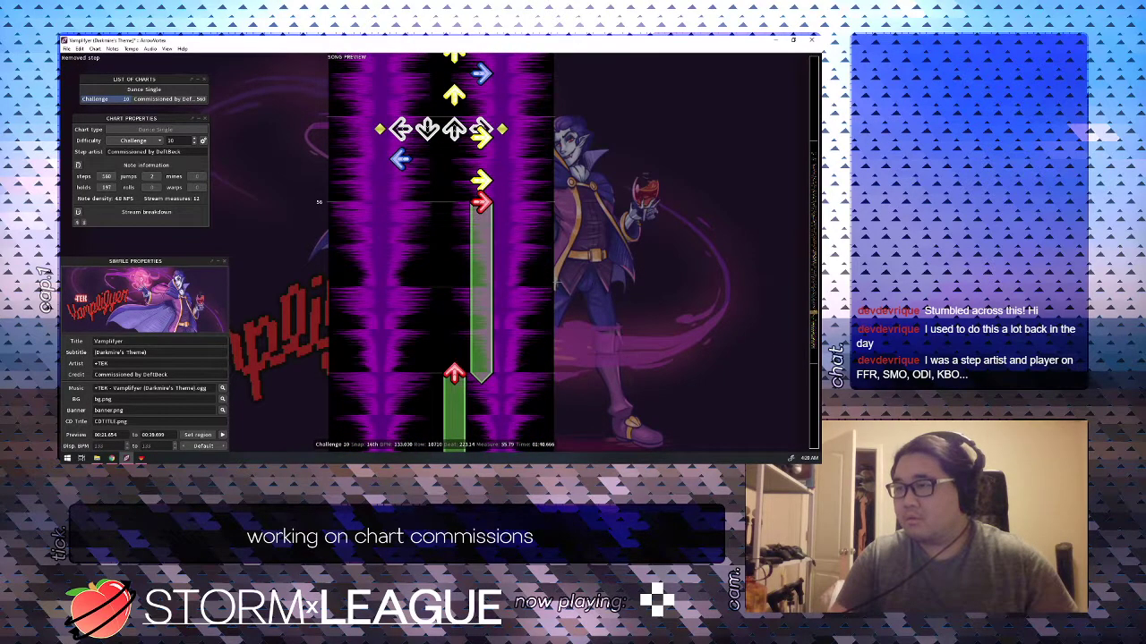
{"action": "key", "text": "2"}
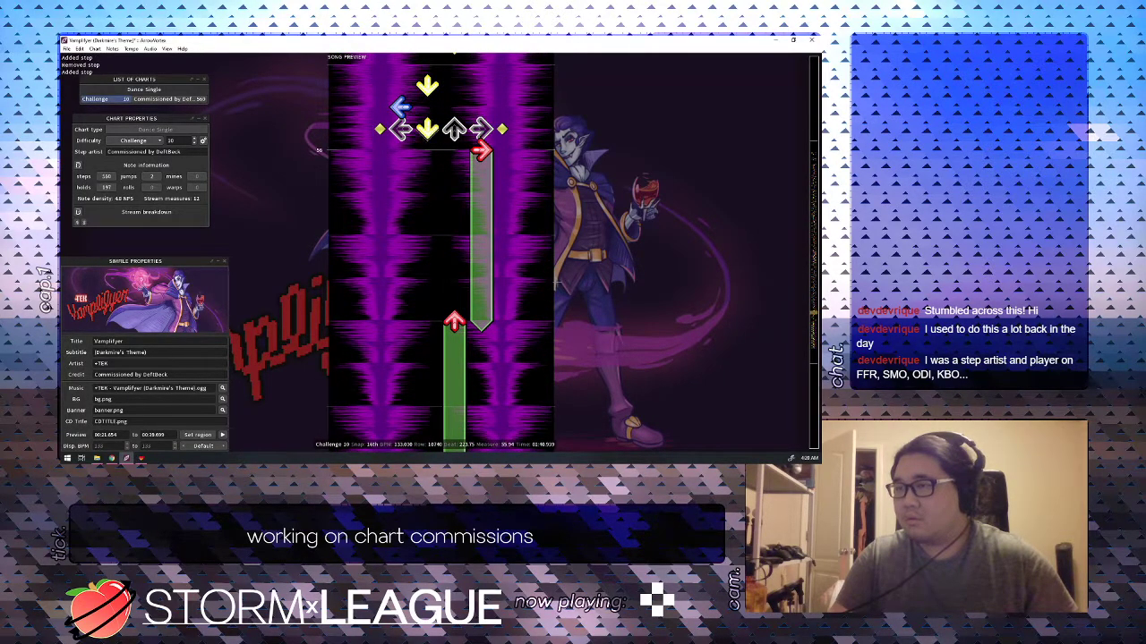
{"action": "scroll", "coordinate": [557, 283], "scroll_direction": "up", "scroll_amount": 8}
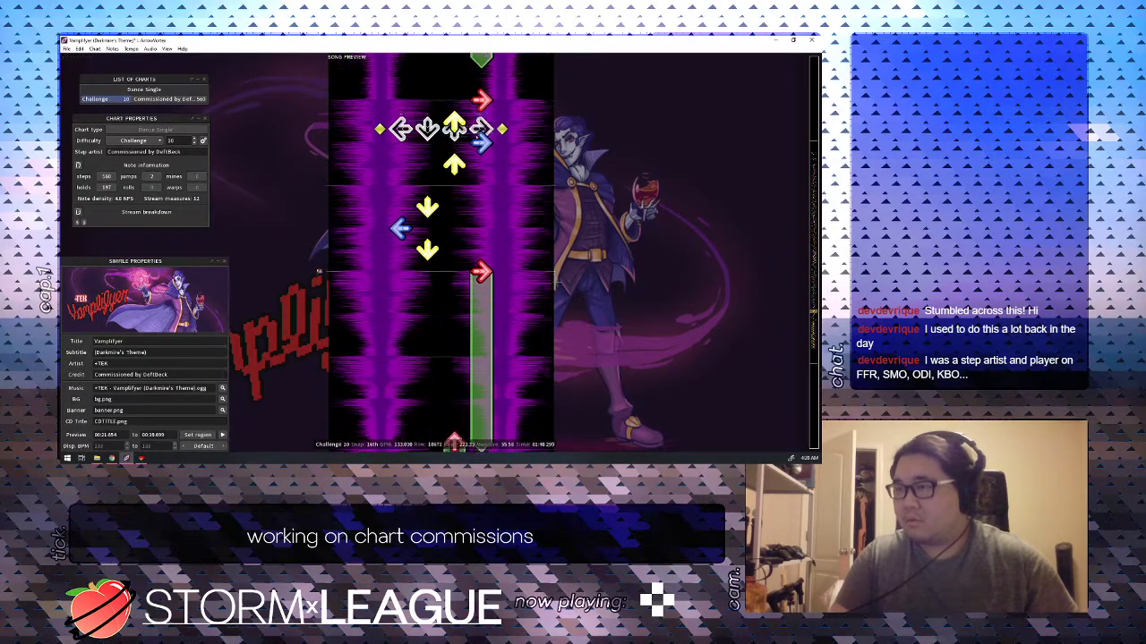
Change the right steps on beats 222 and 222.5 to left.
{"action": "key", "text": "space"}
{"action": "scroll", "coordinate": [557, 282], "scroll_direction": "up", "scroll_amount": 5}
{"action": "scroll", "coordinate": [557, 283], "scroll_direction": "down", "scroll_amount": 1}
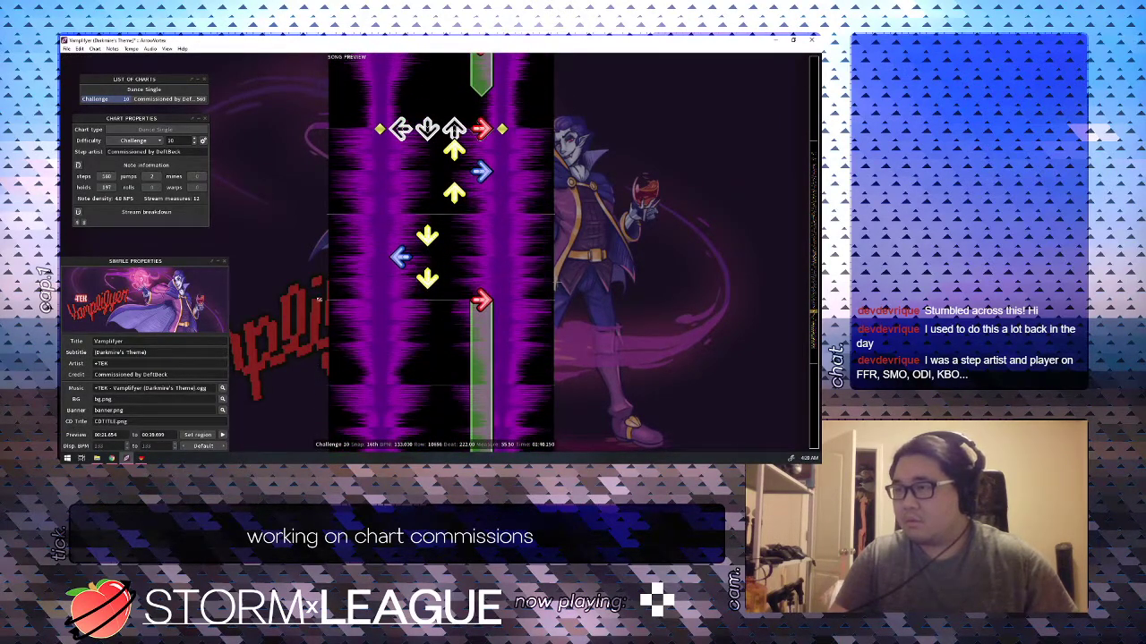
{"action": "key", "text": "4"}
{"action": "key", "text": "1"}
{"action": "scroll", "coordinate": [557, 283], "scroll_direction": "down", "scroll_amount": 2}
{"action": "scroll", "coordinate": [556, 282], "scroll_direction": "down", "scroll_amount": 3}
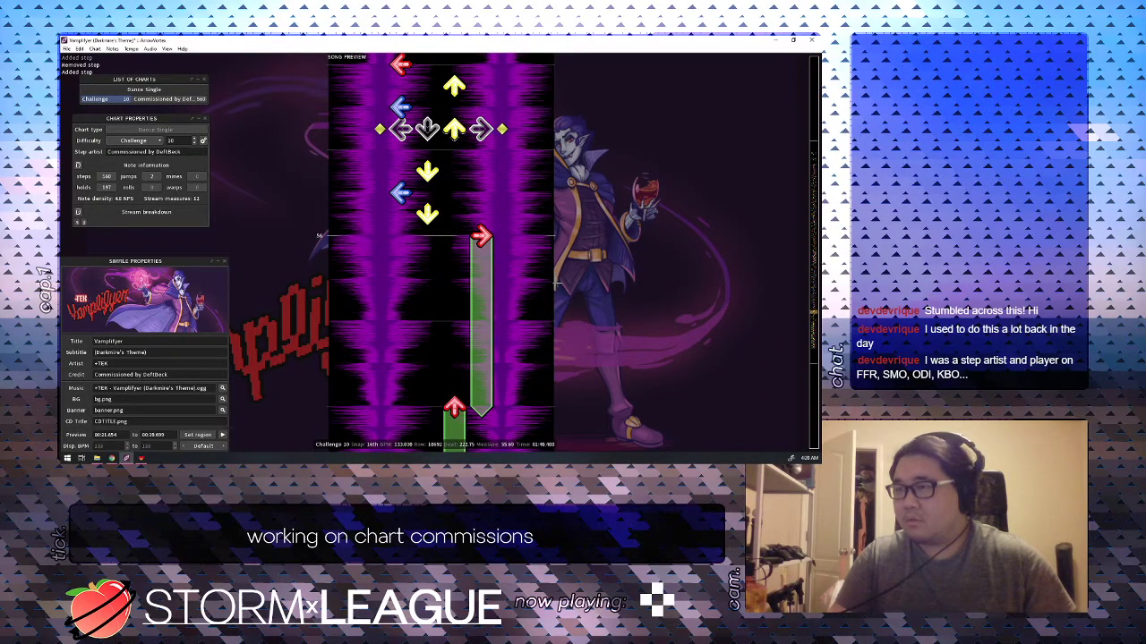
Change the left step on beat 223.5 to right and replay the passage from around beat 221.
{"action": "scroll", "coordinate": [557, 283], "scroll_direction": "down", "scroll_amount": 1}
{"action": "key", "text": "1"}
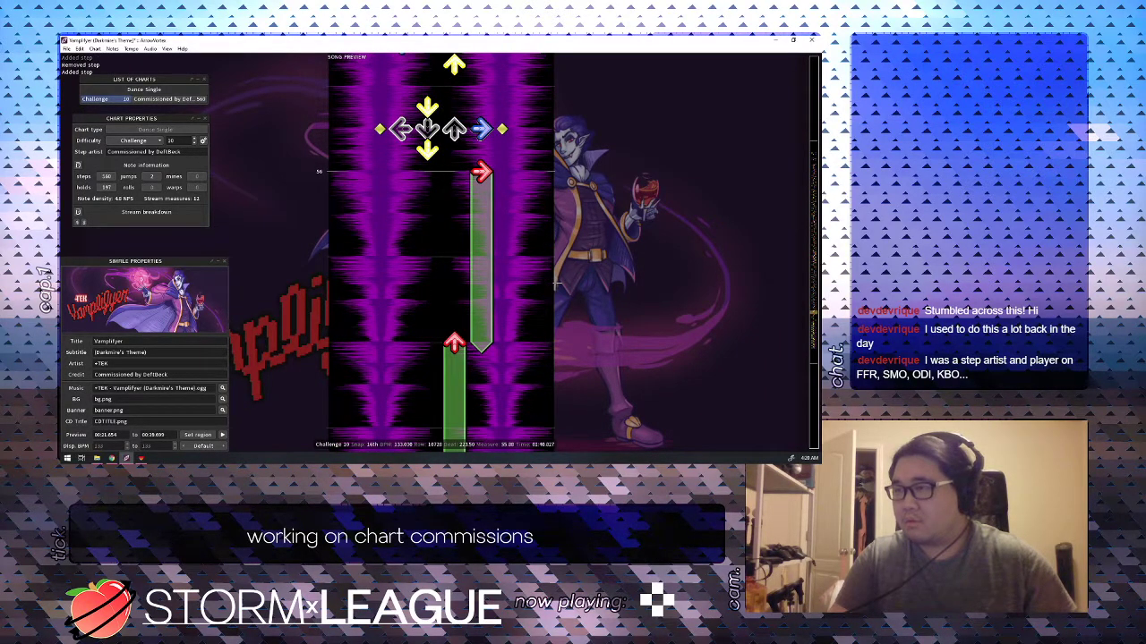
{"action": "scroll", "coordinate": [556, 283], "scroll_direction": "up", "scroll_amount": 10}
{"action": "key", "text": "4"}
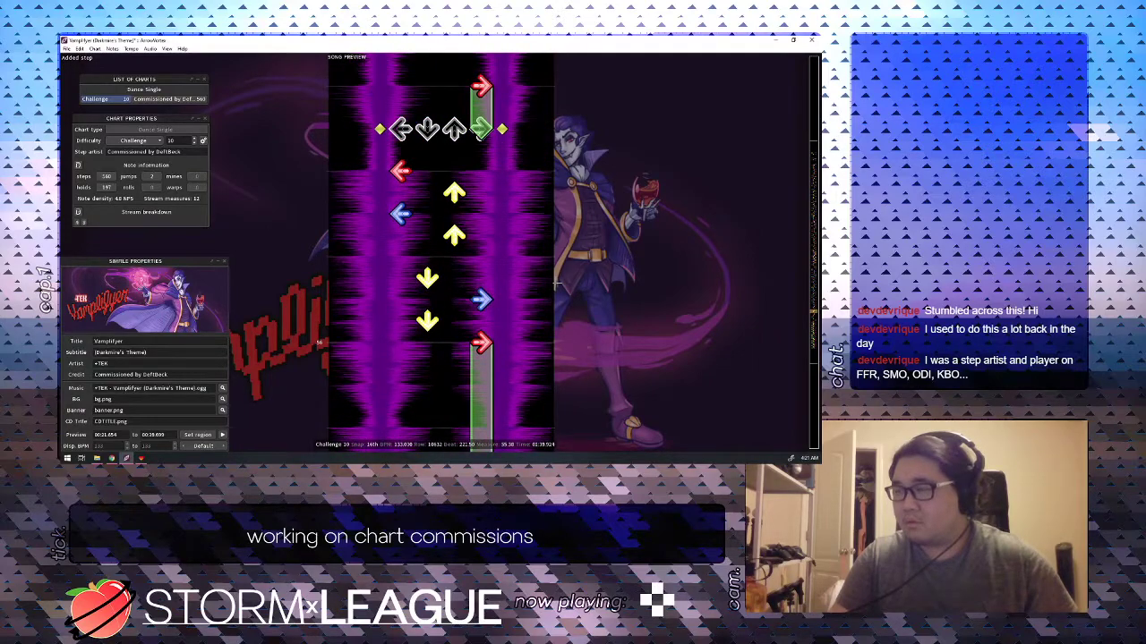
{"action": "scroll", "coordinate": [556, 283], "scroll_direction": "up", "scroll_amount": 7}
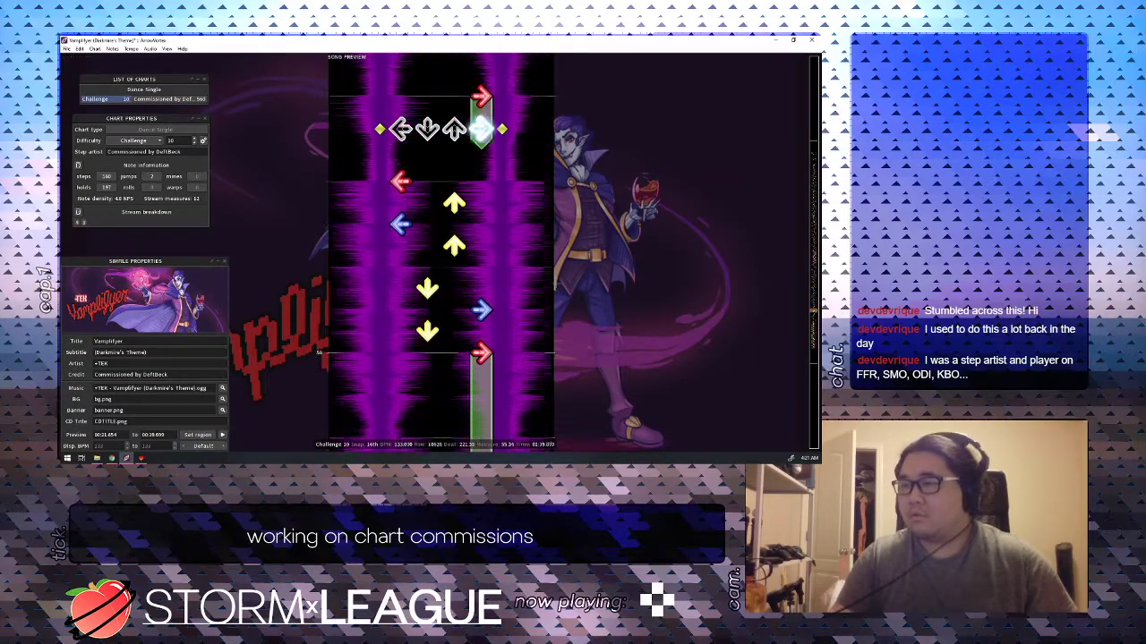
Change beats 223, 223.25, 223.5 and 223.75 to alternating down and right steps and replay the passage from around beat 221.
{"action": "scroll", "coordinate": [441, 251], "scroll_direction": "down", "scroll_amount": 4}
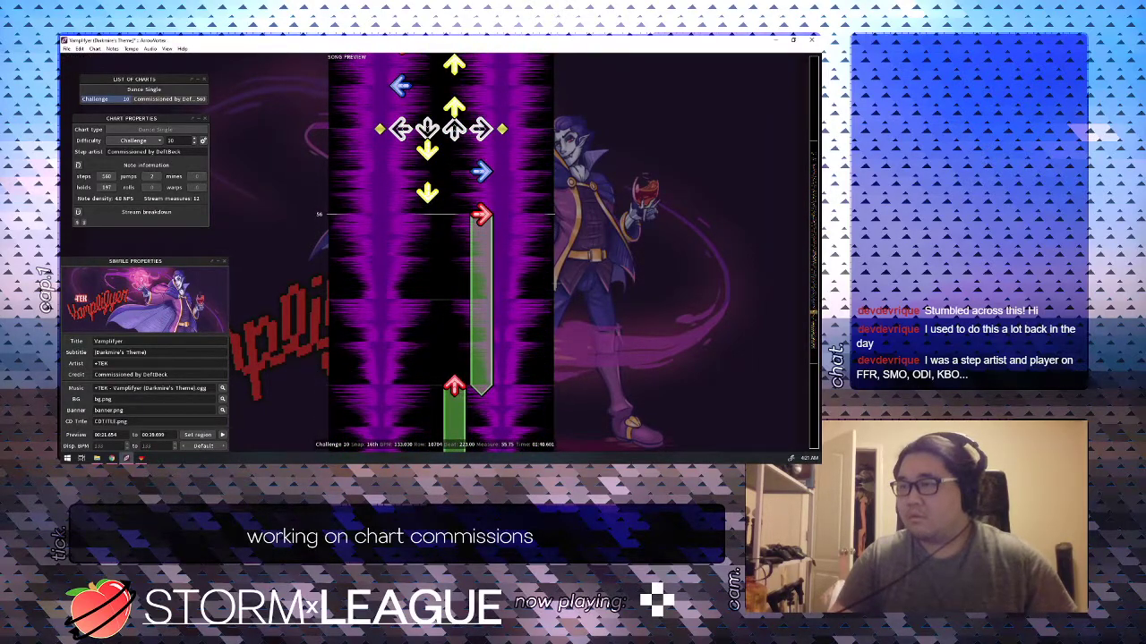
{"action": "key", "text": "2"}
{"action": "scroll", "coordinate": [442, 251], "scroll_direction": "down", "scroll_amount": 1}
{"action": "key", "text": "2"}
{"action": "key", "text": "4"}
{"action": "scroll", "coordinate": [441, 250], "scroll_direction": "down", "scroll_amount": 1}
{"action": "key", "text": "4"}
{"action": "key", "text": "2"}
{"action": "scroll", "coordinate": [441, 250], "scroll_direction": "down", "scroll_amount": 1}
{"action": "key", "text": "2"}
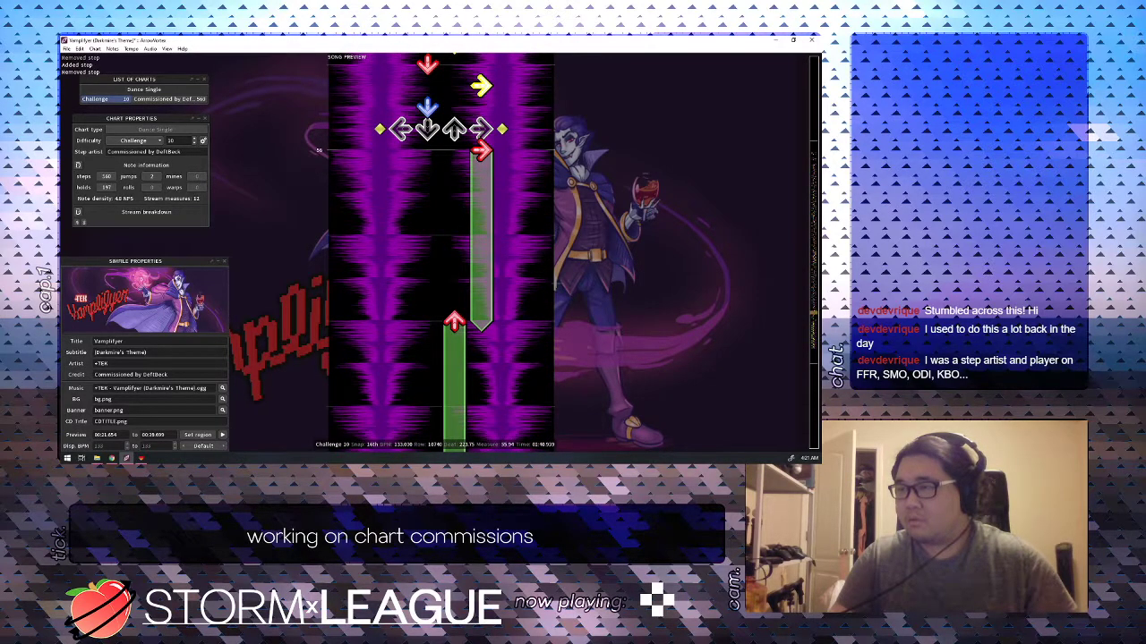
{"action": "key", "text": "4"}
{"action": "scroll", "coordinate": [442, 251], "scroll_direction": "up", "scroll_amount": 12}
{"action": "scroll", "coordinate": [442, 251], "scroll_direction": "up", "scroll_amount": 7}
{"action": "key", "text": "space"}
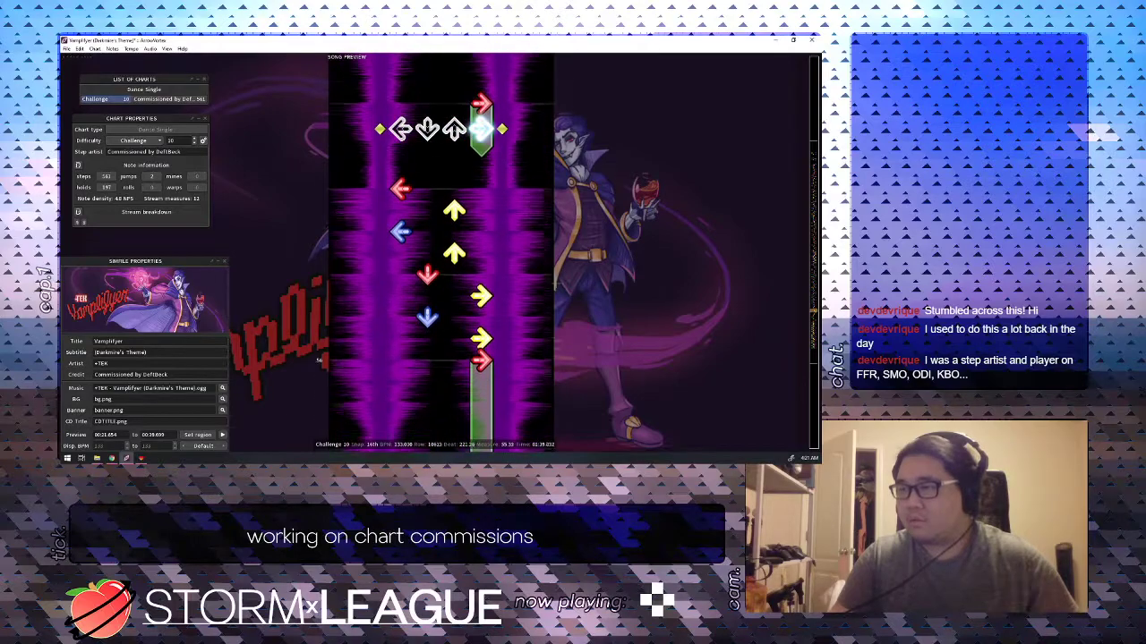
Change the up steps on beats 222.25 and 222.75 to down and remove the step on beat 223.
{"action": "scroll", "coordinate": [441, 250], "scroll_direction": "up", "scroll_amount": 8}
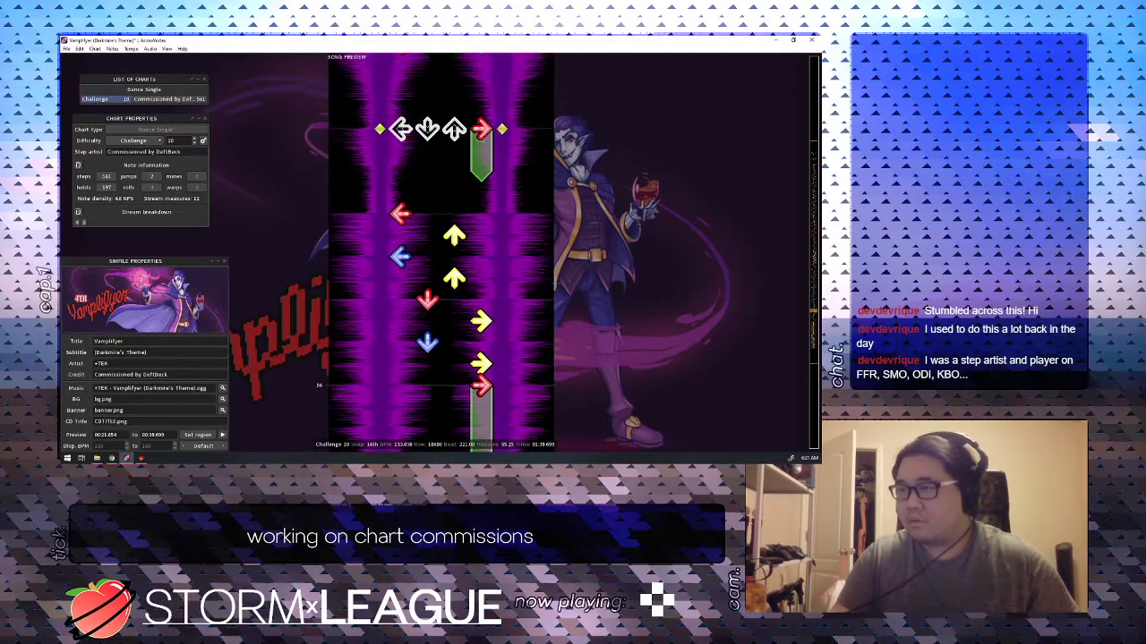
{"action": "key", "text": "space"}
{"action": "scroll", "coordinate": [554, 285], "scroll_direction": "down", "scroll_amount": 1}
{"action": "key", "text": "3"}
{"action": "key", "text": "2"}
{"action": "scroll", "coordinate": [554, 284], "scroll_direction": "down", "scroll_amount": 1}
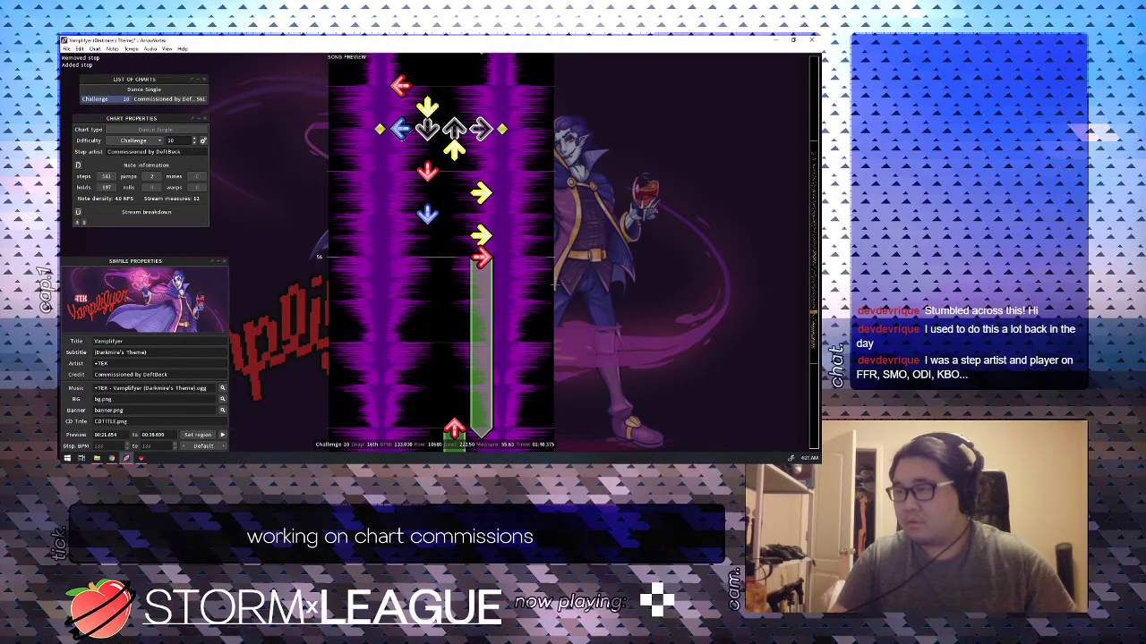
{"action": "key", "text": "3"}
{"action": "key", "text": "2"}
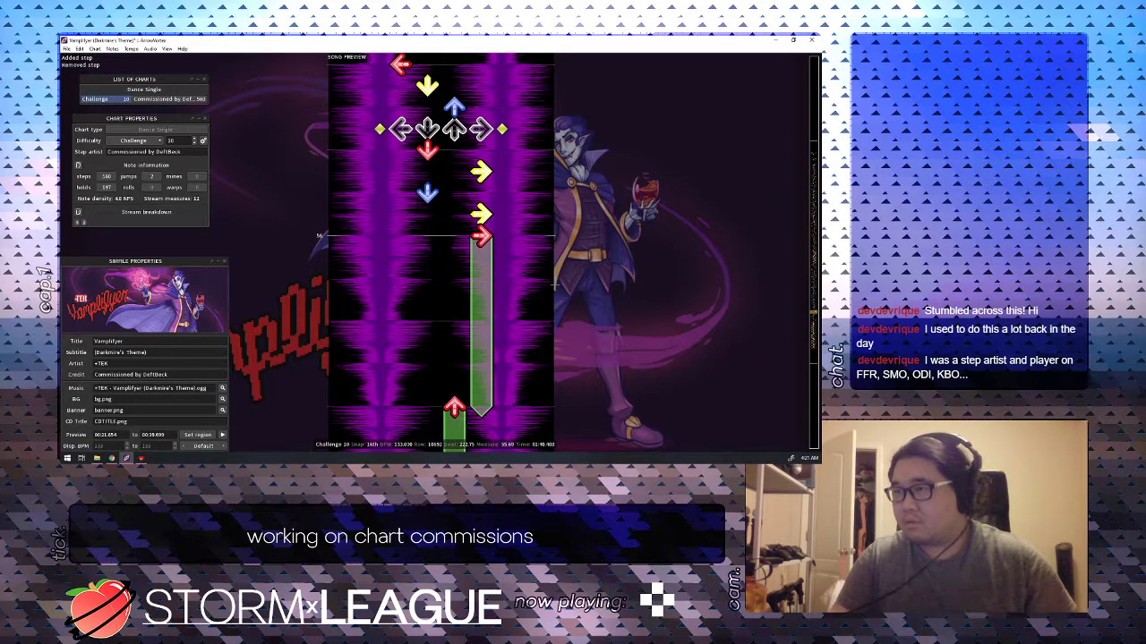
{"action": "scroll", "coordinate": [555, 284], "scroll_direction": "down", "scroll_amount": 1}
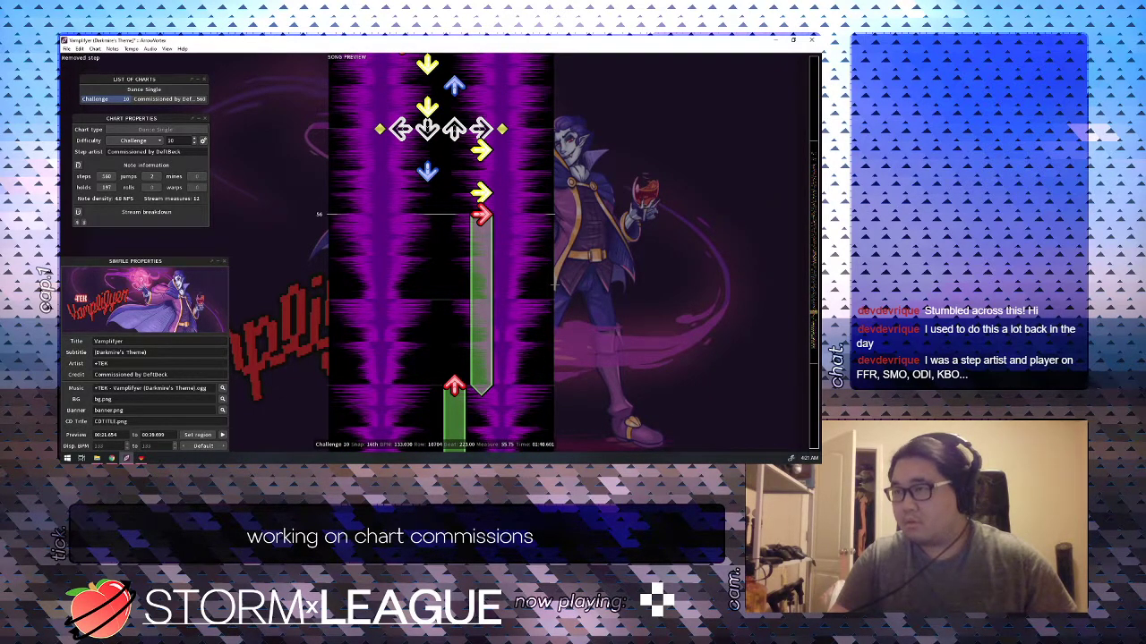
{"action": "scroll", "coordinate": [555, 285], "scroll_direction": "down", "scroll_amount": 2}
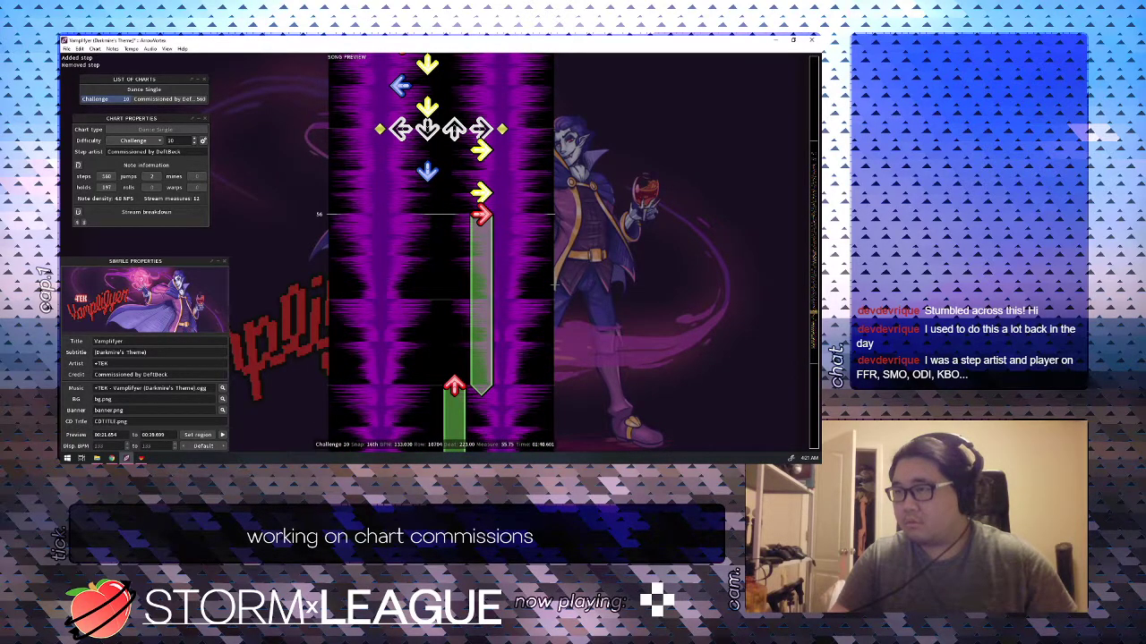
Set beats 223, 223.25, 223.5 and 223.75 to alternating right and up steps.
{"action": "scroll", "coordinate": [555, 284], "scroll_direction": "up", "scroll_amount": 5}
{"action": "key", "text": "4"}
{"action": "scroll", "coordinate": [555, 285], "scroll_direction": "down", "scroll_amount": 1}
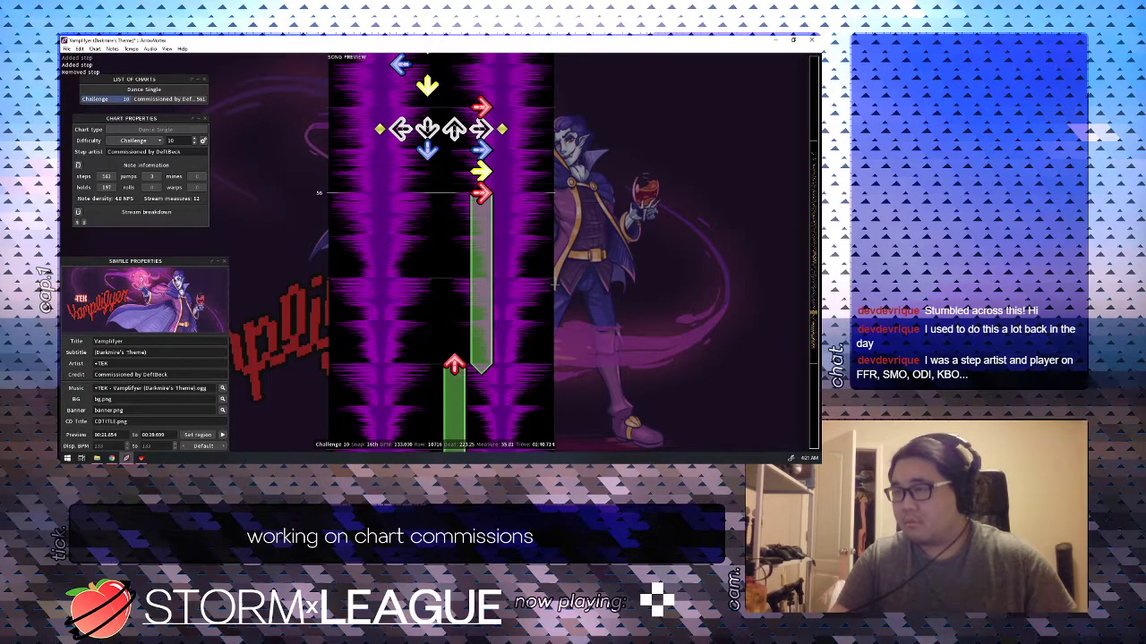
{"action": "key", "text": "2"}
{"action": "key", "text": "4"}
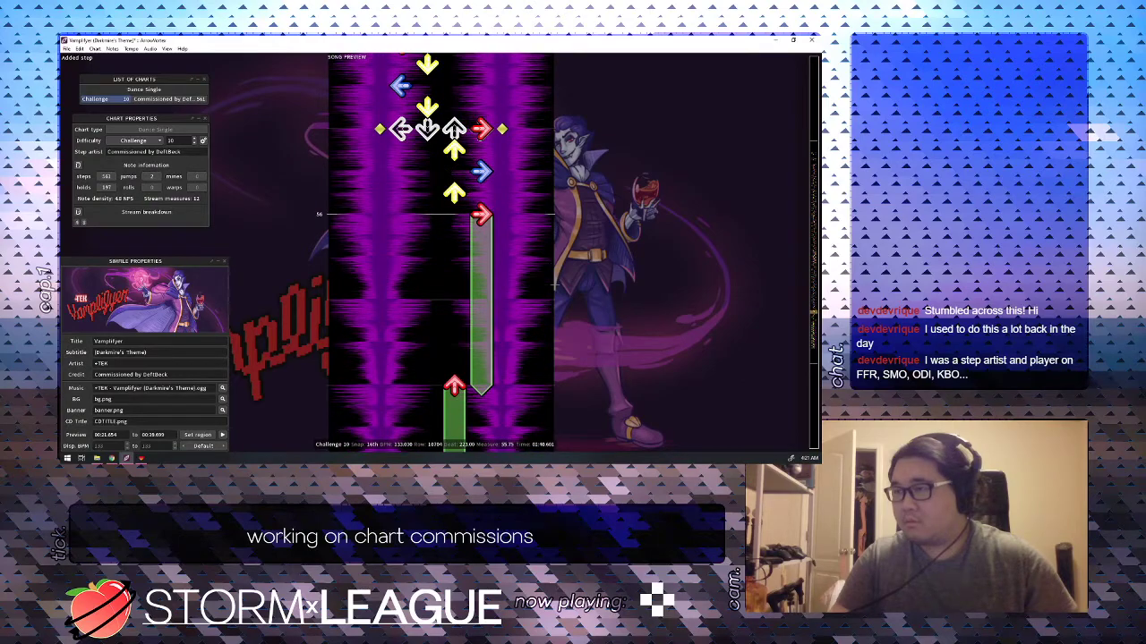
Swap the steps on beats 223 to 223.75 to up, right, up and right, and replay the passage.
{"action": "key", "text": "4"}
{"action": "key", "text": "3"}
{"action": "scroll", "coordinate": [555, 285], "scroll_direction": "down", "scroll_amount": 1}
{"action": "key", "text": "3"}
{"action": "key", "text": "4"}
{"action": "scroll", "coordinate": [555, 285], "scroll_direction": "down", "scroll_amount": 1}
{"action": "key", "text": "4"}
{"action": "key", "text": "3"}
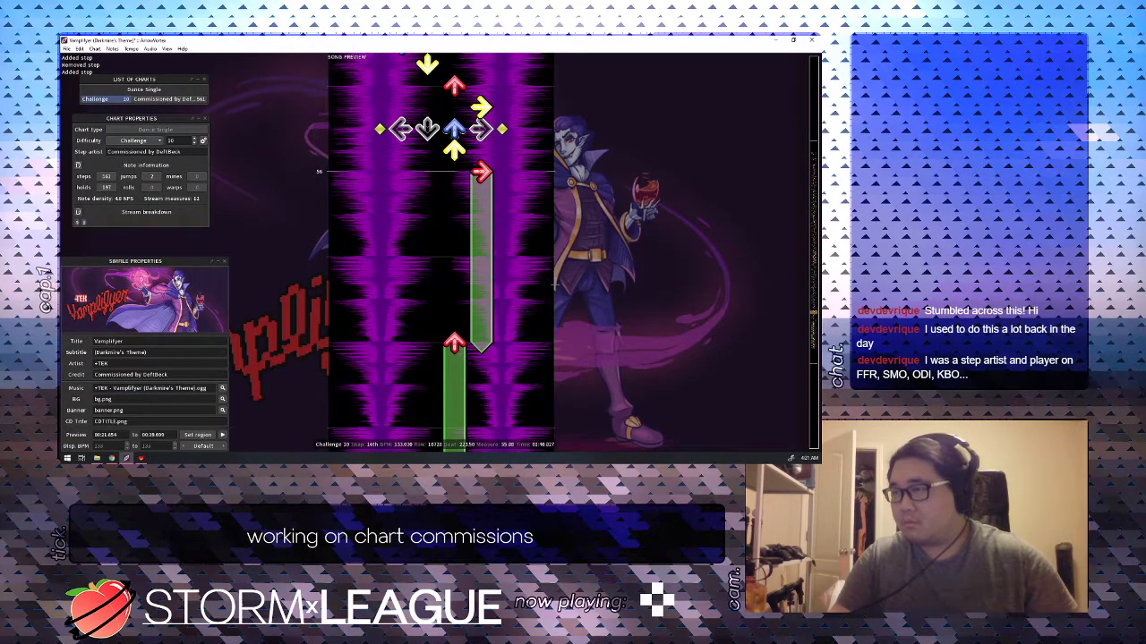
{"action": "scroll", "coordinate": [555, 284], "scroll_direction": "up", "scroll_amount": 14}
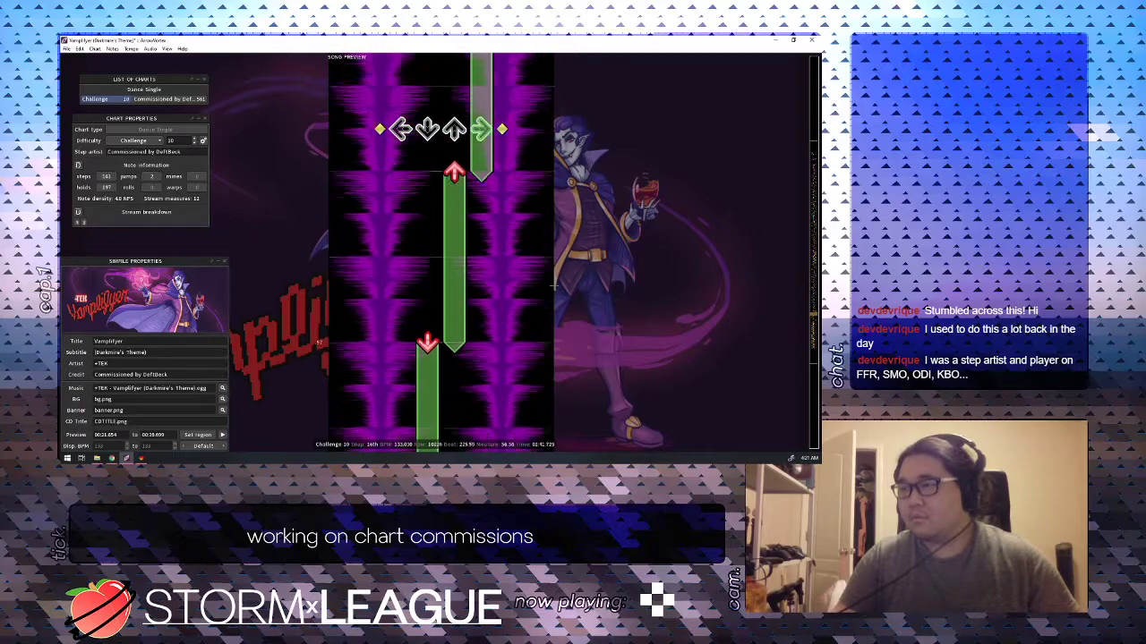
{"action": "scroll", "coordinate": [555, 285], "scroll_direction": "up", "scroll_amount": 7}
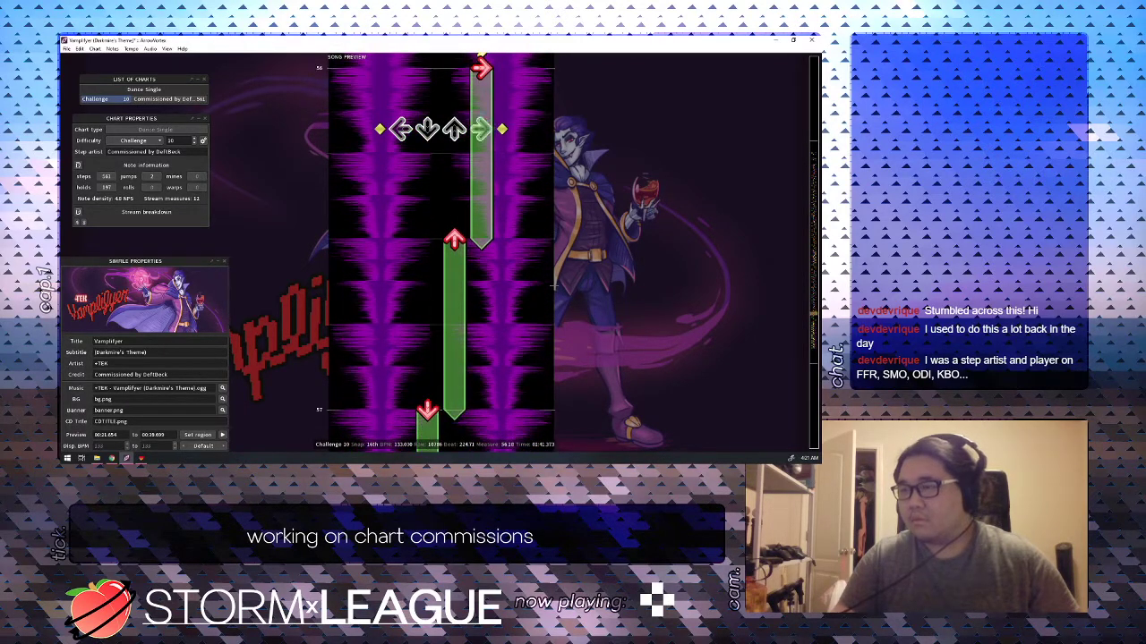
{"action": "scroll", "coordinate": [555, 285], "scroll_direction": "up", "scroll_amount": 15}
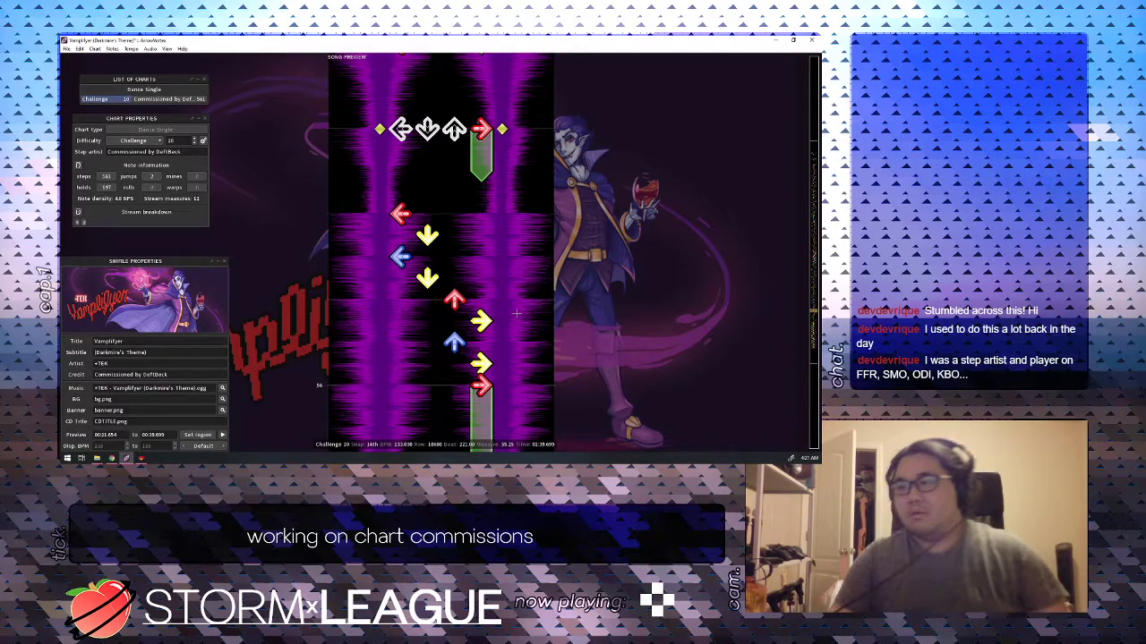
Save the chart and replay the passage from around beat 218.5 into beat 221.
{"action": "key", "text": "ctrl+s"}
{"action": "key", "text": "space"}
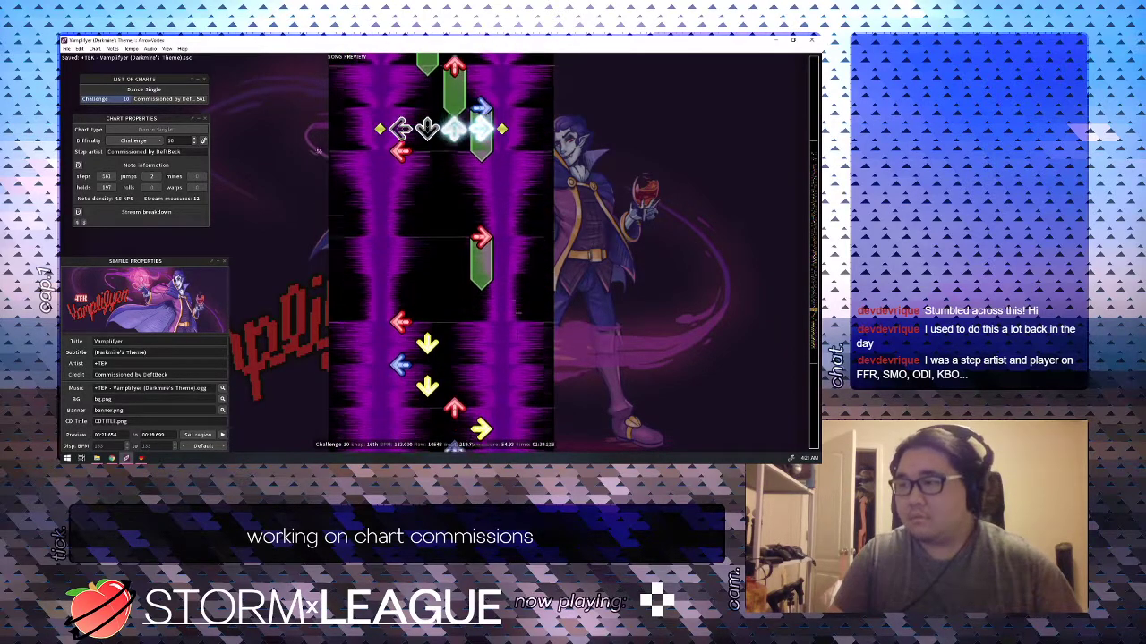
{"action": "scroll", "coordinate": [516, 313], "scroll_direction": "up", "scroll_amount": 6}
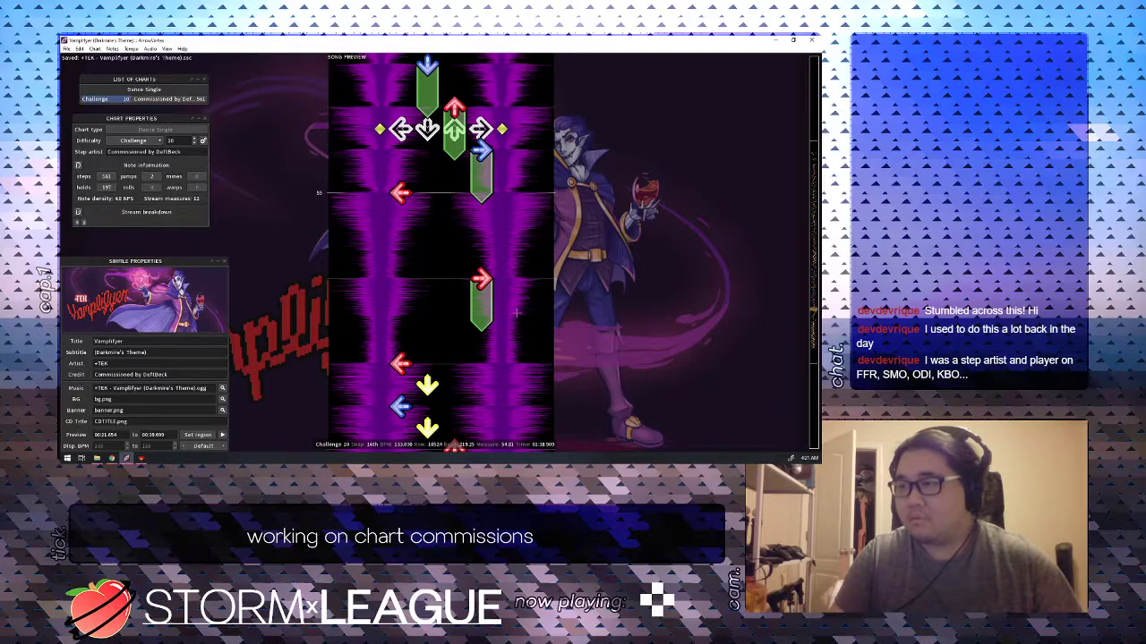
{"action": "scroll", "coordinate": [517, 312], "scroll_direction": "up", "scroll_amount": 2}
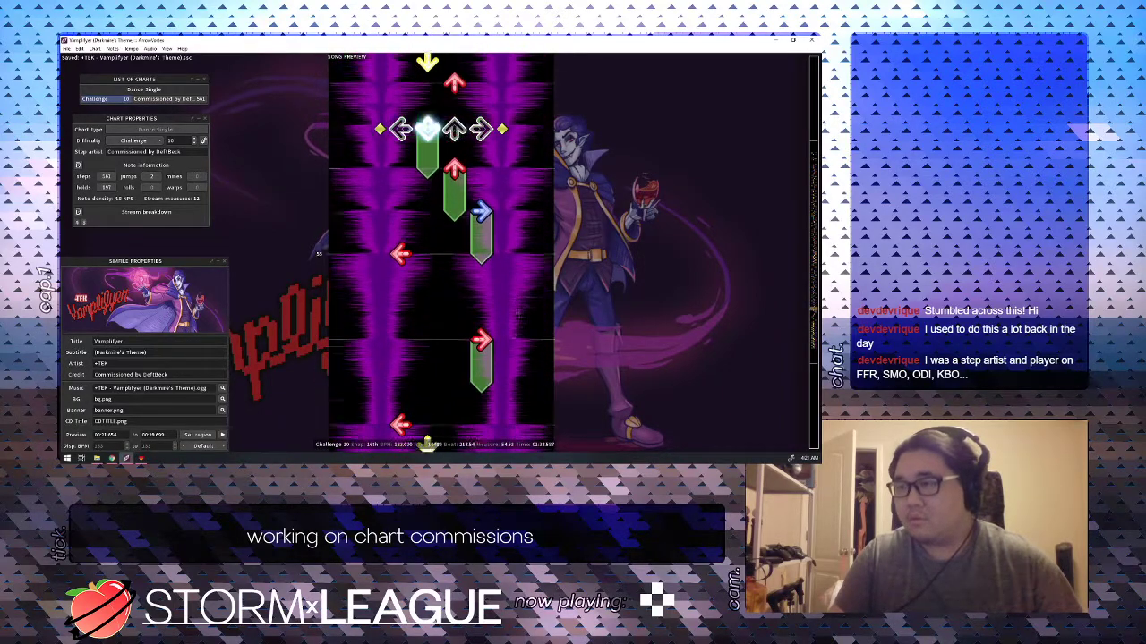
{"action": "scroll", "coordinate": [516, 312], "scroll_direction": "down", "scroll_amount": 5}
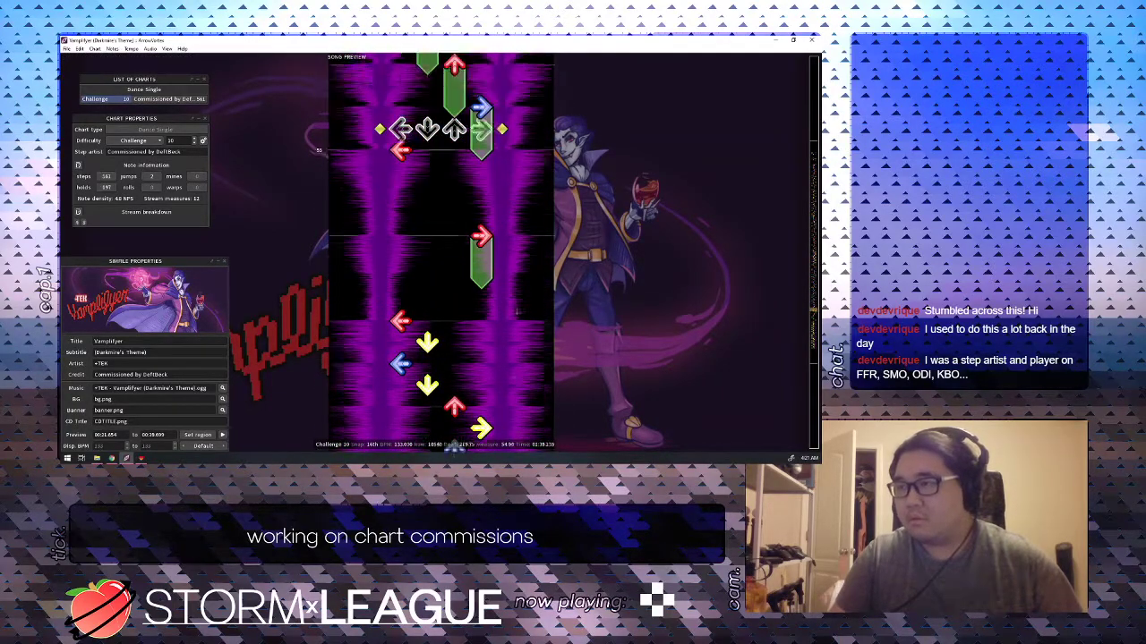
{"action": "scroll", "coordinate": [517, 312], "scroll_direction": "up", "scroll_amount": 7}
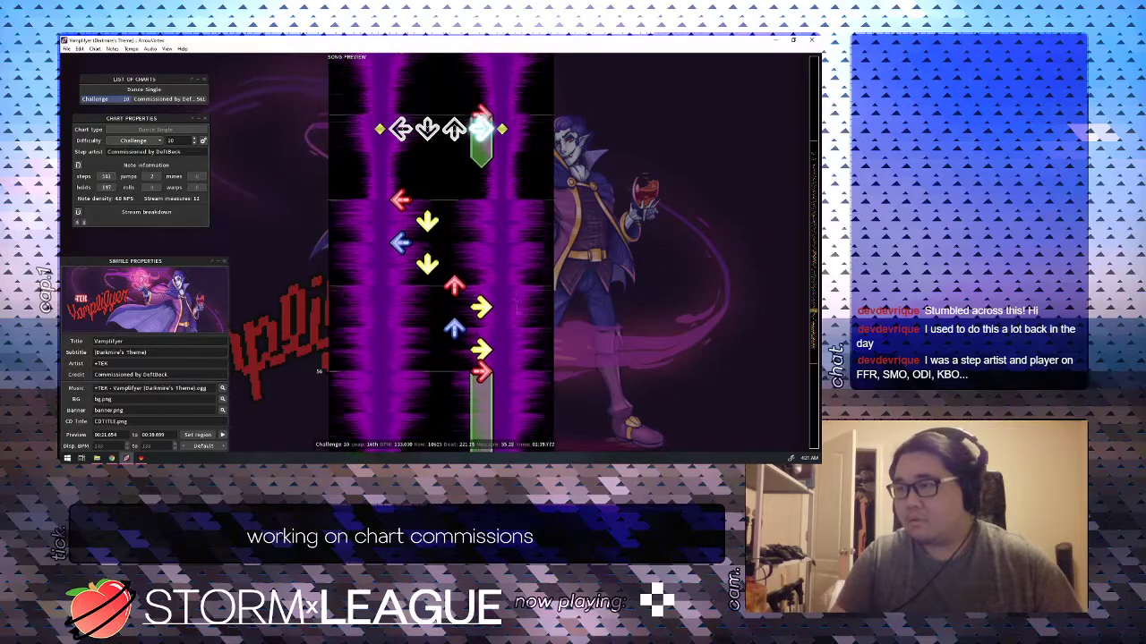
Replace the left steps on beats 222 and 222.5 with right and the down step on beat 222.25 with up.
{"action": "scroll", "coordinate": [516, 312], "scroll_direction": "up", "scroll_amount": 1}
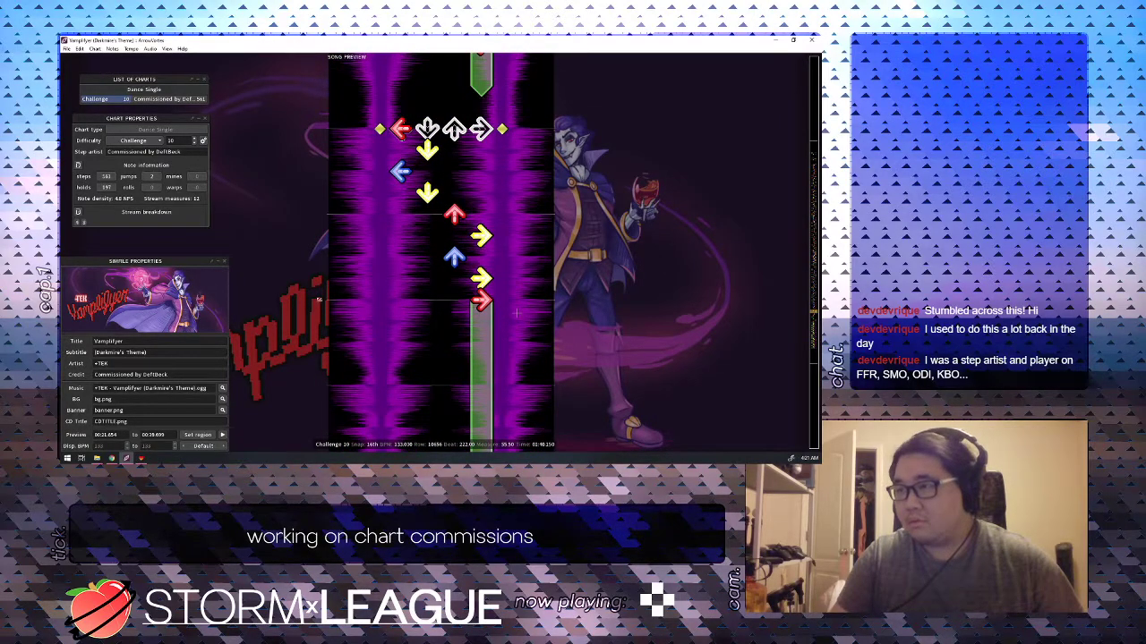
{"action": "key", "text": "1"}
{"action": "key", "text": "4"}
{"action": "scroll", "coordinate": [517, 314], "scroll_direction": "down", "scroll_amount": 1}
{"action": "key", "text": "2"}
{"action": "key", "text": "3"}
{"action": "scroll", "coordinate": [517, 313], "scroll_direction": "down", "scroll_amount": 1}
{"action": "key", "text": "4"}
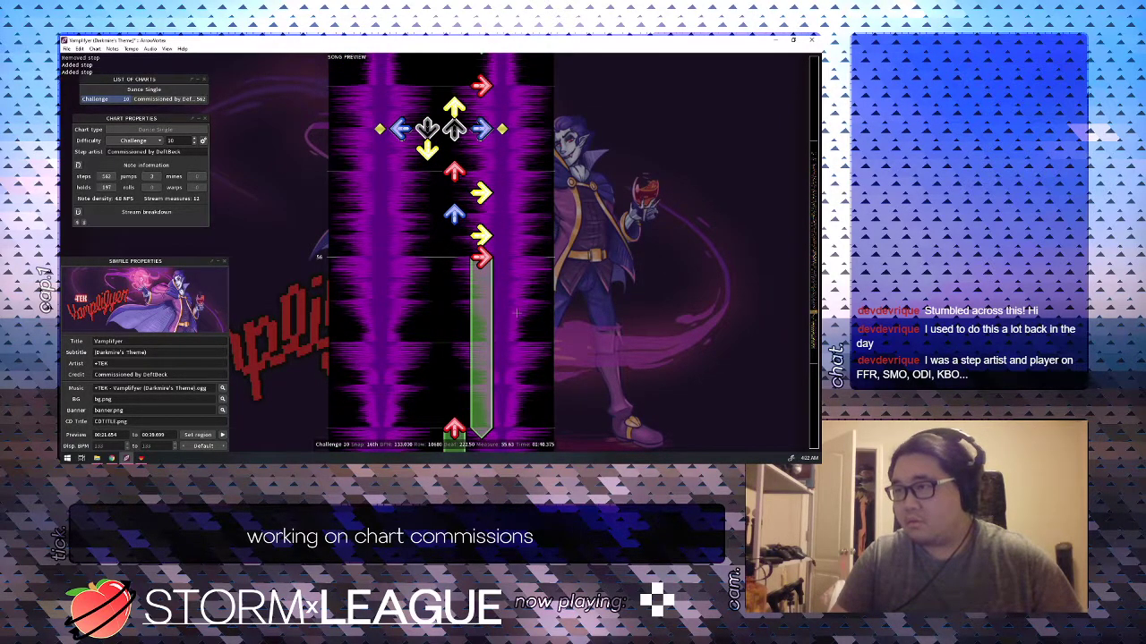
{"action": "scroll", "coordinate": [517, 313], "scroll_direction": "down", "scroll_amount": 1}
{"action": "scroll", "coordinate": [516, 313], "scroll_direction": "up", "scroll_amount": 2}
{"action": "key", "text": "1"}
{"action": "scroll", "coordinate": [516, 314], "scroll_direction": "down", "scroll_amount": 1}
{"action": "scroll", "coordinate": [517, 314], "scroll_direction": "up", "scroll_amount": 1}
{"action": "key", "text": "1"}
{"action": "scroll", "coordinate": [517, 314], "scroll_direction": "down", "scroll_amount": 1}
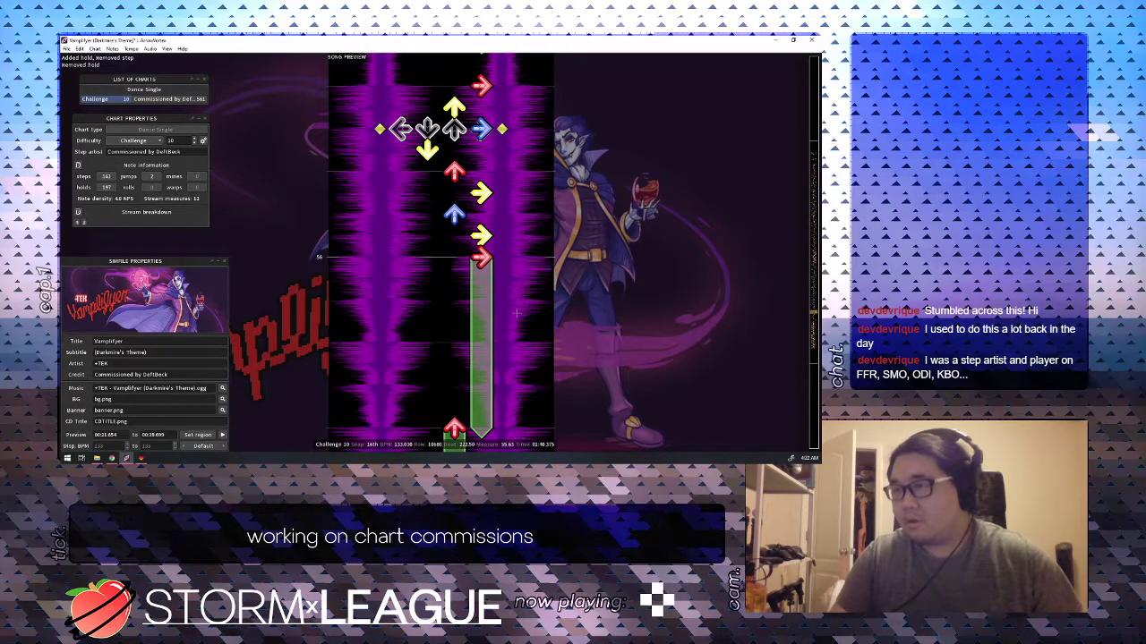
Change the step on beat 222.75 to up and the step on beat 223 to down.
{"action": "scroll", "coordinate": [516, 313], "scroll_direction": "down", "scroll_amount": 1}
{"action": "key", "text": "2"}
{"action": "key", "text": "3"}
{"action": "scroll", "coordinate": [516, 314], "scroll_direction": "down", "scroll_amount": 1}
{"action": "key", "text": "3"}
{"action": "key", "text": "2"}
Change the right steps on beats 223.25 and 223.75 to left and the up step on beat 223.5 to down.
{"action": "scroll", "coordinate": [516, 313], "scroll_direction": "down", "scroll_amount": 1}
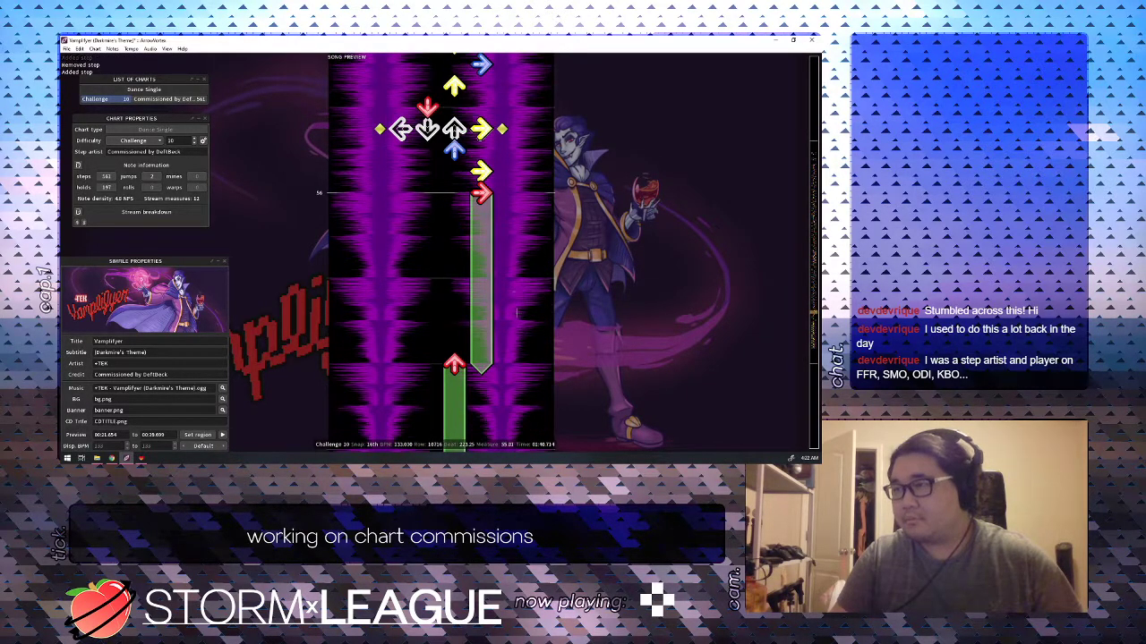
{"action": "key", "text": "4"}
{"action": "scroll", "coordinate": [517, 314], "scroll_direction": "down", "scroll_amount": 1}
{"action": "scroll", "coordinate": [517, 313], "scroll_direction": "up", "scroll_amount": 1}
{"action": "key", "text": "1"}
{"action": "scroll", "coordinate": [517, 314], "scroll_direction": "down", "scroll_amount": 1}
{"action": "key", "text": "3"}
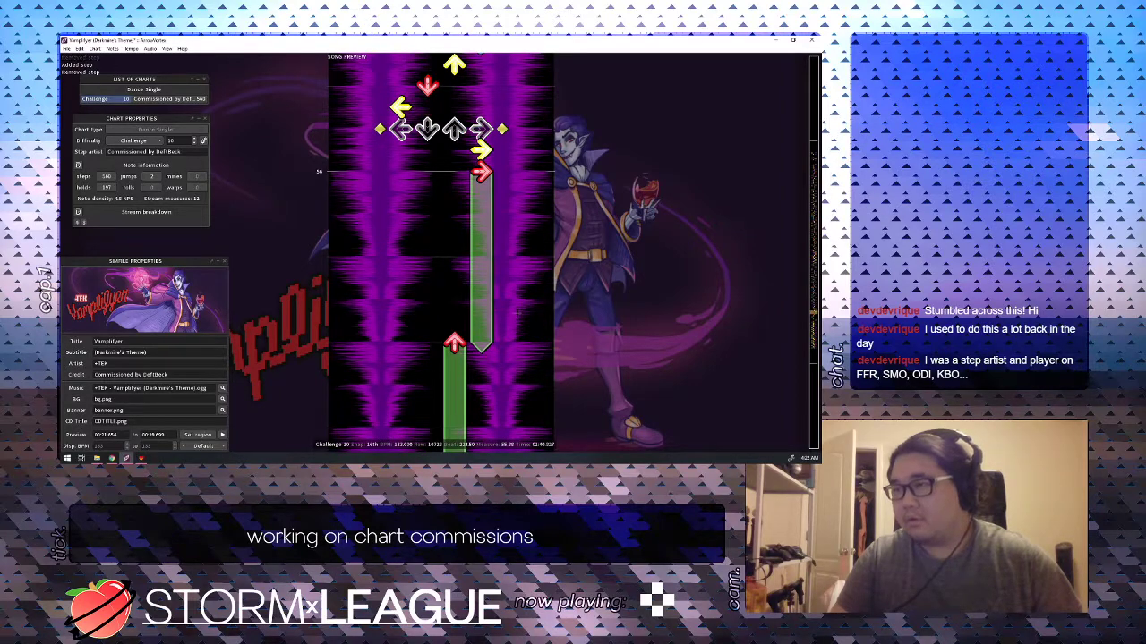
{"action": "scroll", "coordinate": [517, 313], "scroll_direction": "down", "scroll_amount": 1}
{"action": "key", "text": "4"}
{"action": "key", "text": "1"}
{"action": "scroll", "coordinate": [516, 312], "scroll_direction": "up", "scroll_amount": 1}
{"action": "key", "text": "2"}
Replay the chart onward from the reworked passage, saving it during playback and again near measure 4.
{"action": "scroll", "coordinate": [516, 312], "scroll_direction": "up", "scroll_amount": 6}
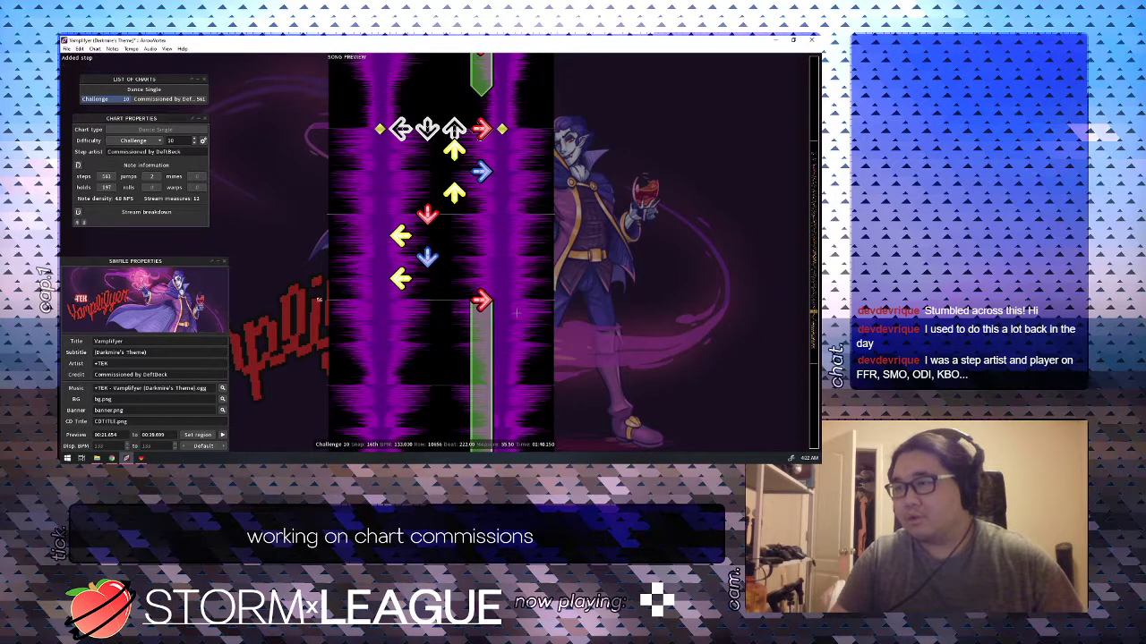
{"action": "scroll", "coordinate": [516, 312], "scroll_direction": "up", "scroll_amount": 3}
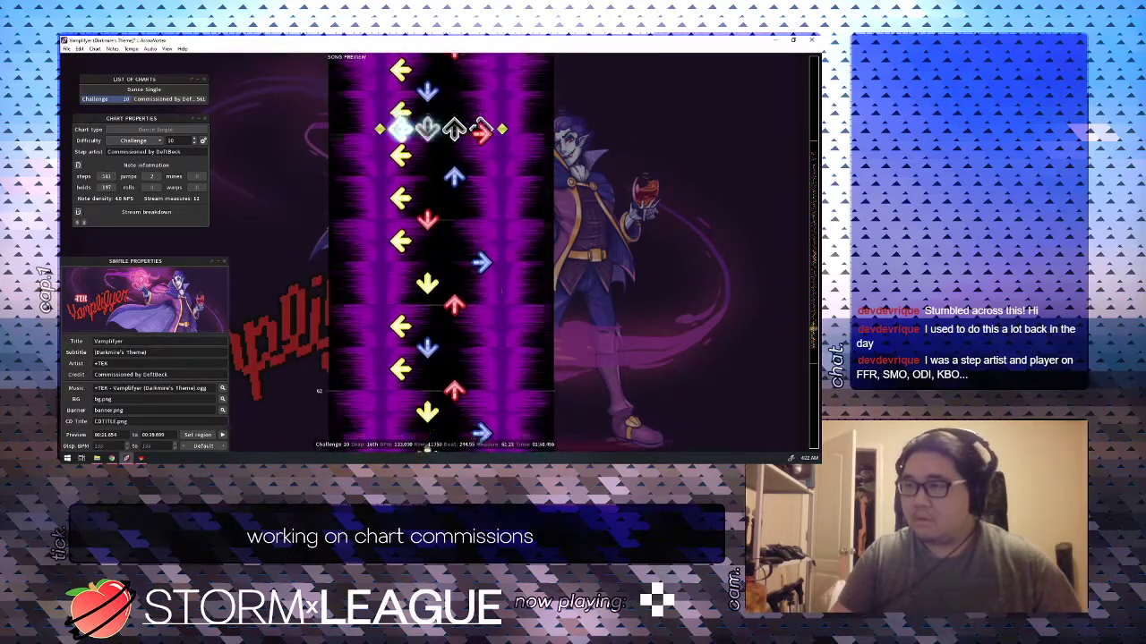
{"action": "key", "text": "ctrl+s"}
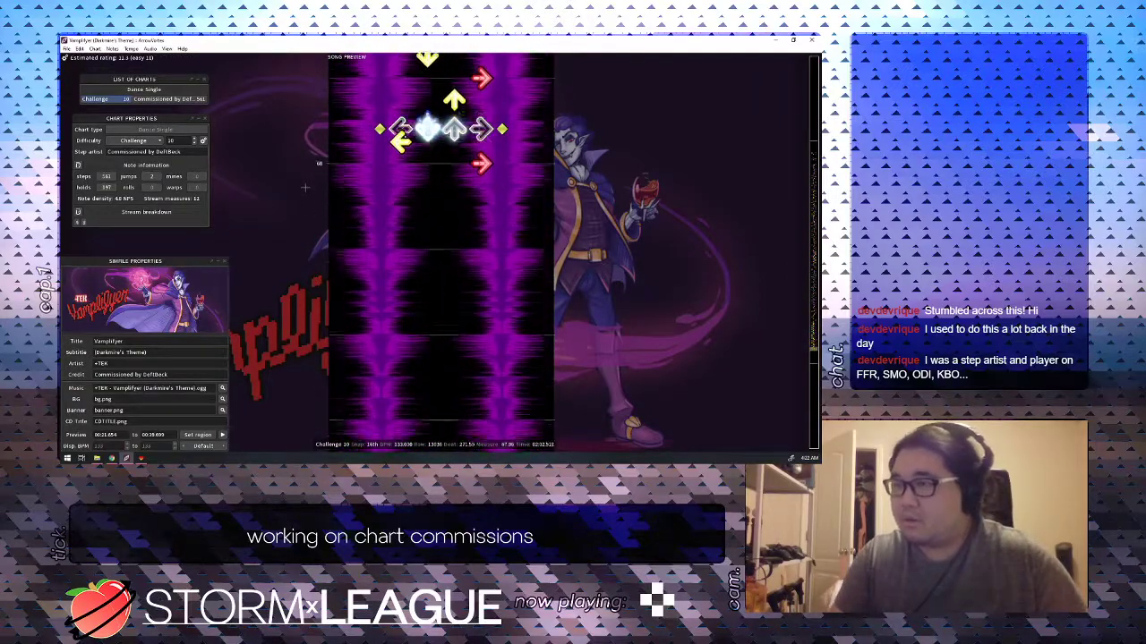
{"action": "left_click_drag", "start_coordinate": [813, 170], "coordinate": [813, 154]}
{"action": "scroll", "coordinate": [542, 227], "scroll_direction": "up", "scroll_amount": 1}
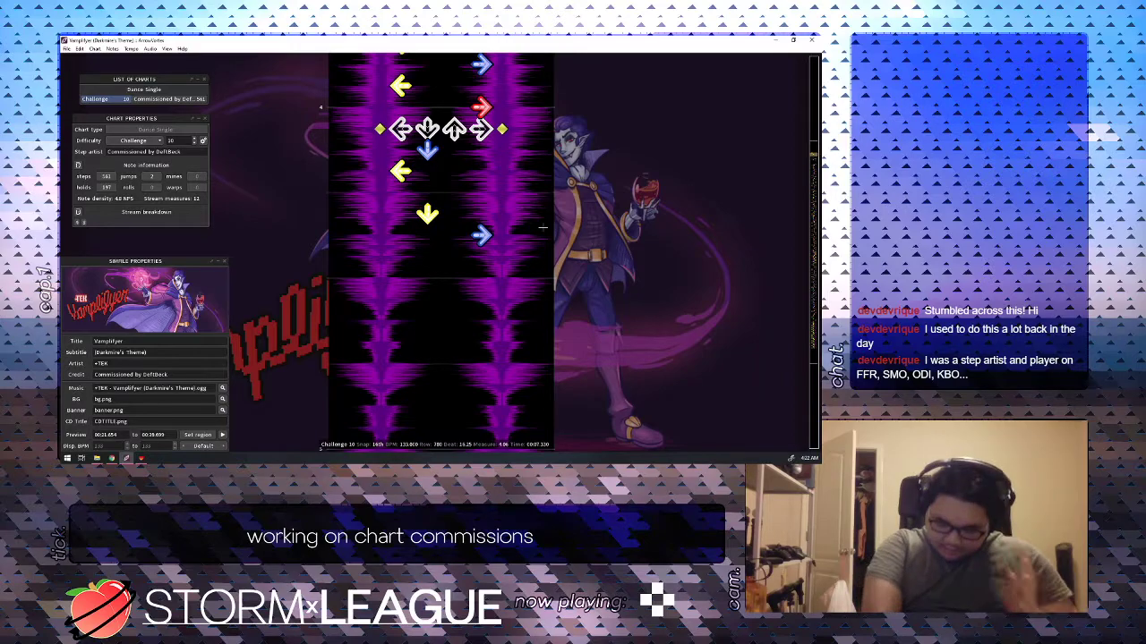
{"action": "key", "text": "ctrl+s"}
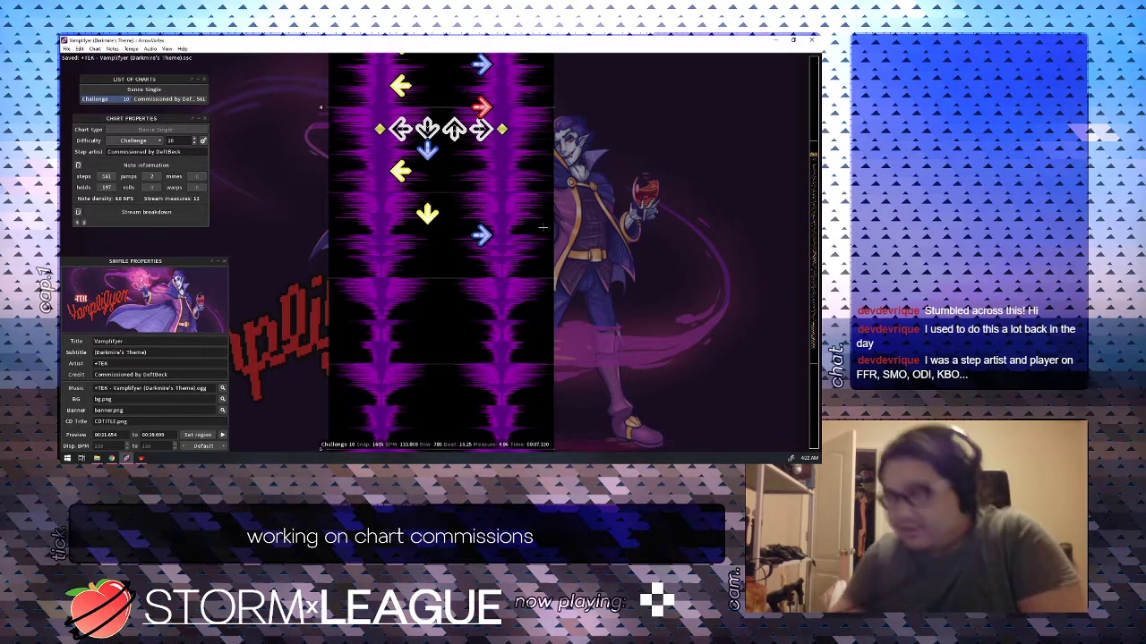
Play the chart from around beat 16.5, skipping ahead to check later sections.
{"action": "scroll", "coordinate": [543, 228], "scroll_direction": "up", "scroll_amount": 10}
{"action": "scroll", "coordinate": [543, 227], "scroll_direction": "down", "scroll_amount": 20}
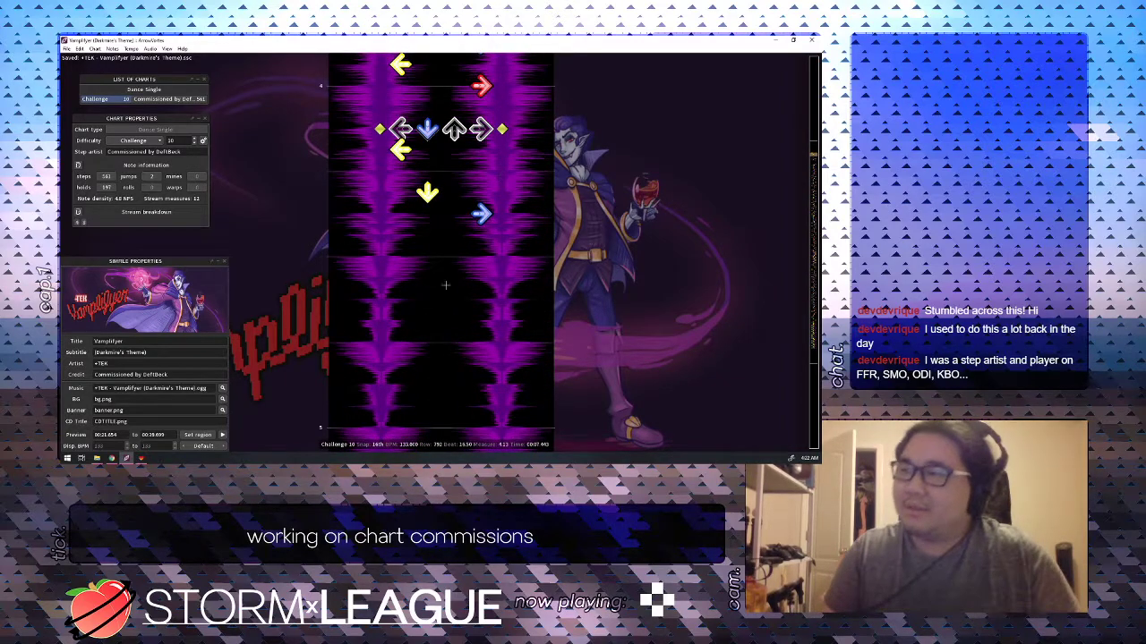
{"action": "key", "text": "space"}
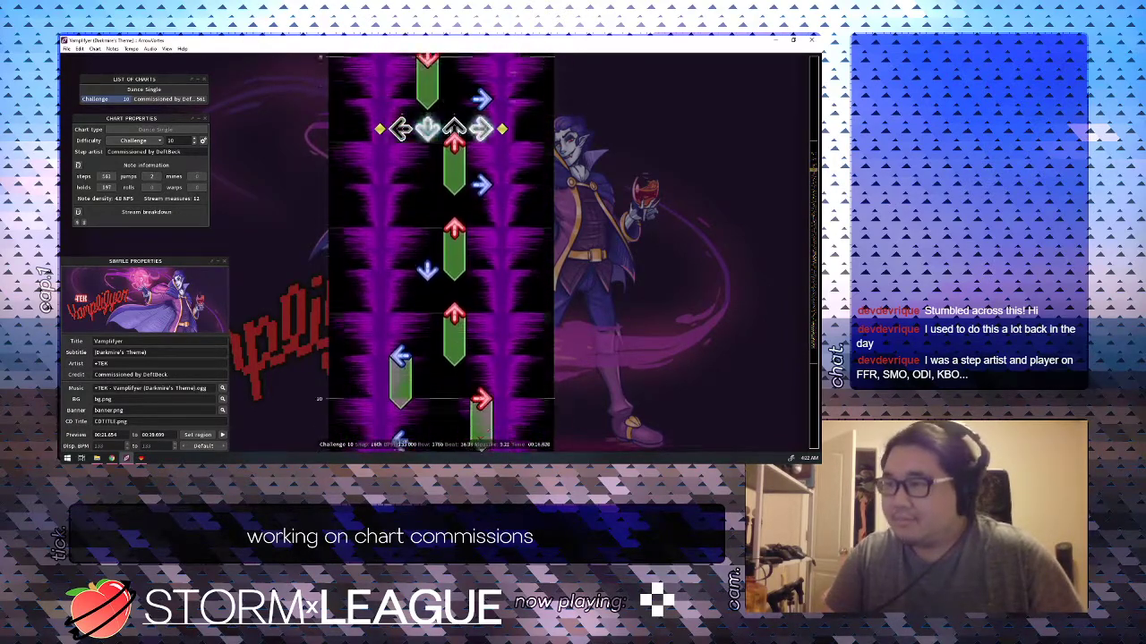
{"action": "left_click", "coordinate": [813, 217]}
{"action": "left_click", "coordinate": [813, 256]}
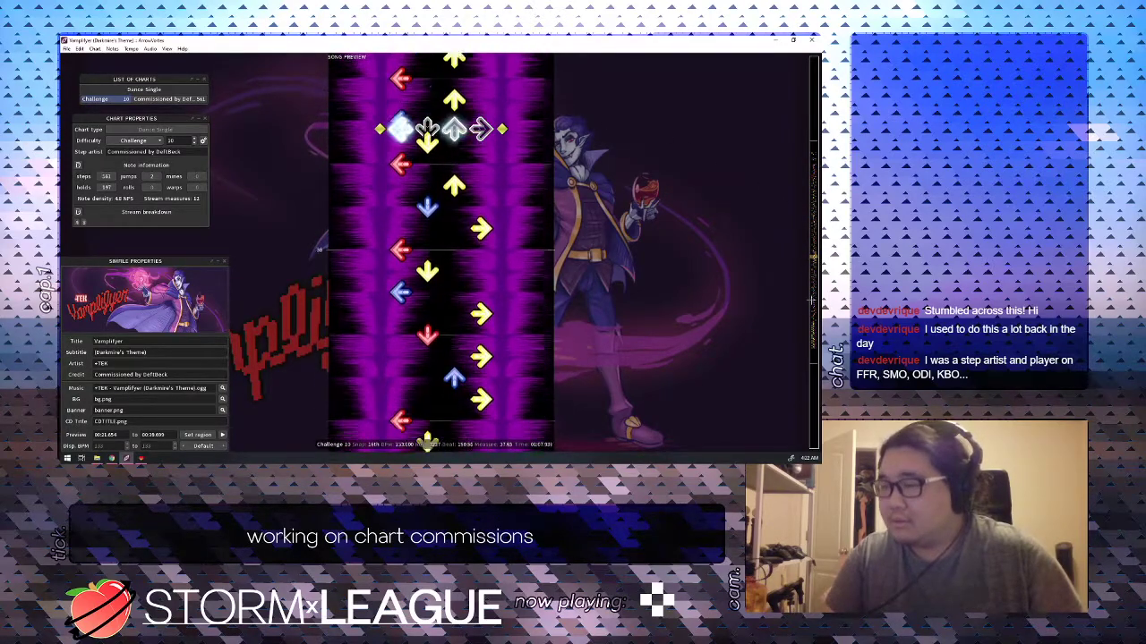
{"action": "left_click", "coordinate": [814, 275]}
Turn the up step on beat 238 into a hold ending on beat 238.5 and remove the down step on beat 238.25.
{"action": "scroll", "coordinate": [440, 251], "scroll_direction": "down", "scroll_amount": 8}
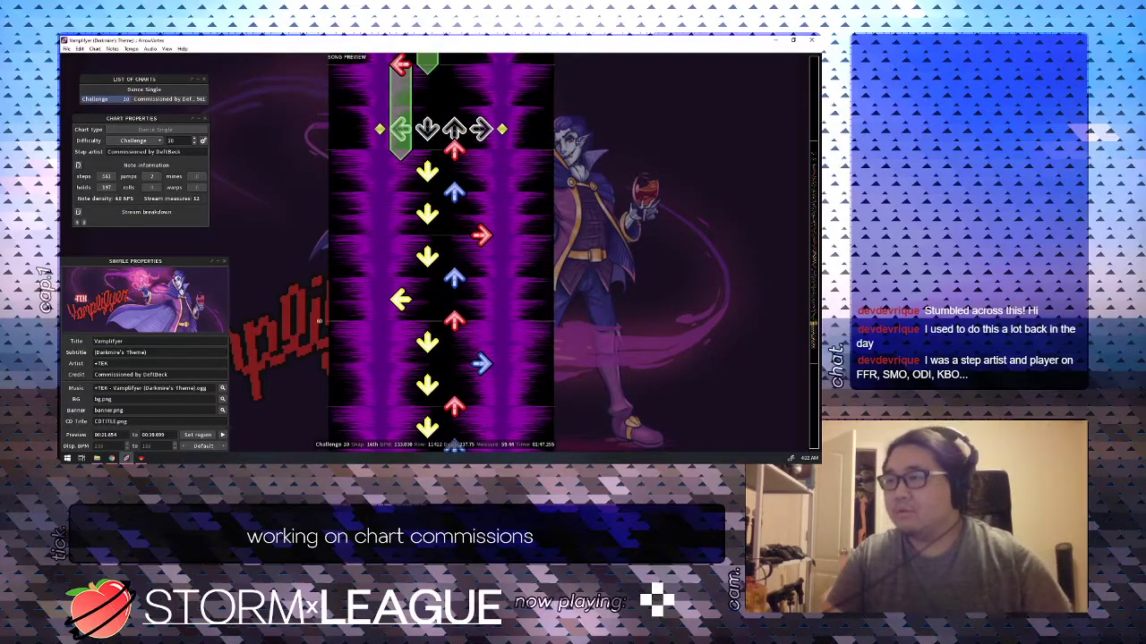
{"action": "key", "text": "Down"}
{"action": "key", "text": "3"}
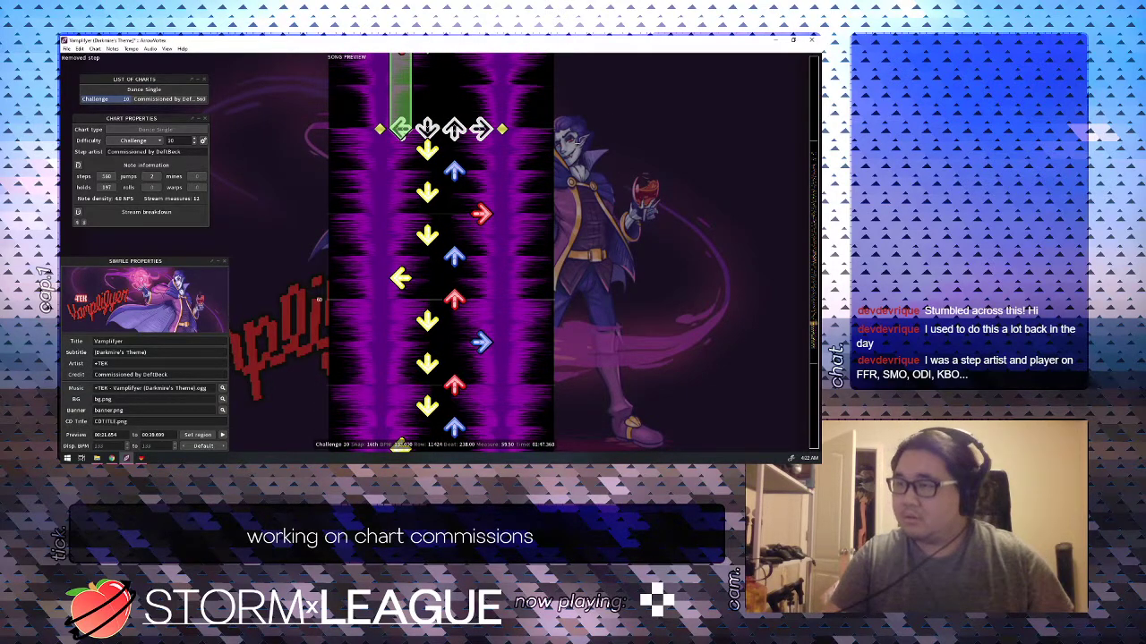
{"action": "key", "text": "3"}
{"action": "key", "text": "Up"}
{"action": "key", "text": "2"}
{"action": "key", "text": "Up"}
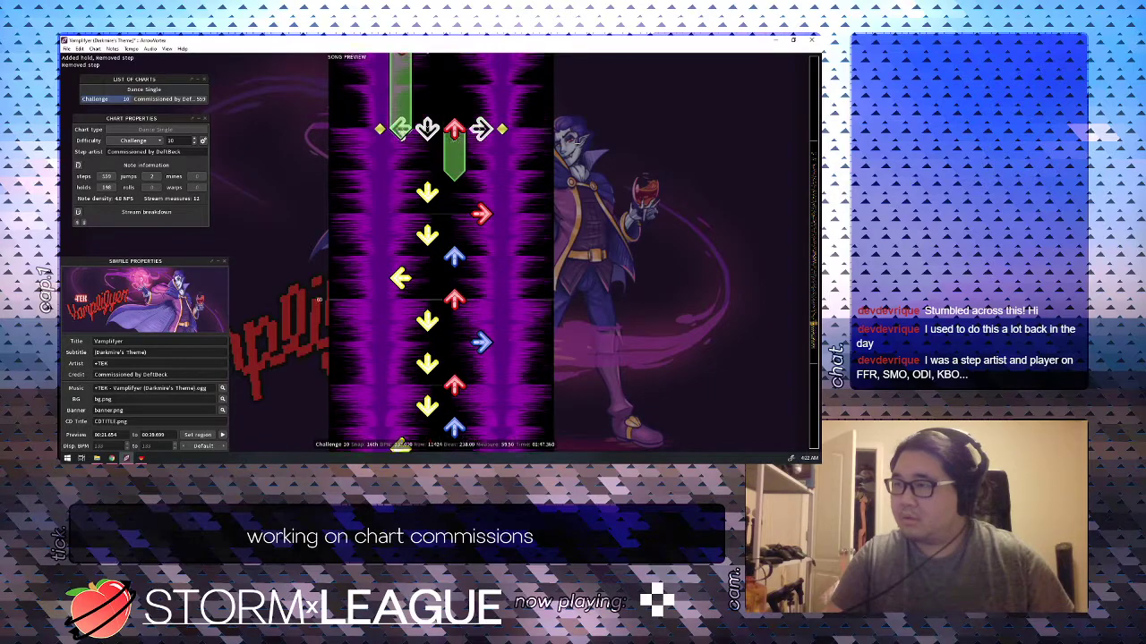
Place a down hold from beat 238.5 to beat 239 in place of the down step on beat 238.75.
{"action": "key", "text": "Down"}
{"action": "key", "text": "Down"}
{"action": "key", "text": "Up"}
{"action": "key", "text": "Up"}
{"action": "key", "text": "Down"}
{"action": "key", "text": "Down"}
{"action": "key", "text": "2"}
{"action": "key", "text": "Down"}
{"action": "key", "text": "Down"}
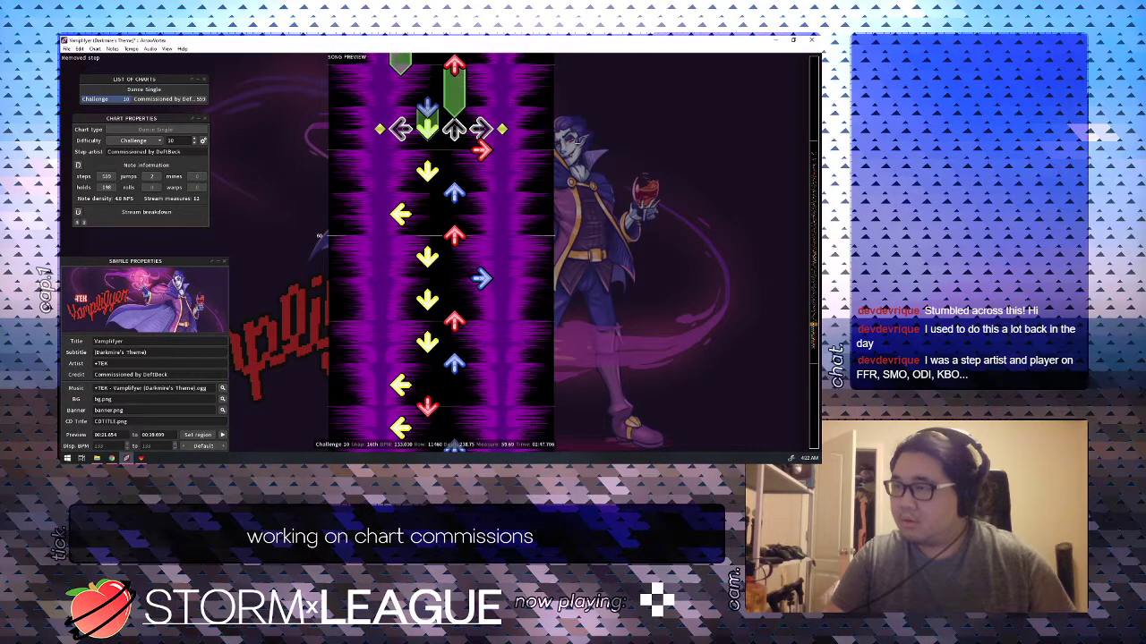
{"action": "key", "text": "Up"}
{"action": "key", "text": "Up"}
{"action": "key", "text": "Up"}
{"action": "key", "text": "Up"}
Remove the down step on beat 239.25 and turn the right step on beat 239 into a hold ending on beat 239.5.
{"action": "key", "text": "space"}
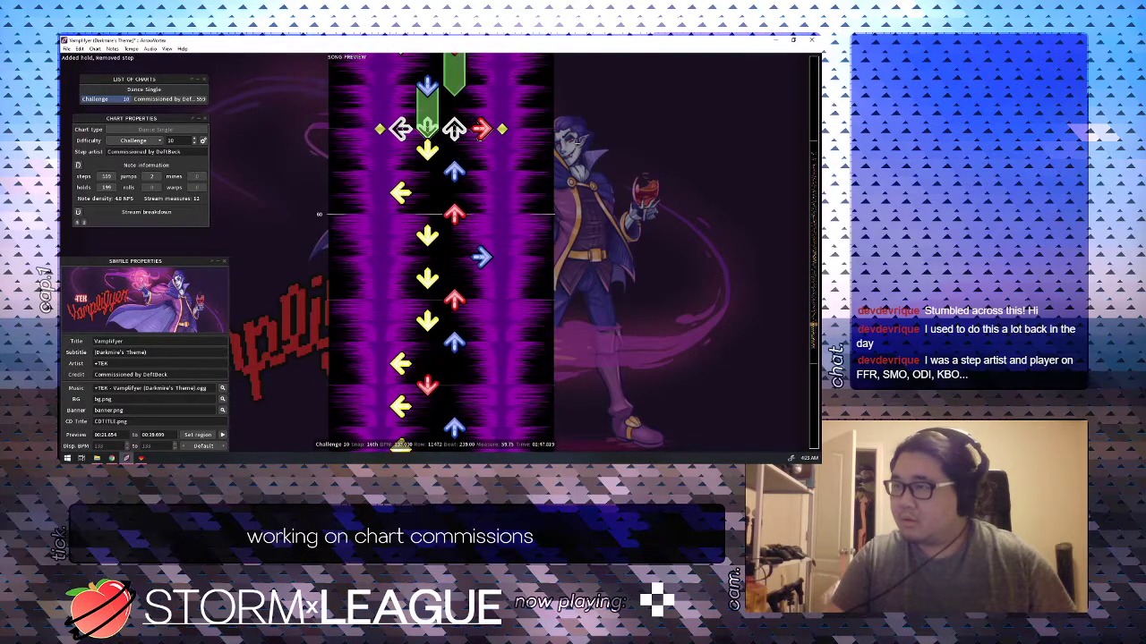
{"action": "key", "text": "Down"}
{"action": "key", "text": "2"}
{"action": "key", "text": "Up"}
{"action": "key", "text": "4"}
{"action": "key", "text": "Down"}
{"action": "key", "text": "Down"}
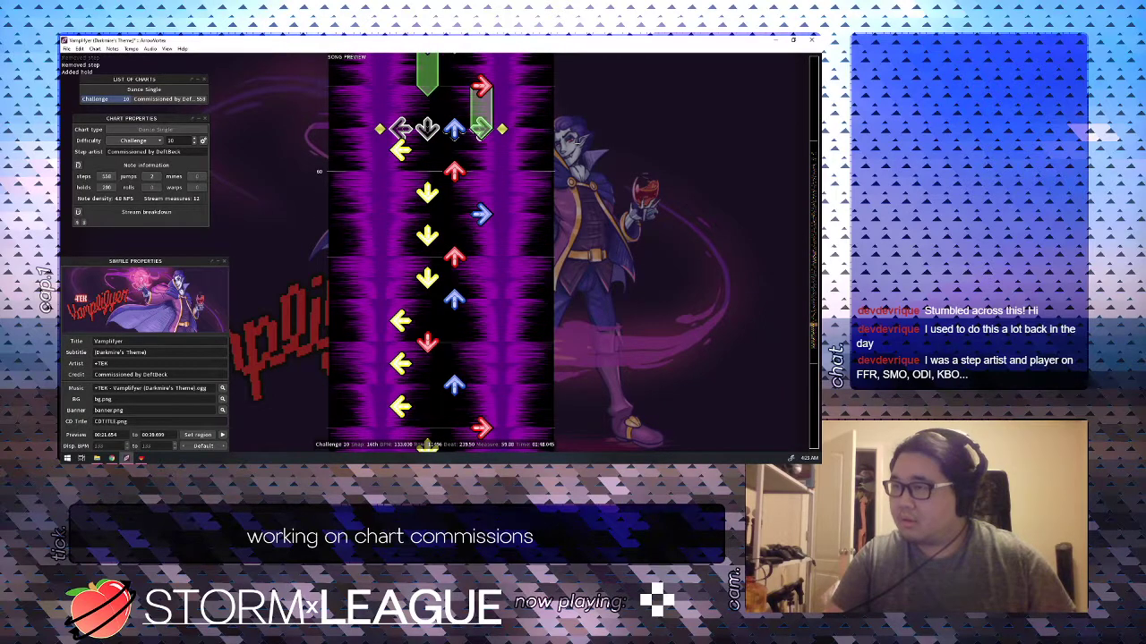
Remove the left step on beat 239.75 and turn the up step on beat 239.5 into a hold ending on beat 240.
{"action": "key", "text": "Down"}
{"action": "key", "text": "1"}
{"action": "key", "text": "Up"}
{"action": "key", "text": "3"}
{"action": "key", "text": "Down"}
{"action": "key", "text": "Down"}
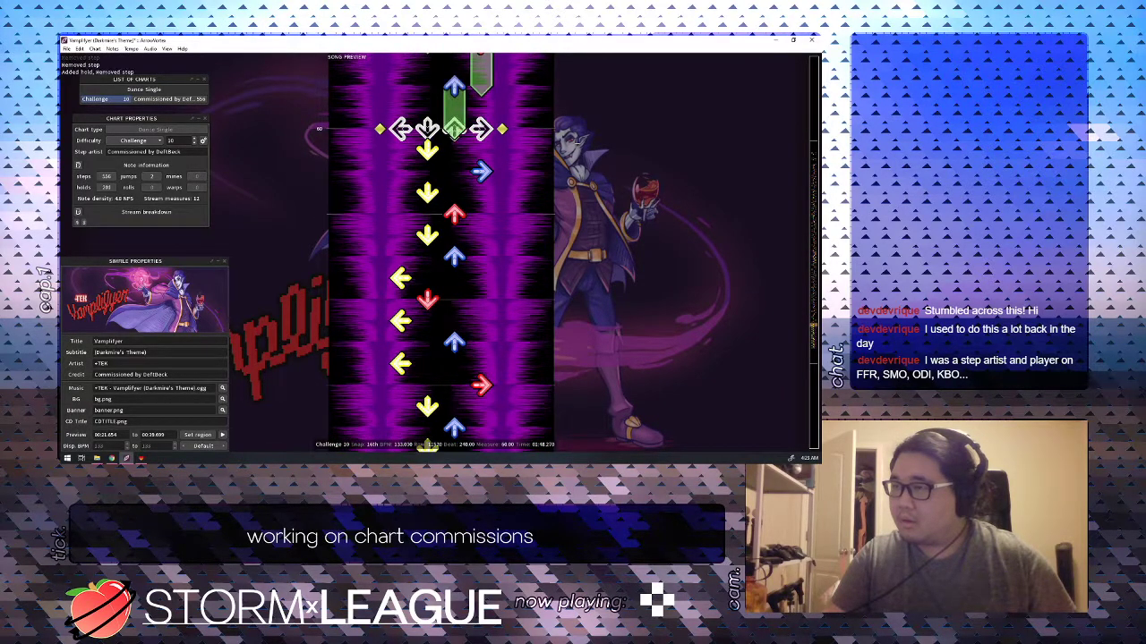
Add a right step on beat 240 to replace the up step there.
{"action": "scroll", "coordinate": [440, 251], "scroll_direction": "up", "scroll_amount": 4}
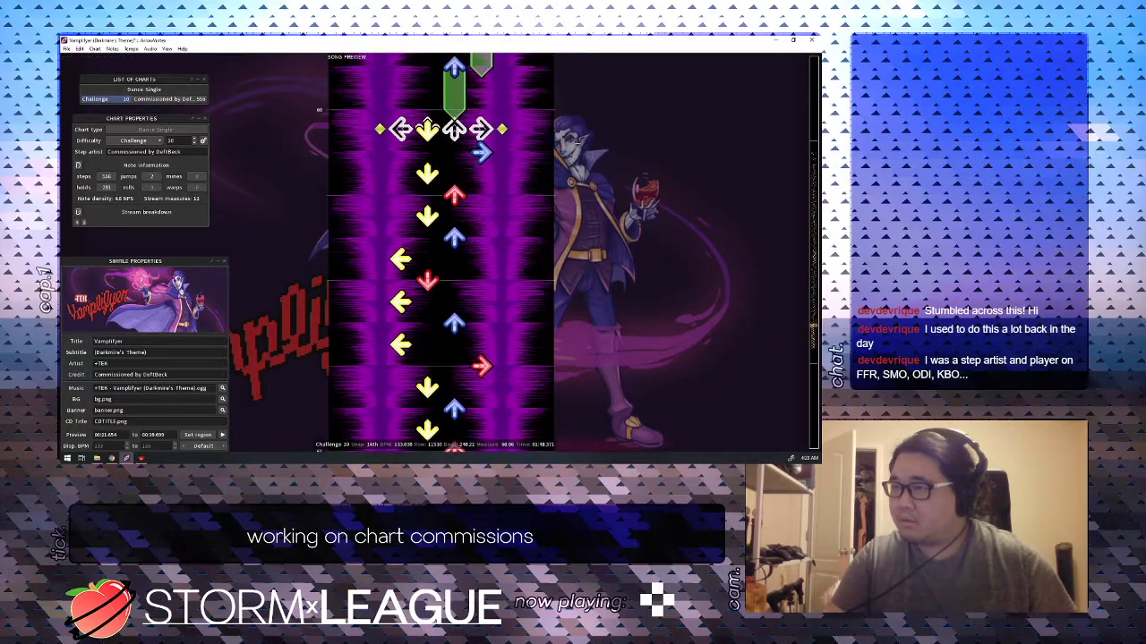
{"action": "key", "text": "Up"}
{"action": "key", "text": "4"}
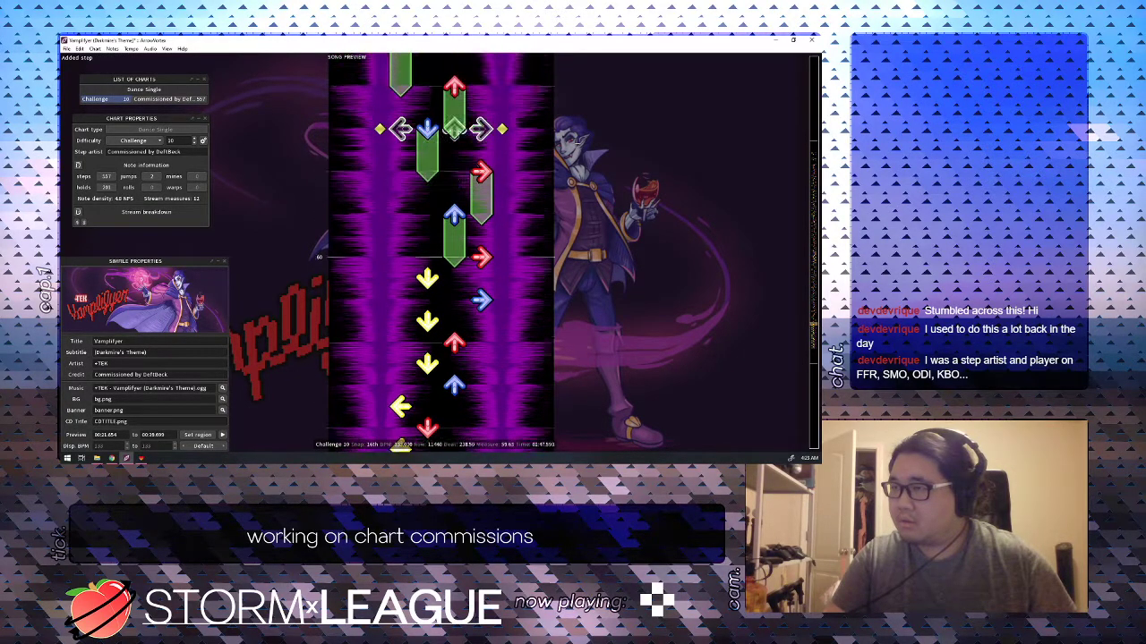
Replay the reworked passage from beat 238.5, check the chart's opening sections, and save the chart during playback.
{"action": "key", "text": "space"}
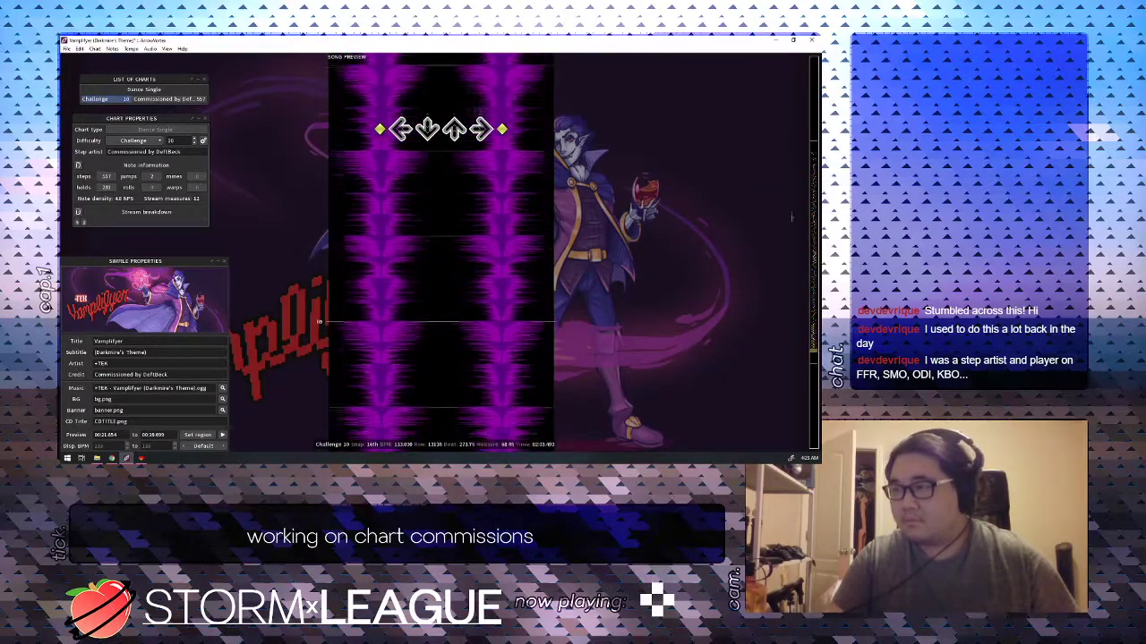
{"action": "left_click", "coordinate": [813, 315]}
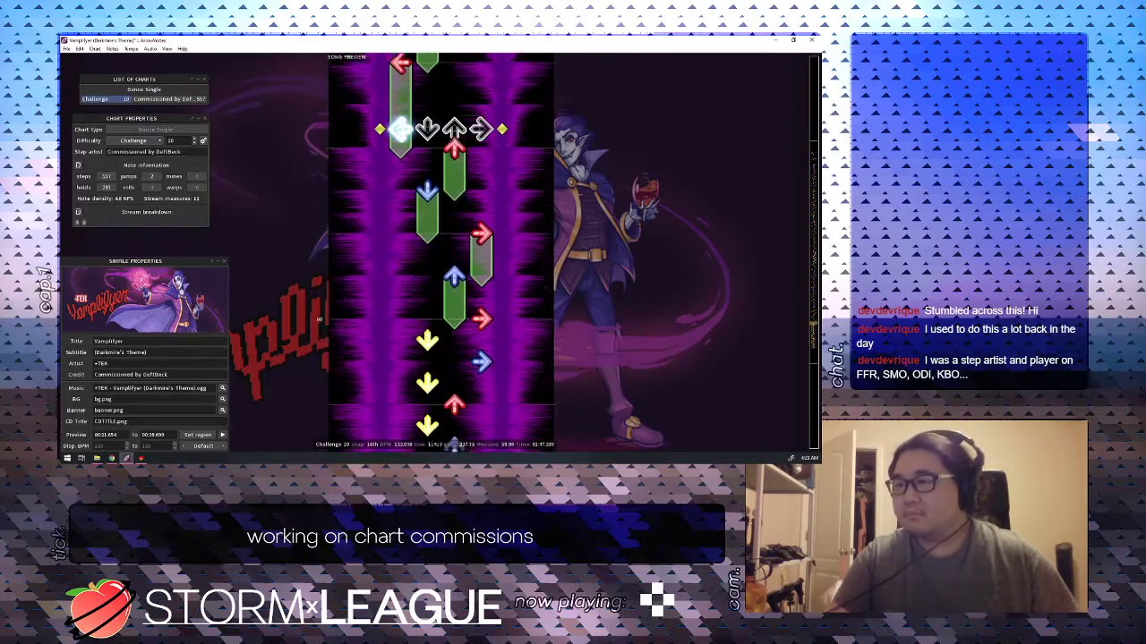
{"action": "left_click_drag", "start_coordinate": [813, 324], "coordinate": [815, 150]}
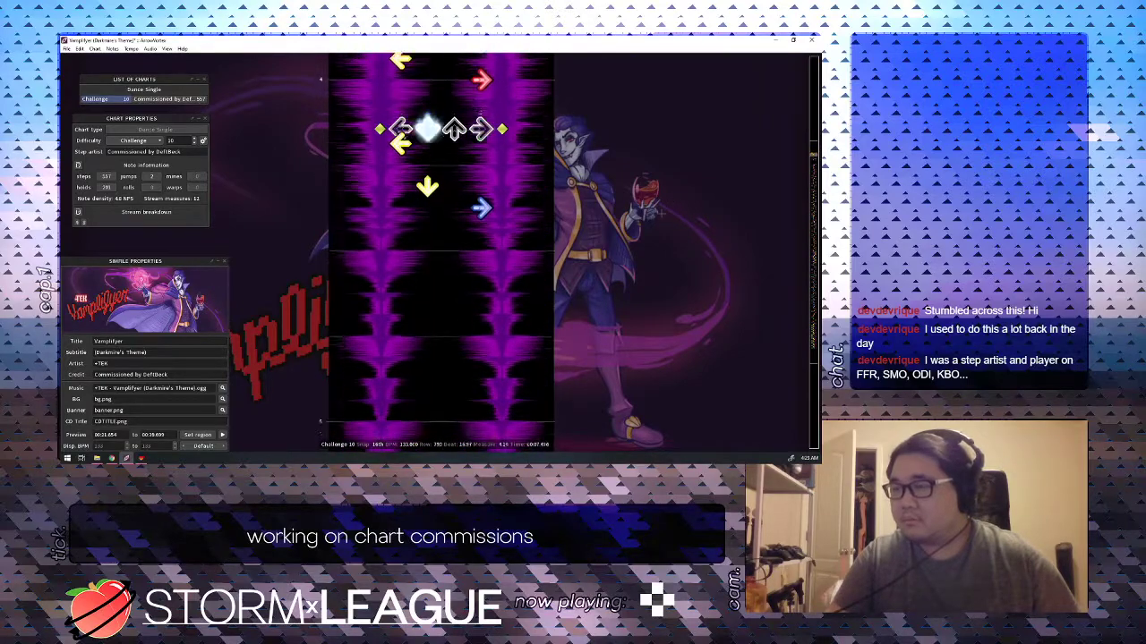
{"action": "key", "text": "space"}
{"action": "scroll", "coordinate": [661, 211], "scroll_direction": "up", "scroll_amount": 3}
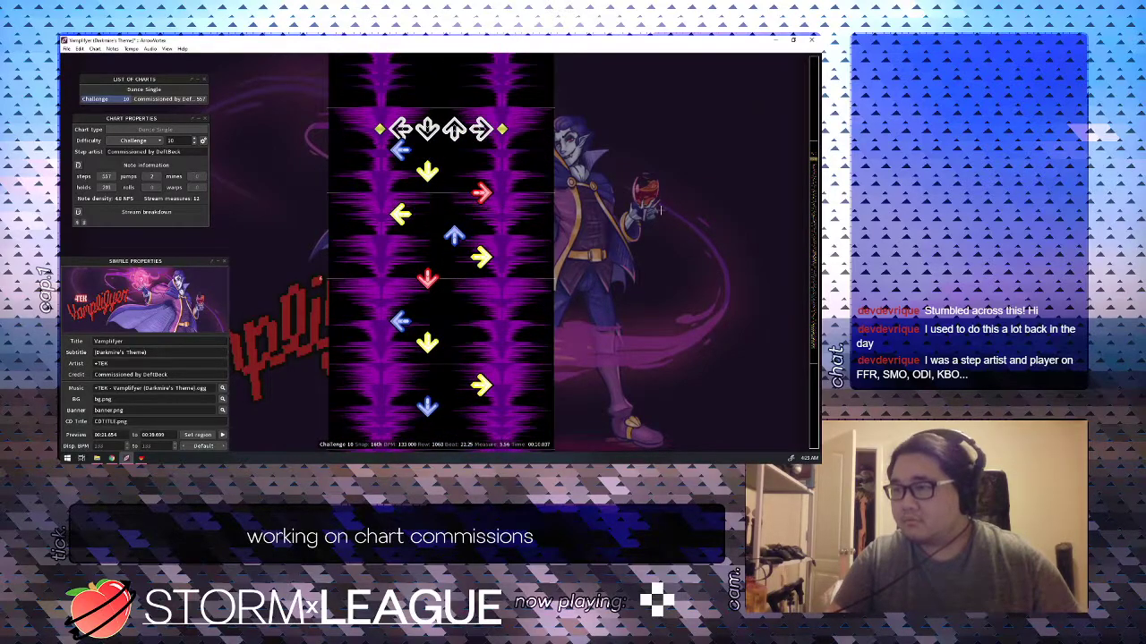
{"action": "key", "text": "space"}
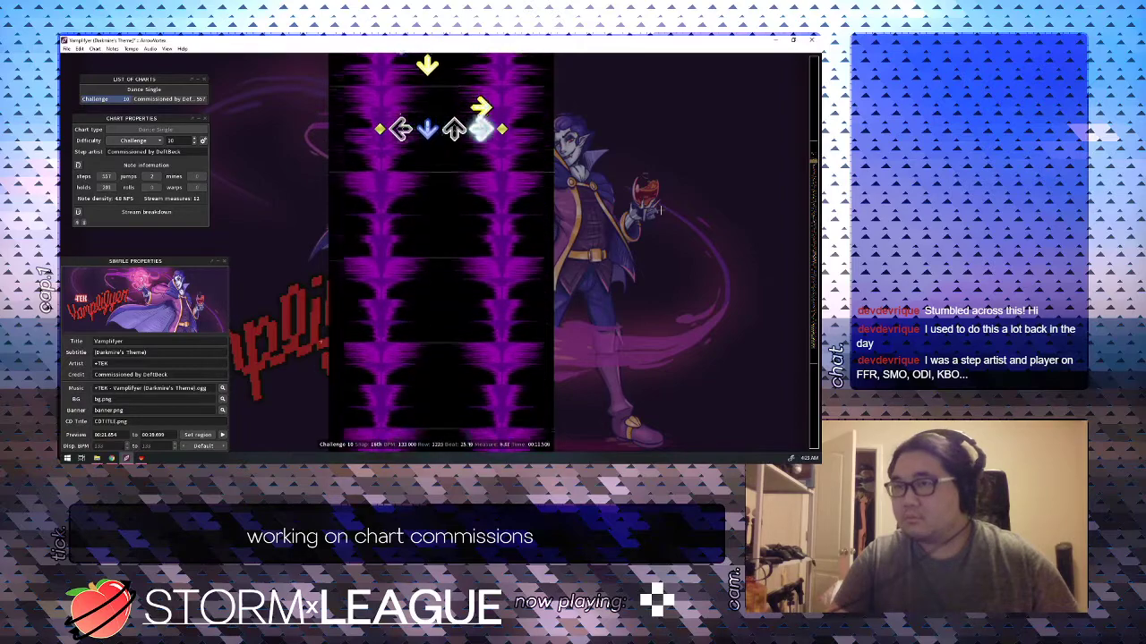
{"action": "key", "text": "ctrl+s"}
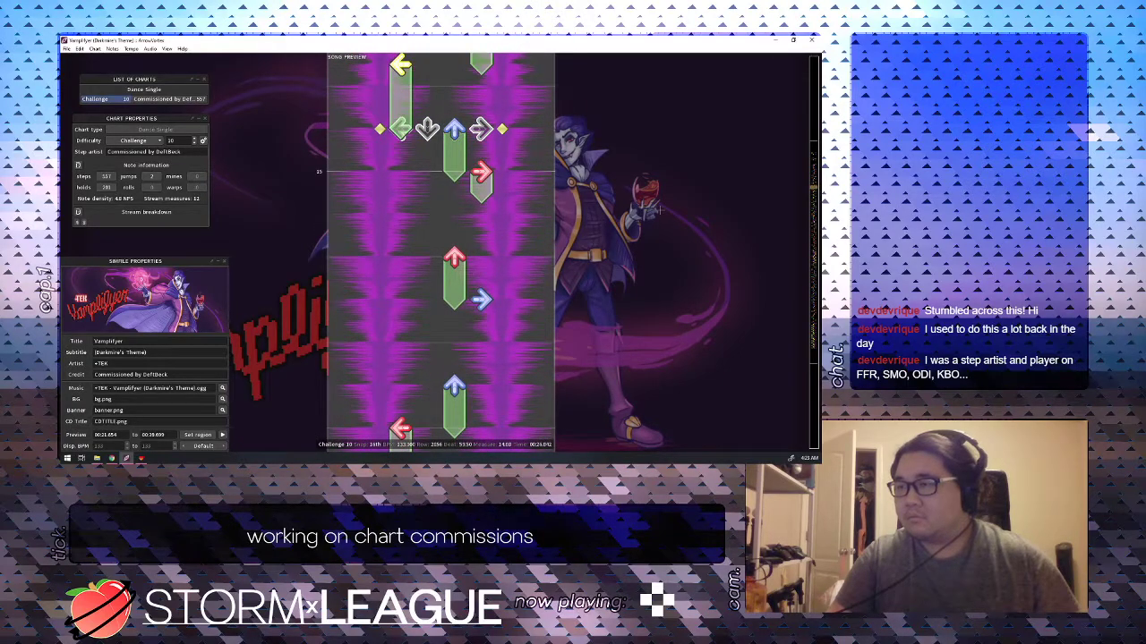
Swap the holds on beats 59.5 and 60: a right hold from 59.5 to 60, and an up hold from 60 to 60.5.
{"action": "key", "text": "3"}
{"action": "key", "text": "4"}
{"action": "key", "text": "Down"}
{"action": "key", "text": "Down"}
{"action": "key", "text": "3"}
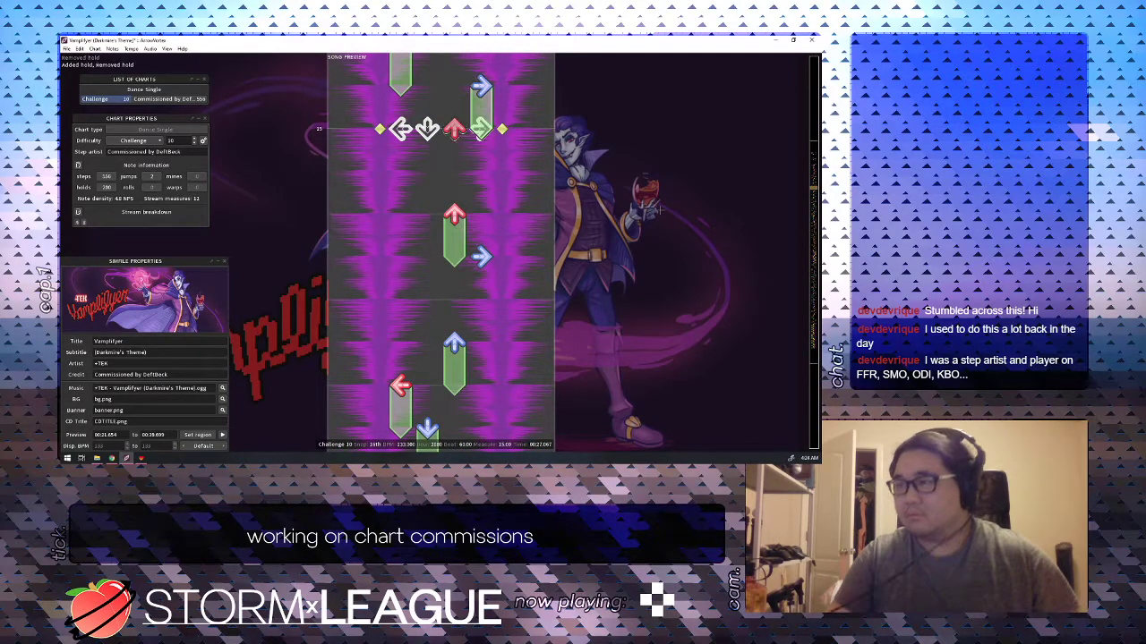
{"action": "key", "text": "Down"}
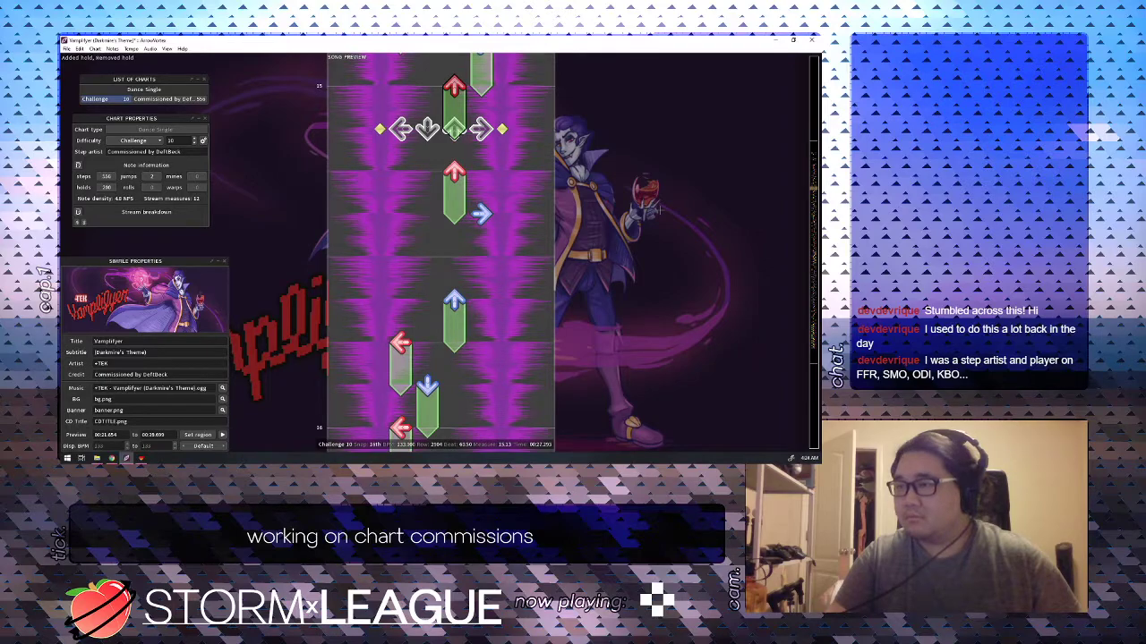
{"action": "key", "text": "4"}
{"action": "key", "text": "Down"}
{"action": "key", "text": "Down"}
{"action": "key", "text": "3"}
{"action": "key", "text": "3"}
{"action": "key", "text": "Down"}
{"action": "key", "text": "Down"}
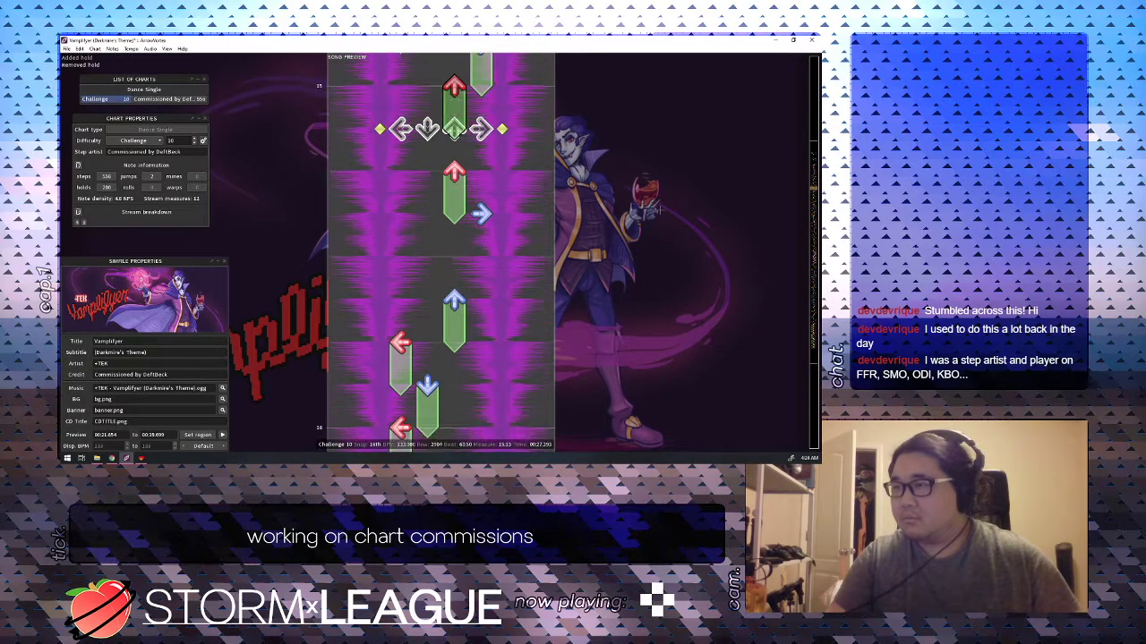
Check the flow of the swapped holds around beats 59.5 to 60.5.
{"action": "key", "text": "Up"}
{"action": "key", "text": "Up"}
{"action": "key", "text": "Up"}
{"action": "key", "text": "Up"}
{"action": "key", "text": "Up"}
{"action": "key", "text": "Down"}
{"action": "key", "text": "Down"}
{"action": "key", "text": "Down"}
{"action": "key", "text": "Down"}
{"action": "key", "text": "Down"}
{"action": "key", "text": "Down"}
{"action": "key", "text": "Down"}
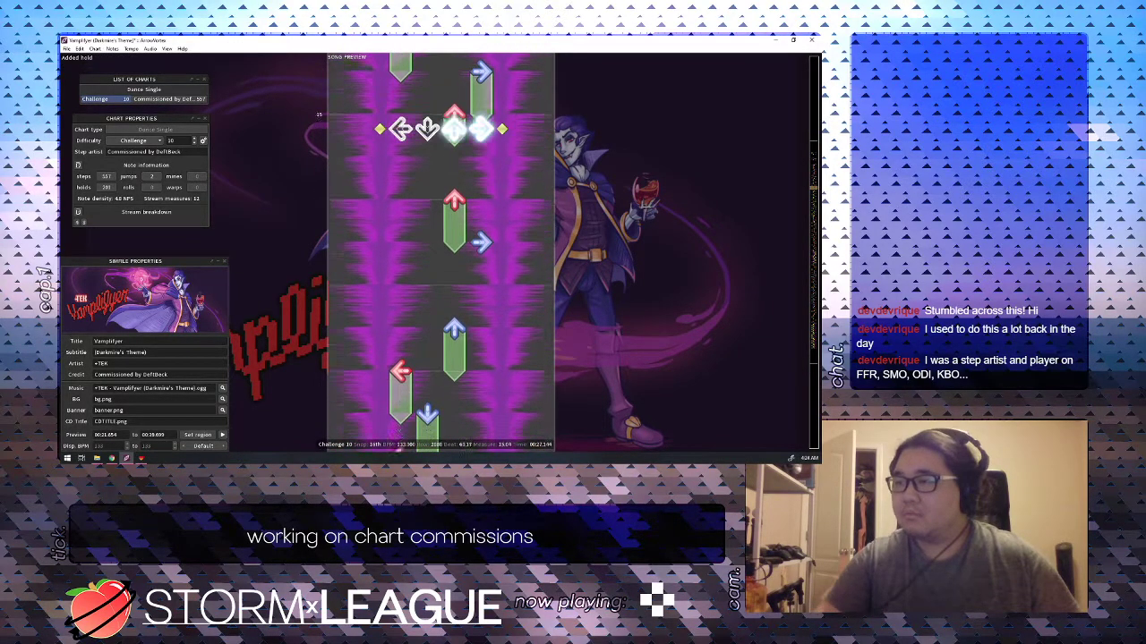
Replace the up hold on beat 61 with a right hold ending on 61.5, and the right step on 61.5 with a down step.
{"action": "key", "text": "3"}
{"action": "key", "text": "4"}
{"action": "key", "text": "Down"}
{"action": "key", "text": "Down"}
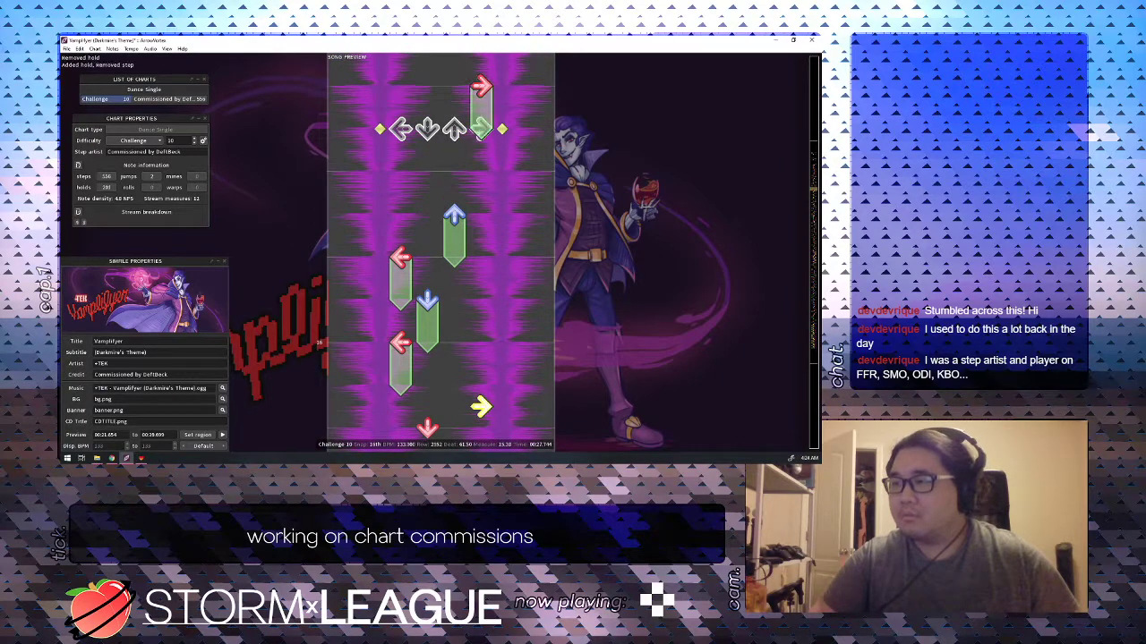
{"action": "key", "text": "2"}
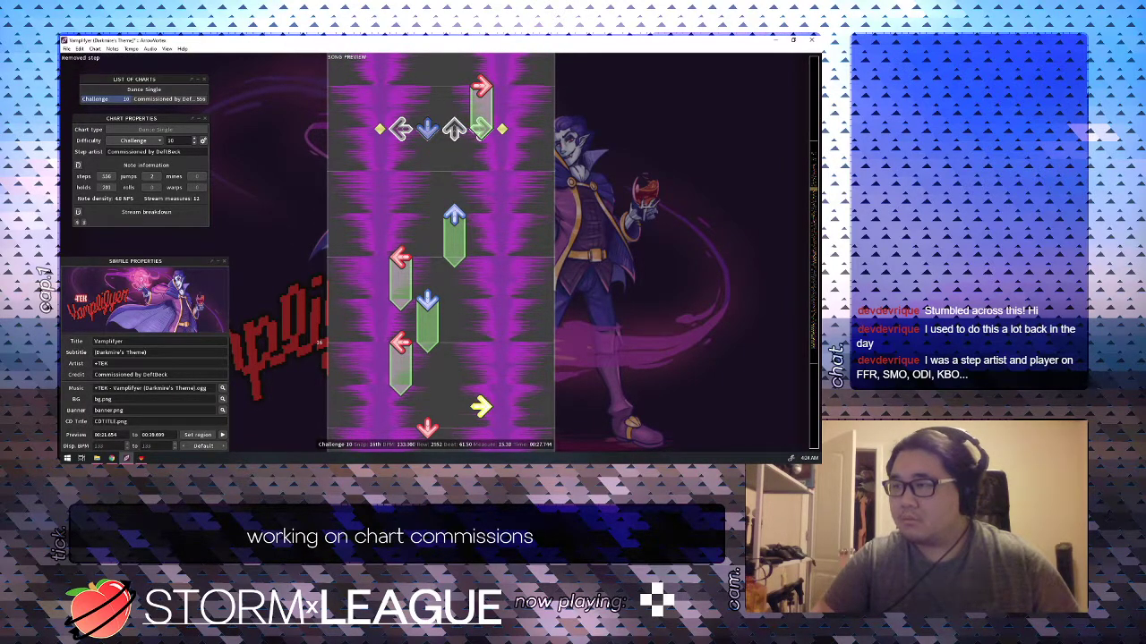
{"action": "key", "text": "Down"}
{"action": "key", "text": "Up"}
{"action": "key", "text": "Up"}
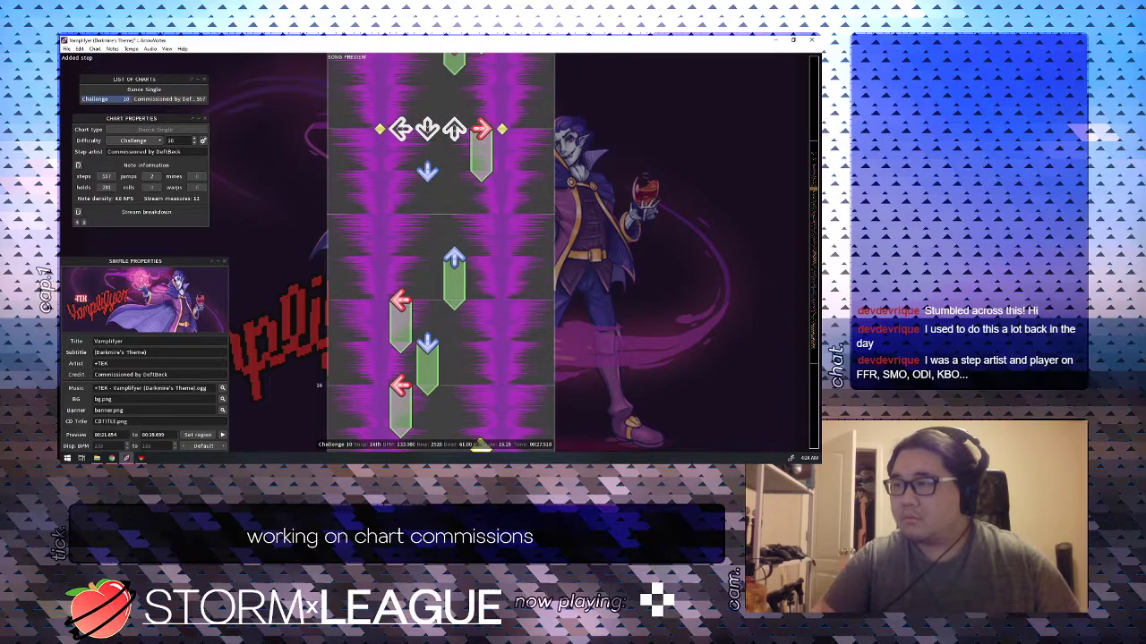
Replay the chart from beat 61 to around beat 84, going back to recheck the passage near beat 73.
{"action": "key", "text": "space"}
{"action": "scroll", "coordinate": [438, 251], "scroll_direction": "down", "scroll_amount": 20}
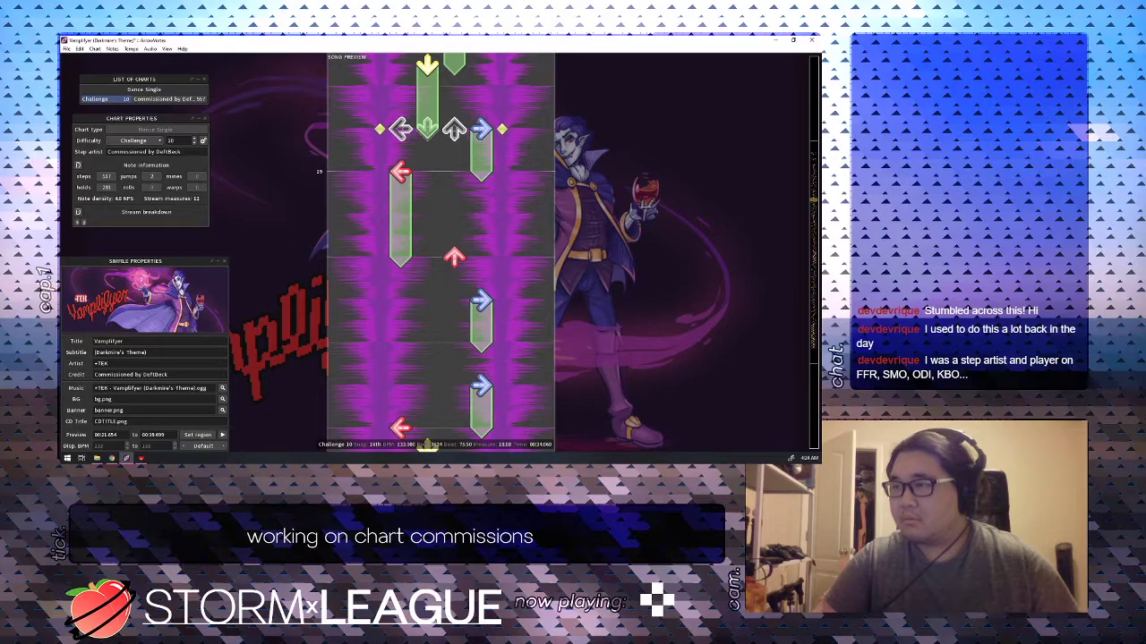
{"action": "scroll", "coordinate": [440, 251], "scroll_direction": "up", "scroll_amount": 6}
{"action": "key", "text": "space"}
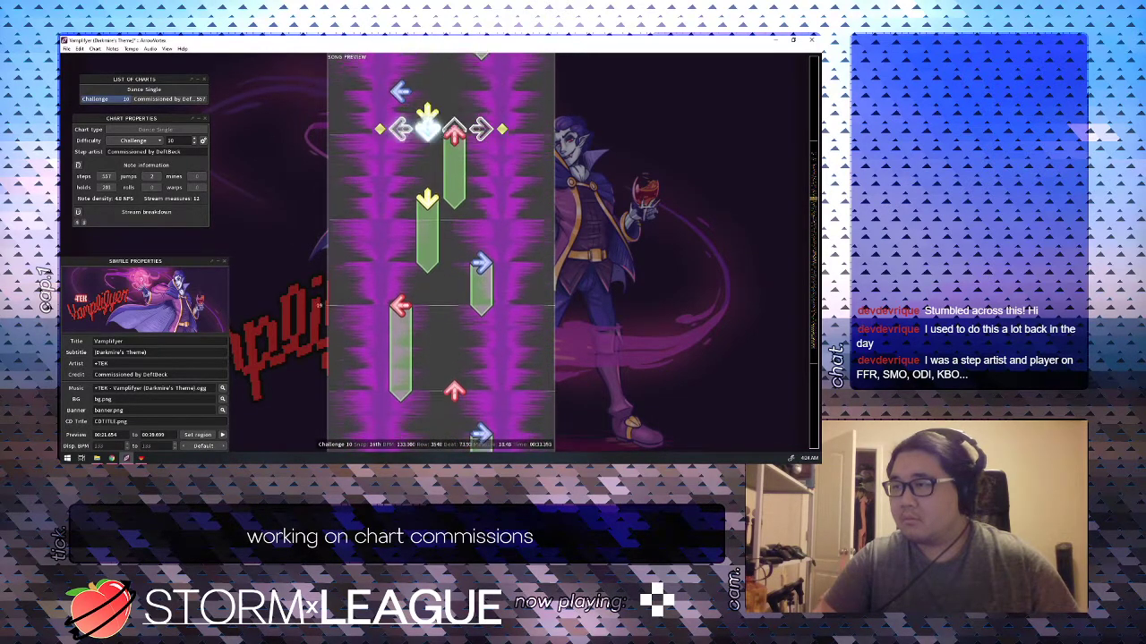
{"action": "key", "text": "space"}
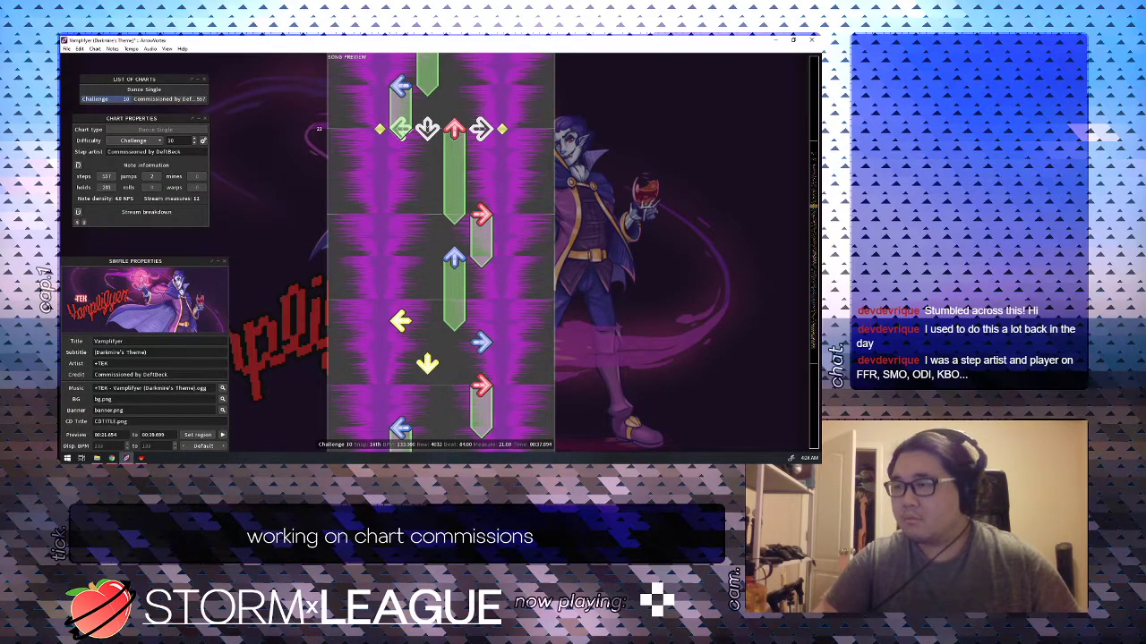
Replace the up hold on beat 84 with a right hold ending on beat 84.5.
{"action": "key", "text": "3"}
{"action": "key", "text": "4"}
{"action": "key", "text": "Down"}
{"action": "key", "text": "Down"}
{"action": "key", "text": "Down"}
{"action": "key", "text": "Up"}
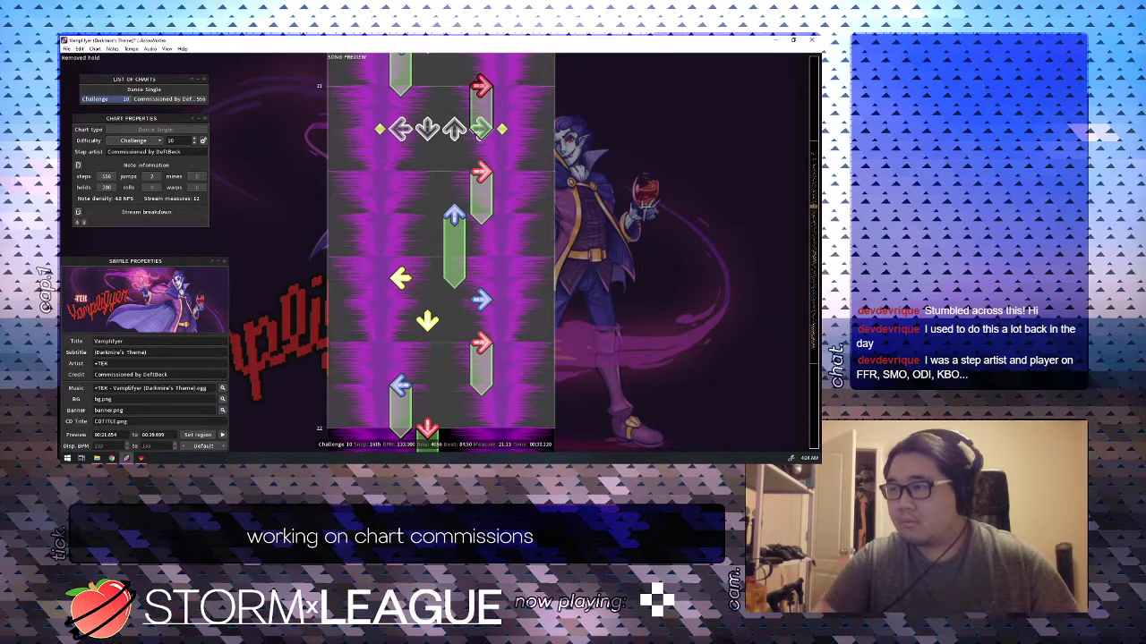
{"action": "key", "text": "4"}
{"action": "key", "text": "Down"}
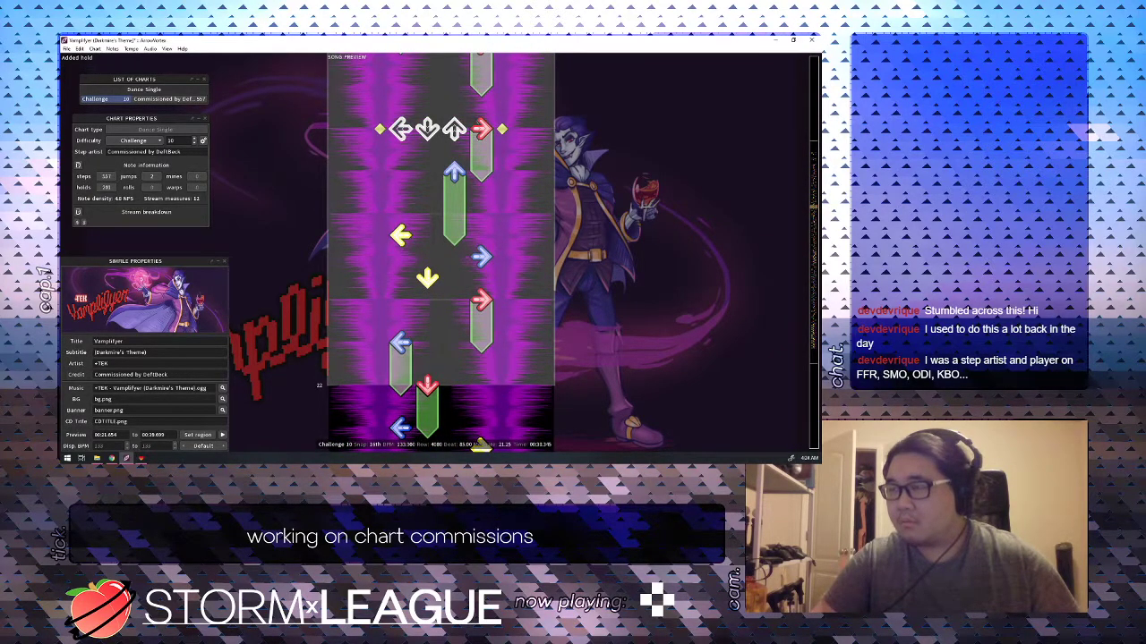
Replace the right hold on beat 85 and the up hold on beat 85.5 with one up hold from beat 85 to 85.5.
{"action": "key", "text": "4"}
{"action": "key", "text": "3"}
{"action": "key", "text": "Down"}
{"action": "key", "text": "Down"}
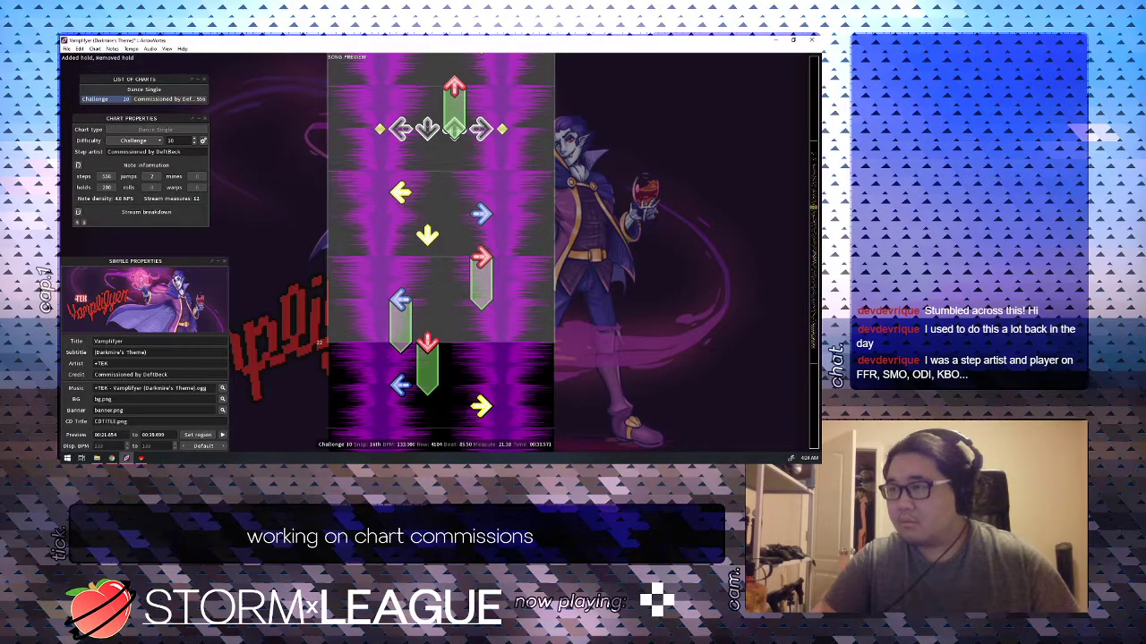
Replay the chart onward from the reworked holds to around beat 225, rechecking the passage near beat 103.
{"action": "key", "text": "Down"}
{"action": "key", "text": "Up"}
{"action": "key", "text": "Up"}
{"action": "key", "text": "Up"}
{"action": "key", "text": "Up"}
{"action": "key", "text": "Up"}
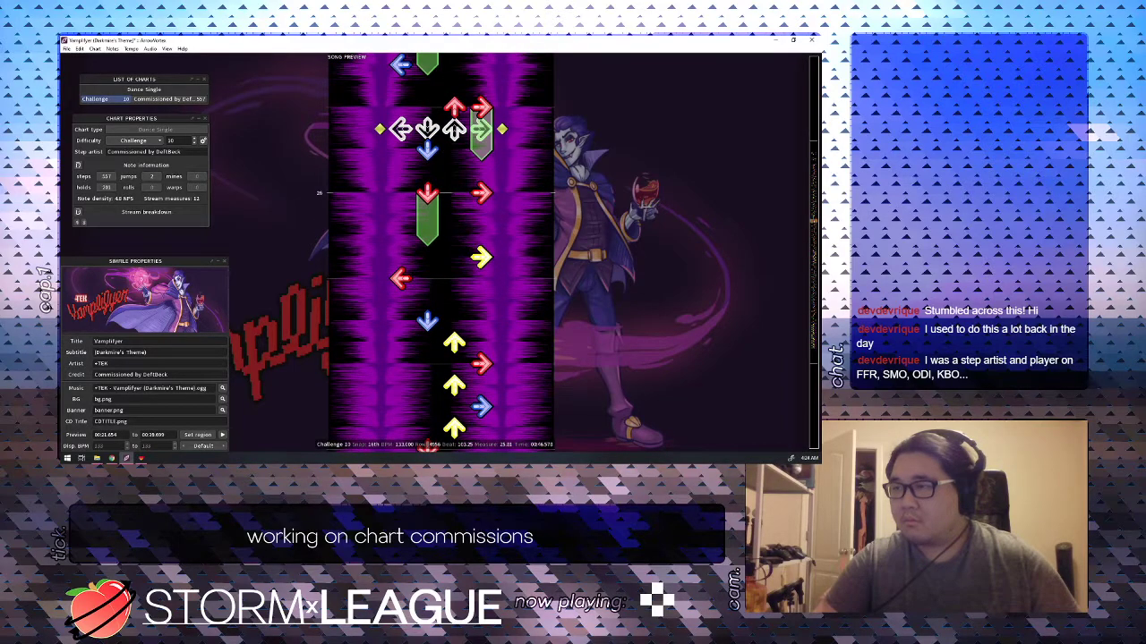
{"action": "scroll", "coordinate": [441, 252], "scroll_direction": "up", "scroll_amount": 10}
{"action": "key", "text": "space"}
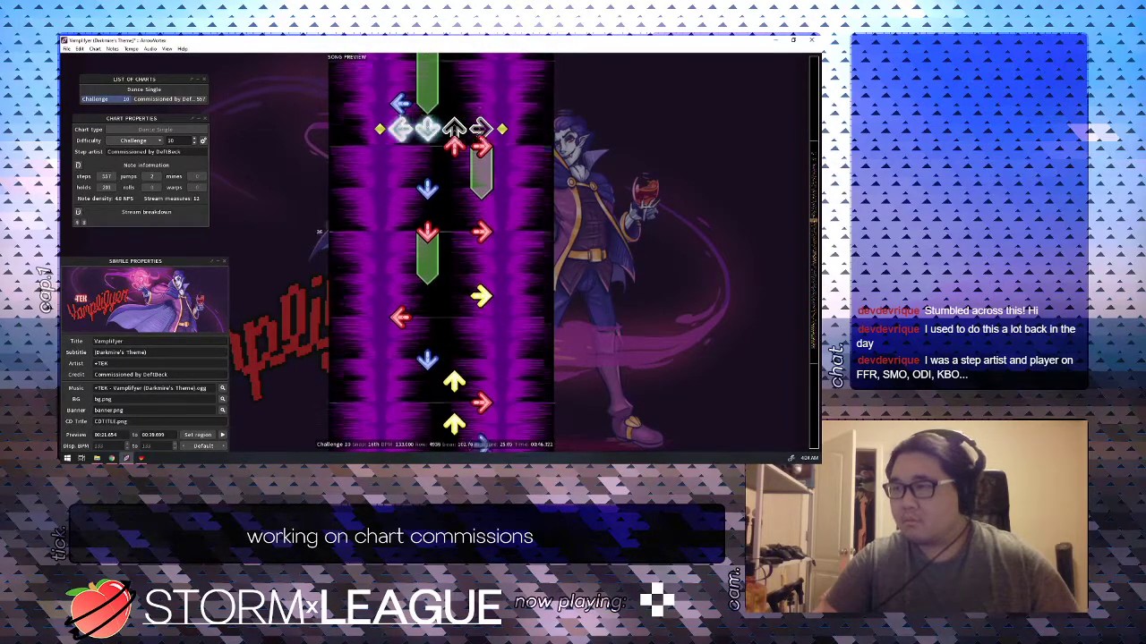
{"action": "key", "text": "space"}
{"action": "scroll", "coordinate": [441, 252], "scroll_direction": "up", "scroll_amount": 2}
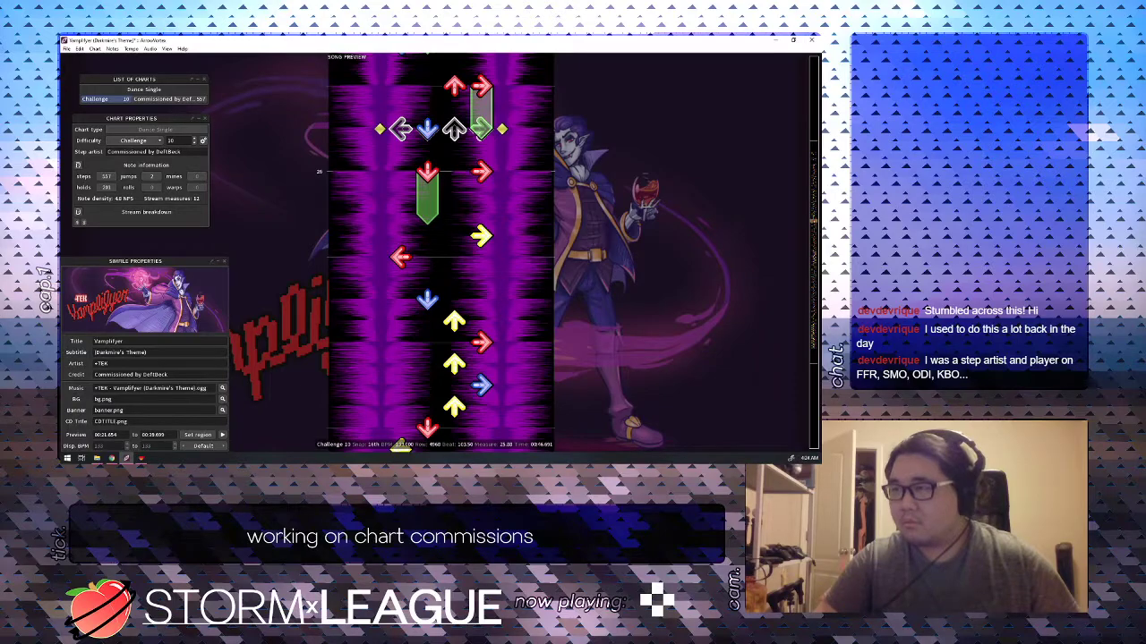
{"action": "key", "text": "space"}
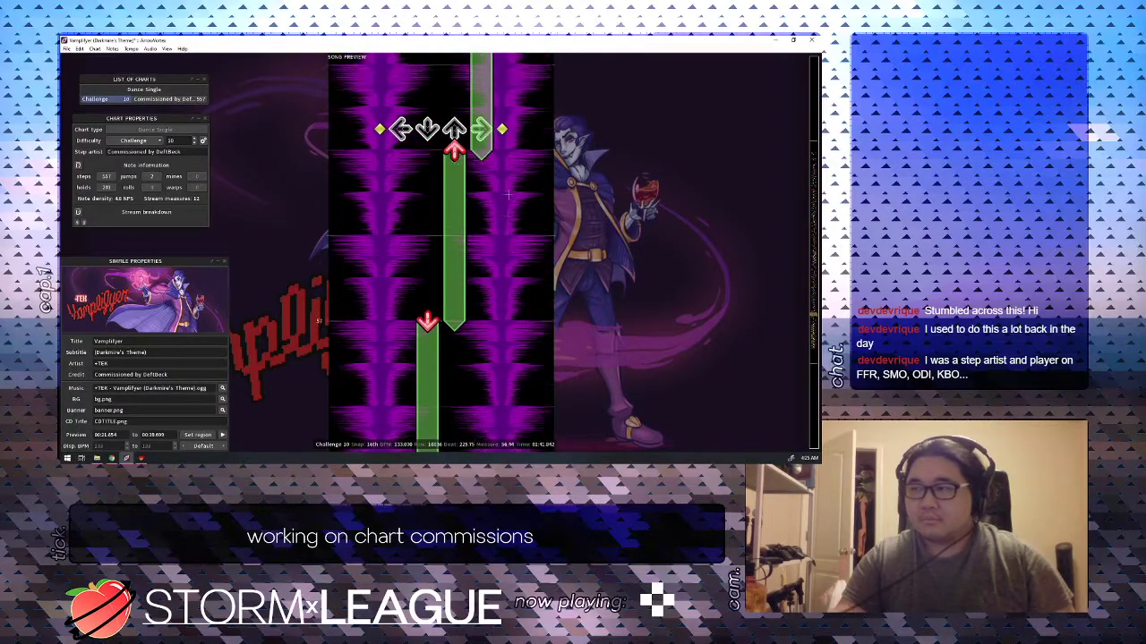
Replace the right hold on beat 221 with a plain right step.
{"action": "scroll", "coordinate": [512, 189], "scroll_direction": "down", "scroll_amount": 1}
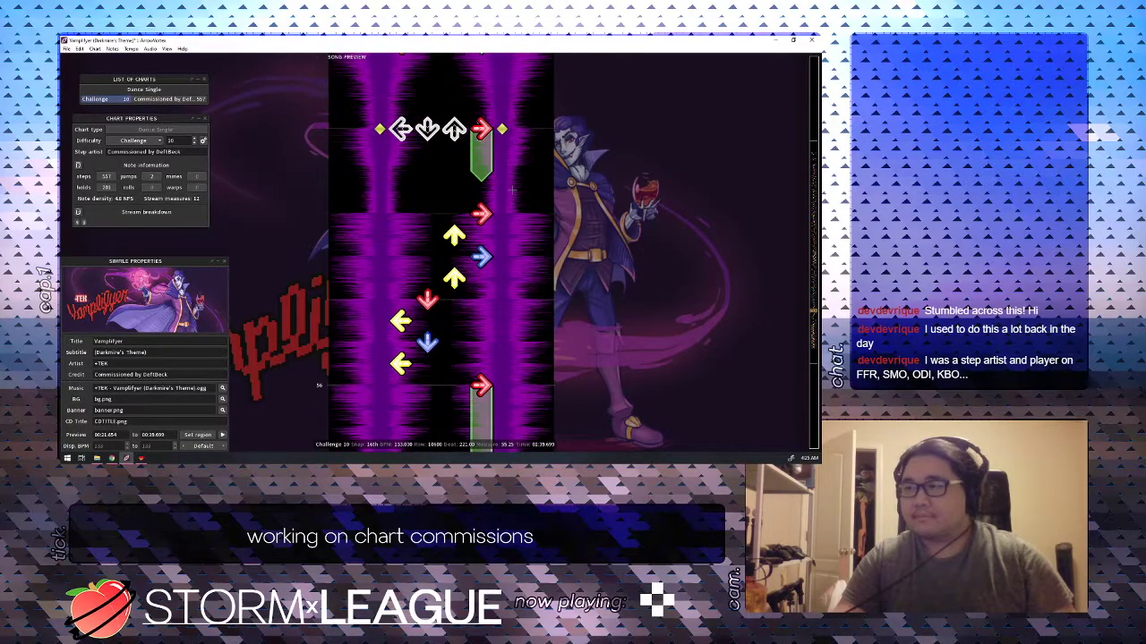
{"action": "key", "text": "4"}
{"action": "key", "text": "4"}
Replay the final section from before beat 221, saving the chart and toggling the note tick during playback.
{"action": "scroll", "coordinate": [512, 215], "scroll_direction": "up", "scroll_amount": 6}
{"action": "key", "text": "space"}
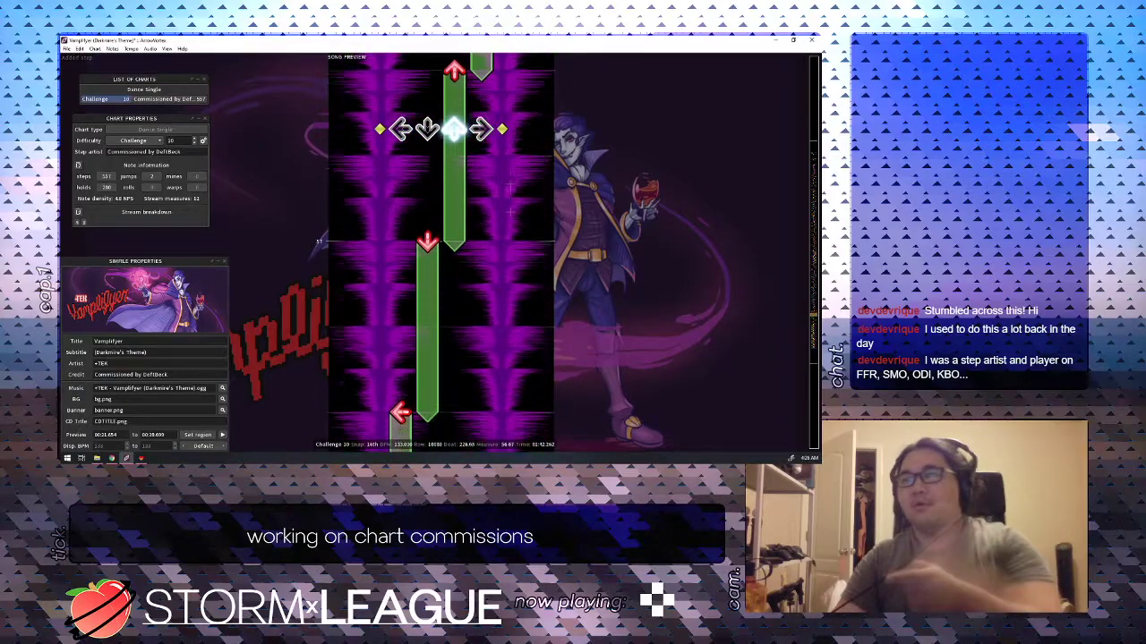
{"action": "key", "text": "ctrl+s"}
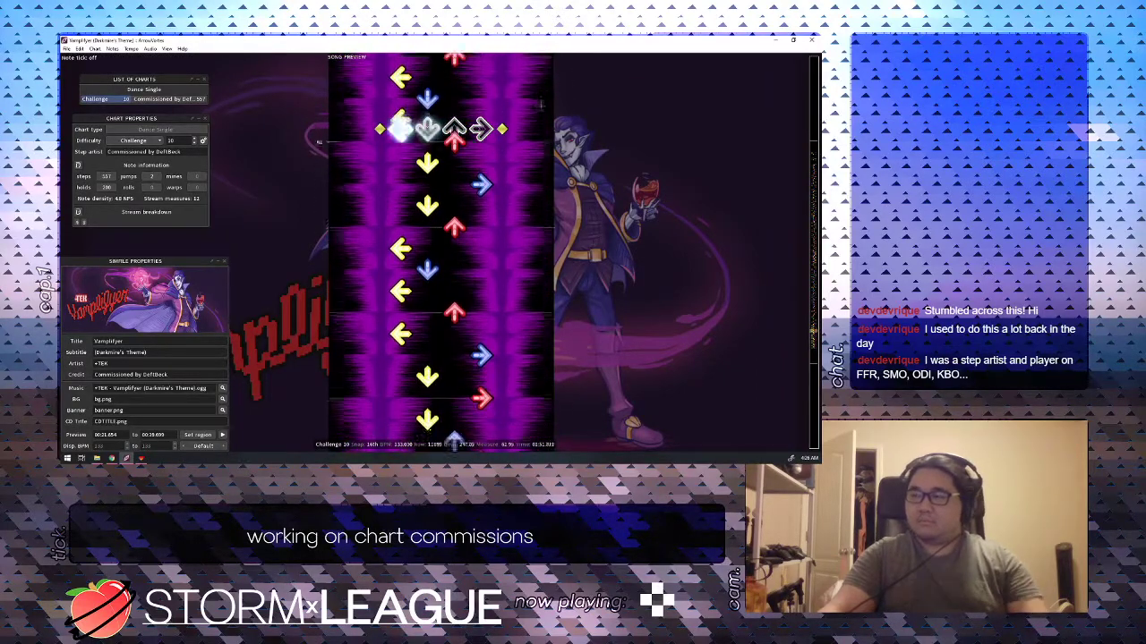
{"action": "key", "text": "F3"}
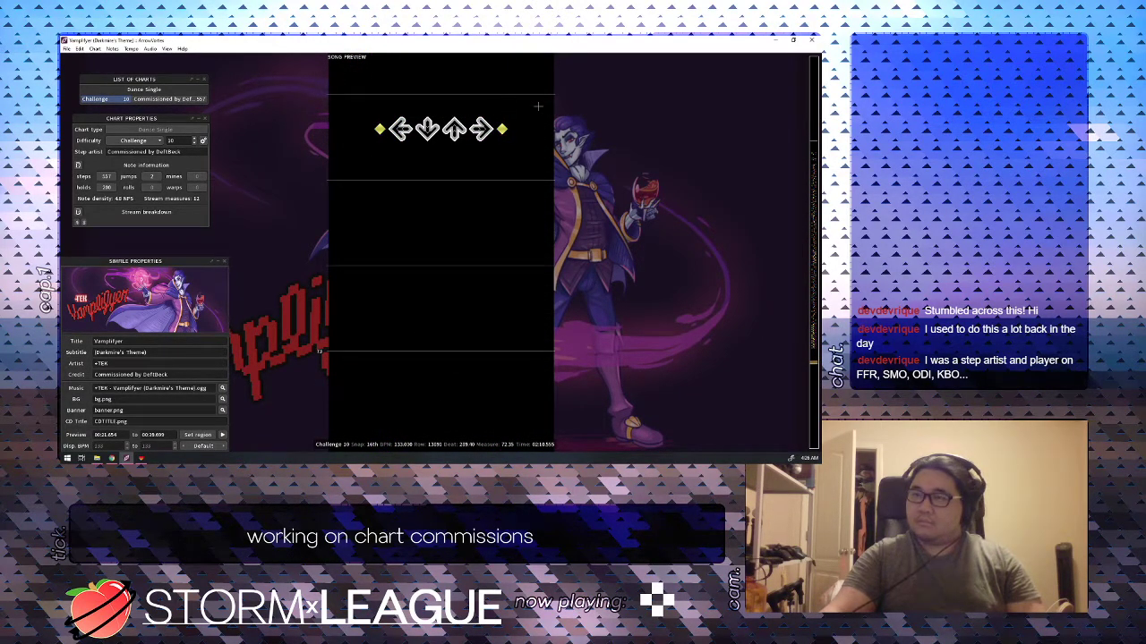
Save the chart and raise the Challenge chart's difficulty rating to 11.
{"action": "key", "text": "ctrl+s"}
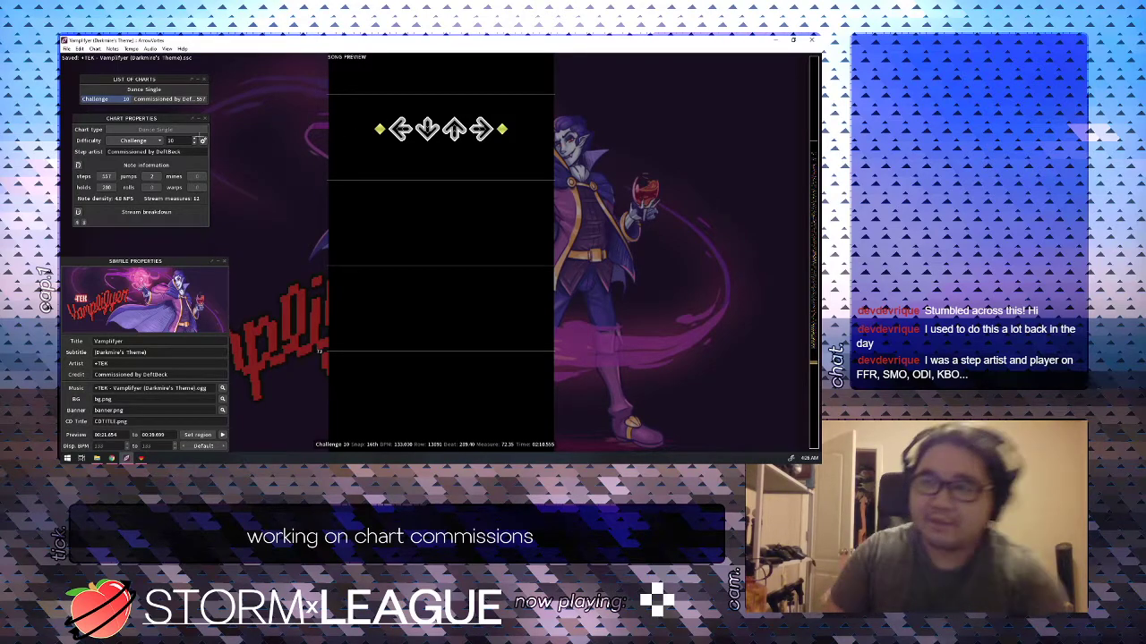
{"action": "left_click", "coordinate": [195, 138]}
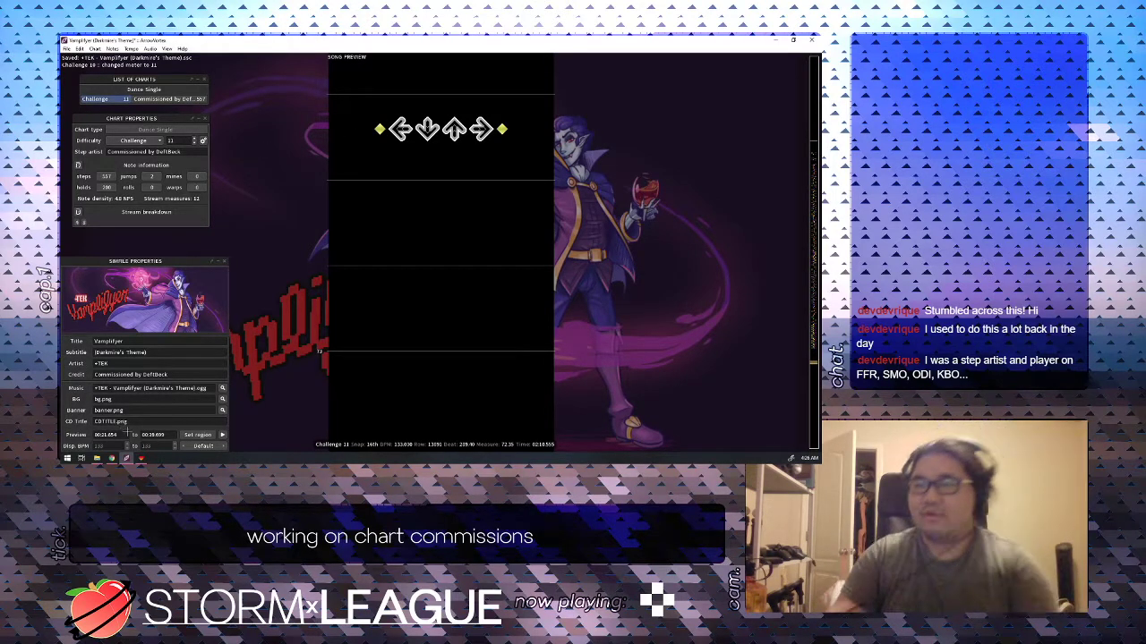
{"action": "mouse_move", "coordinate": [139, 458]}
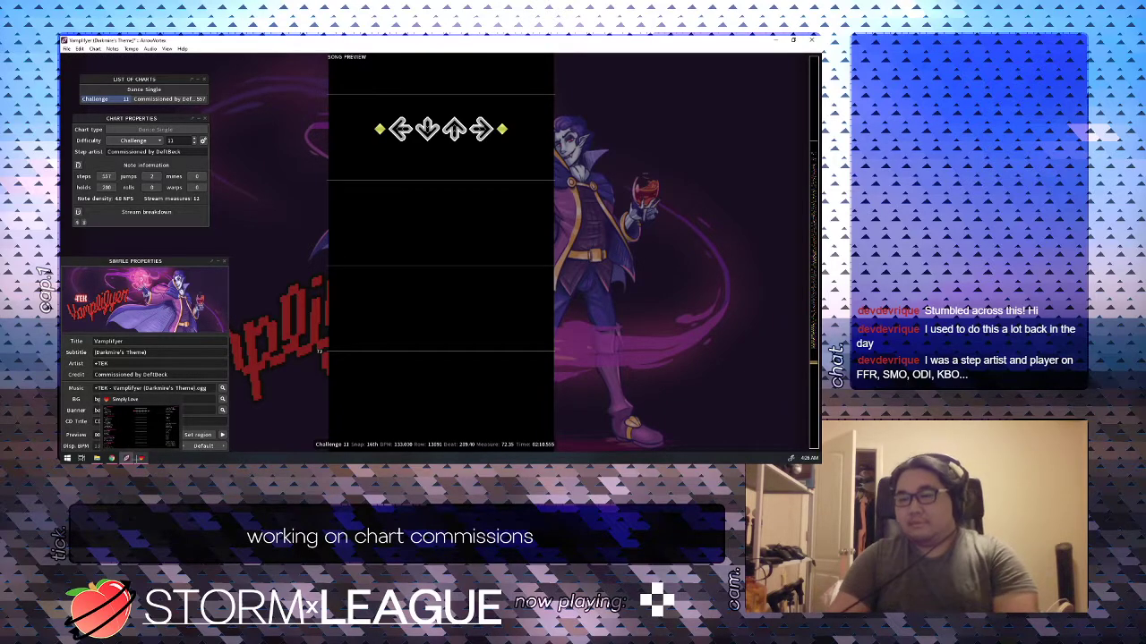
{"action": "left_click", "coordinate": [138, 459]}
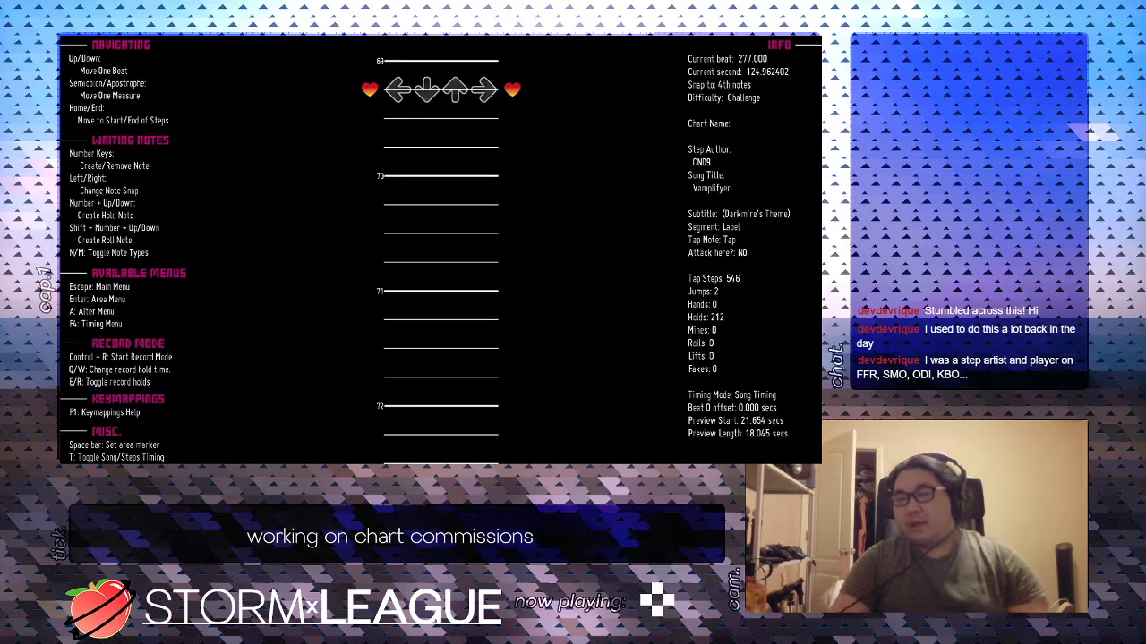
{"action": "key", "text": "alt+Tab"}
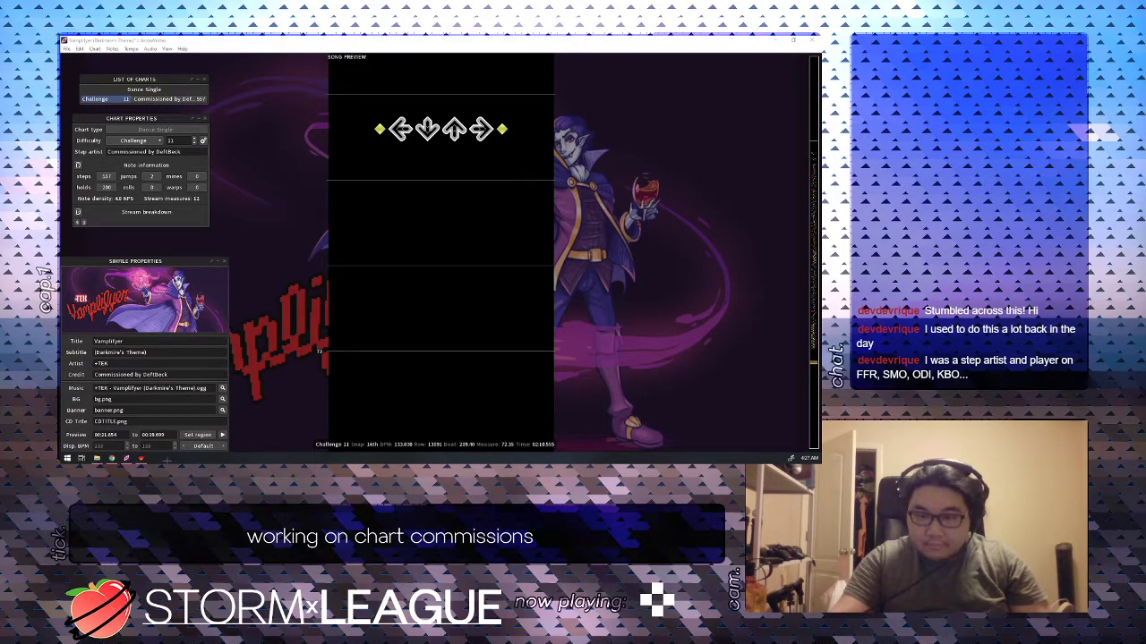
Switch to the Simply Love editor, revert the Vamplifyer chart from disk and start playing it from the beginning of the song.
{"action": "mouse_move", "coordinate": [141, 459]}
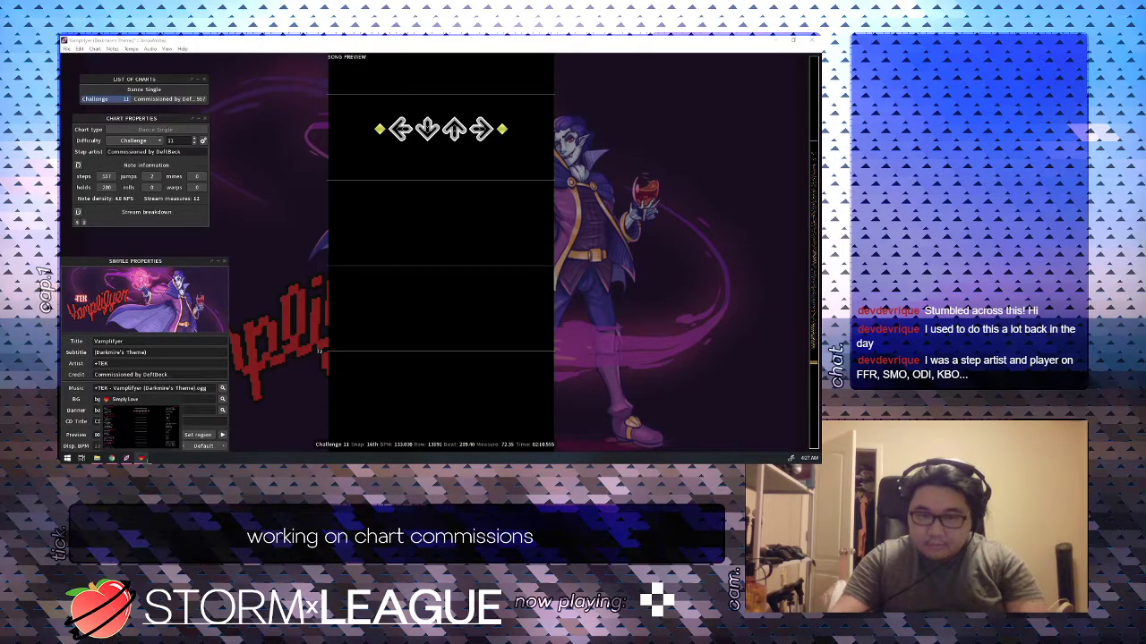
{"action": "left_click", "coordinate": [140, 458]}
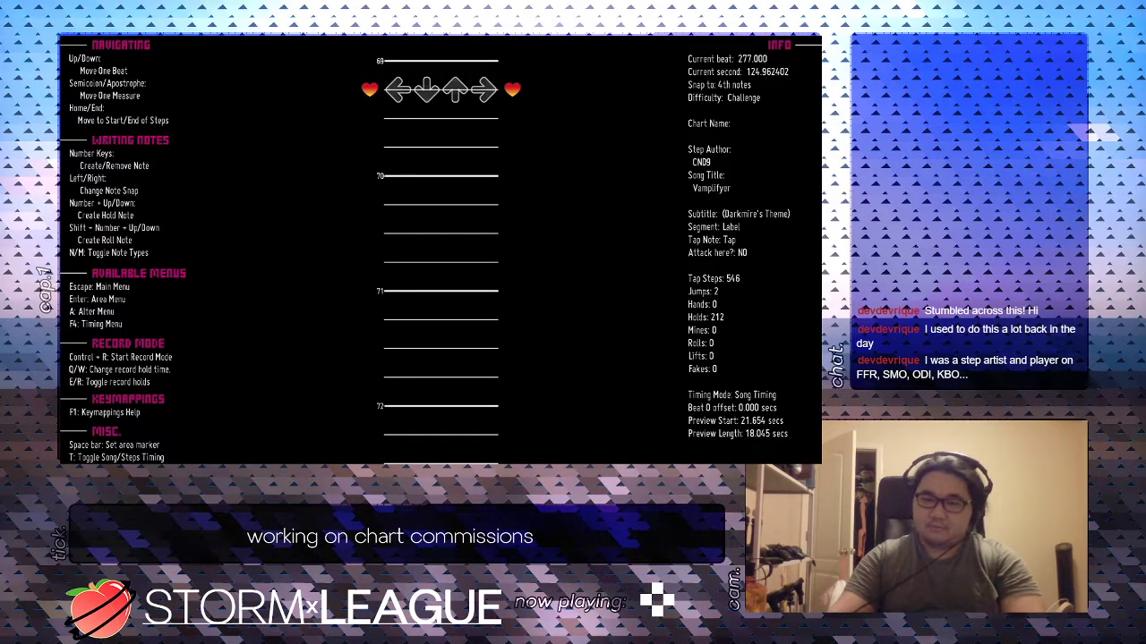
{"action": "key", "text": "Escape"}
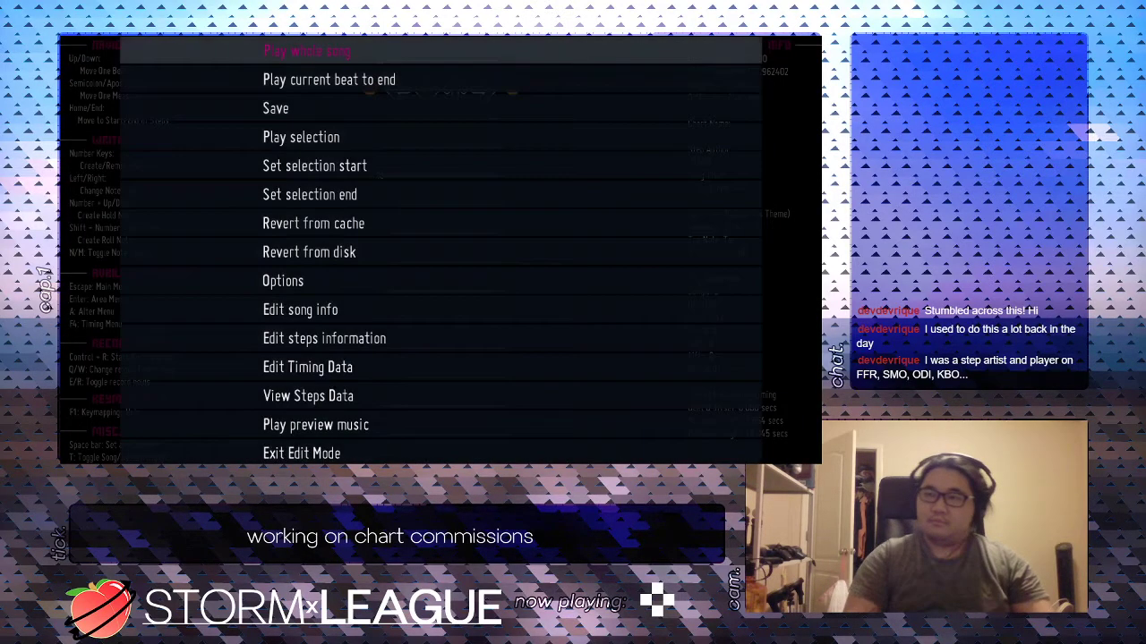
{"action": "key", "text": "Down"}
{"action": "key", "text": "Down"}
{"action": "key", "text": "Down"}
{"action": "key", "text": "Down"}
{"action": "key", "text": "Down"}
{"action": "key", "text": "Down"}
{"action": "key", "text": "Down"}
{"action": "key", "text": "Down"}
{"action": "key", "text": "Down"}
{"action": "key", "text": "Up"}
{"action": "key", "text": "Up"}
{"action": "key", "text": "Up"}
{"action": "key", "text": "Up"}
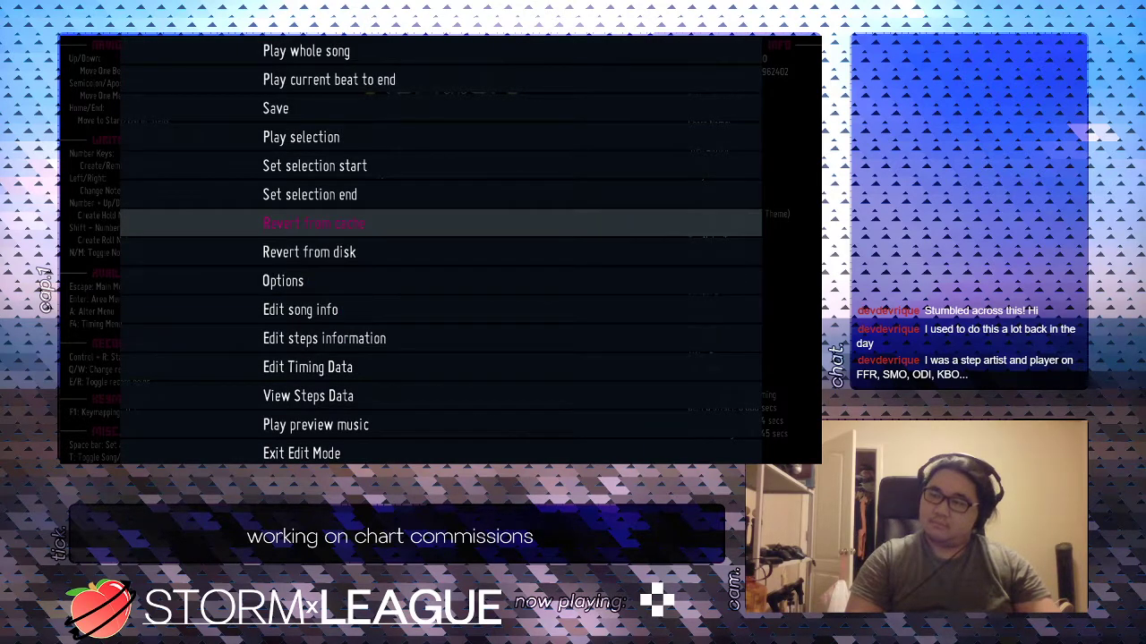
{"action": "key", "text": "Down"}
{"action": "key", "text": "Down"}
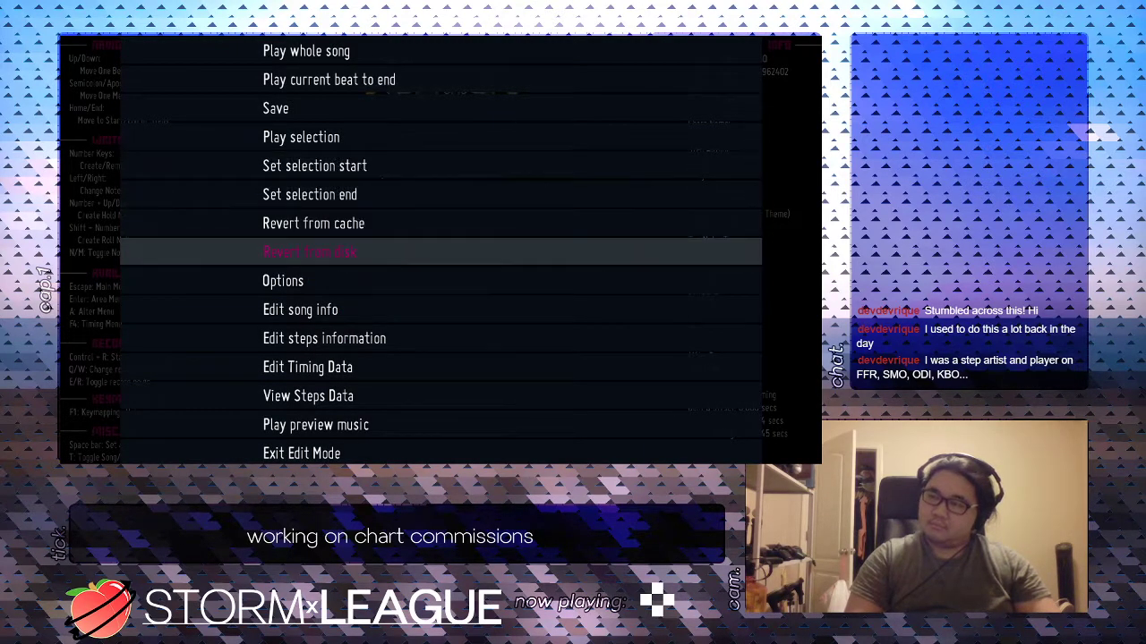
{"action": "key", "text": "Return"}
{"action": "key", "text": "Left"}
{"action": "key", "text": "Return"}
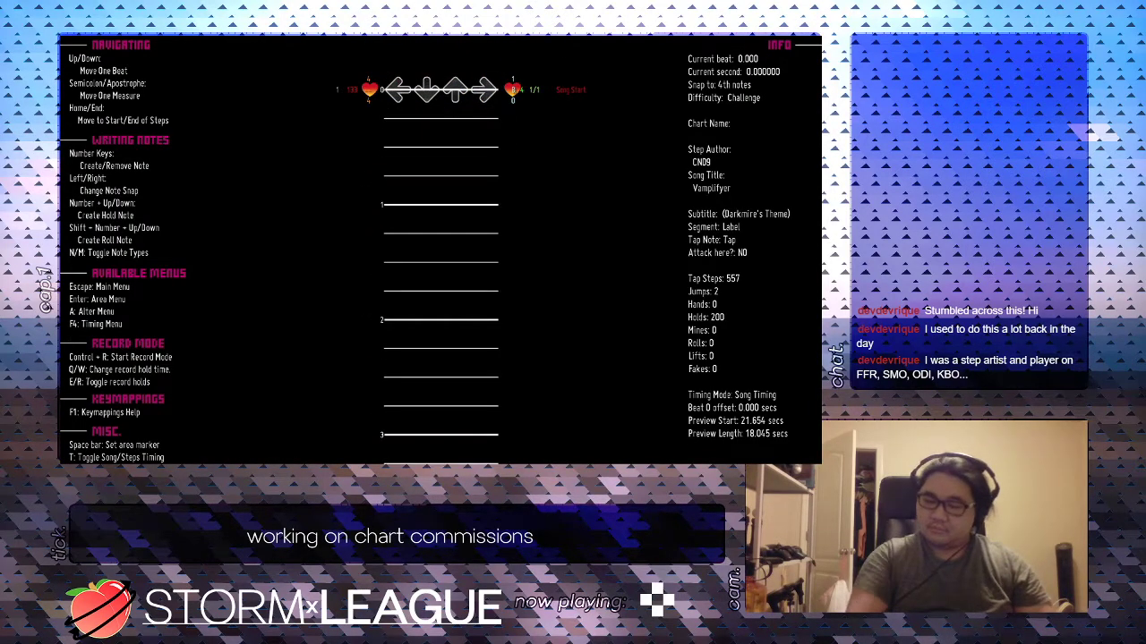
{"action": "key", "text": "p"}
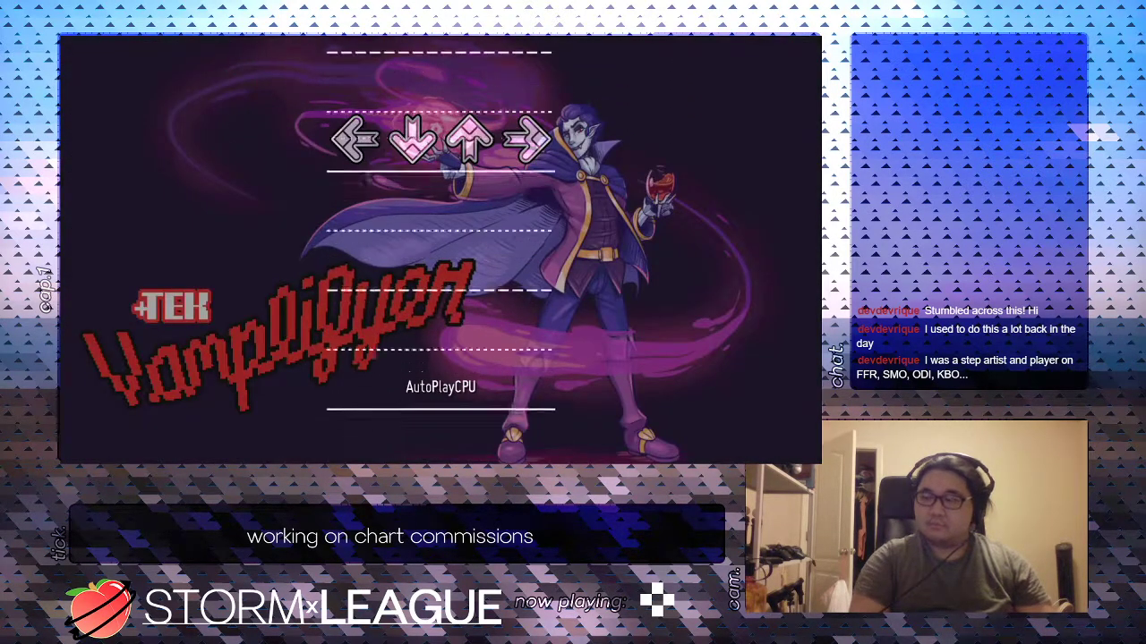